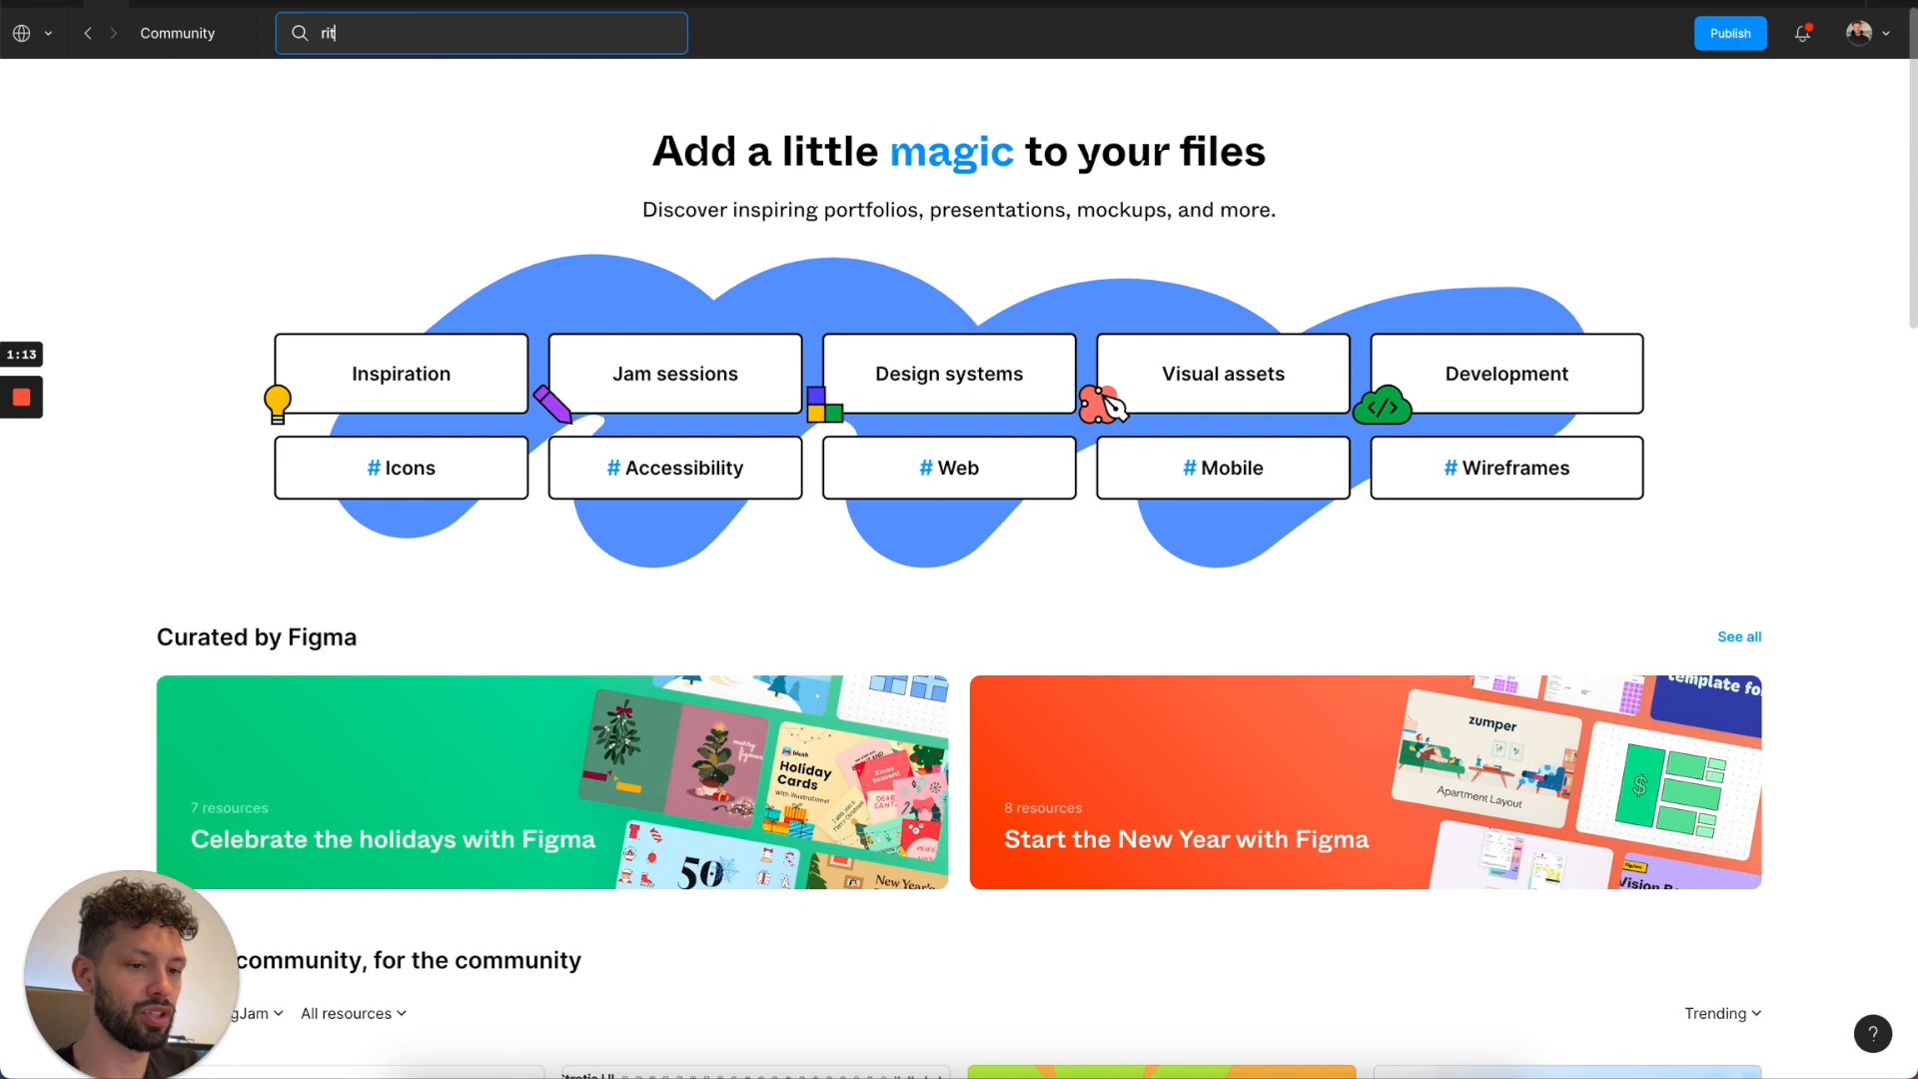
Search the Community for the template creator by name and open the Core Design System resource from their creator profile.
text(zie)
key(Return)
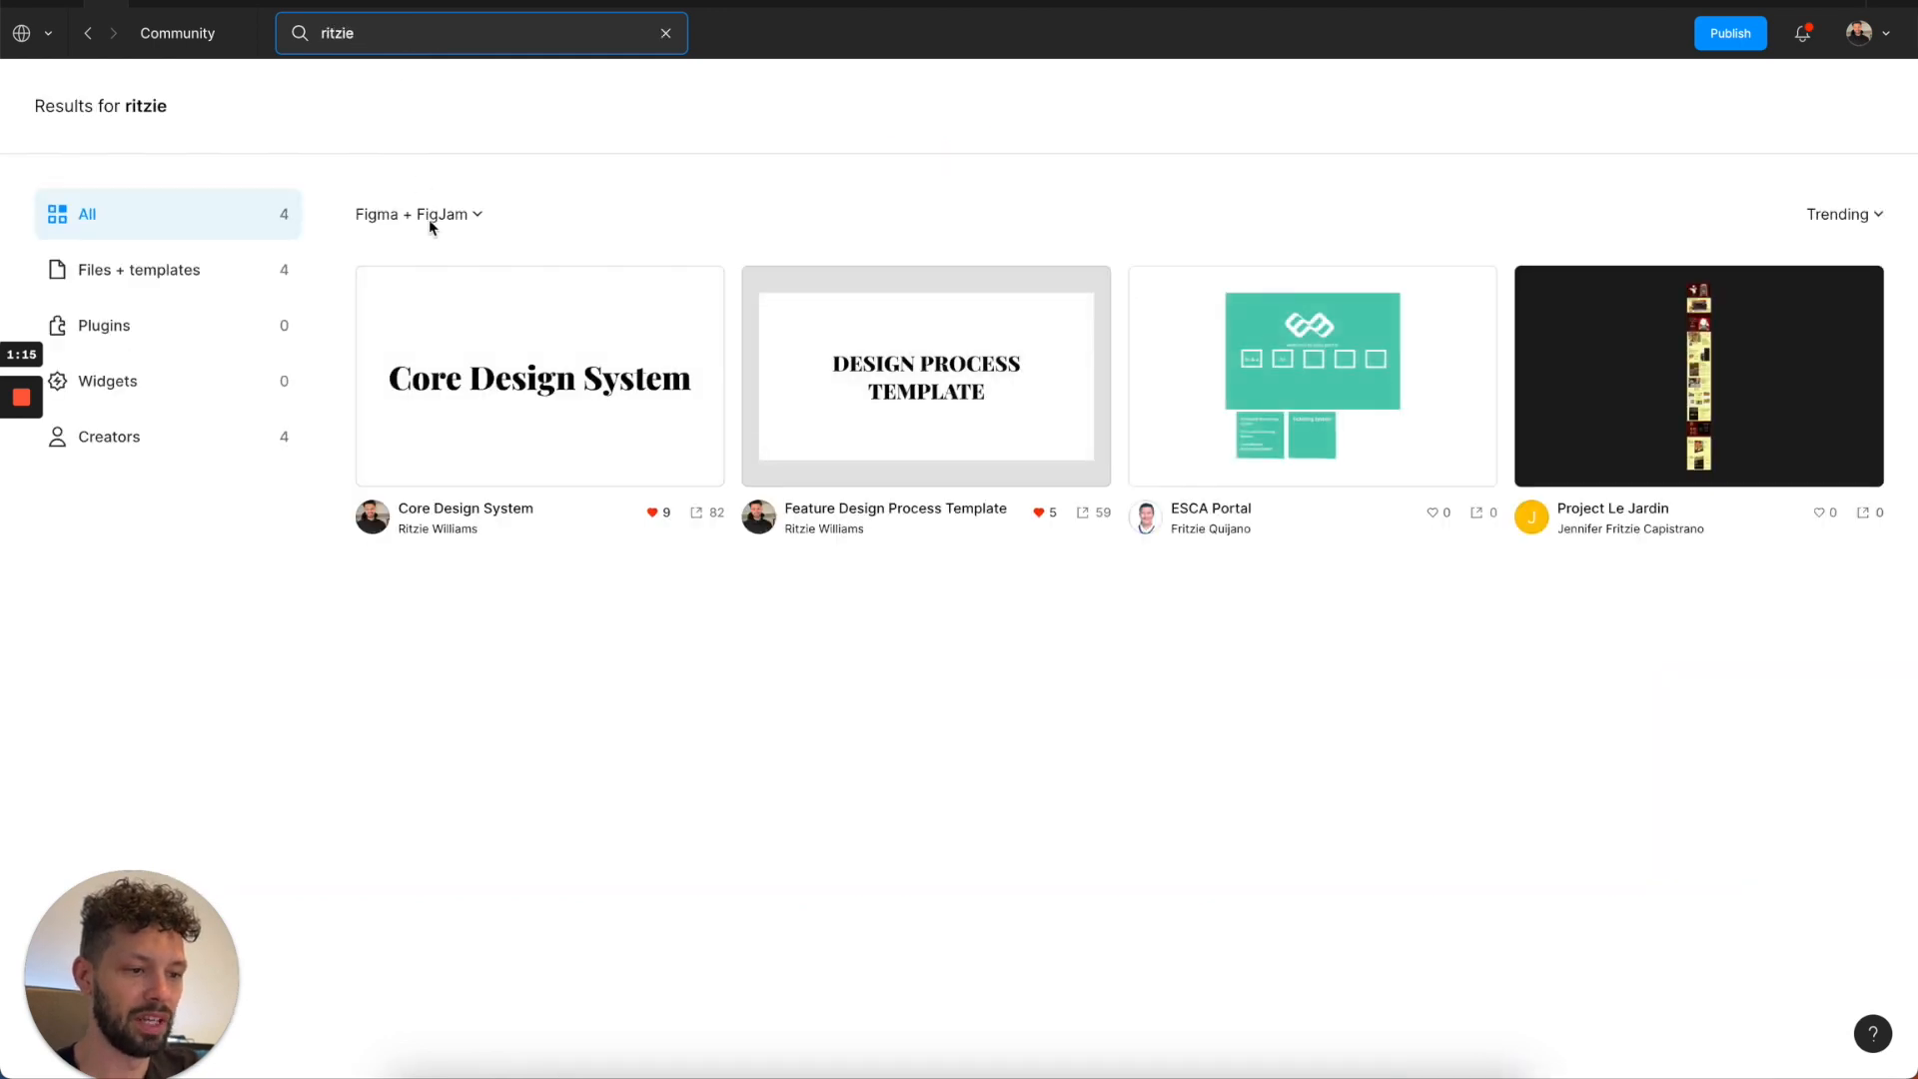
click(117, 437)
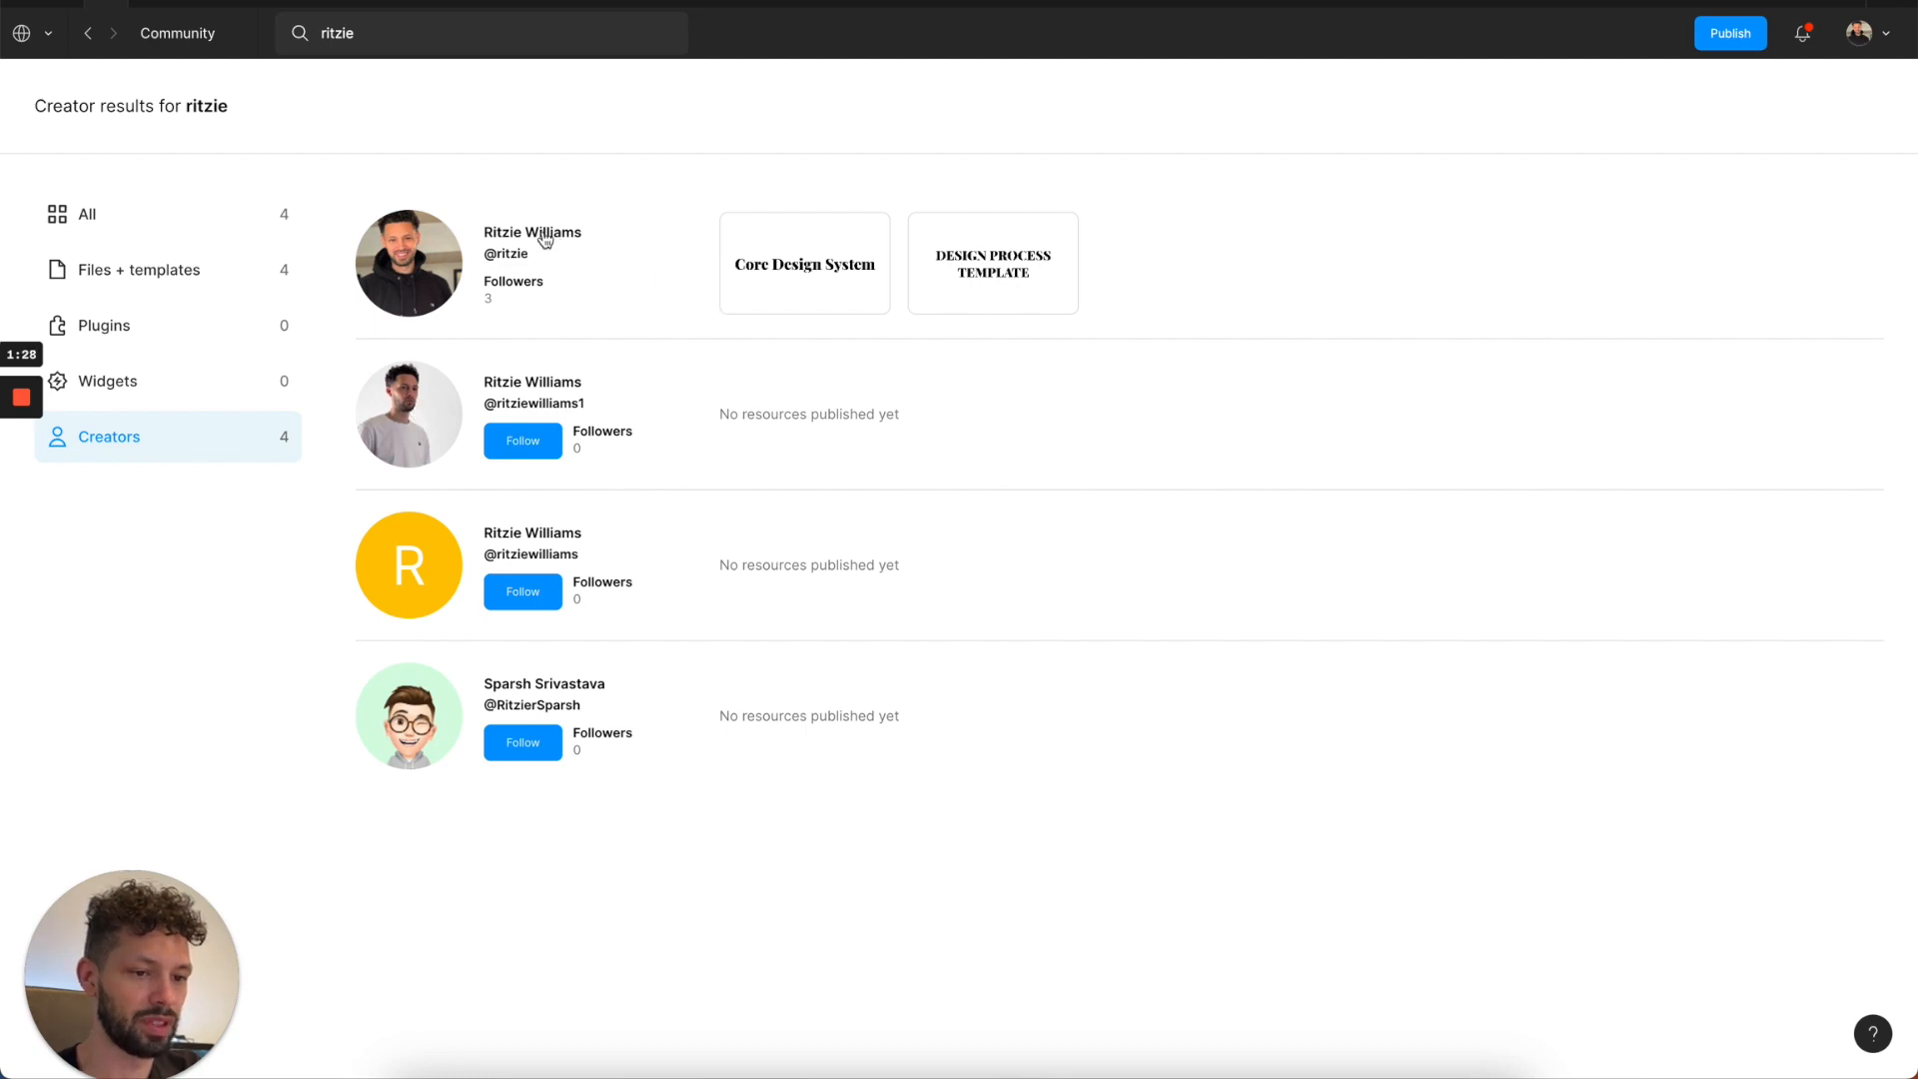
click(545, 235)
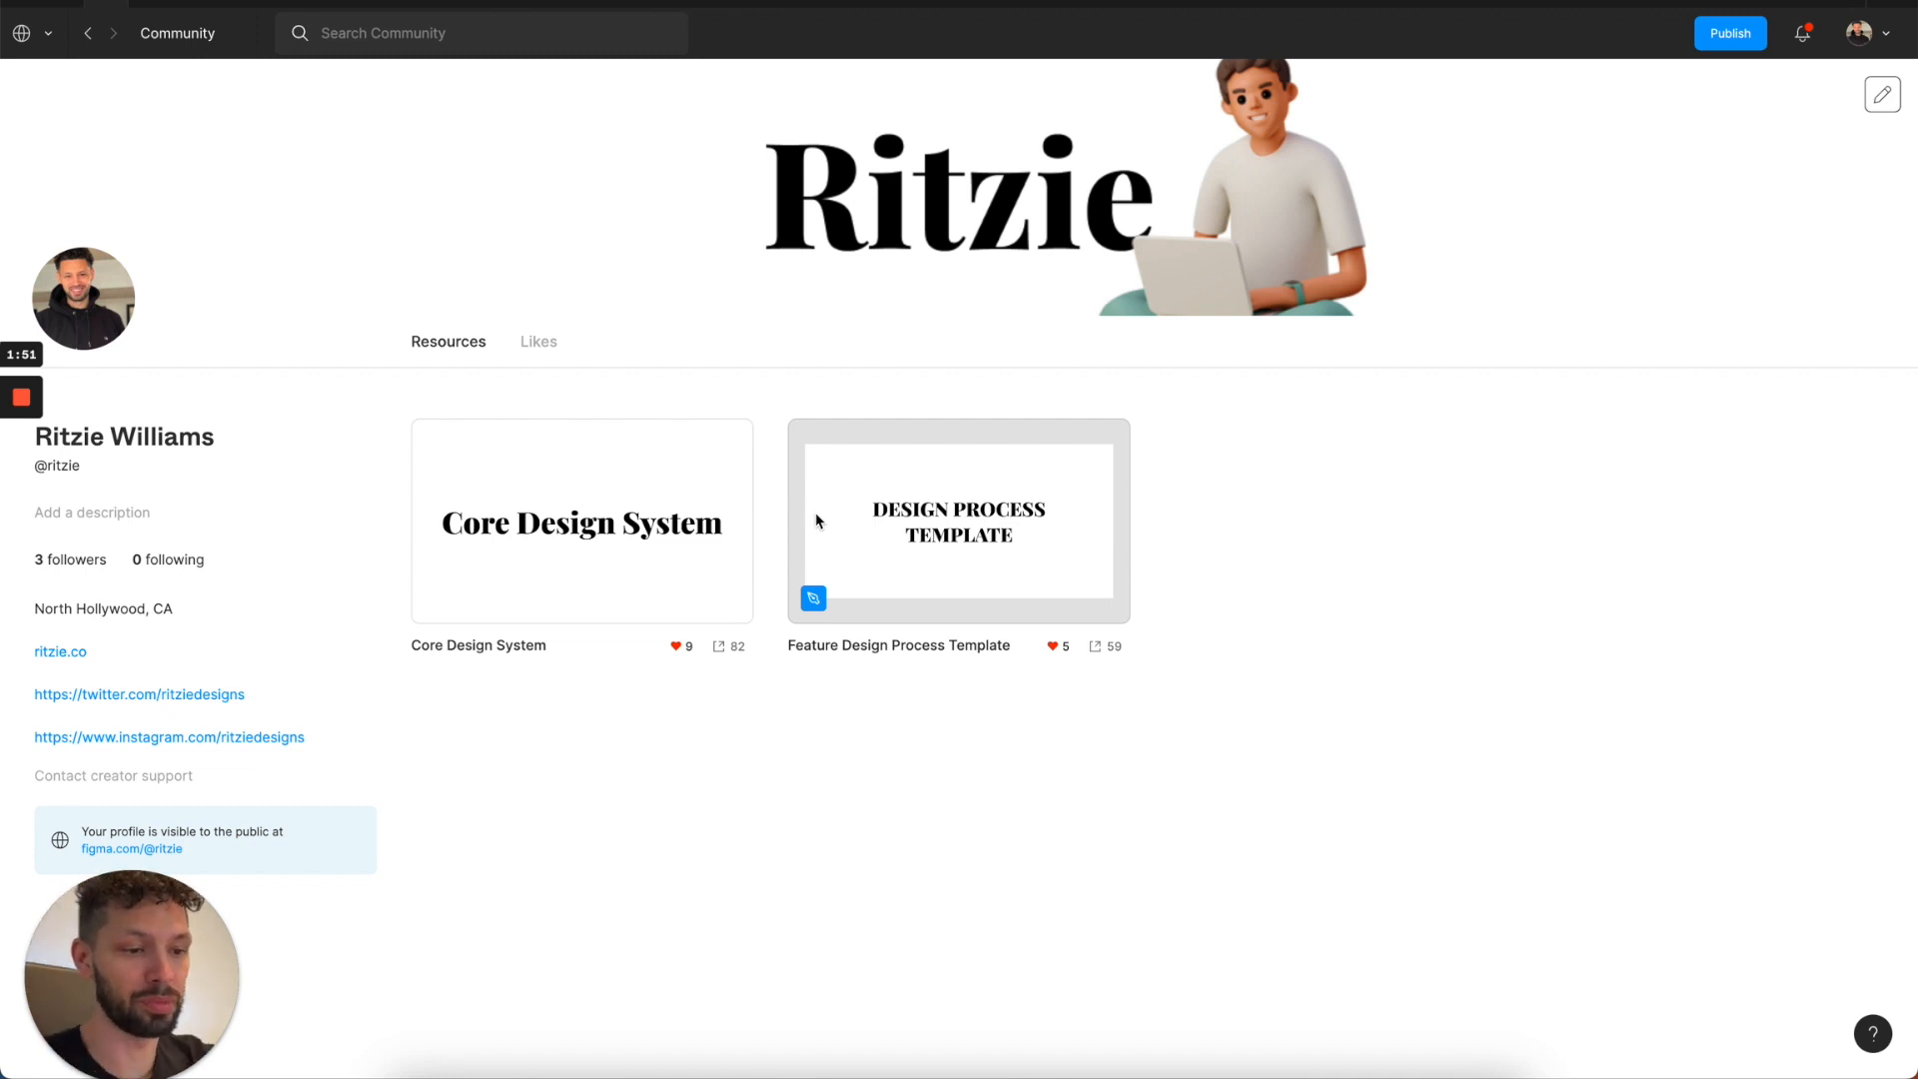
click(596, 540)
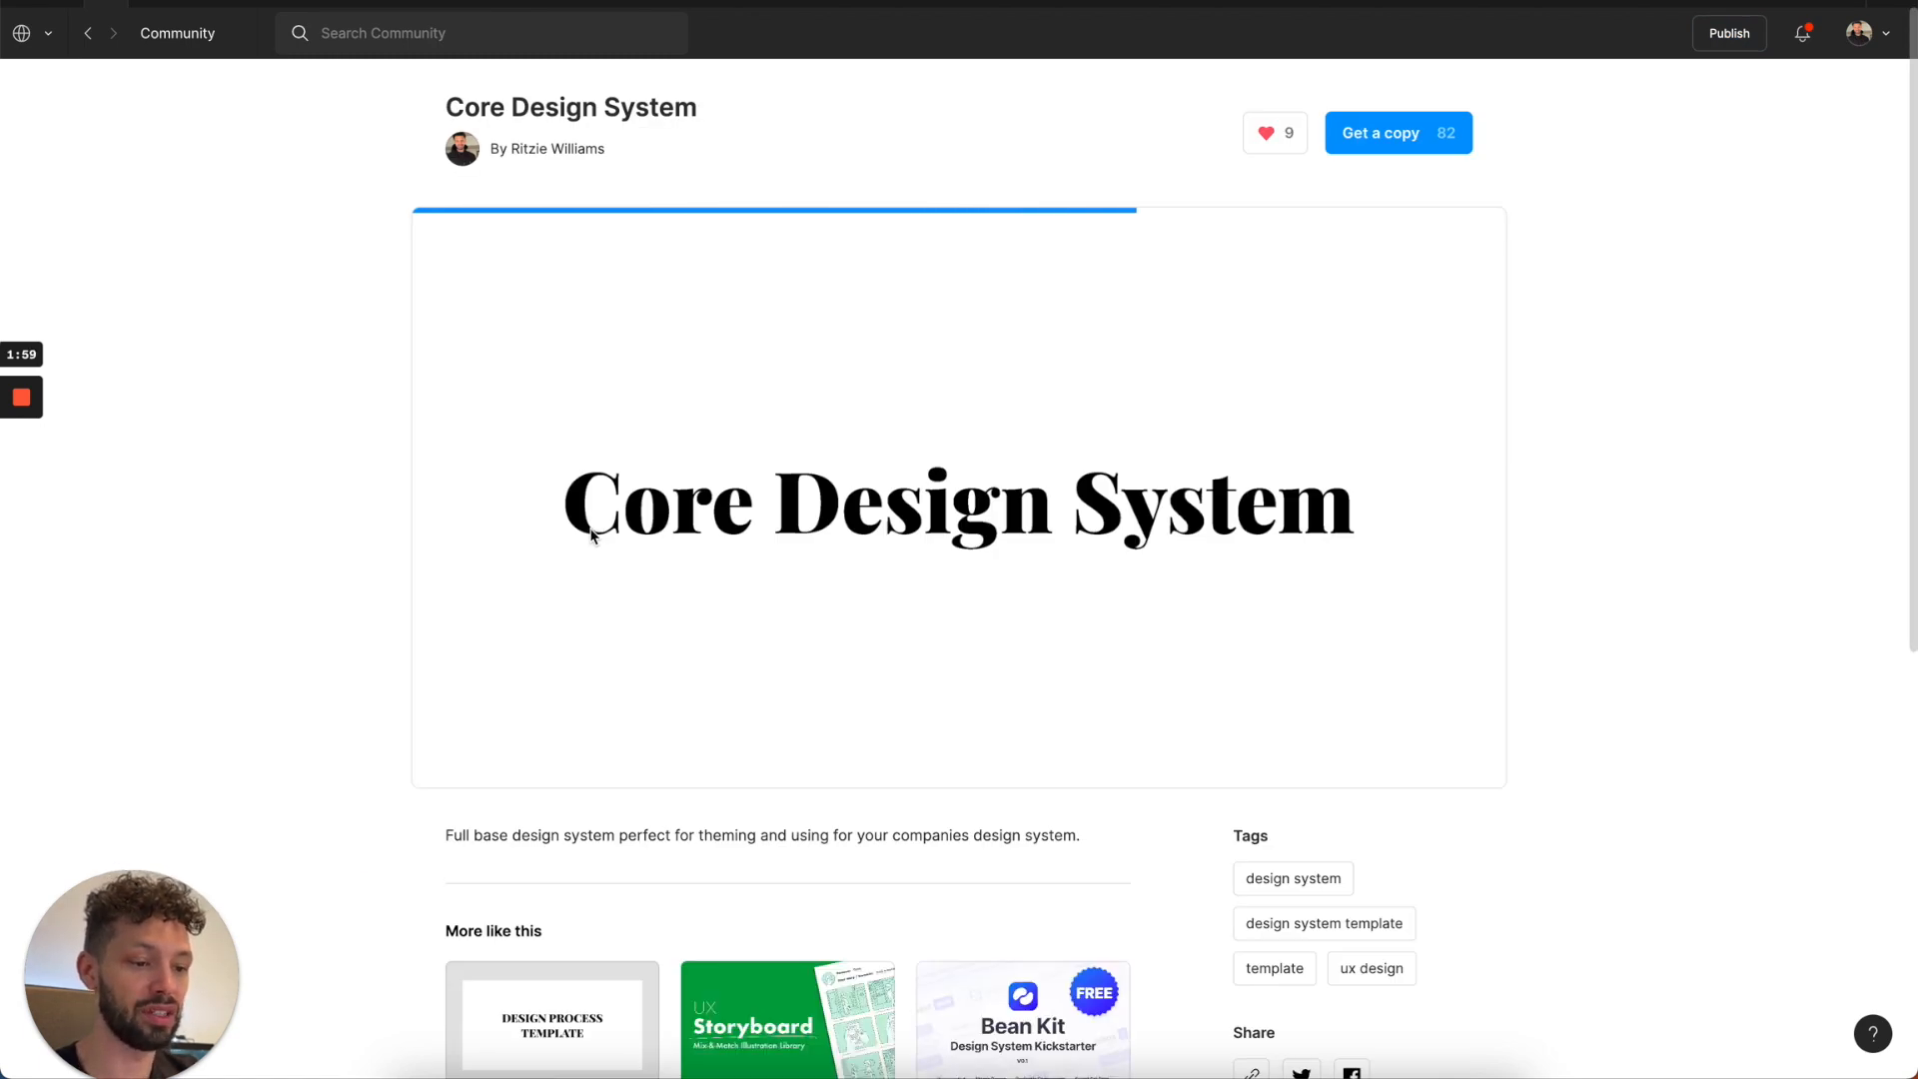
Review the list of pages included in the Core Design System preview, from utilities through atoms and components.
click(591, 534)
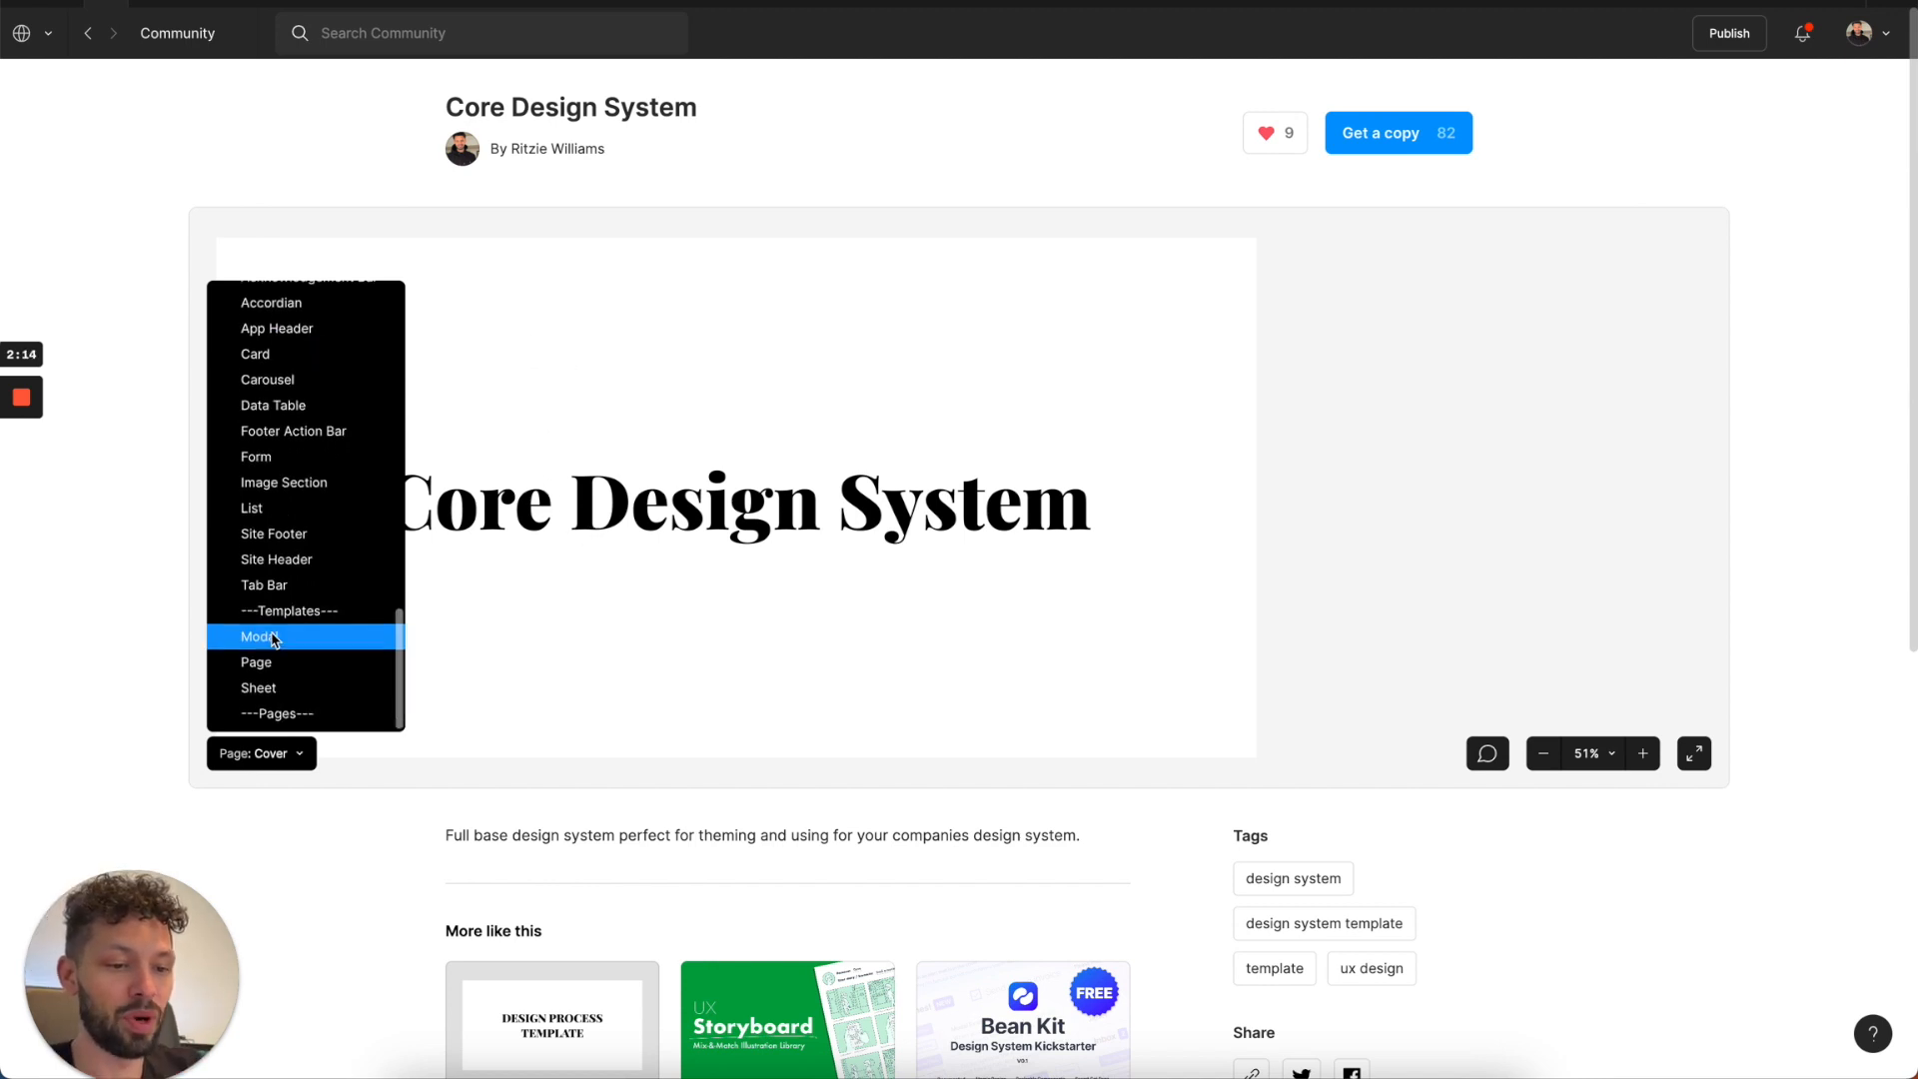
scroll(272, 639, up, 2)
scroll(273, 639, up, 10)
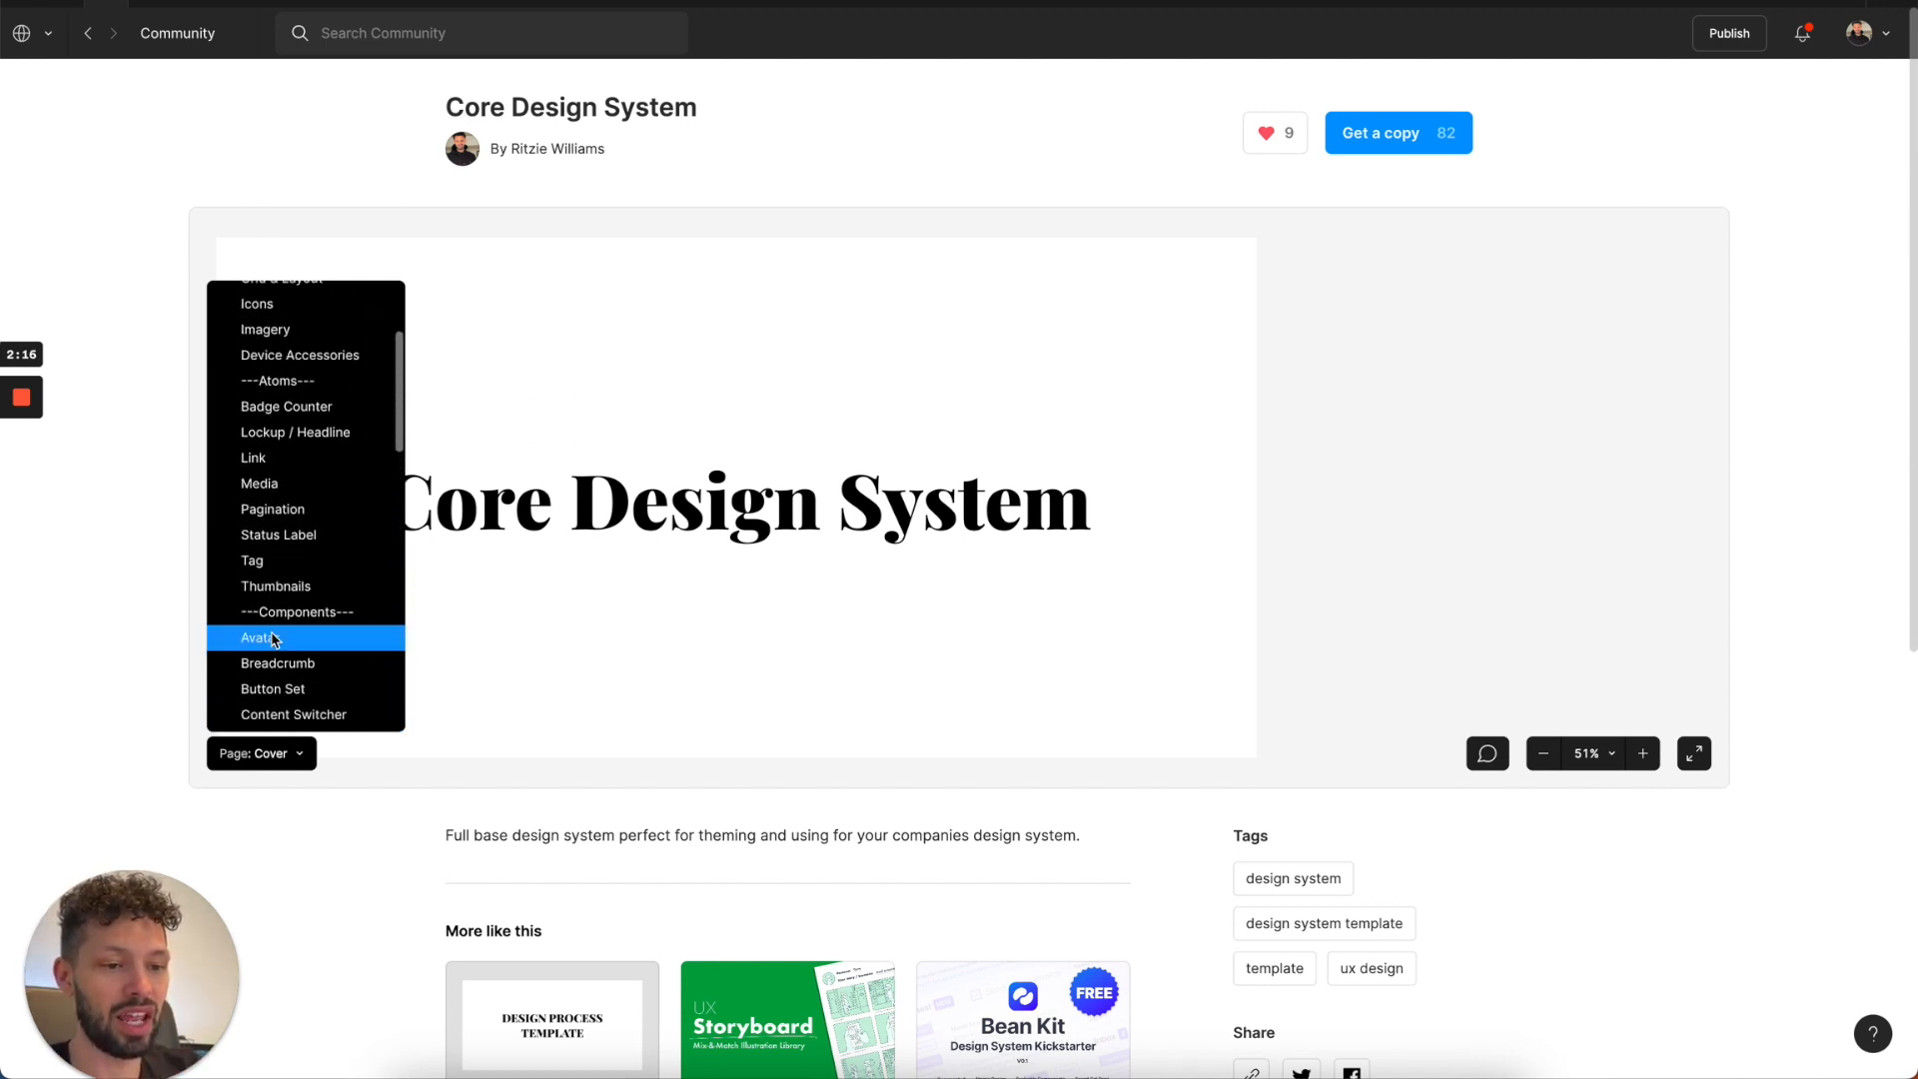
scroll(275, 535, up, 3)
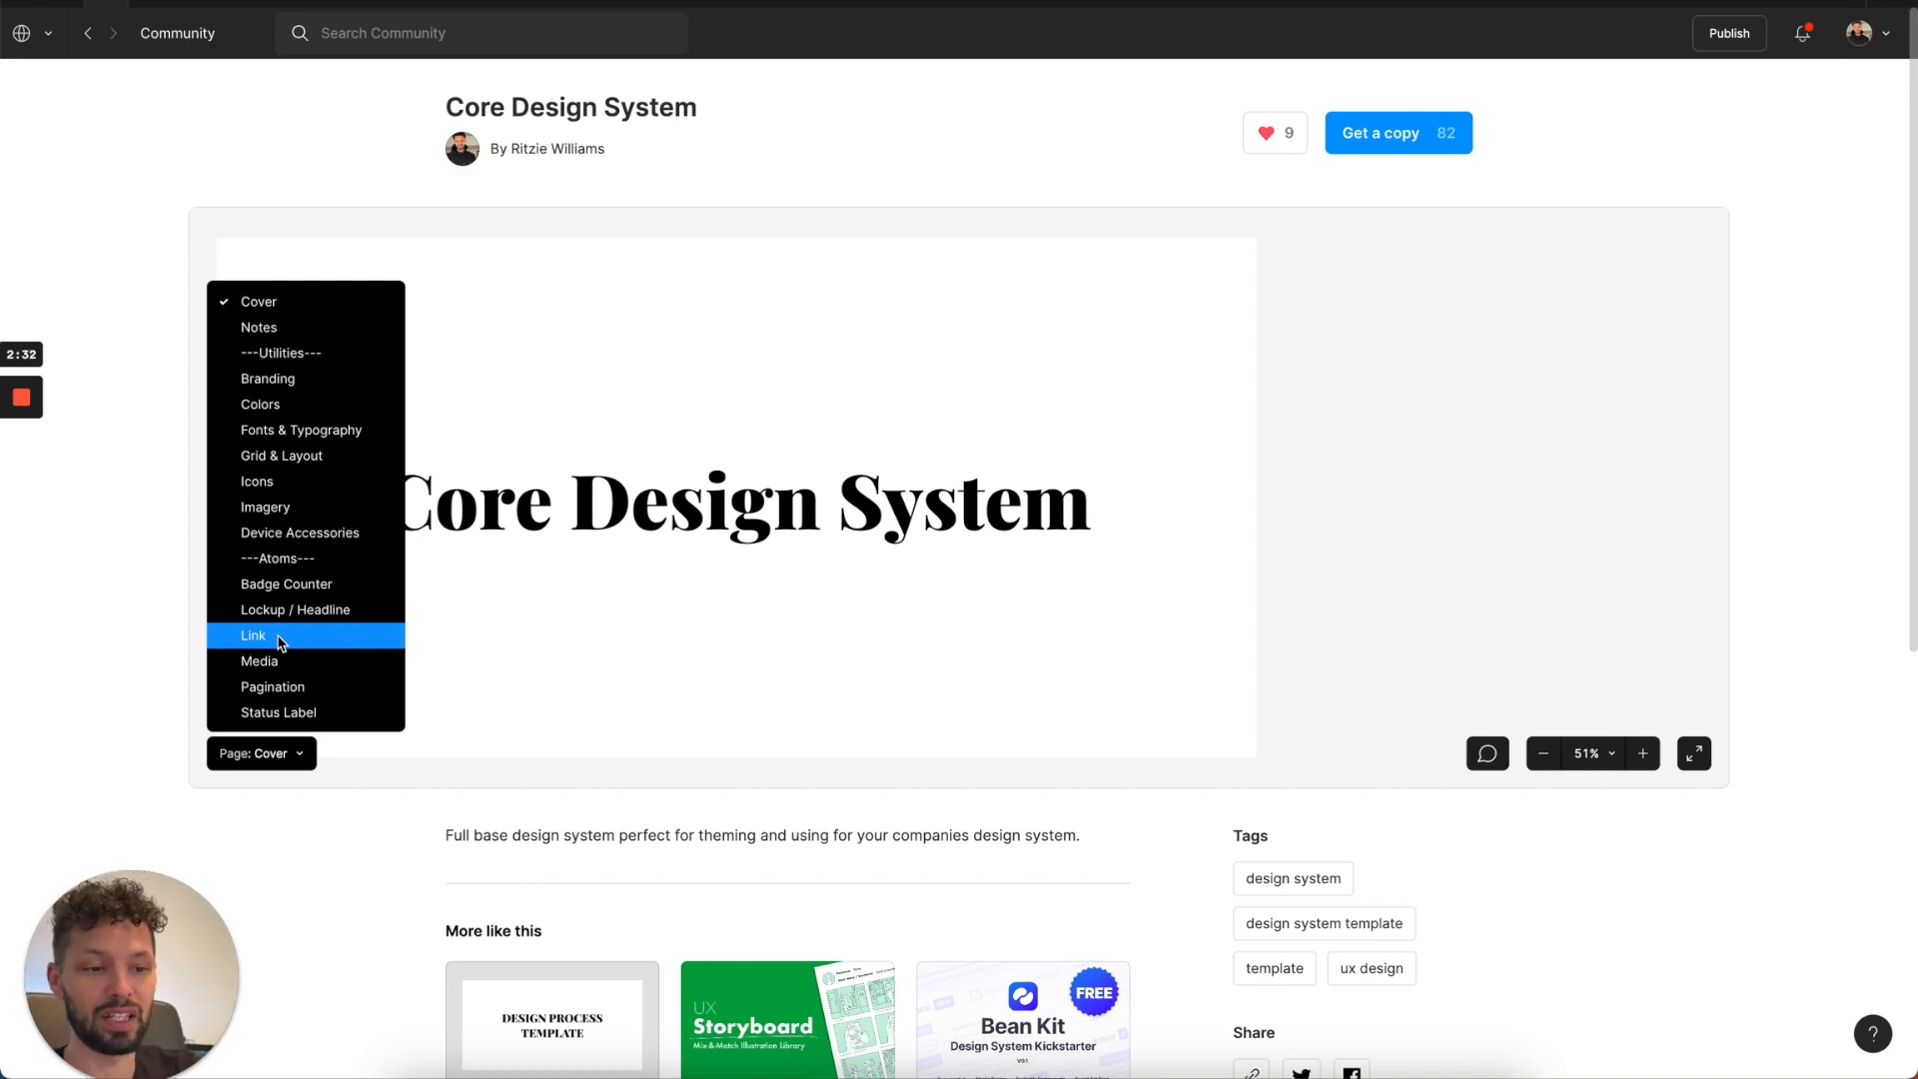
click(1106, 116)
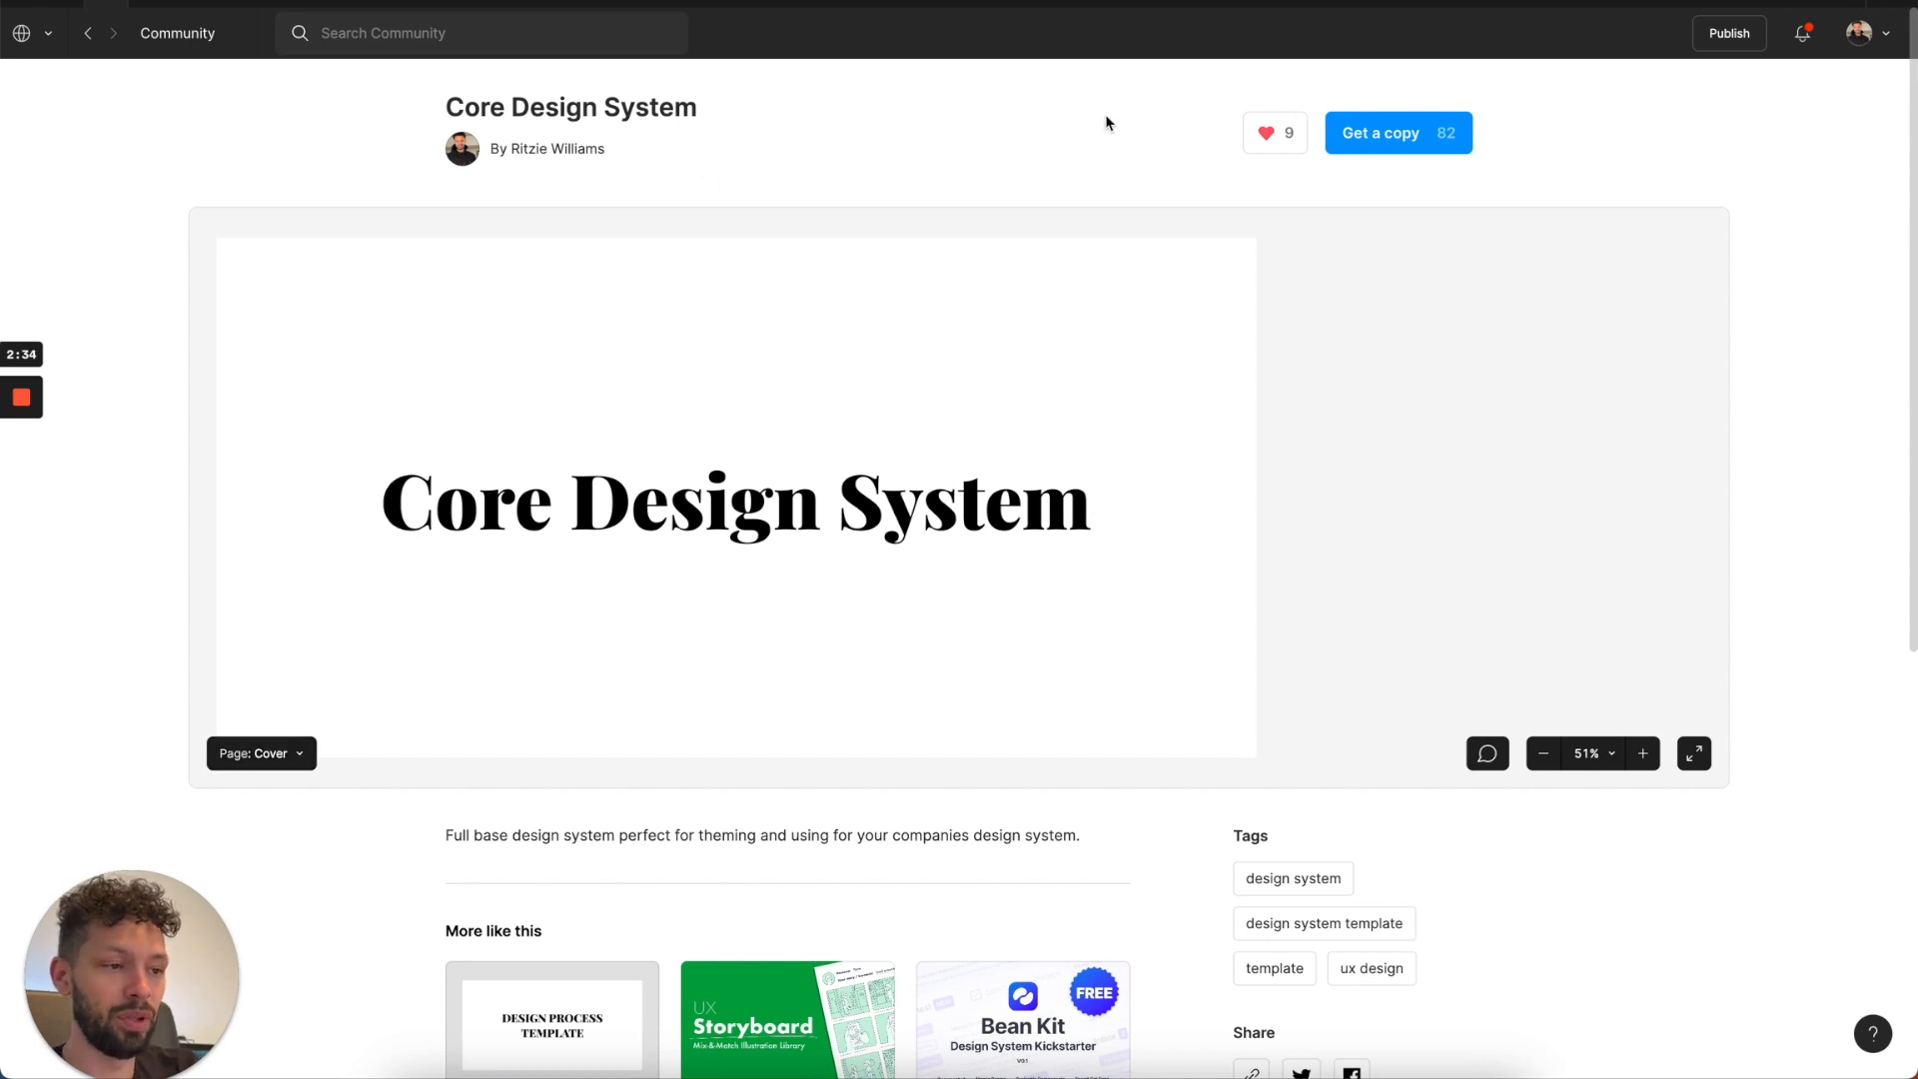
Get a copy of the Core Design System and open it with the account that has editor access.
click(1404, 140)
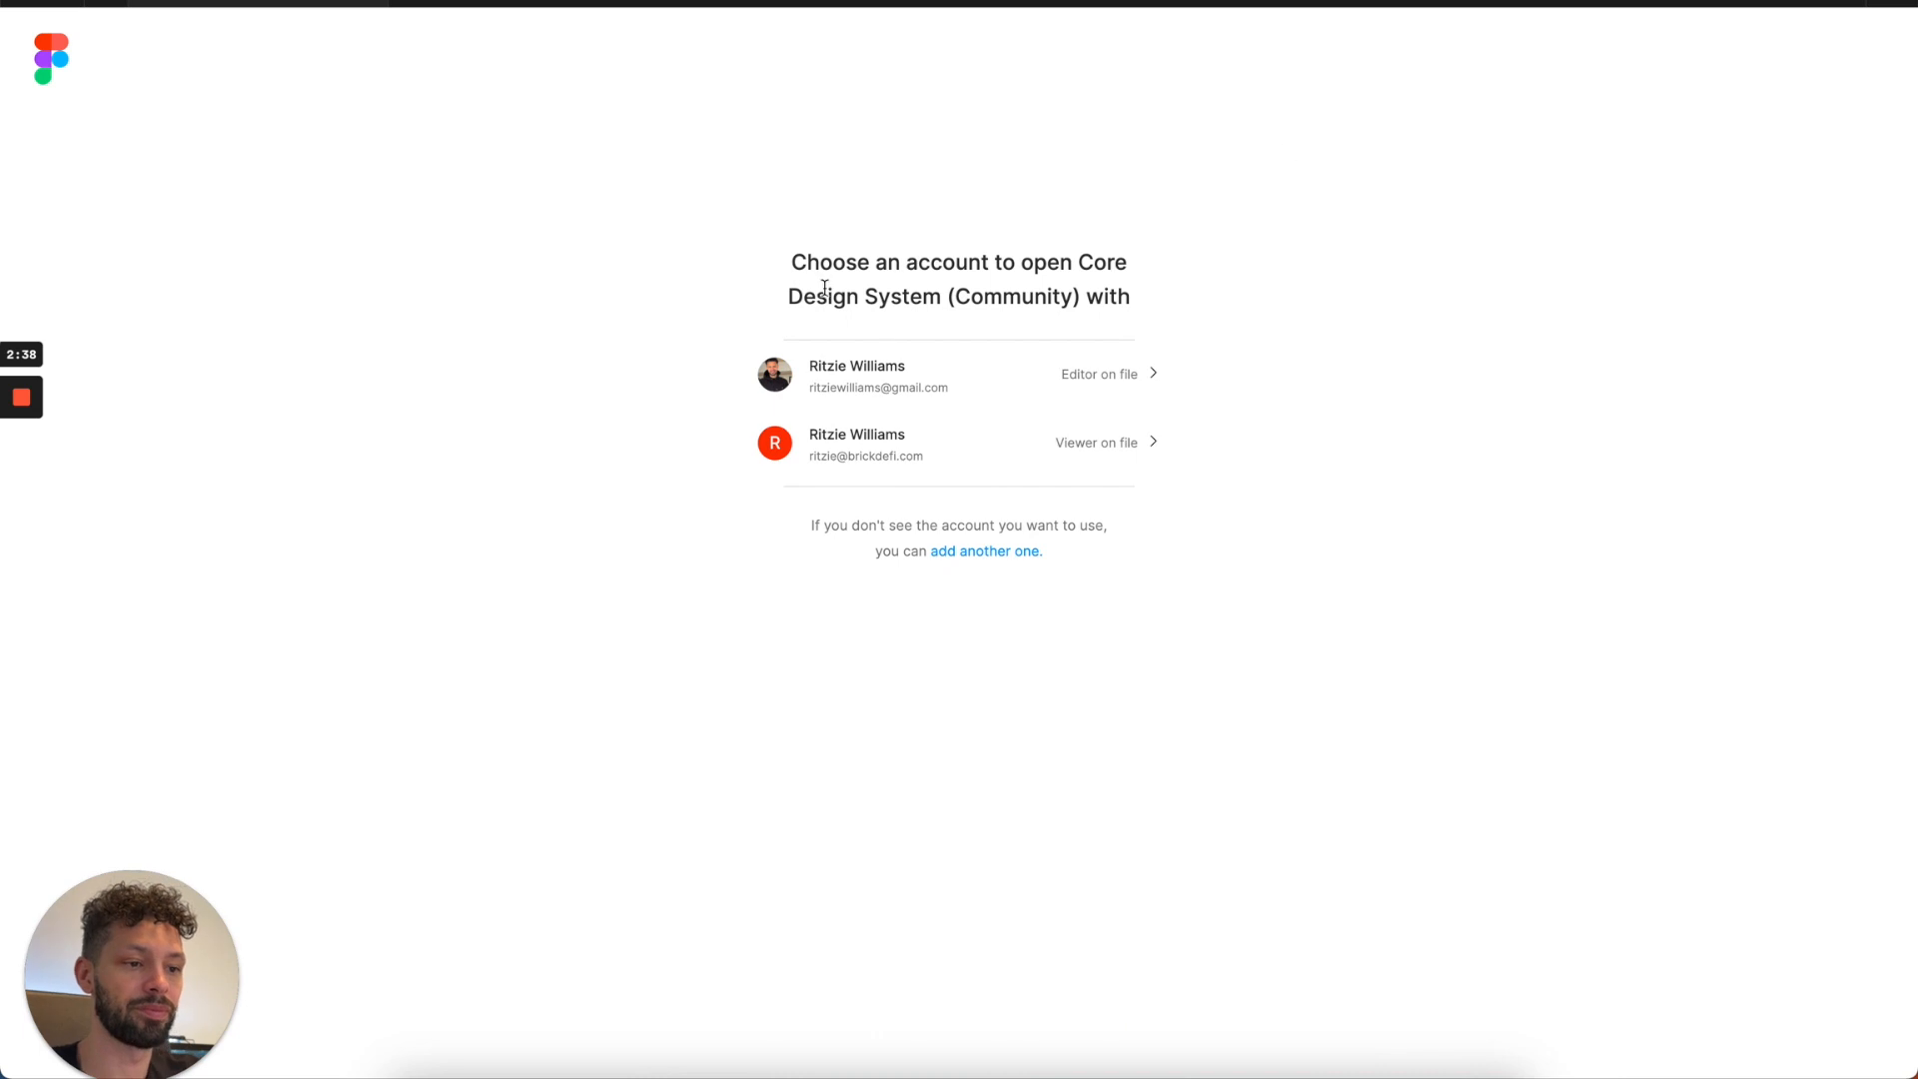
click(854, 378)
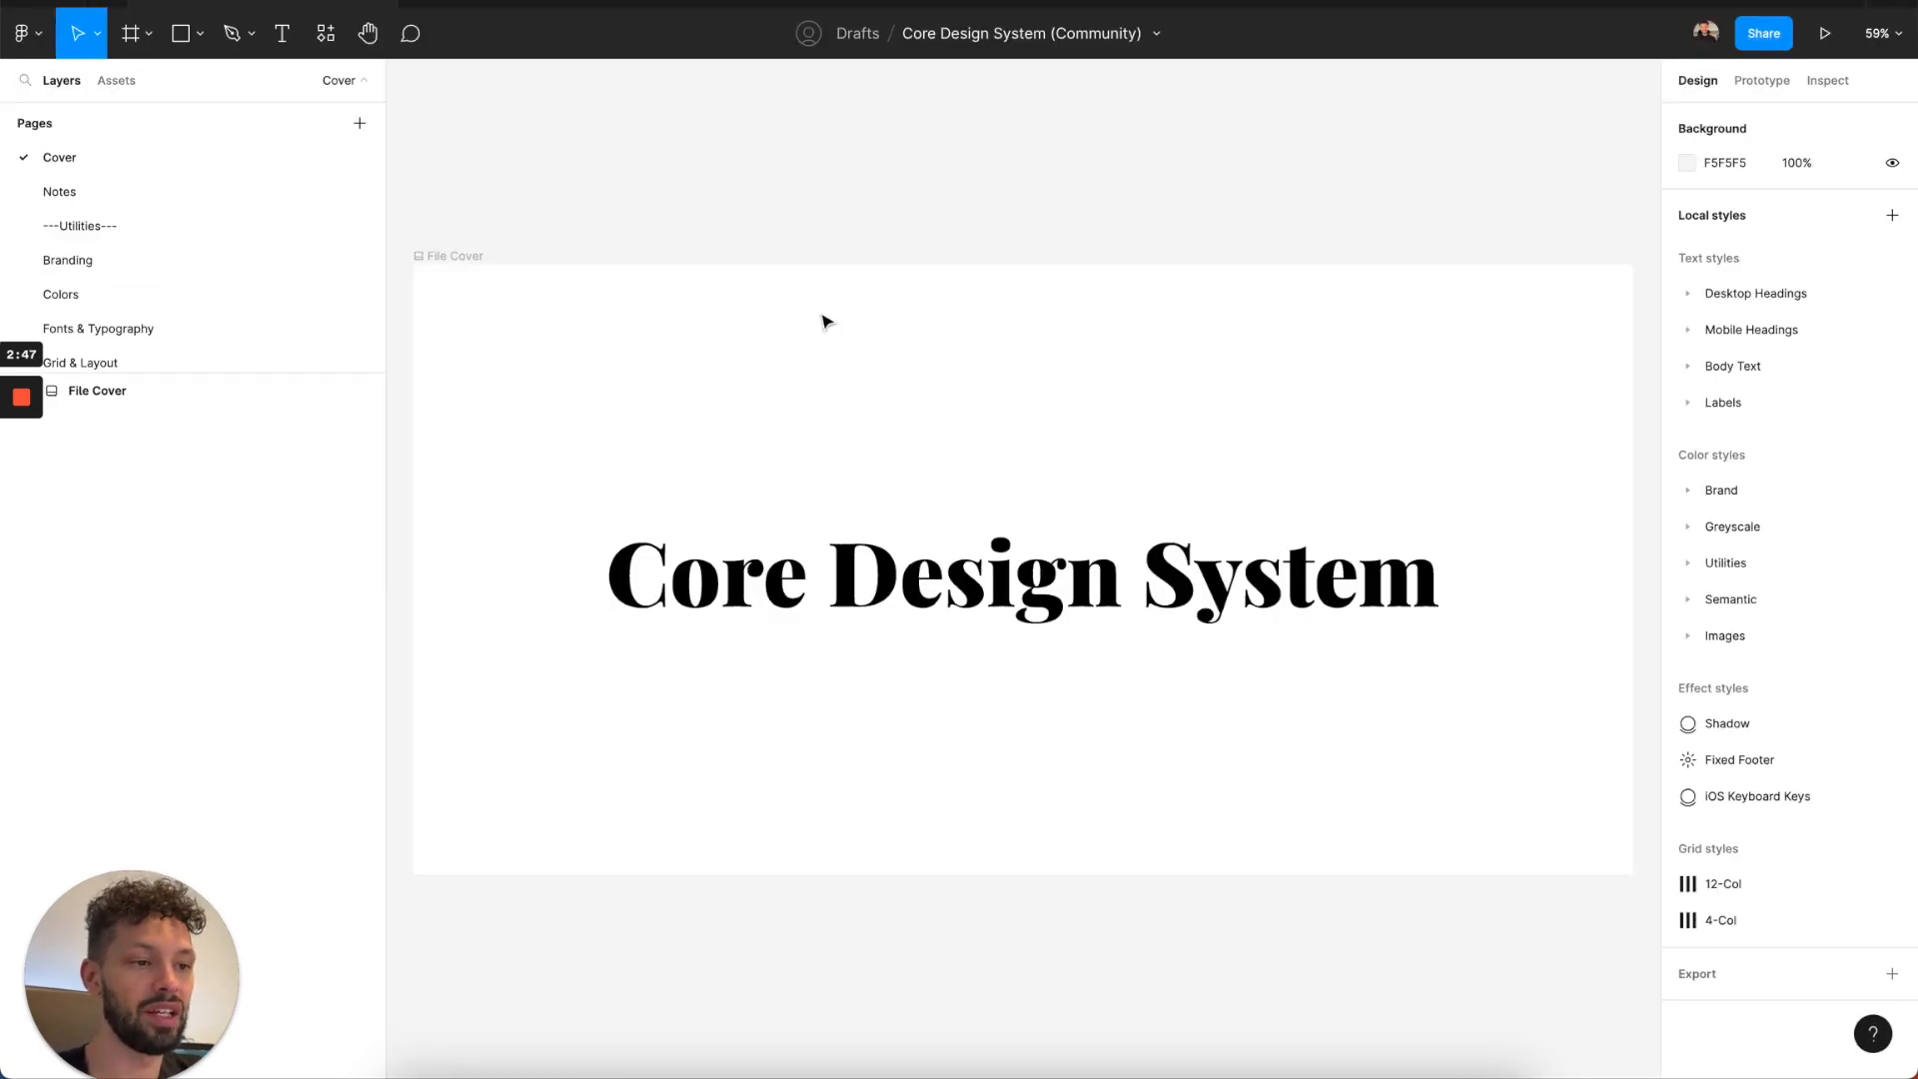
Rename the copied file as Delicious Design System.
double_click(999, 33)
double_click(887, 36)
text(Delicious)
key(BackSpace)
key(BackSpace)
key(BackSpace)
key(BackSpace)
key(BackSpace)
key(BackSpace)
key(BackSpace)
key(BackSpace)
key(BackSpace)
key(BackSpace)
key(BackSpace)
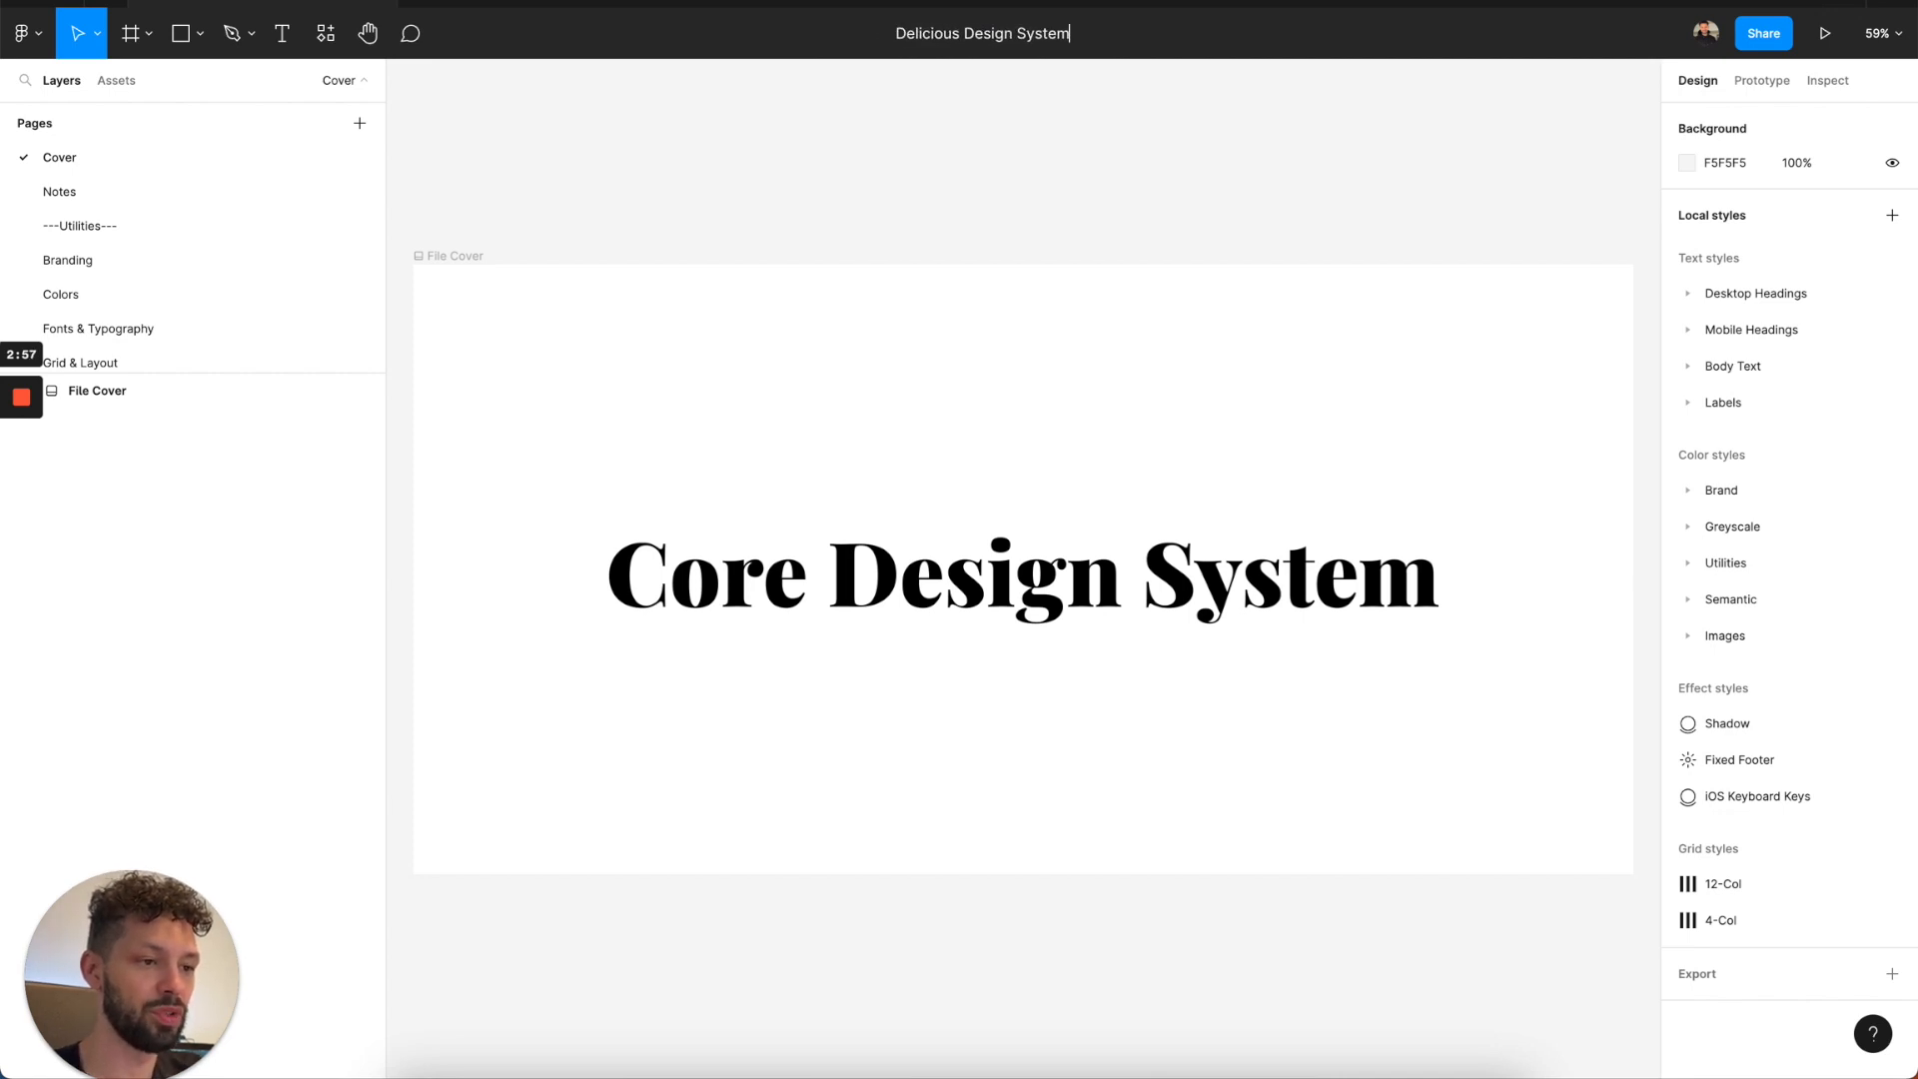
key(Return)
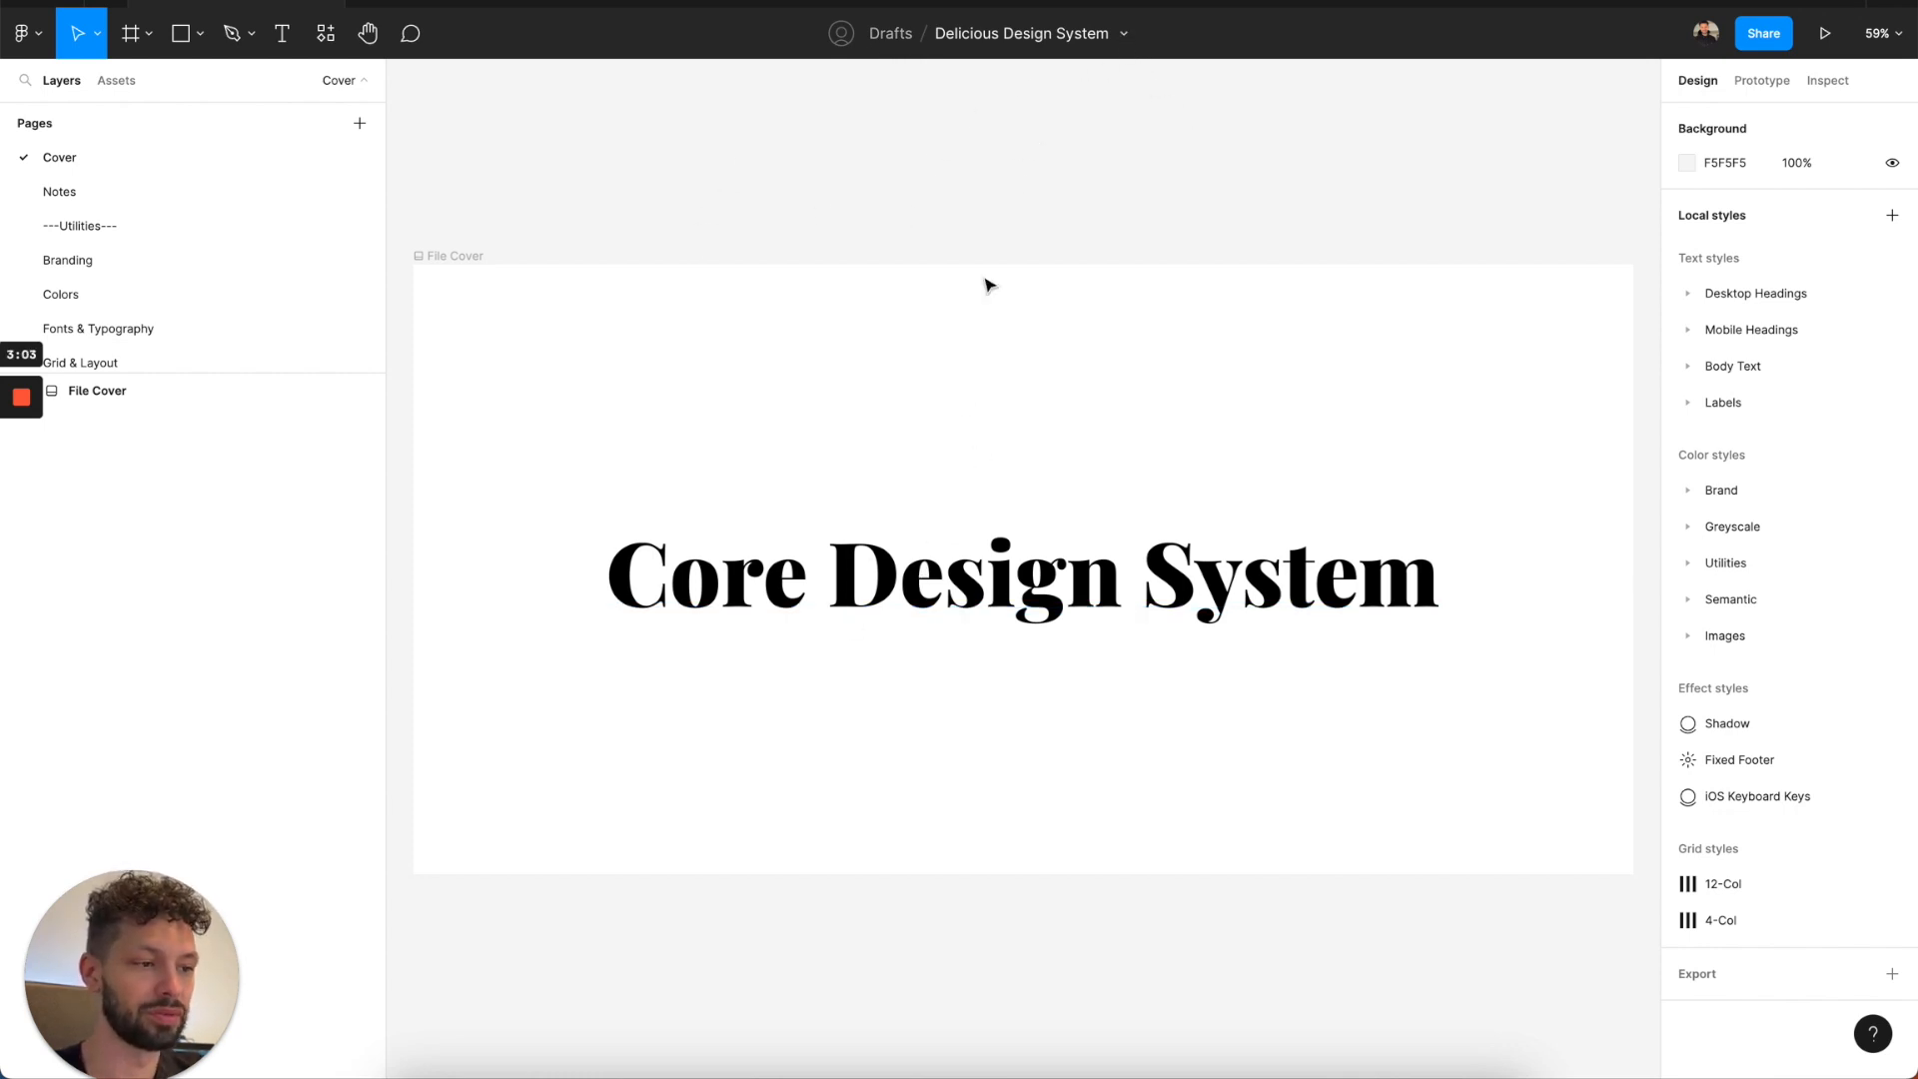
Move the Delicious Design System file from Drafts to the Weeat project.
click(1125, 36)
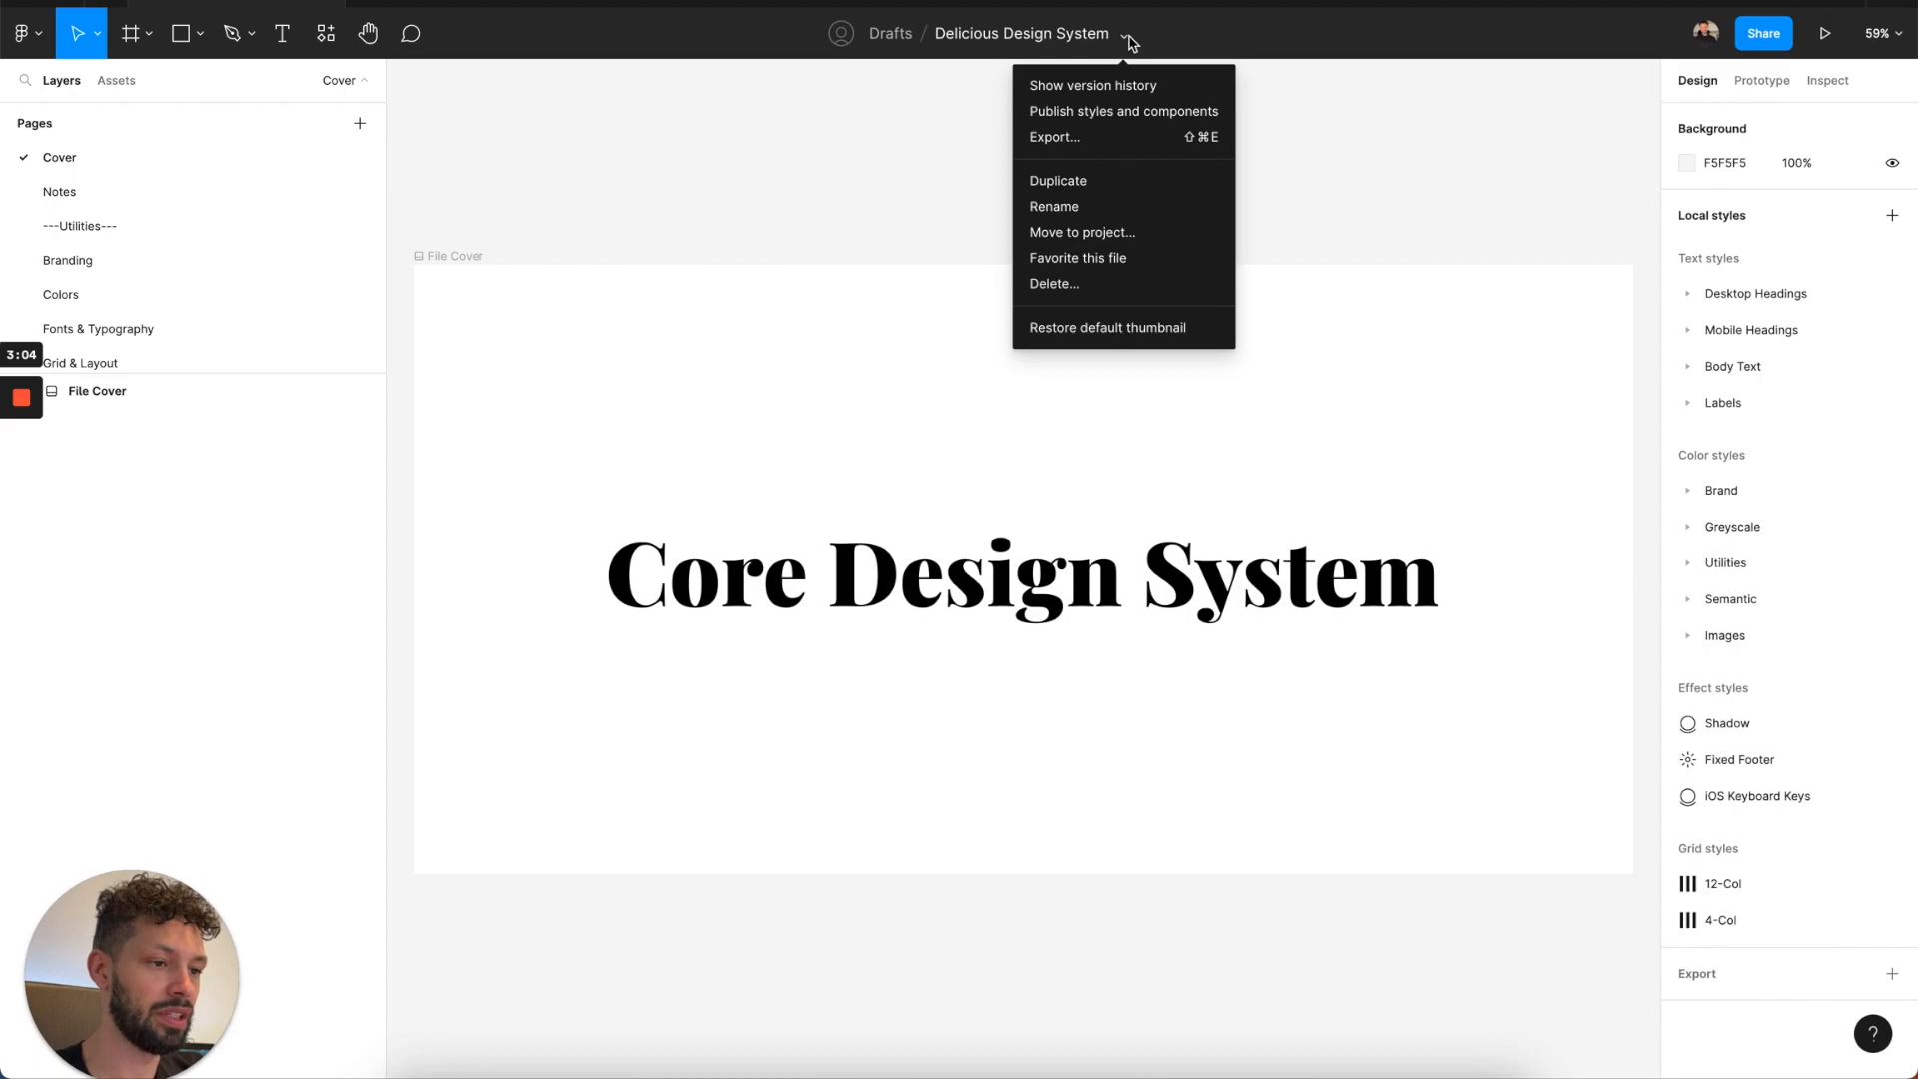
click(1064, 233)
click(884, 382)
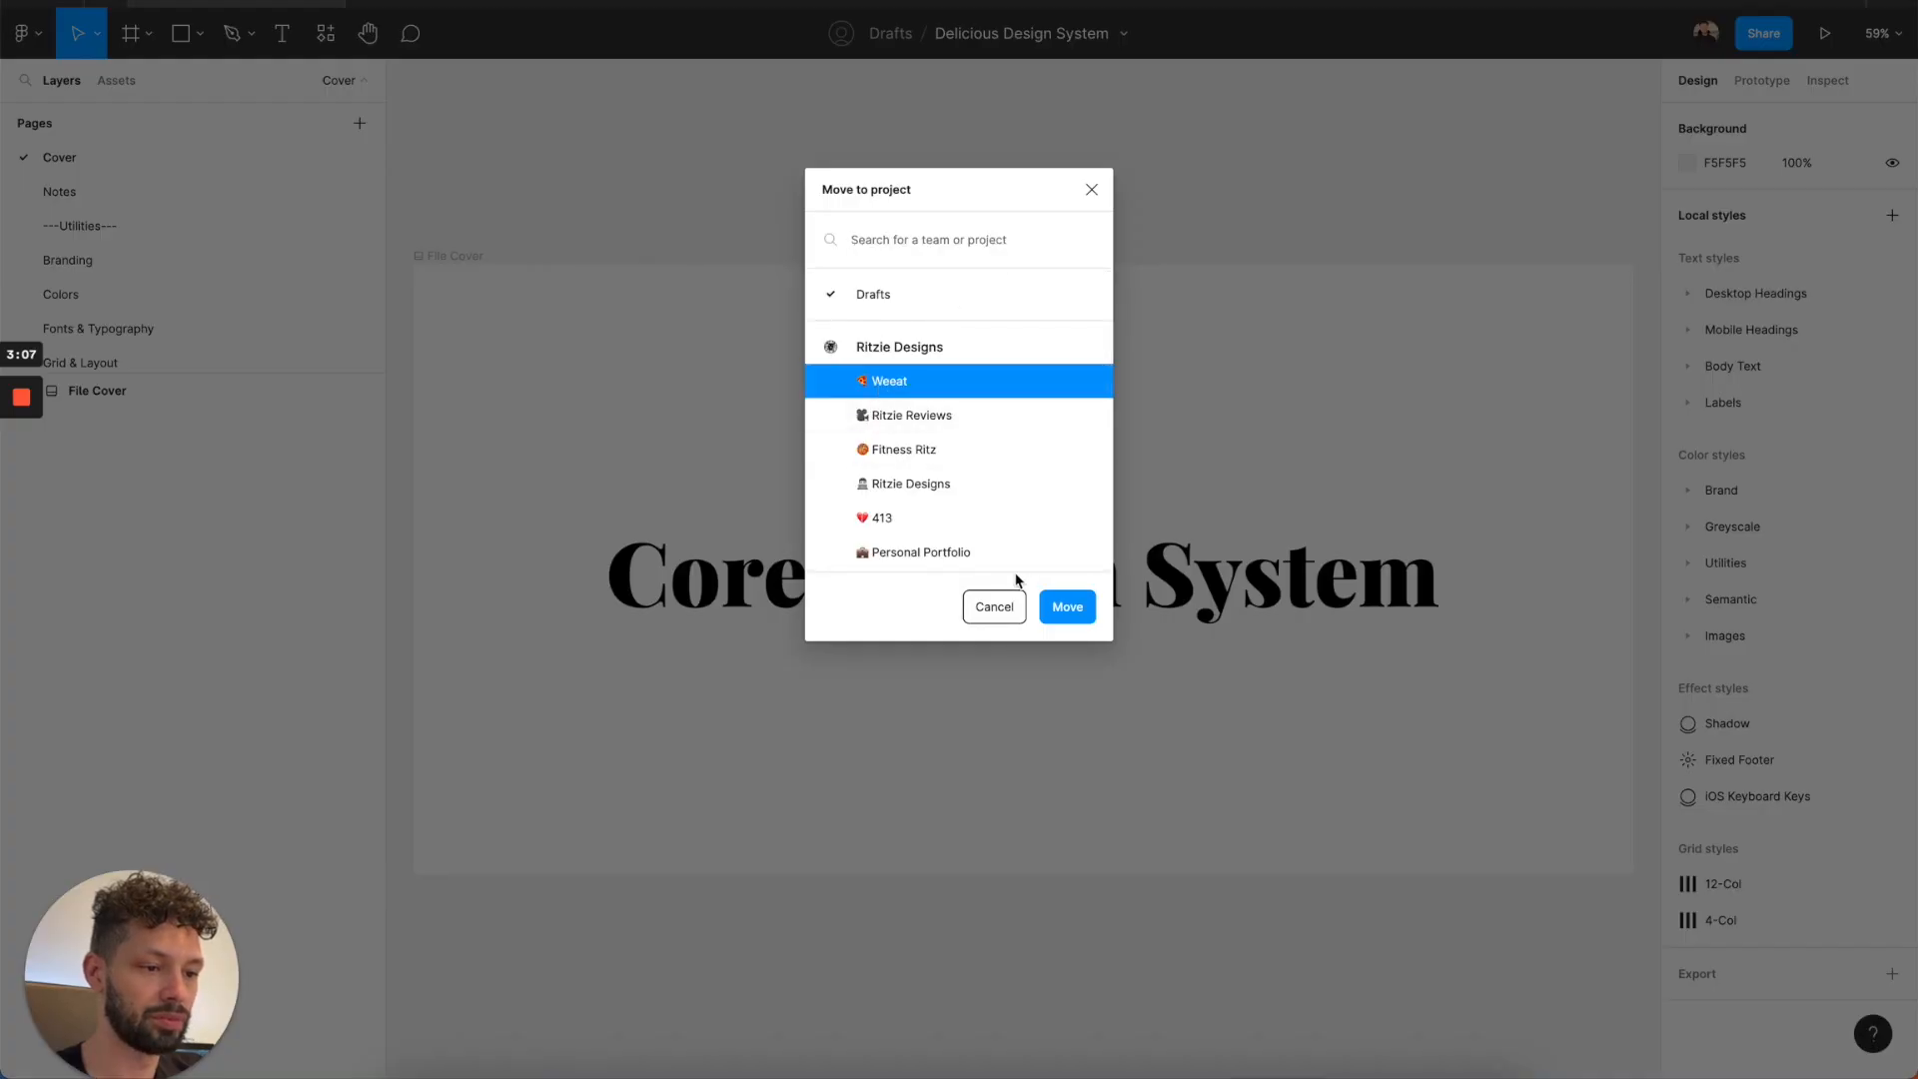
click(1061, 604)
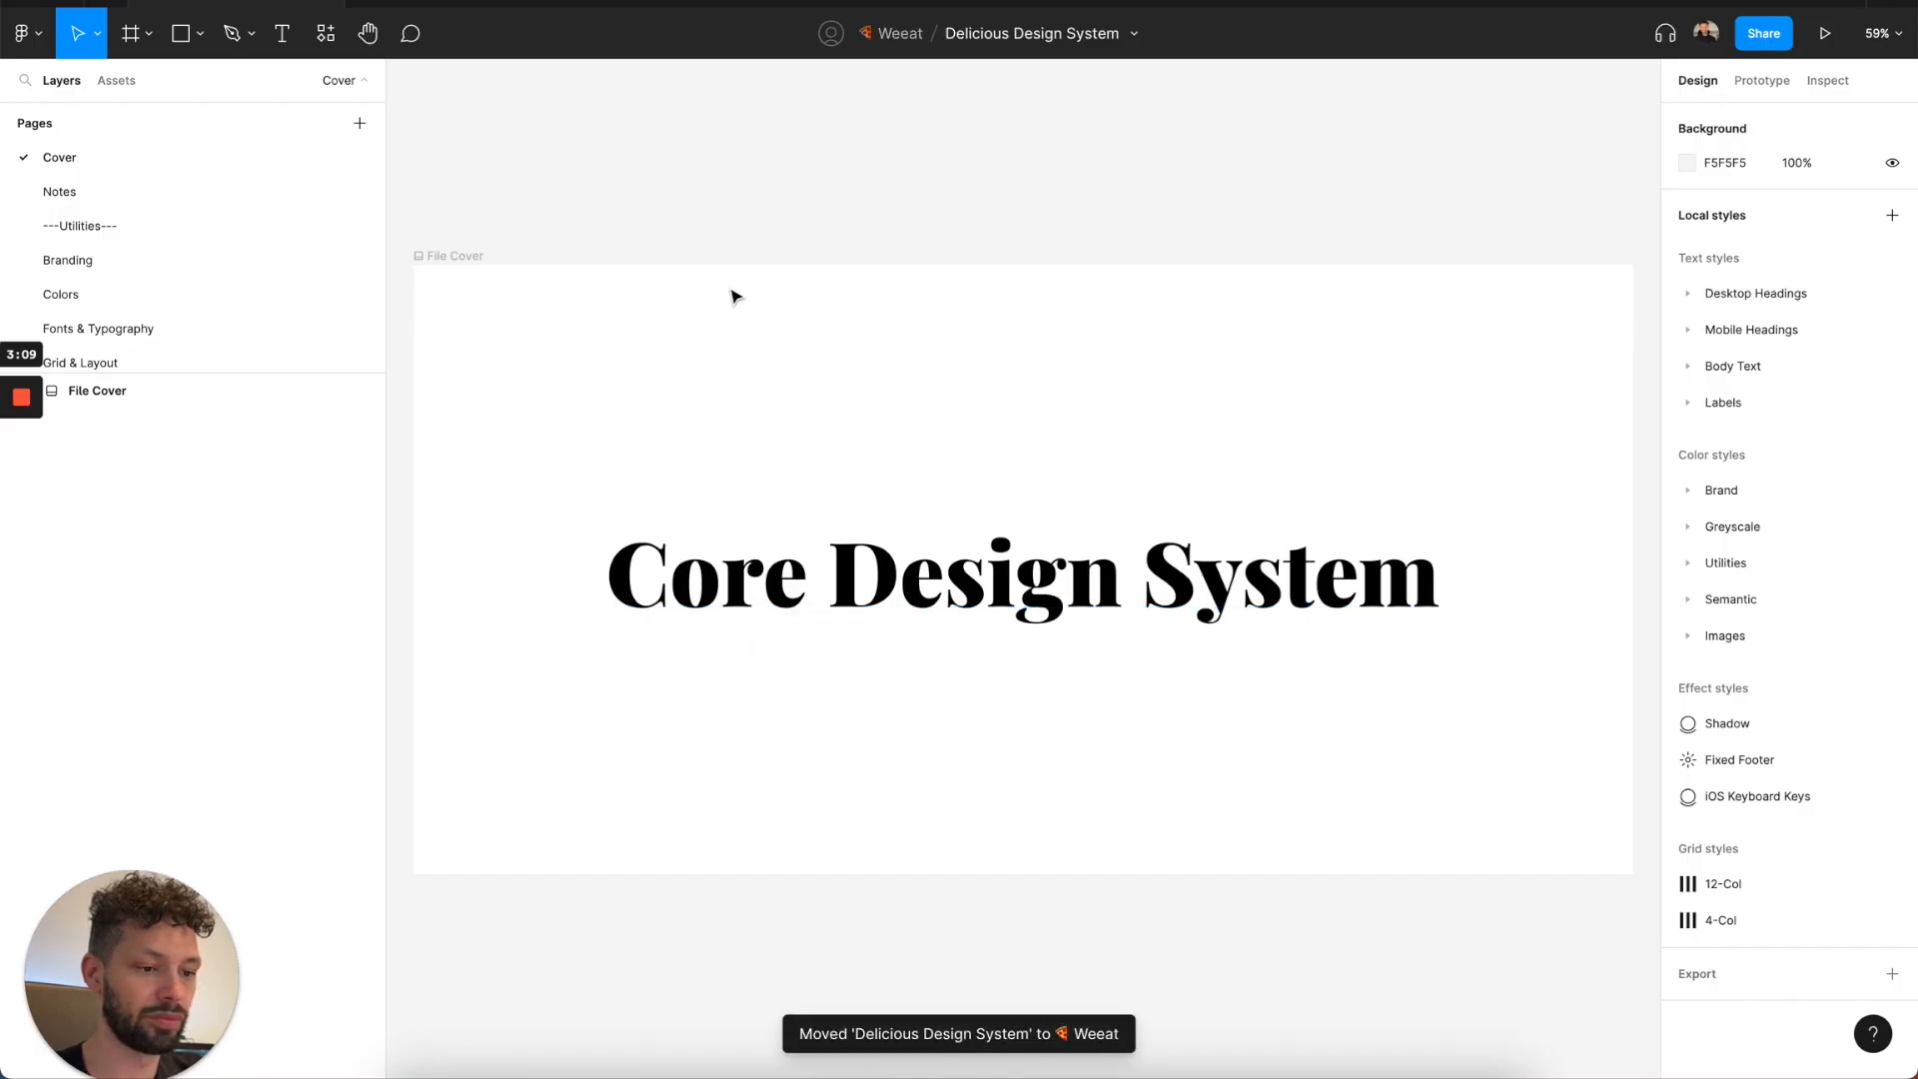
Read the design system notes on the Notes page, including the theming and layout sections.
click(168, 196)
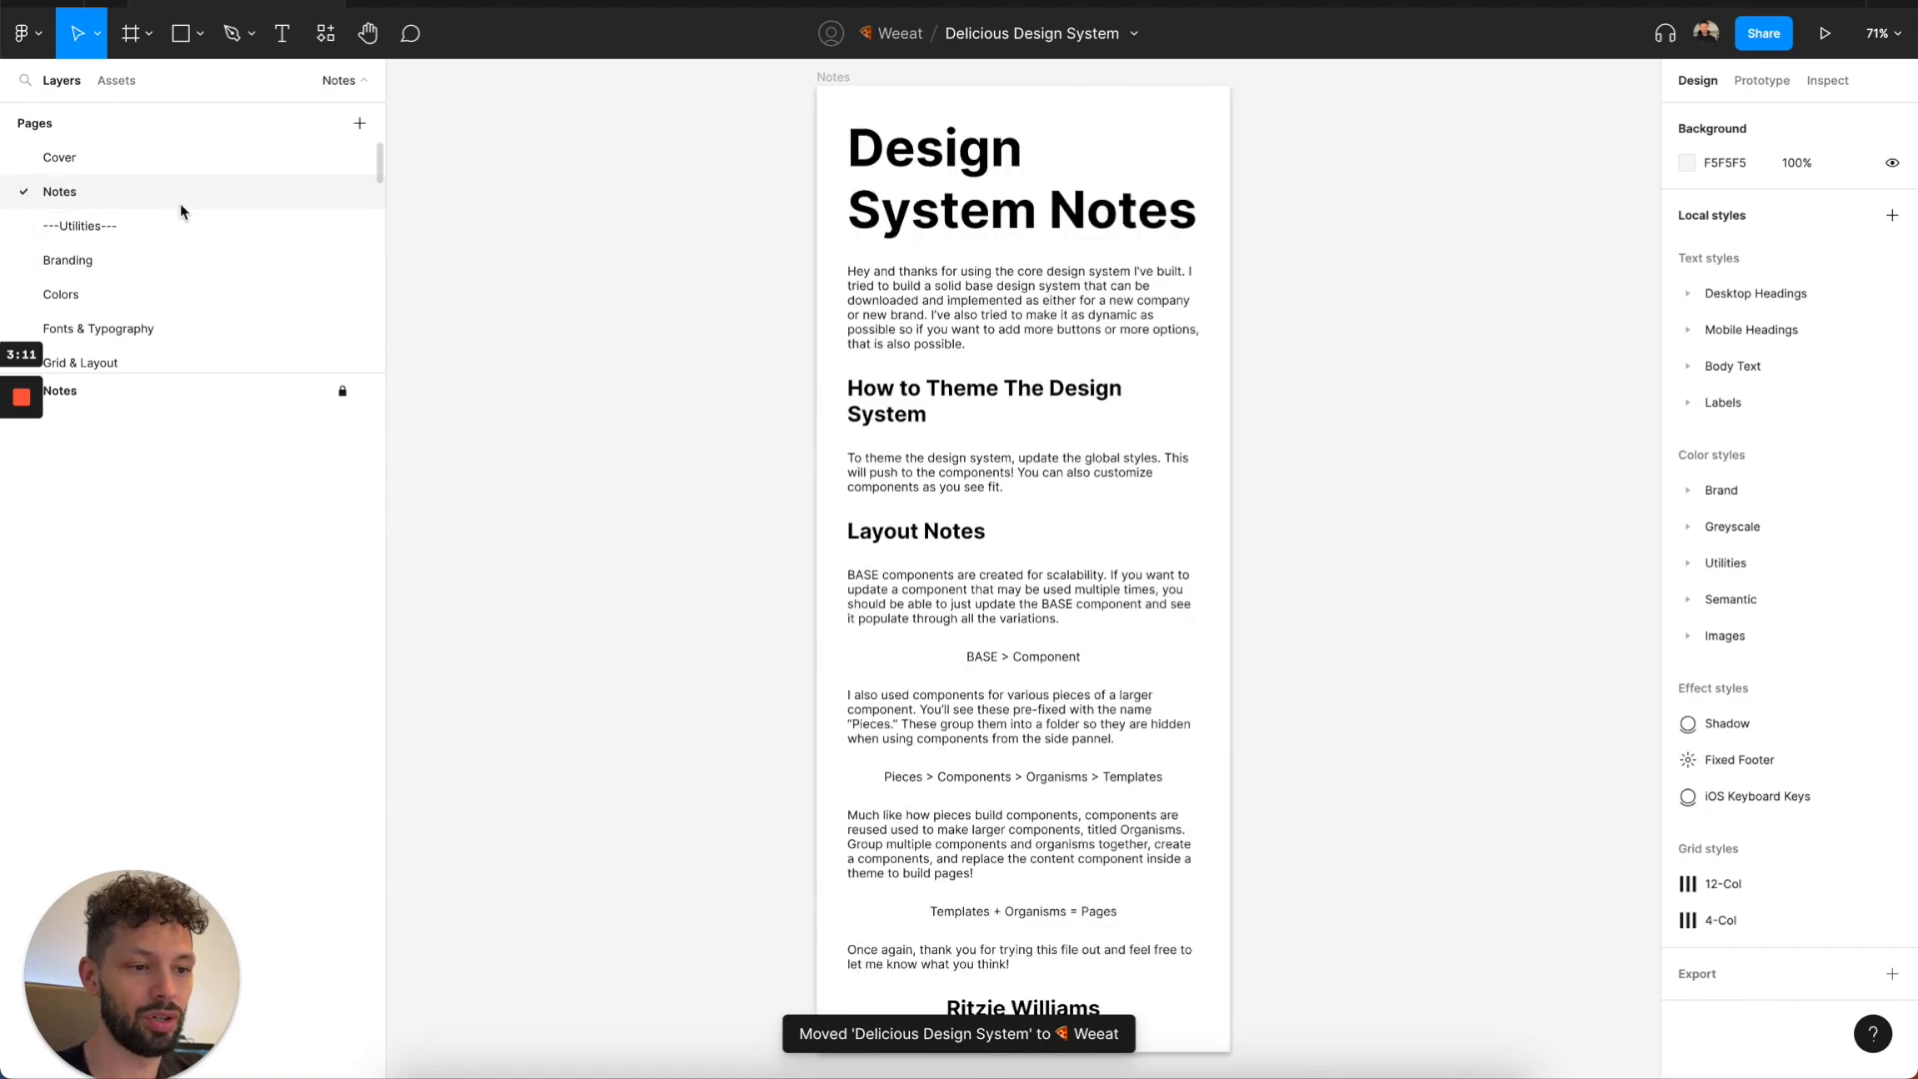
scroll(937, 519, down, 2)
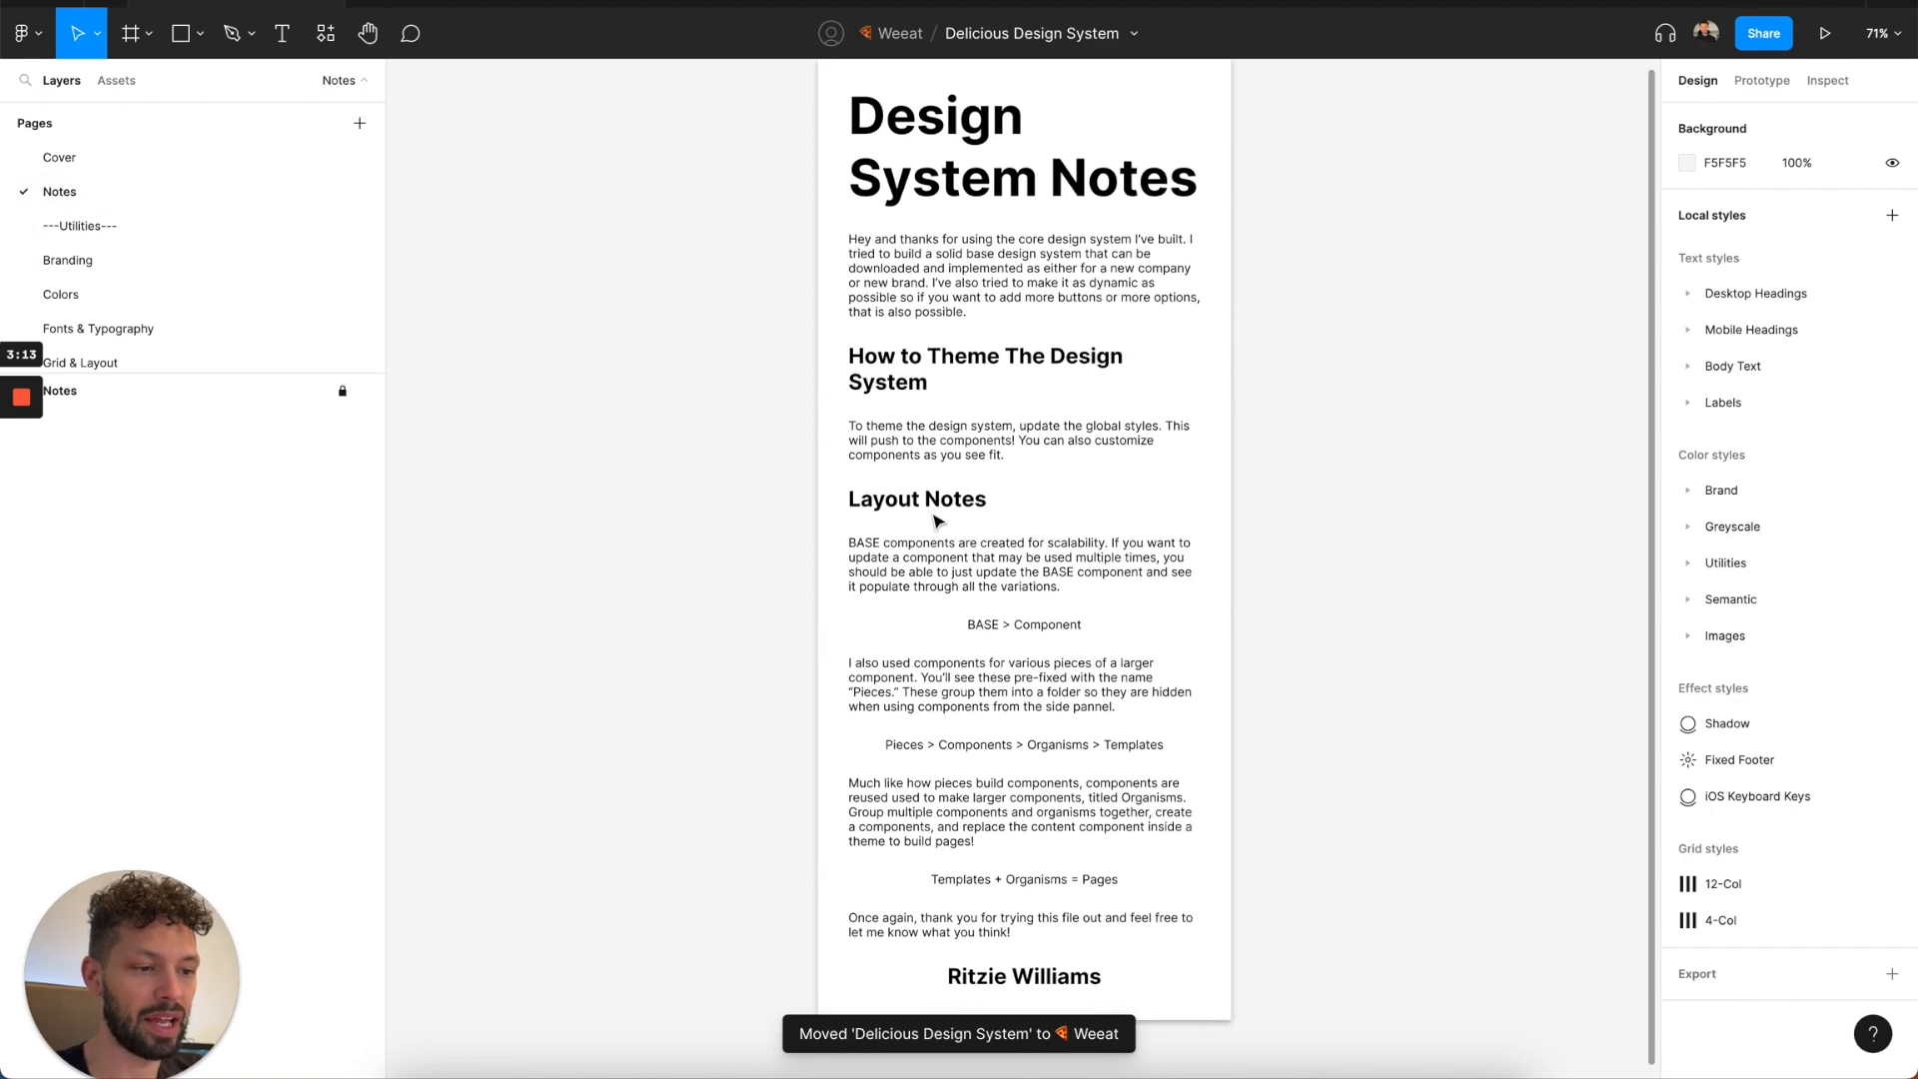
scroll(937, 520, down, 1)
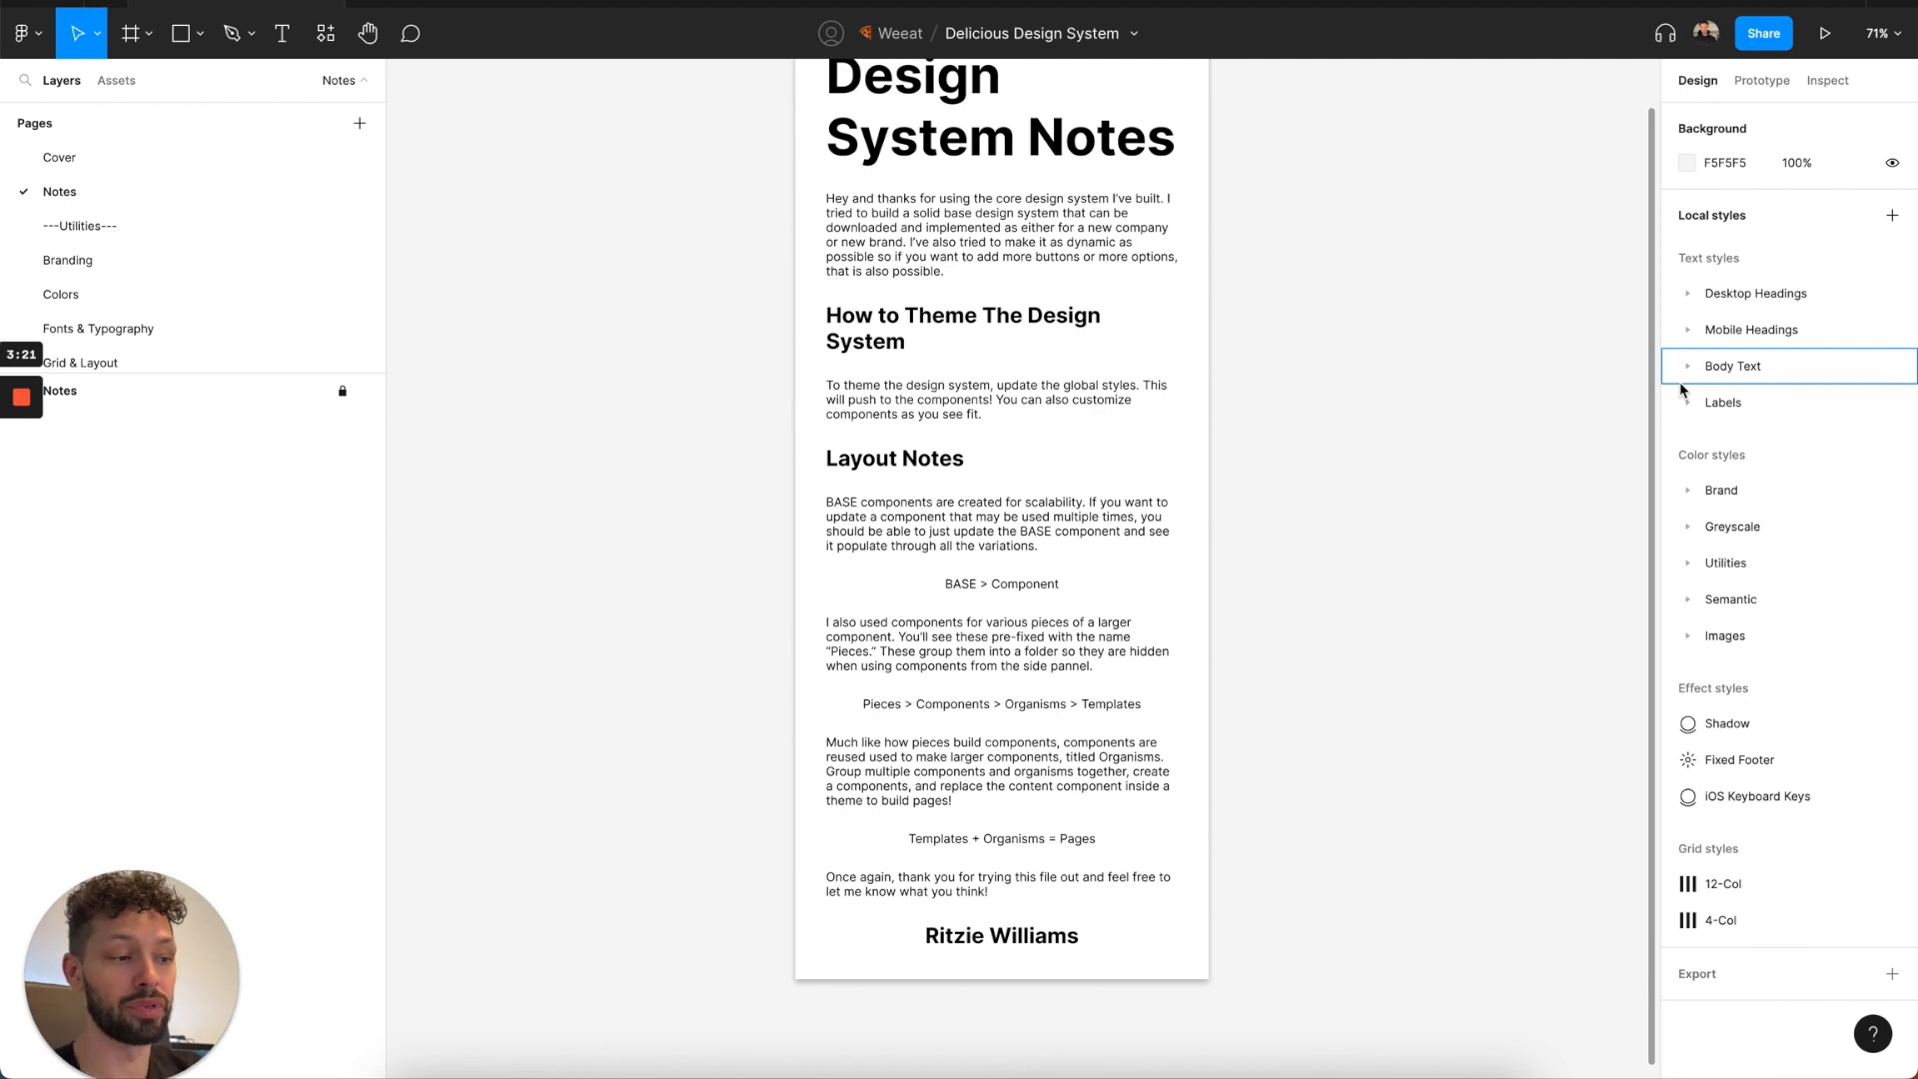
Return to the file browser of the account that owns the copy and open the Weeat project.
click(107, 3)
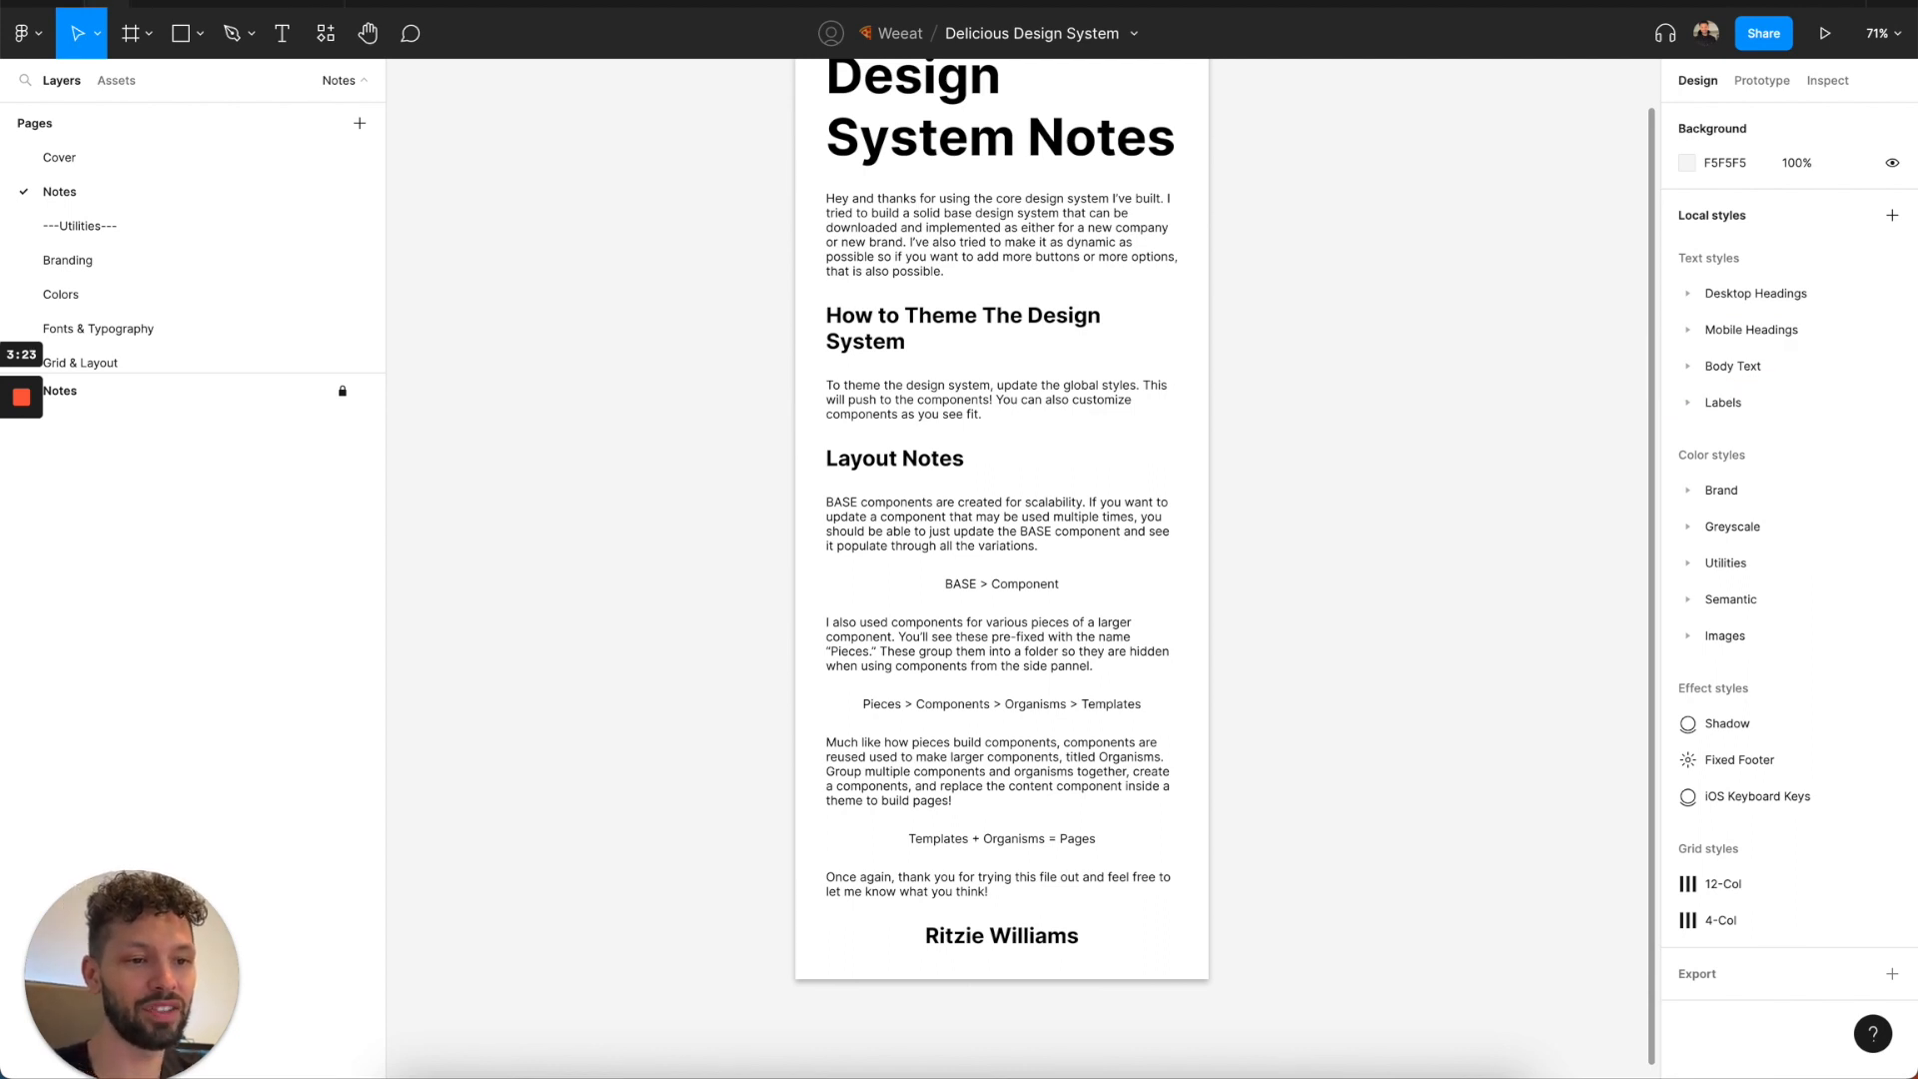
click(47, 38)
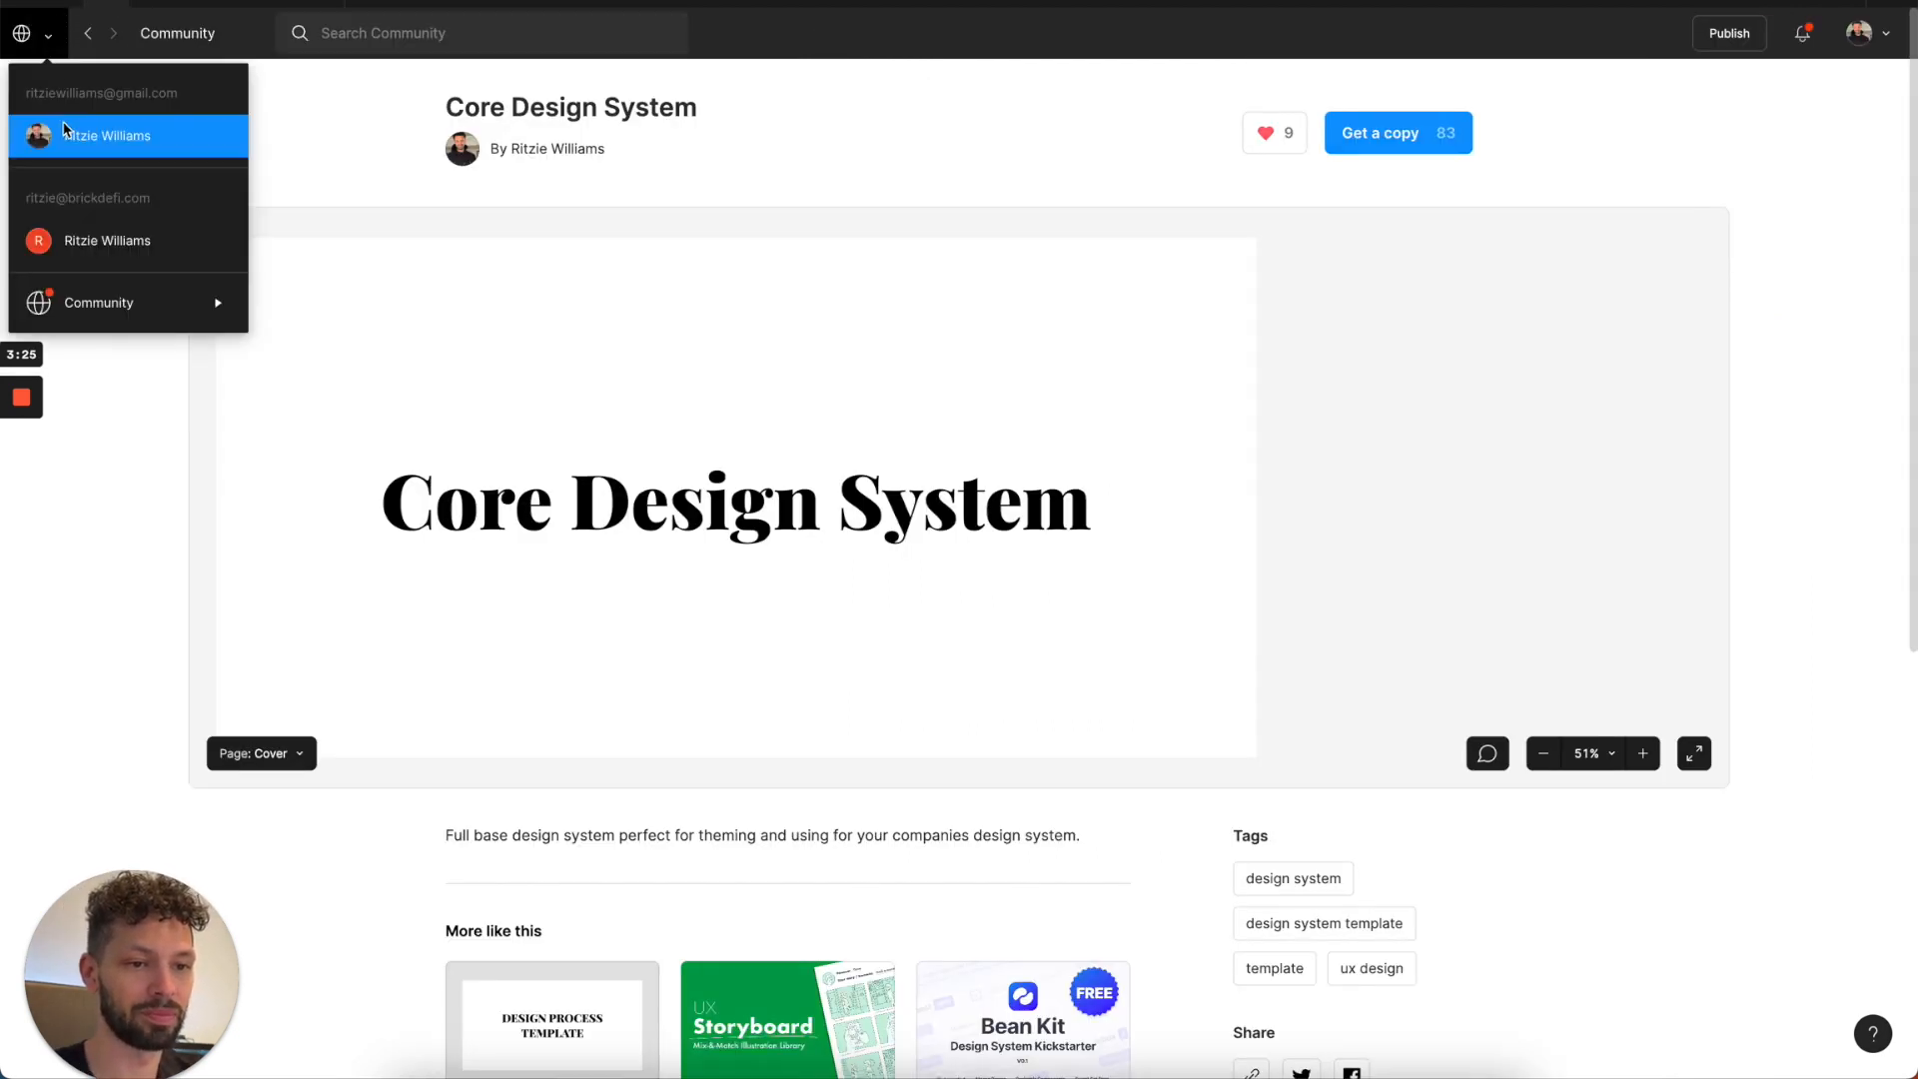
click(63, 122)
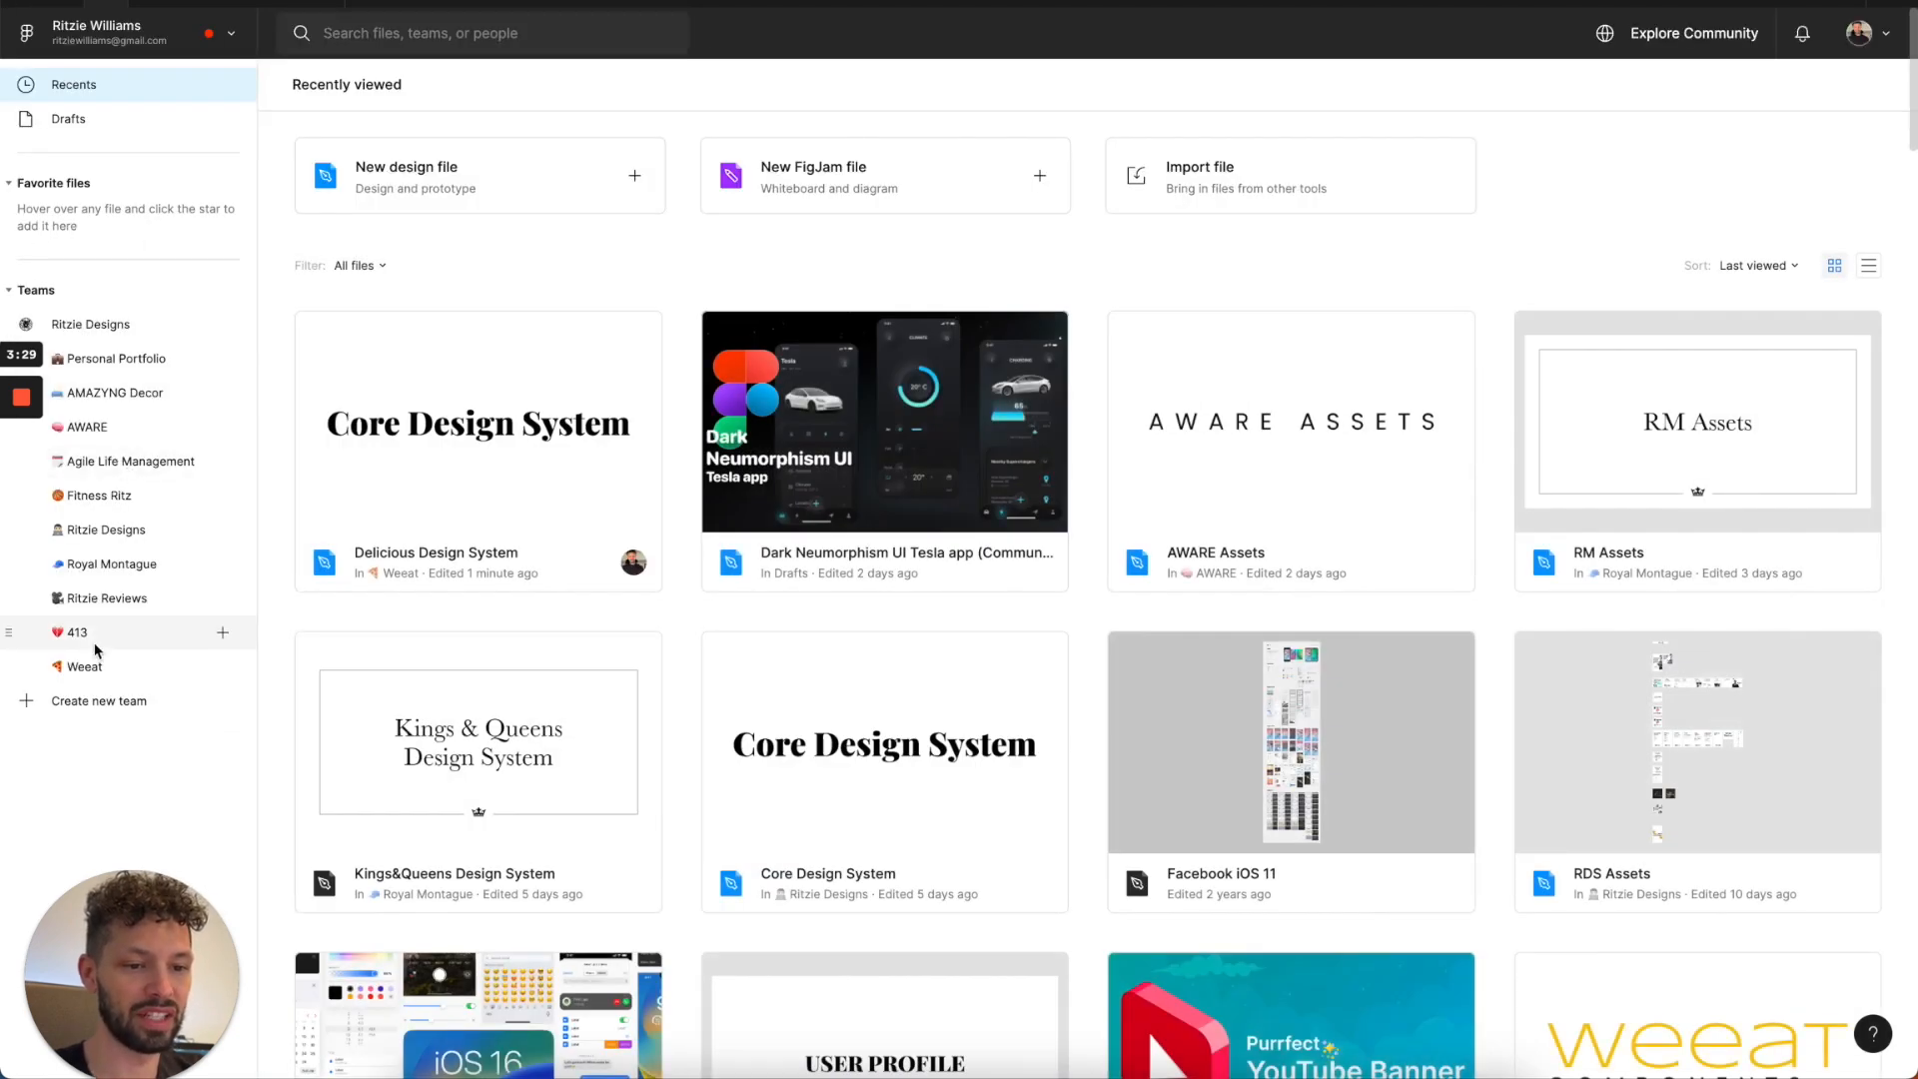
click(85, 665)
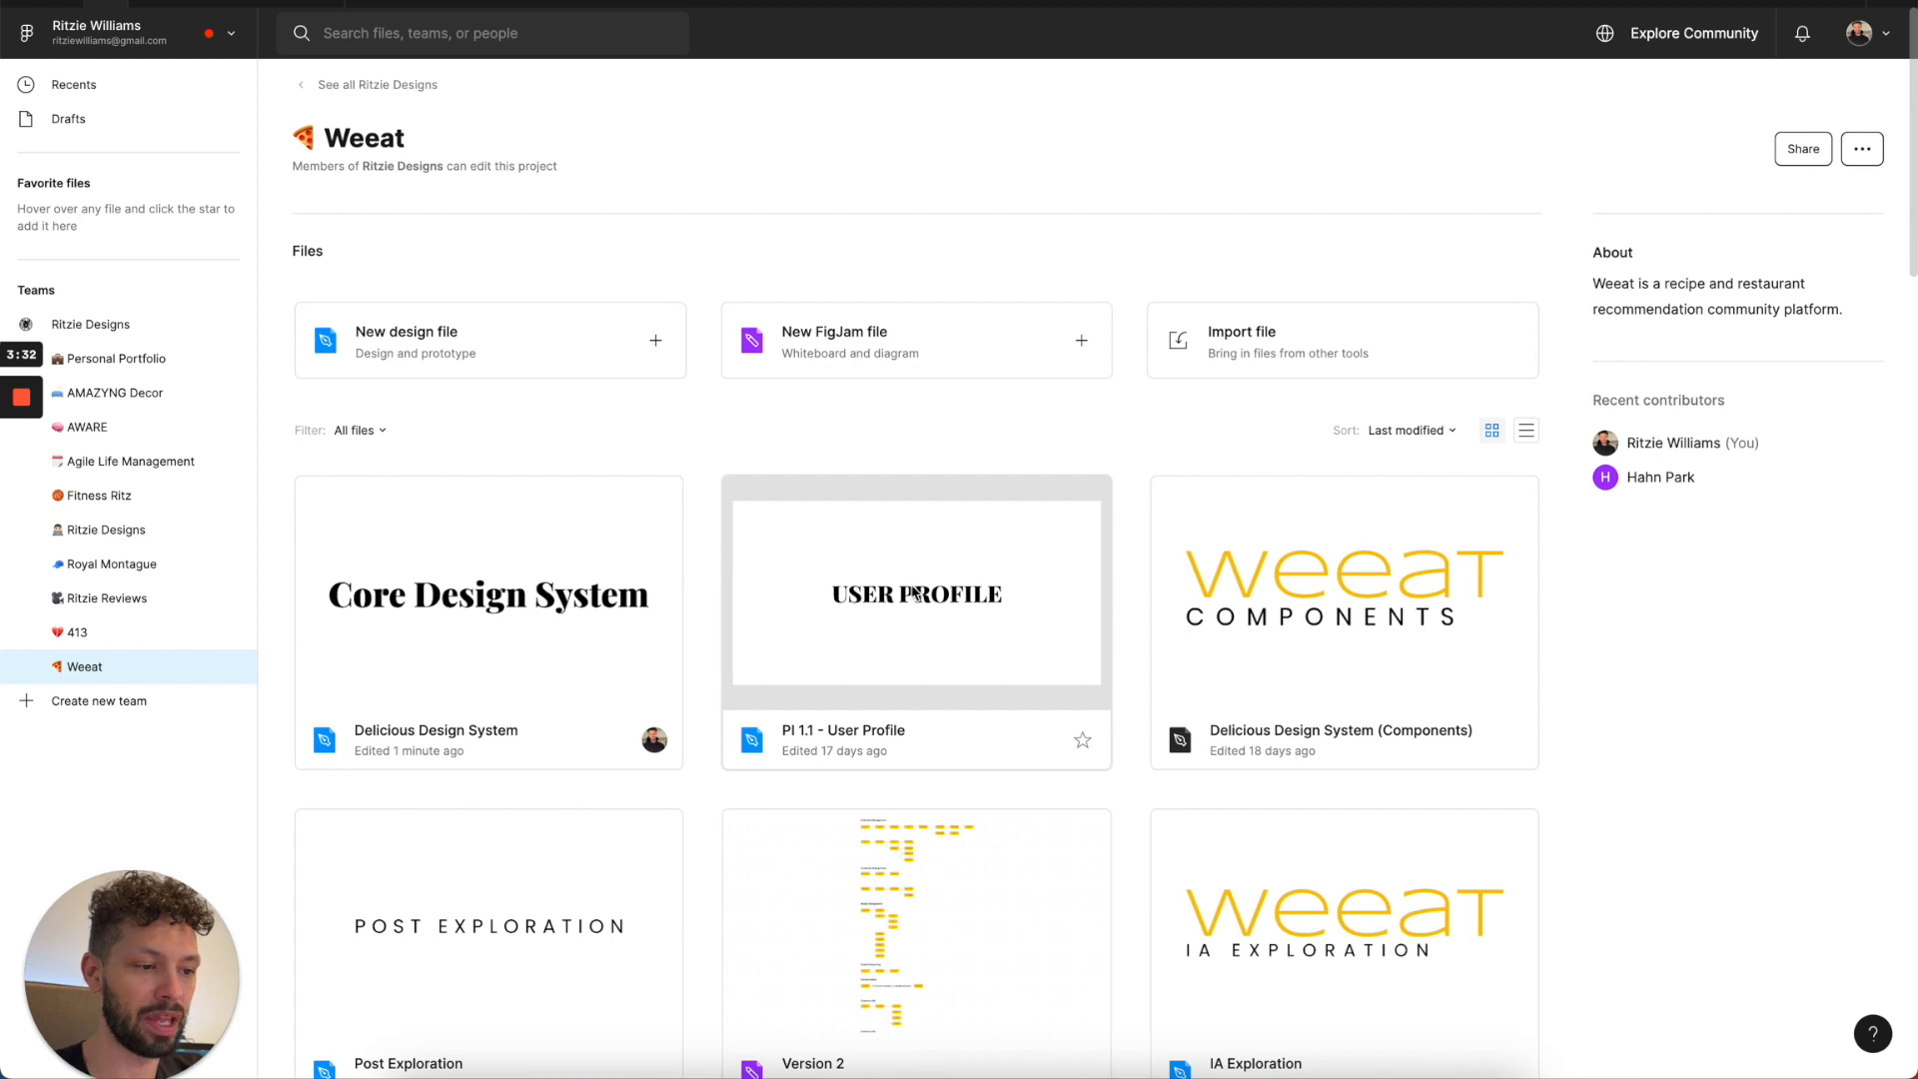
Look through the Weeat project files for the existing Delicious Design System components, templates and pages files.
scroll(500, 620, down, 2)
scroll(467, 656, up, 1)
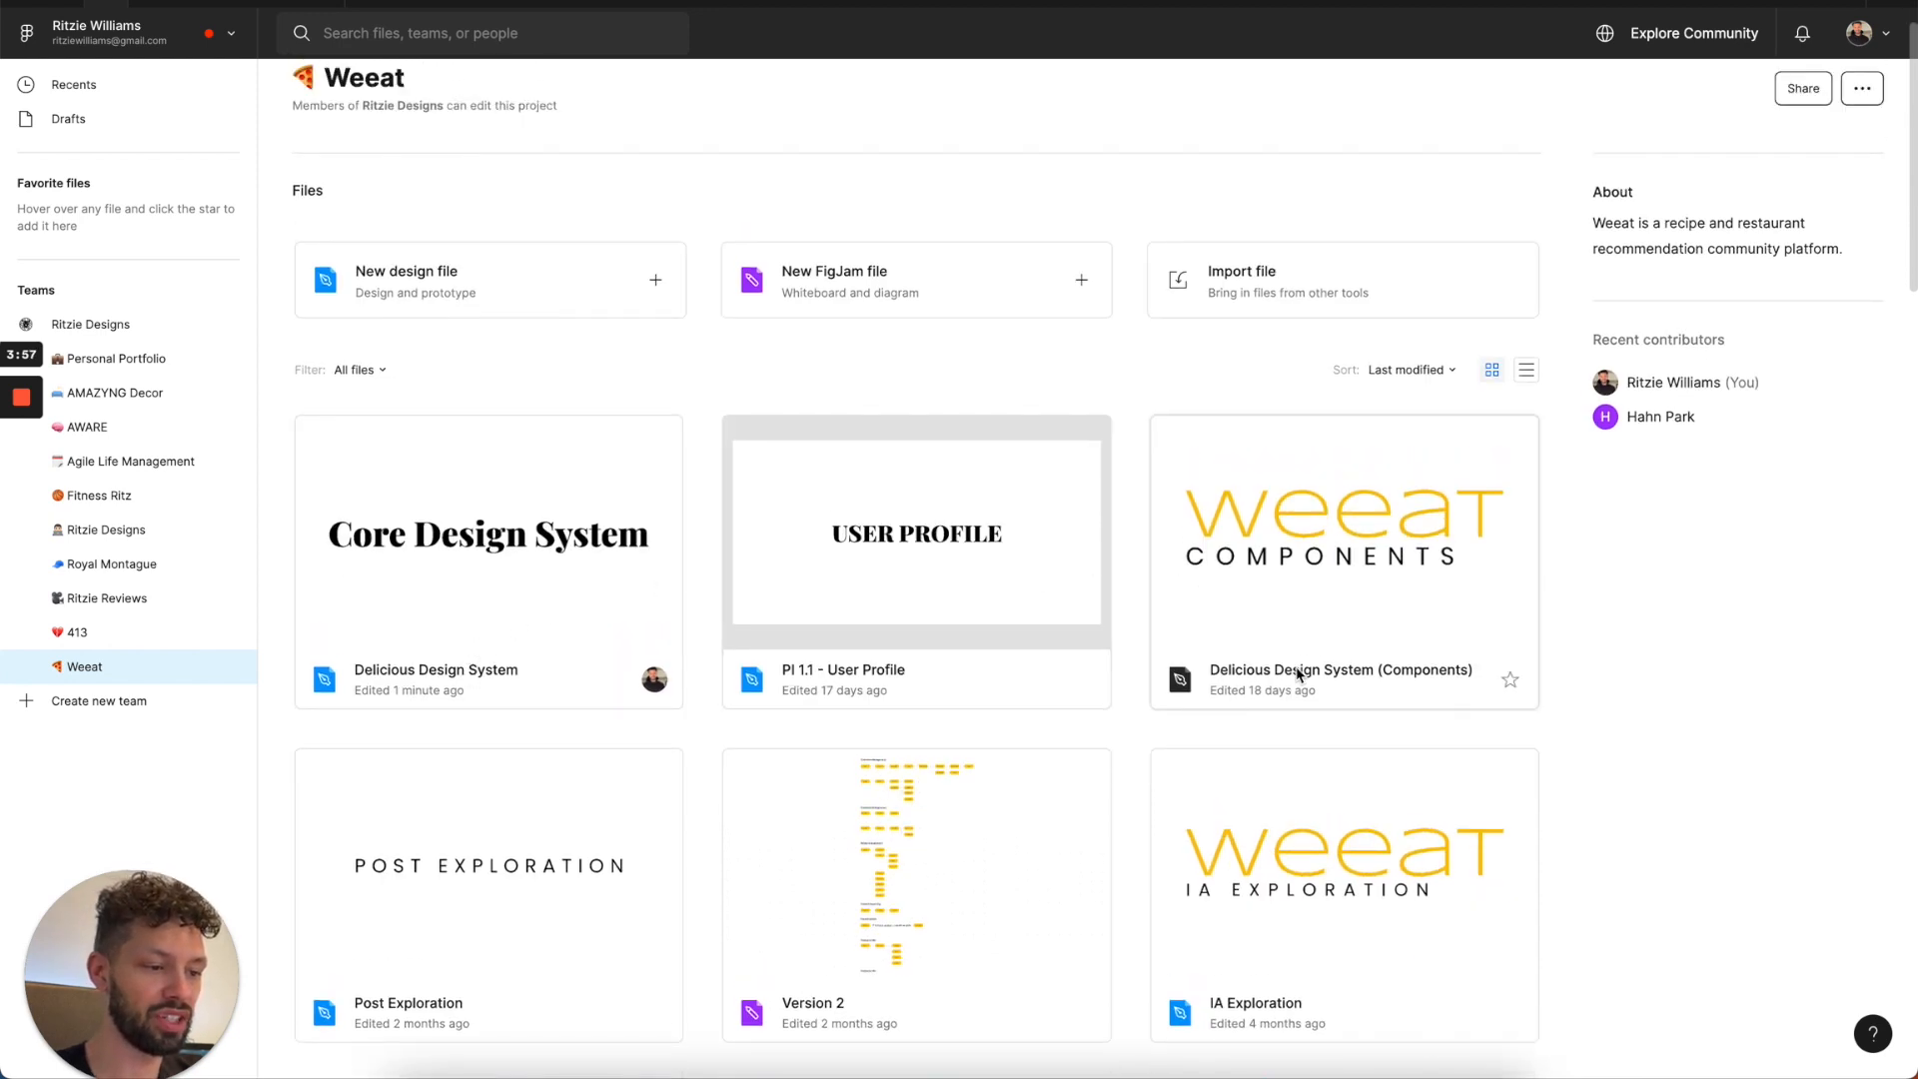
scroll(1349, 640, down, 6)
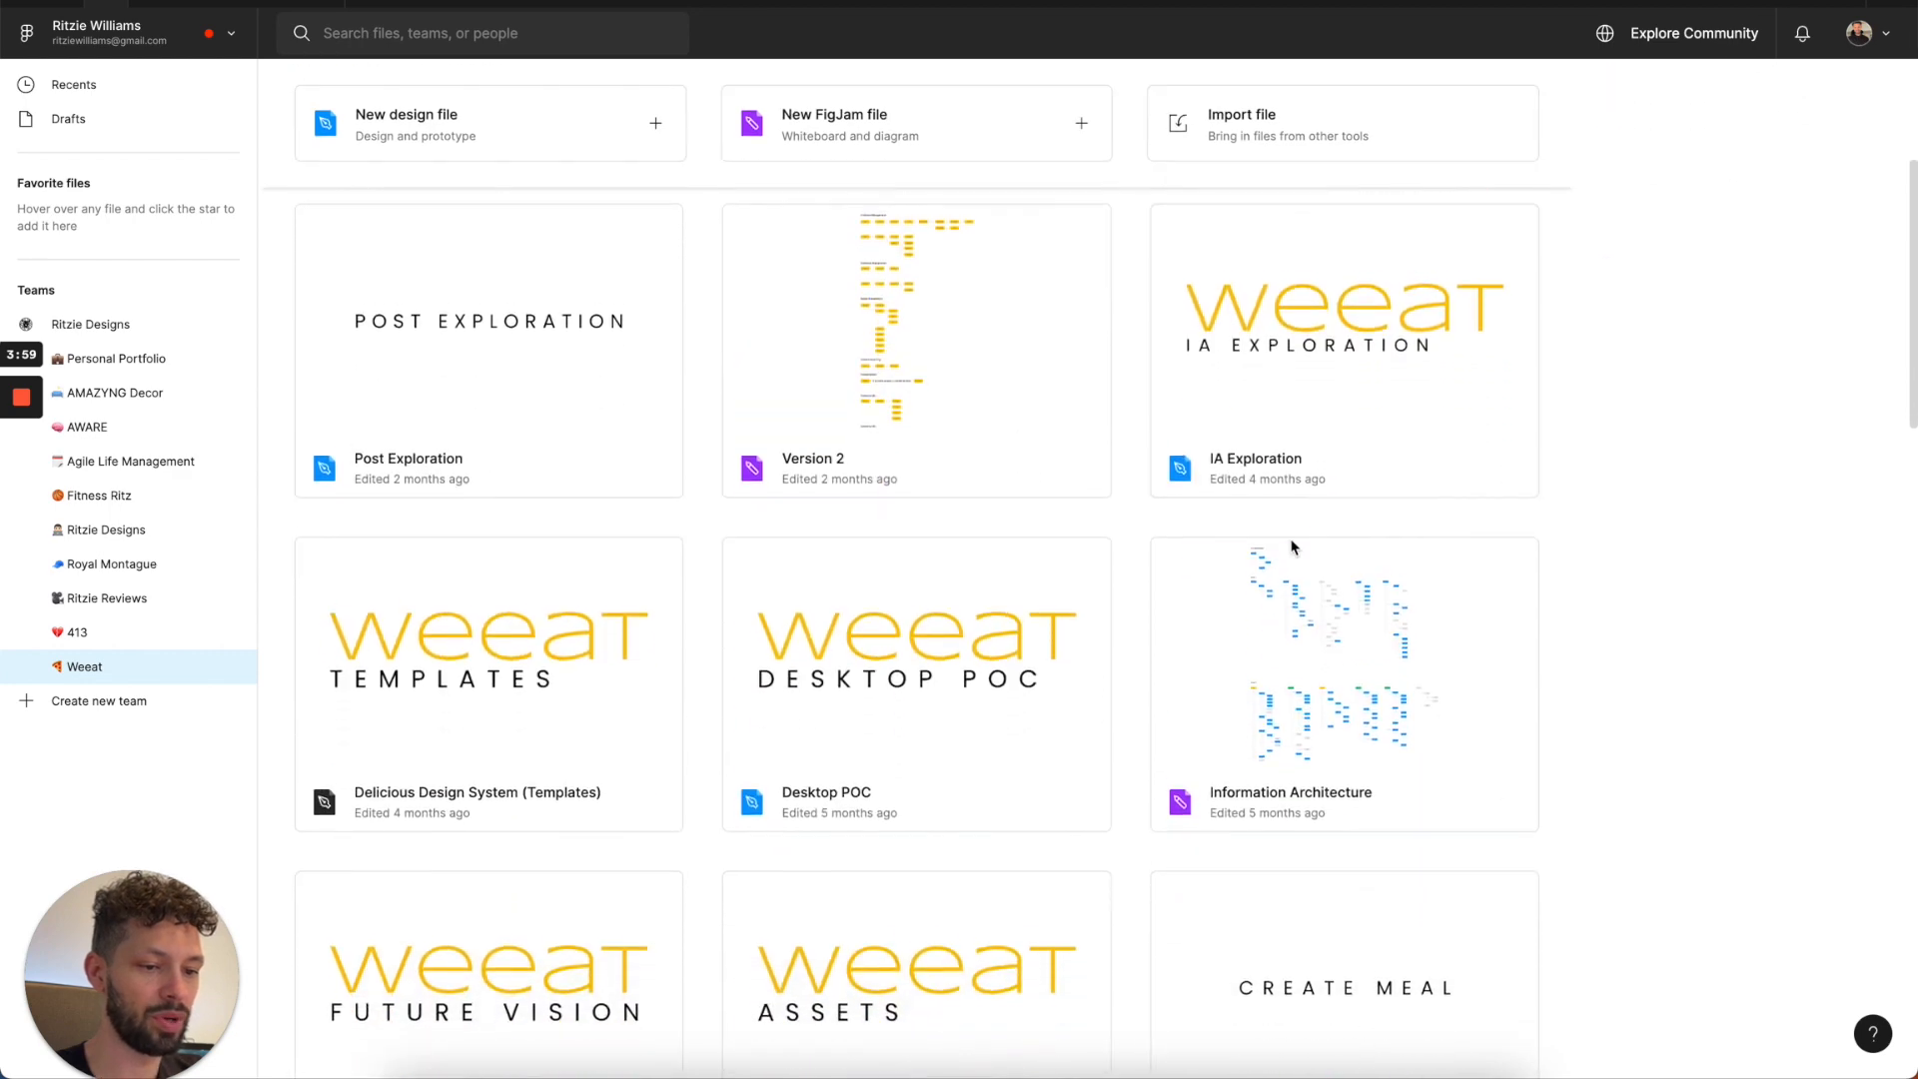
scroll(577, 734, down, 8)
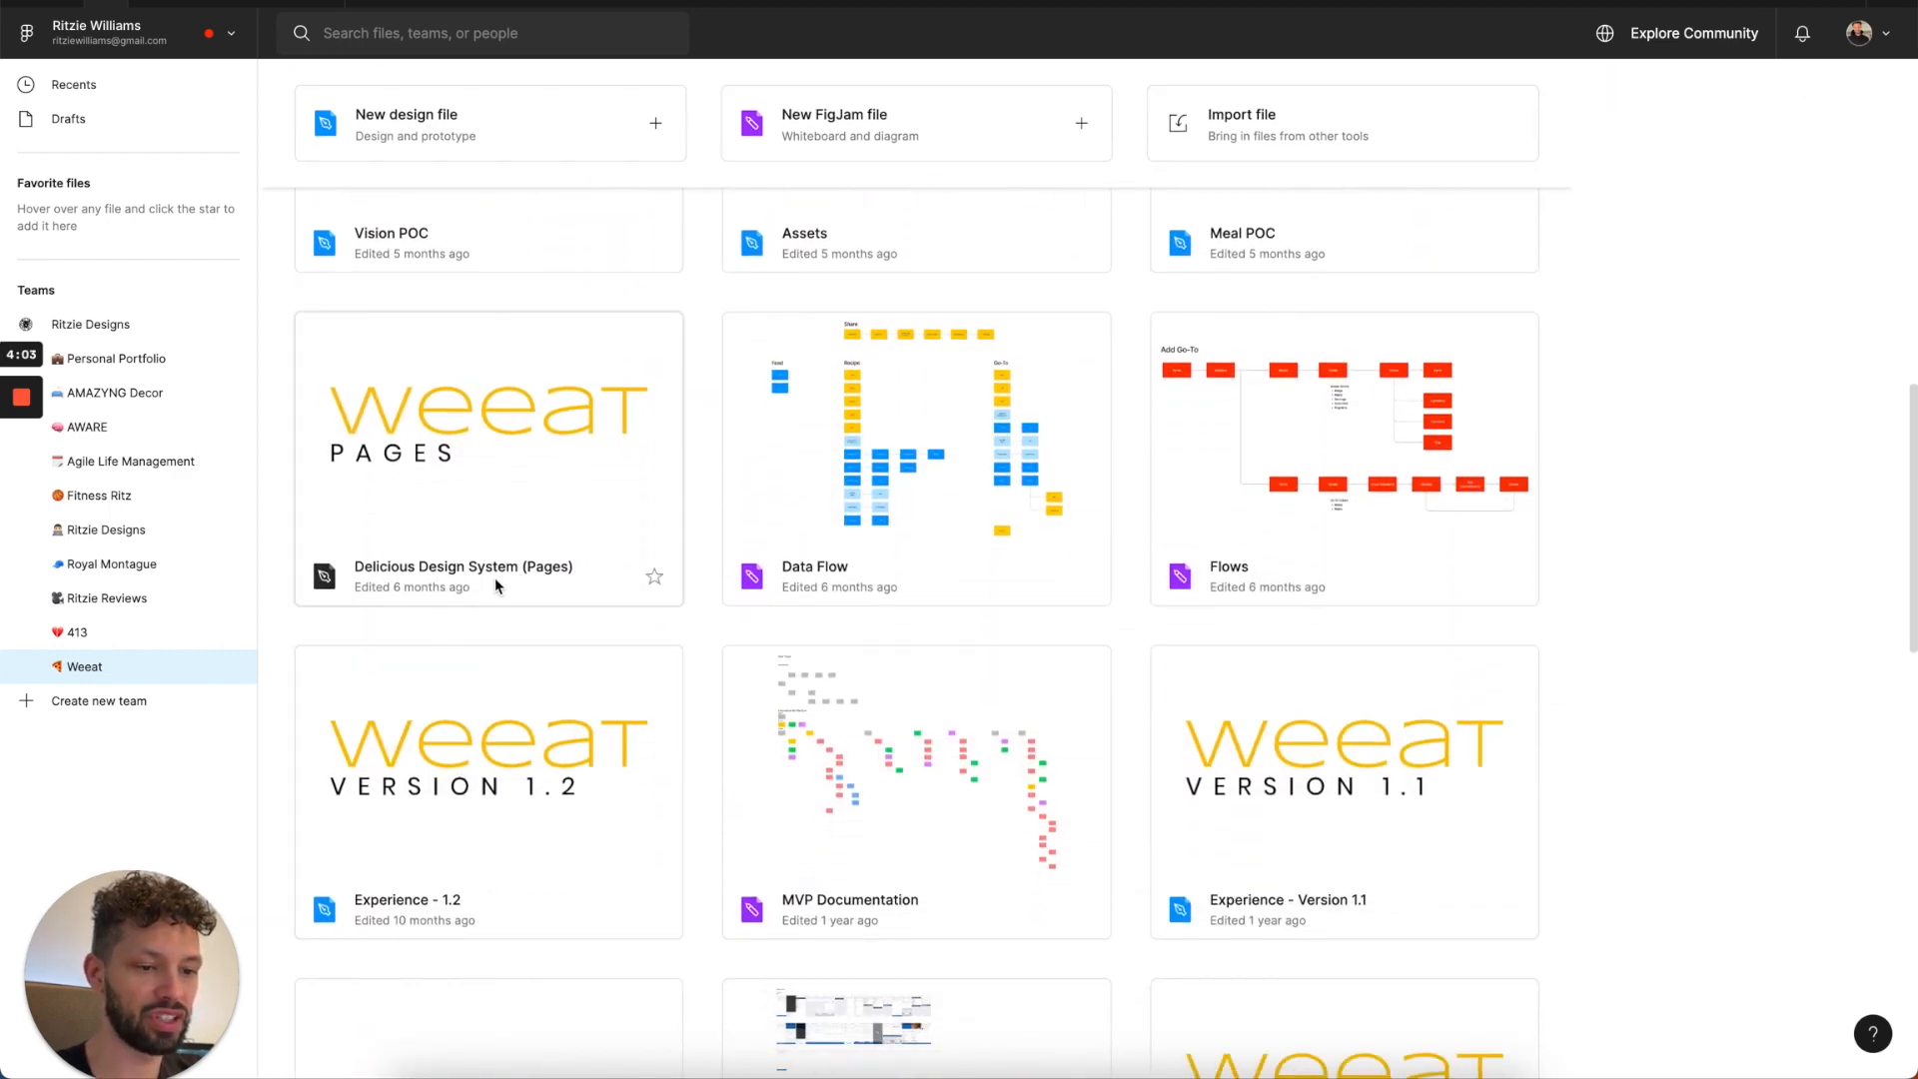
scroll(532, 577, up, 8)
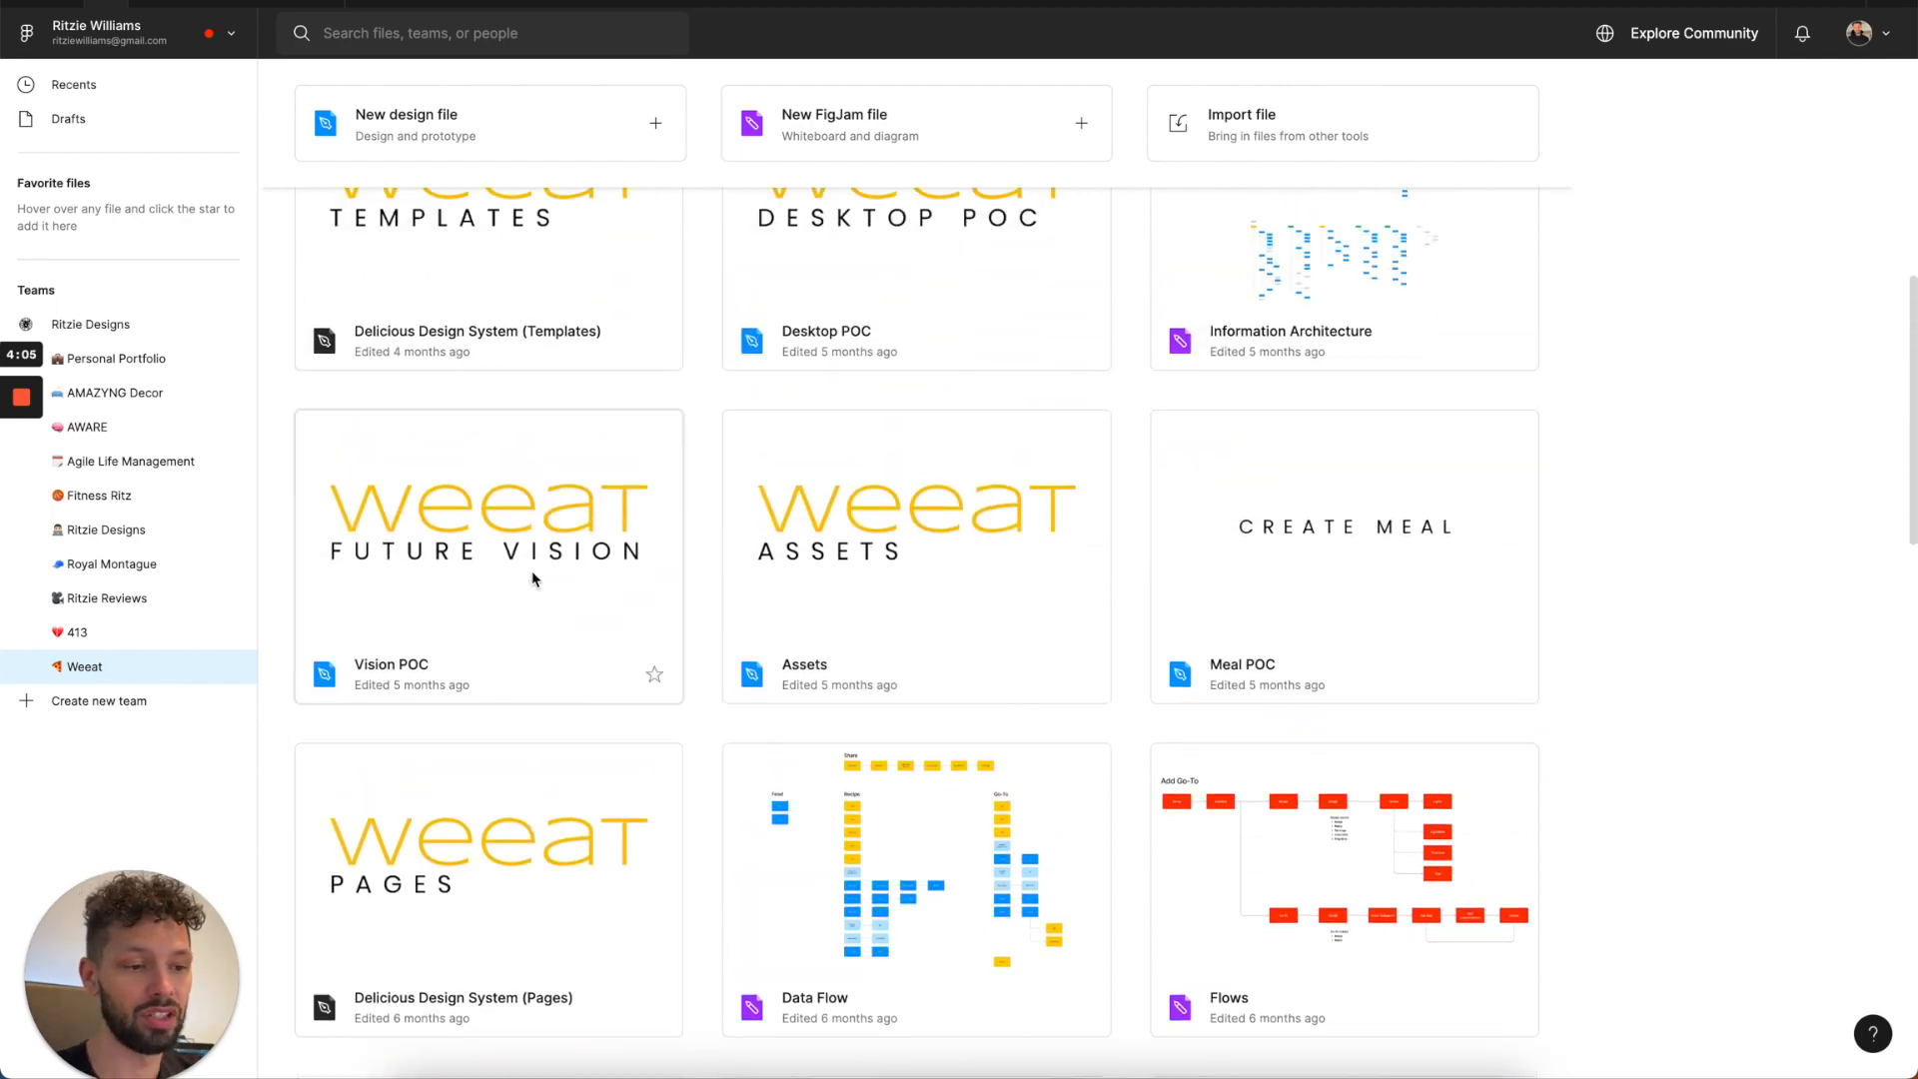
scroll(531, 578, up, 4)
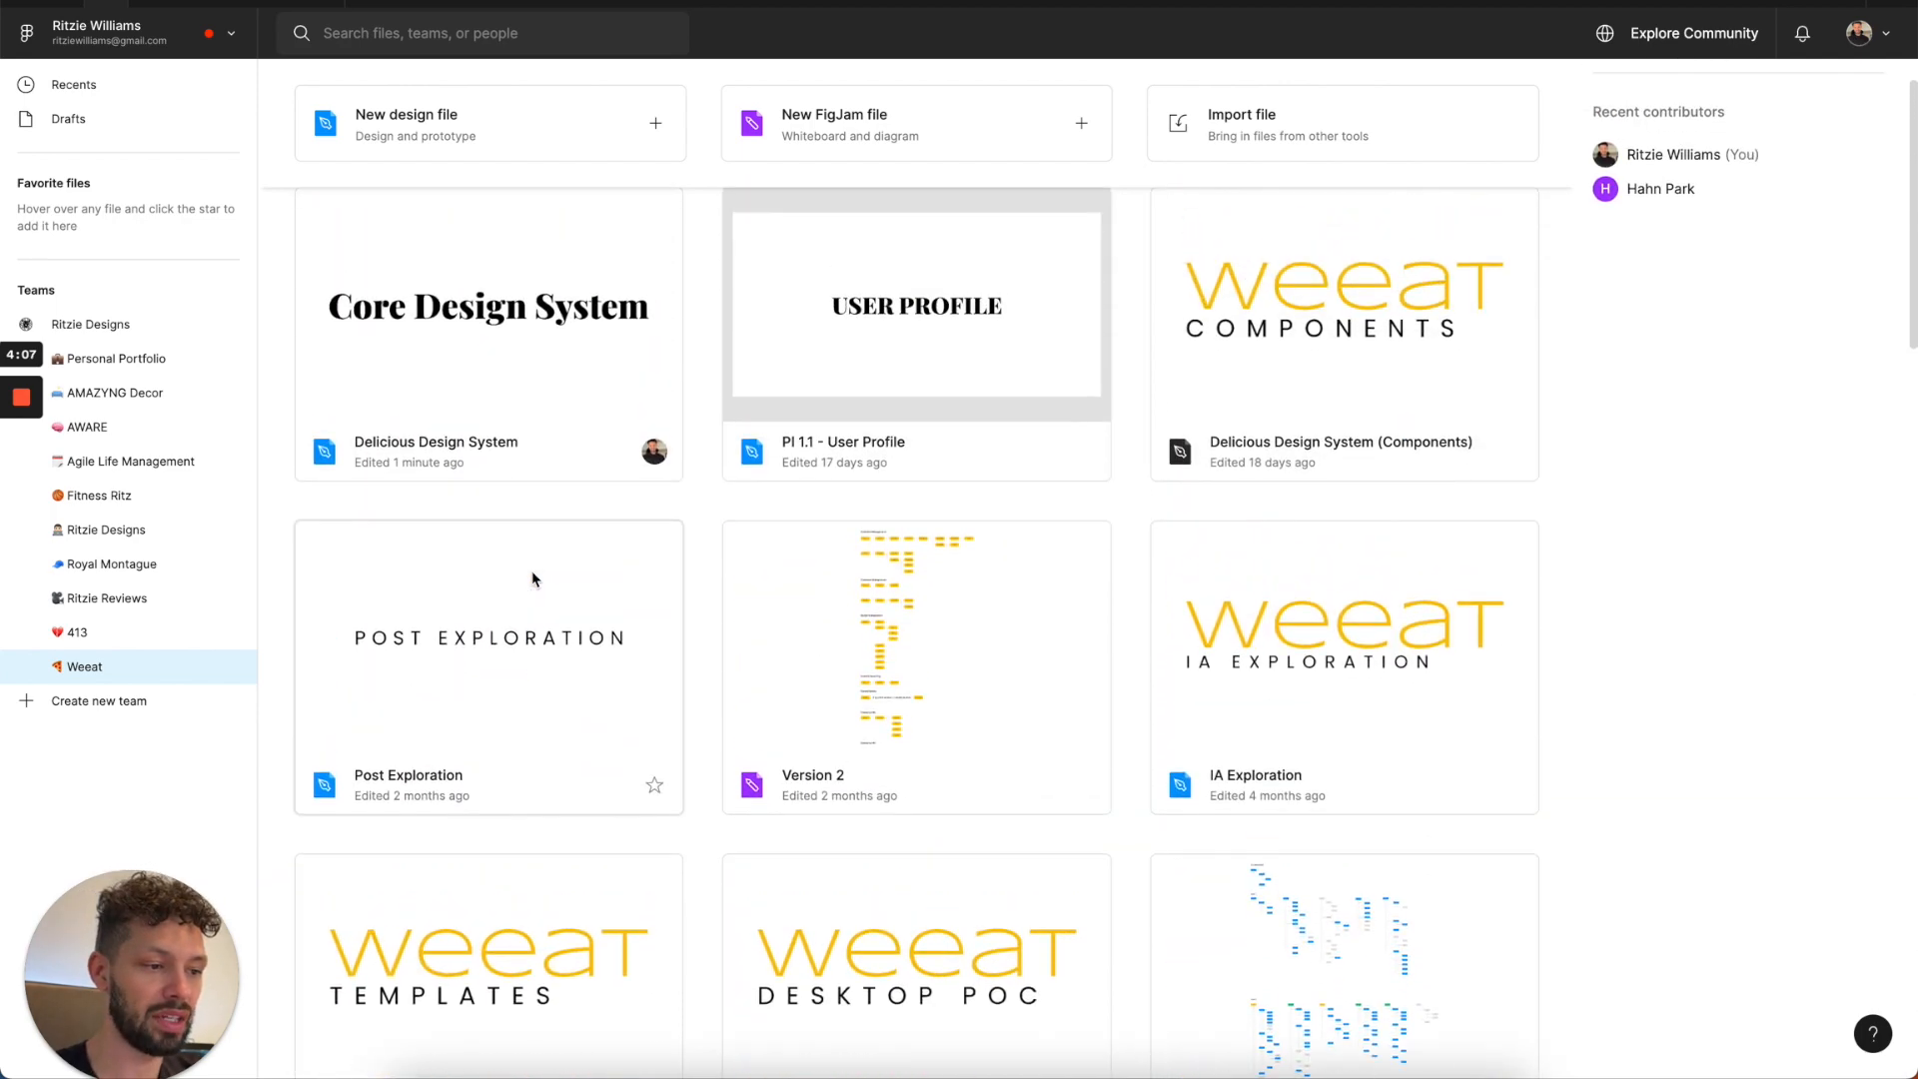
Open the Delicious Design System (Components) and Delicious Design System (Templates) files from the Weeat project.
right_click(1233, 333)
click(1215, 341)
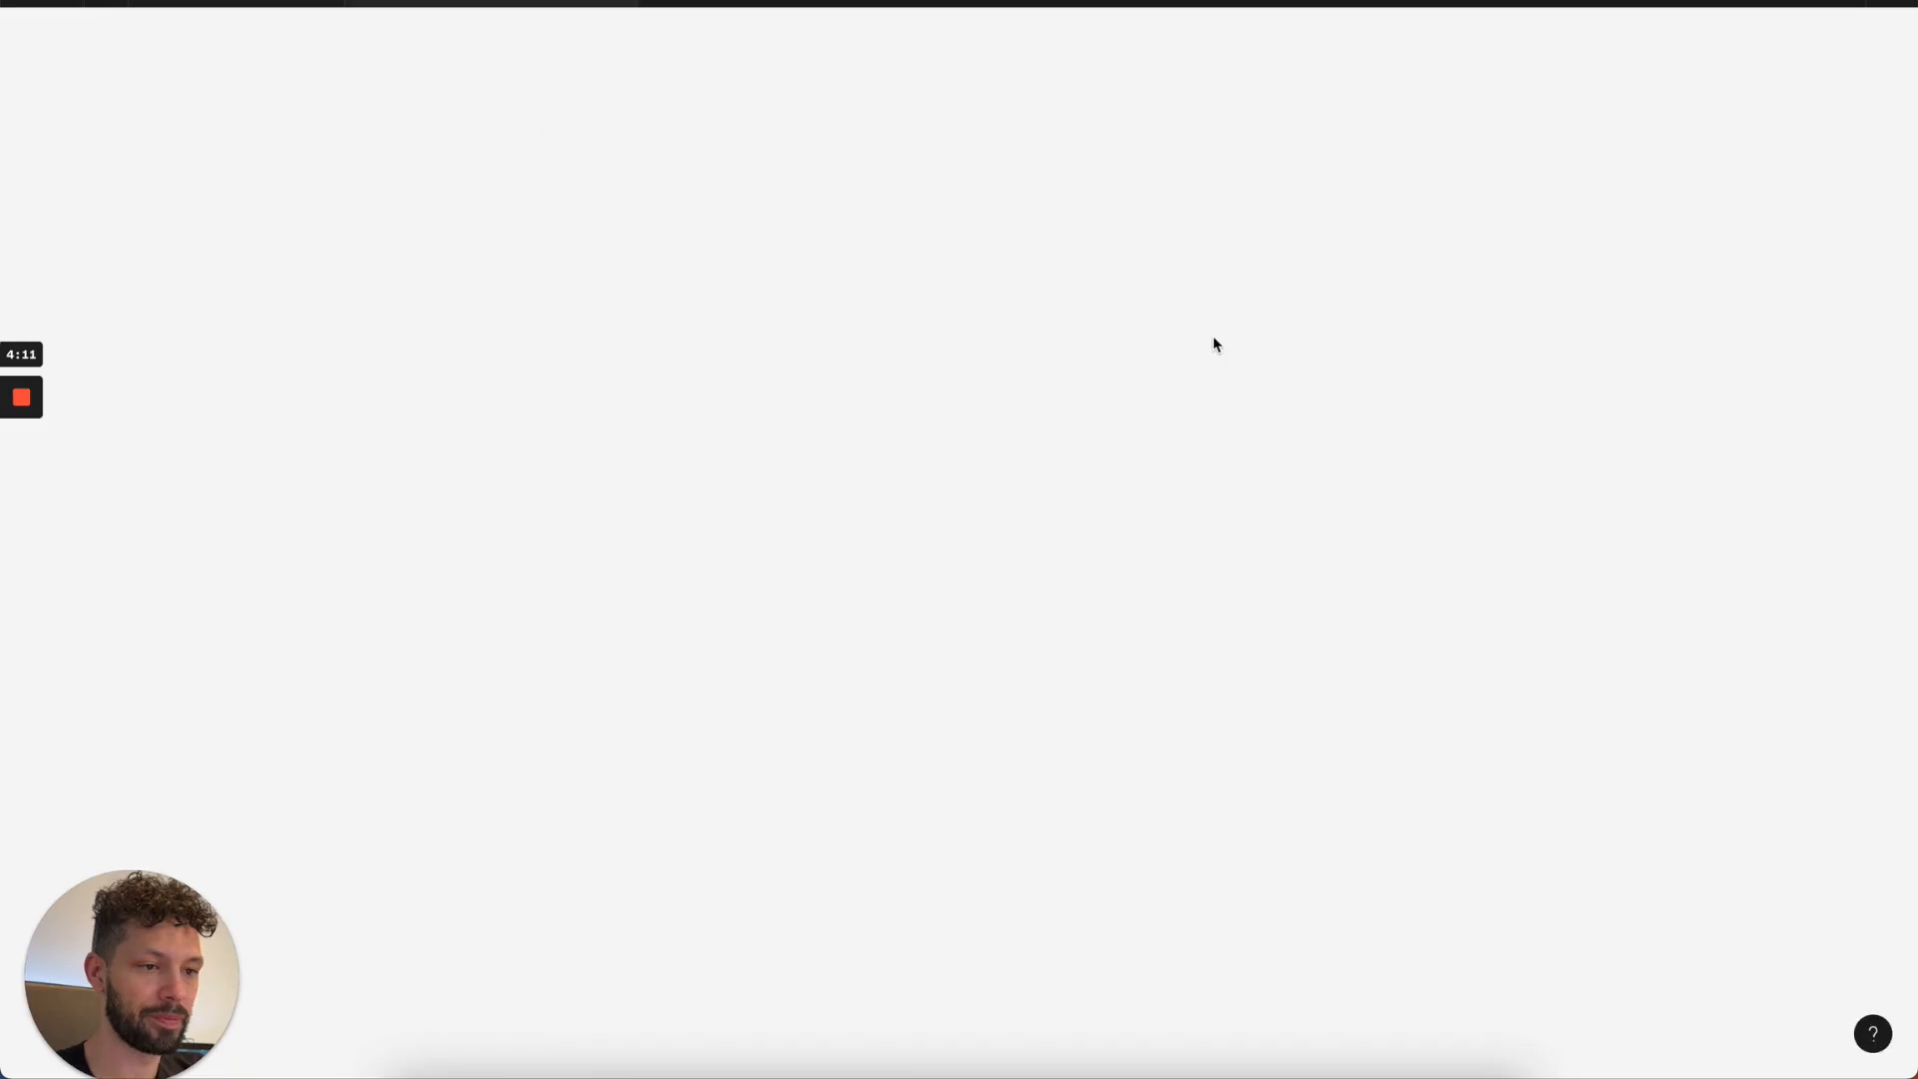
click(95, 4)
scroll(548, 567, down, 3)
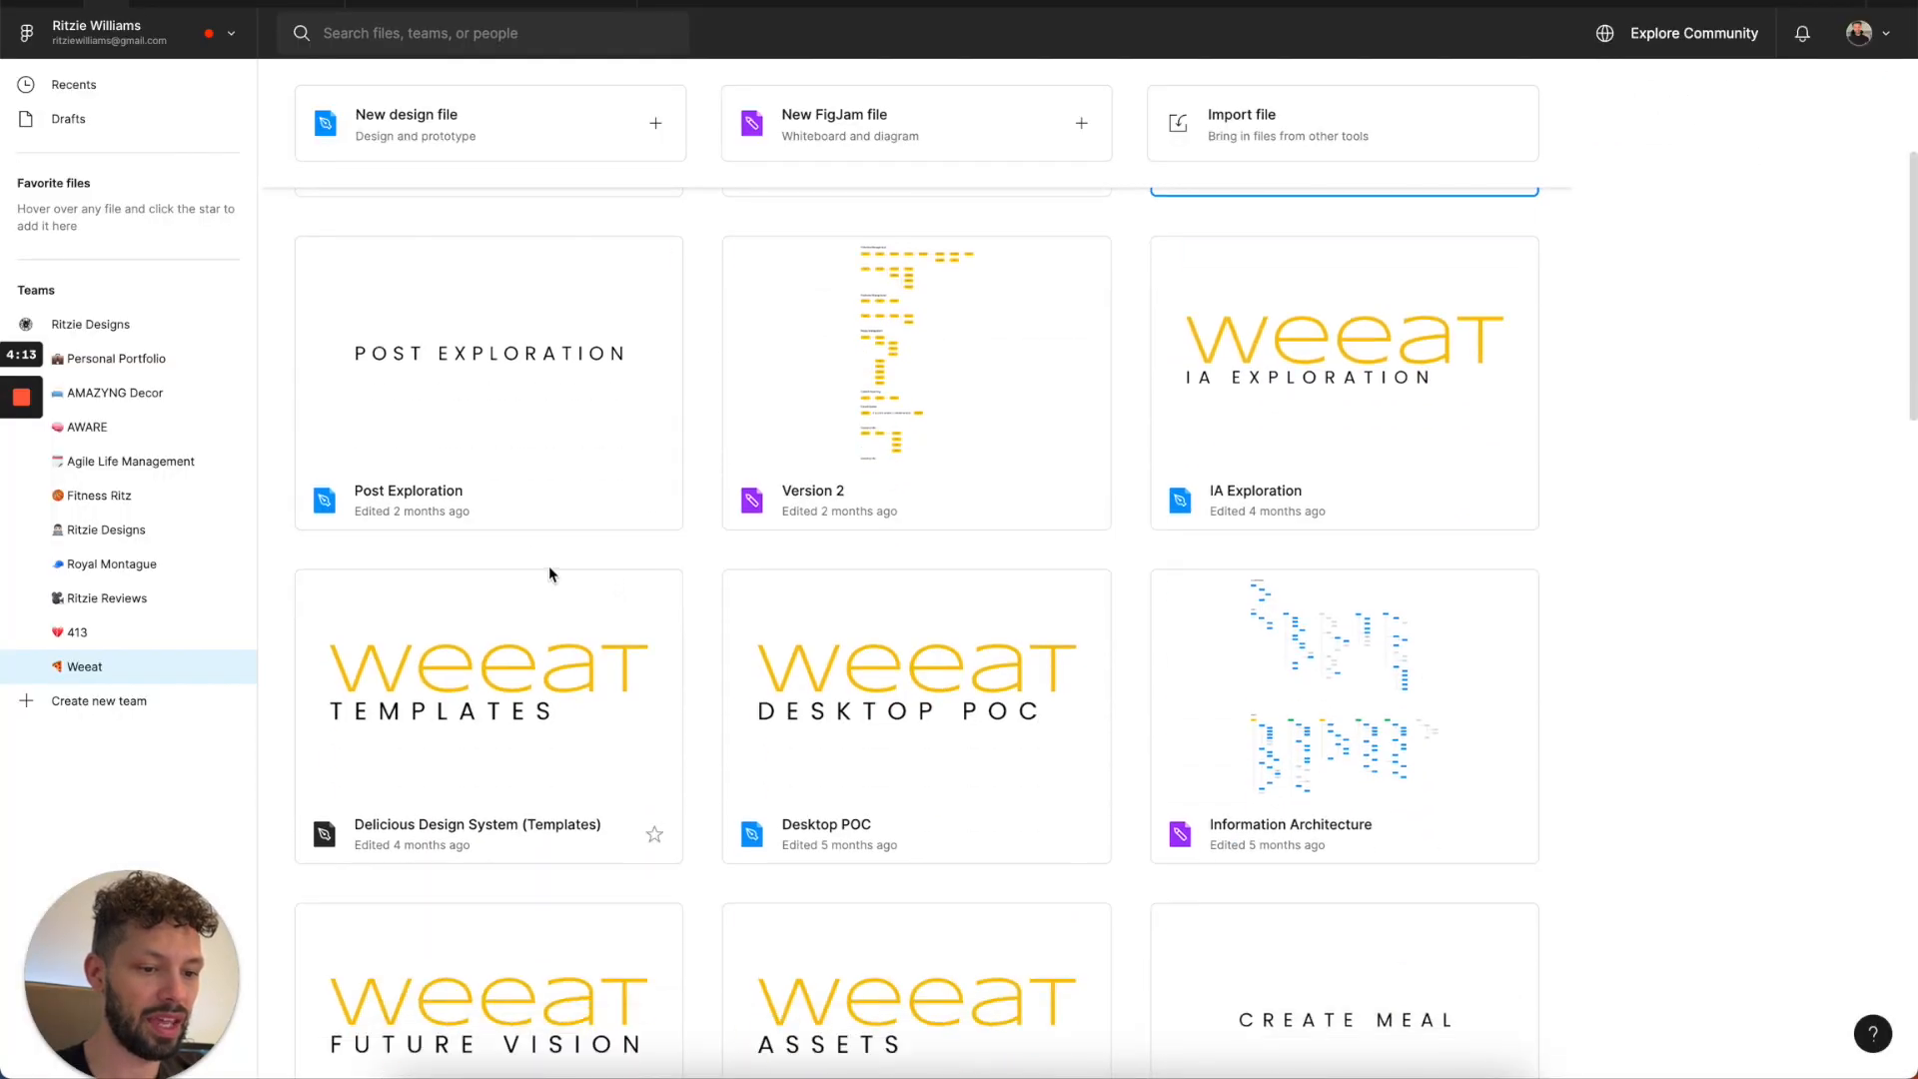
click(498, 645)
double_click(500, 651)
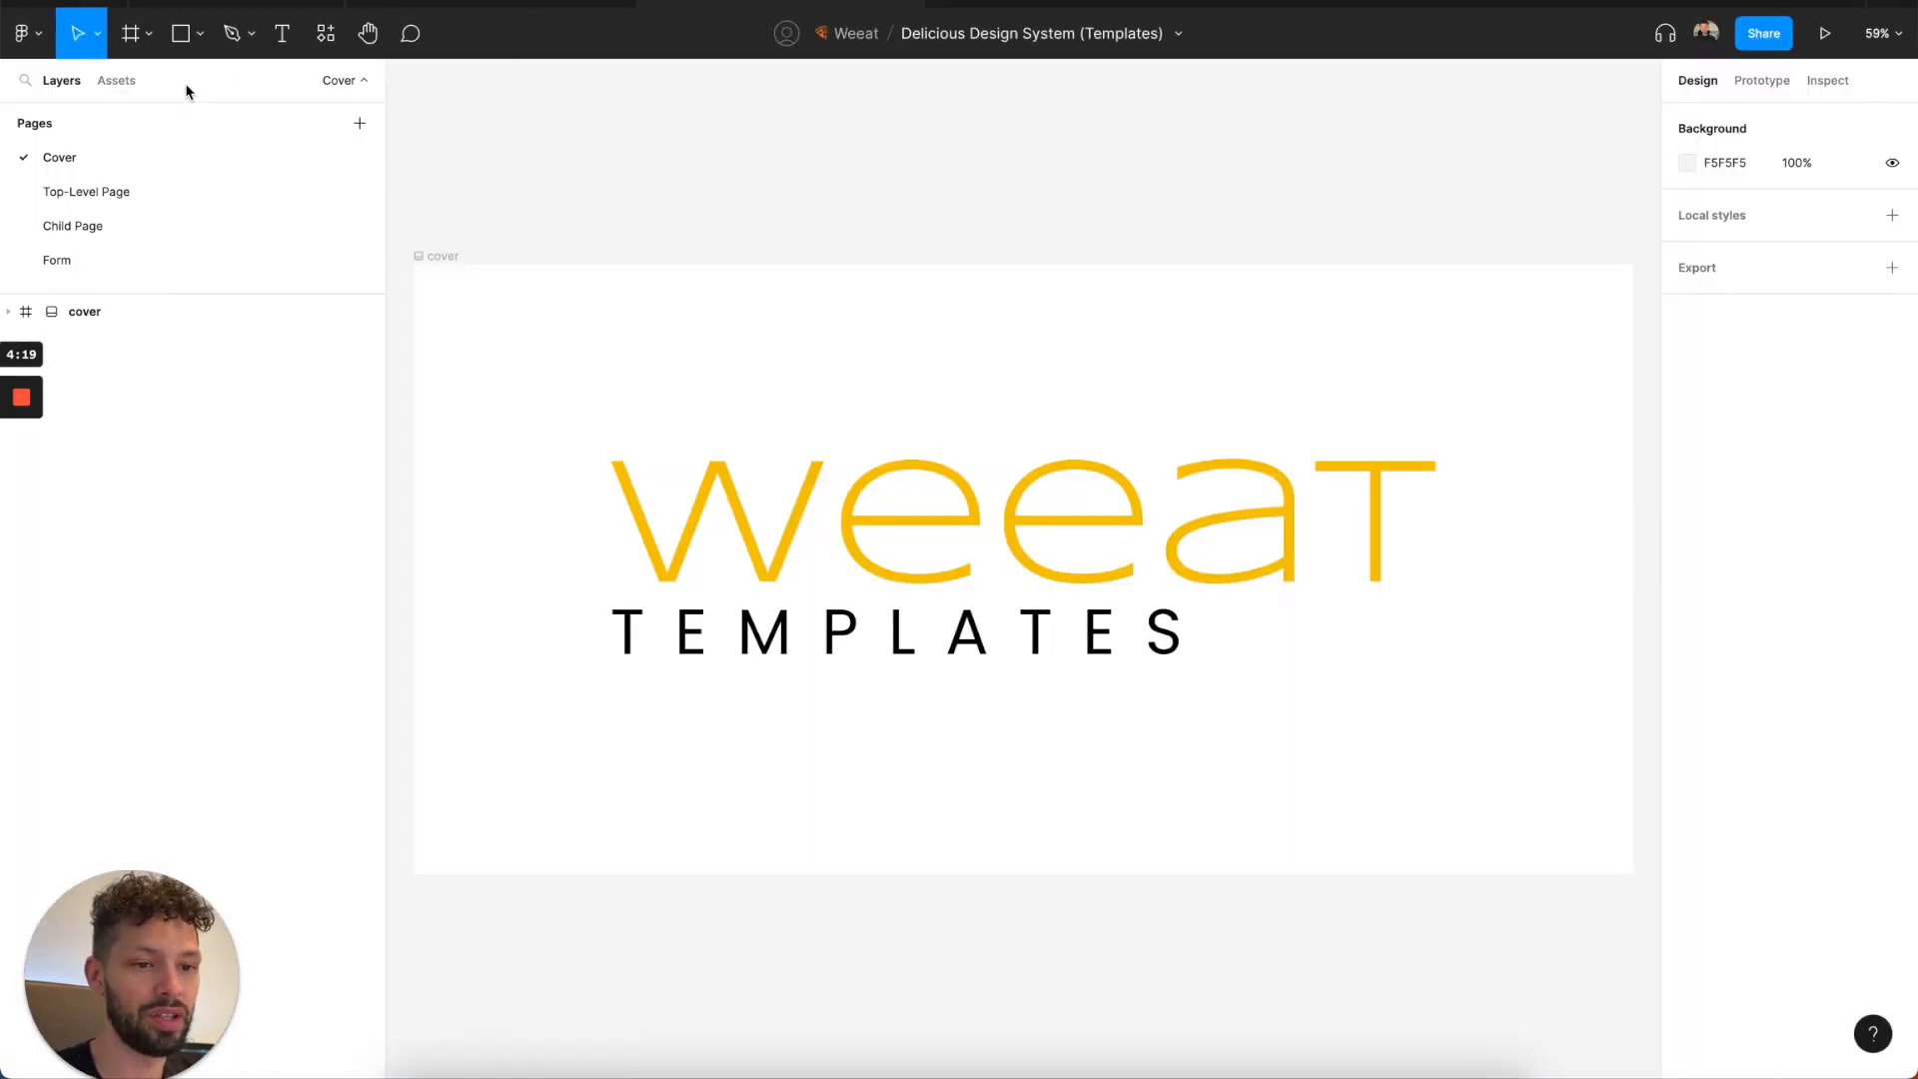
Examine the Top-Level Page, Child Page and Form layouts in the templates file.
click(159, 185)
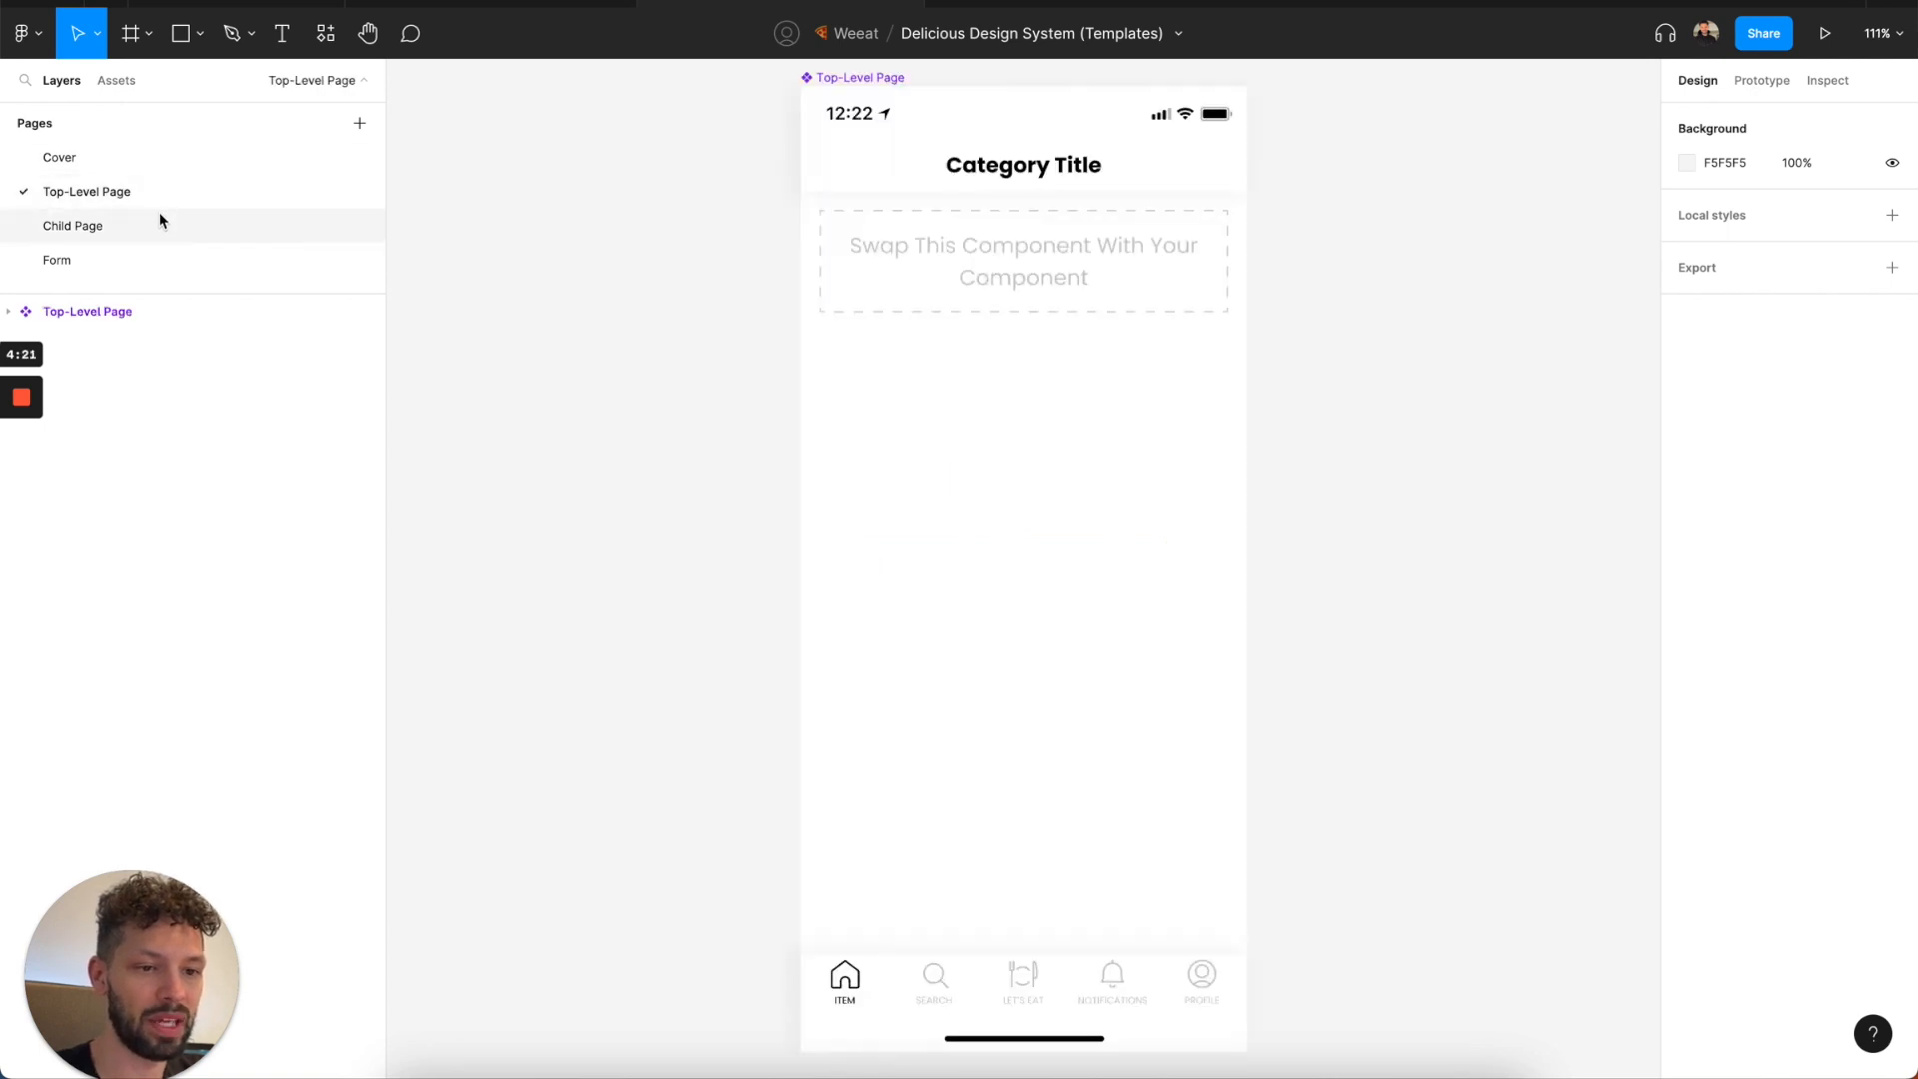
scroll(805, 495, down, 3)
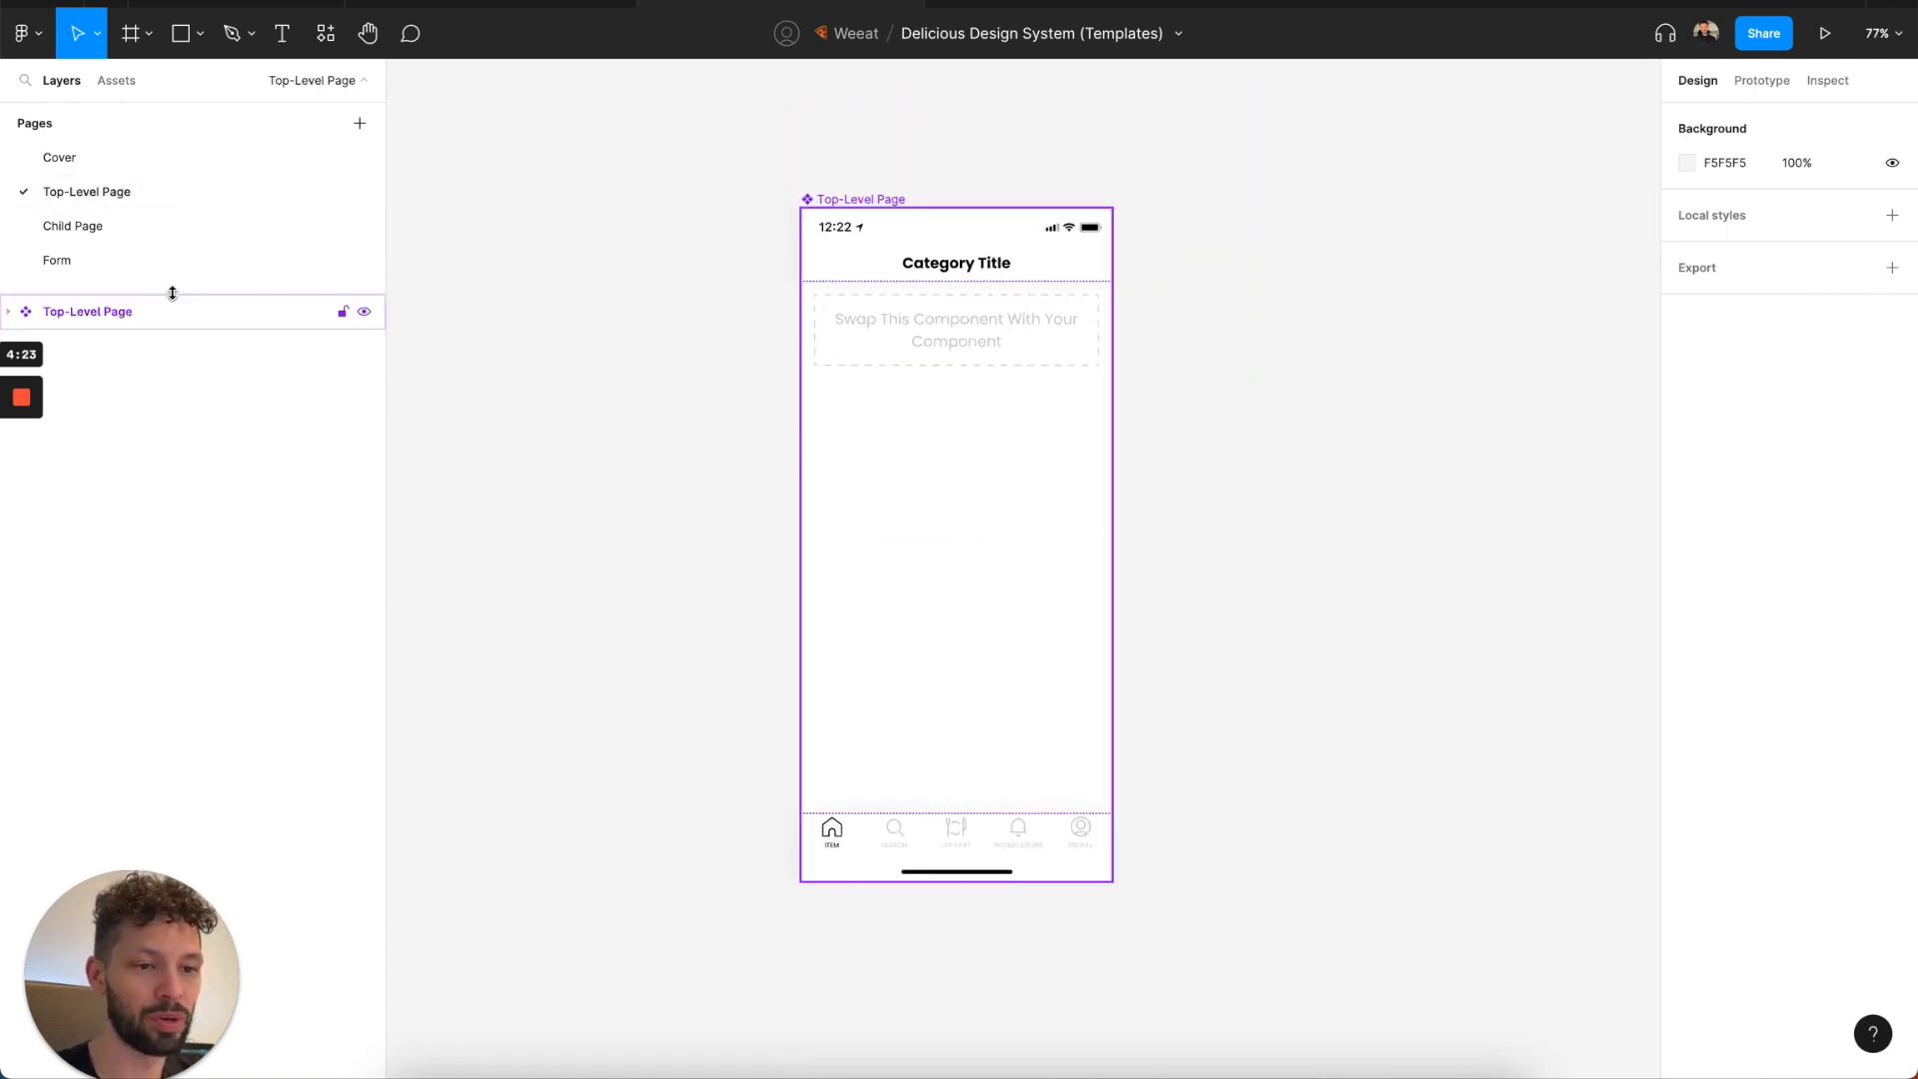
click(146, 223)
scroll(741, 410, down, 3)
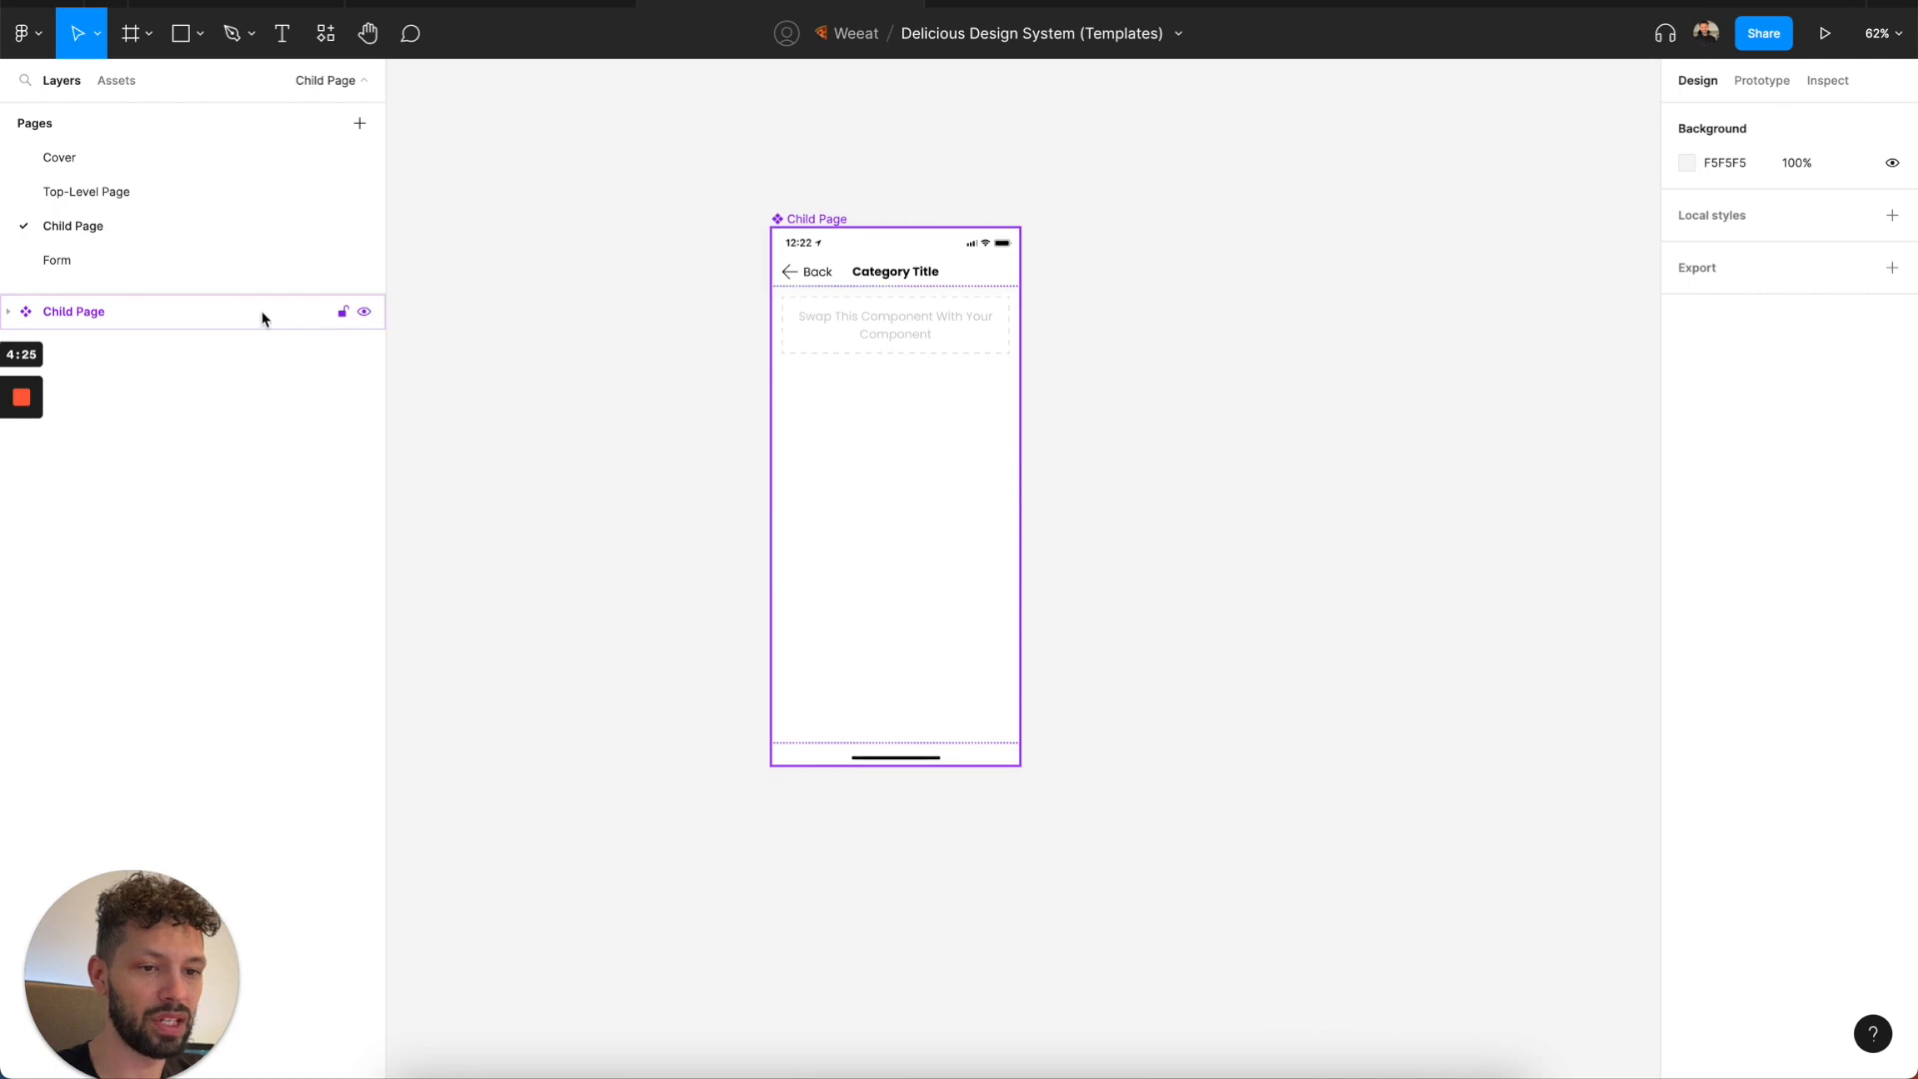
click(214, 264)
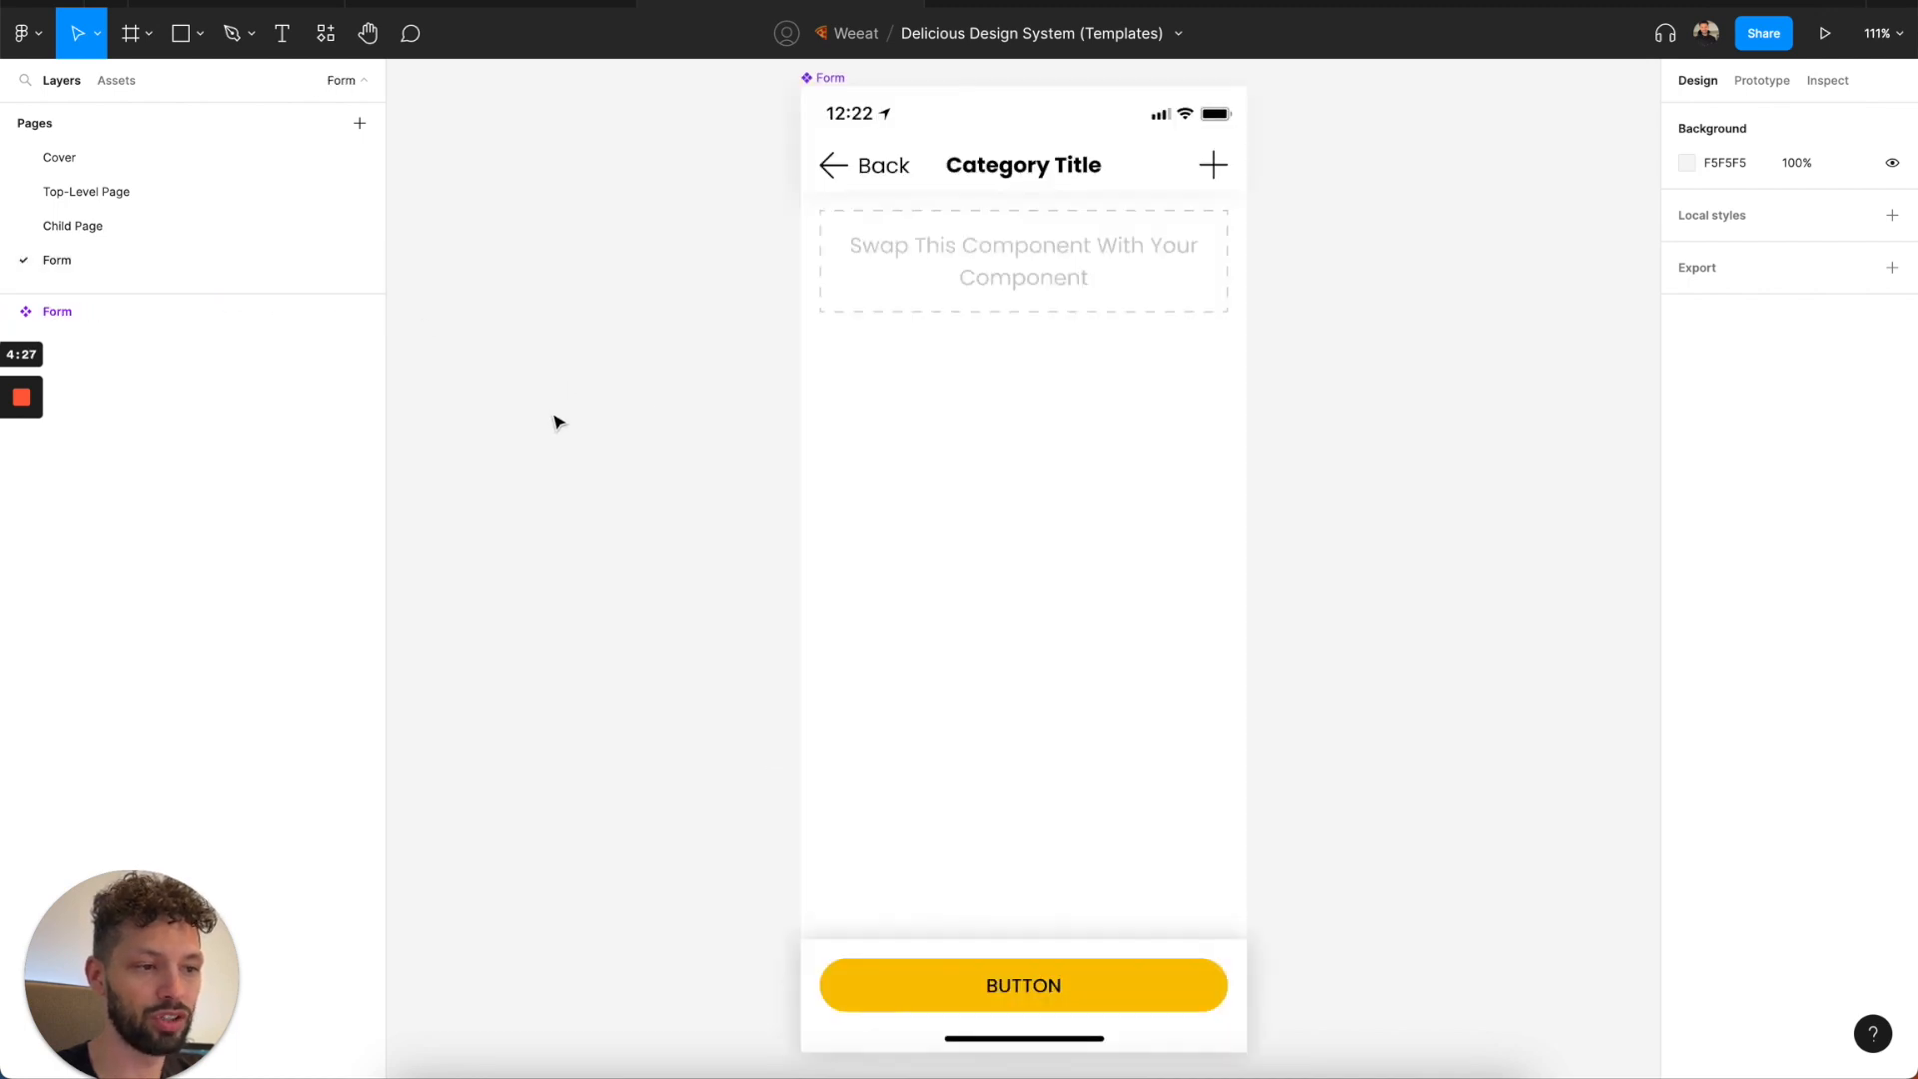
scroll(555, 411, down, 1)
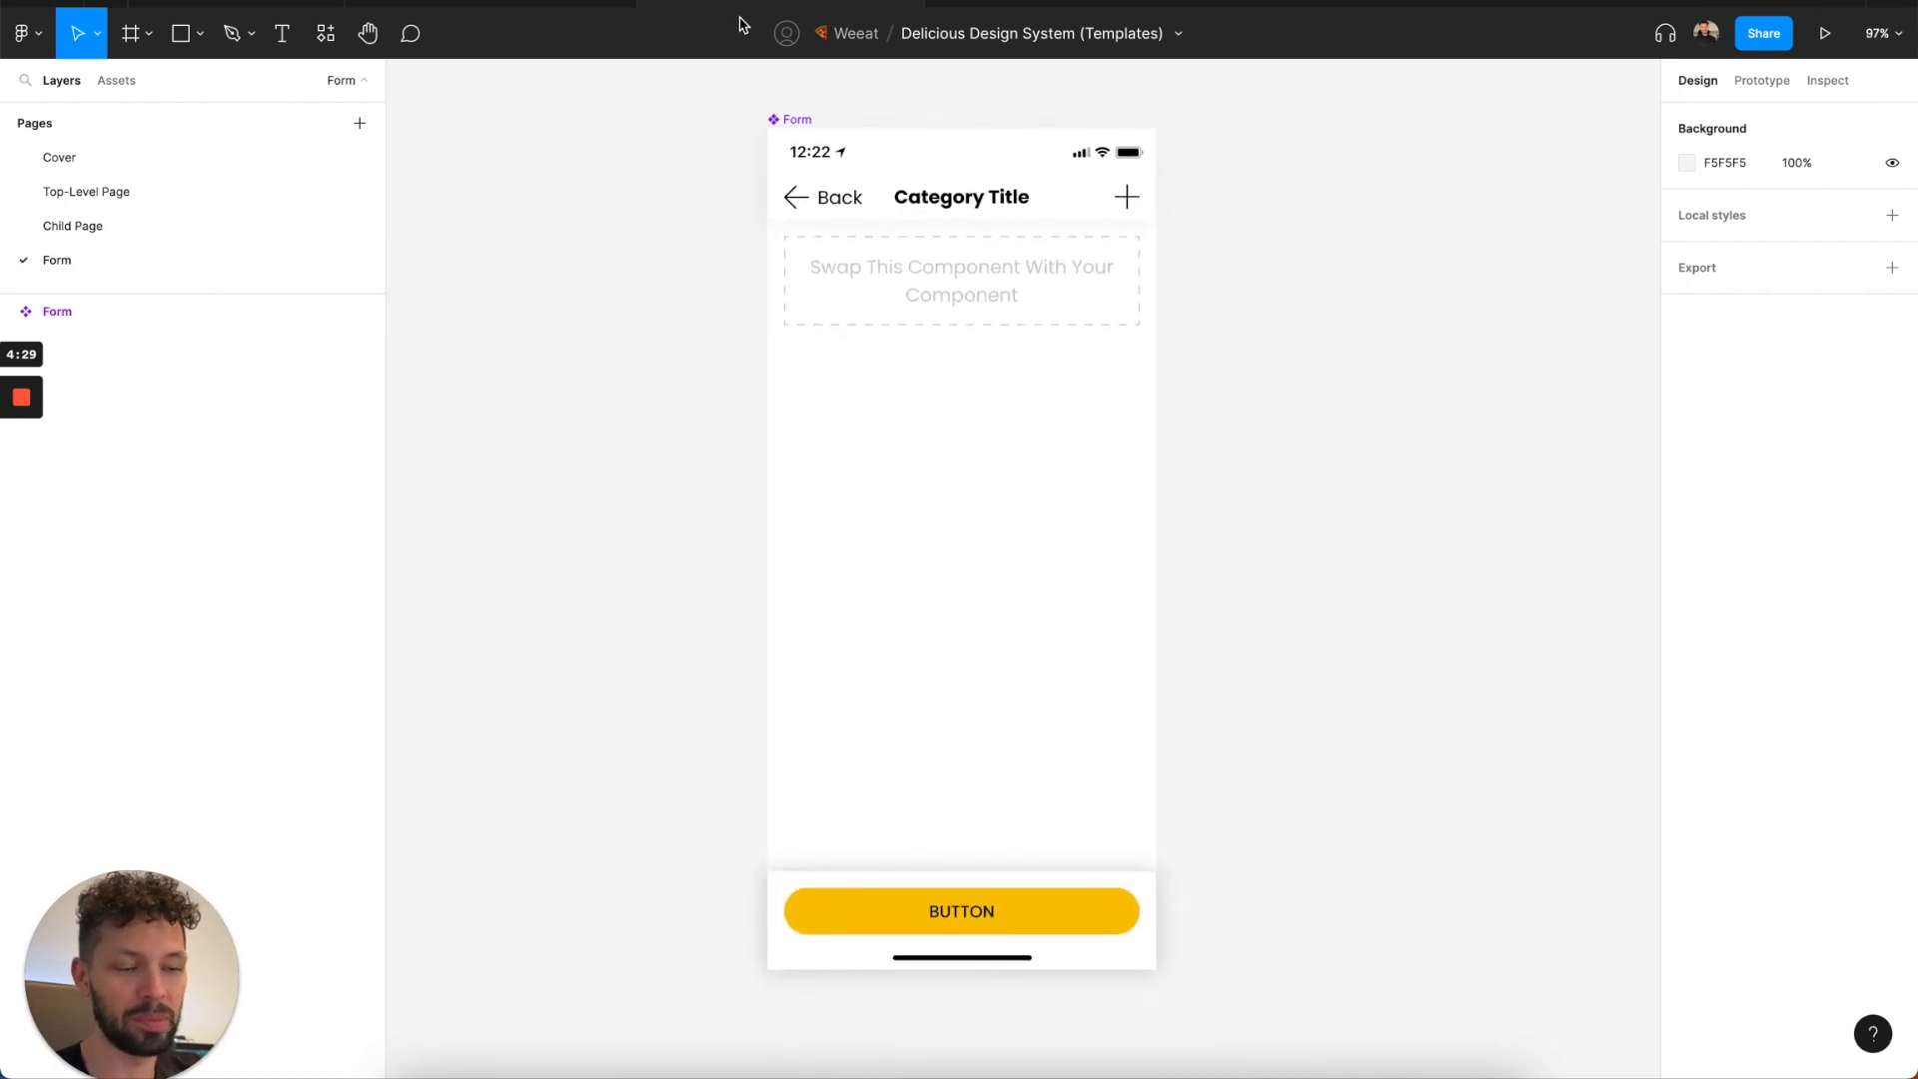
Switch to the Delicious Design System (Components) file and look through its Global Utilities pages, including Colors, Fonts, Illustrations, Images, Layout and Typography.
click(904, 2)
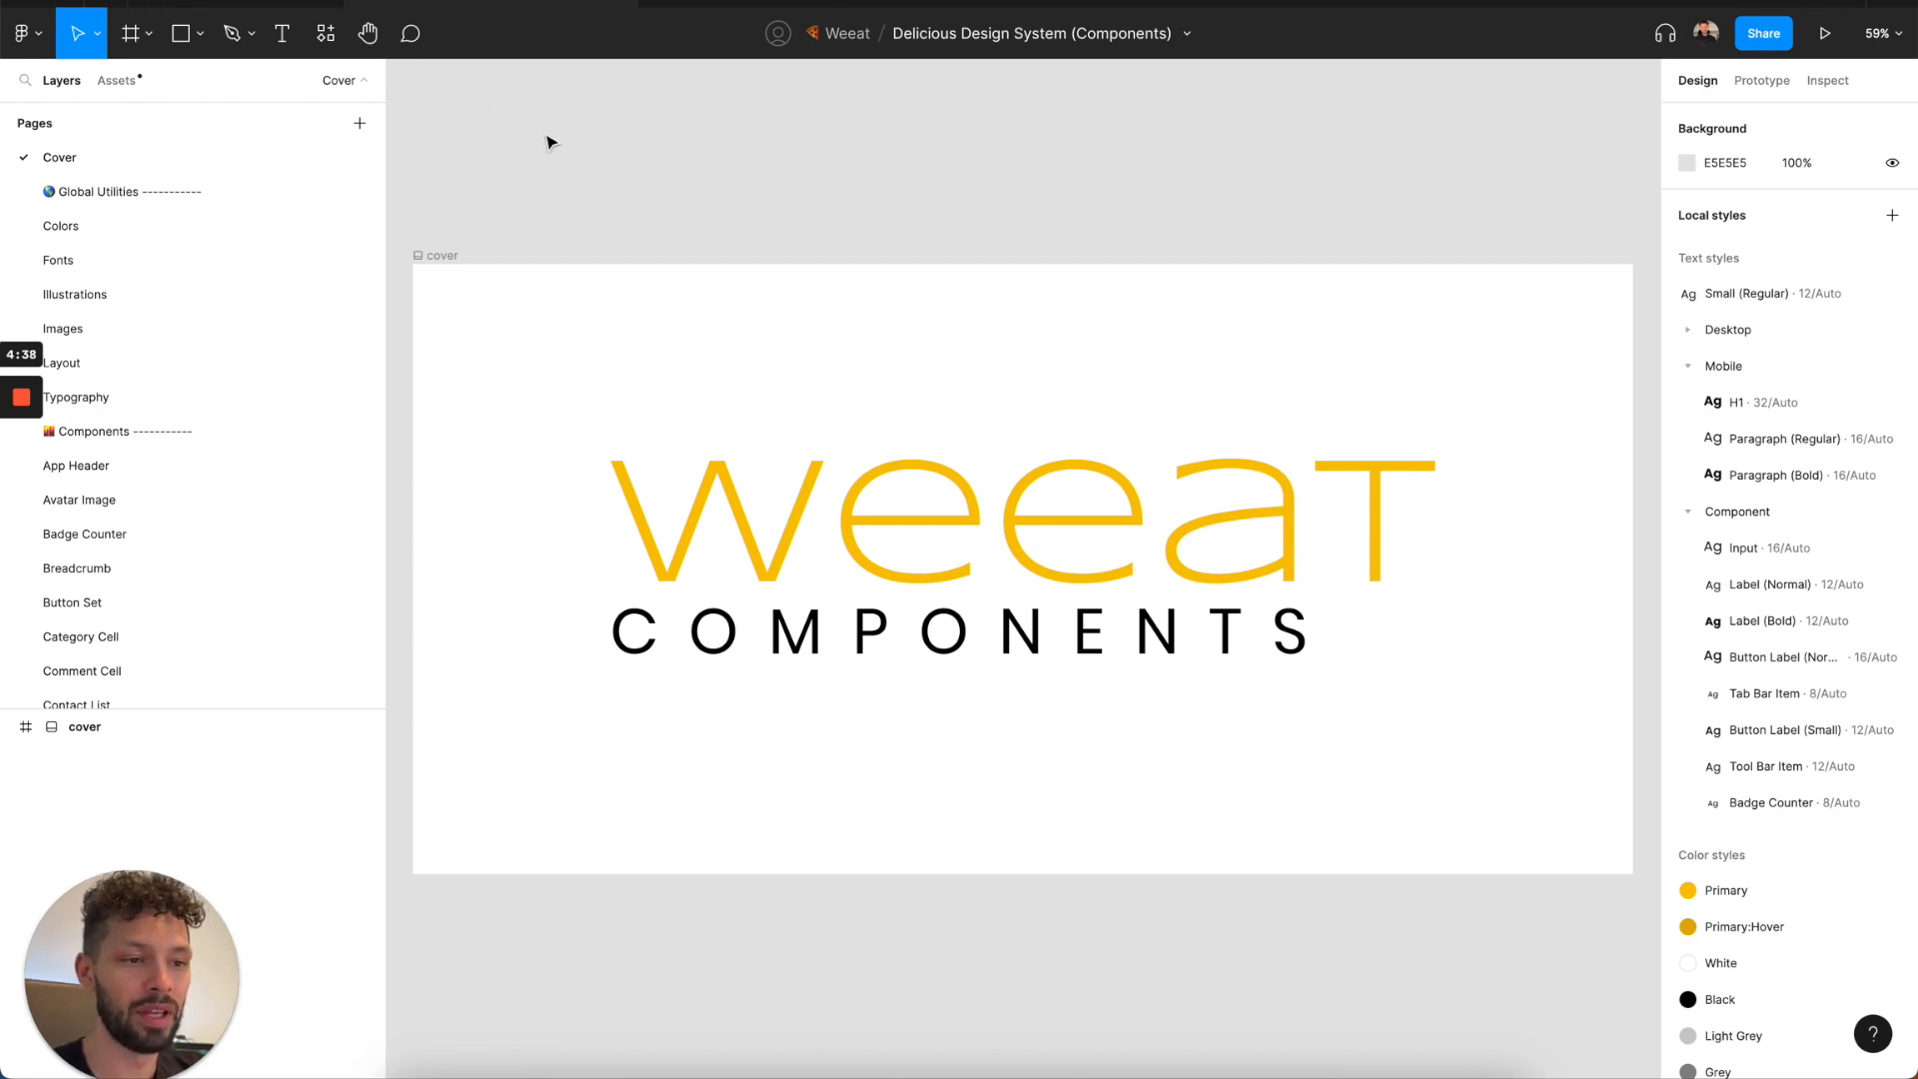
click(190, 238)
click(189, 264)
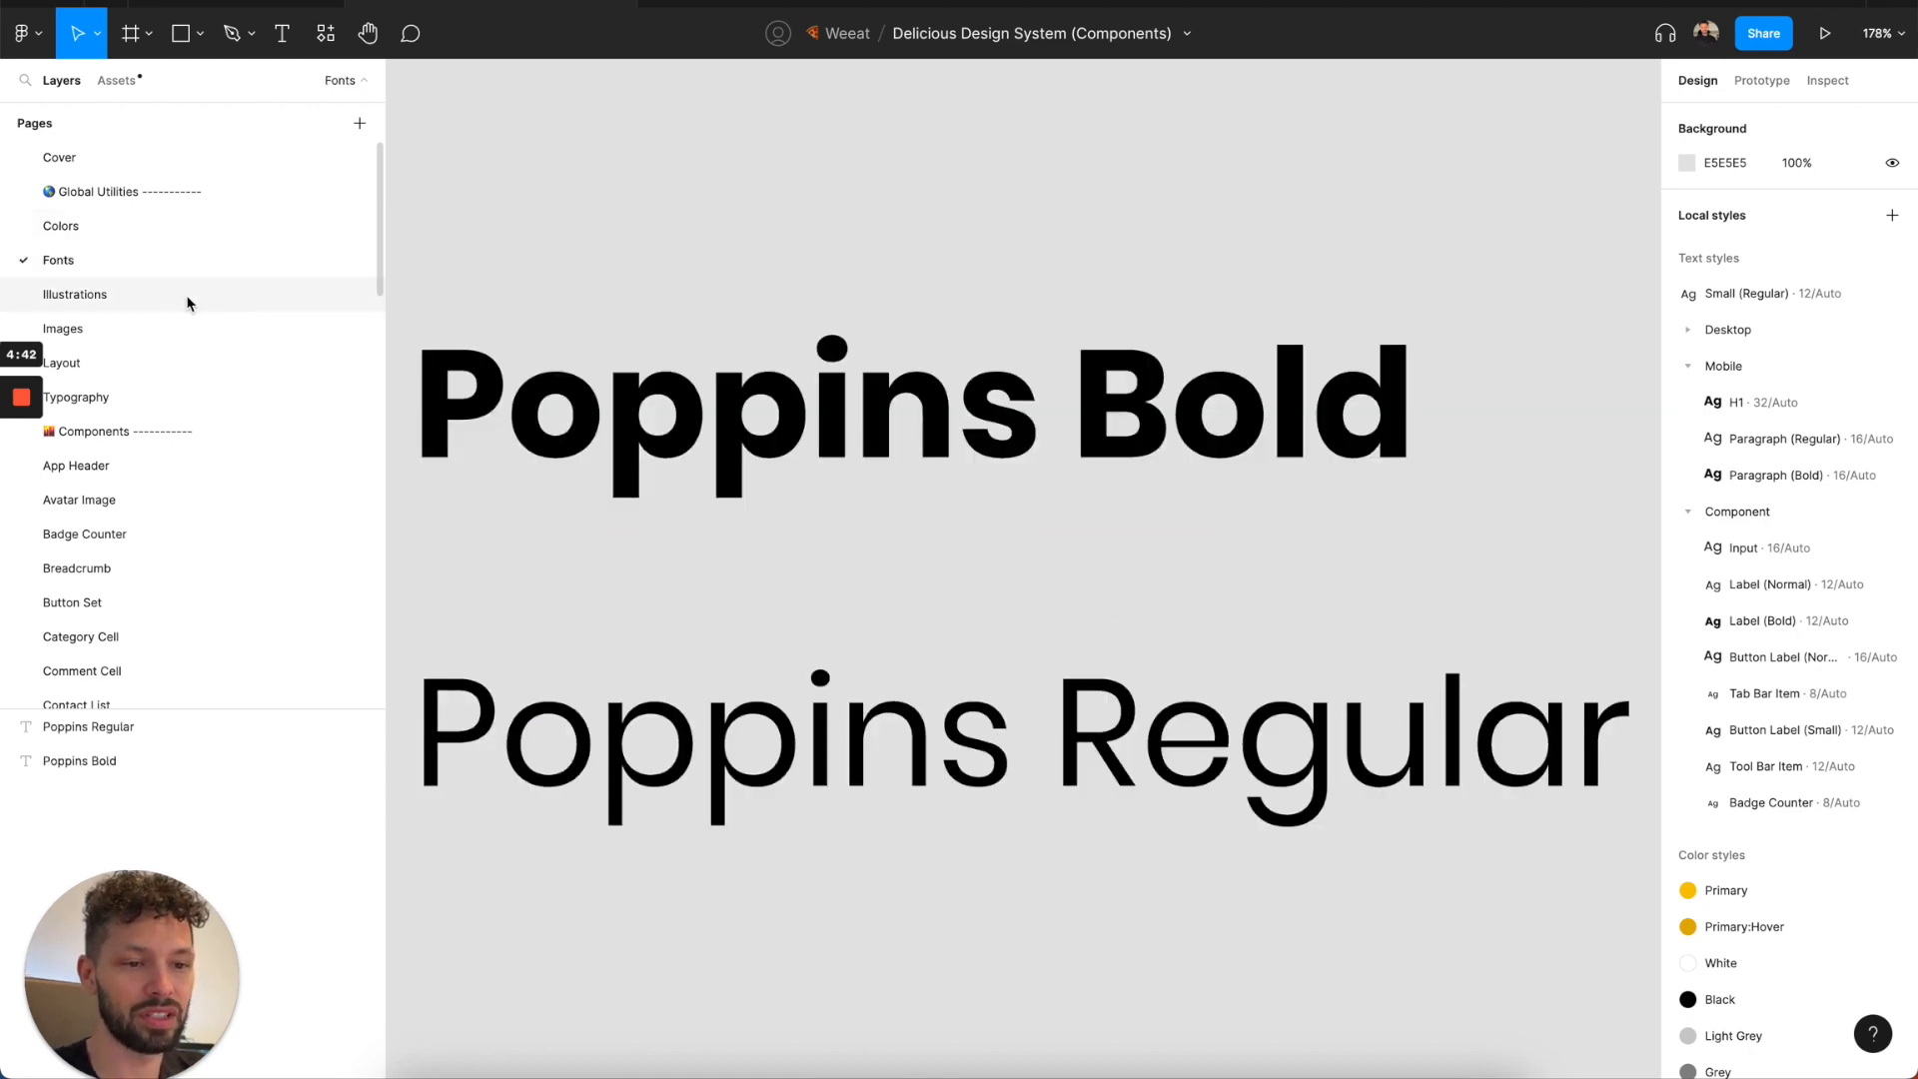
click(189, 297)
click(188, 332)
click(185, 366)
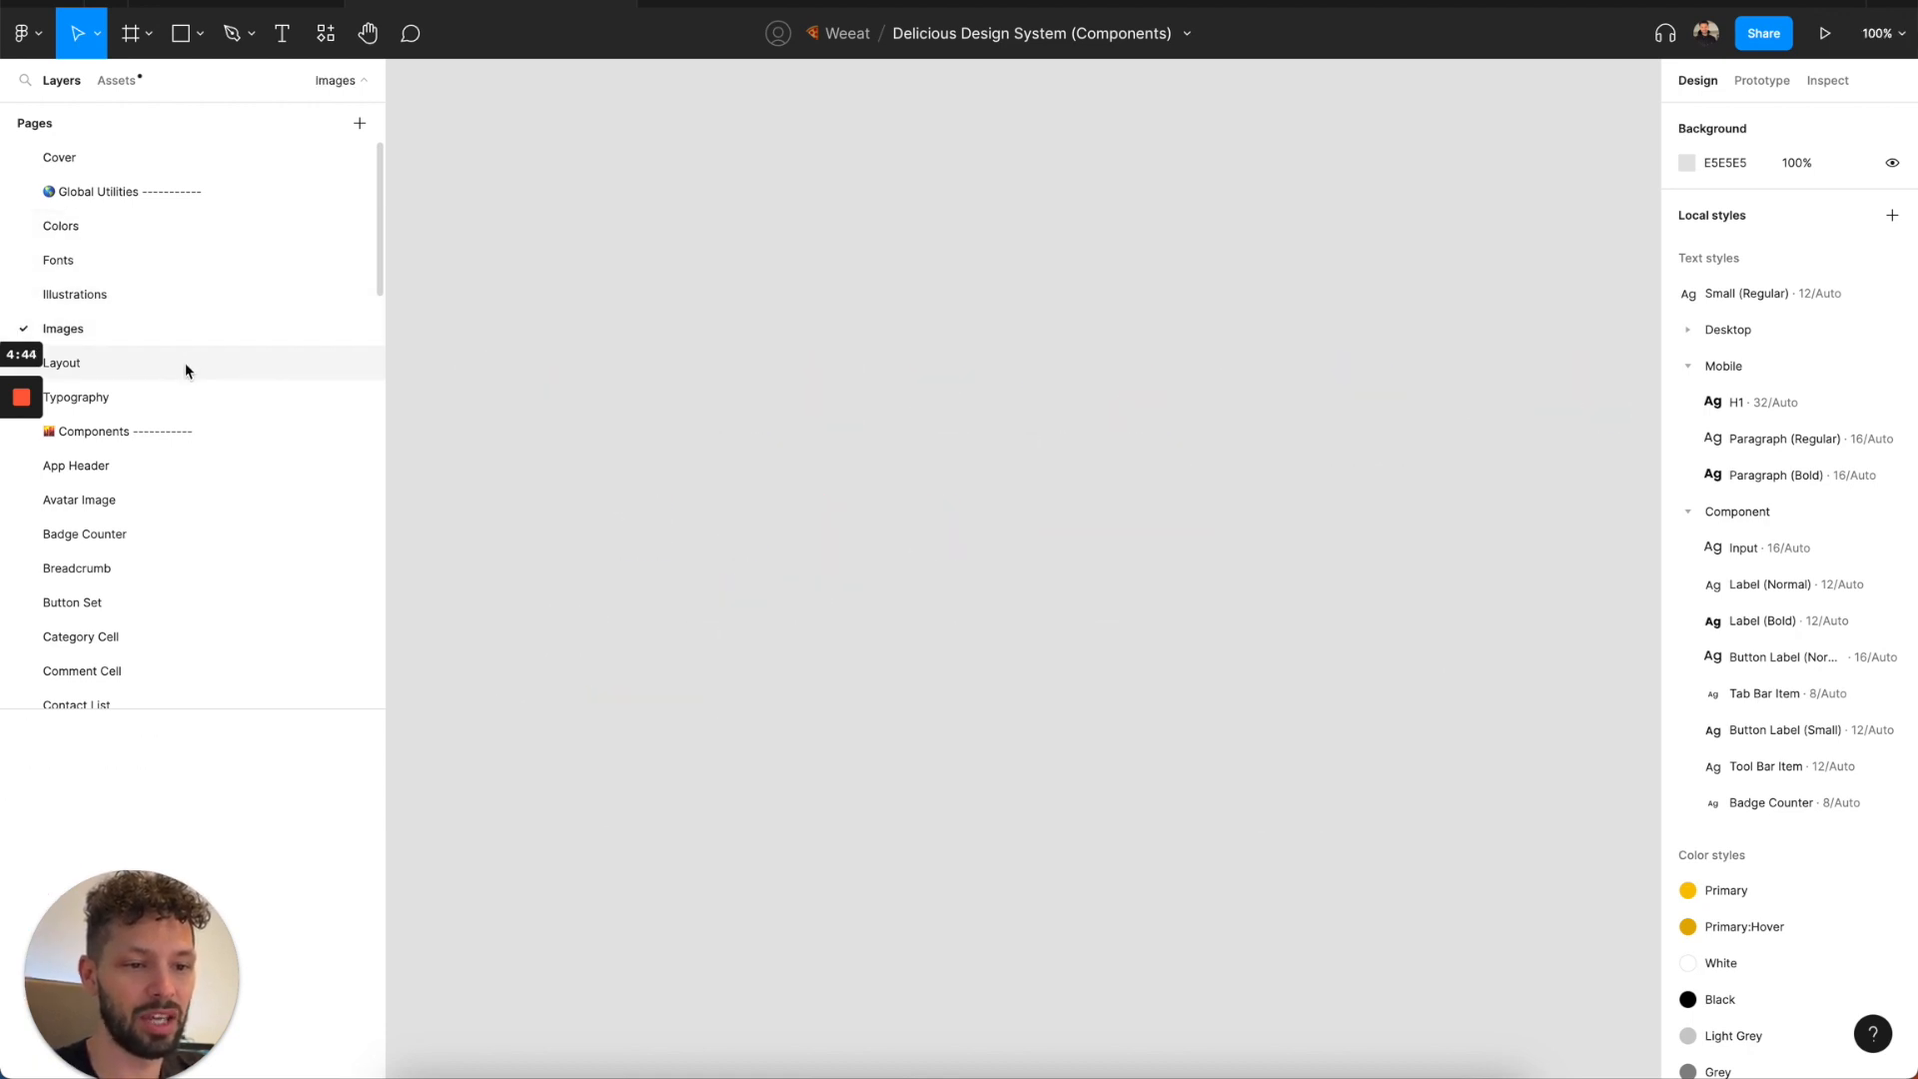
click(185, 397)
scroll(184, 413, down, 2)
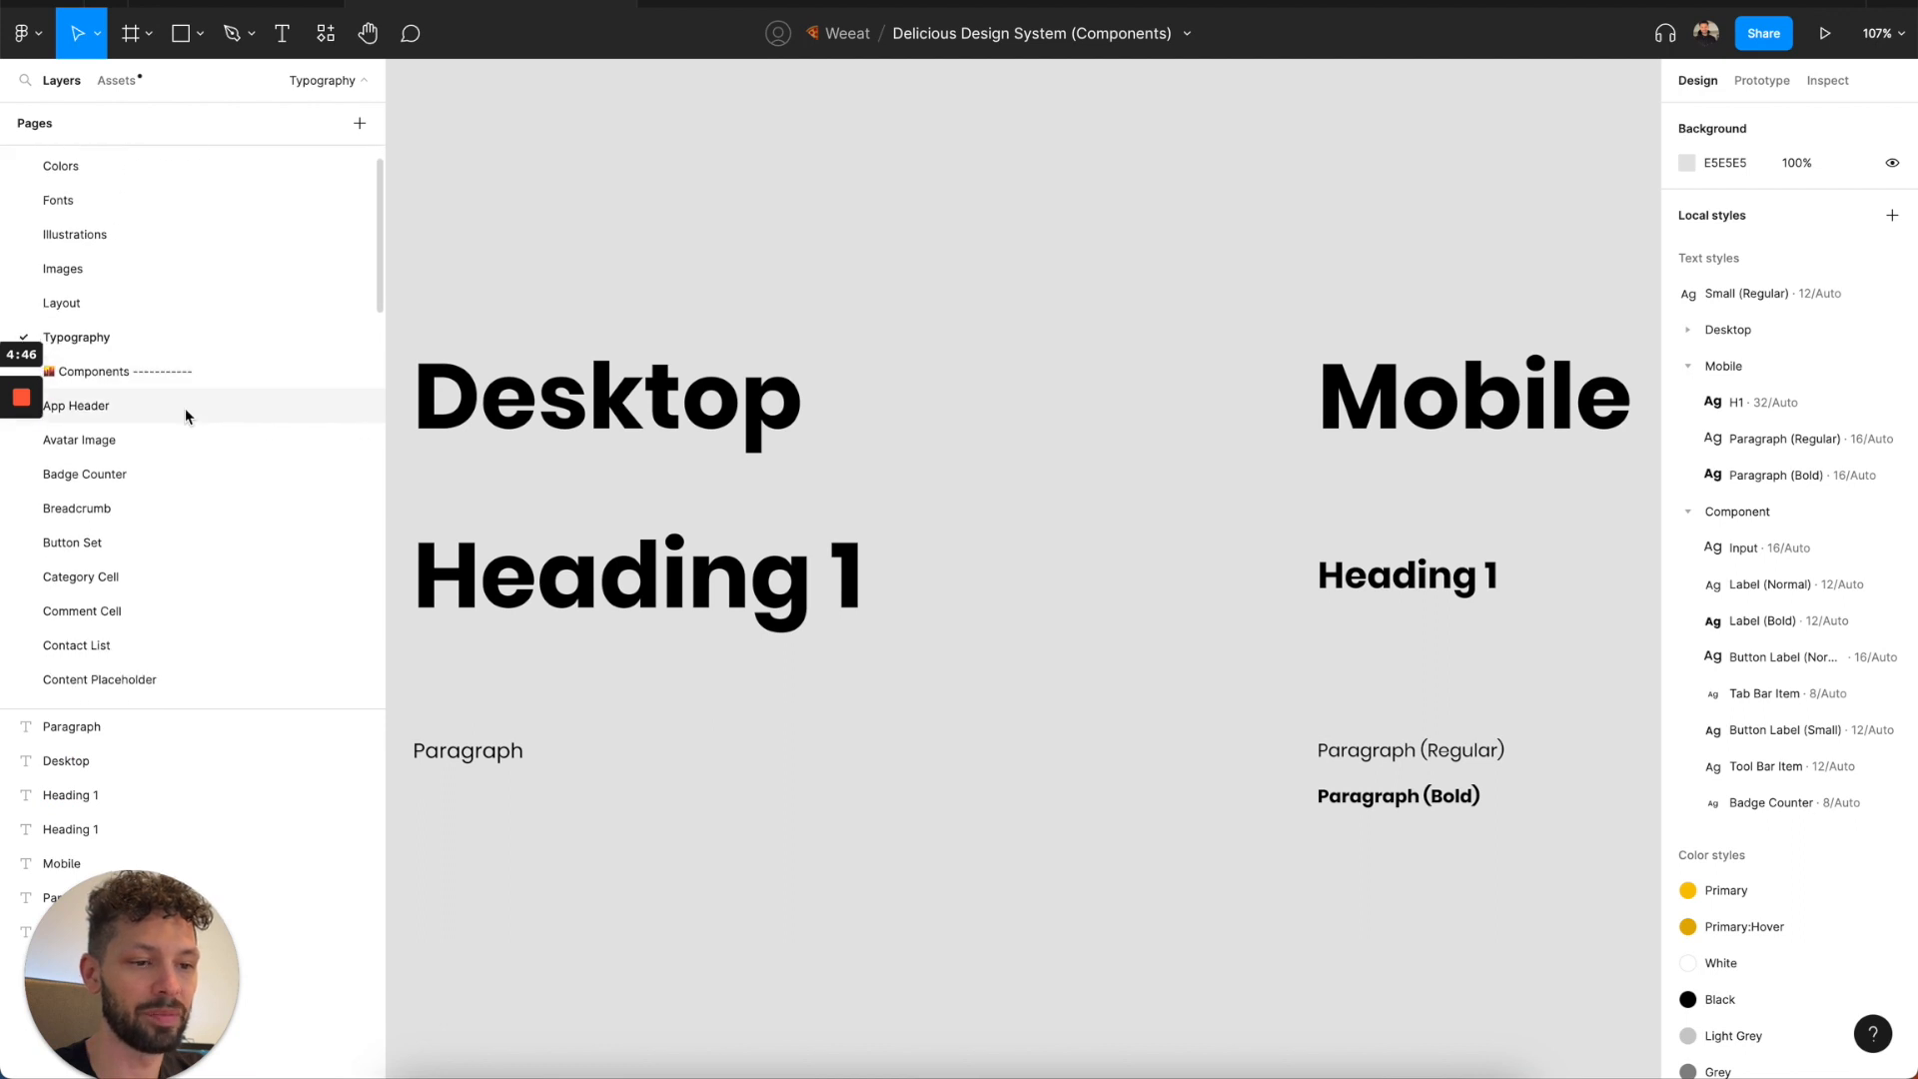
scroll(185, 400, up, 2)
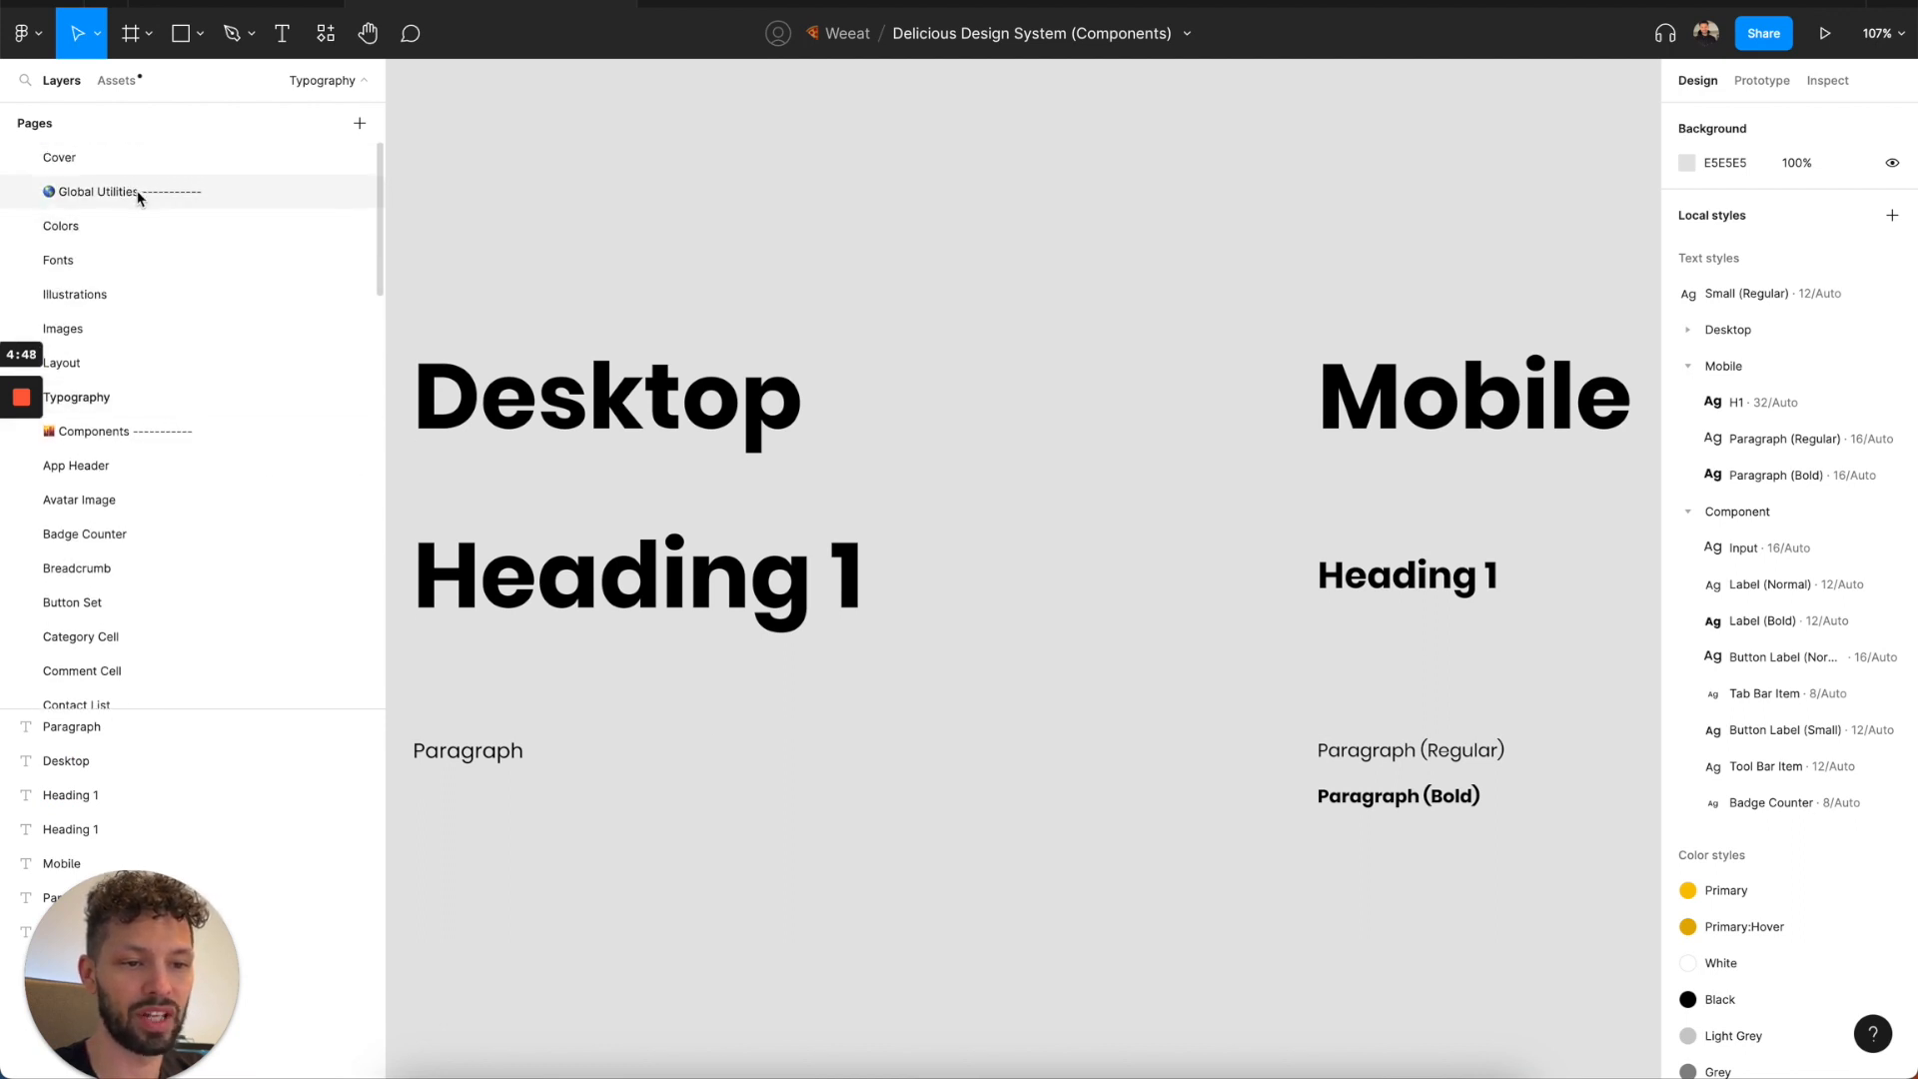
scroll(168, 389, down, 1)
scroll(168, 390, down, 1)
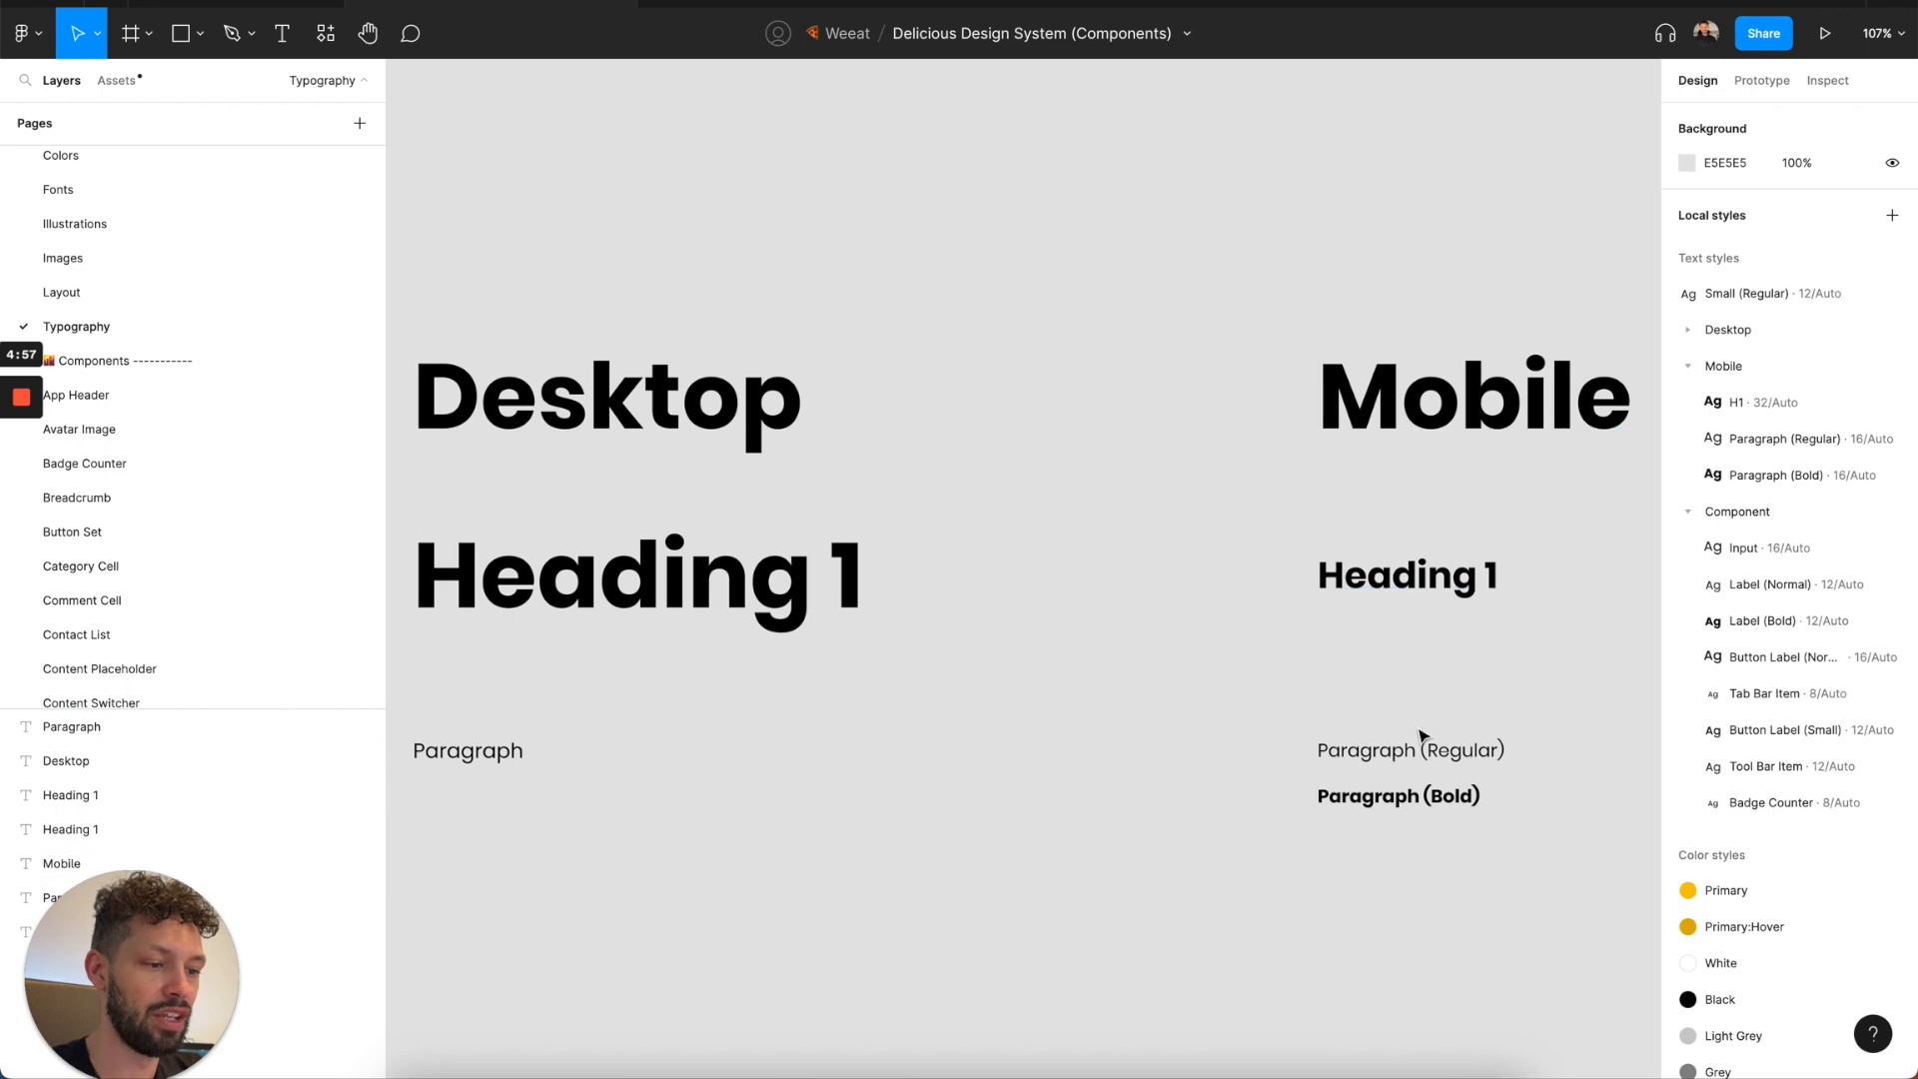
Examine the App Header, Avatar Image, Badge Counter and Breadcrumb component pages.
click(190, 389)
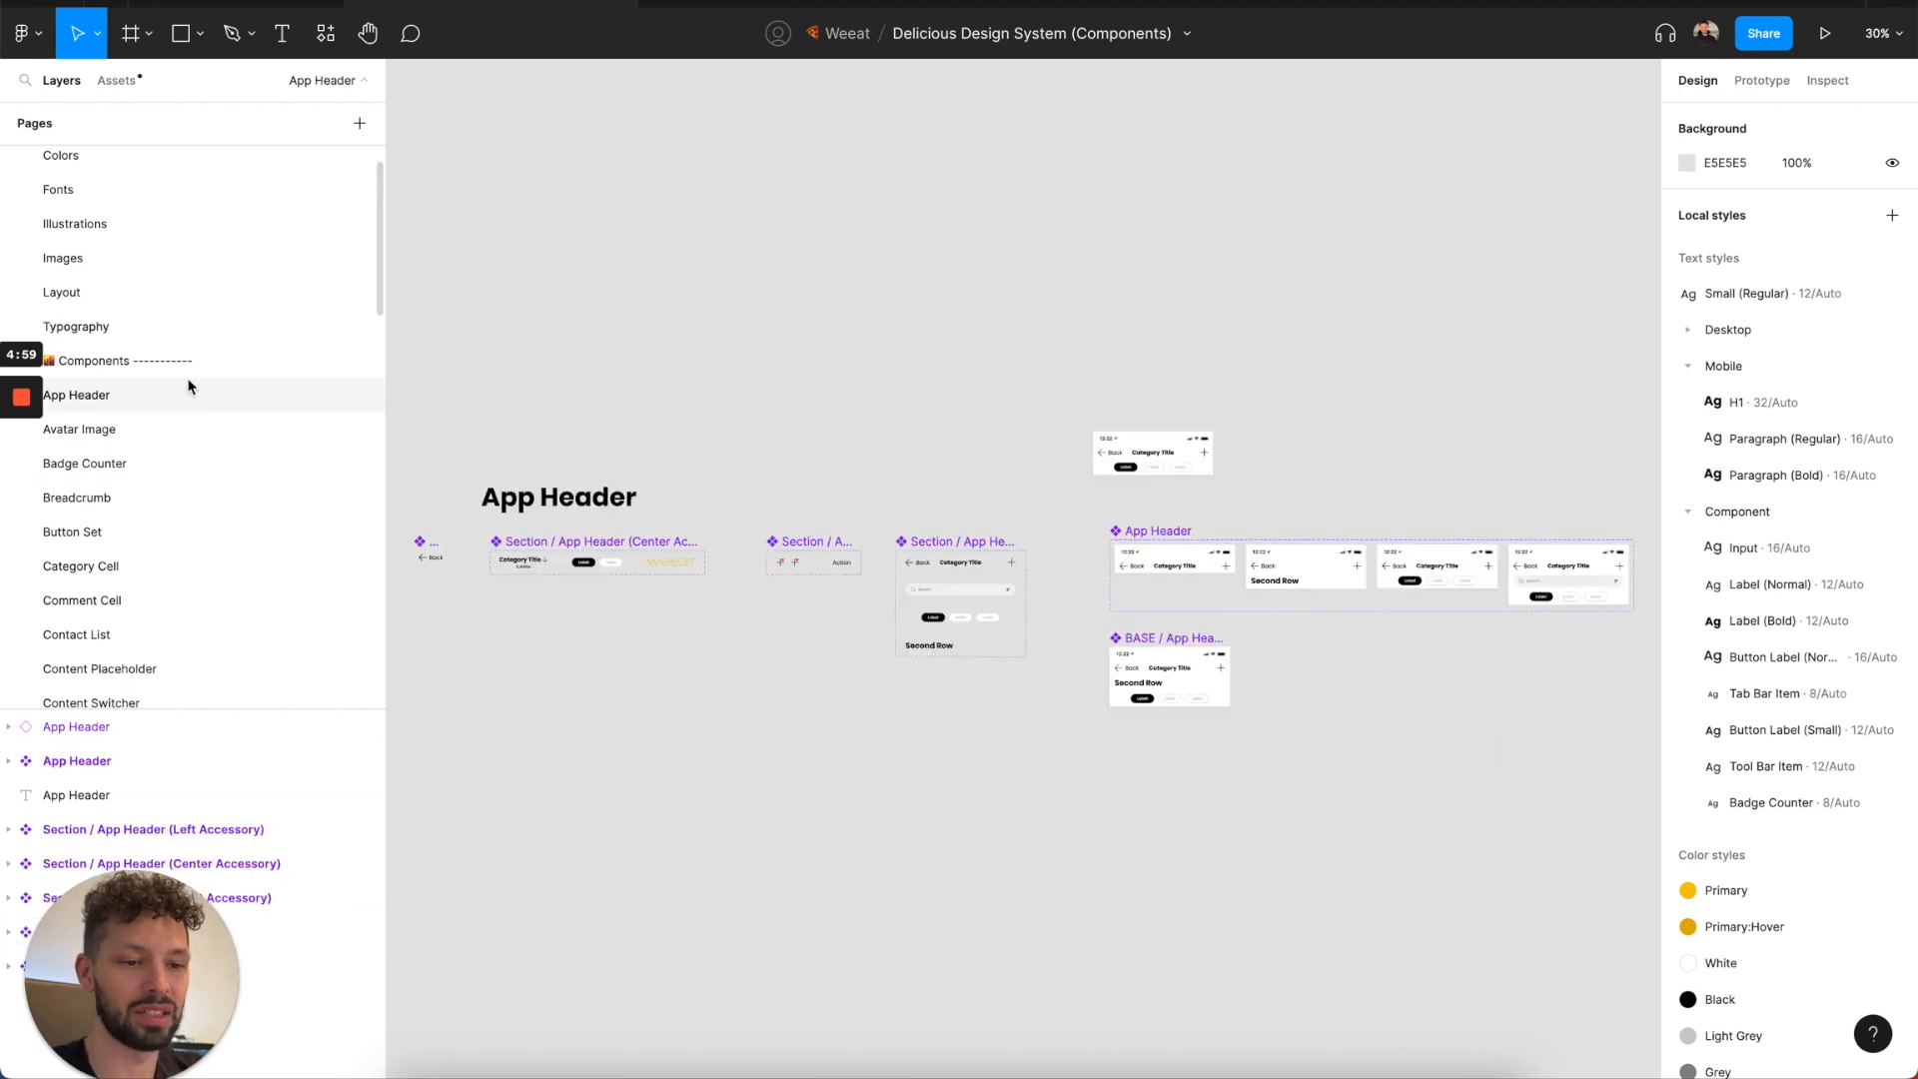
click(195, 428)
scroll(192, 430, down, 1)
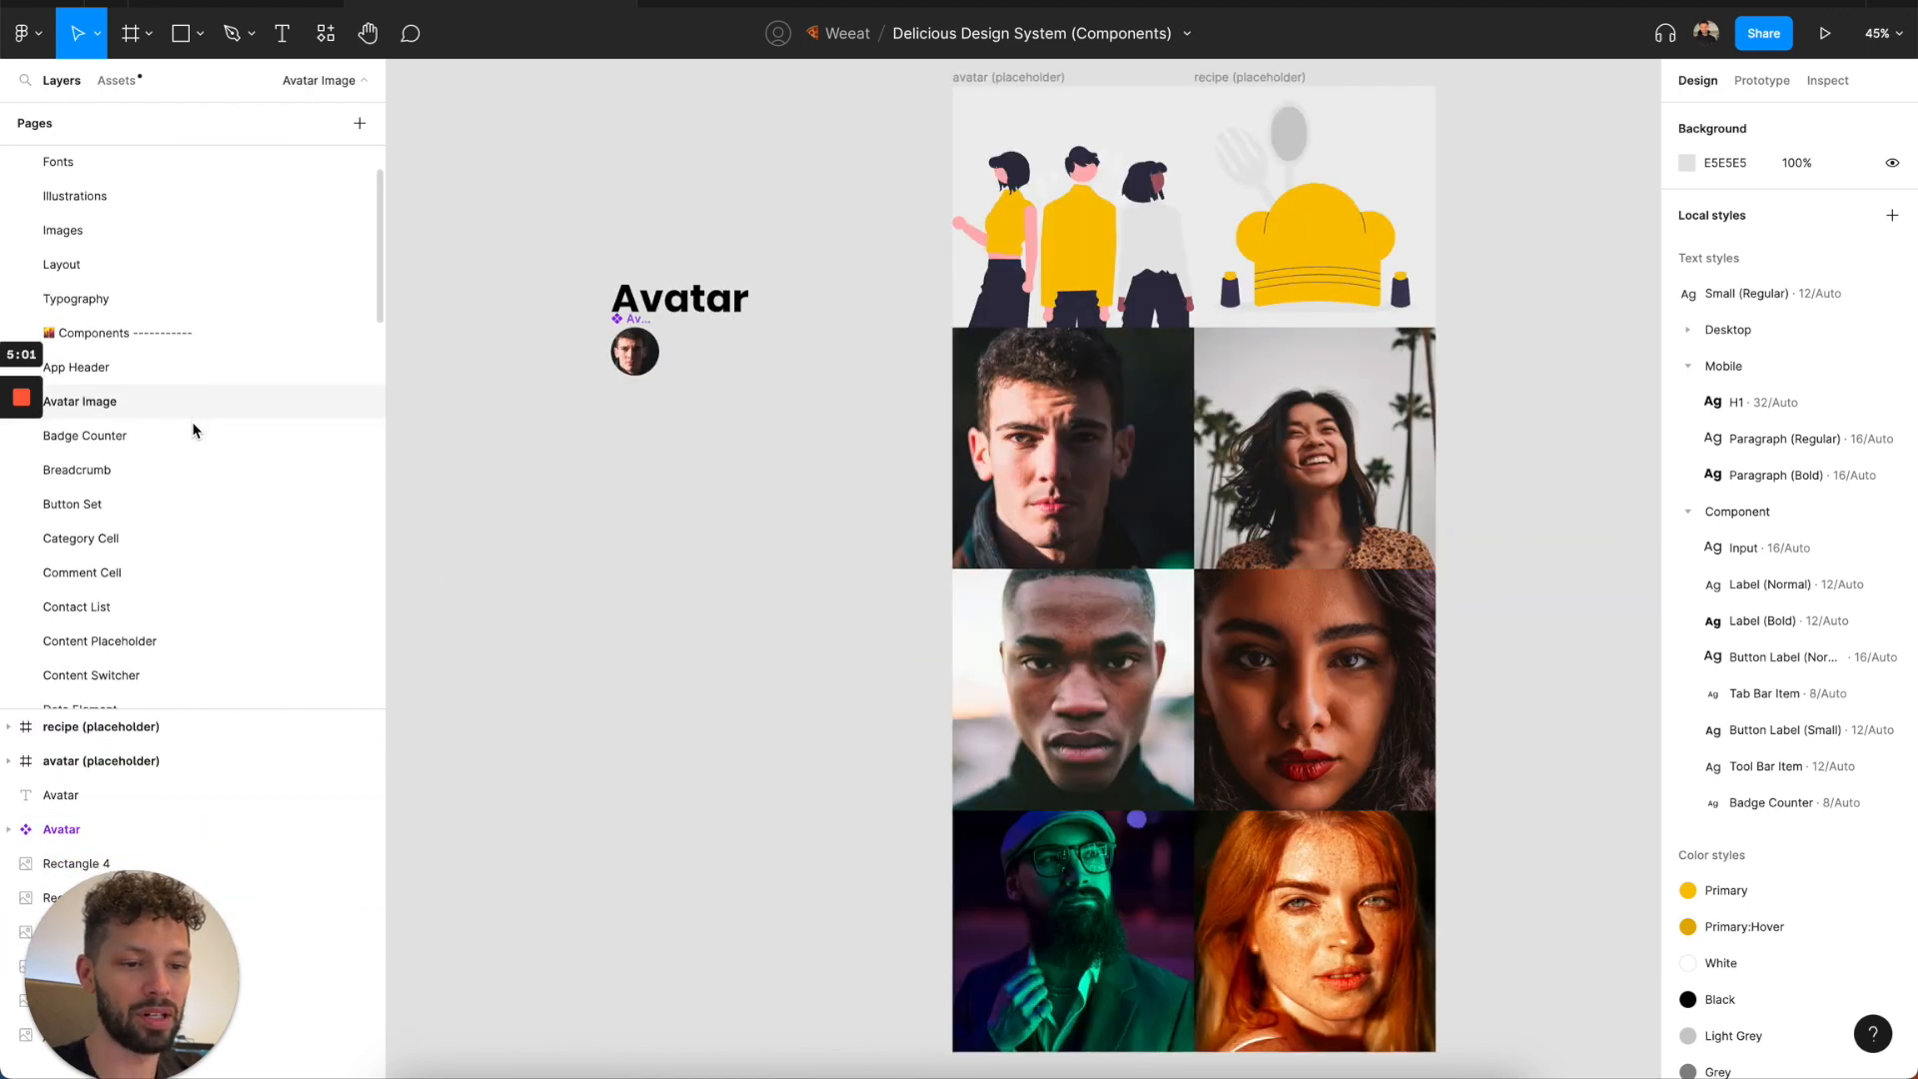
click(193, 429)
click(190, 399)
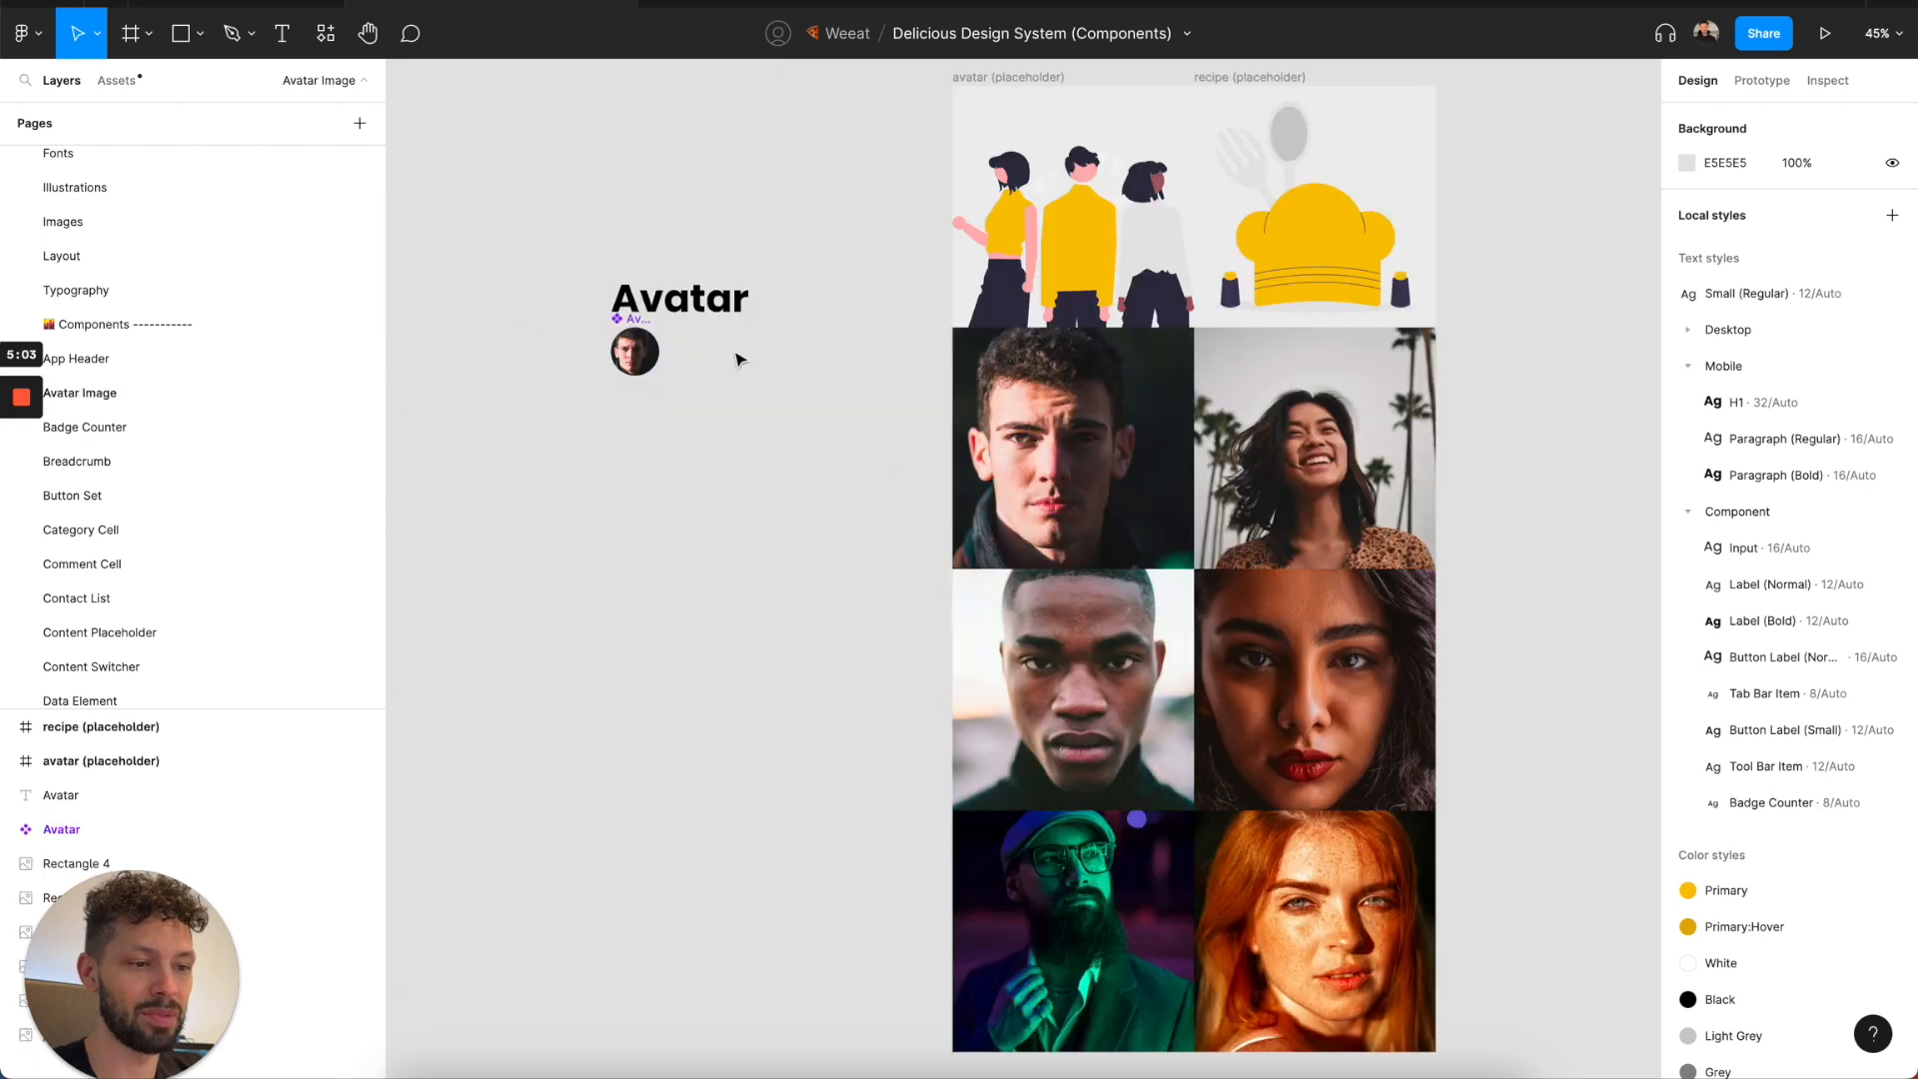
click(119, 430)
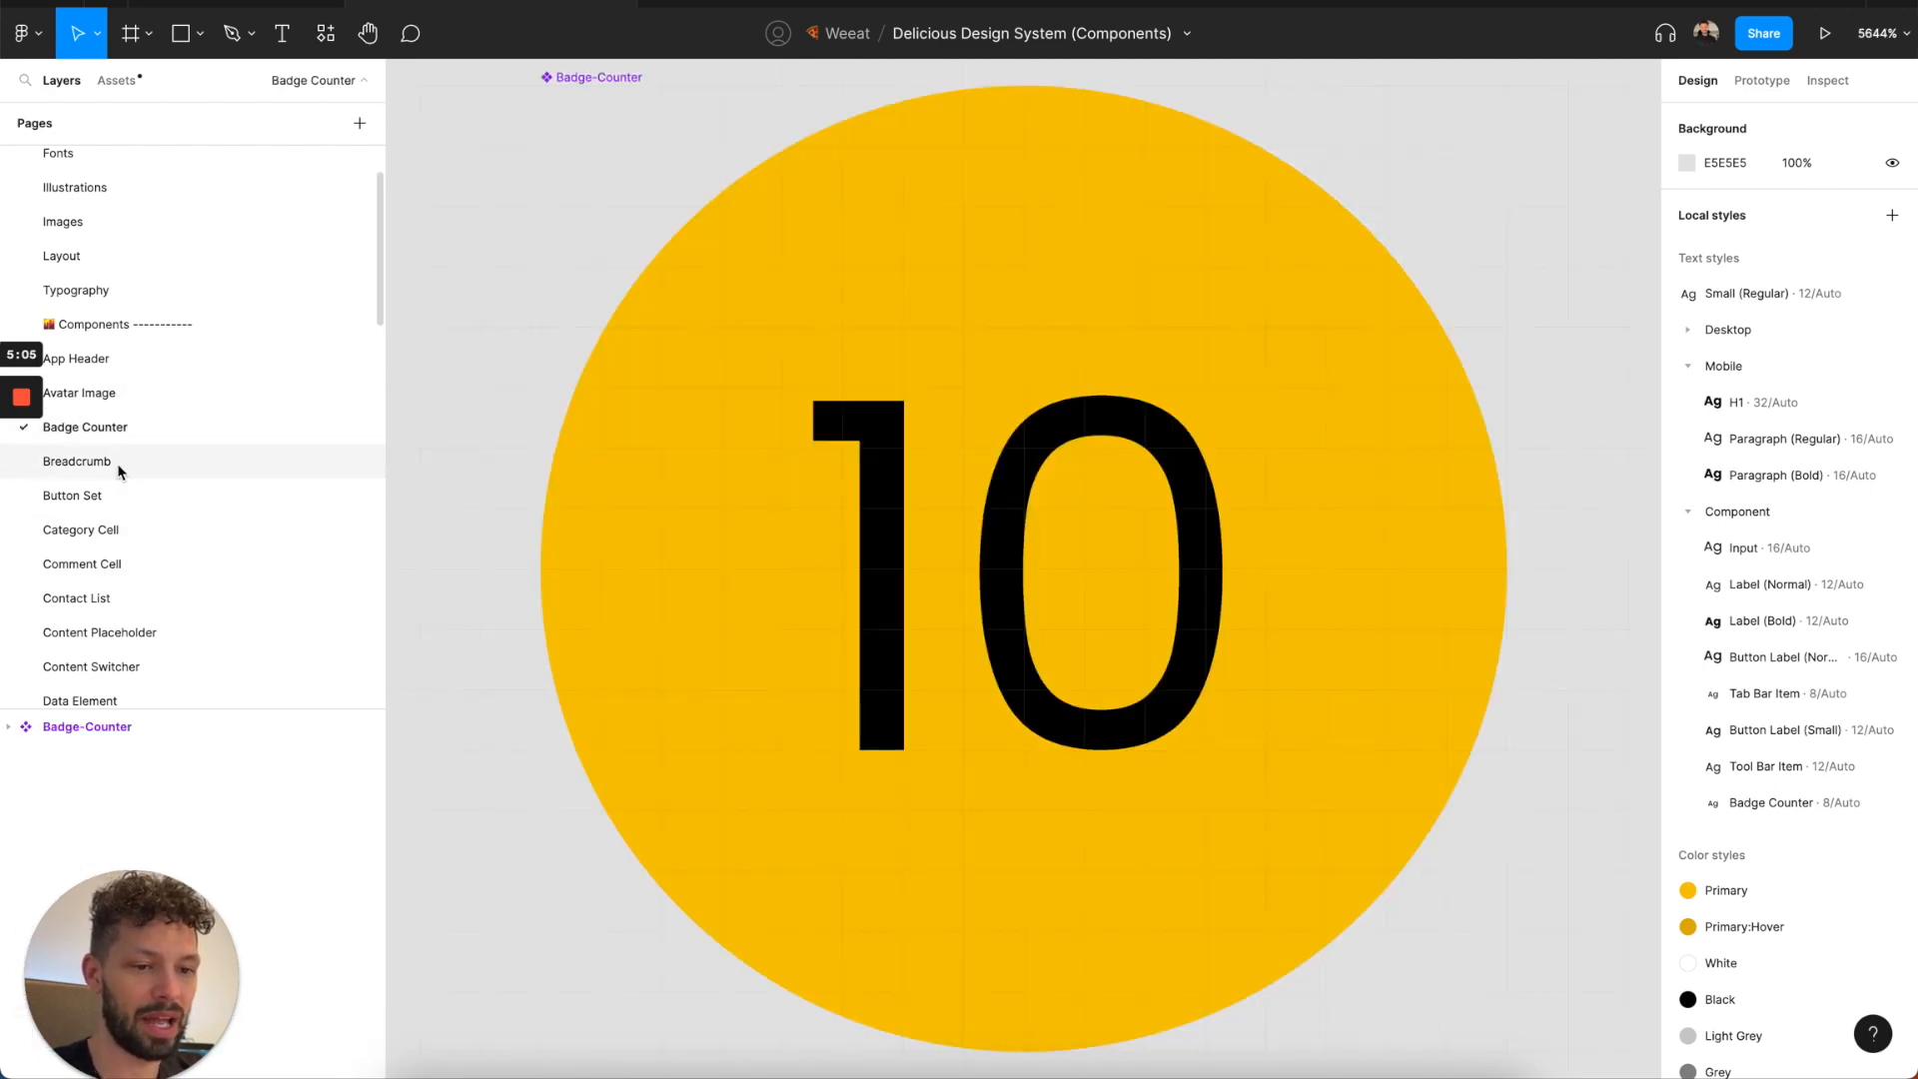
click(120, 465)
scroll(519, 510, down, 3)
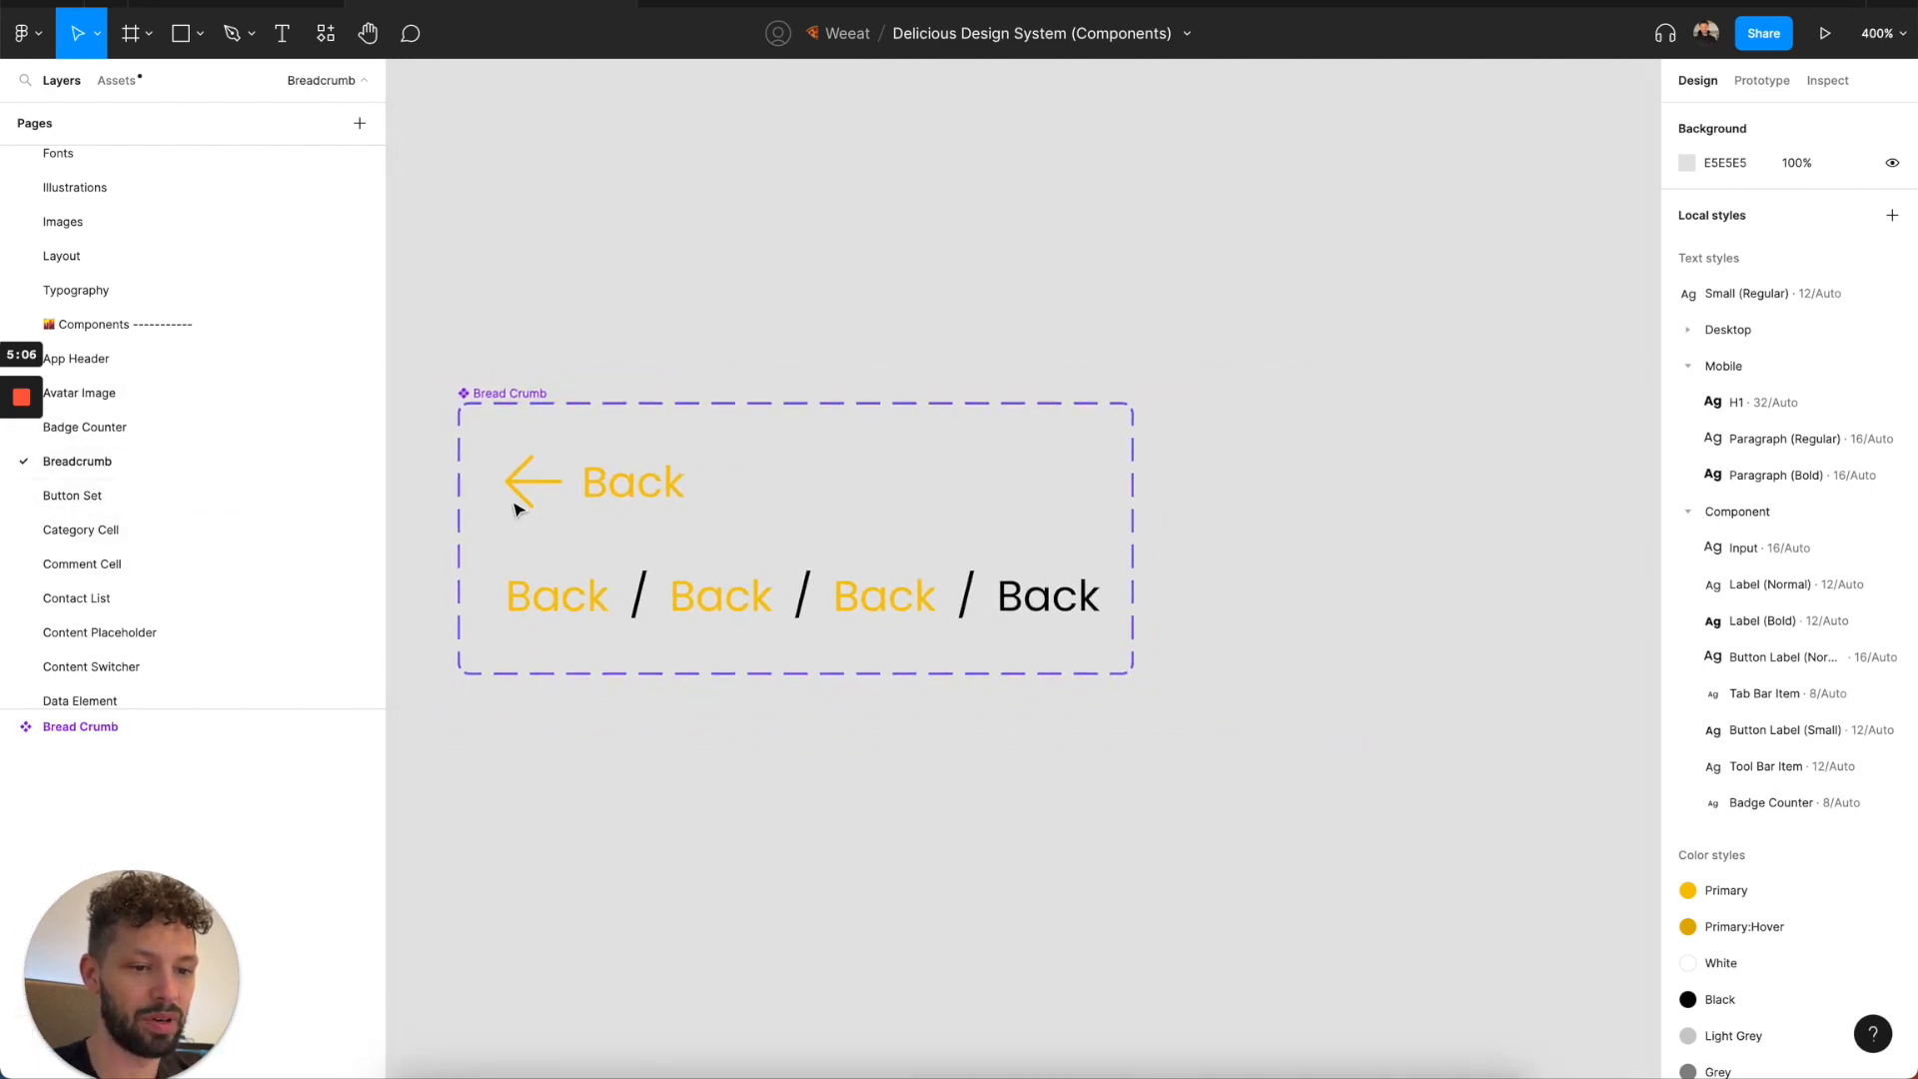
Examine the component pages from Button Set through Data Element and look over the rest of the page list.
click(218, 484)
click(241, 531)
click(237, 497)
click(236, 529)
click(227, 563)
click(216, 597)
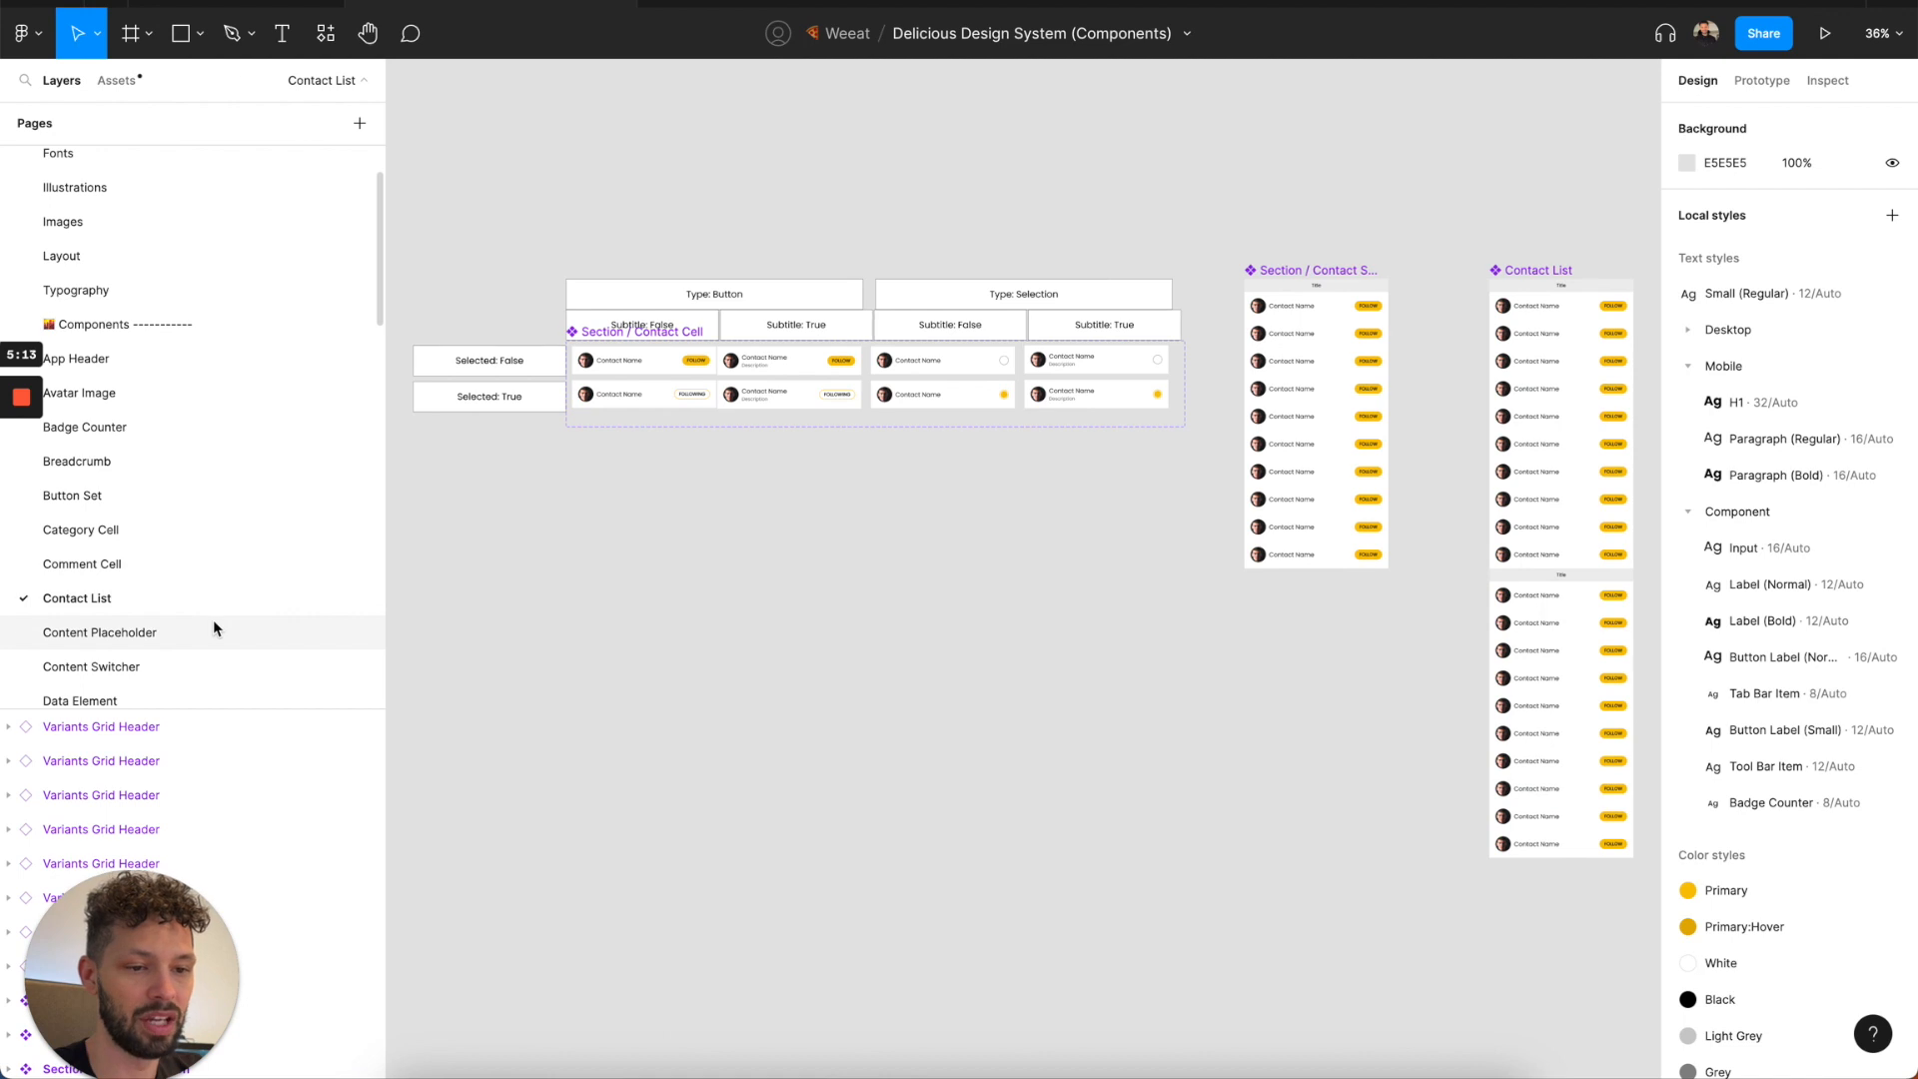
click(213, 629)
click(209, 662)
scroll(154, 595, down, 2)
click(146, 596)
scroll(146, 600, down, 9)
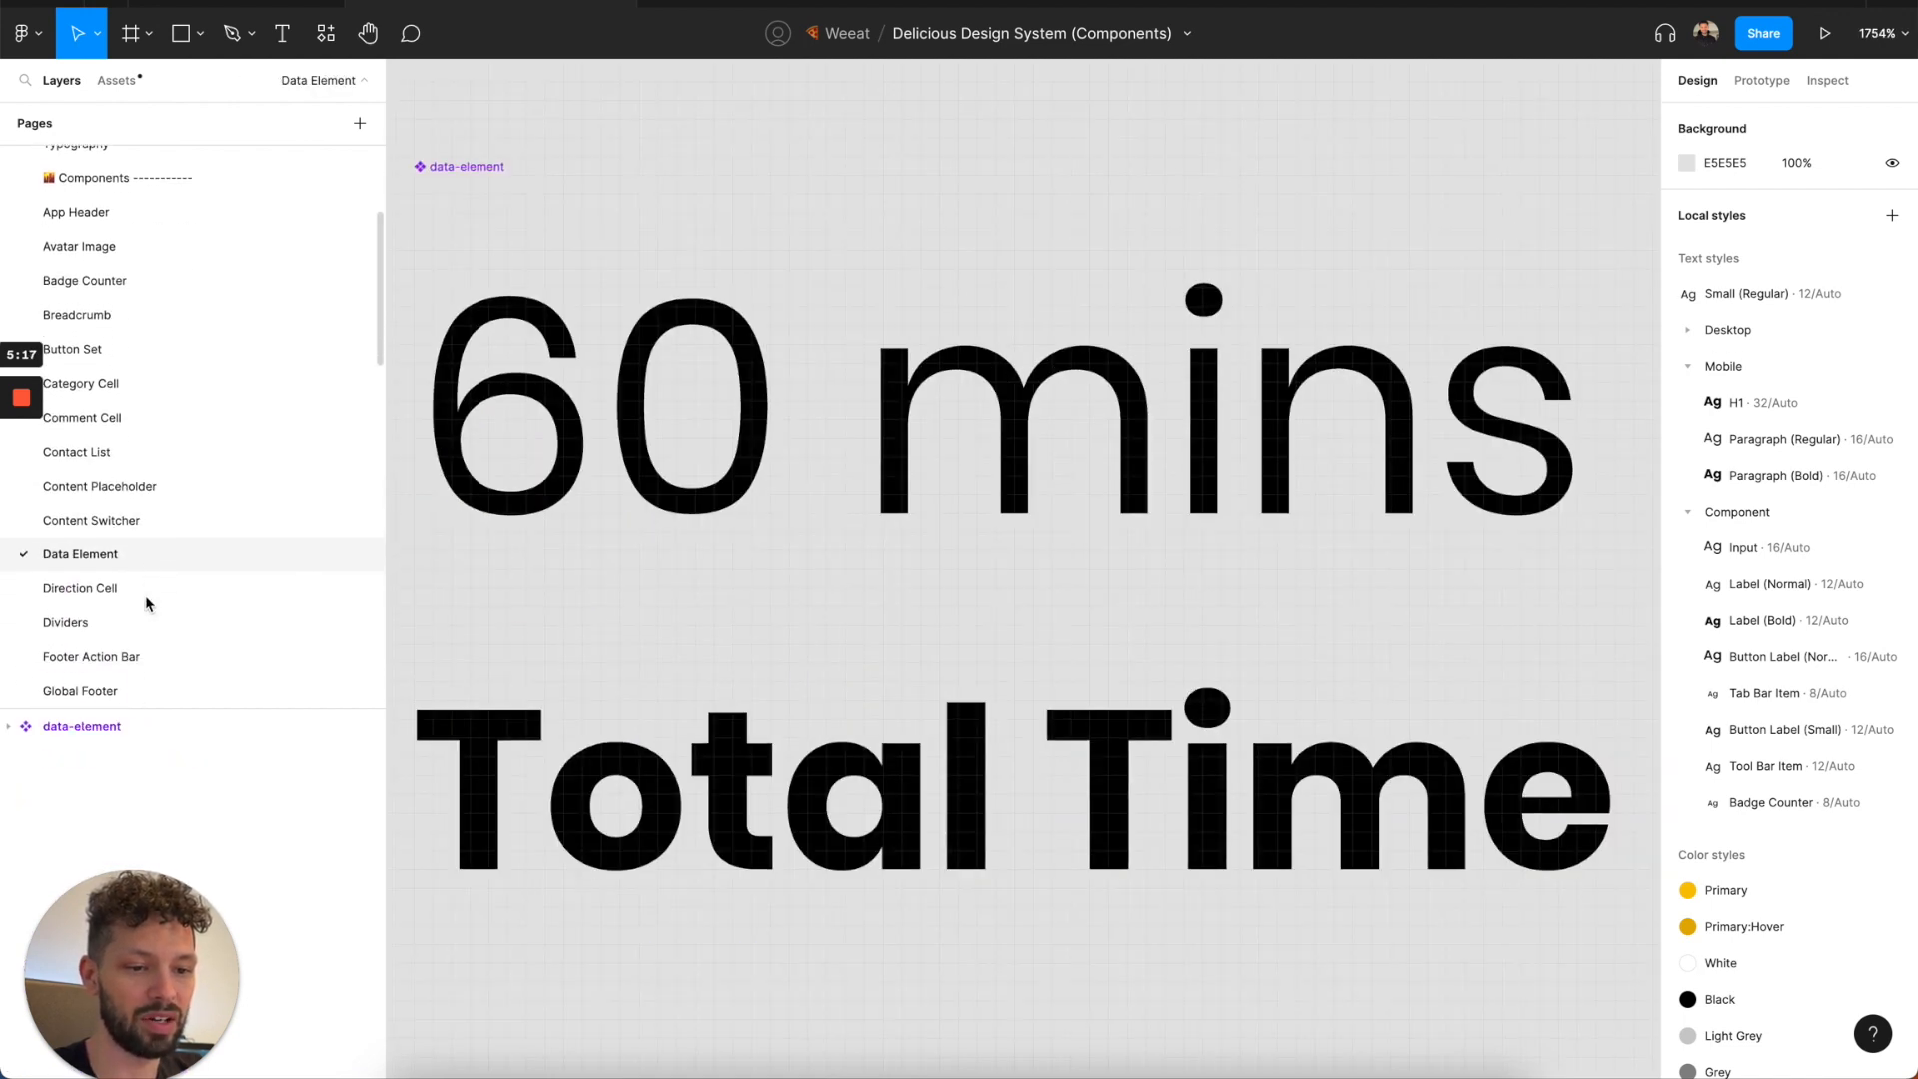
scroll(145, 600, down, 10)
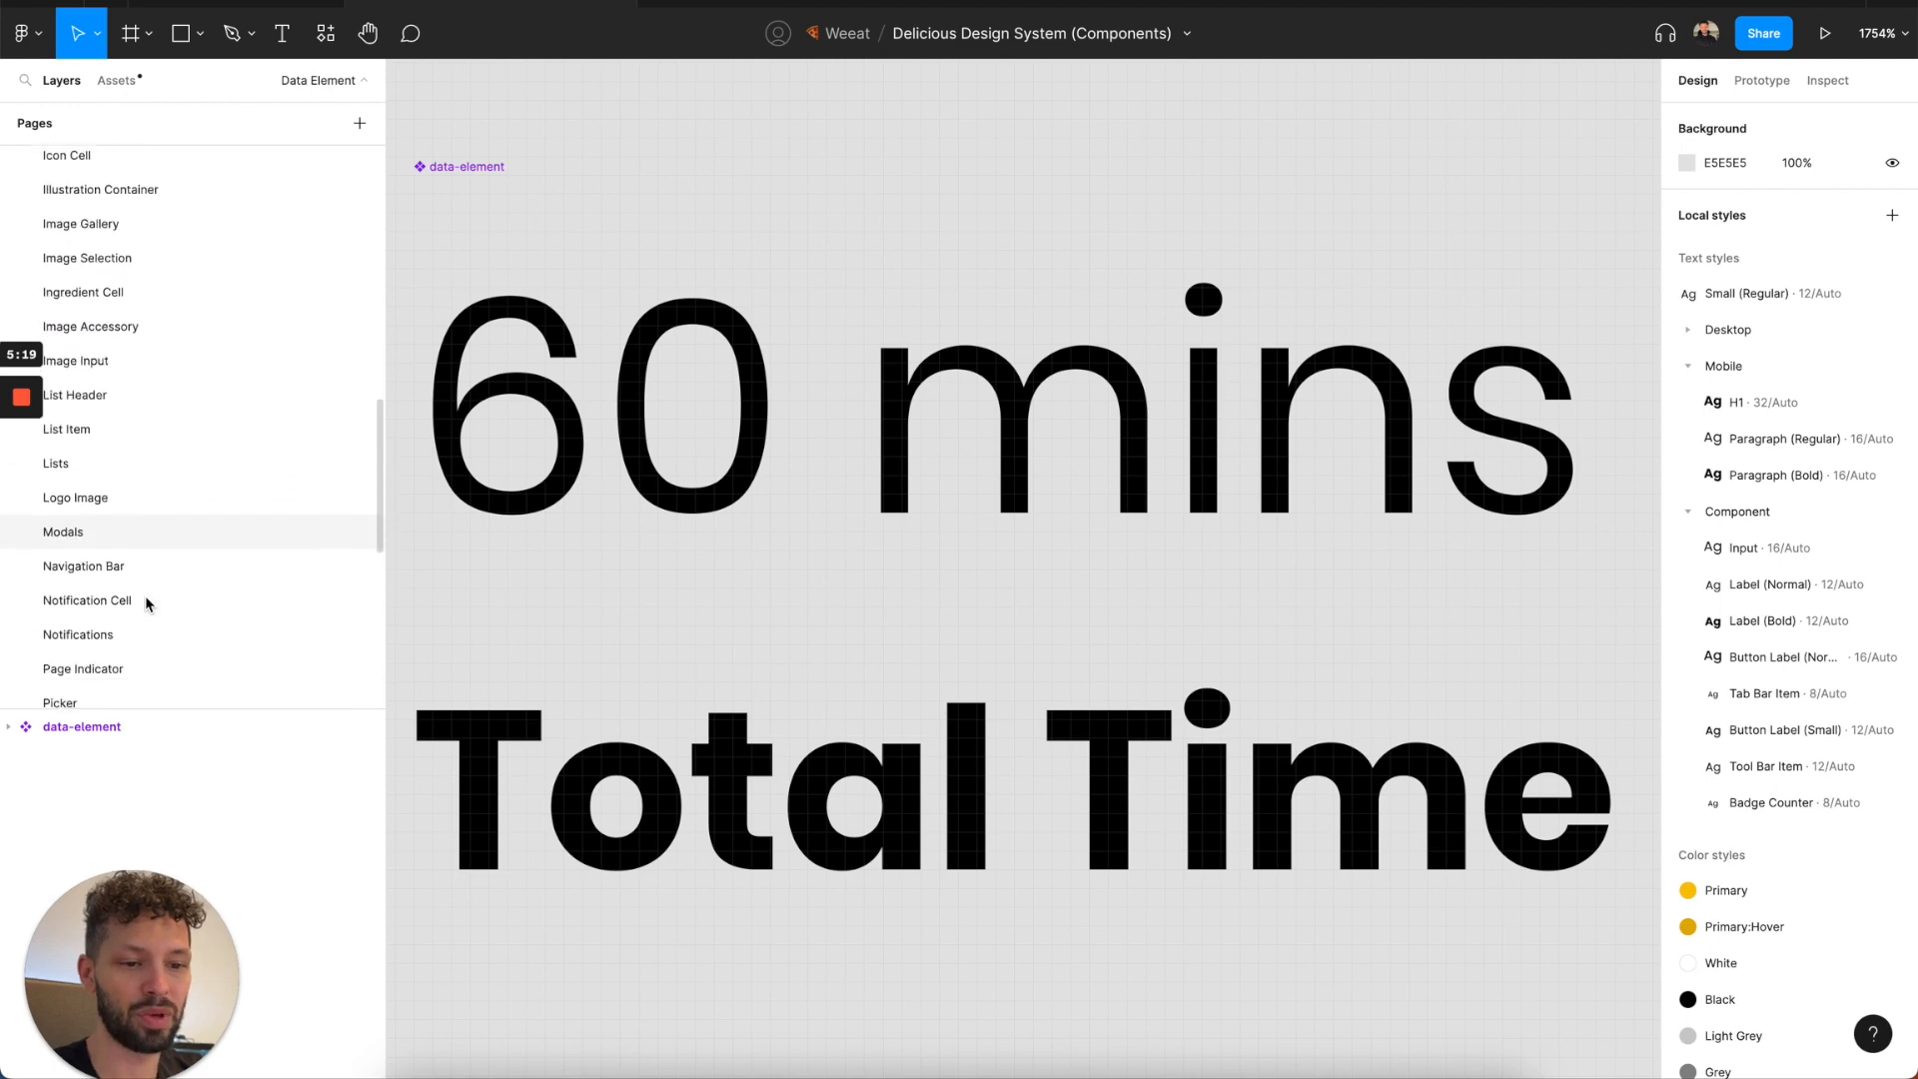
scroll(138, 613, down, 2)
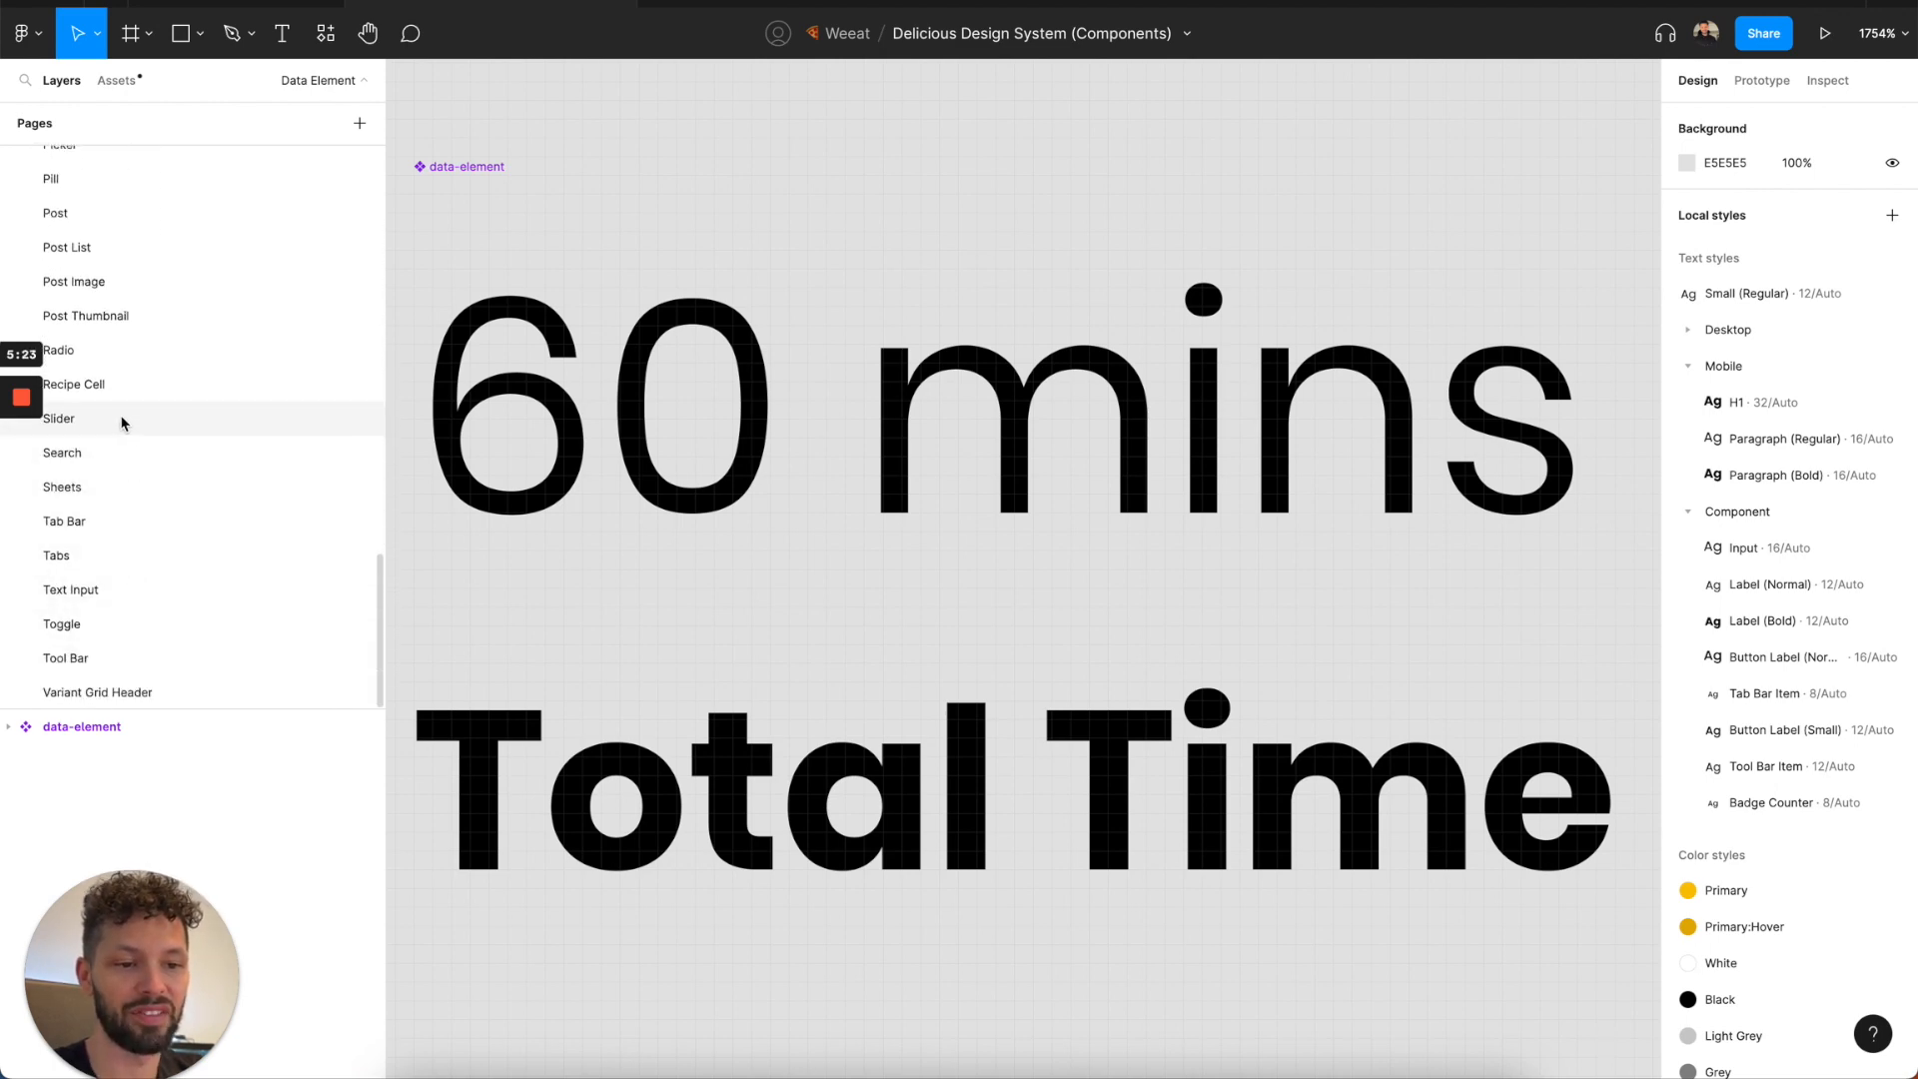
scroll(120, 416, up, 2)
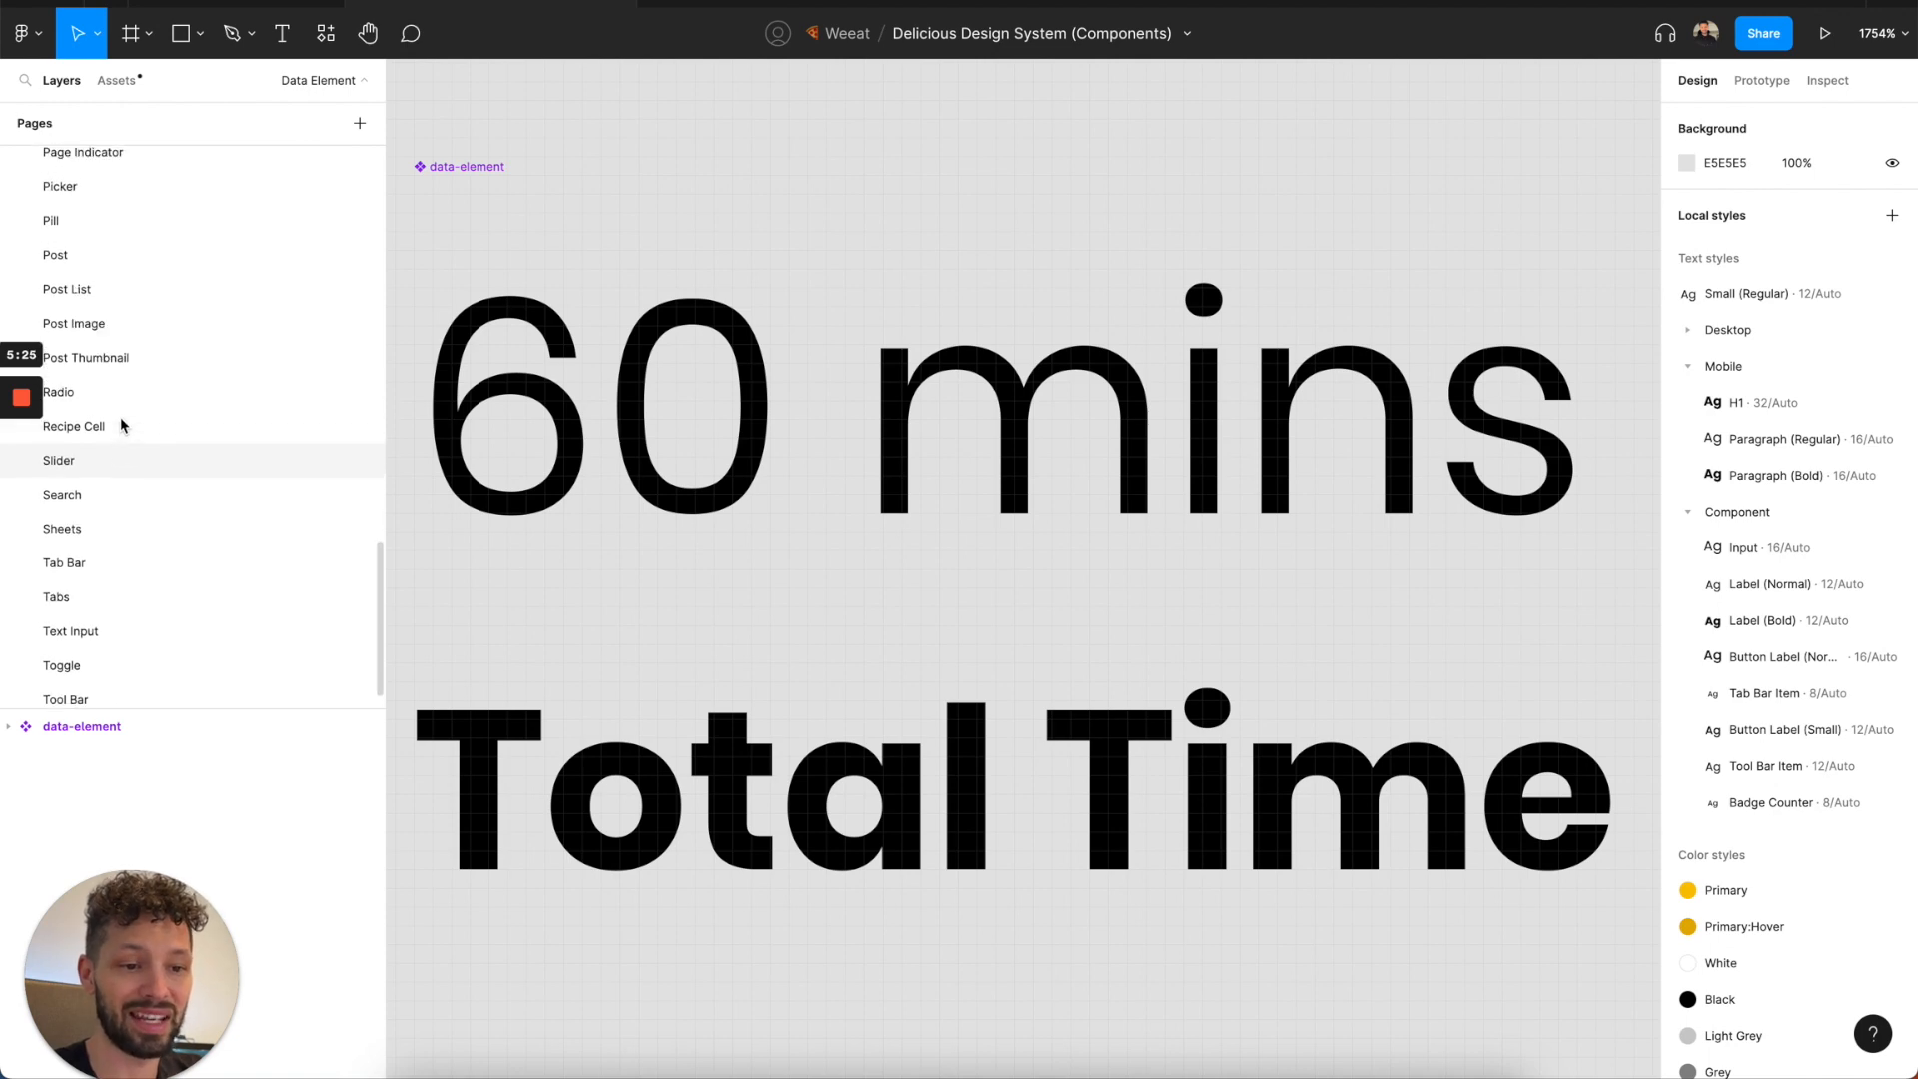
scroll(120, 423, up, 1)
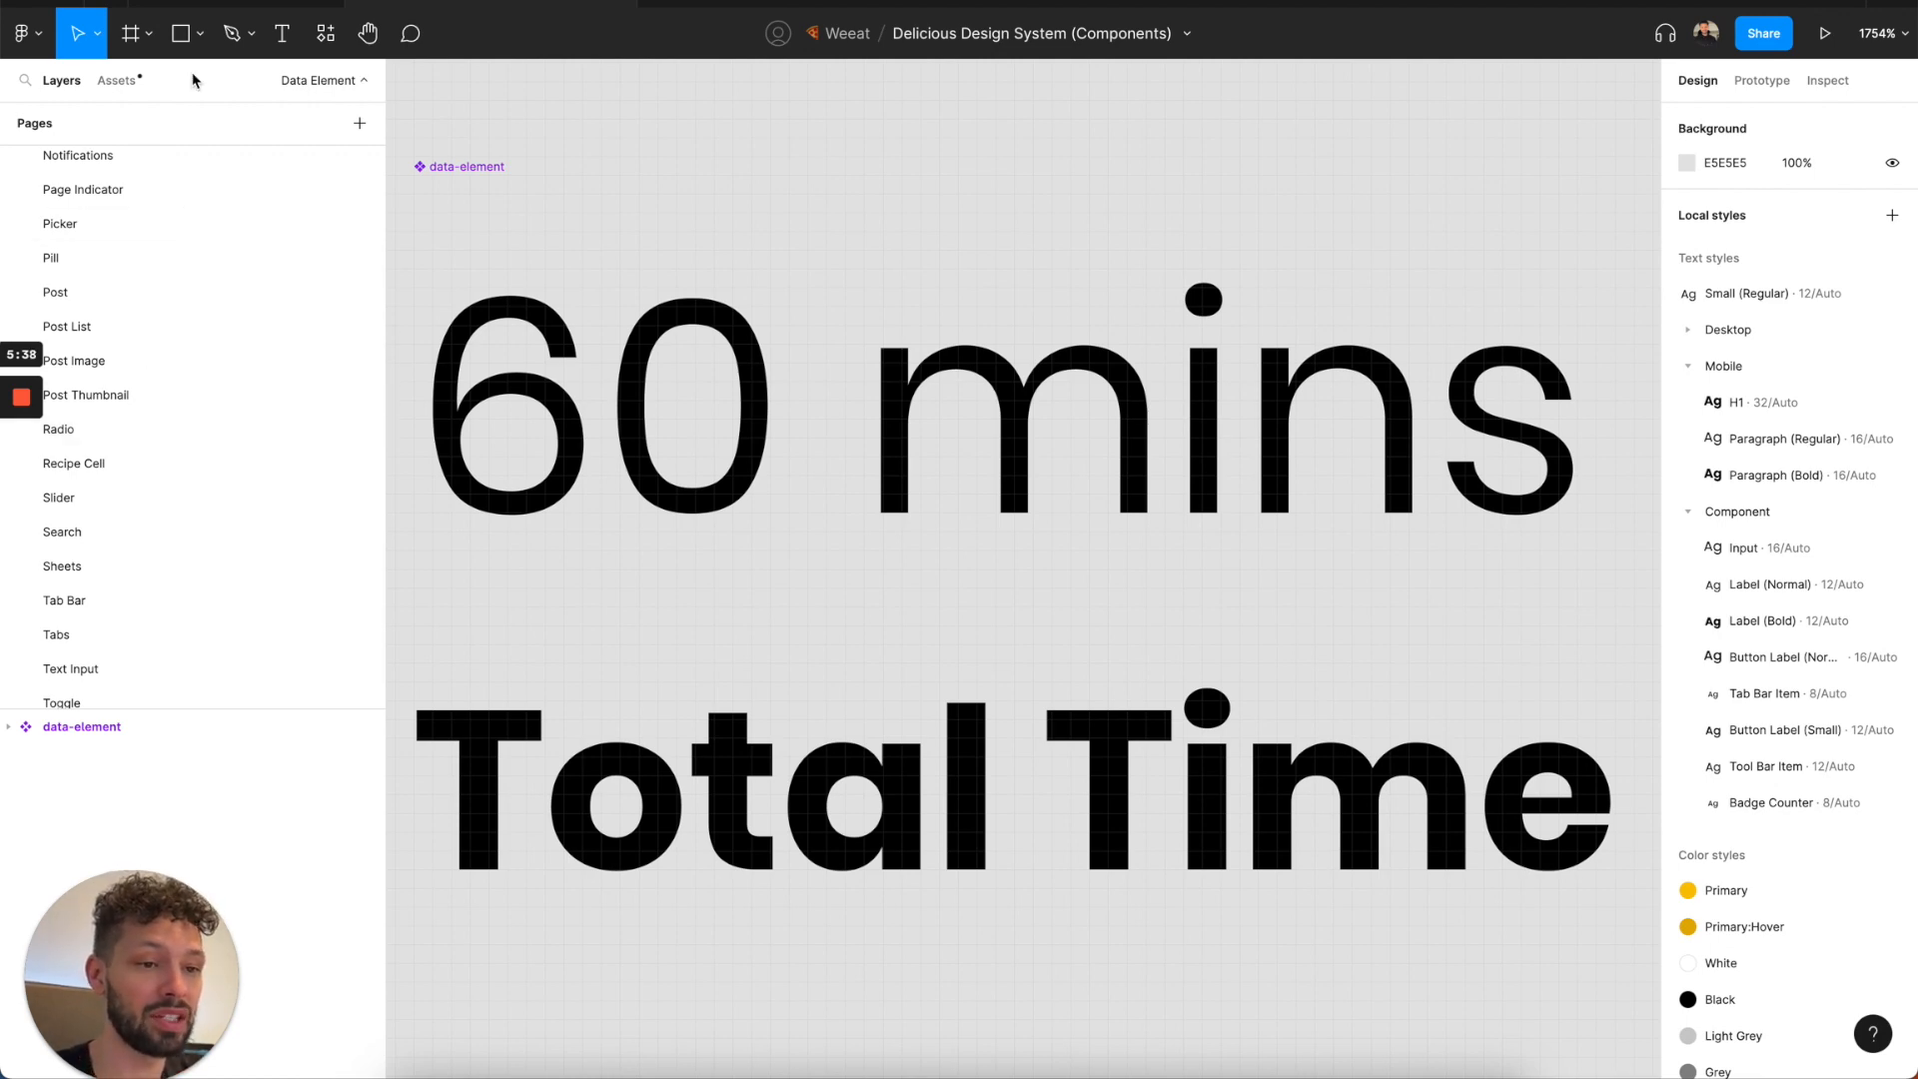
Switch to the Delicious Design System file and expand the Desktop Headings, Mobile Headings, Body Text and Labels text style groups.
click(212, 4)
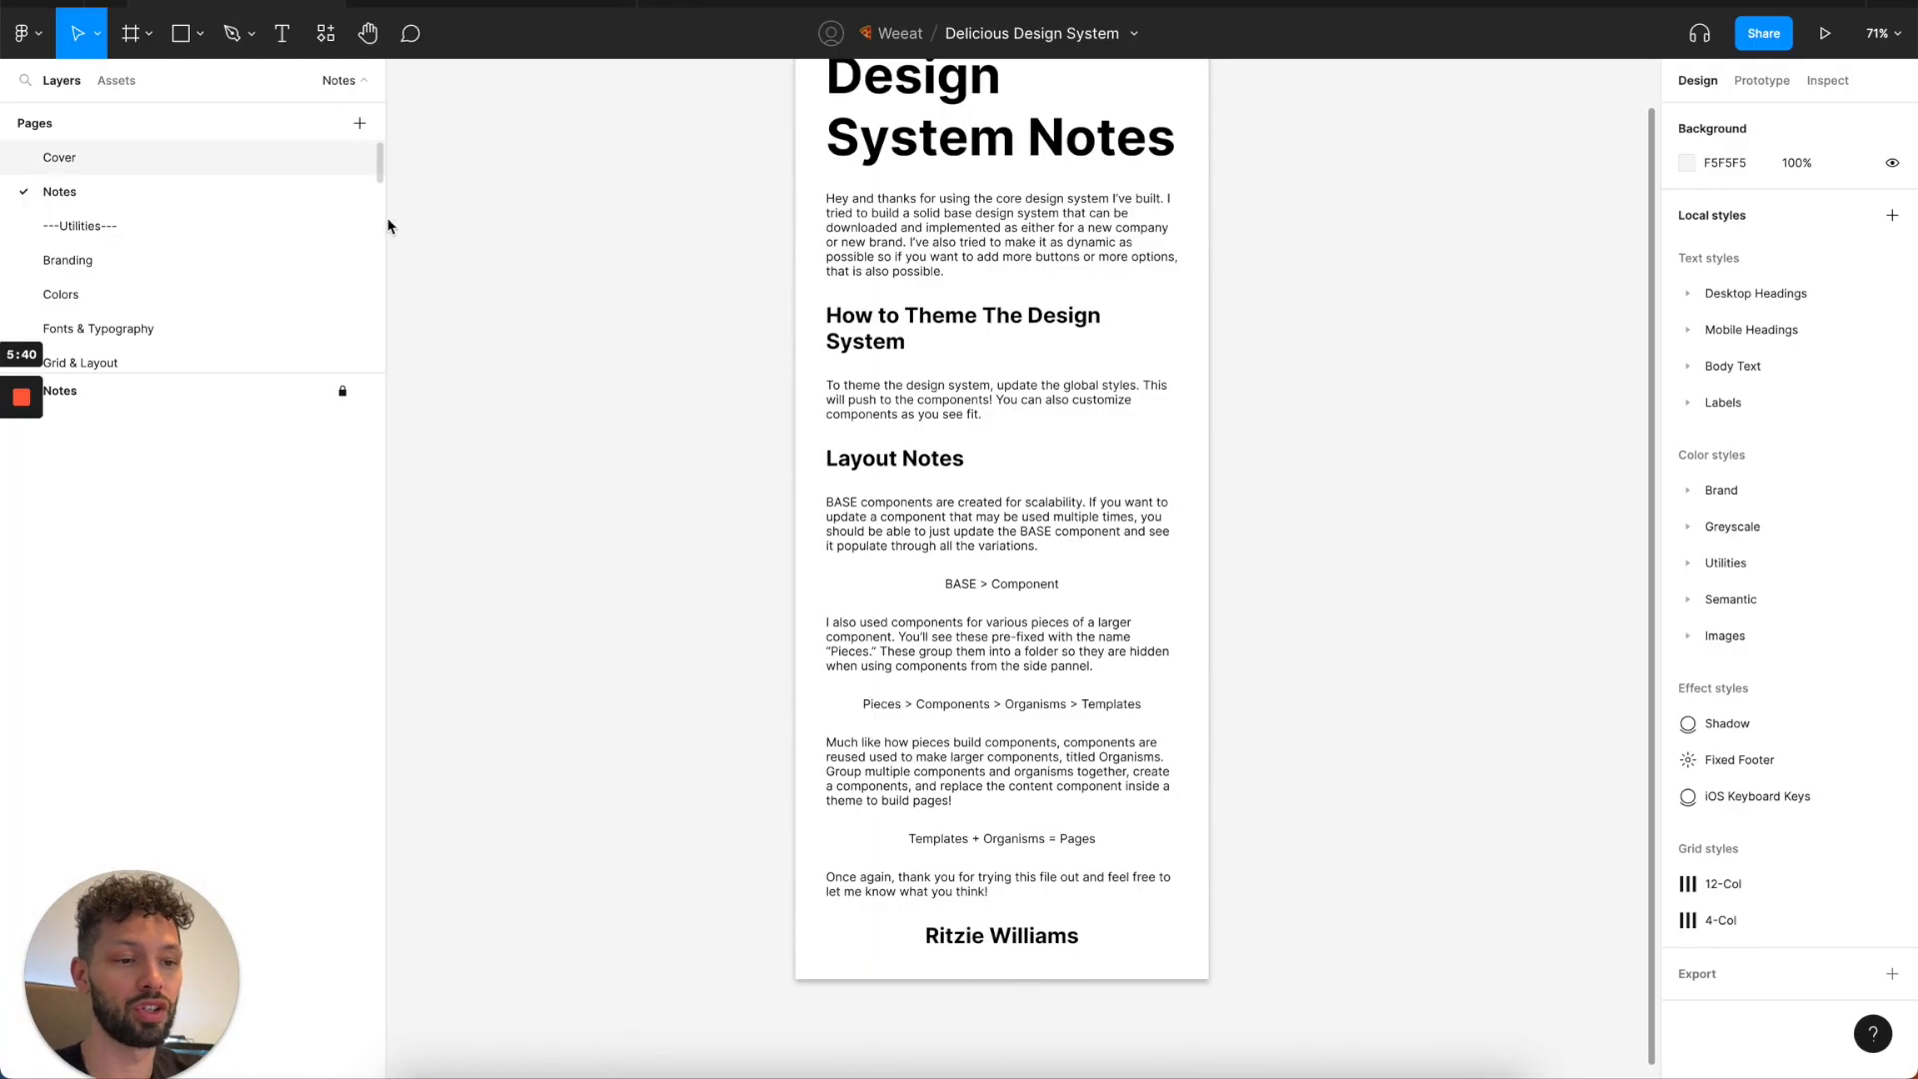
click(1688, 296)
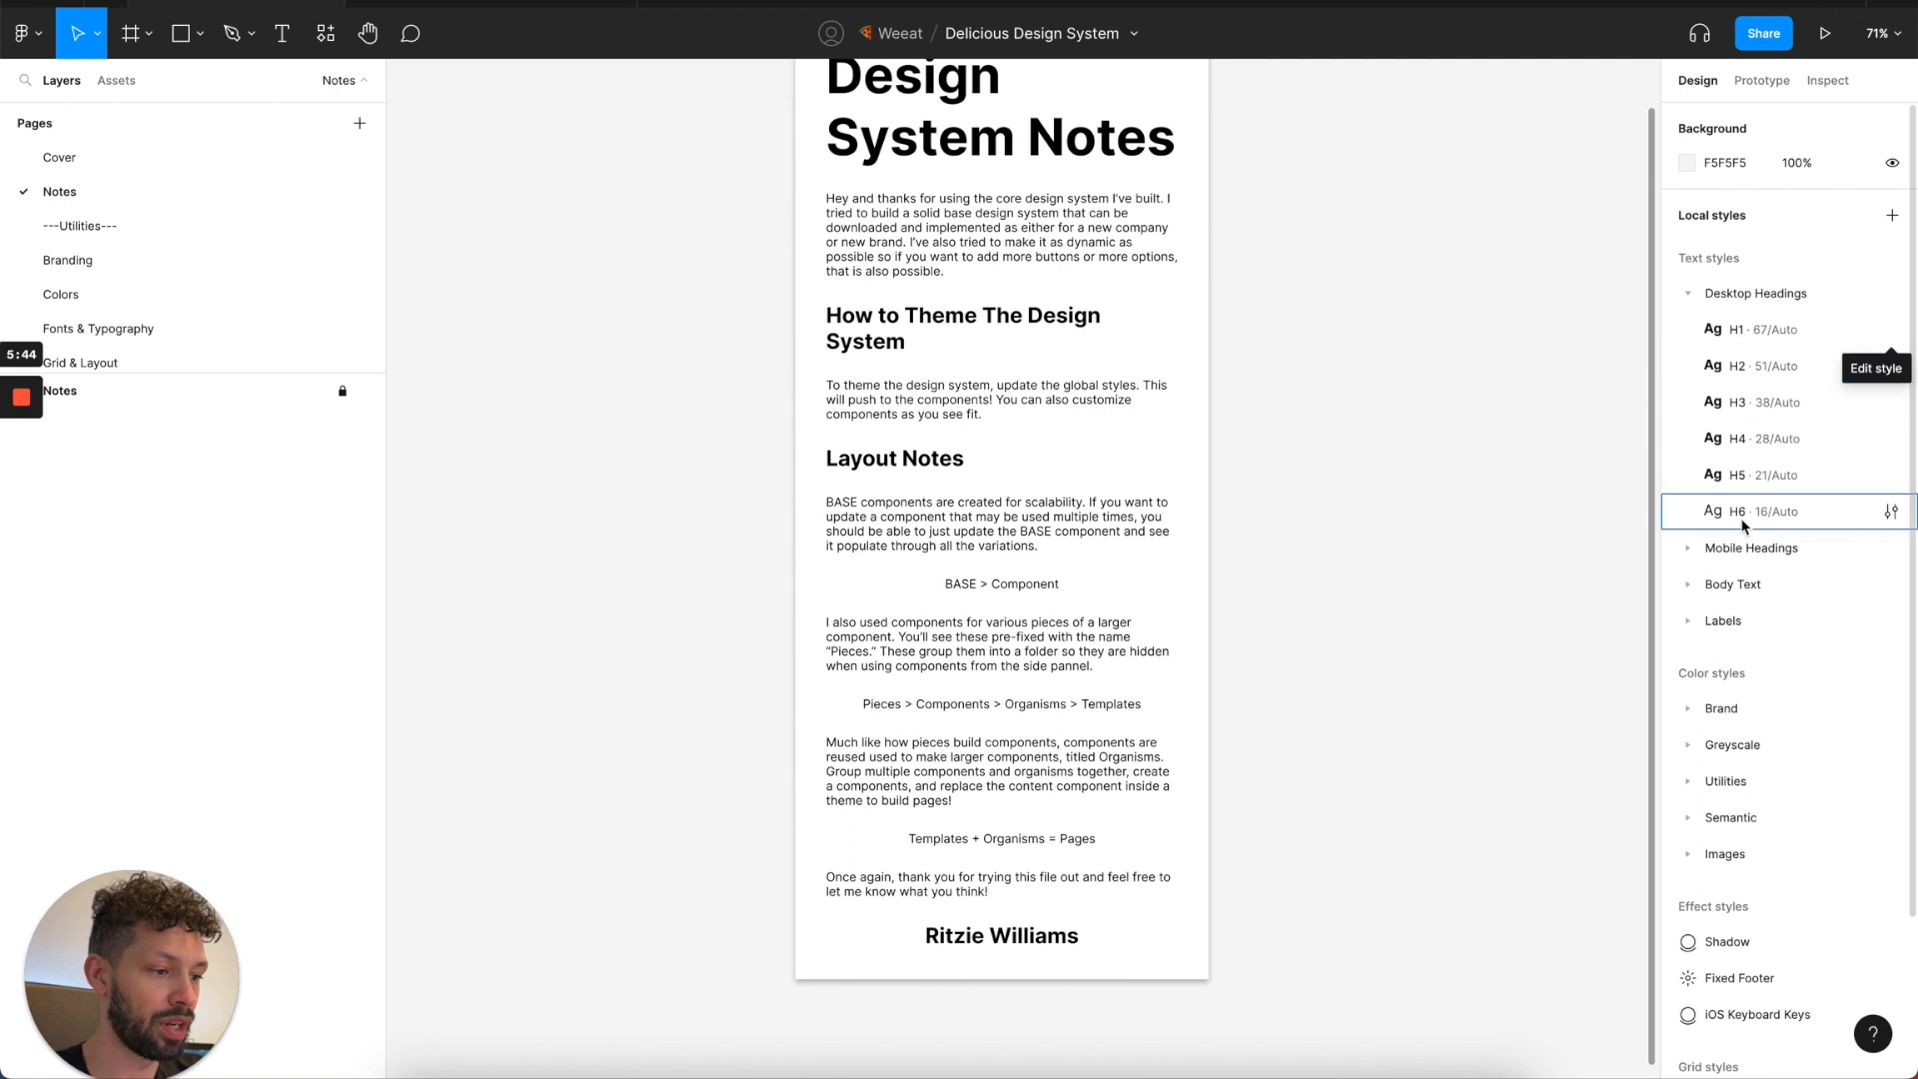
click(1688, 547)
click(1688, 803)
scroll(1683, 805, down, 3)
click(1688, 888)
scroll(1699, 889, down, 3)
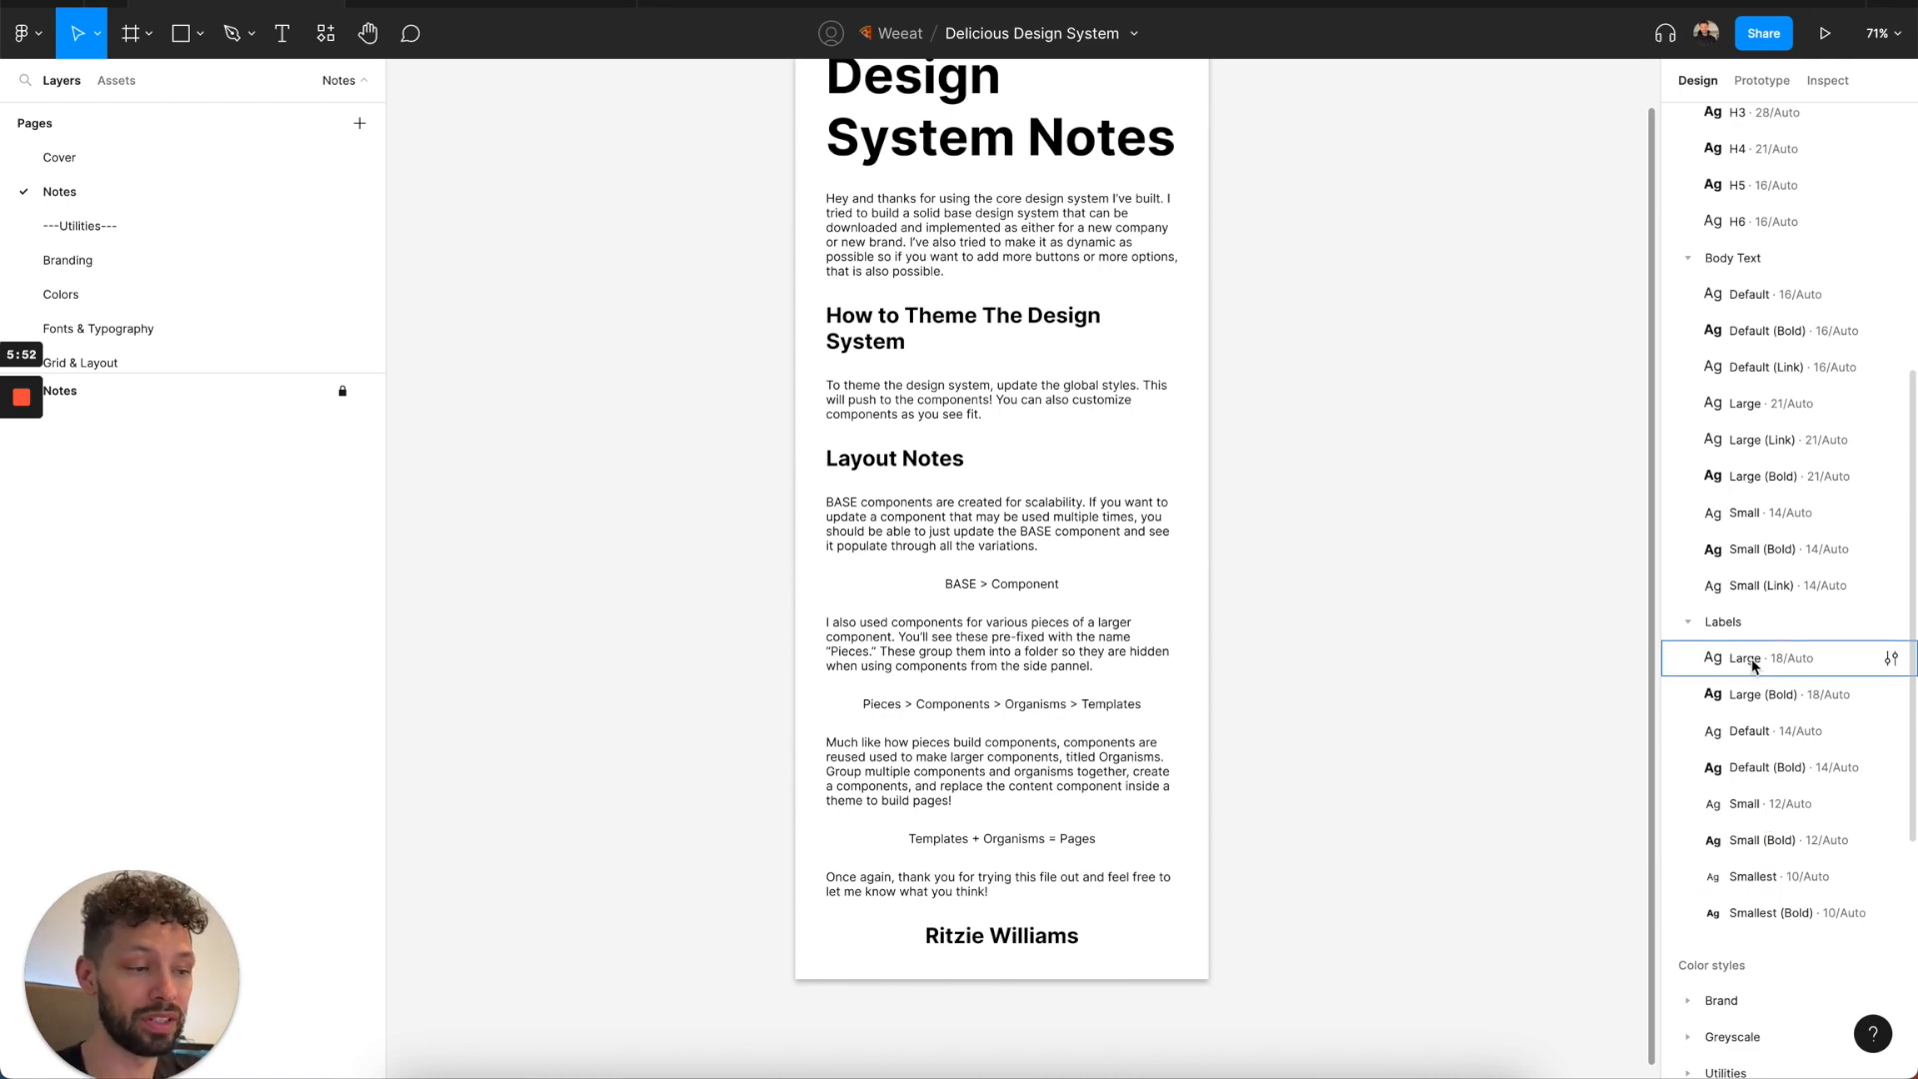
scroll(1754, 664, up, 6)
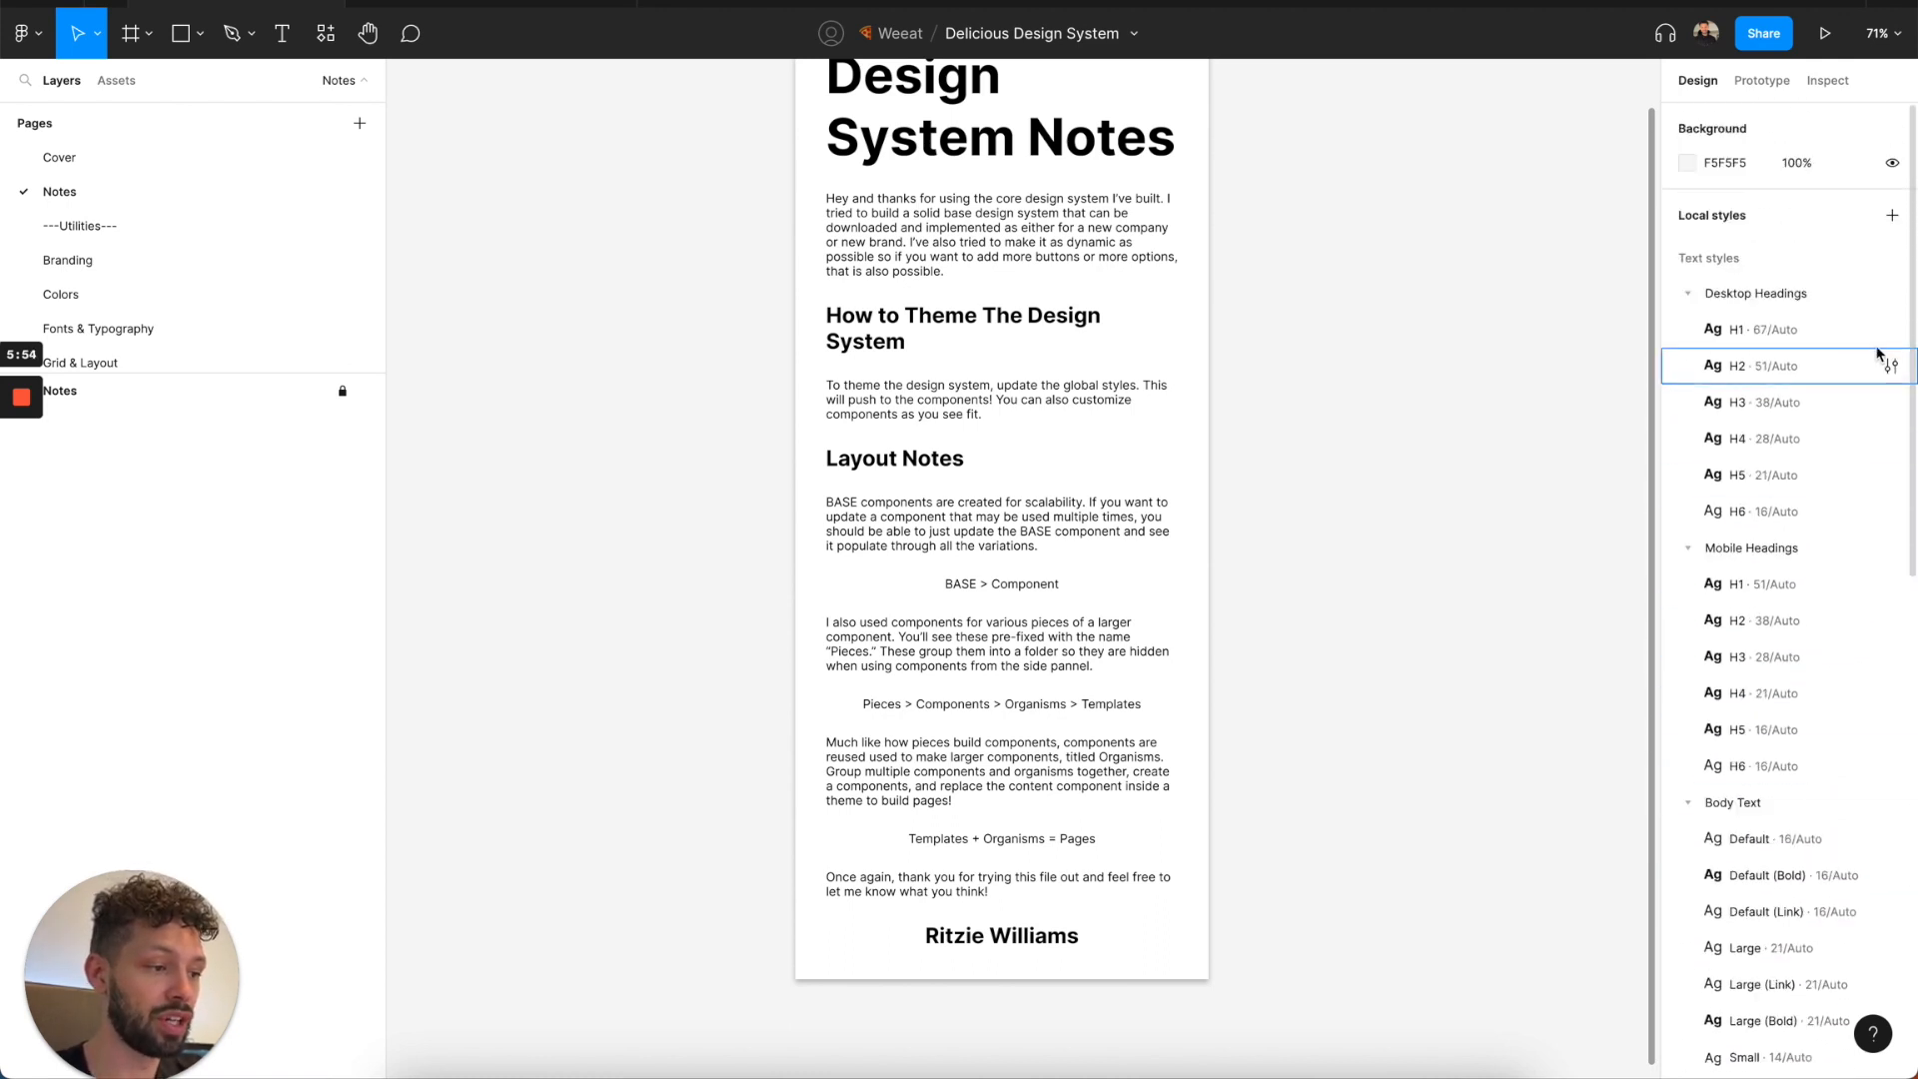
Set the font of the H1 and H2 text styles under Desktop Headings to Poppins.
click(1903, 332)
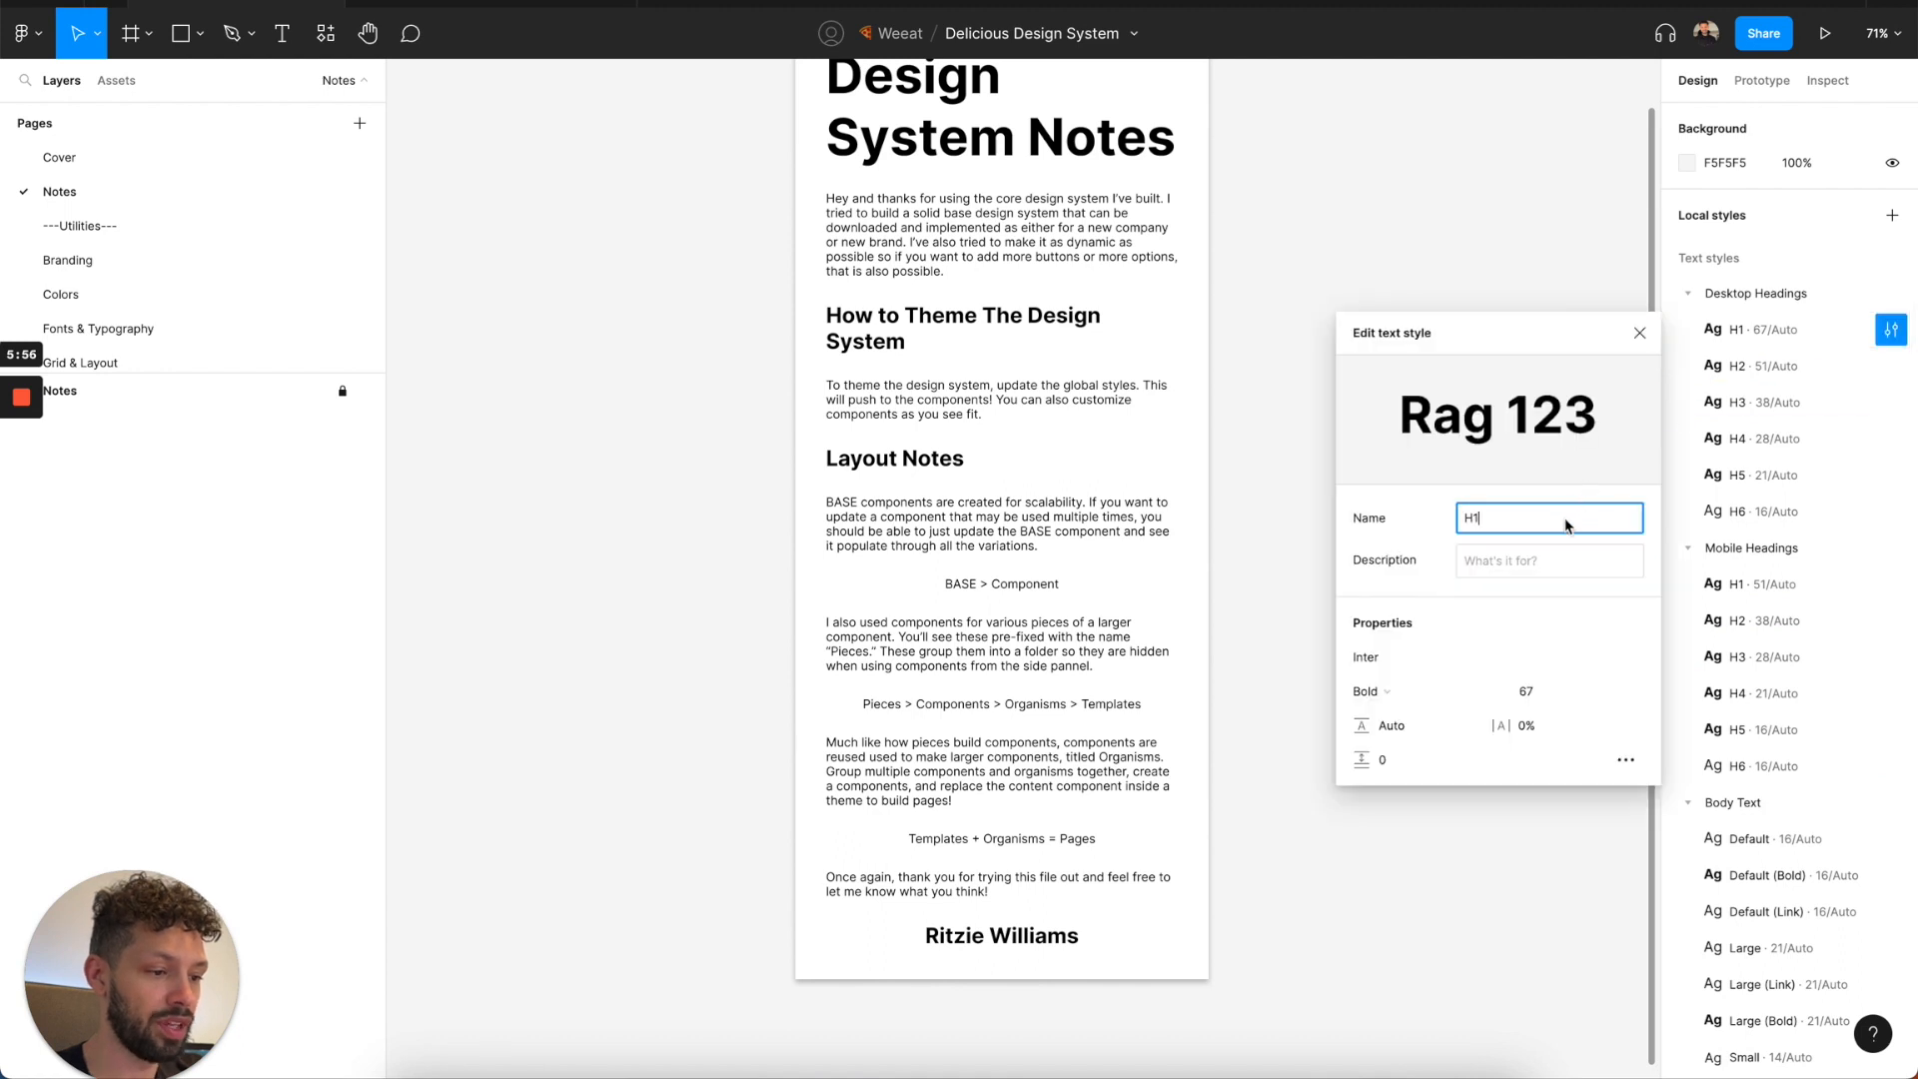
click(1396, 664)
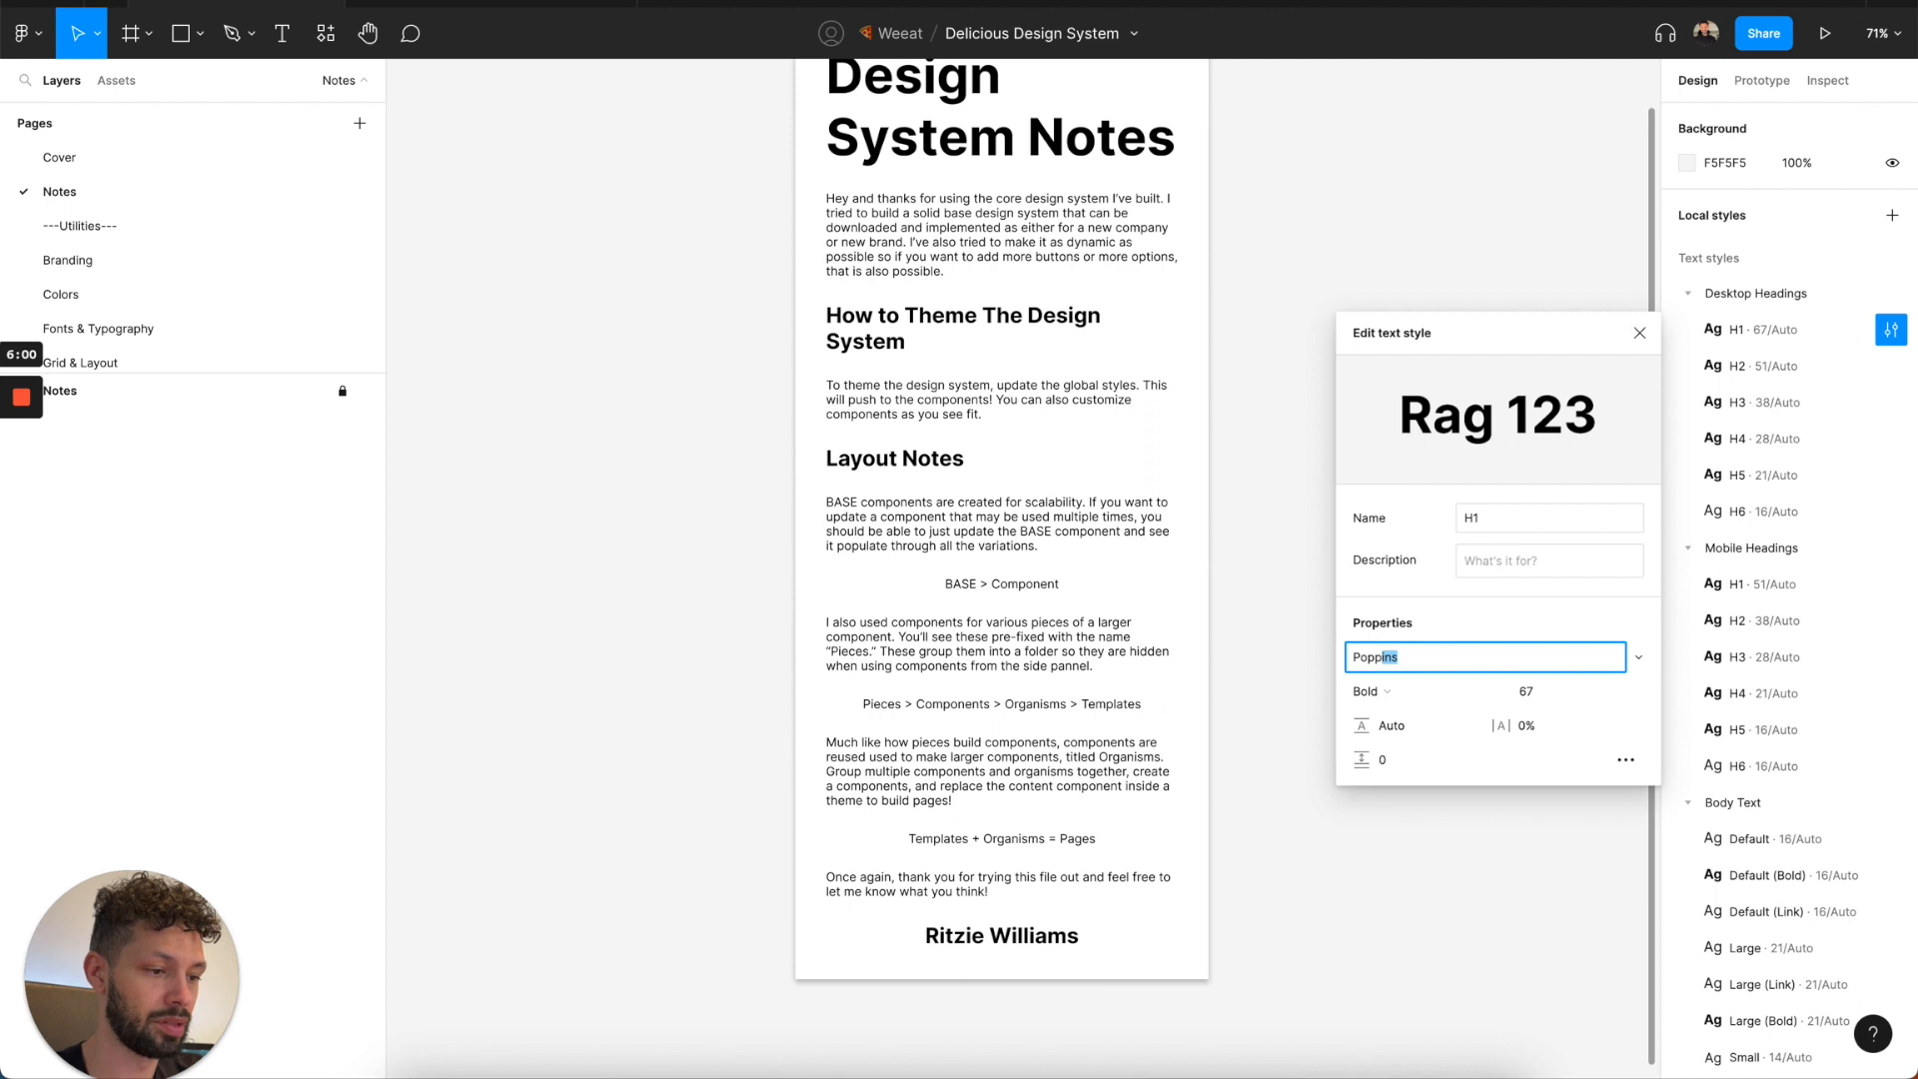
key(Return)
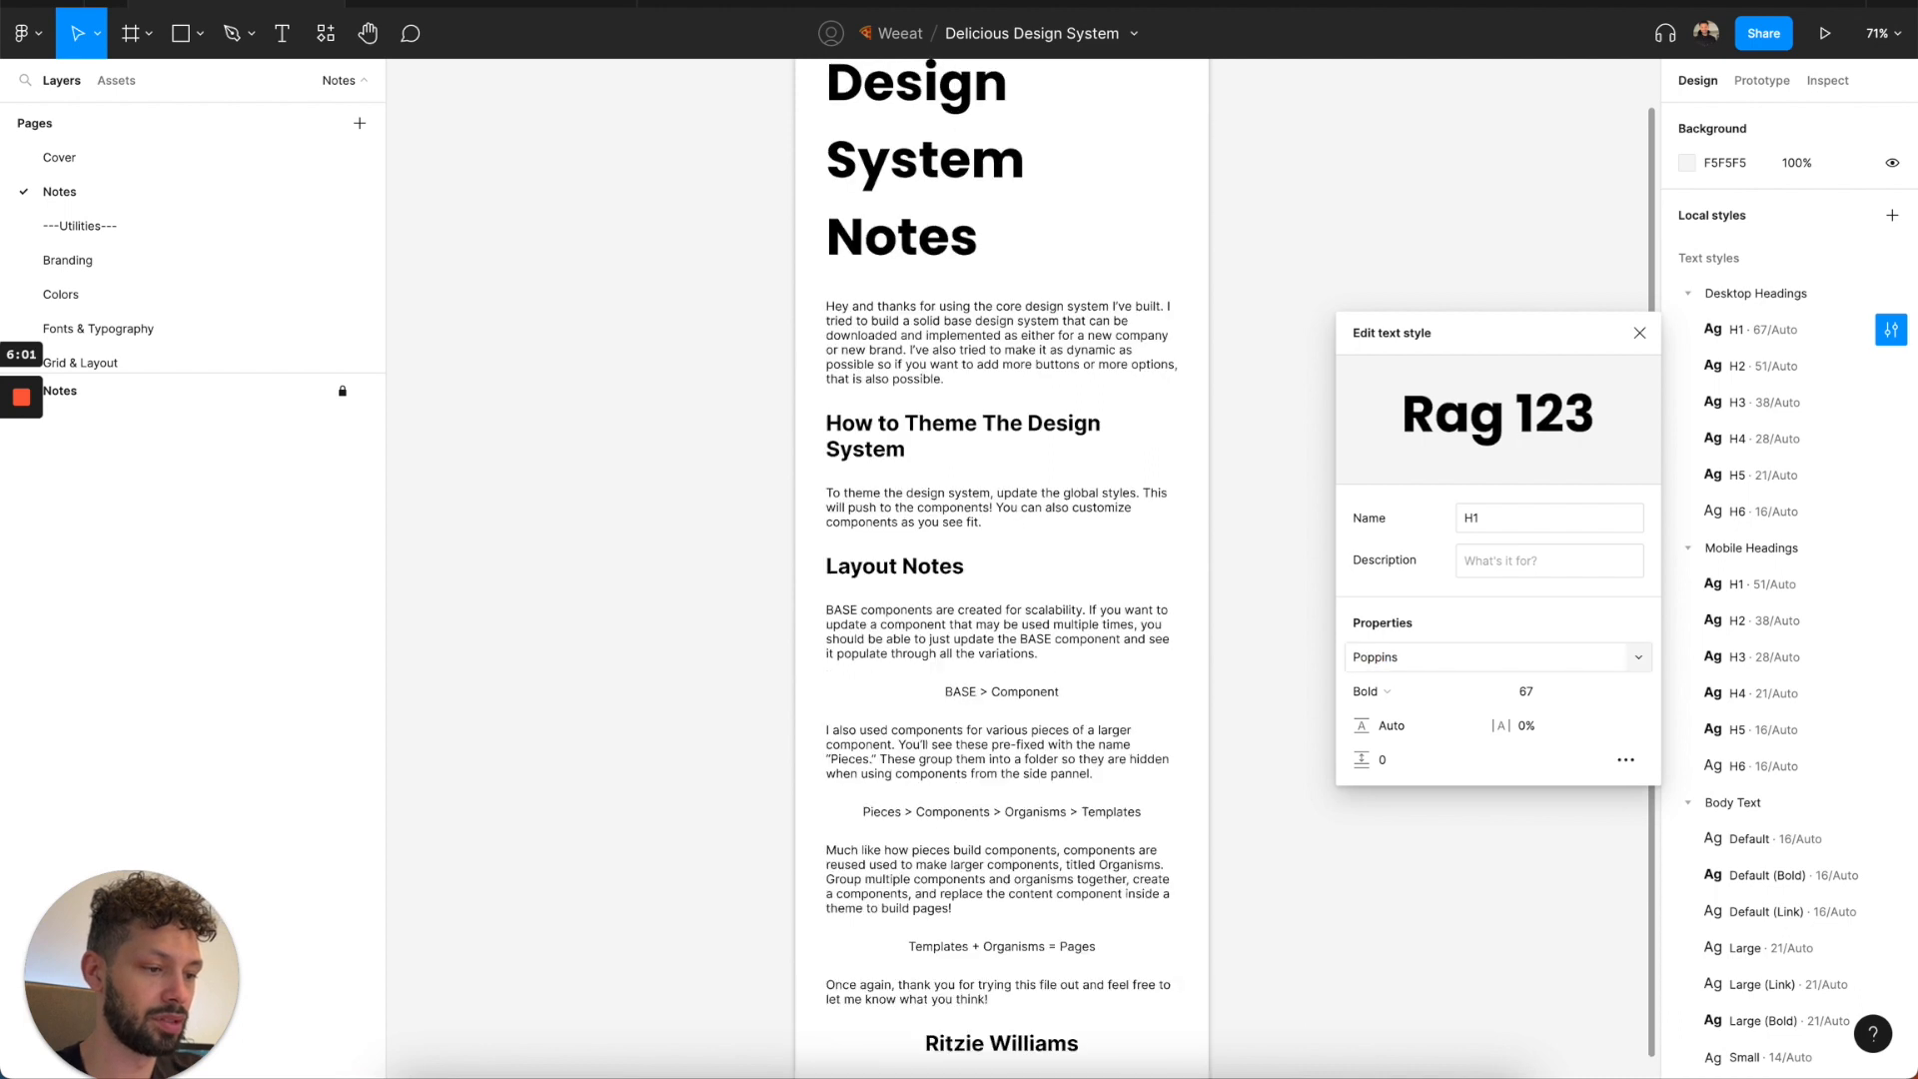
click(1639, 332)
click(1891, 365)
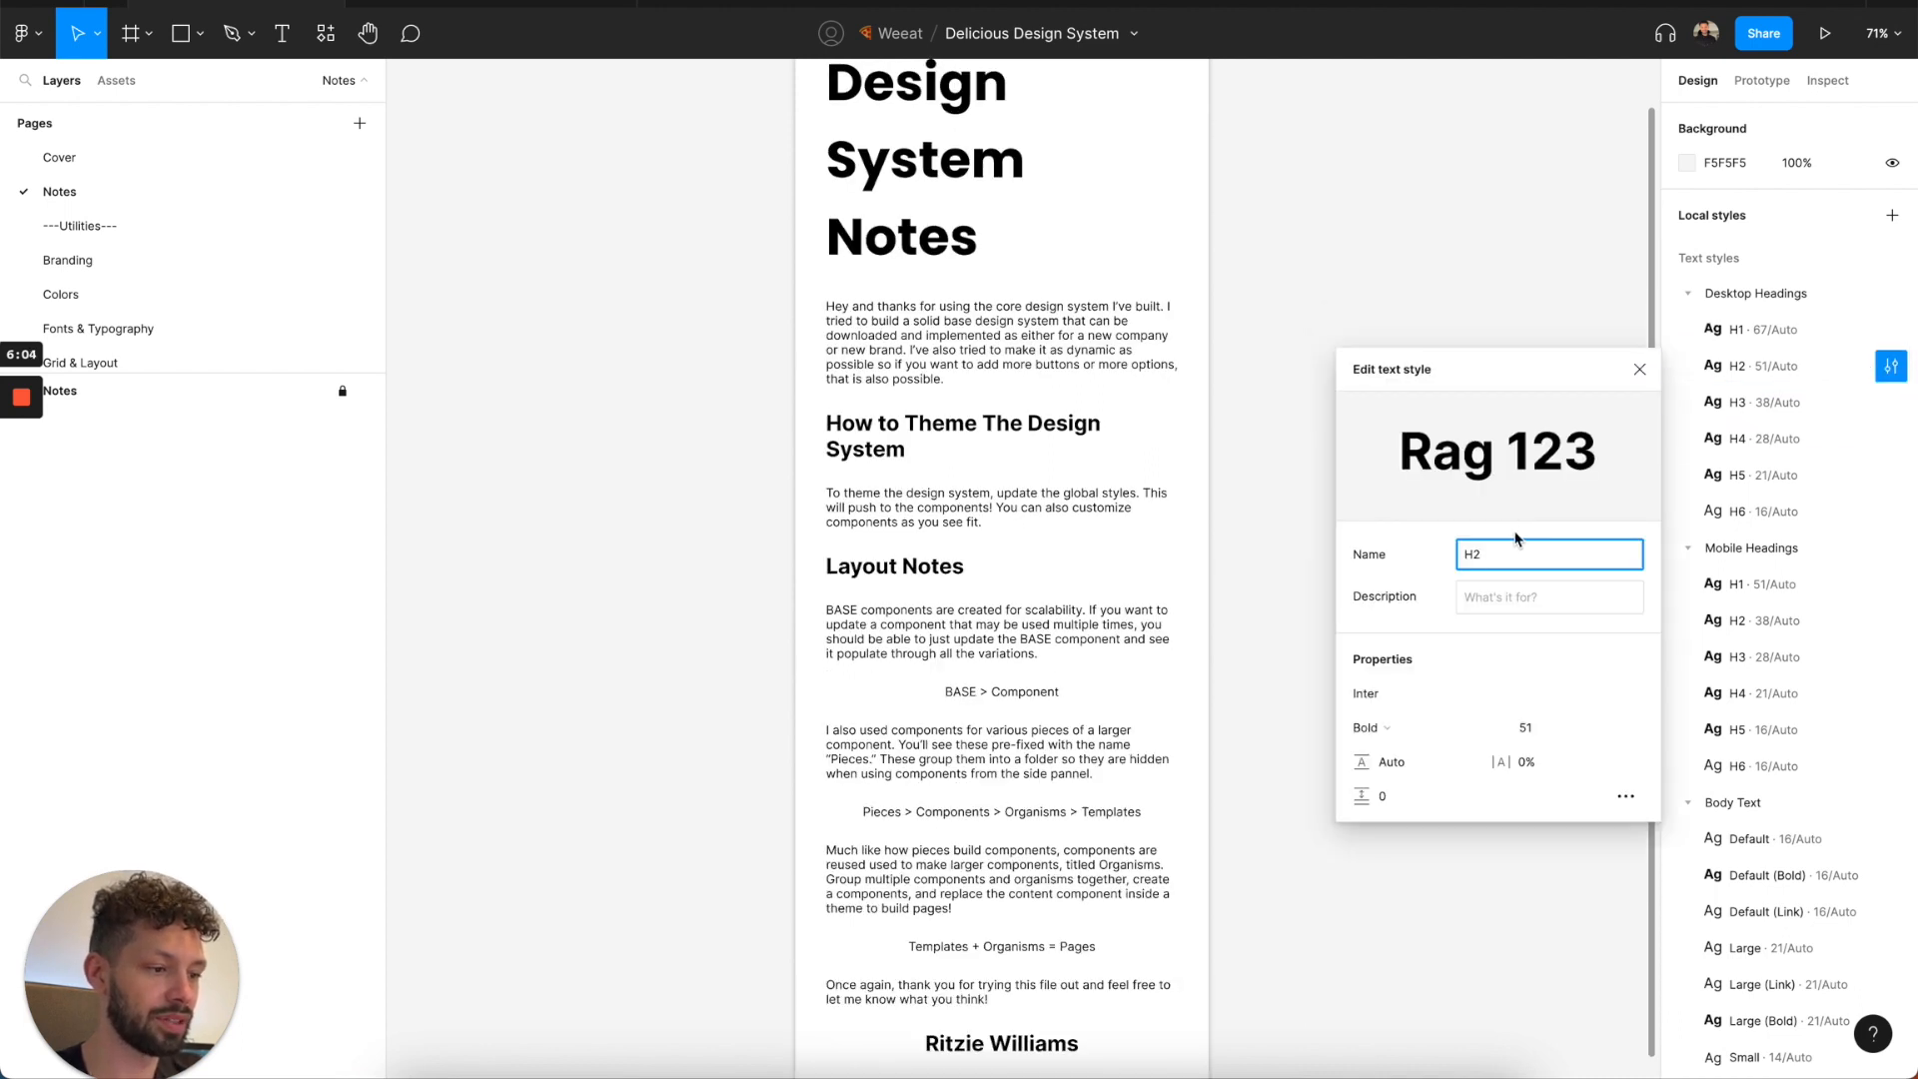
click(1387, 700)
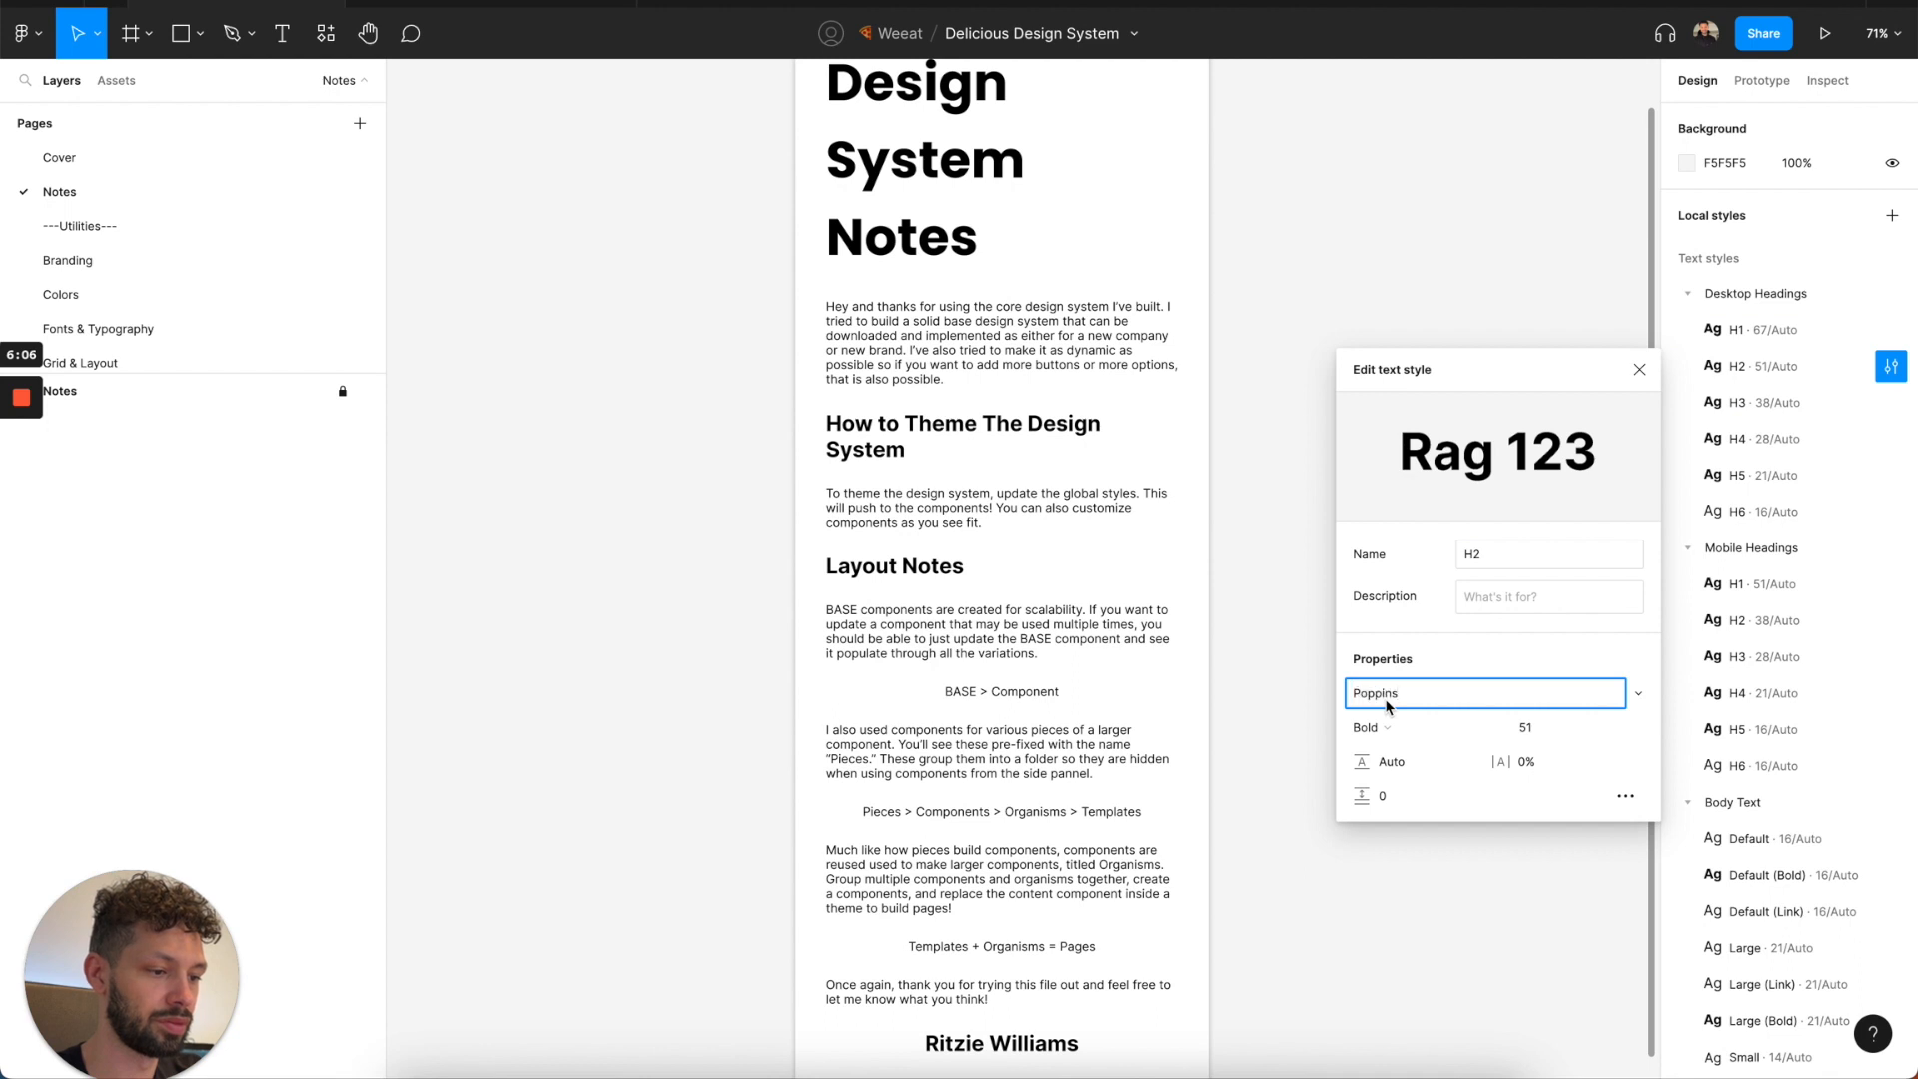
text(Poppins)
key(Return)
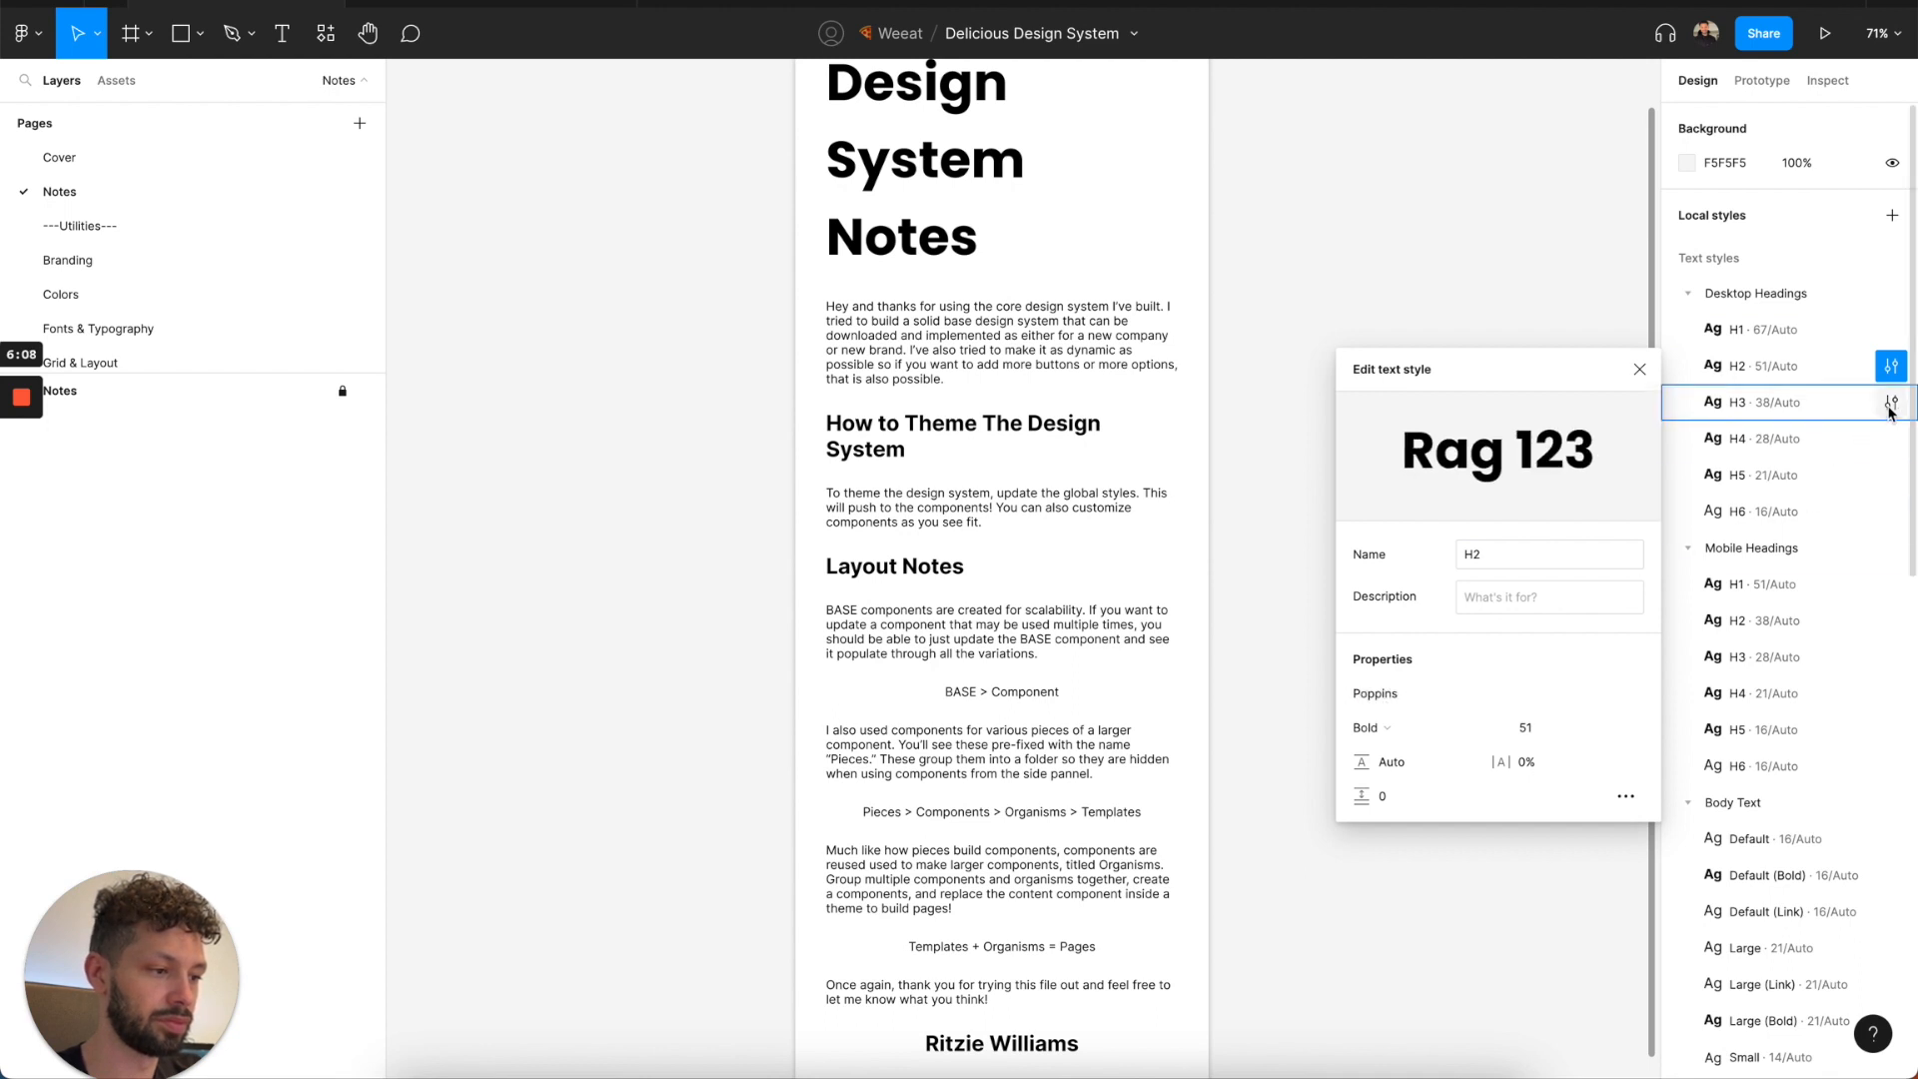
Set the font of the H3 and H4 text styles under Desktop Headings to Poppins.
click(1891, 402)
click(1392, 739)
key(Return)
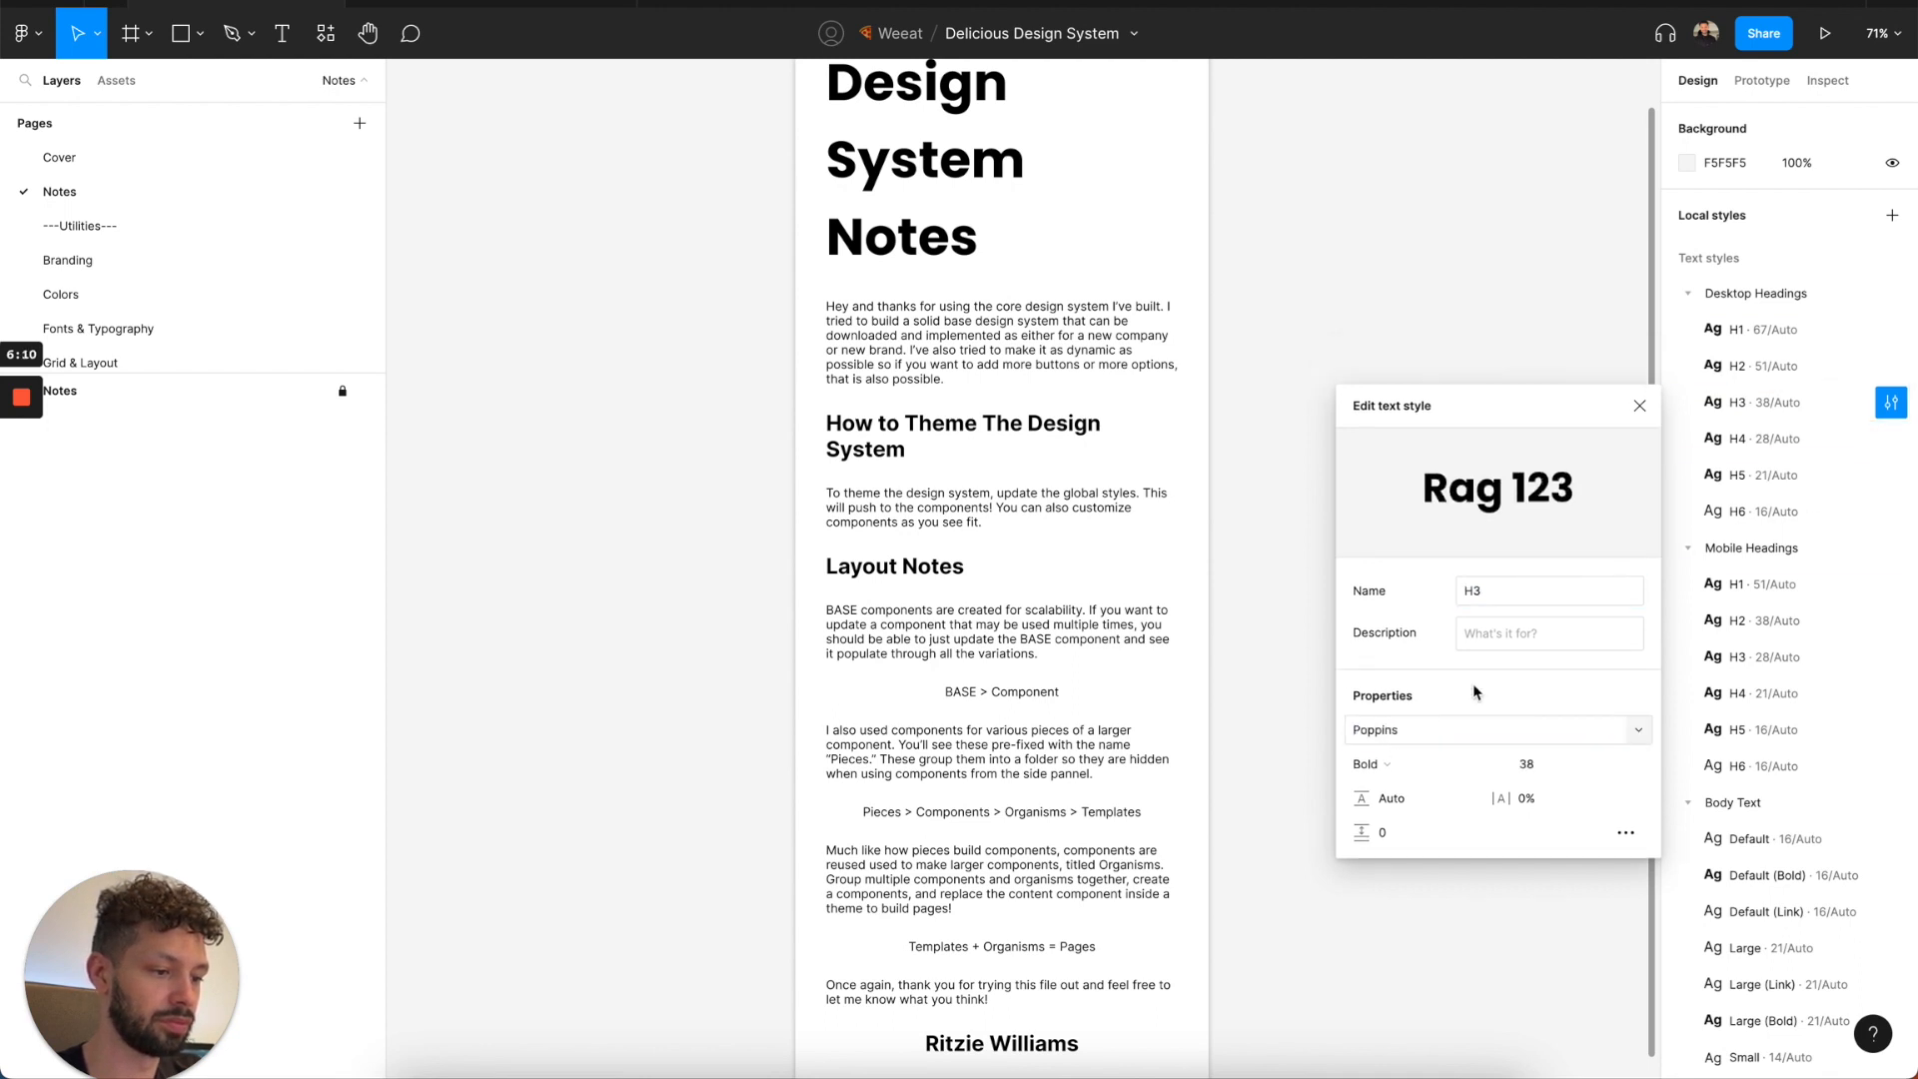
click(1891, 438)
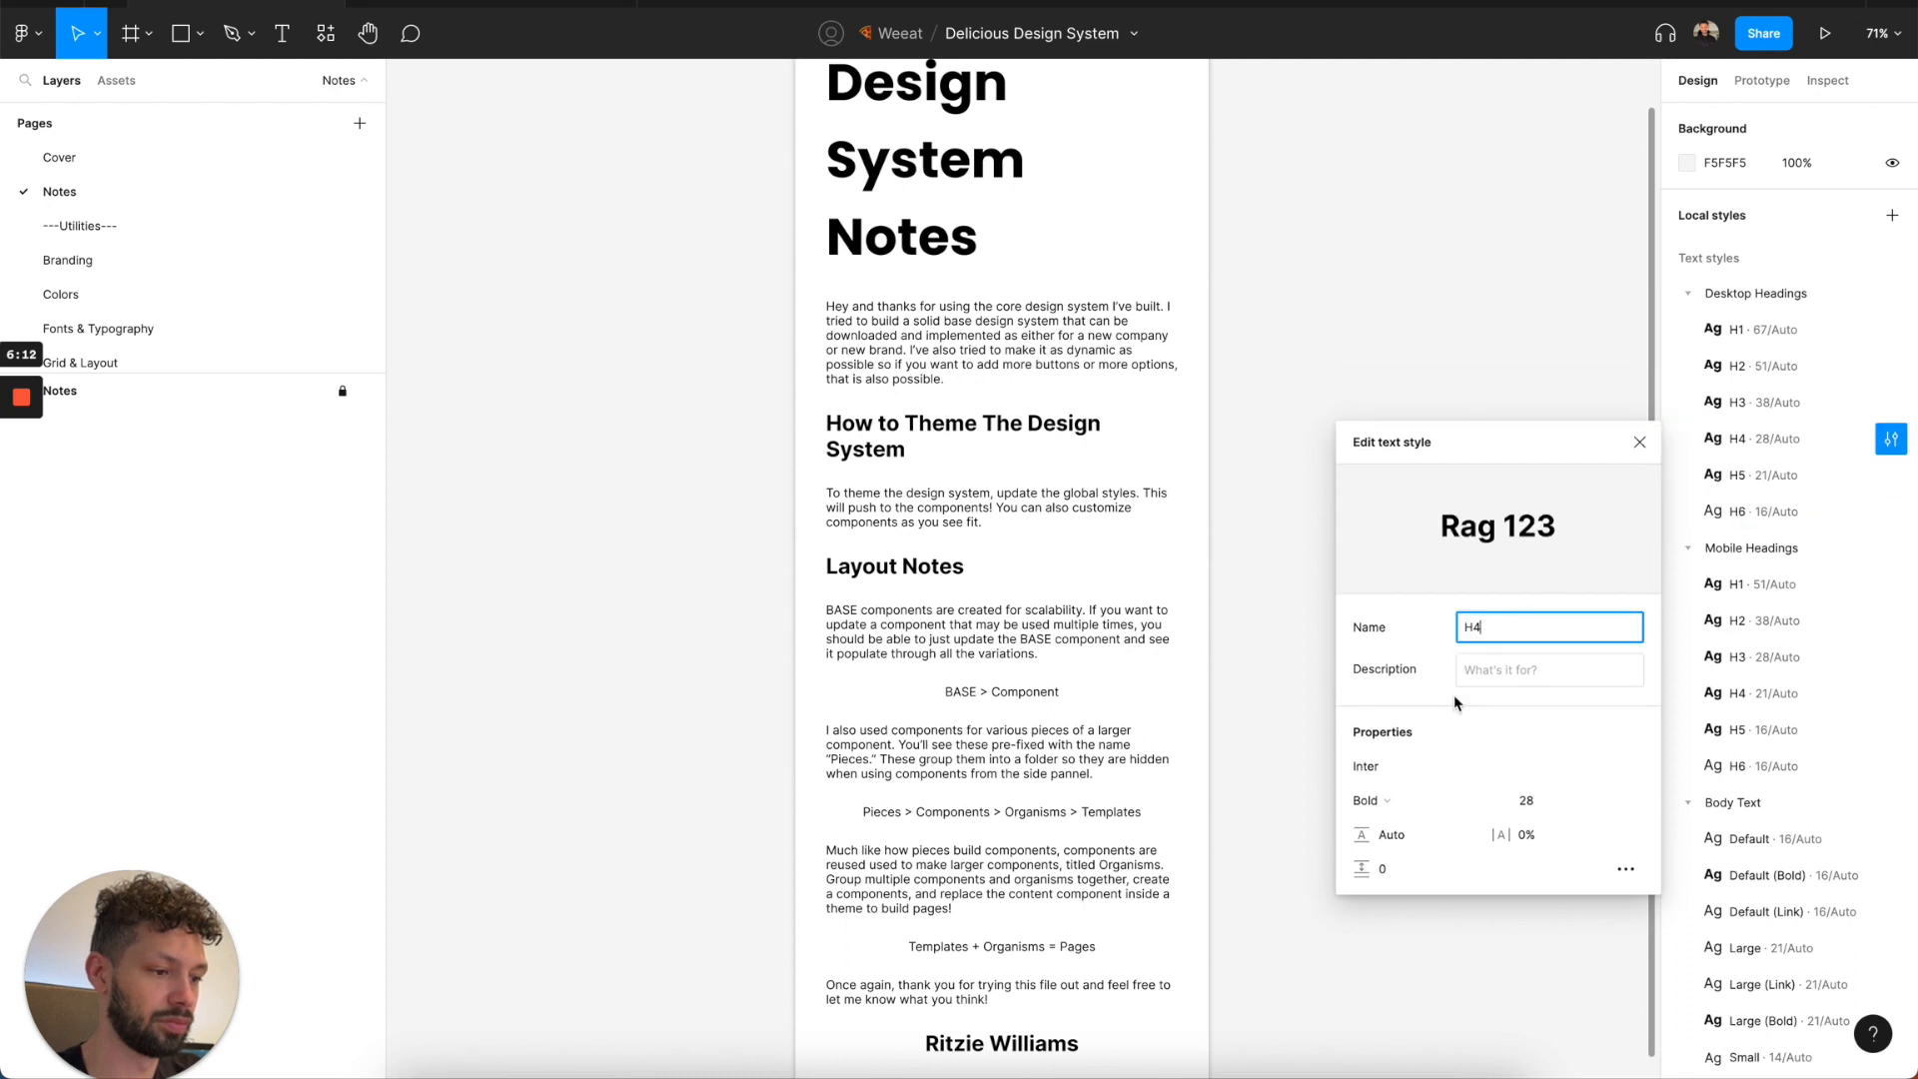
click(1375, 768)
text(Poppins)
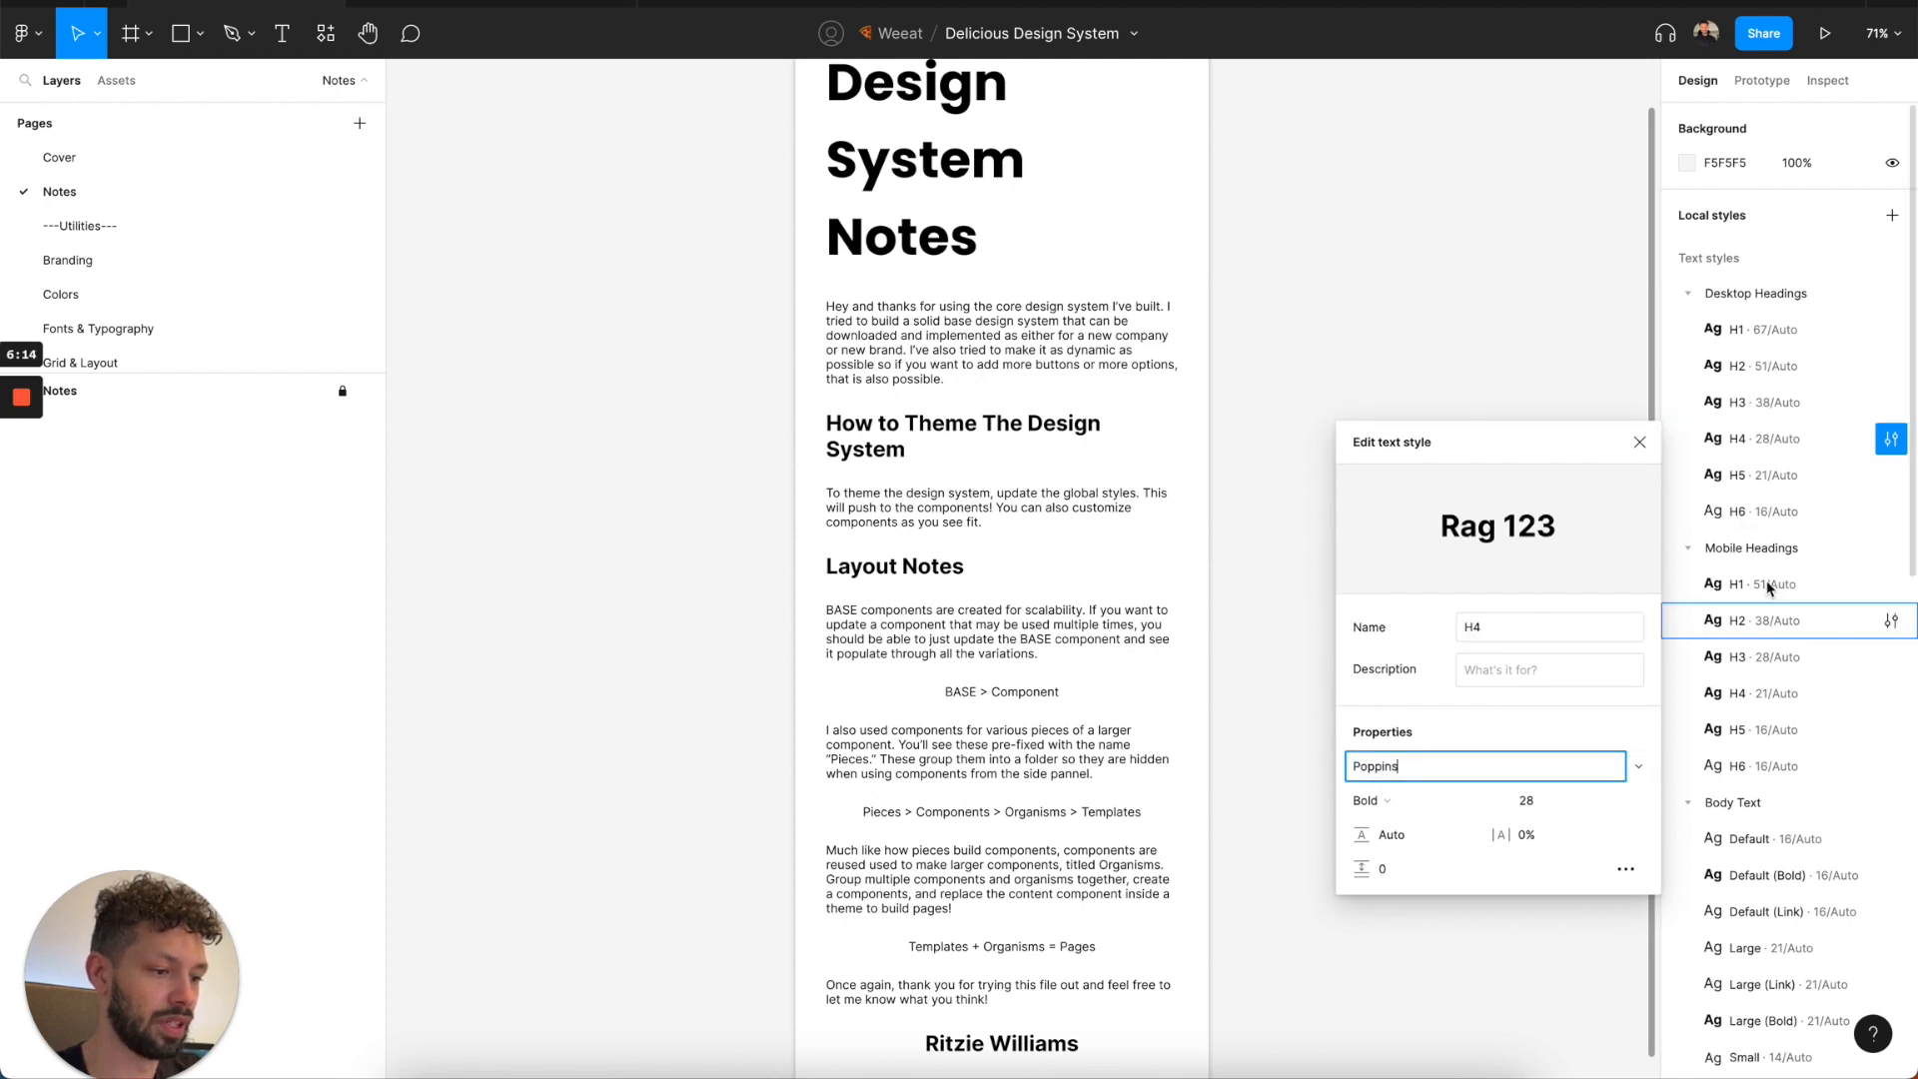
key(Return)
Set the font of the H5 and H6 text styles under Desktop Headings to Poppins.
click(1892, 475)
click(1376, 814)
text(Poppins)
key(Return)
click(1891, 511)
click(1376, 840)
text(Poppins)
key(Return)
Set the font of the H1 and H2 text styles under Mobile Headings to Poppins.
click(1891, 585)
click(1366, 912)
text(Poppins)
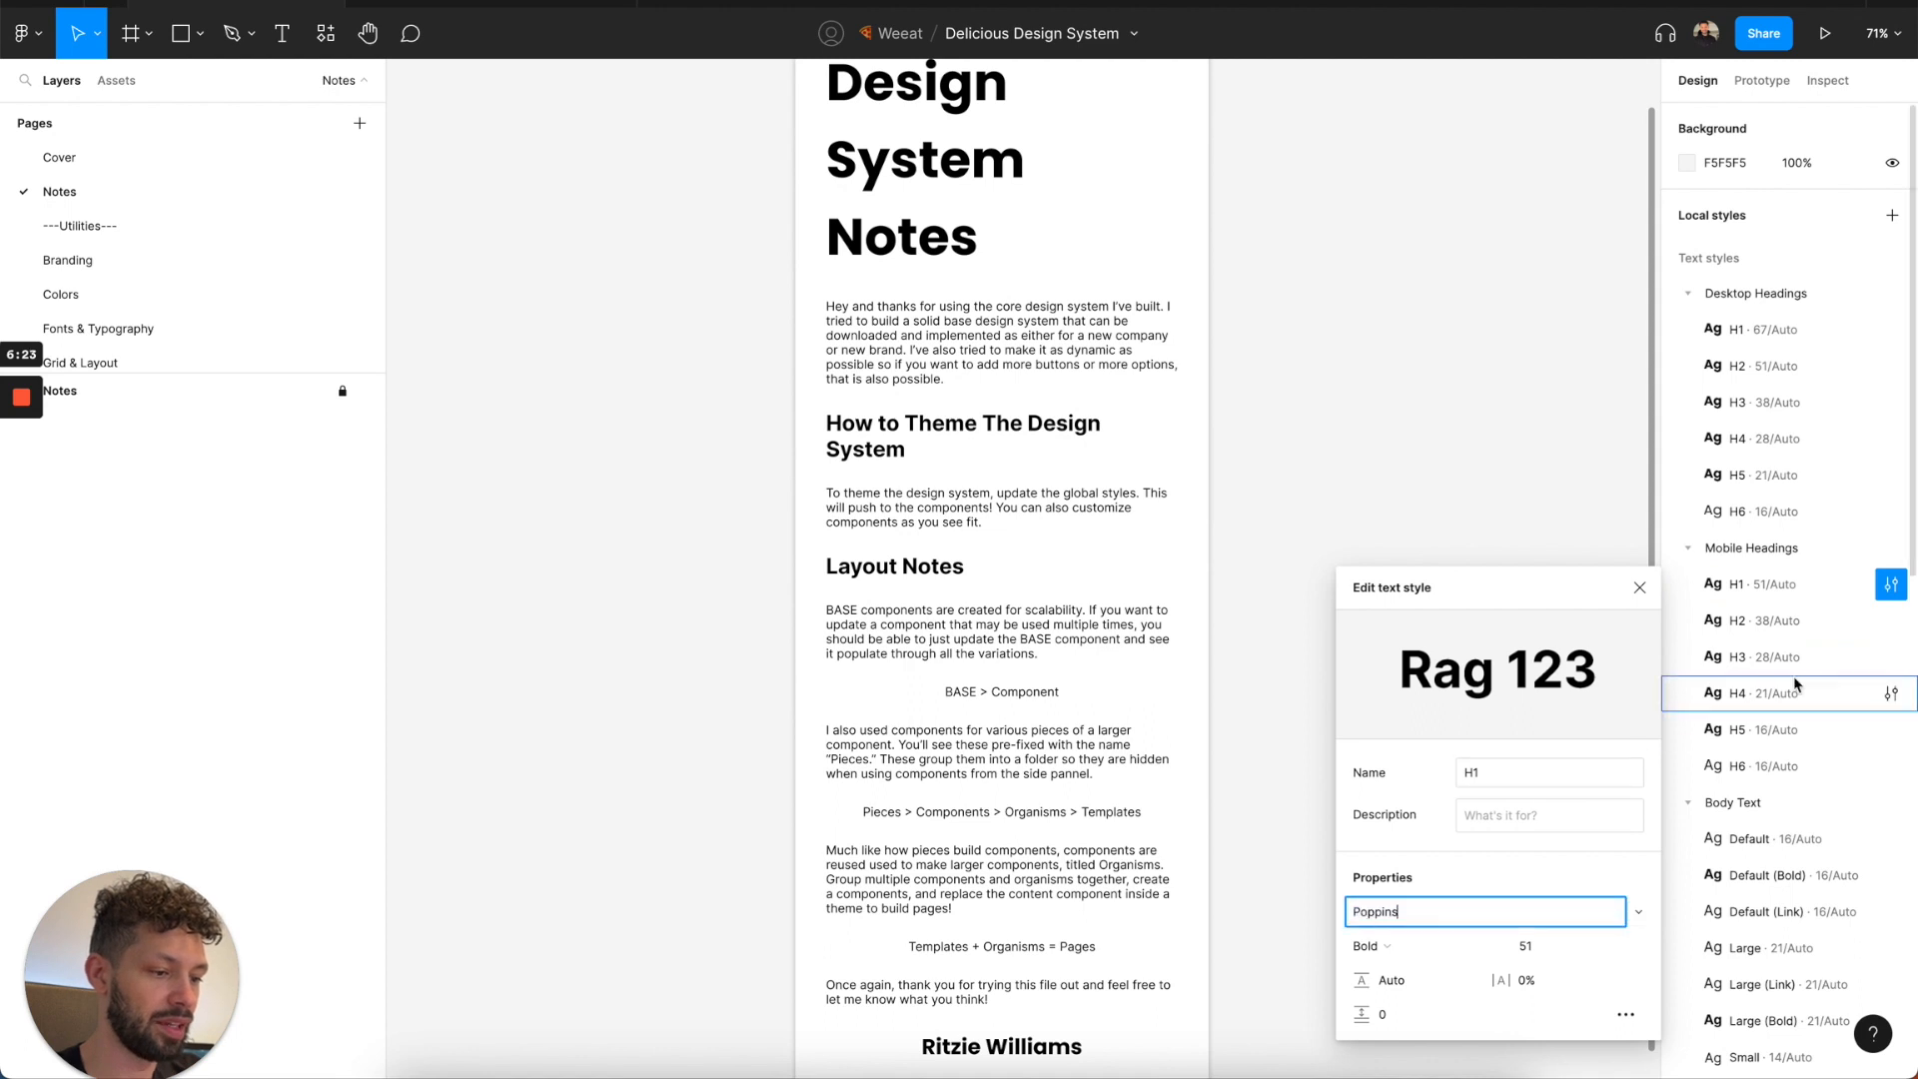
click(1892, 621)
click(1377, 933)
text(Poppins)
key(Return)
Set the font of the H3 and H4 text styles under Mobile Headings to Poppins.
click(1892, 656)
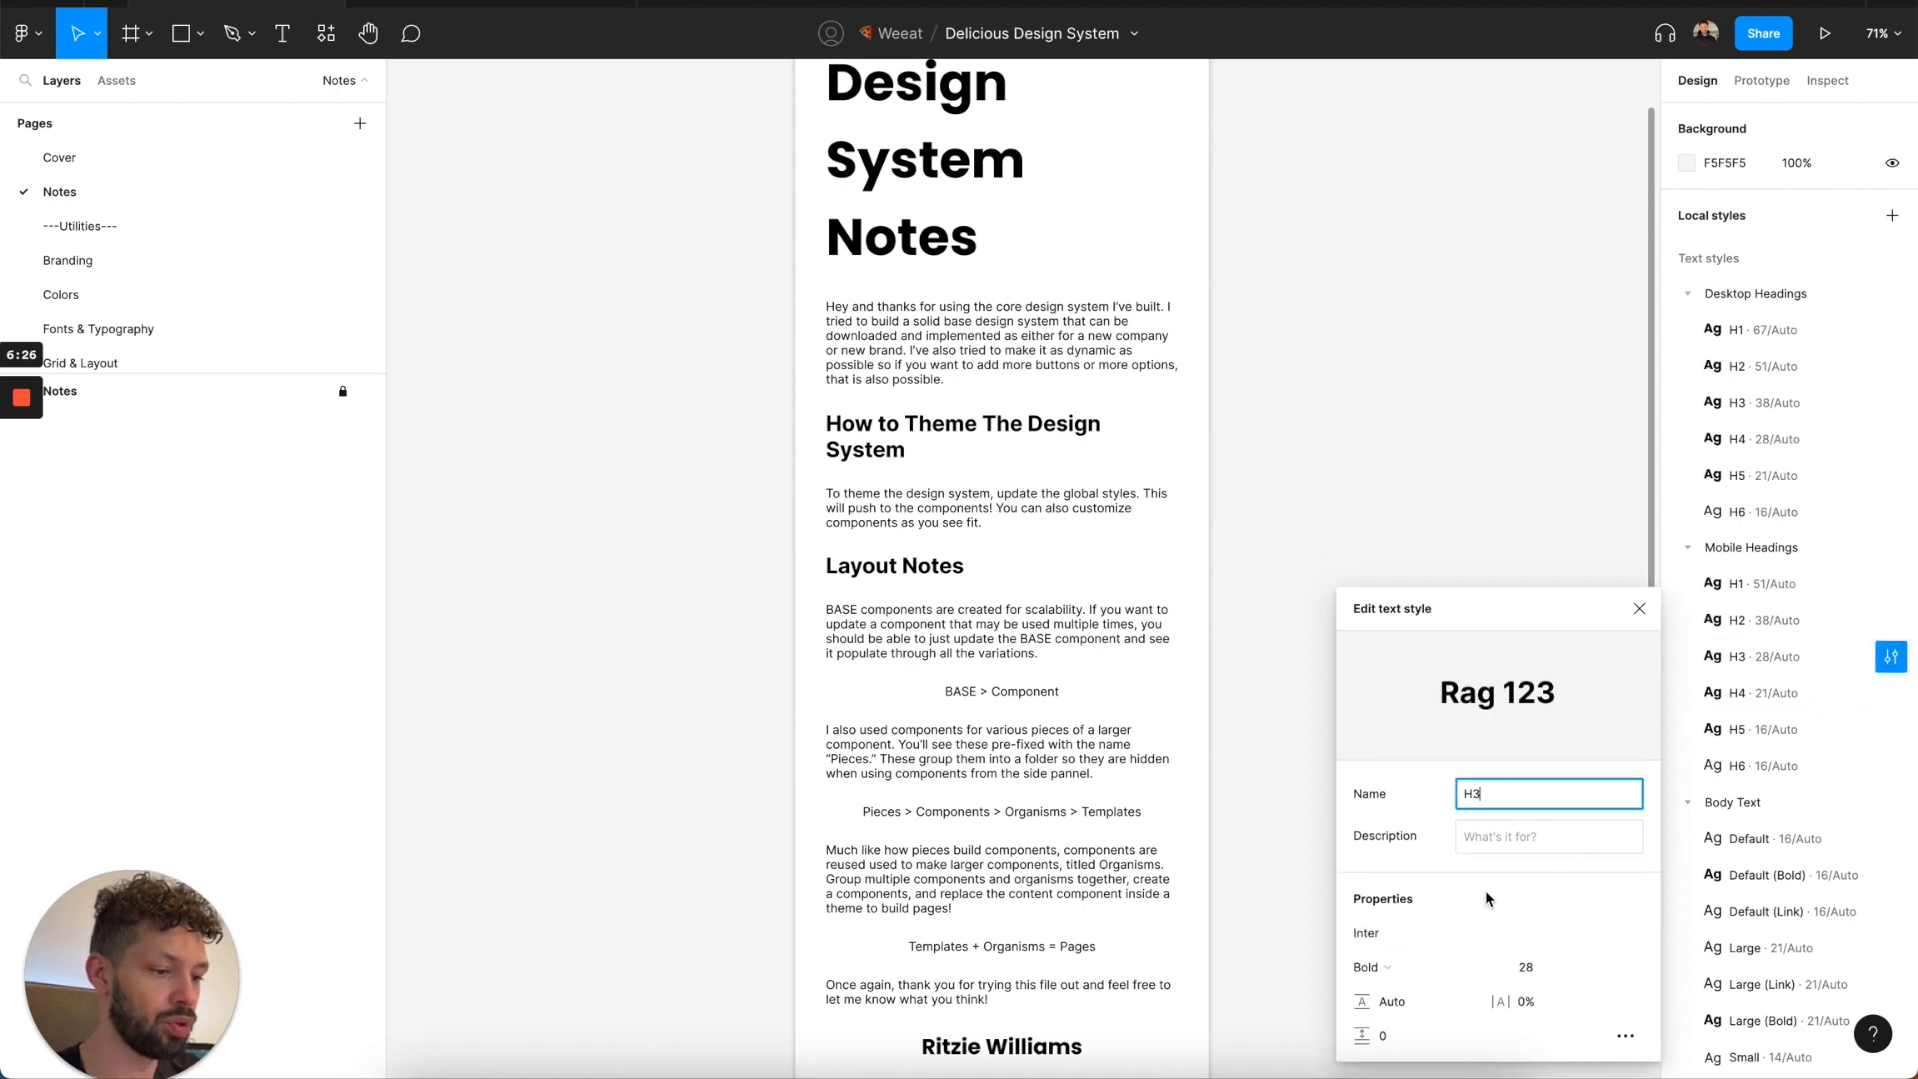
click(1376, 933)
text(Poppins)
click(1891, 694)
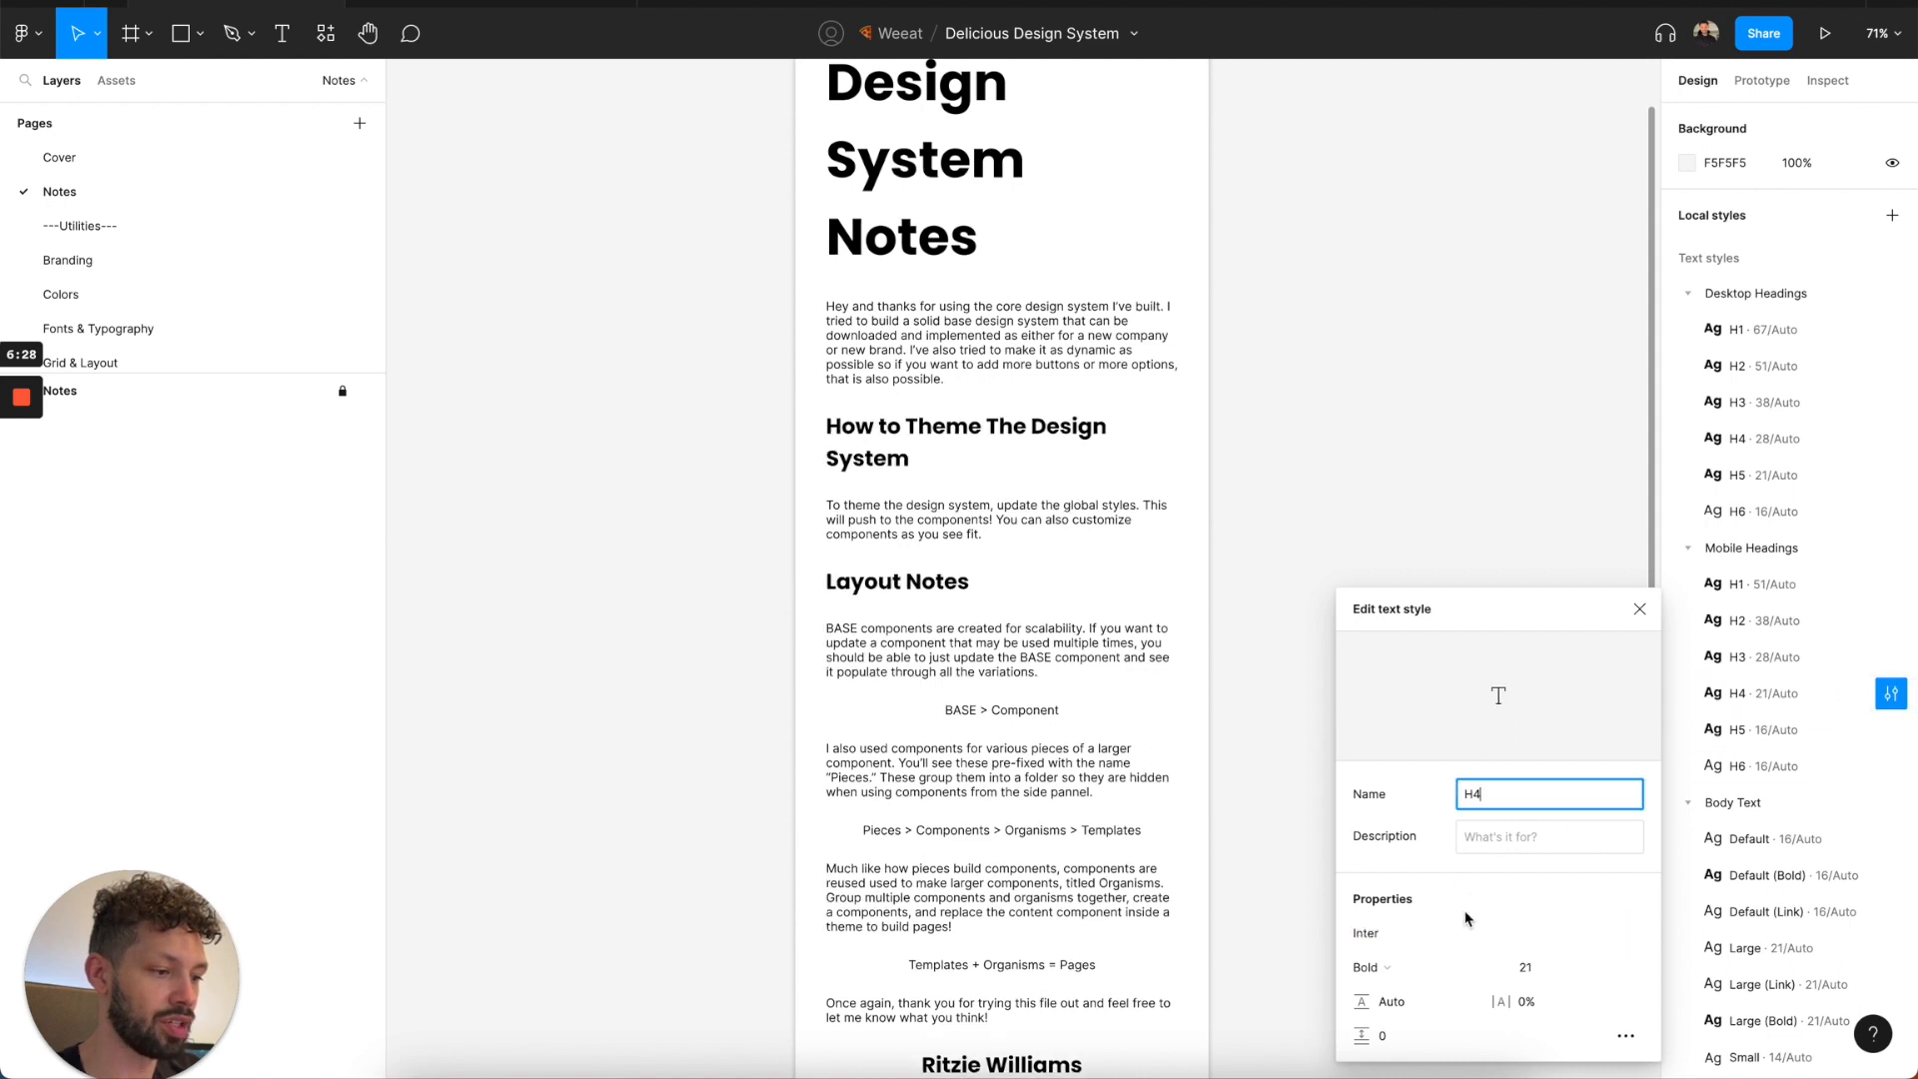
click(1377, 933)
text(Poppins)
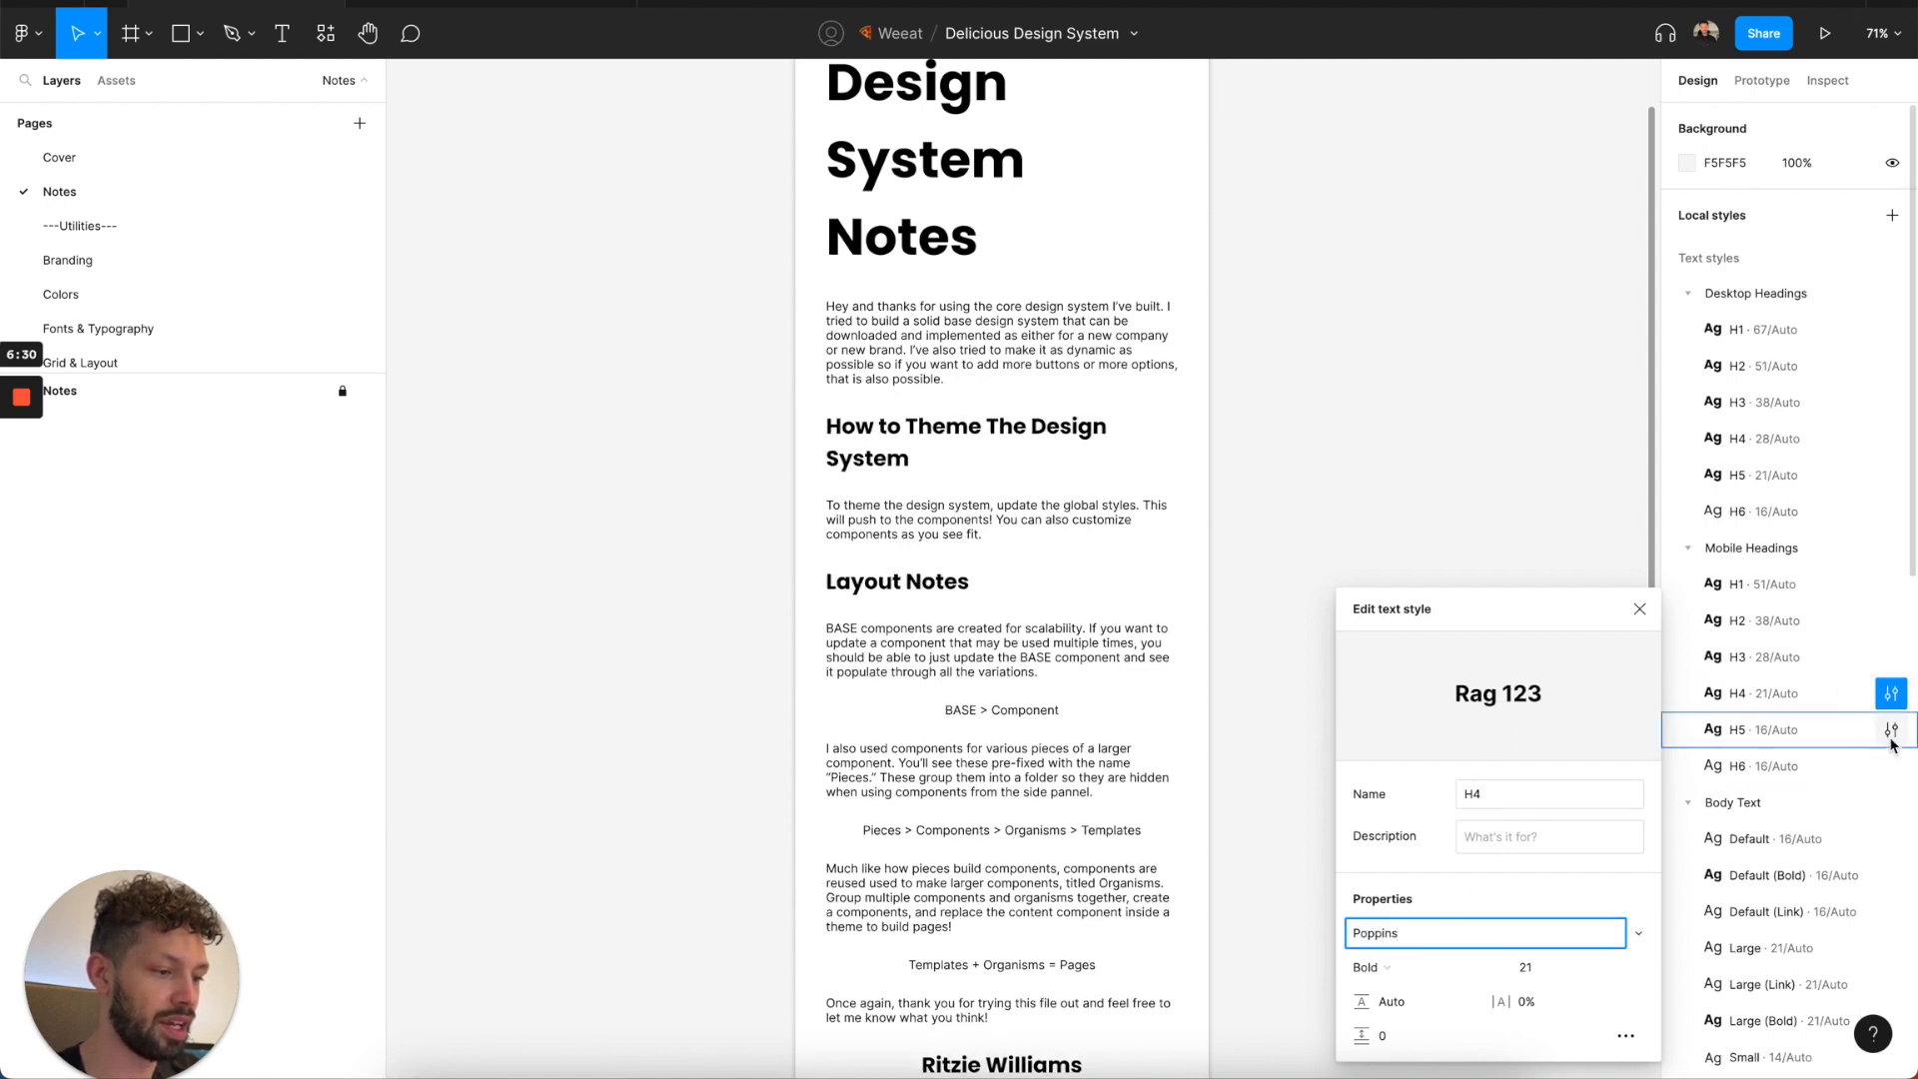
Set the font of the H5 and H6 text styles under Mobile Headings to Poppins.
click(1892, 729)
click(1377, 933)
text(Poppins)
click(1891, 767)
click(1382, 933)
text(Poppins)
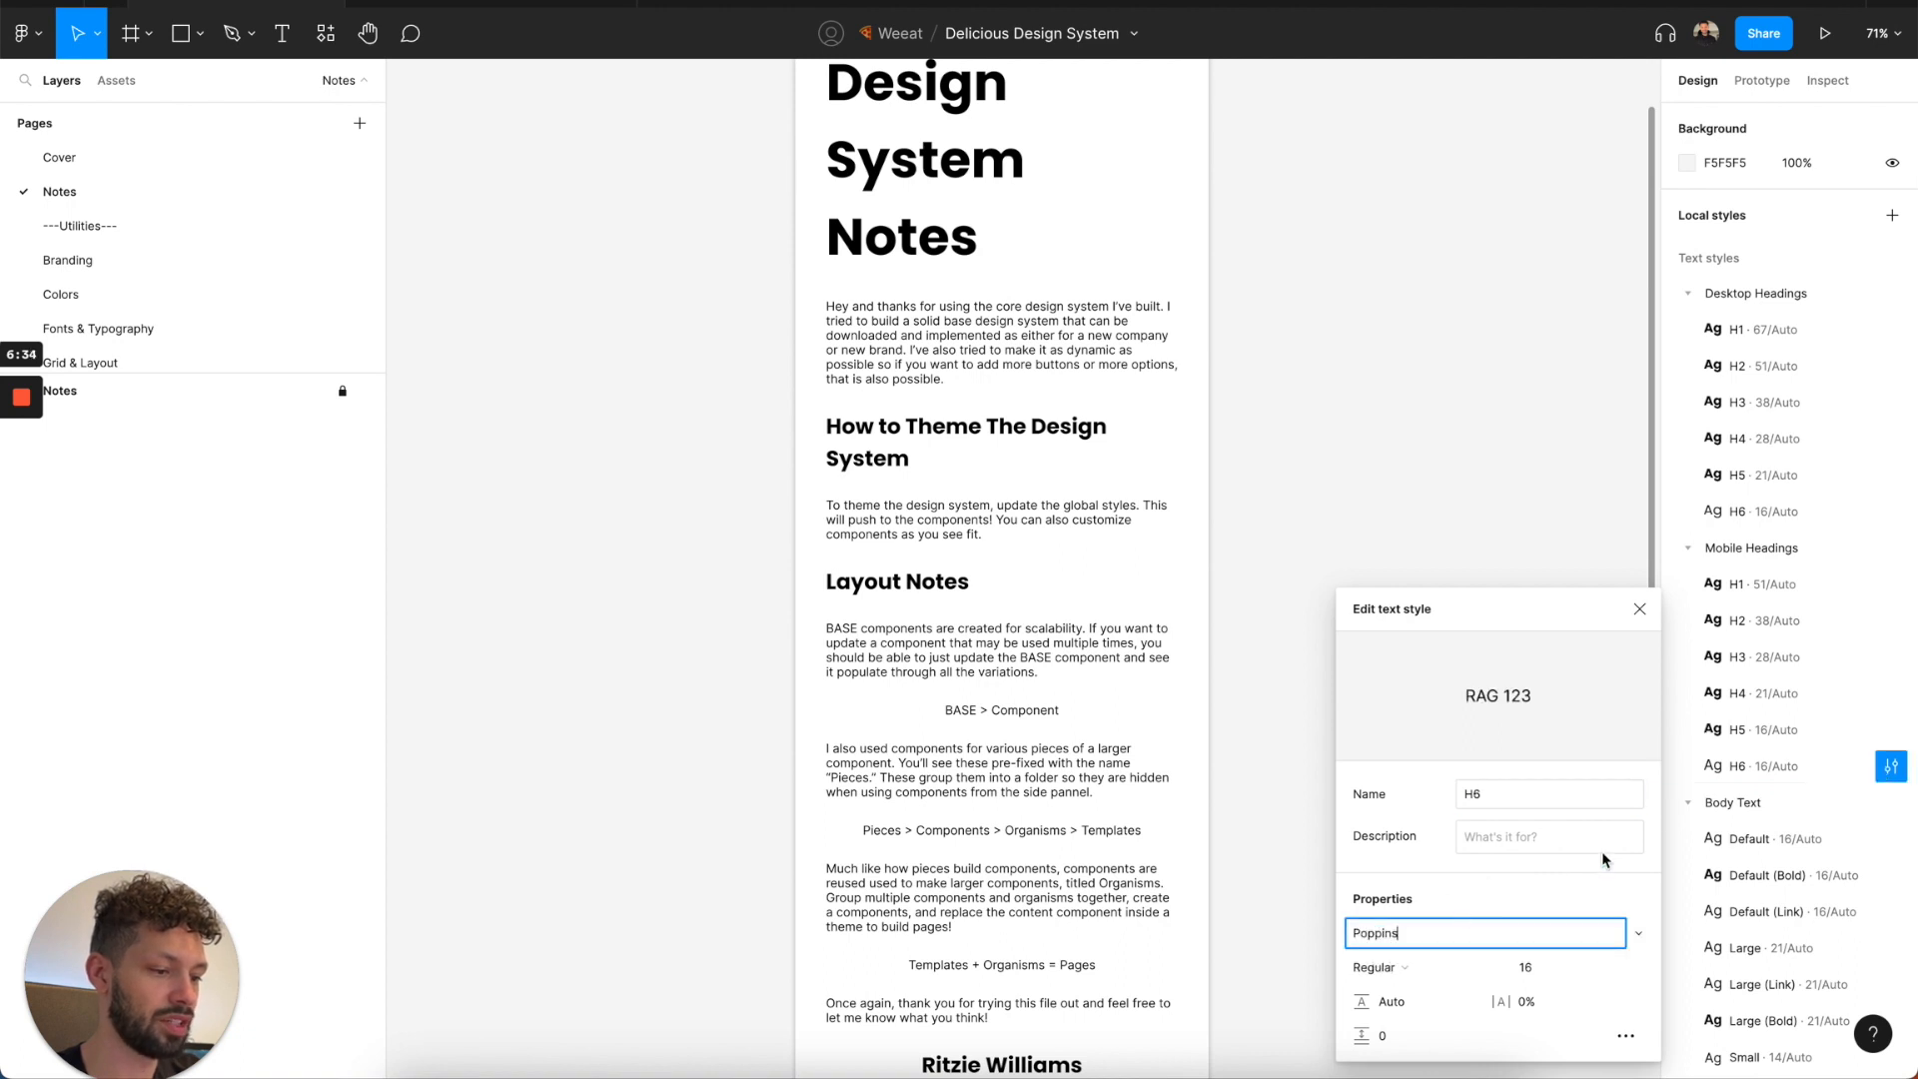
Set the font of the Default and Default (Bold) text styles under Body Text to Poppins.
click(1881, 819)
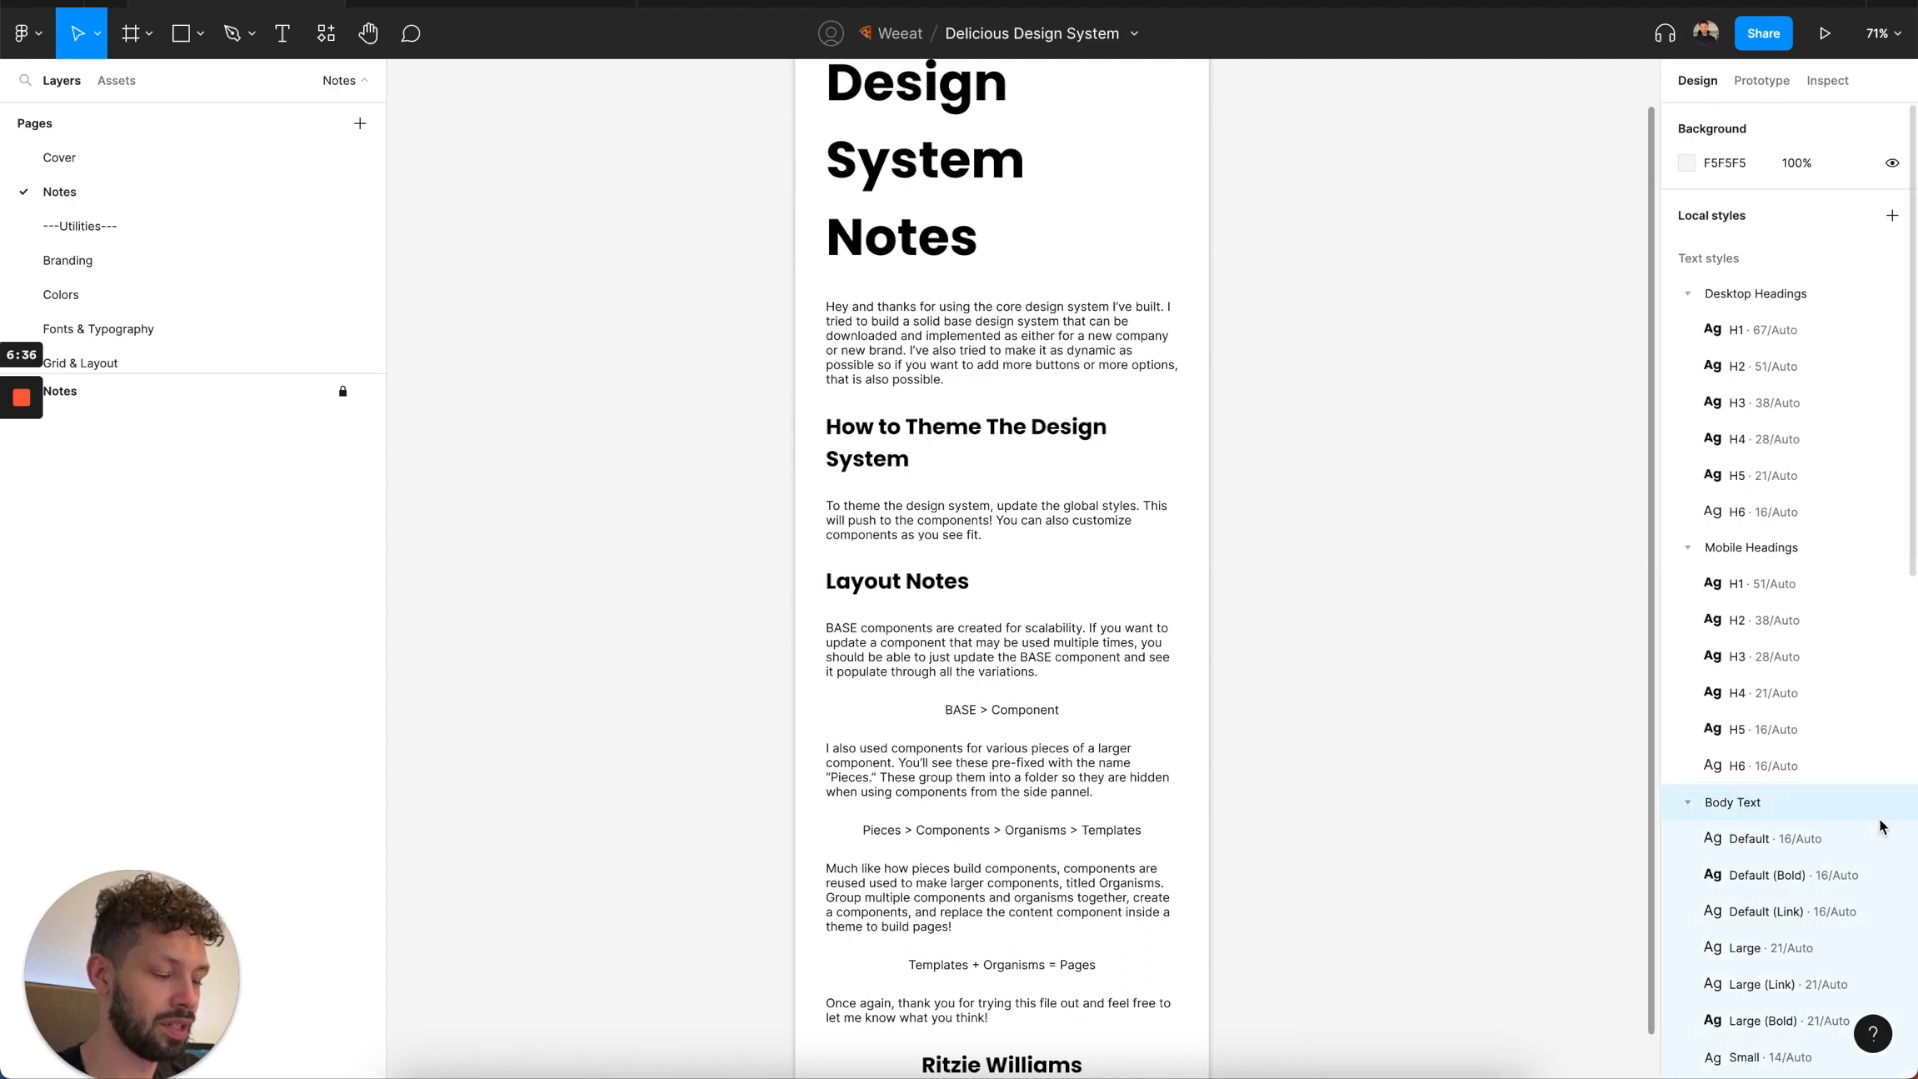
click(1892, 840)
click(1382, 933)
text(Poppins)
click(1889, 875)
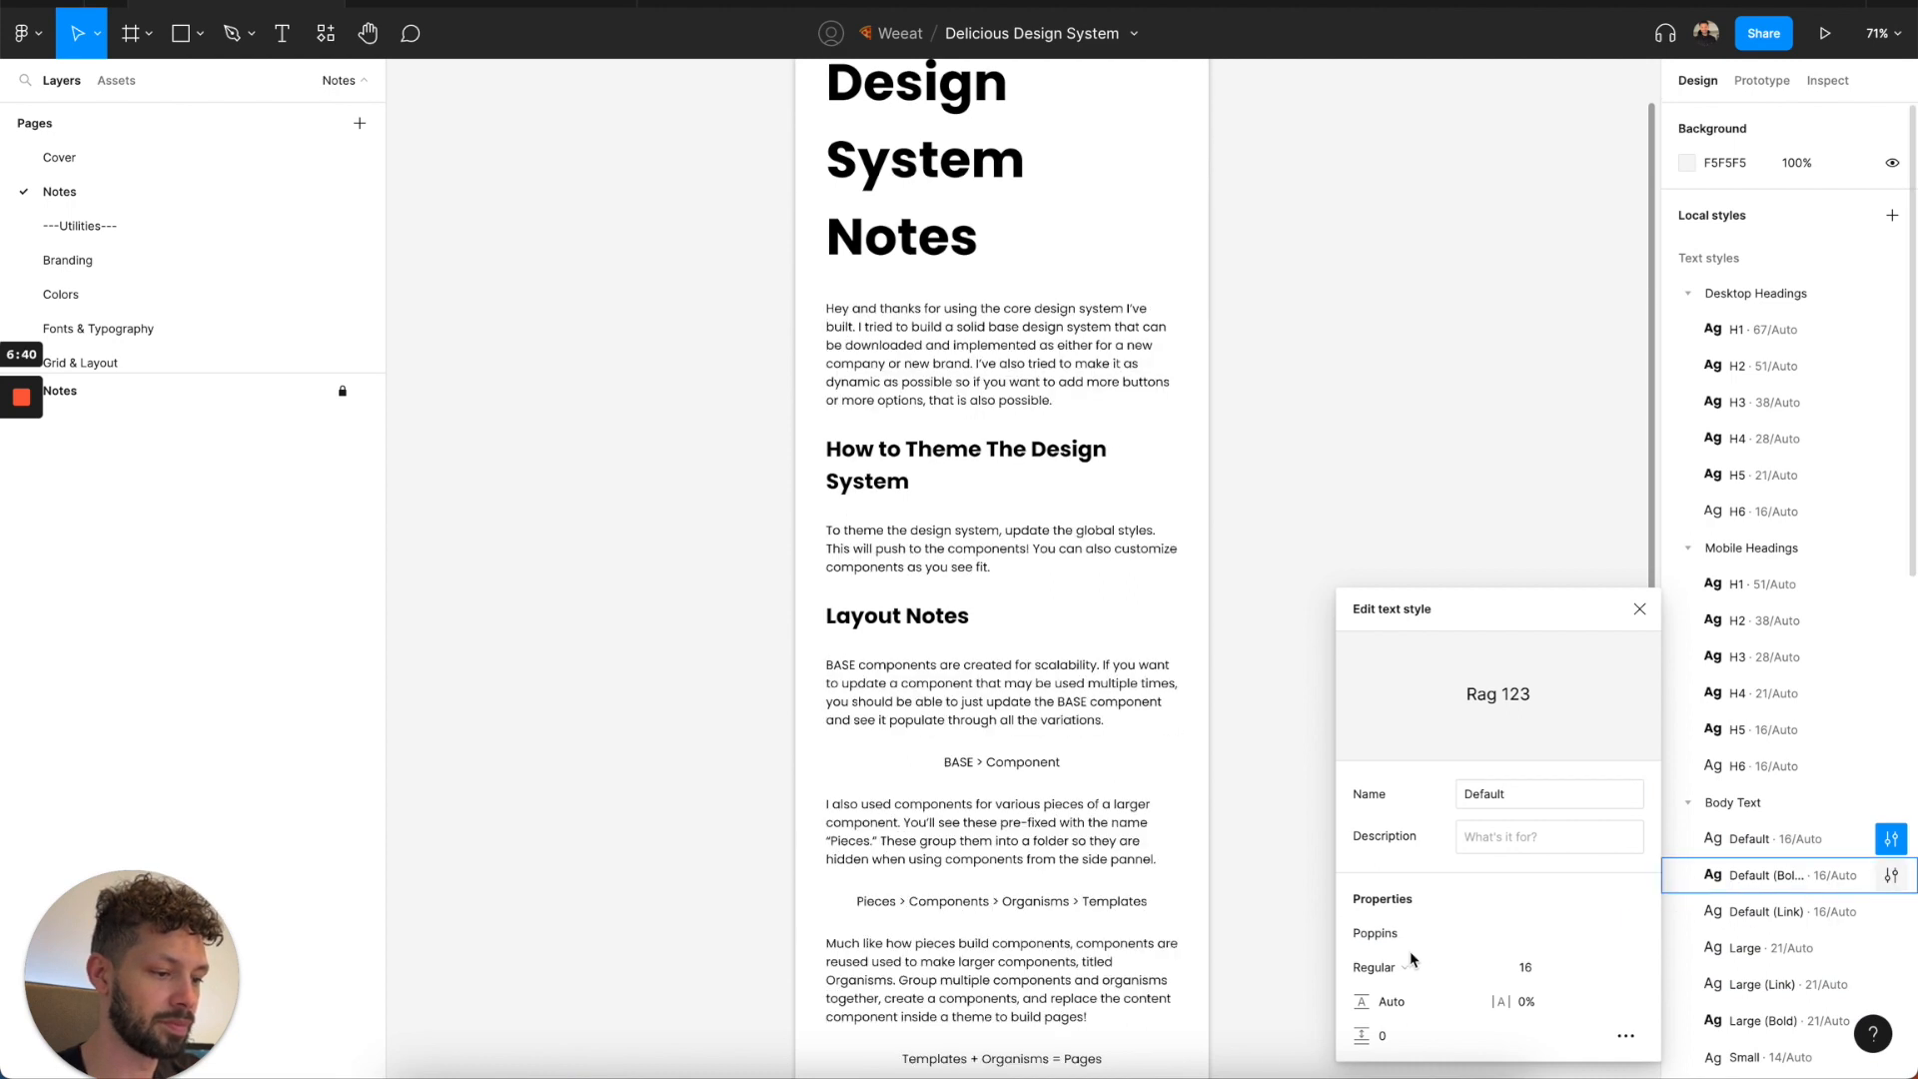
click(1372, 934)
text(Poppins)
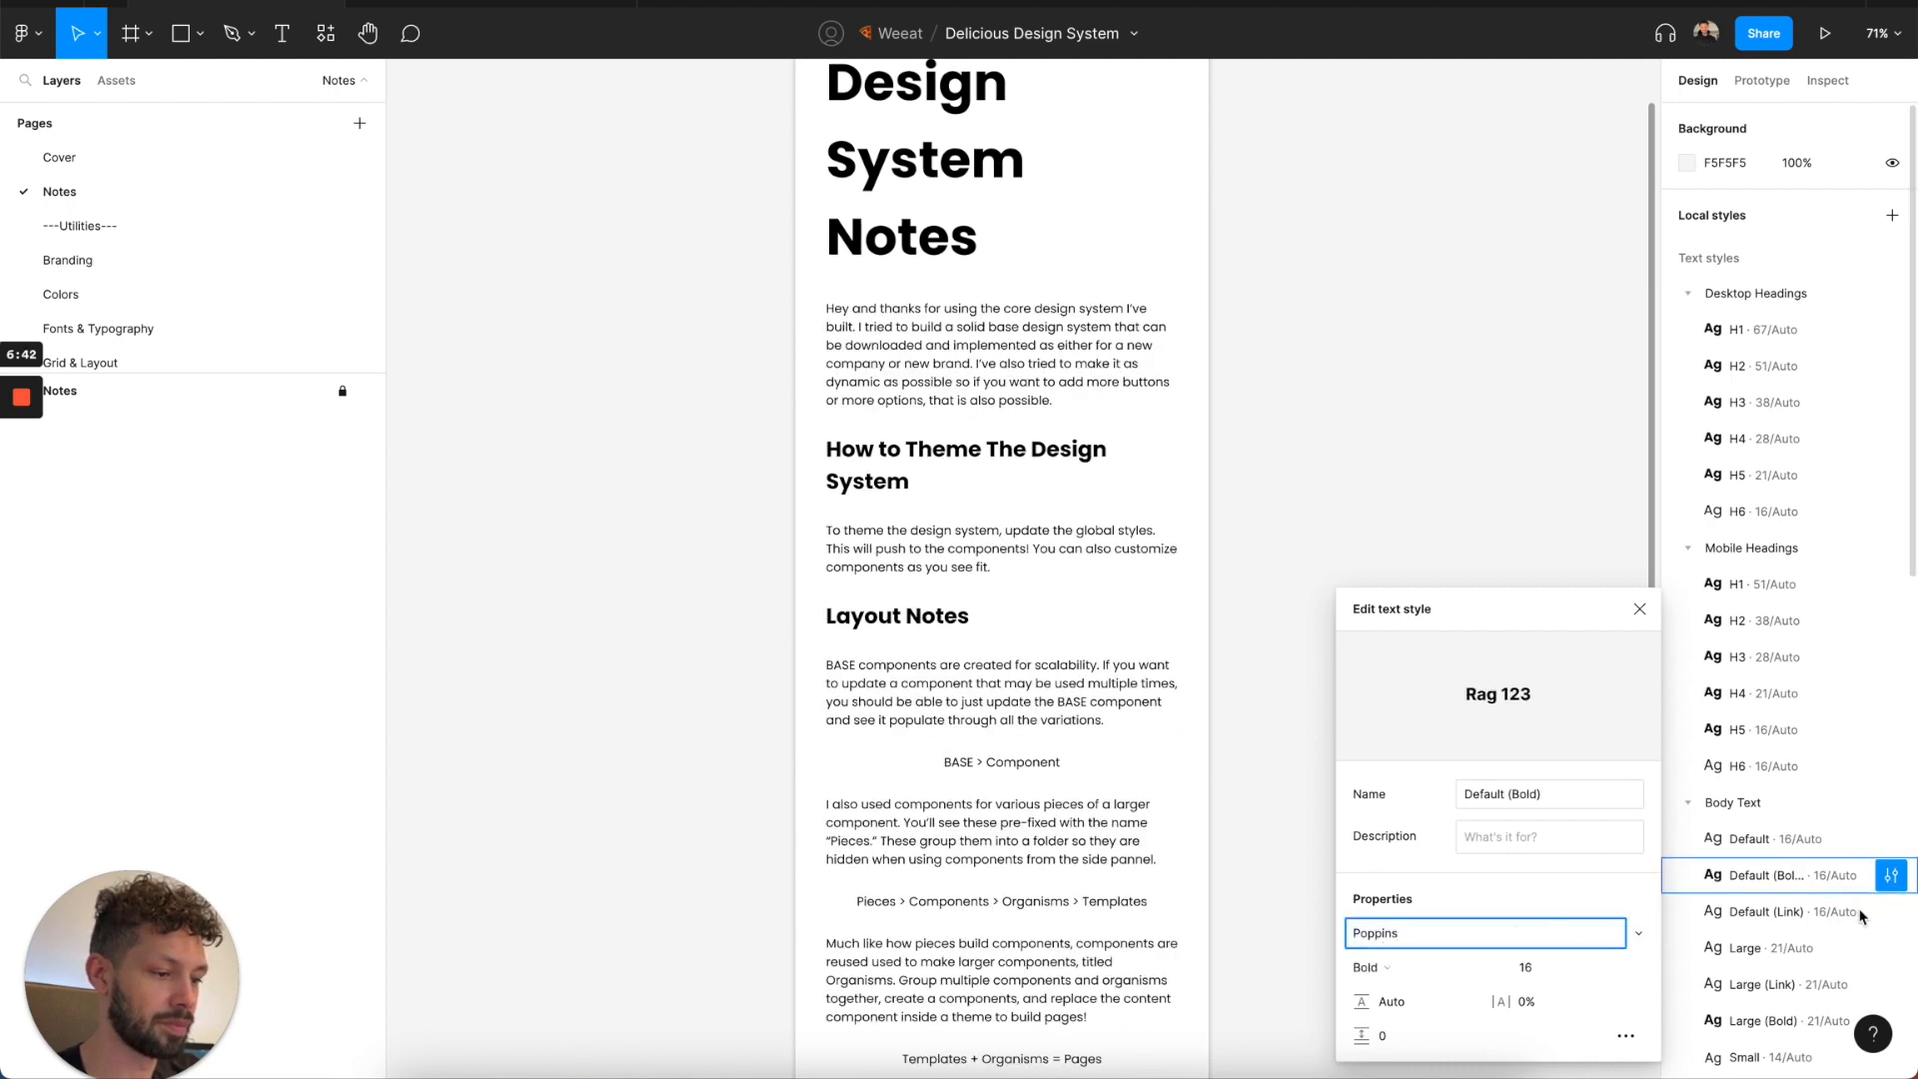
Set the font of the Default (Link) and Large text styles under Body Text to Poppins.
click(1892, 911)
click(1379, 933)
text(Poppins)
key(Tab)
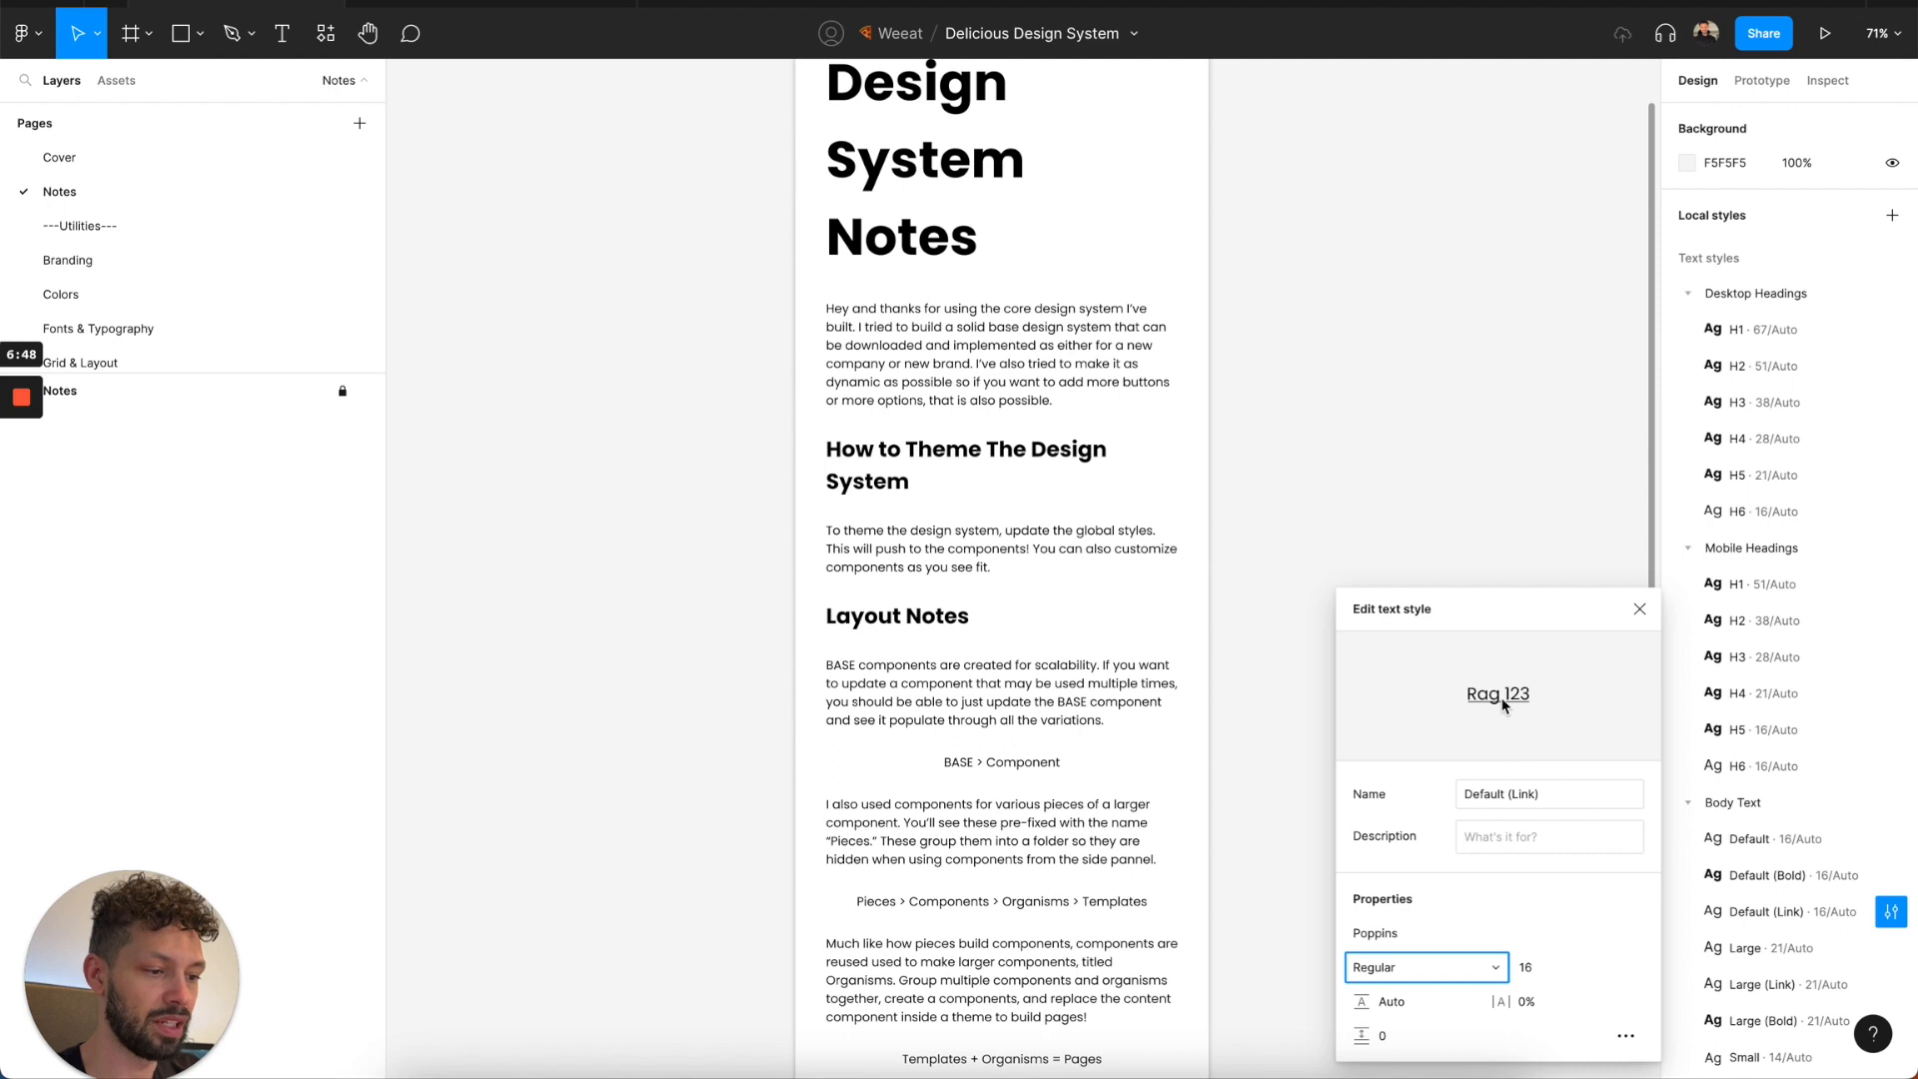
click(1892, 948)
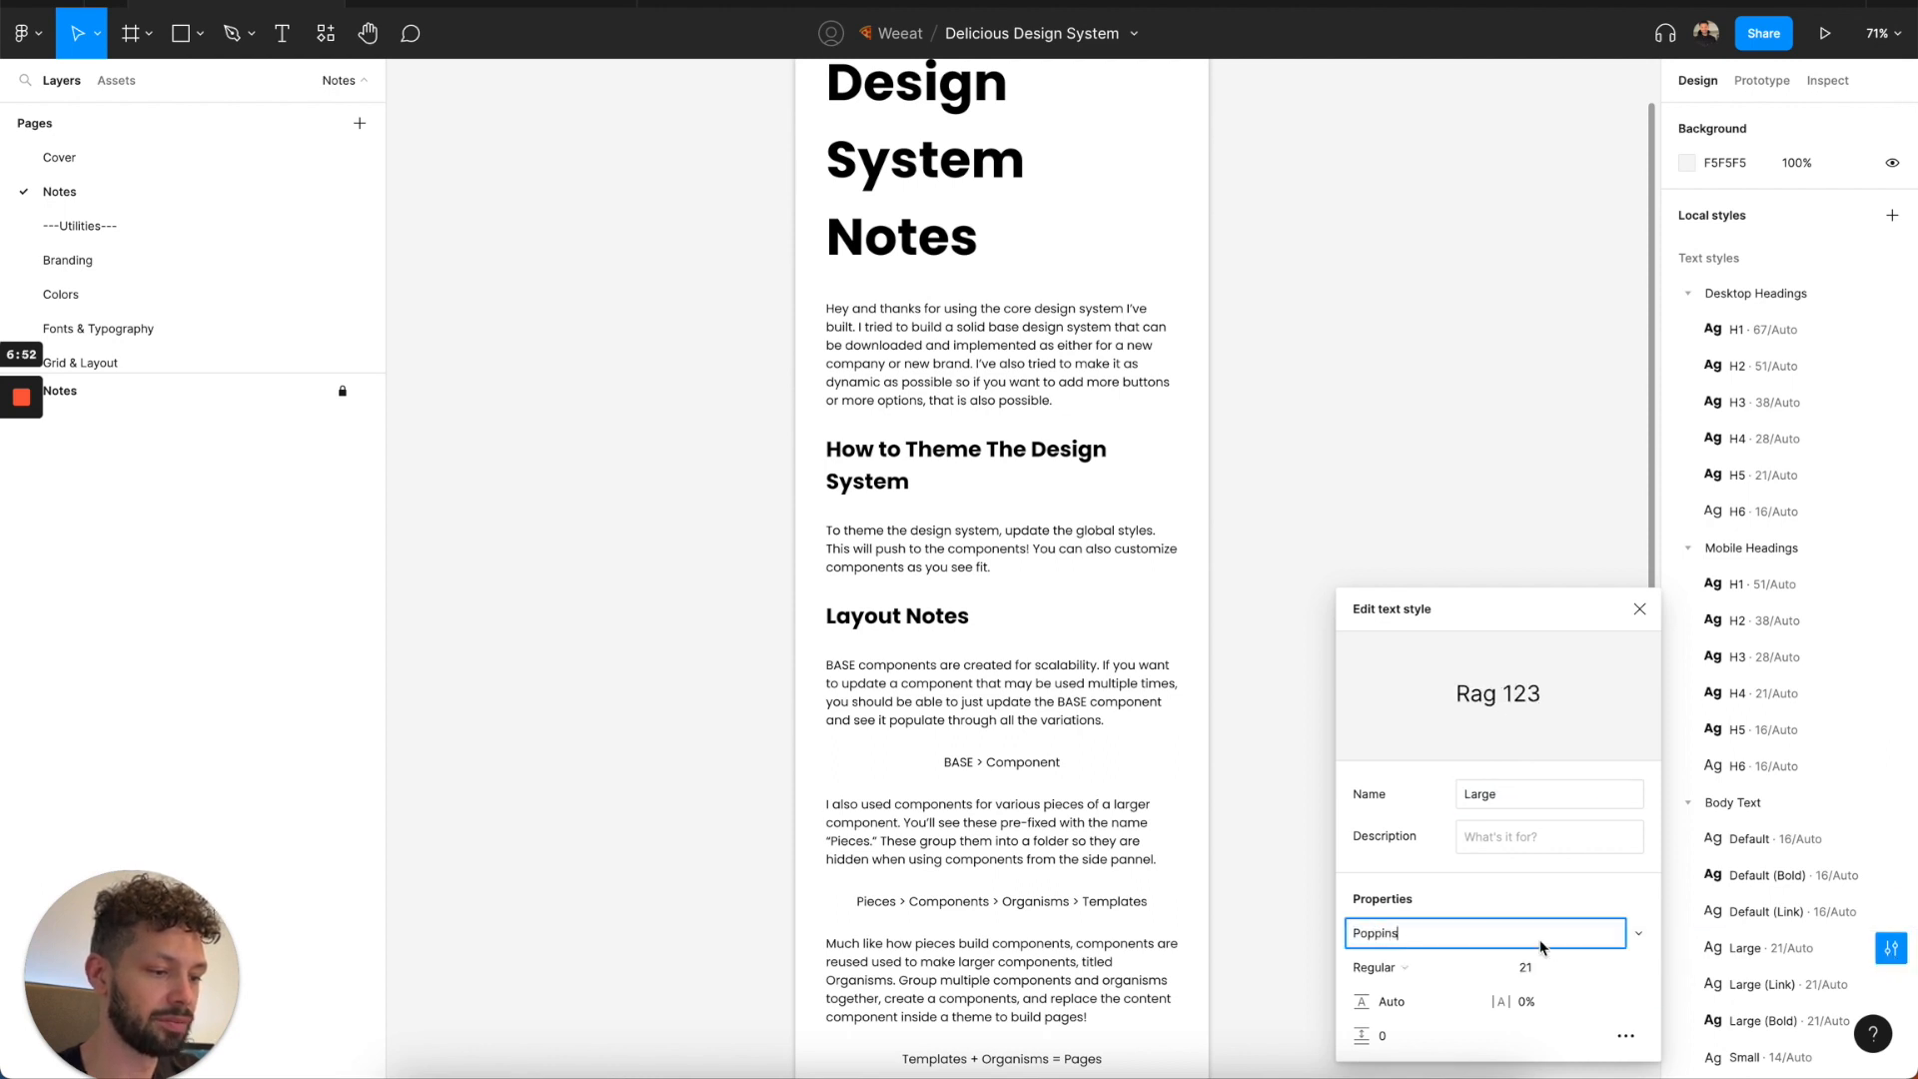
Set the font of the Large (Link) and Large (Bold) text styles under Body Text to Poppins.
click(1899, 985)
click(1426, 934)
text(Poppins)
scroll(1768, 824, down, 3)
scroll(1767, 827, down, 4)
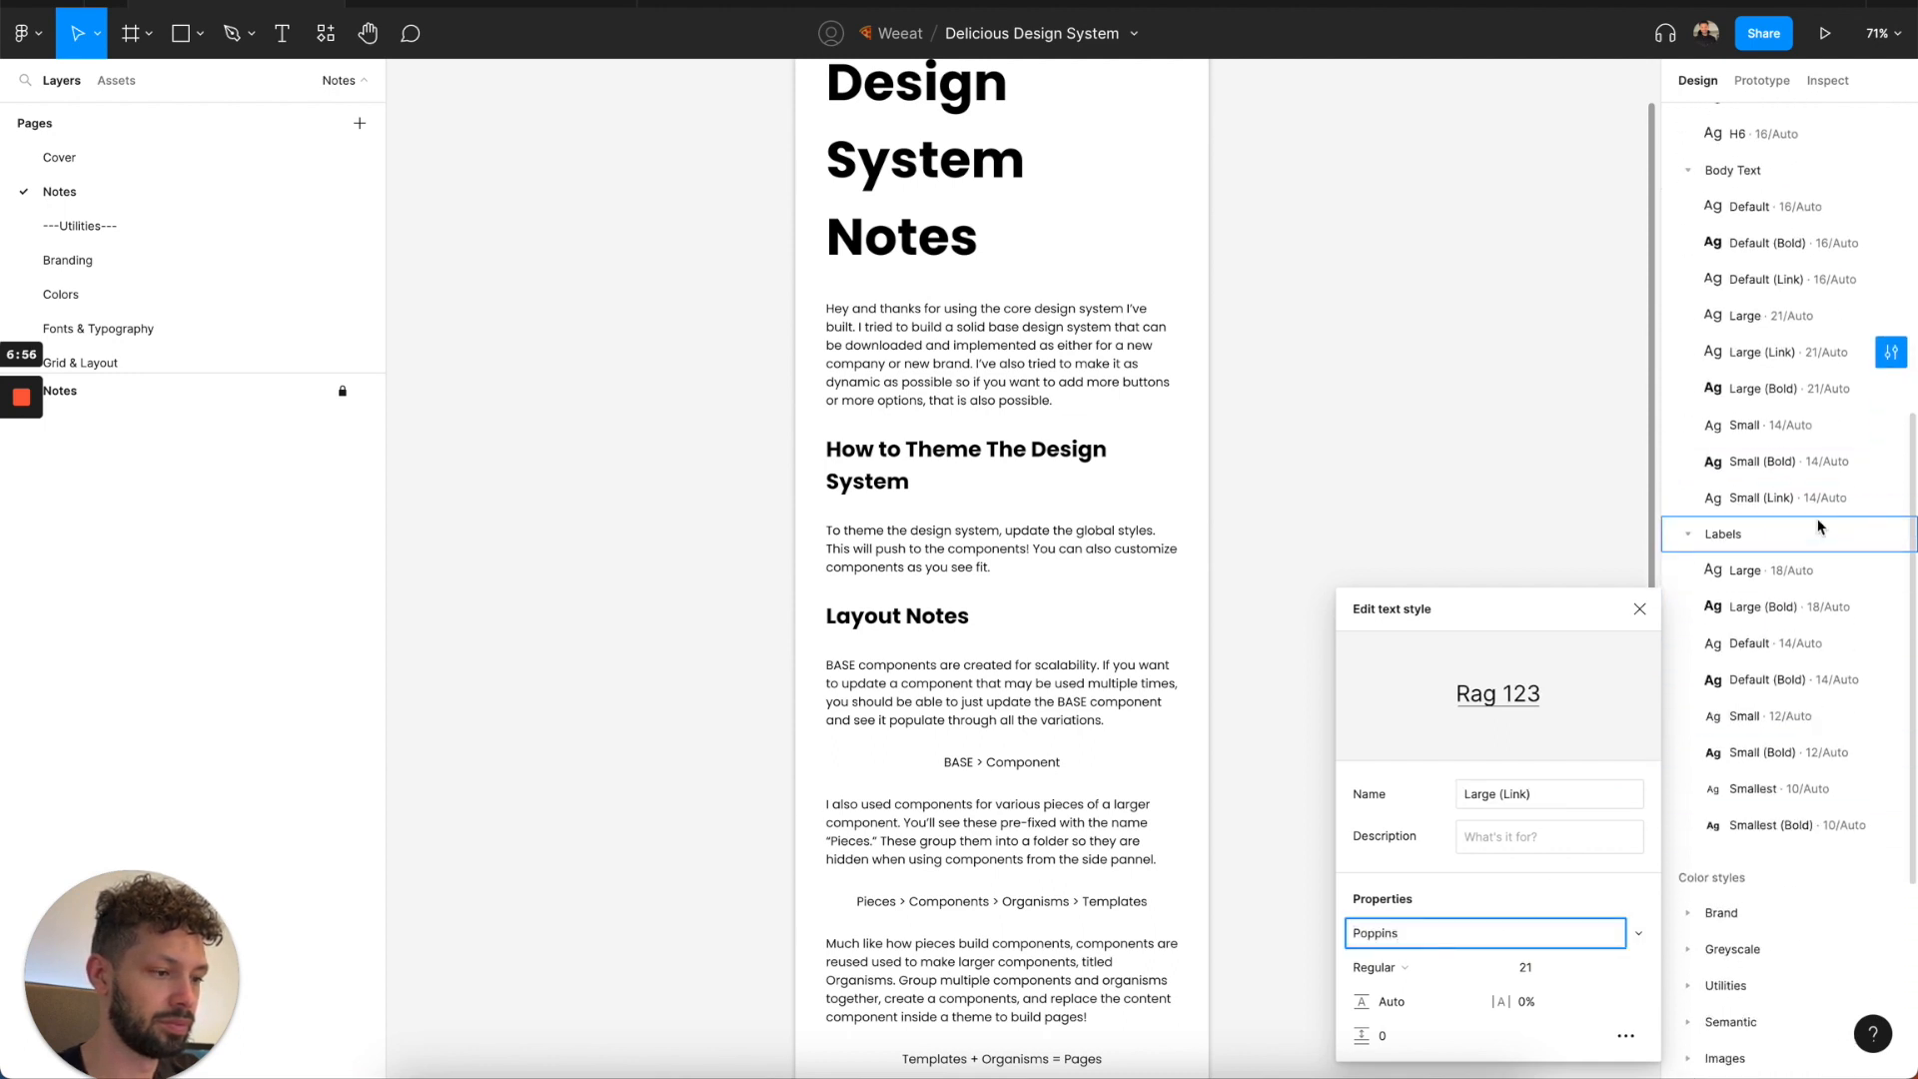
click(1891, 400)
click(1890, 398)
click(1399, 716)
text(Poppins)
Set the font of the Small, Small (Bold) and Small (Link) text styles under Body Text to Poppins.
click(1891, 425)
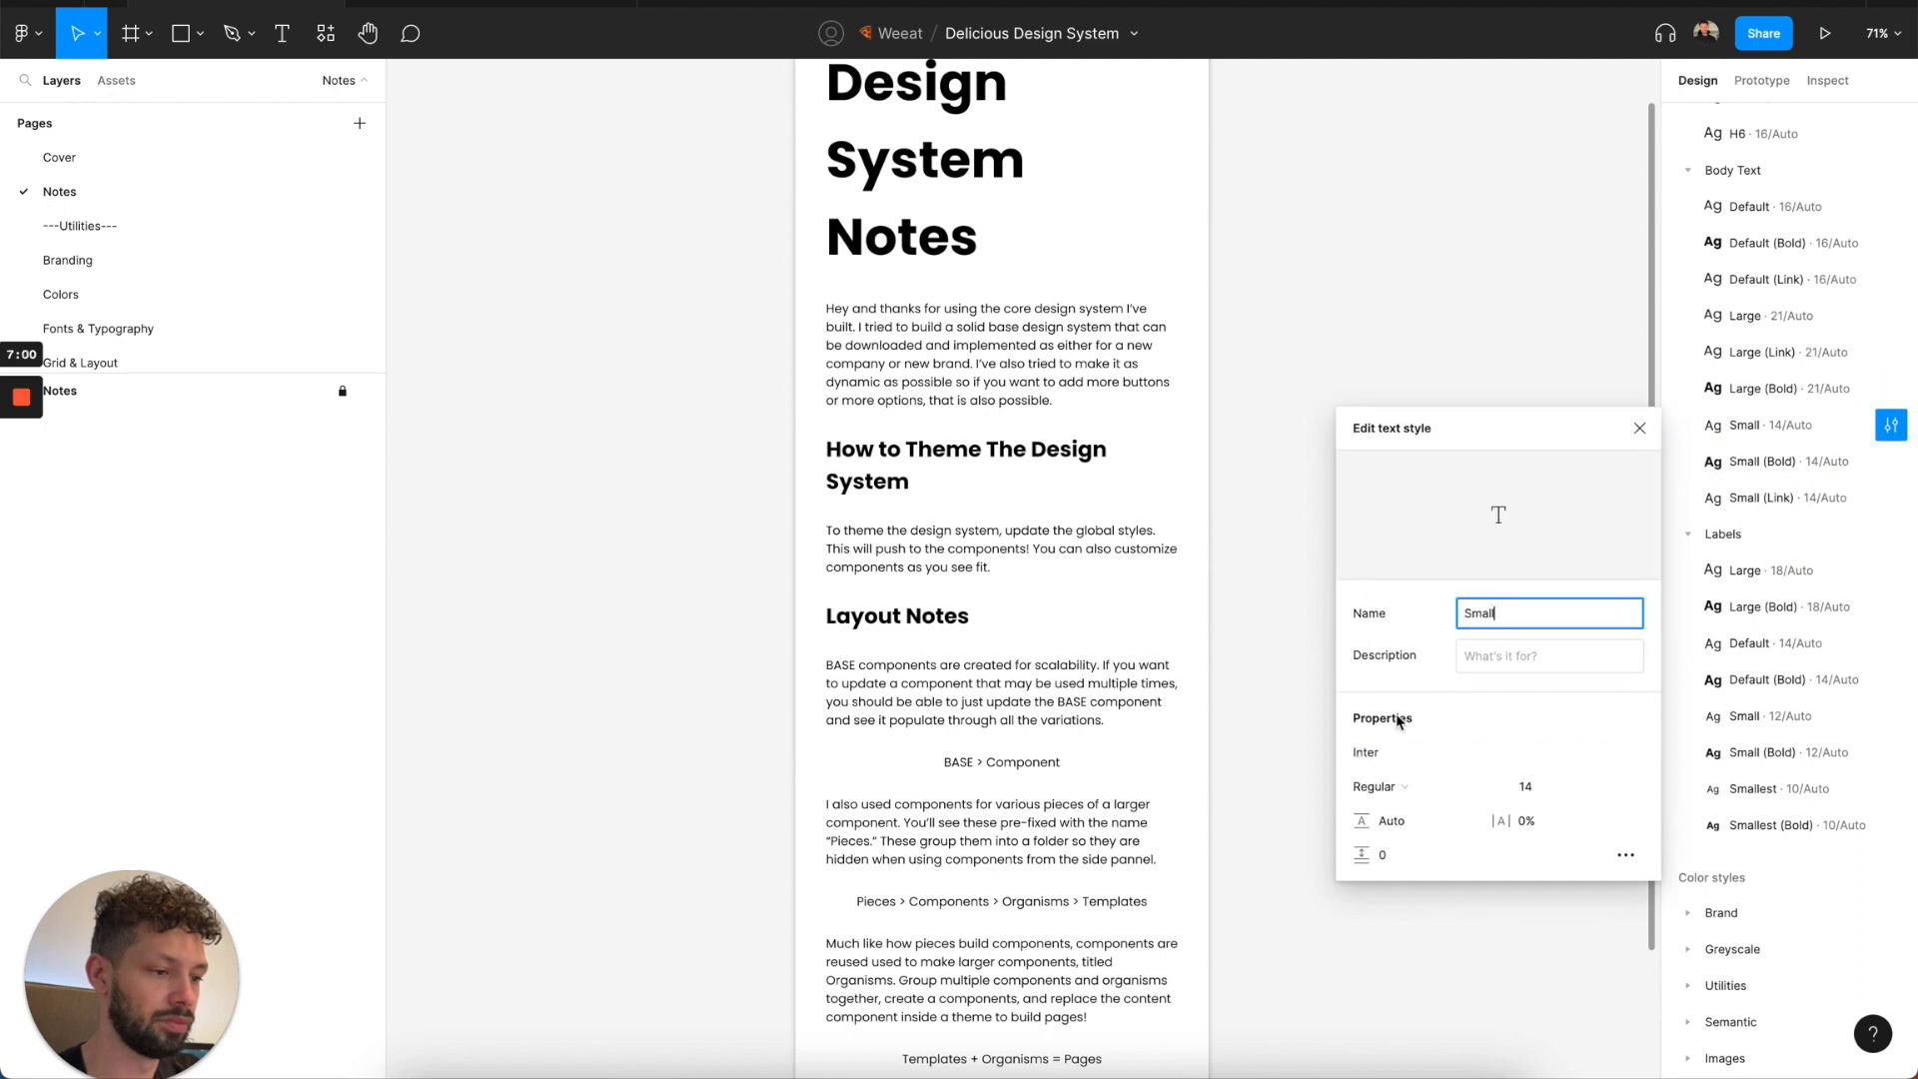
click(1389, 753)
text(Poppins)
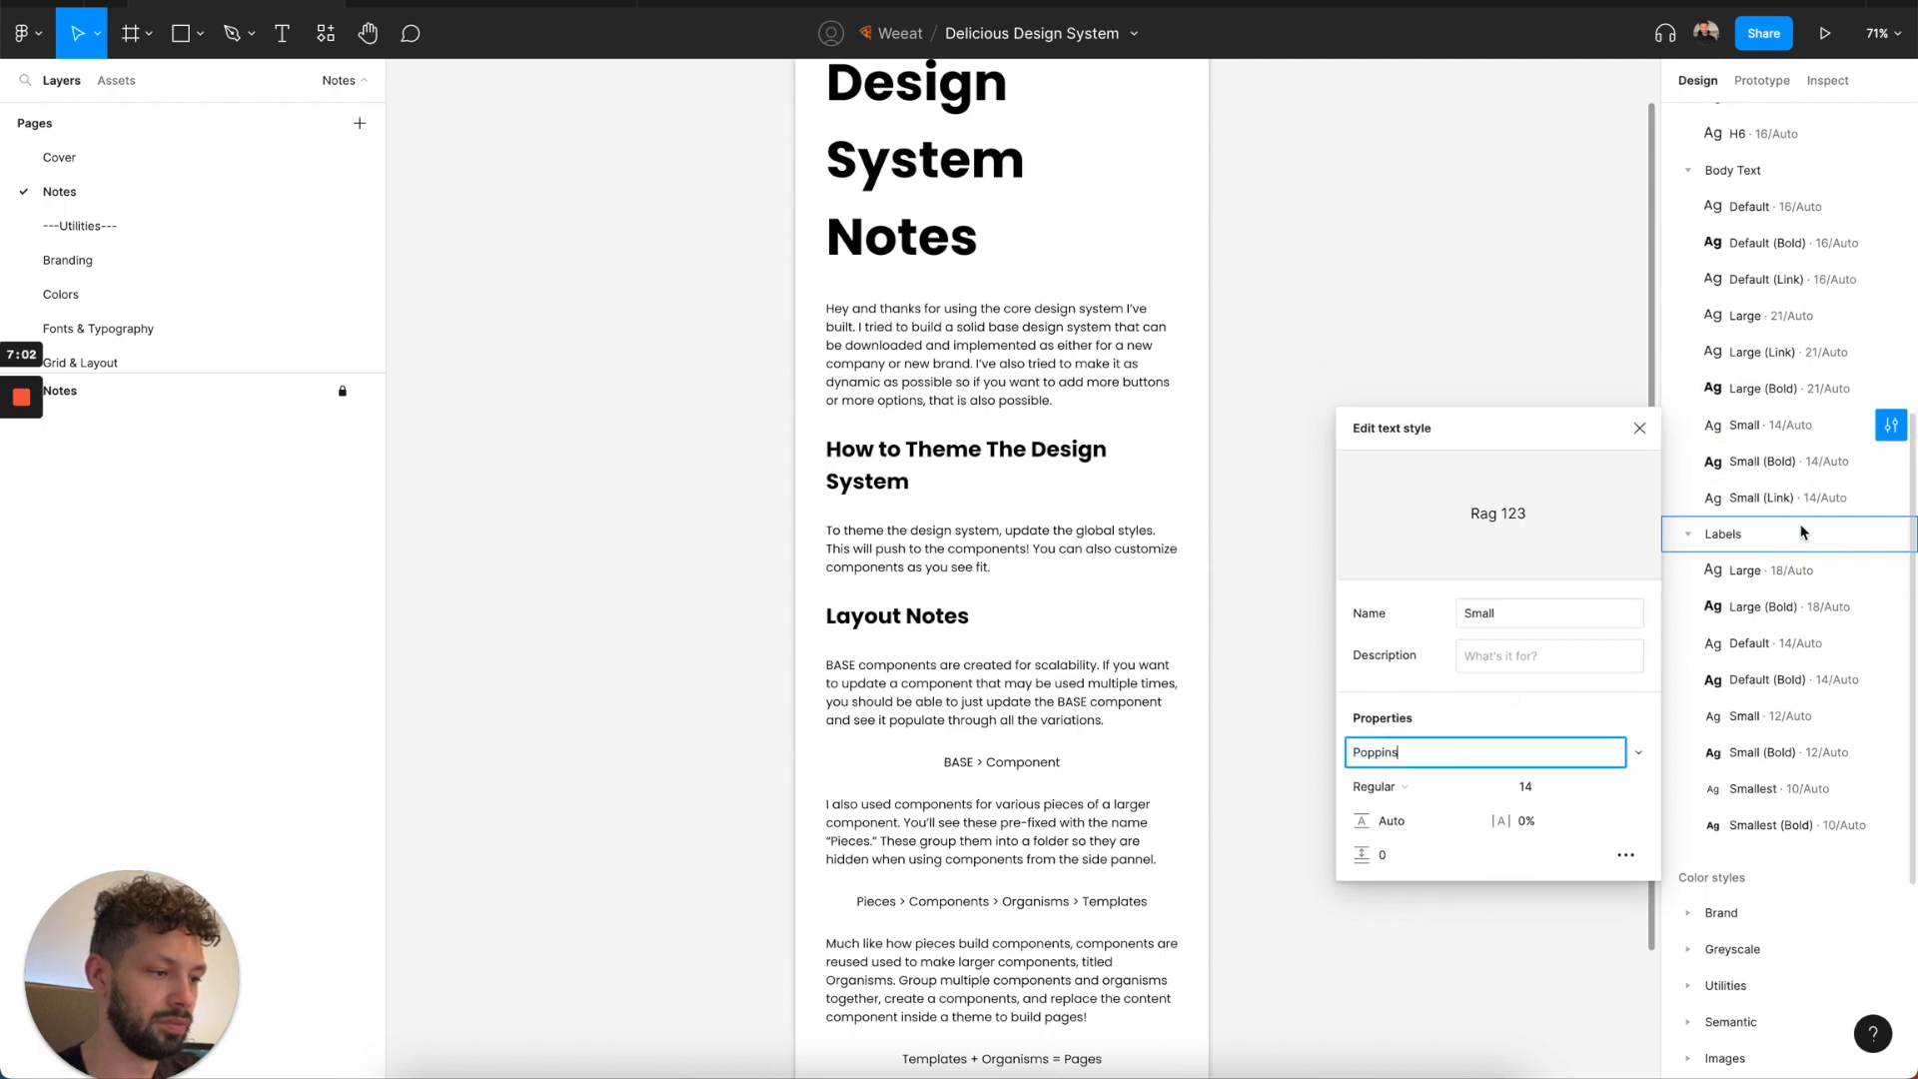
click(1884, 469)
click(1385, 786)
text(Poppins)
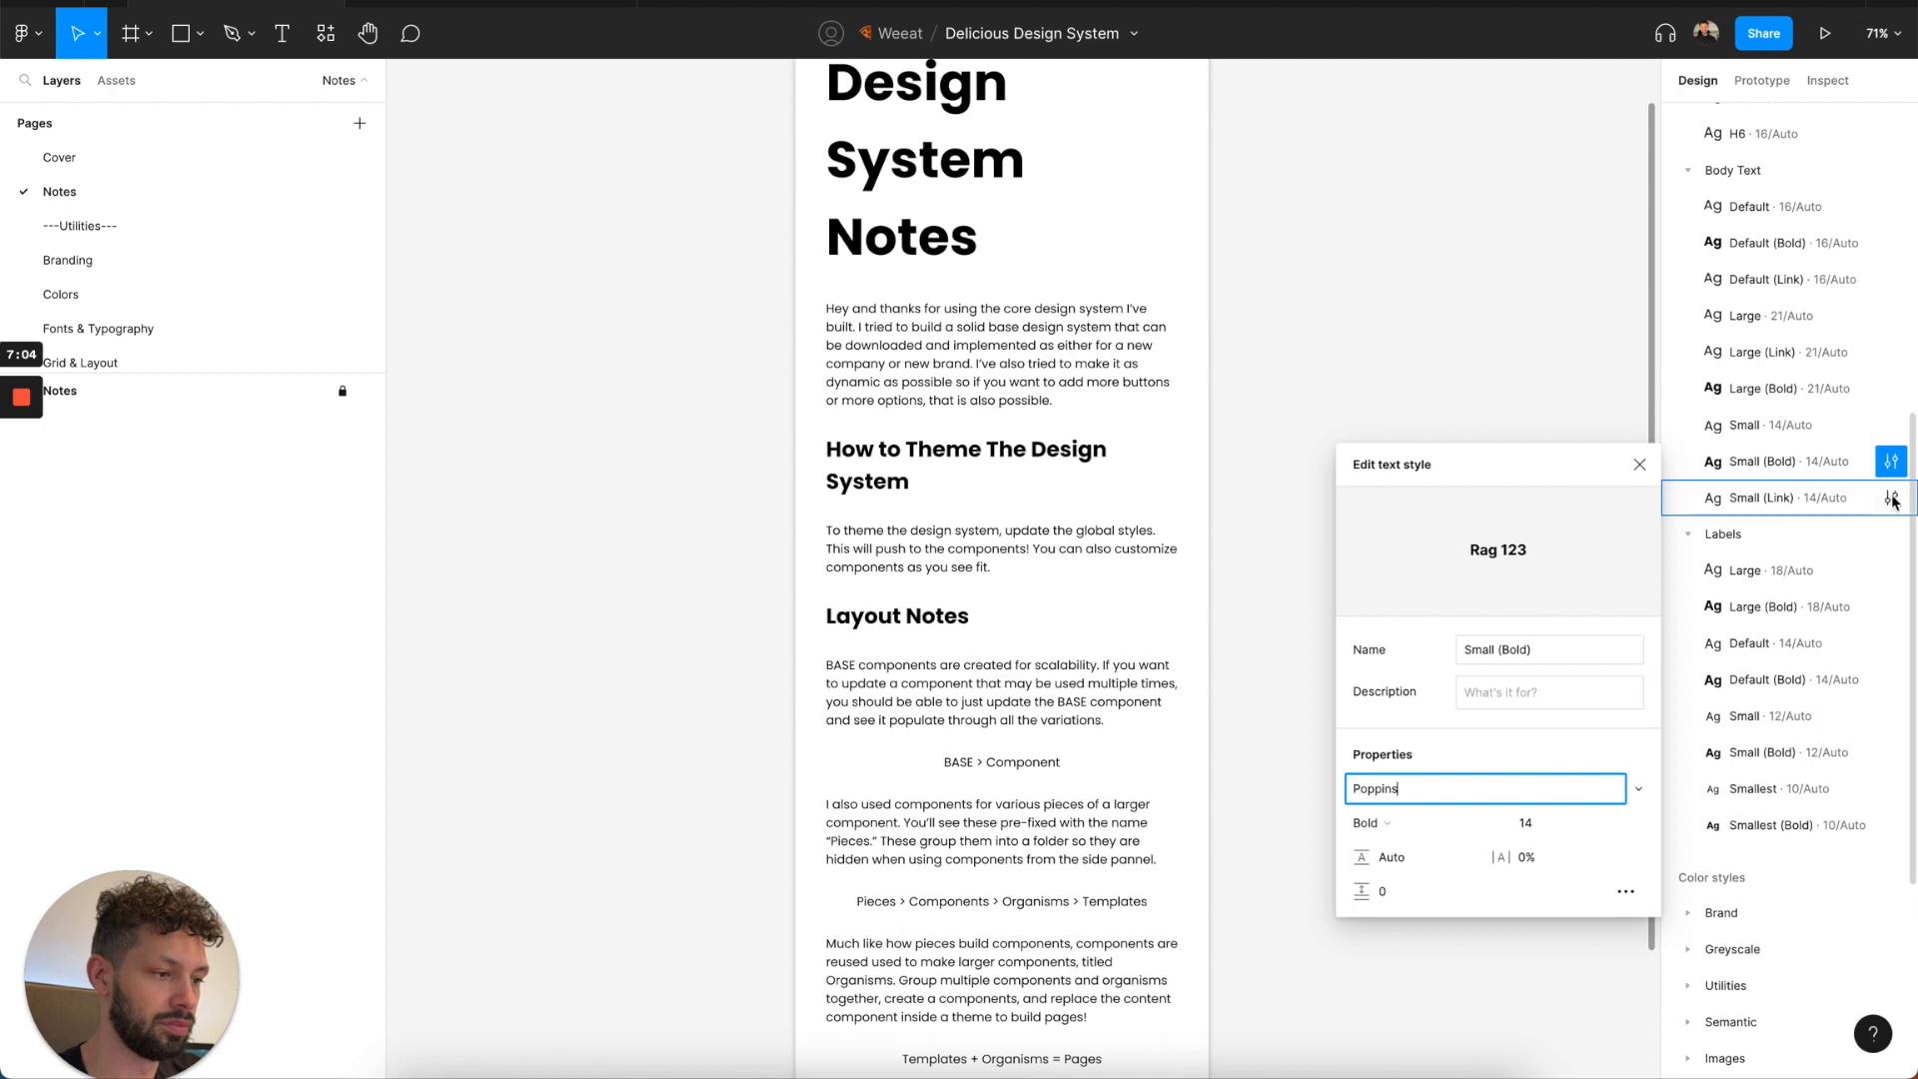
click(1890, 498)
click(1379, 825)
text(Poppins)
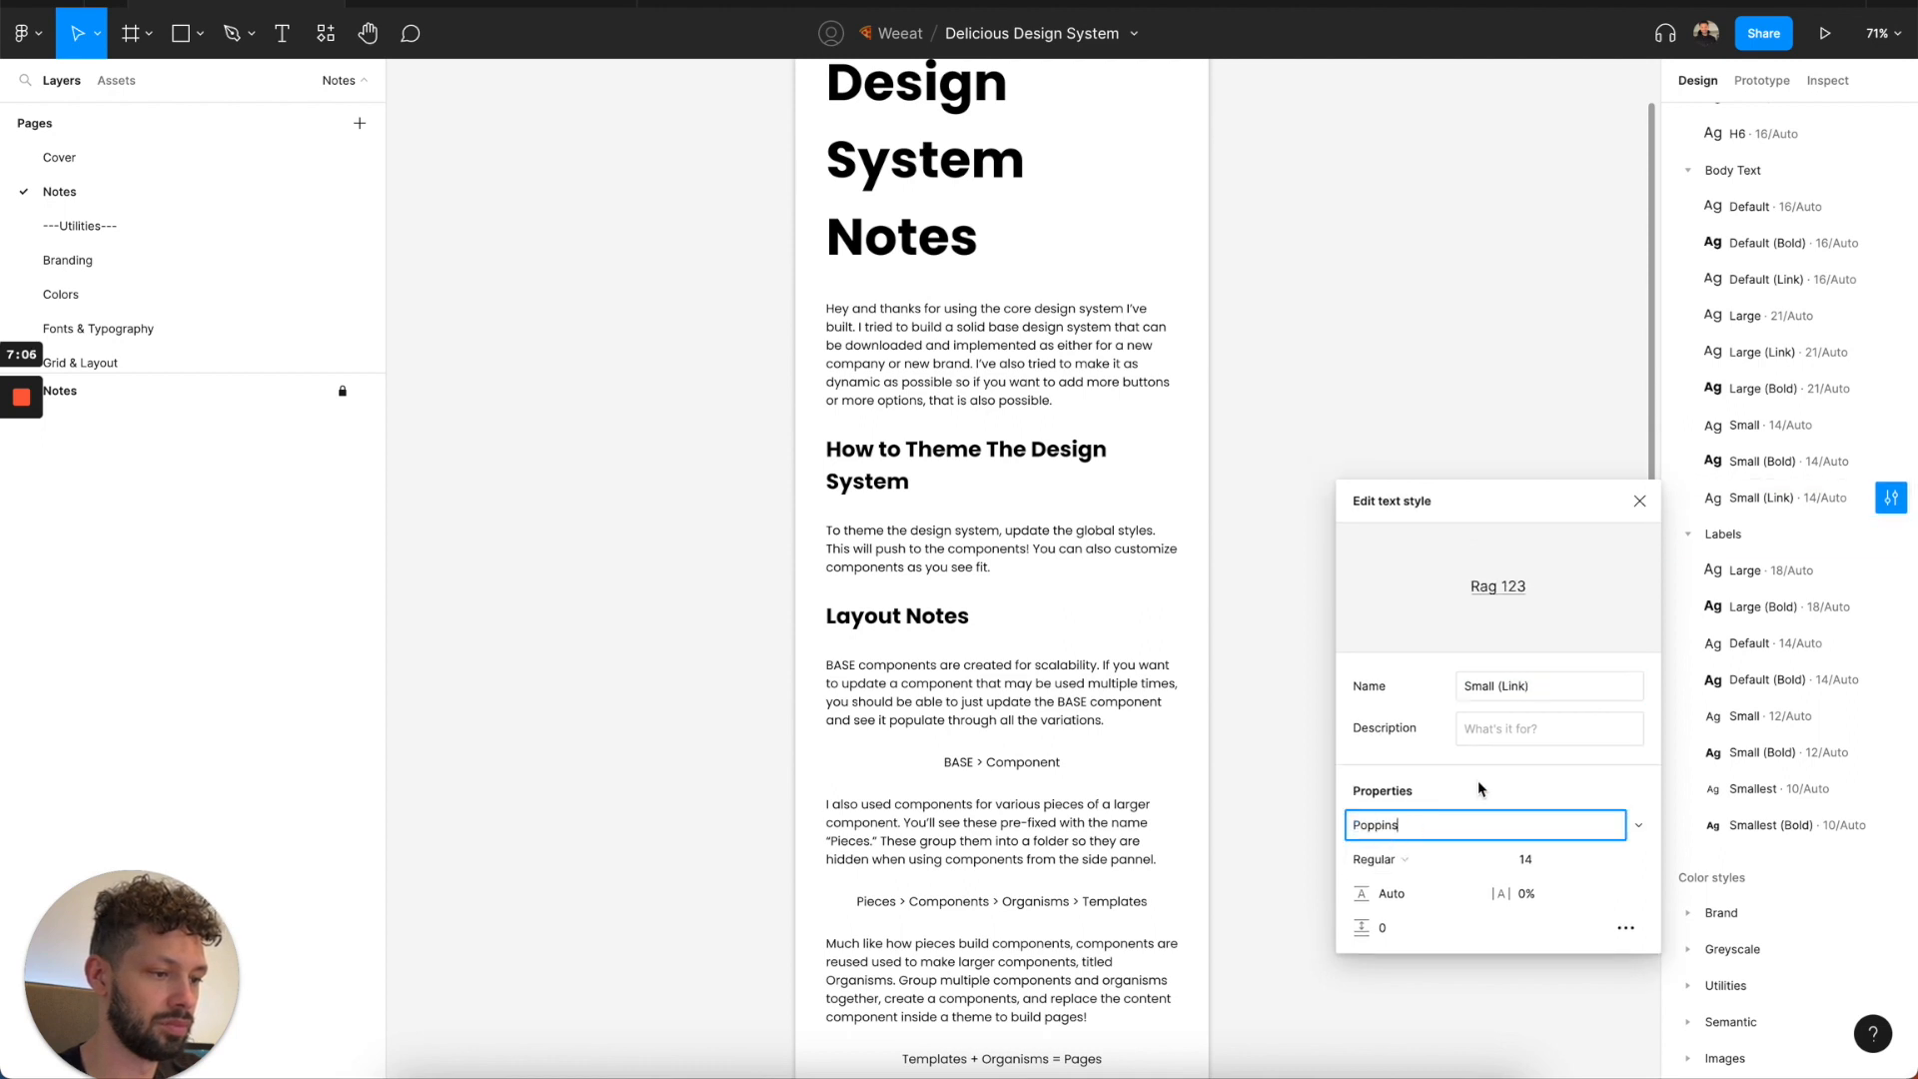
Set the font of the Large and Large (Bold) text styles under Labels to Poppins.
click(1892, 570)
click(1381, 898)
text(Poppins)
click(1889, 609)
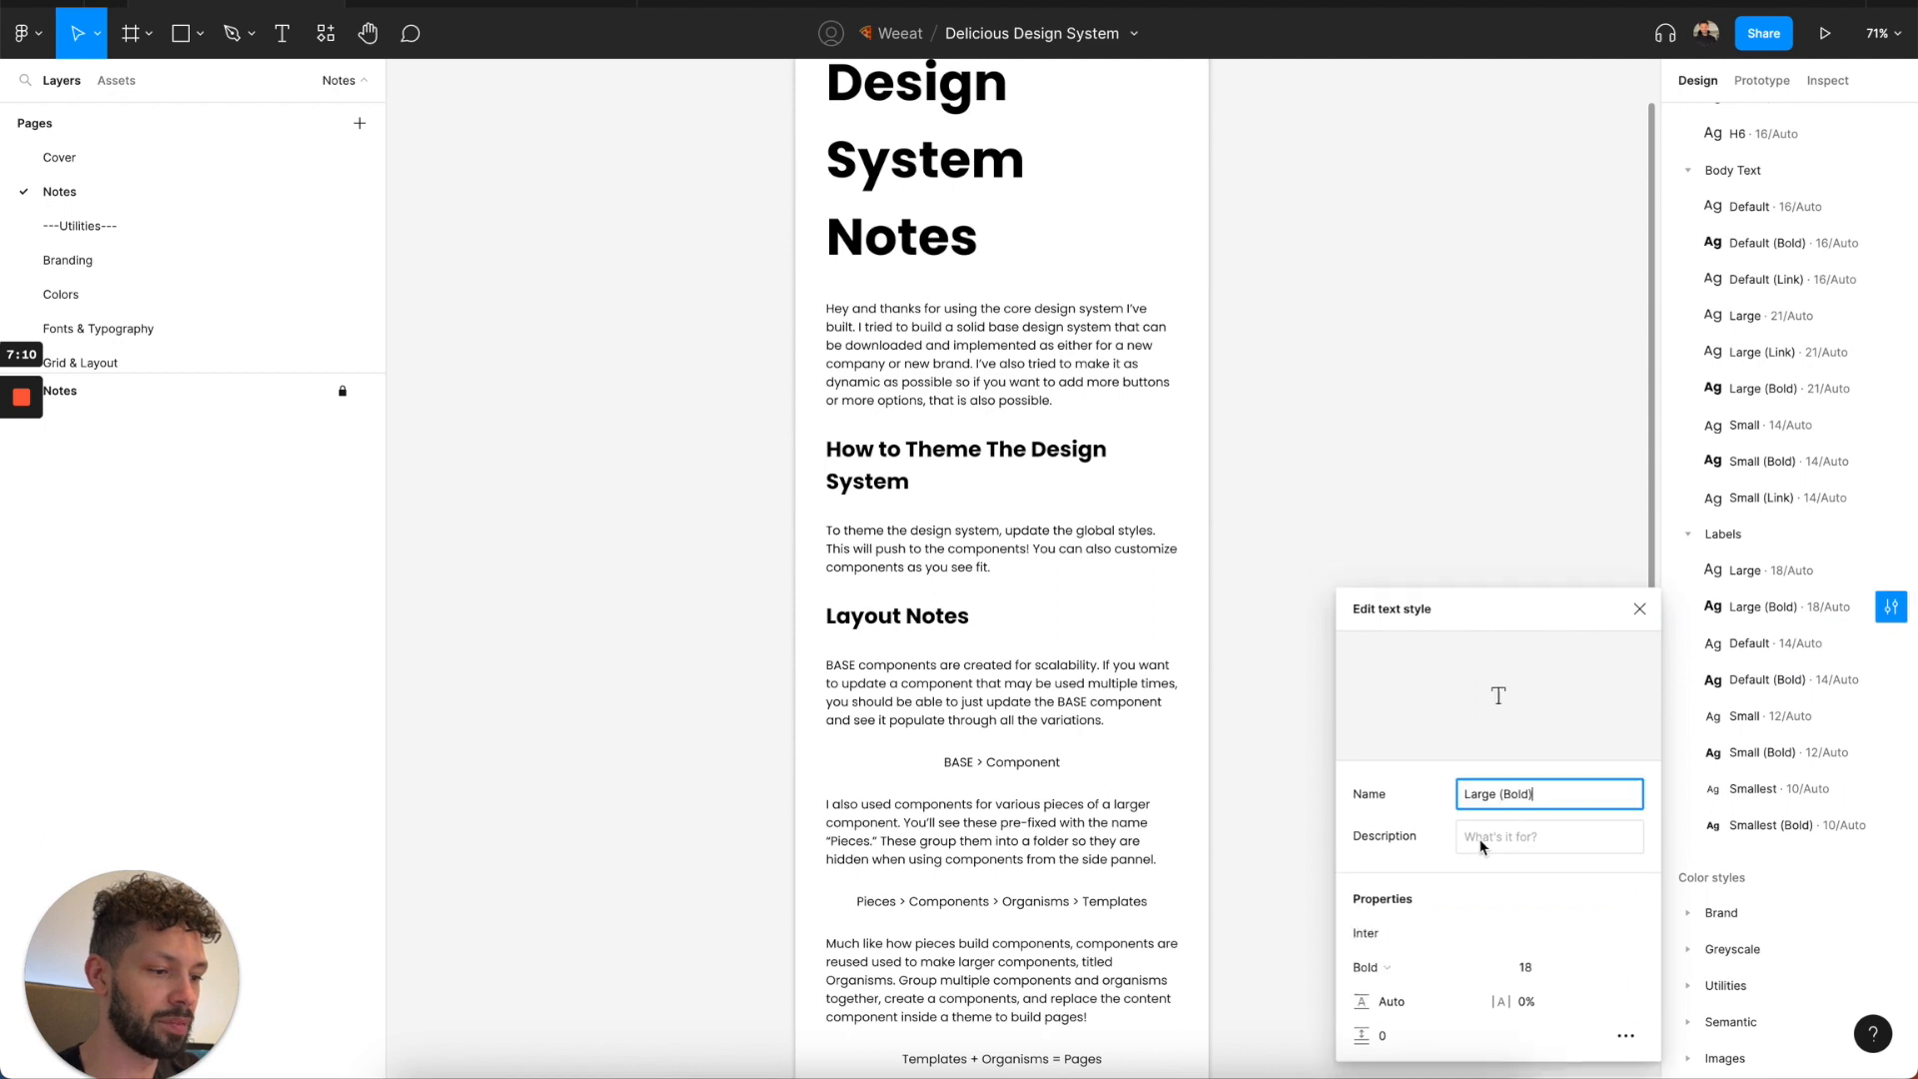
click(1368, 943)
text(Poppins)
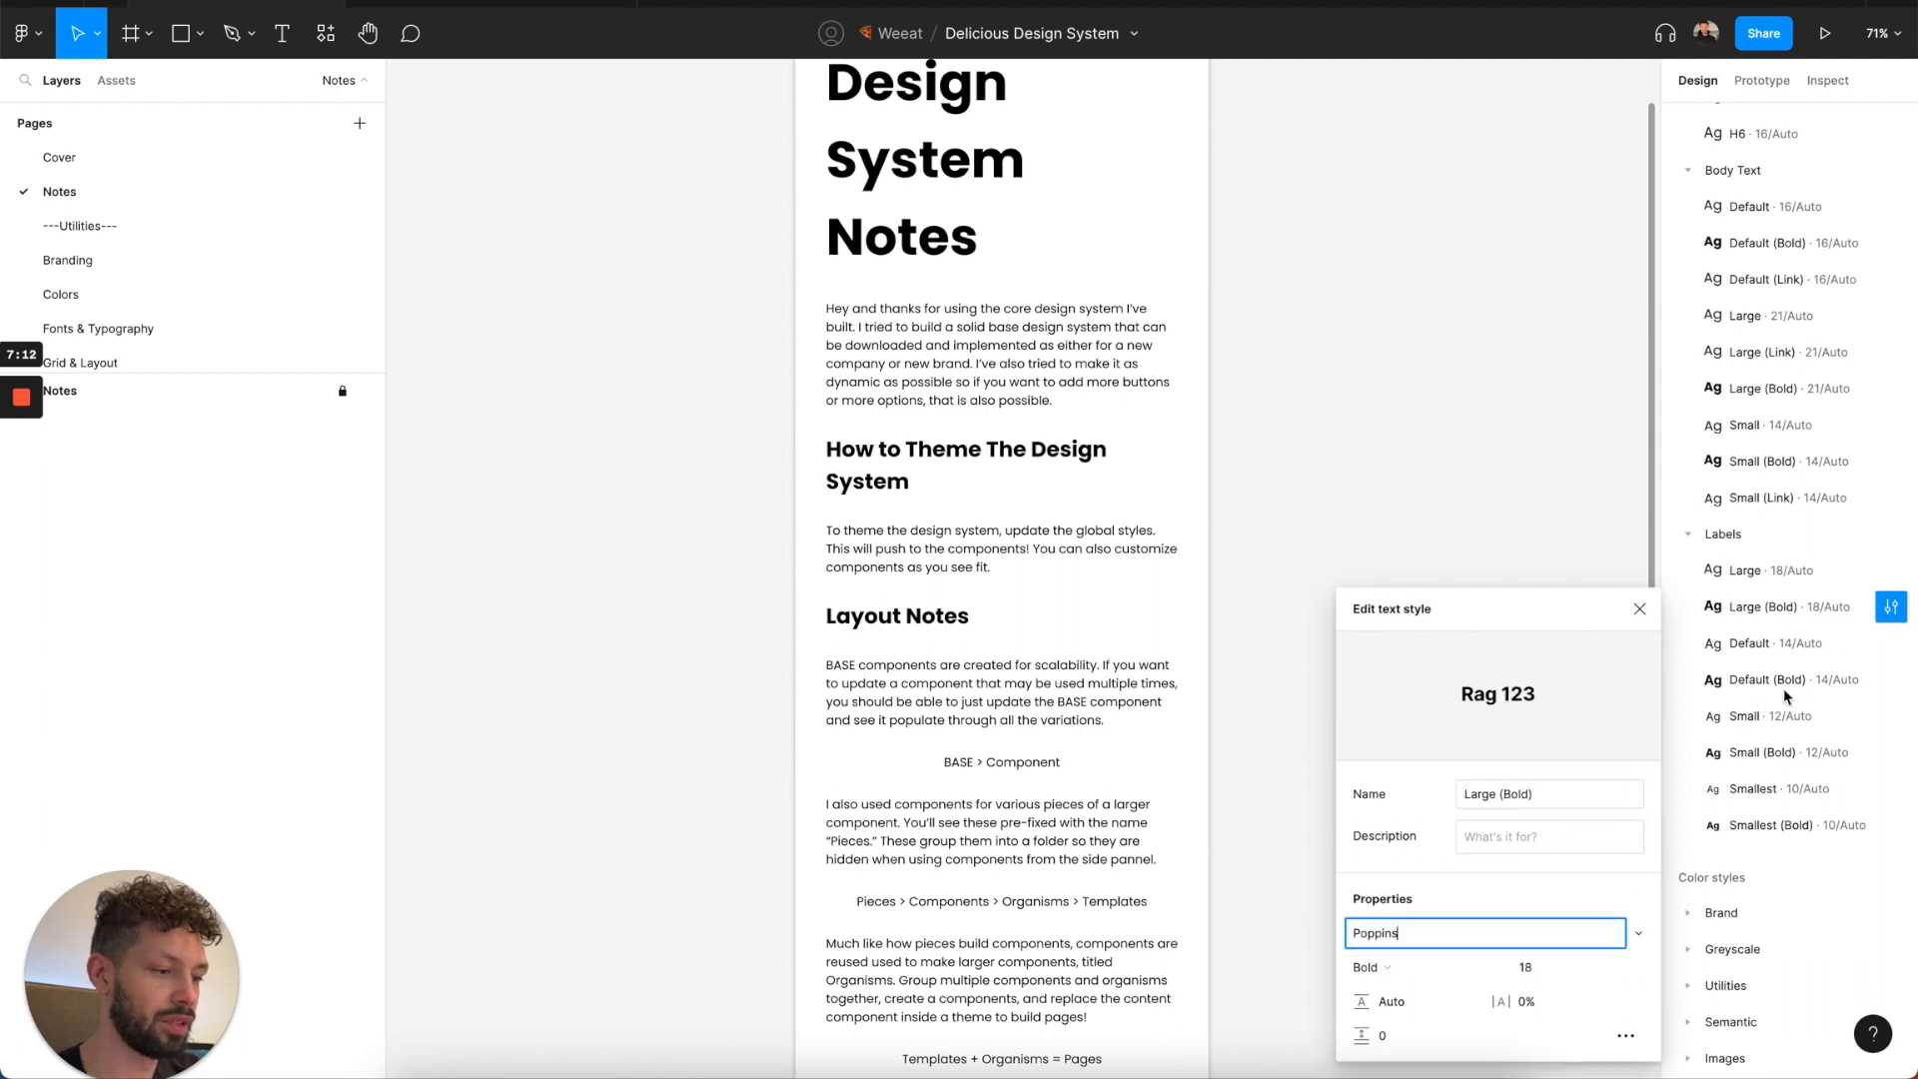
Set the font of the Default and Default (Bold) text styles under Labels to Poppins.
click(1891, 643)
click(1369, 933)
text(Poppins)
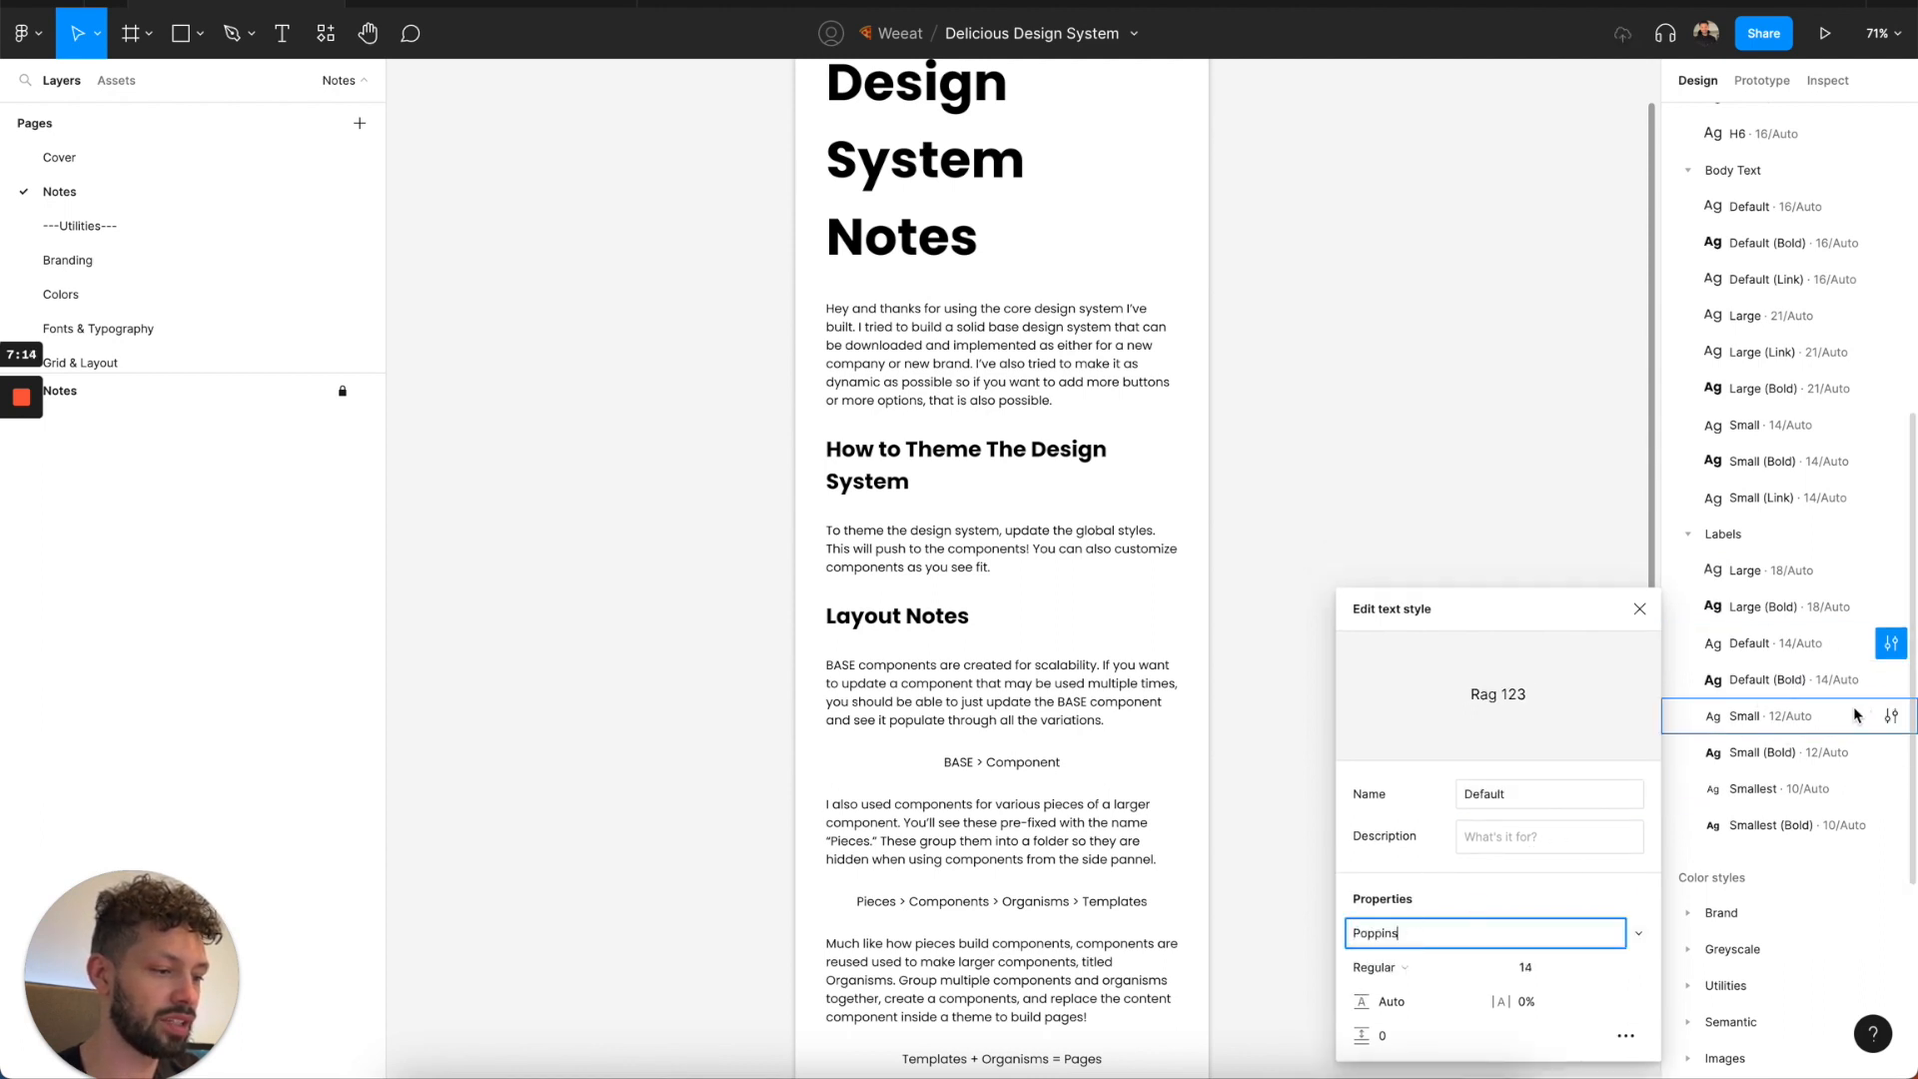
click(1891, 679)
click(1369, 933)
text(Poppins)
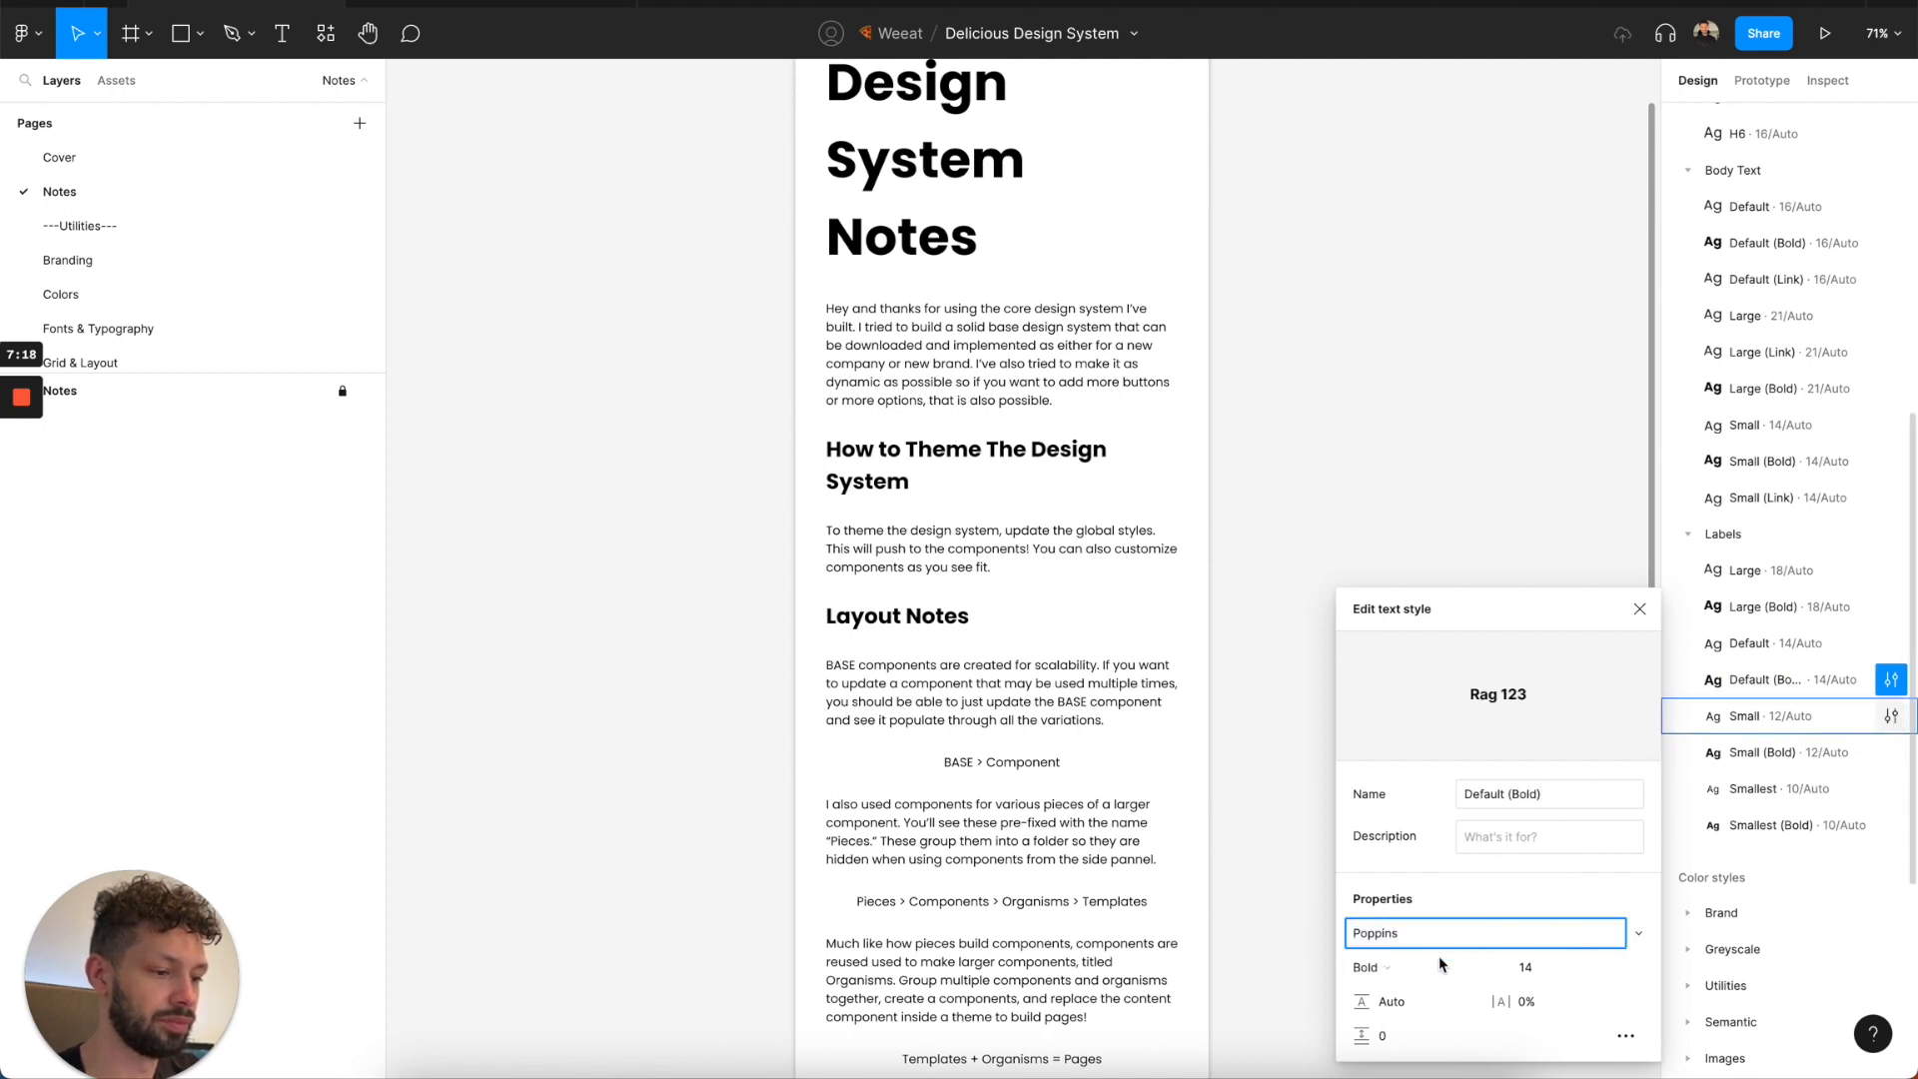
Set the font of the Small and Small (Bold) text styles under Labels to Poppins.
click(1896, 718)
click(1876, 645)
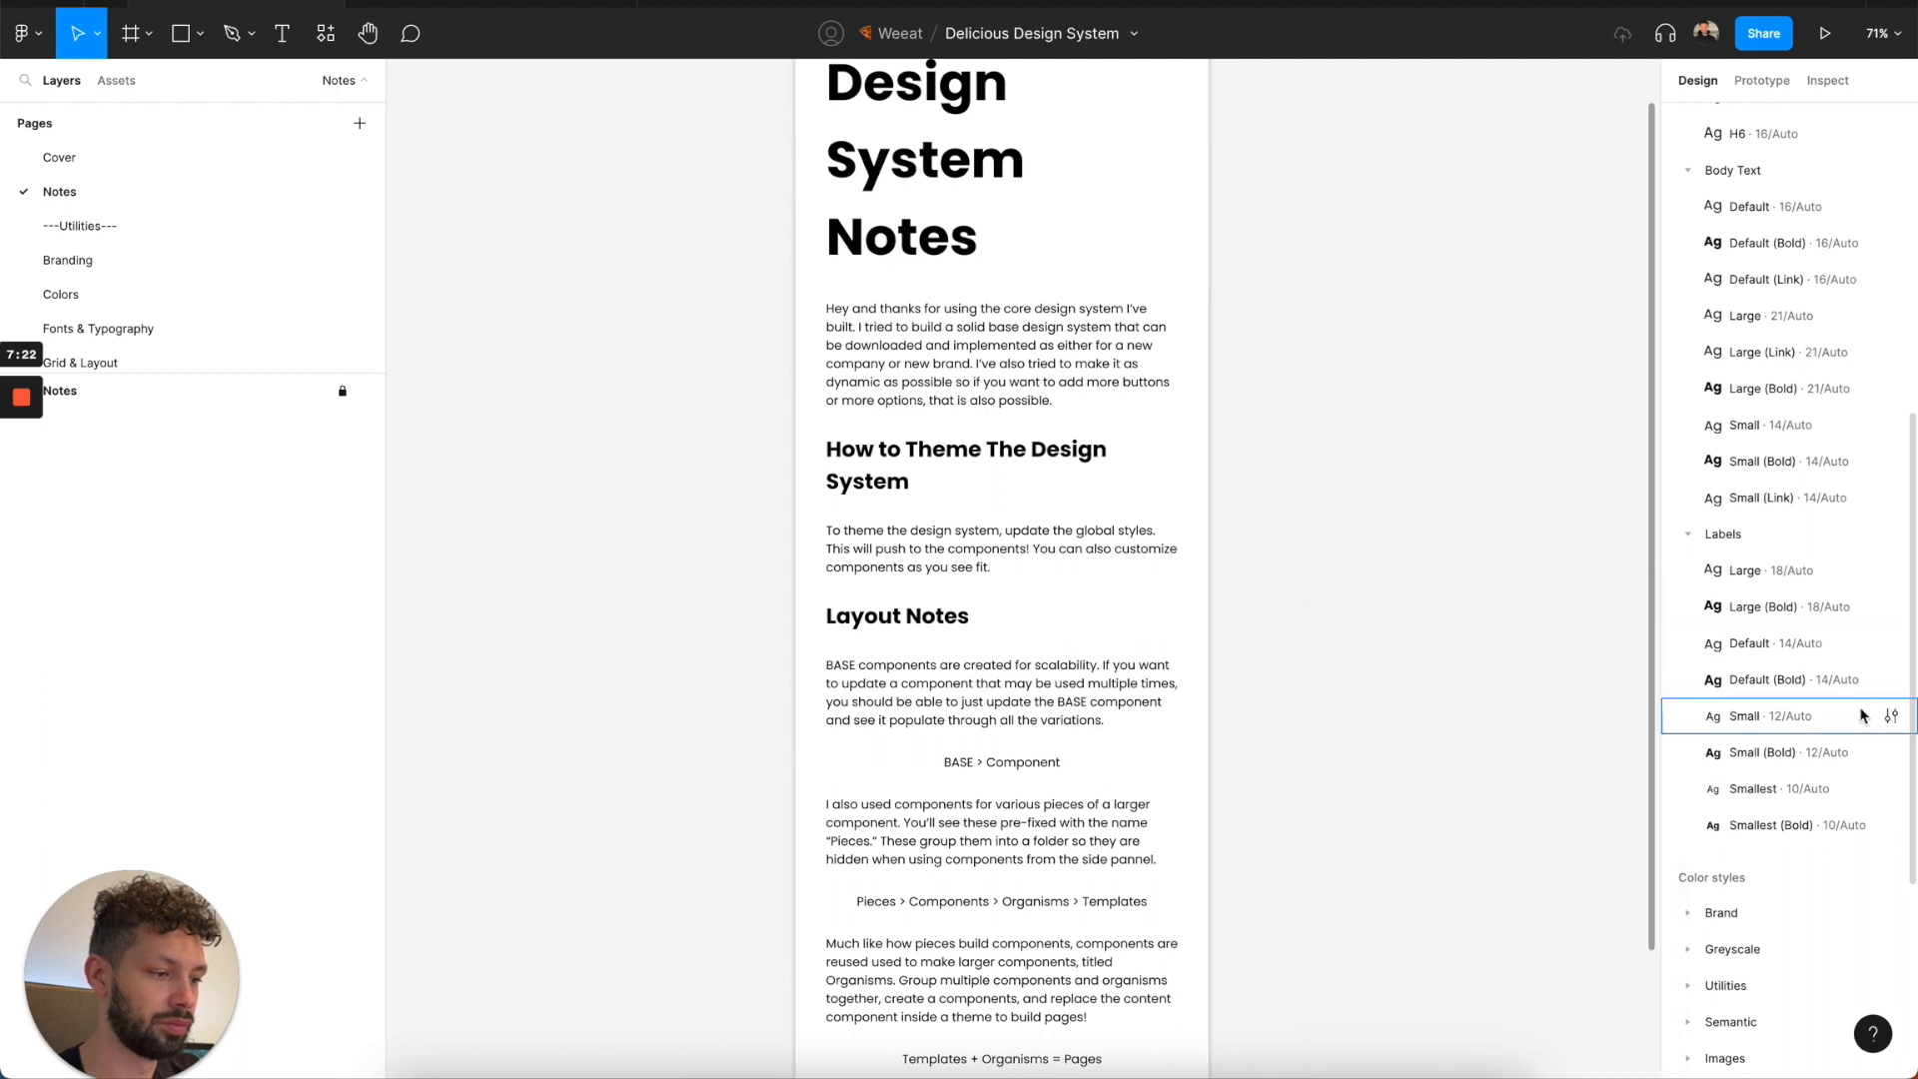
click(1892, 715)
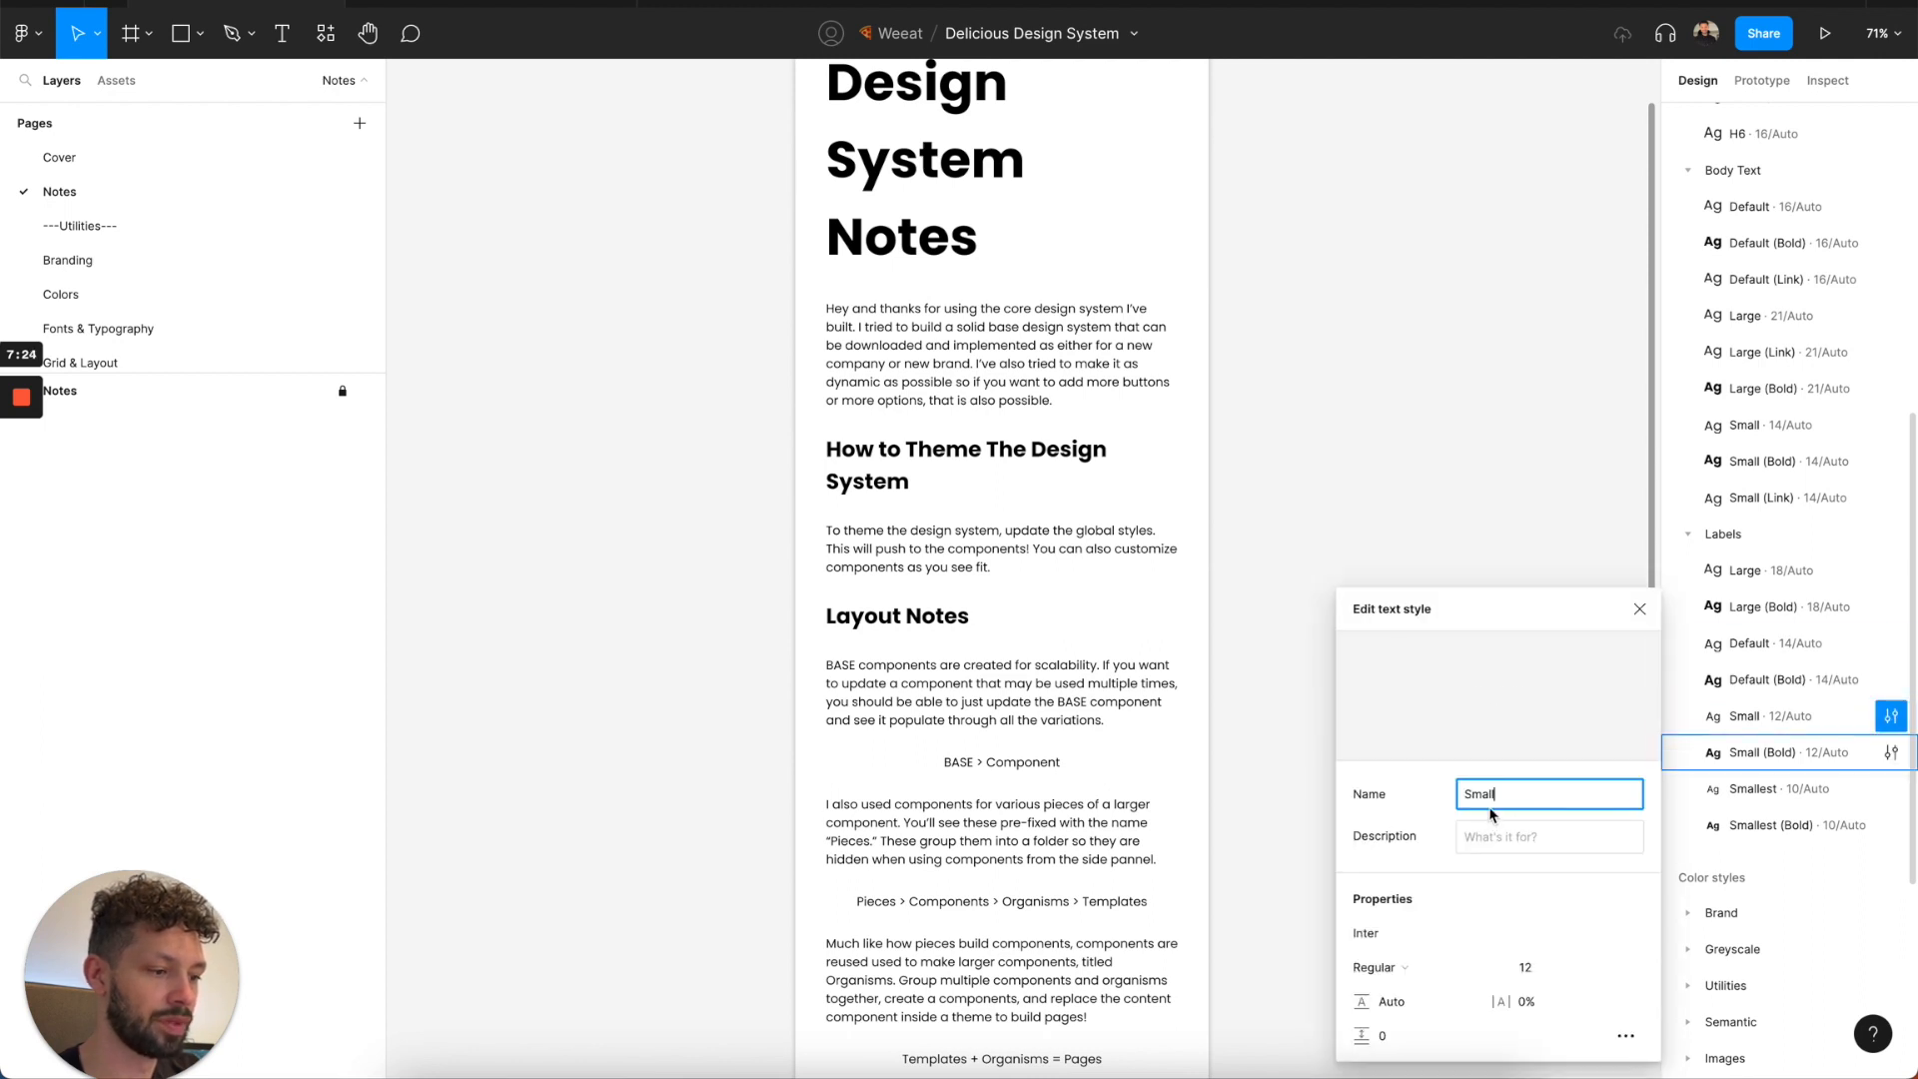
click(1367, 932)
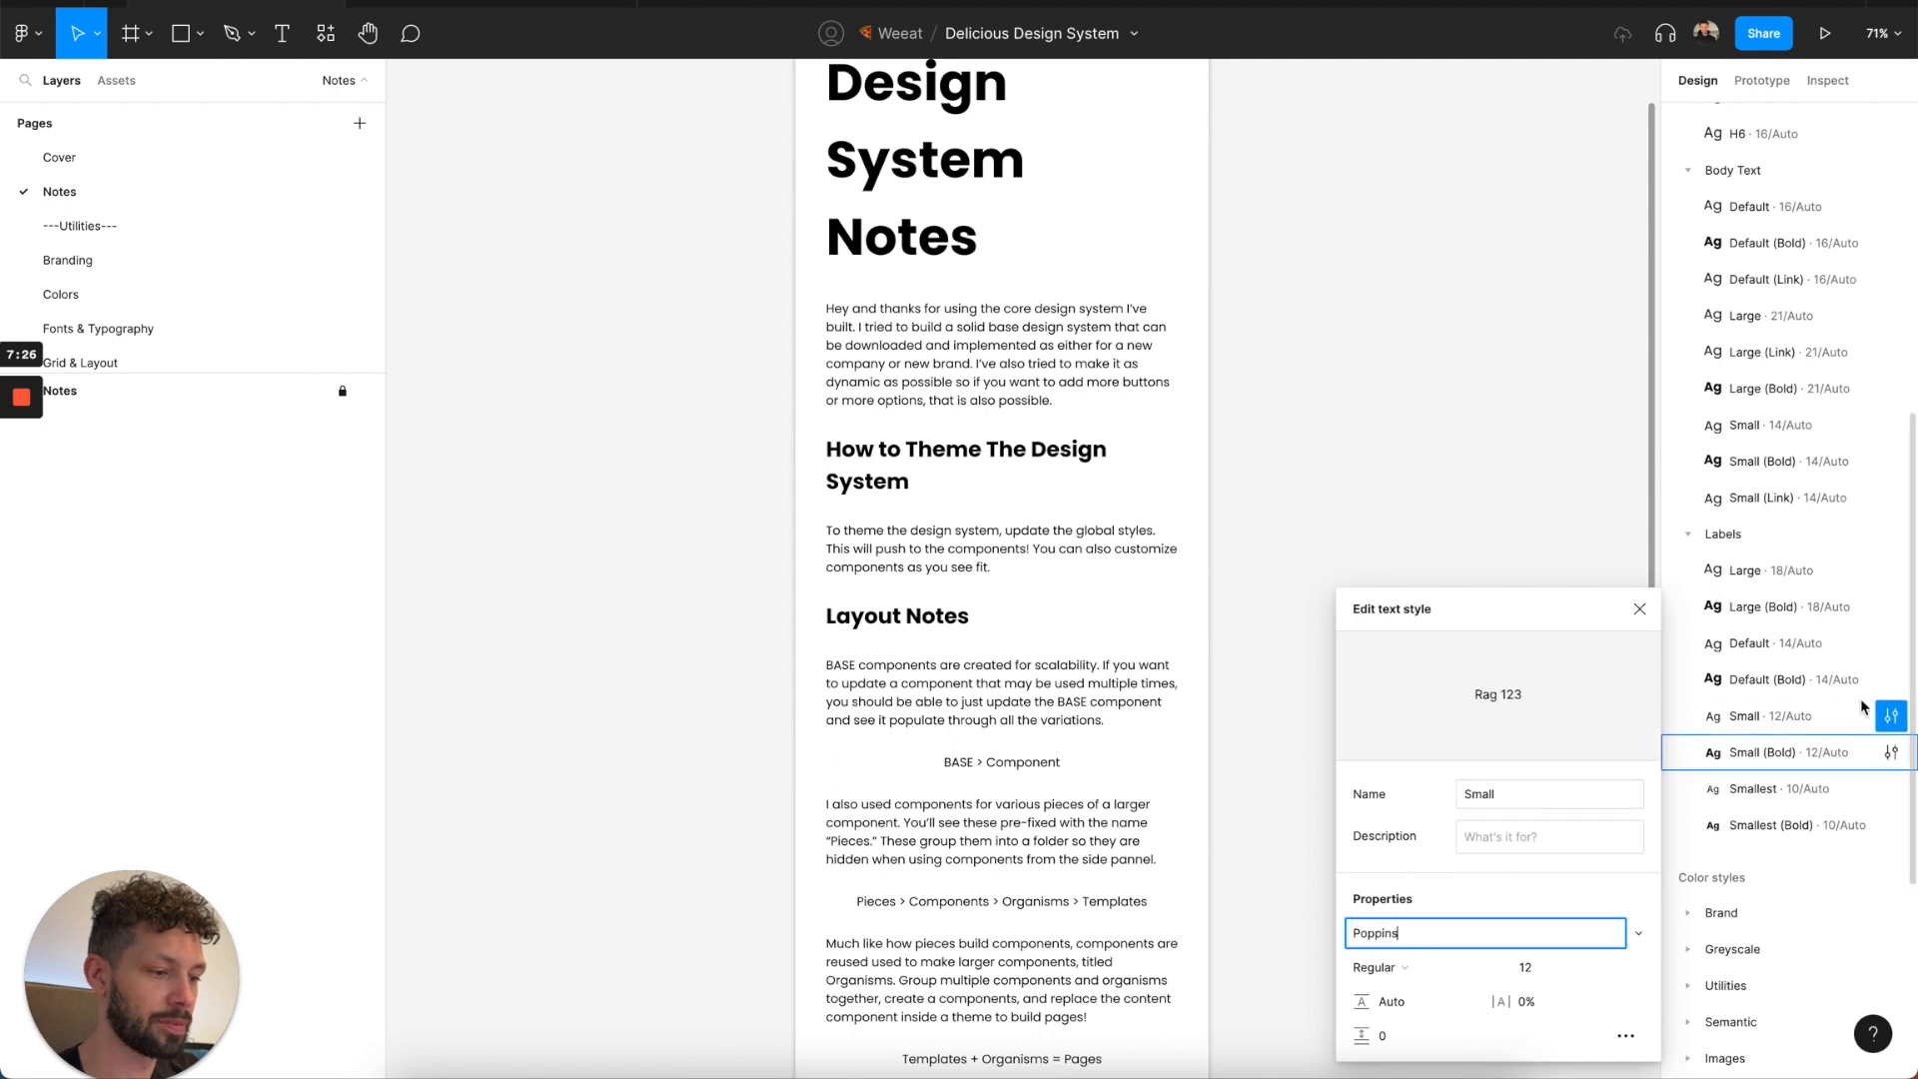
click(1892, 679)
click(1892, 752)
click(1374, 933)
text(Poppins)
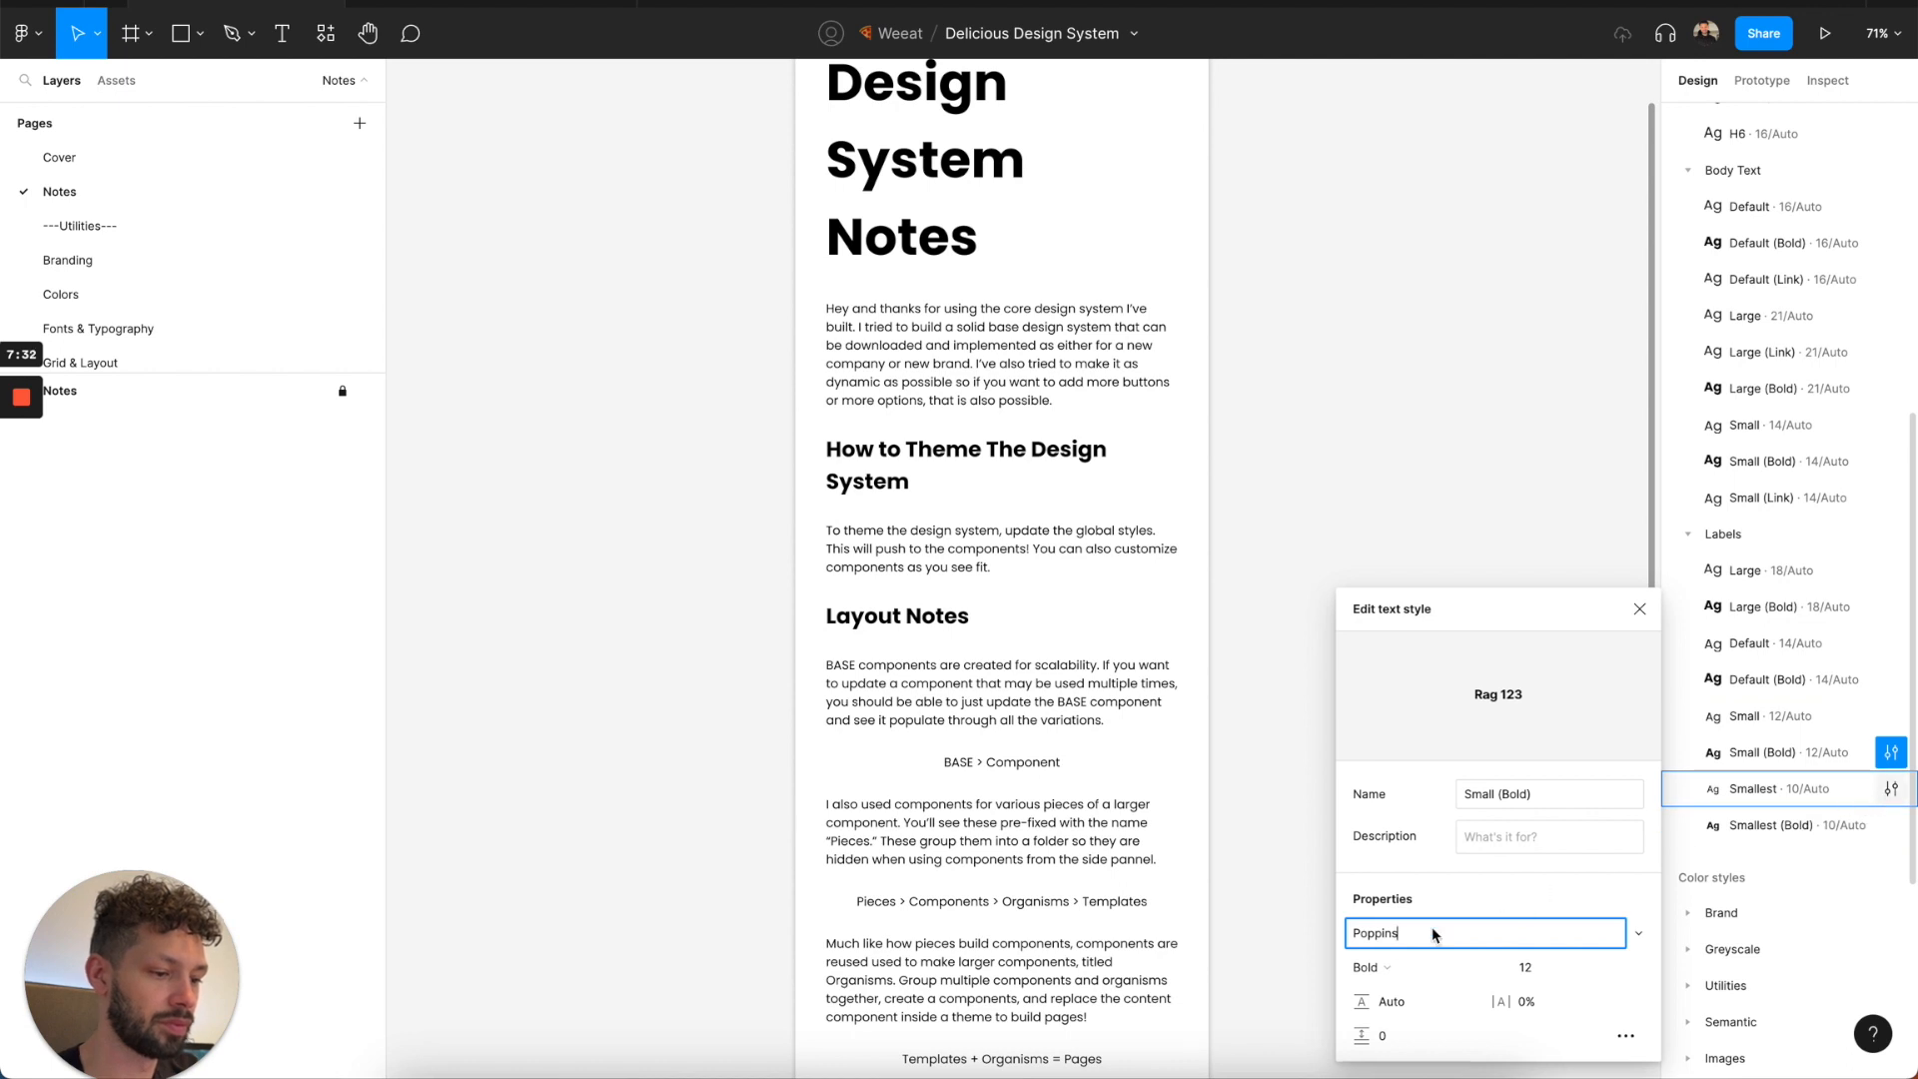
Set the font of the Smallest and Smallest (Bold) text styles under Labels to Poppins and close the style editor.
click(1382, 944)
text(Poppins)
click(1891, 825)
click(1384, 943)
key(Tab)
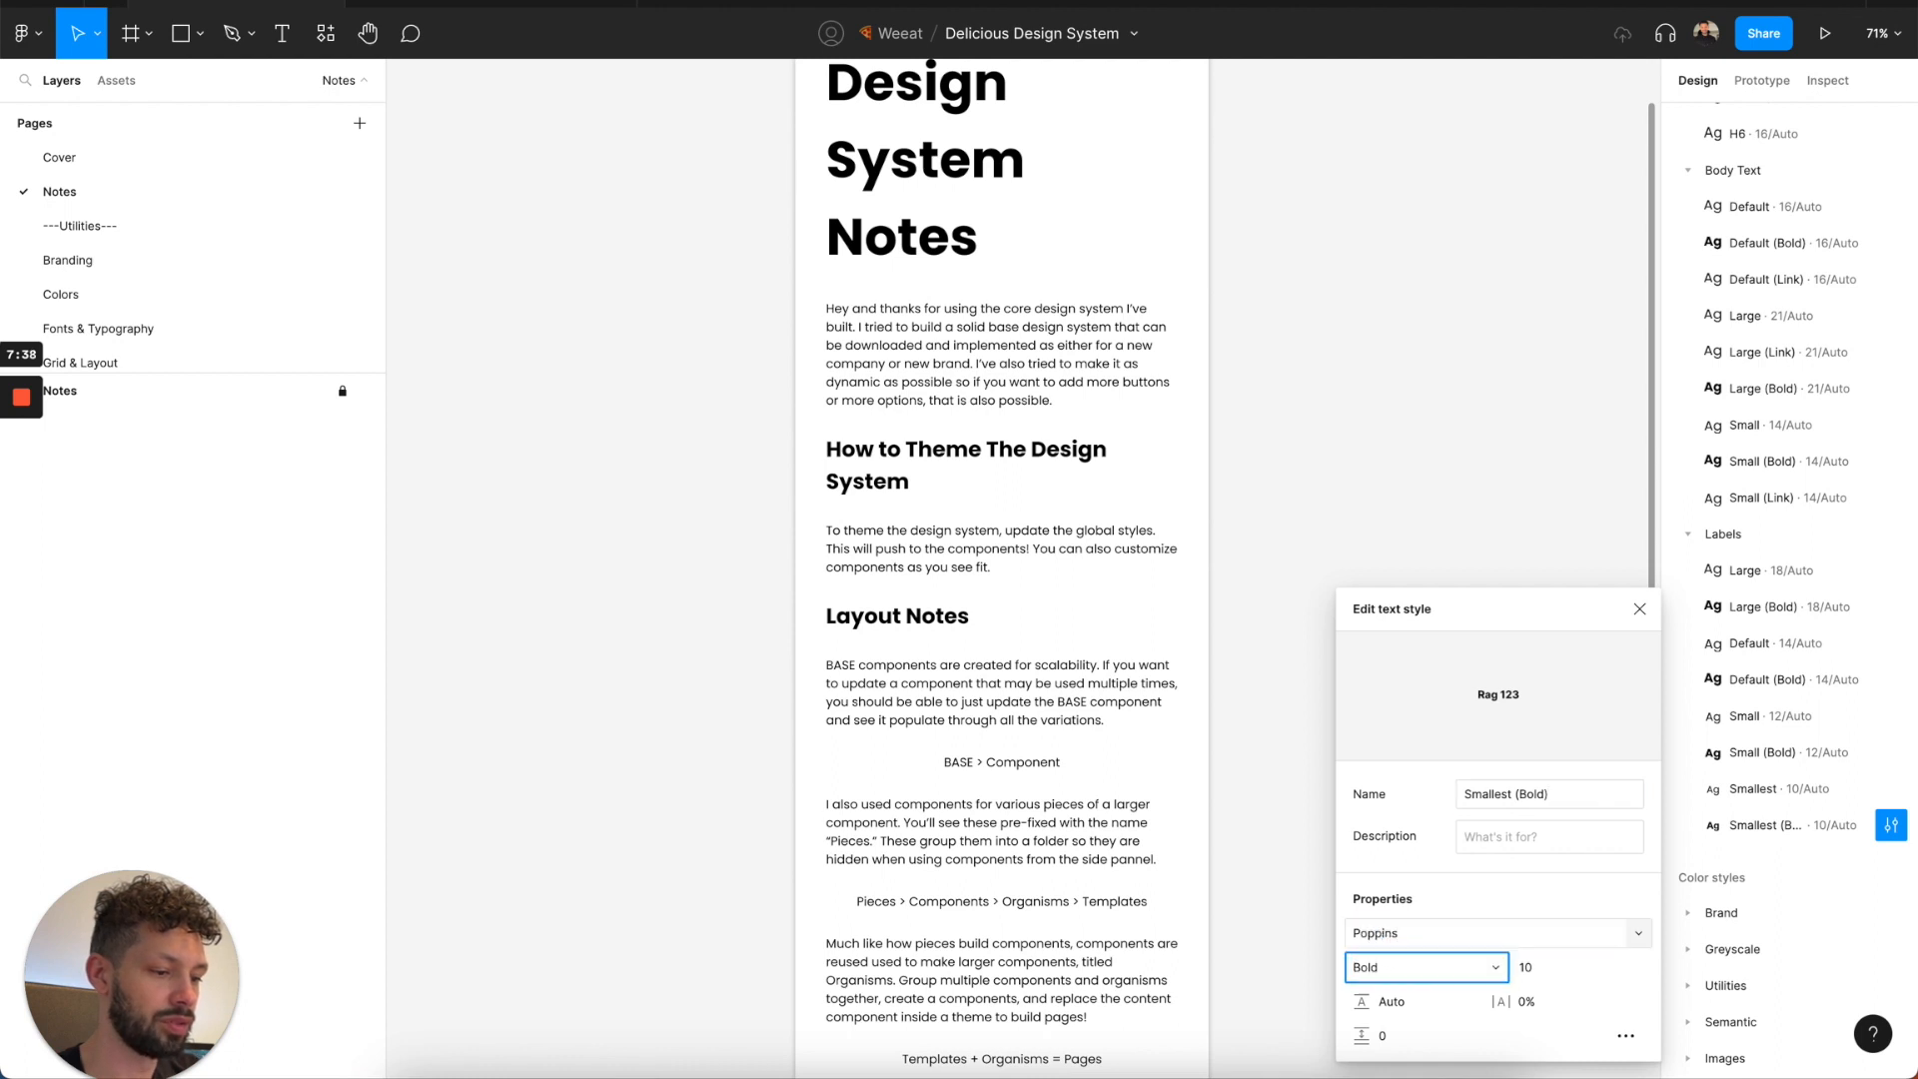
click(1640, 609)
Collapse the Desktop Headings, Mobile Headings, Body Text and Labels style groups and expand the Brand color styles.
scroll(1756, 839, down, 1)
scroll(1749, 839, up, 10)
click(1689, 293)
click(1689, 330)
click(1691, 366)
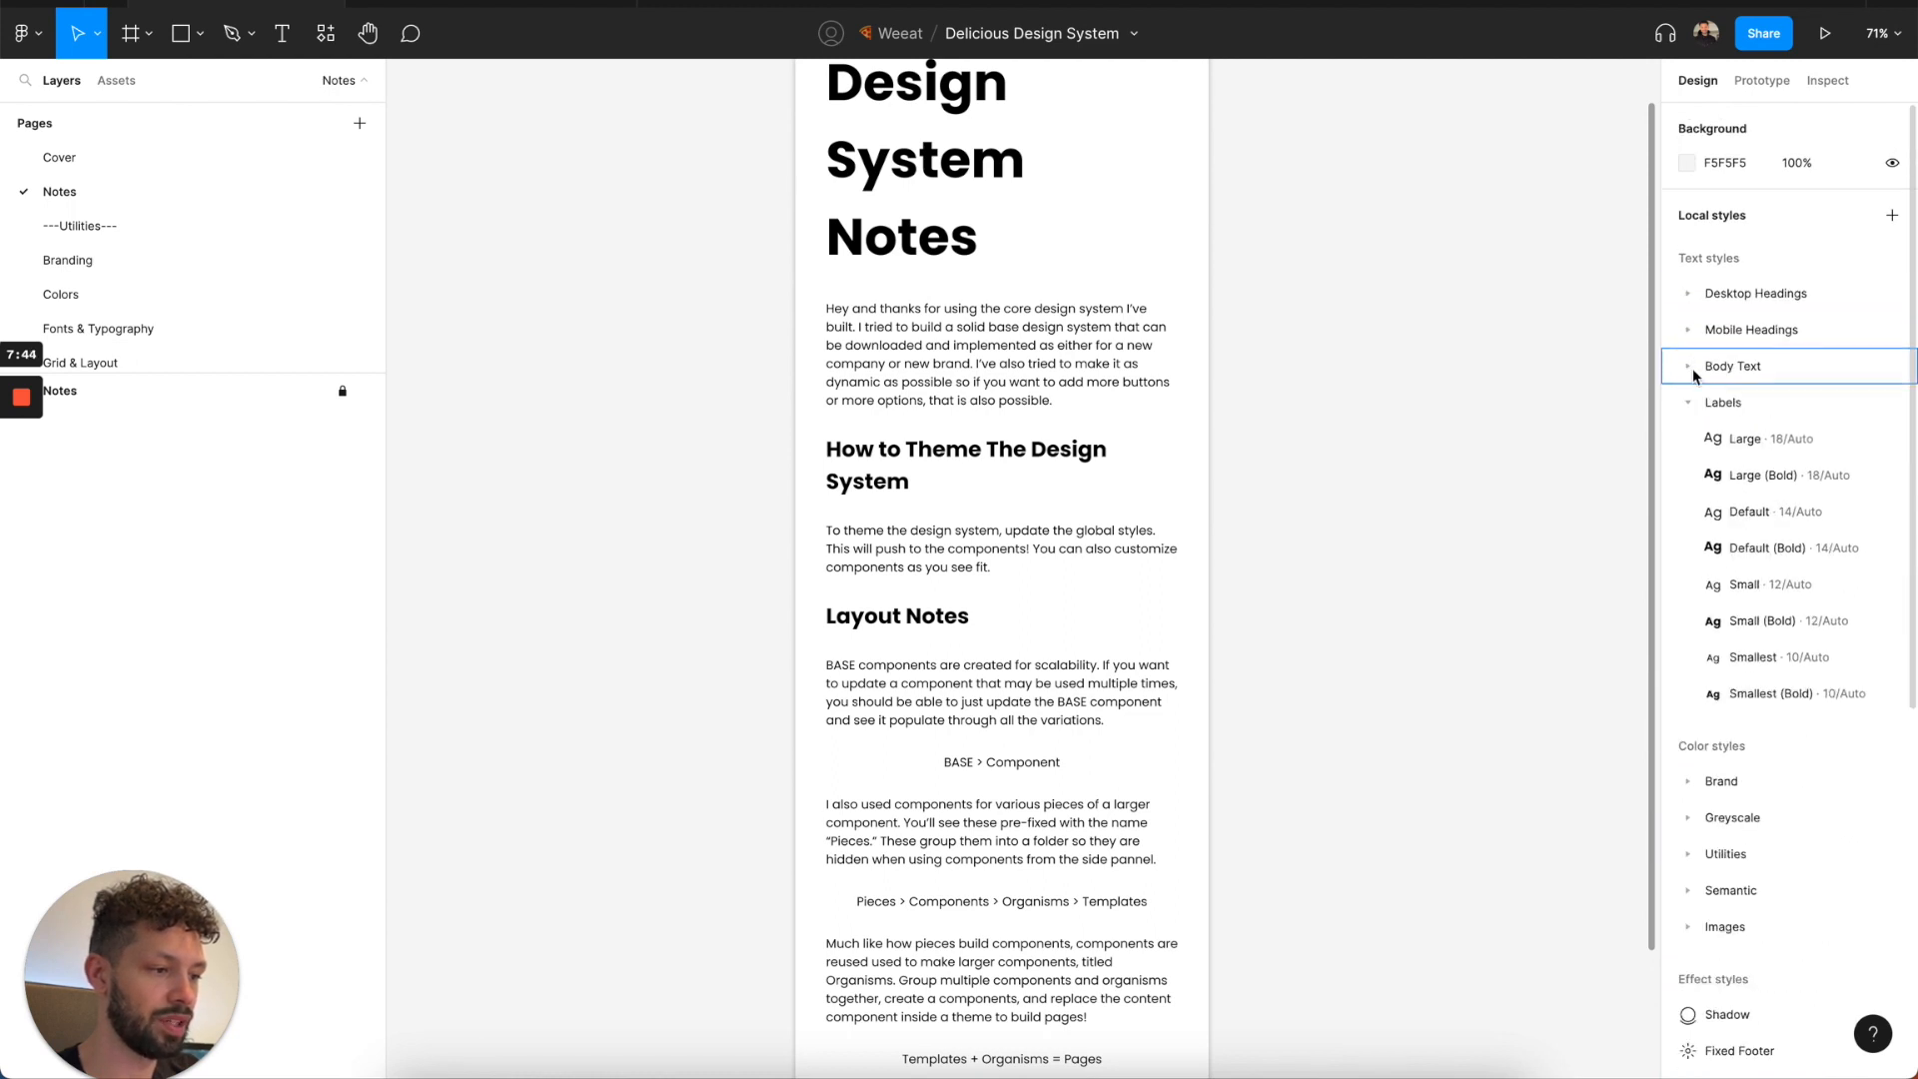
click(1691, 404)
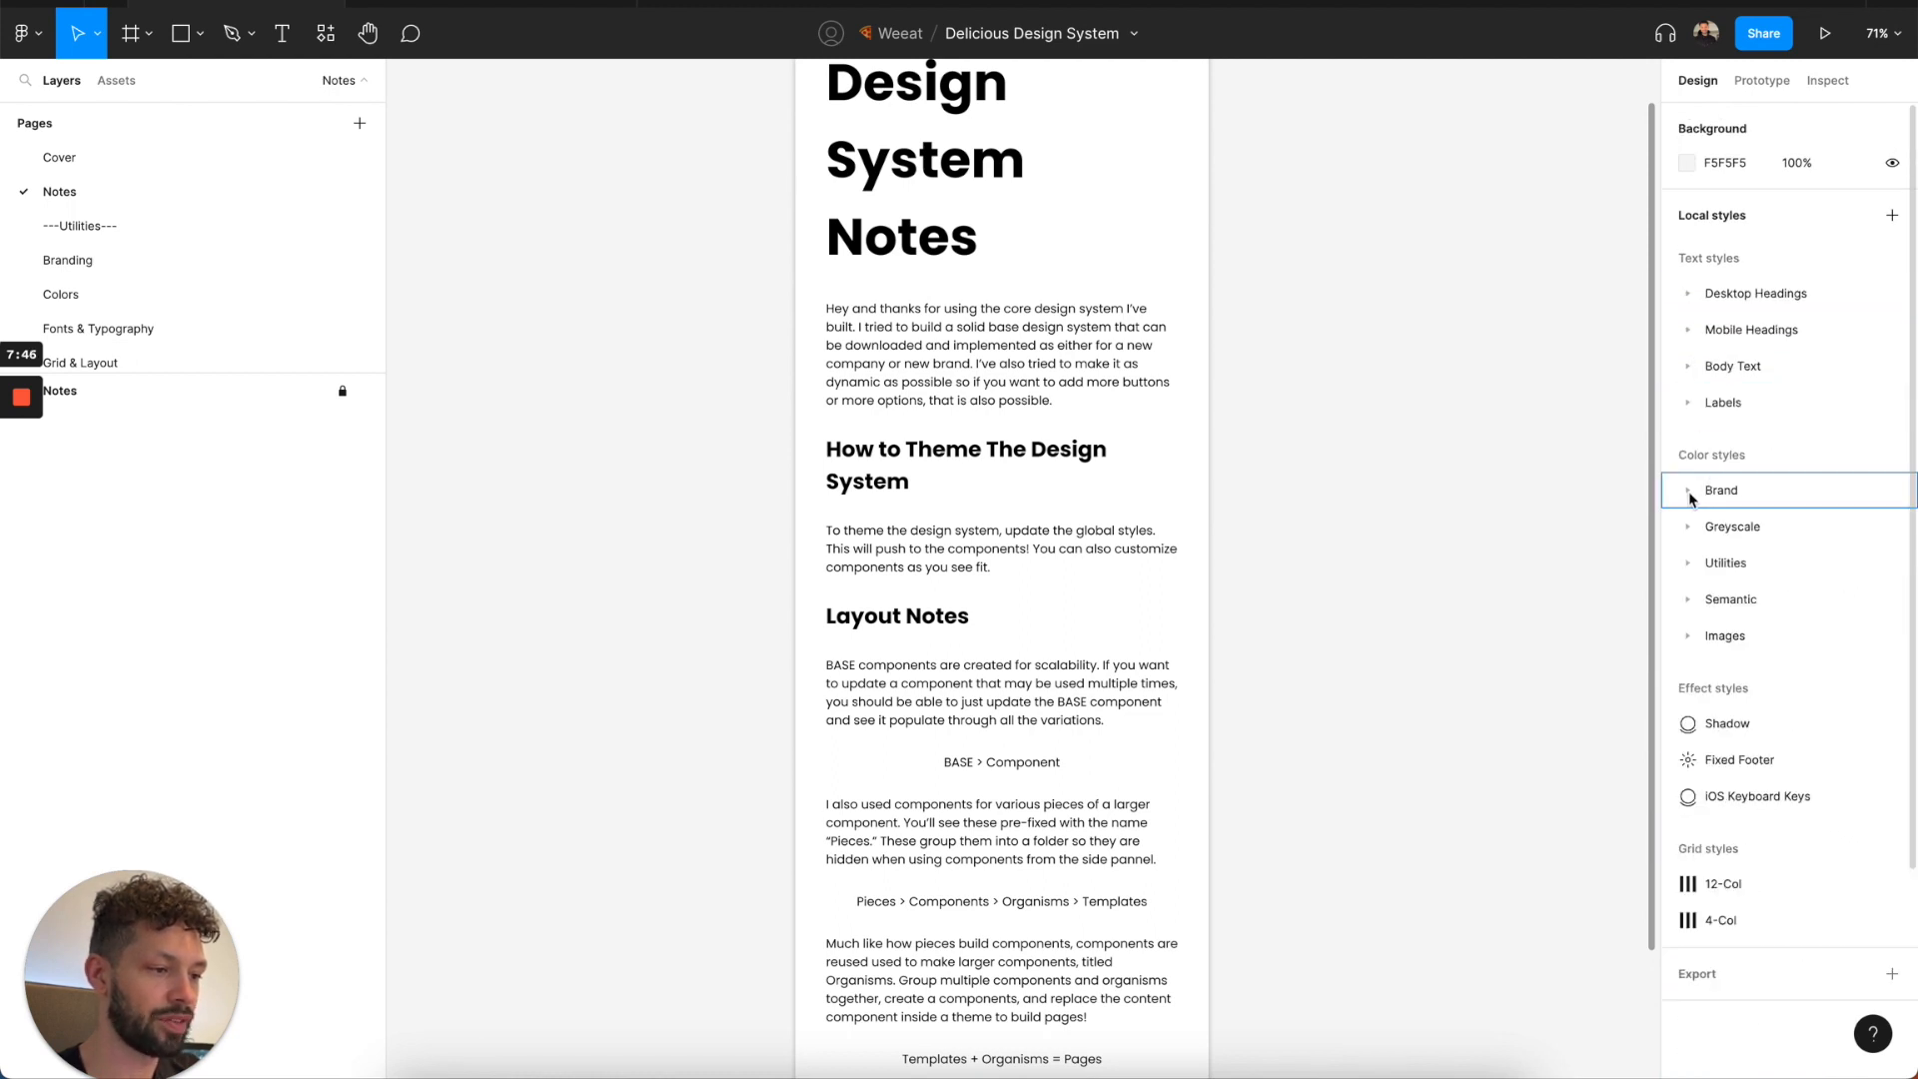
click(1691, 492)
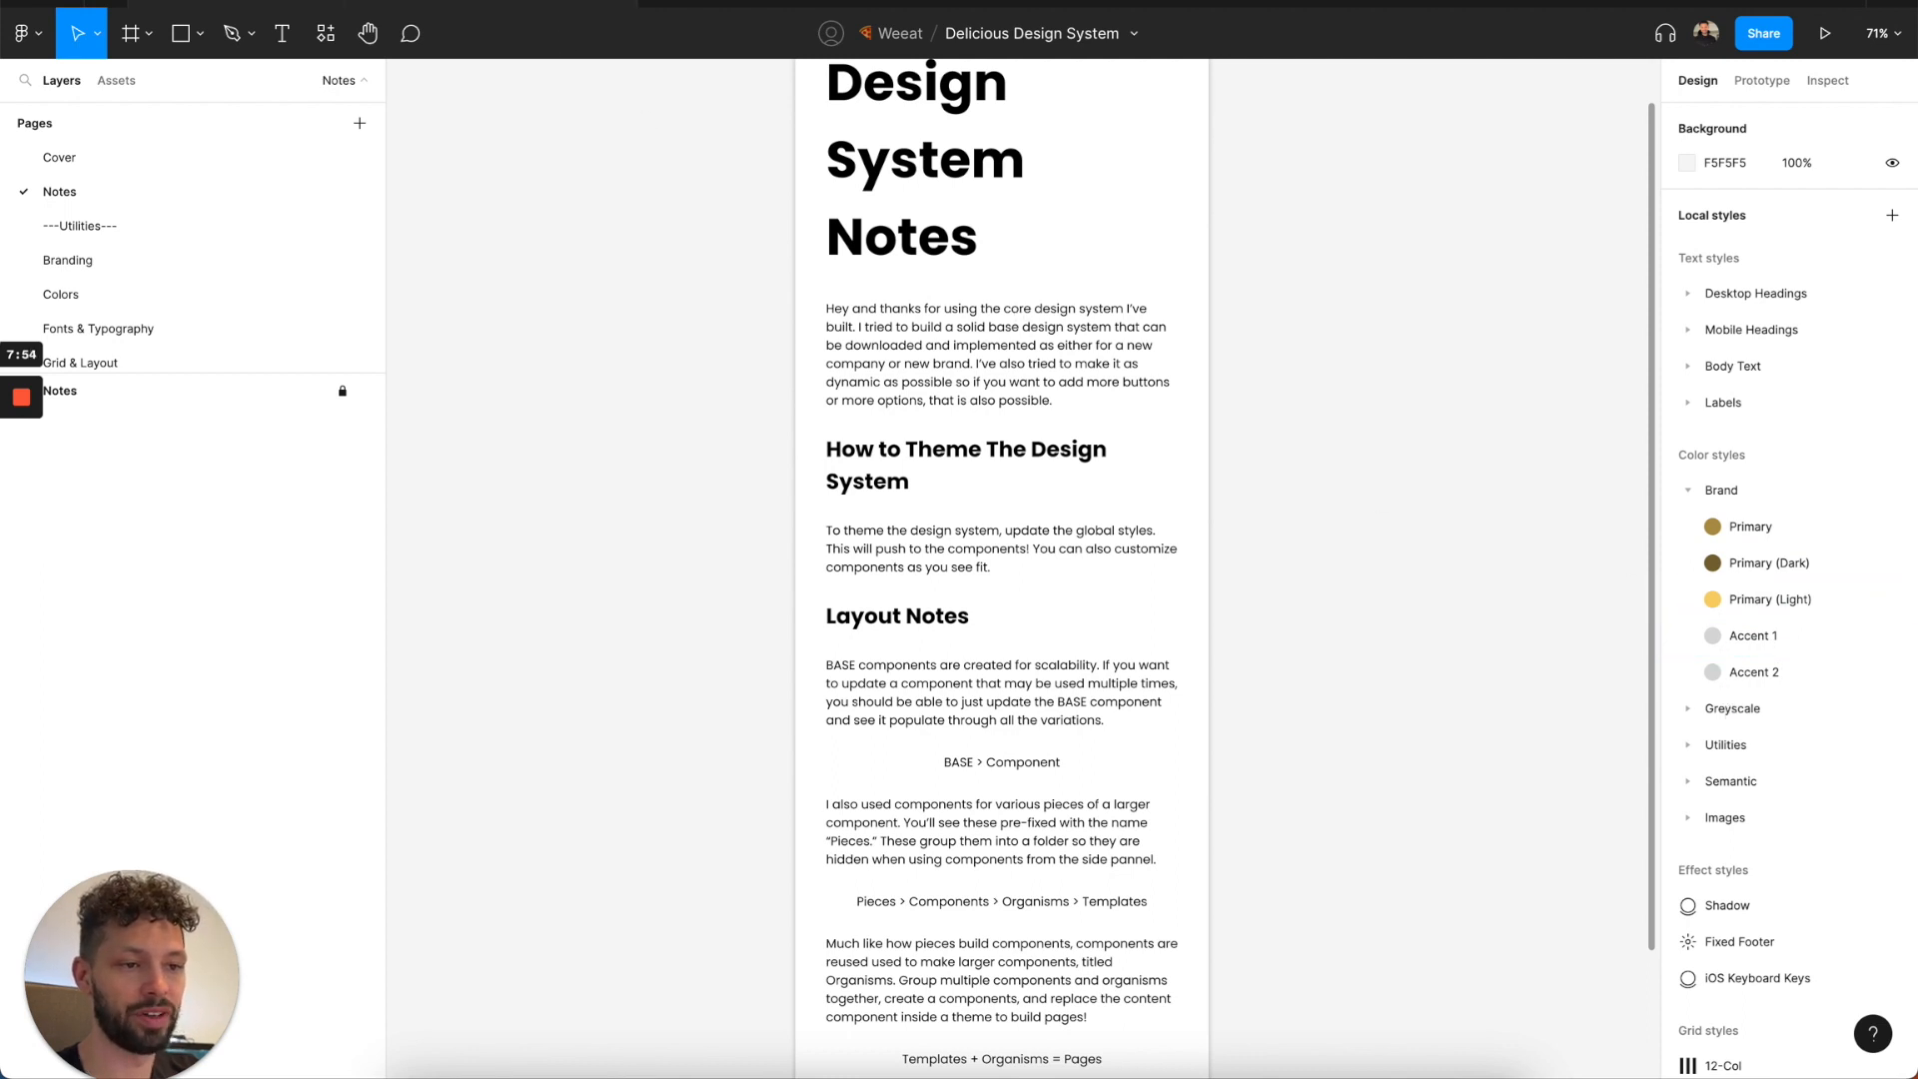
Switch to the Delicious Design System (Components) file and copy the hex value of its Primary color style.
click(532, 2)
scroll(1841, 822, down, 2)
scroll(1829, 880, down, 1)
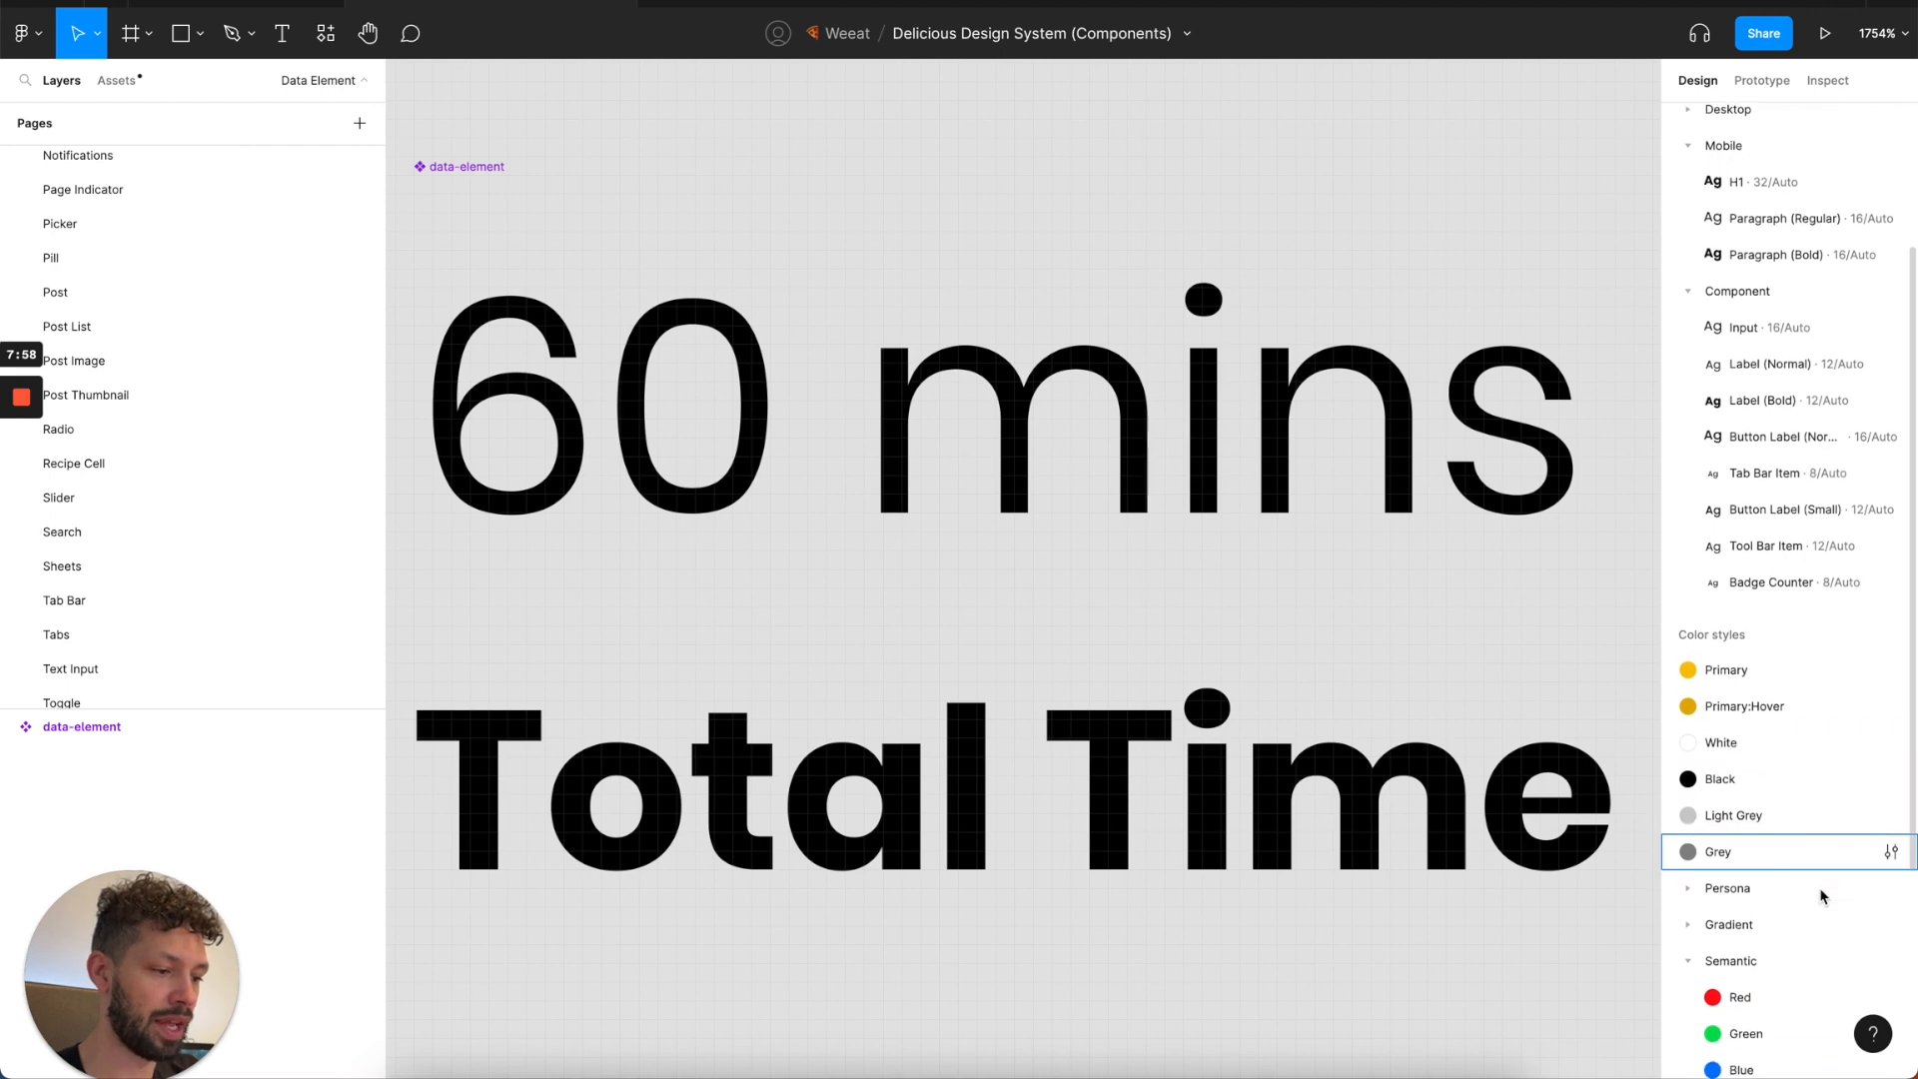
click(1891, 665)
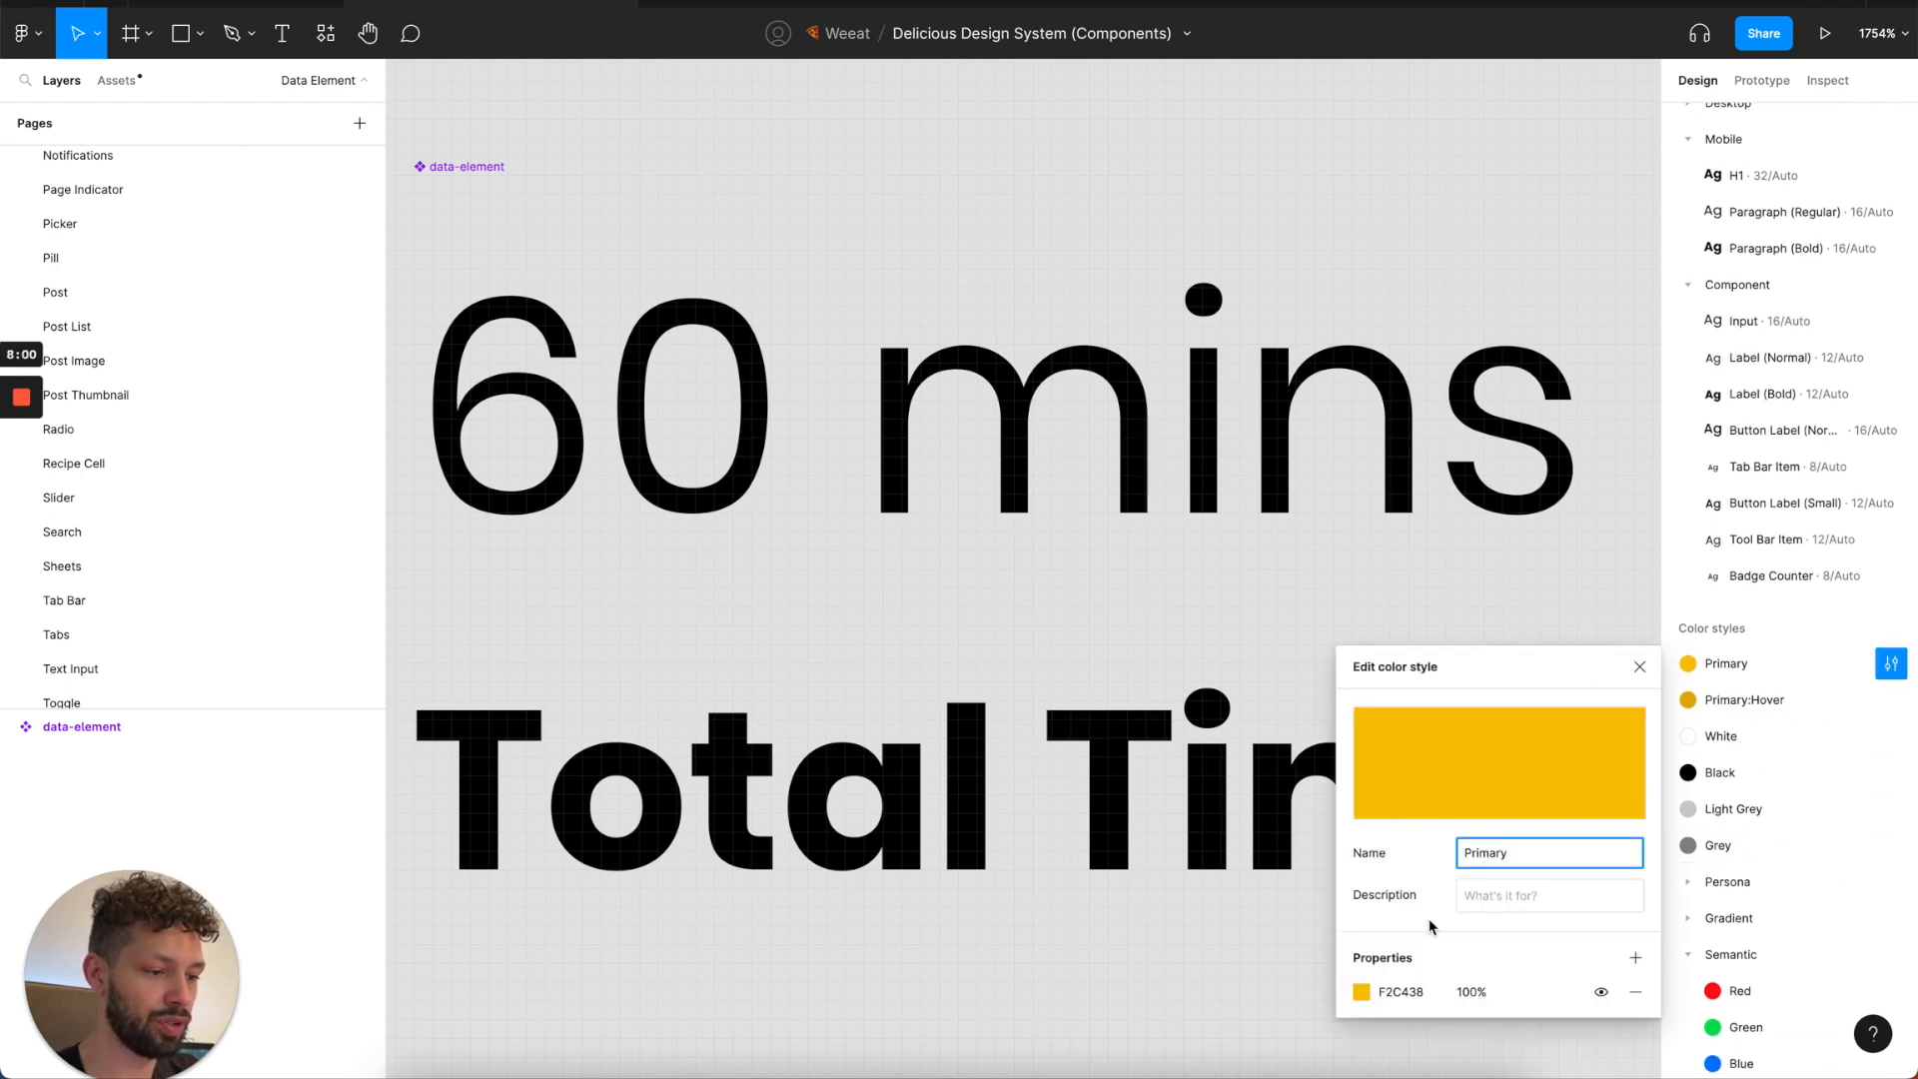
click(1400, 993)
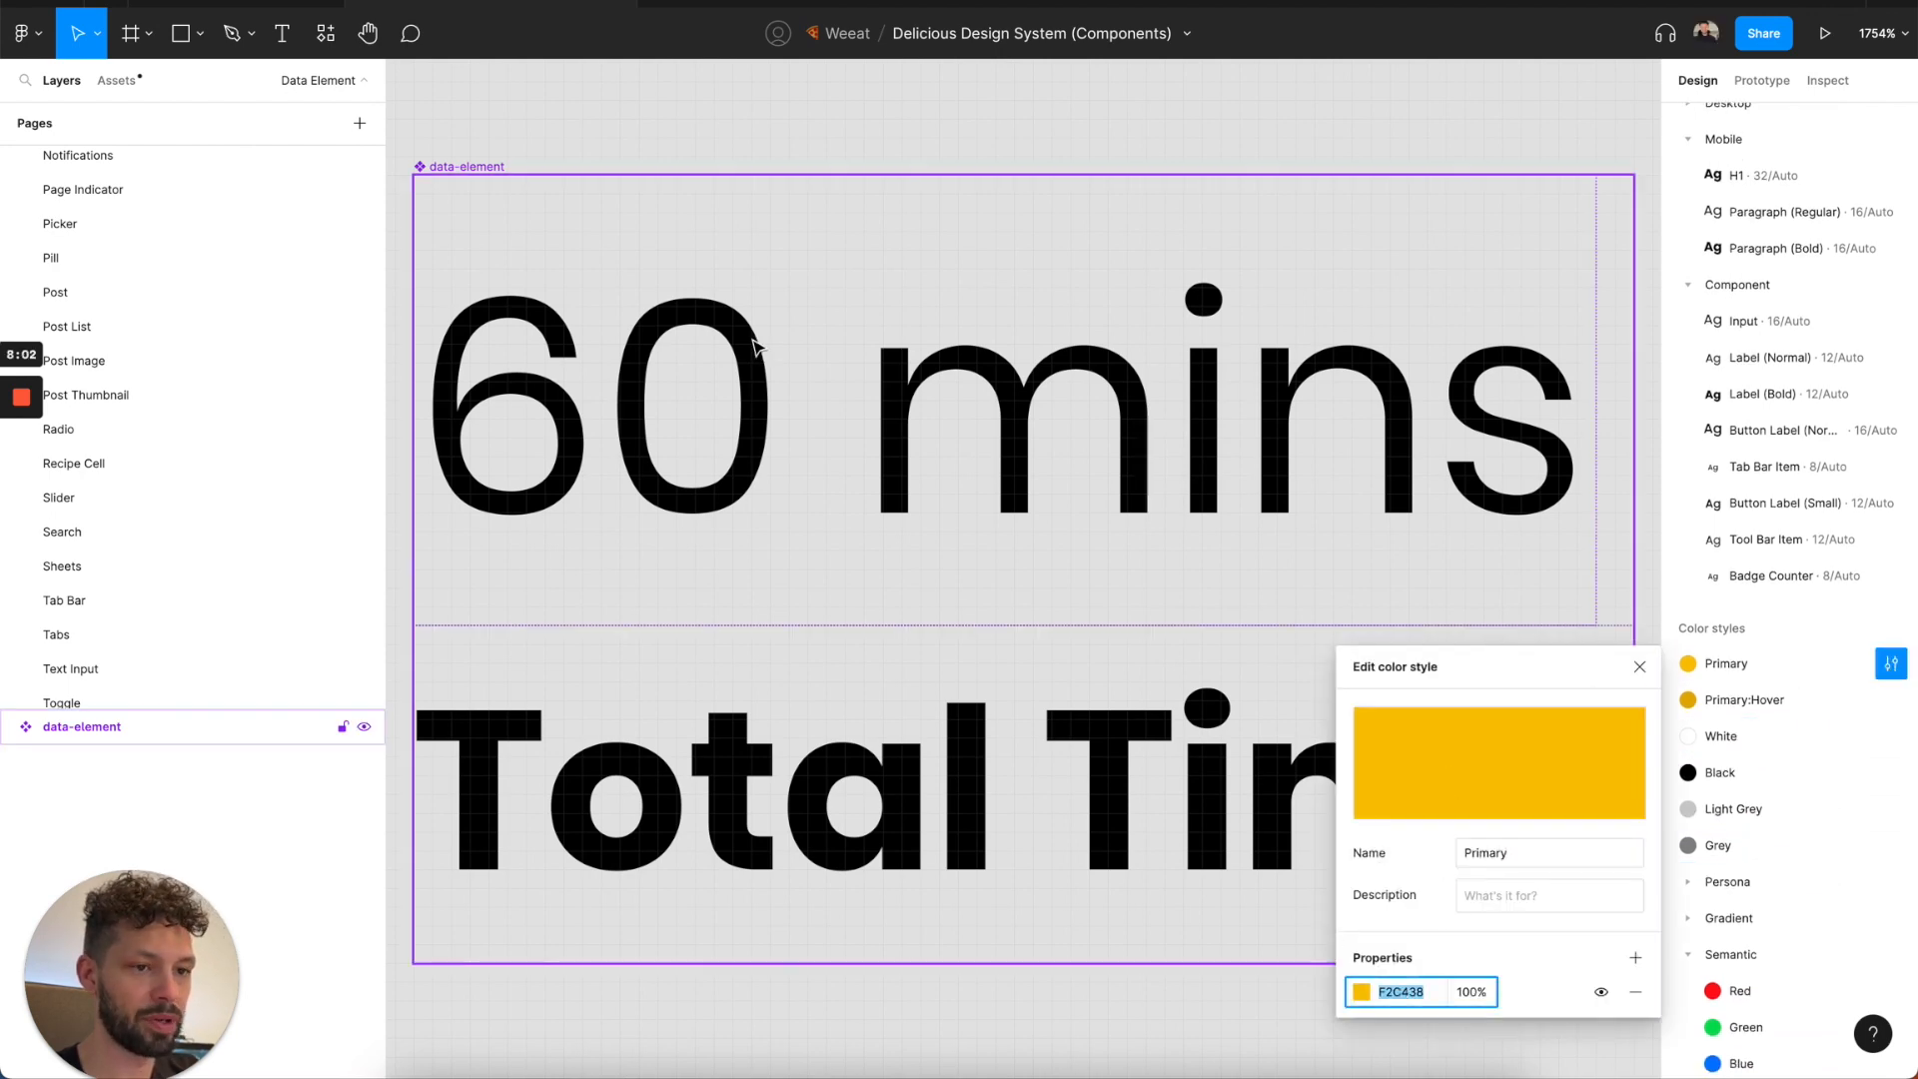
Return to the Delicious Design System file and set the Primary brand color style to F2C438.
click(246, 4)
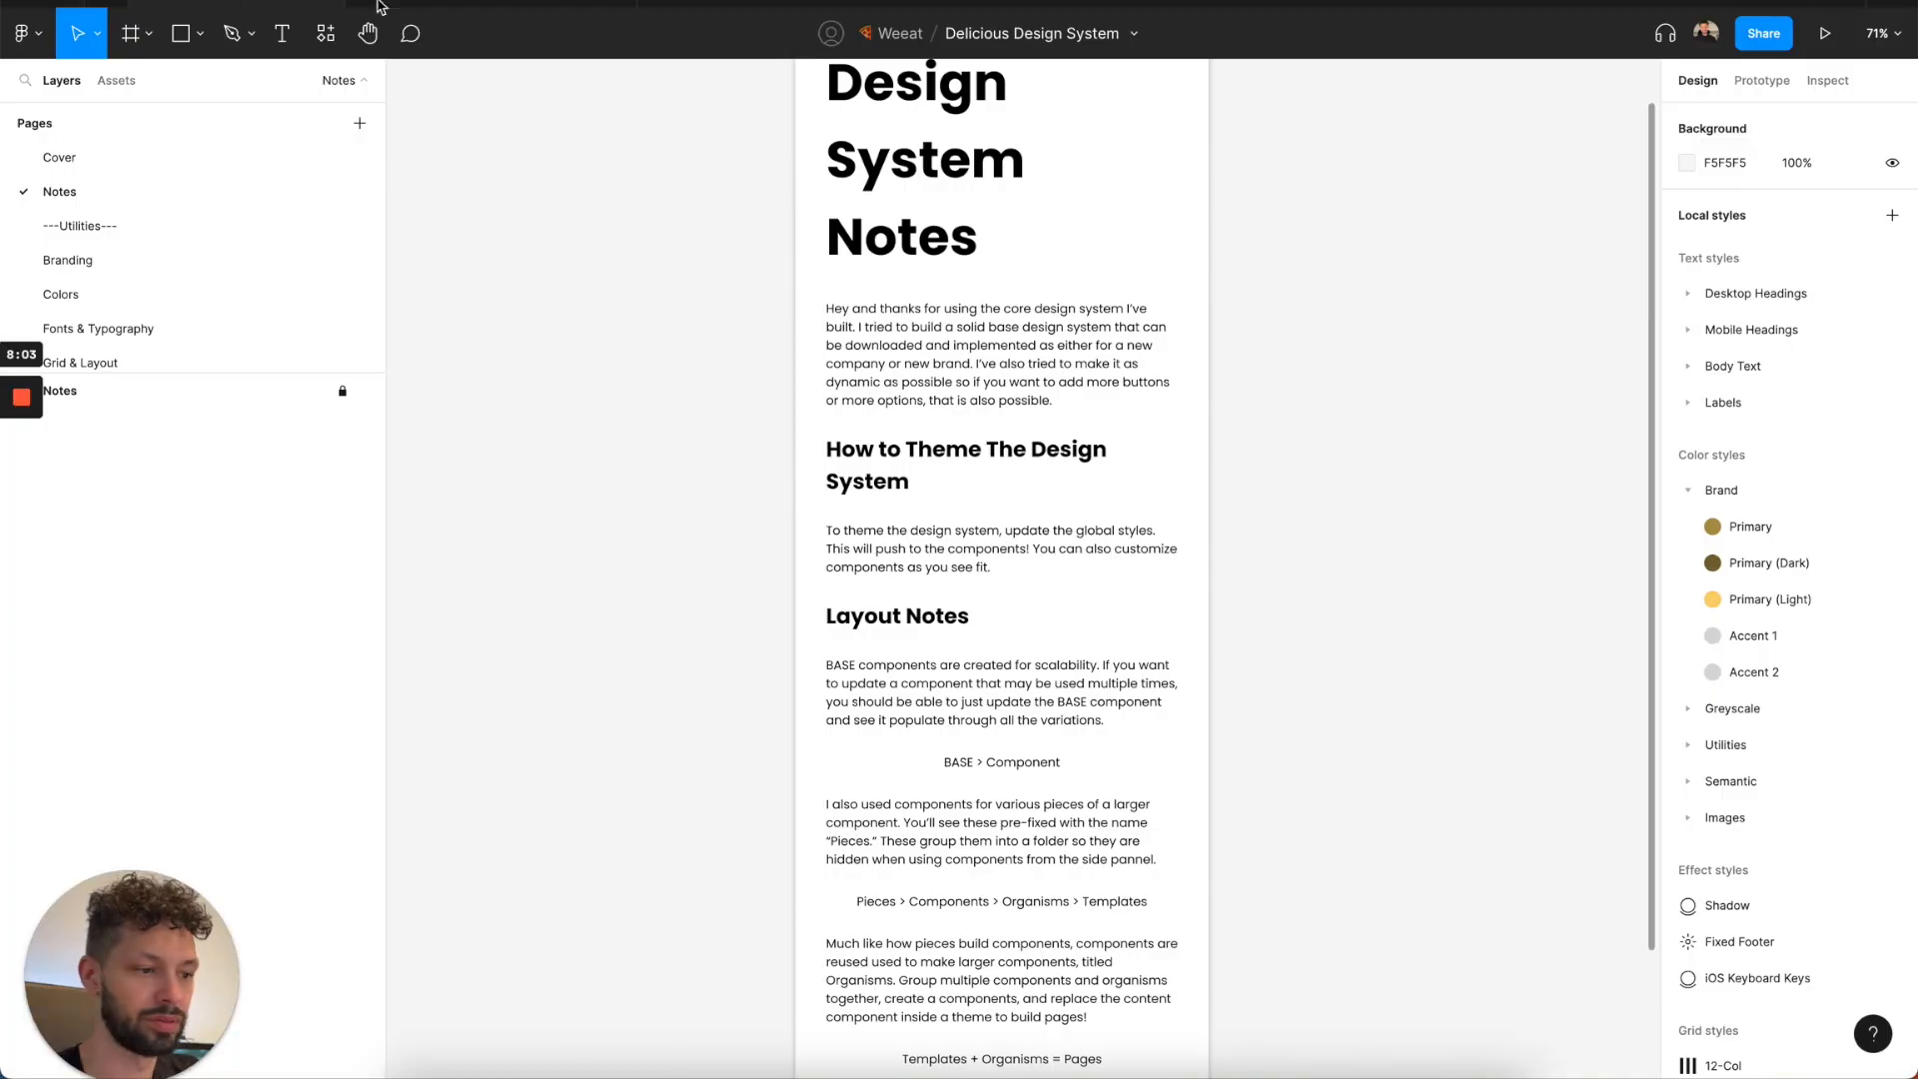
click(1890, 527)
click(1398, 854)
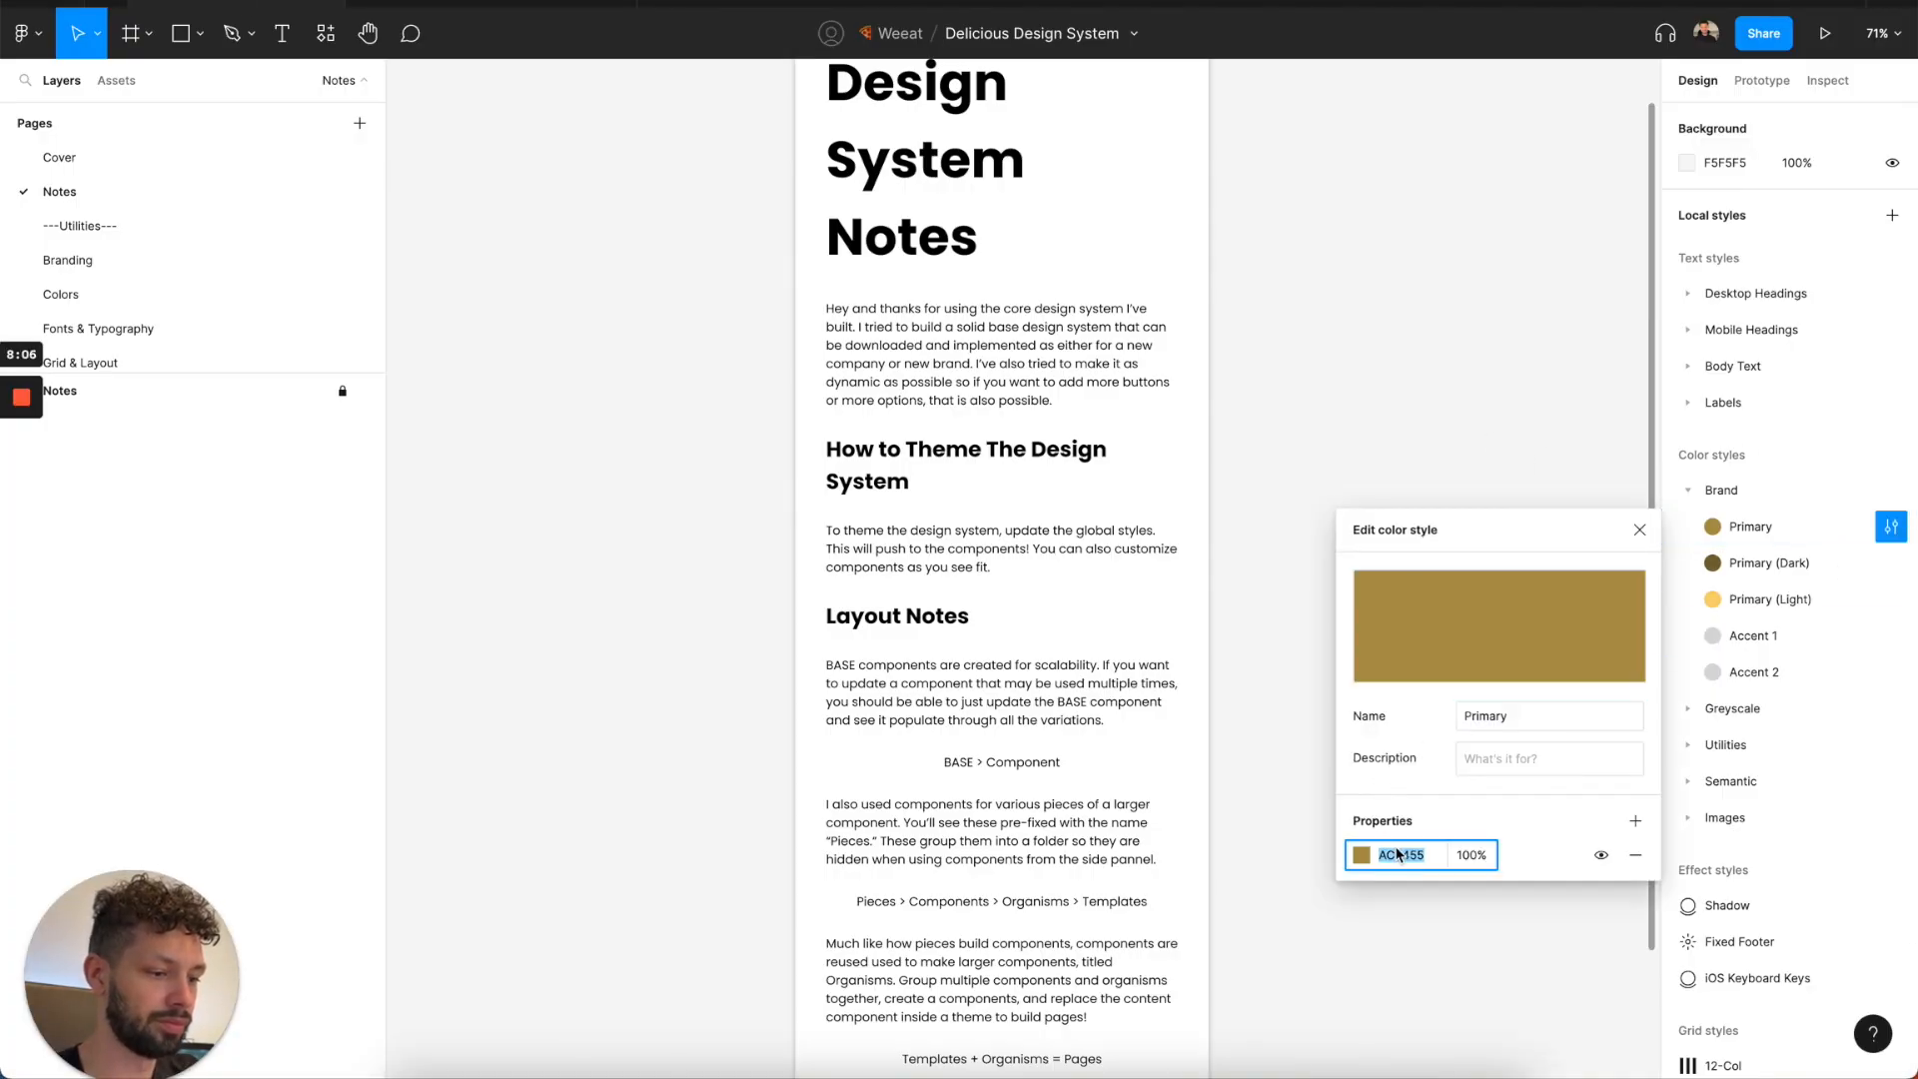
text(F2C438)
key(Return)
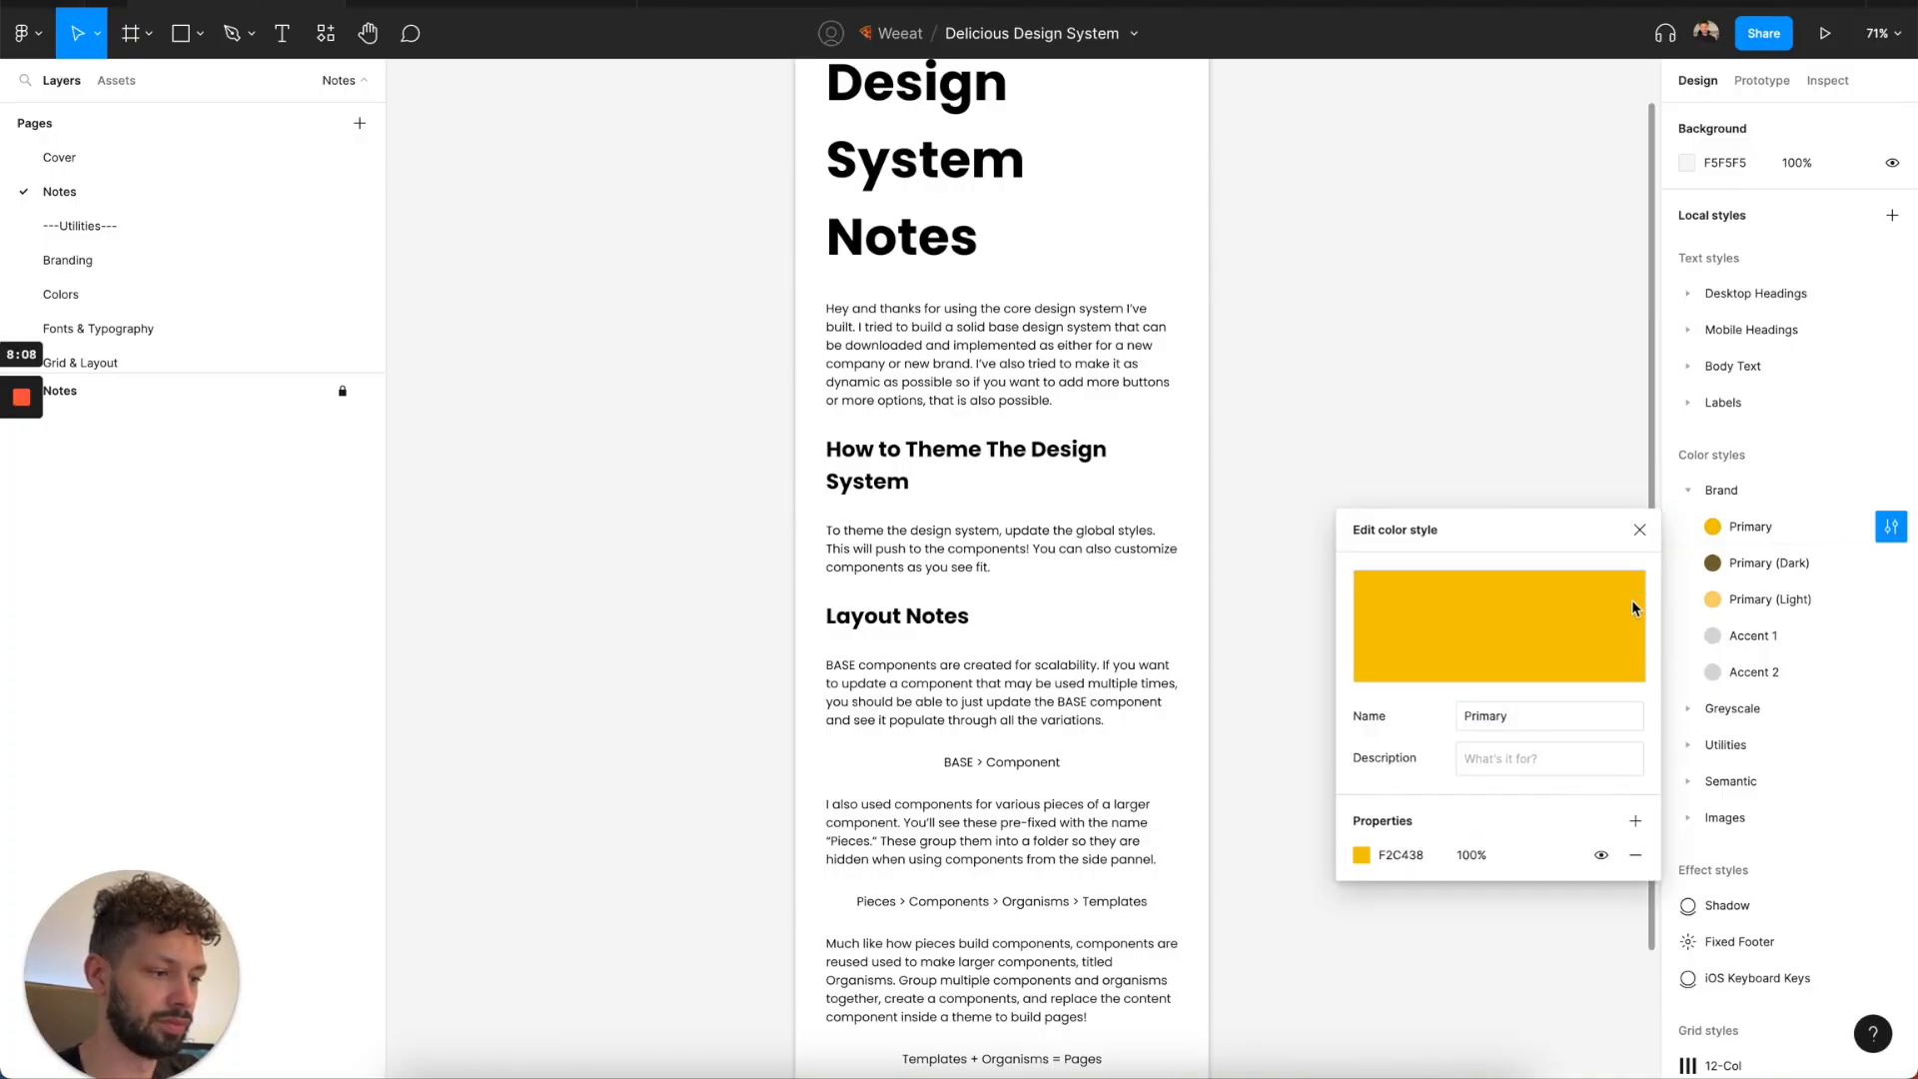
click(1638, 531)
Set the Primary (Dark) brand color style to F2C438 and darken it to C6A130.
click(1890, 562)
click(1390, 892)
text(F2C438)
key(Return)
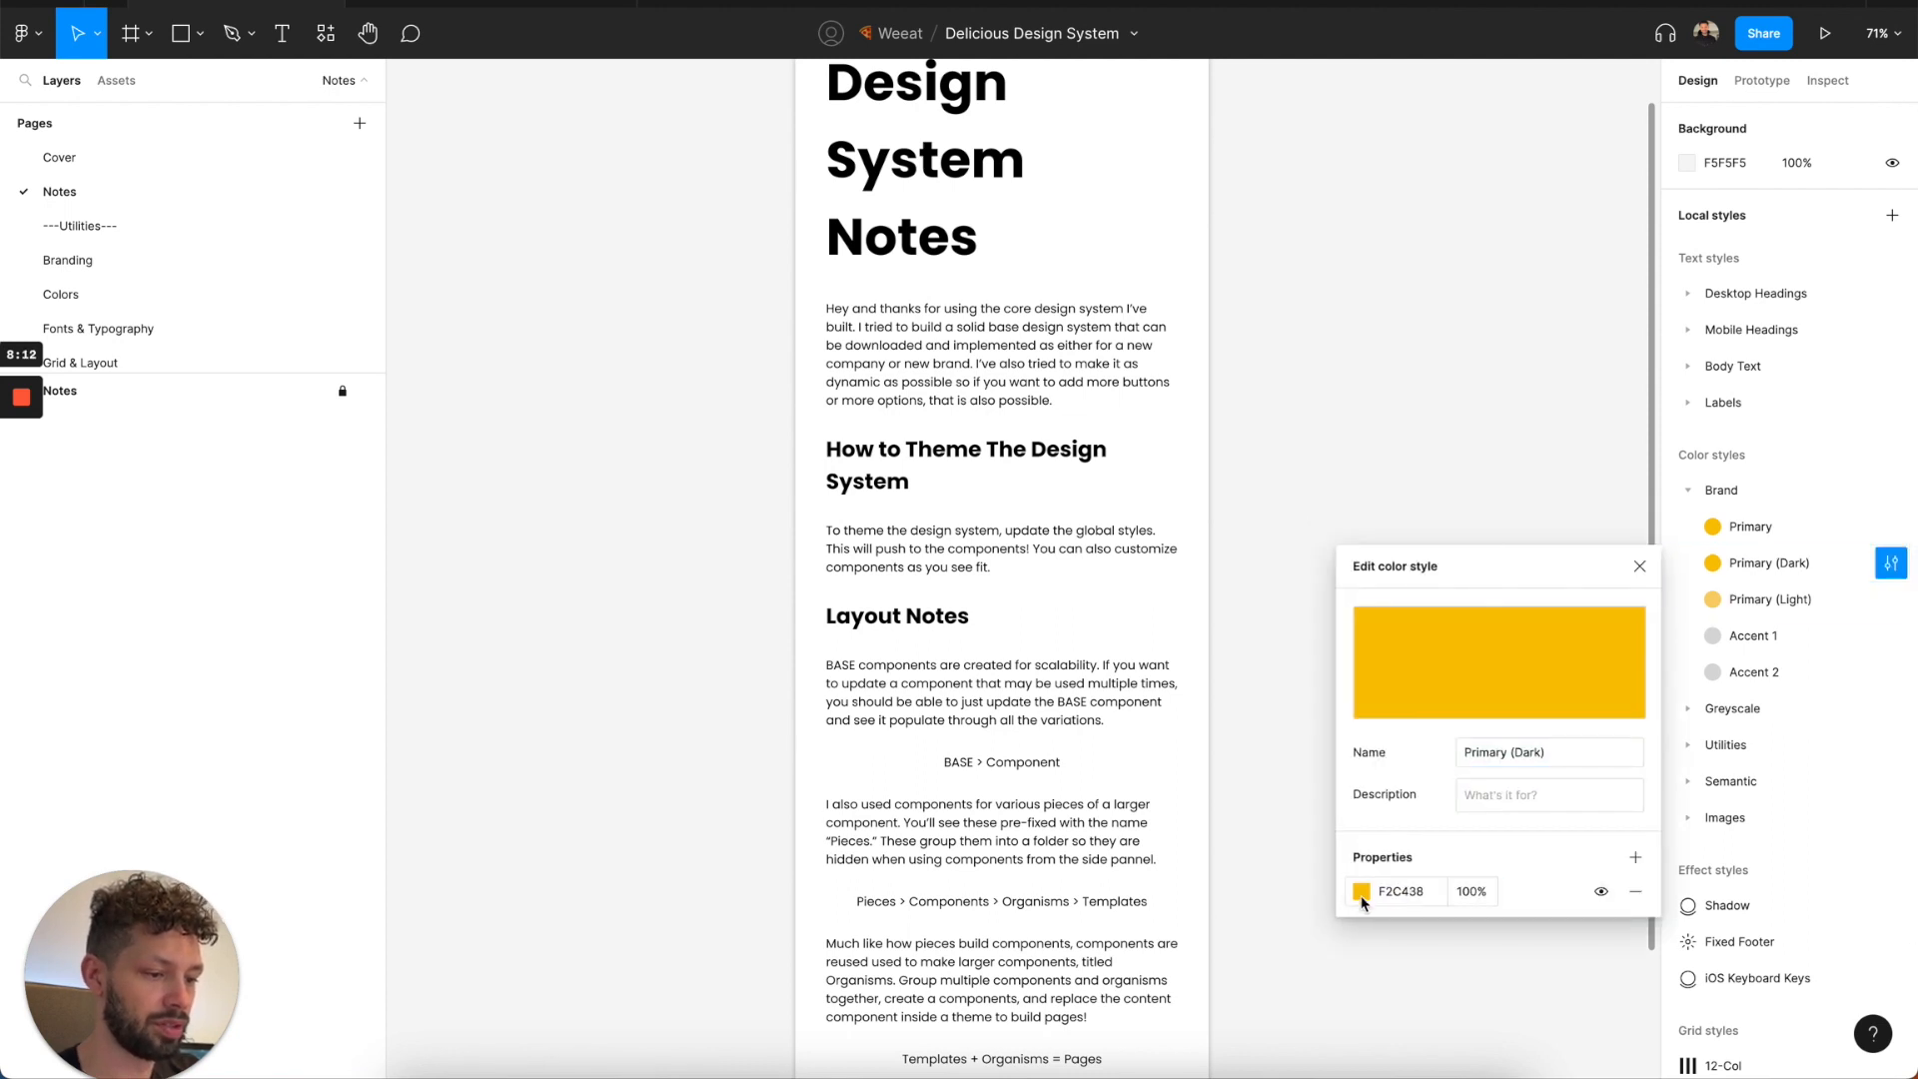
click(1362, 893)
mouse_move(1277, 612)
mouse_down()
mouse_move(1271, 644)
mouse_move(1280, 601)
mouse_up()
click(1315, 521)
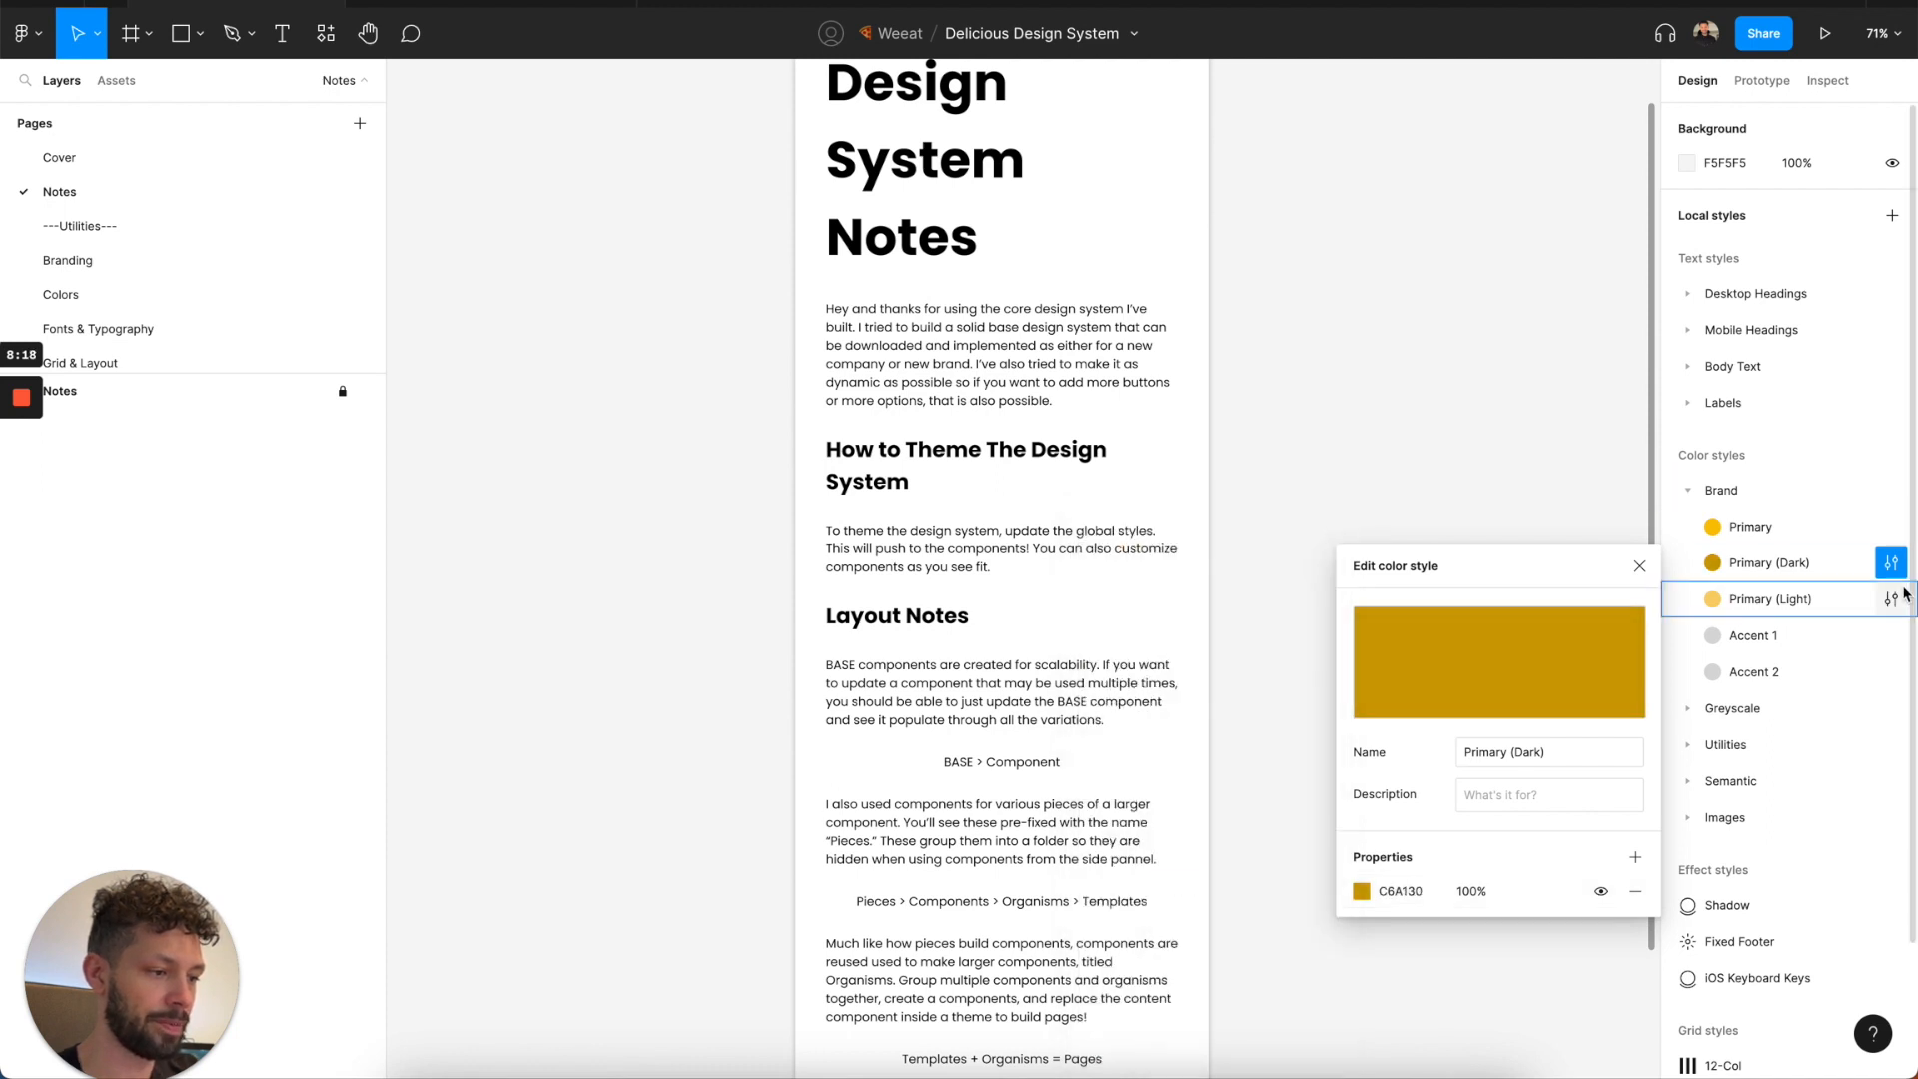
Set the Primary (Light) brand color style to F2C438.
click(1892, 599)
click(1404, 928)
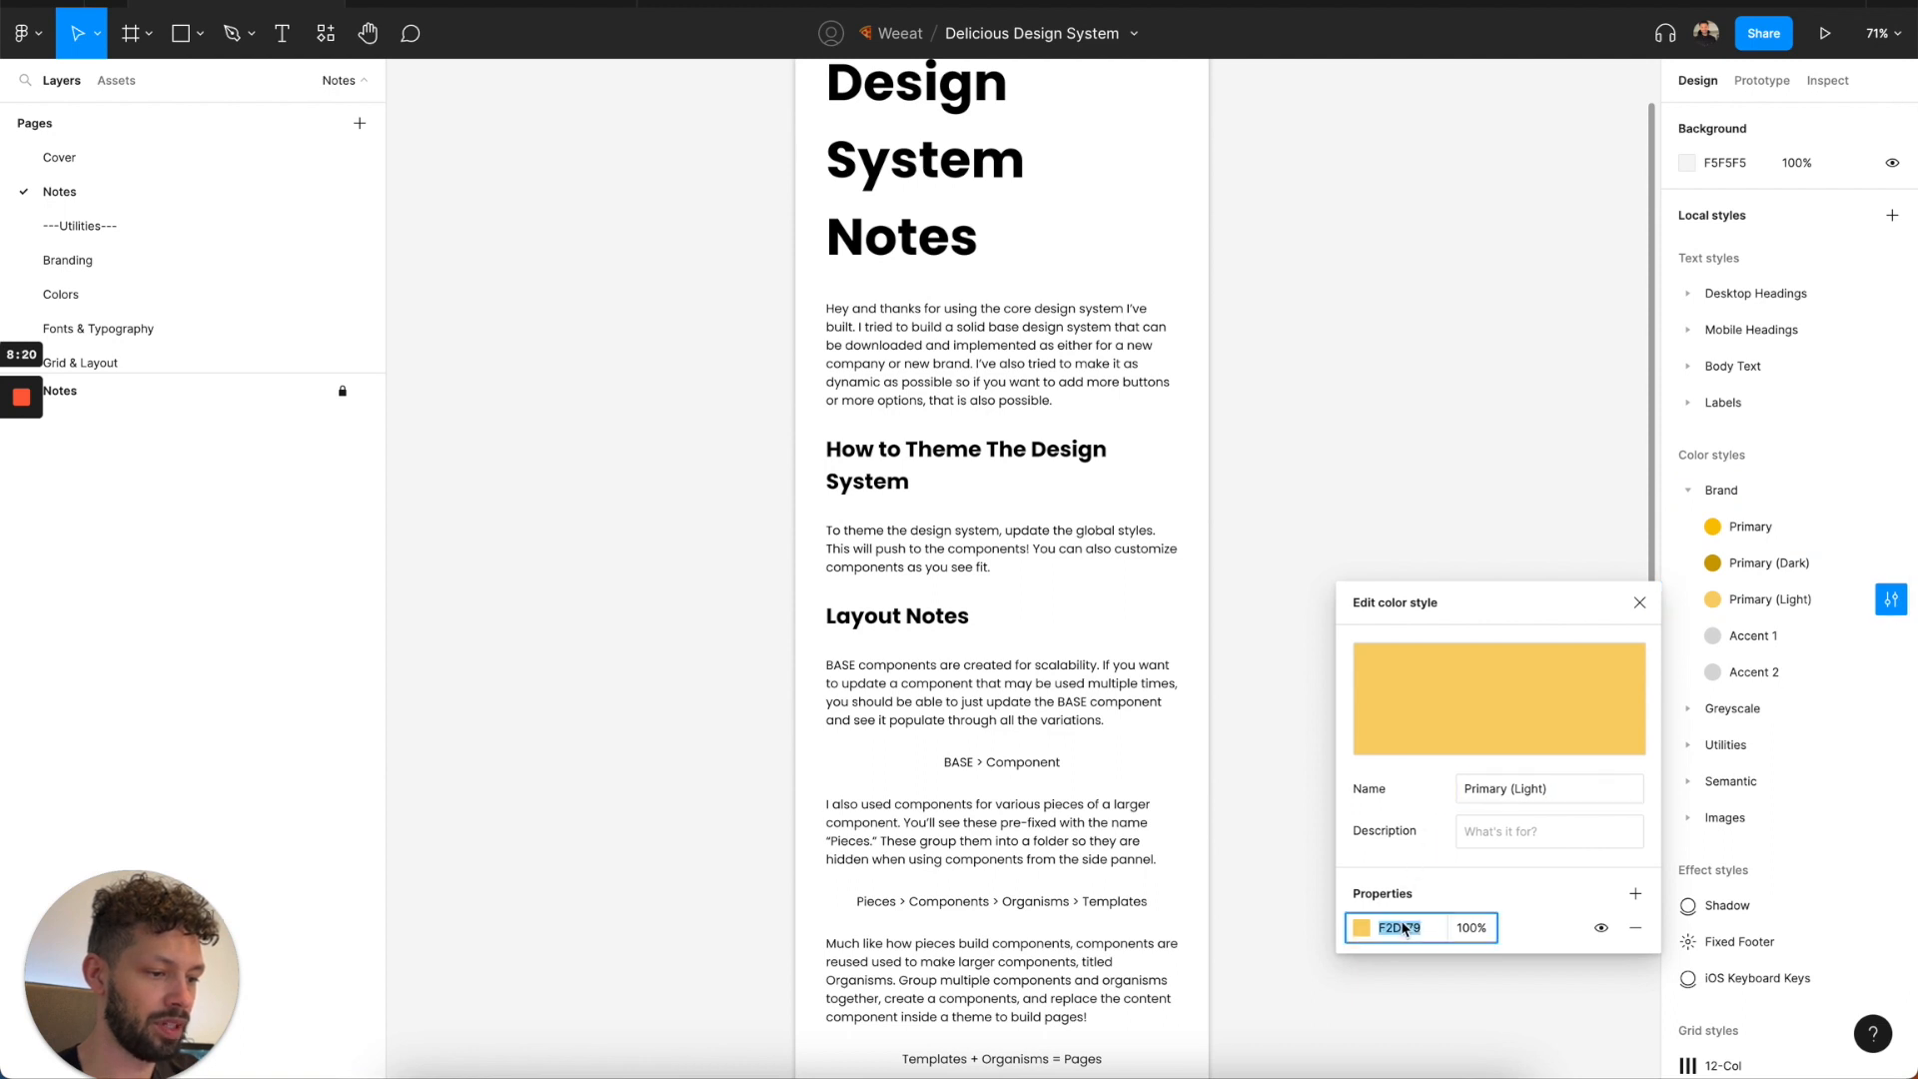
key(Return)
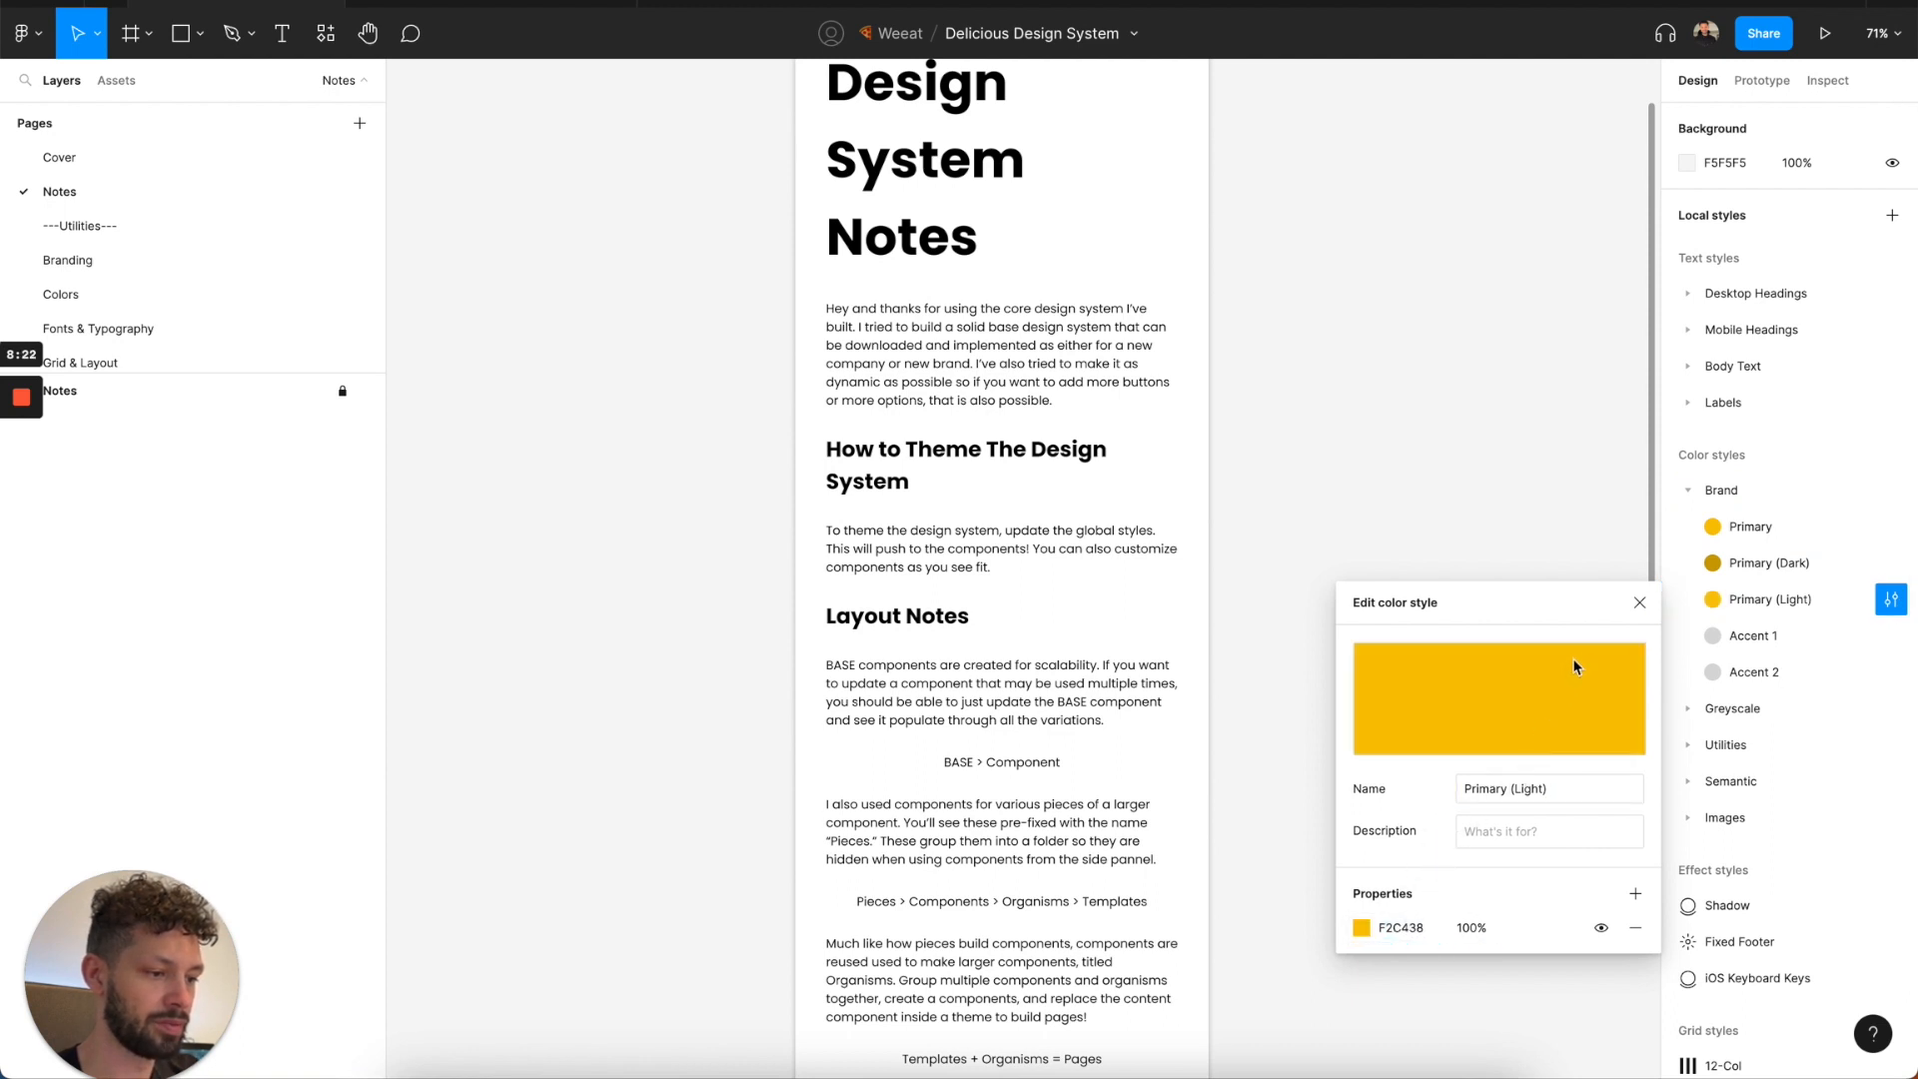
Add an FFFFFF fill over the Primary (Light) base color, raise its opacity to lighten the style, and close the editor.
click(1636, 898)
click(1401, 929)
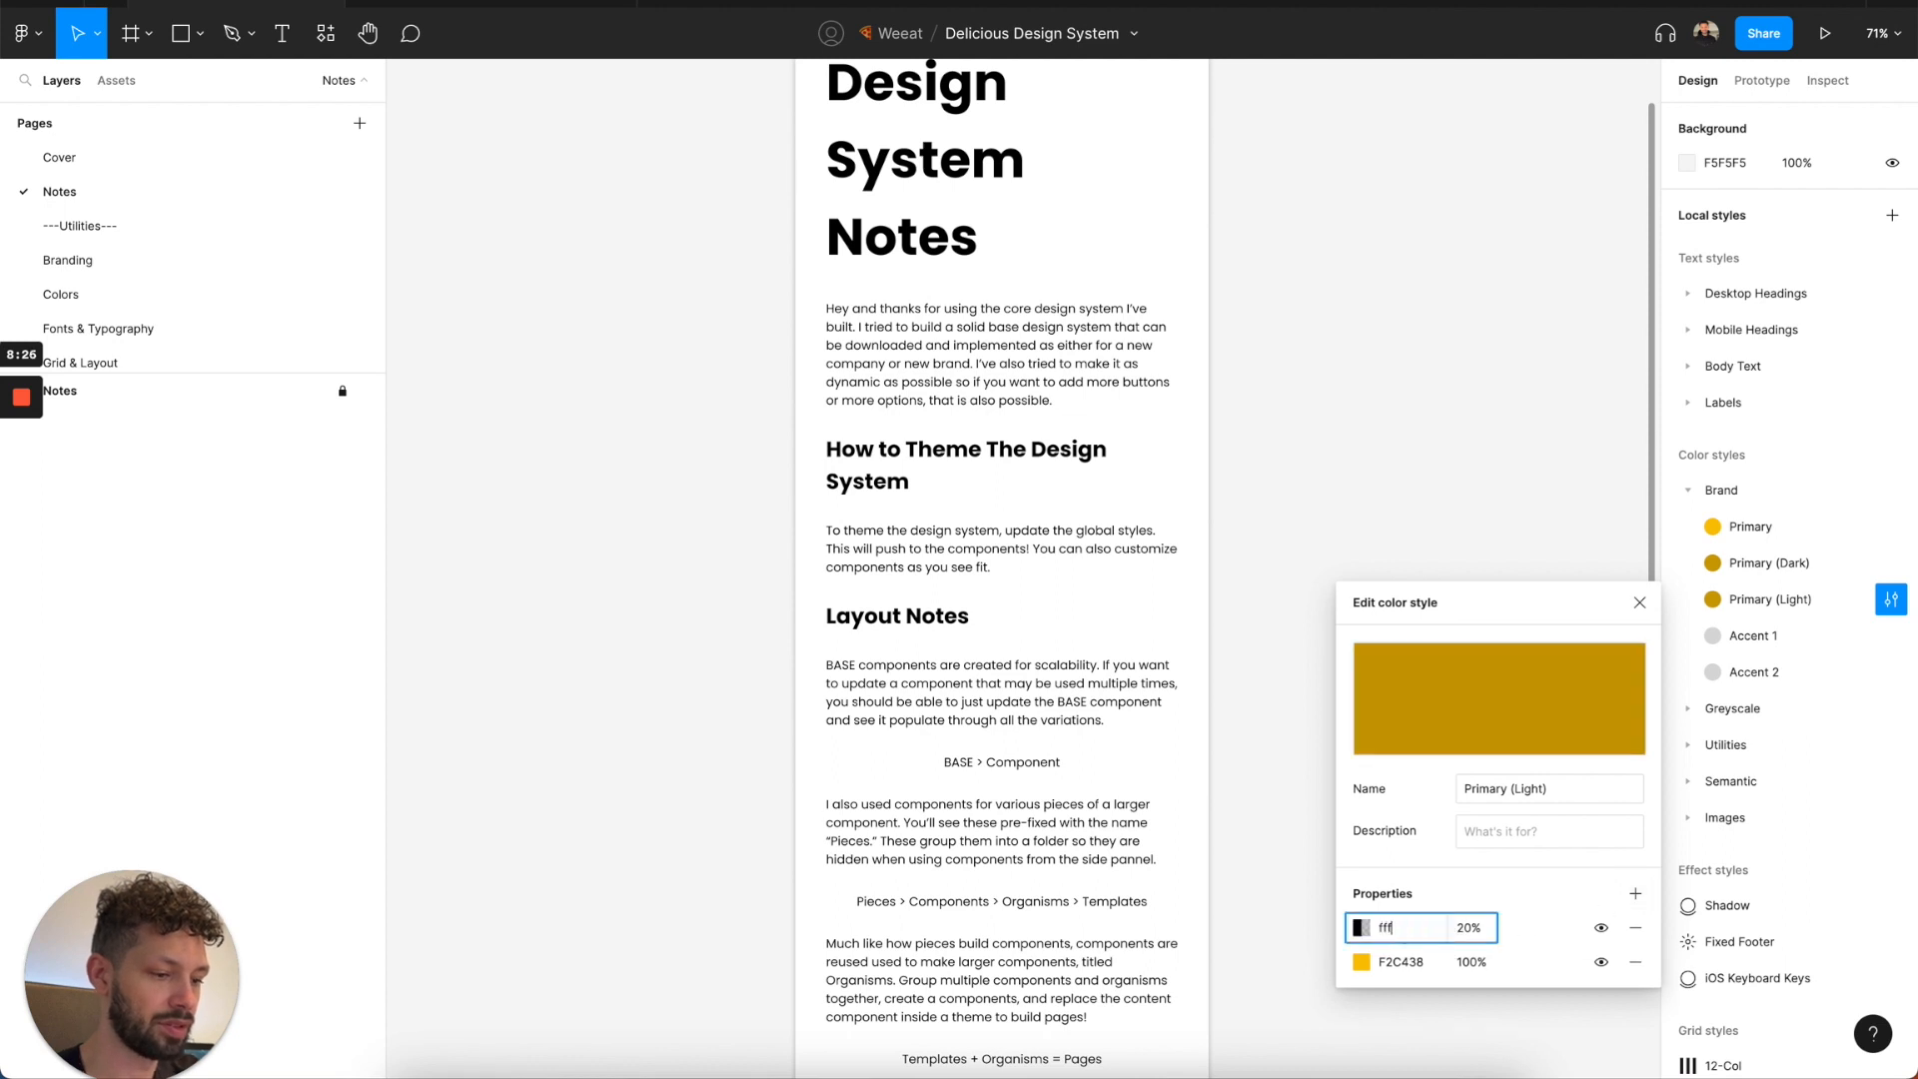
key(Return)
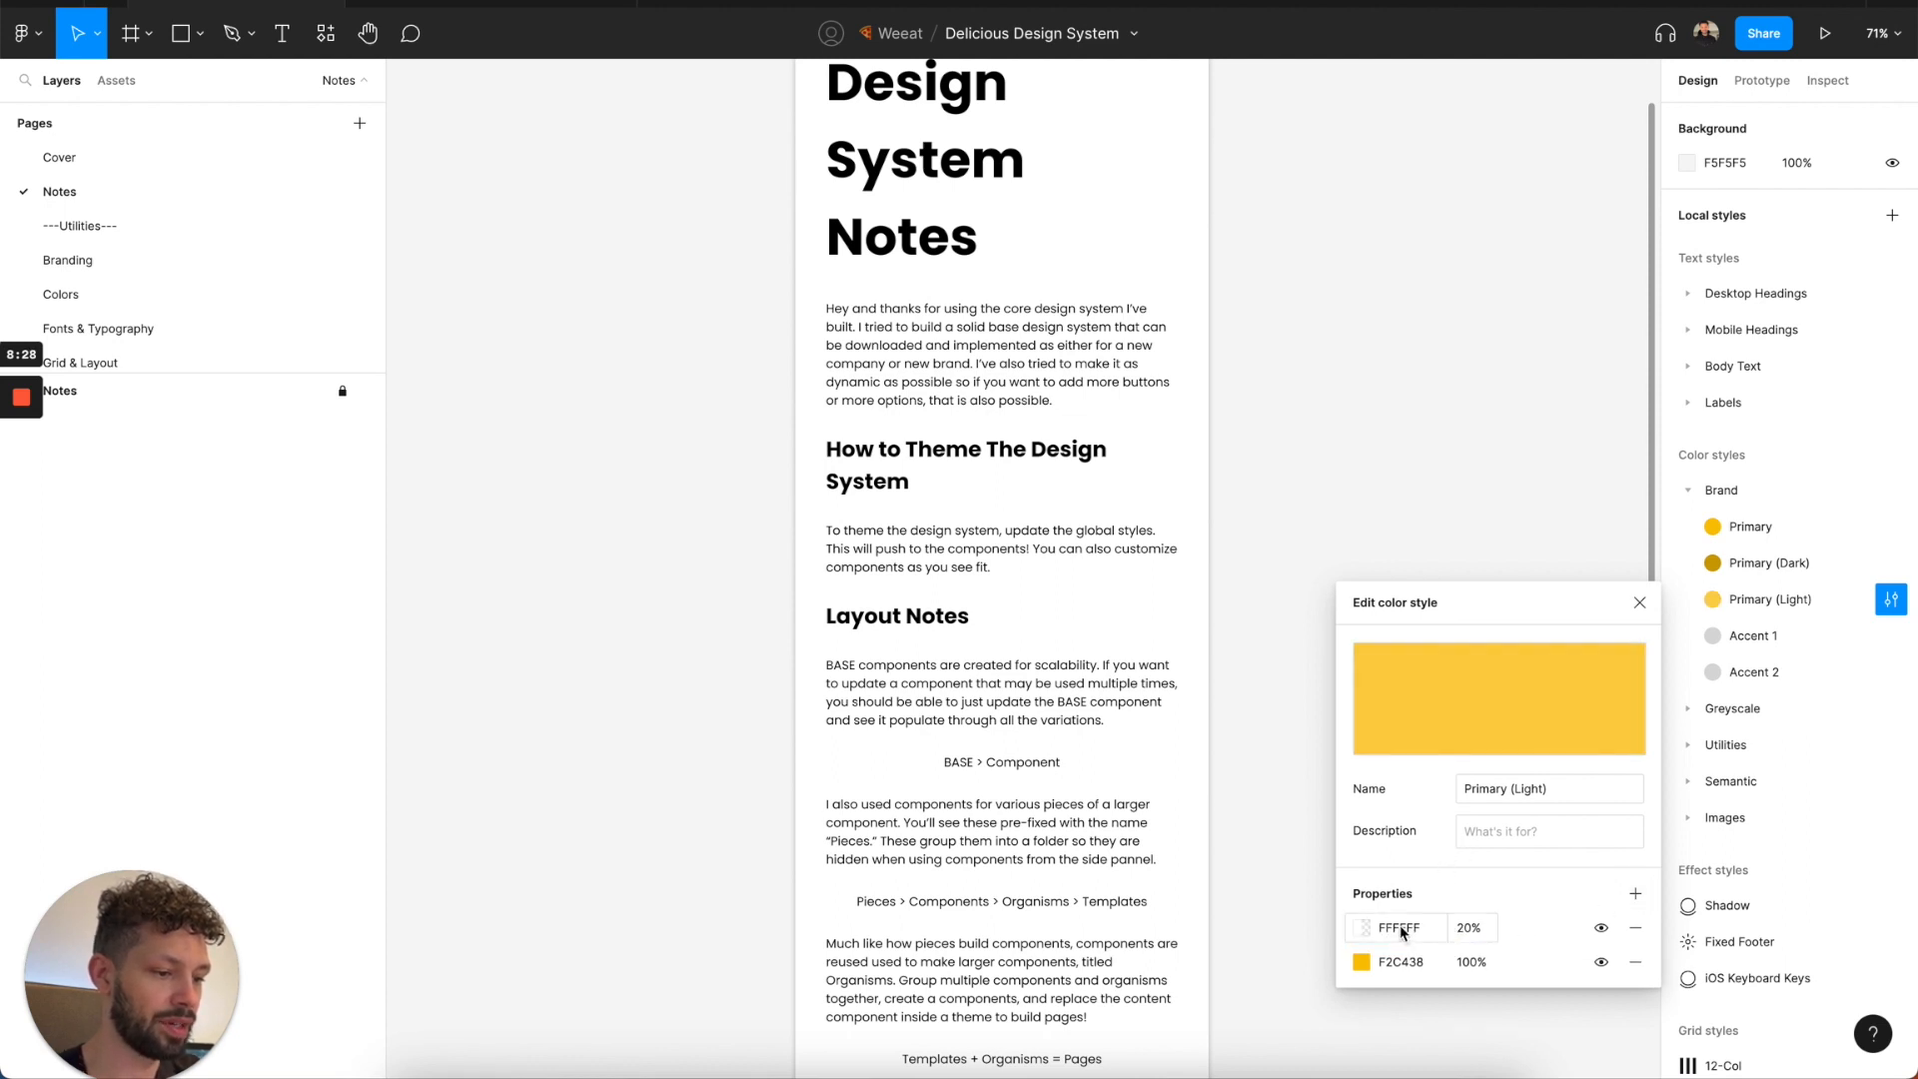
click(1466, 936)
key(Return)
click(1646, 604)
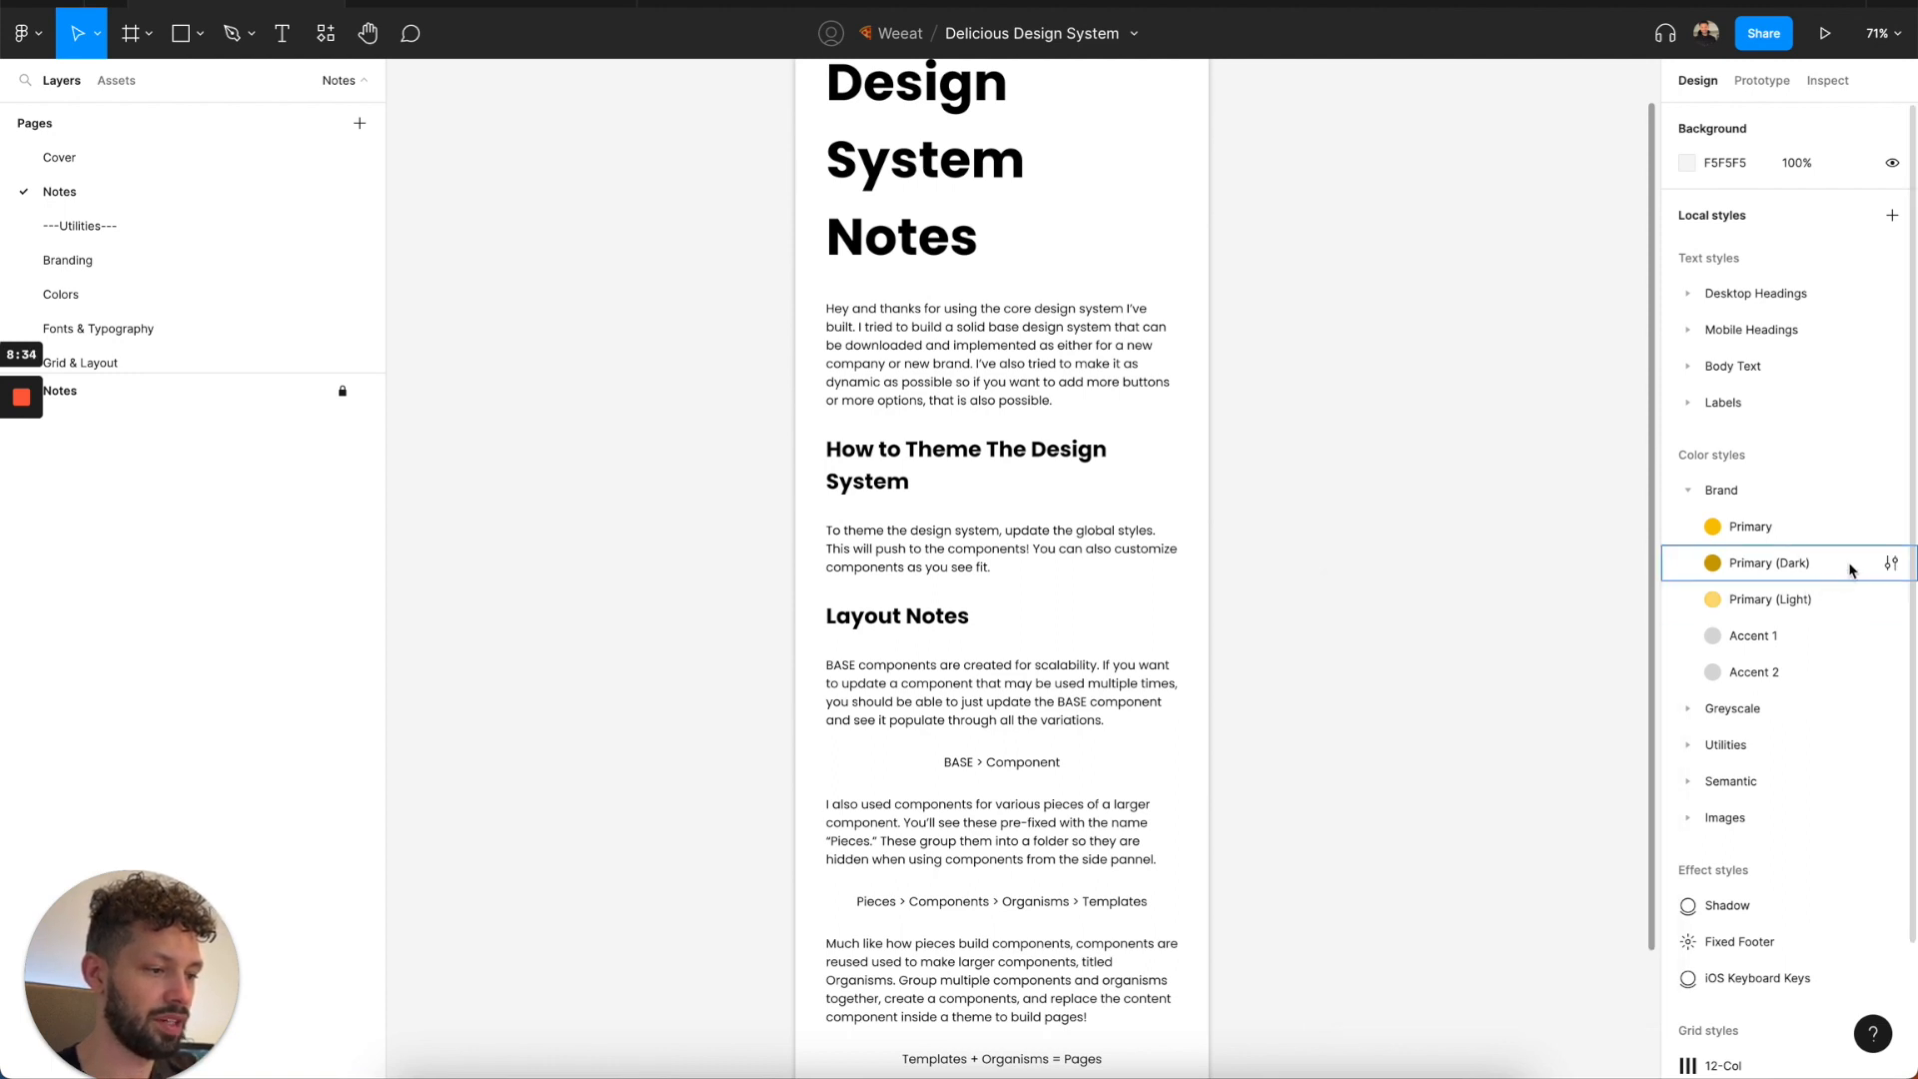
Add a 000000 fill over the Primary (Dark) base color, raise its opacity to 40%, and close the style editor.
click(1891, 563)
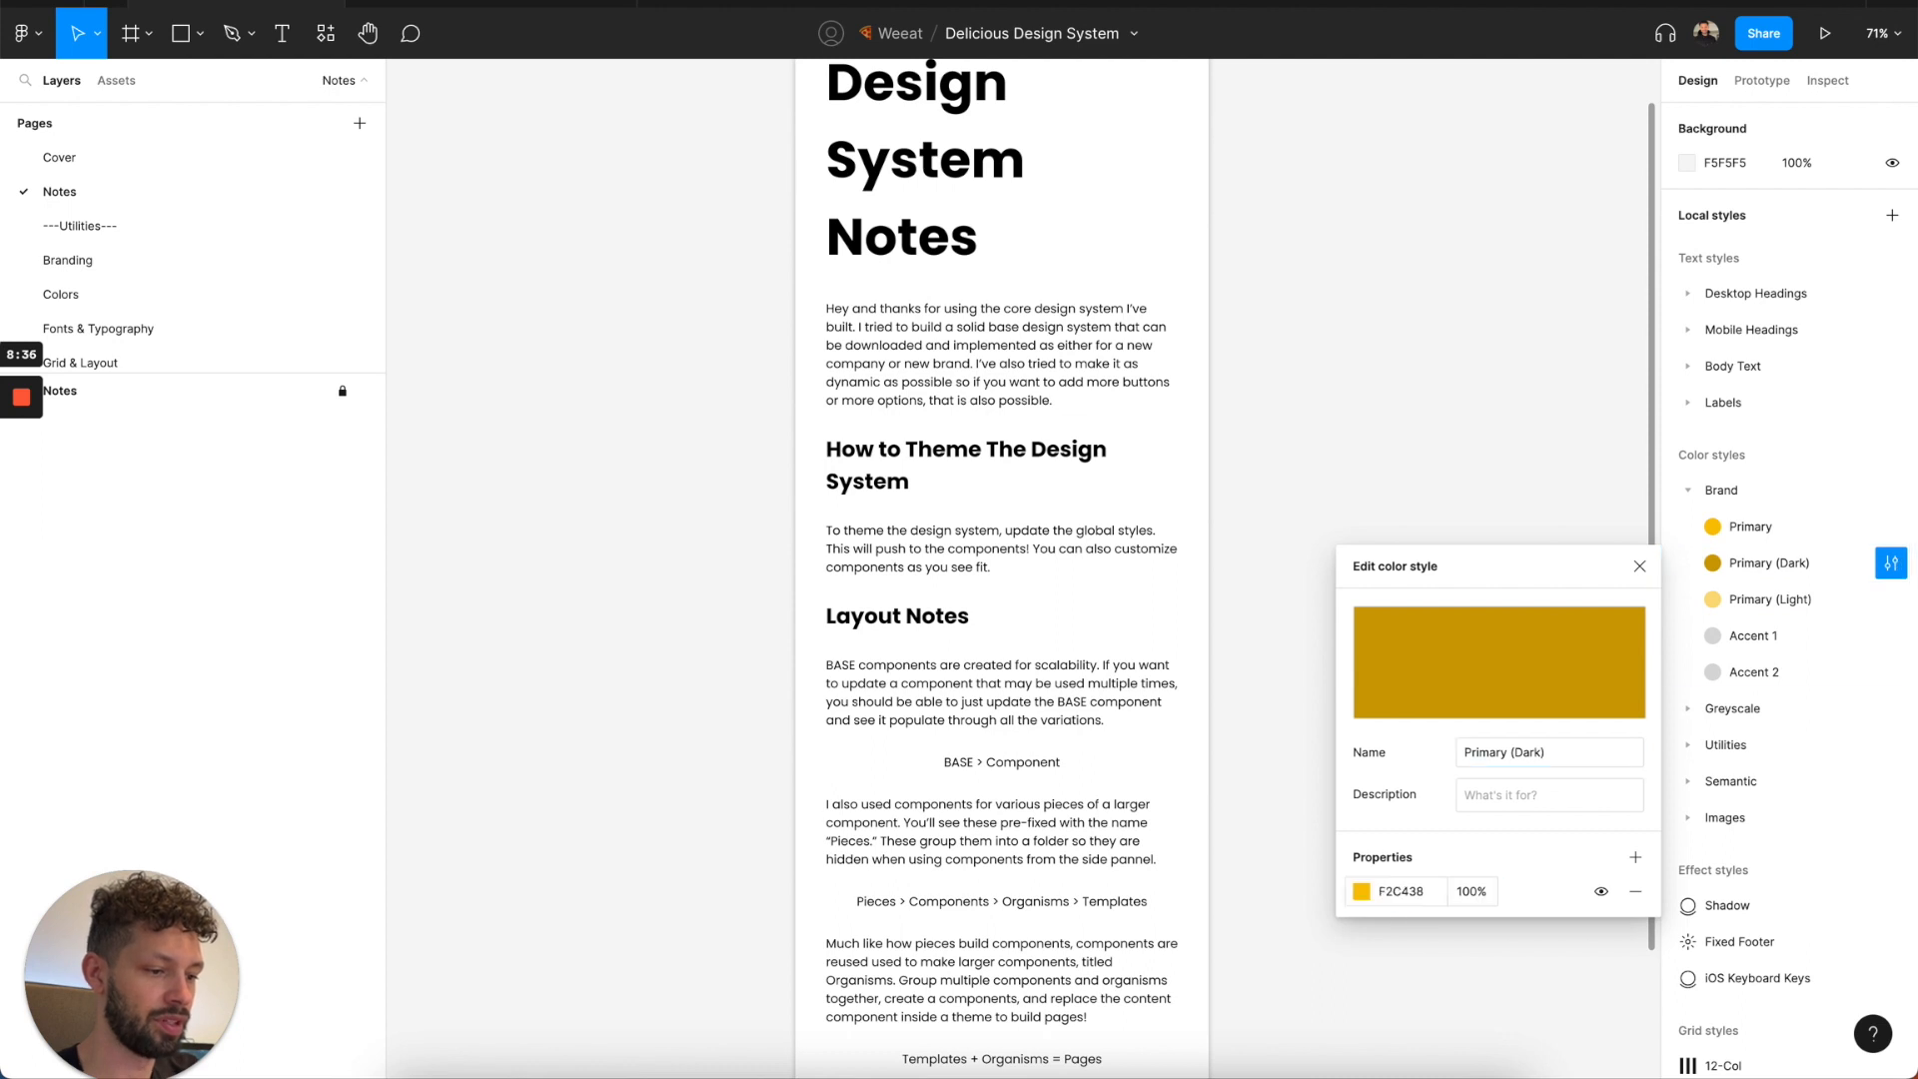
click(1636, 858)
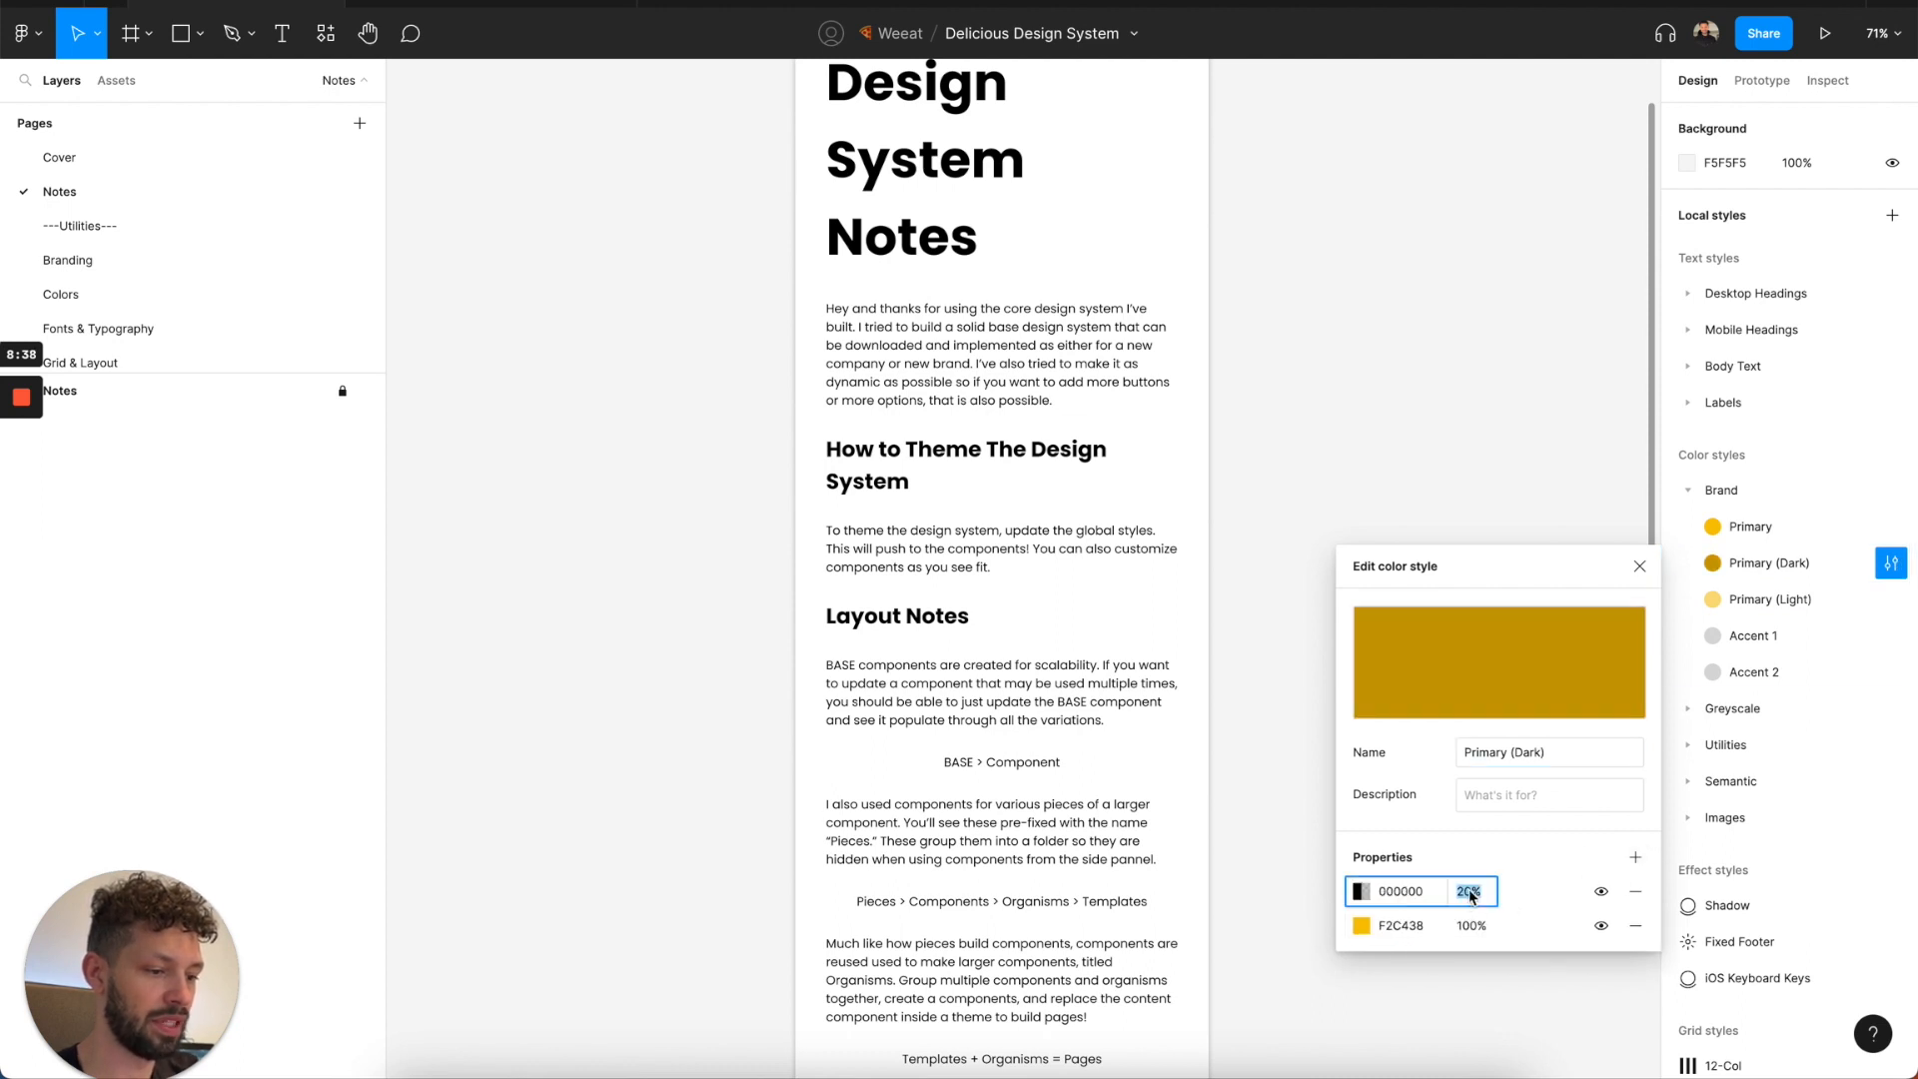
key(shift+Up)
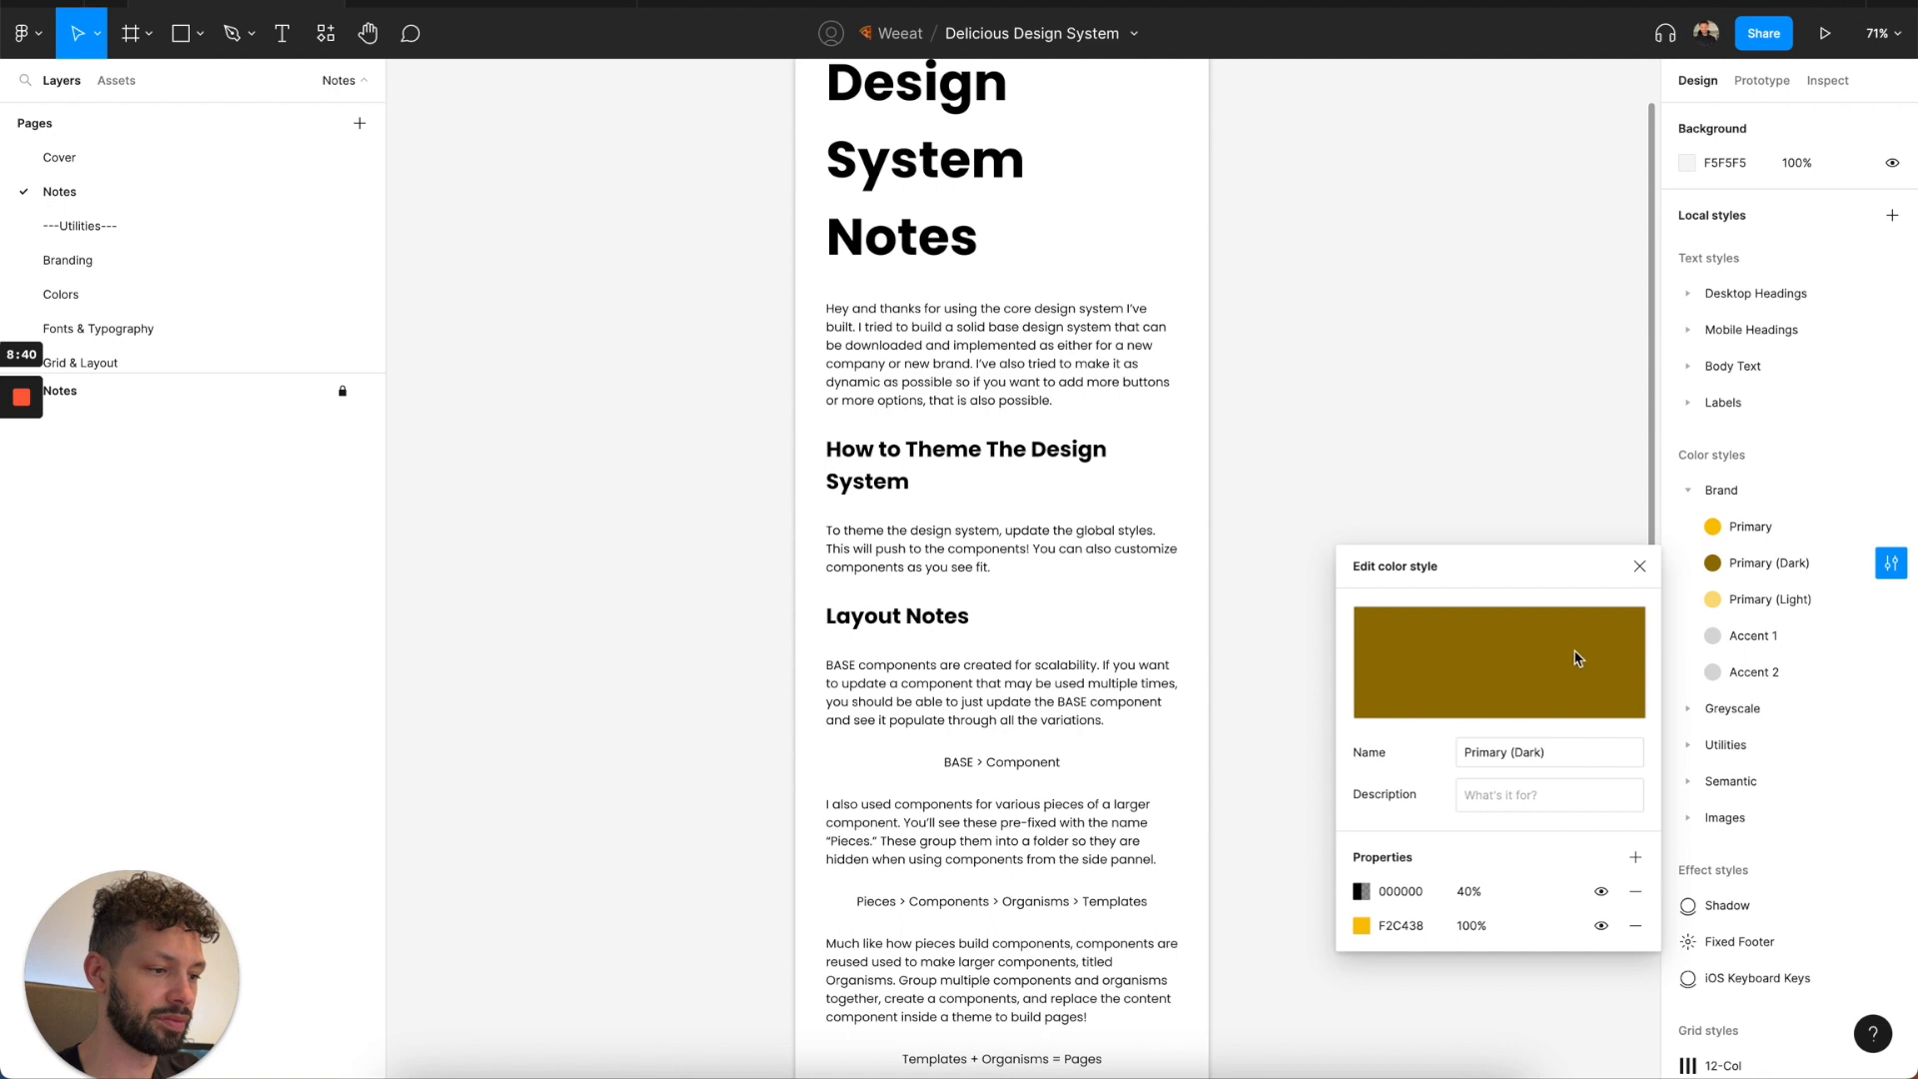
click(1640, 566)
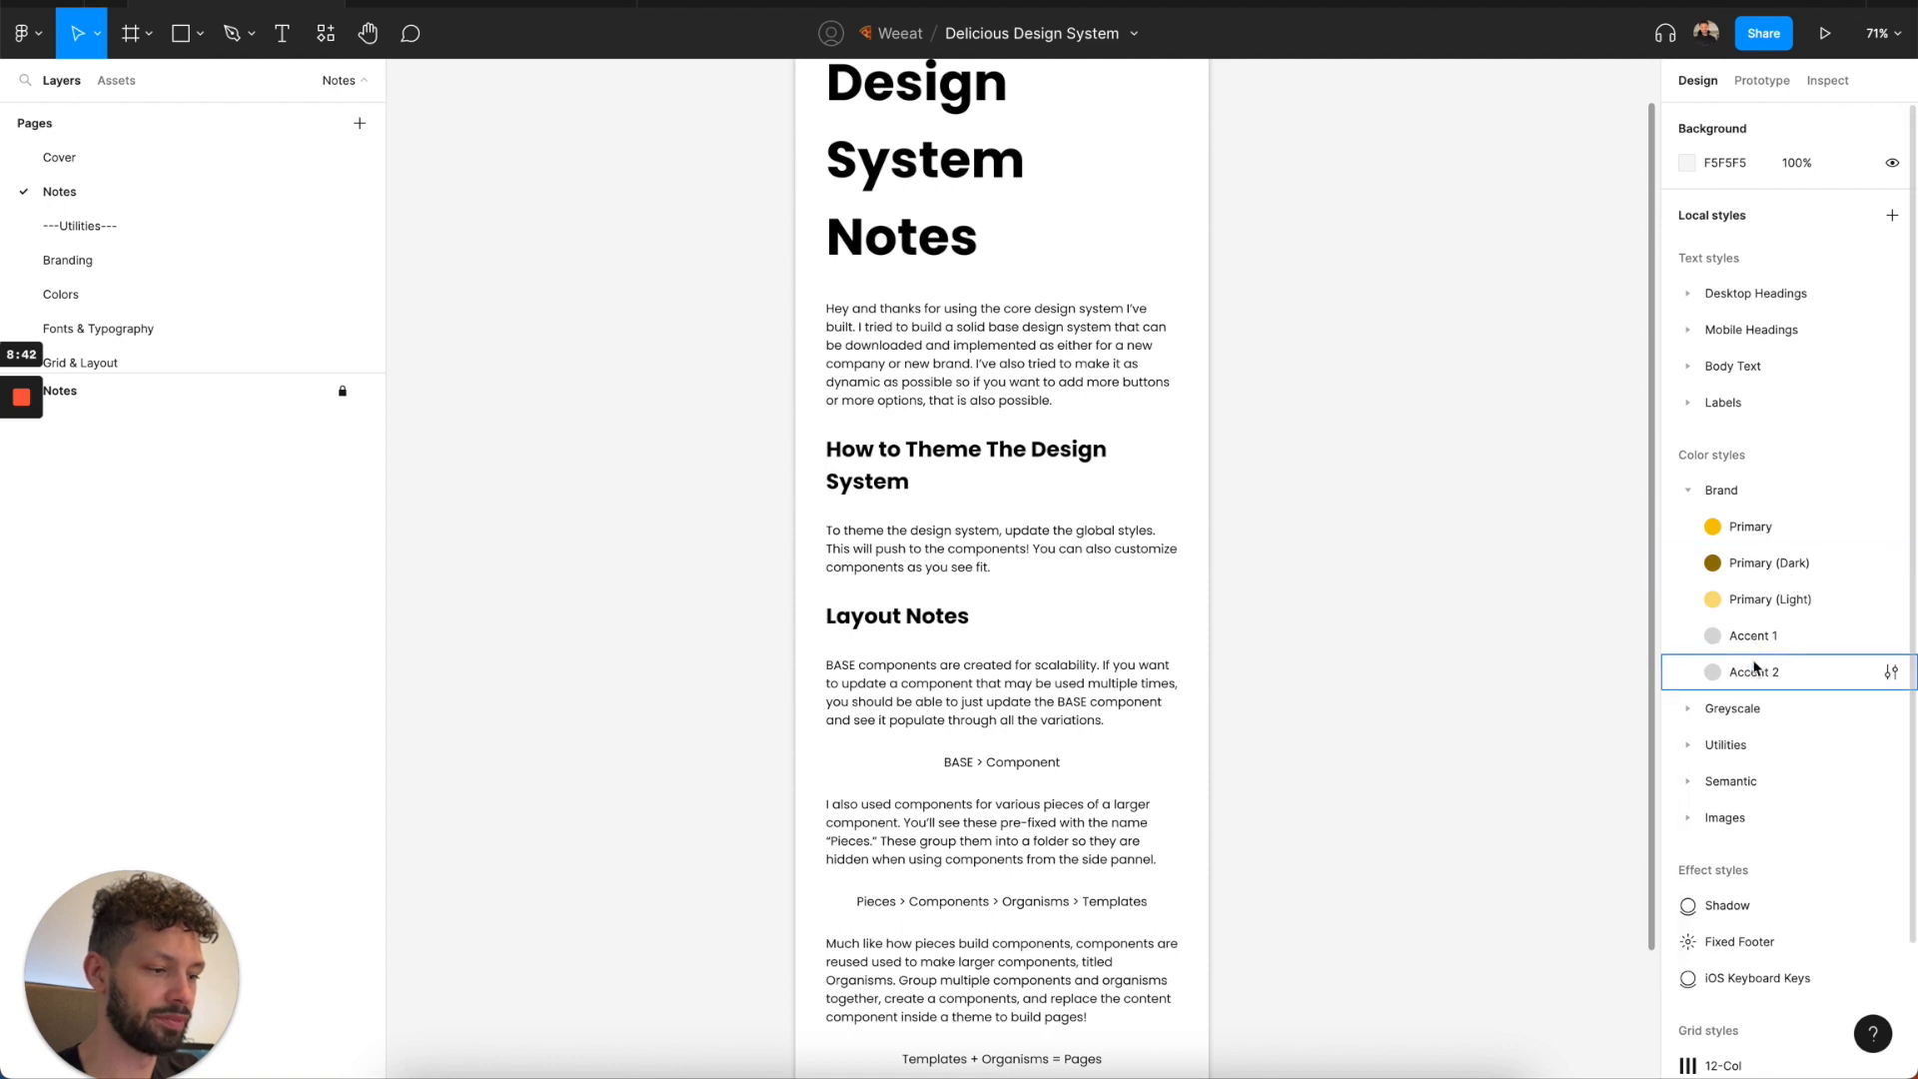
Review the color styles in the Delicious Design System (Components) file, and return to the Delicious Design System file with the Brand group collapsed.
click(500, 2)
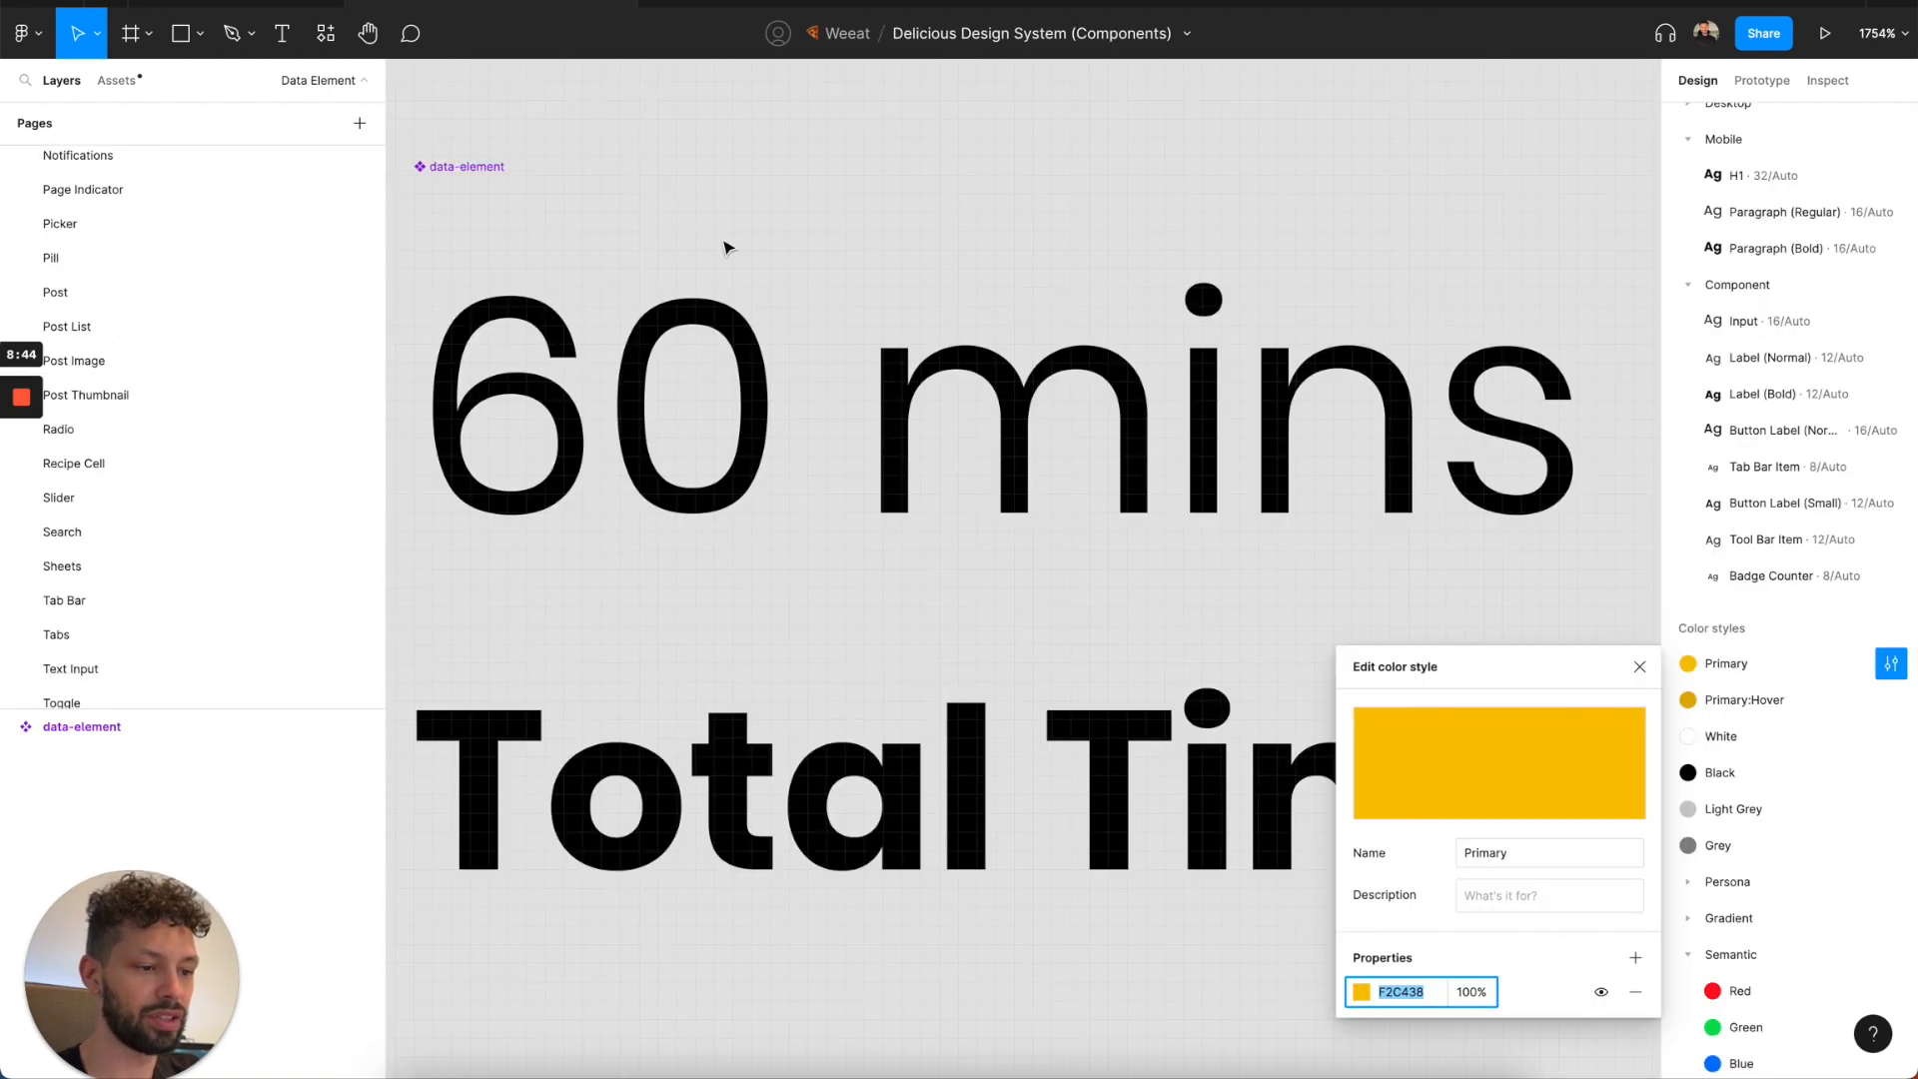
click(1629, 669)
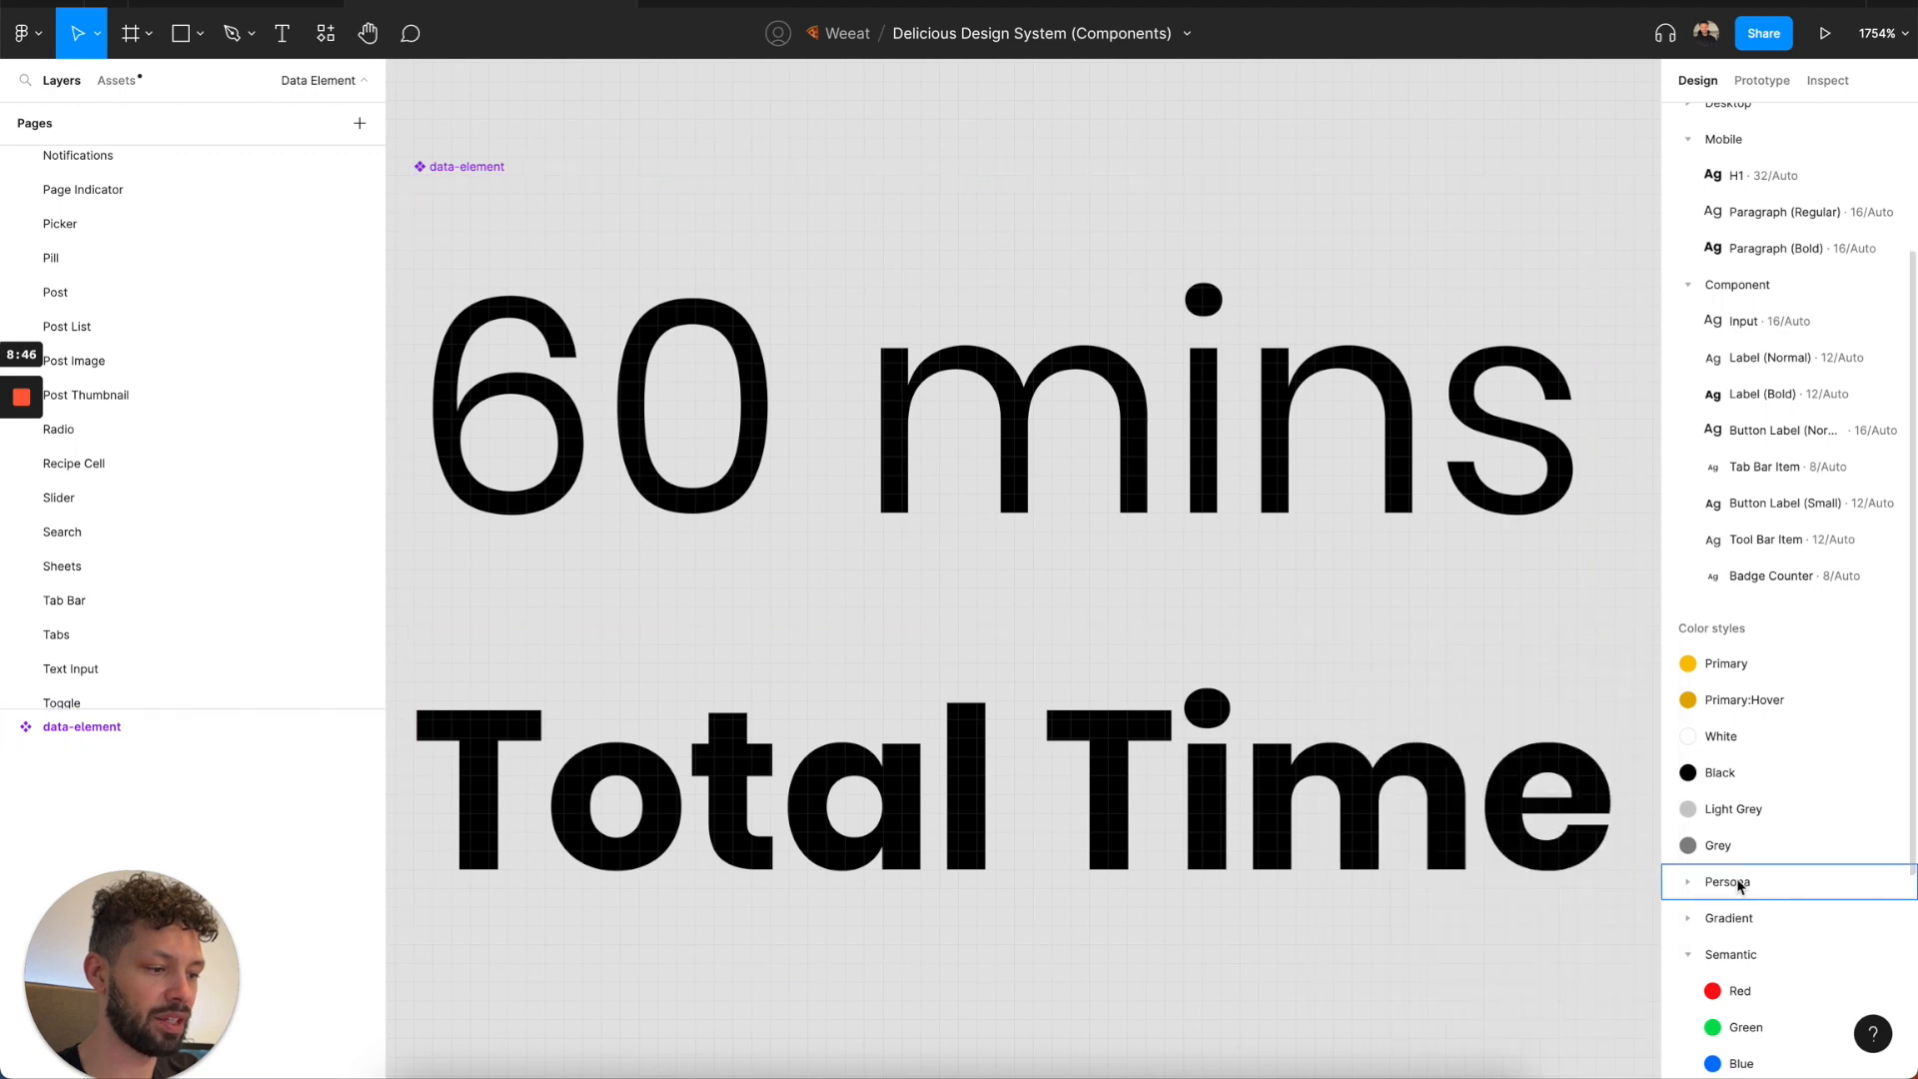
scroll(1699, 879, down, 3)
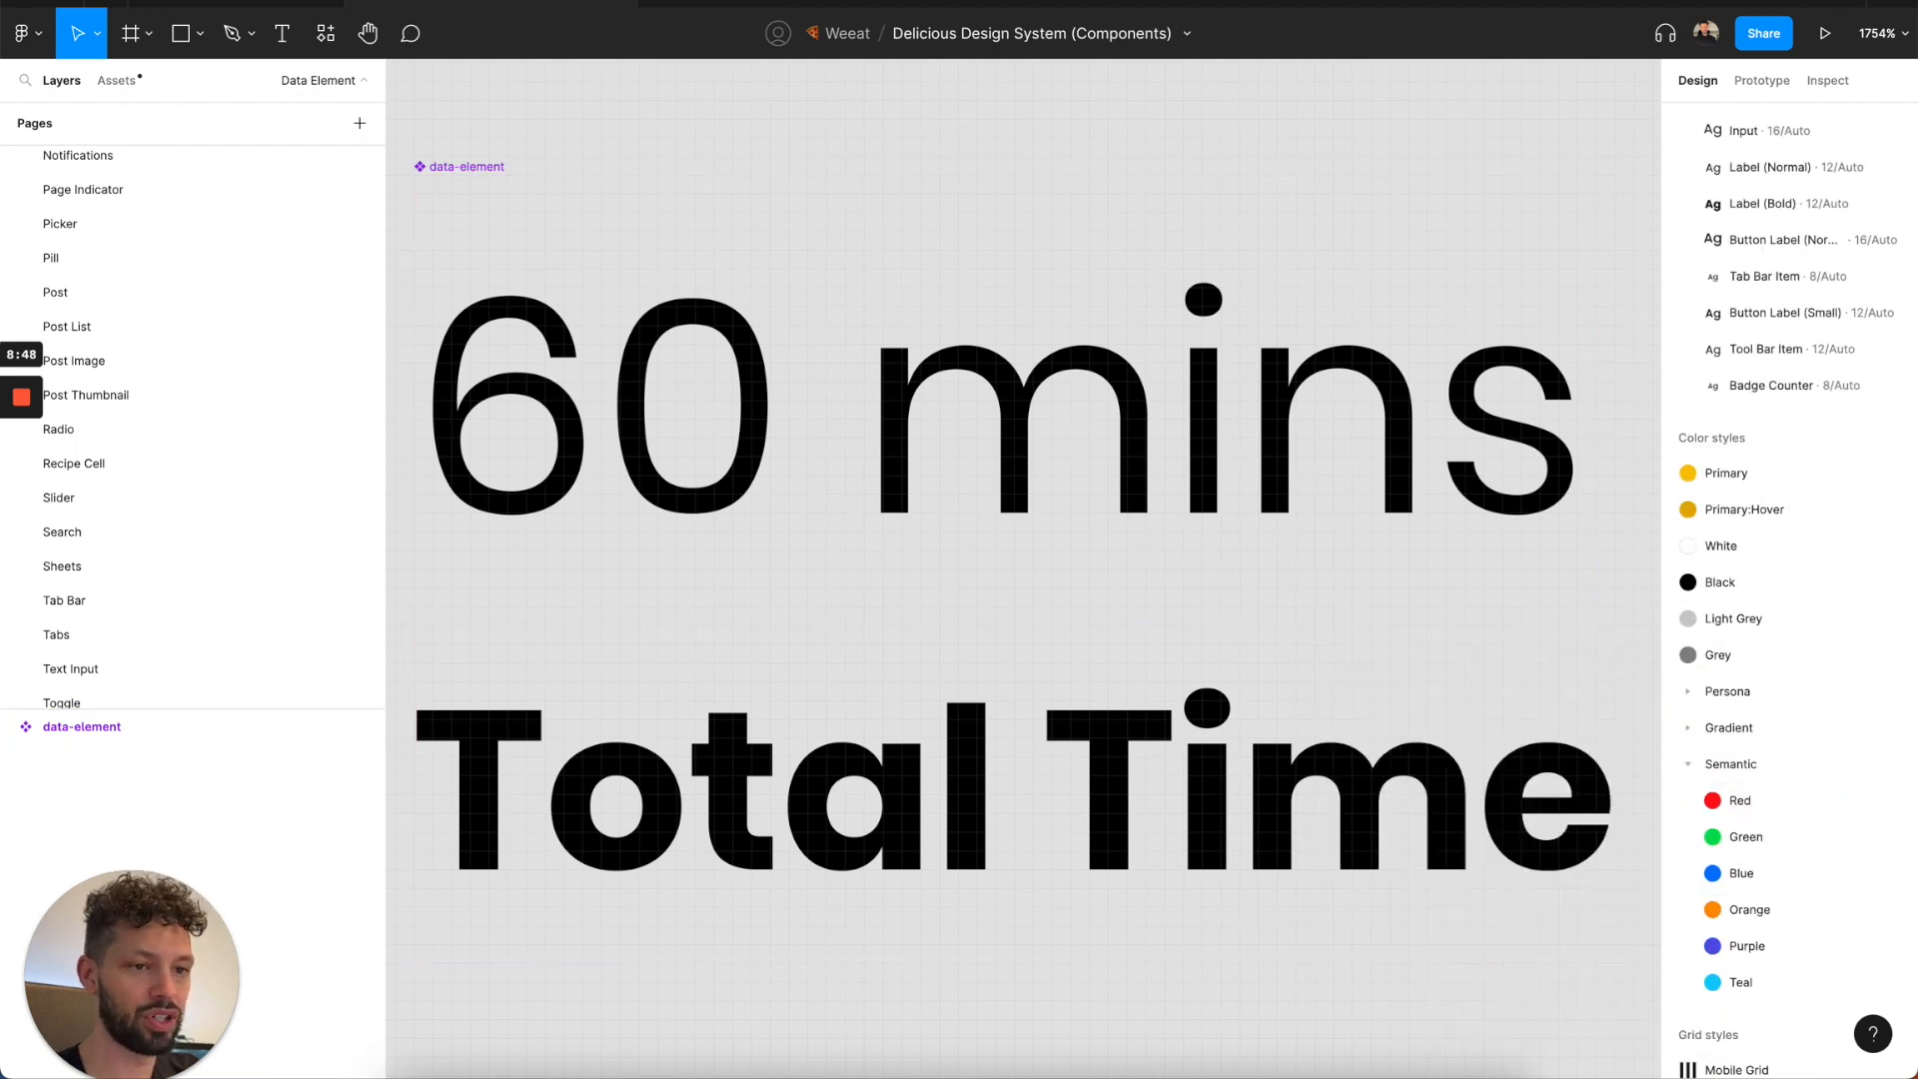
click(237, 5)
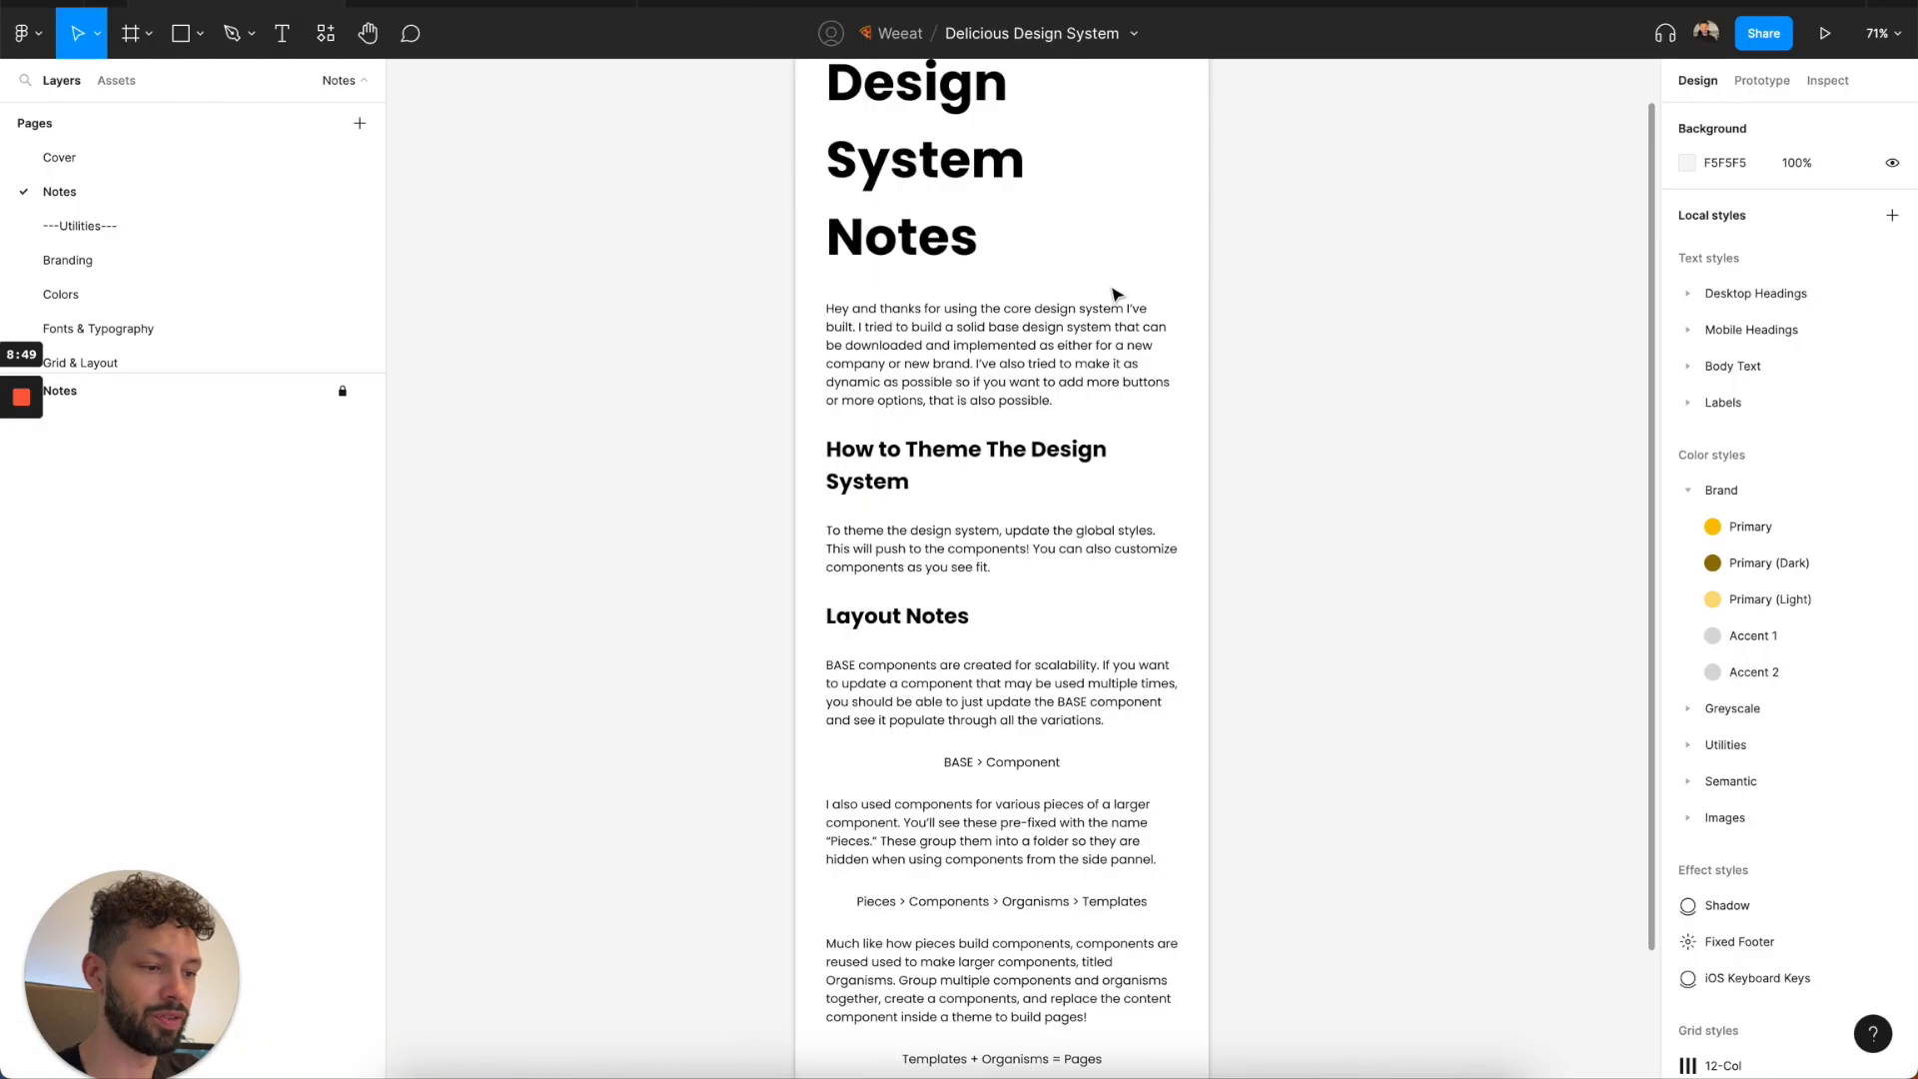
click(1689, 491)
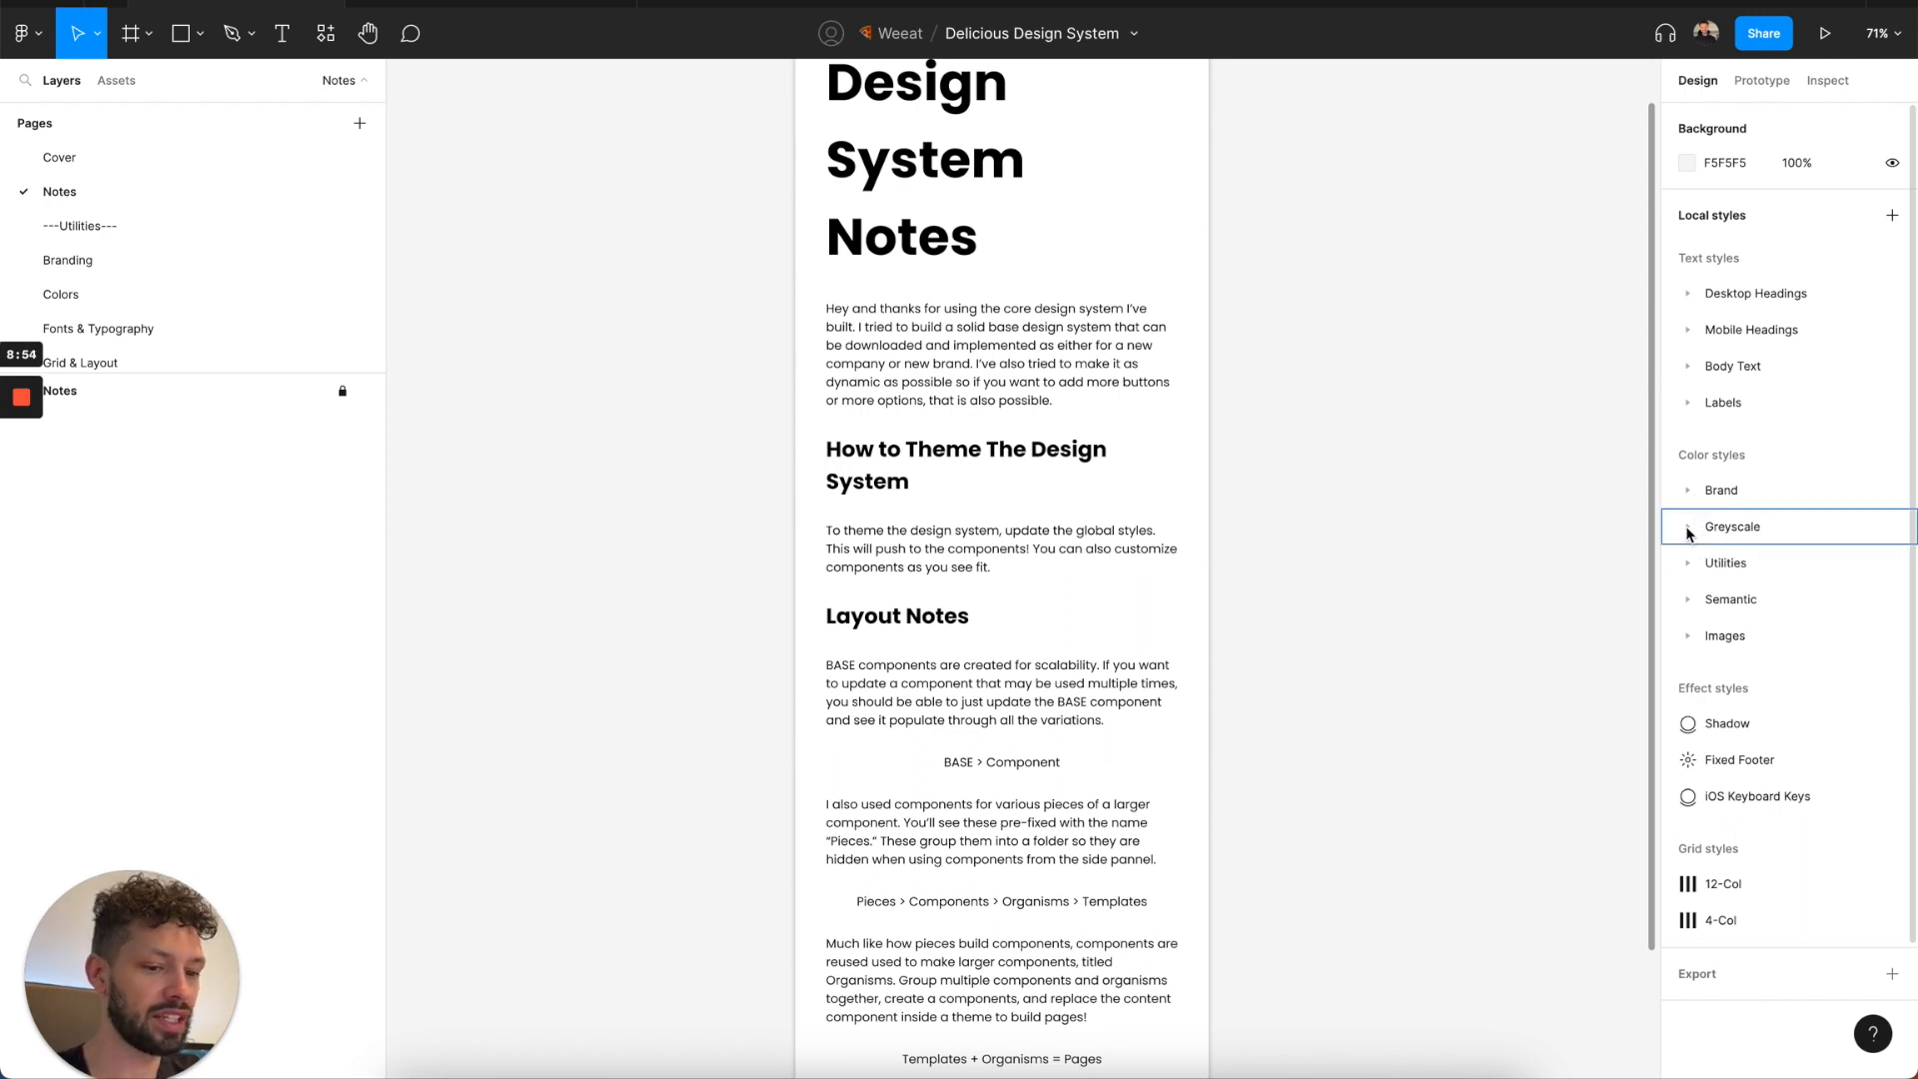
Copy the Grey style's hex value from the Components file and set the Dark Grey greyscale style in Delicious Design System to 888888.
click(1686, 529)
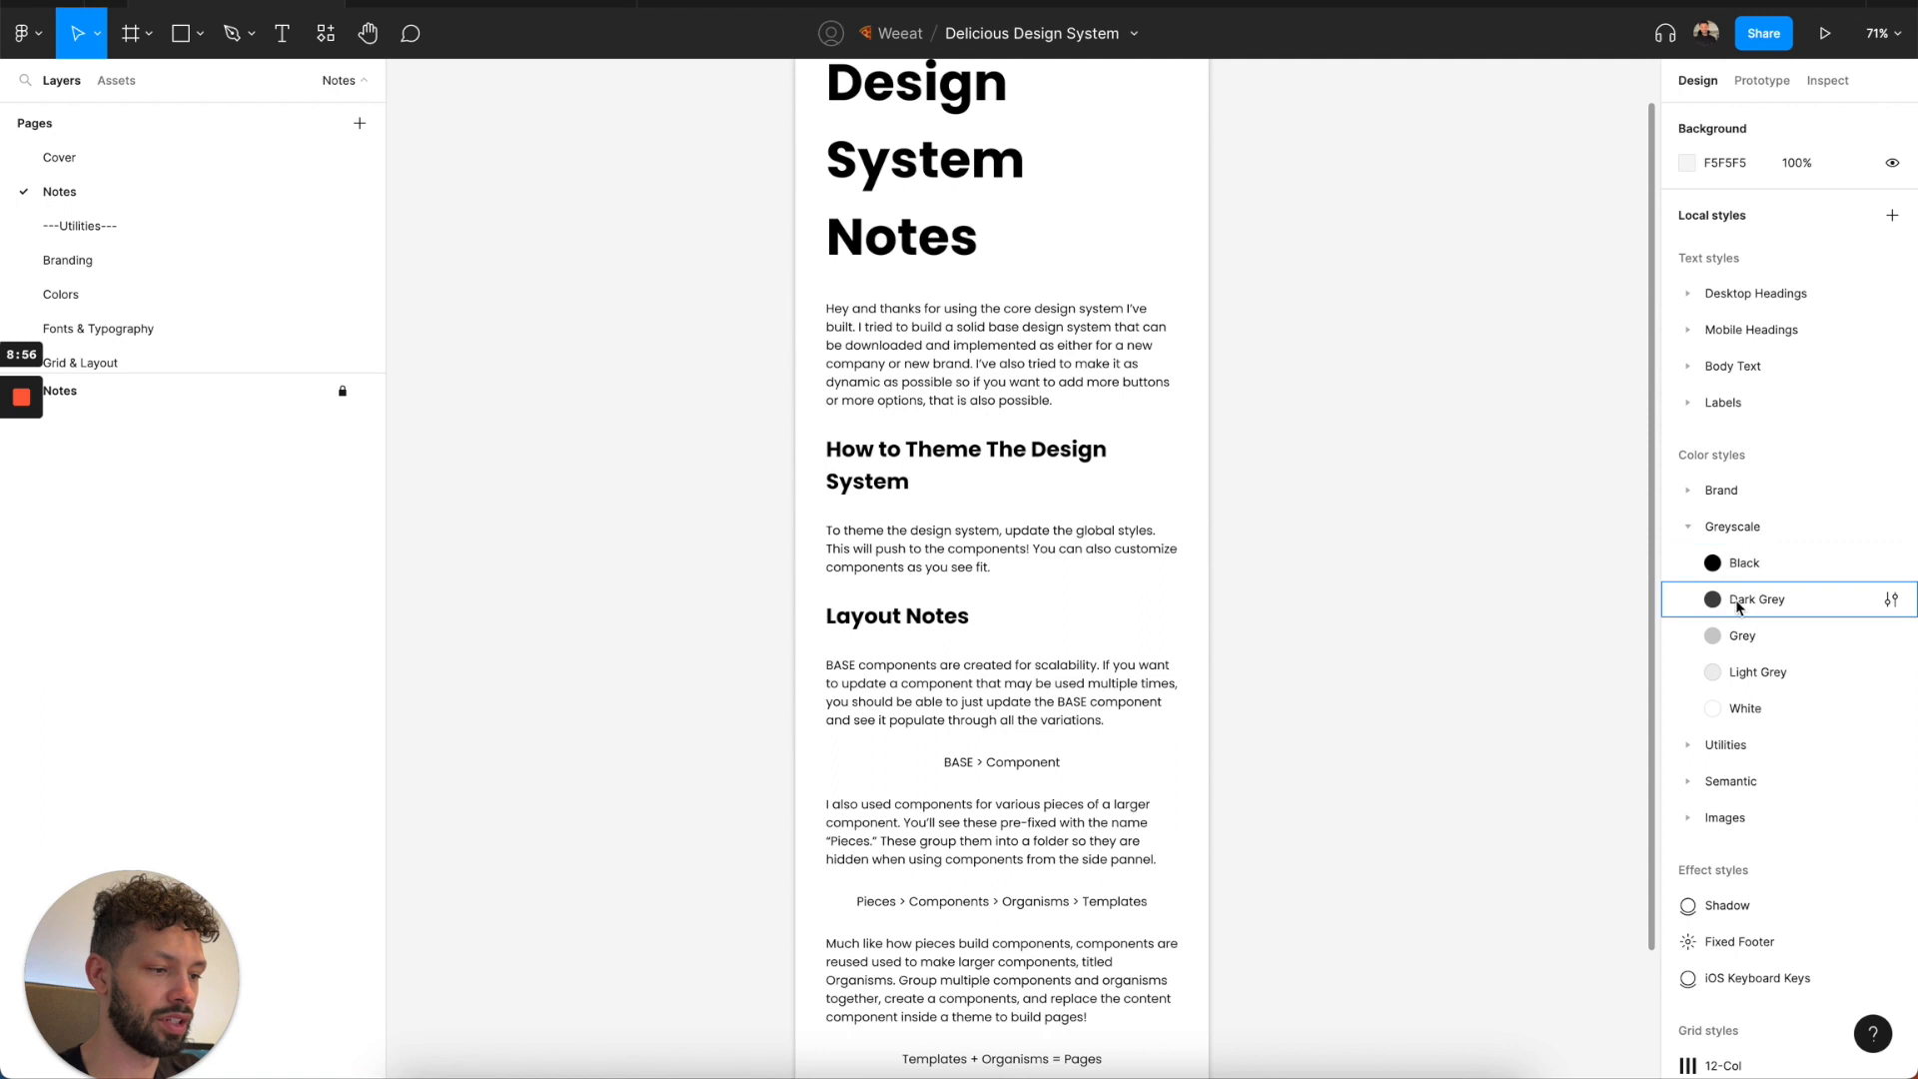
click(565, 8)
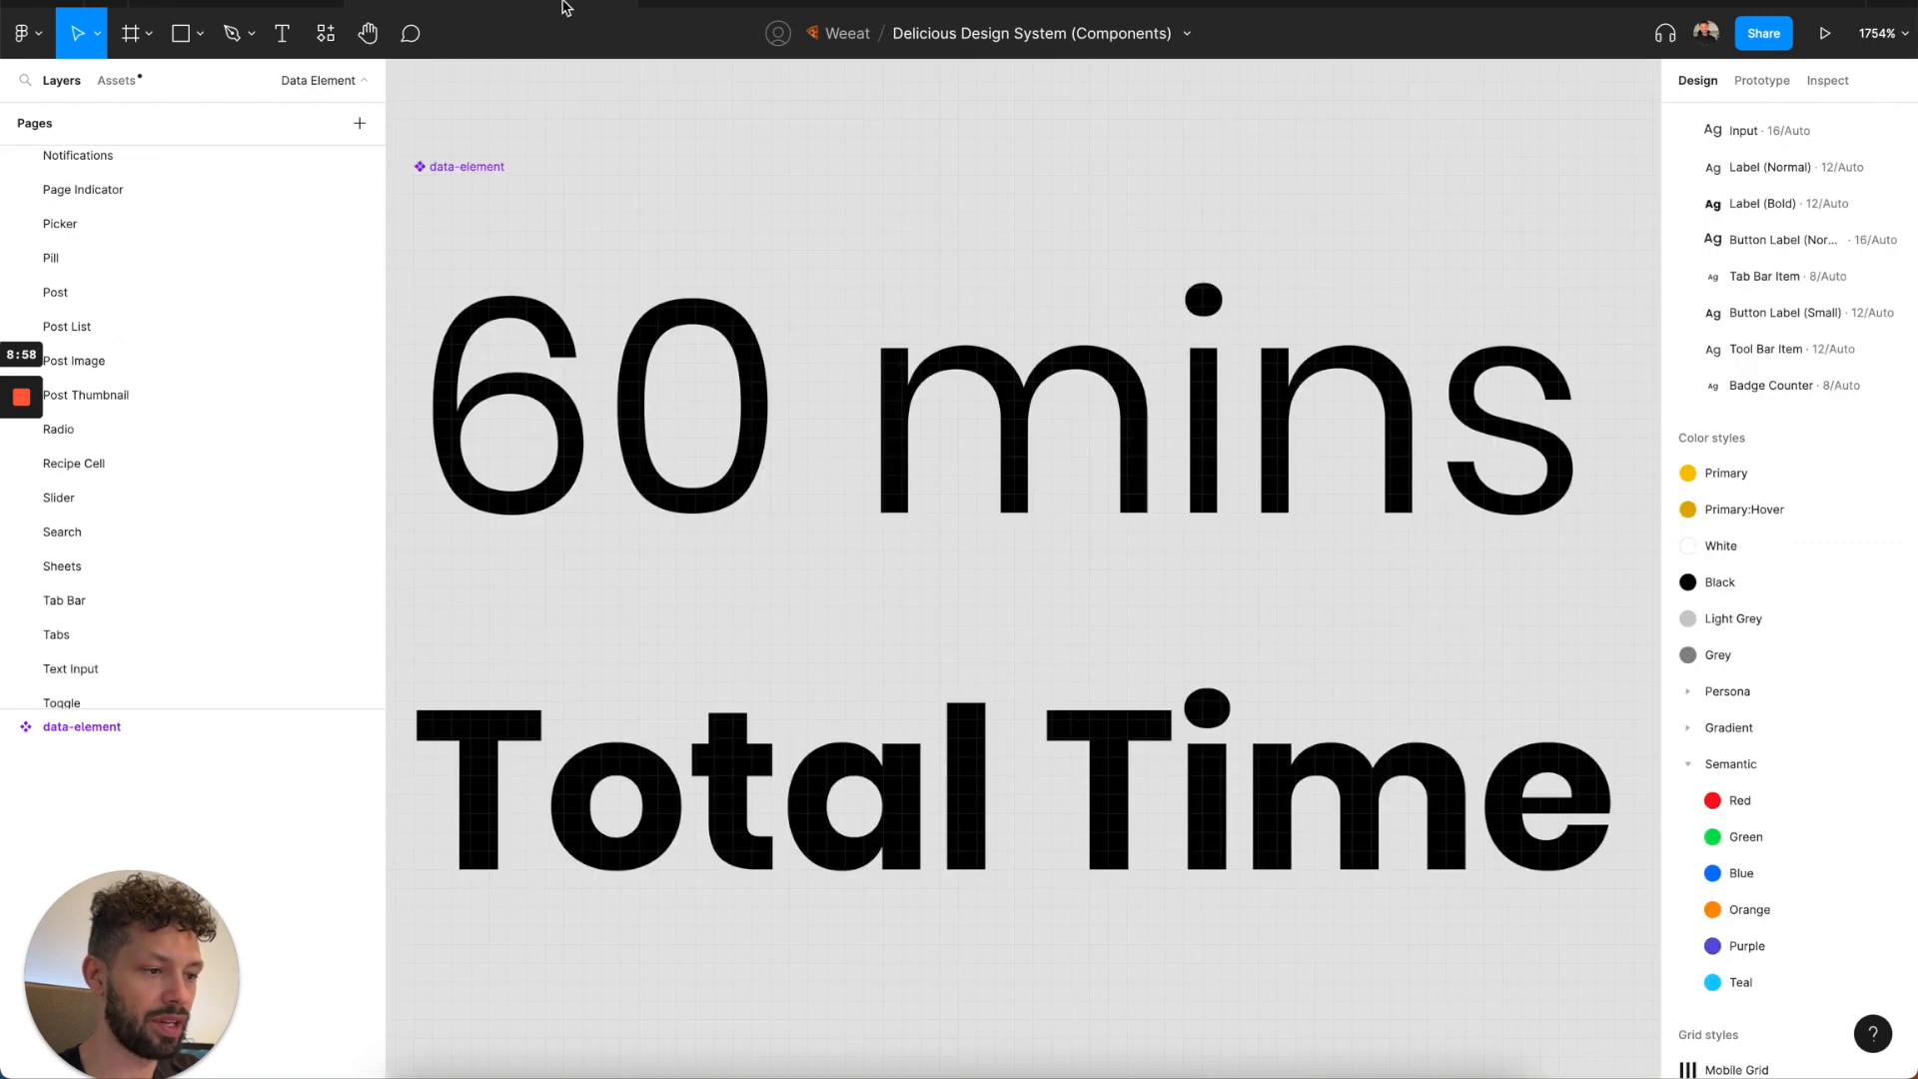
key(Escape)
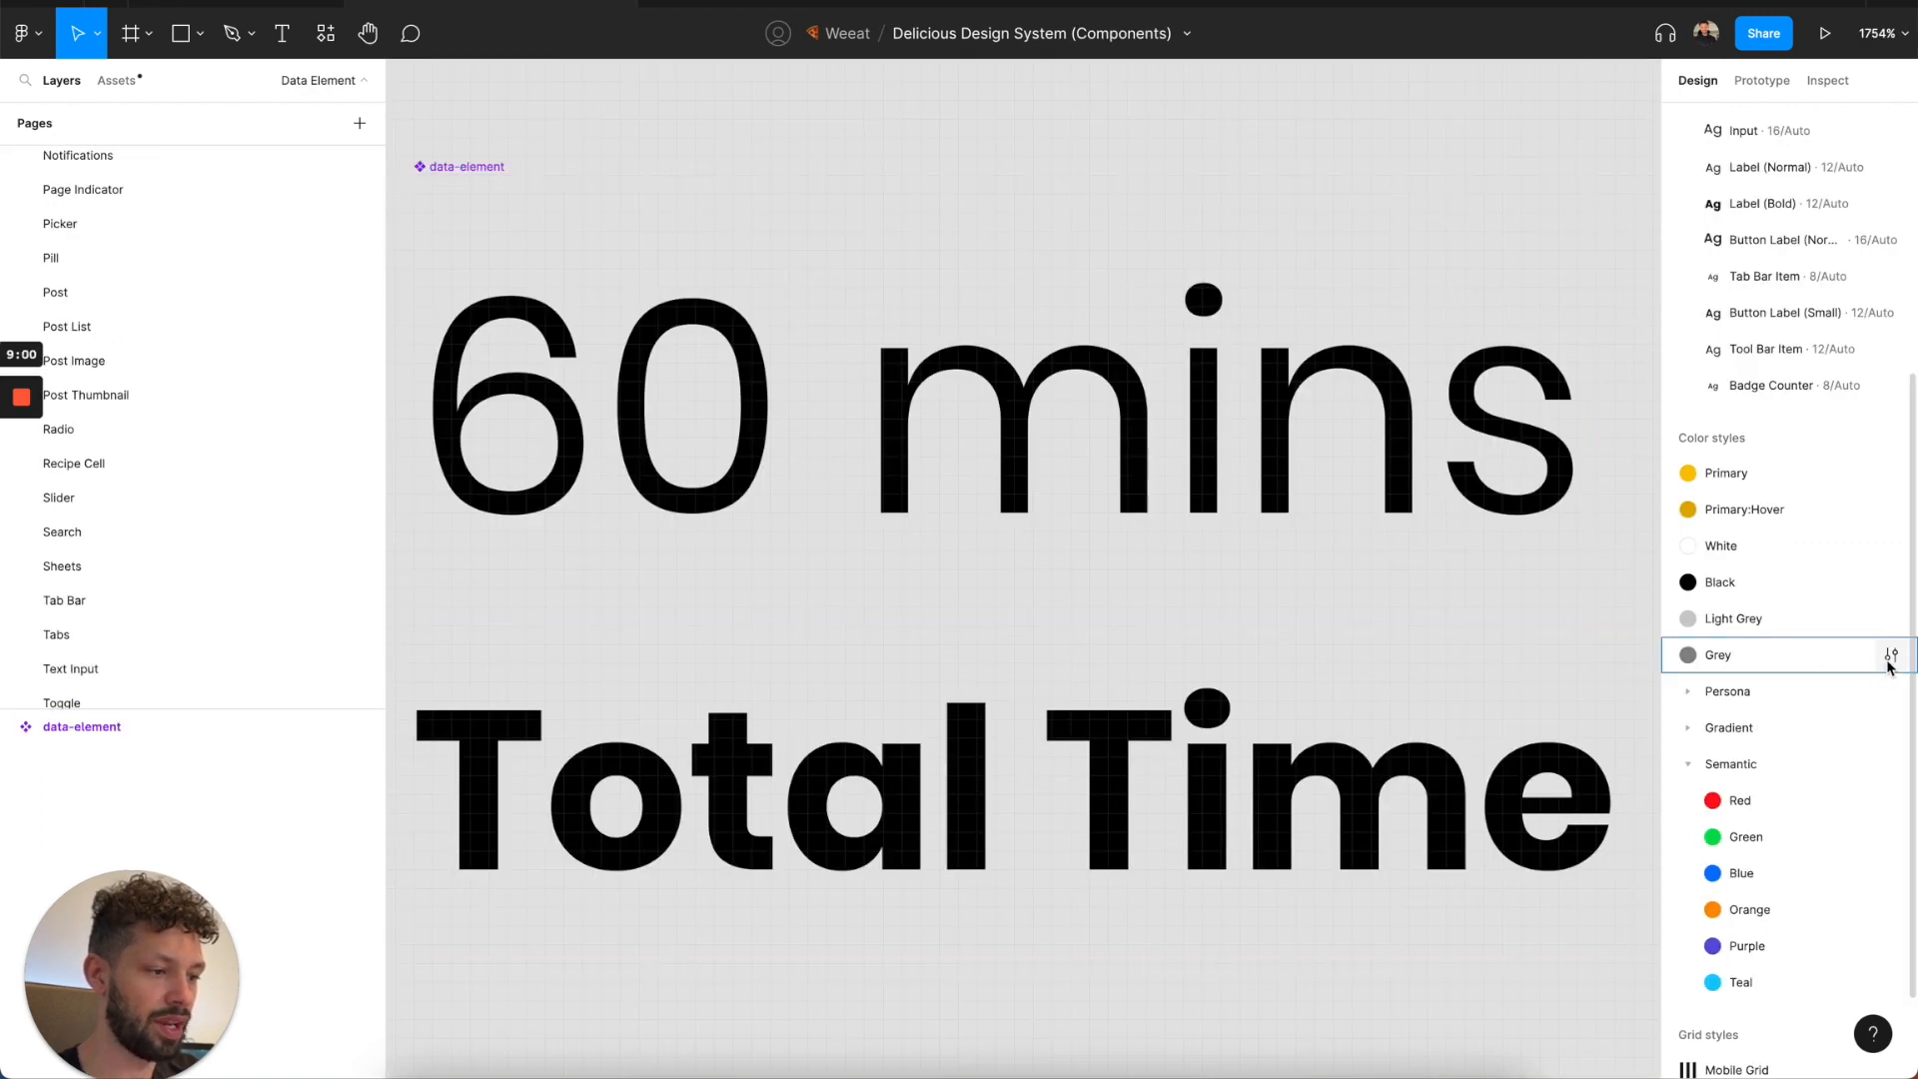
click(1891, 654)
click(1399, 993)
key(ctrl+c)
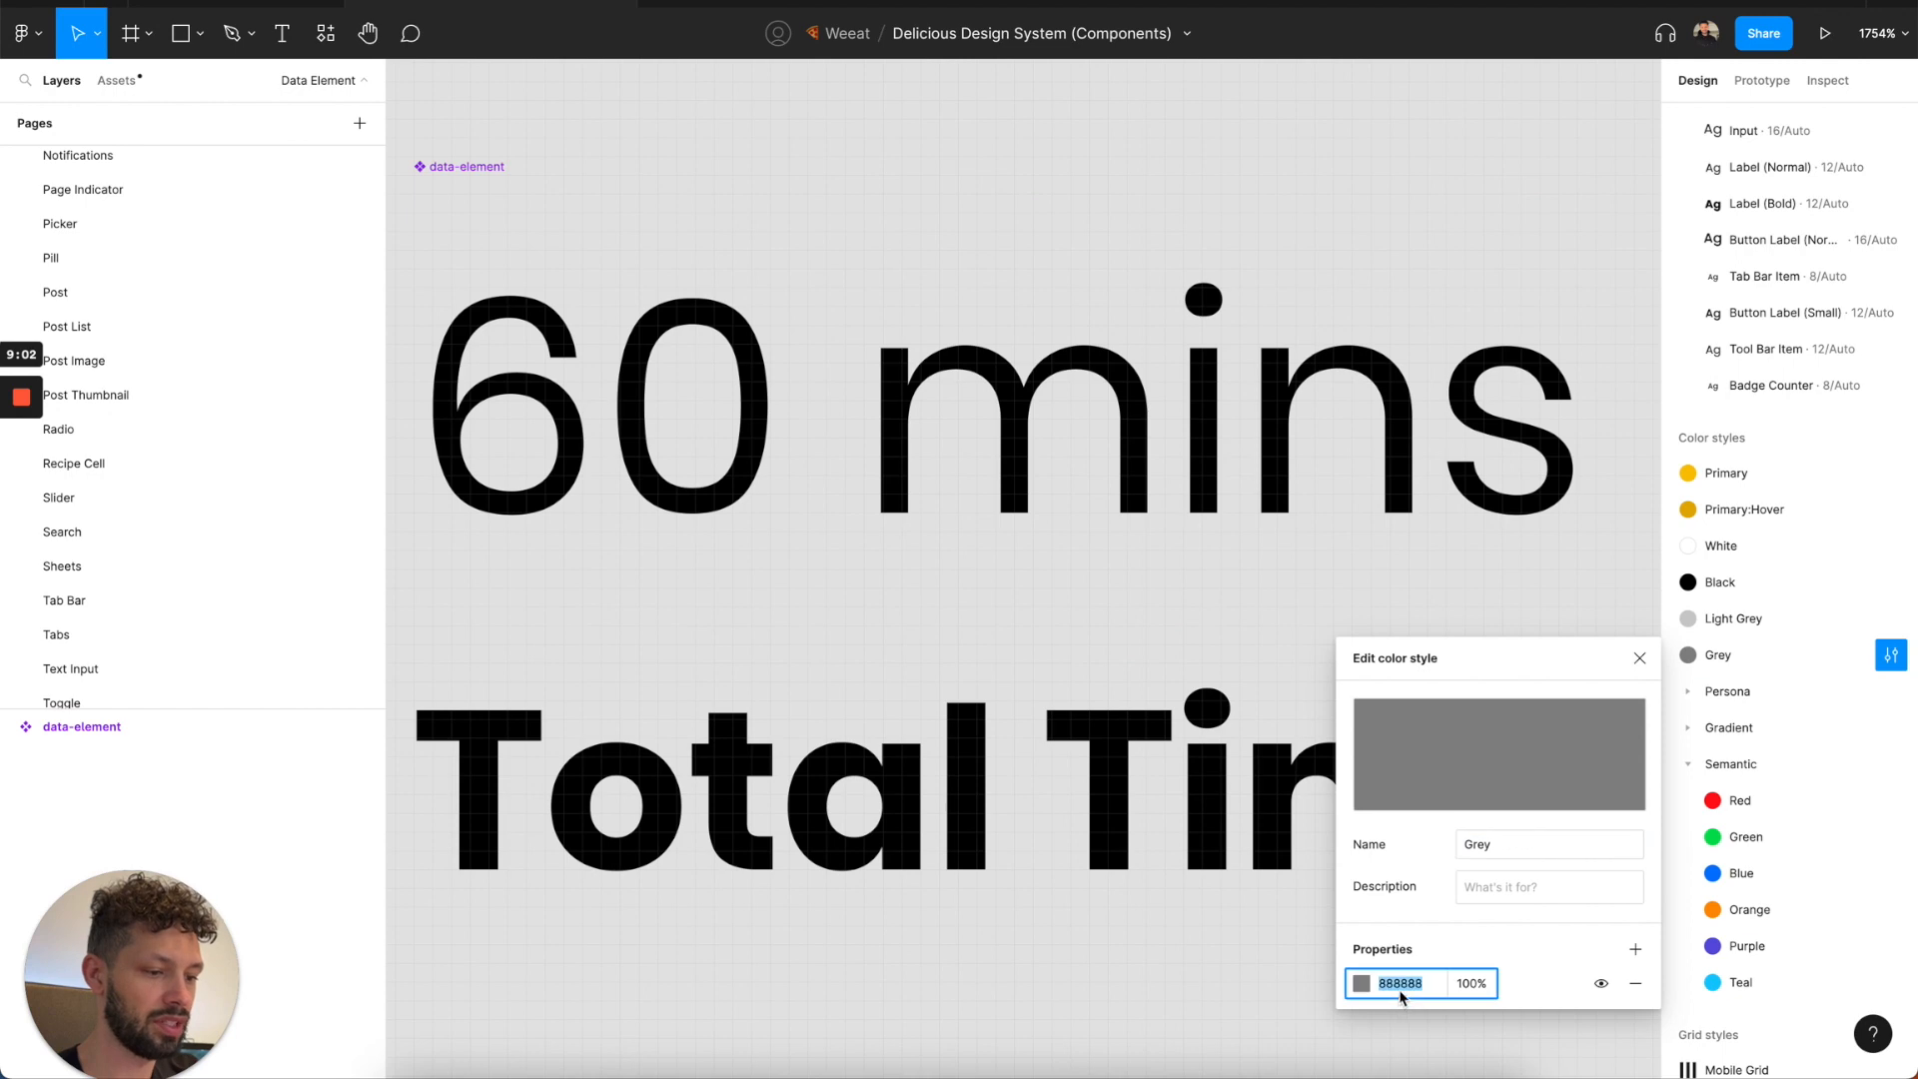
click(245, 8)
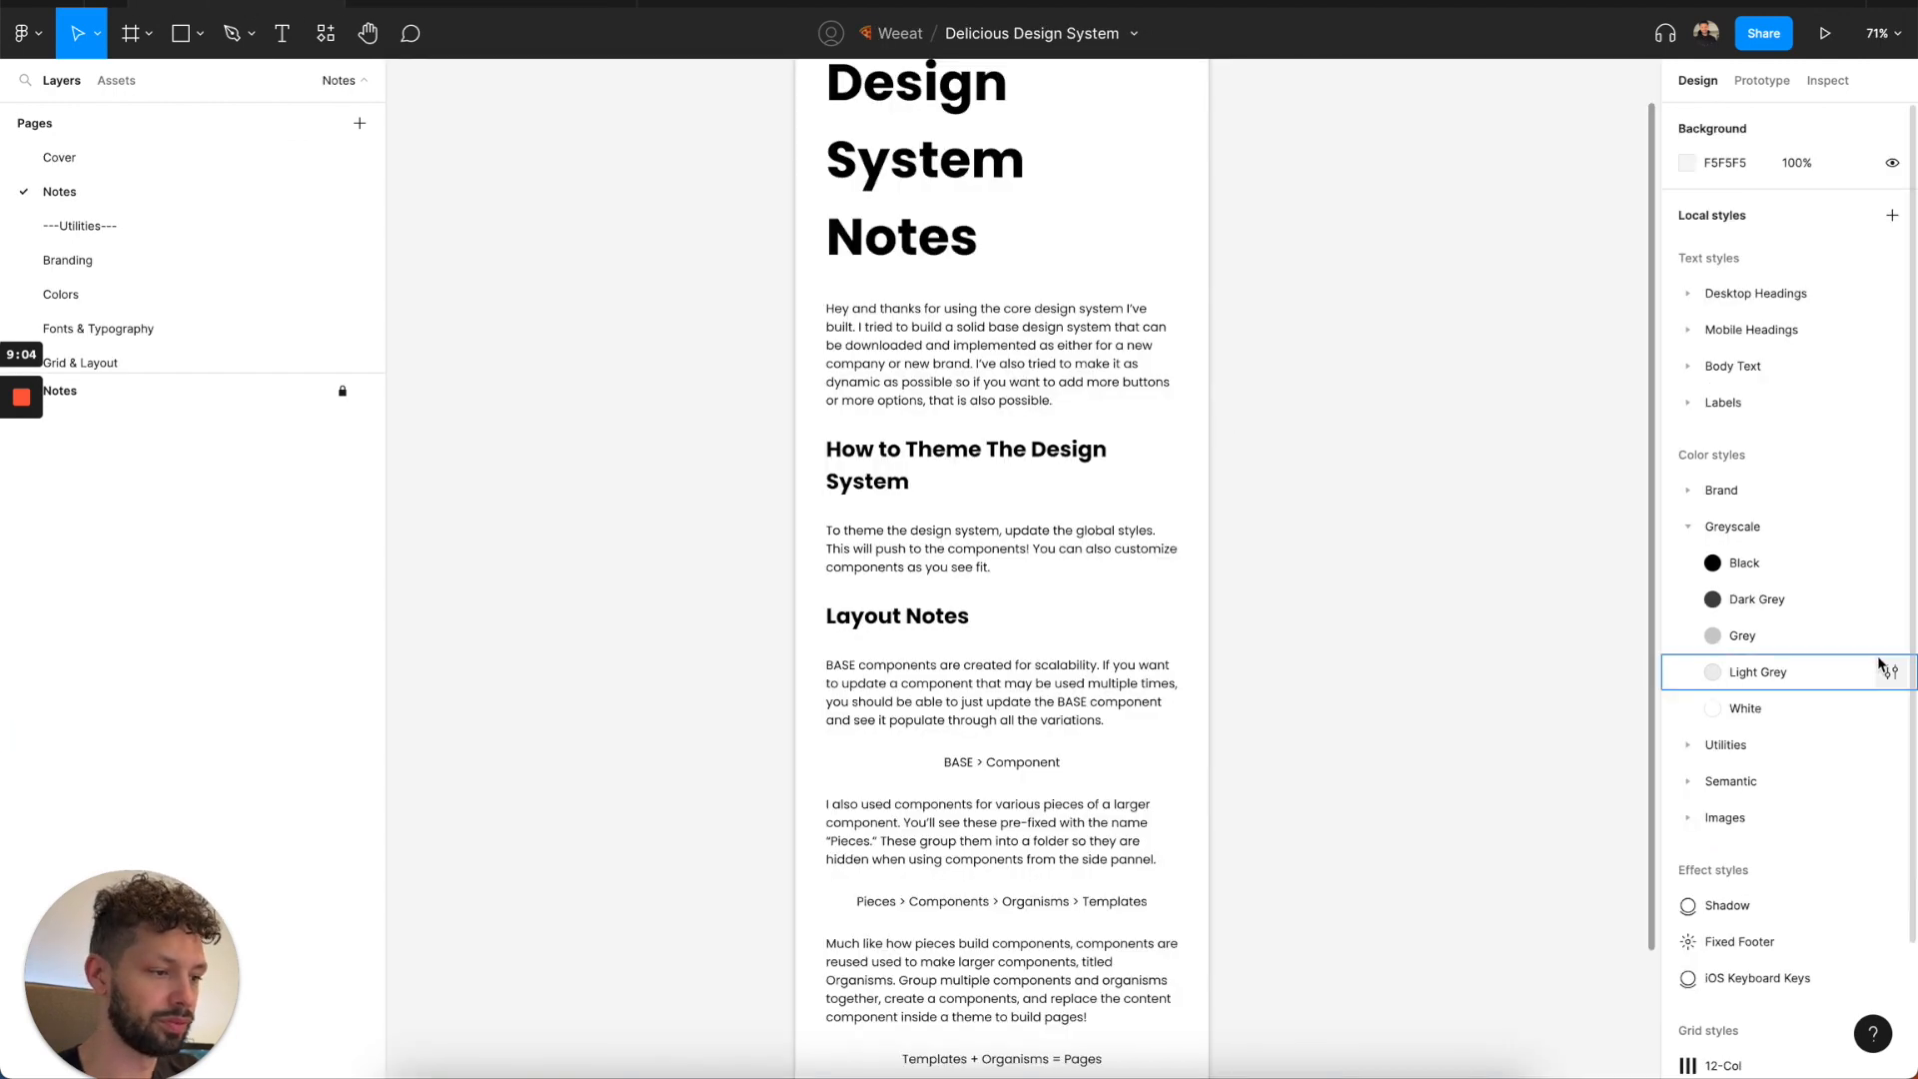
click(1890, 600)
click(1389, 928)
key(ctrl+v)
key(Return)
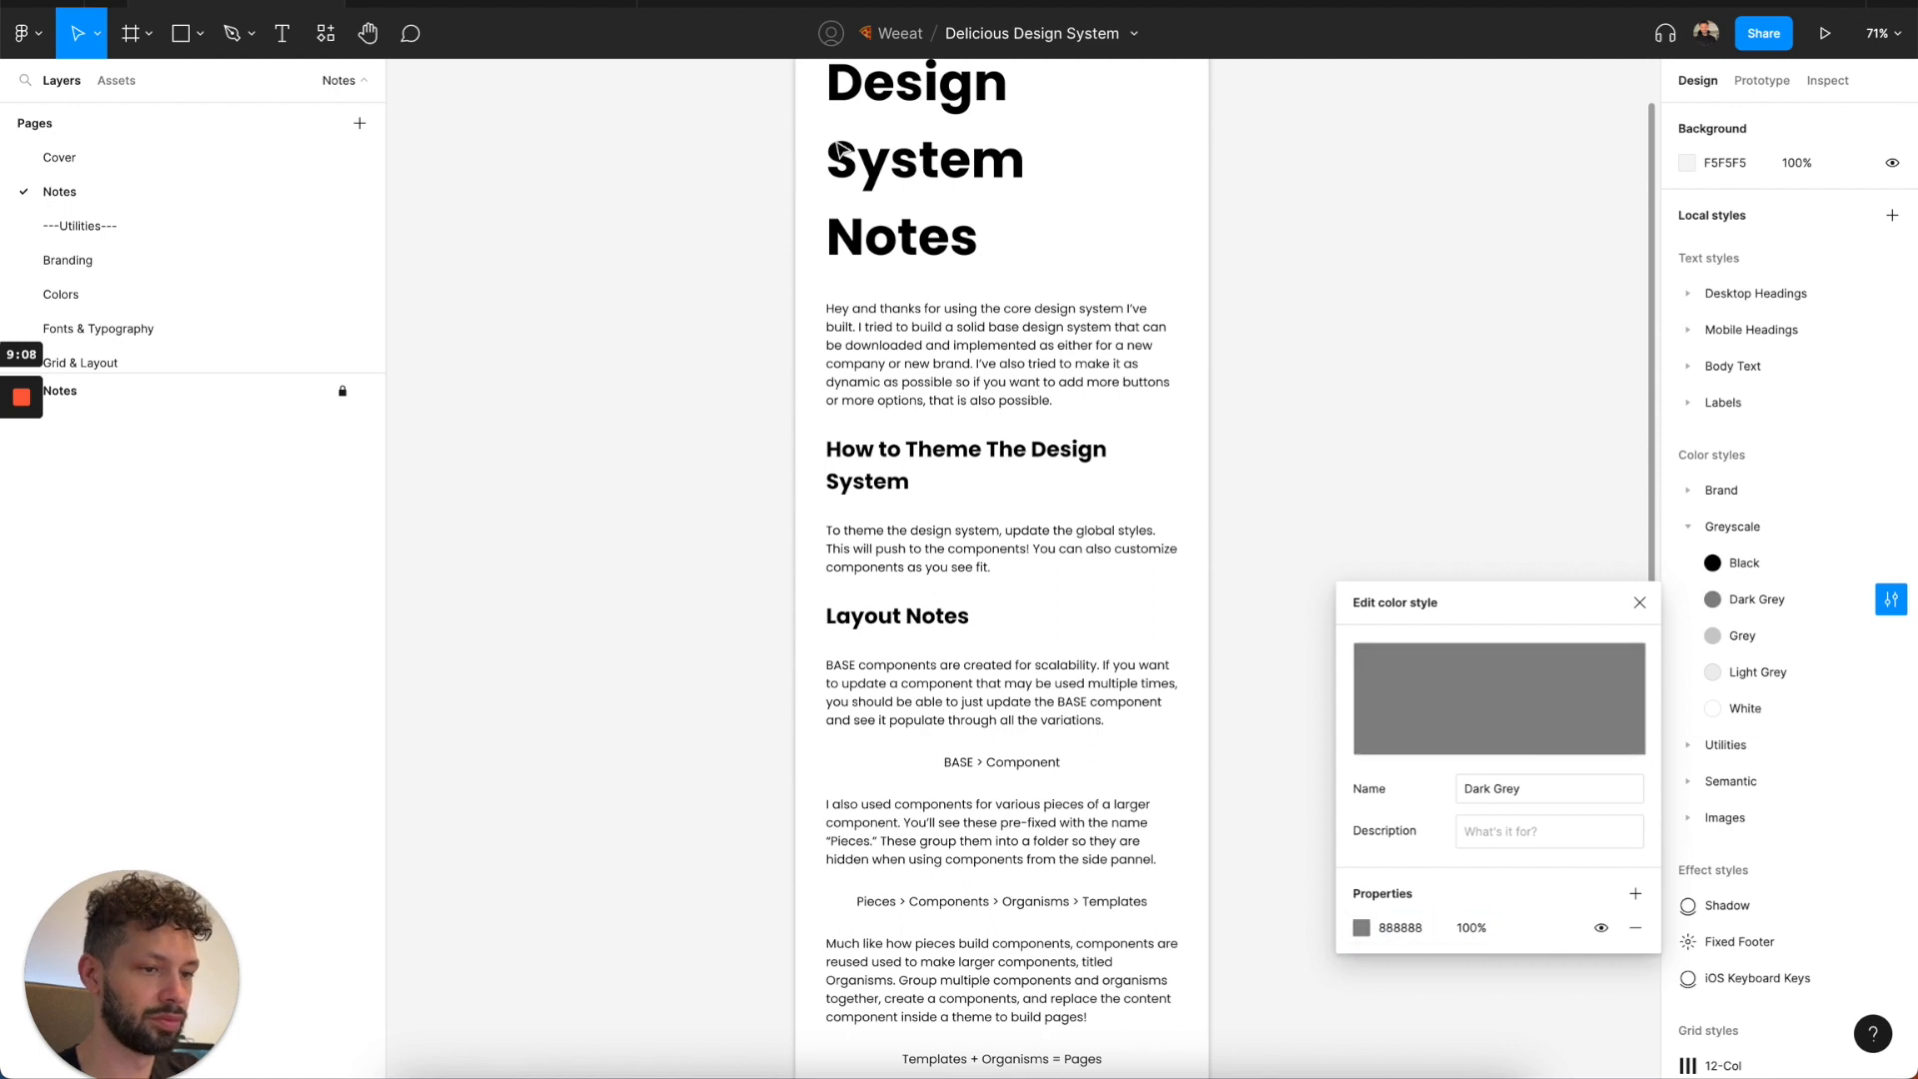
Copy the Light Grey hex value from the Components file and set the Light Grey style in Delicious Design System to CCCCCC.
click(445, 10)
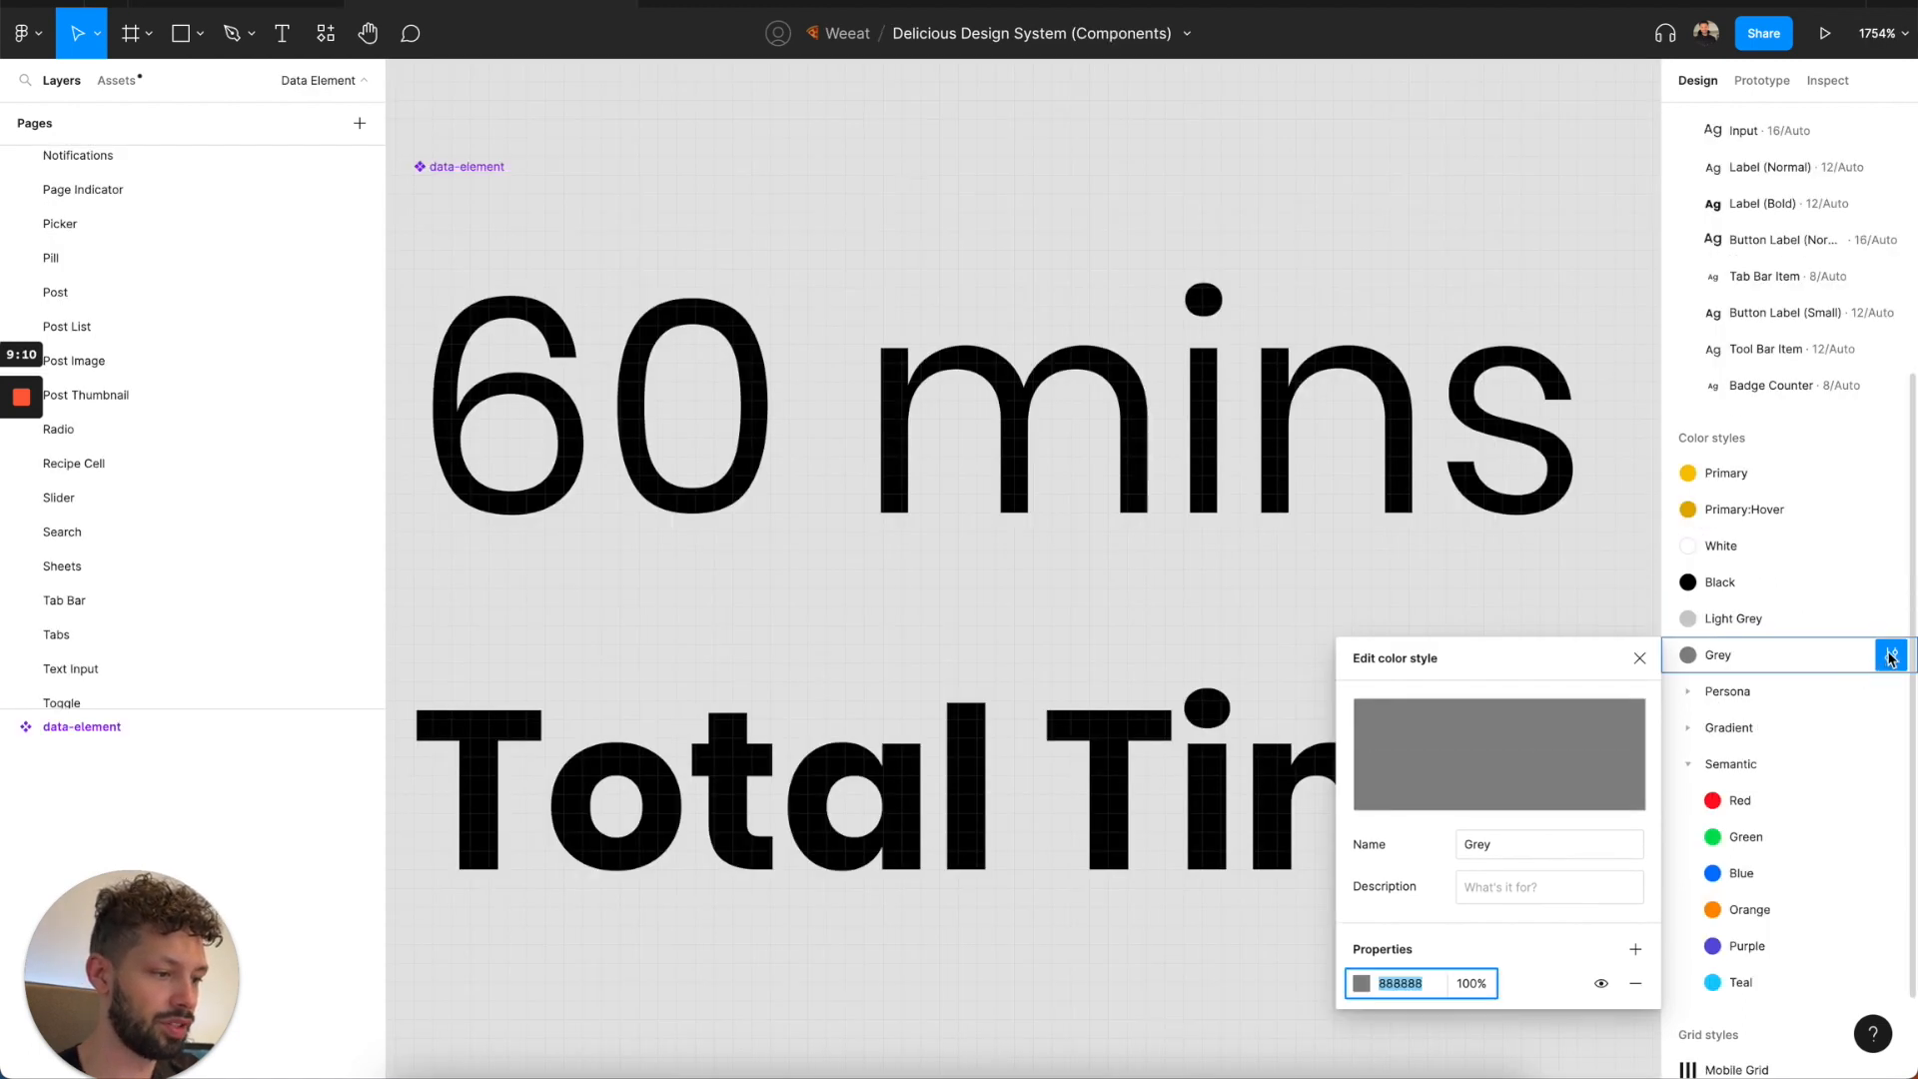
click(1891, 619)
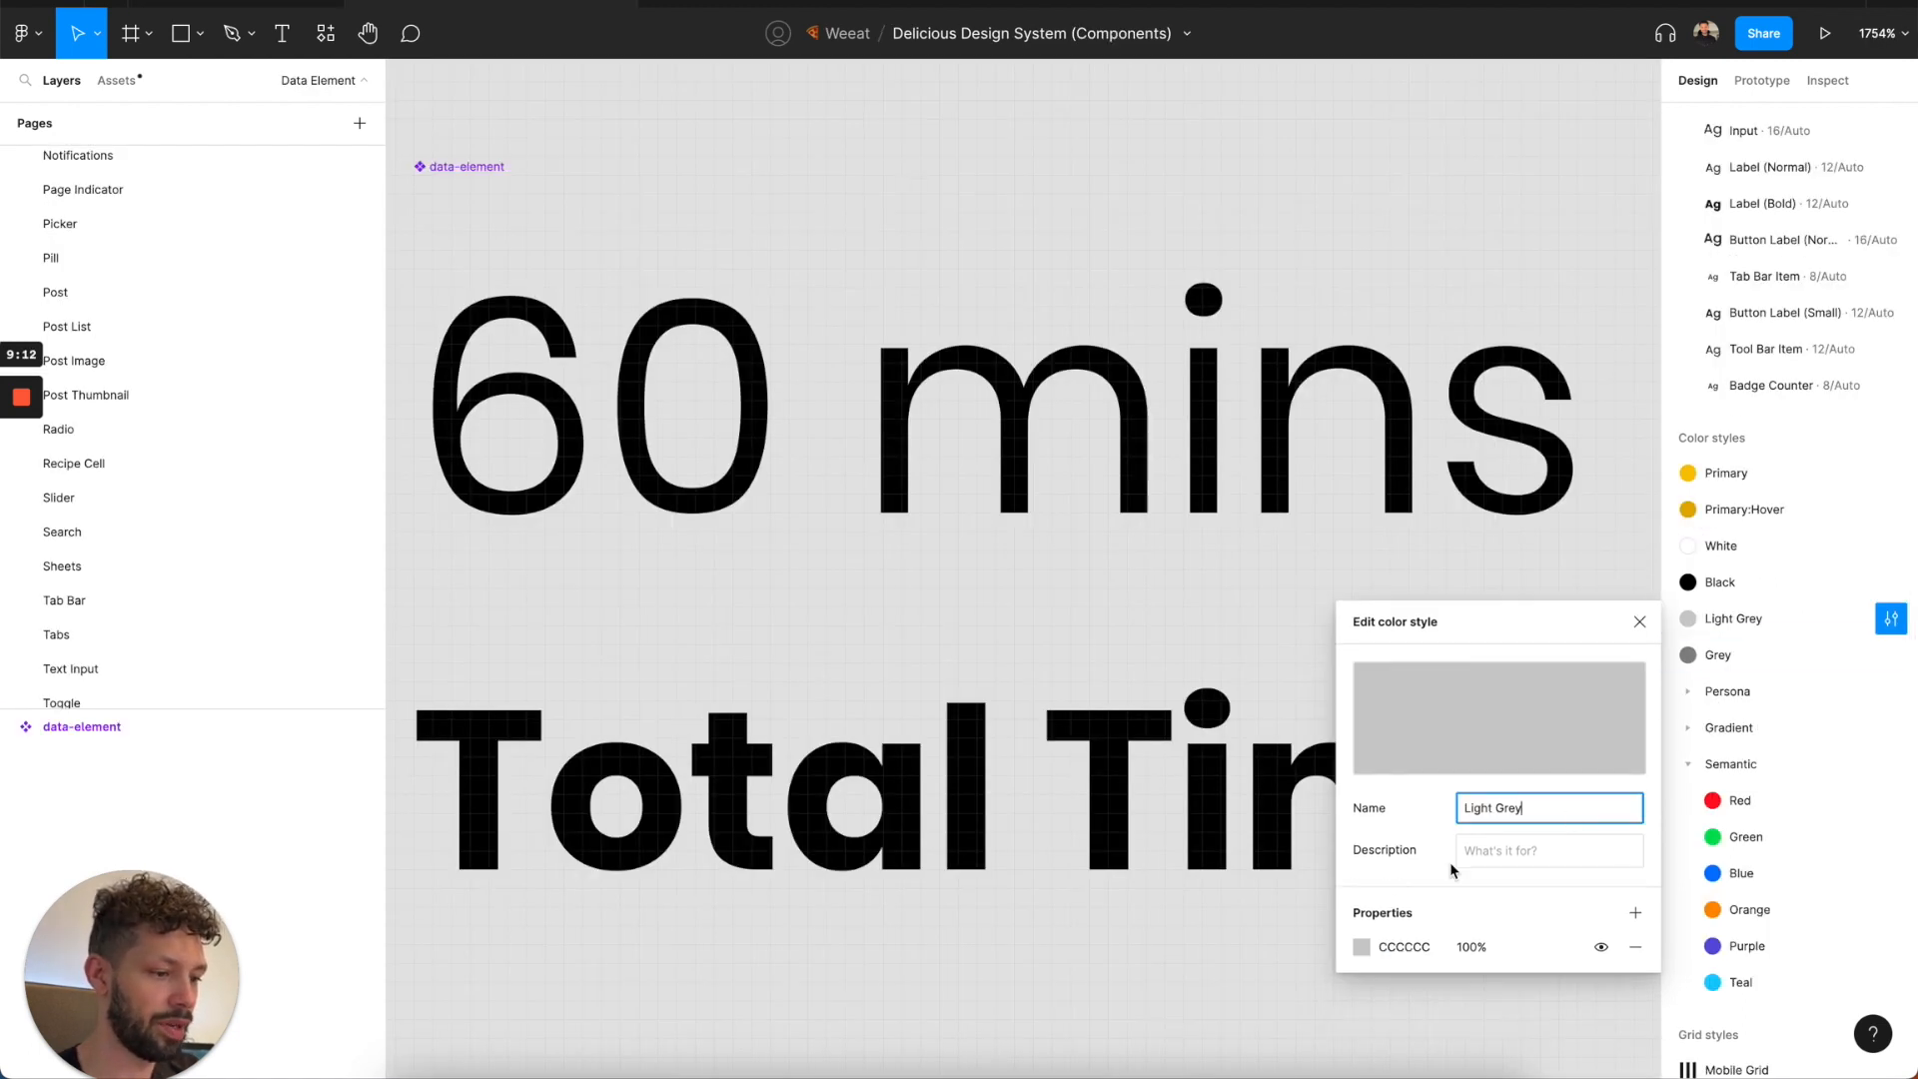
click(1394, 947)
click(239, 8)
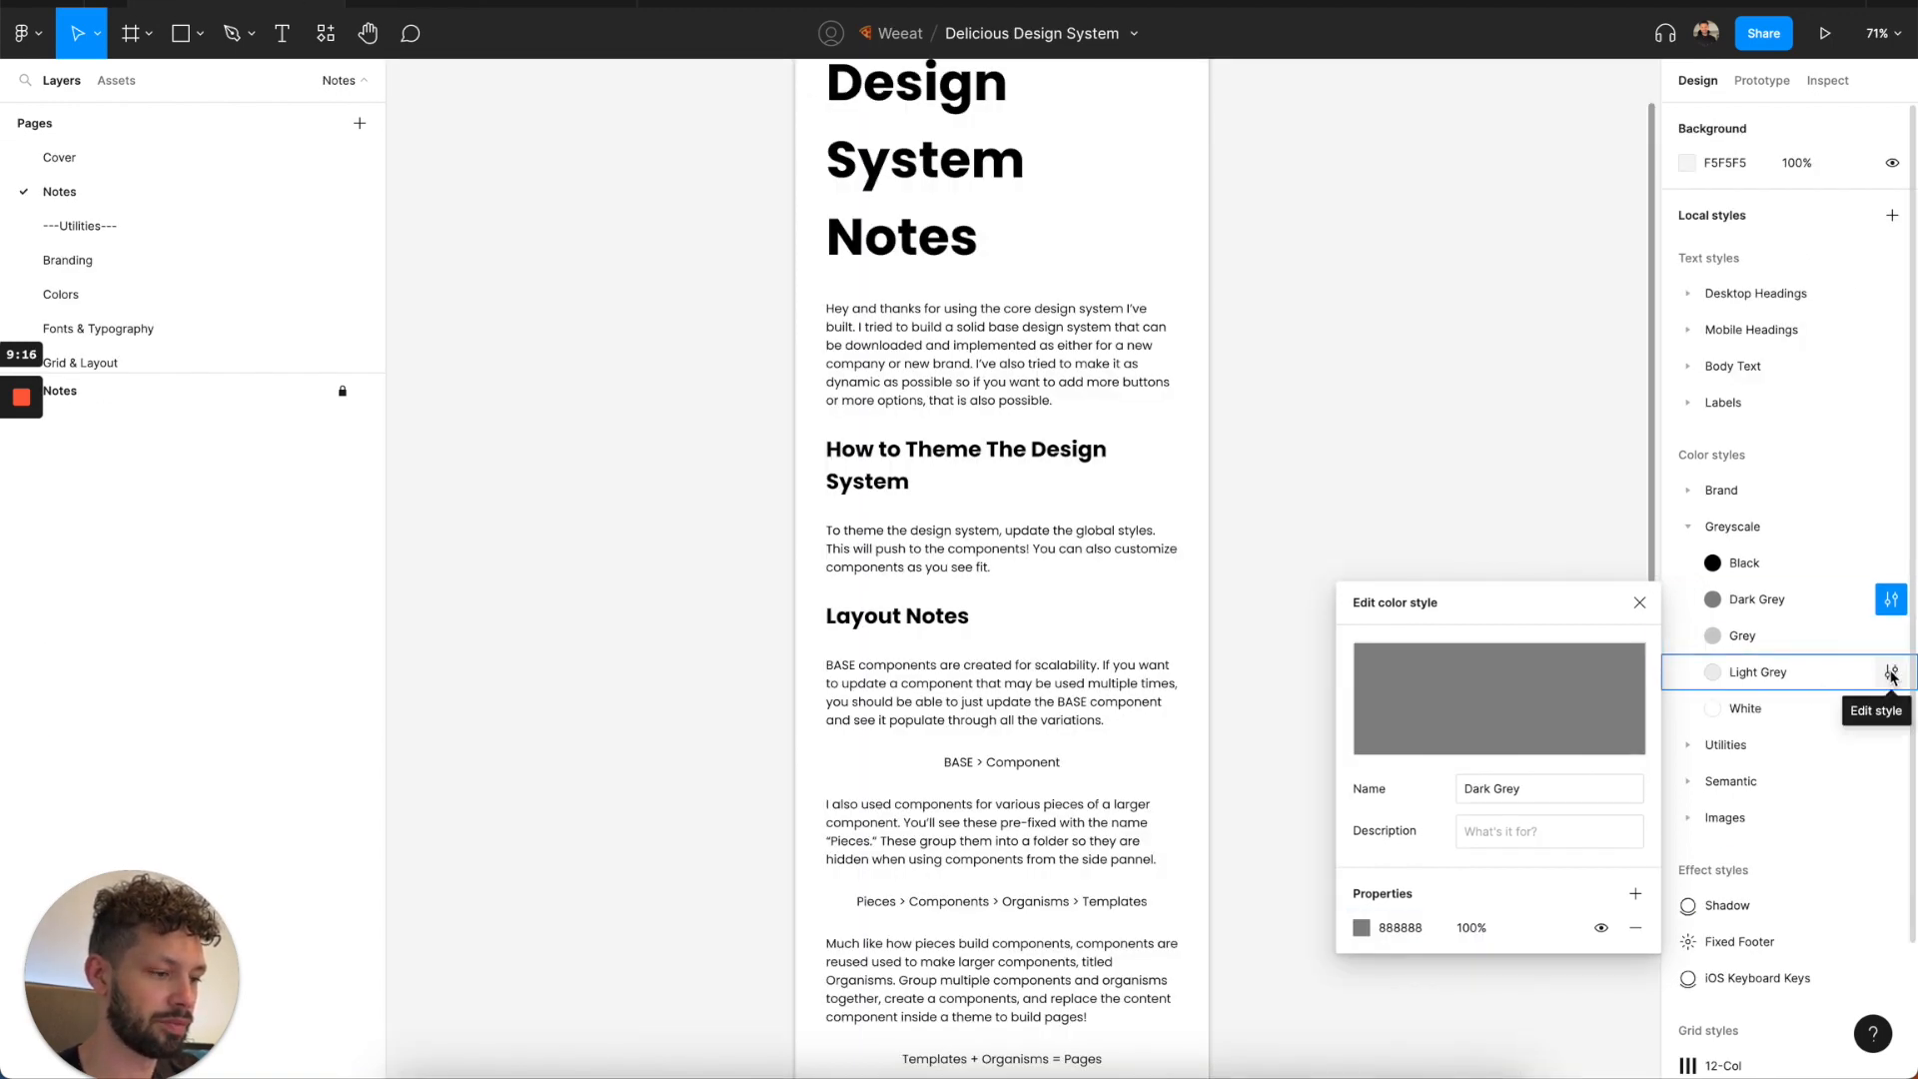
click(1891, 673)
click(1398, 1003)
key(Return)
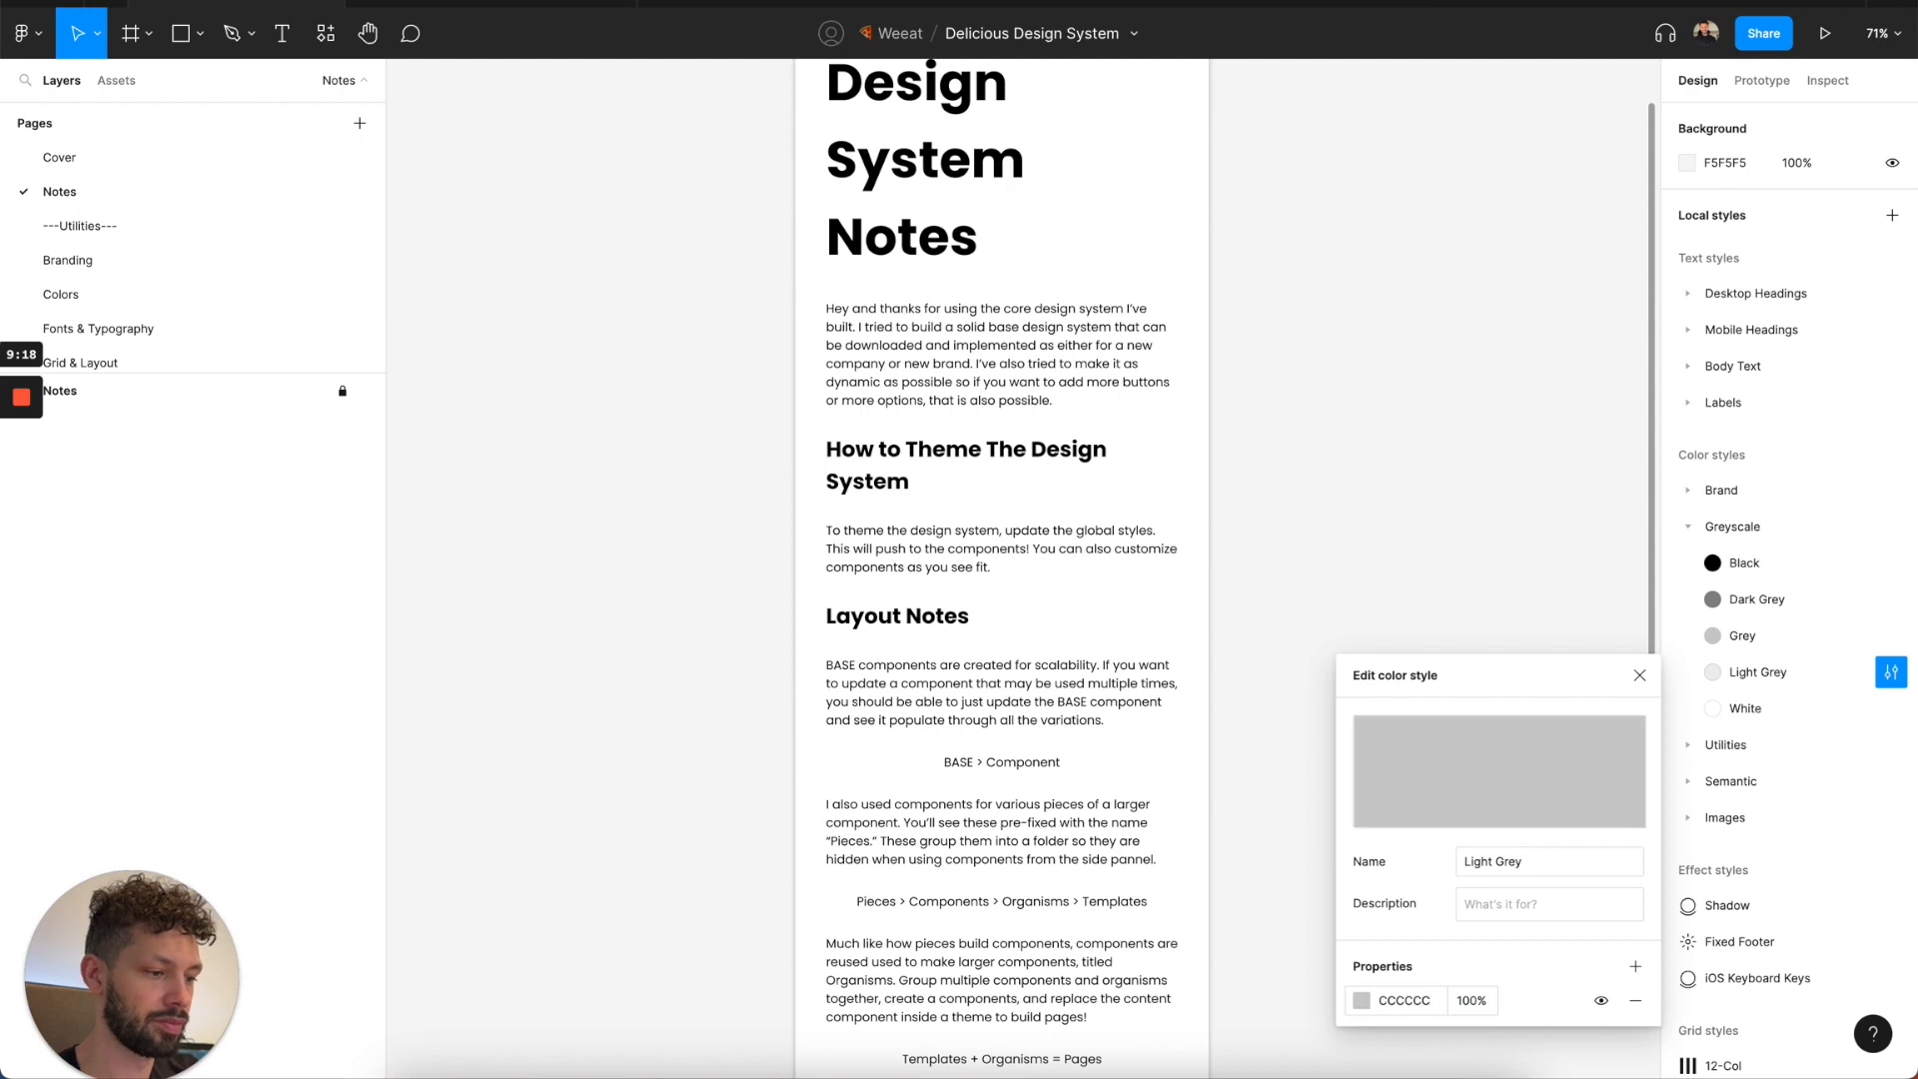
Check the hex values of the Grey and Light Grey styles in the Greyscale group.
click(1891, 637)
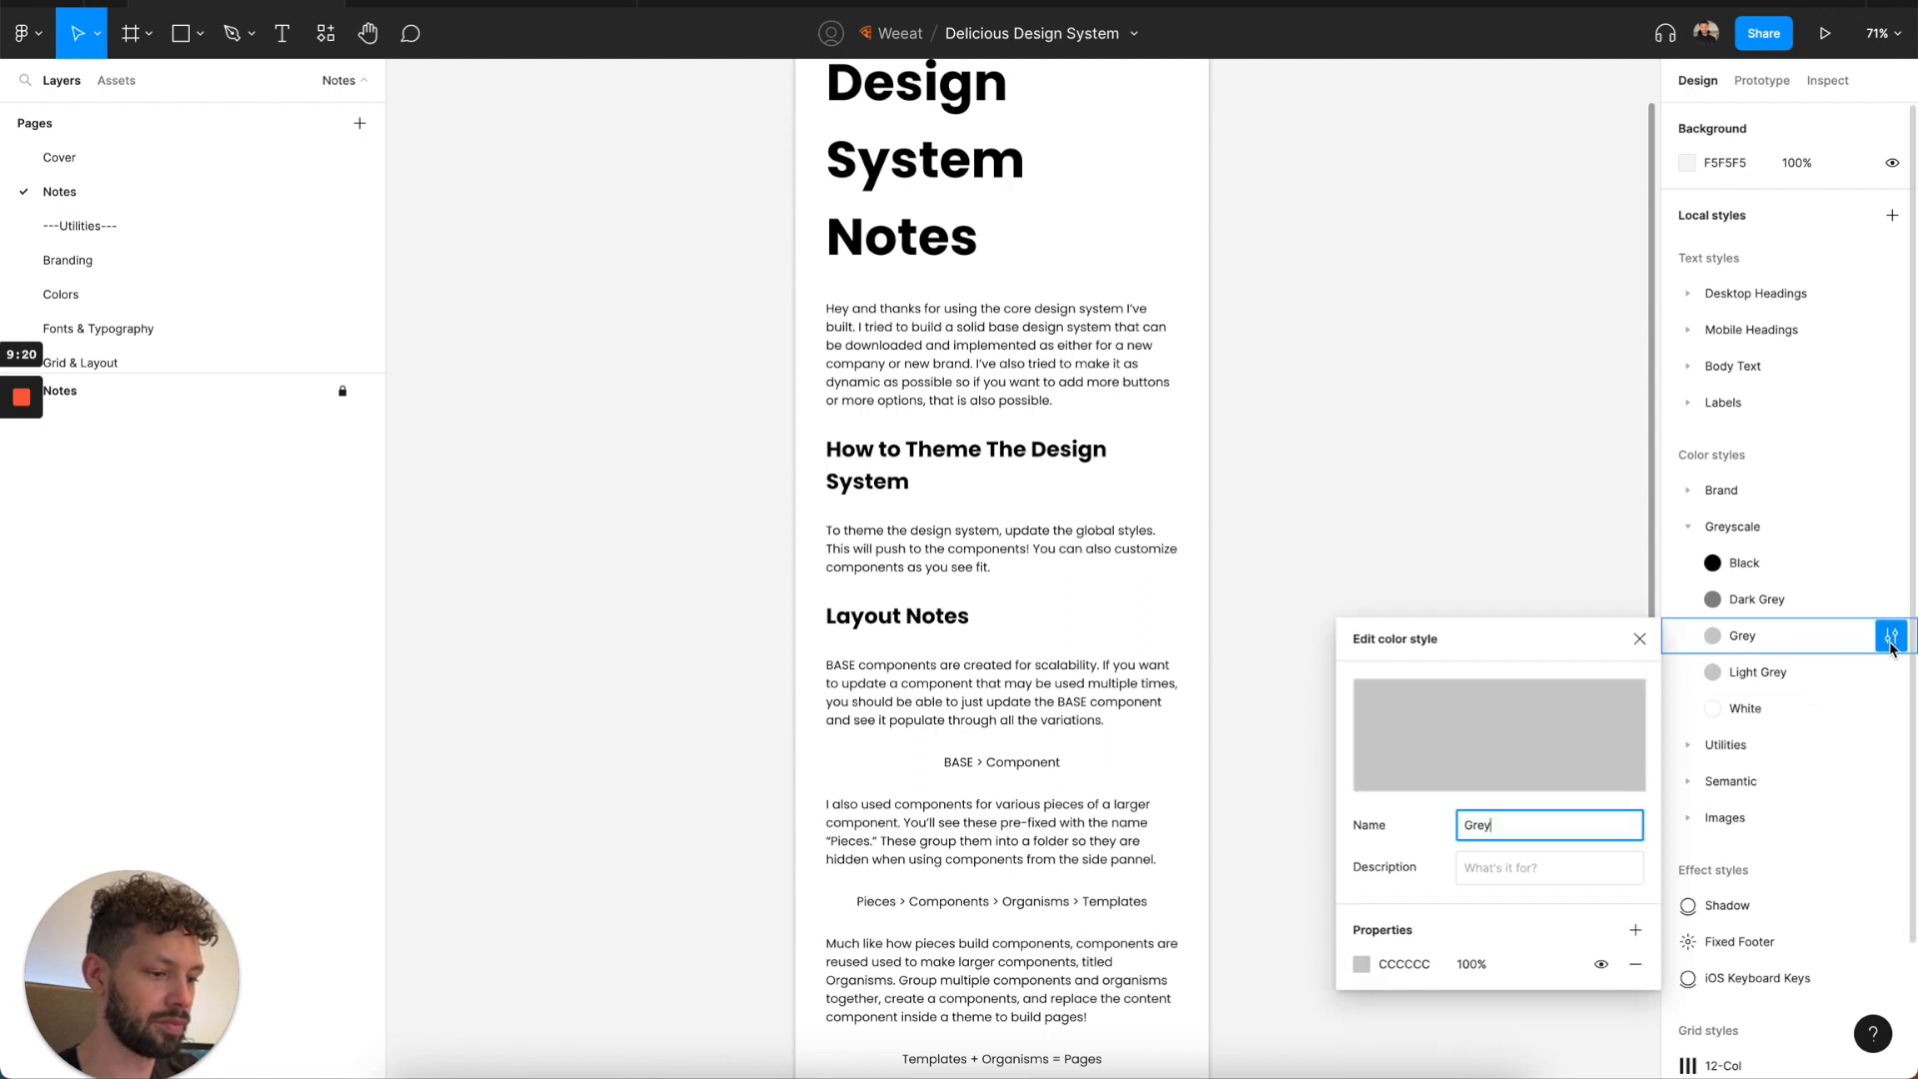
click(1639, 639)
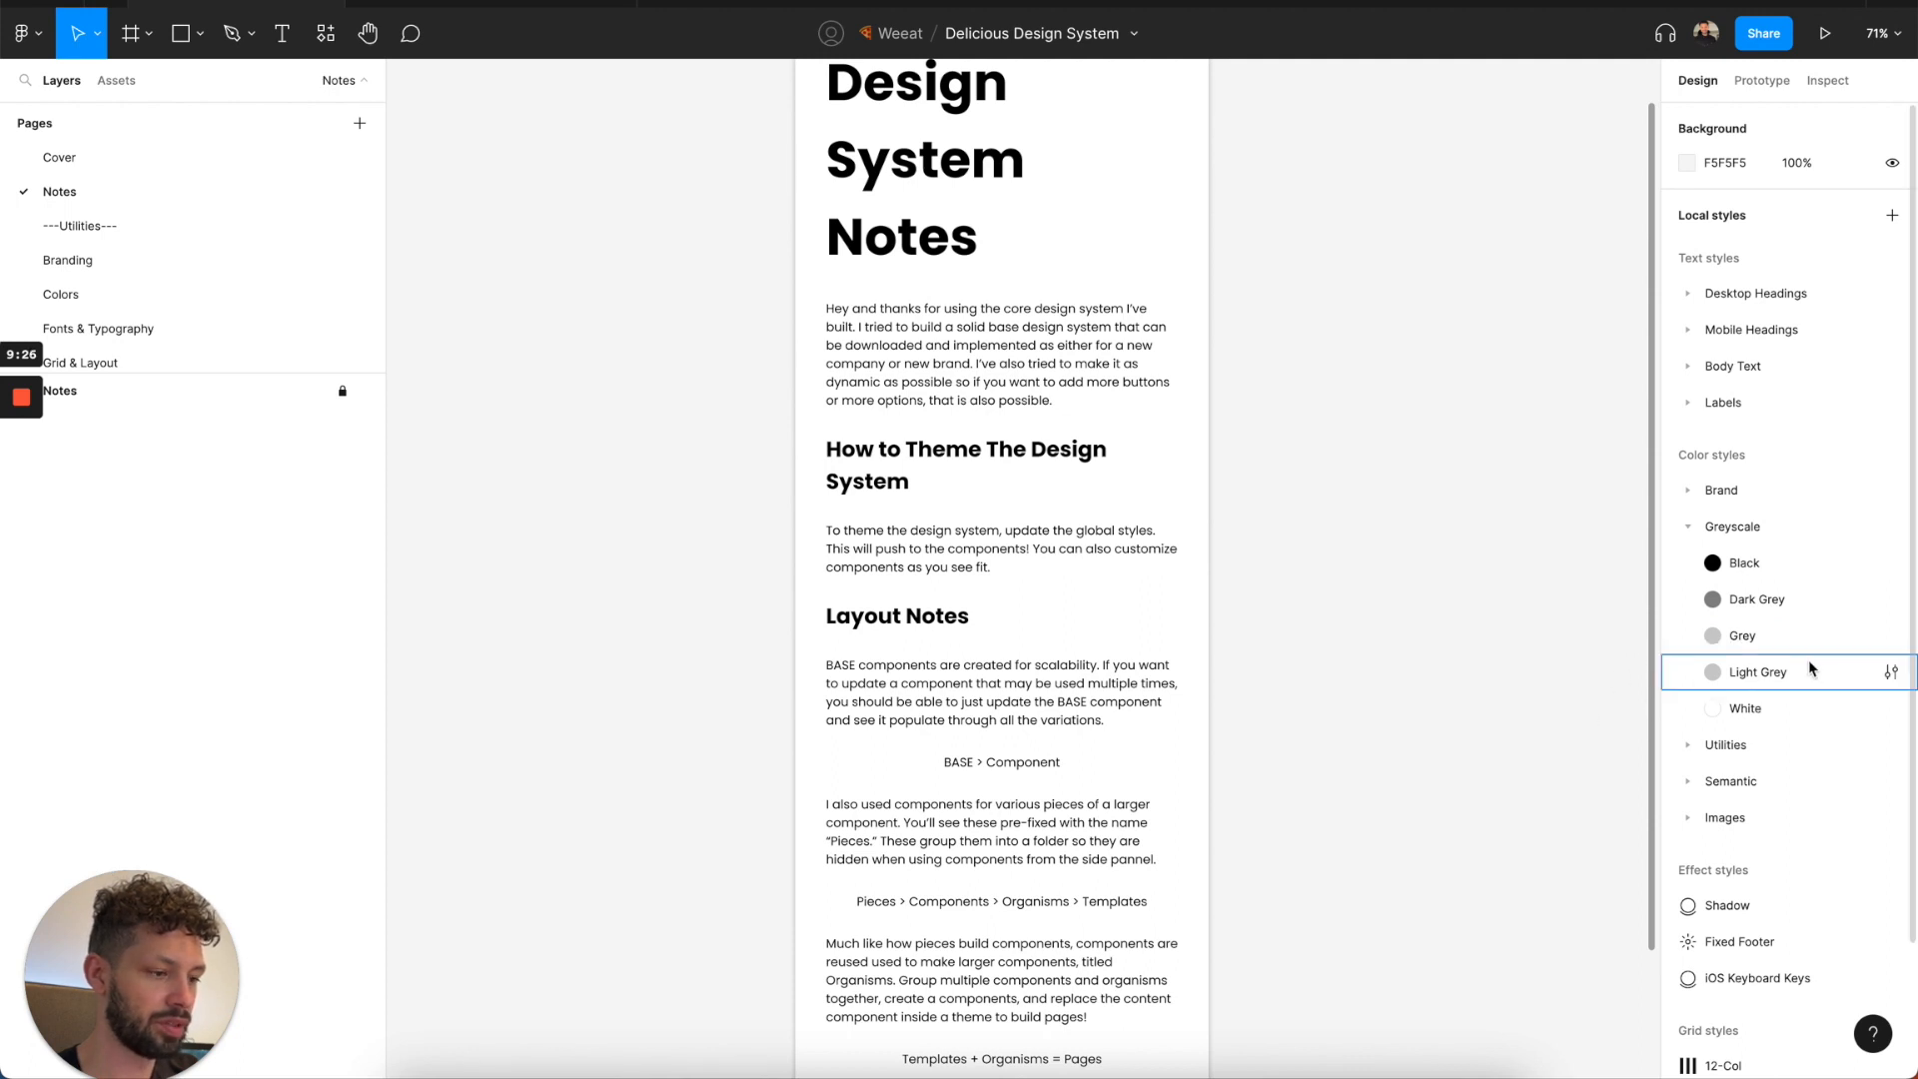
click(1888, 672)
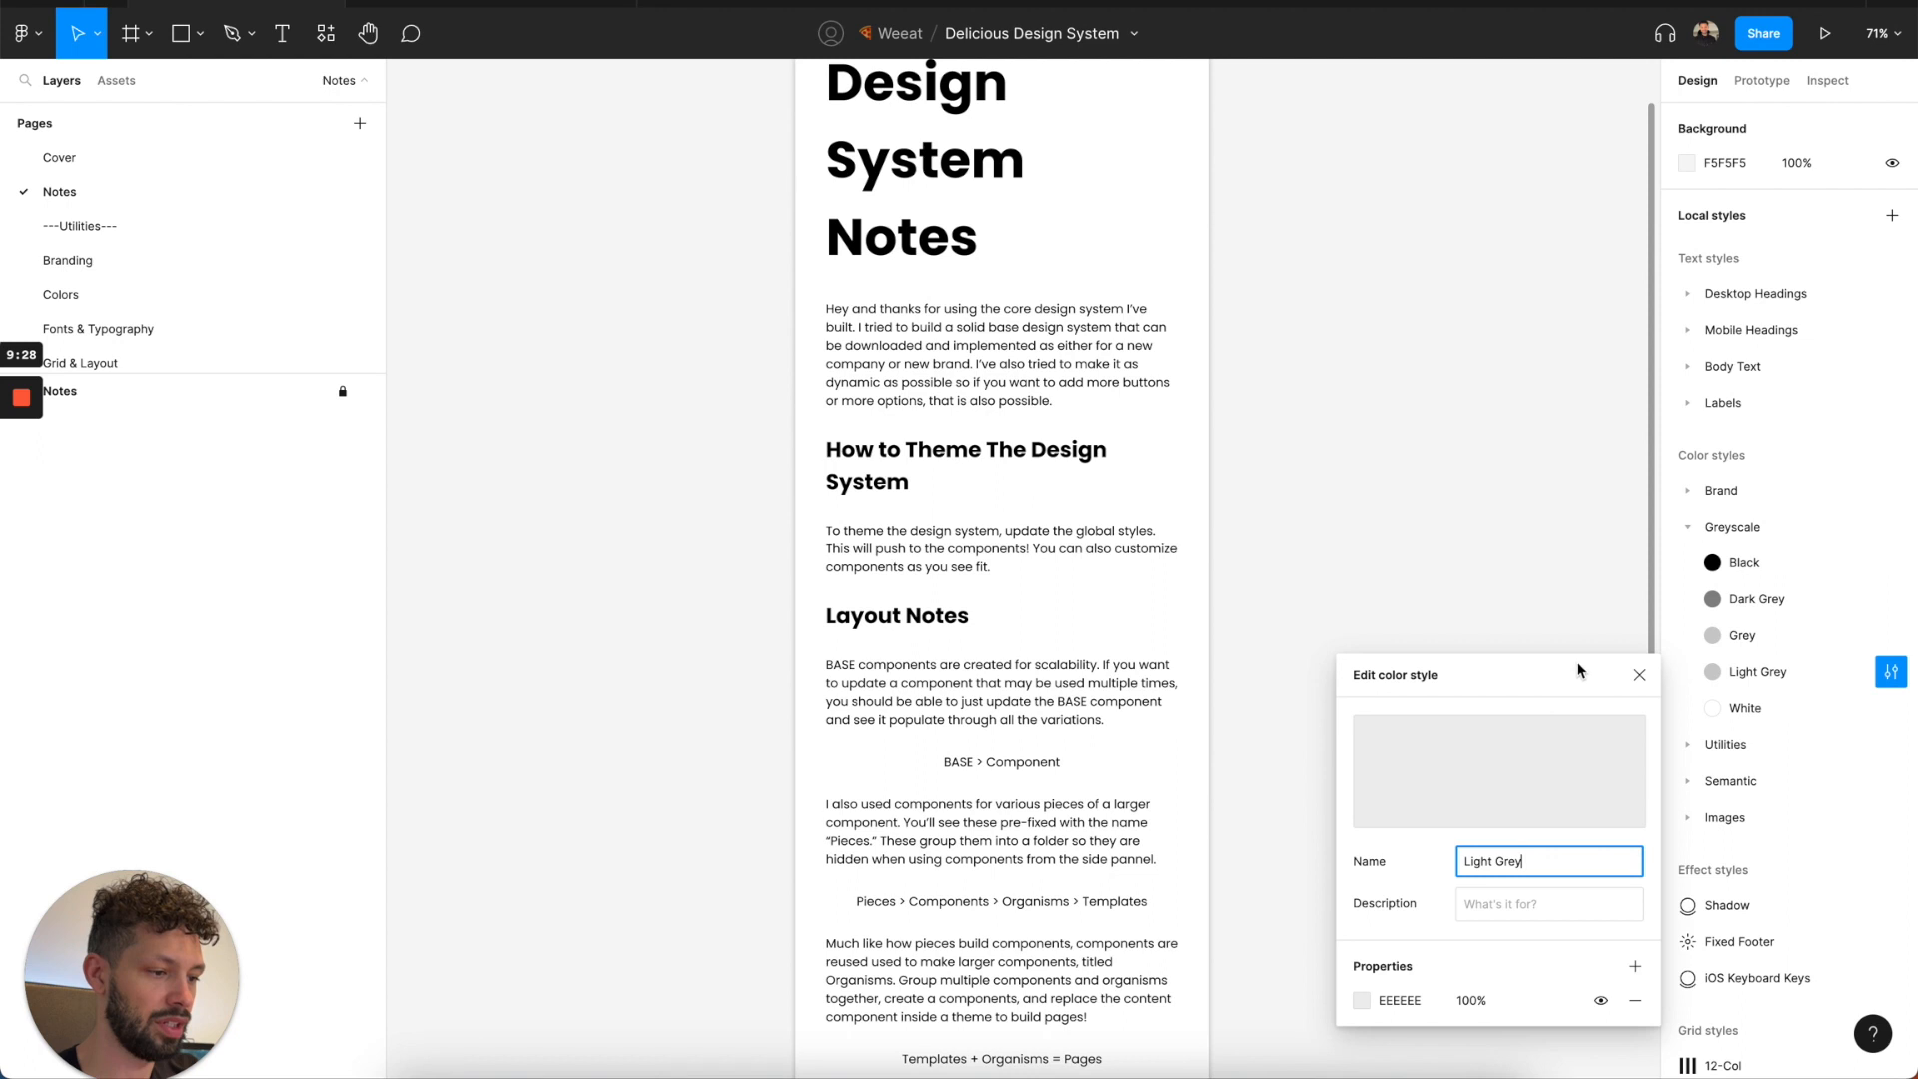
click(1640, 676)
click(1891, 636)
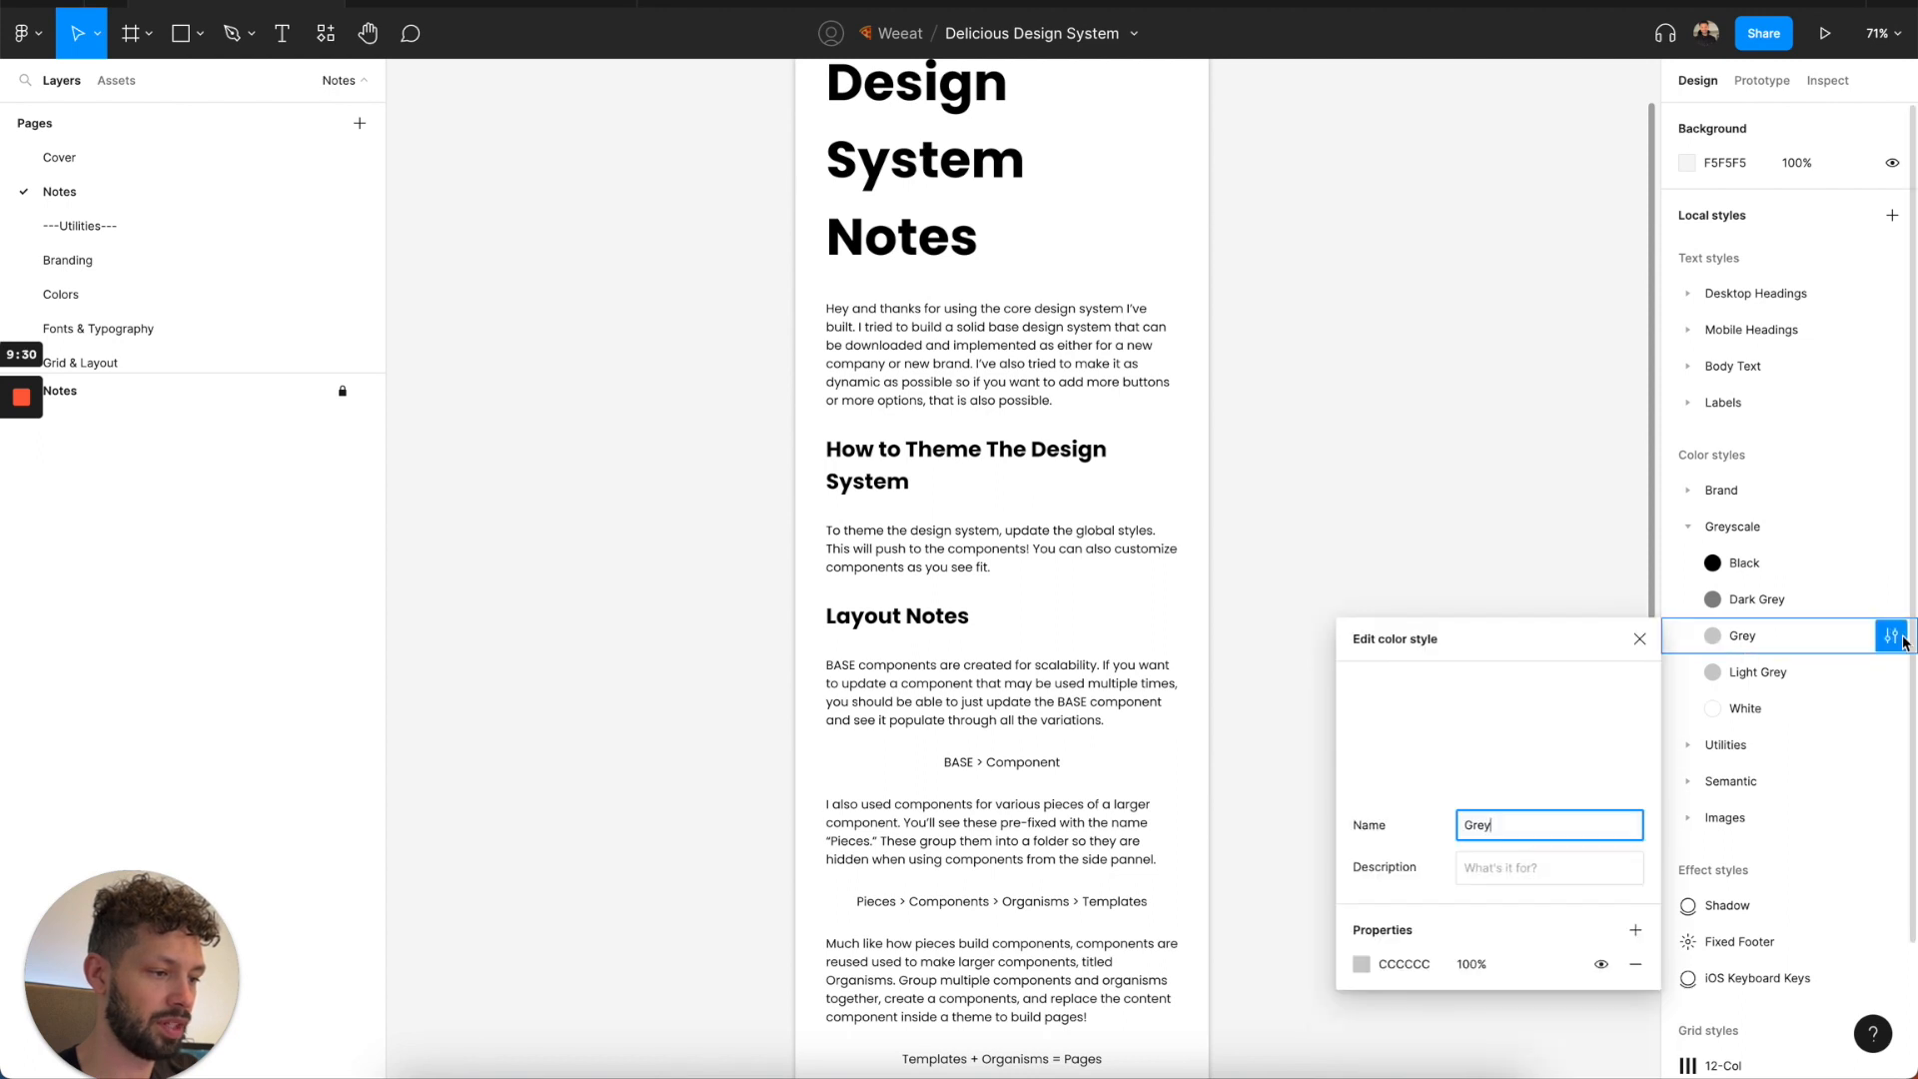
Re-enter 888888 as the Dark Grey style's color and close its editor.
click(1892, 600)
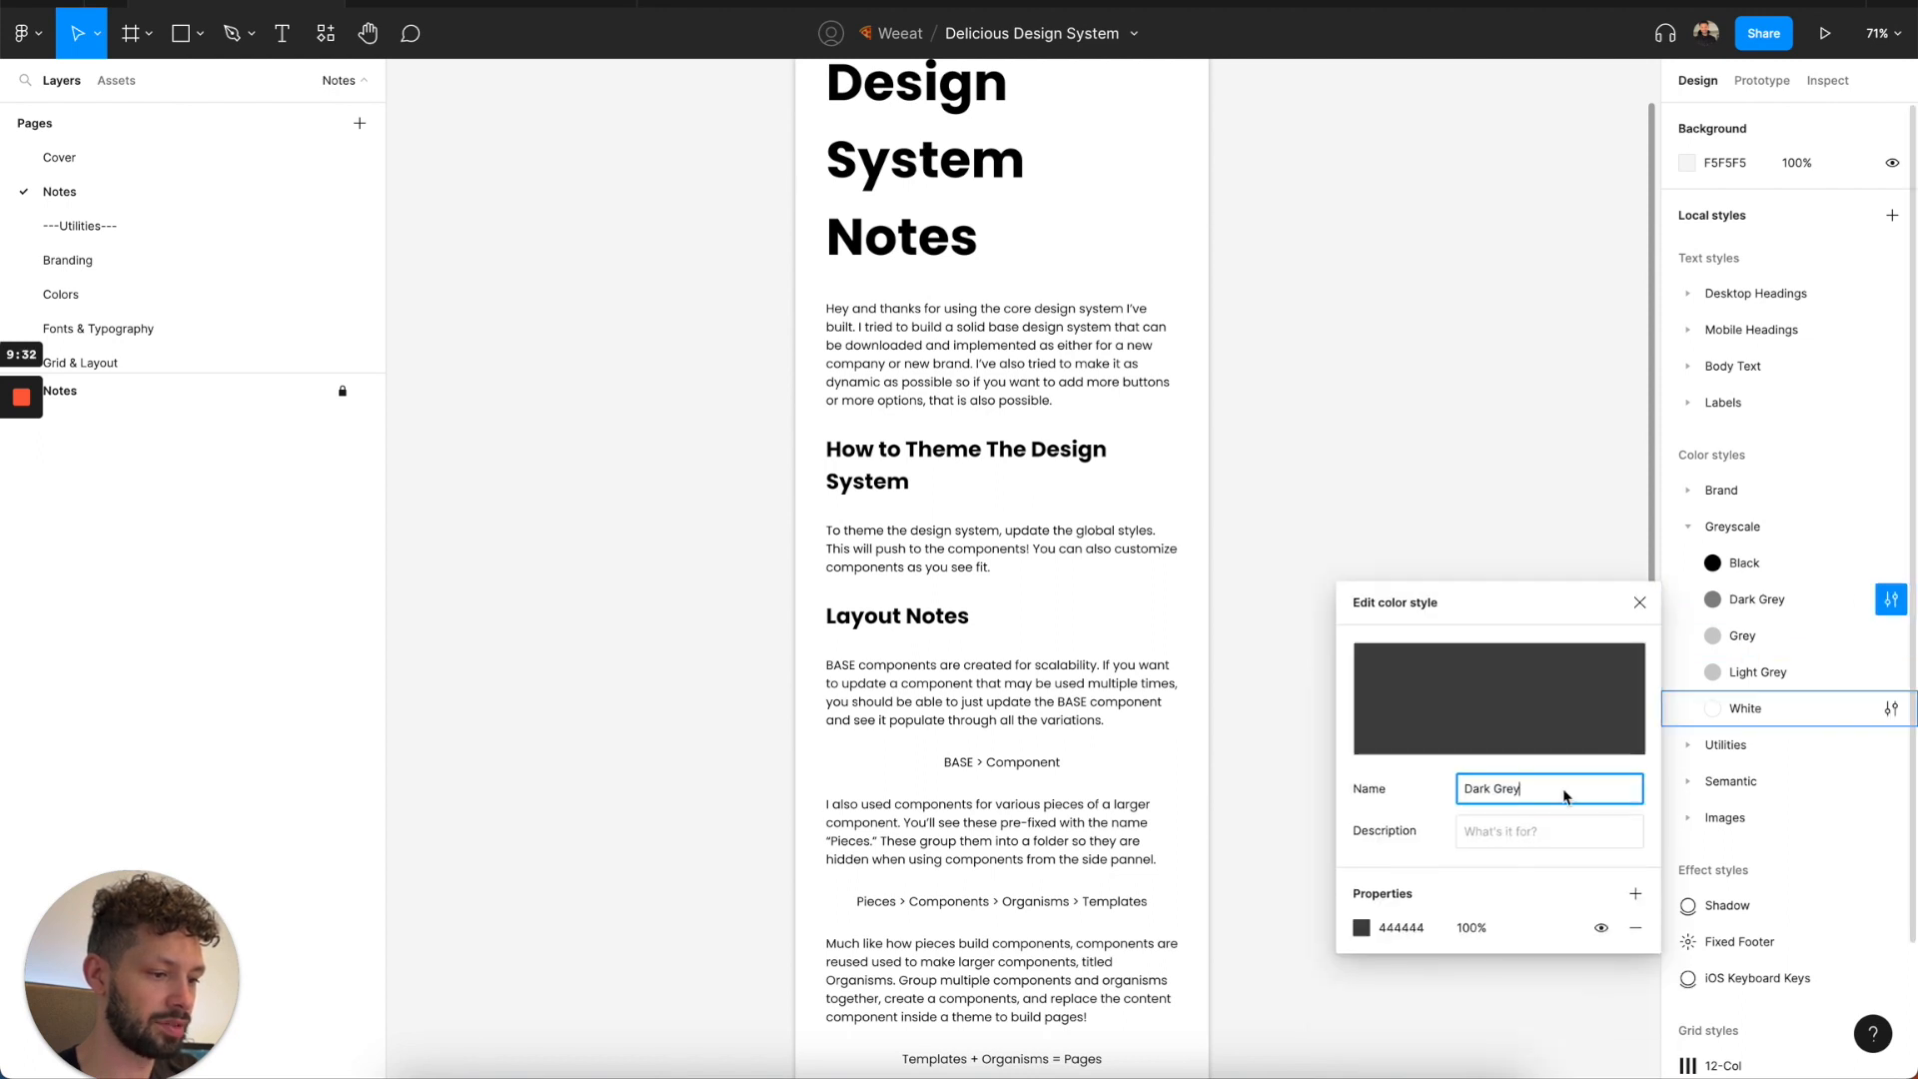
click(1403, 929)
text(8888)
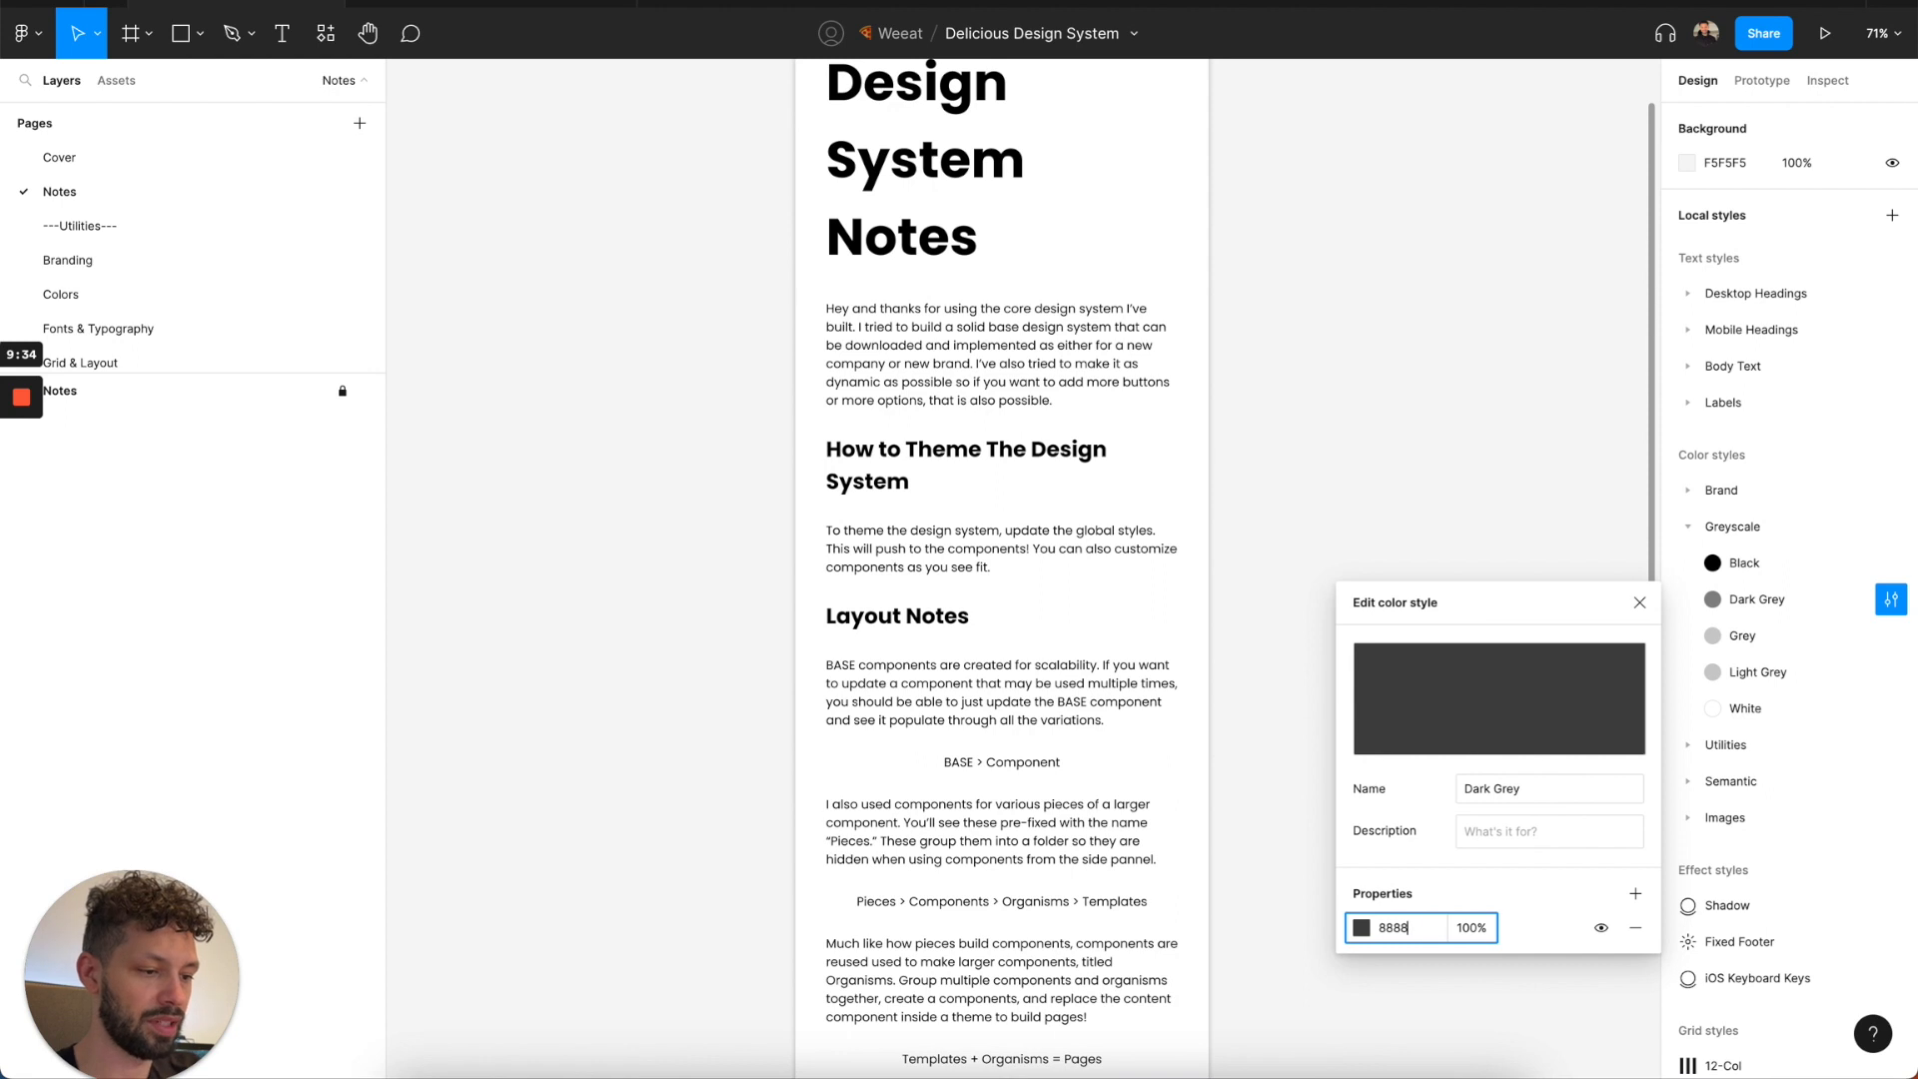
text(88)
key(Return)
click(1639, 603)
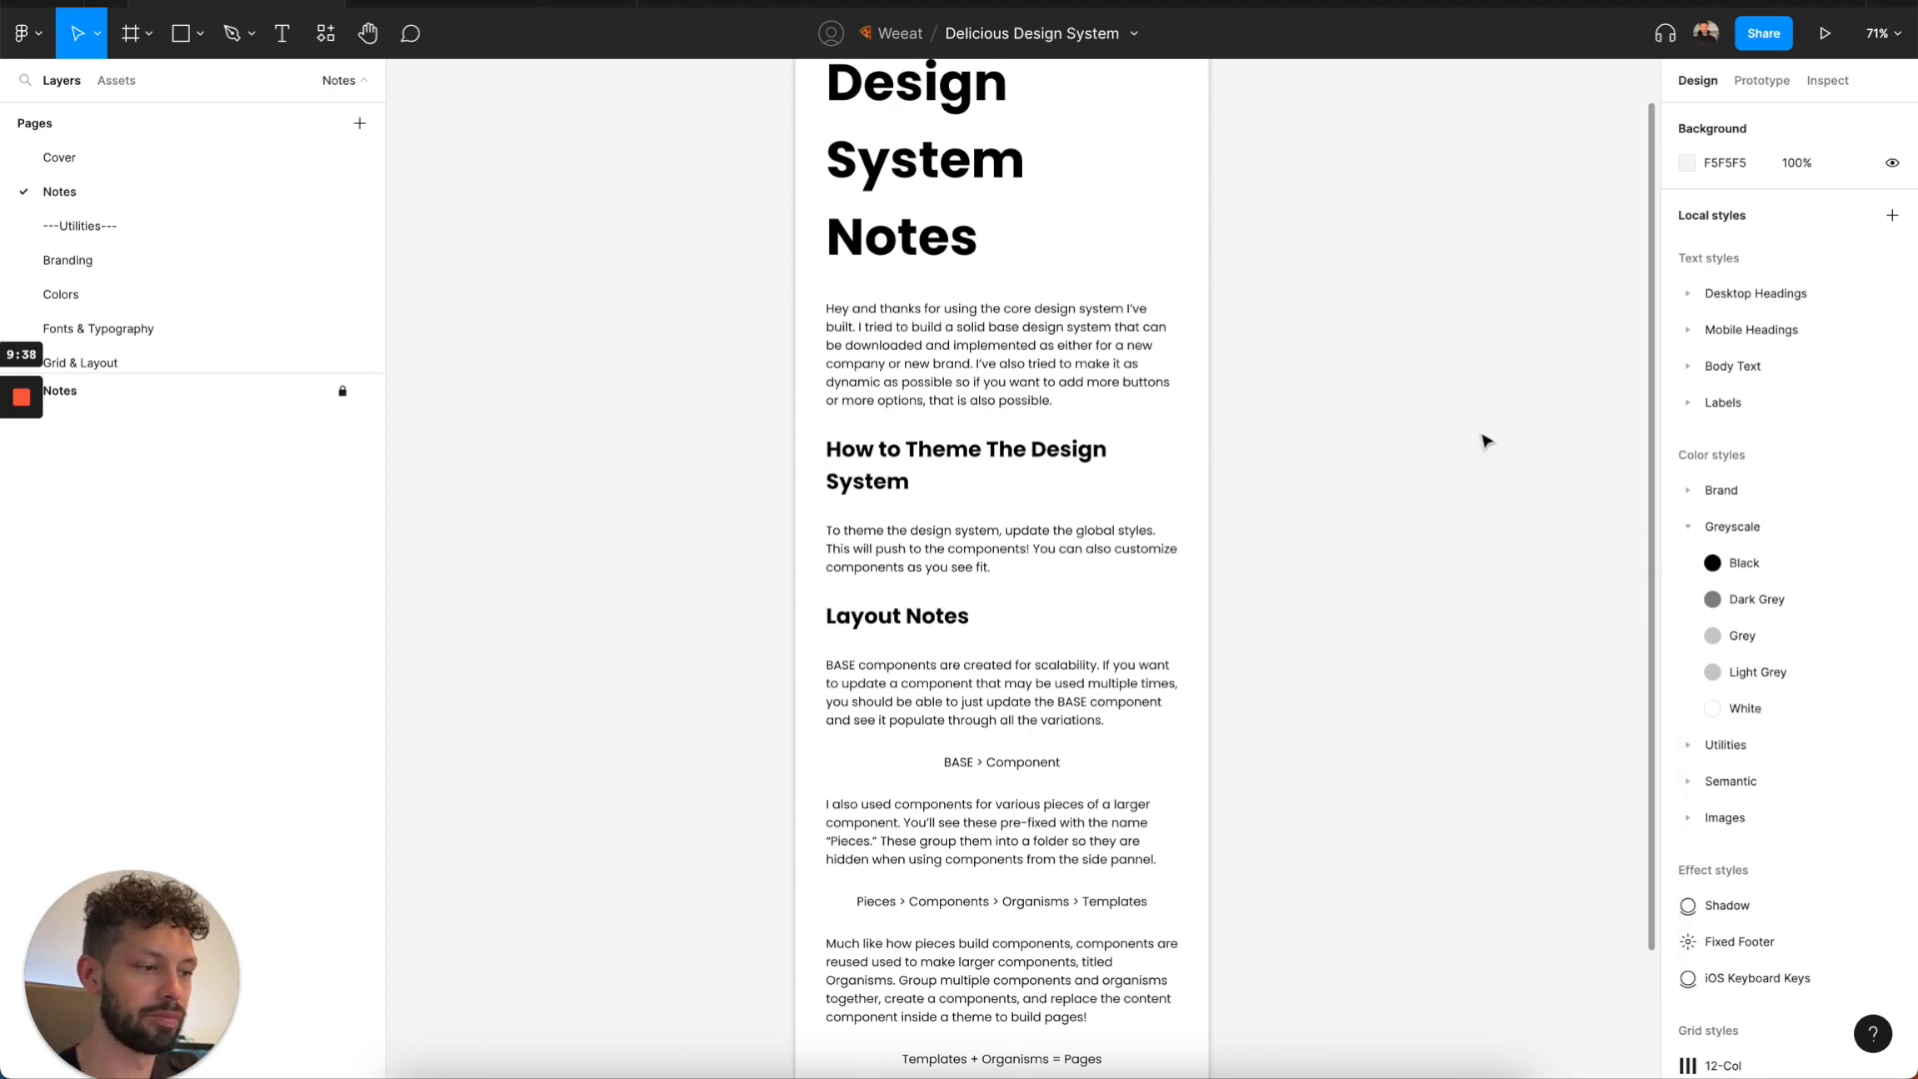
Inspect the Primary (Dark) brand style's fills and compare the color styles in the Components file, returning to the Delicious Design System file.
click(1688, 491)
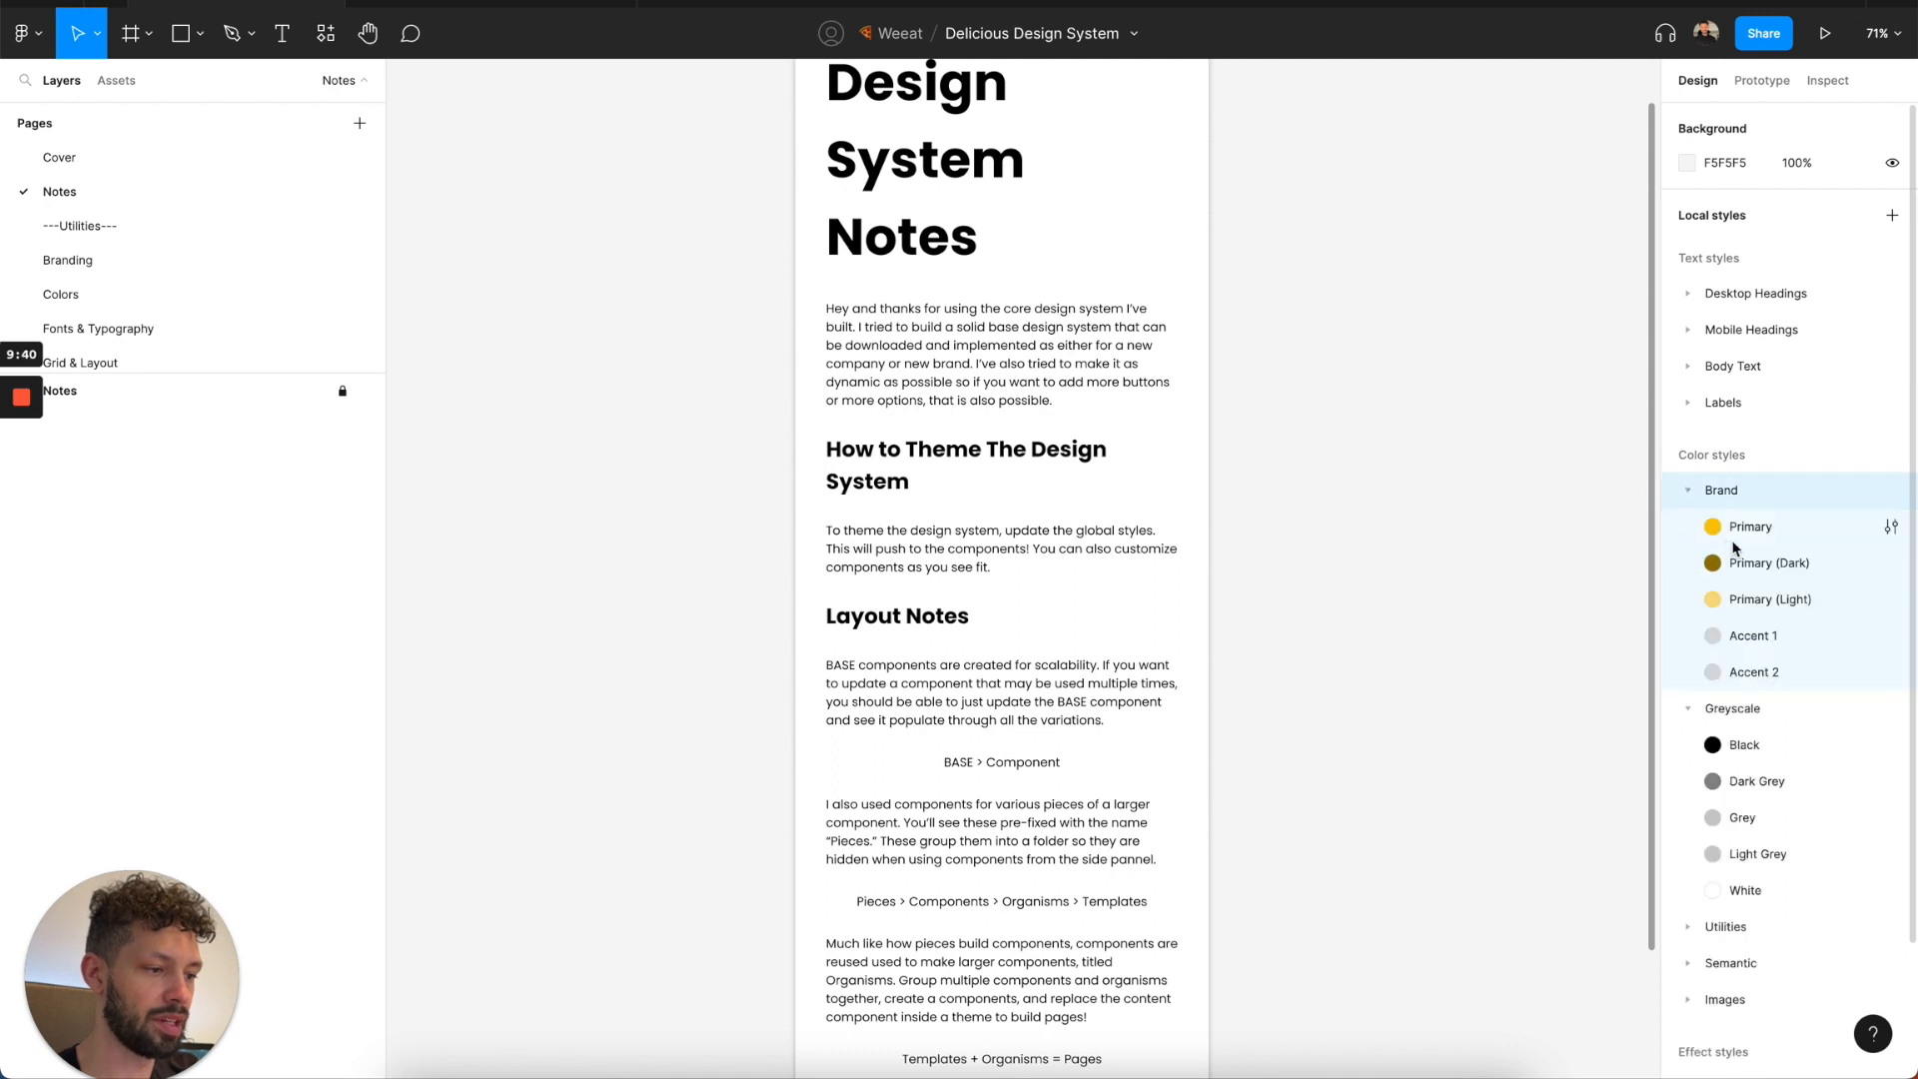
click(1888, 565)
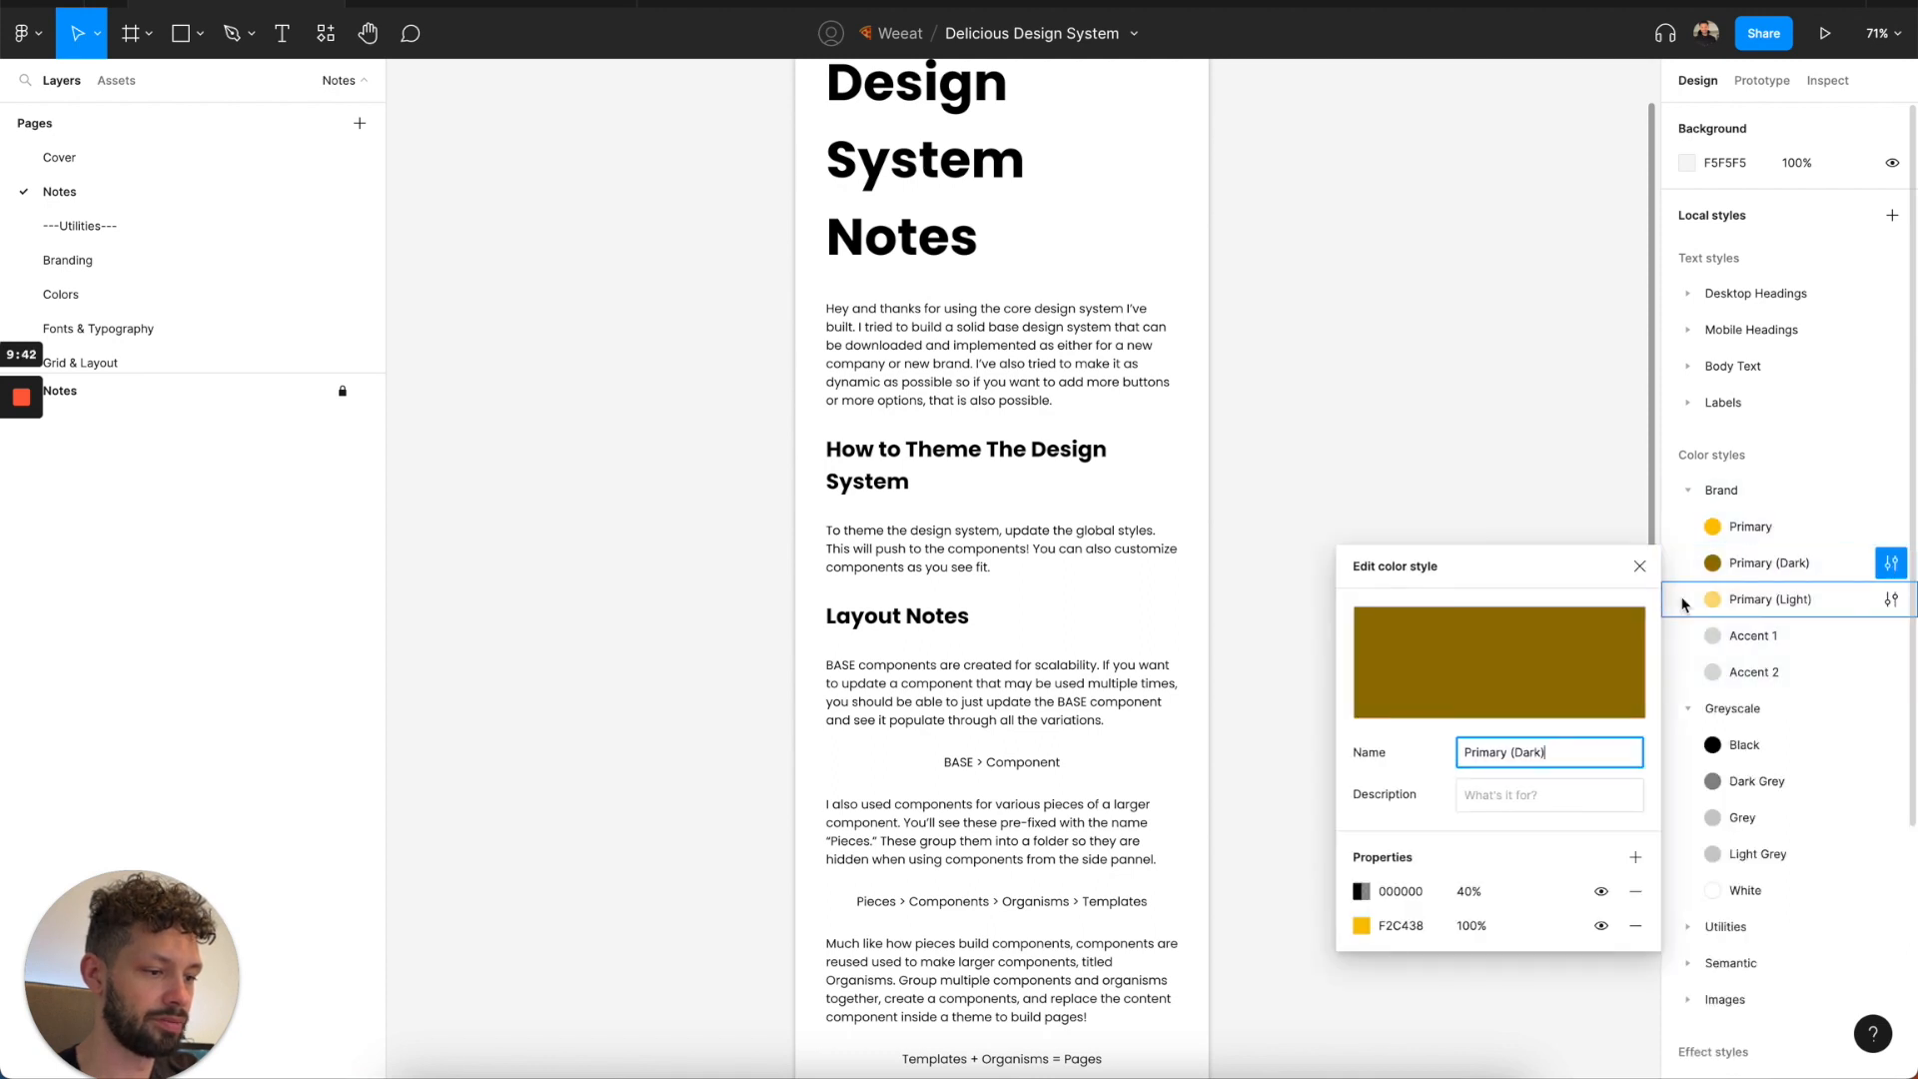
click(1642, 567)
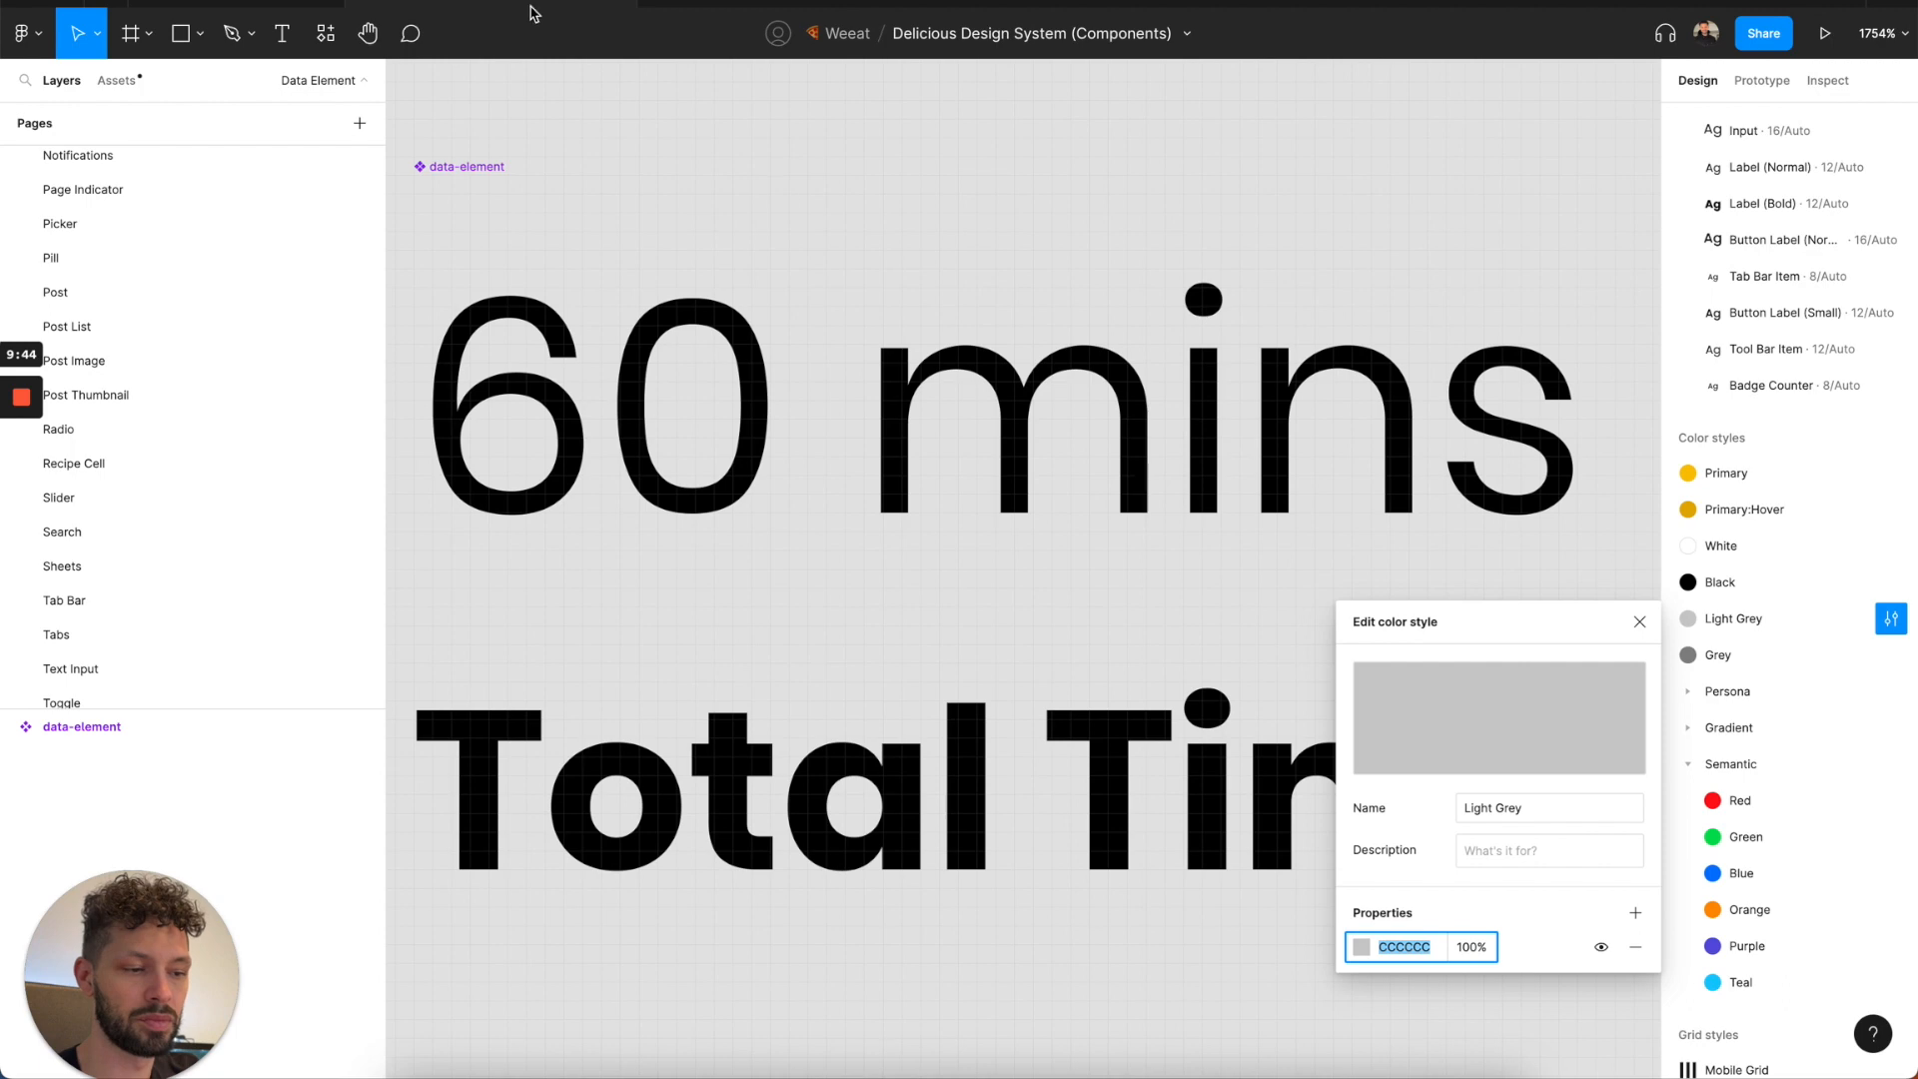
click(1640, 621)
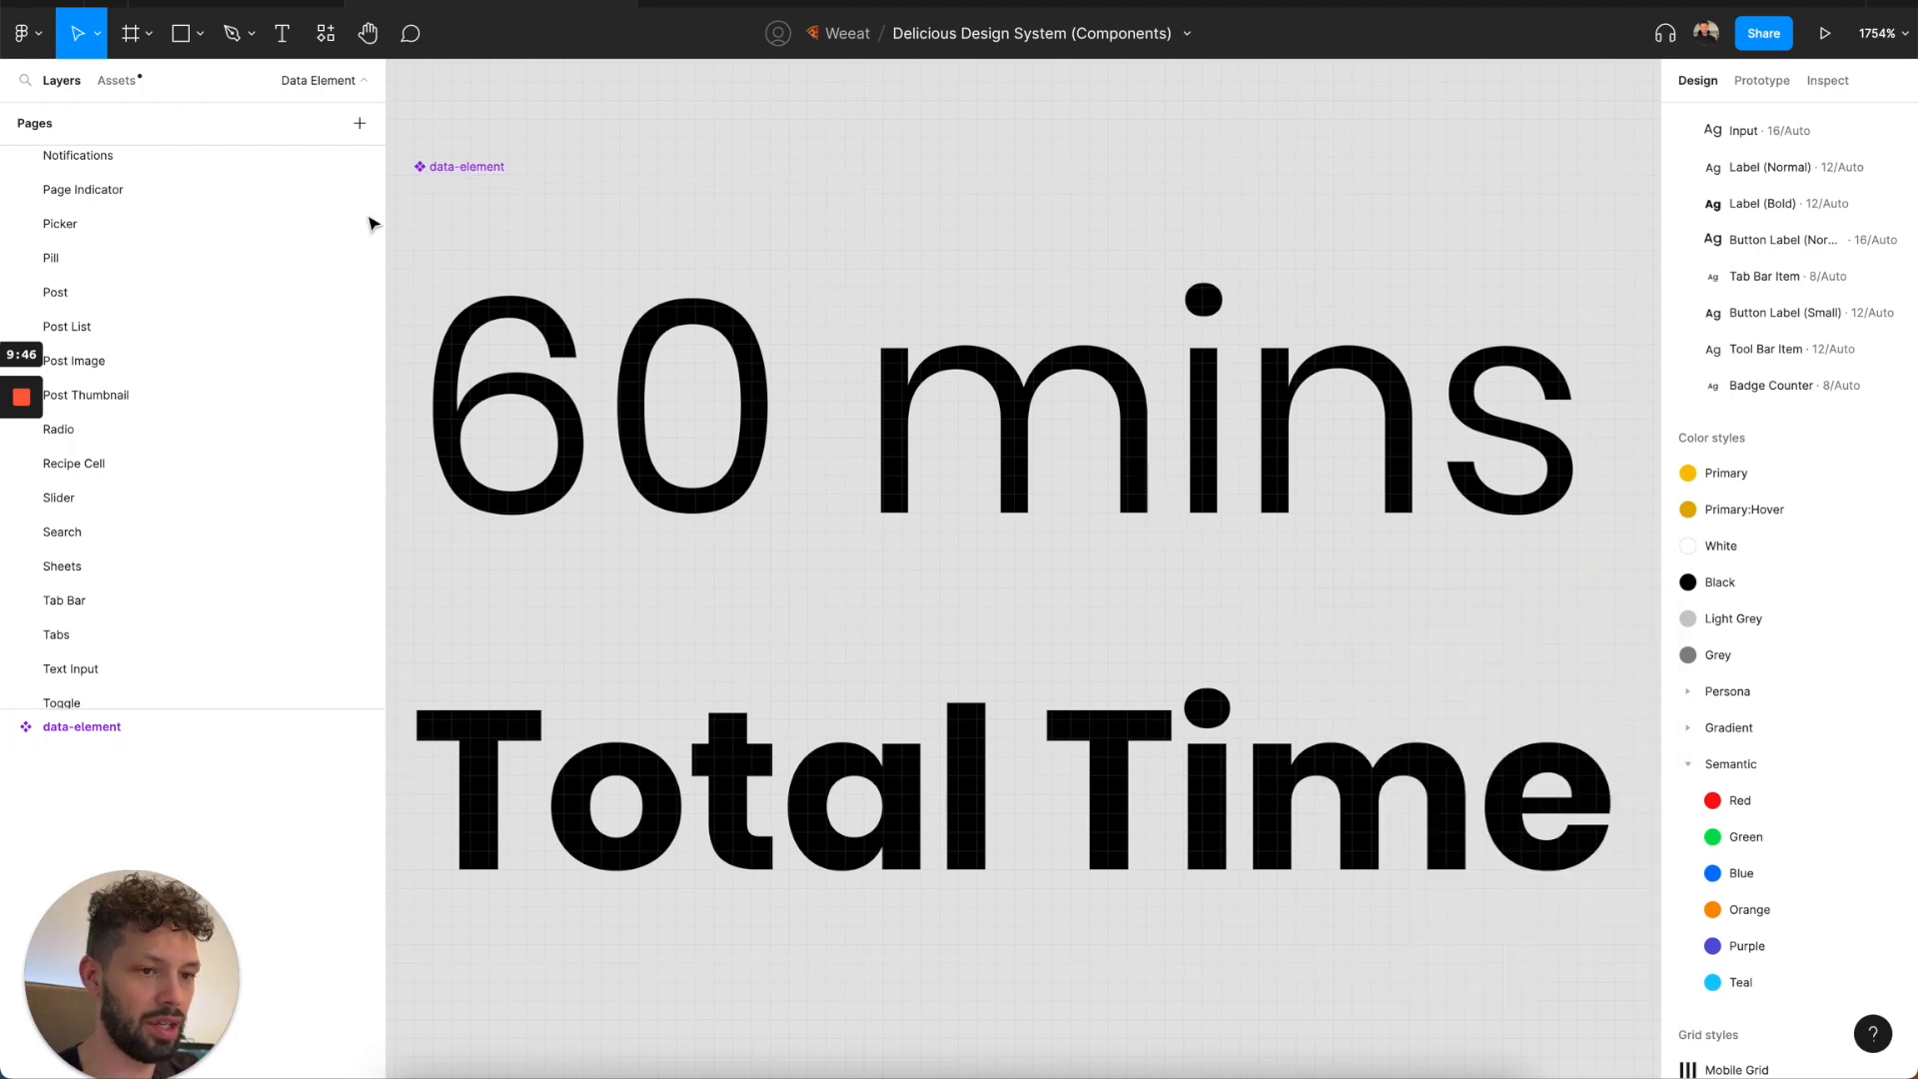
click(293, 5)
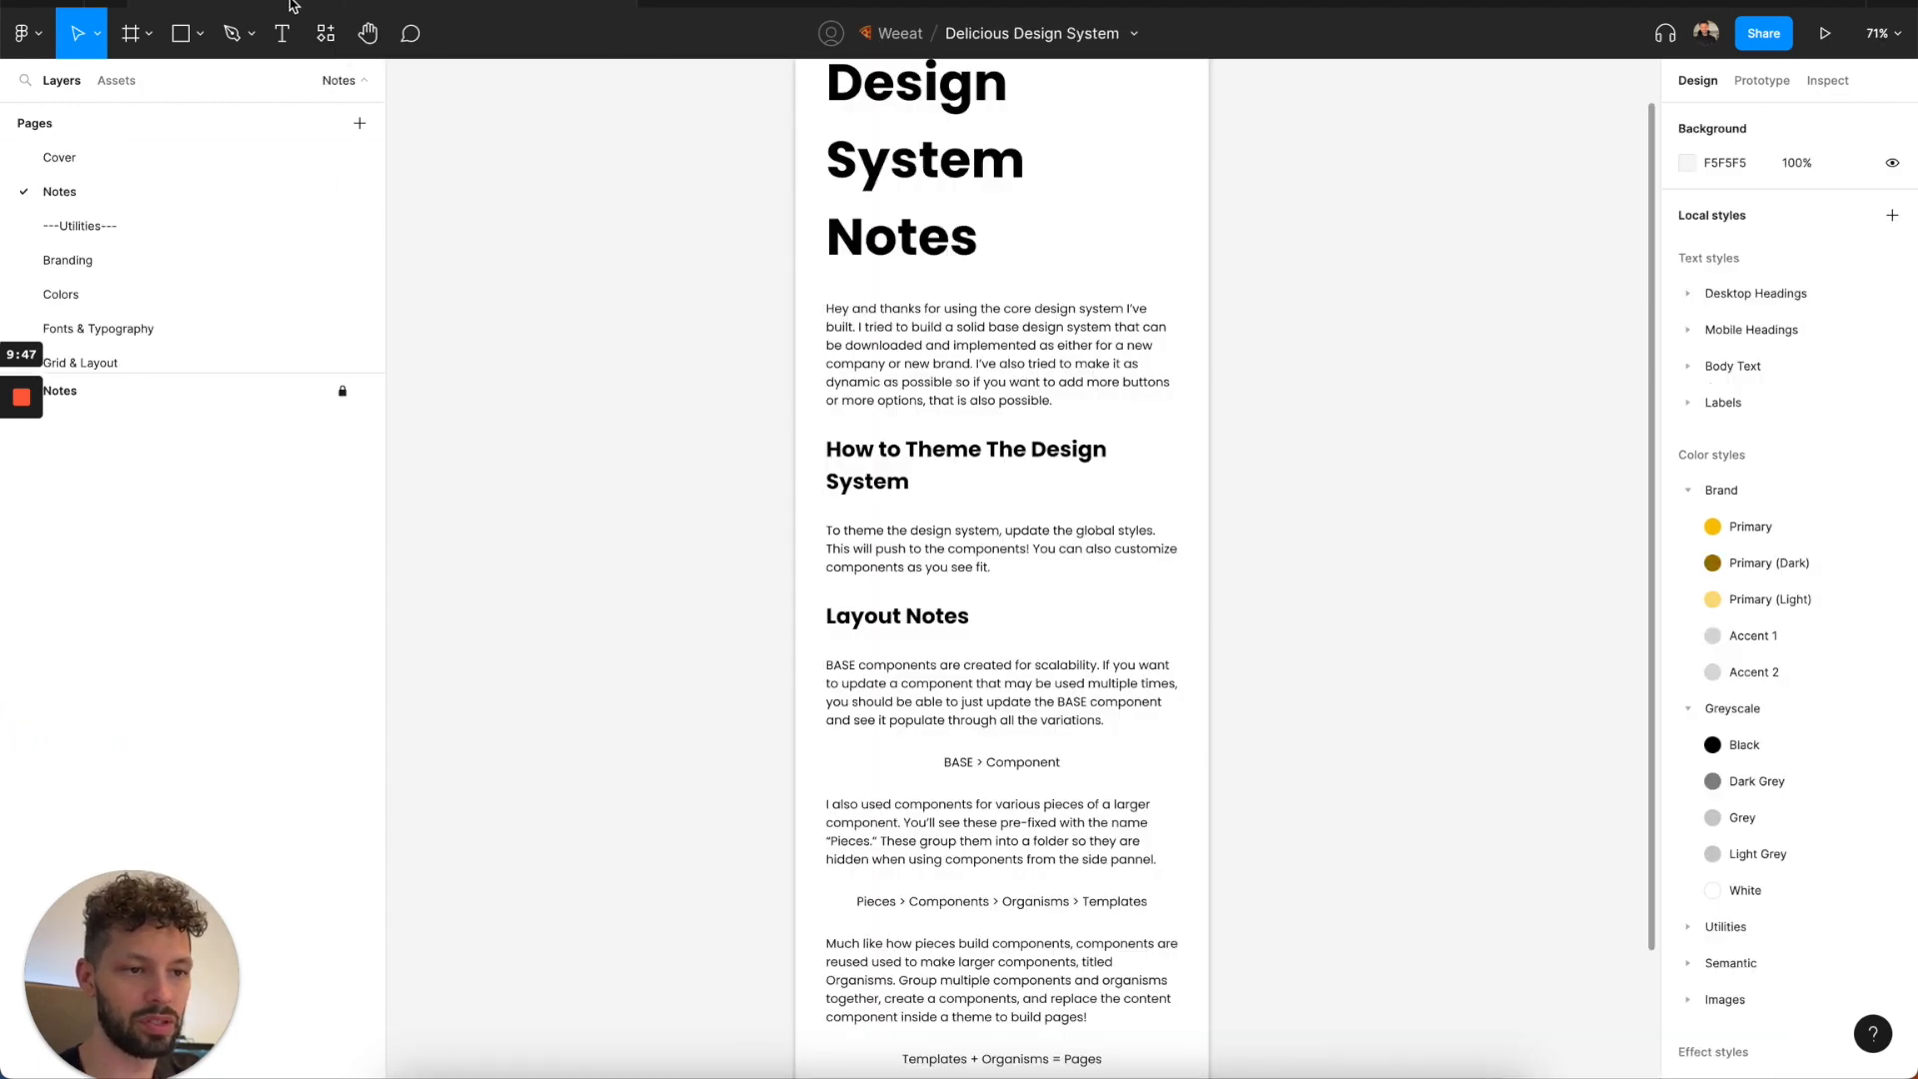
Collapse the Greyscale and Brand groups and inspect the Utilities color styles, including Overlay and the iOS subgroup.
click(1689, 708)
click(1687, 490)
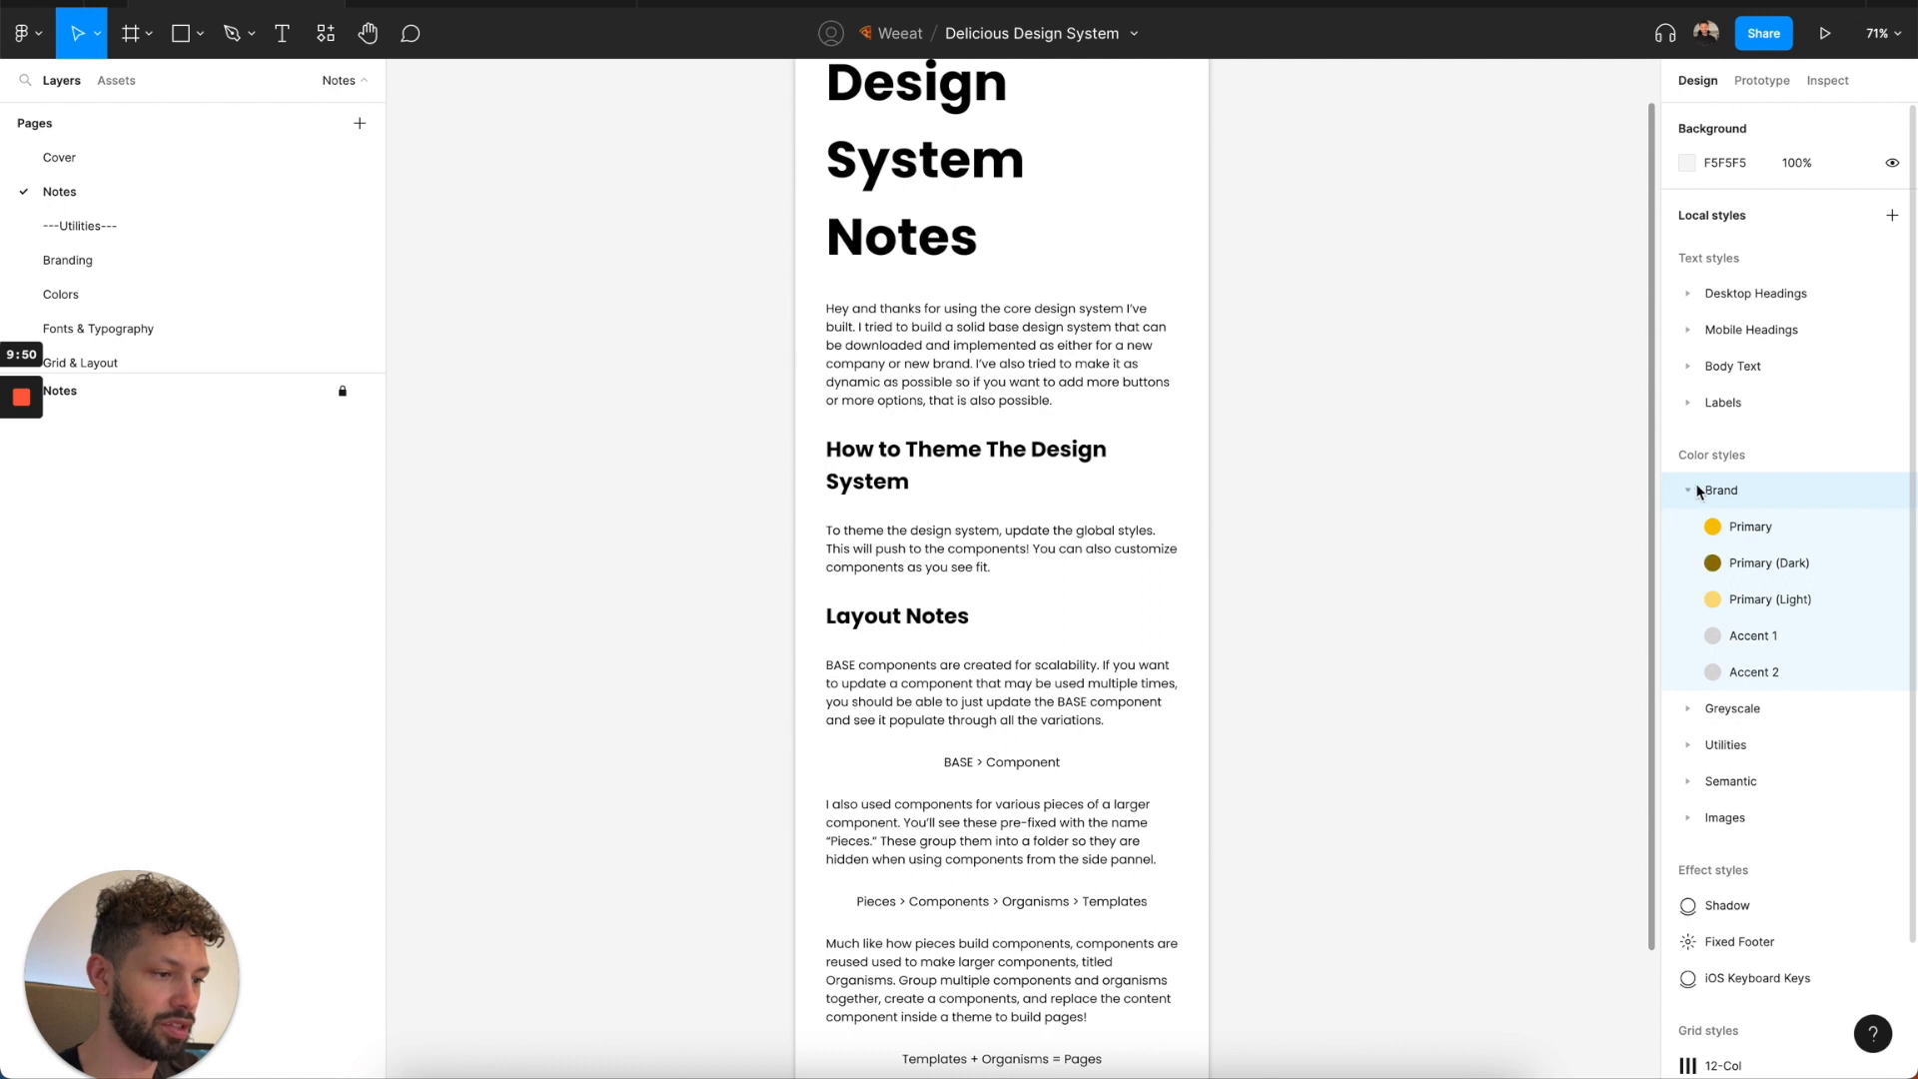
click(1696, 489)
click(1689, 563)
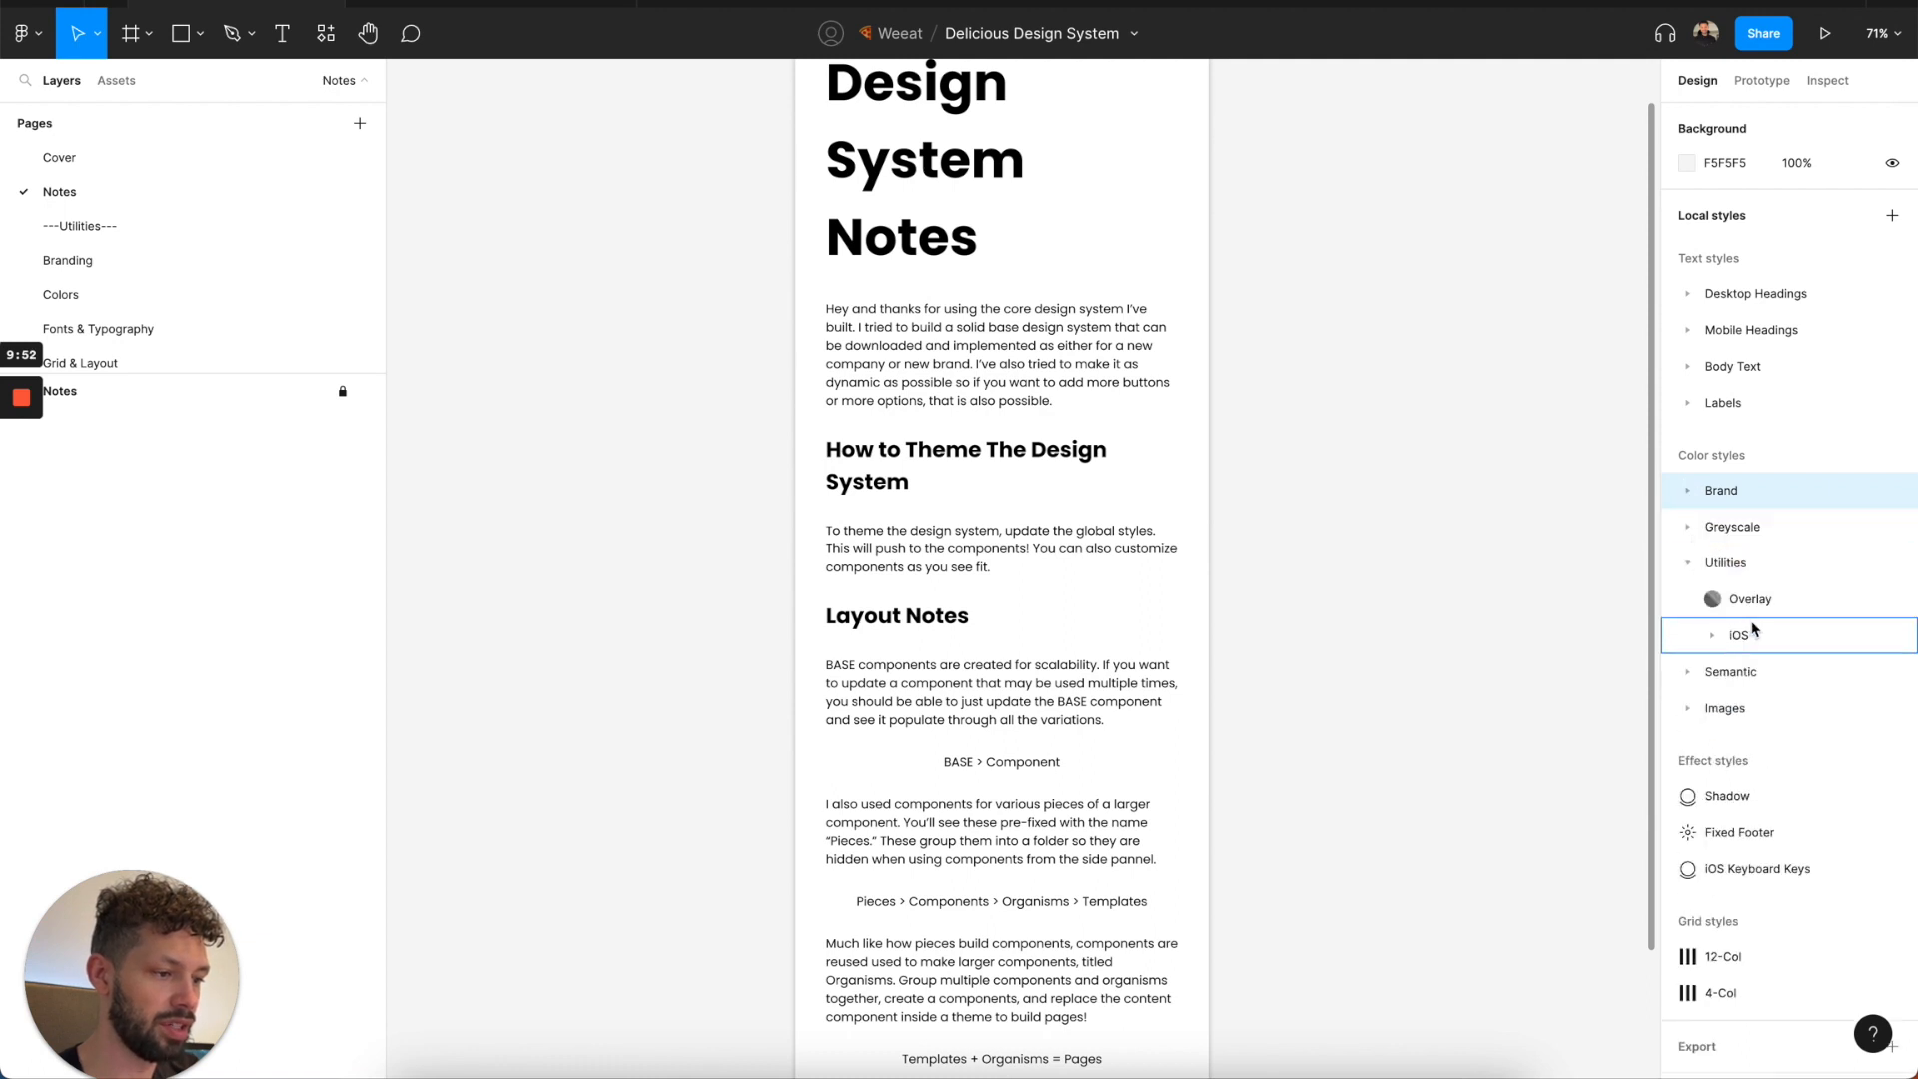
click(1890, 599)
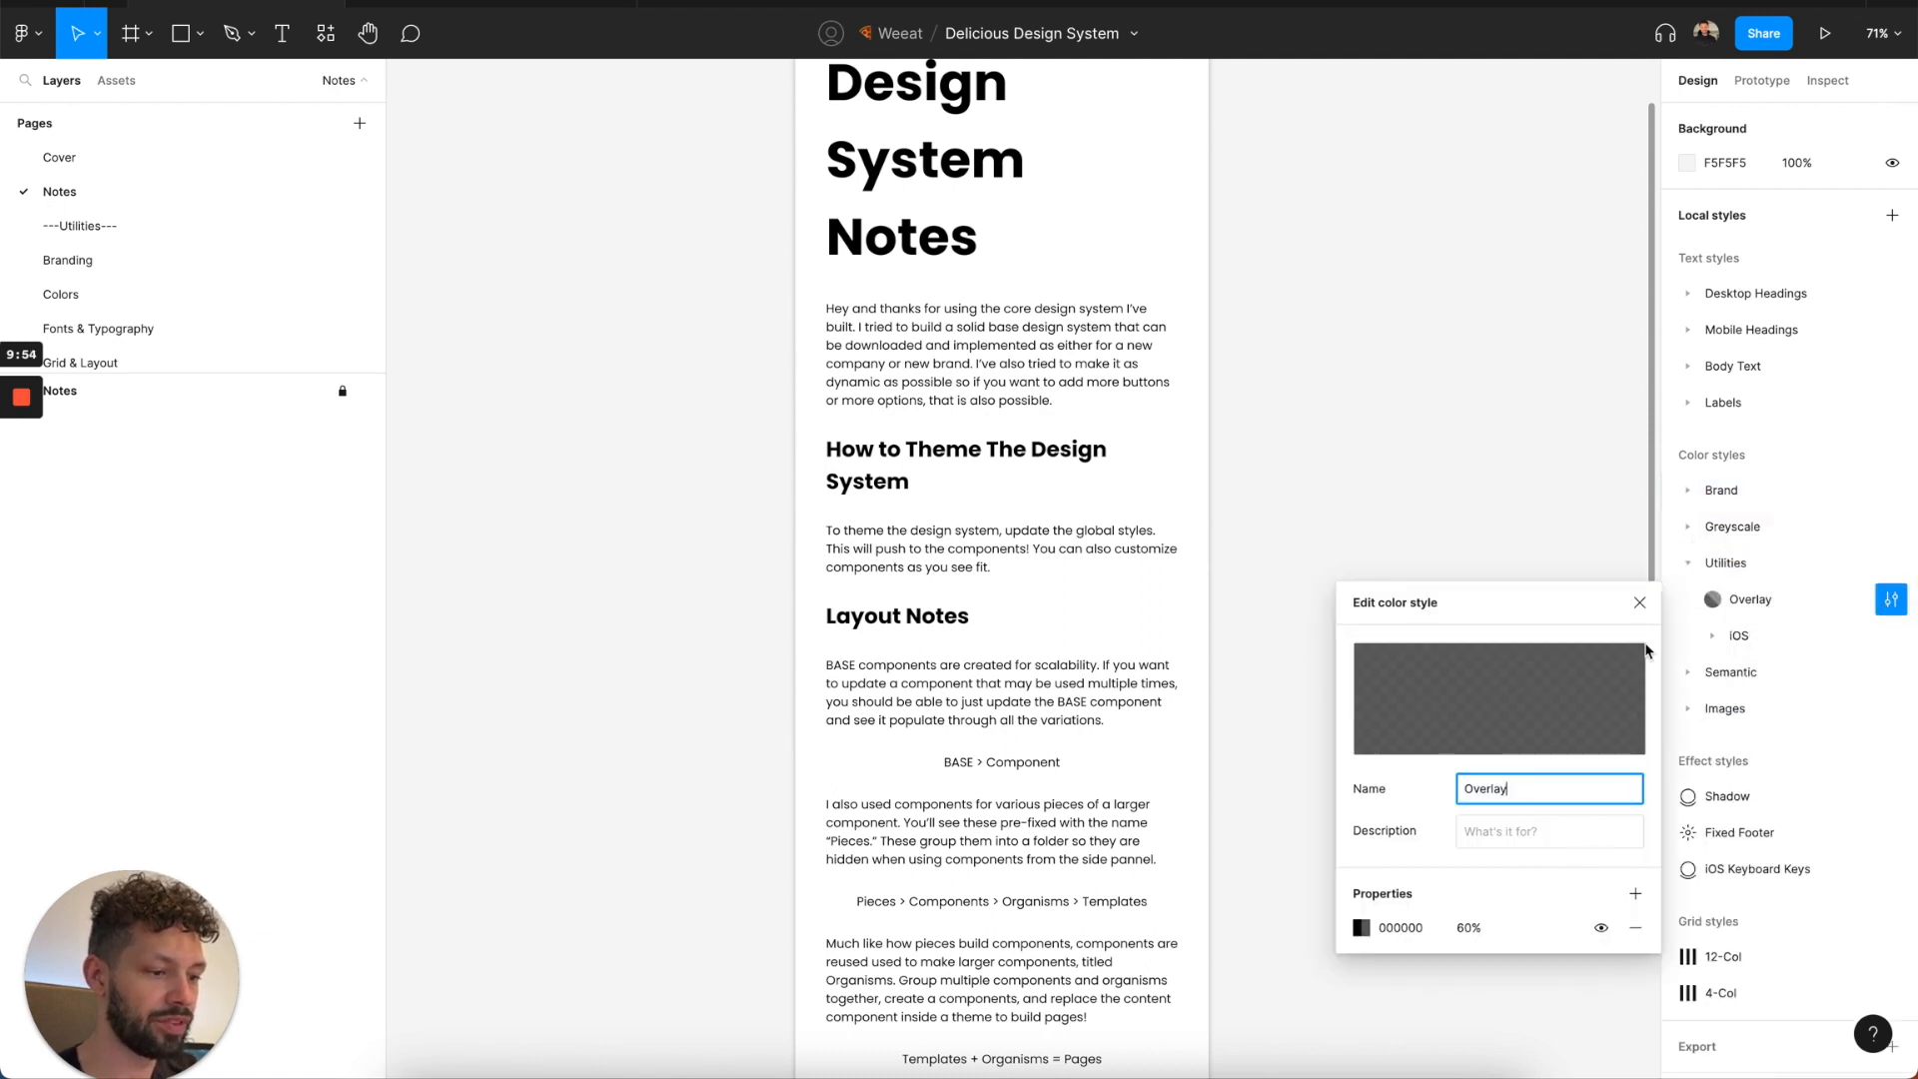
click(1640, 602)
click(1713, 636)
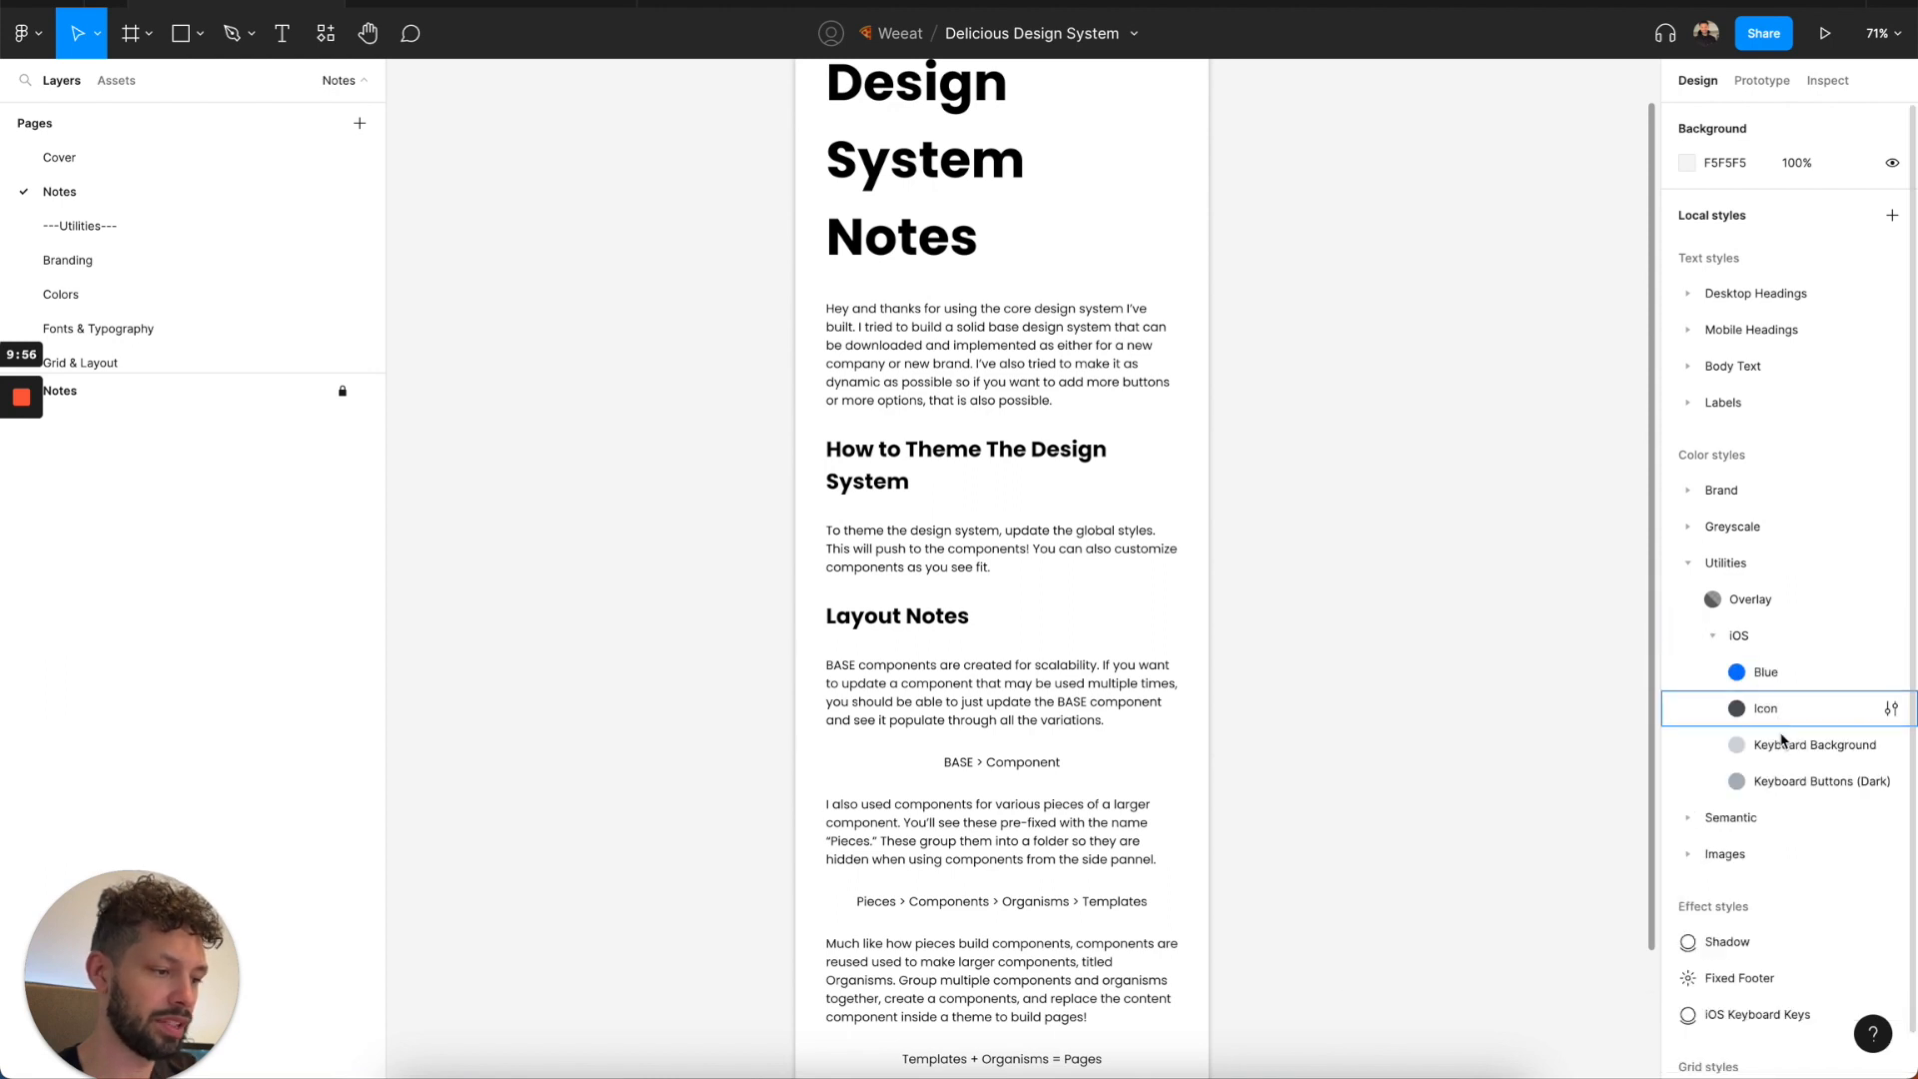
Collapse the iOS and Utilities color style groups and expand the Semantic group.
click(1715, 635)
click(1689, 567)
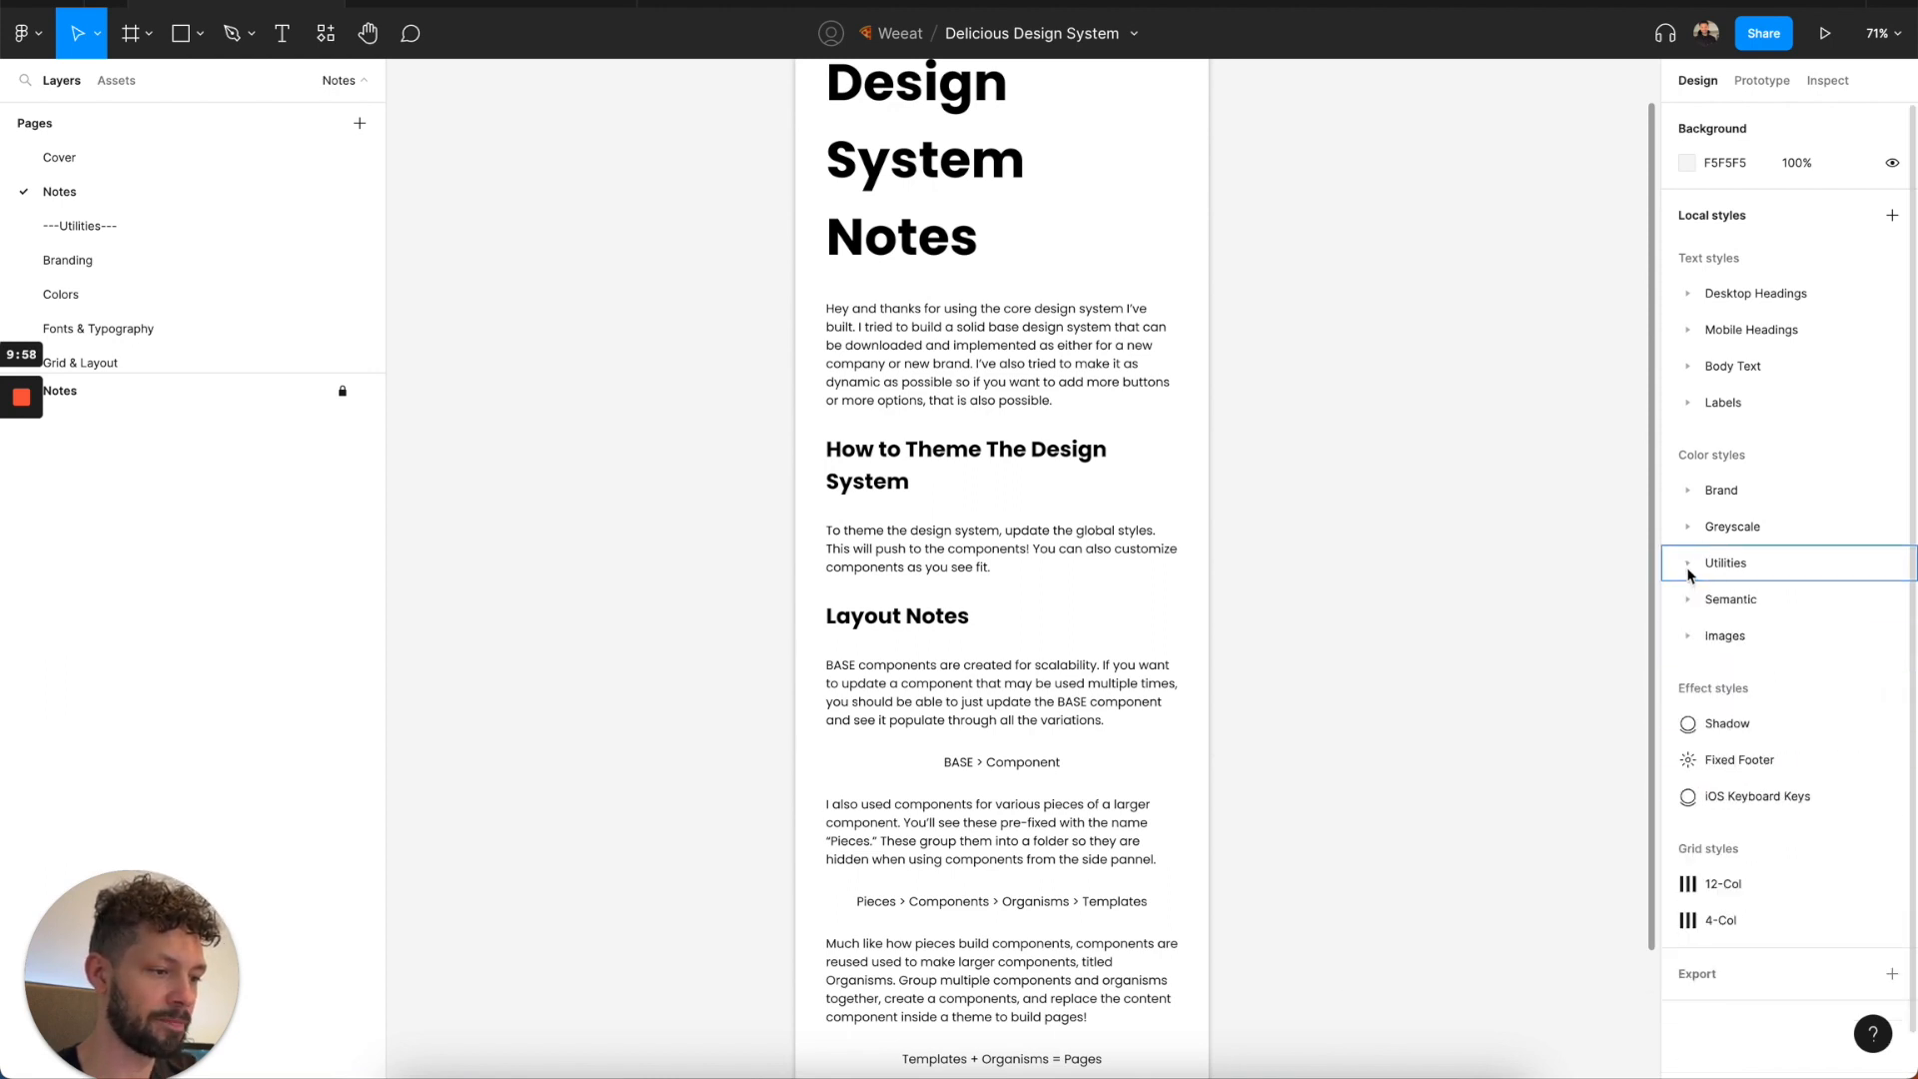
click(1689, 599)
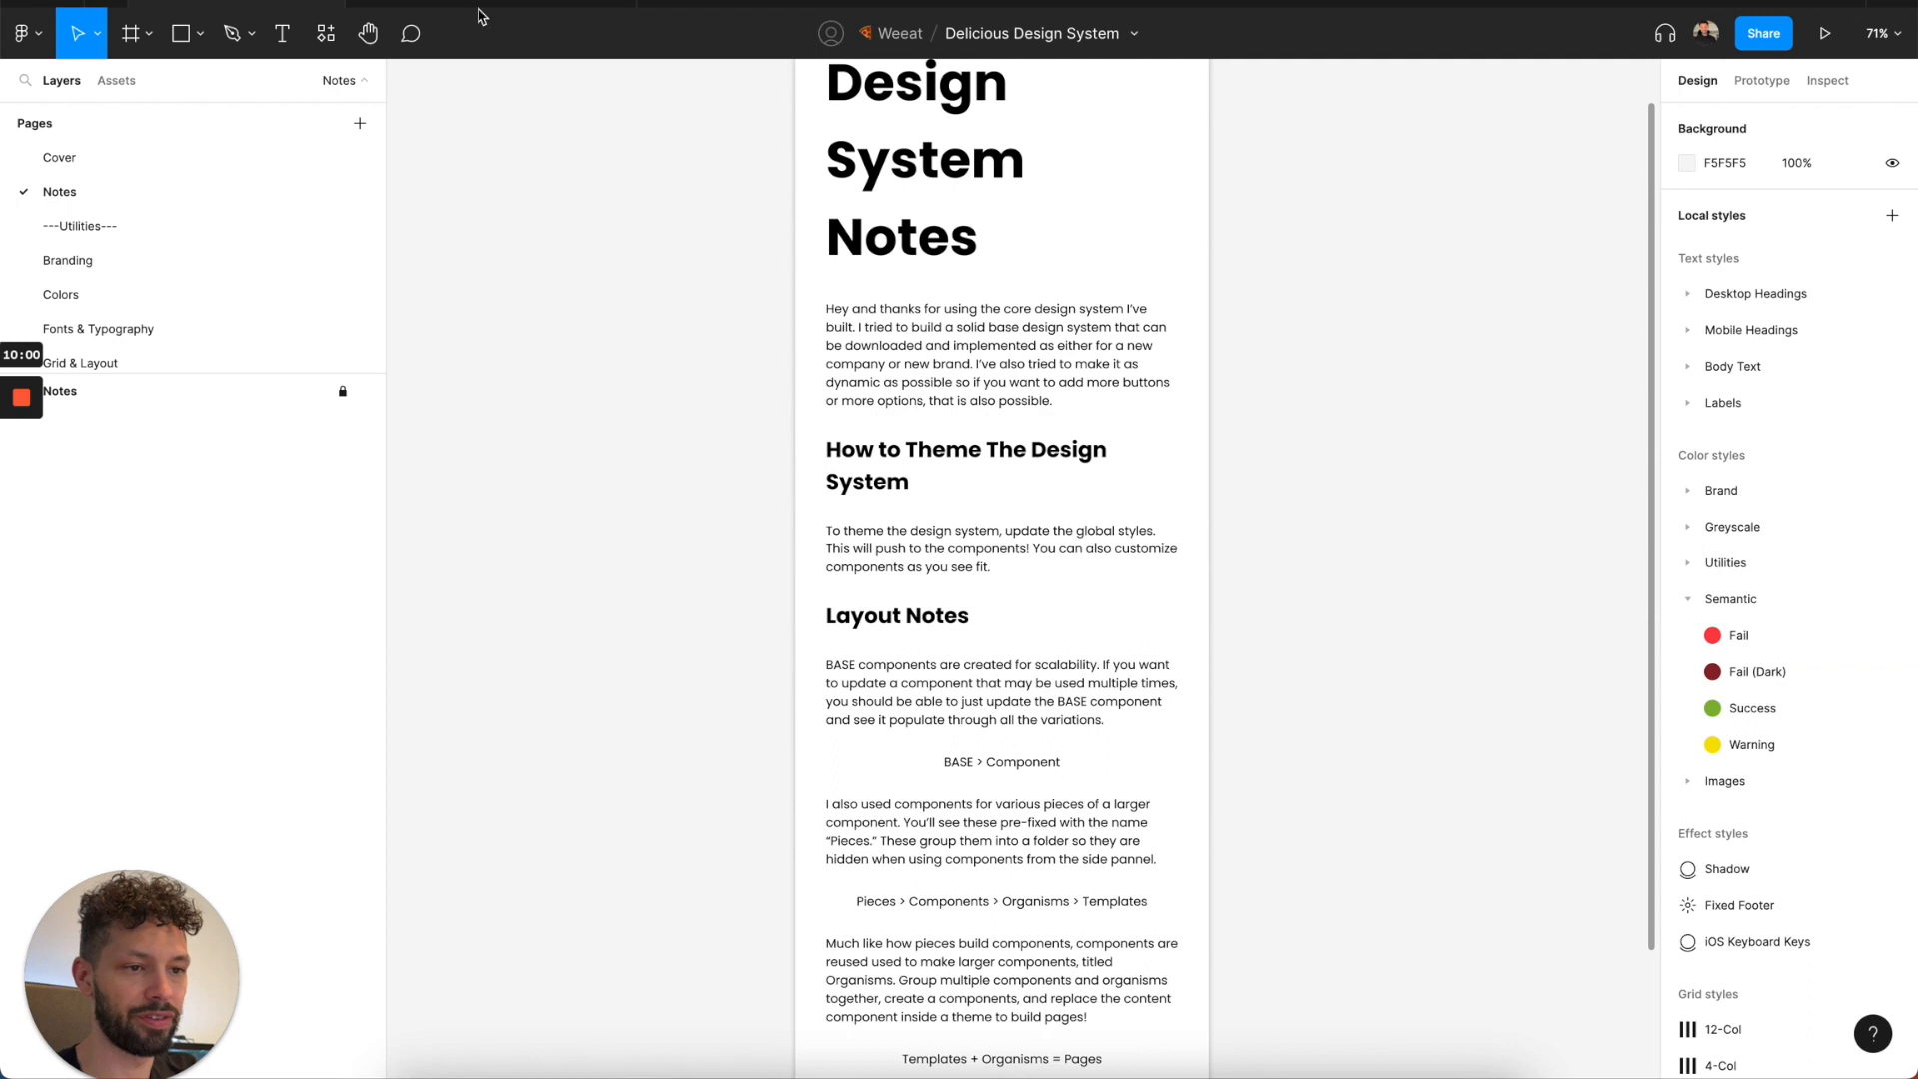
Copy the Red style's hex FF3B30 from the Components file and set it as the Fail style's color in the Delicious Design System file.
click(529, 3)
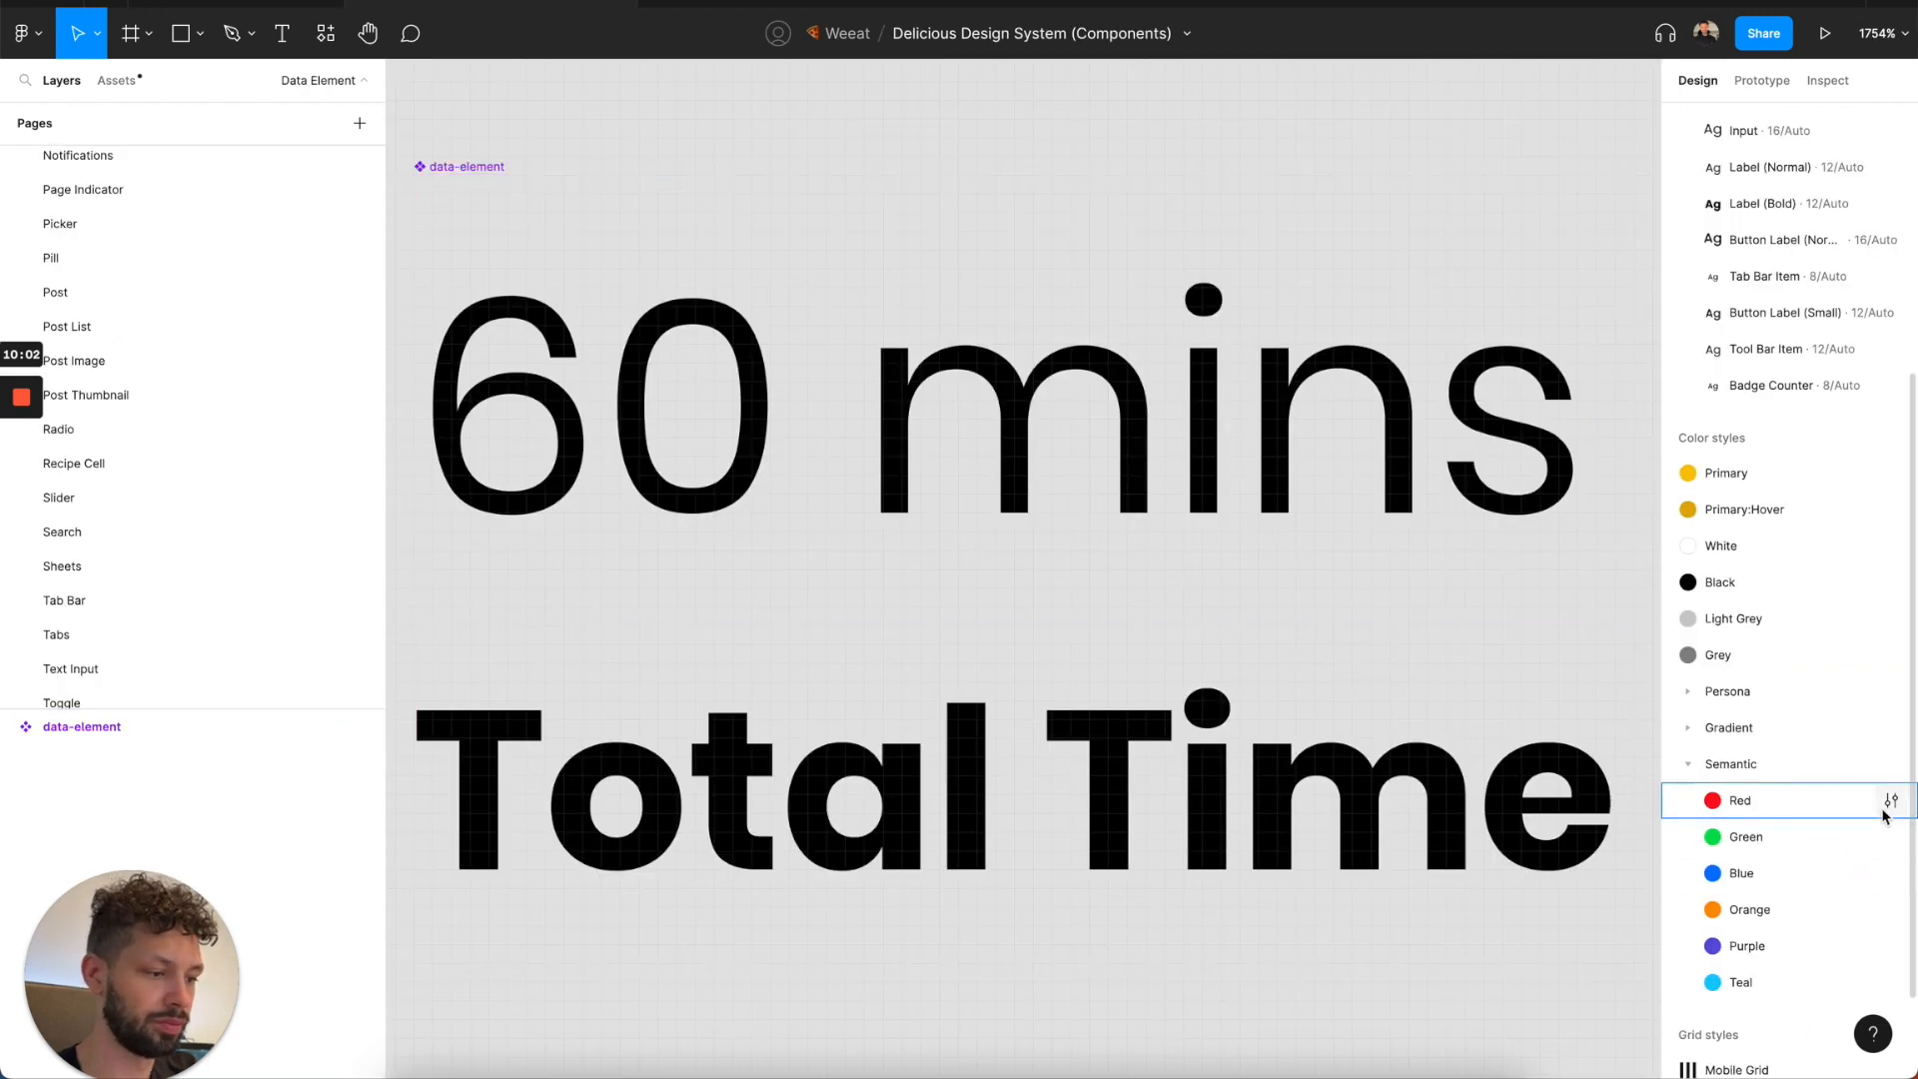
click(1891, 800)
click(1399, 1037)
key(ctrl+c)
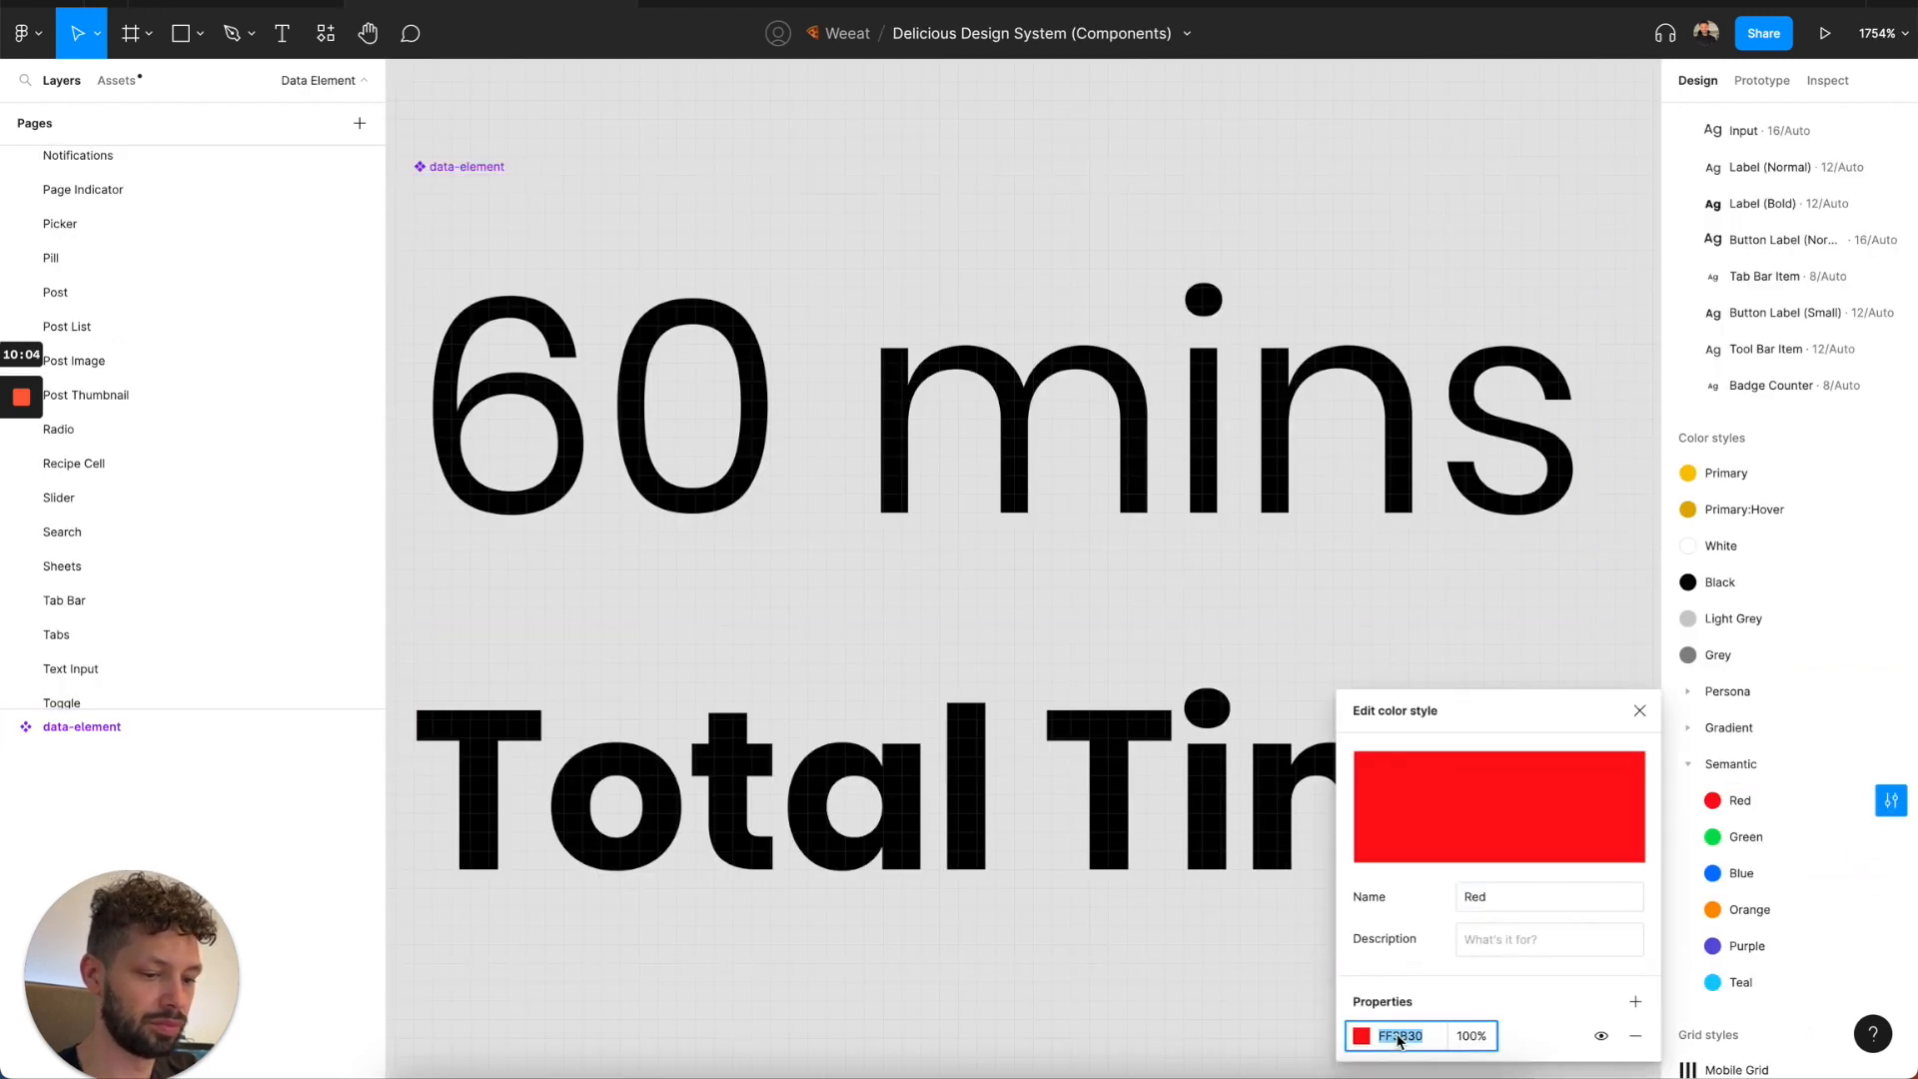
click(285, 2)
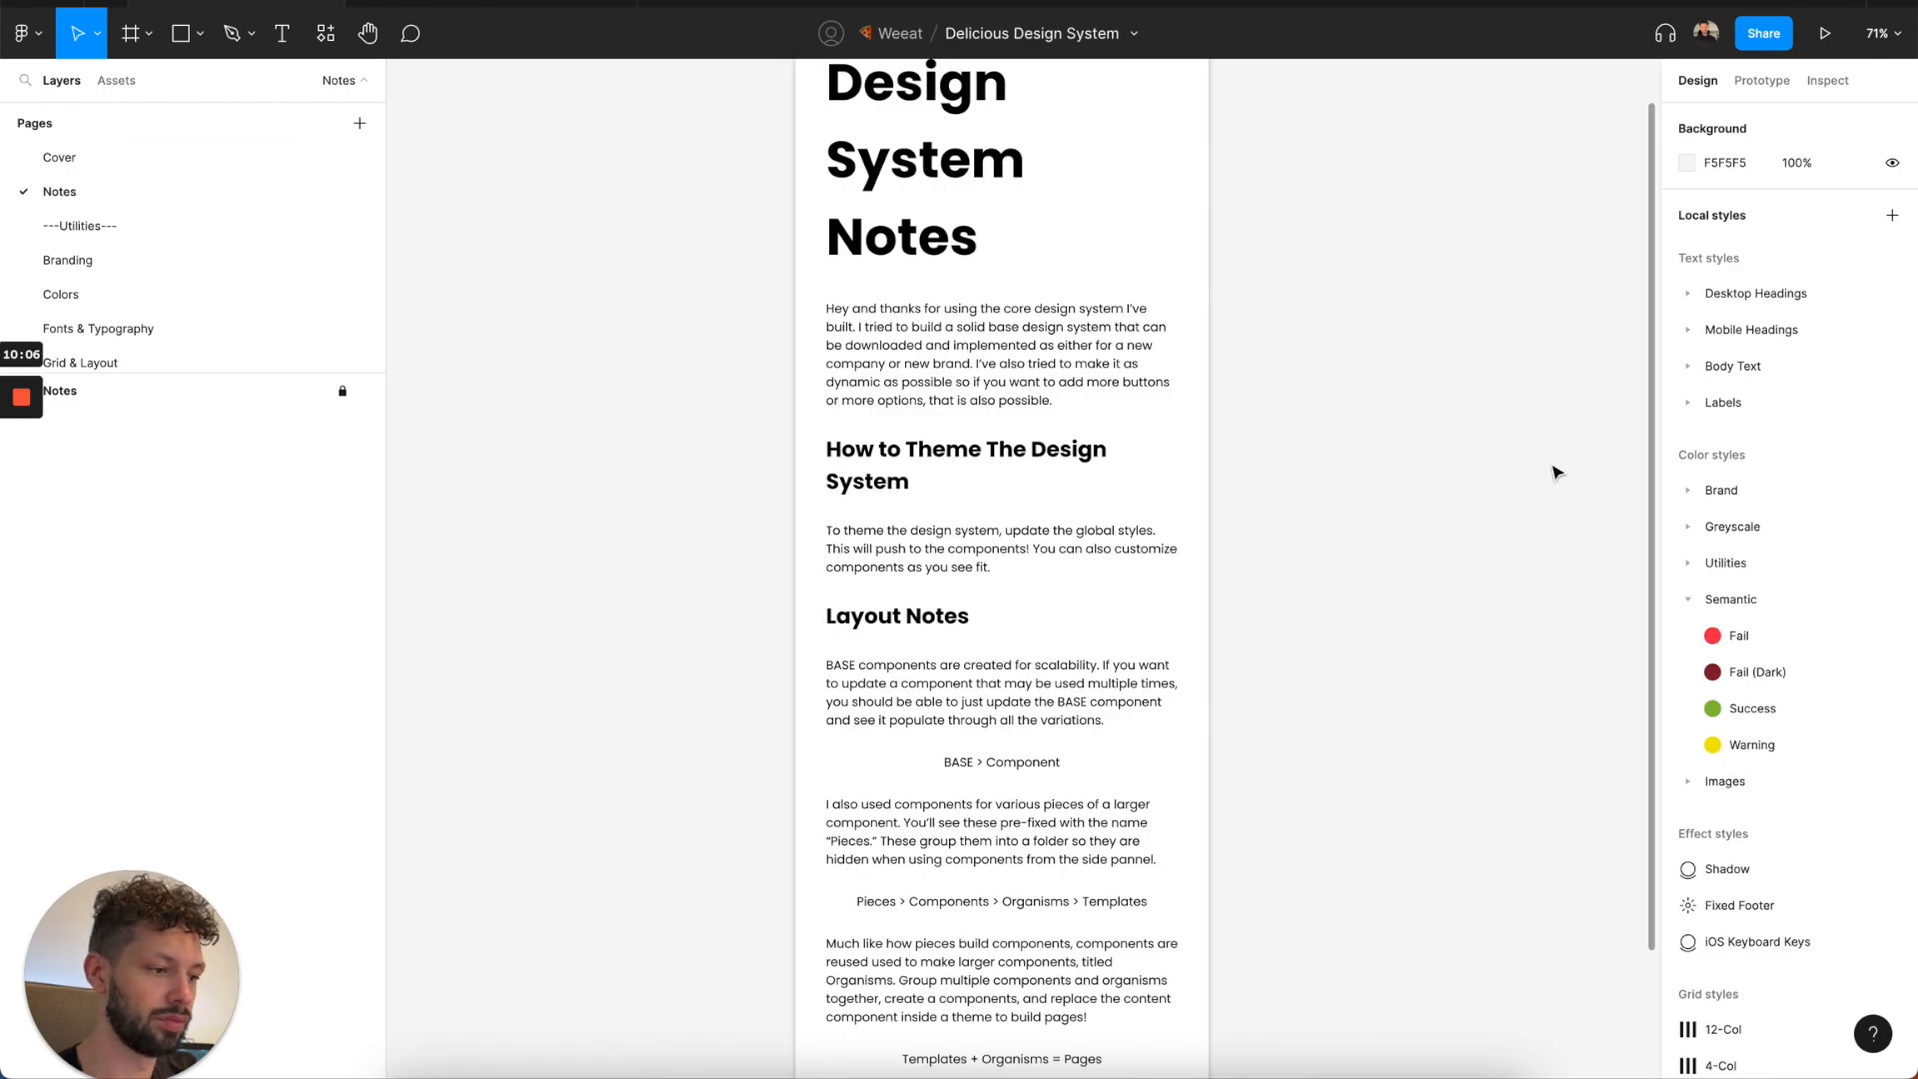
click(1890, 636)
click(1404, 964)
key(ctrl+v)
key(Return)
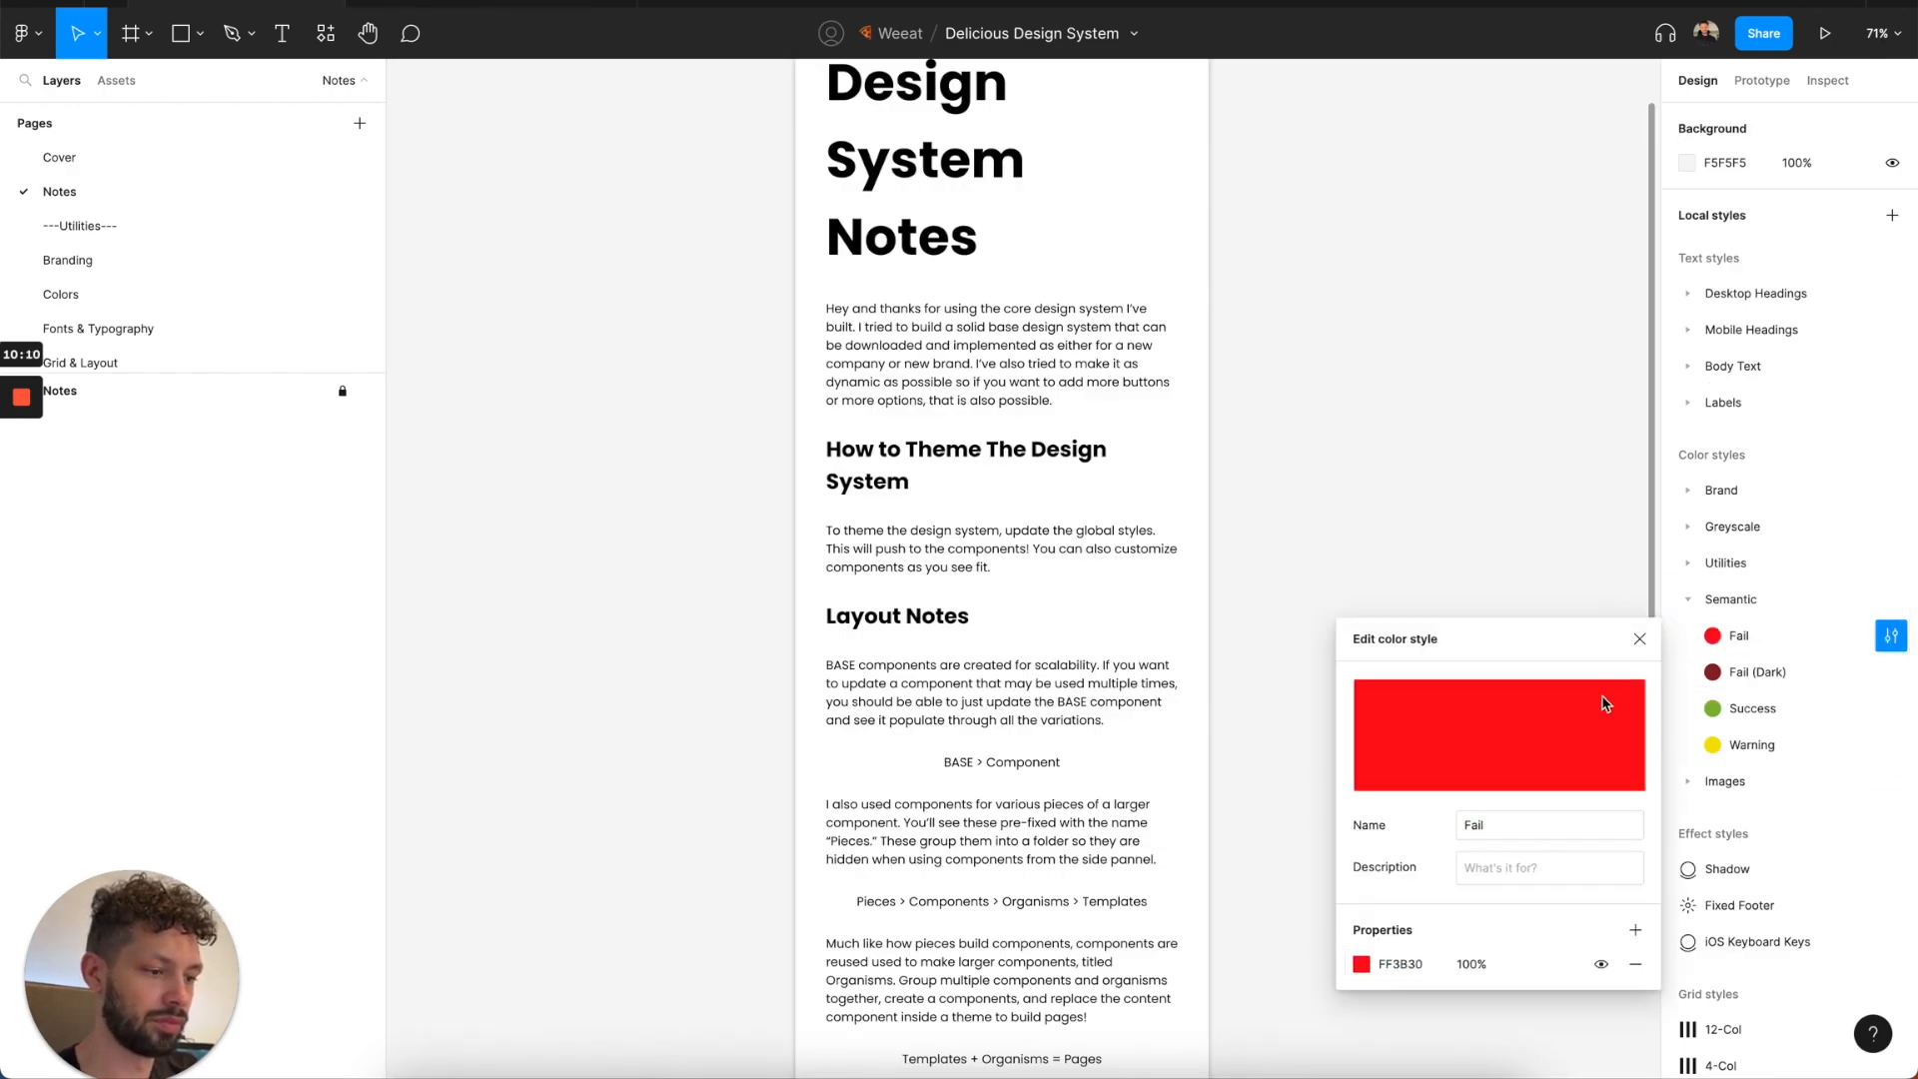
click(1639, 640)
Set the base fill beneath the black overlay of the Fail (Dark) style to FF3B30 and close its editor.
click(1890, 671)
click(1397, 1036)
key(ctrl+v)
key(Return)
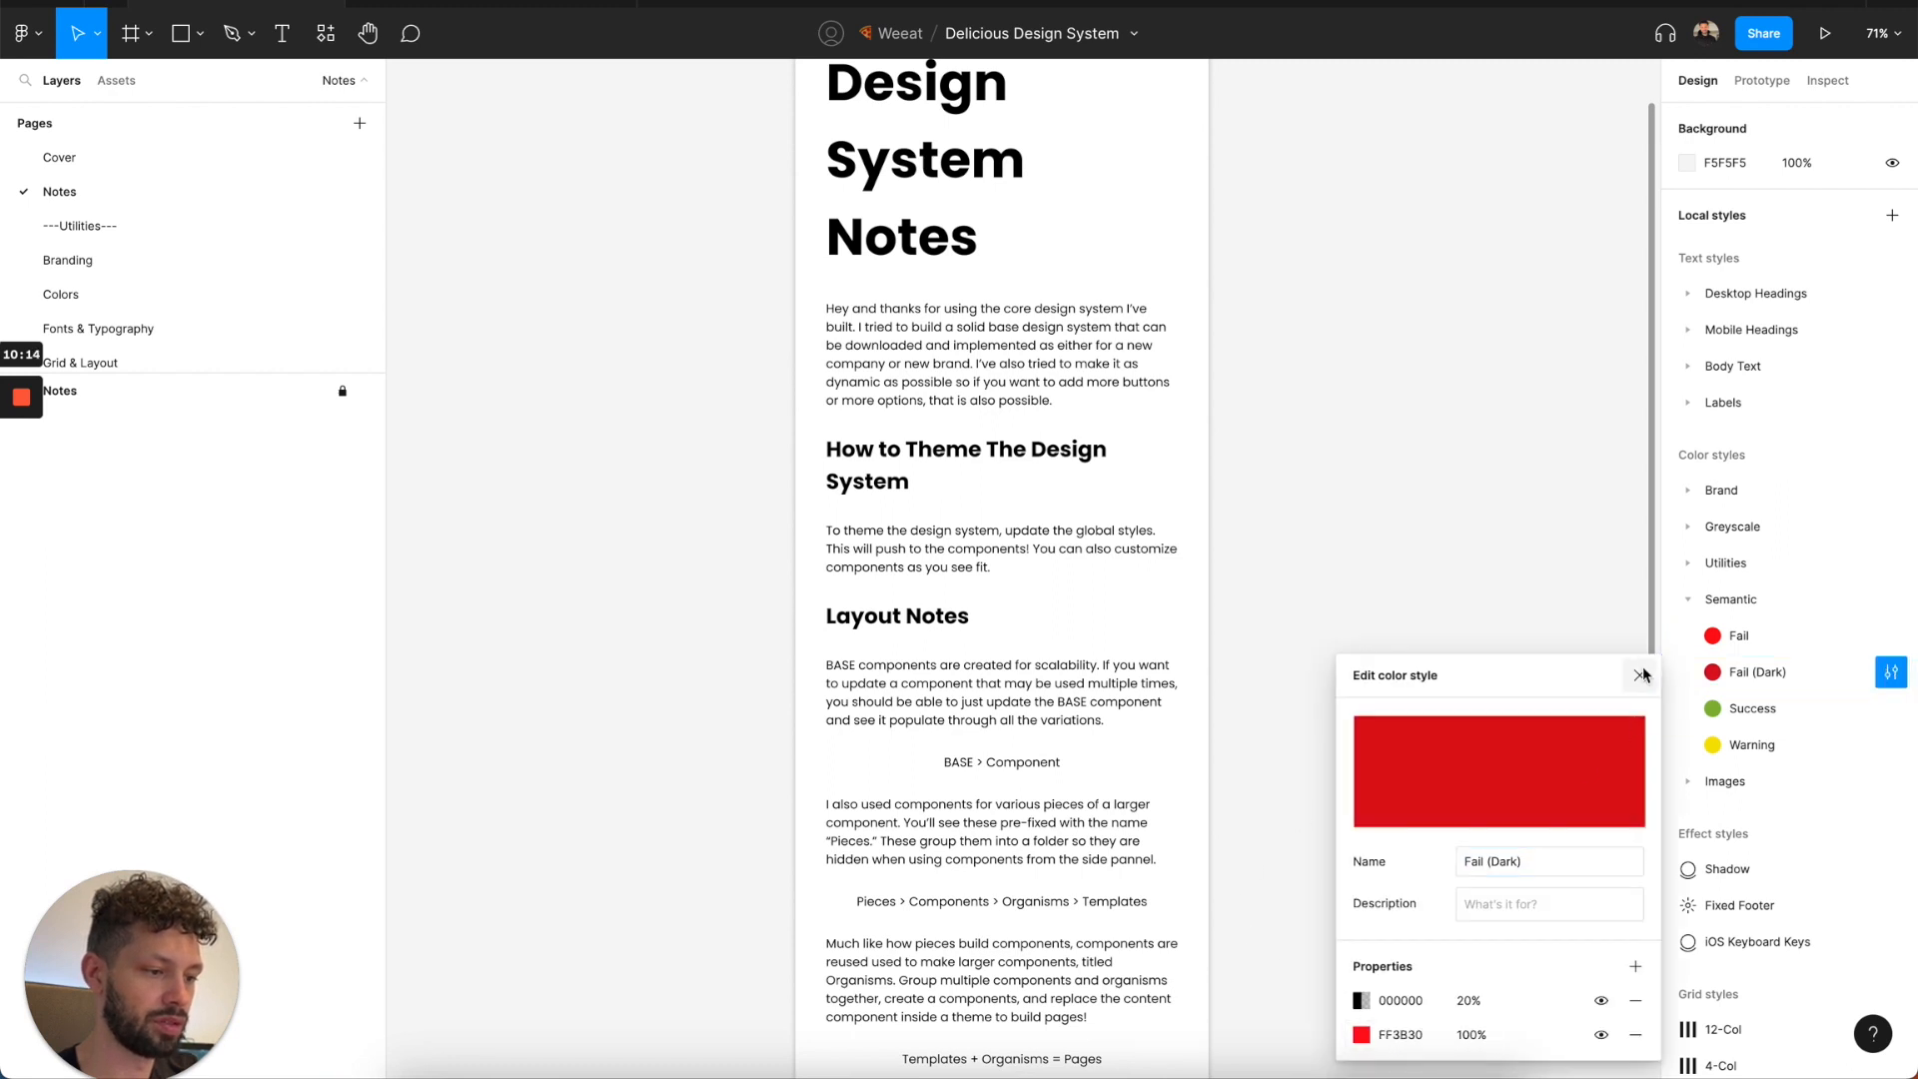
click(1642, 676)
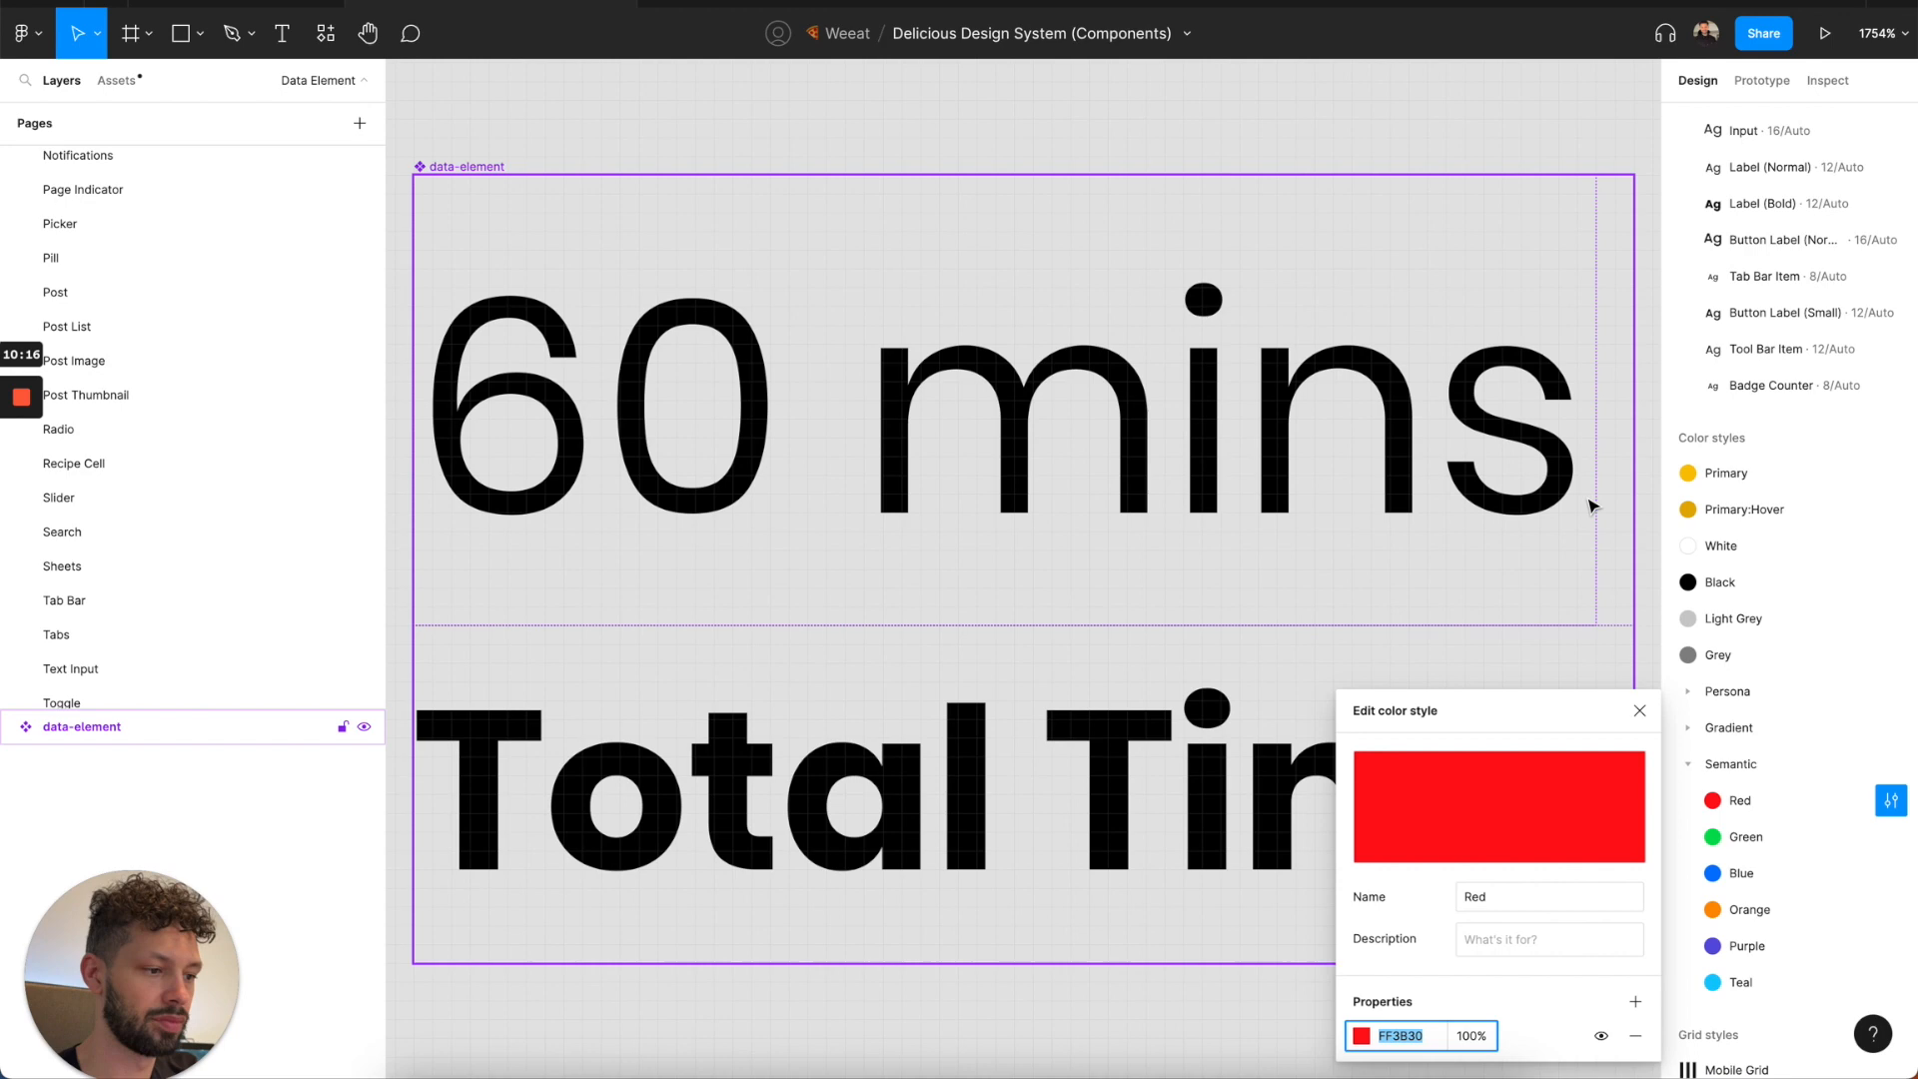
Copy the Green style's hex 4CD964 from the Components file and apply it to the Success style in the Delicious Design System file.
click(1891, 837)
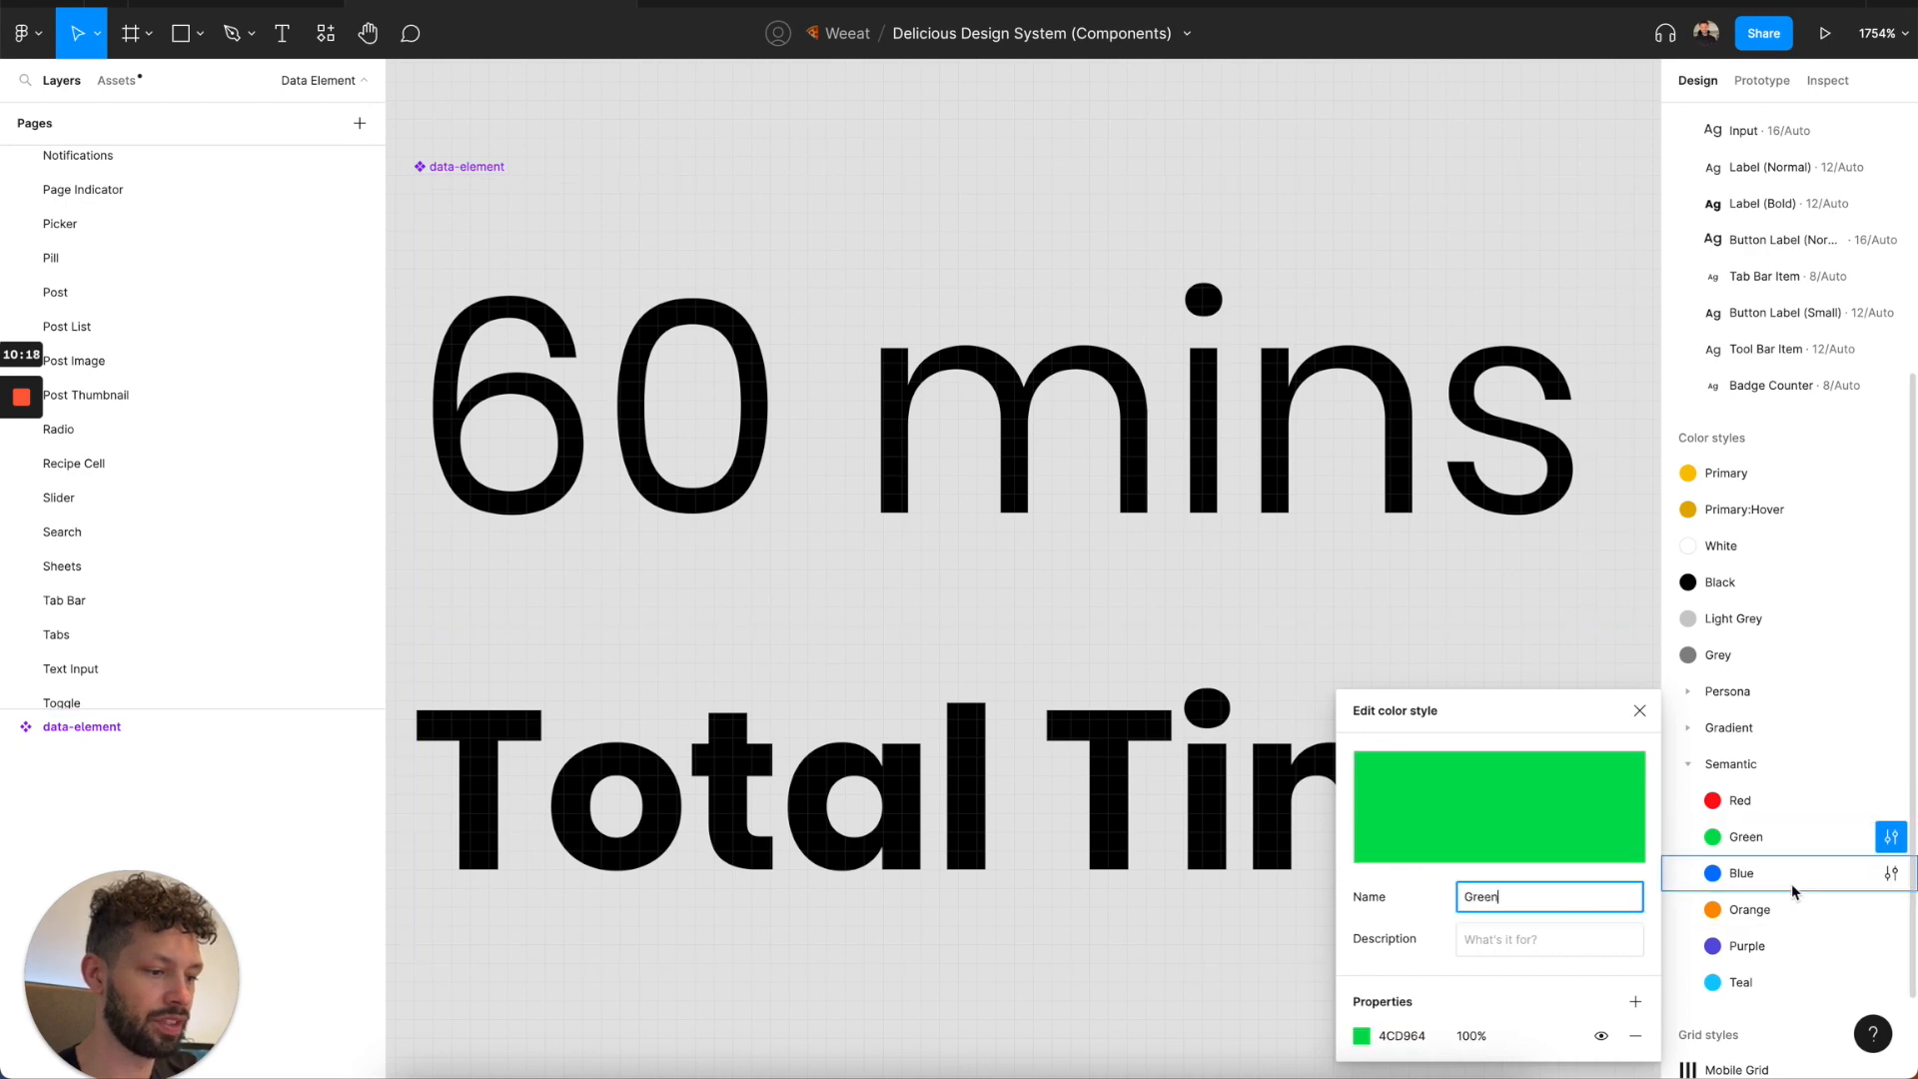
click(1394, 1035)
click(246, 4)
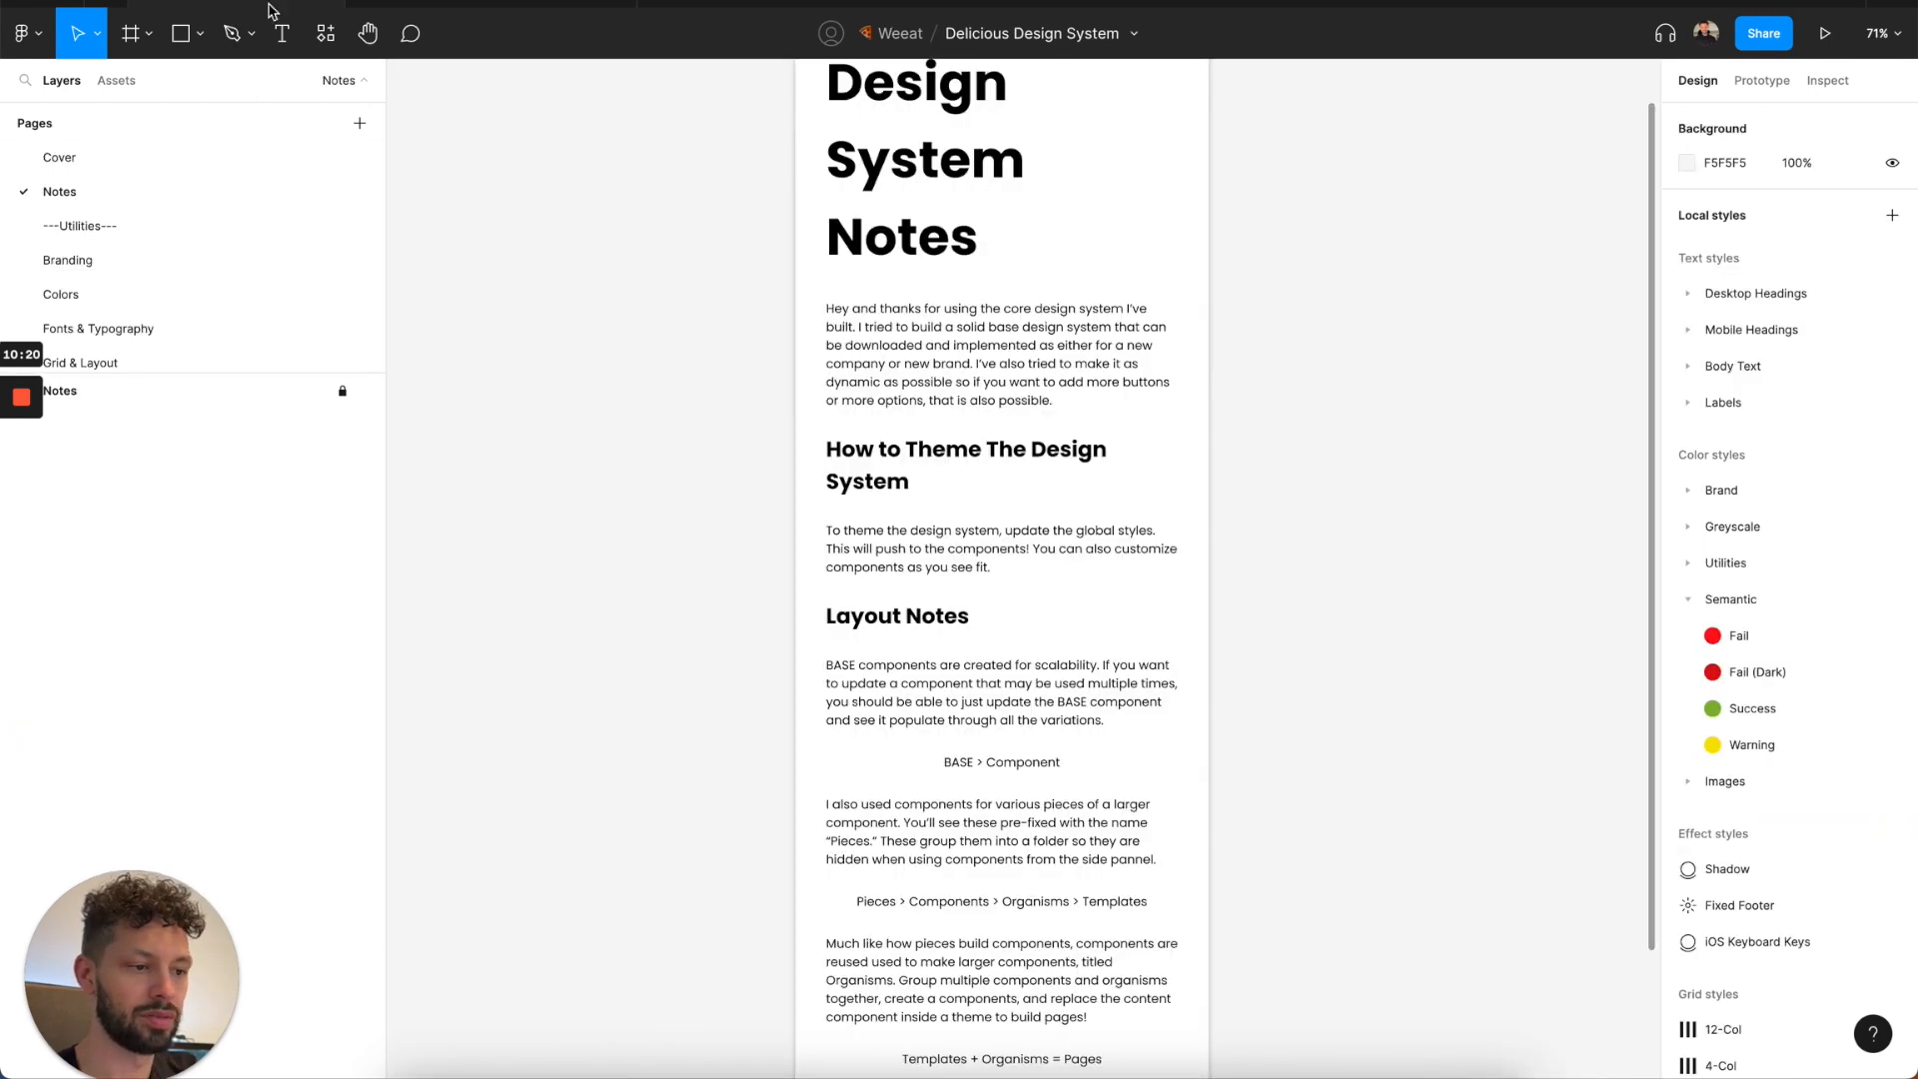
click(1892, 709)
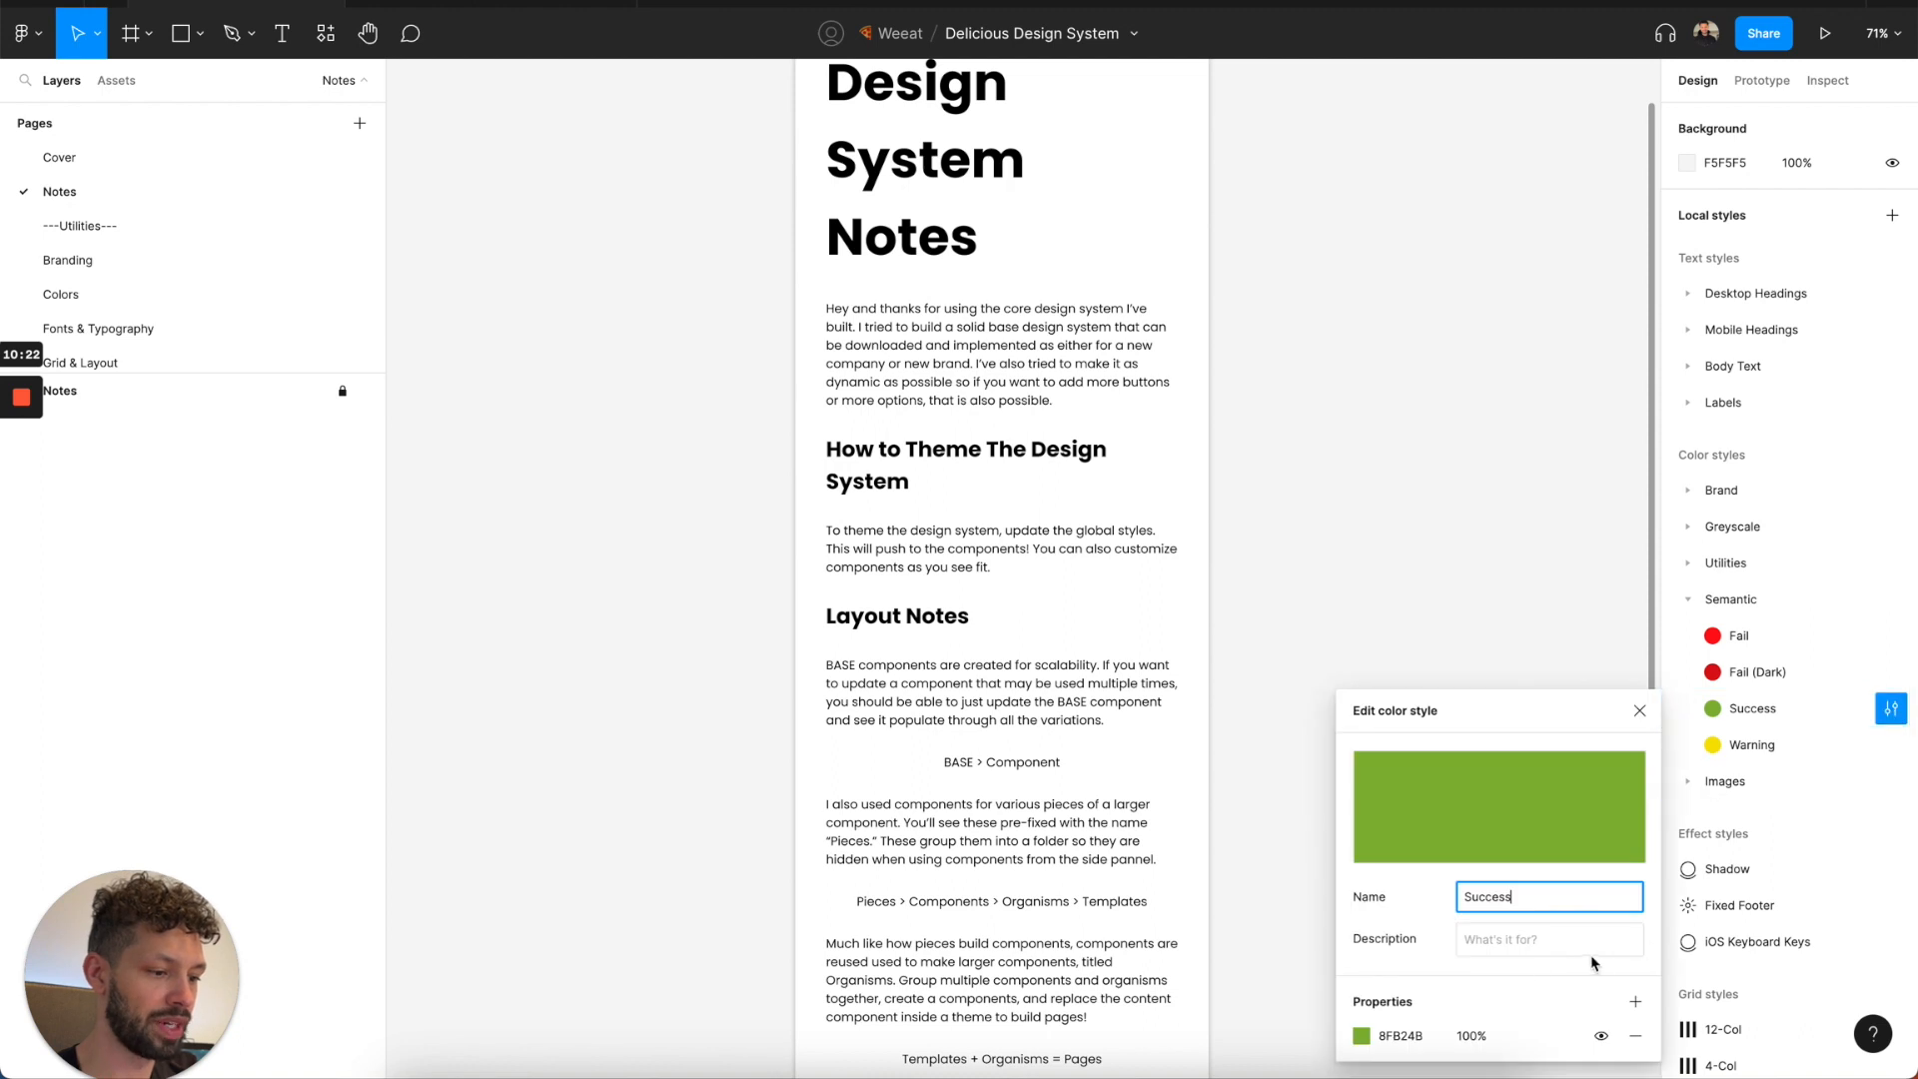
click(1394, 1044)
key(Return)
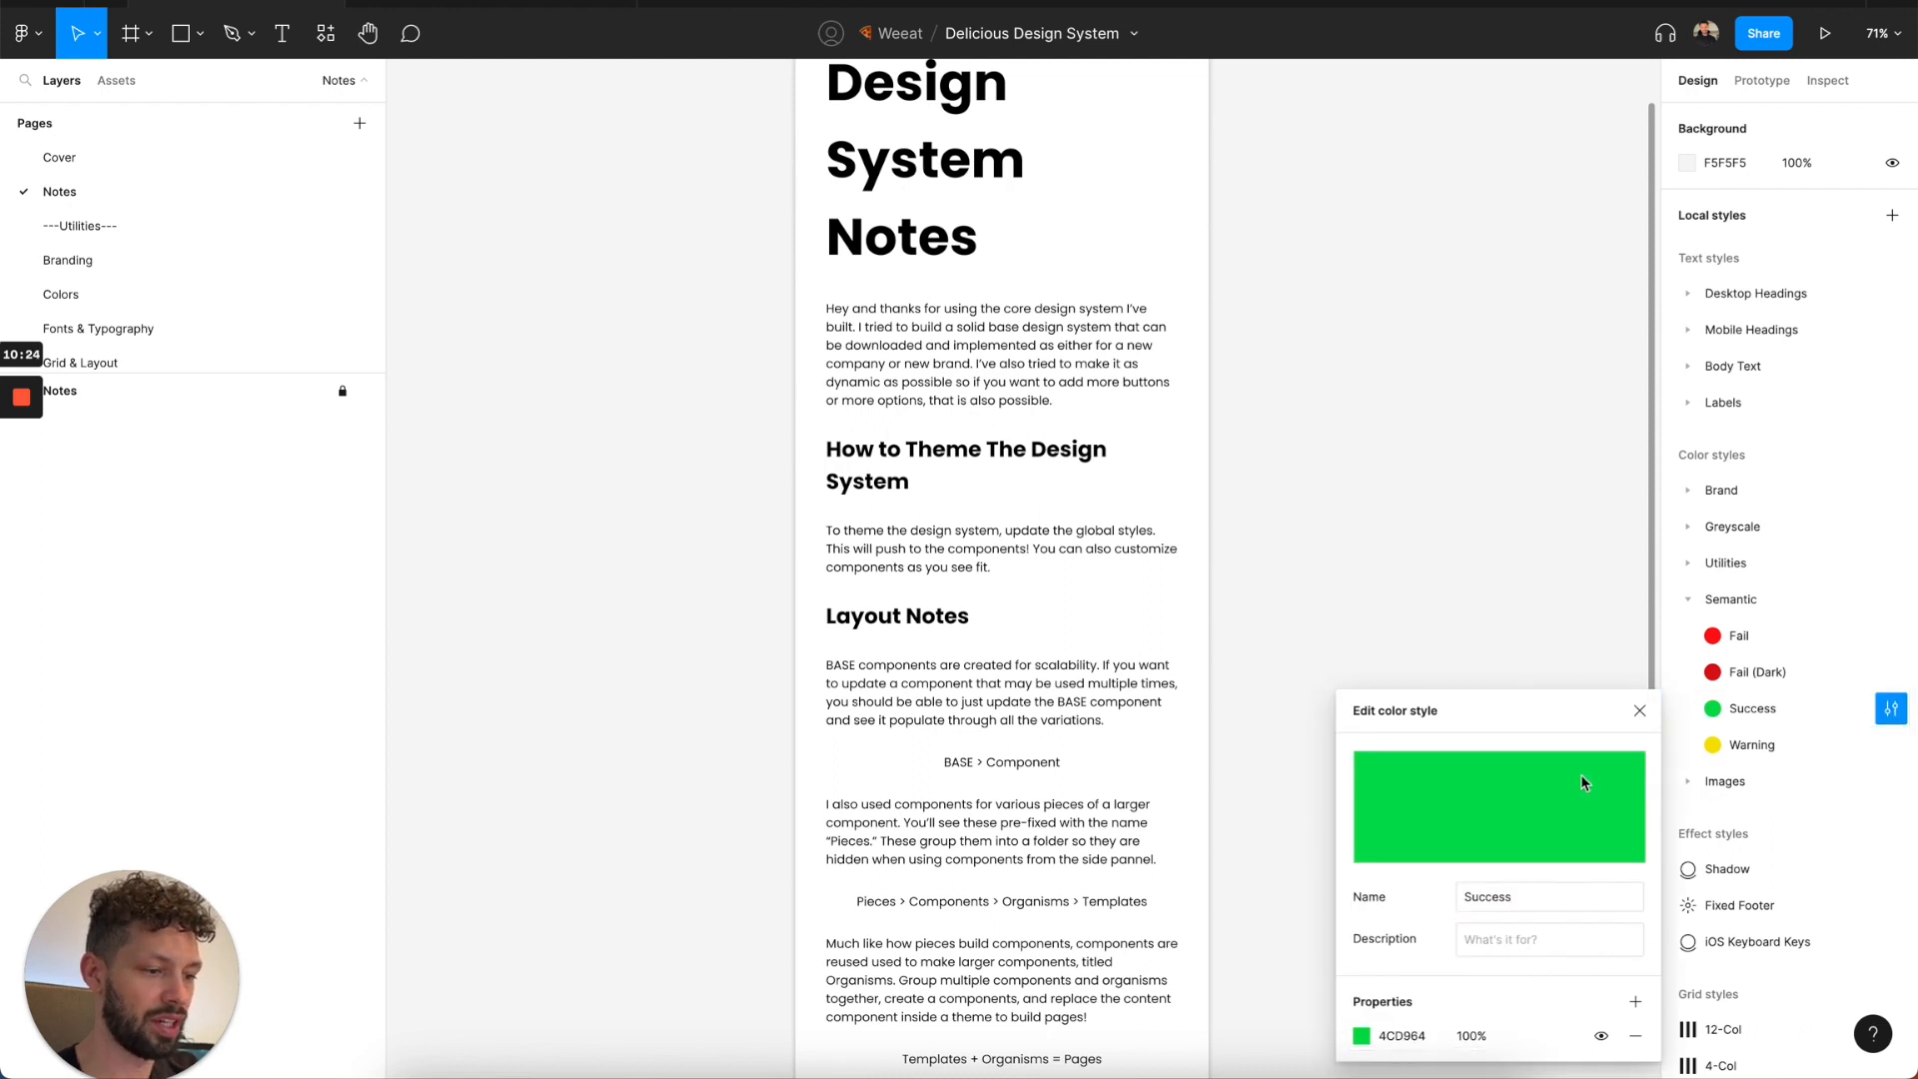
click(1636, 712)
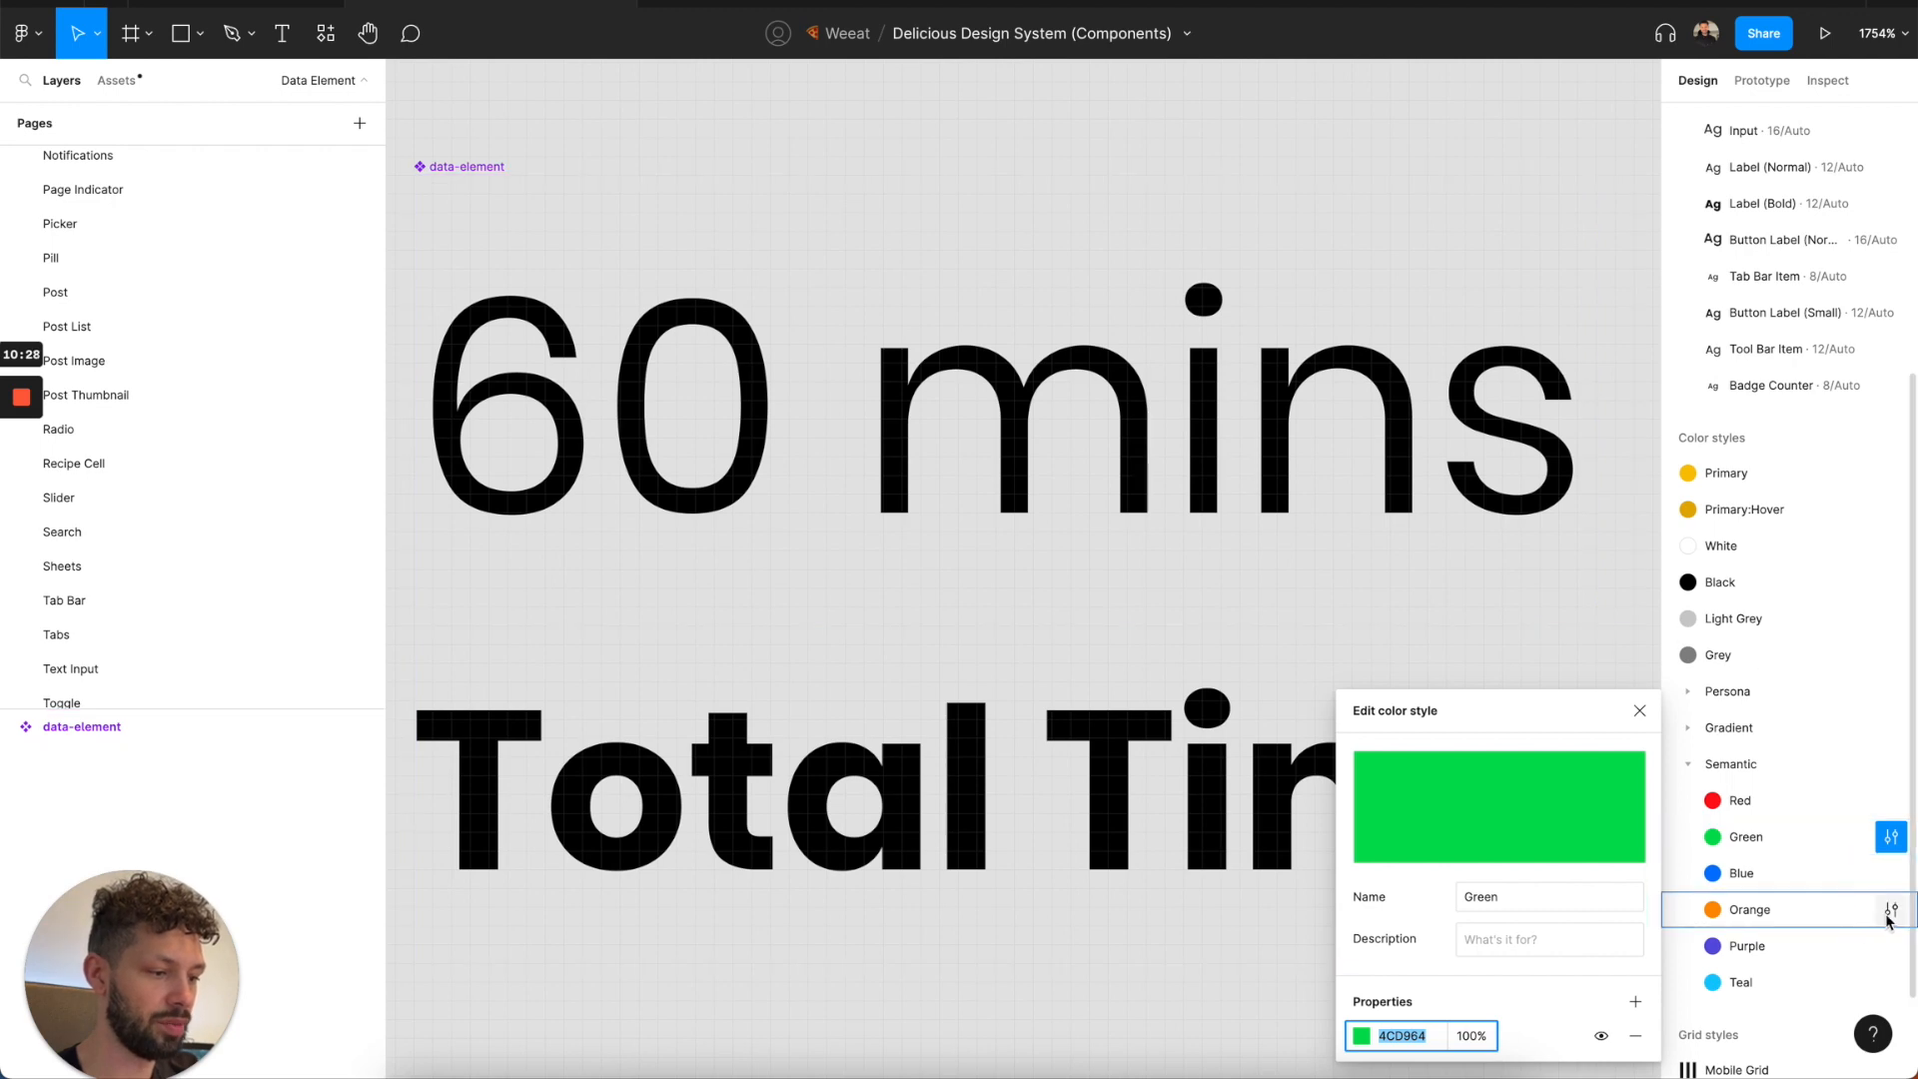
Copy the Orange style's hex FF9500 from the Components file and apply it to the Warning style in the Delicious Design System file.
click(1891, 911)
click(1389, 1038)
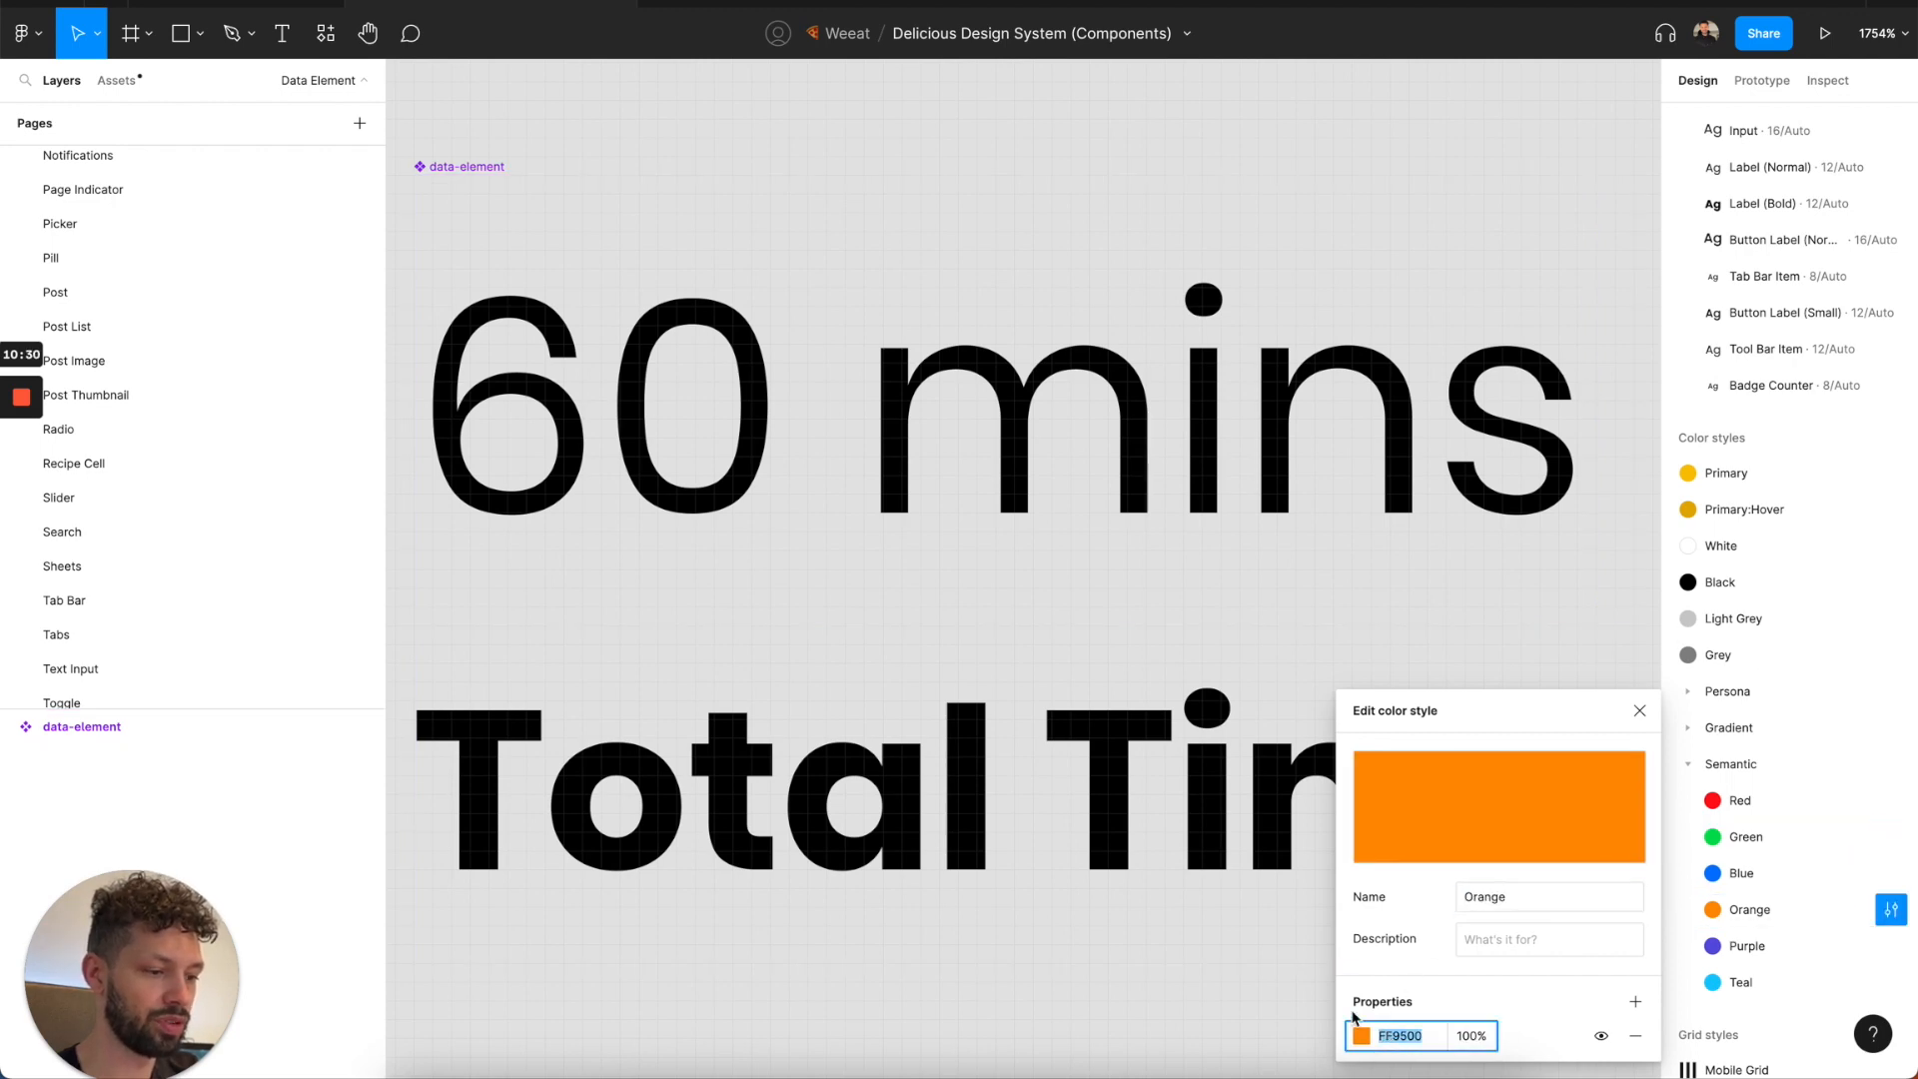
click(321, 4)
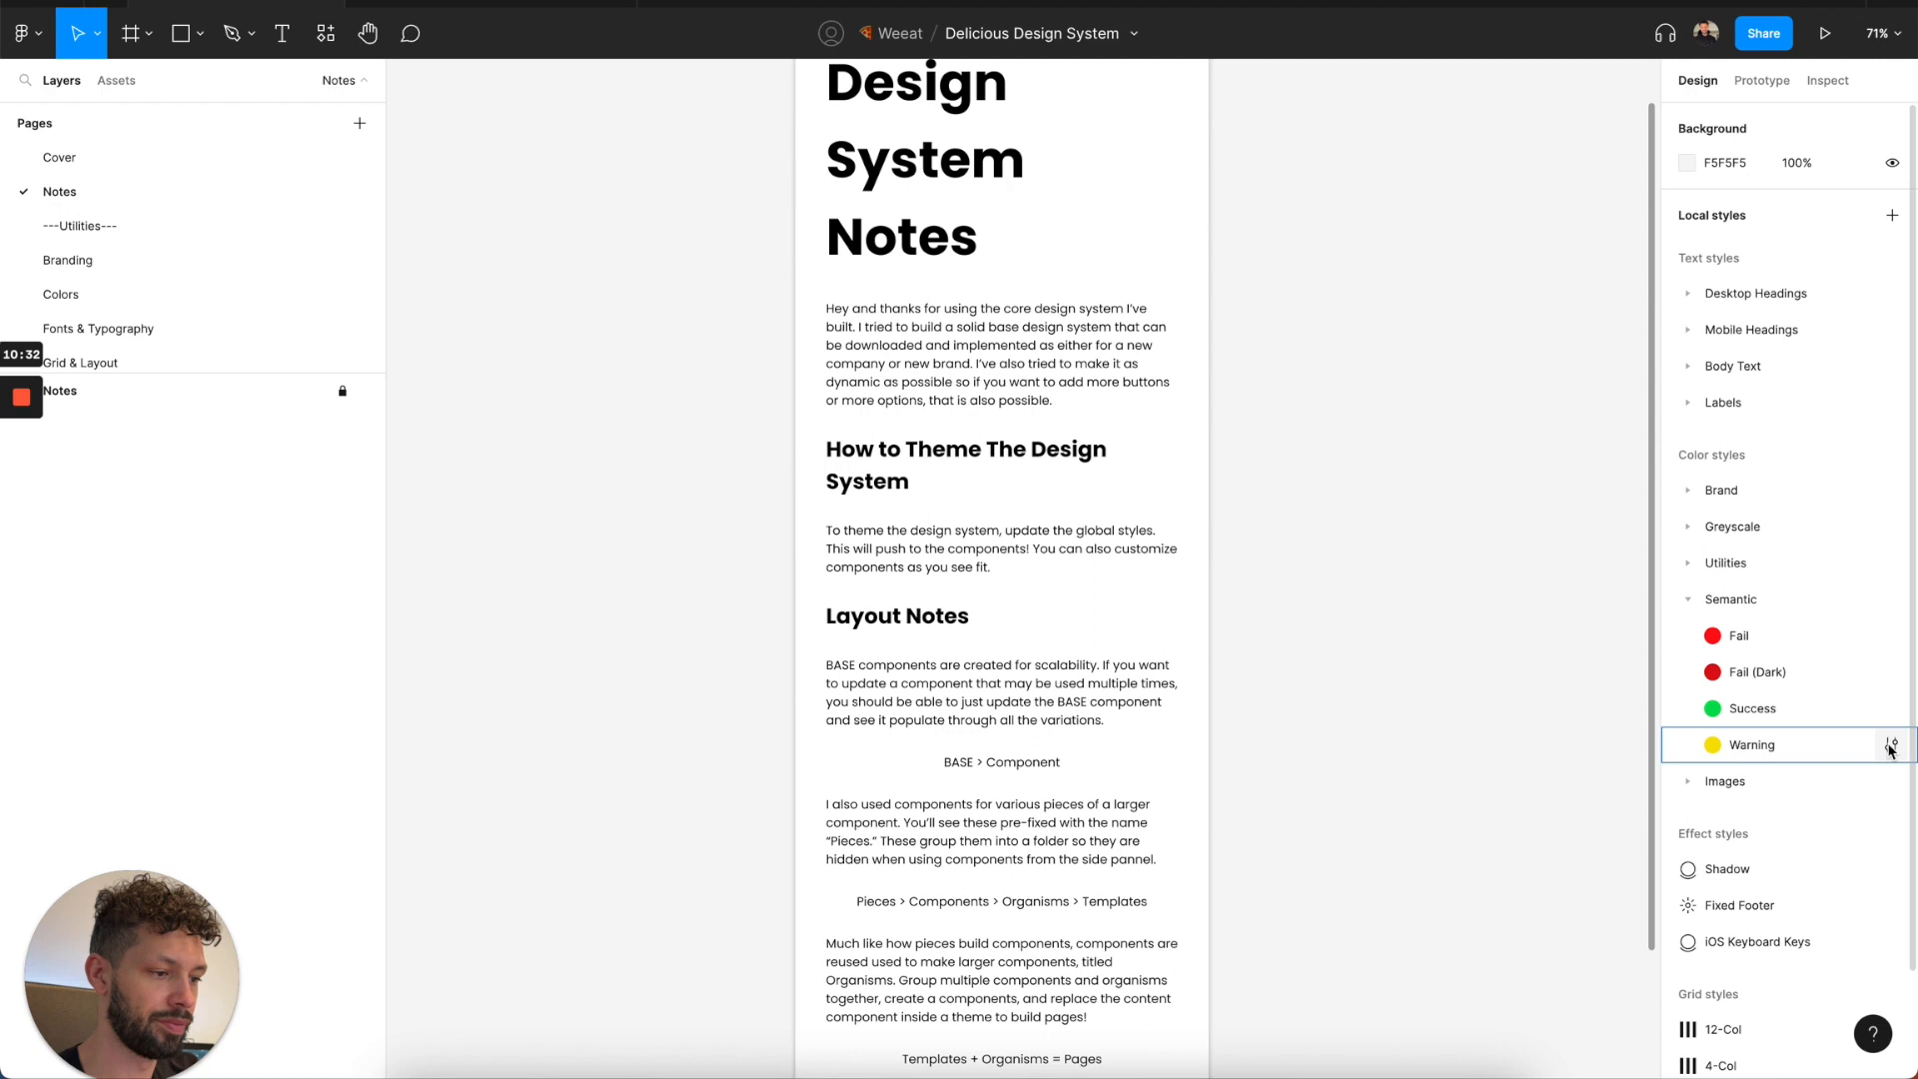
click(1892, 747)
click(1398, 1036)
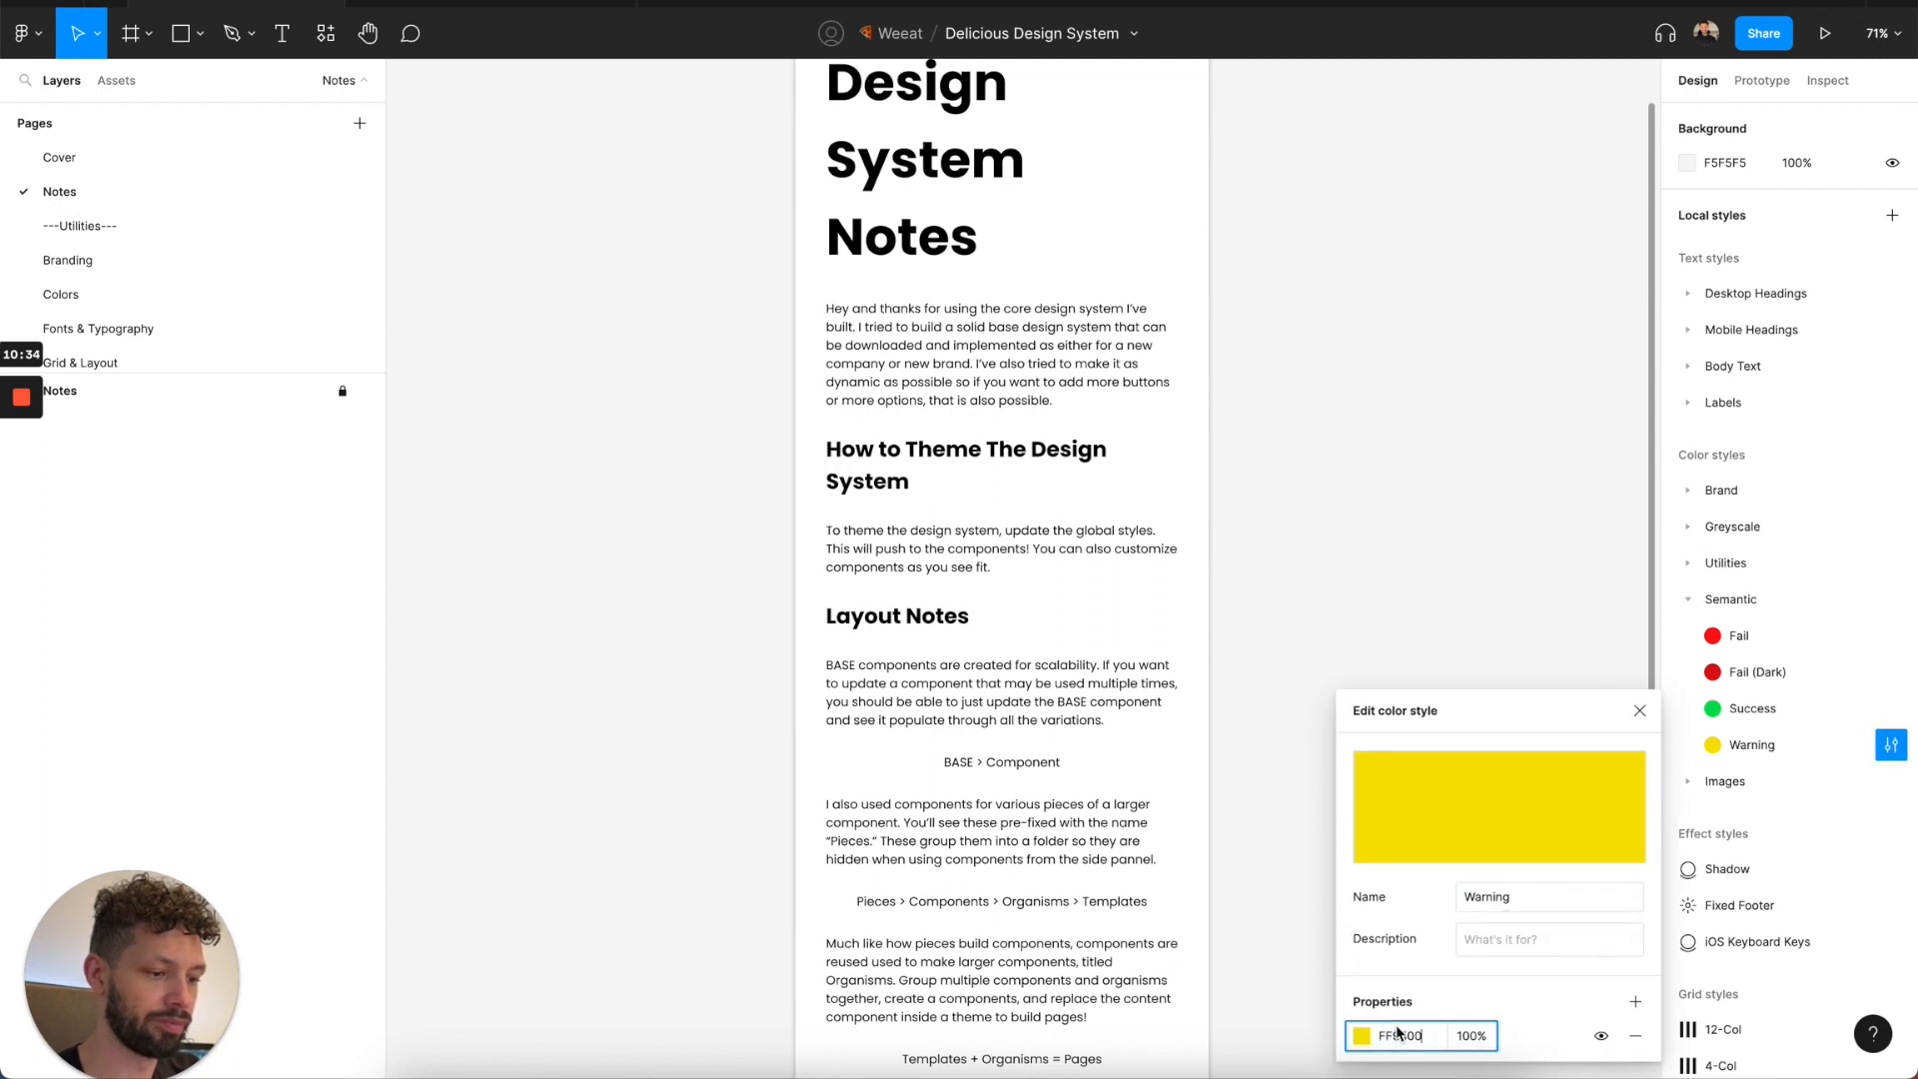
key(Return)
click(1639, 711)
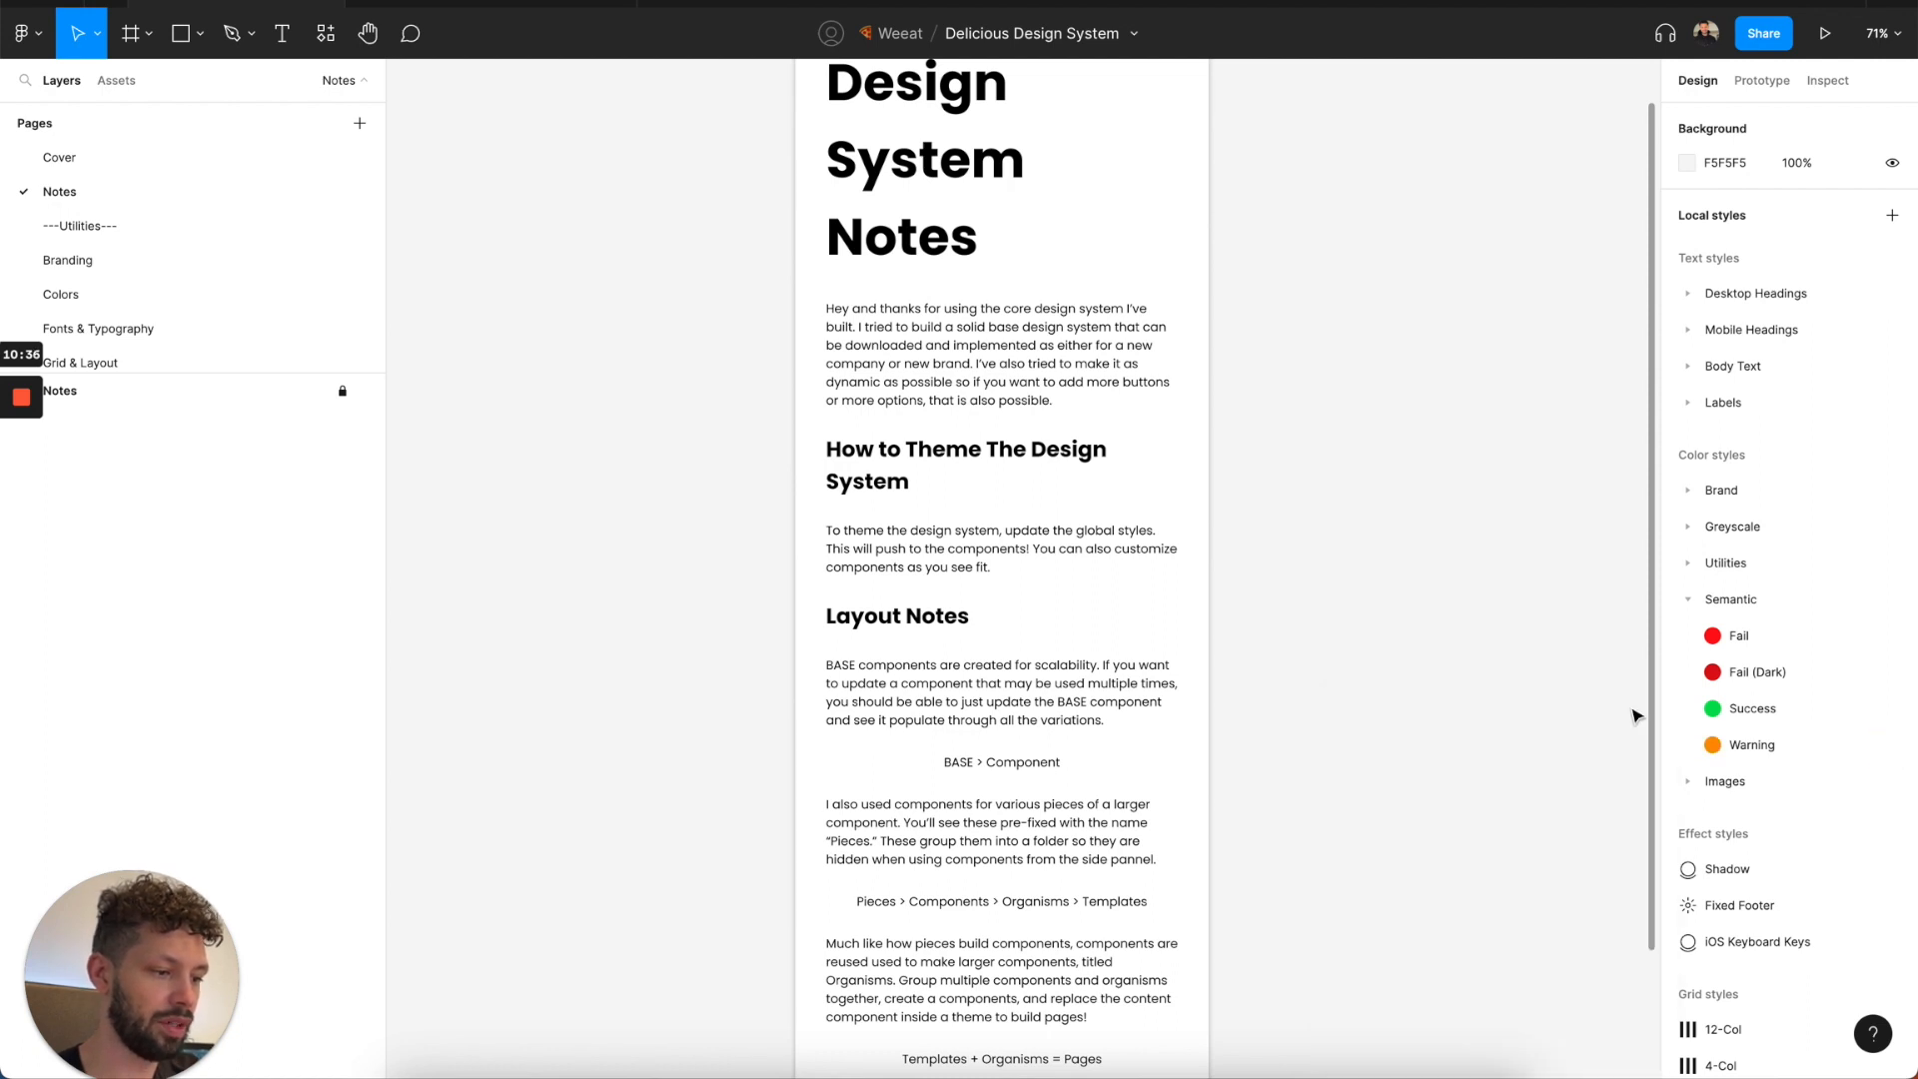
Collapse the Semantic group and examine the User and Product subgroups of the Images color styles.
click(1693, 597)
click(1691, 603)
click(1687, 636)
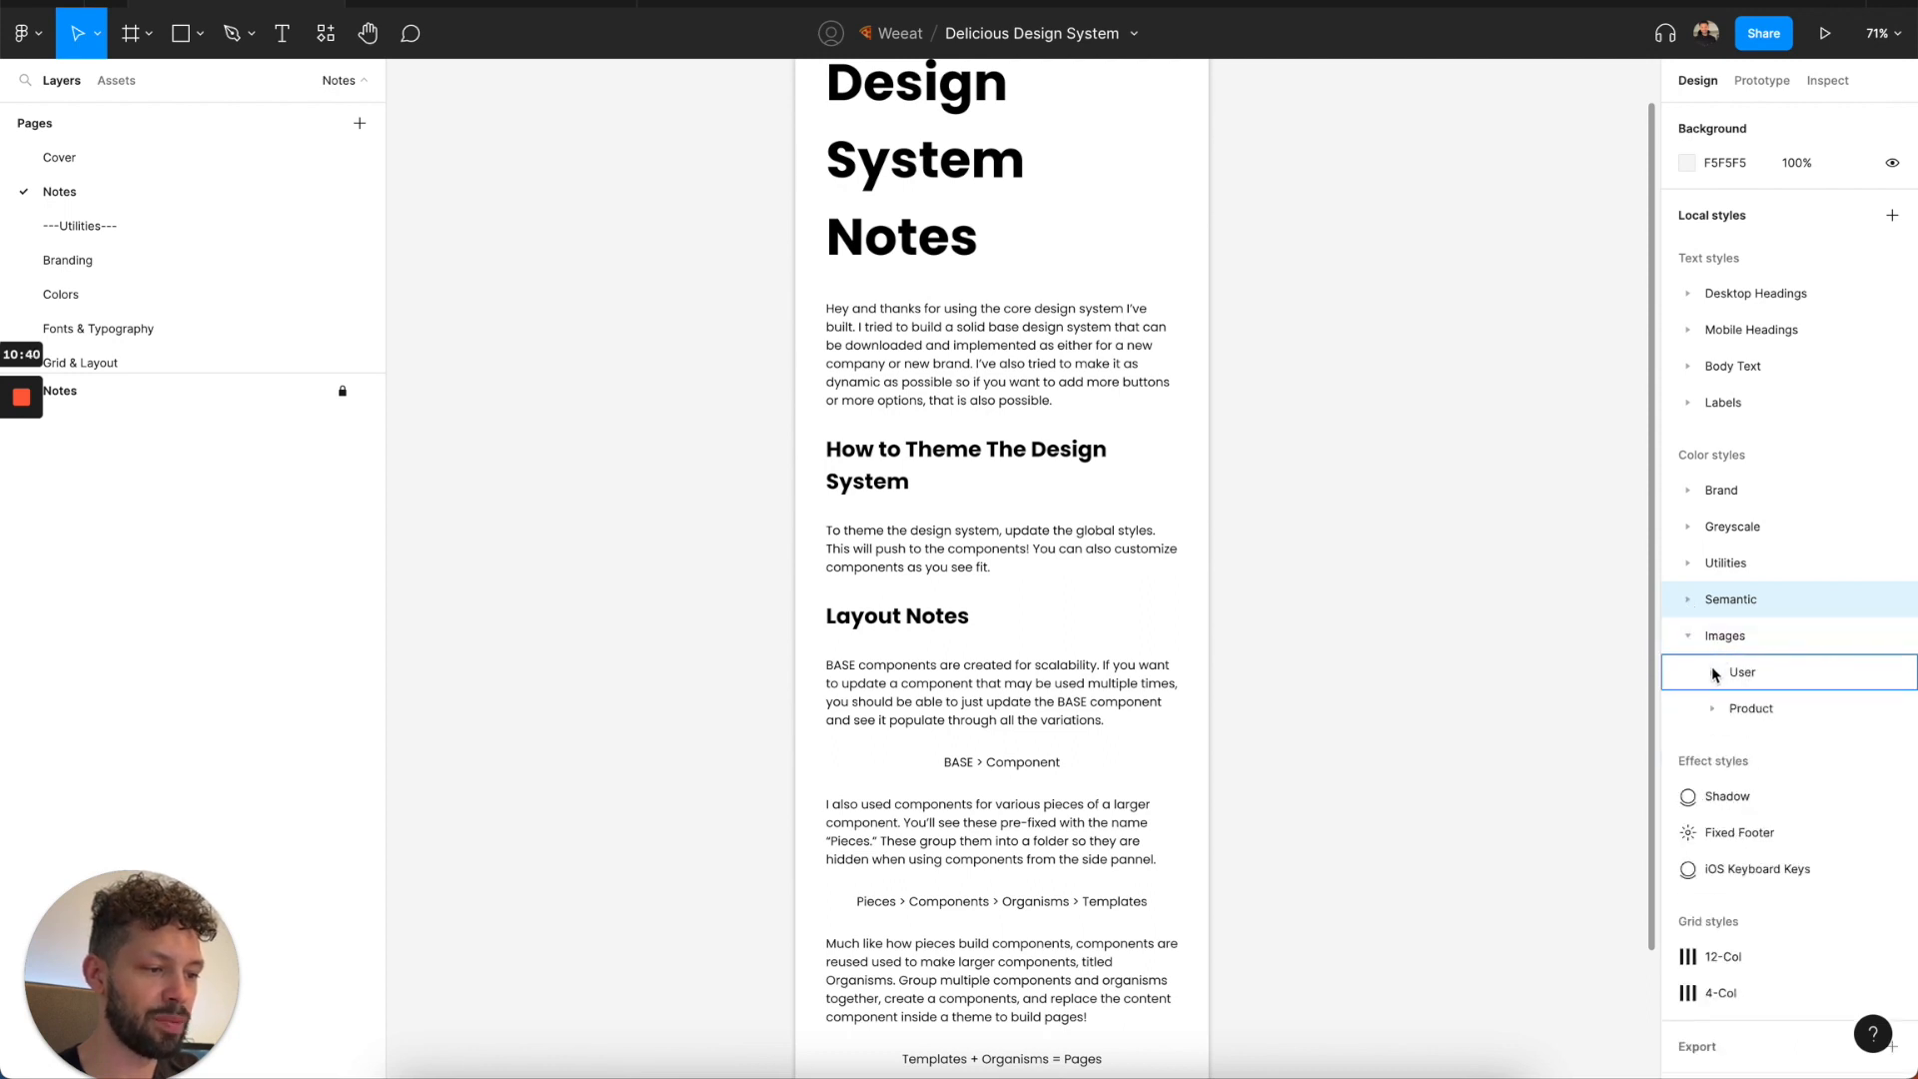
click(1712, 667)
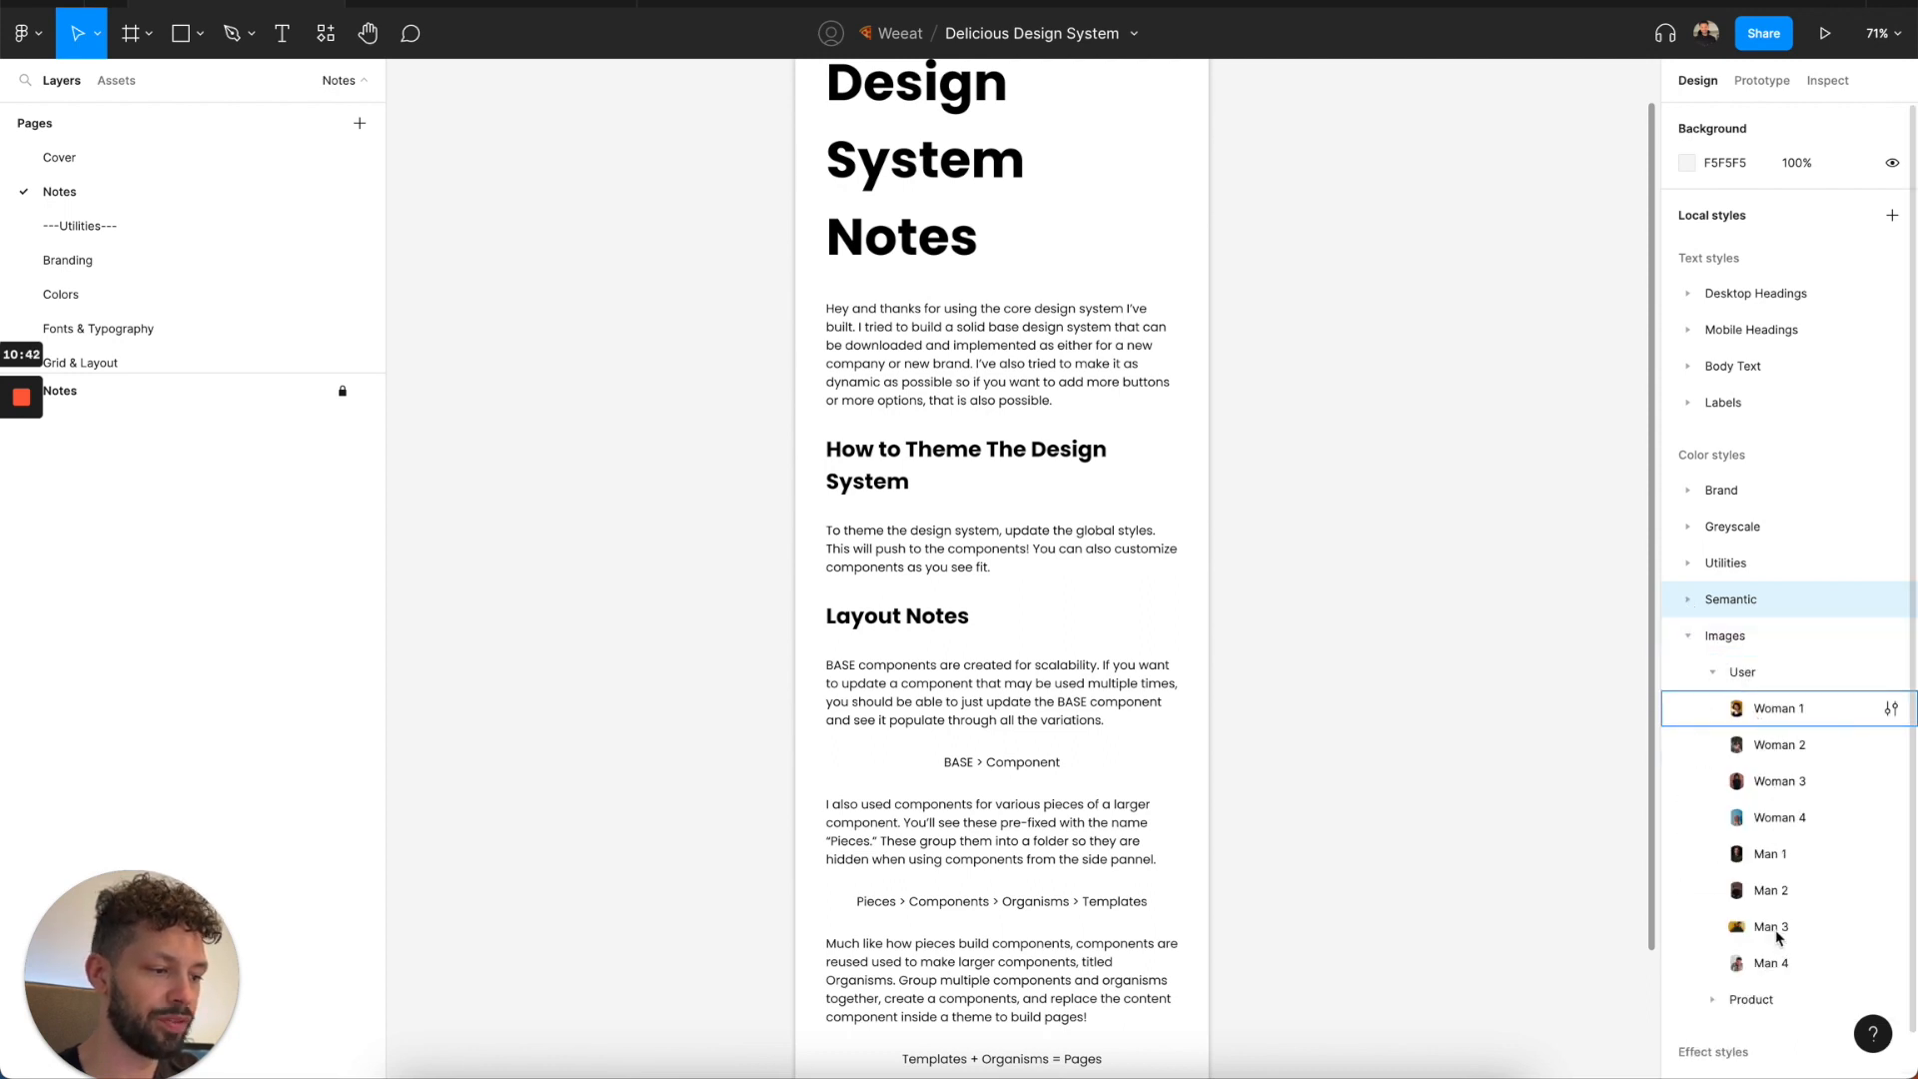
click(1721, 679)
click(1717, 717)
click(1714, 718)
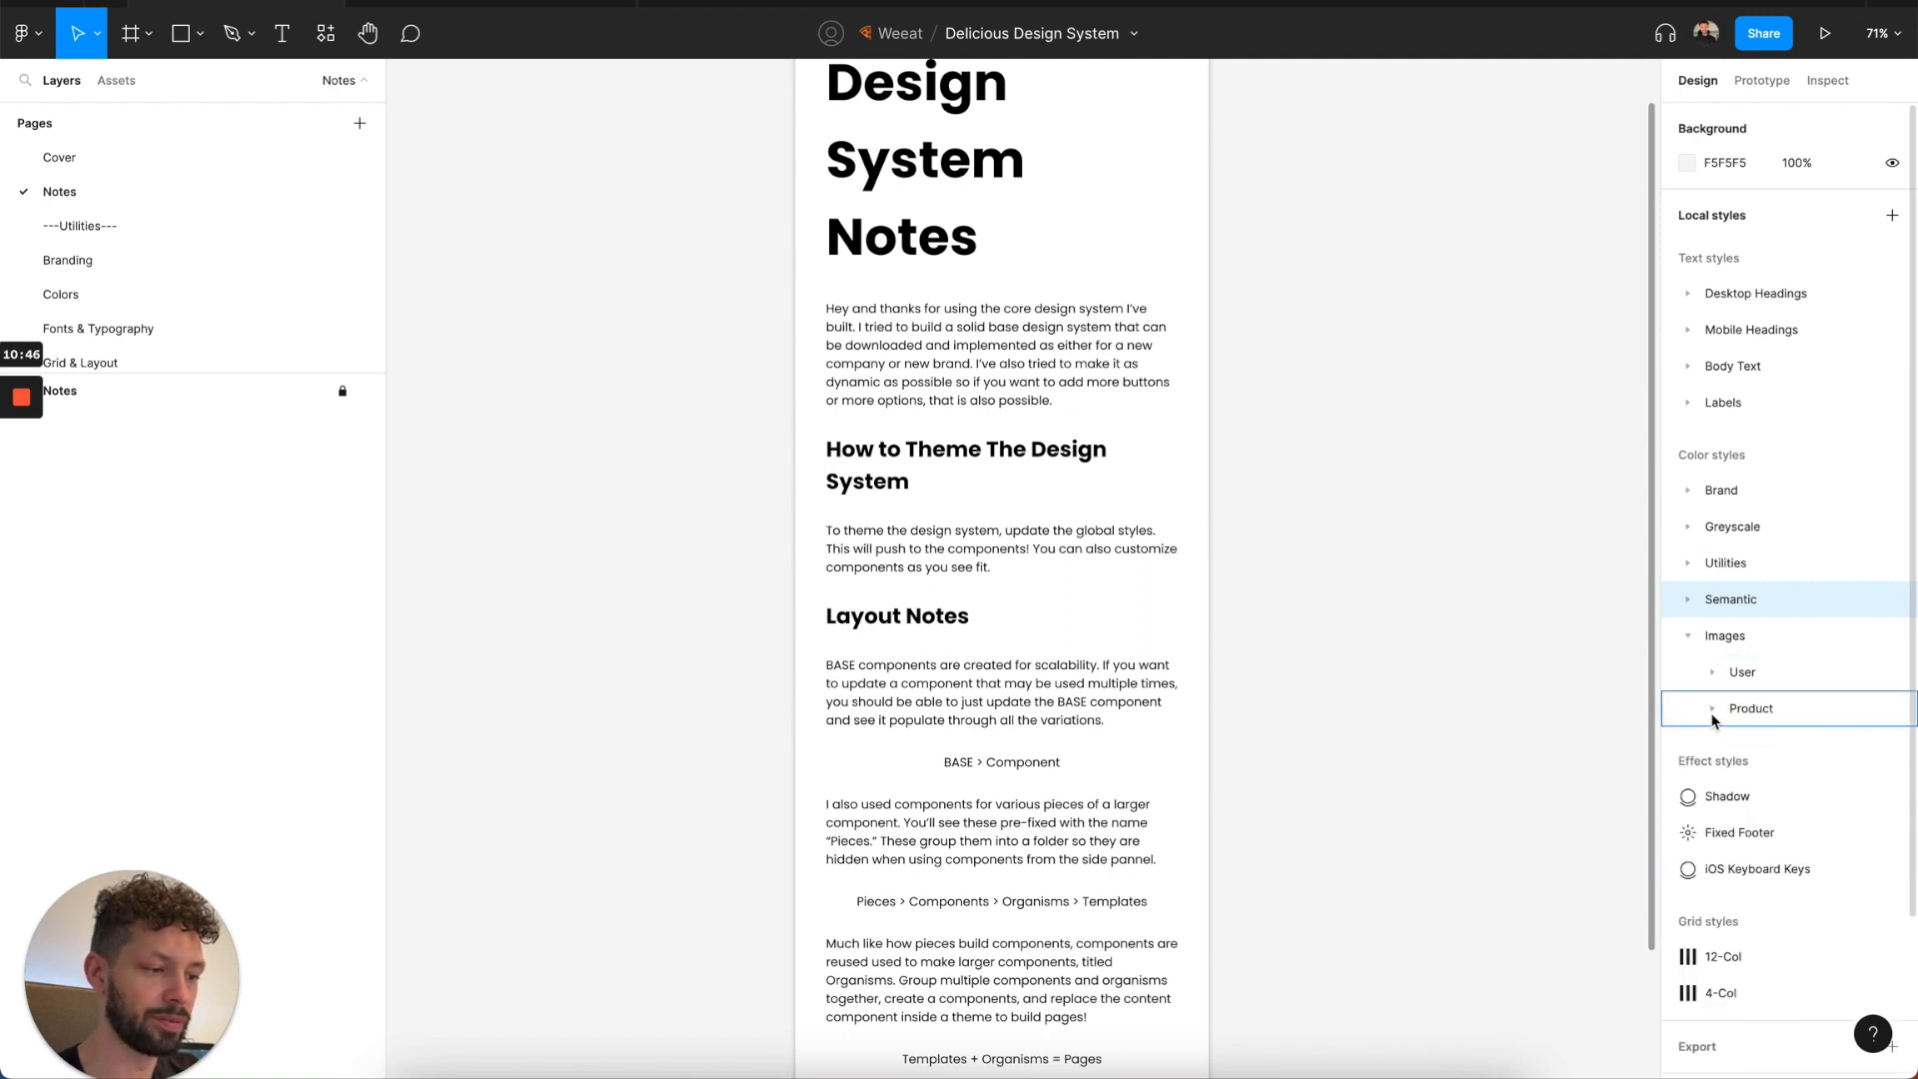
click(1696, 637)
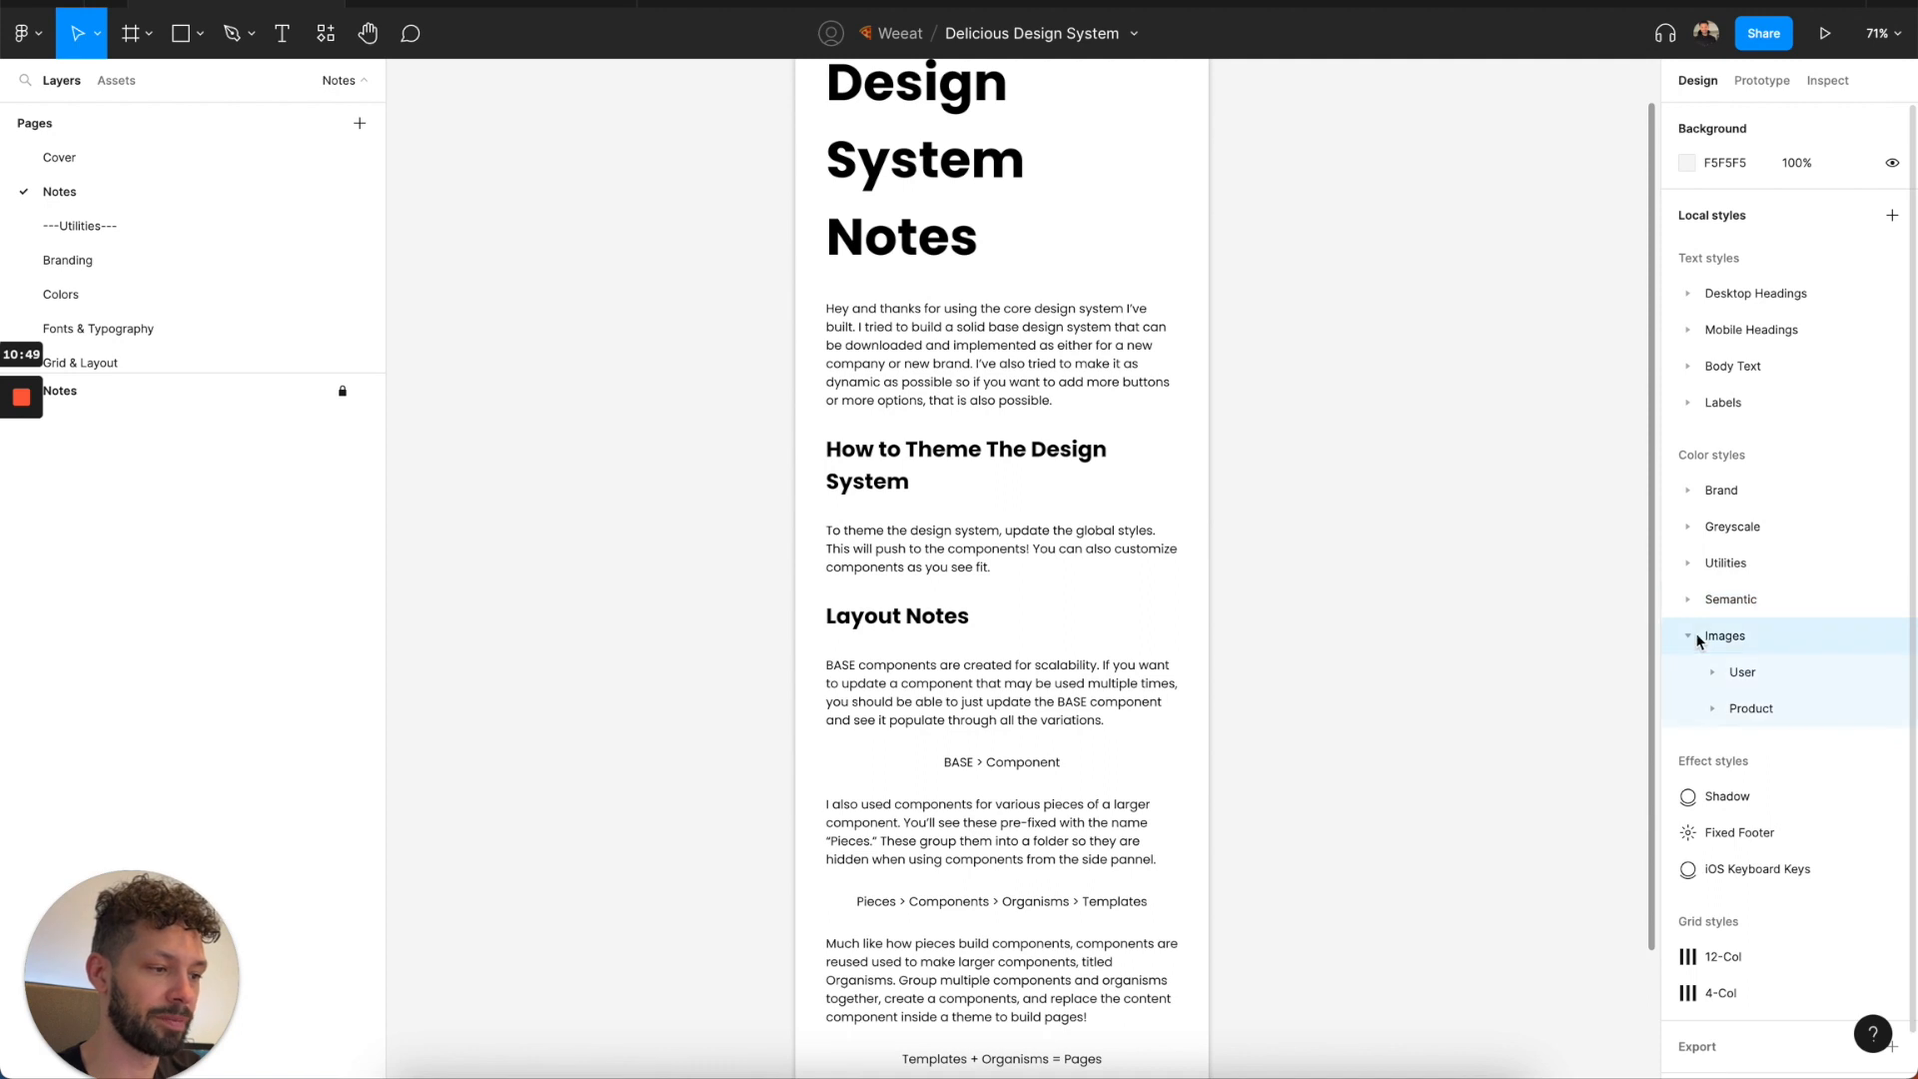
Review the Branding page's logo component and check the three Brand Colors swatches on the Colors page.
click(283, 261)
scroll(710, 343, down, 3)
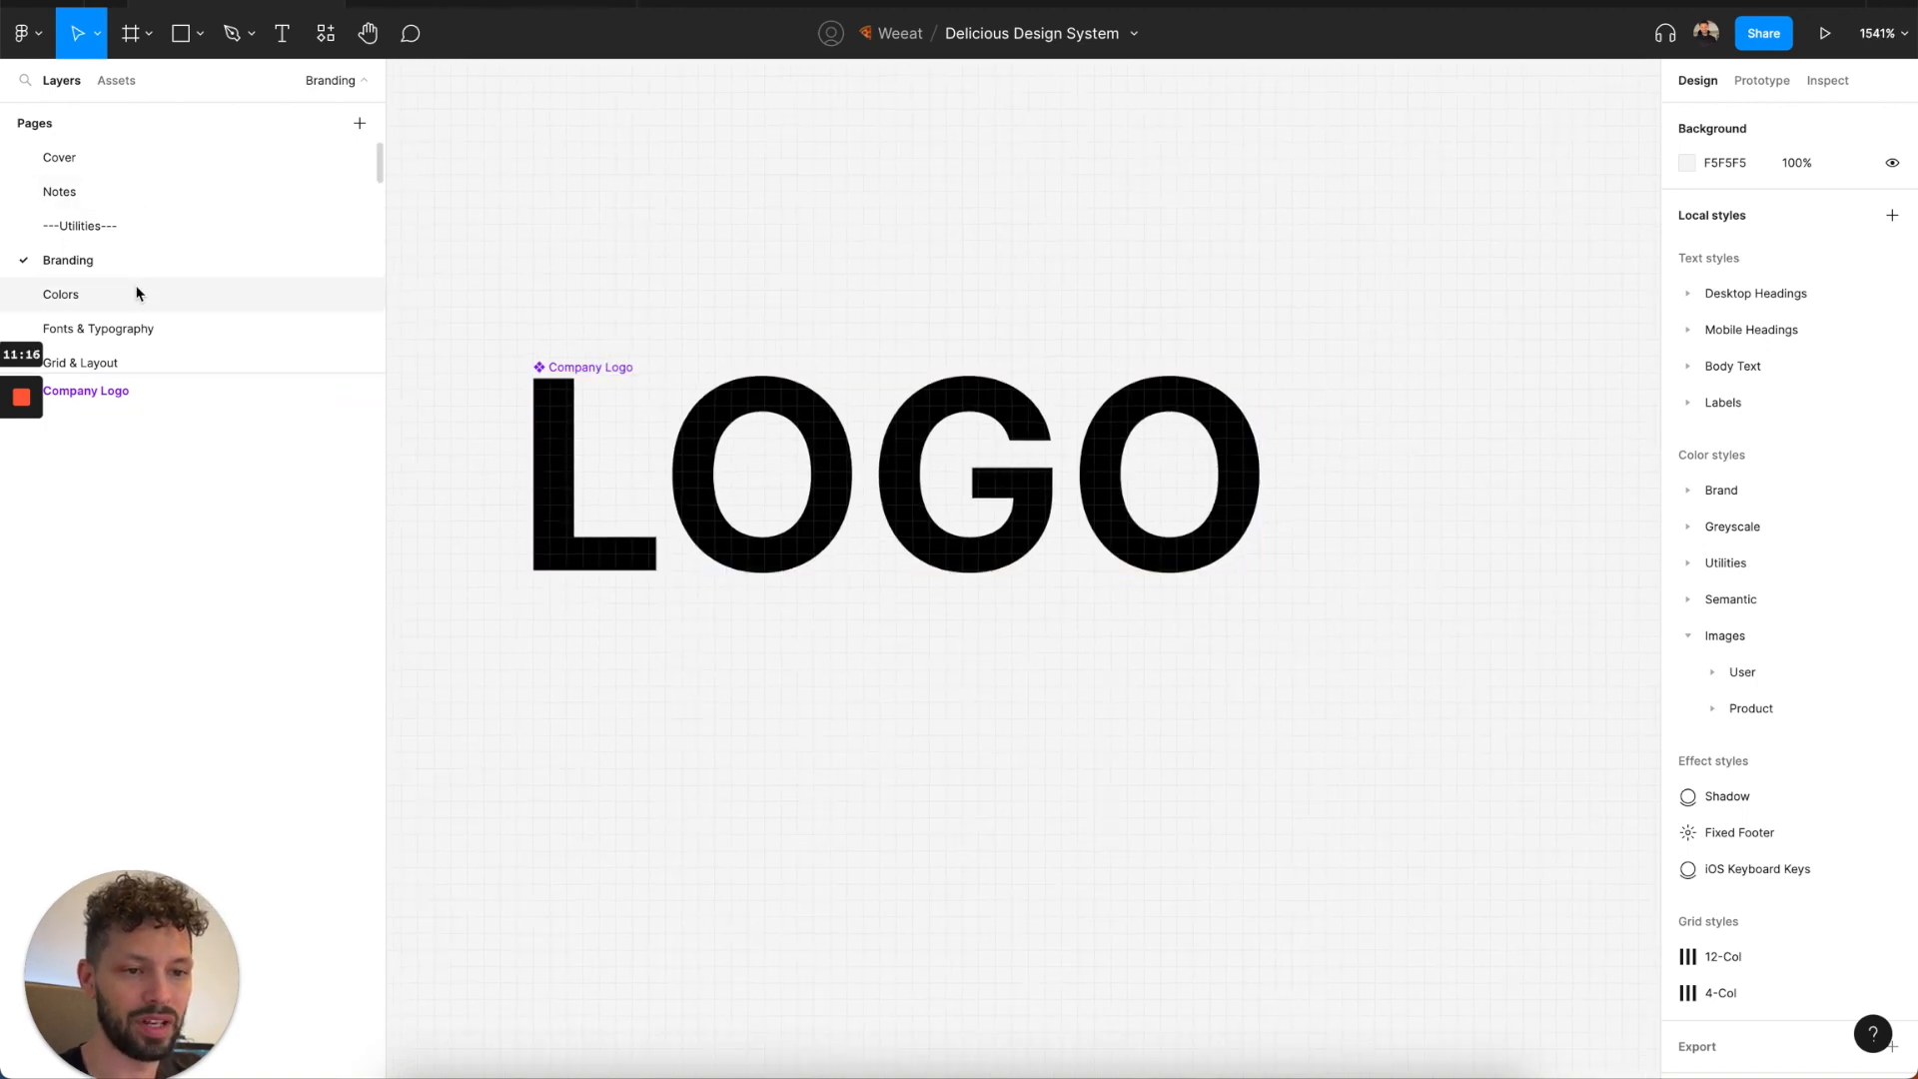
click(137, 293)
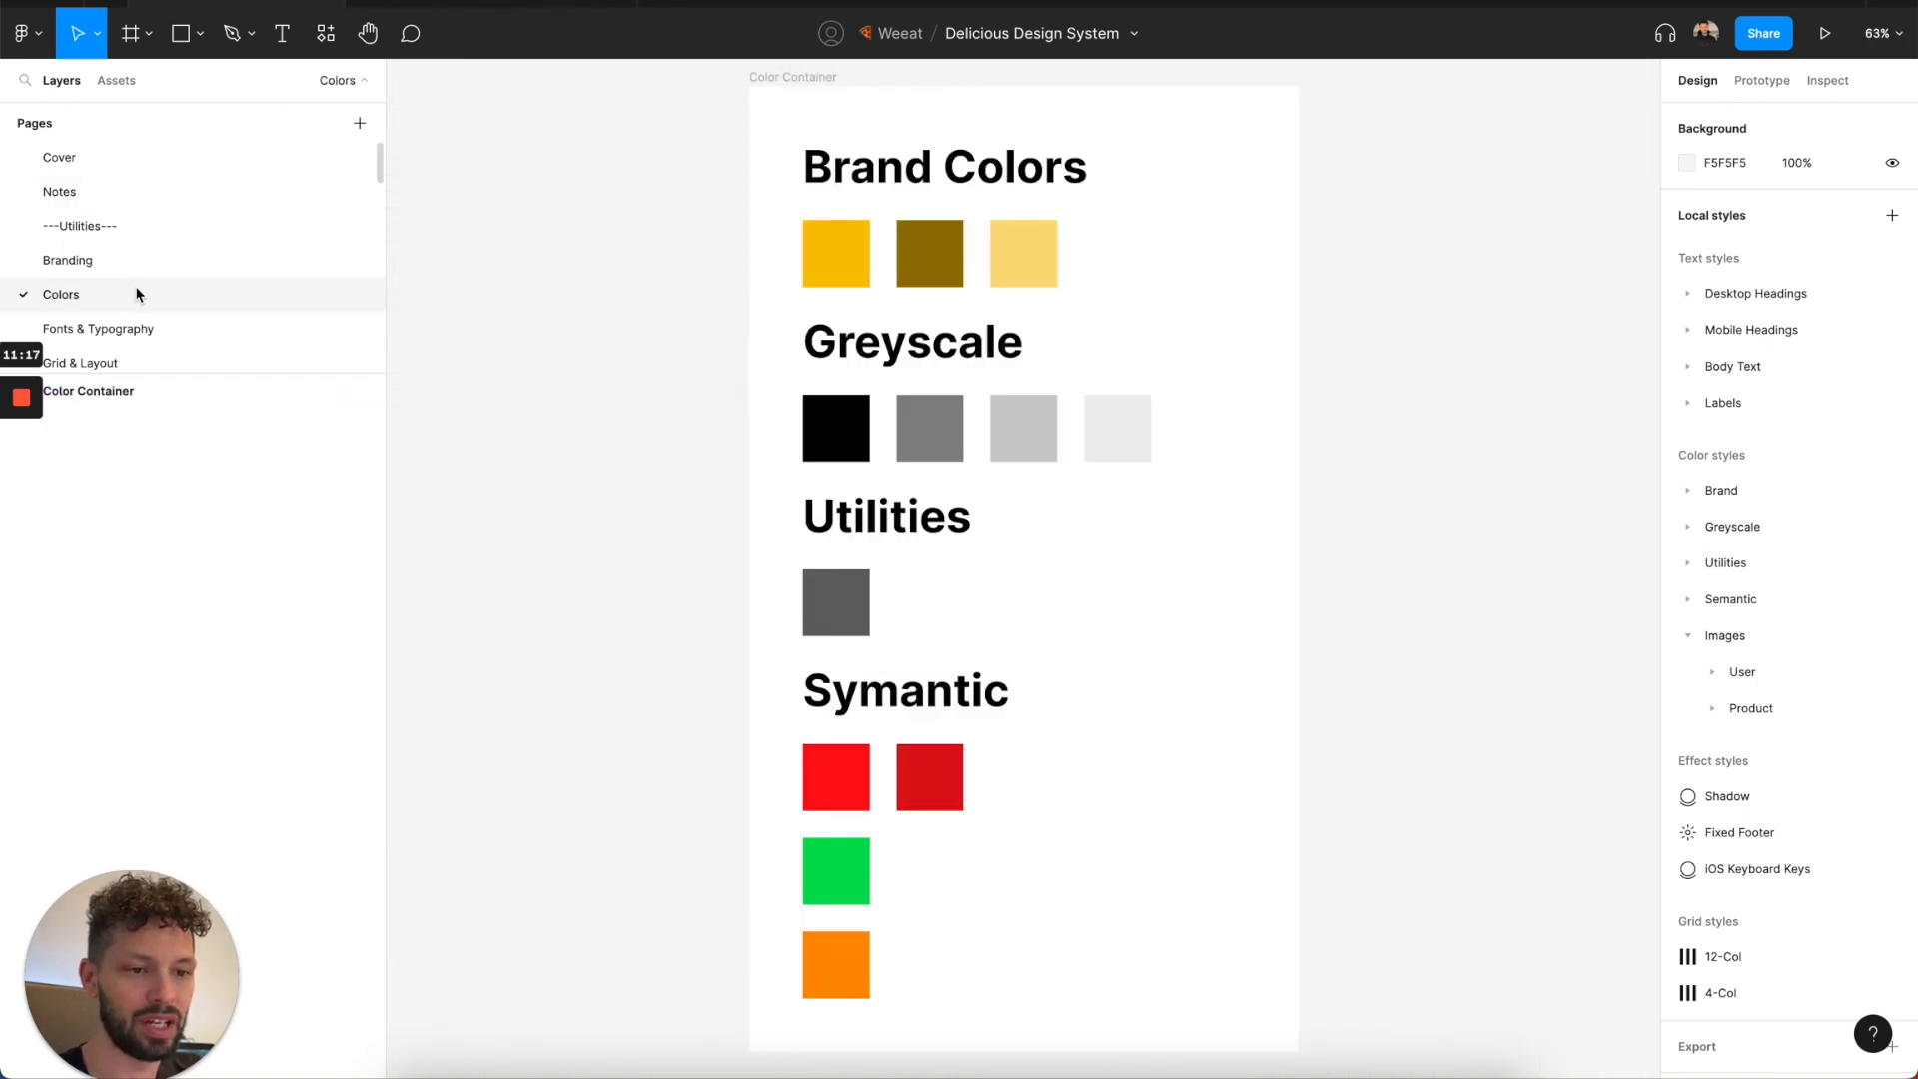
double_click(827, 272)
click(917, 270)
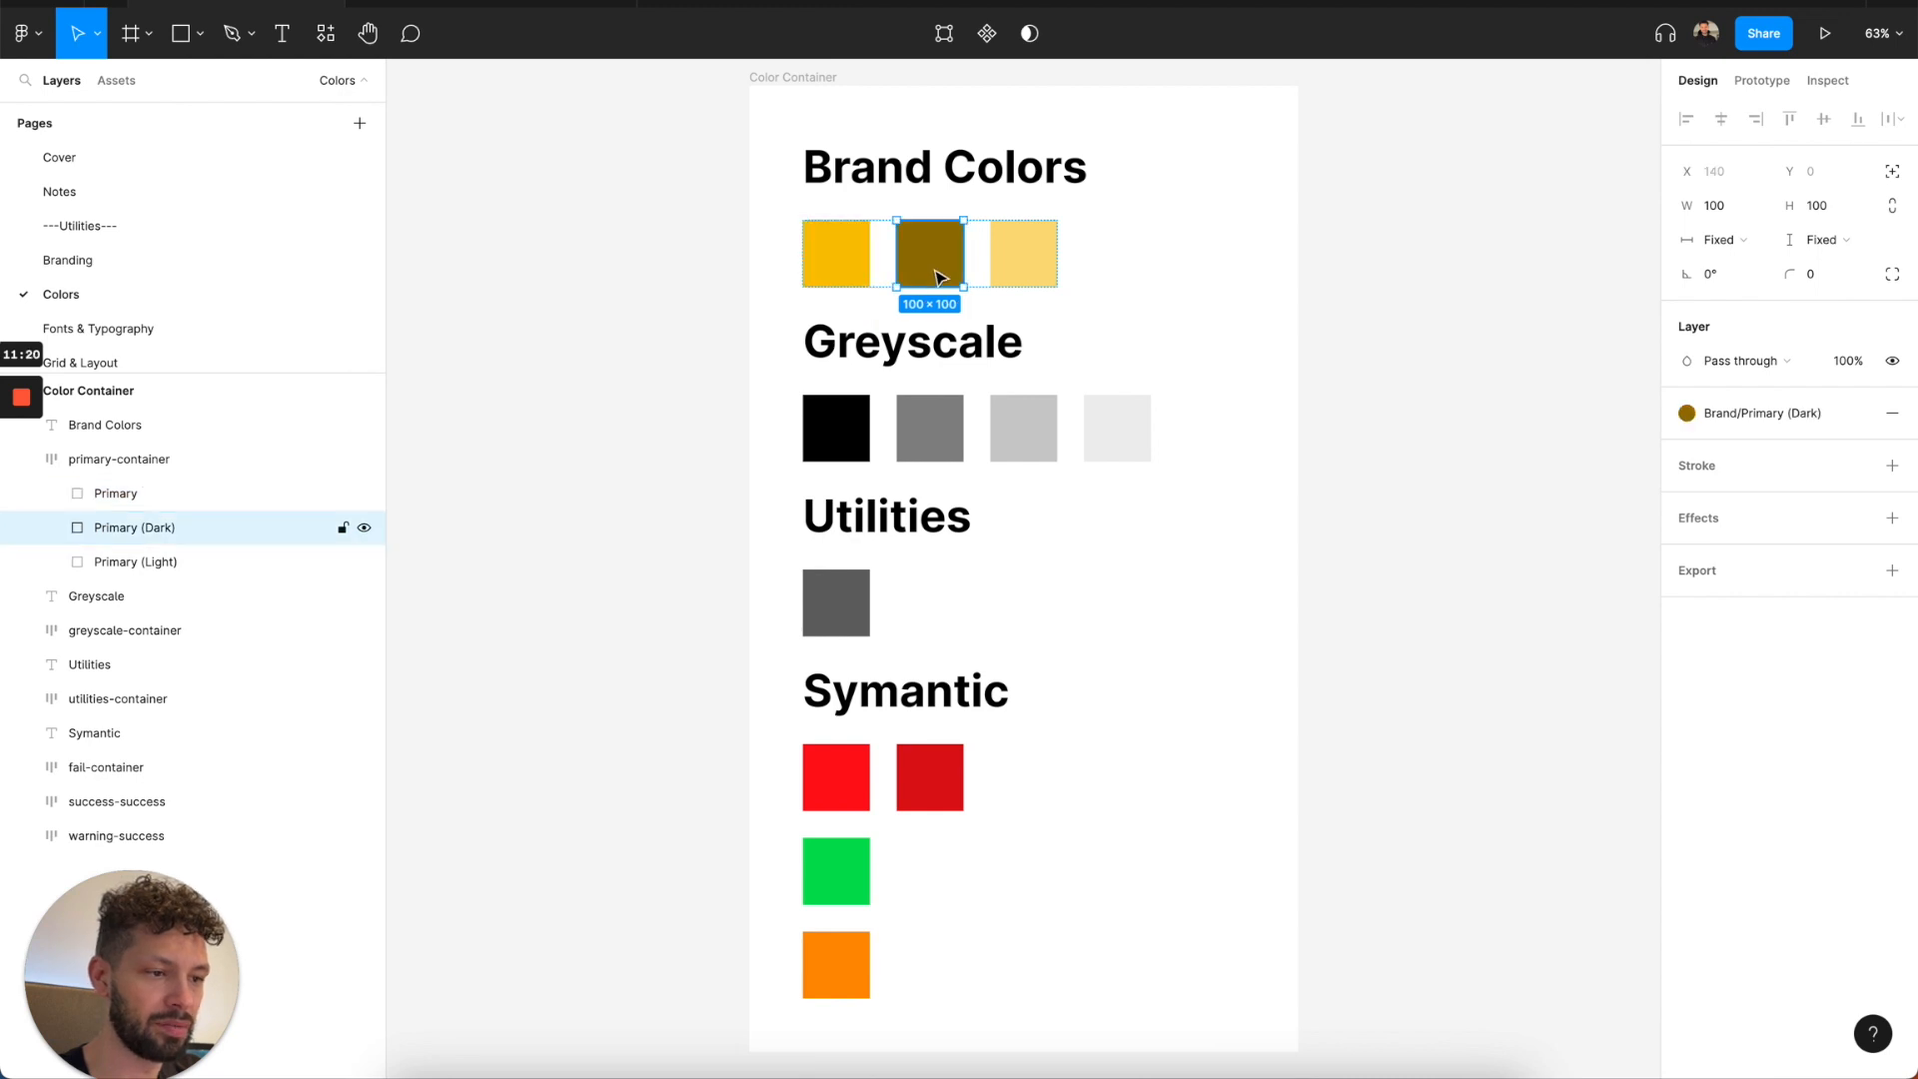
click(1029, 271)
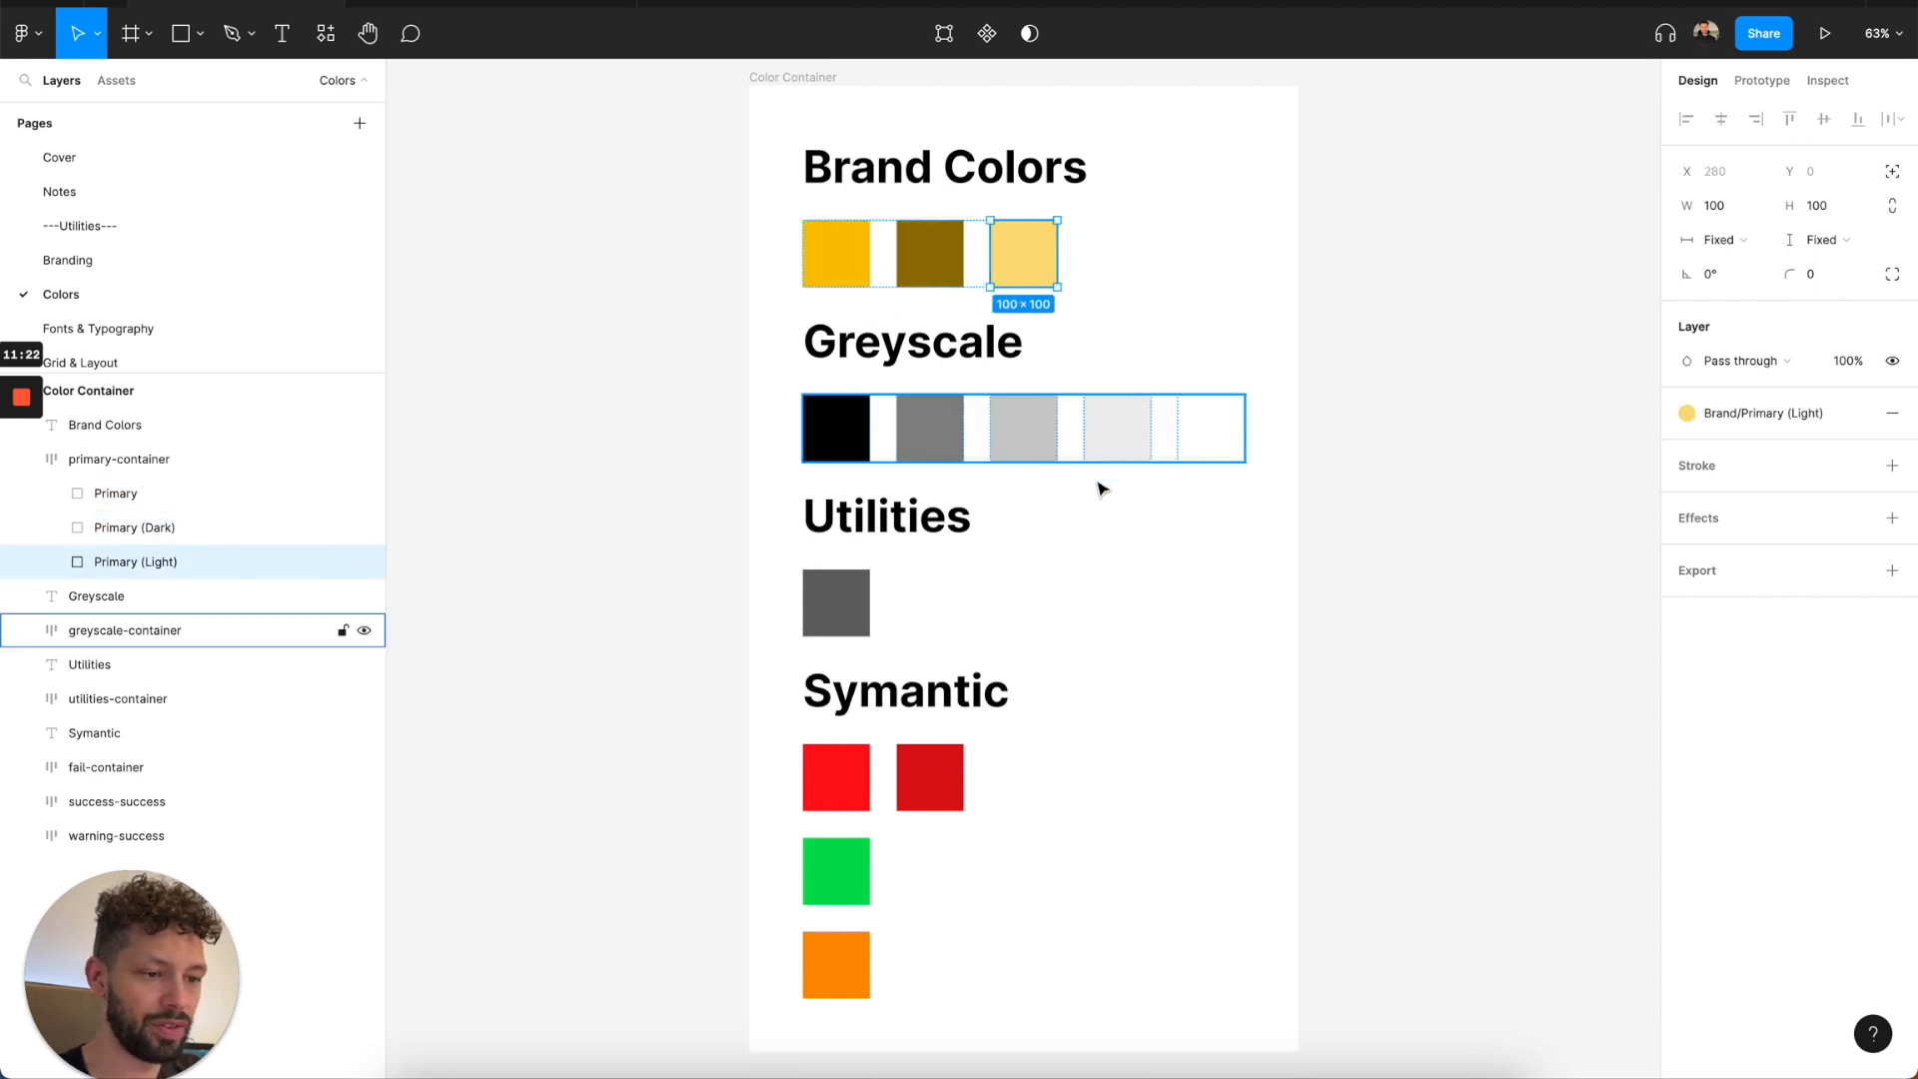
Review the type samples on the Fonts & Typography page and the container sizes on the Grid & Layout page.
click(185, 330)
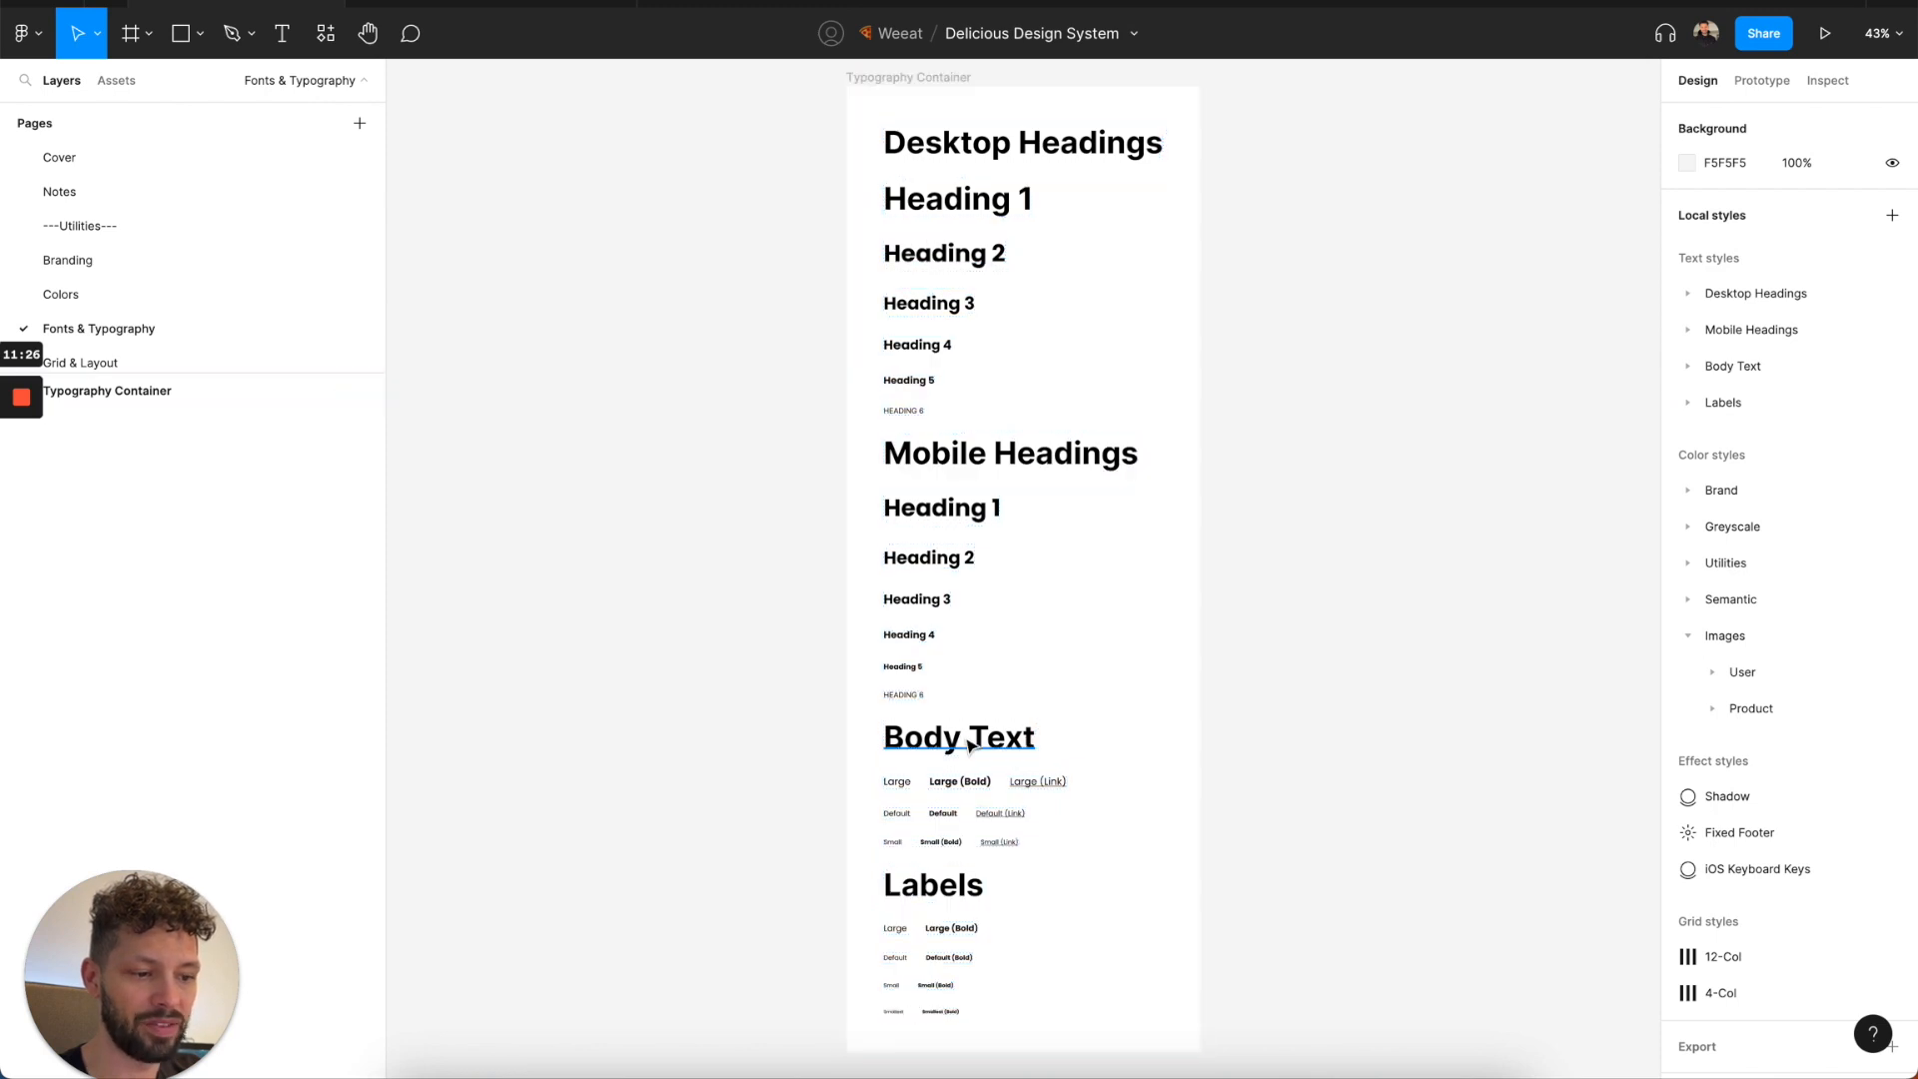
scroll(201, 354, down, 1)
click(195, 328)
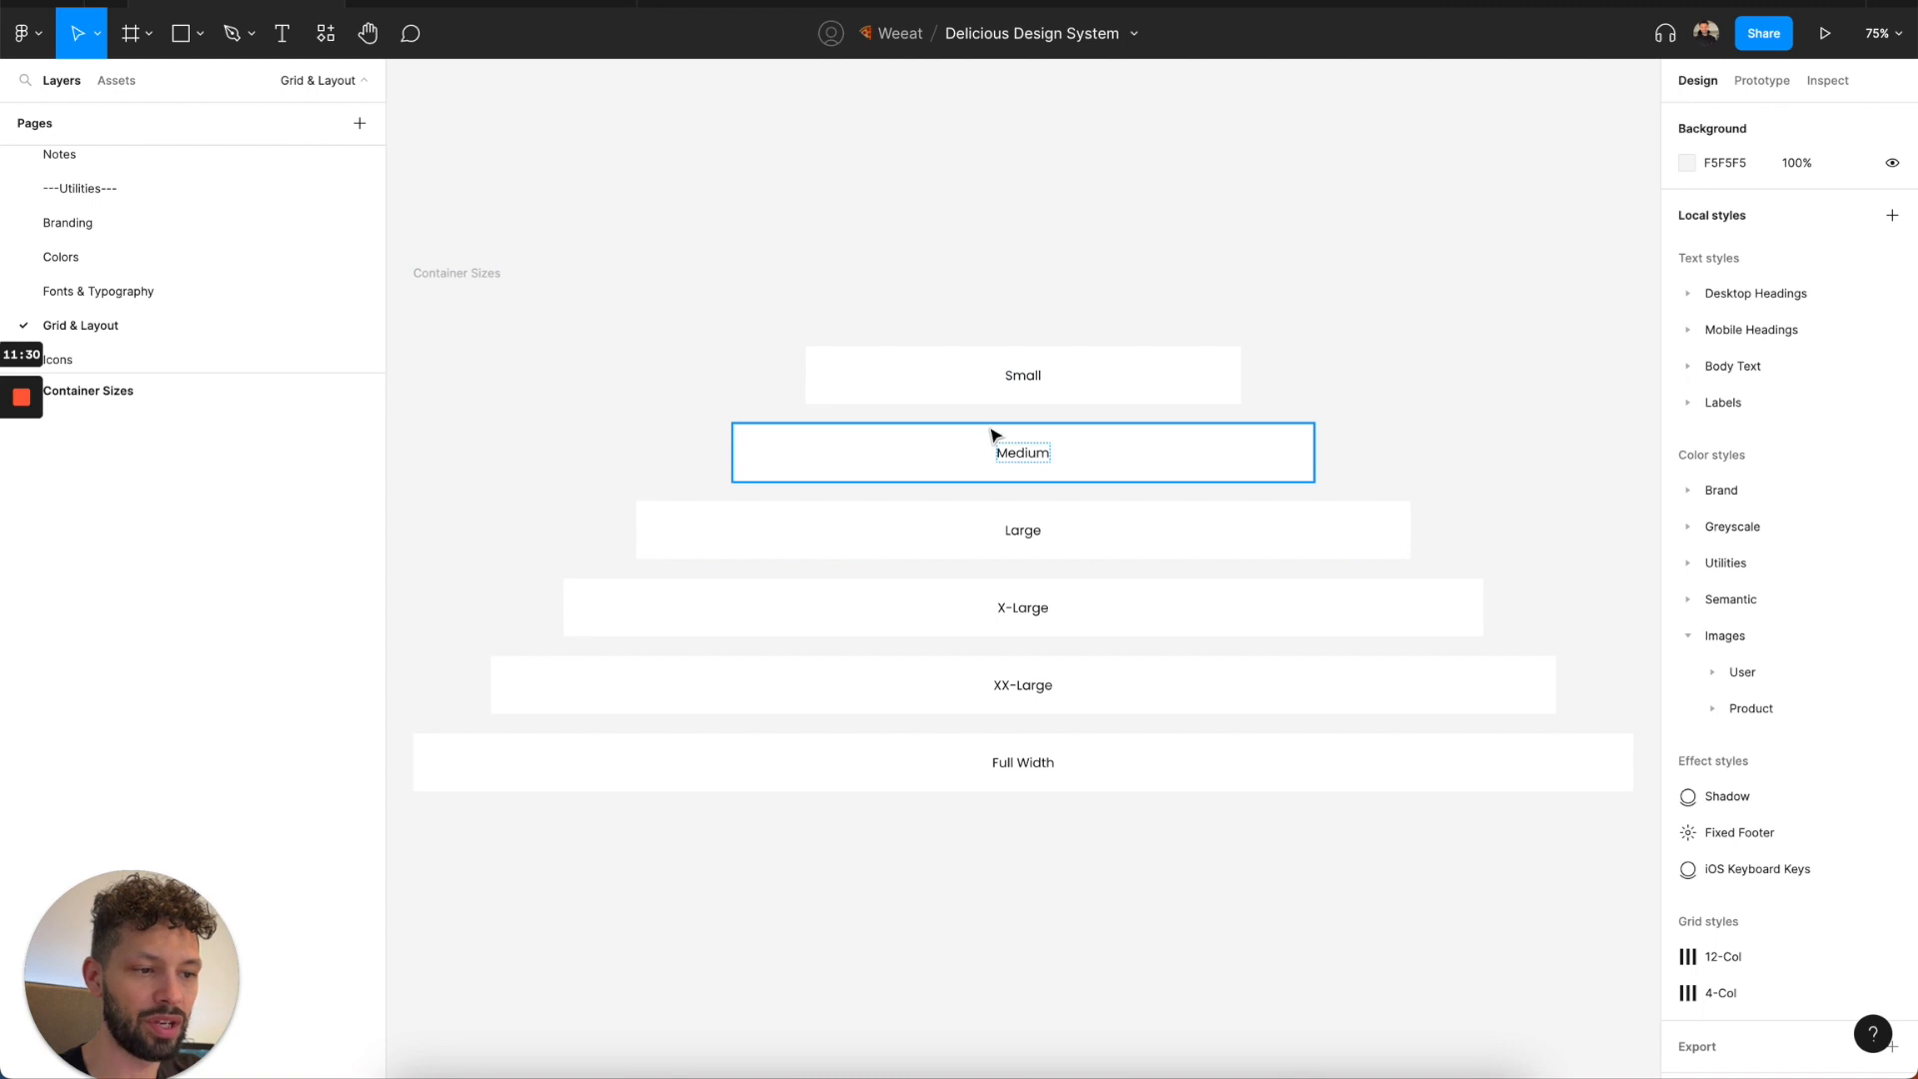
scroll(984, 481, down, 3)
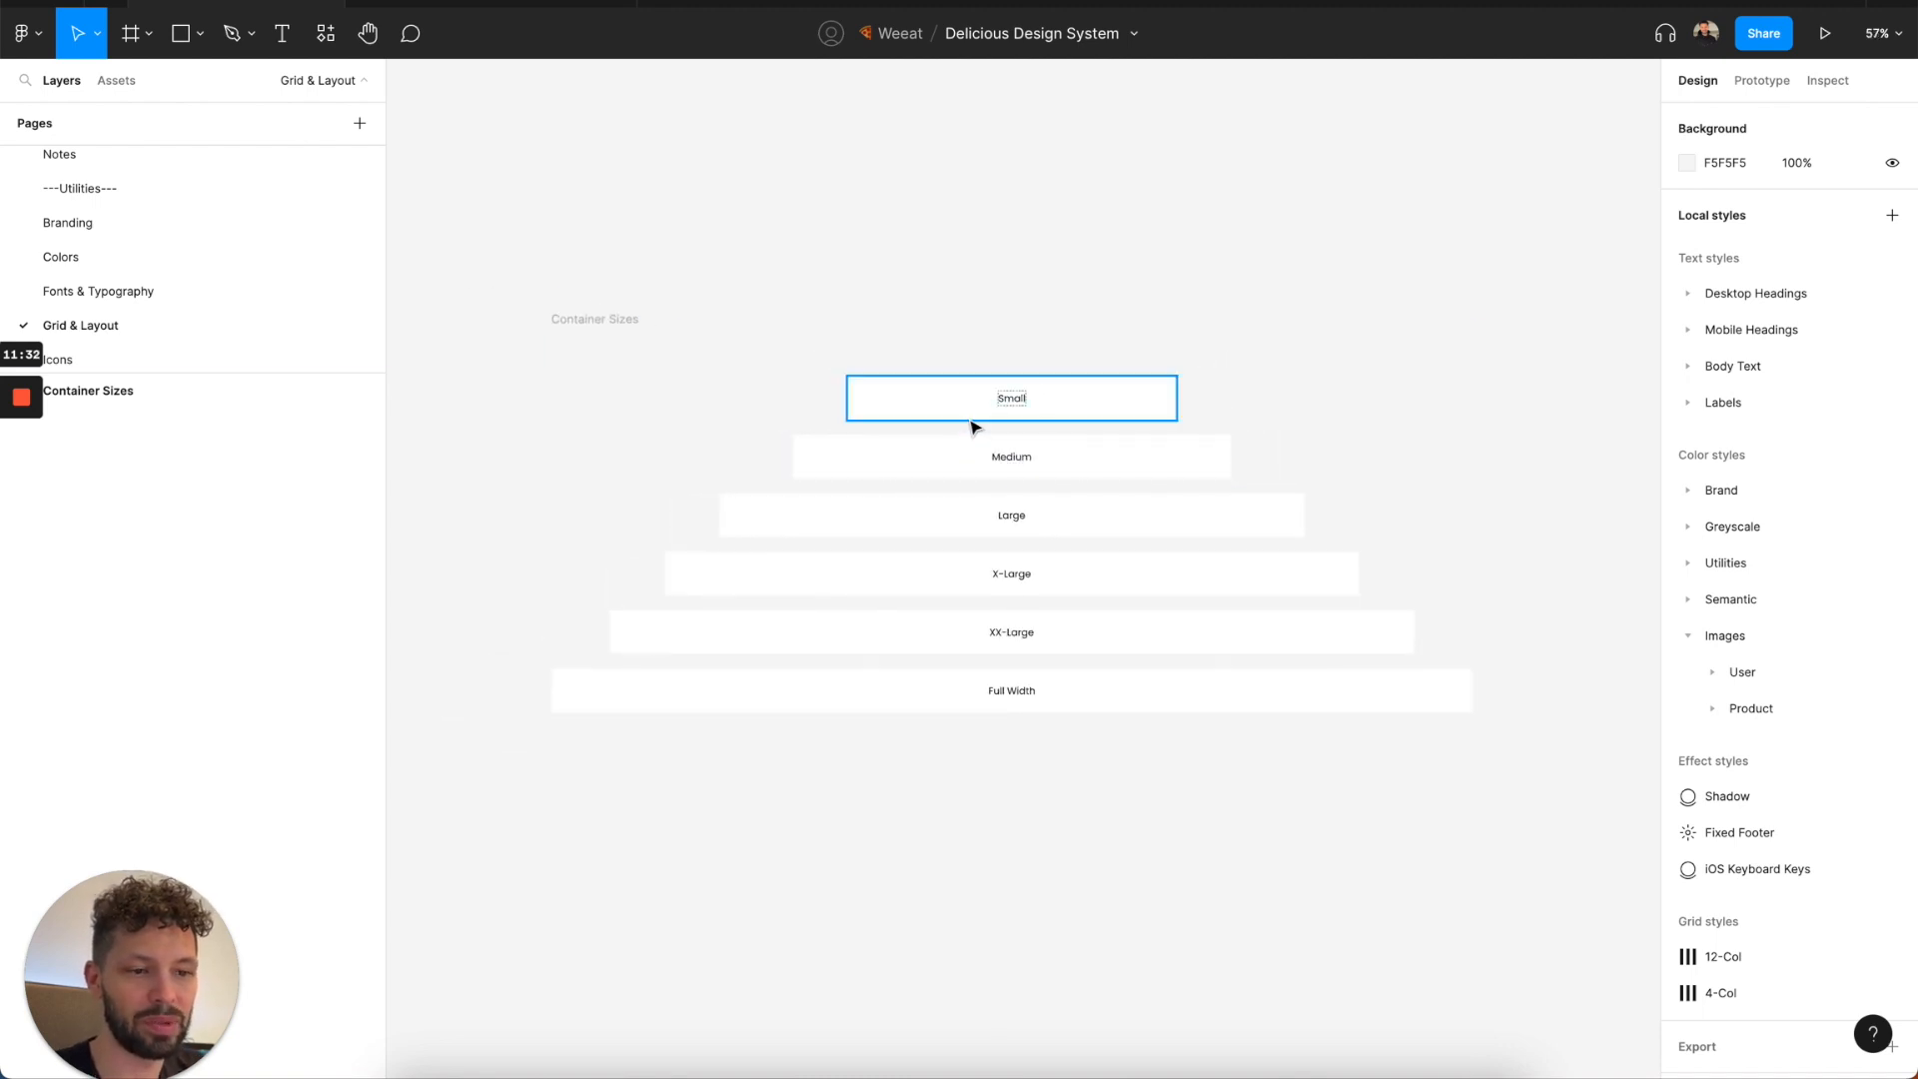
Open the Icons page and the Imagery page to review the user and product images.
scroll(157, 335, down, 1)
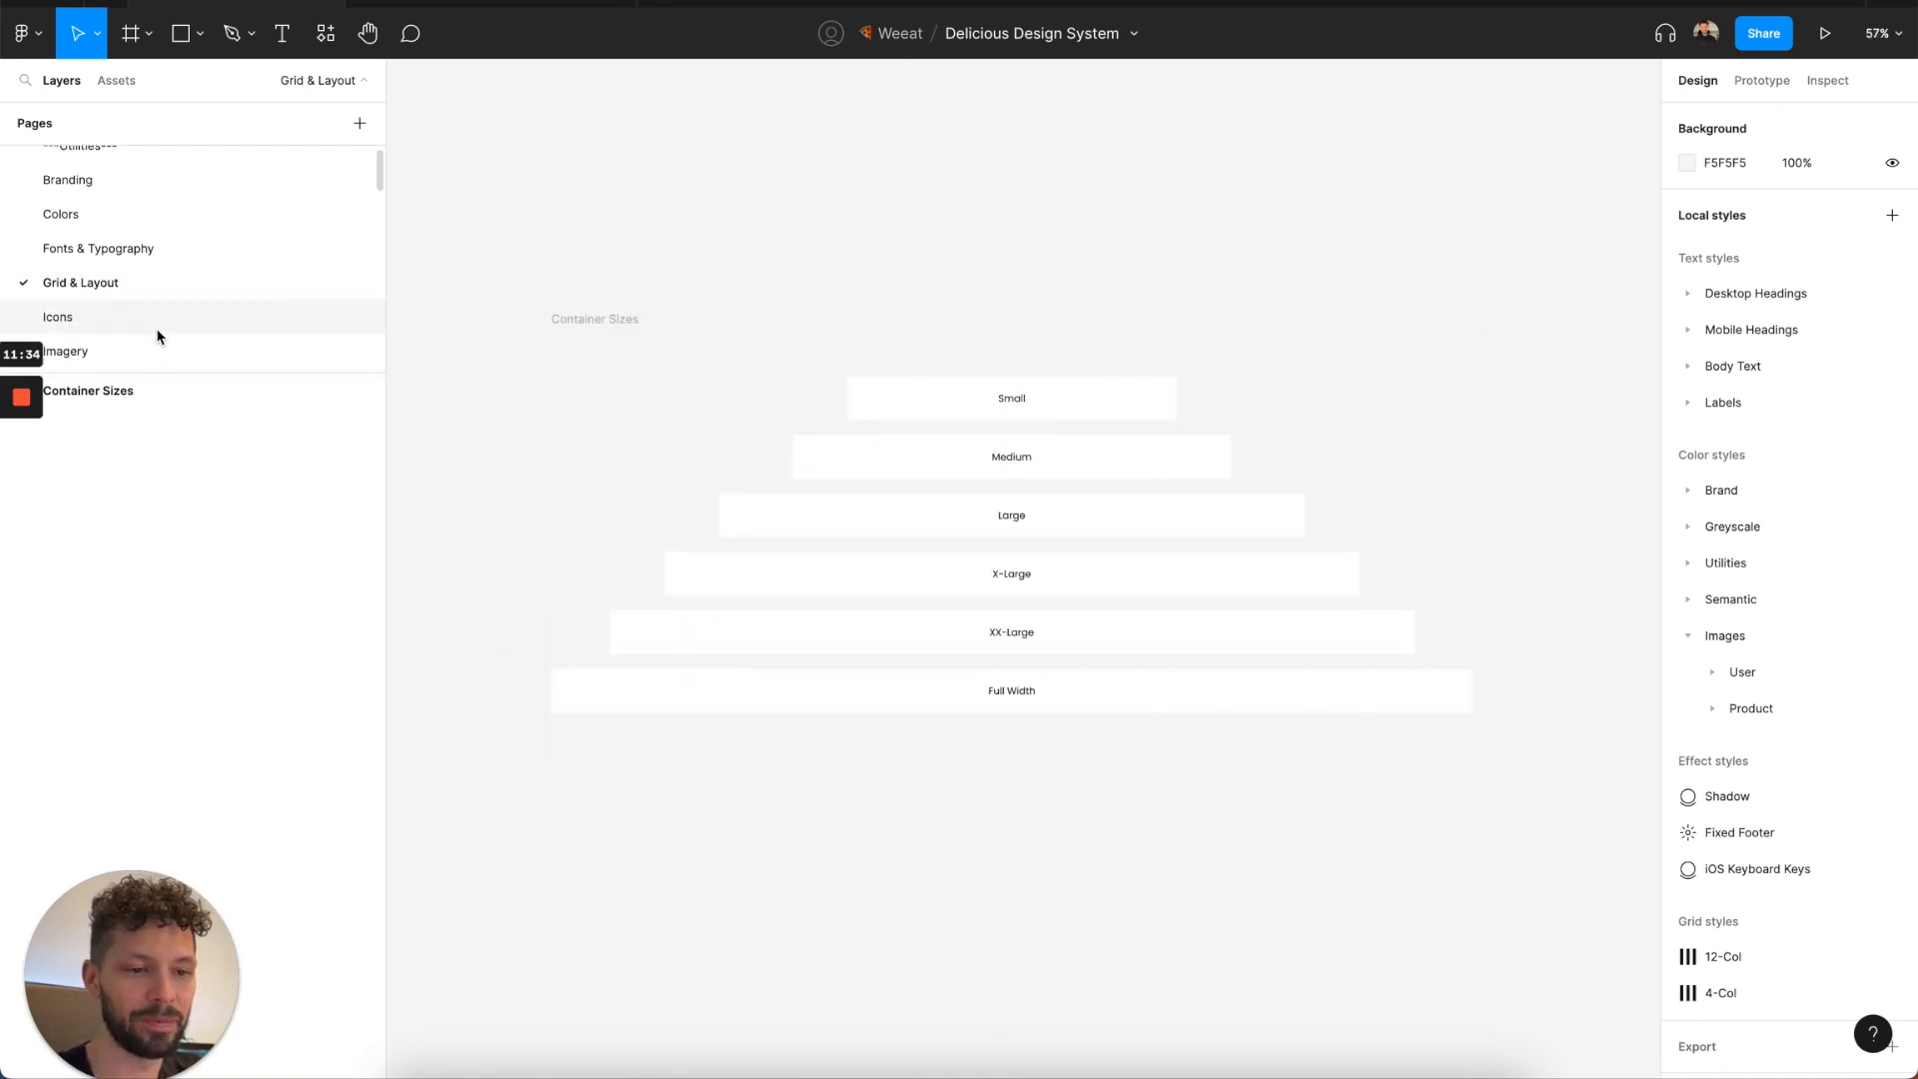
click(157, 320)
scroll(197, 271, down, 1)
click(184, 314)
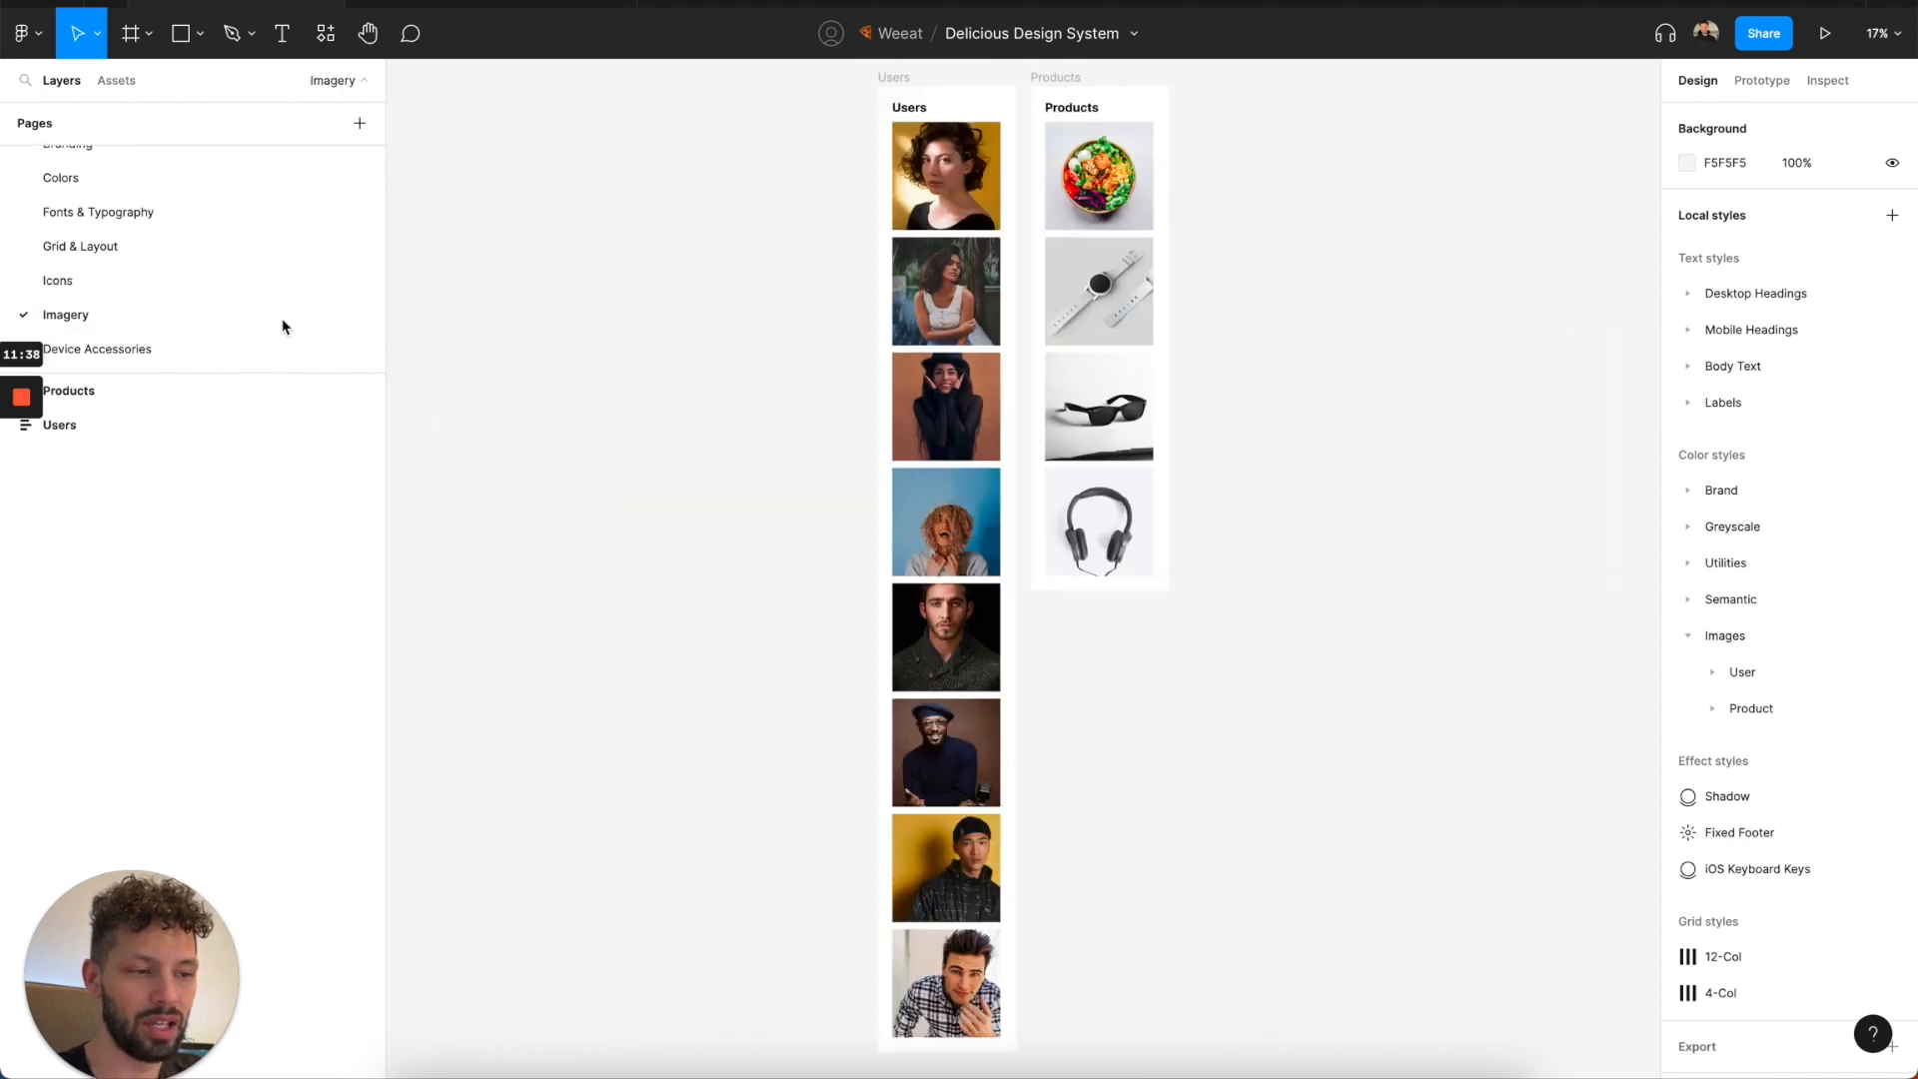
Open the Device Accessories page and look over its iPhone, tablet and web components.
scroll(154, 290, down, 2)
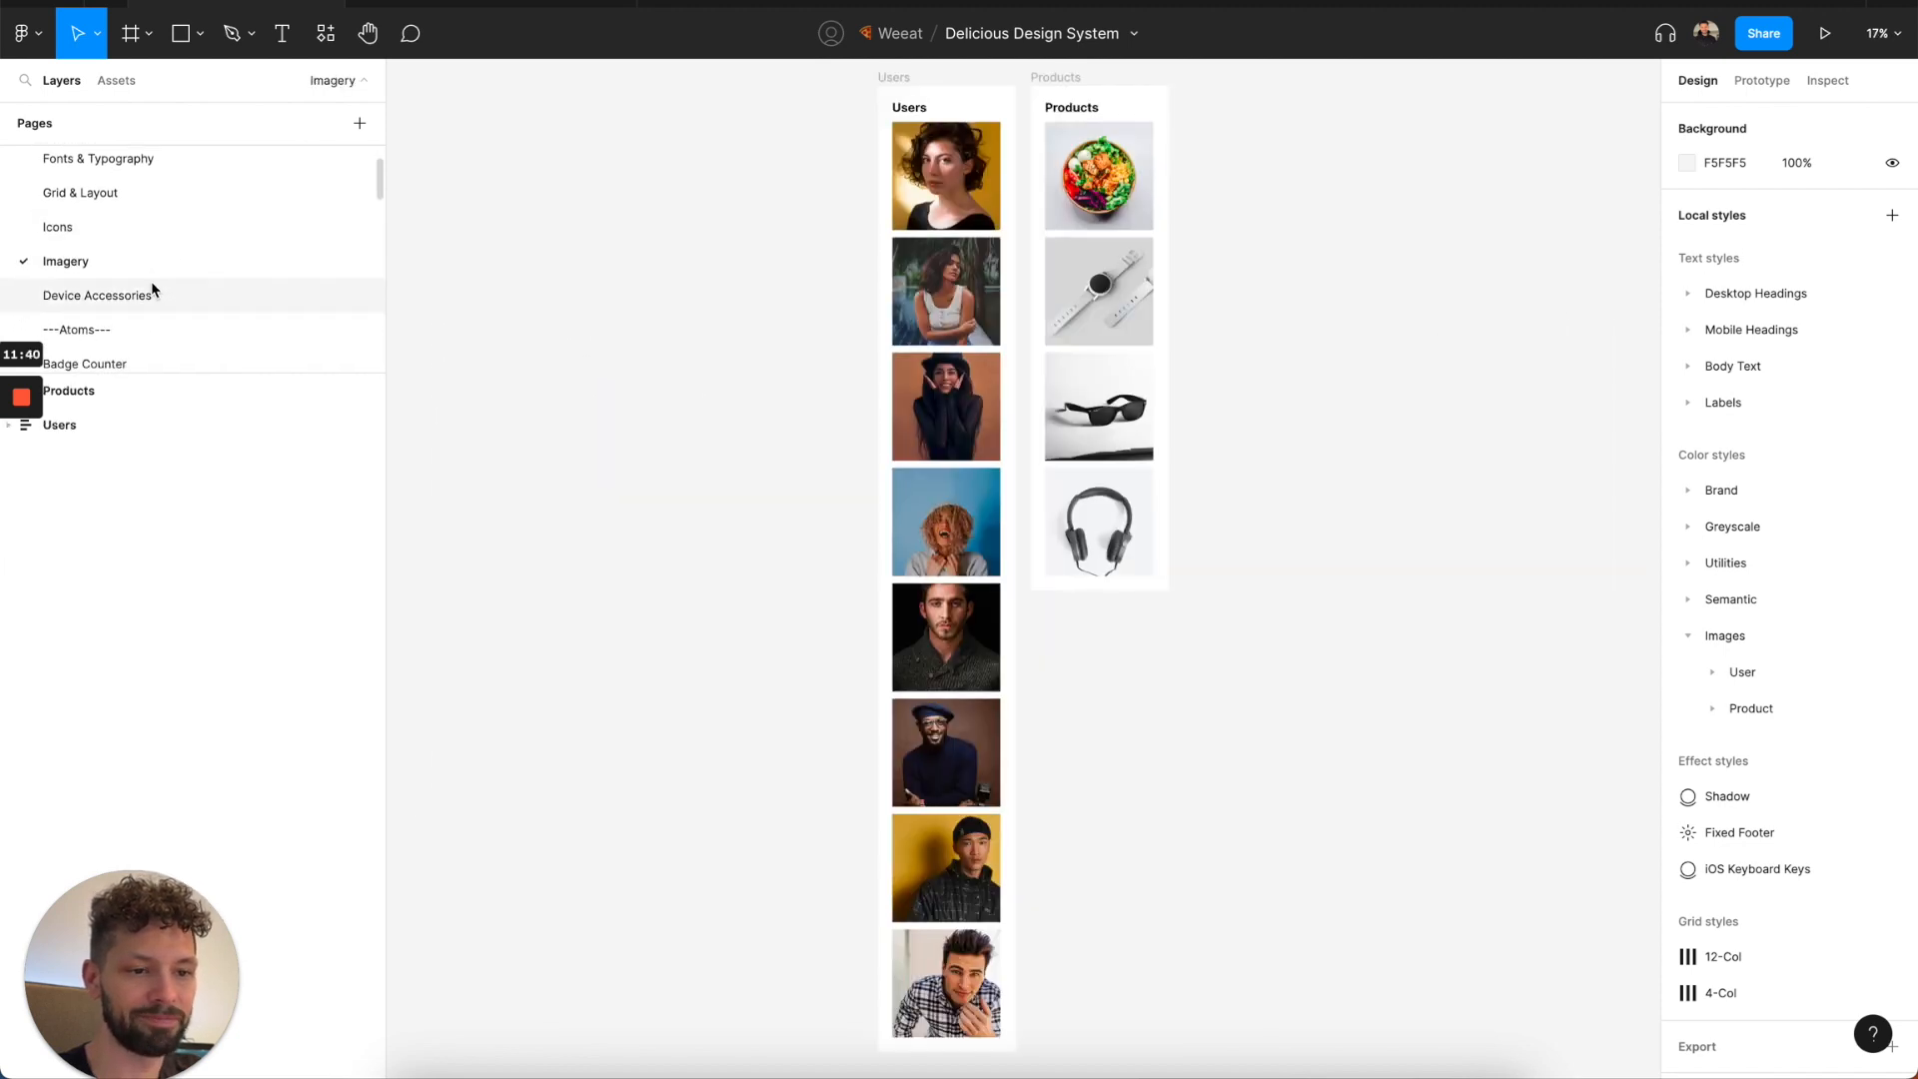
click(154, 293)
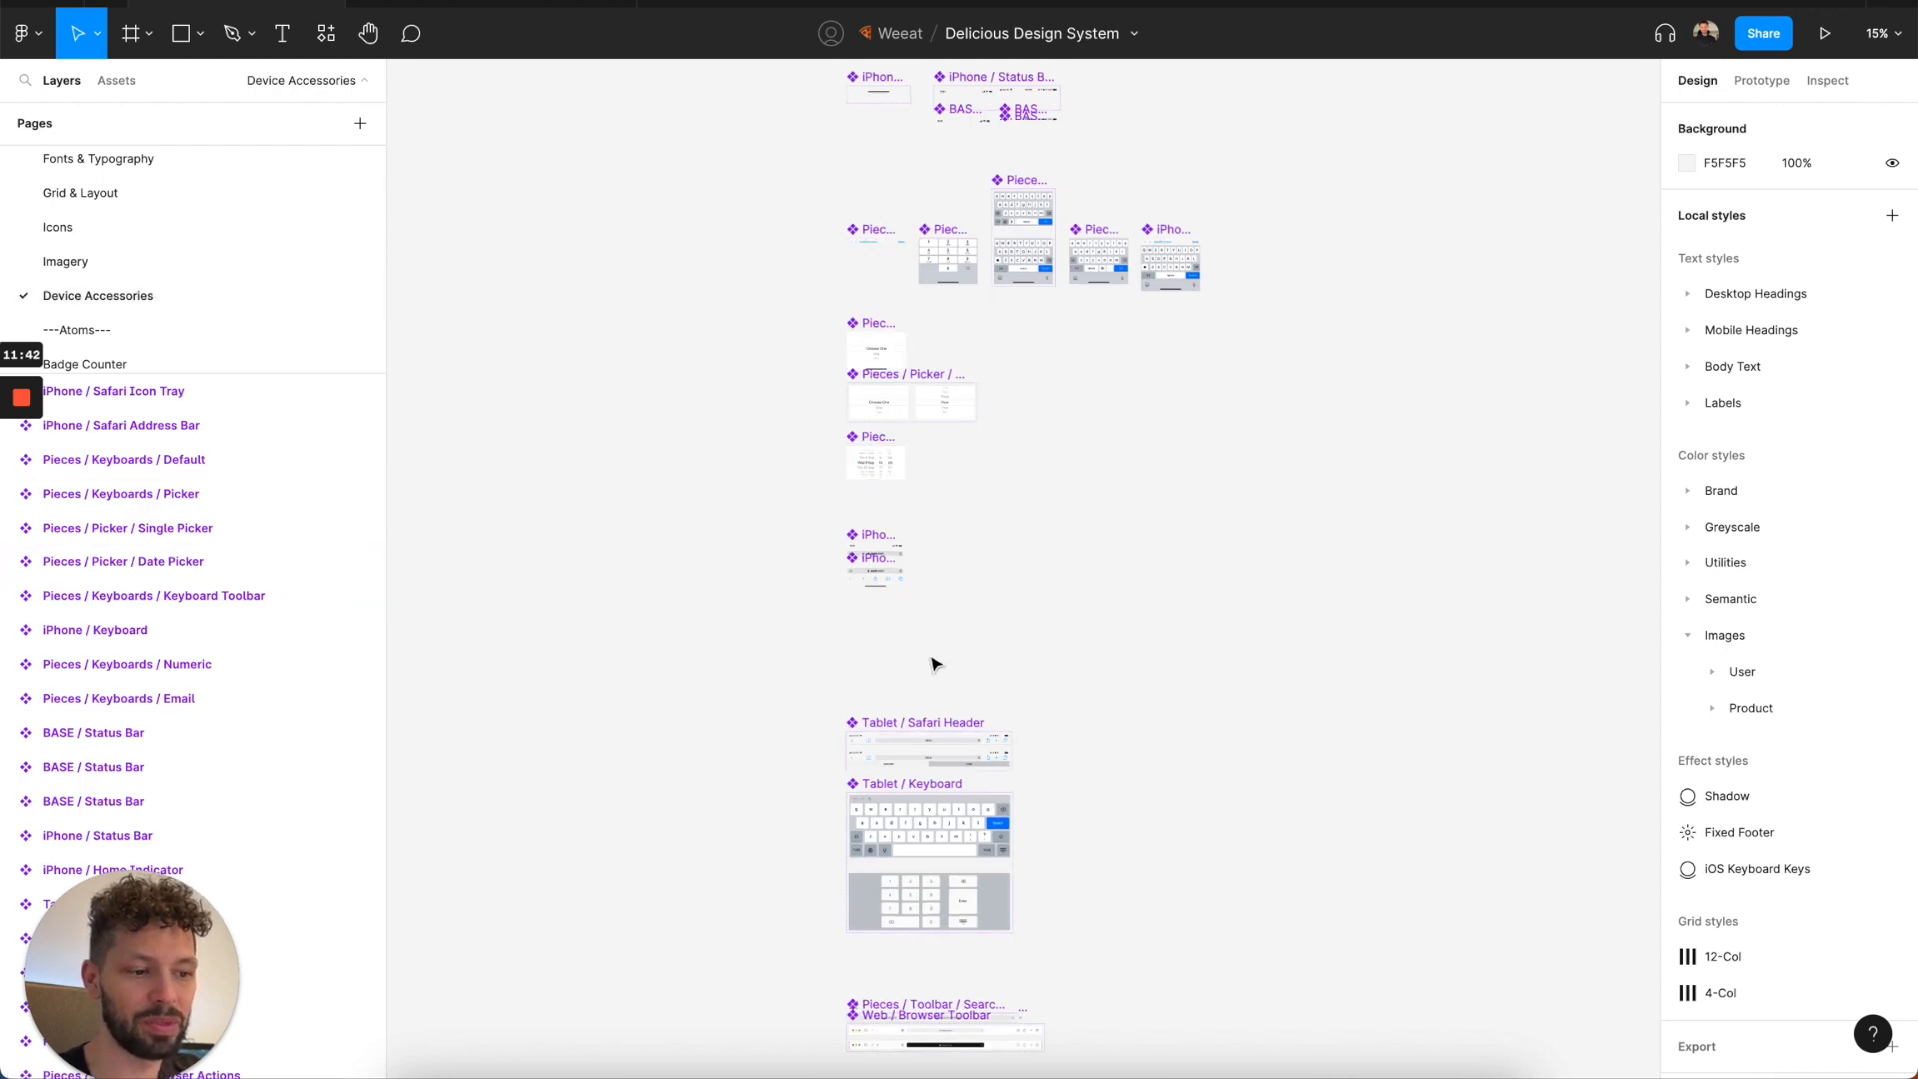
scroll(929, 784, up, 2)
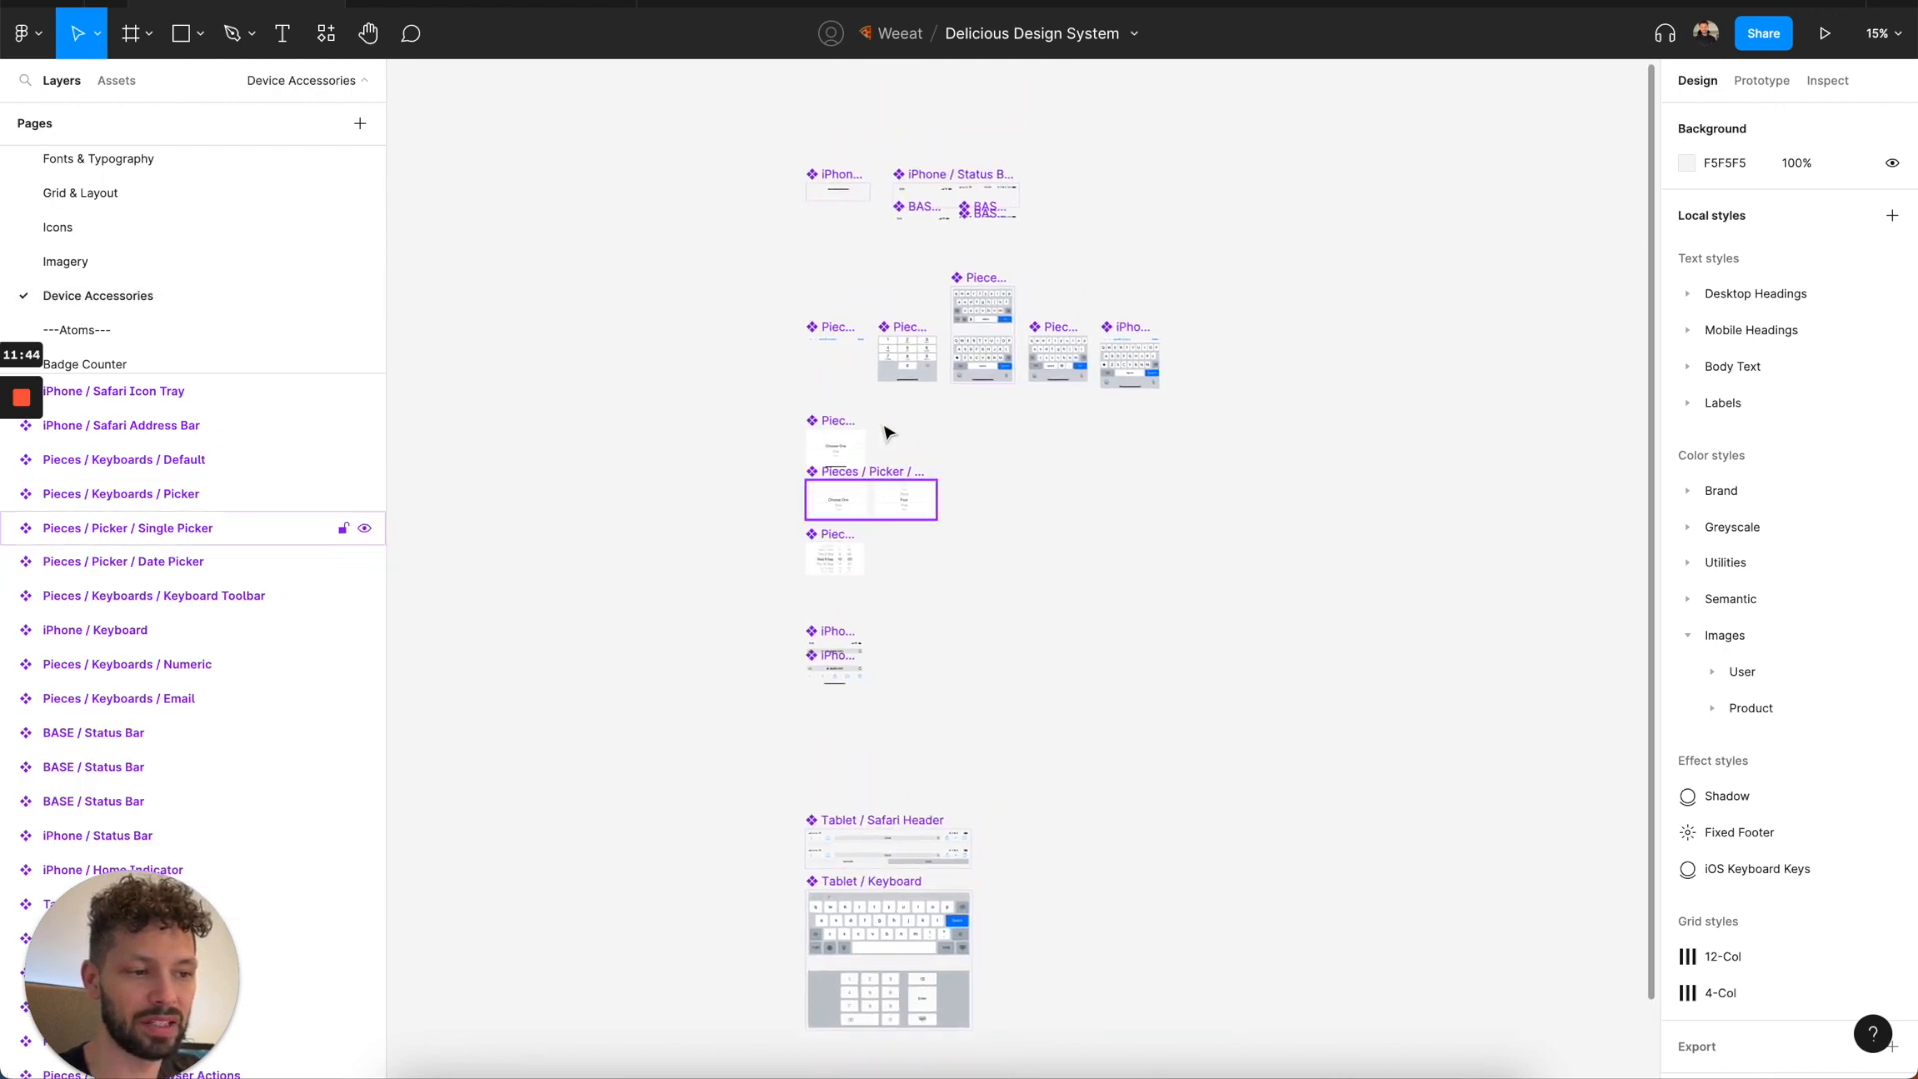
scroll(860, 604, down, 5)
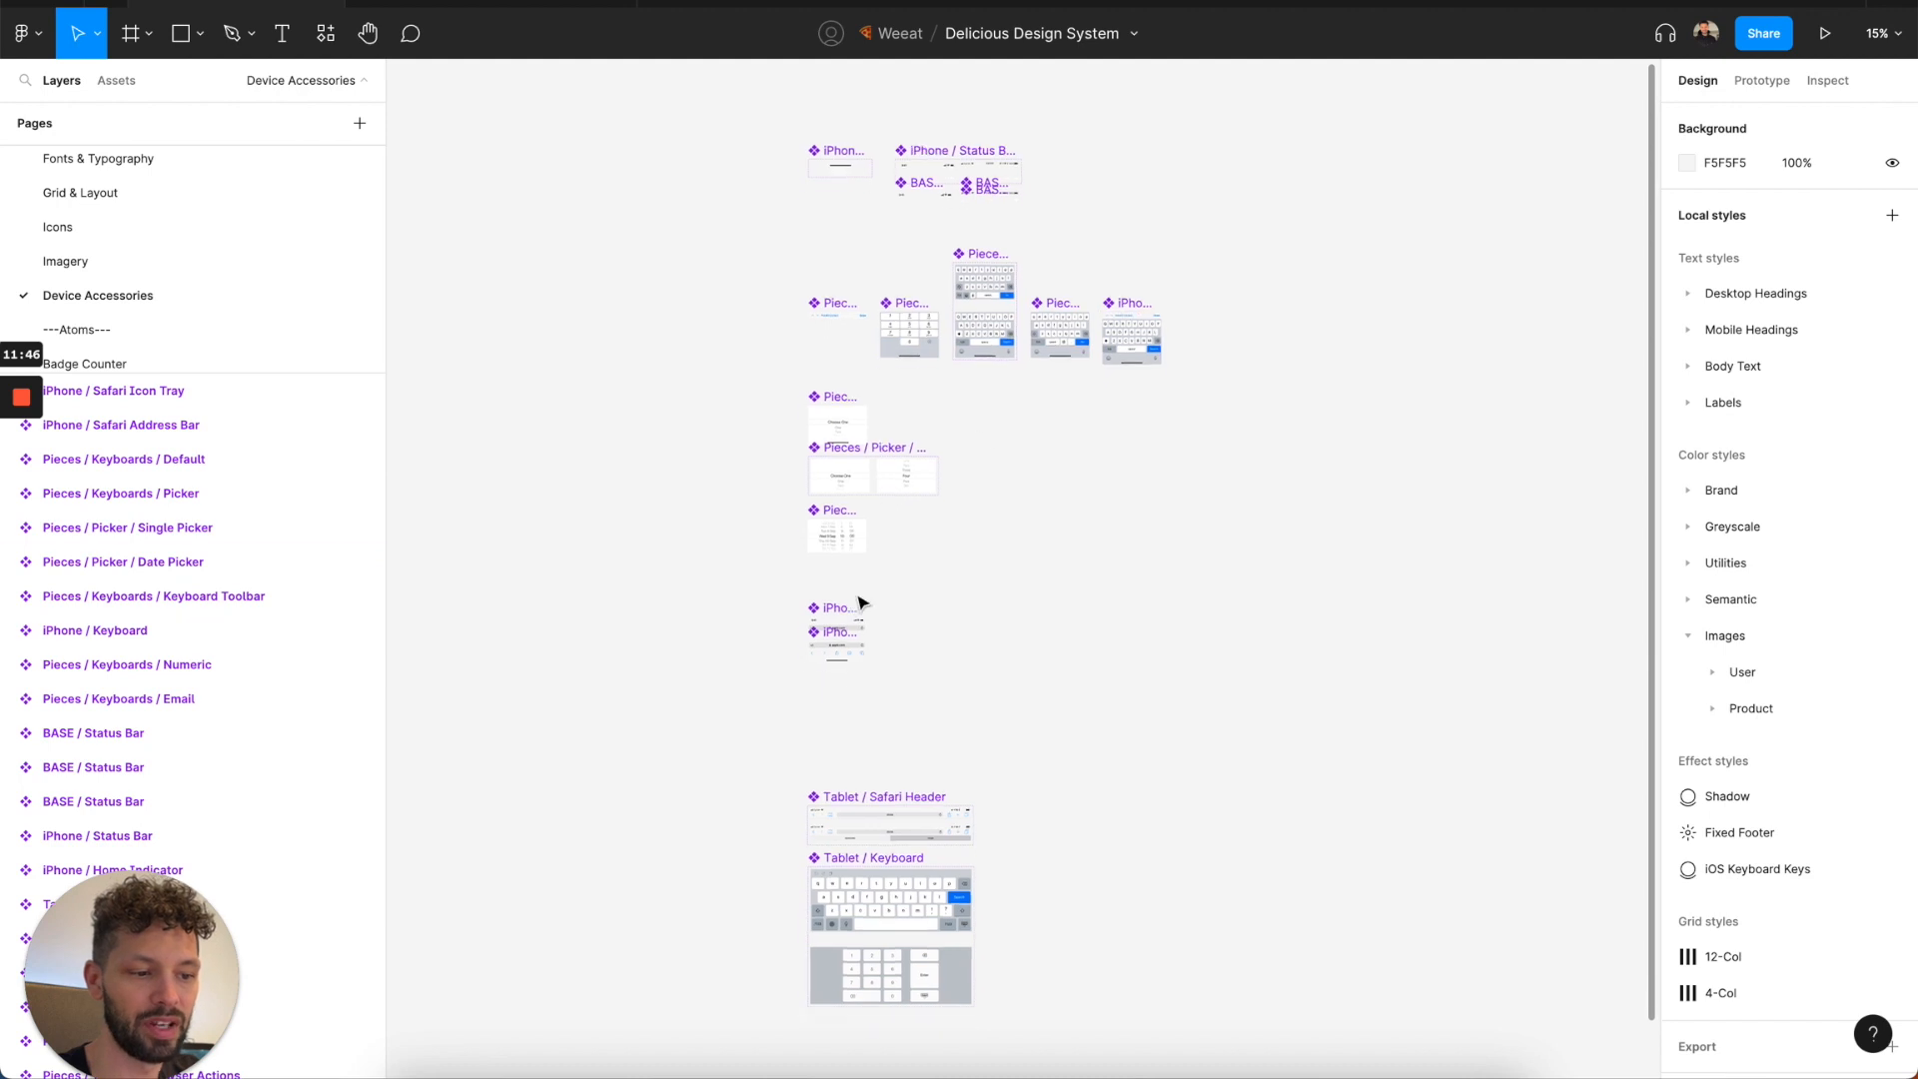
scroll(165, 319, down, 2)
scroll(164, 320, down, 1)
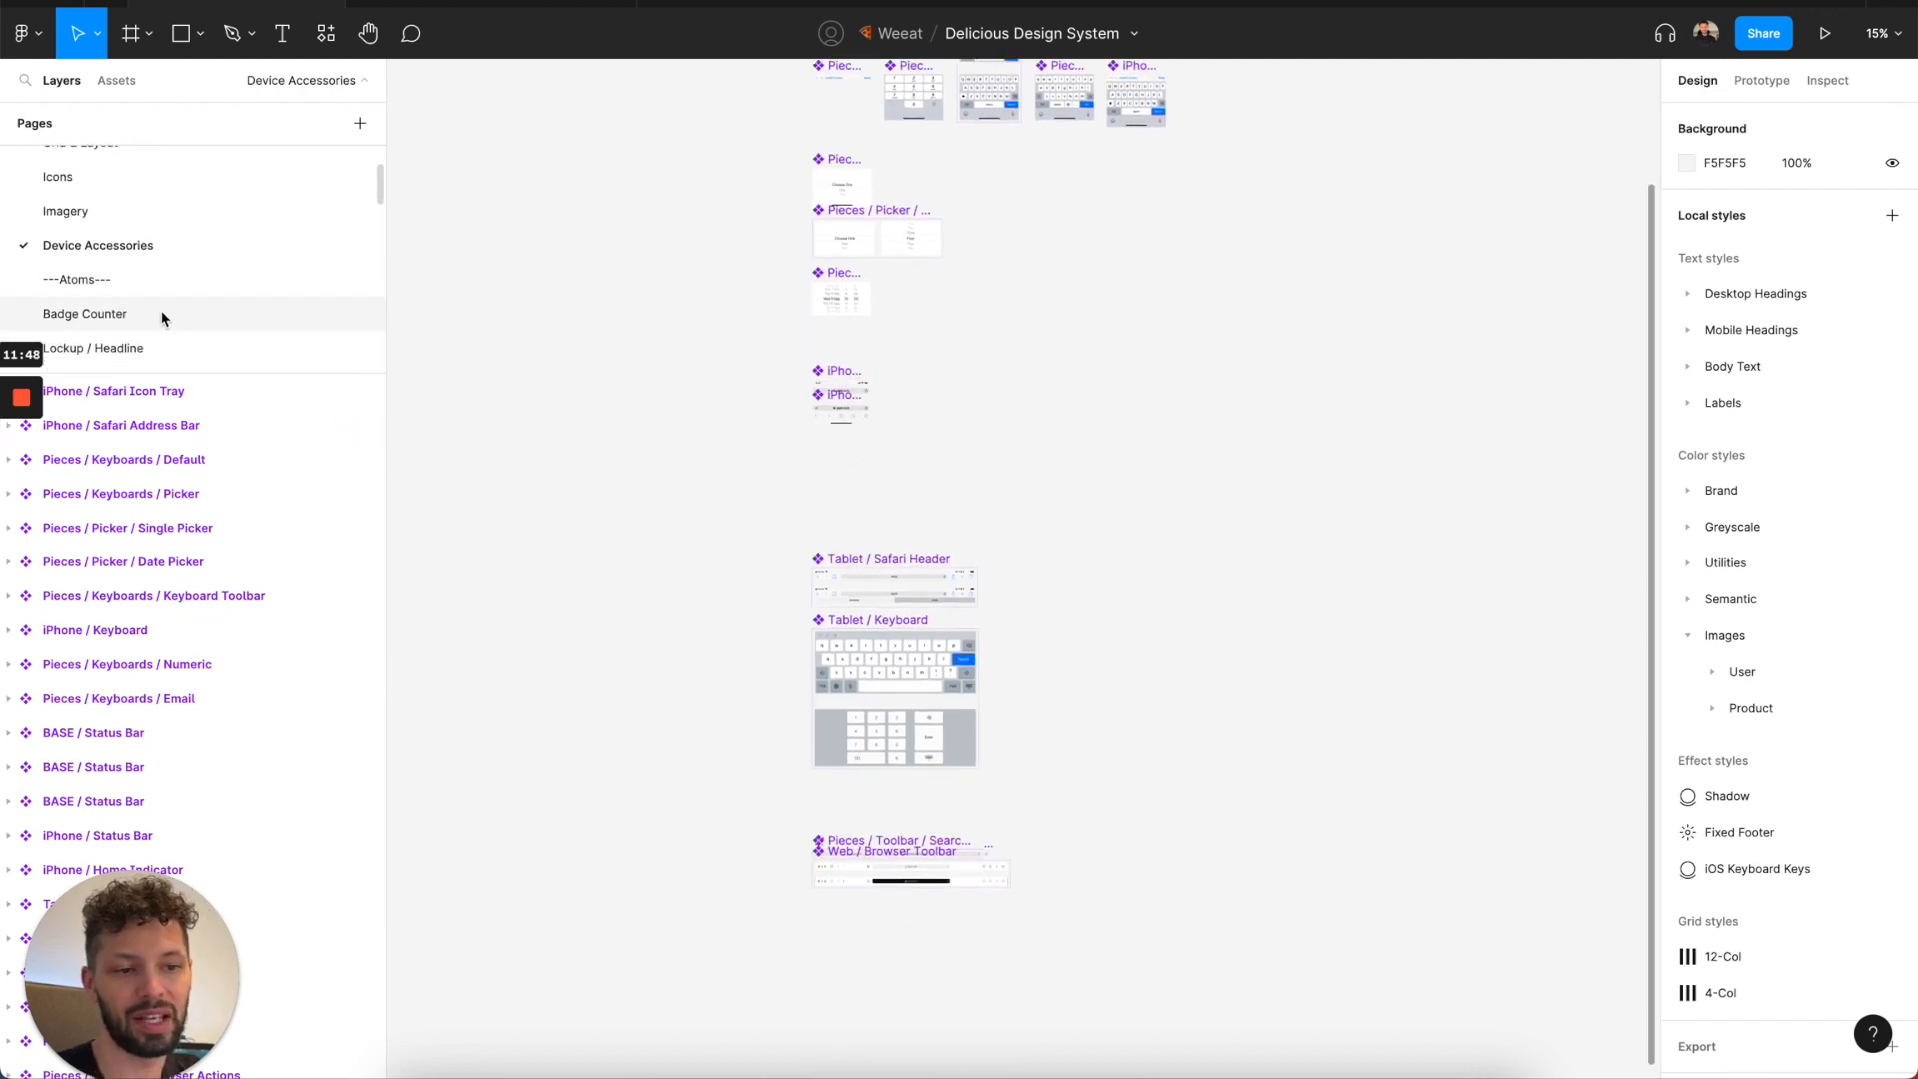
Review the Badge Counter page, then open the Lockup / Headline page and the Link page to check their components.
click(160, 313)
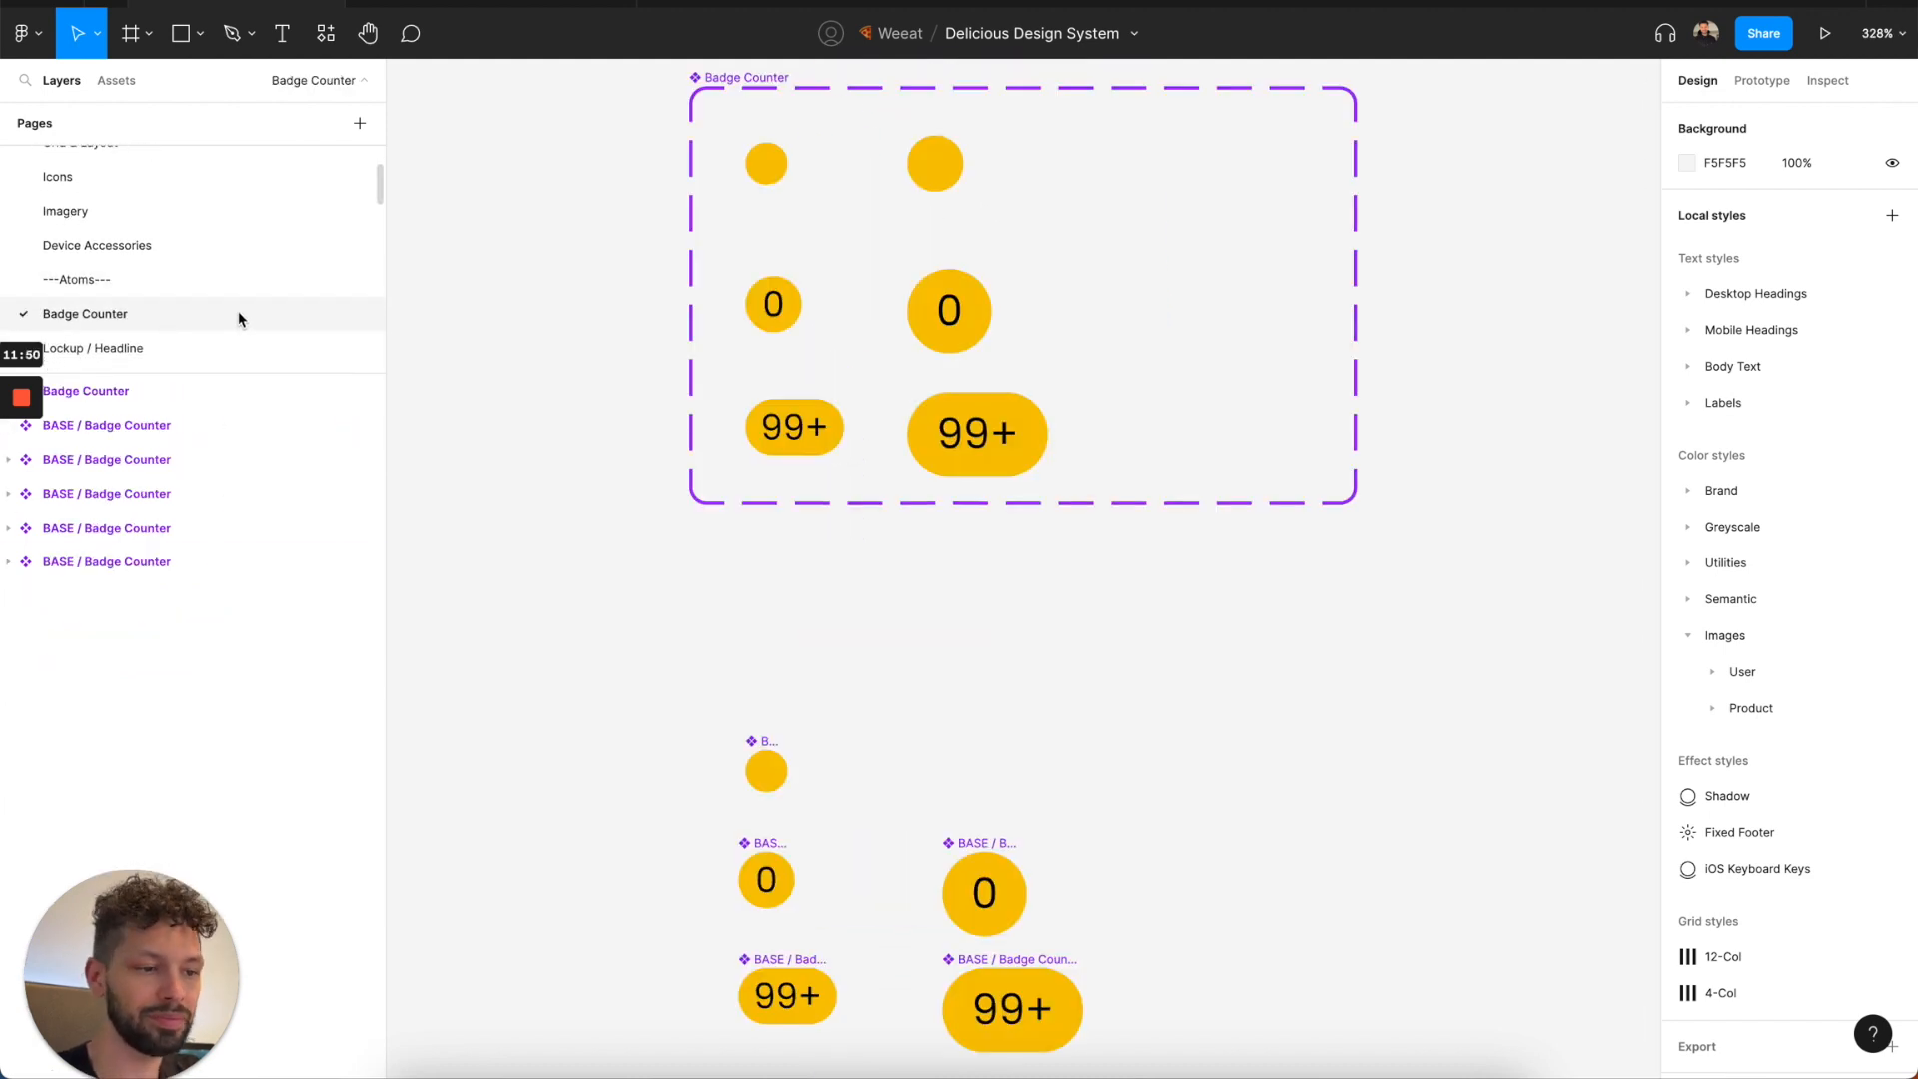
scroll(659, 422, down, 3)
scroll(188, 242, down, 2)
scroll(188, 244, down, 1)
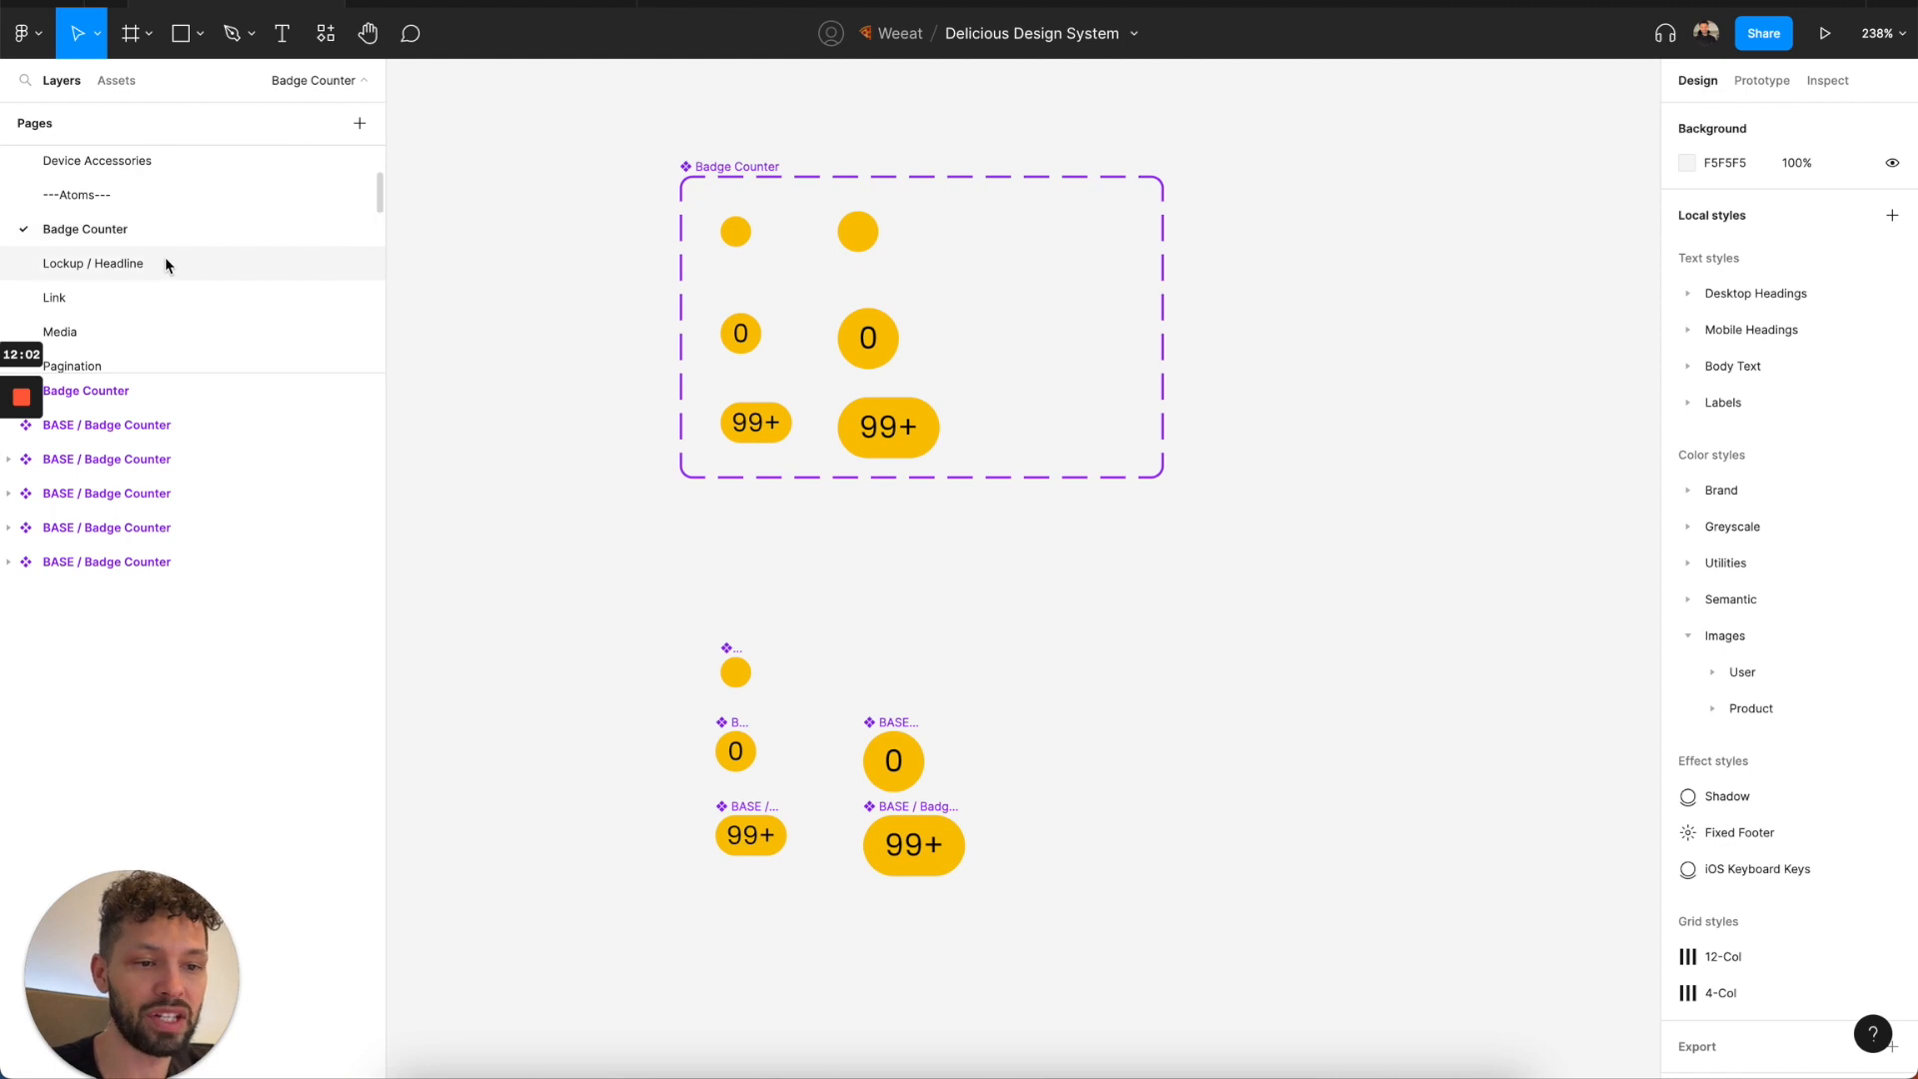
click(165, 258)
click(158, 297)
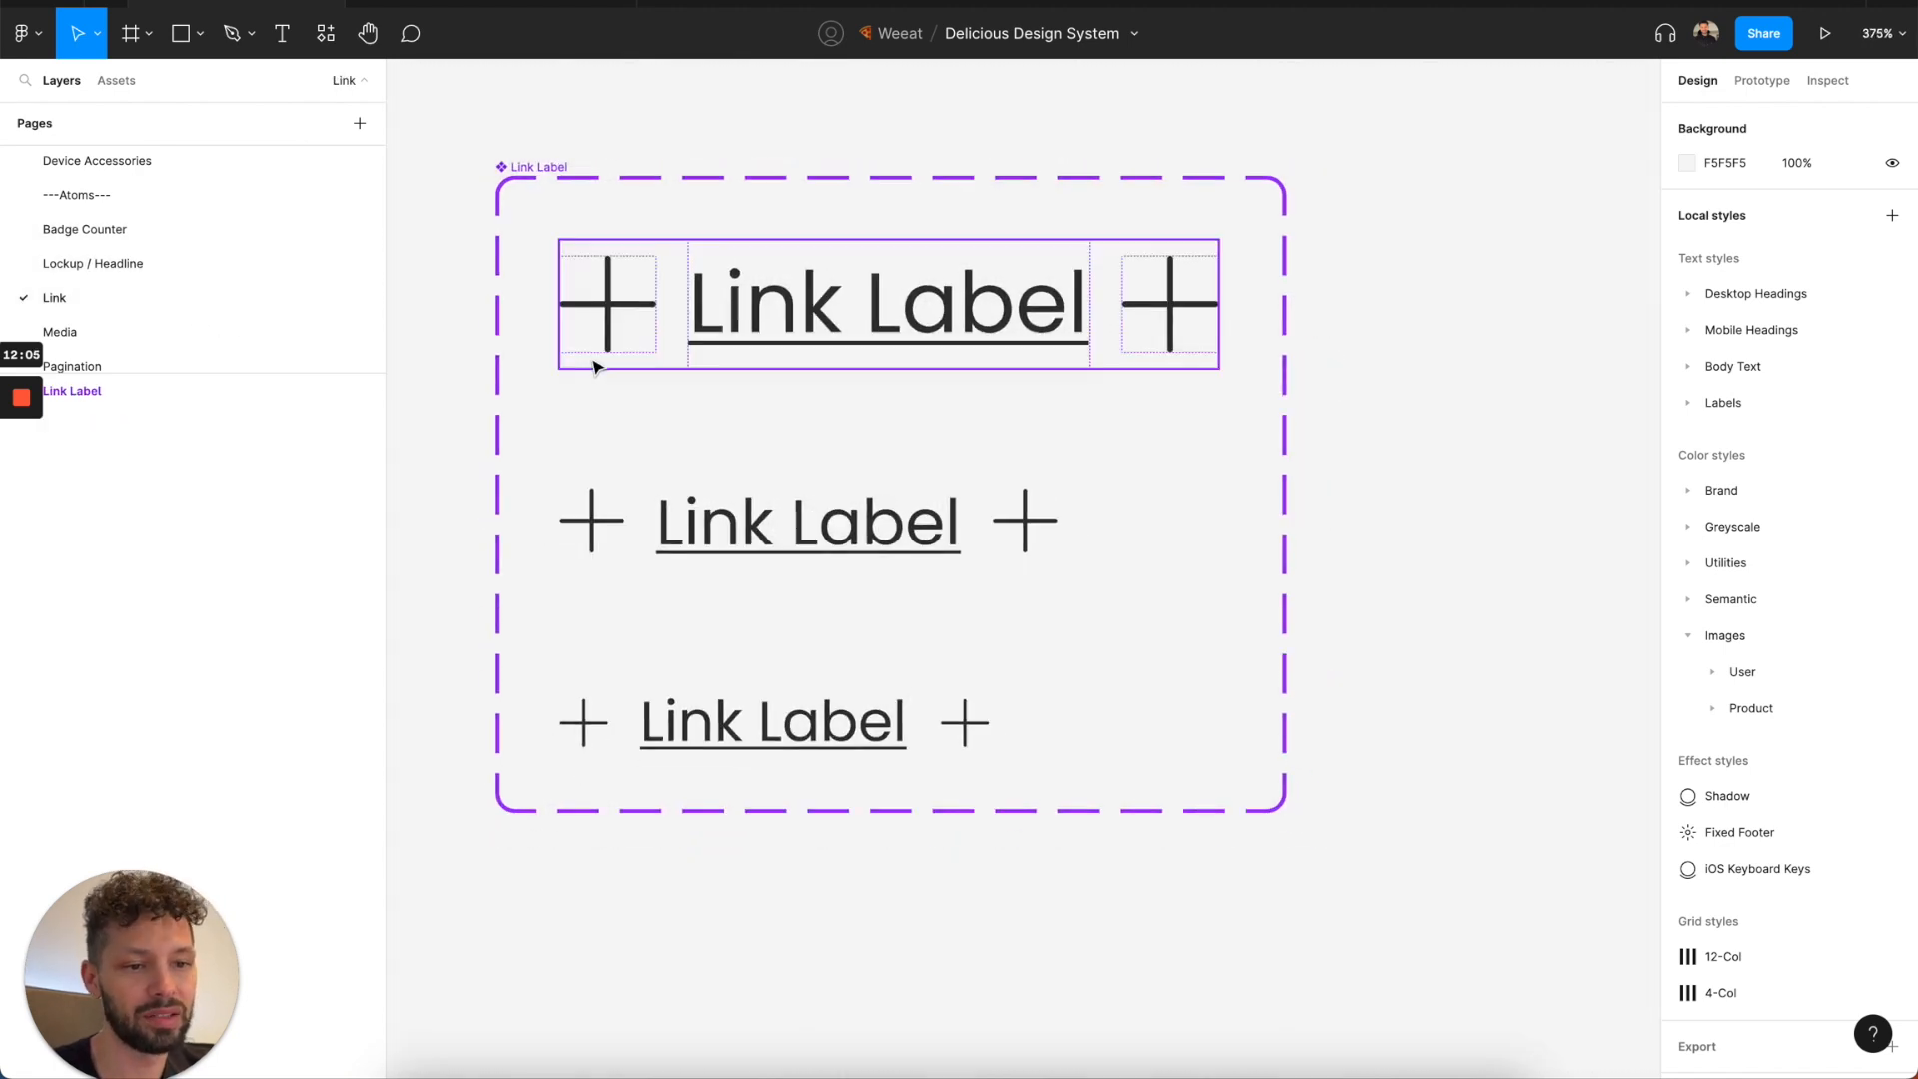
Open the Media, Pagination and Status Label pages and look over their component variants.
click(137, 330)
scroll(406, 313, down, 2)
scroll(141, 312, down, 1)
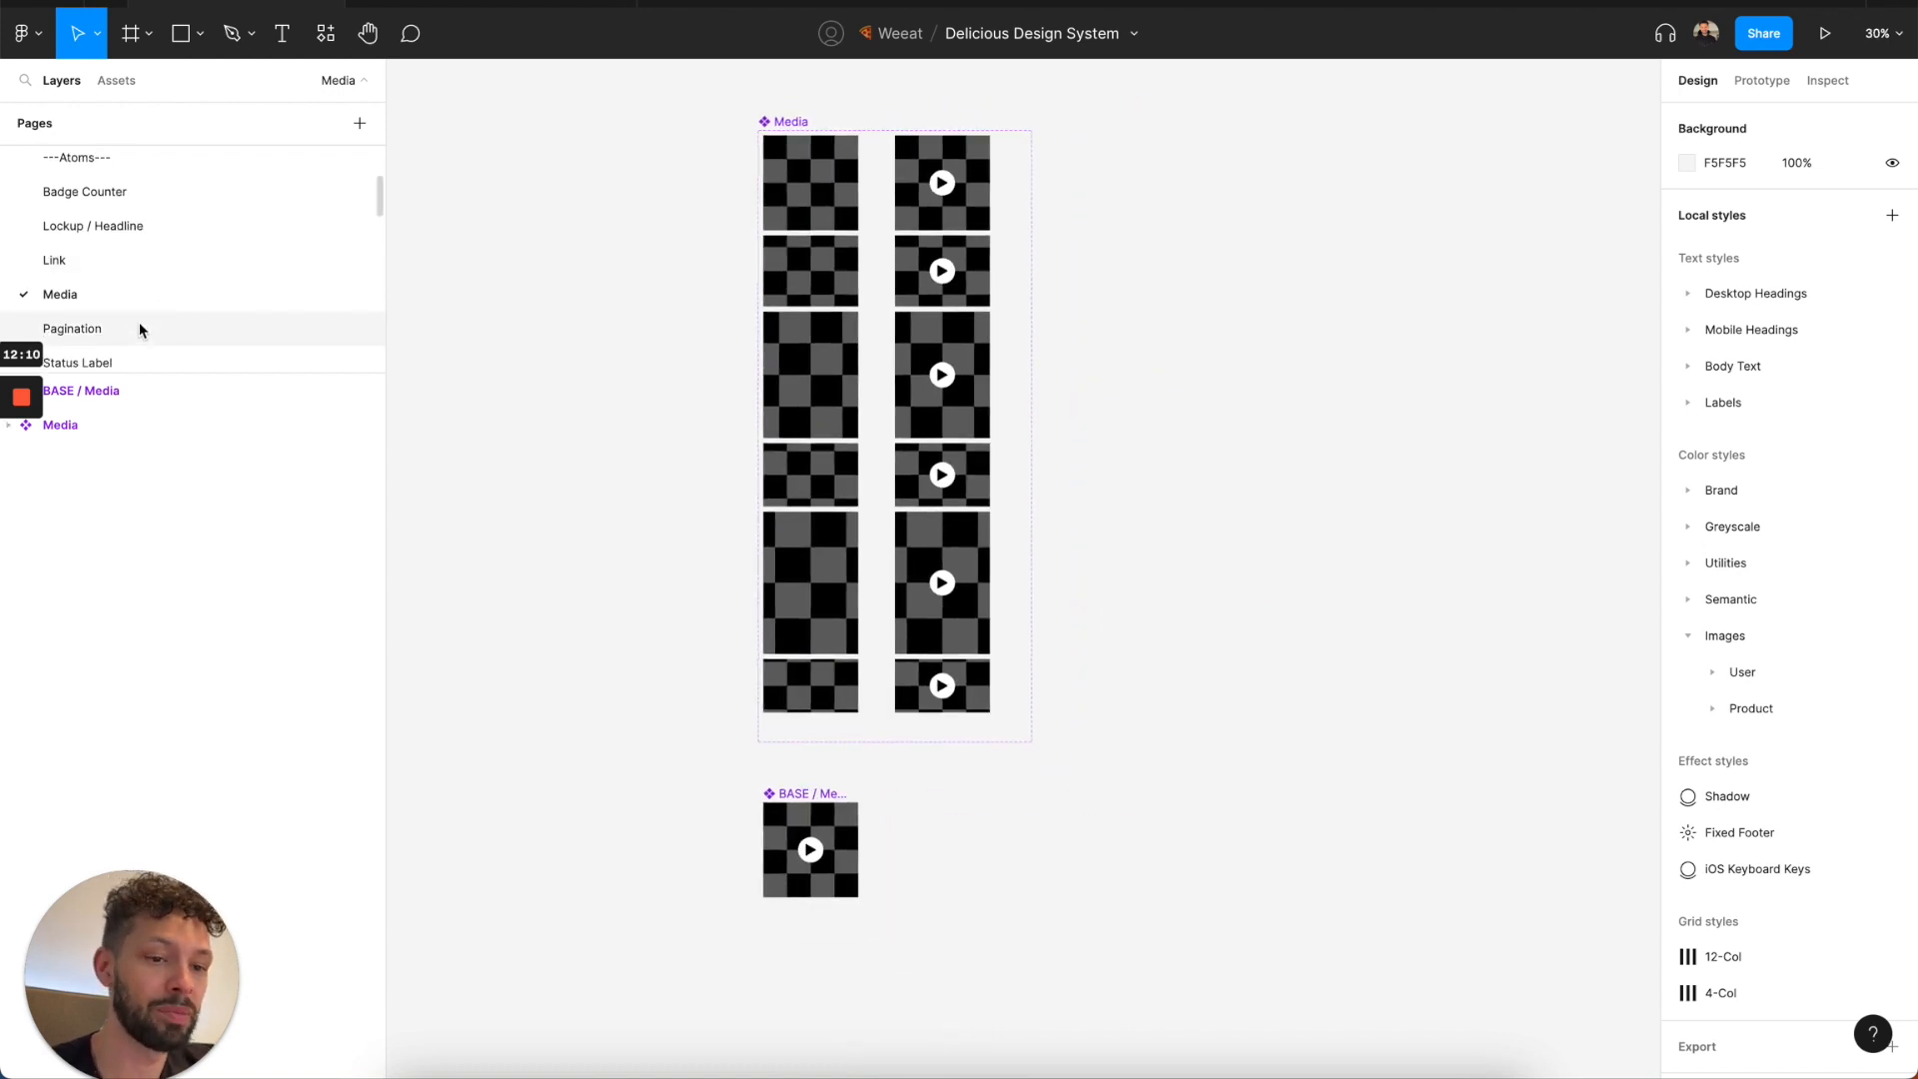
click(139, 326)
scroll(129, 343, down, 1)
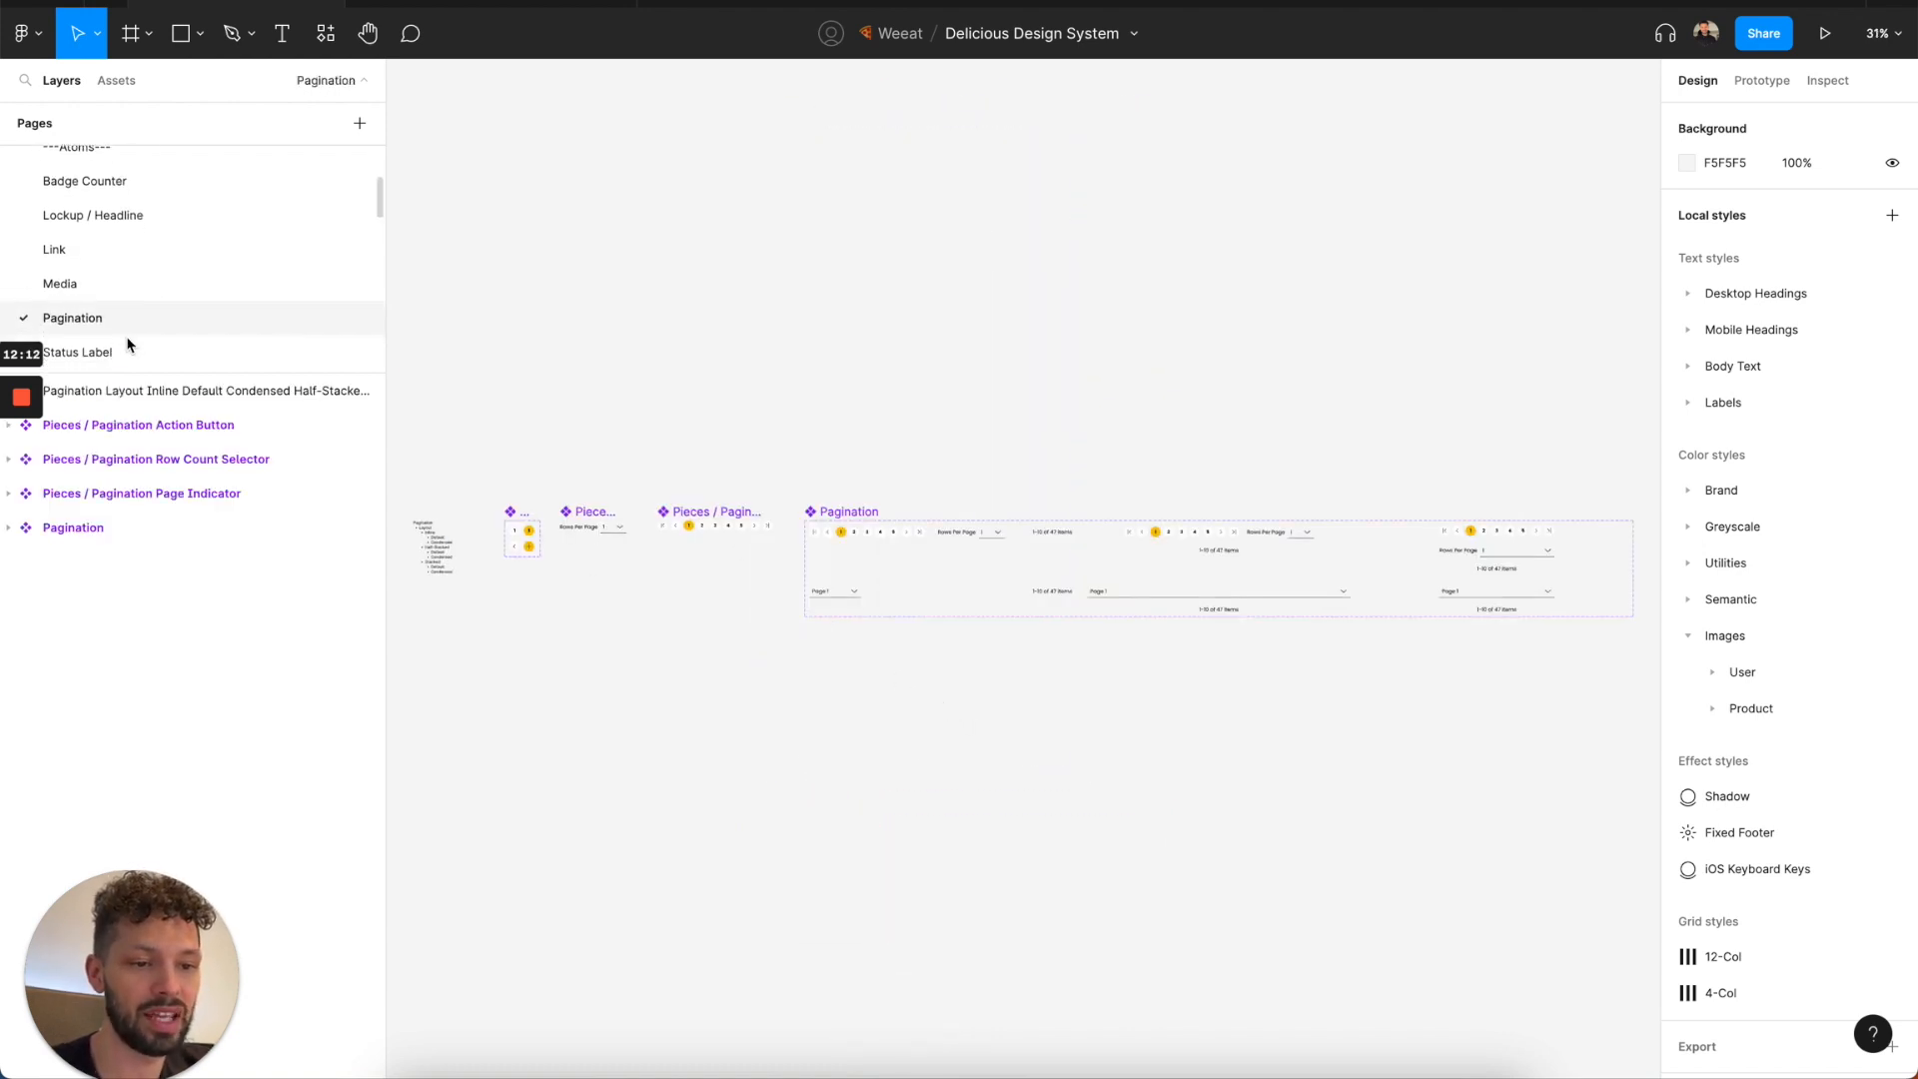
click(129, 340)
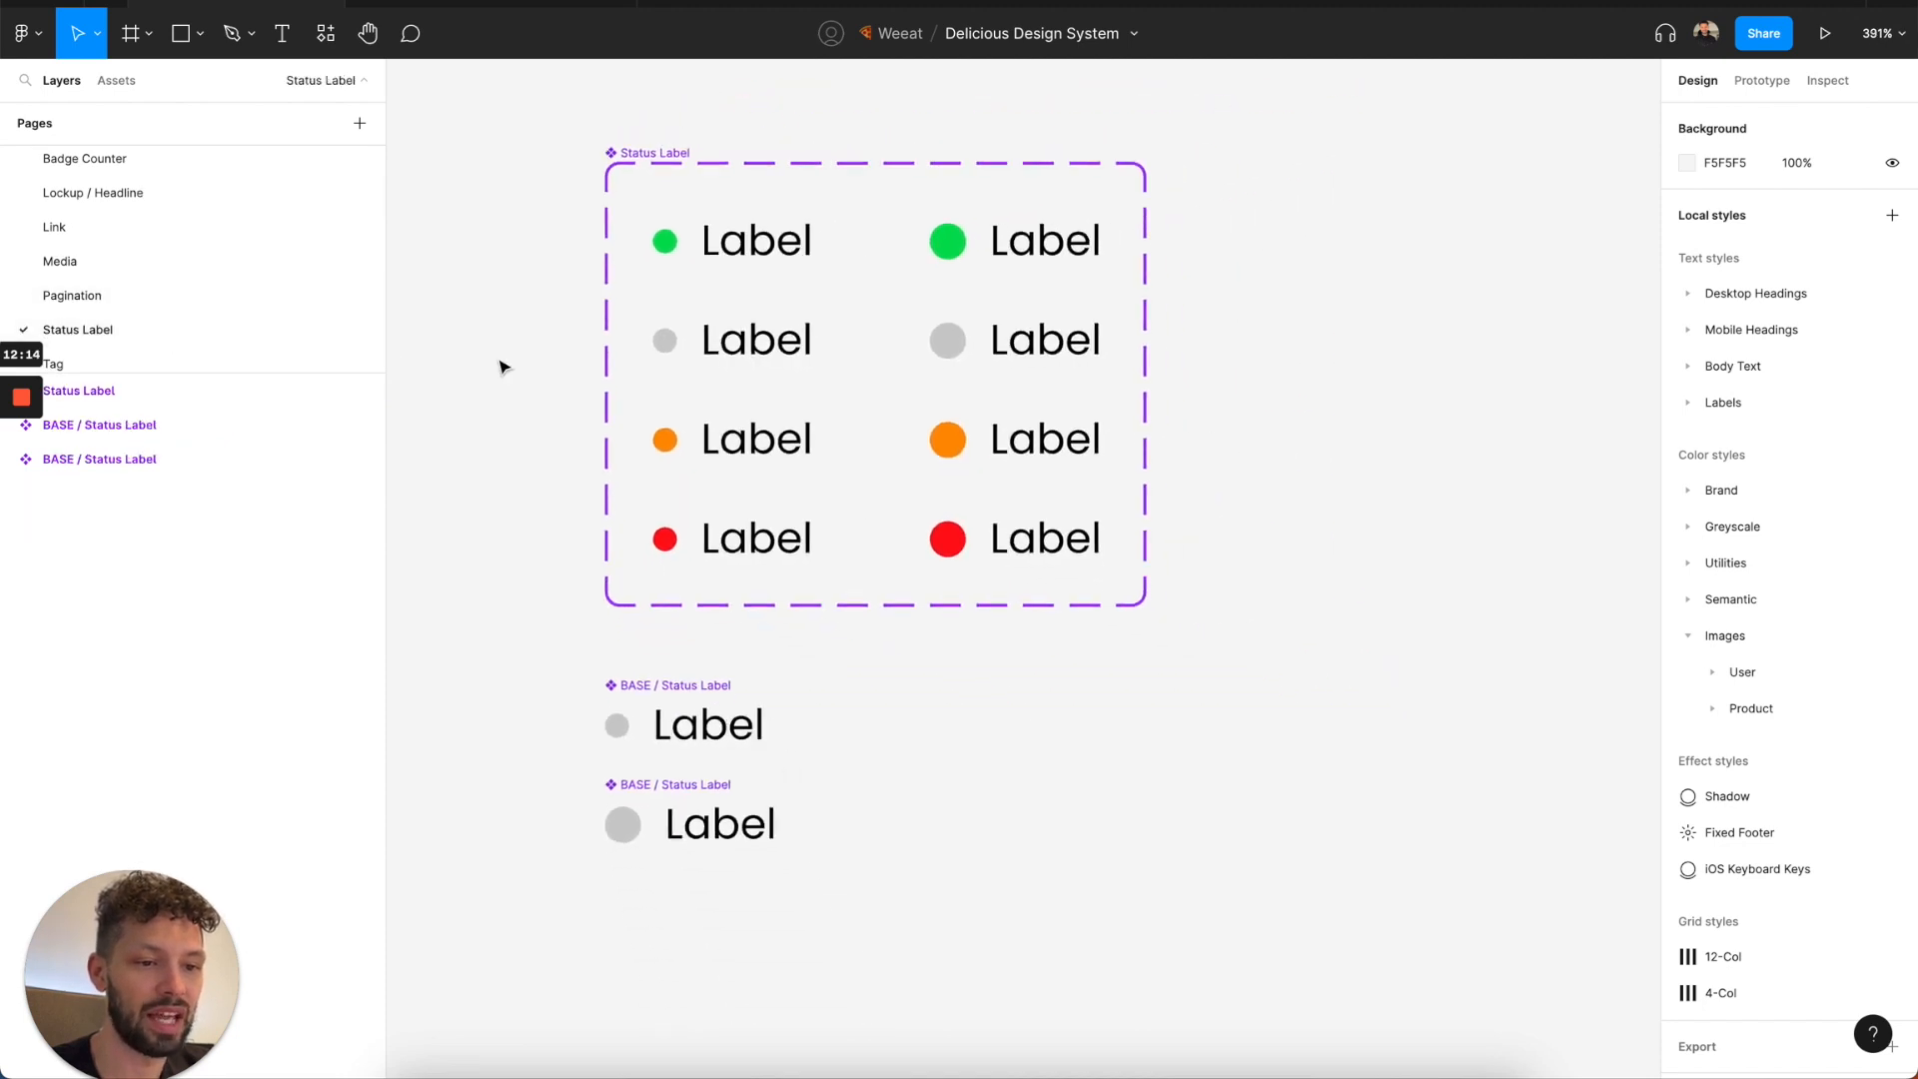
Open the Tag page and the Thumbnails page to review their components.
scroll(265, 328, down, 1)
click(260, 335)
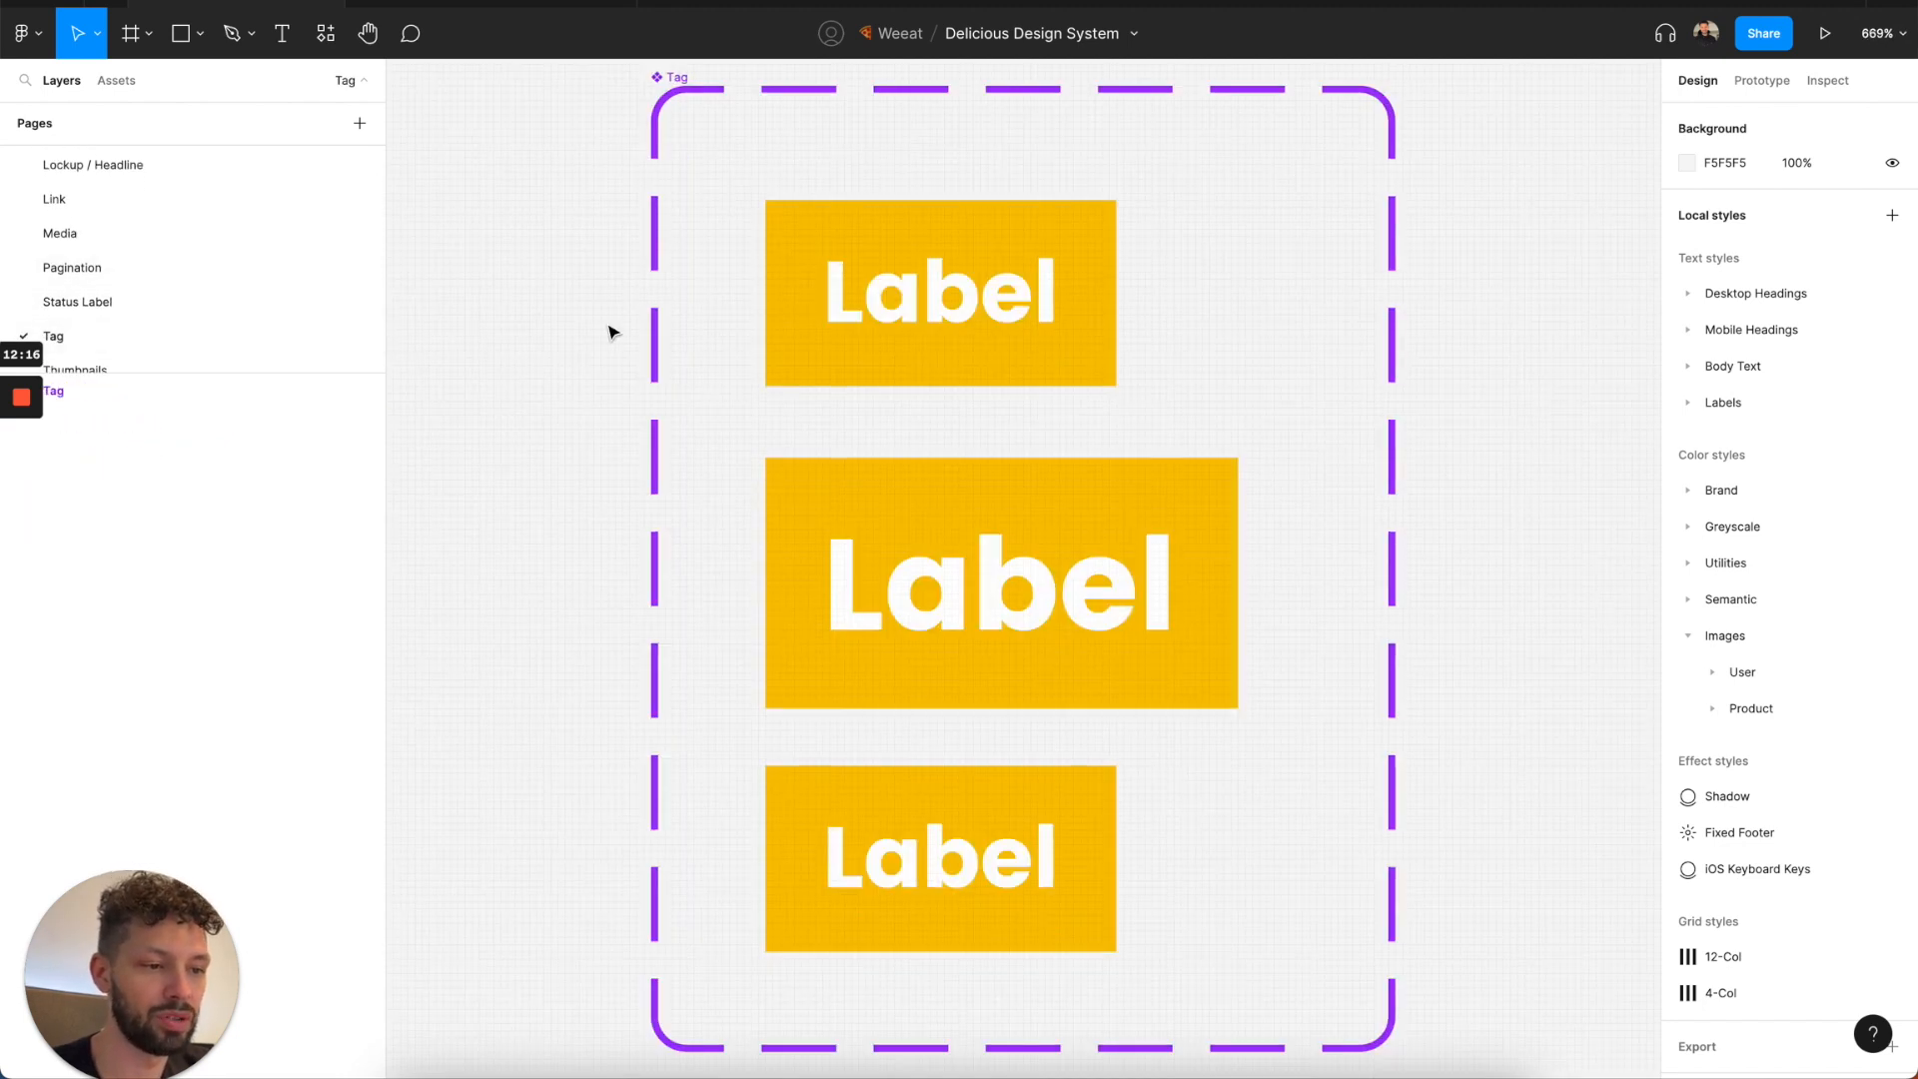
ctrl+scroll(612, 326, down, 2)
scroll(92, 222, down, 4)
click(90, 228)
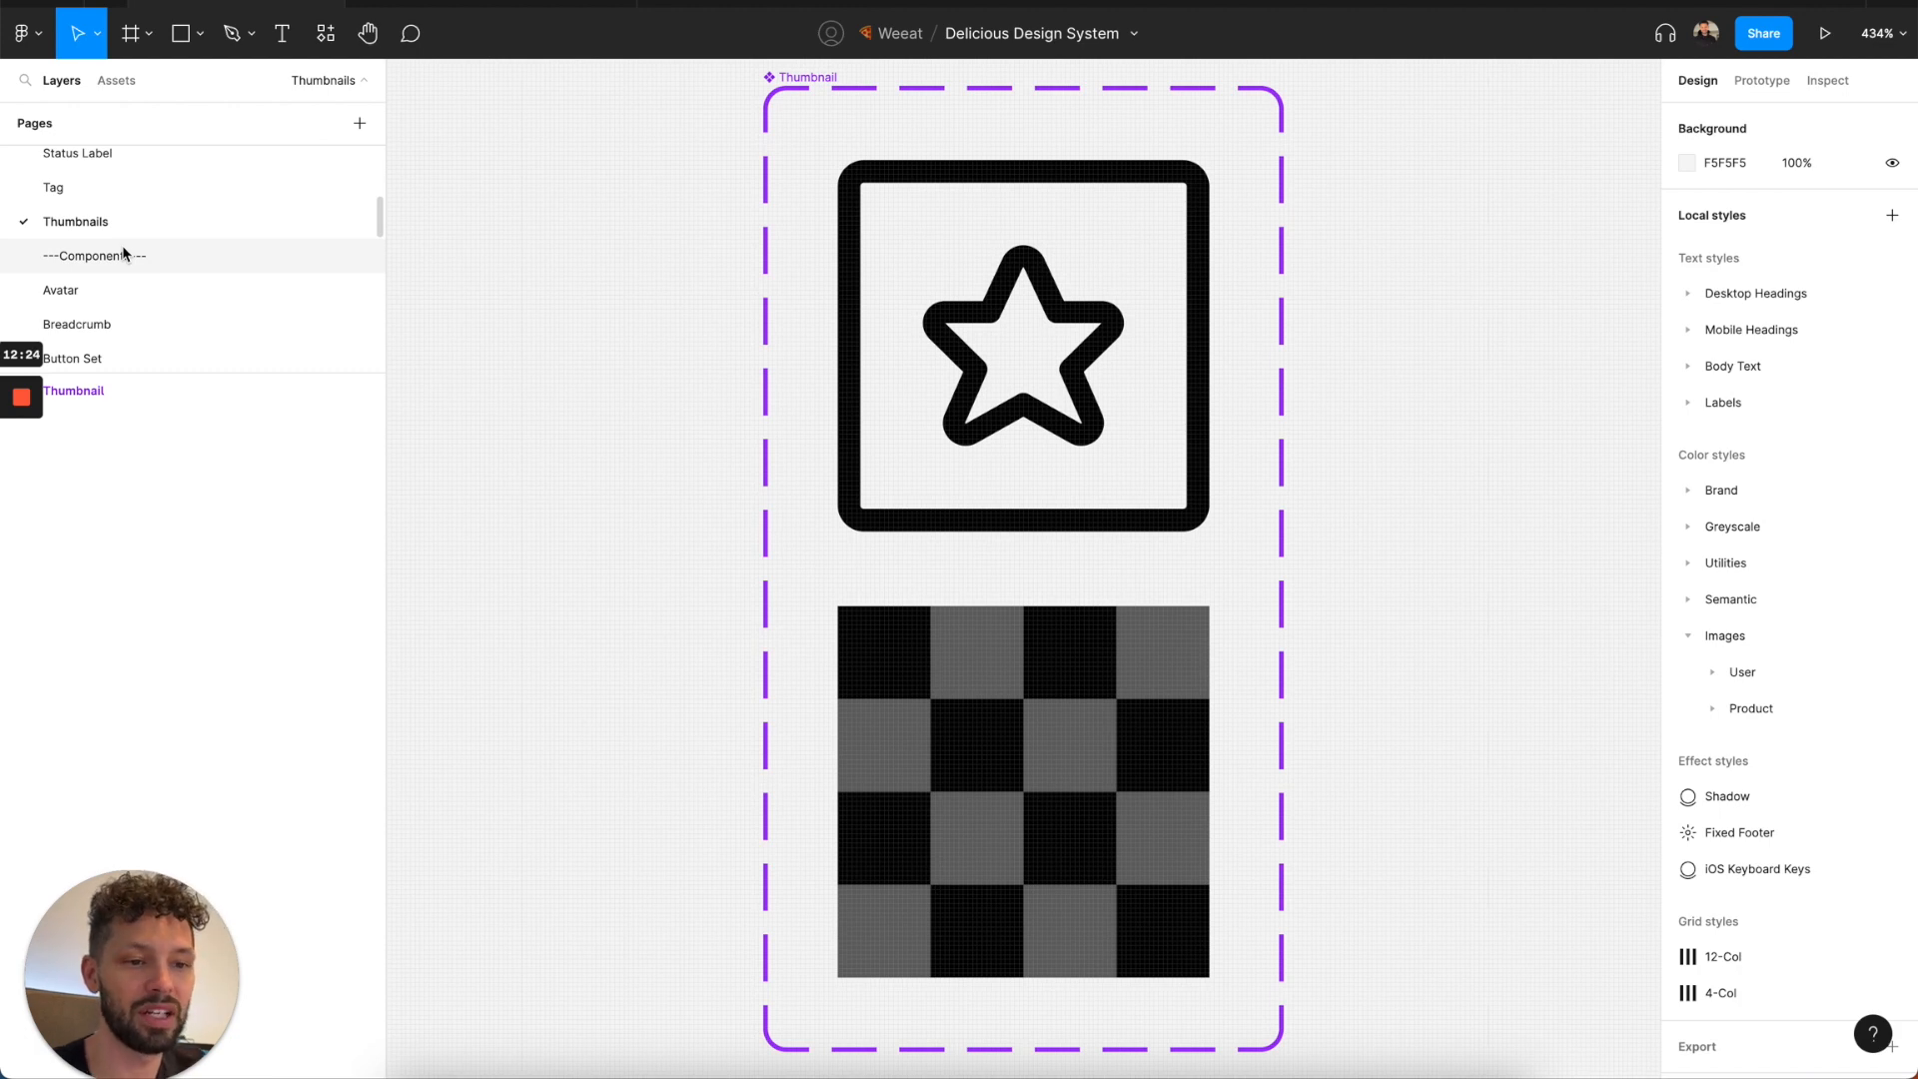
Open the Avatar page under Components and look over the avatar variants and base components.
scroll(123, 250, up, 5)
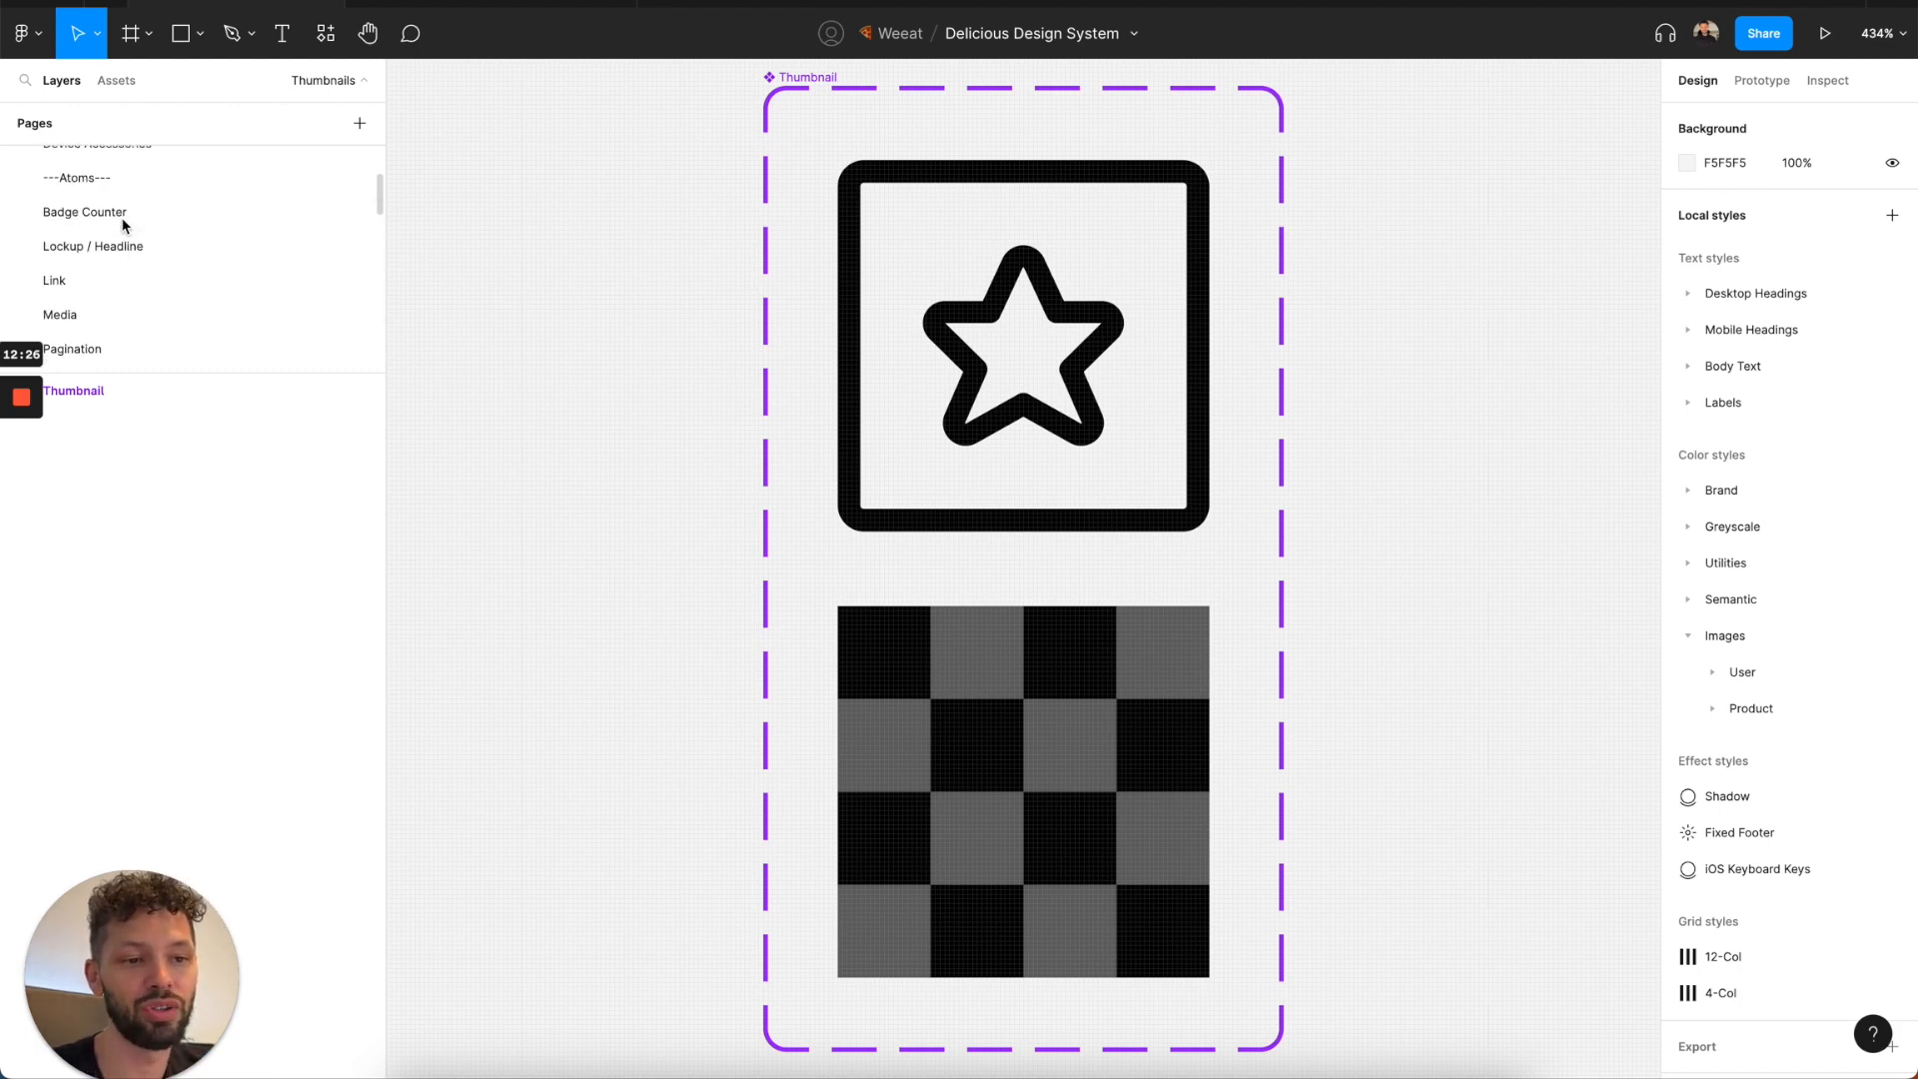
scroll(123, 225, down, 4)
scroll(123, 226, down, 3)
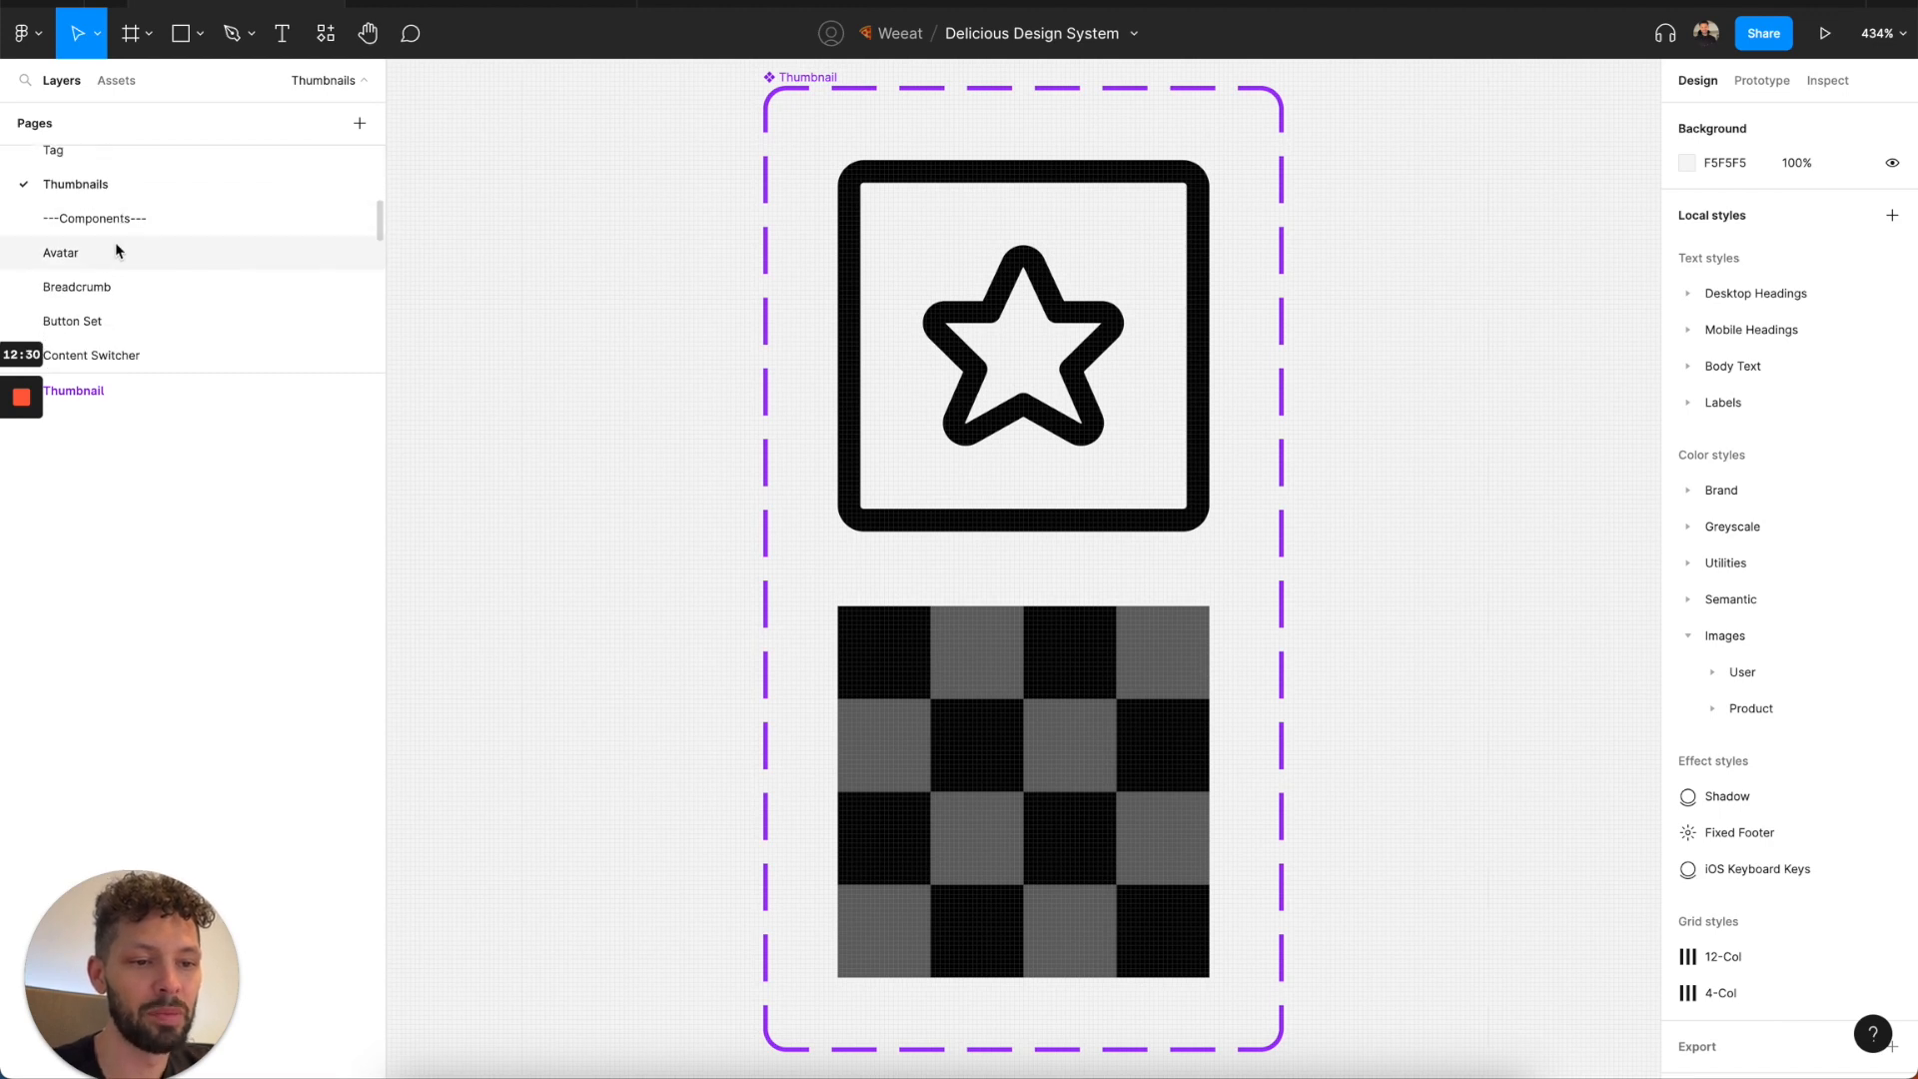
click(115, 258)
scroll(640, 468, down, 2)
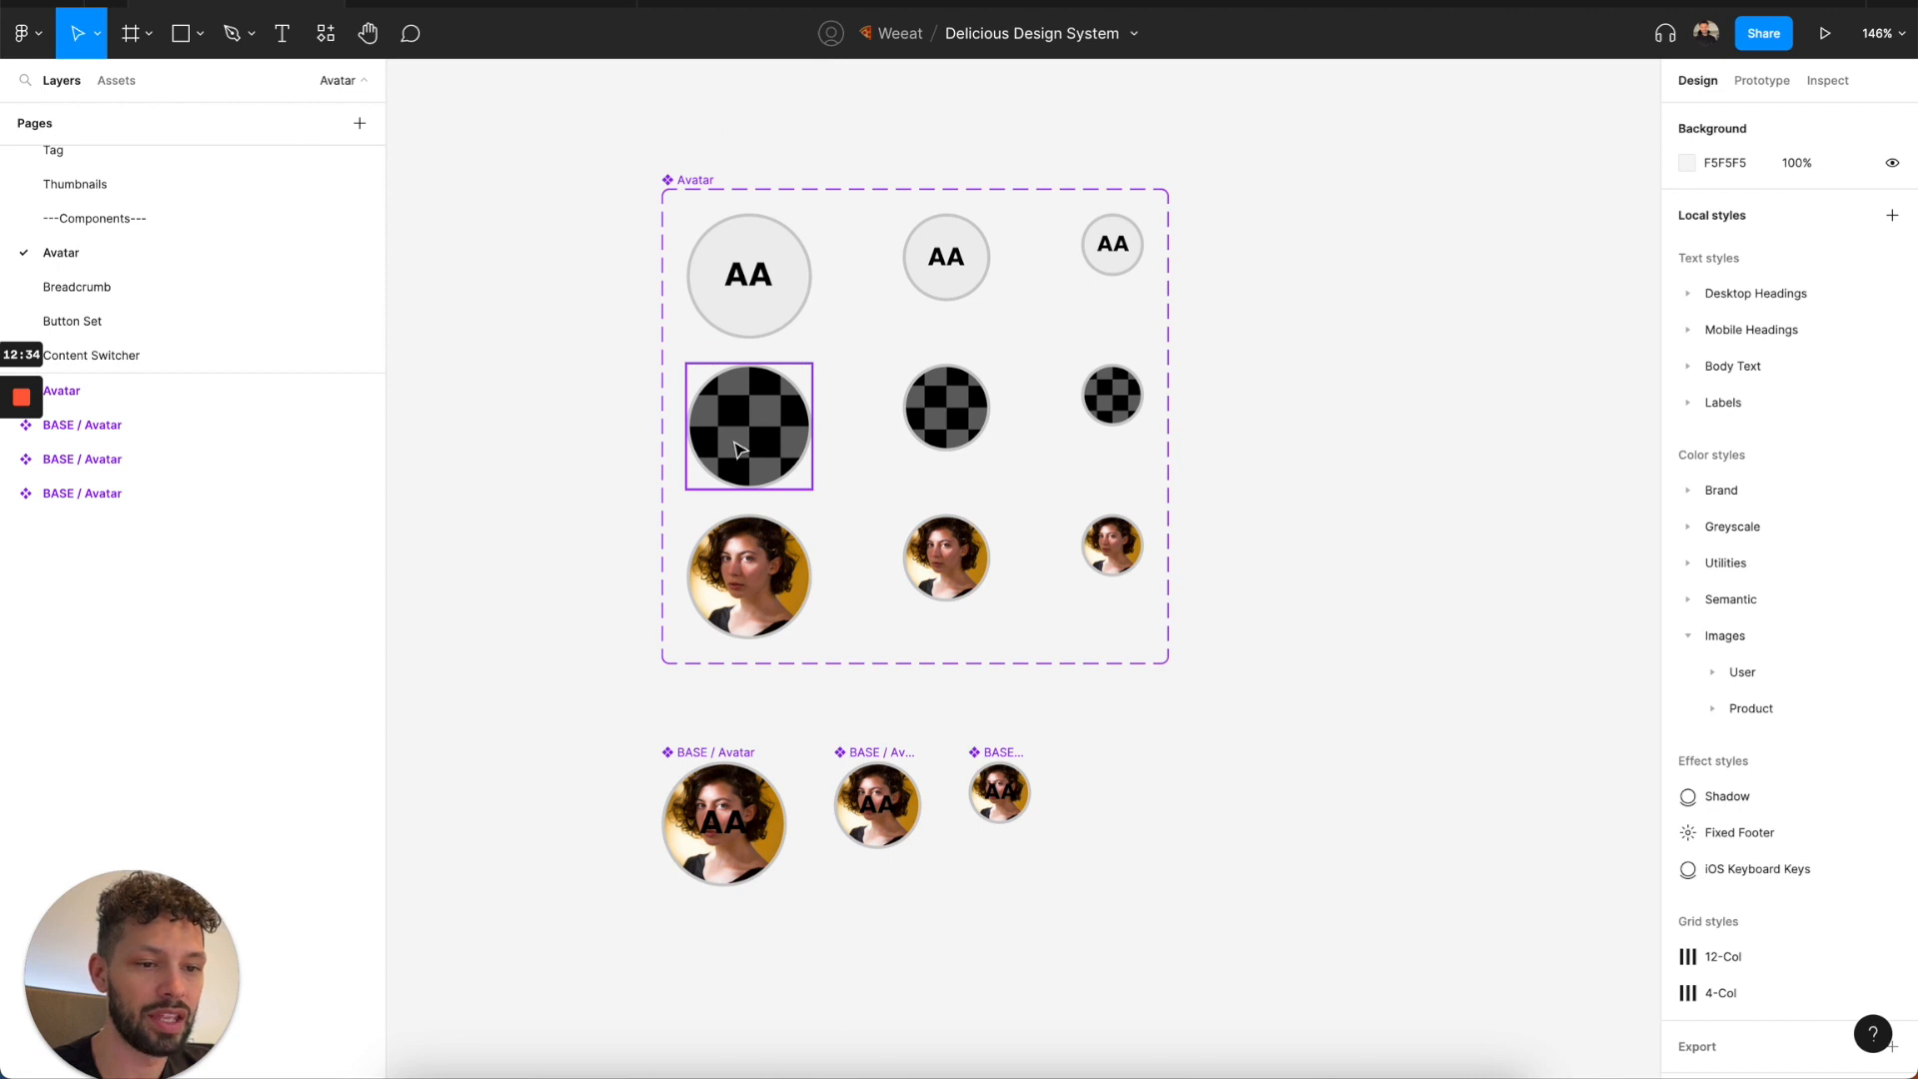
scroll(719, 559, down, 1)
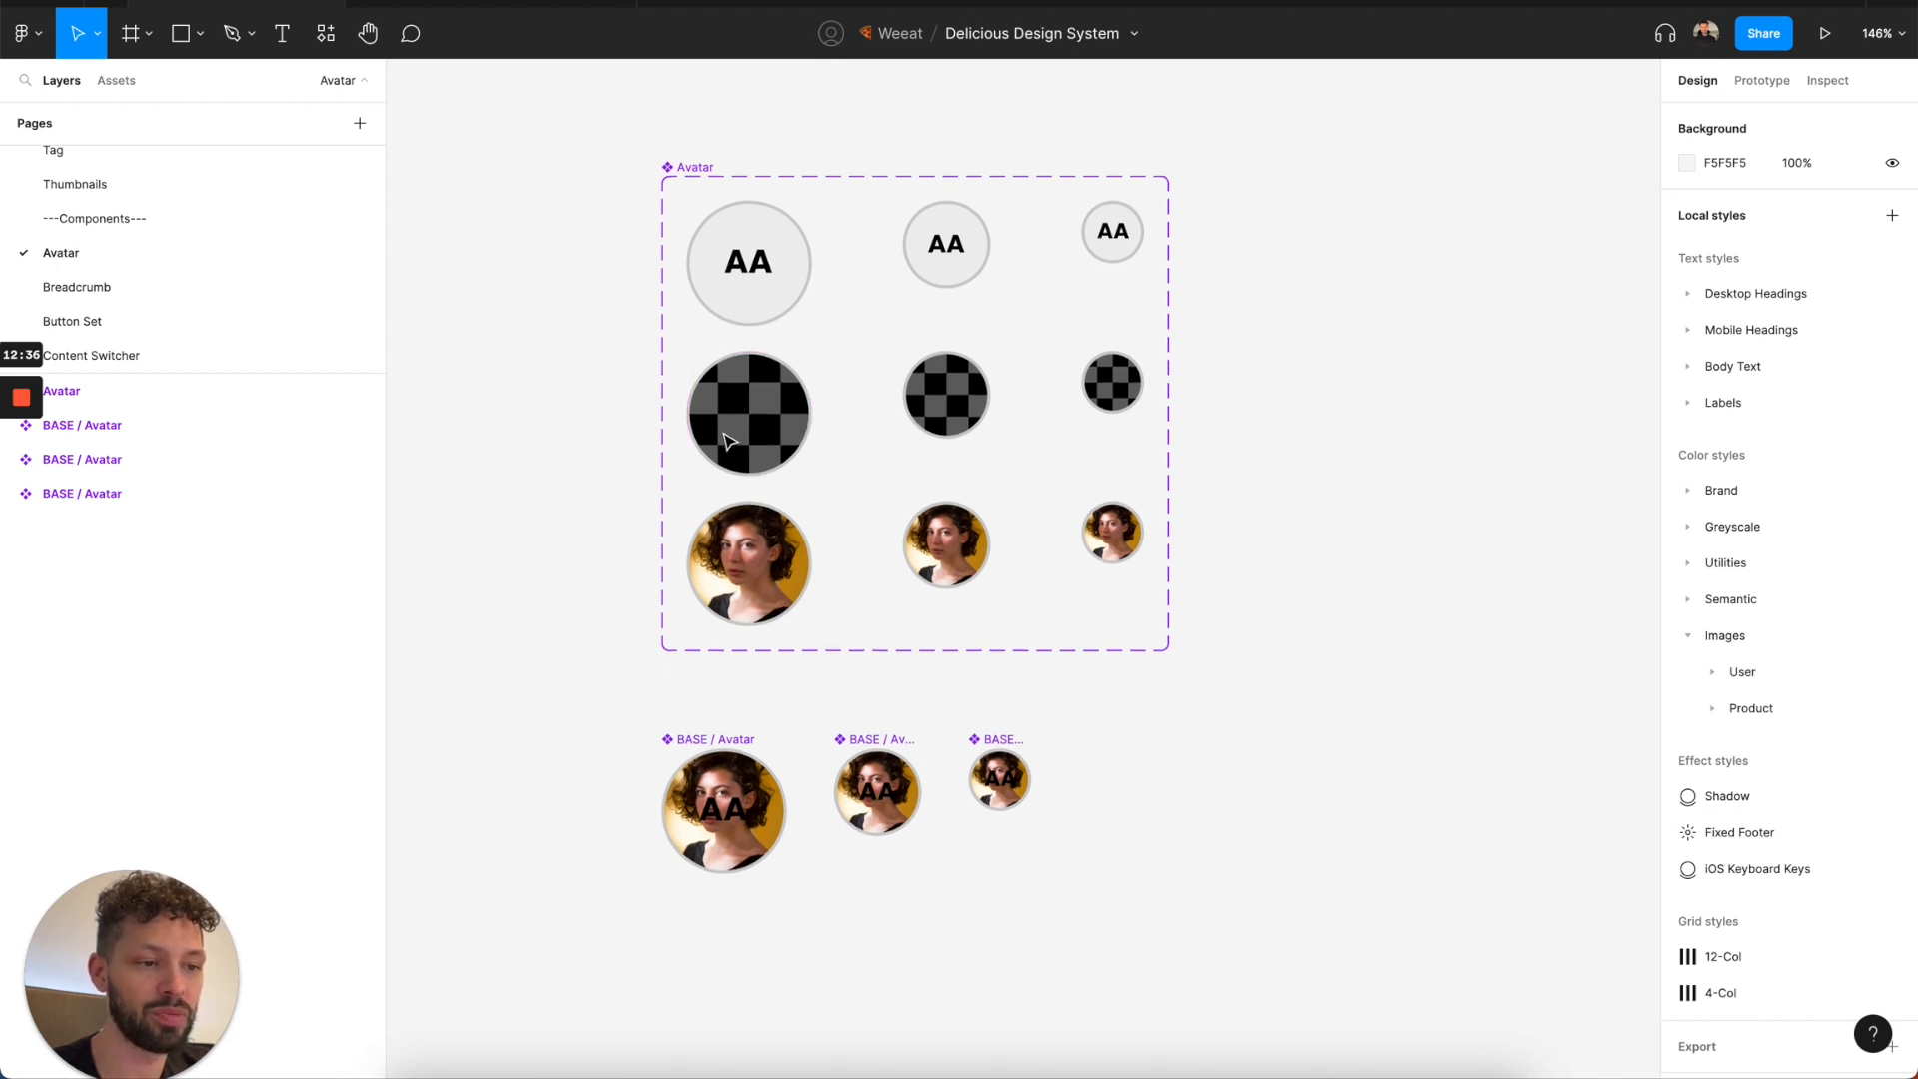
Inspect the AA, Limited Visibility and Avatar layers of the largest BASE / Avatar, briefly hiding and reshowing Limited Visibility.
click(702, 740)
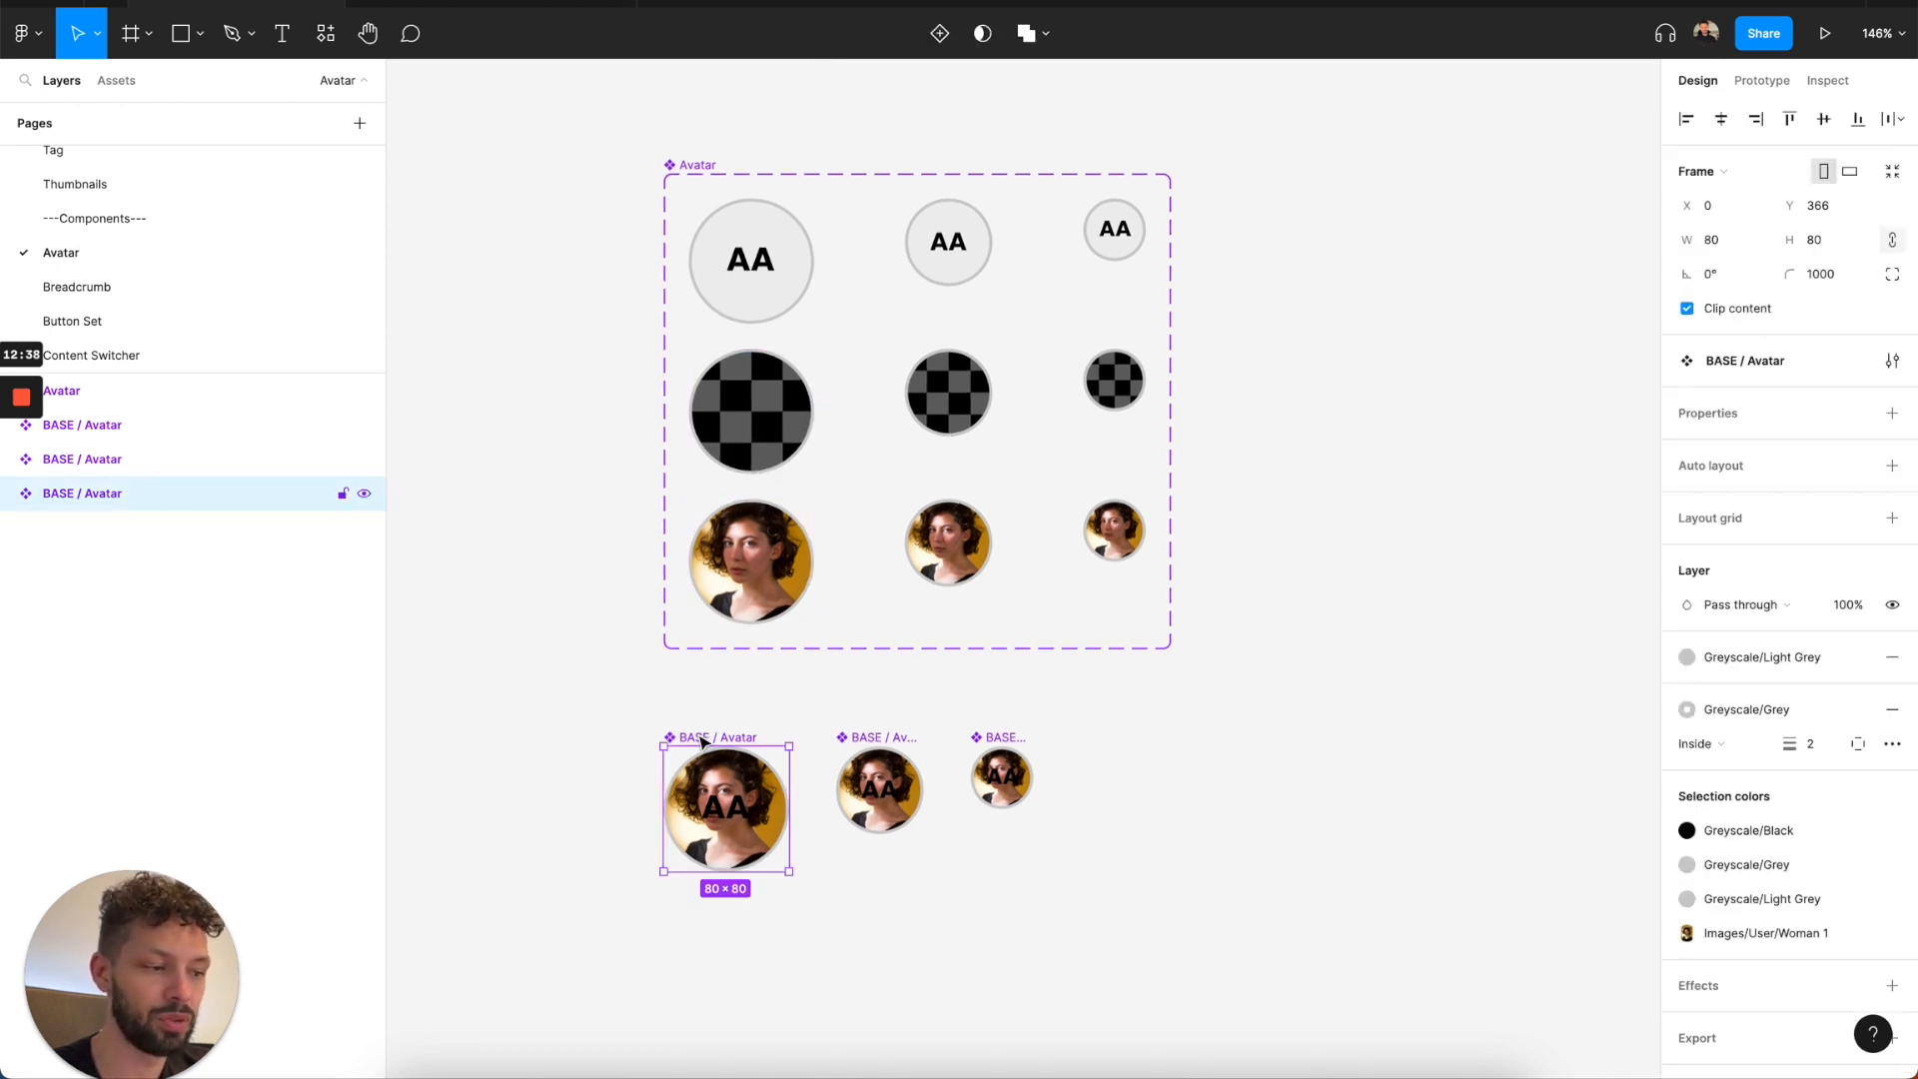
double_click(722, 821)
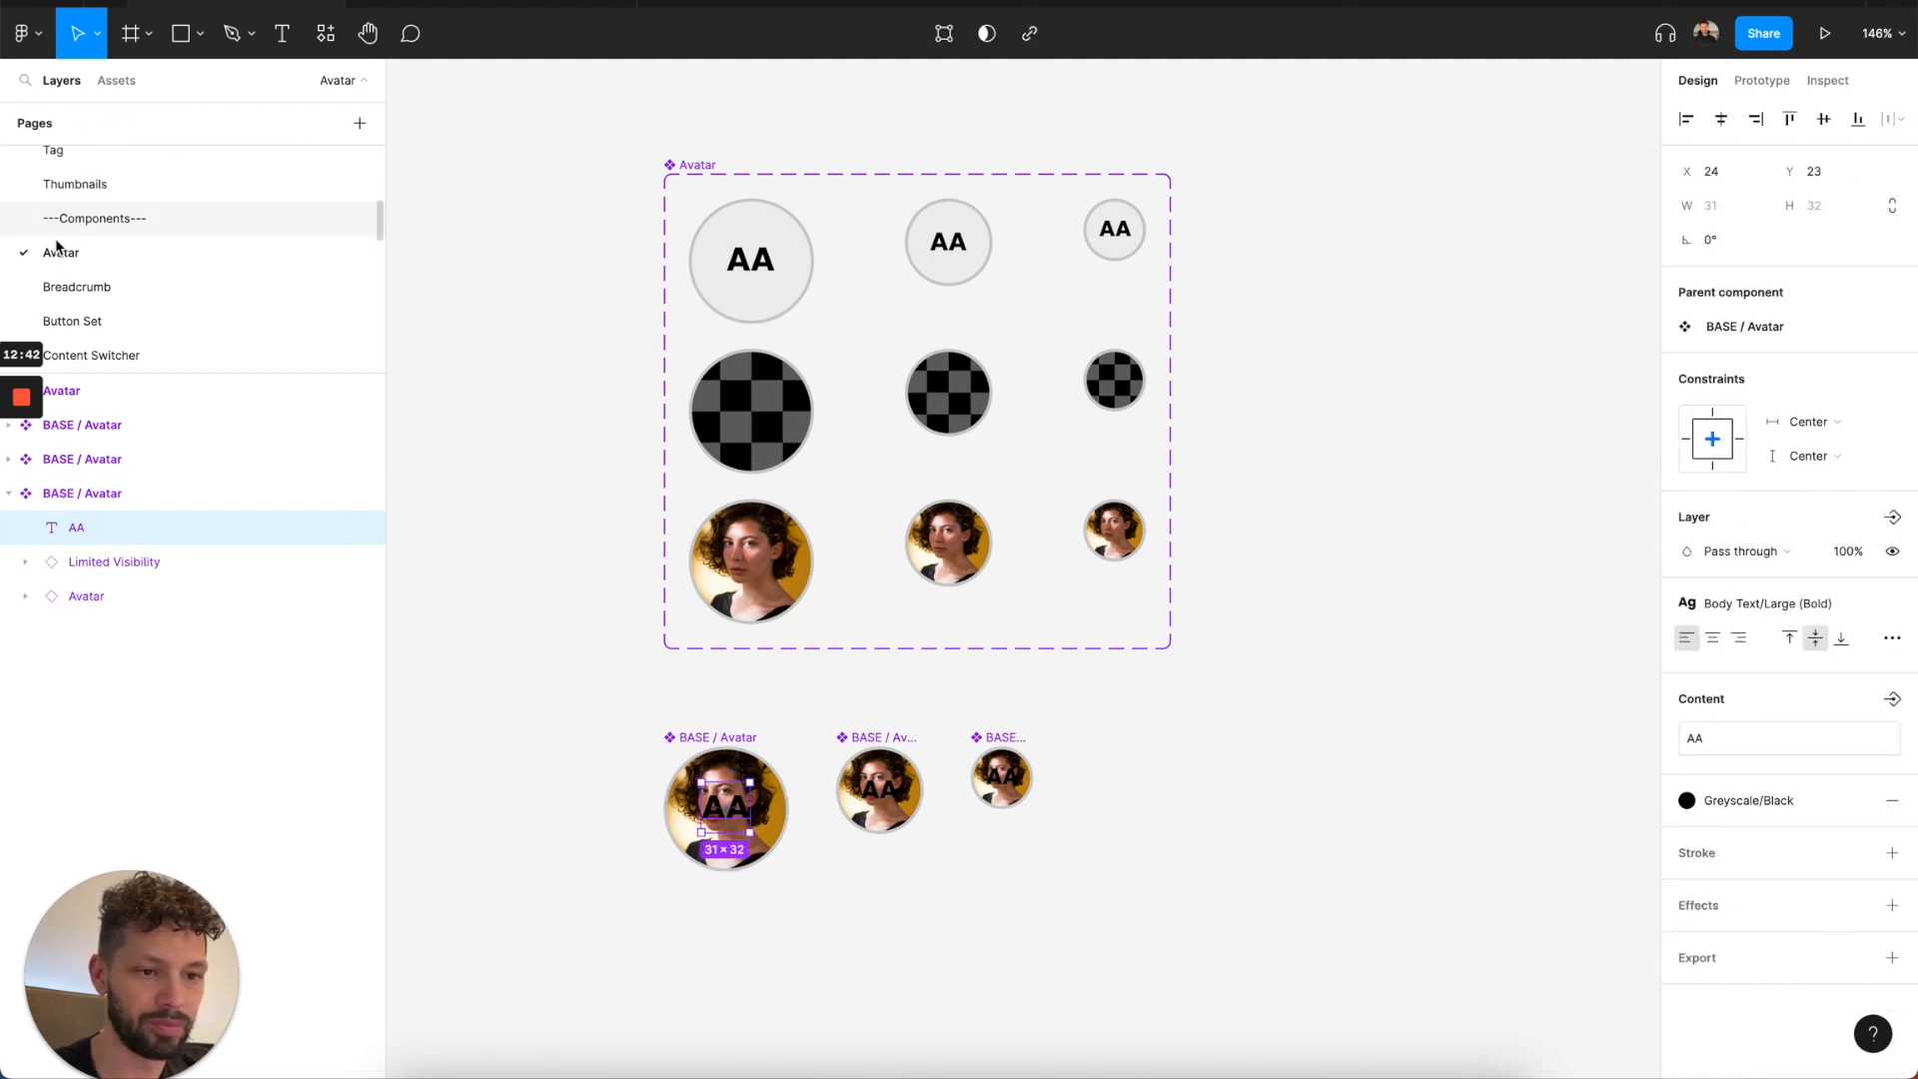
click(79, 563)
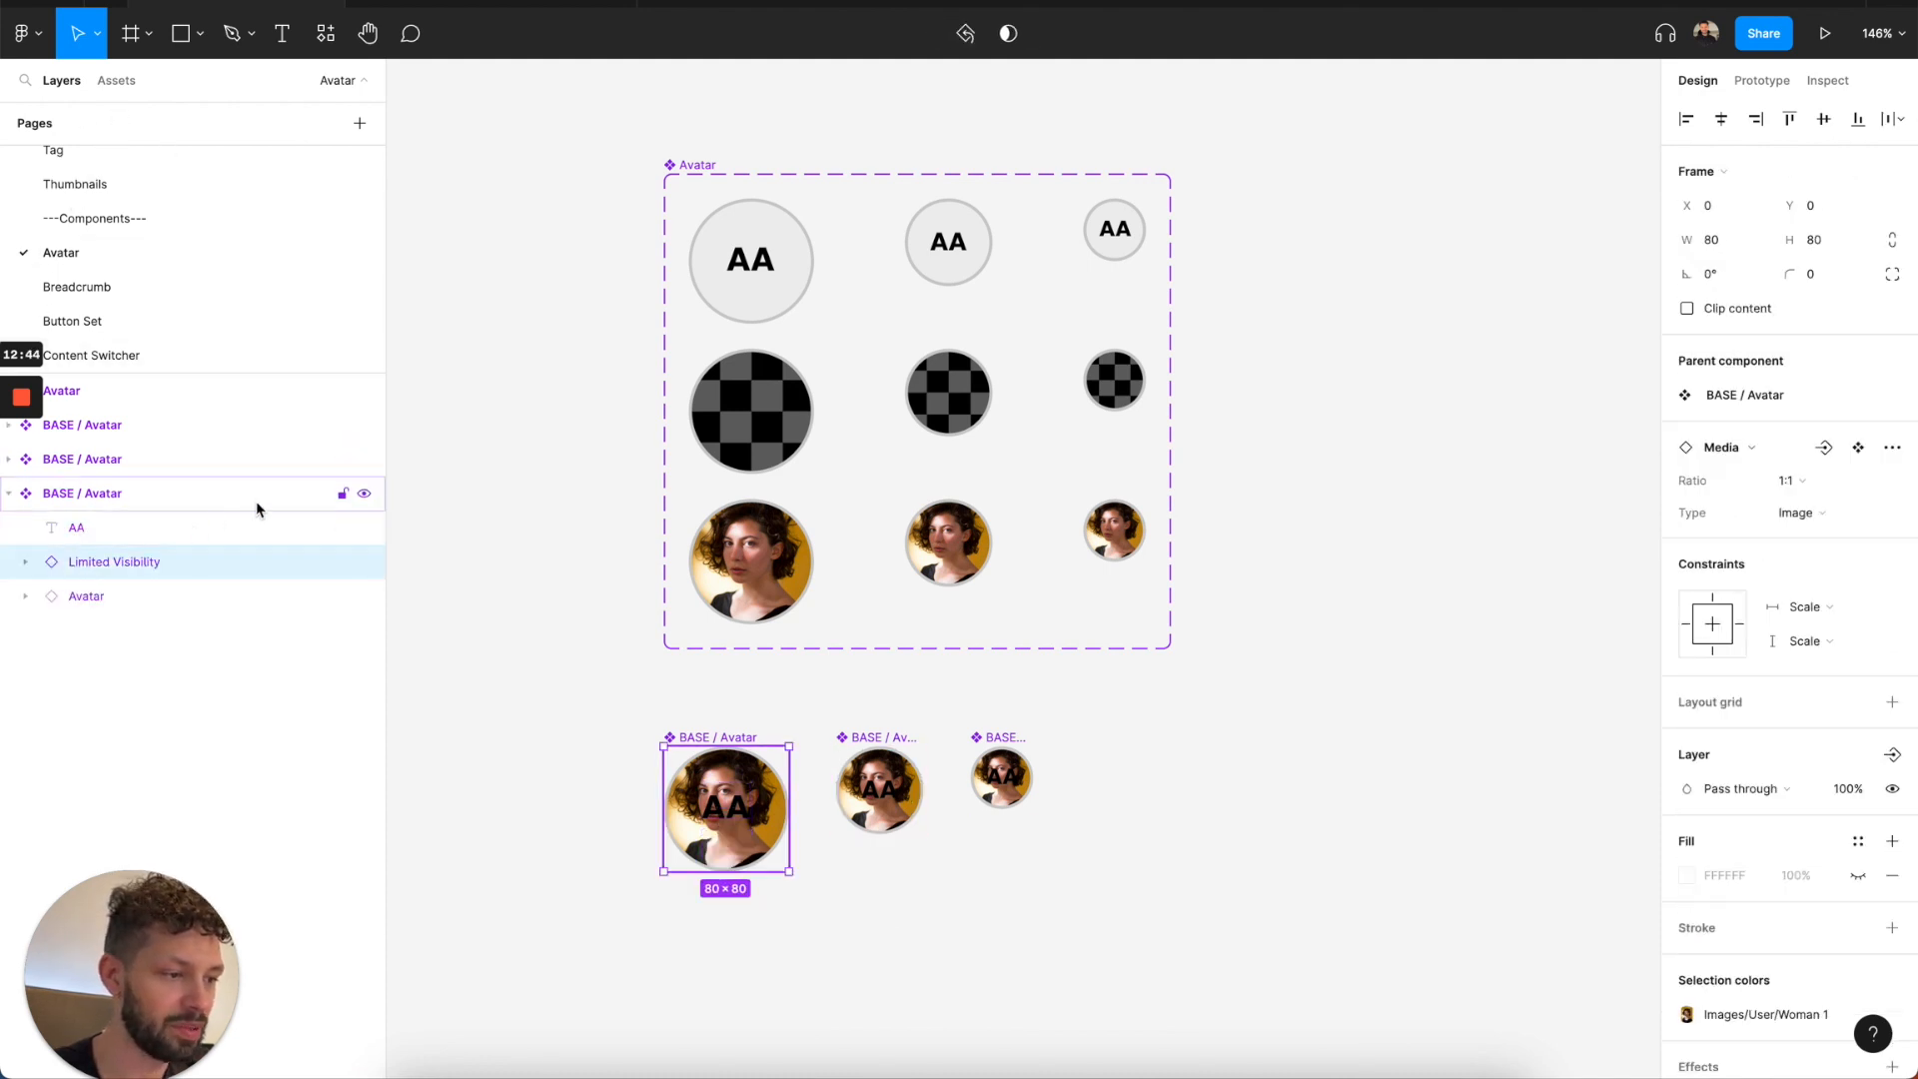
click(165, 600)
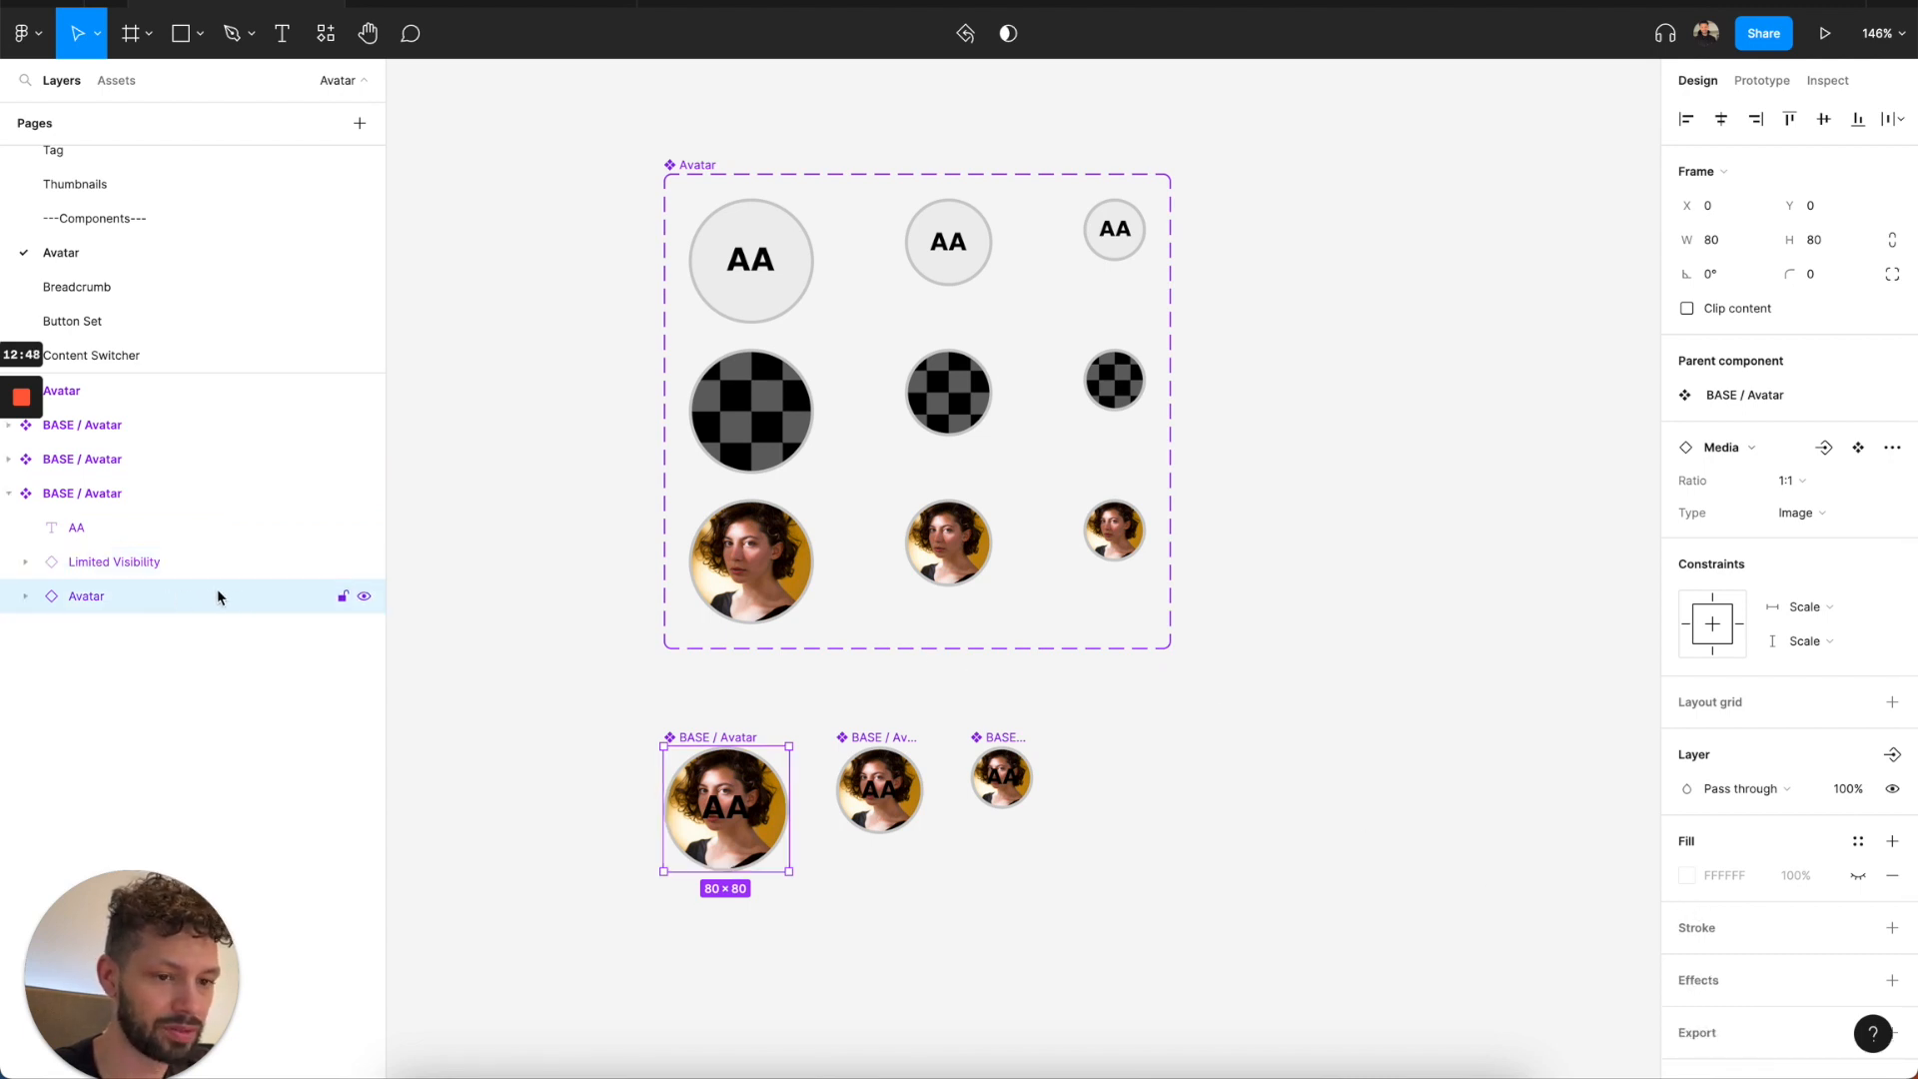
click(364, 563)
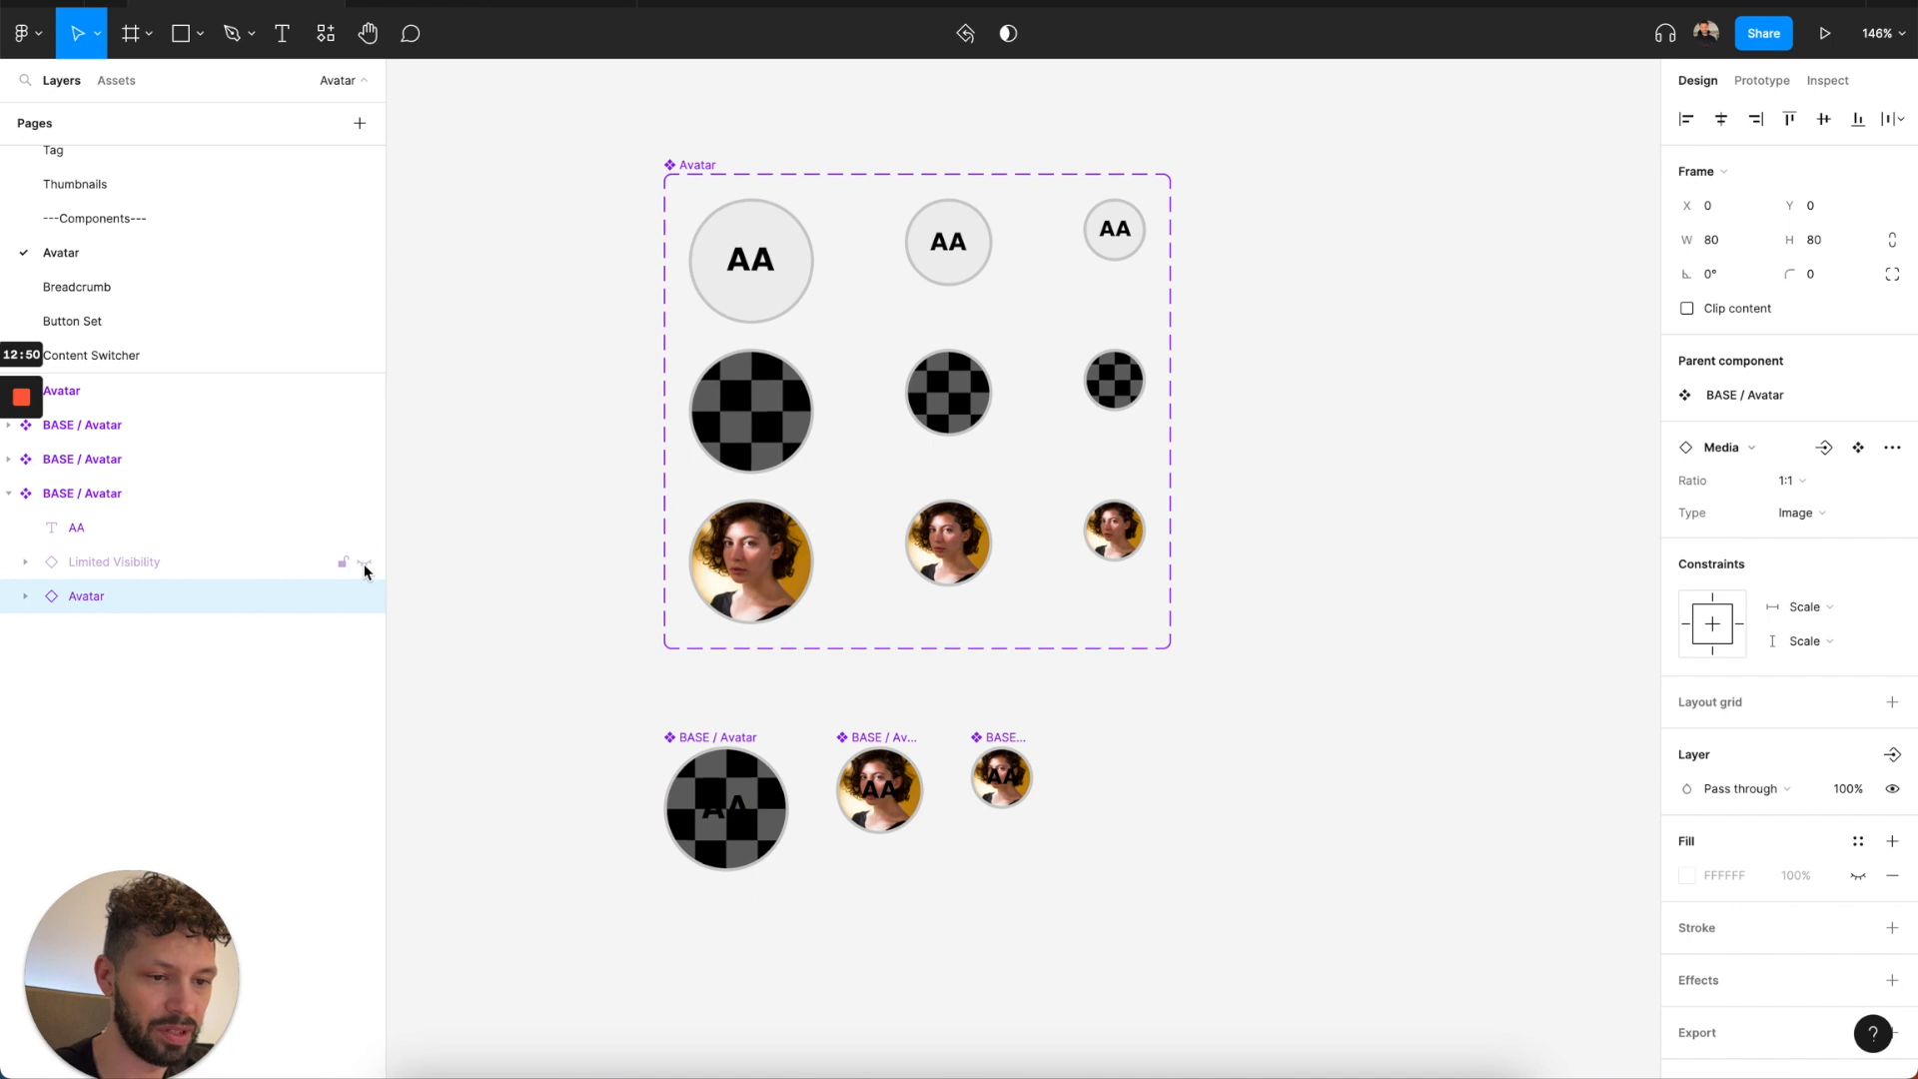
click(364, 563)
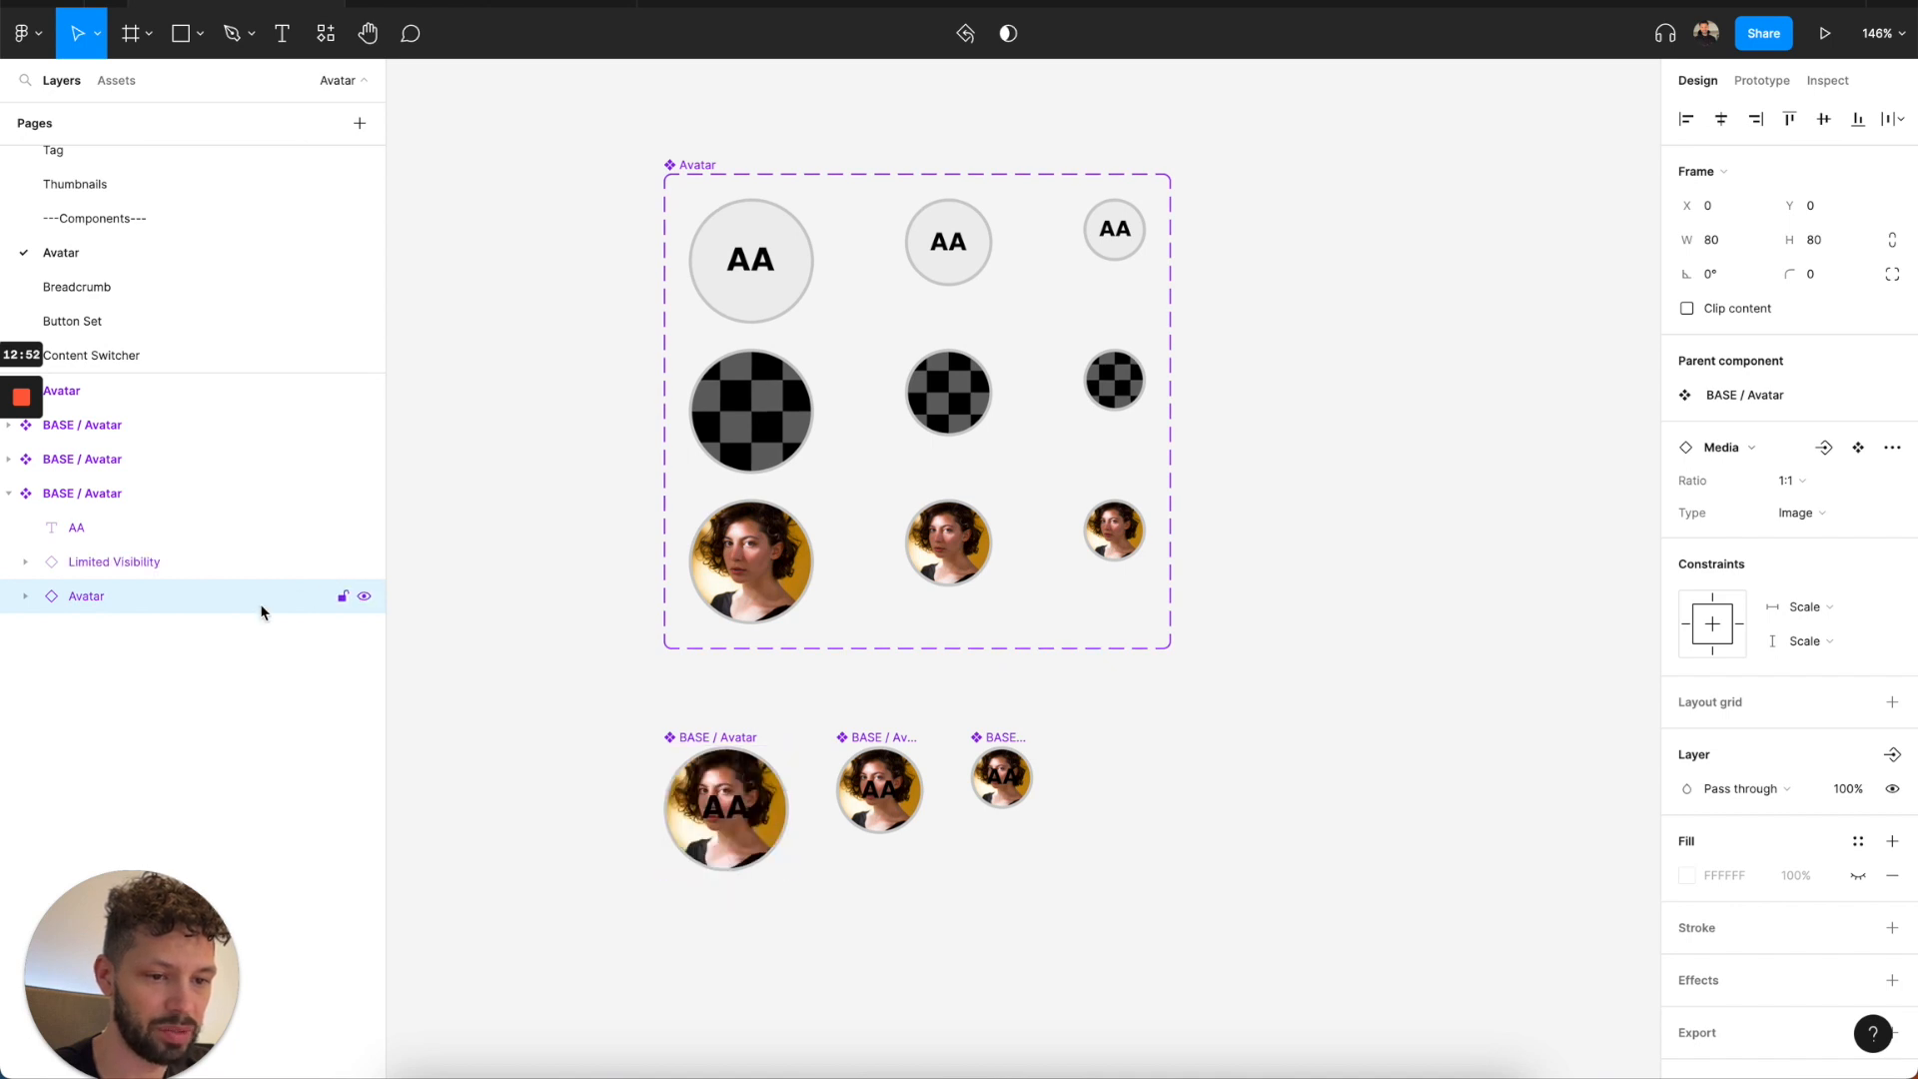
Apply the Images/User/Woman 1 style as the fill of BASE / Media inside the largest BASE / Avatar's Avatar layer.
key(Return)
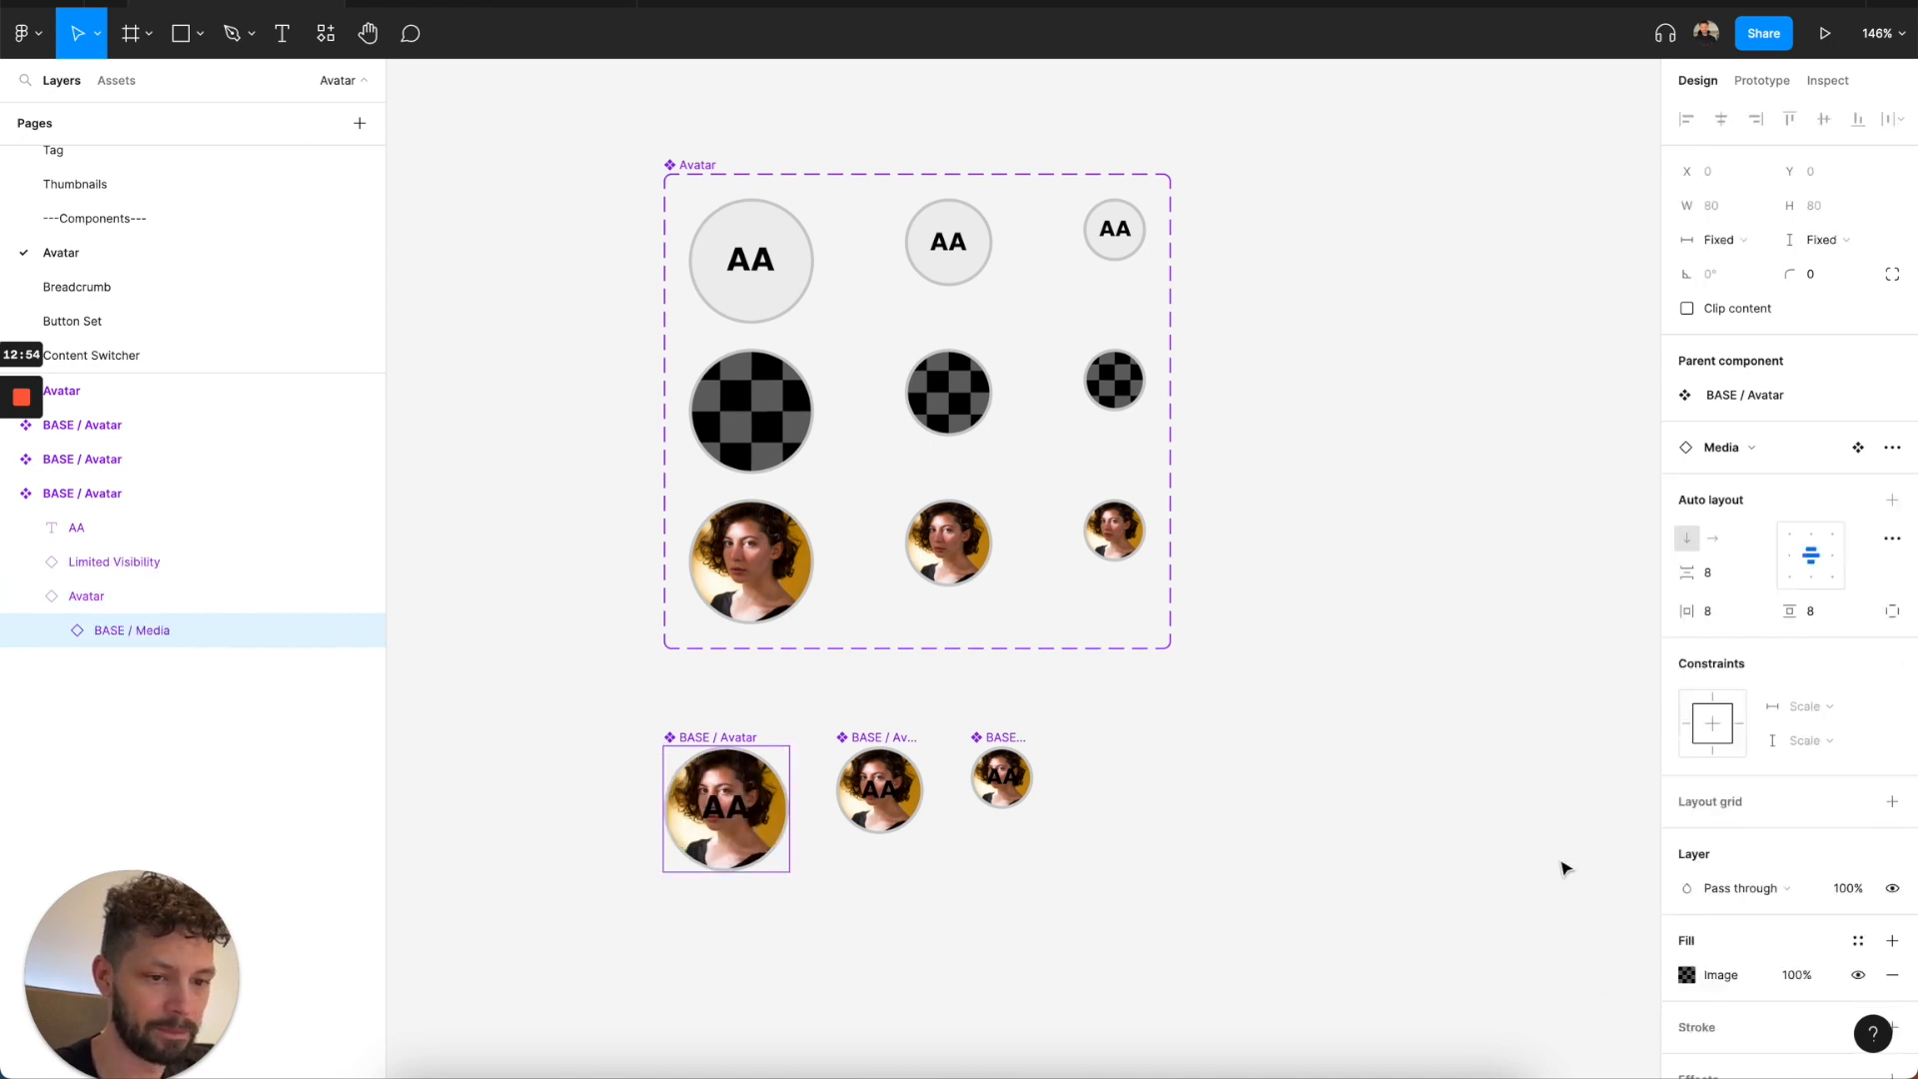
click(1858, 941)
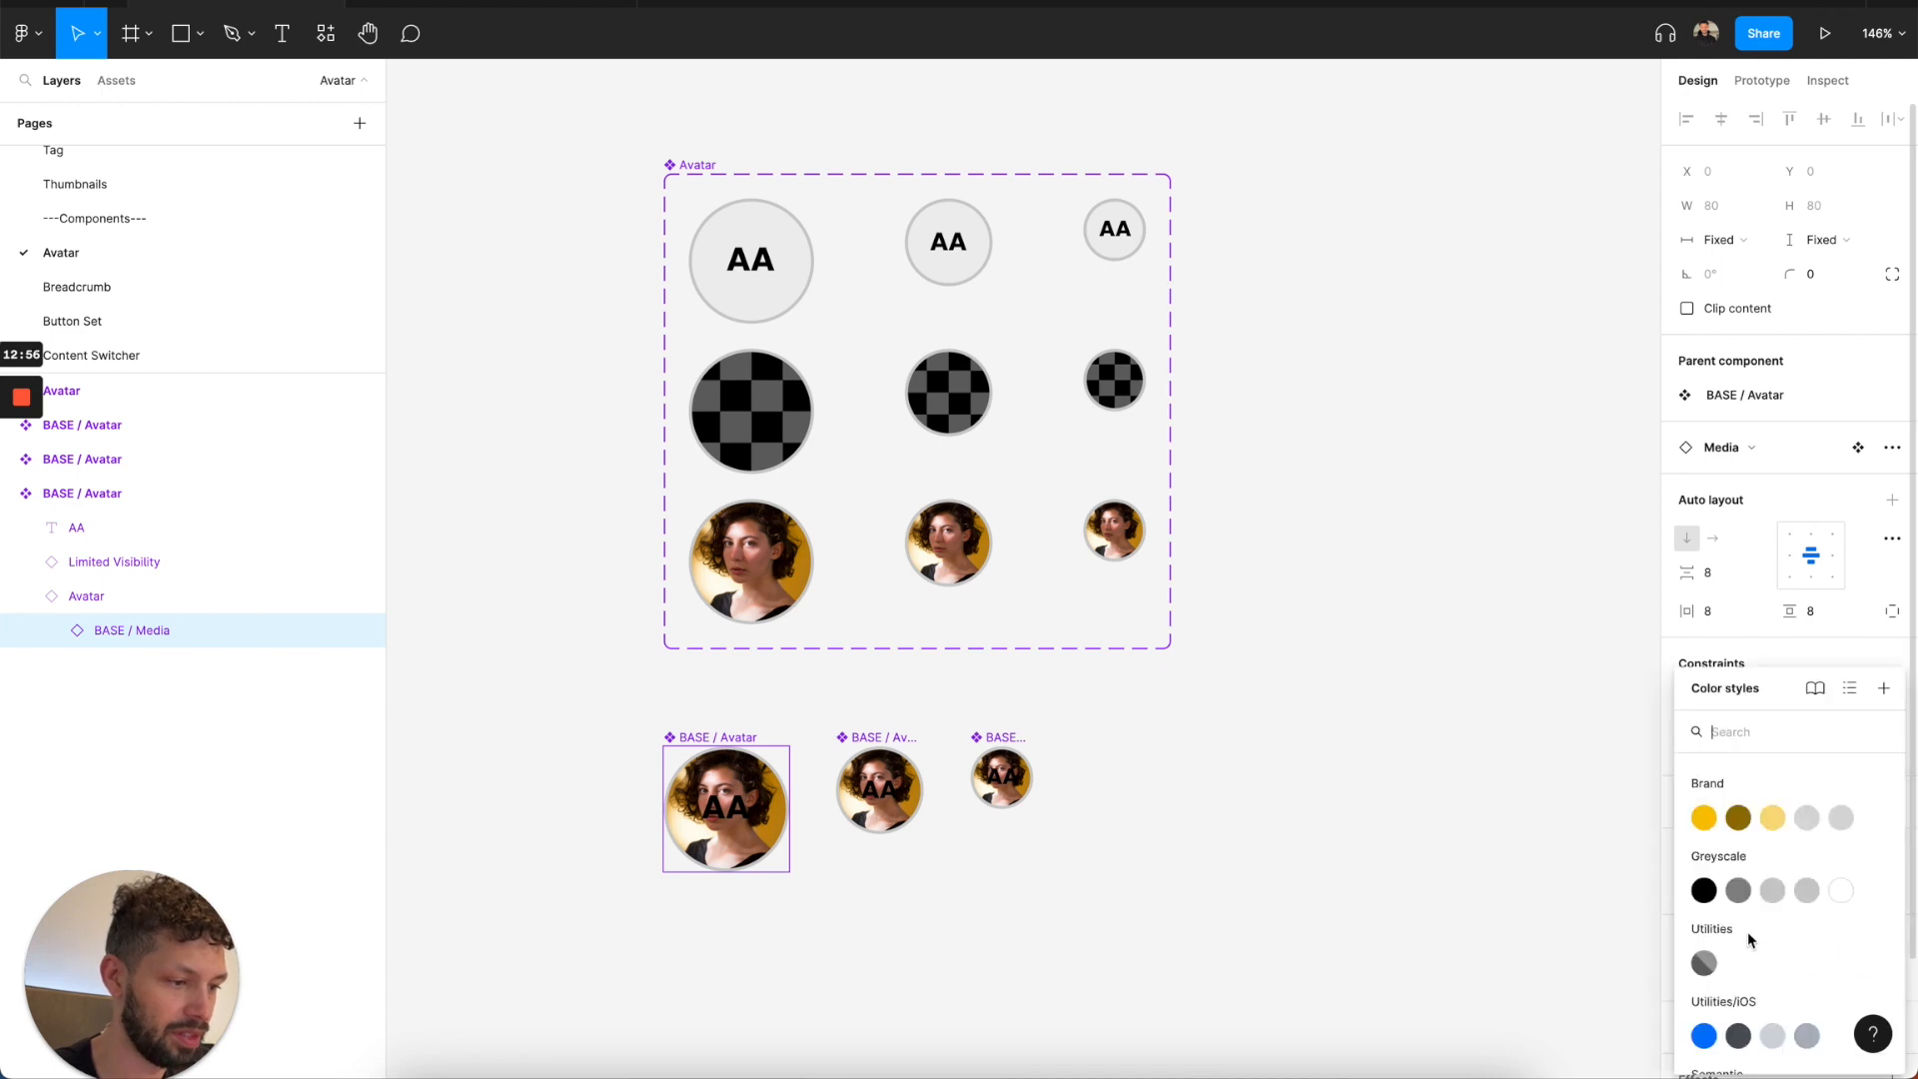
click(1703, 942)
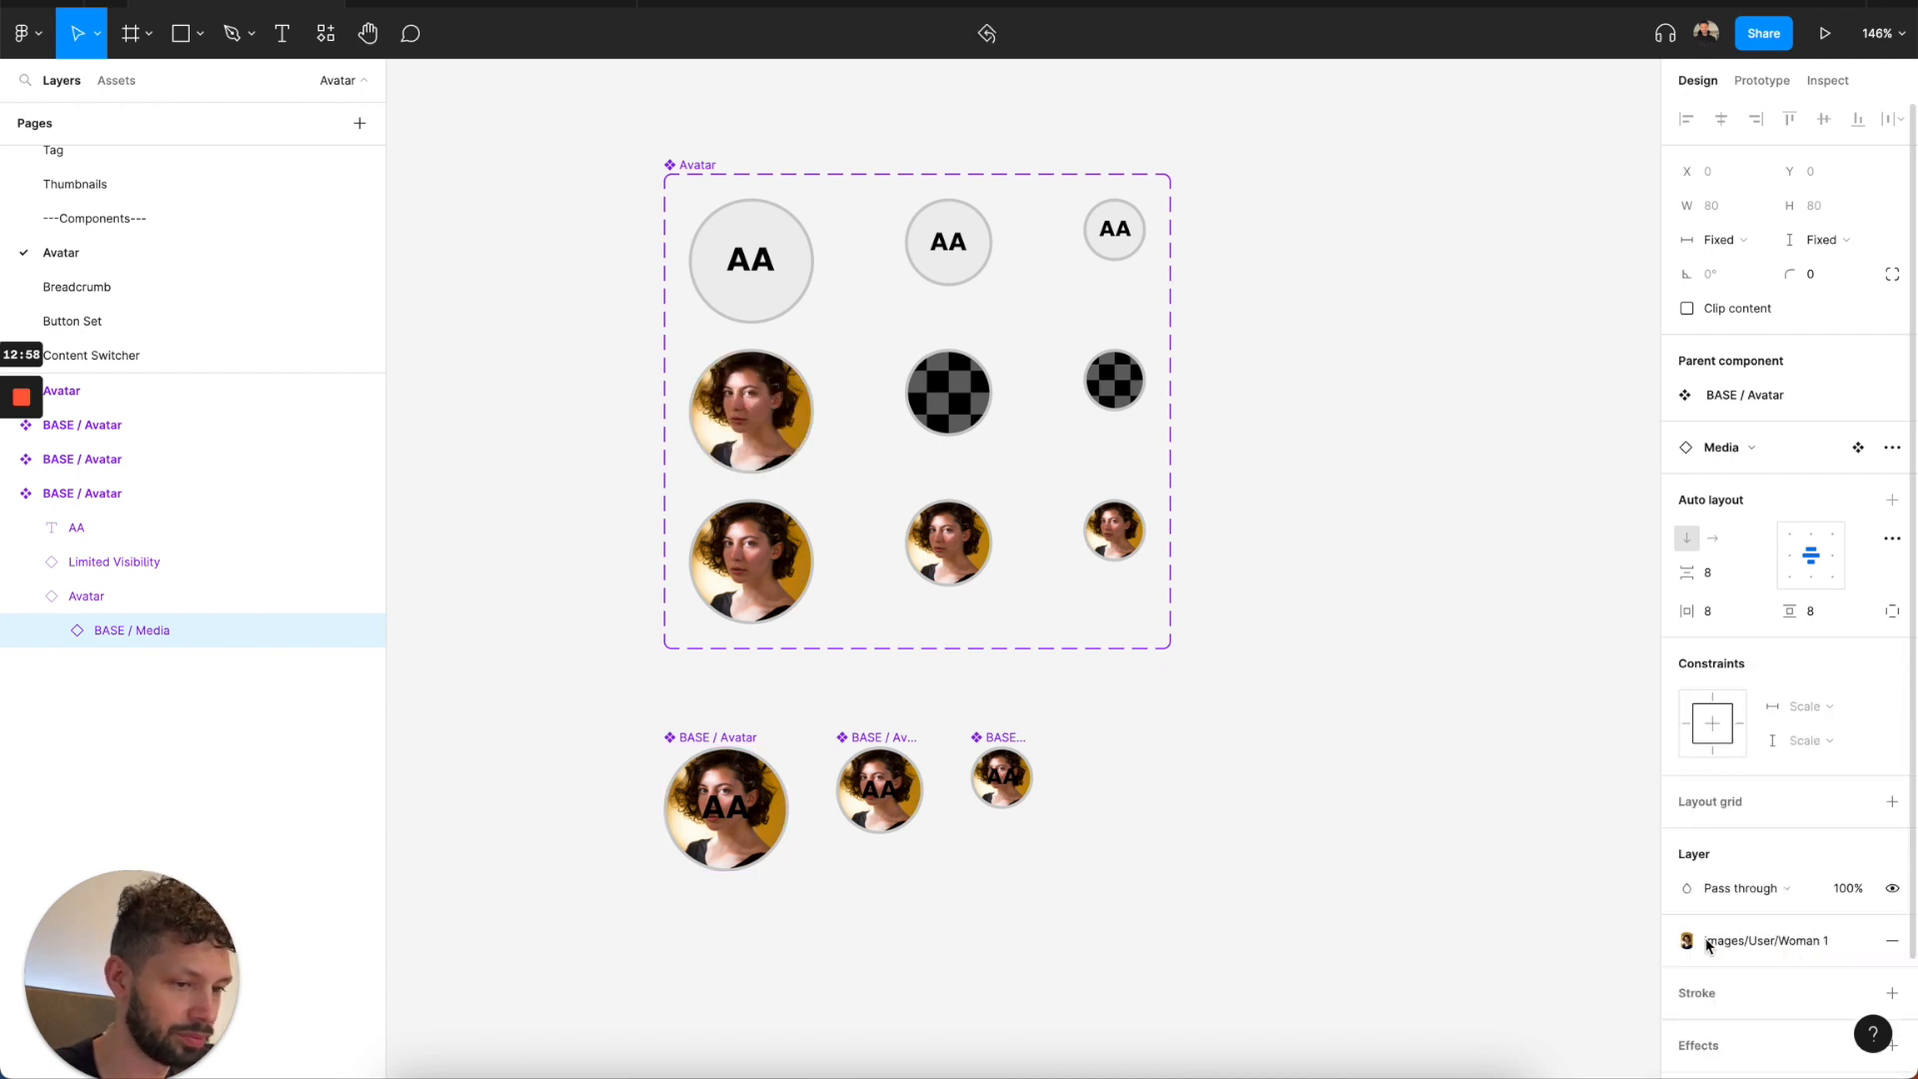
Detach the Images/User/Woman 1 style from BASE / Media inside the Limited Visibility layer of the largest BASE / Avatar.
click(106, 562)
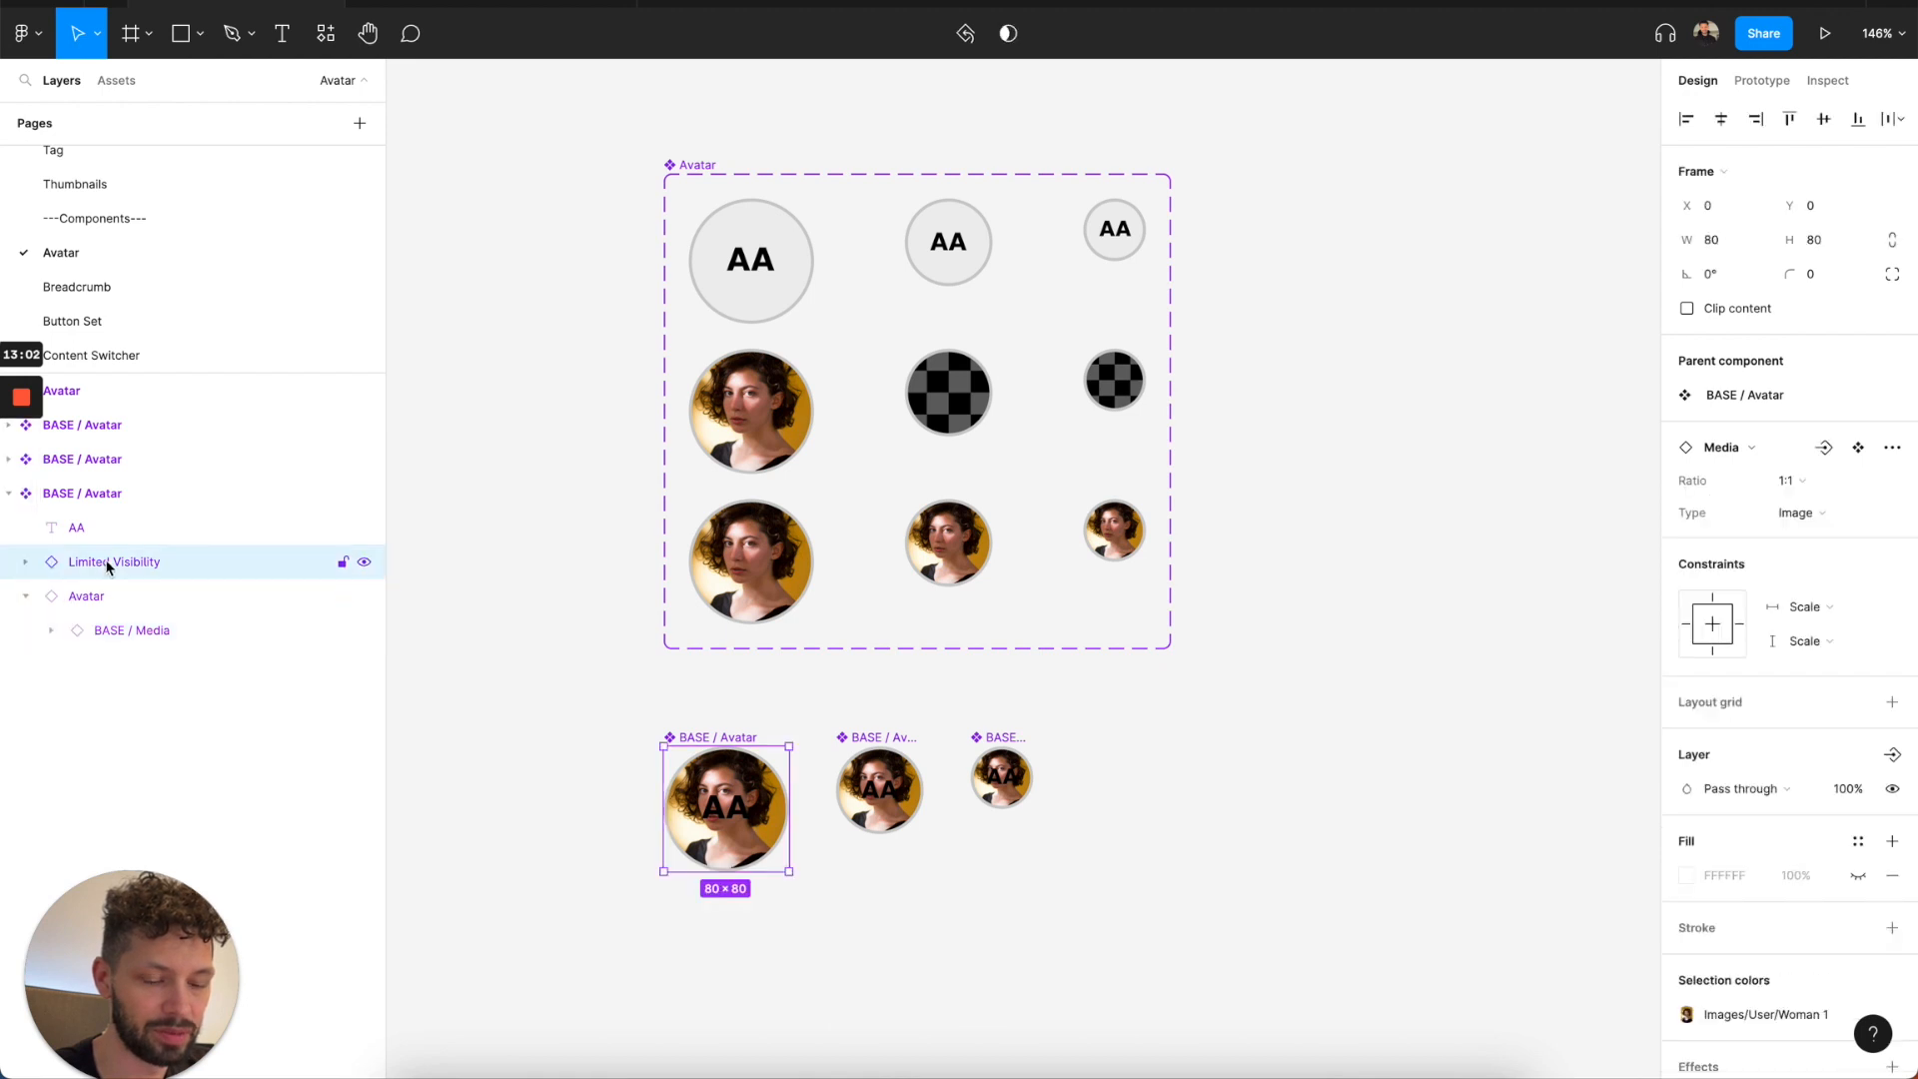
key(Return)
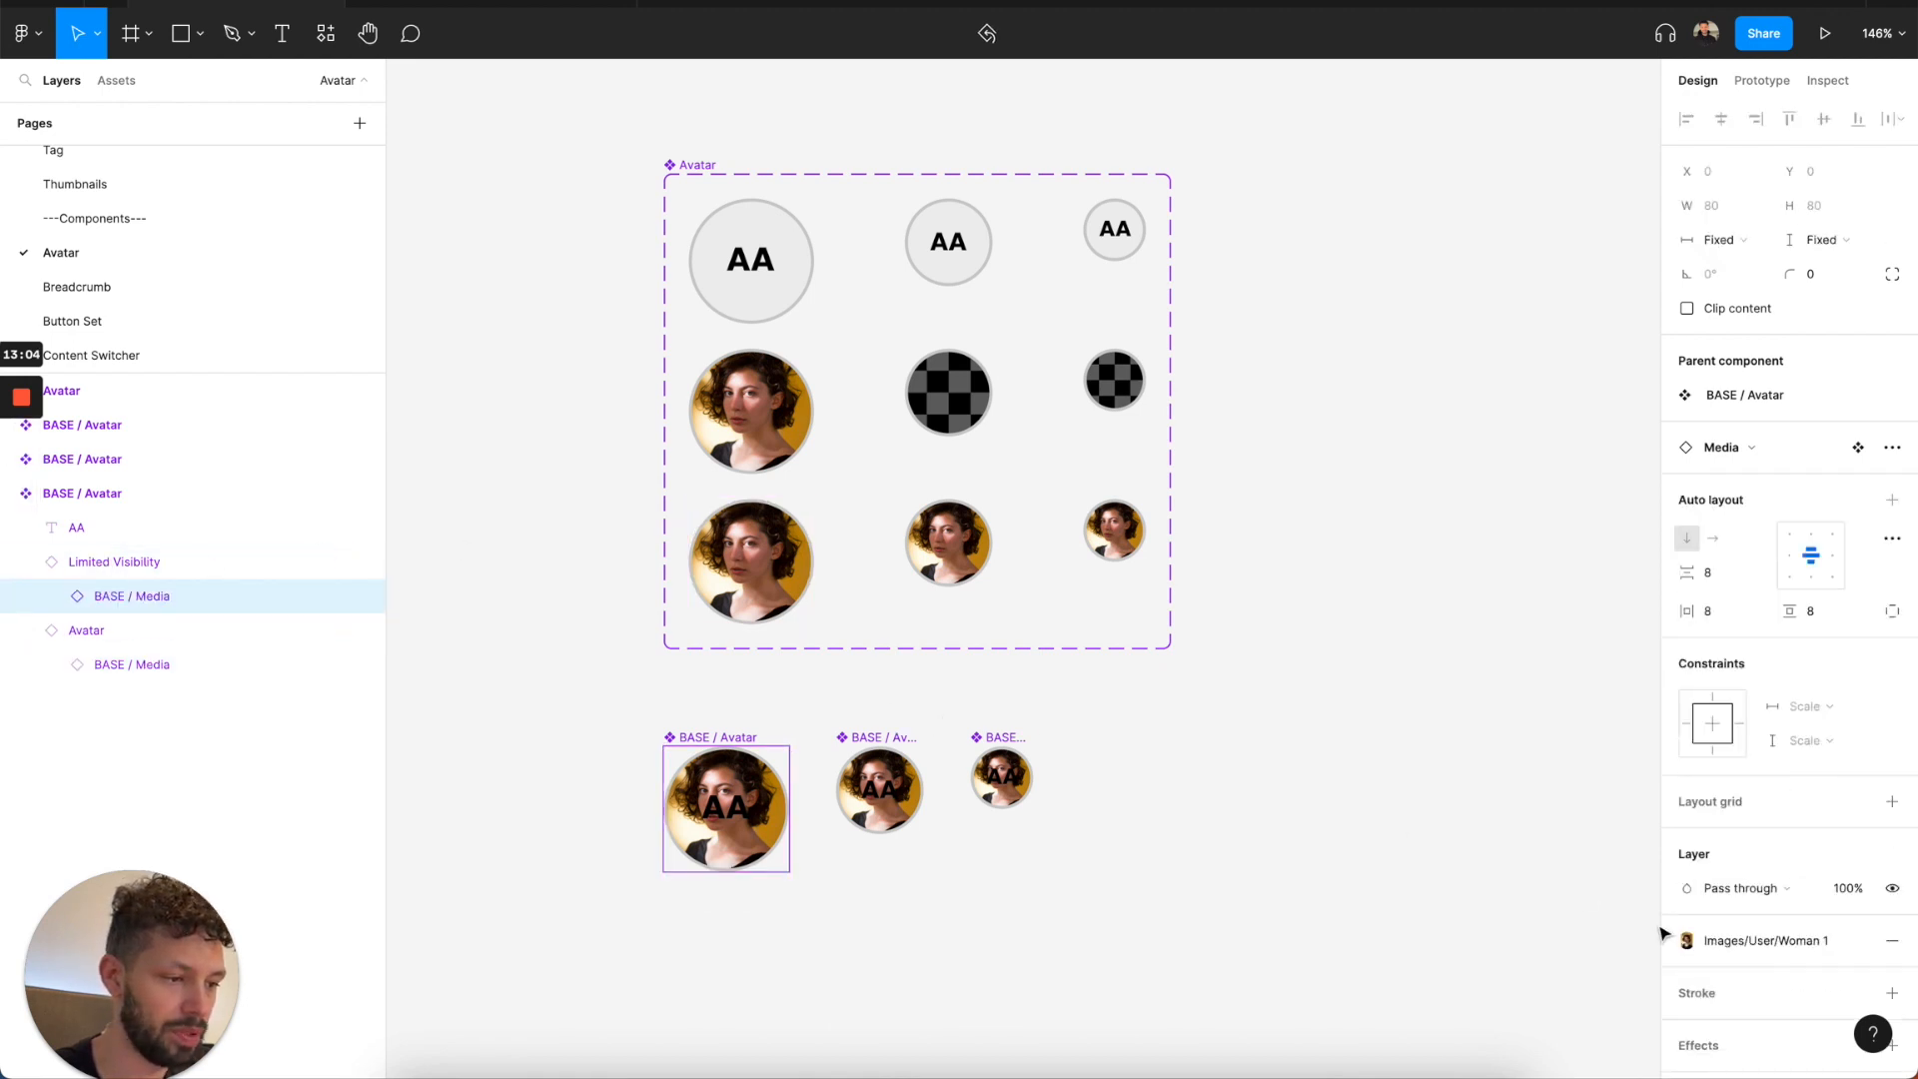
click(1795, 945)
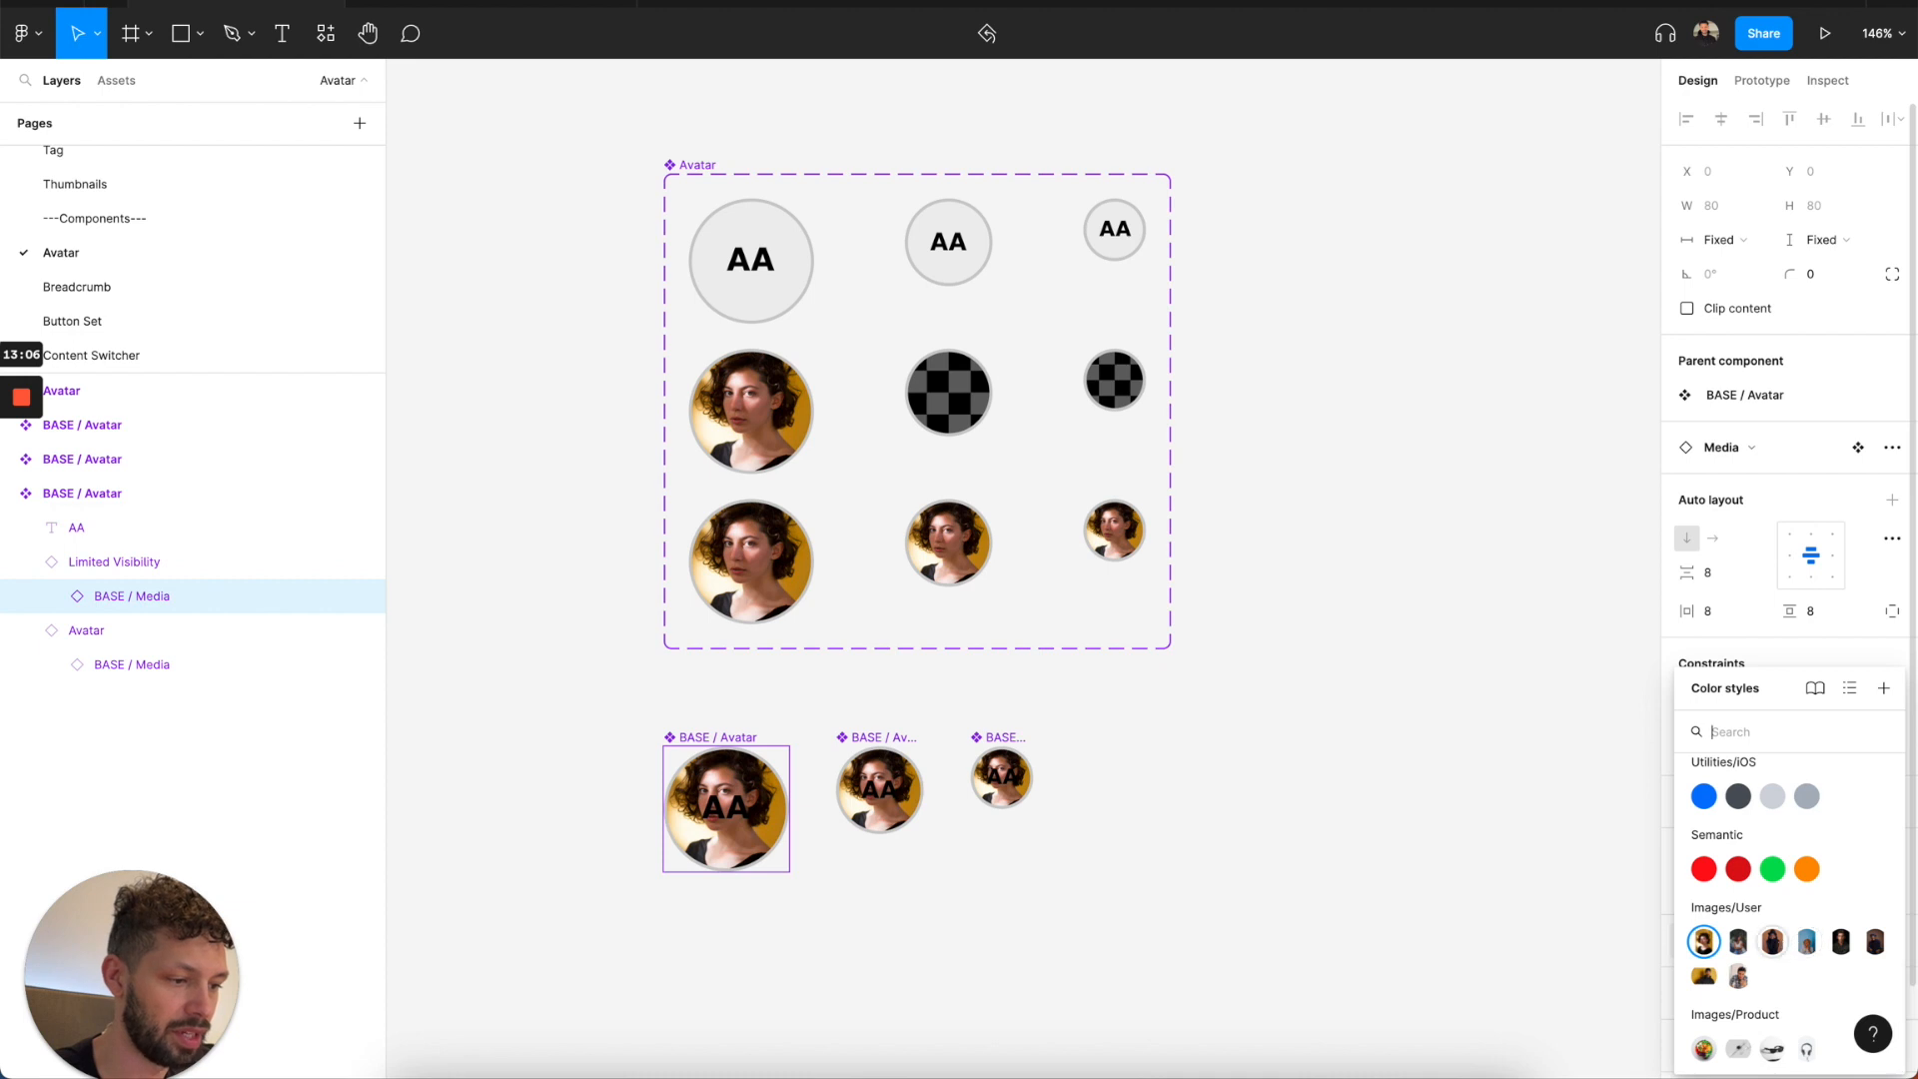
click(1798, 946)
click(1859, 940)
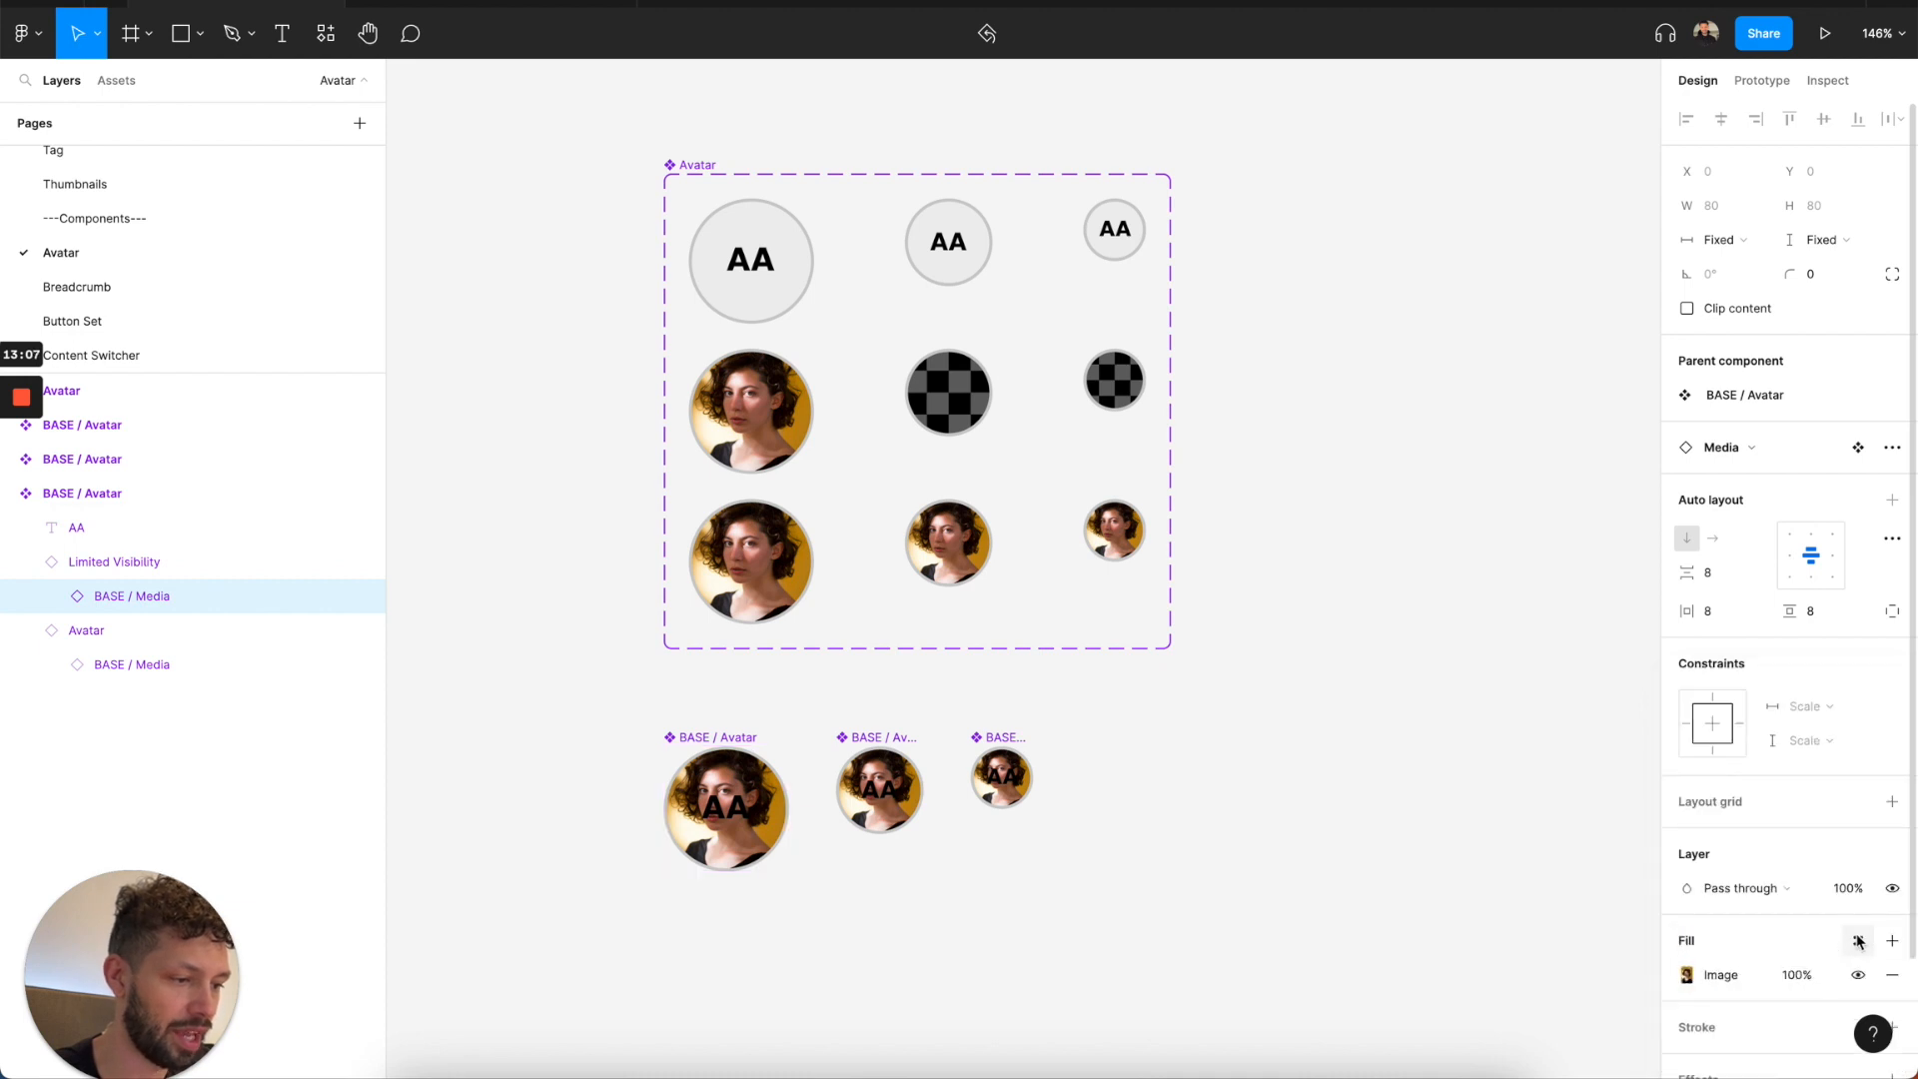
Replace the Limited Visibility layer's BASE / Media fill image with avatar (placeholder).jpg from the Weeat/Assets/App folder in Dropbox.
click(1688, 975)
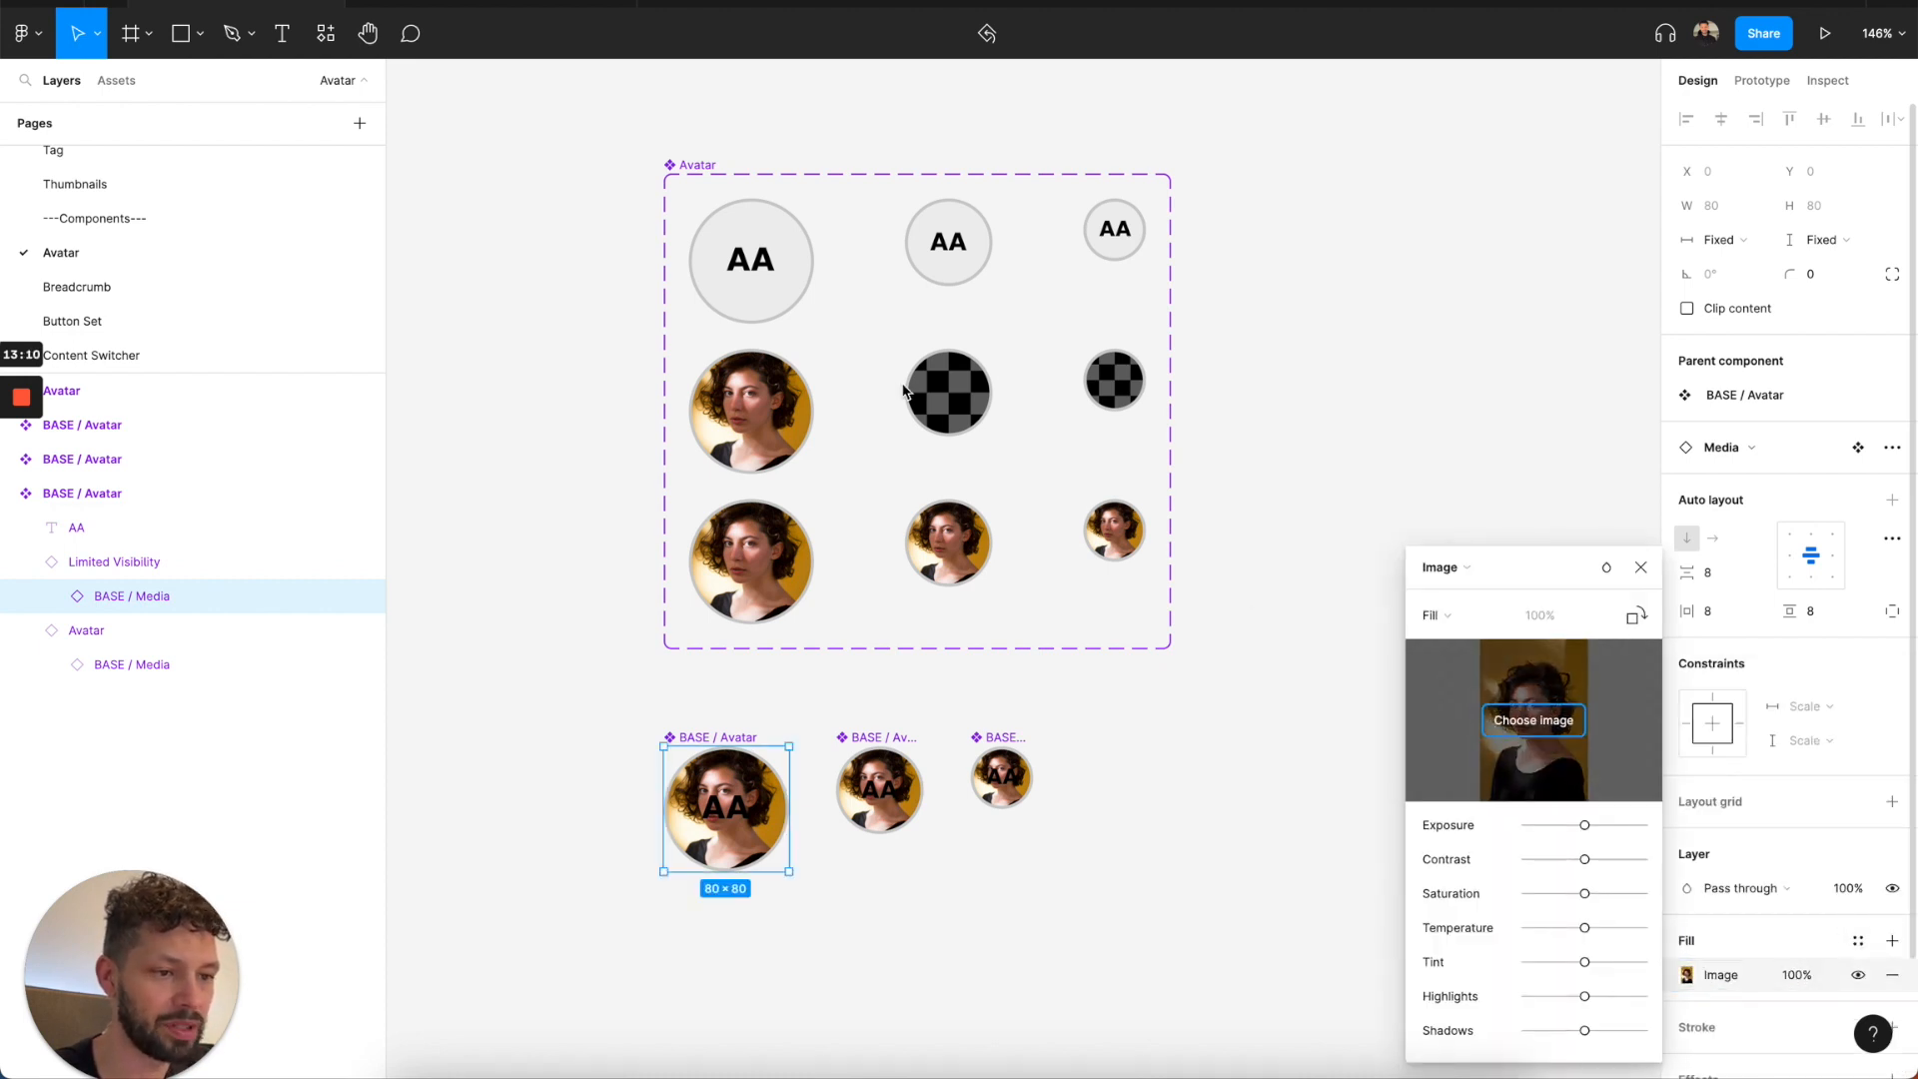
click(1499, 721)
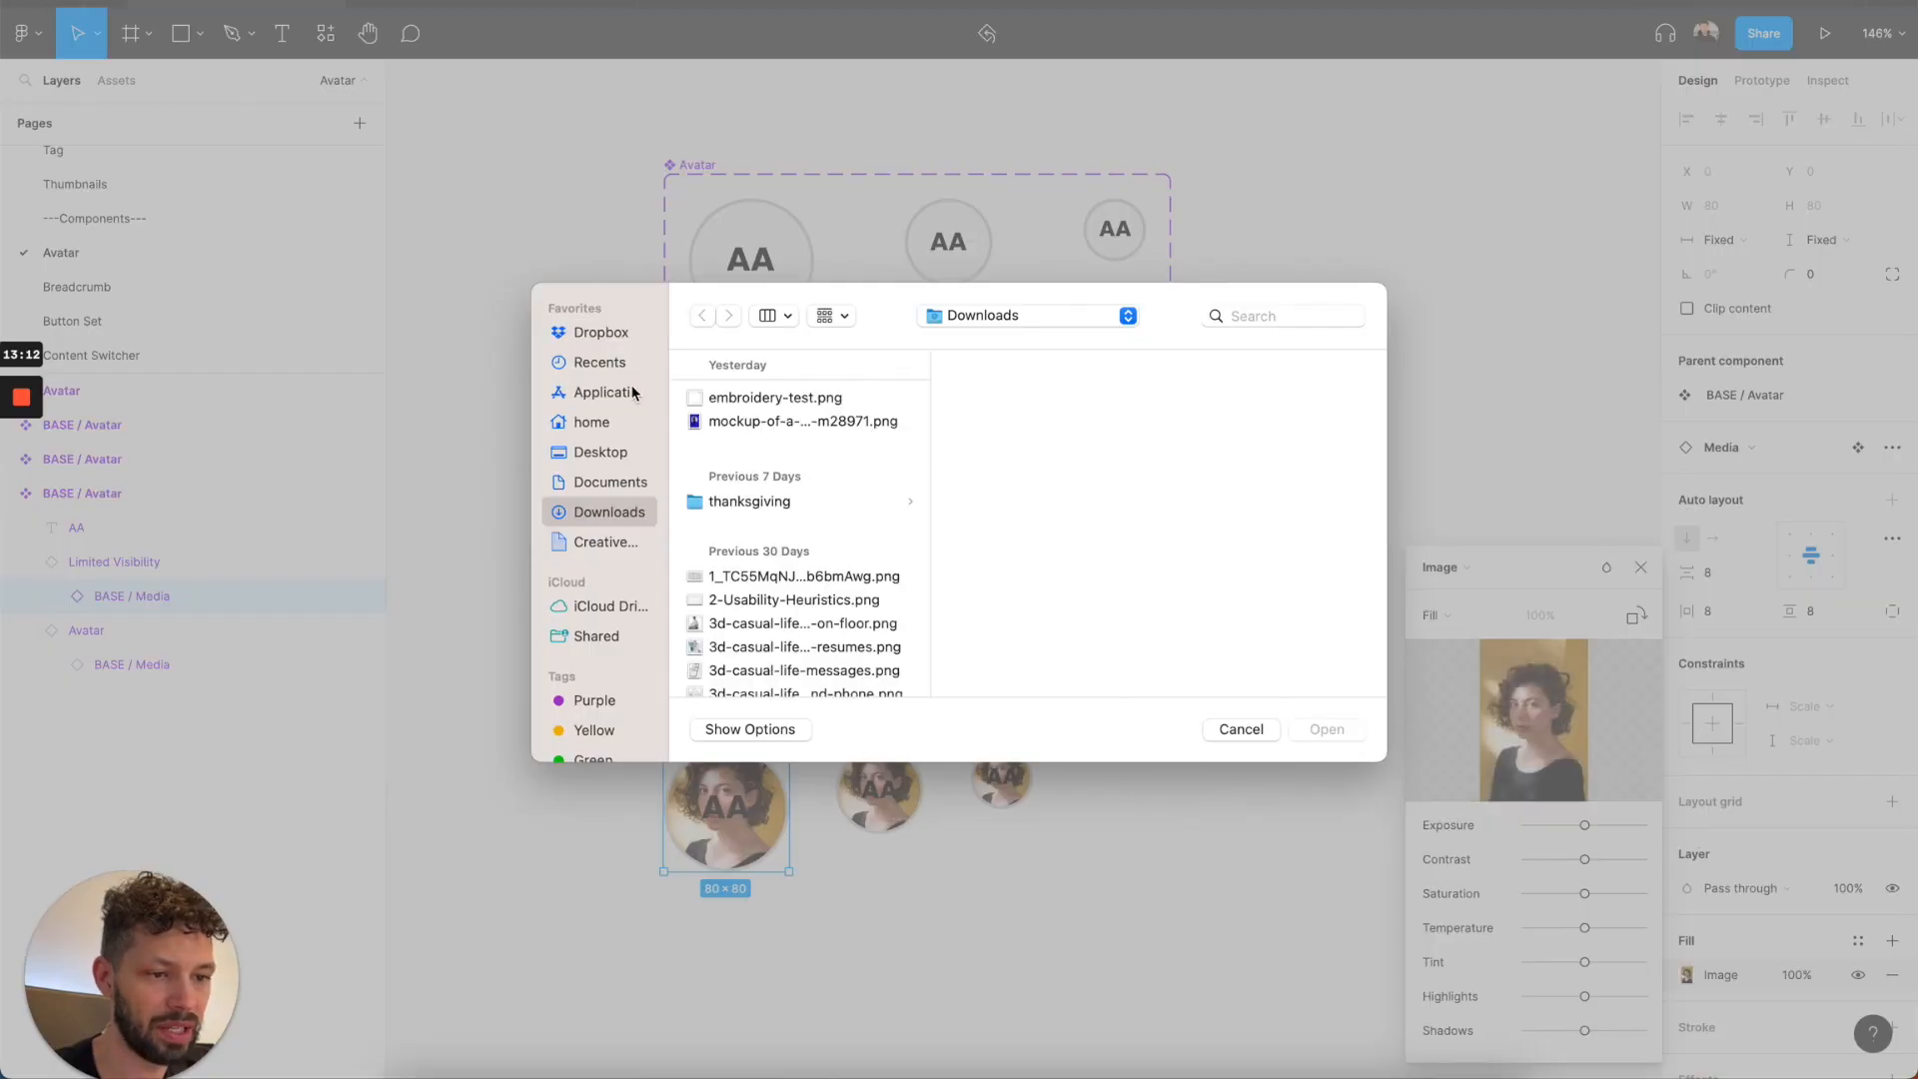
click(603, 334)
scroll(749, 421, down, 10)
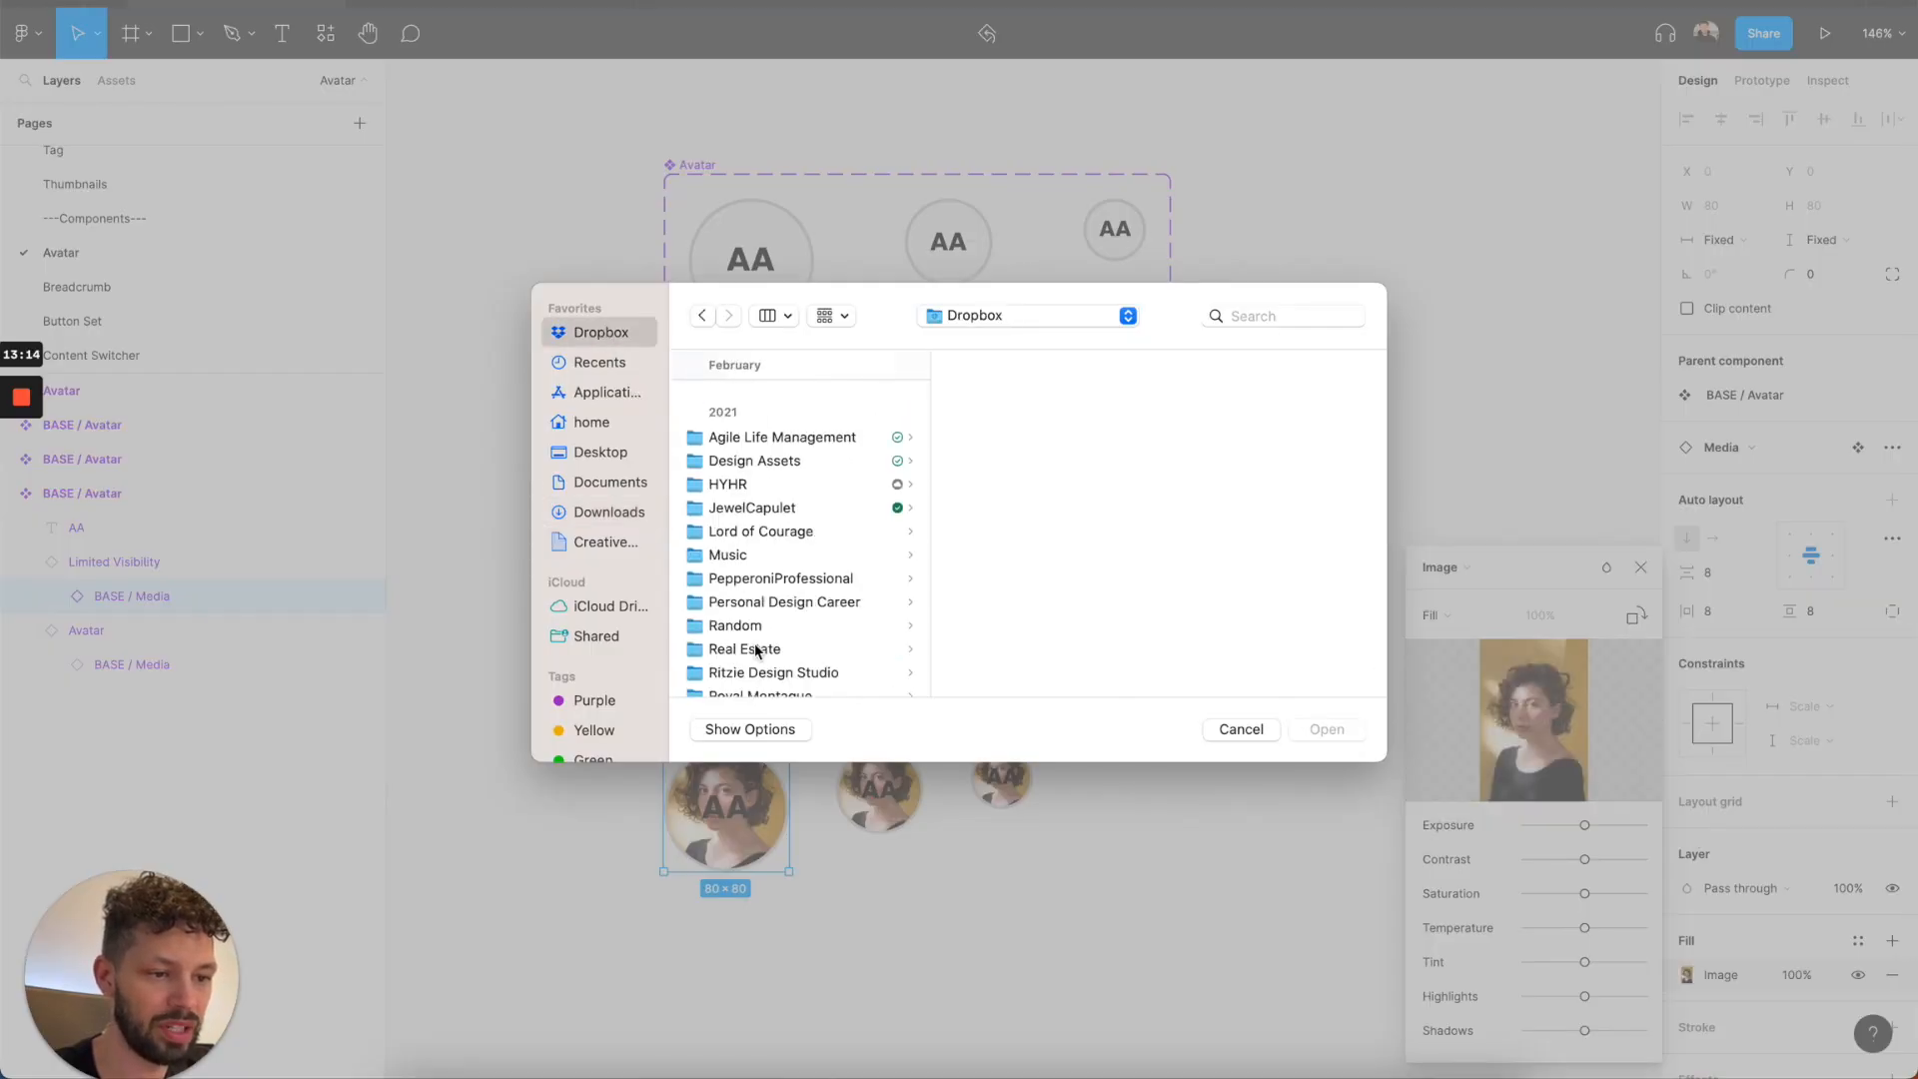
click(729, 674)
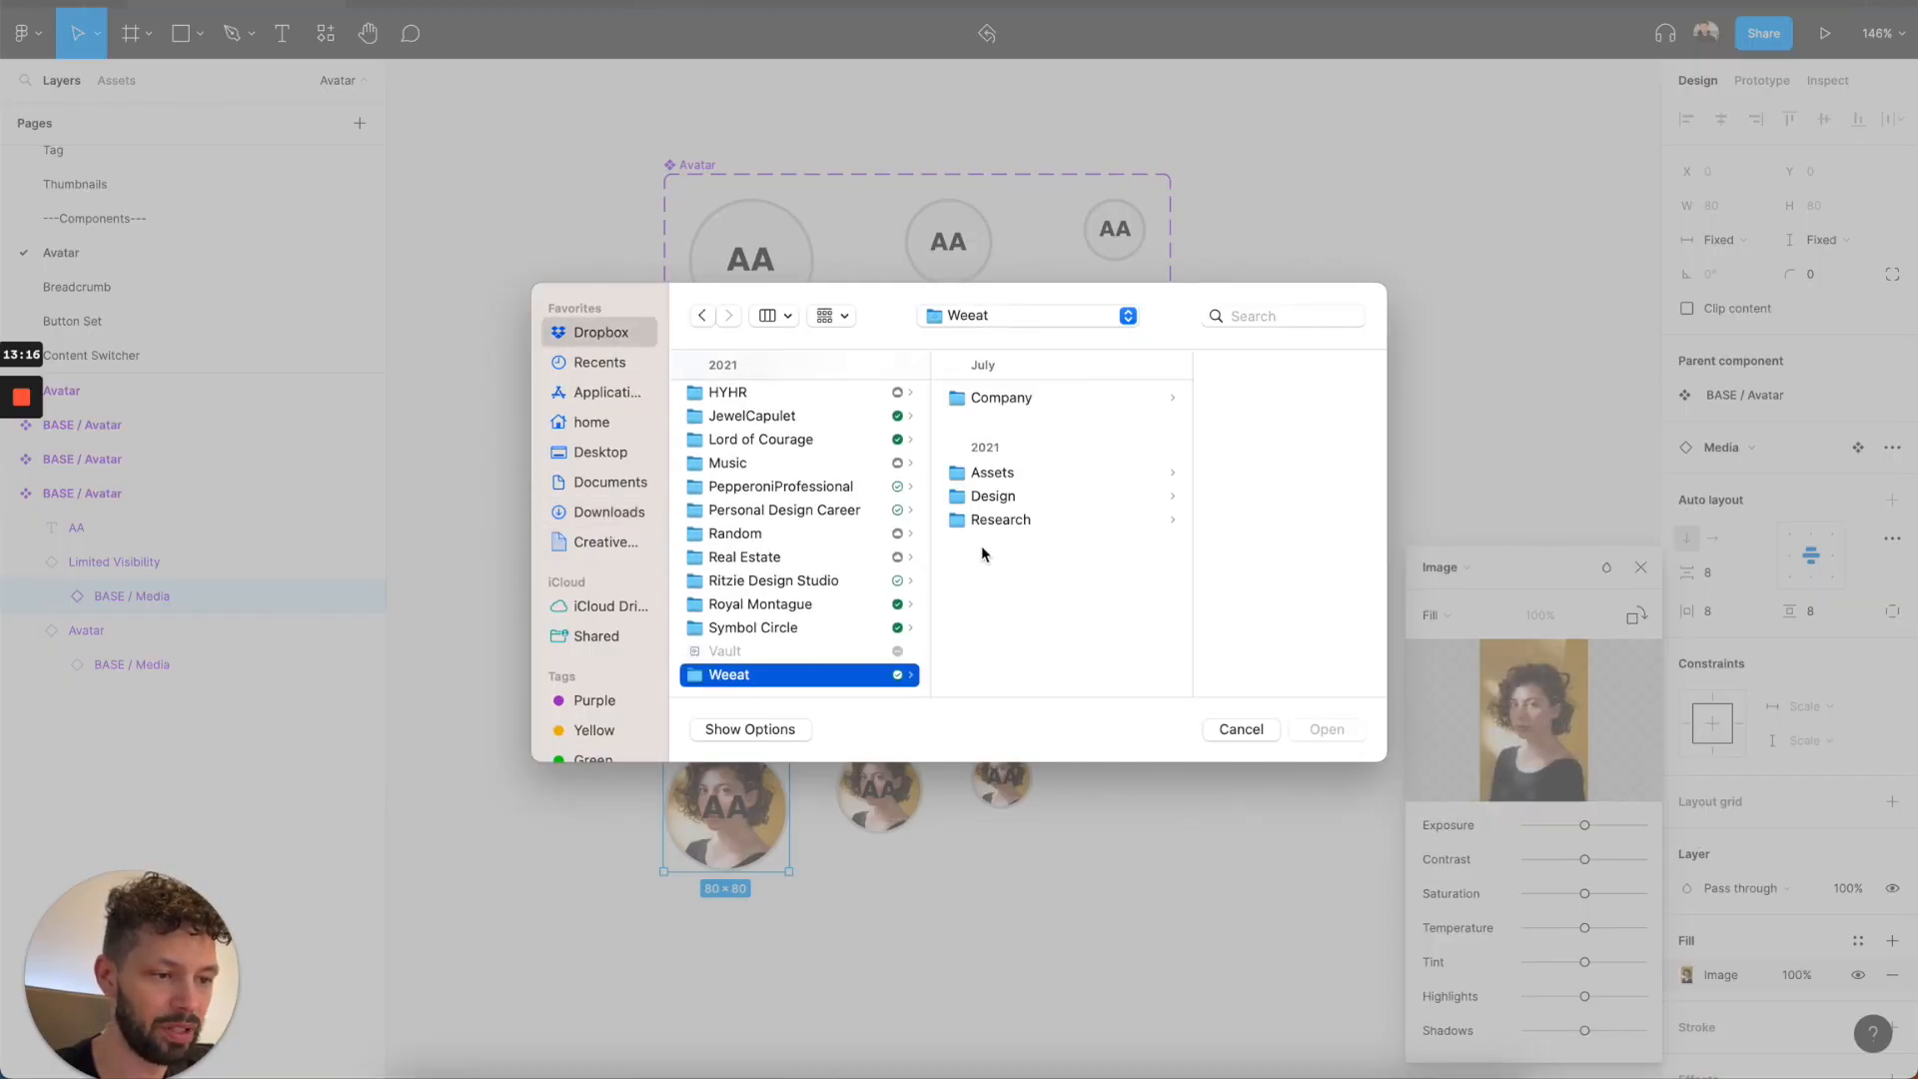
click(1029, 474)
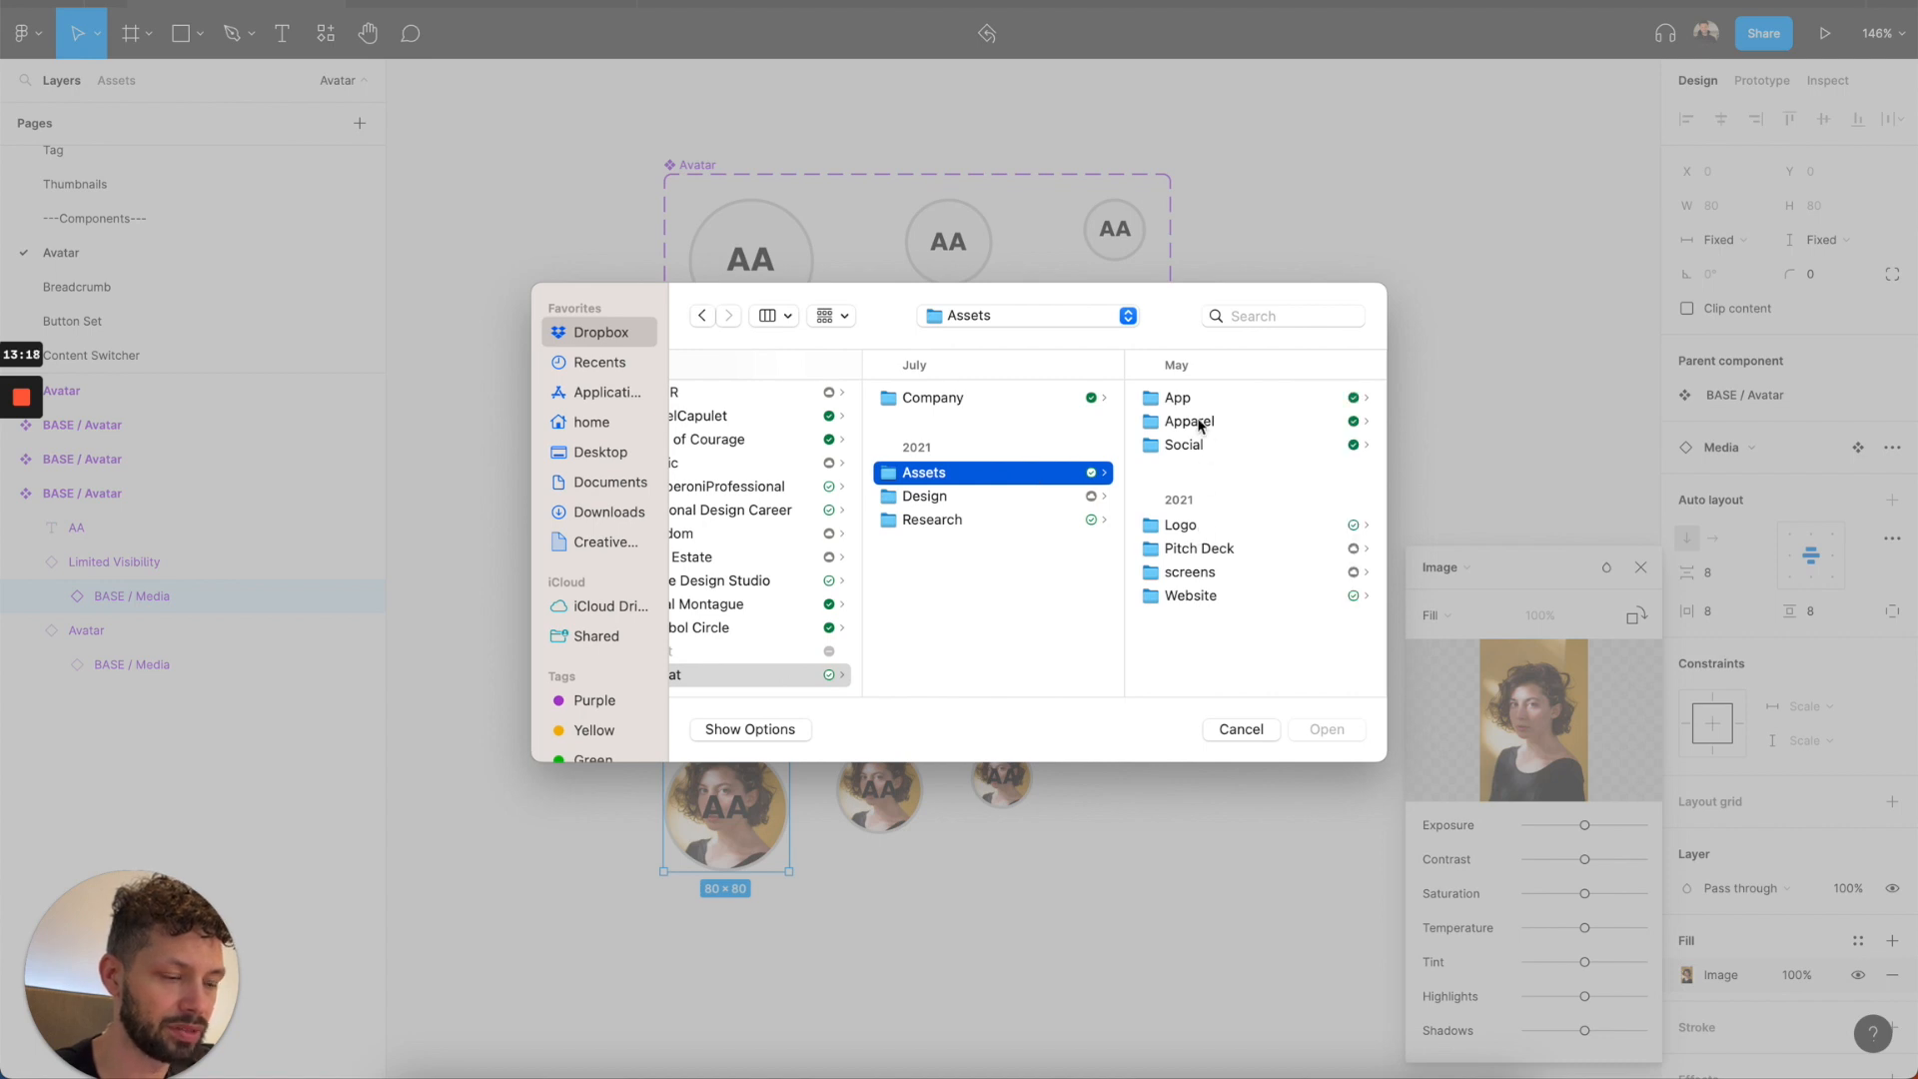
click(1189, 398)
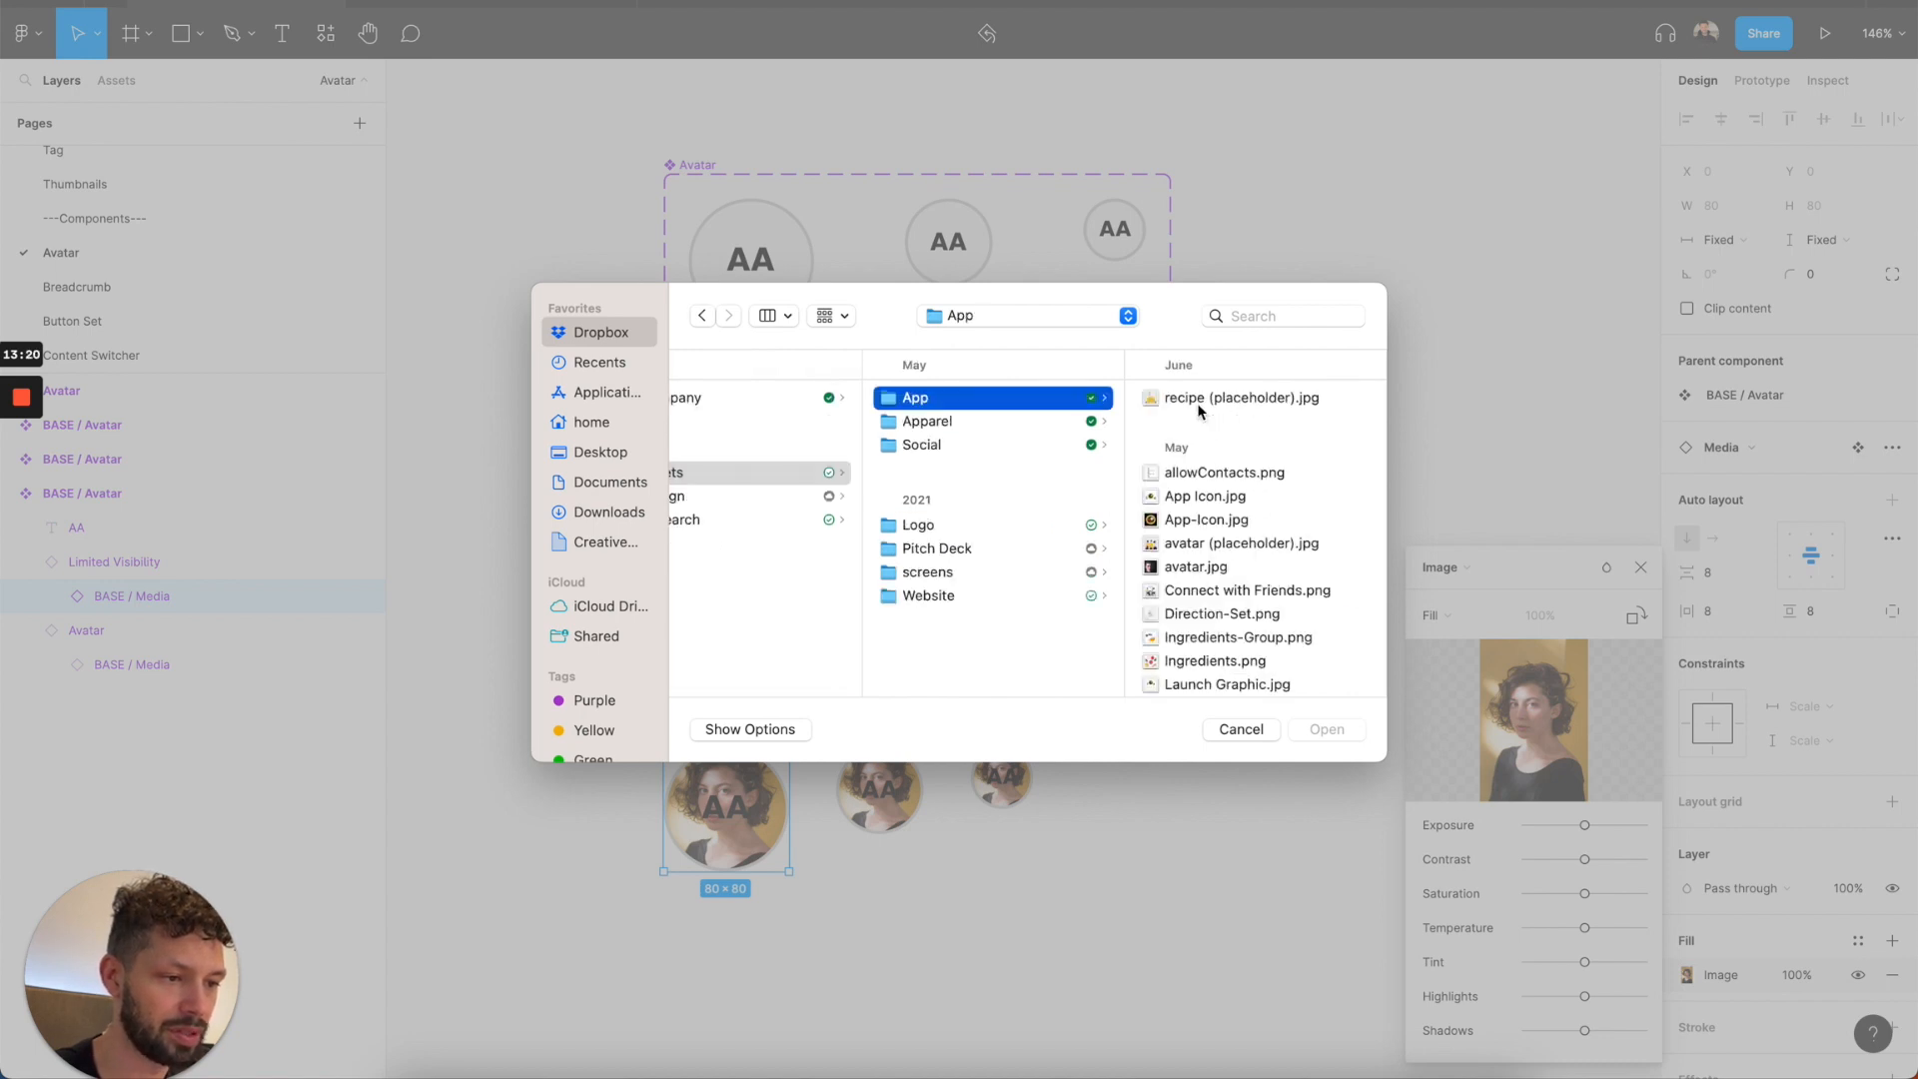
click(1199, 402)
scroll(987, 512, down, 1)
click(994, 502)
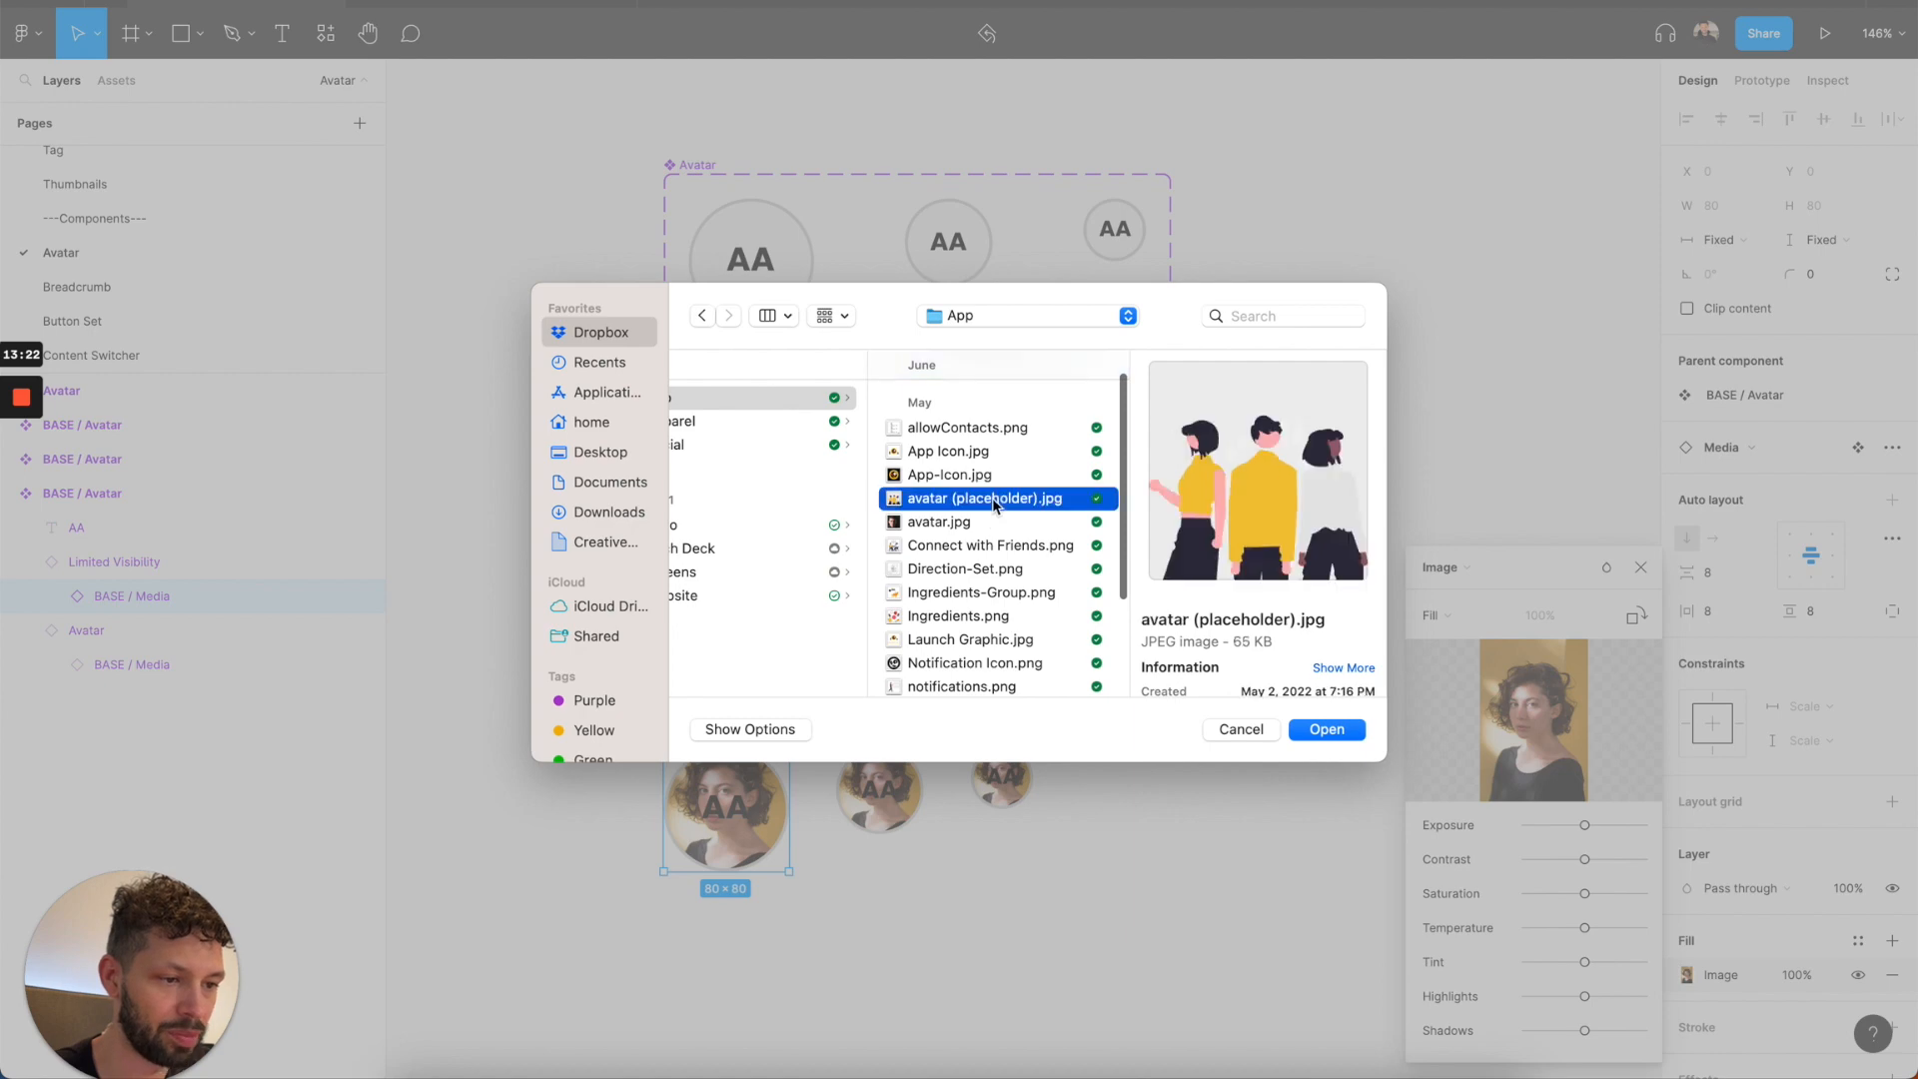
click(1323, 724)
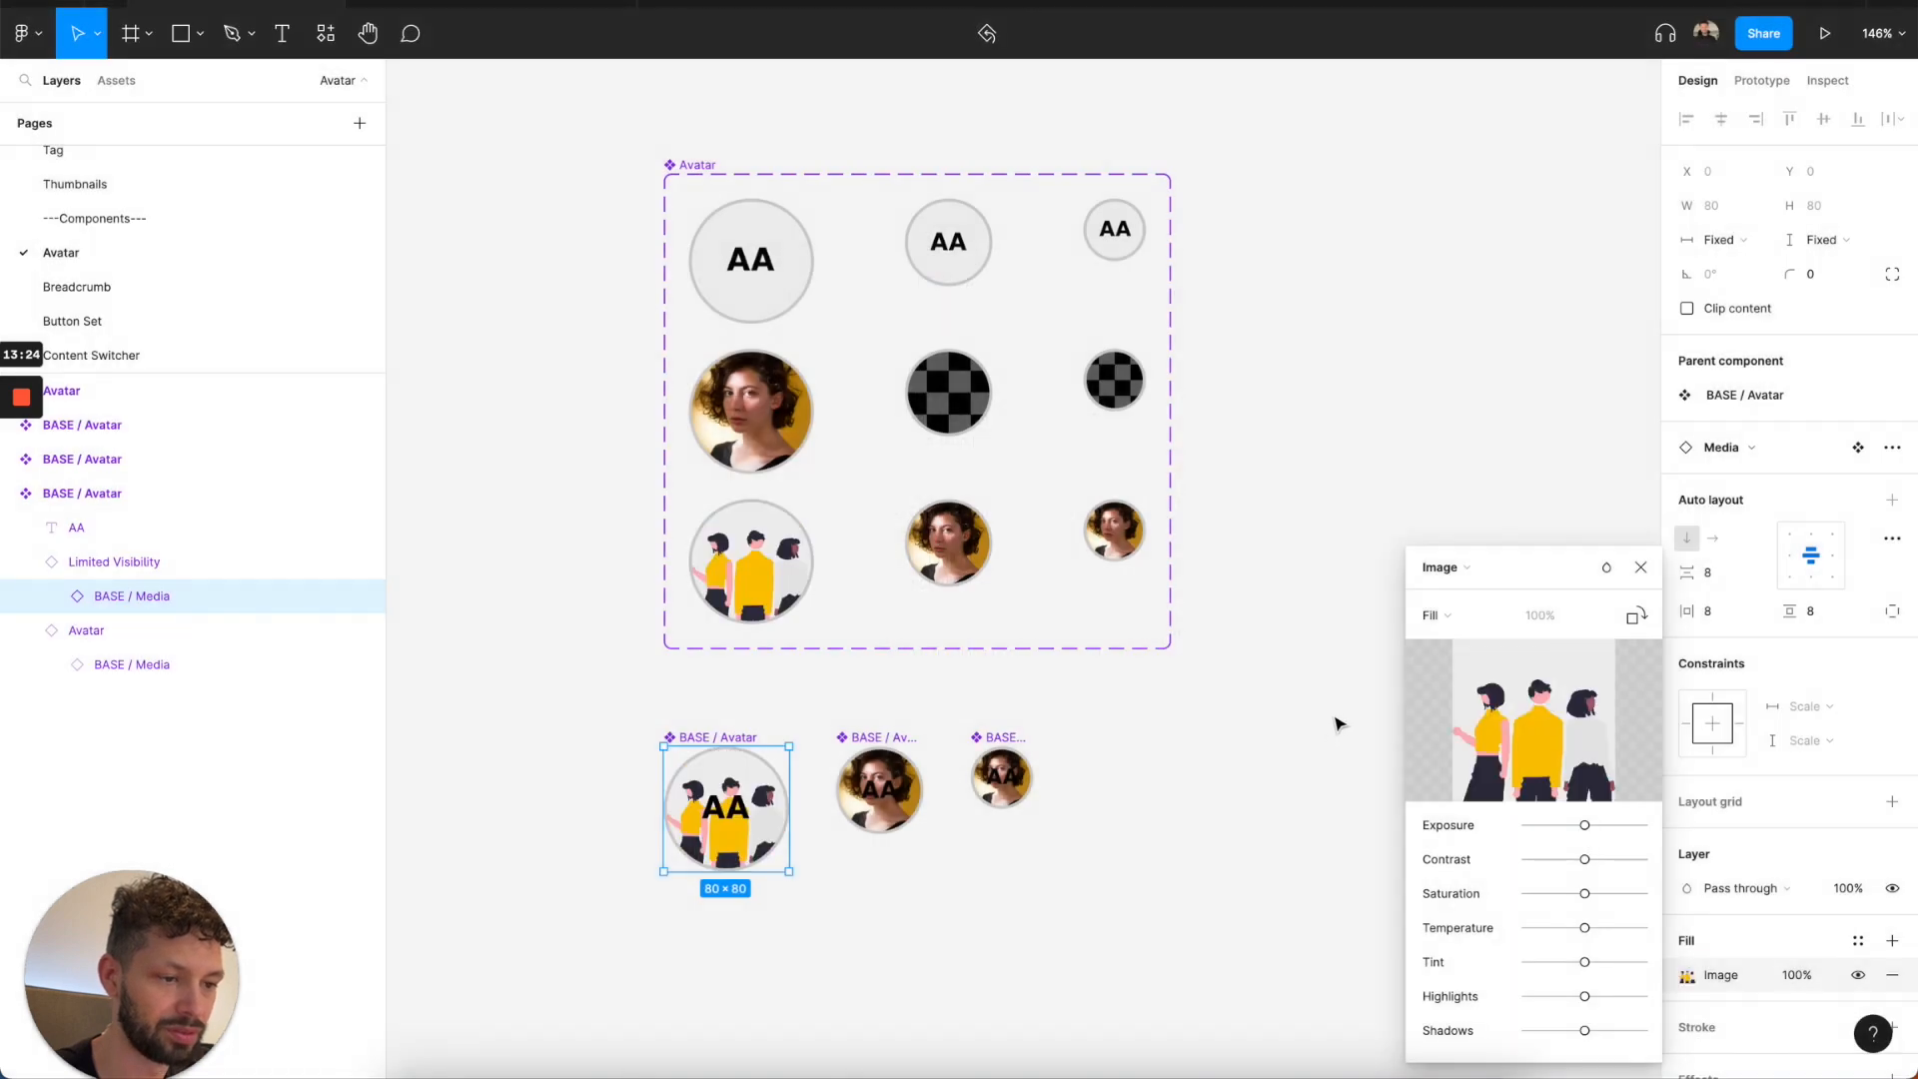
click(1639, 571)
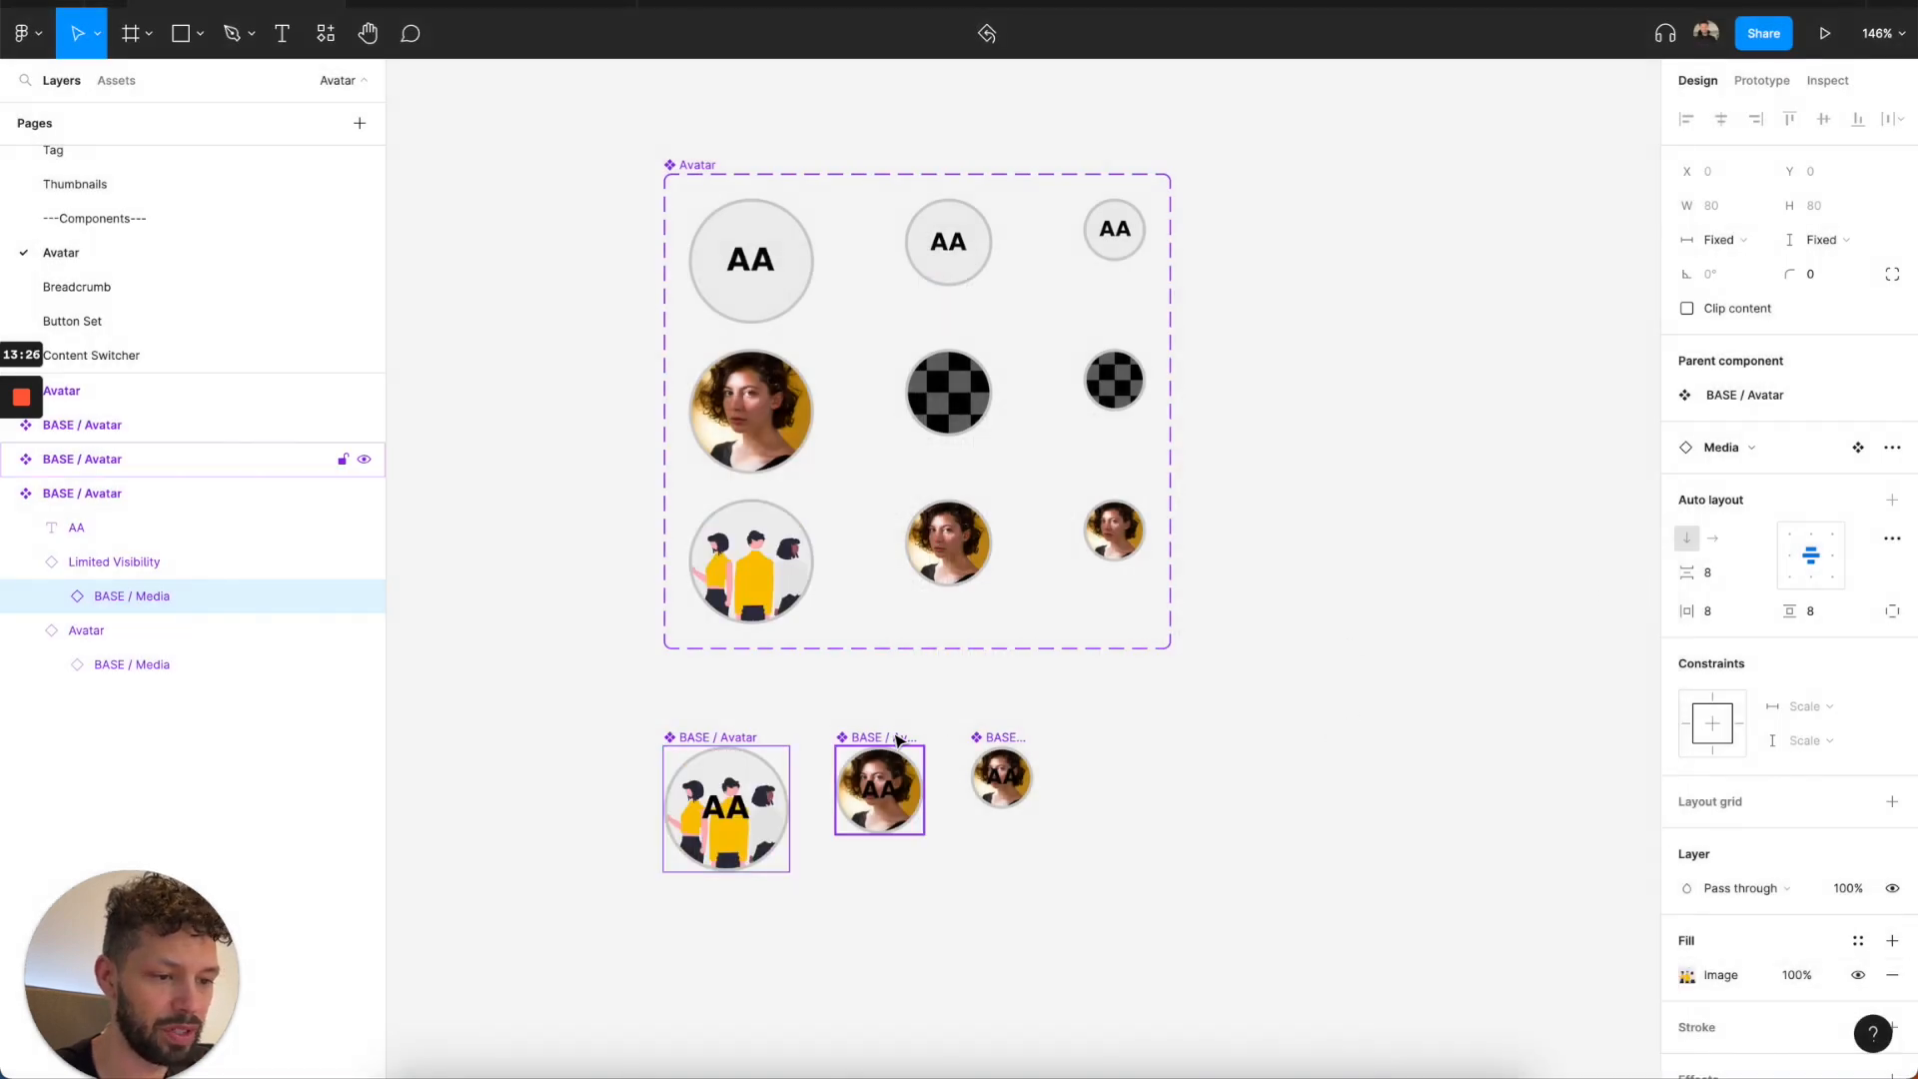
Detach the Images/User/Woman 1 style from BASE / Media inside the Limited Visibility layer of the 56 × 56 BASE / Avatar.
click(880, 789)
key(Return)
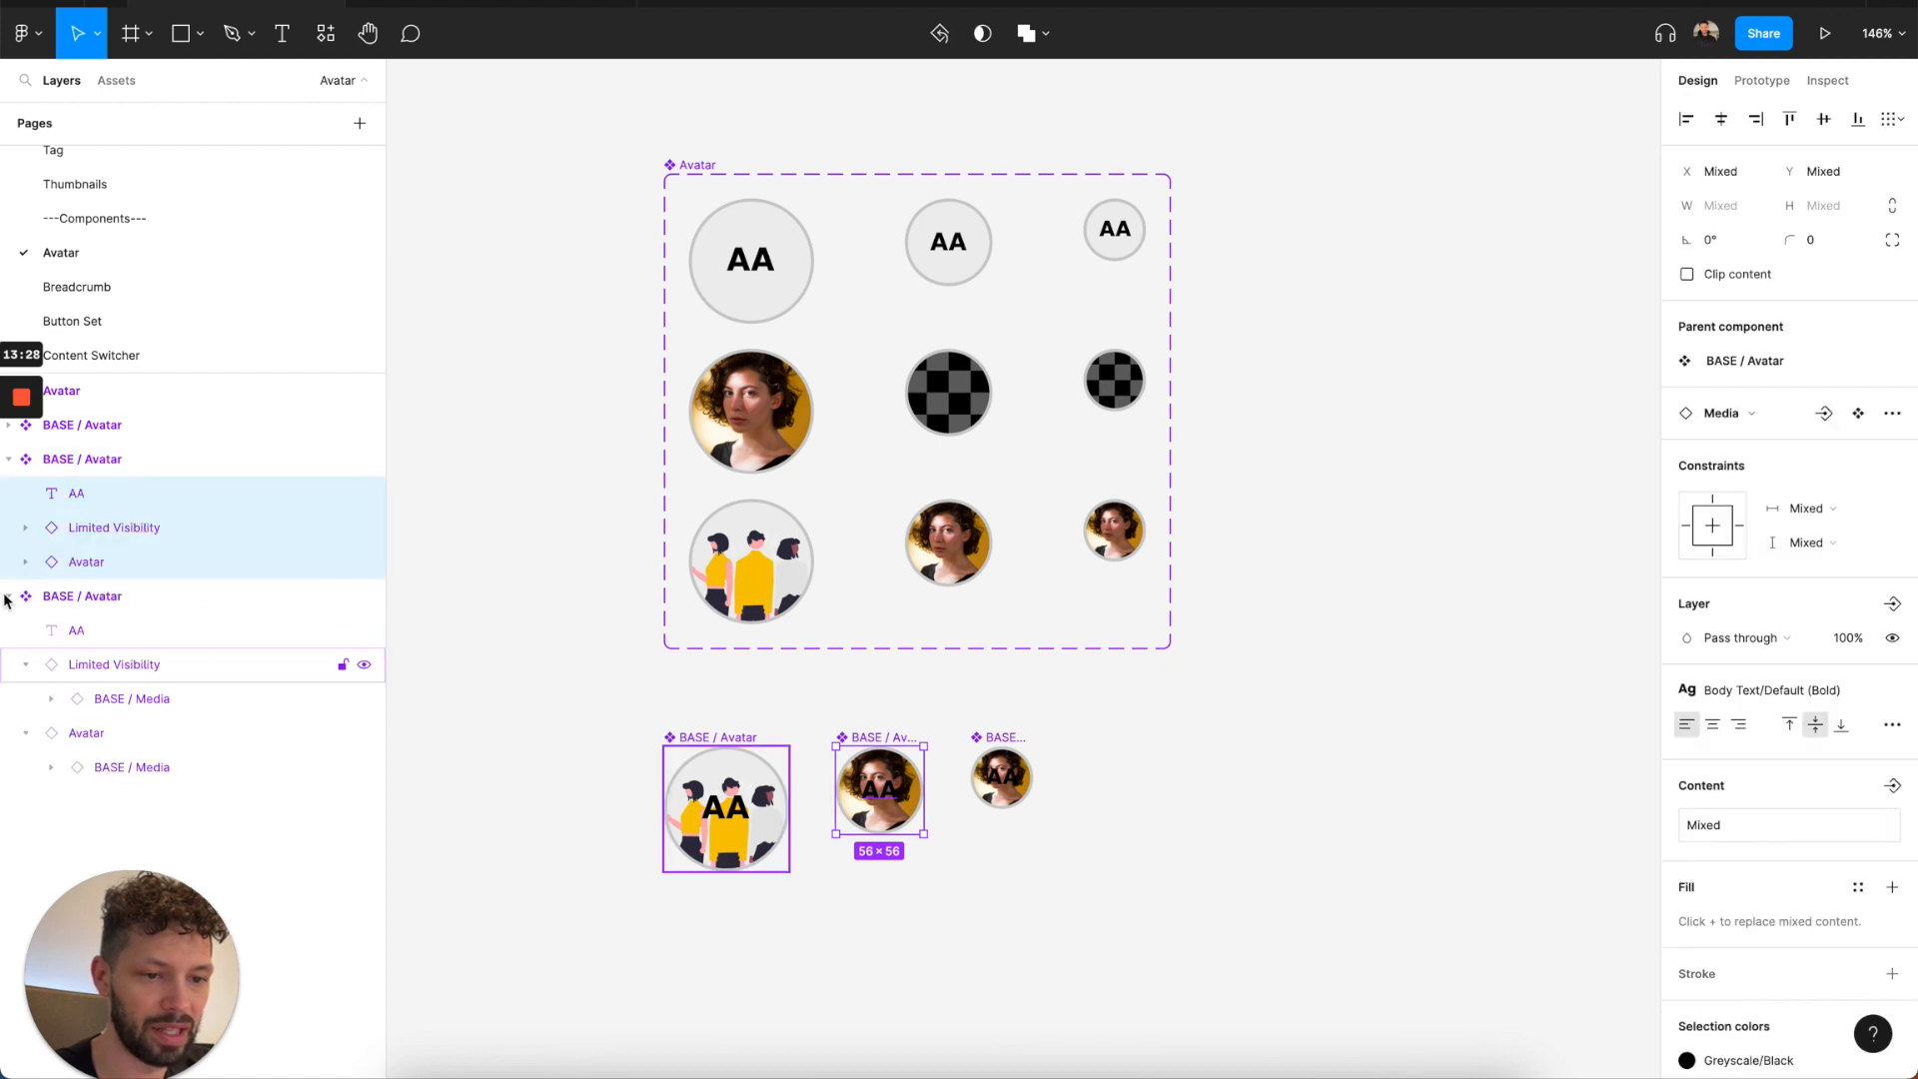
click(208, 526)
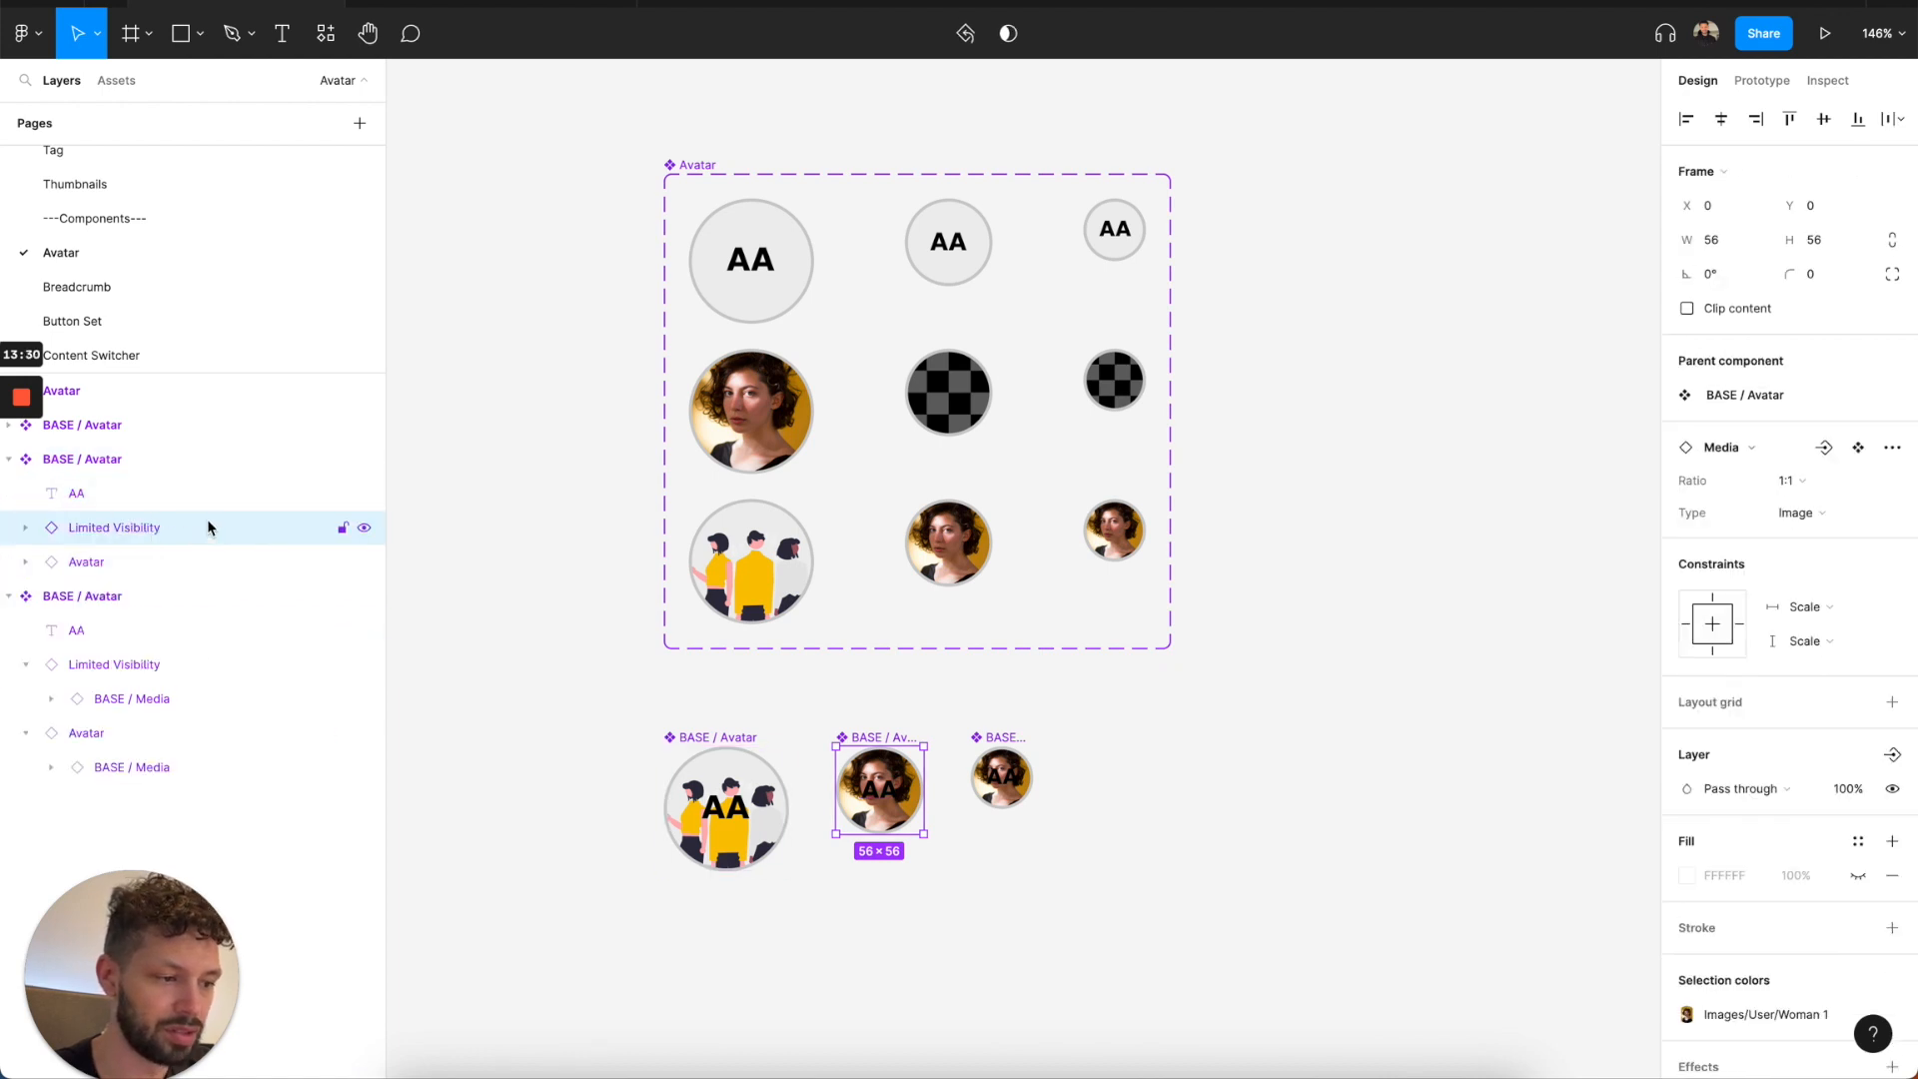
key(Return)
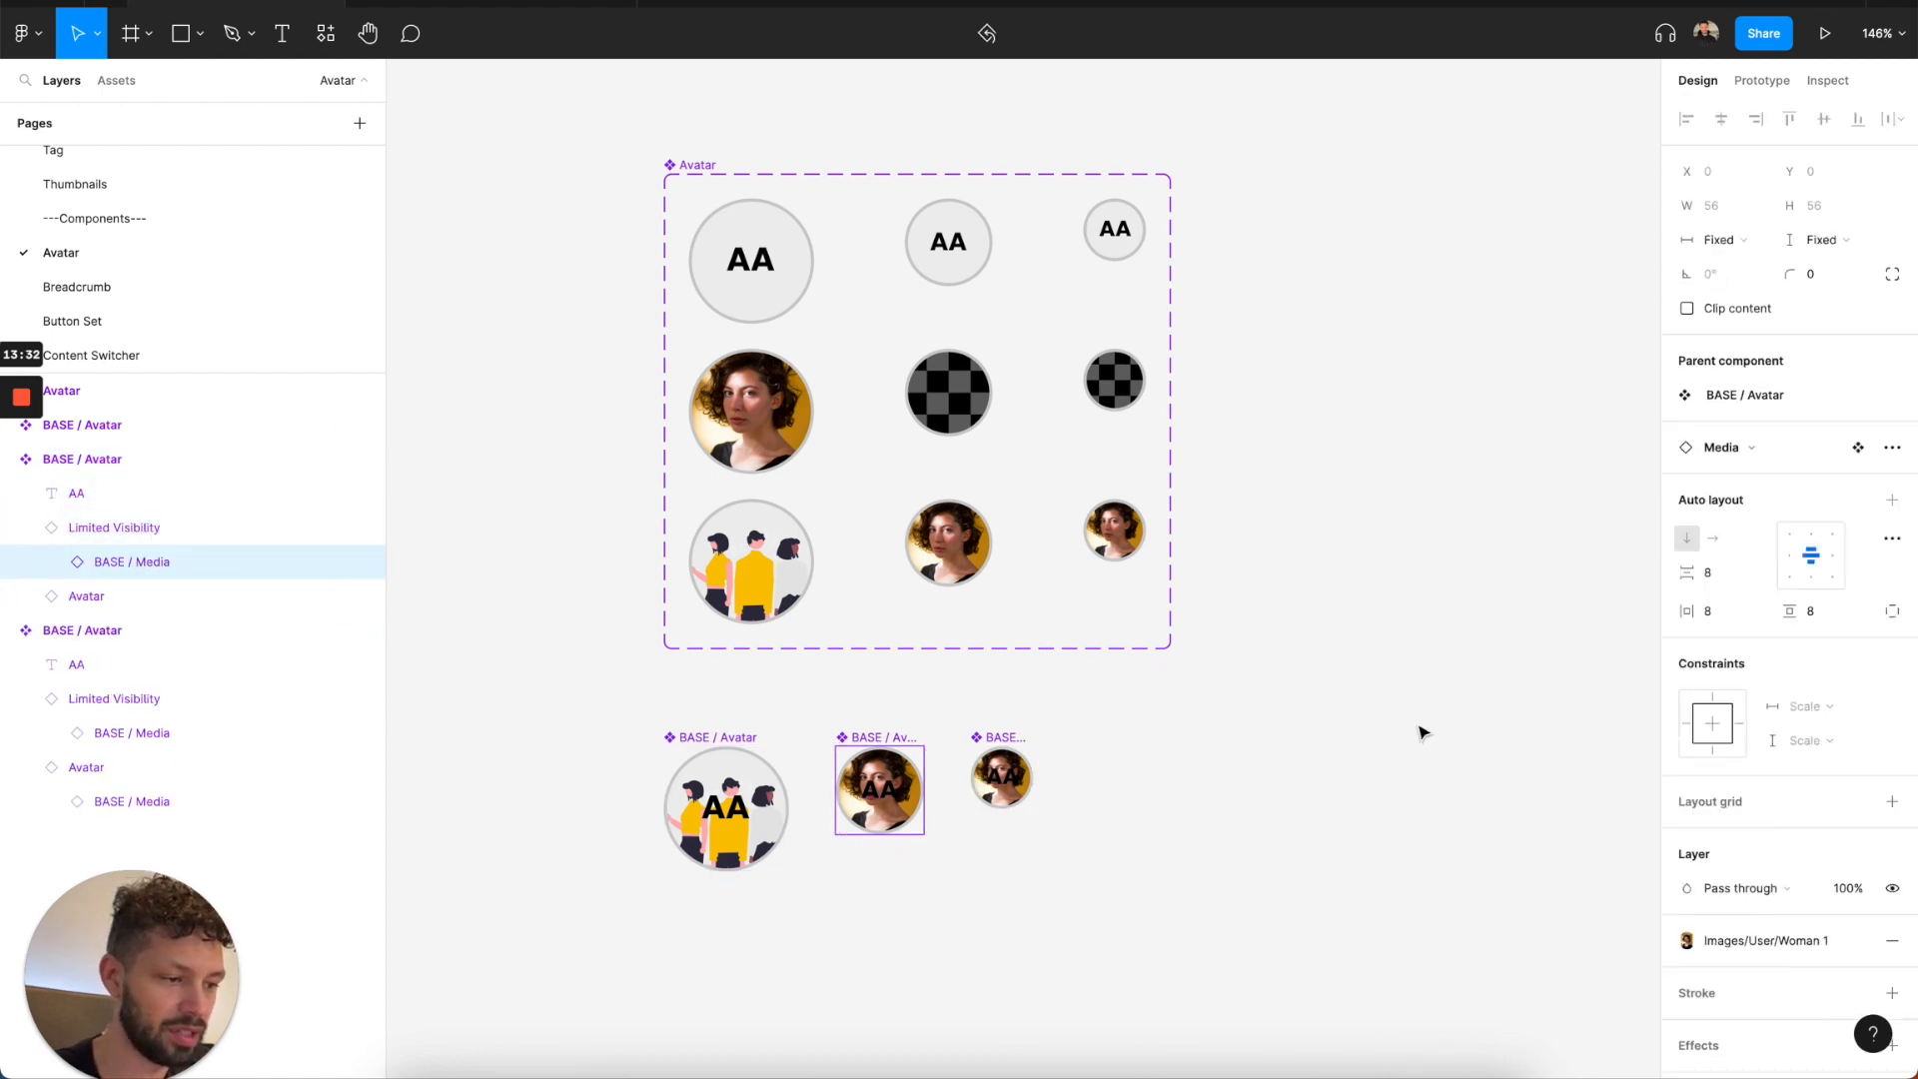
click(1723, 948)
key(Escape)
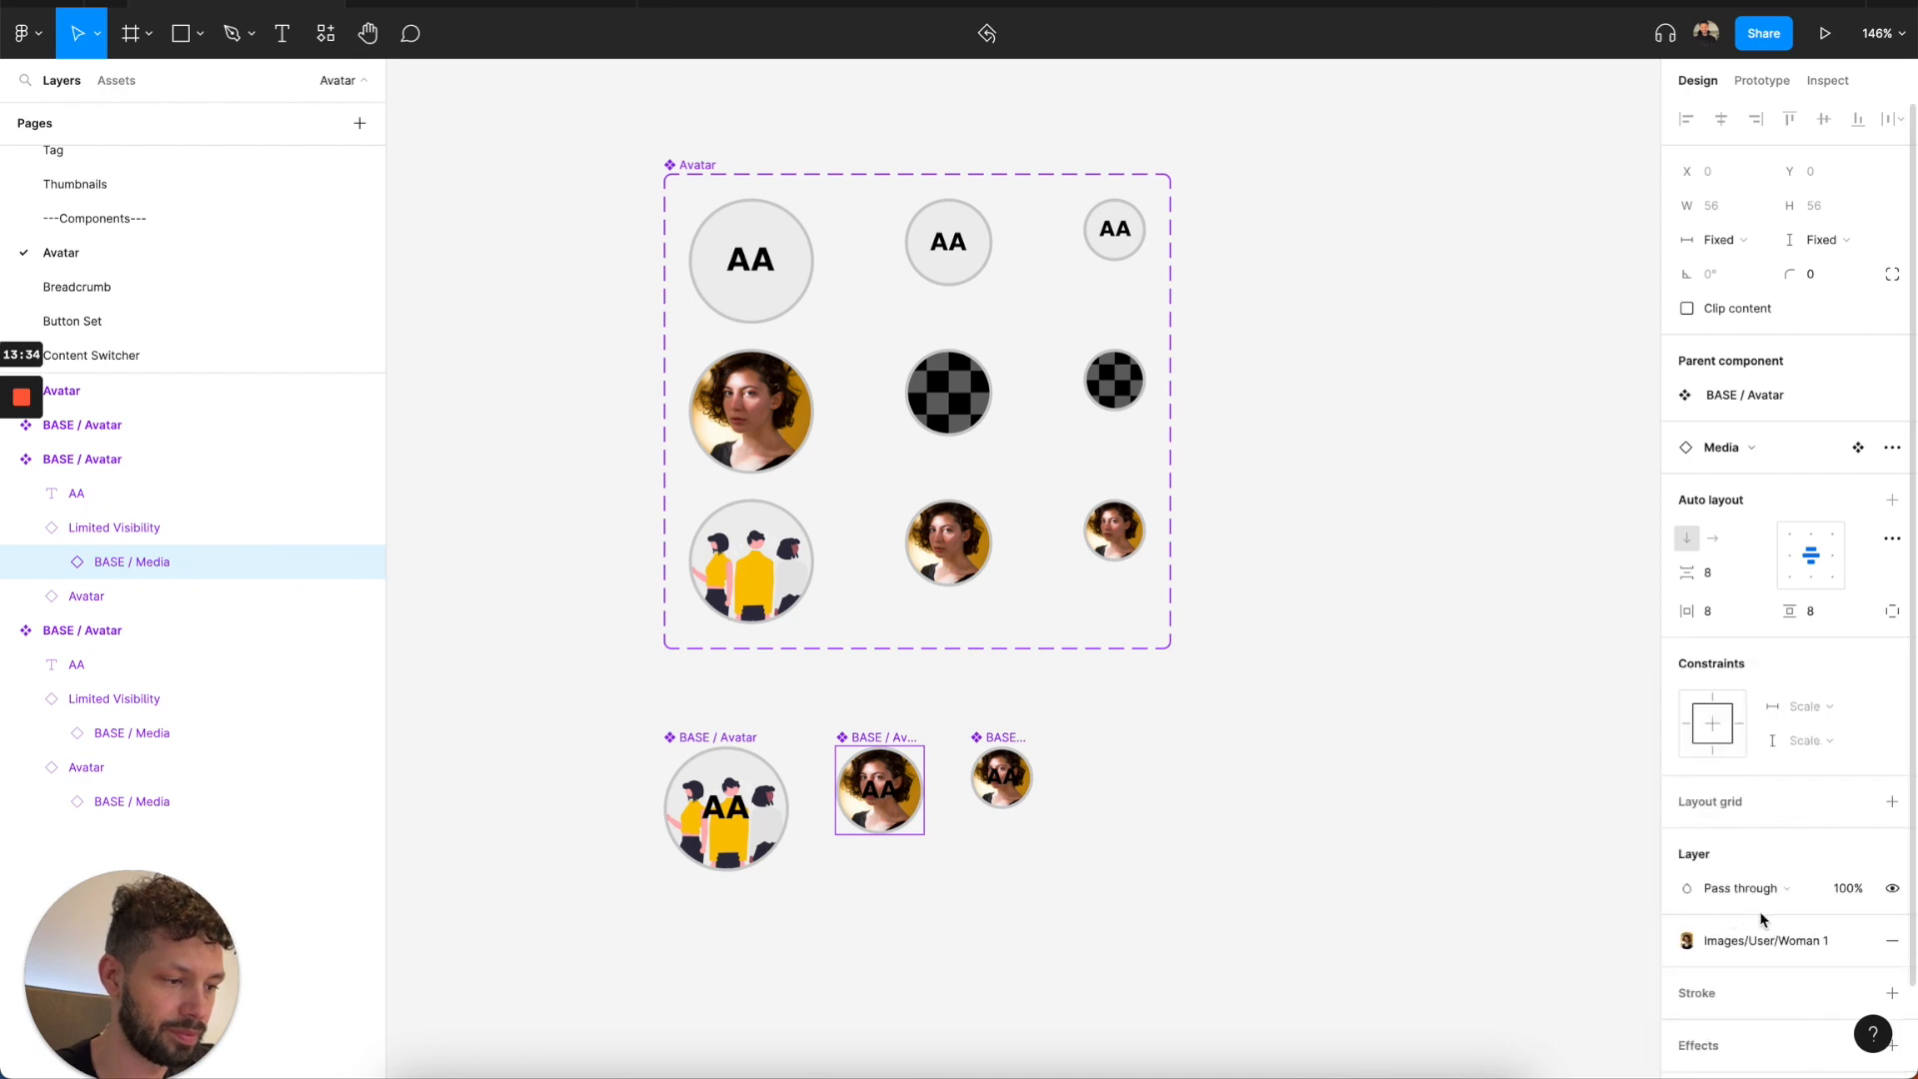
click(1857, 942)
Replace that BASE / Media layer's fill image with avatar (placeholder).jpg from the Weeat/Assets/App folder in Dropbox.
click(1689, 975)
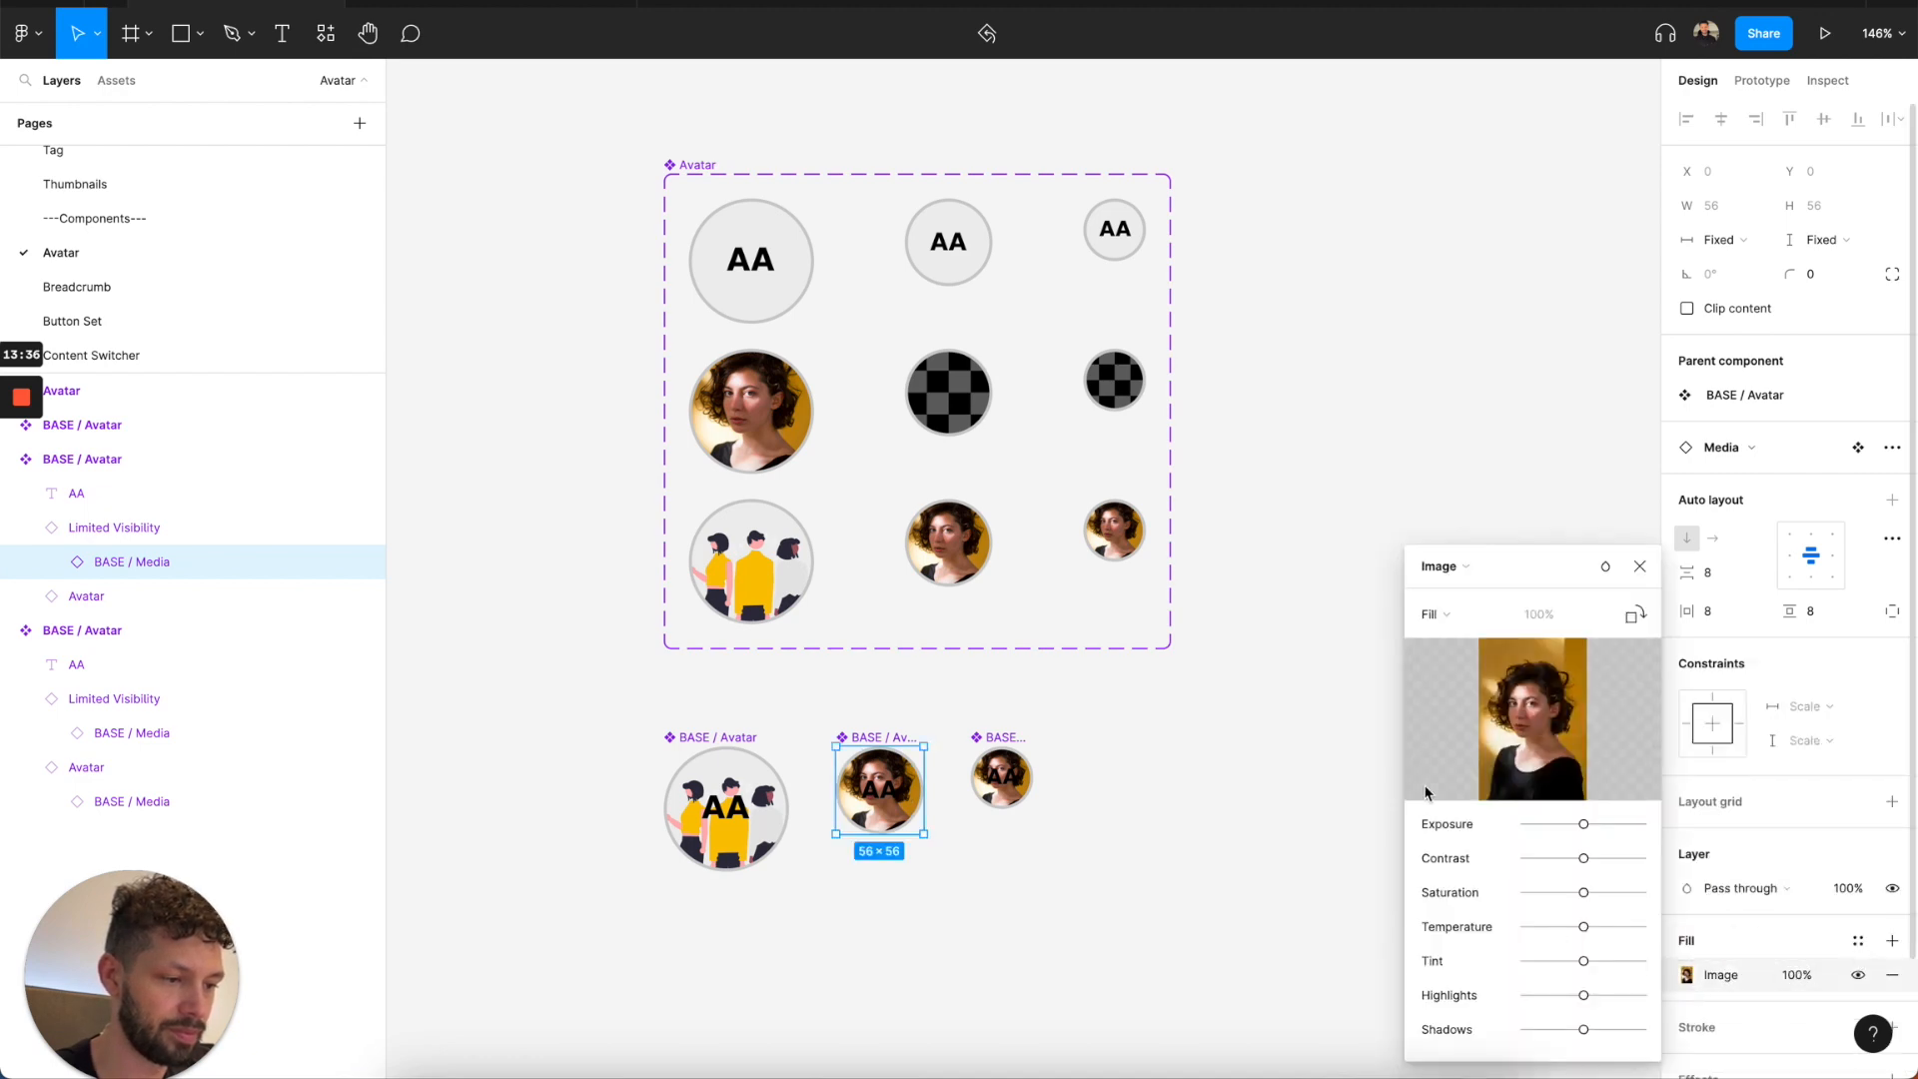
click(1494, 719)
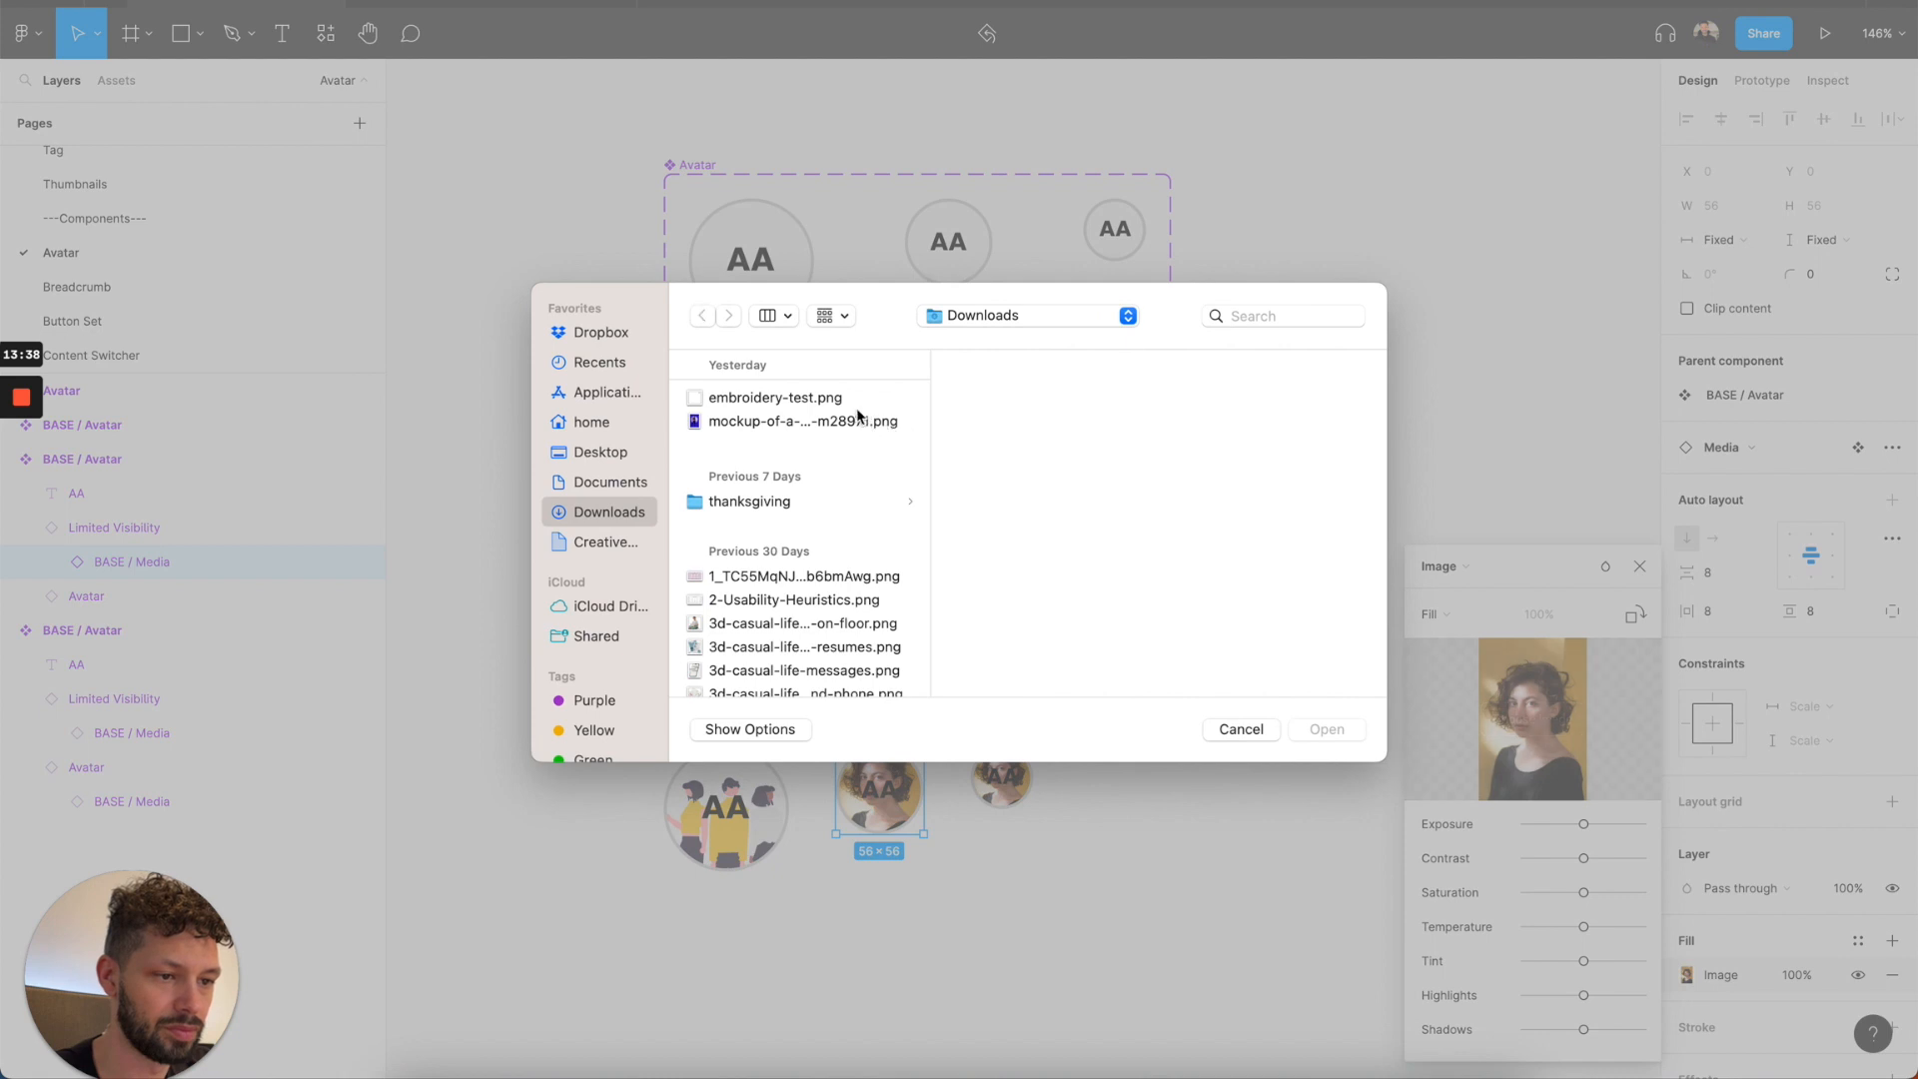
click(607, 333)
scroll(783, 481, down, 5)
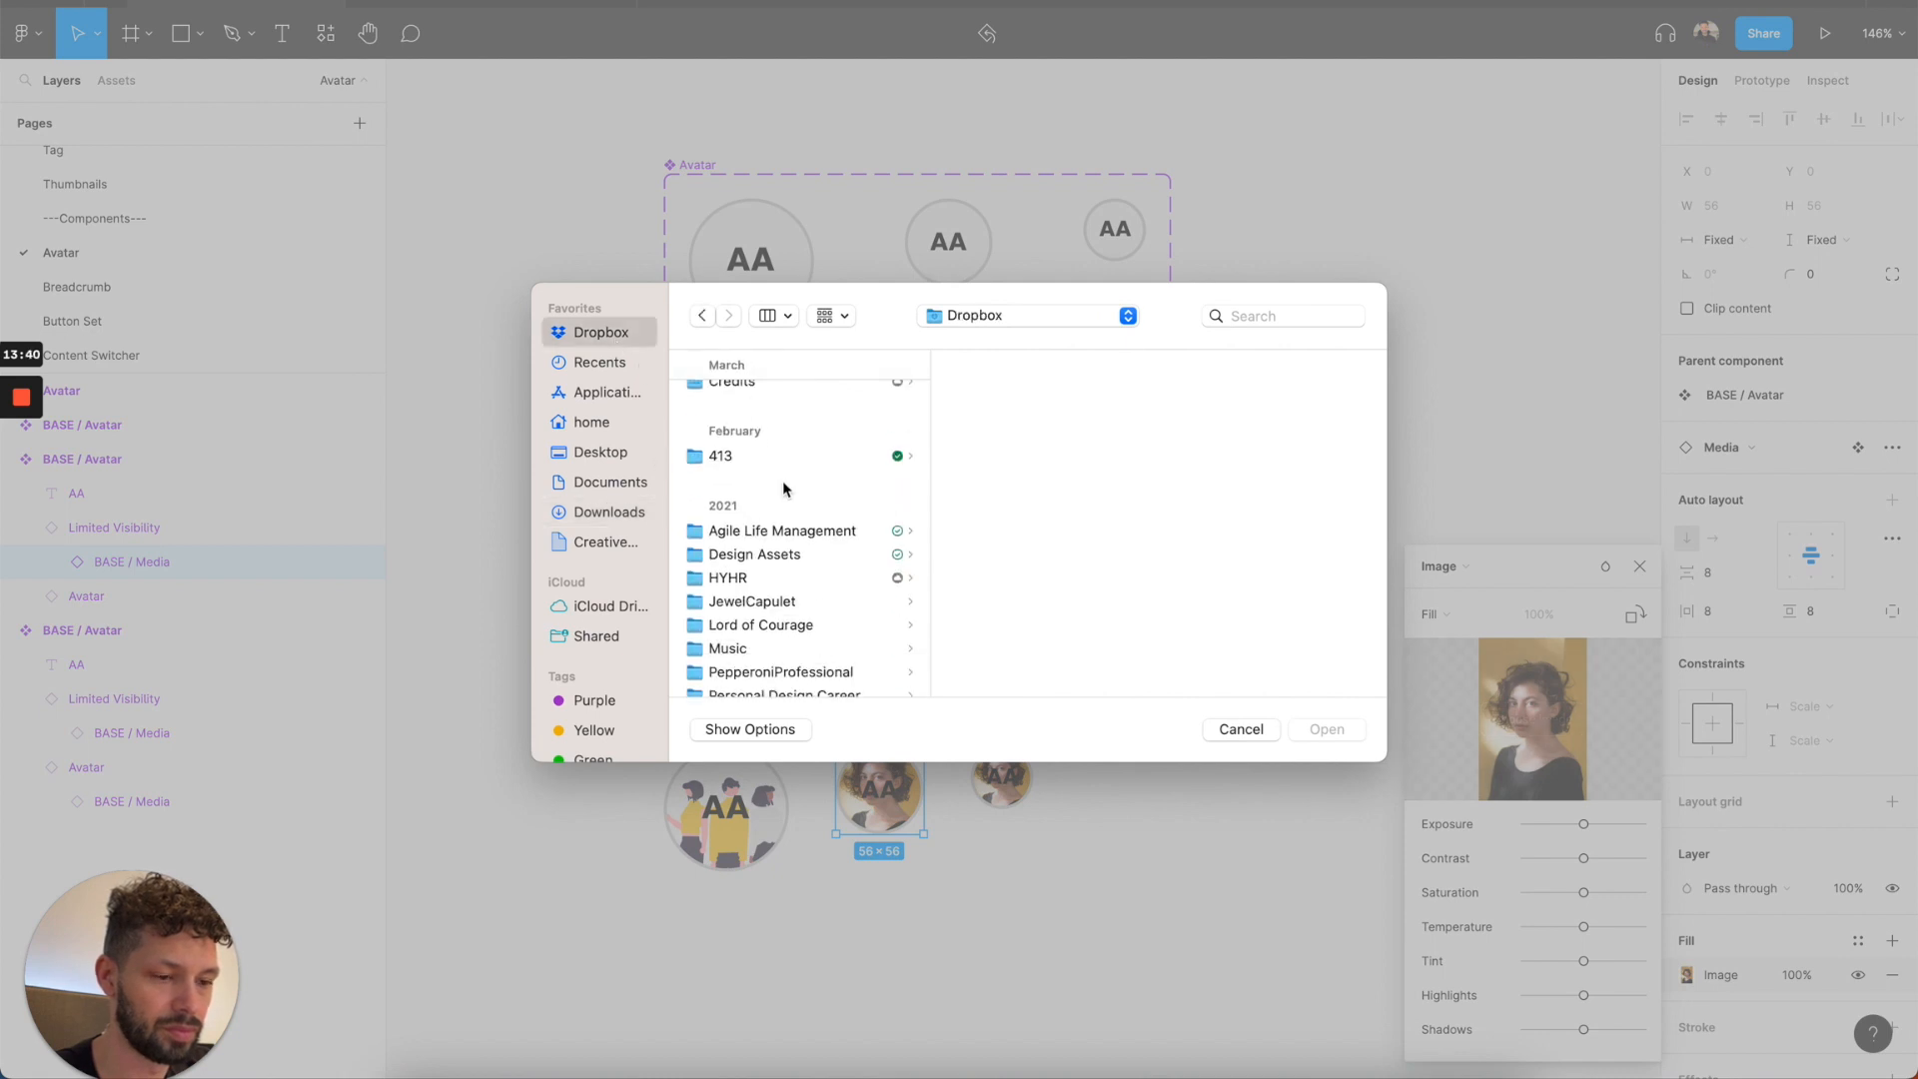
scroll(782, 482, down, 2)
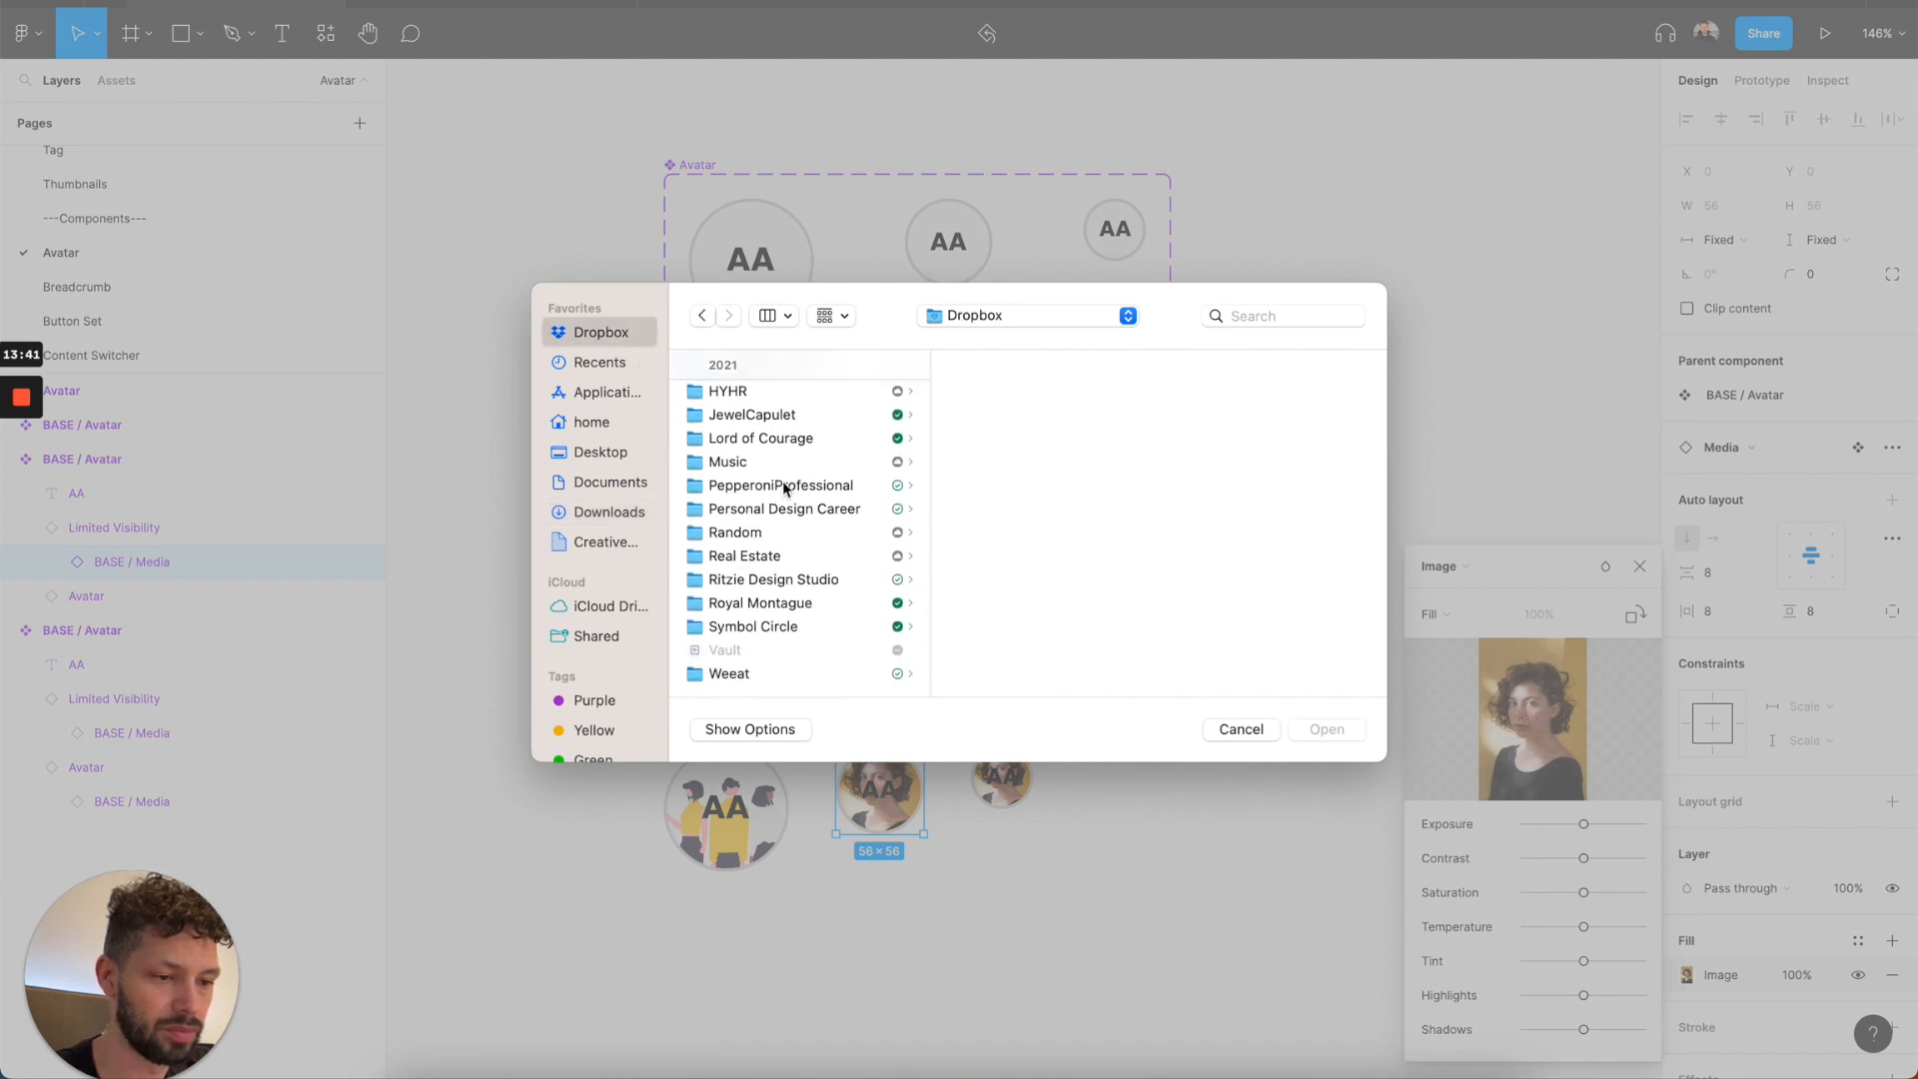
click(747, 676)
click(1028, 476)
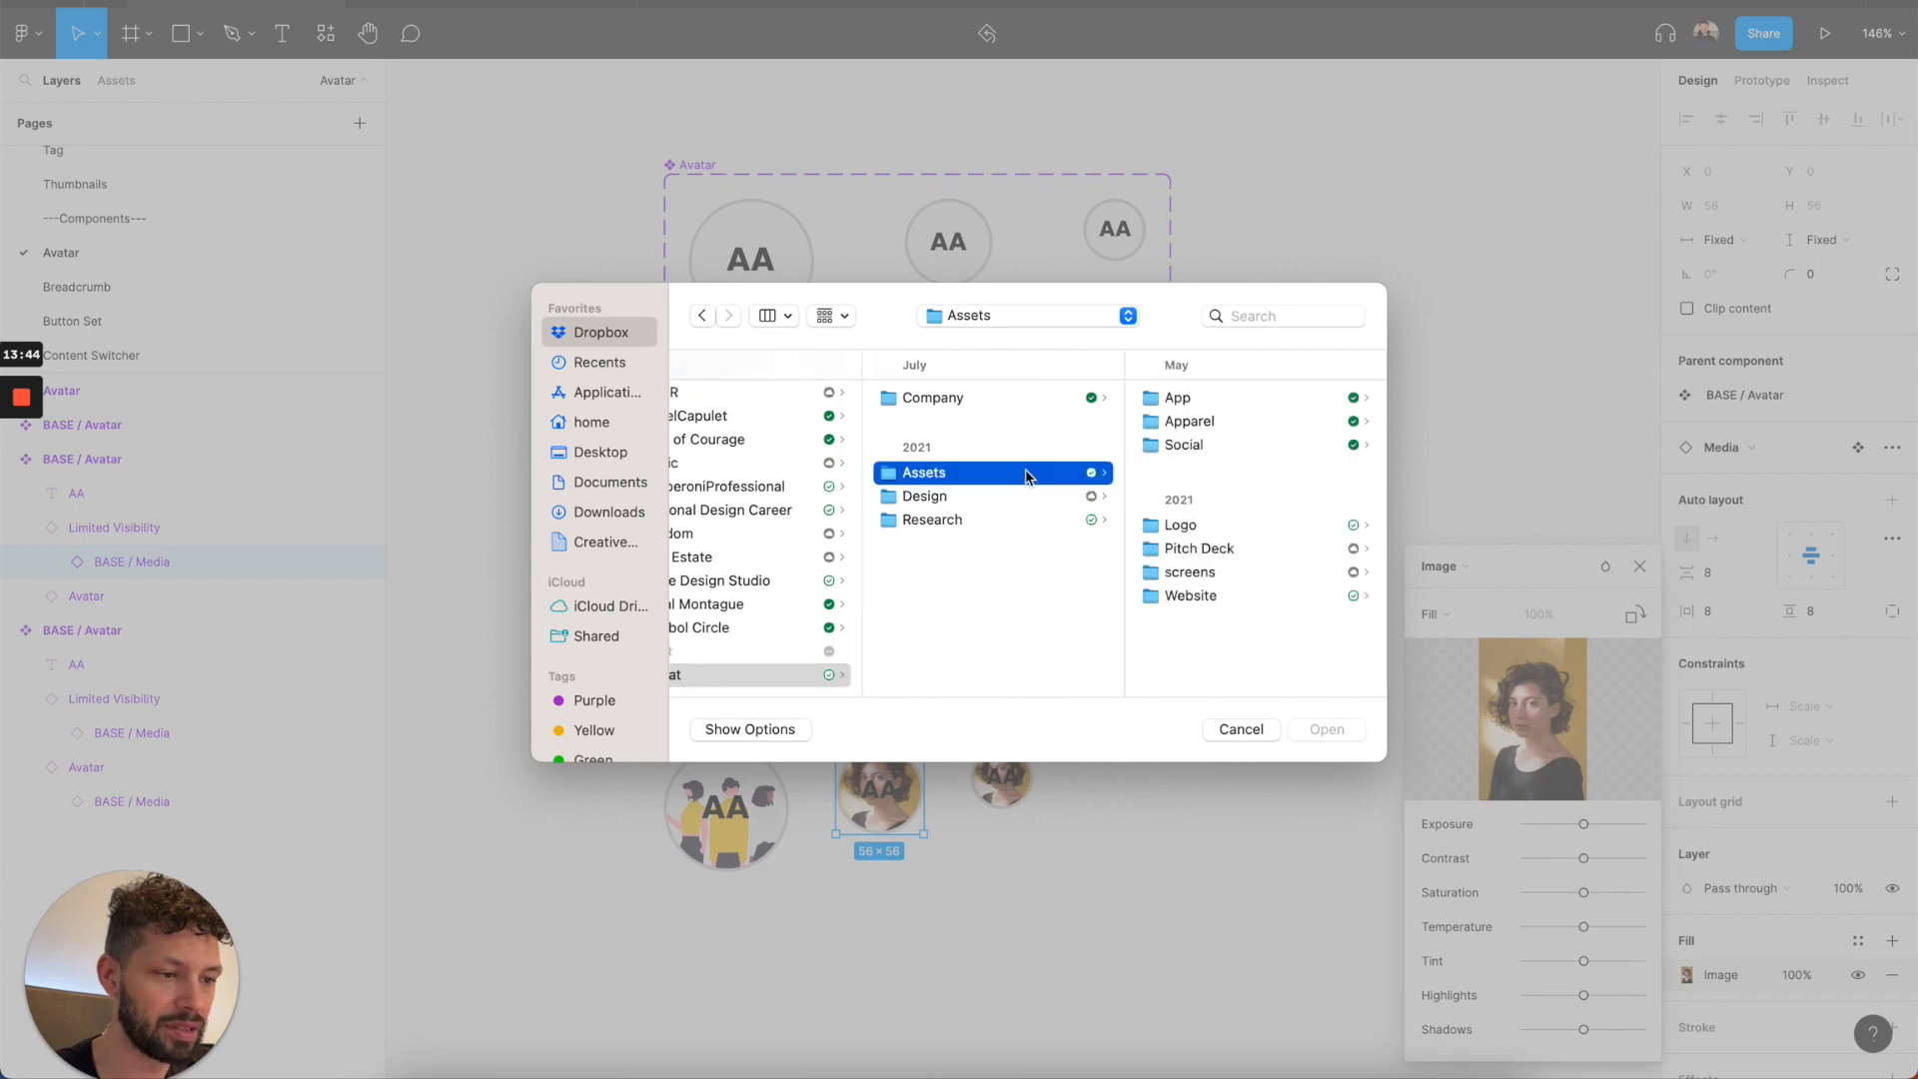
key(Right)
key(Right)
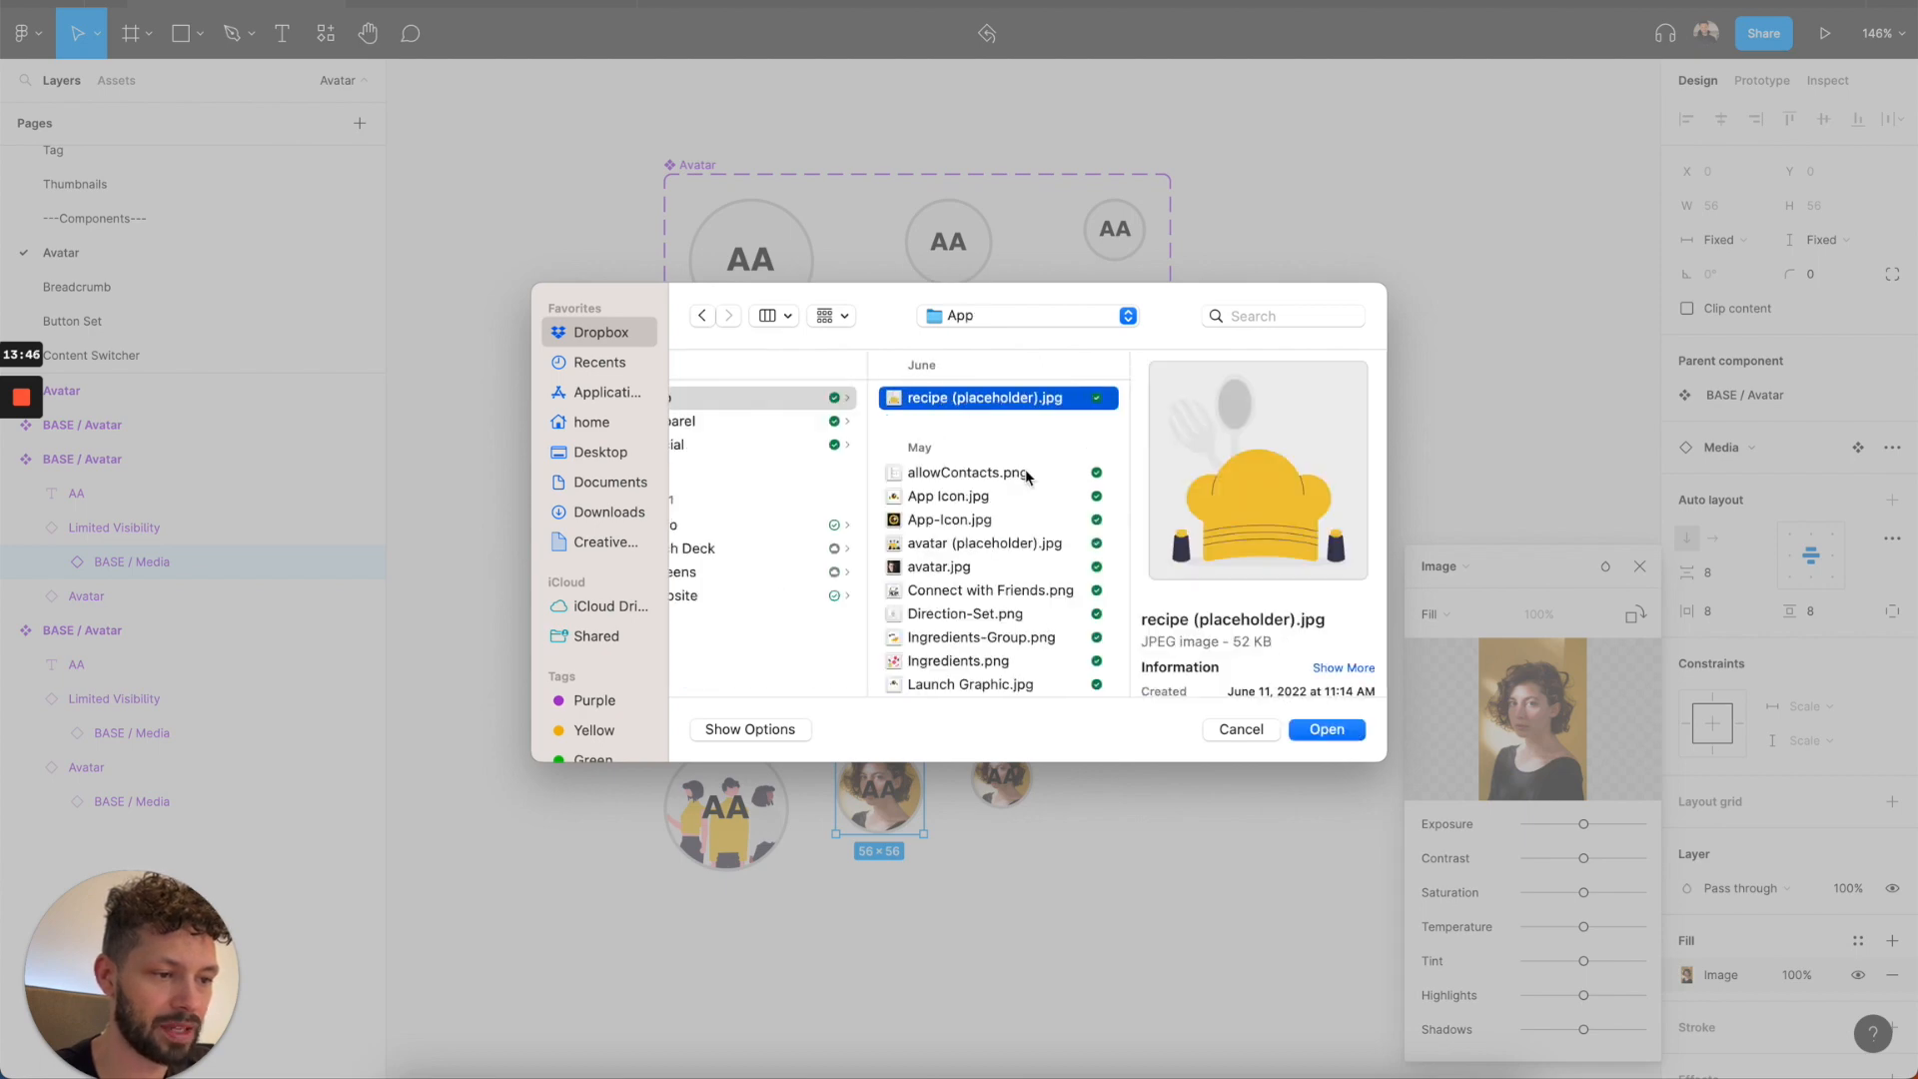
click(972, 550)
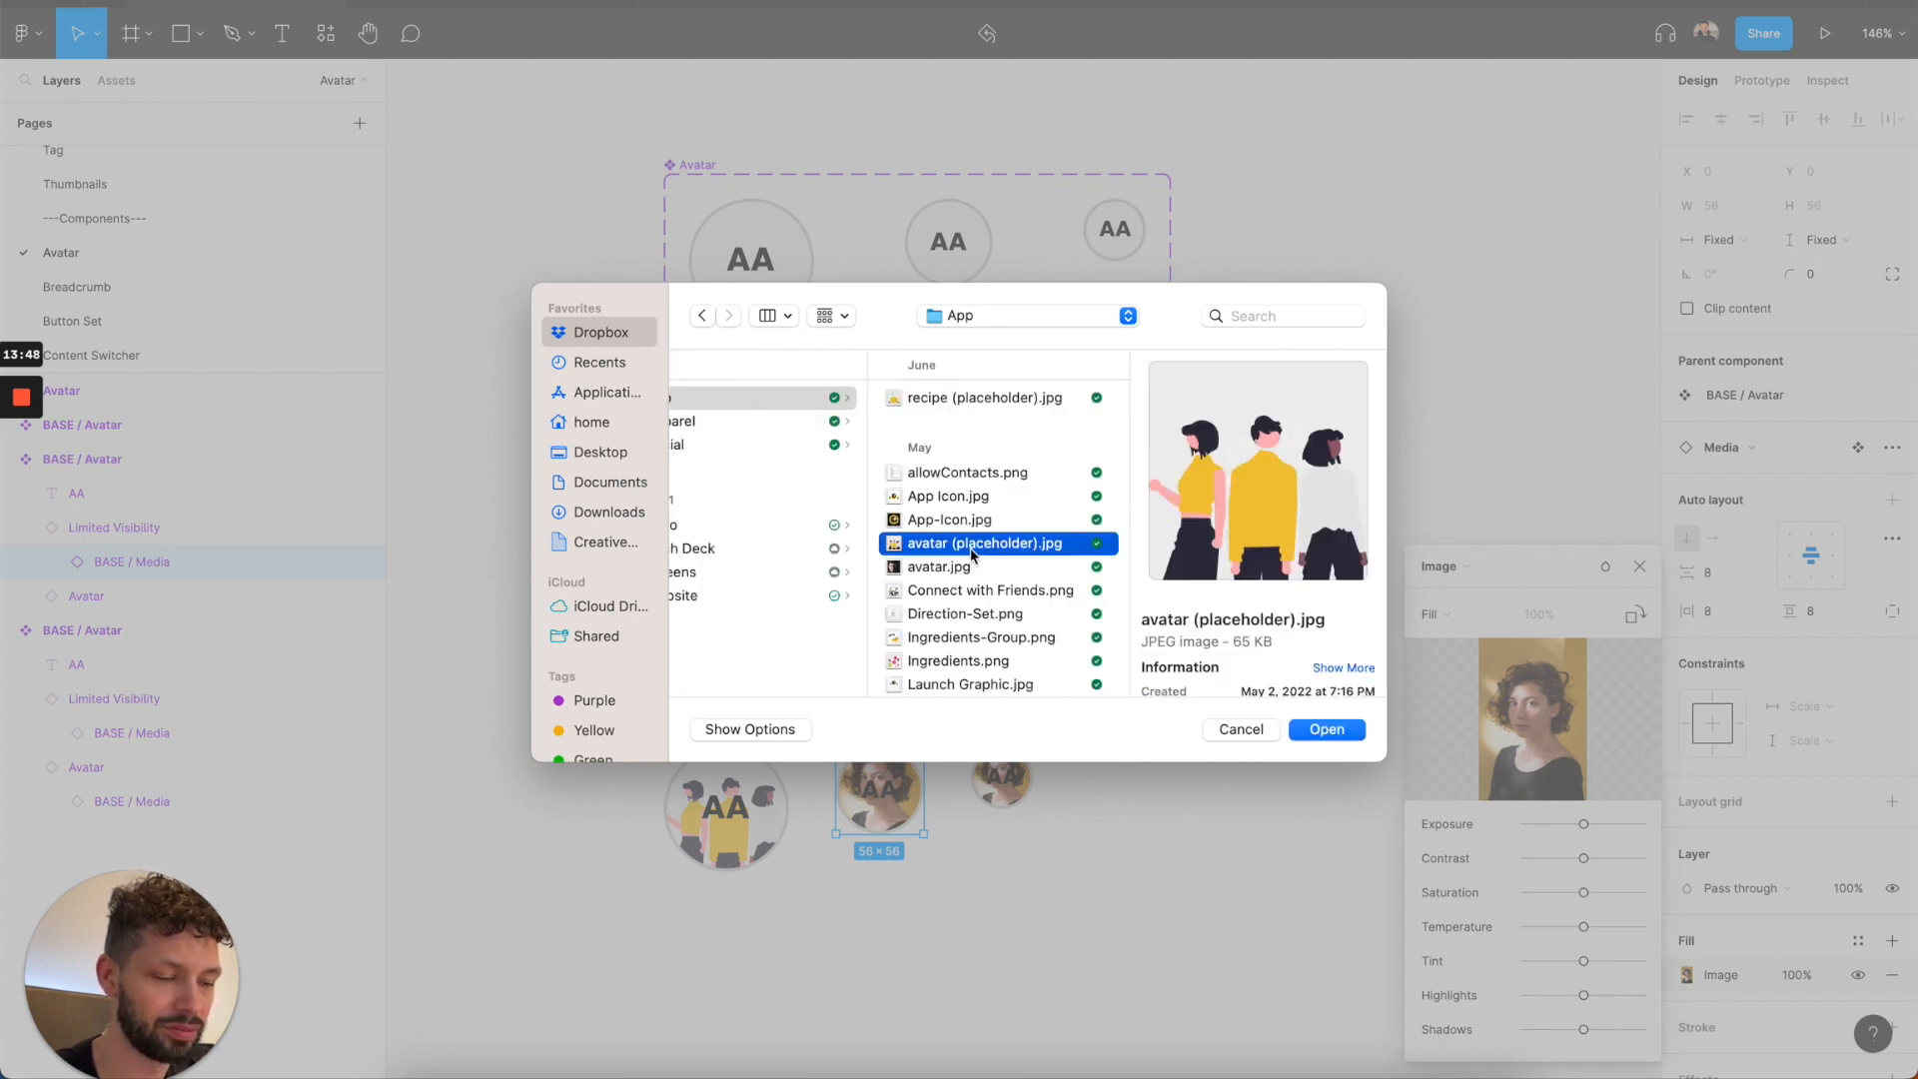
double_click(973, 550)
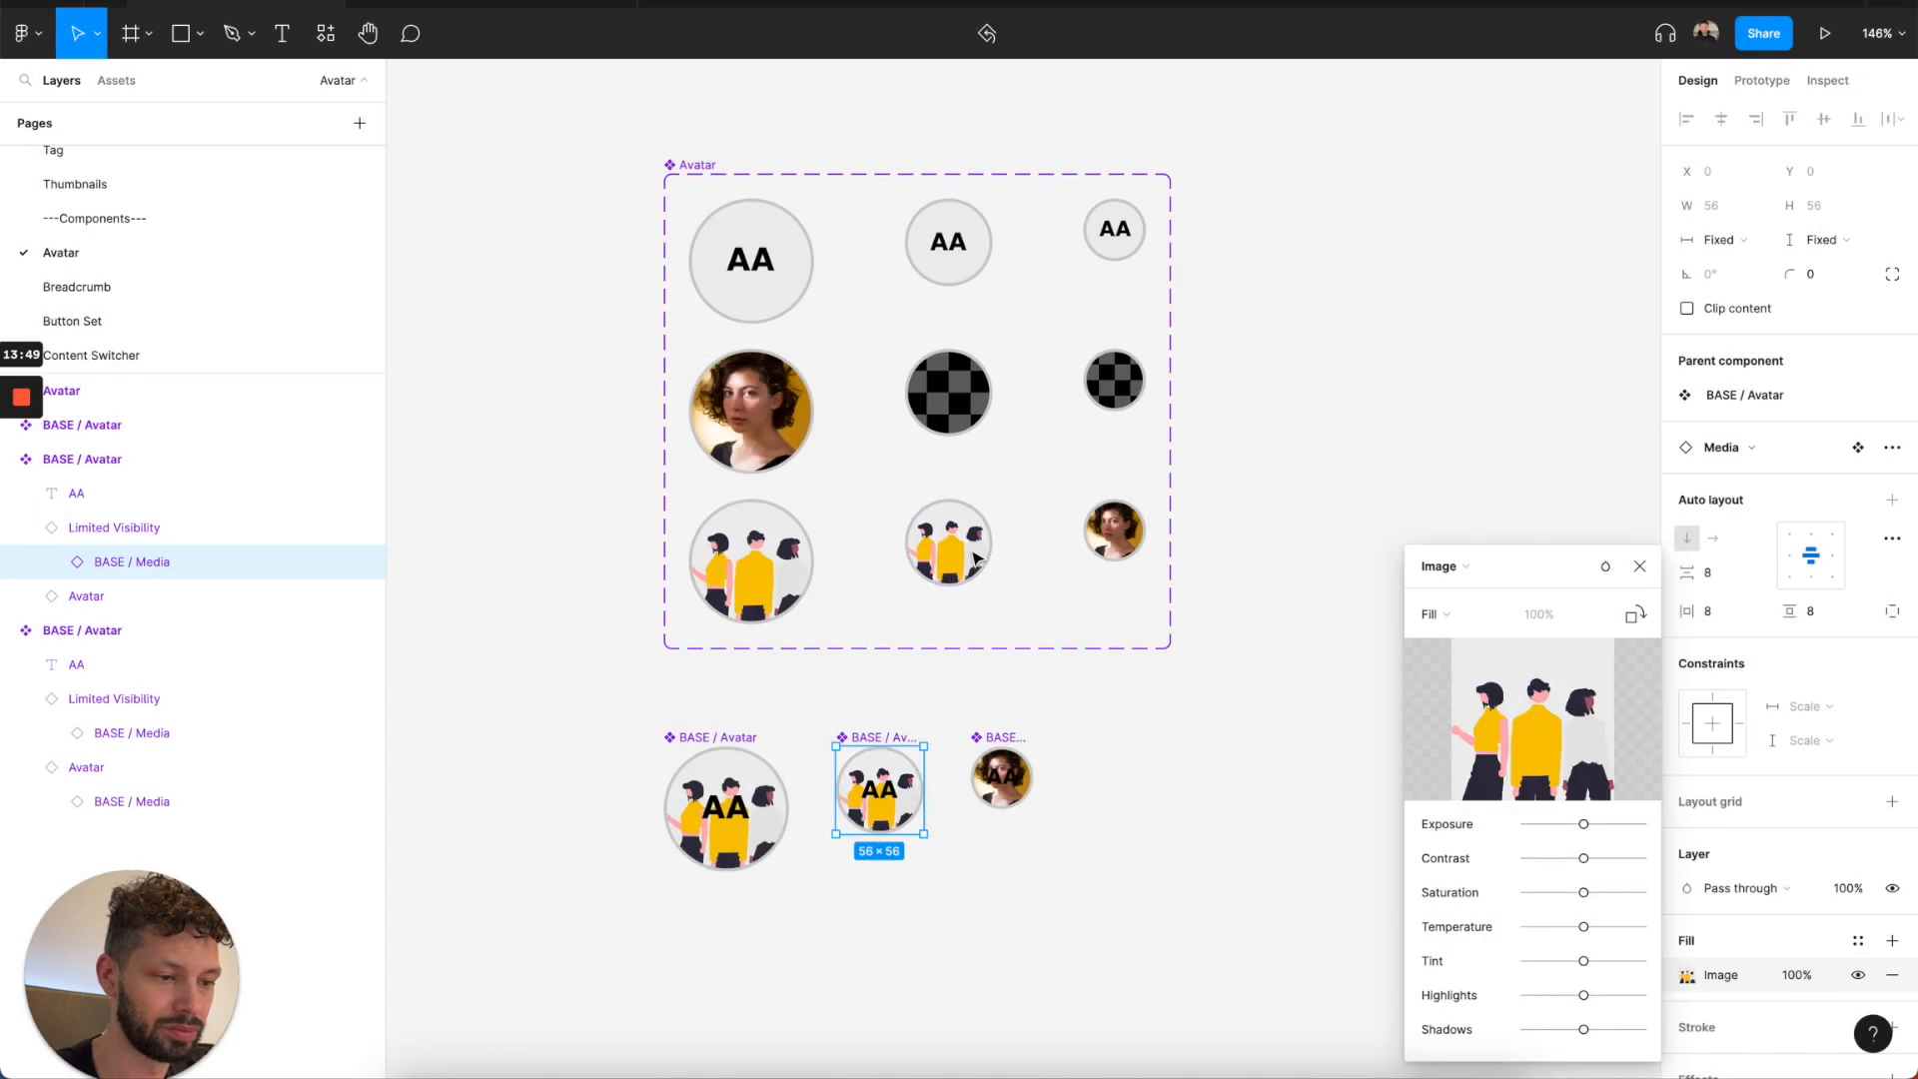
click(1639, 567)
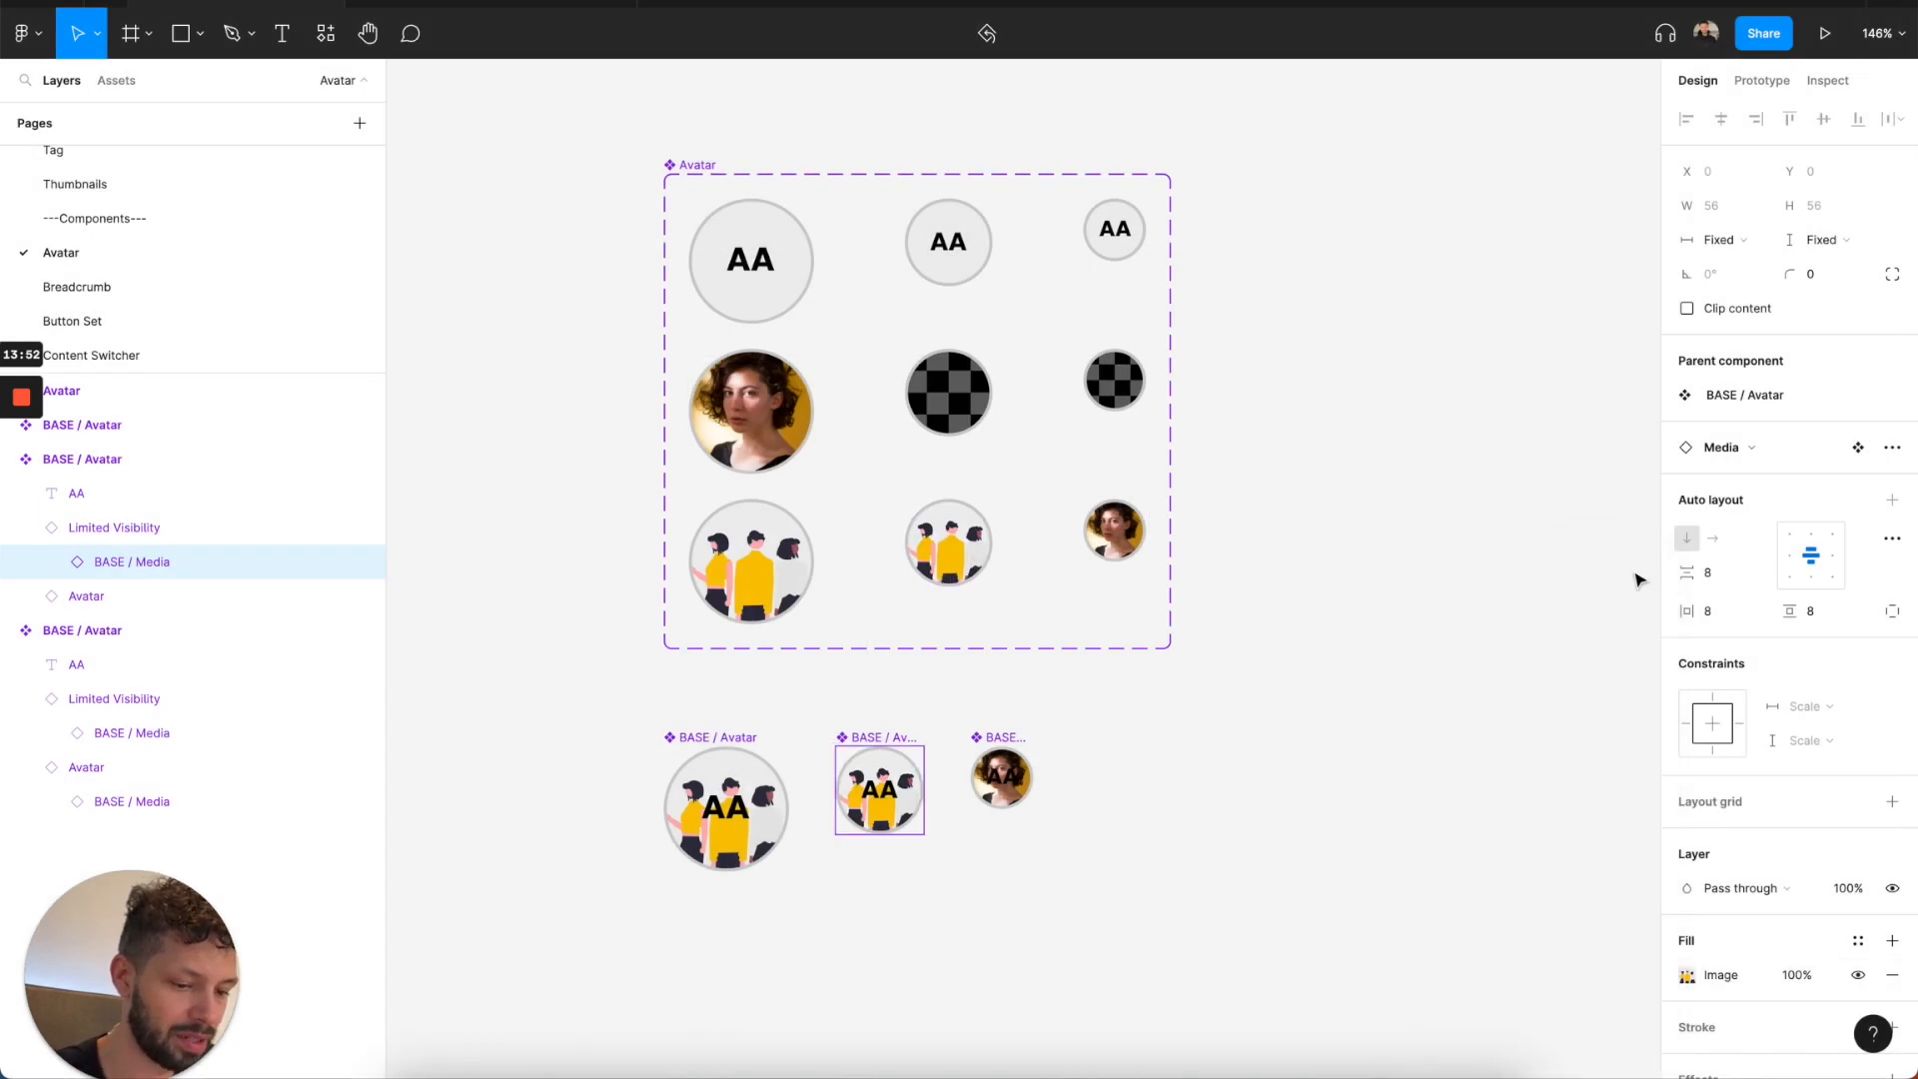
Apply the Images/User/Woman 1 style as the fill of BASE / Media inside the 56 × 56 BASE / Avatar's Avatar layer.
click(259, 609)
key(Return)
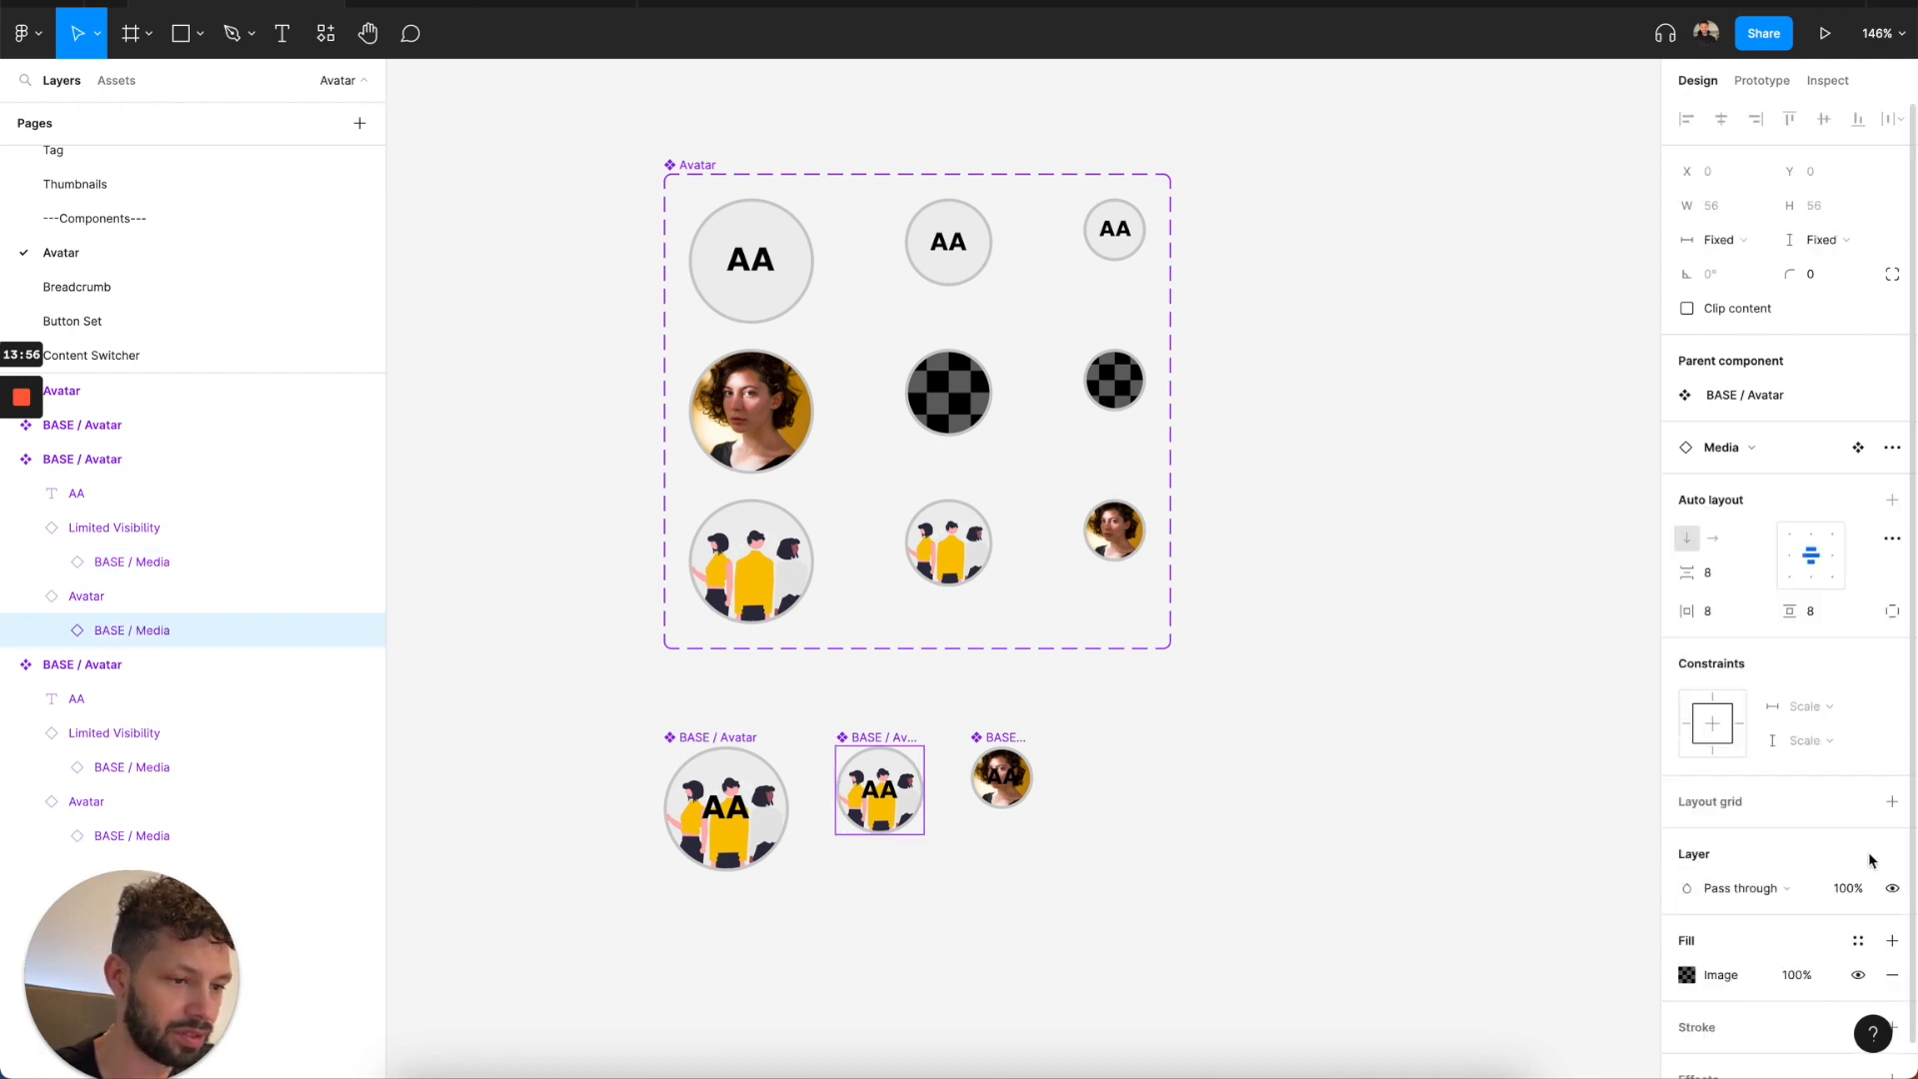
click(1858, 941)
scroll(1788, 889, down, 5)
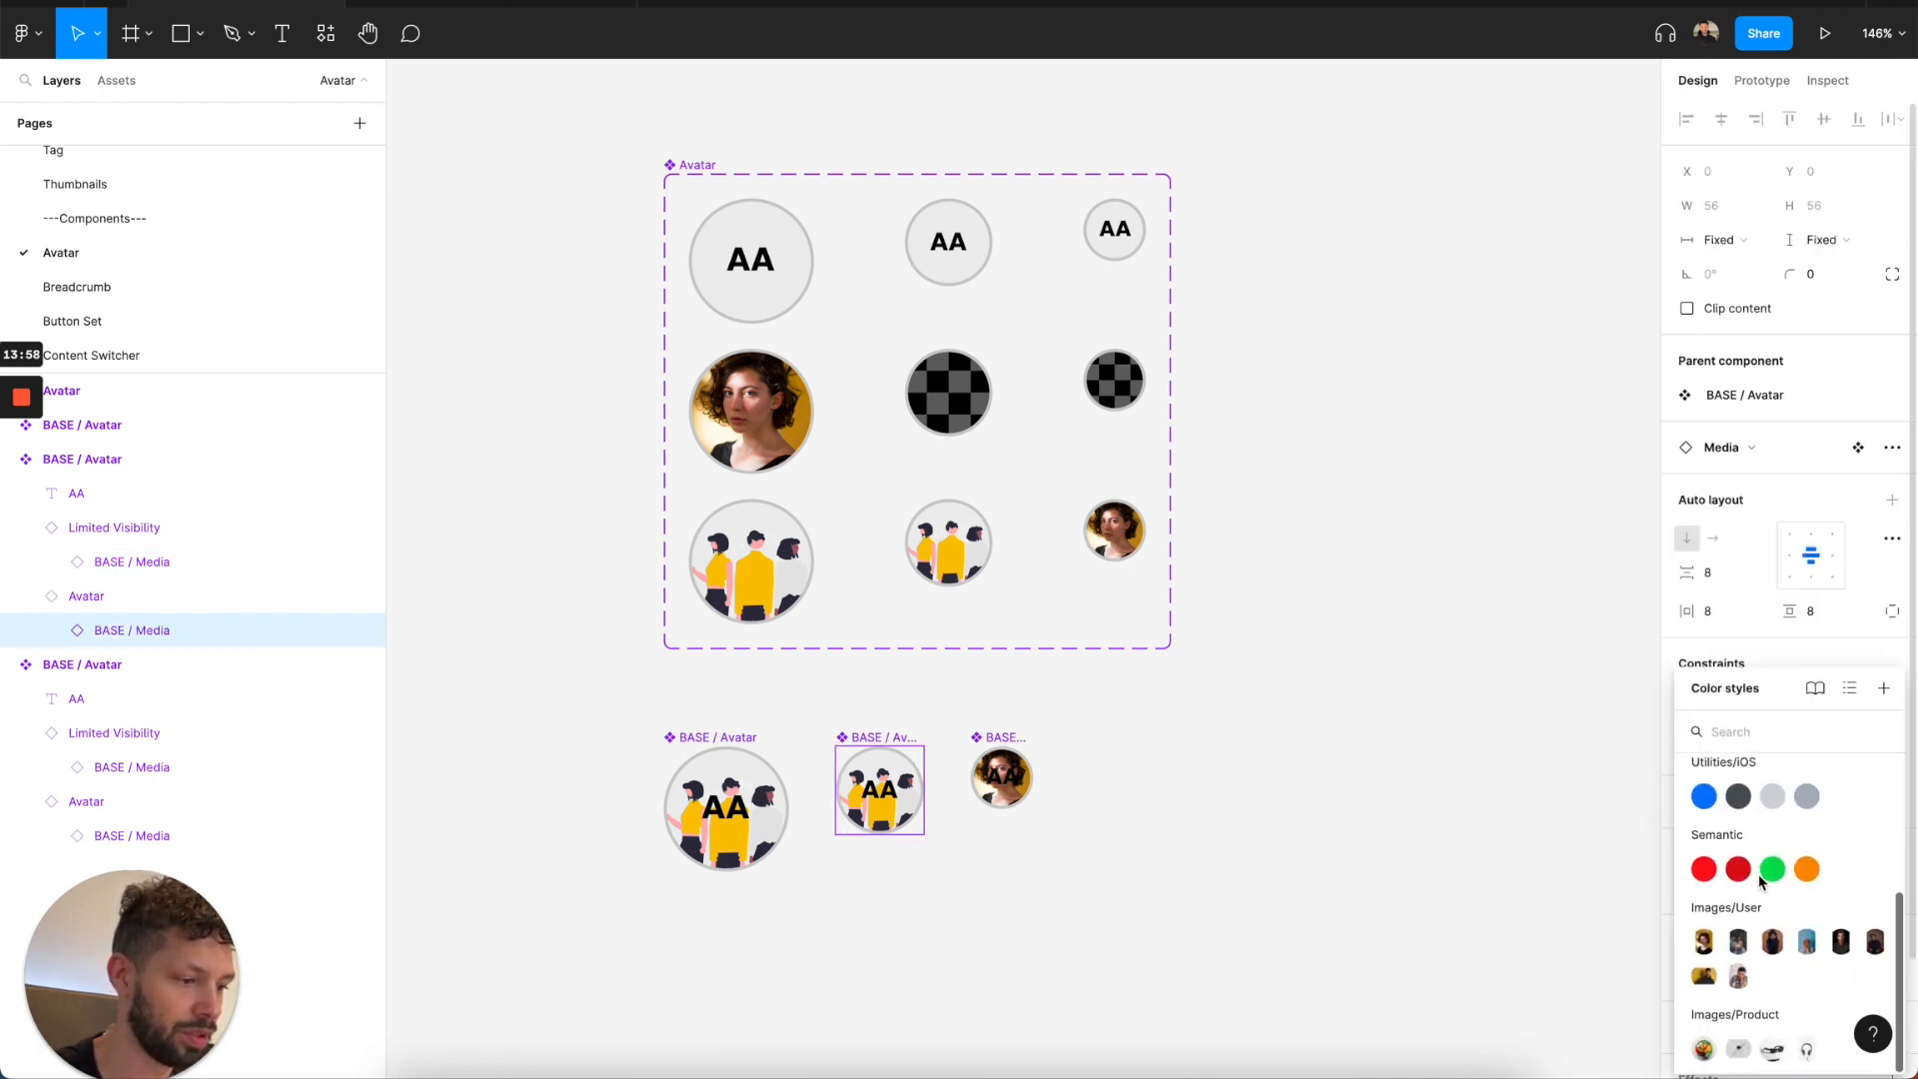
click(1704, 941)
Paste the placeholder avatar image fill onto BASE / Media inside the Limited Visibility layer of the 40 × 40 BASE / Avatar.
click(1012, 741)
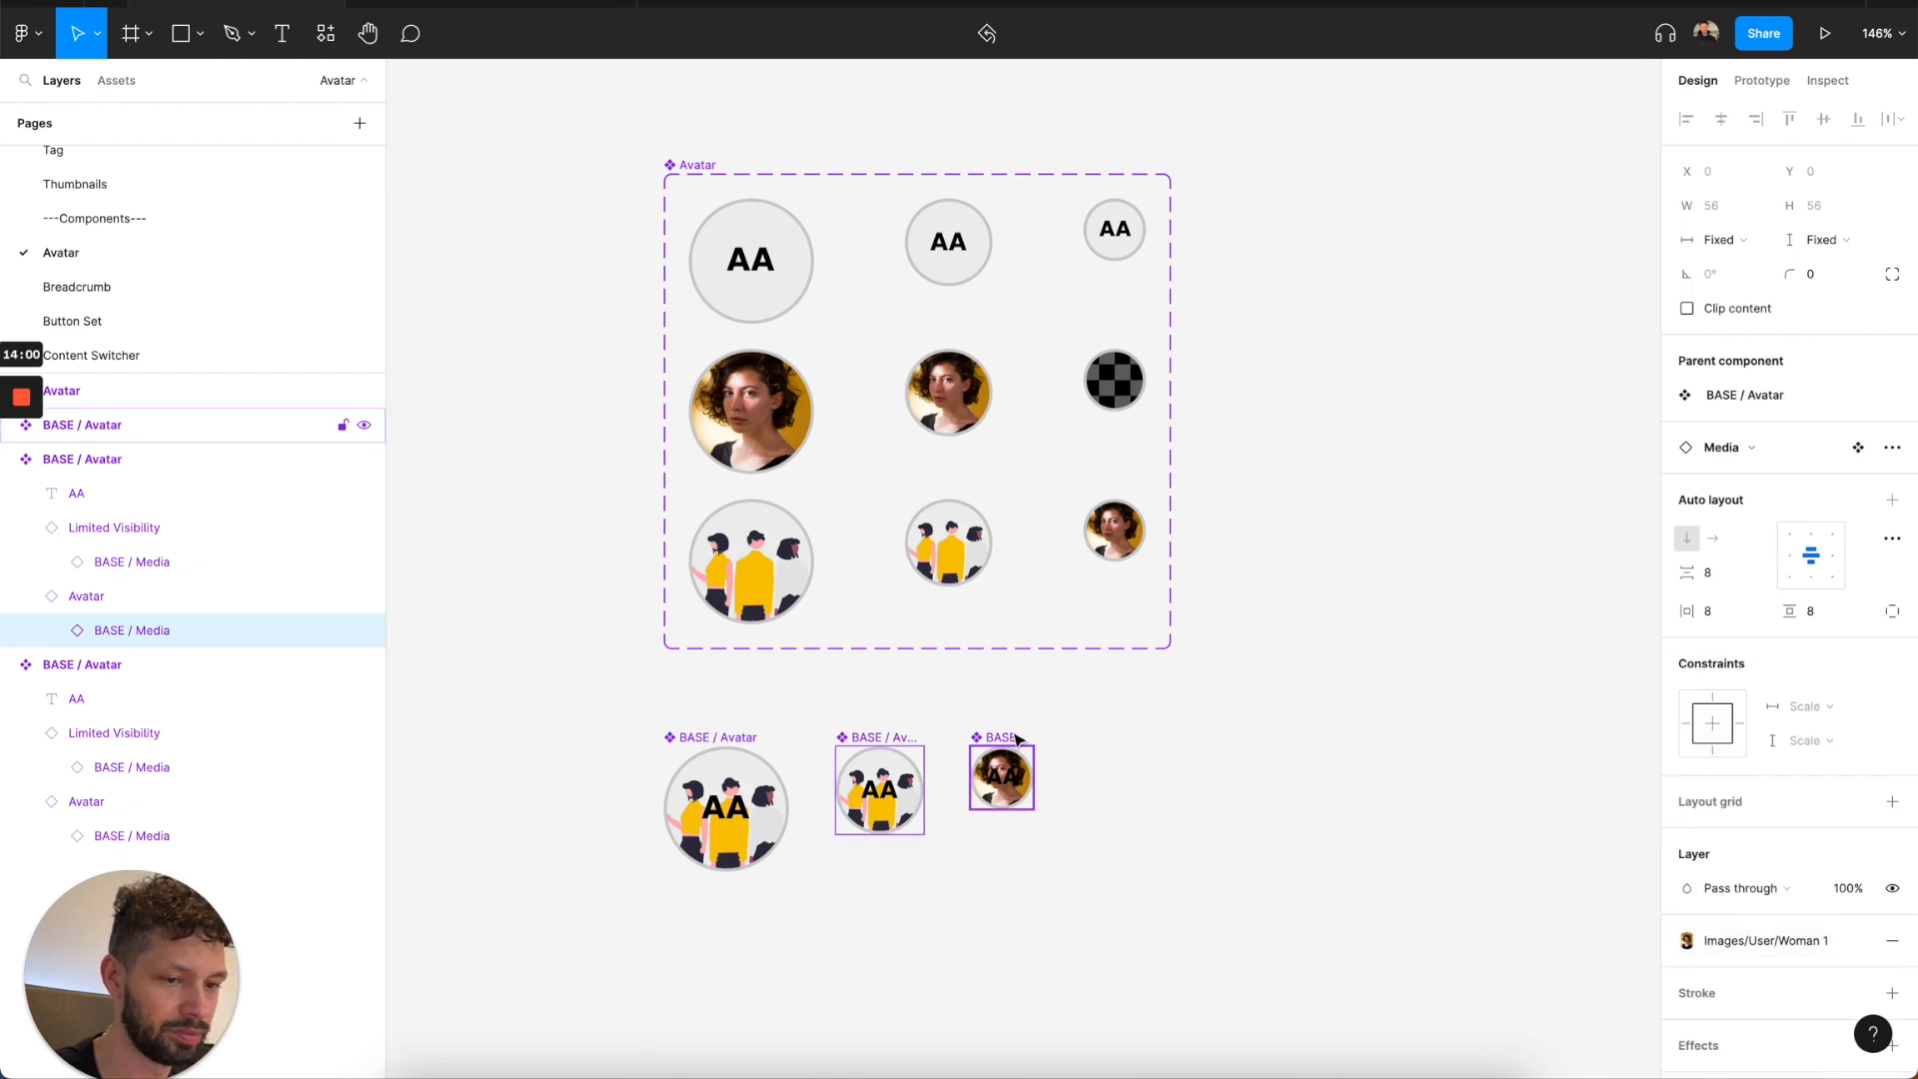
key(Return)
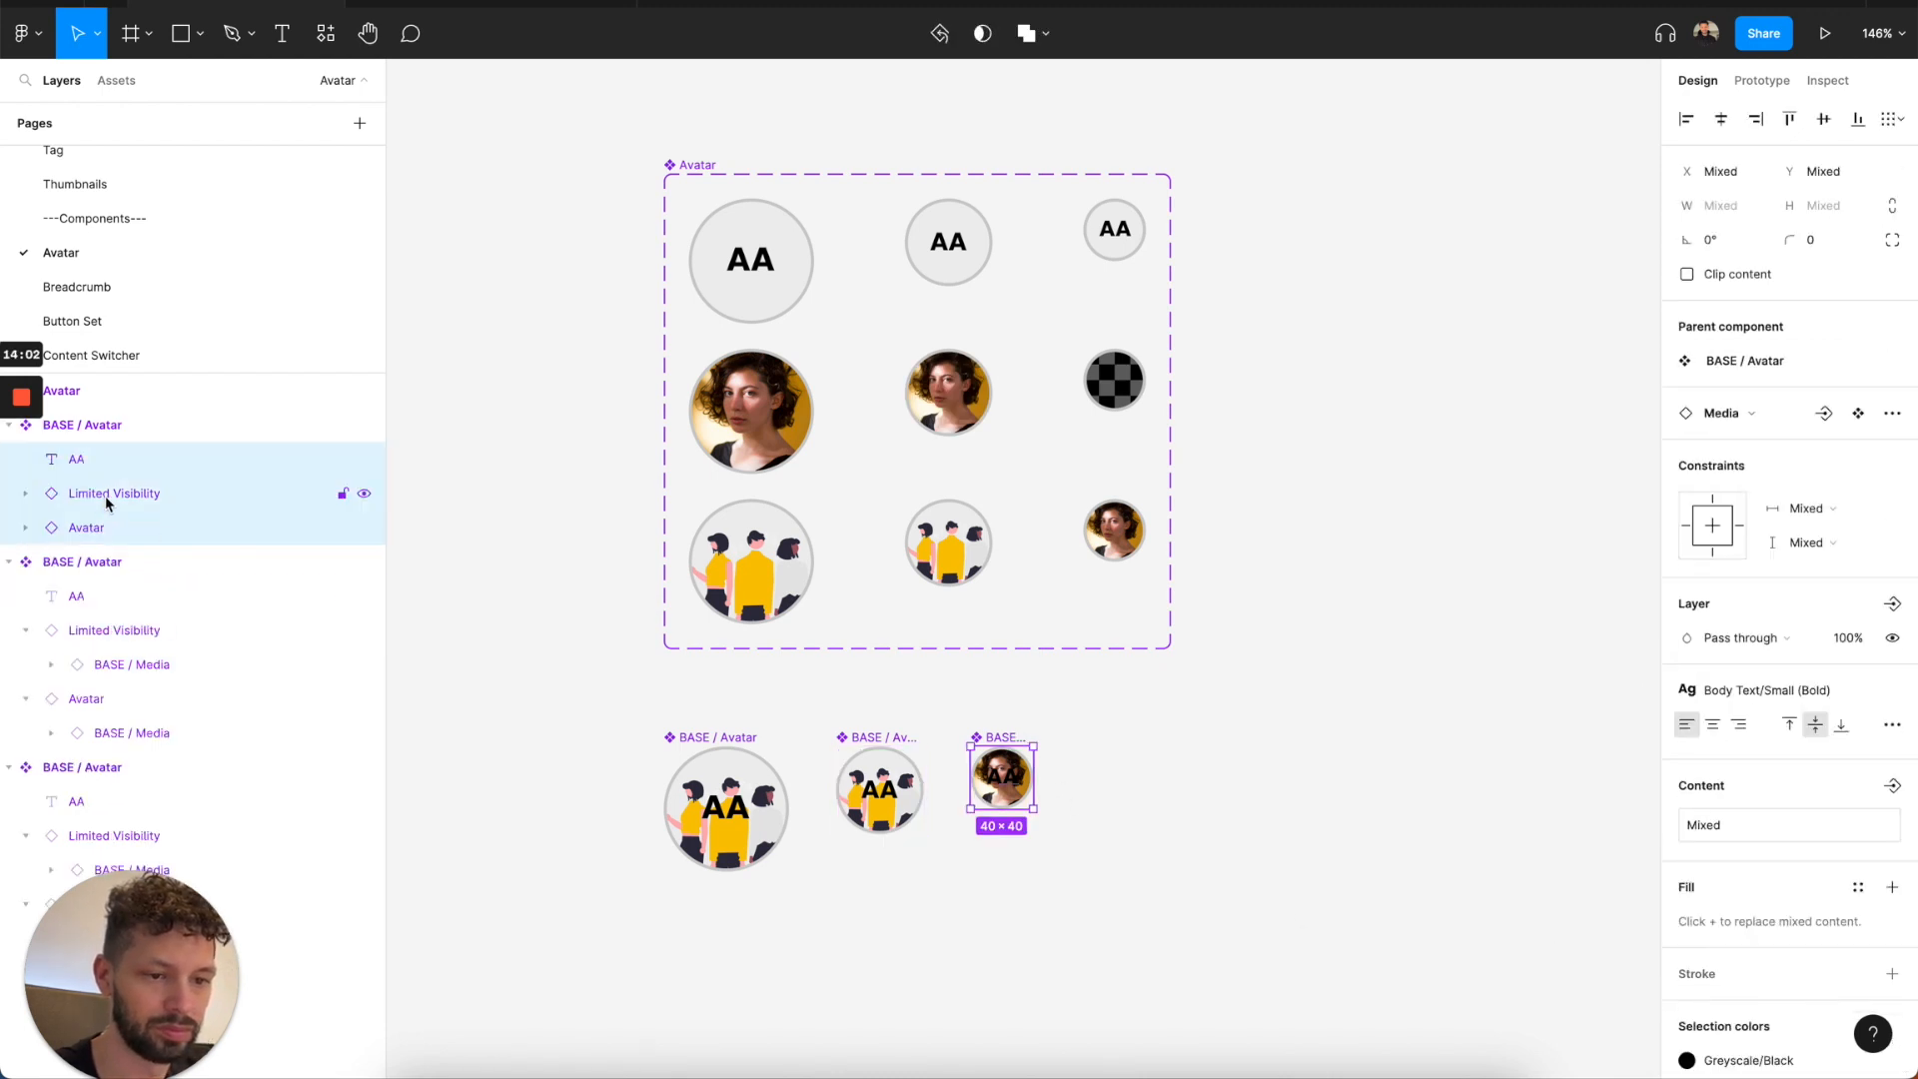
click(106, 495)
key(Return)
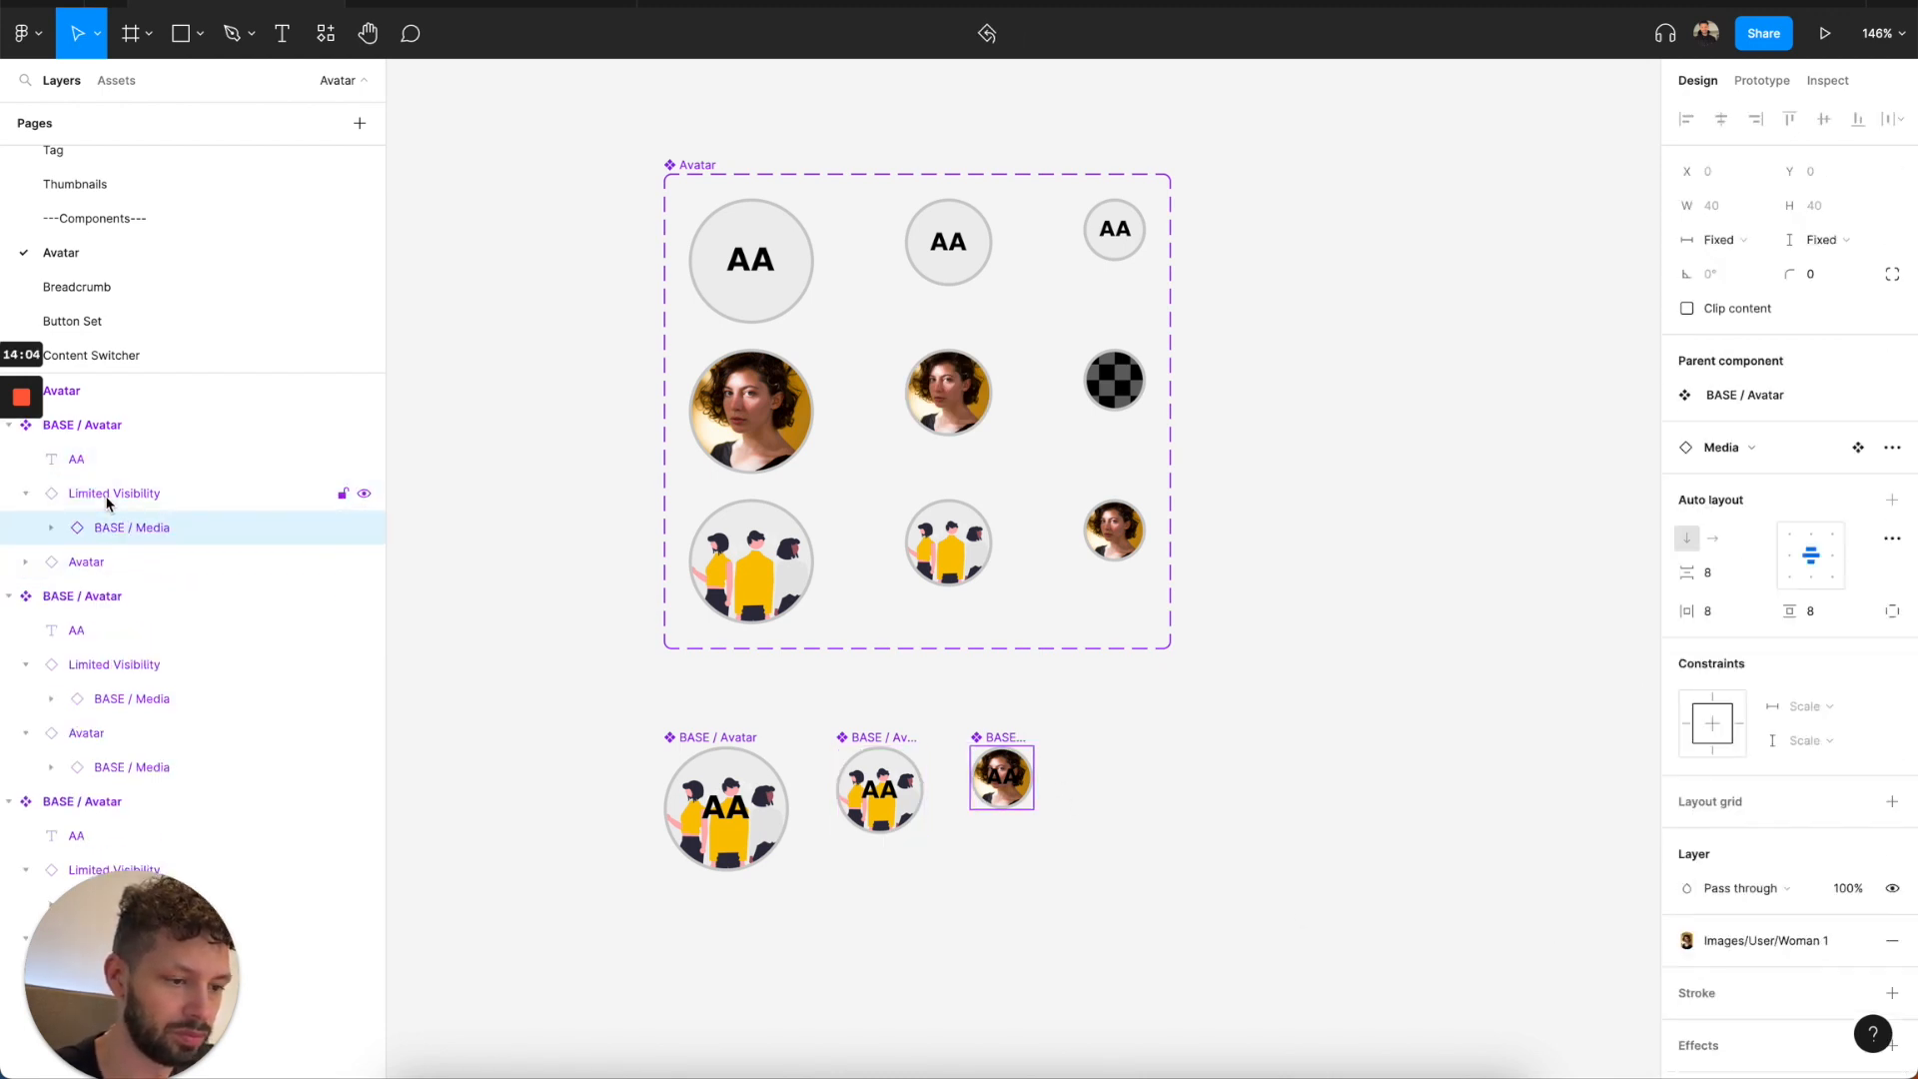
key(super+alt+v)
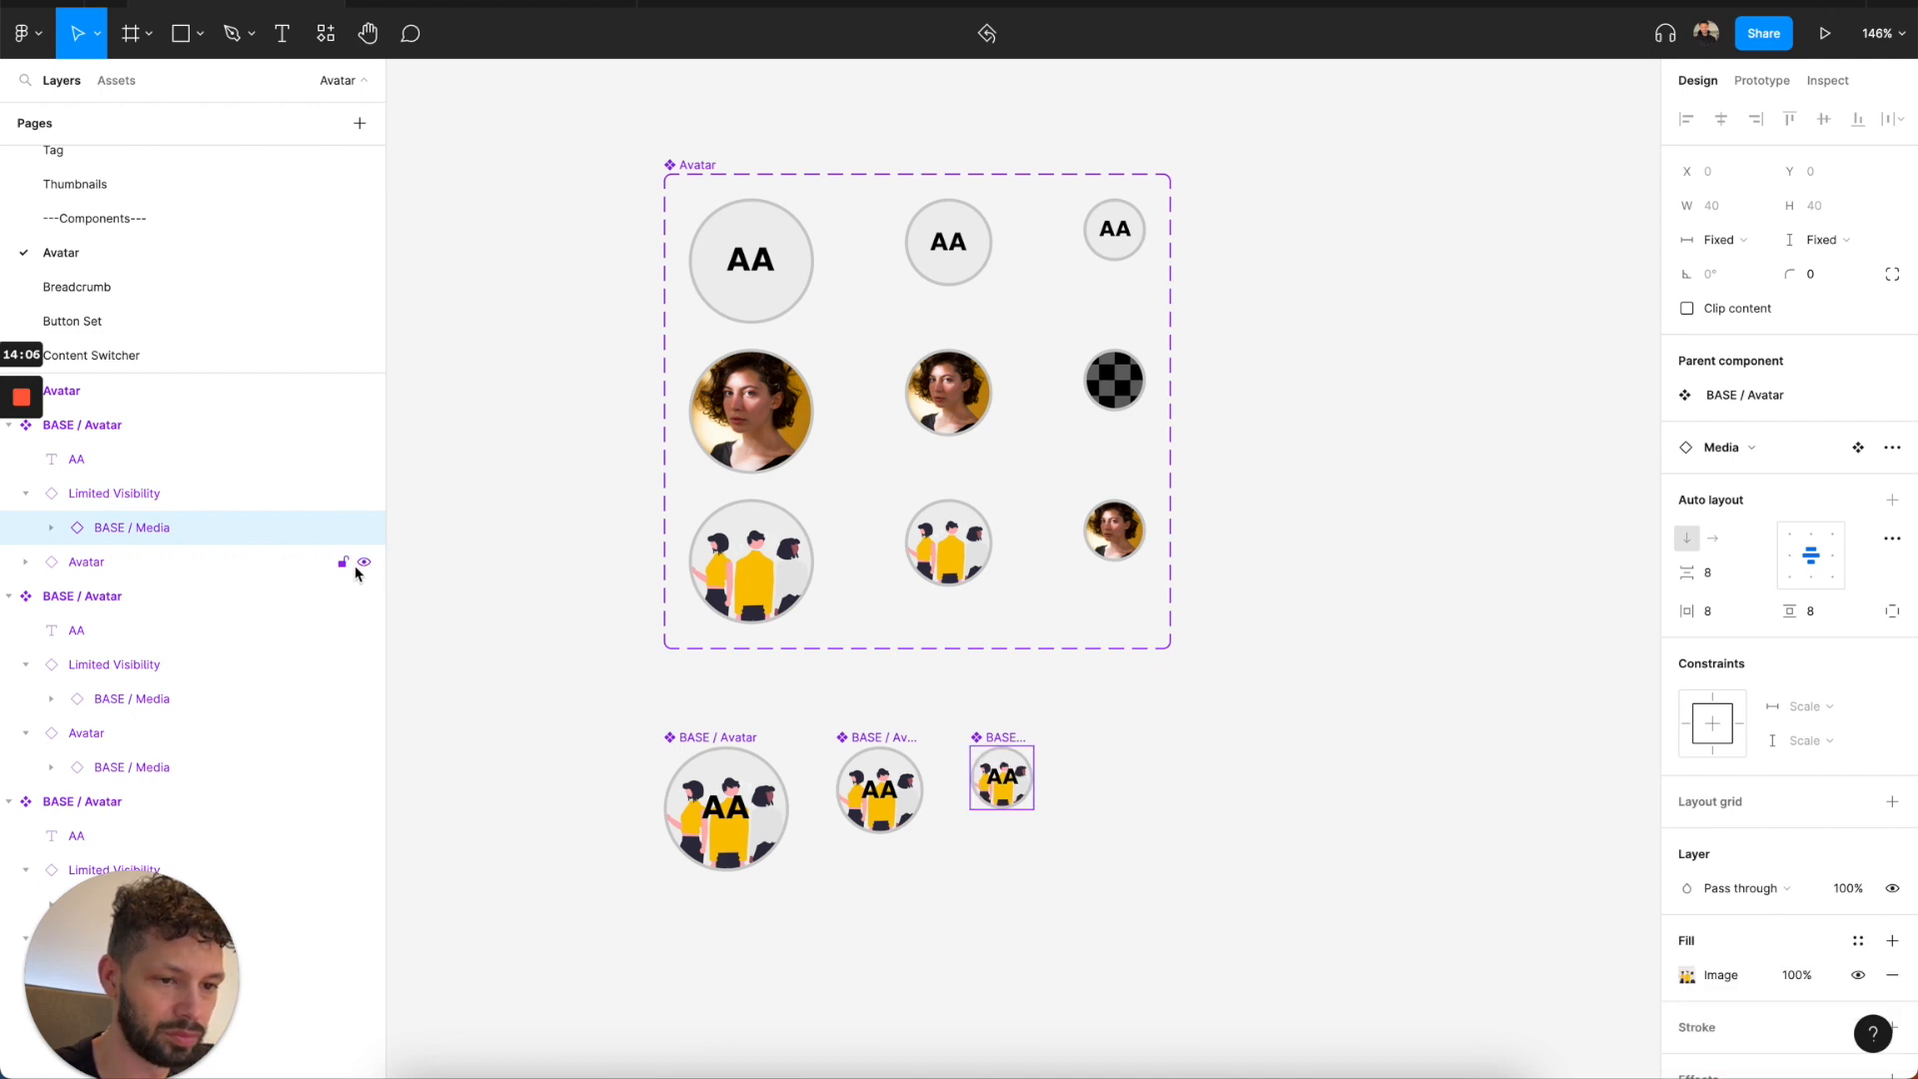
Apply the Images/User/Woman 1 style as the fill of BASE / Media inside the 40 × 40 BASE / Avatar's Avatar layer.
click(227, 569)
key(Return)
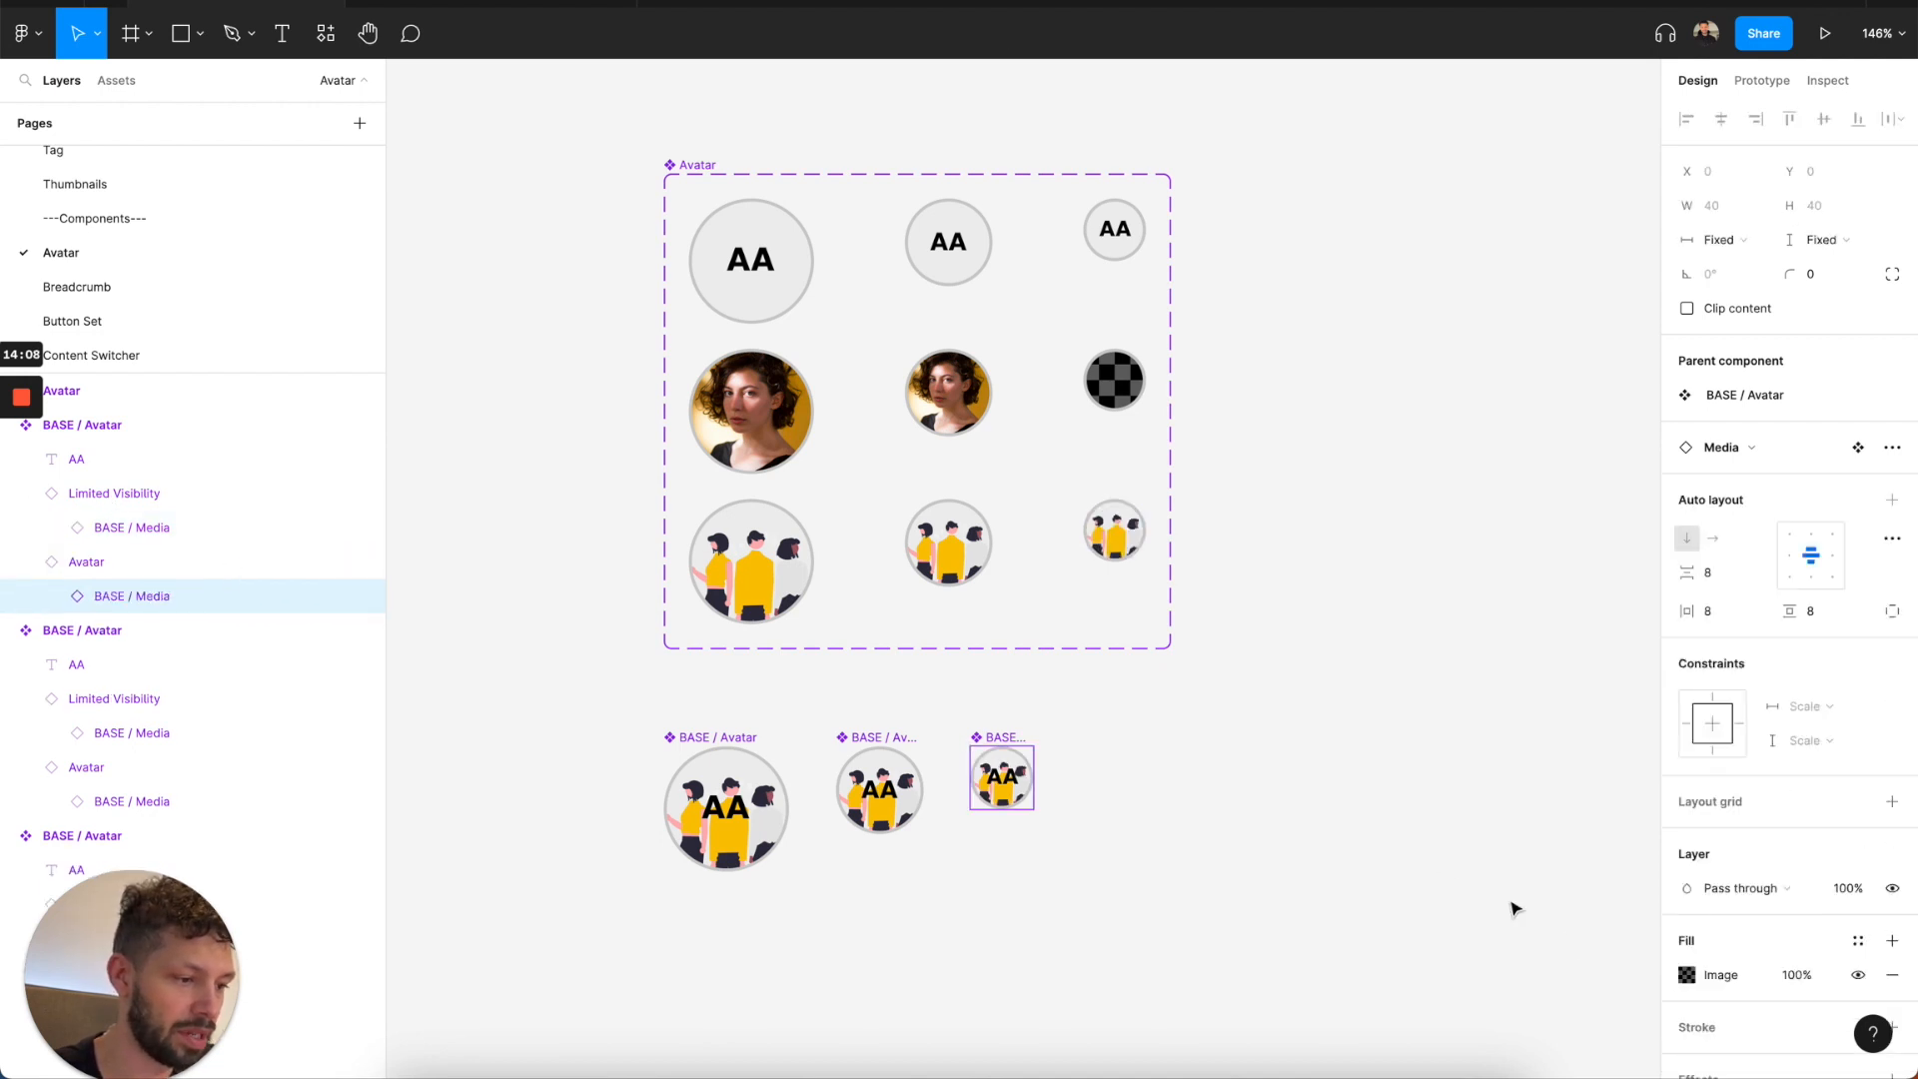
click(1858, 941)
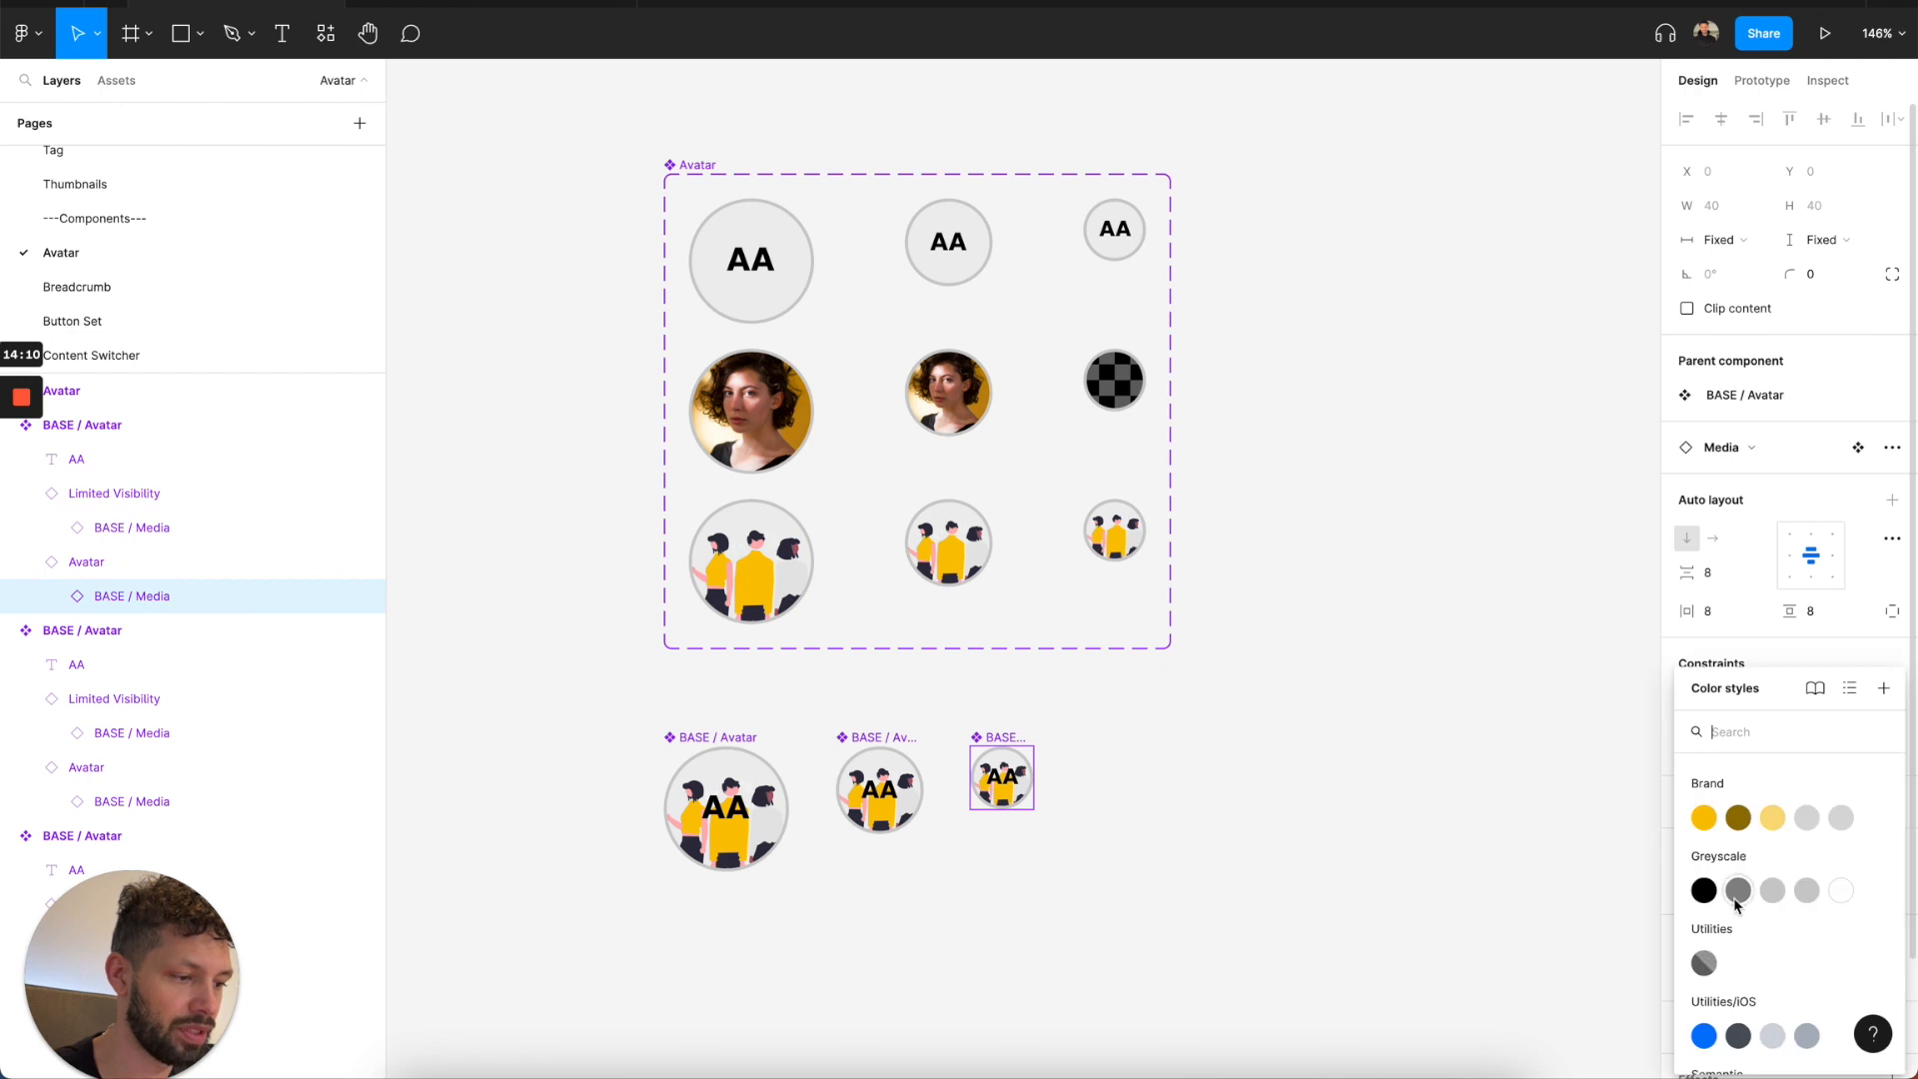
scroll(1739, 894, down, 3)
click(1704, 943)
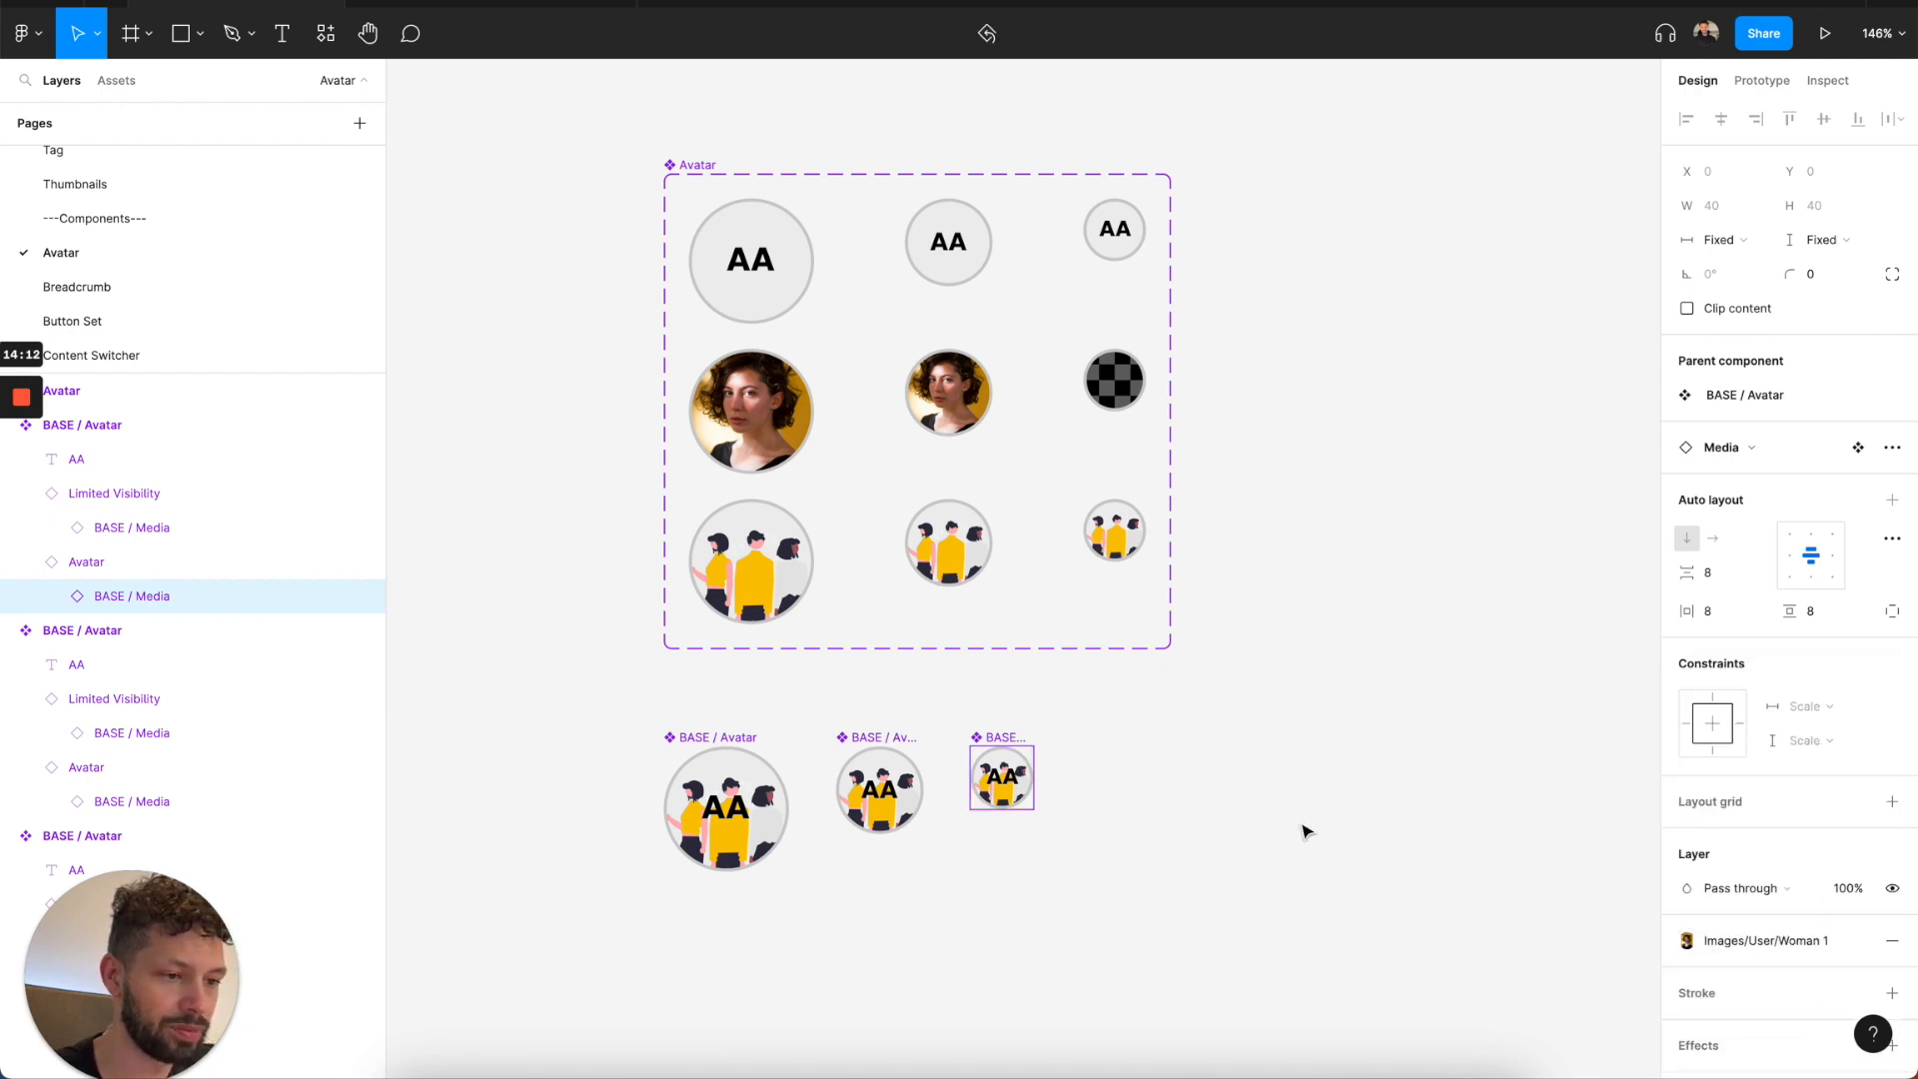
click(1306, 831)
click(1014, 754)
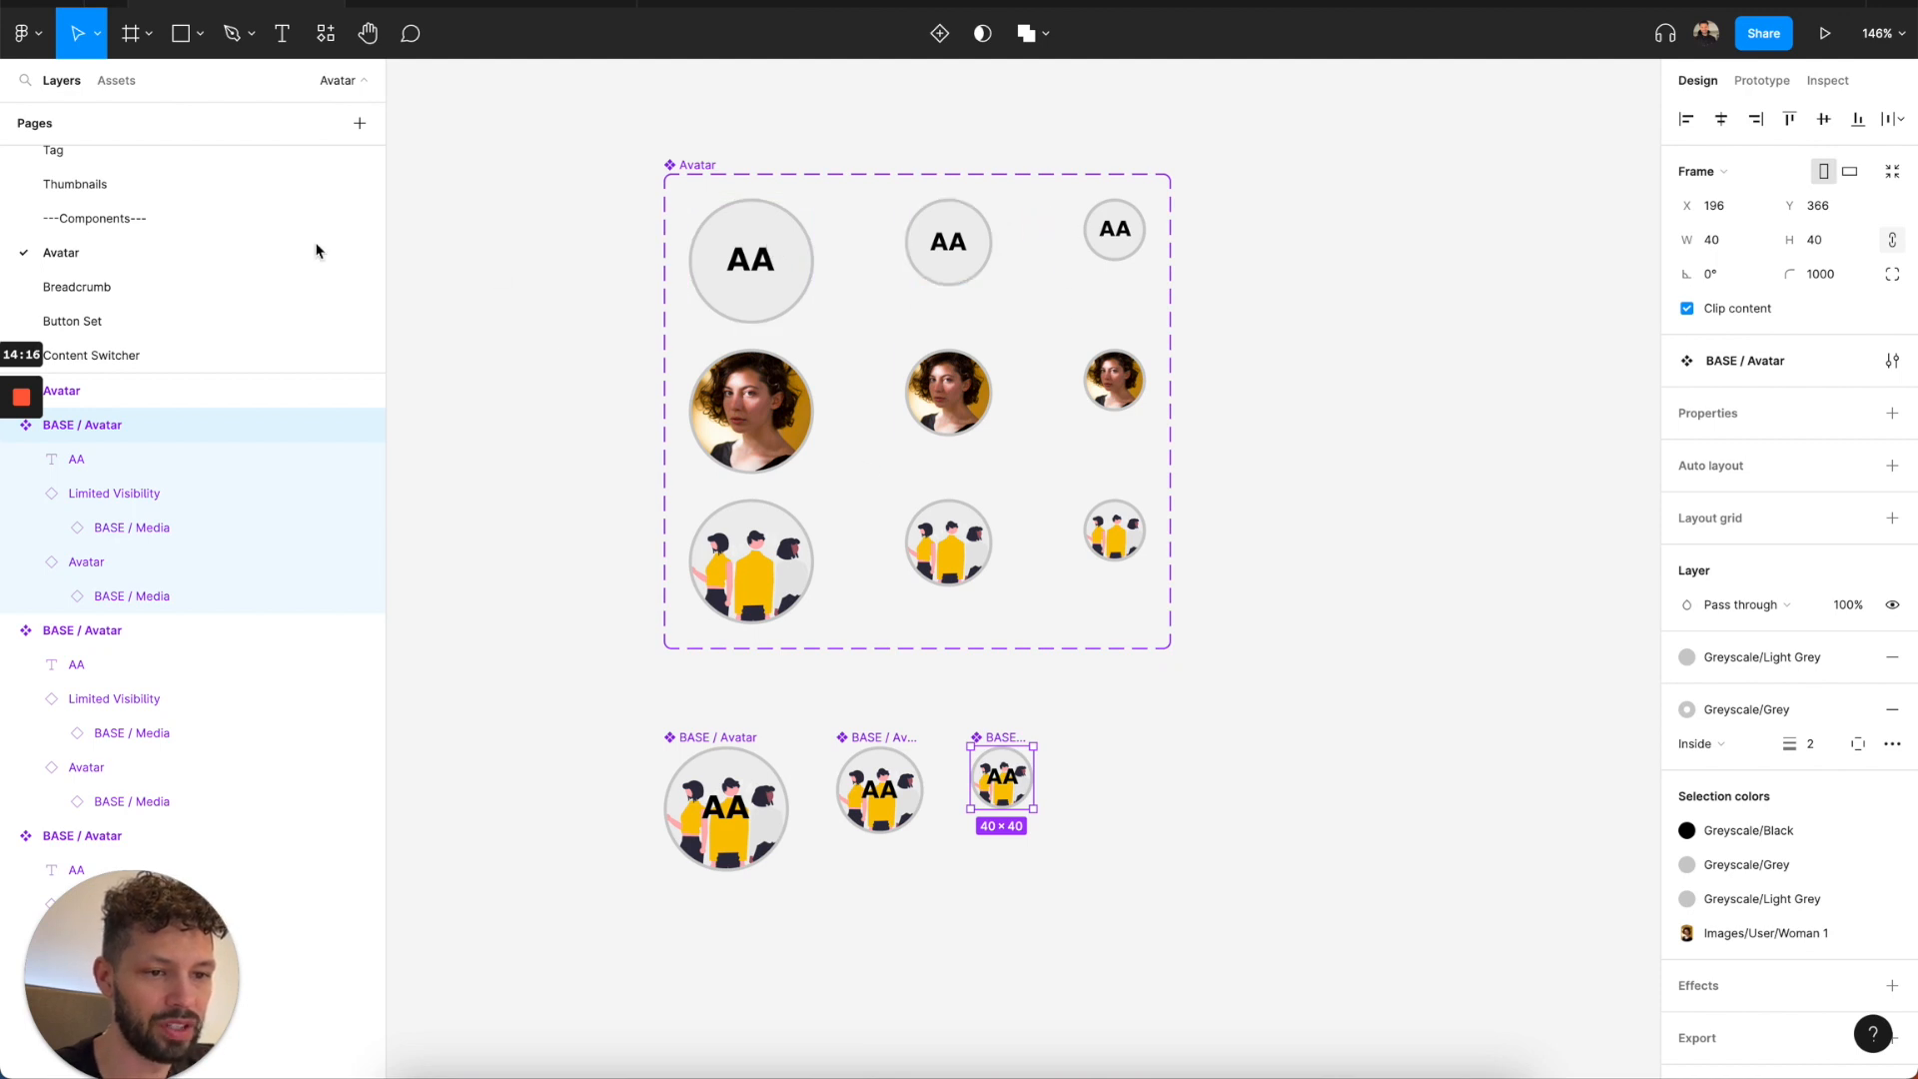
click(685, 739)
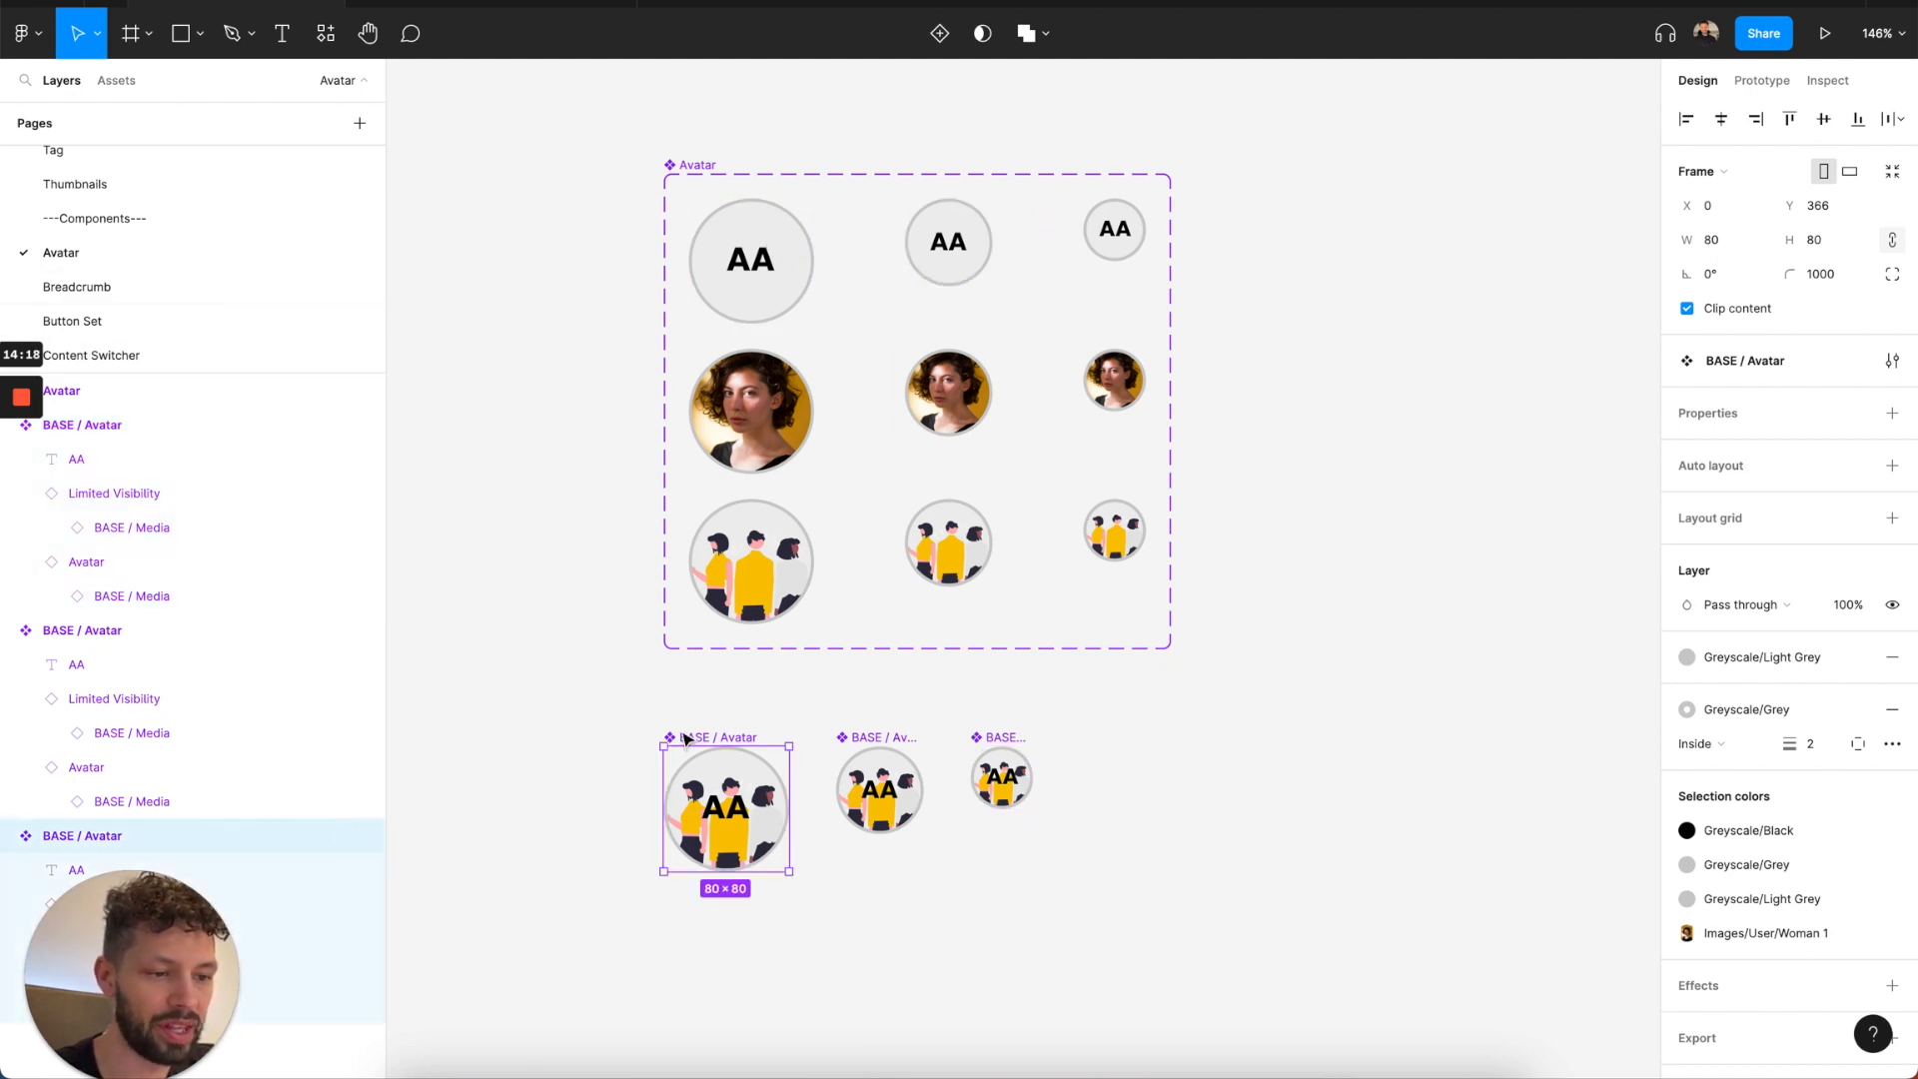
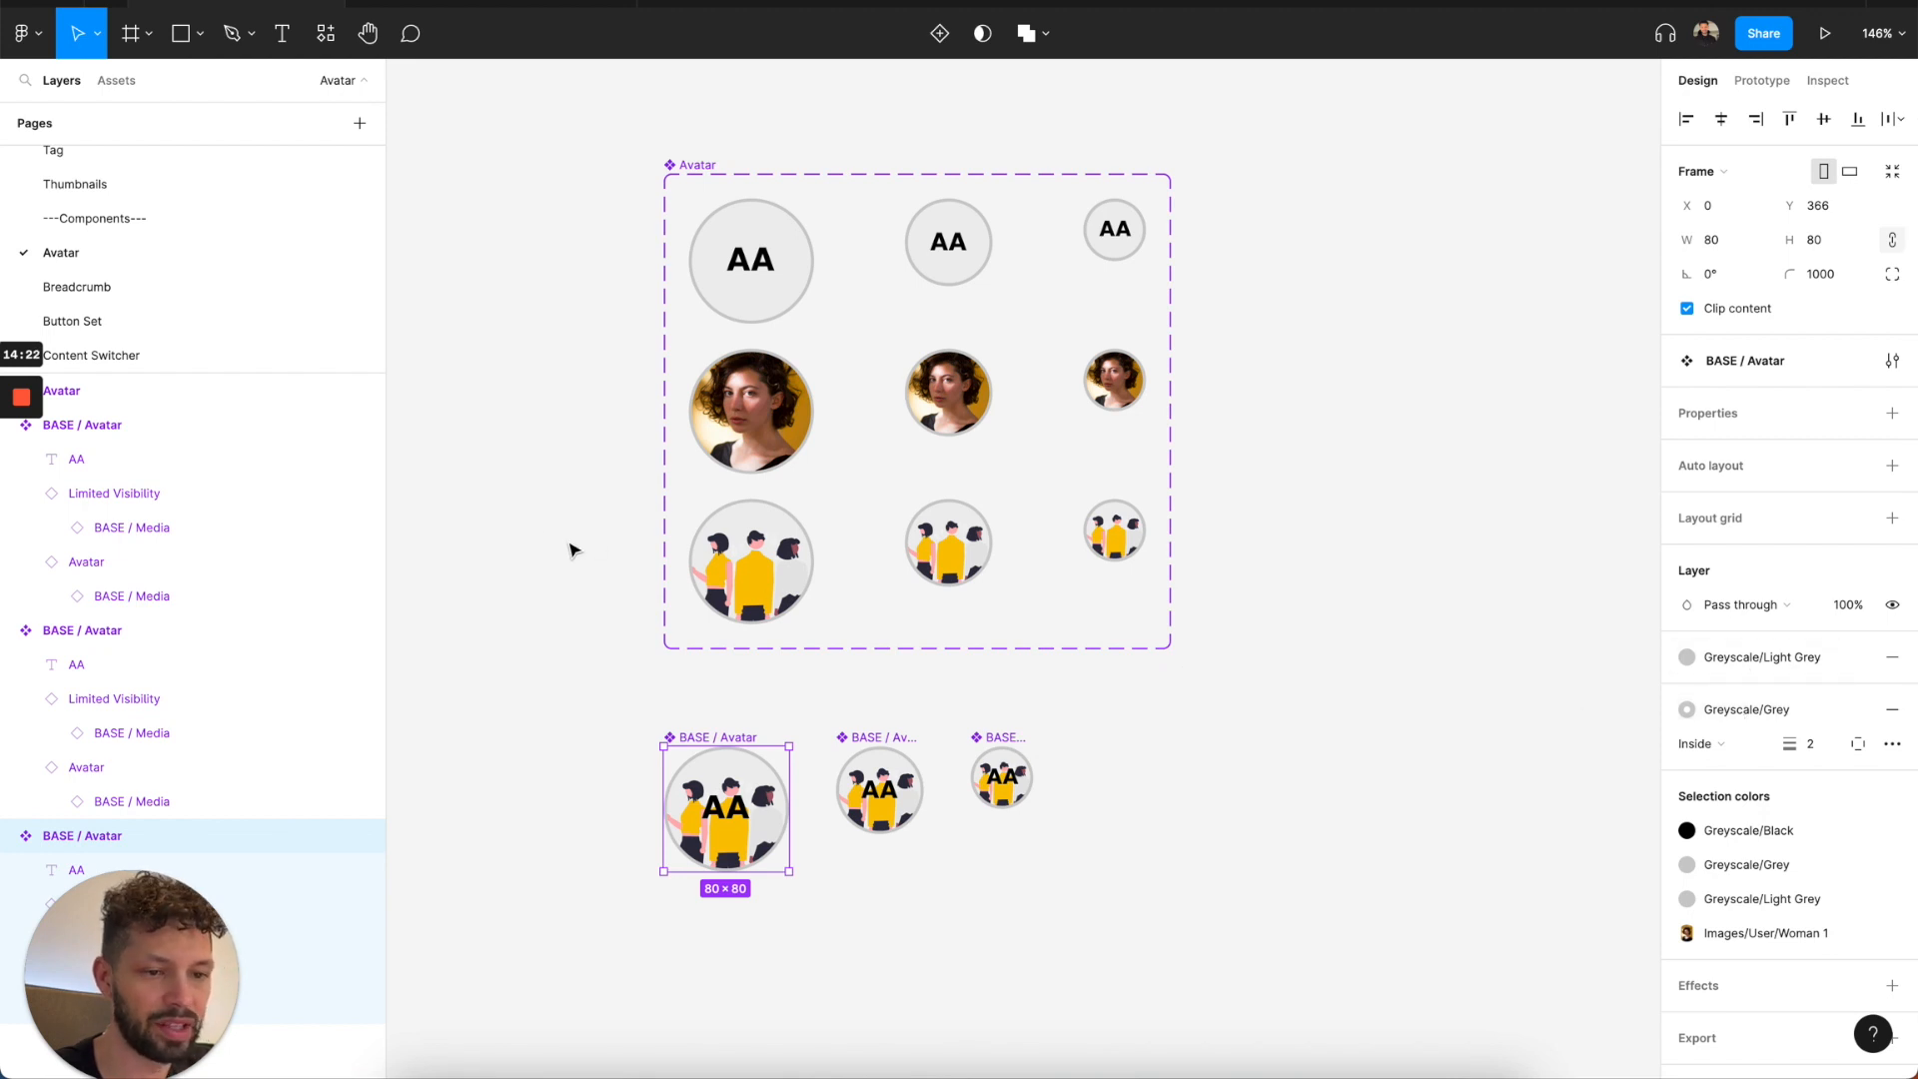
Review the Breadcrumb page's components and open the Button Set page.
click(223, 286)
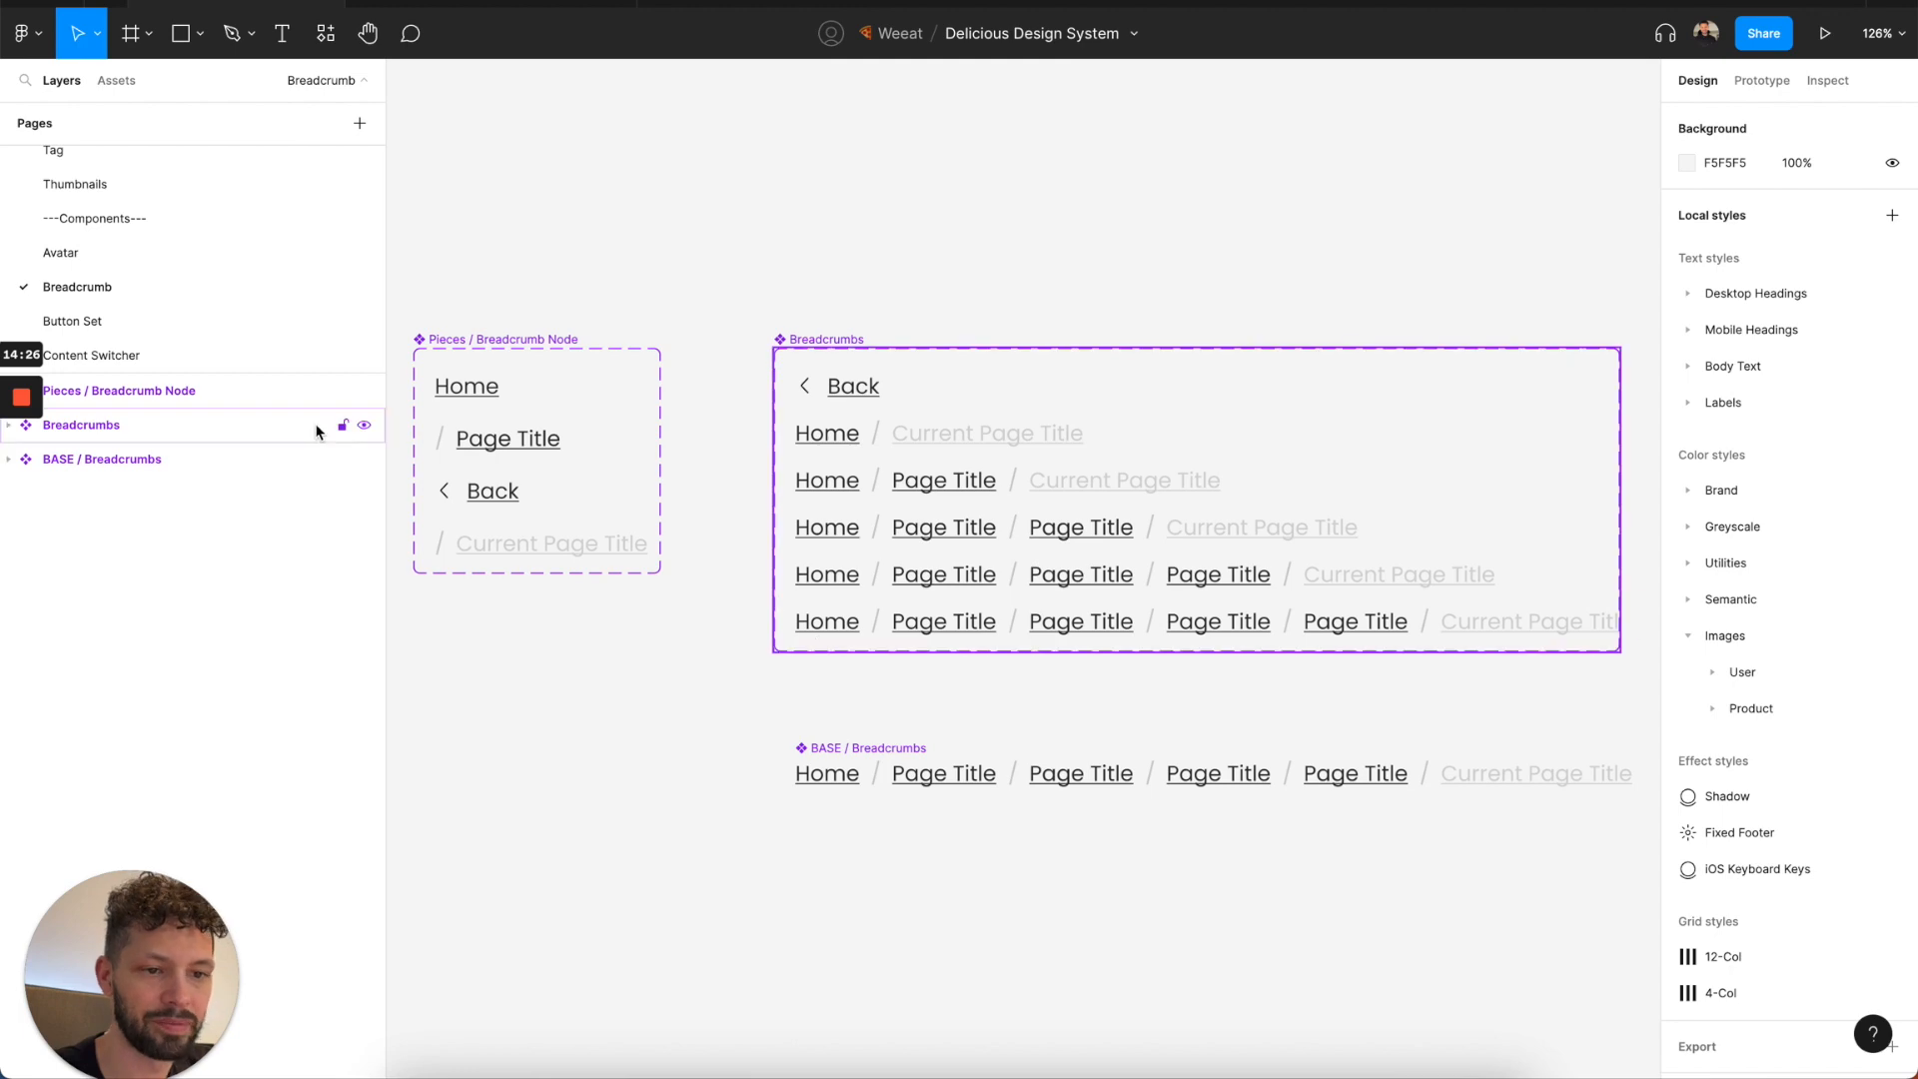
click(226, 317)
scroll(573, 333, up, 5)
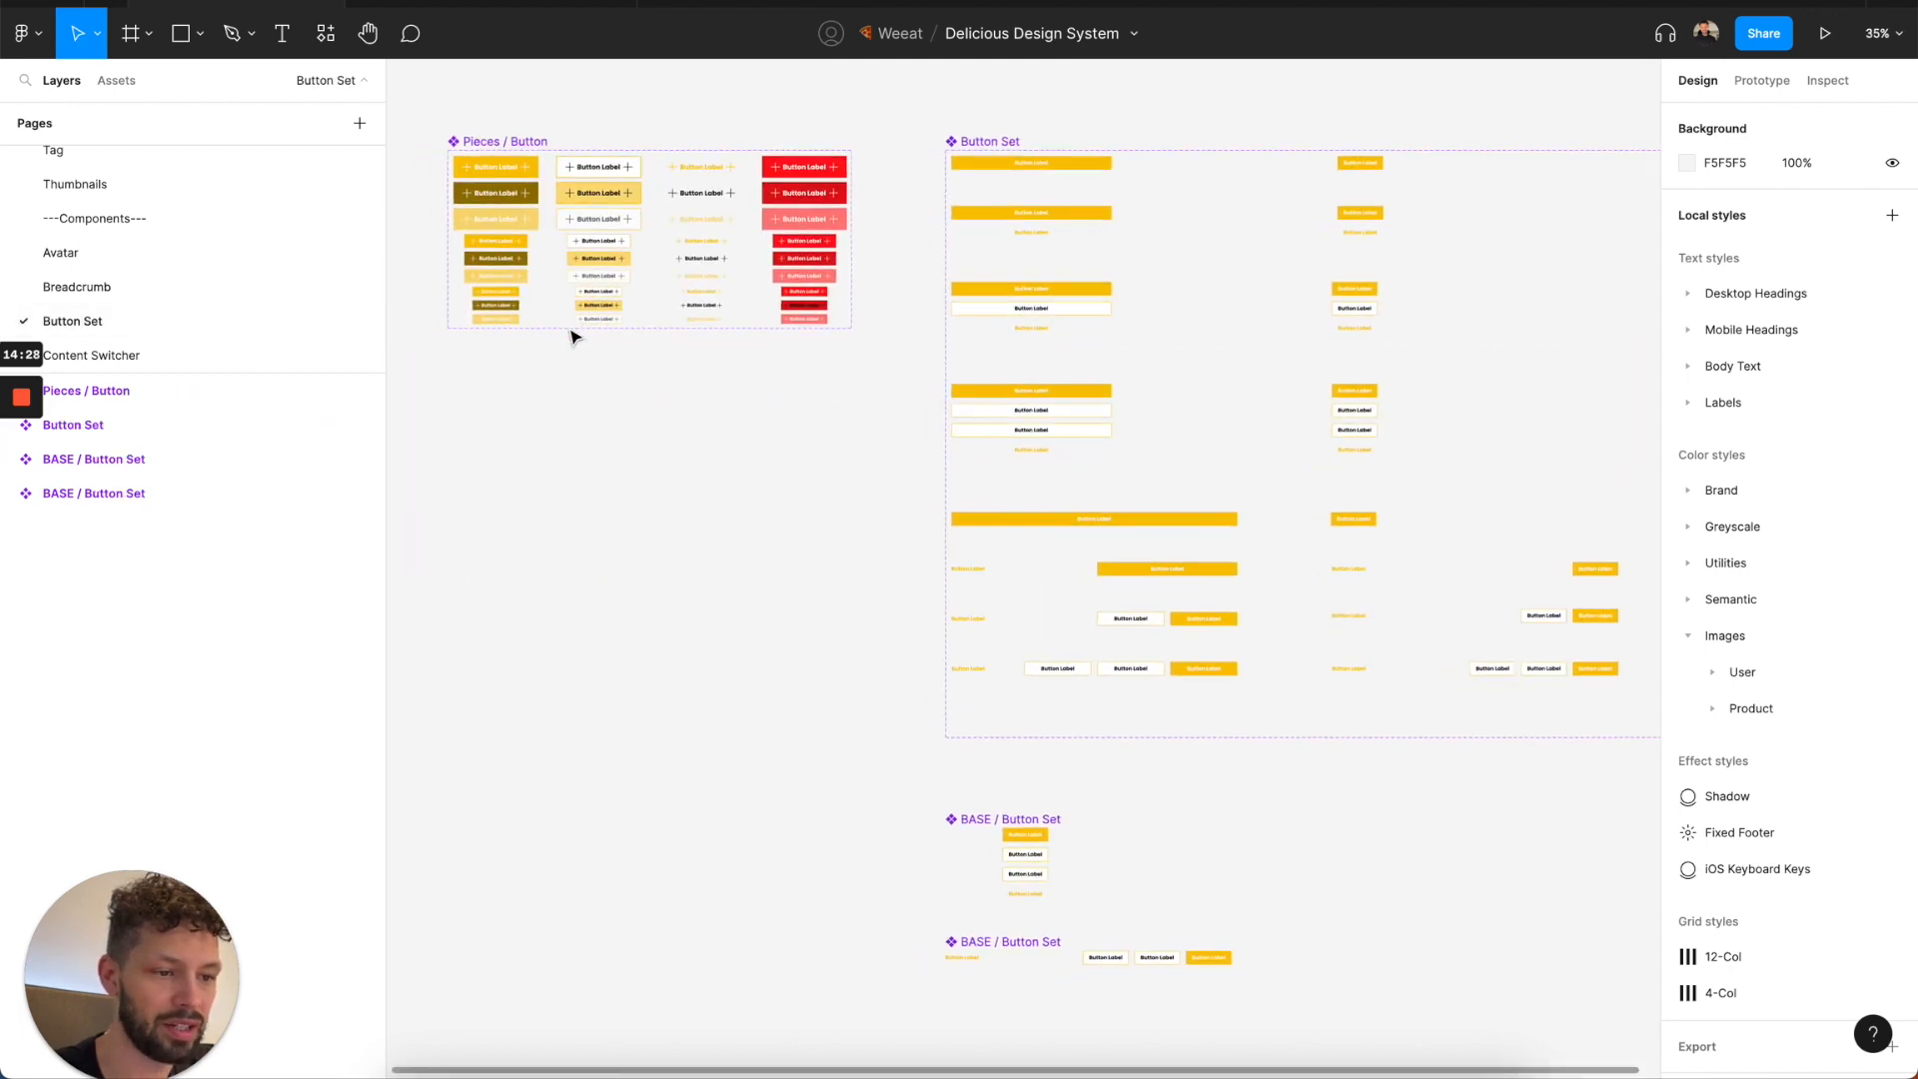
Switch to the Delicious Design System (Components) file and examine the button shapes on its Button Set page.
click(490, 3)
scroll(160, 284, up, 8)
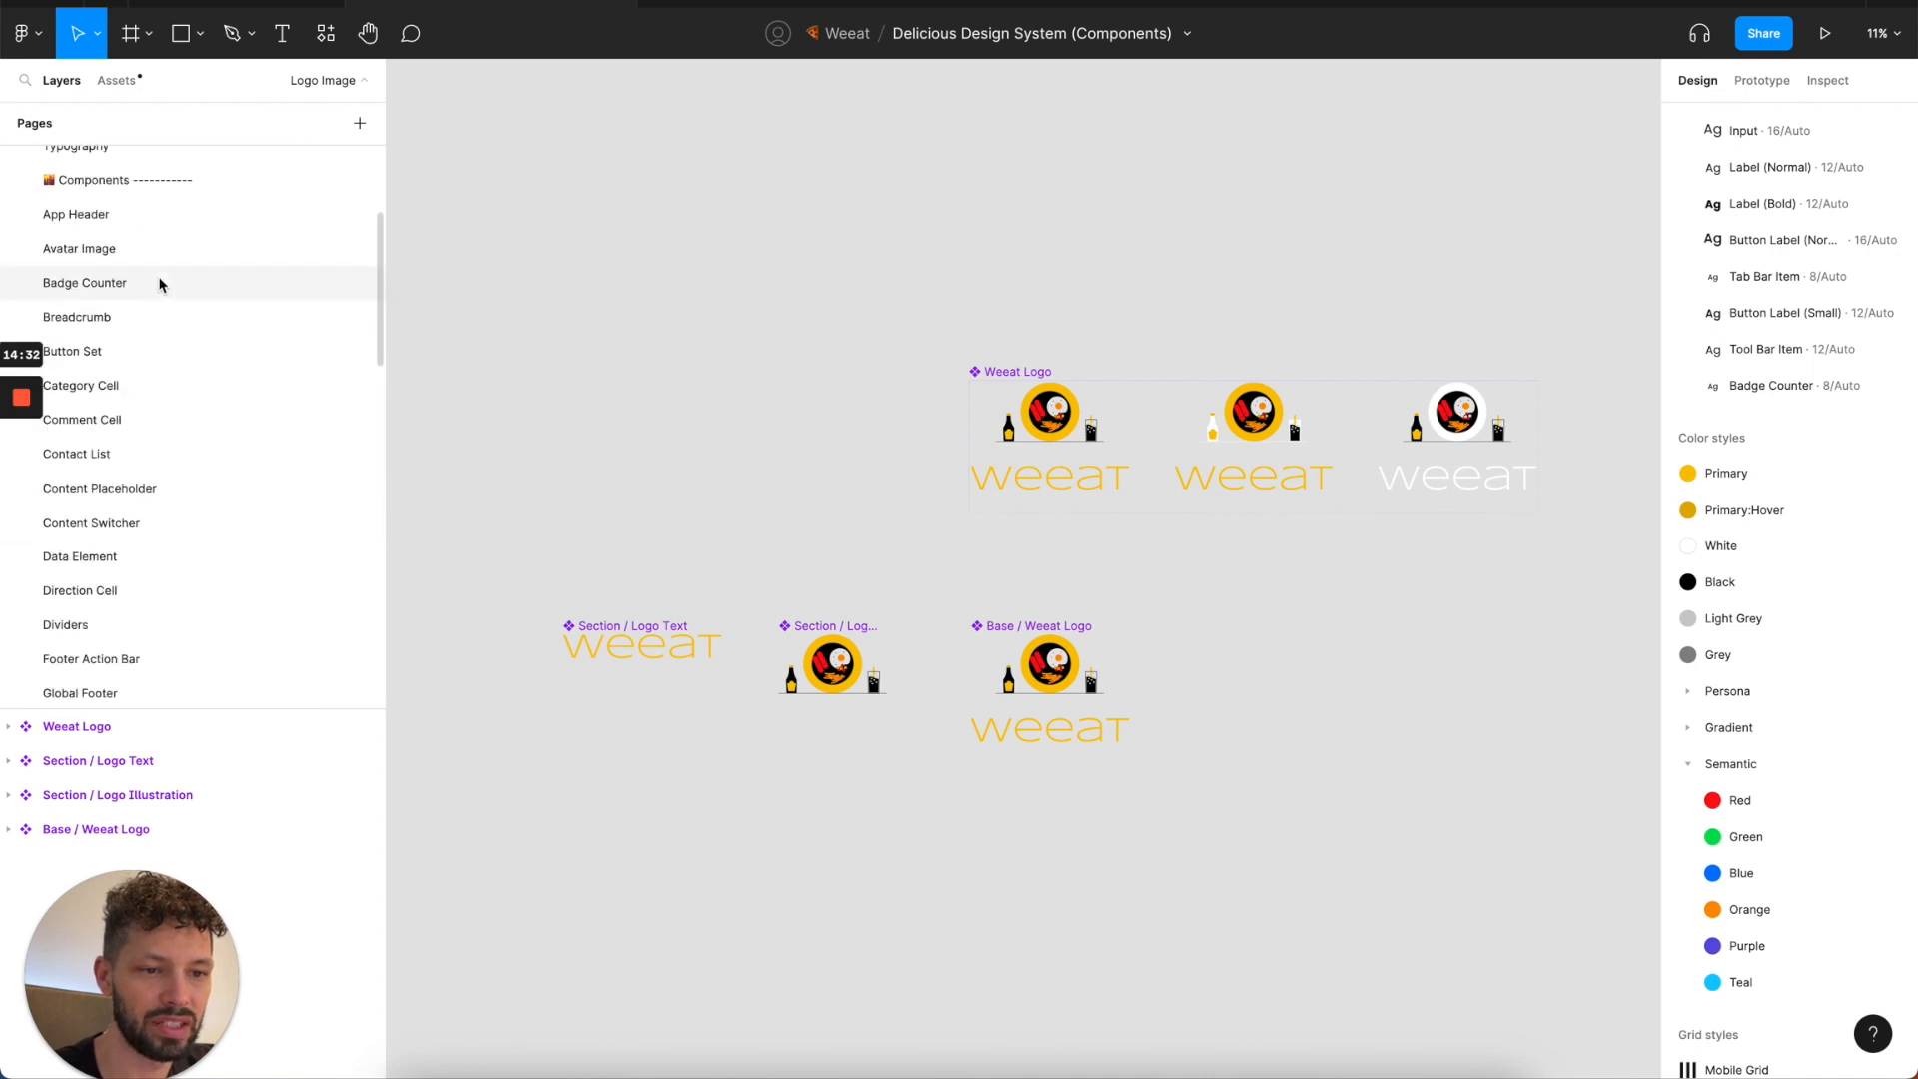
scroll(160, 299, down, 1)
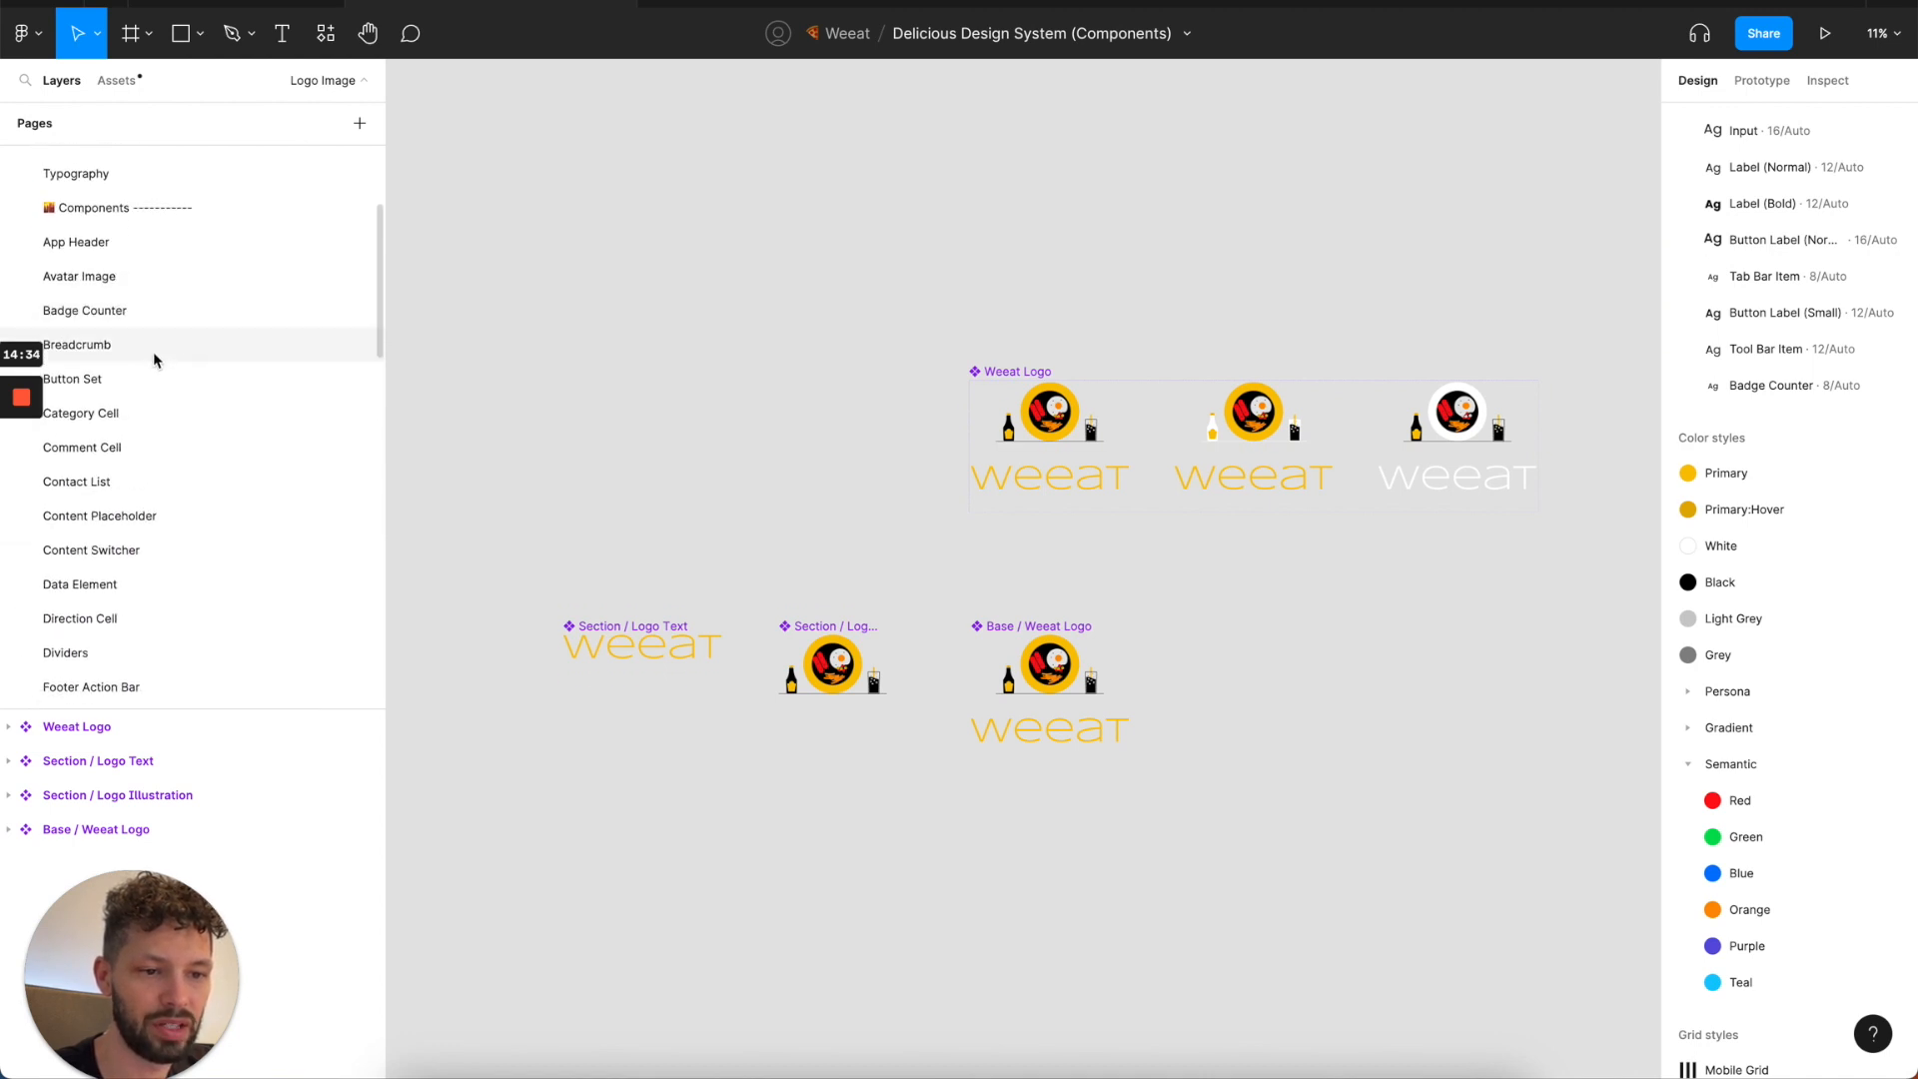
click(155, 378)
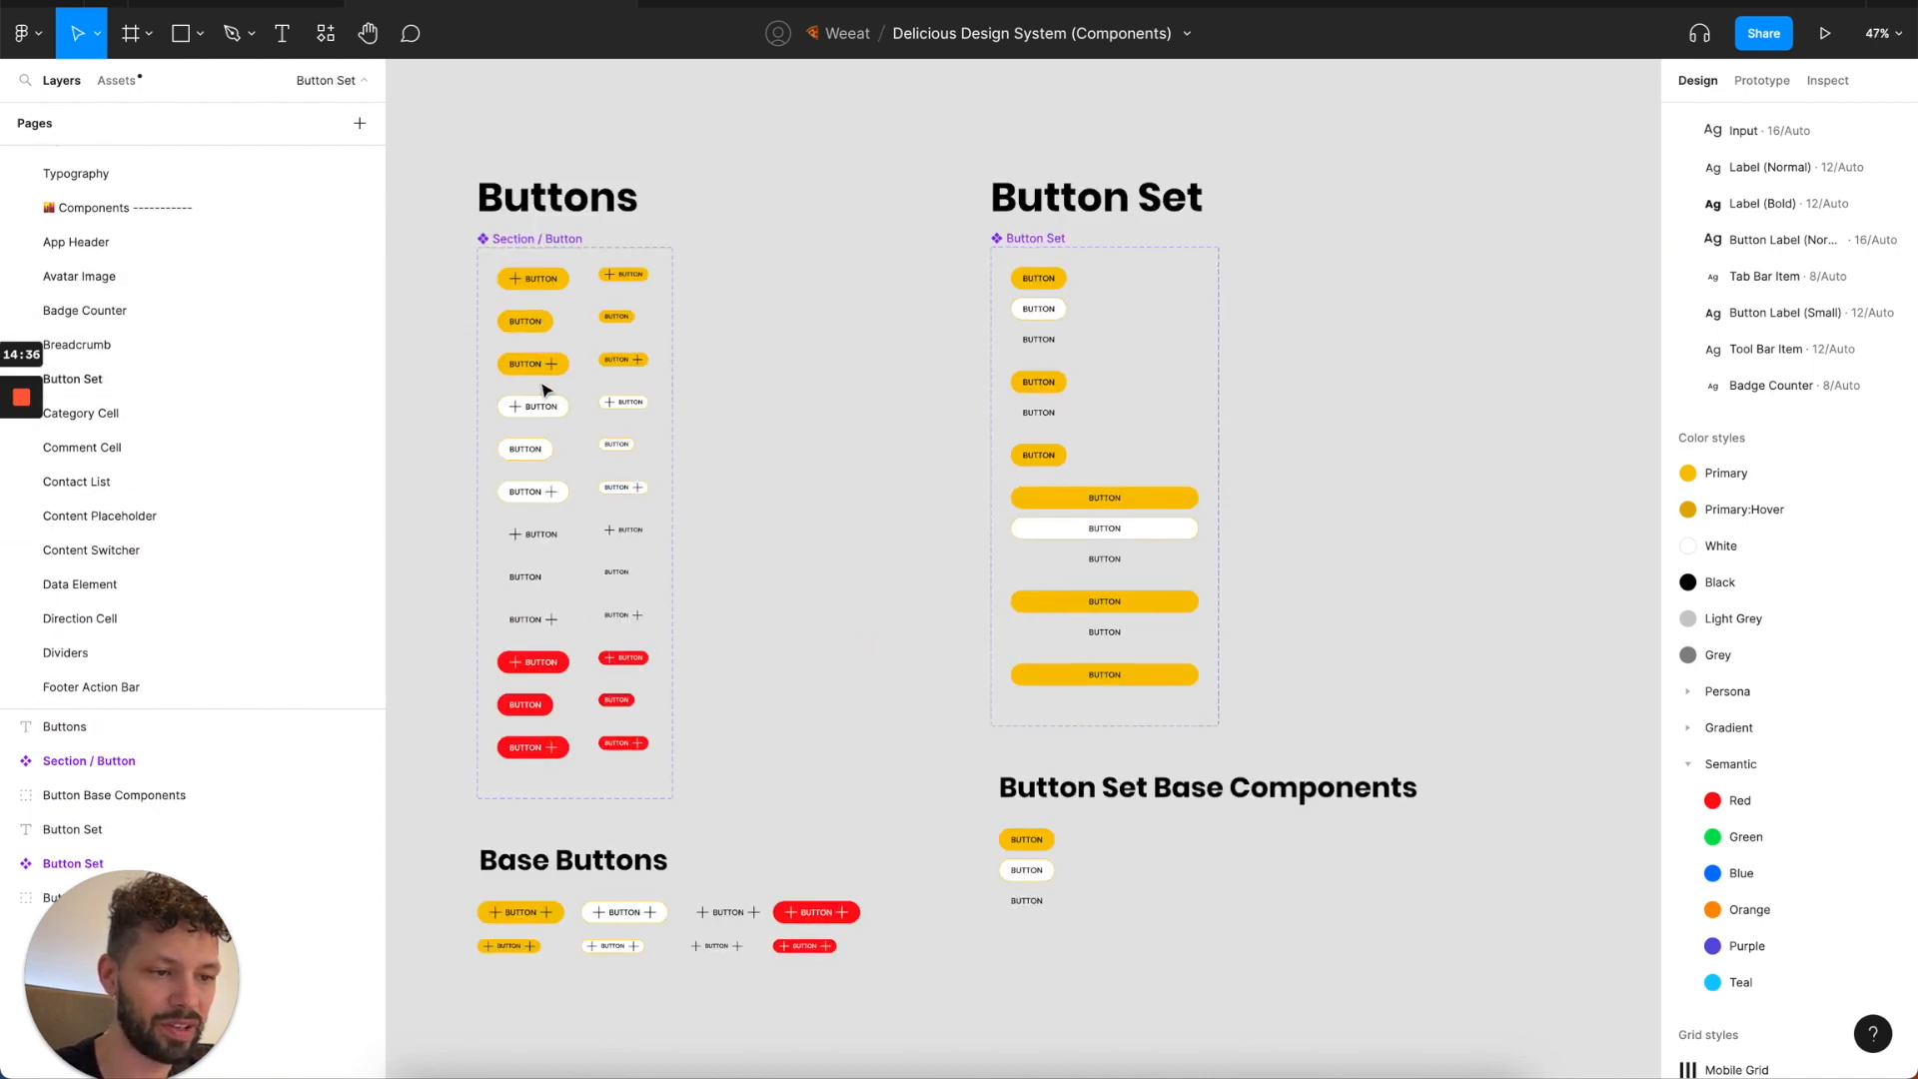
scroll(556, 443, up, 3)
scroll(556, 443, up, 6)
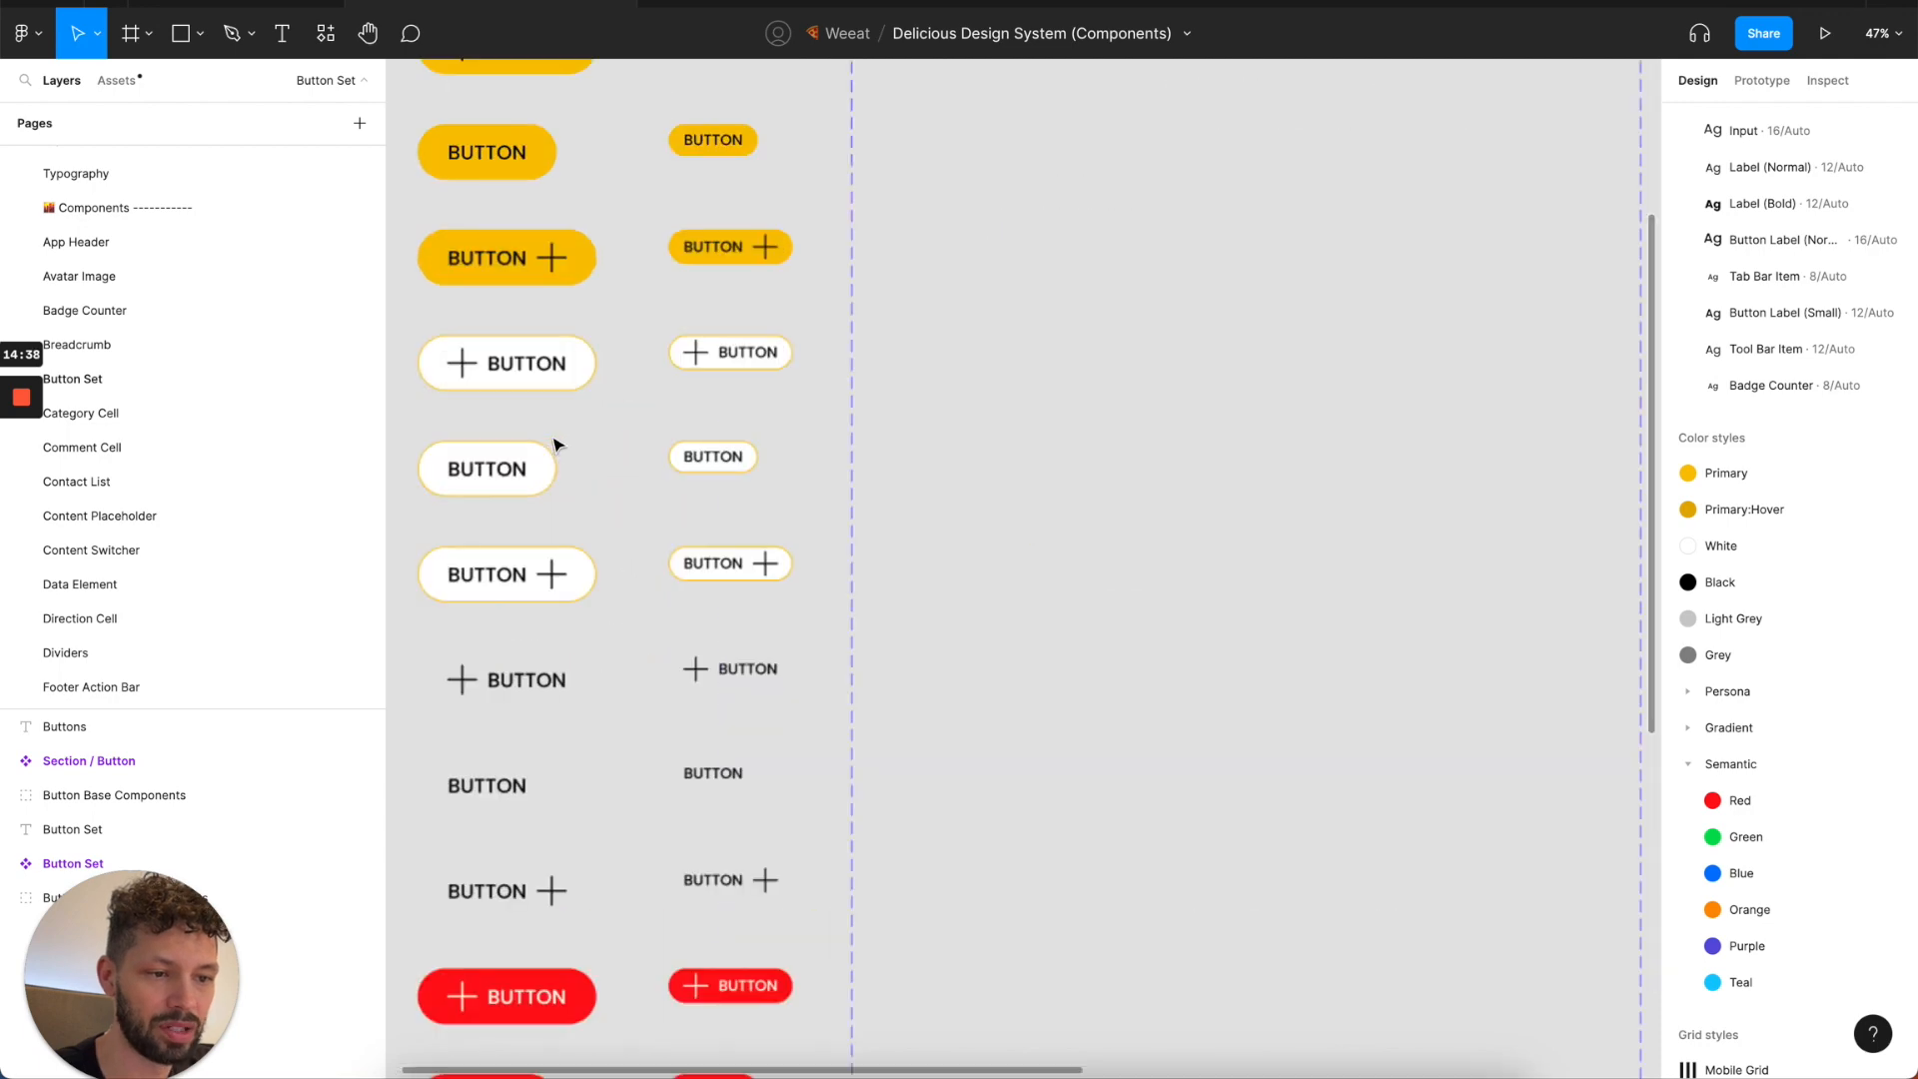
Back in the Delicious Design System file, set the corner radius of all Pieces / Button variants to 1000.
click(291, 4)
click(629, 178)
scroll(569, 244, right, 2)
scroll(569, 244, up, 1)
click(560, 152)
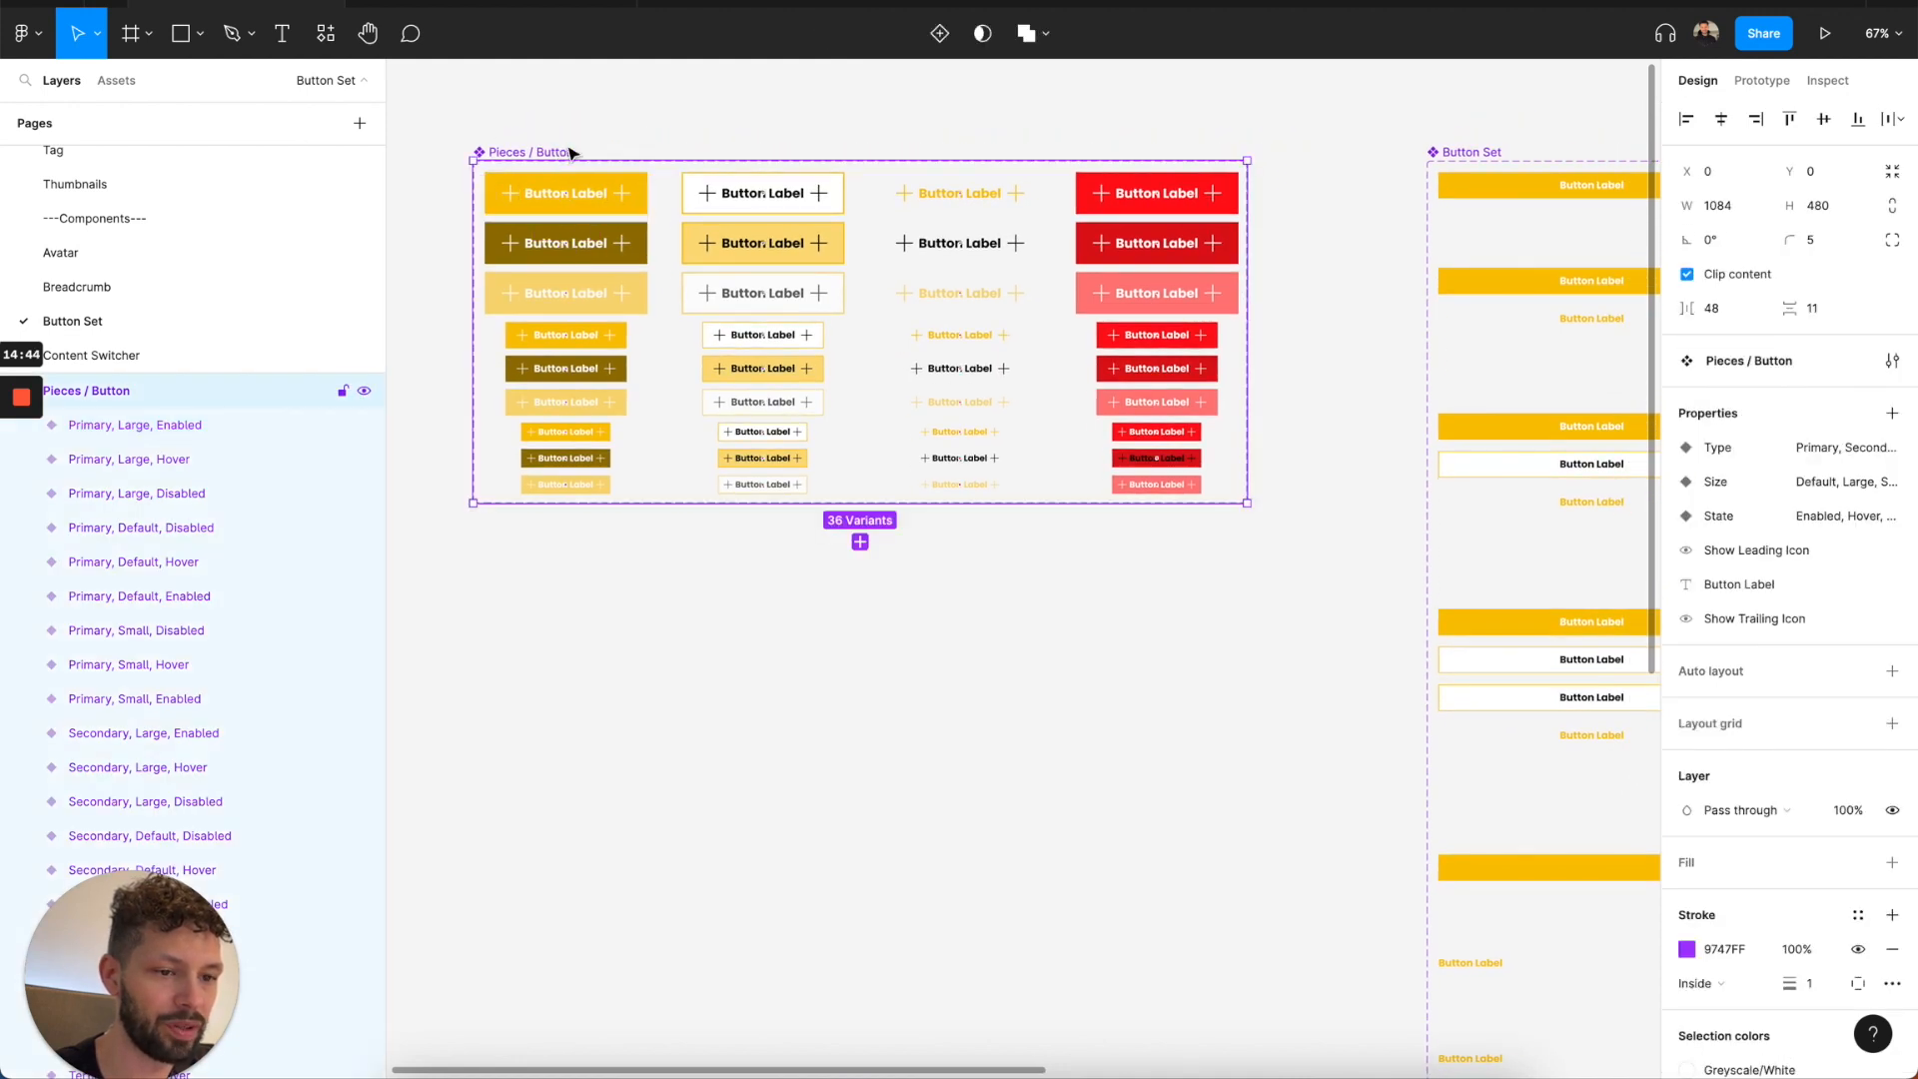
key(Return)
click(1819, 309)
text(000)
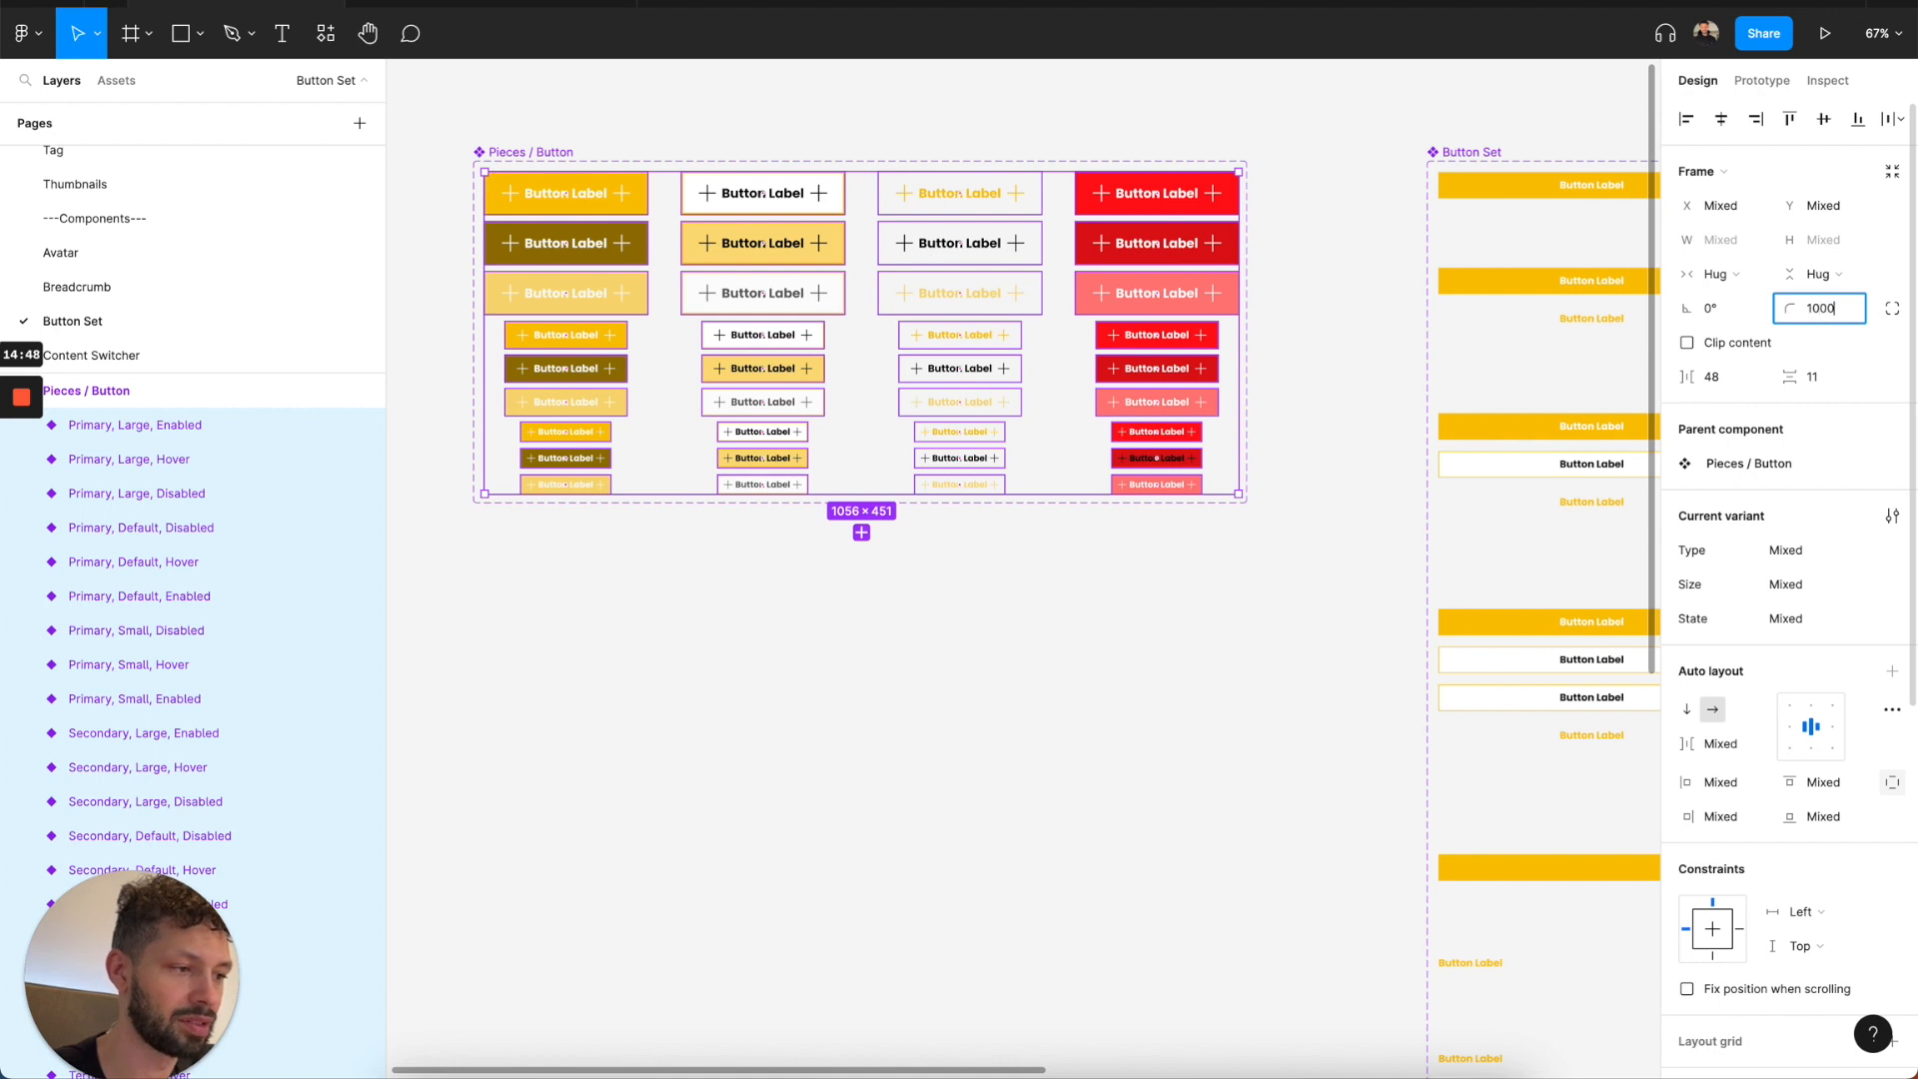
key(Return)
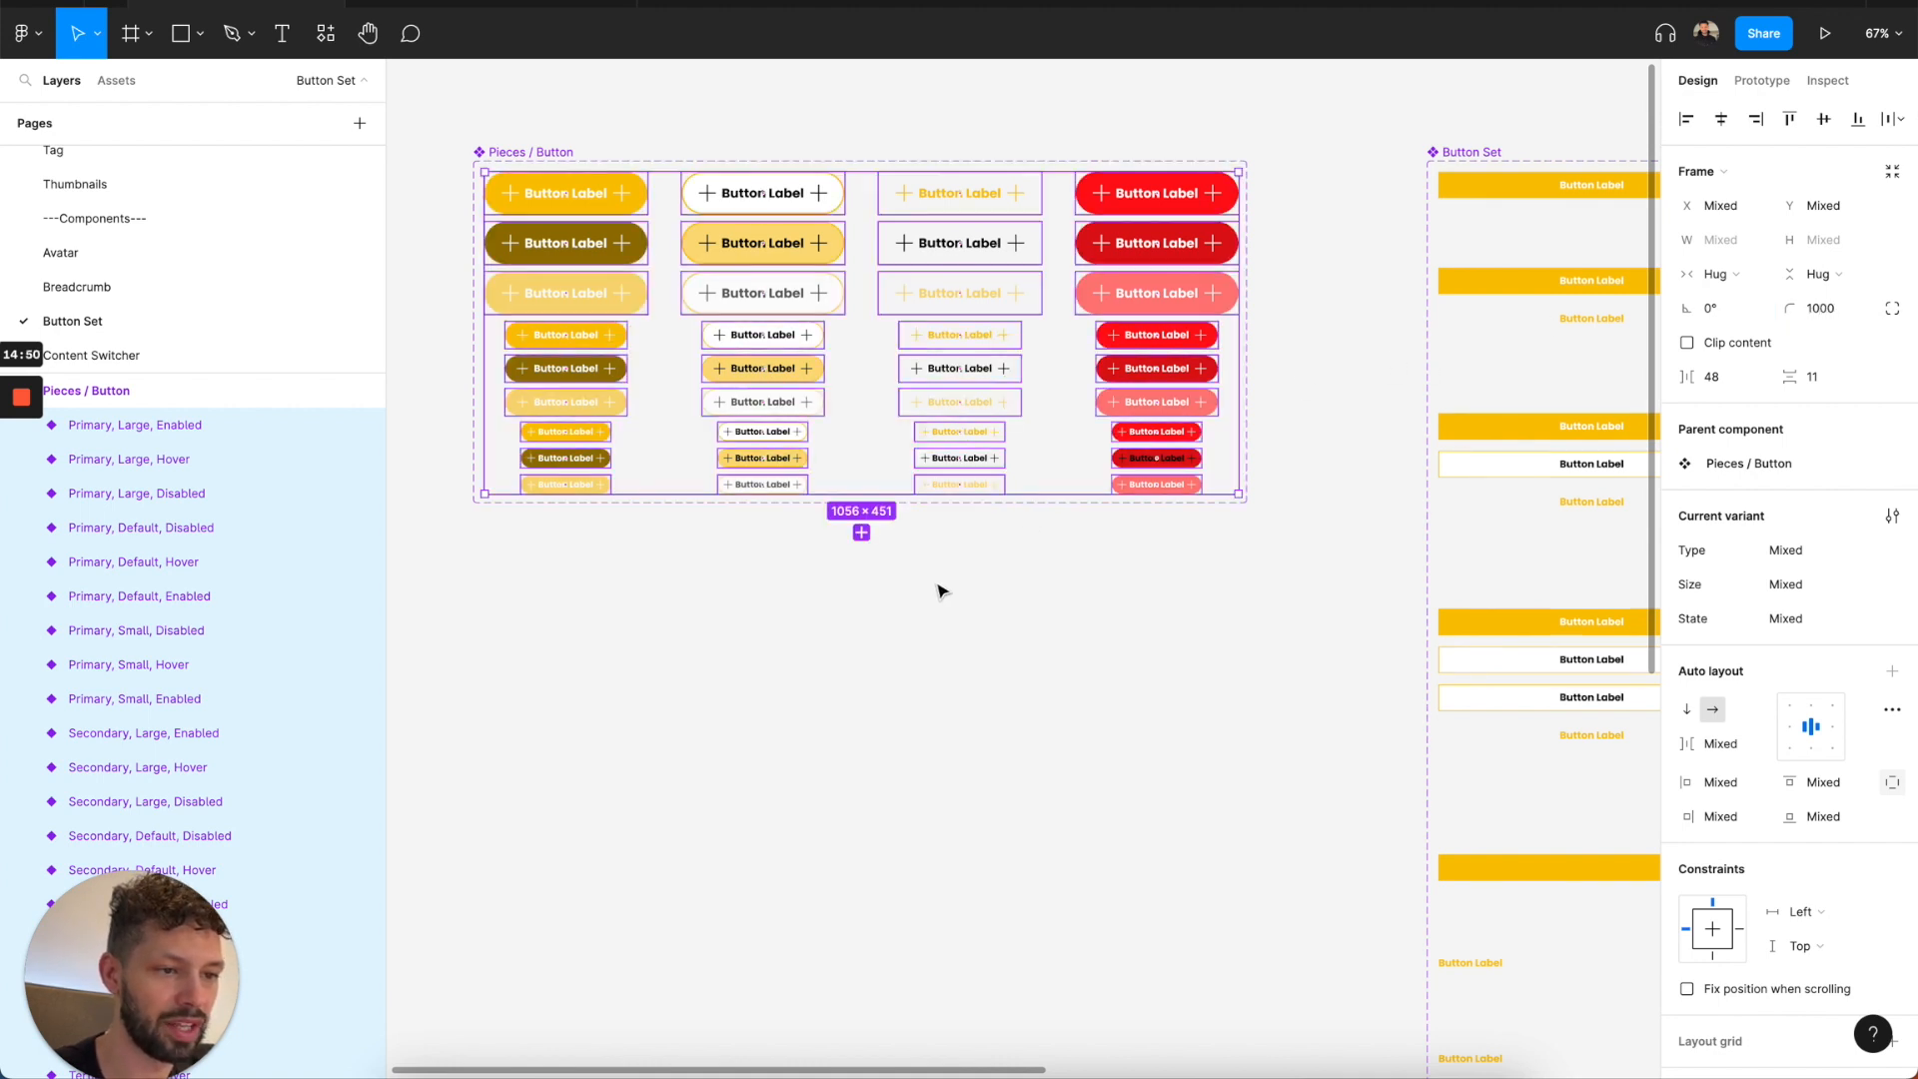
click(929, 594)
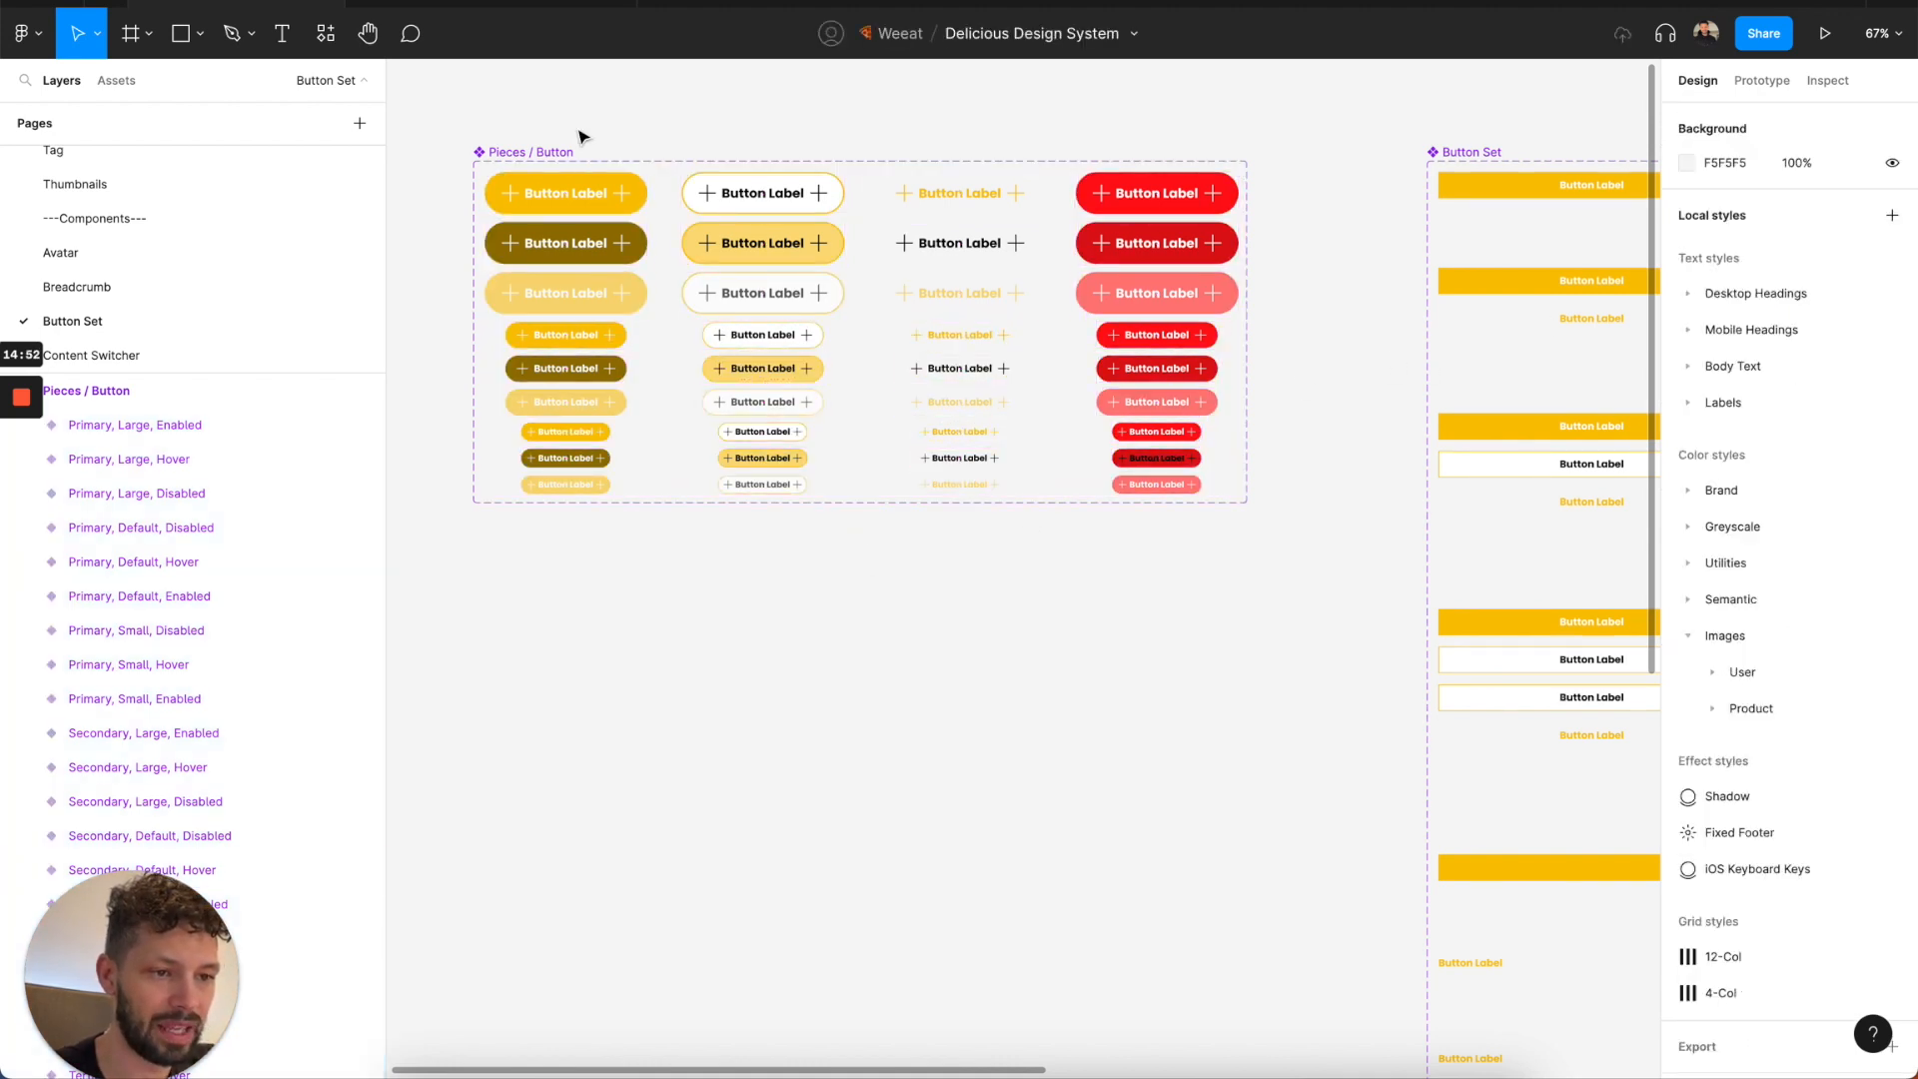
Examine the corners across the Button Set and BASE / Button Set components and compare the buttons with the Components file.
scroll(834, 632, down, 2)
scroll(834, 632, right, 2)
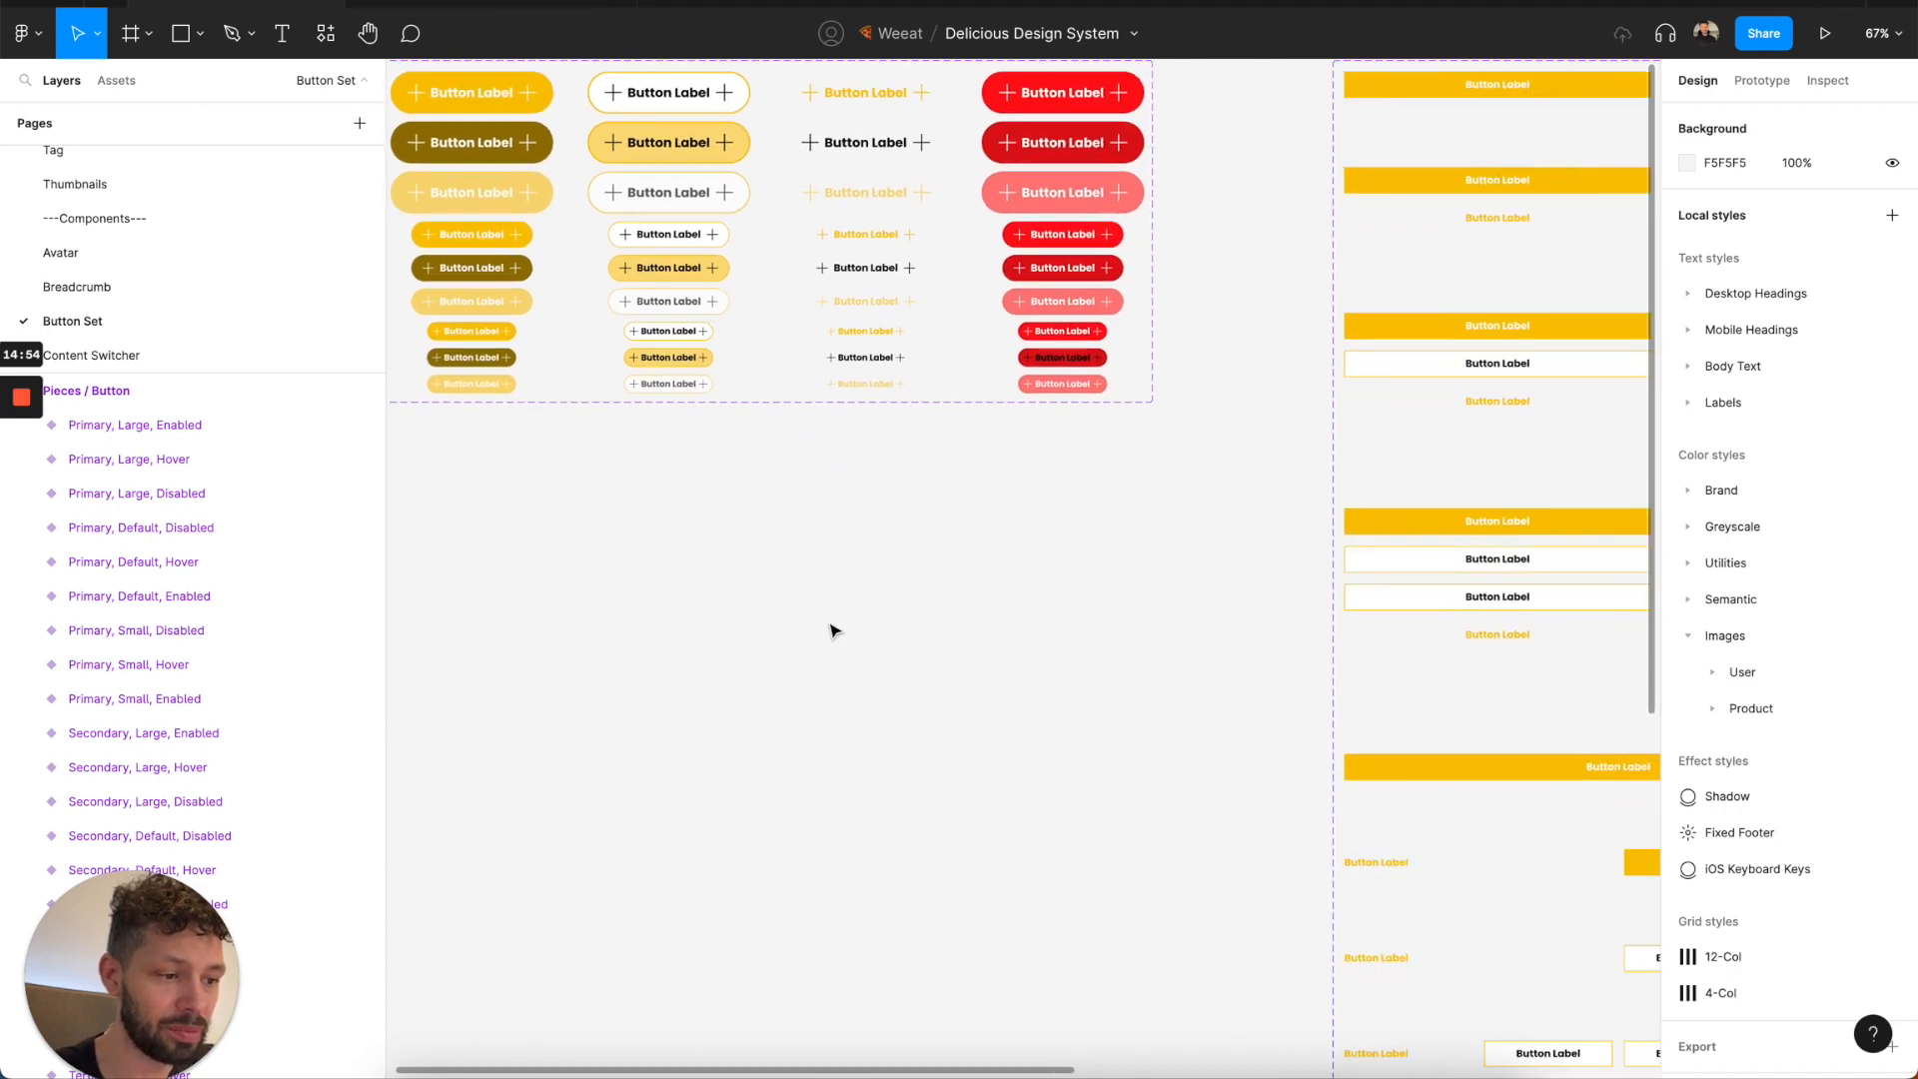
scroll(835, 632, down, 2)
scroll(835, 631, down, 5)
scroll(834, 631, right, 2)
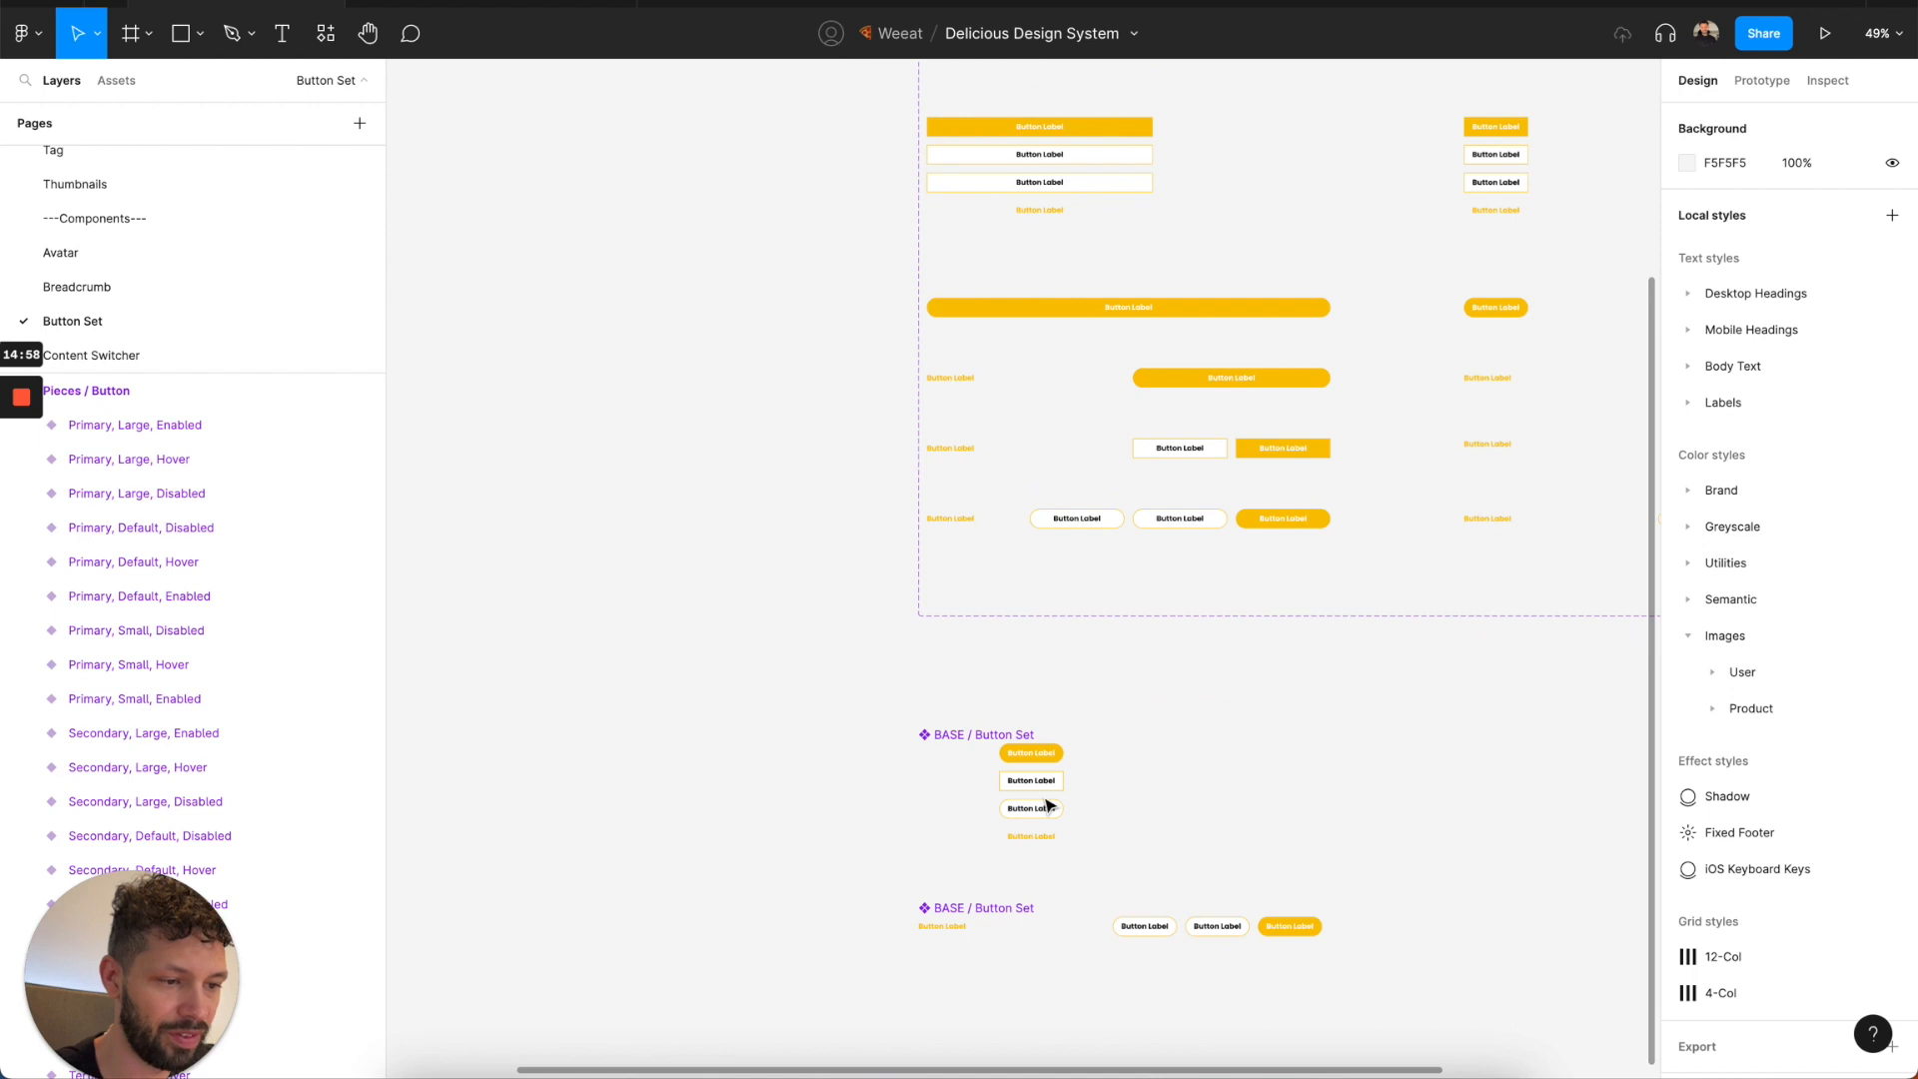
scroll(1047, 805, up, 5)
scroll(1047, 806, right, 1)
scroll(1047, 806, up, 4)
scroll(1047, 805, right, 3)
scroll(1047, 805, down, 2)
scroll(1047, 805, right, 4)
scroll(1048, 805, up, 2)
scroll(1047, 806, left, 10)
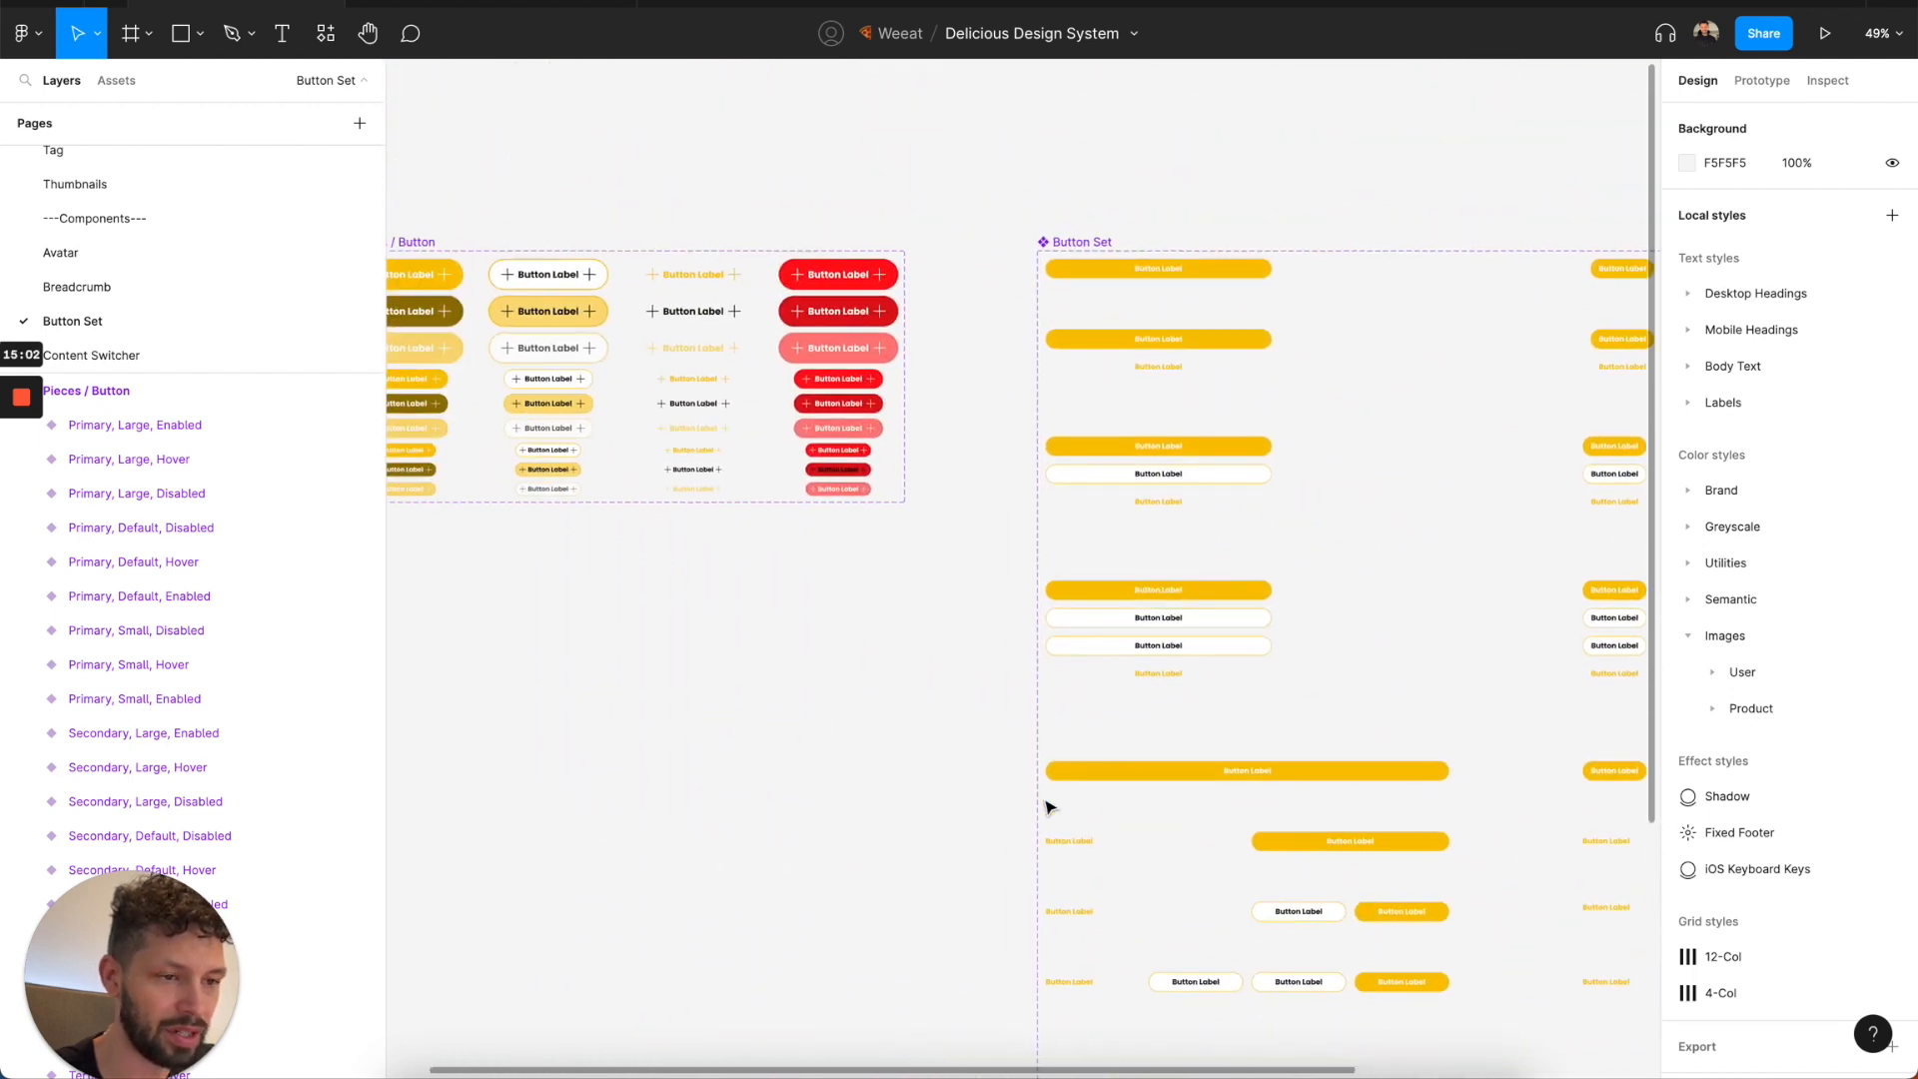
scroll(1049, 806, left, 3)
scroll(1049, 807, down, 1)
click(534, 4)
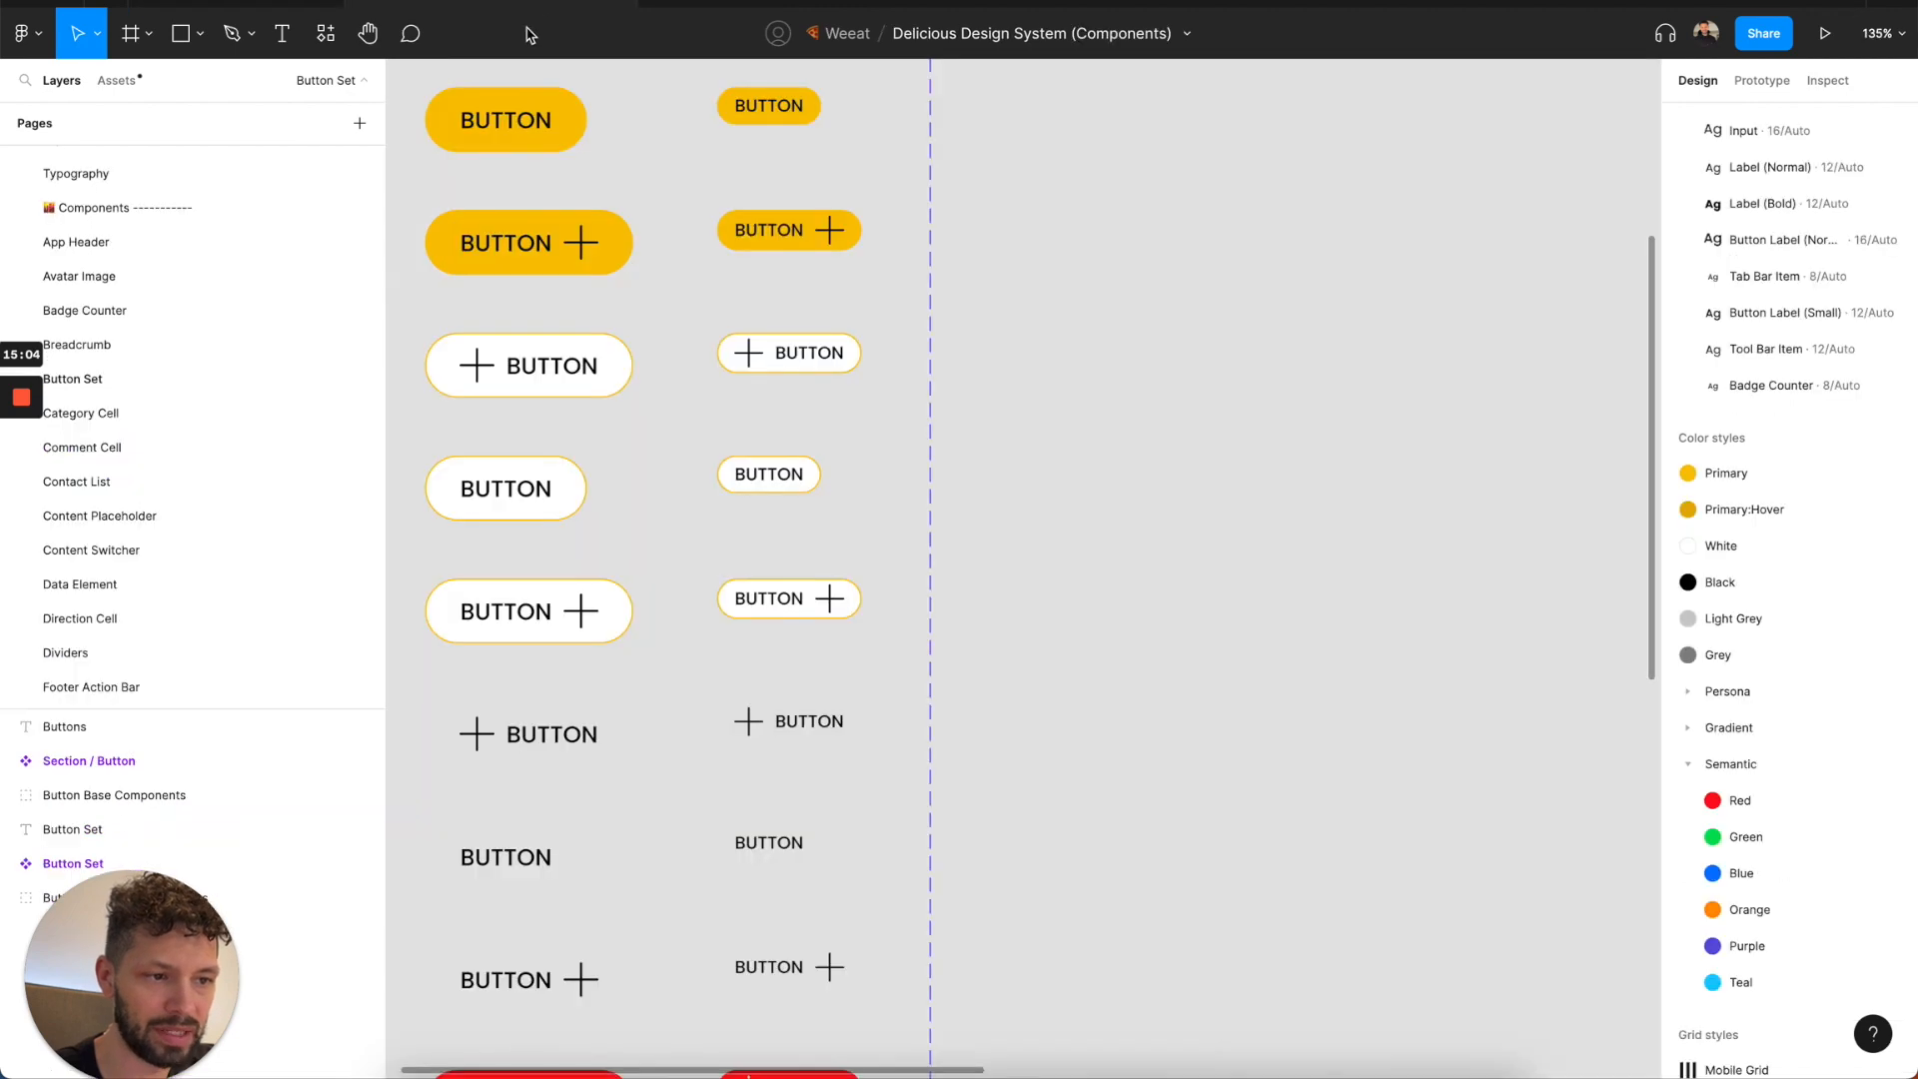
click(268, 3)
Replace Greyscale/White with Greyscale/Black in all nine Primary variants of Pieces / Button, covering Large, Default and Small sizes in every state.
click(540, 220)
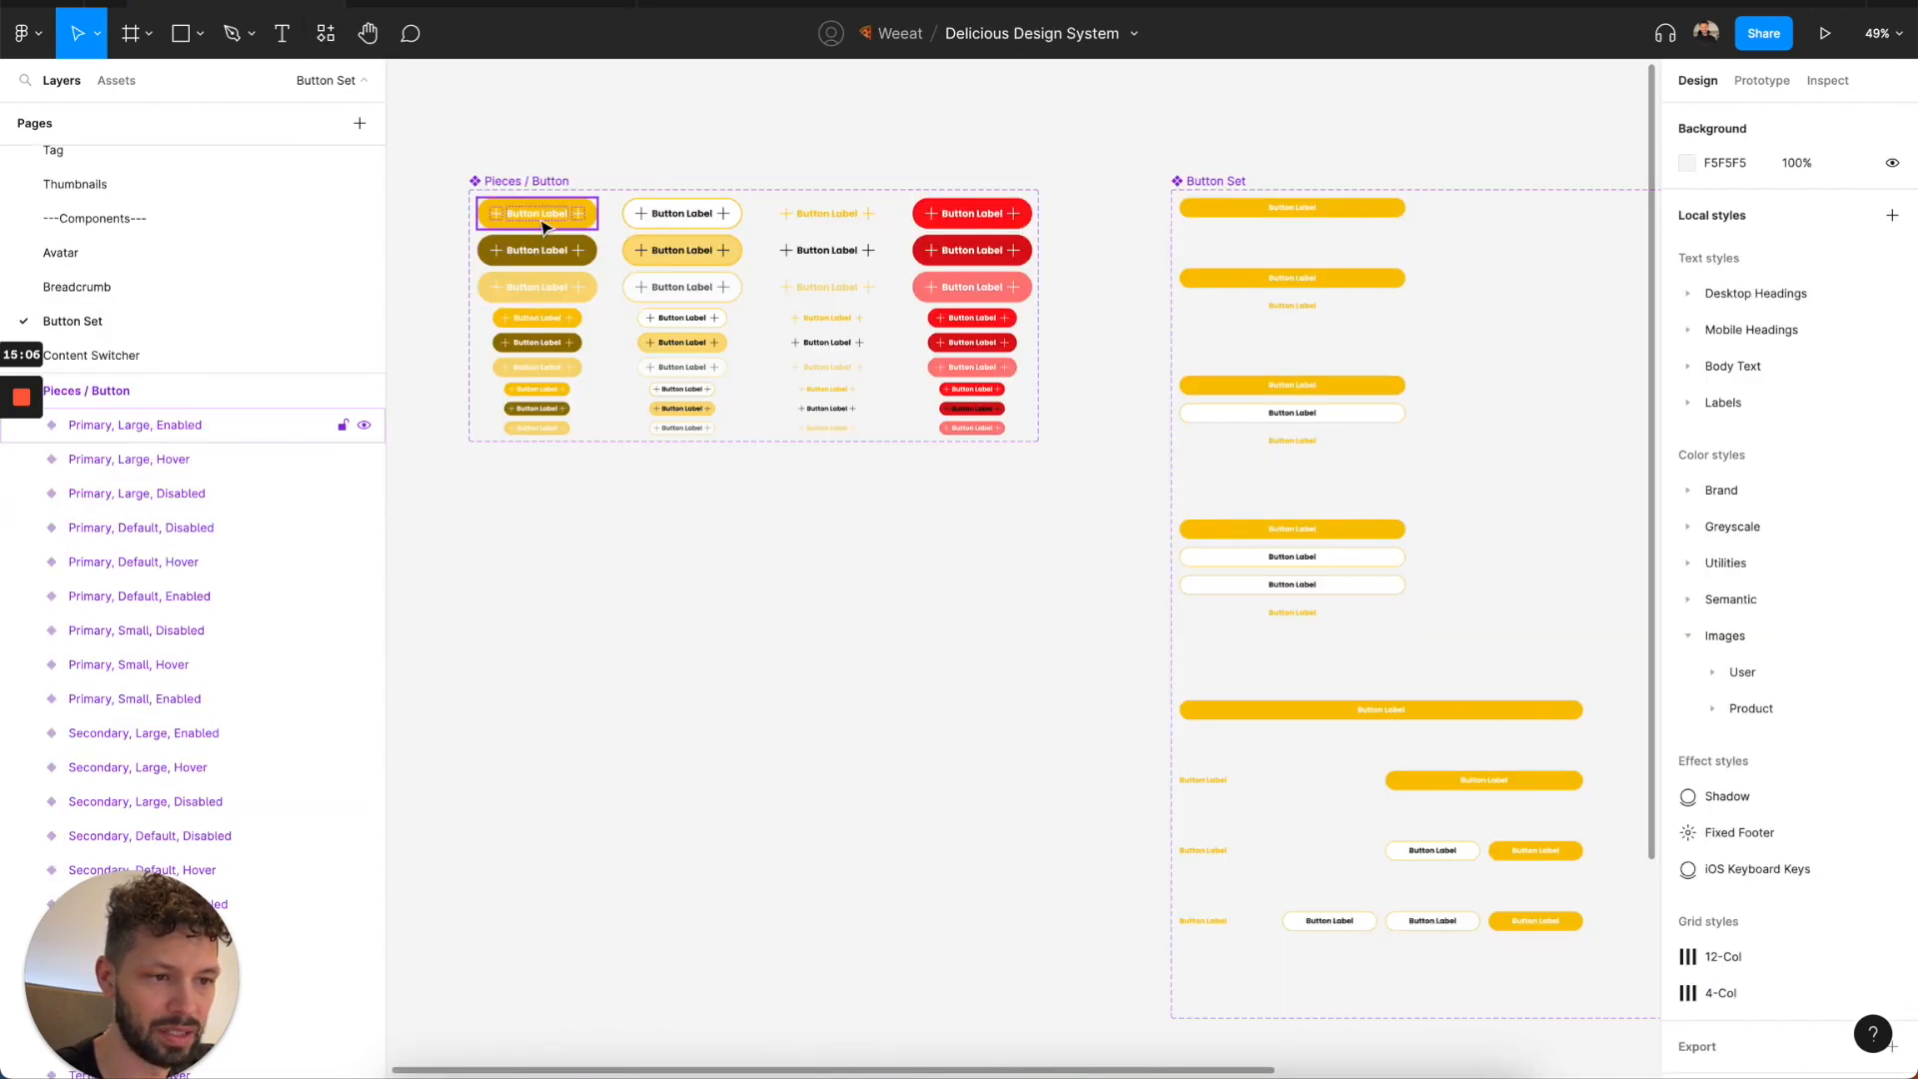
scroll(539, 217, up, 3)
scroll(539, 216, up, 3)
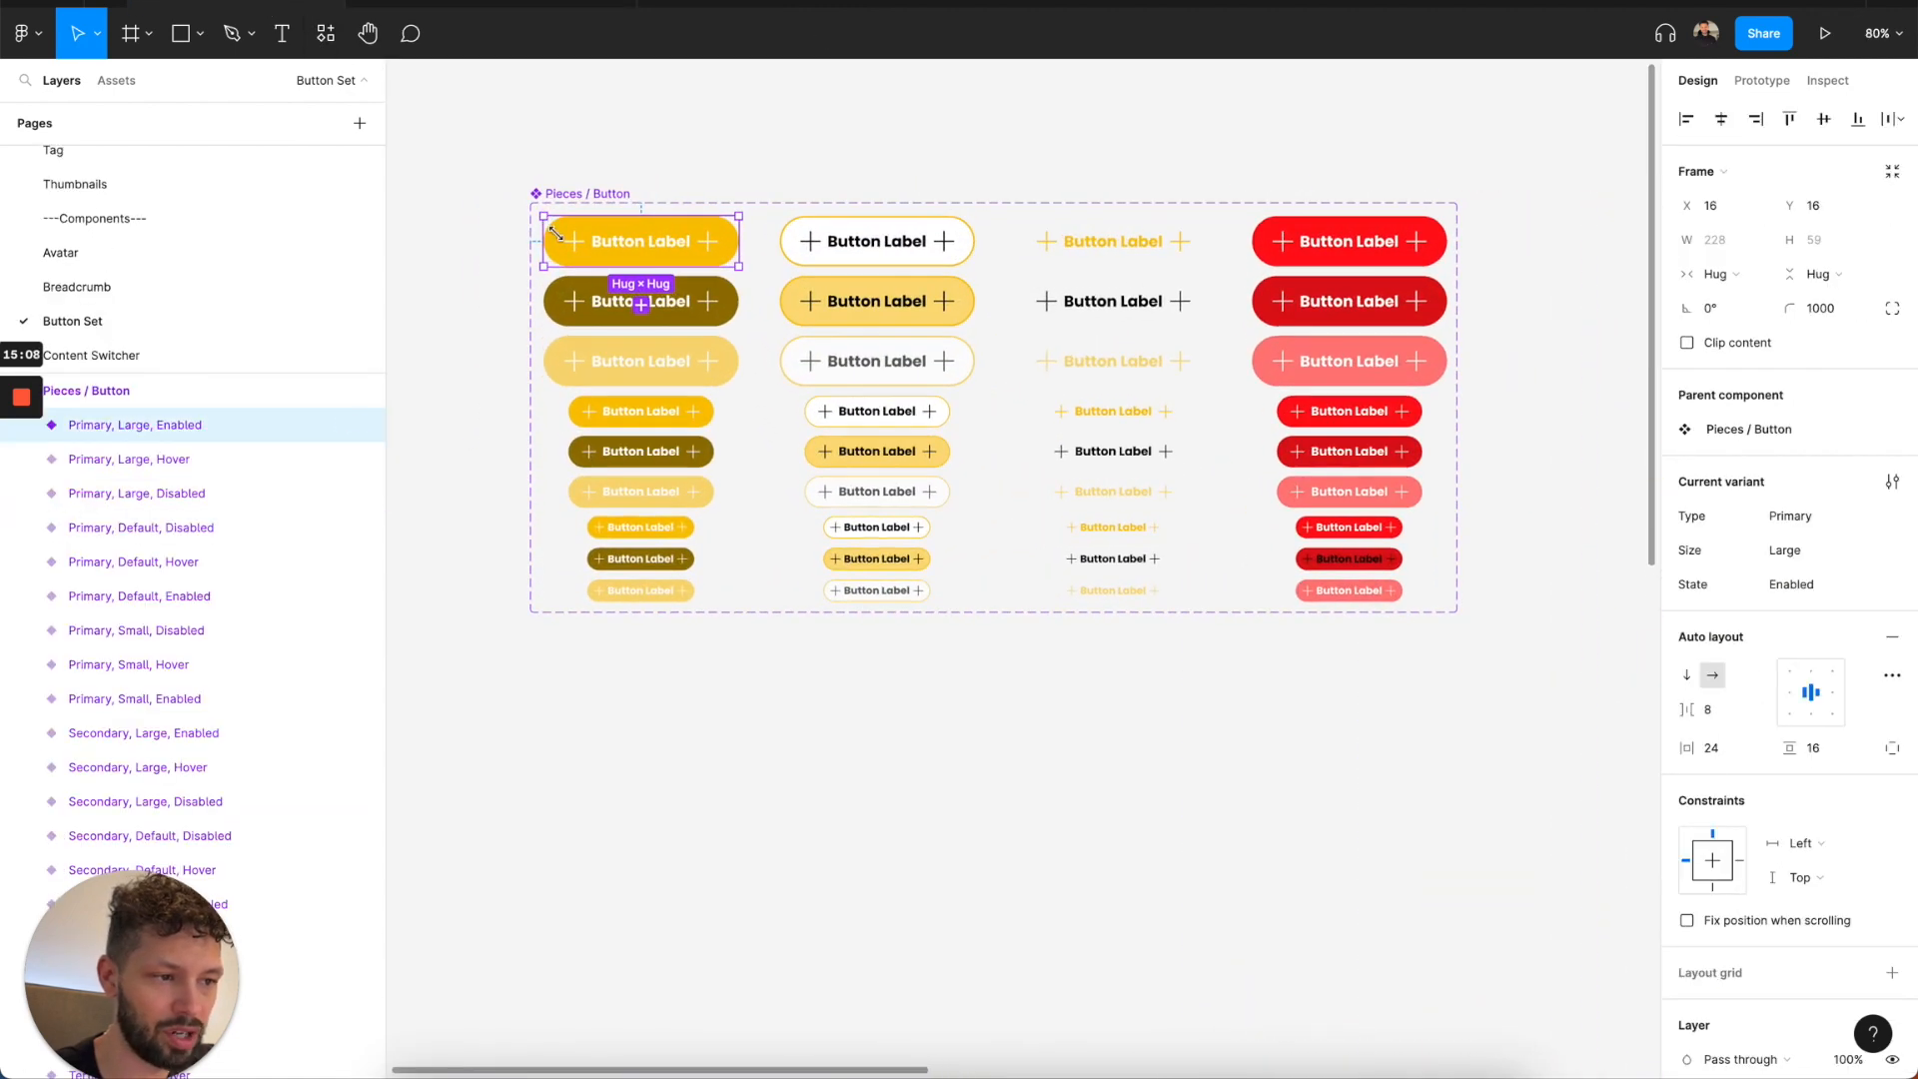
shift+click(605, 312)
shift+click(614, 365)
shift+click(625, 421)
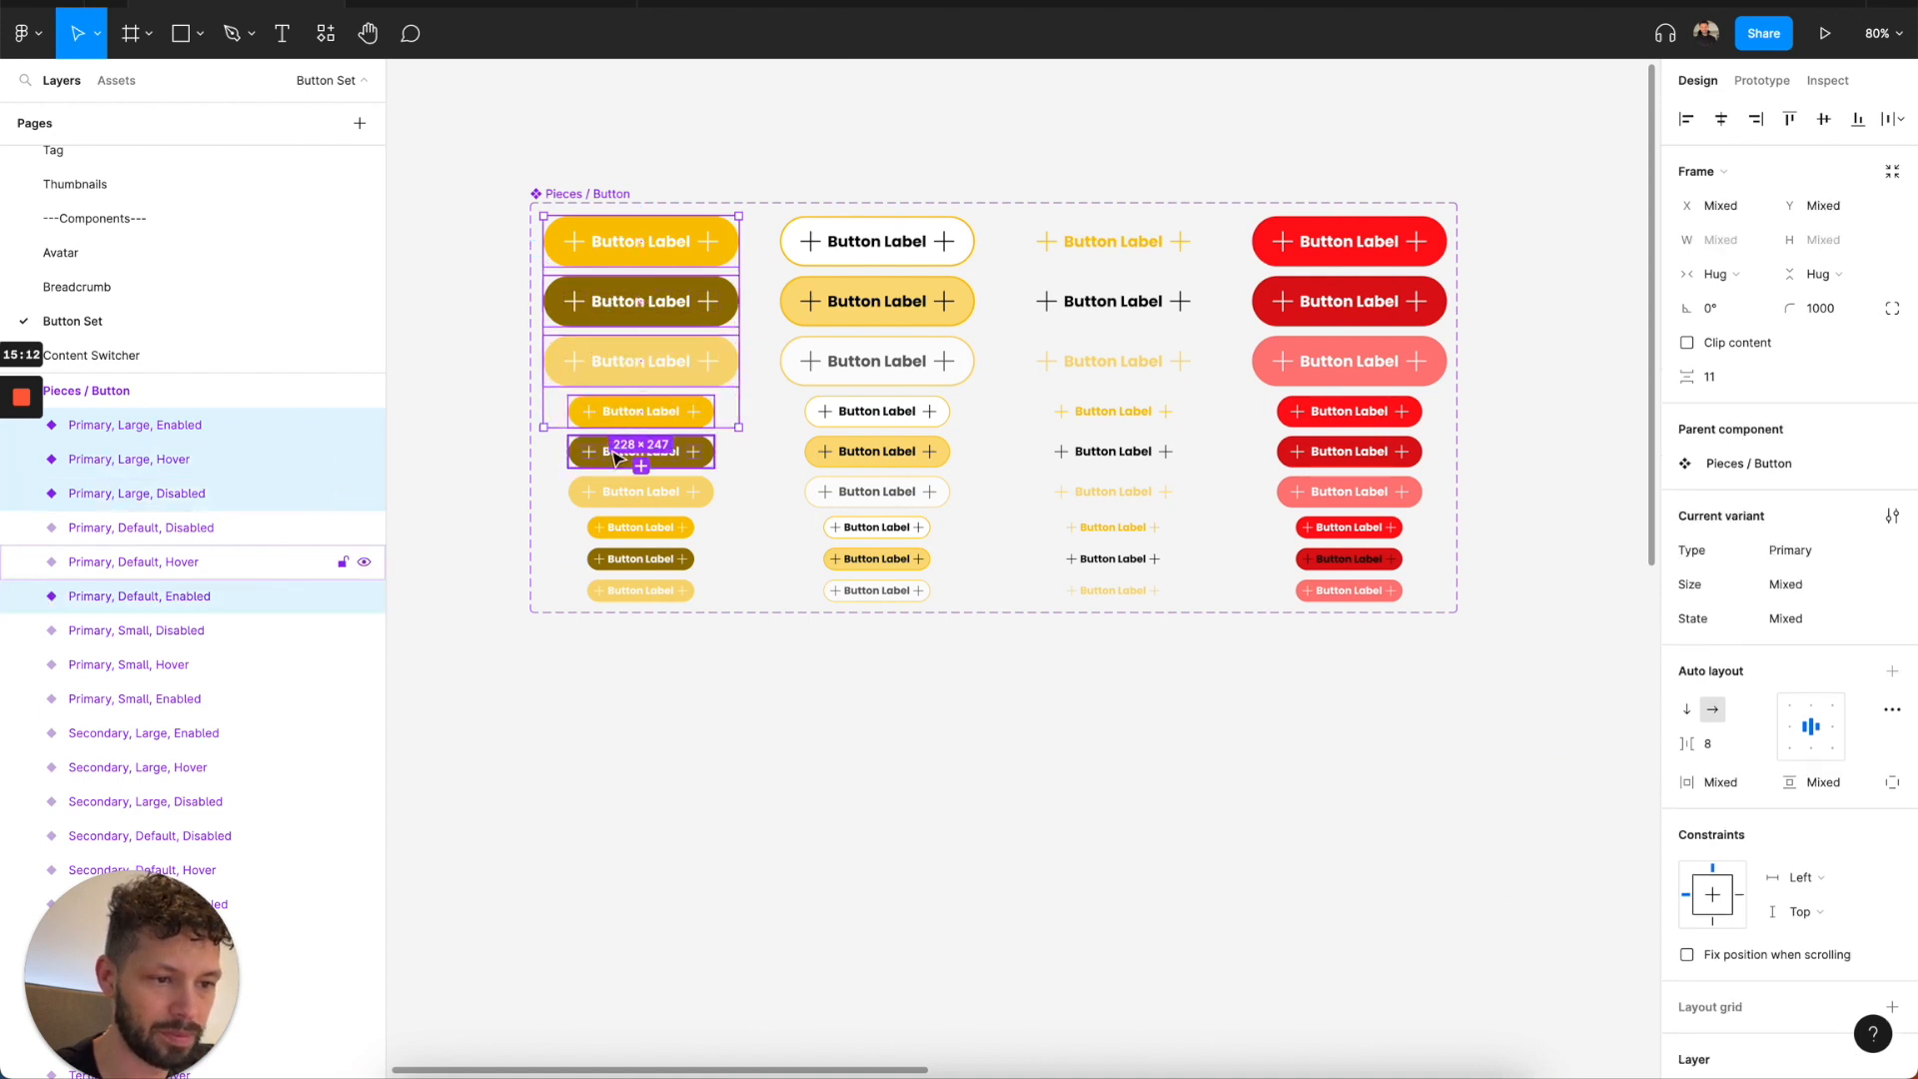
shift+click(616, 456)
shift+click(614, 492)
shift+click(611, 528)
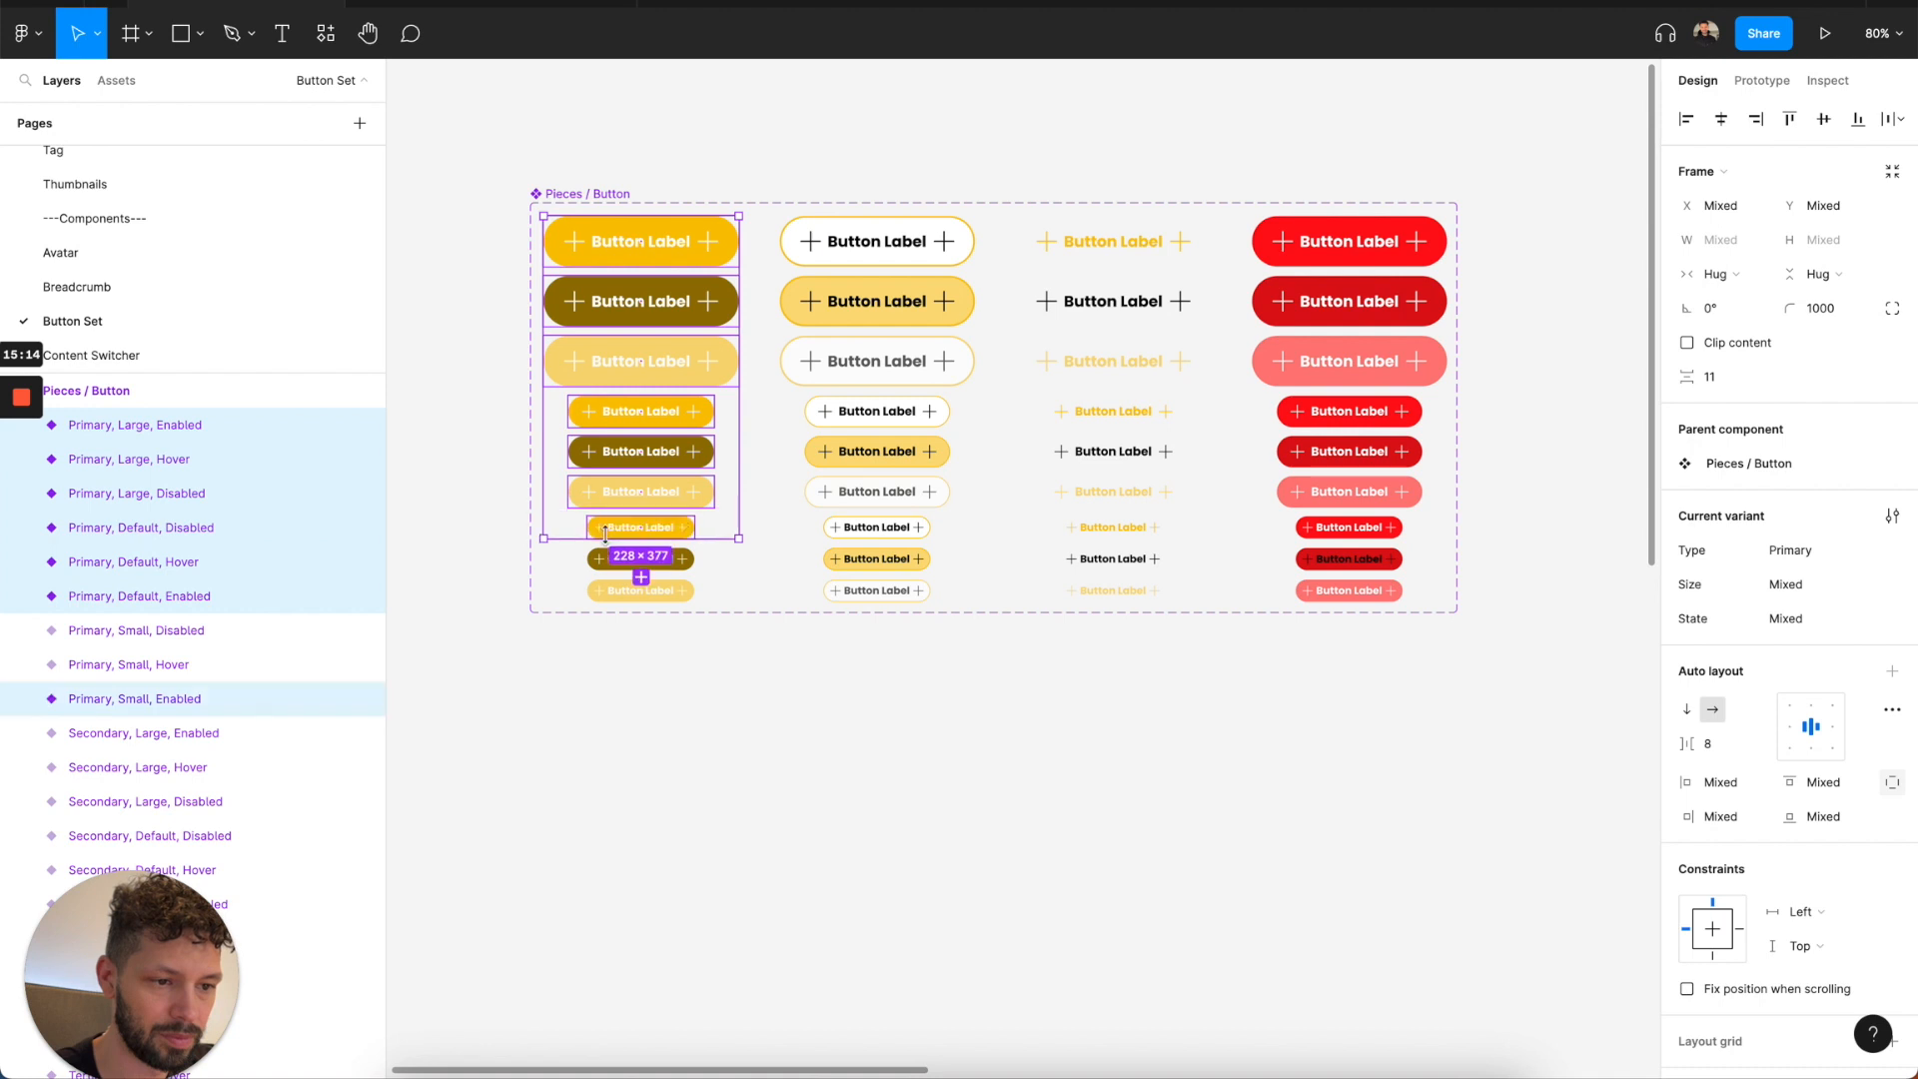
shift+click(613, 558)
shift+click(613, 590)
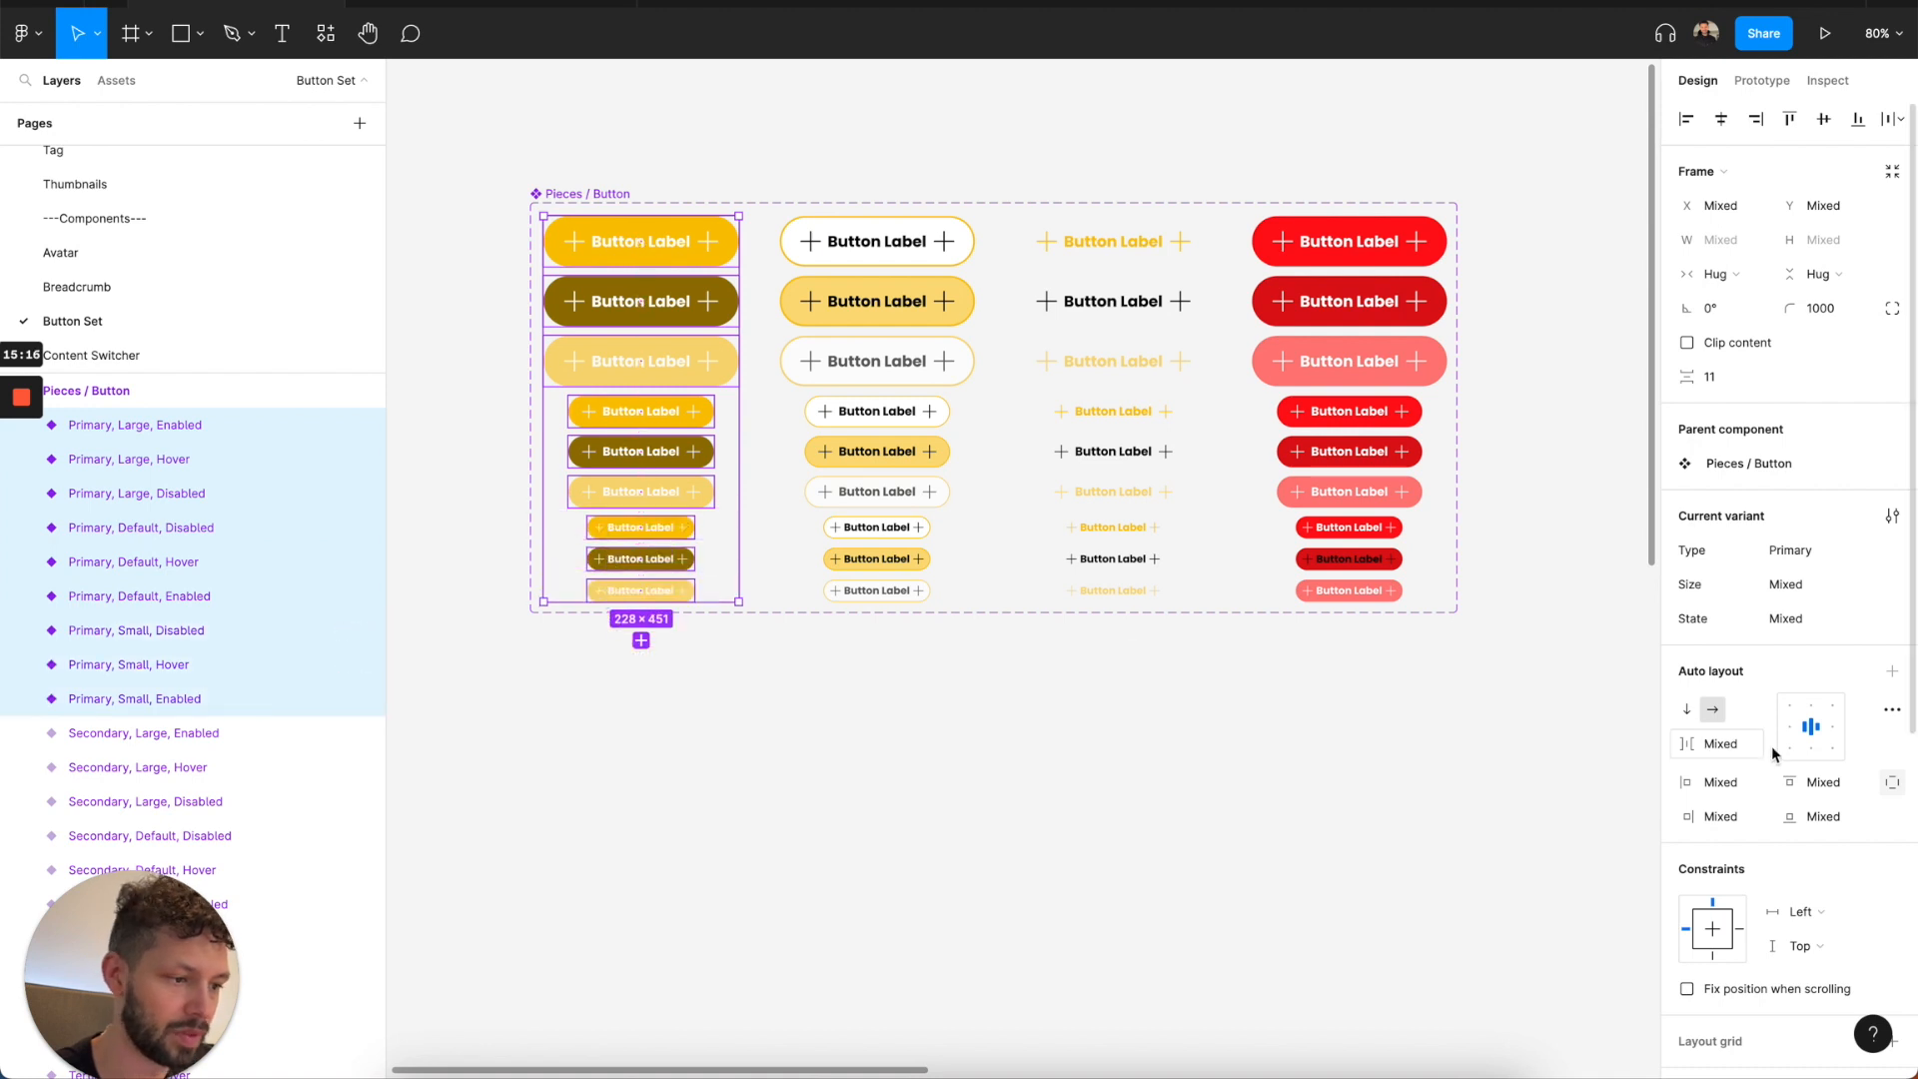
scroll(1772, 749, down, 5)
click(1687, 826)
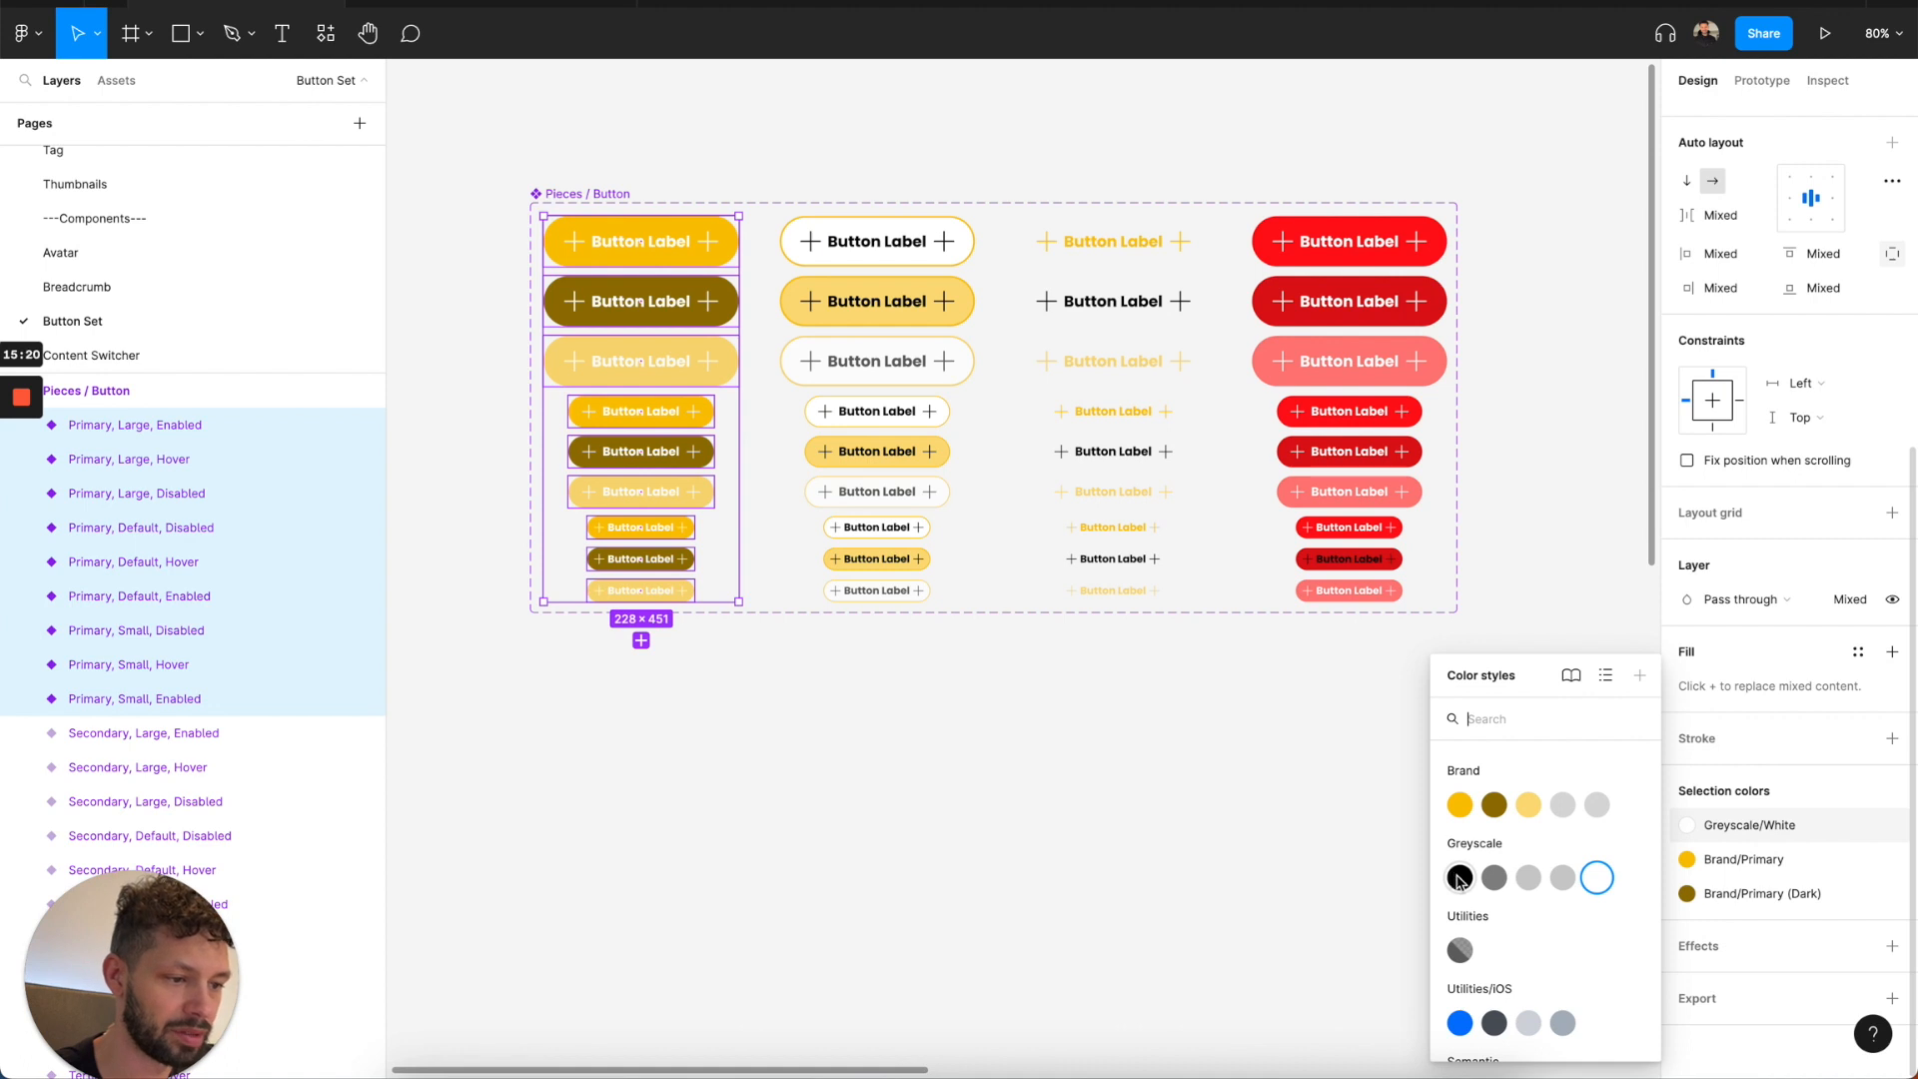
click(1407, 934)
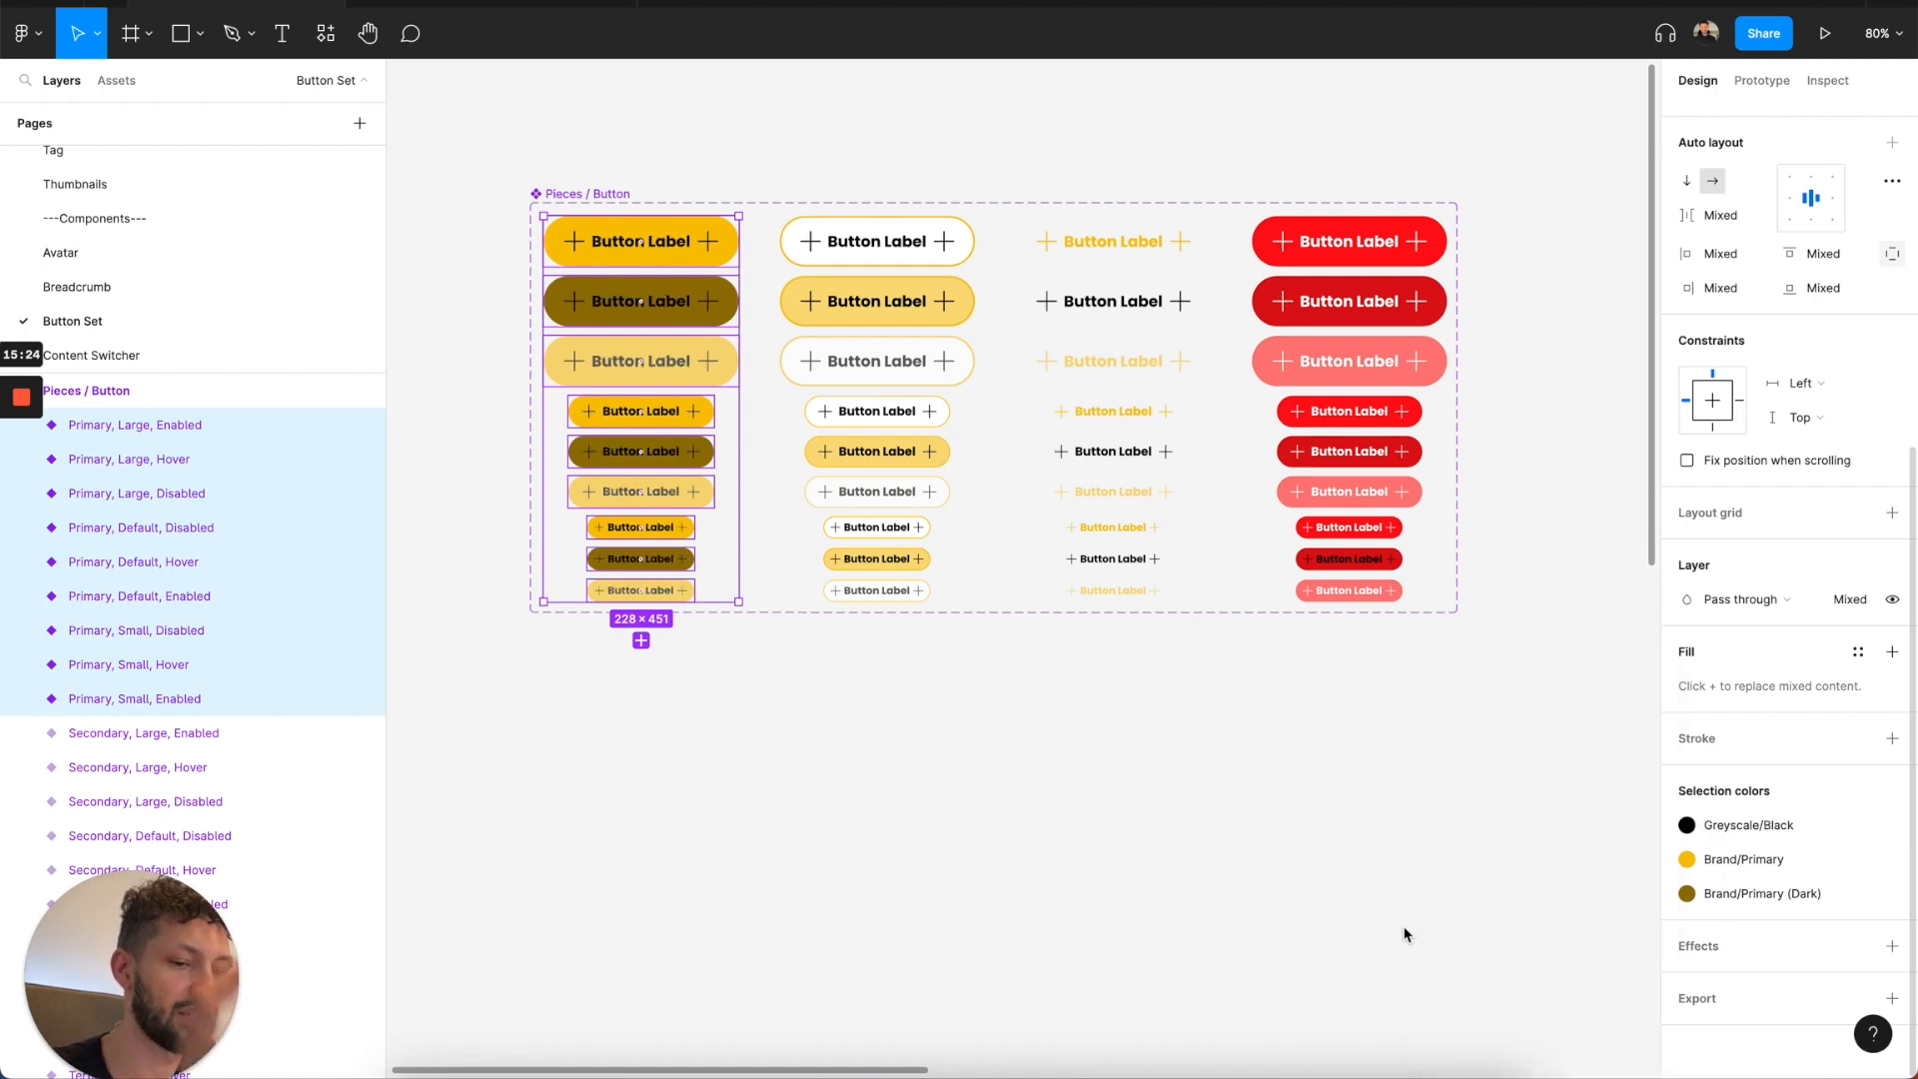
click(1250, 799)
Examine the Button Set and Pieces / Button variants and compare them with Section / Button and Button Set in the Components file.
scroll(1250, 800, down, 3)
scroll(1250, 799, right, 10)
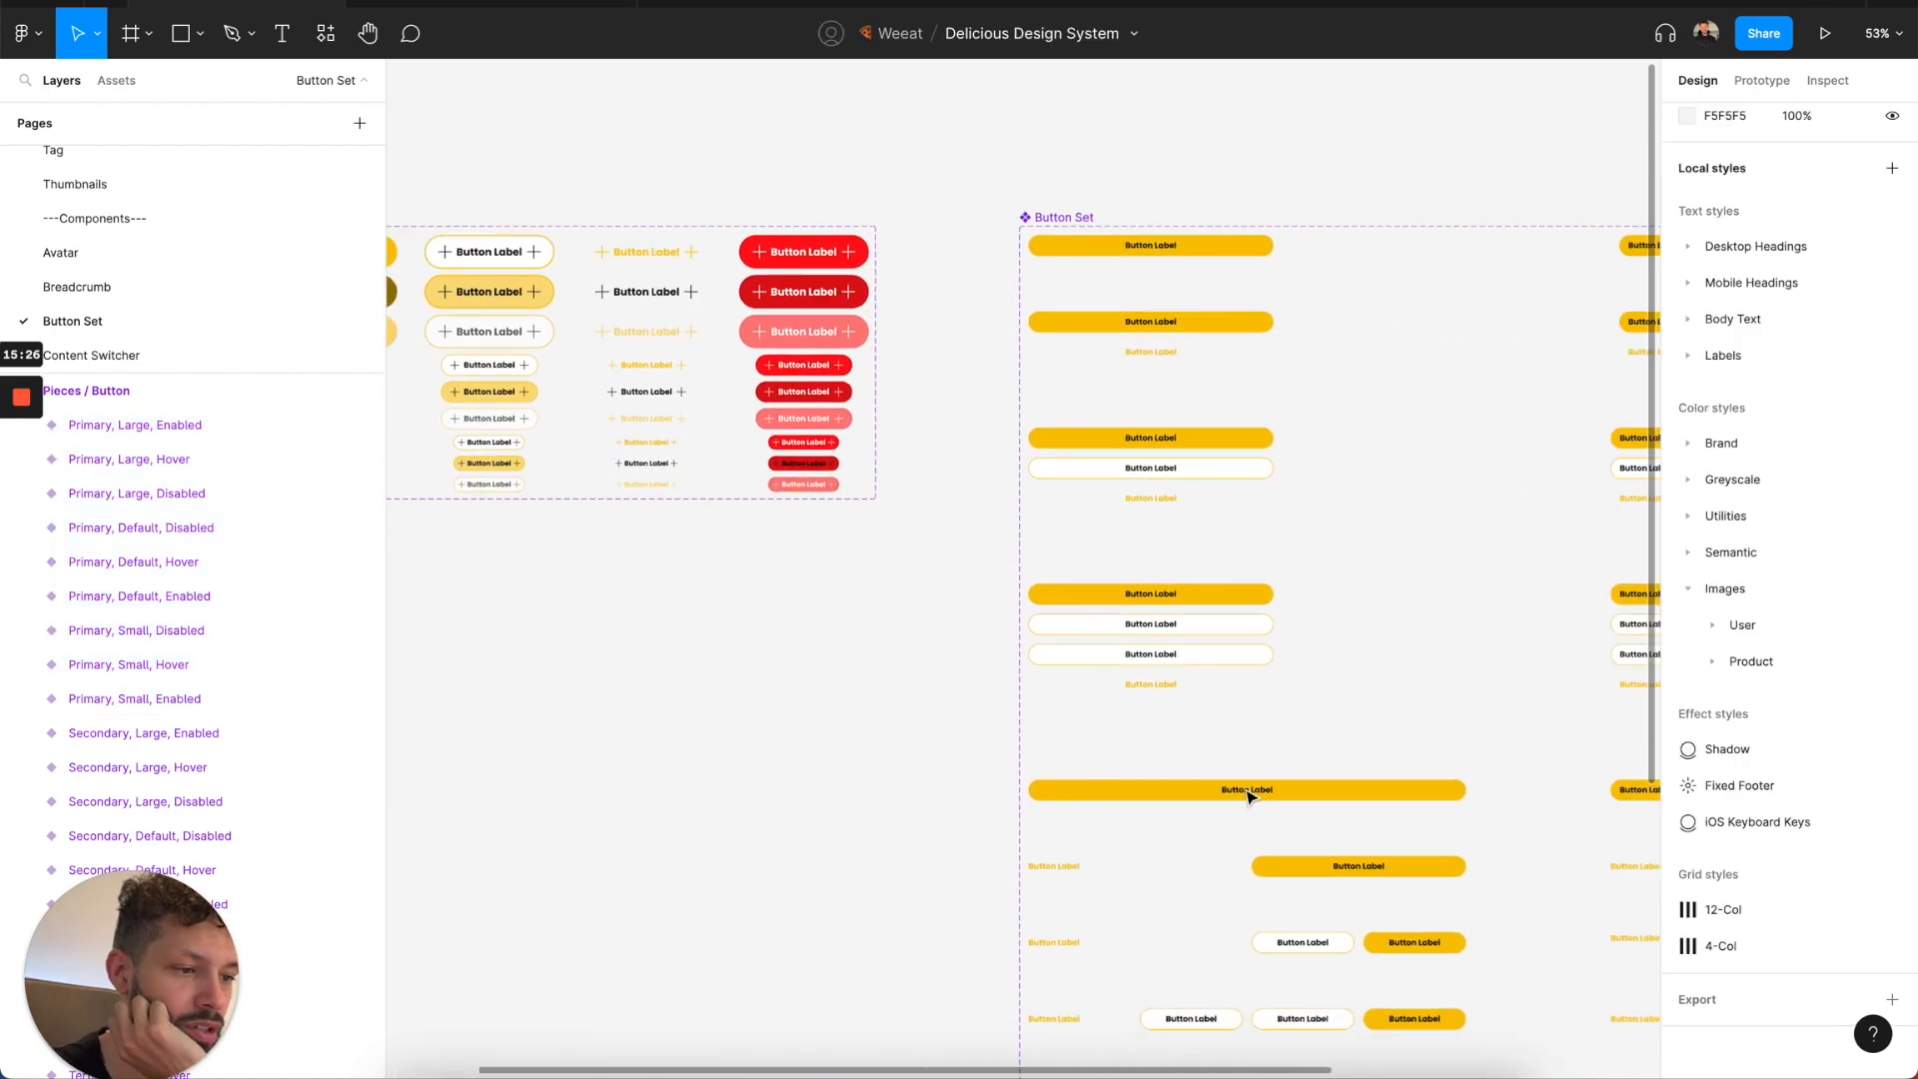
scroll(1250, 799, right, 5)
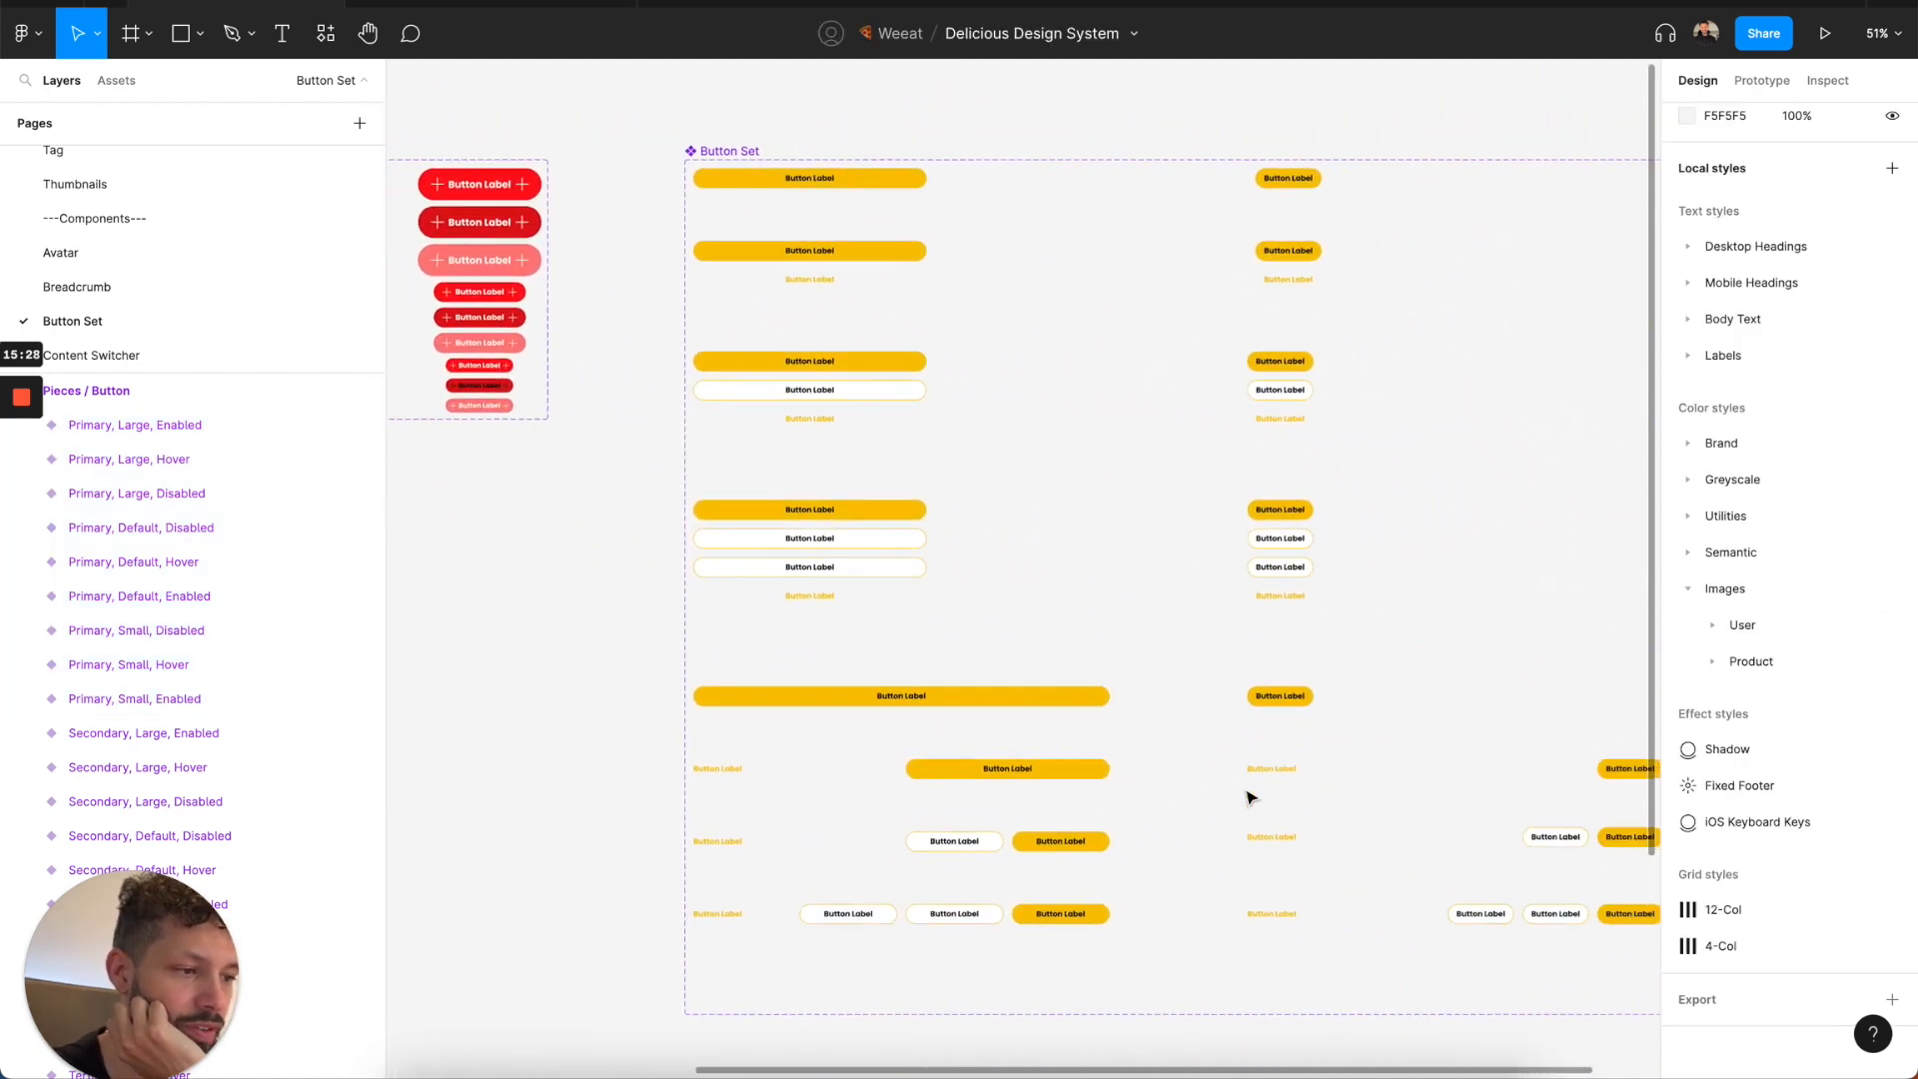
scroll(1250, 799, left, 5)
scroll(1250, 797, left, 8)
scroll(1250, 797, up, 2)
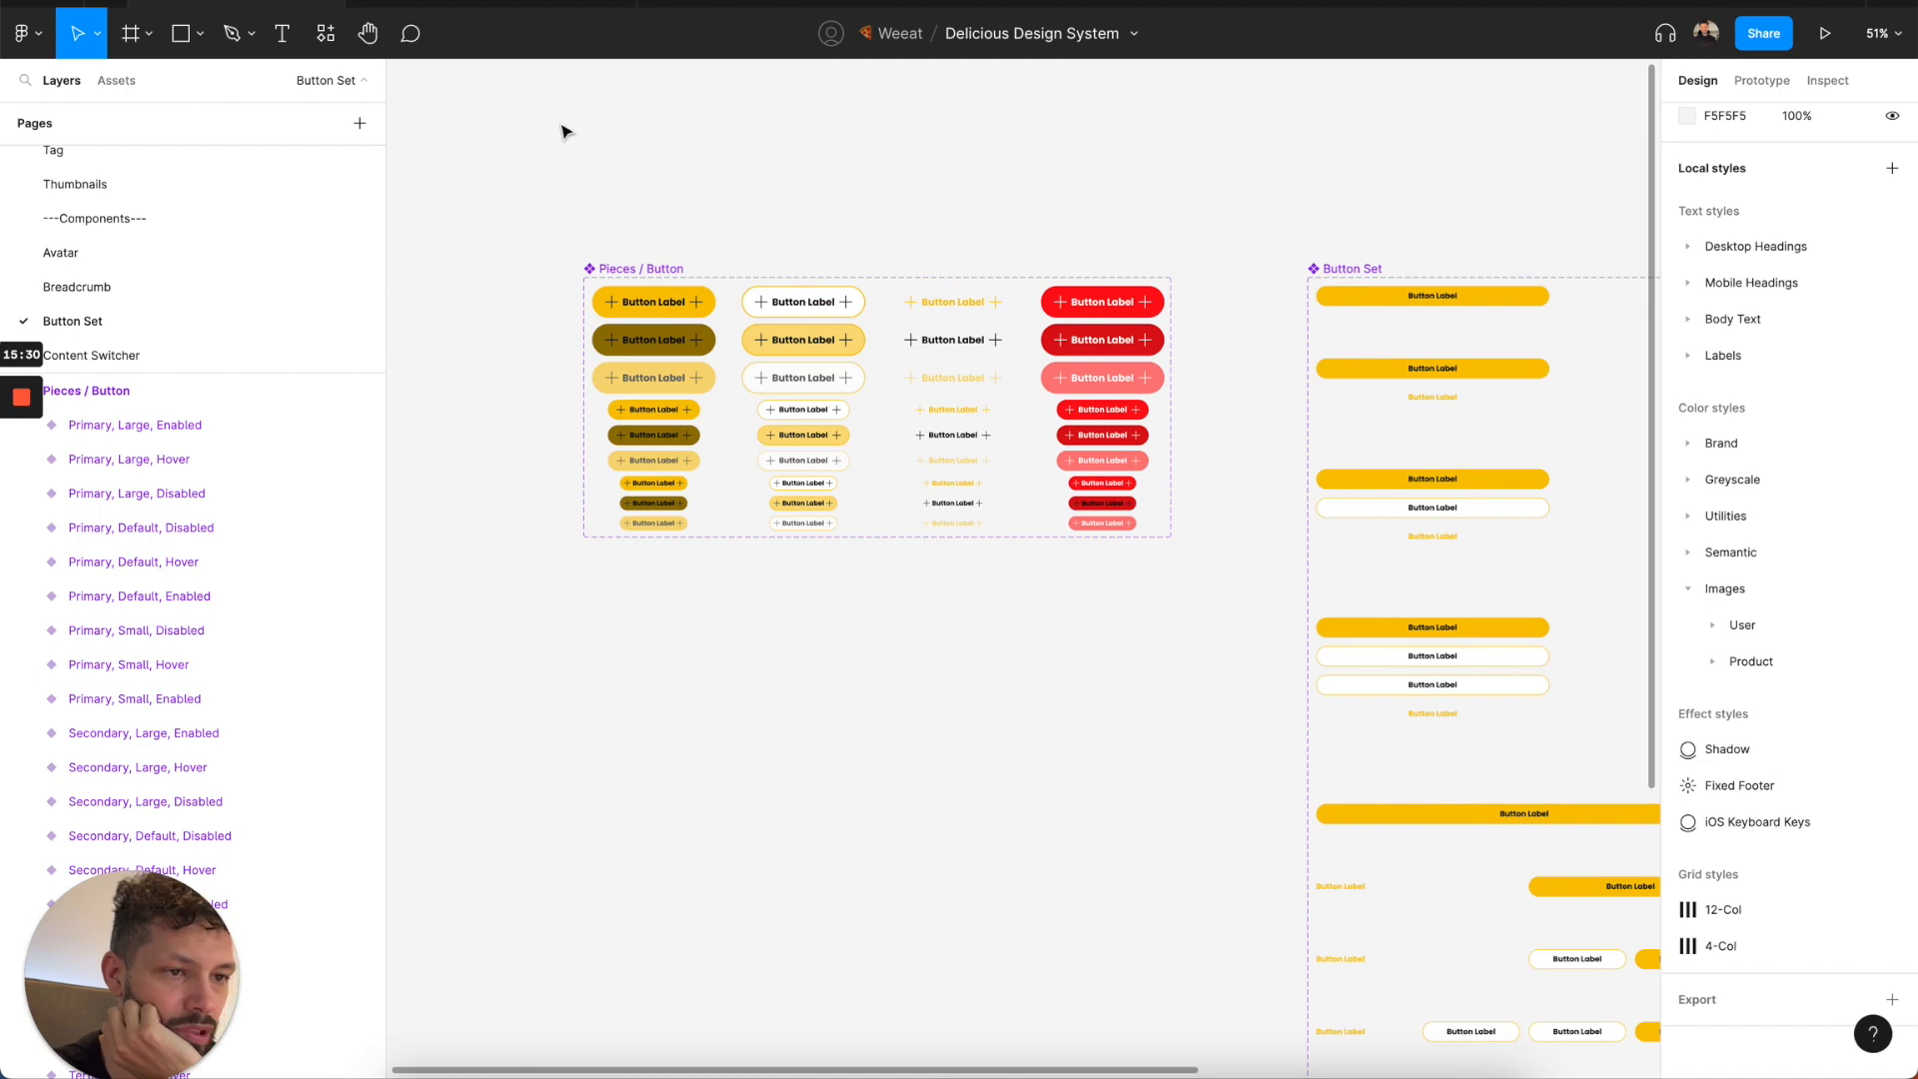
click(540, 4)
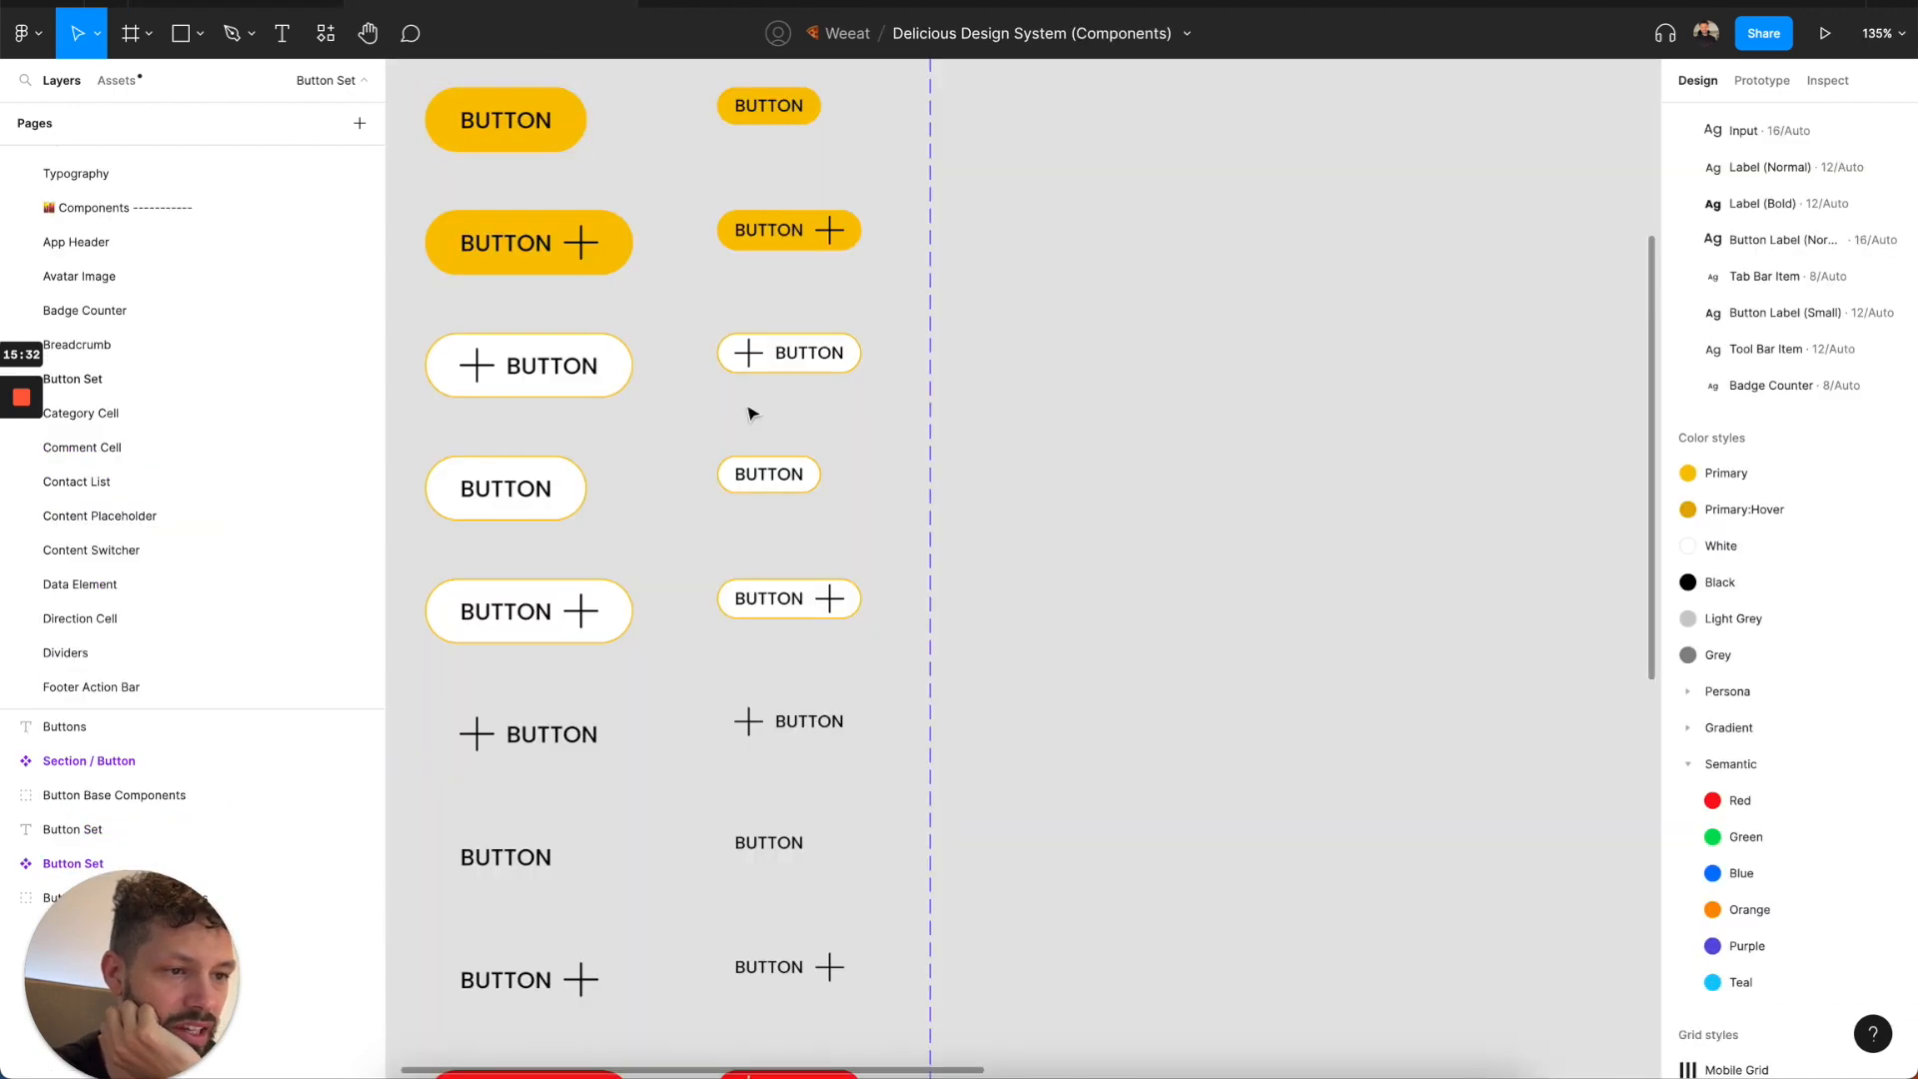
scroll(752, 414, right, 8)
scroll(752, 413, down, 3)
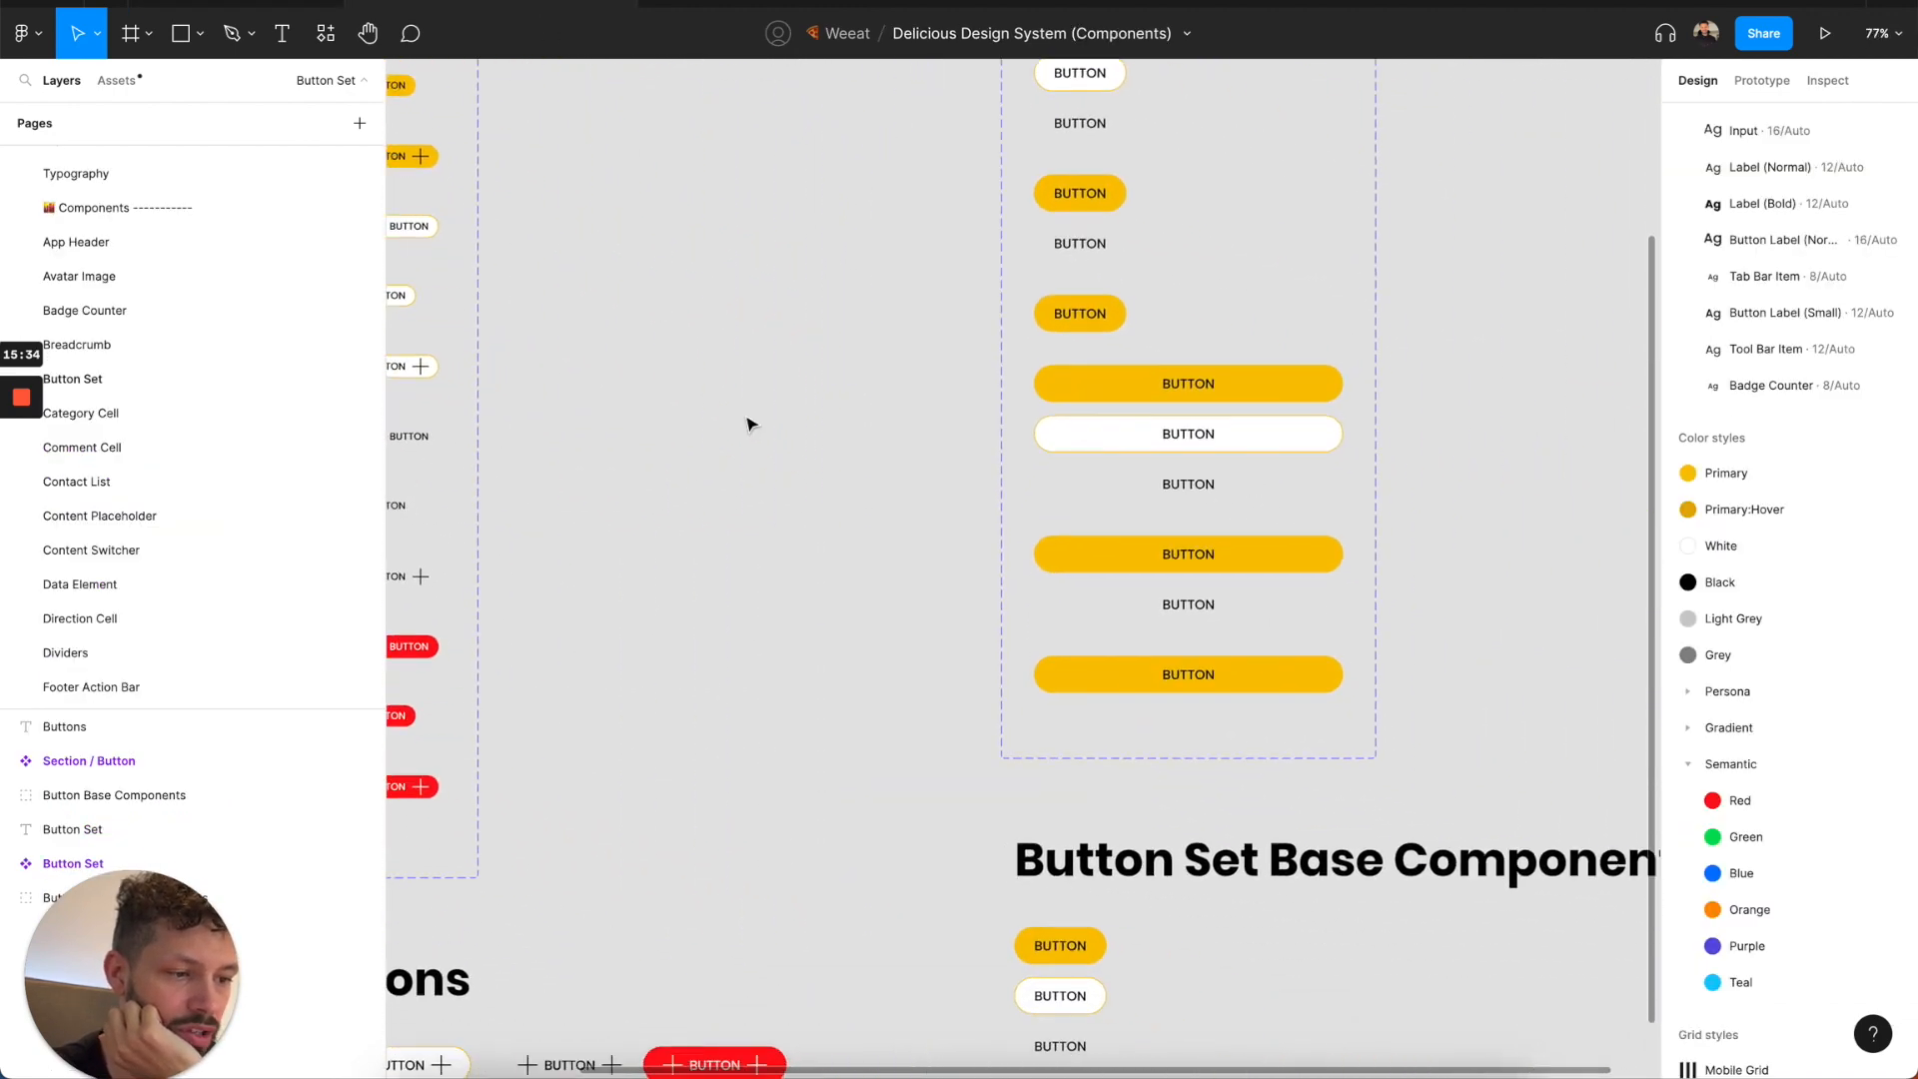
scroll(749, 430, down, 5)
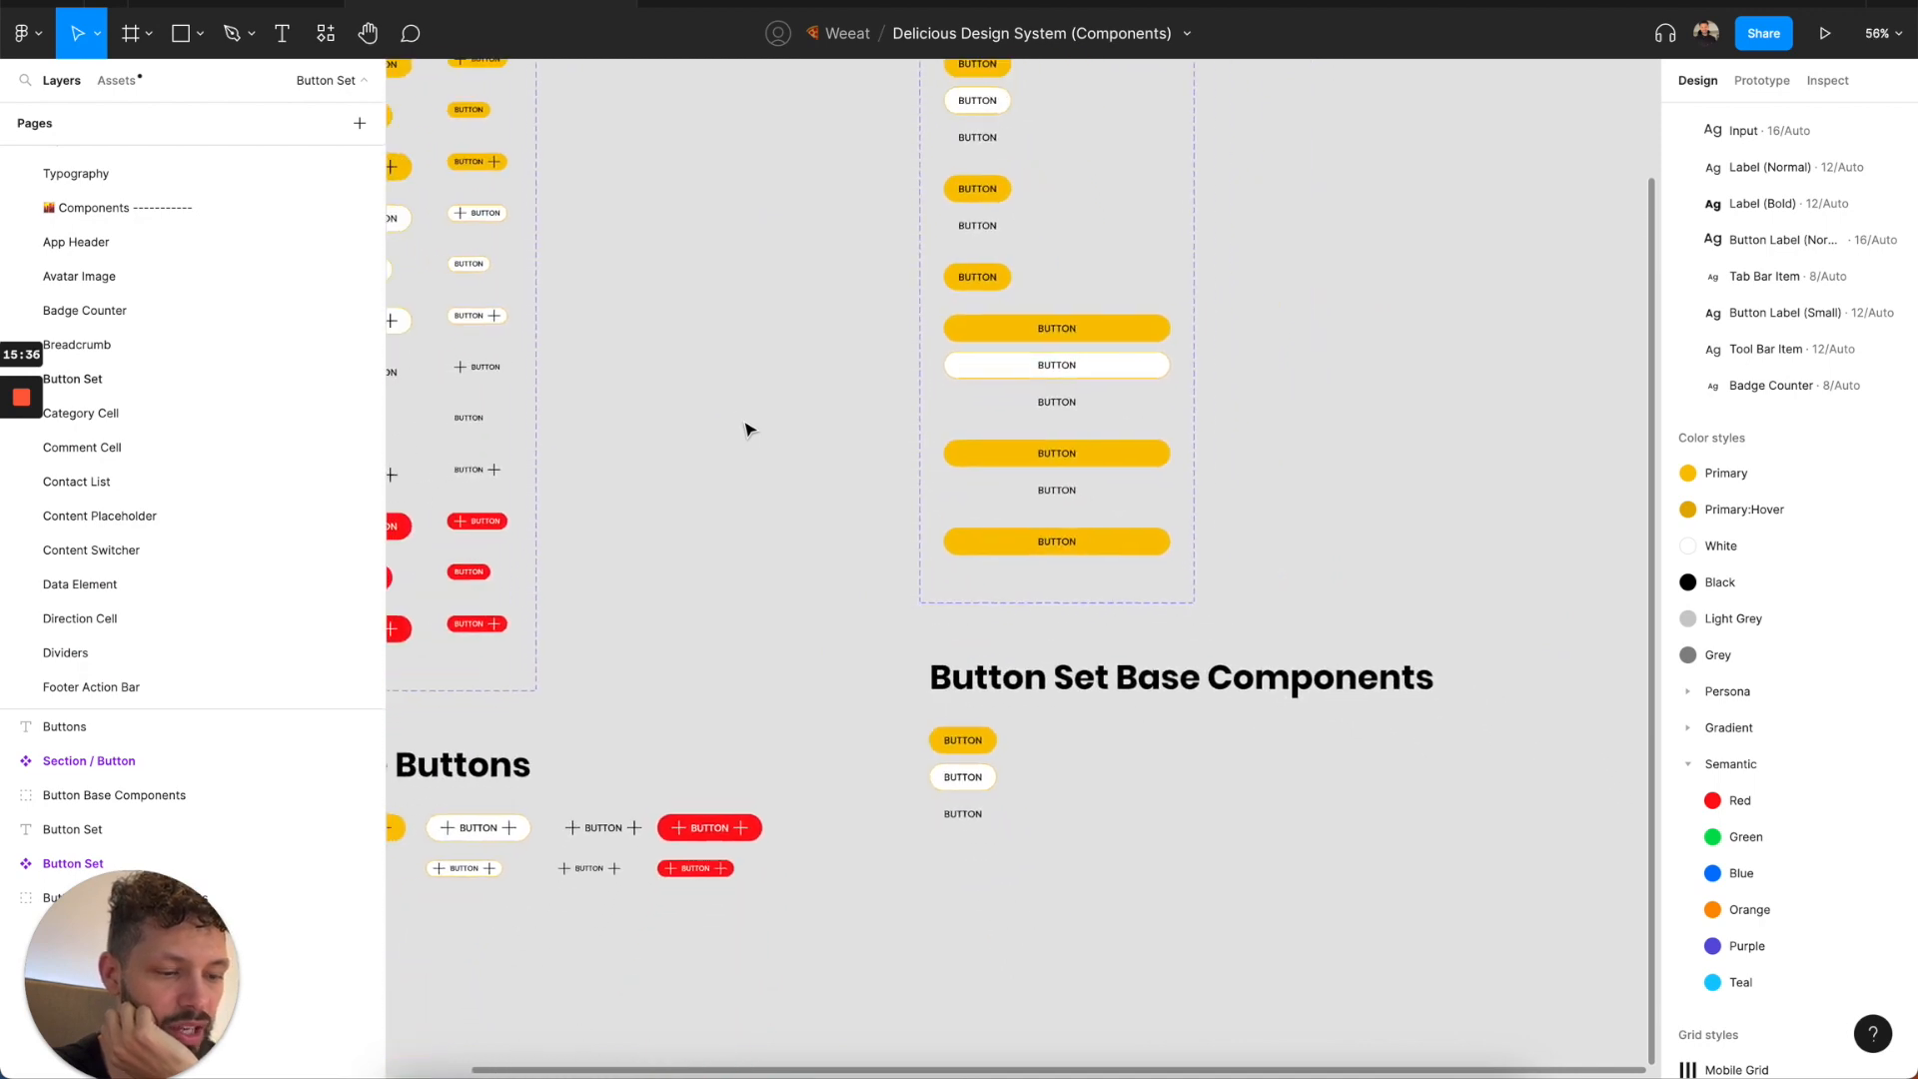
scroll(748, 429, left, 2)
scroll(748, 430, up, 1)
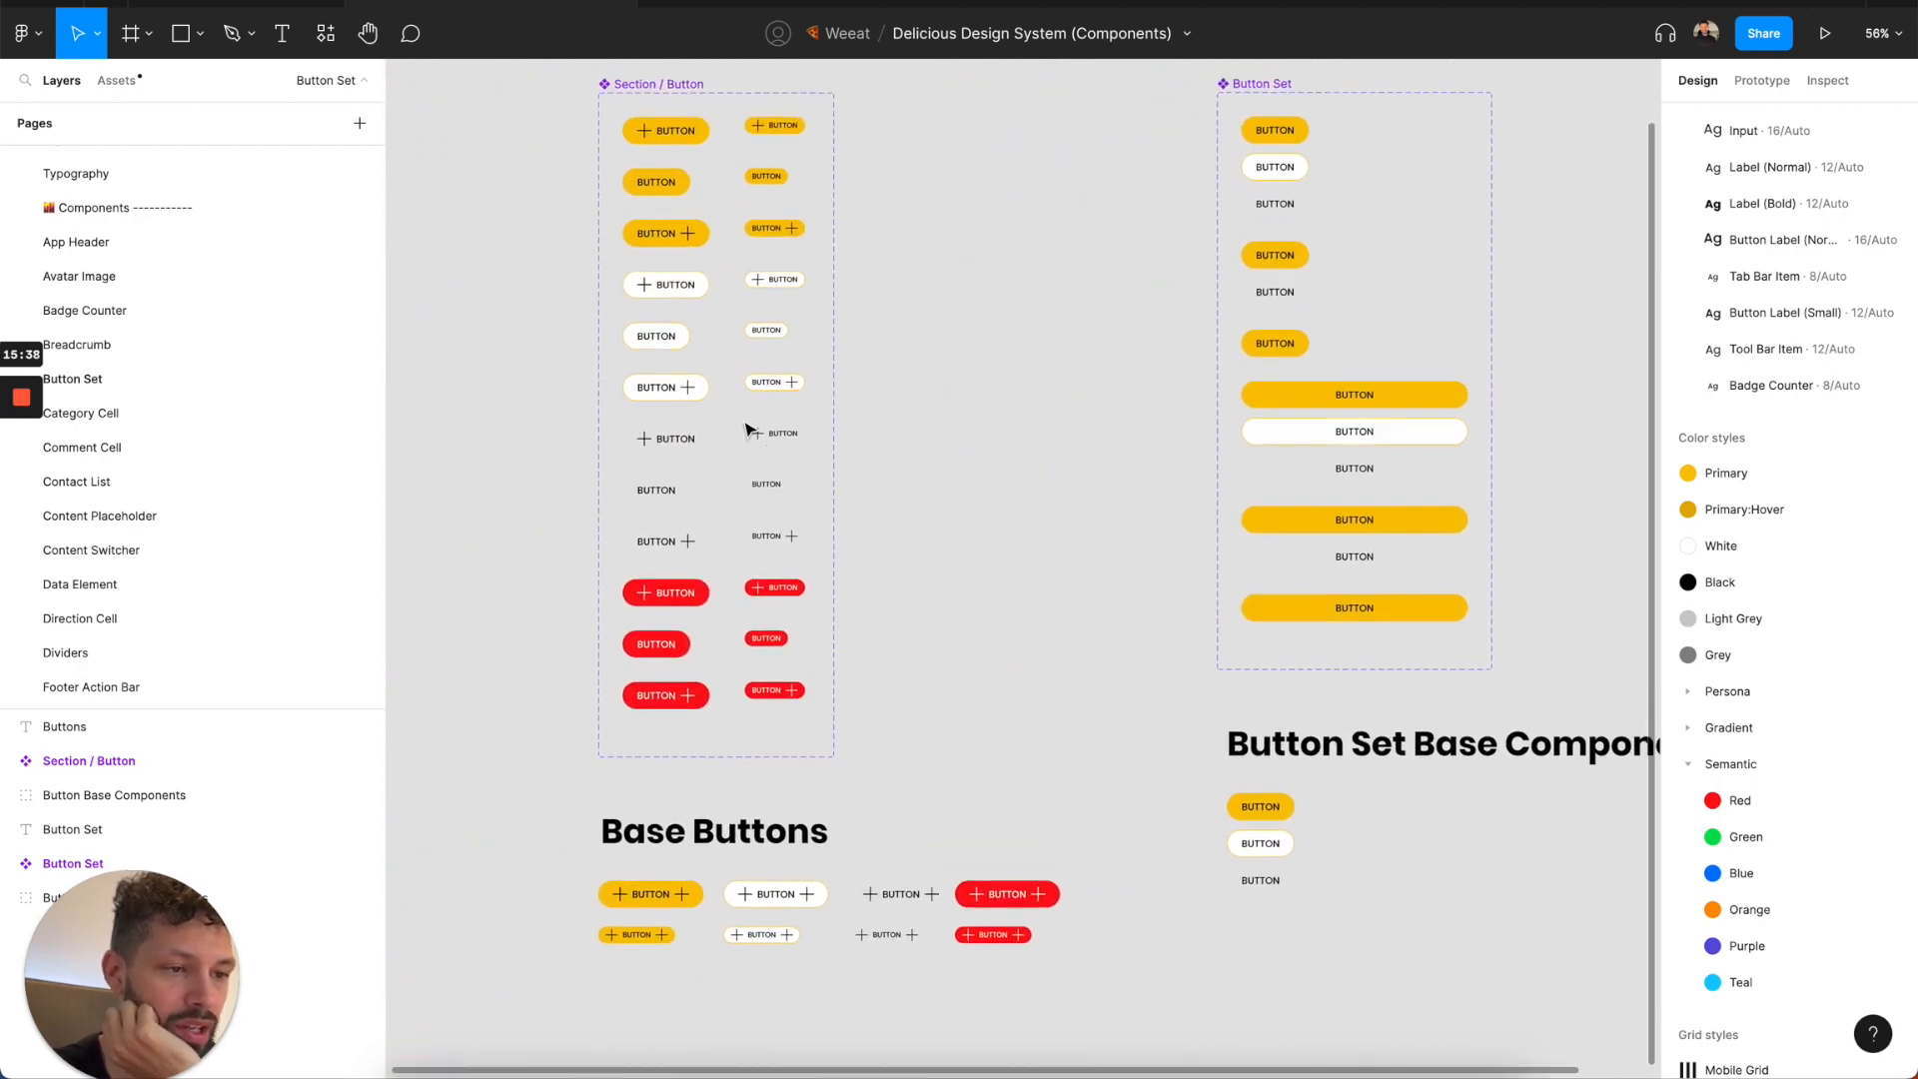
scroll(748, 430, up, 1)
scroll(748, 429, left, 1)
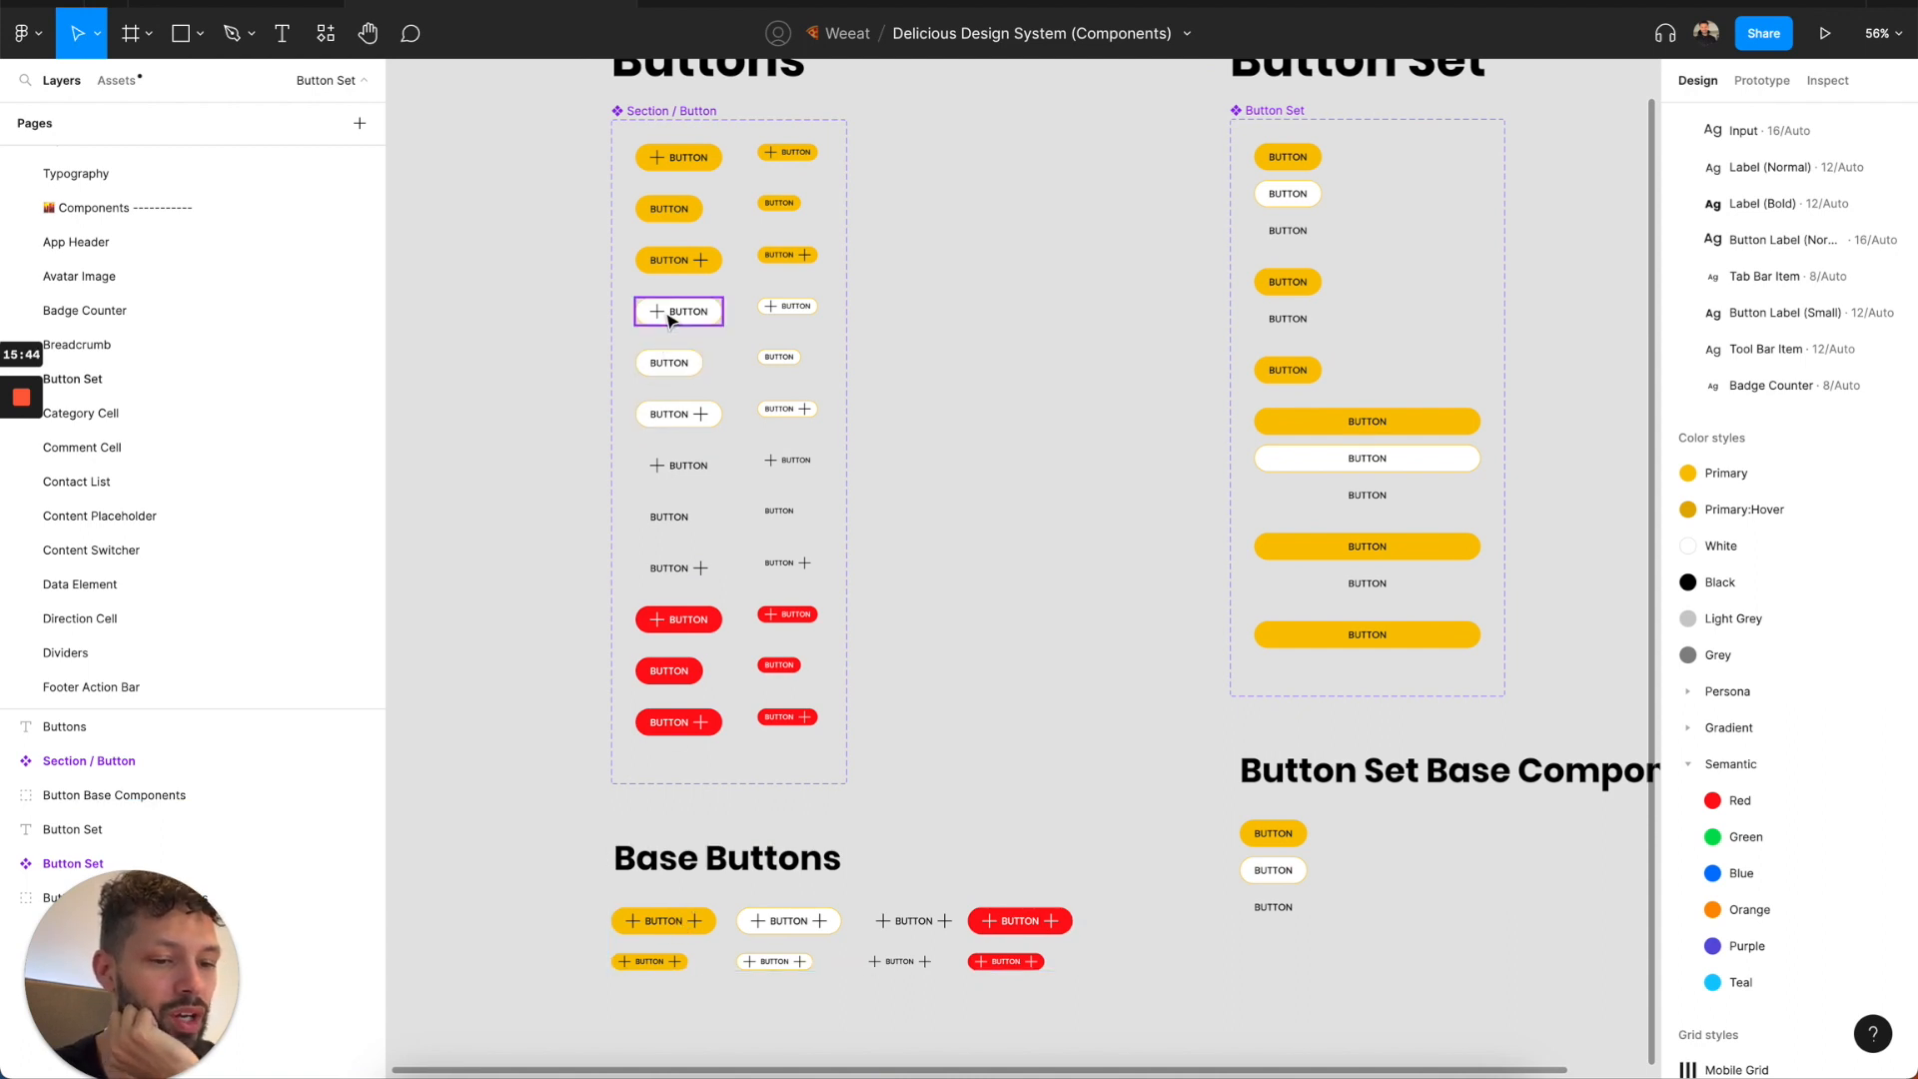
In the Delicious Design System file, place an instance of the single-button stacked Button Set above the component set and set its Width to Auto.
click(313, 4)
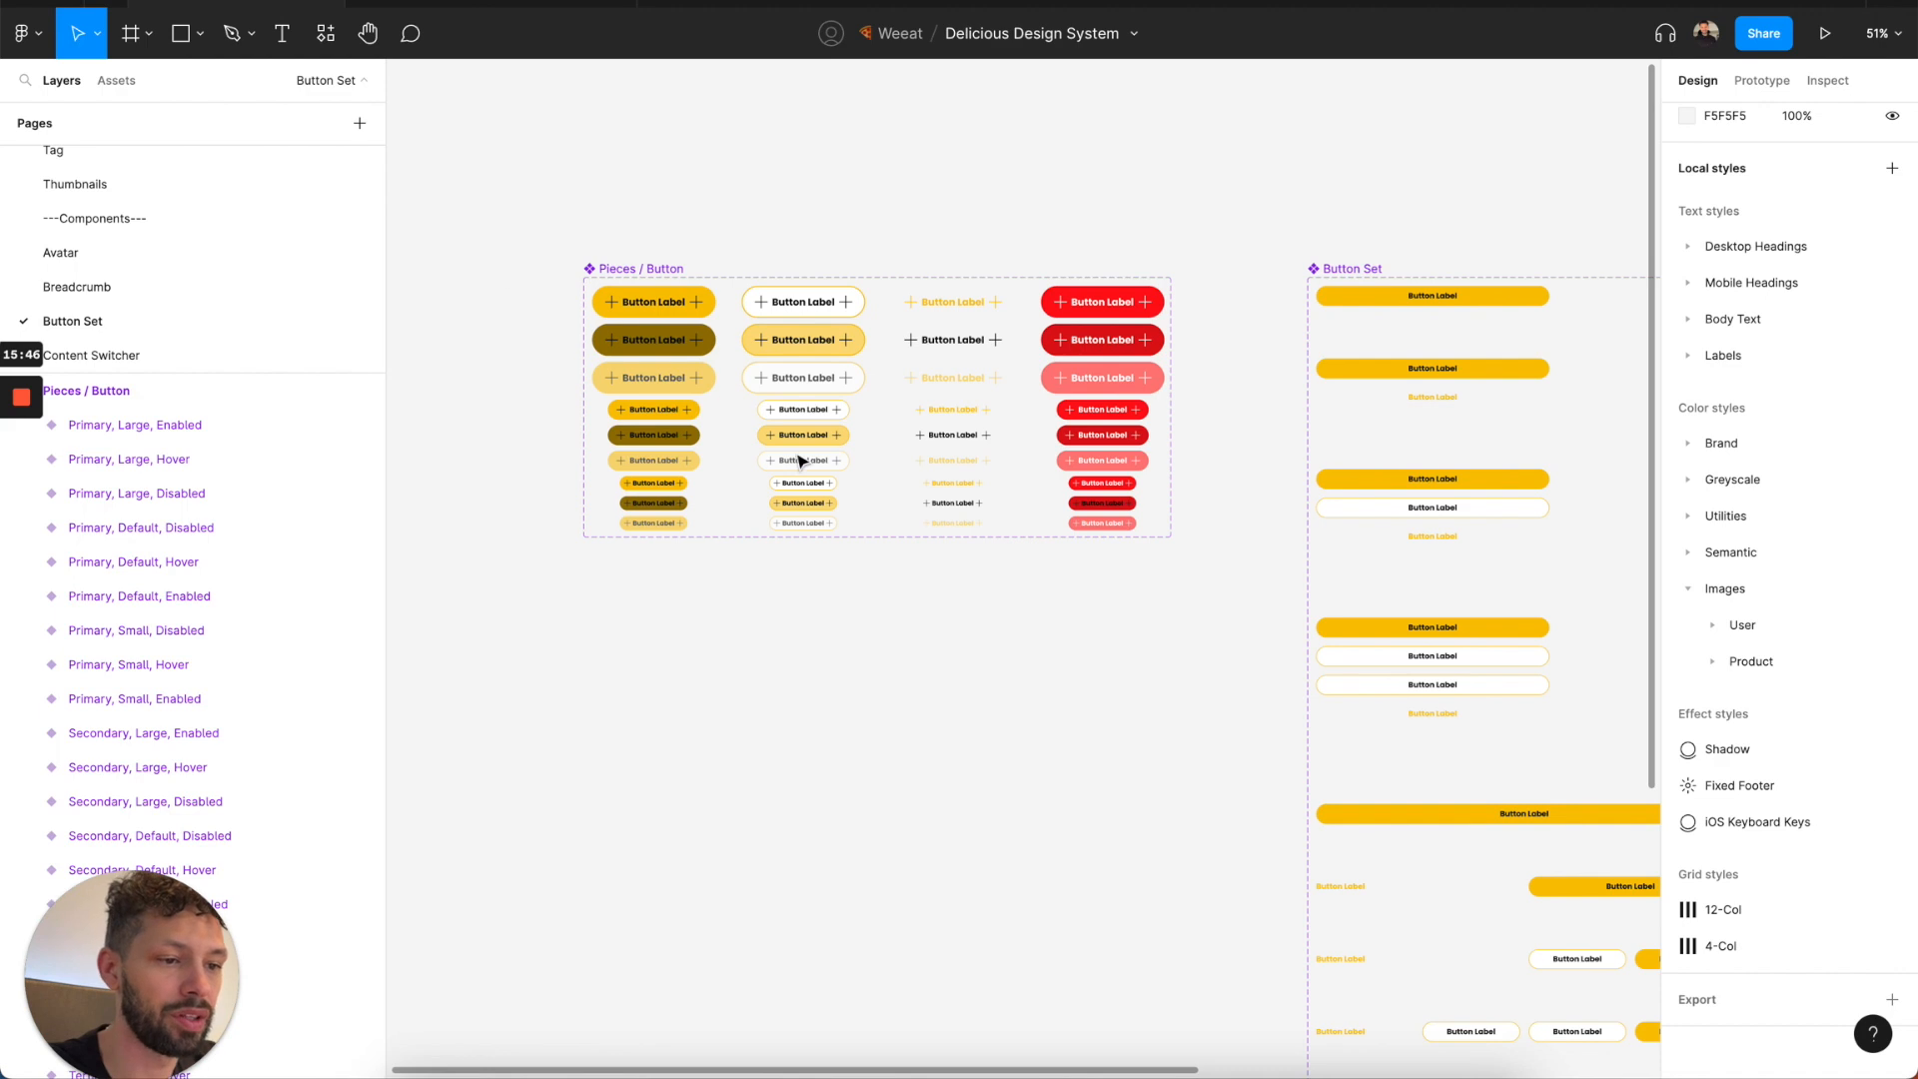
scroll(796, 469, down, 2)
scroll(796, 469, down, 2)
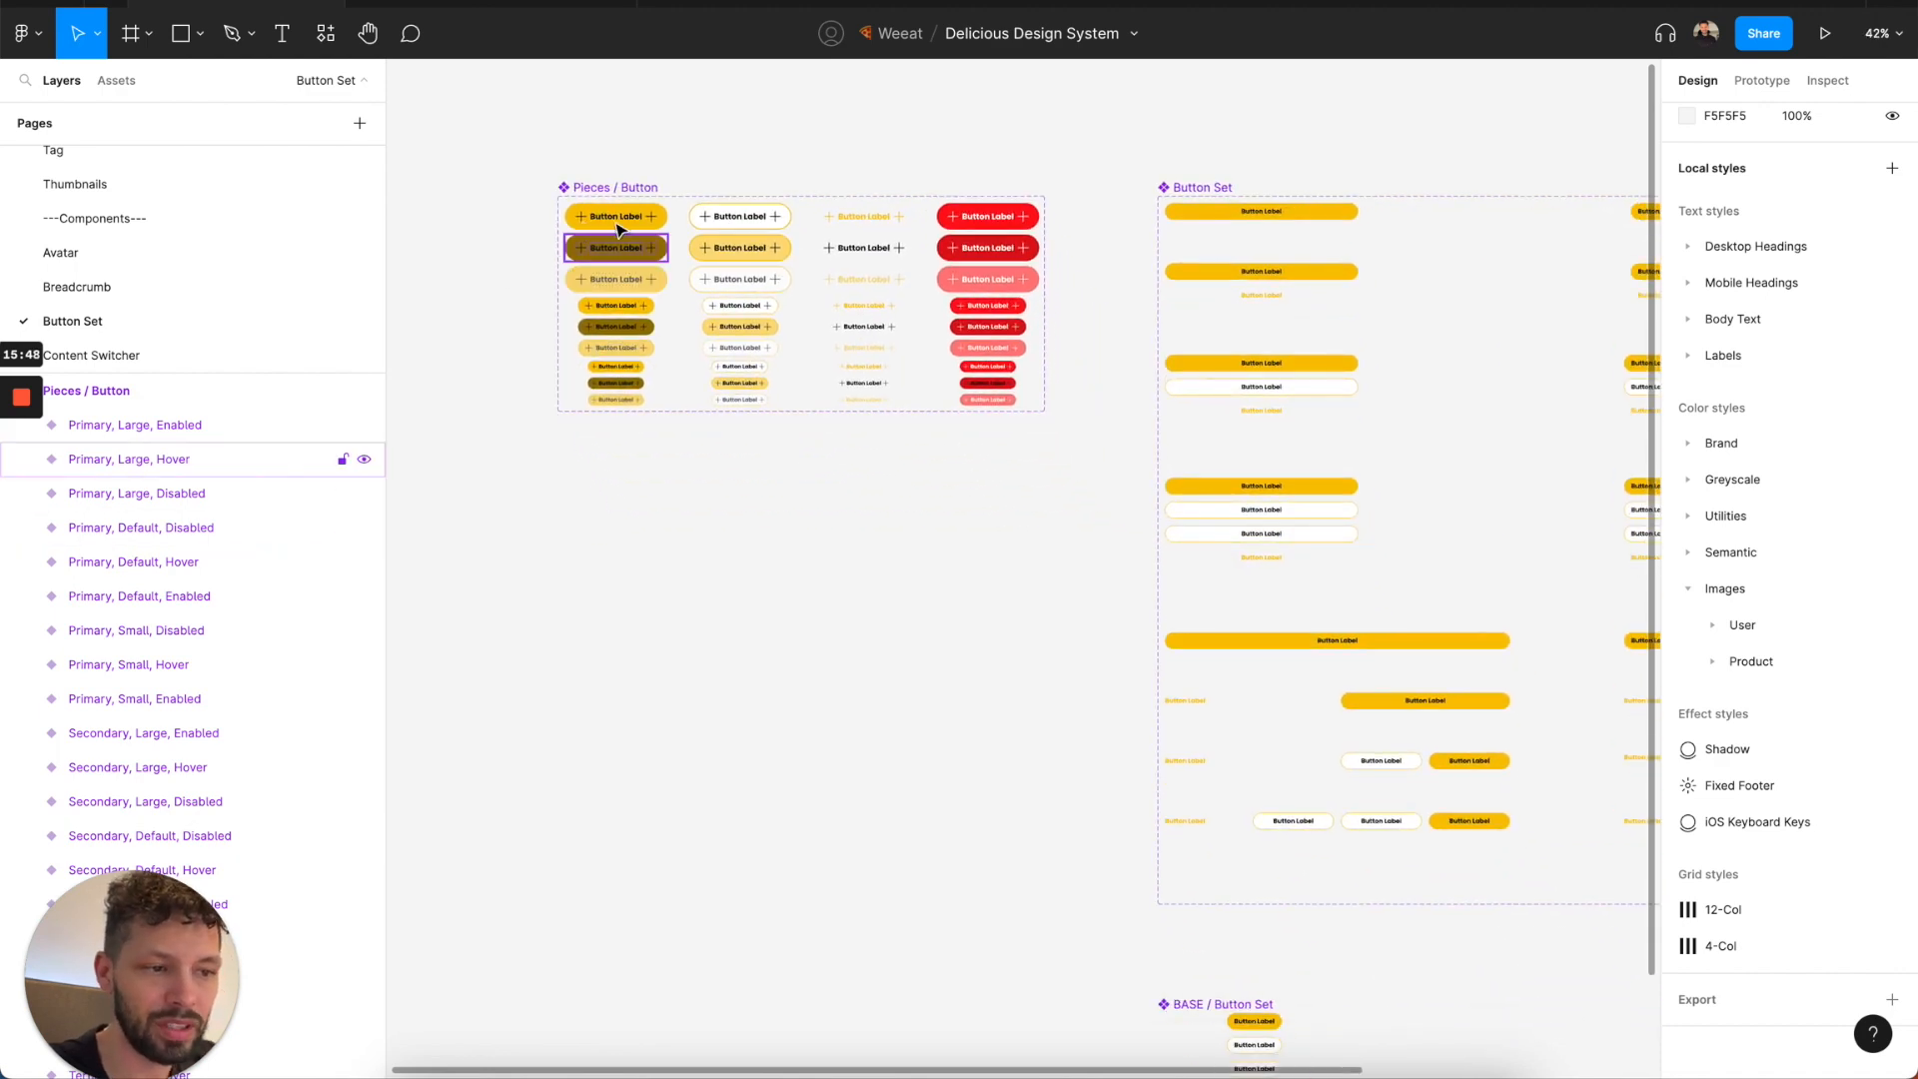
scroll(958, 418, right, 4)
scroll(958, 418, up, 3)
scroll(957, 417, right, 2)
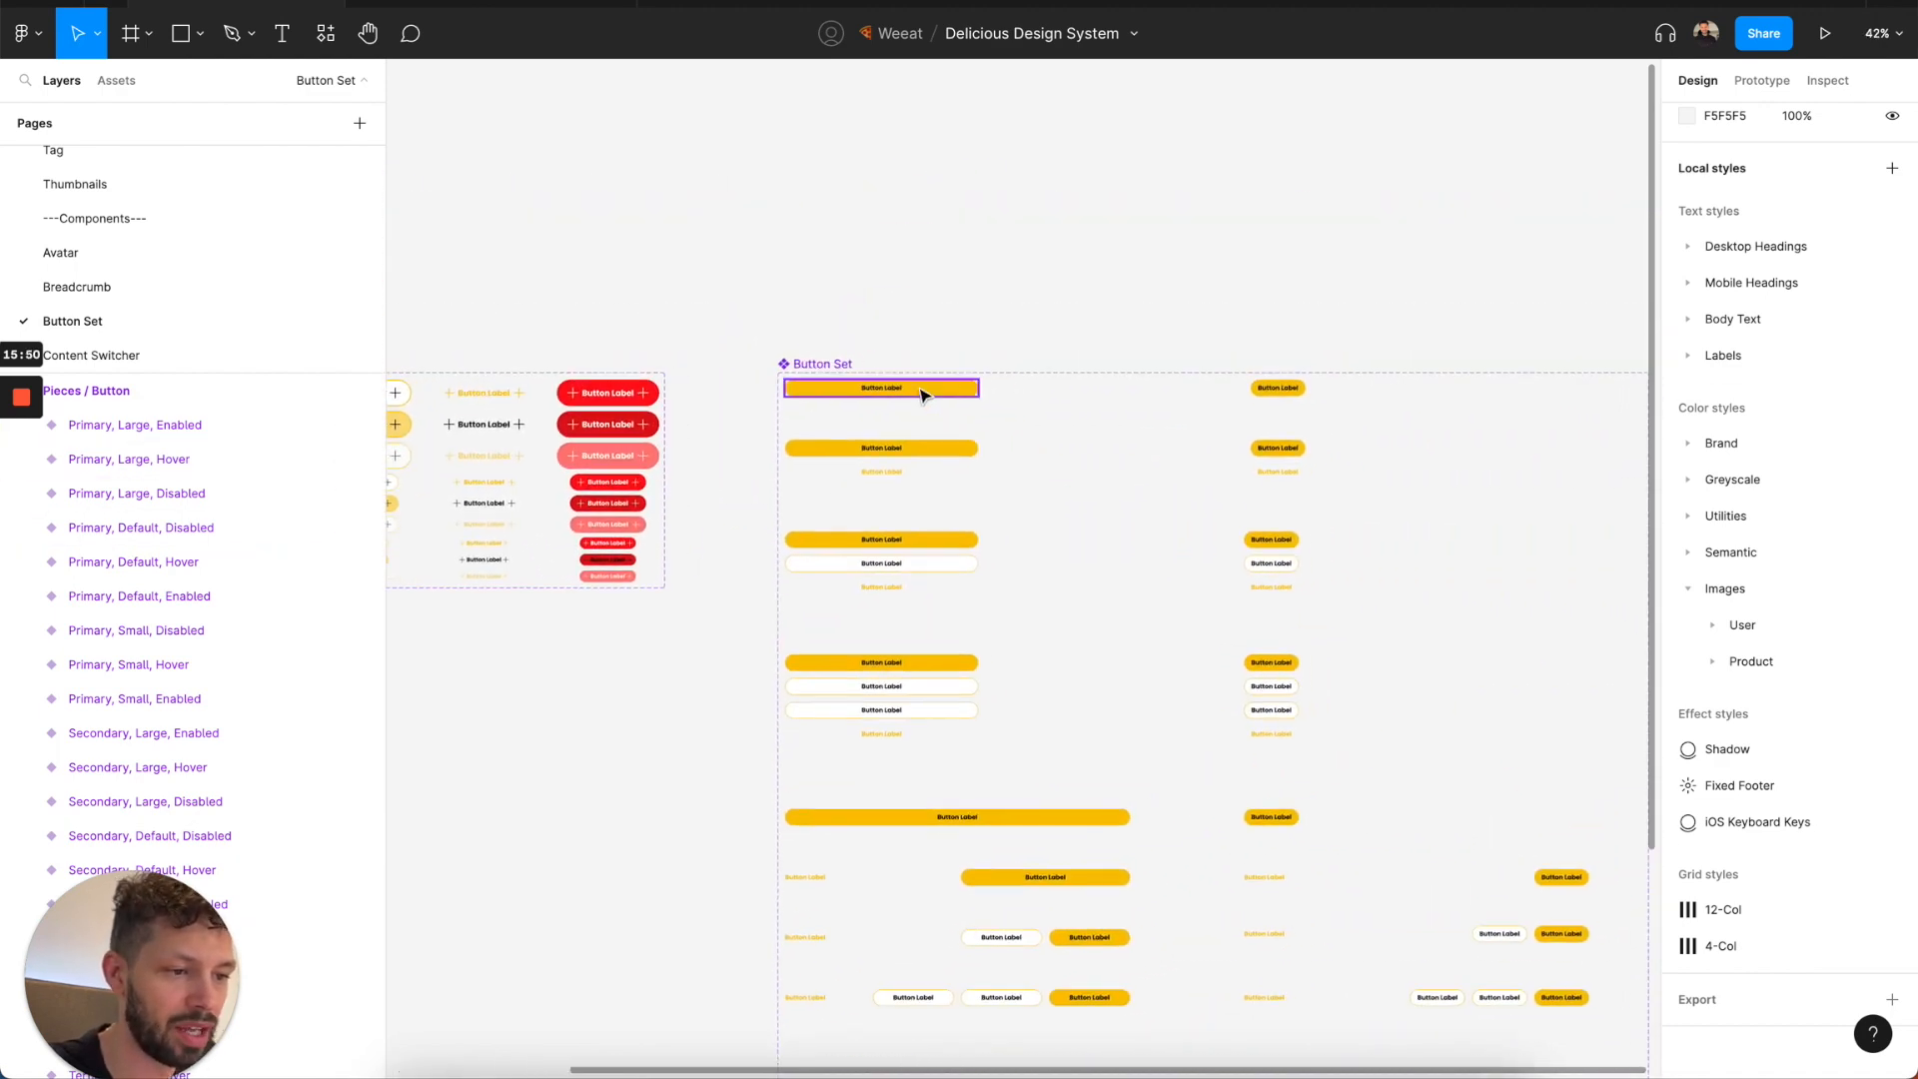
click(920, 394)
drag(1053, 181, 1073, 167)
click(1806, 336)
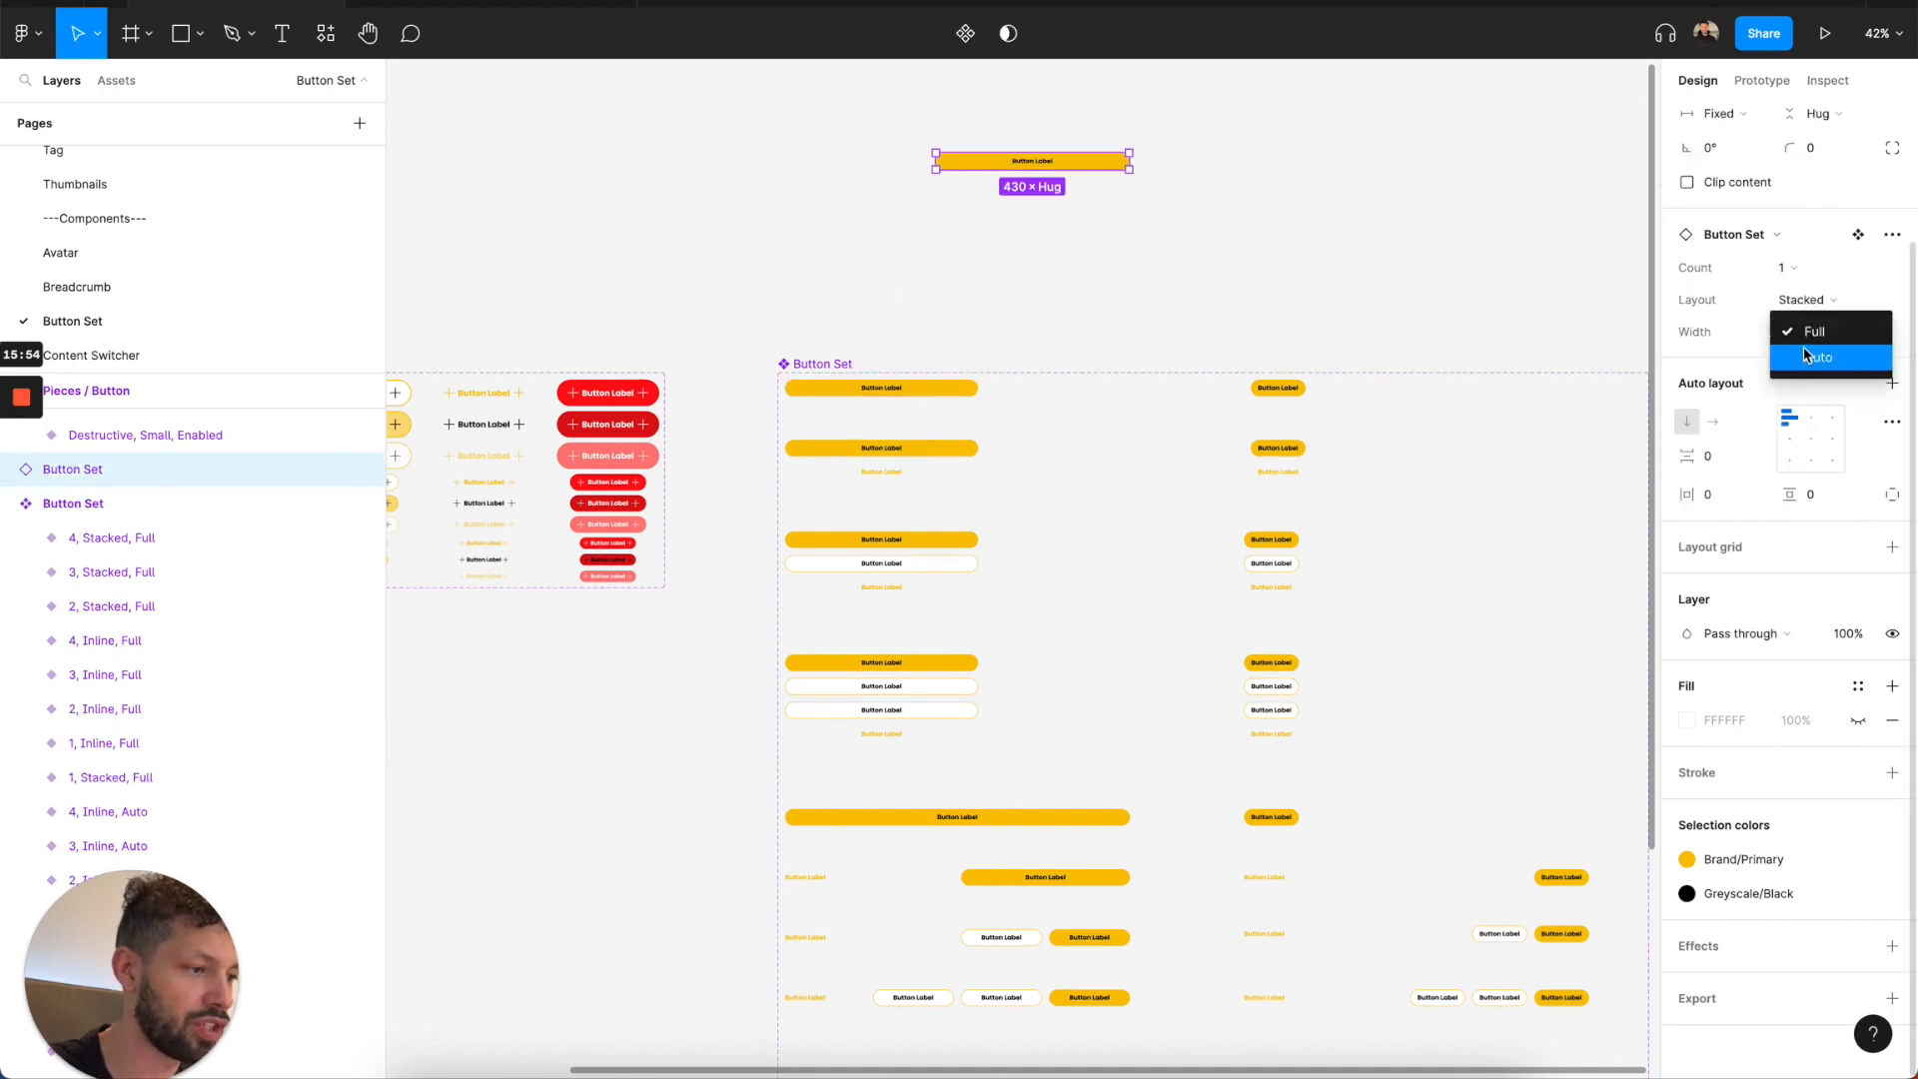
click(1803, 350)
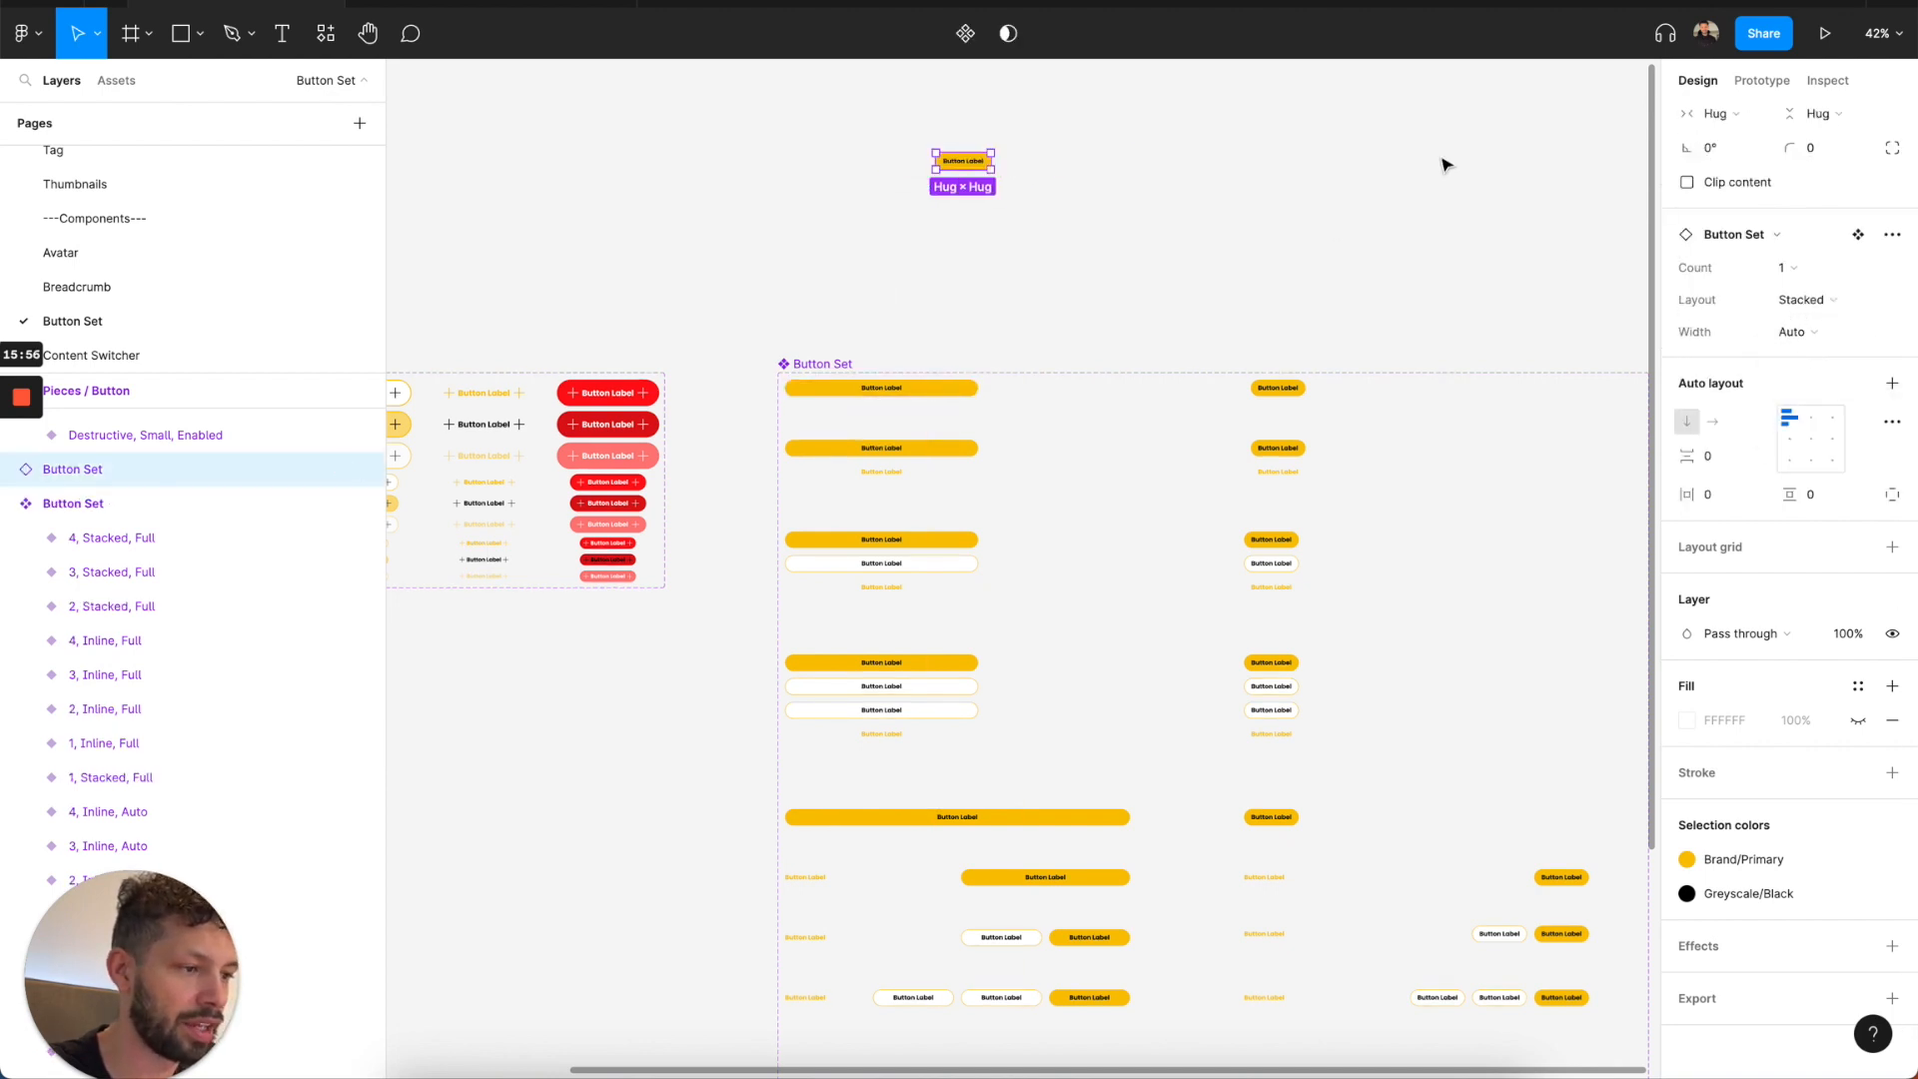
Show the leading and trailing icons on the test instance's first Pieces / Button and set its Size to Large.
key(Return)
key(Return)
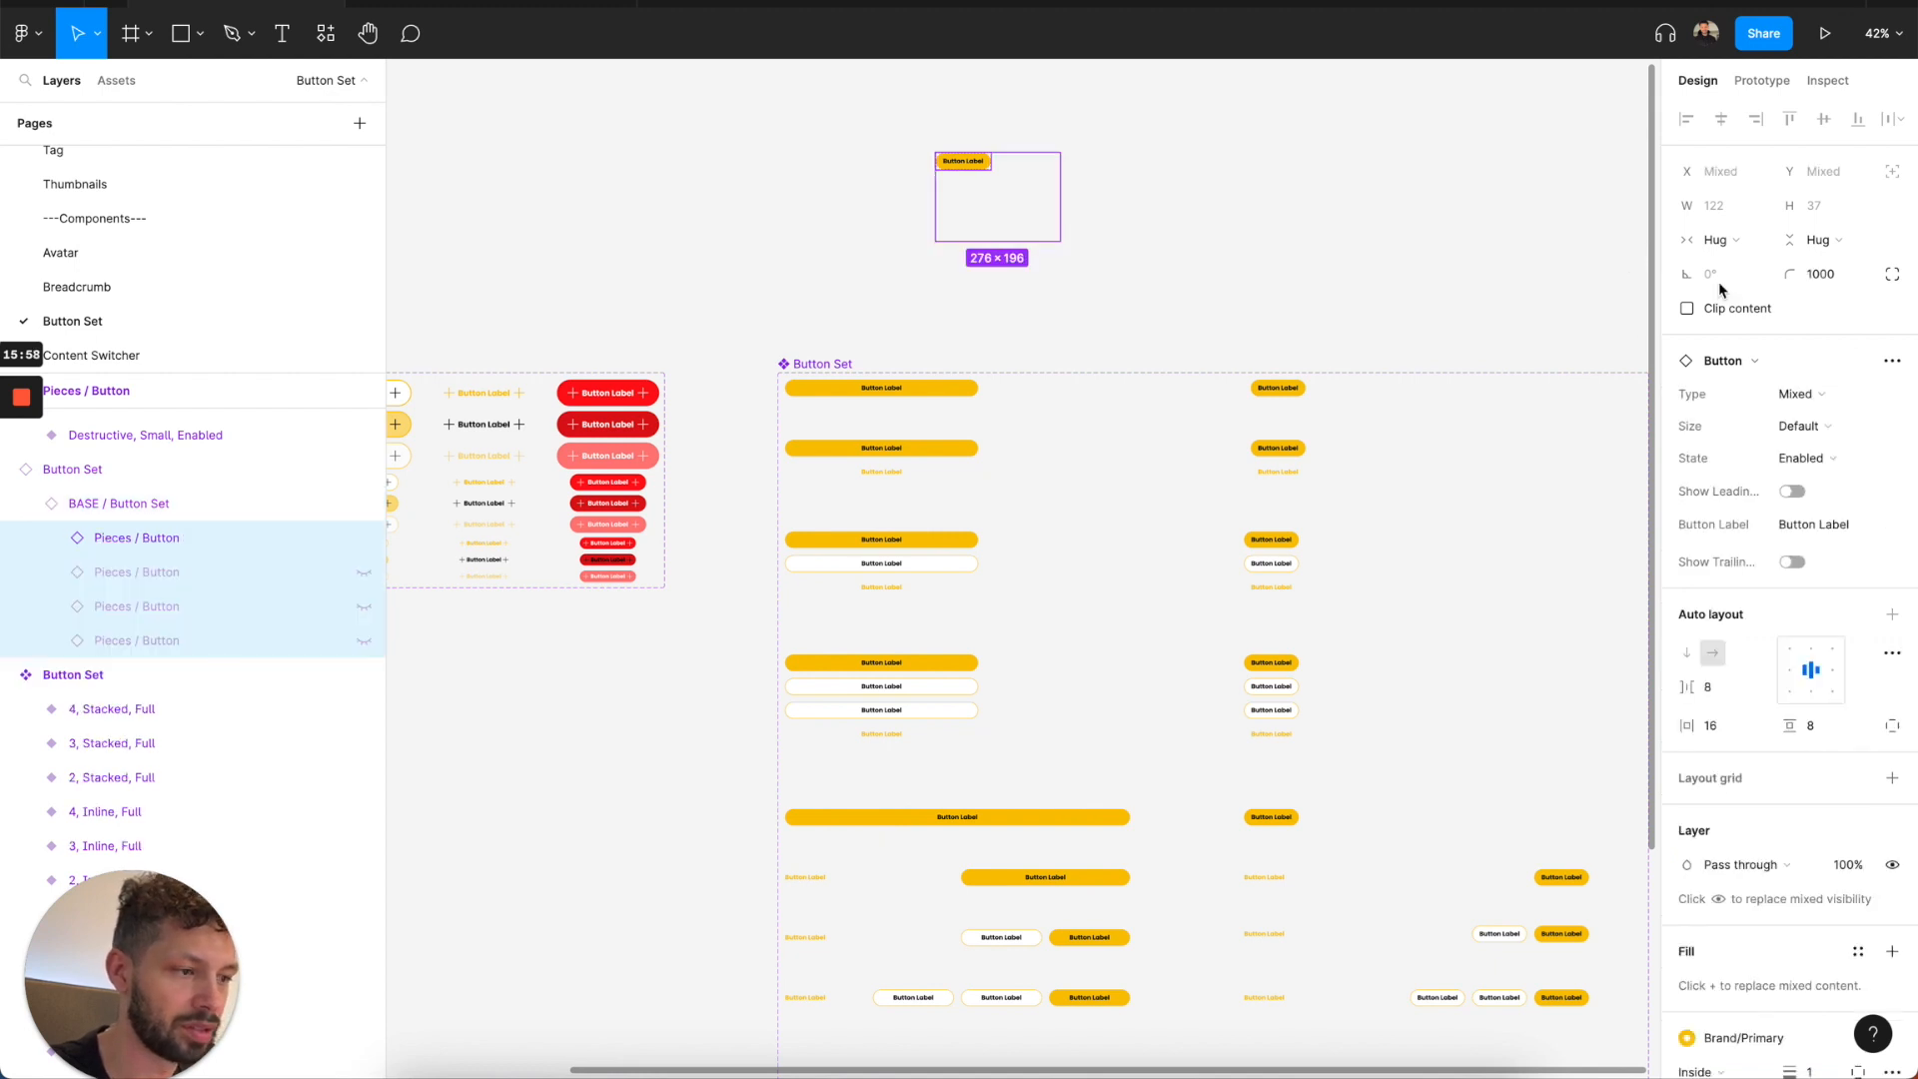
click(172, 540)
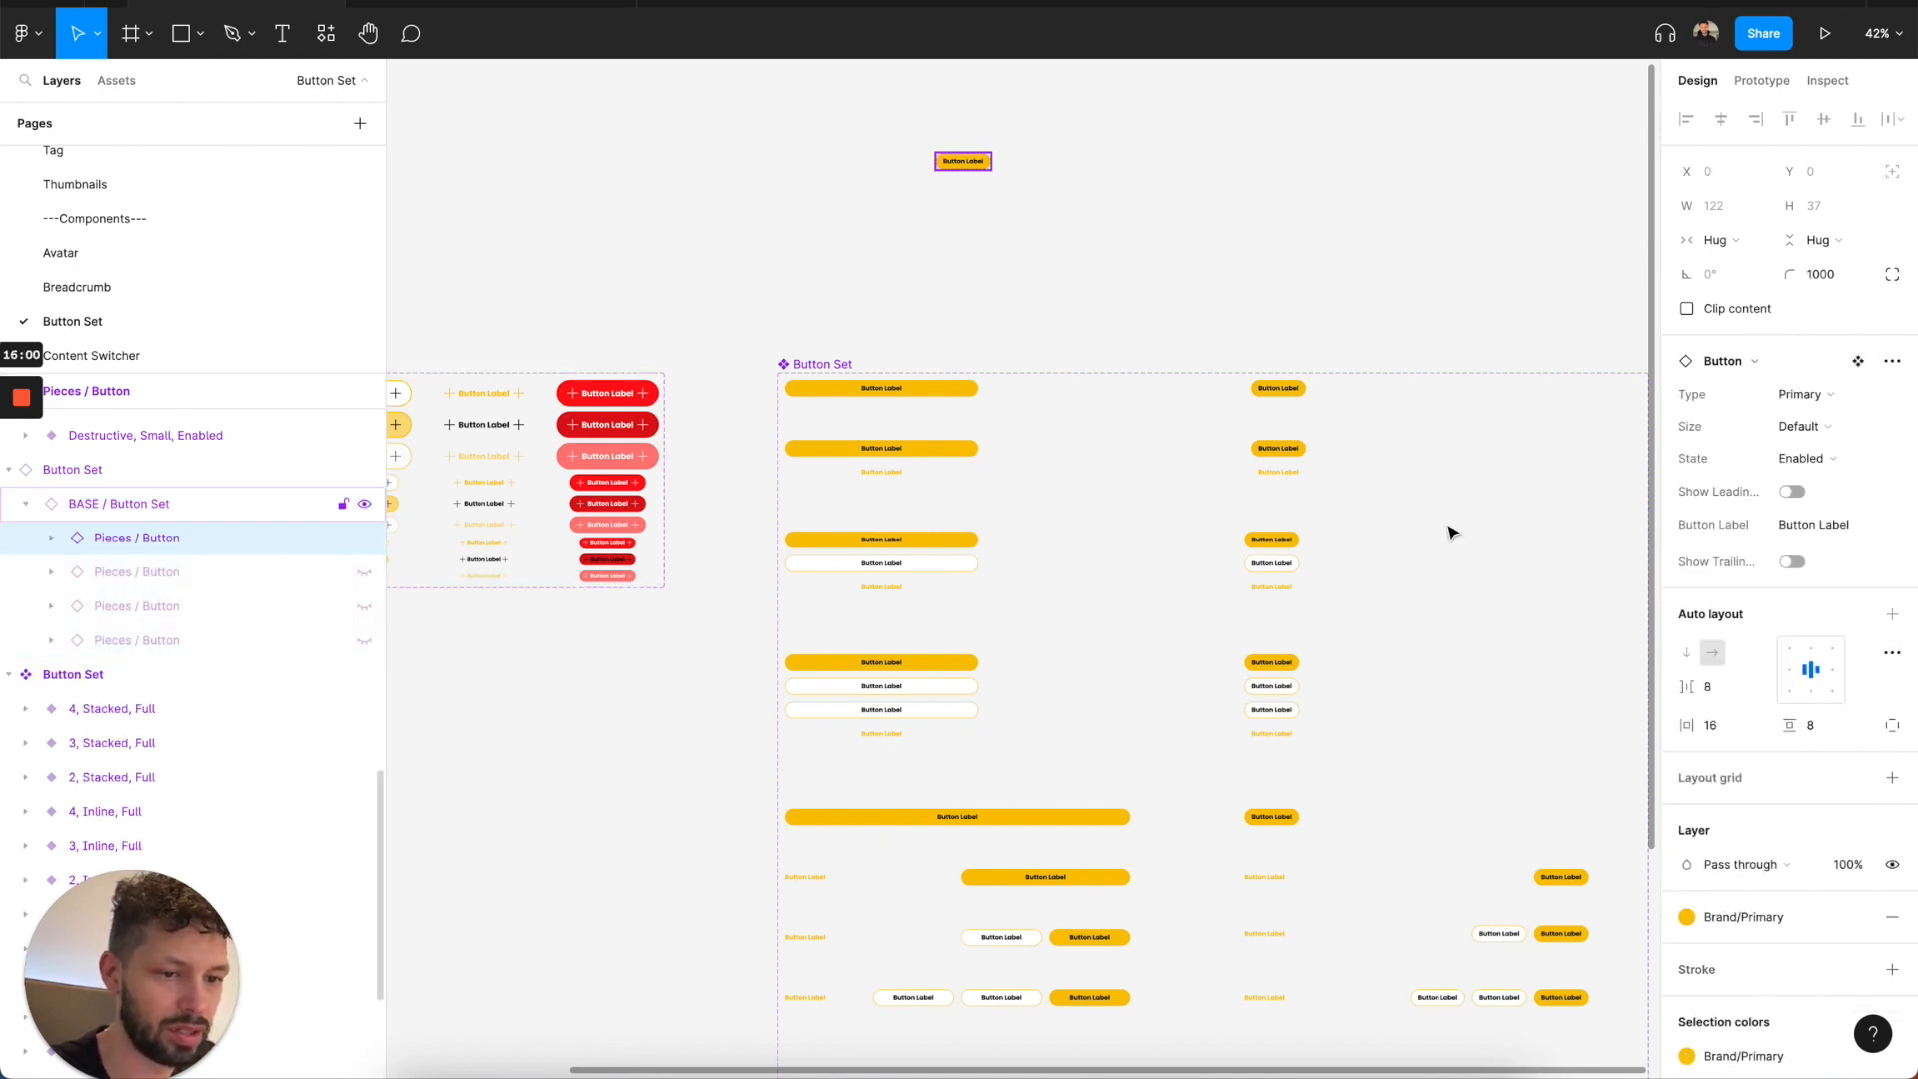
click(1792, 492)
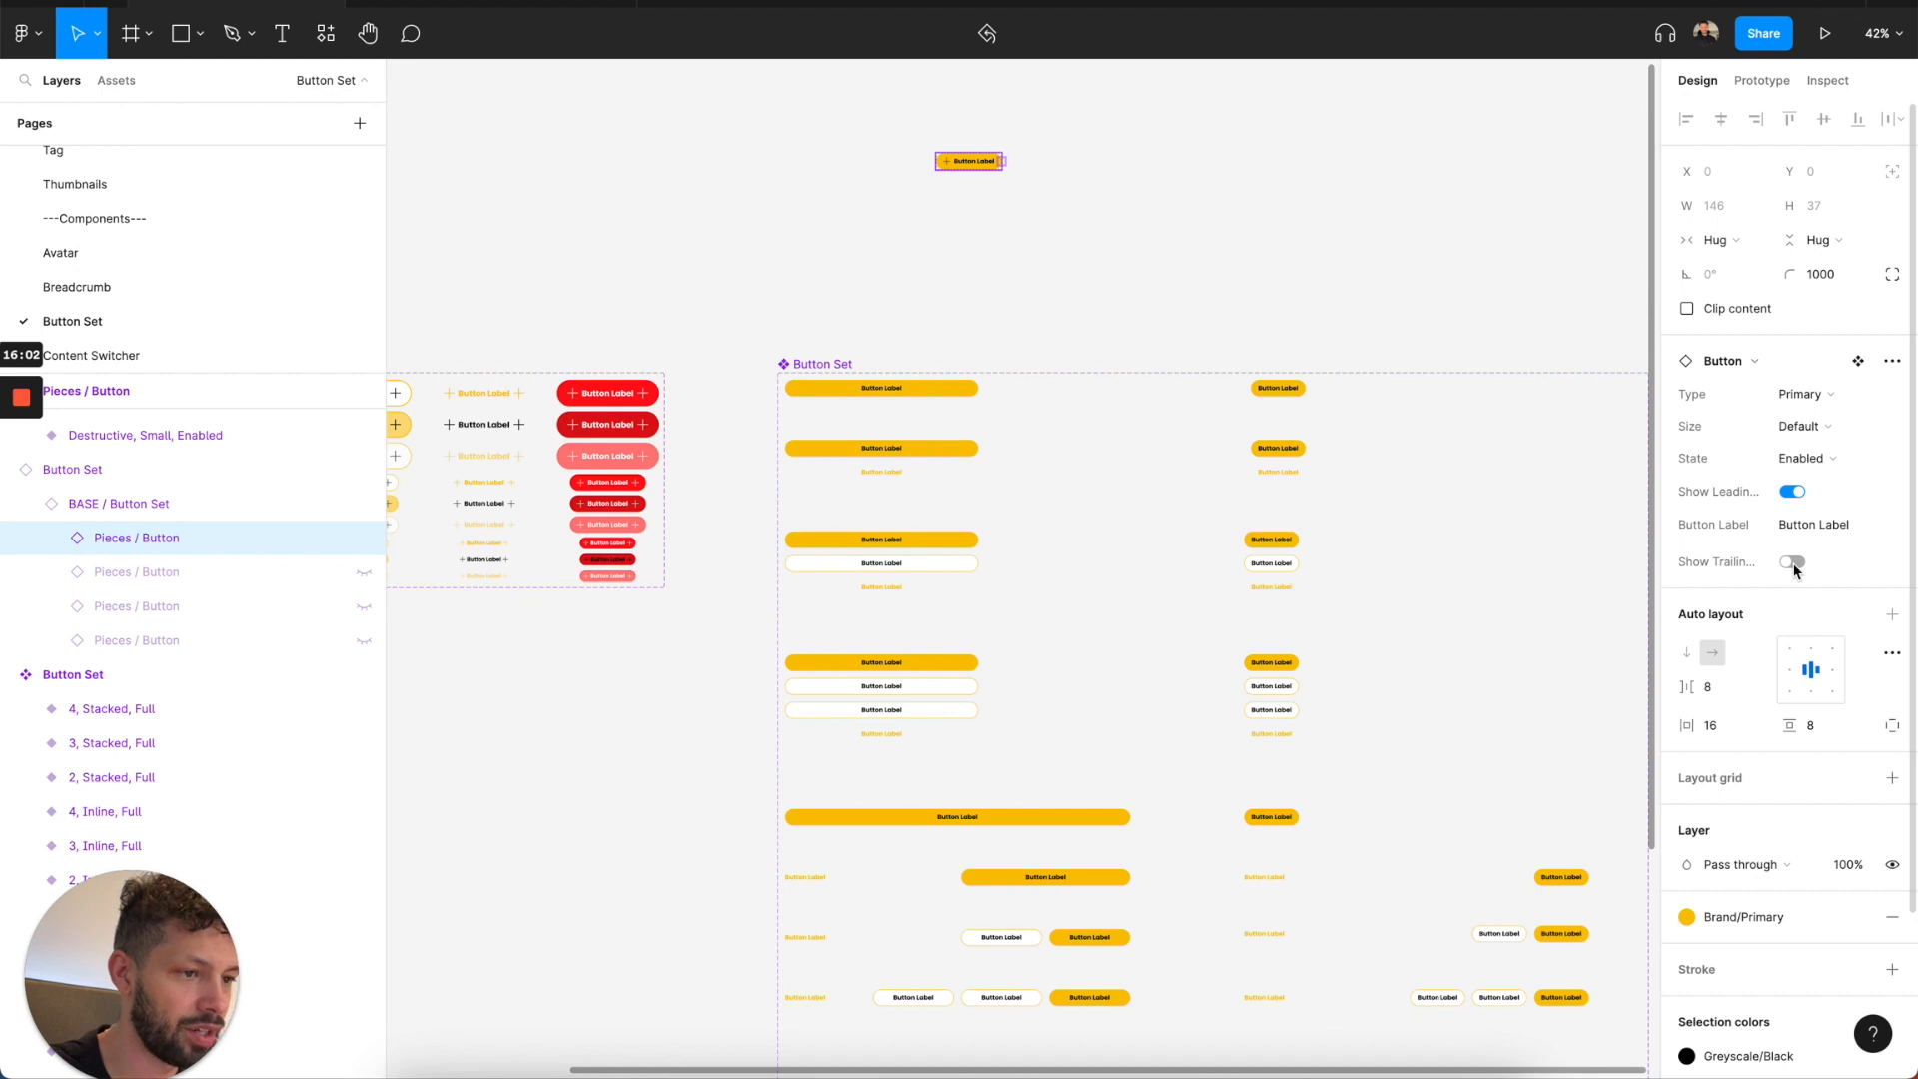
click(1804, 426)
click(1806, 458)
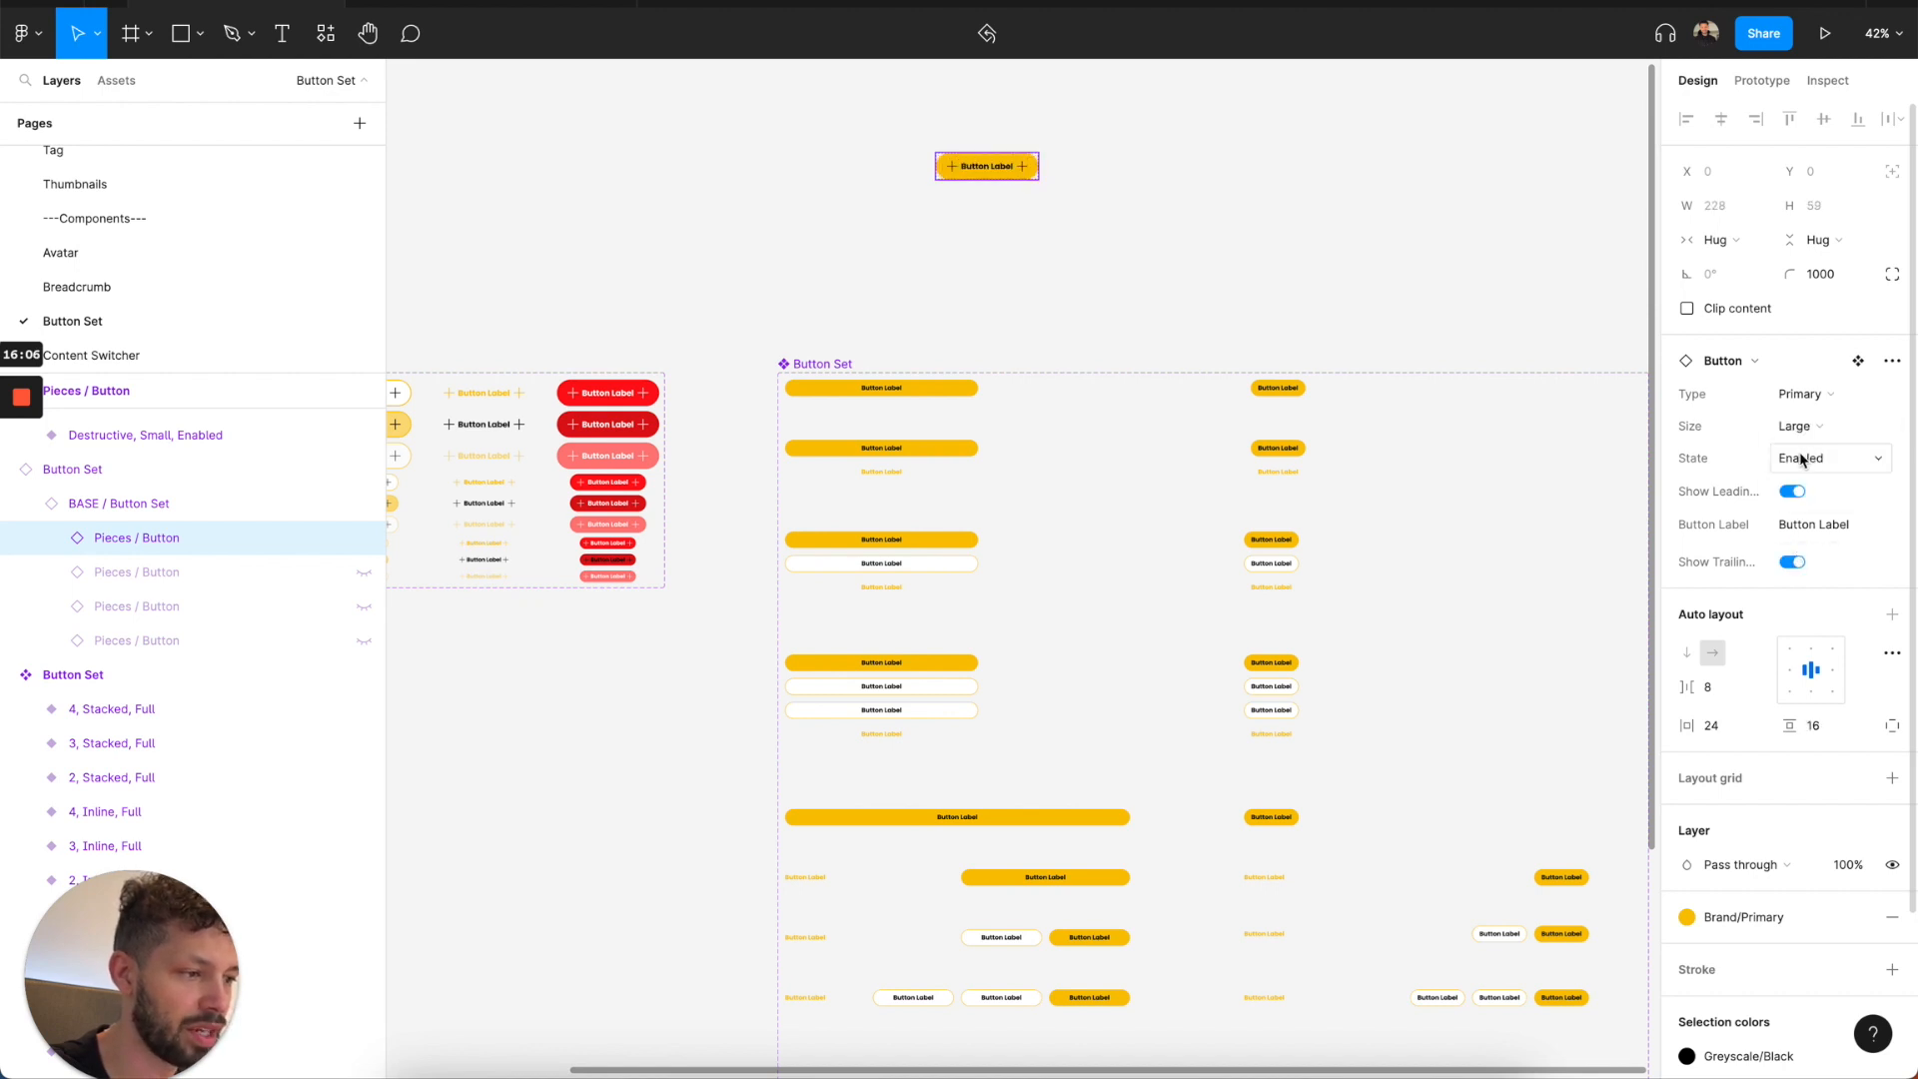
Try the Hover and Disabled states on the test button, return it to Enabled and set its Type to Secondary.
click(1803, 459)
click(1807, 482)
click(1807, 466)
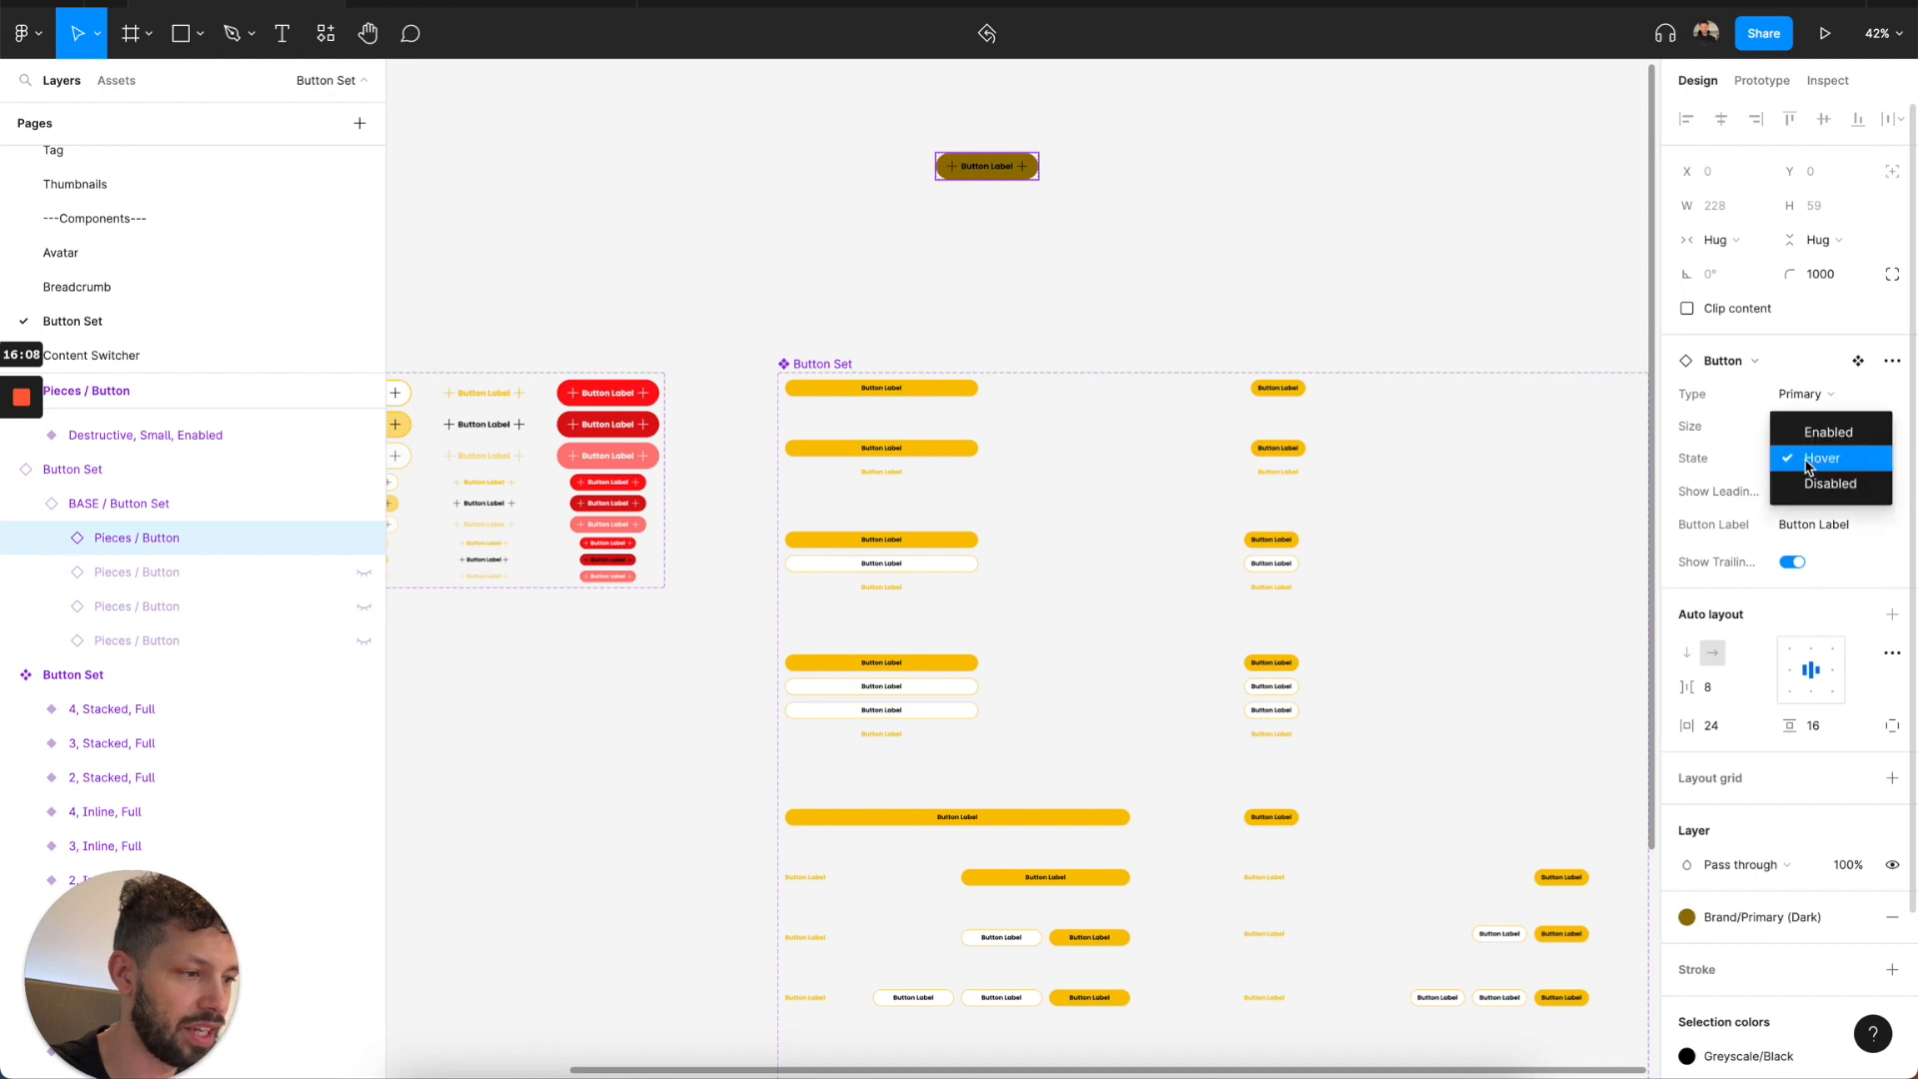
click(1807, 483)
click(1809, 456)
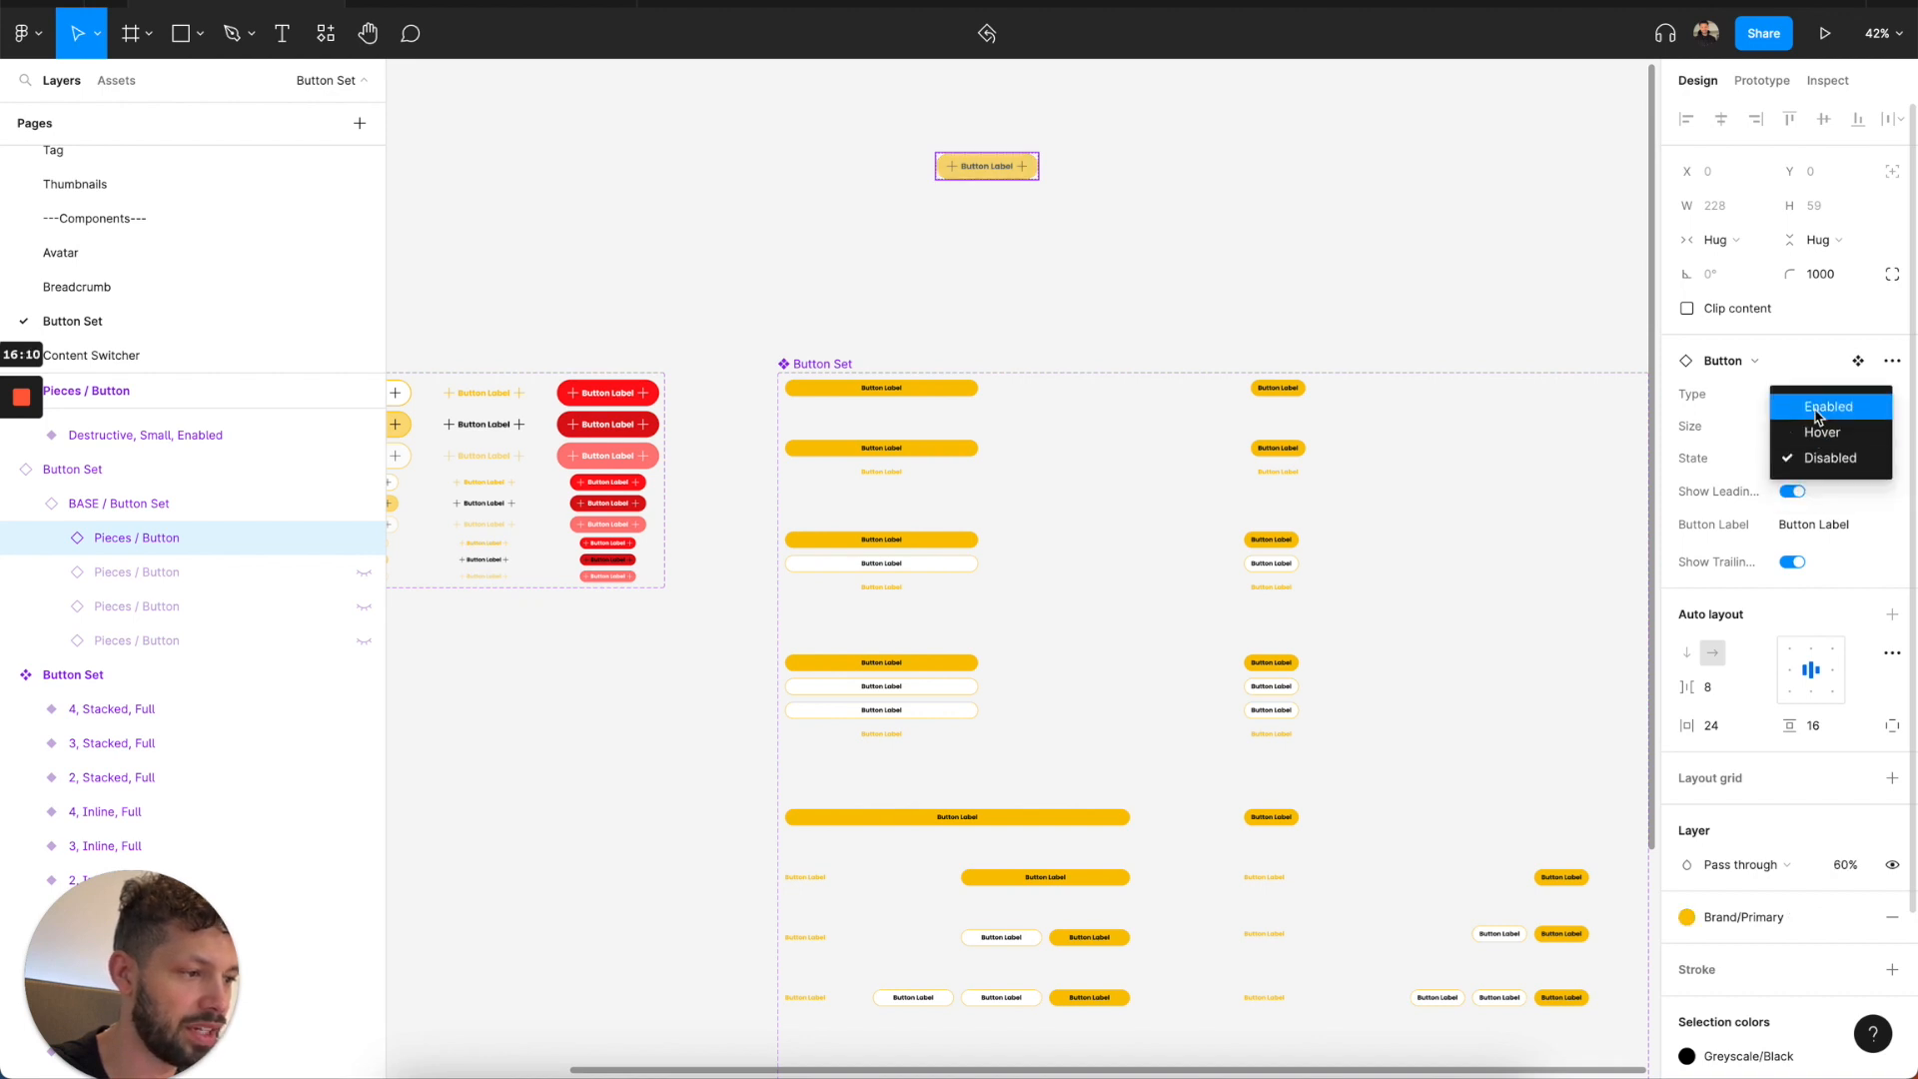
click(1820, 406)
click(1806, 393)
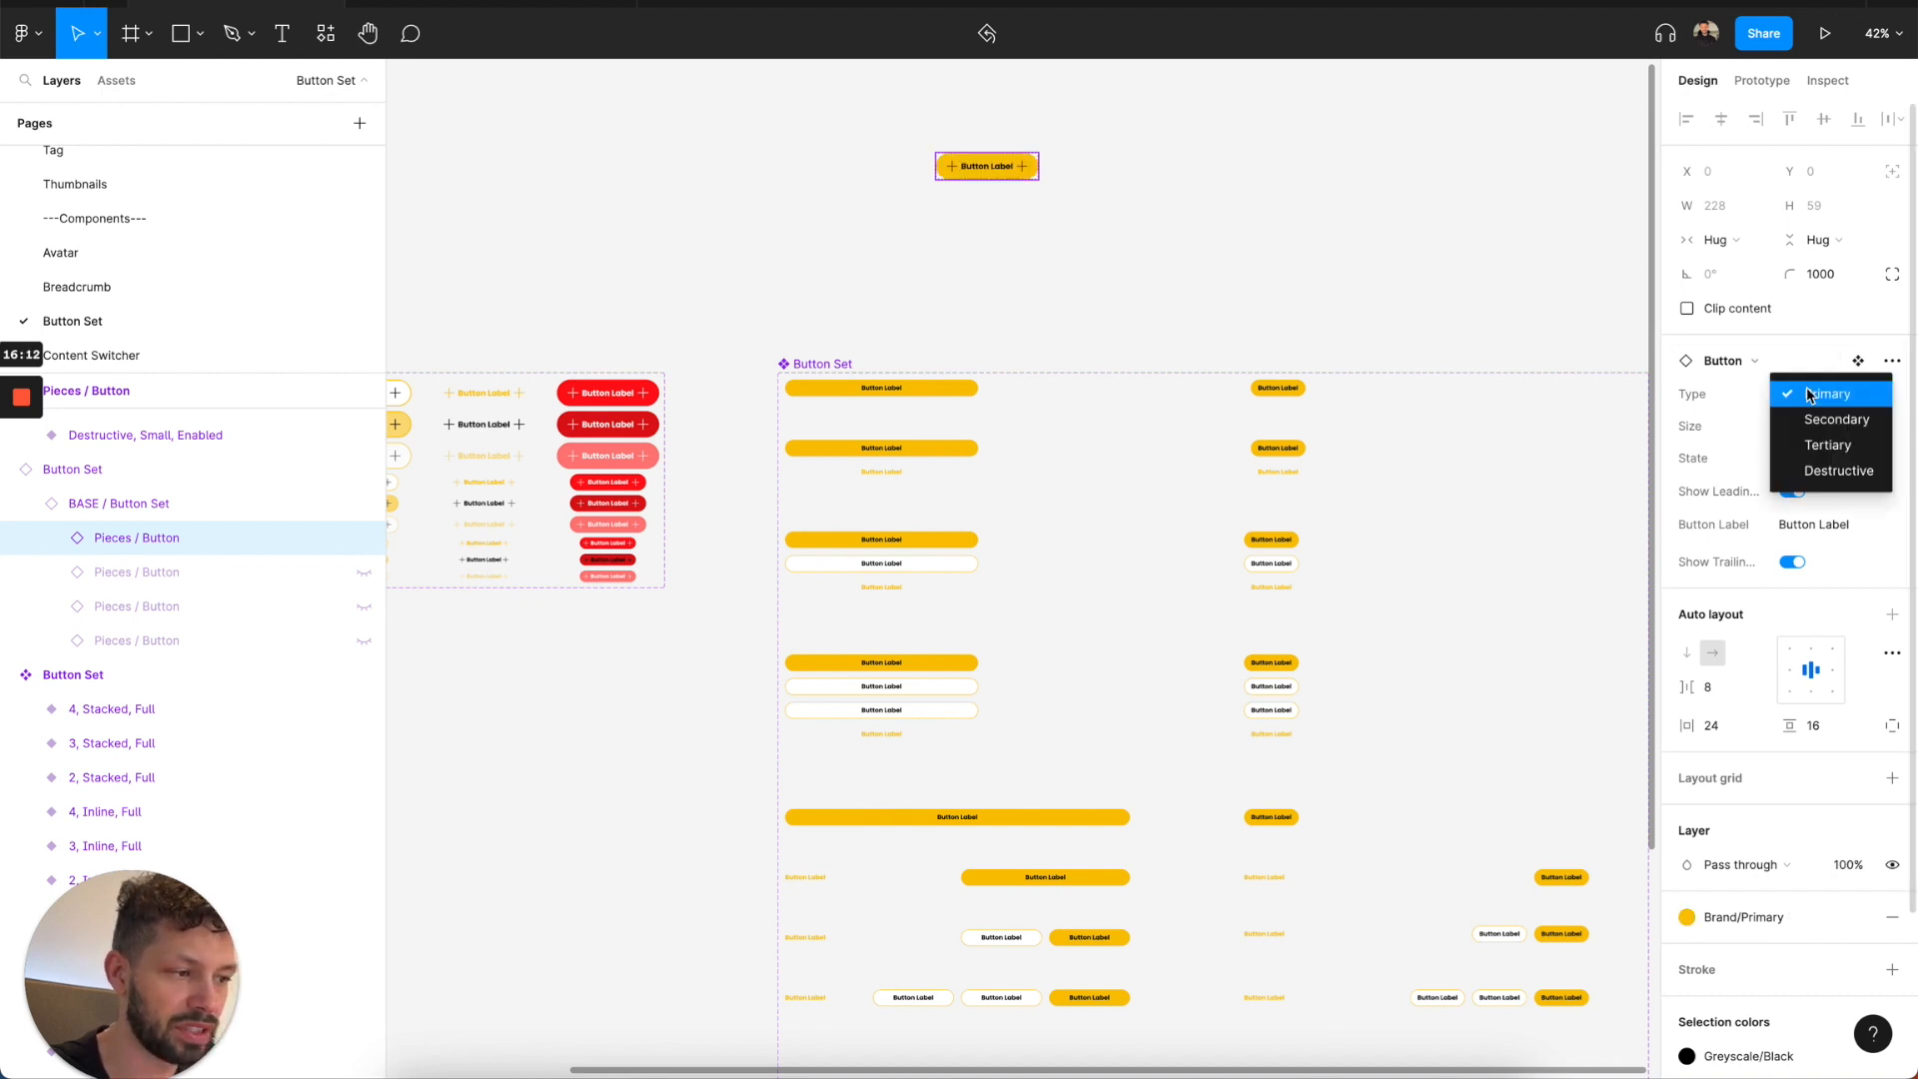
click(1811, 420)
Set the test Button Set instance's Count to 2, and then to 3.
click(1189, 245)
click(1019, 178)
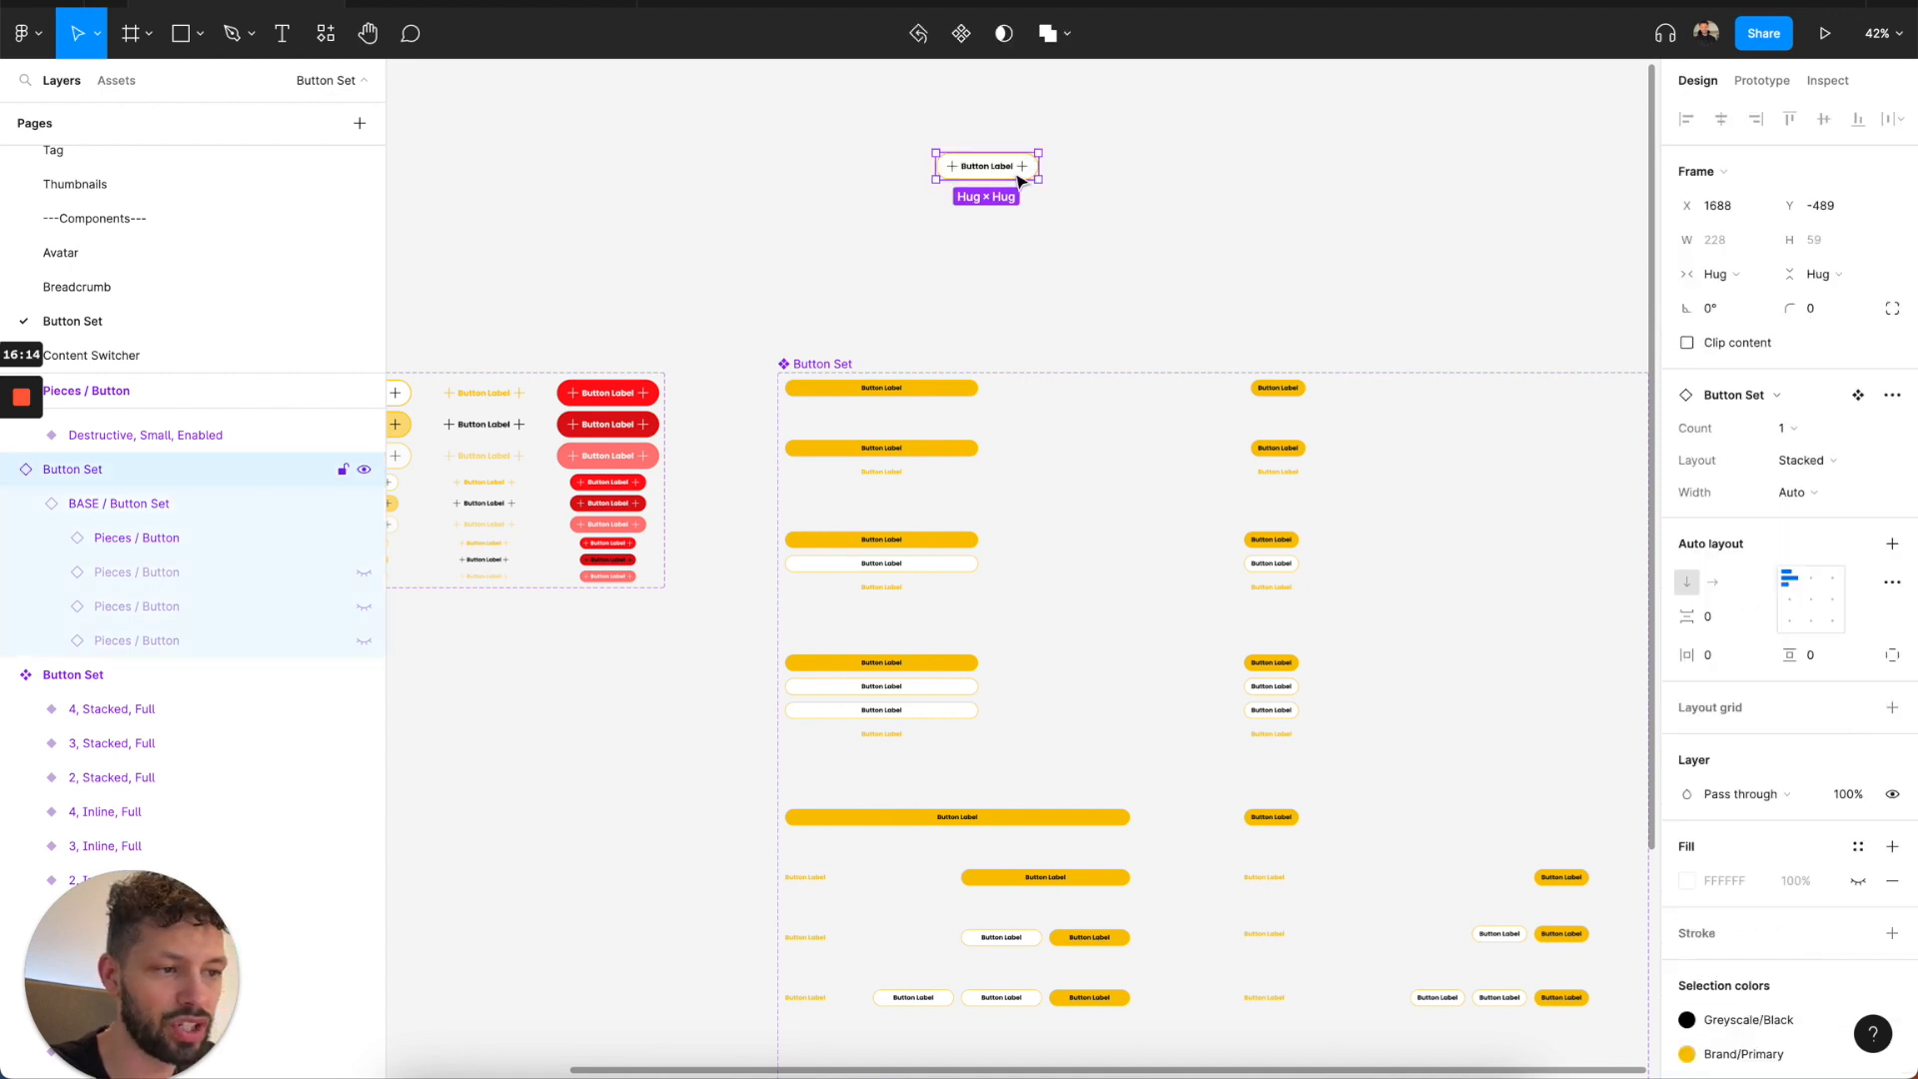
click(1817, 436)
click(1816, 451)
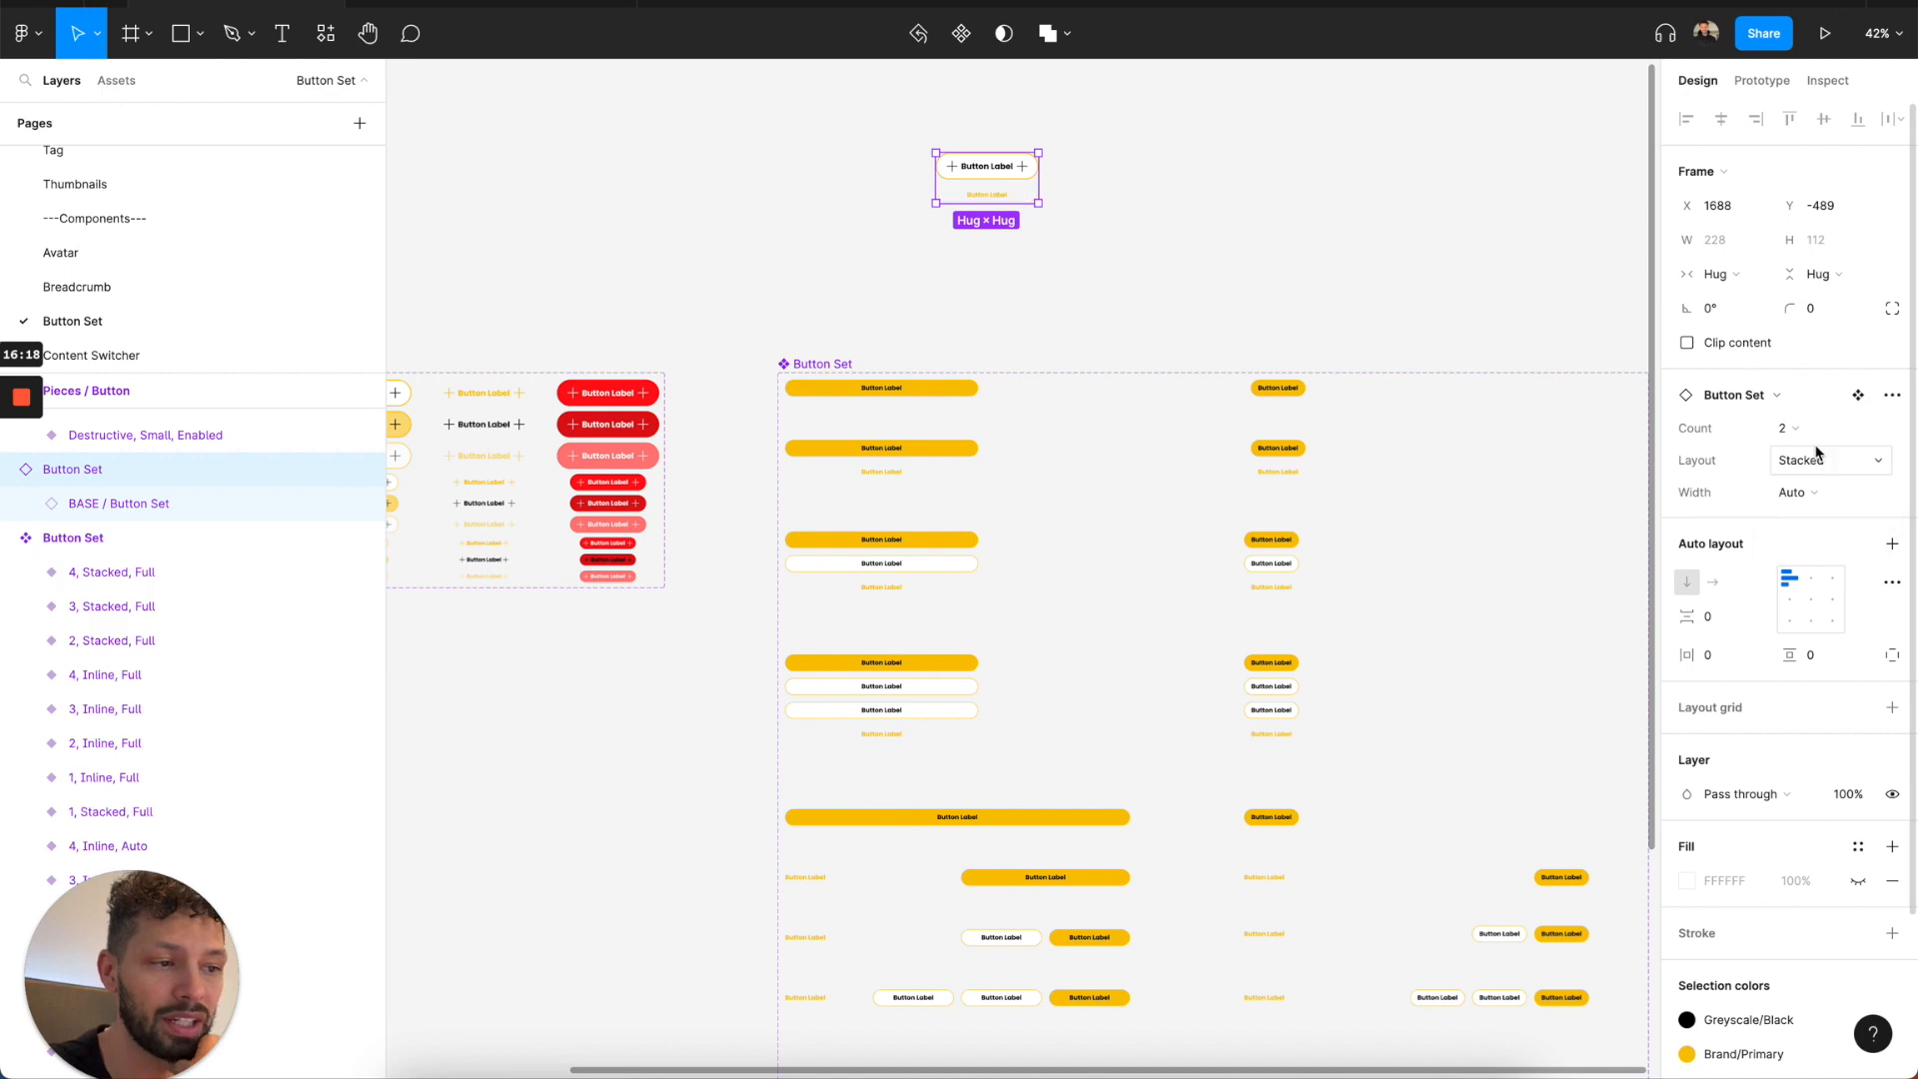
click(1818, 432)
click(1819, 454)
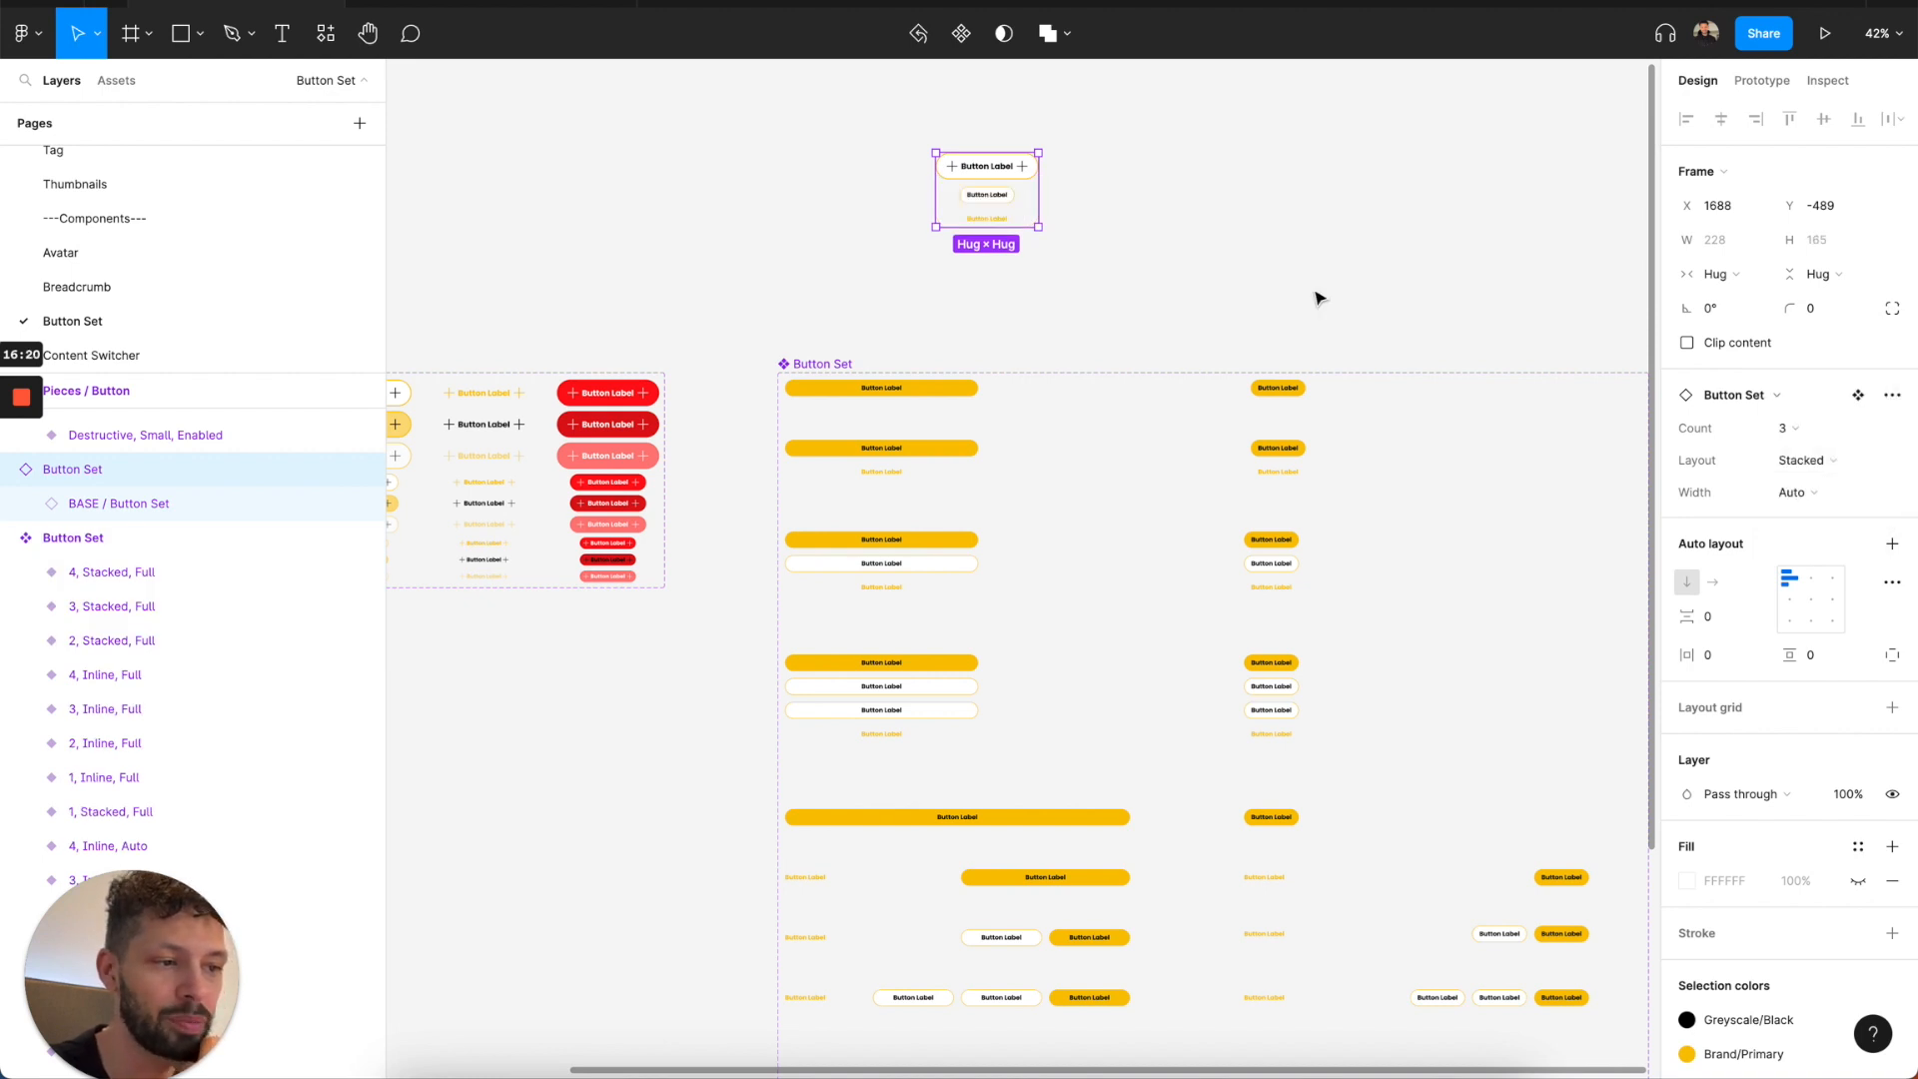
Delete the test Button Set instance above the component set.
click(1325, 301)
click(1024, 205)
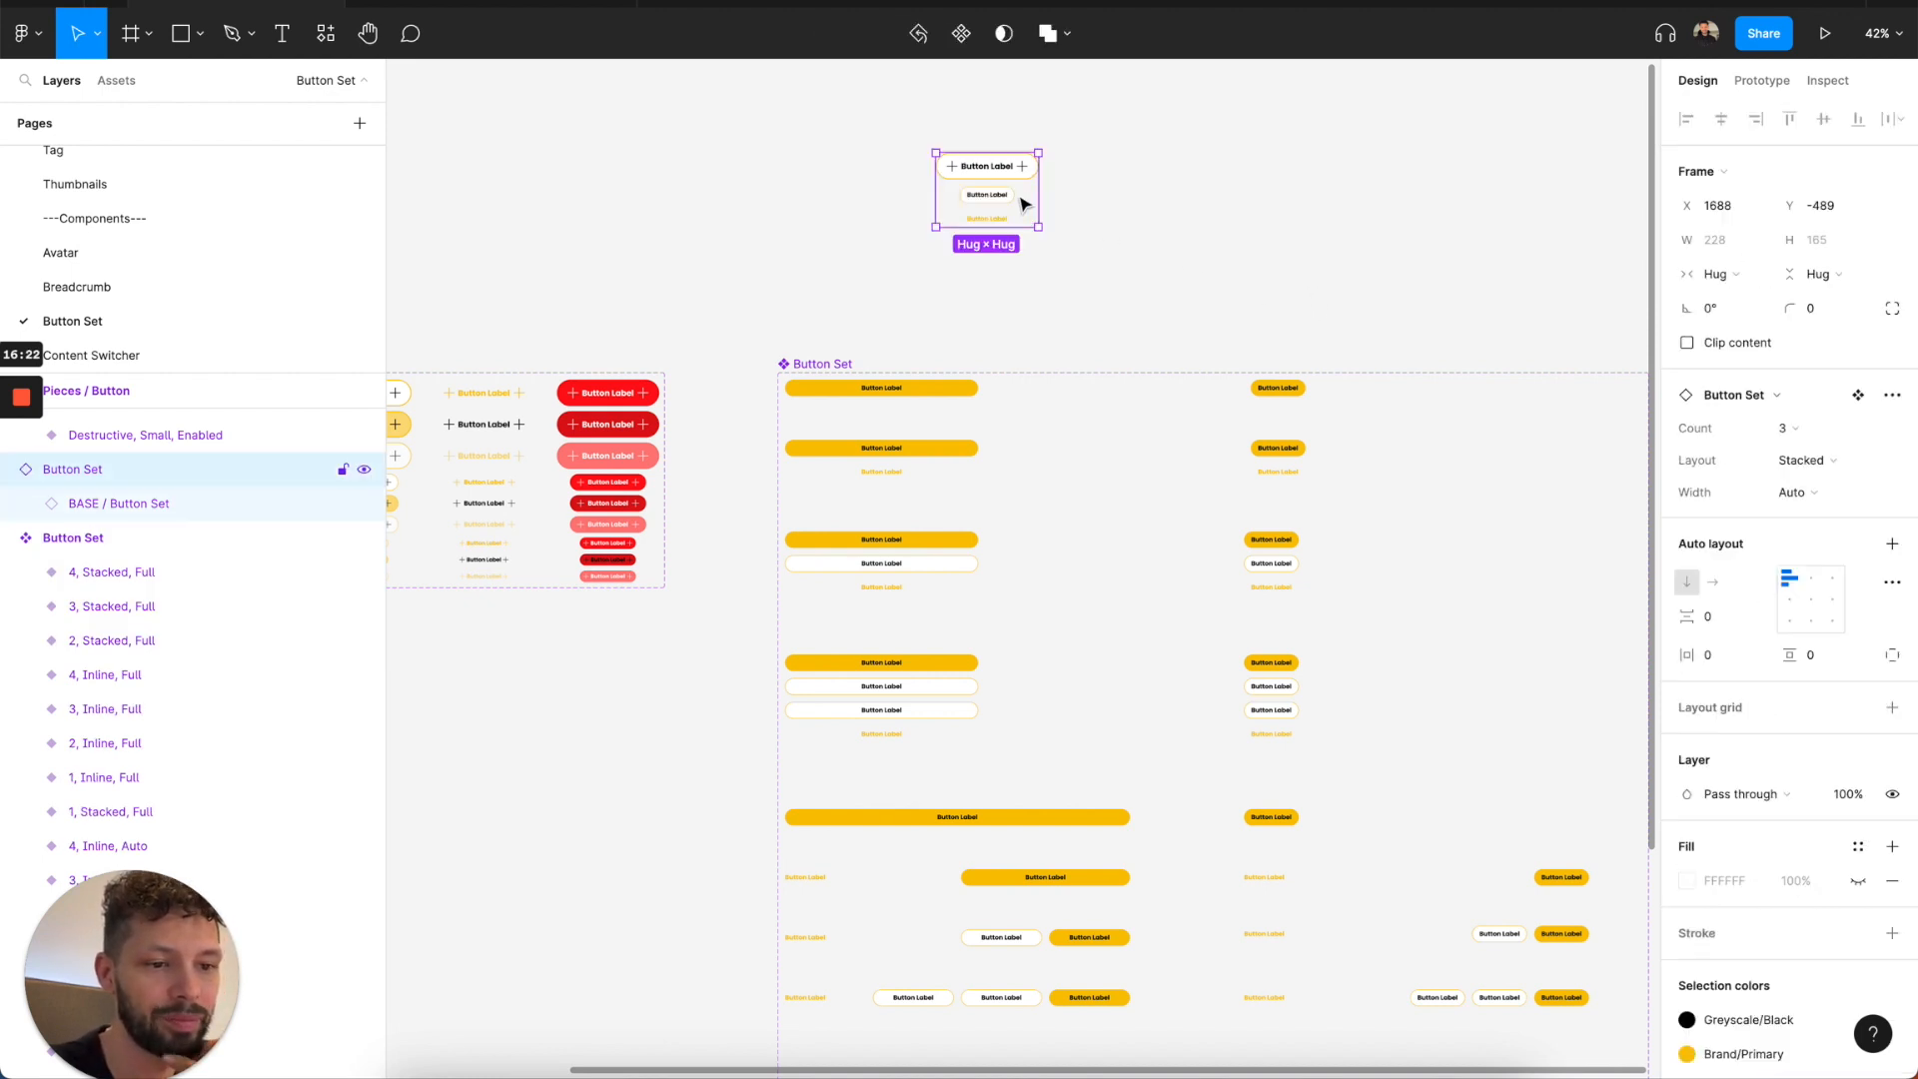
key(Delete)
Review the button components and examine the Content Switcher page in the Delicious Design System (Components) file.
scroll(846, 250, down, 2)
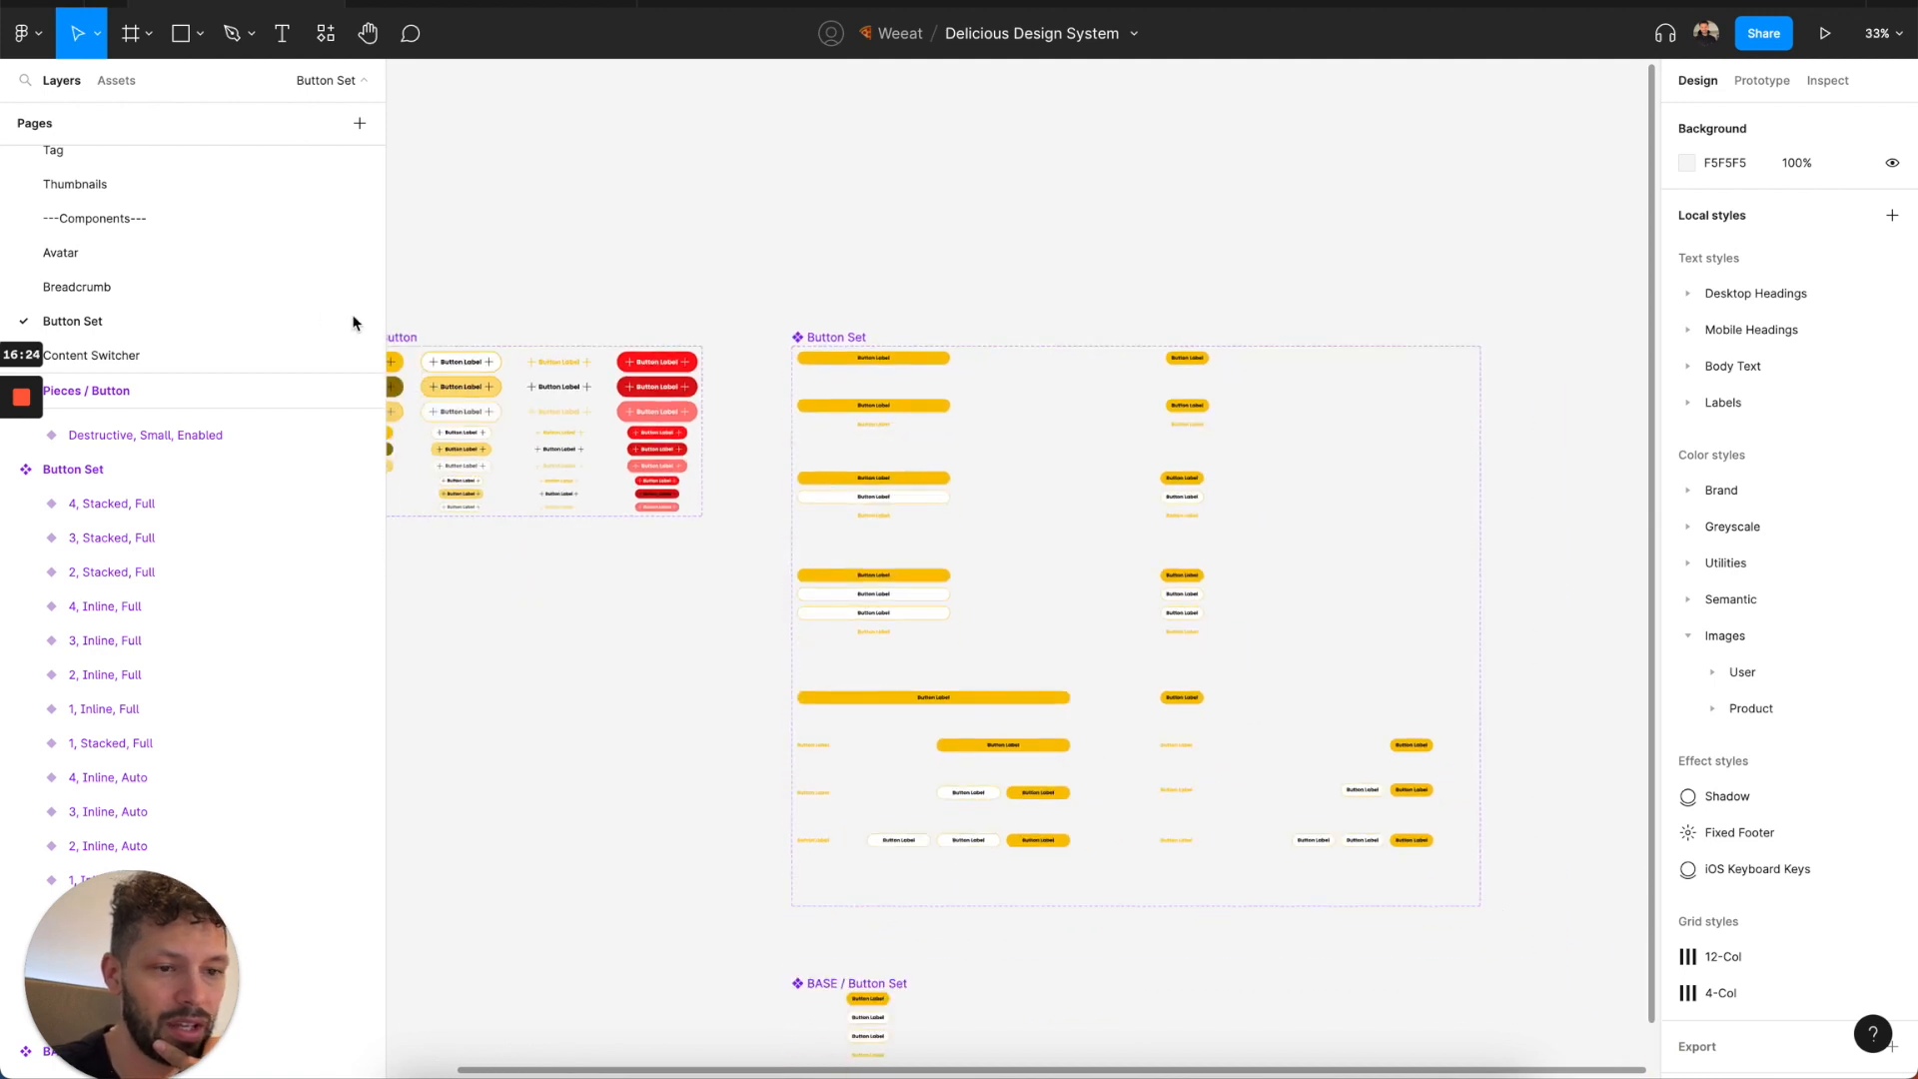
scroll(249, 307, down, 1)
click(227, 322)
scroll(667, 538, up, 1)
scroll(667, 538, left, 1)
click(766, 337)
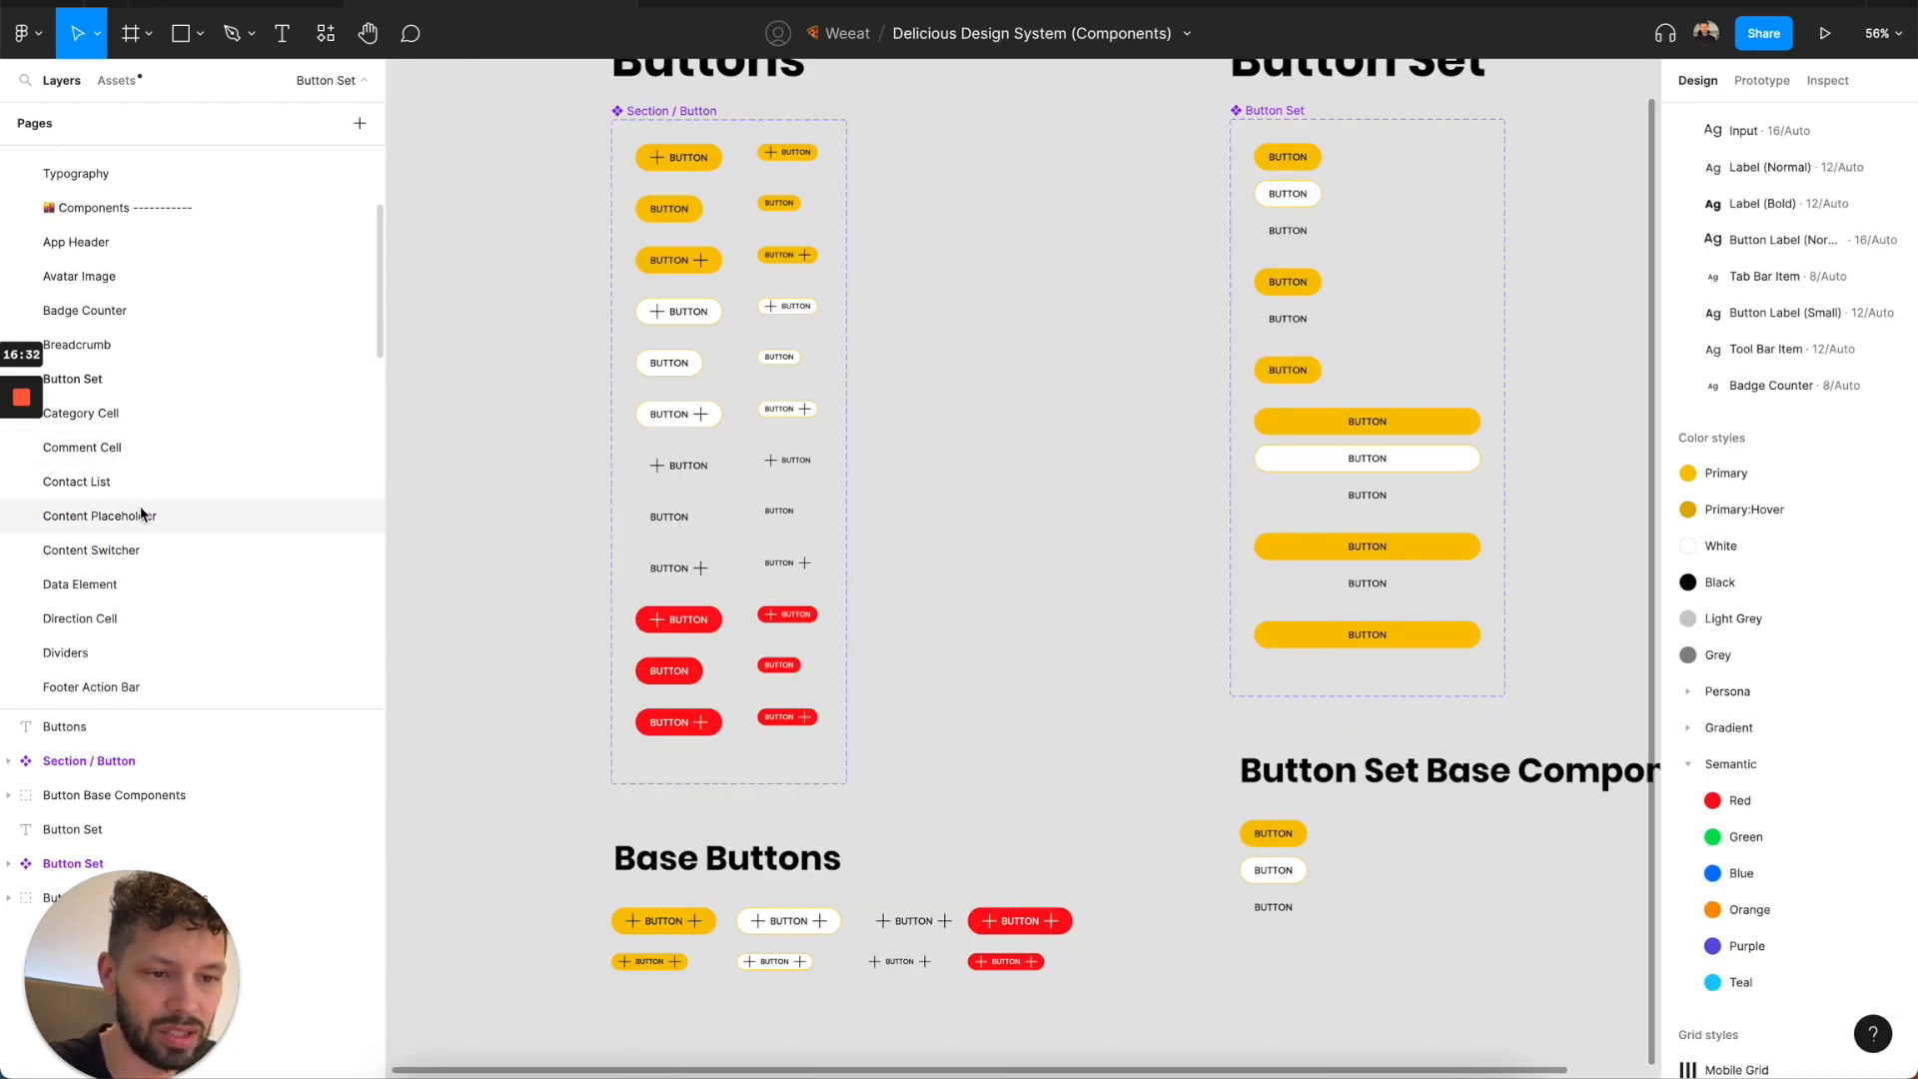
click(139, 531)
click(139, 548)
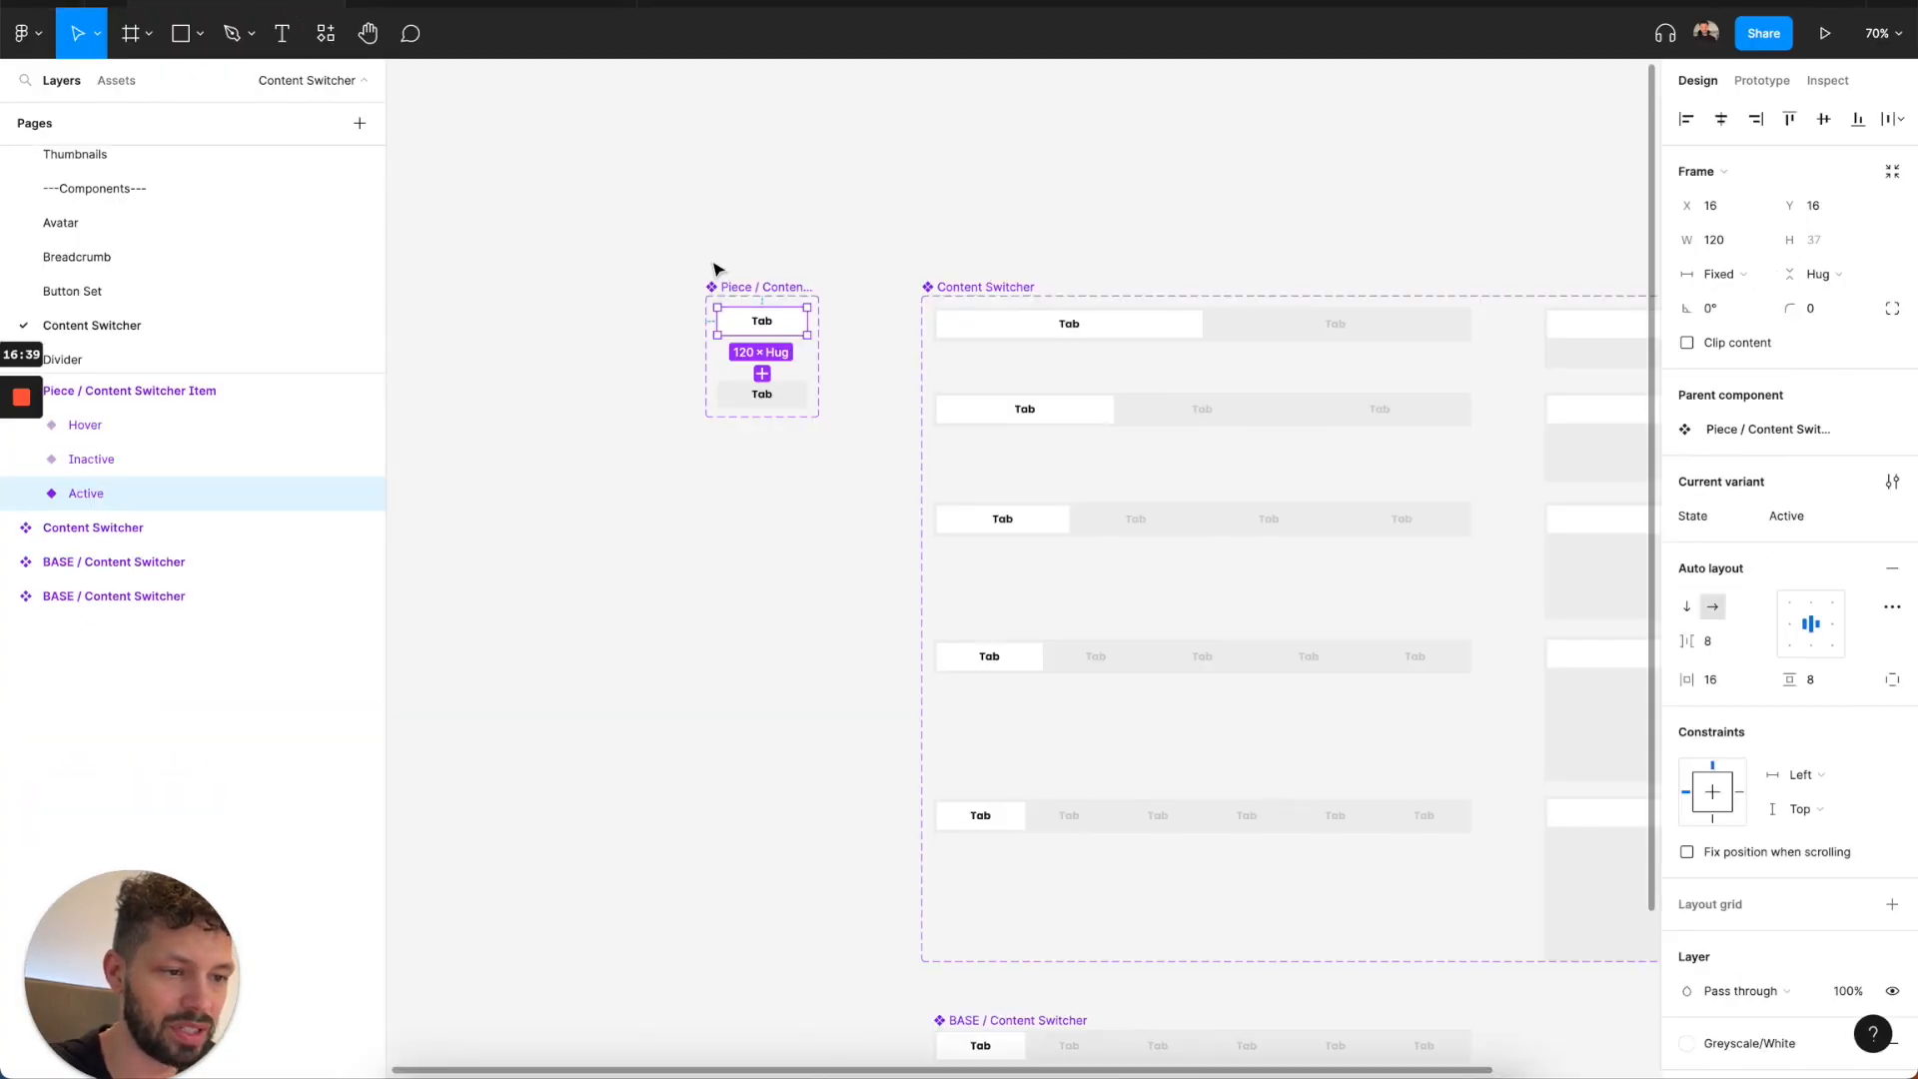
In the Delicious Design System file, set the Active Content Switcher Item's fill to Greyscale/Black and its Tab label to Greyscale/White.
scroll(777, 359, up, 5)
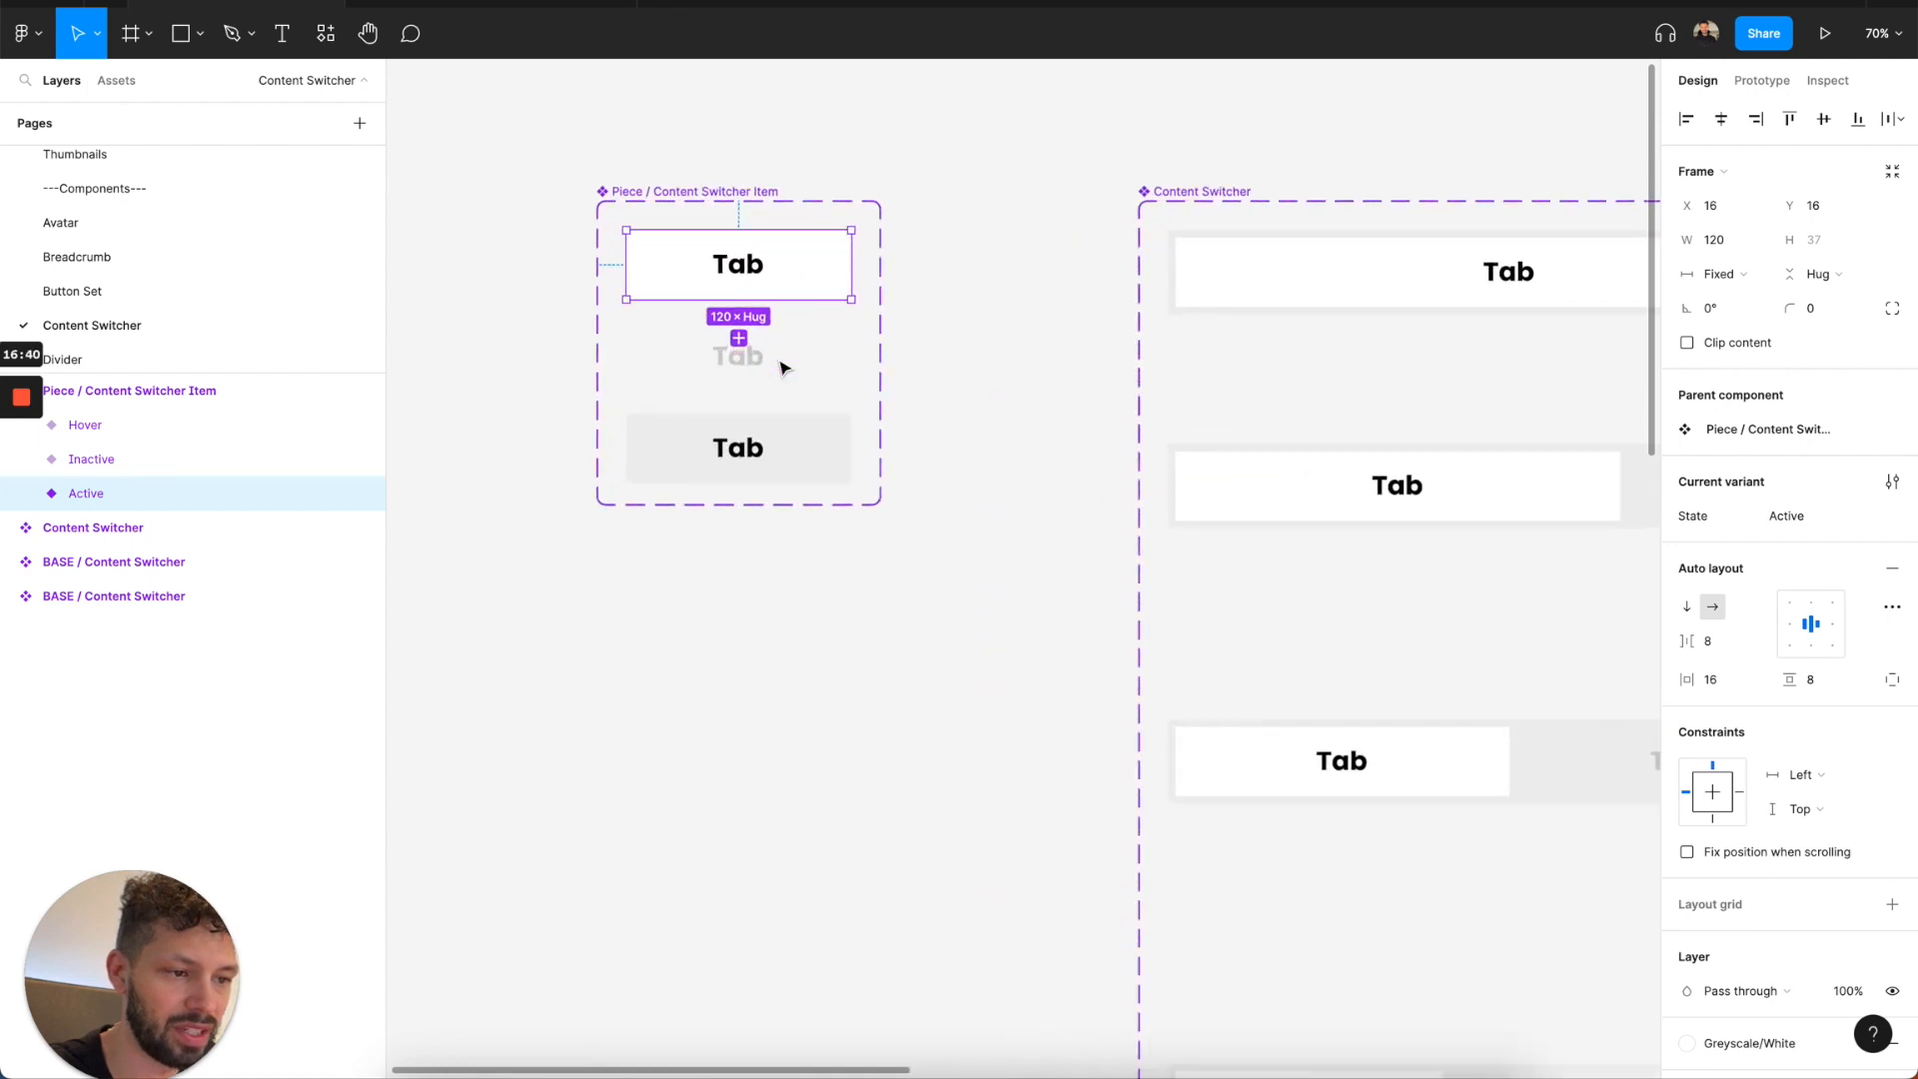
scroll(1721, 791, down, 3)
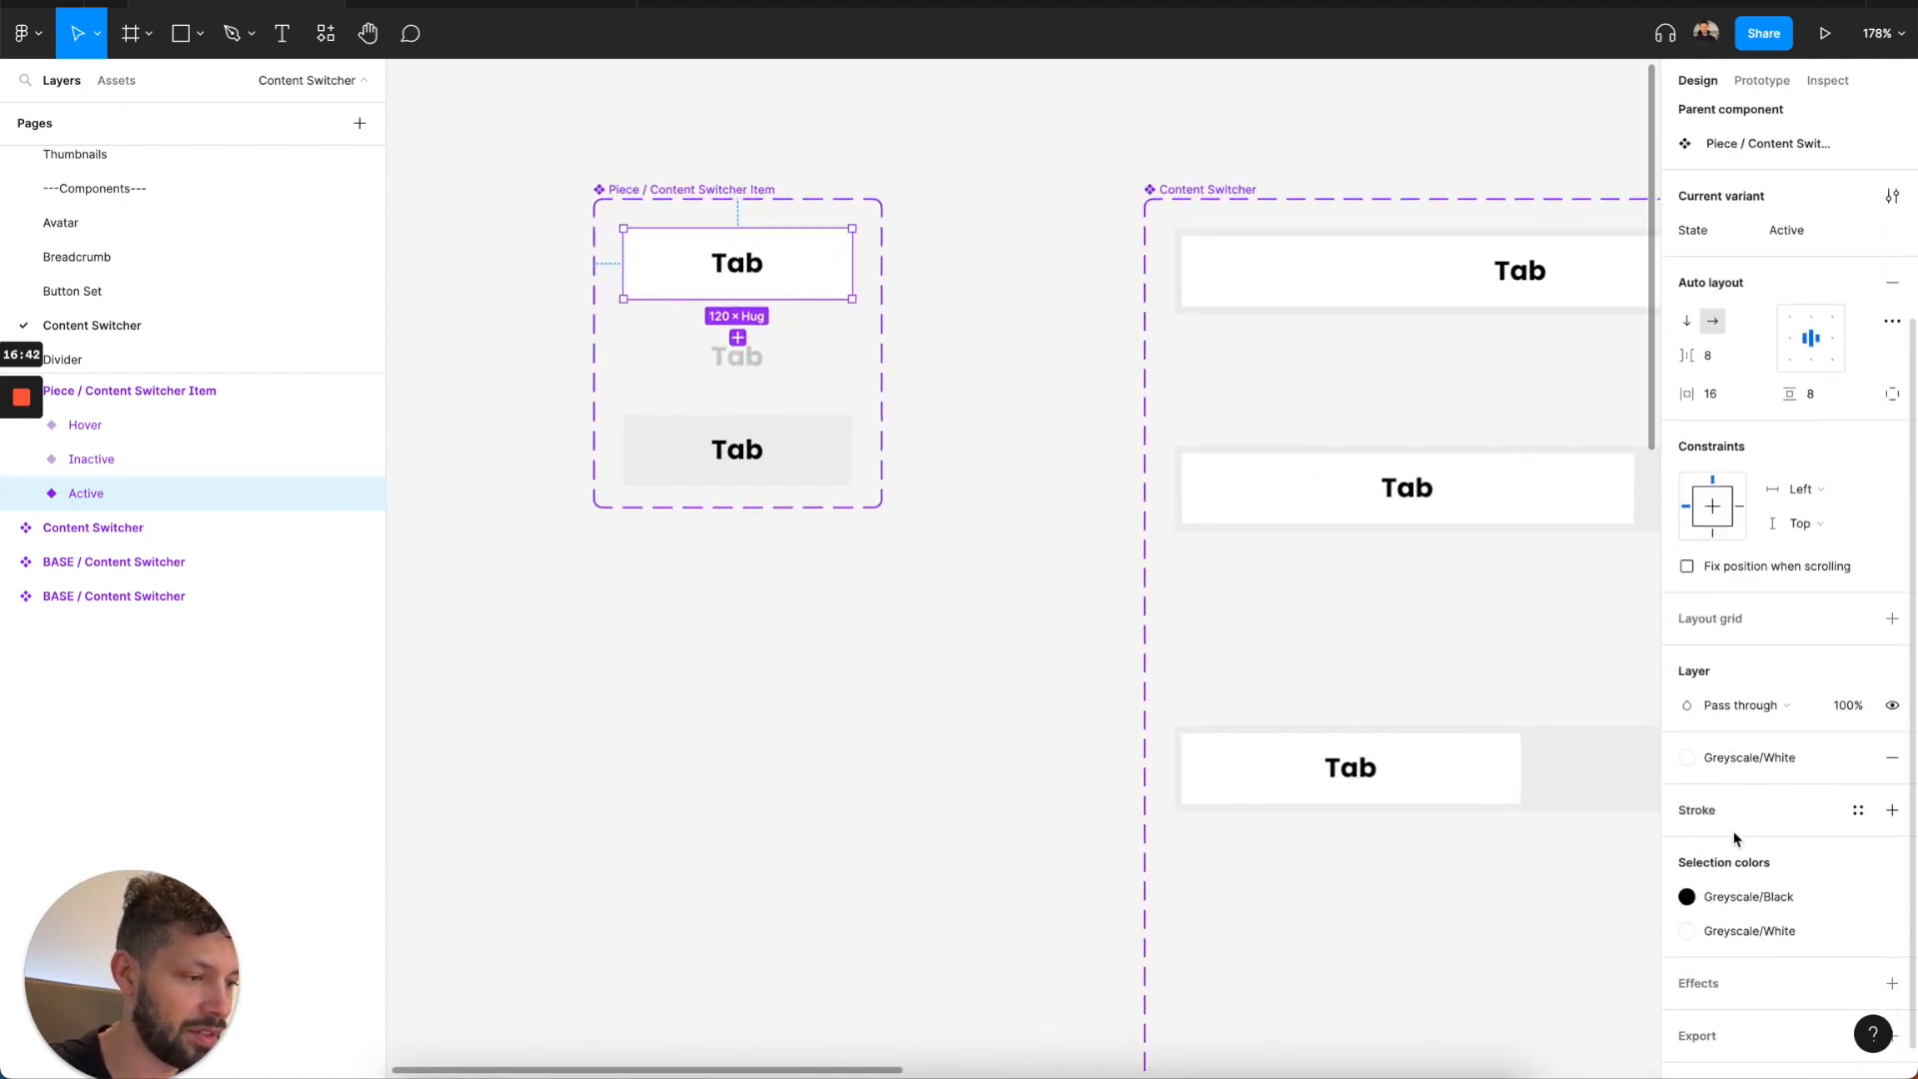
click(1733, 765)
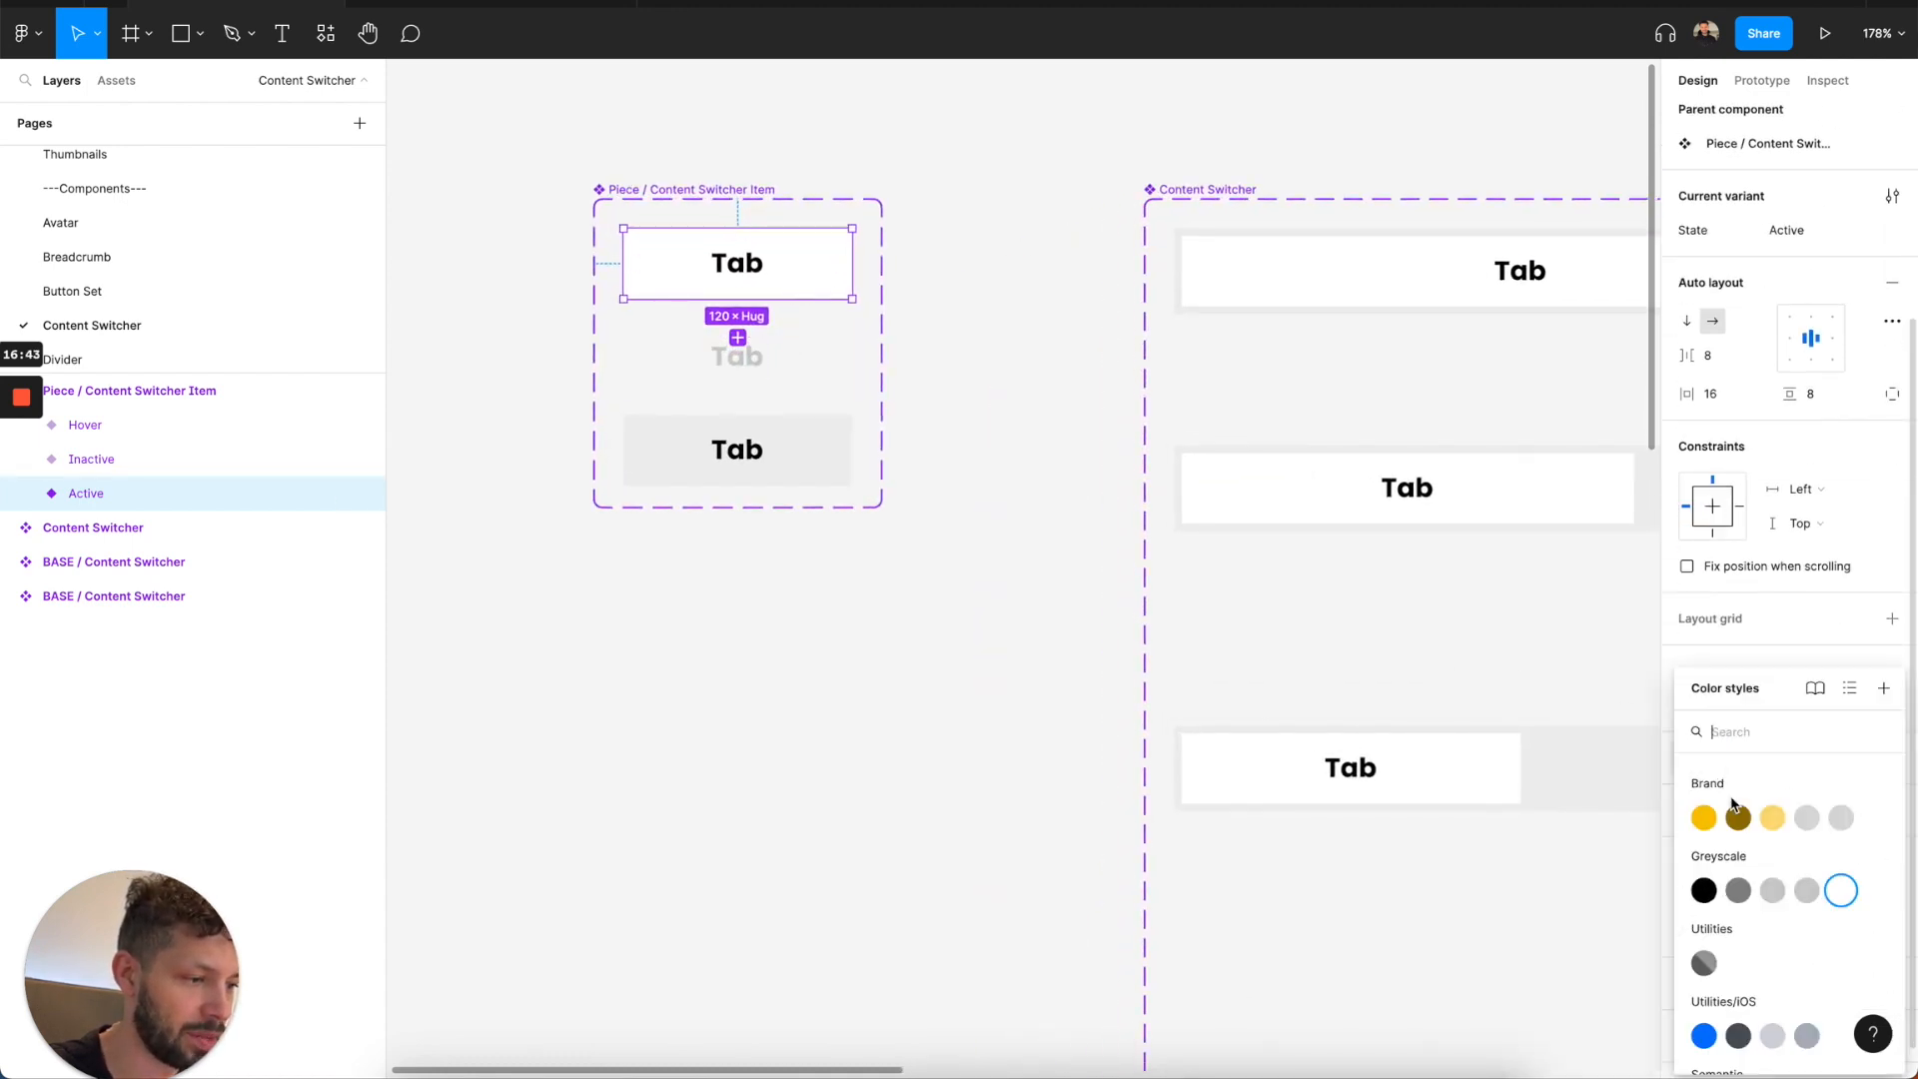
click(1705, 891)
key(Return)
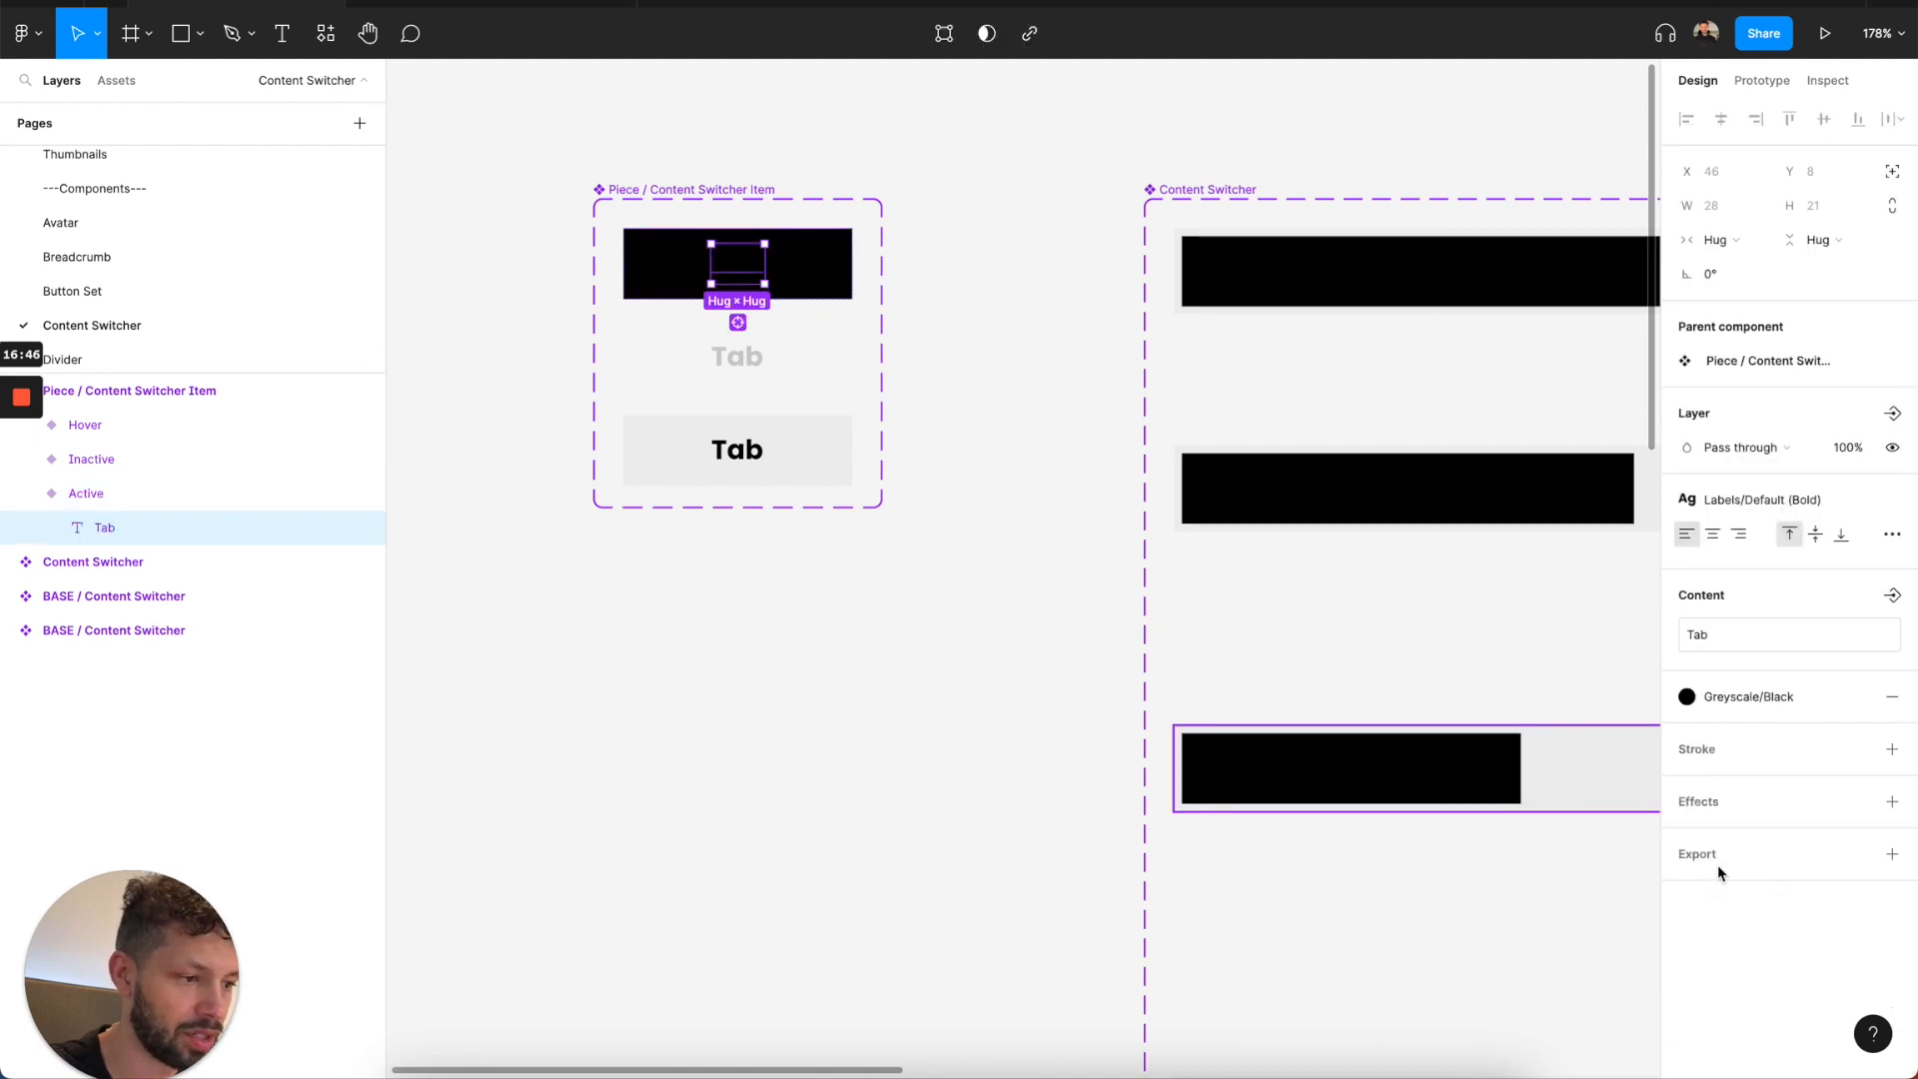
click(1734, 696)
click(1850, 896)
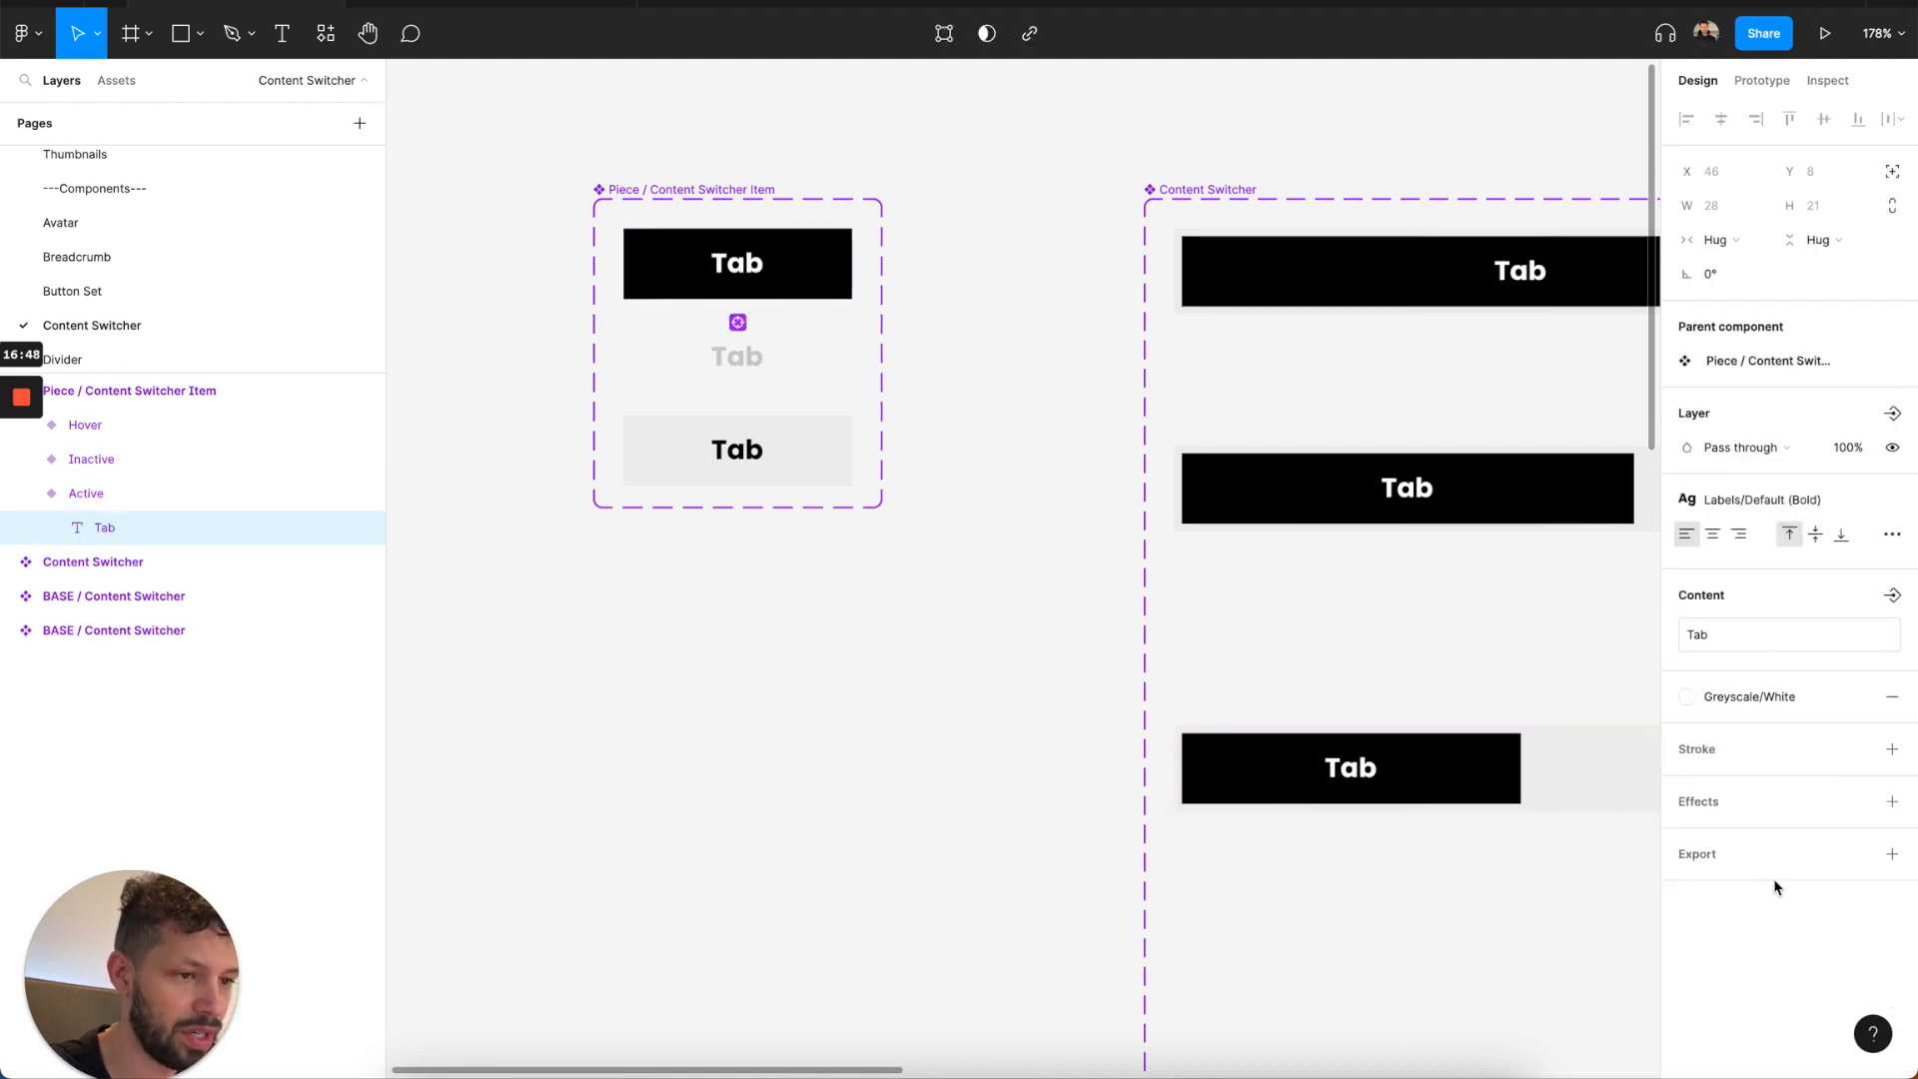
Set the corner radius of the Active and Inactive variants of Piece / Content Switcher Item to 1000.
click(863, 287)
click(808, 276)
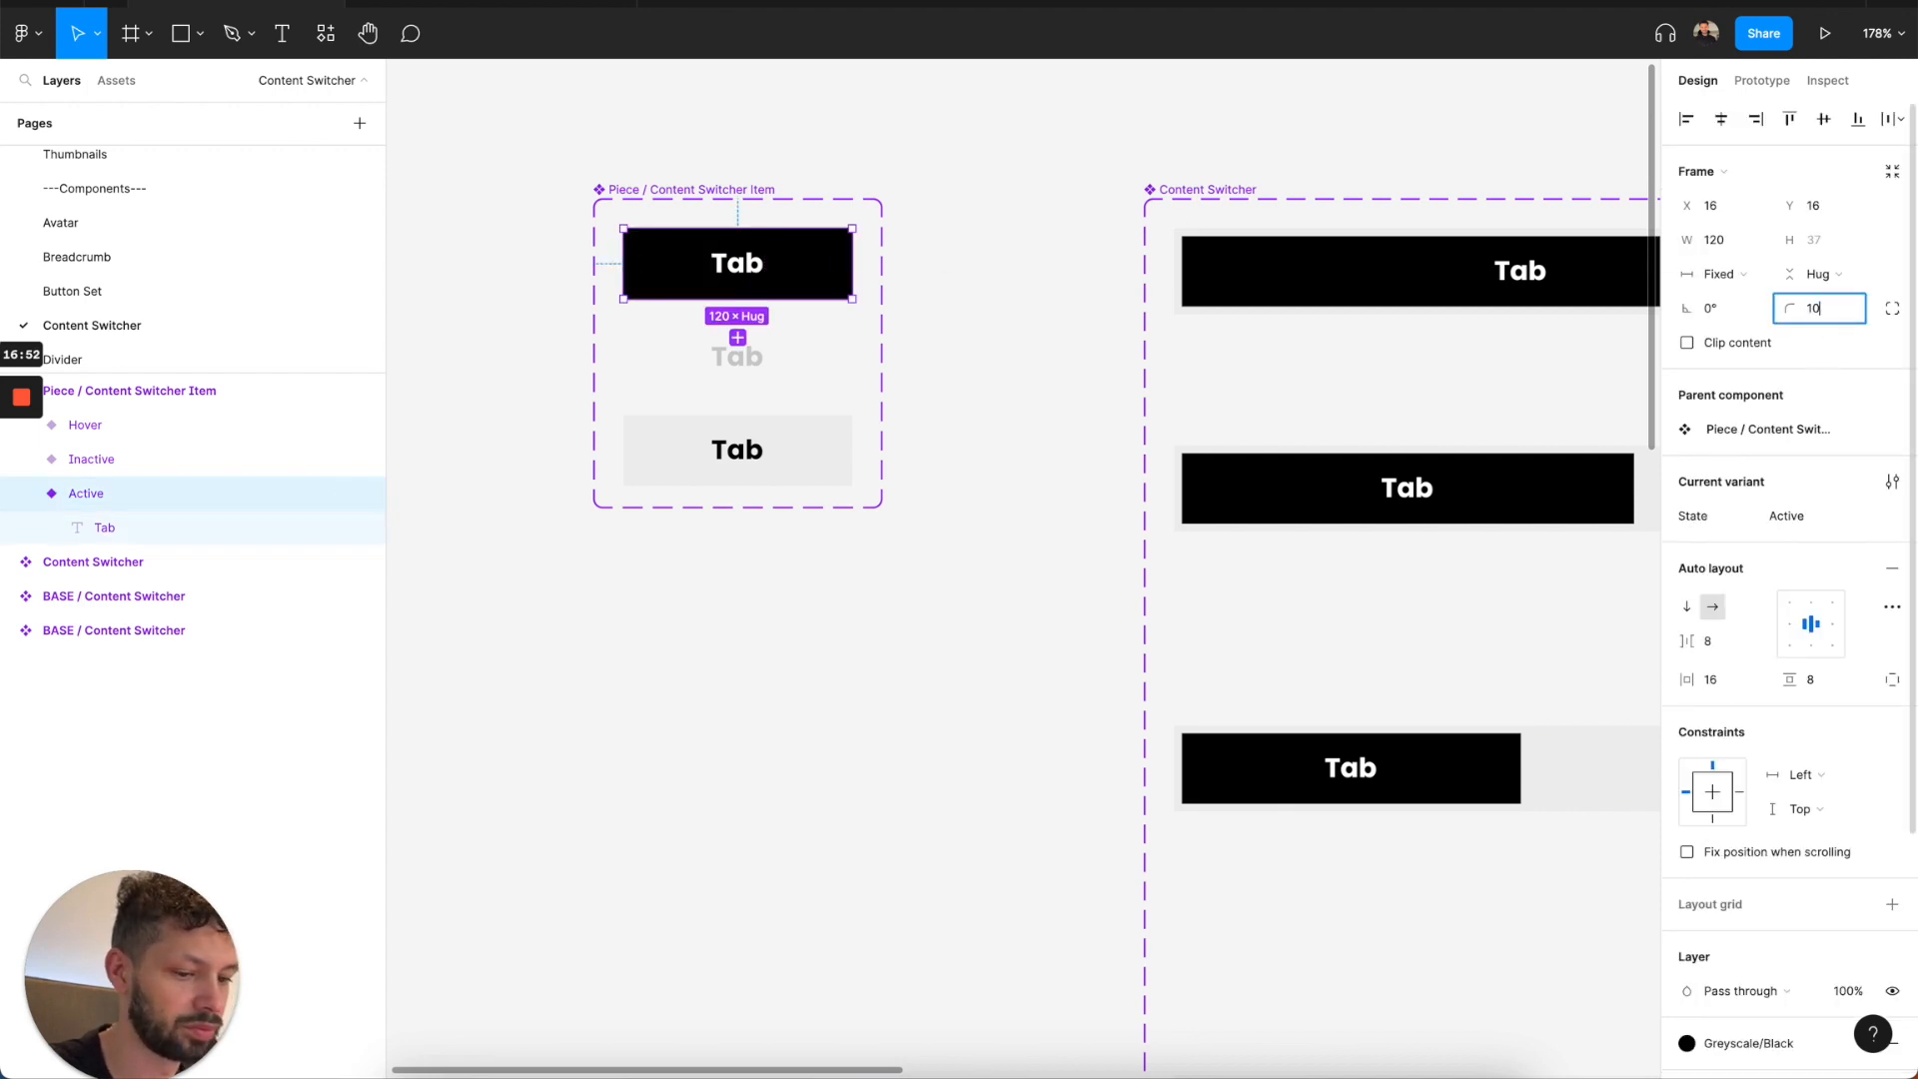
text(1000)
key(Return)
click(799, 375)
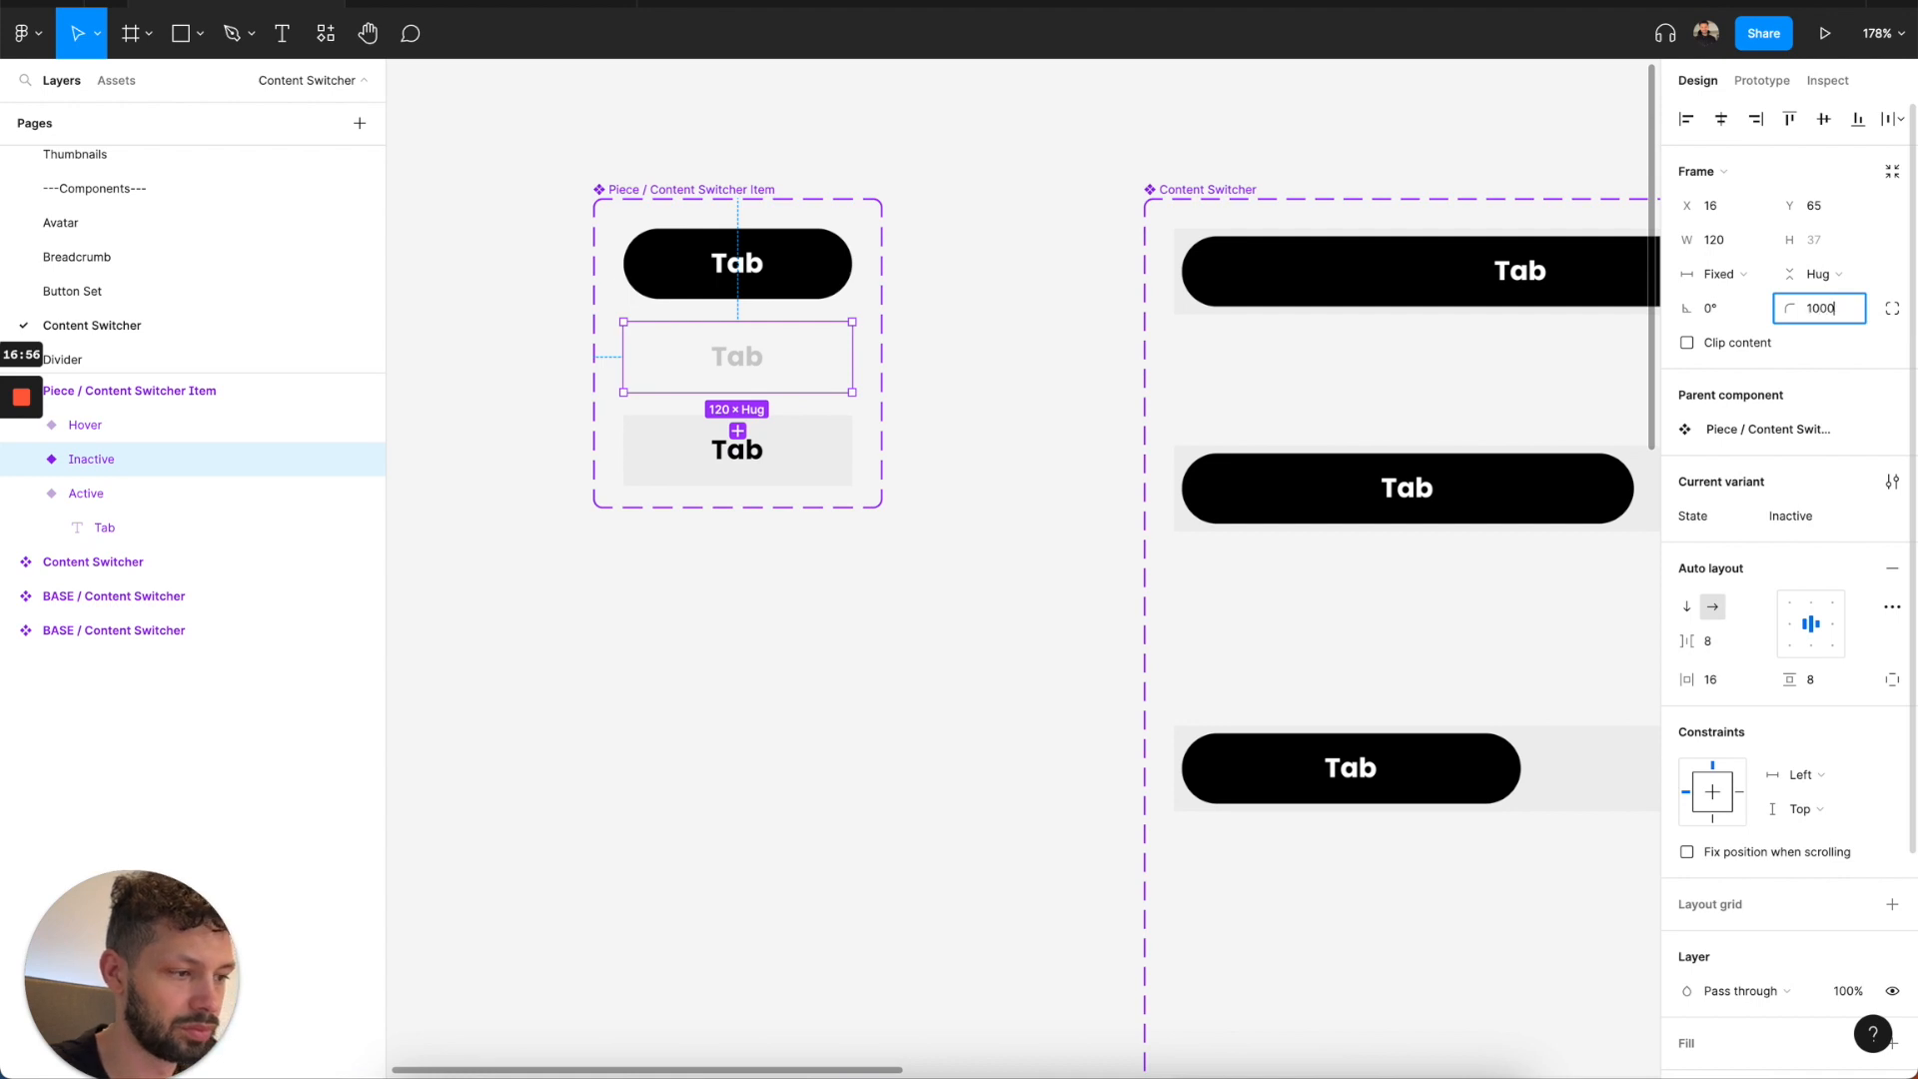
scroll(849, 385, down, 5)
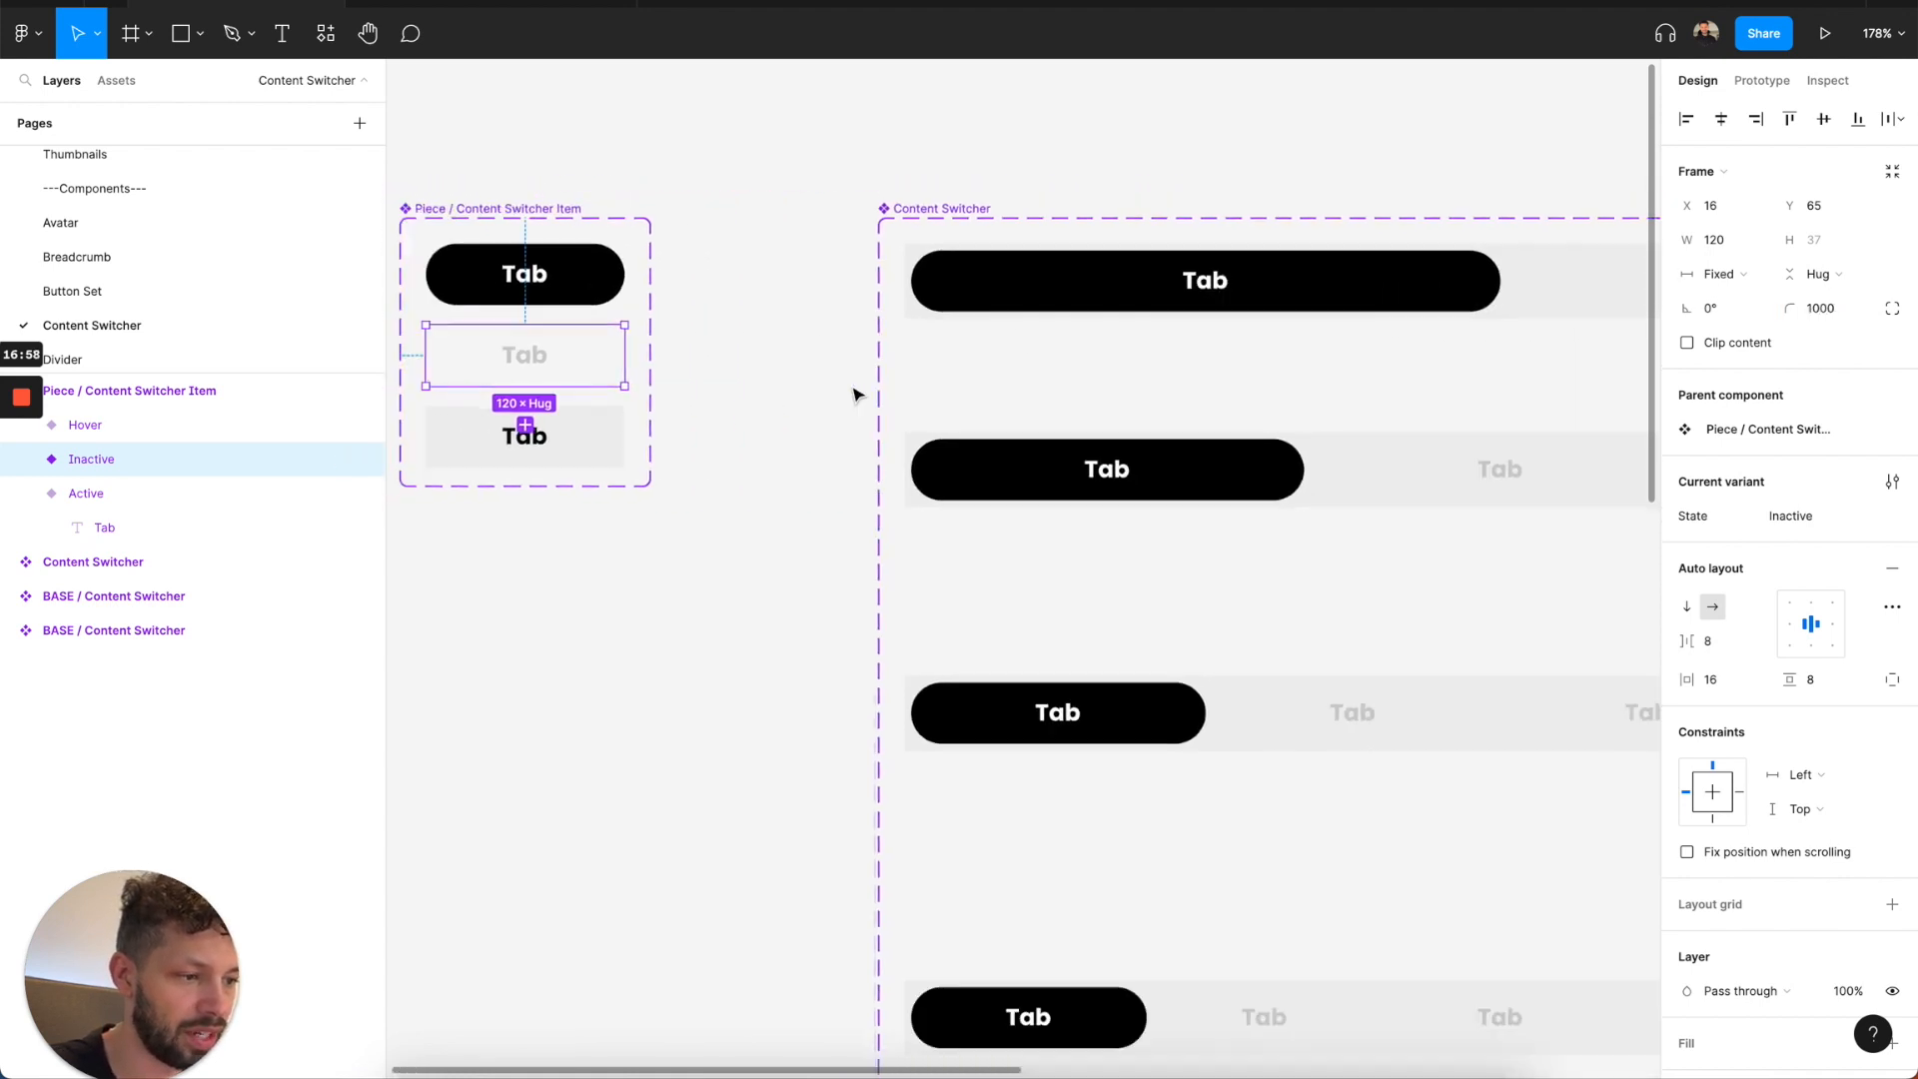
Compare with the Components file and give the Inactive Content Switcher Item a 1 px inside stroke in Greyscale/Grey.
click(410, 4)
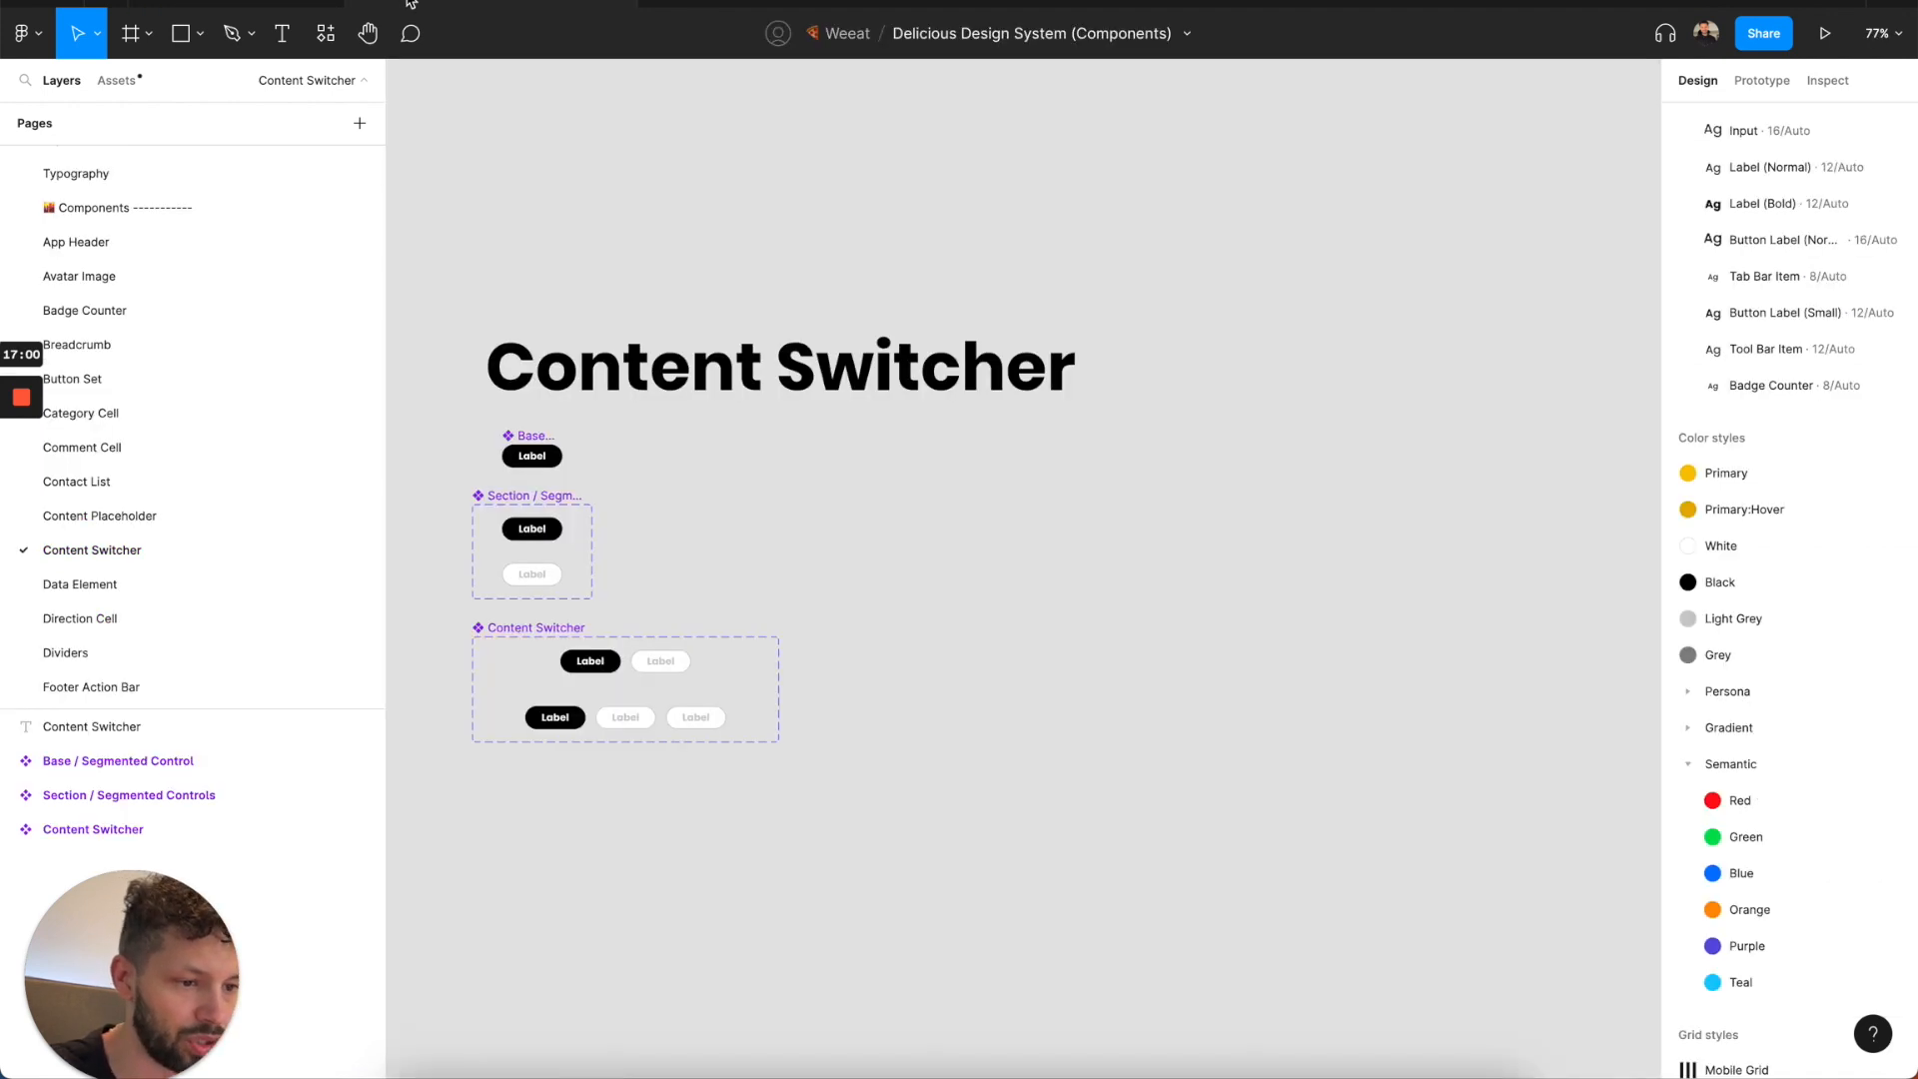
click(265, 2)
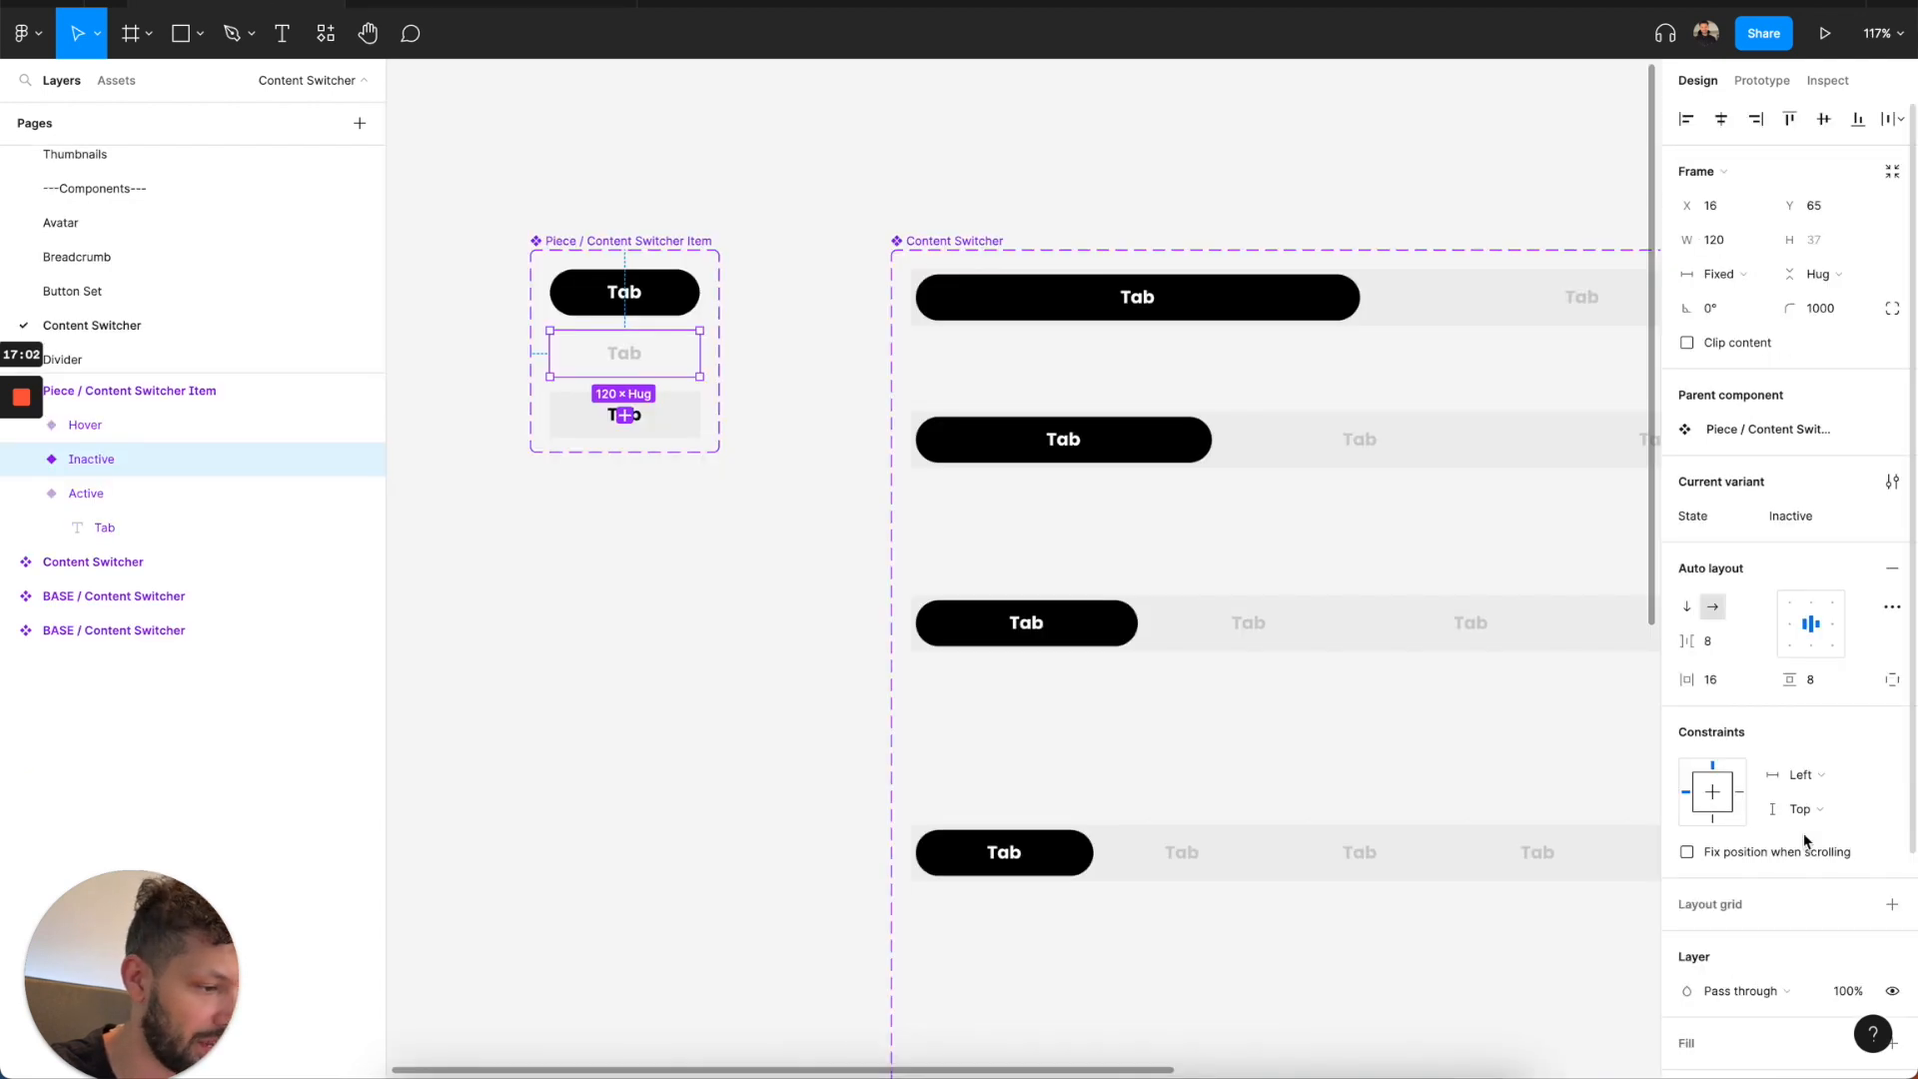
scroll(1805, 841, down, 3)
click(1857, 811)
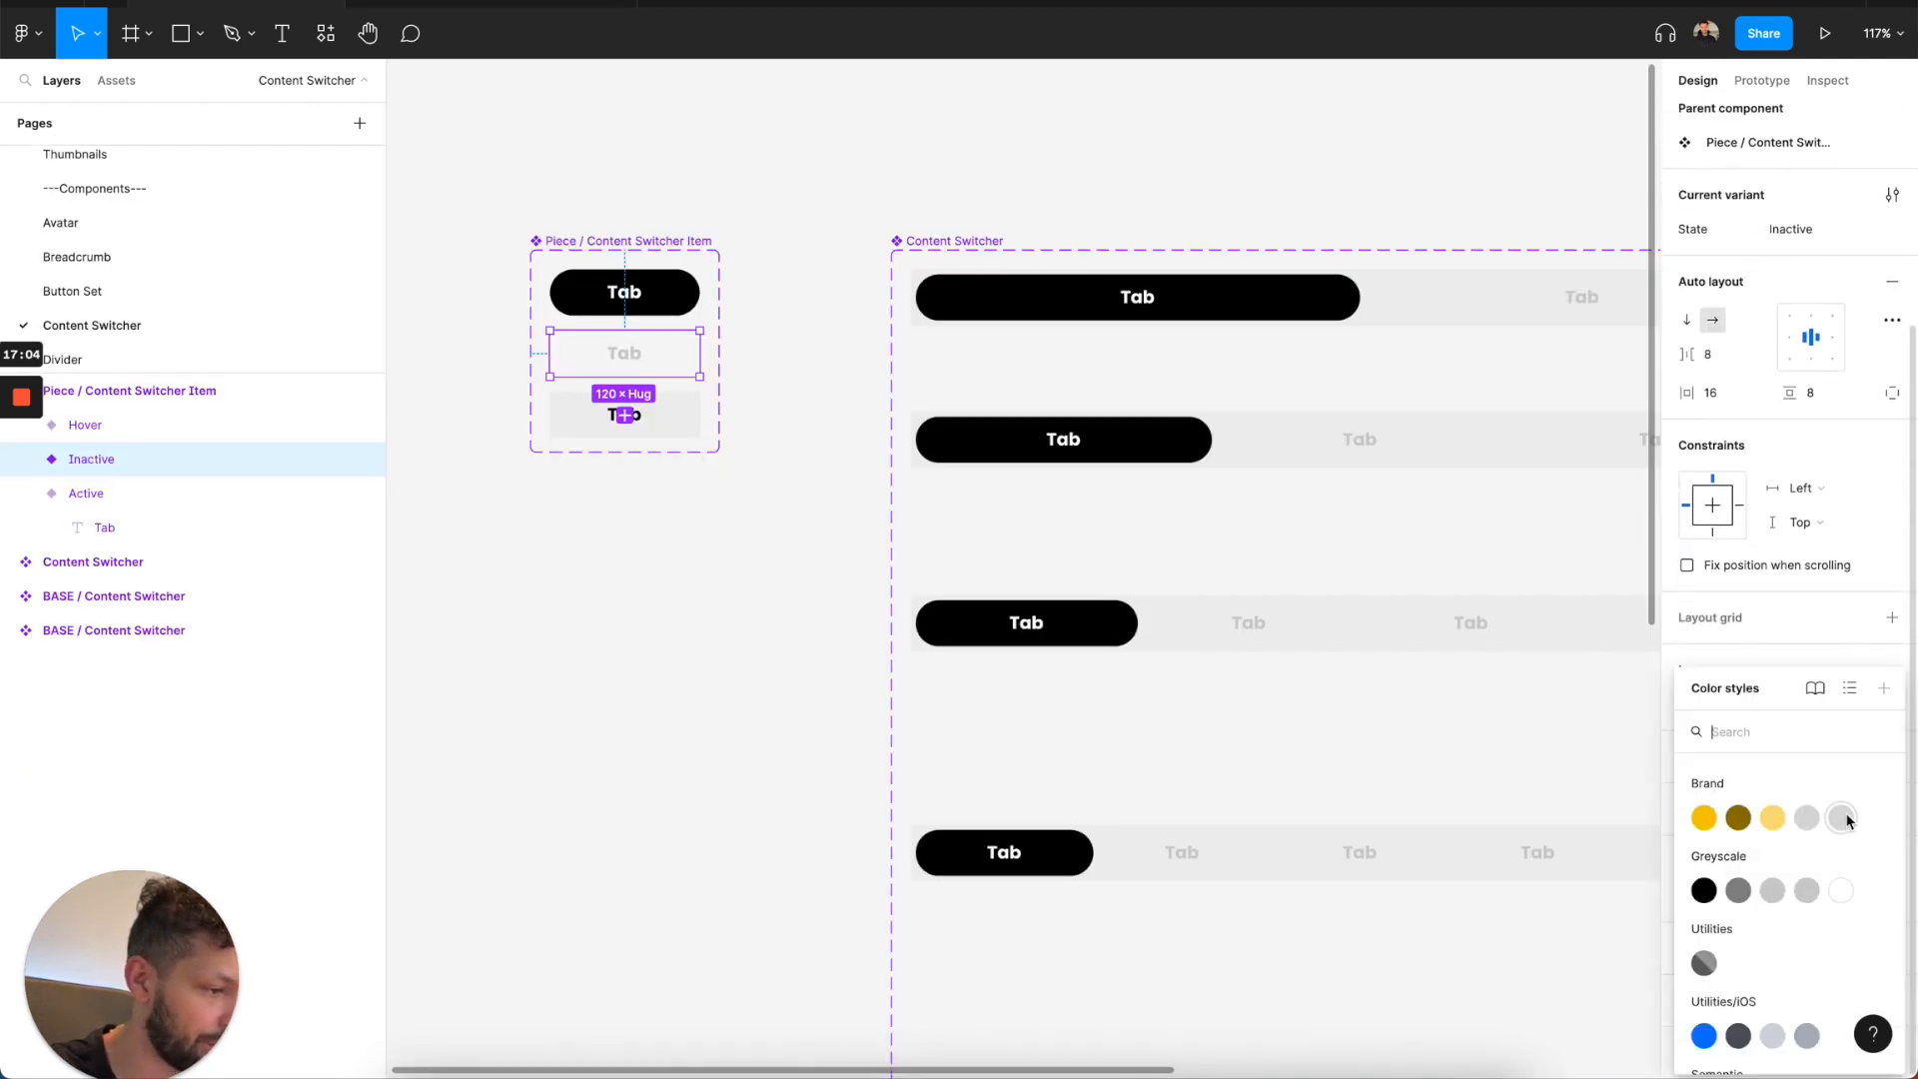
click(1772, 890)
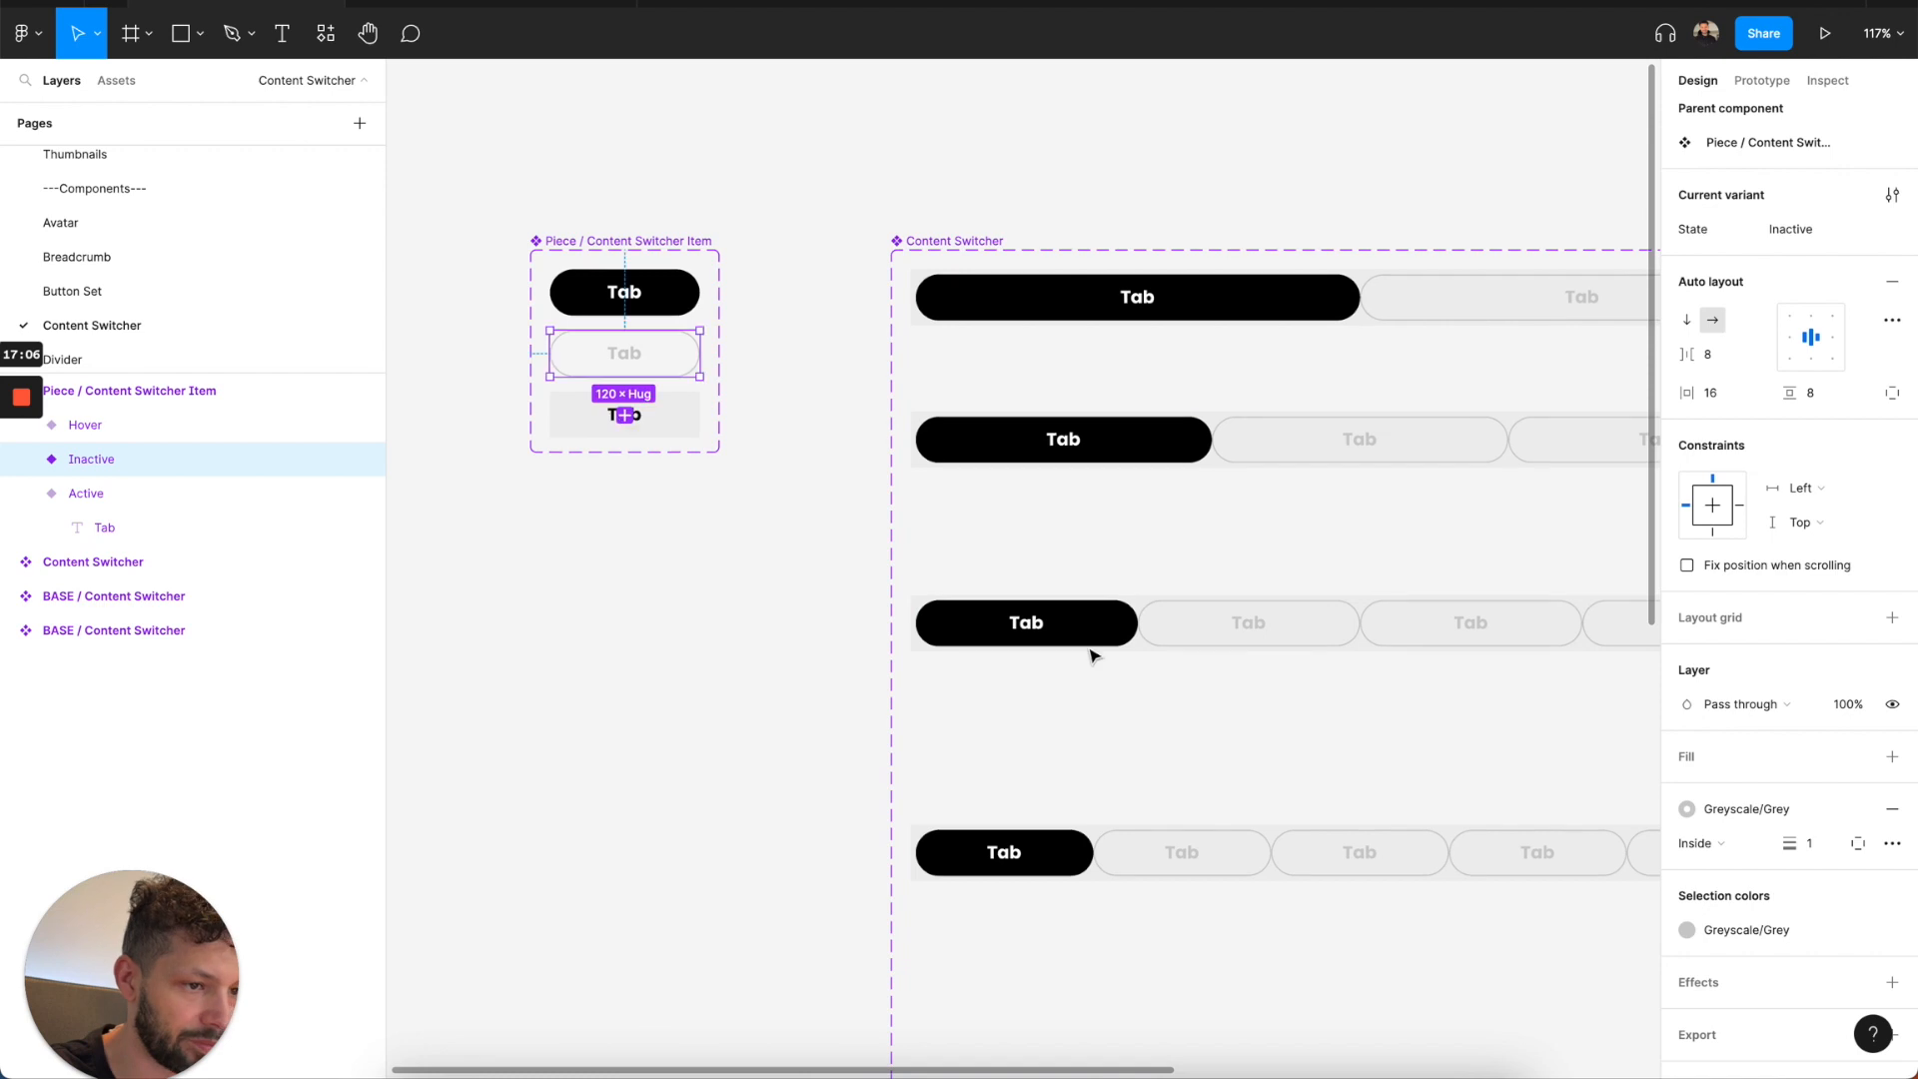
Round the corners of the Hover variant of Piece / Content Switcher Item.
click(678, 415)
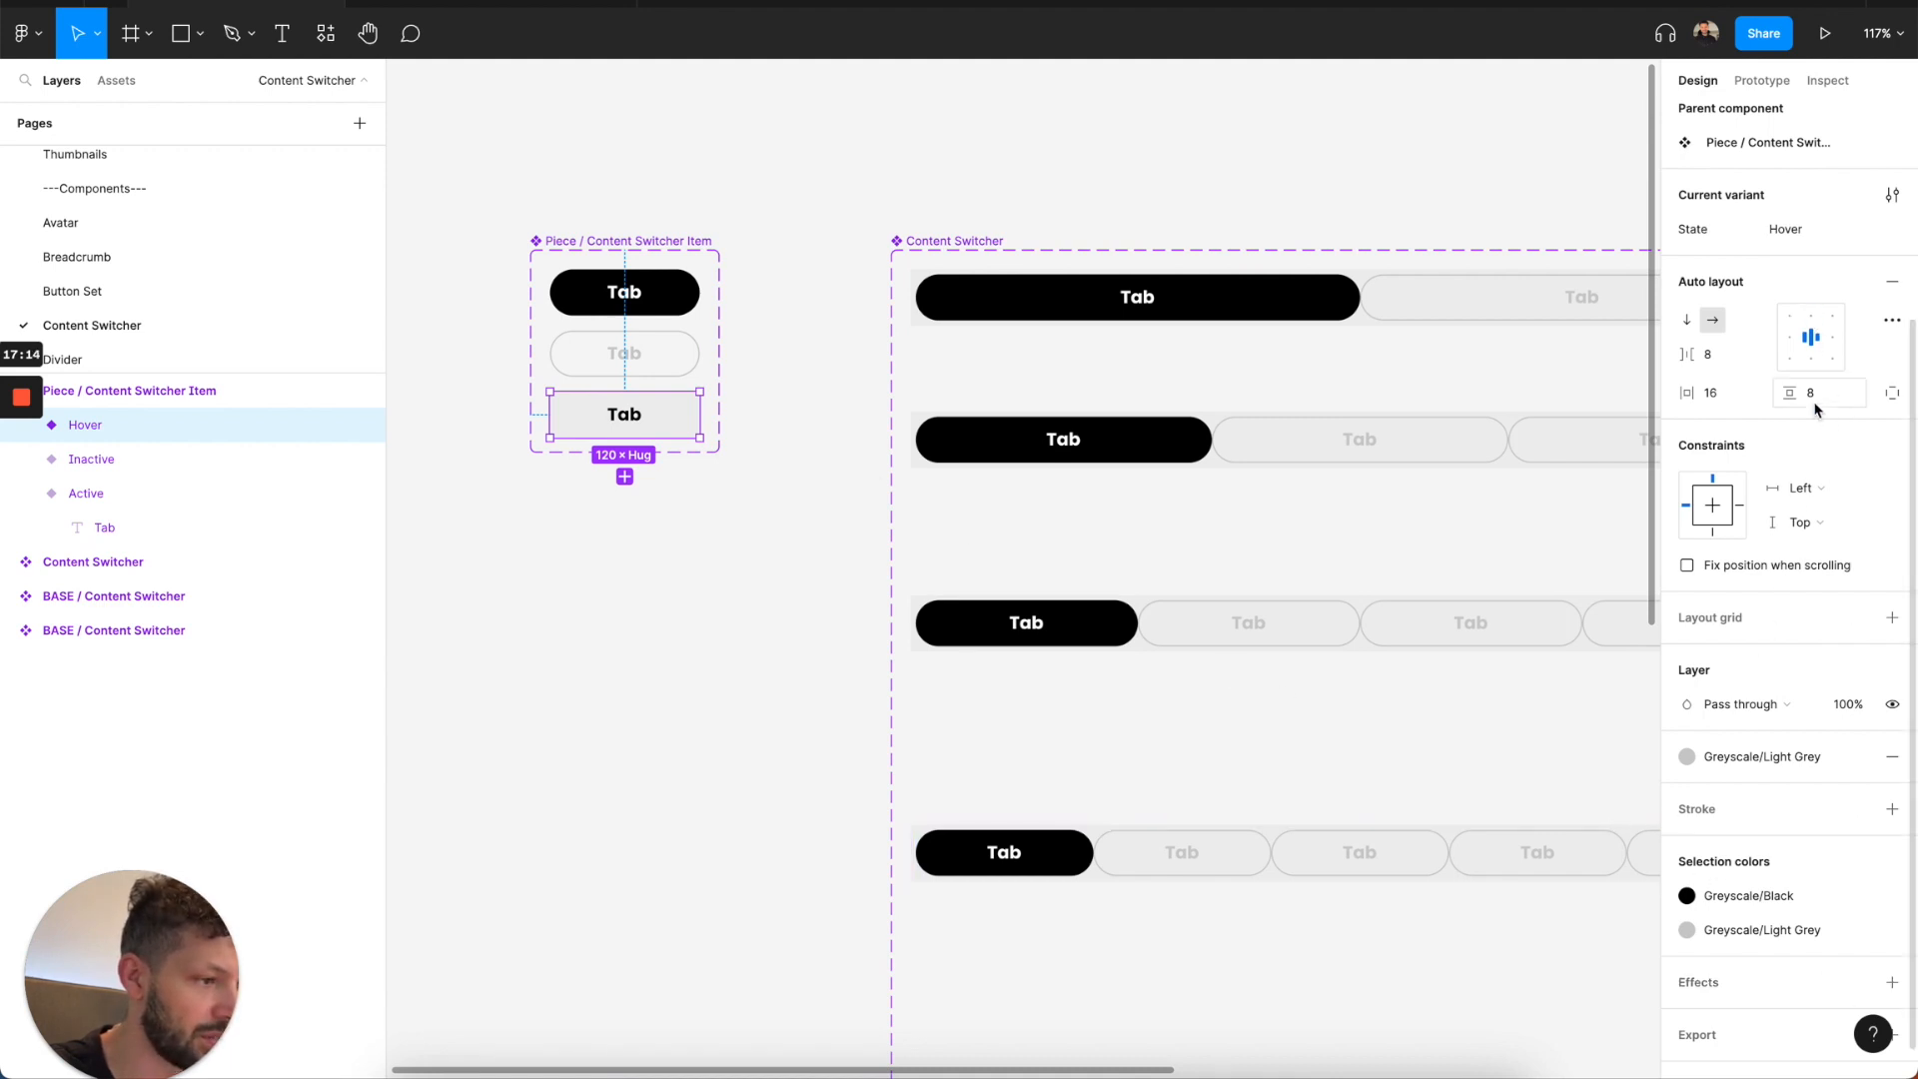
scroll(1815, 408, up, 3)
key(Return)
scroll(1773, 539, down, 3)
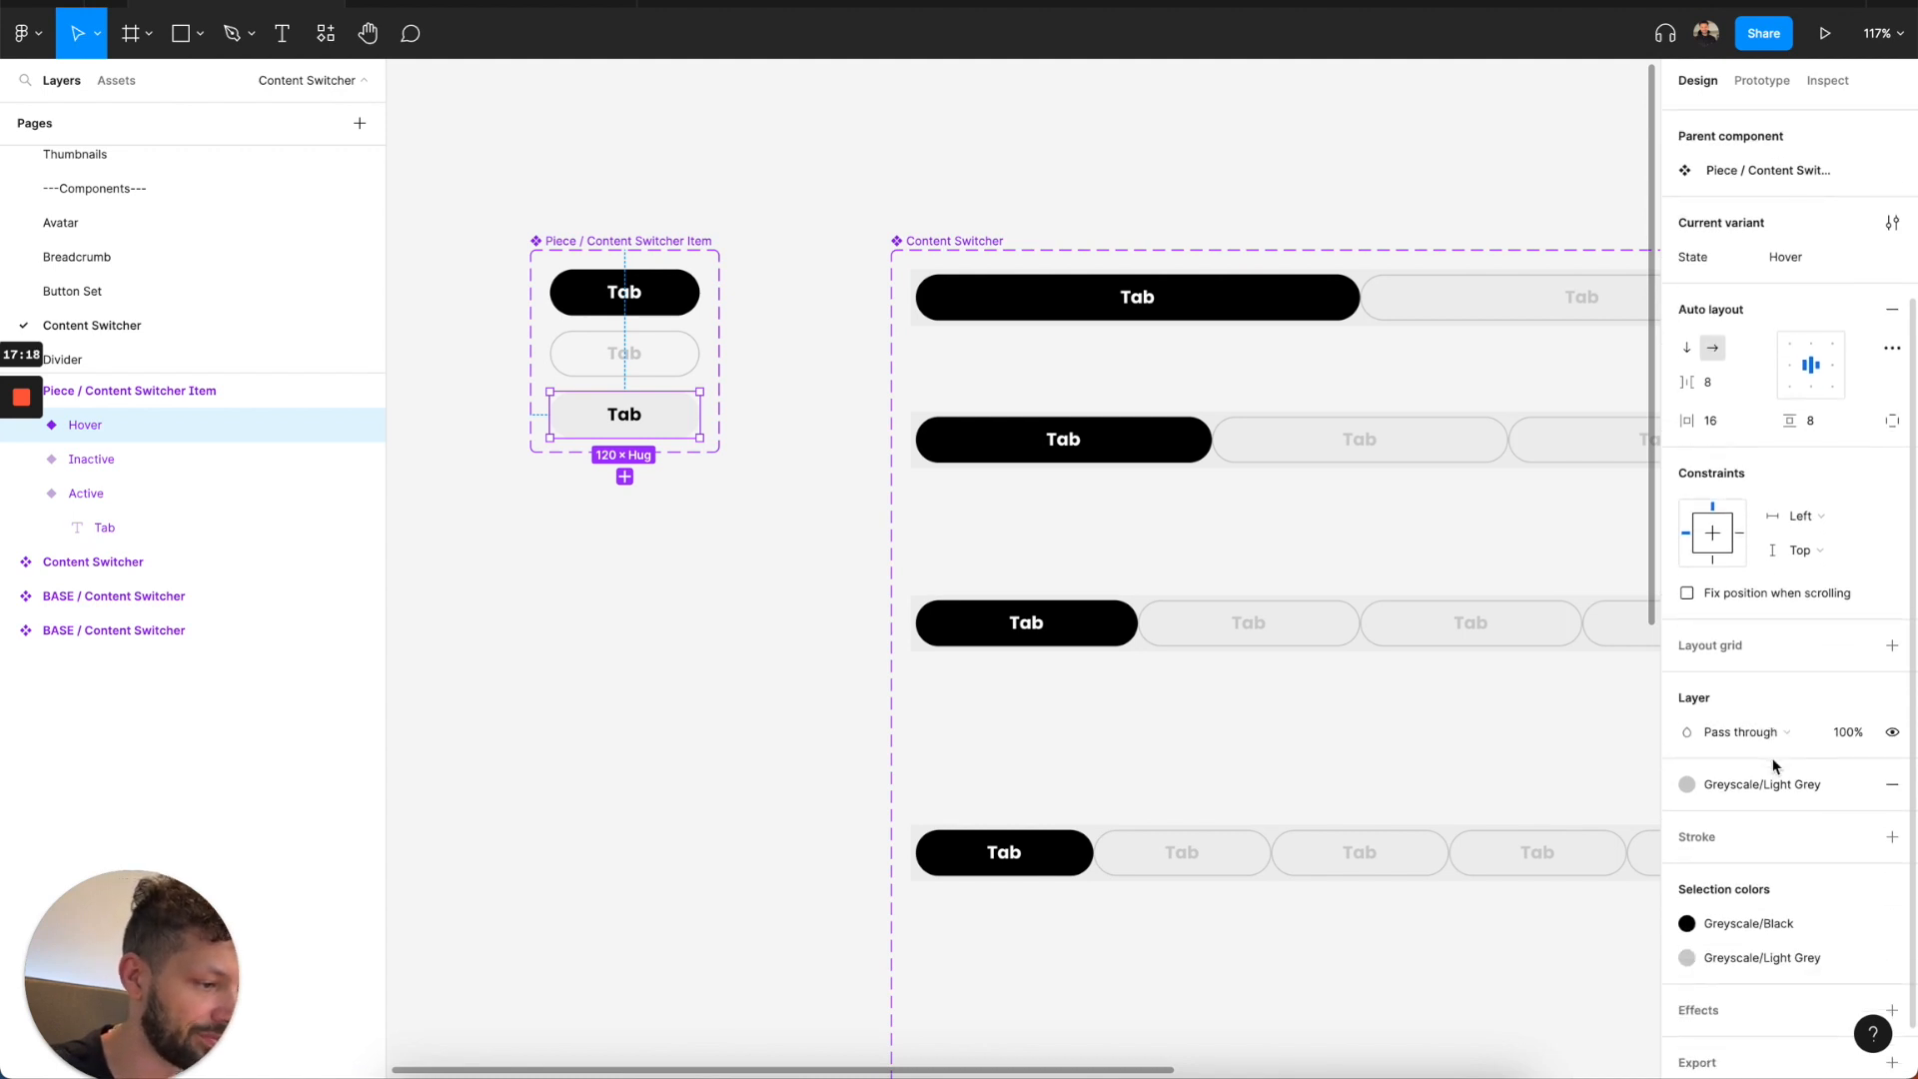
click(841, 807)
Remove the fill from the horizontal BASE / Content Switcher and set its auto layout item spacing to 16.
scroll(842, 808, down, 3)
scroll(841, 807, down, 7)
scroll(841, 807, right, 3)
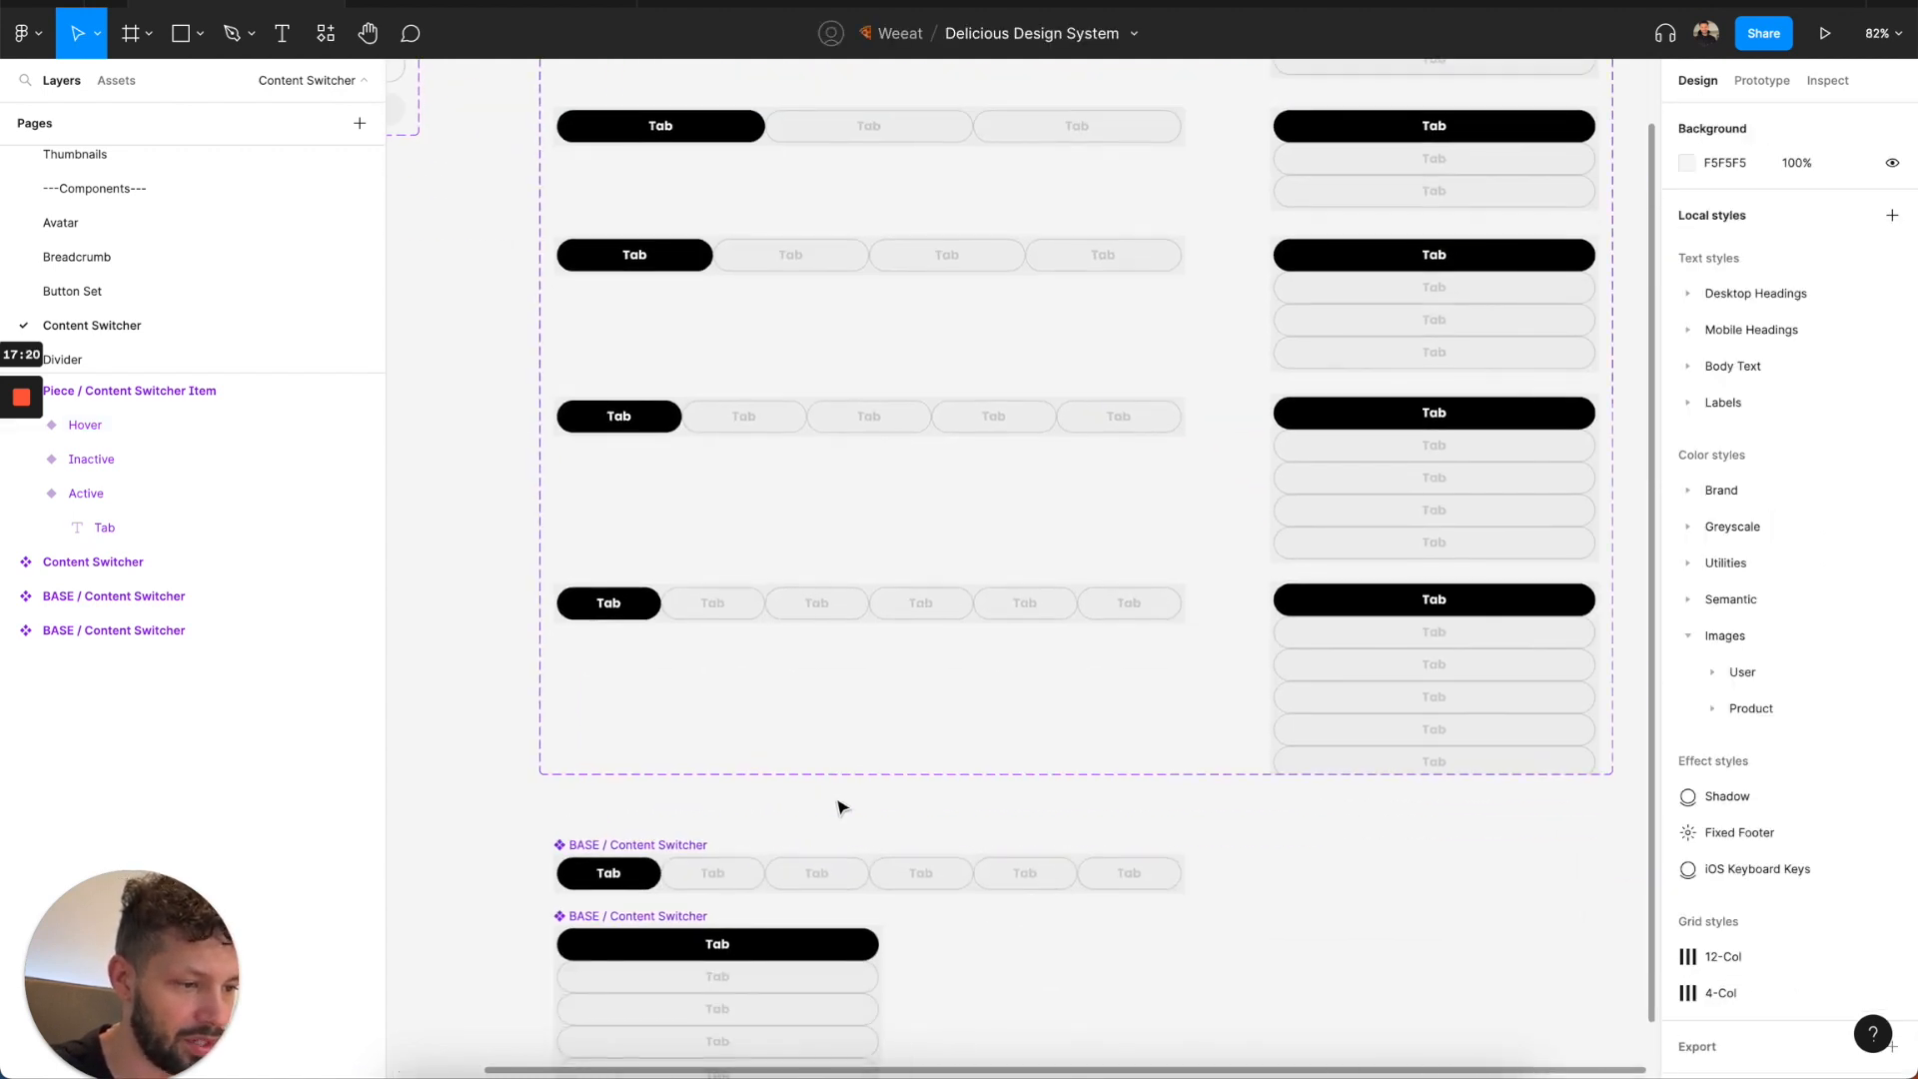
scroll(842, 808, up, 1)
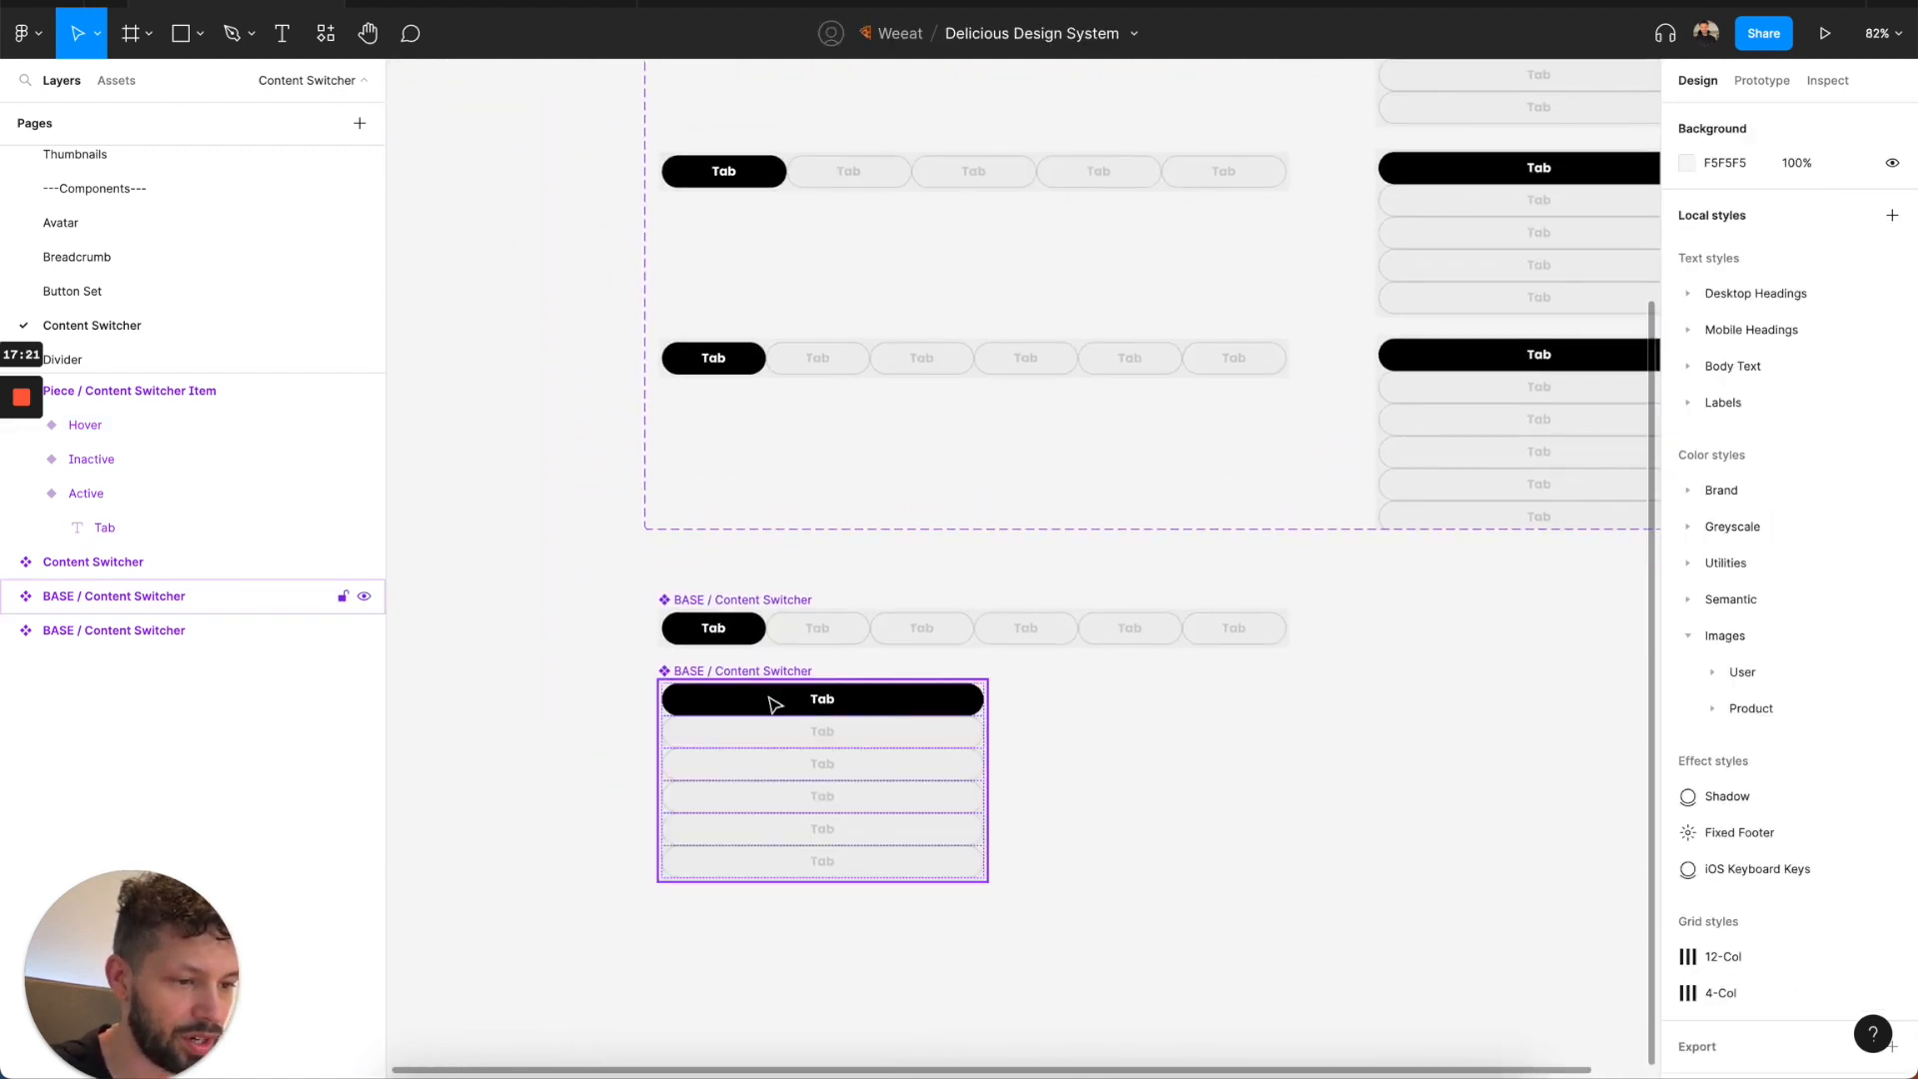
click(731, 600)
click(1891, 805)
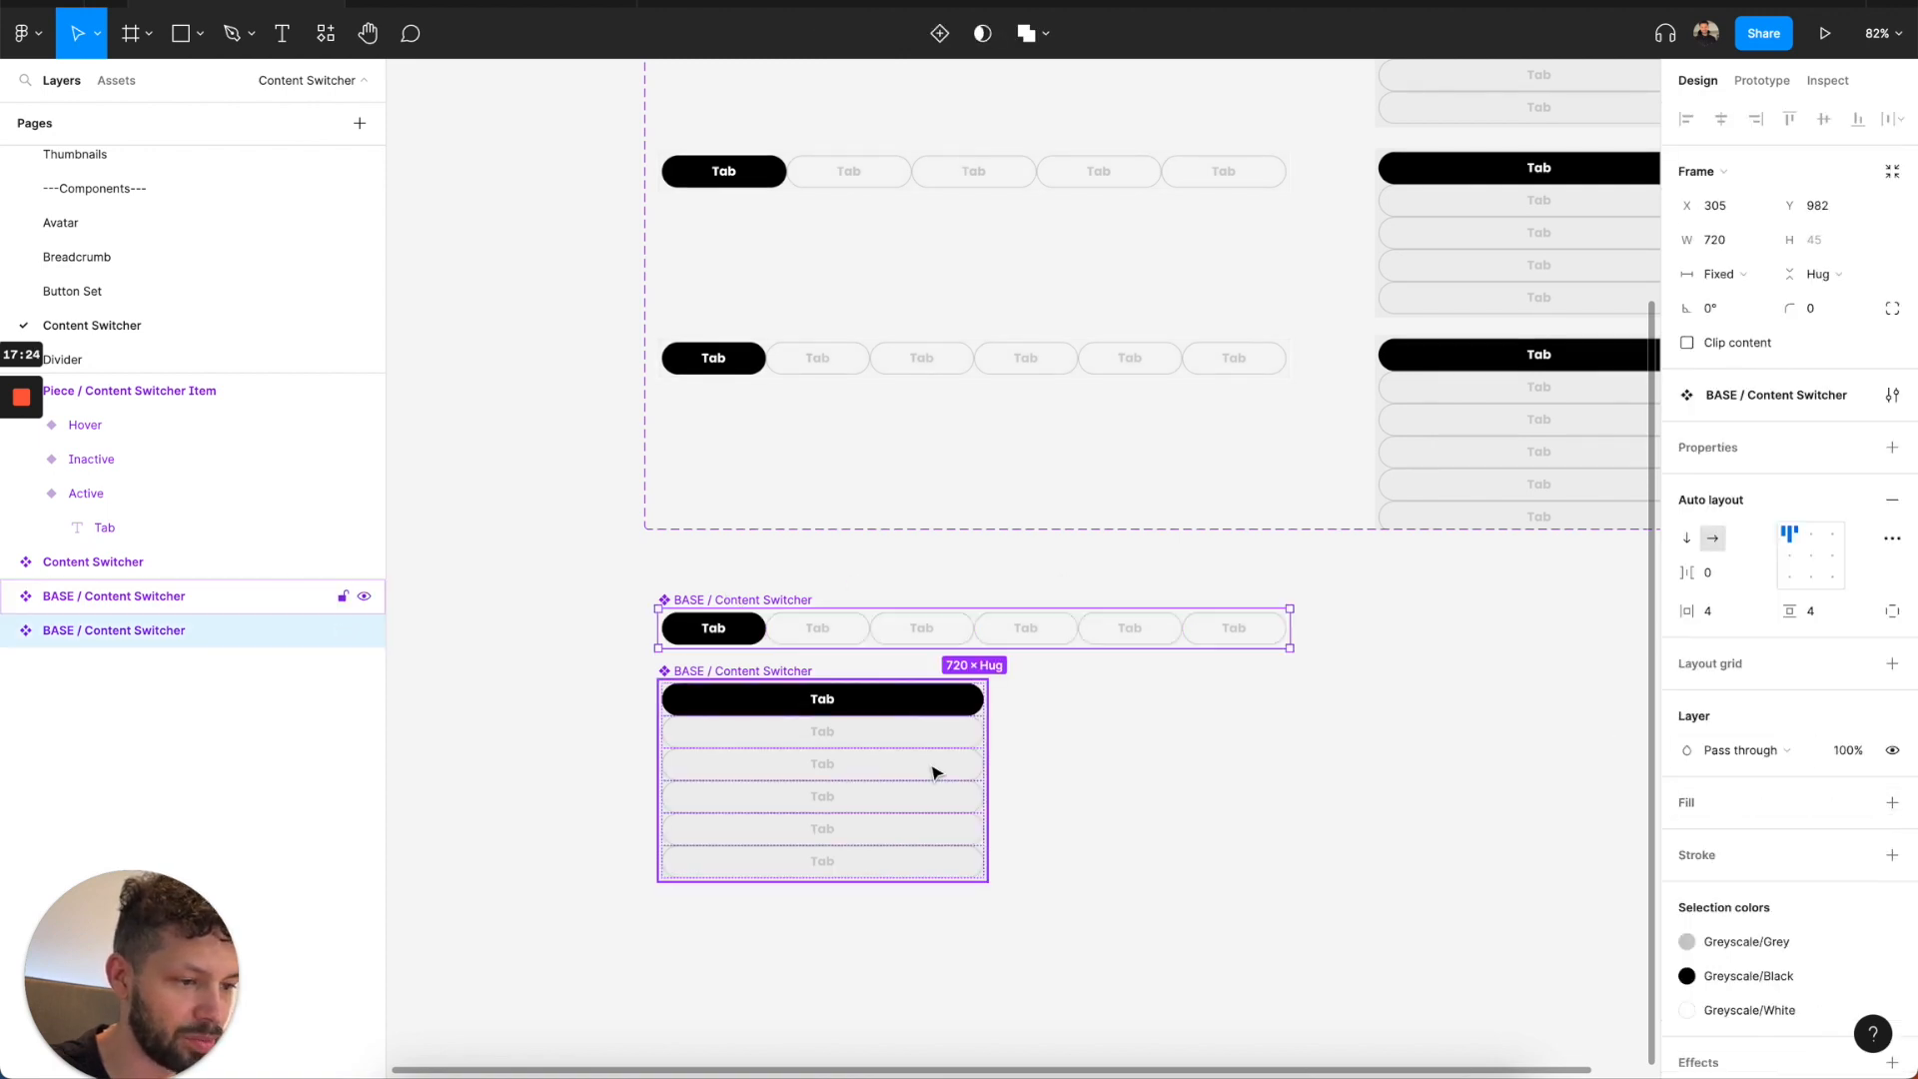
click(1719, 583)
text(16)
key(Return)
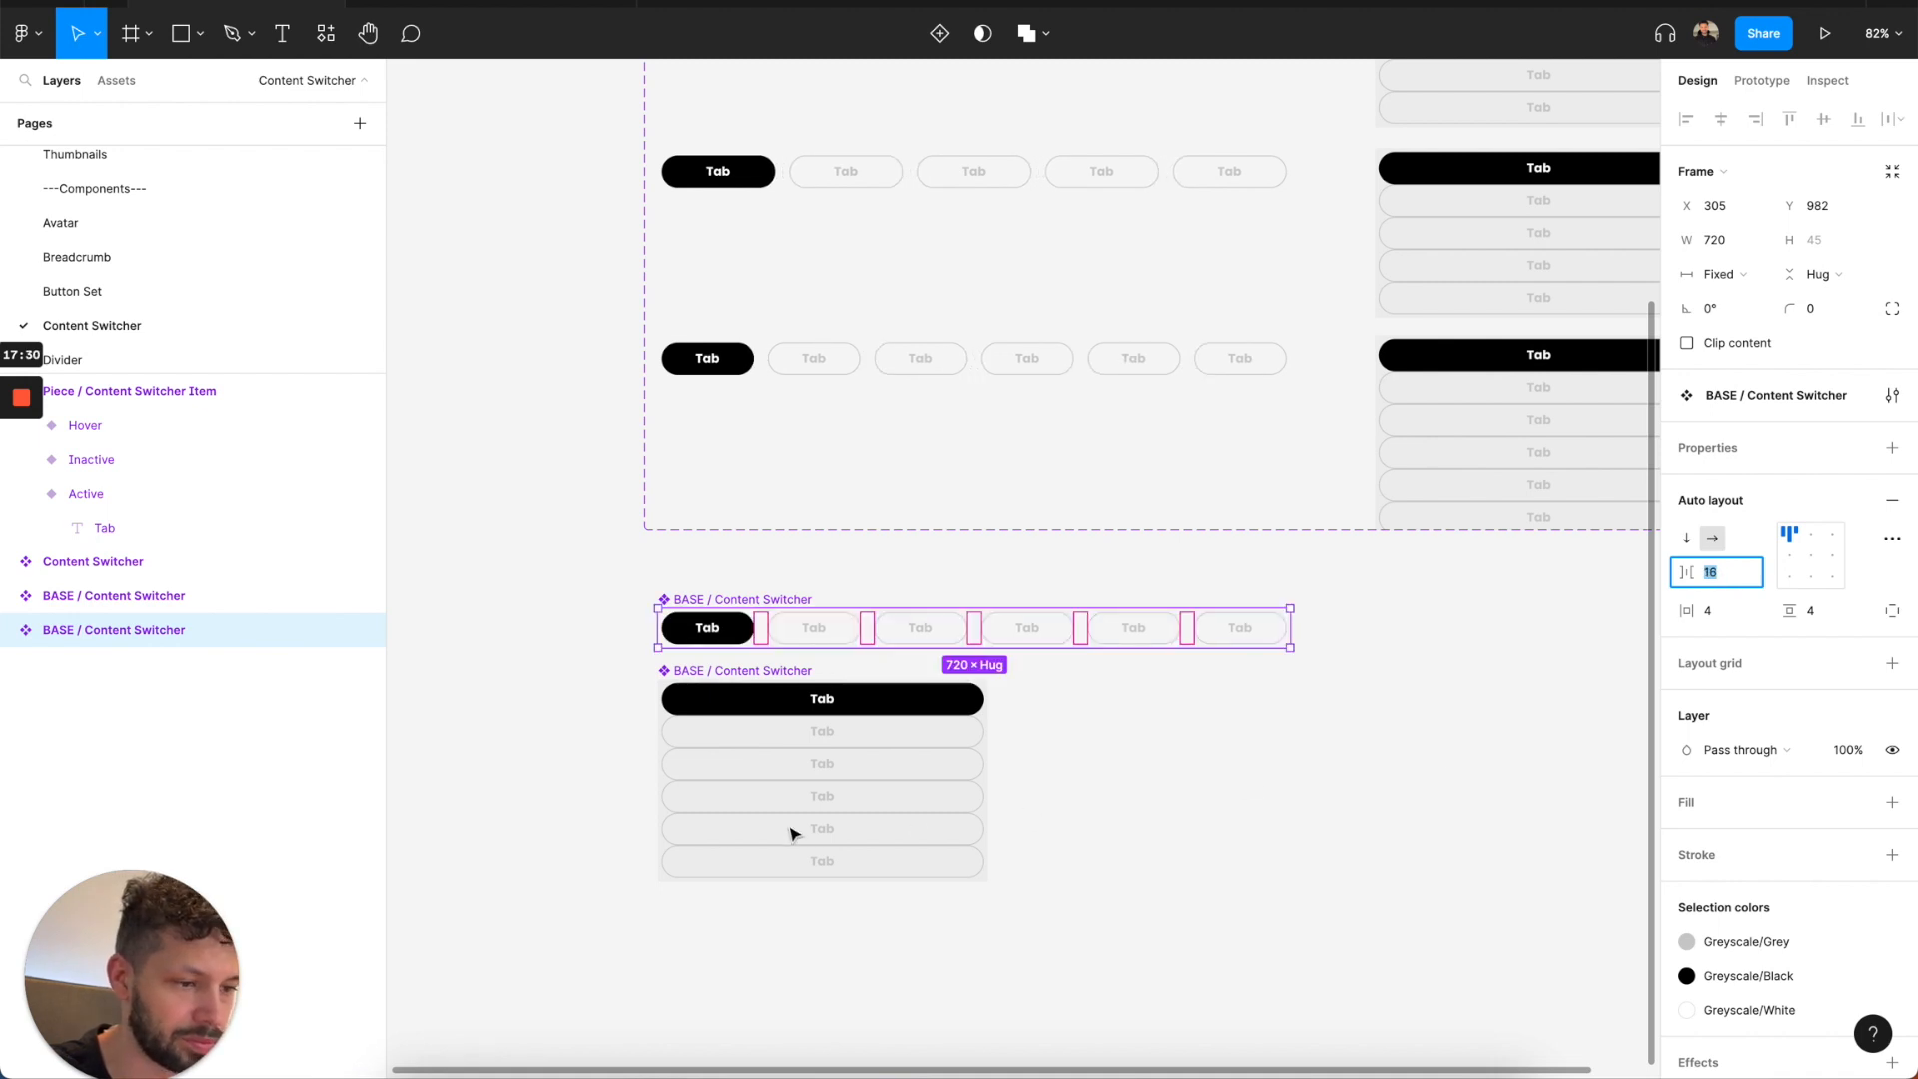
Set the stacked BASE / Content Switcher's auto layout item spacing to 8 and remove its Greyscale/Light Grey fill.
click(724, 780)
click(1720, 585)
text(16)
key(Return)
text(8)
key(Return)
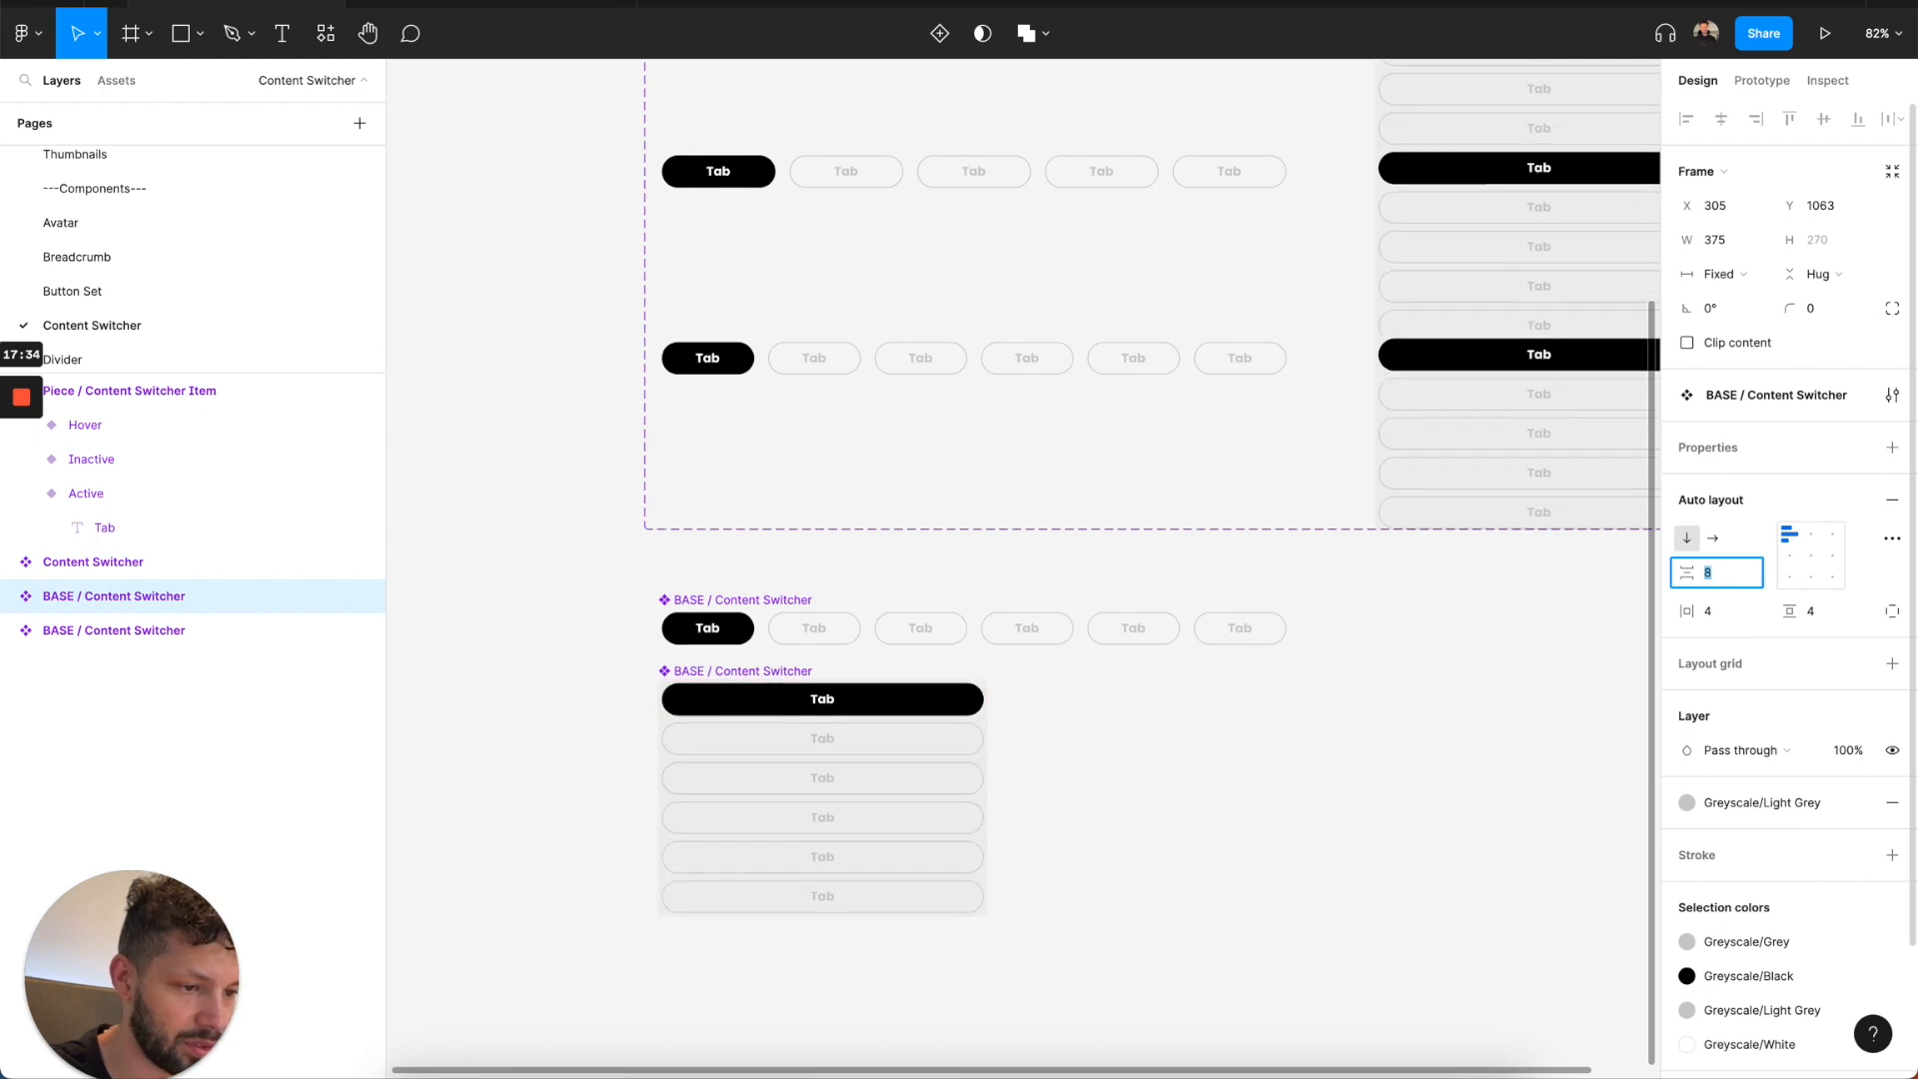
click(1893, 803)
scroll(1267, 704, down, 3)
click(1049, 715)
Resize the Content Switcher component set to fit all of its variants.
scroll(1263, 544, up, 3)
scroll(1263, 543, left, 2)
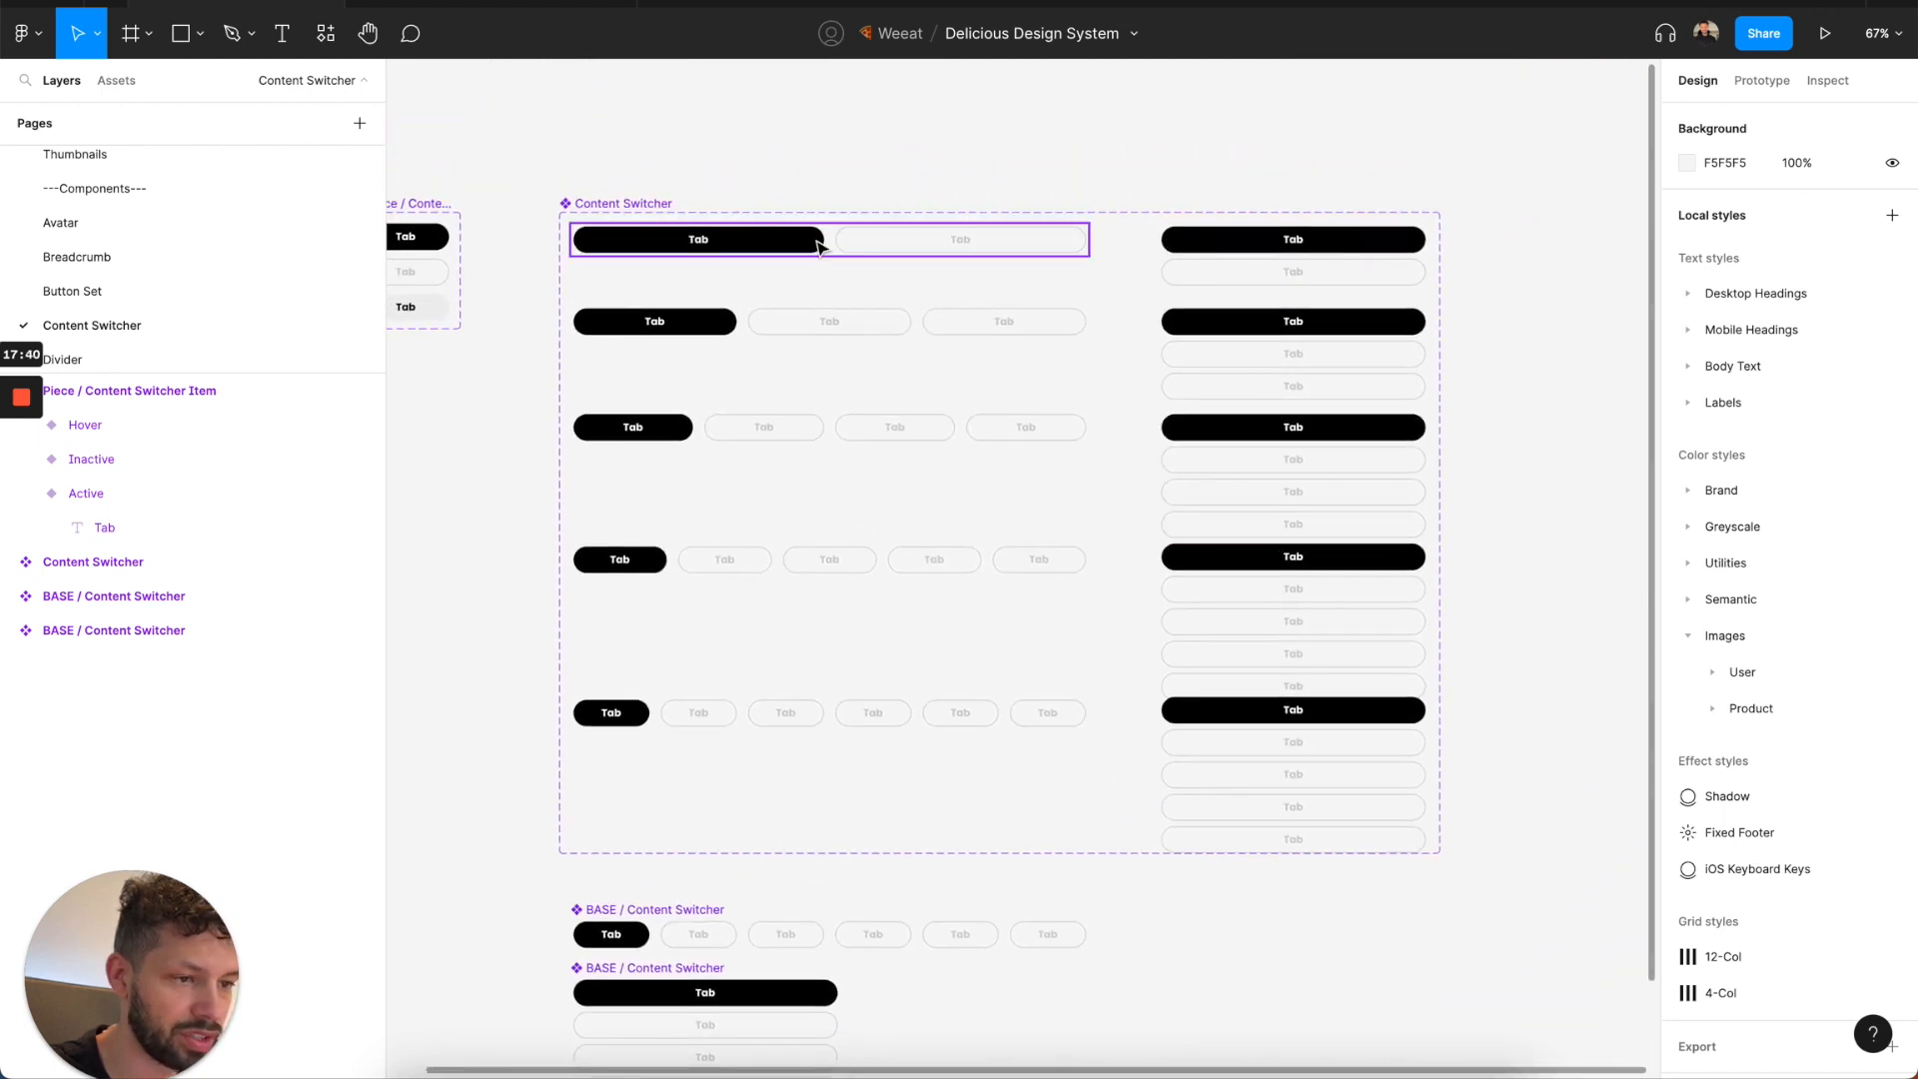
click(664, 205)
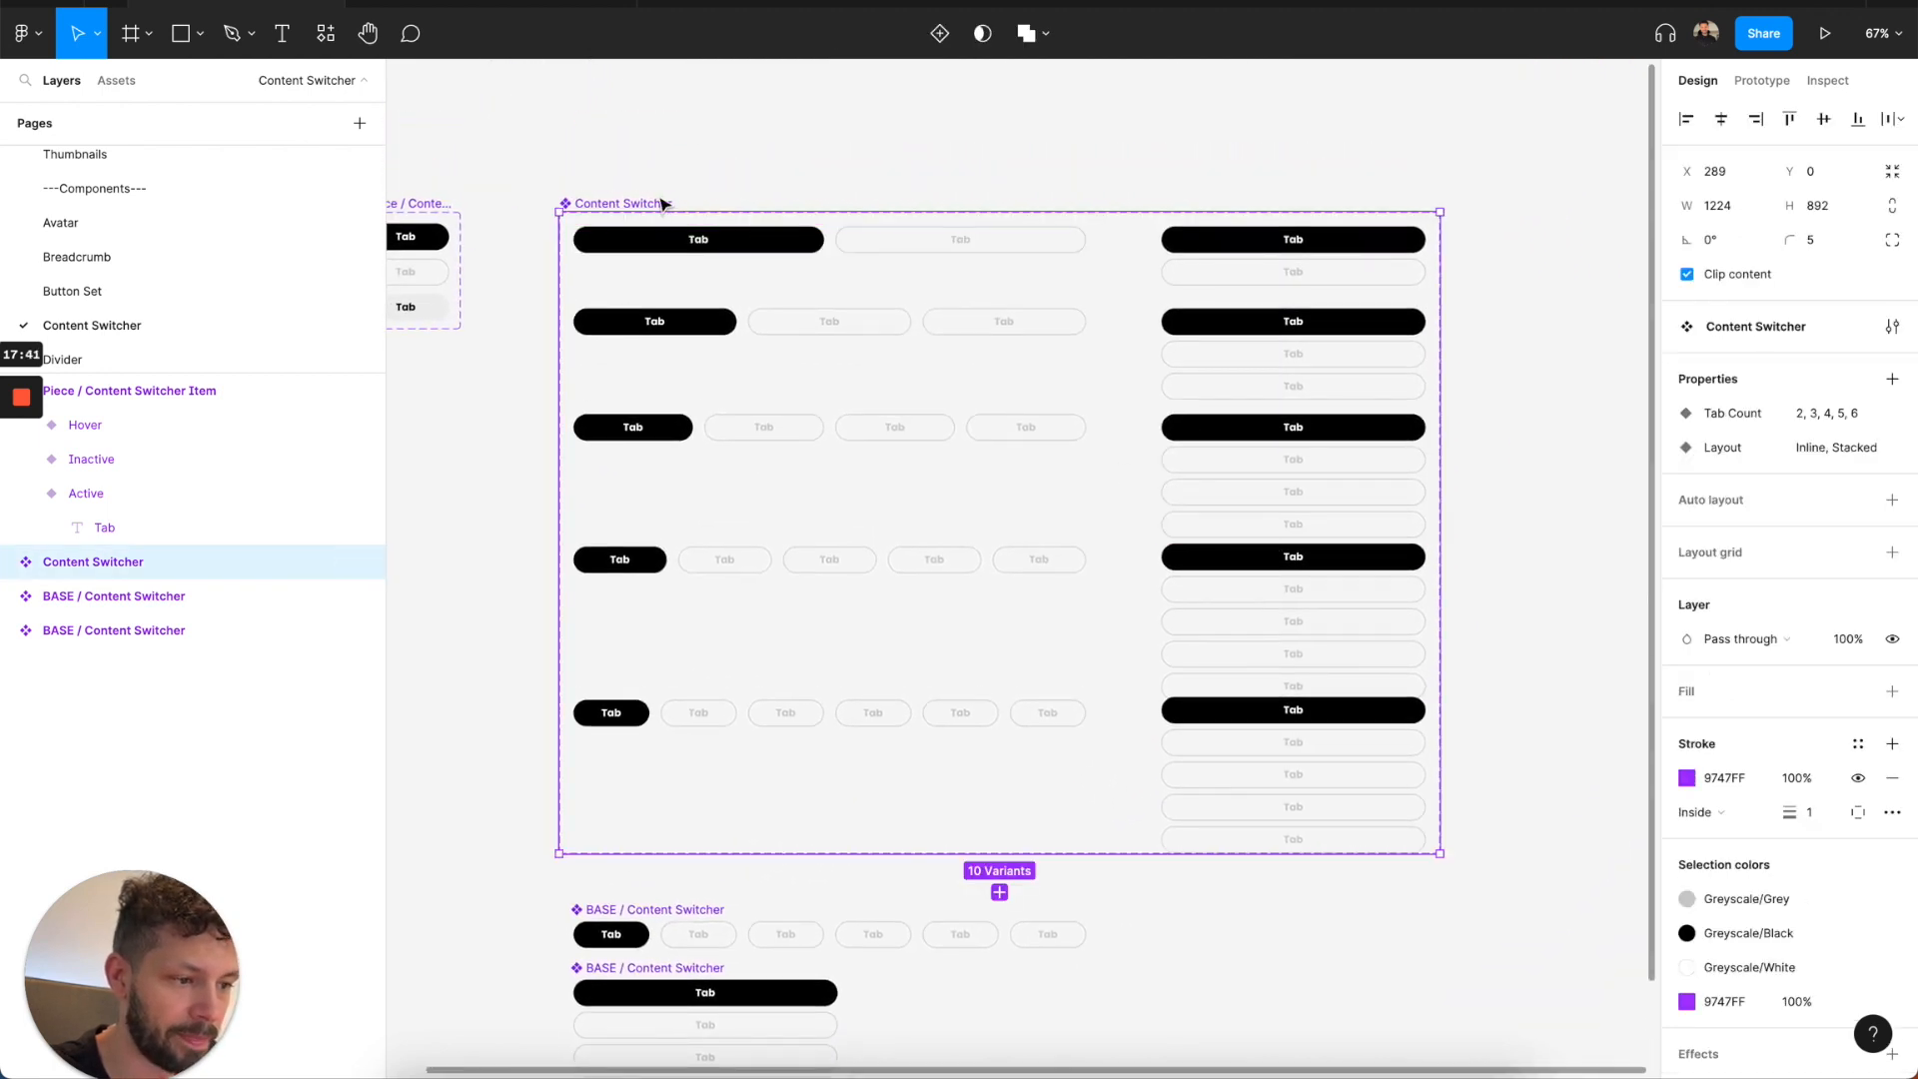
click(1892, 174)
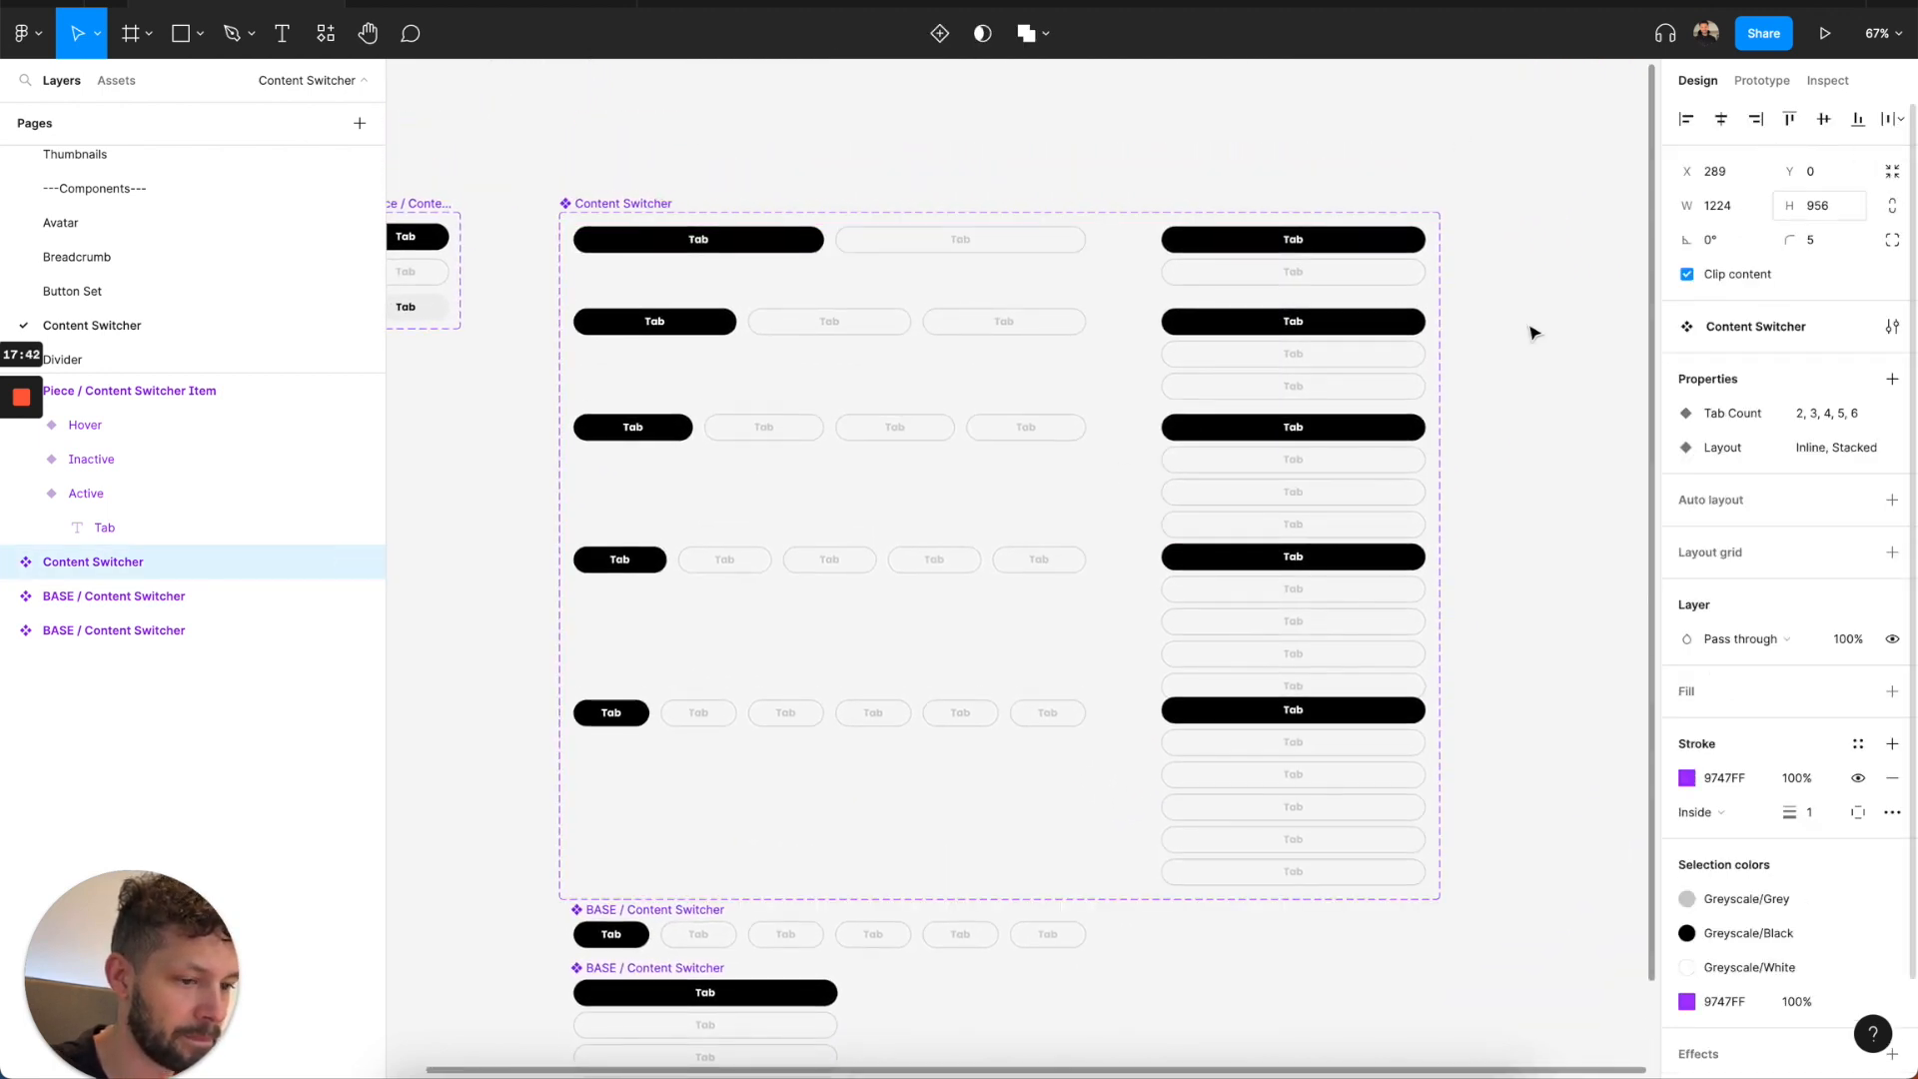
Review the theming of the components on the Divider, Filter Pills, Loader and Notifications pages.
click(202, 358)
scroll(235, 332, down, 1)
click(245, 338)
scroll(210, 325, down, 1)
click(208, 325)
scroll(207, 329, down, 1)
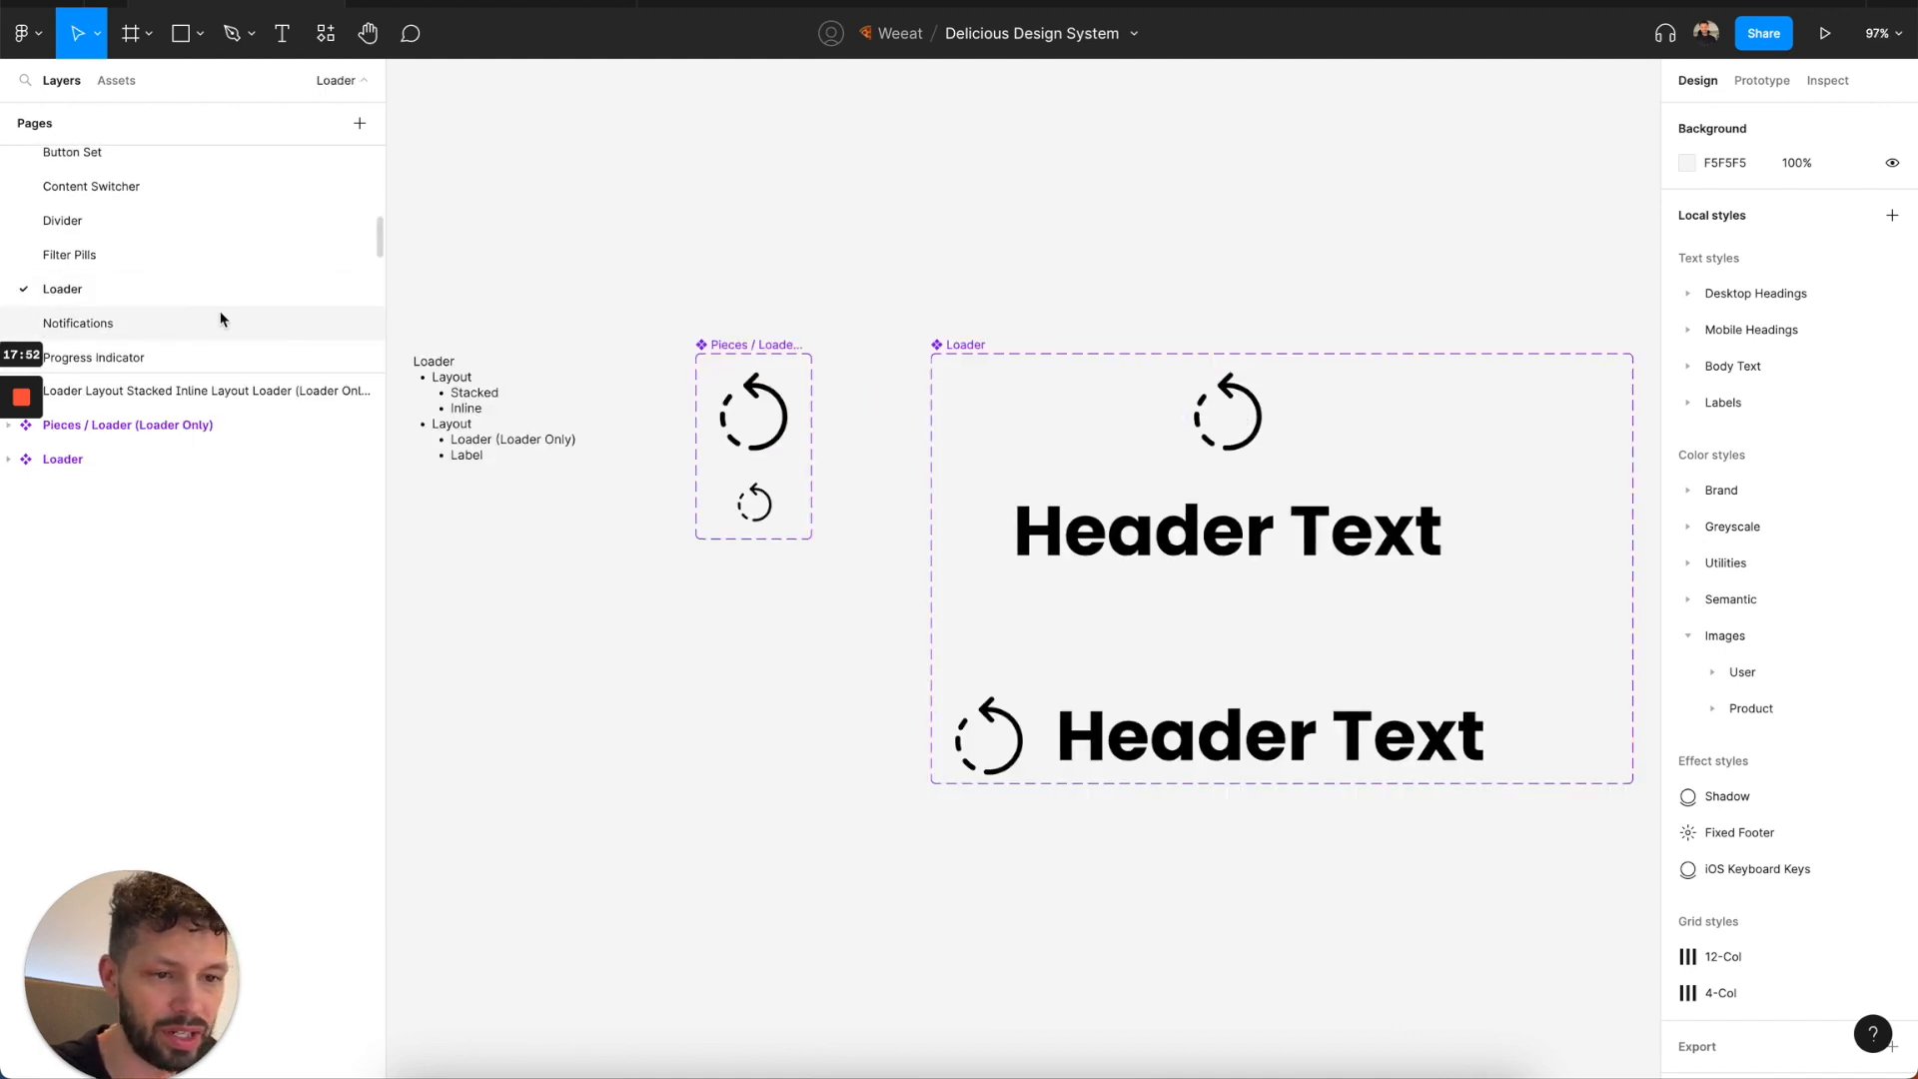
click(221, 319)
scroll(575, 472, down, 2)
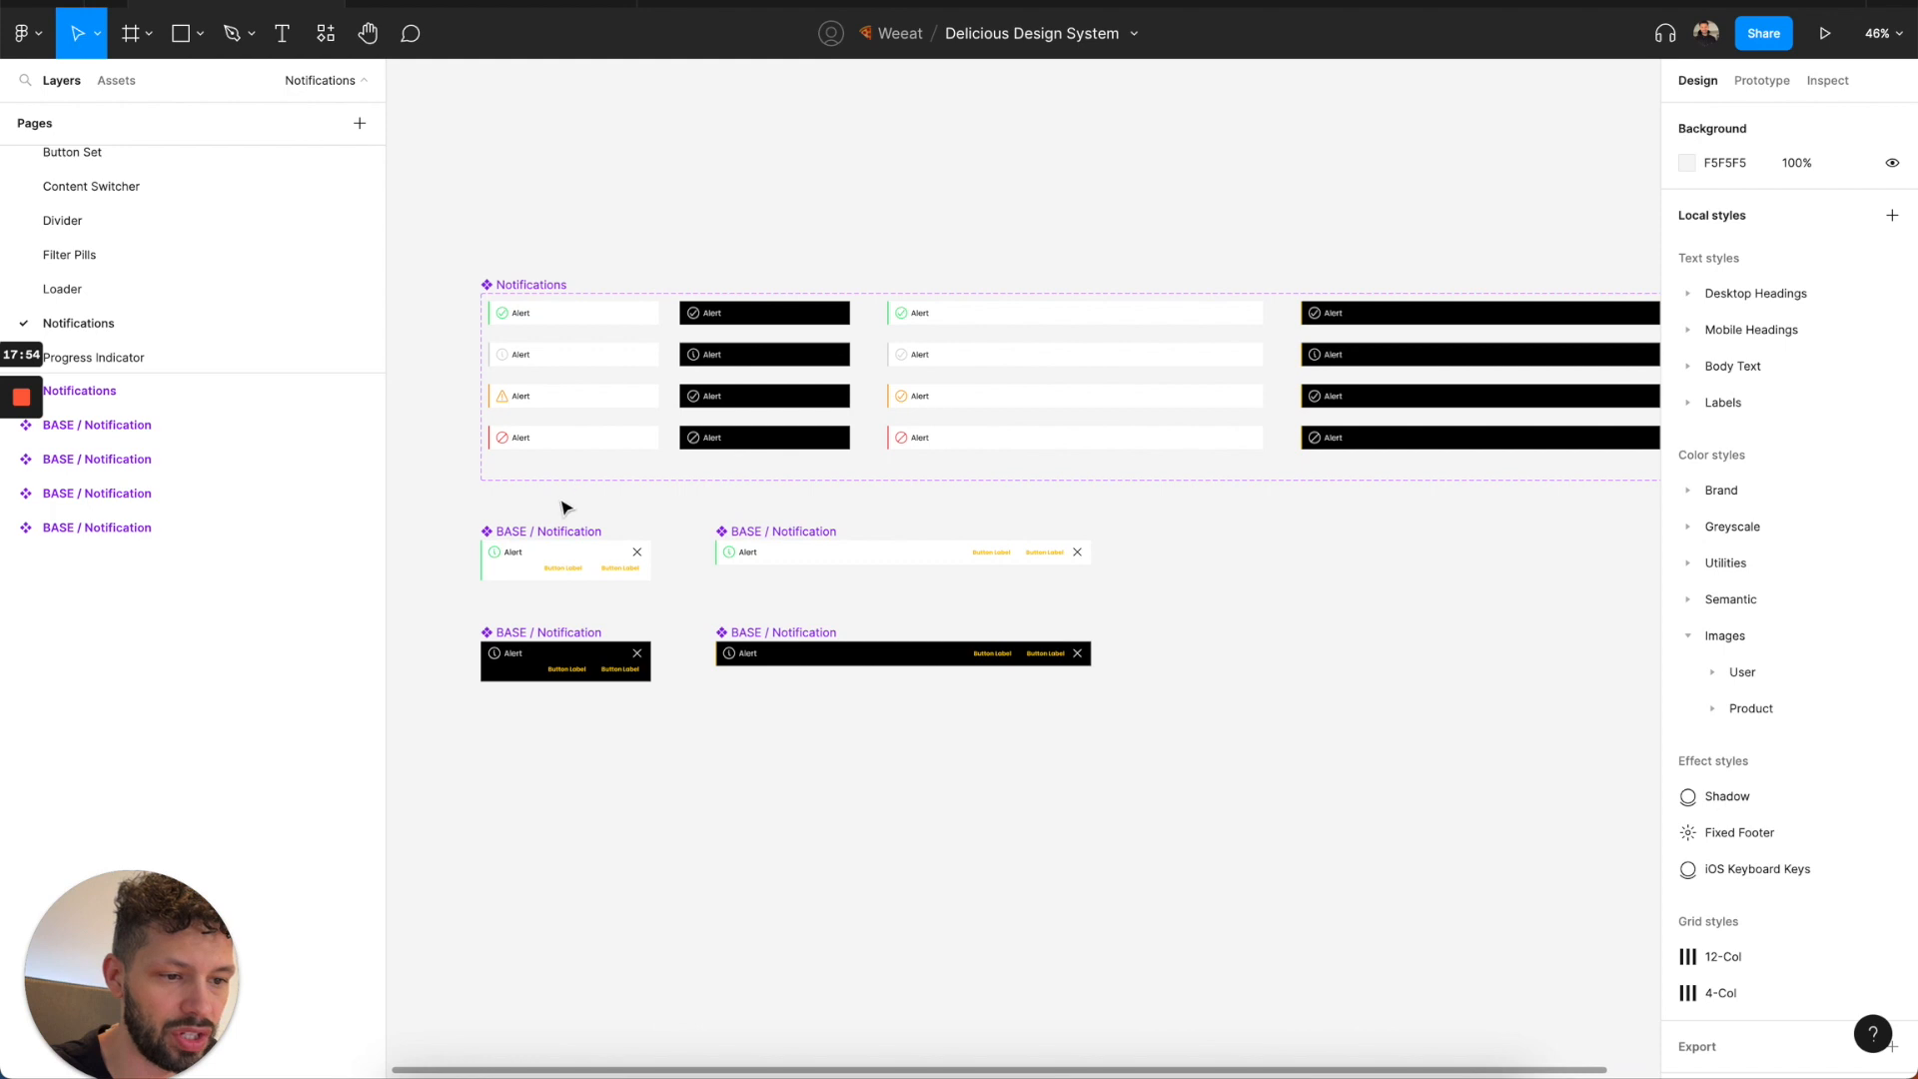
Review the components on the Progress Indicator, Tabbed Highlight Menu and Tooltip pages.
scroll(280, 340, down, 1)
click(248, 325)
scroll(642, 450, left, 3)
scroll(641, 449, down, 1)
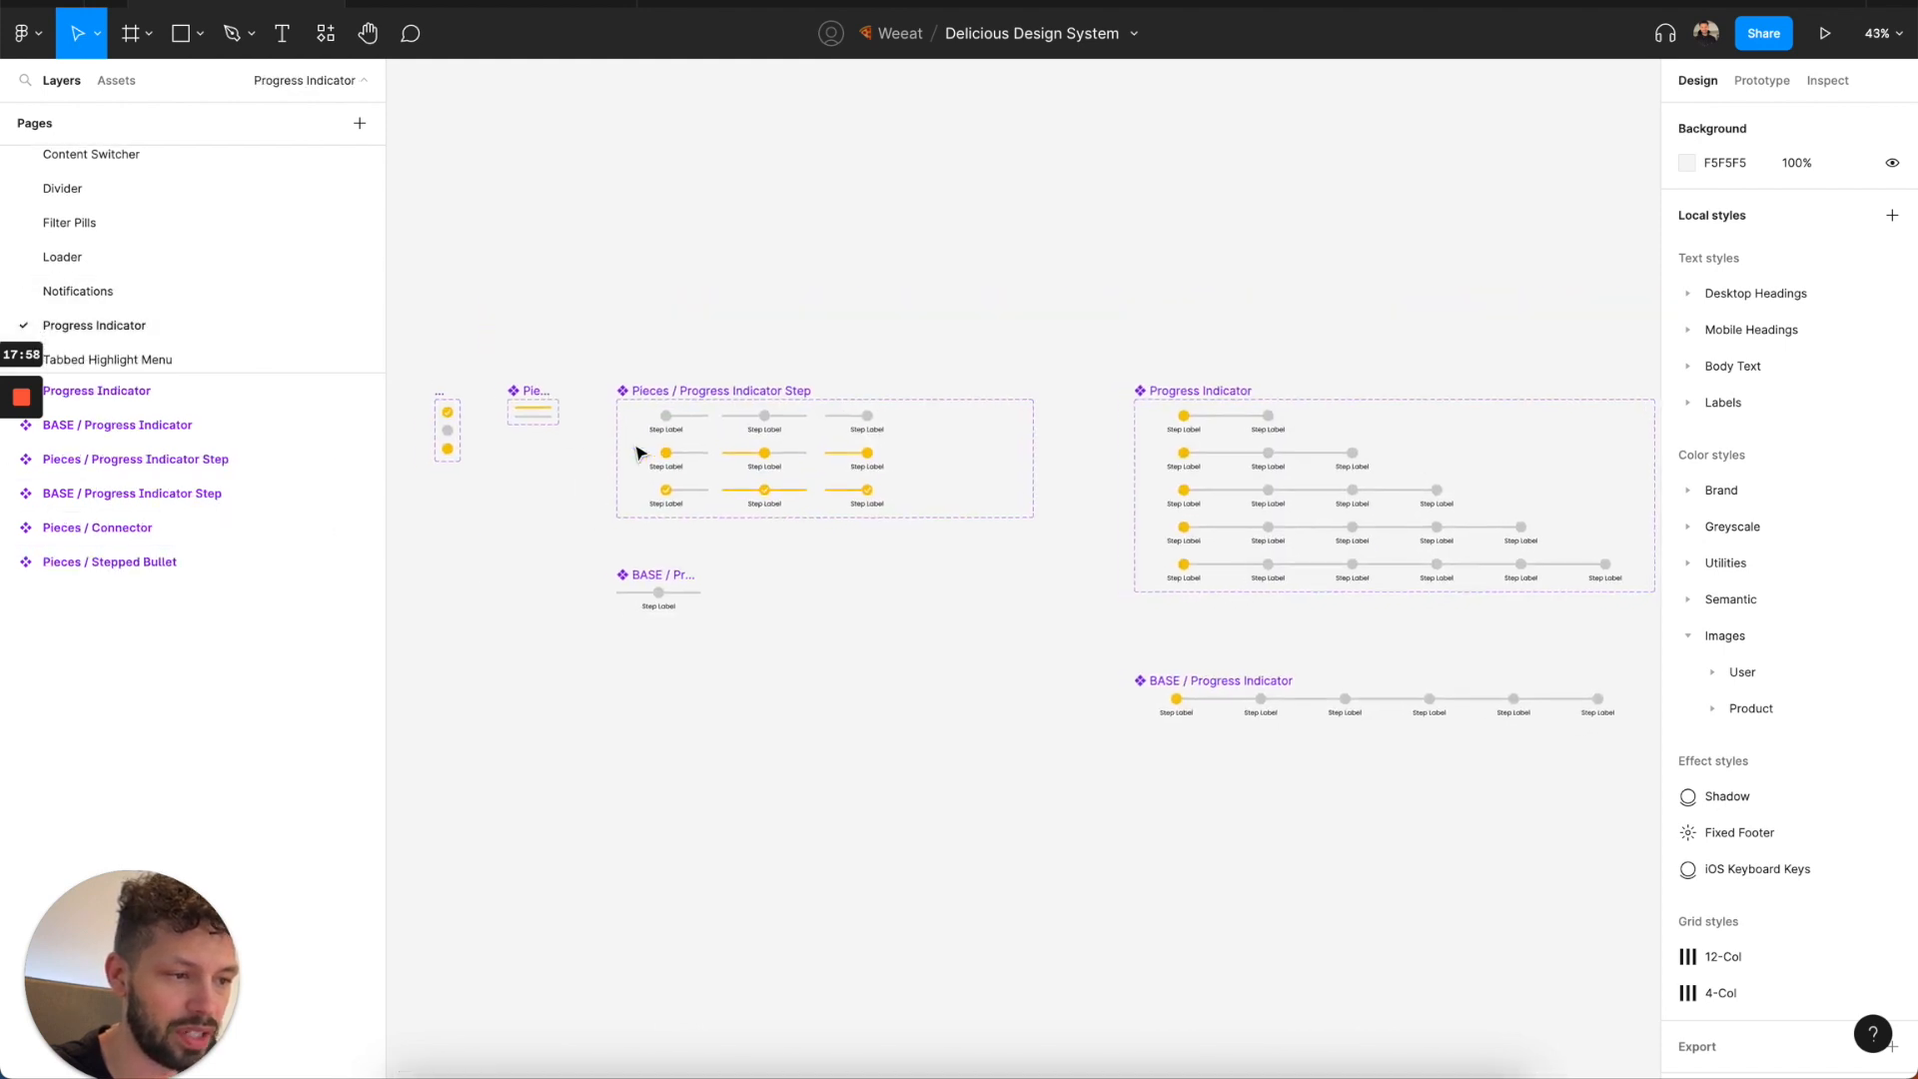
click(239, 358)
scroll(678, 387, down, 2)
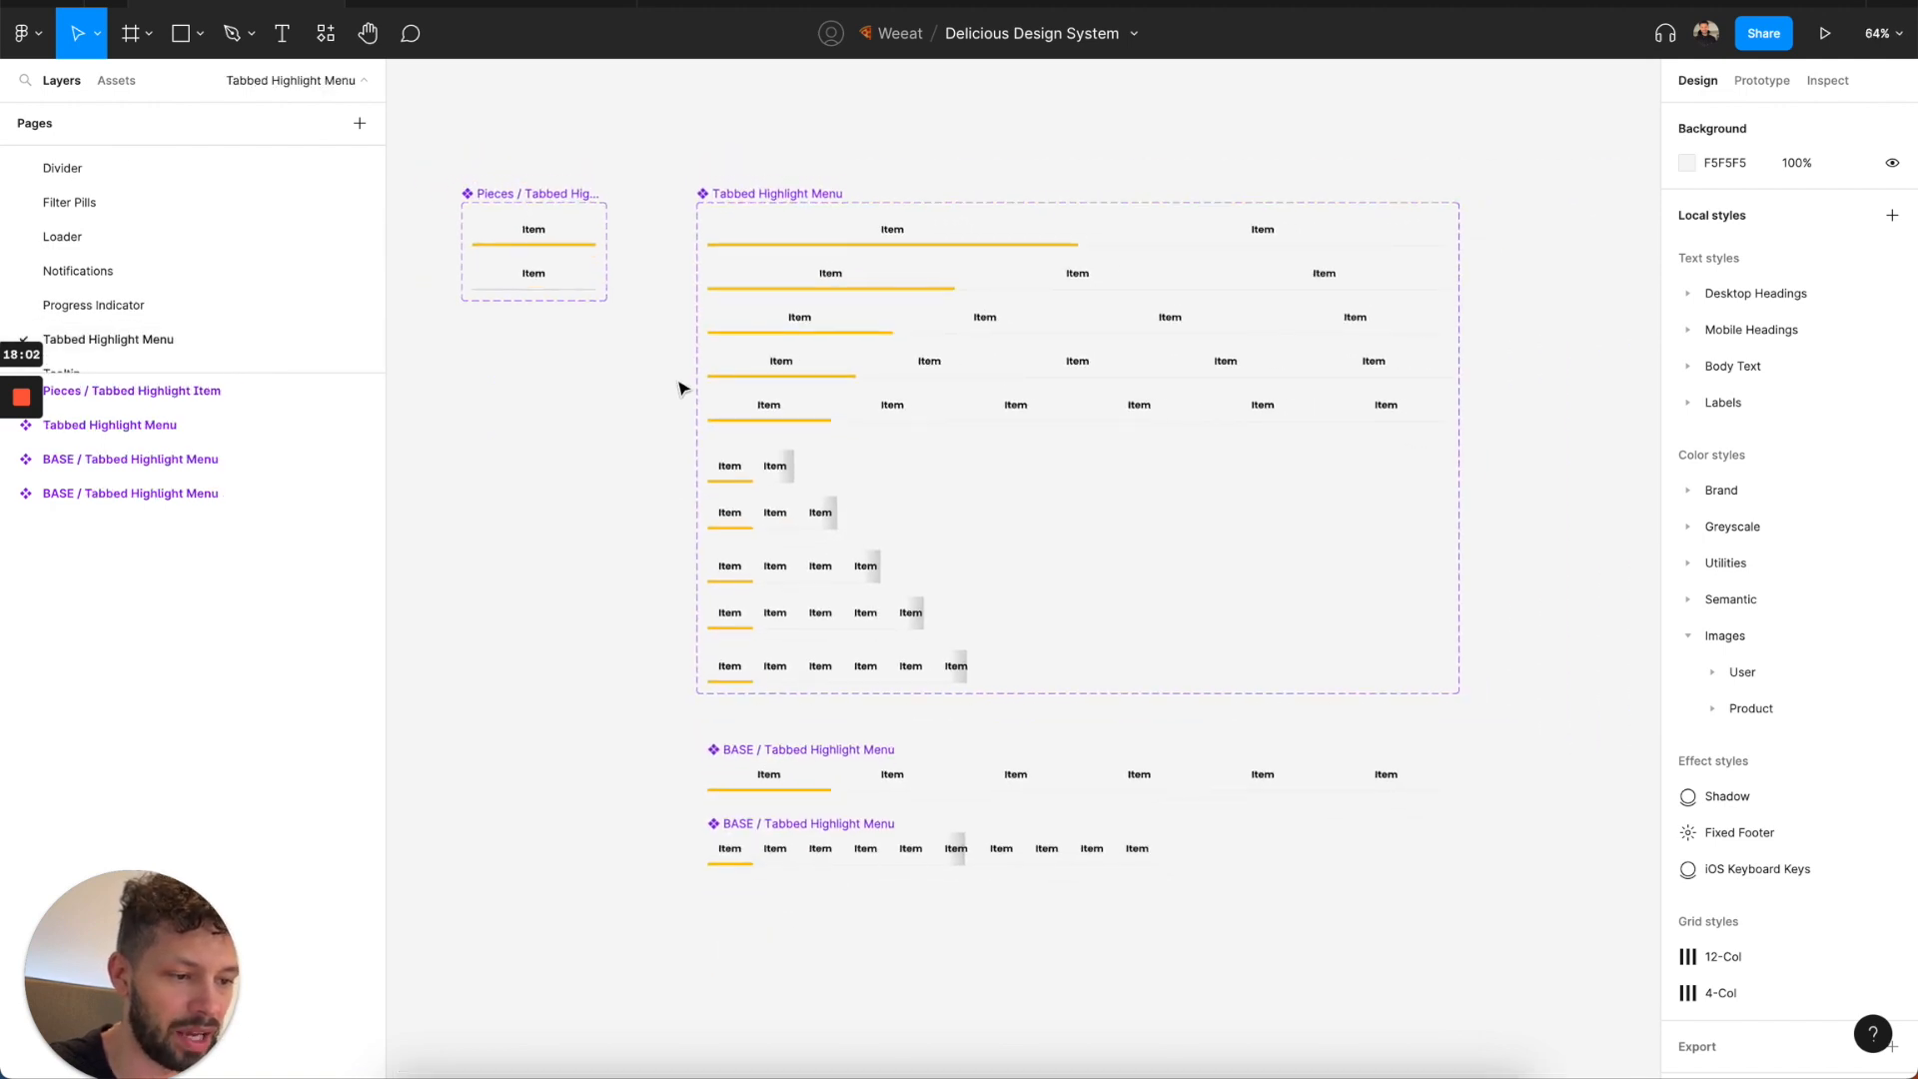
scroll(294, 316, down, 1)
scroll(294, 315, down, 1)
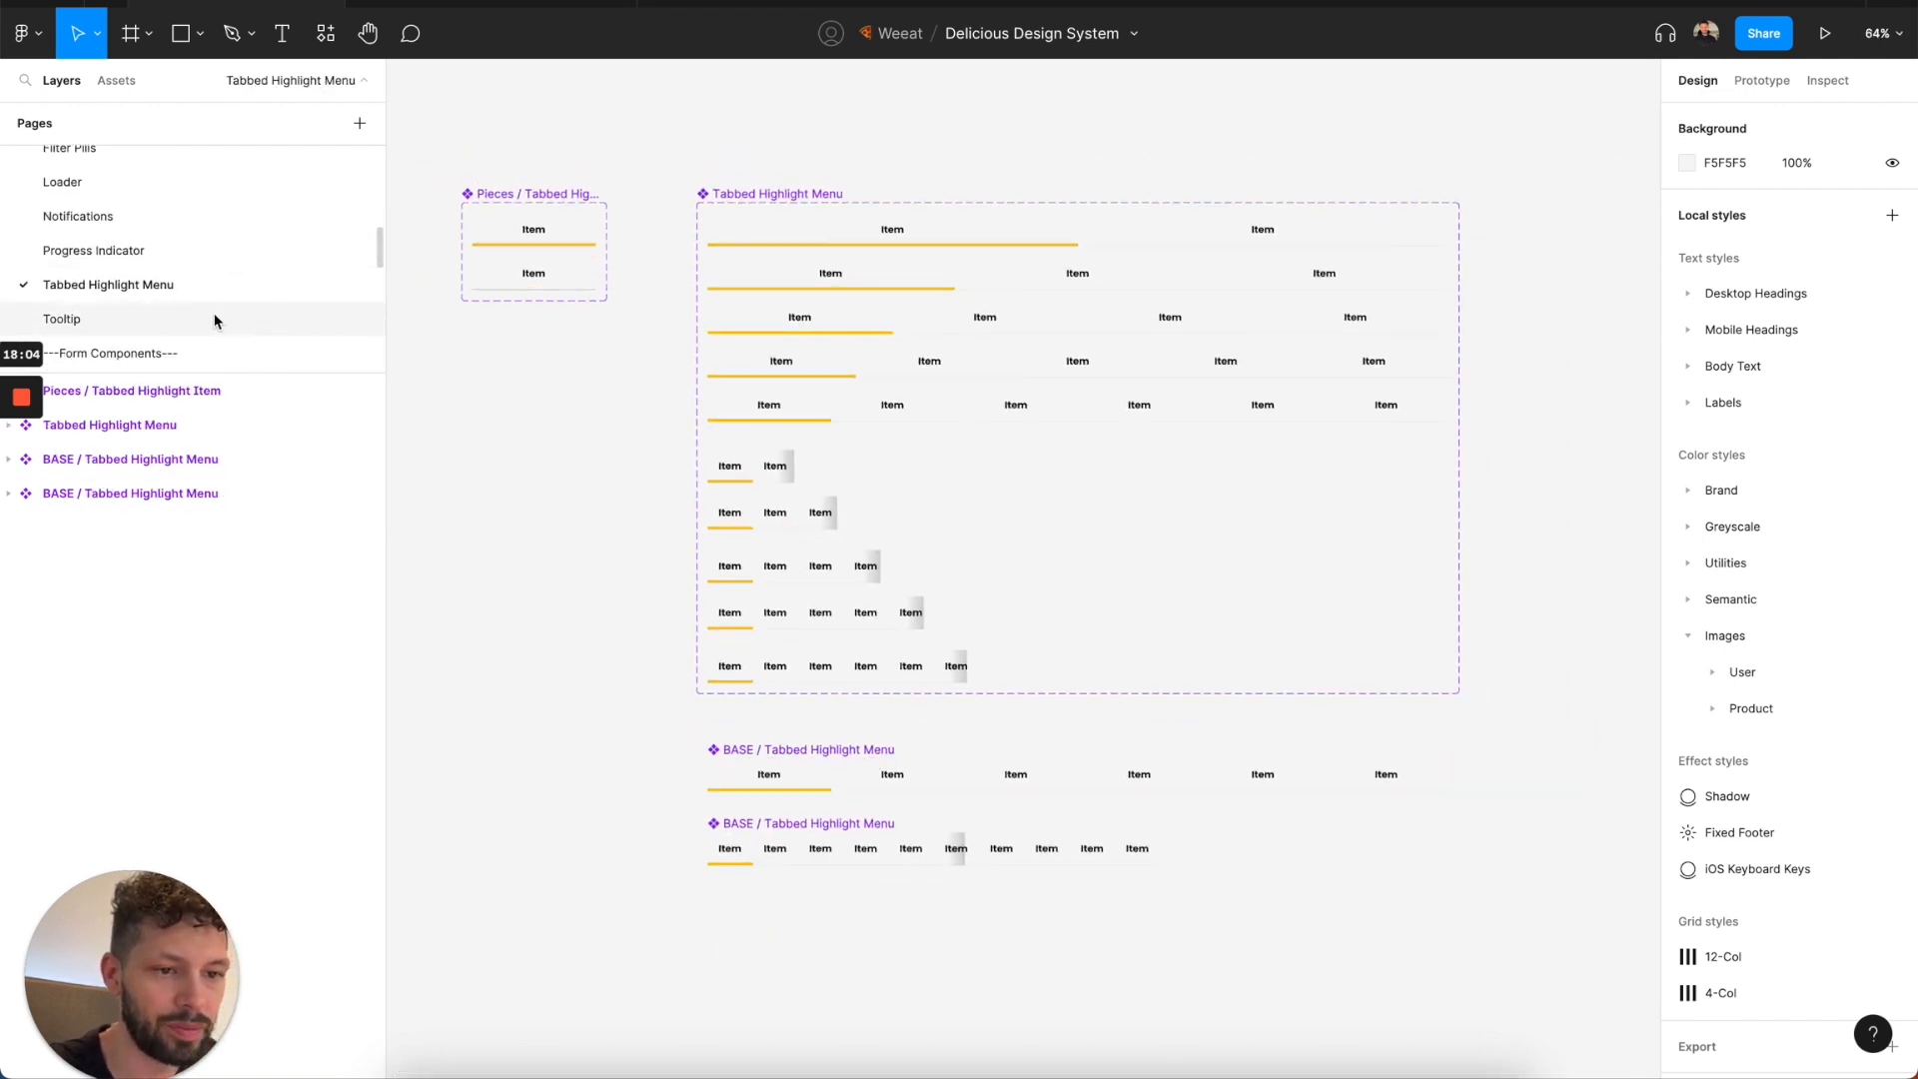
click(218, 315)
Open the Form Elements page and examine the Form Label, Input Field and BASE / Input Field components.
scroll(256, 243, down, 3)
click(206, 243)
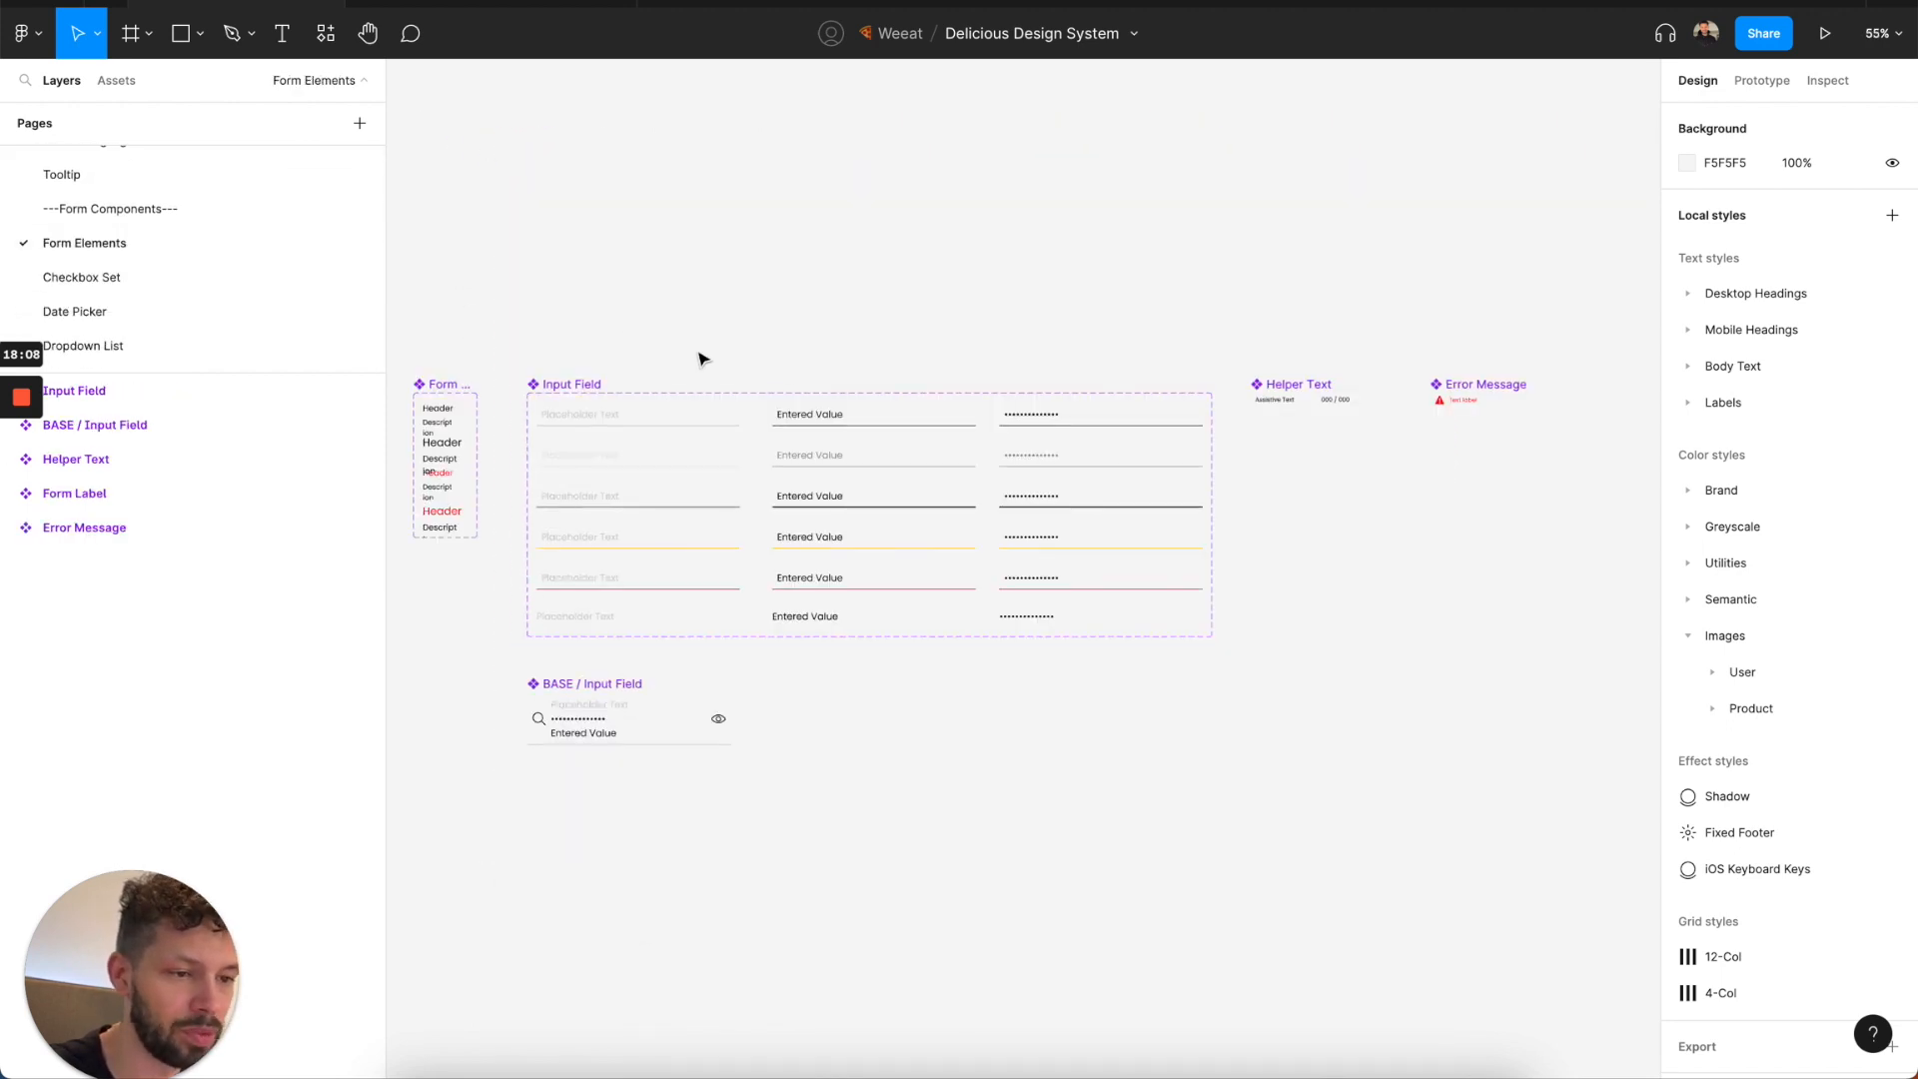
scroll(702, 356, left, 2)
scroll(702, 355, down, 1)
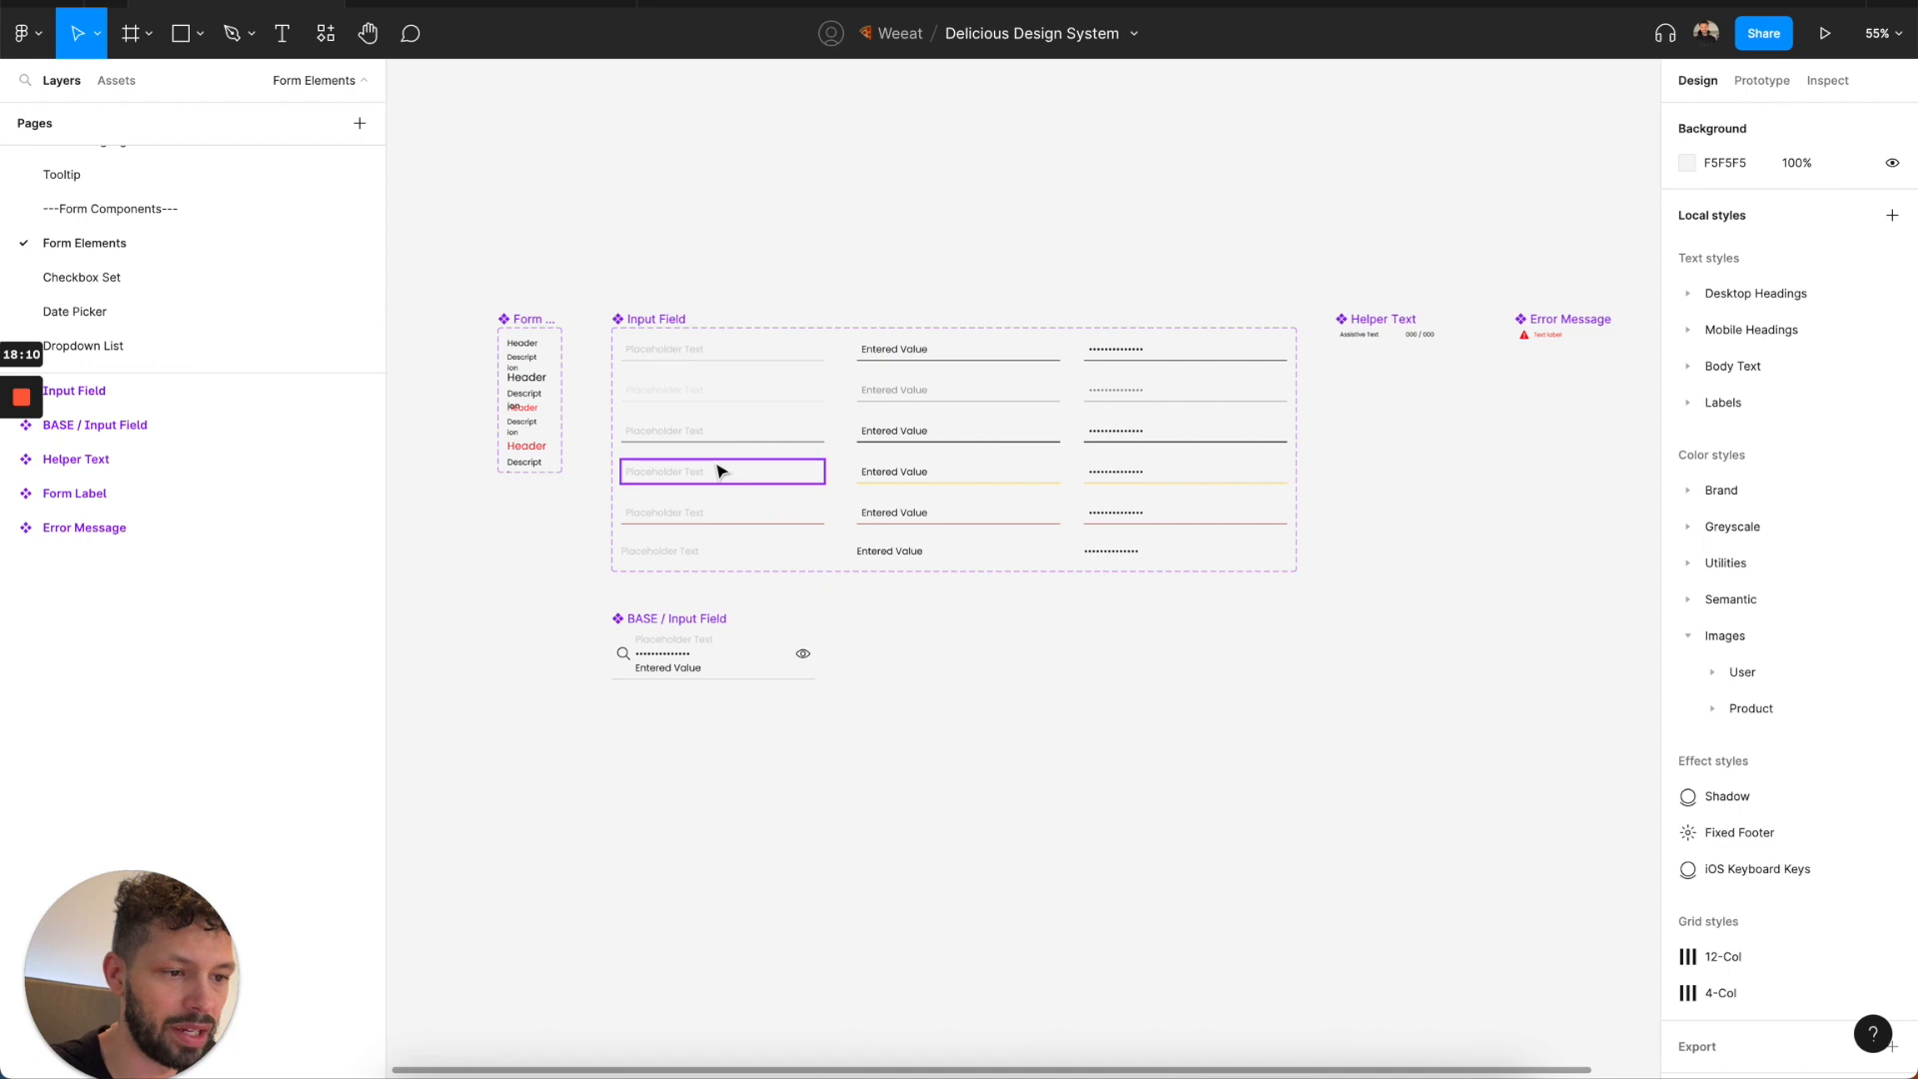
scroll(723, 411, up, 5)
scroll(723, 411, down, 2)
scroll(724, 410, left, 4)
click(853, 792)
scroll(865, 789, down, 4)
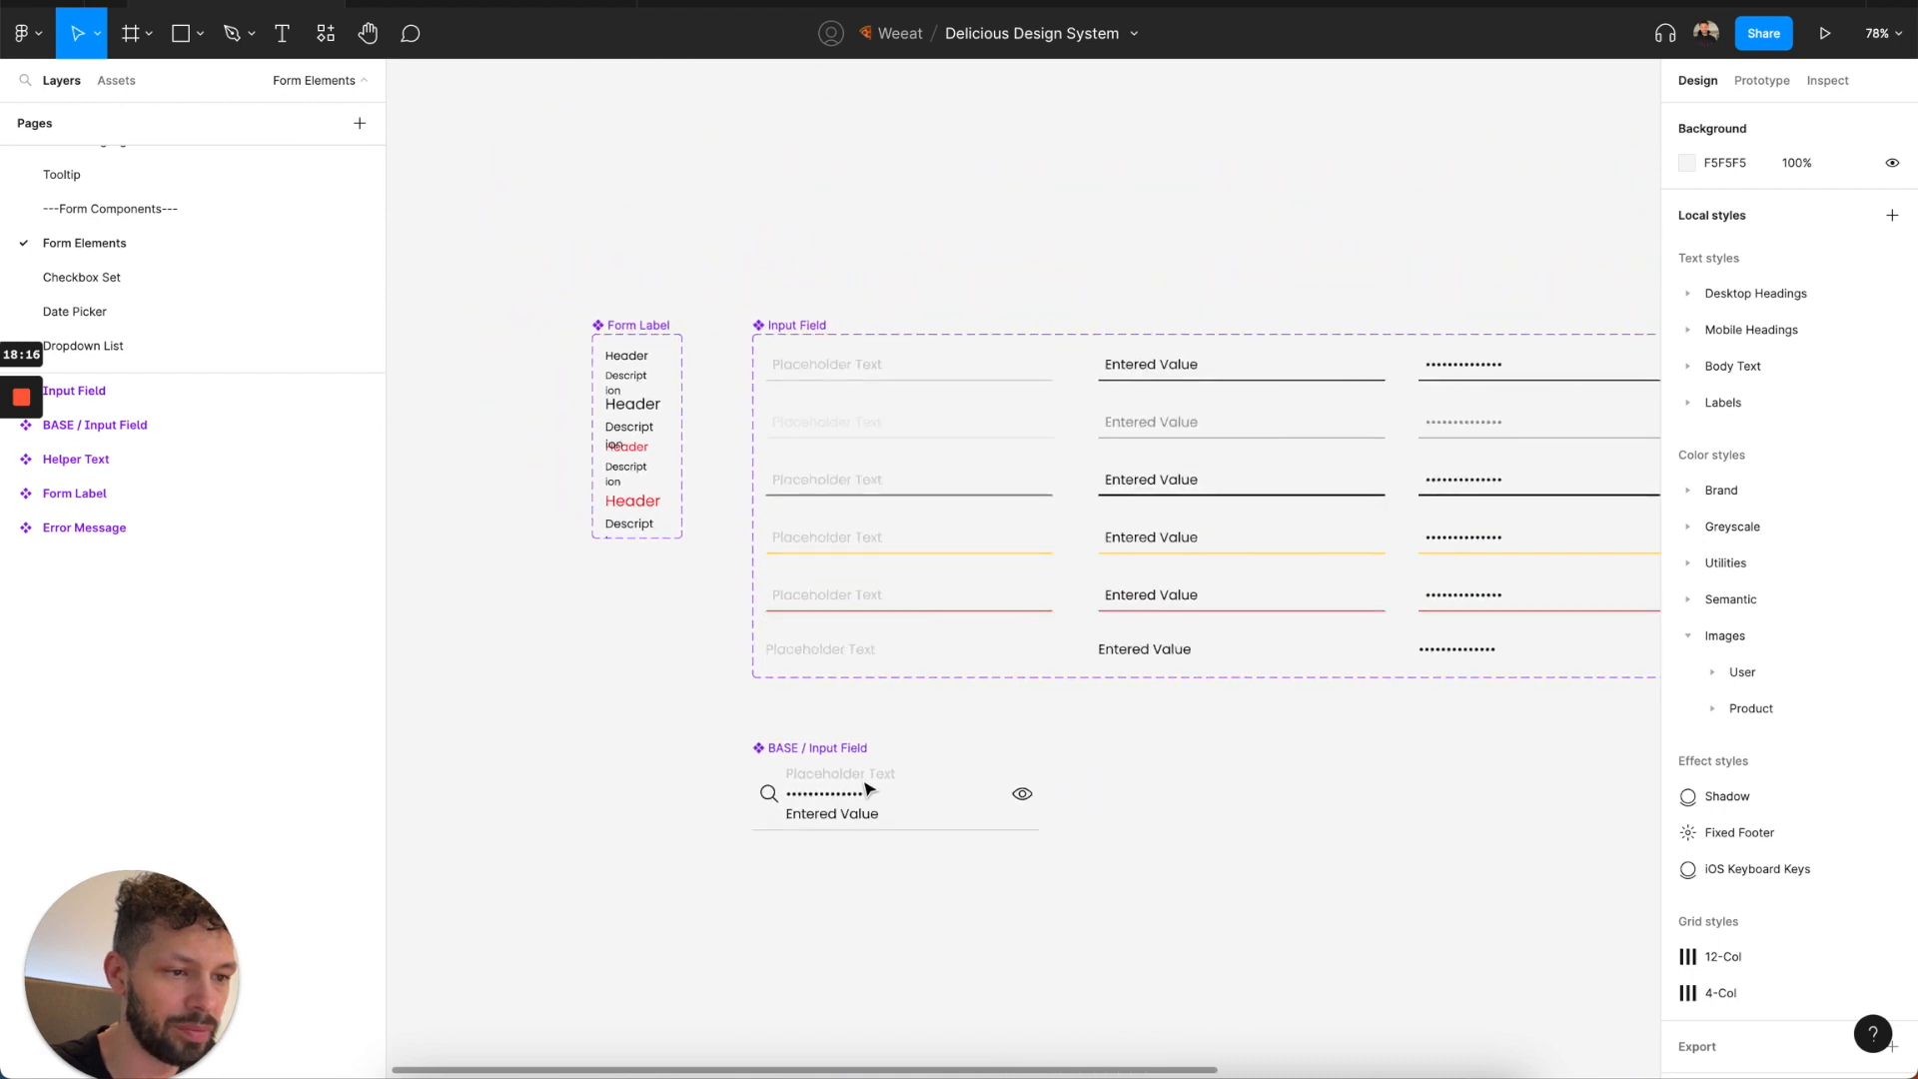
scroll(859, 745, down, 3)
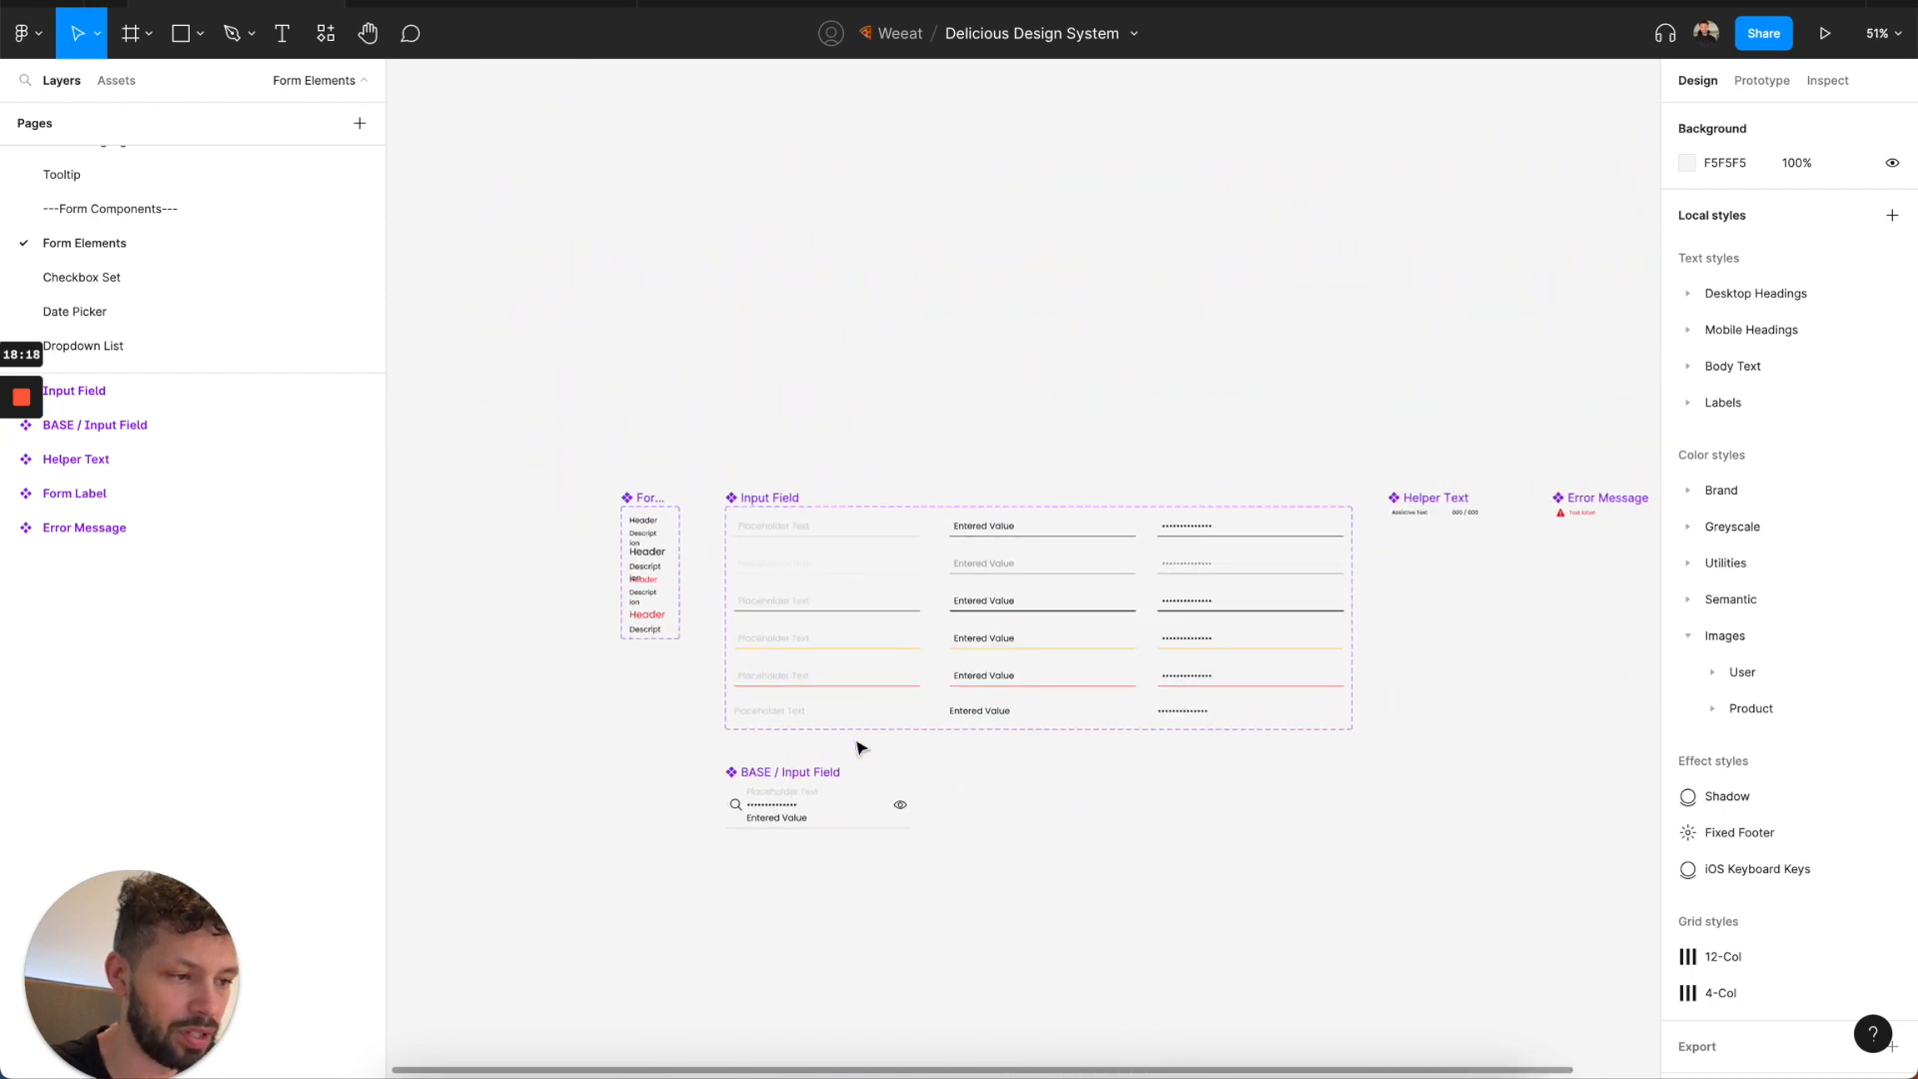
Inspect the Error Message component's text label style and its auto layout settings.
scroll(1135, 574, right, 3)
click(1195, 549)
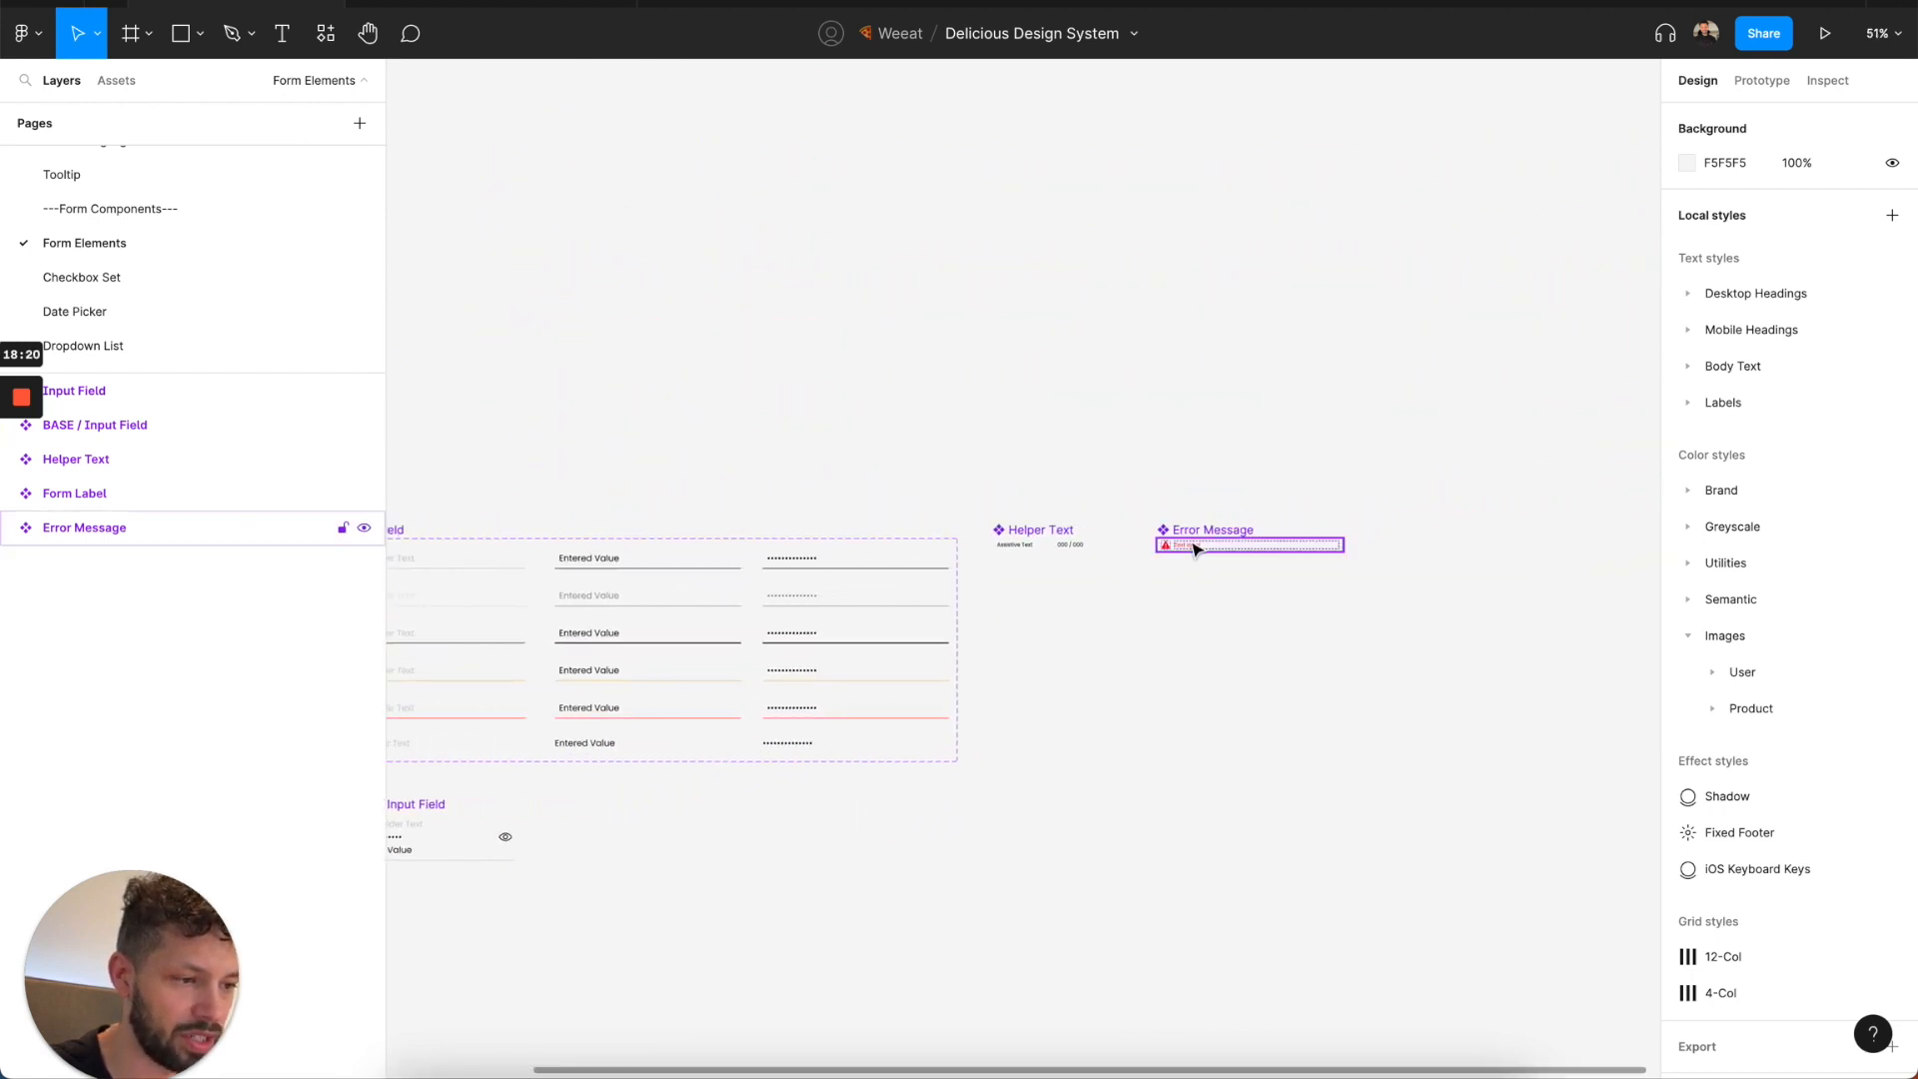
scroll(1195, 552, up, 5)
scroll(1181, 568, down, 2)
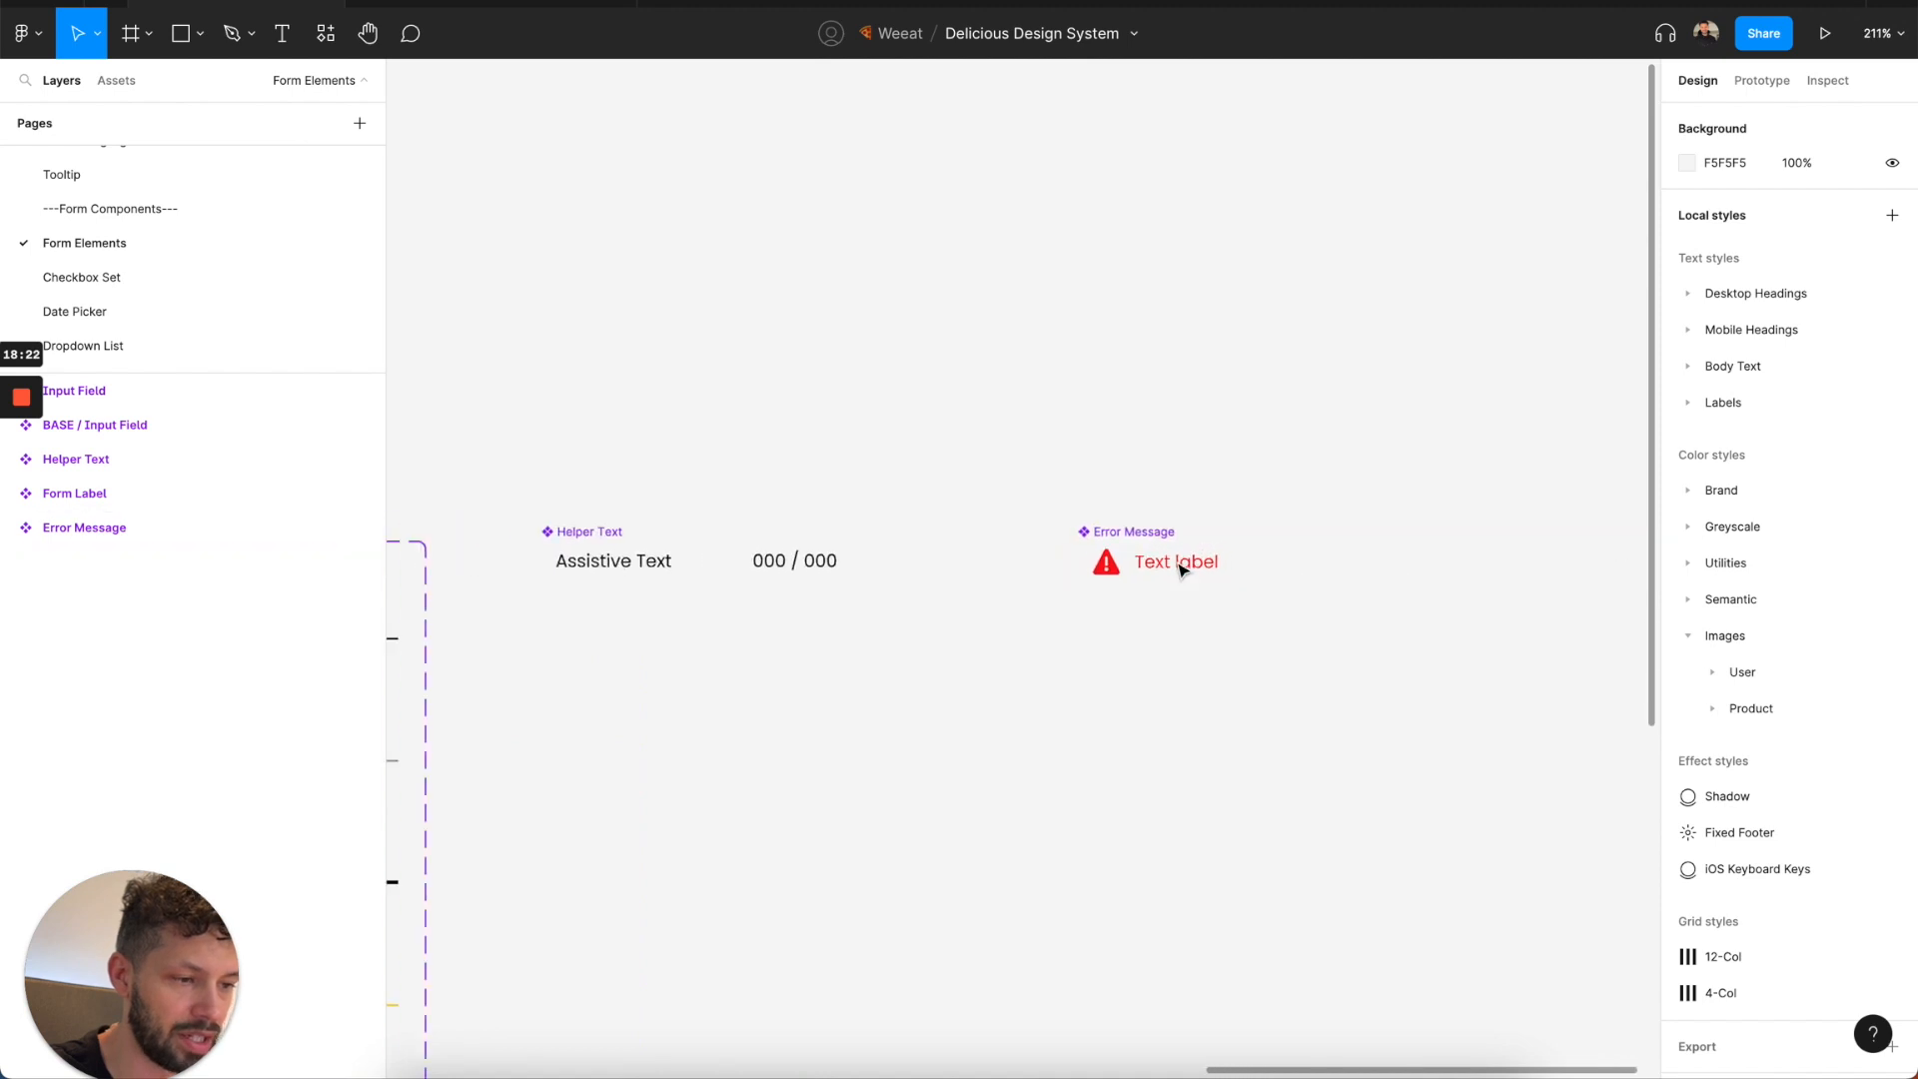
double_click(1181, 568)
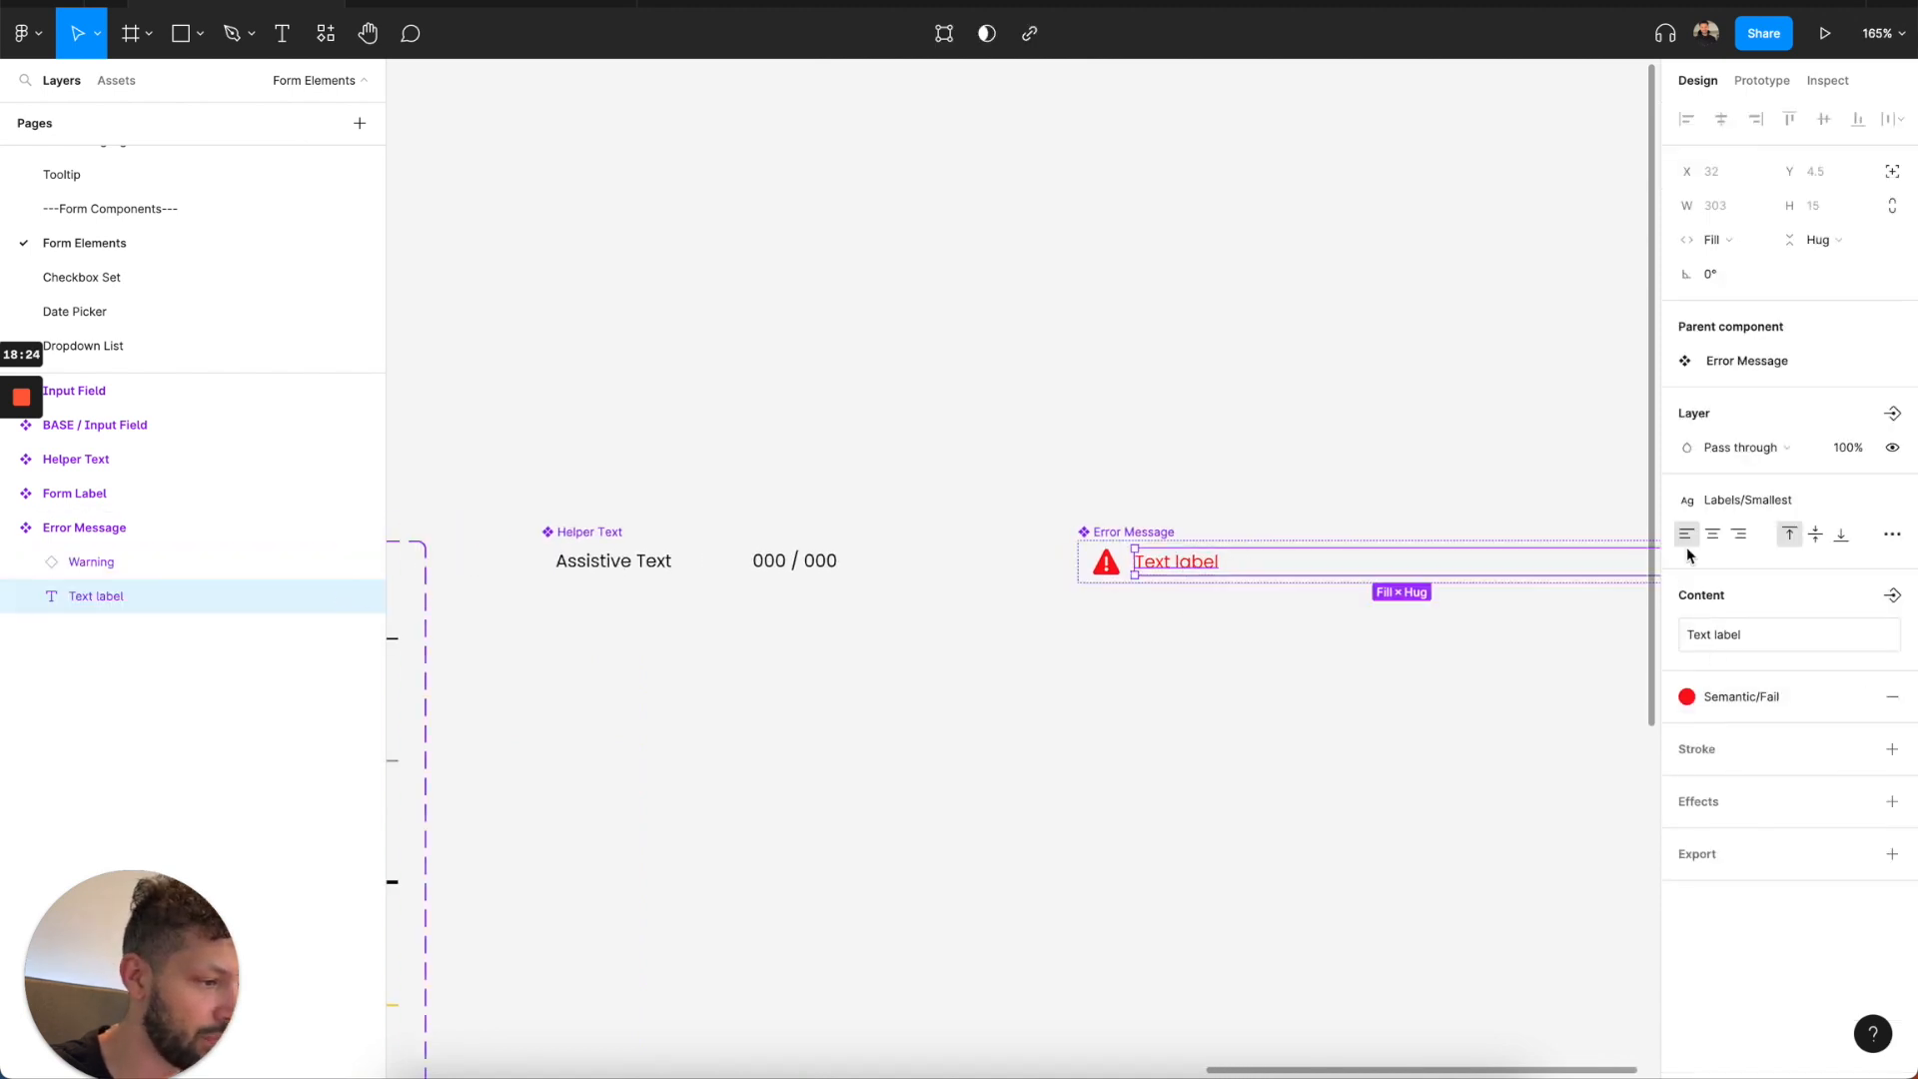
click(1116, 536)
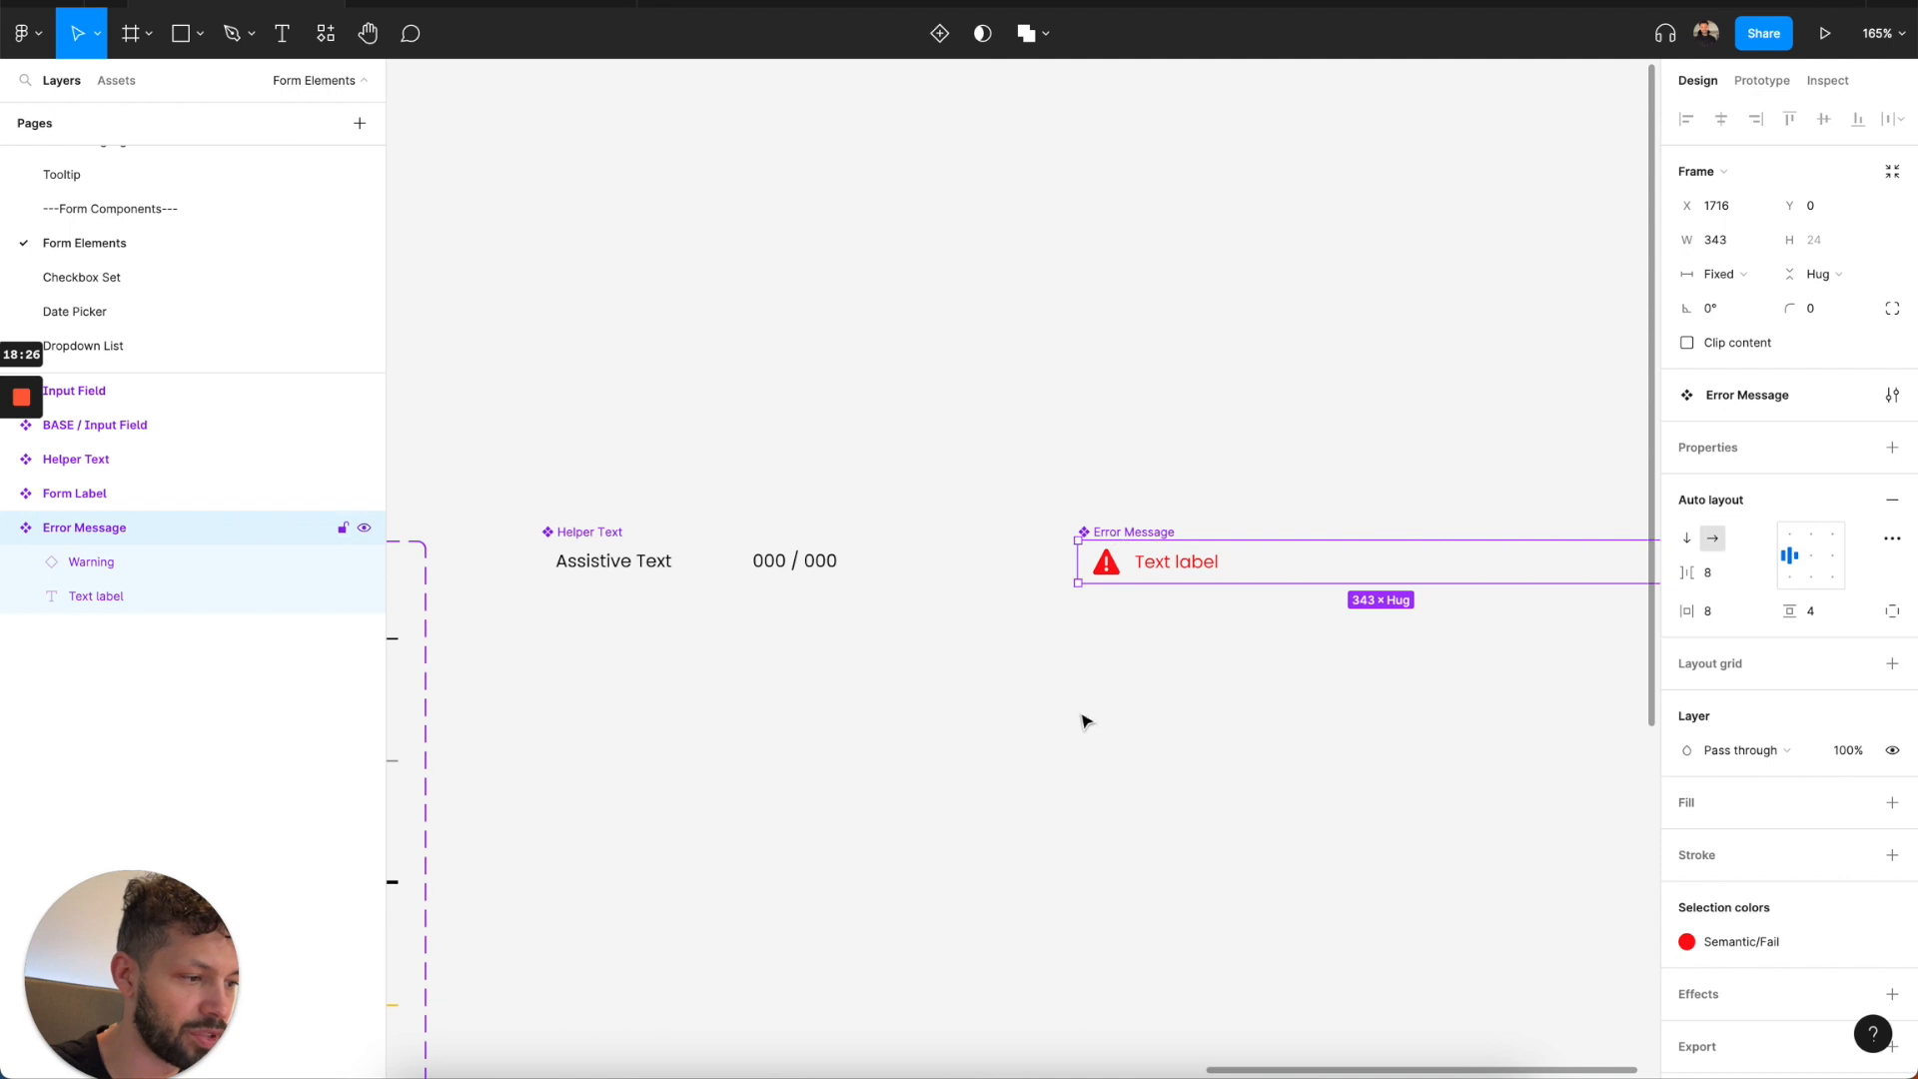
click(1062, 801)
scroll(1062, 800, down, 5)
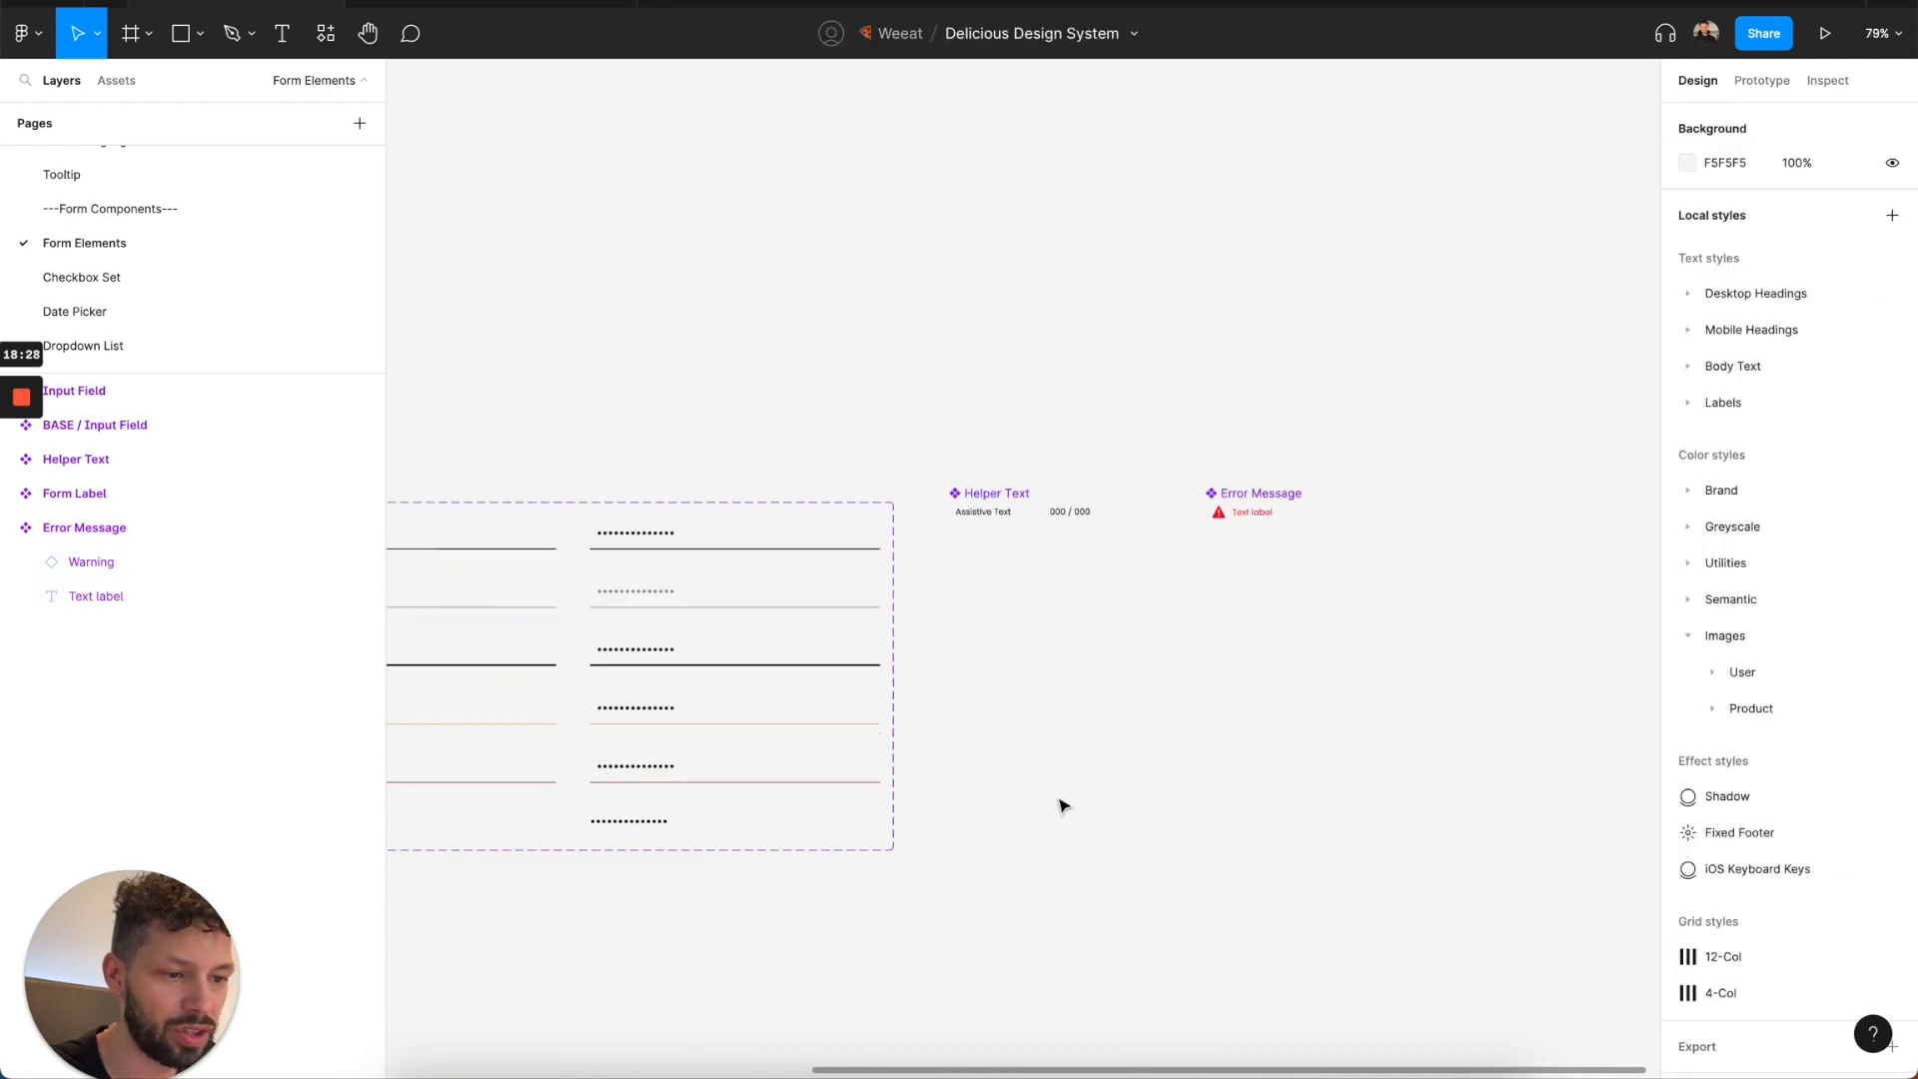
Try applying the BASE / Input Field's stroke to all sides, and undo it.
scroll(1062, 805, left, 5)
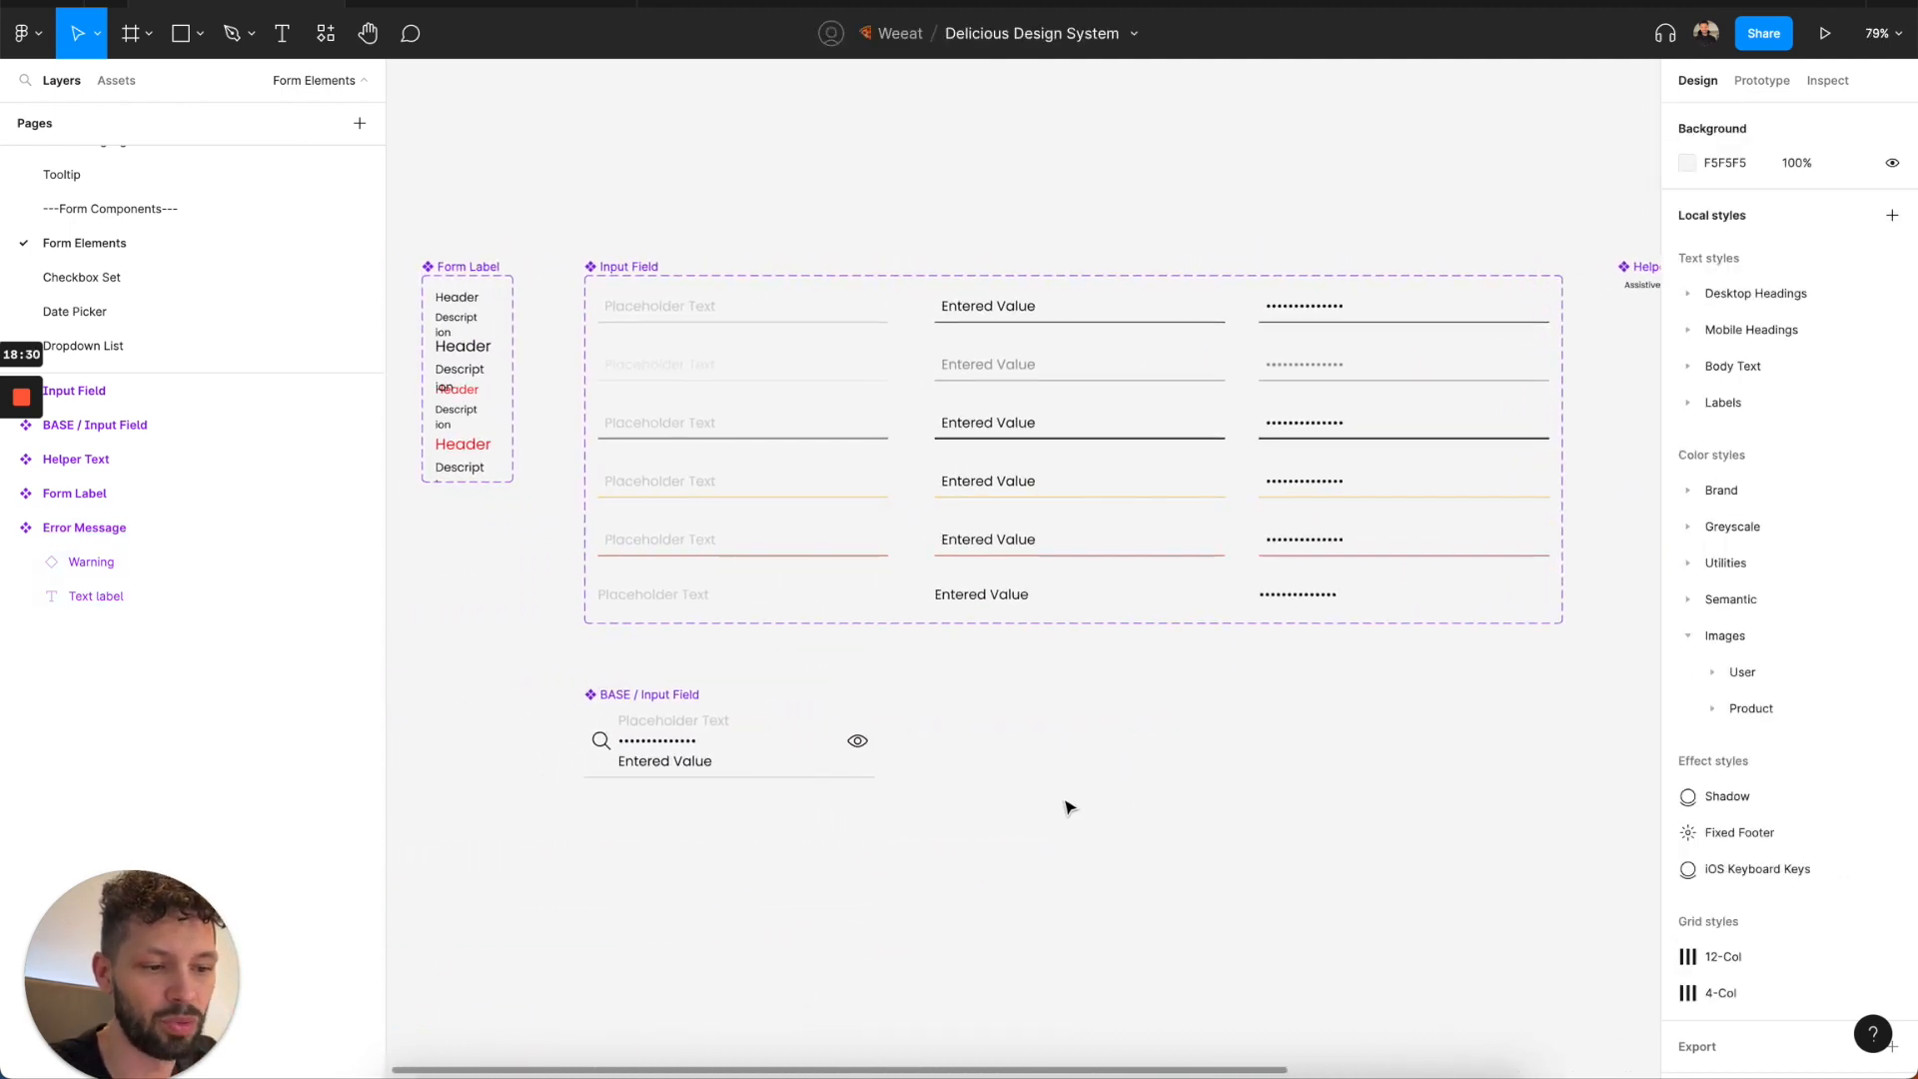
click(678, 700)
scroll(1636, 767, down, 1)
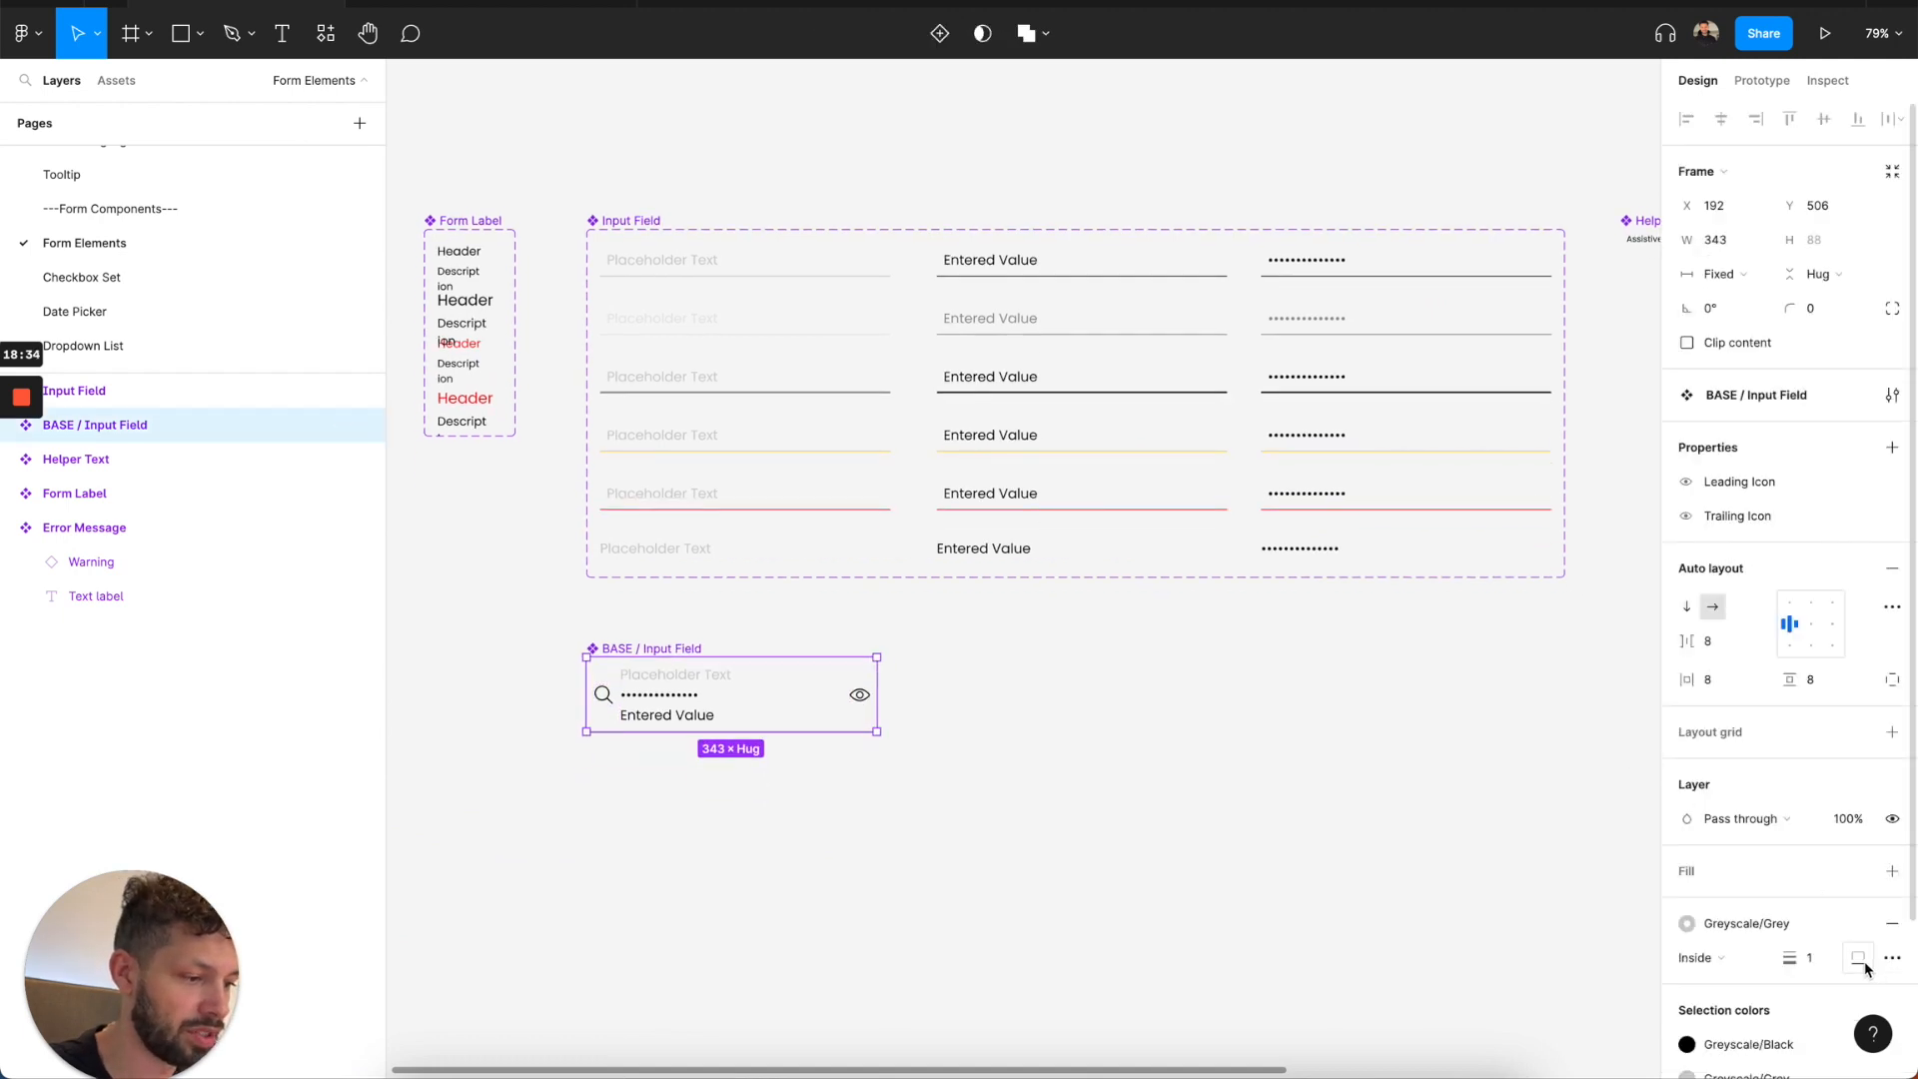
click(1861, 962)
click(1865, 905)
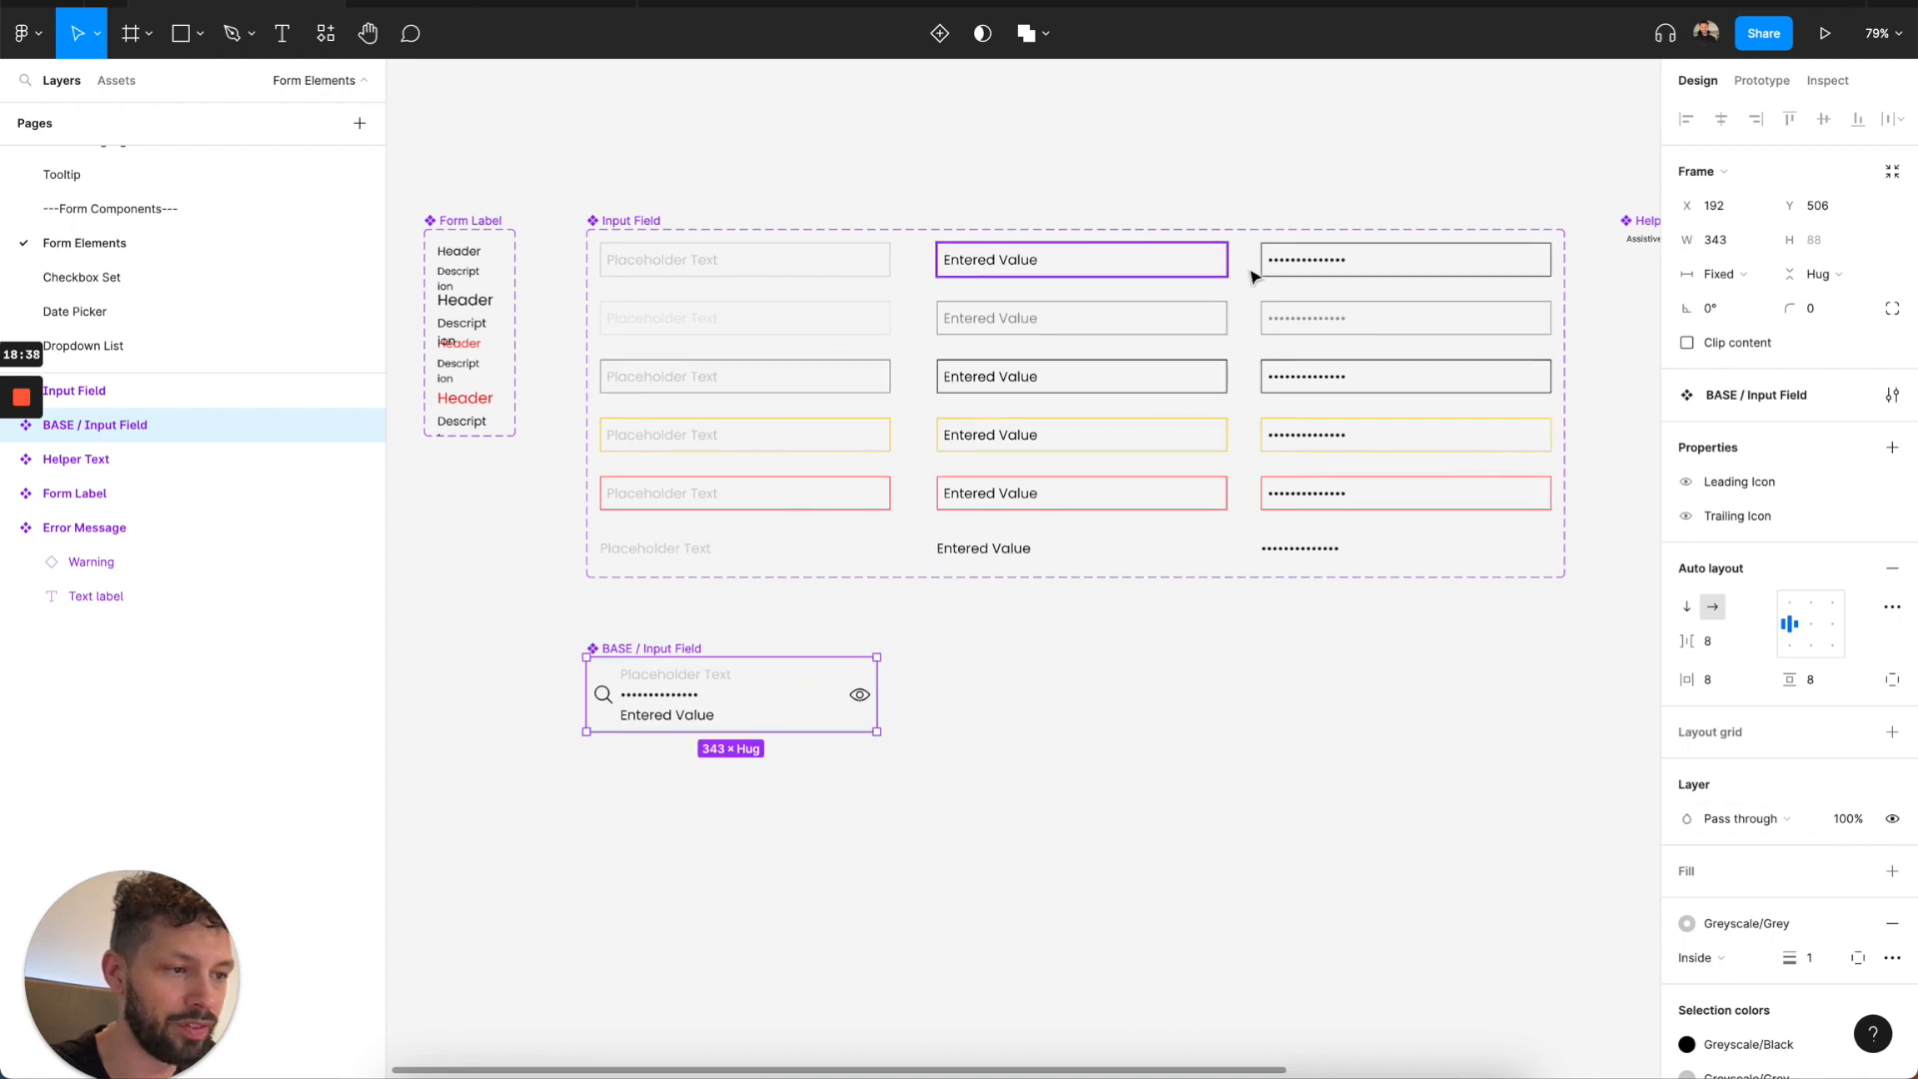
key(ctrl+z)
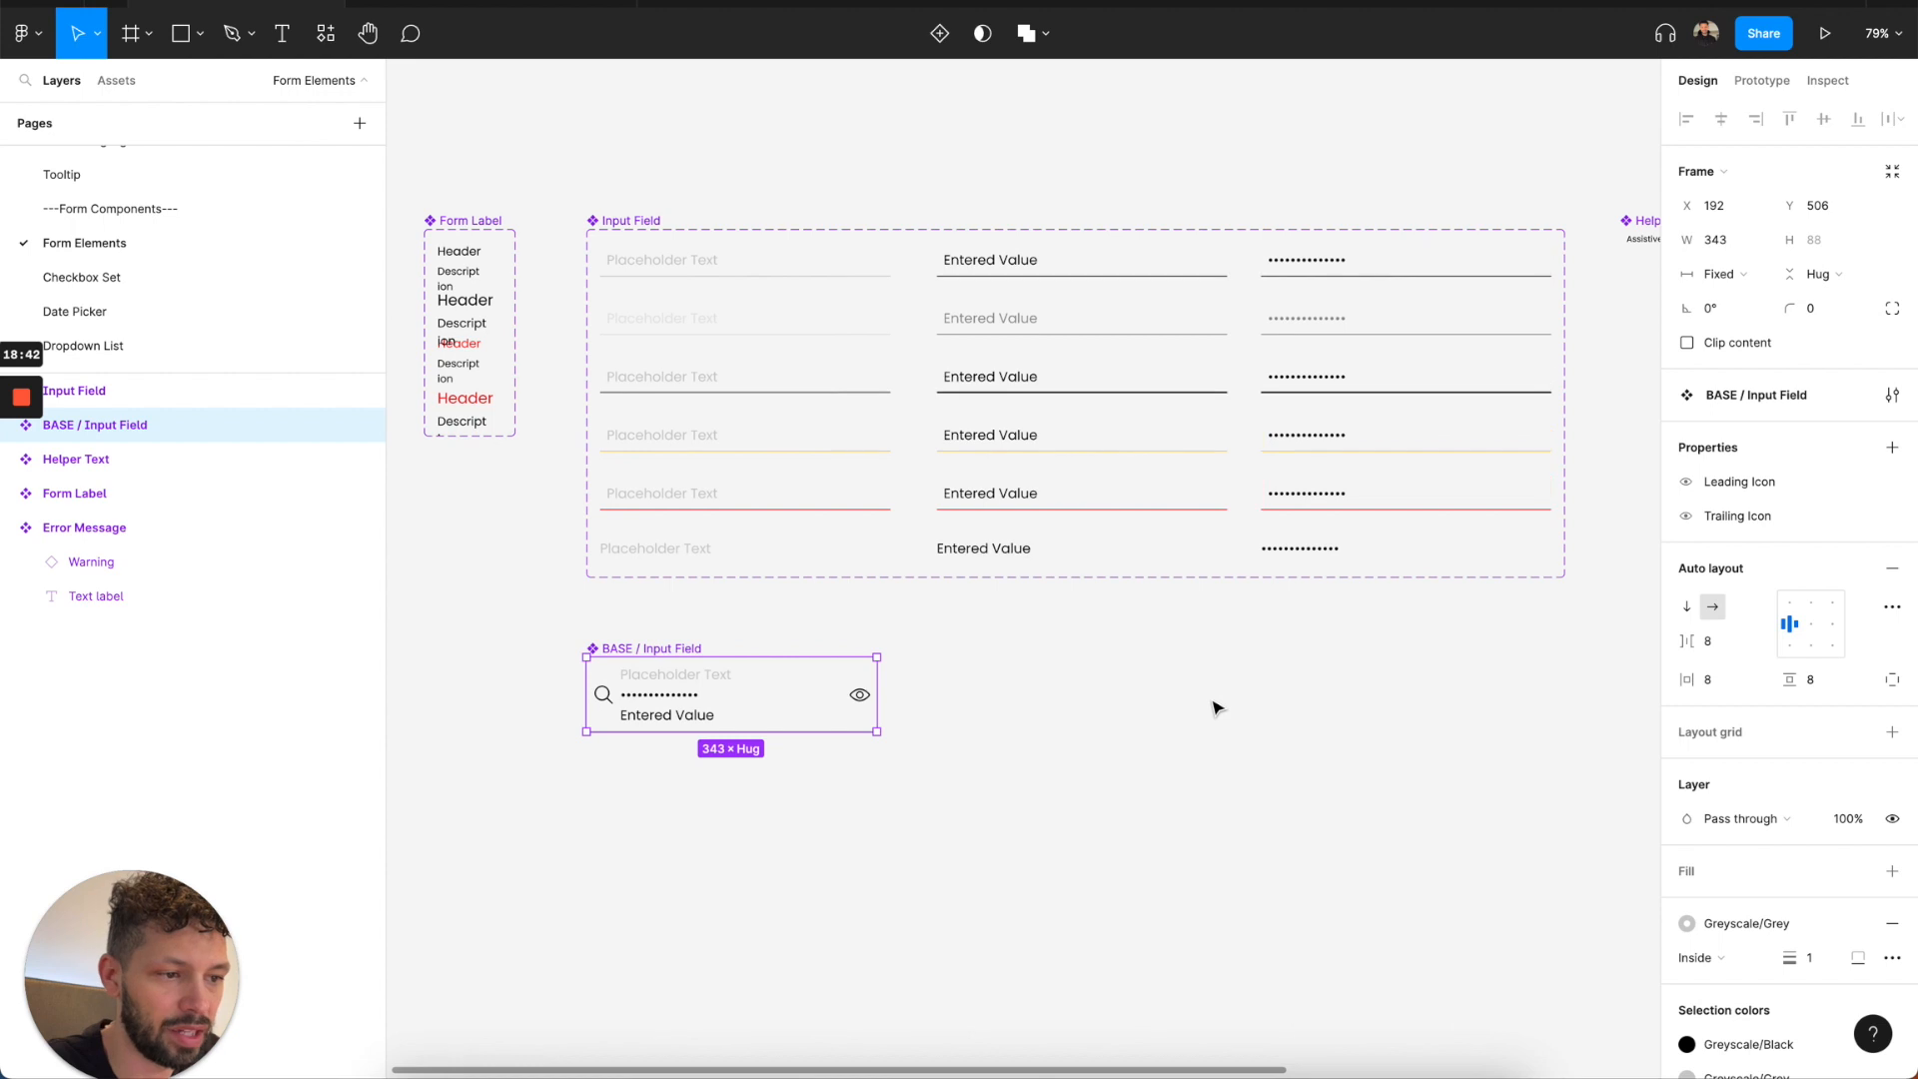
click(1214, 704)
Open the Checkbox Set page and examine its checkbox pieces, the Checkbox Set variants and their BASE components.
scroll(1214, 704, down, 3)
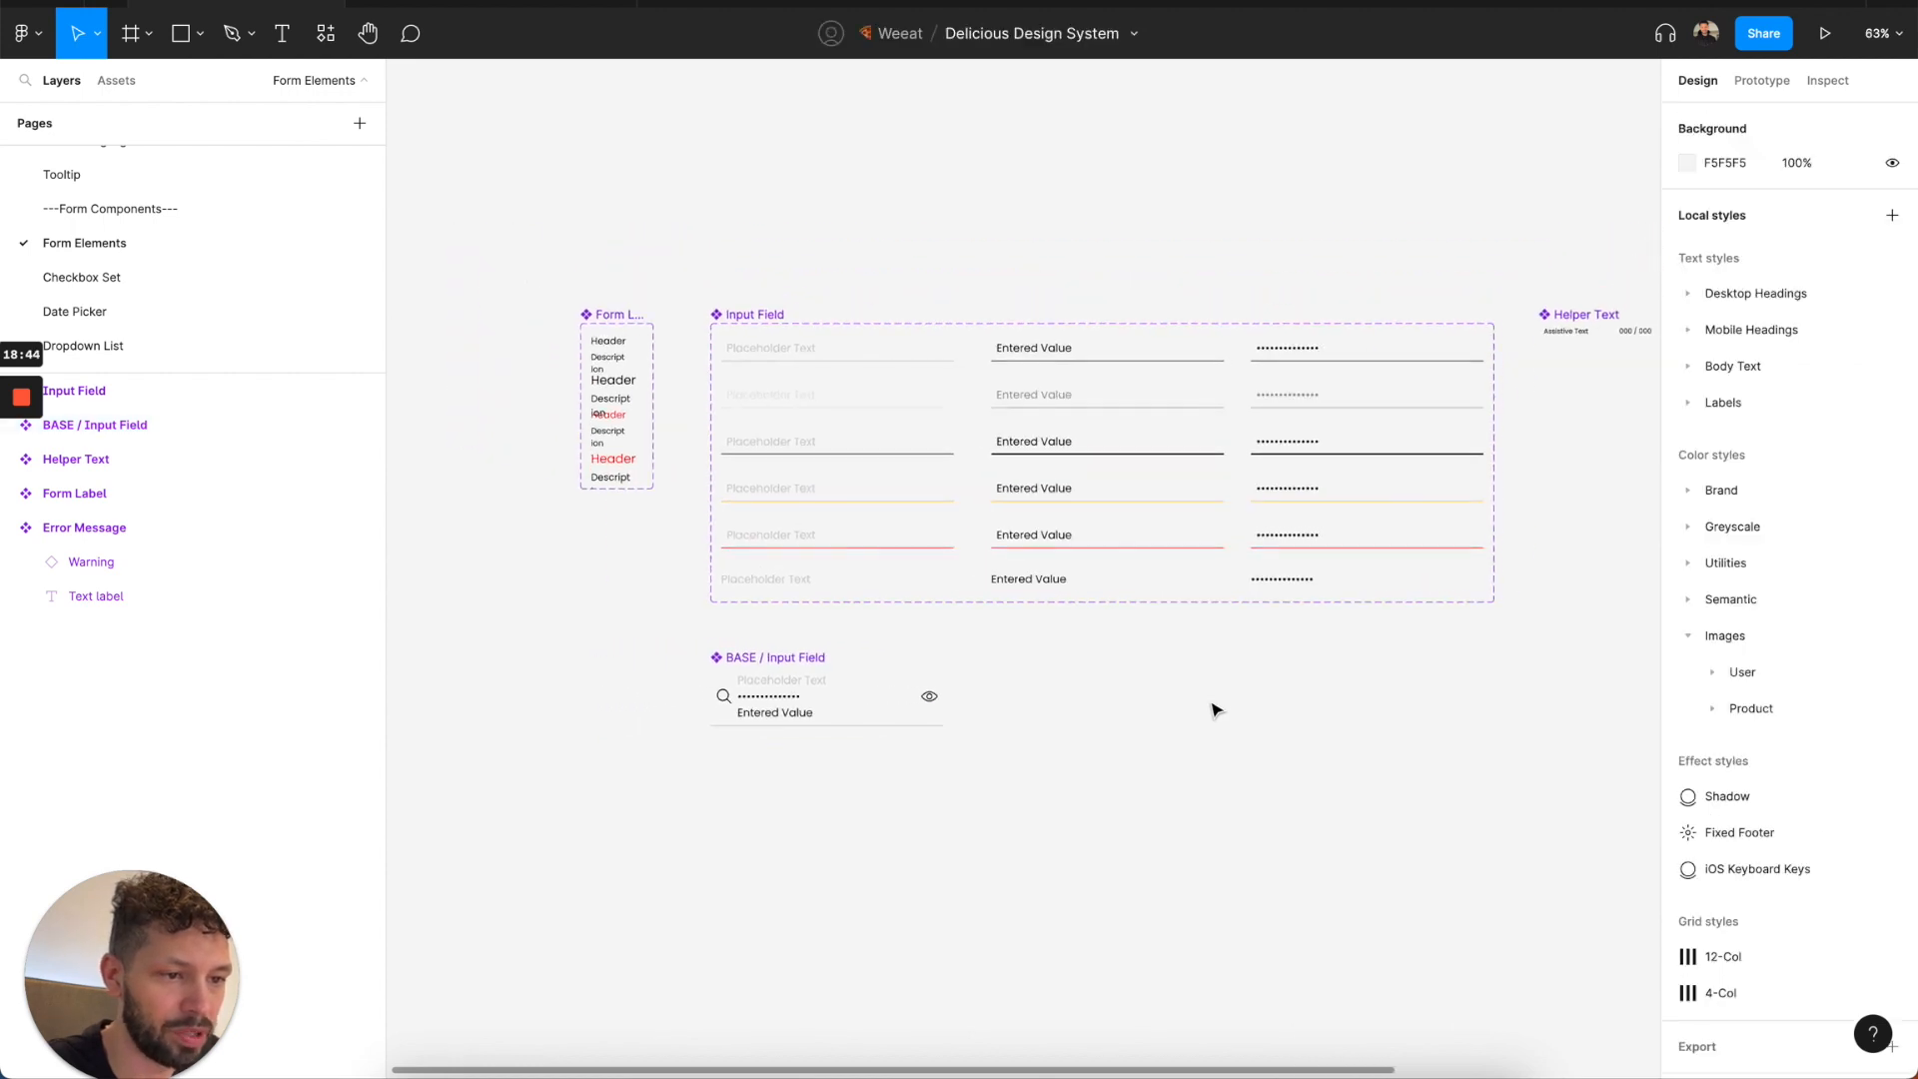
click(231, 288)
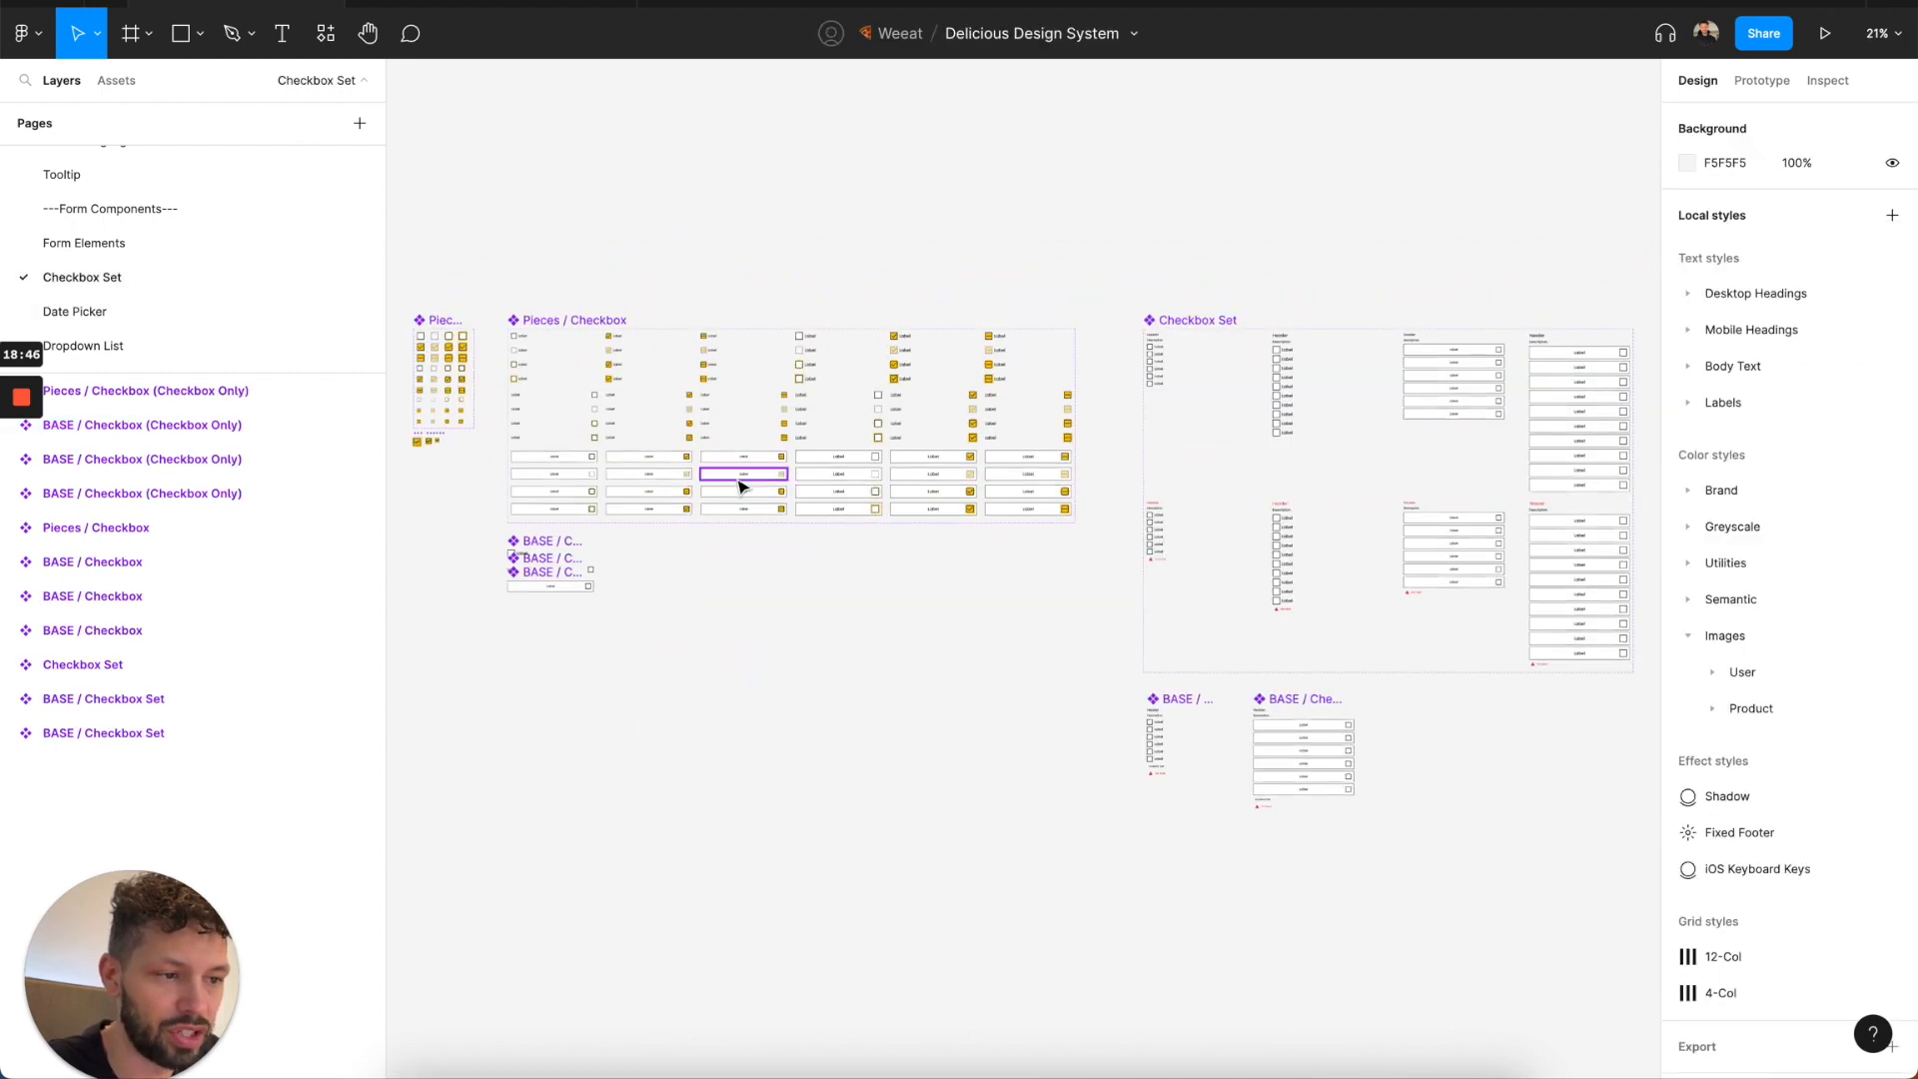
scroll(545, 462, left, 2)
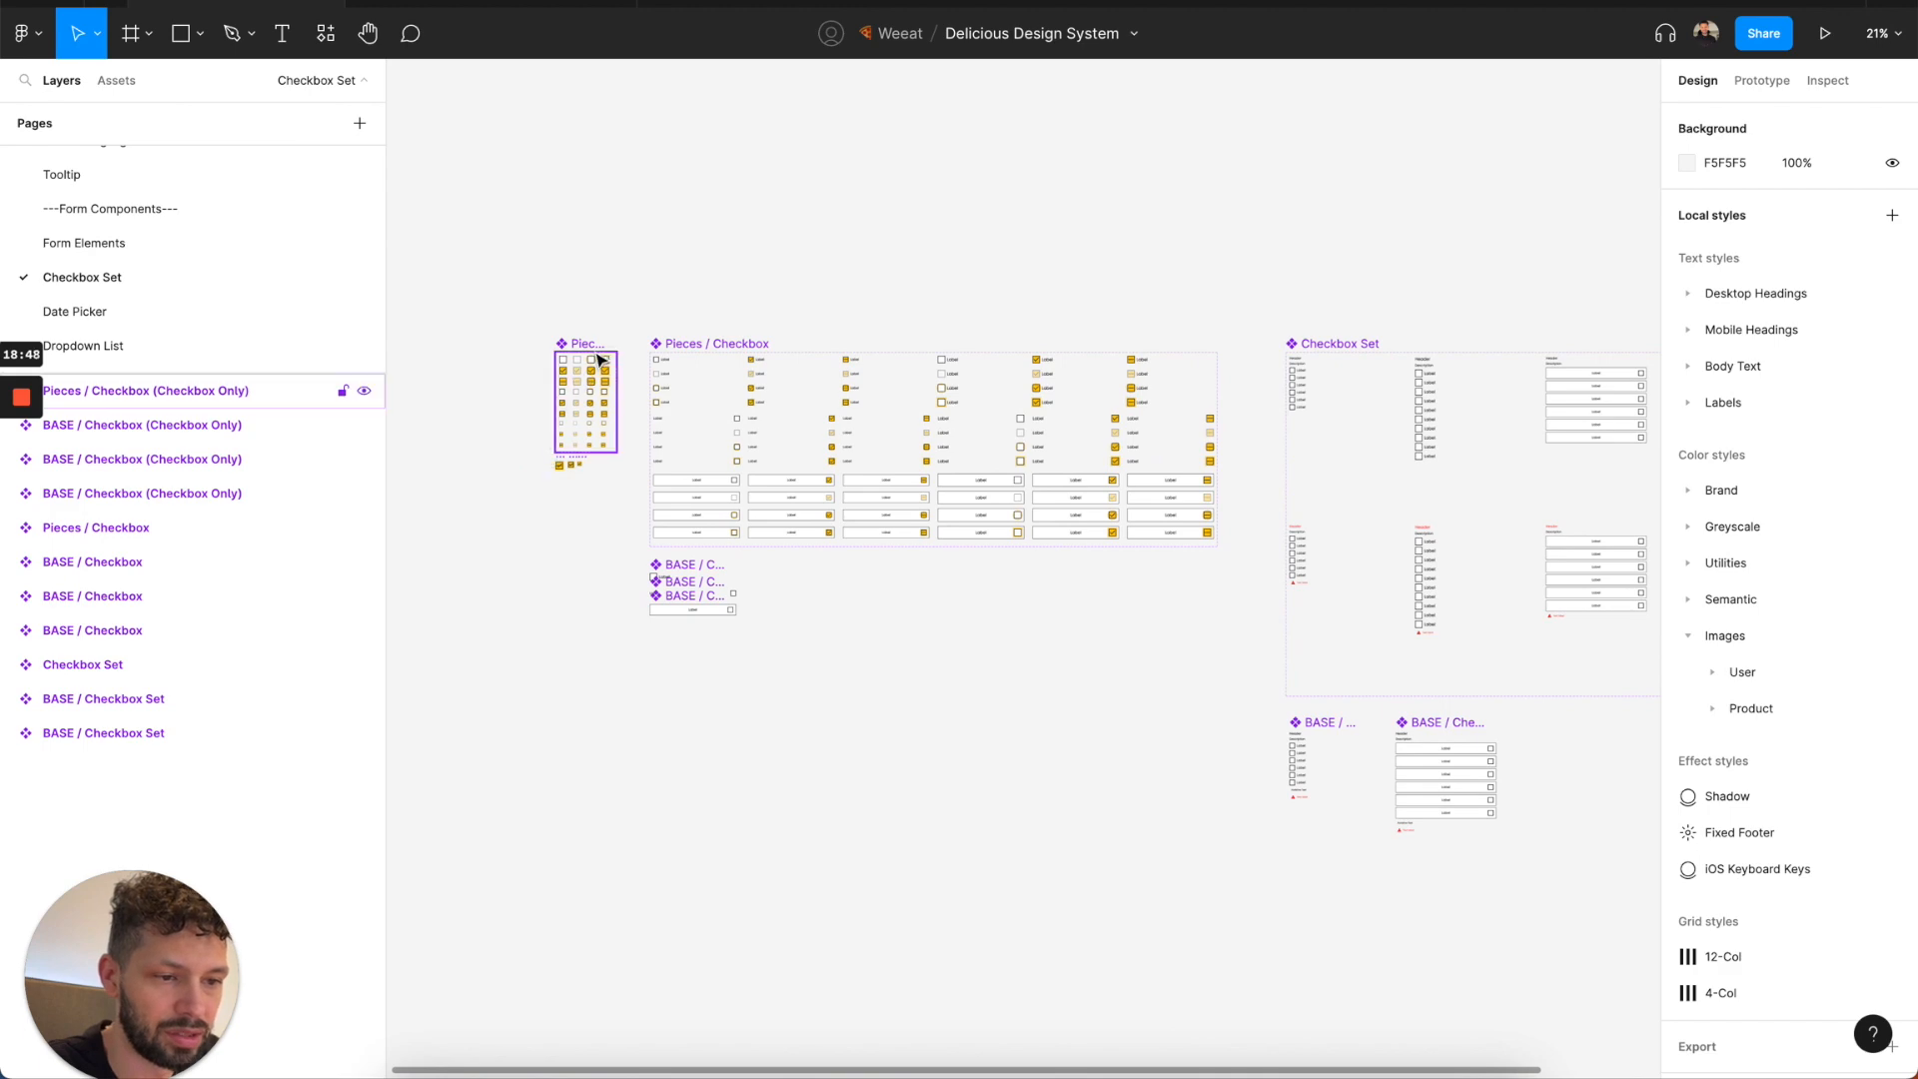
scroll(555, 420, up, 5)
scroll(554, 419, up, 1)
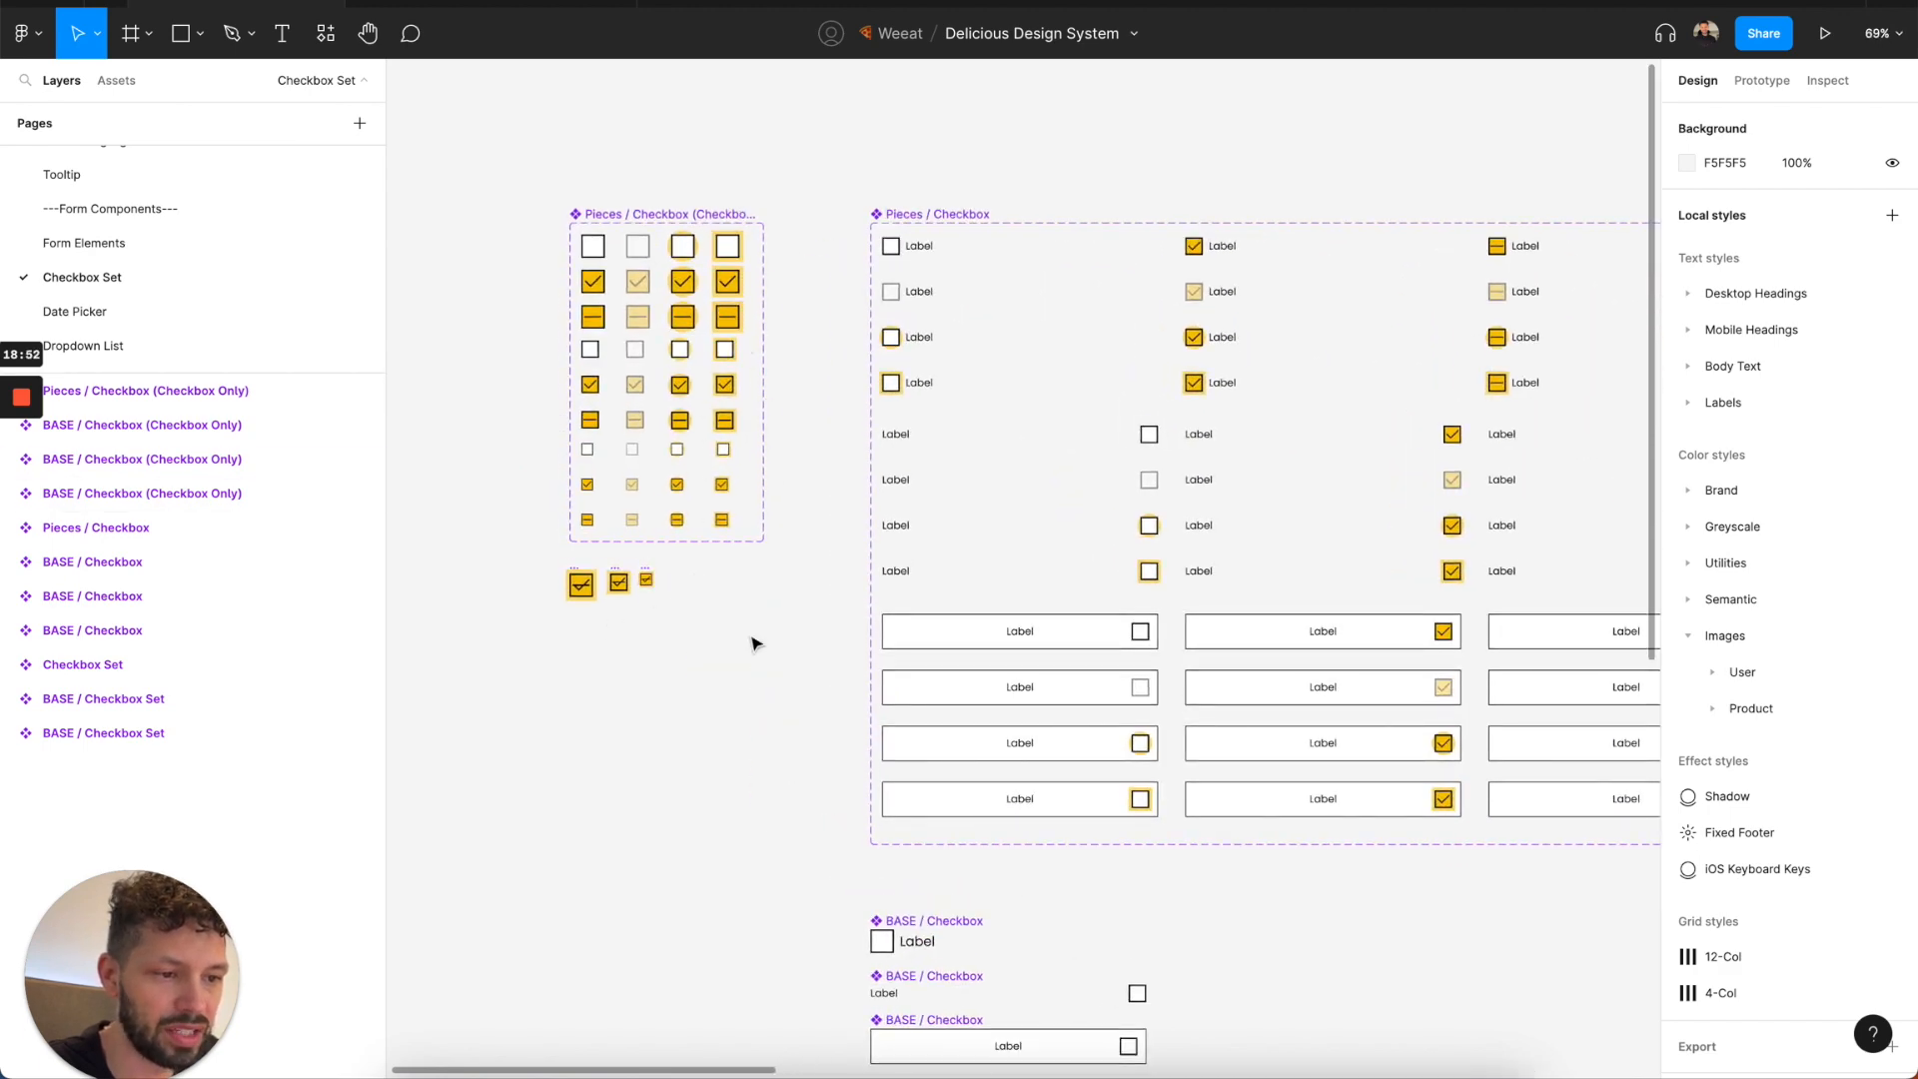
scroll(756, 642, down, 3)
scroll(757, 642, right, 5)
scroll(756, 642, right, 4)
scroll(756, 642, left, 5)
scroll(706, 587, down, 3)
scroll(706, 587, right, 2)
scroll(707, 586, right, 5)
scroll(706, 587, down, 4)
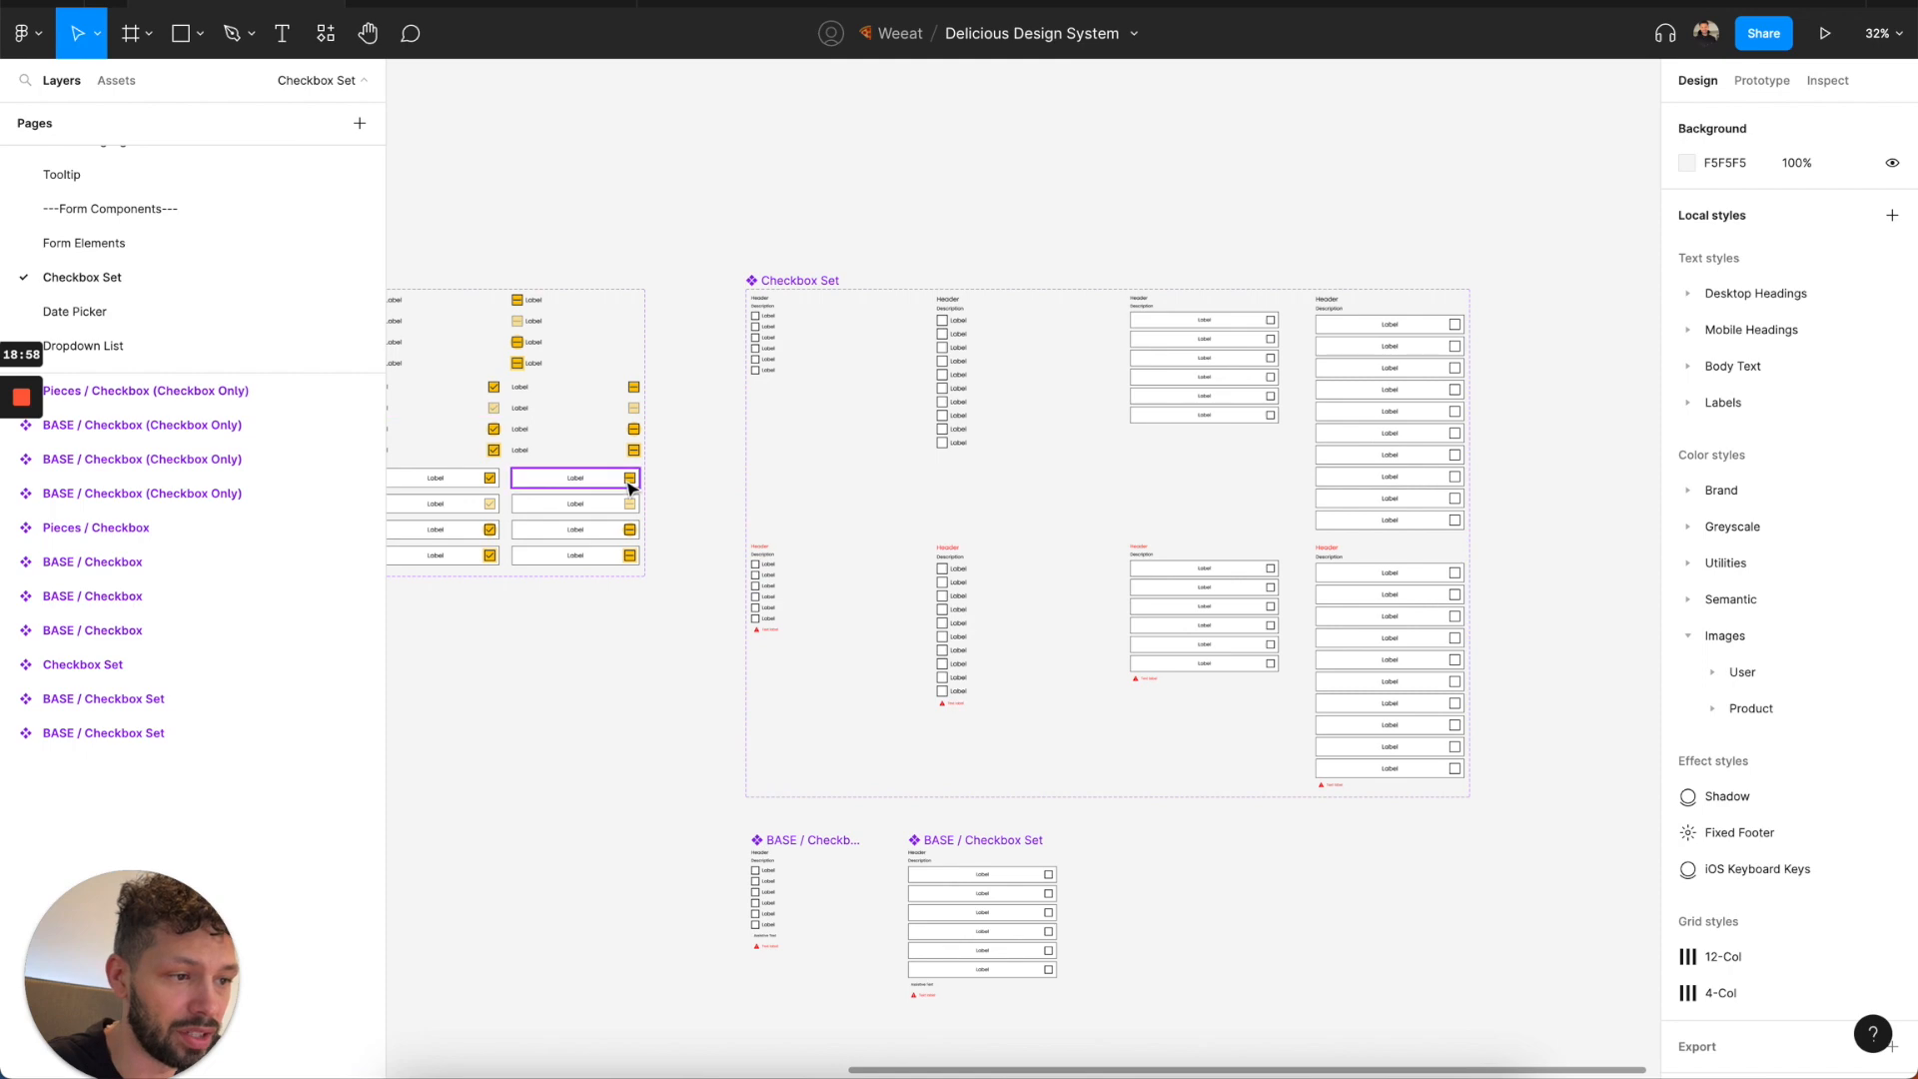
scroll(757, 498, down, 1)
scroll(756, 498, left, 2)
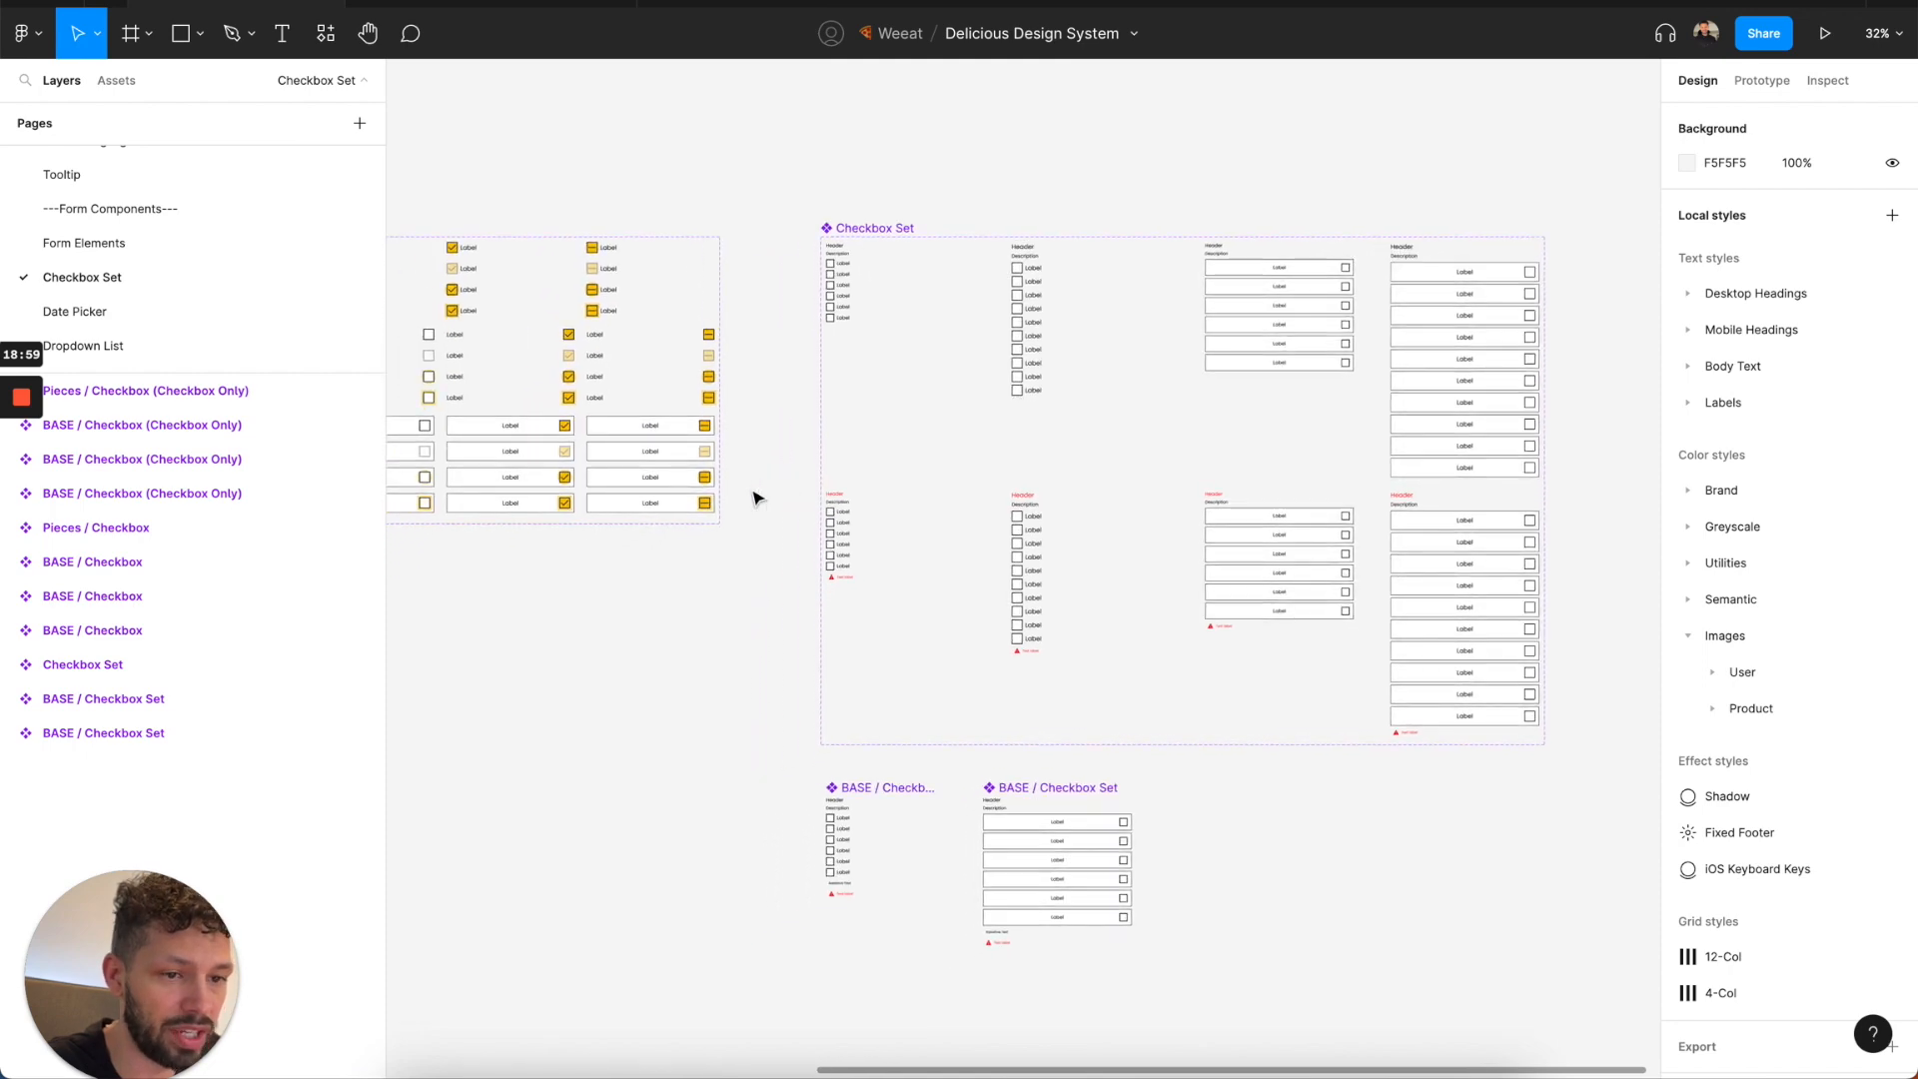
Review the components on the Date Picker, Dropdown List and File Uploader pages.
click(167, 311)
scroll(219, 299, down, 1)
click(225, 303)
scroll(158, 340, down, 1)
click(150, 314)
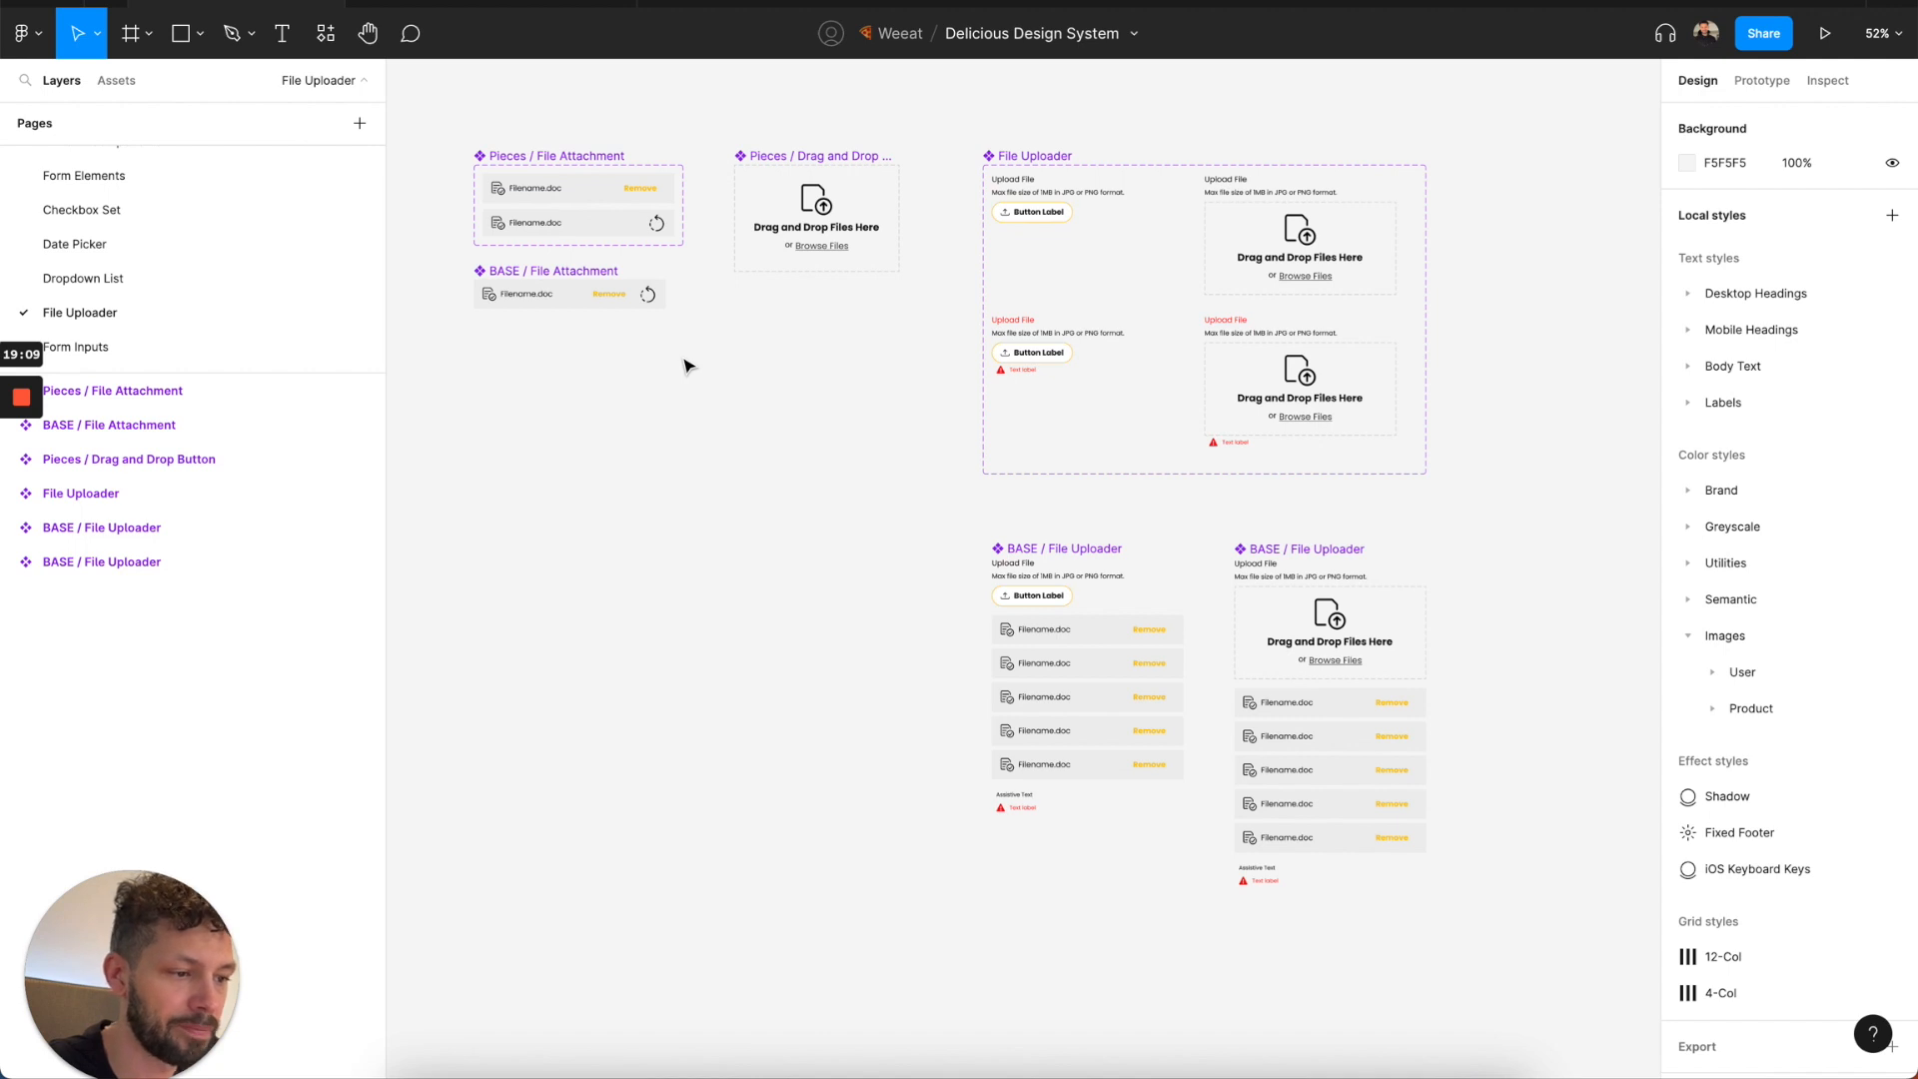
Review the Form Inputs components from Address Input to Textarea Input, and open the Incremental Input page.
click(267, 343)
scroll(521, 362, left, 2)
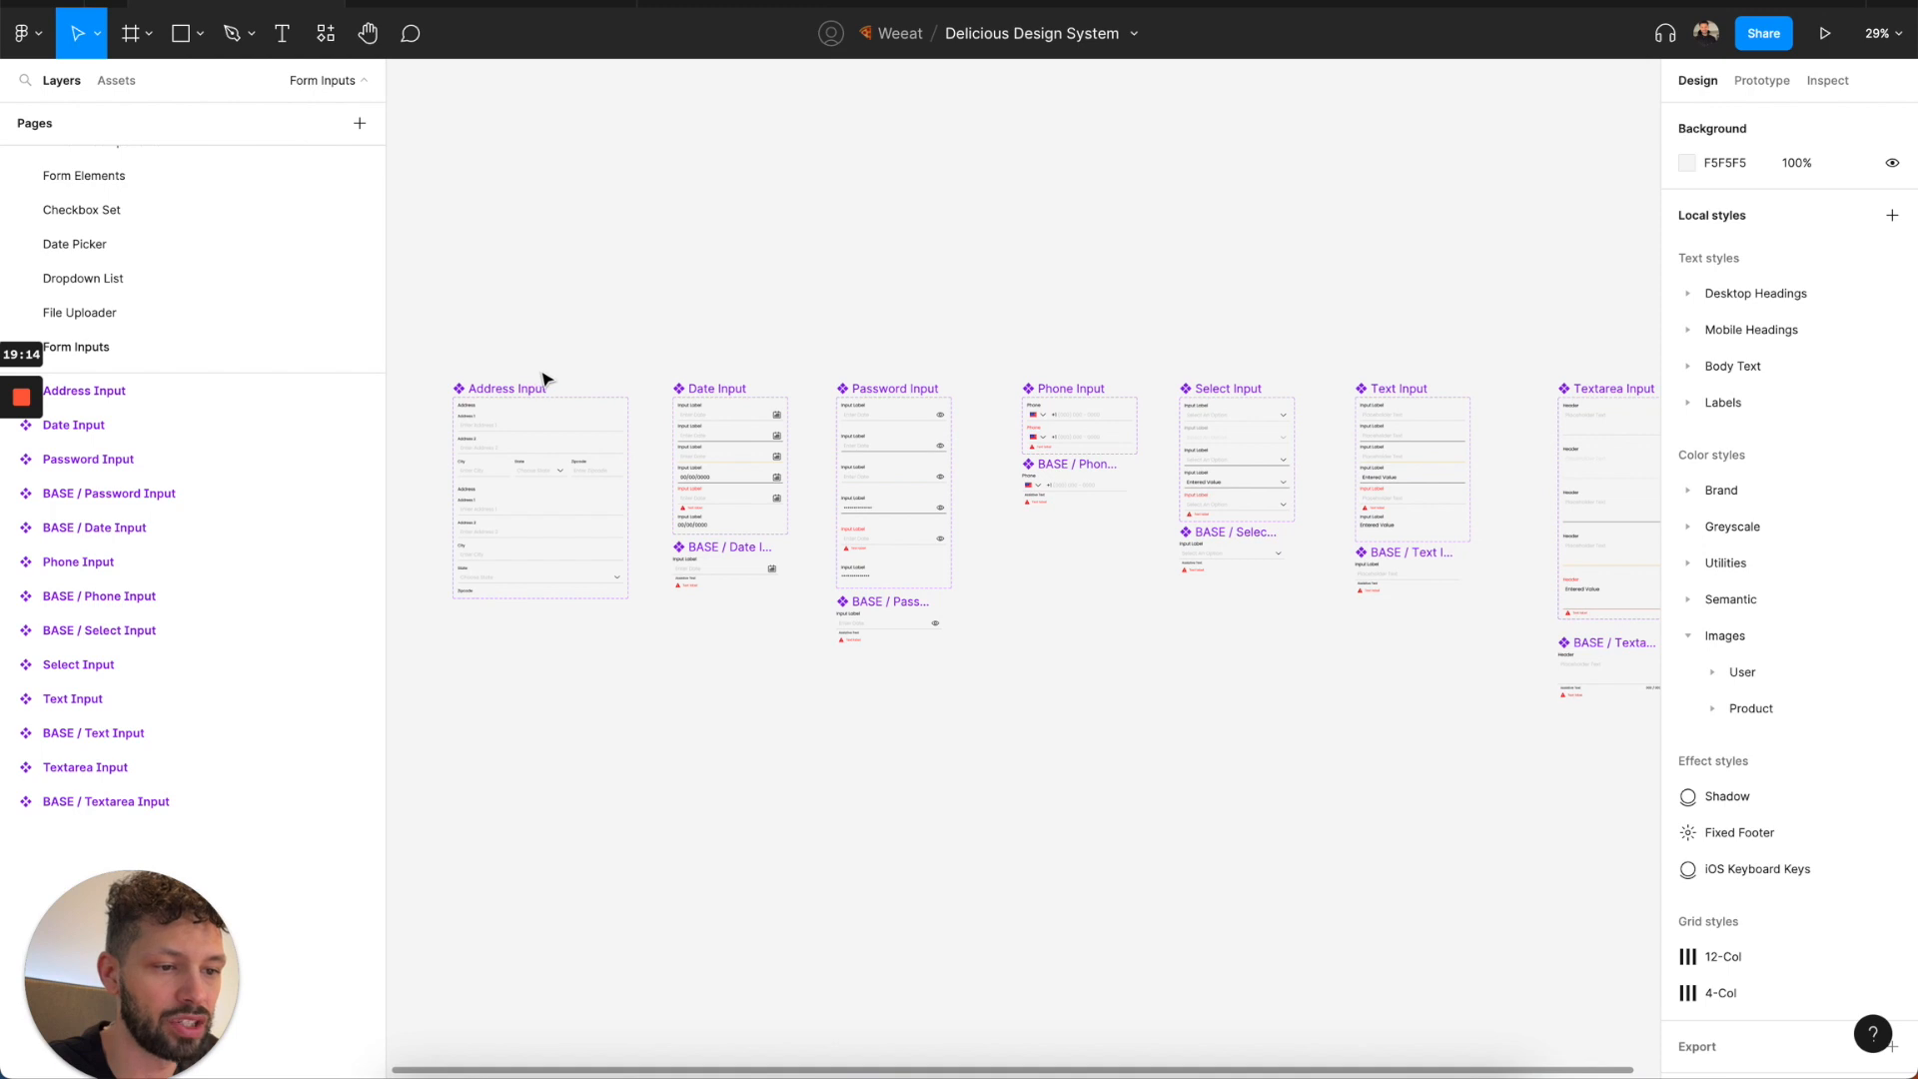
scroll(536, 379, up, 5)
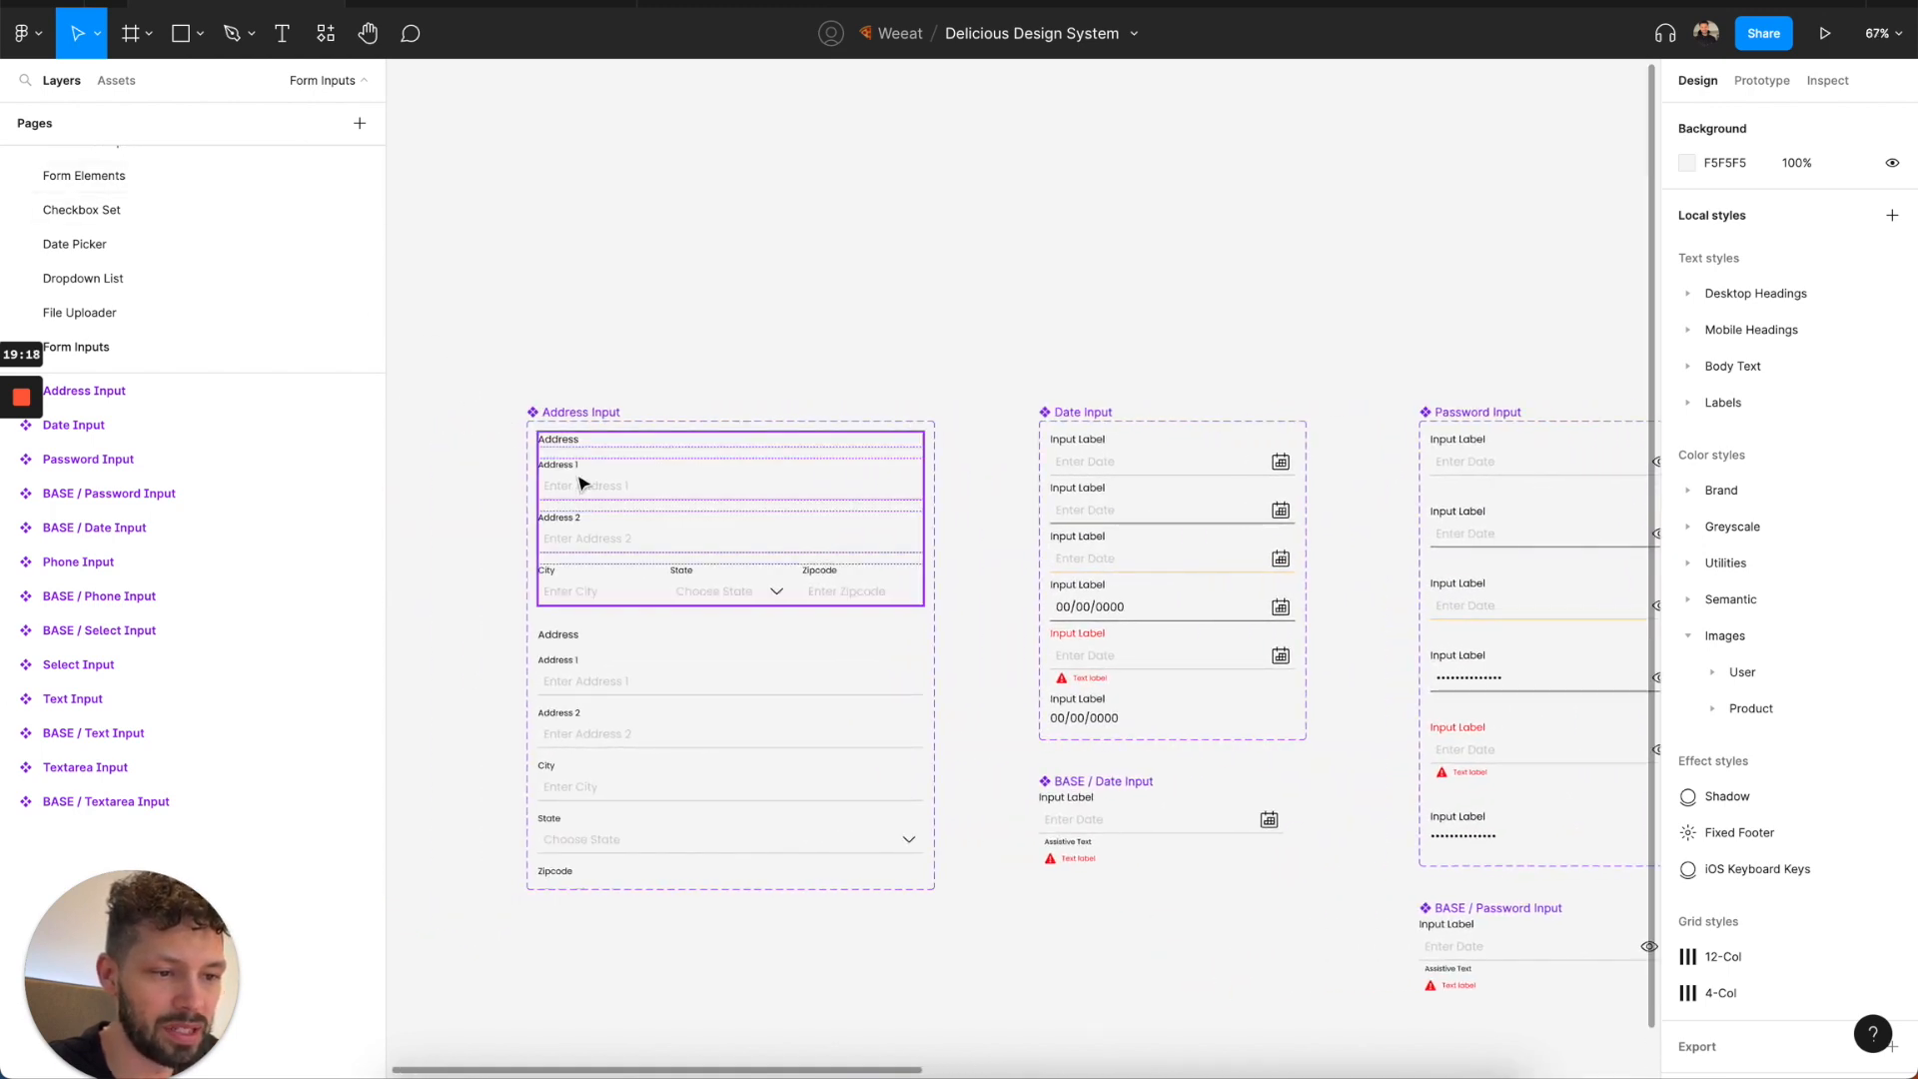
scroll(944, 336, right, 5)
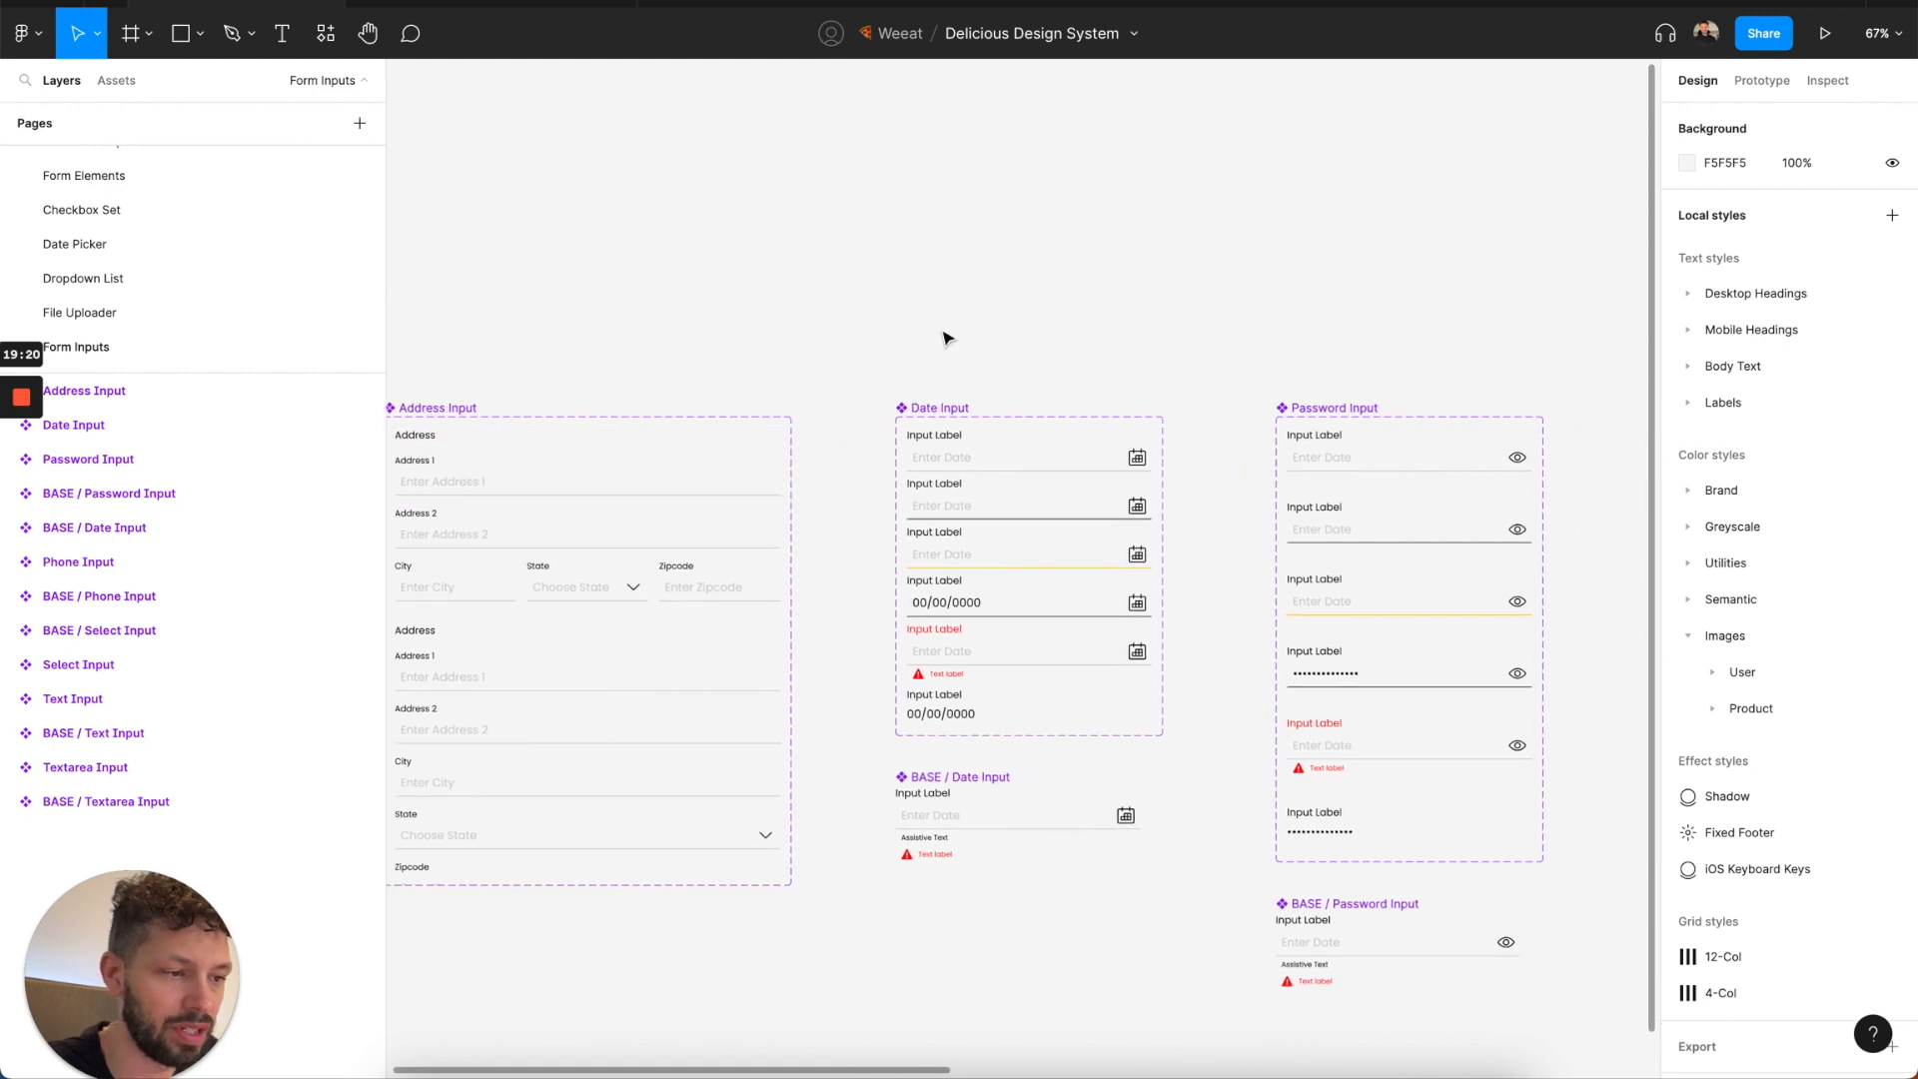
scroll(947, 337, right, 8)
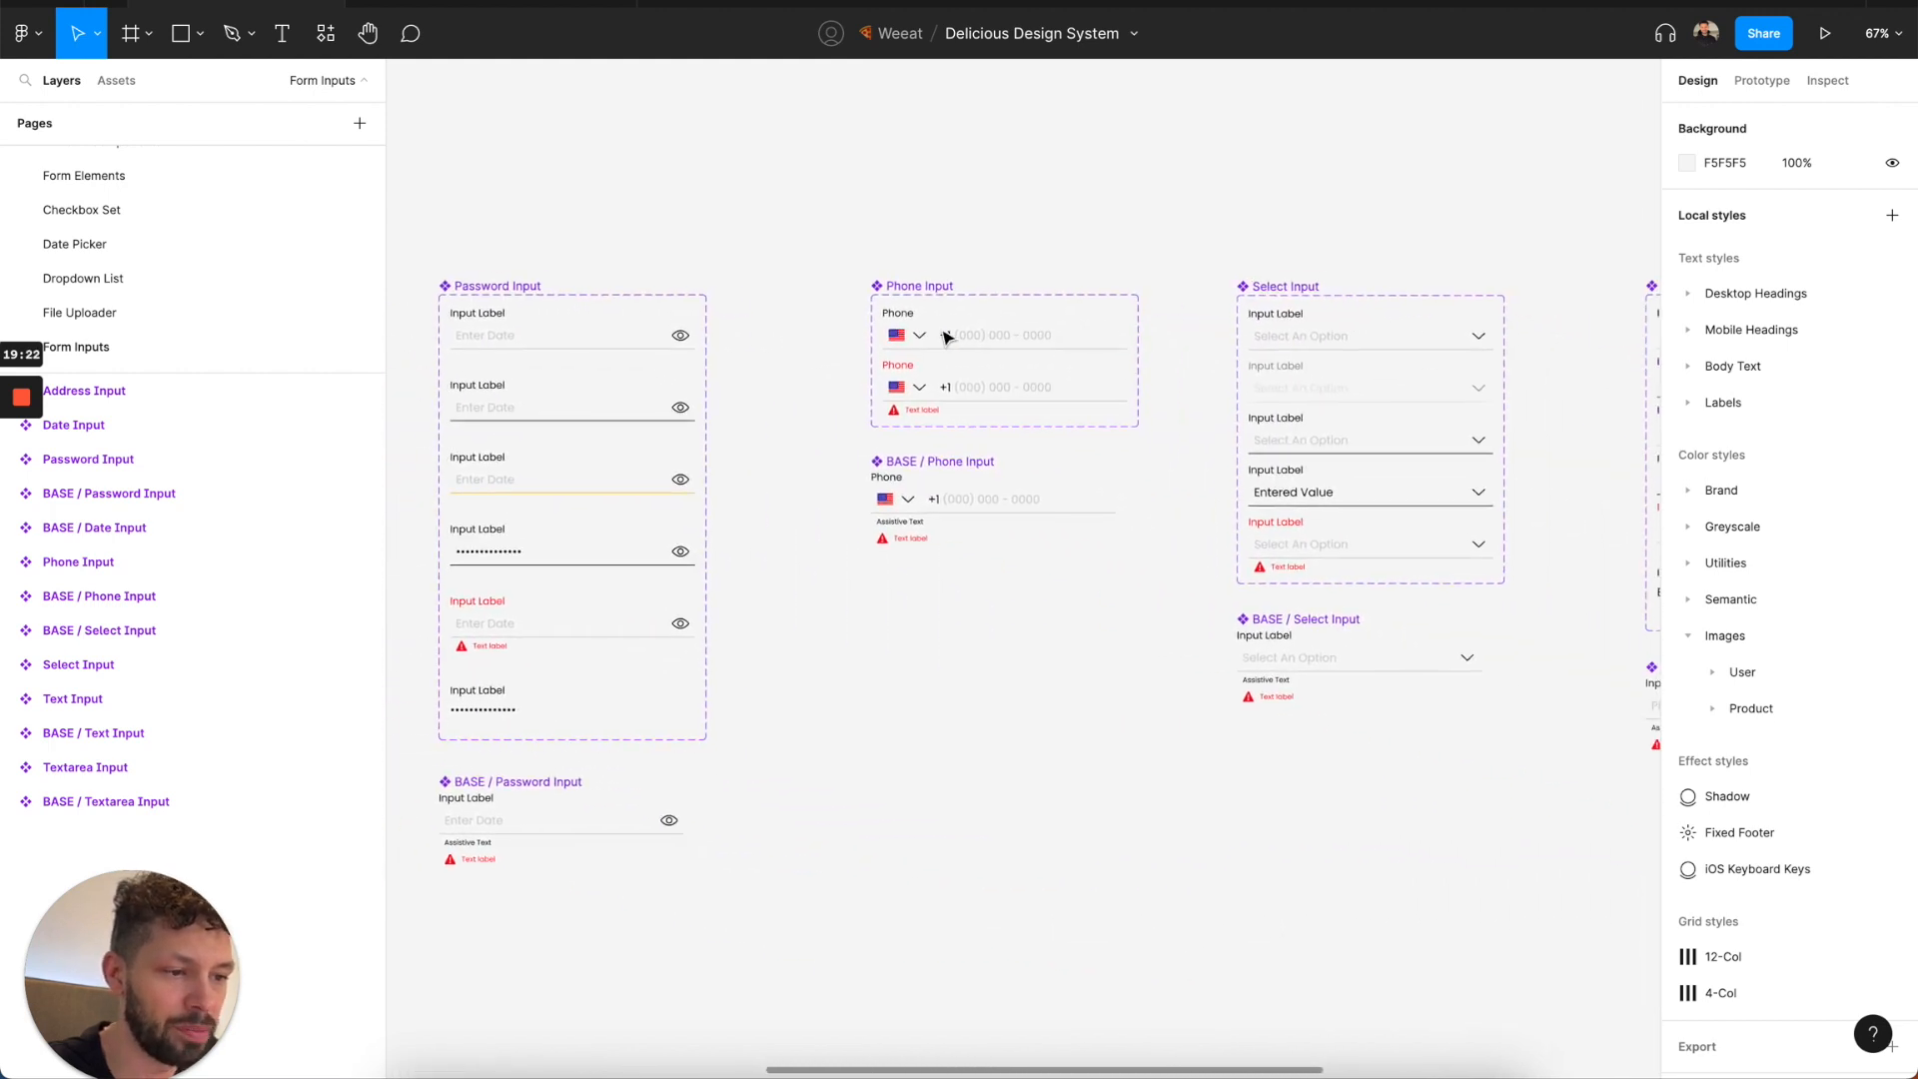
scroll(947, 338, right, 10)
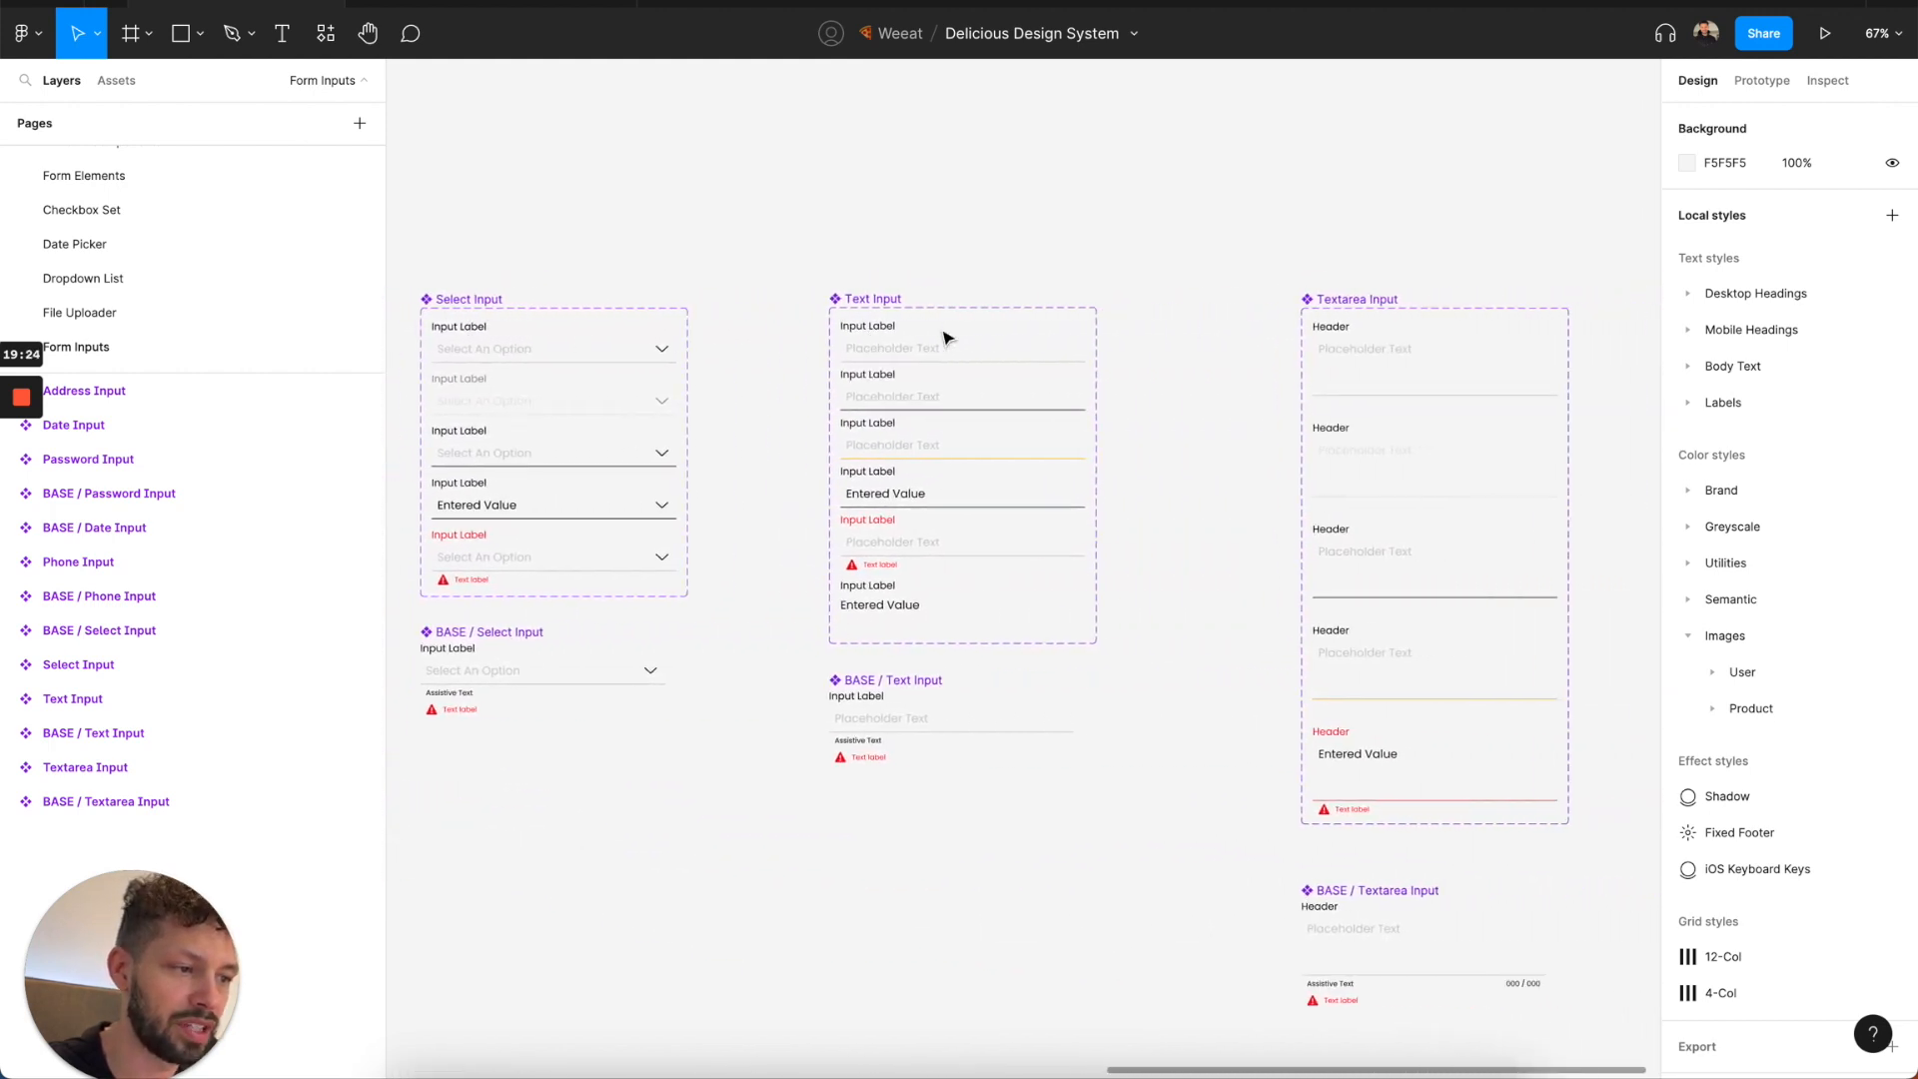
scroll(947, 338, right, 3)
scroll(175, 295, down, 2)
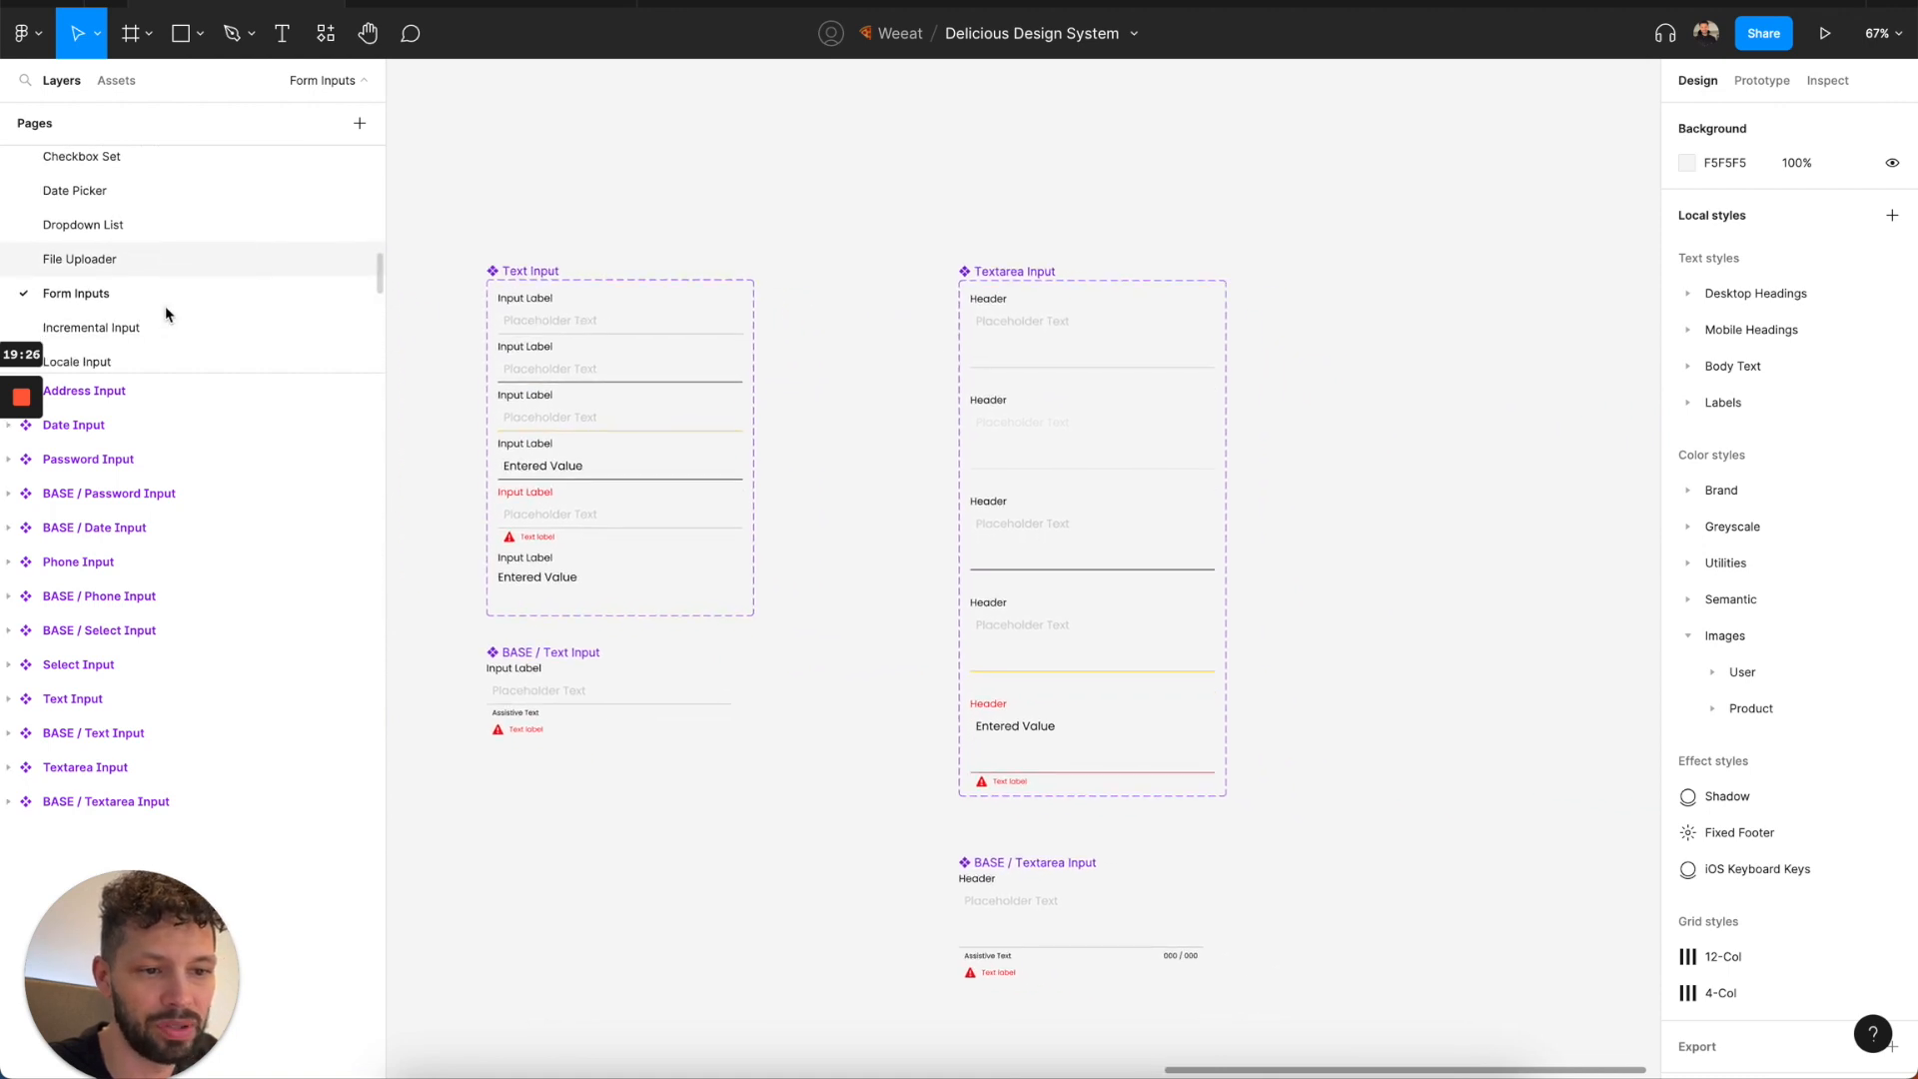
click(166, 315)
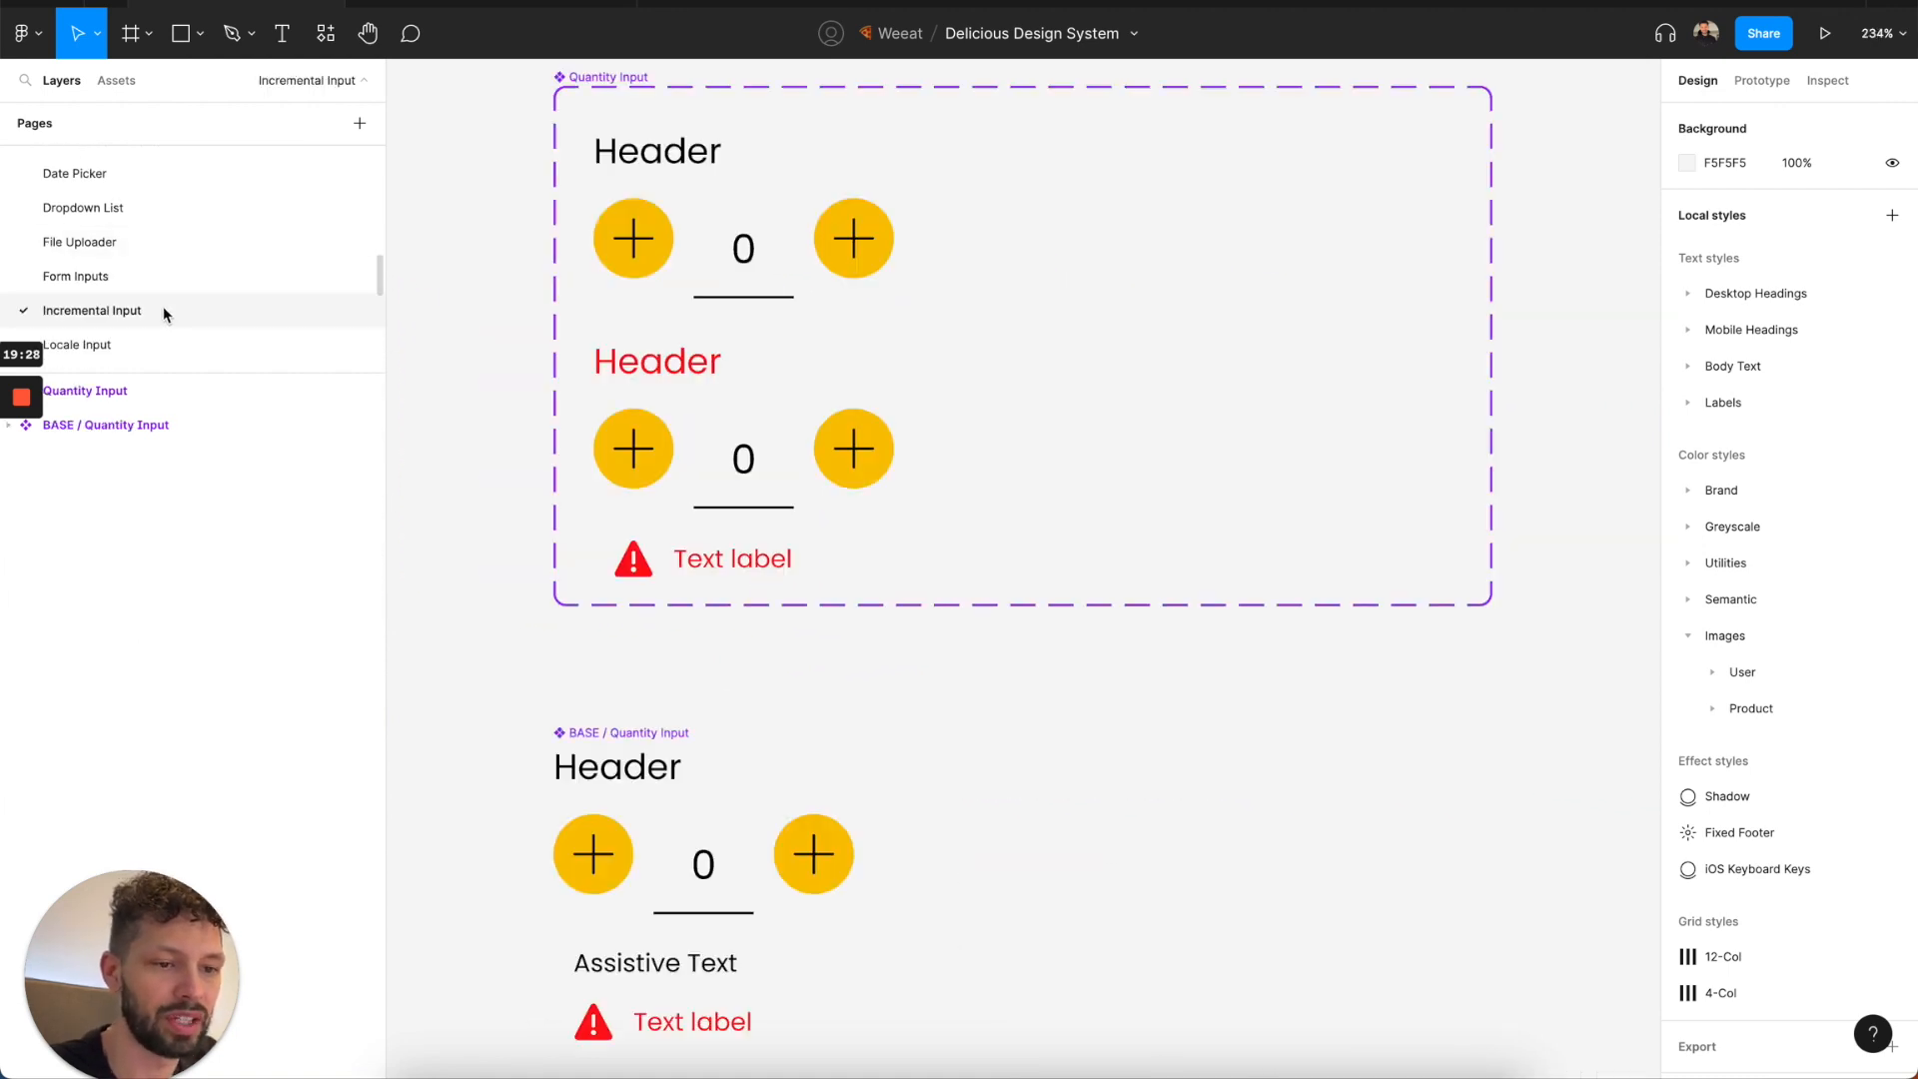
Review the Quantity Input components on the Incremental Input page and the component on the Locale Input page.
scroll(530, 305, down, 5)
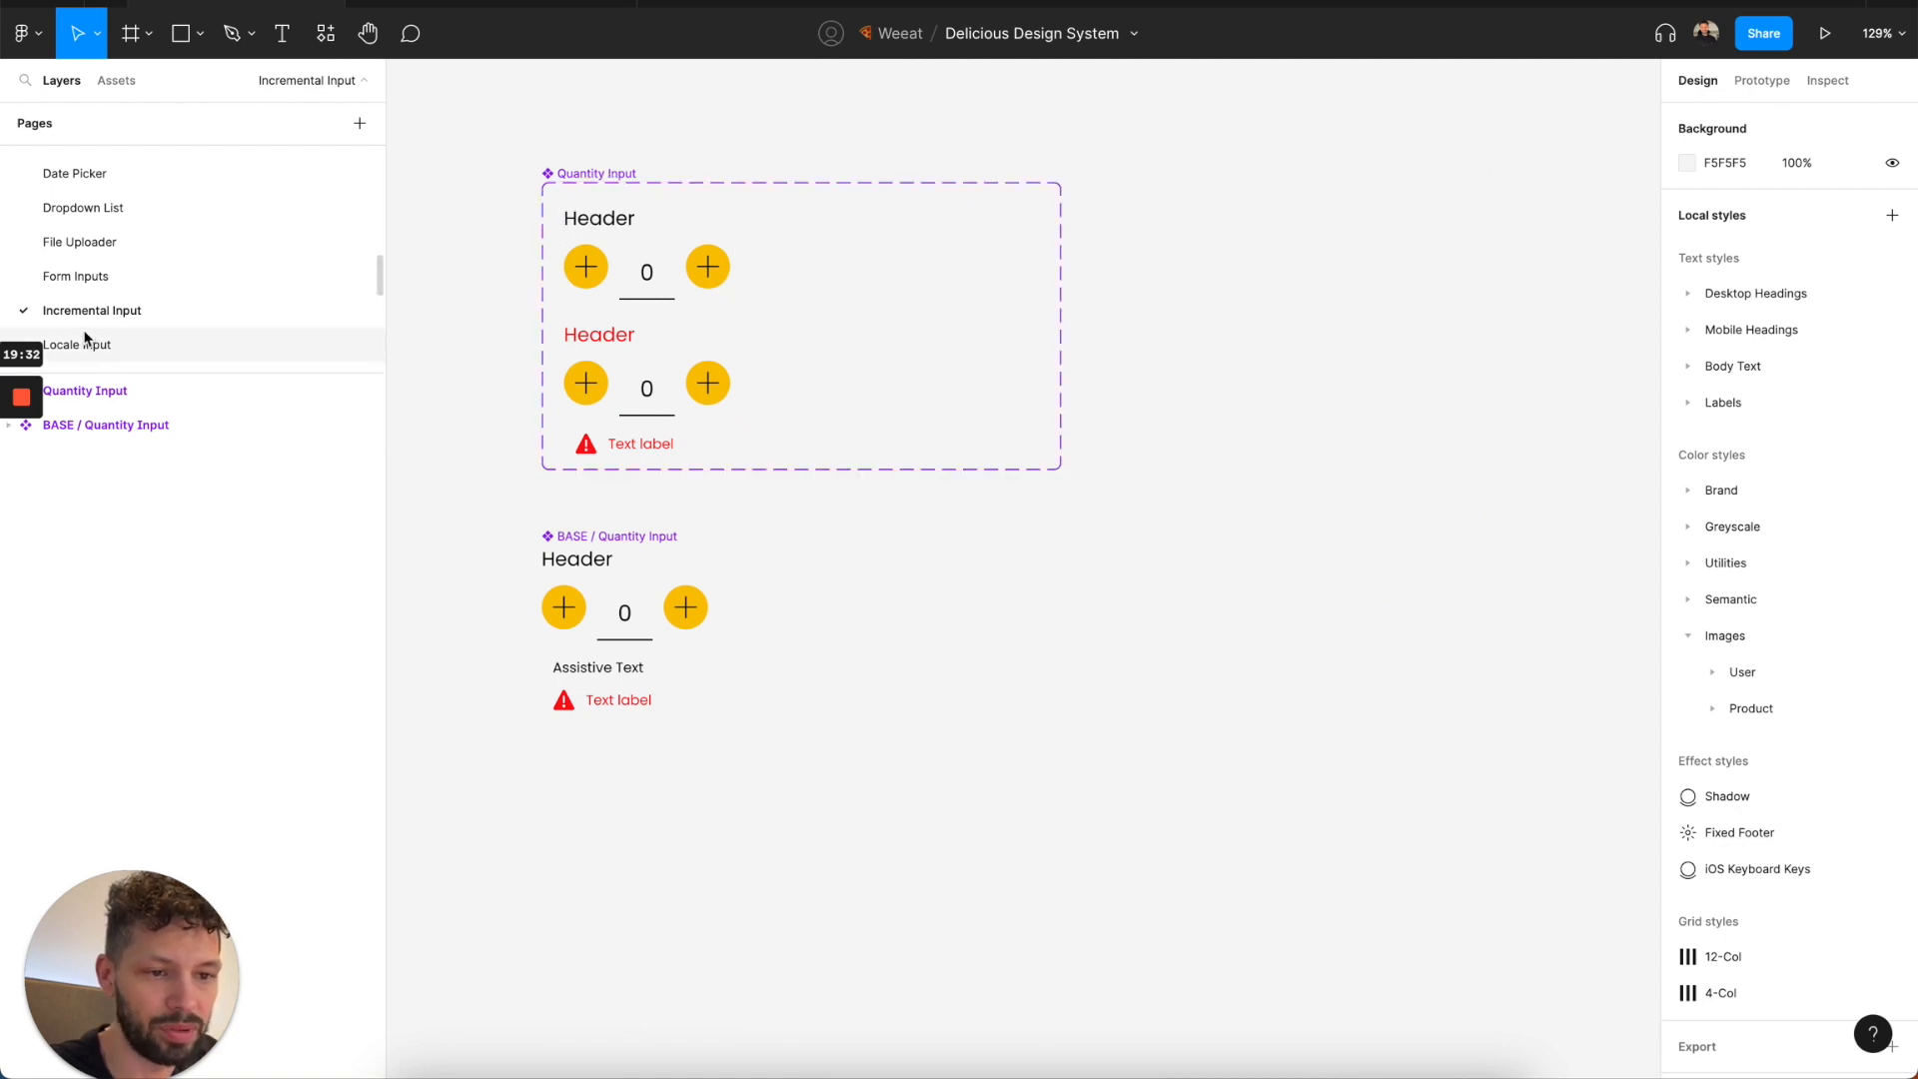
scroll(80, 312, down, 1)
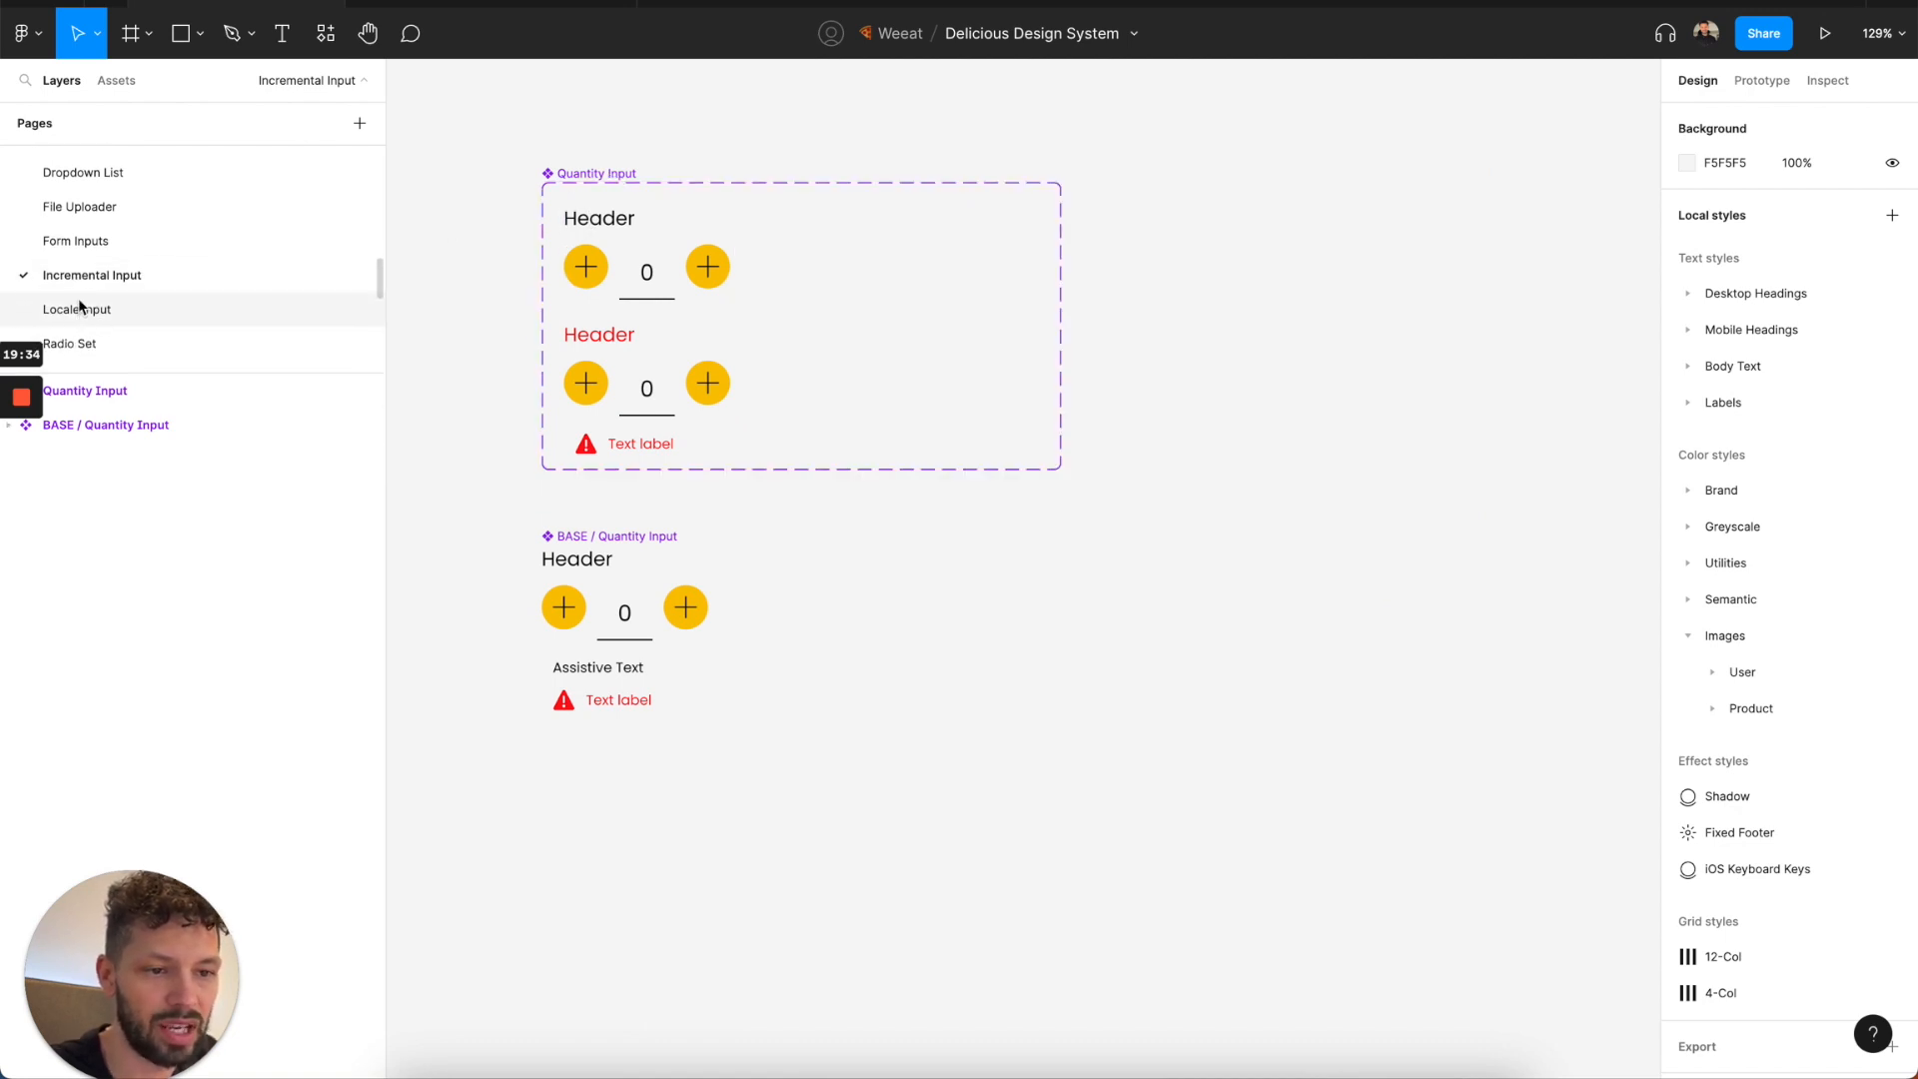
click(85, 313)
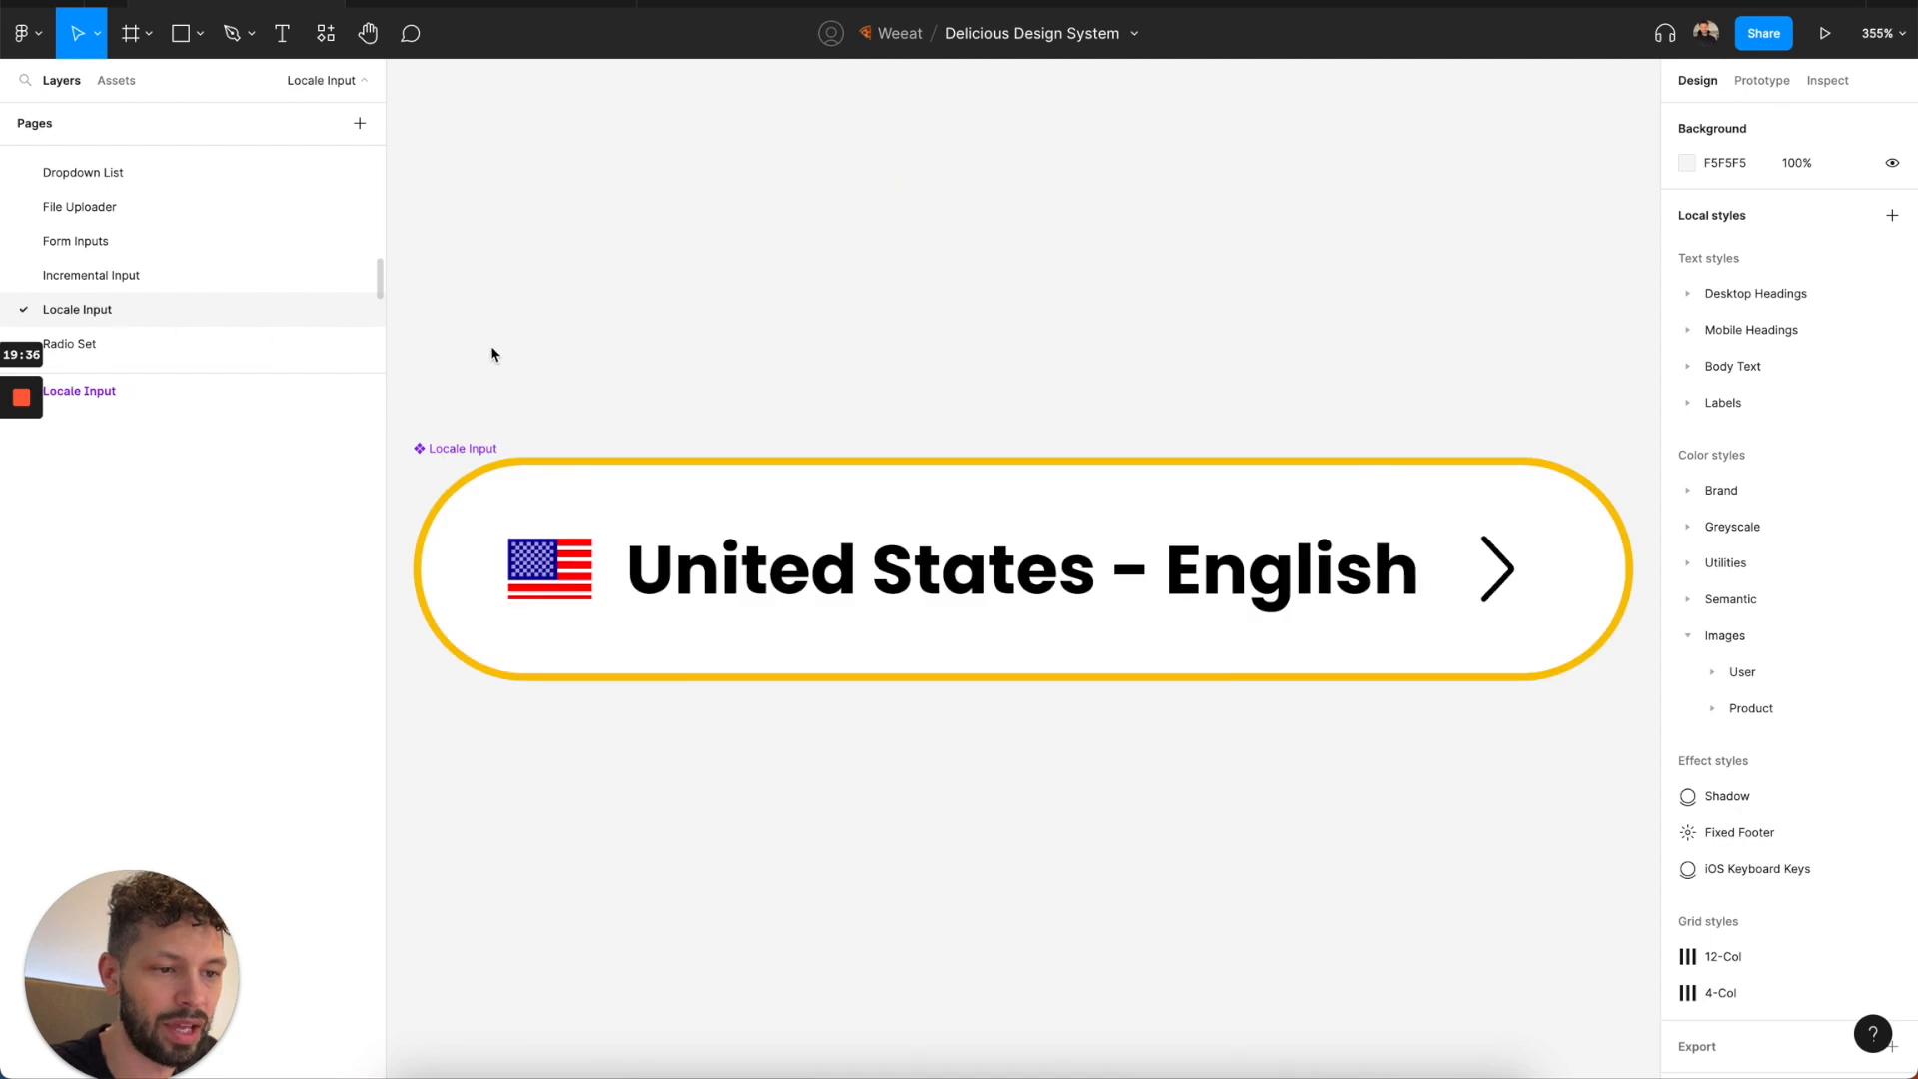
scroll(491, 354, down, 3)
Open the Radio Set page and examine its radio pieces, Radio Set variants and BASE components.
click(159, 350)
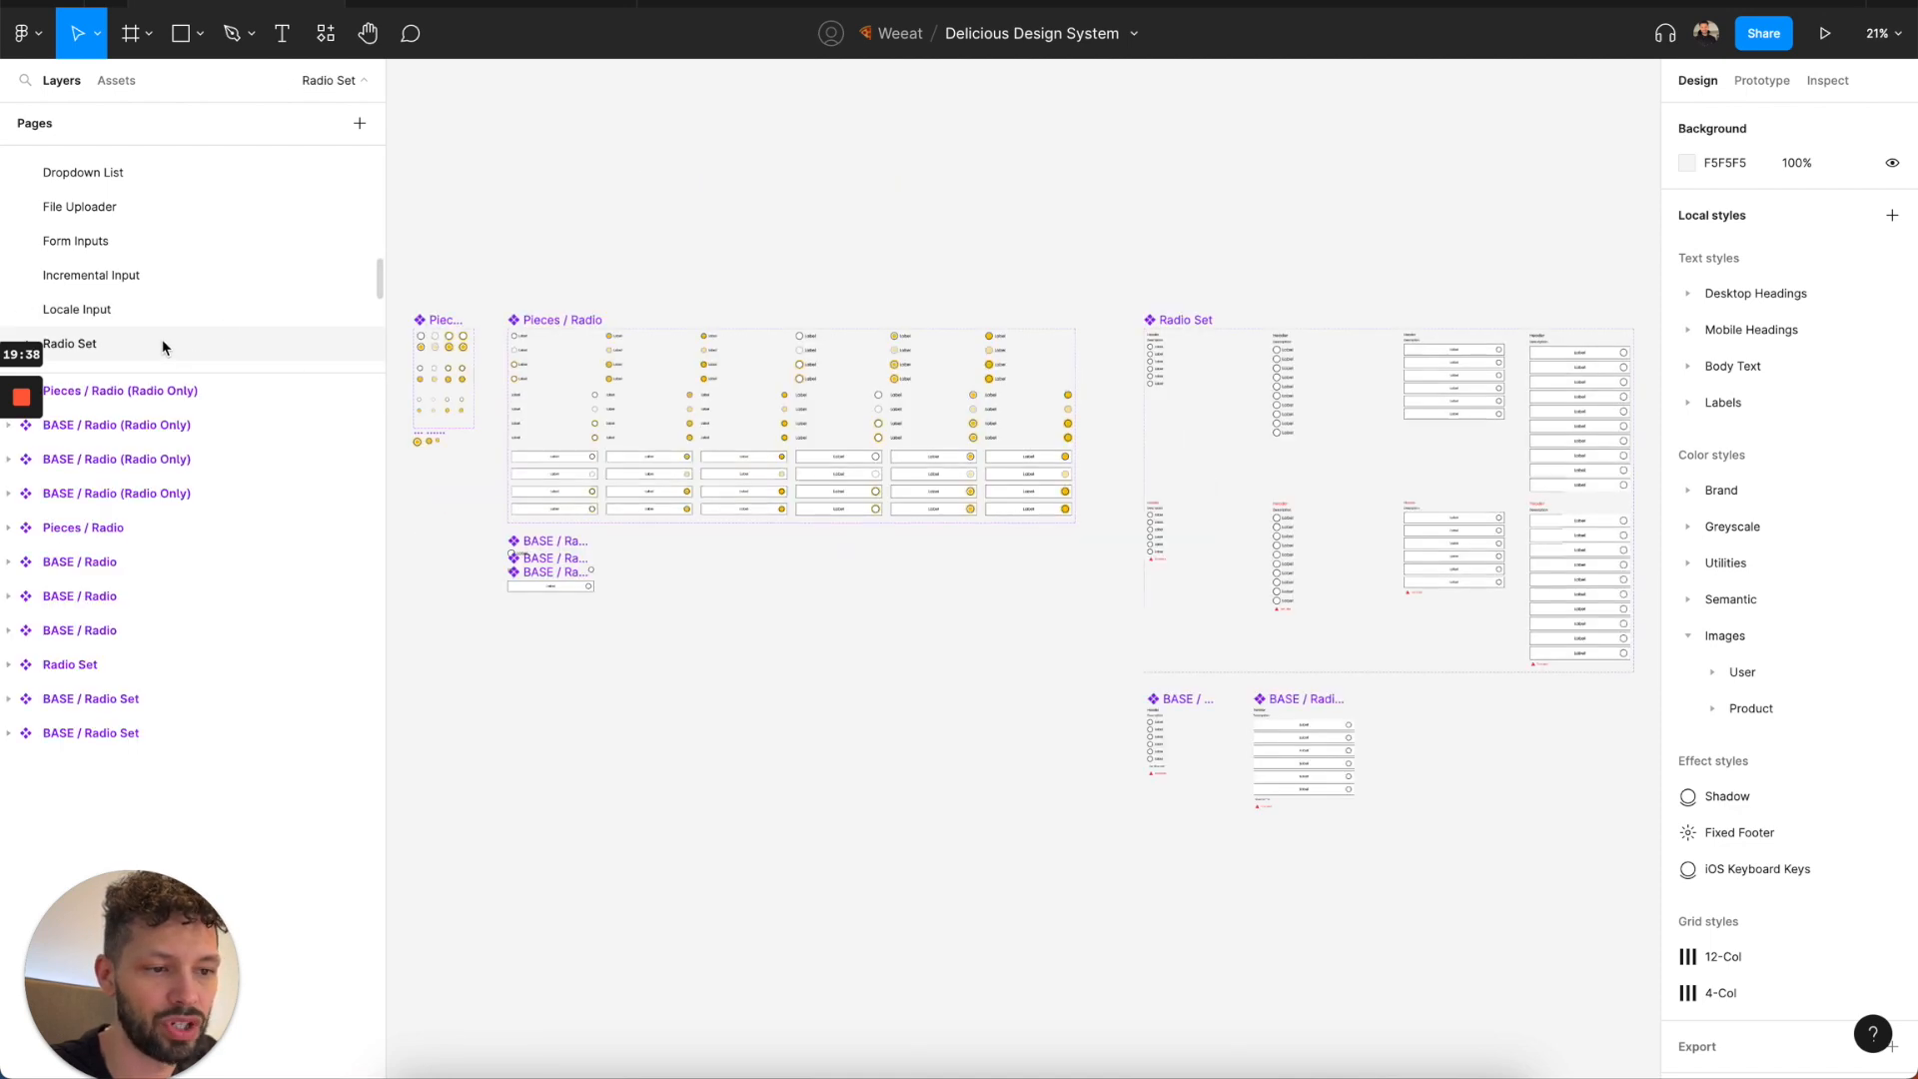
scroll(706, 235, down, 2)
scroll(316, 312, down, 2)
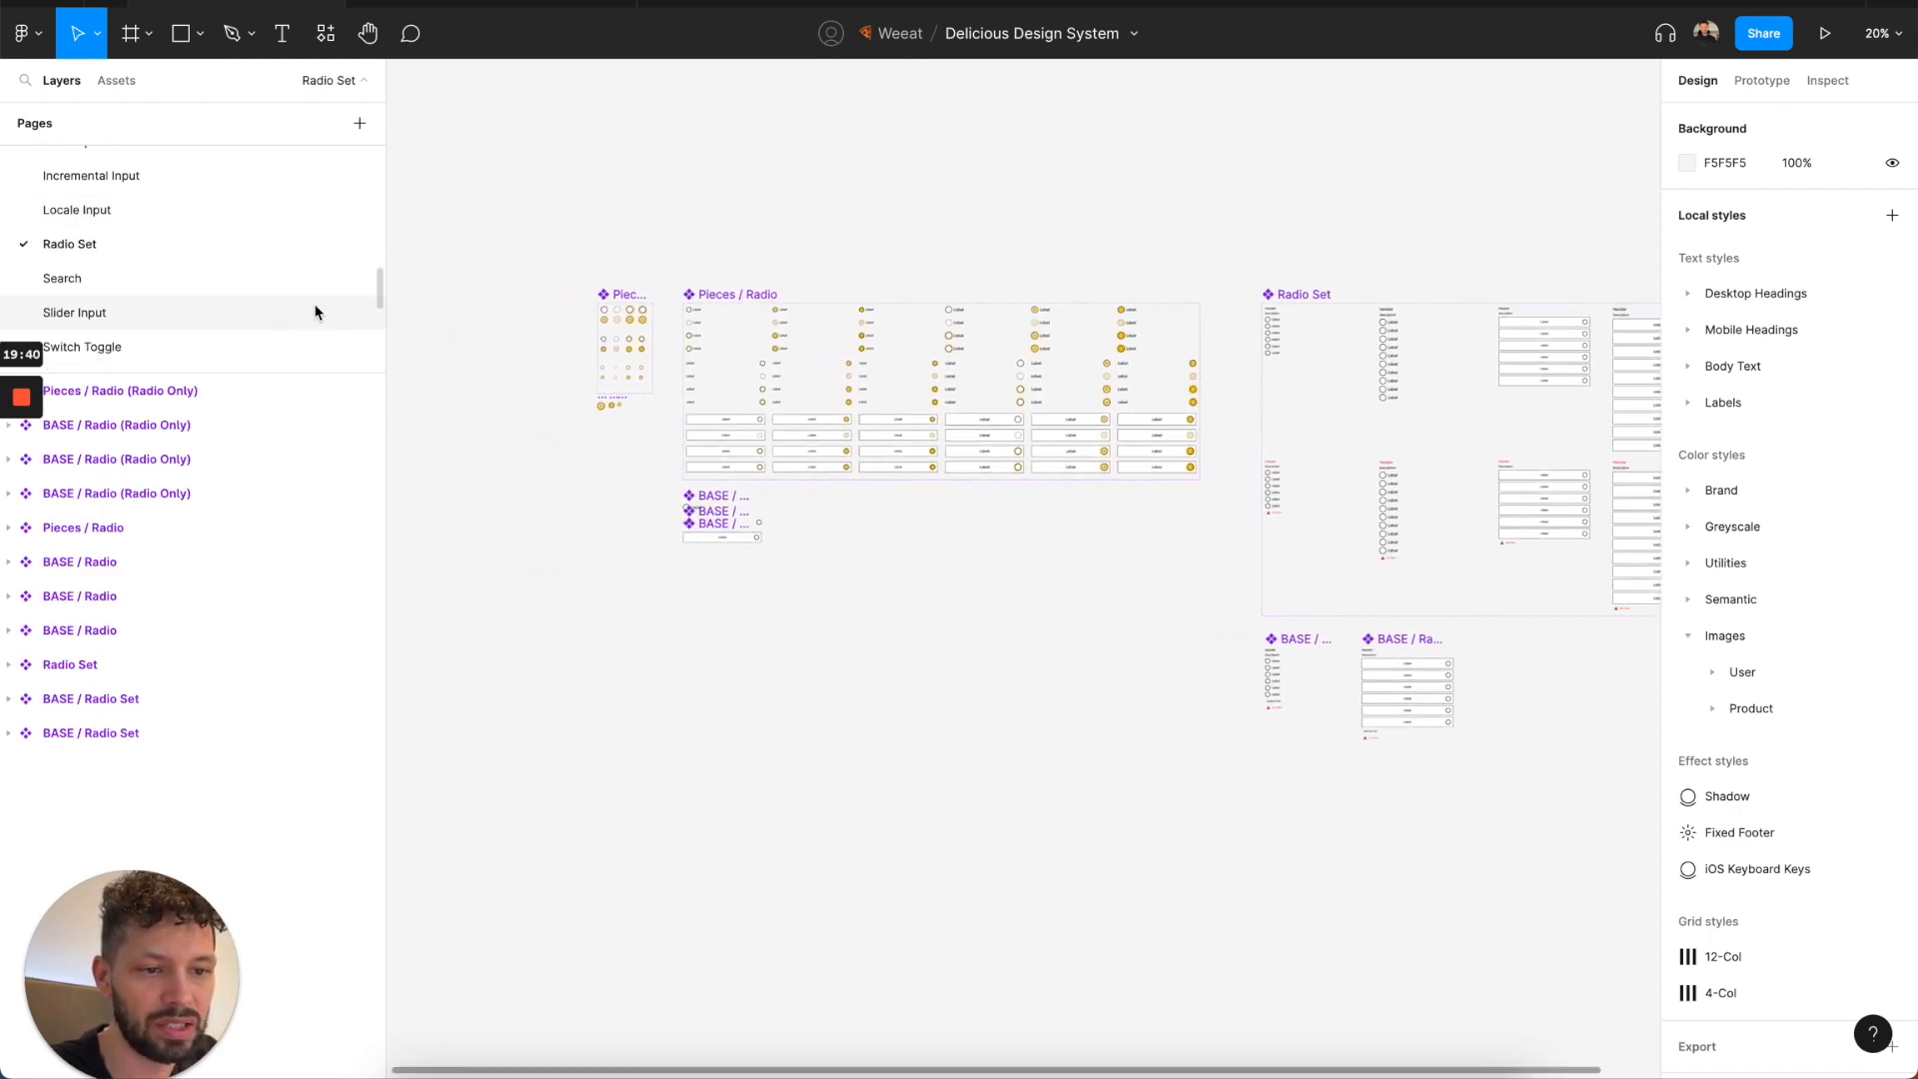
click(249, 282)
click(271, 258)
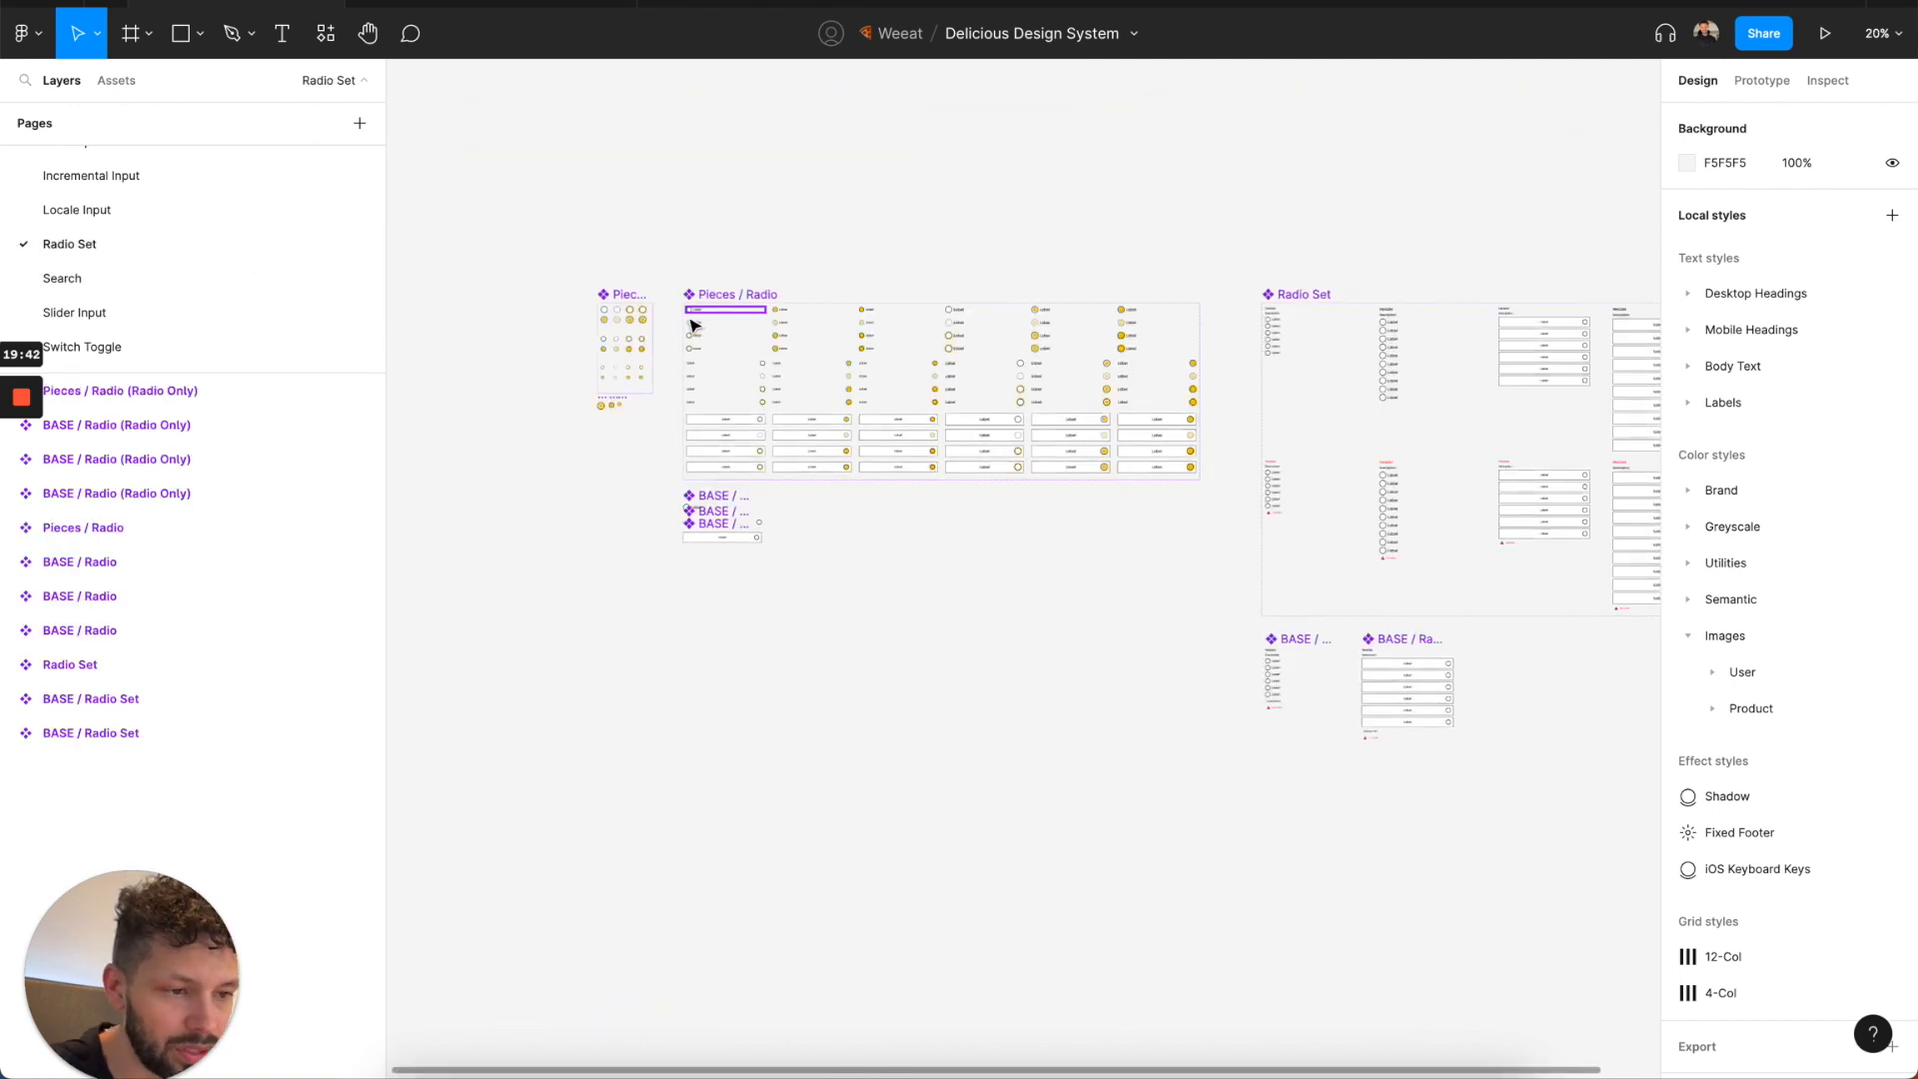
scroll(690, 319, up, 5)
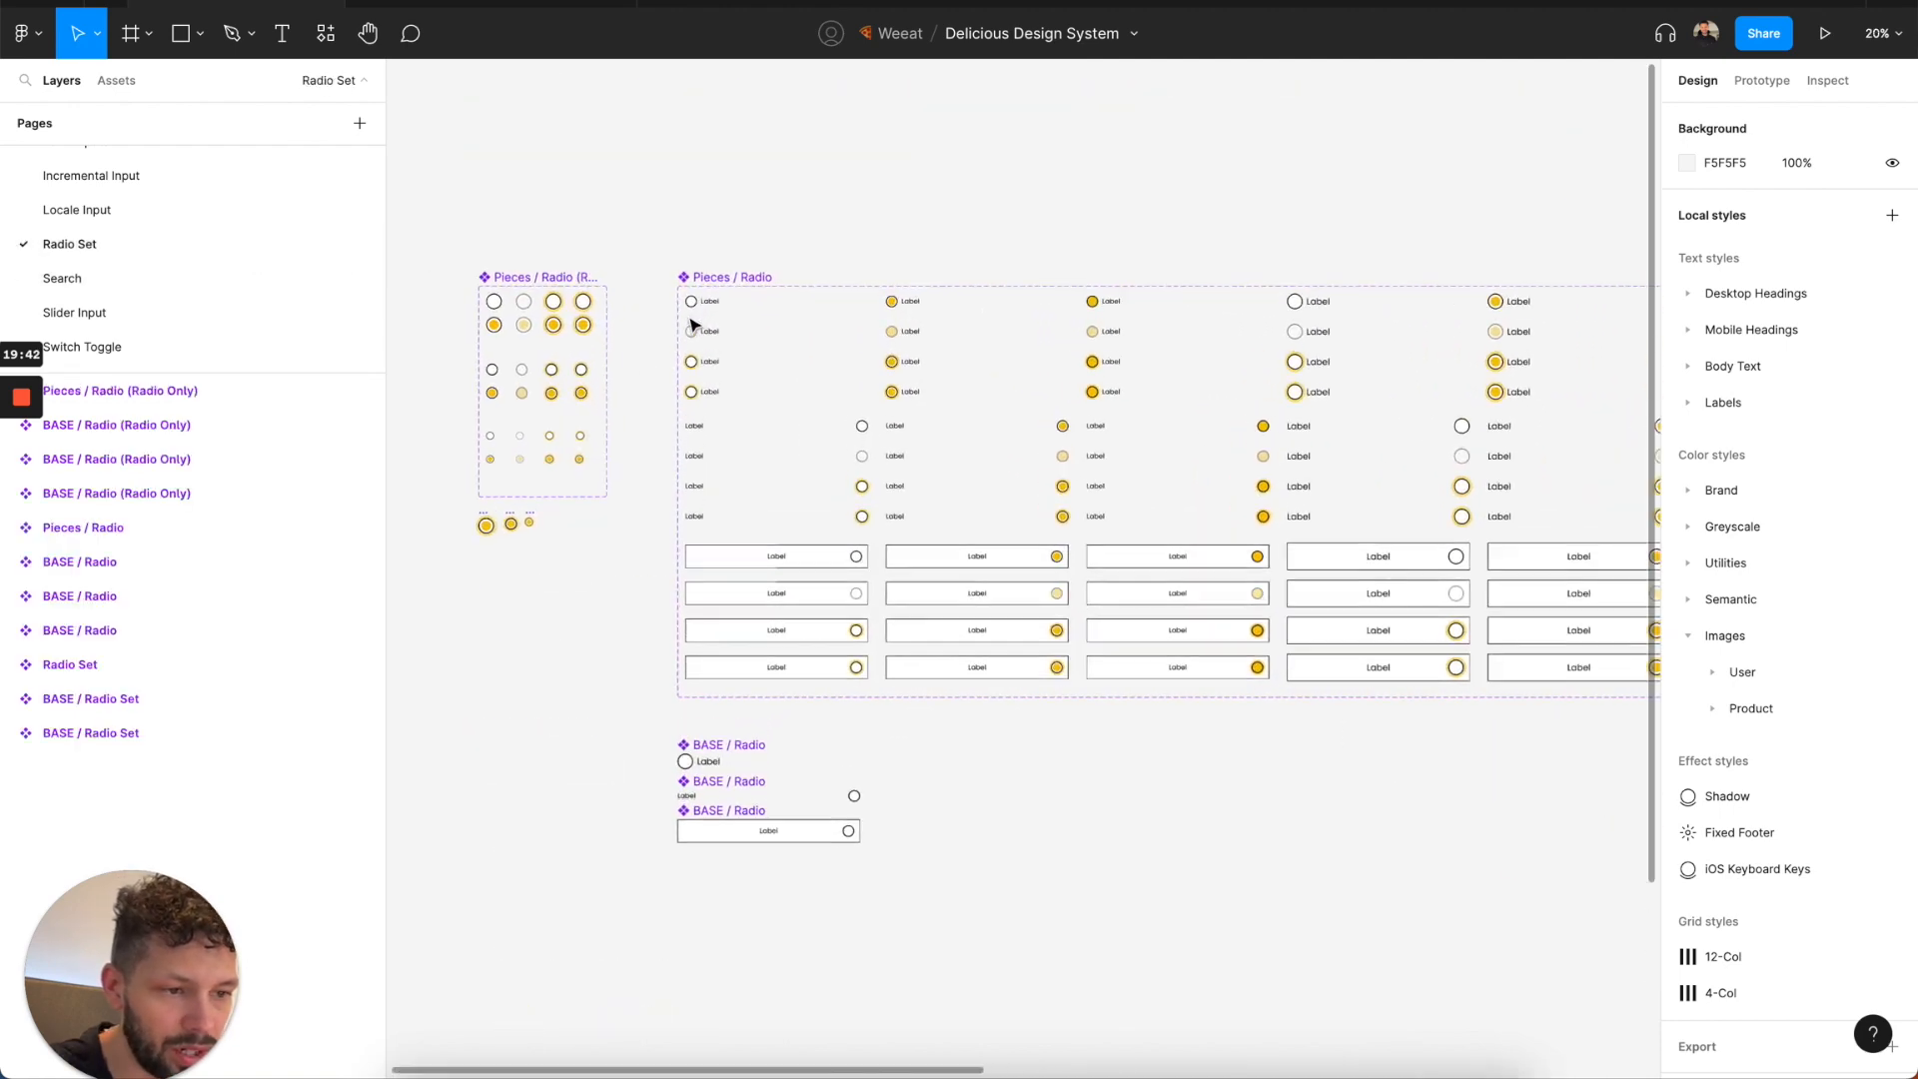
Review the components on the Search and Slider Input pages.
click(130, 279)
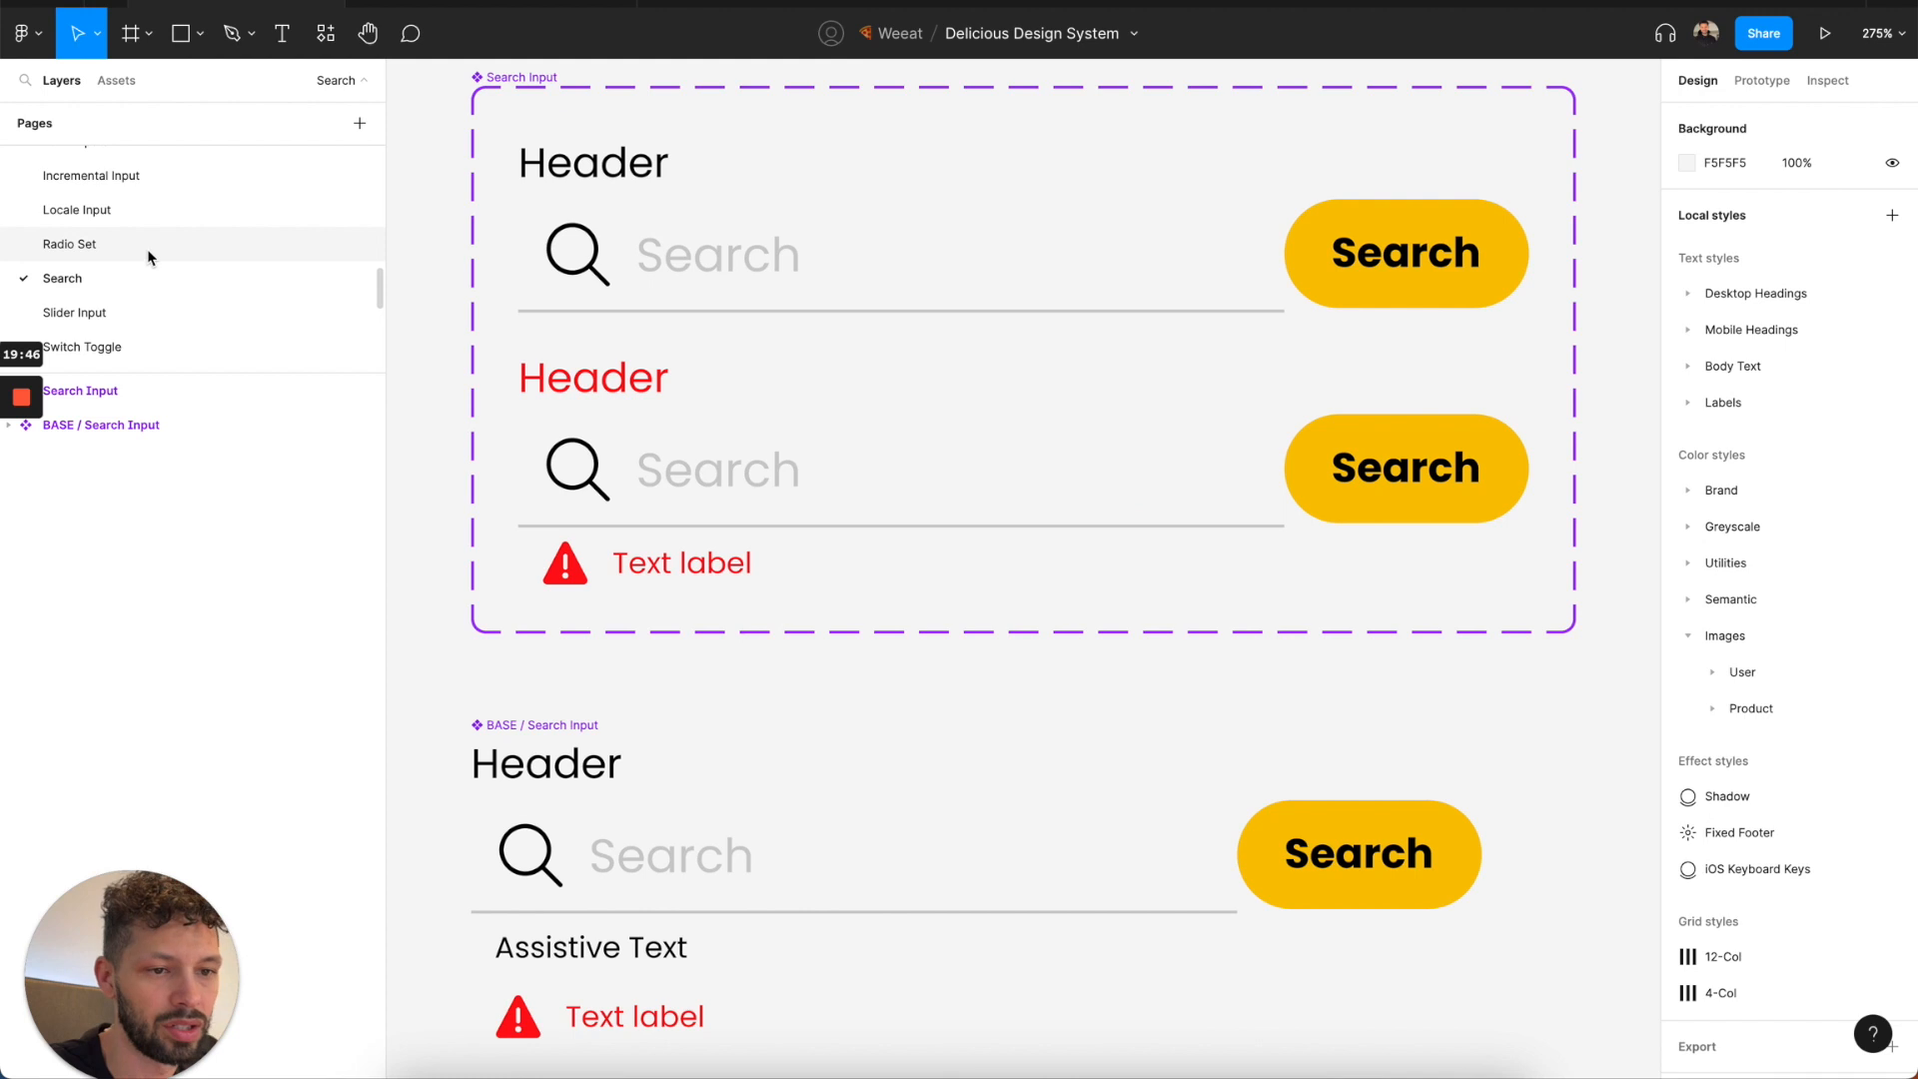
scroll(507, 267, down, 3)
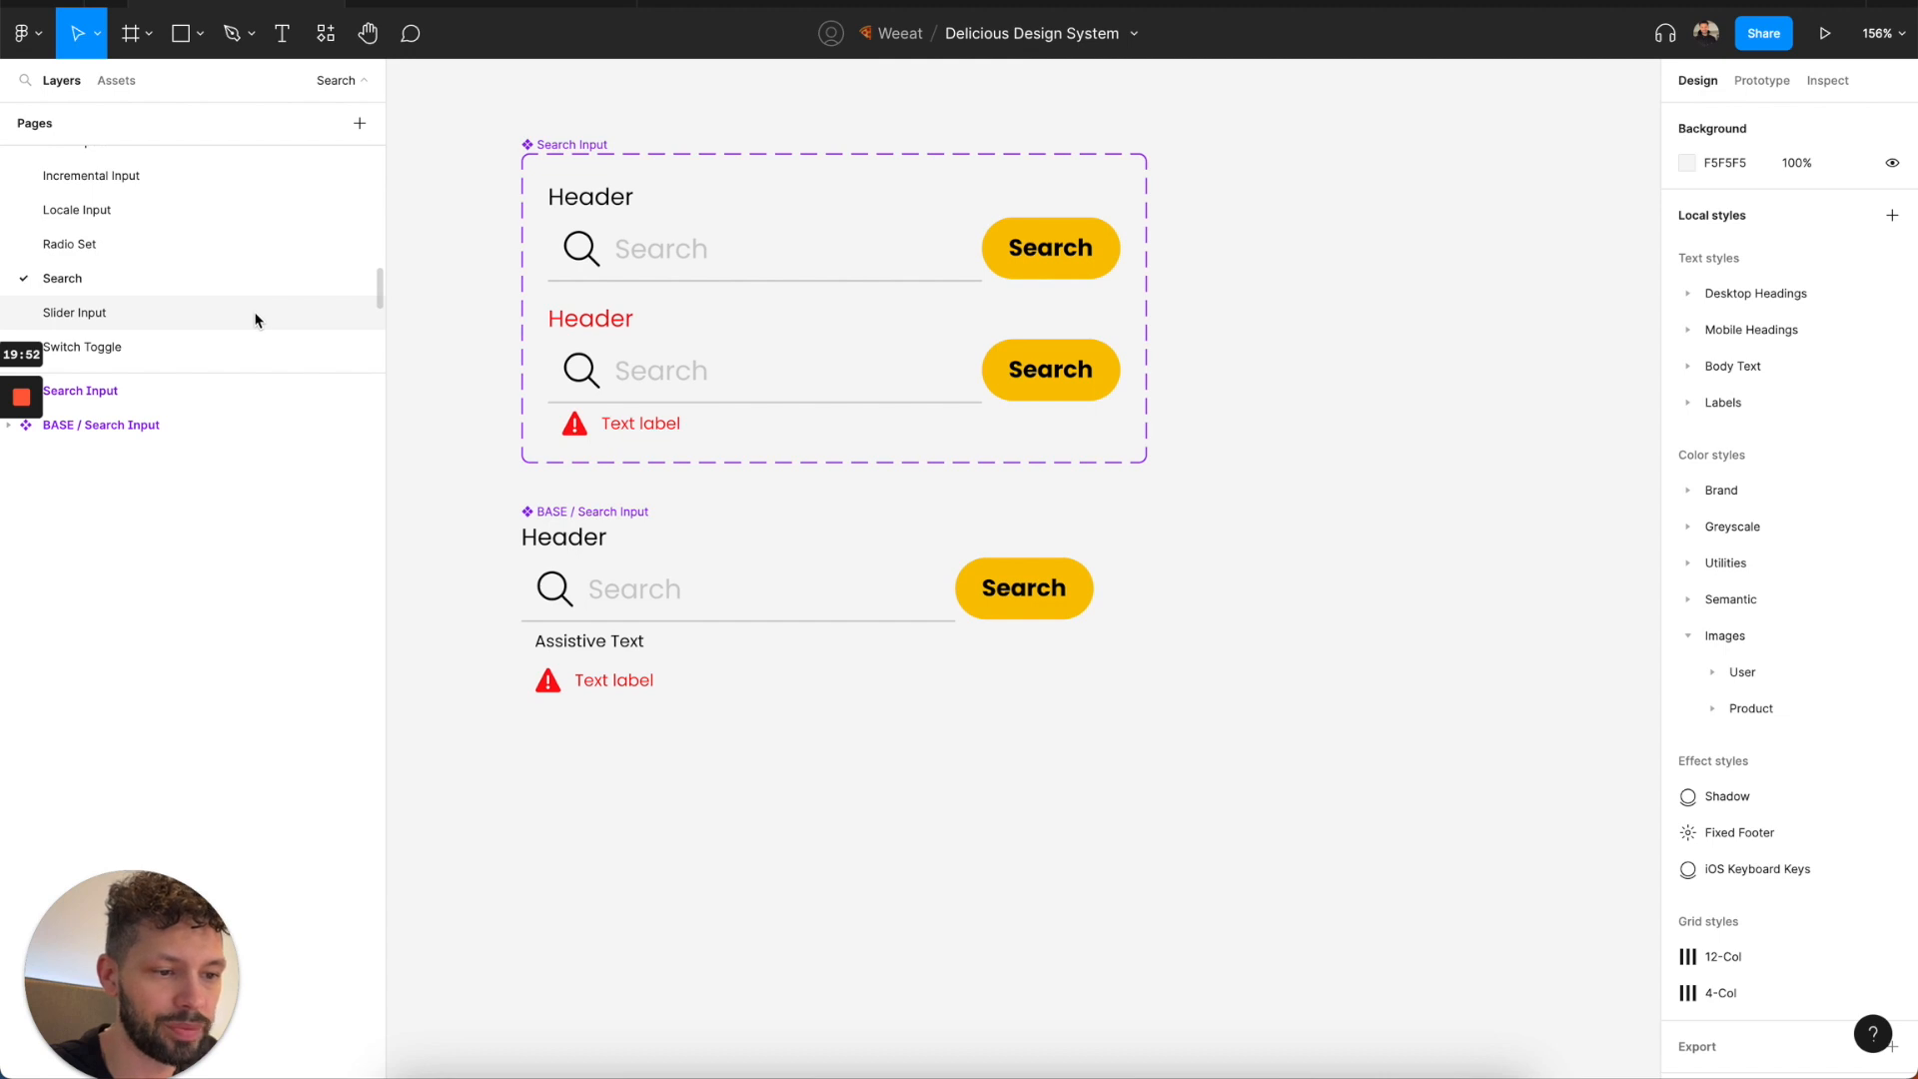
click(110, 321)
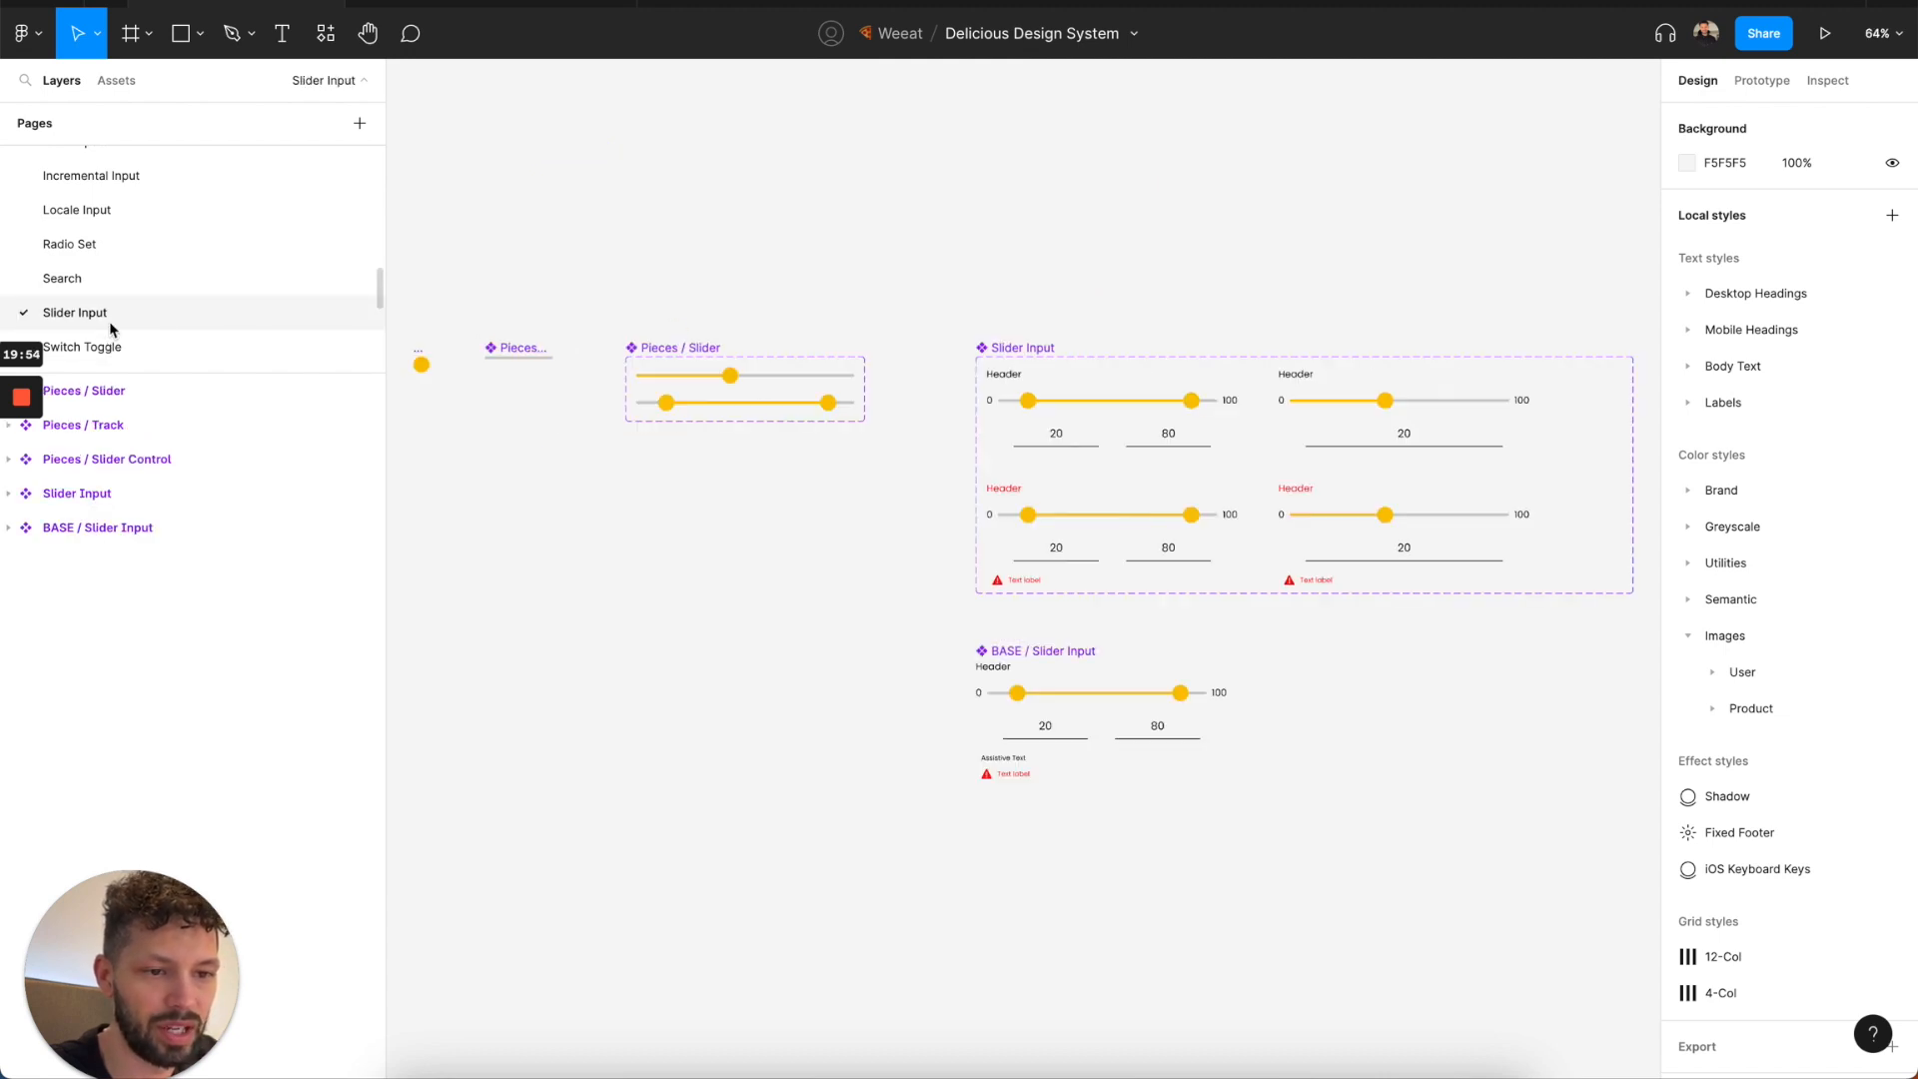
scroll(114, 321, down, 1)
Open the Switch Toggle page and inspect the colors used by the On, Enabled variant.
click(117, 318)
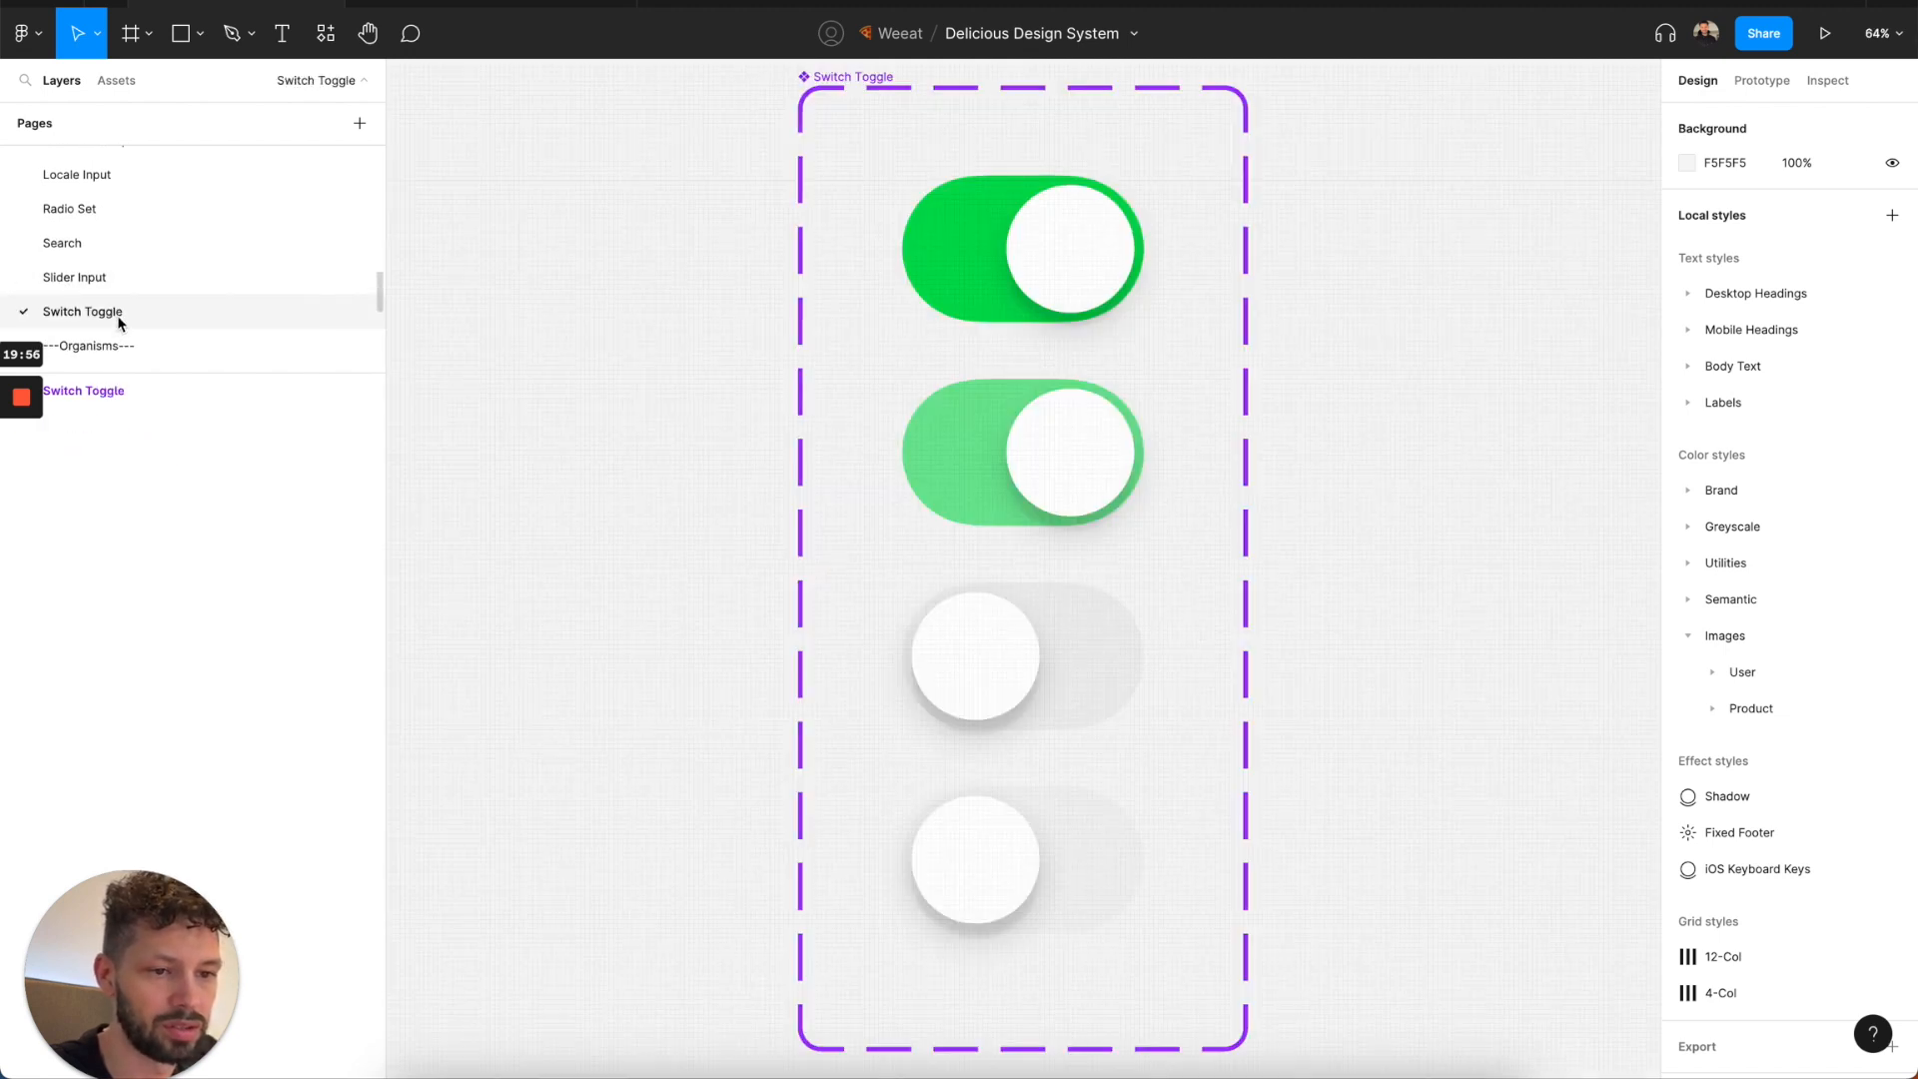
scroll(160, 320, down, 1)
scroll(879, 333, down, 3)
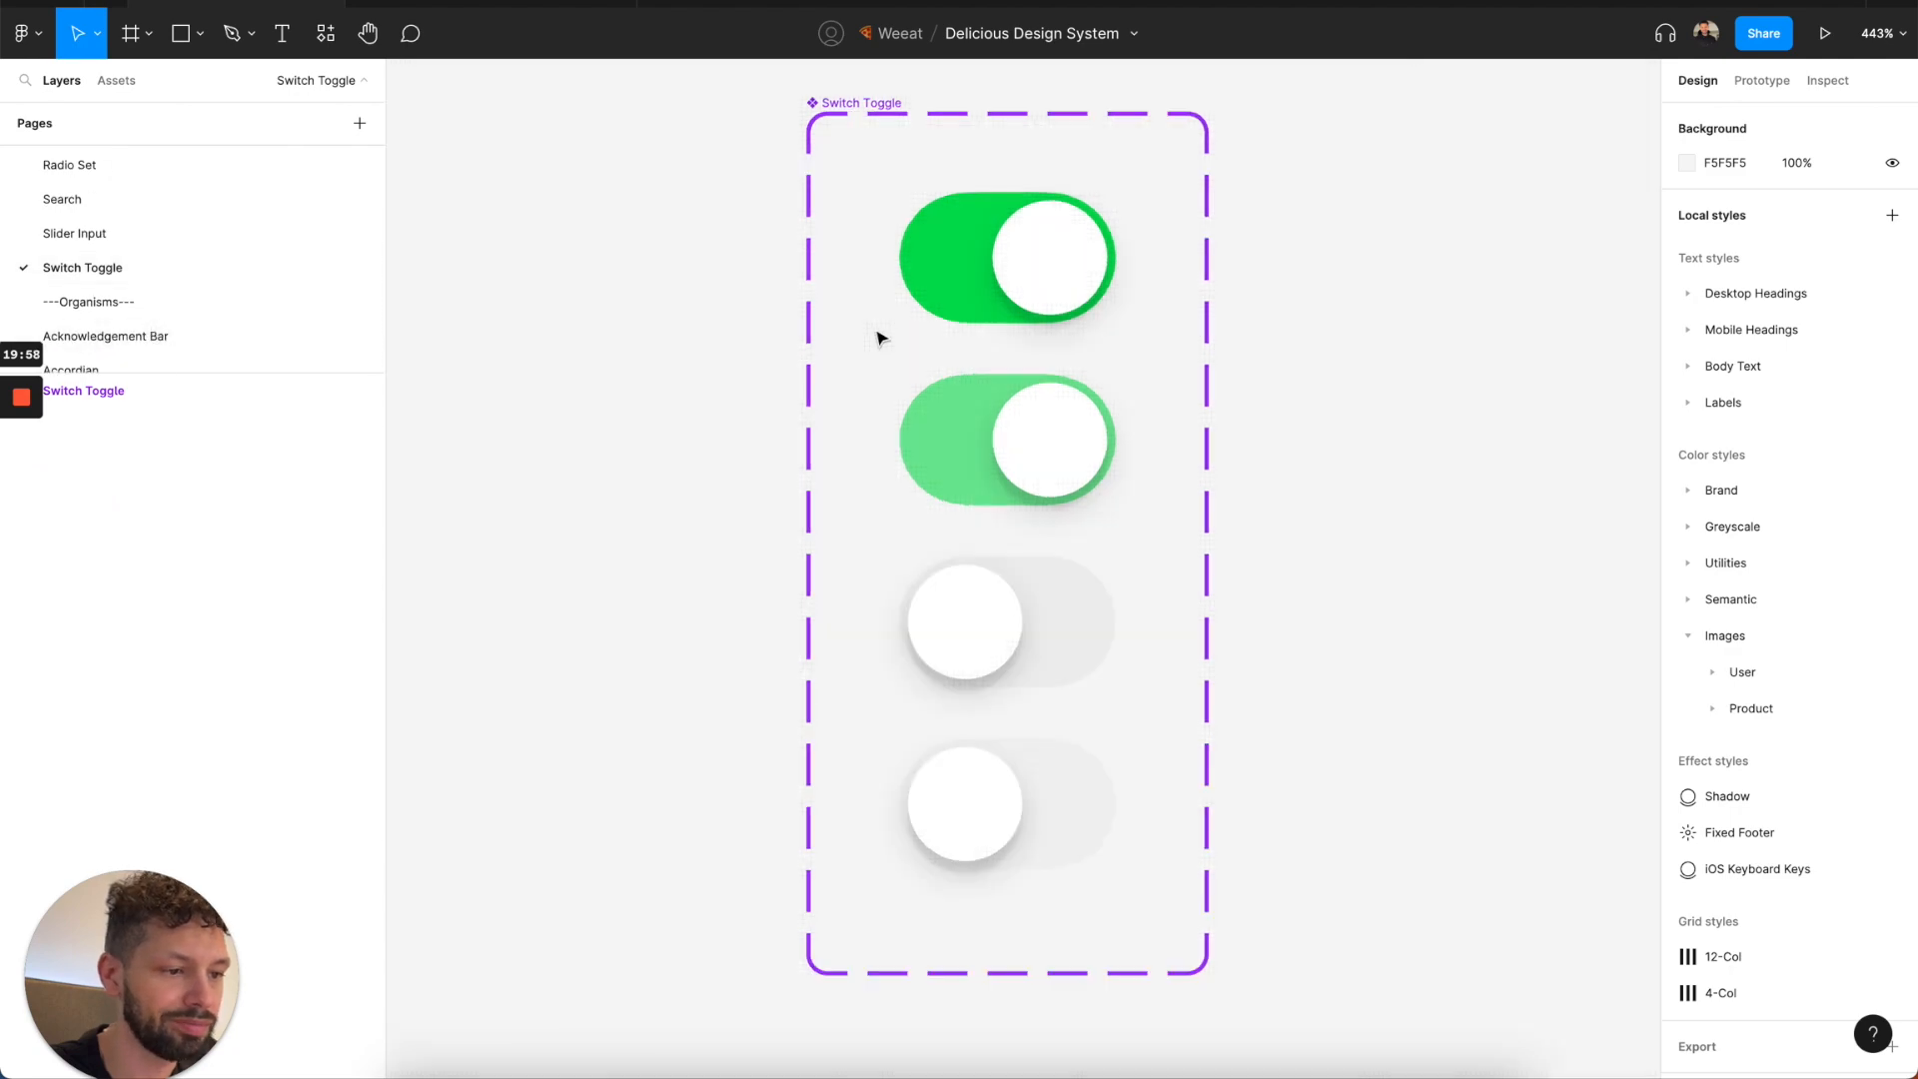
click(1010, 270)
scroll(1803, 690, down, 1)
scroll(1794, 739, down, 2)
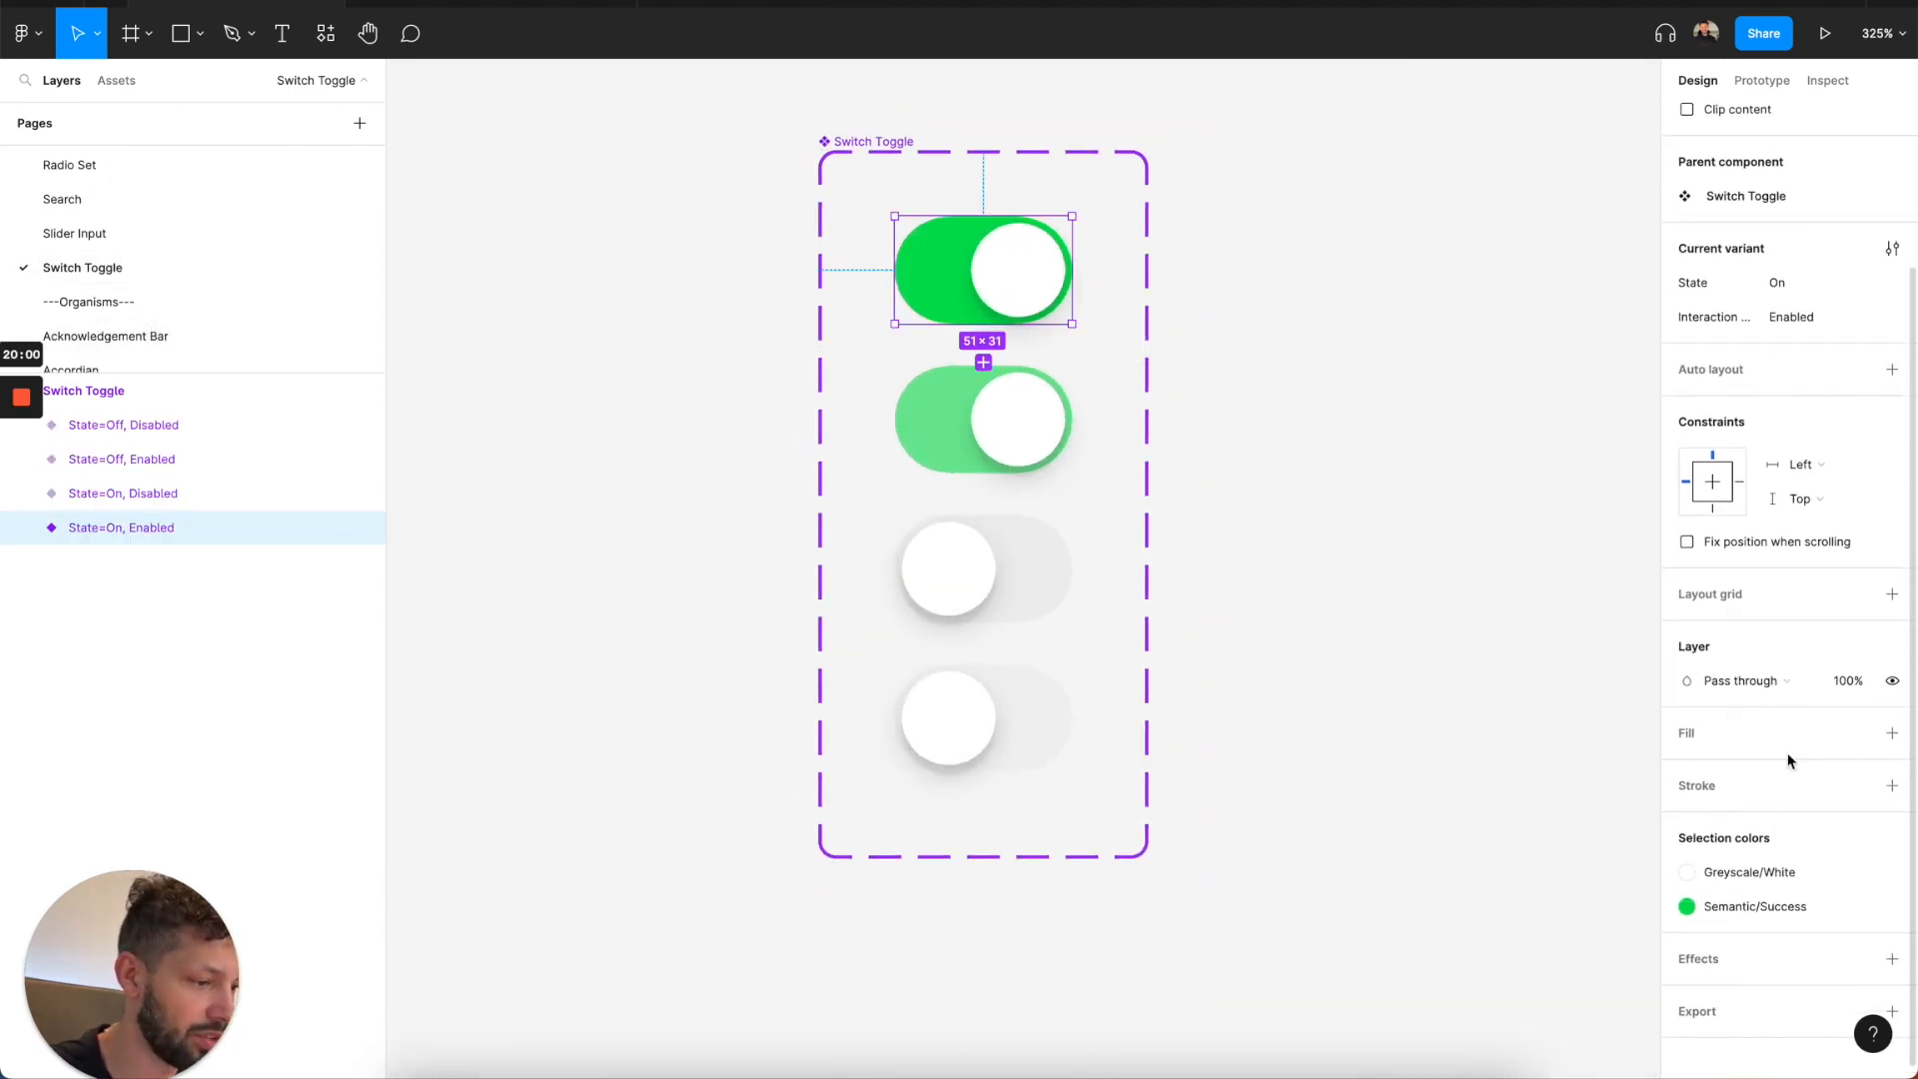
scroll(224, 344, down, 1)
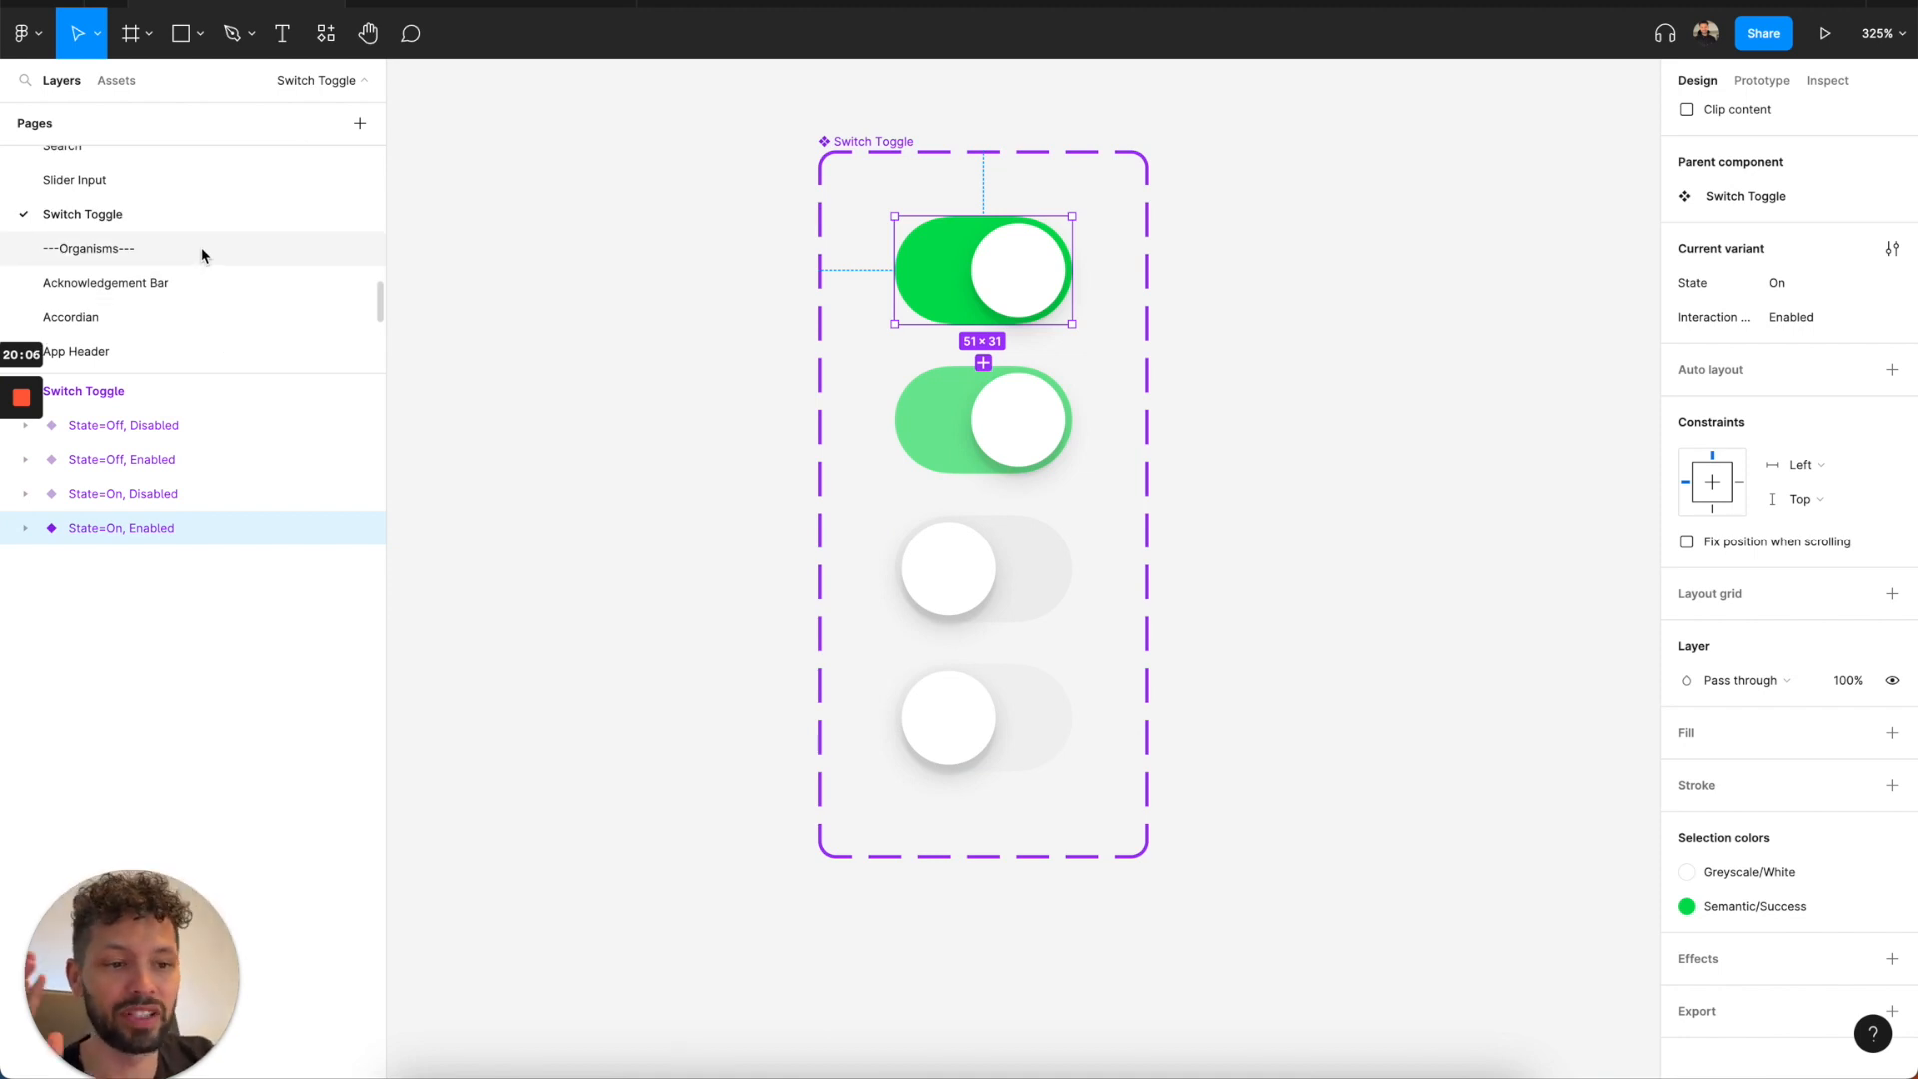
scroll(201, 248, down, 1)
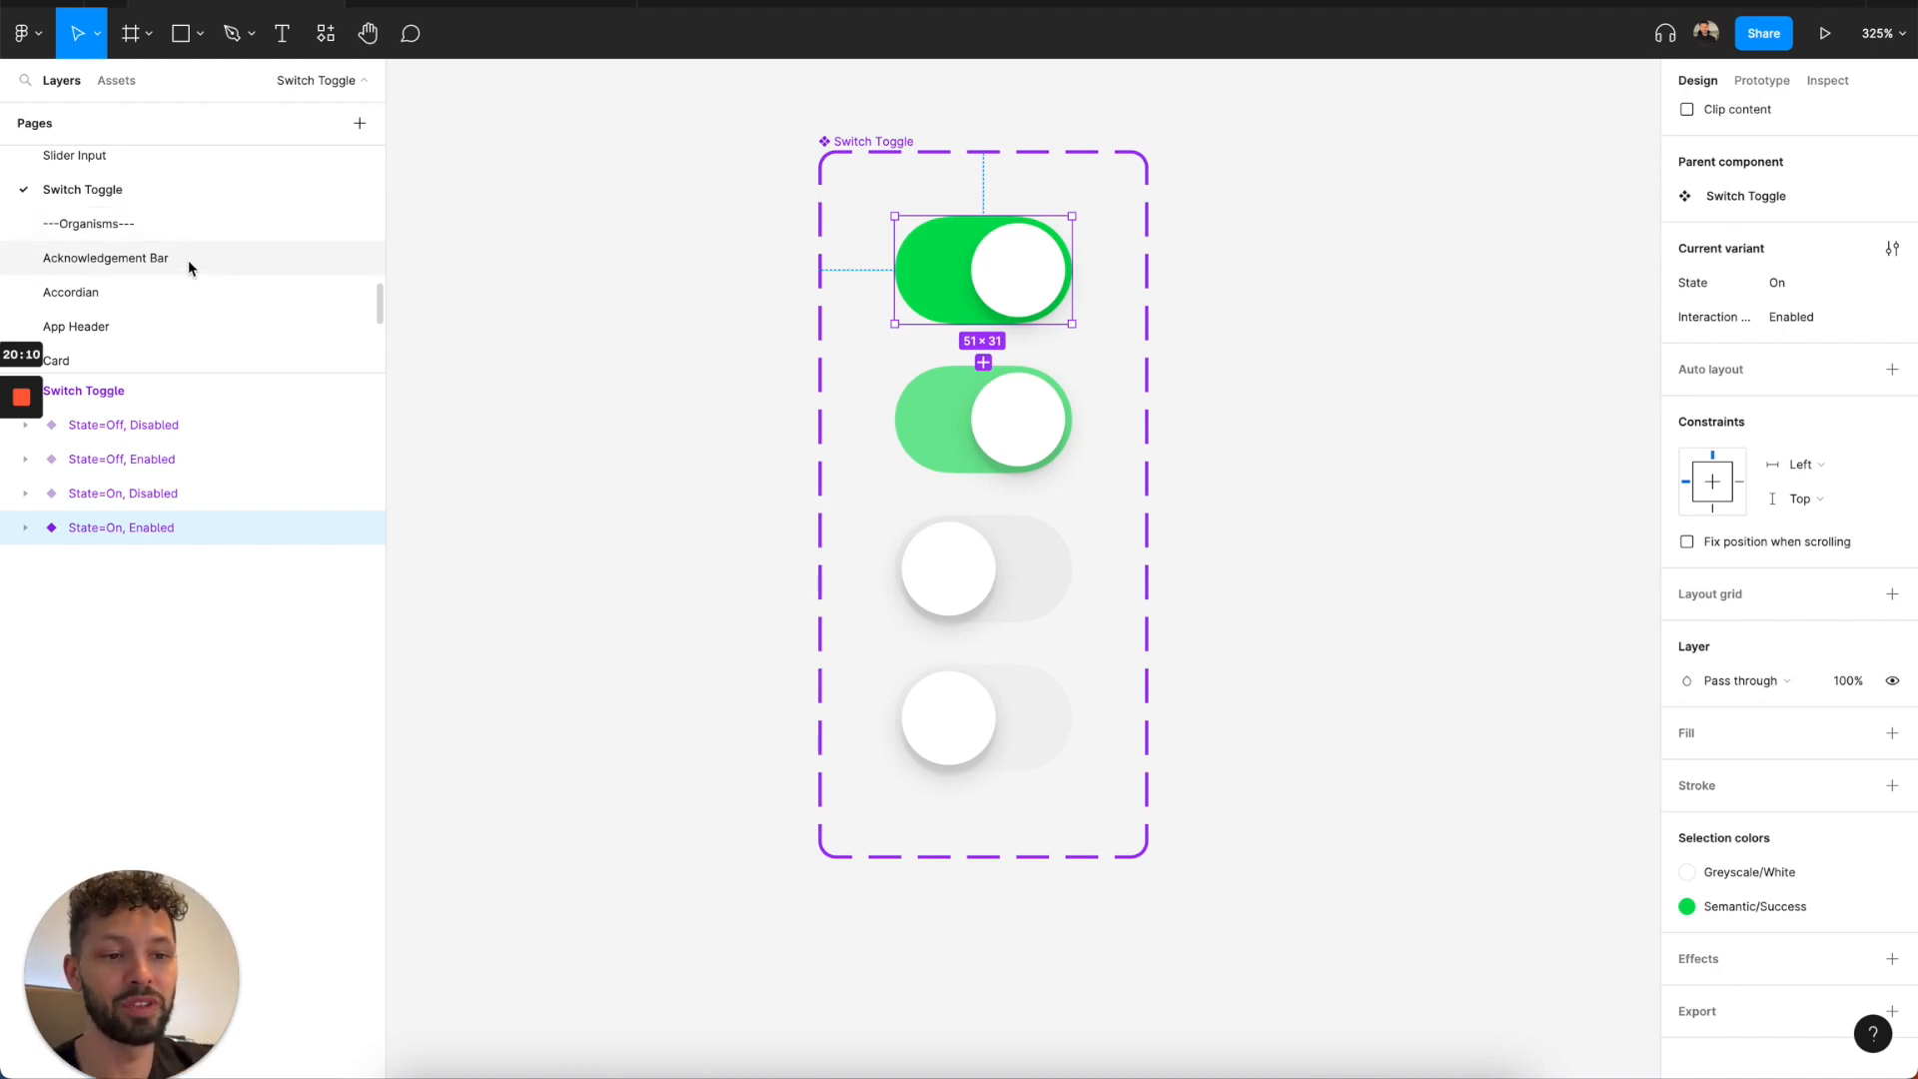
Review the Acknowledgement Bar component and the Accordian page's header pieces and variants.
click(188, 260)
scroll(565, 380, down, 3)
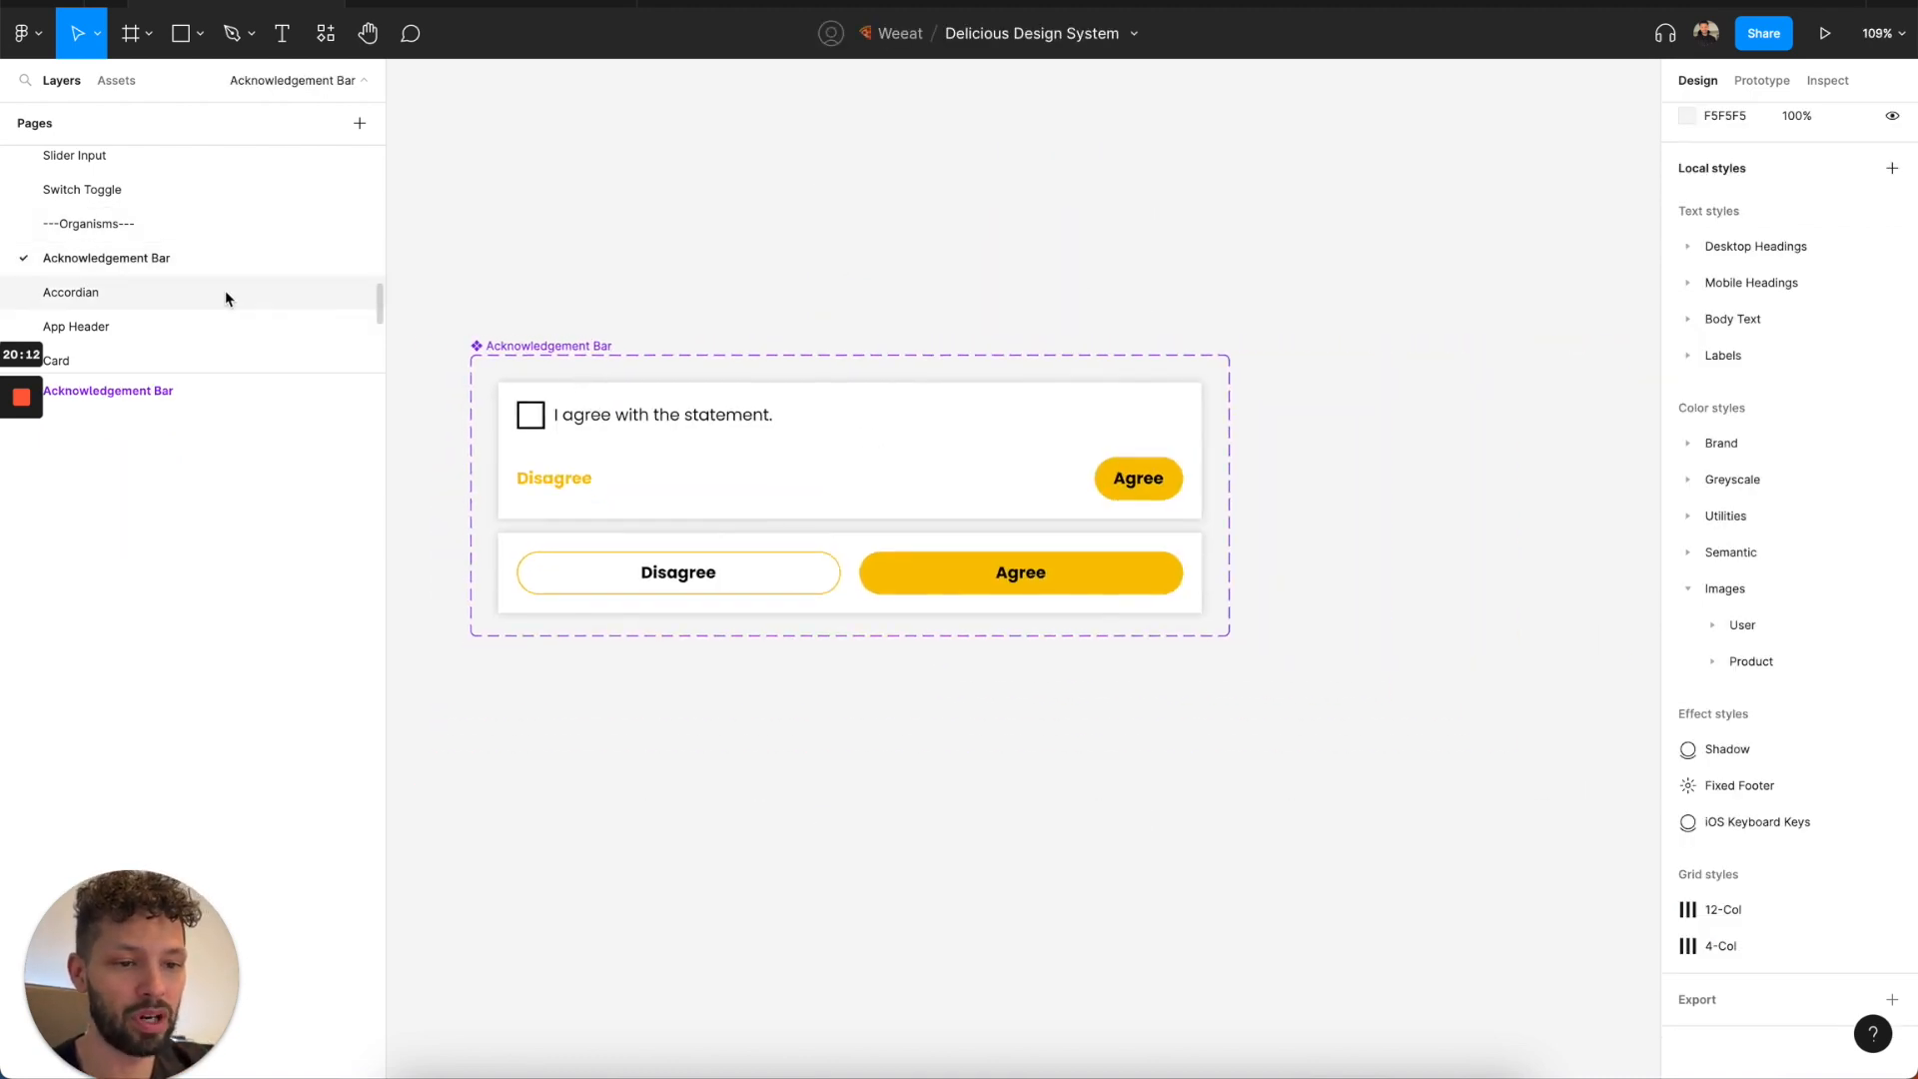
click(258, 303)
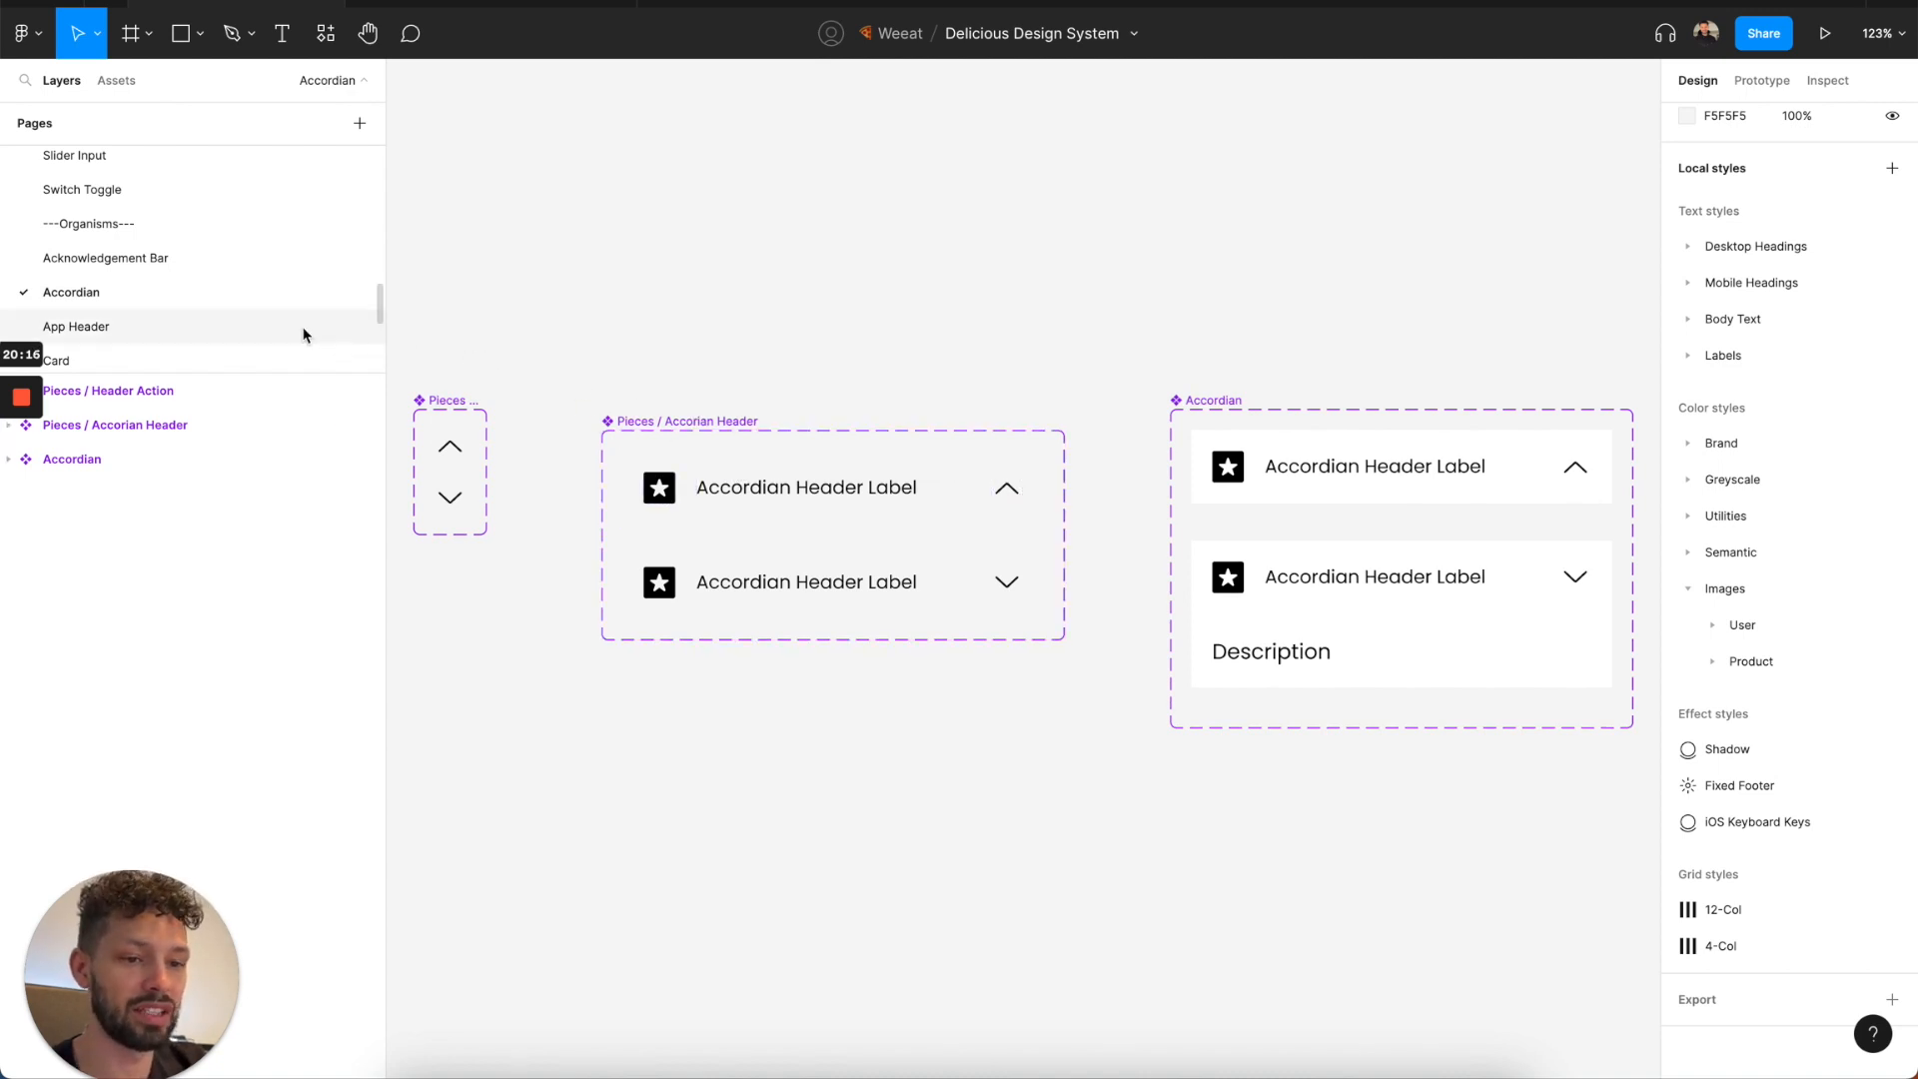
scroll(303, 329, down, 1)
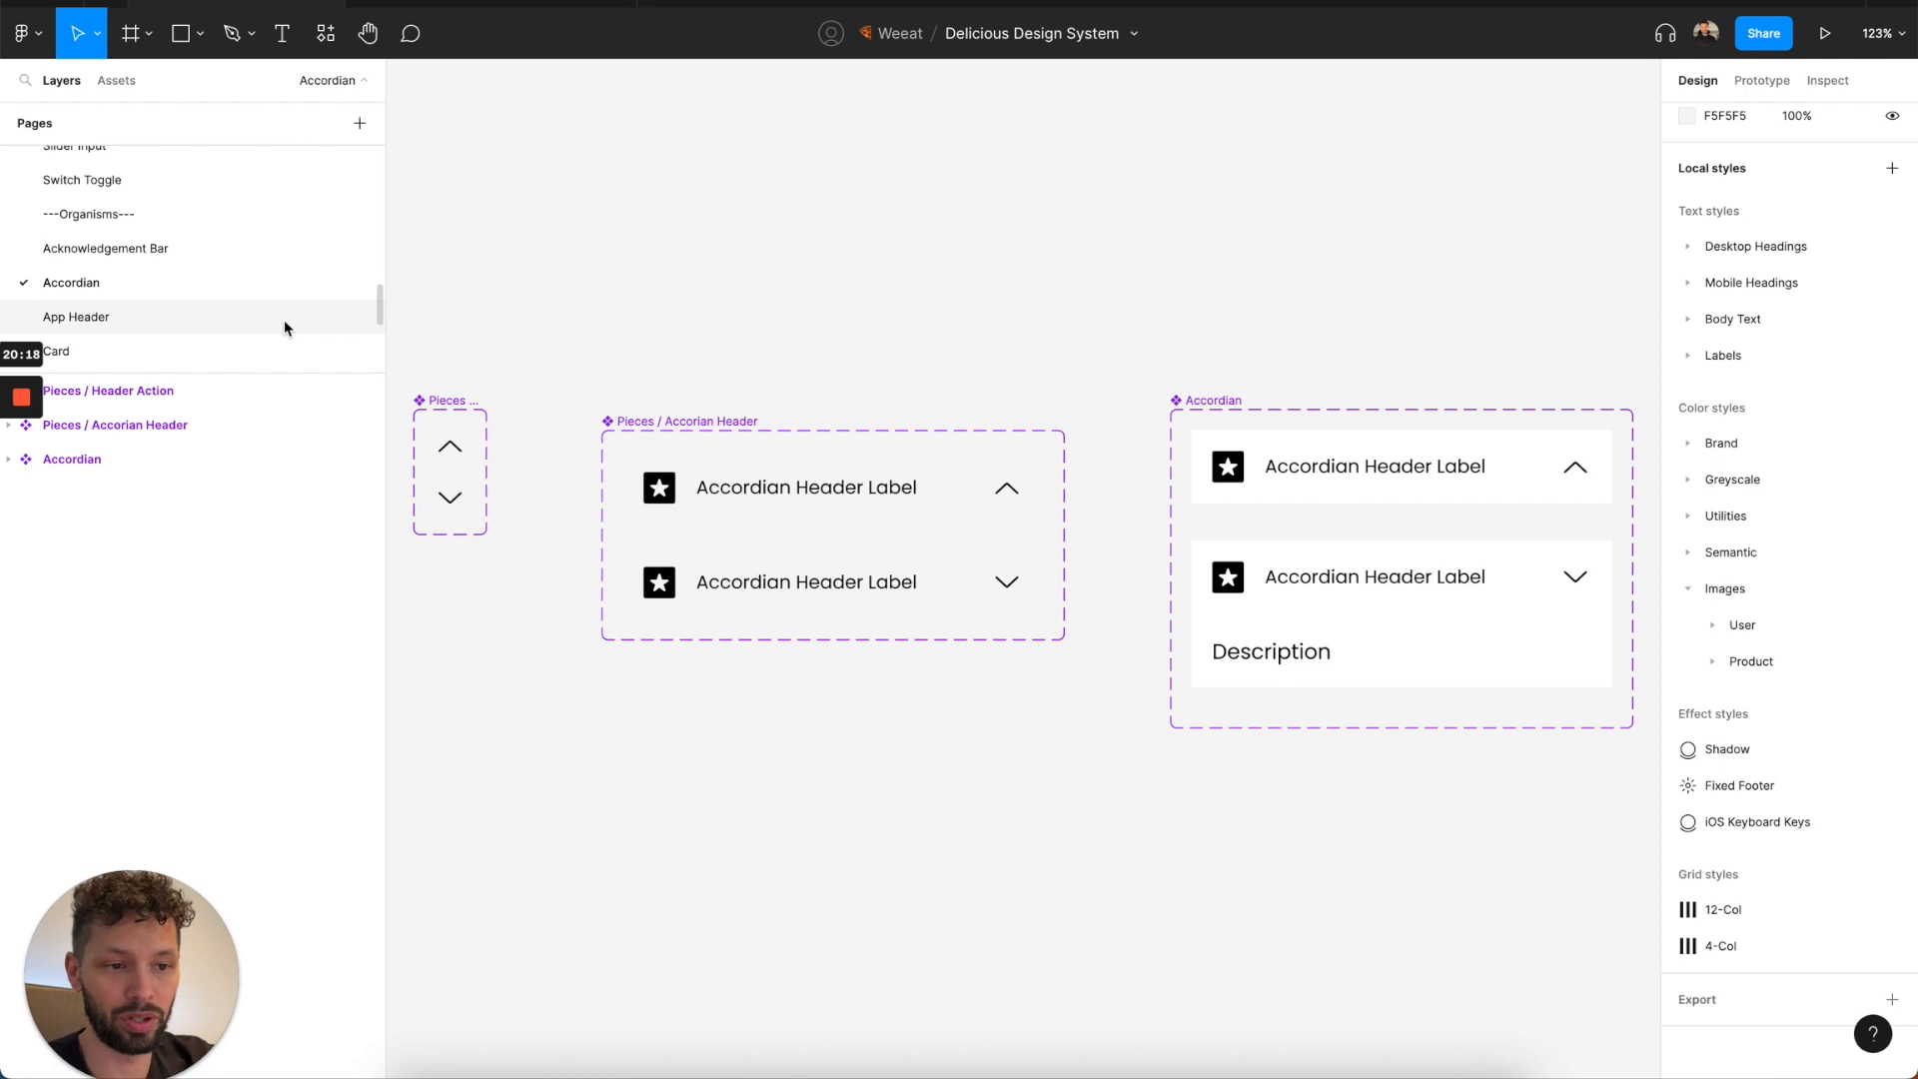
click(283, 319)
click(278, 298)
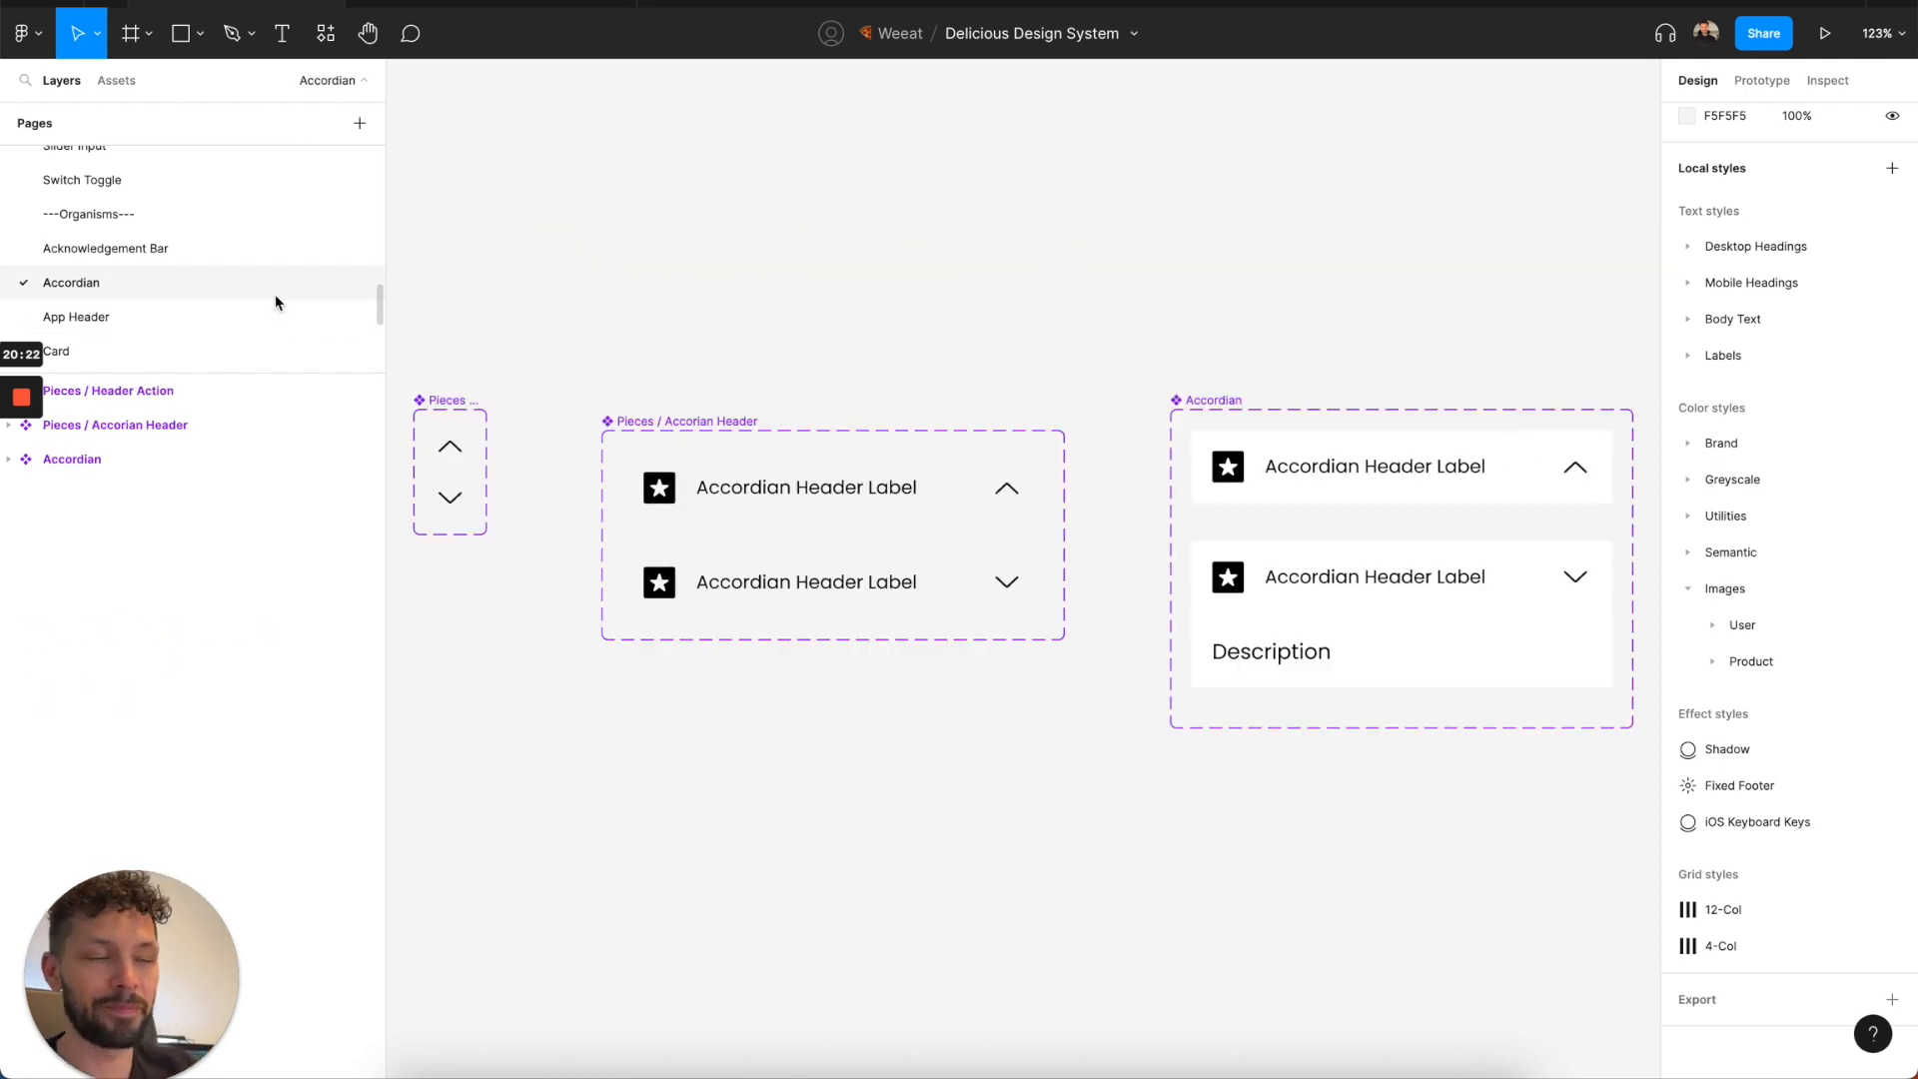
Open the Grid & Layout page and examine the Container Sizes from Small to Full Width.
scroll(276, 302, up, 5)
scroll(275, 300, up, 10)
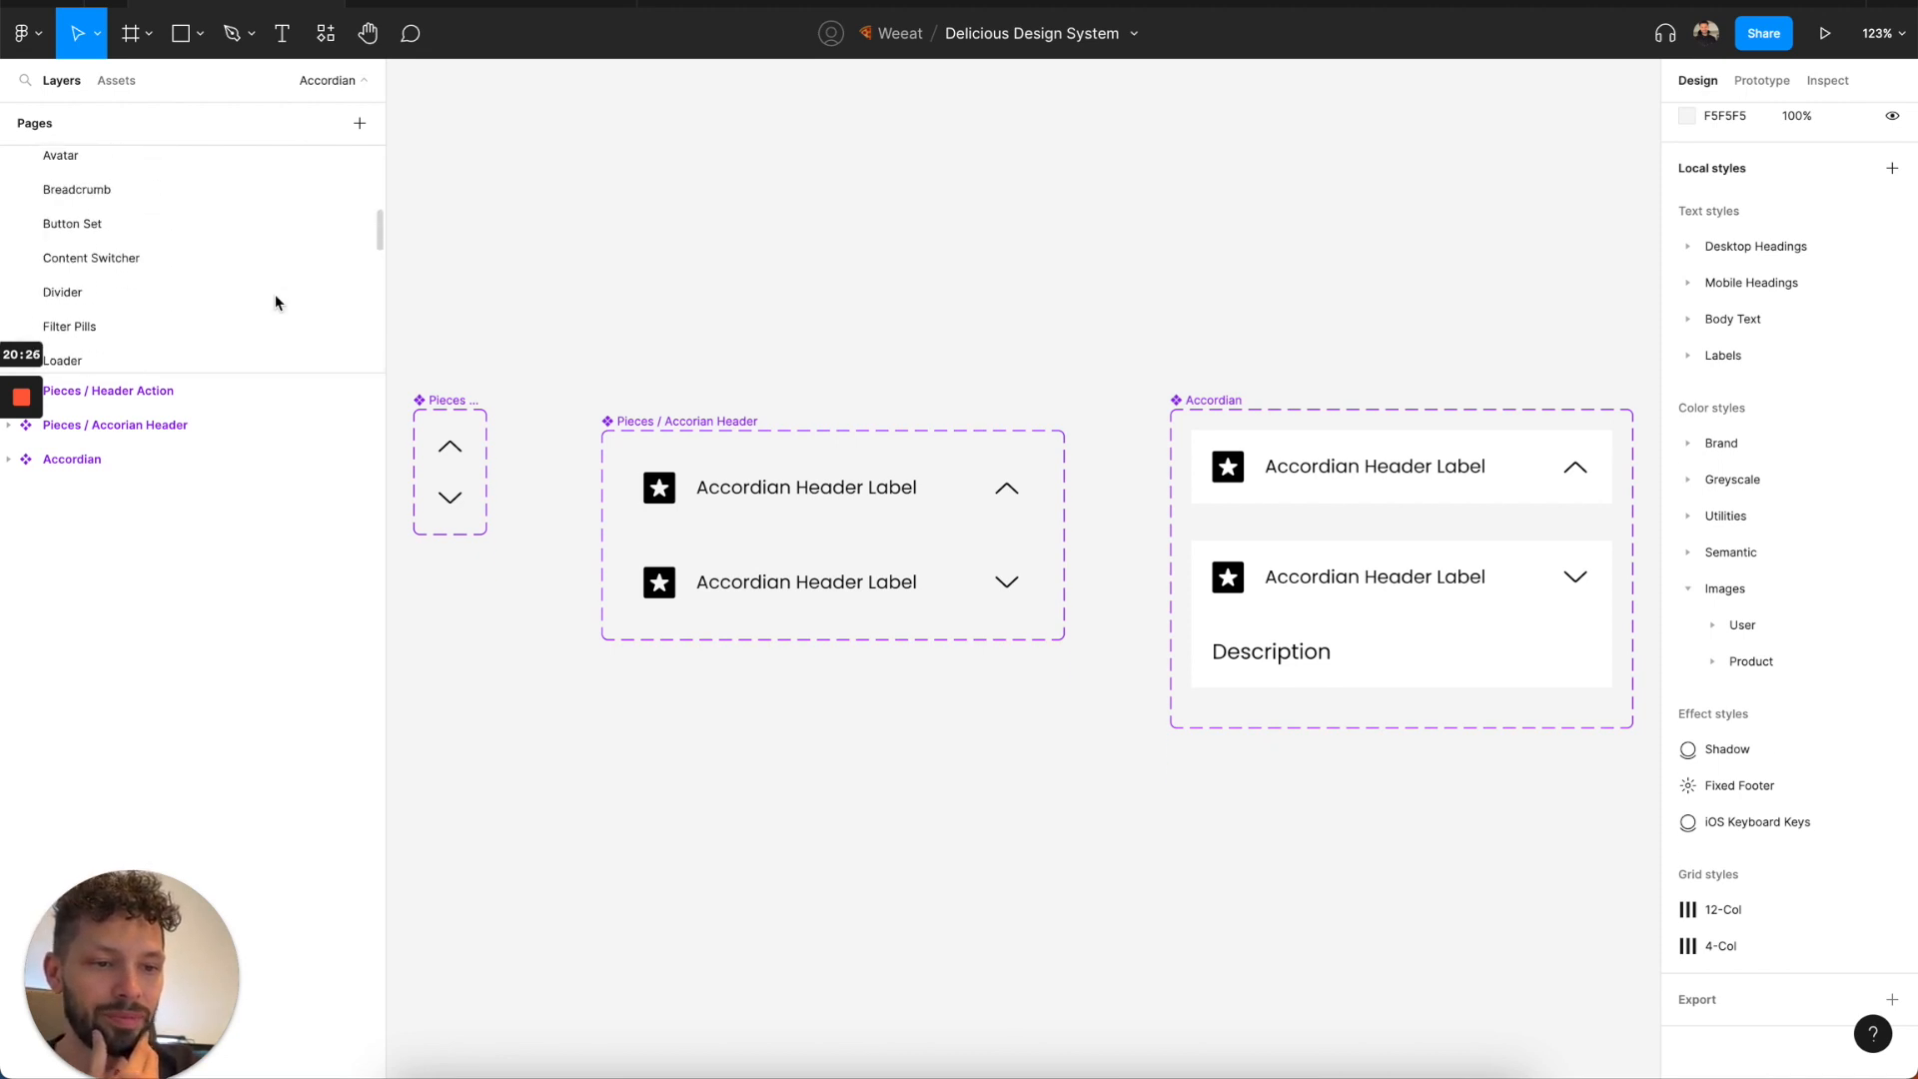
scroll(227, 257, down, 3)
click(197, 282)
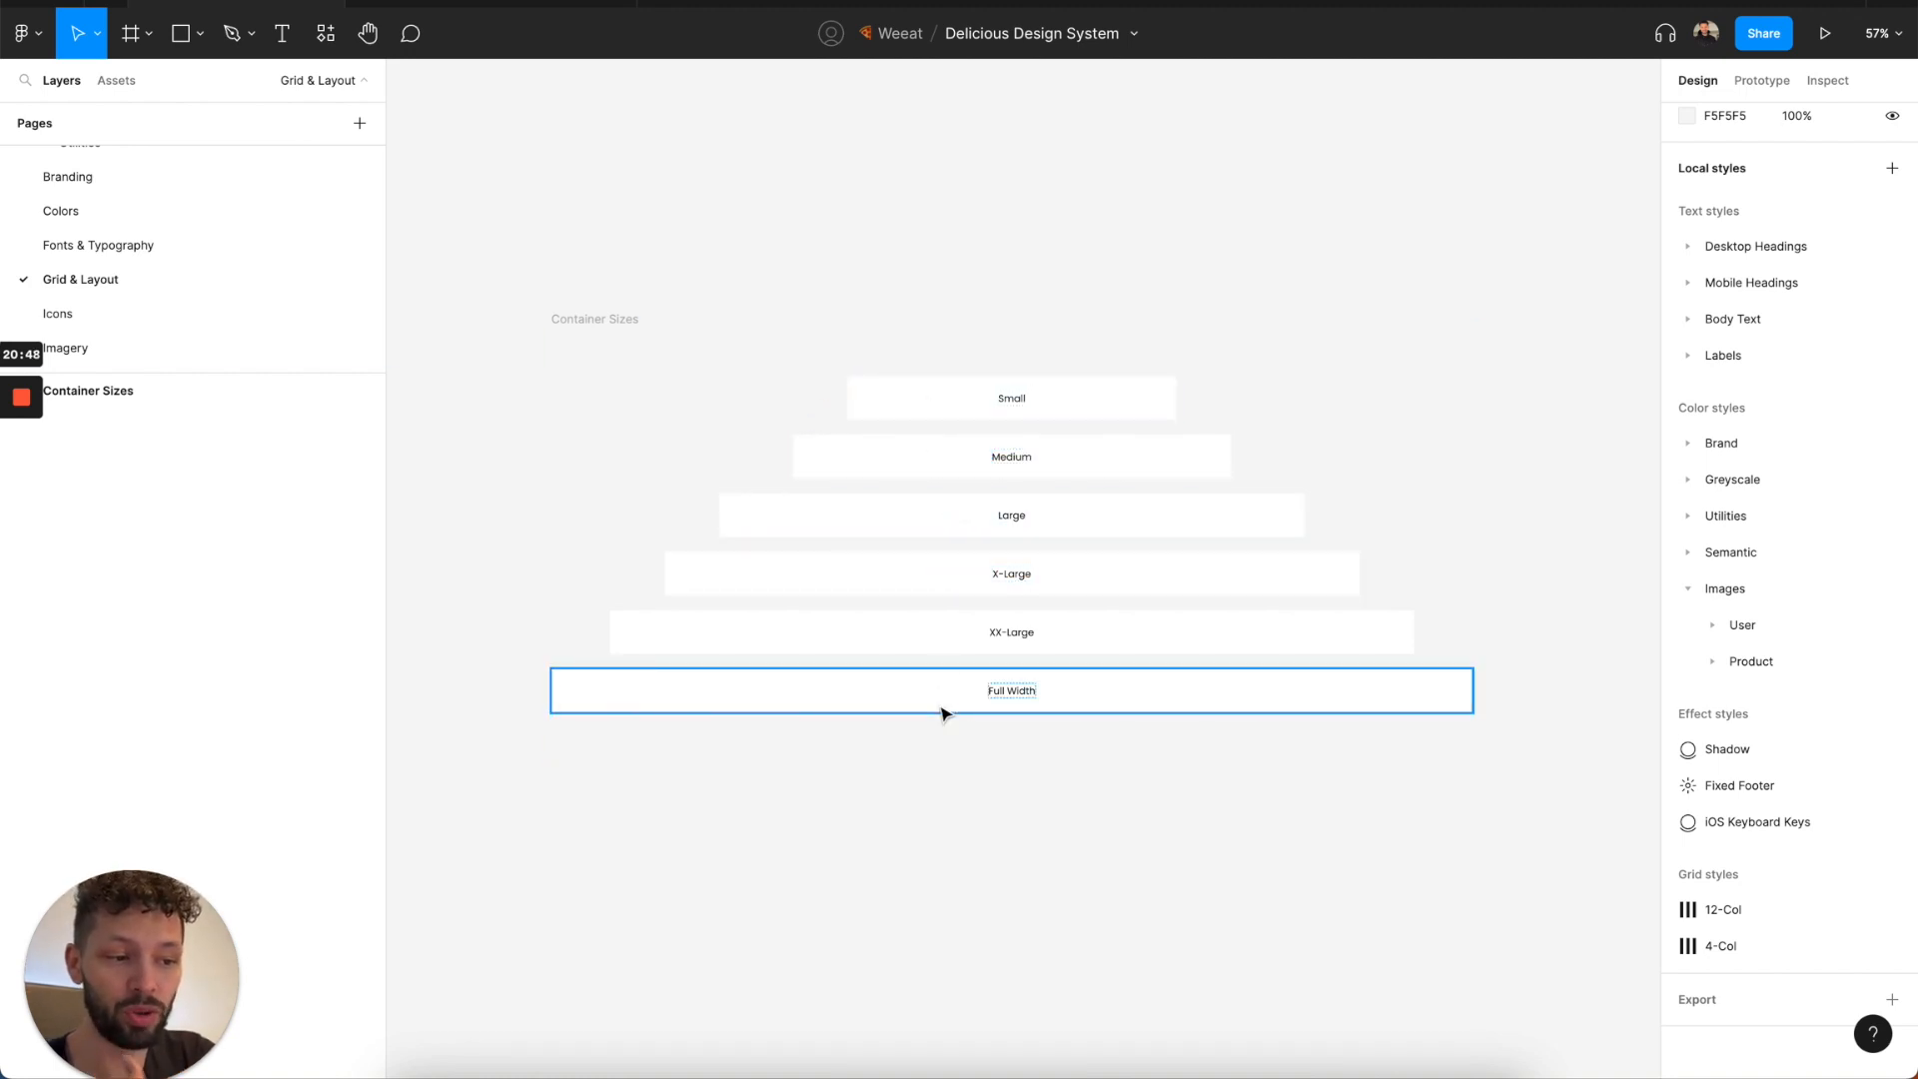
click(955, 616)
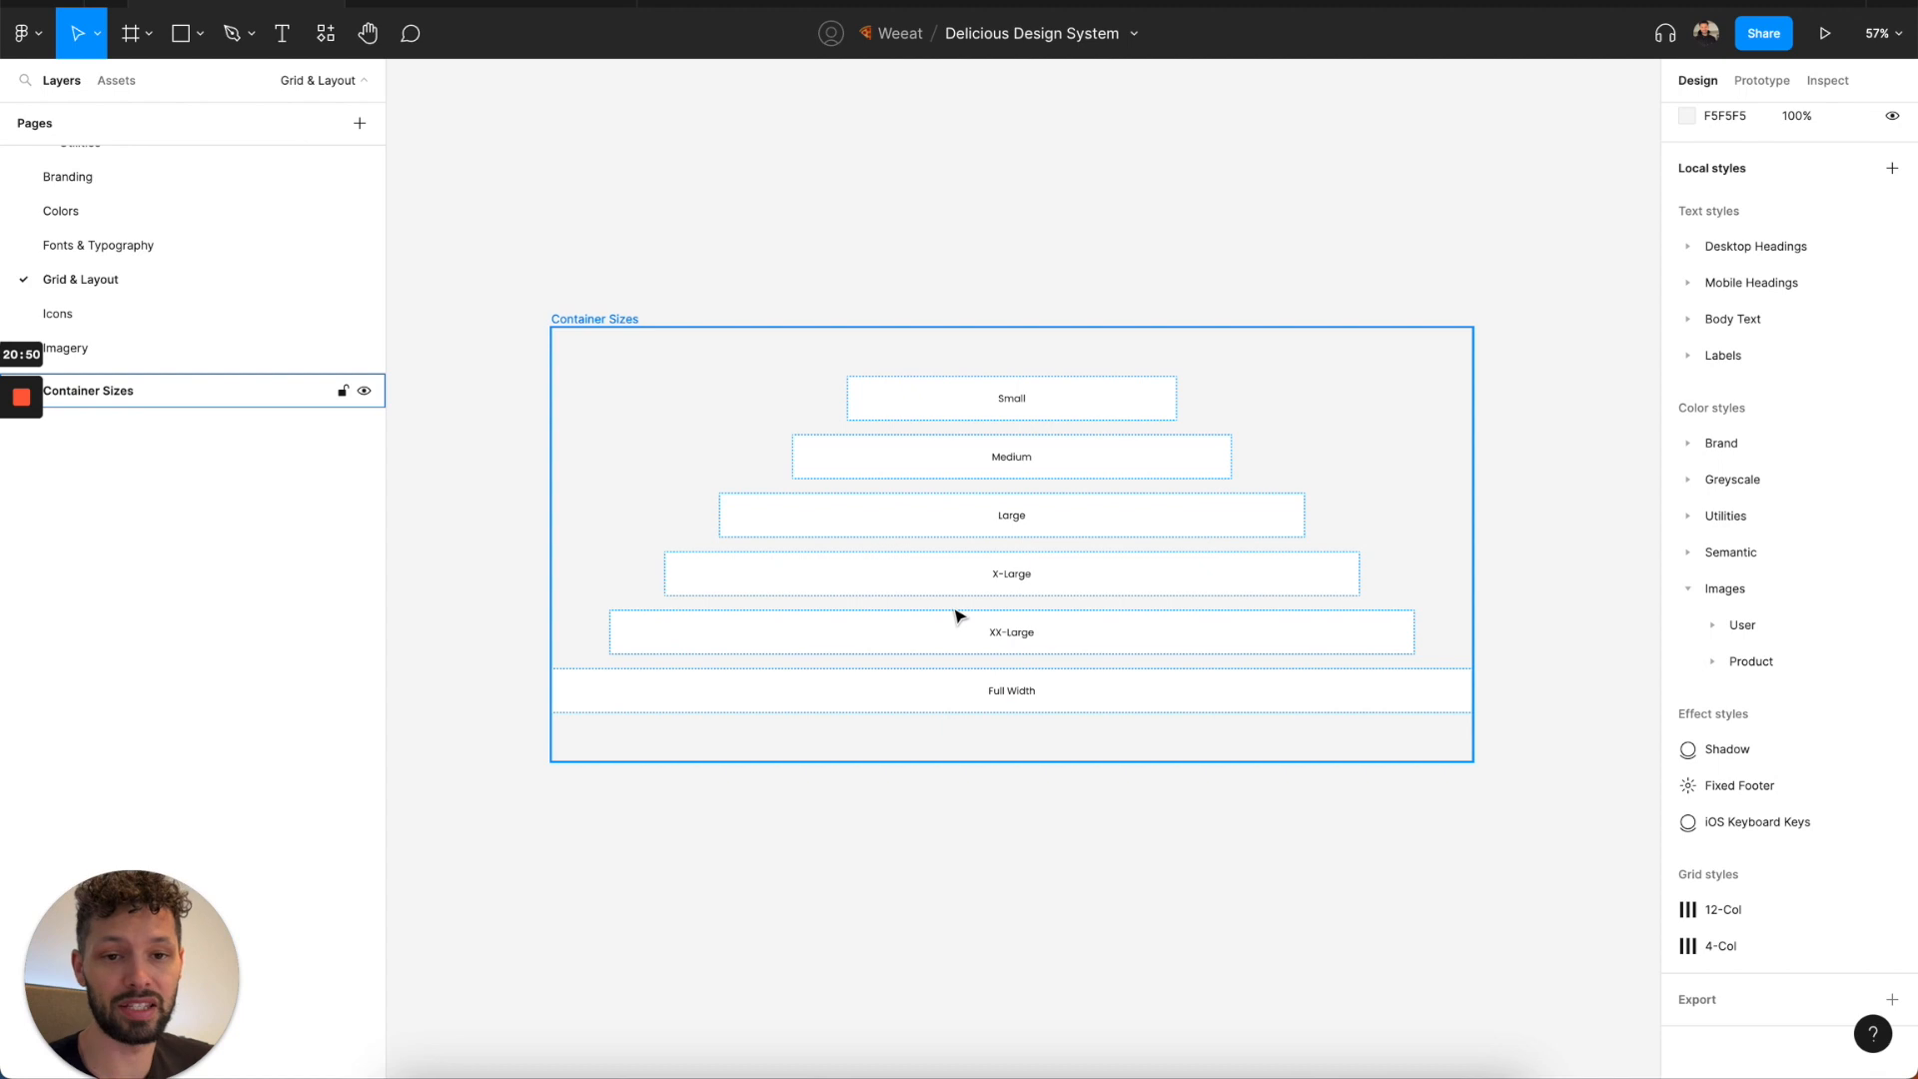
key(Escape)
scroll(64, 275, down, 5)
scroll(63, 277, down, 8)
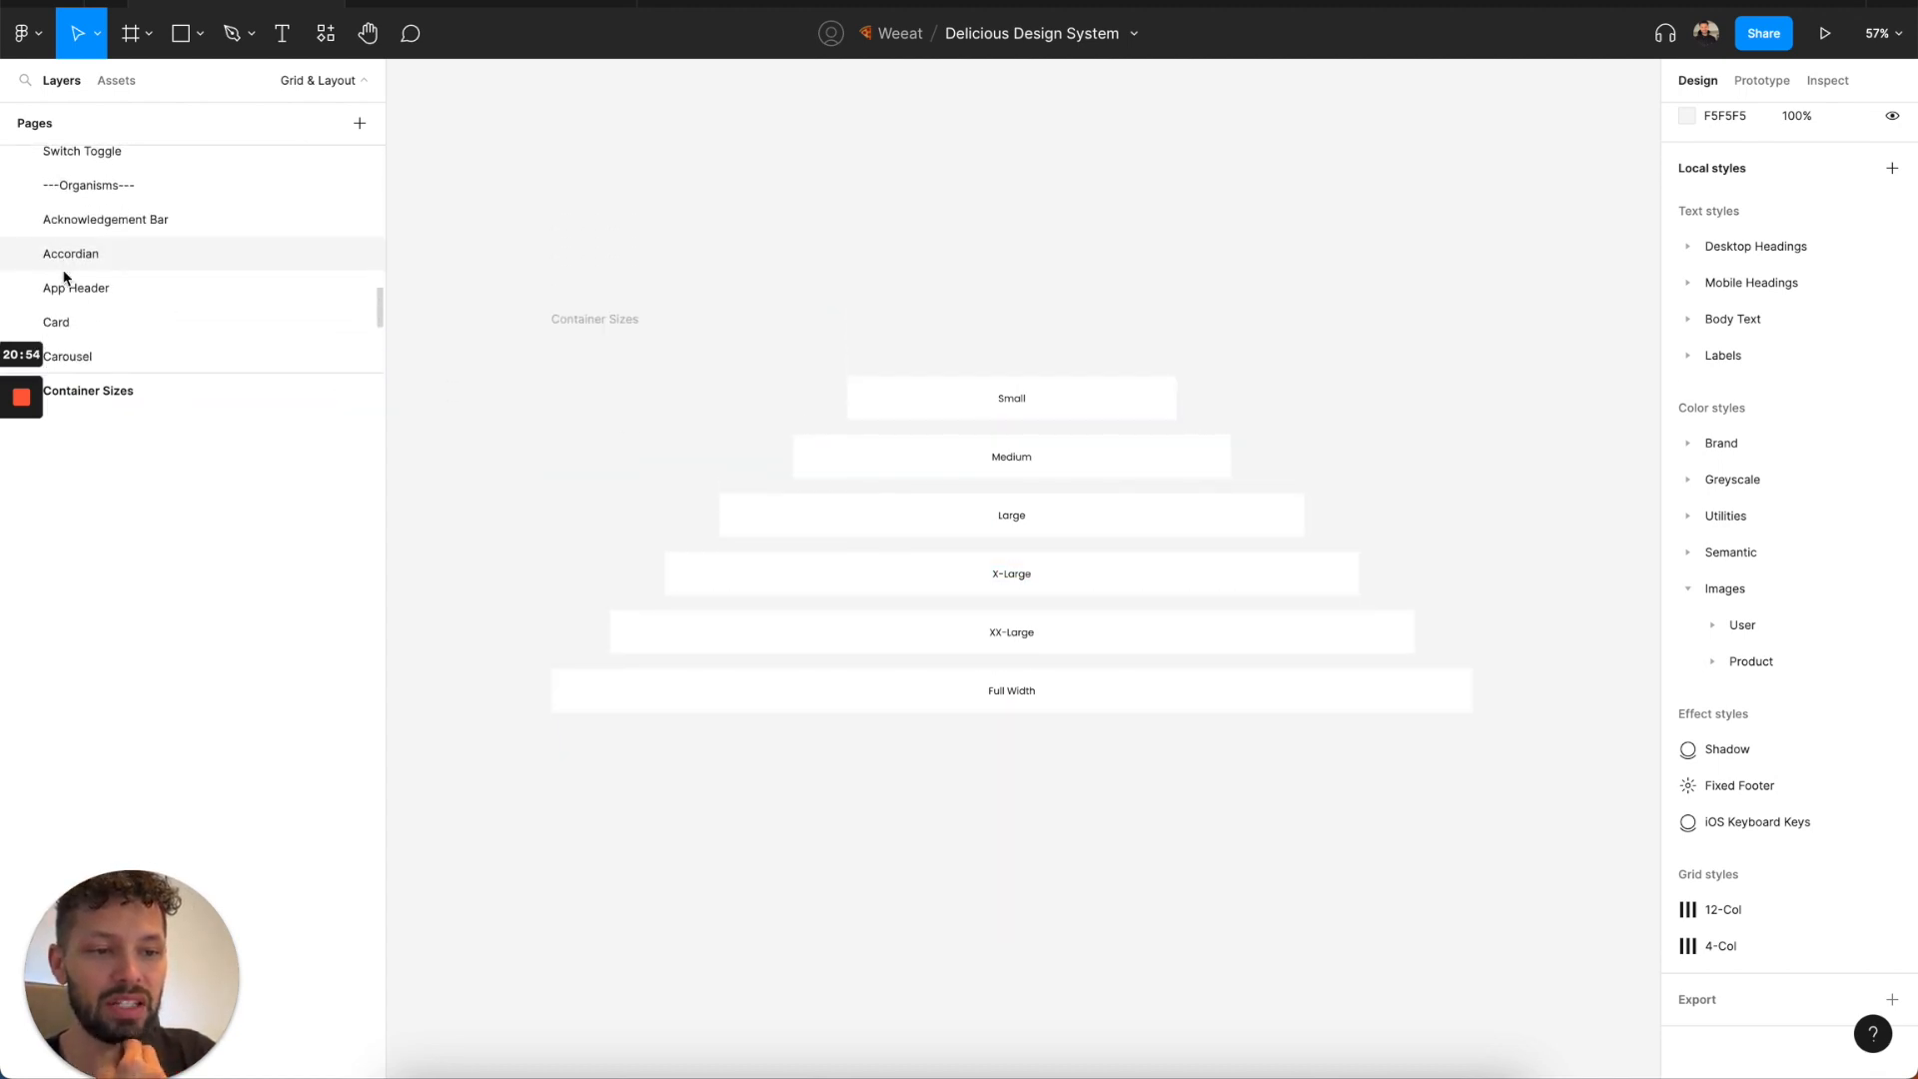
Return to the Acknowledgement Bar page and reopen the Accordian page to examine its components.
click(94, 205)
scroll(207, 342, down, 1)
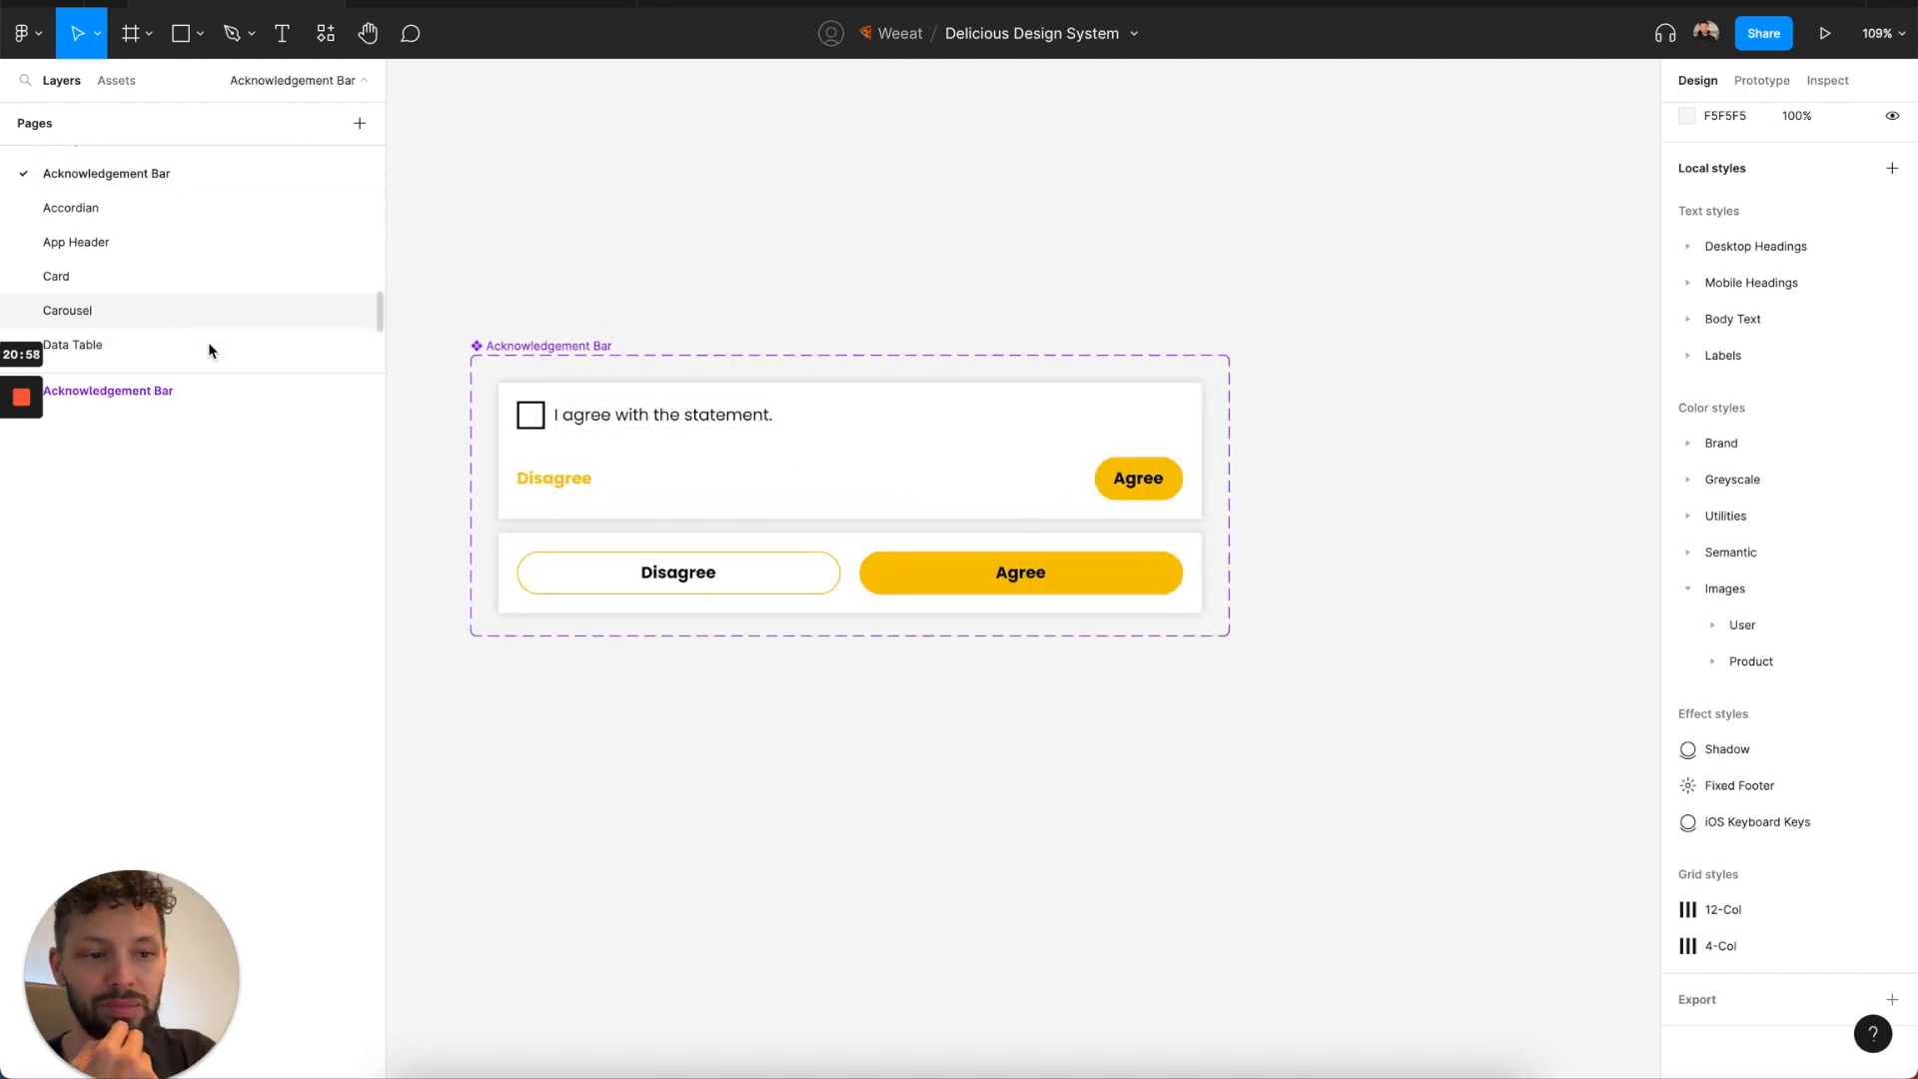
click(204, 219)
scroll(689, 443, down, 5)
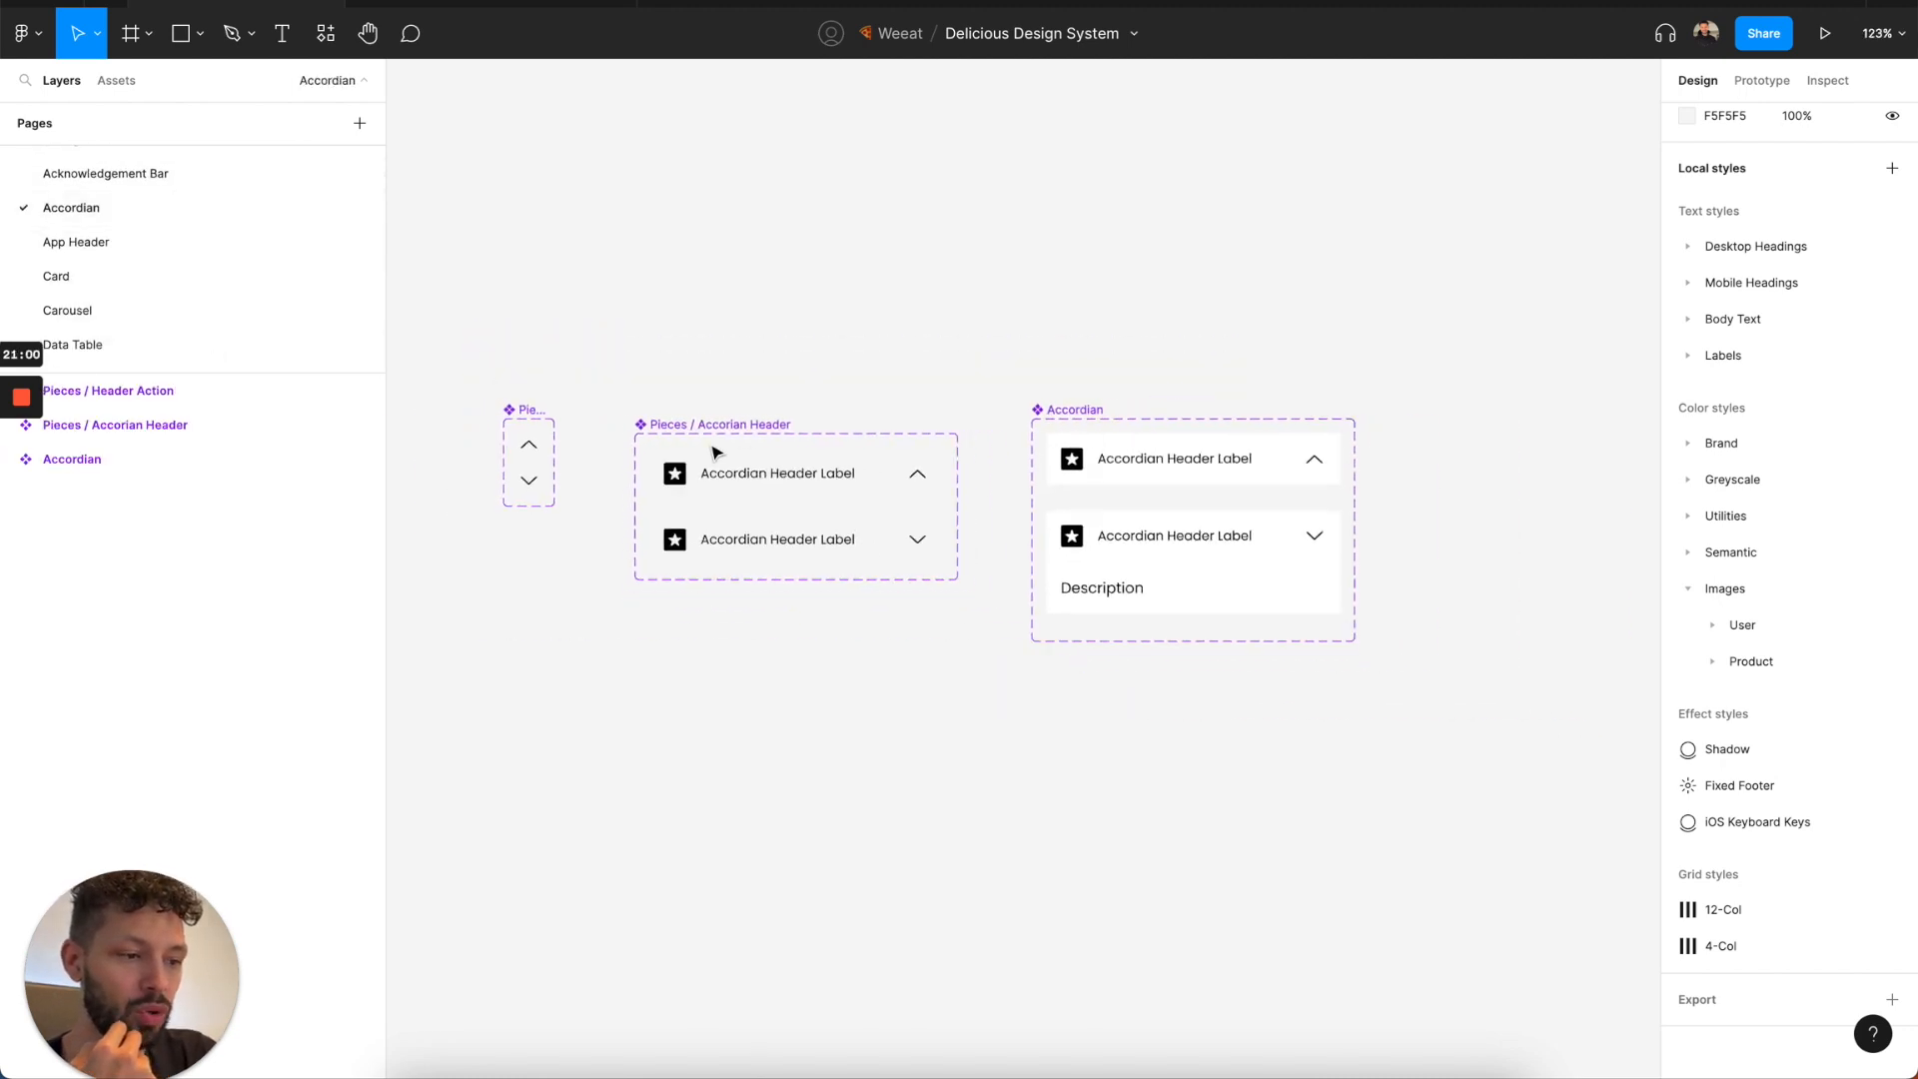
scroll(1060, 457, right, 2)
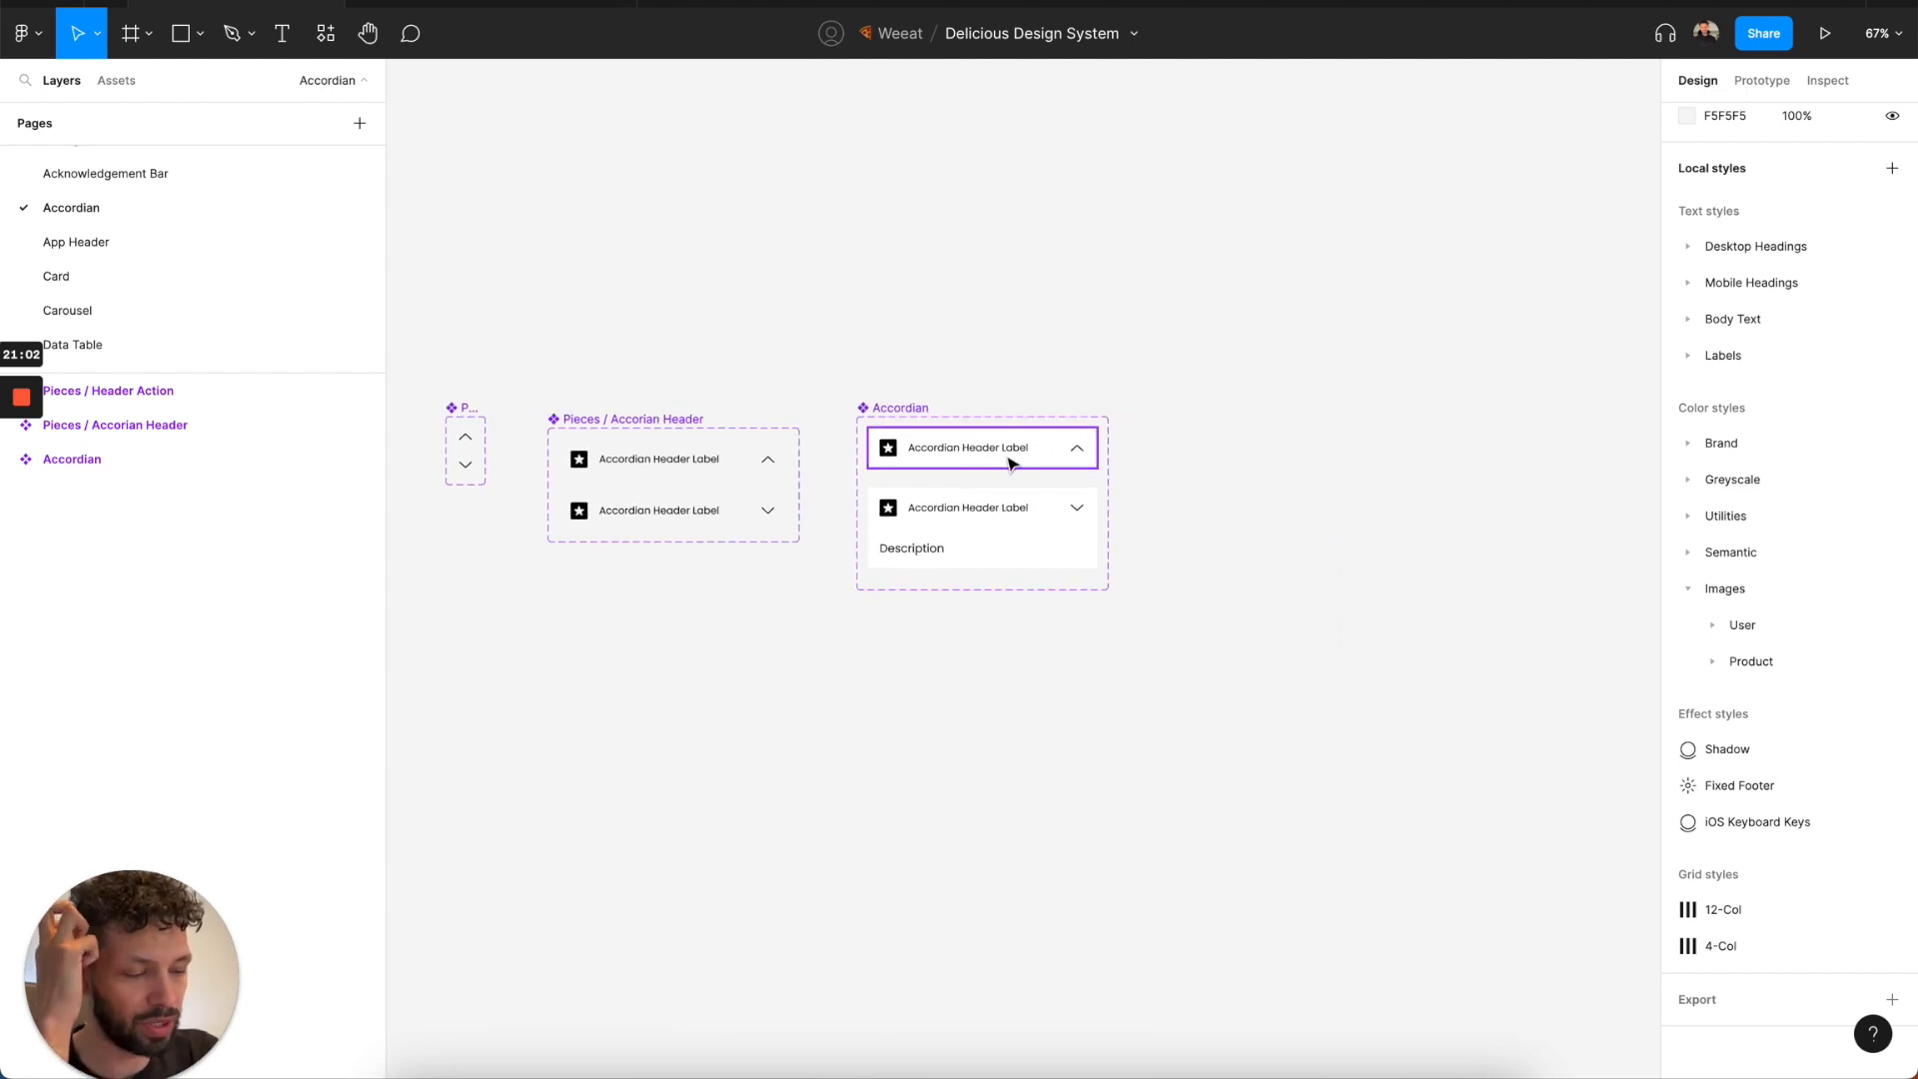
Place an instance of the collapsed Accordian variant beside the component set and set its width to 768.
click(1014, 465)
drag(1019, 462, 1514, 450)
scroll(1419, 440, right, 3)
drag(1361, 430, 1595, 432)
click(1721, 179)
text(768)
key(Return)
scroll(1439, 356, right, 3)
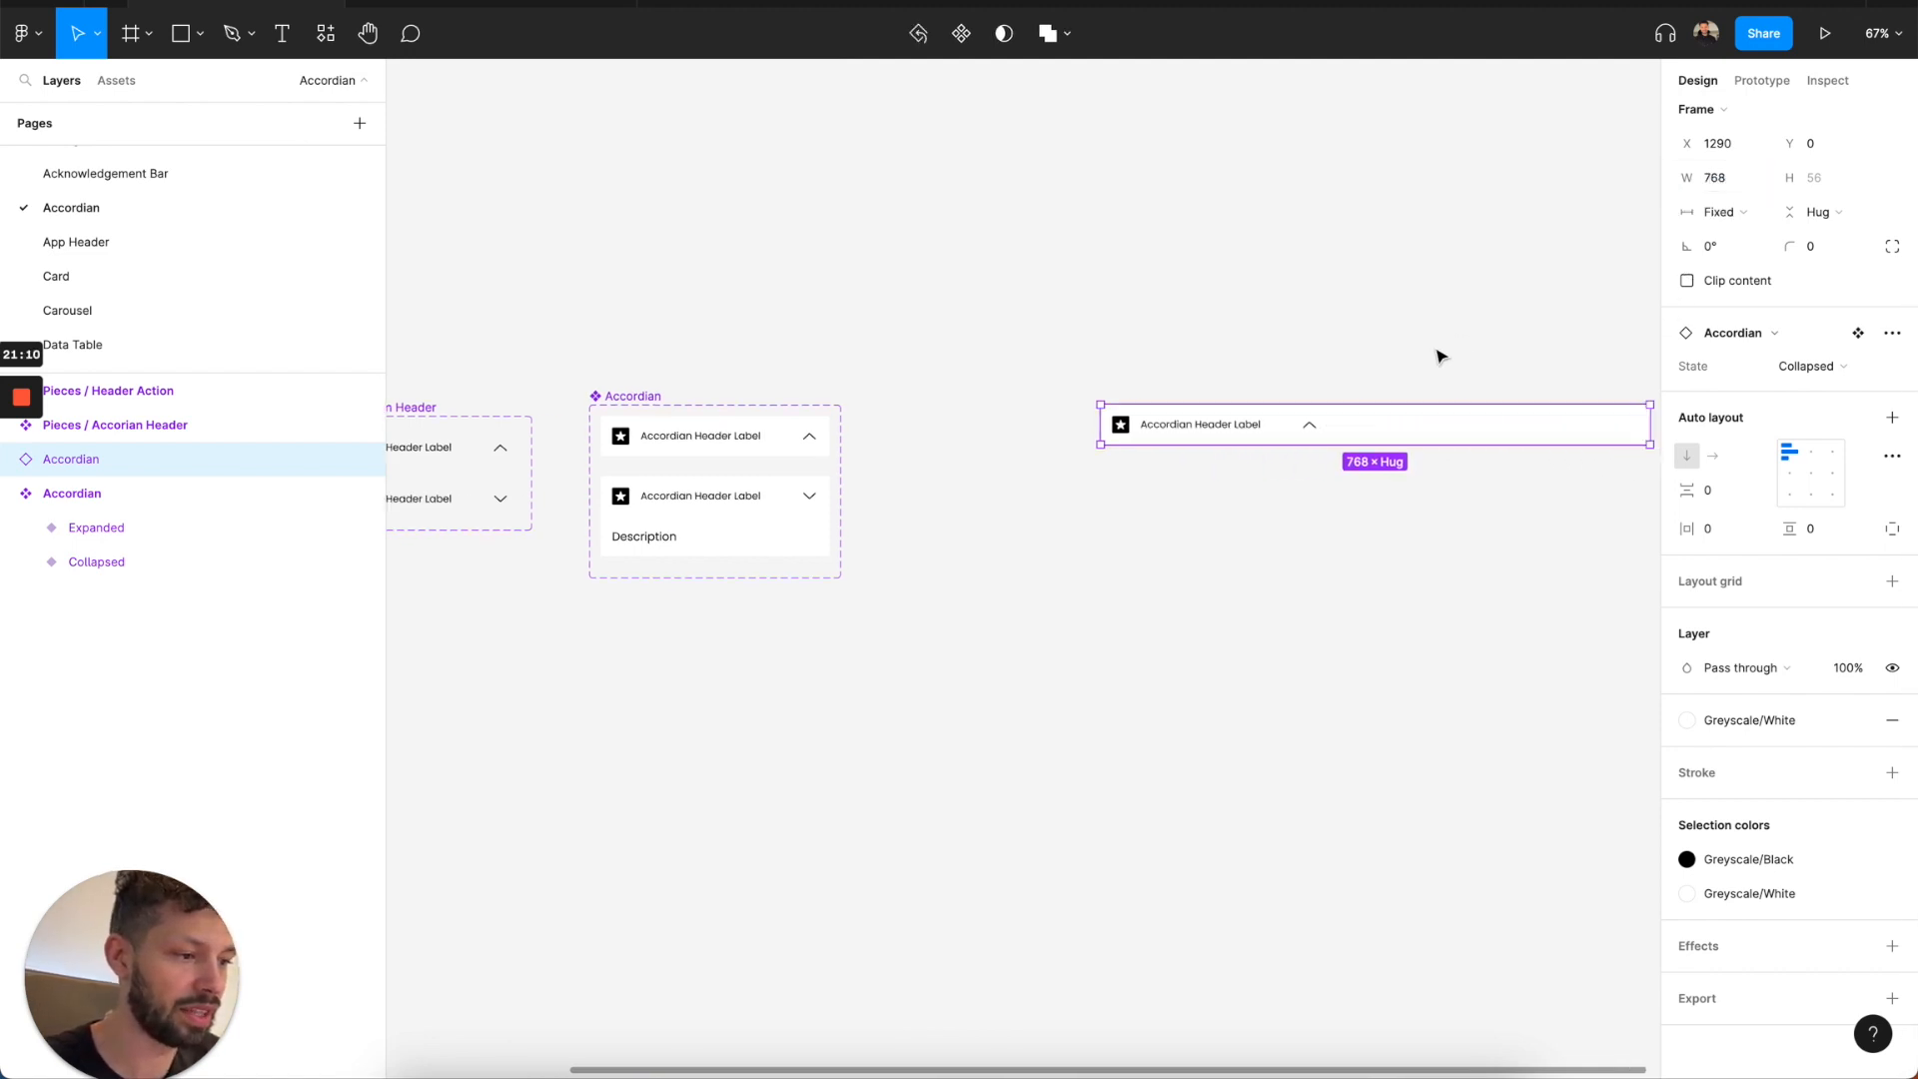
Set the header and expansion container inside both Accordian variants to fill the container's width.
scroll(934, 446, left, 8)
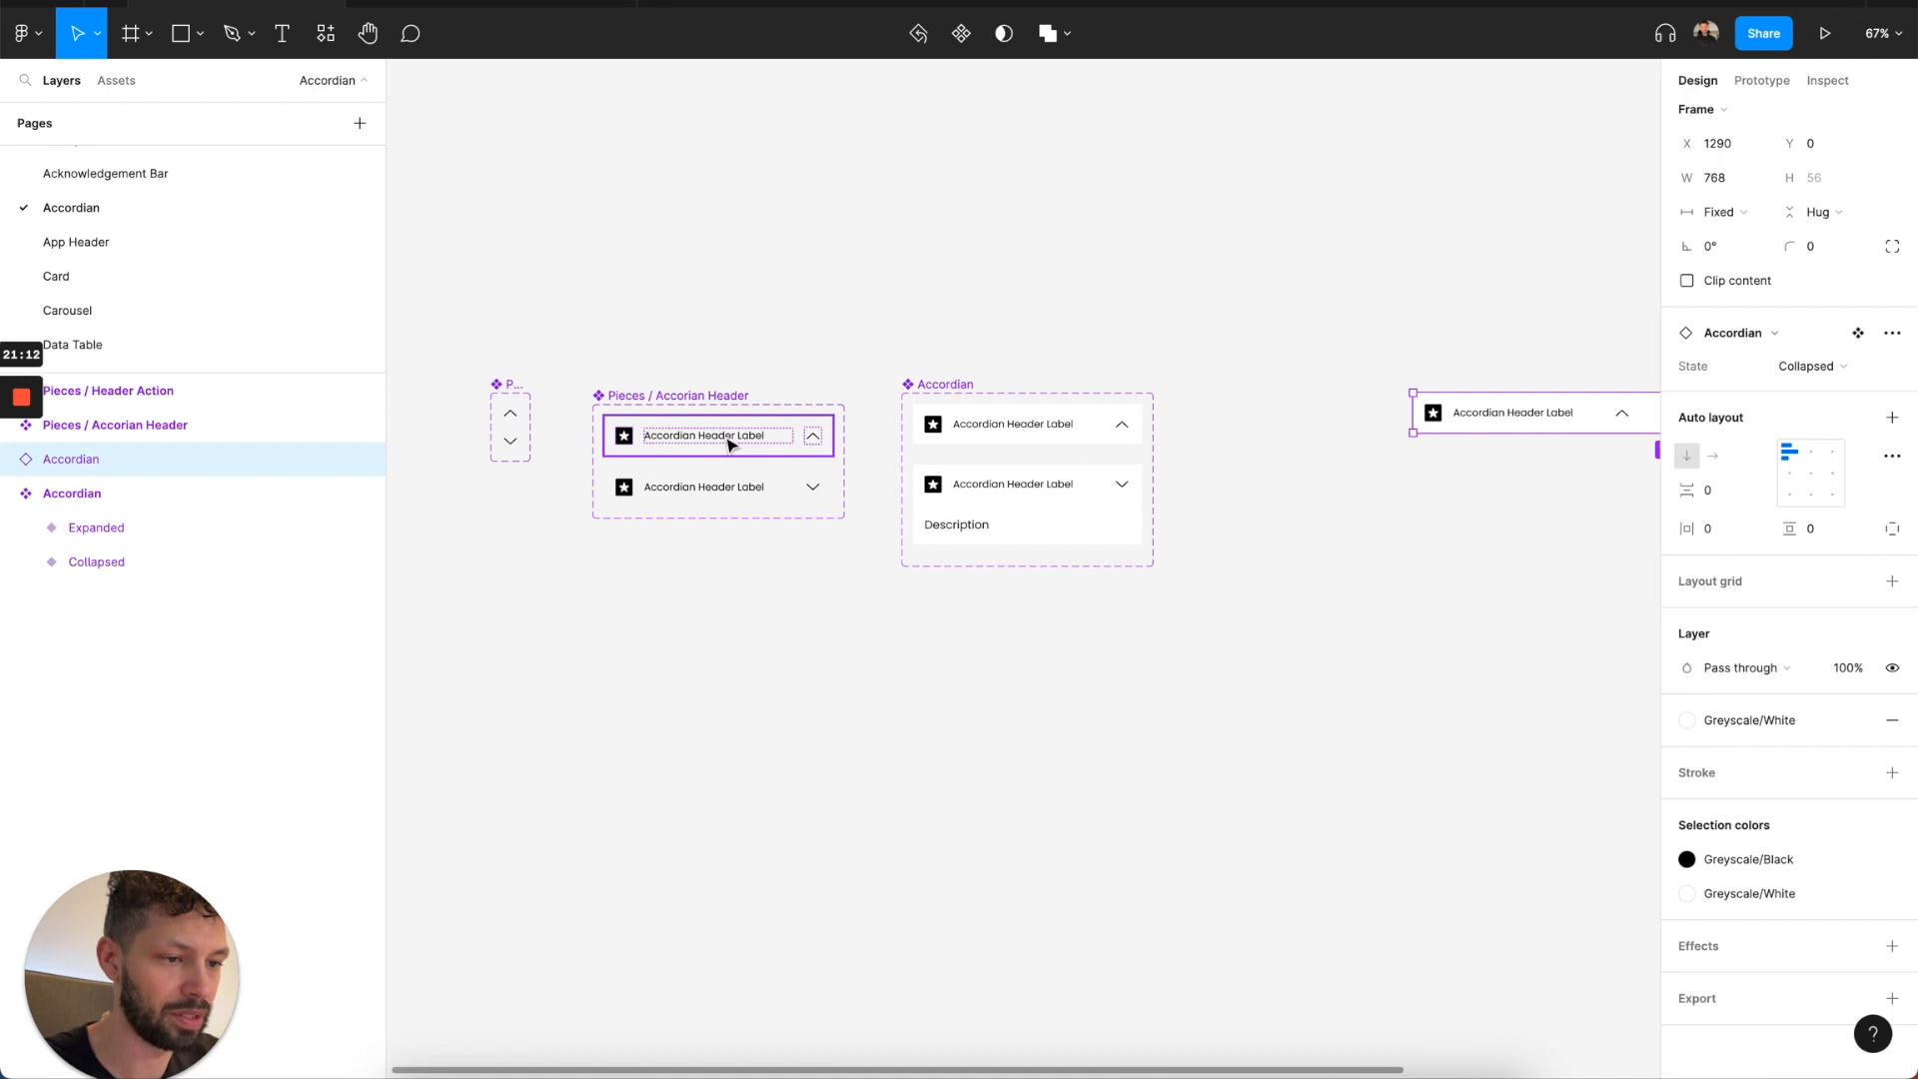
scroll(763, 441, right, 5)
click(1067, 423)
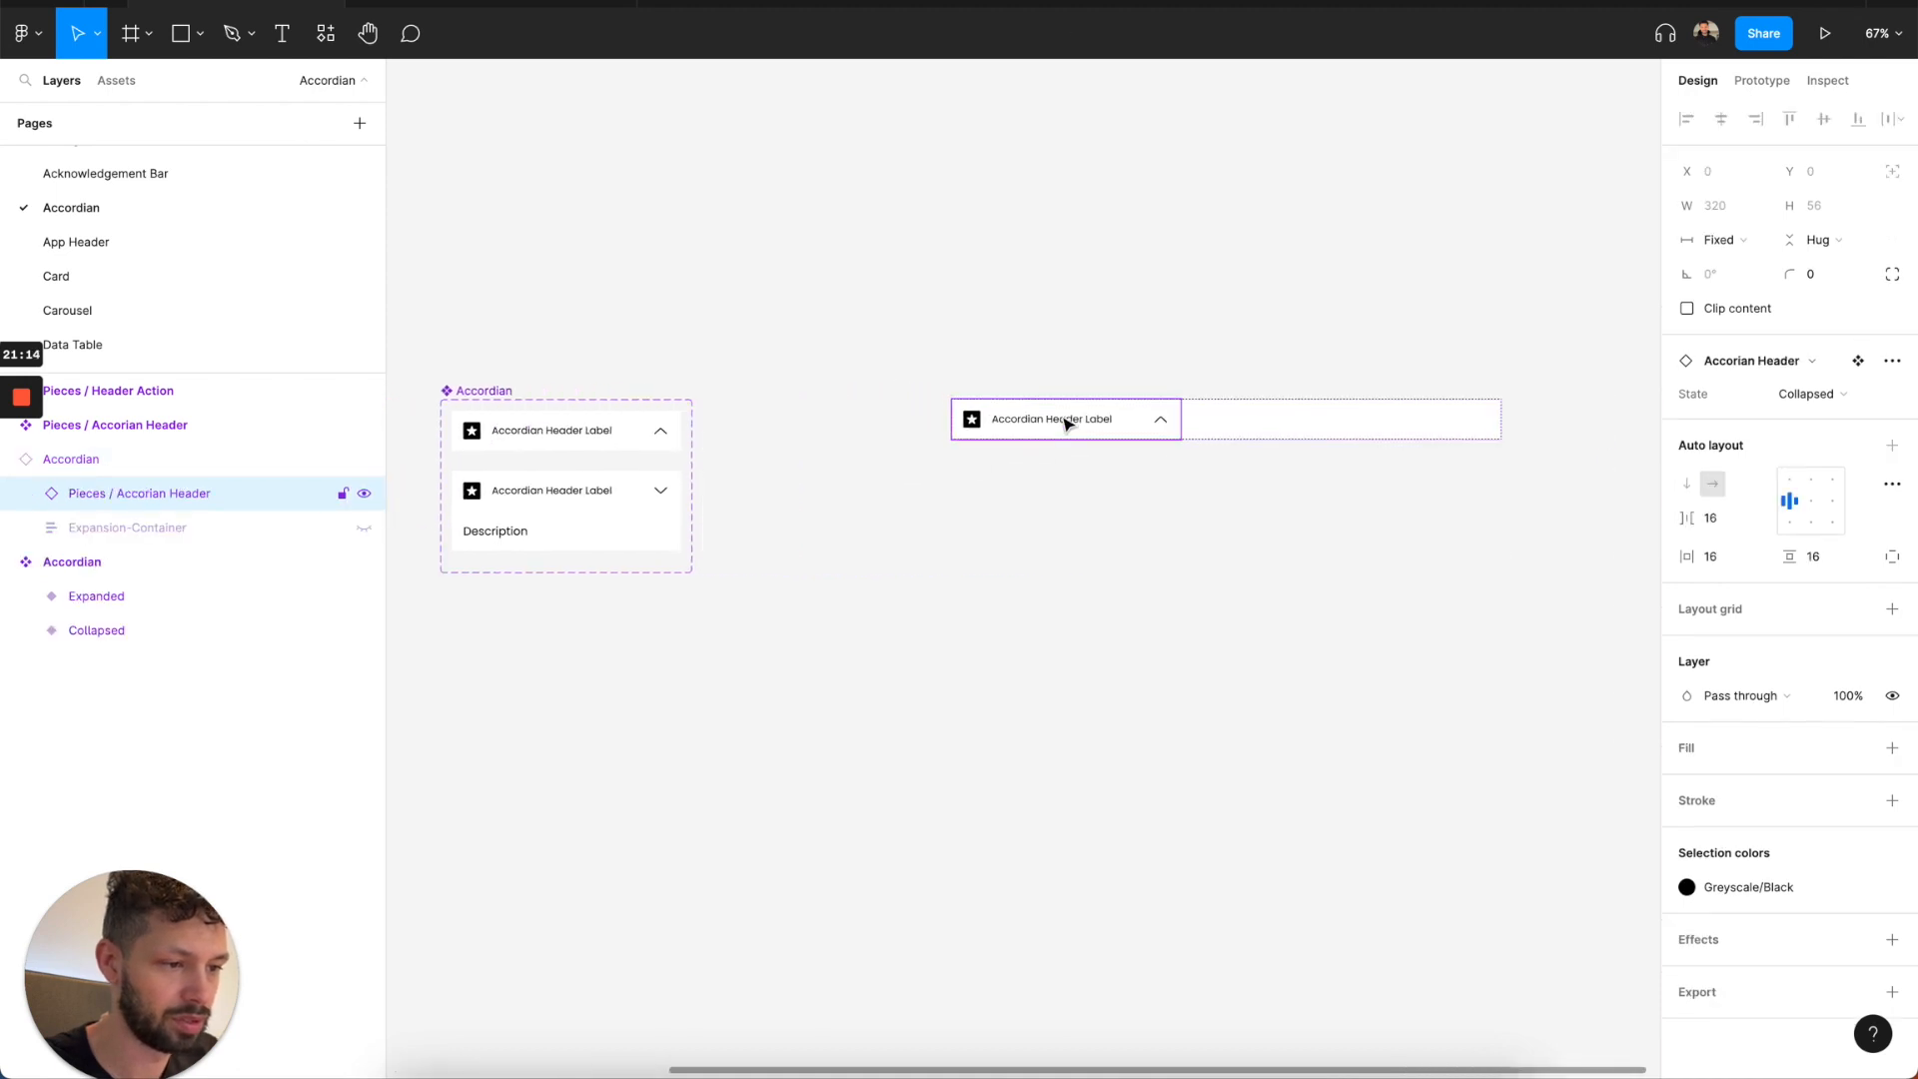
click(556, 445)
shift+click(557, 500)
key(Return)
click(1719, 275)
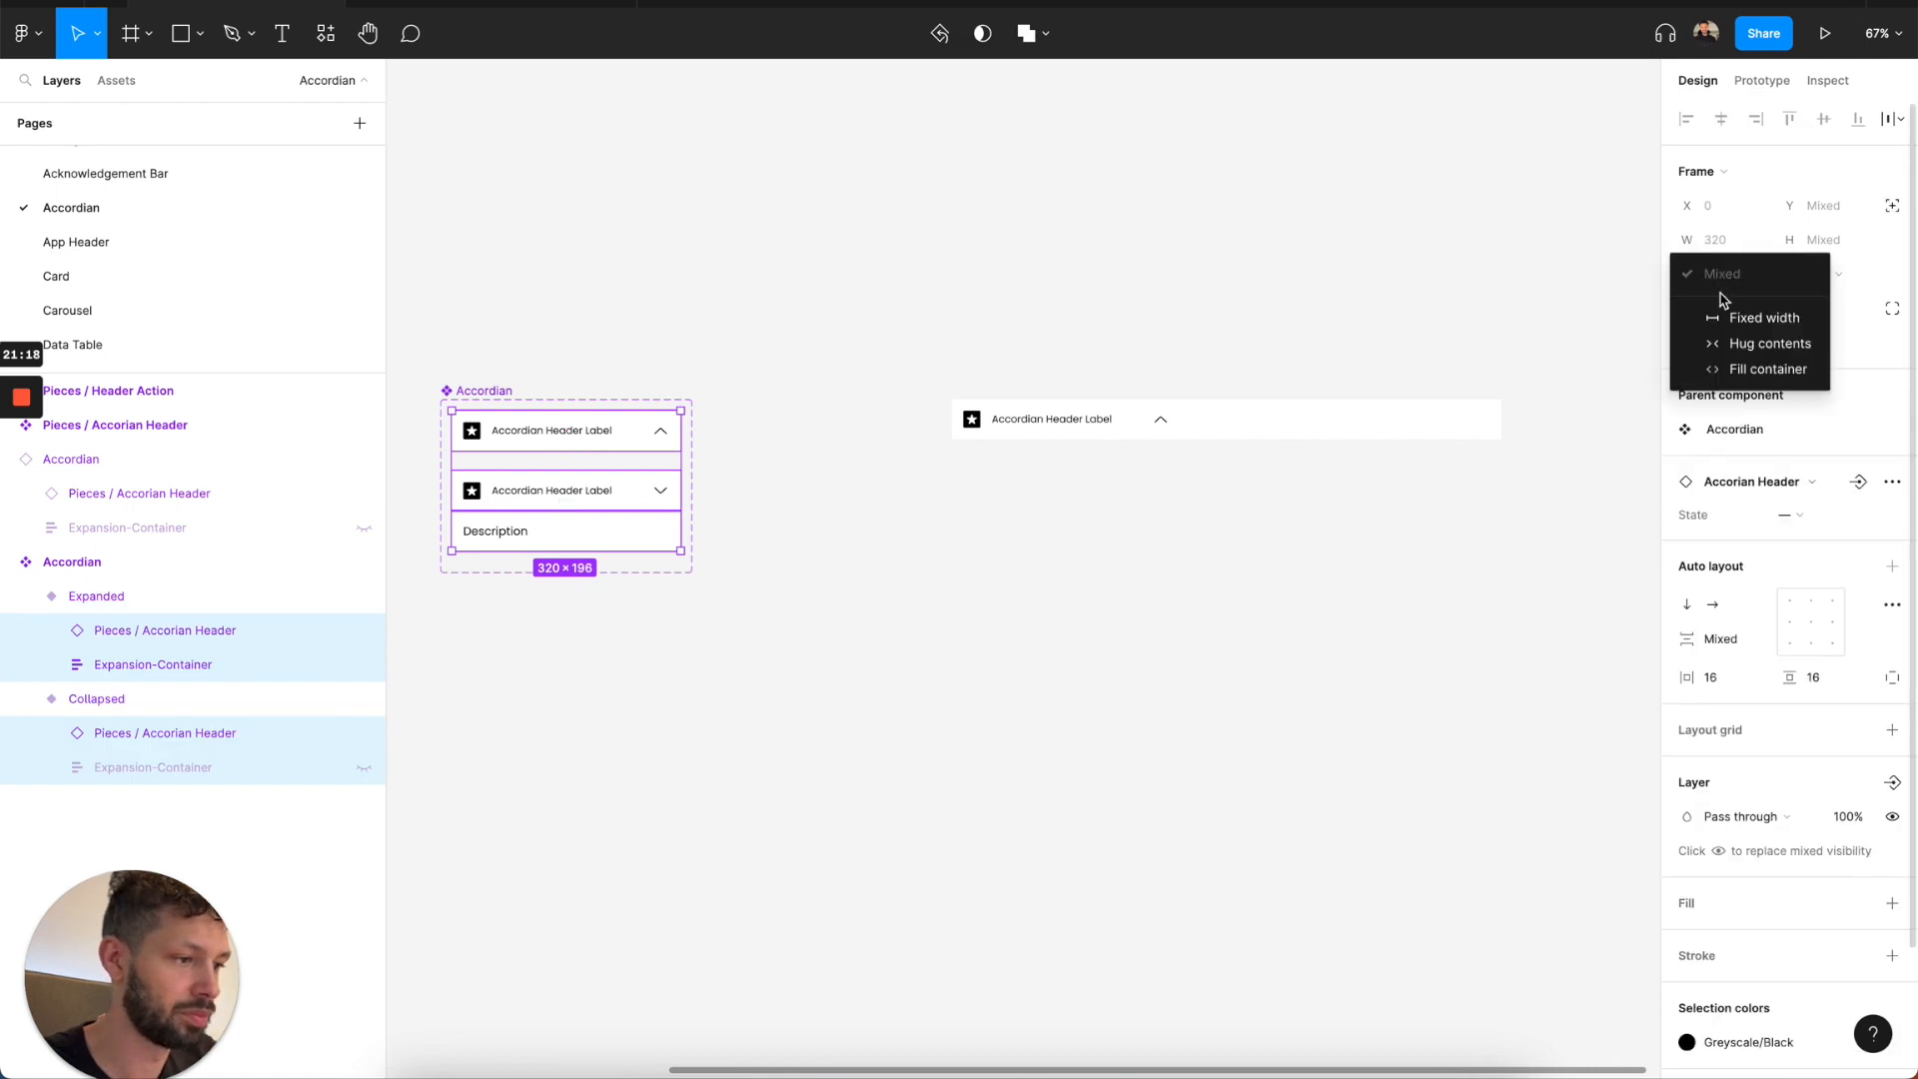
click(1754, 366)
click(1126, 476)
Switch the 768-wide Accordian instance to the Expanded state.
click(1040, 424)
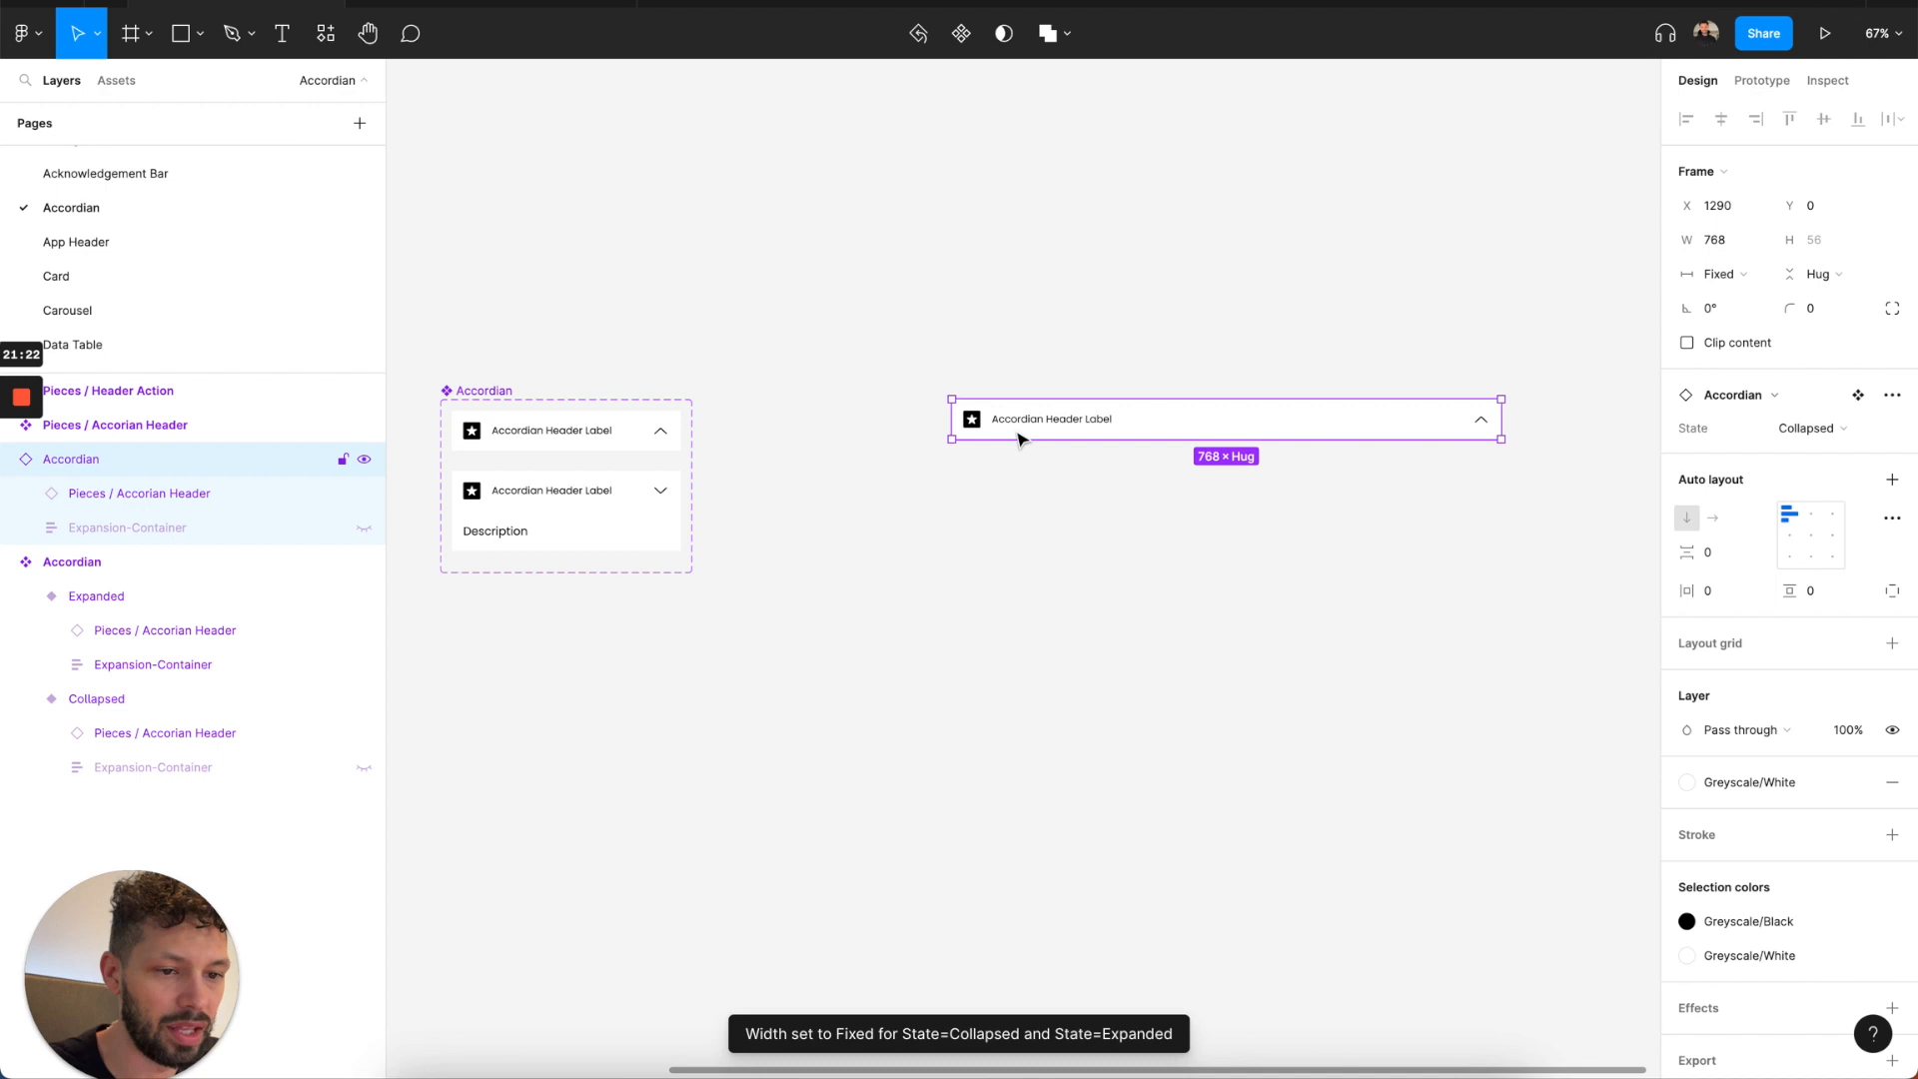
click(1808, 431)
click(1811, 458)
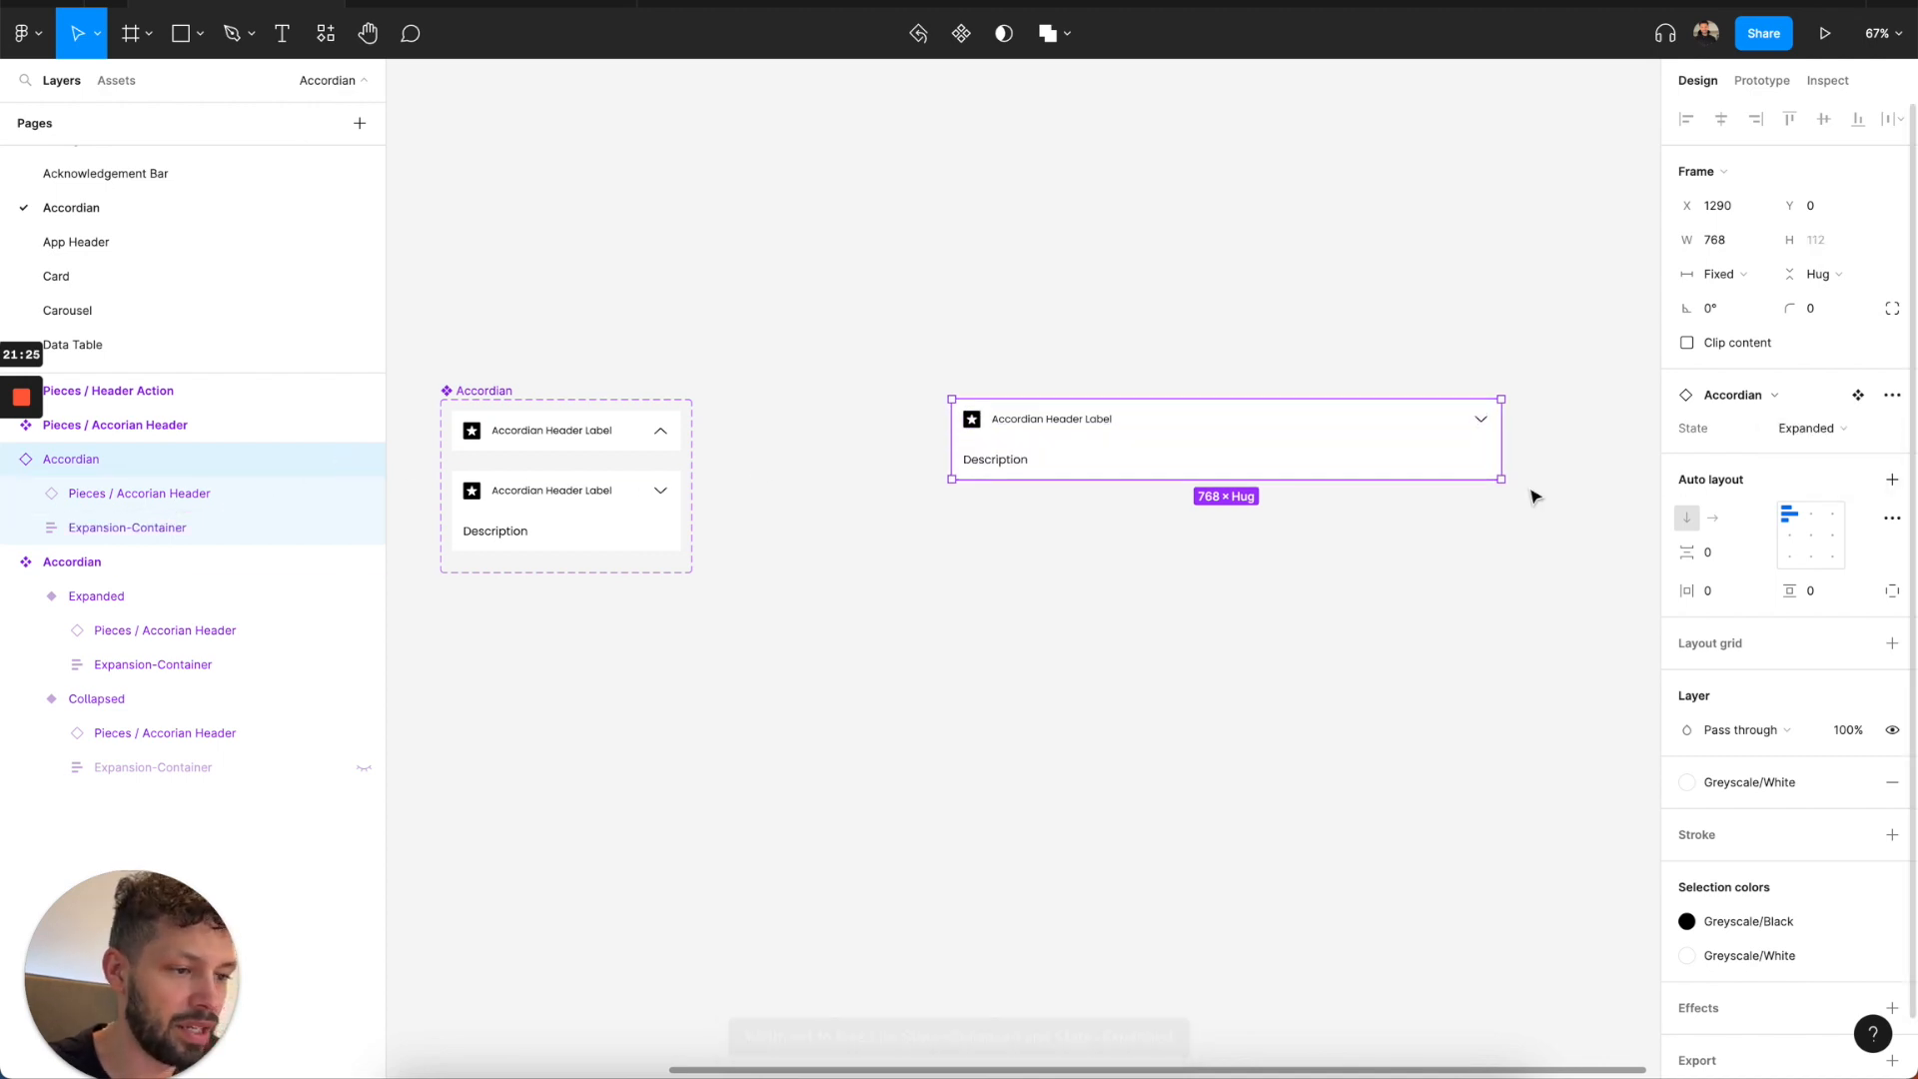
Swap the Lockup inside the 768-wide Accordian instance's expansion container for the Link List component.
double_click(1016, 463)
double_click(1016, 463)
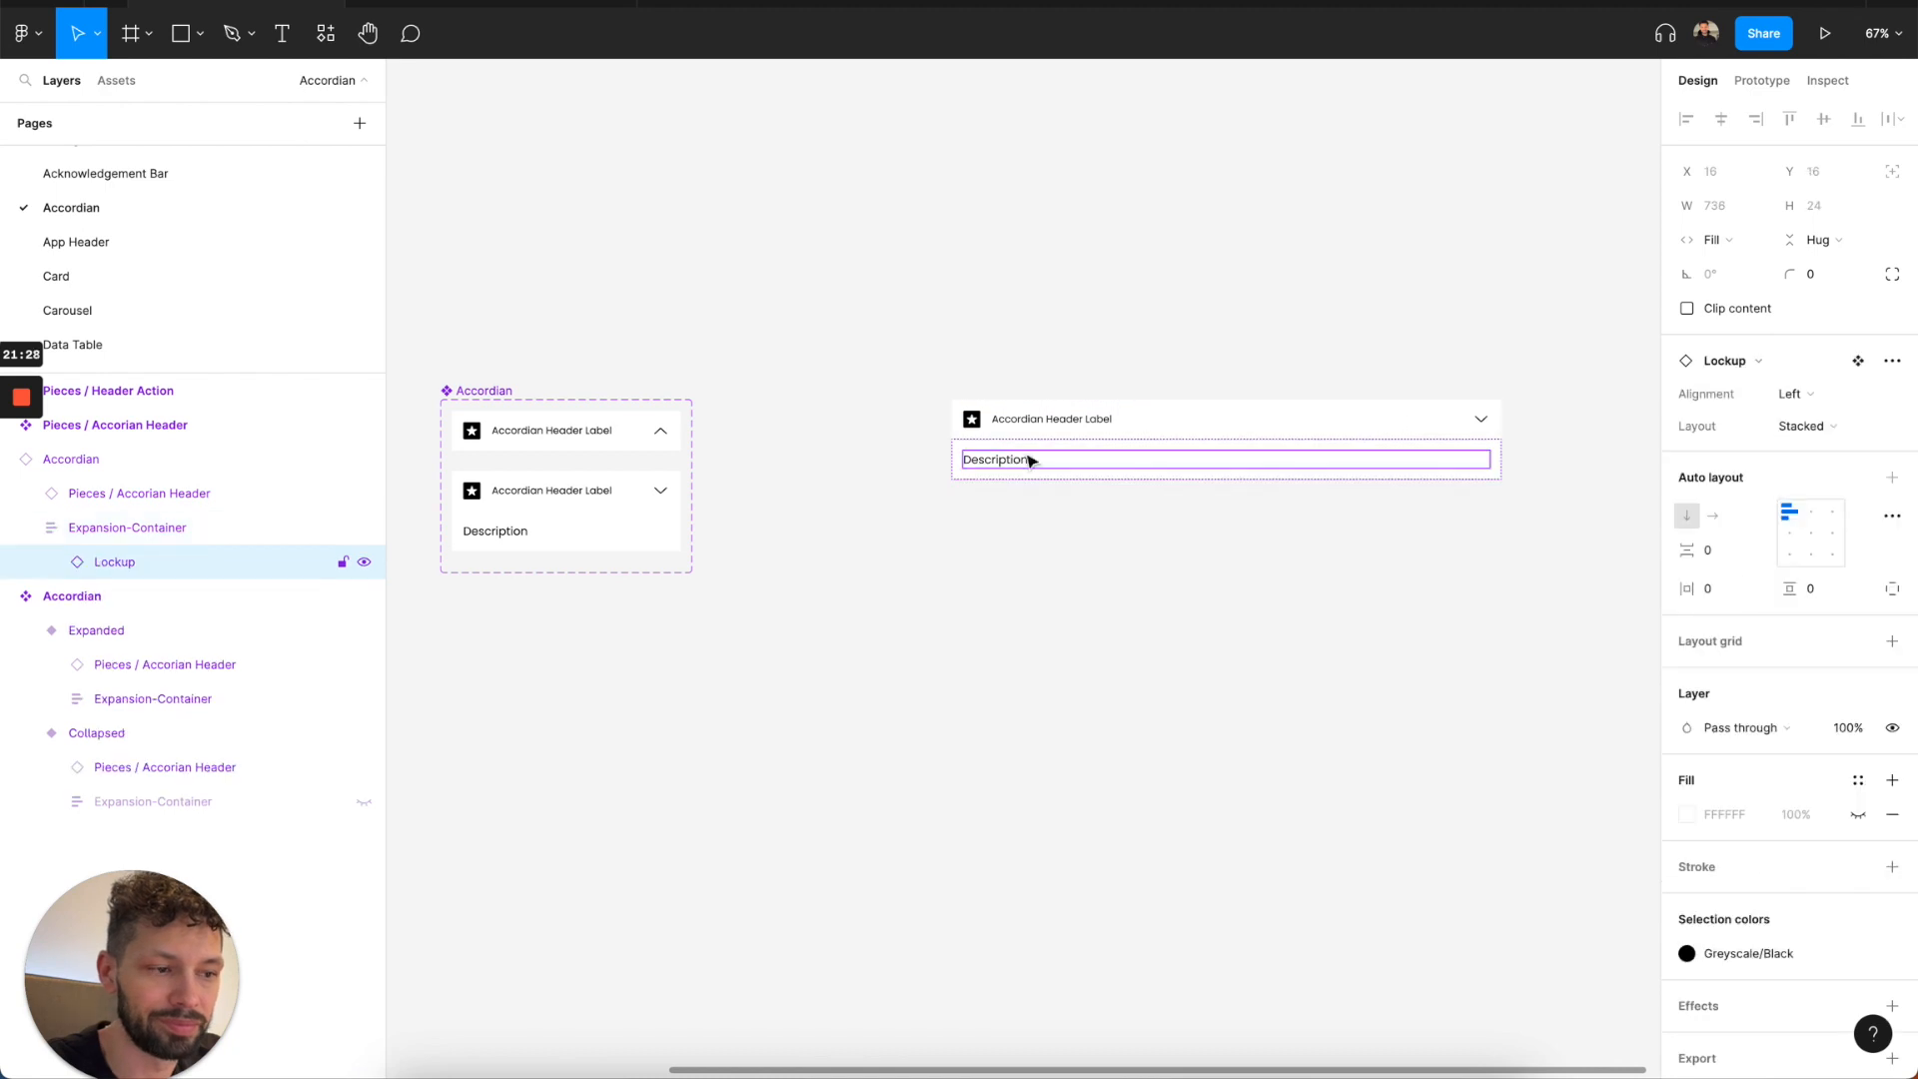
click(1767, 362)
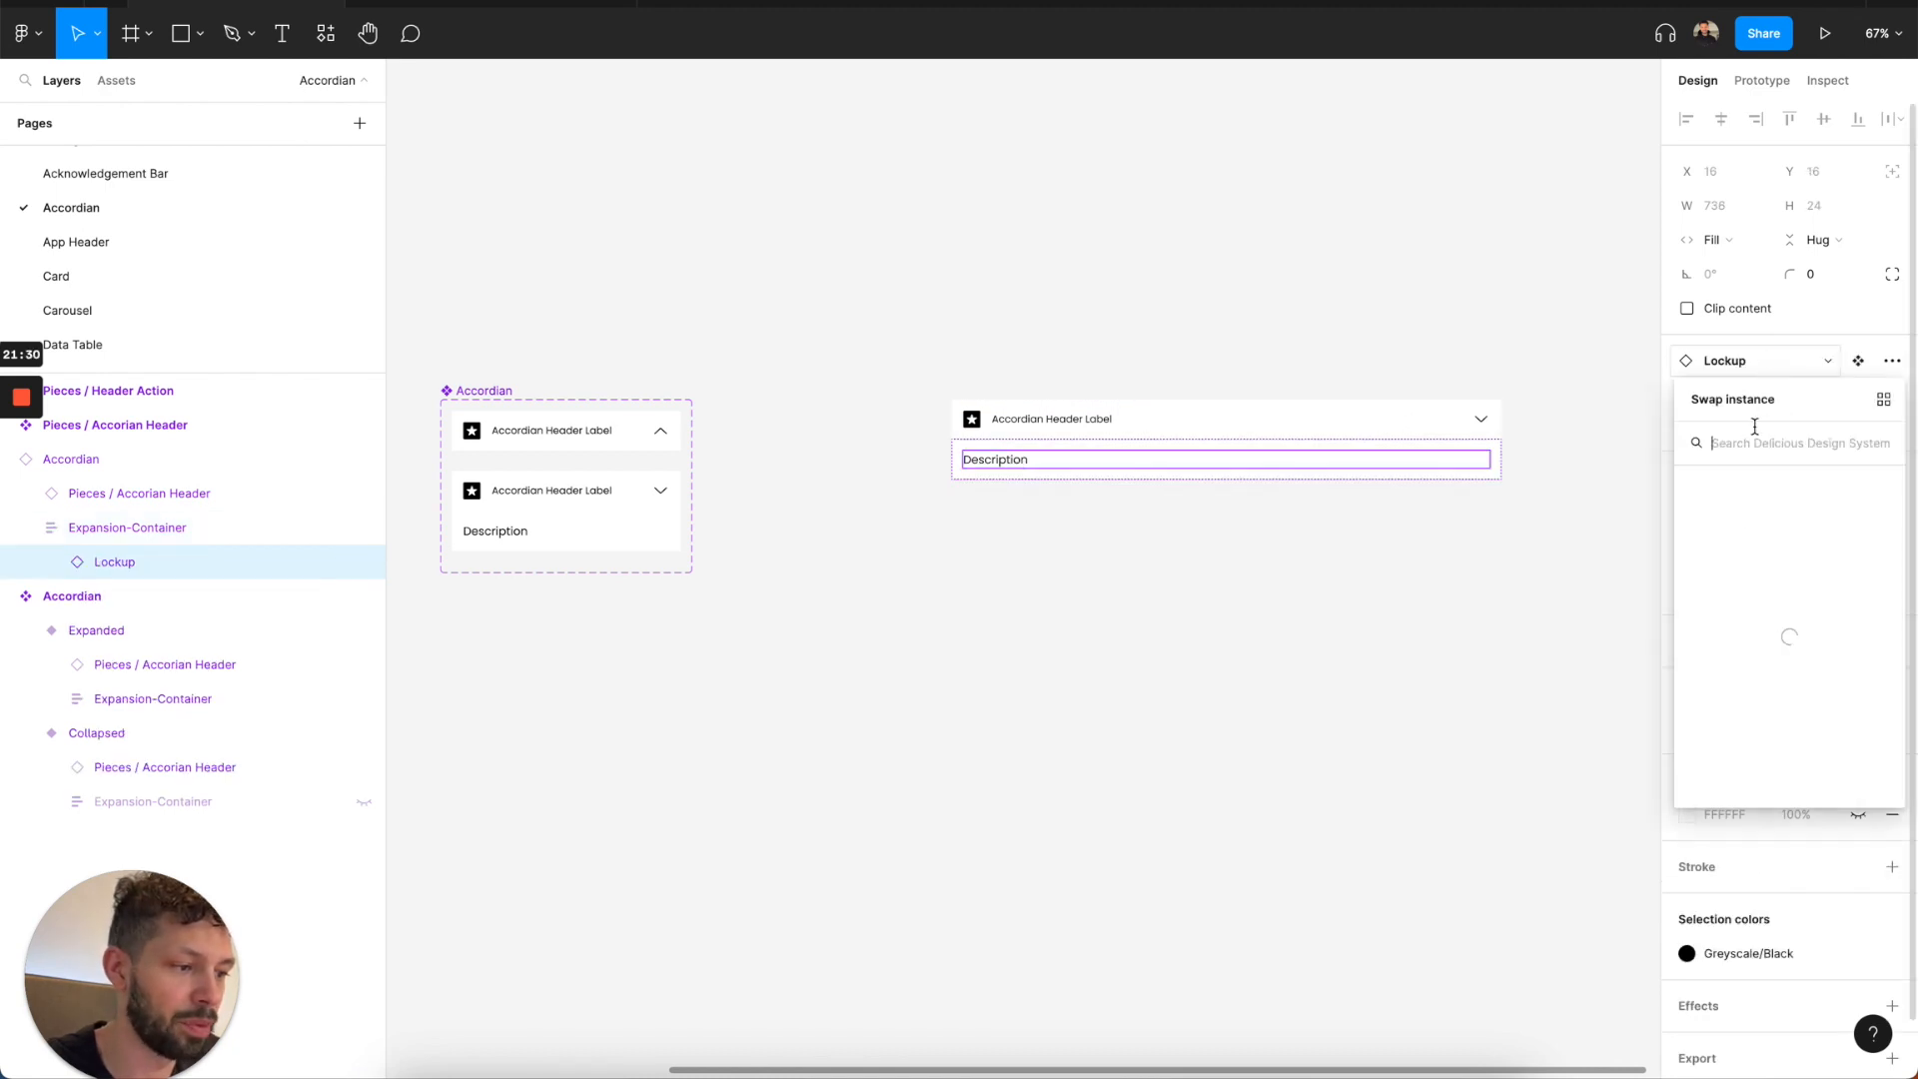
click(1733, 524)
scroll(1734, 711, down, 5)
scroll(1732, 717, down, 4)
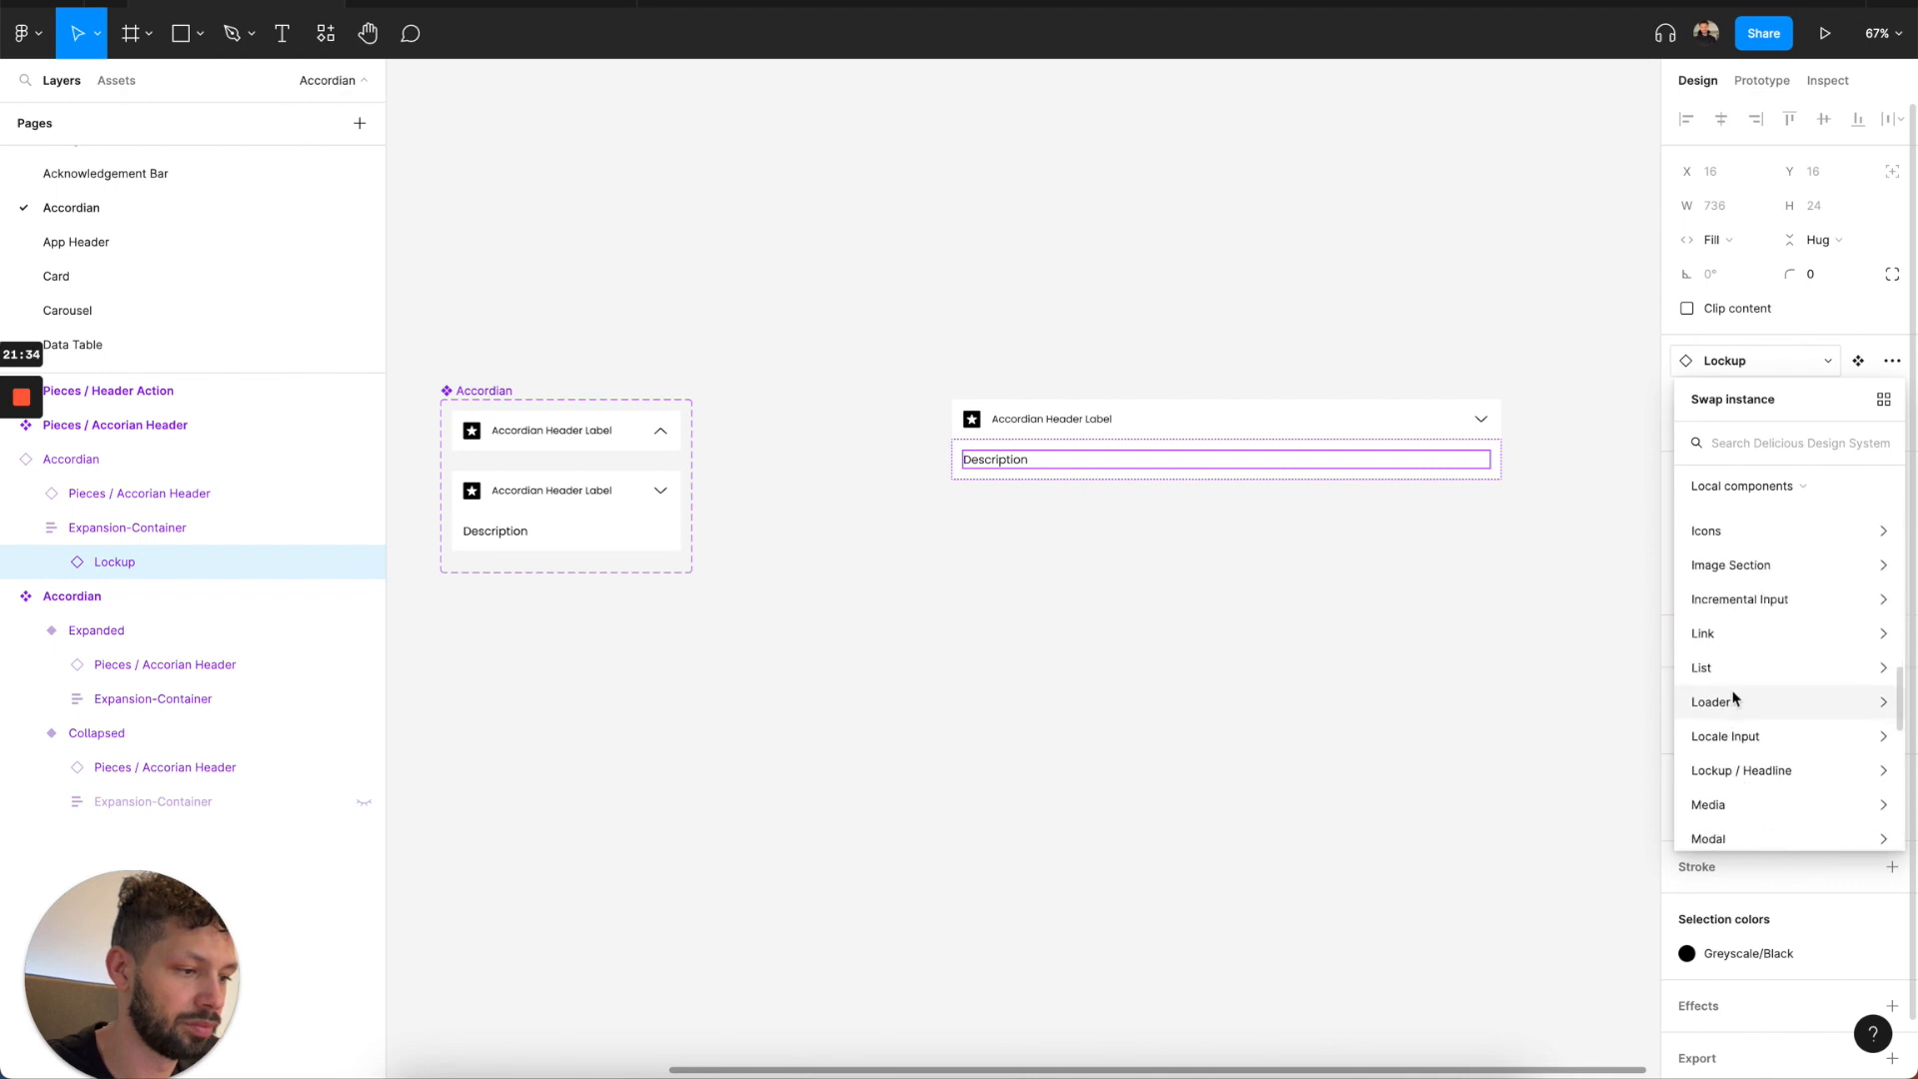
click(1734, 664)
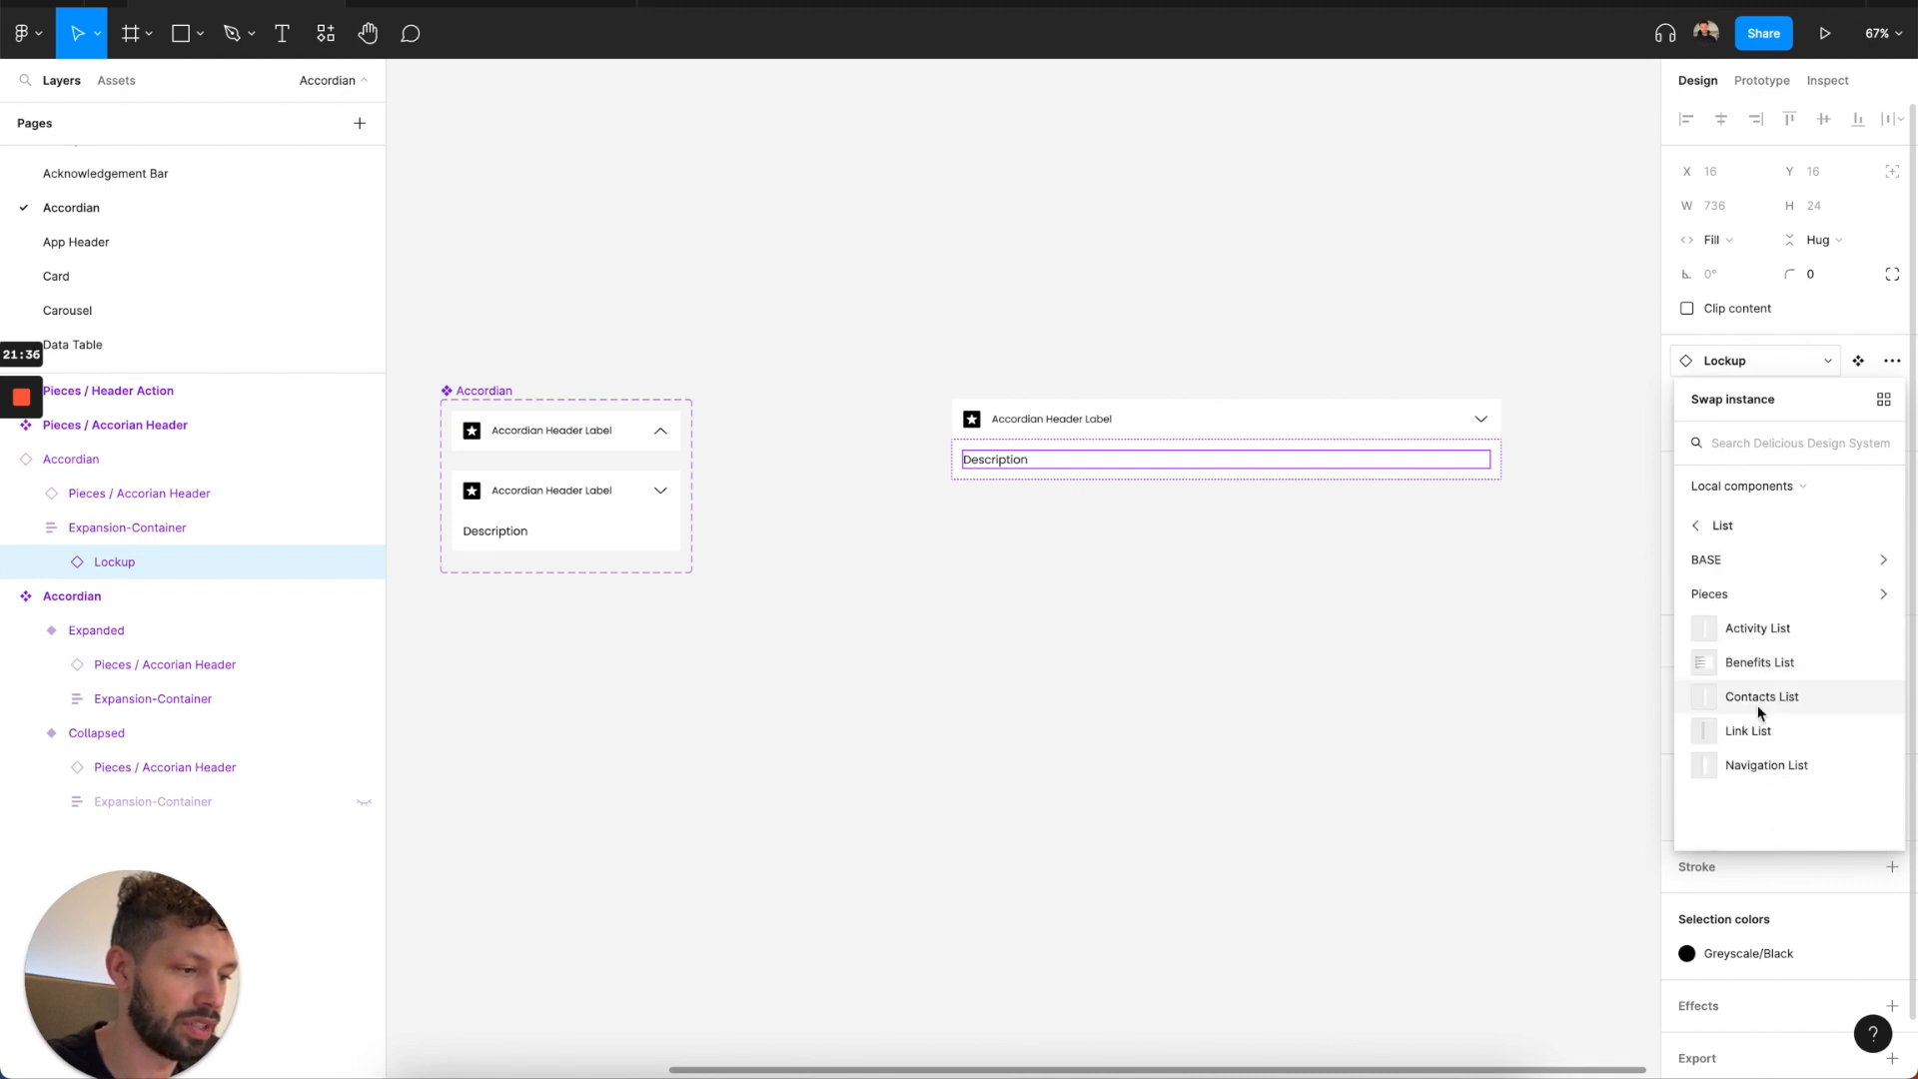
click(1755, 731)
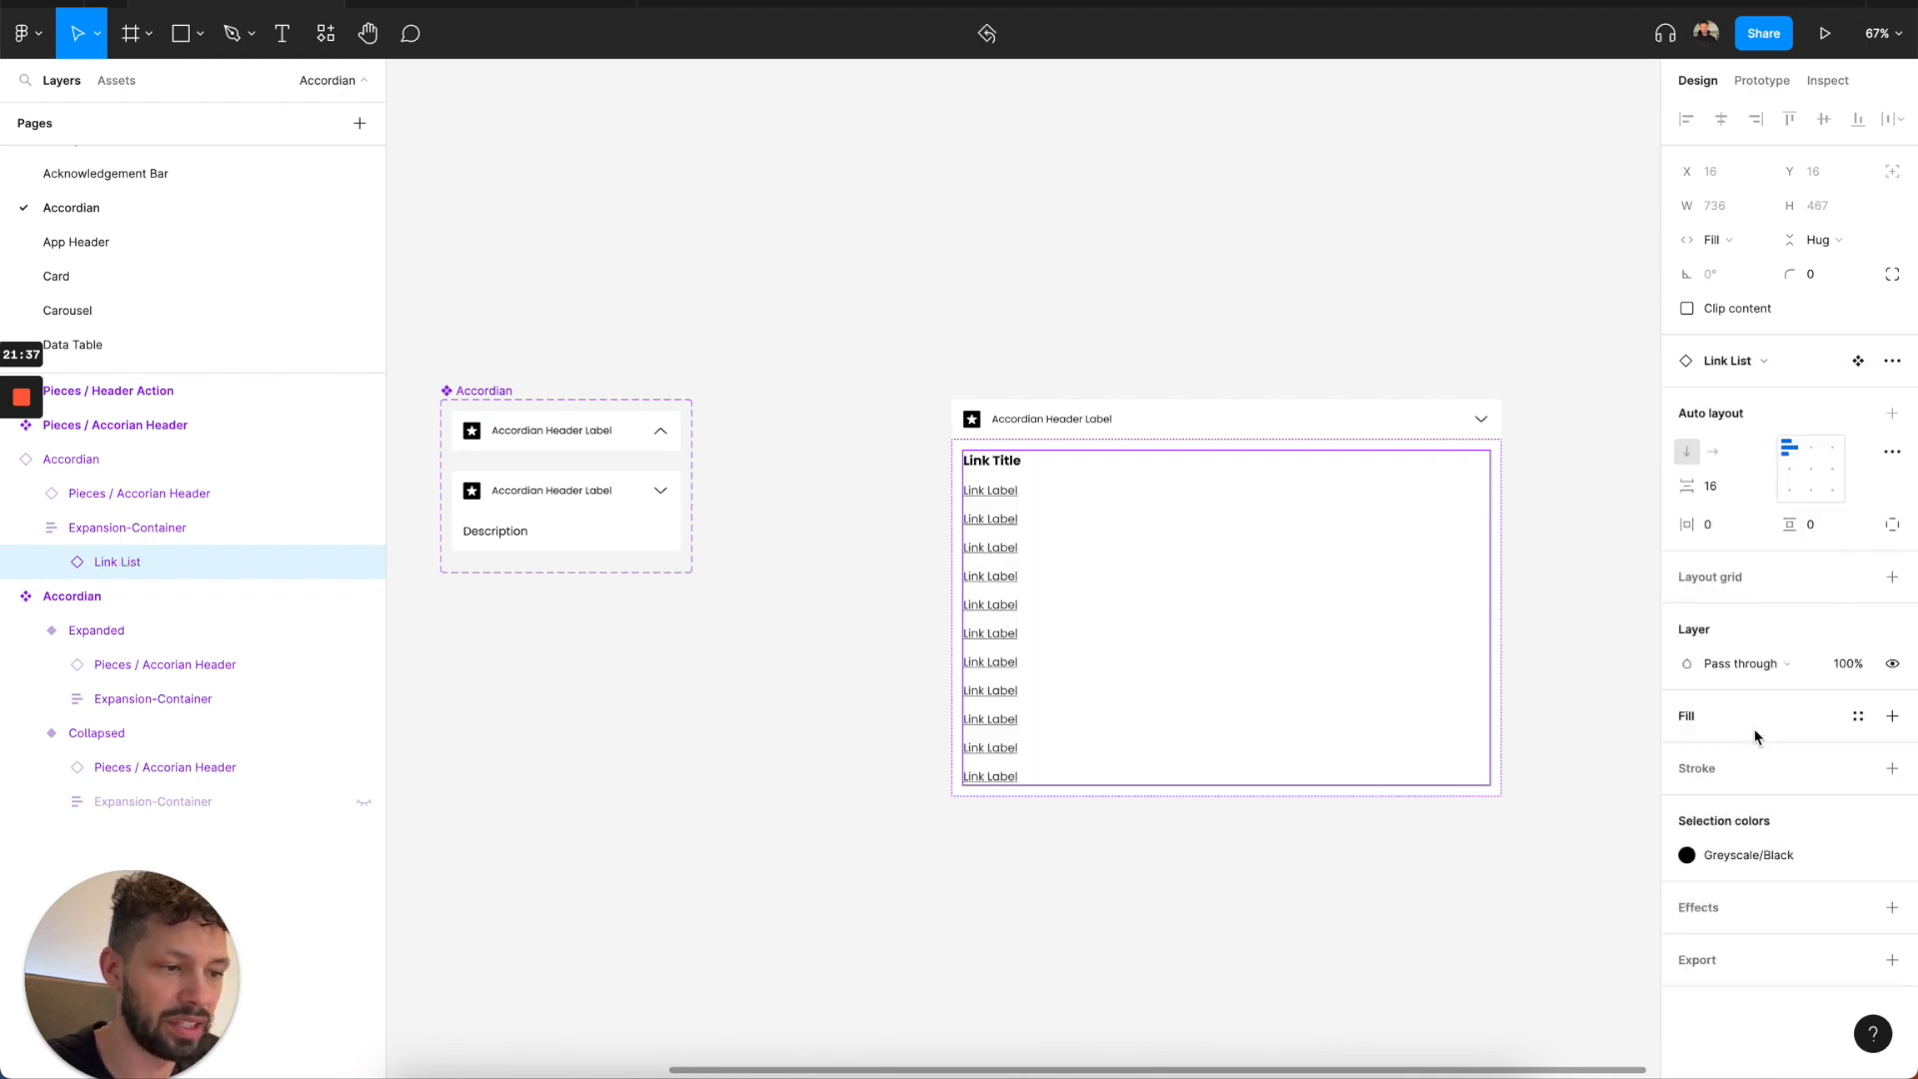
Hide the Link Title in the Link List and set the Accordian instance's width to 540.
double_click(1013, 467)
key(ctrl+shift+h)
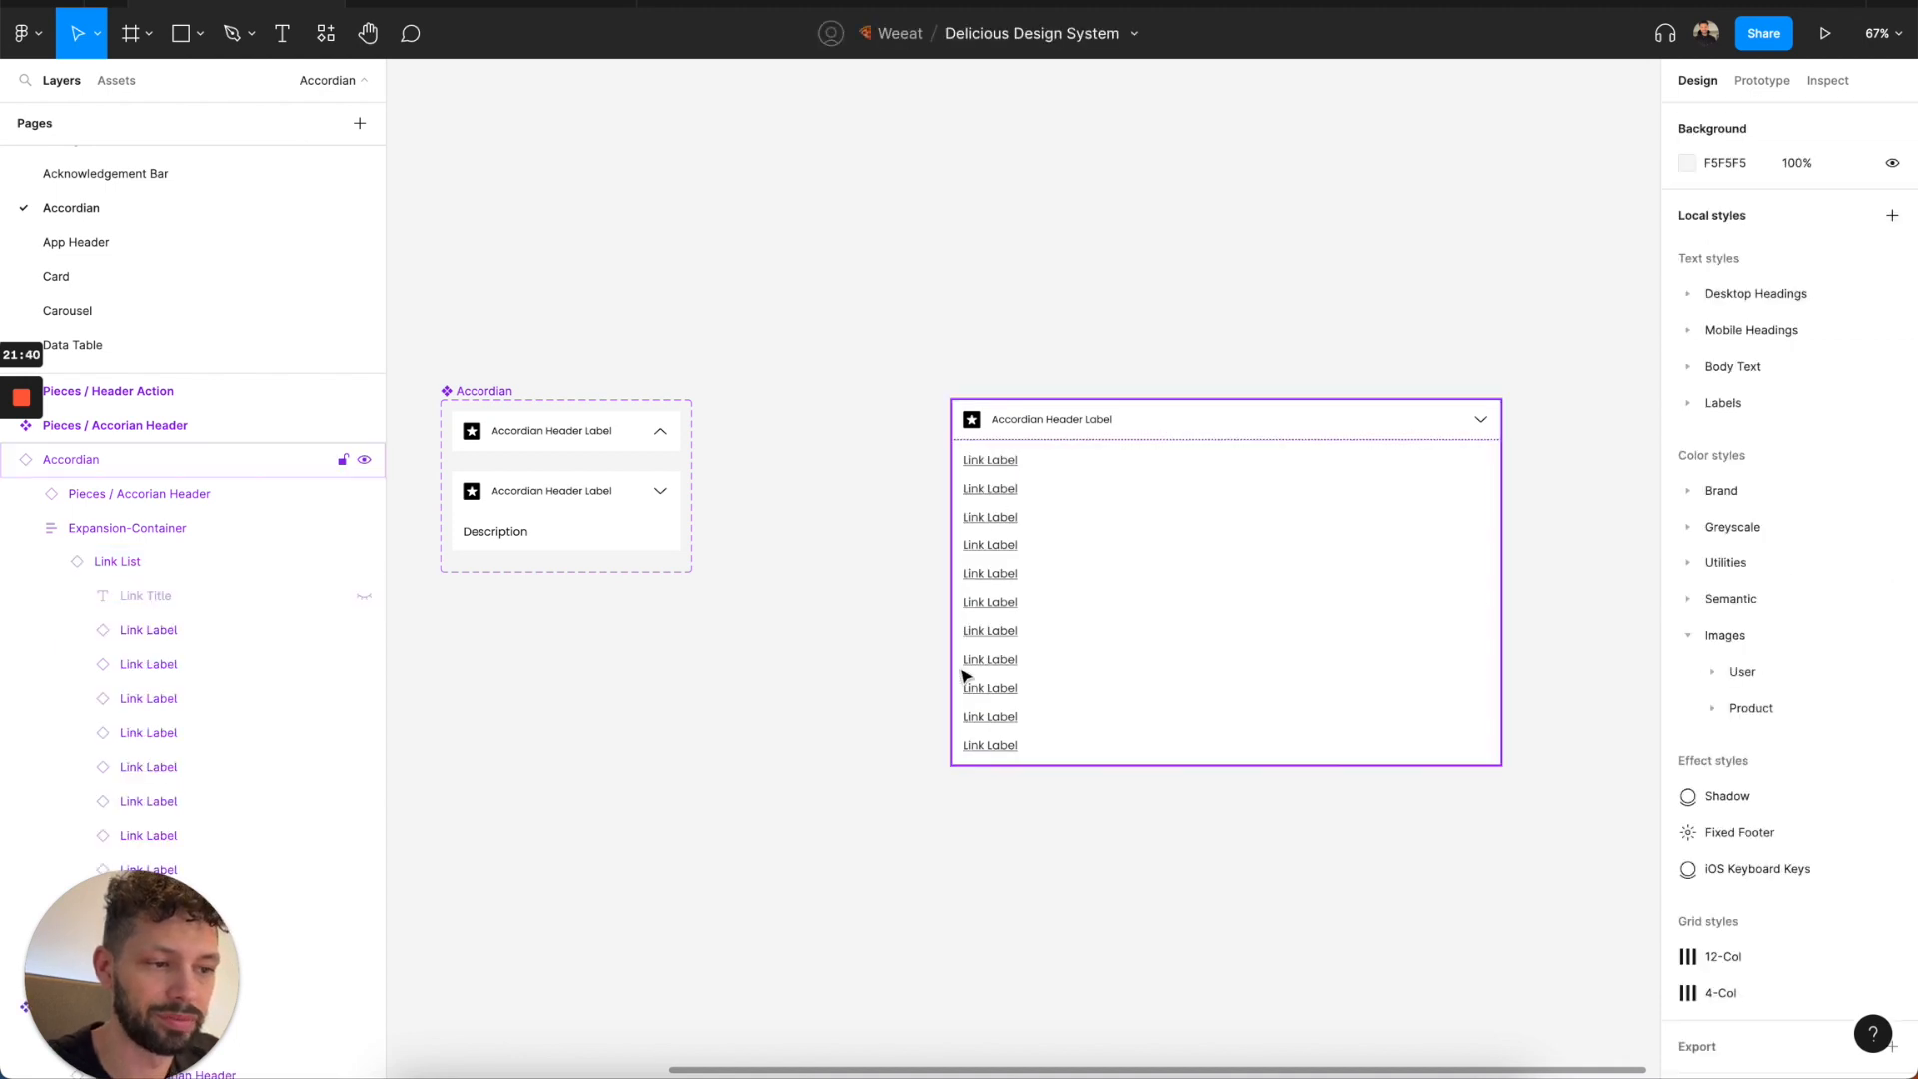
click(1039, 470)
click(1715, 250)
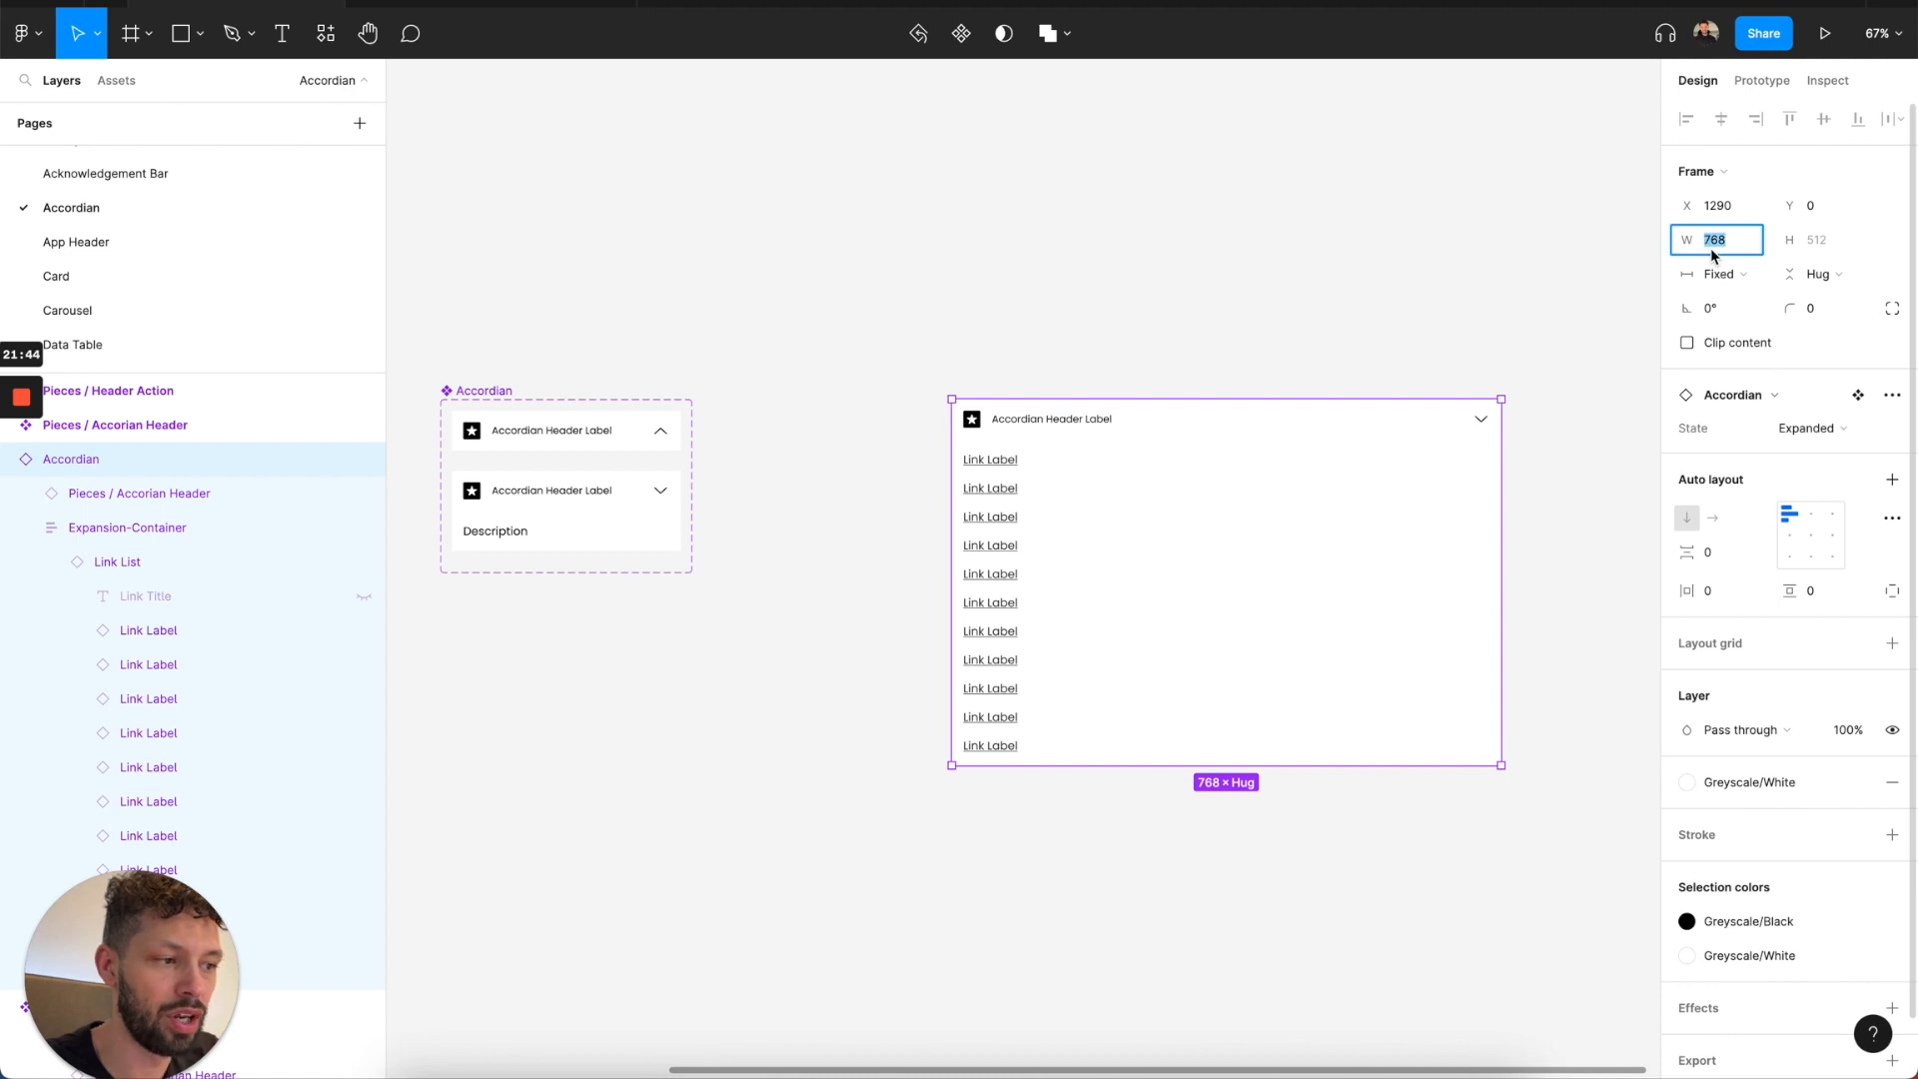
key(BackSpace)
key(Return)
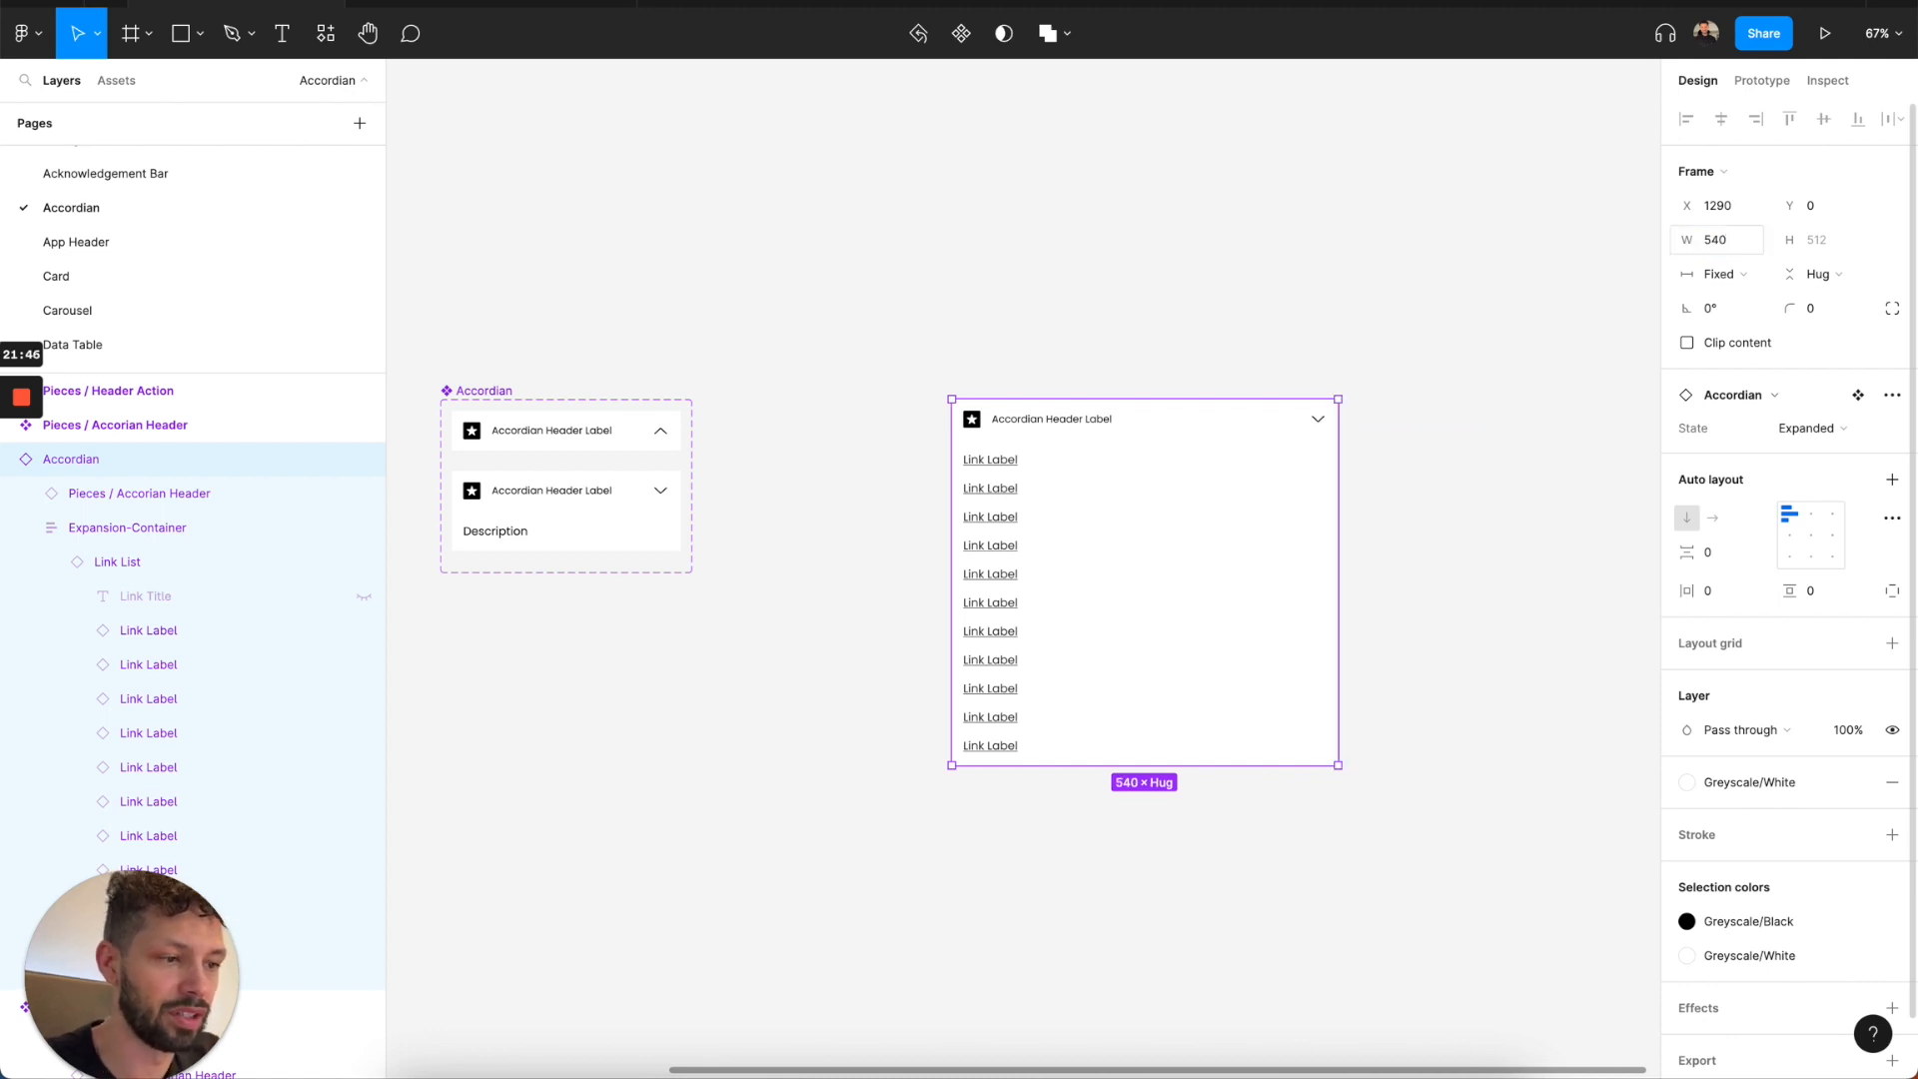
Delete the Accordian instance beside the component set.
click(1447, 495)
click(1309, 514)
scroll(1306, 511, down, 2)
key(BackSpace)
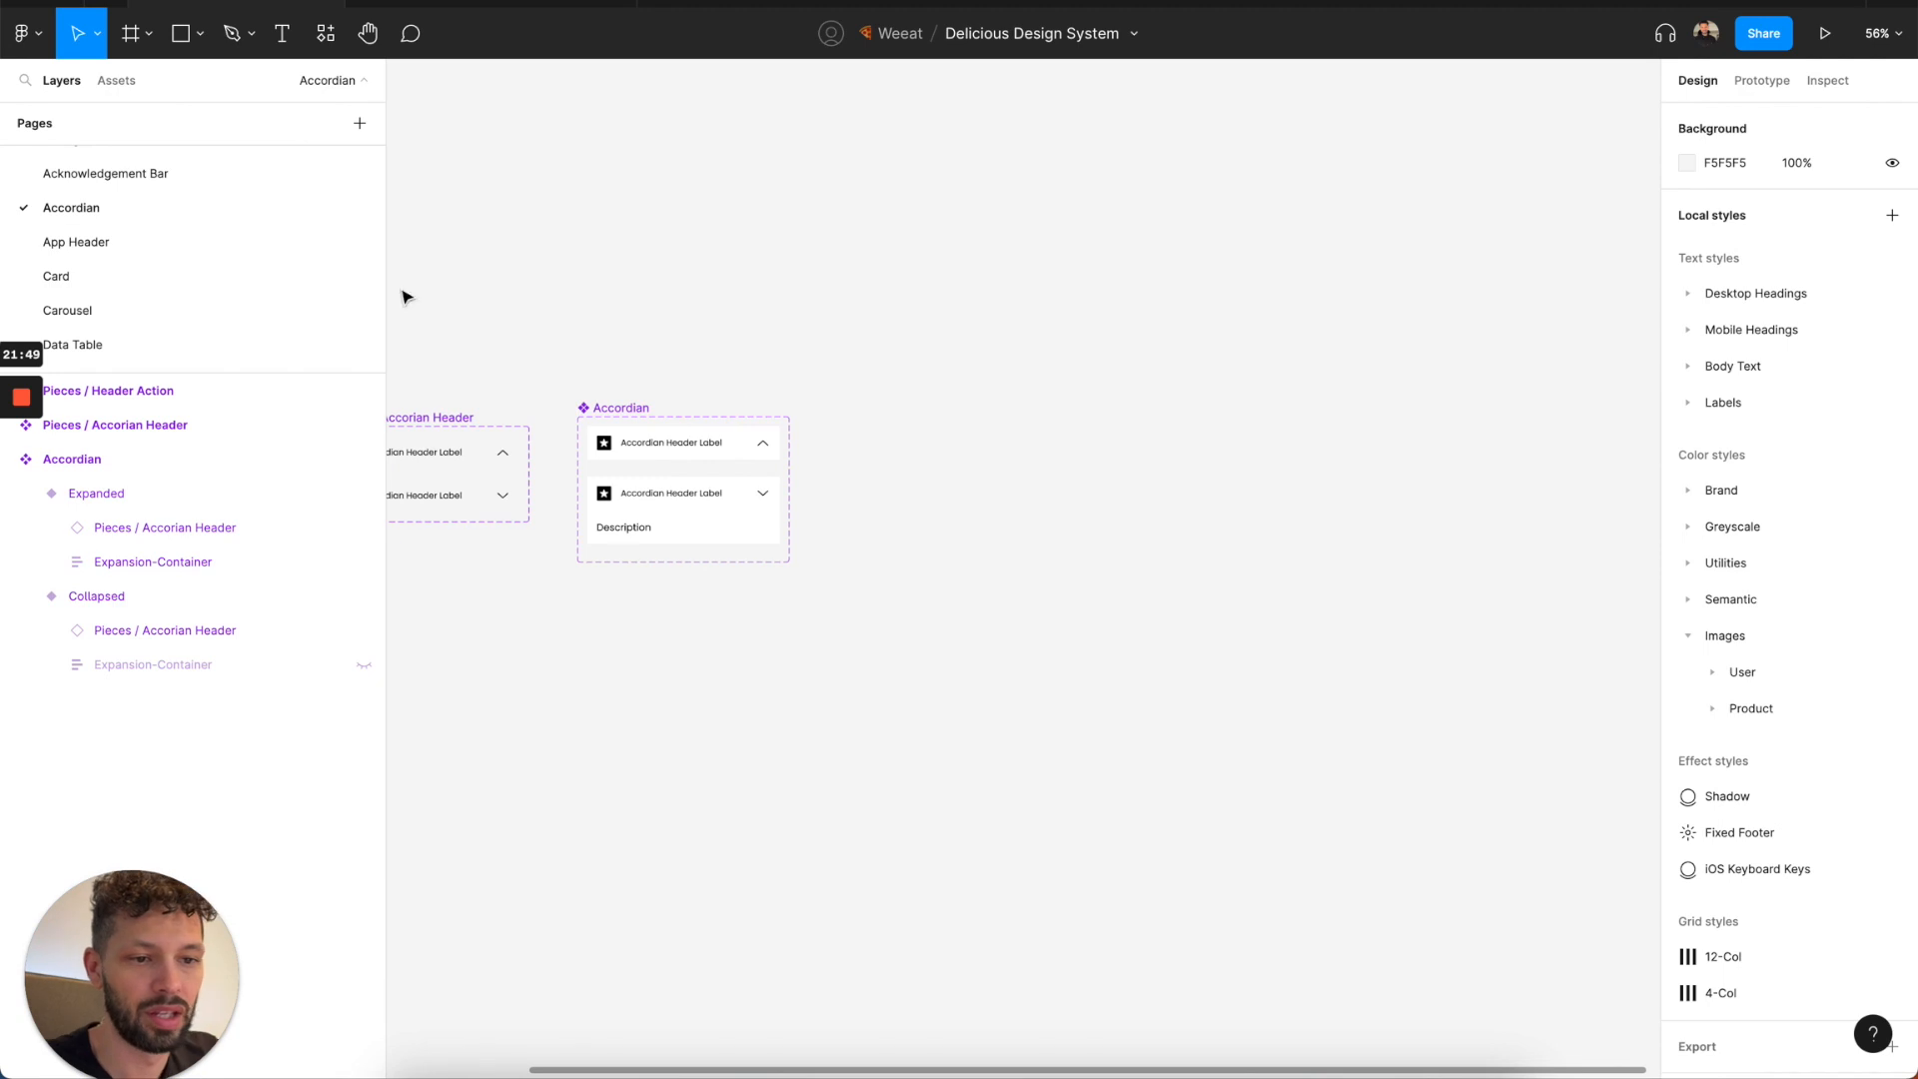
Open the App Header, Card, Carousel and Data Table pages in turn to examine their components.
click(238, 258)
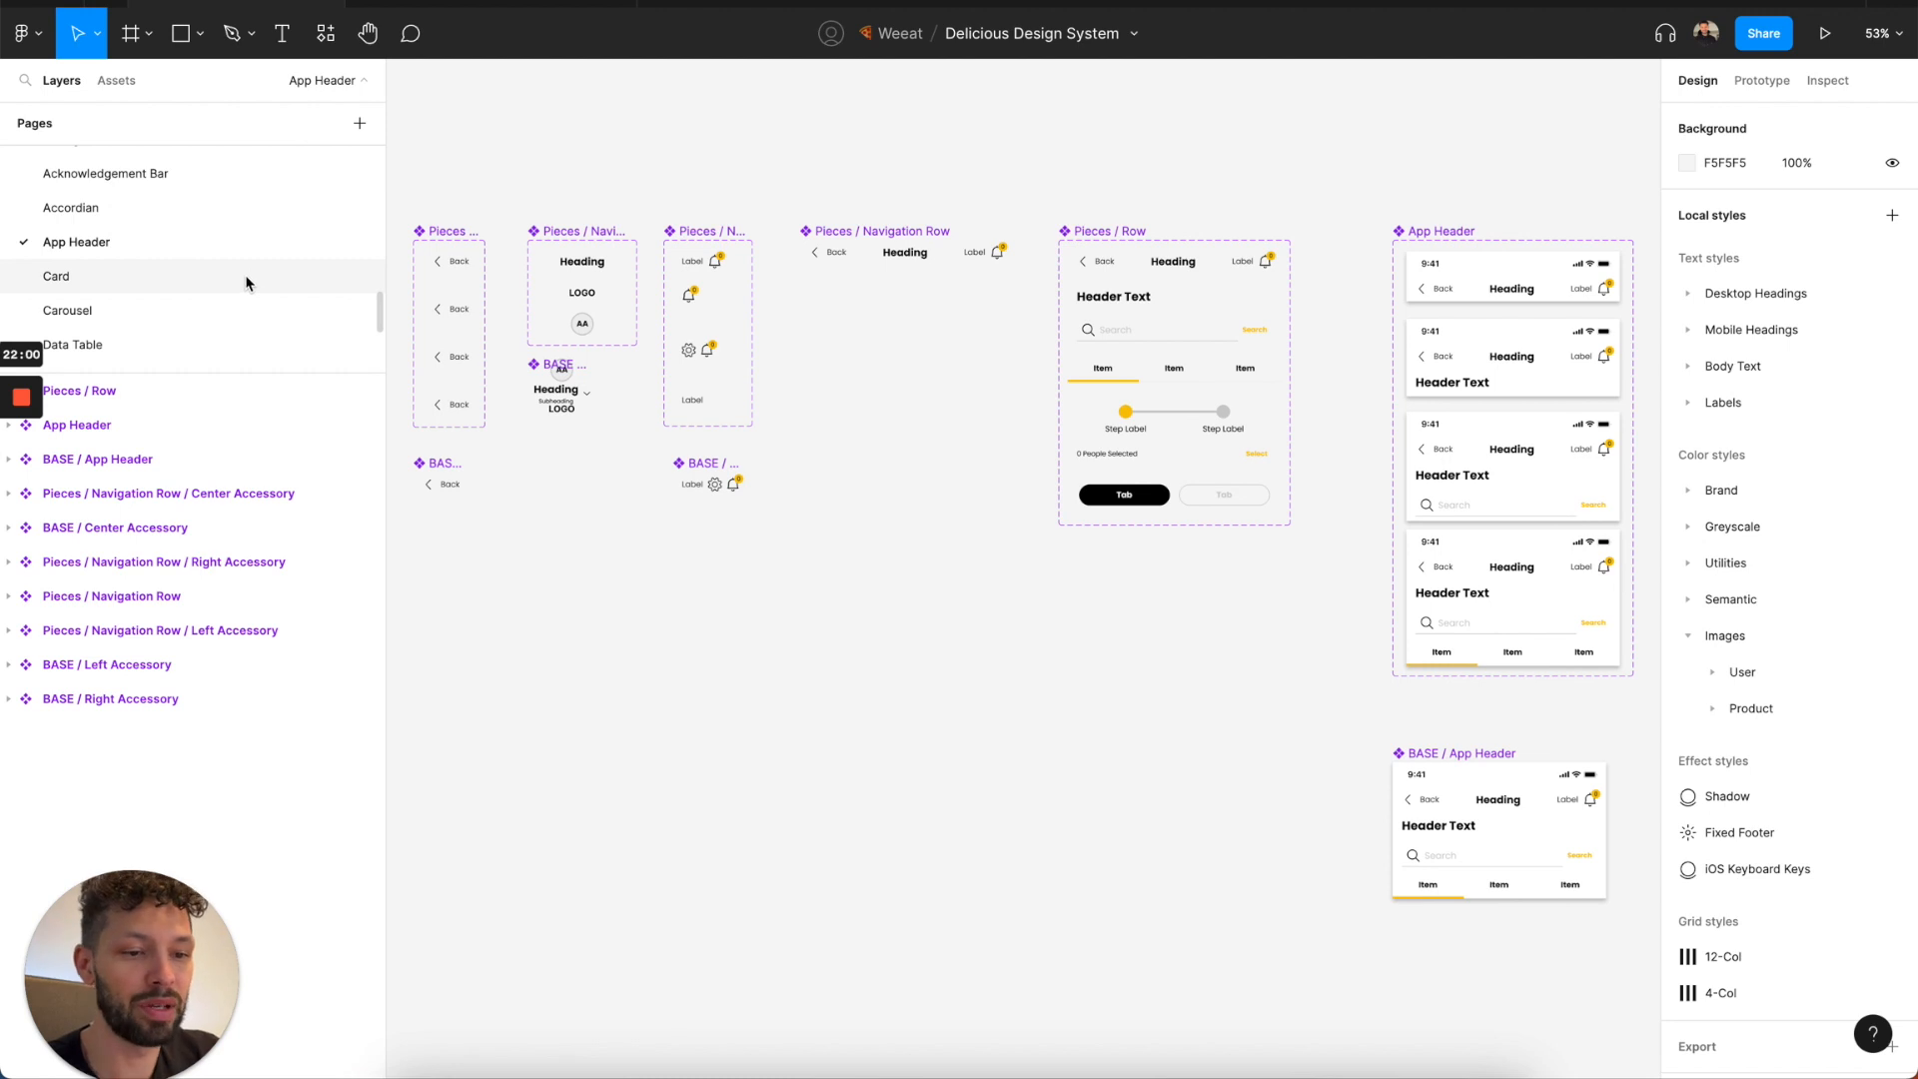
scroll(247, 283, down, 1)
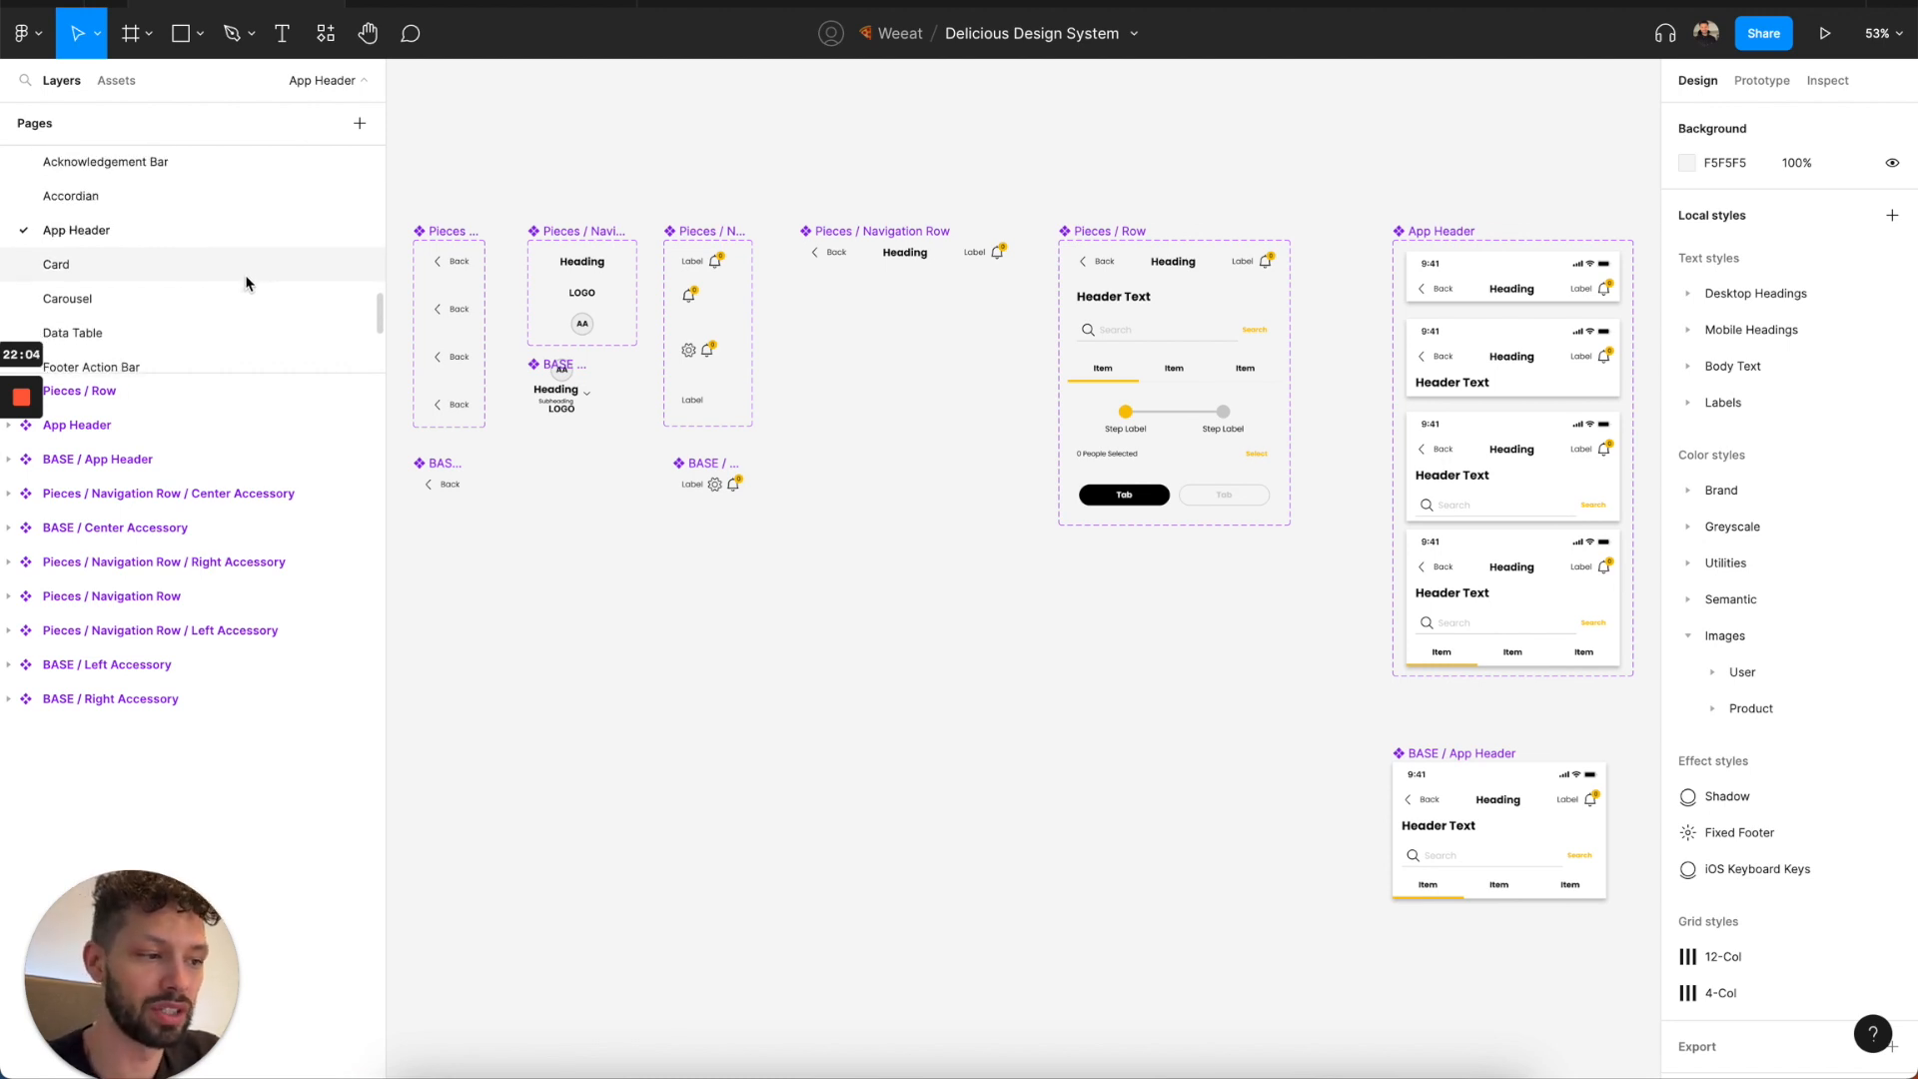
click(246, 283)
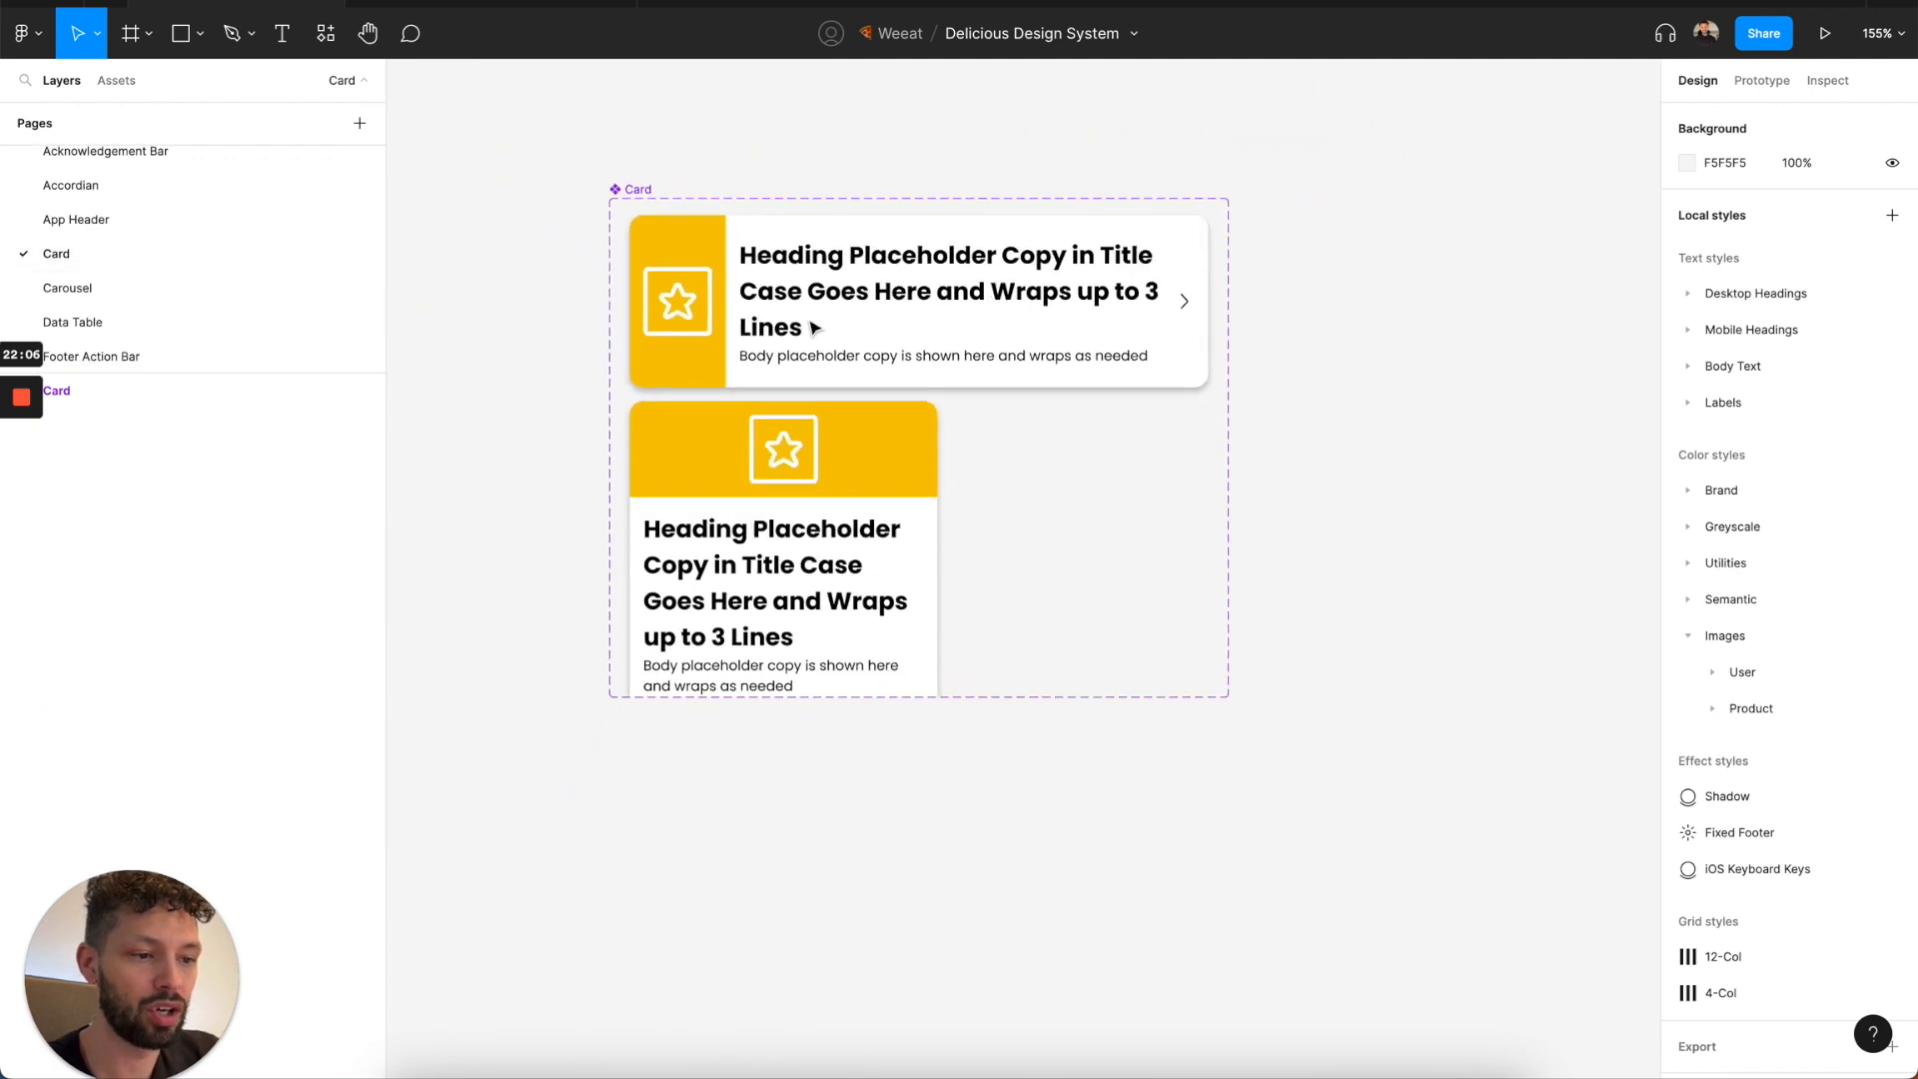
click(124, 291)
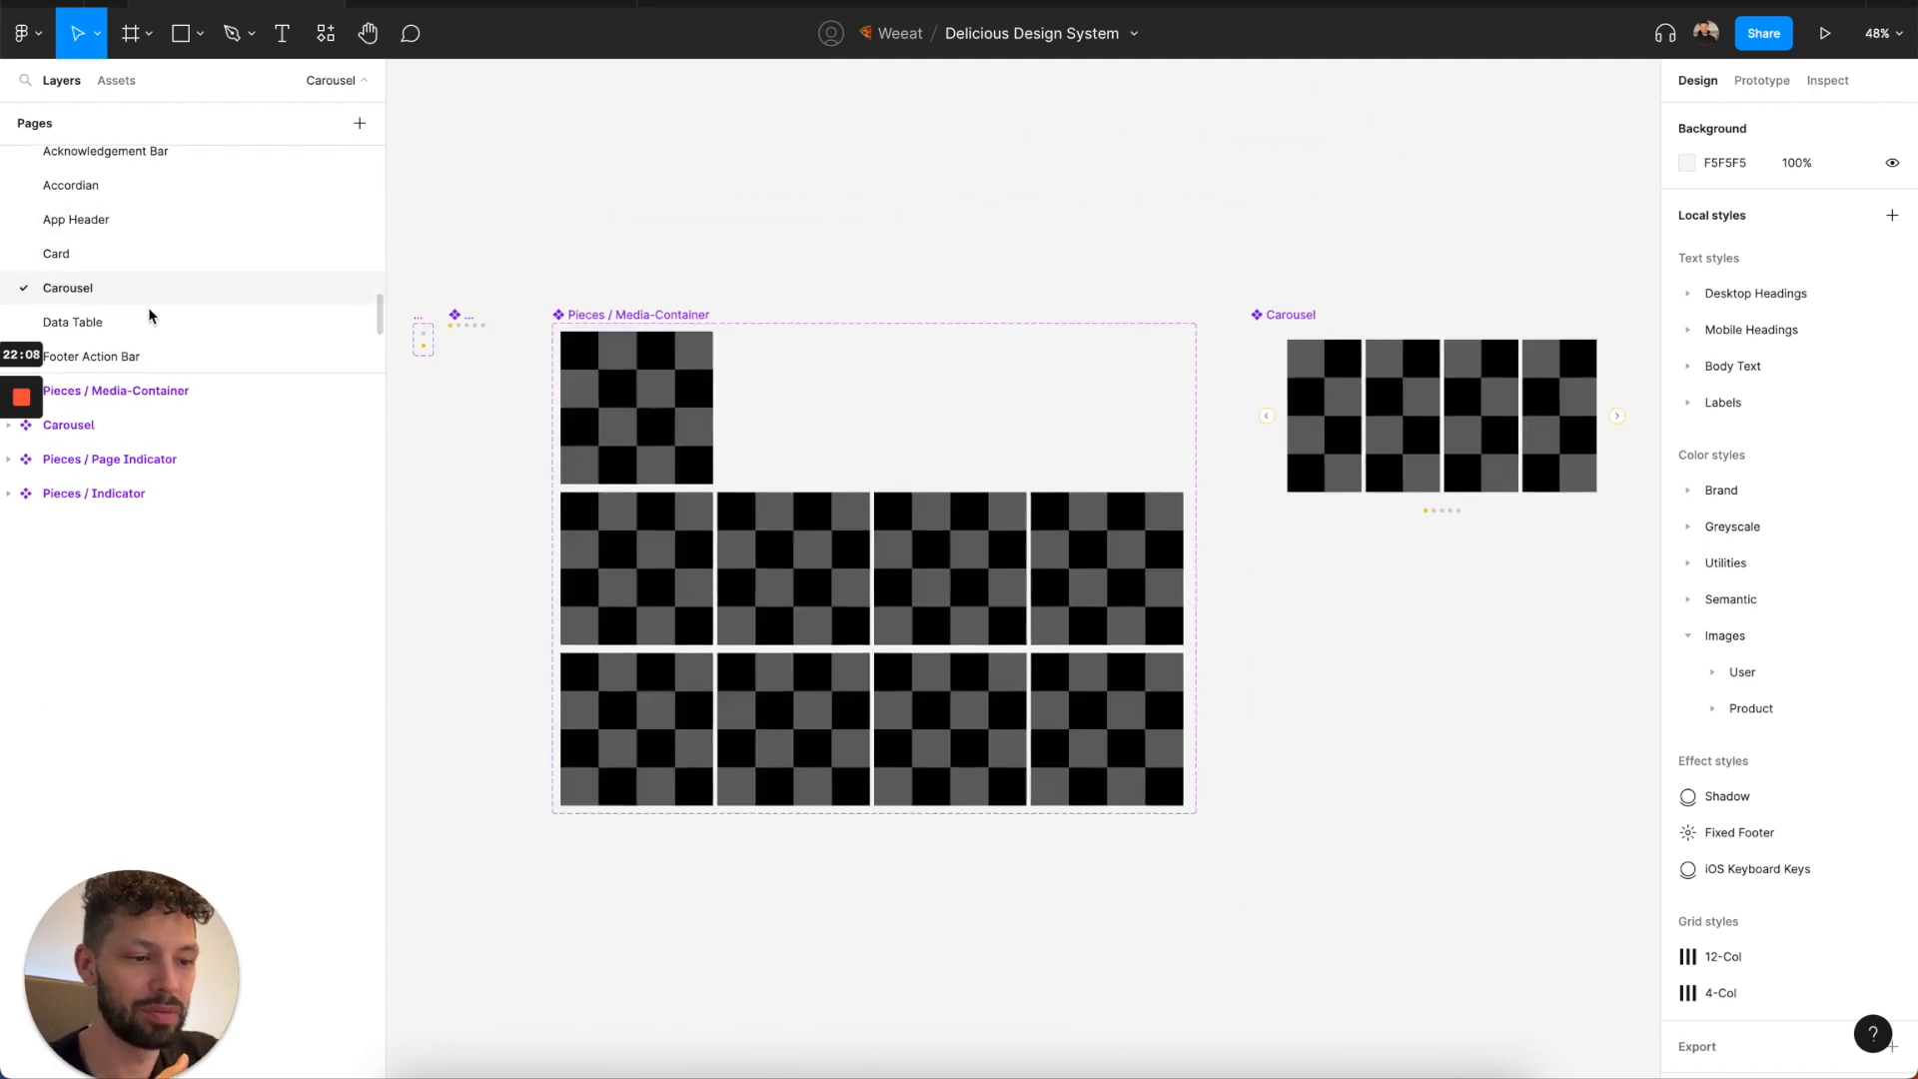
scroll(686, 414, down, 1)
click(1281, 490)
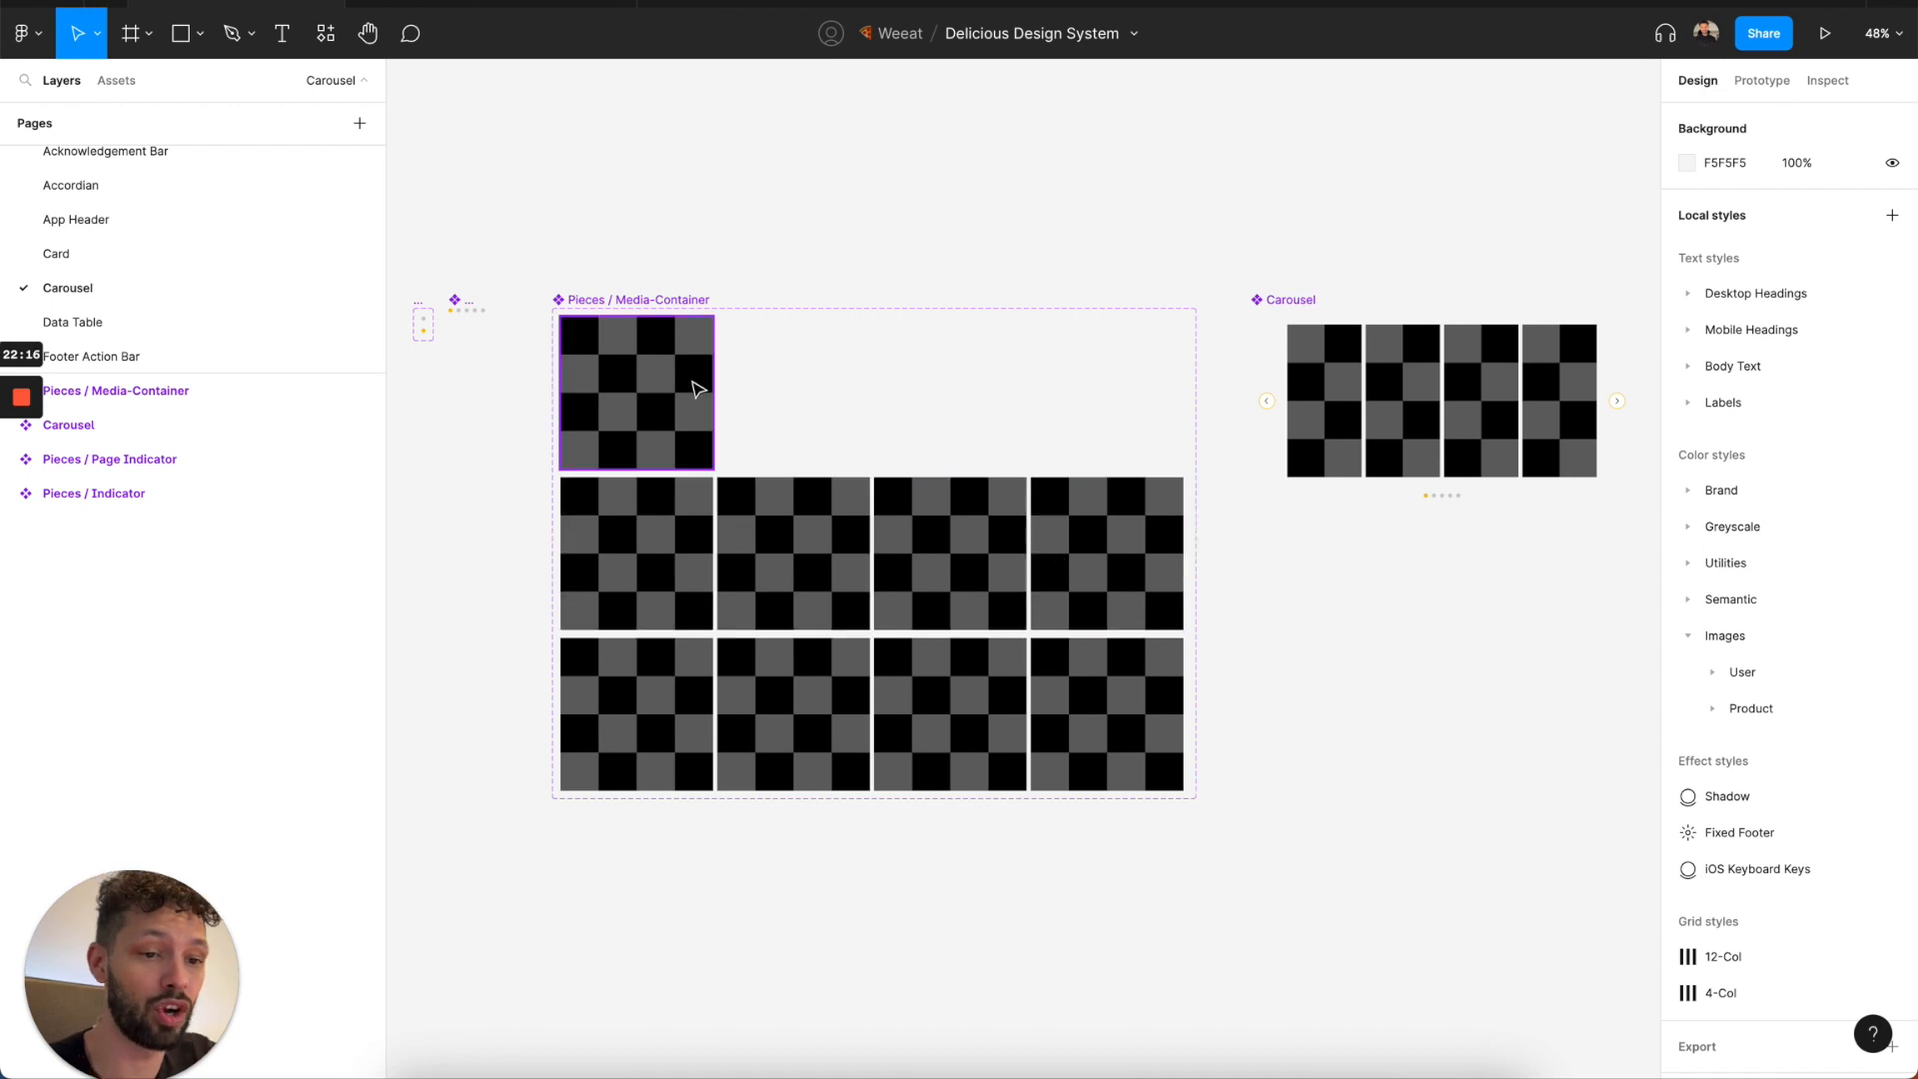
click(228, 320)
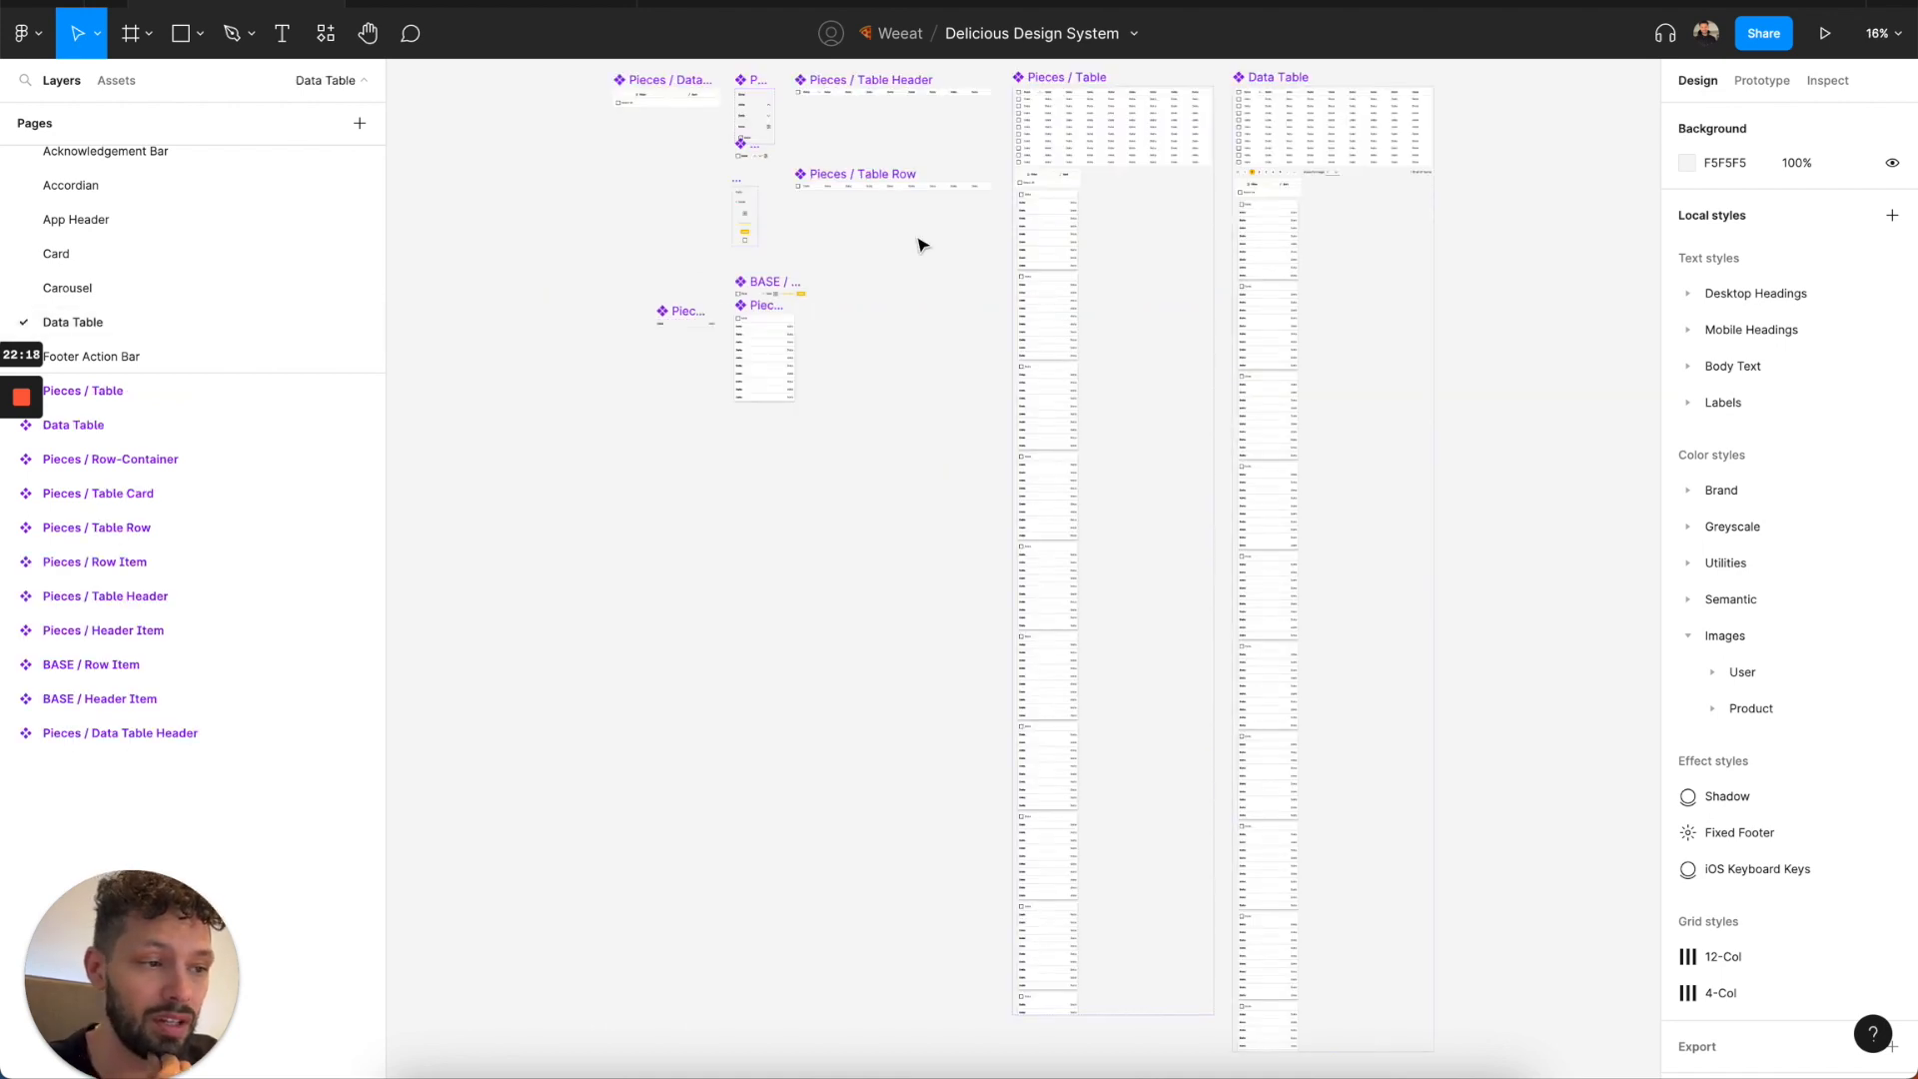
scroll(934, 248, right, 3)
scroll(935, 248, up, 2)
scroll(257, 313, down, 1)
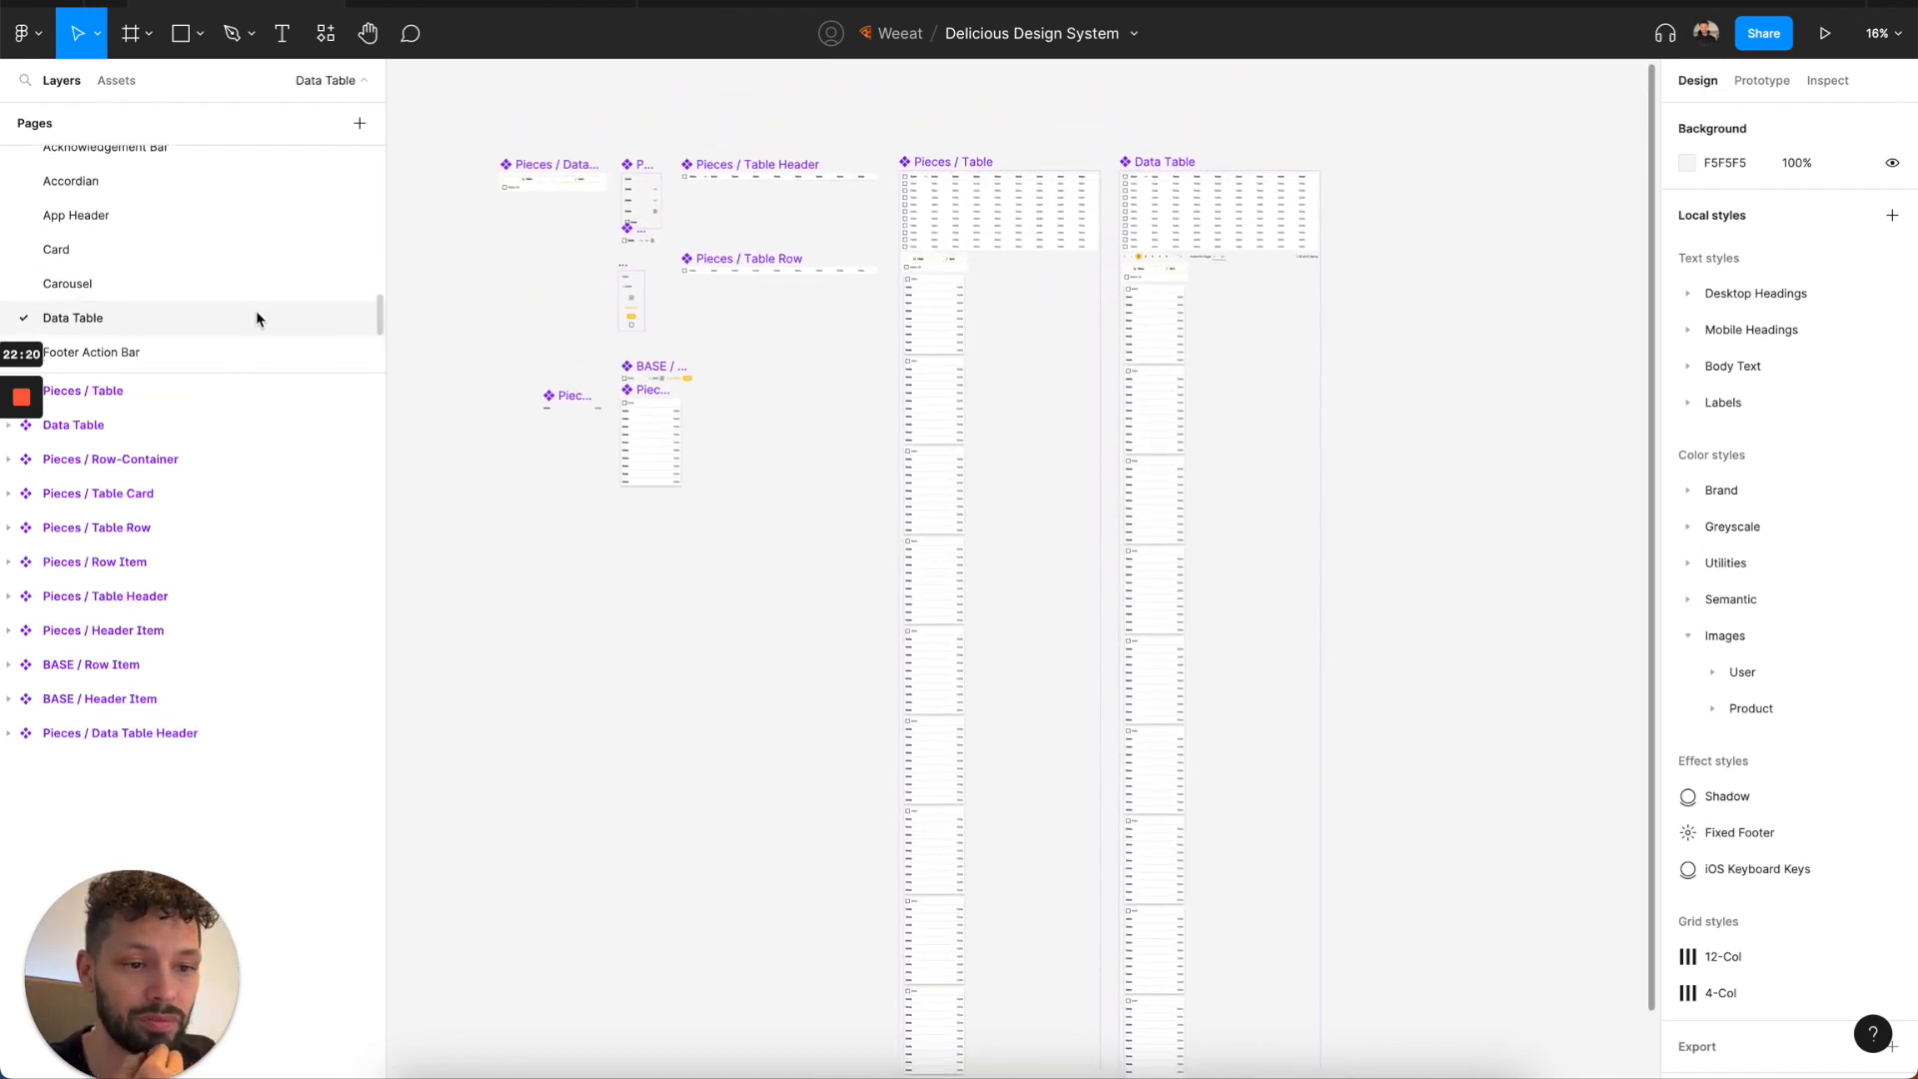
Open the Footer Action Bar page and place an instance of the Action Bar away from the main component.
click(253, 317)
scroll(210, 329, down, 1)
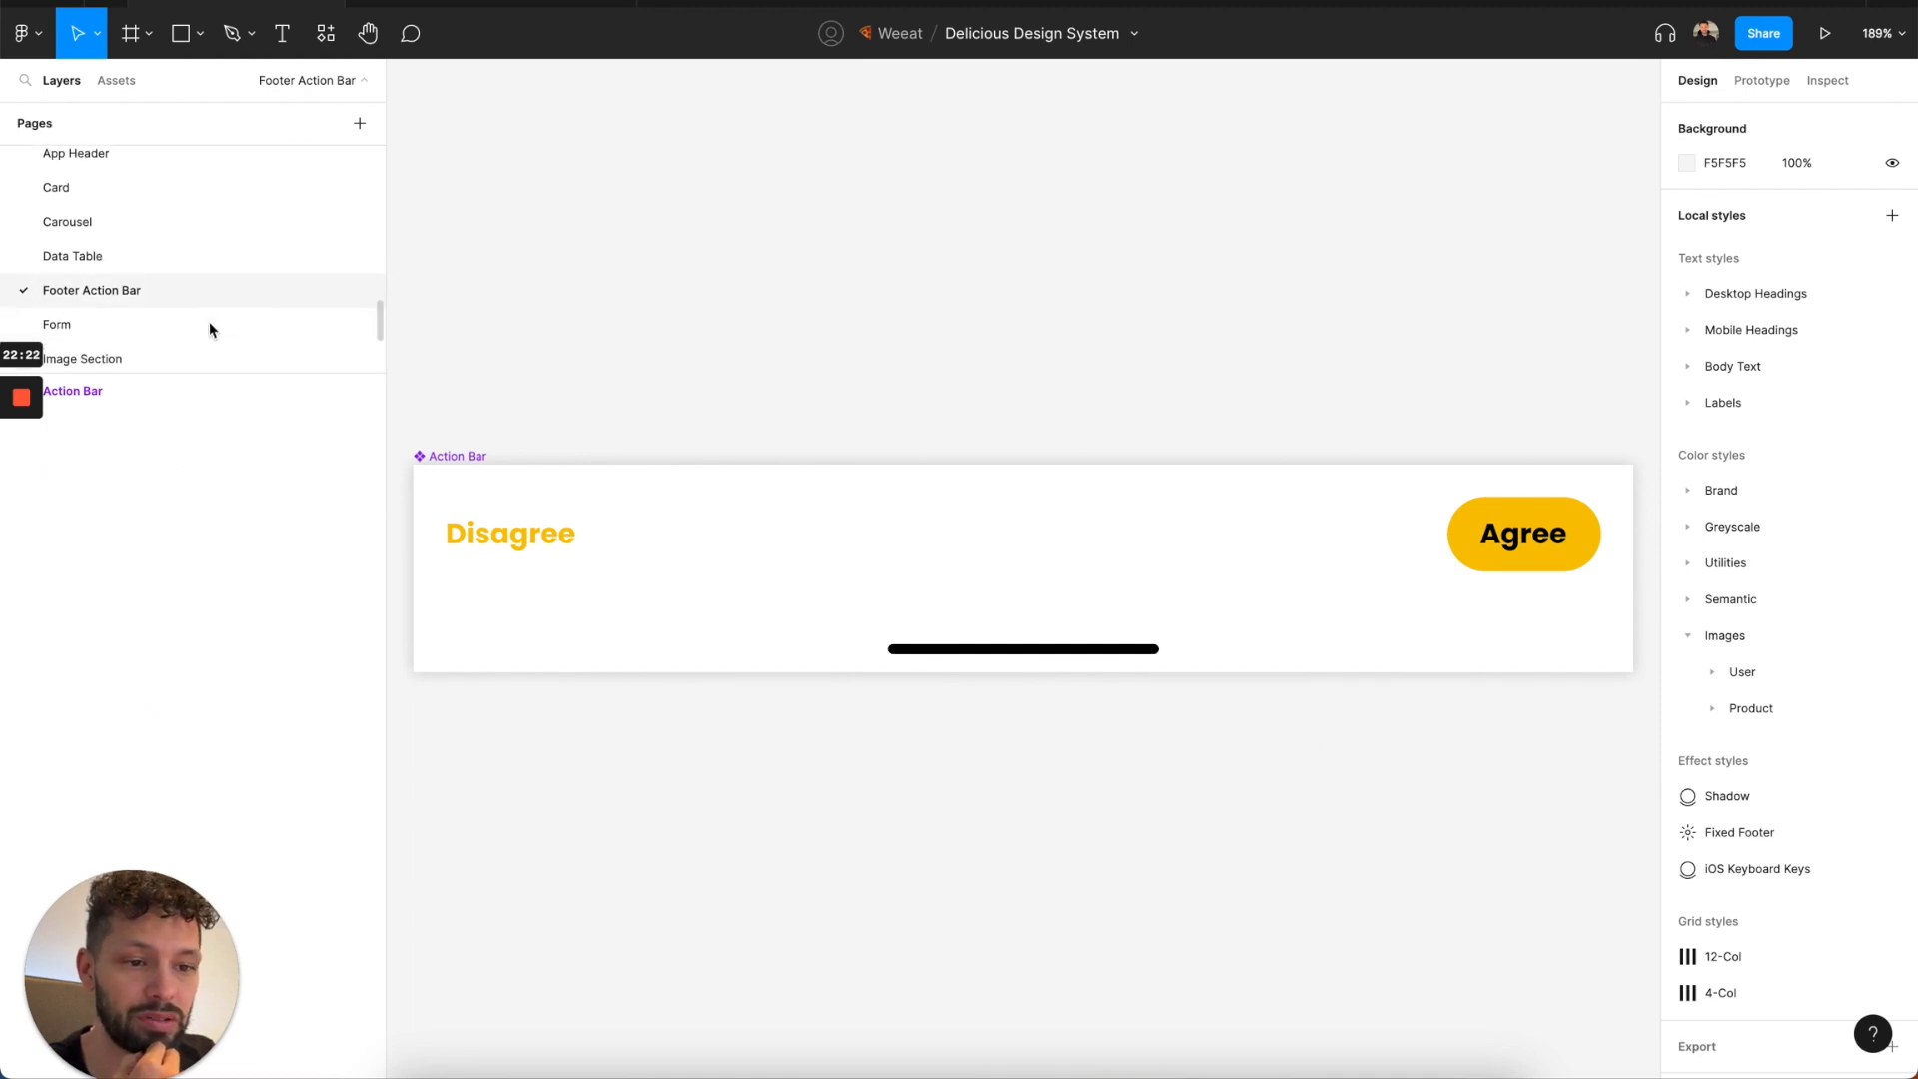
click(499, 540)
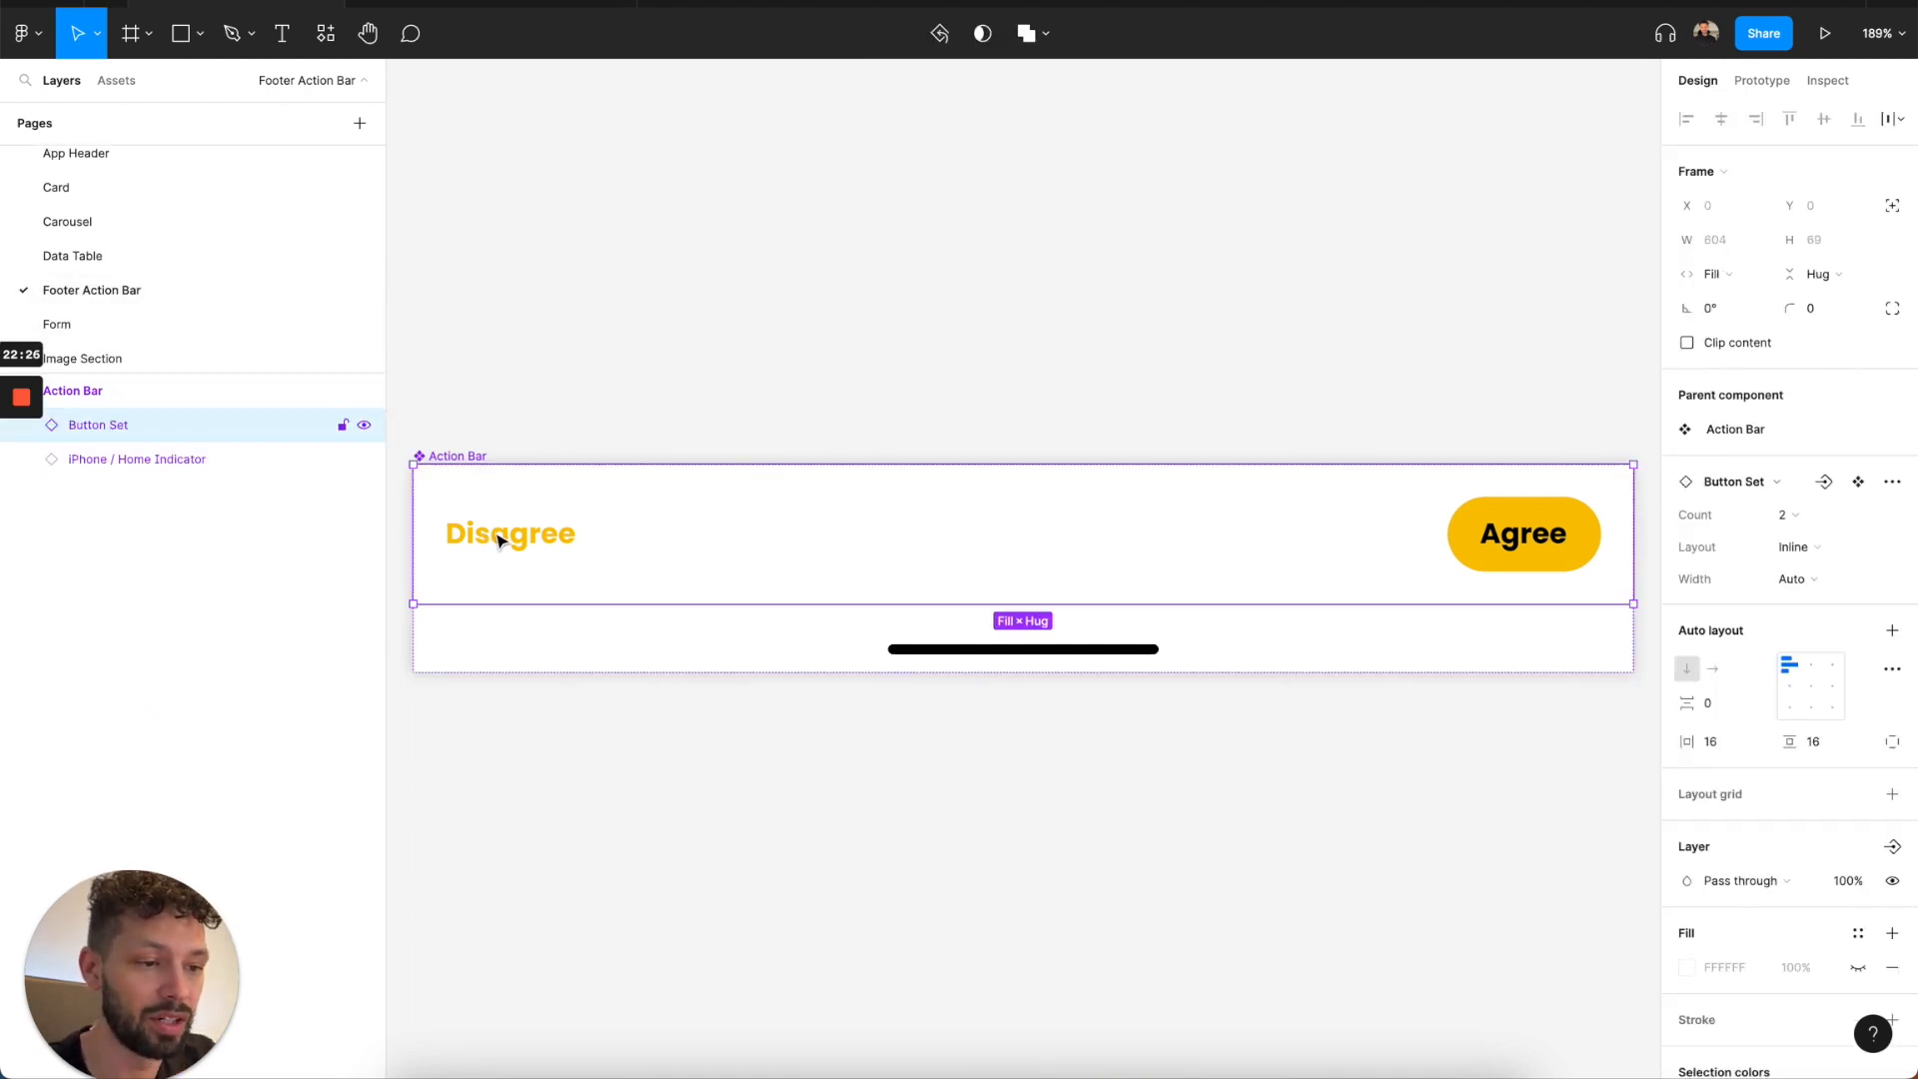
scroll(500, 540, down, 5)
click(483, 484)
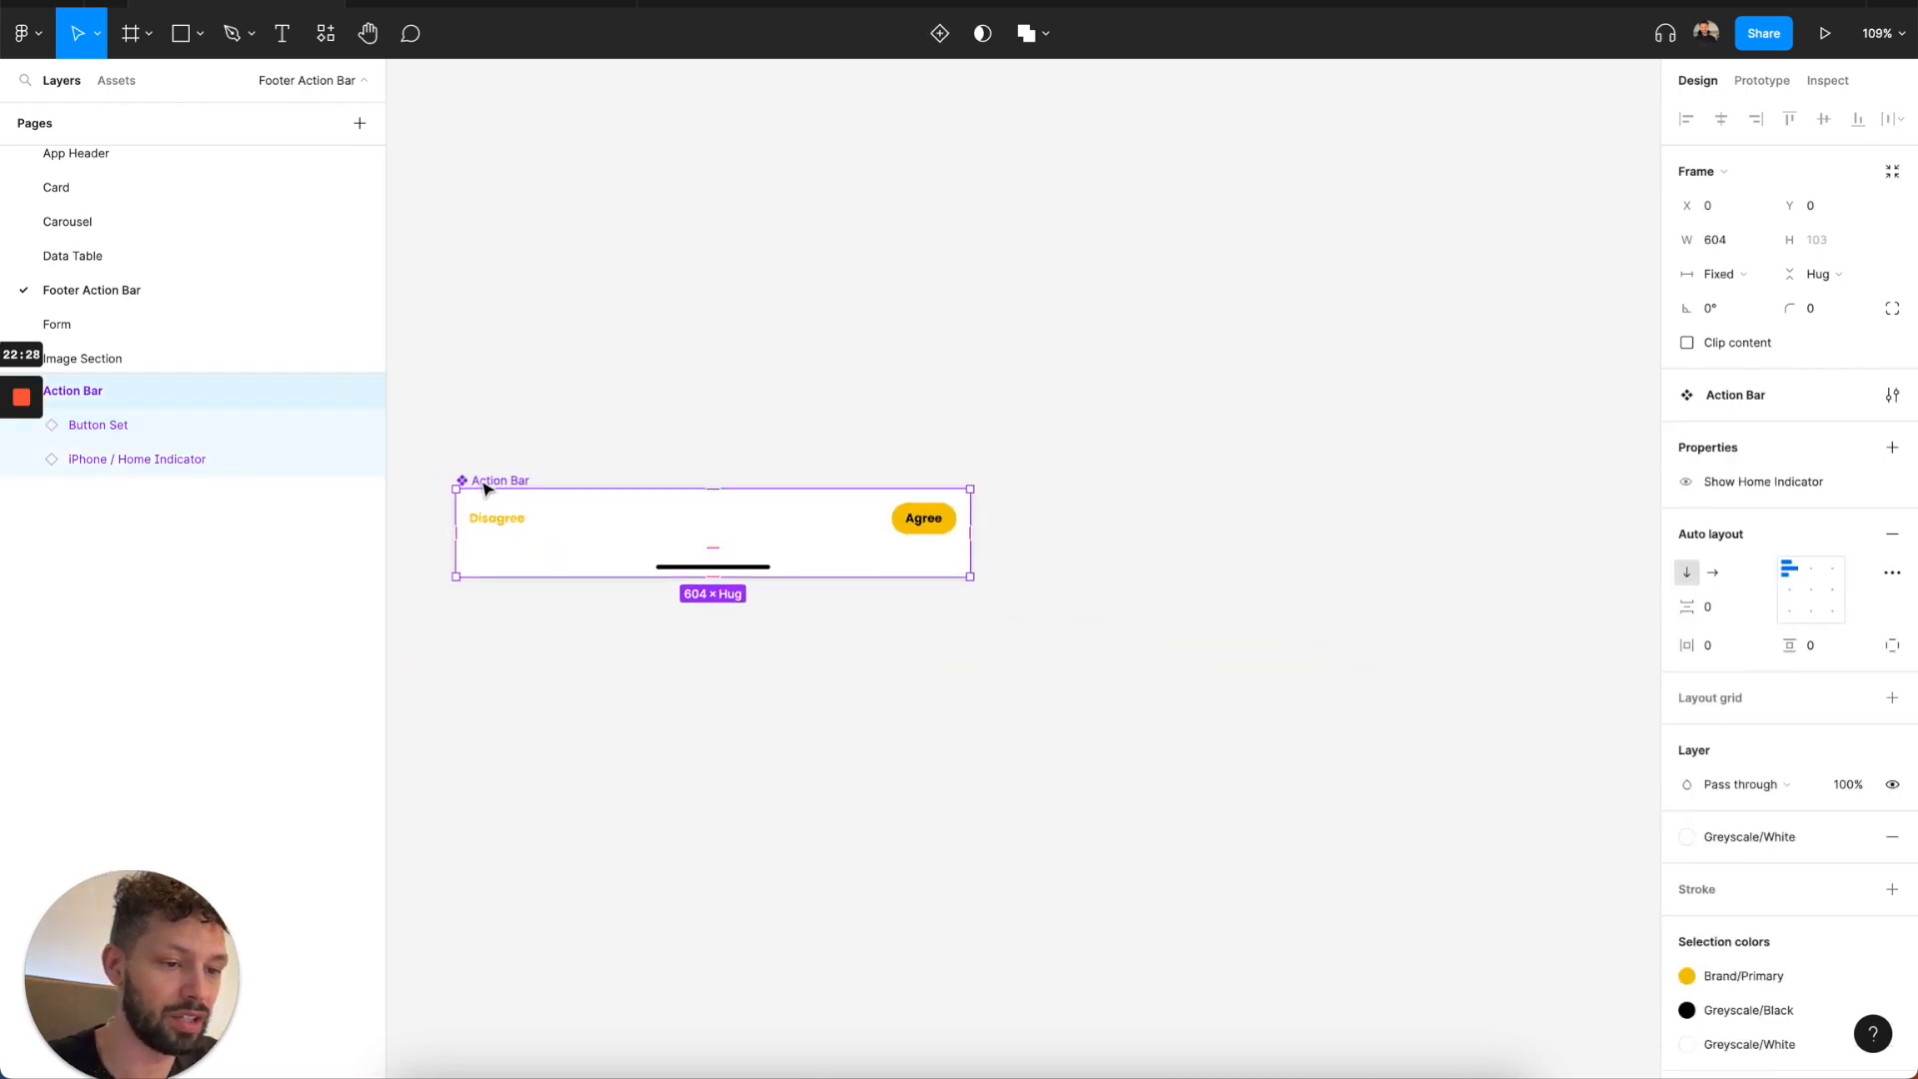
drag(483, 487, 1186, 280)
Set the Button Set in the Action Bar instance to a count of 4 and Full width.
double_click(1186, 281)
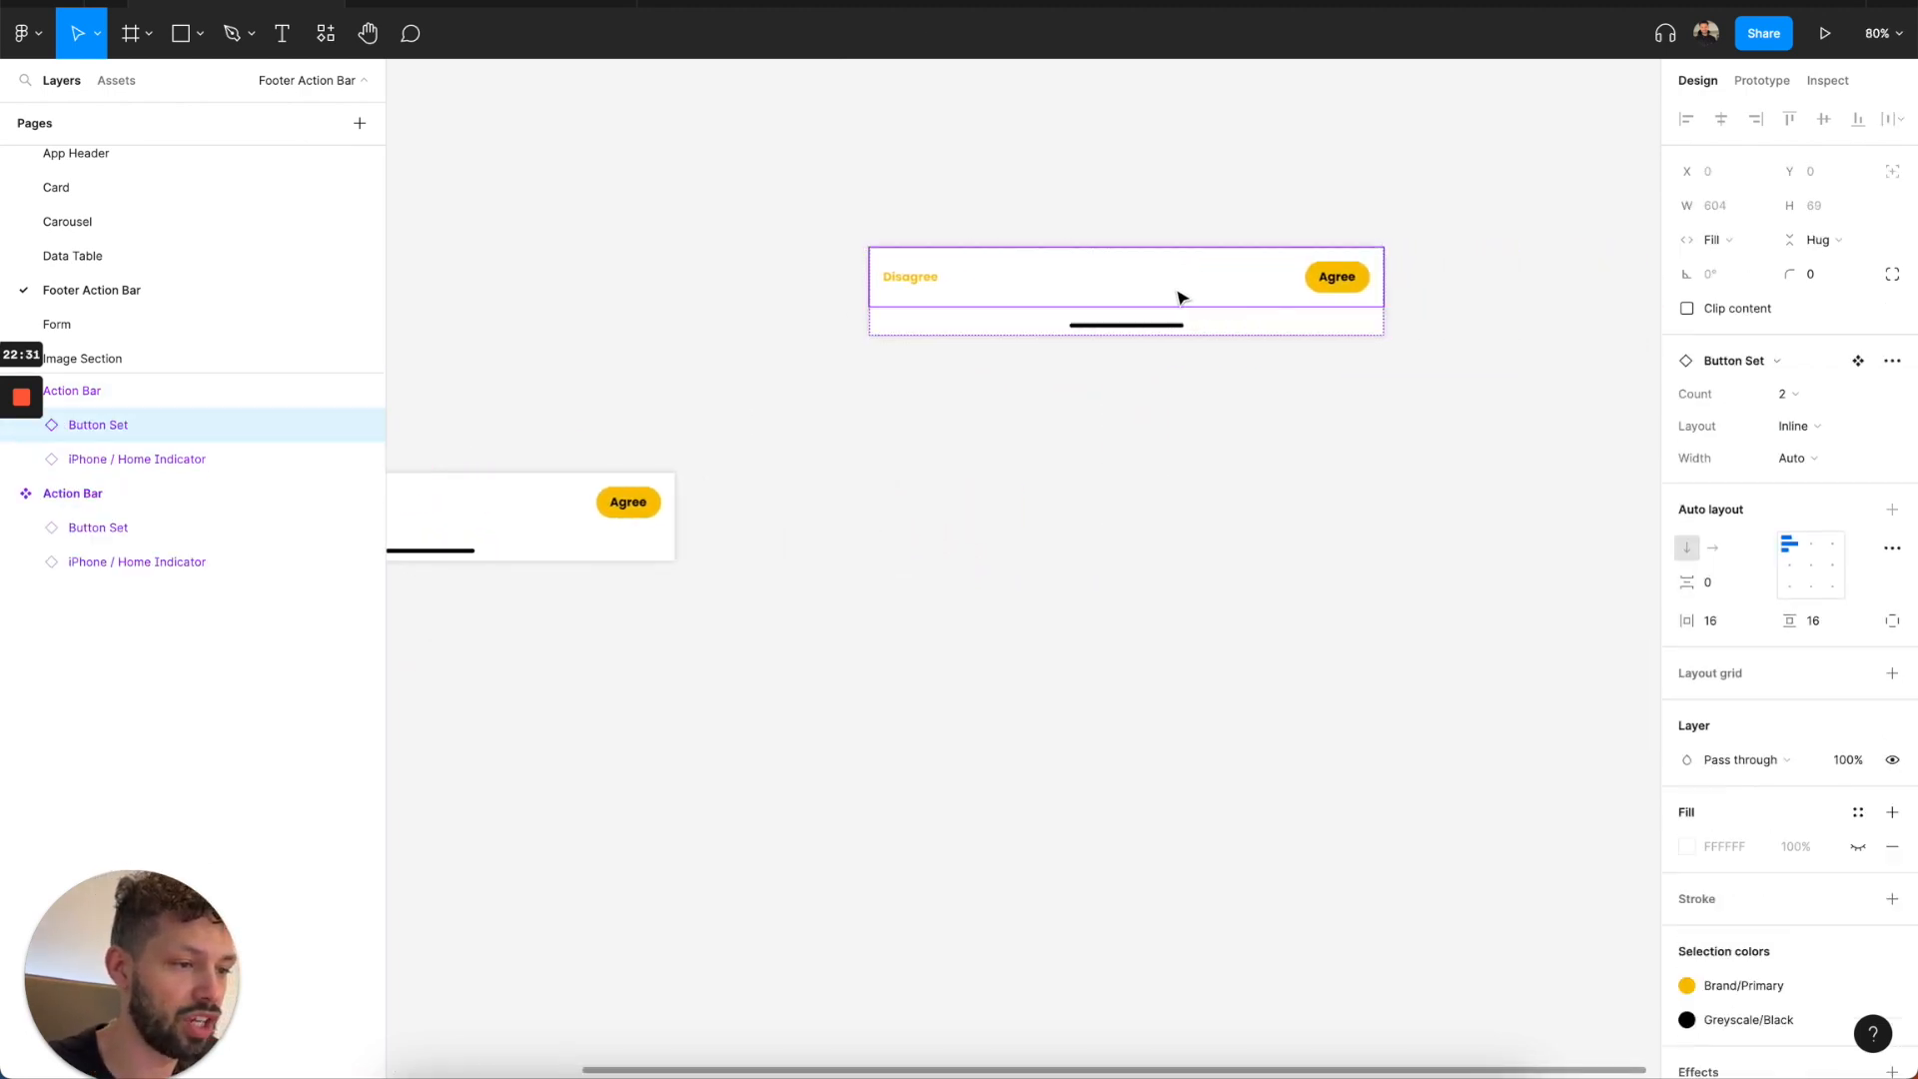
click(1794, 400)
click(1797, 417)
click(1791, 397)
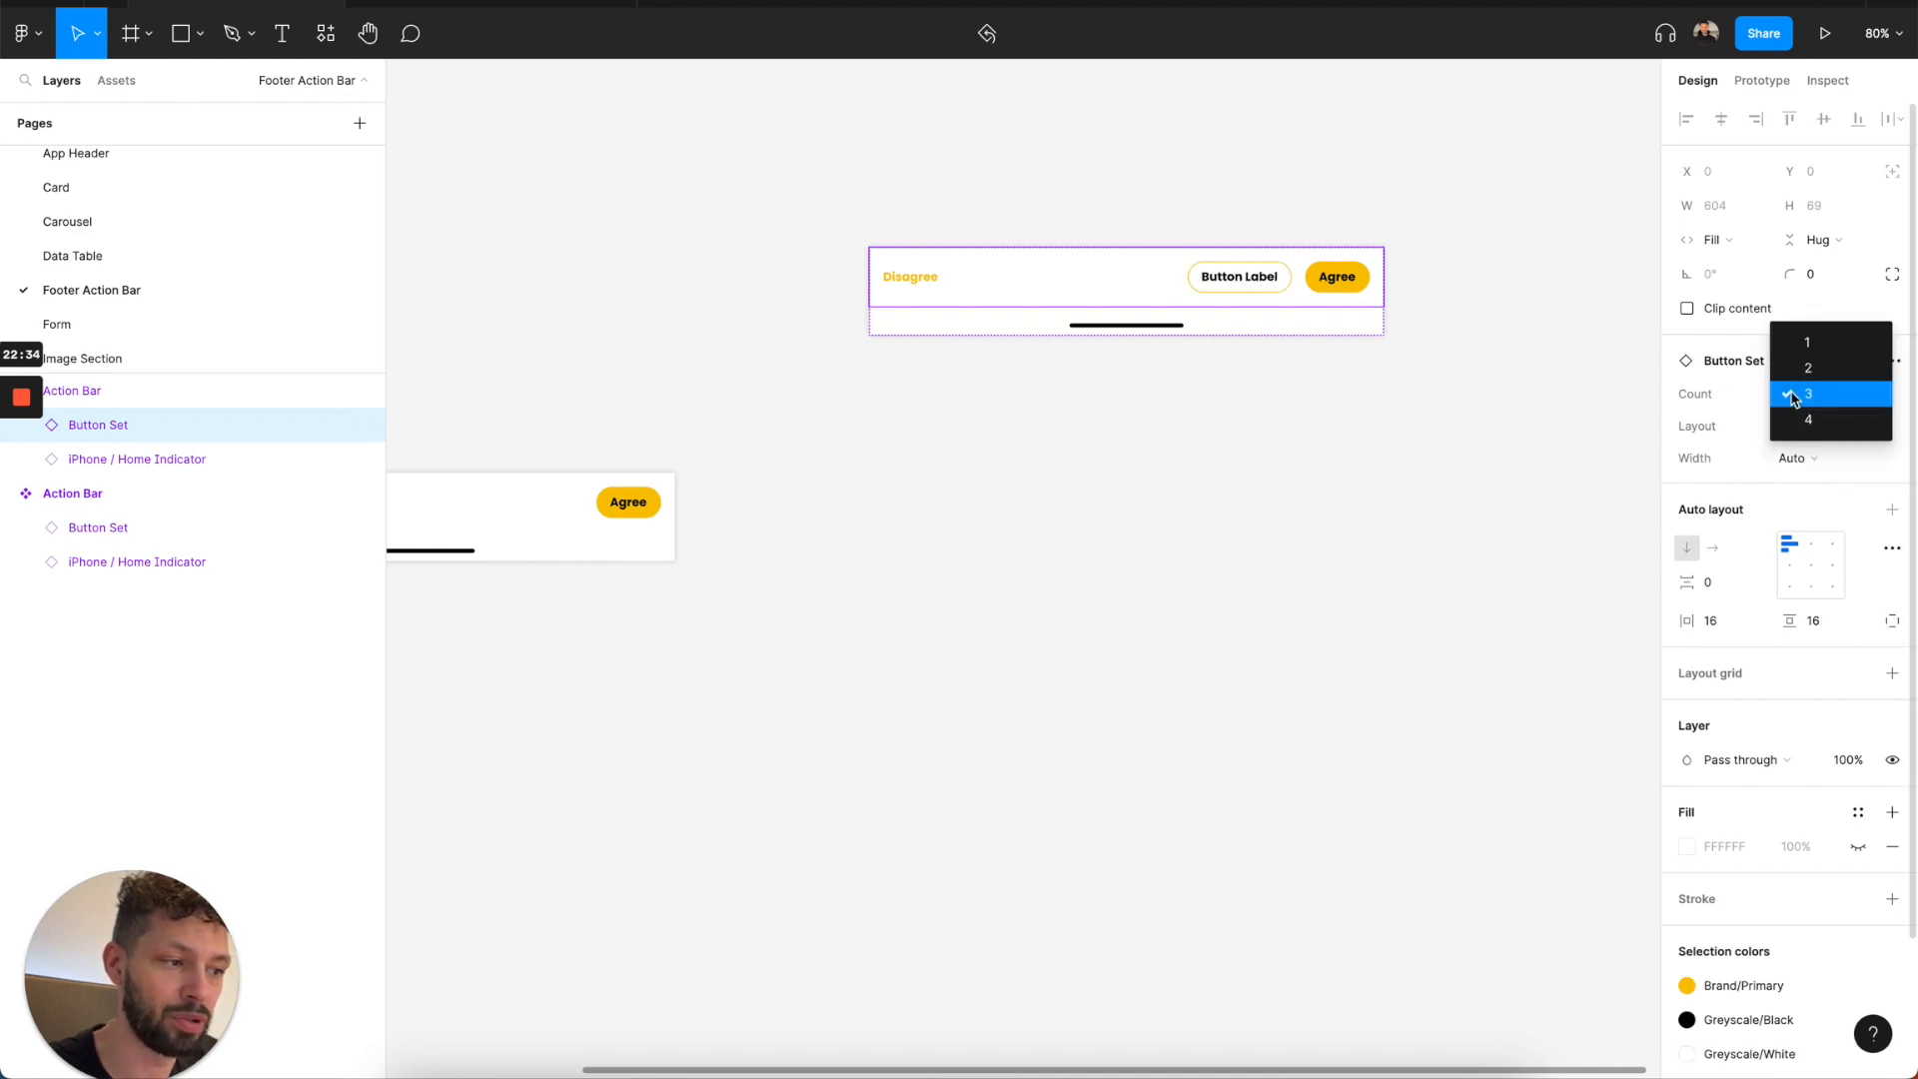
click(1799, 418)
click(1794, 456)
click(1801, 431)
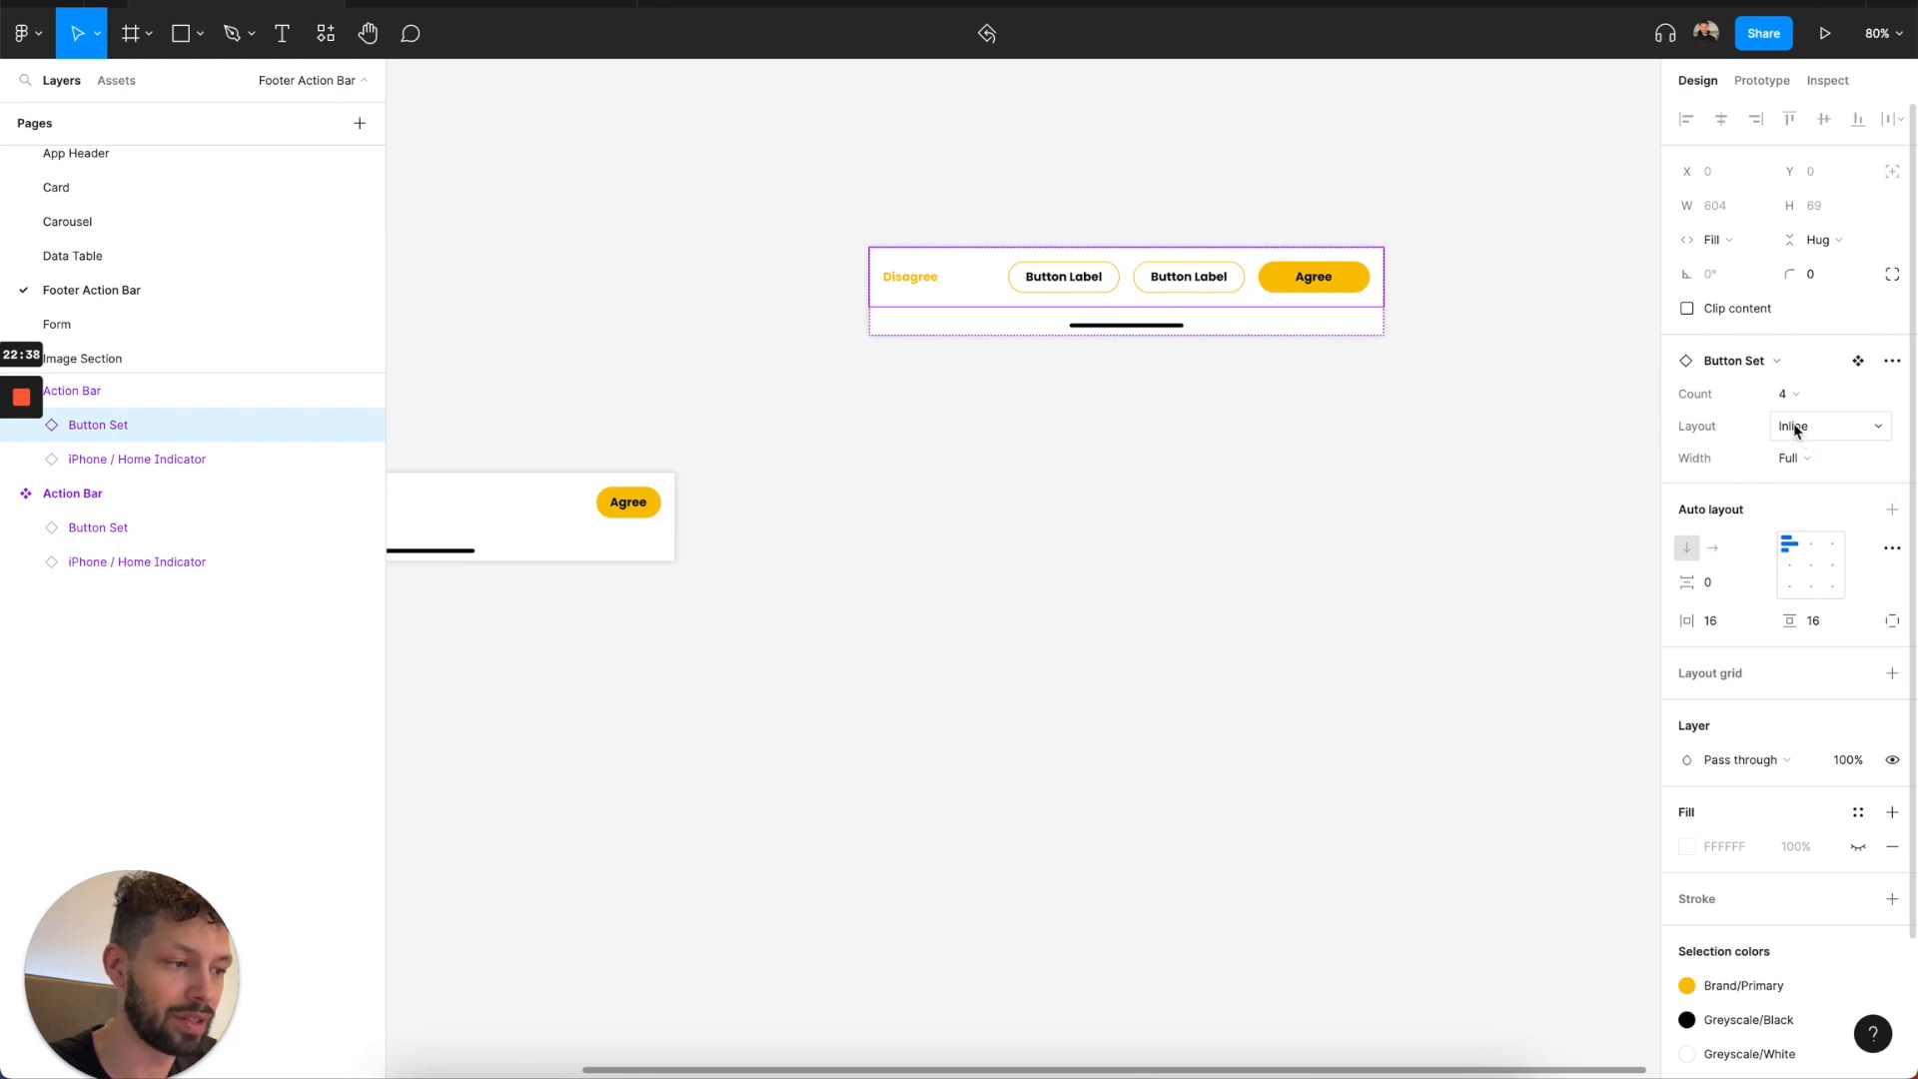
click(1796, 430)
click(1796, 430)
click(1293, 446)
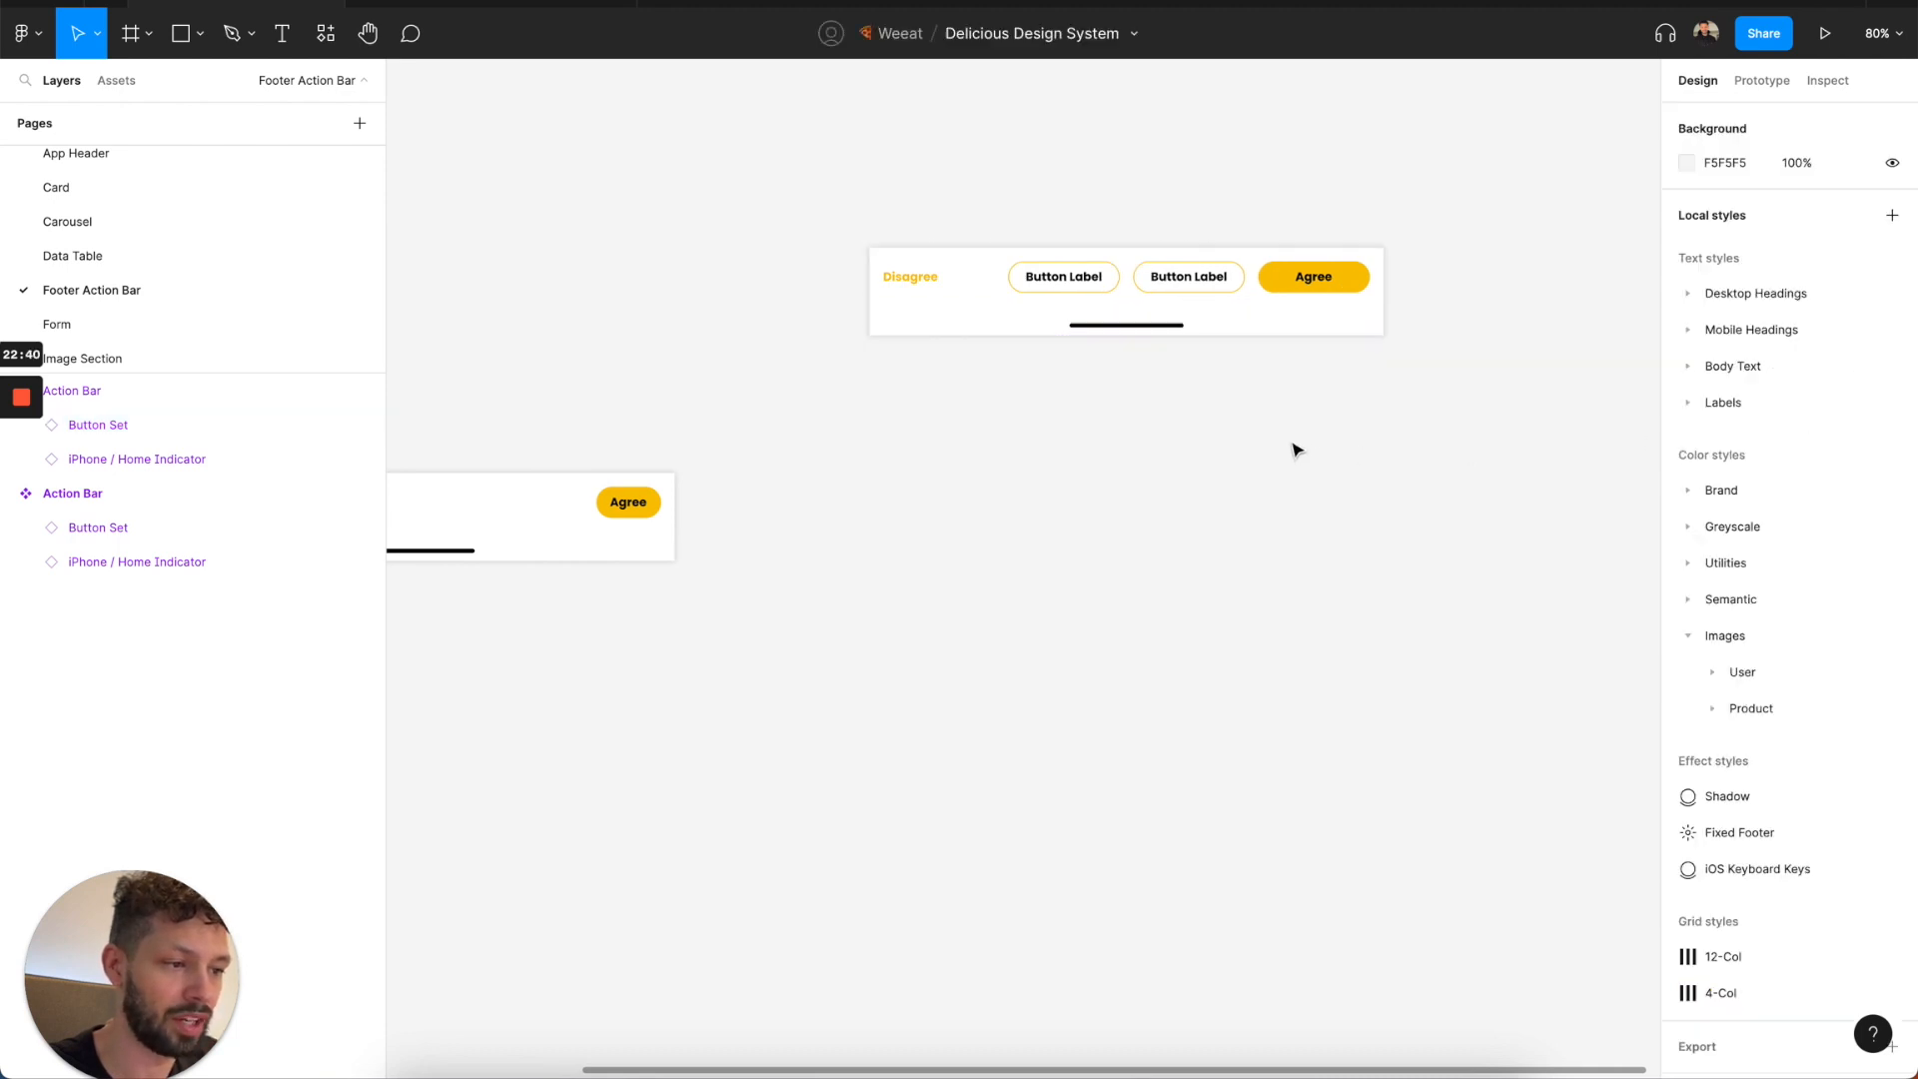
Set the width of the Action Bar instance to 375.
click(1298, 313)
click(1725, 242)
text(37)
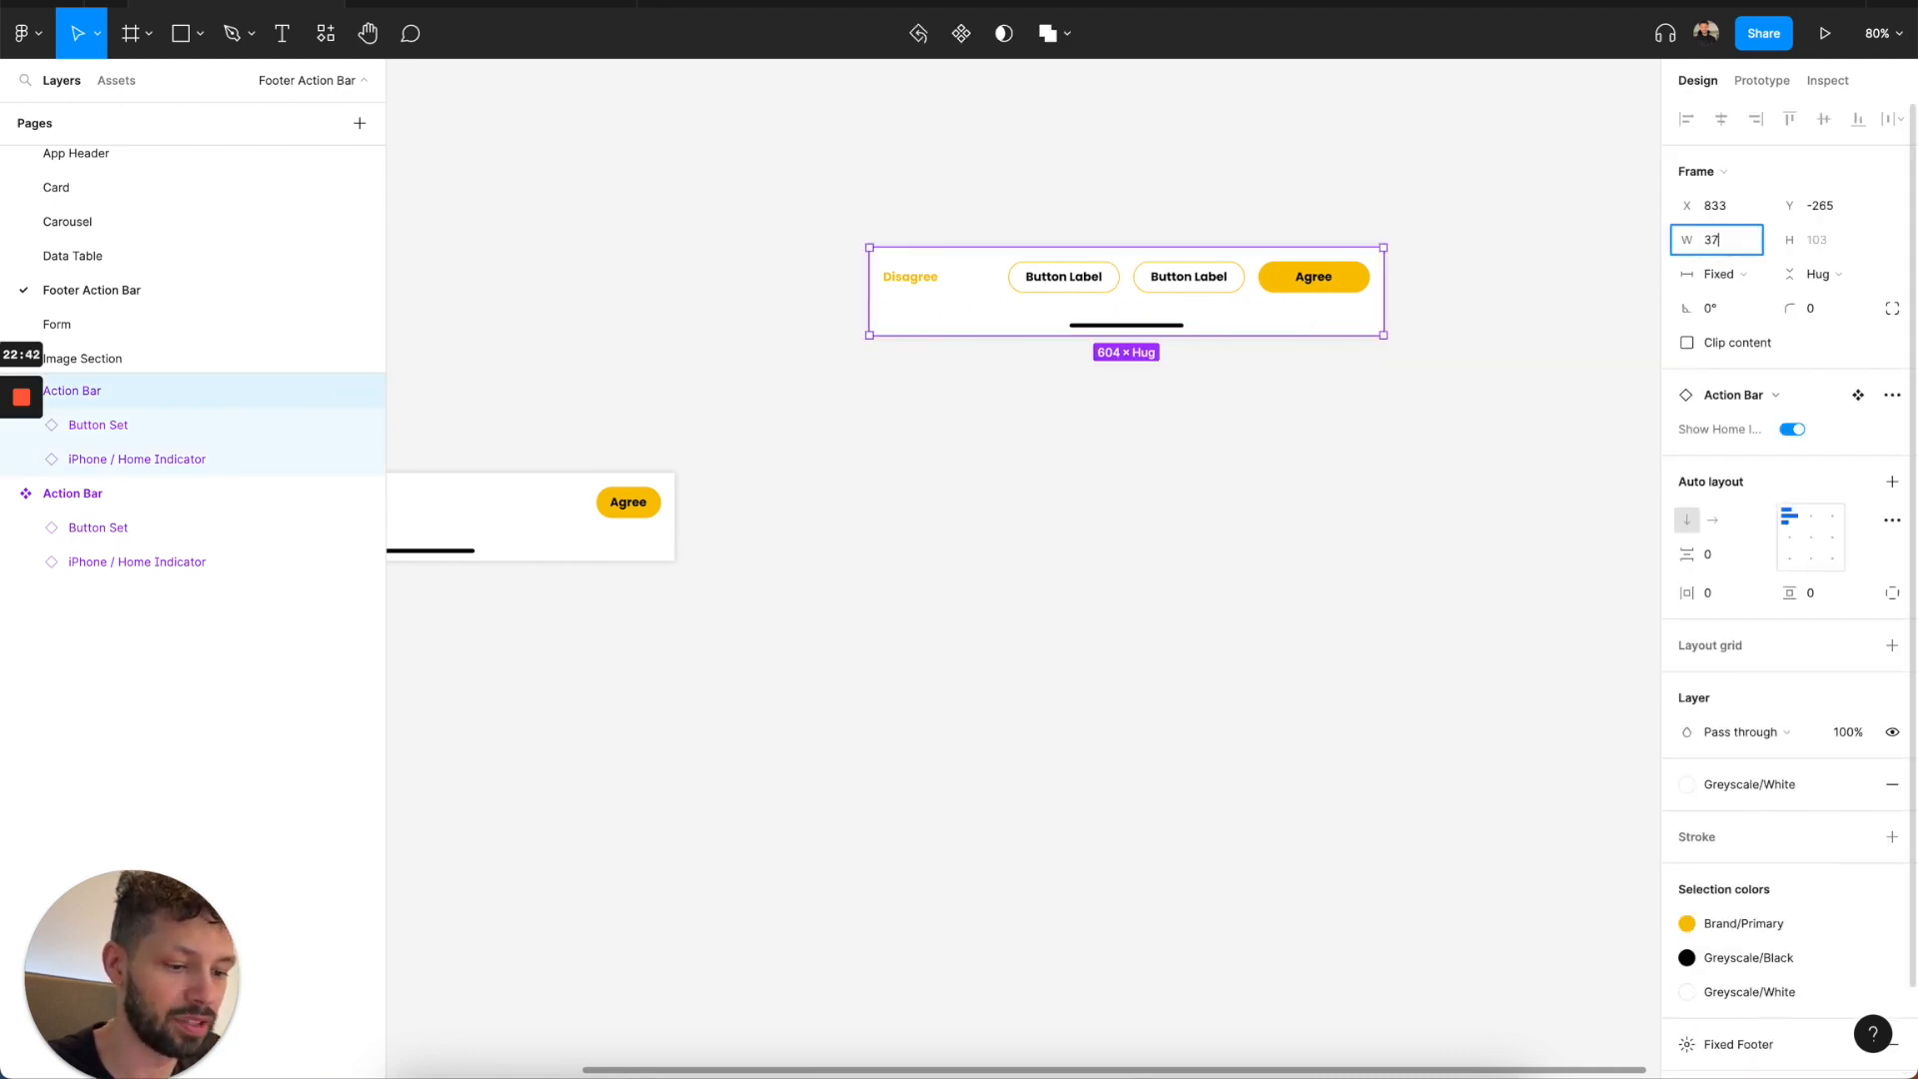
text(5)
key(Return)
Switch the Button Set in the 375-wide Action Bar instance to the Stacked layout.
click(1123, 286)
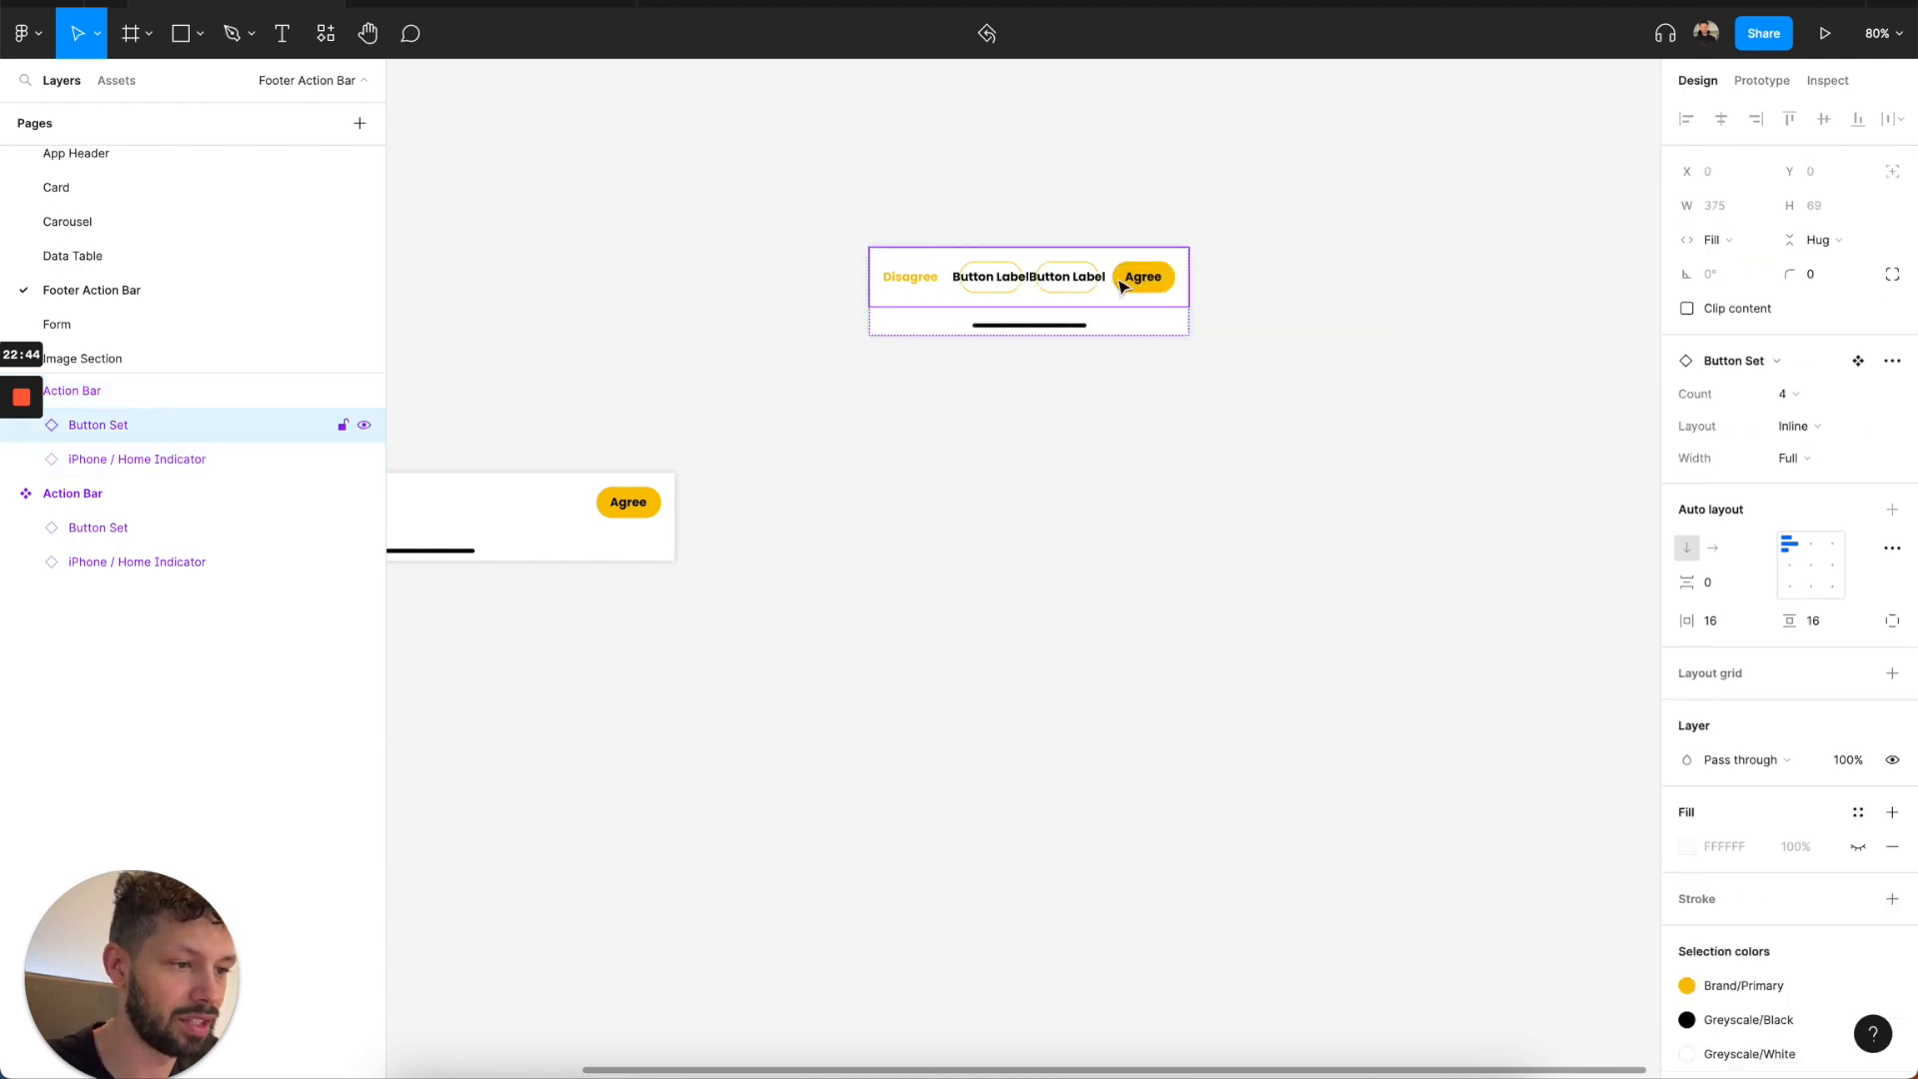
click(1795, 458)
click(1819, 463)
click(1813, 458)
click(1808, 482)
click(1808, 464)
click(1807, 433)
click(1789, 394)
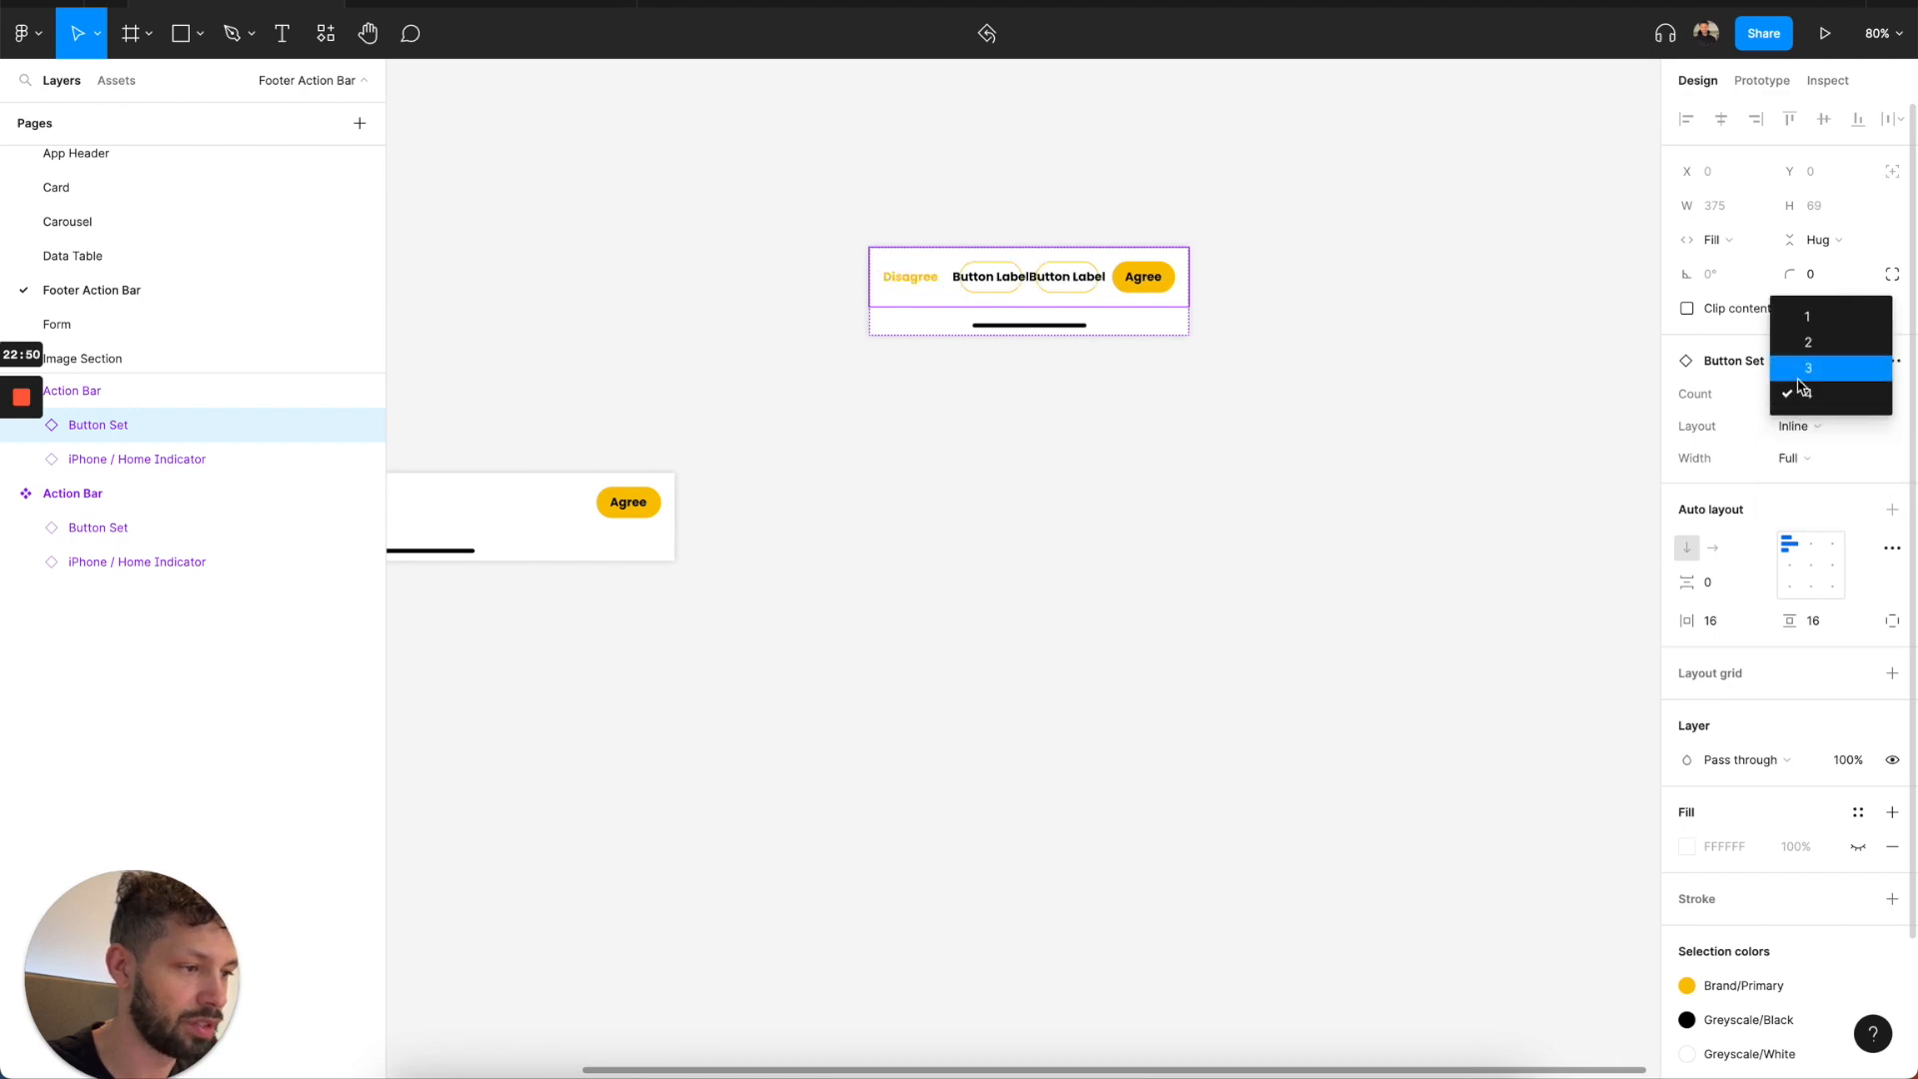
click(1804, 392)
click(1796, 426)
click(1802, 399)
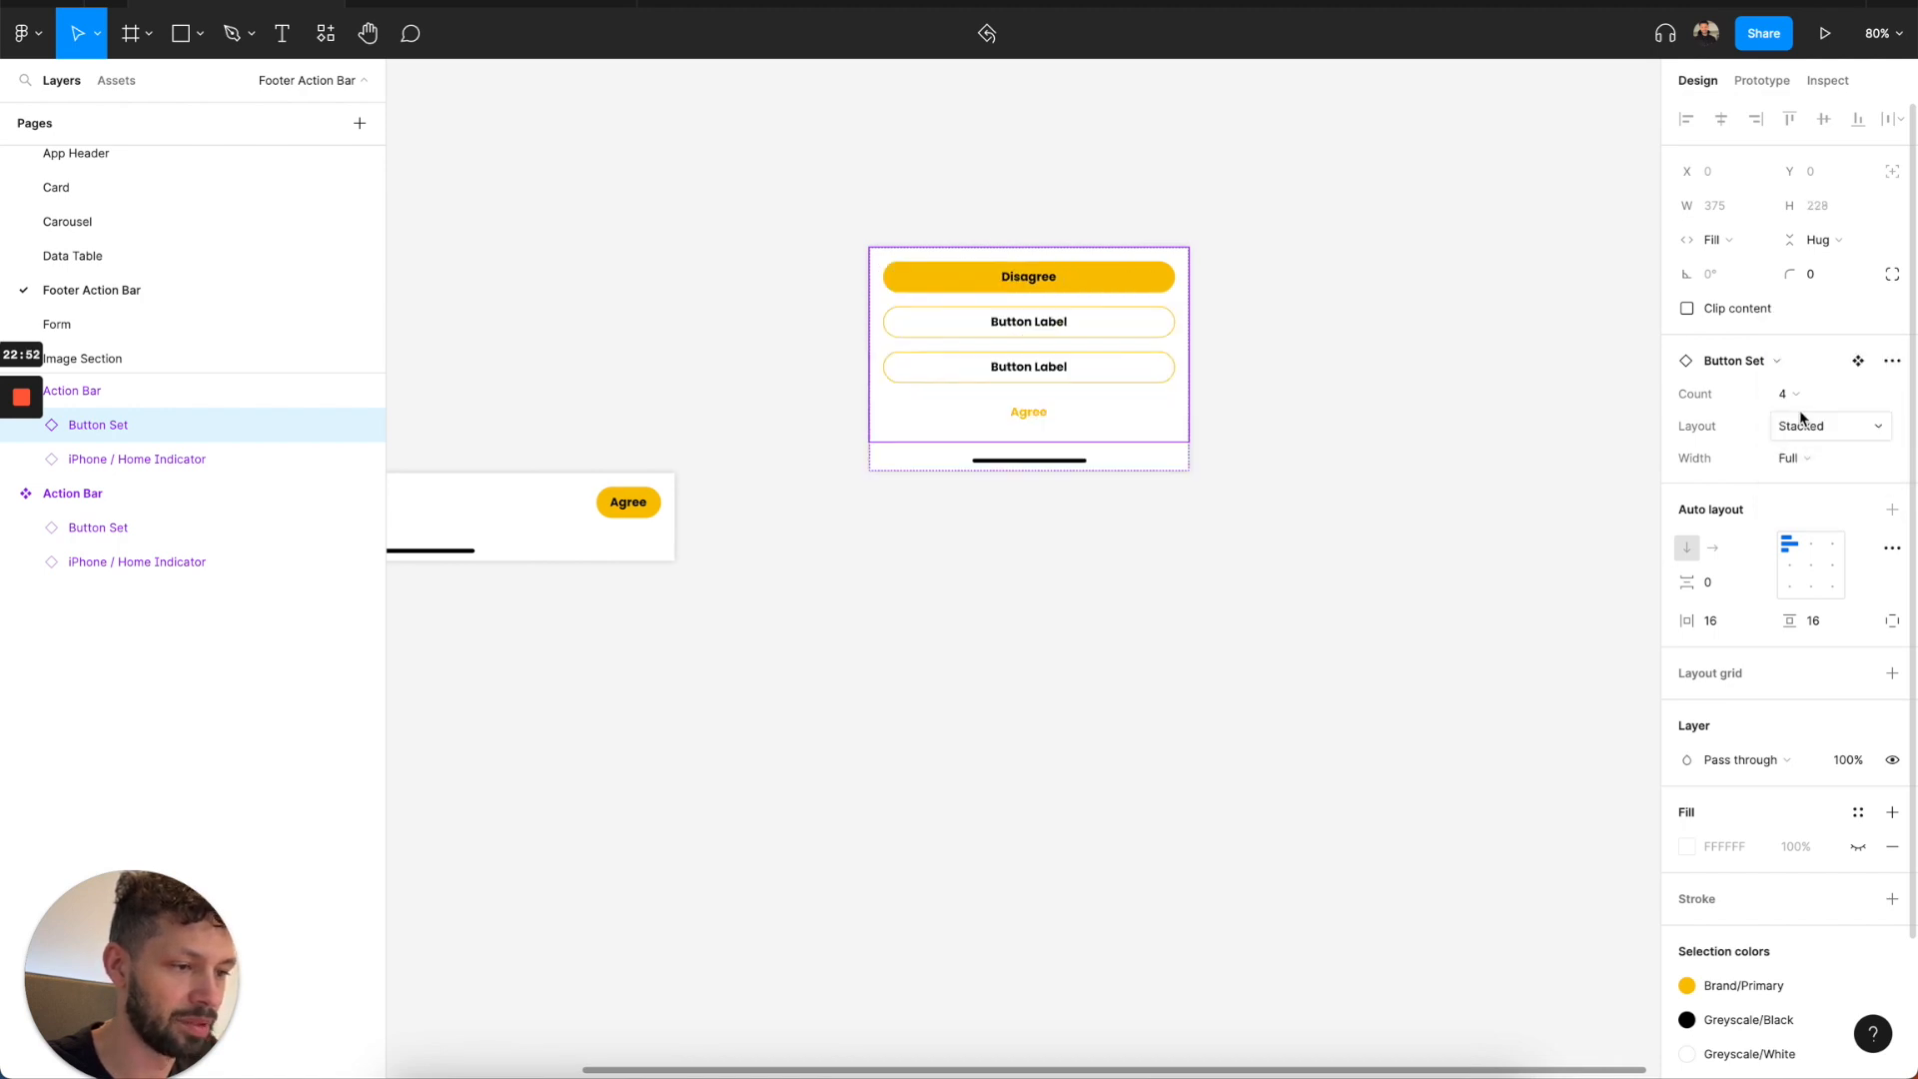
Delete the Action Bar instance, keeping only the main component.
click(1204, 323)
click(1105, 339)
key(Delete)
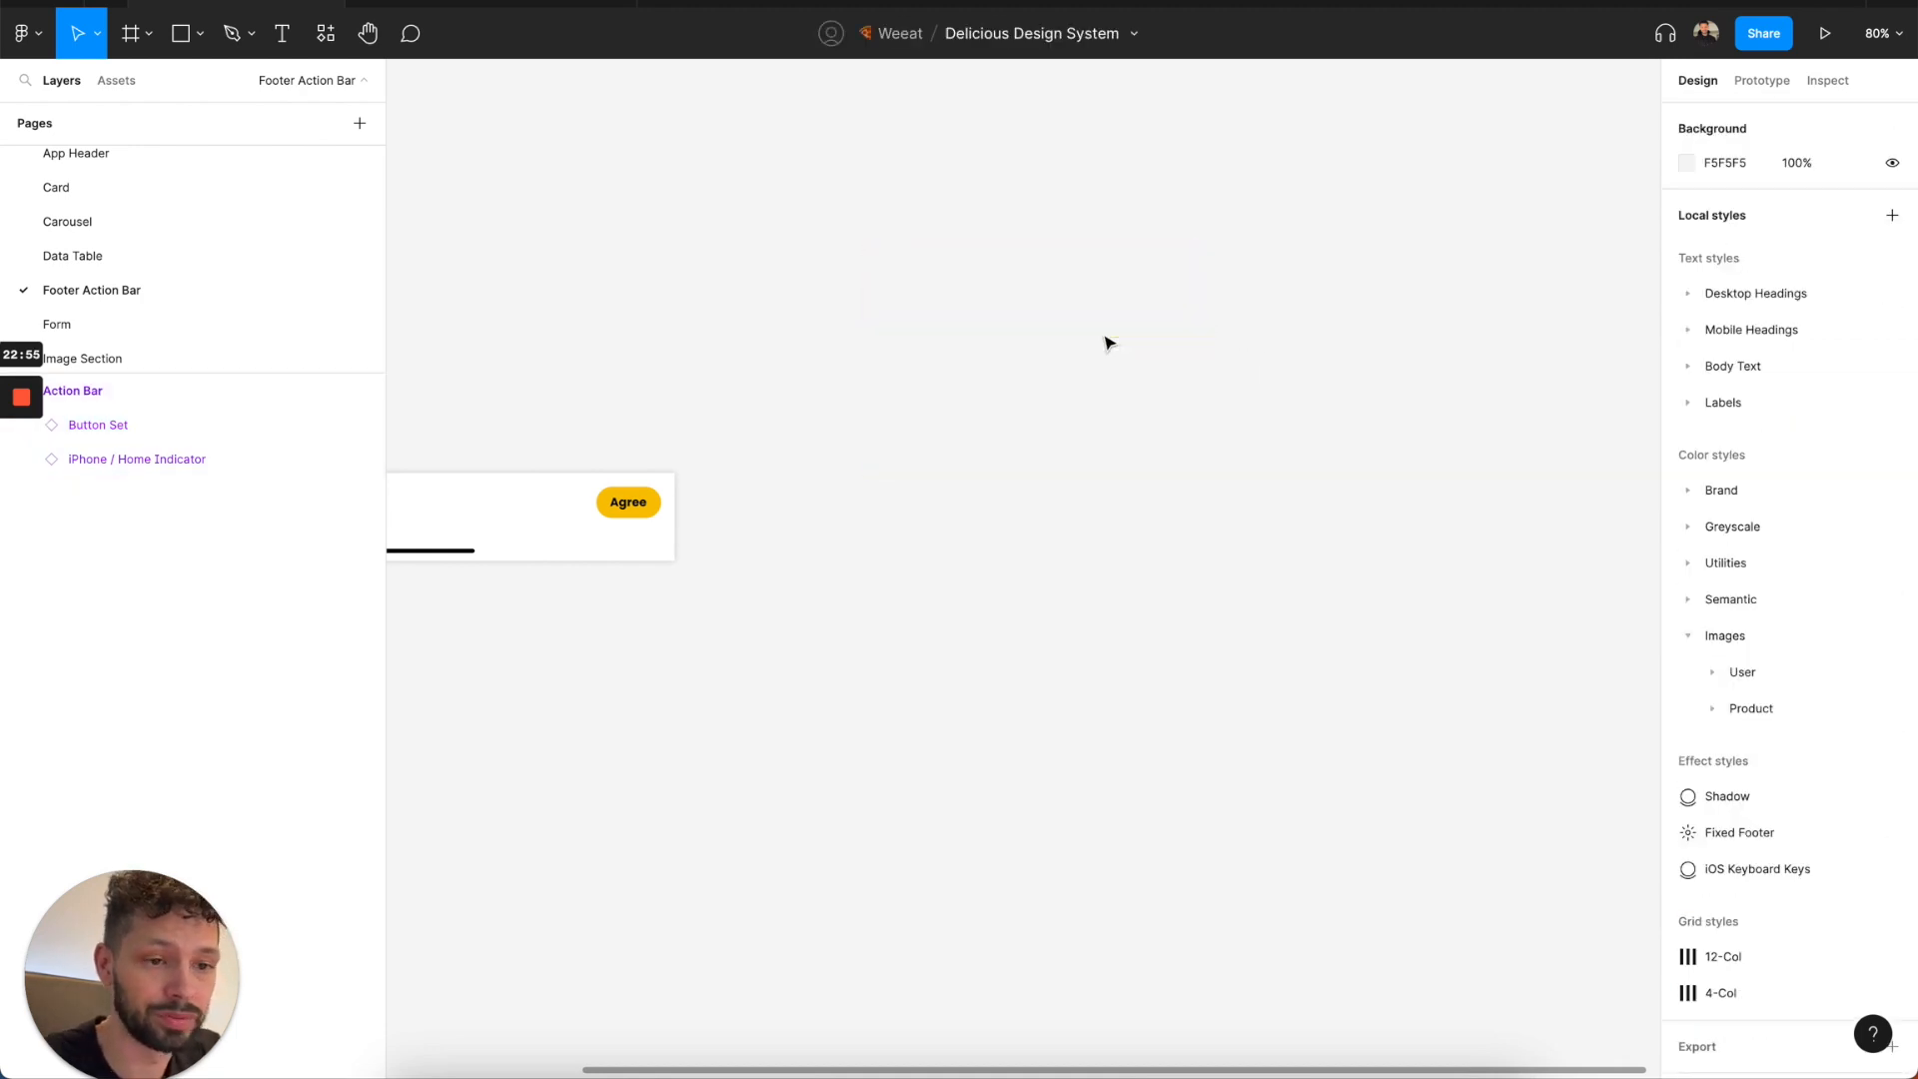
Open the Form page and examine the Form Row variants and the Form component.
click(133, 322)
scroll(818, 390, down, 3)
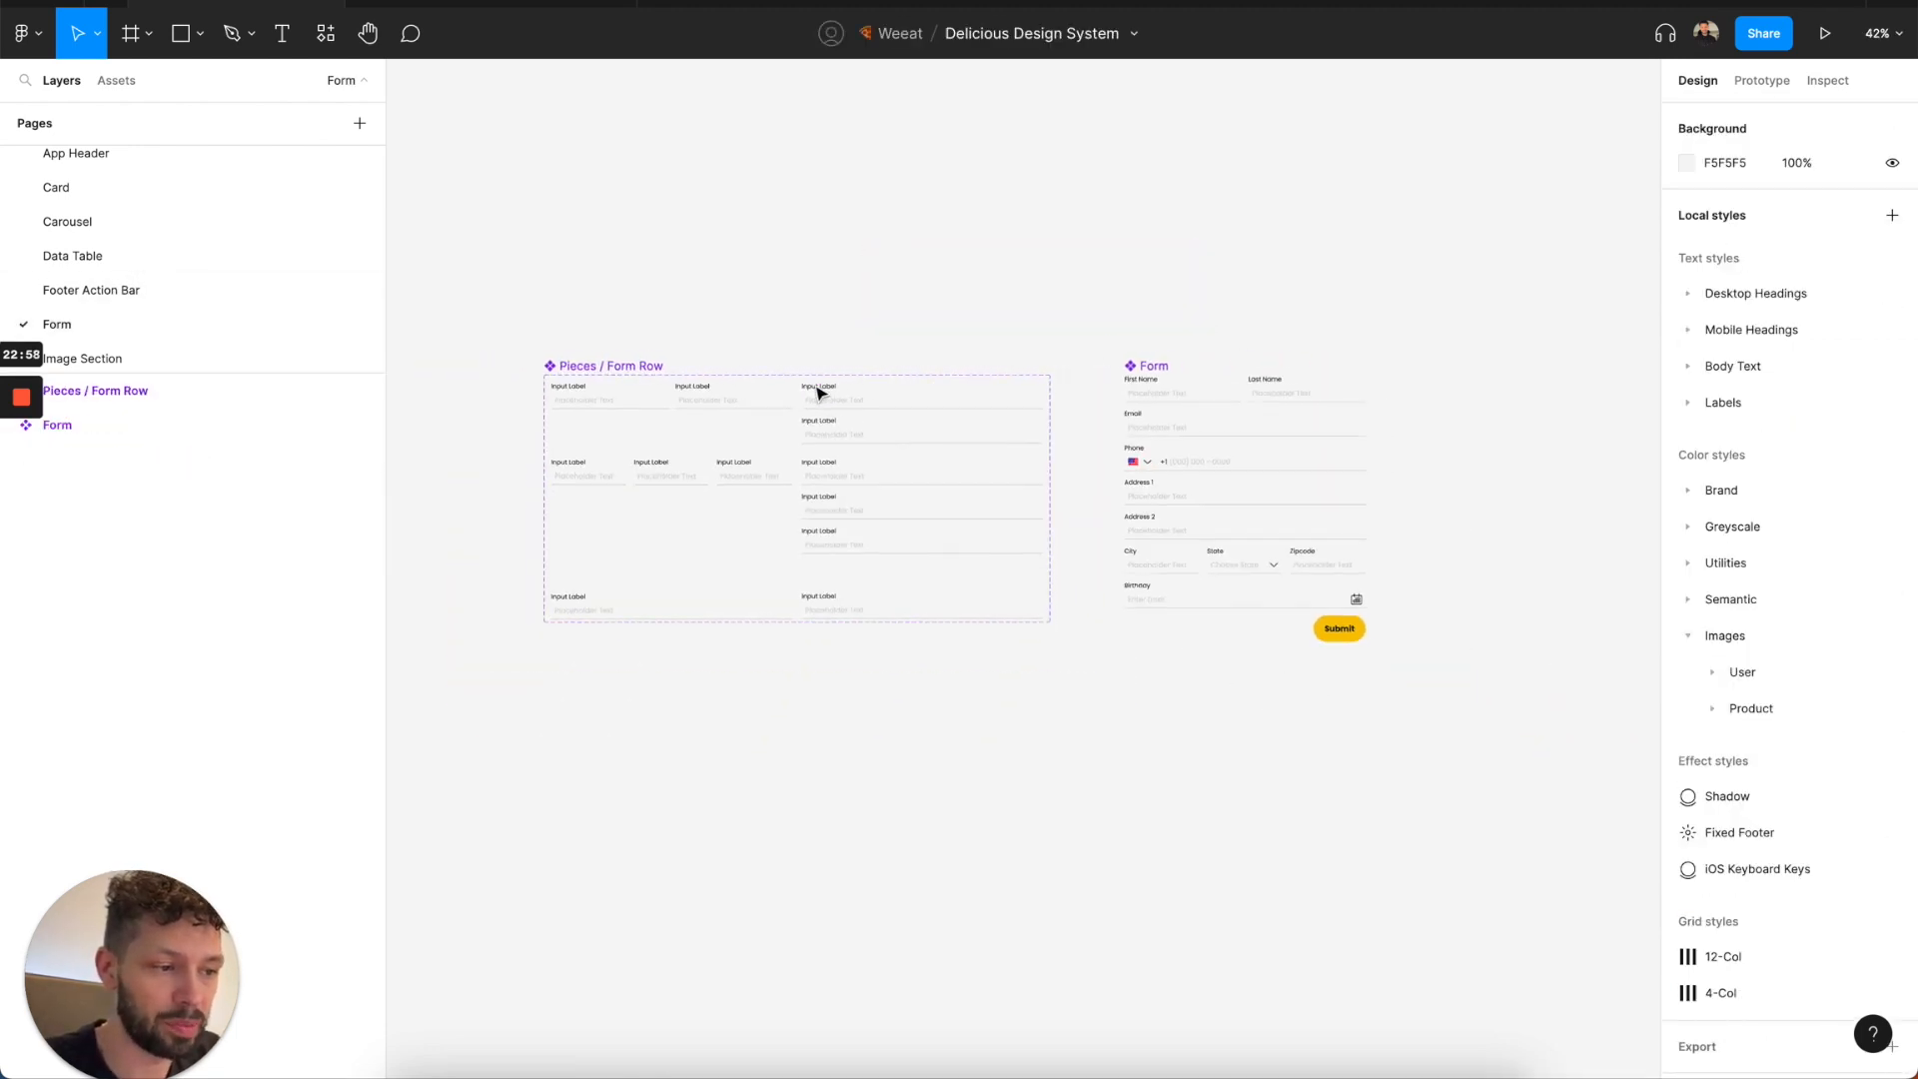
scroll(690, 390, up, 5)
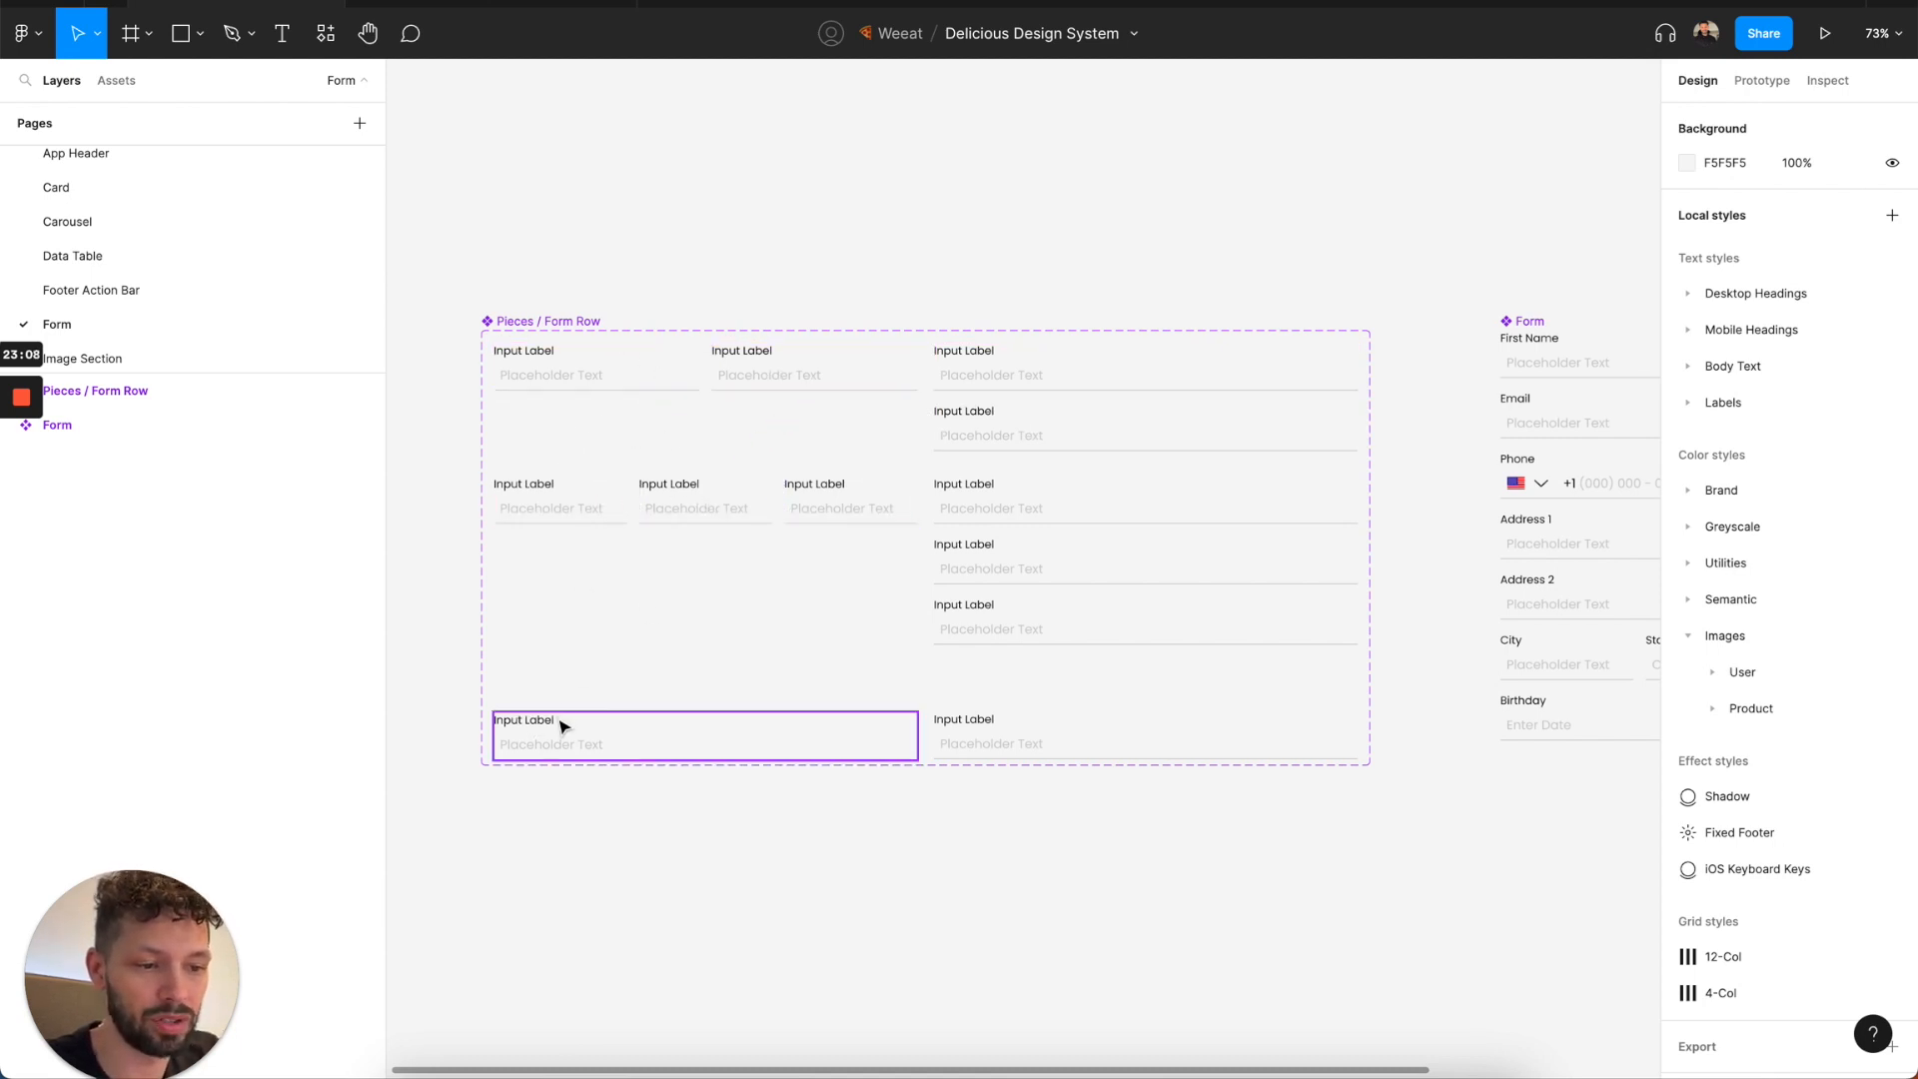
scroll(1100, 553, down, 3)
scroll(1099, 550, right, 10)
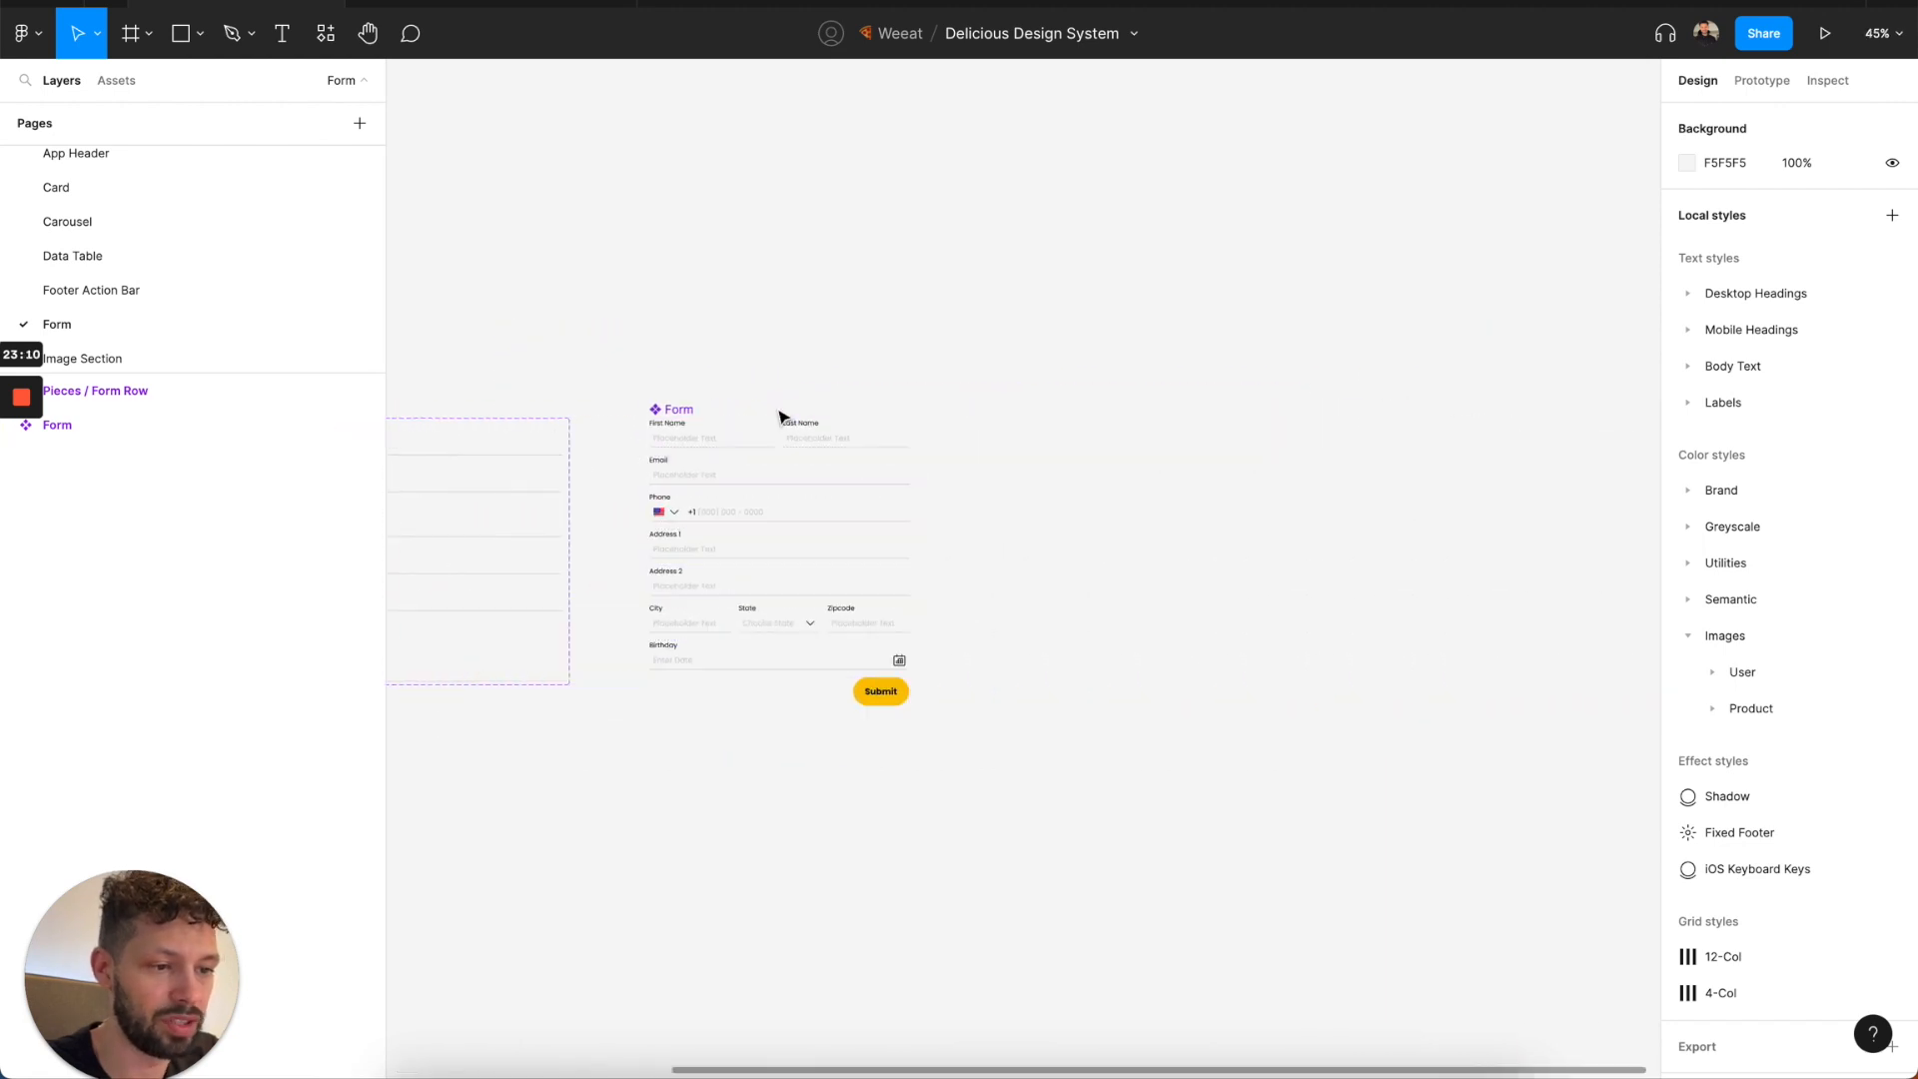
Place an instance of the Form beside the main component and set its width to 375.
click(699, 413)
key(ctrl+d)
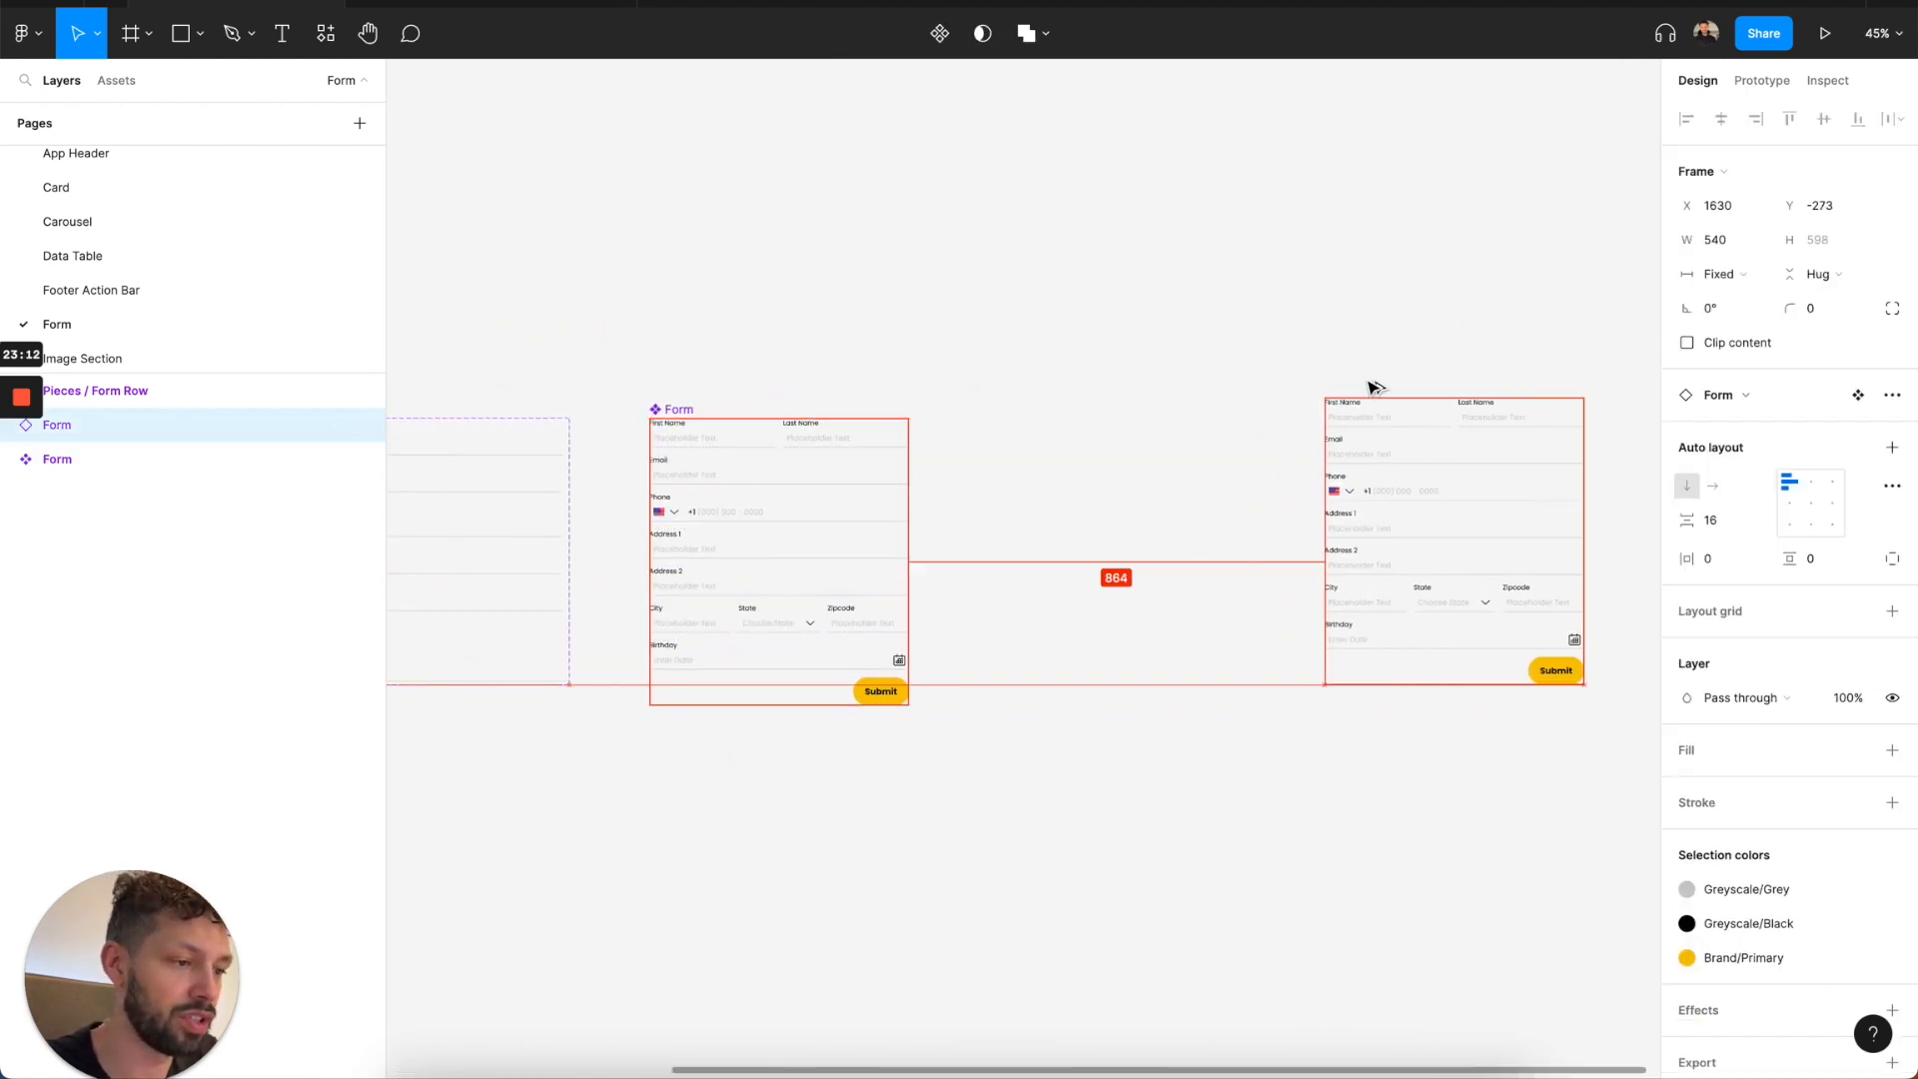
scroll(1367, 387, right, 2)
scroll(1367, 387, right, 4)
click(1719, 245)
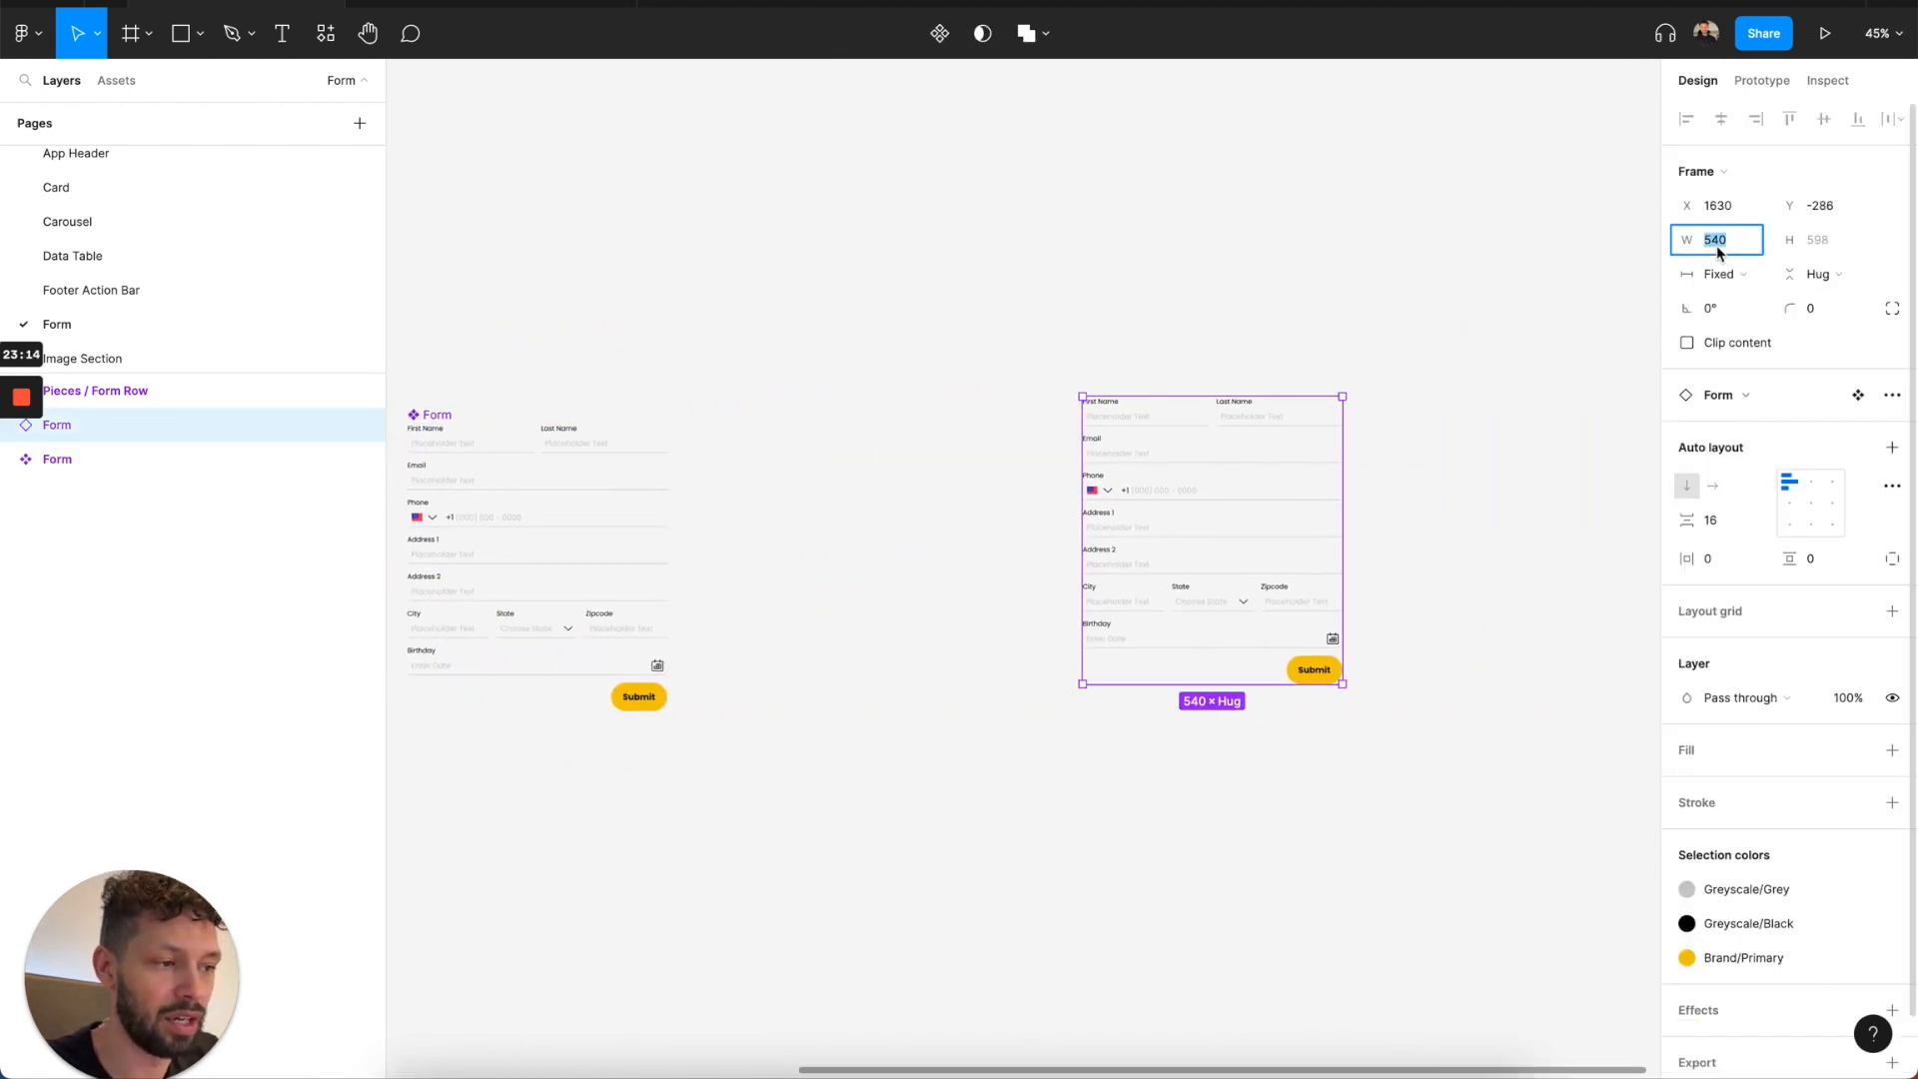
text(375)
key(Return)
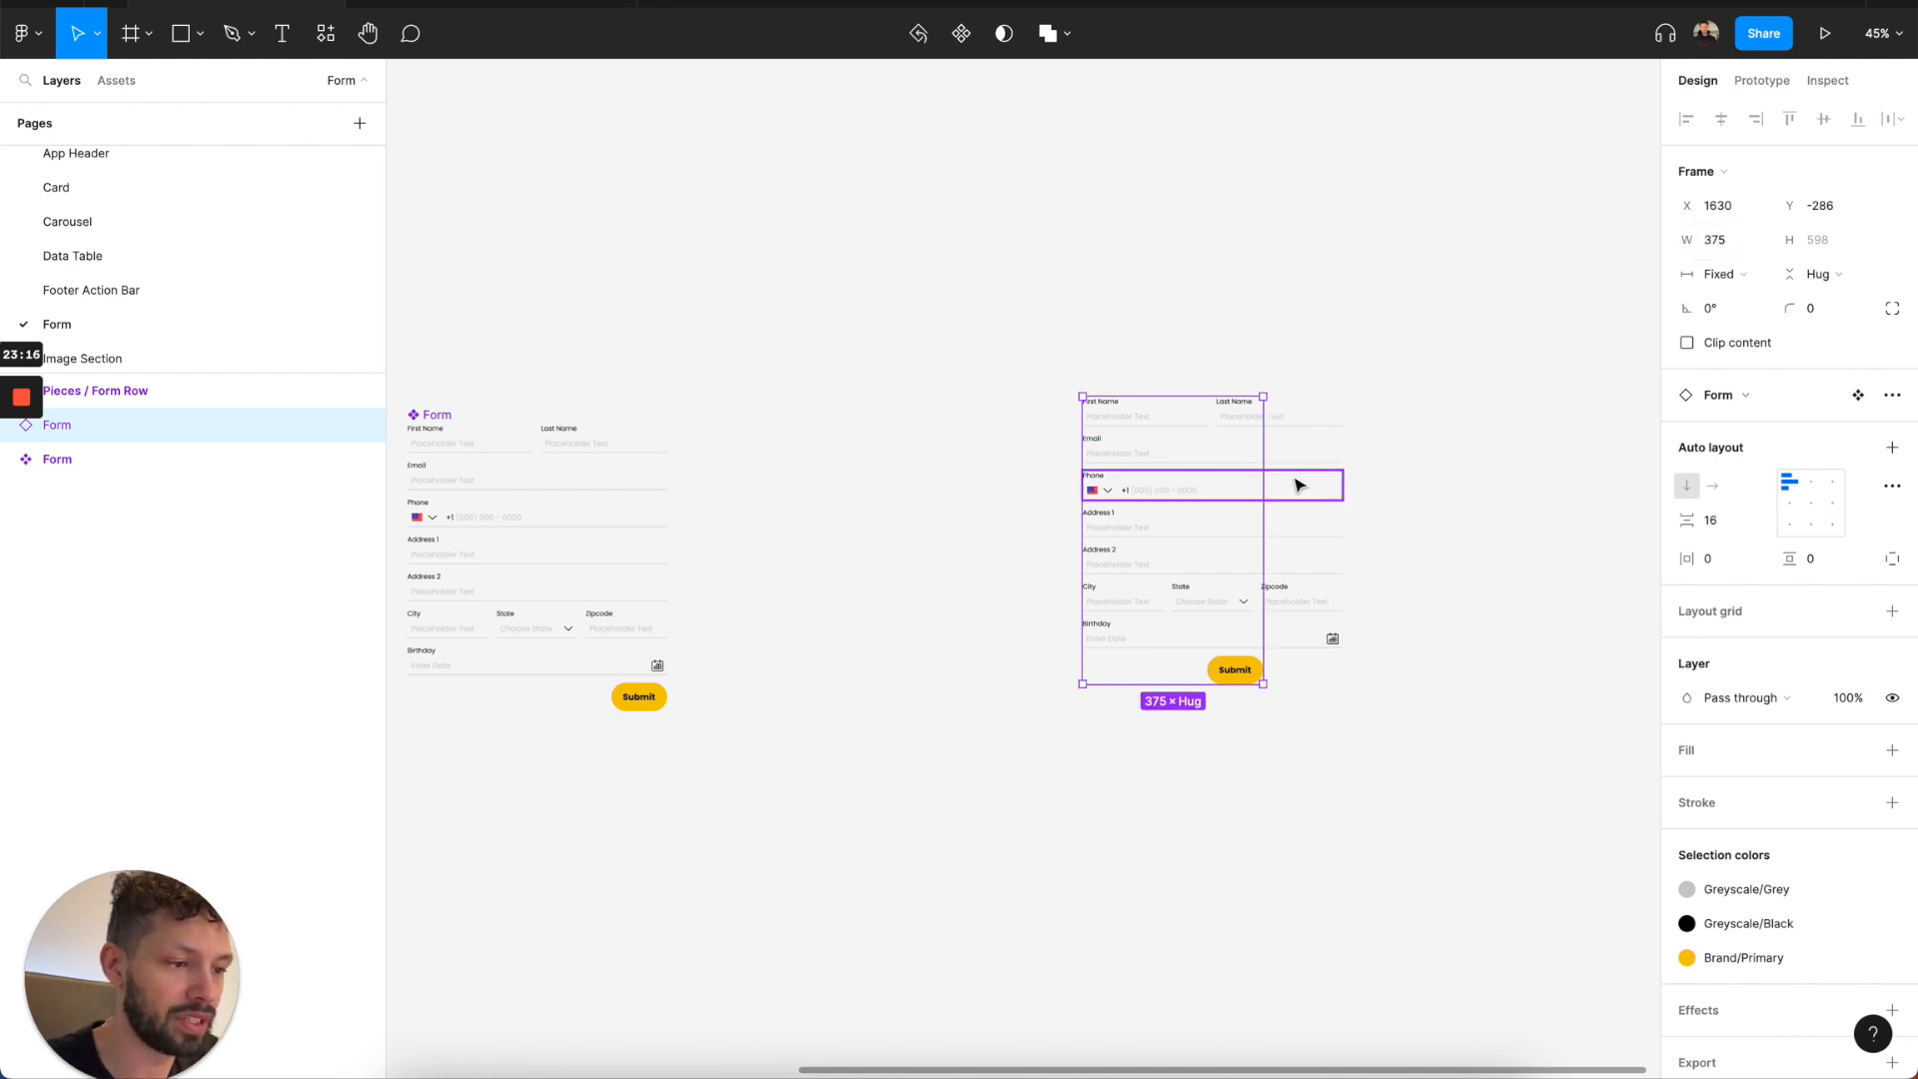
Set all the form rows and the Button Set inside the main Form component to Fill container width.
click(513, 484)
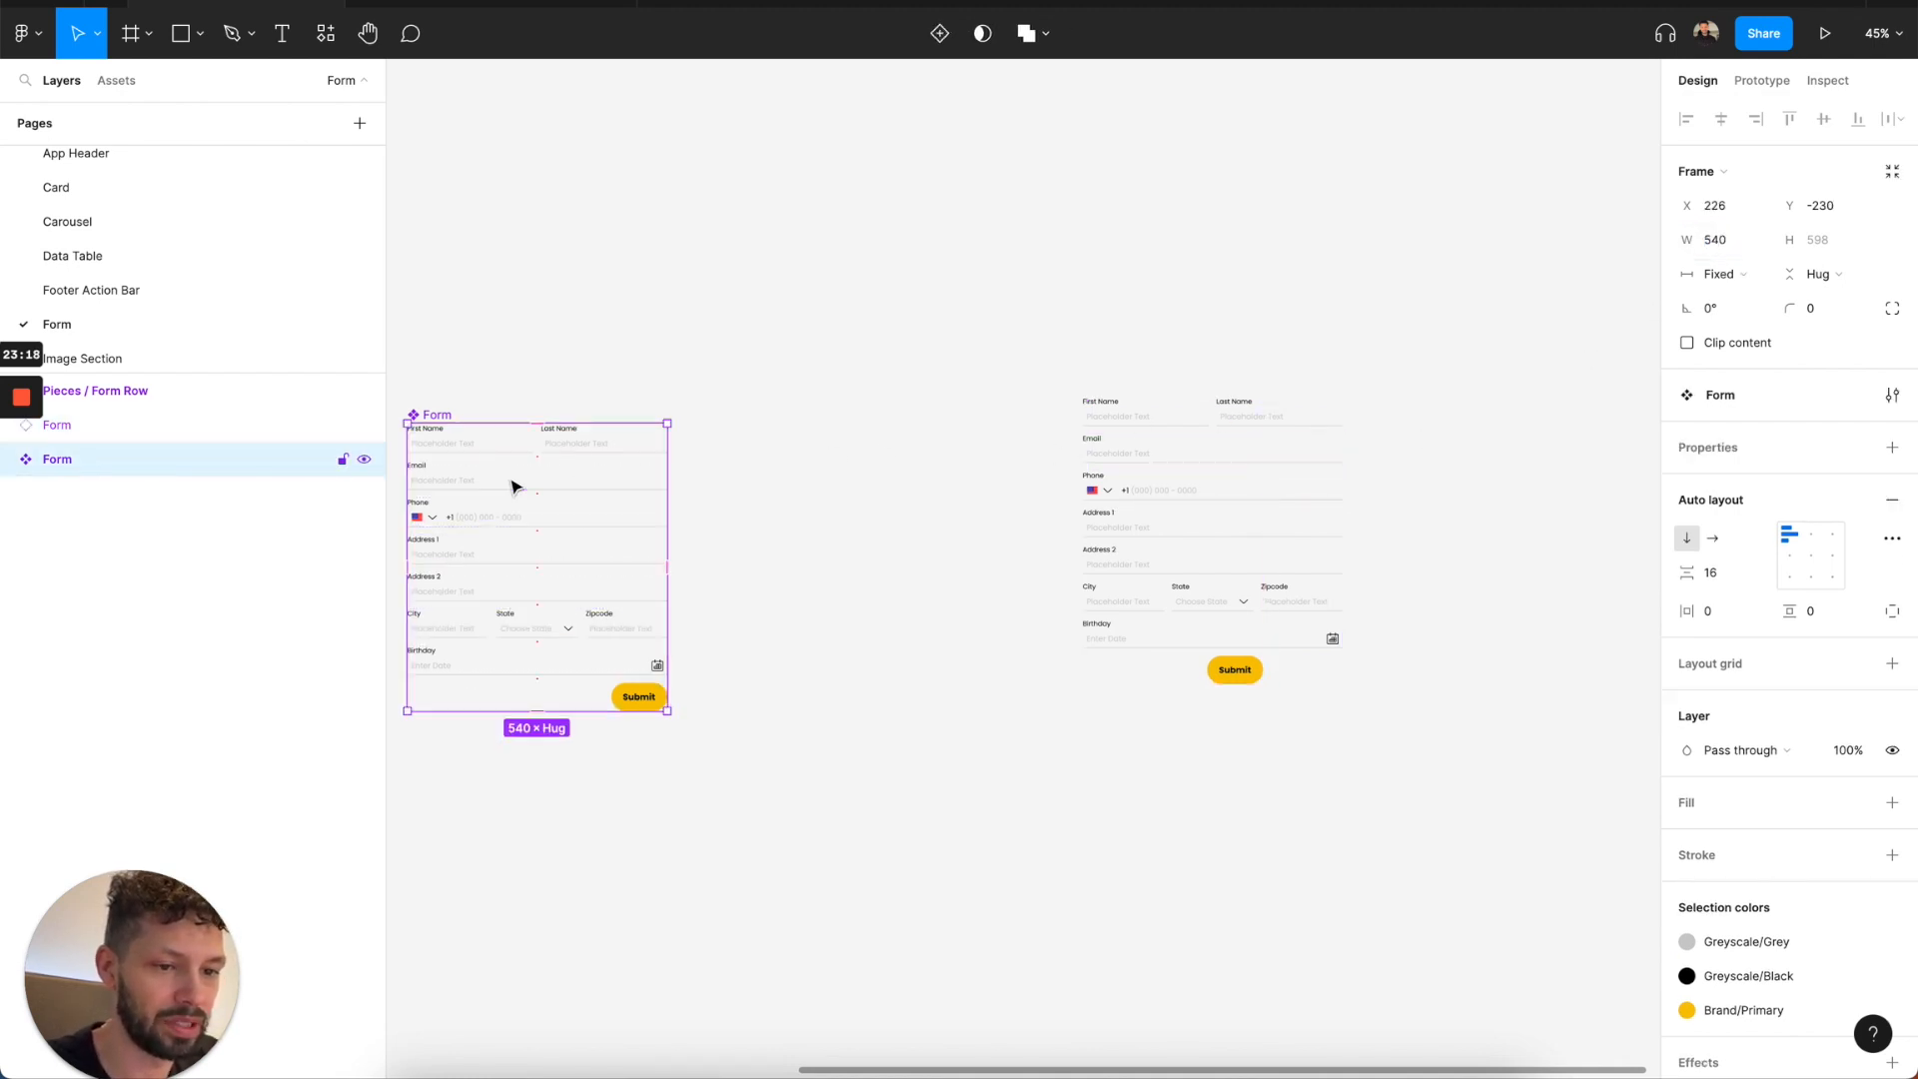
key(Return)
click(1719, 273)
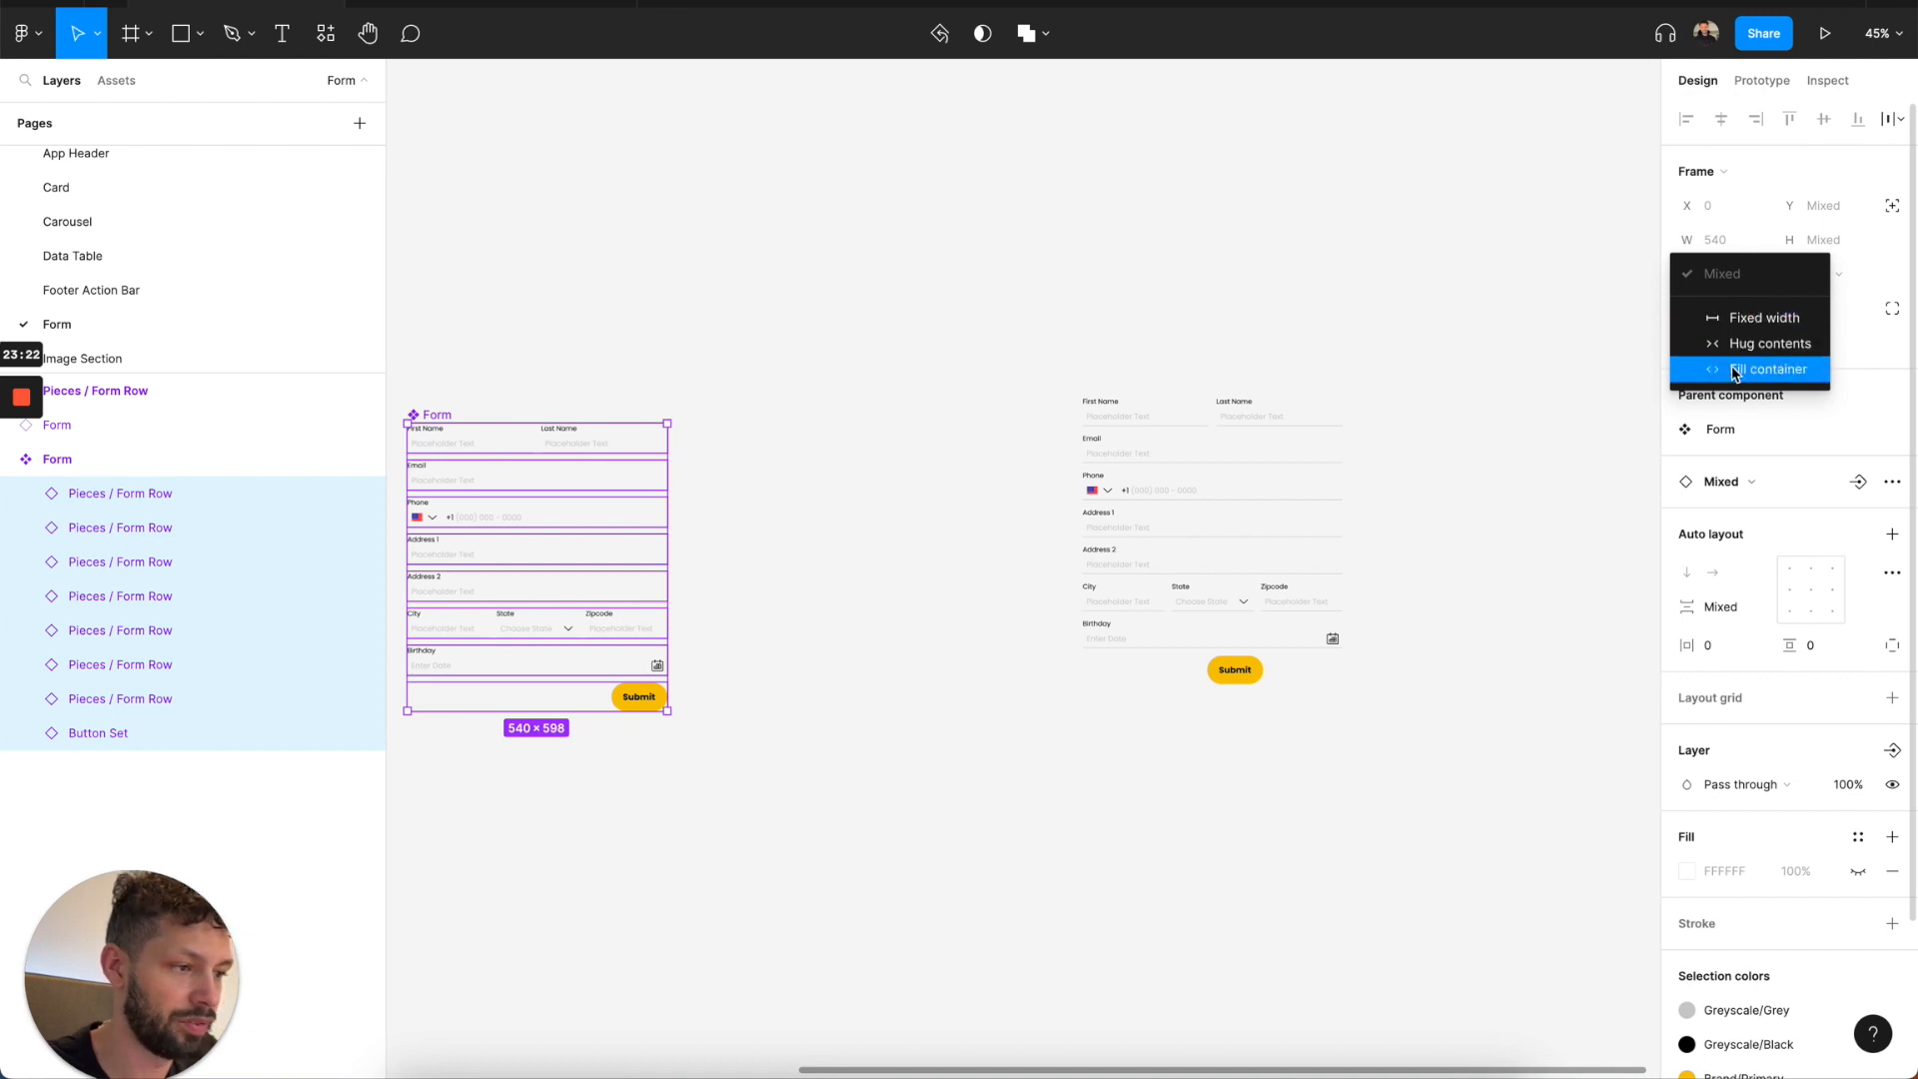
click(1735, 369)
Switch the First Name and Last Name row in the Form instance to the Stacked layout.
click(1161, 484)
scroll(1154, 483, up, 3)
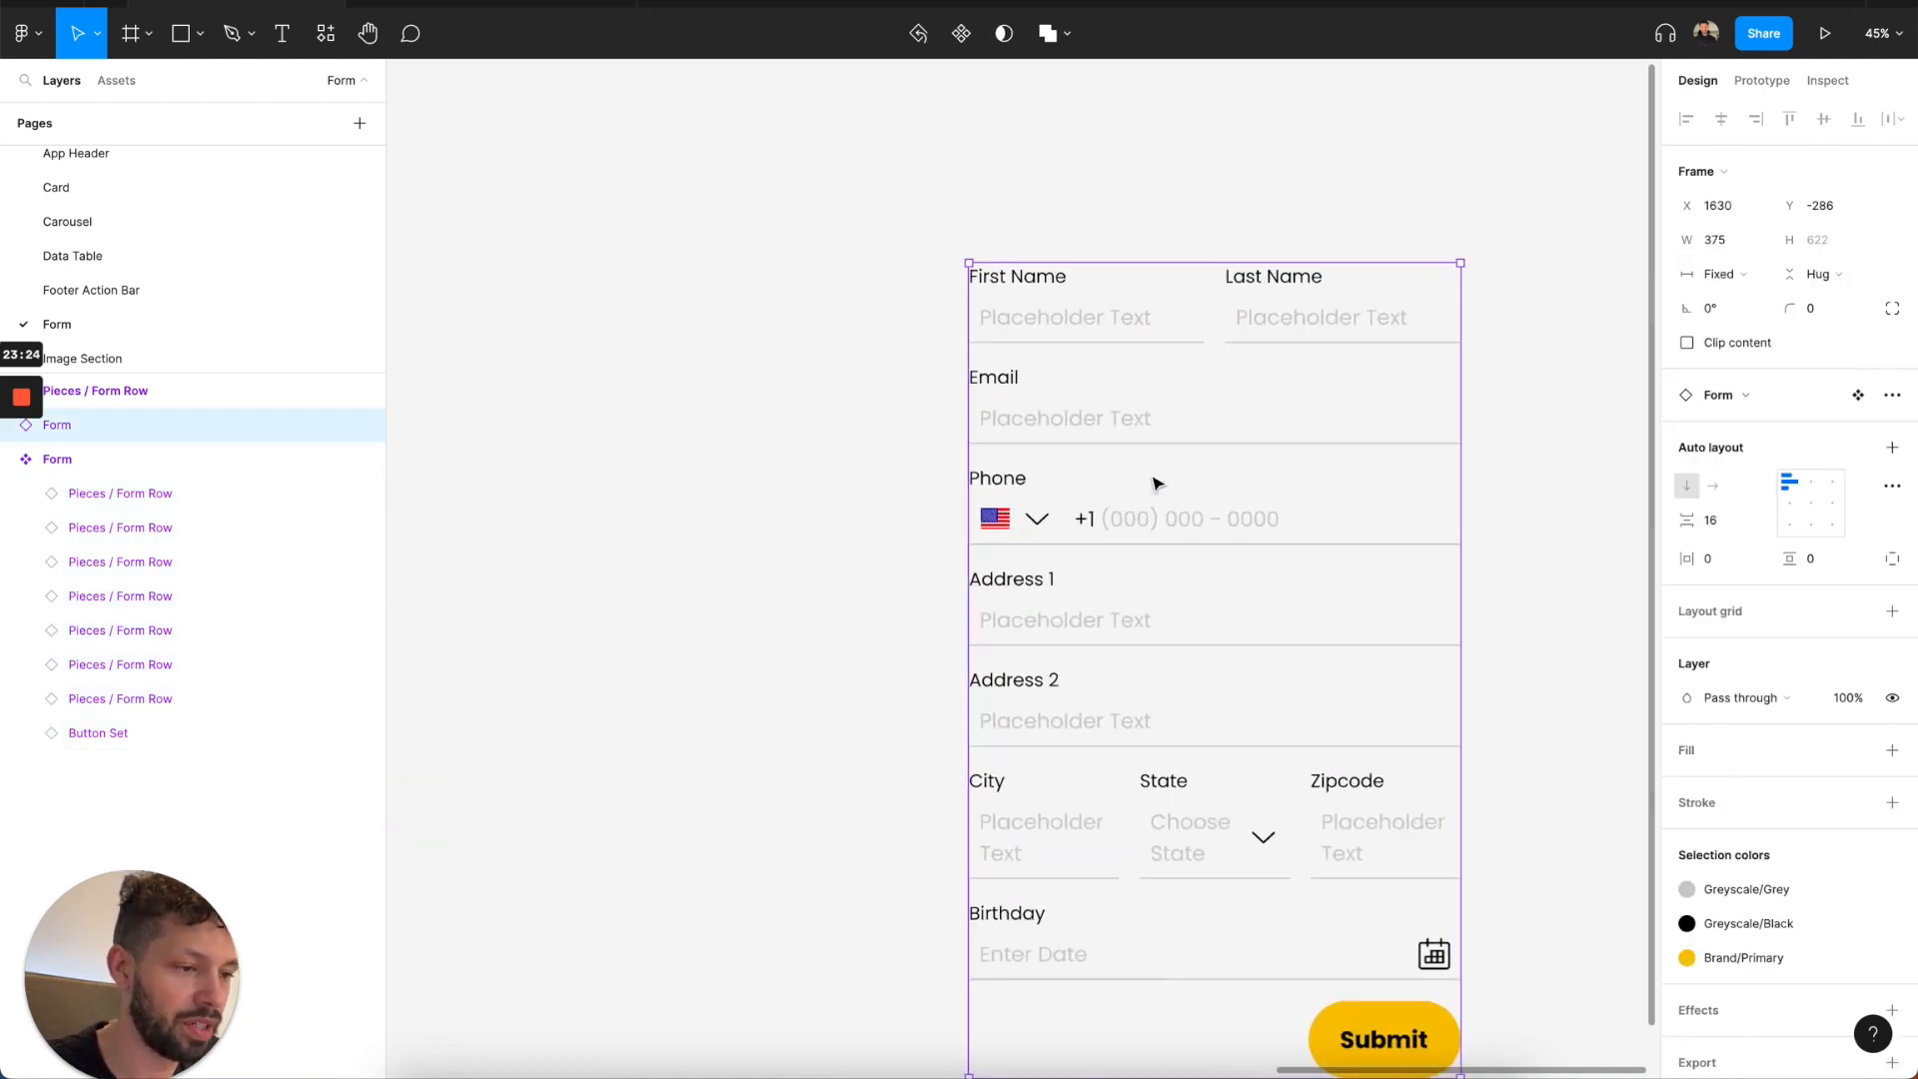
click(1148, 336)
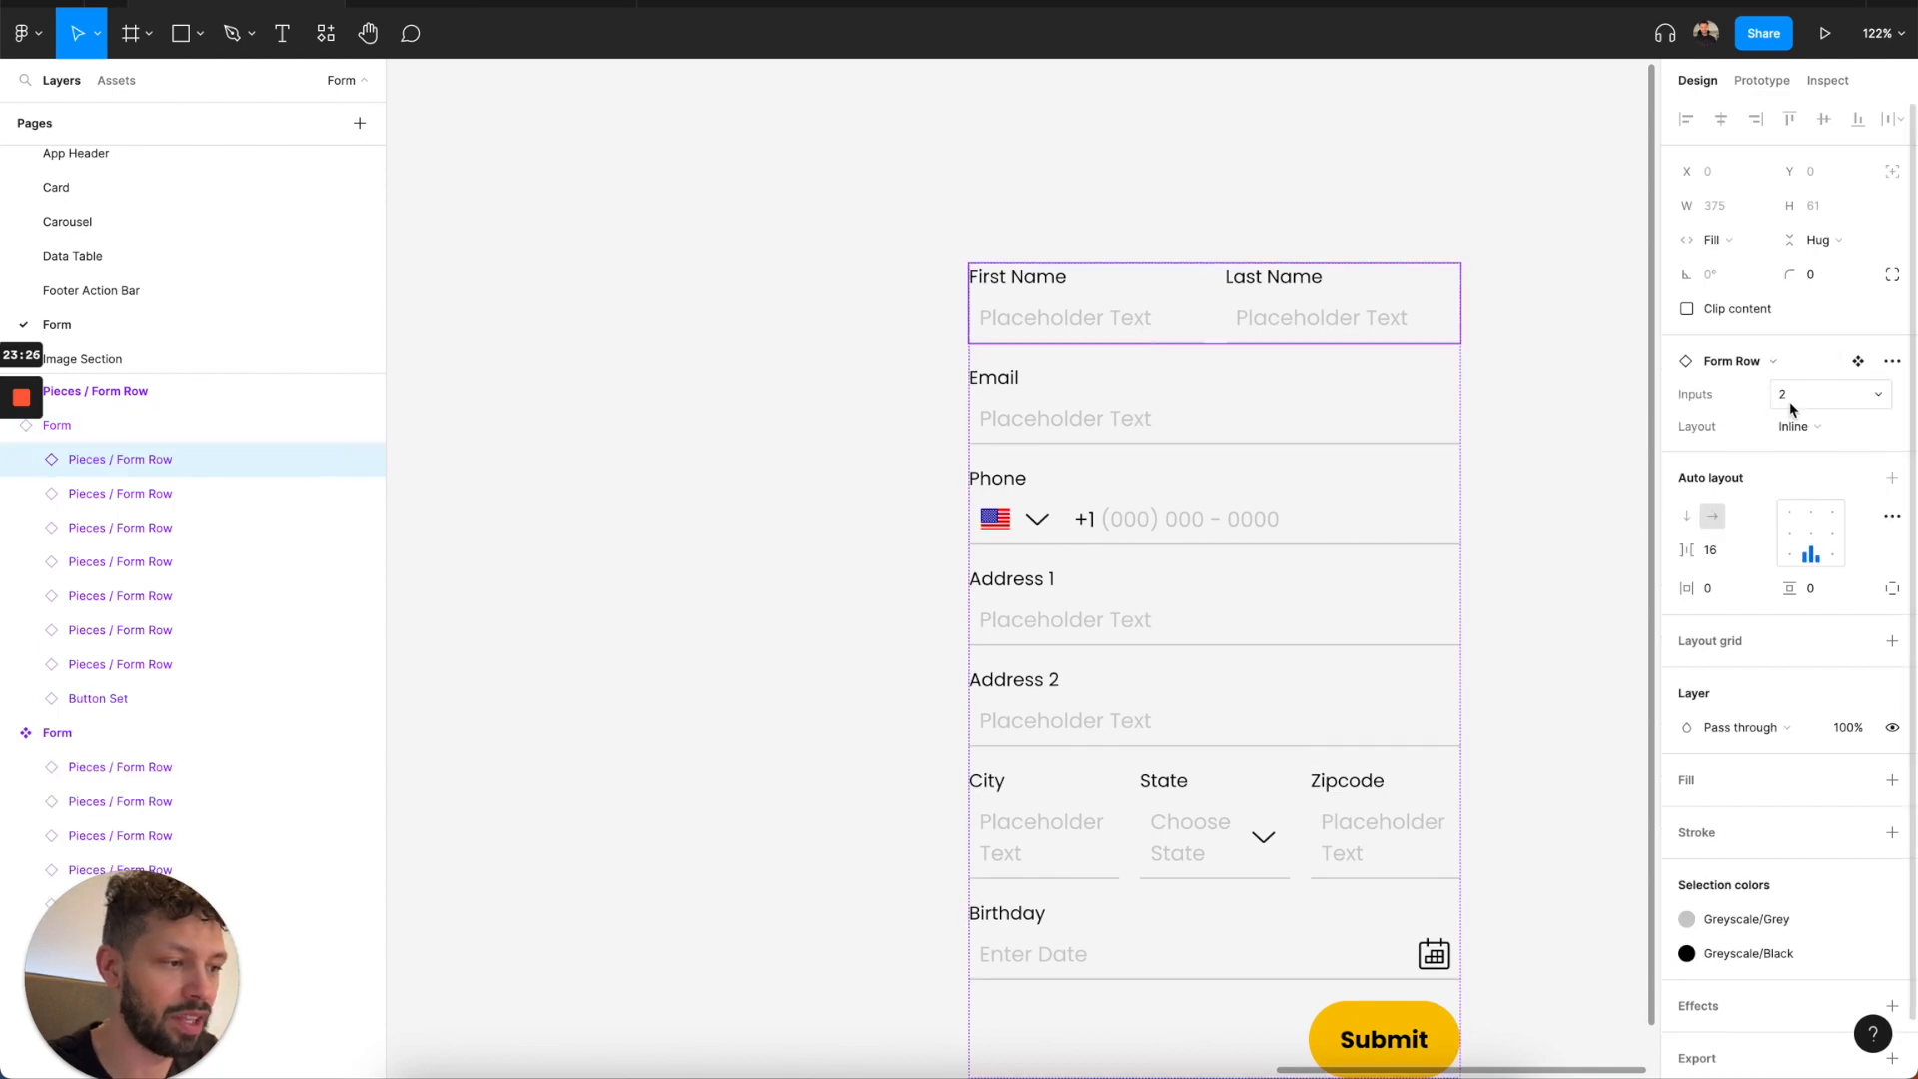
click(1795, 426)
click(1809, 454)
Switch the City, State and Zipcode row in the Form instance to the Stacked layout.
scroll(1274, 560, down, 3)
click(1160, 753)
click(1794, 426)
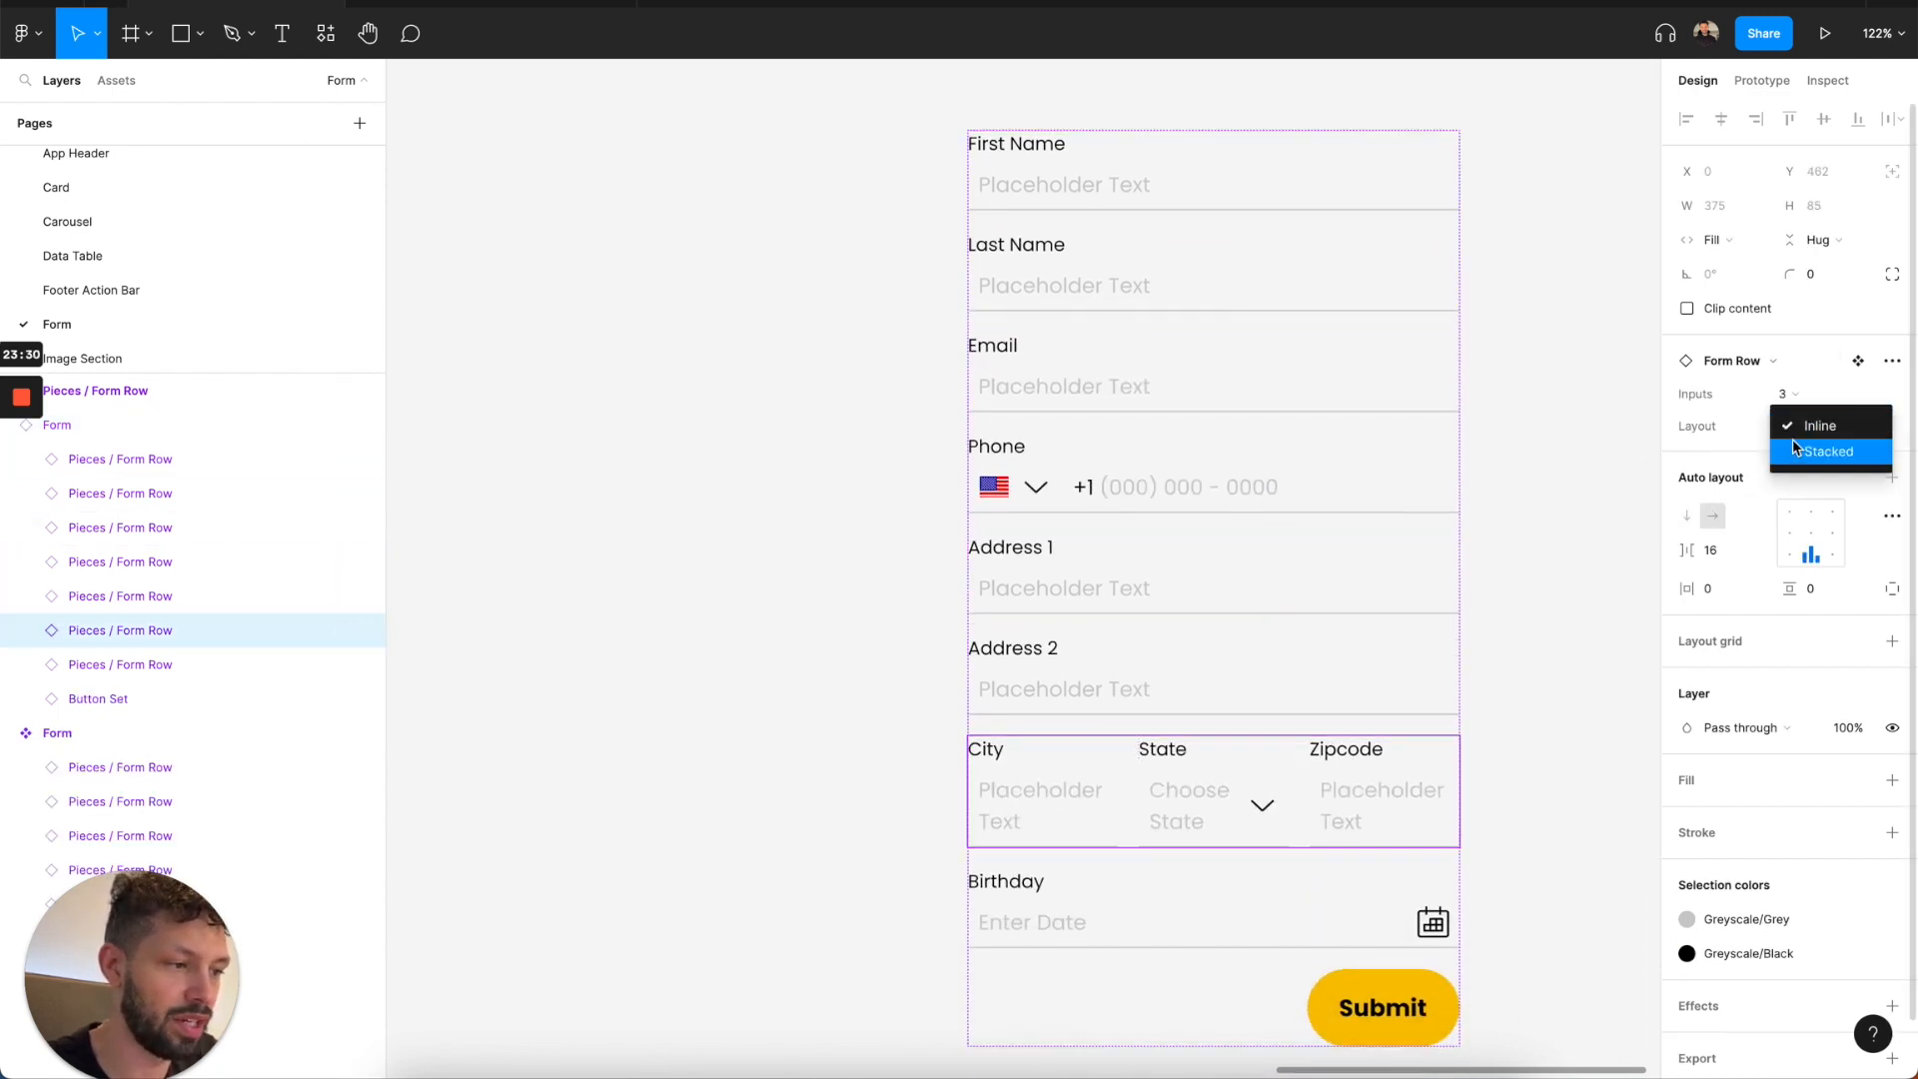
click(1792, 441)
scroll(1521, 643, down, 5)
scroll(1522, 642, down, 3)
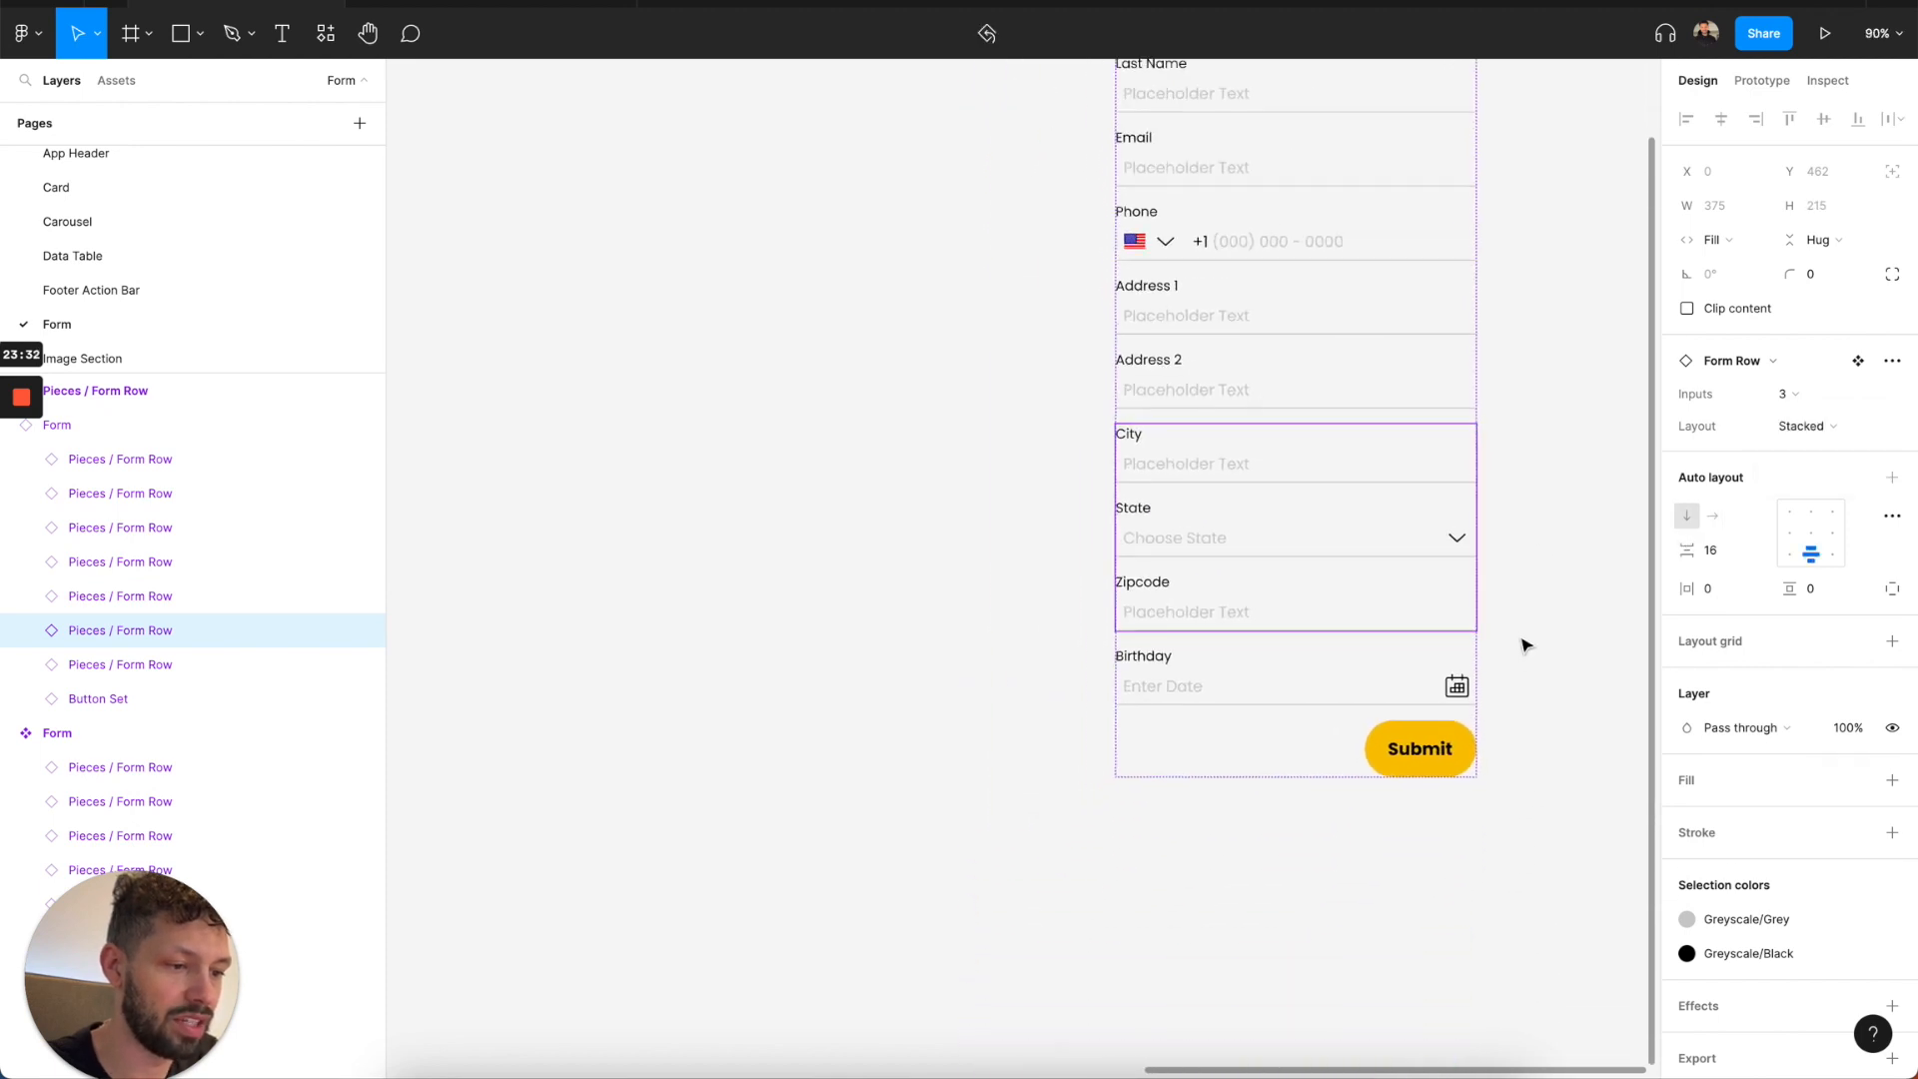
scroll(1501, 649, down, 4)
Hide the Address 1, Address 2 and City/State/Zipcode rows in the Form instance.
click(1392, 550)
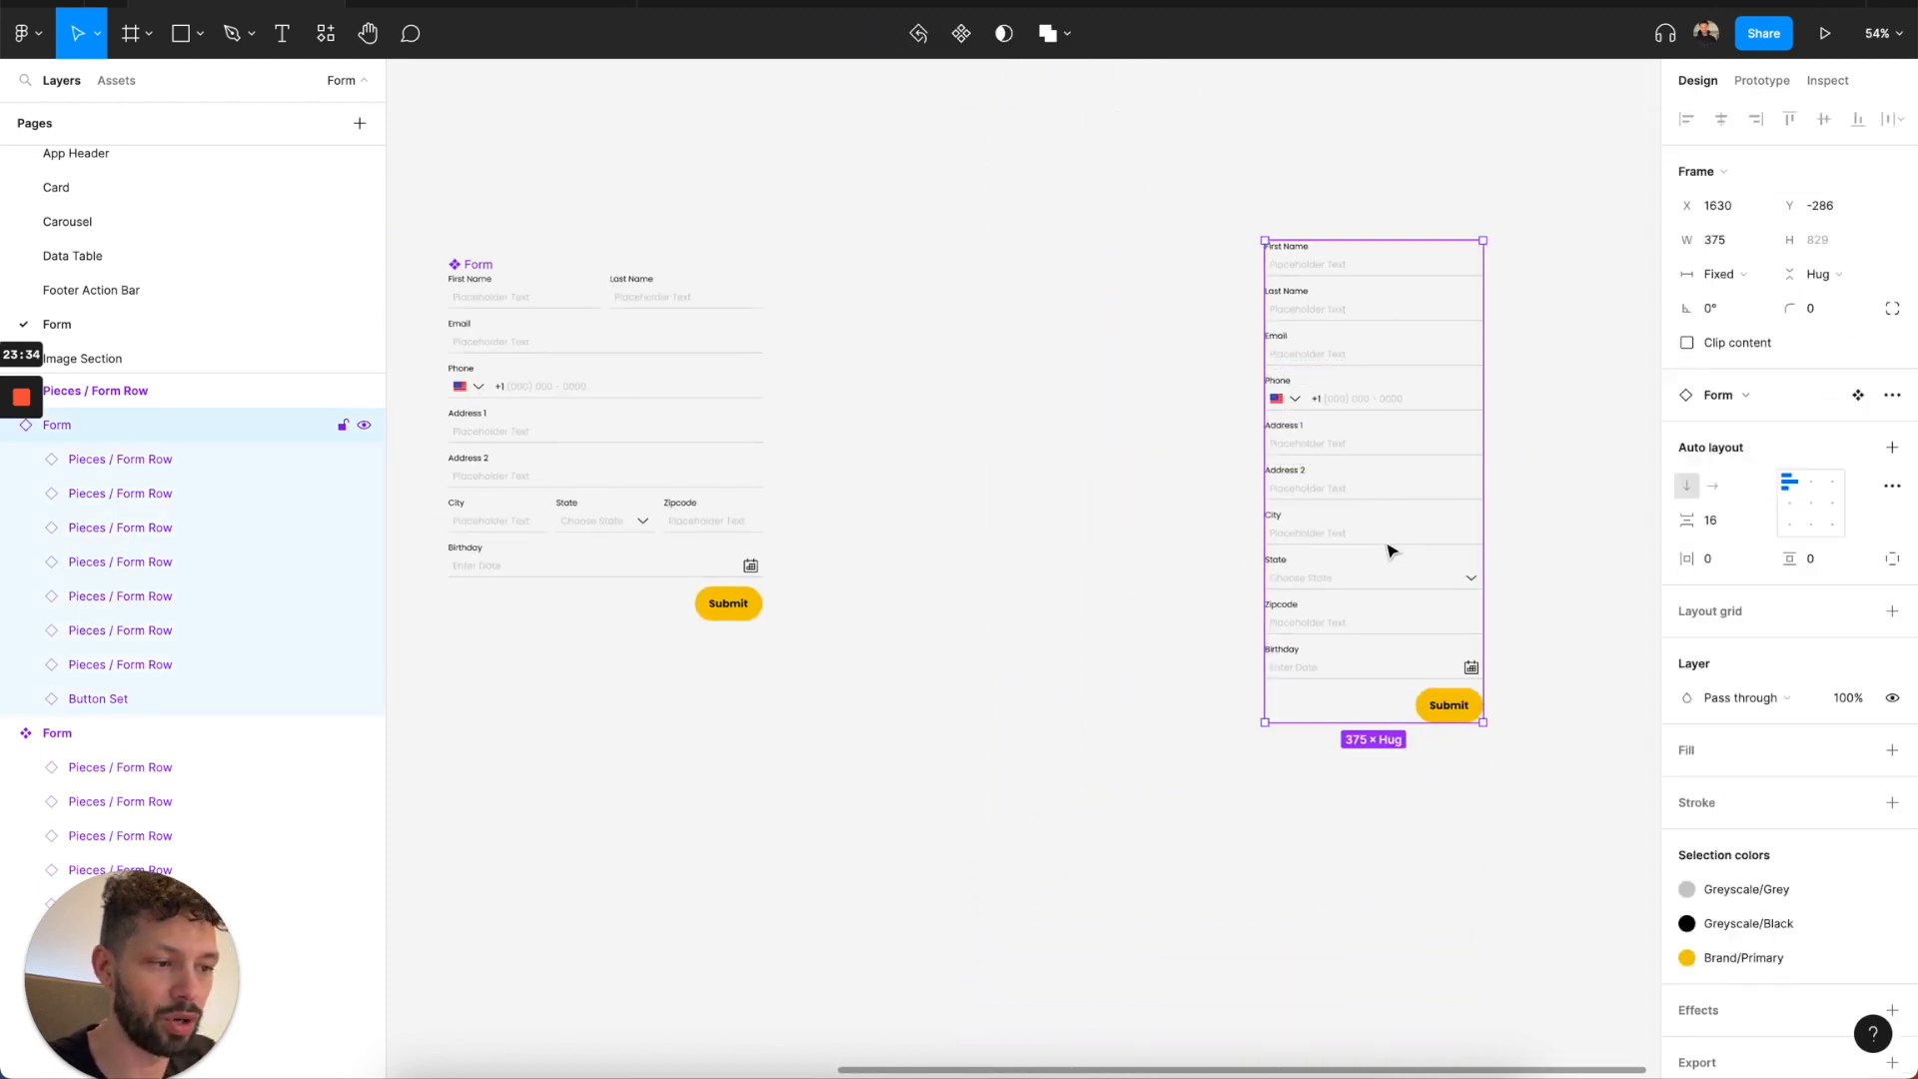
click(1342, 568)
click(1323, 438)
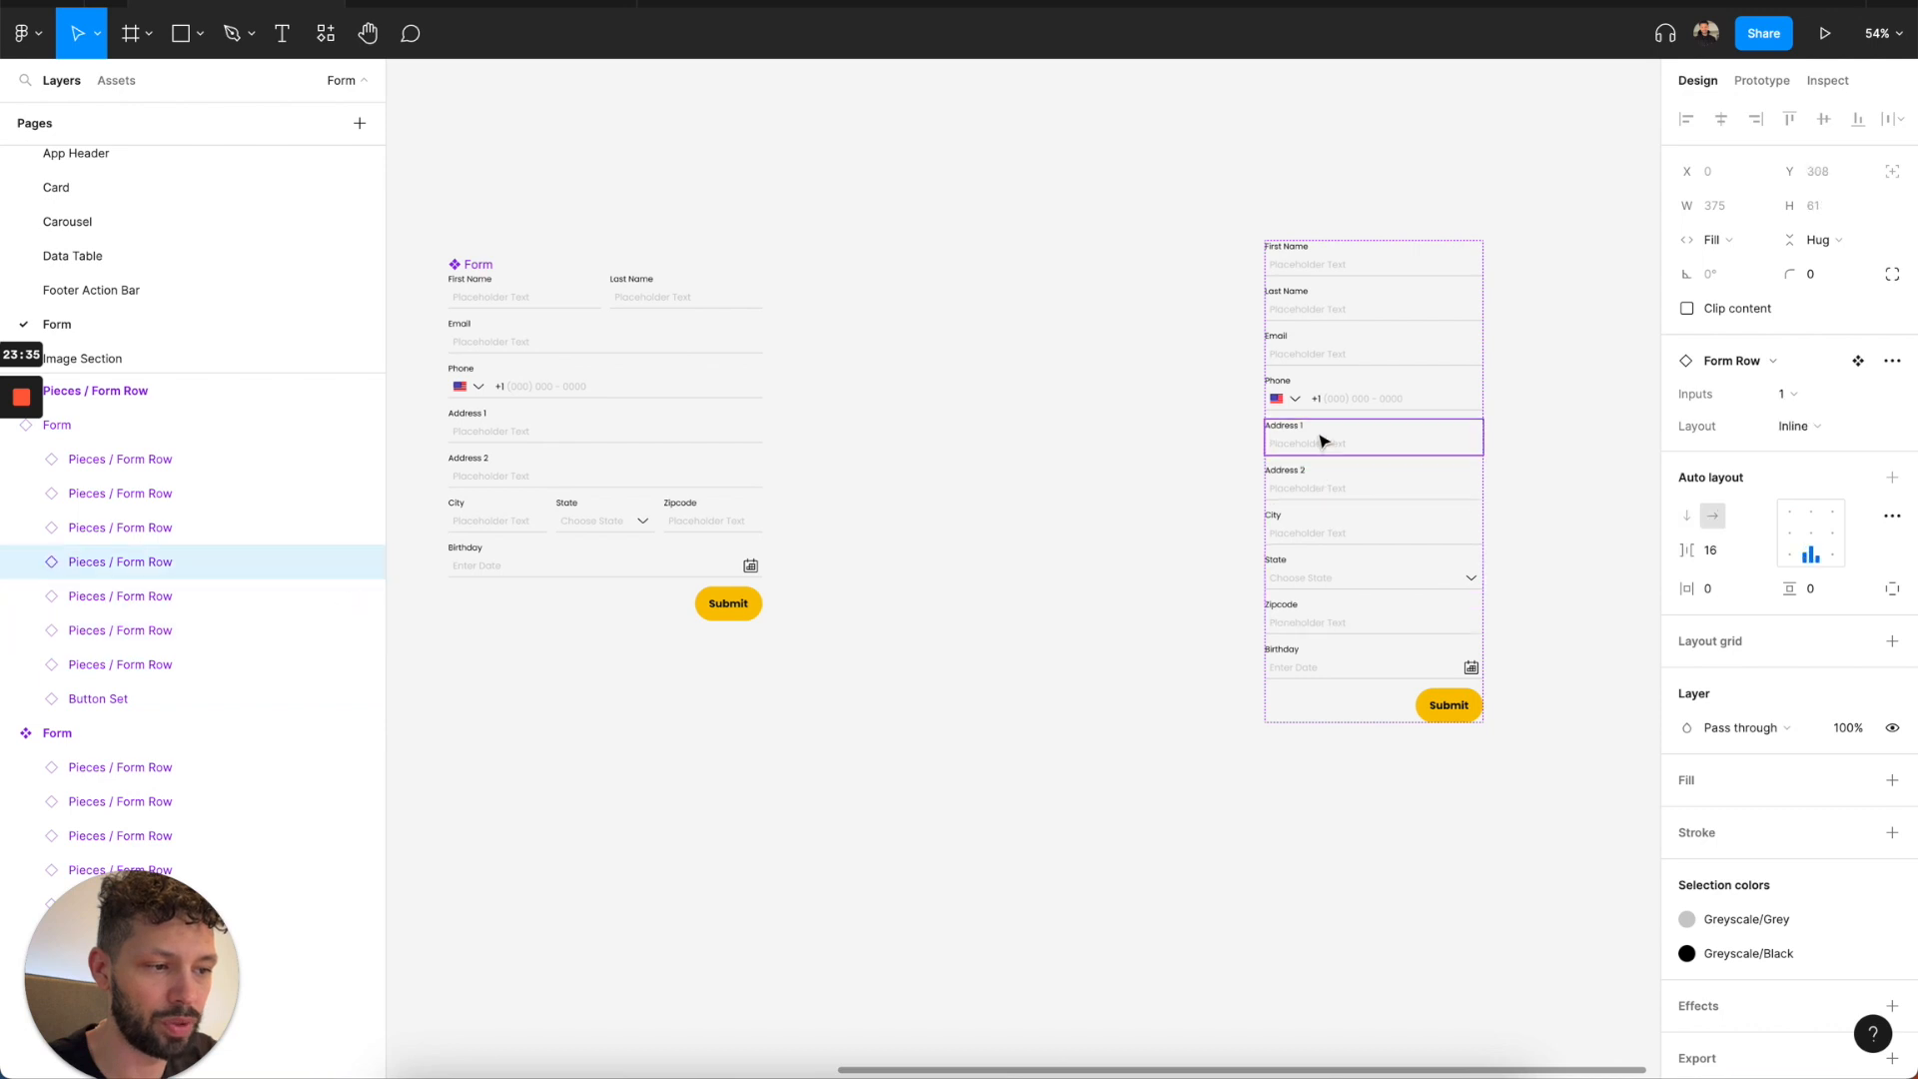
shift+click(1321, 494)
shift+click(1315, 523)
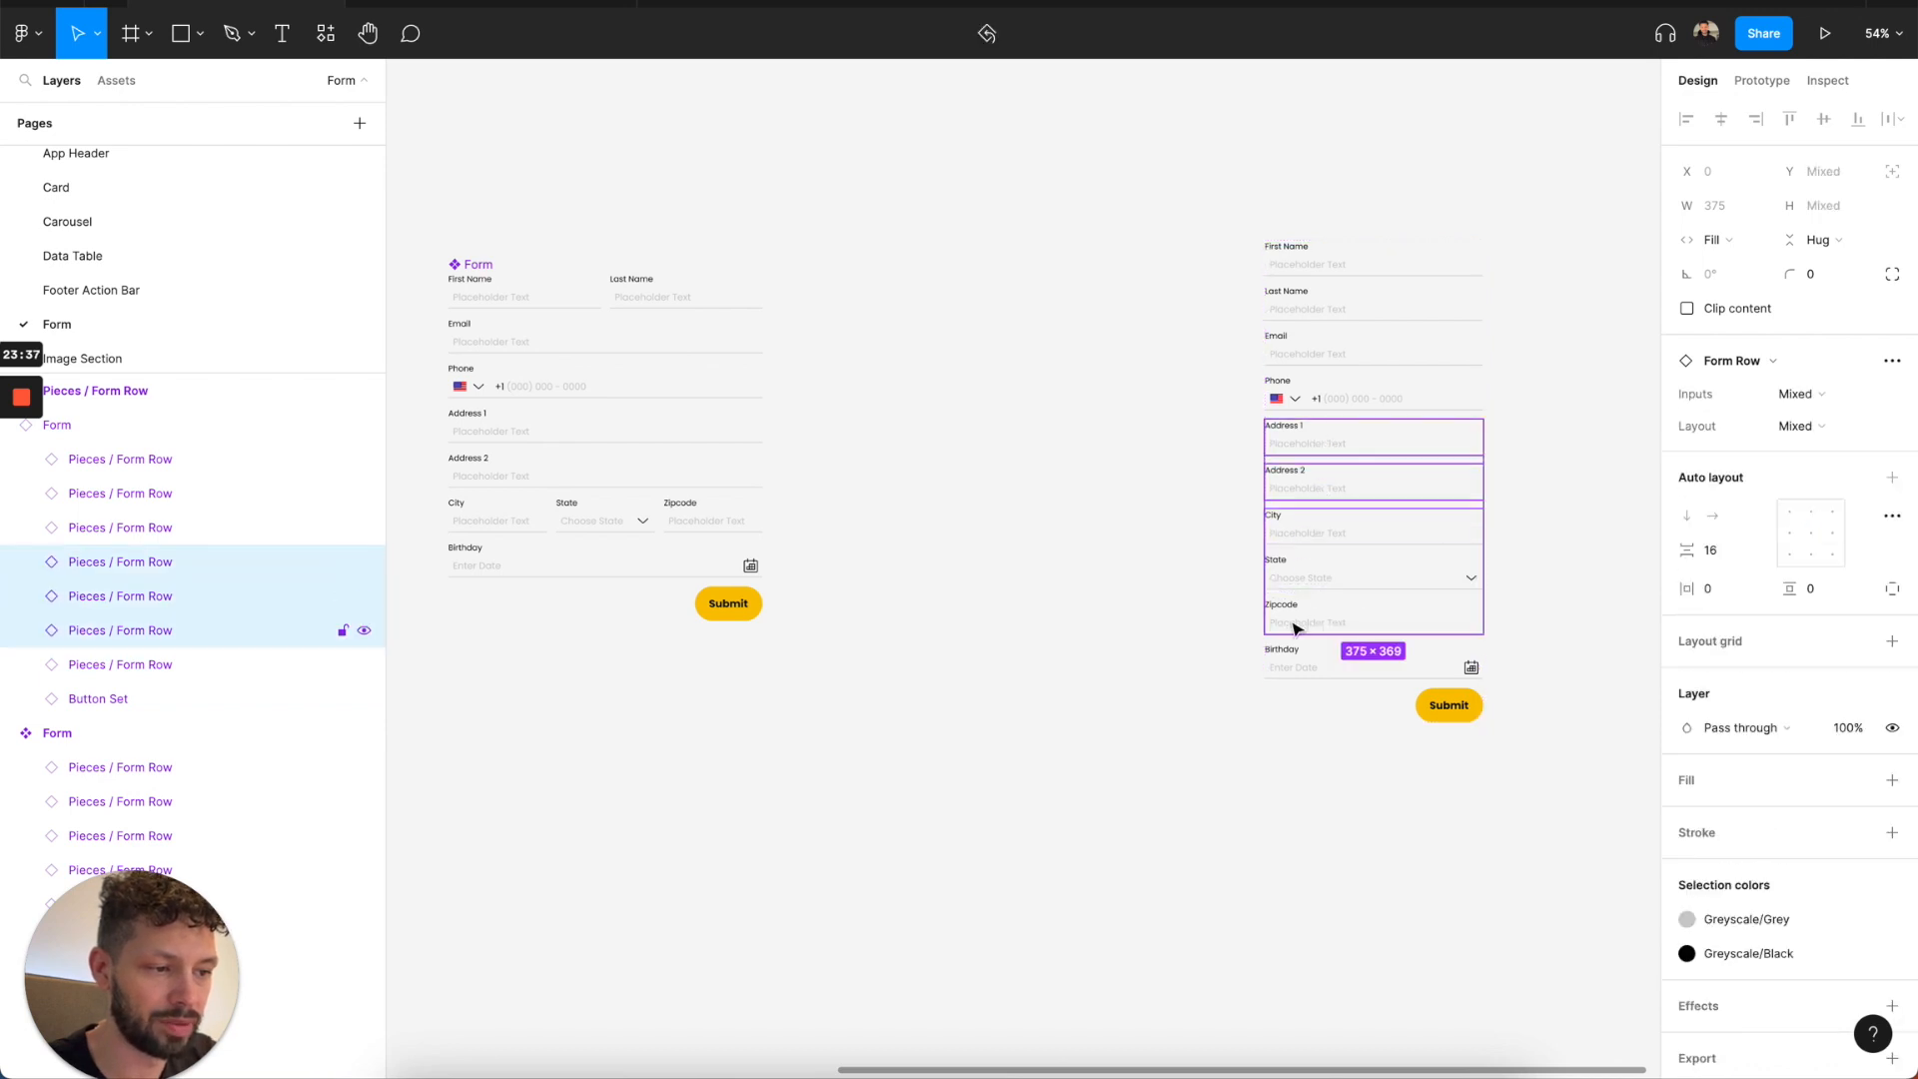
key(Delete)
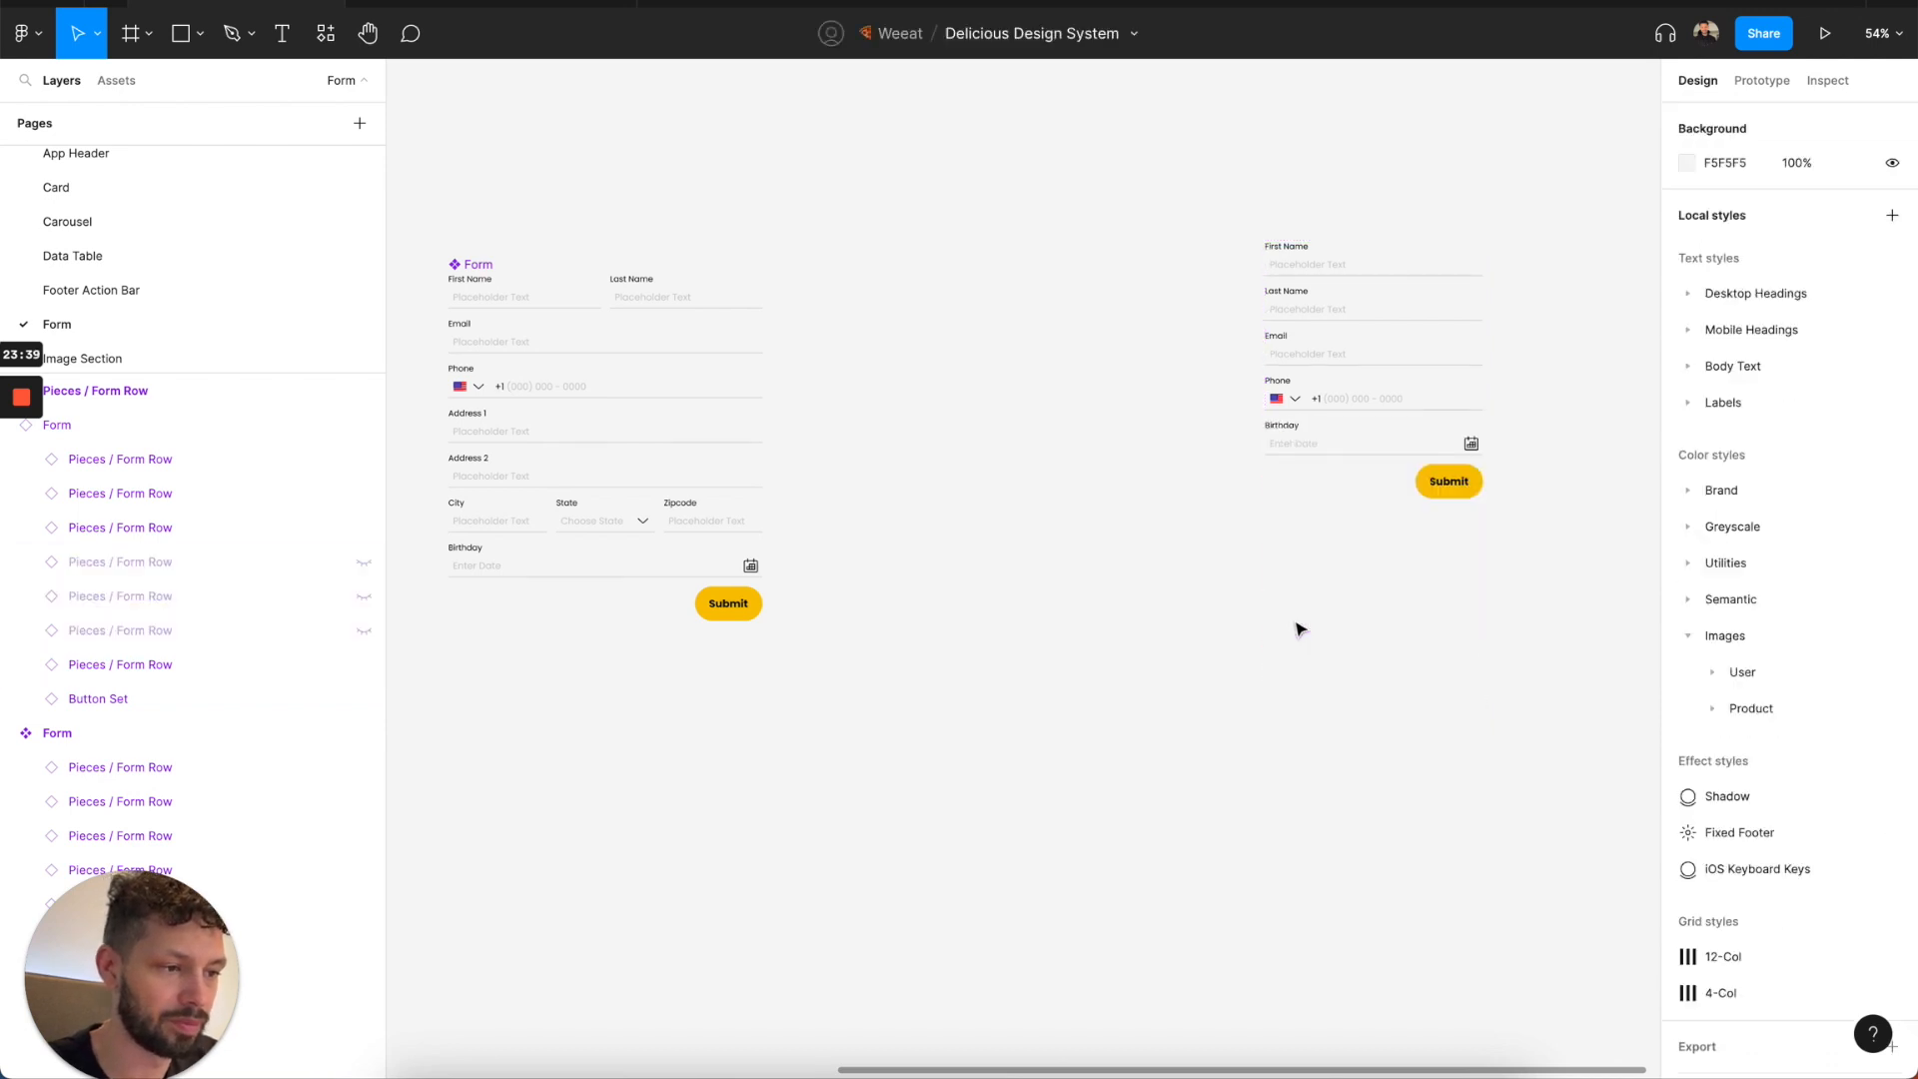
Swap the Birthday input in the Form instance for the Password Input and then for the Address Input.
scroll(1295, 456, left, 1)
scroll(1295, 457, left, 8)
ctrl+scroll(1293, 454, down, 3)
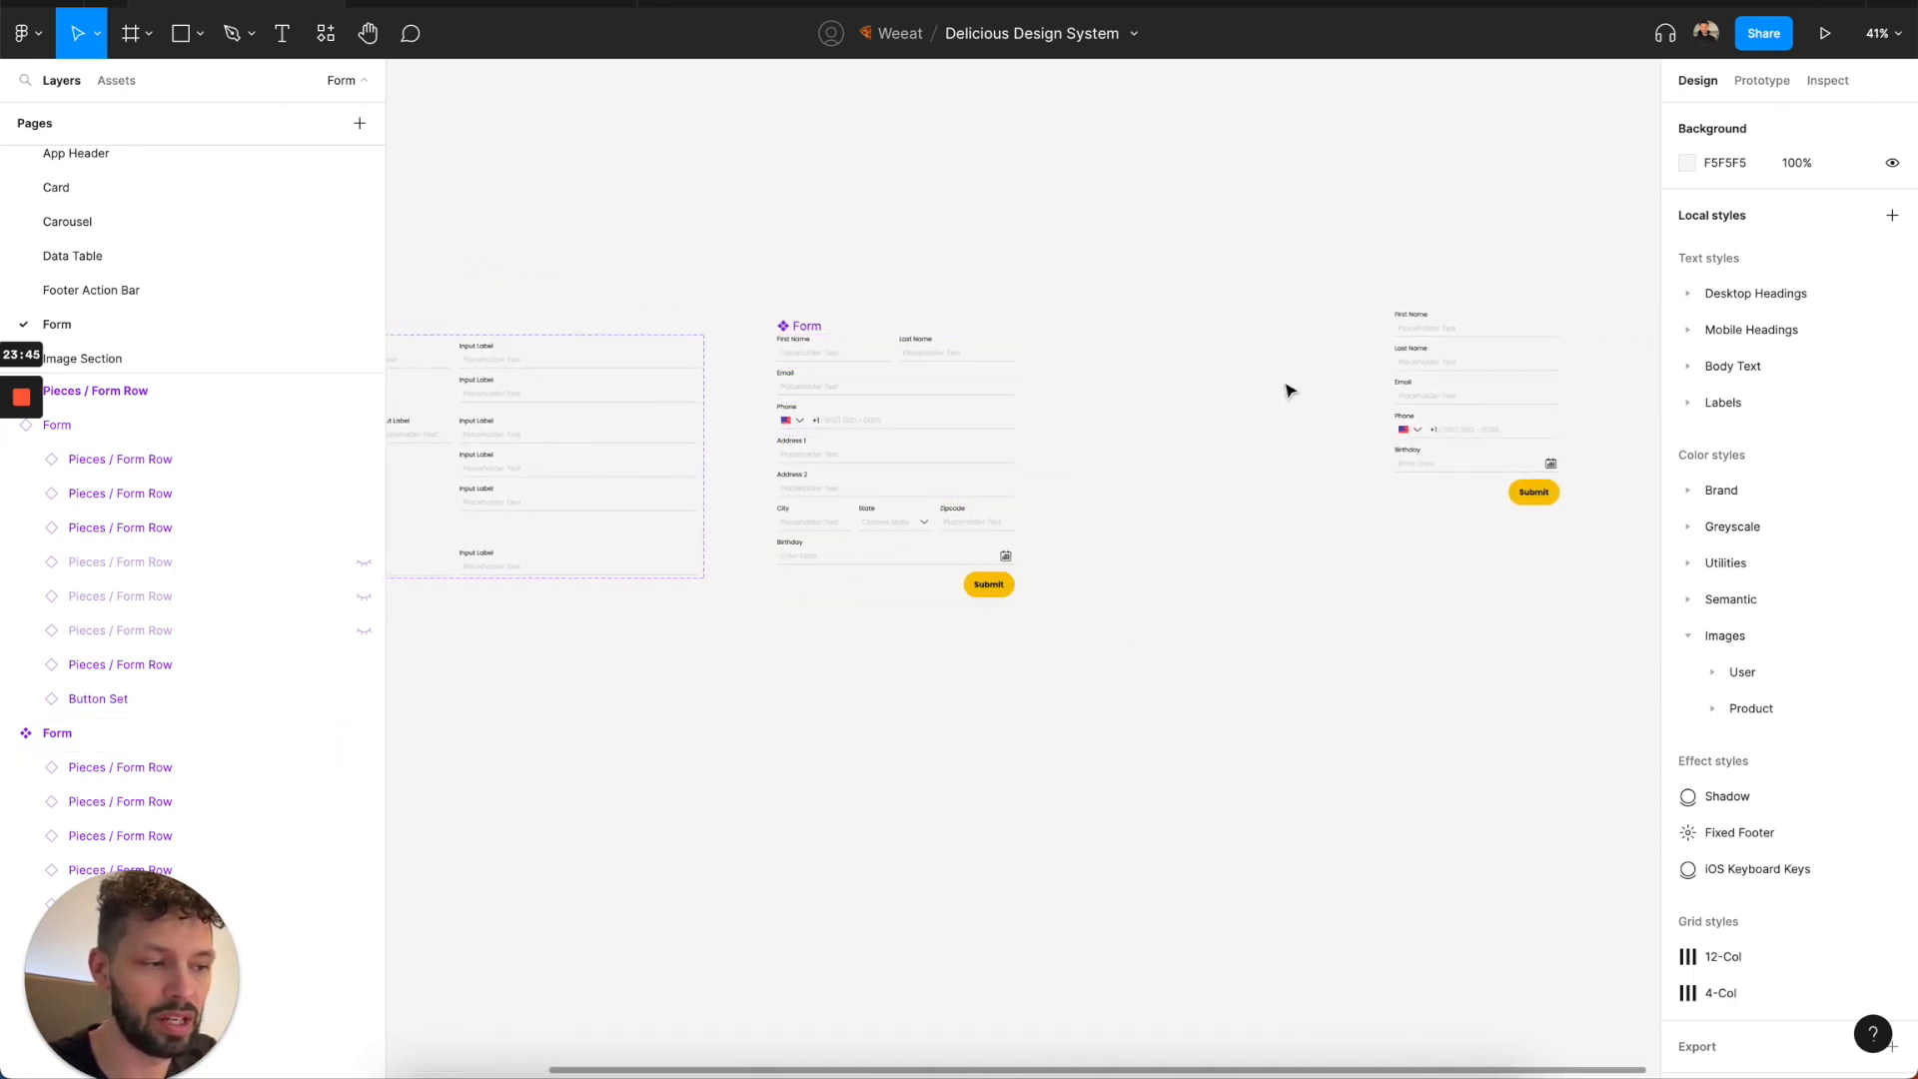
ctrl+scroll(1438, 374, up, 5)
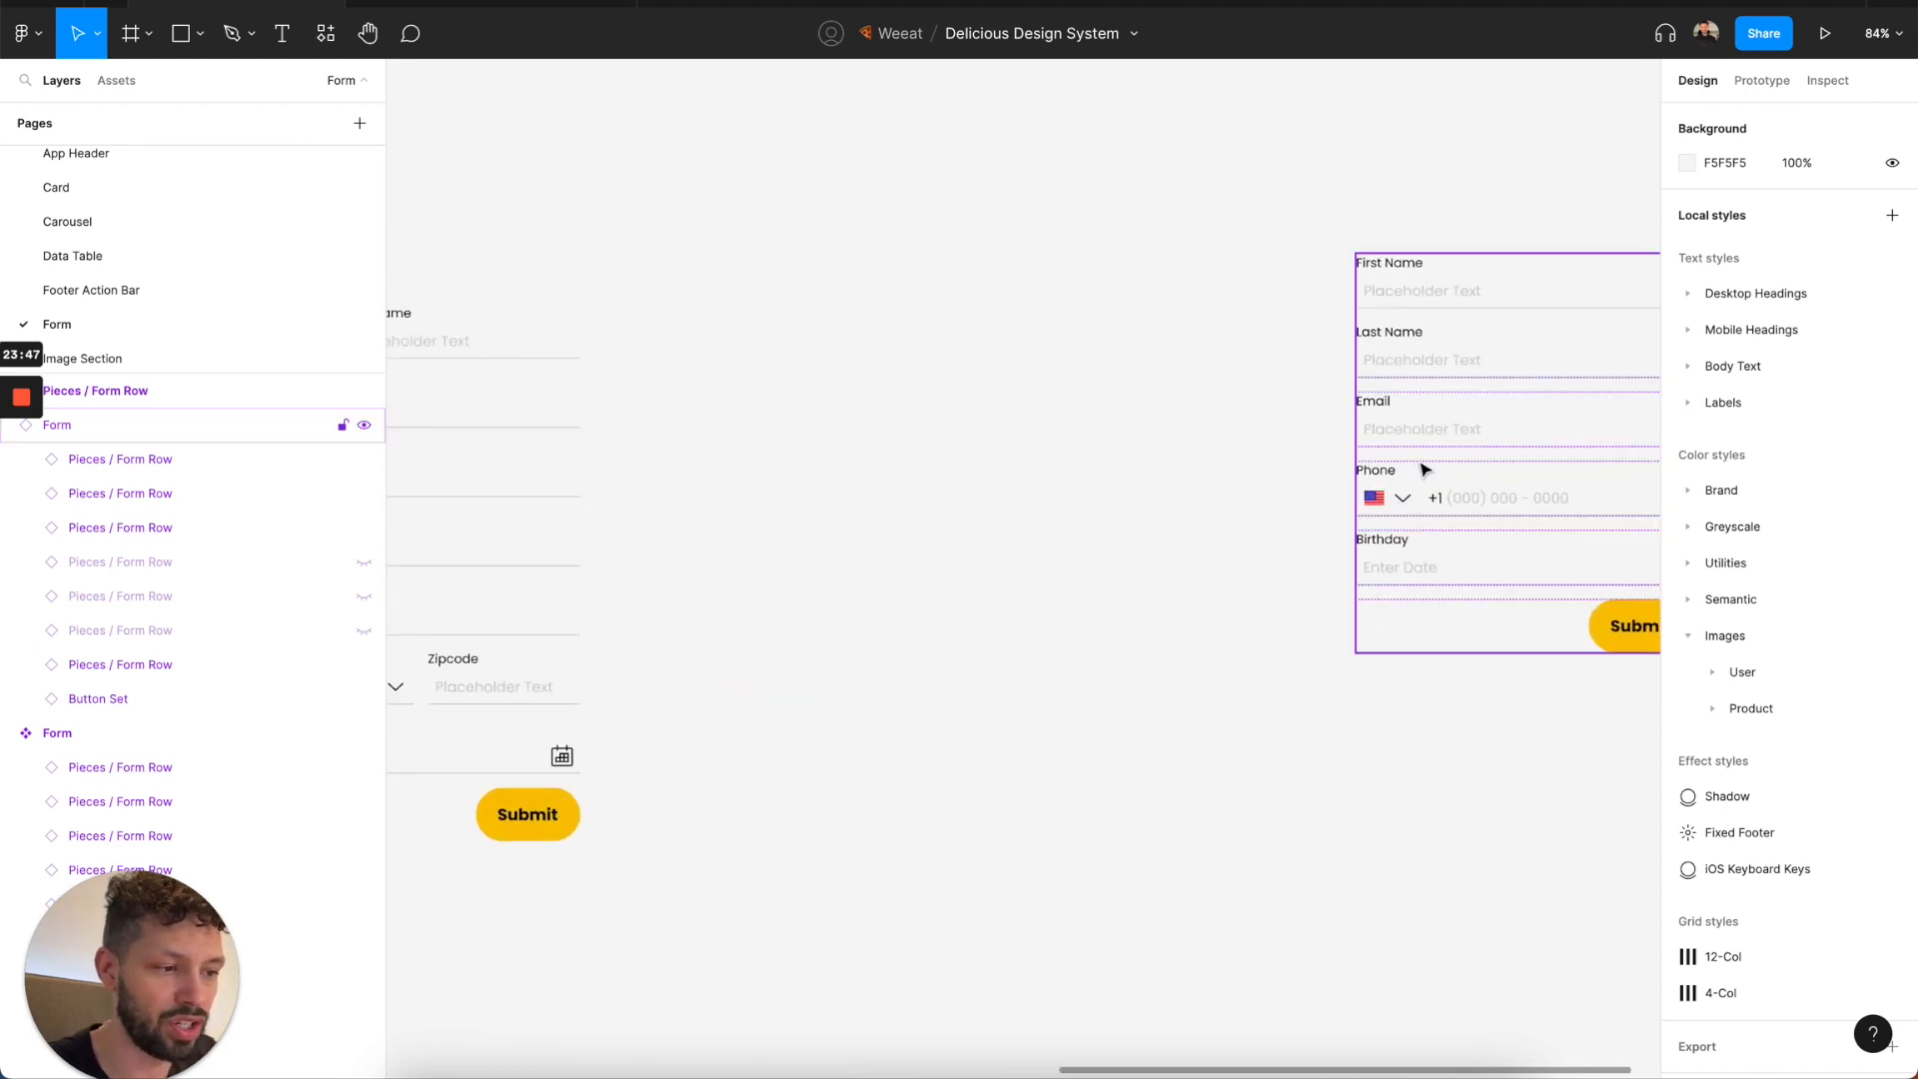
double_click(1285, 519)
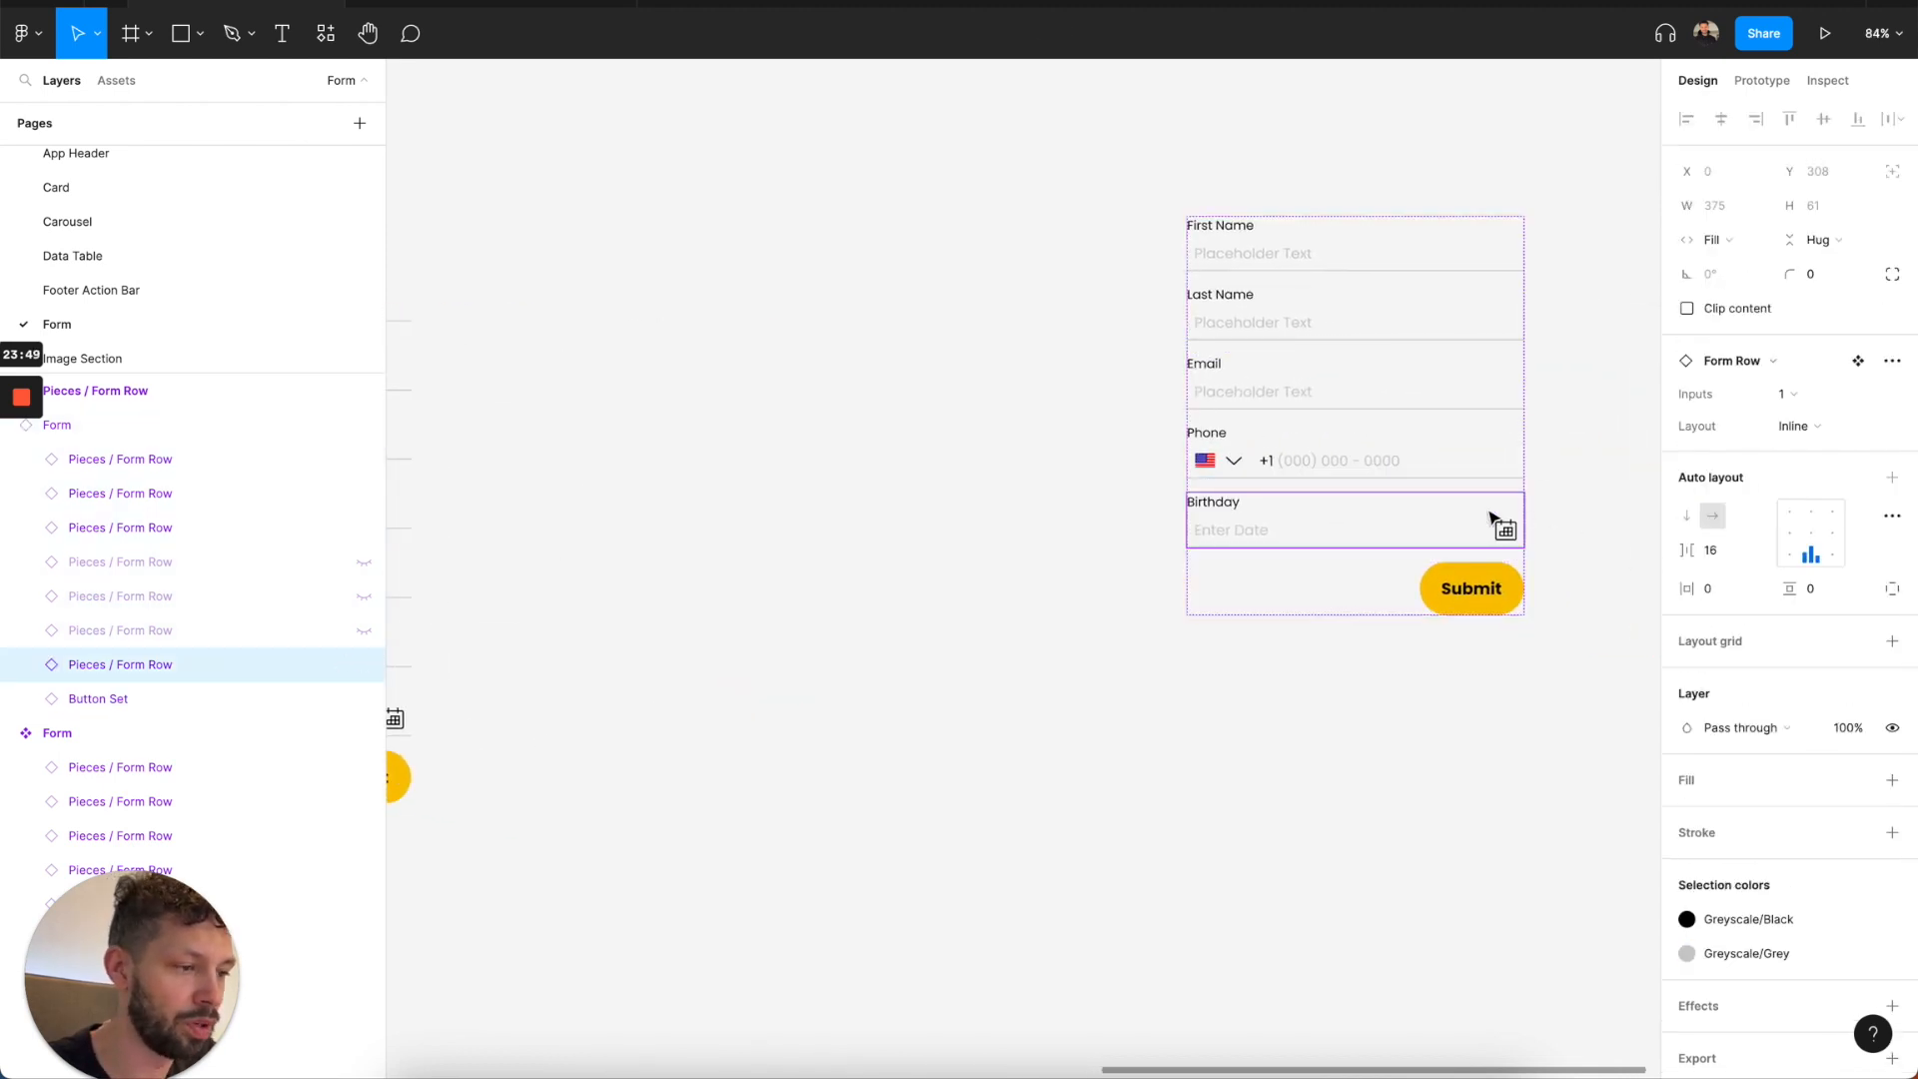
double_click(1419, 526)
click(1799, 393)
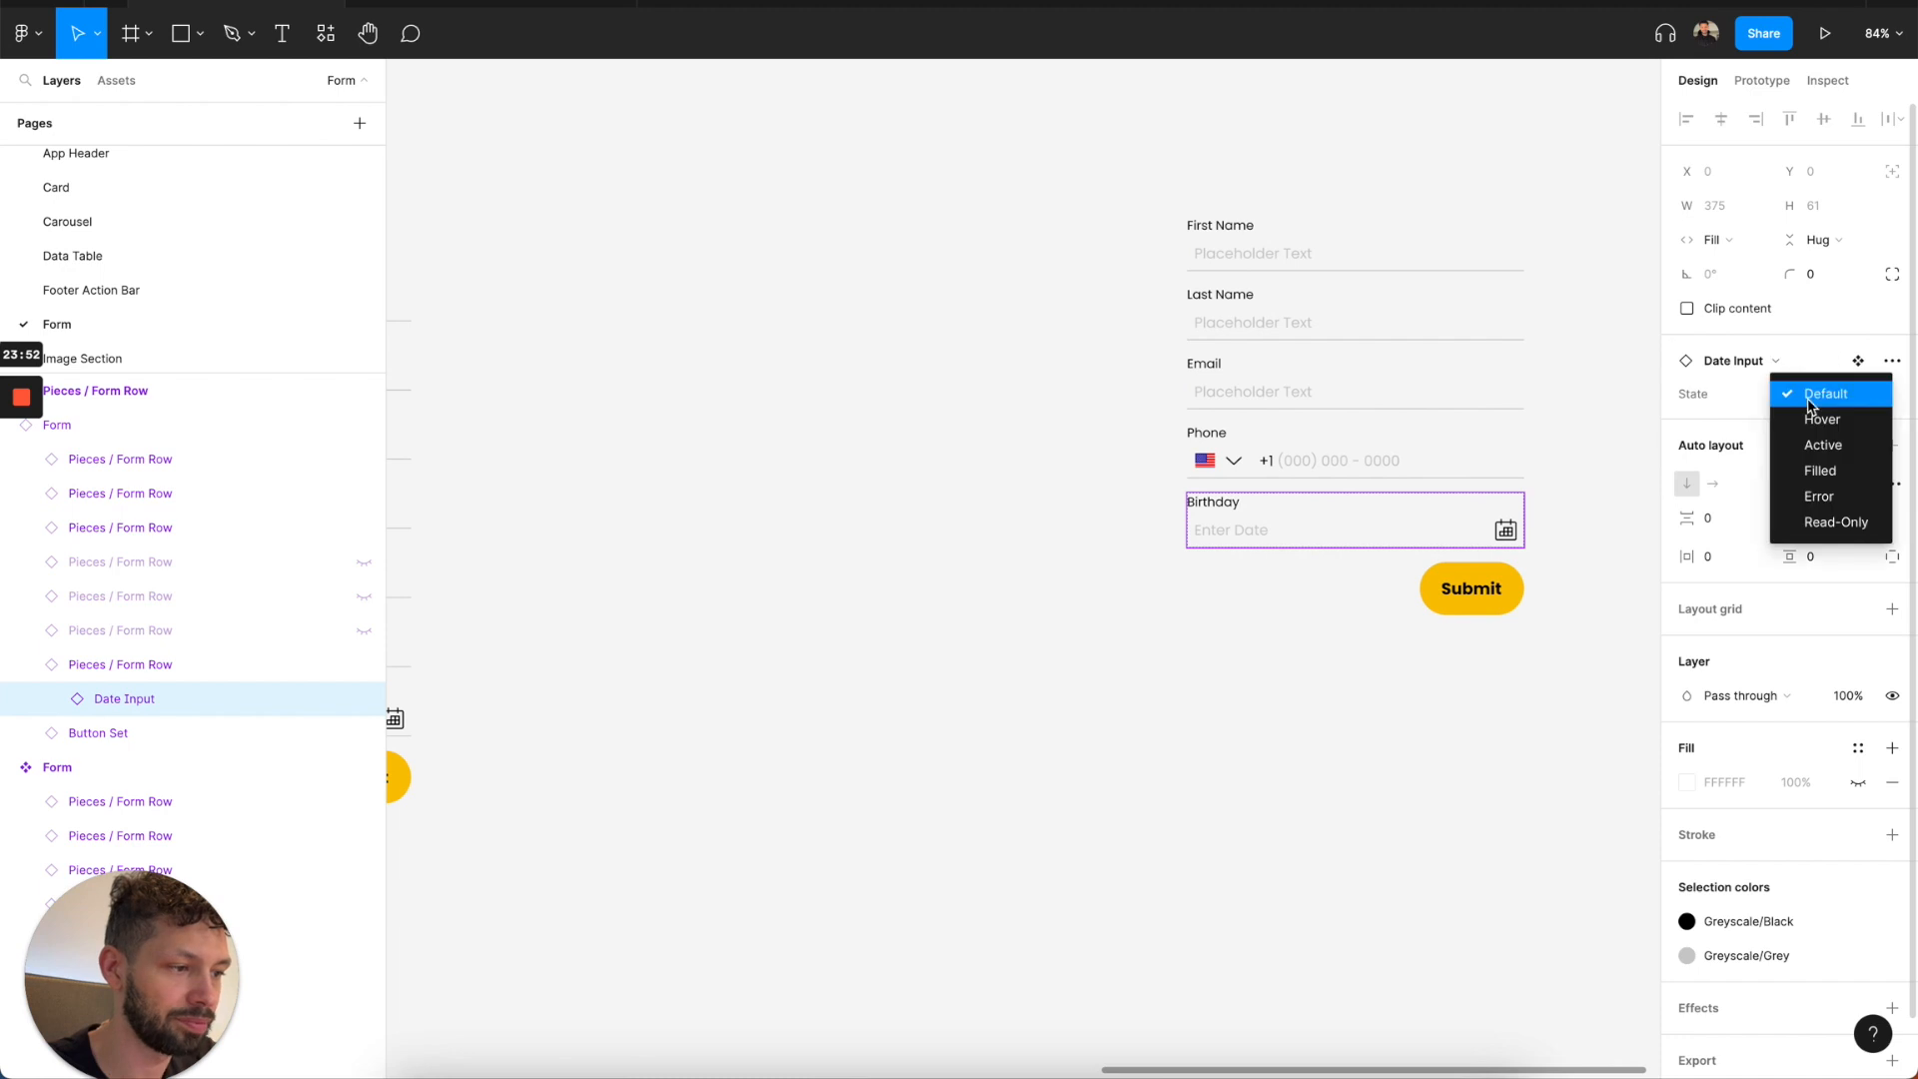
click(1798, 390)
click(1749, 371)
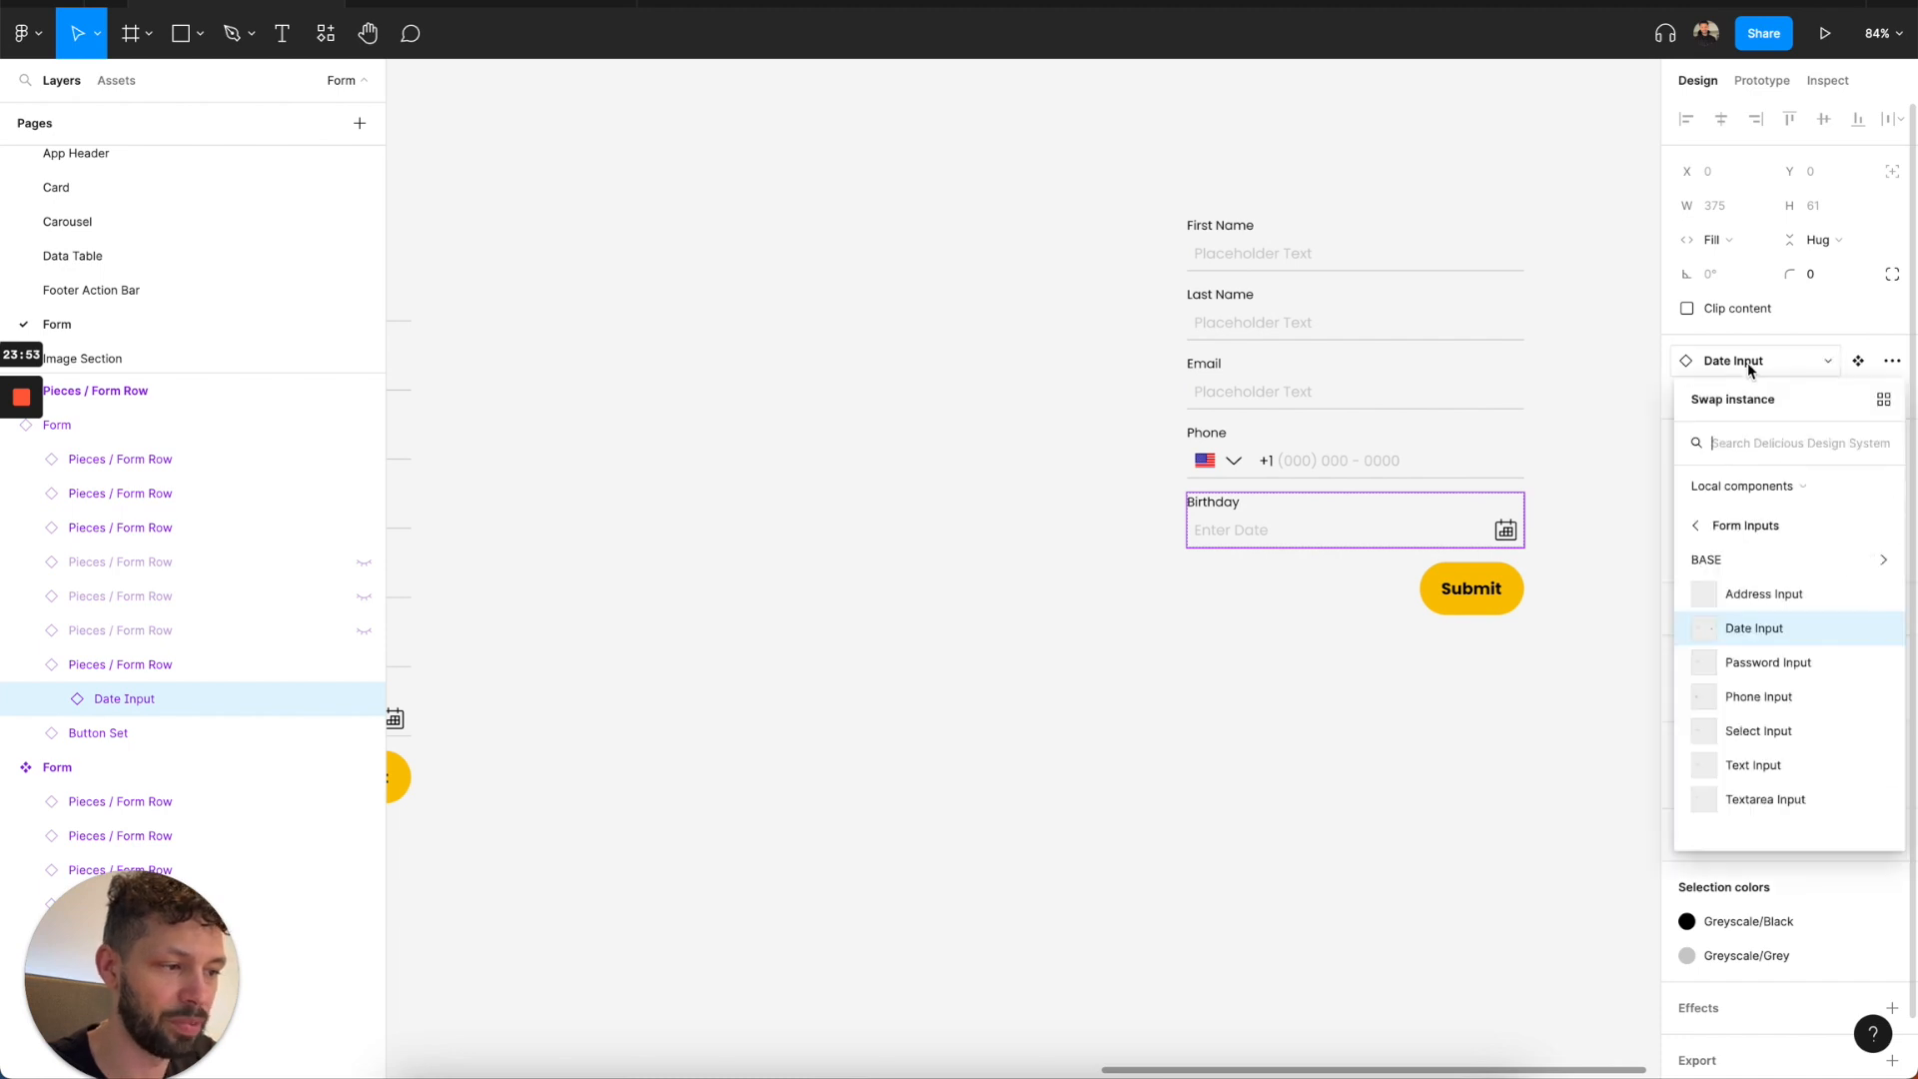
click(1752, 662)
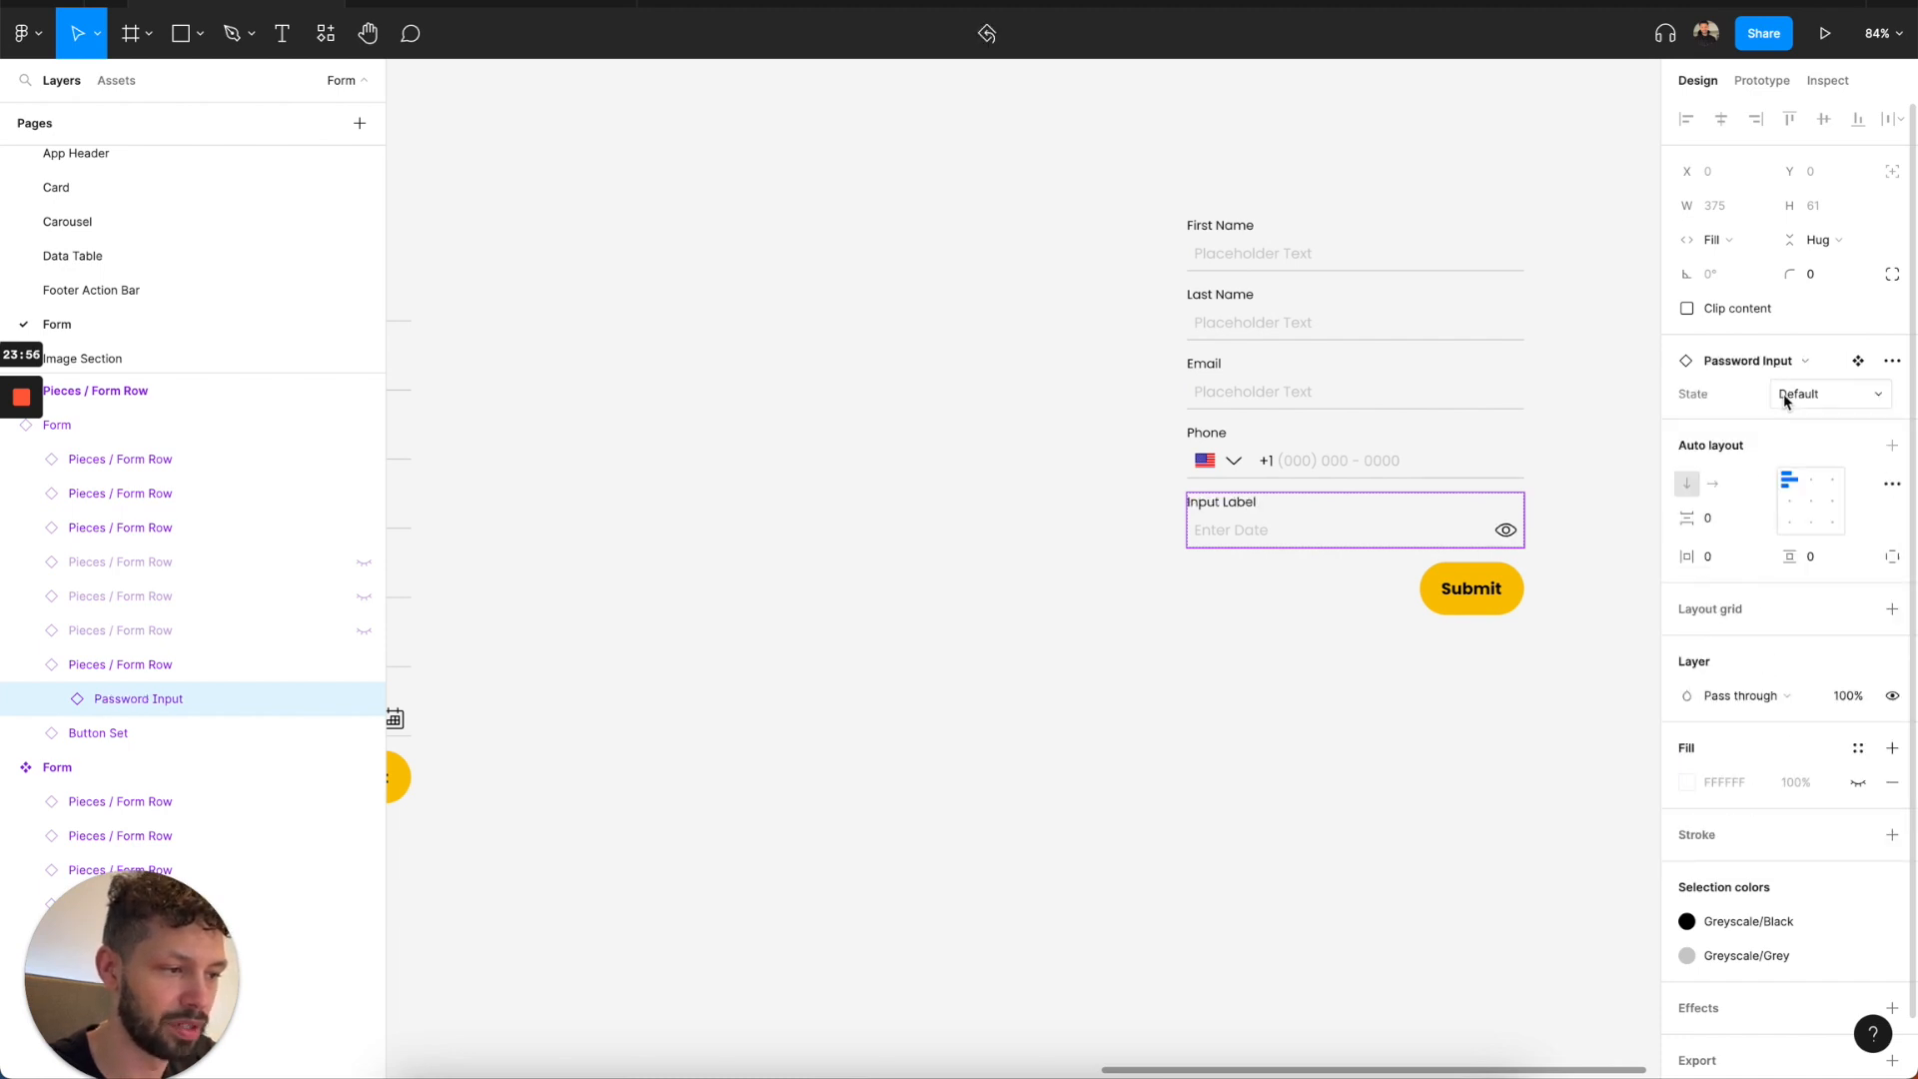
click(1759, 362)
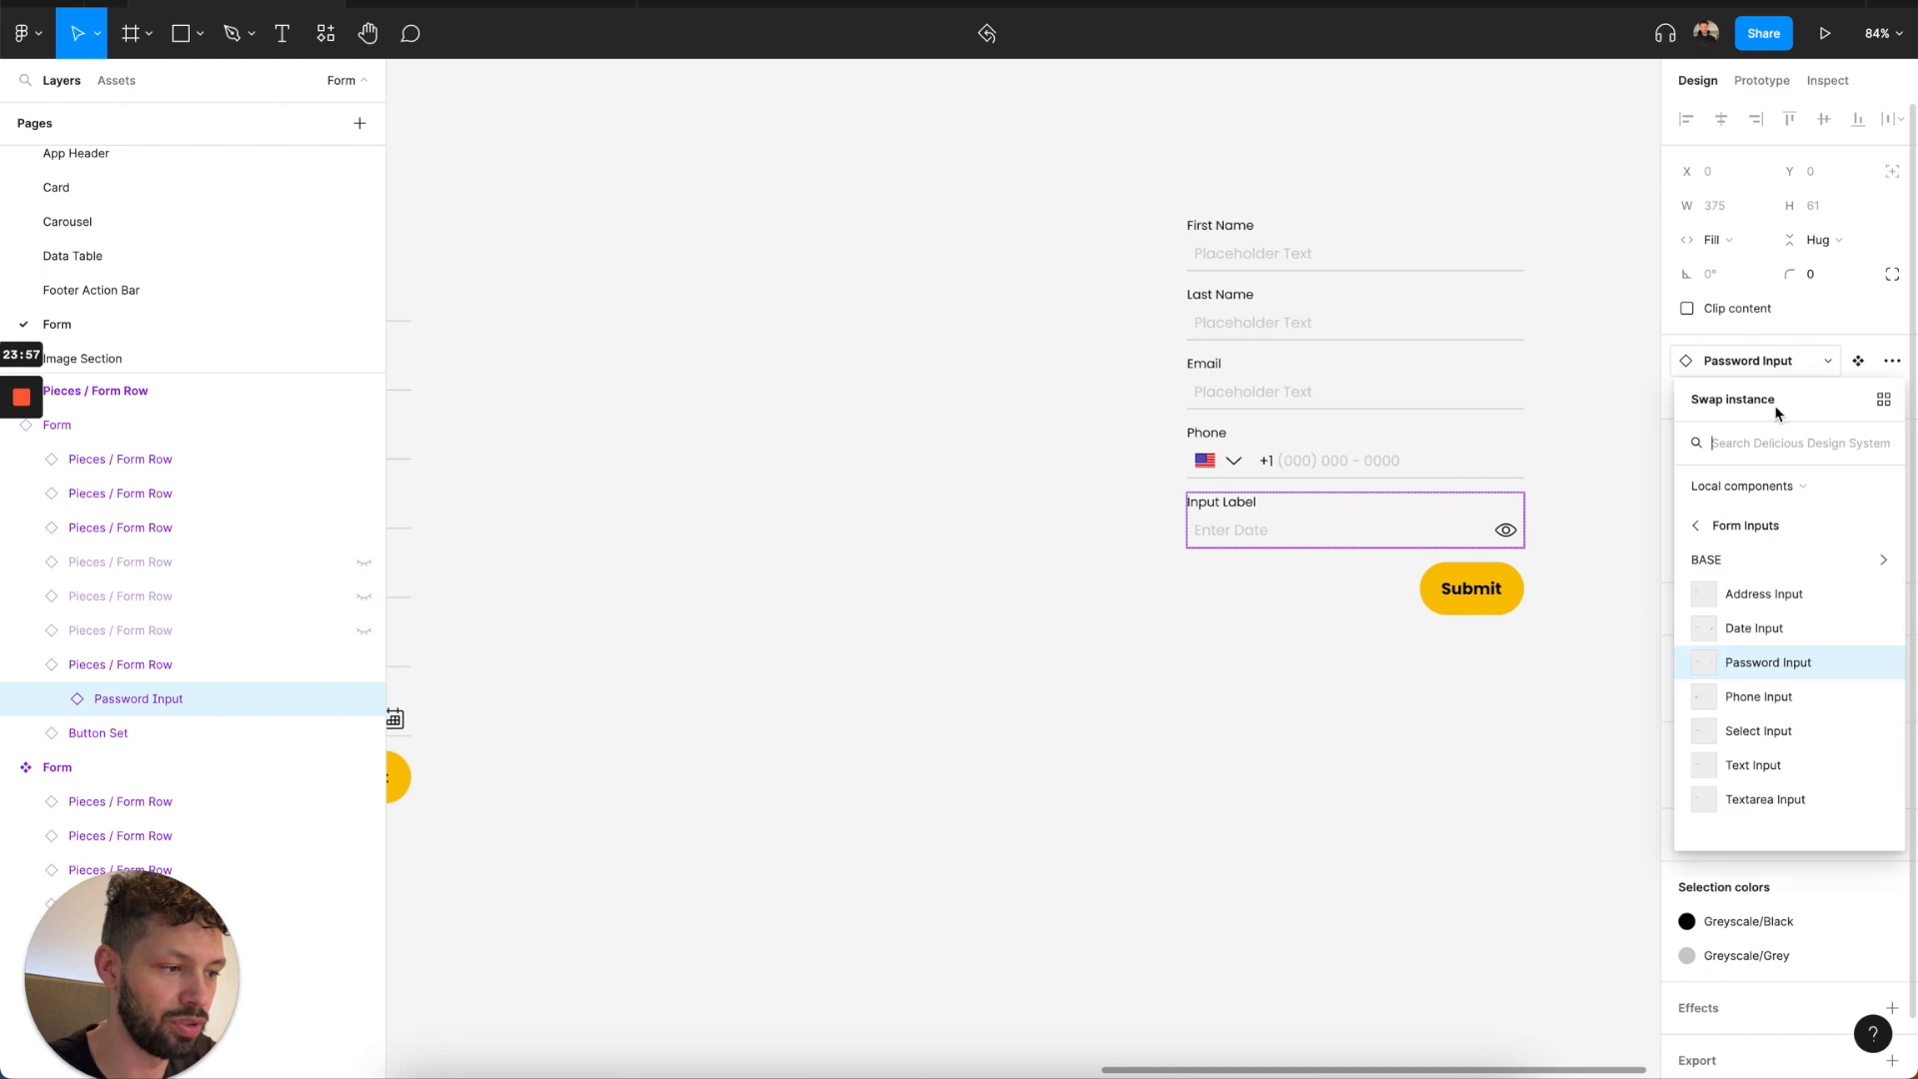
click(1753, 595)
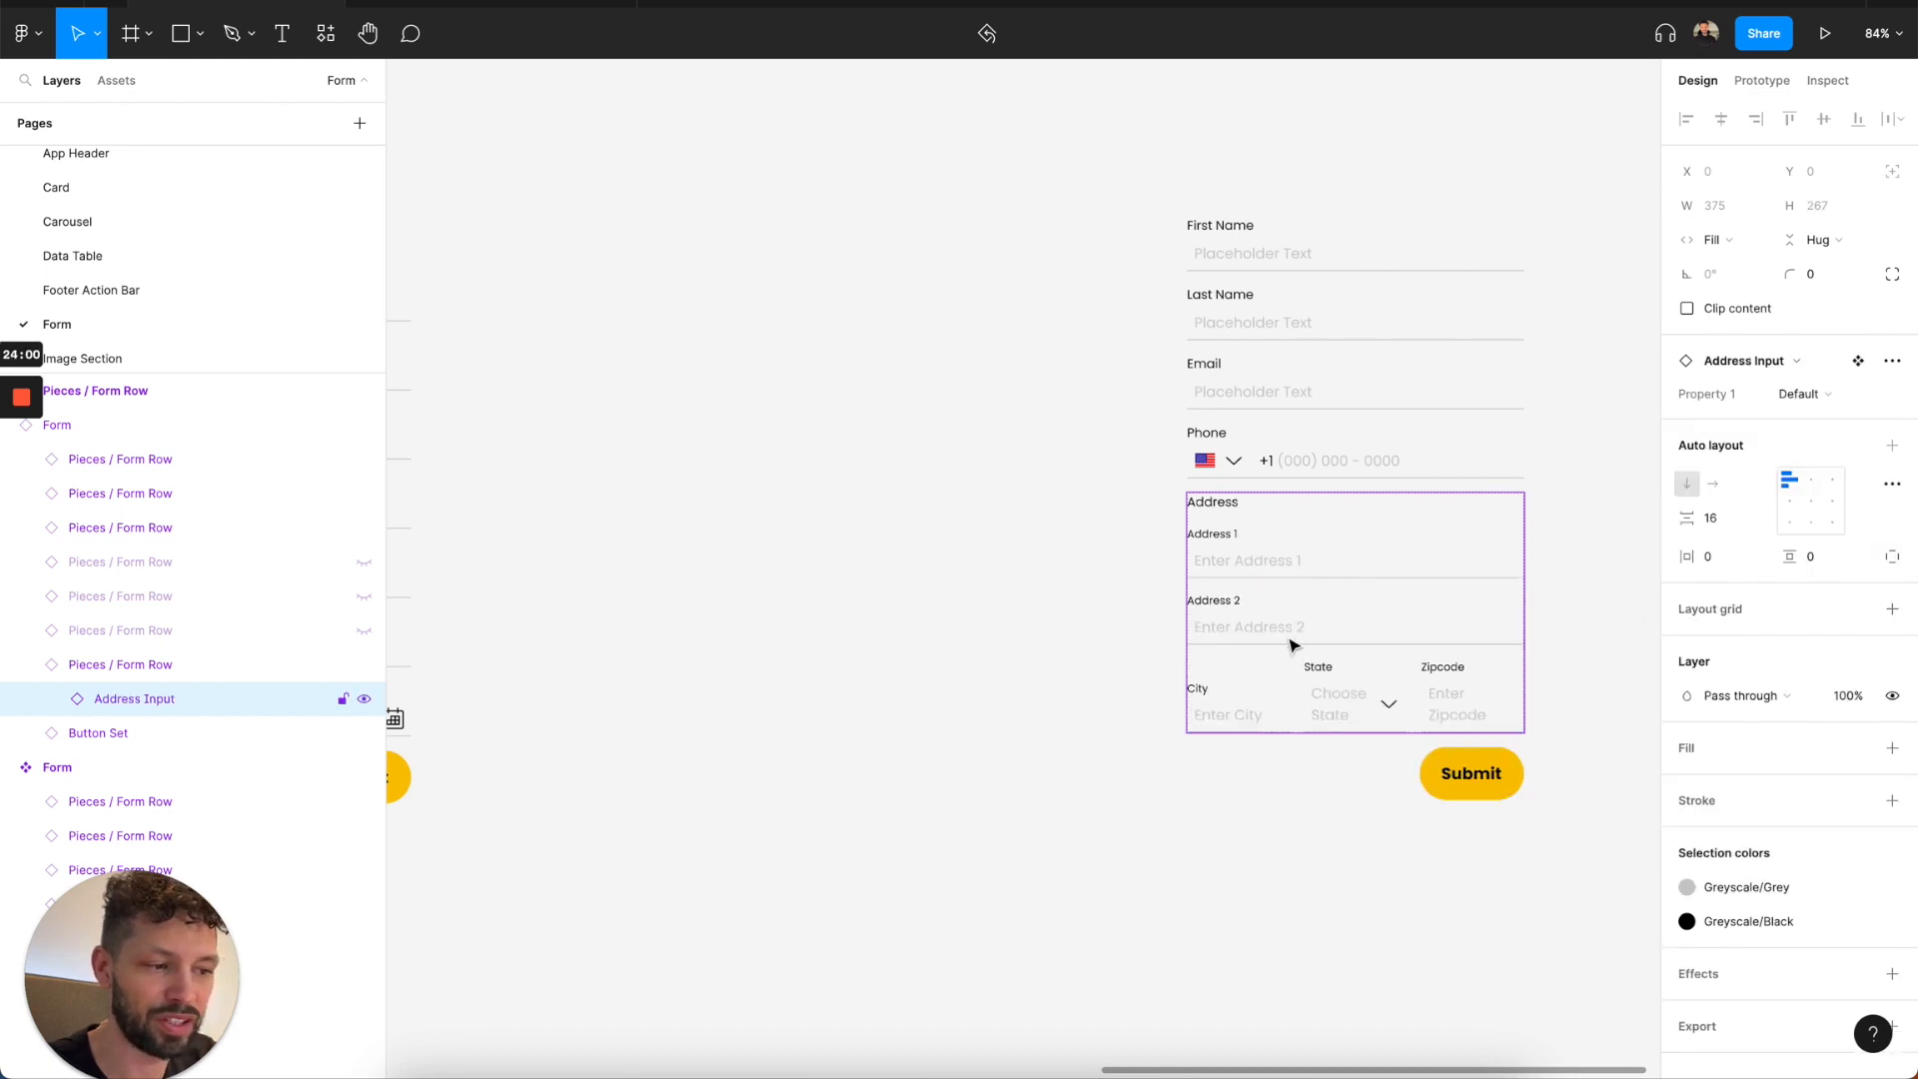
Delete the Form instance, keeping only the main component and the Form Row variants.
click(1070, 676)
click(1276, 535)
scroll(1279, 536, down, 5)
key(Delete)
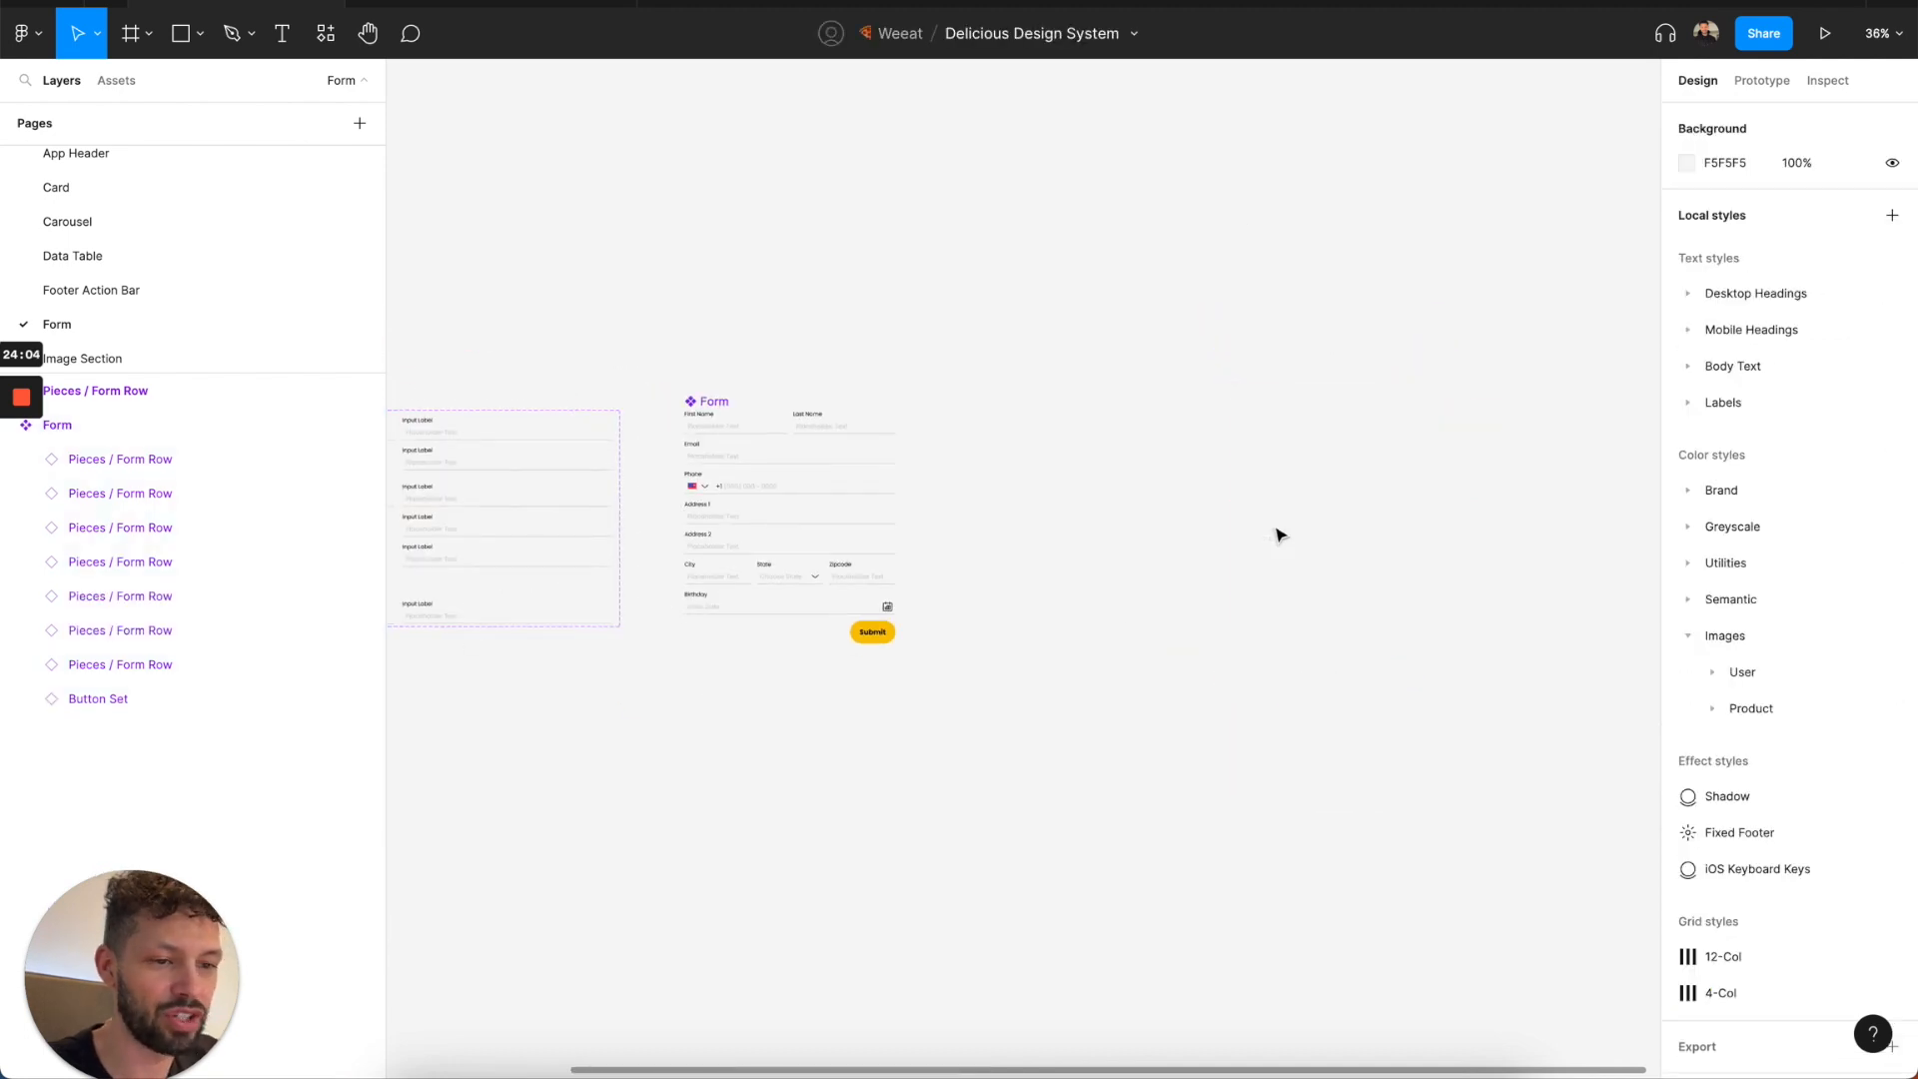
Open the Image Section page and examine the Card variants and the Banner component.
scroll(1070, 549, left, 3)
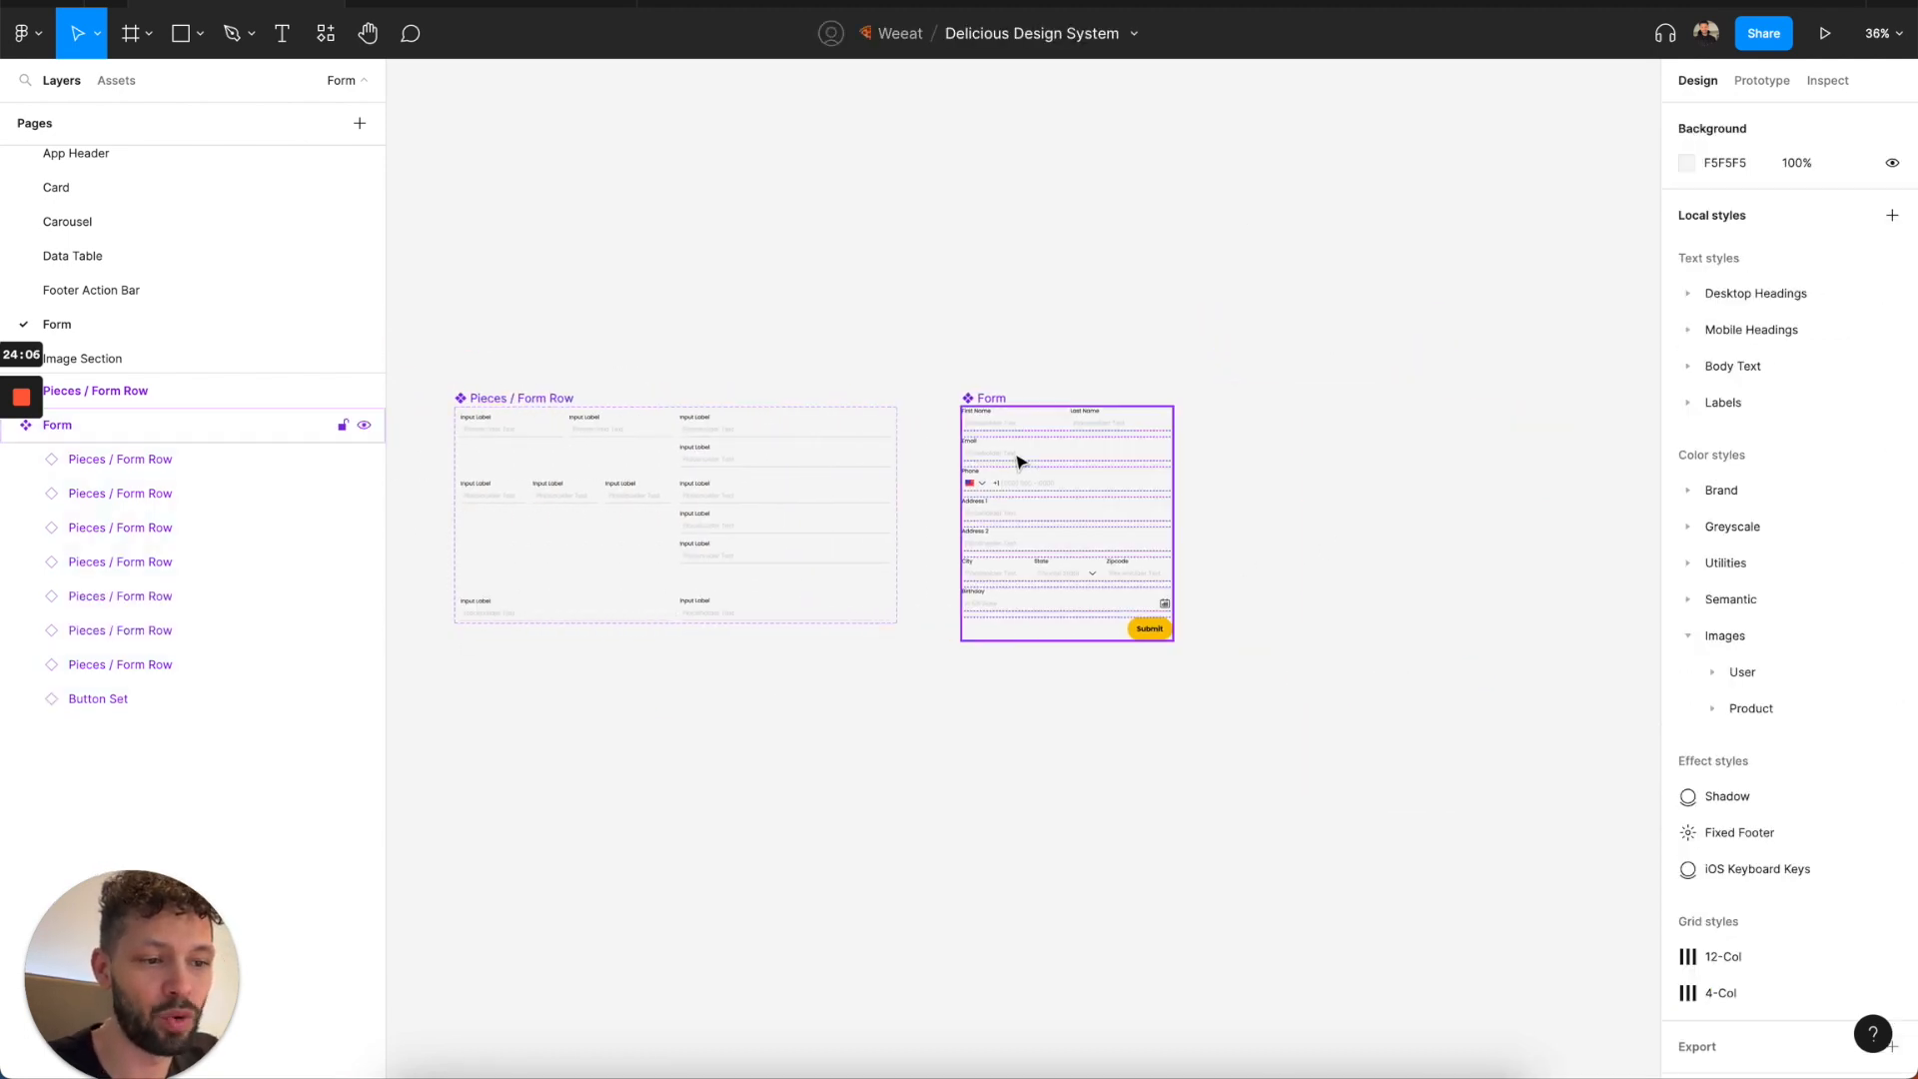
scroll(202, 338, down, 1)
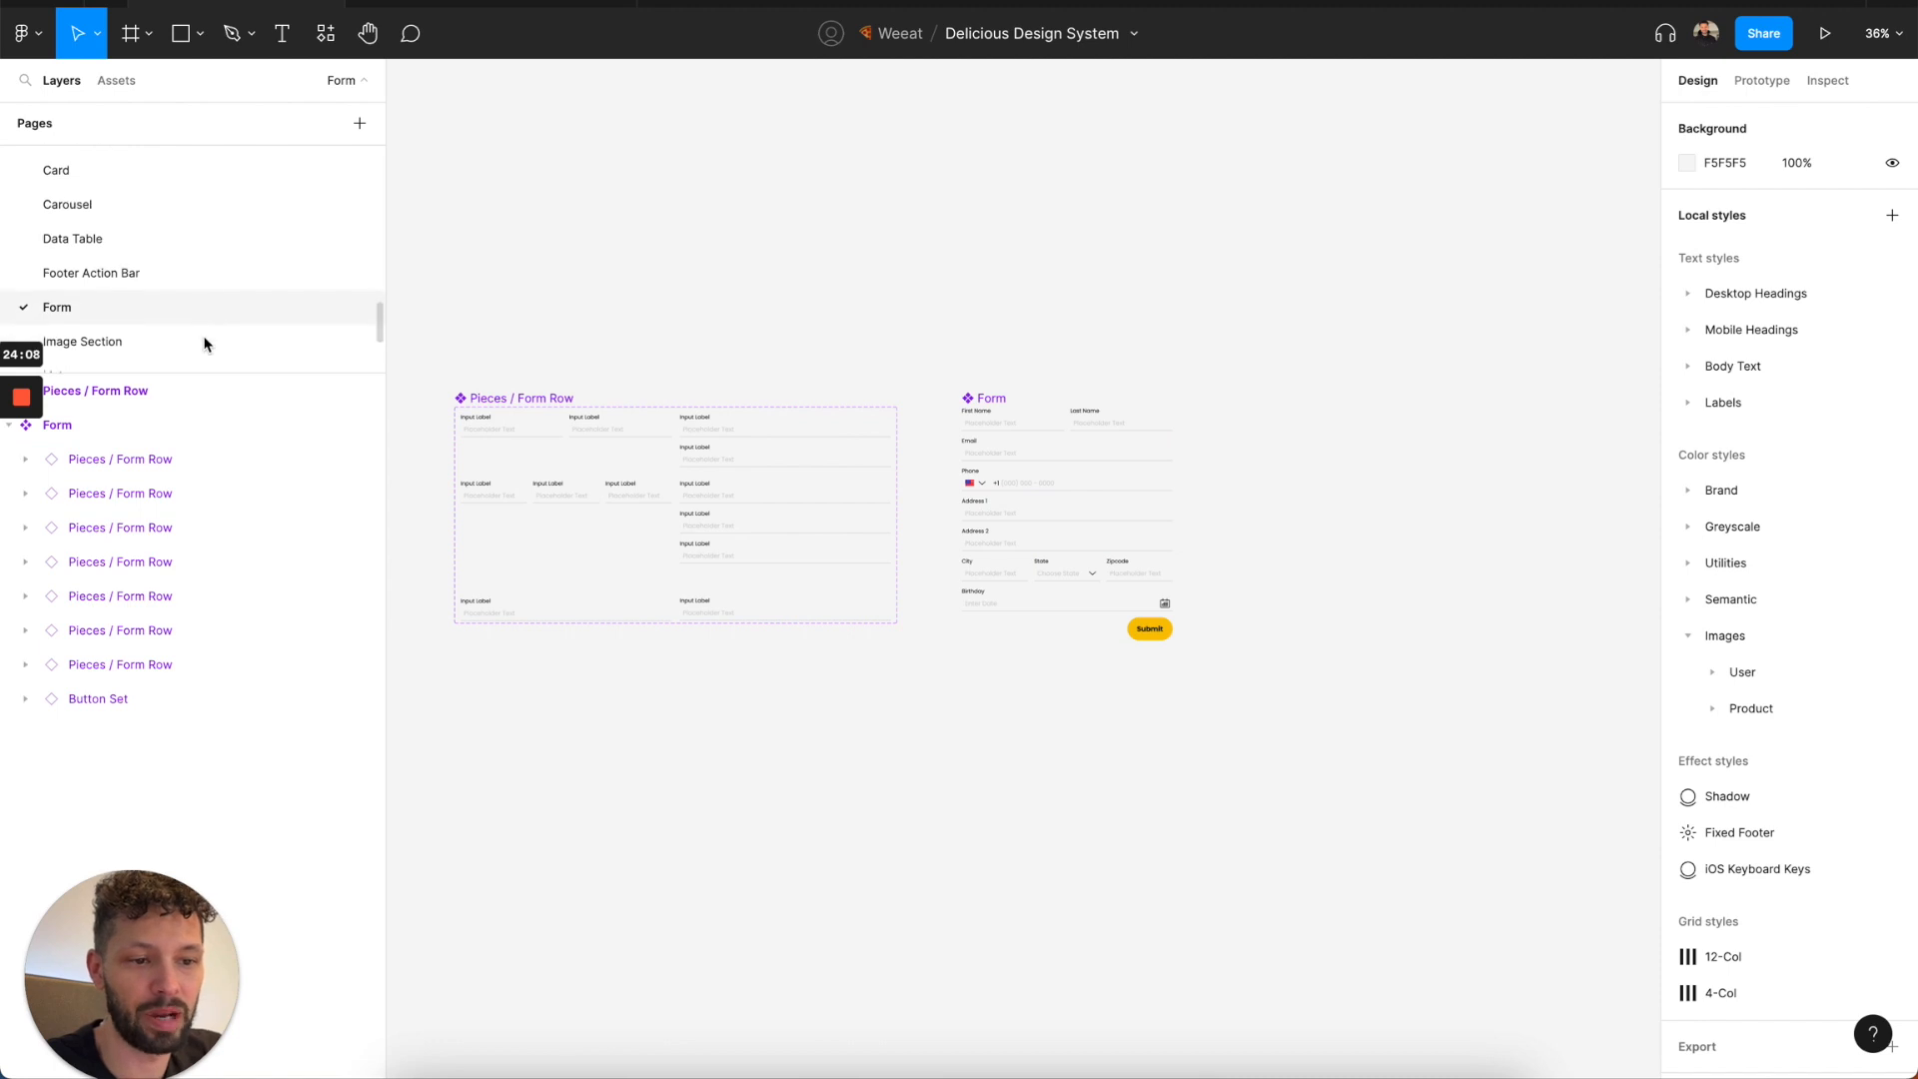
click(205, 330)
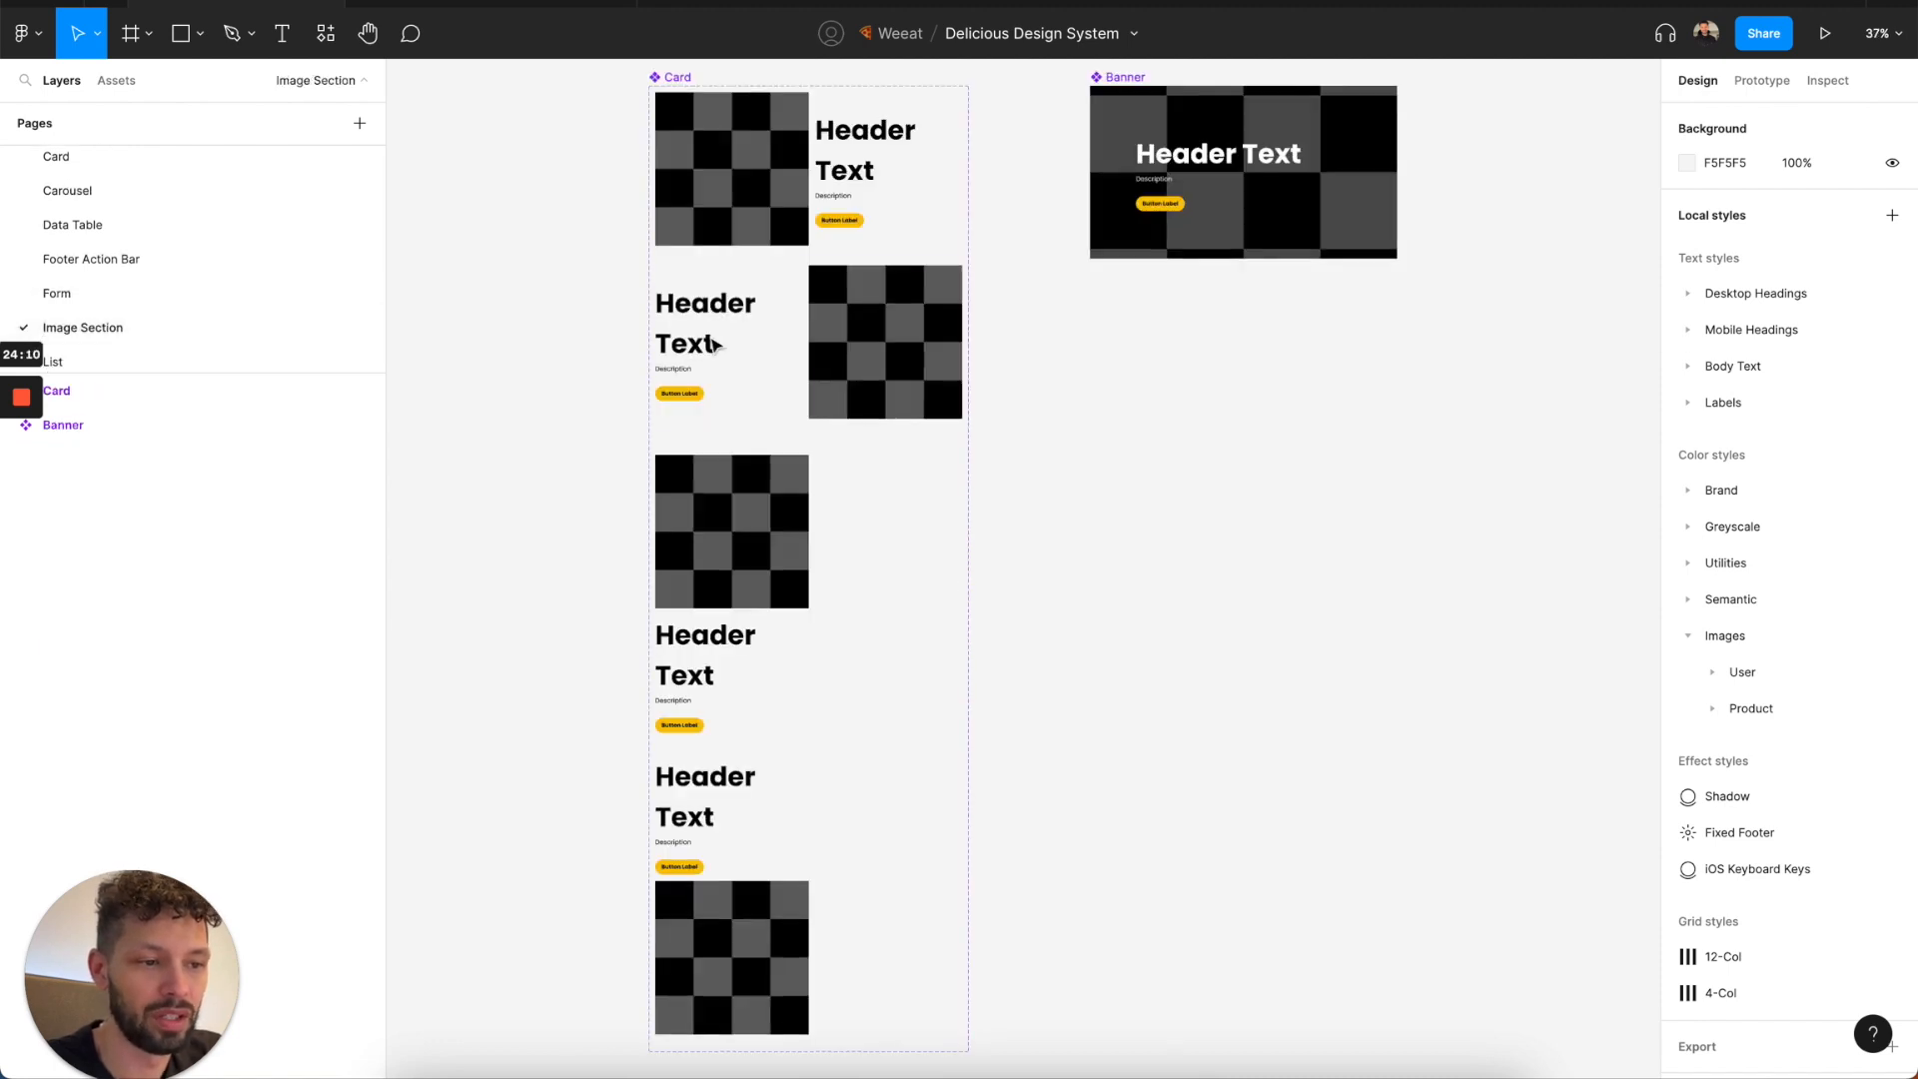
scroll(711, 340, down, 2)
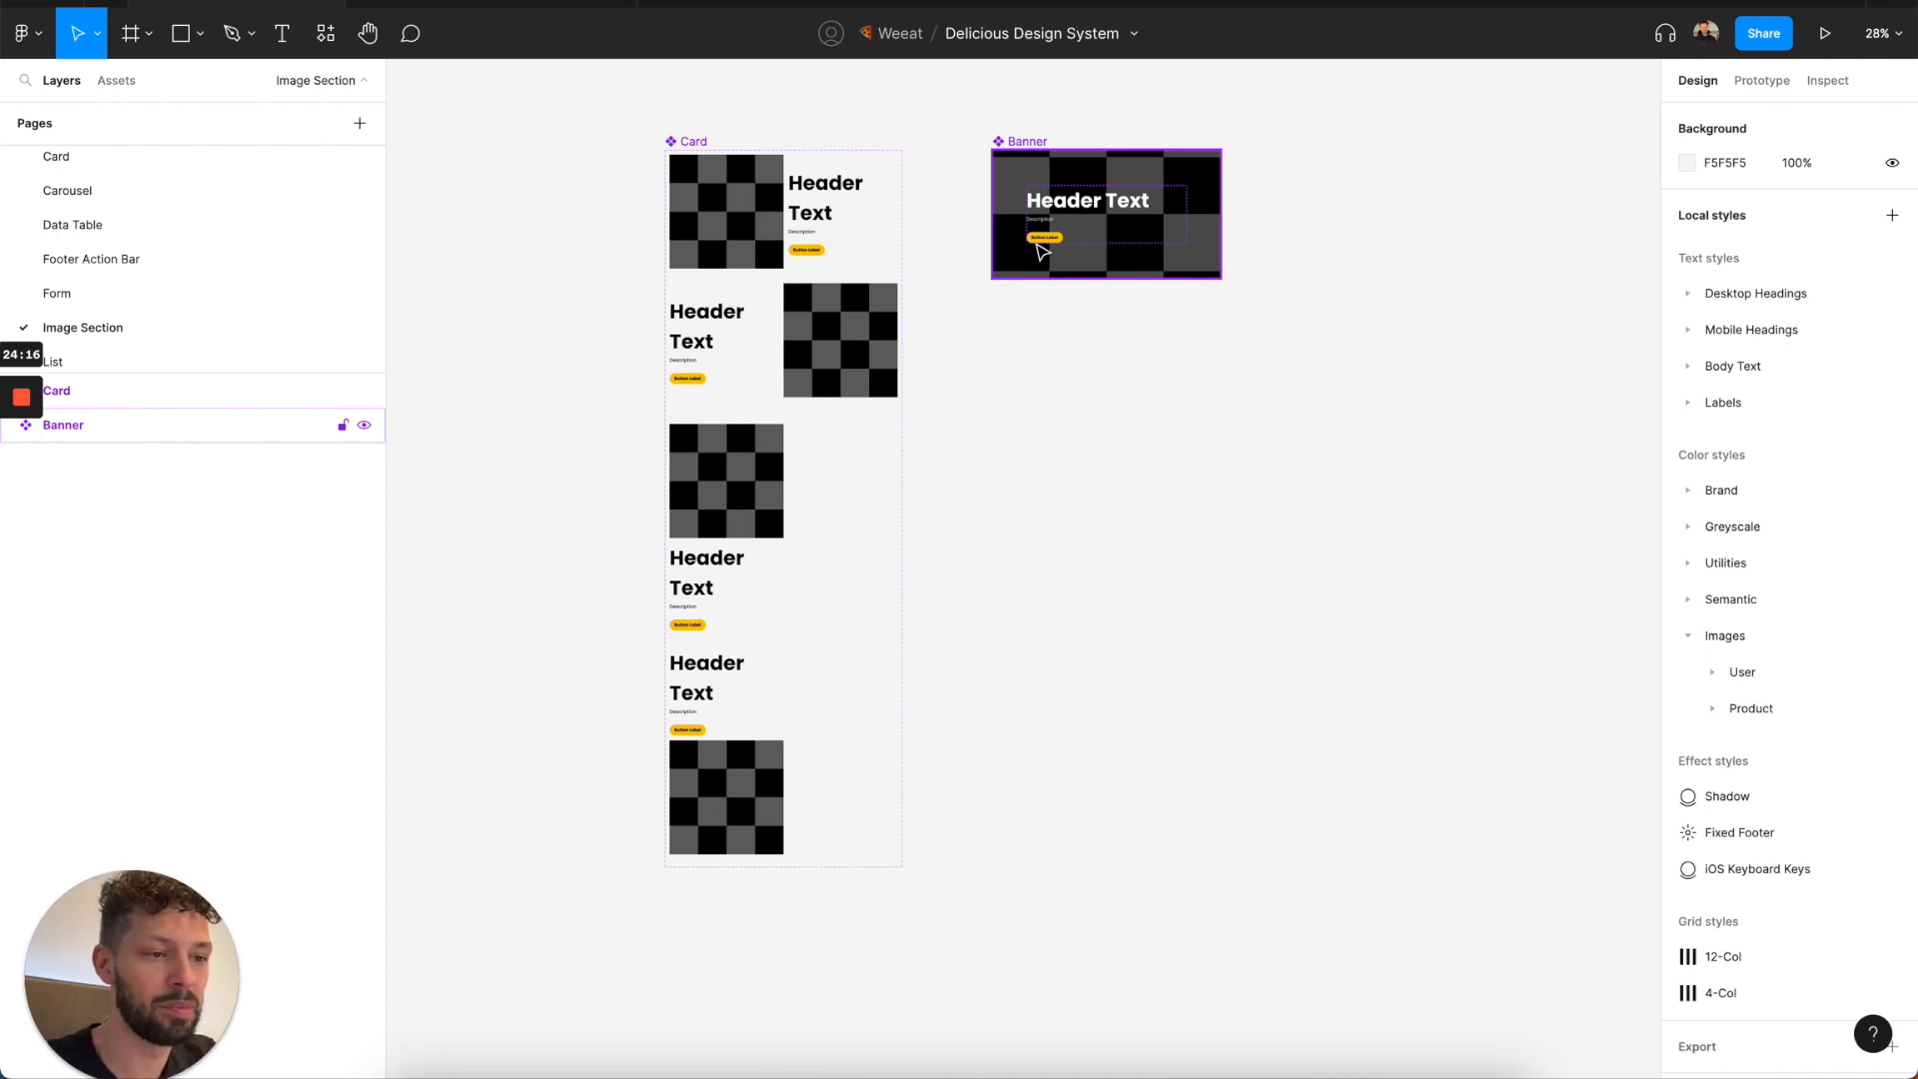
Place instances of the Image Left Card and the Banner in empty space, with the Banner above the Card.
click(755, 206)
drag(754, 206, 1177, 404)
drag(1335, 418, 1490, 391)
scroll(1488, 390, right, 3)
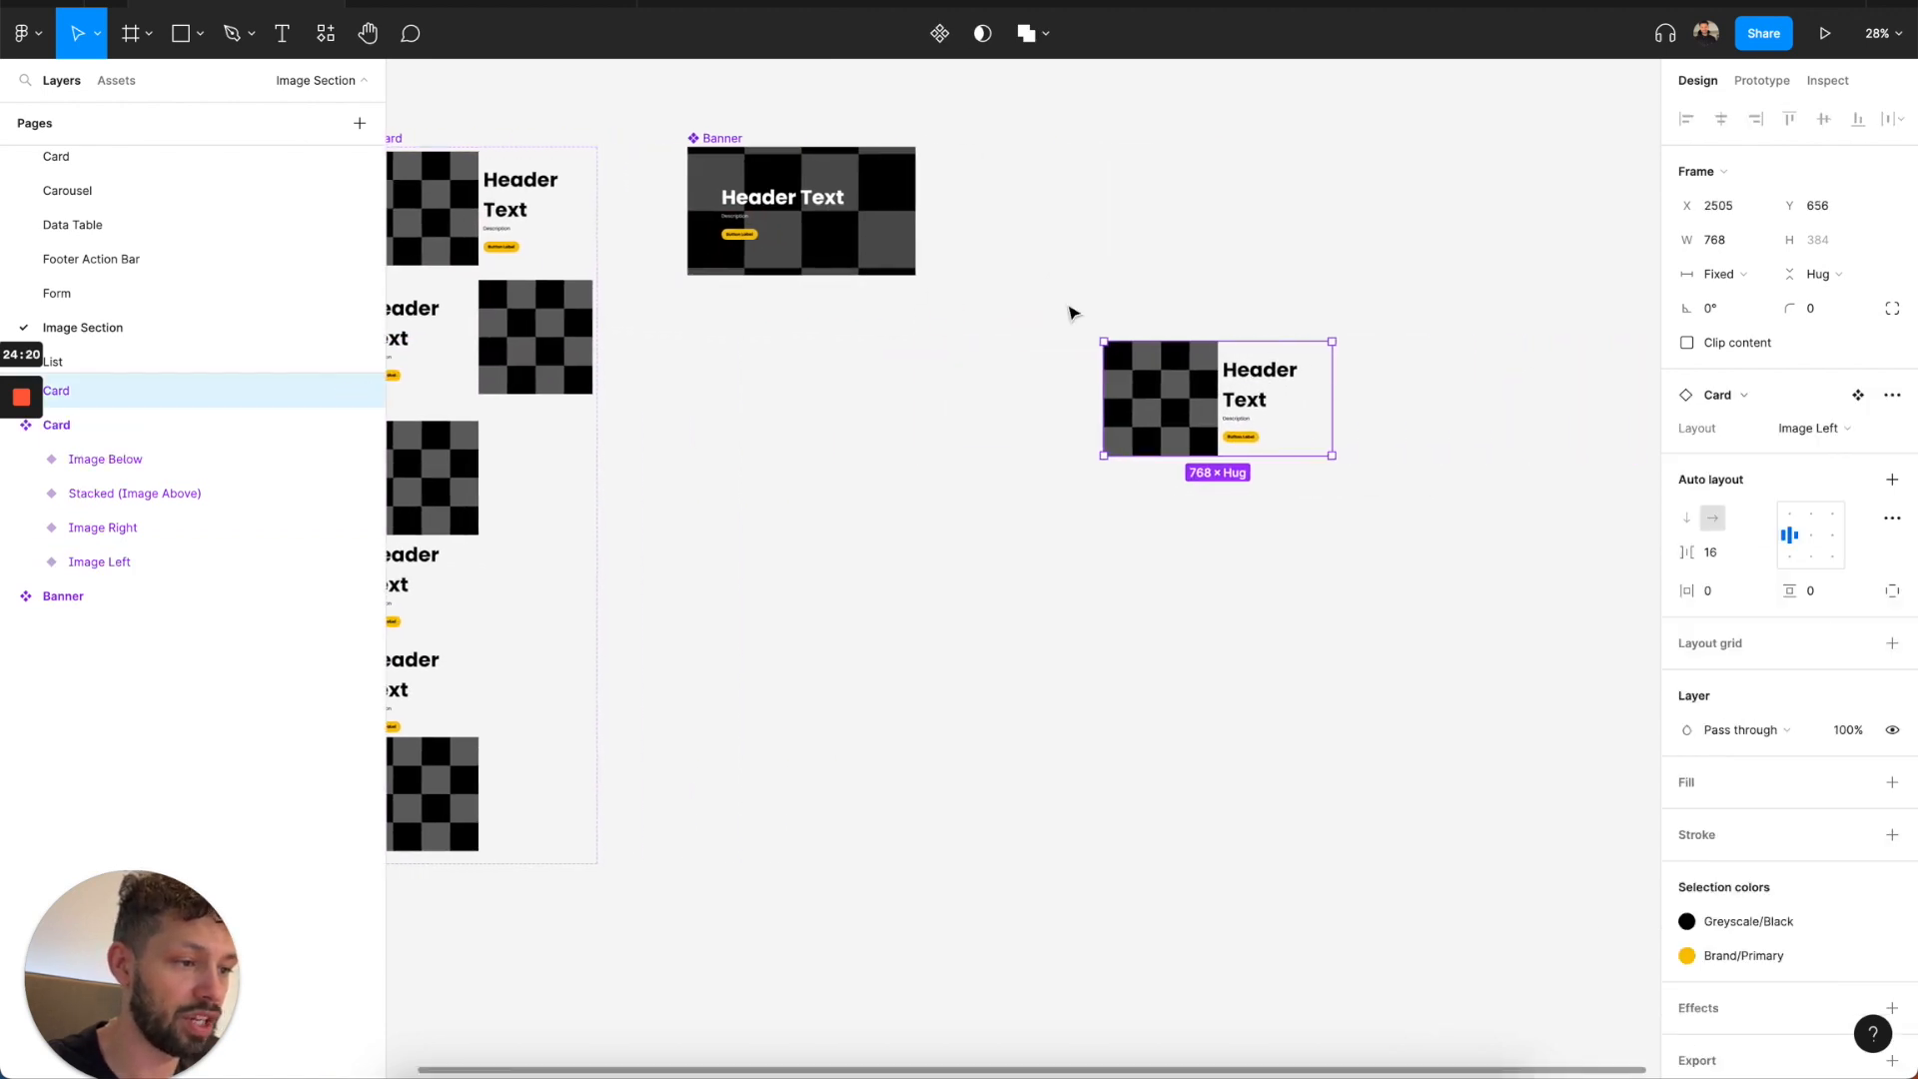
click(727, 257)
drag(729, 257, 1371, 247)
drag(1184, 387, 1443, 321)
shift+click(1446, 197)
Group the Banner and Card instances and apply vertical auto layout with a spacing of 0.
key(ctrl+g)
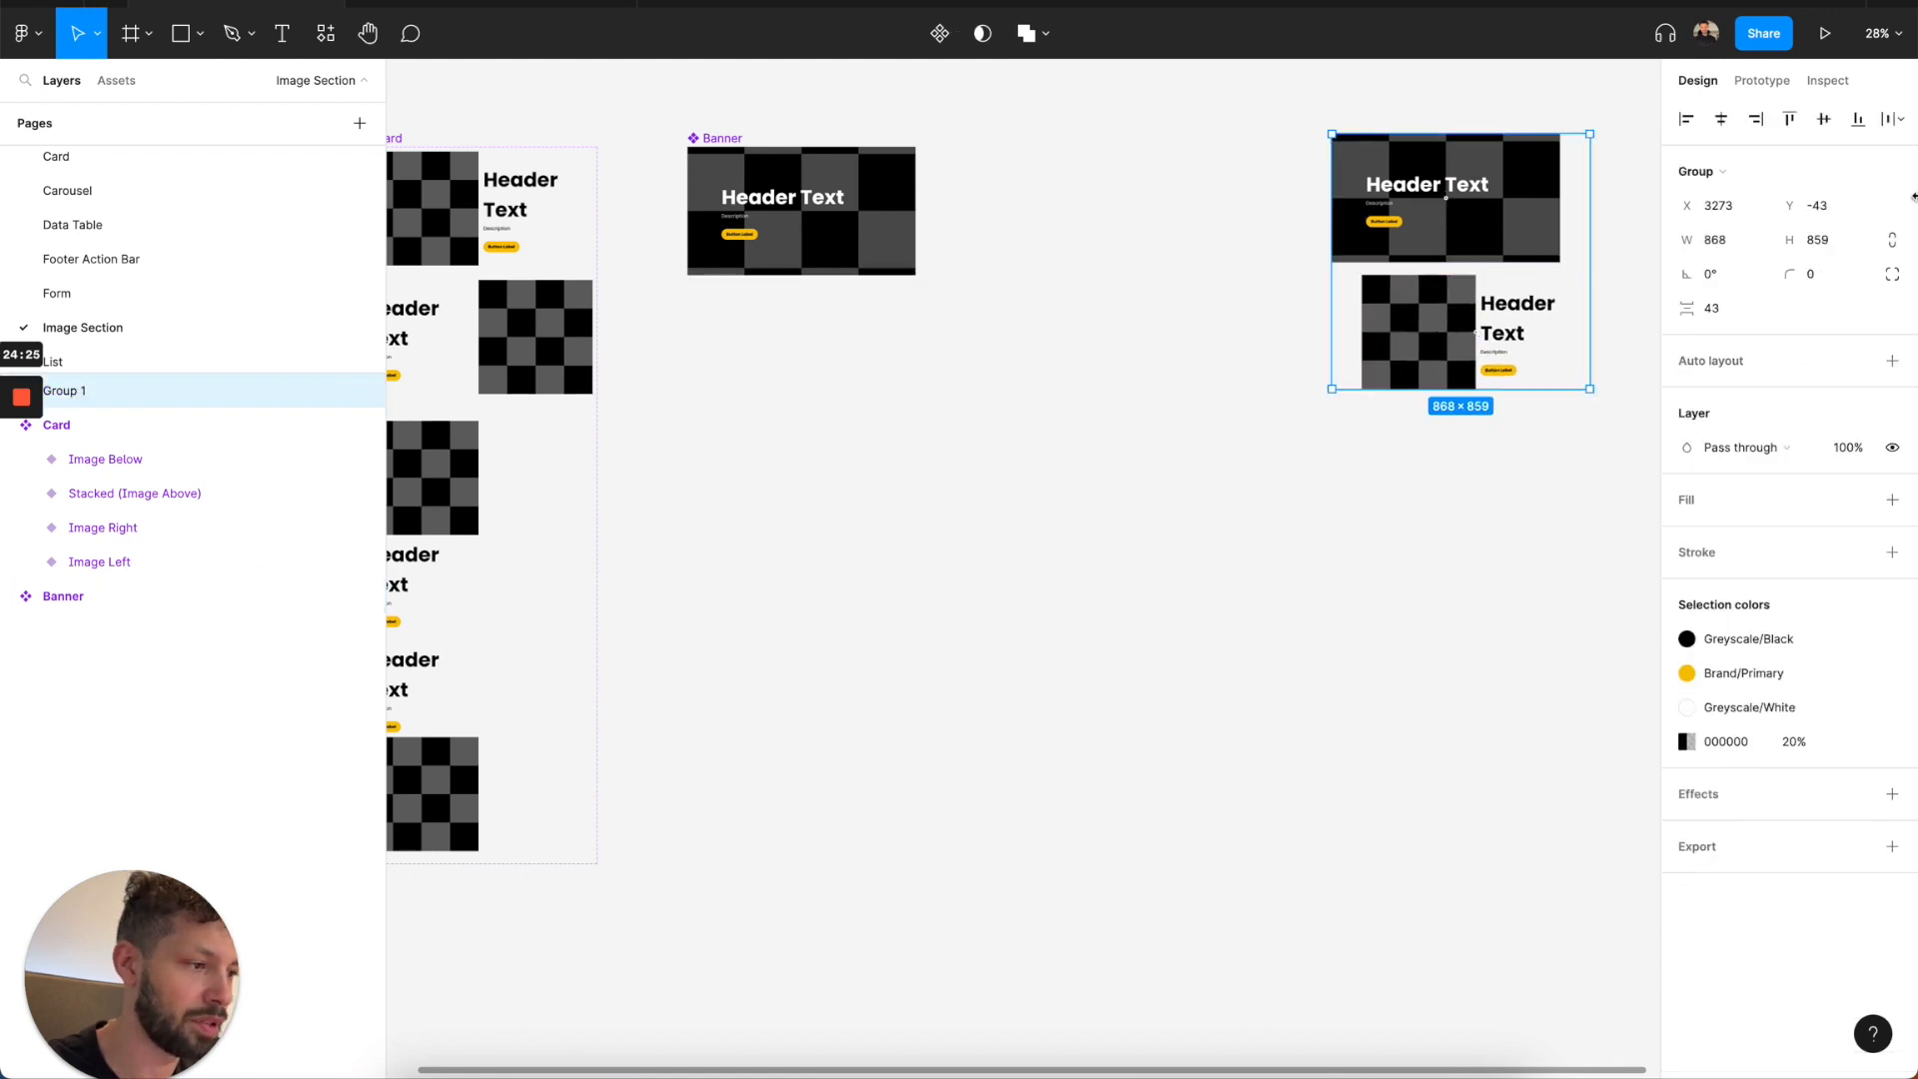
click(1892, 360)
click(1711, 470)
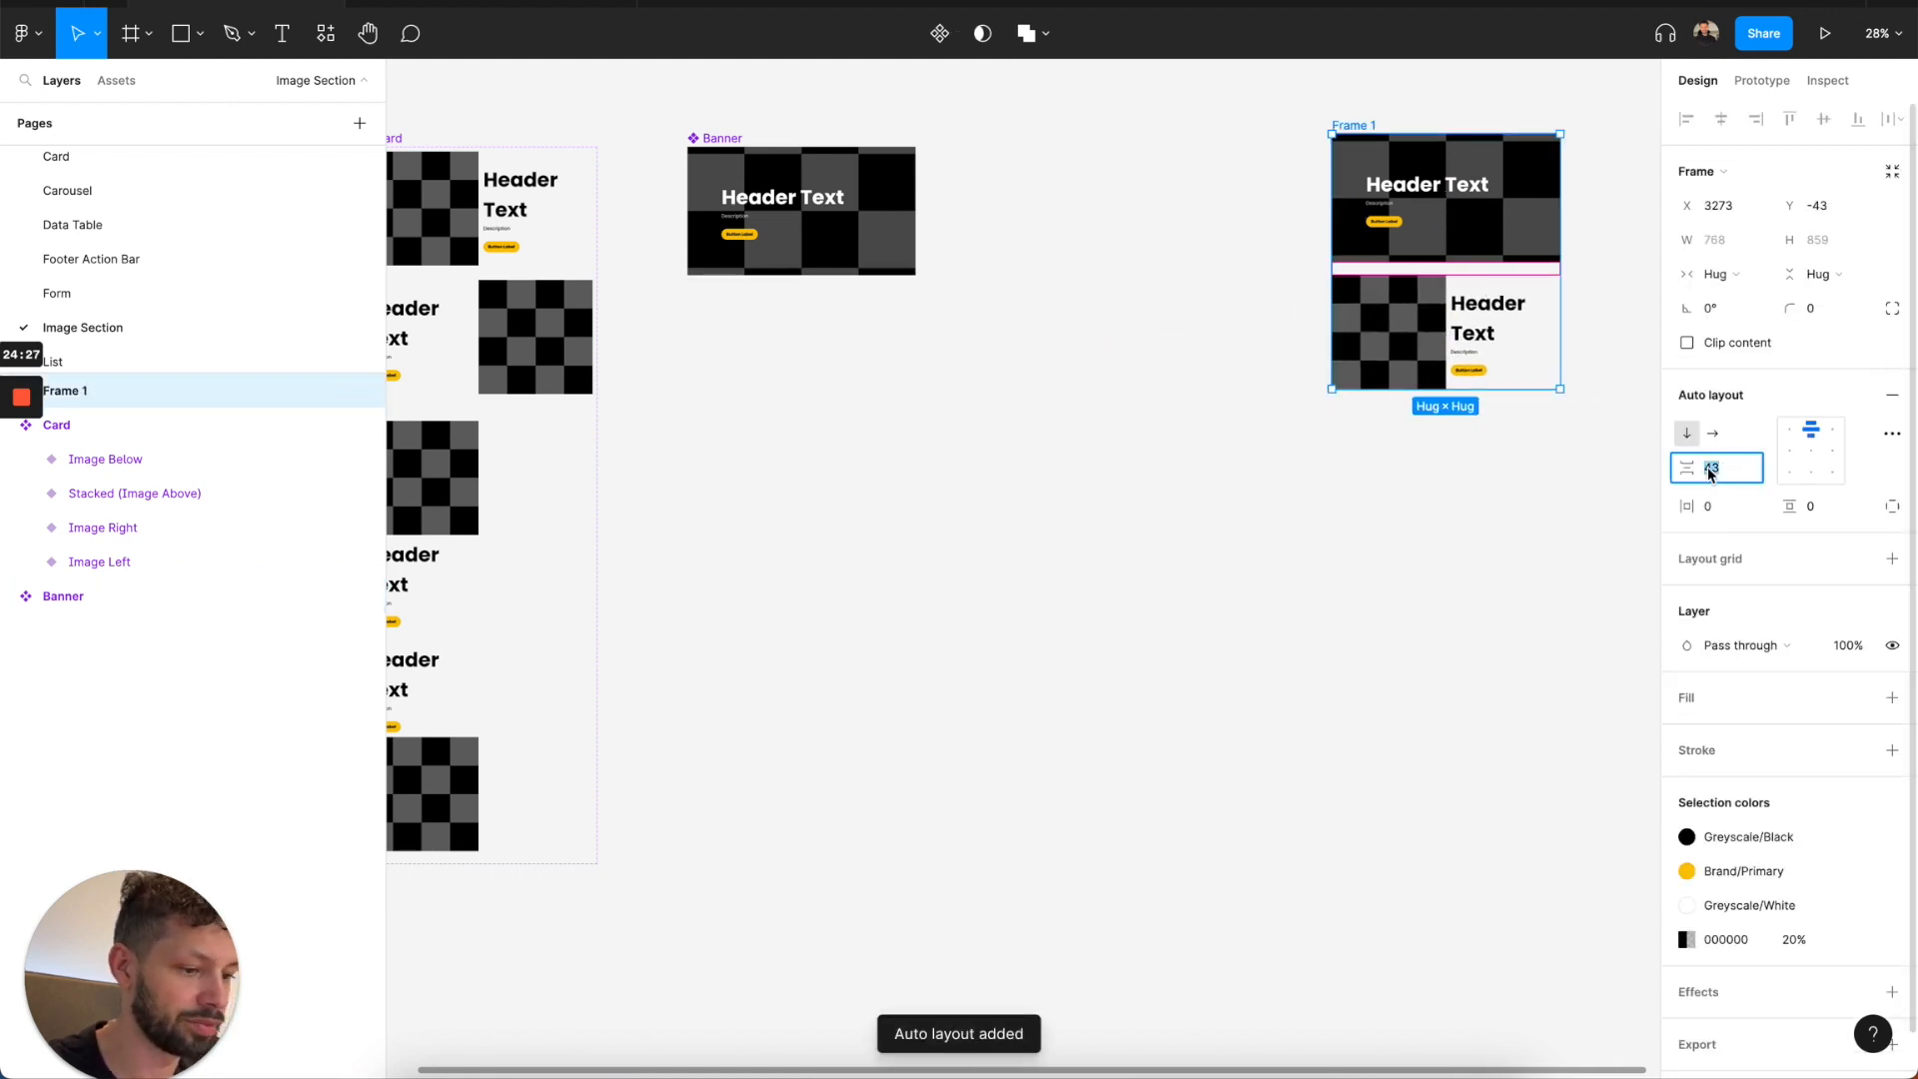
text(0)
key(Return)
Duplicate the Card twice within the frame, setting the second card to Image Right and the third to Image Left.
click(1454, 350)
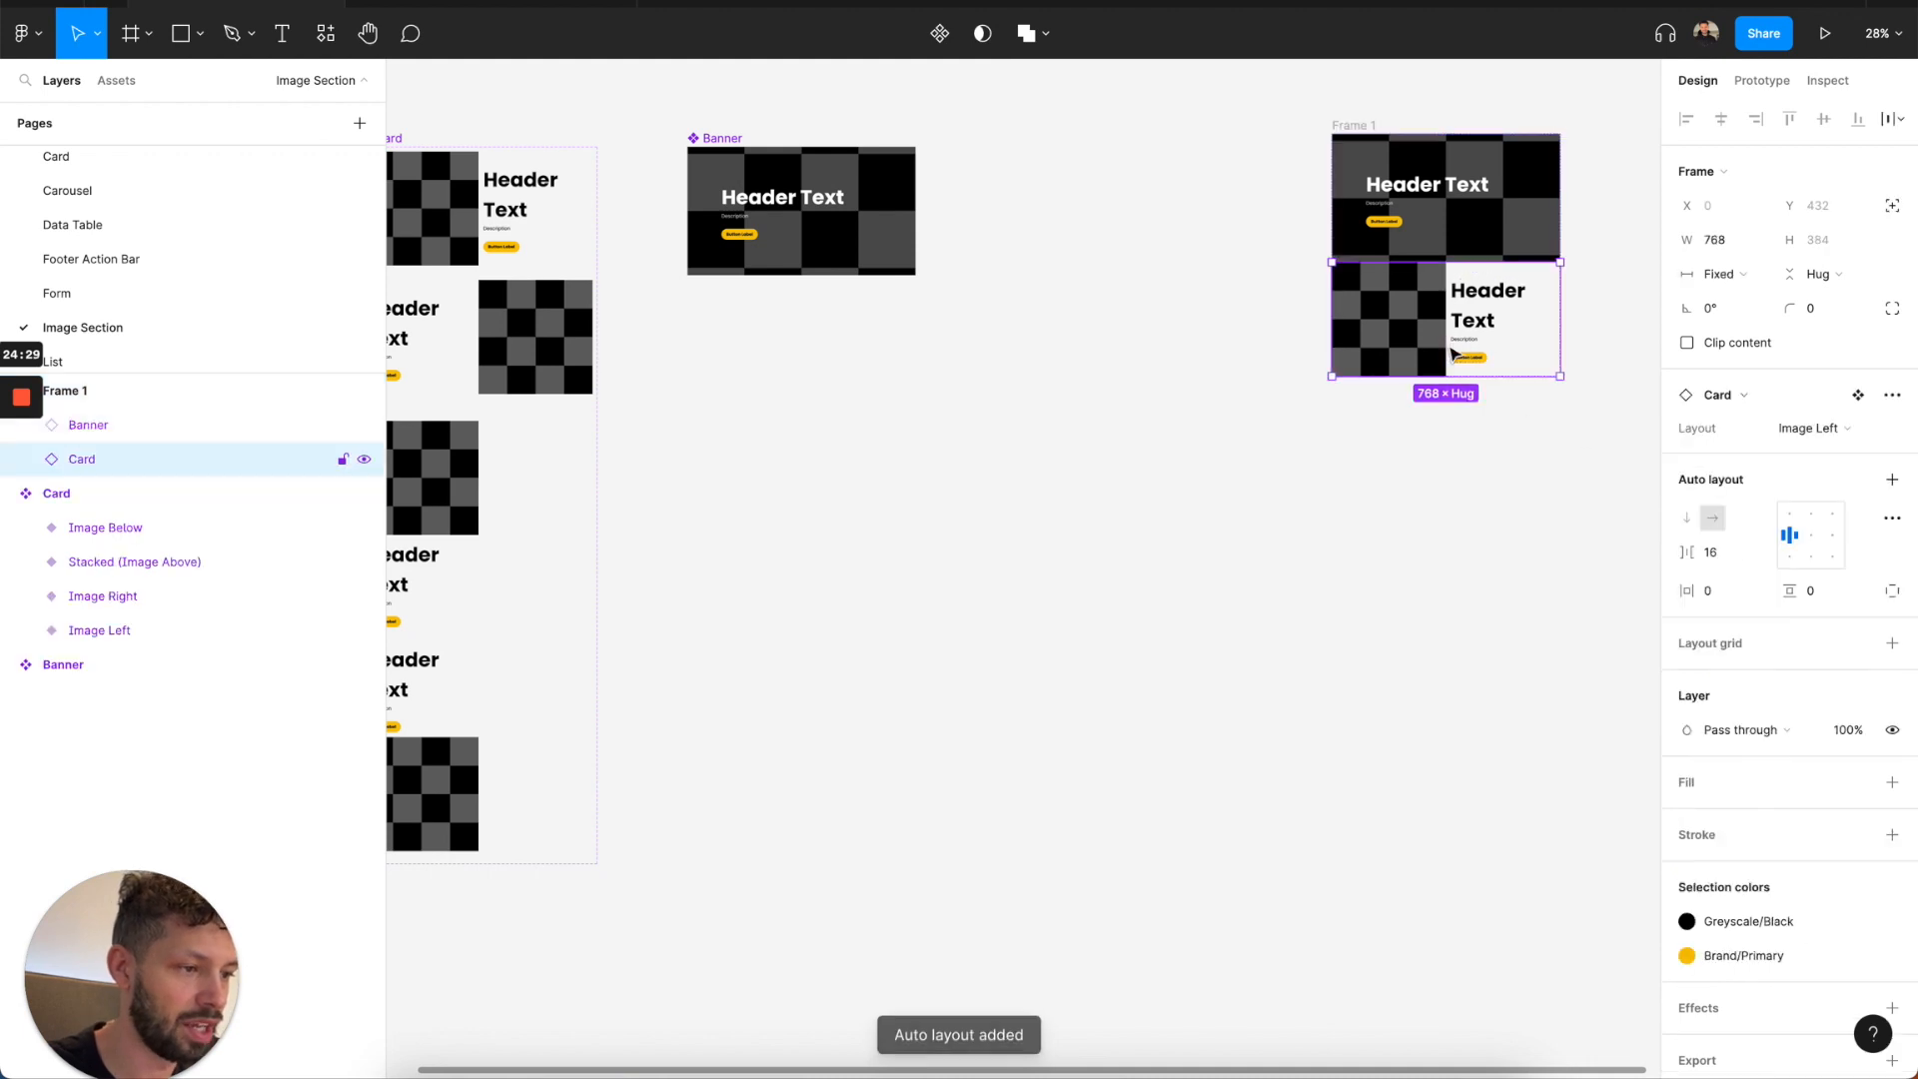
key(ctrl+d)
click(1811, 427)
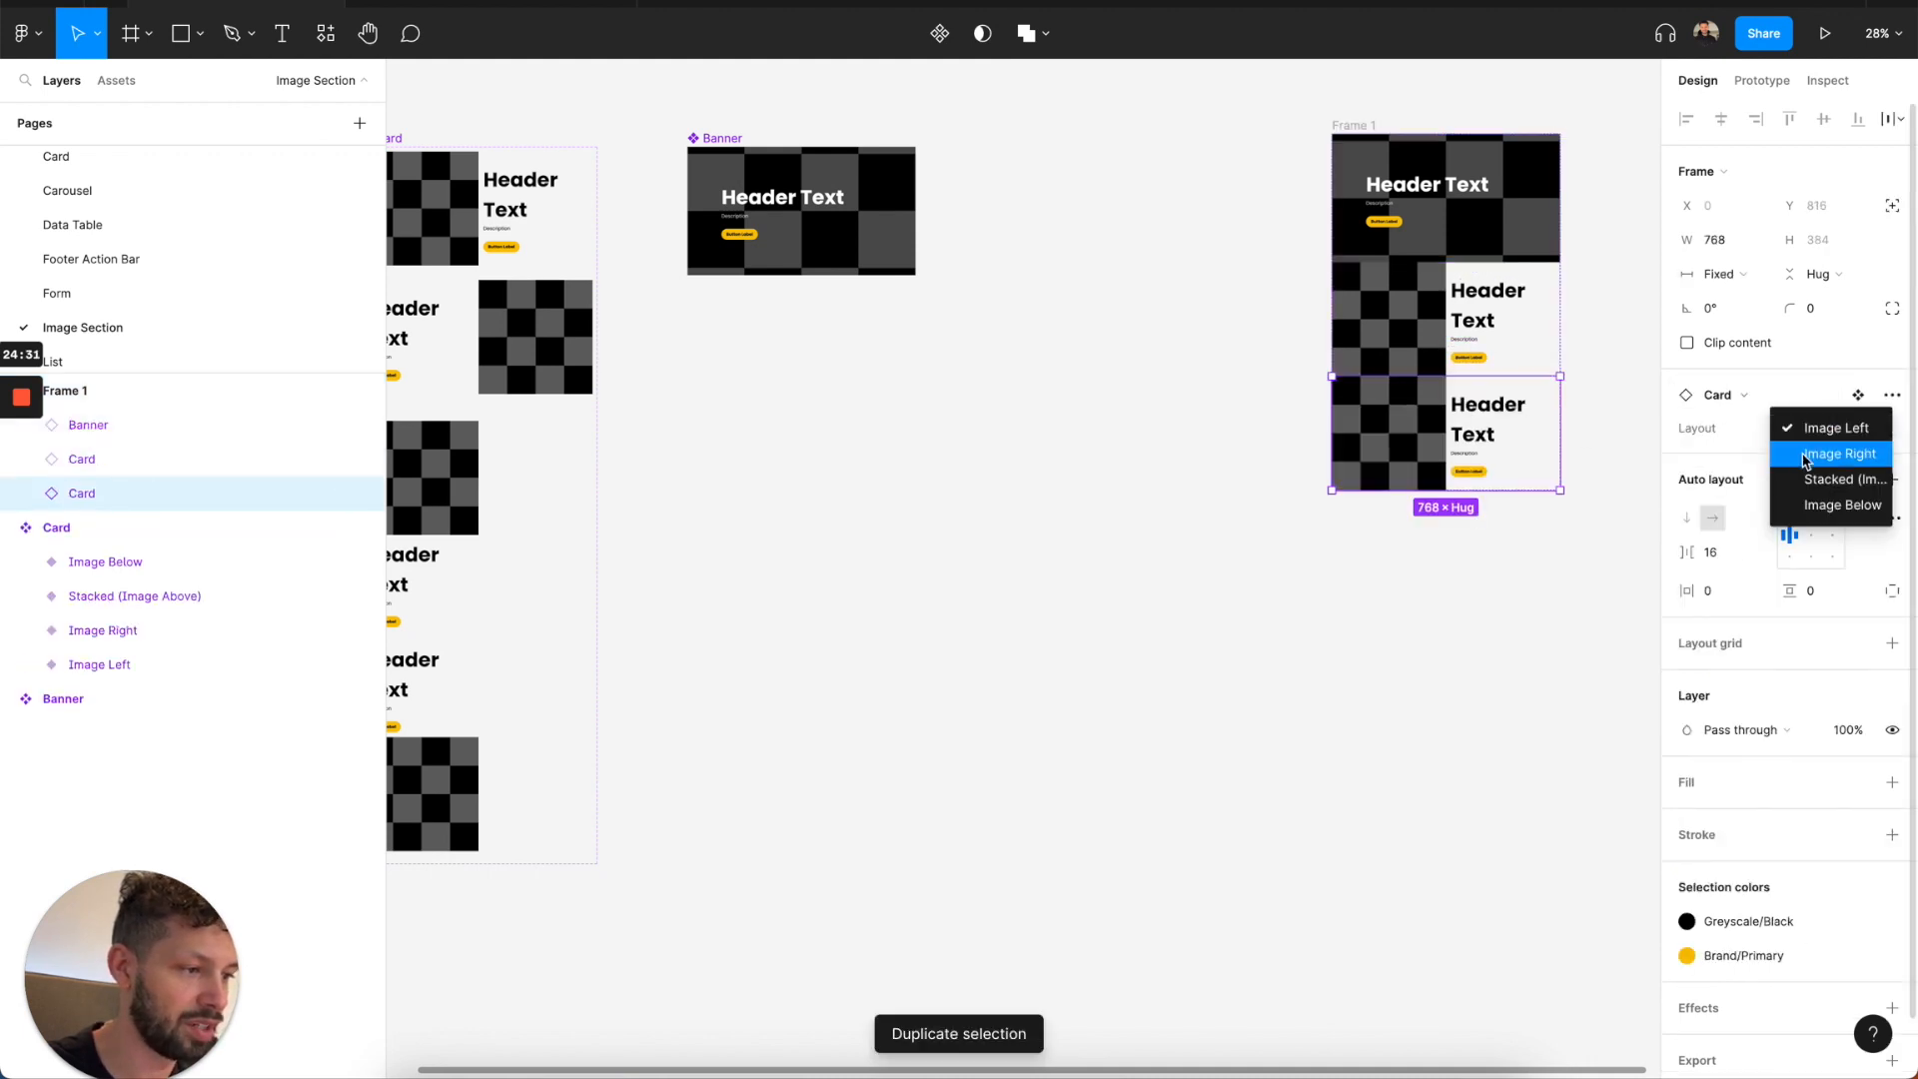
click(1813, 451)
key(ctrl+d)
click(1812, 428)
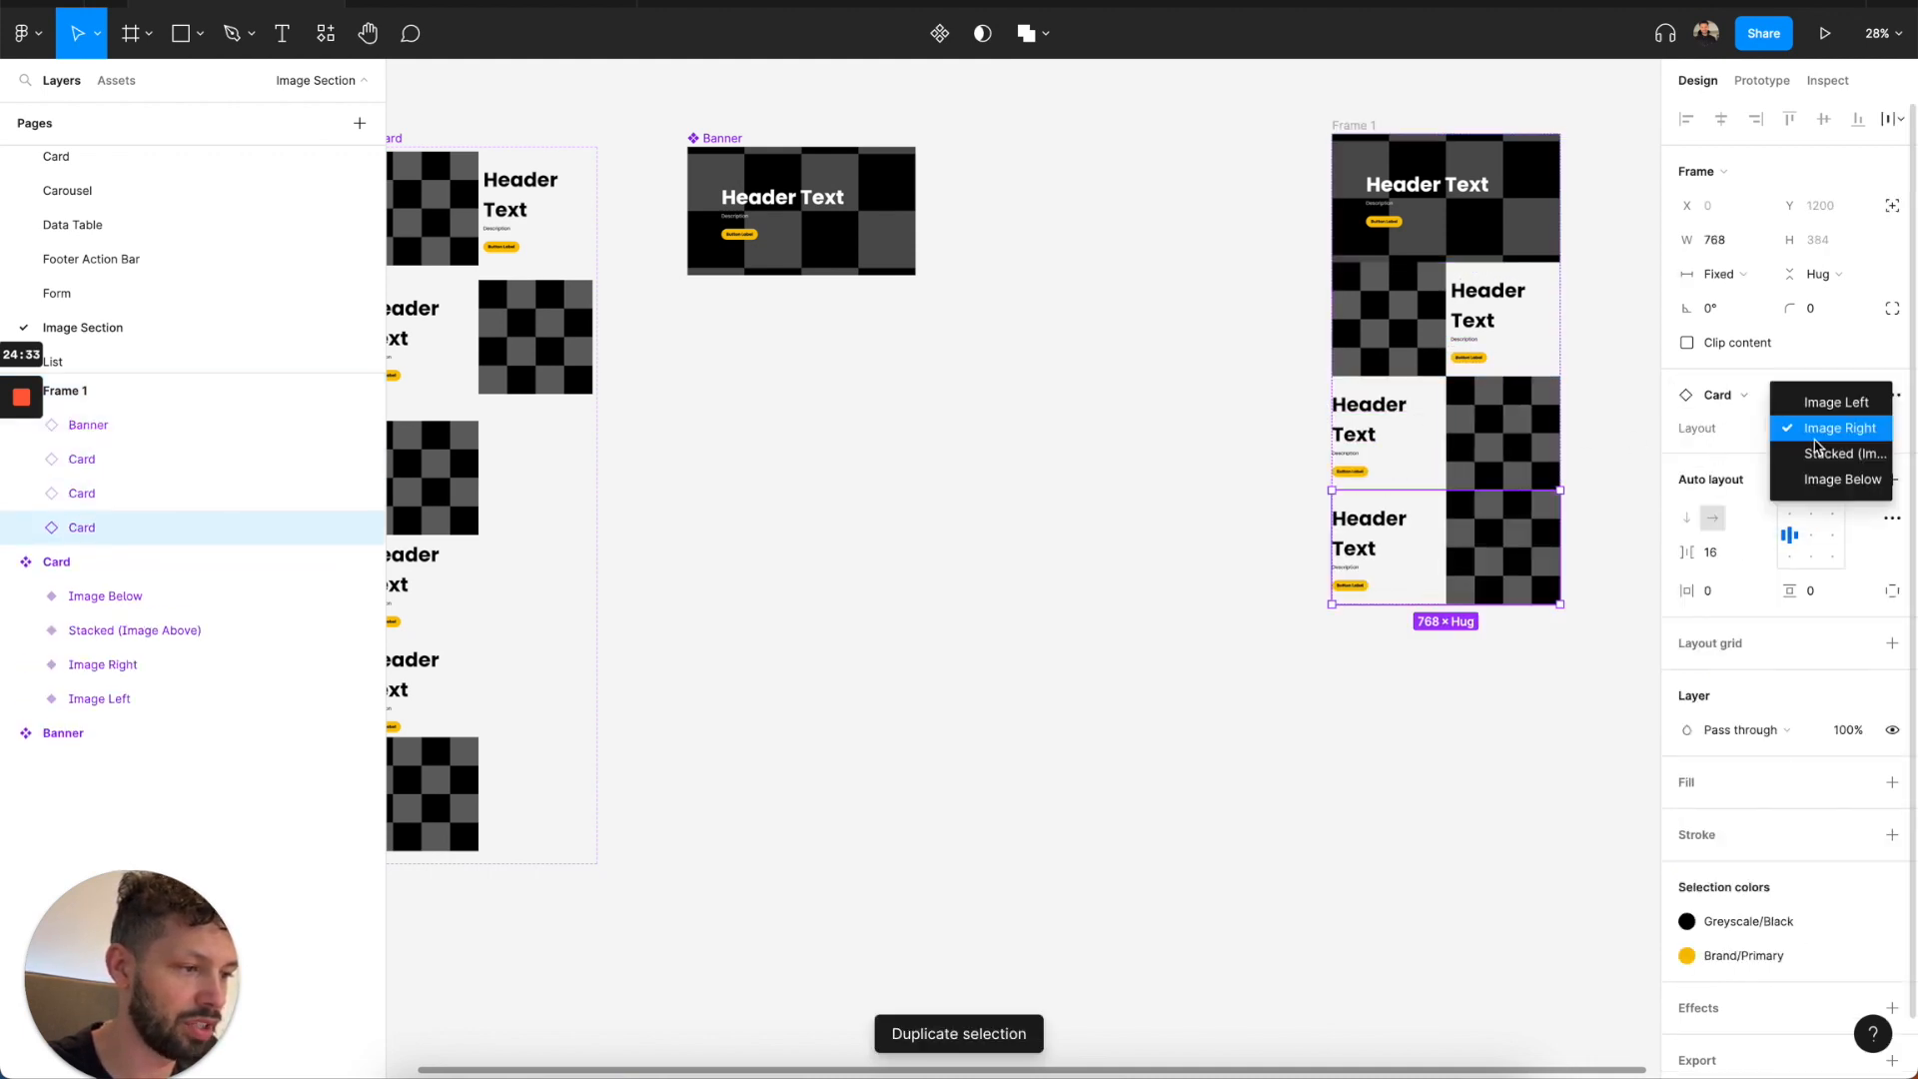
click(1813, 400)
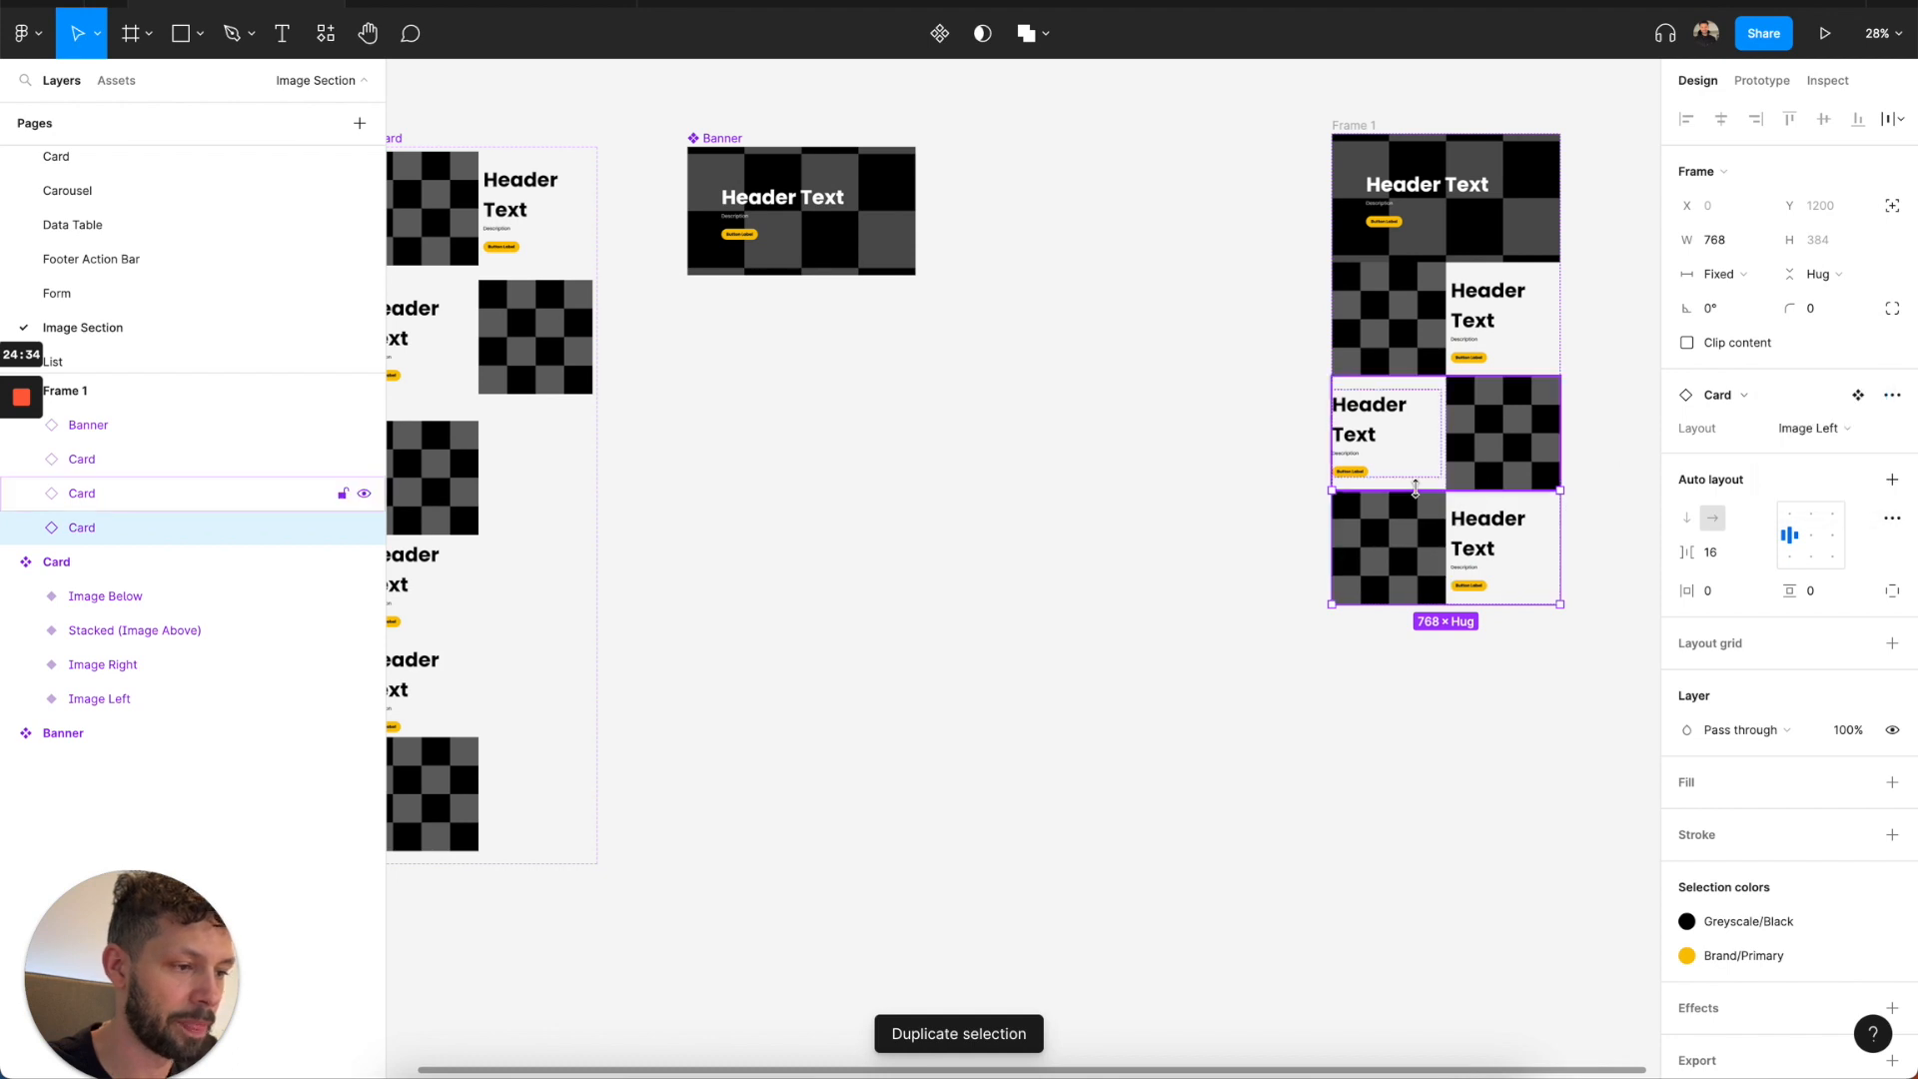
Apply the Desktop Headings H3 text style to the Header Text of all three cards.
ctrl+click(1499, 303)
shift+click(1384, 419)
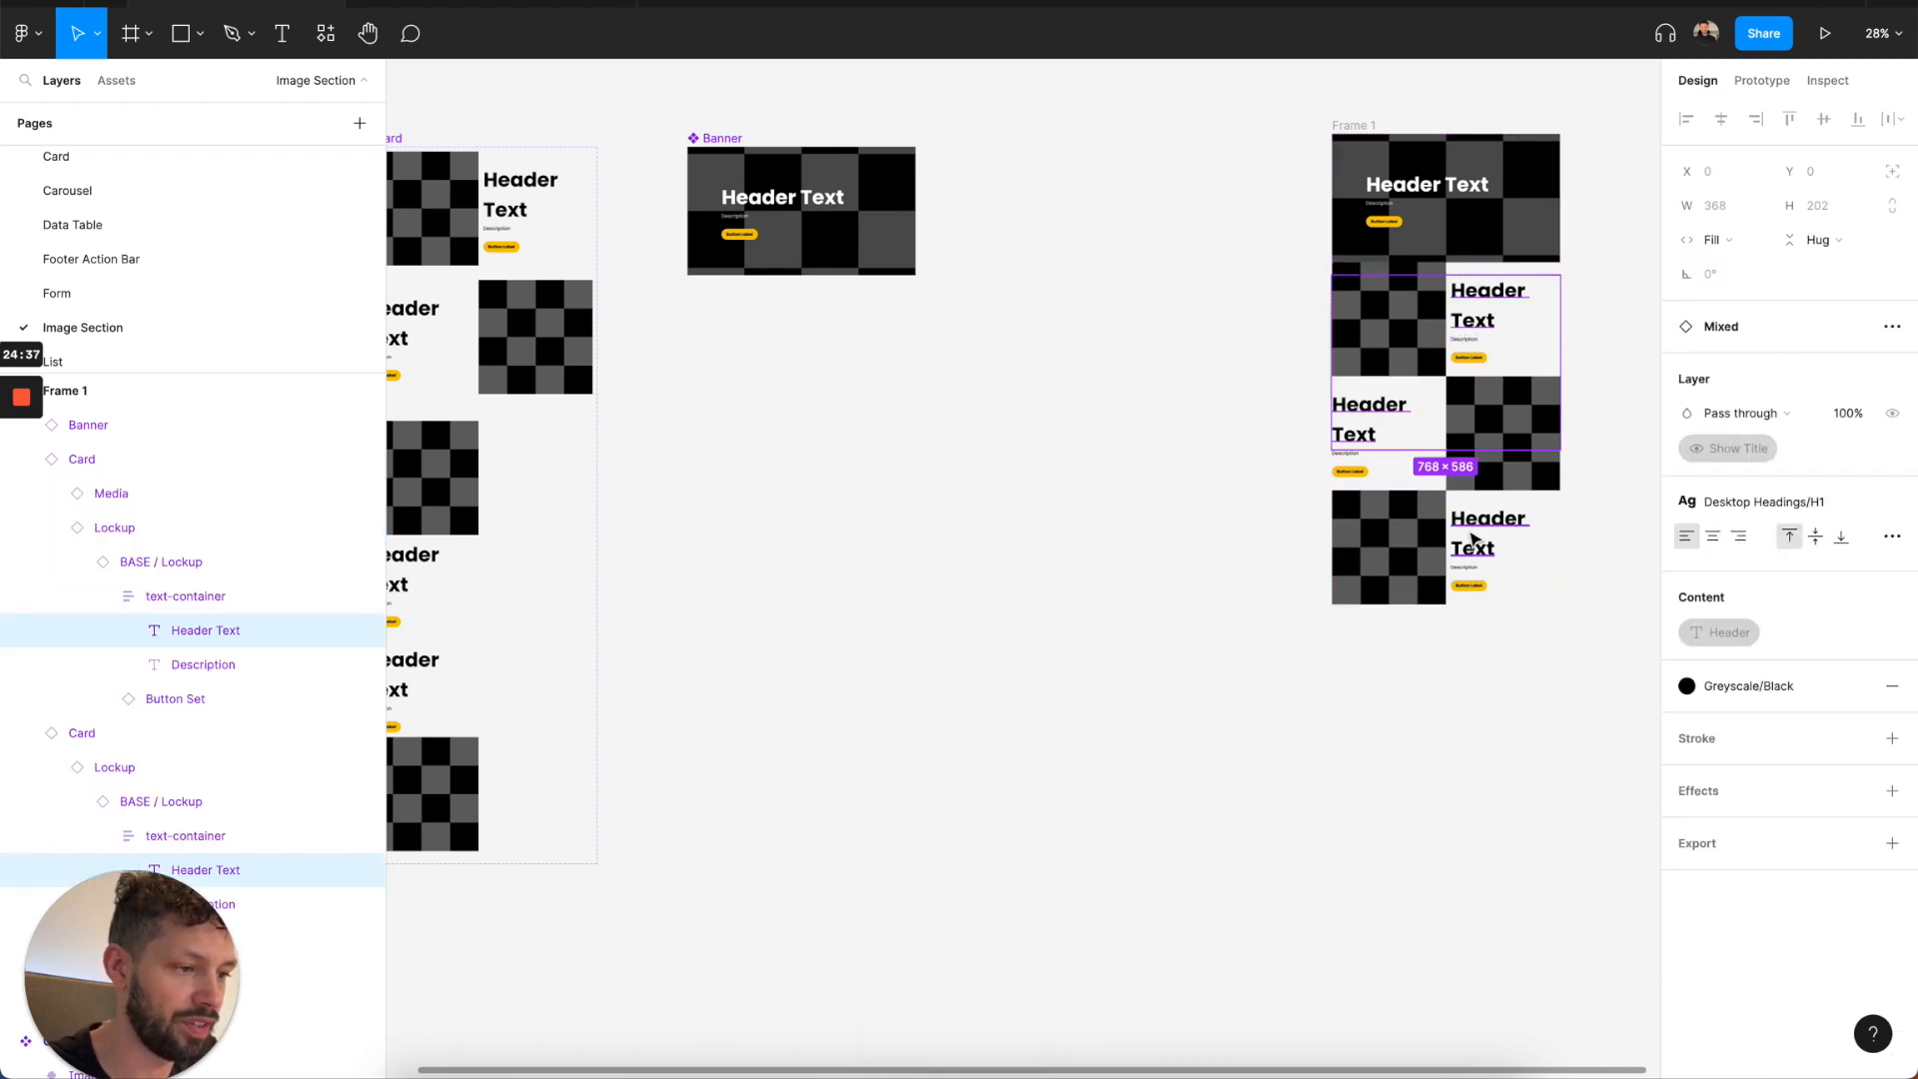
shift+click(1475, 538)
click(1699, 502)
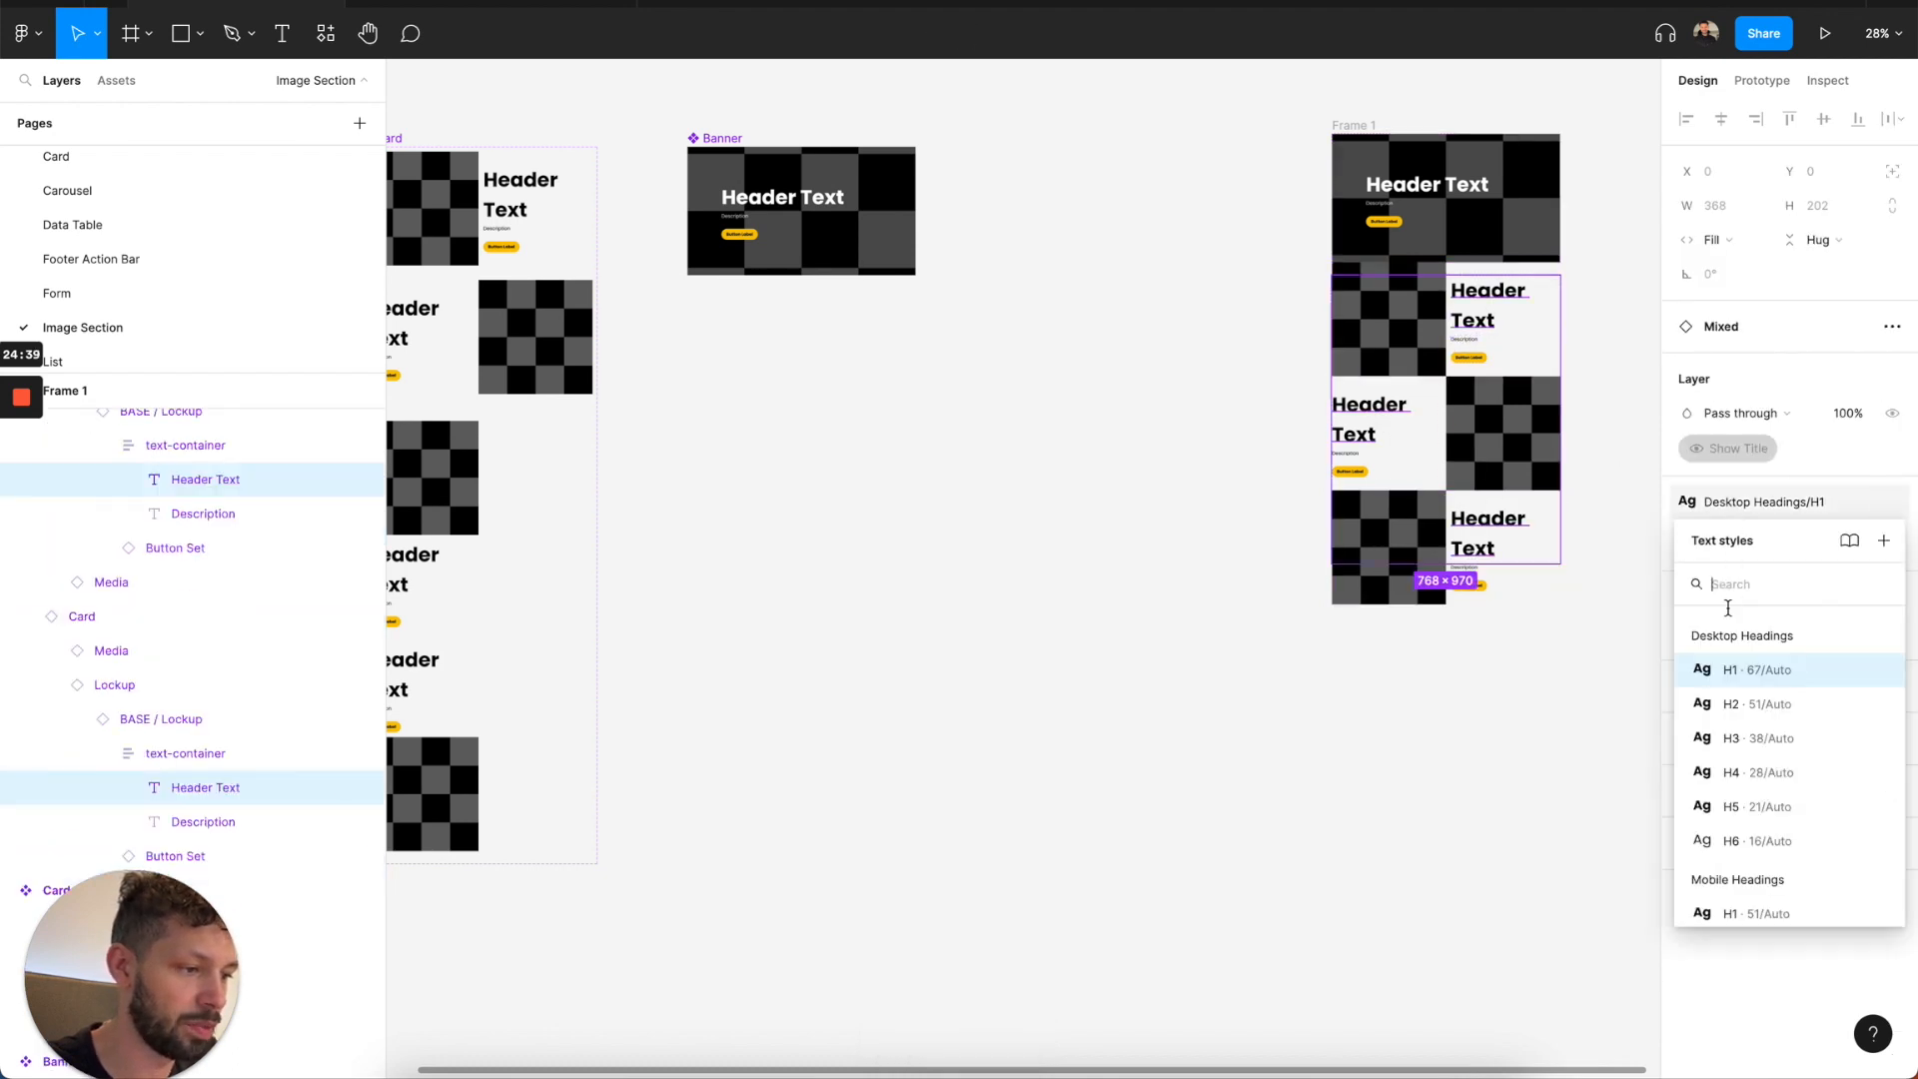
click(1727, 739)
click(1596, 390)
scroll(1593, 385, right, 5)
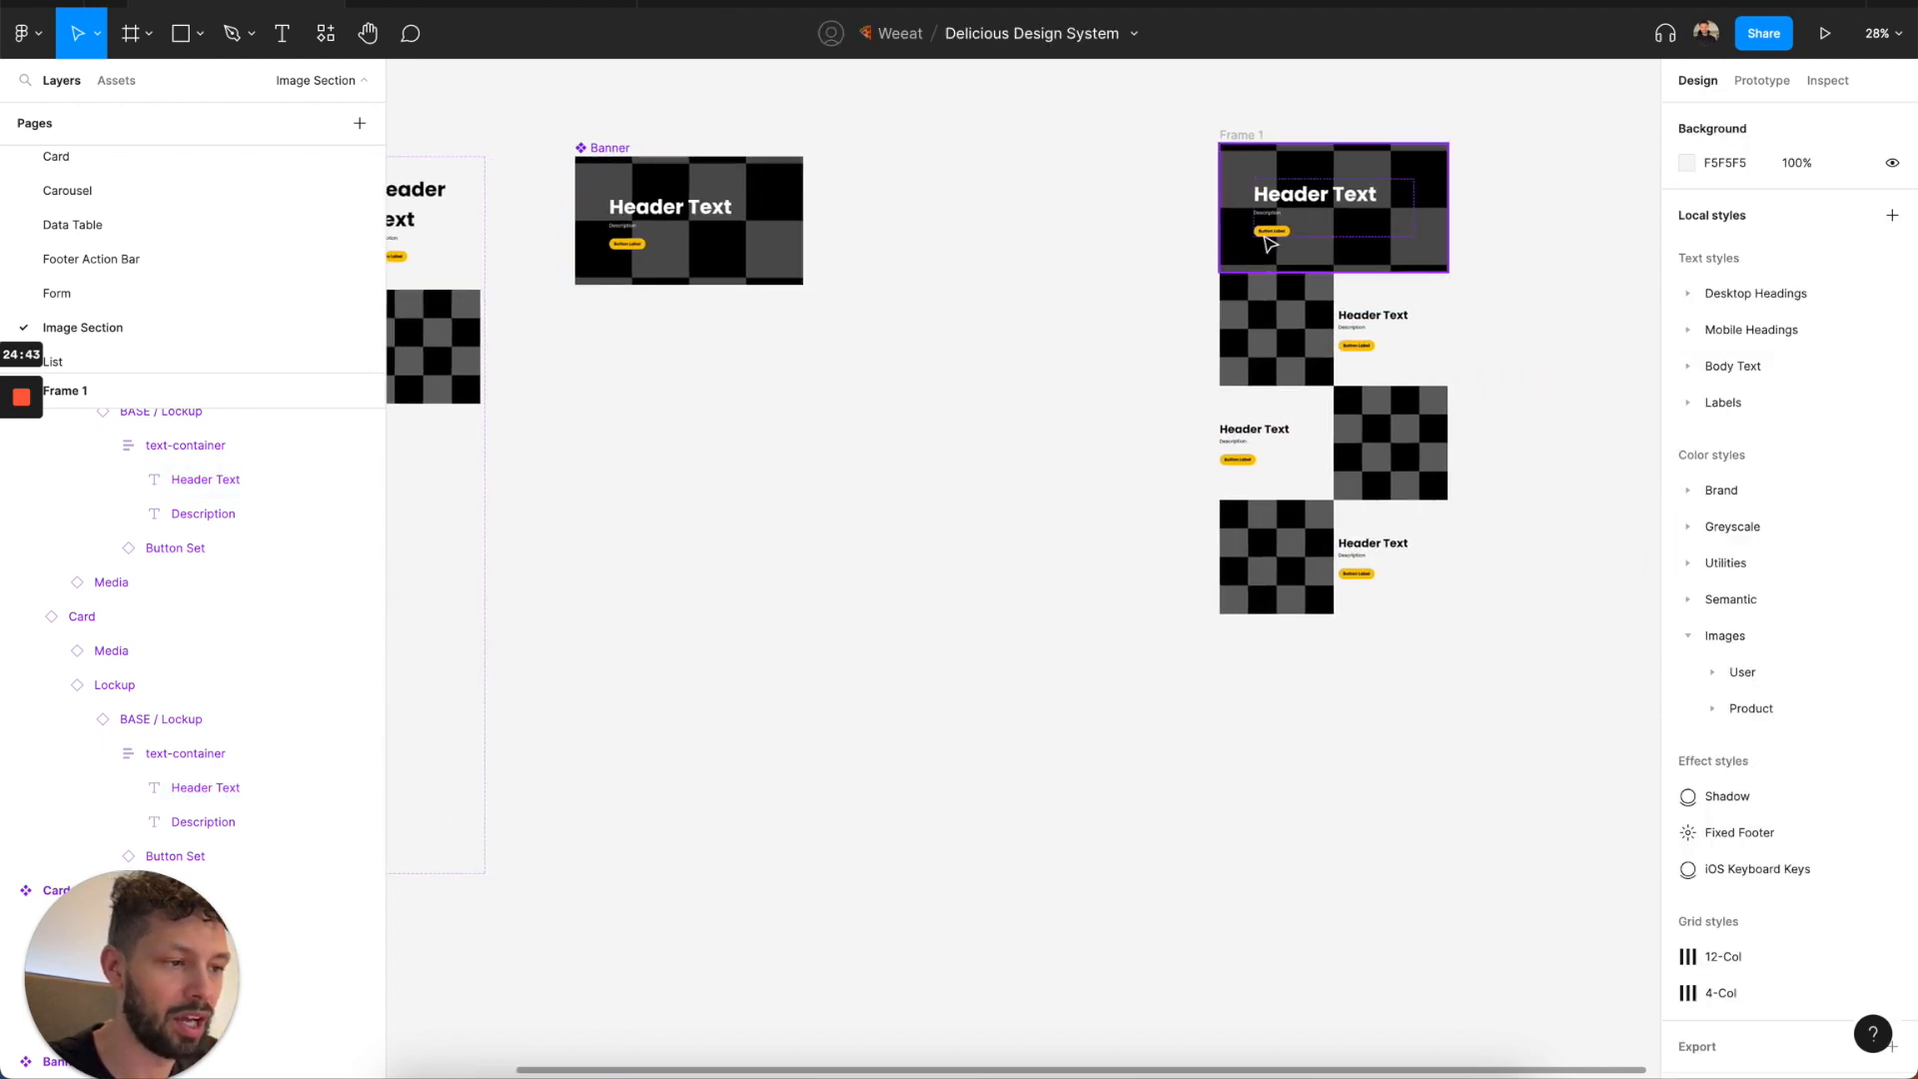
Give the frame holding the Banner and three cards a fixed width of 1200.
click(1239, 133)
scroll(1634, 256, right, 5)
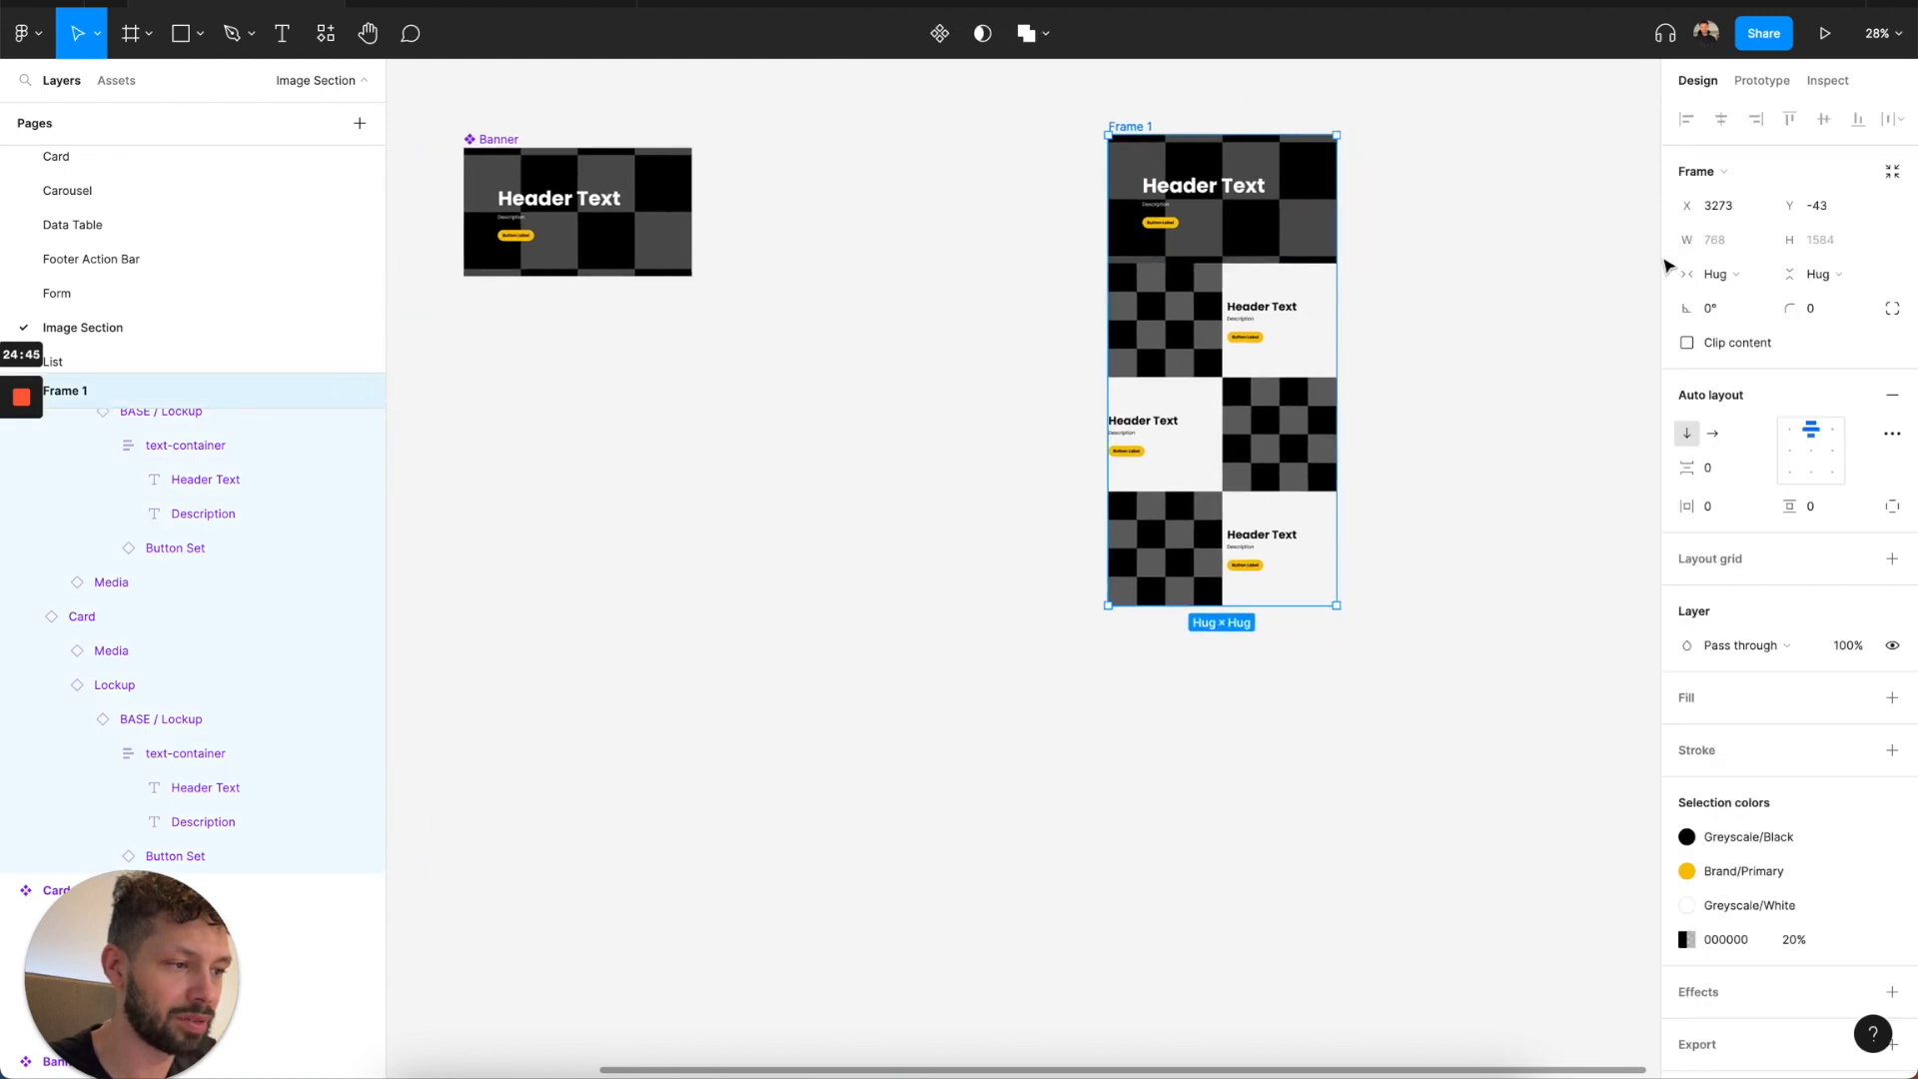
click(1720, 278)
click(1738, 248)
click(1723, 250)
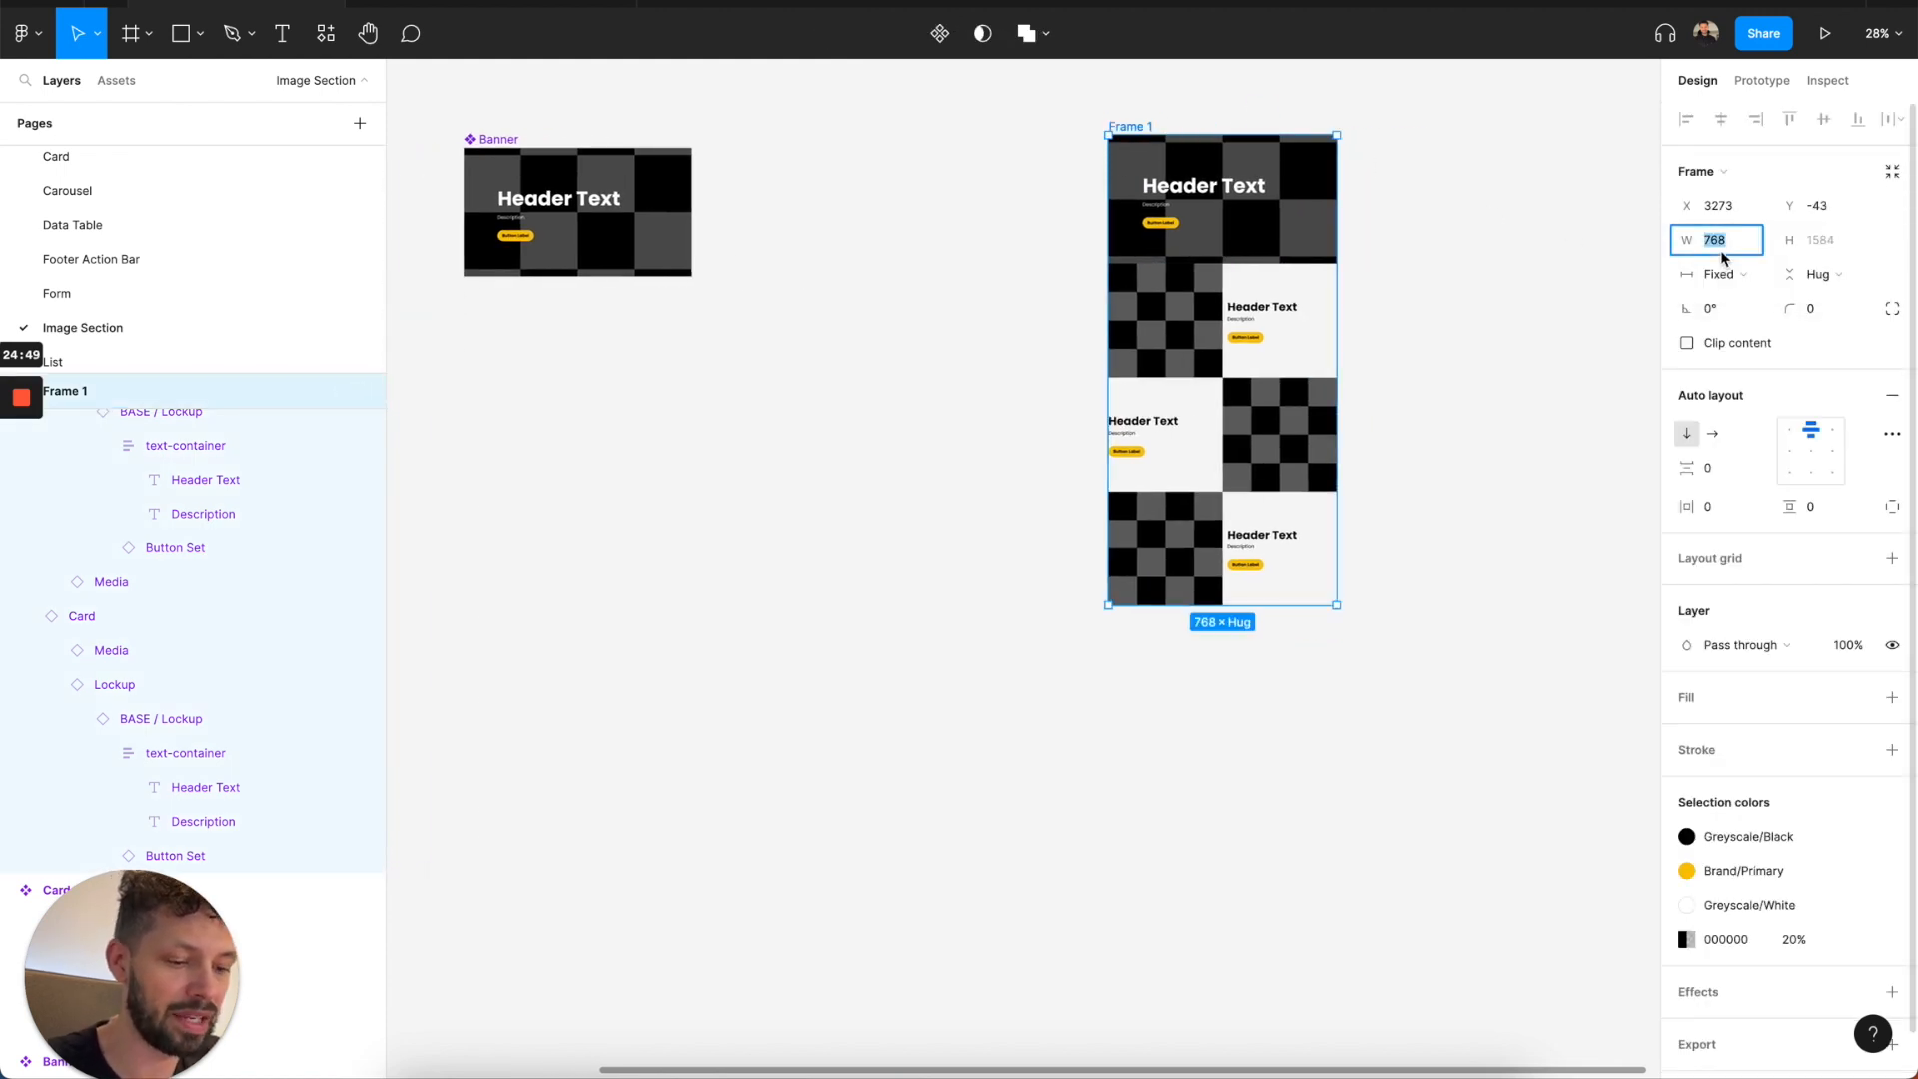
text(1200)
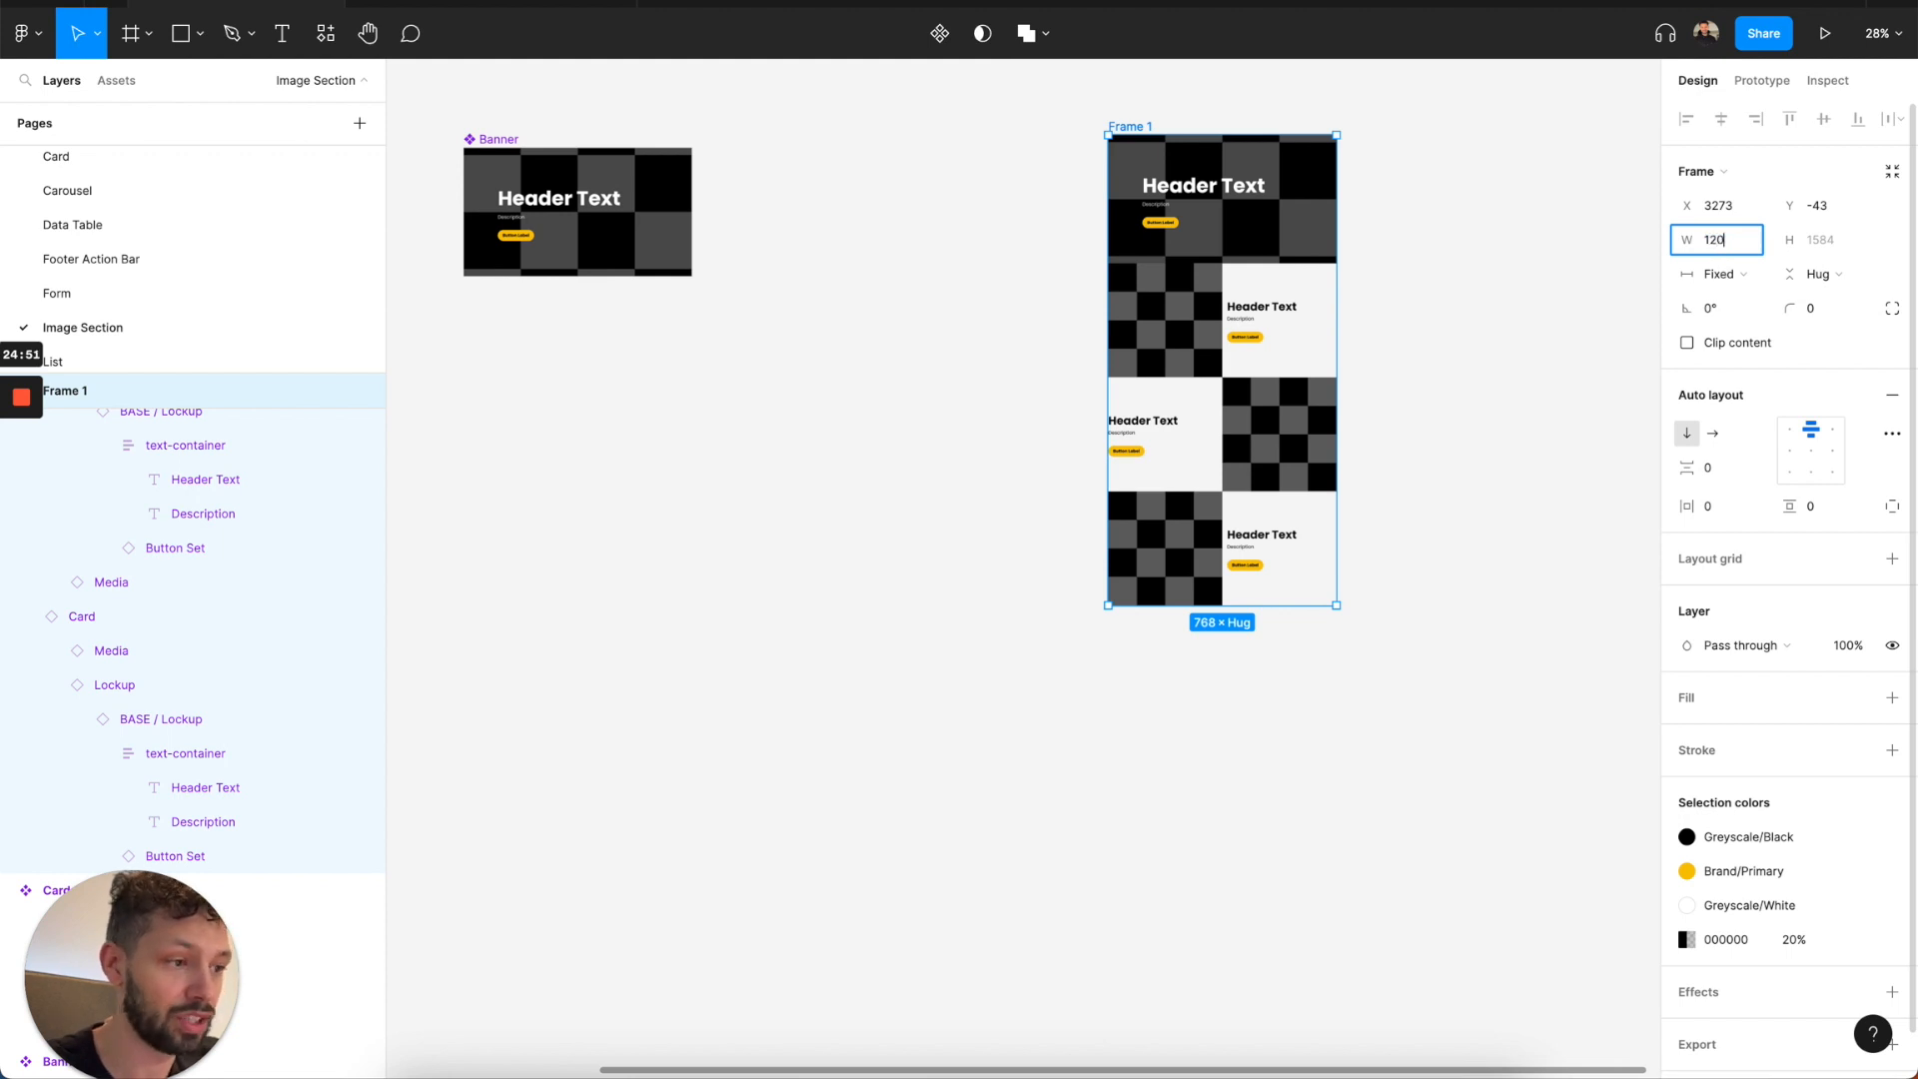
key(Return)
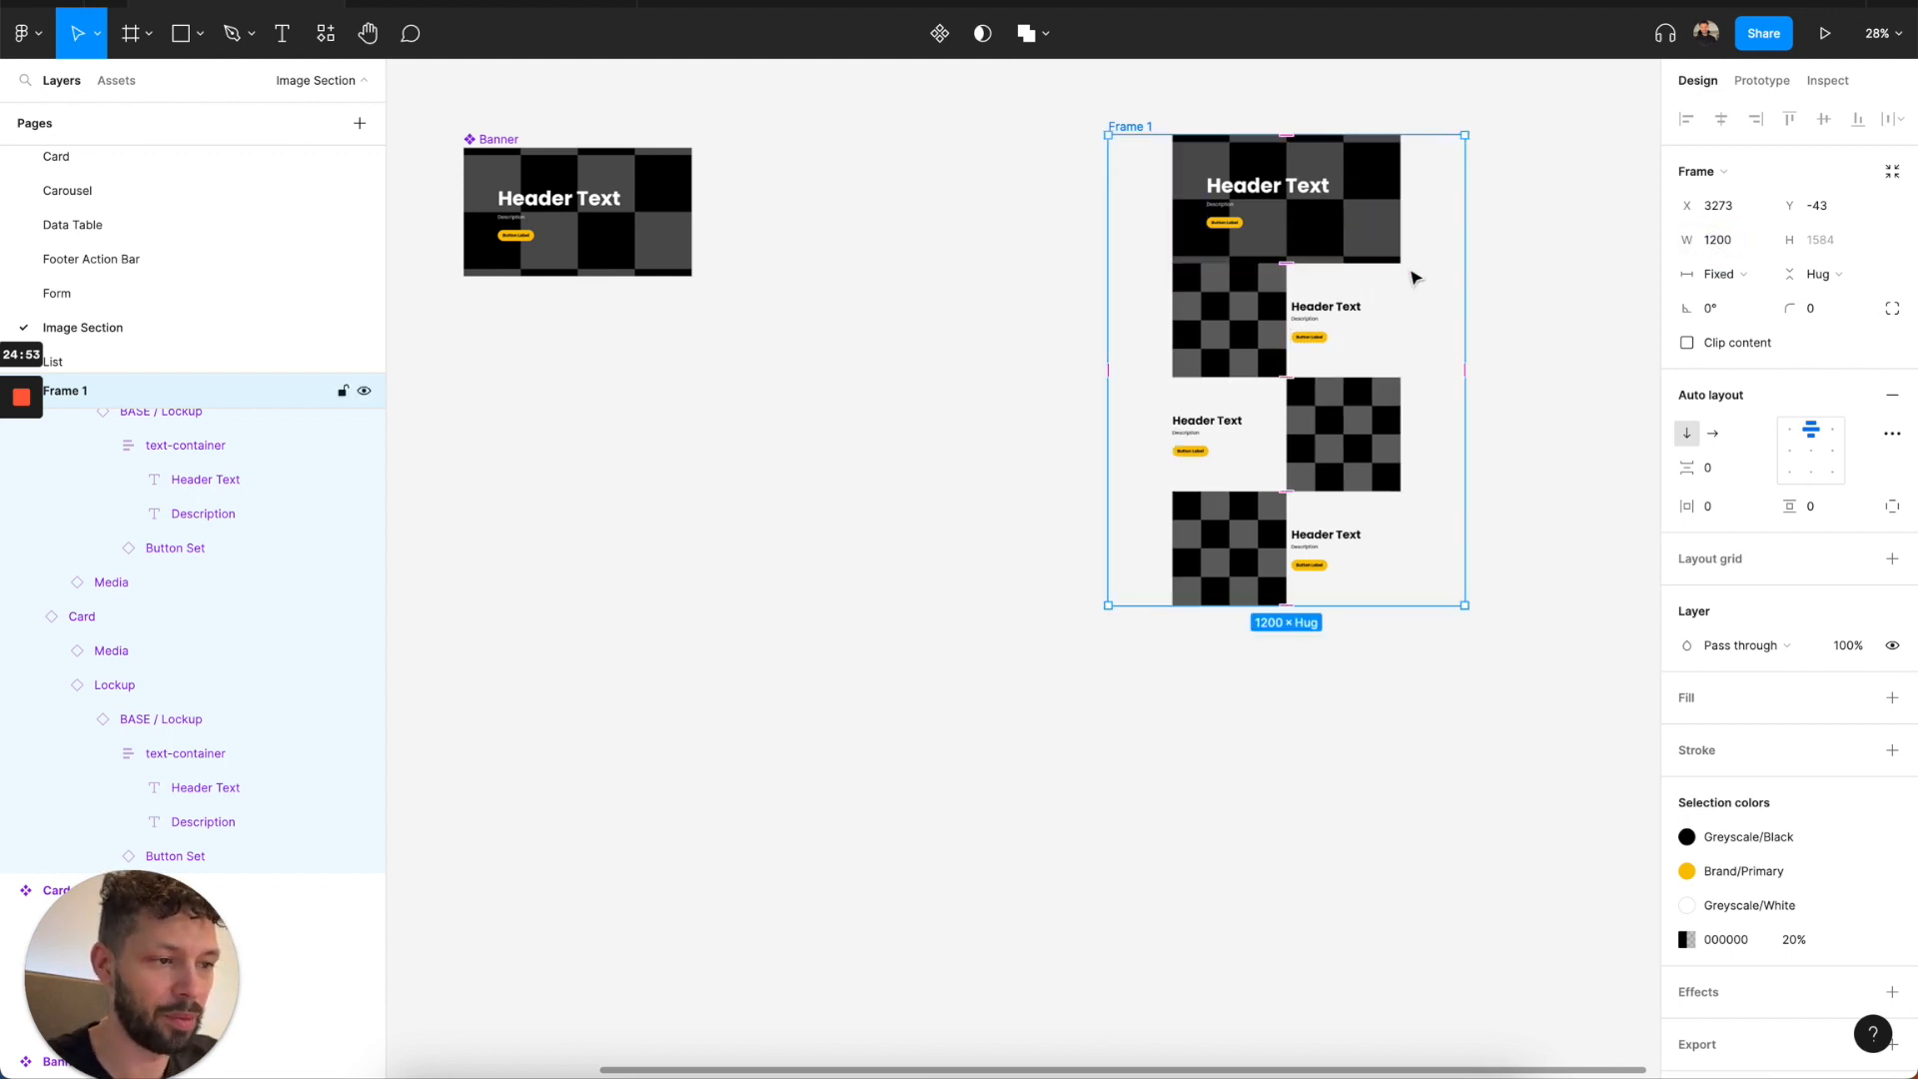
Set the Banner and all three cards in the frame to fill the container's width.
key(Return)
click(1721, 274)
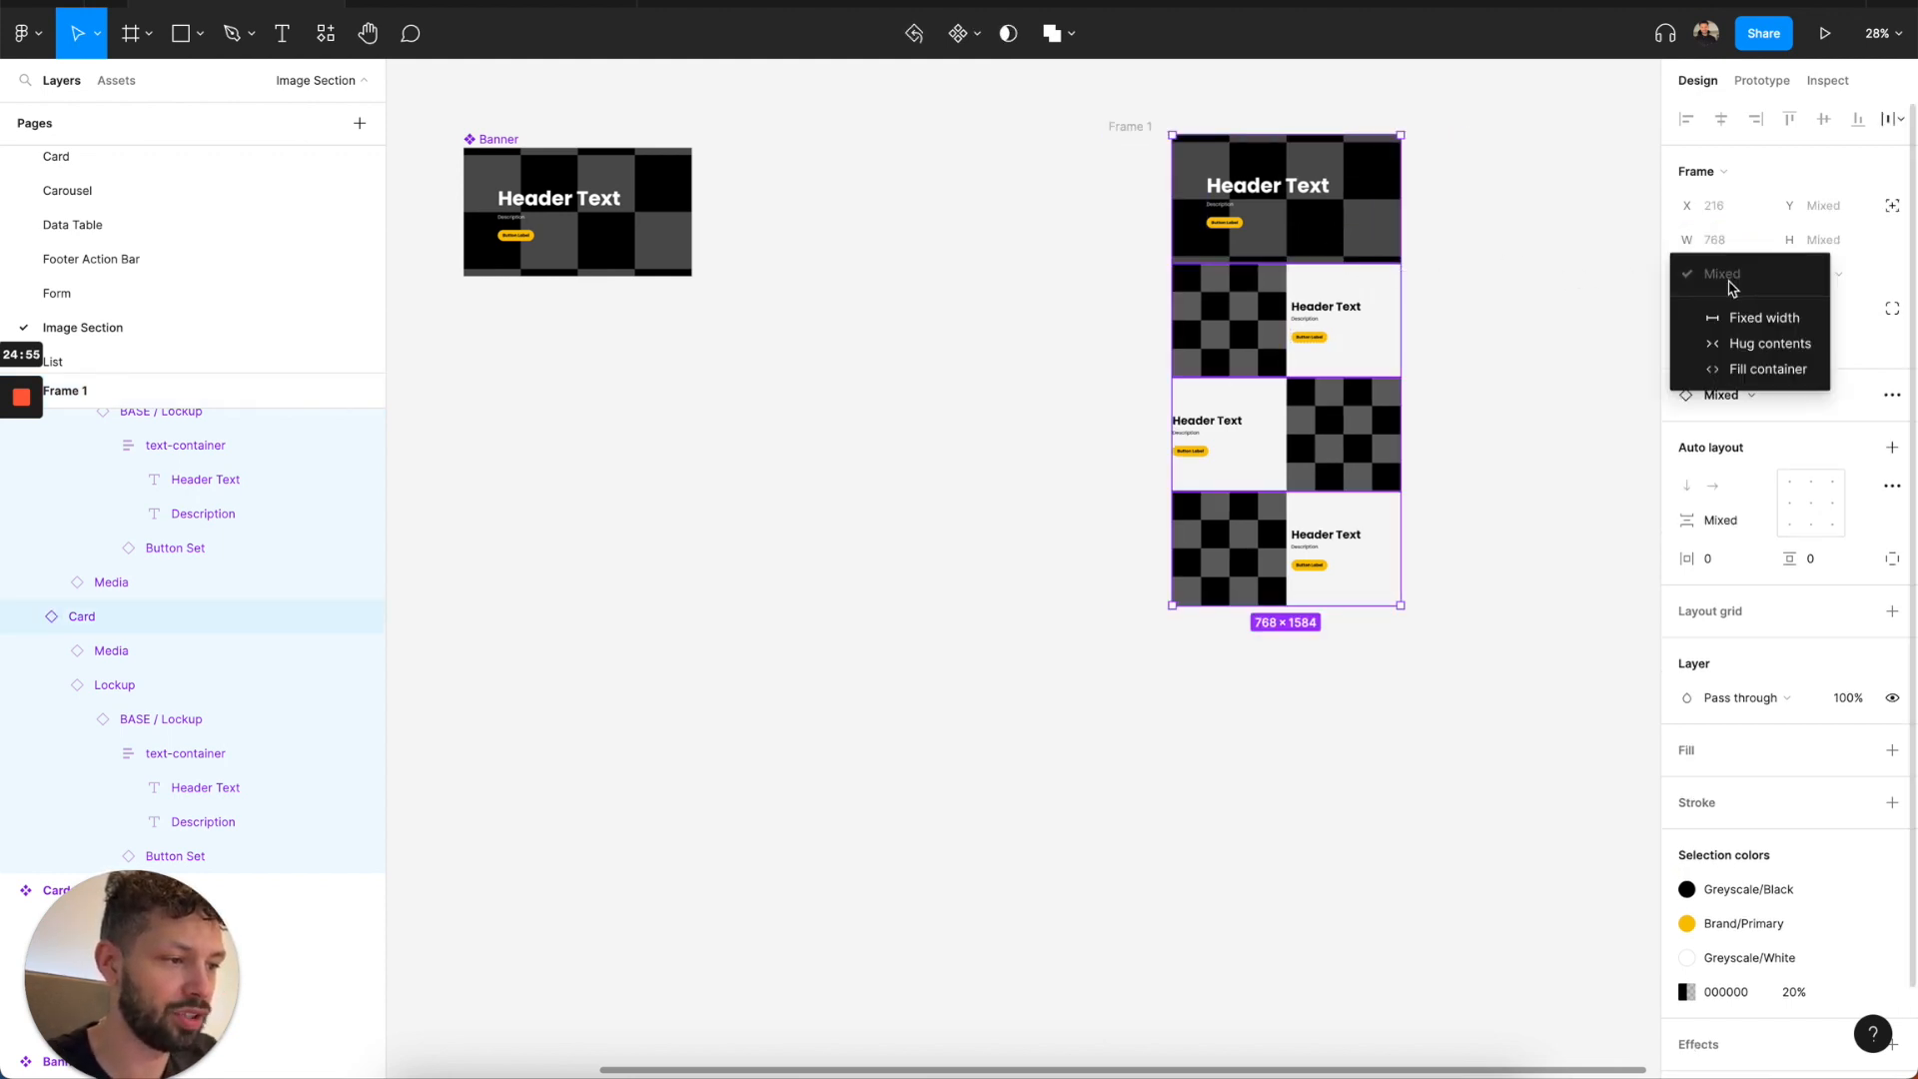
click(1726, 369)
Stretch the first Image Left card in the frame vertically and check its Media element's sizing settings.
scroll(1248, 311, up, 5)
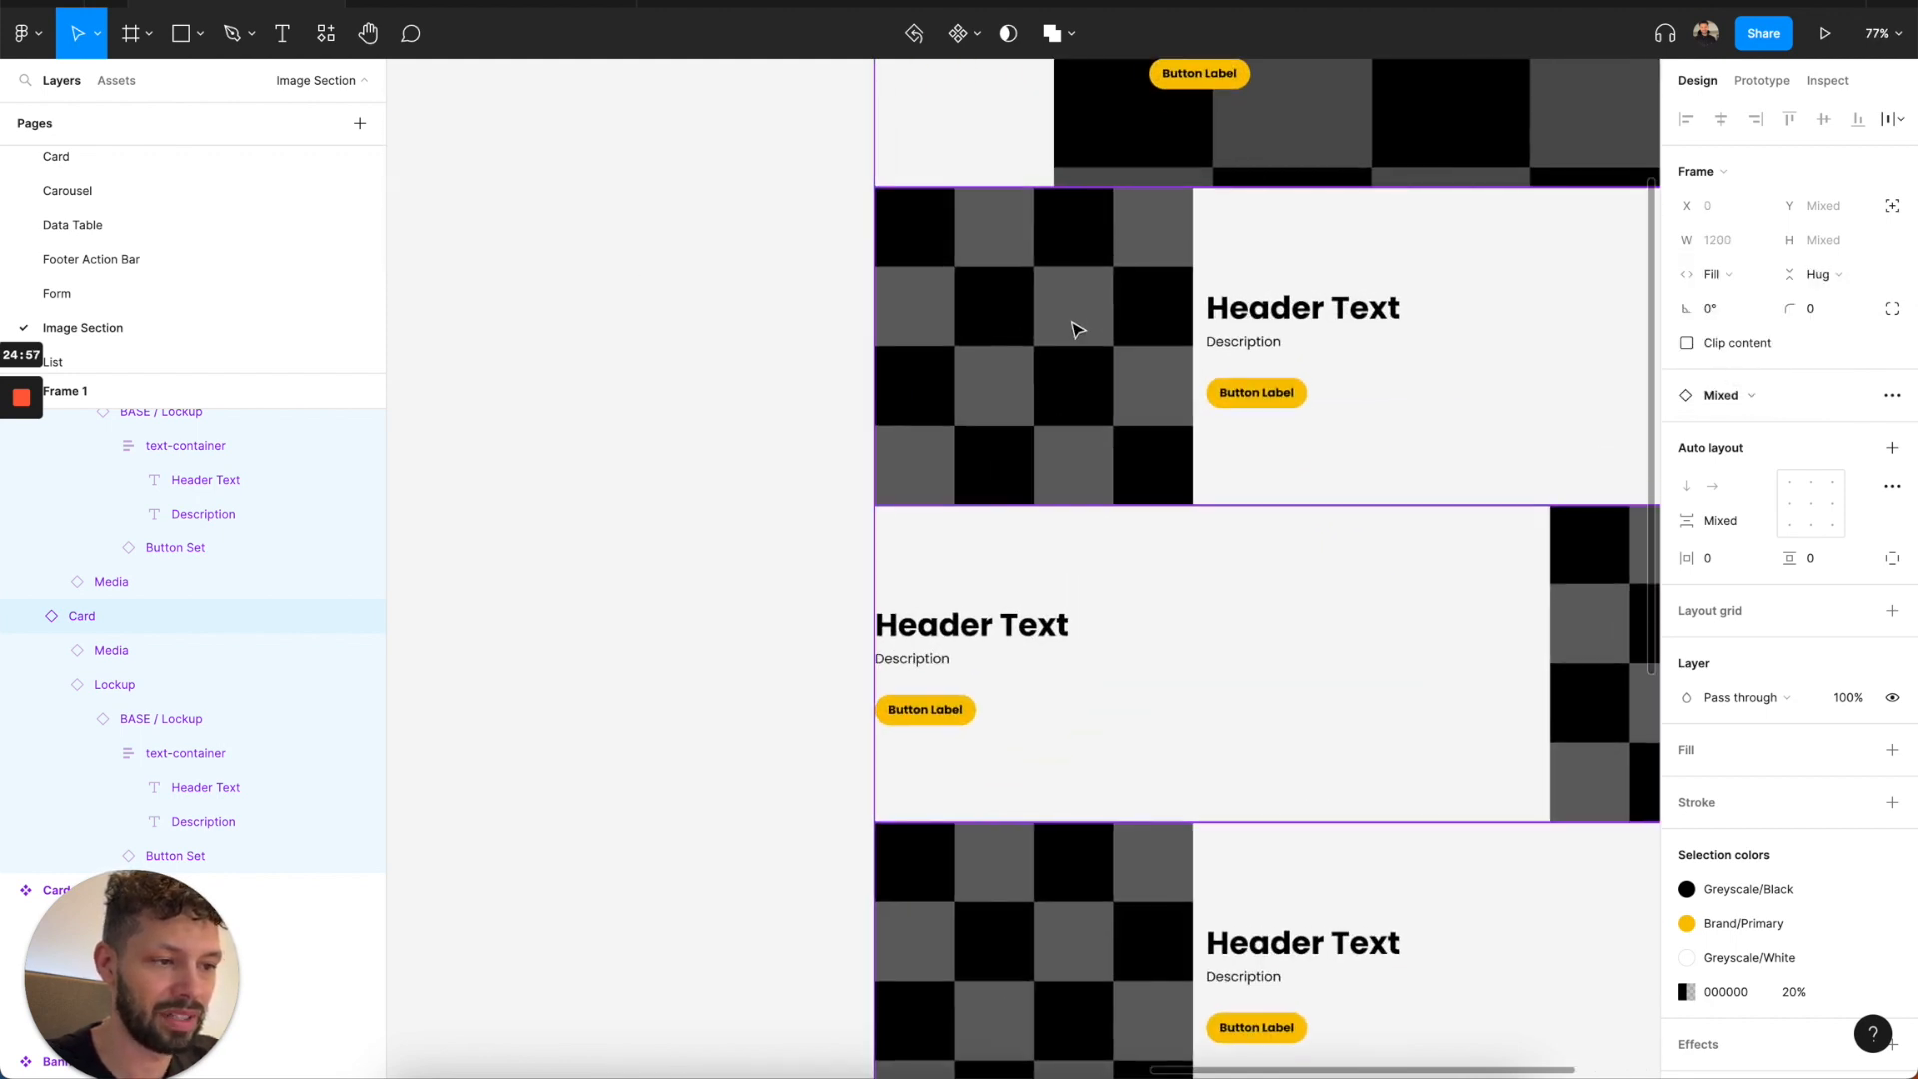
click(1070, 322)
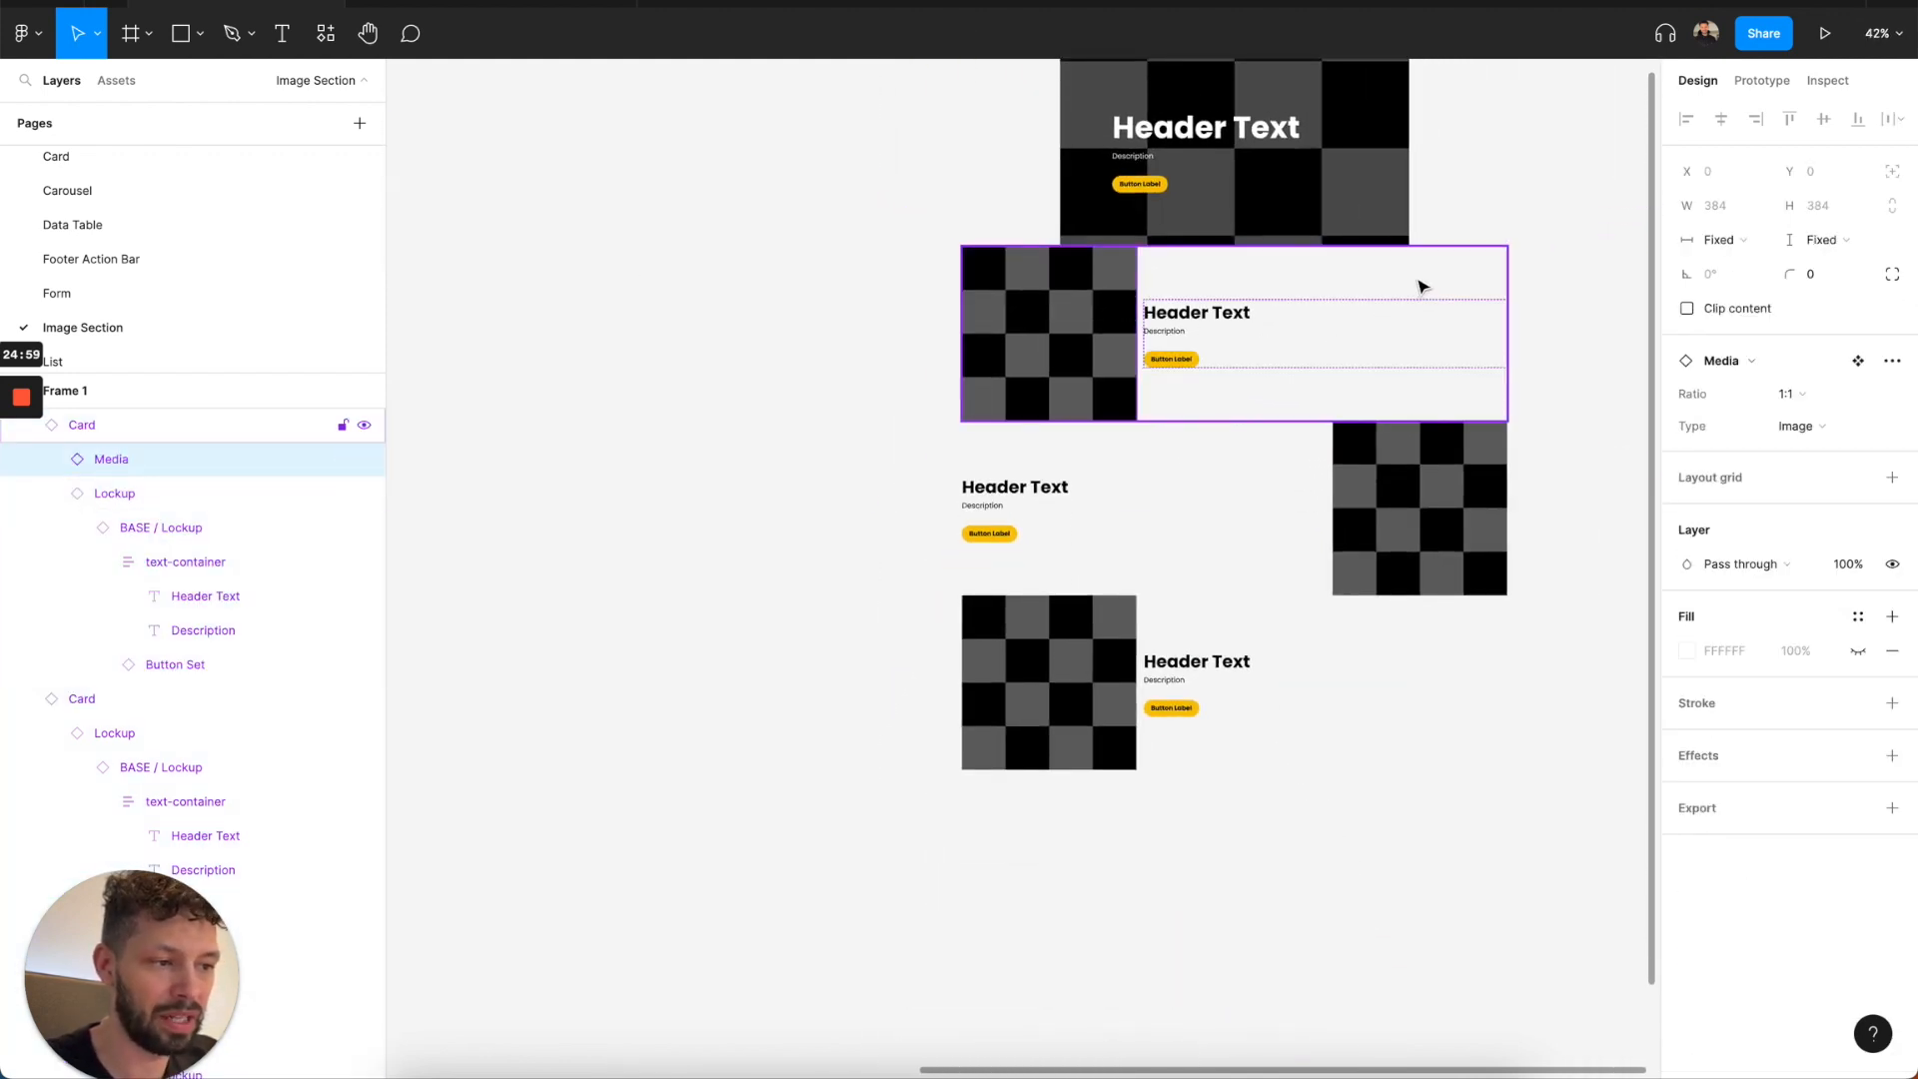
click(1254, 287)
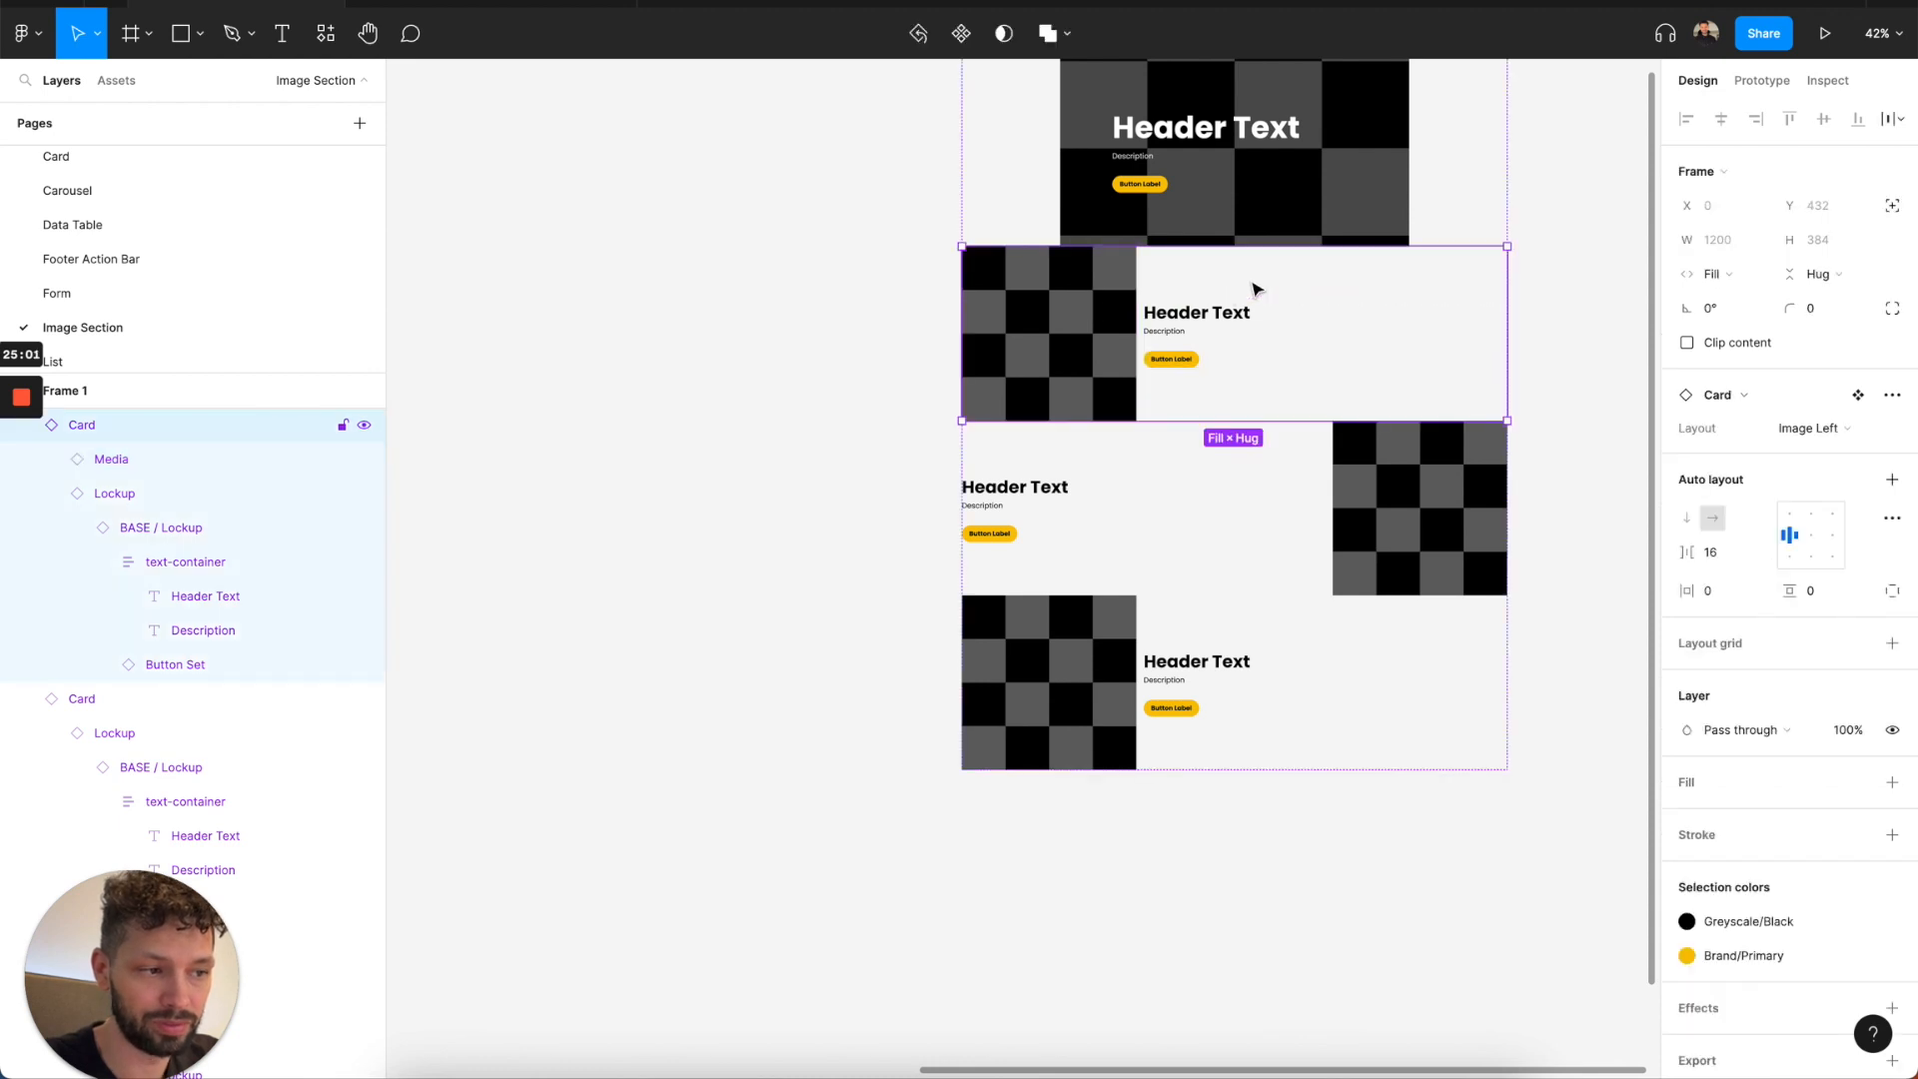
scroll(1254, 287, down, 3)
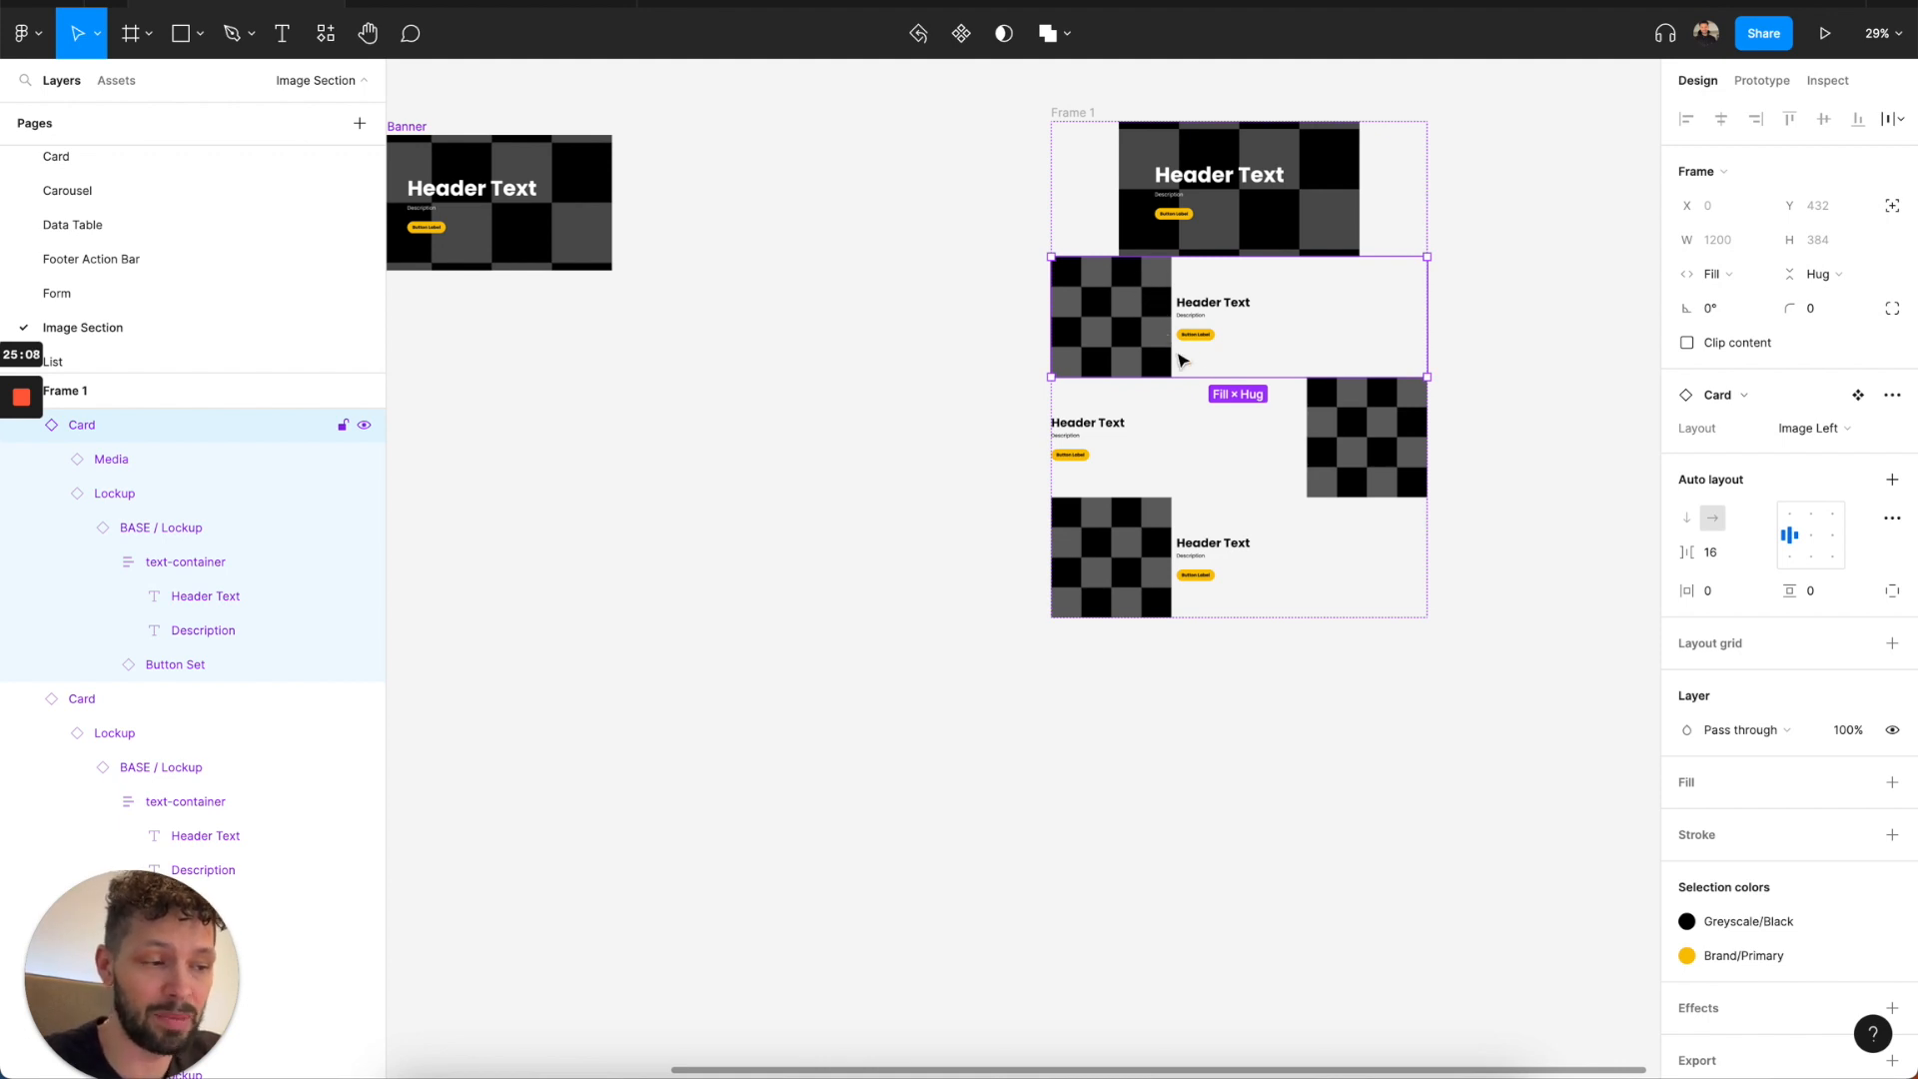
drag(1224, 384, 1224, 469)
click(1145, 380)
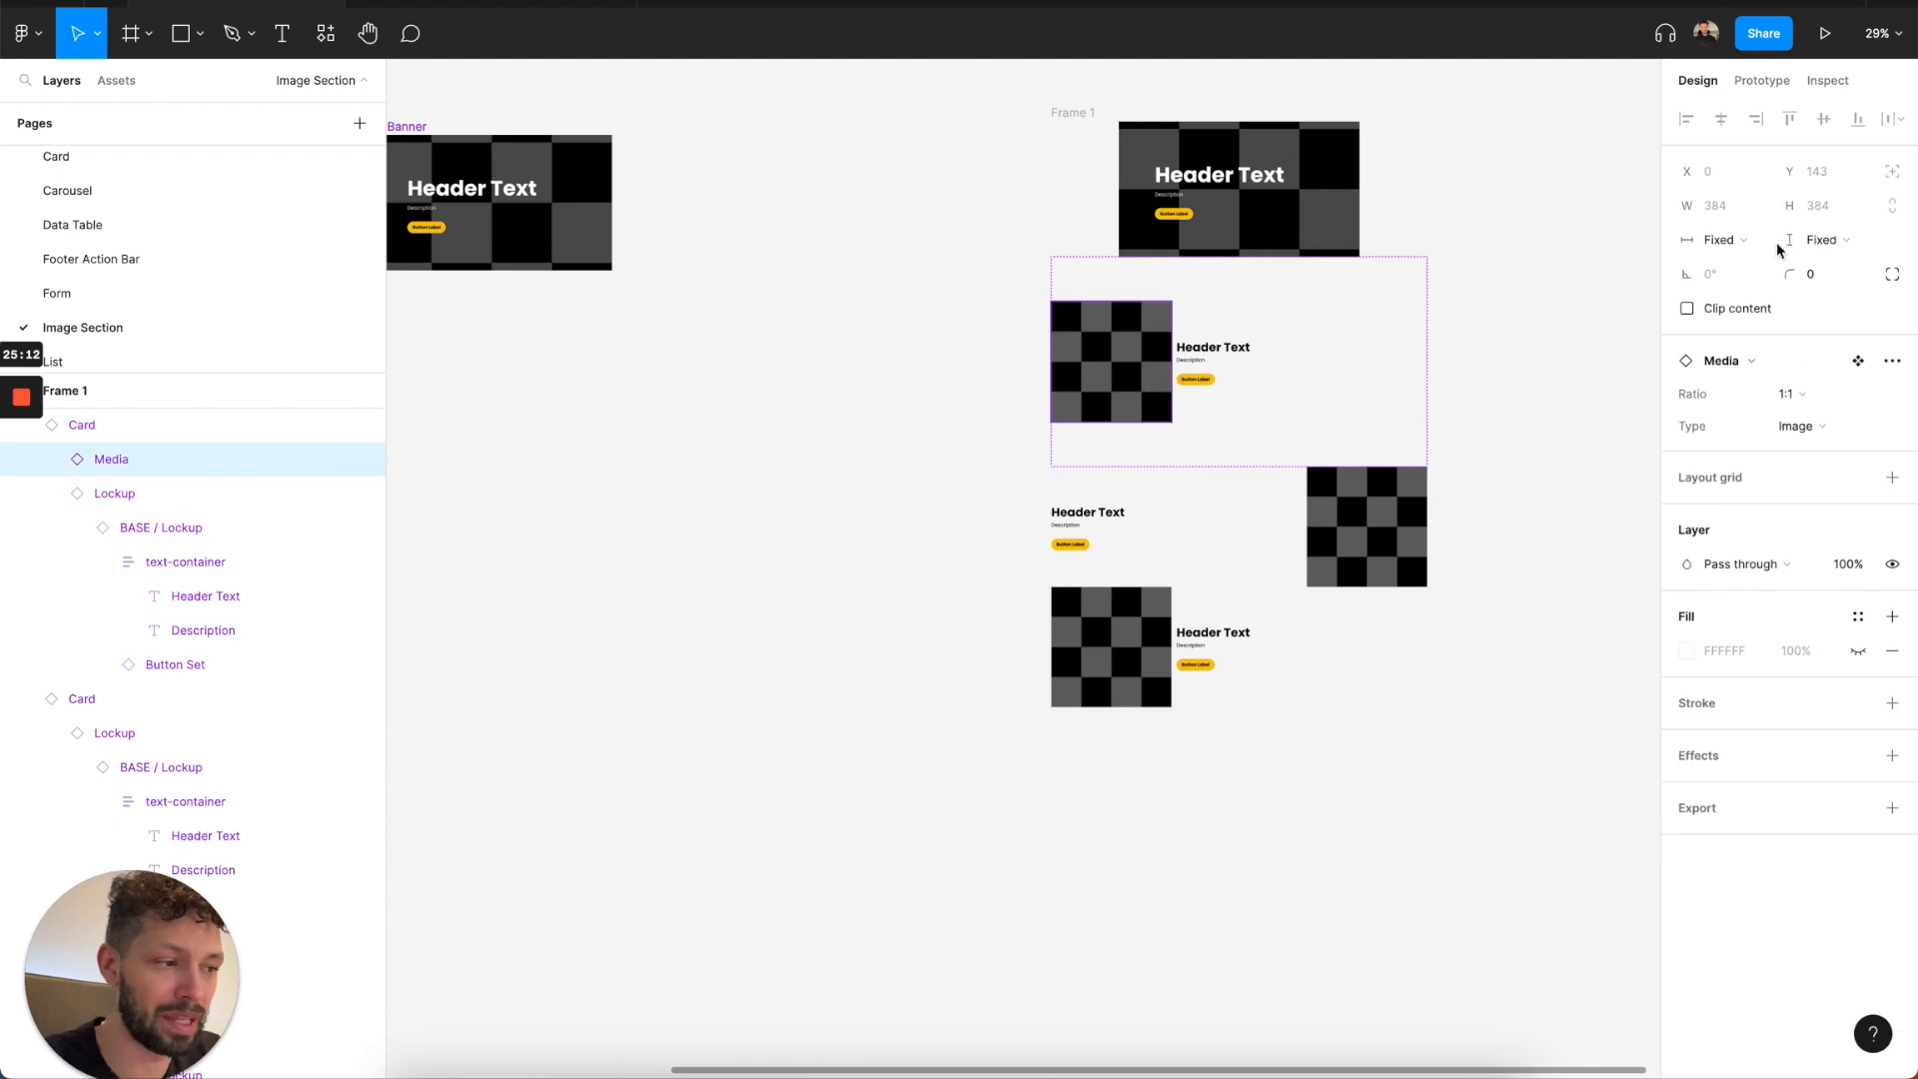
click(1482, 245)
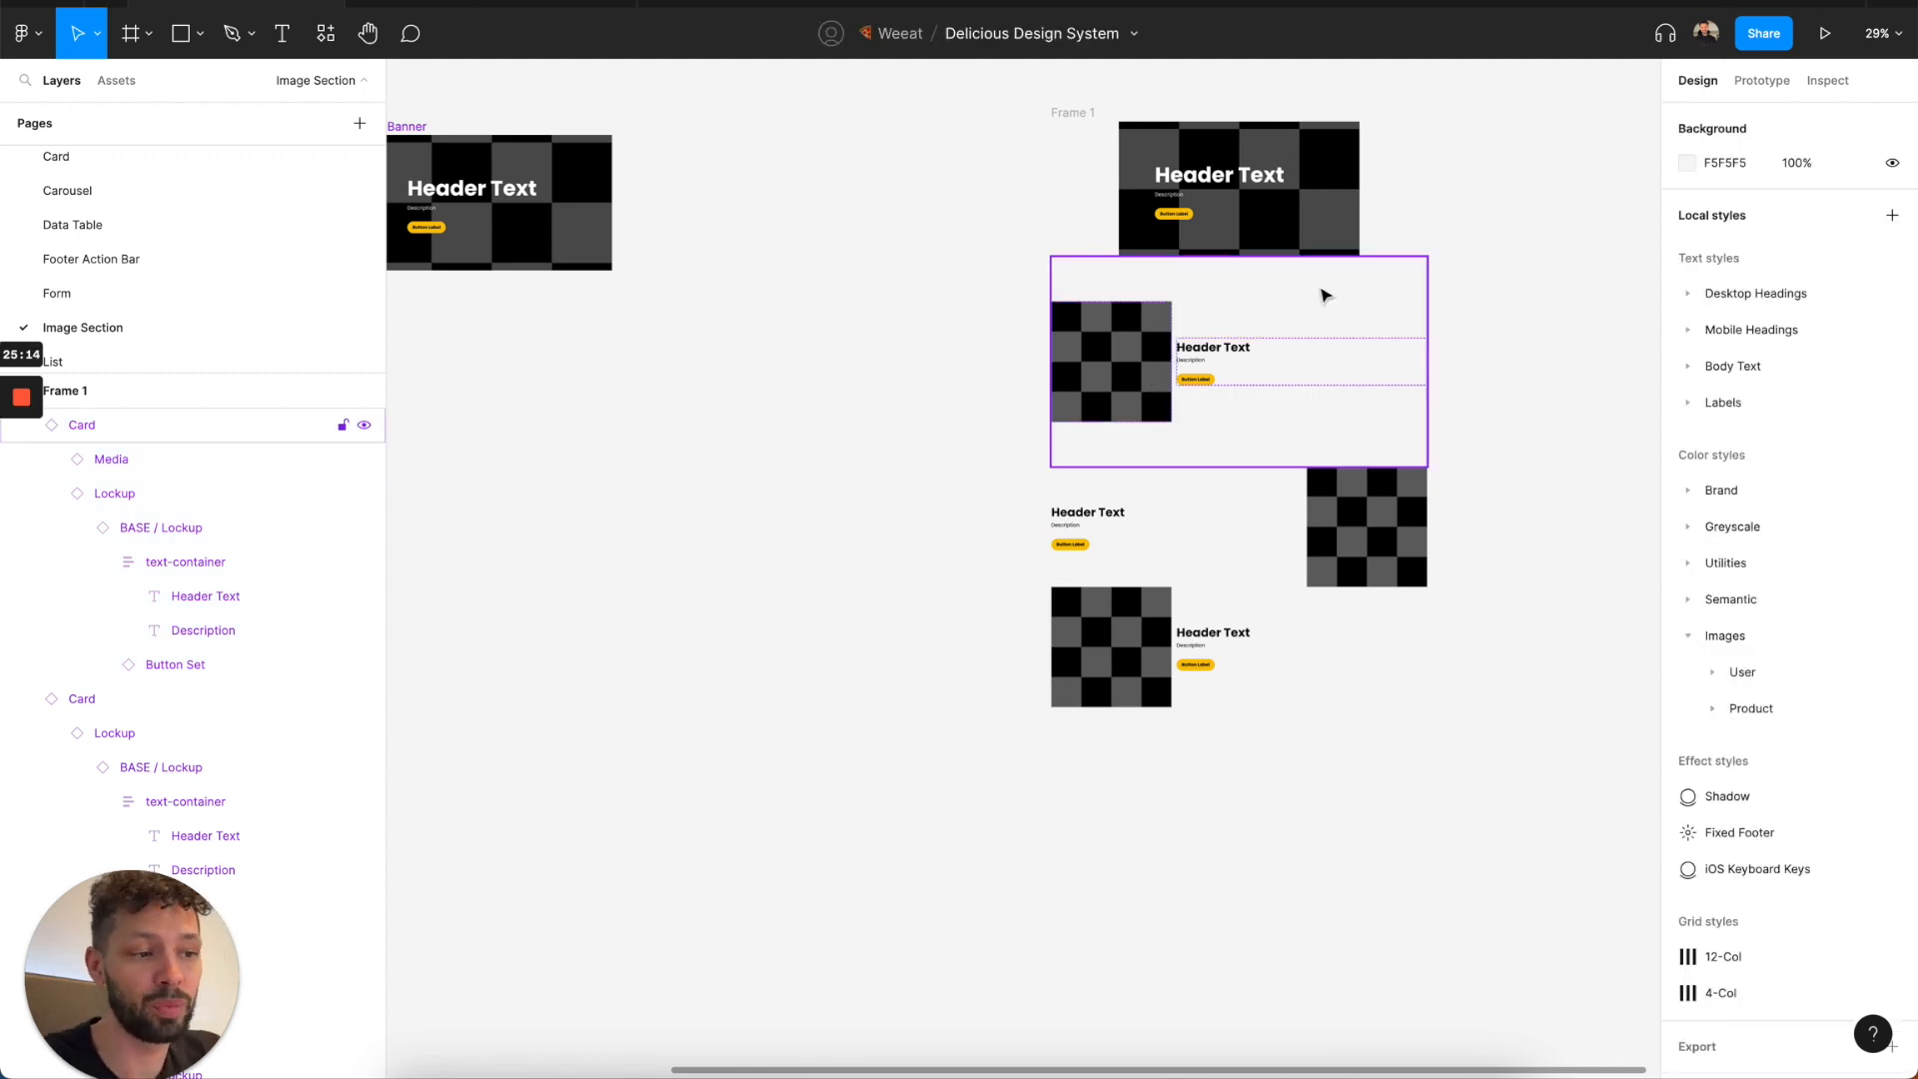
Delete the test frame containing the Banner and card instances.
scroll(1324, 297, down, 3)
scroll(1324, 298, left, 5)
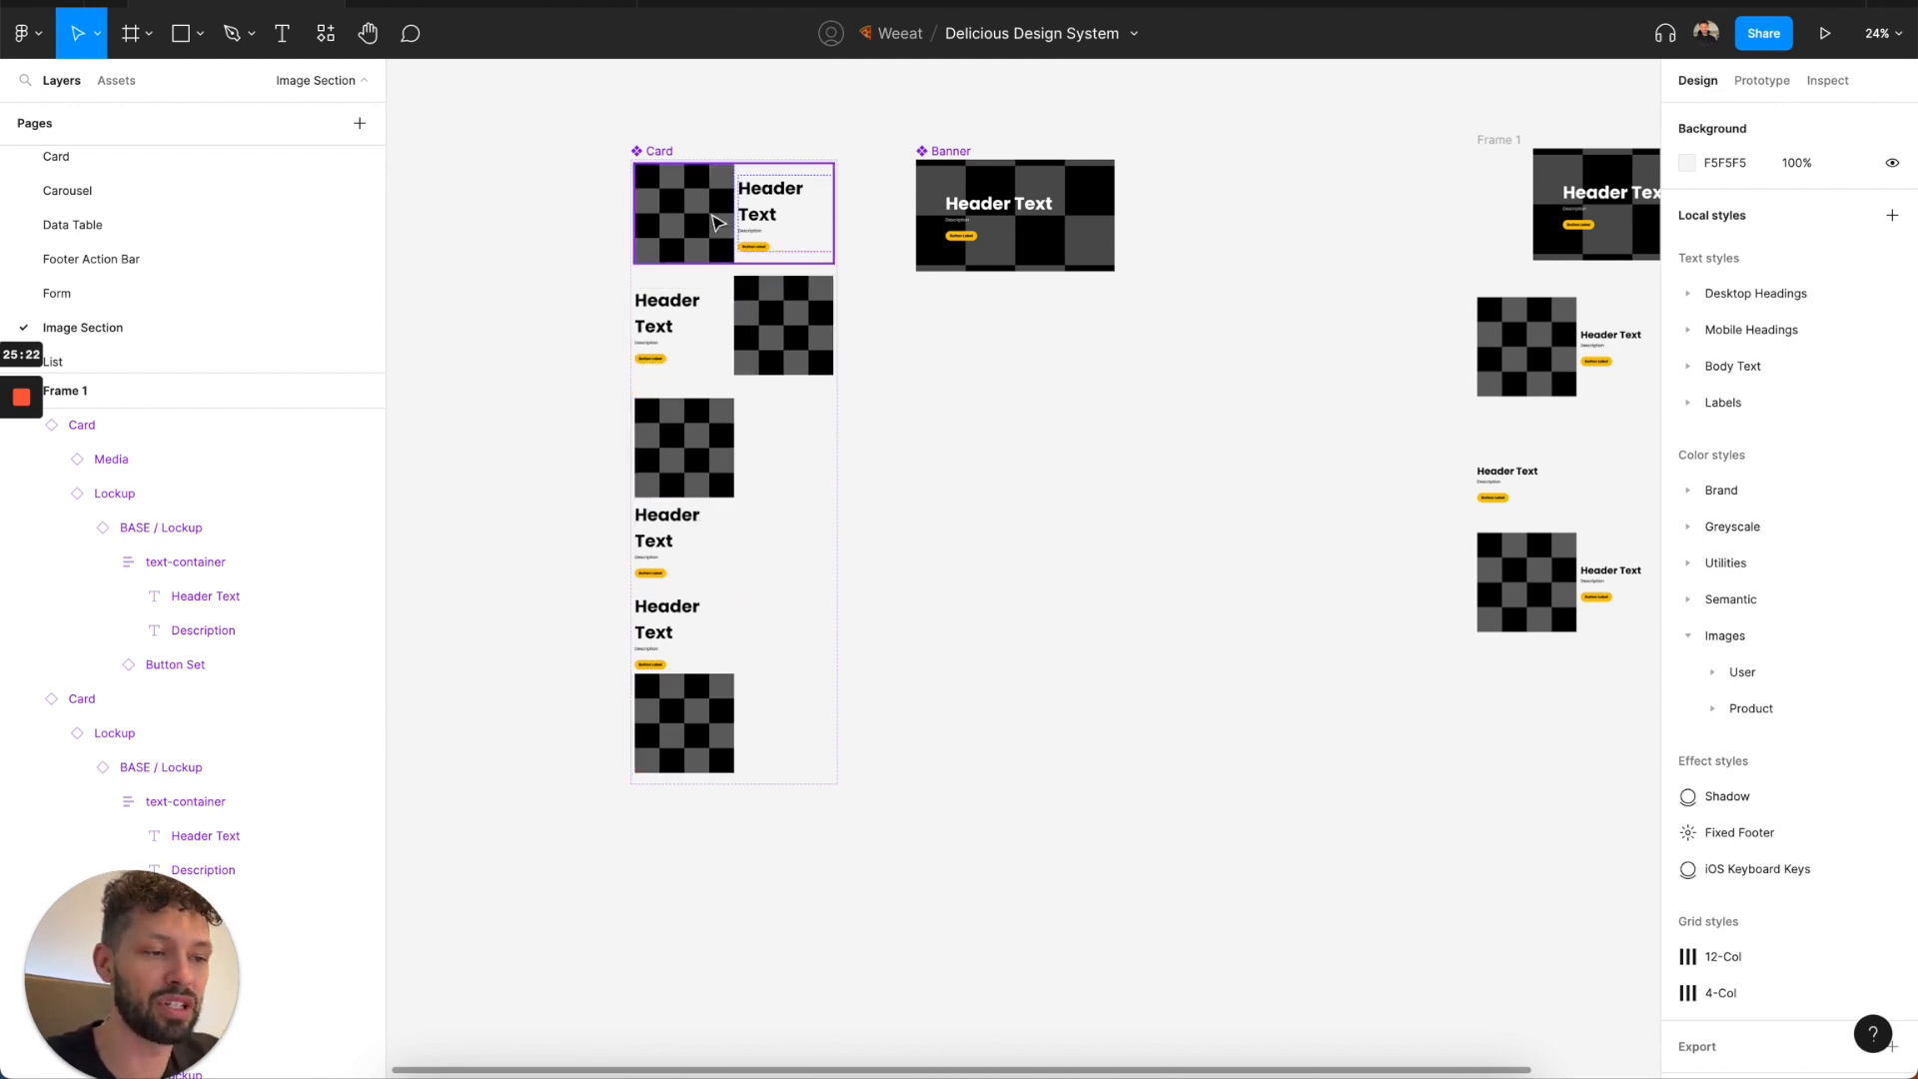
scroll(753, 333, right, 5)
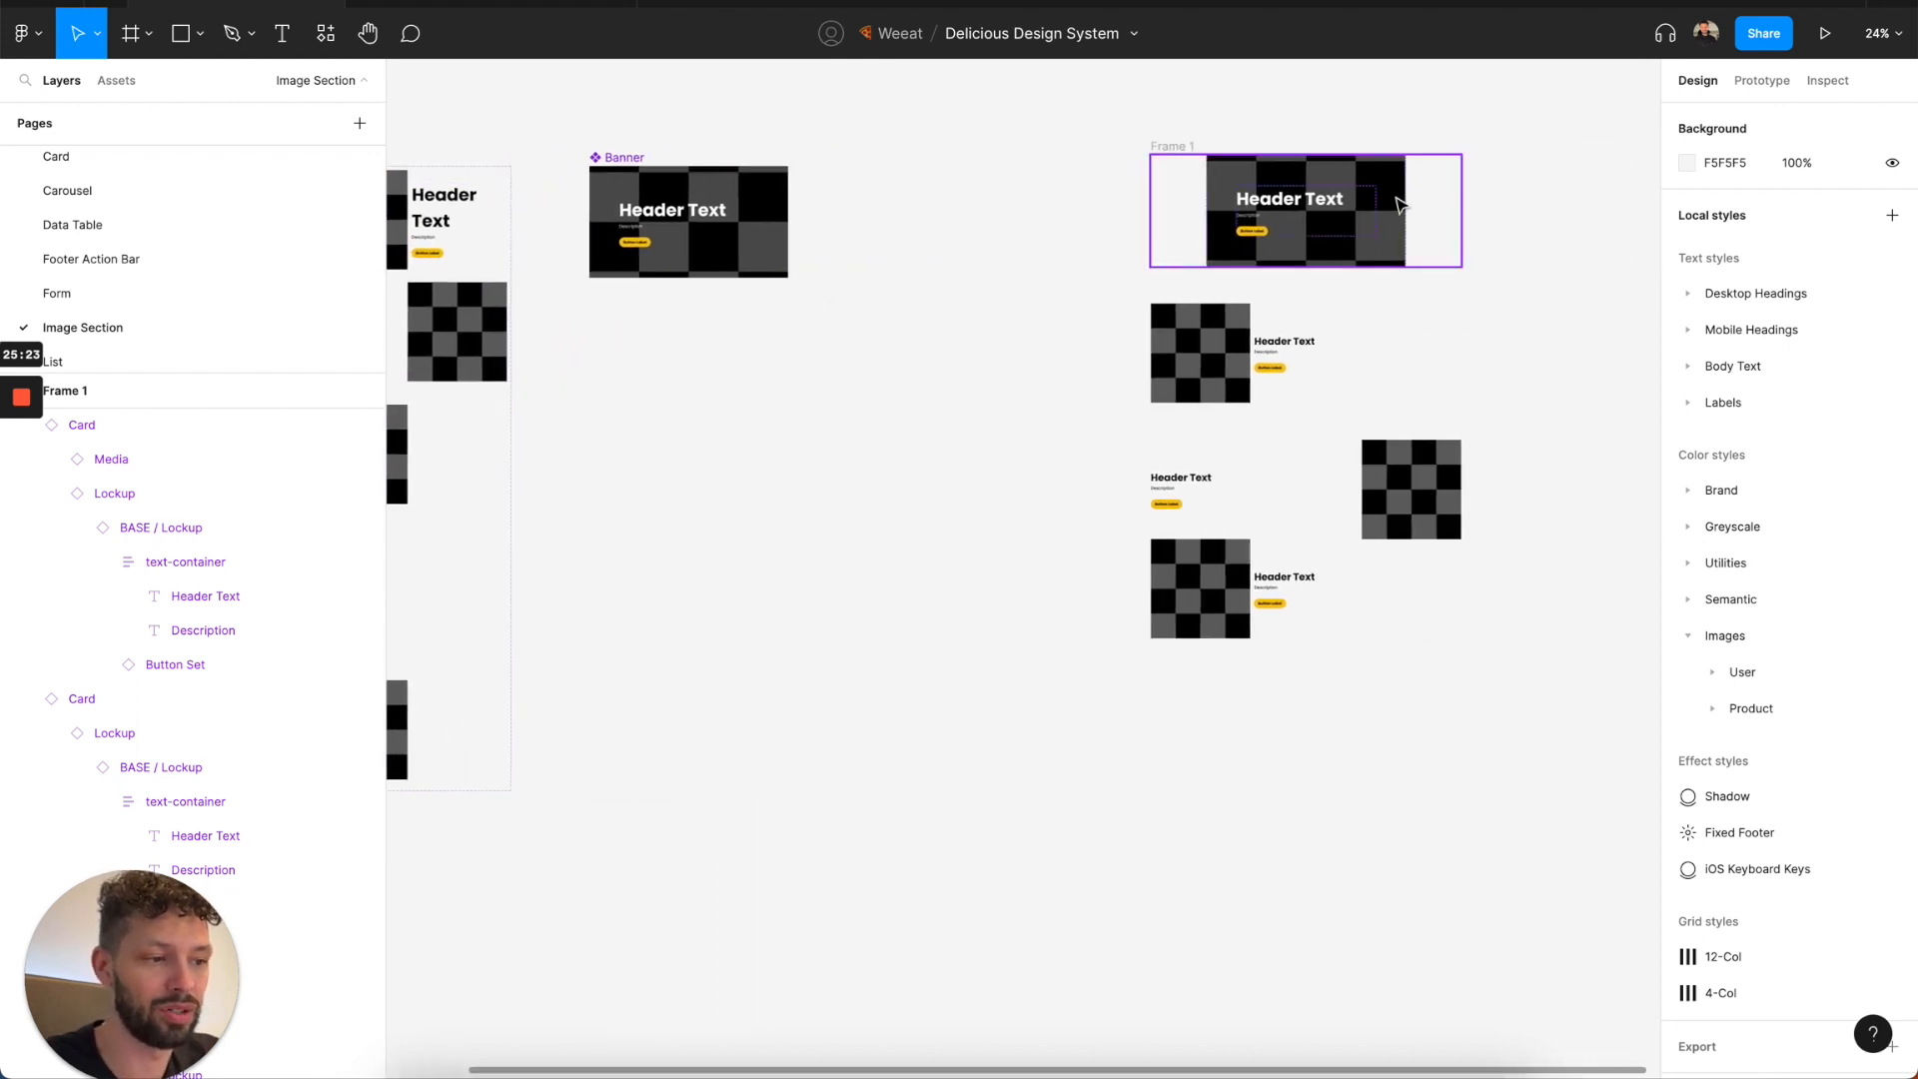
click(1189, 149)
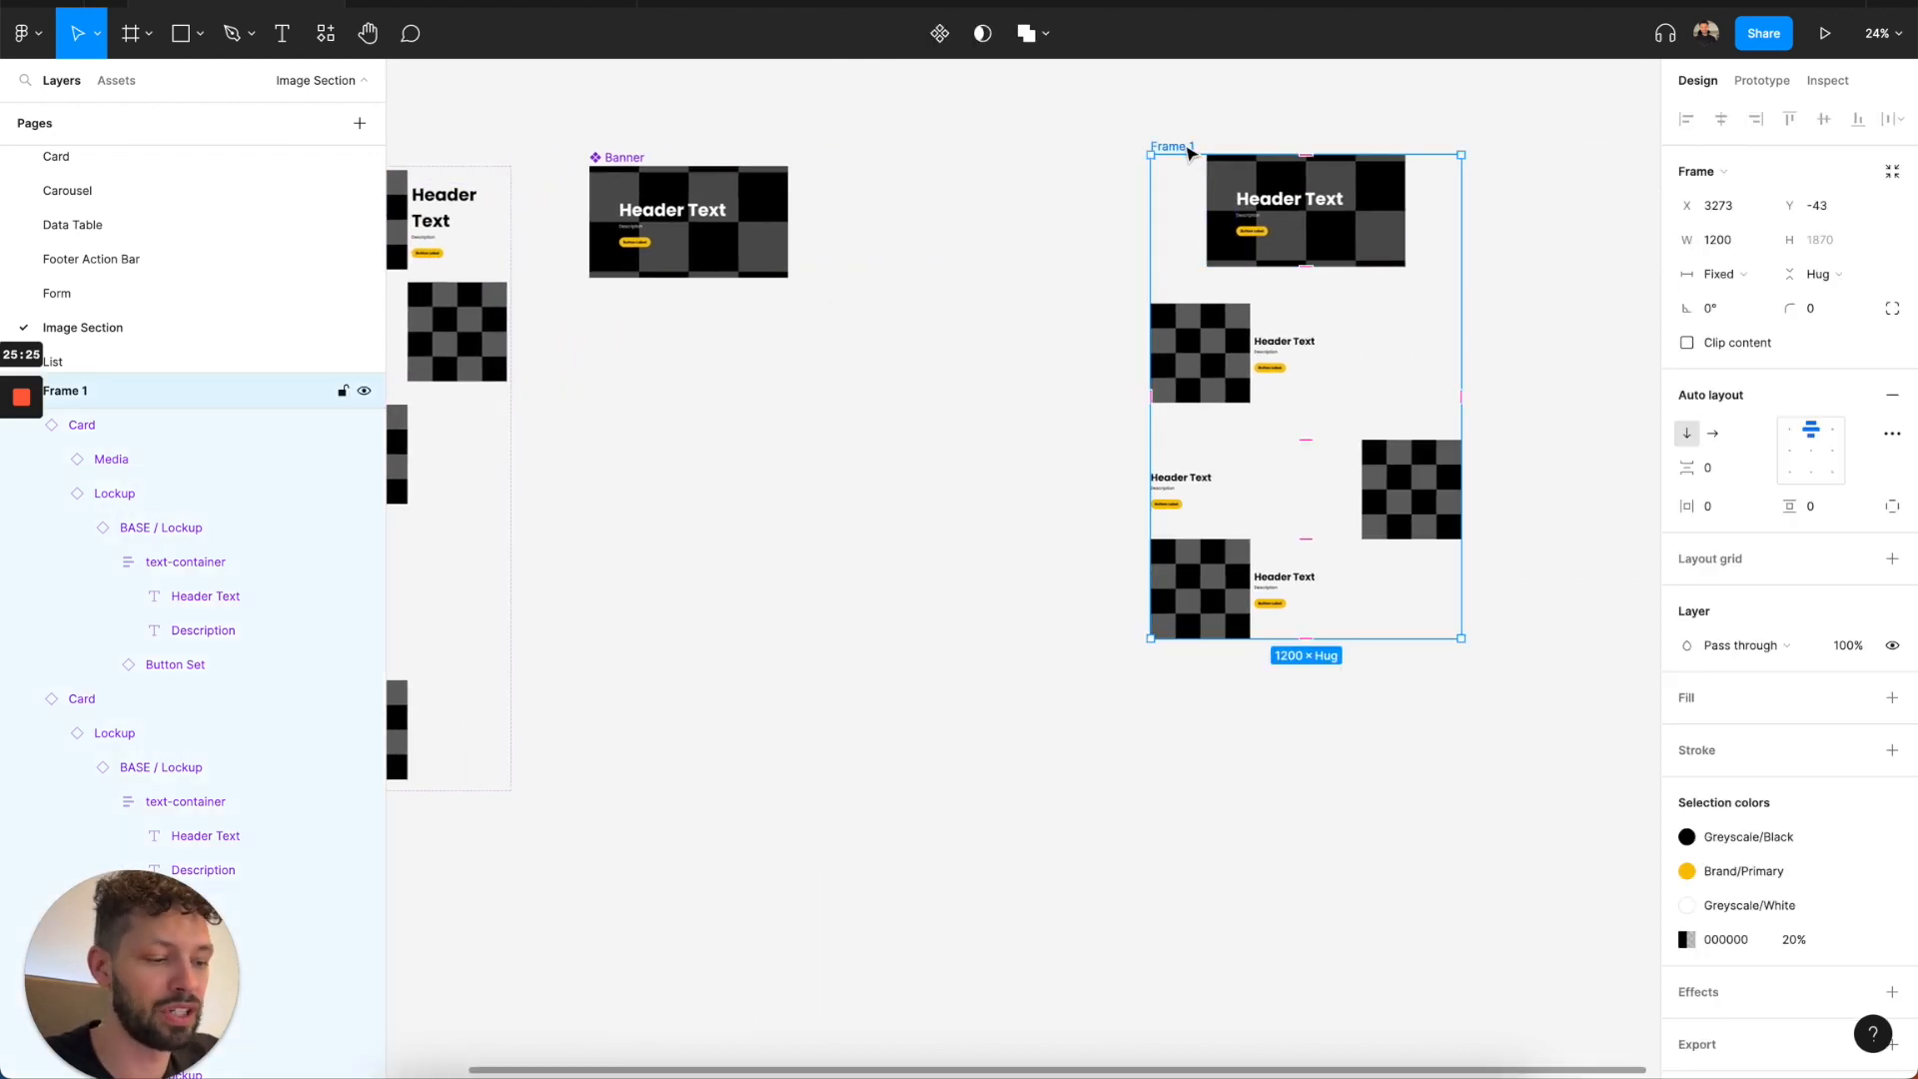
key(Delete)
Leave the Image Section page and open the List page of the design system.
scroll(853, 180, left, 3)
scroll(700, 200, down, 2)
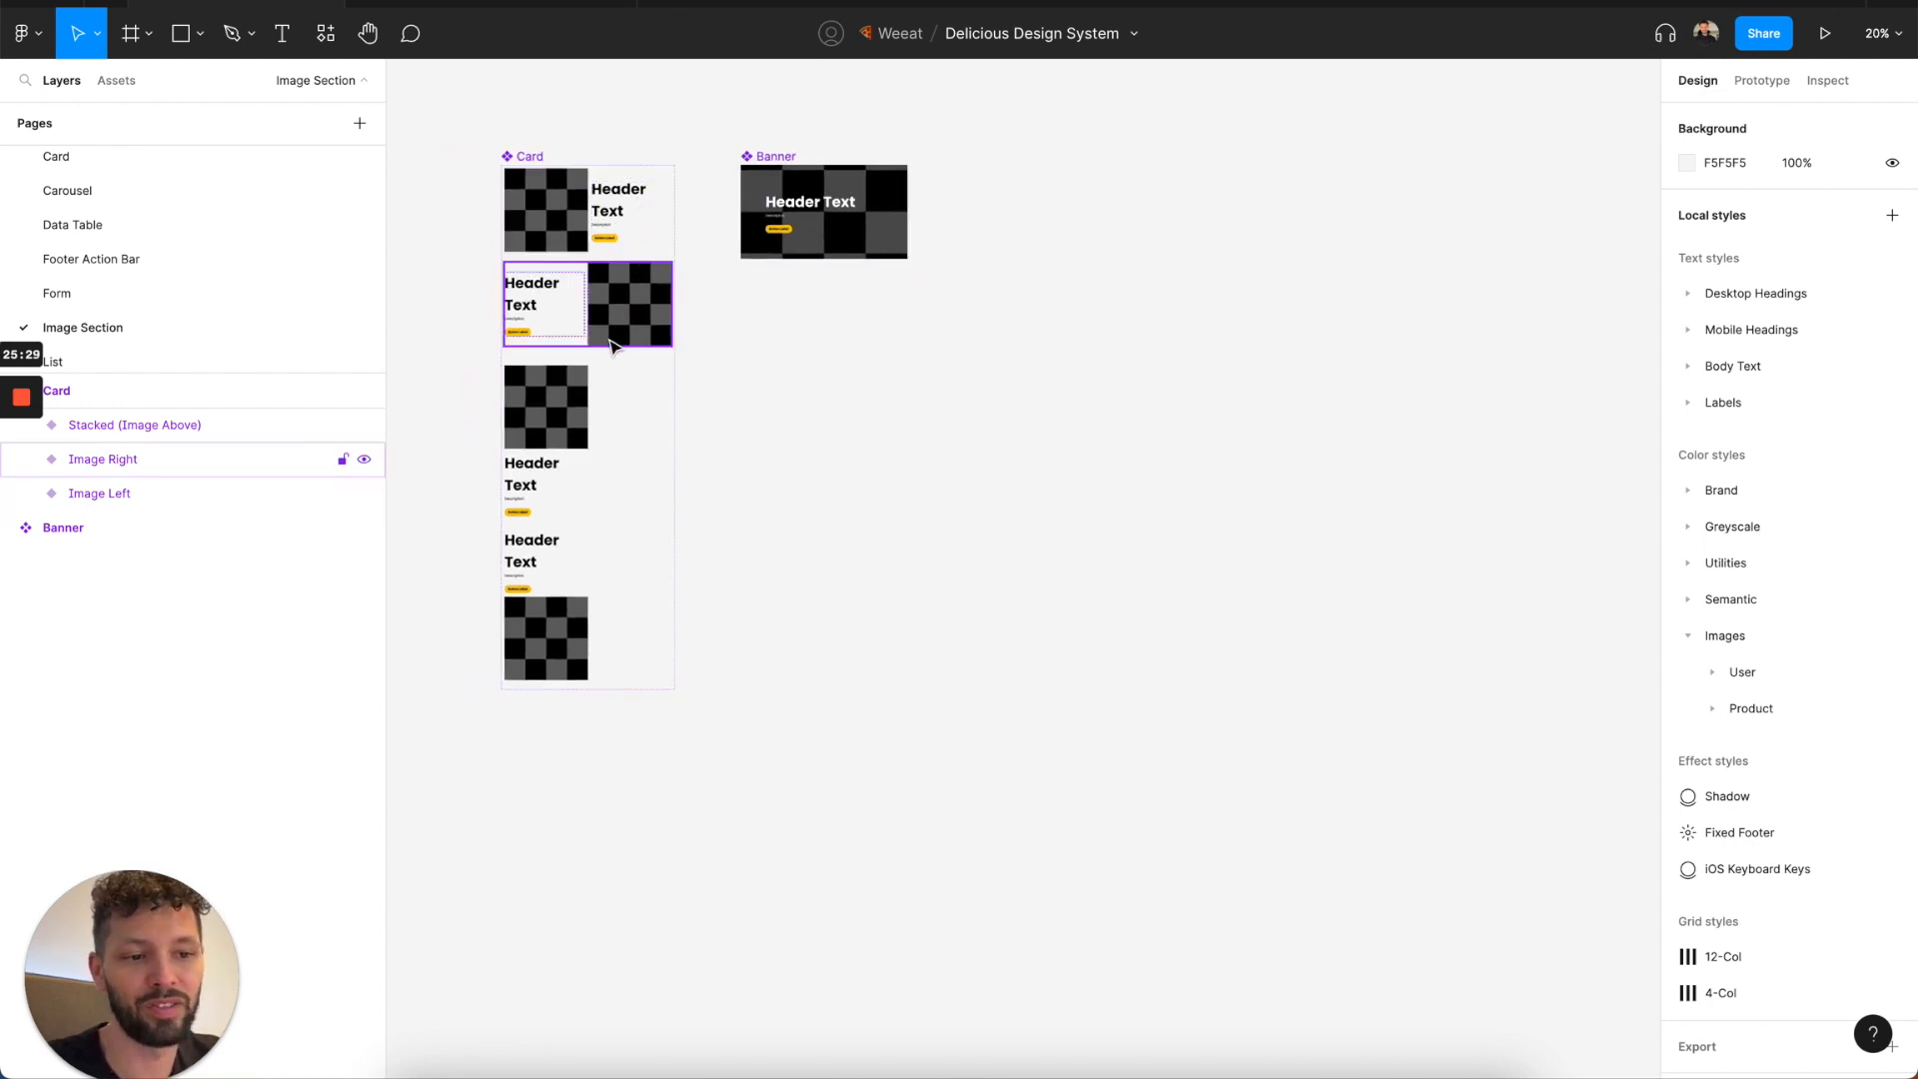
scroll(78, 250, down, 2)
click(68, 304)
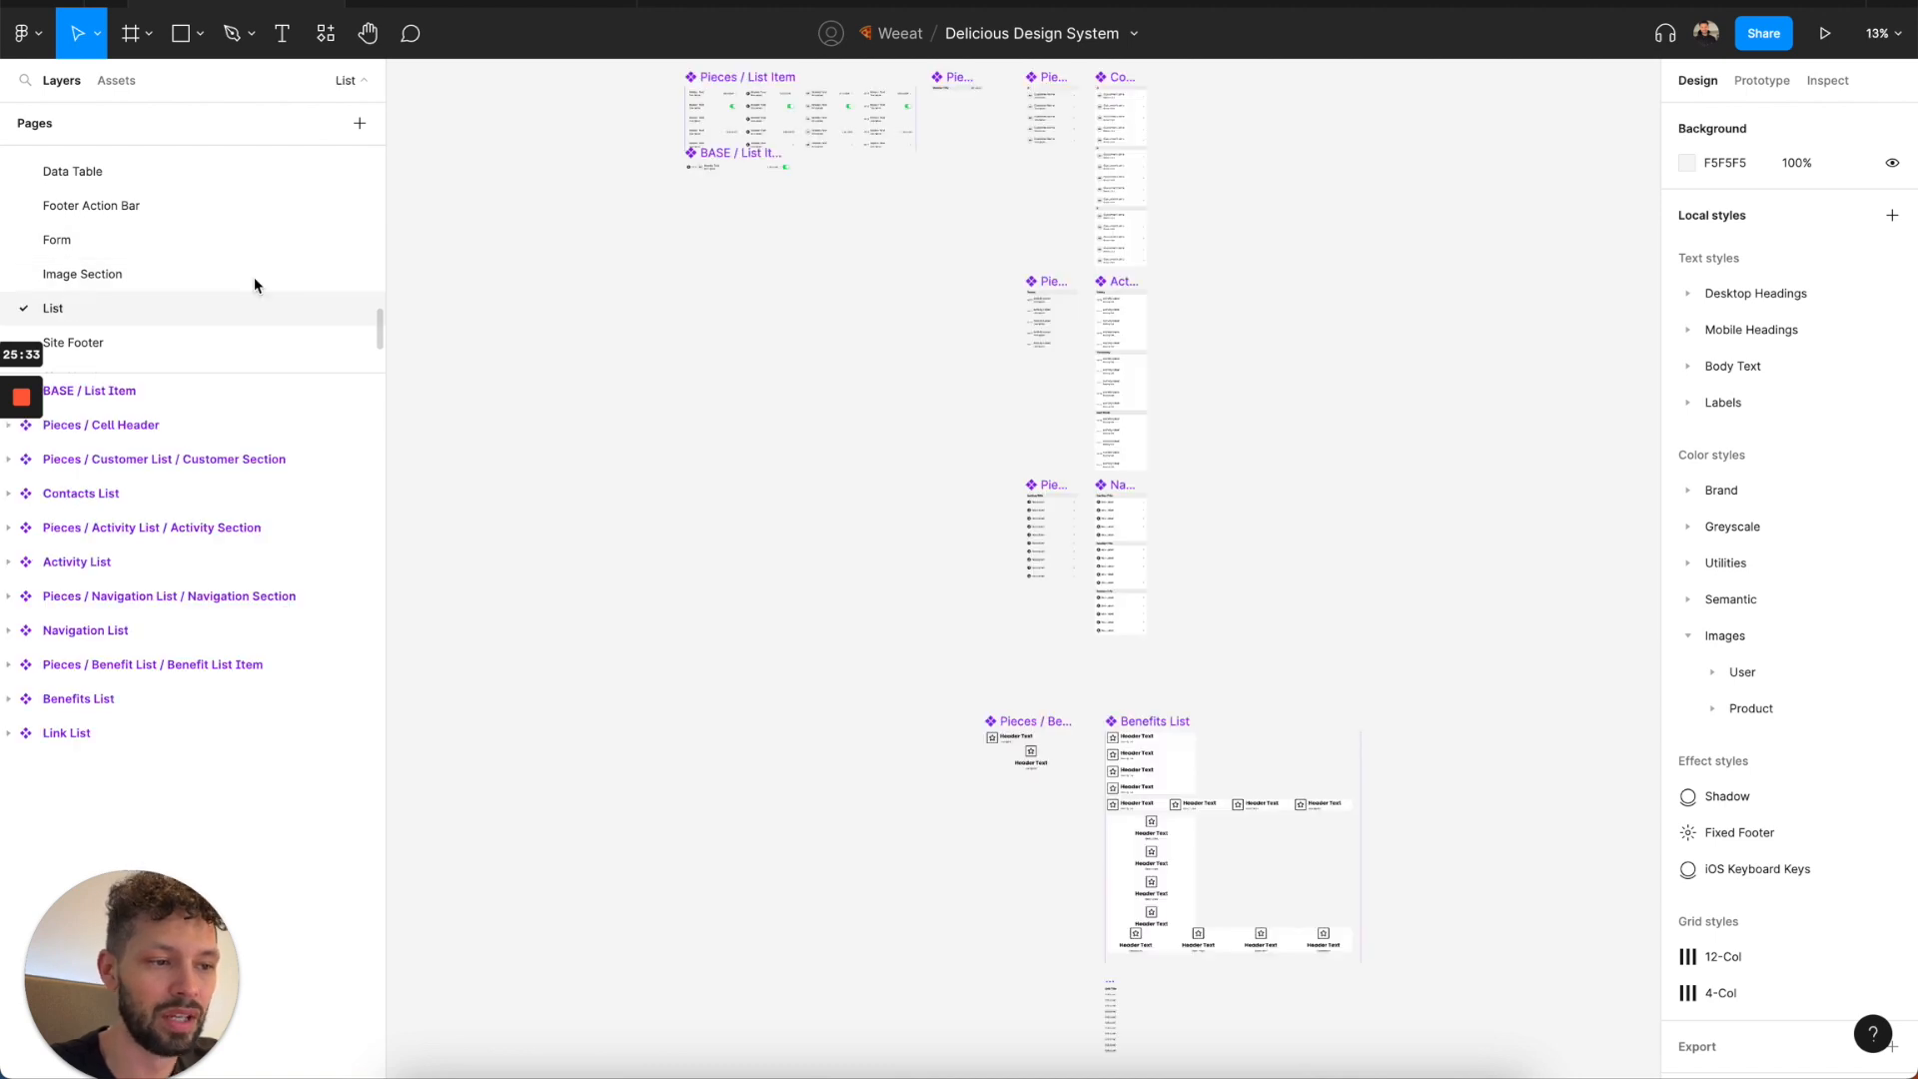
Examine the List page's list items, cell header, and the Contacts, Activity, Navigation and Benefits List components.
scroll(687, 262, up, 2)
scroll(692, 250, up, 5)
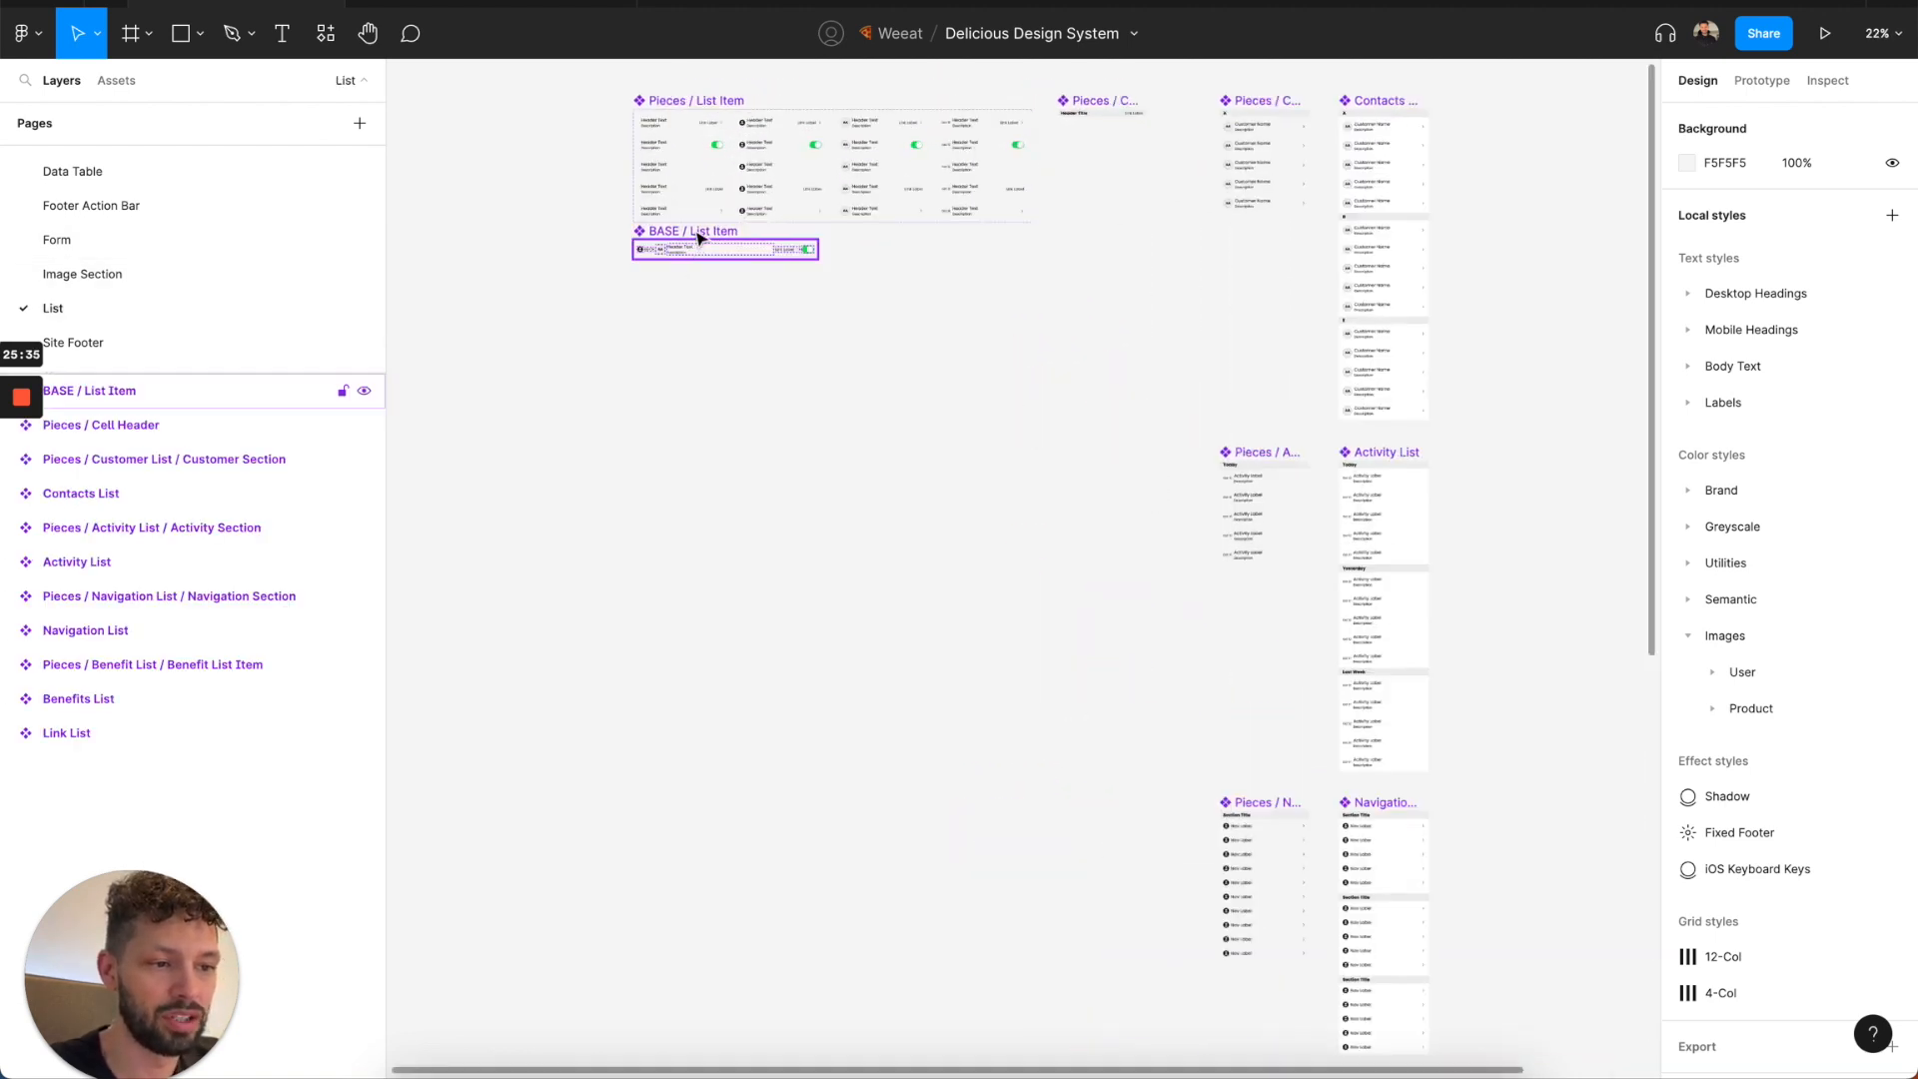
scroll(699, 240, down, 1)
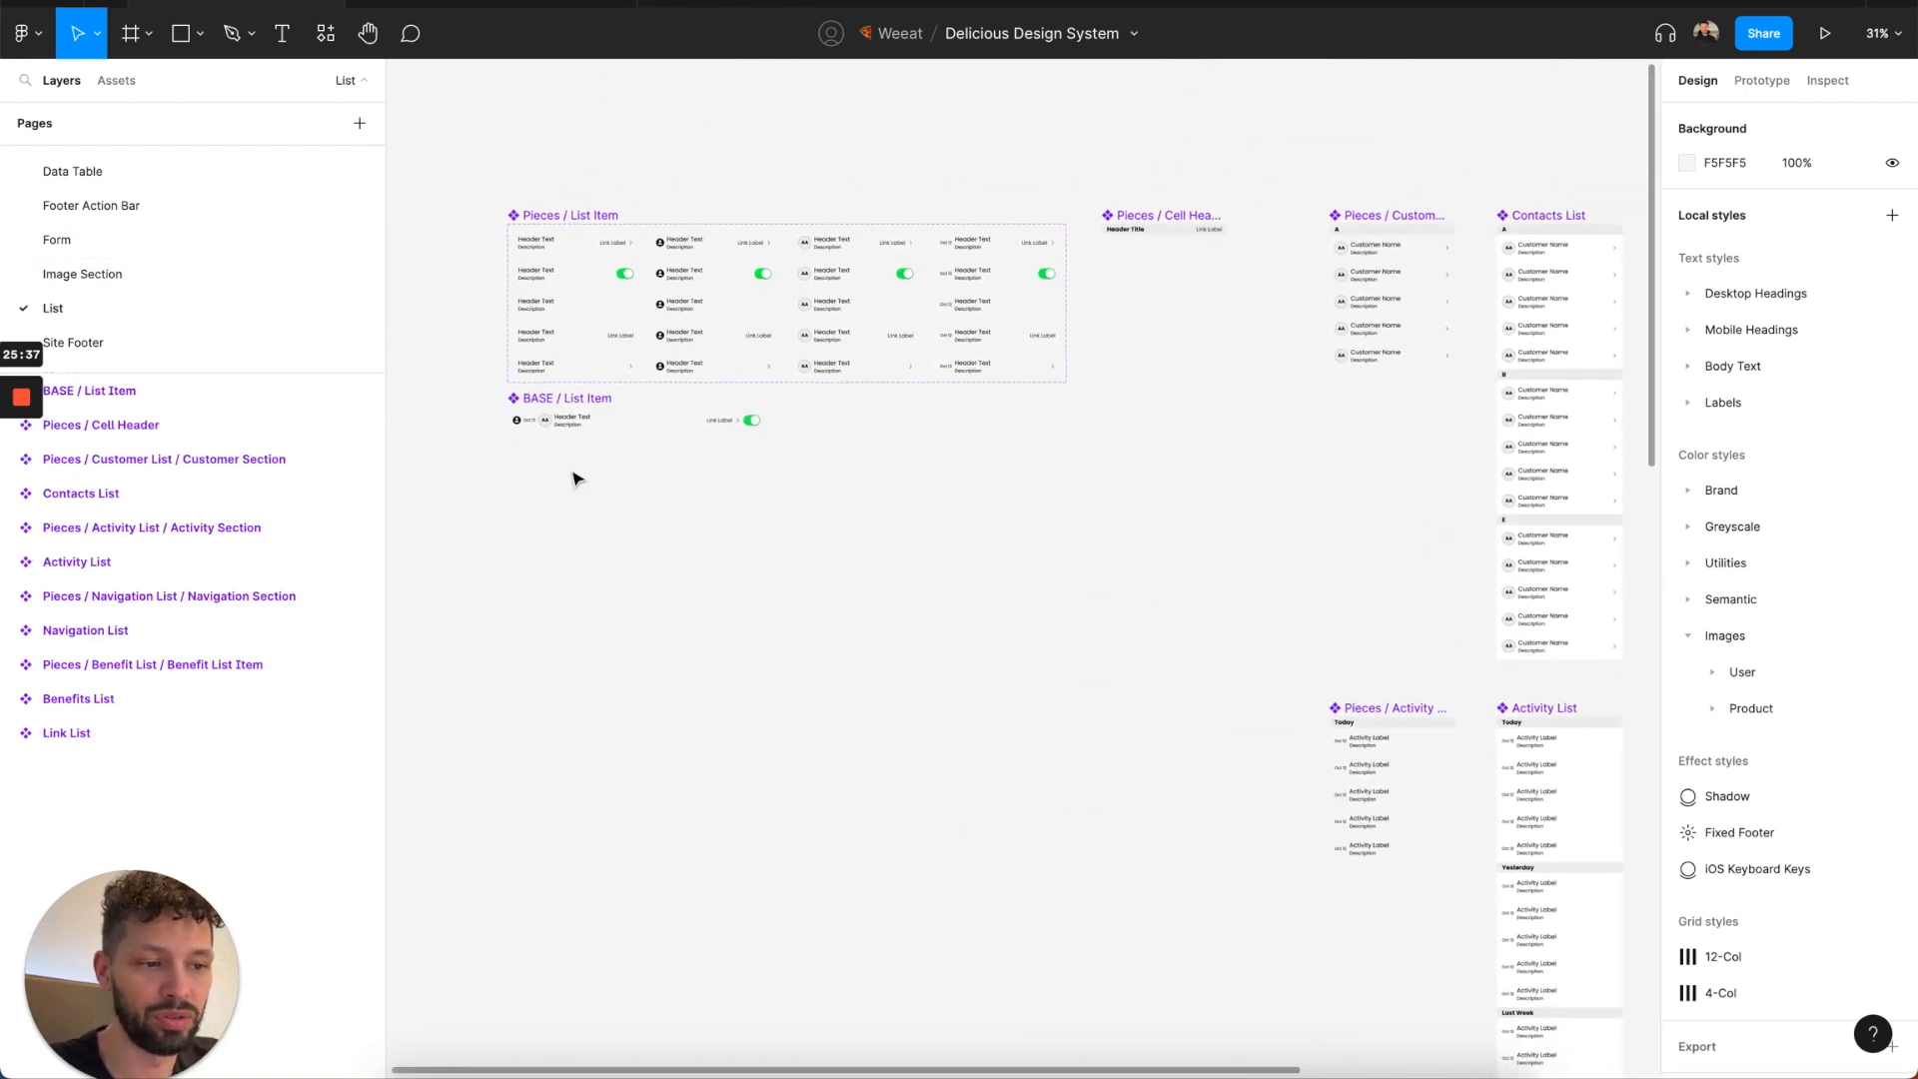
scroll(1187, 218, up, 5)
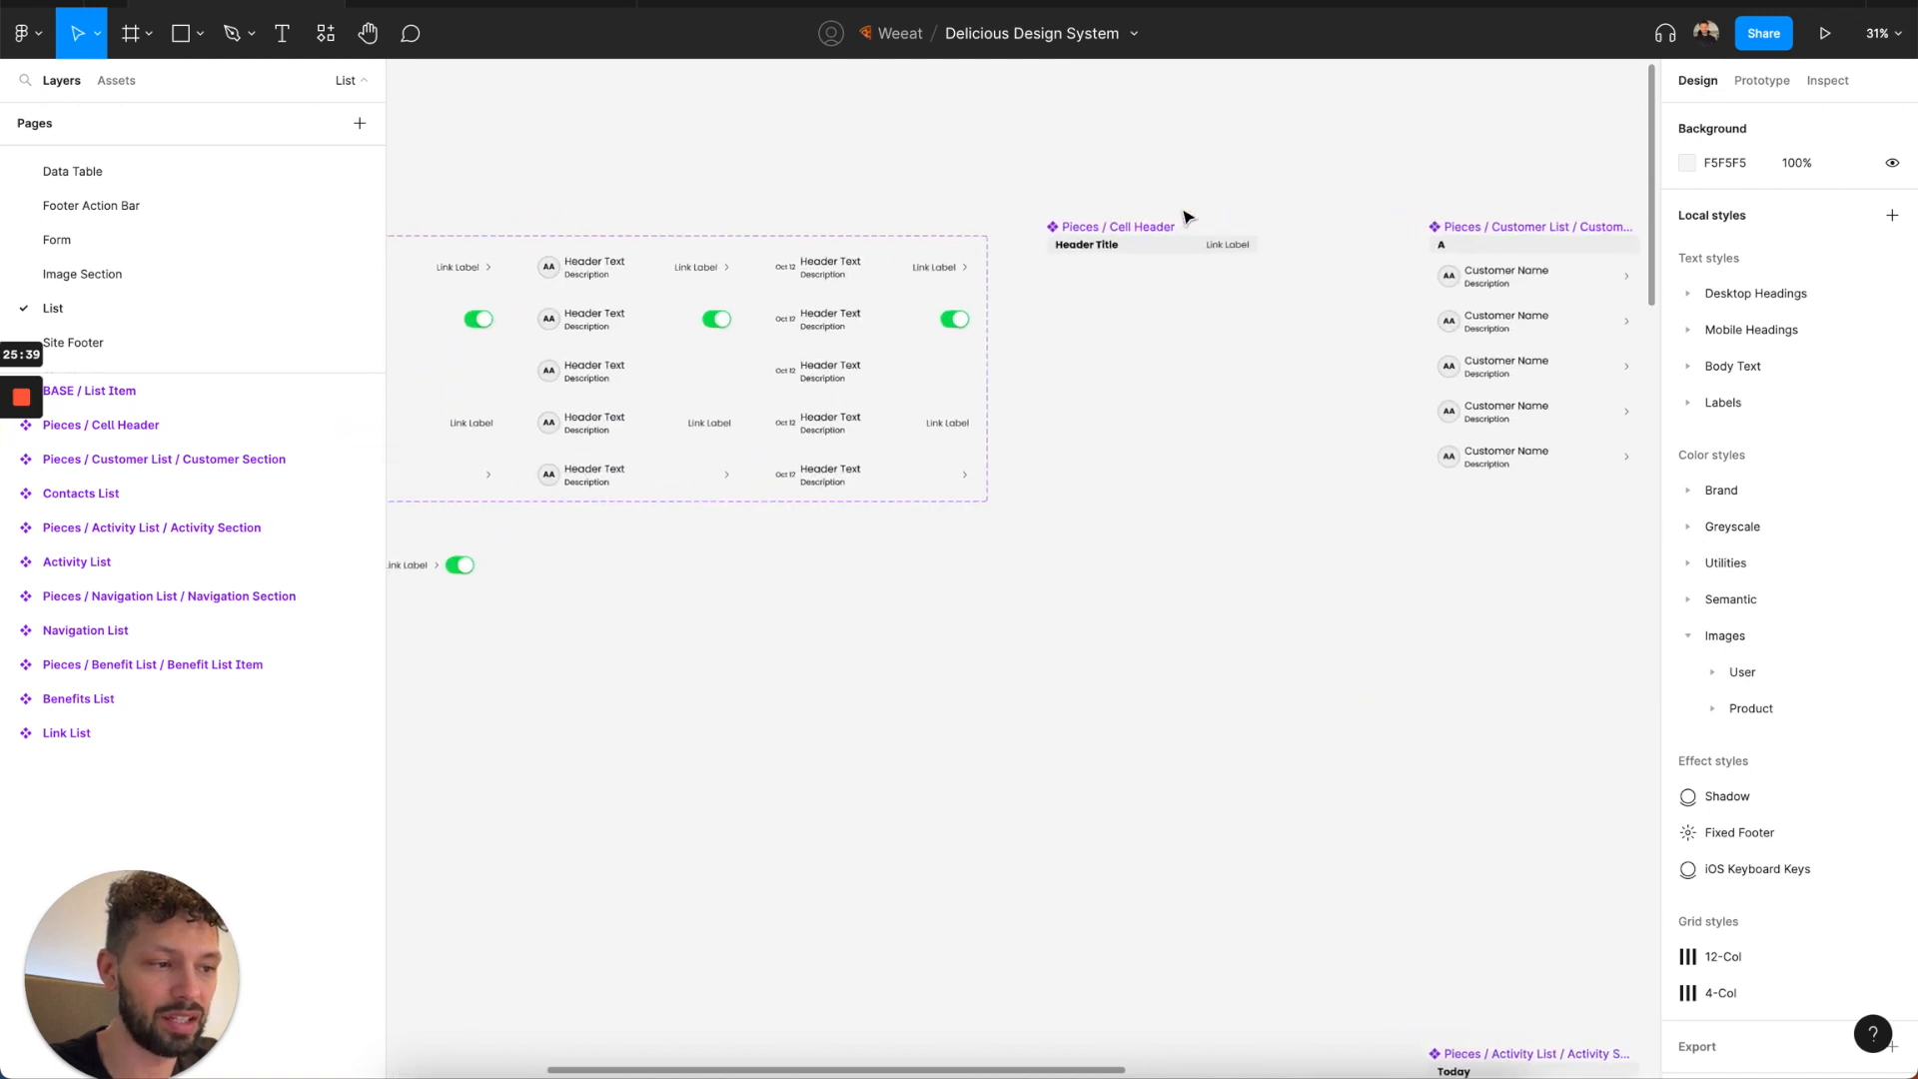
scroll(1187, 218, right, 5)
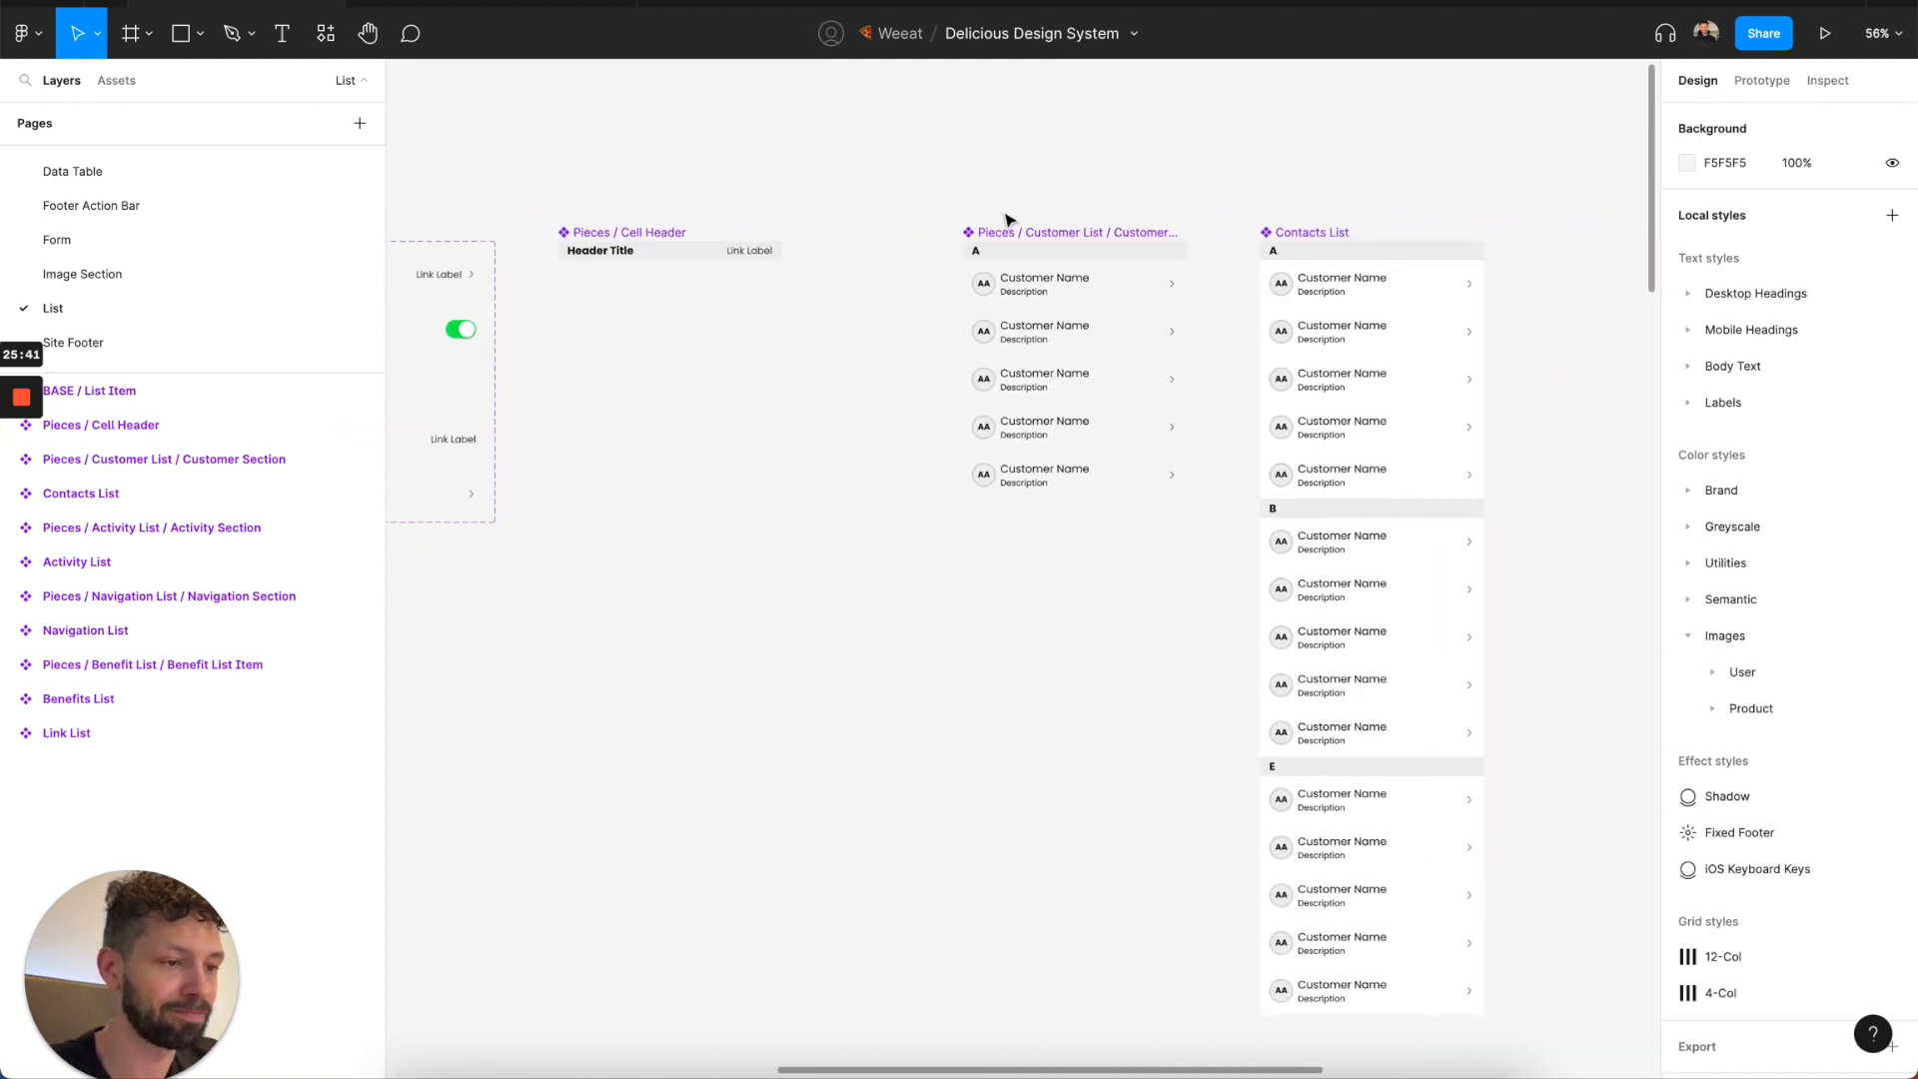
scroll(1007, 219, right, 2)
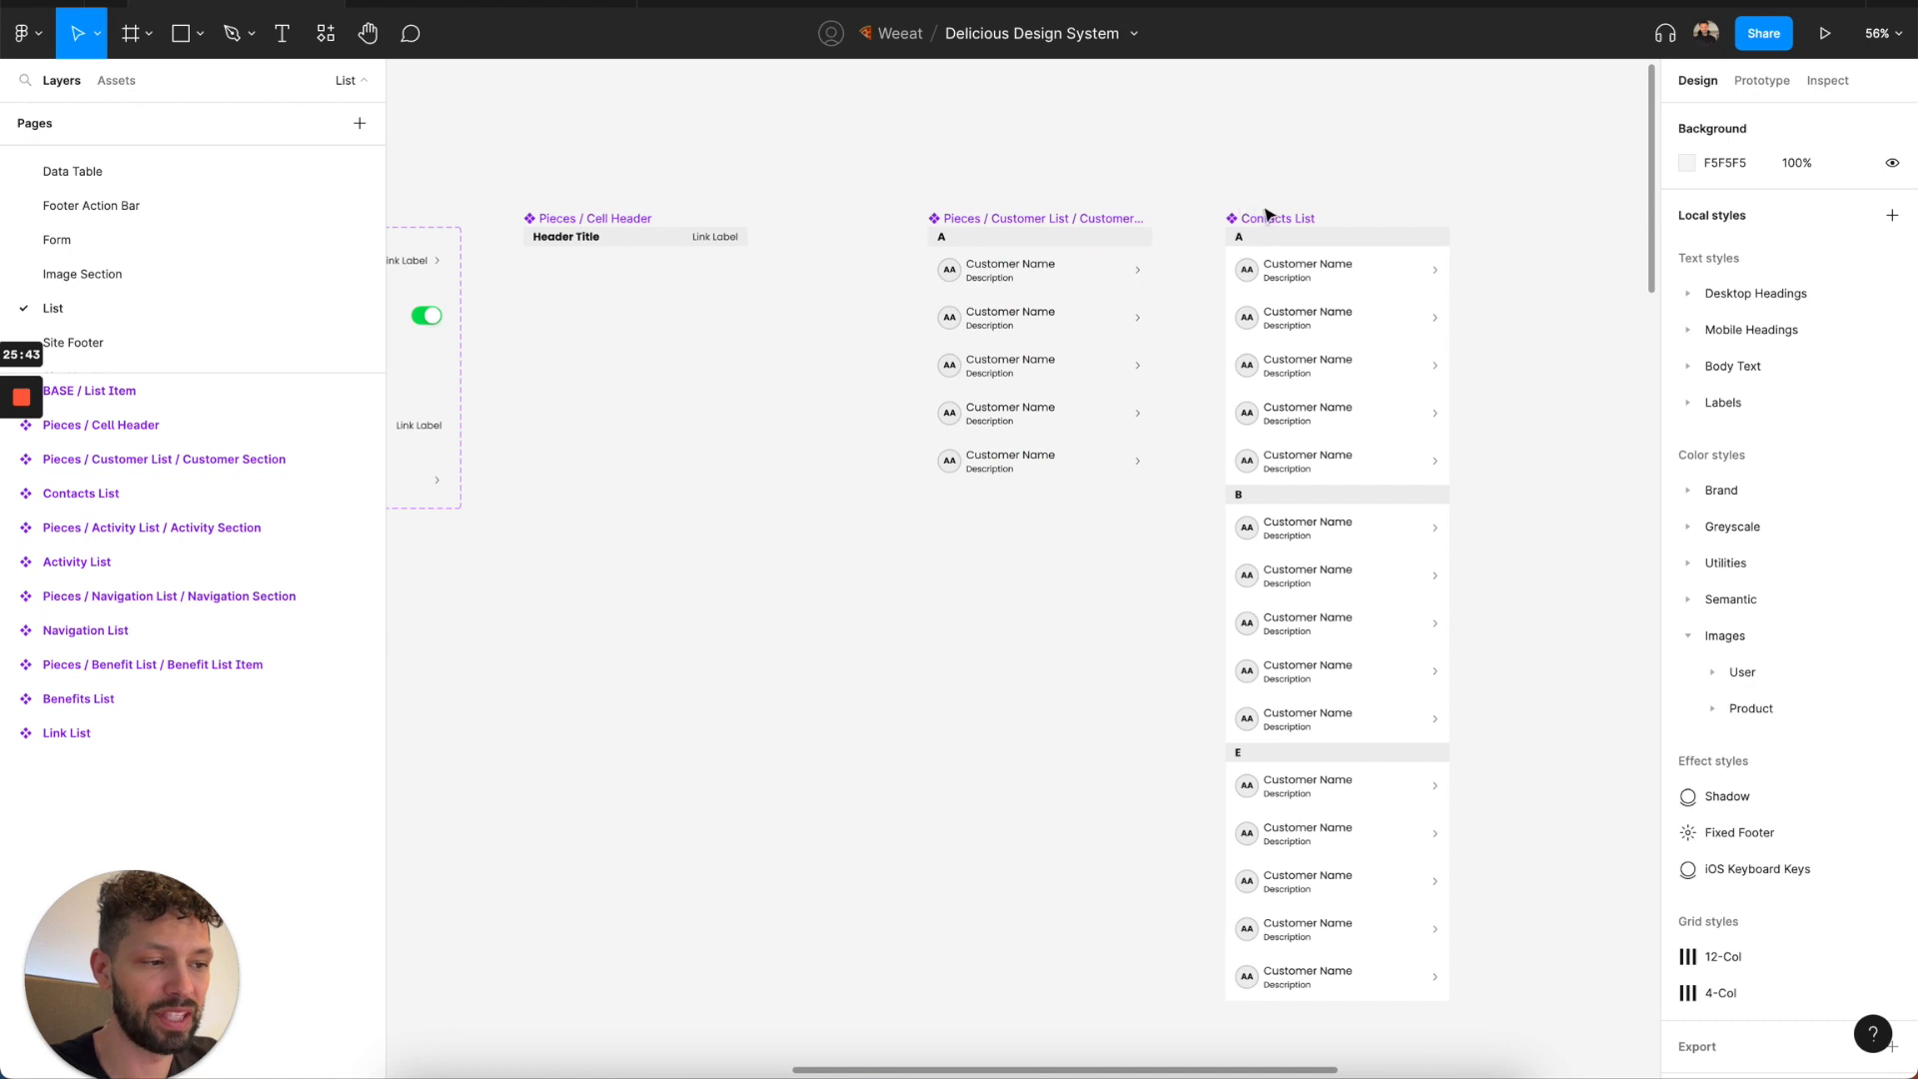
scroll(1274, 217, right, 1)
scroll(1275, 222, down, 9)
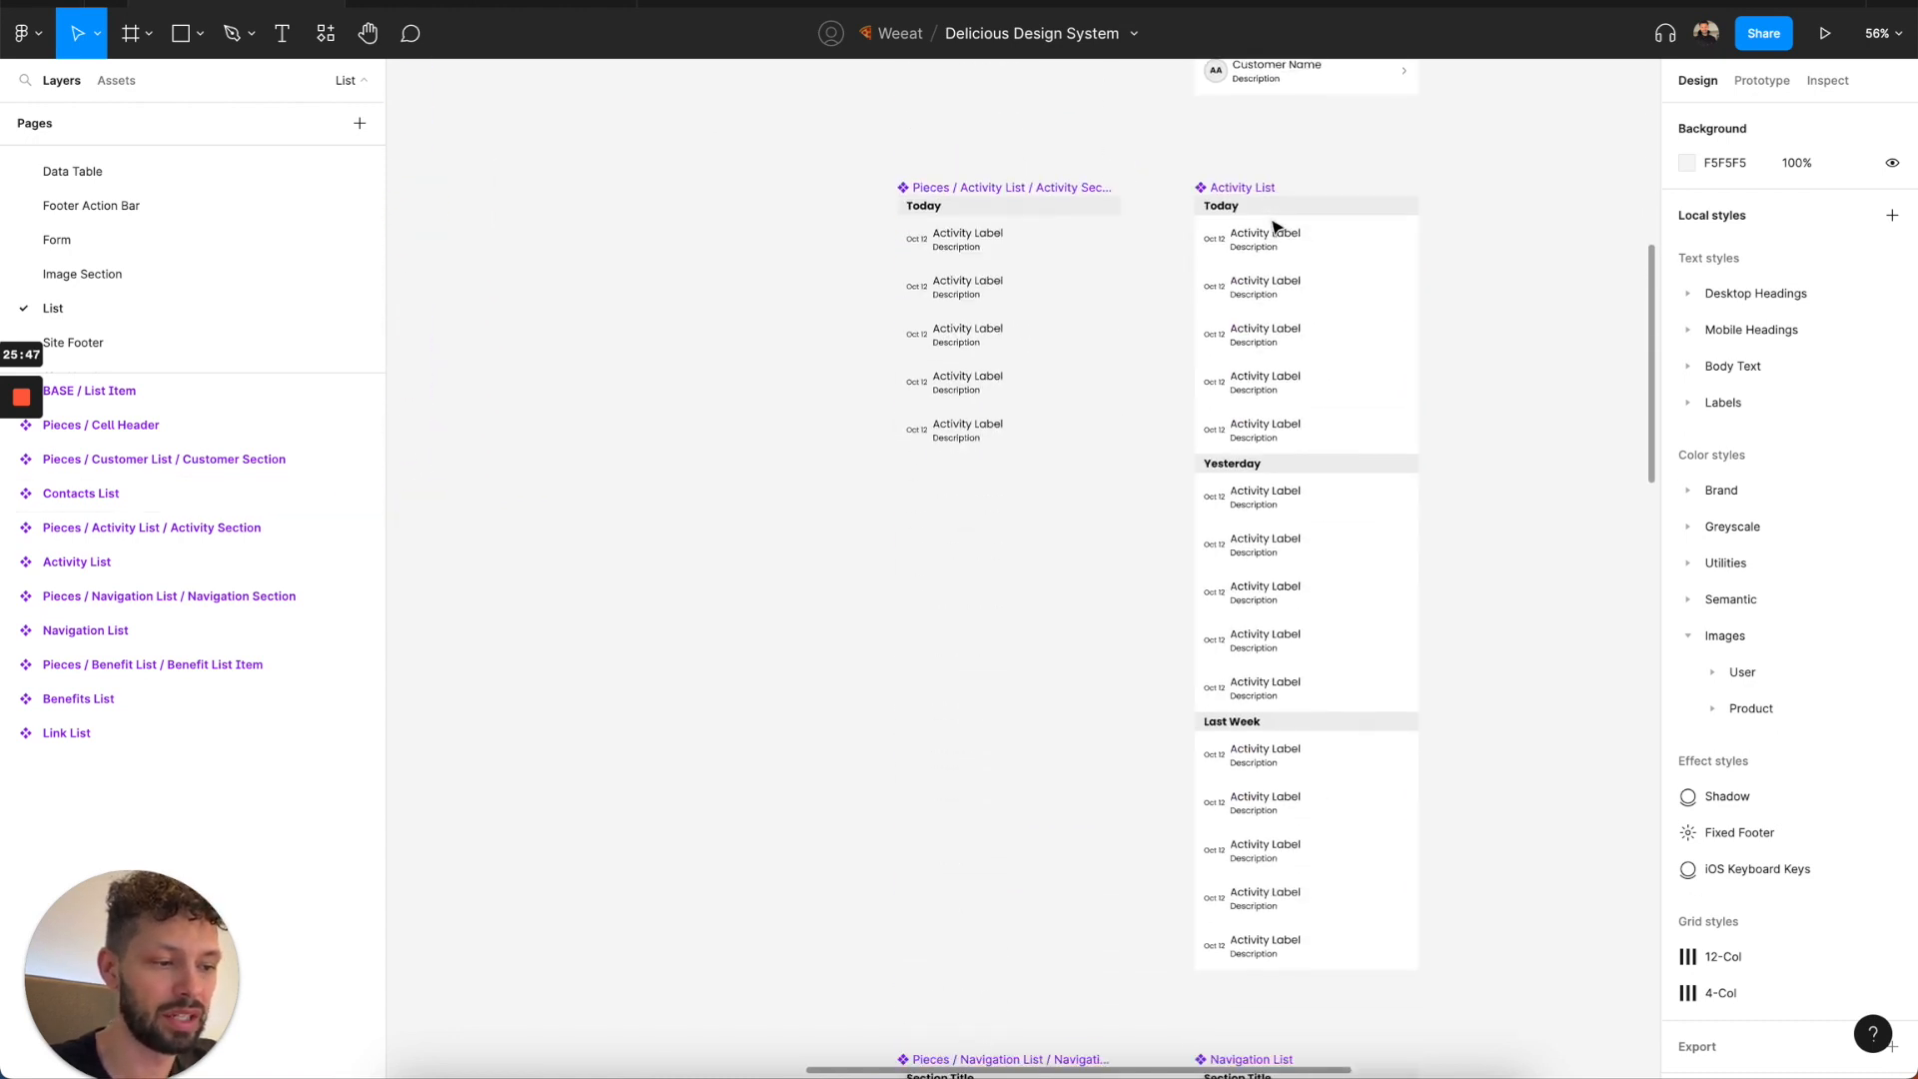
scroll(1274, 228, down, 10)
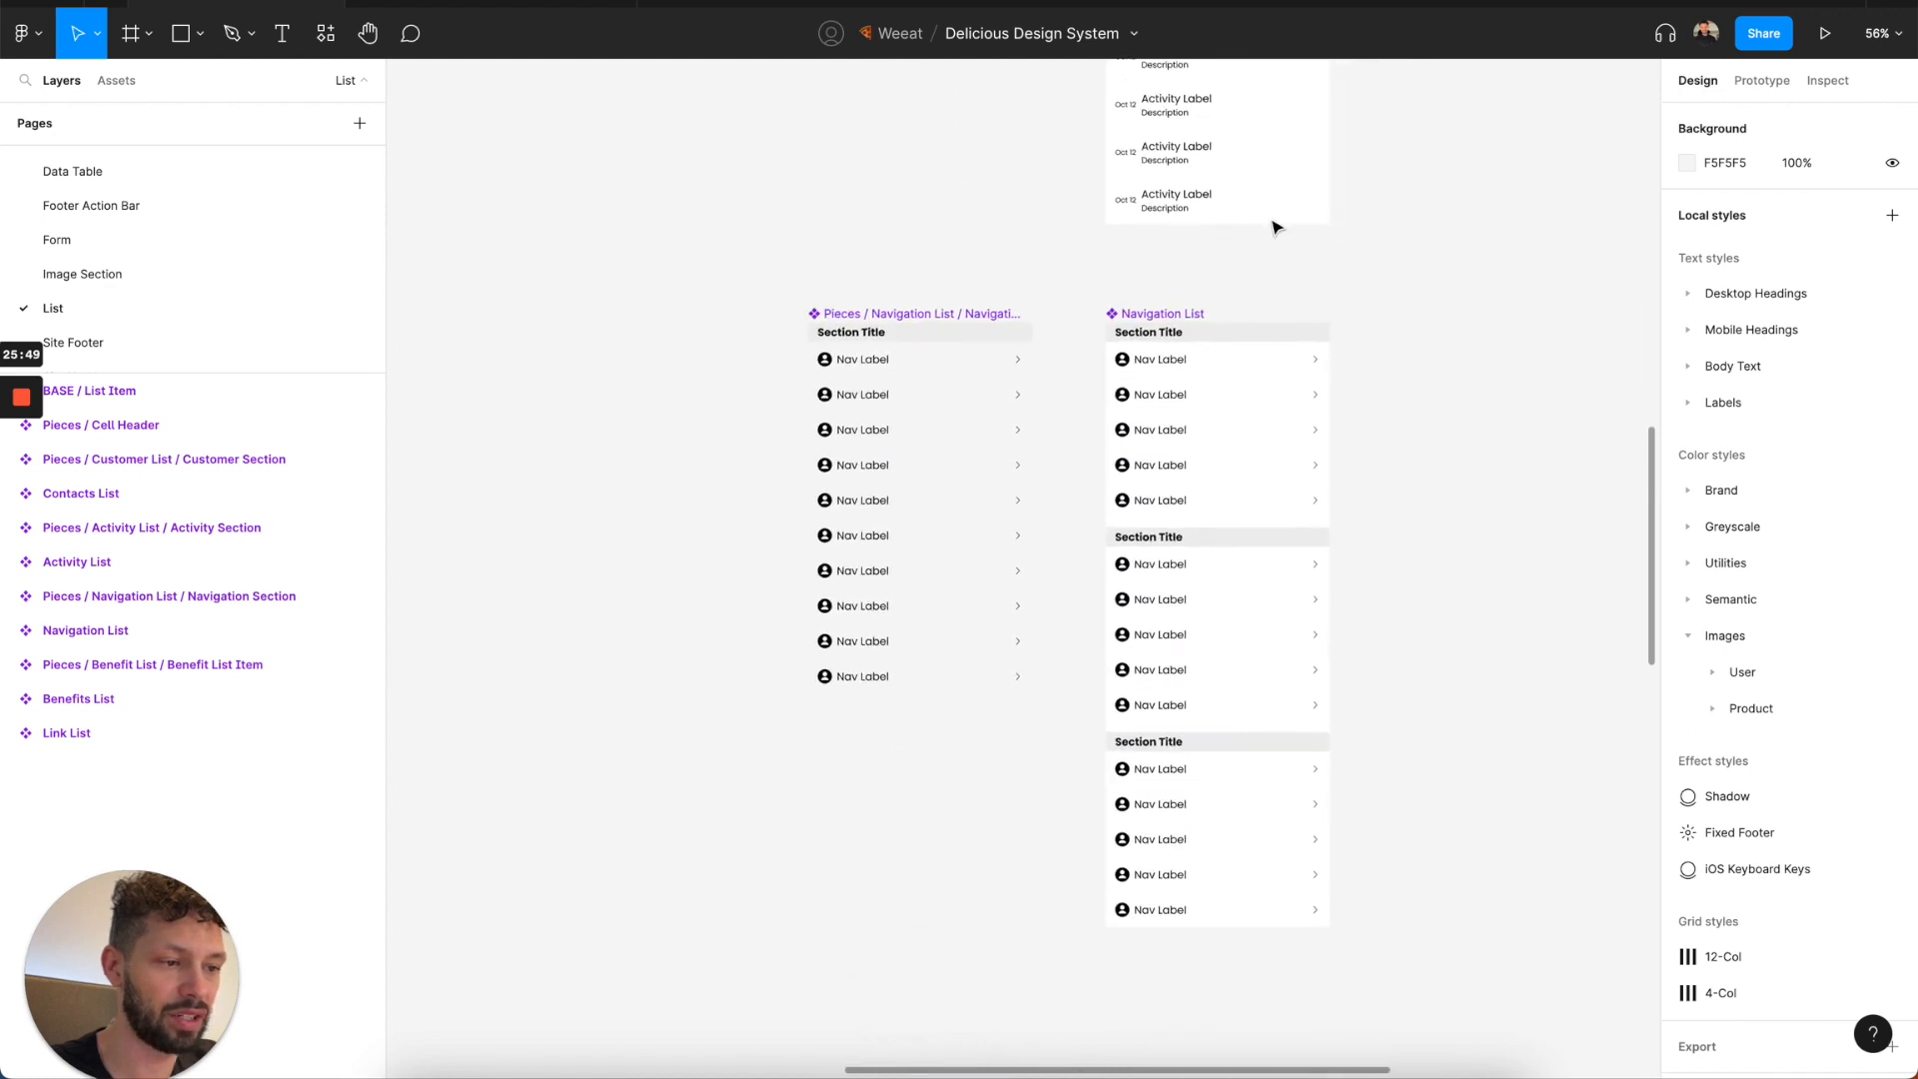
scroll(1274, 228, down, 2)
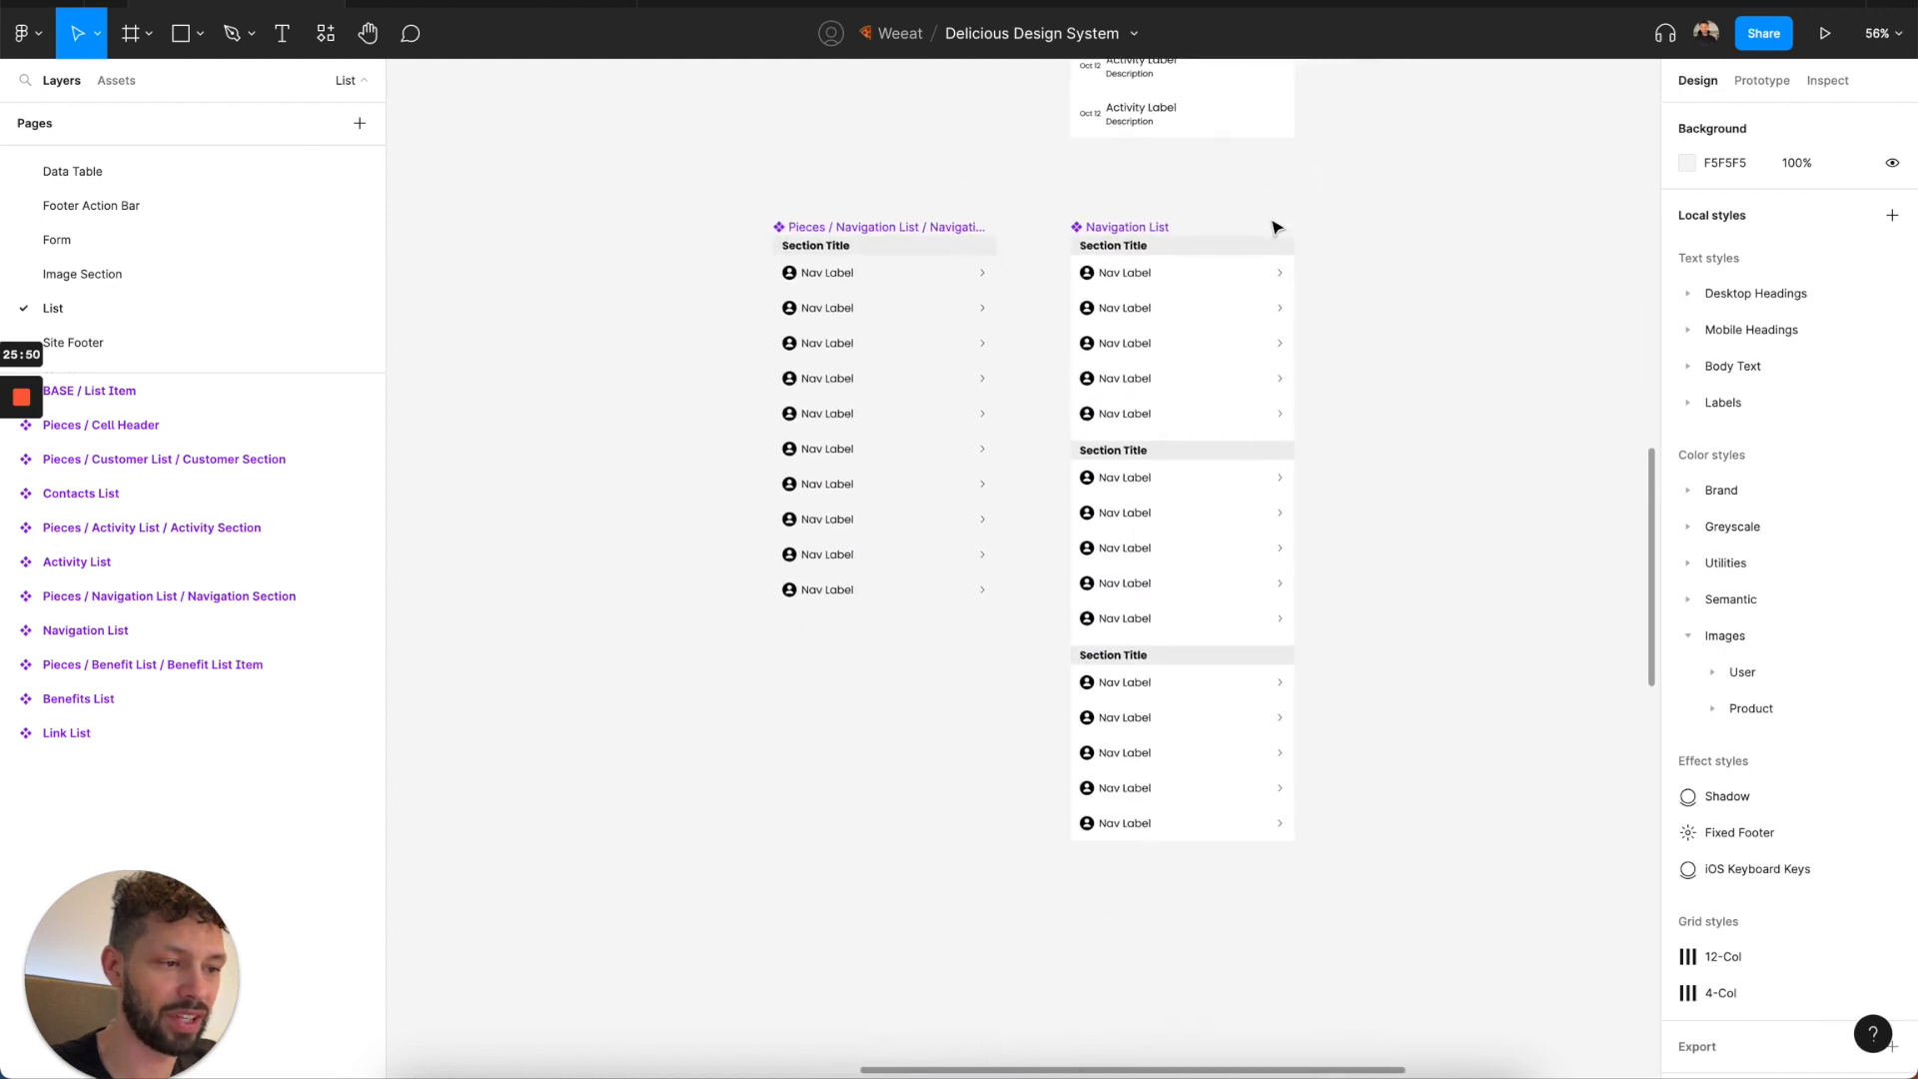
click(1144, 297)
scroll(1144, 297, down, 5)
scroll(1143, 410, down, 5)
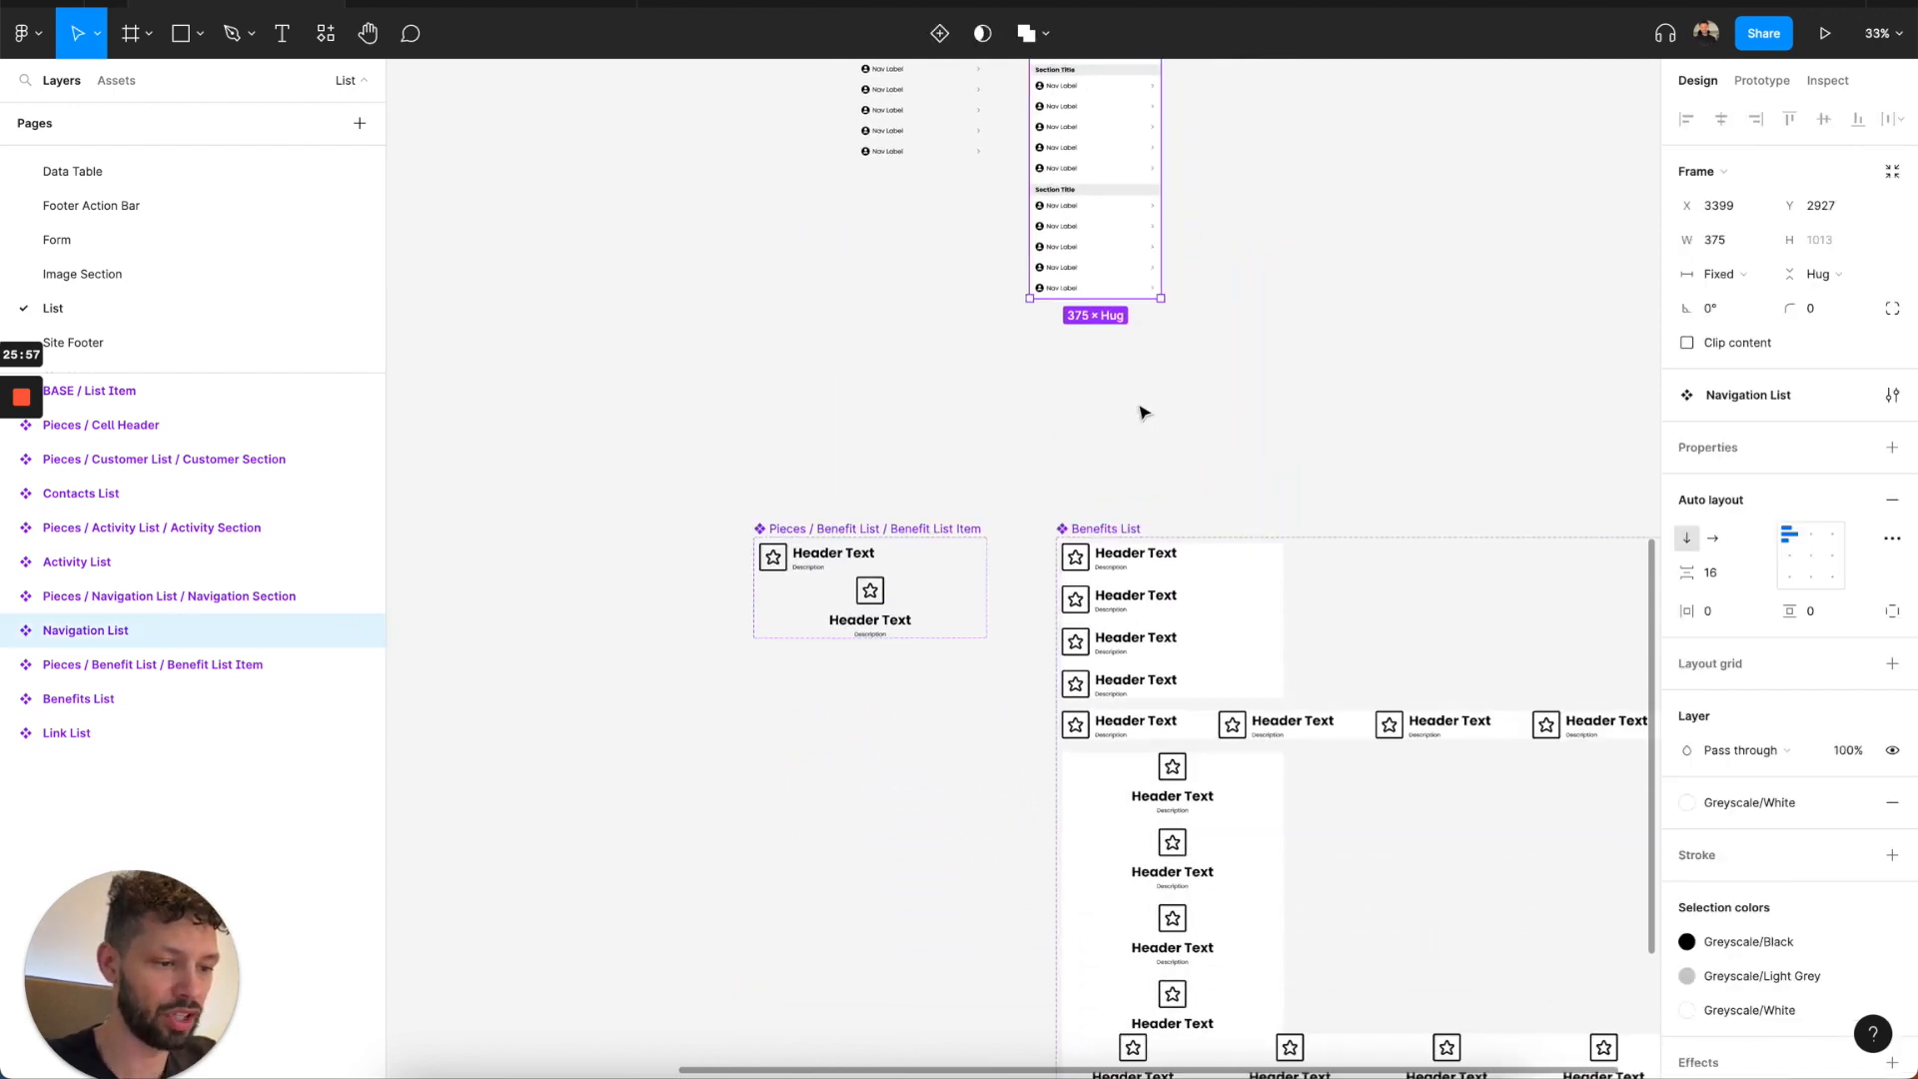
scroll(1144, 412, down, 2)
scroll(1144, 412, right, 2)
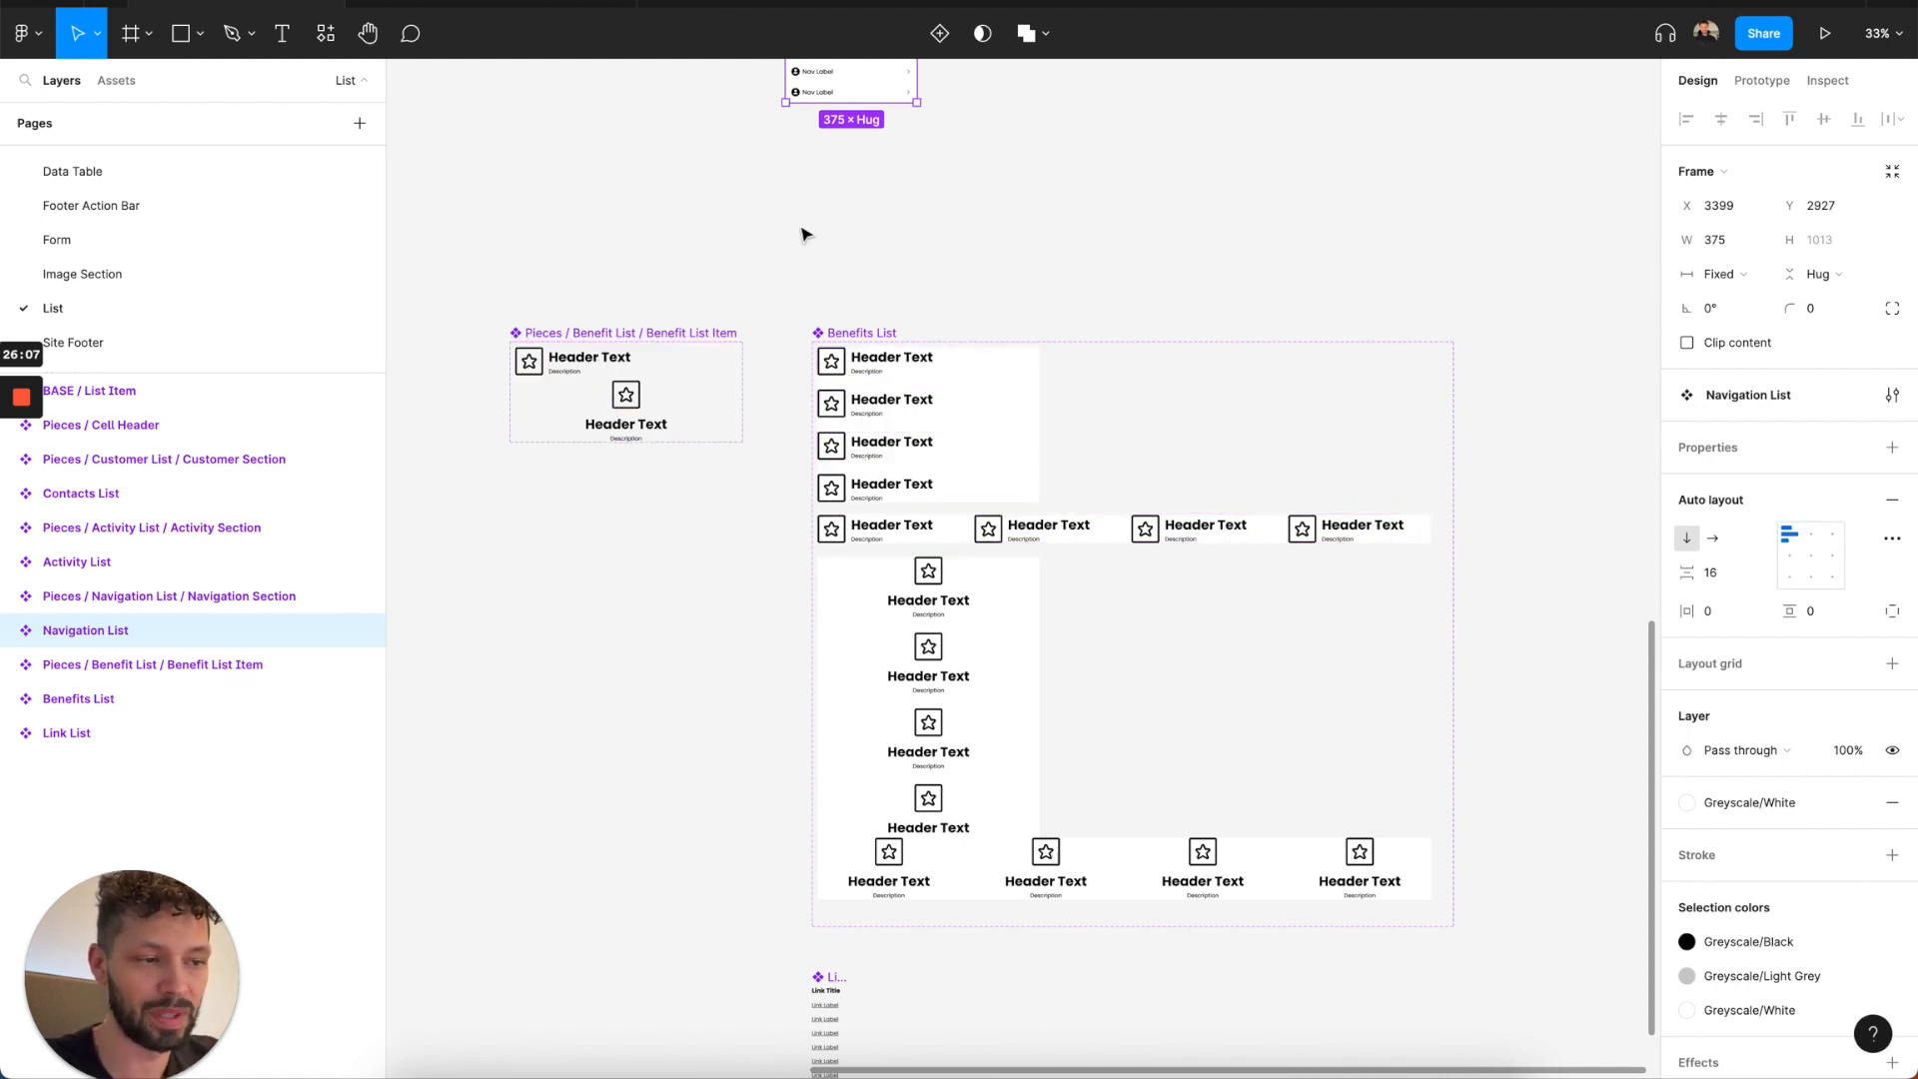
Place an instance of the Navigation List in empty space and remove its second and third navigation sections.
scroll(740, 300, up, 5)
alt+drag(822, 249, 1461, 170)
scroll(1469, 215, up, 3)
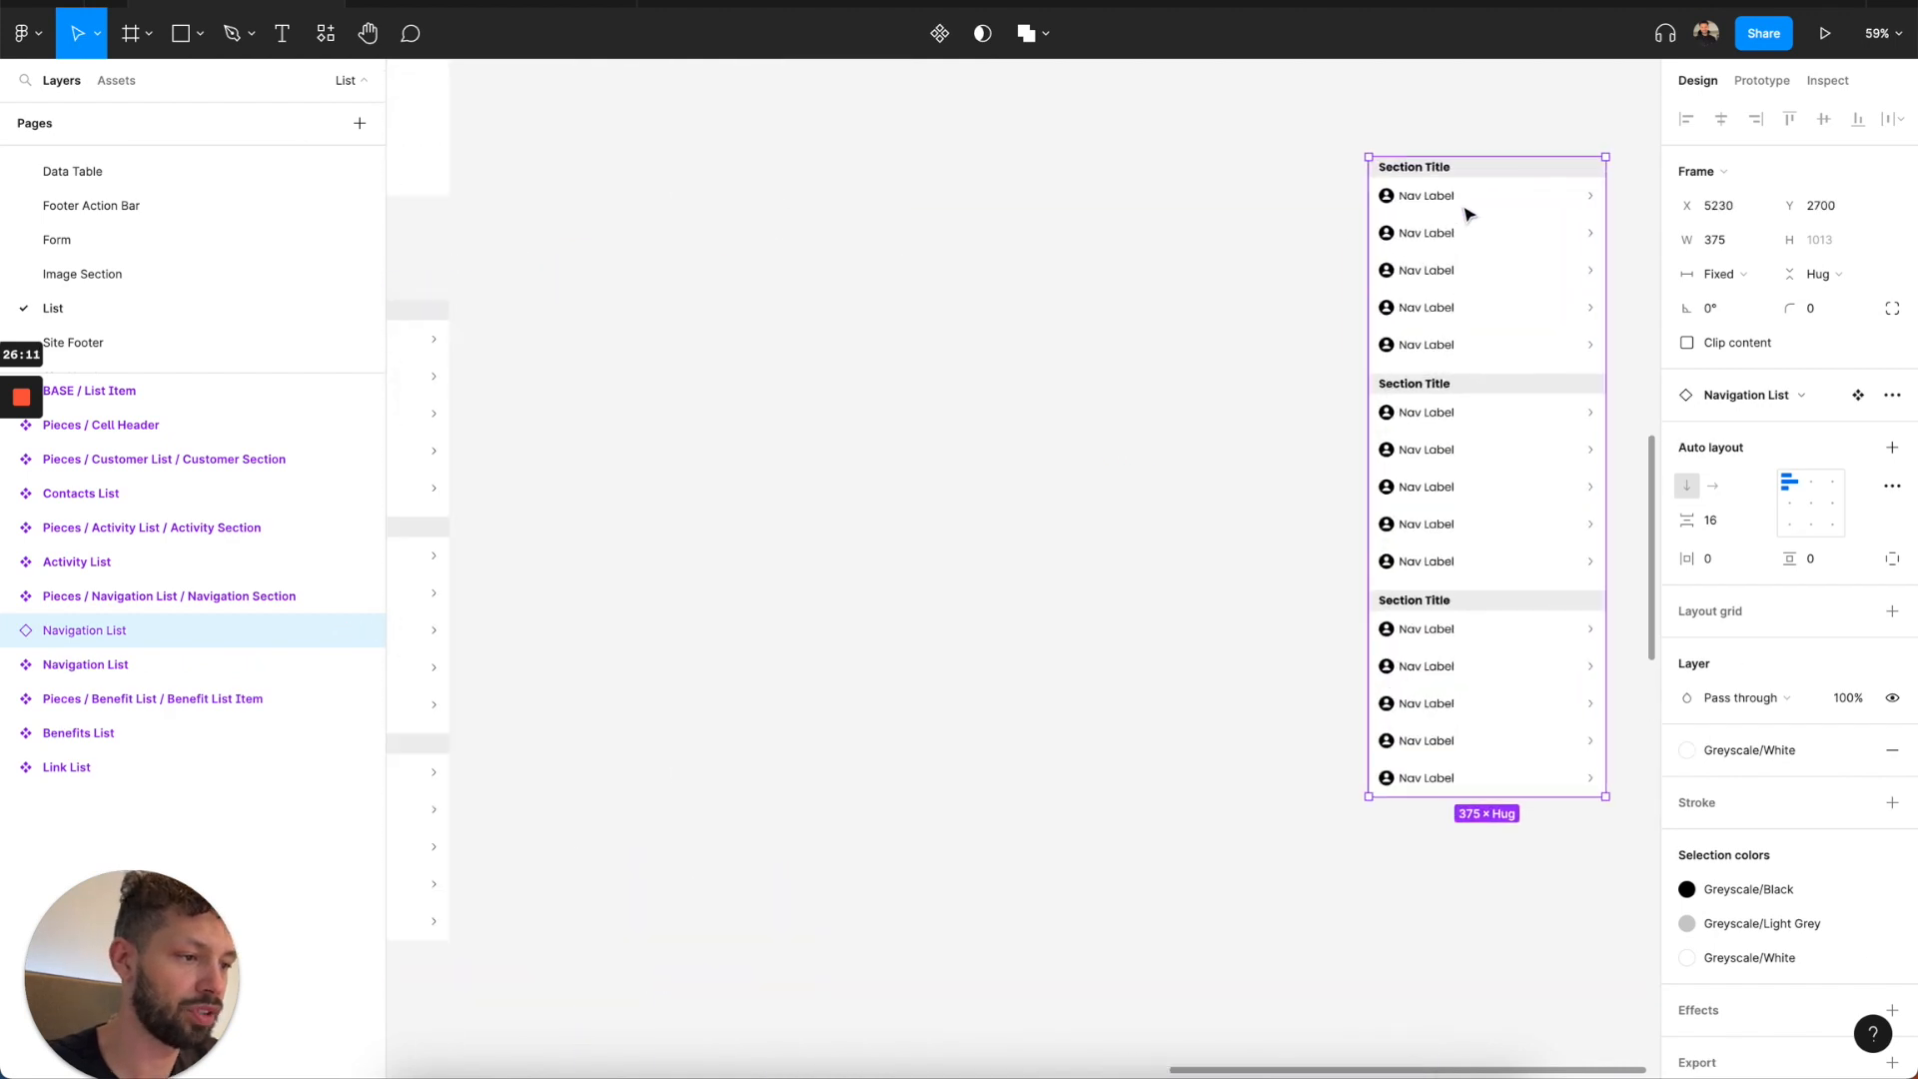
double_click(1456, 640)
shift+click(1444, 506)
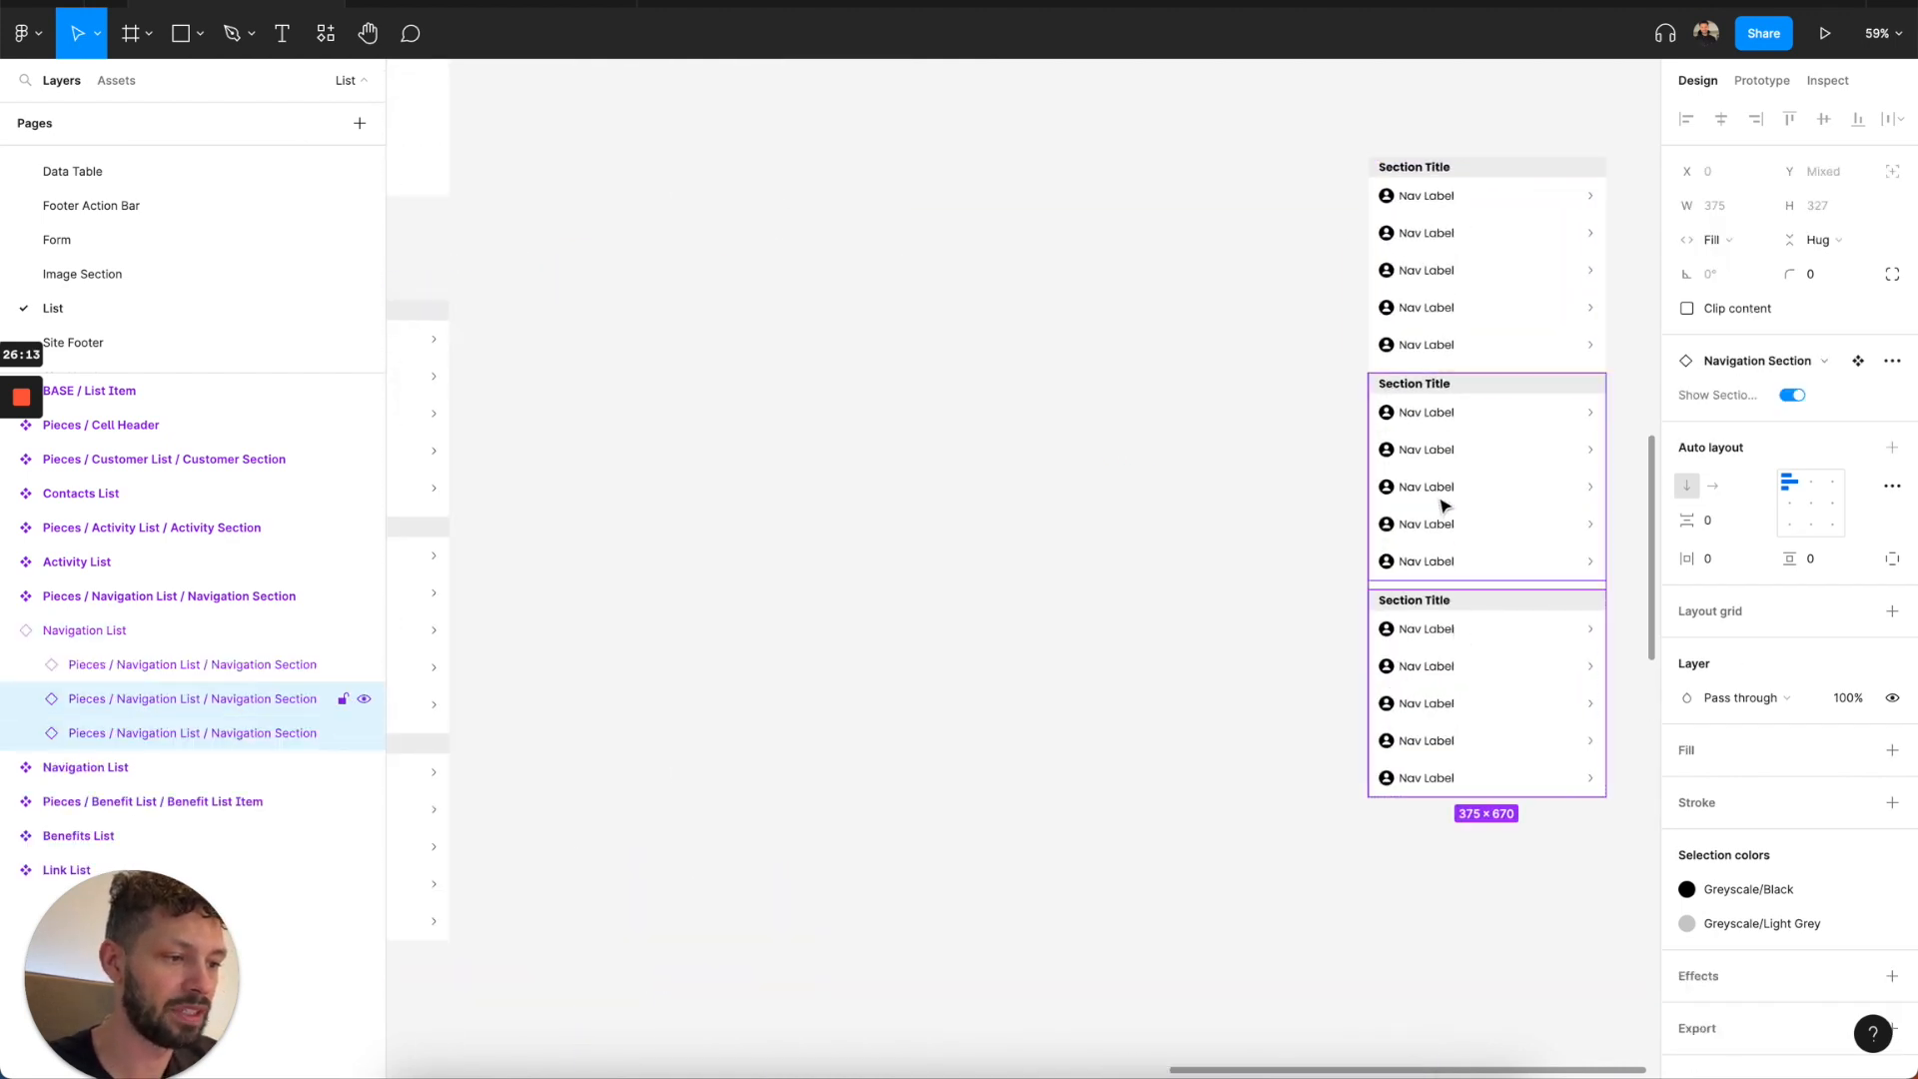
key(Delete)
Change the remaining section's header title to "Page Settings".
double_click(1426, 172)
double_click(1426, 172)
text(Page Settings)
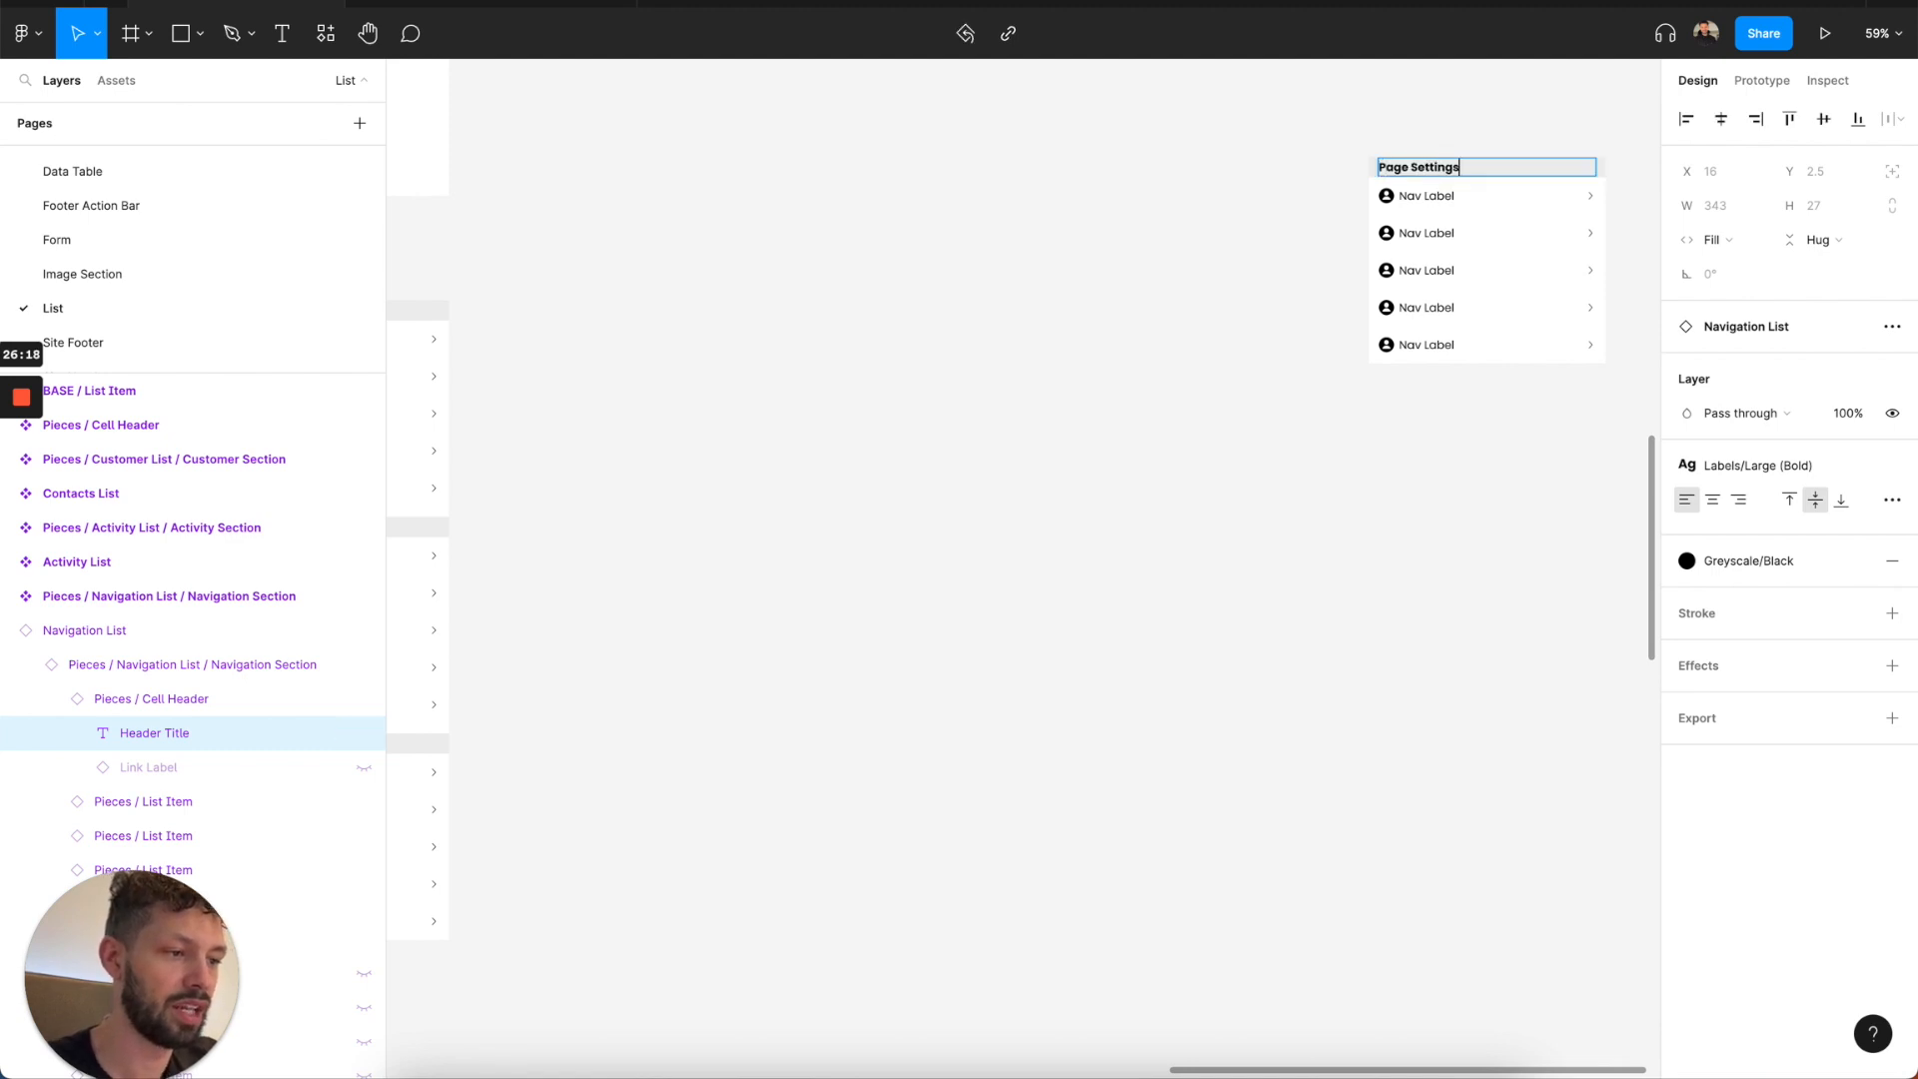
key(Escape)
Set the last list item's leading component to None and its action to Toggle.
click(1456, 350)
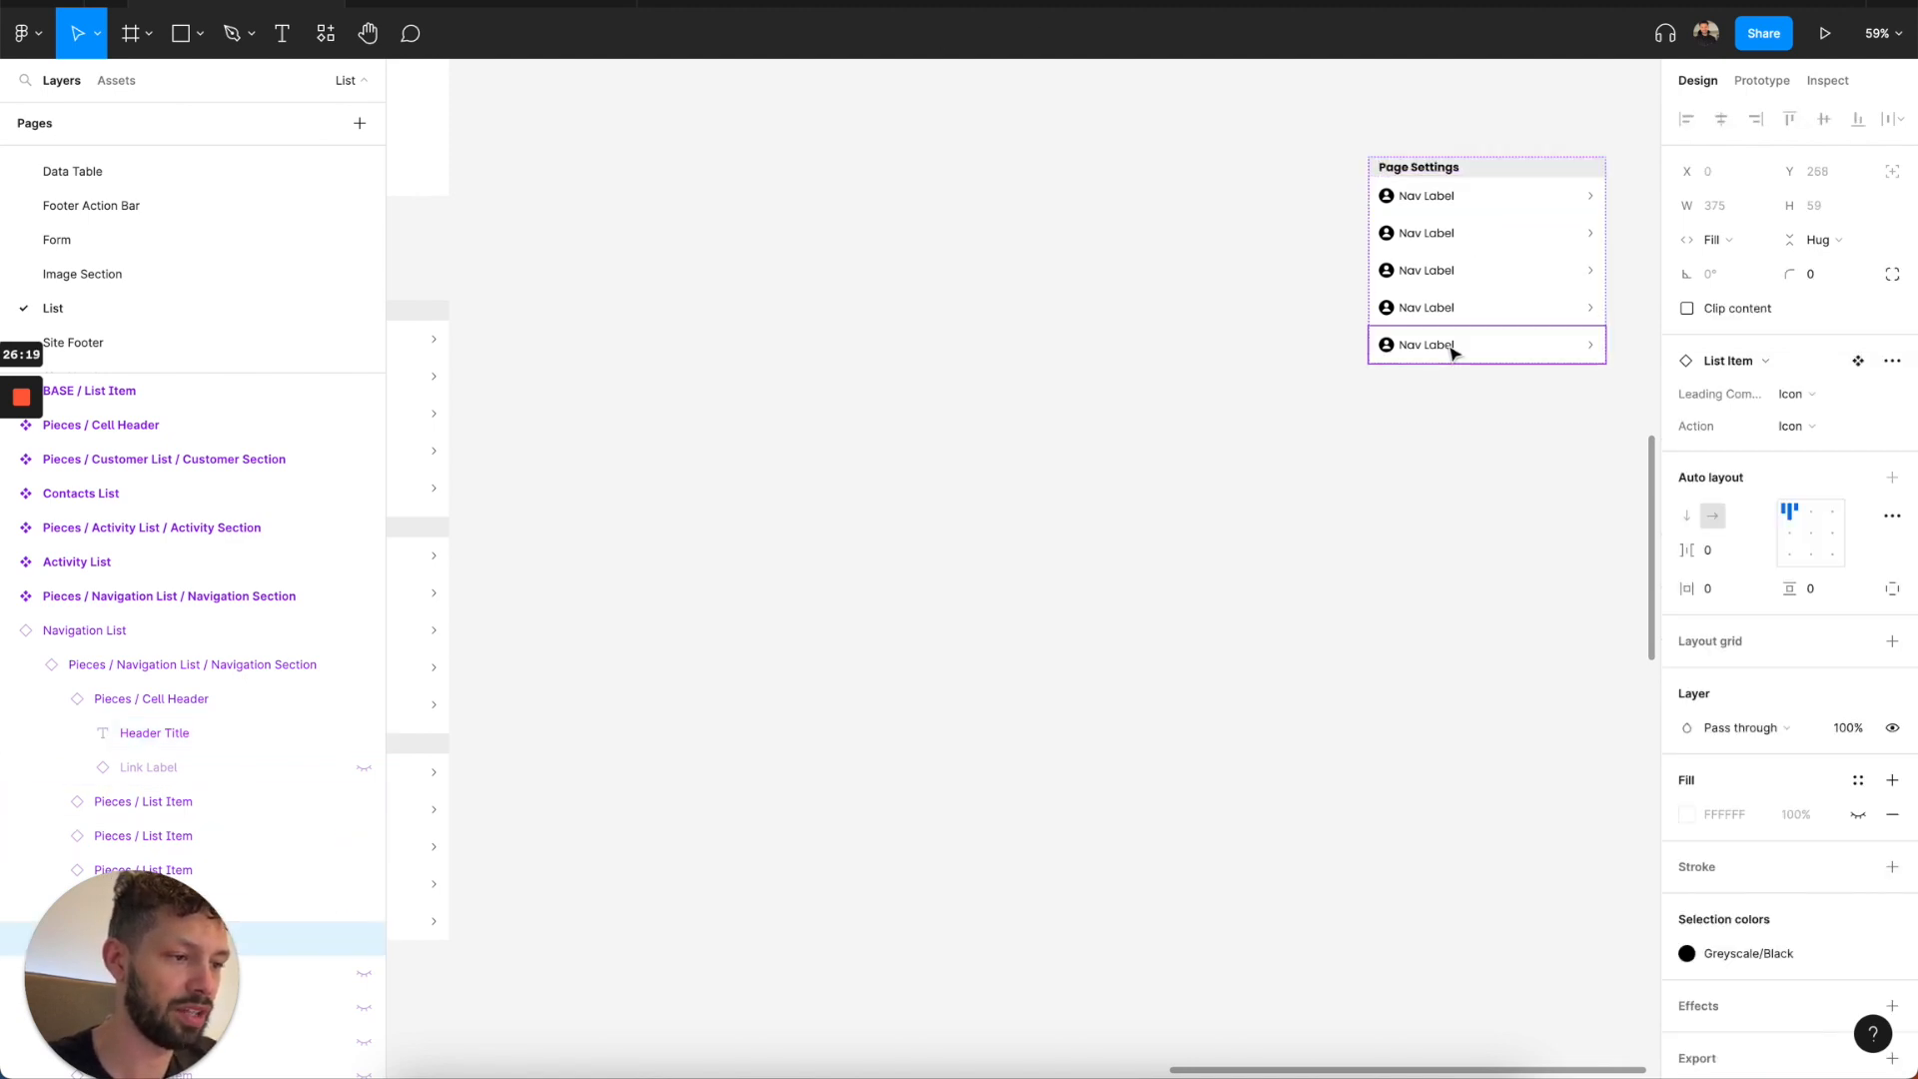
click(1776, 399)
click(1775, 405)
click(1803, 409)
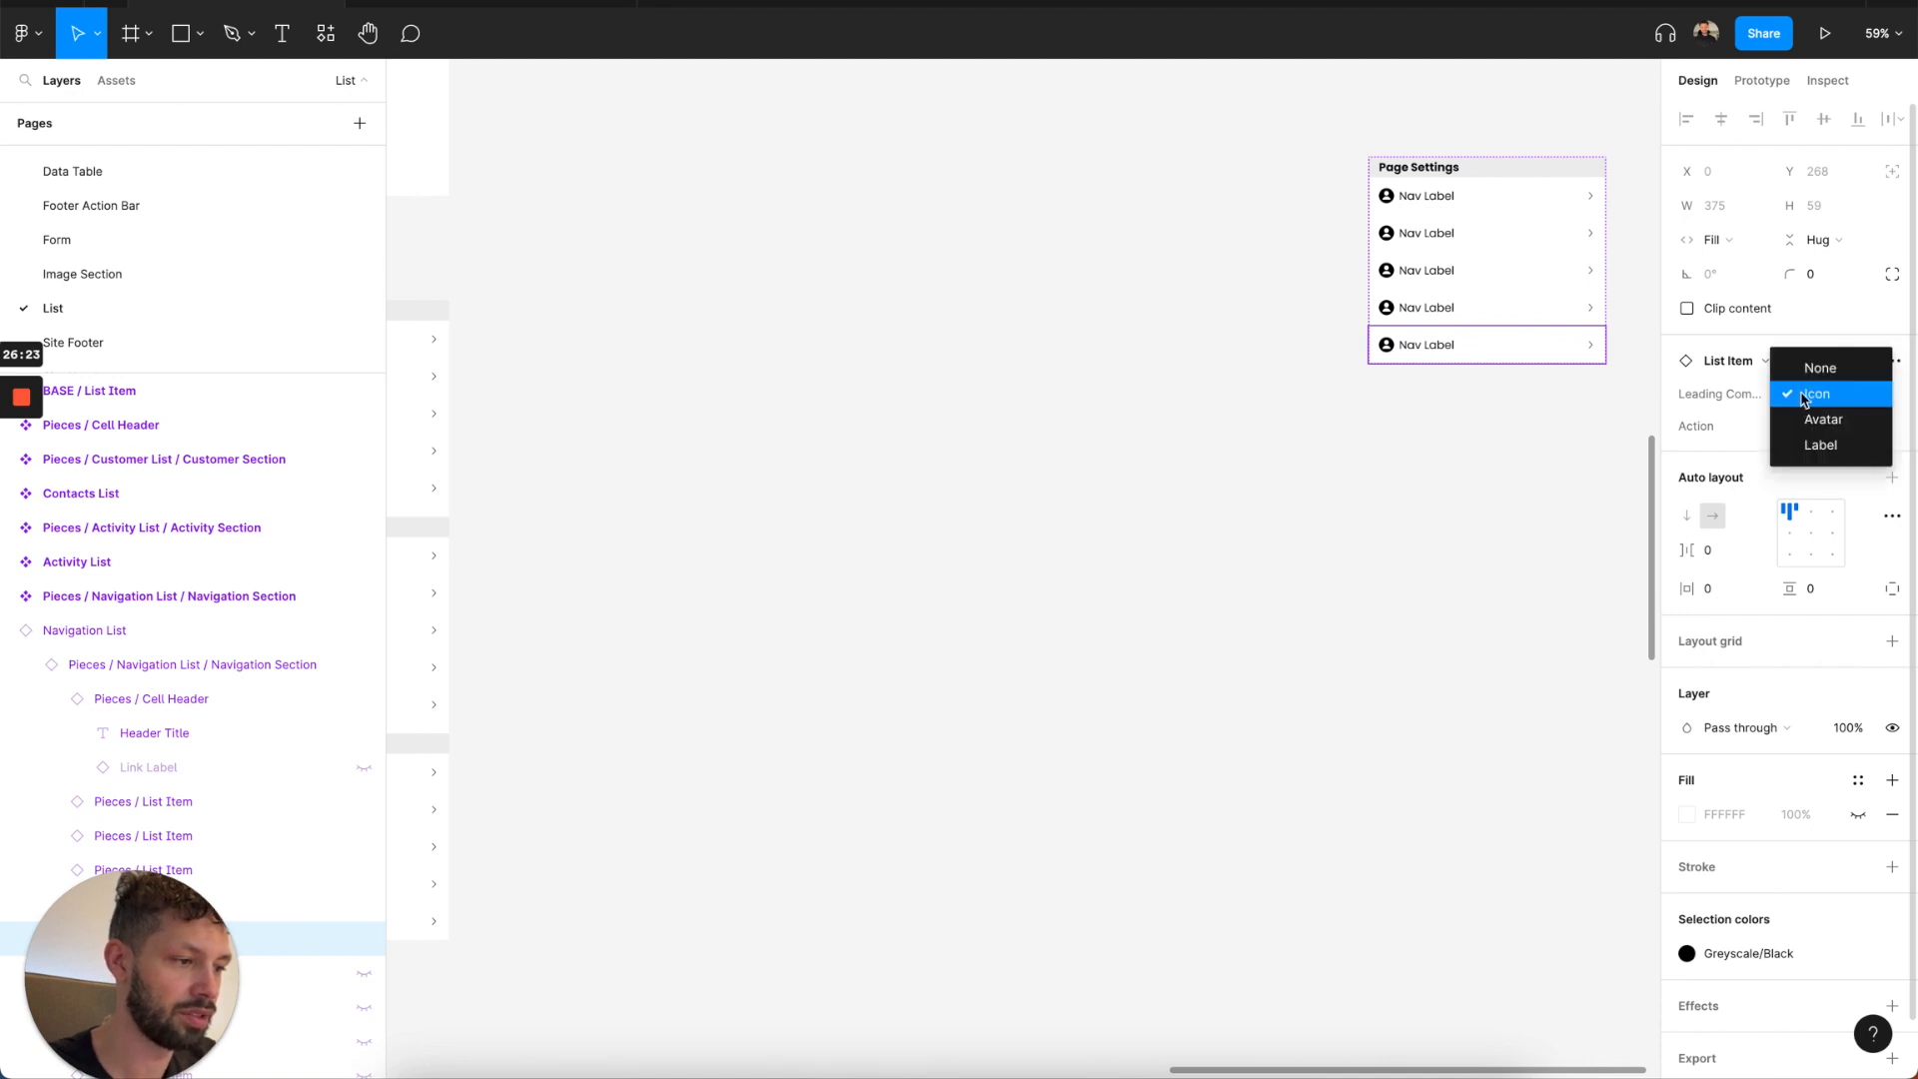
click(1819, 444)
click(1807, 426)
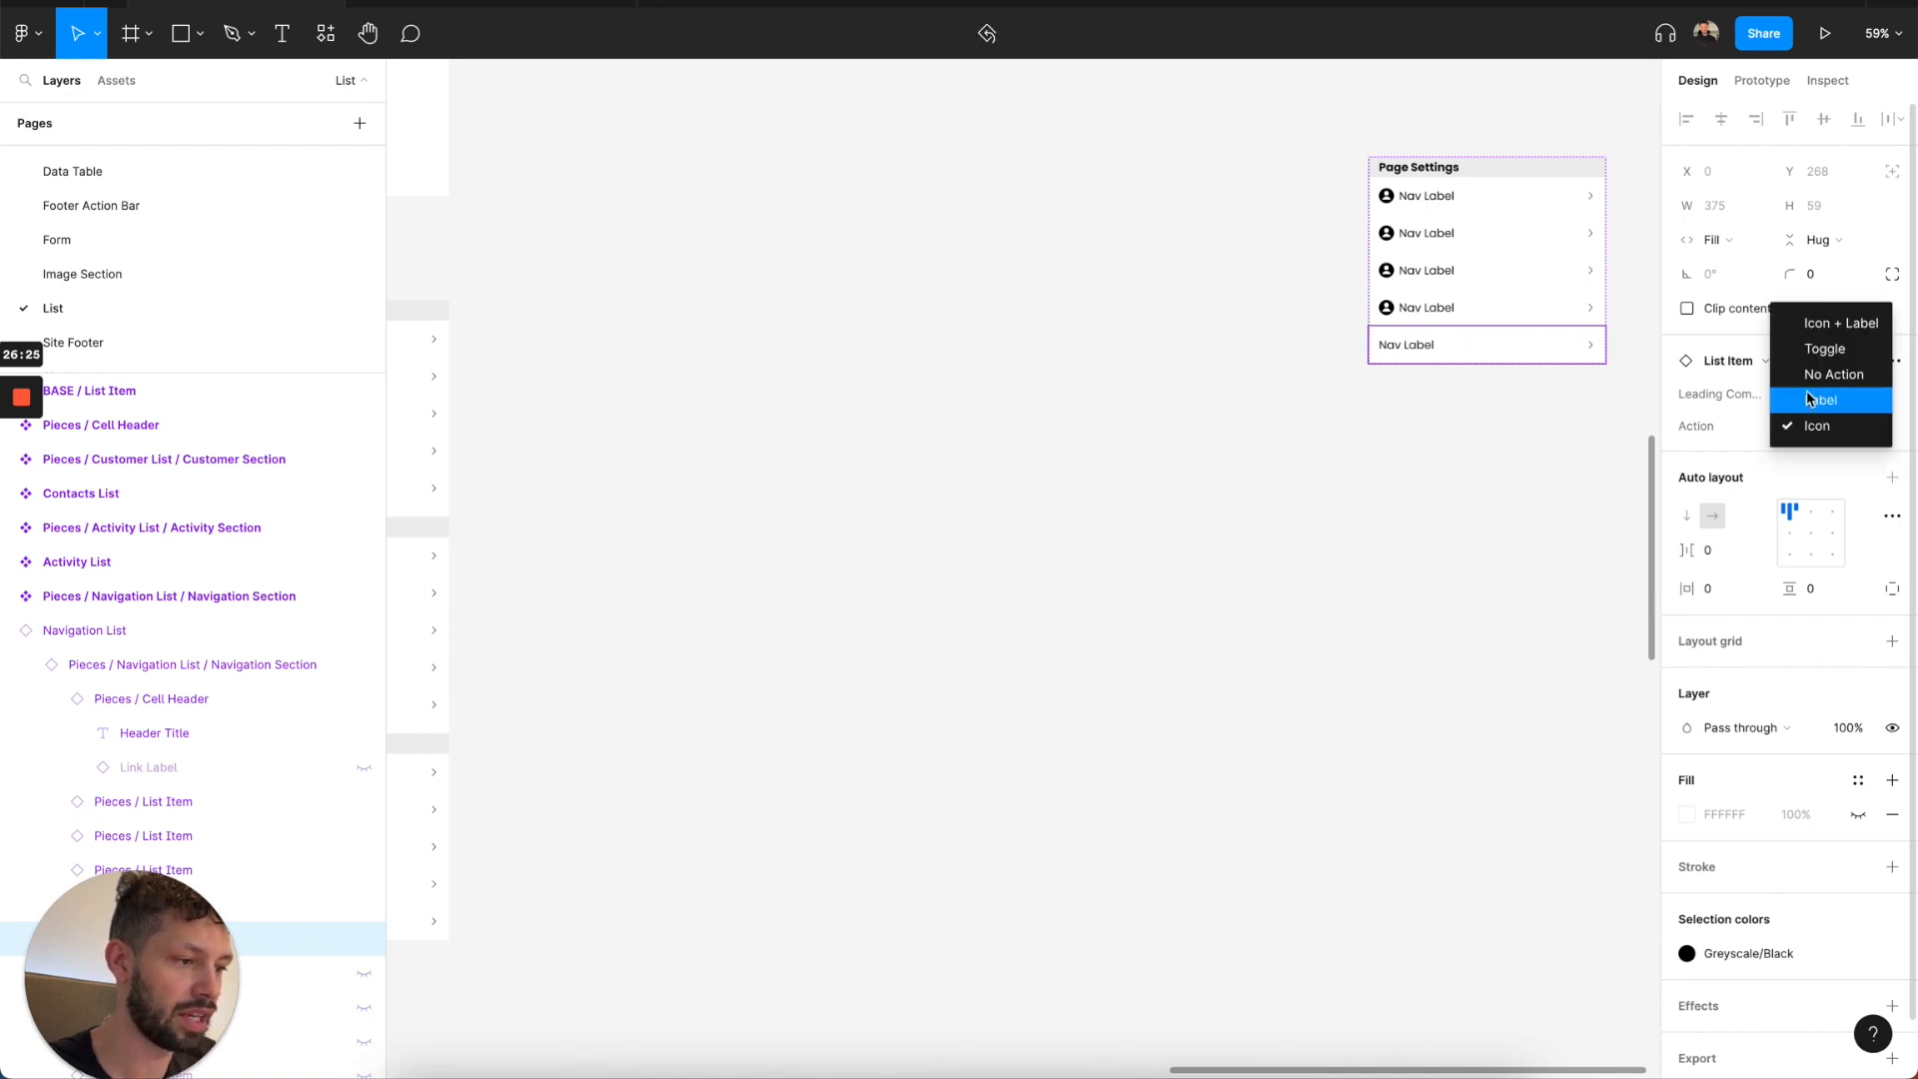
click(1824, 348)
click(1443, 414)
scroll(1321, 329, right, 2)
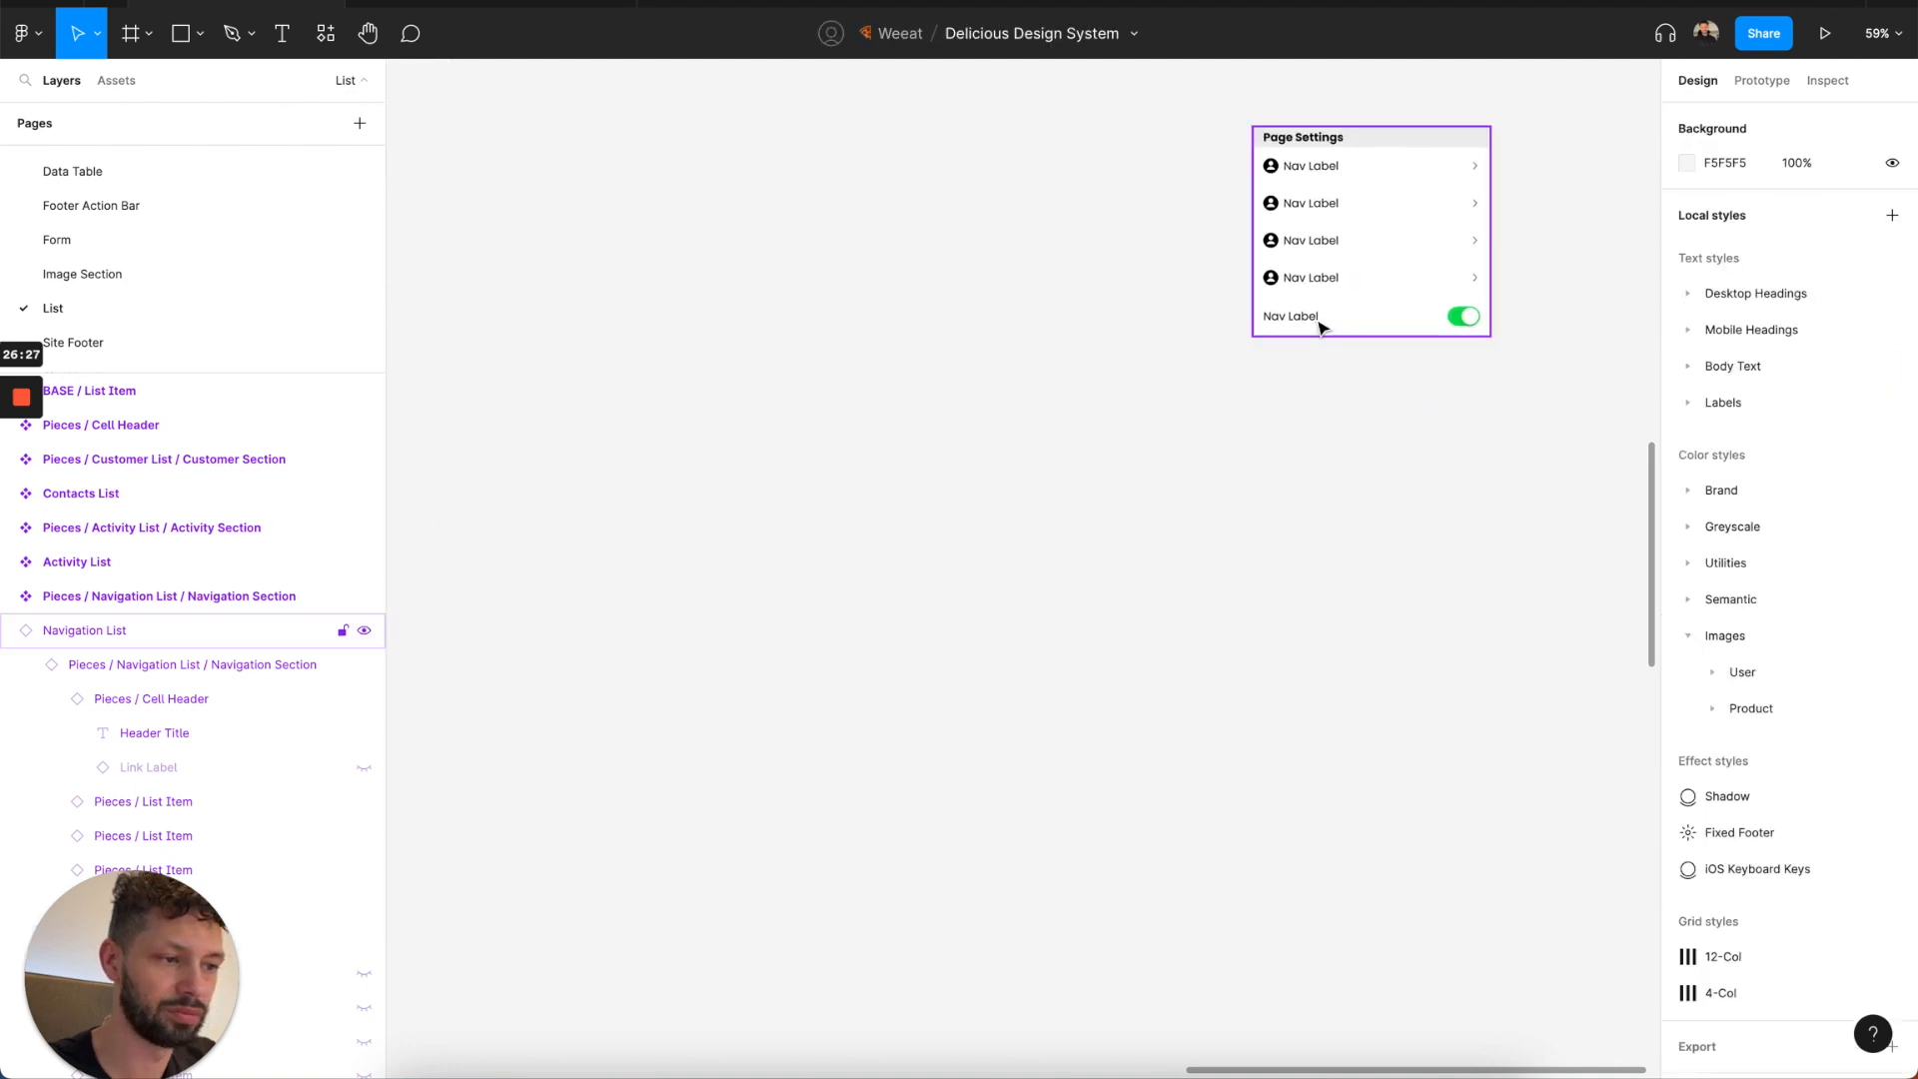
Change the label of the toggle list item to "Turn On".
double_click(1305, 317)
text(Turn)
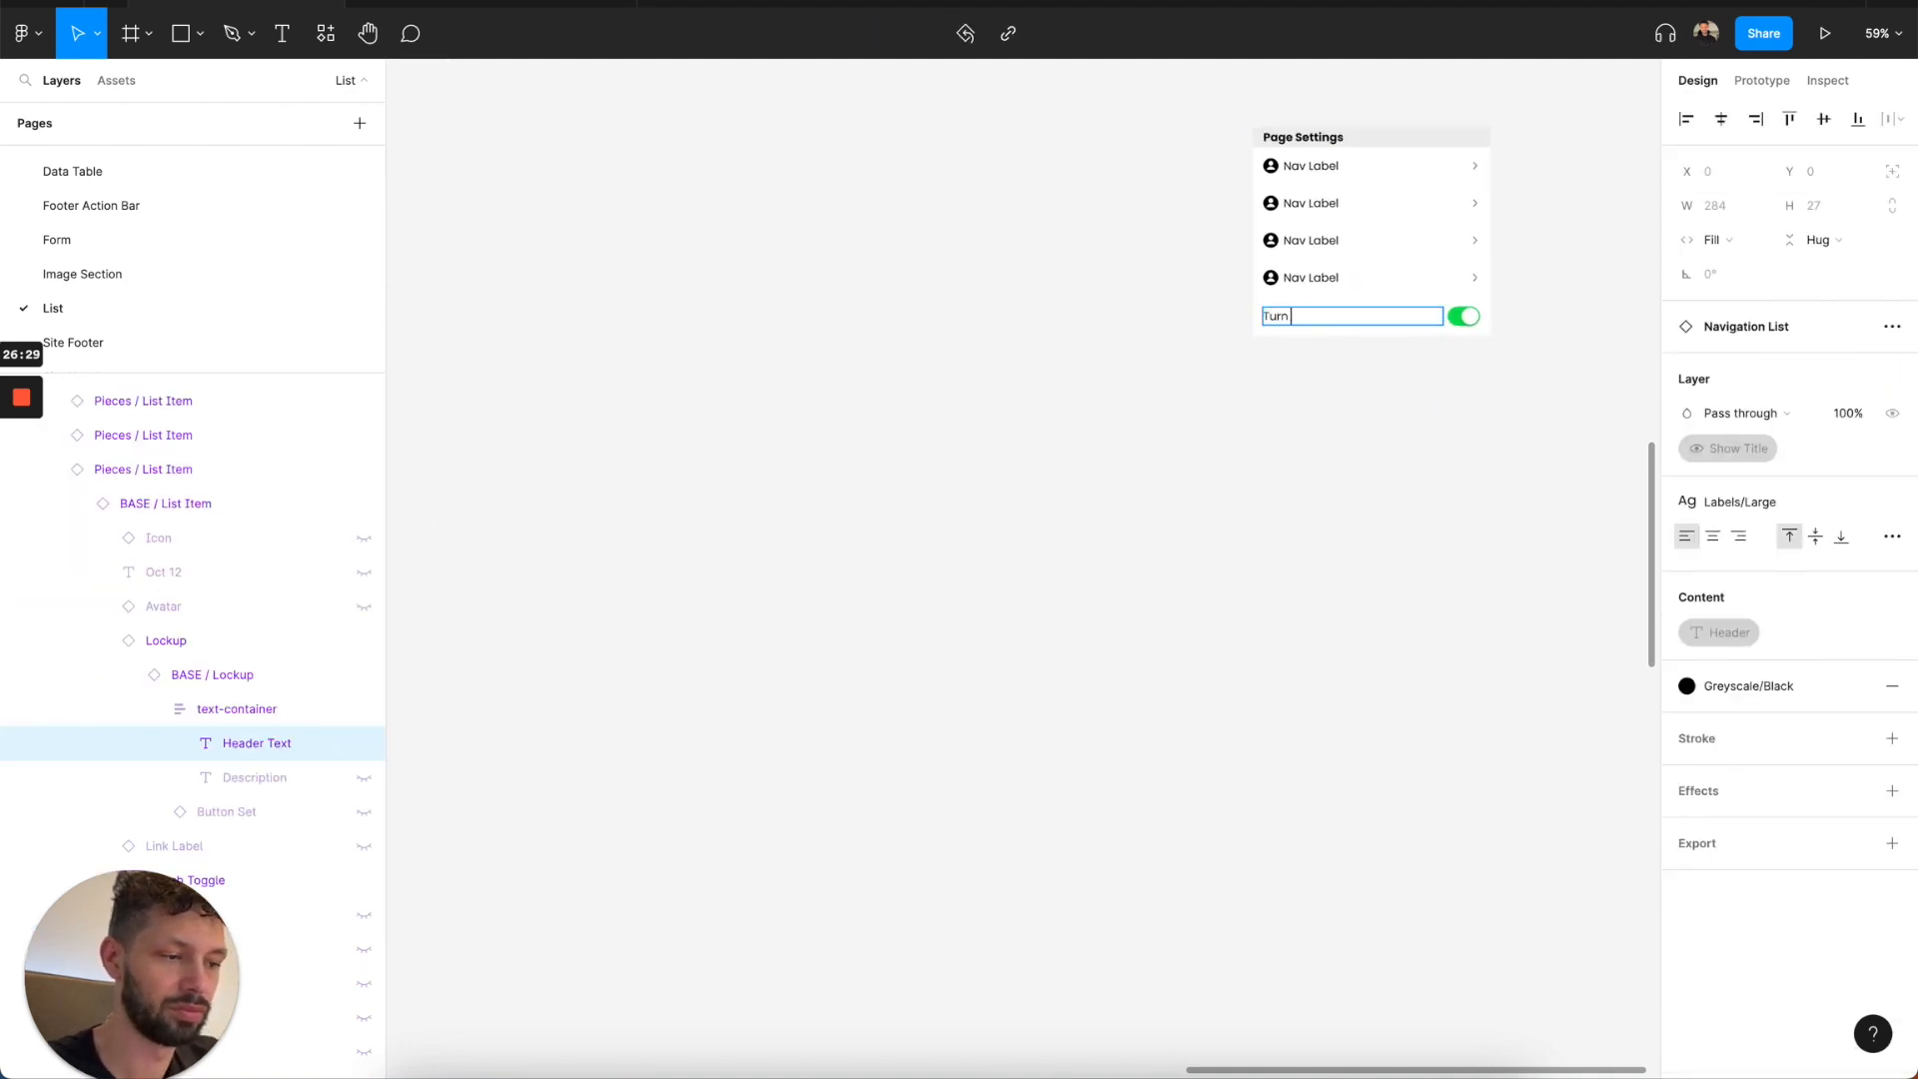
text( On)
key(Escape)
Set the leading component of the fourth list item, just above the toggle row, to None.
click(1374, 277)
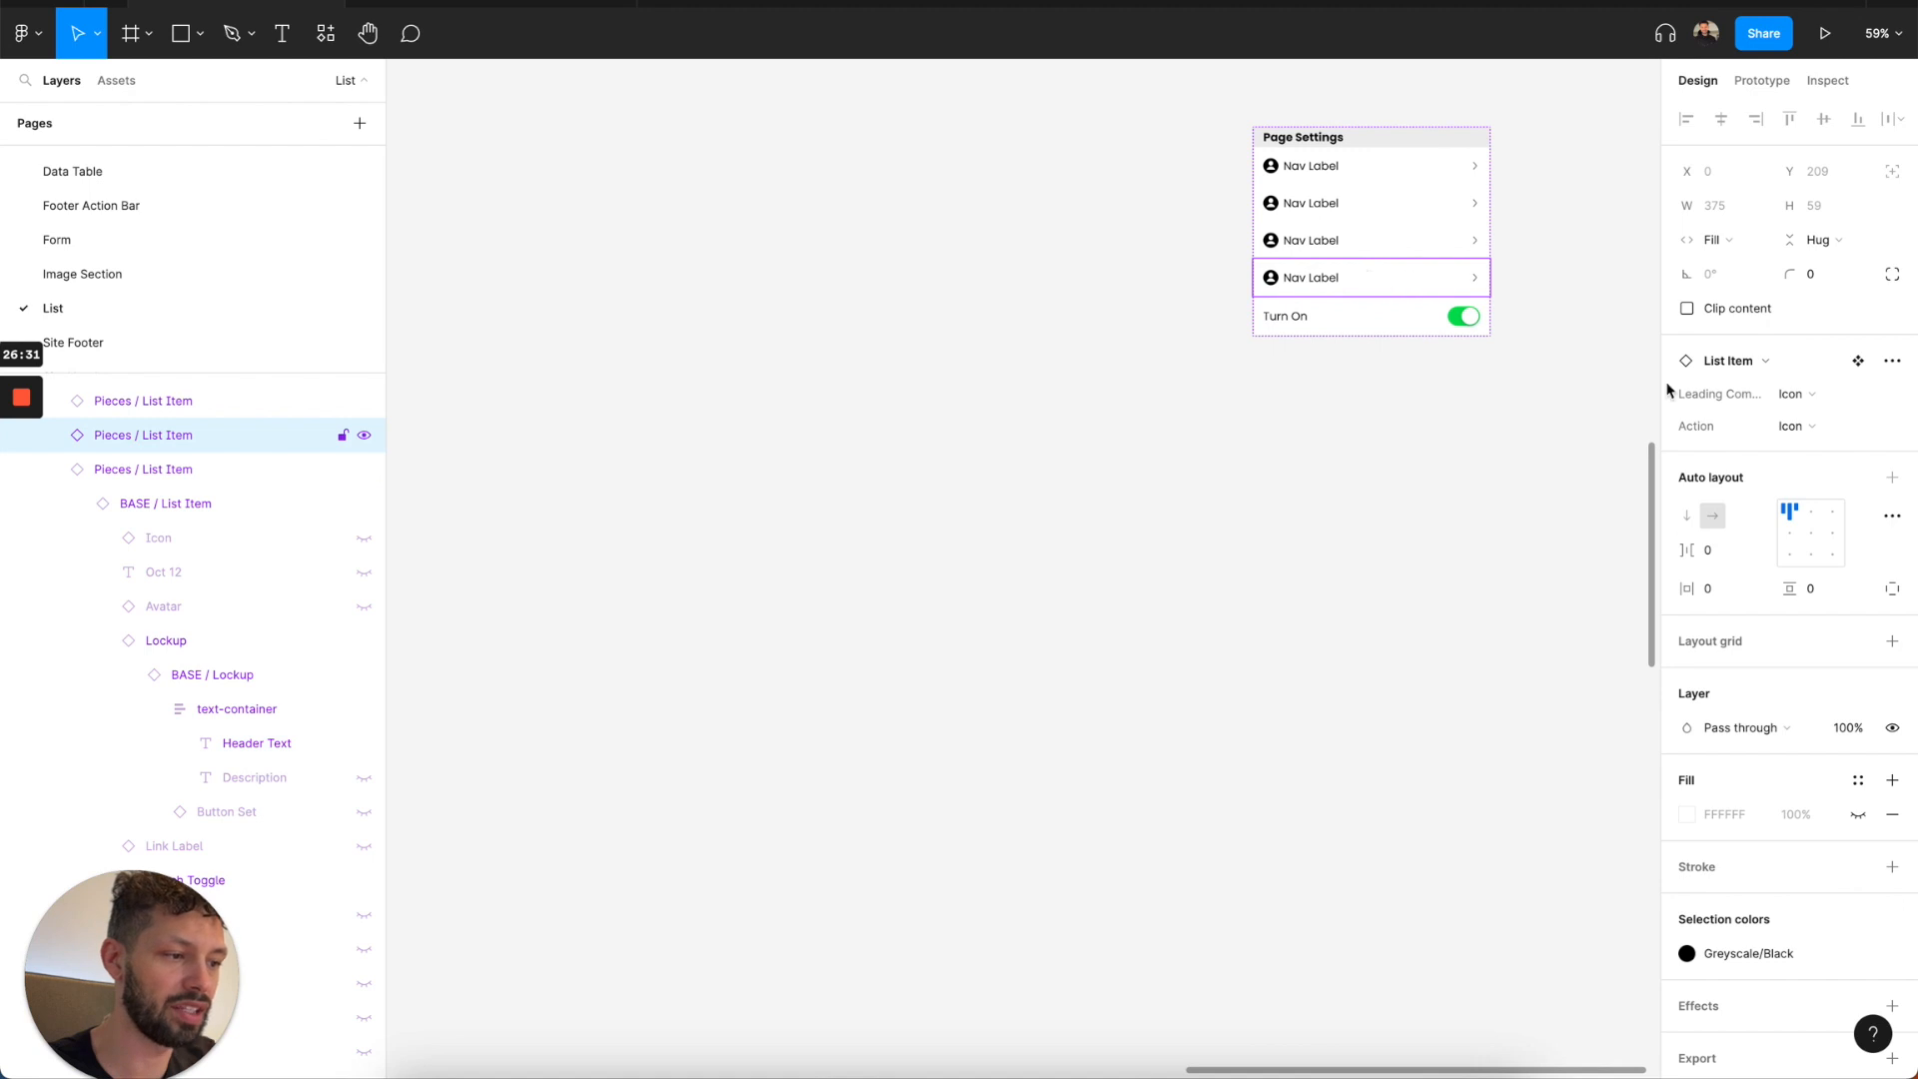
click(1814, 400)
click(1810, 368)
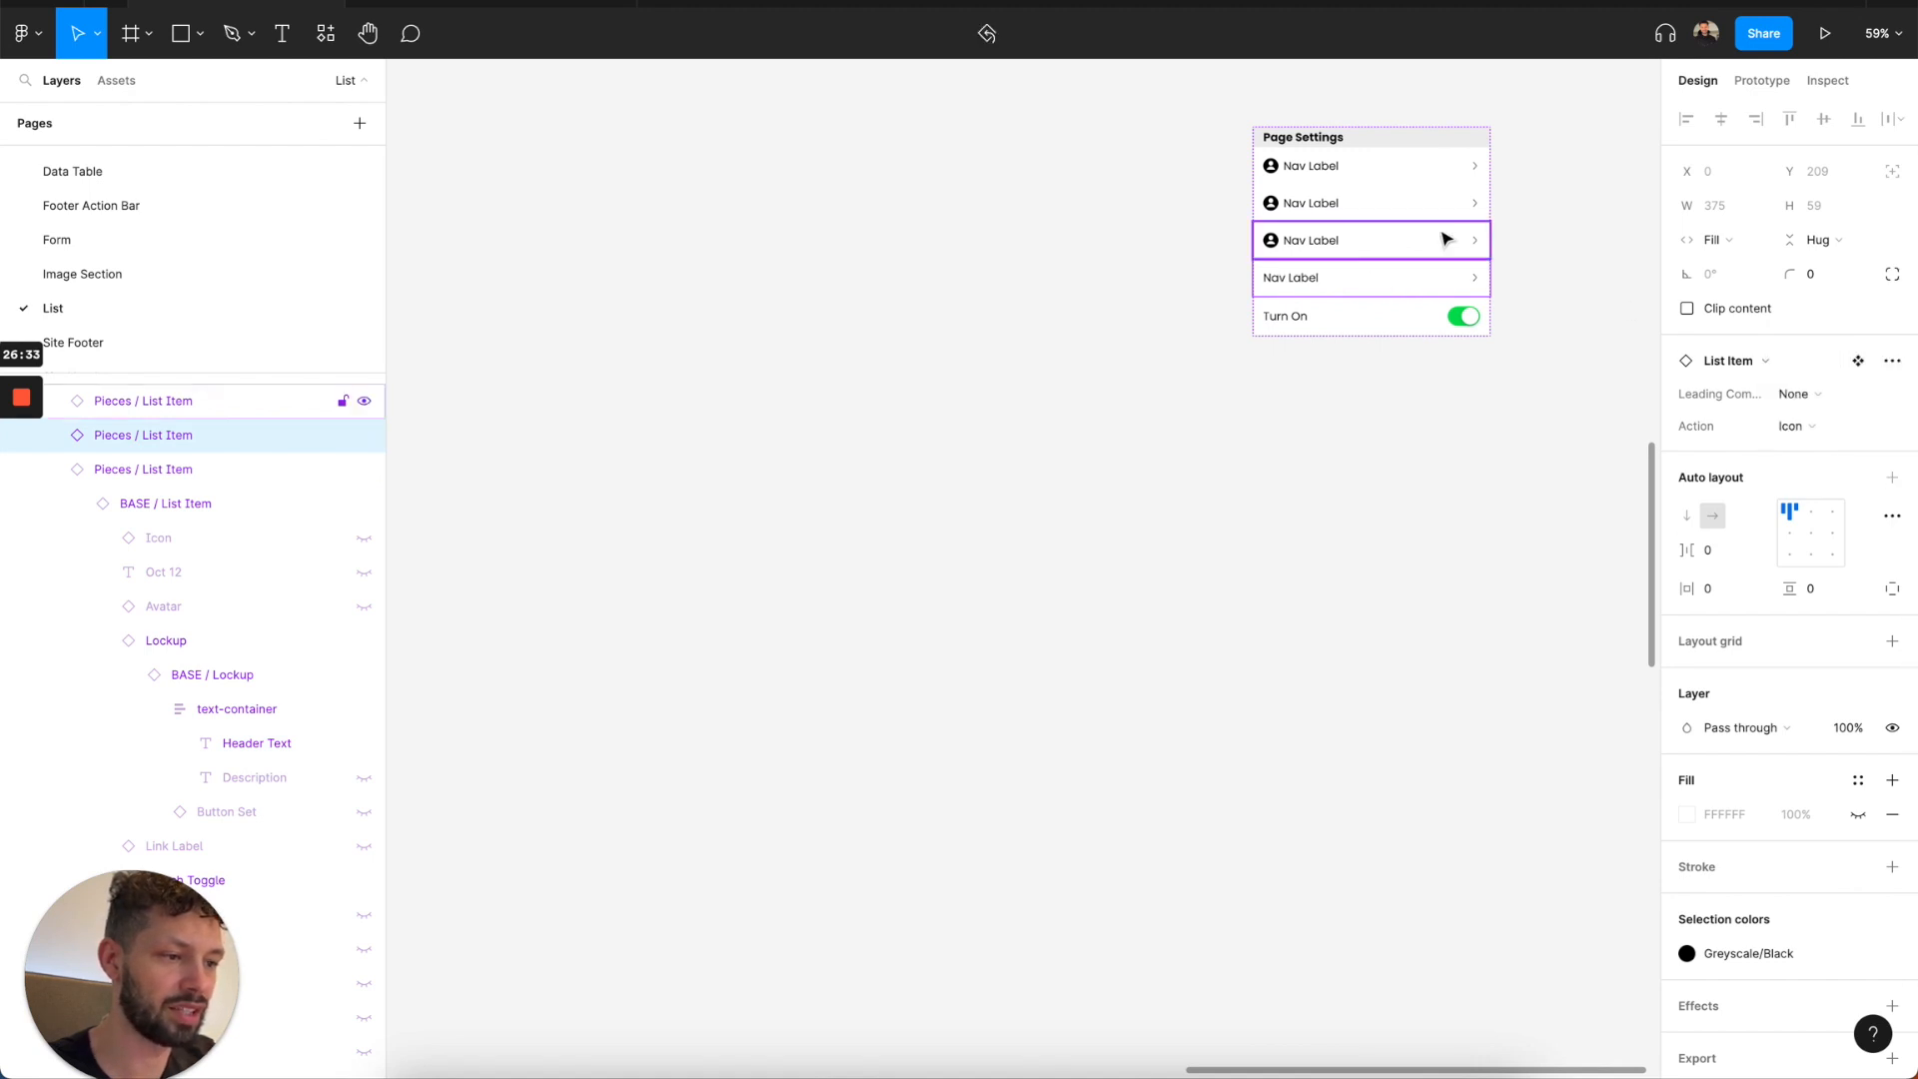
Set the first three list items' leading component to Avatar and their action to Icon + Label.
click(1444, 226)
shift+click(1439, 201)
shift+click(1439, 180)
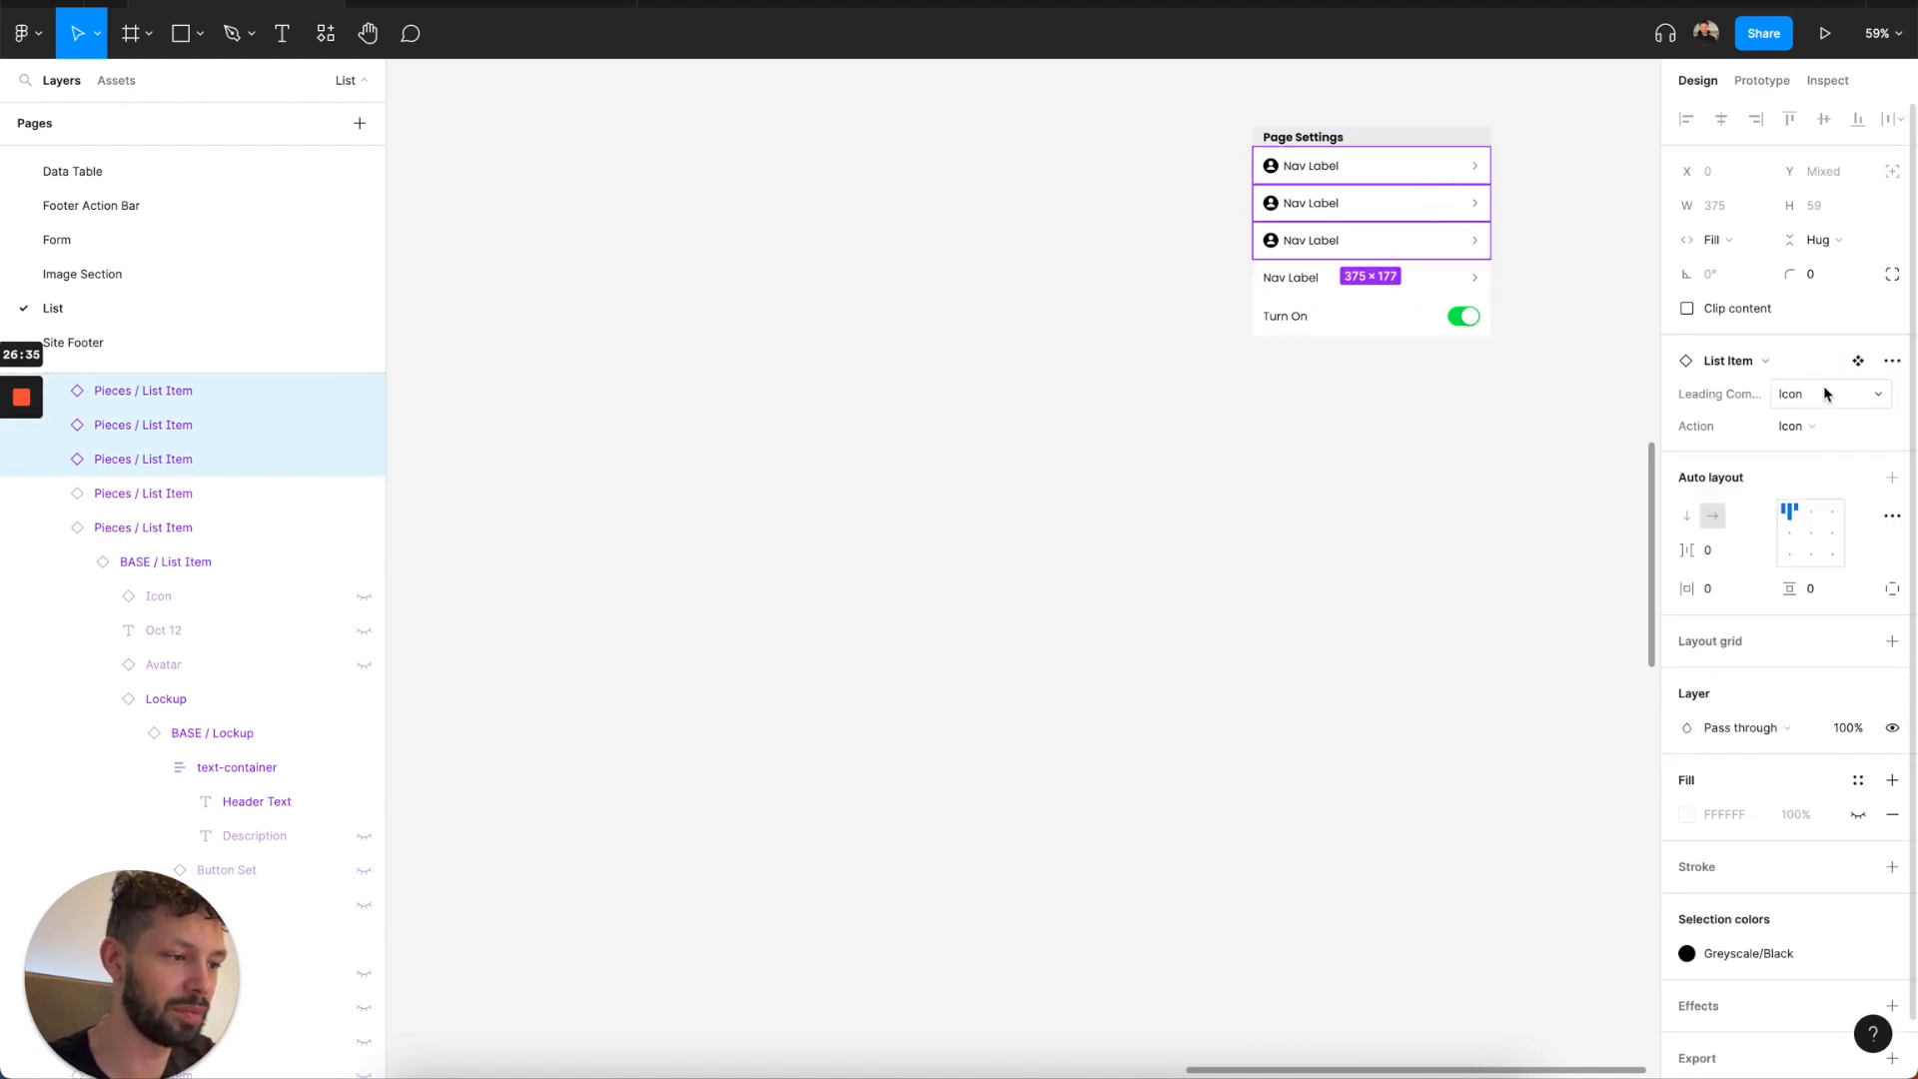
click(1813, 396)
click(1820, 418)
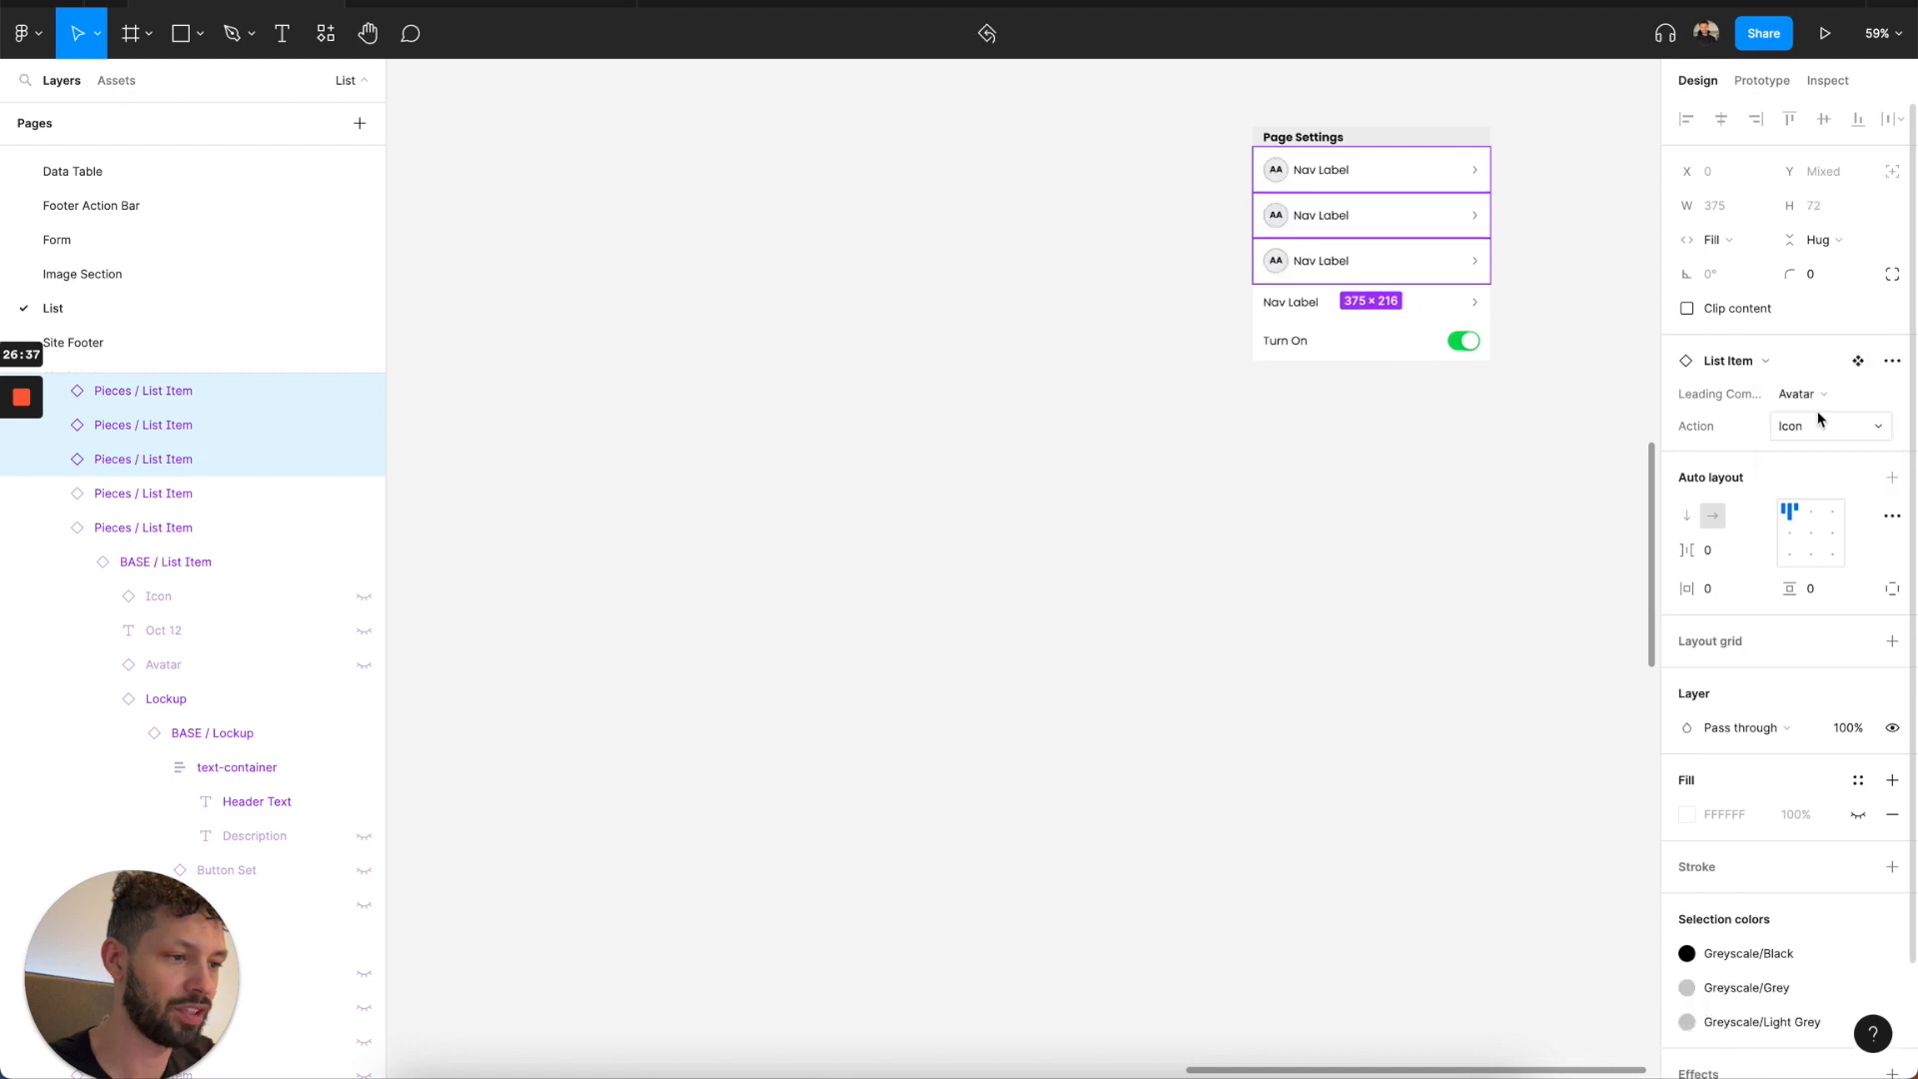
click(1820, 438)
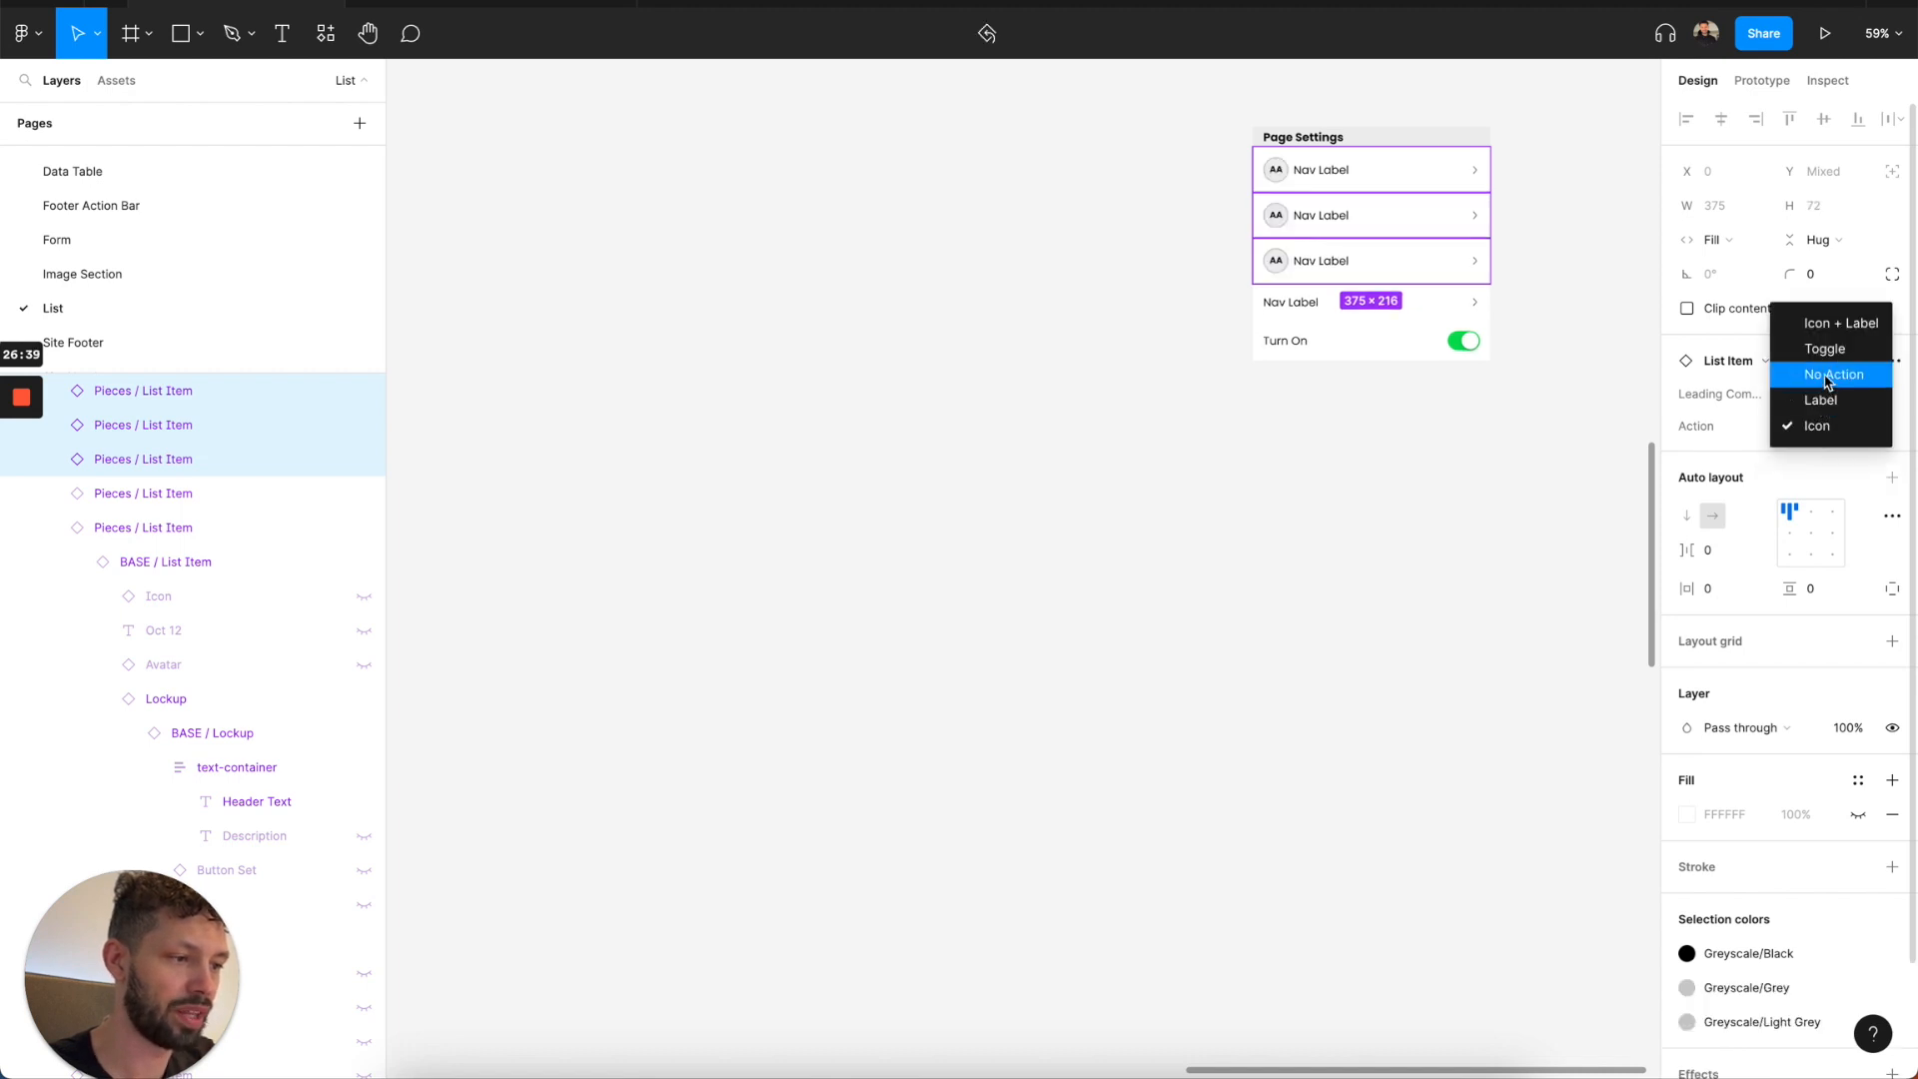
click(1837, 323)
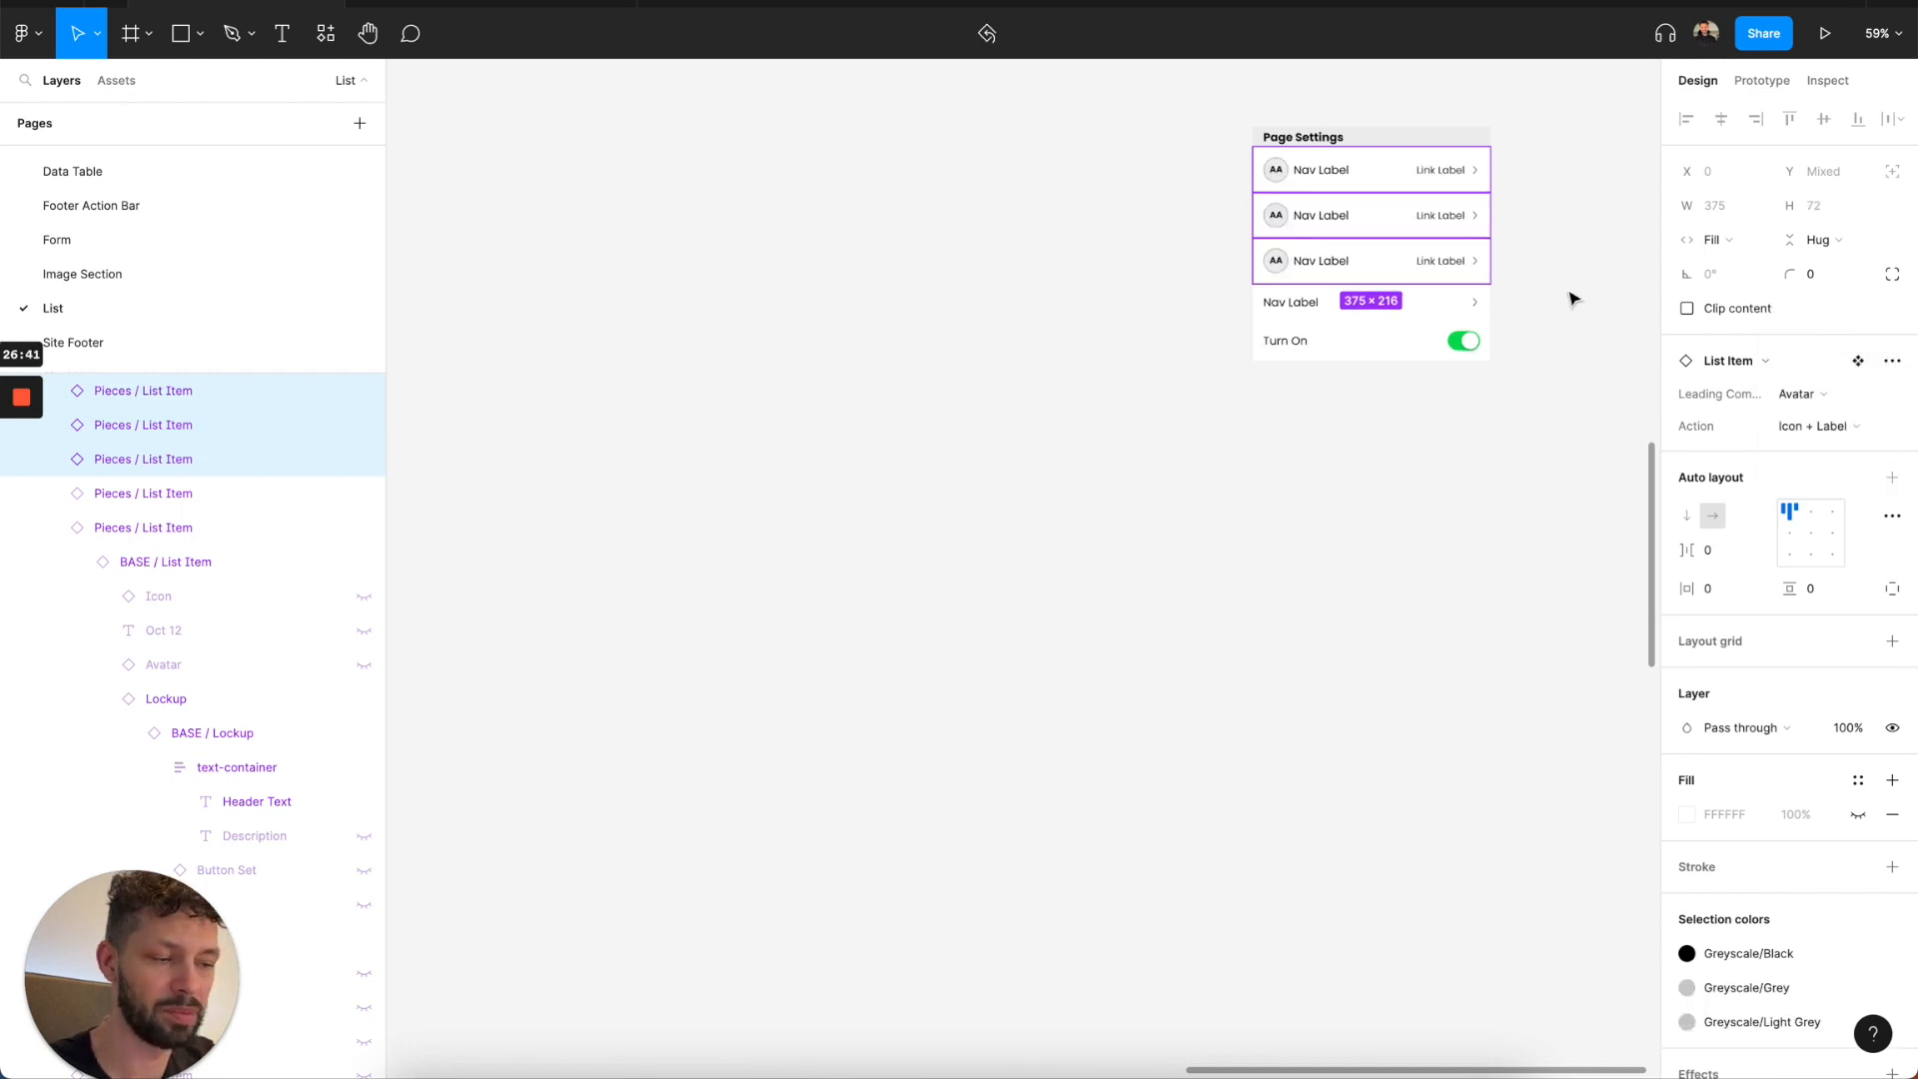
click(1576, 300)
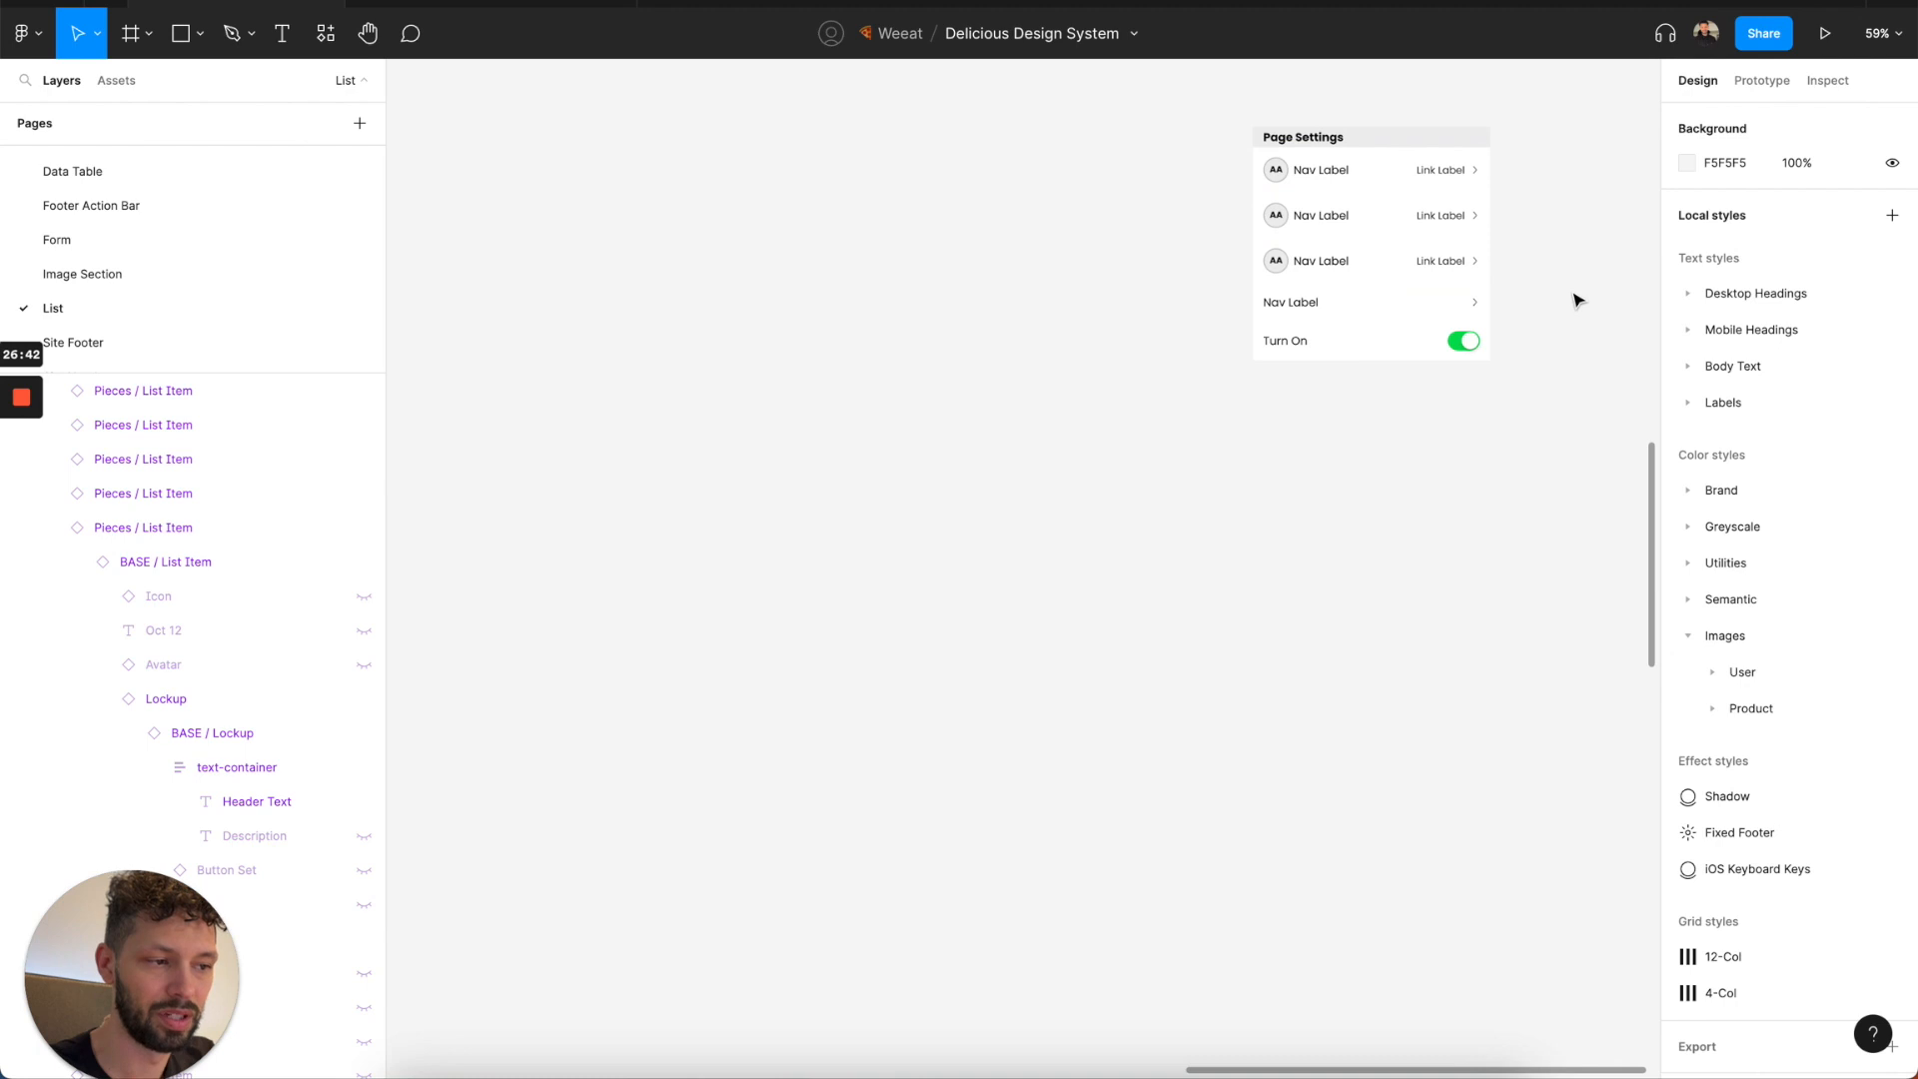
Delete the customized "Page Settings" Navigation List instance from the canvas.
click(1353, 290)
scroll(1351, 292, down, 4)
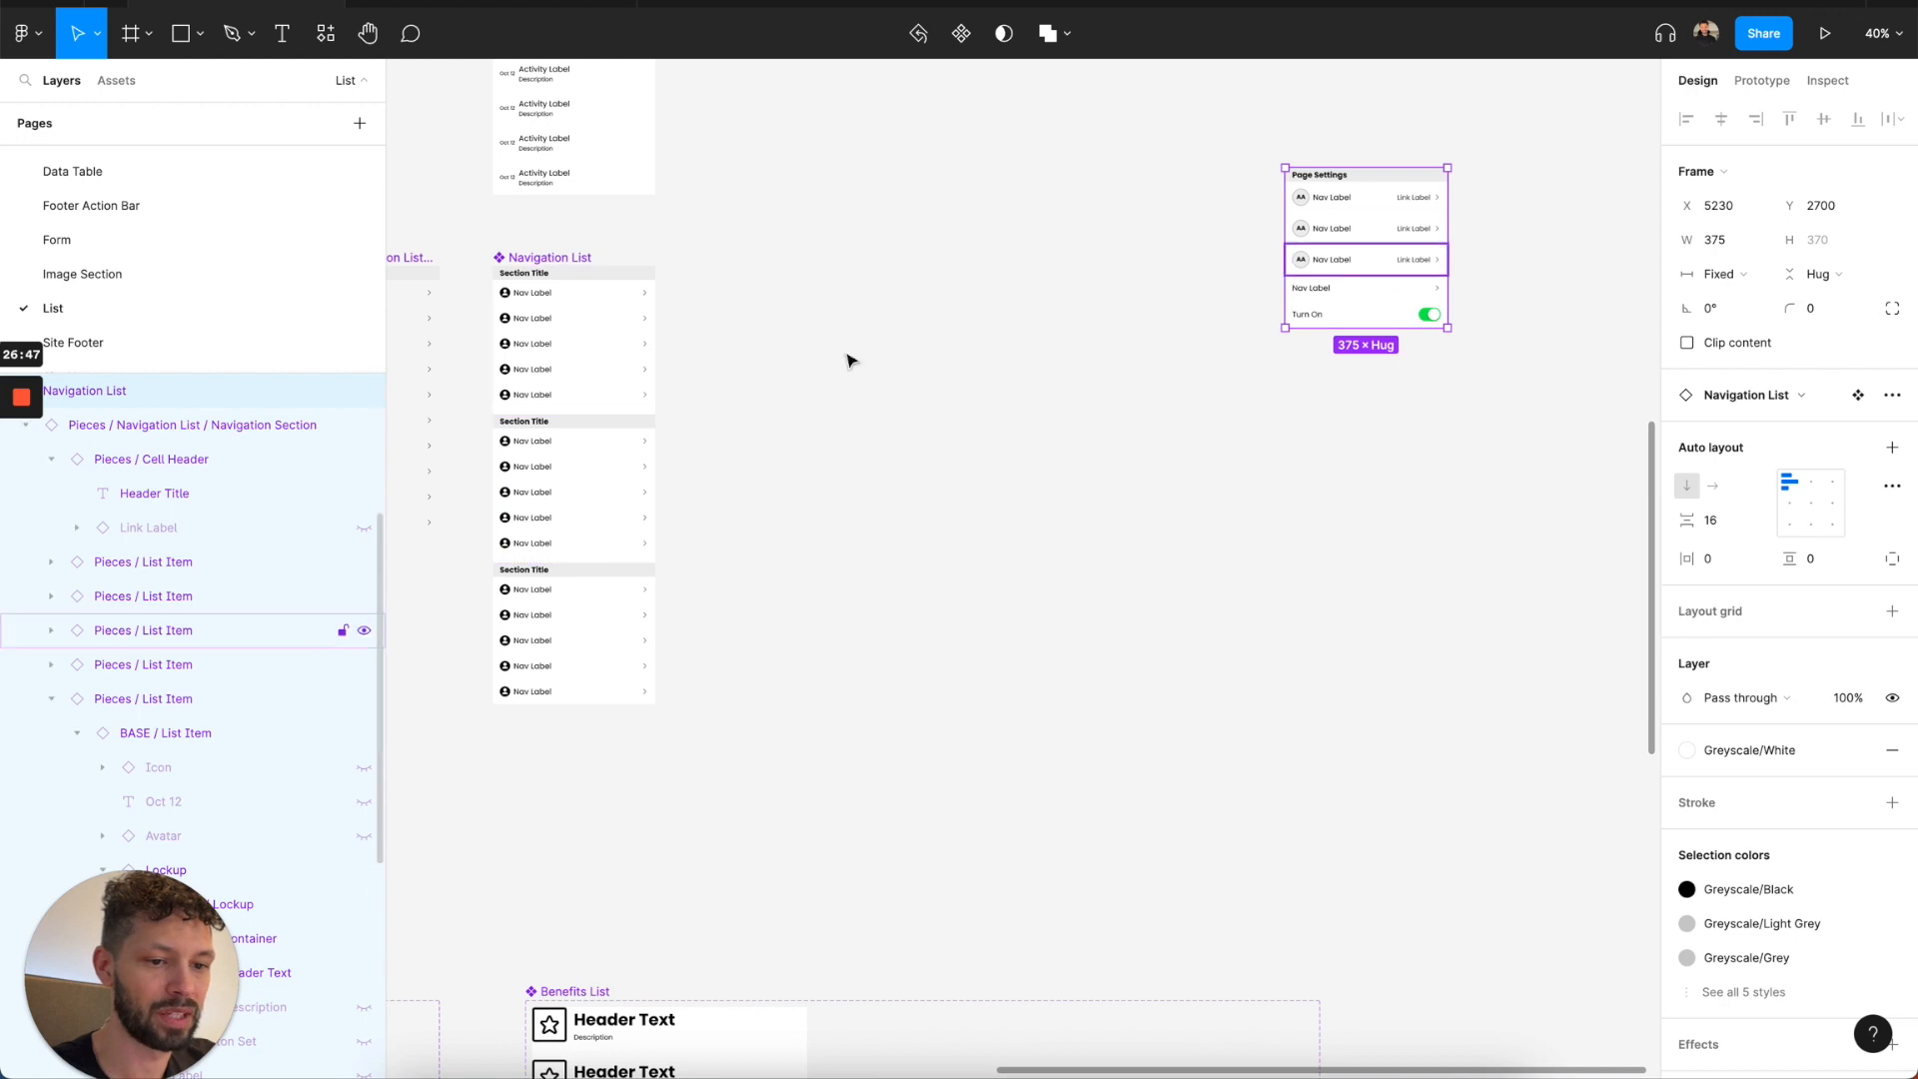
click(1384, 223)
key(Escape)
click(1369, 248)
key(Escape)
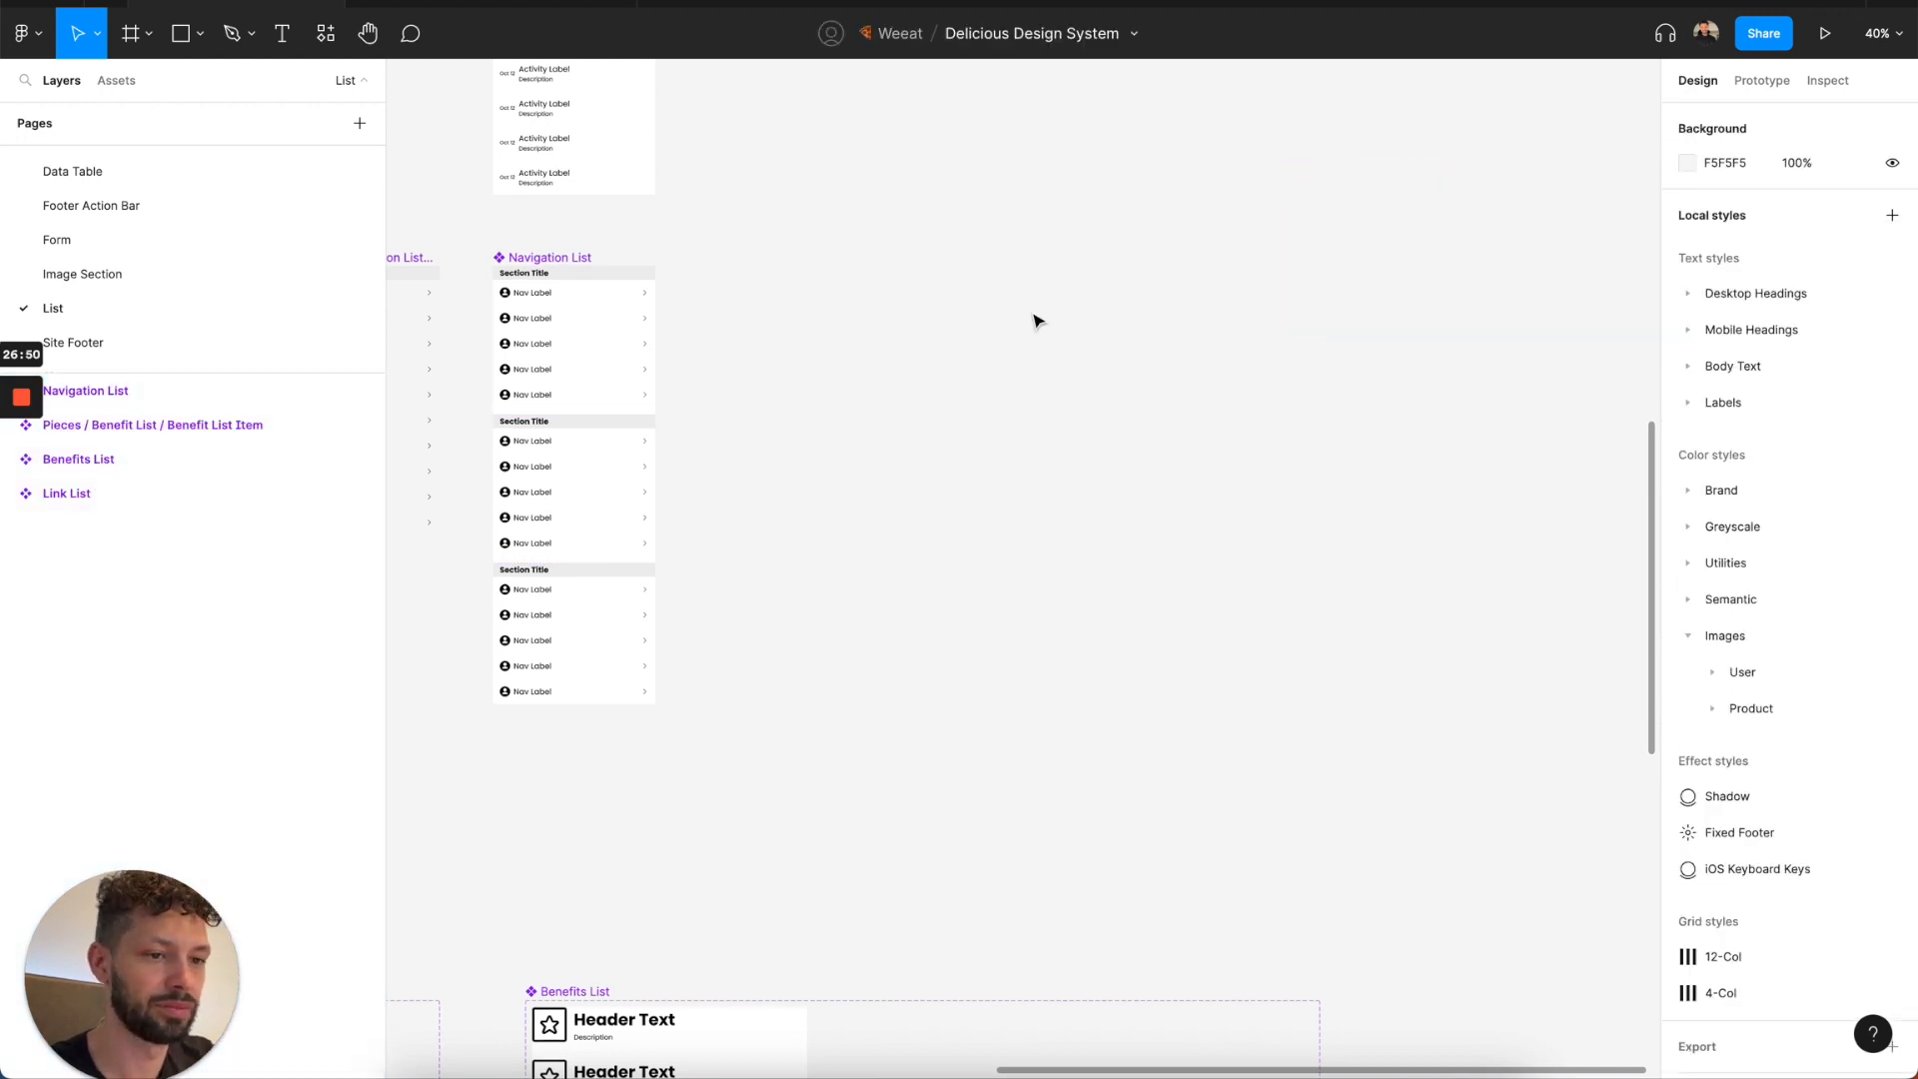
Review the components on the Site Footer page and open the Site Header page.
click(180, 348)
ctrl+scroll(727, 431, down, 2)
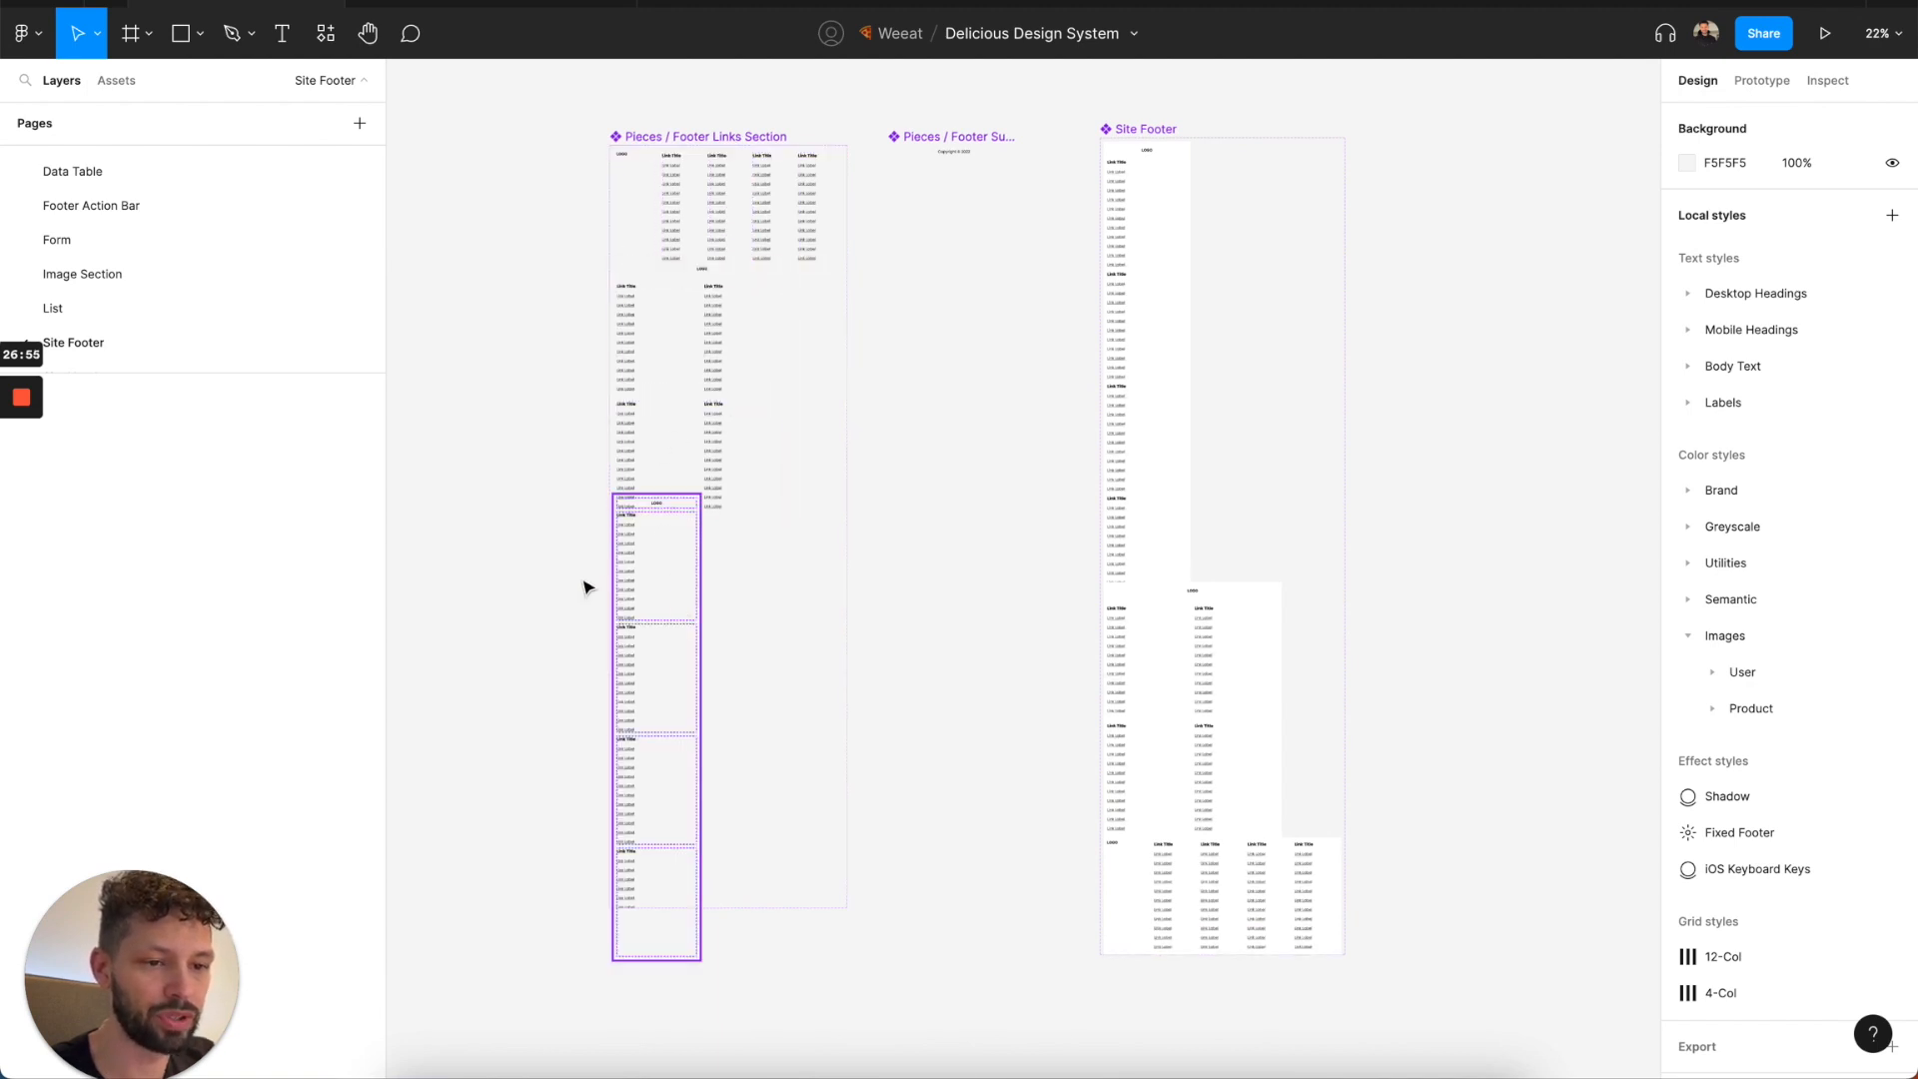
scroll(133, 310, down, 3)
click(128, 289)
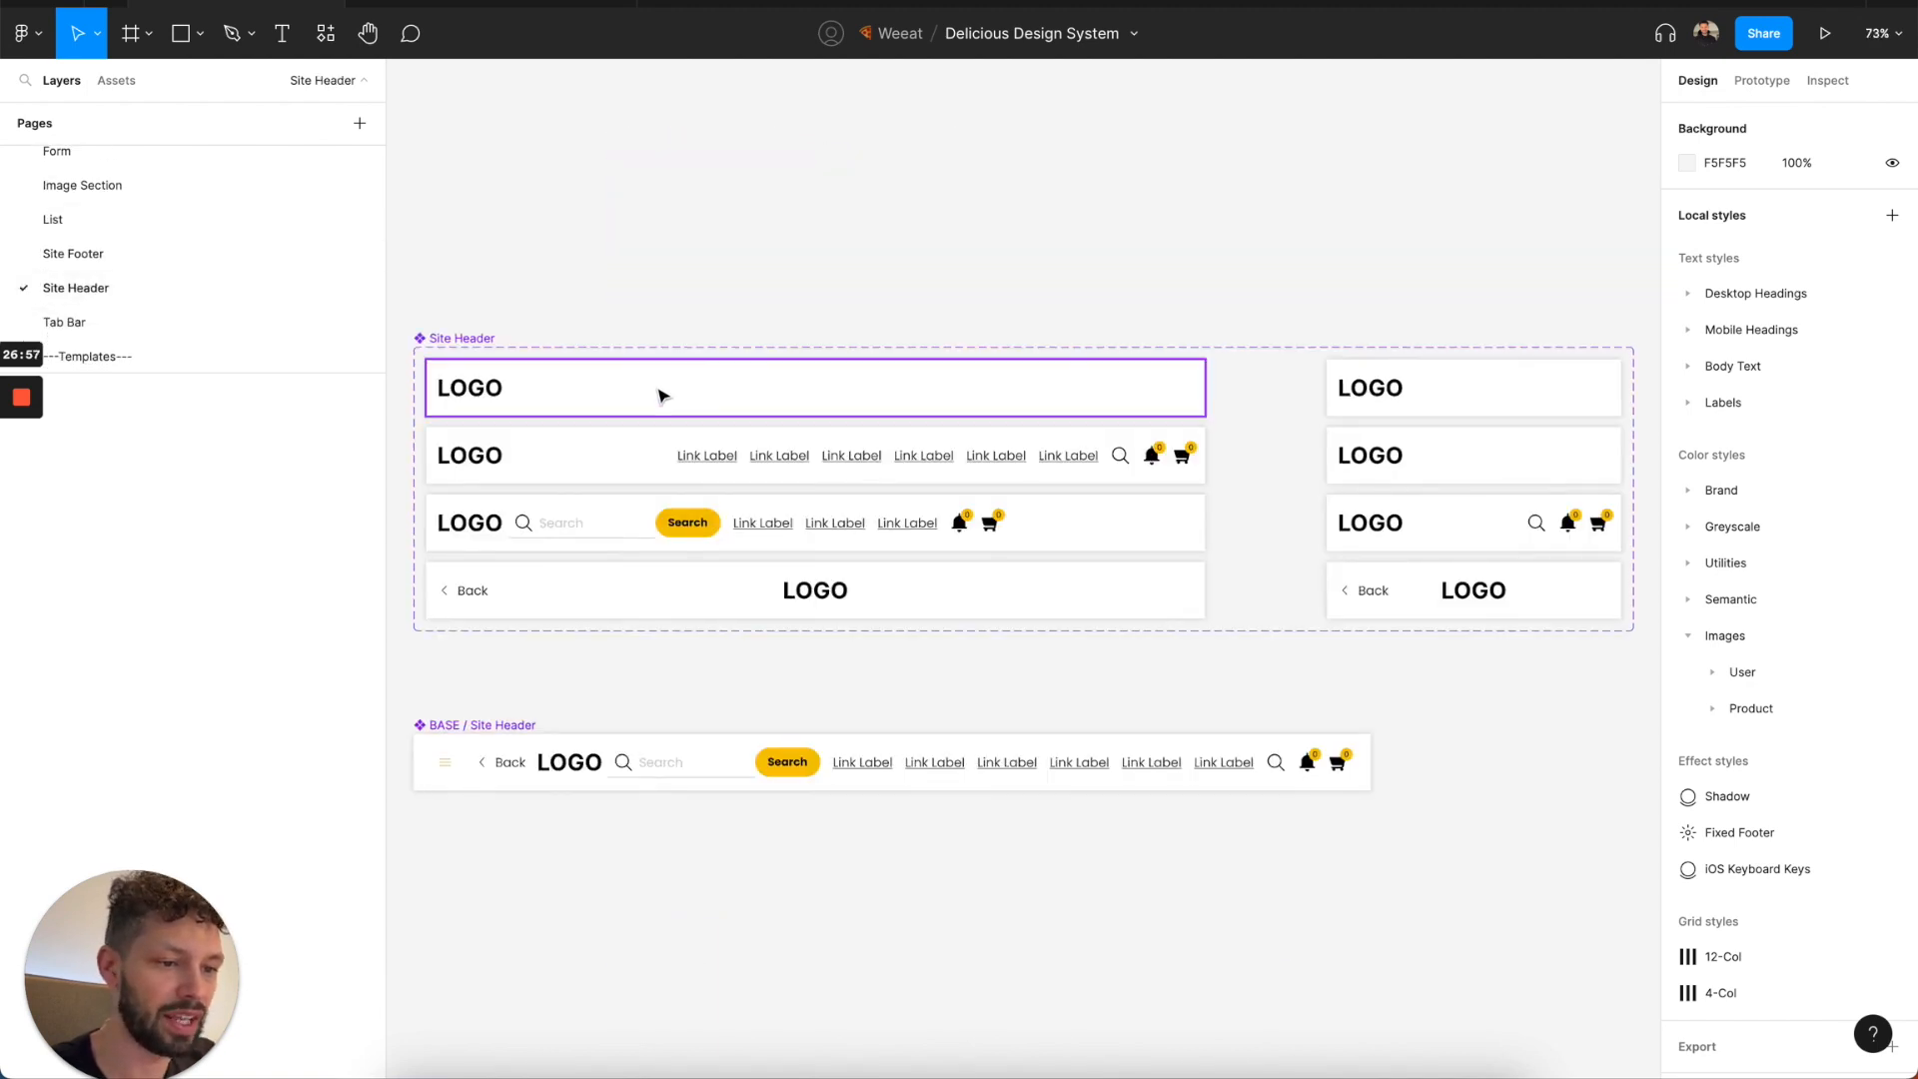
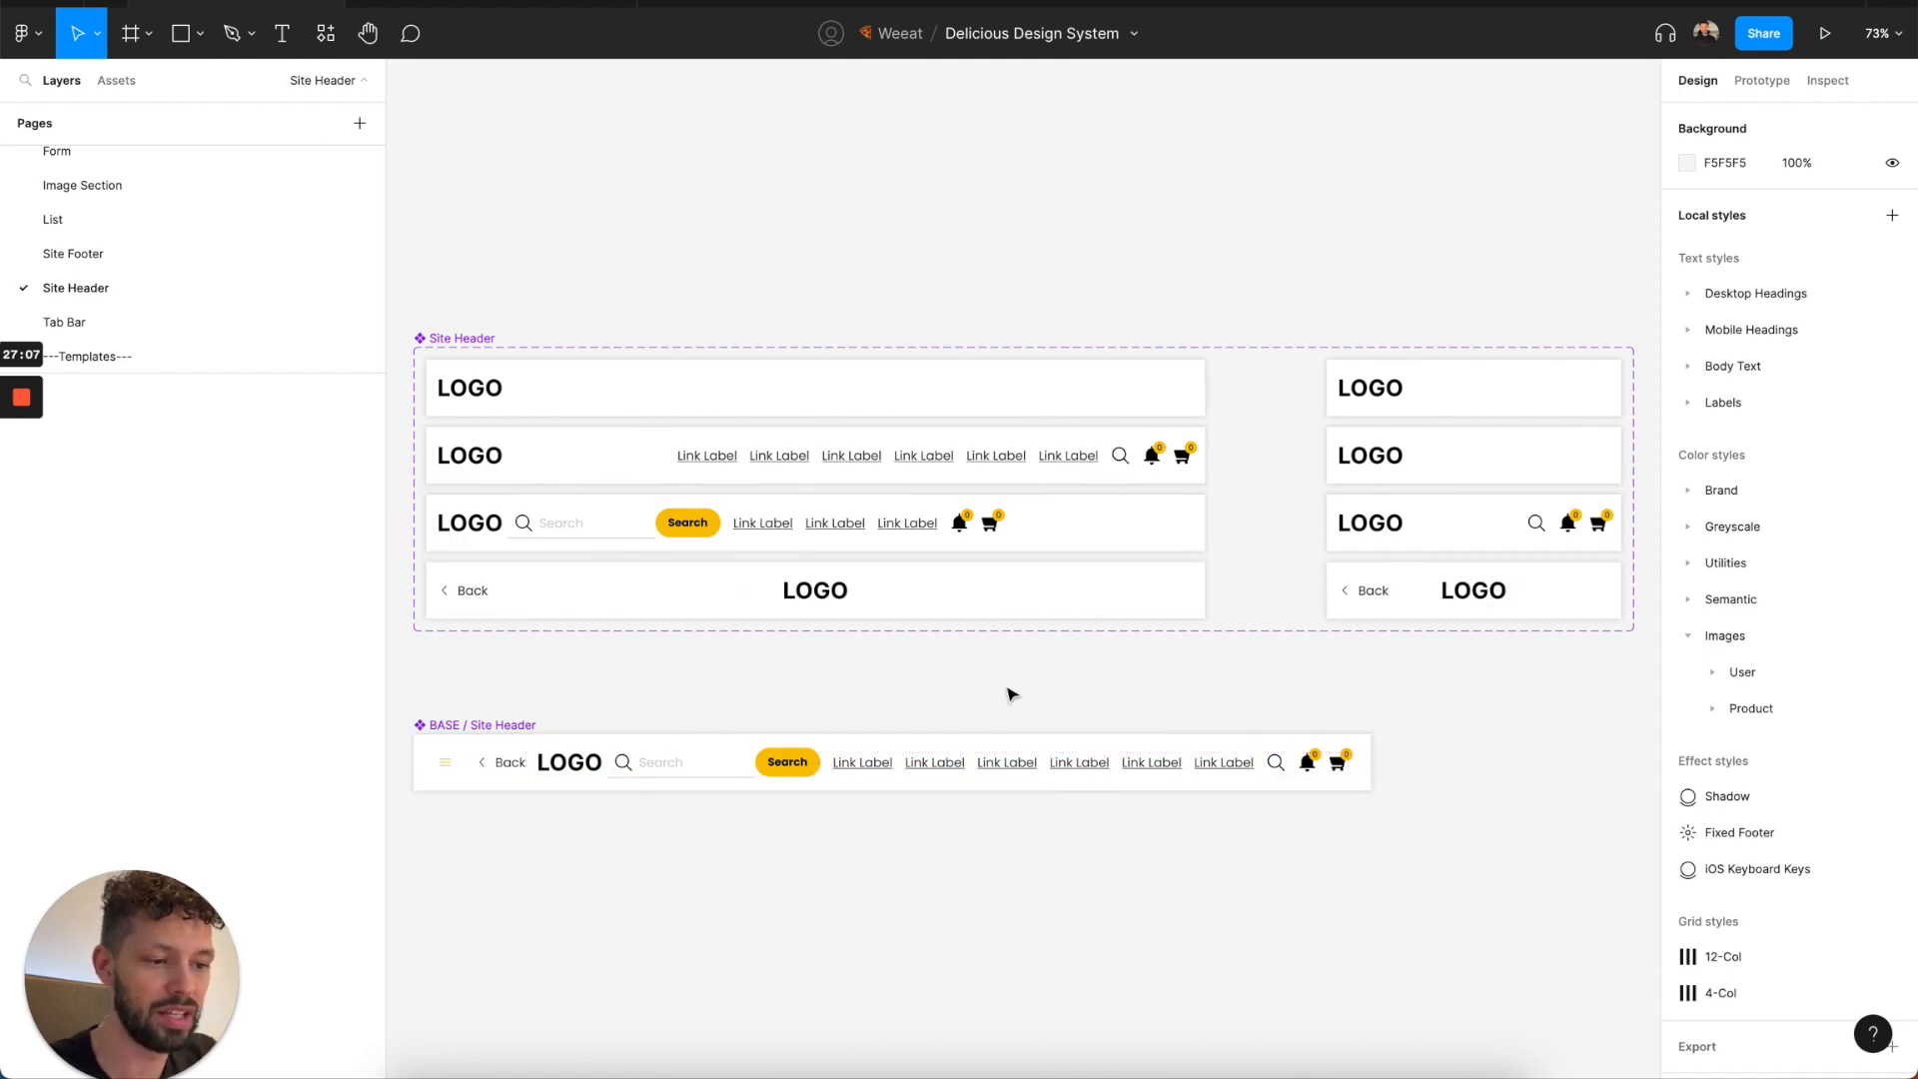
Inspect the company logo inside the BASE / Site Header component and open the Tab Bar page.
double_click(565, 772)
click(565, 772)
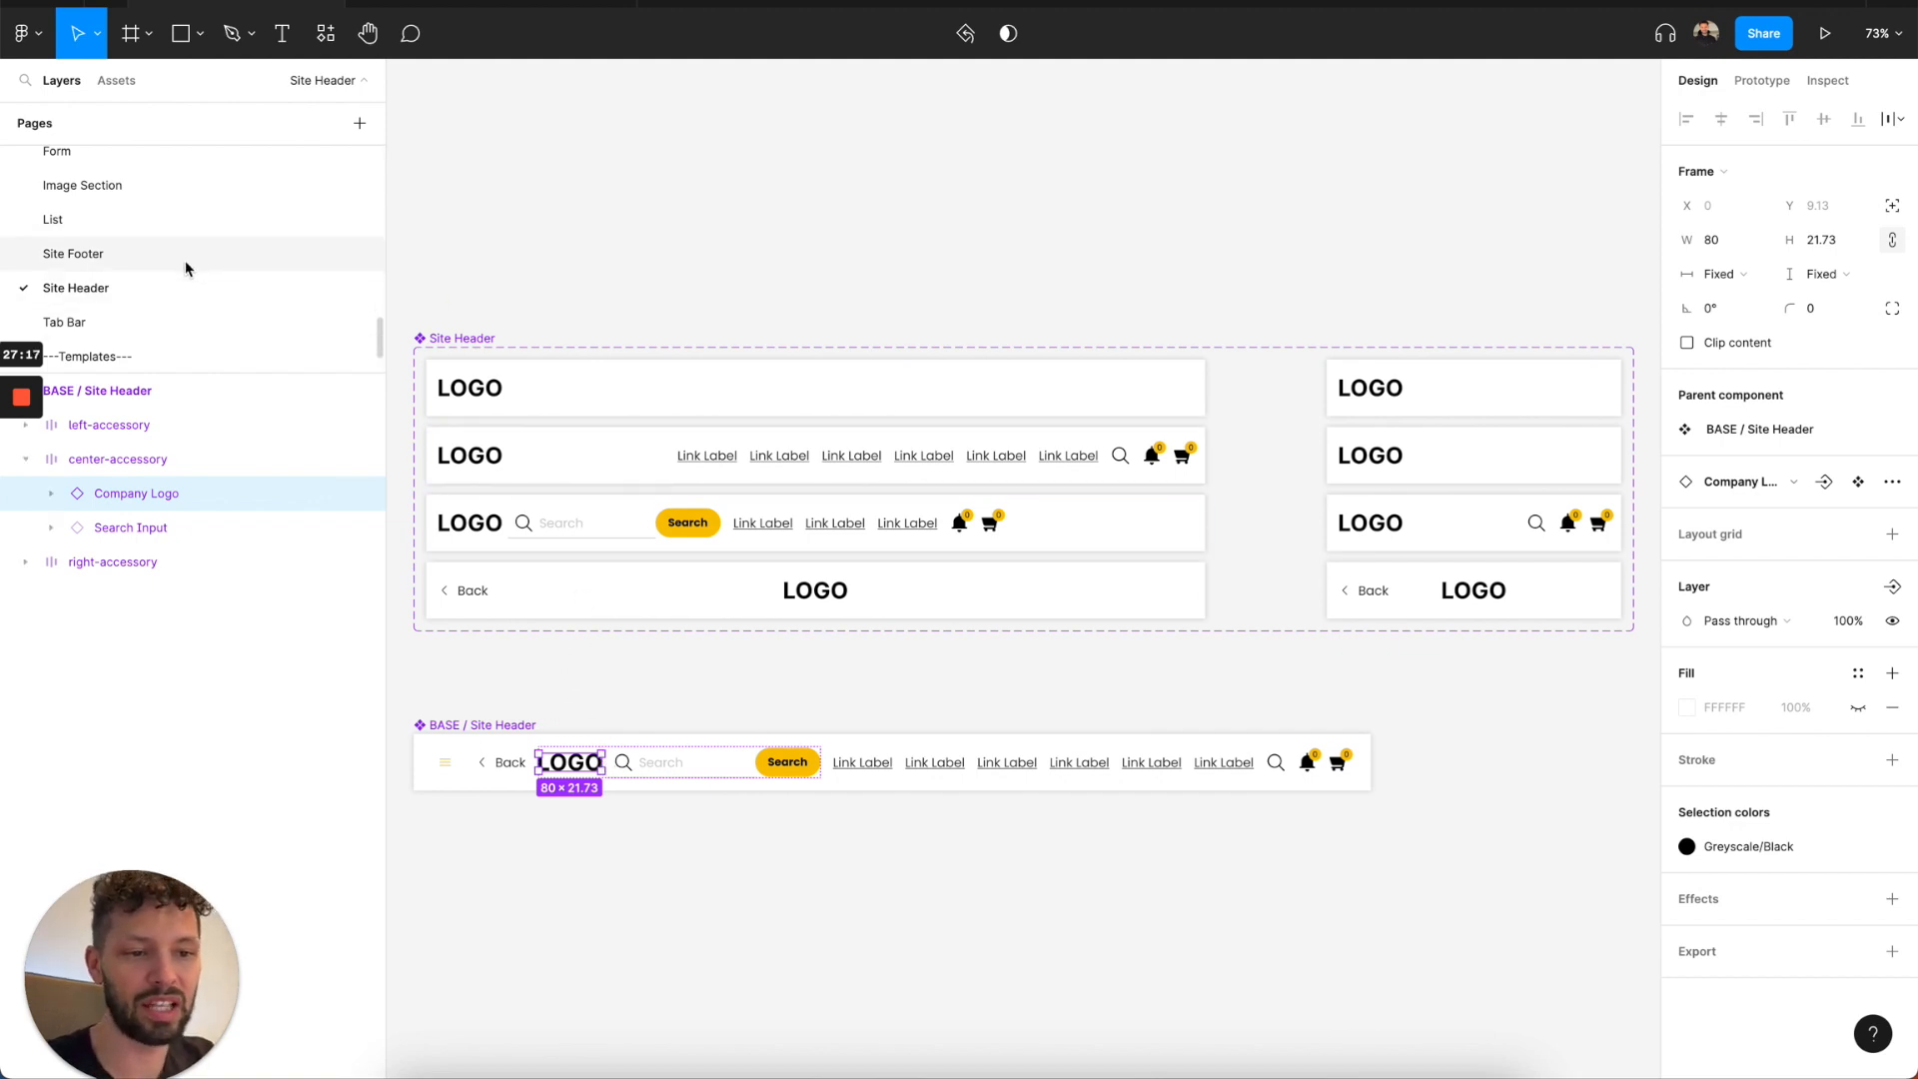
click(176, 318)
scroll(715, 360, down, 3)
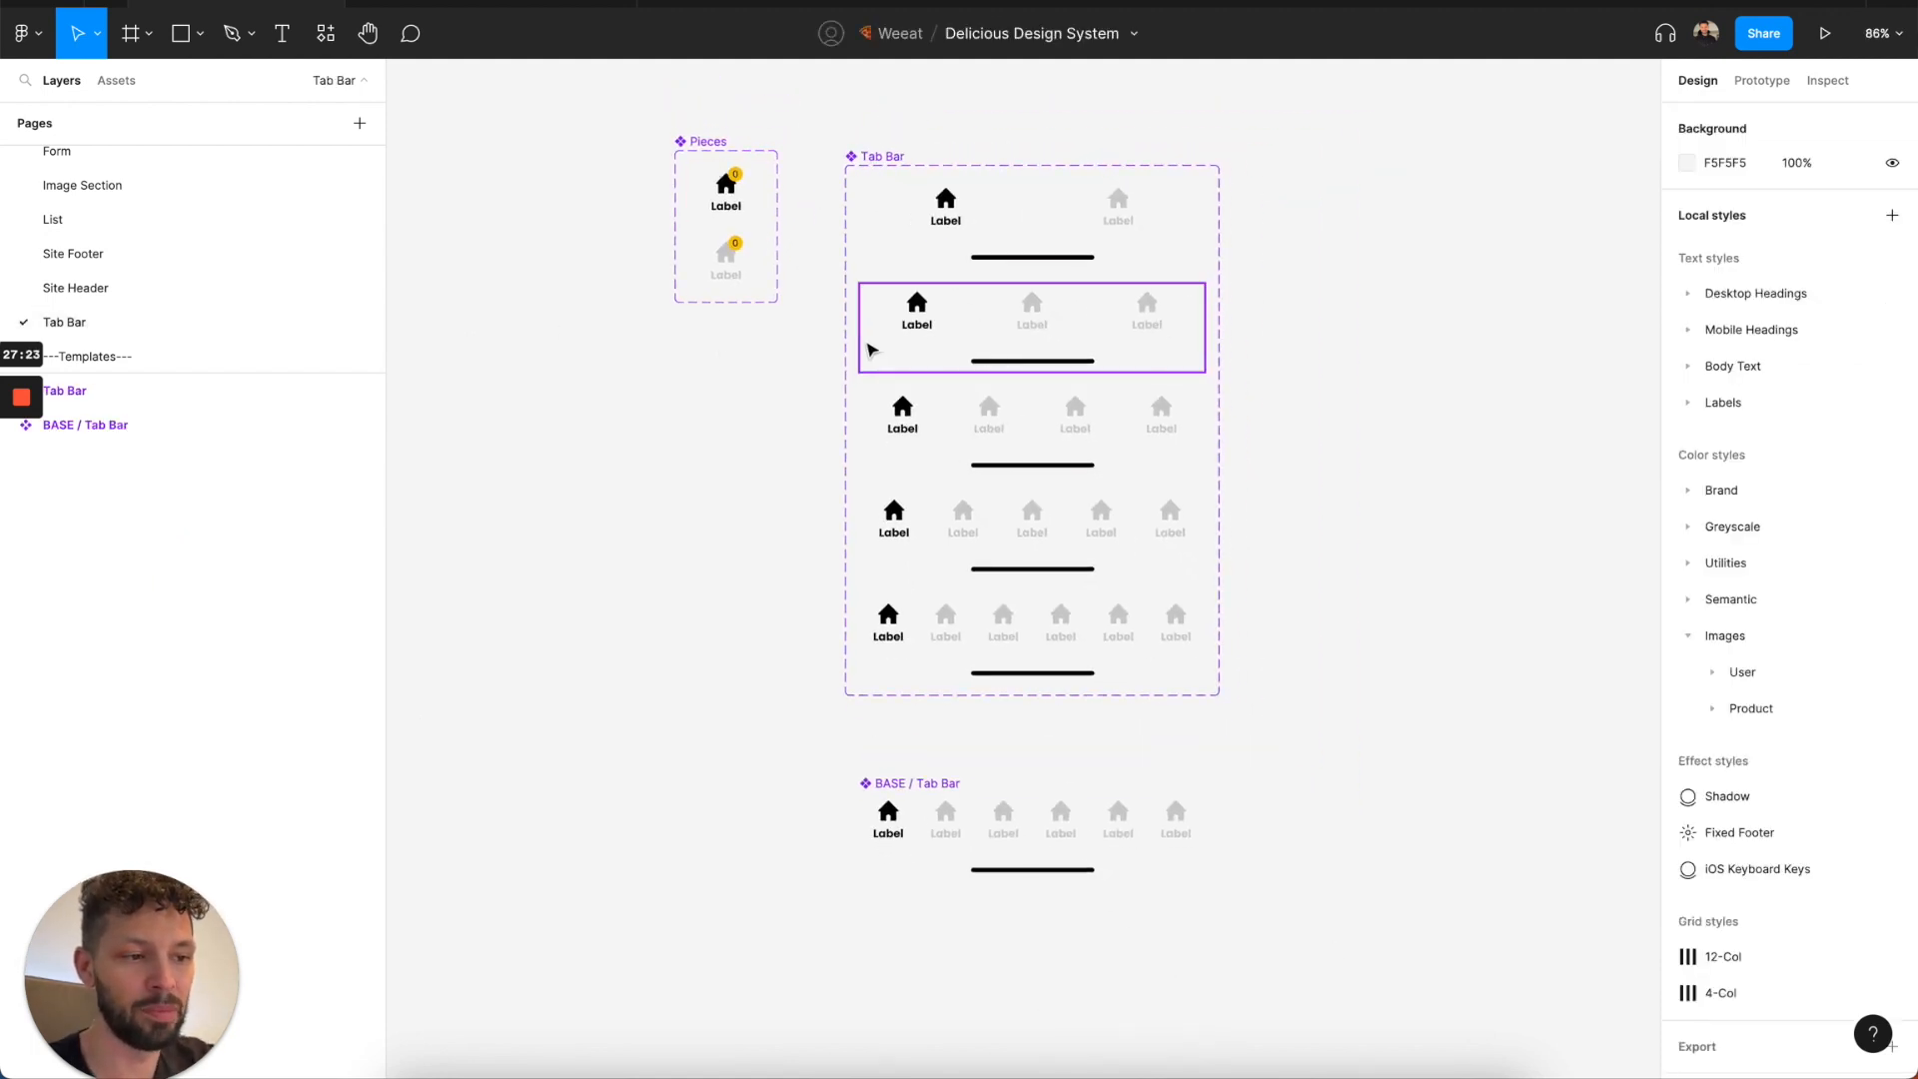
scroll(925, 331, down, 2)
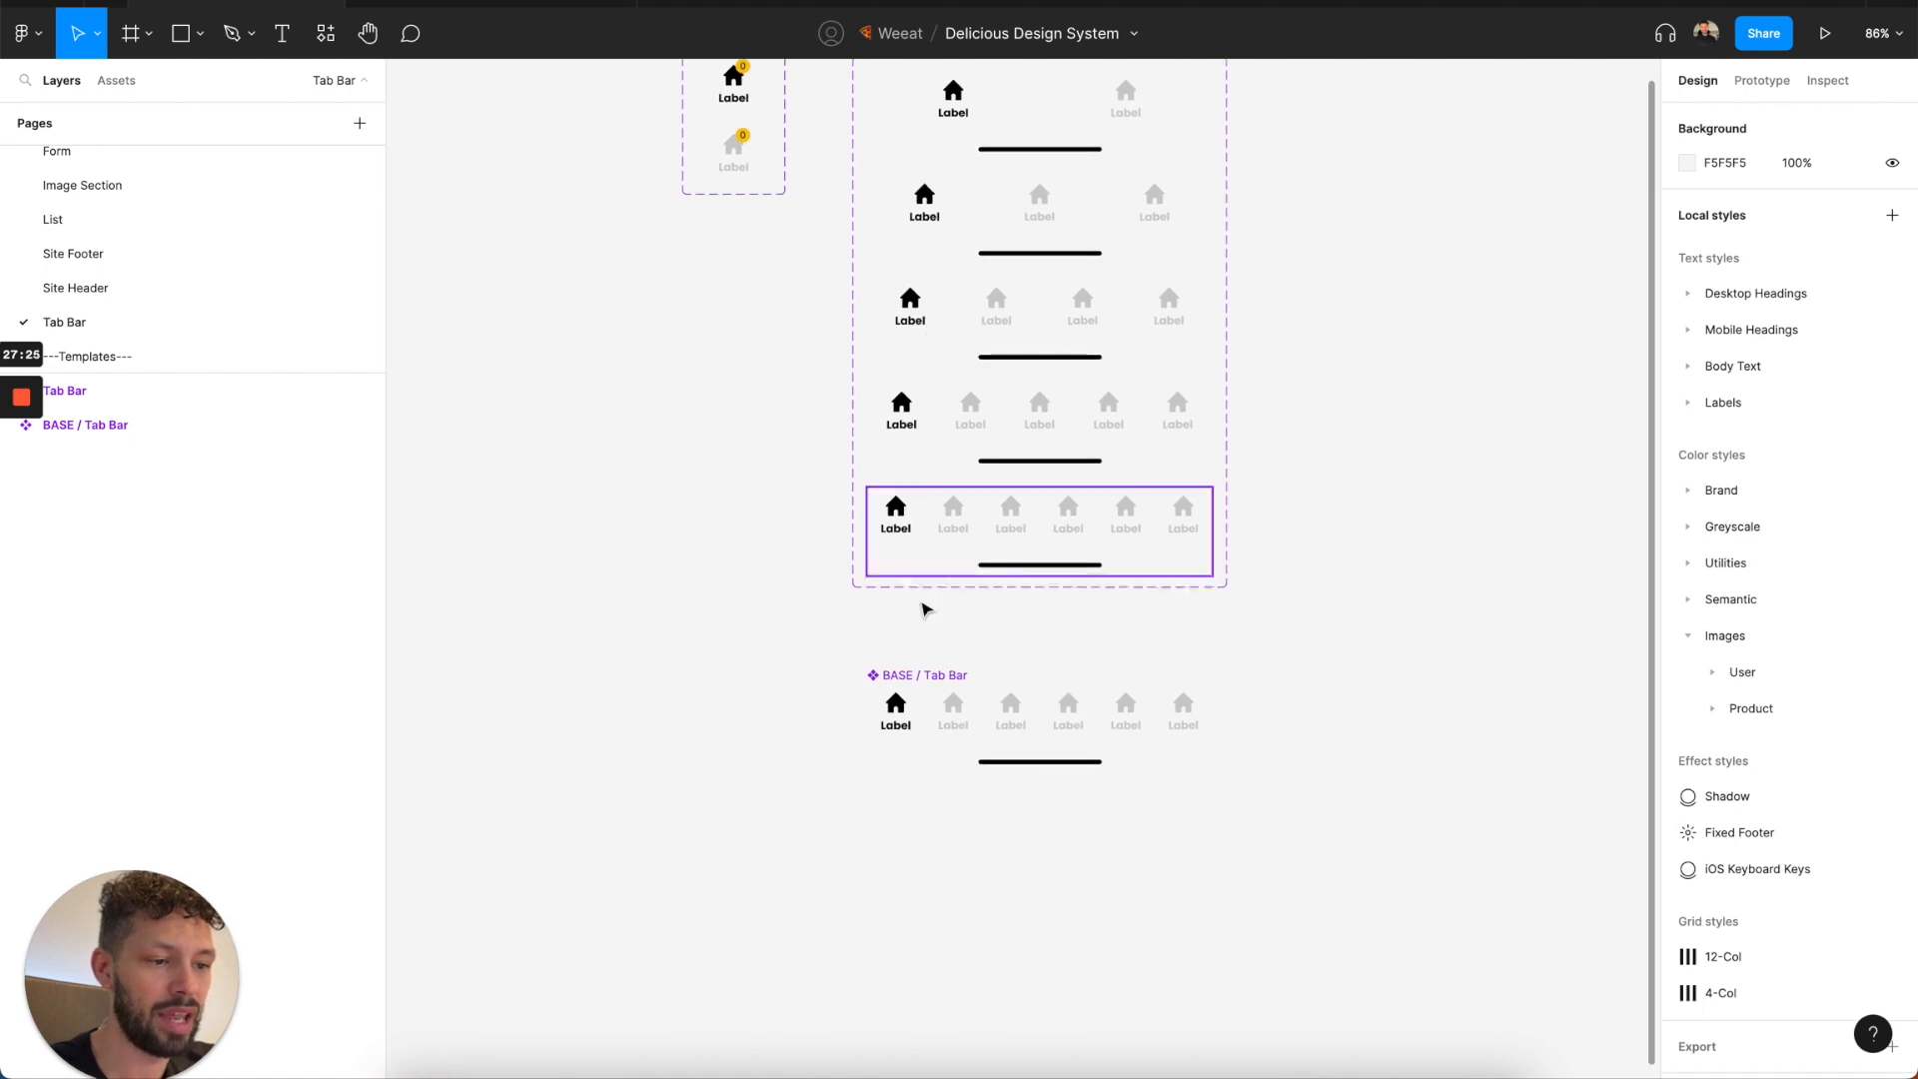
Inspect the BASE / Tab Bar component and the properties of its nested home indicator.
click(941, 711)
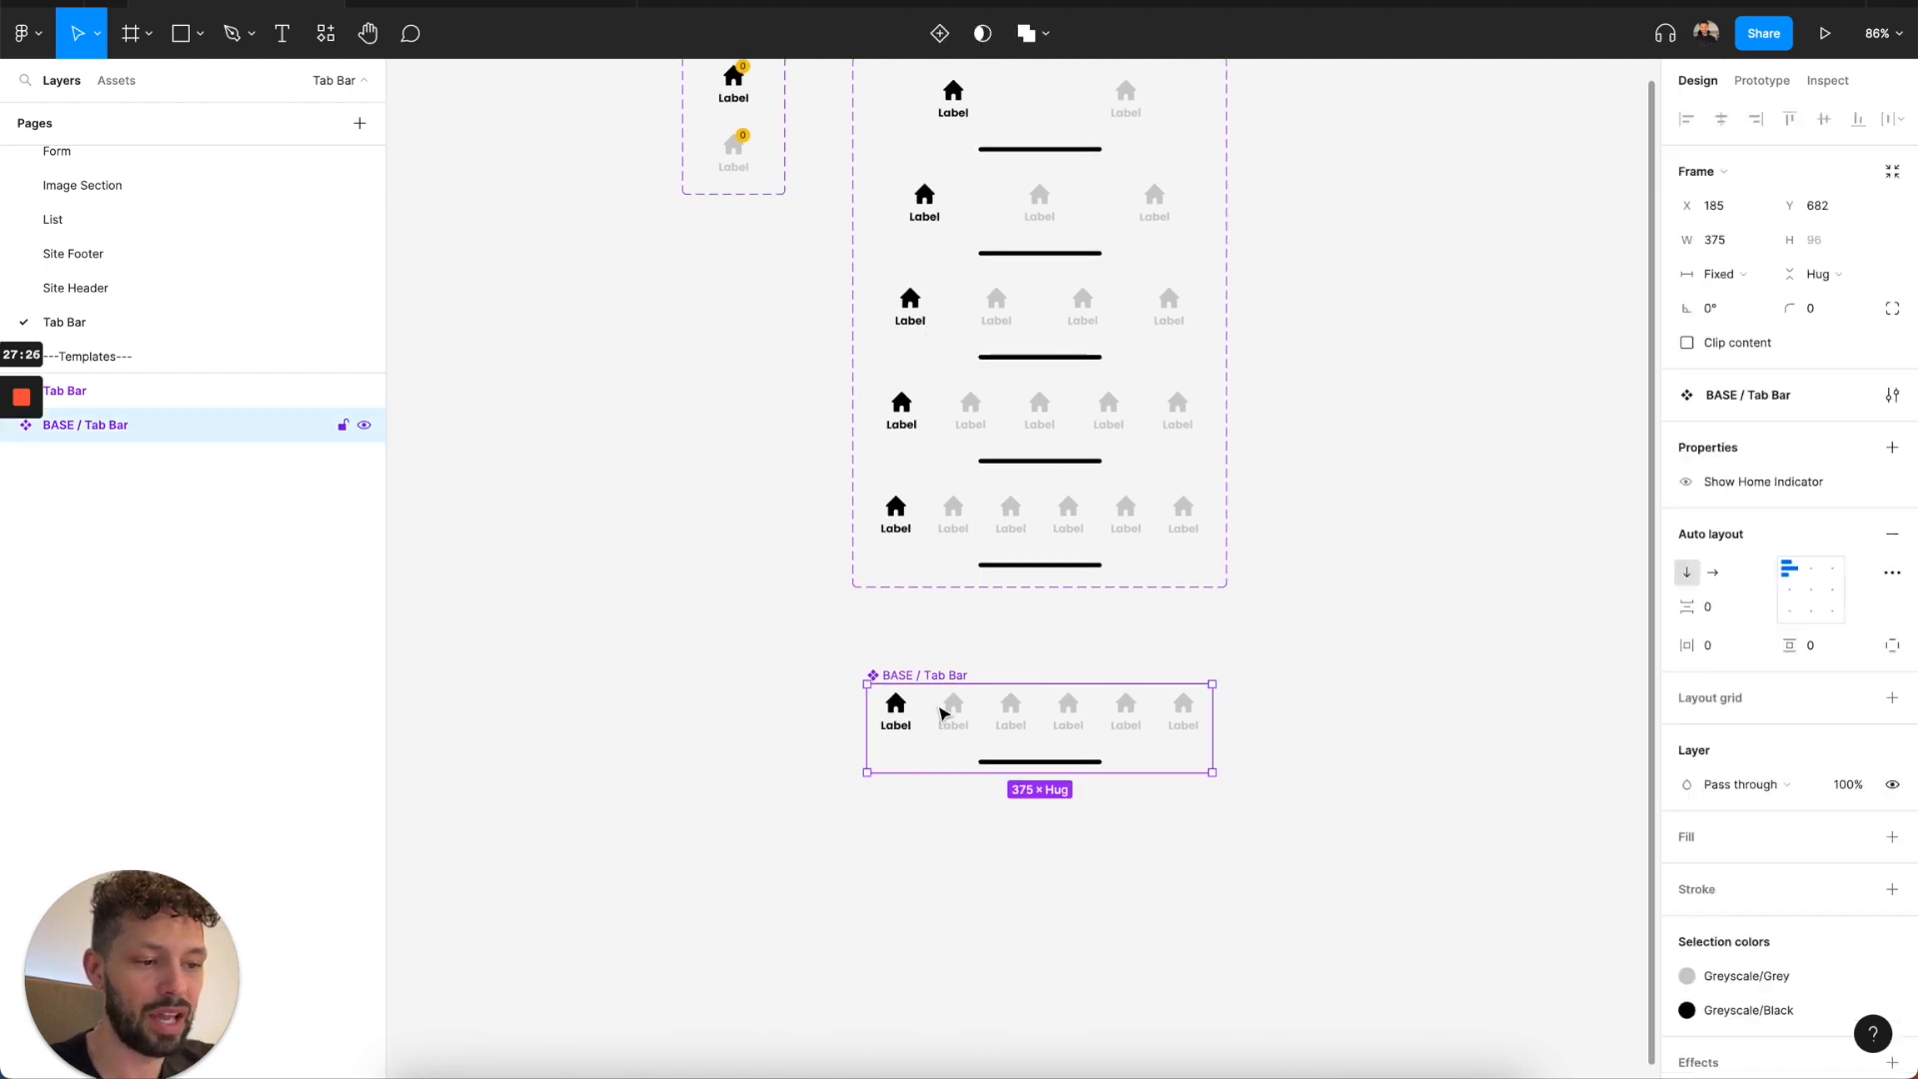
double_click(997, 759)
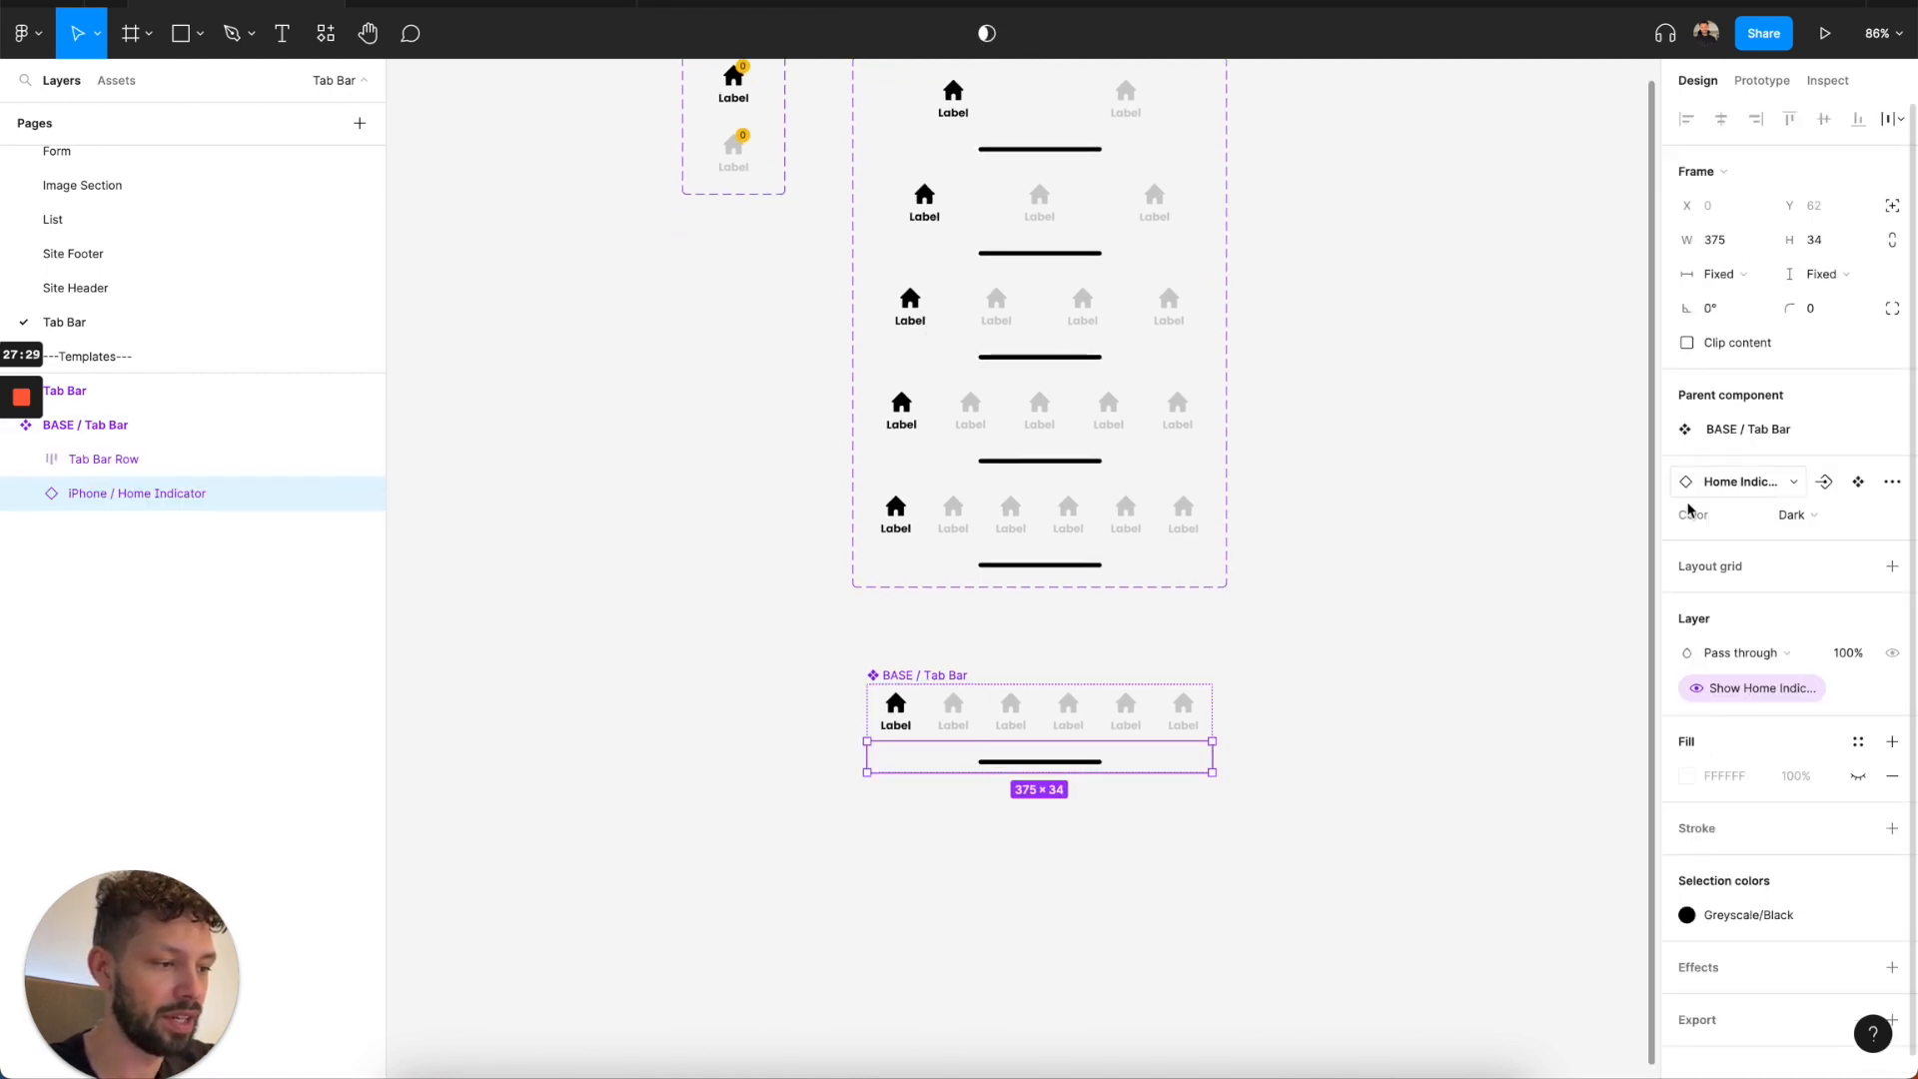
click(1509, 612)
scroll(1027, 586, up, 5)
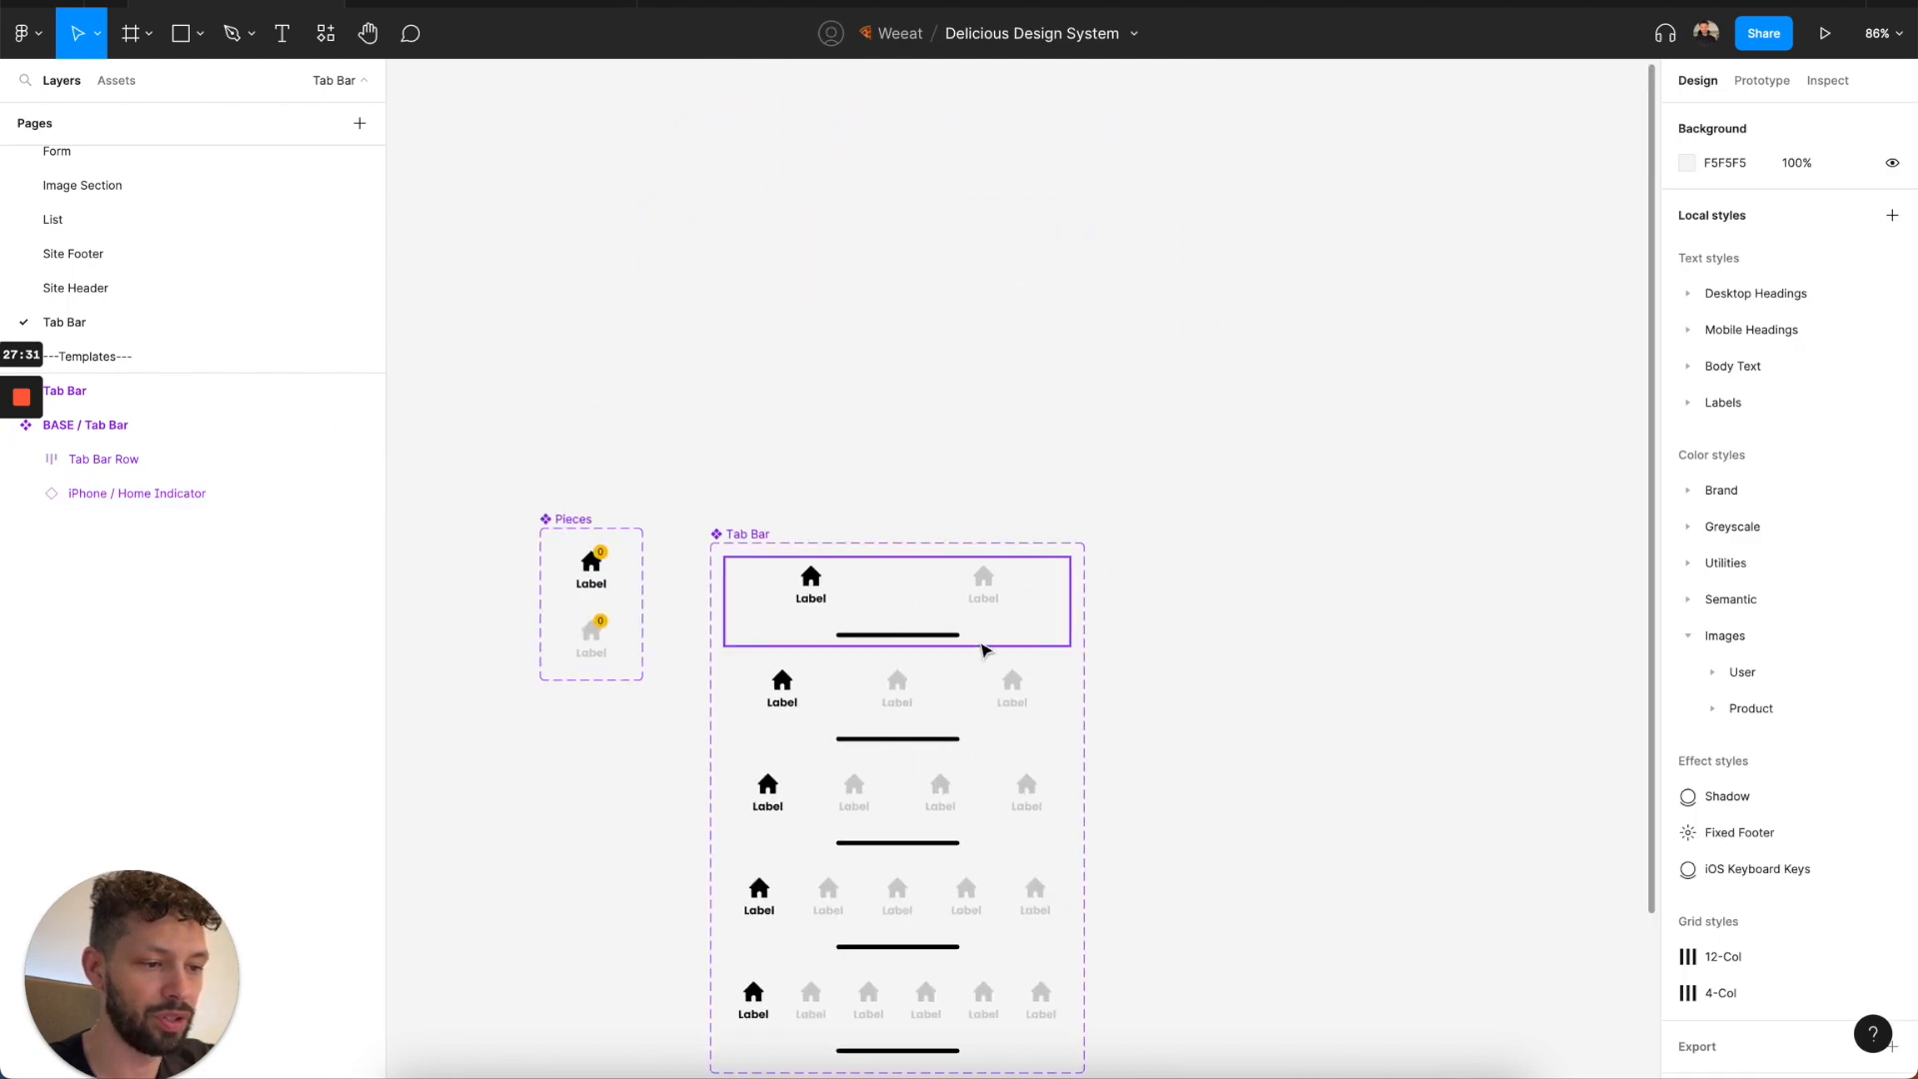
Place a test instance of the four-count Tab Bar variant on the empty canvas beside the component set.
scroll(984, 651, down, 2)
click(990, 746)
scroll(1644, 527, right, 3)
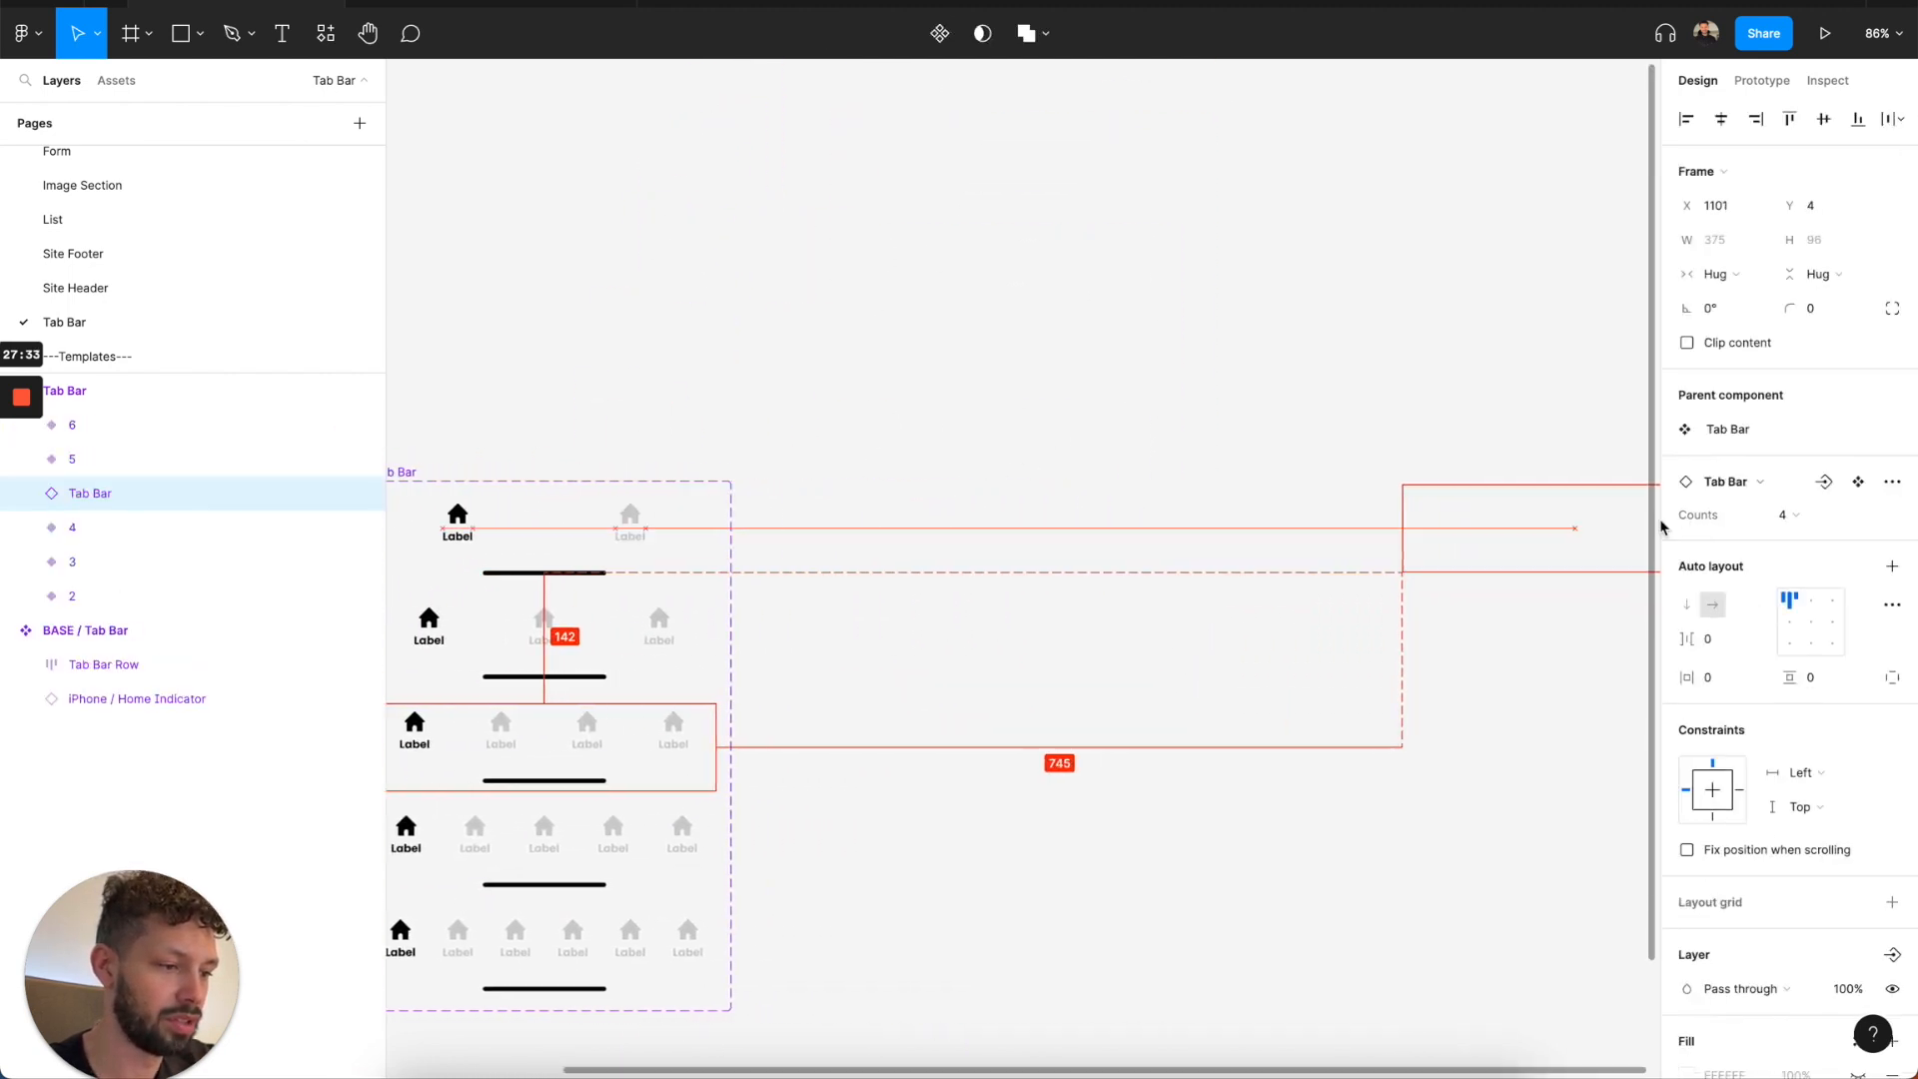
drag(1671, 529, 1670, 530)
scroll(1515, 577, right, 2)
Turn off Show Home Indicator on the base tab bar nested in the test instance.
double_click(1453, 557)
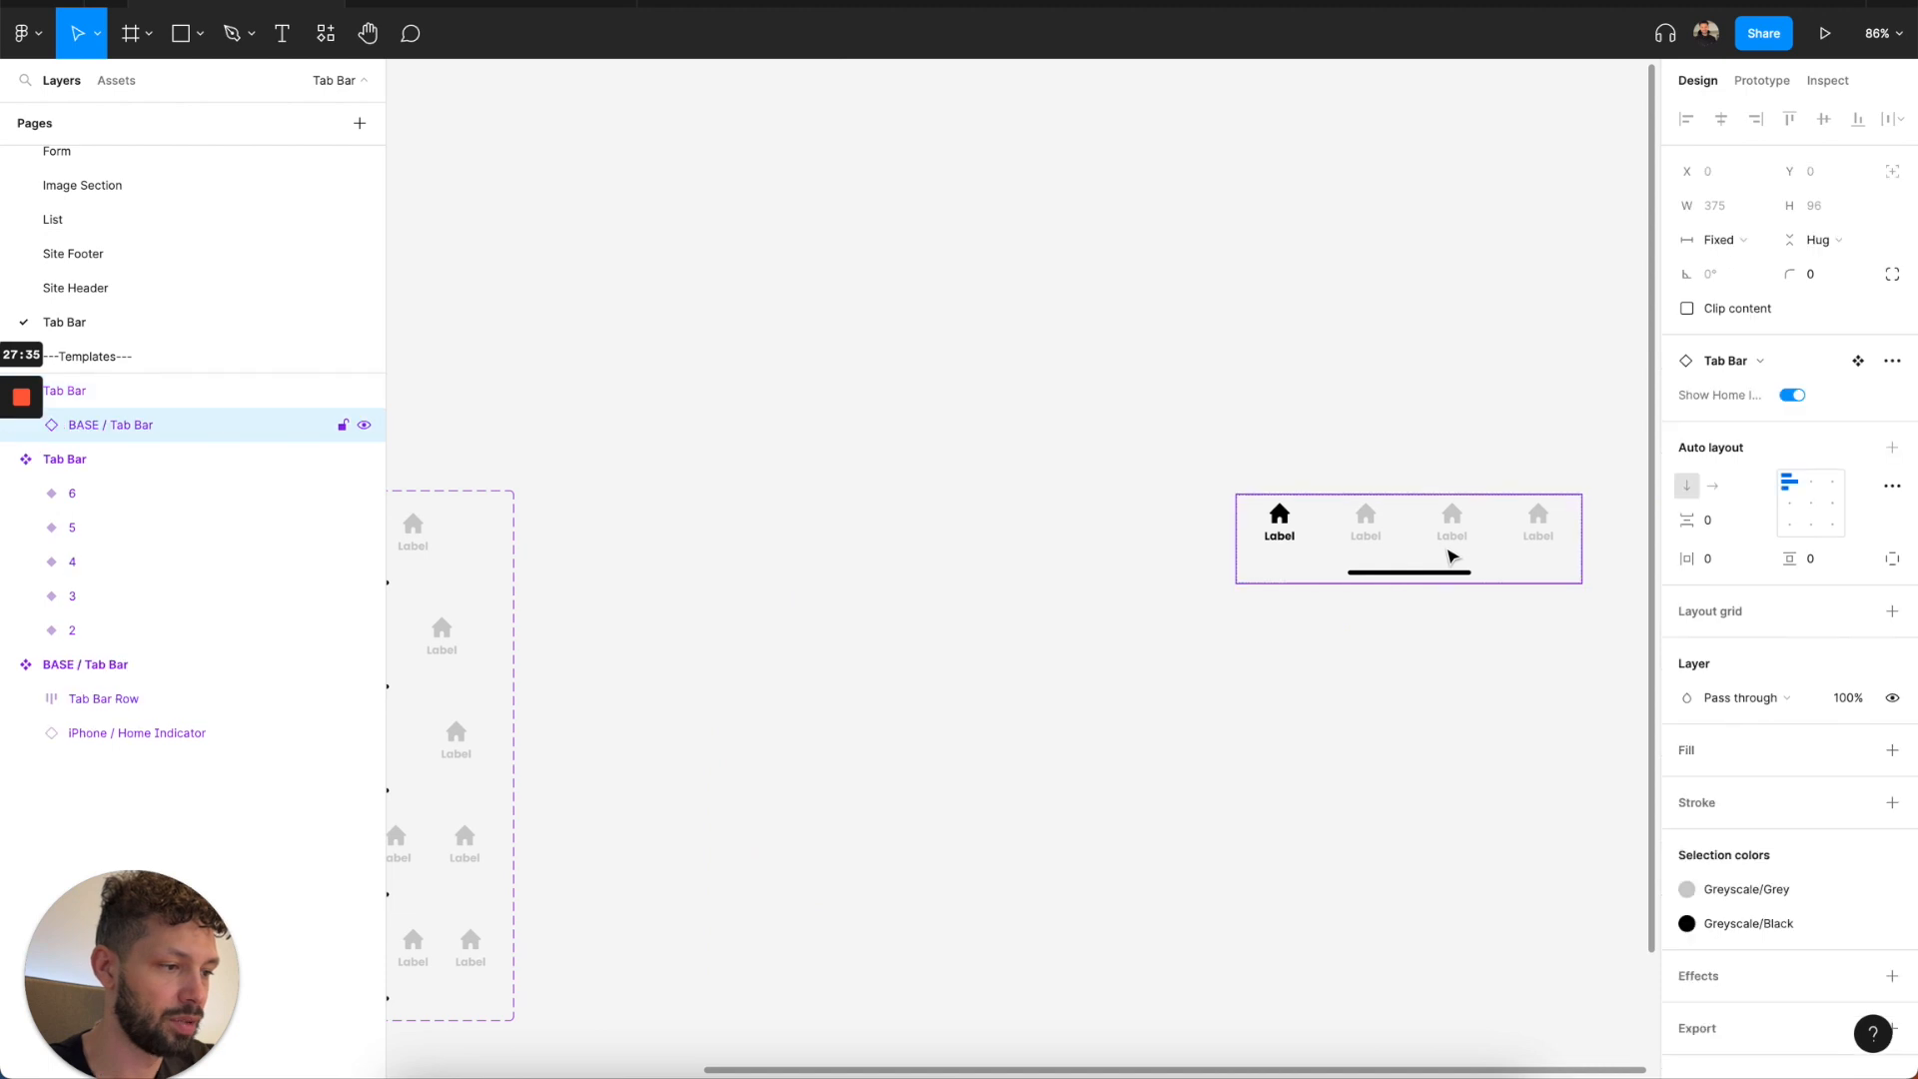
click(1793, 394)
click(1371, 478)
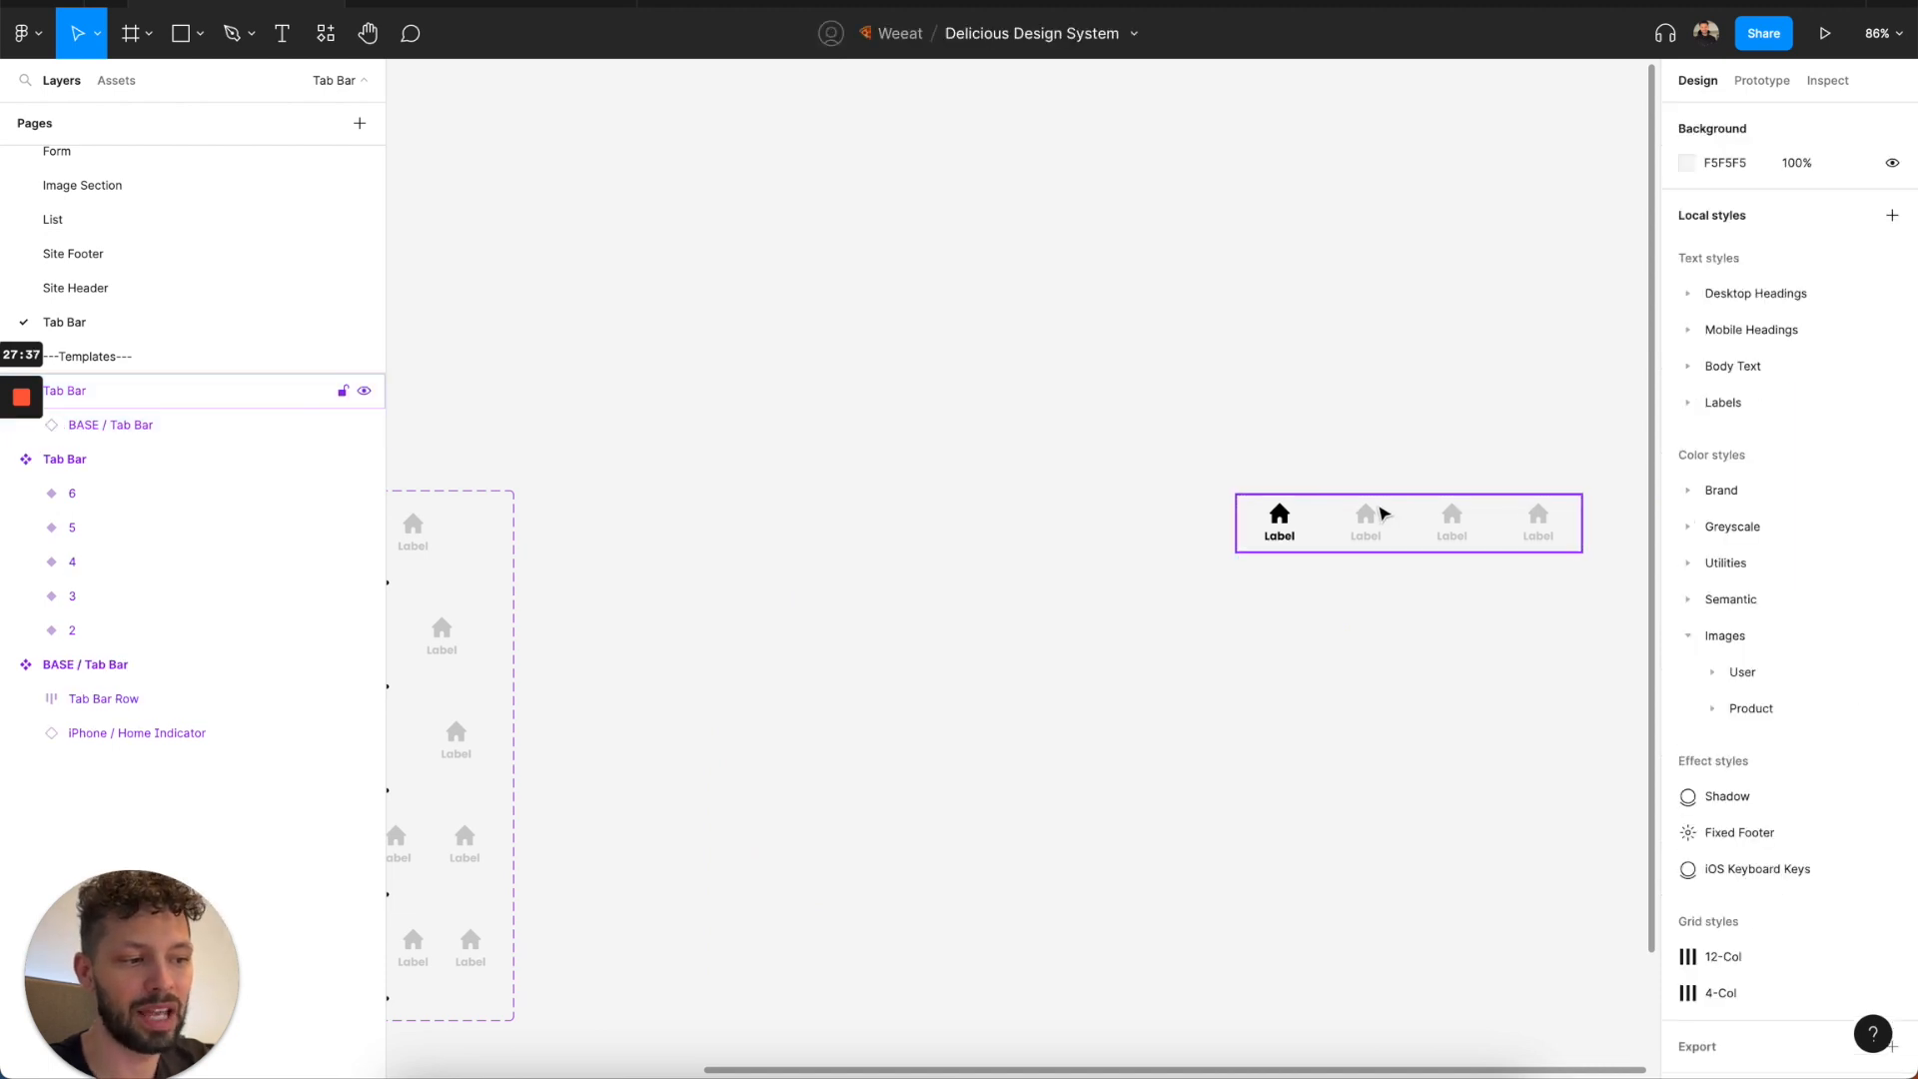
Set the test Tab Bar instance's width to 768.
click(1383, 514)
click(1739, 272)
click(1738, 263)
click(1723, 243)
key(Return)
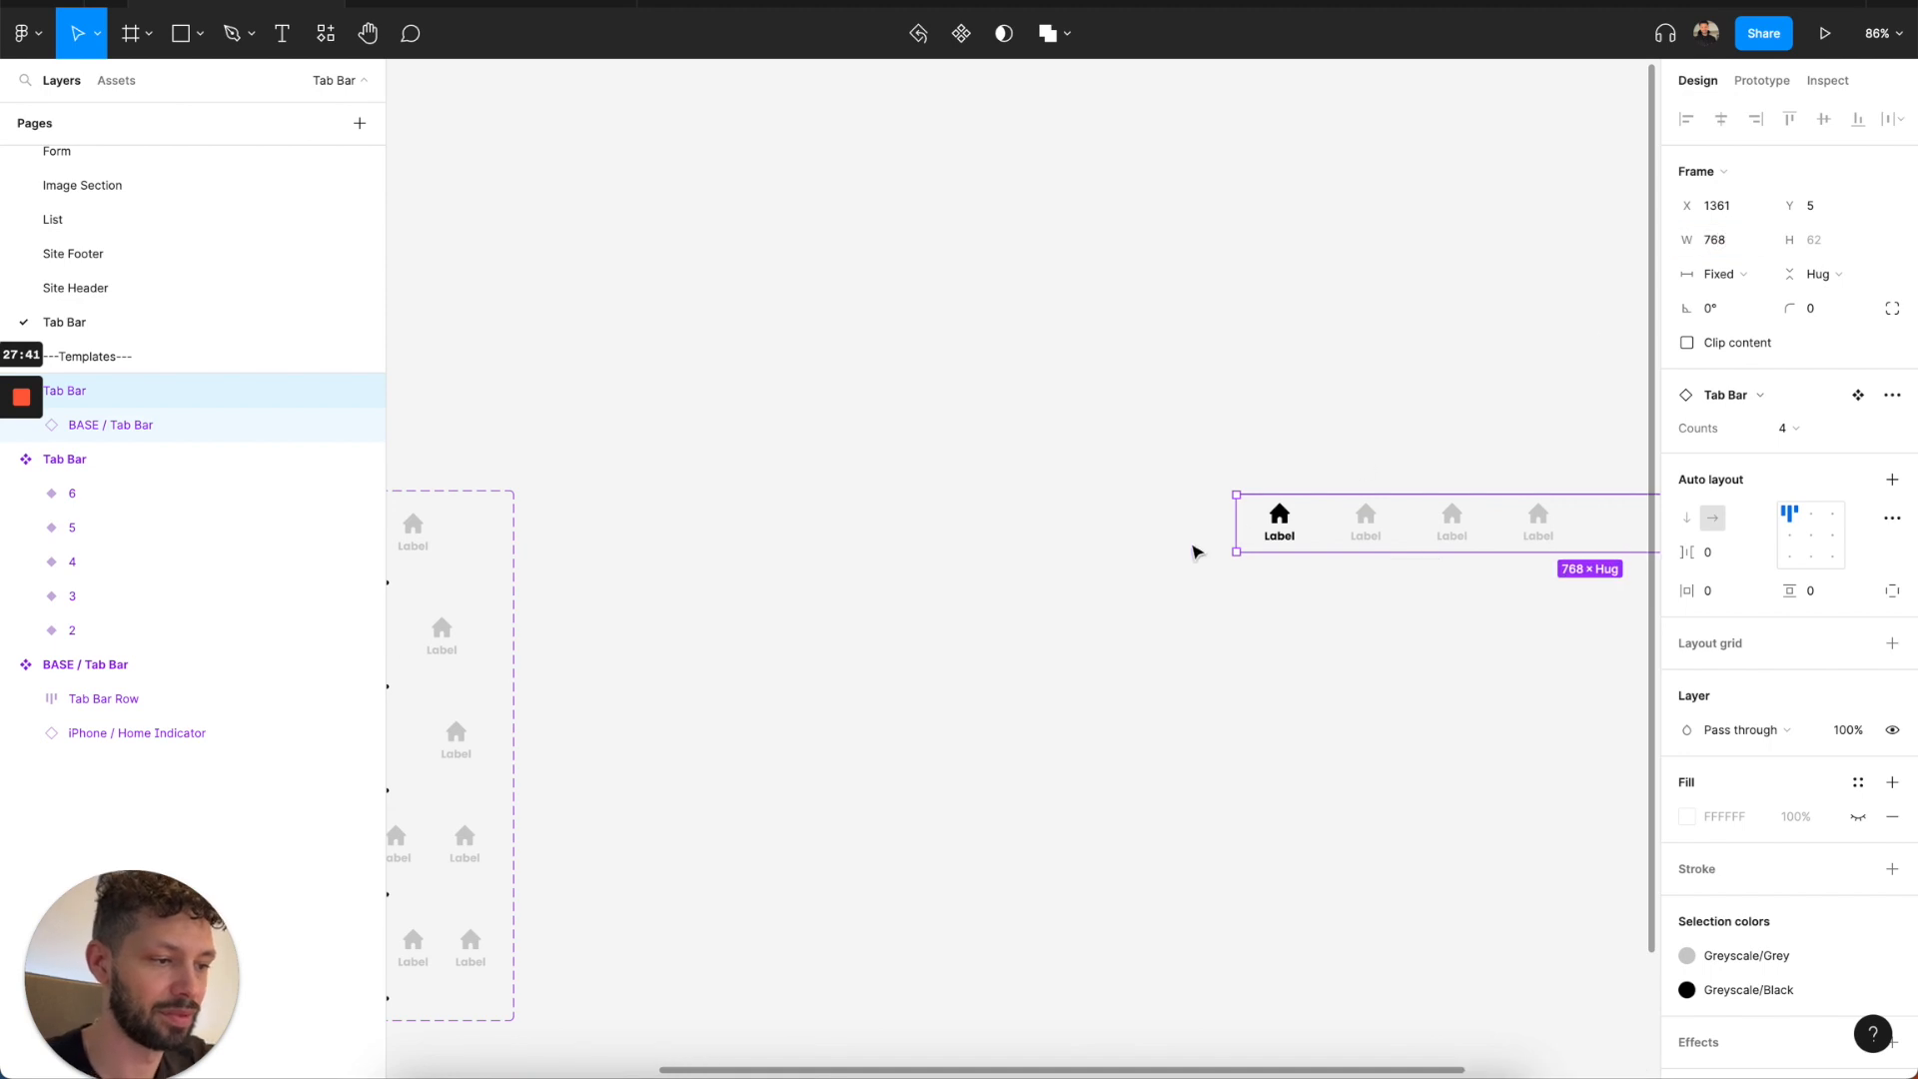
Set the horizontal resizing of the BASE / Tab Bar nested in all five Tab Bar variants to Fill.
scroll(1220, 501, left, 10)
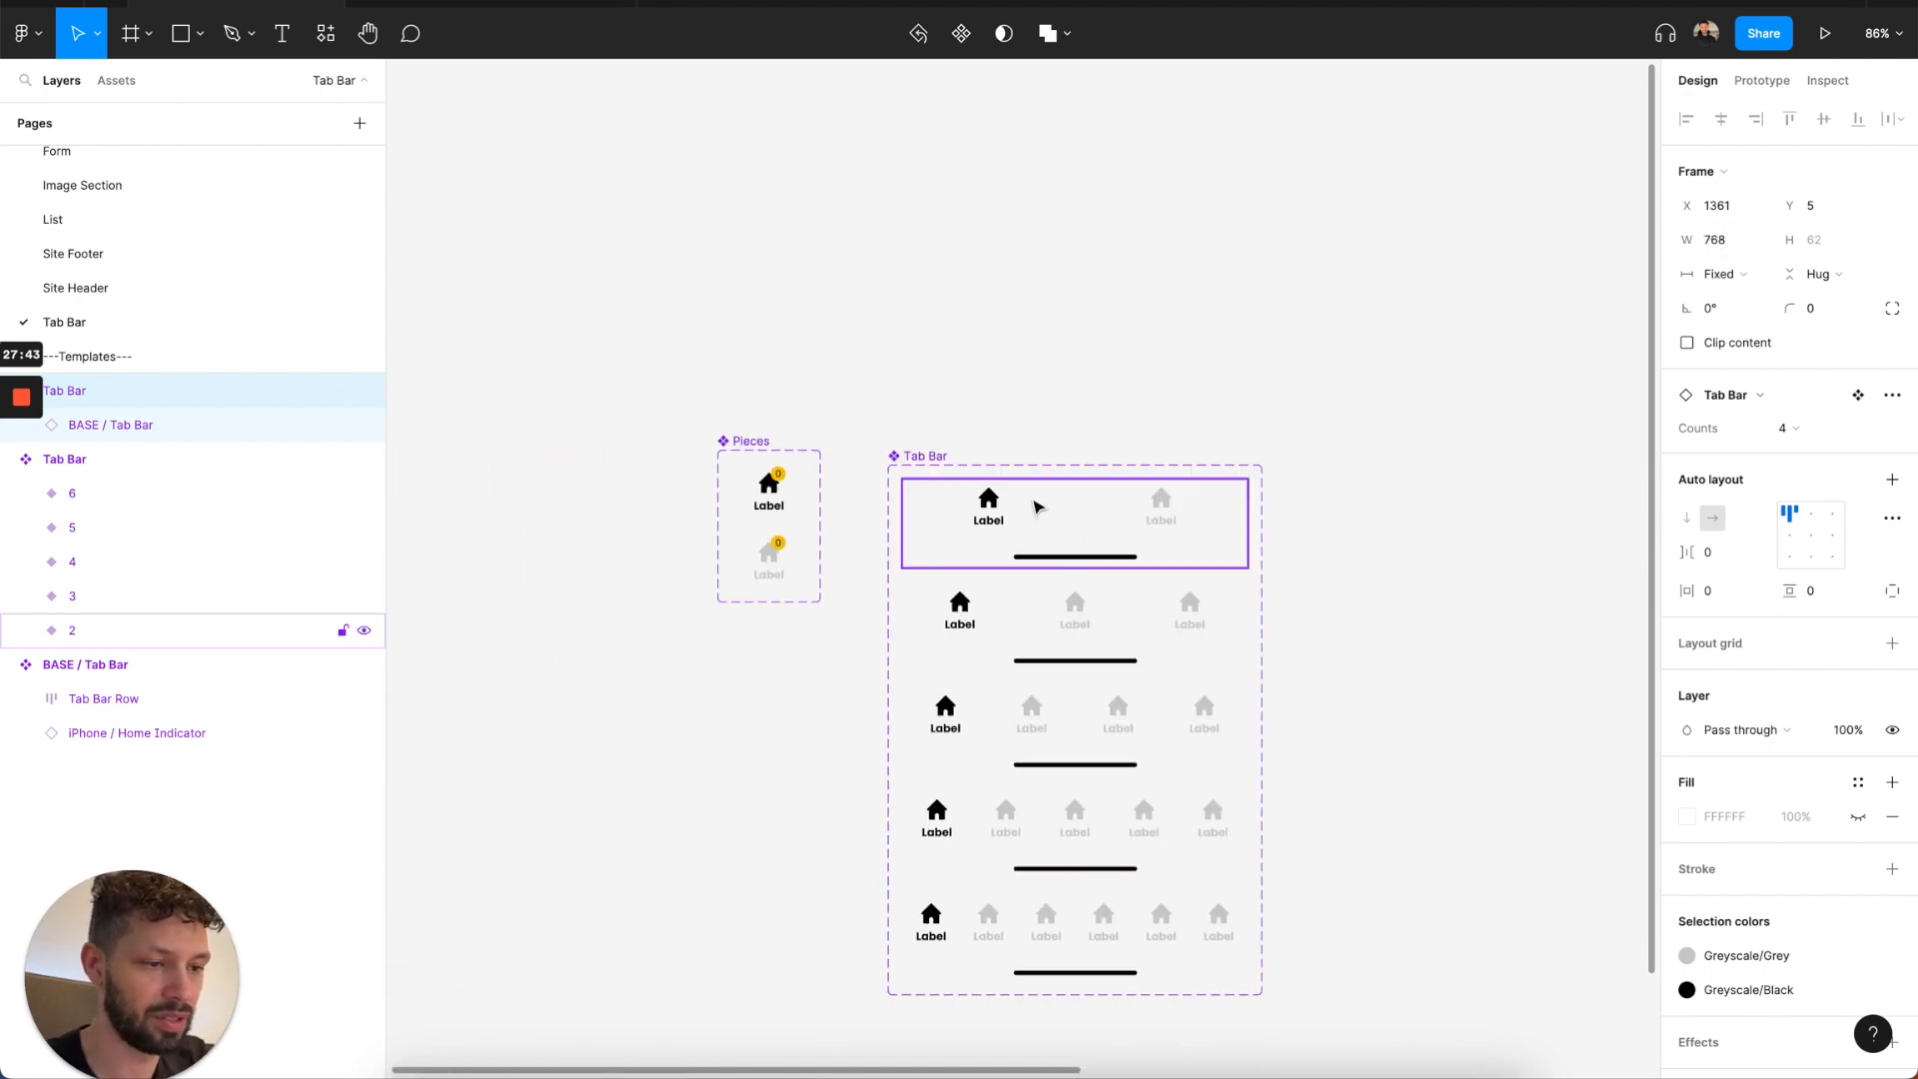
click(1035, 508)
shift+click(1018, 647)
shift+click(1010, 733)
shift+click(1002, 820)
shift+click(992, 914)
key(Return)
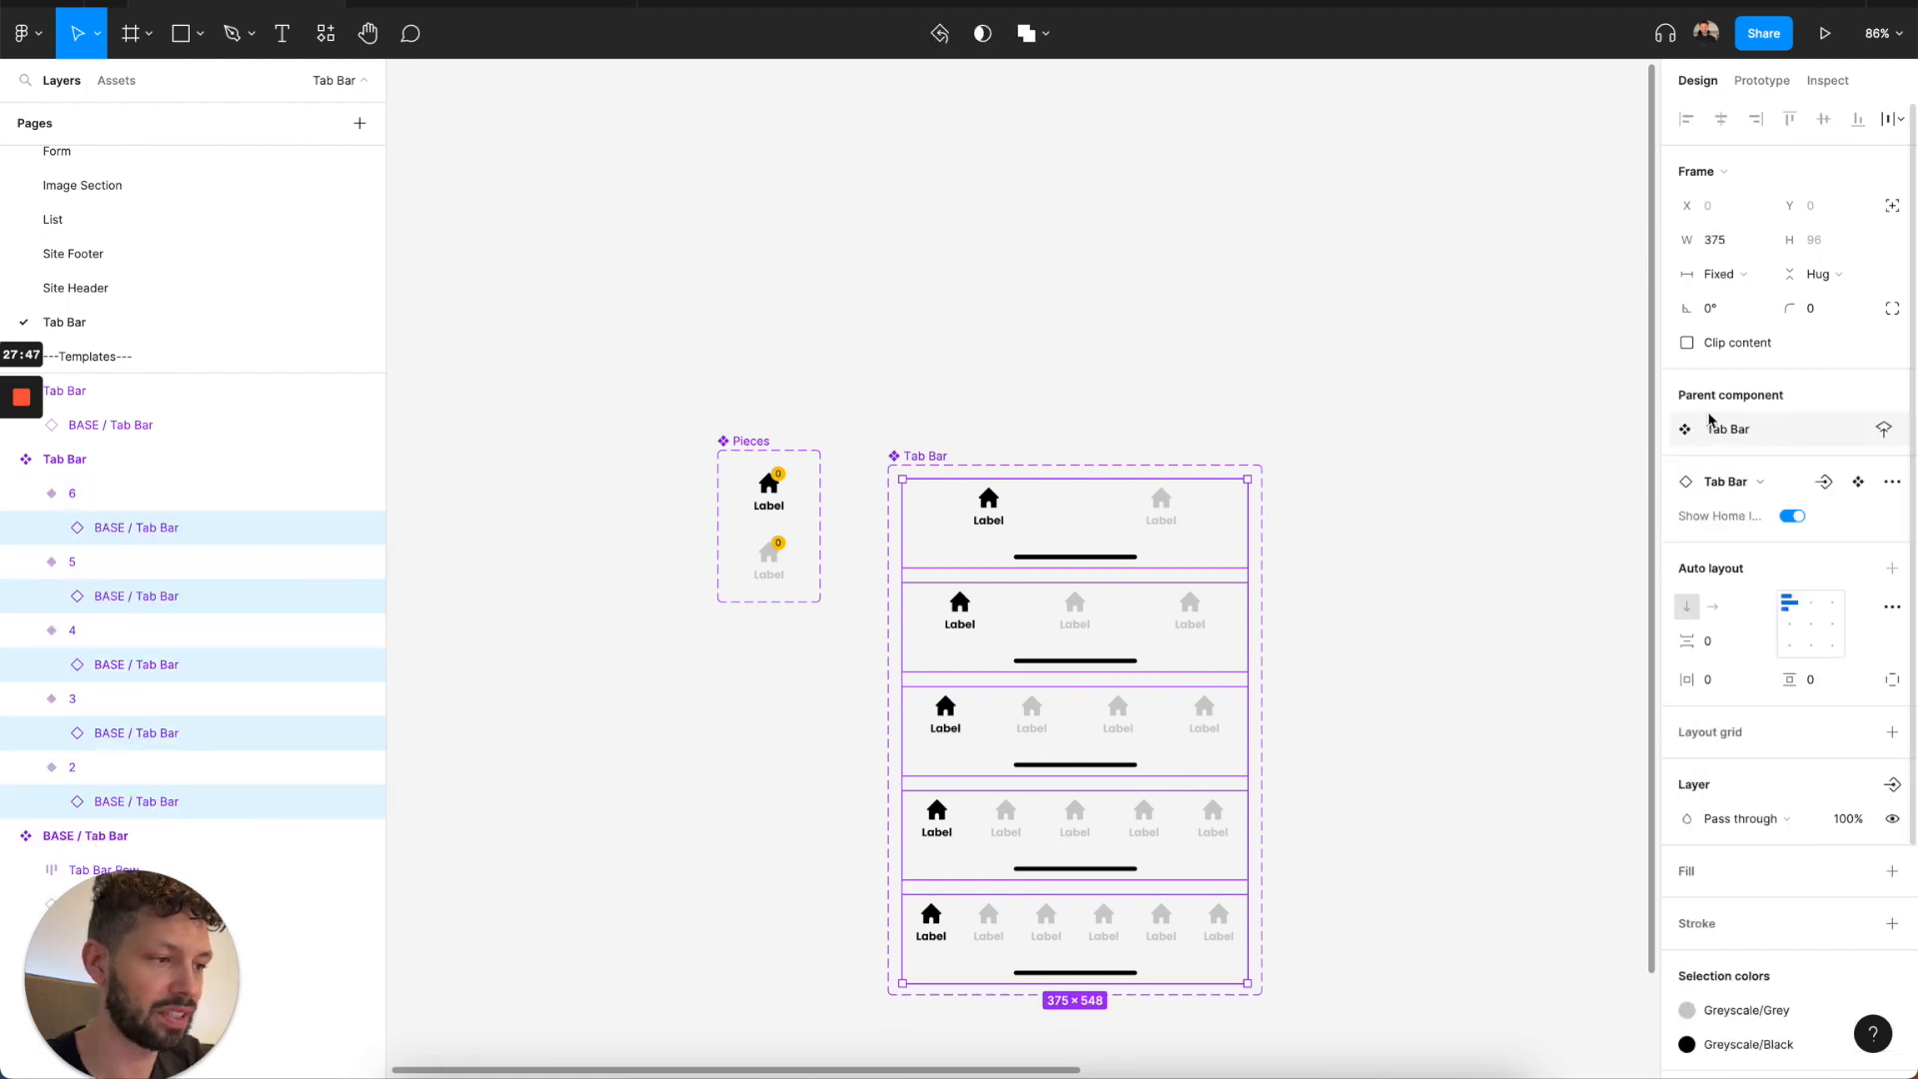
click(1718, 274)
click(1734, 326)
scroll(1367, 574, right, 10)
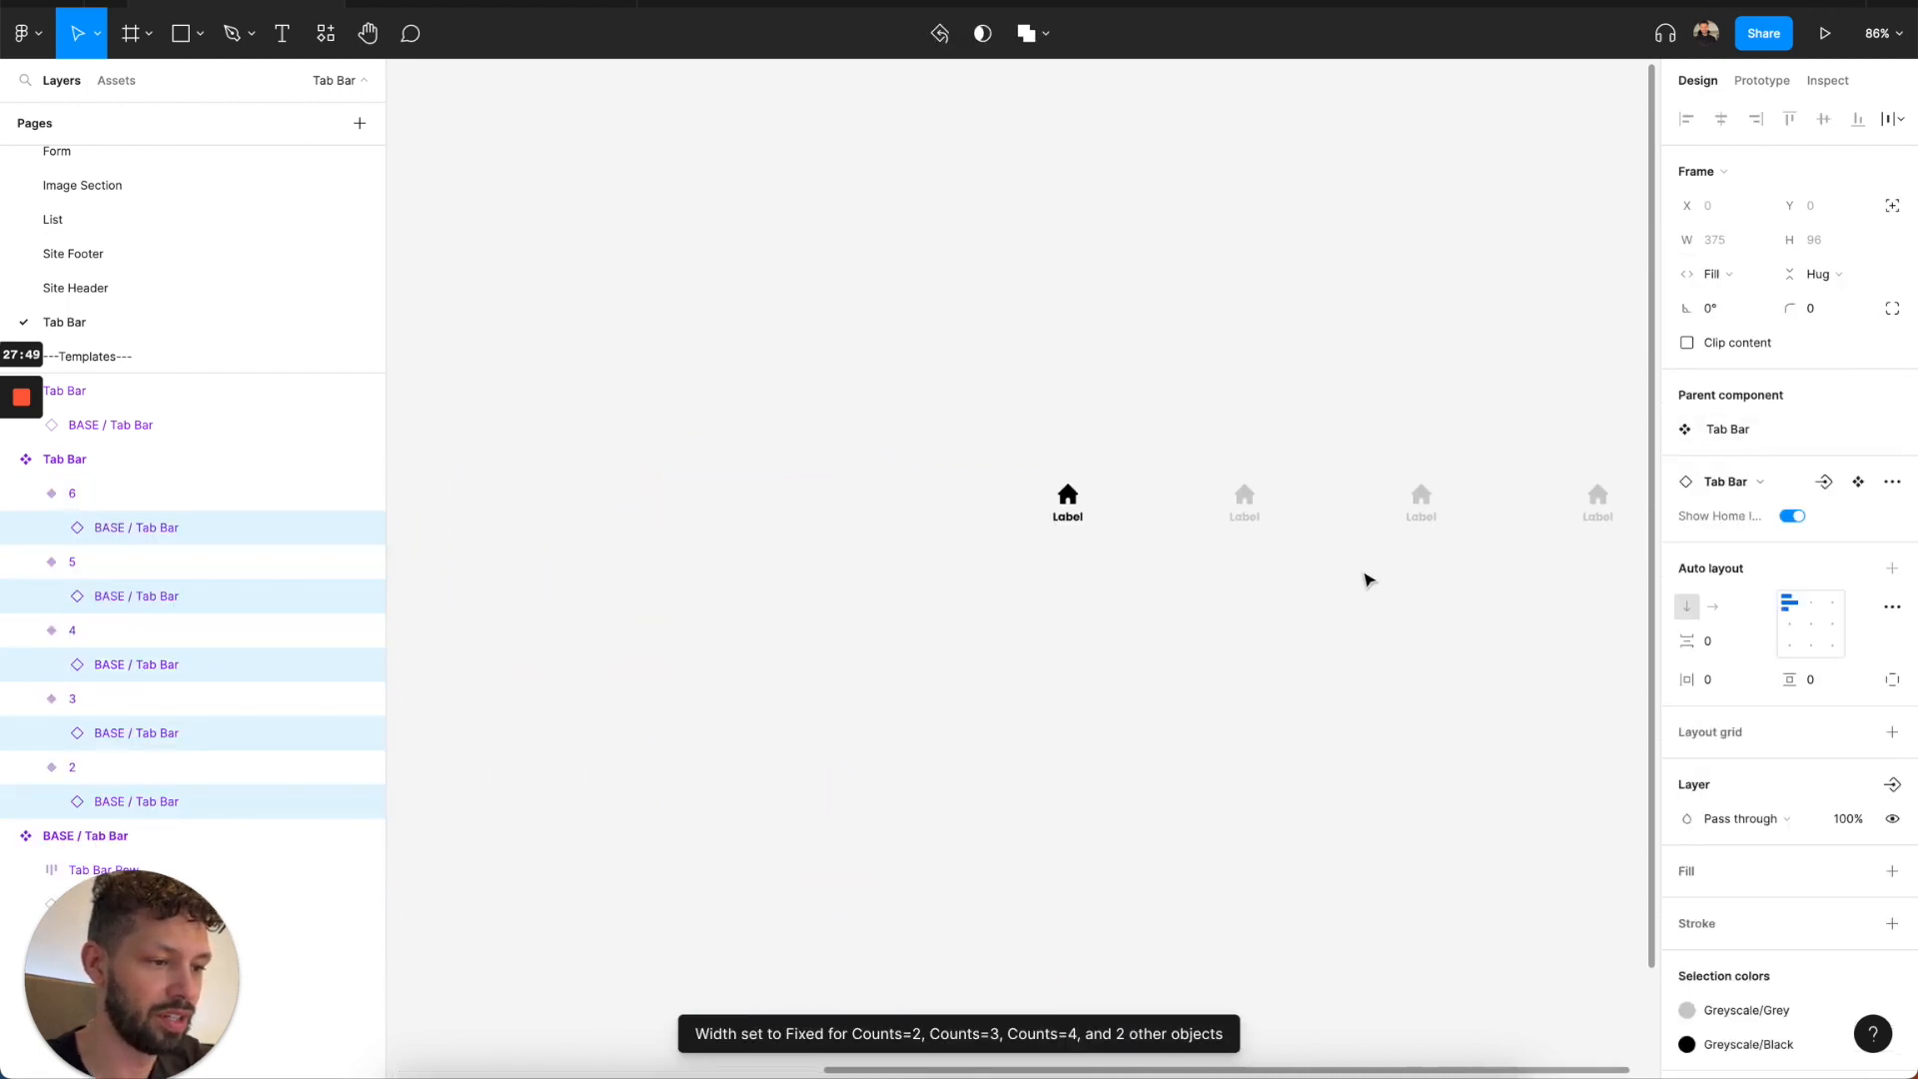
Turn Show Home Indicator on for the base tab bar nested in the test instance.
click(1316, 510)
scroll(1316, 511, down, 3)
scroll(1316, 512, right, 5)
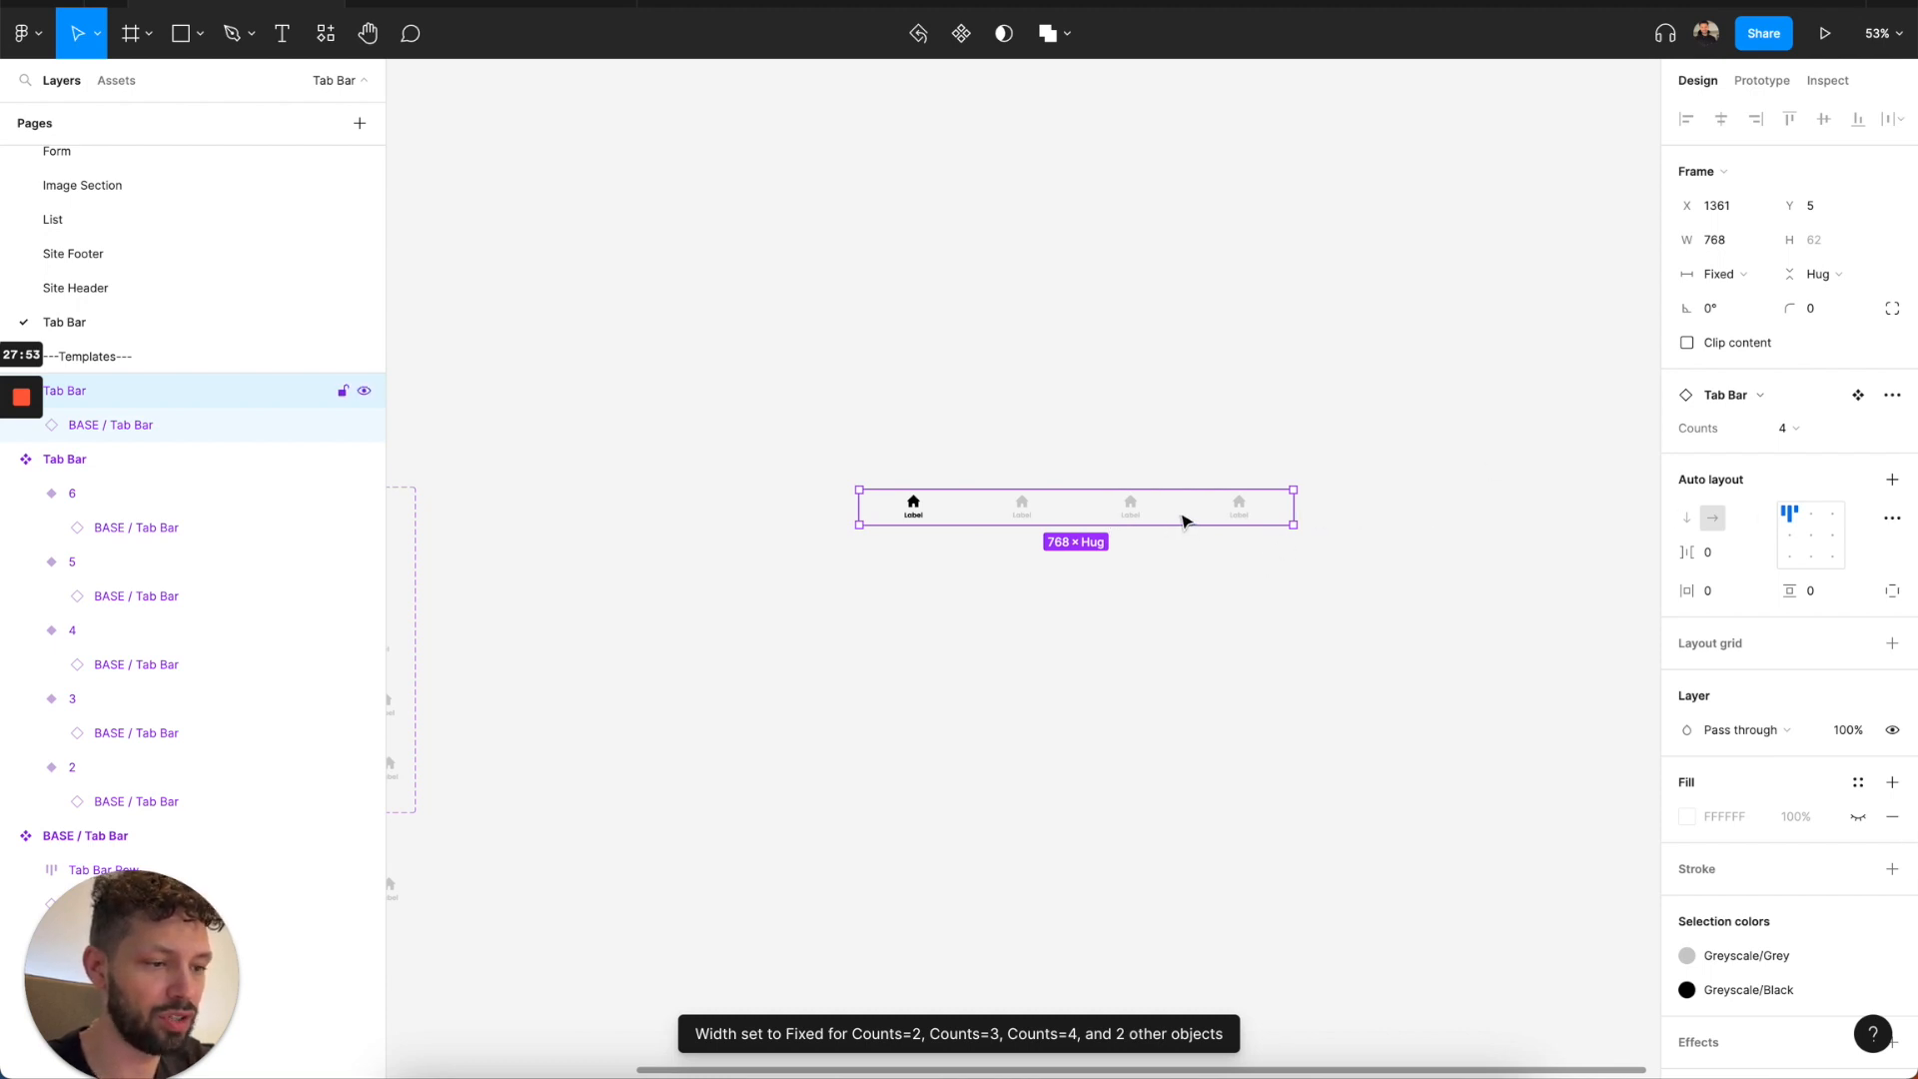
double_click(1186, 518)
click(1793, 396)
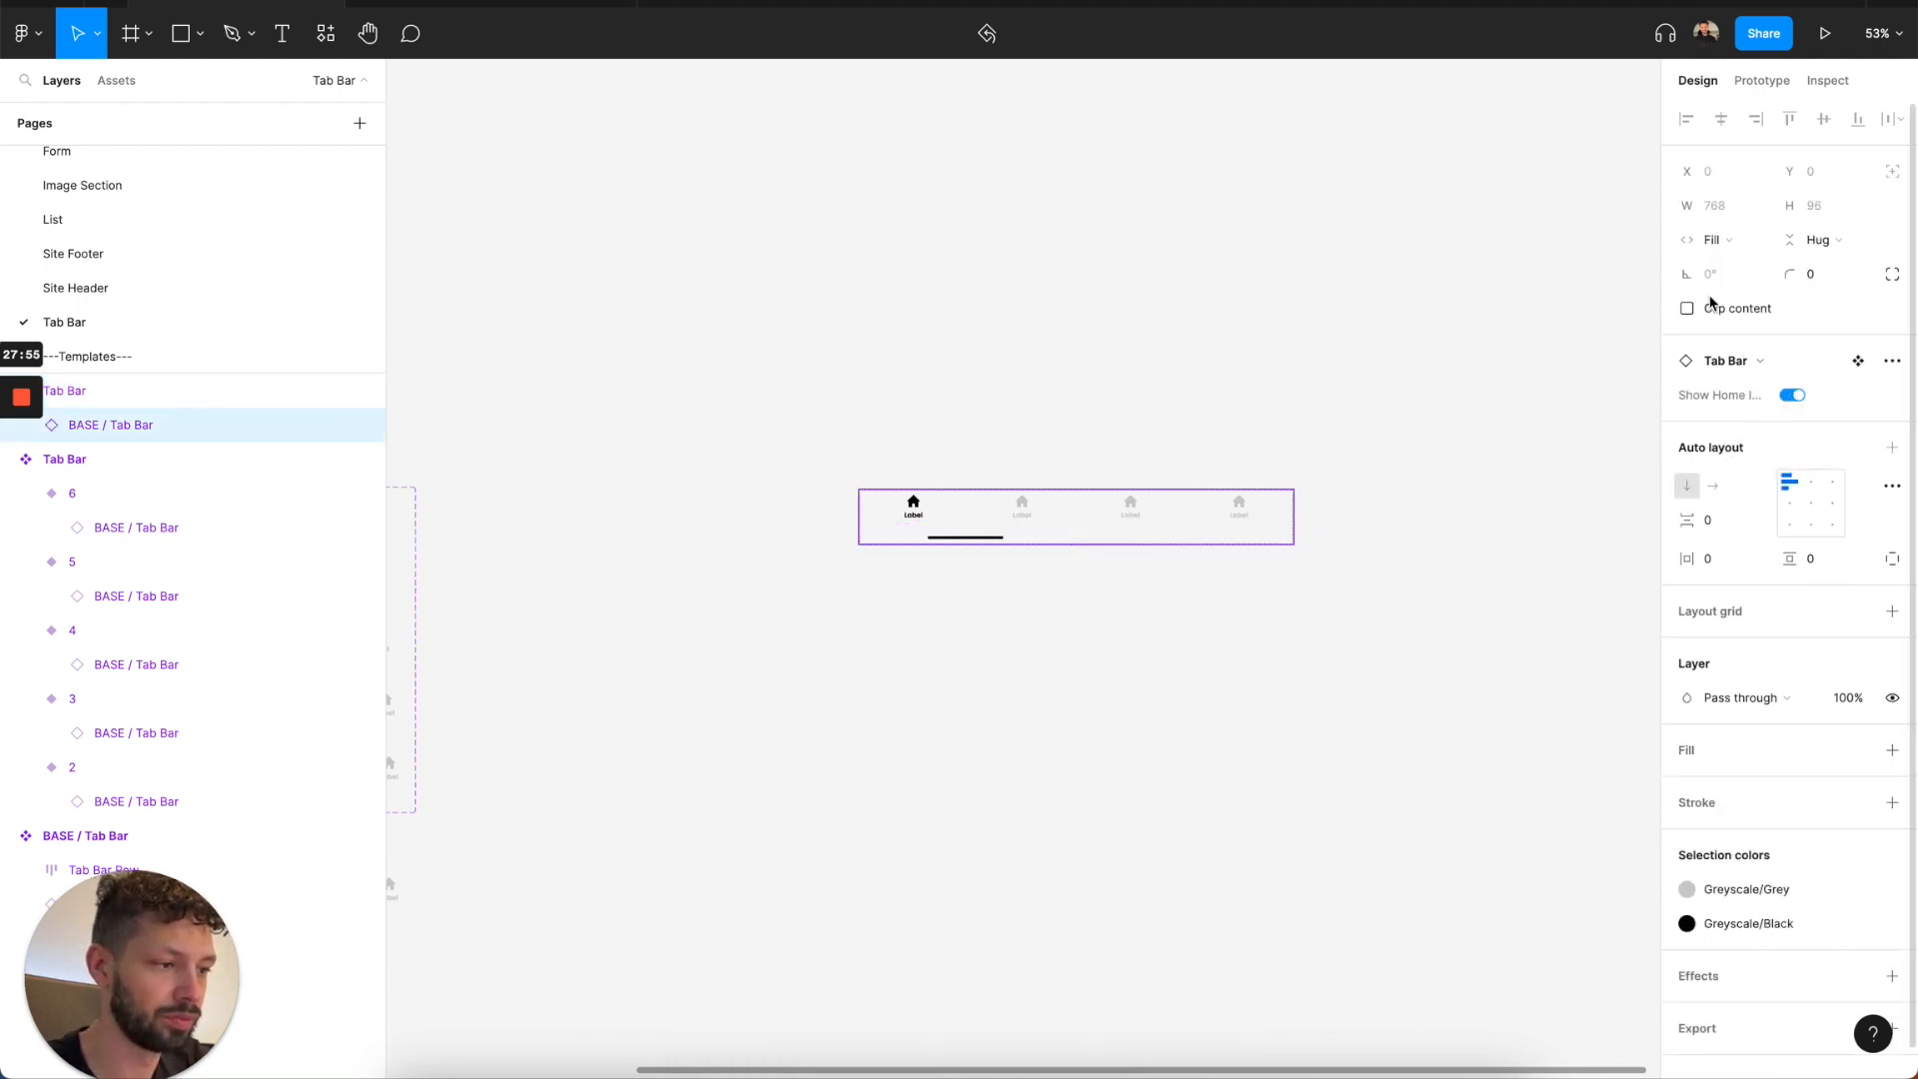
Try Fixed horizontal resizing on the test instance's nested tab bar and undo it.
click(1715, 240)
click(1727, 191)
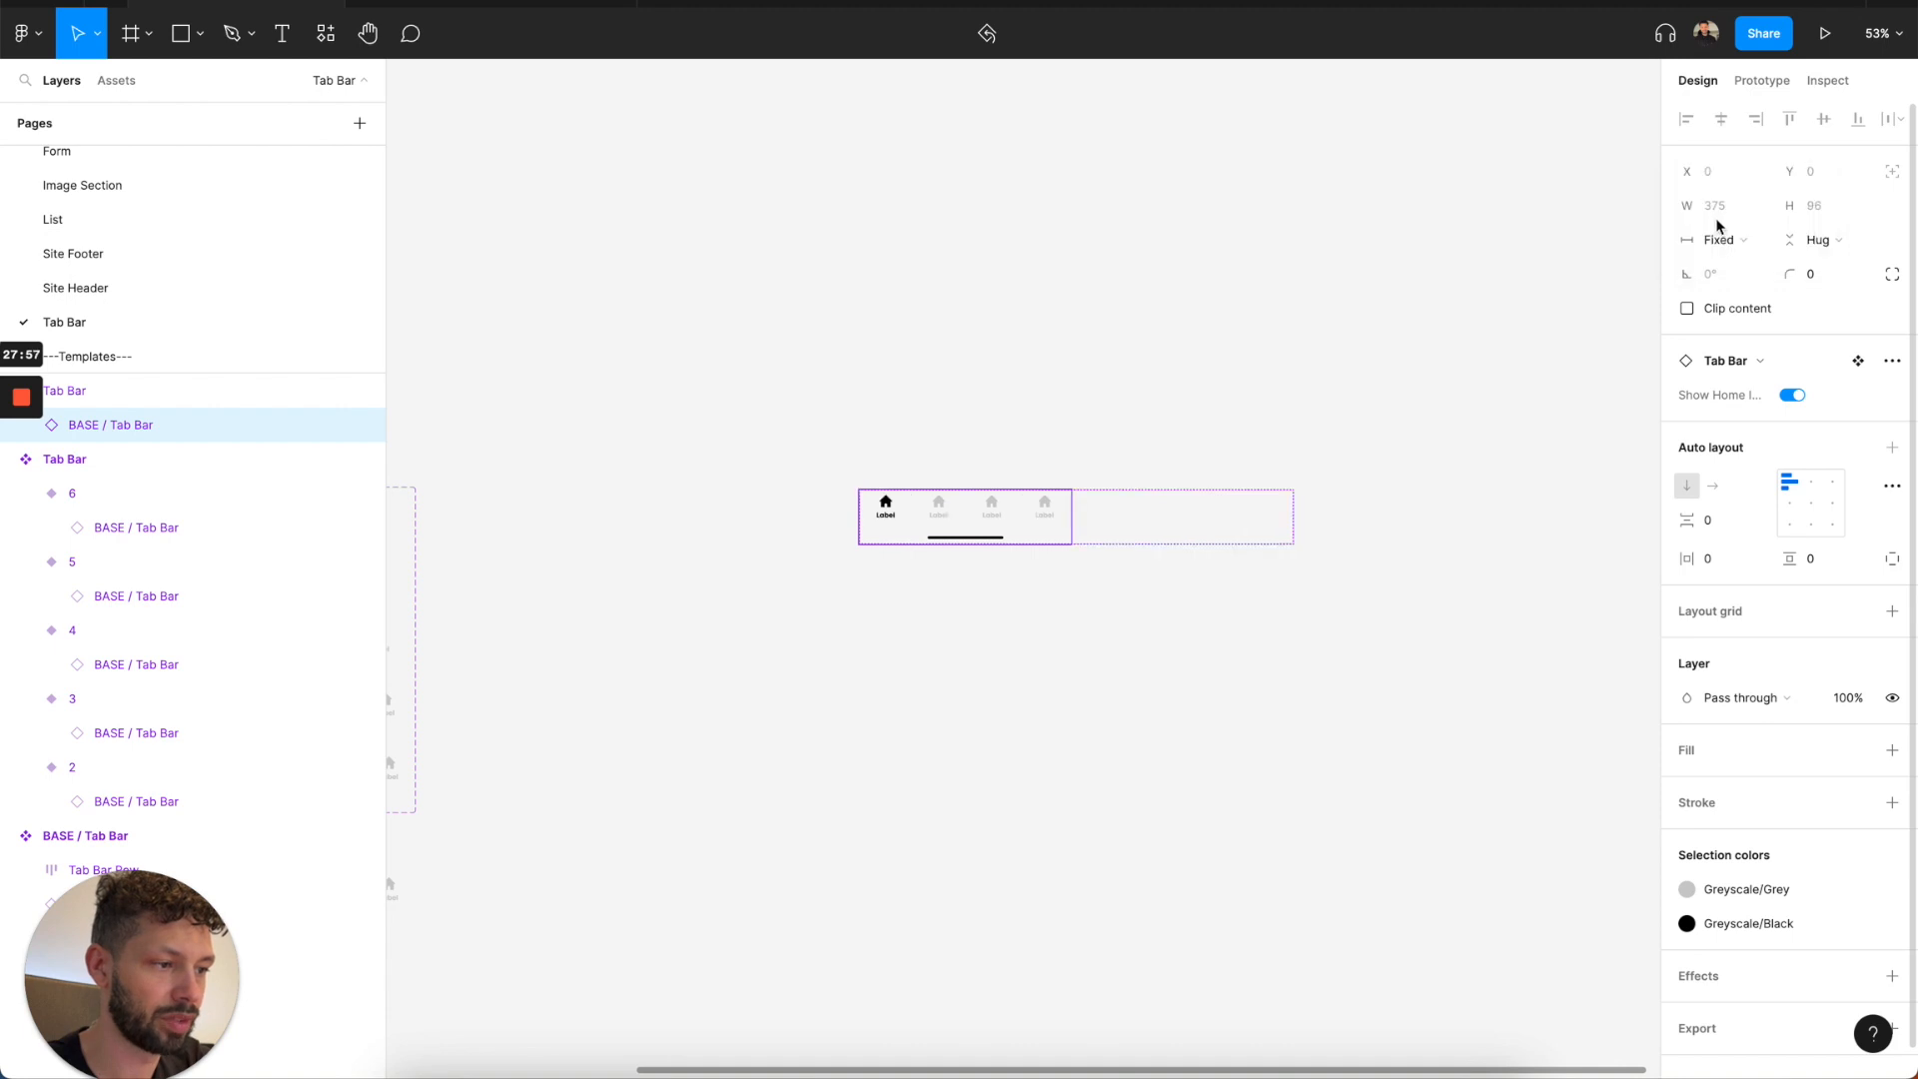
key(ctrl+z)
click(1611, 348)
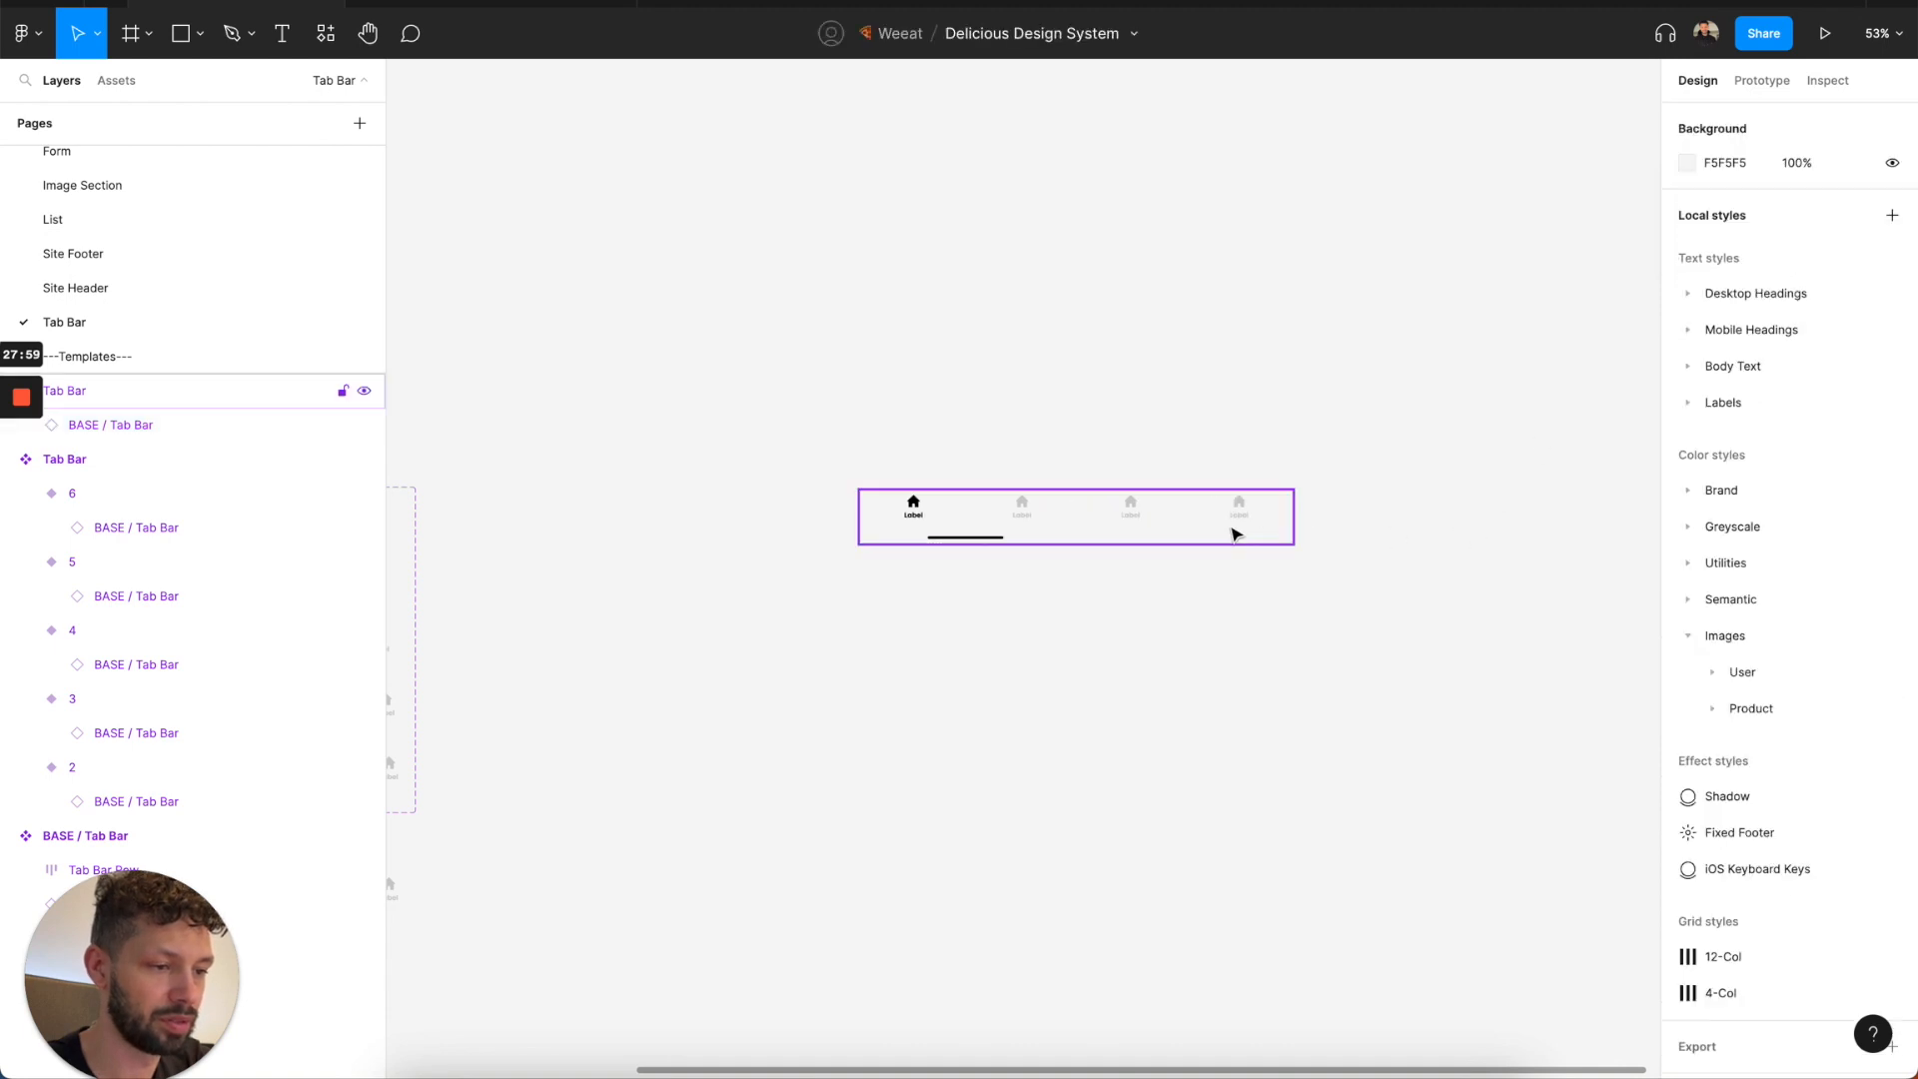
Set the test Tab Bar instance's width to 375.
click(1242, 536)
click(1732, 249)
text(375)
key(Return)
Set the horizontal resizing of the home indicator in the BASE / Tab Bar component to Fill.
scroll(1089, 554, left, 5)
scroll(1089, 554, down, 2)
click(776, 795)
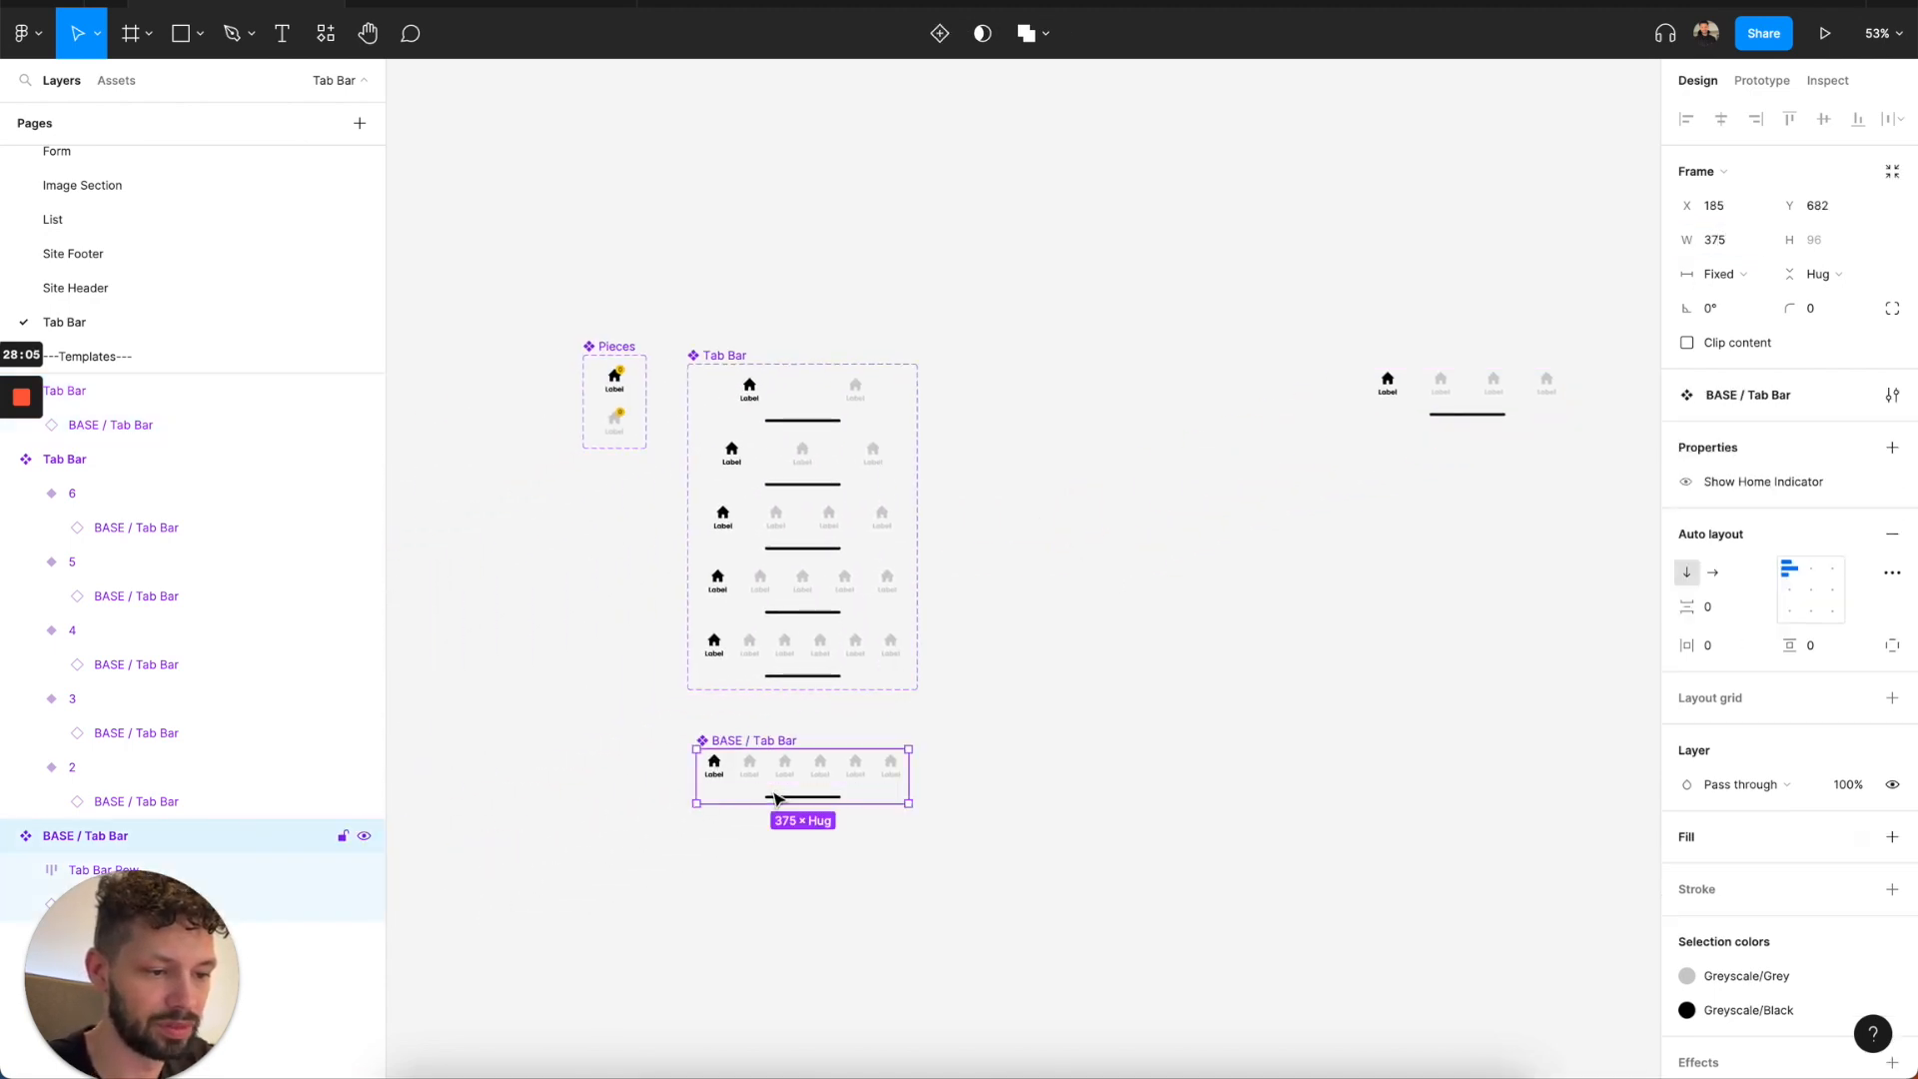
click(776, 796)
click(1719, 275)
click(1758, 295)
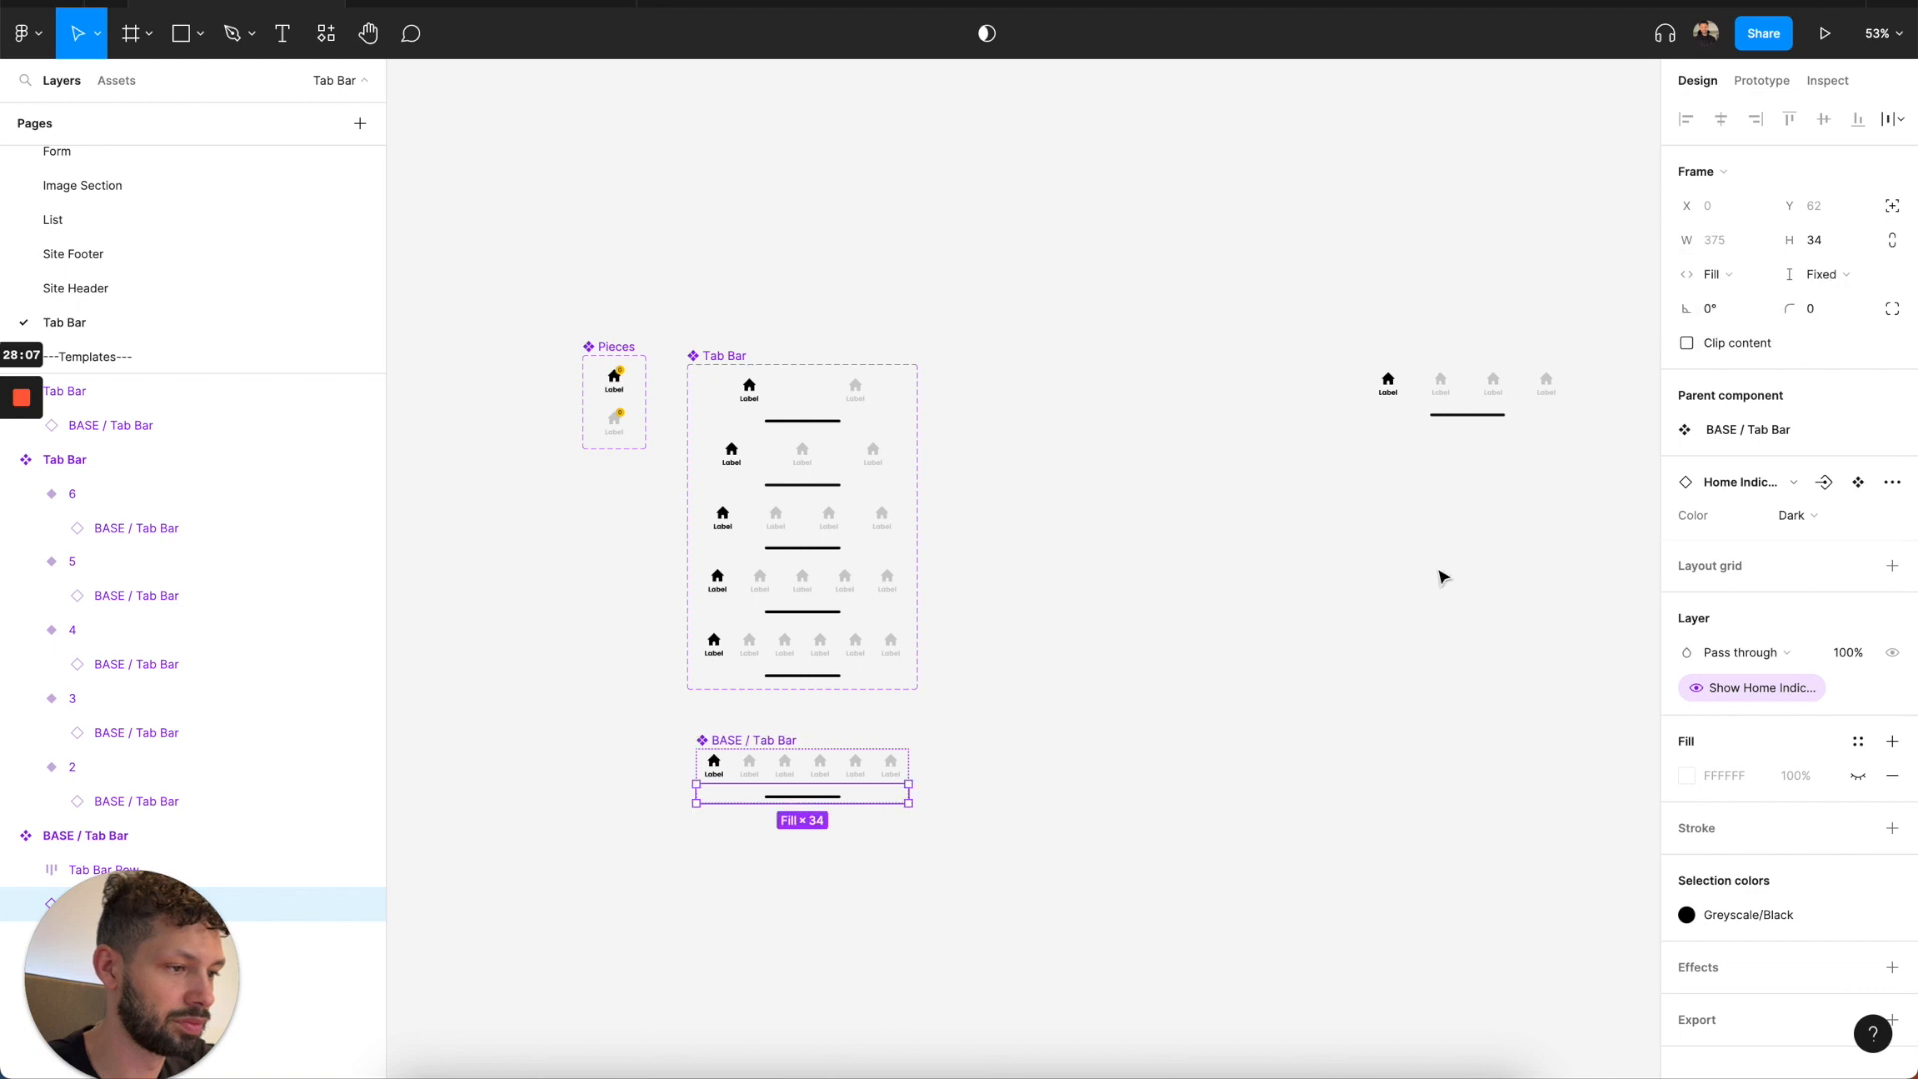
click(1405, 611)
Delete the test Tab Bar instance from the canvas.
click(1436, 407)
scroll(1436, 406, left, 2)
scroll(1436, 407, down, 1)
scroll(1436, 406, down, 3)
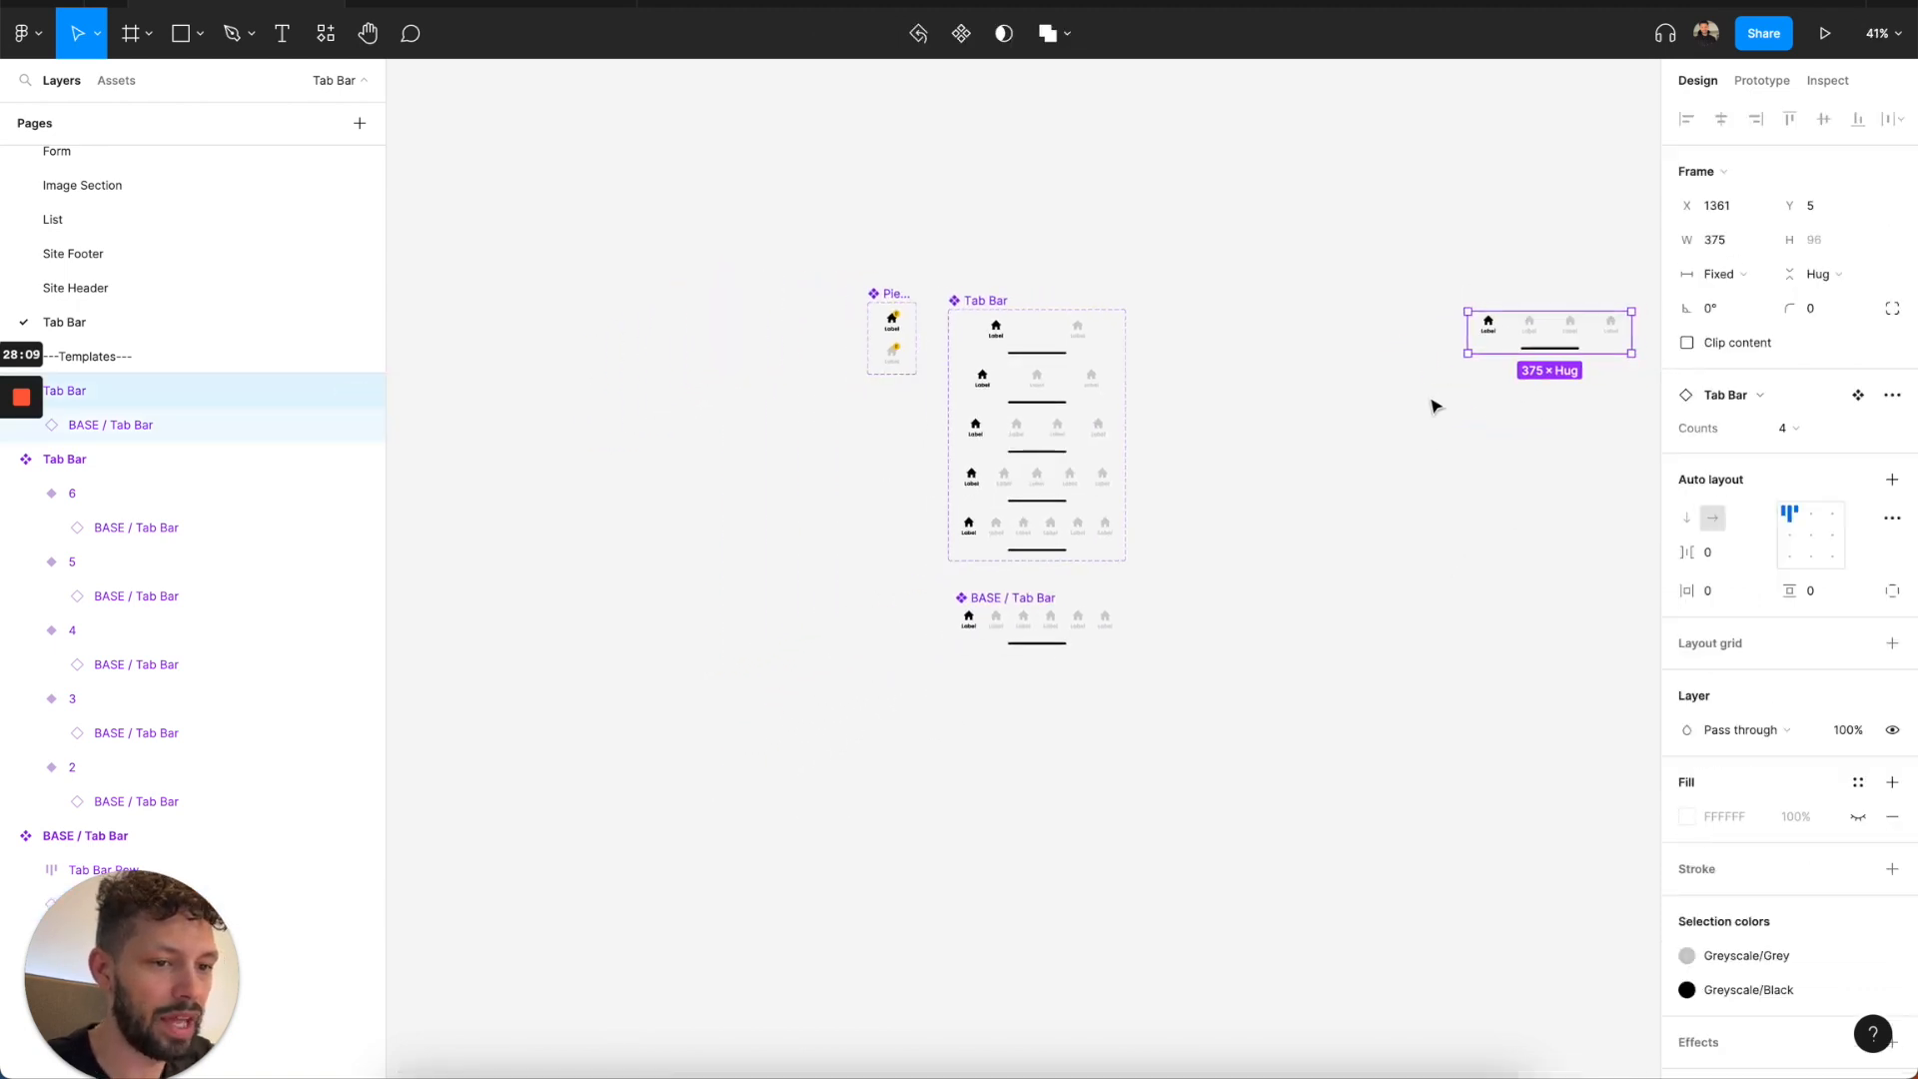
scroll(1436, 407, right, 3)
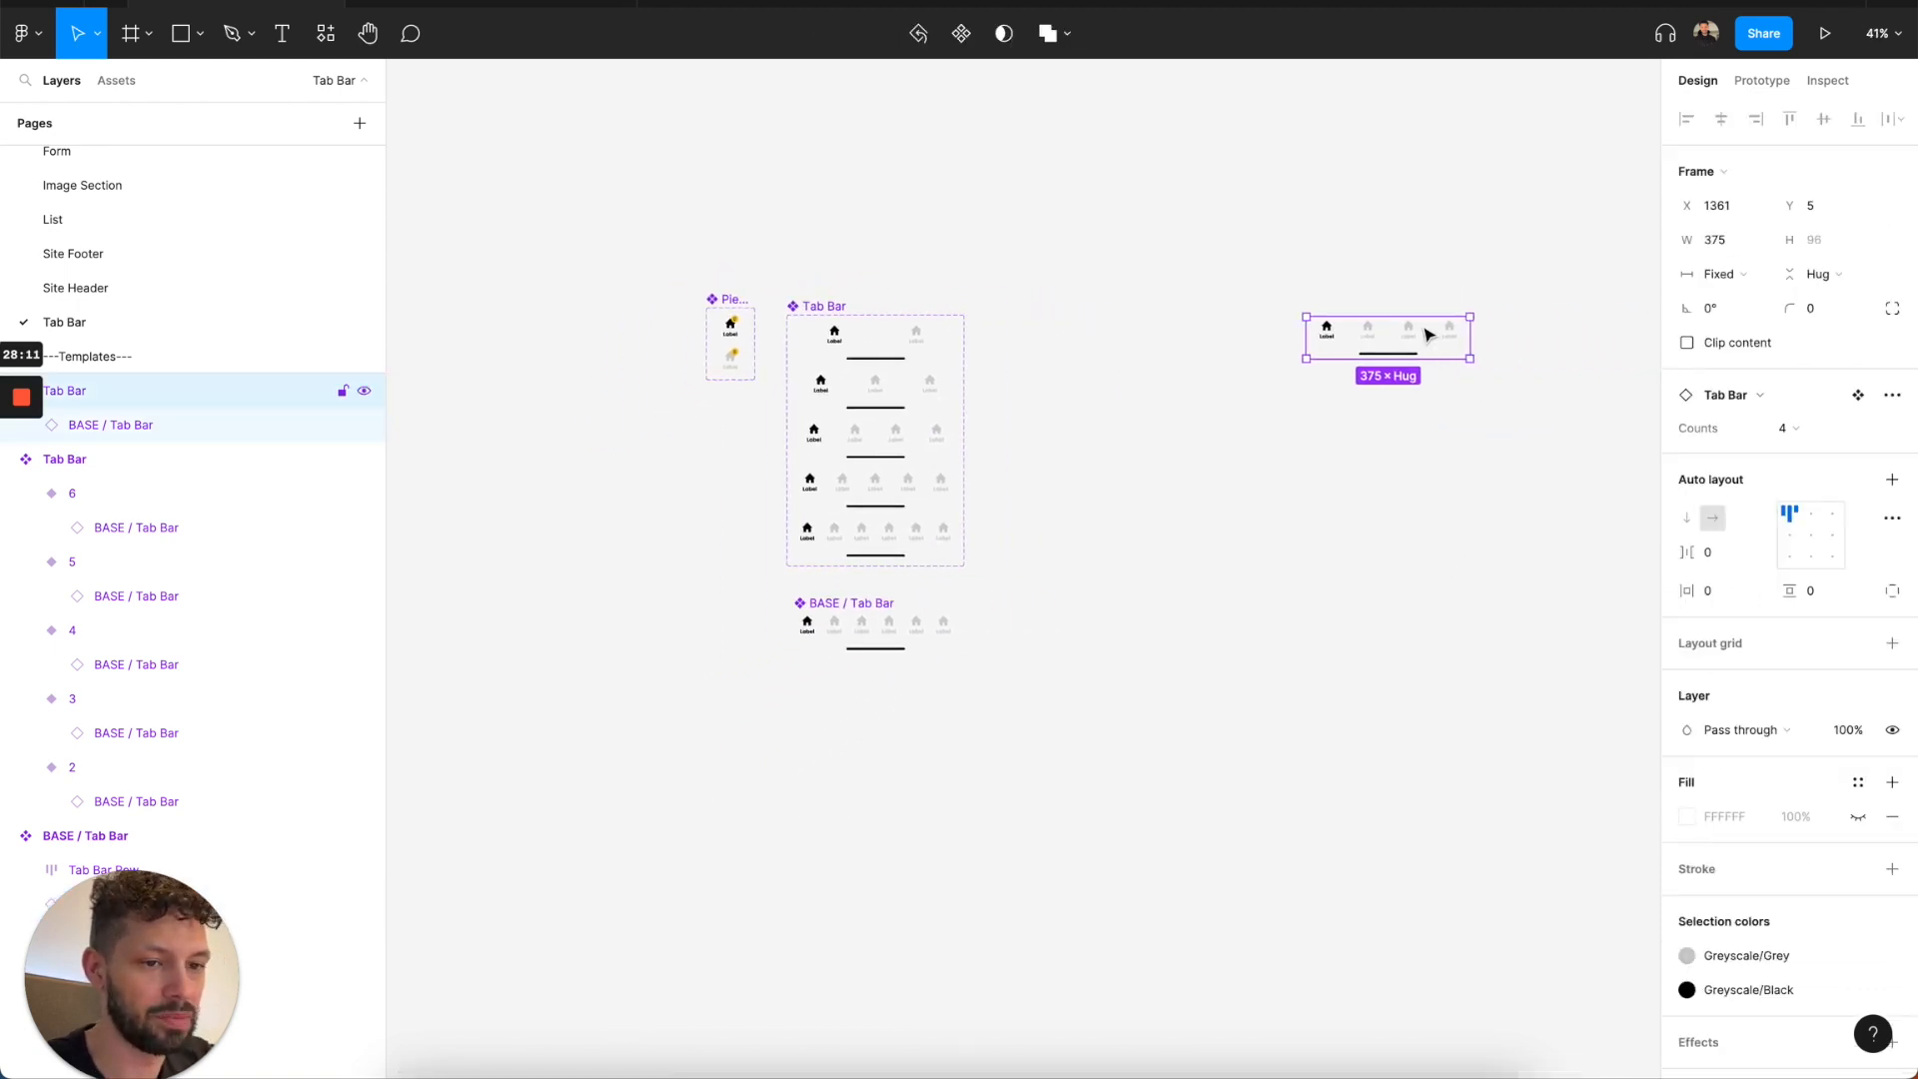
key(Delete)
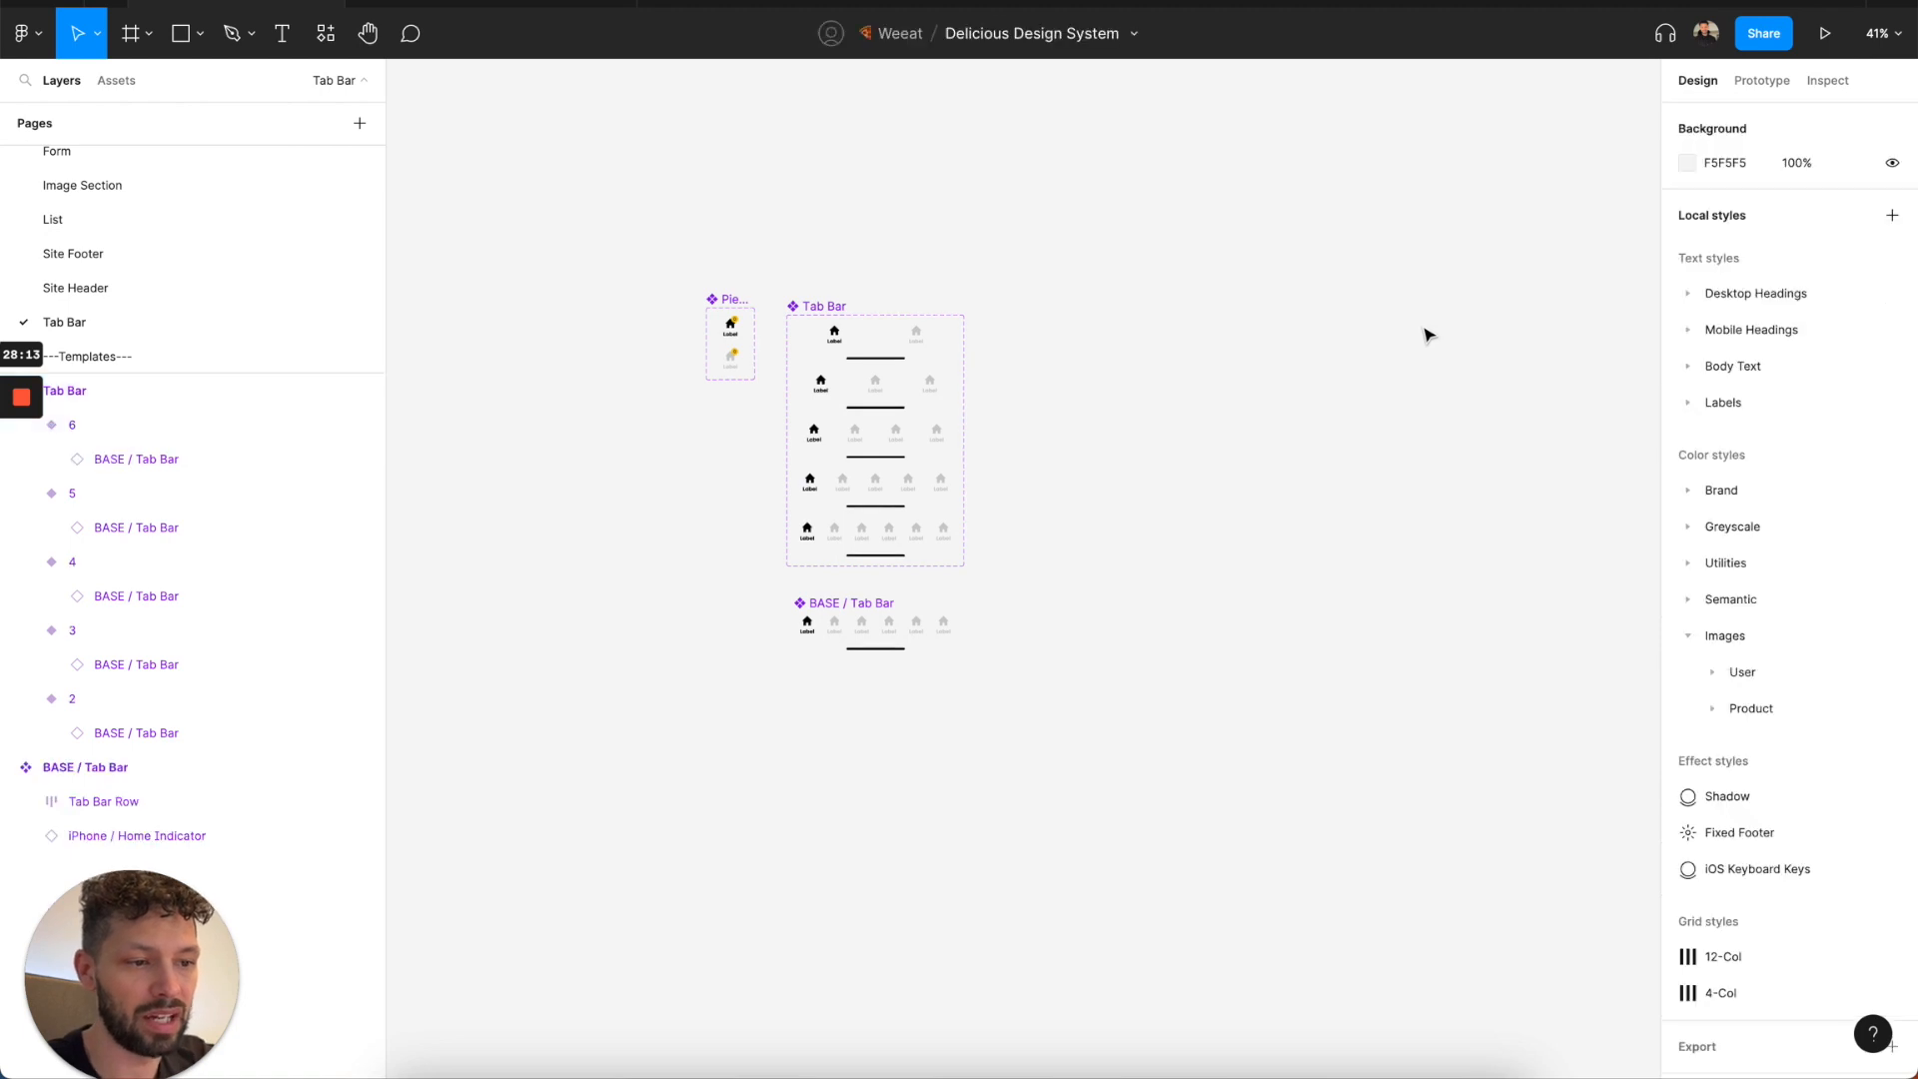
Examine the active and inactive tab variants of the Pieces component and their counter badges.
scroll(744, 338, up, 5)
scroll(754, 340, up, 1)
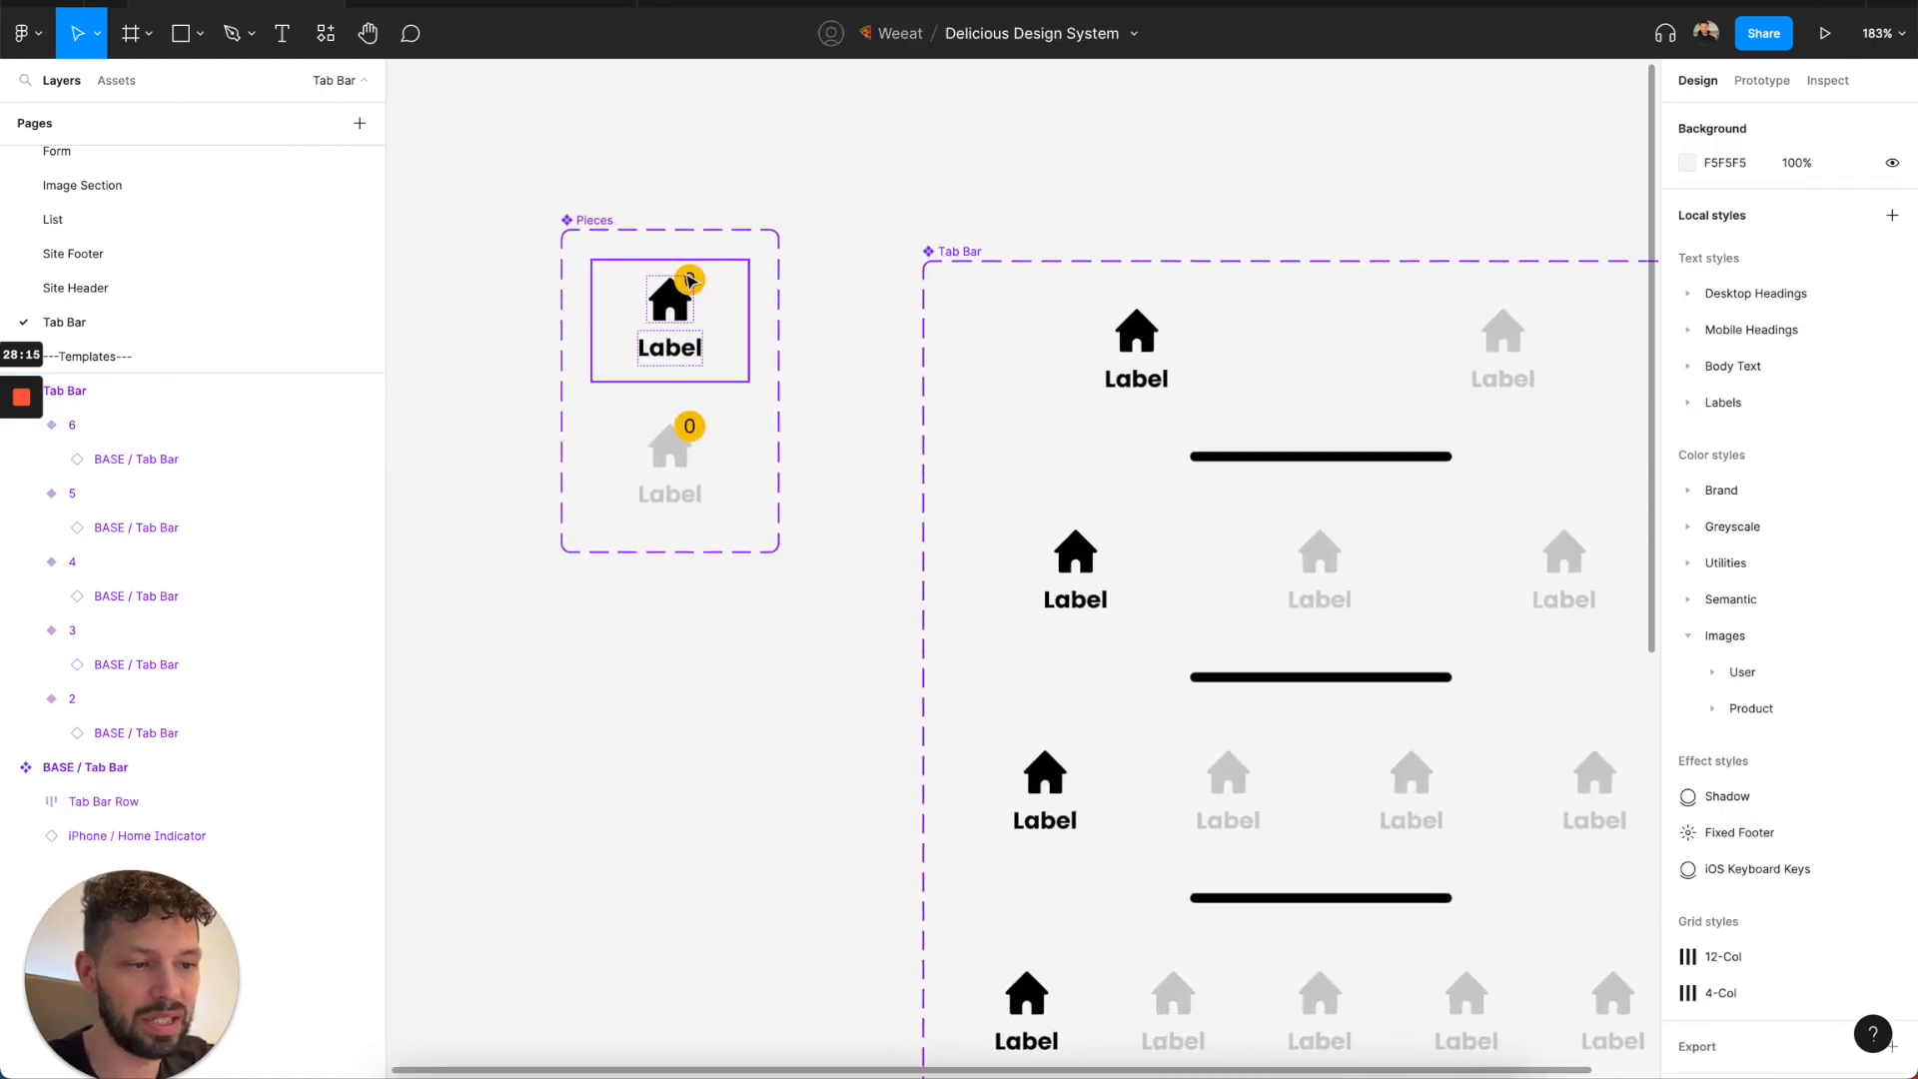
click(706, 445)
click(686, 296)
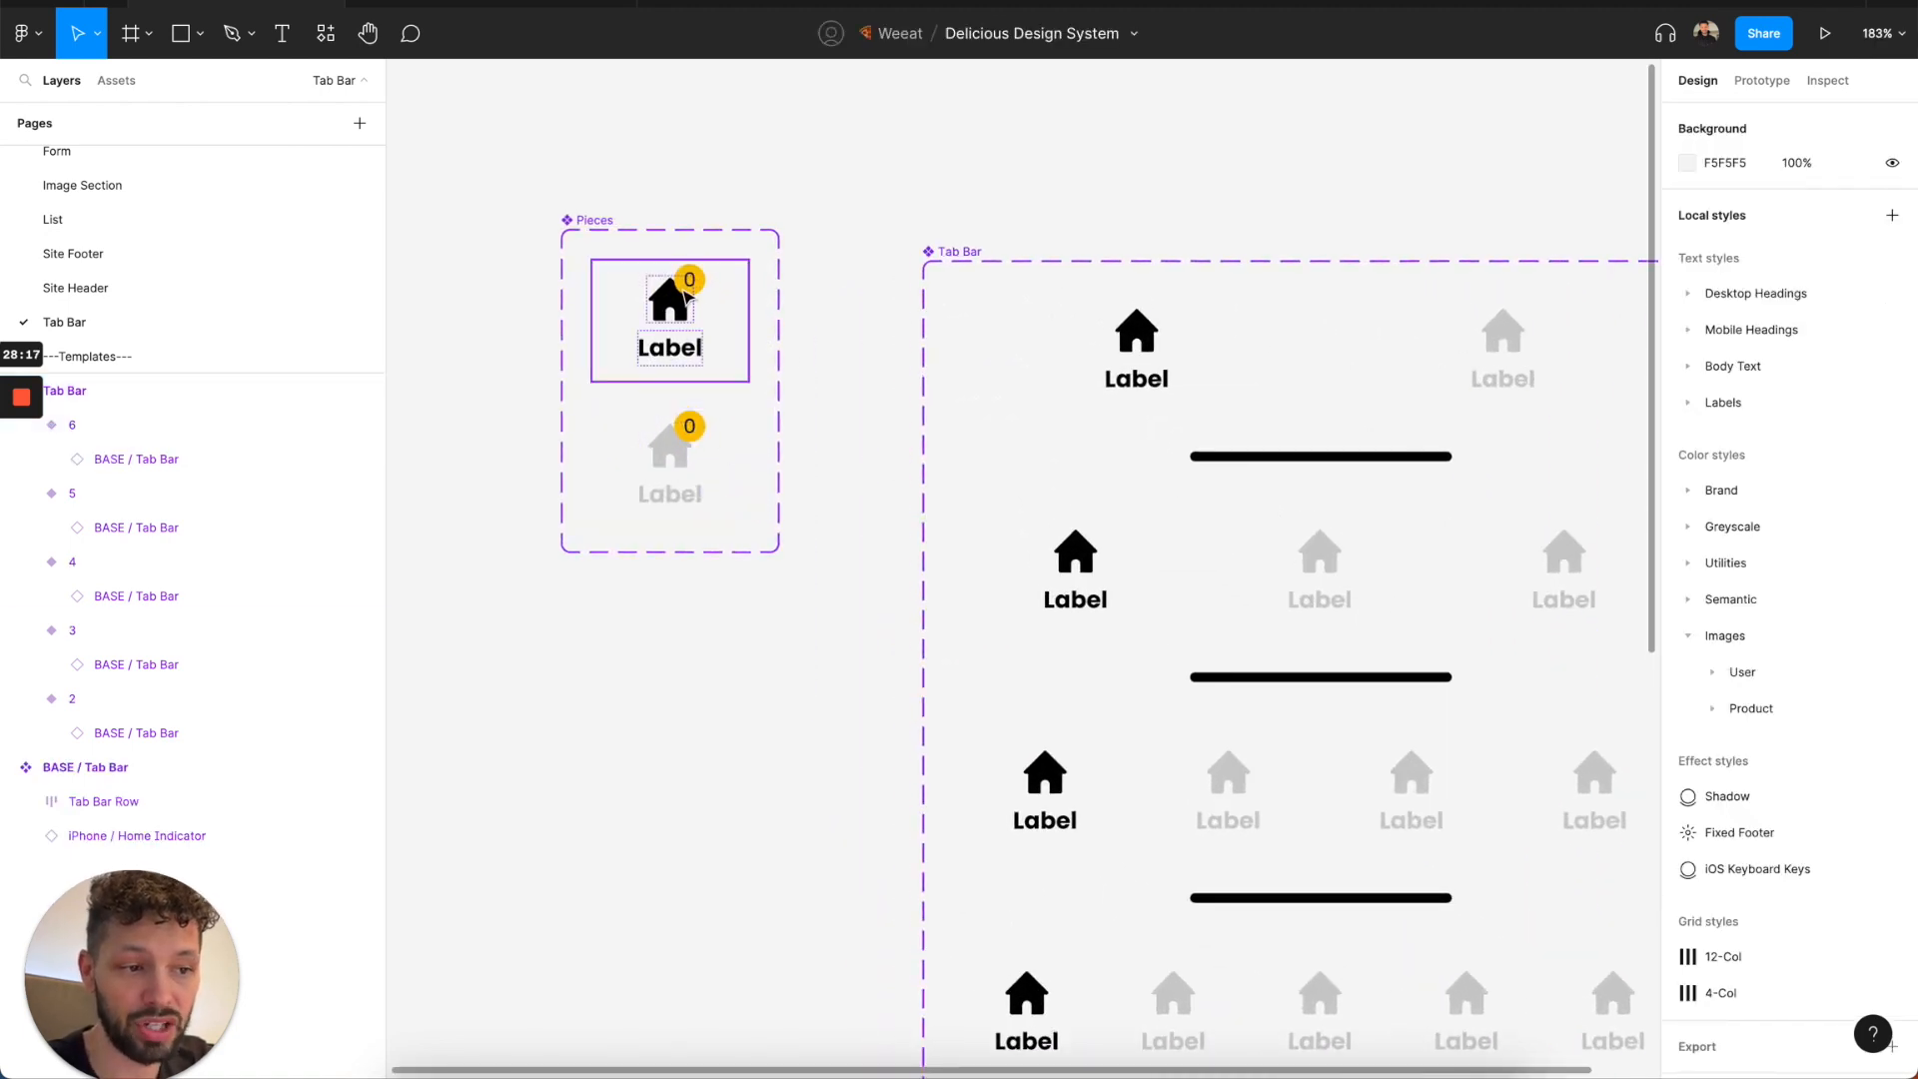
scroll(696, 317, down, 3)
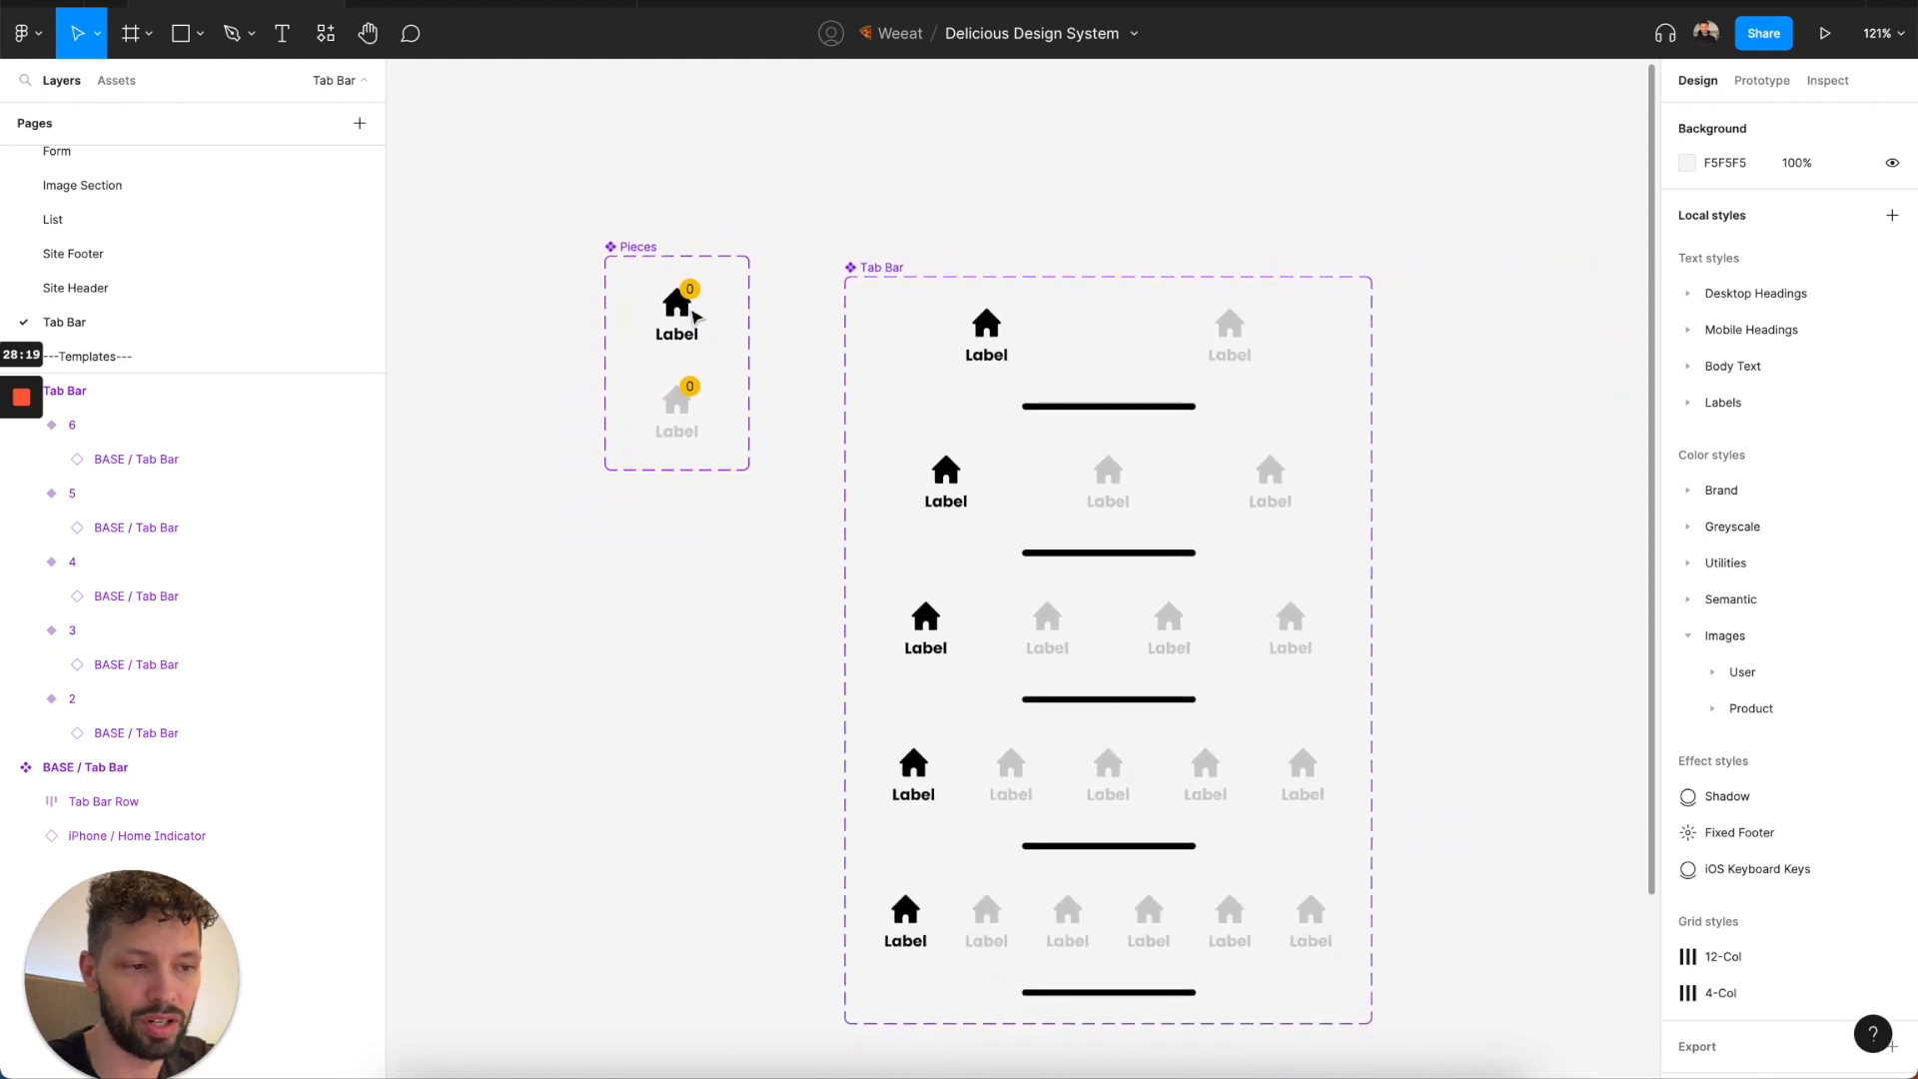
Look through the Modal, Page and Sheet template pages and return to the Modal page to view its variants.
scroll(265, 335, down, 3)
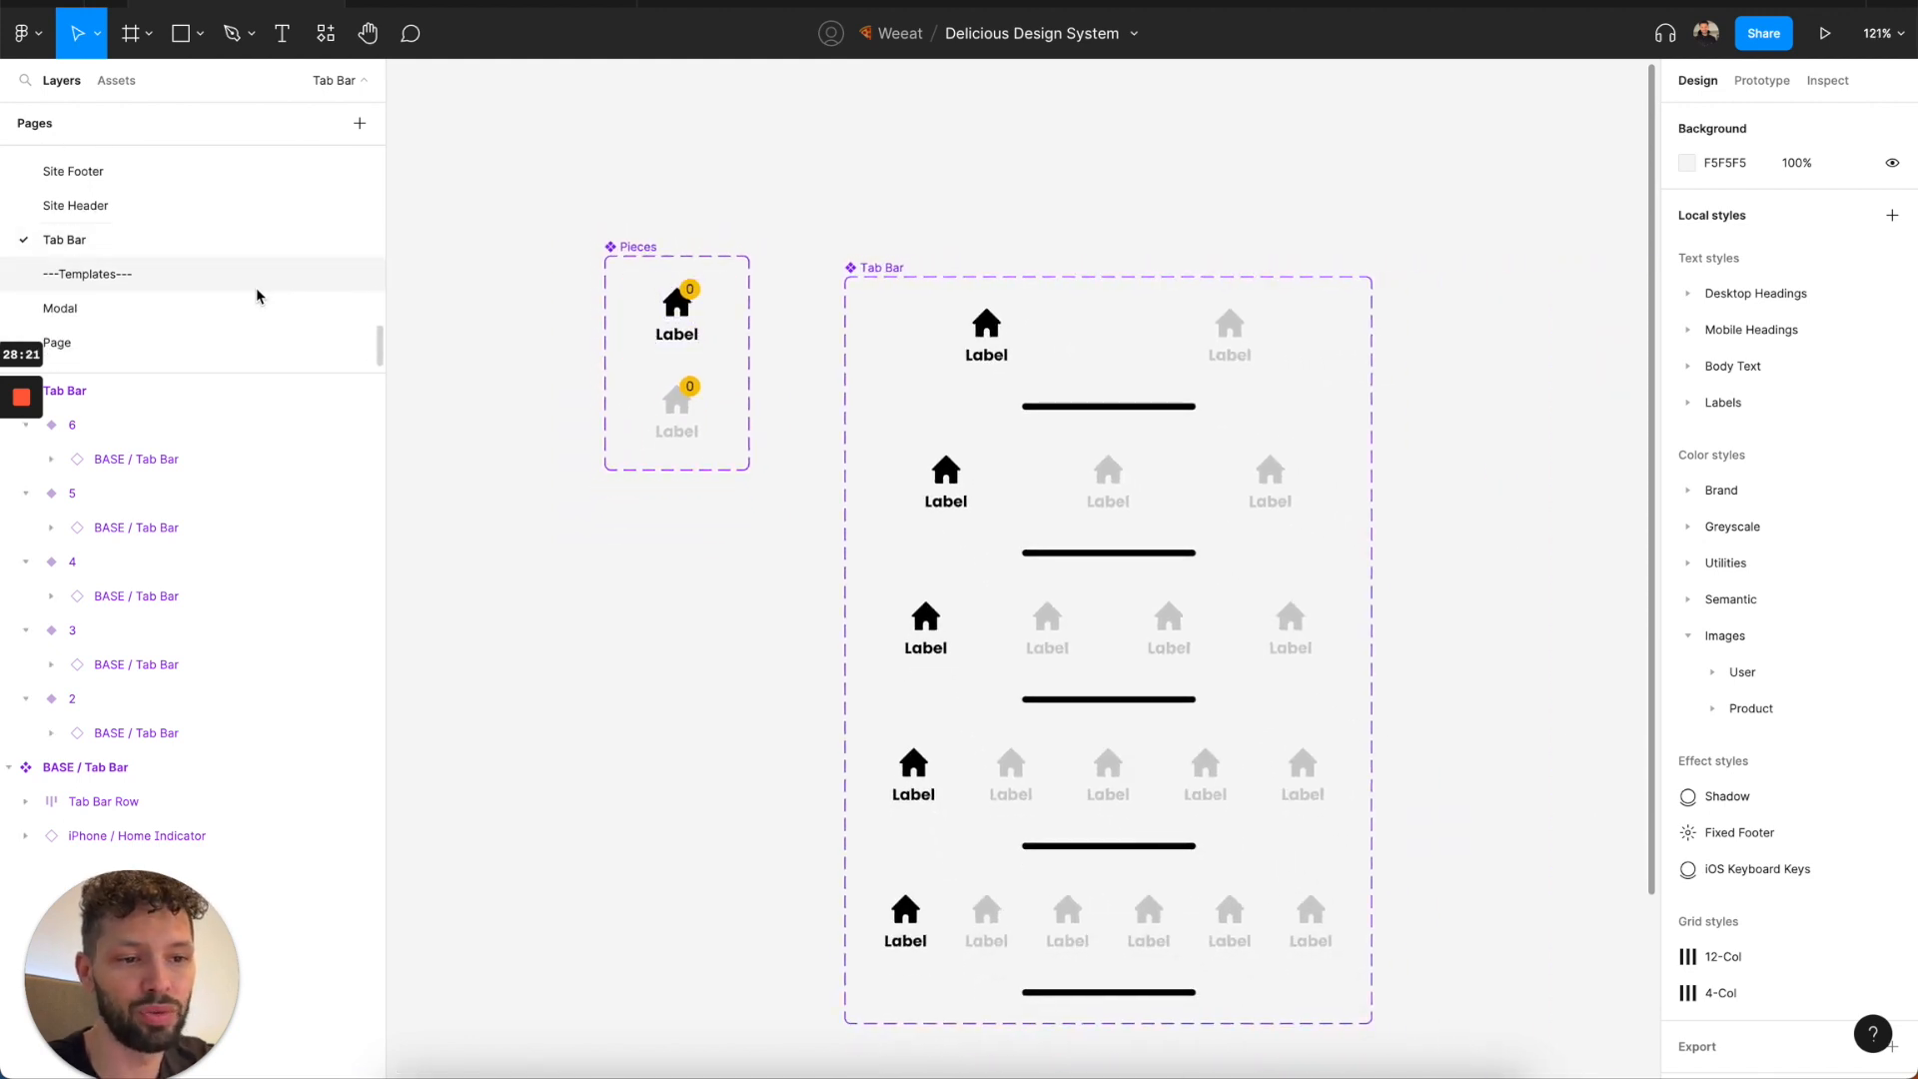
scroll(231, 307, down, 1)
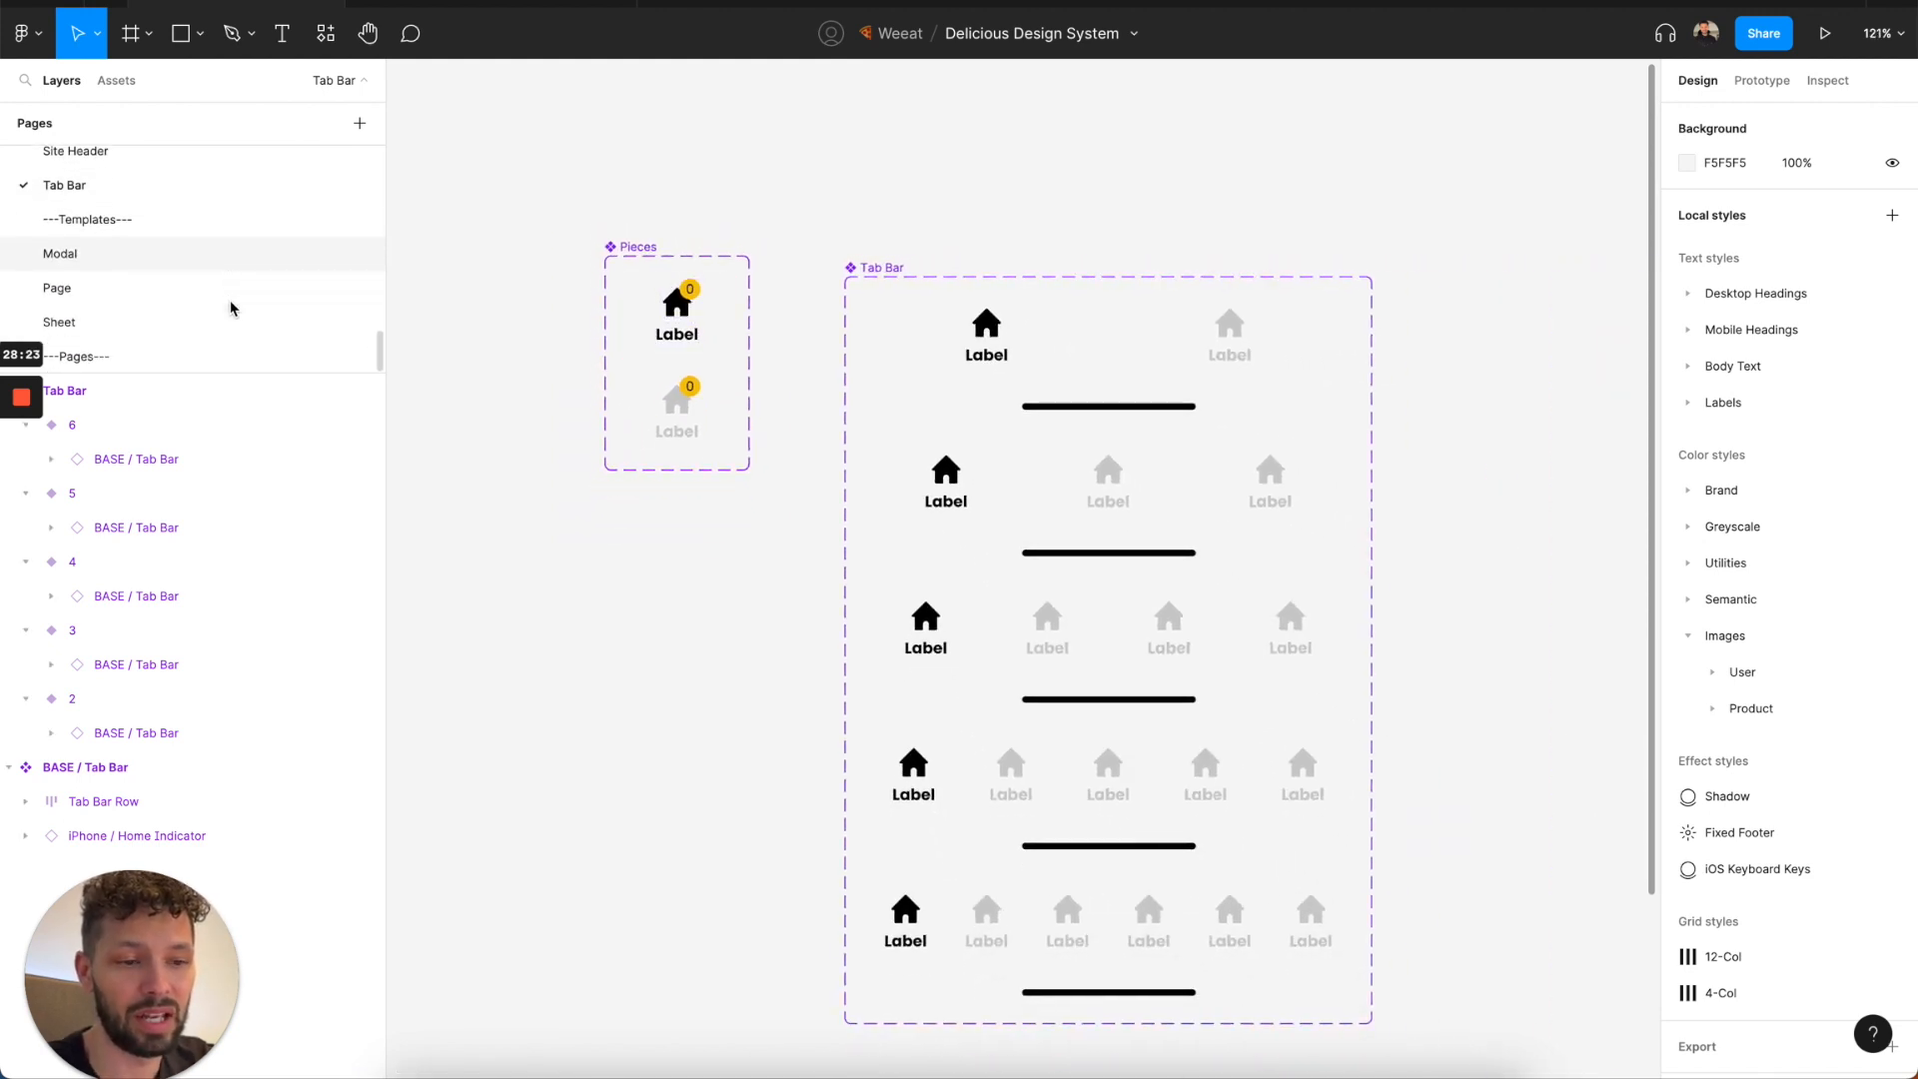
click(199, 257)
click(189, 290)
click(184, 325)
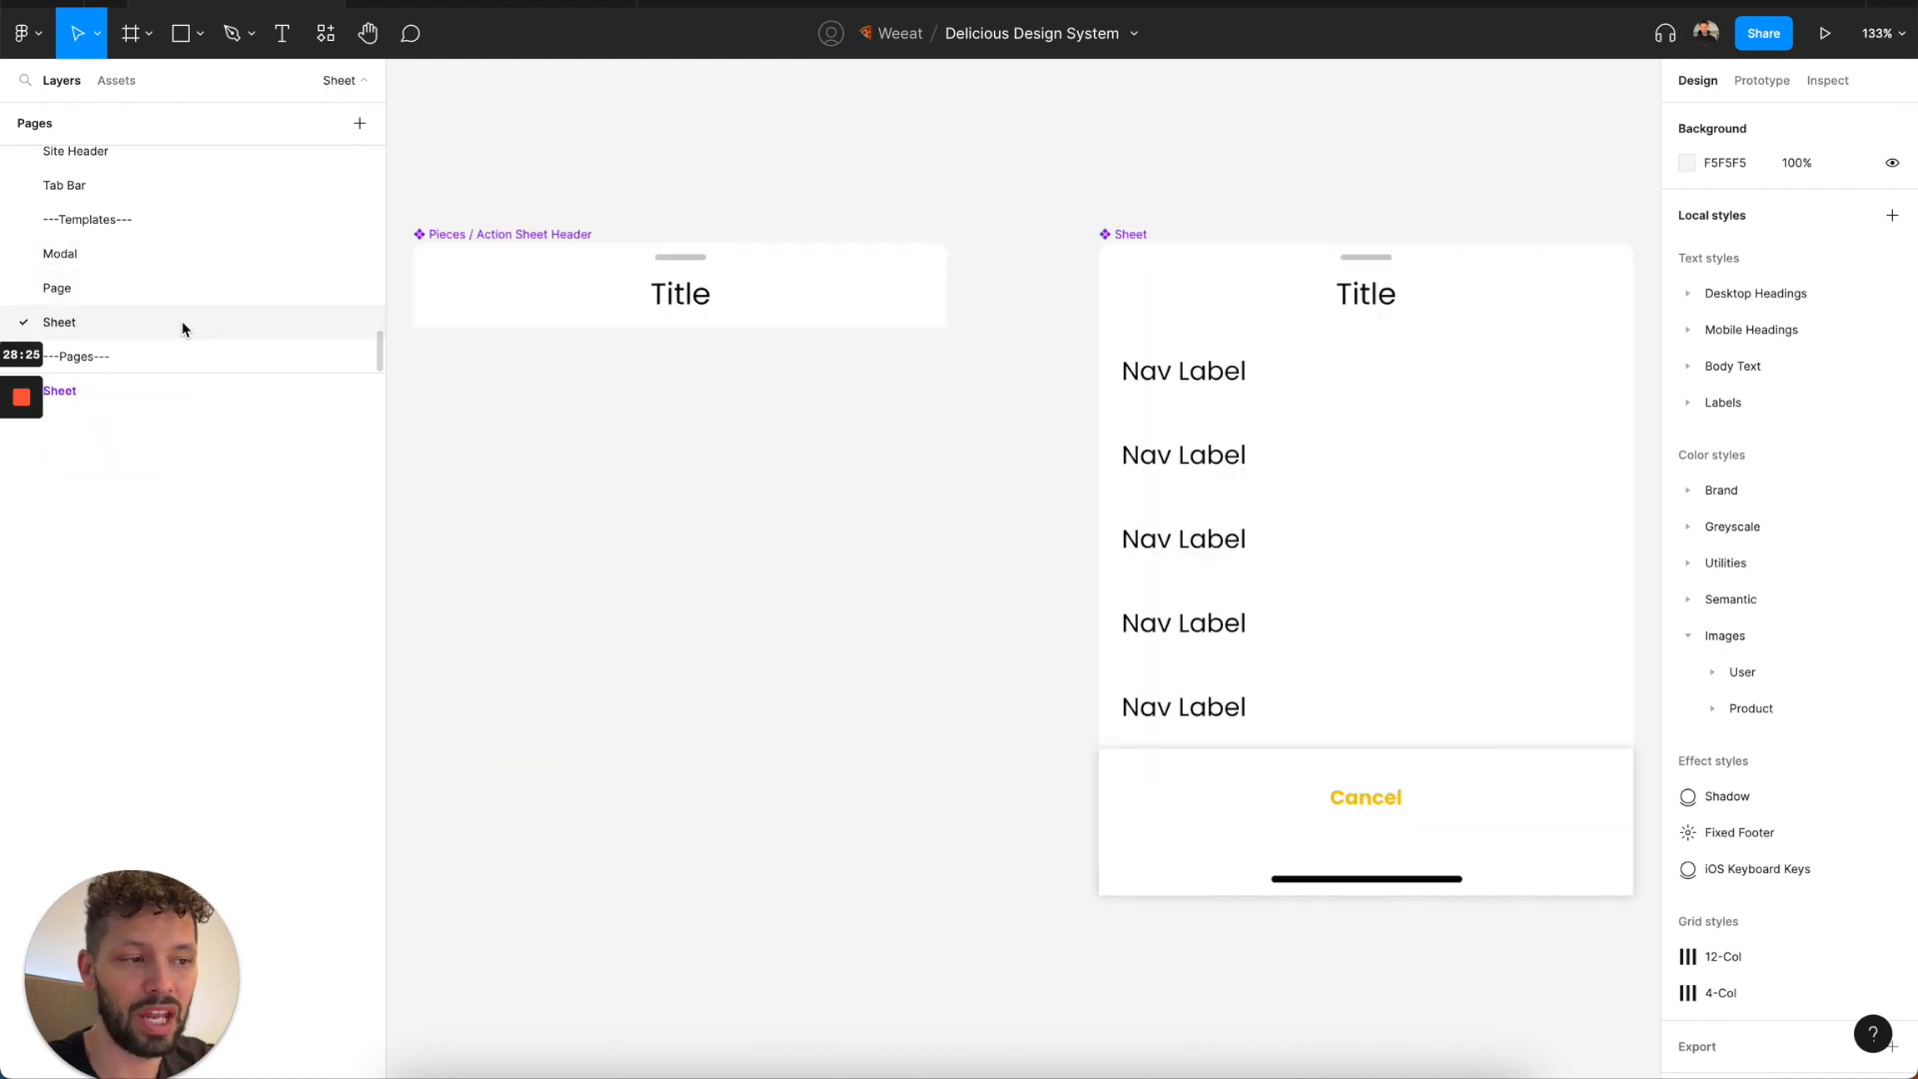
click(177, 262)
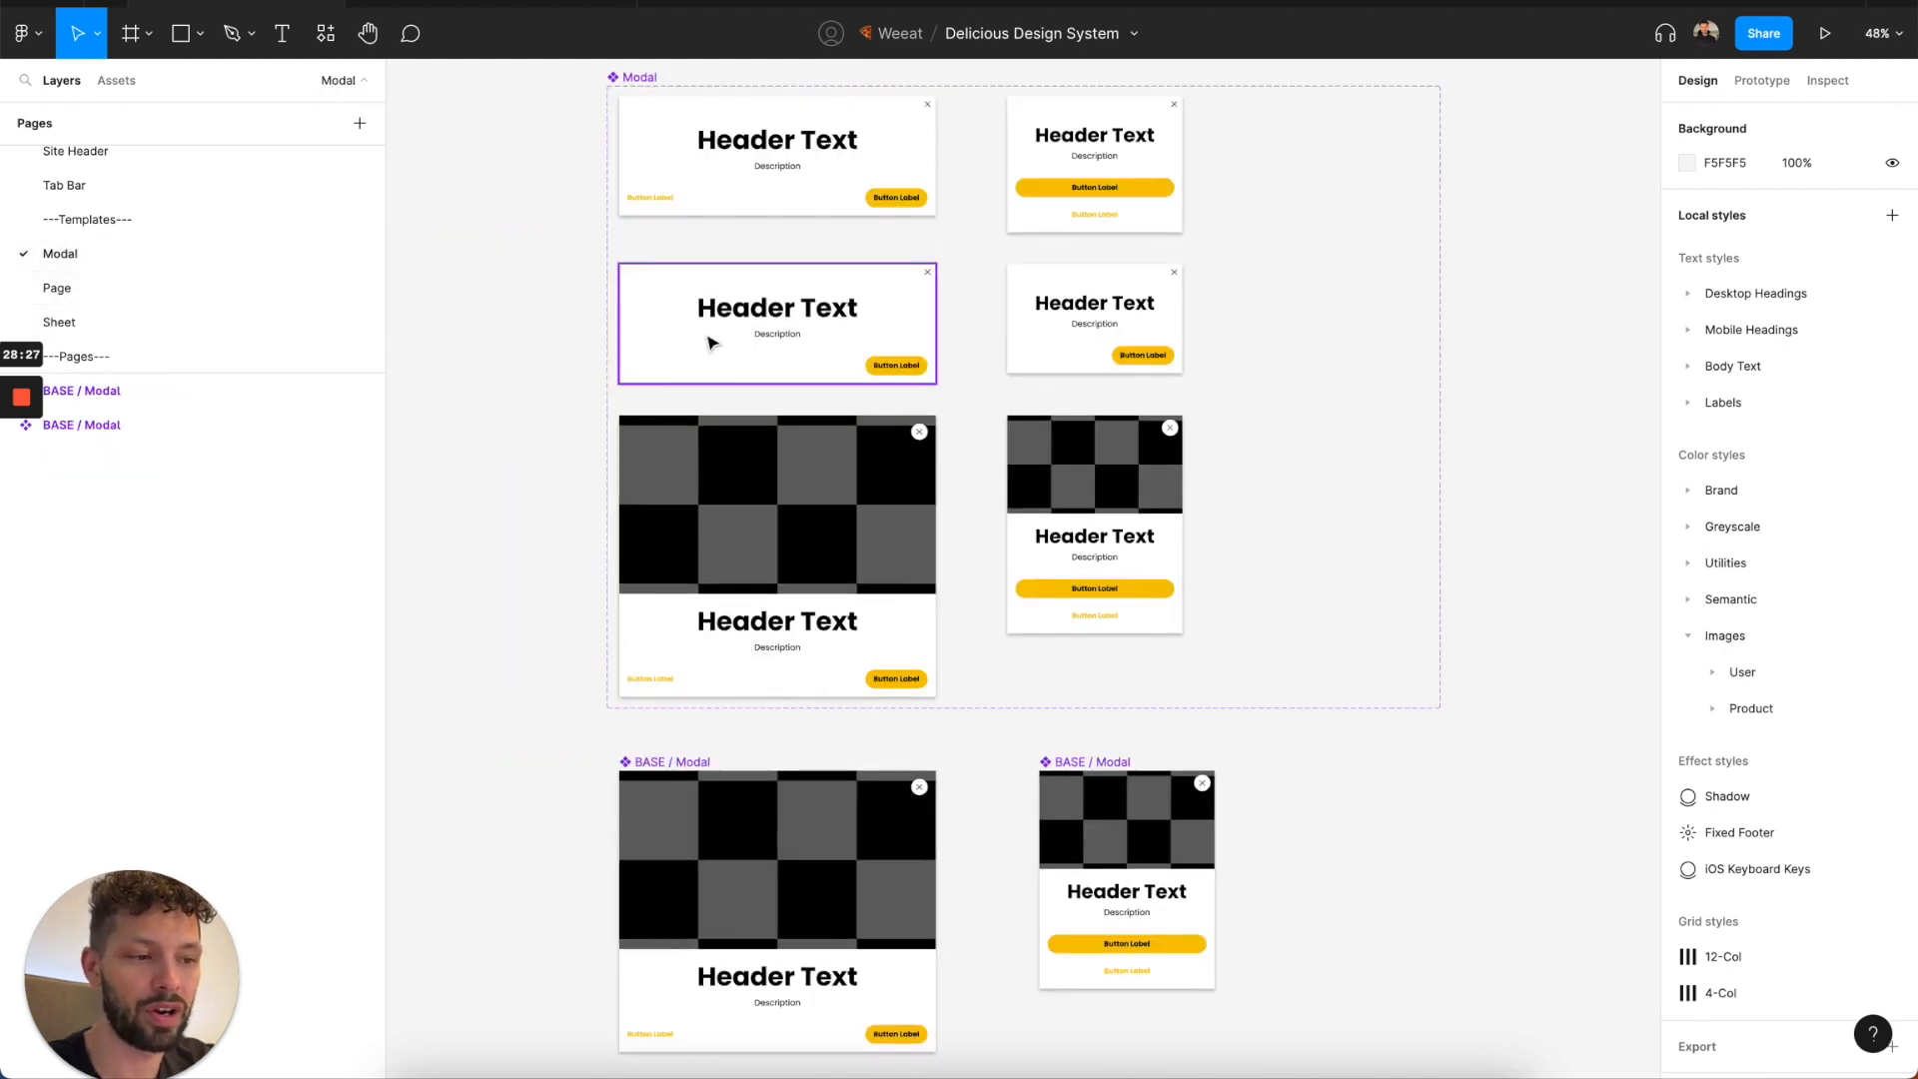
scroll(717, 339, down, 3)
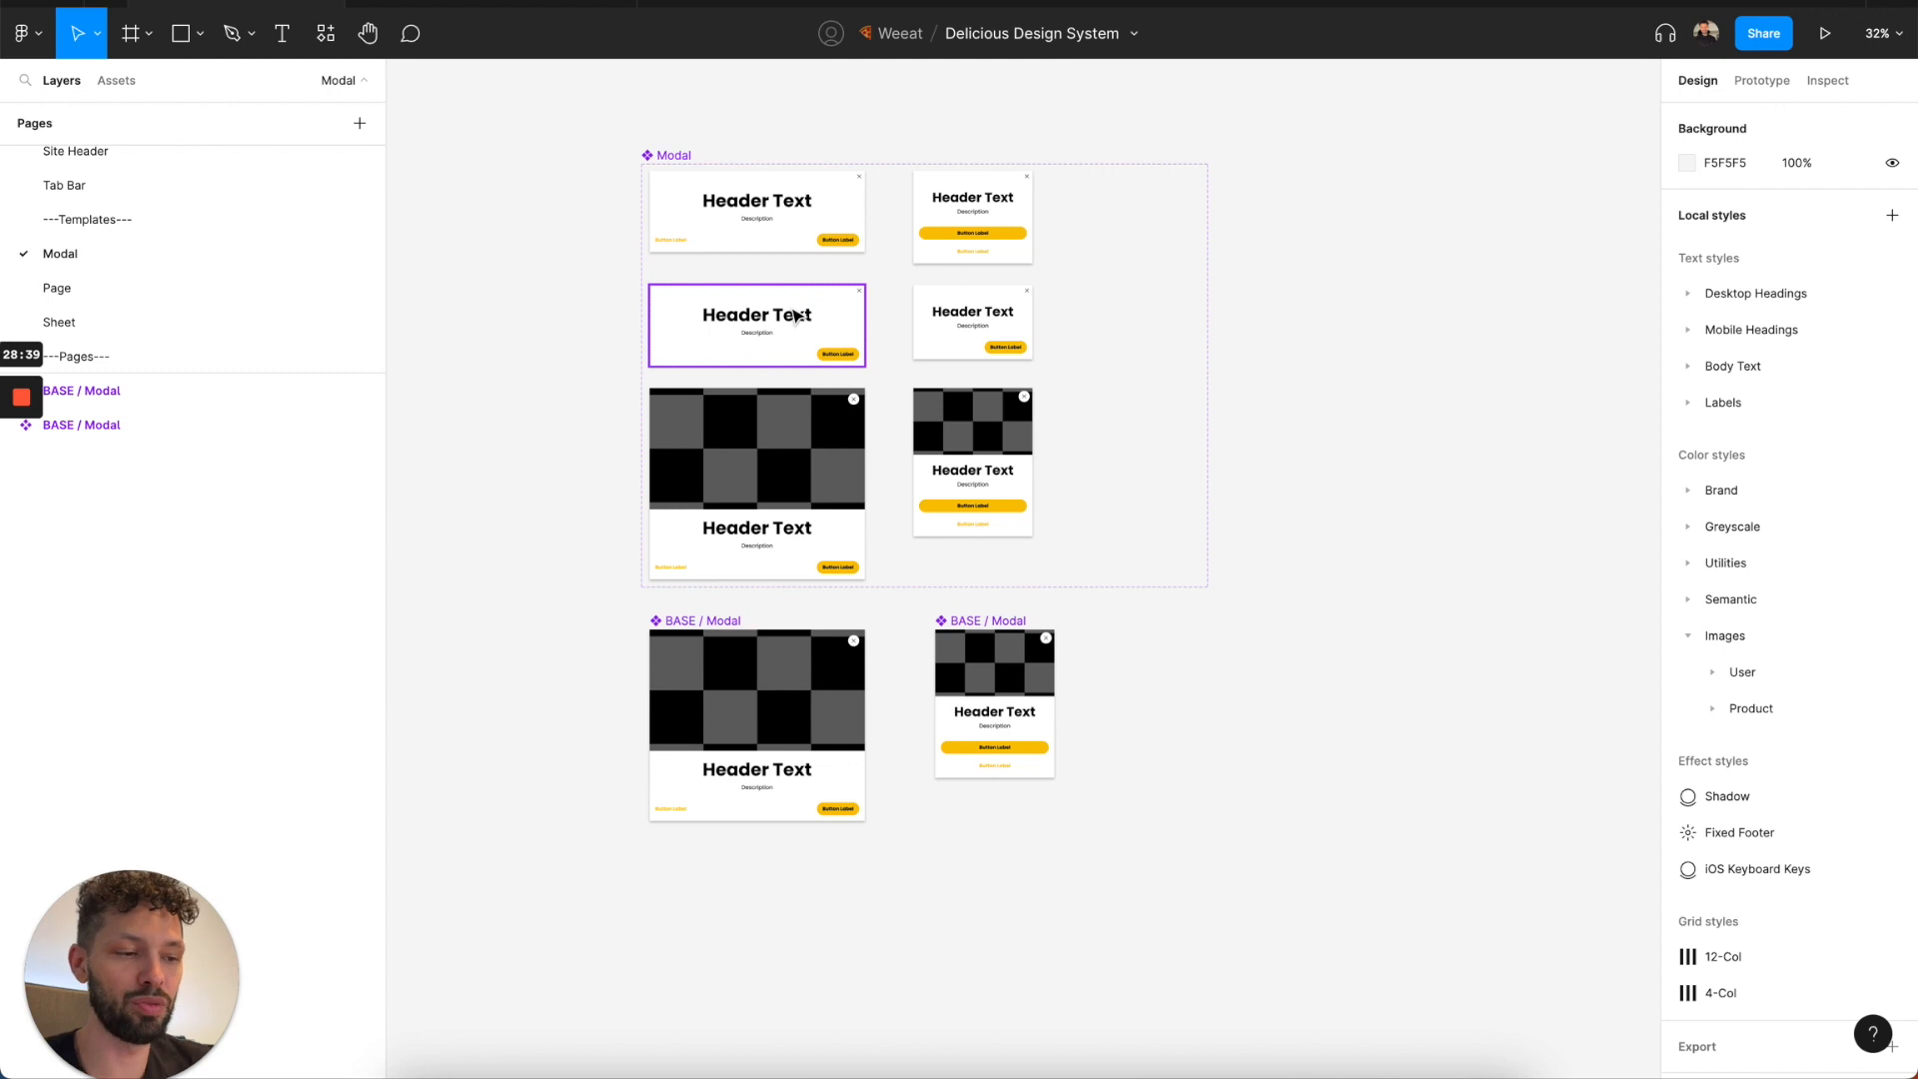
Place an instance of the Default, Tablet+ modal variant on the empty canvas beside the Modal component set.
click(788, 205)
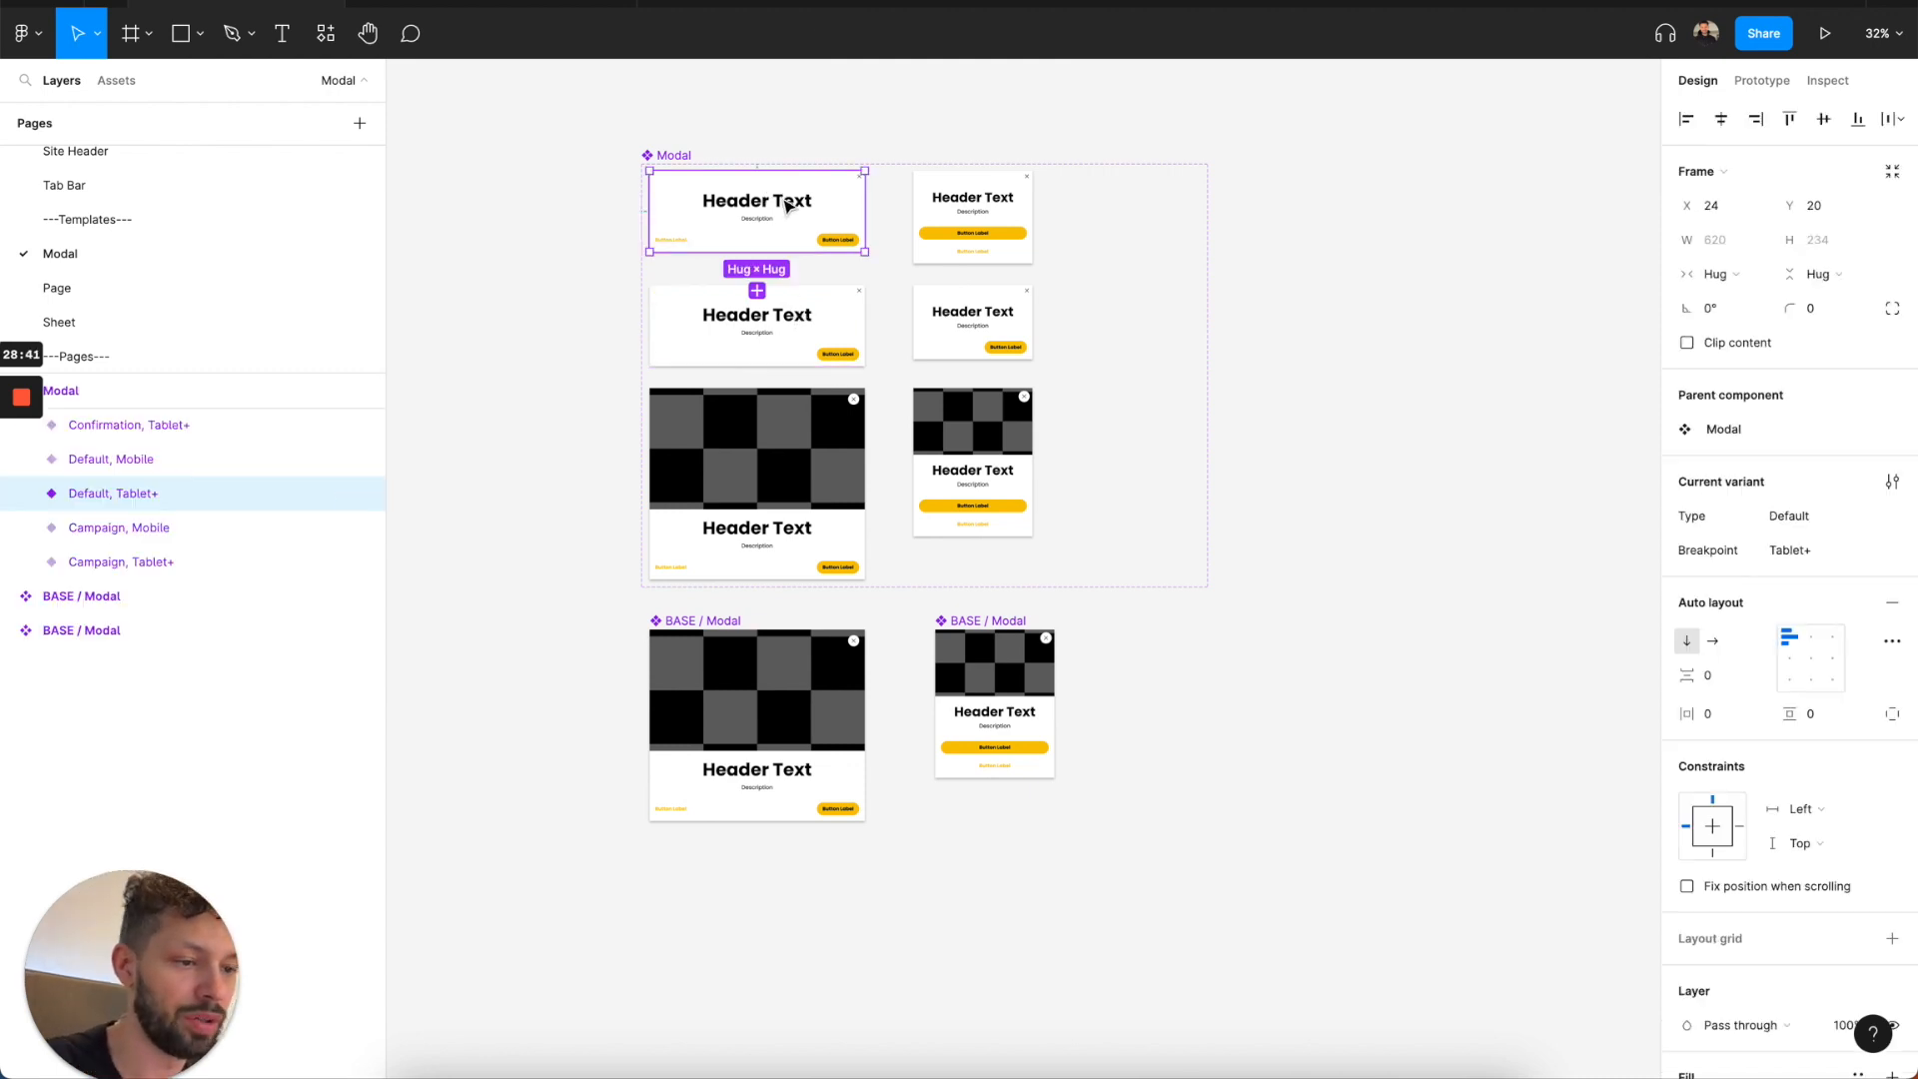
drag(787, 205, 1521, 287)
scroll(1524, 282, right, 3)
scroll(1523, 282, up, 5)
Change the modal instance's header text to "Delete Account".
super+click(1203, 300)
double_click(1198, 300)
text(Con)
key(BackSpace)
key(BackSpace)
key(BackSpace)
text(Delete Acc)
key(BackSpace)
key(BackSpace)
key(BackSpace)
text(Acc)
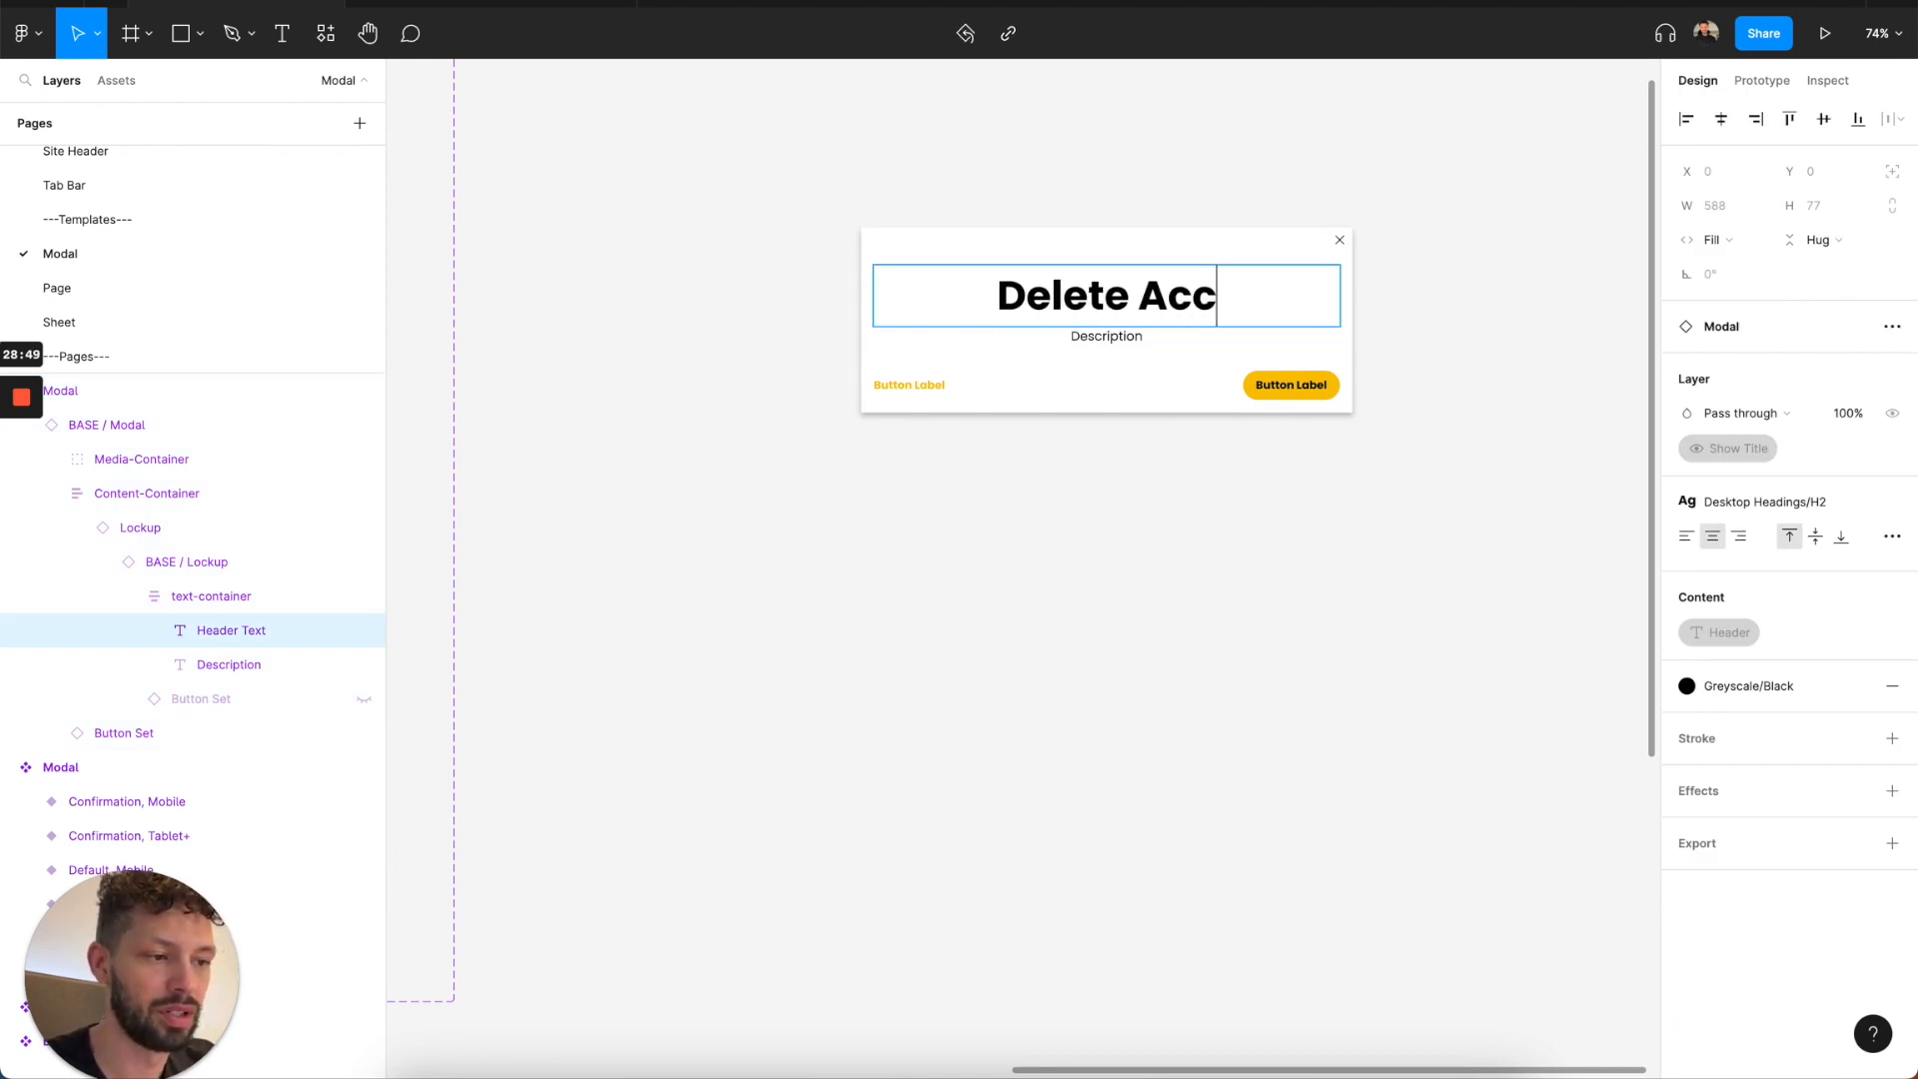
text(ount)
key(Escape)
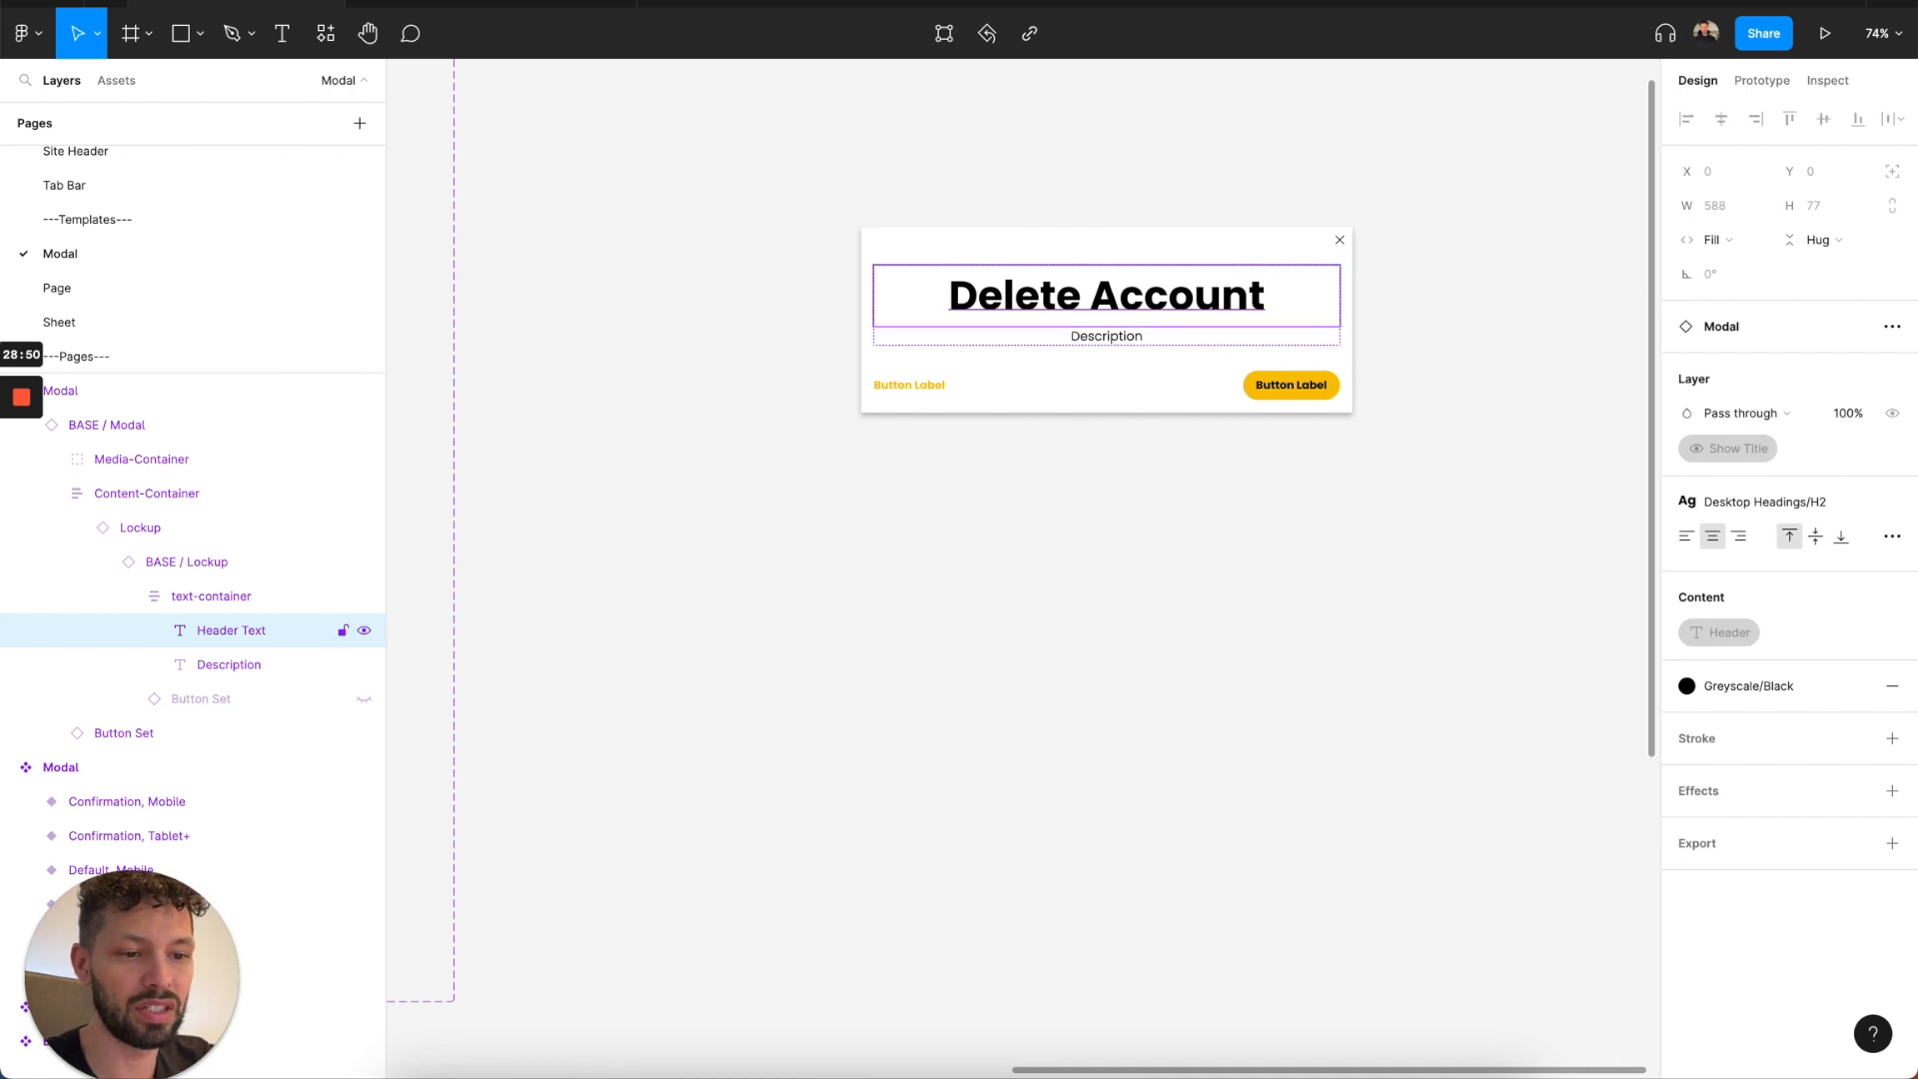
Set the alignment of the modal instance's Lockup to Left.
click(167, 532)
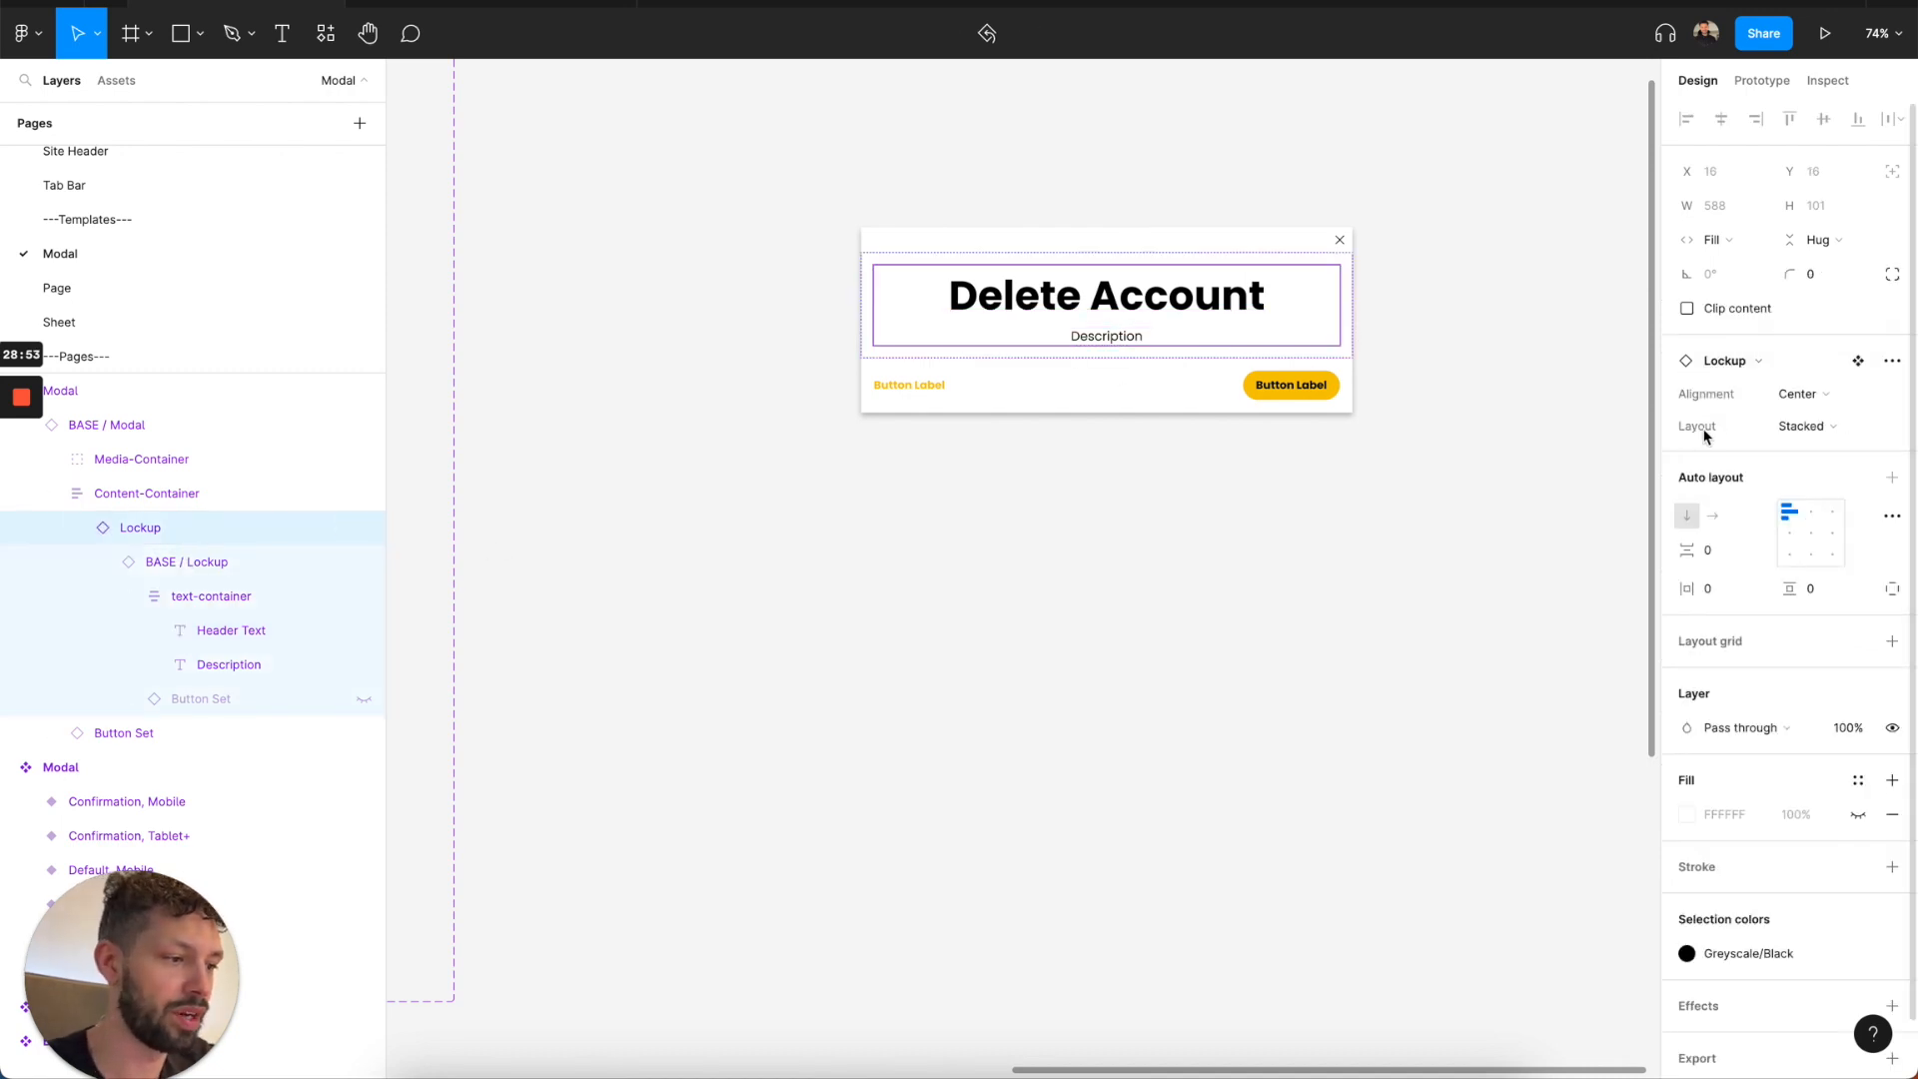
click(1788, 409)
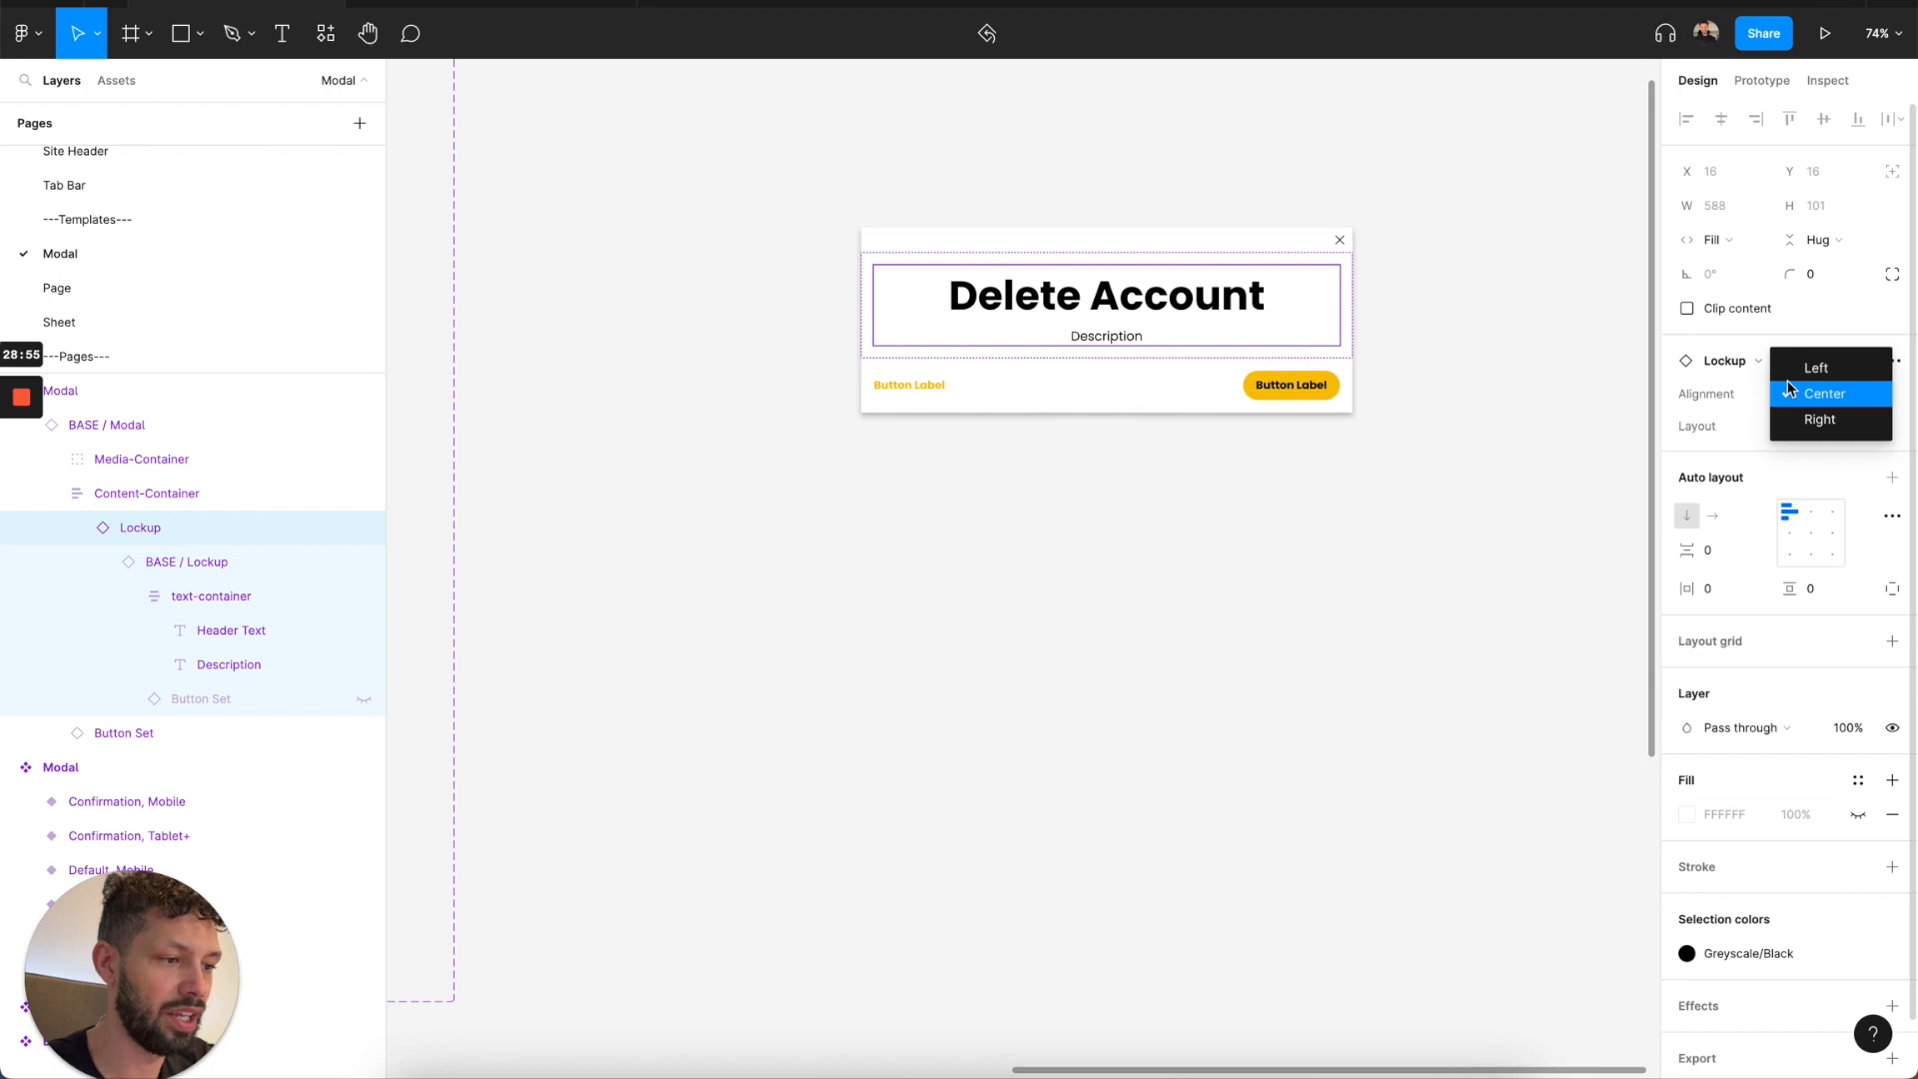
click(1796, 370)
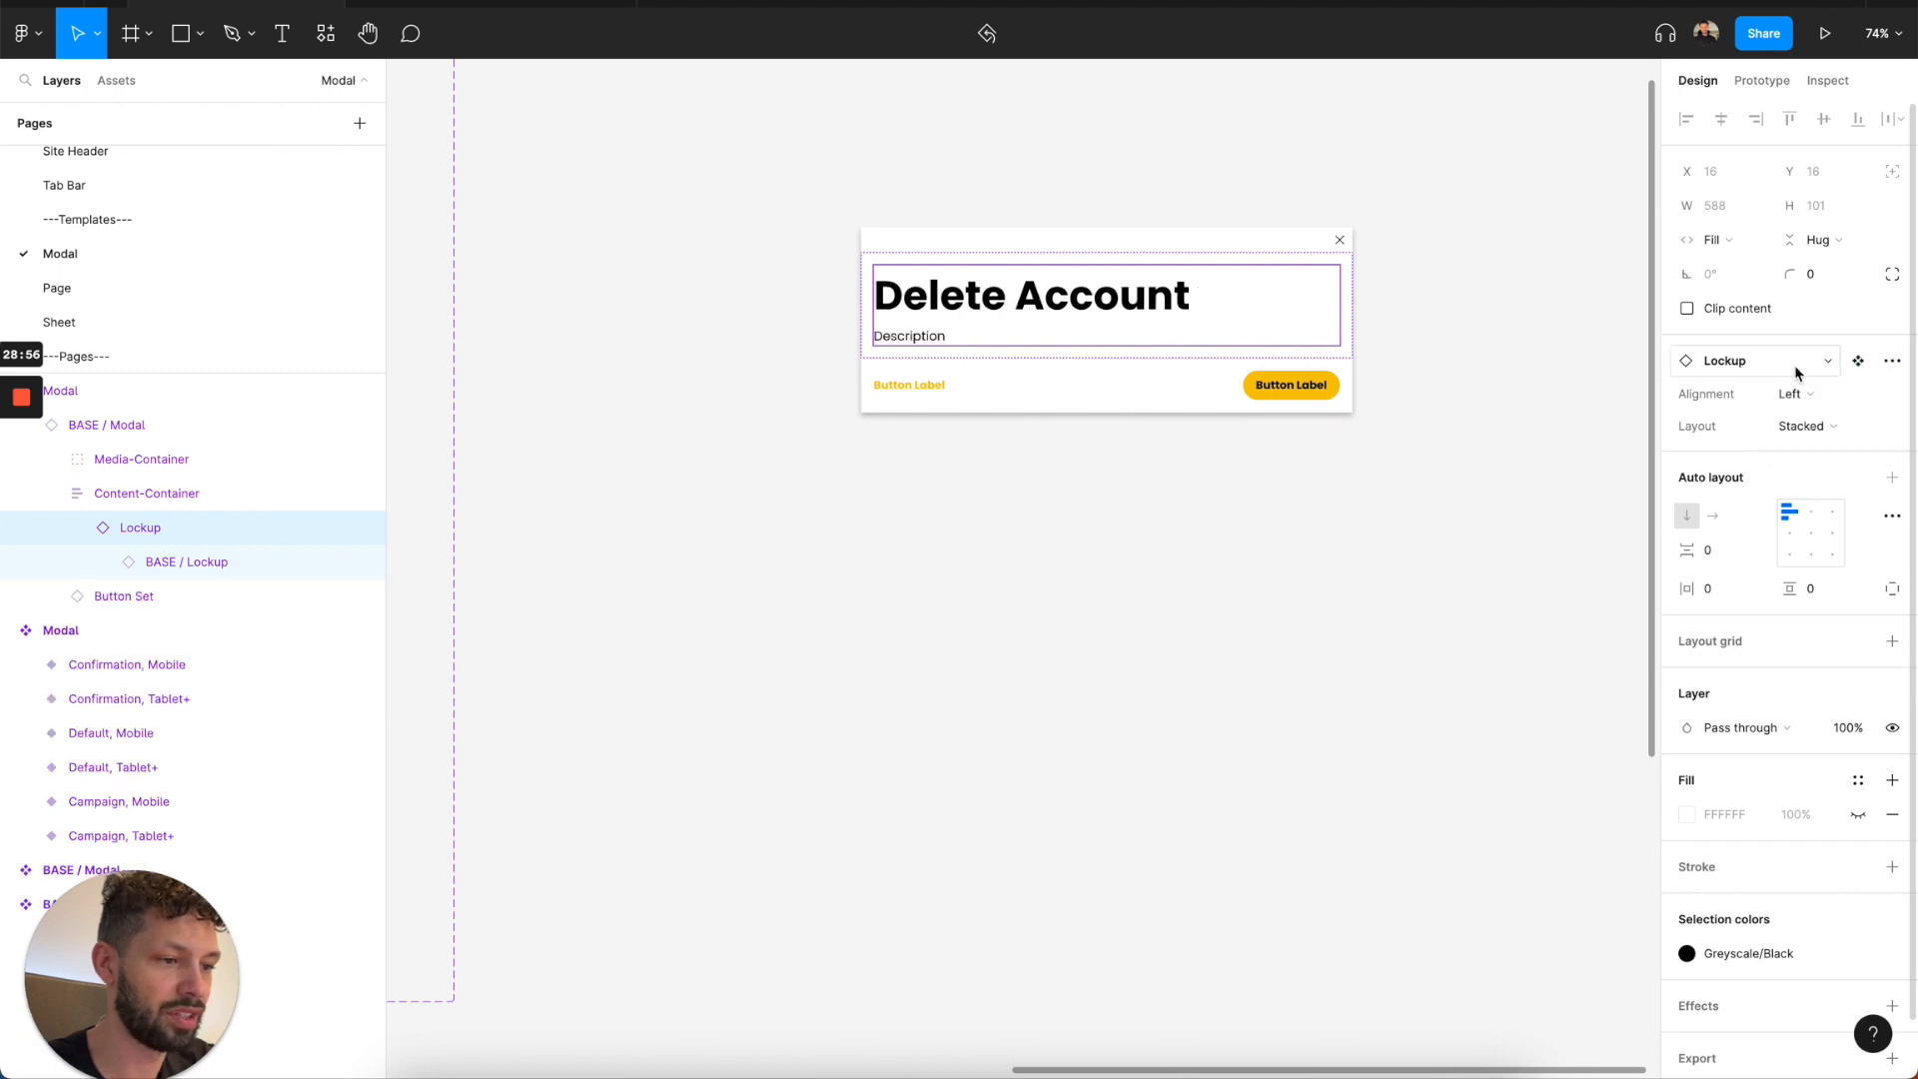
Apply the Desktop Headings H3 text style to the modal instance's header text.
super+click(1181, 302)
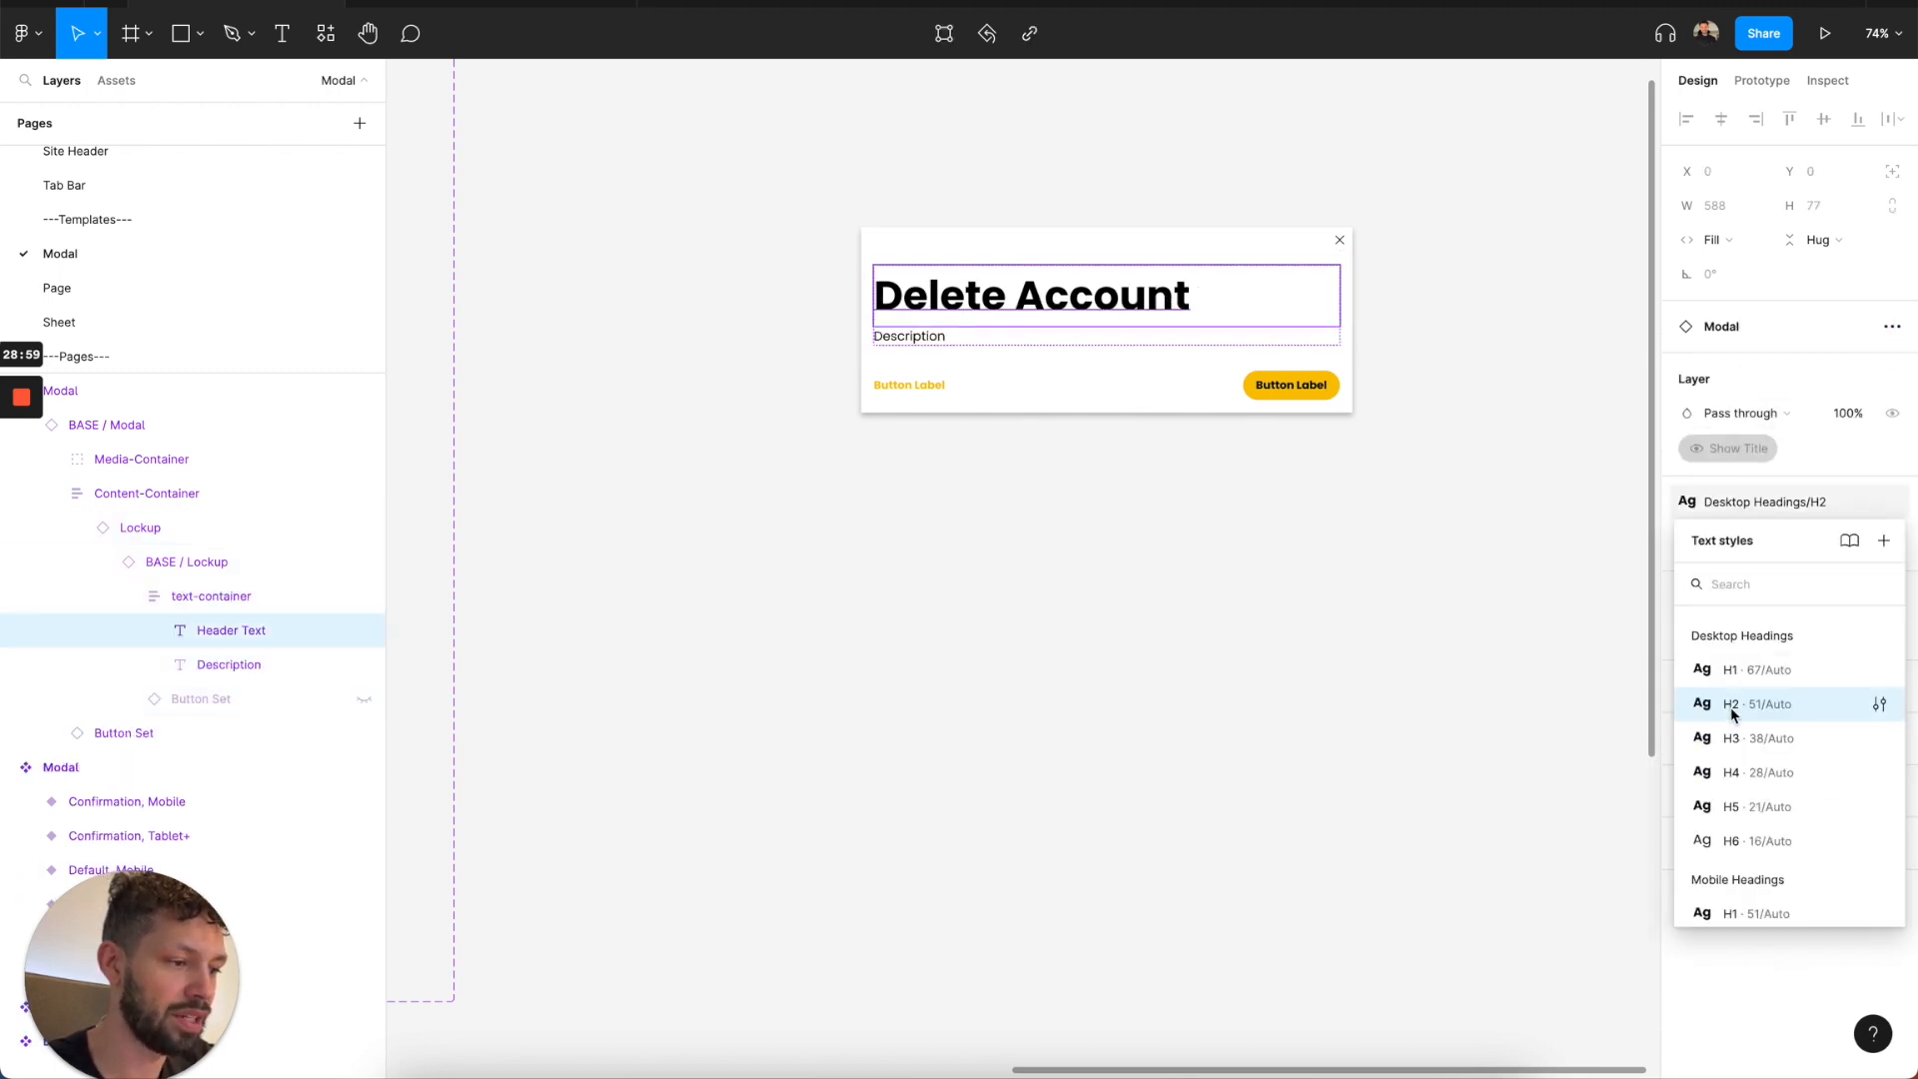
click(1732, 709)
click(1749, 503)
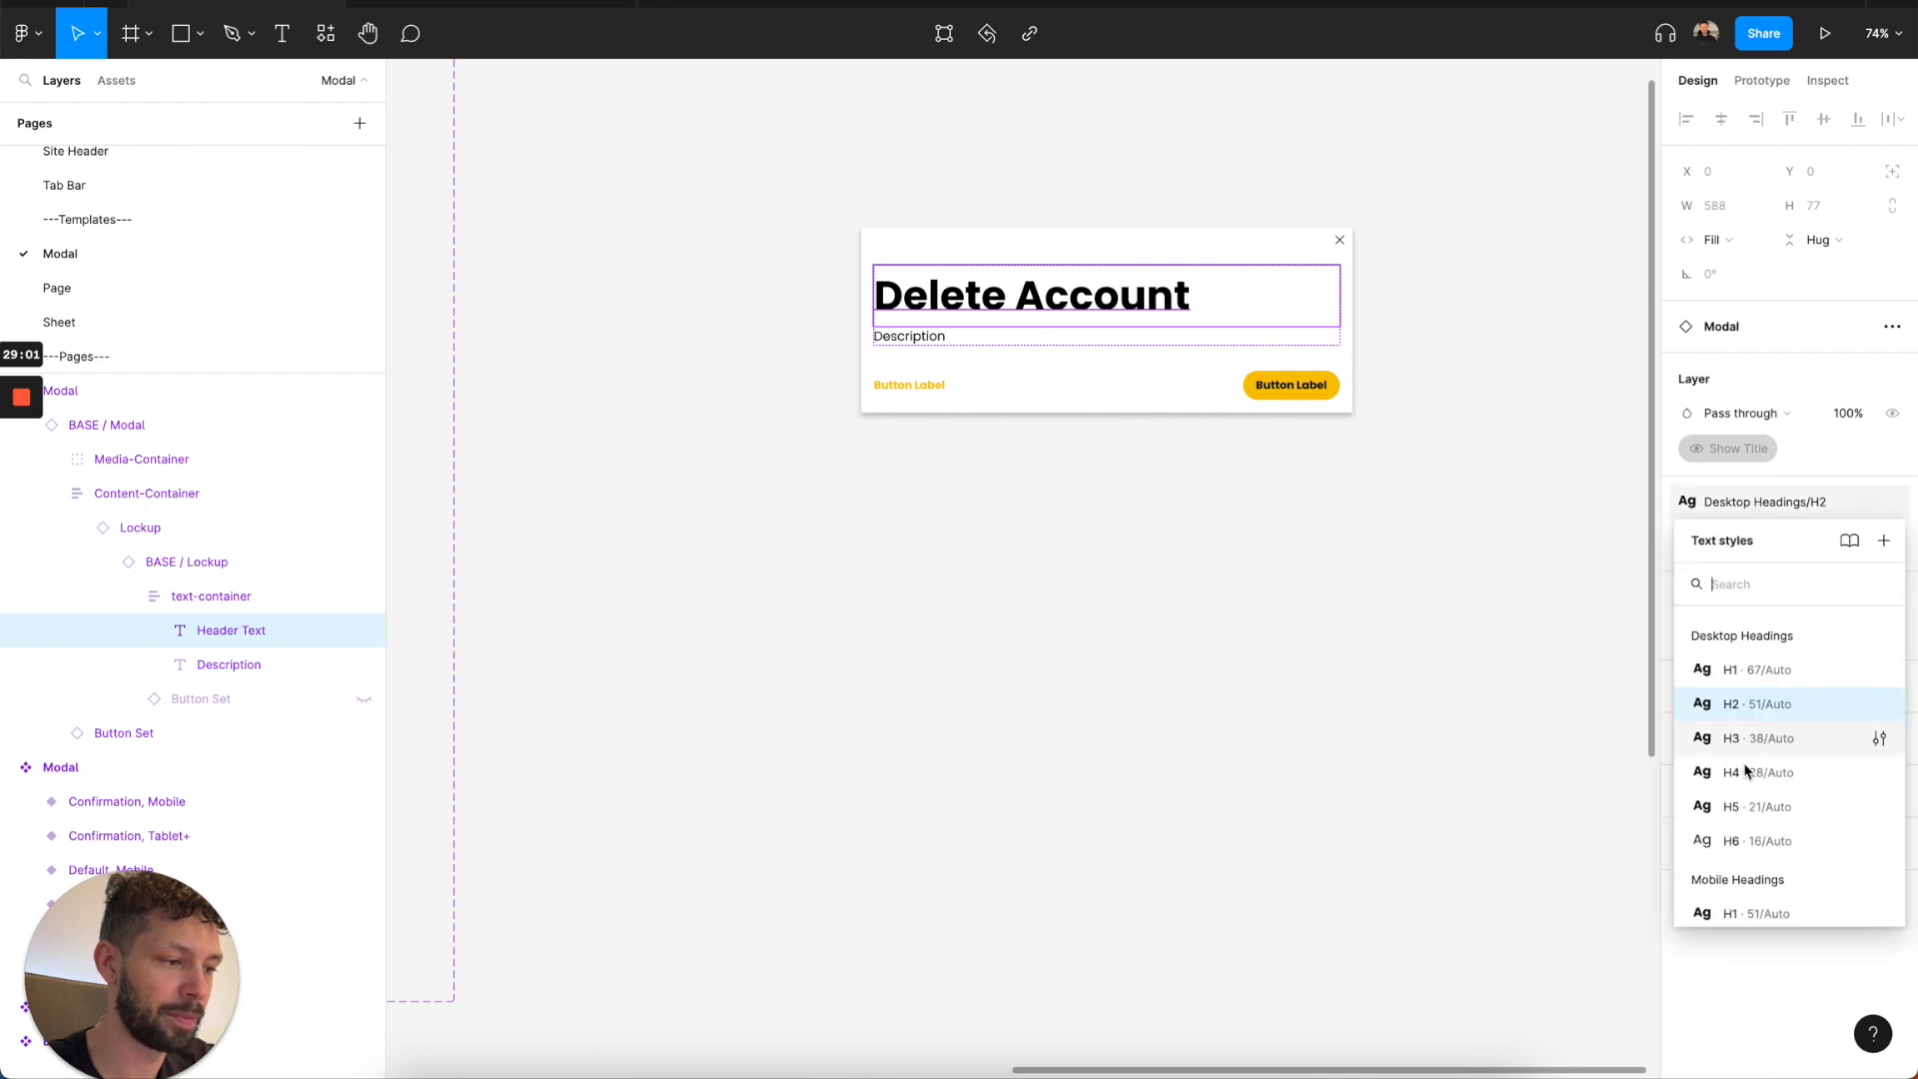
click(1743, 739)
click(942, 328)
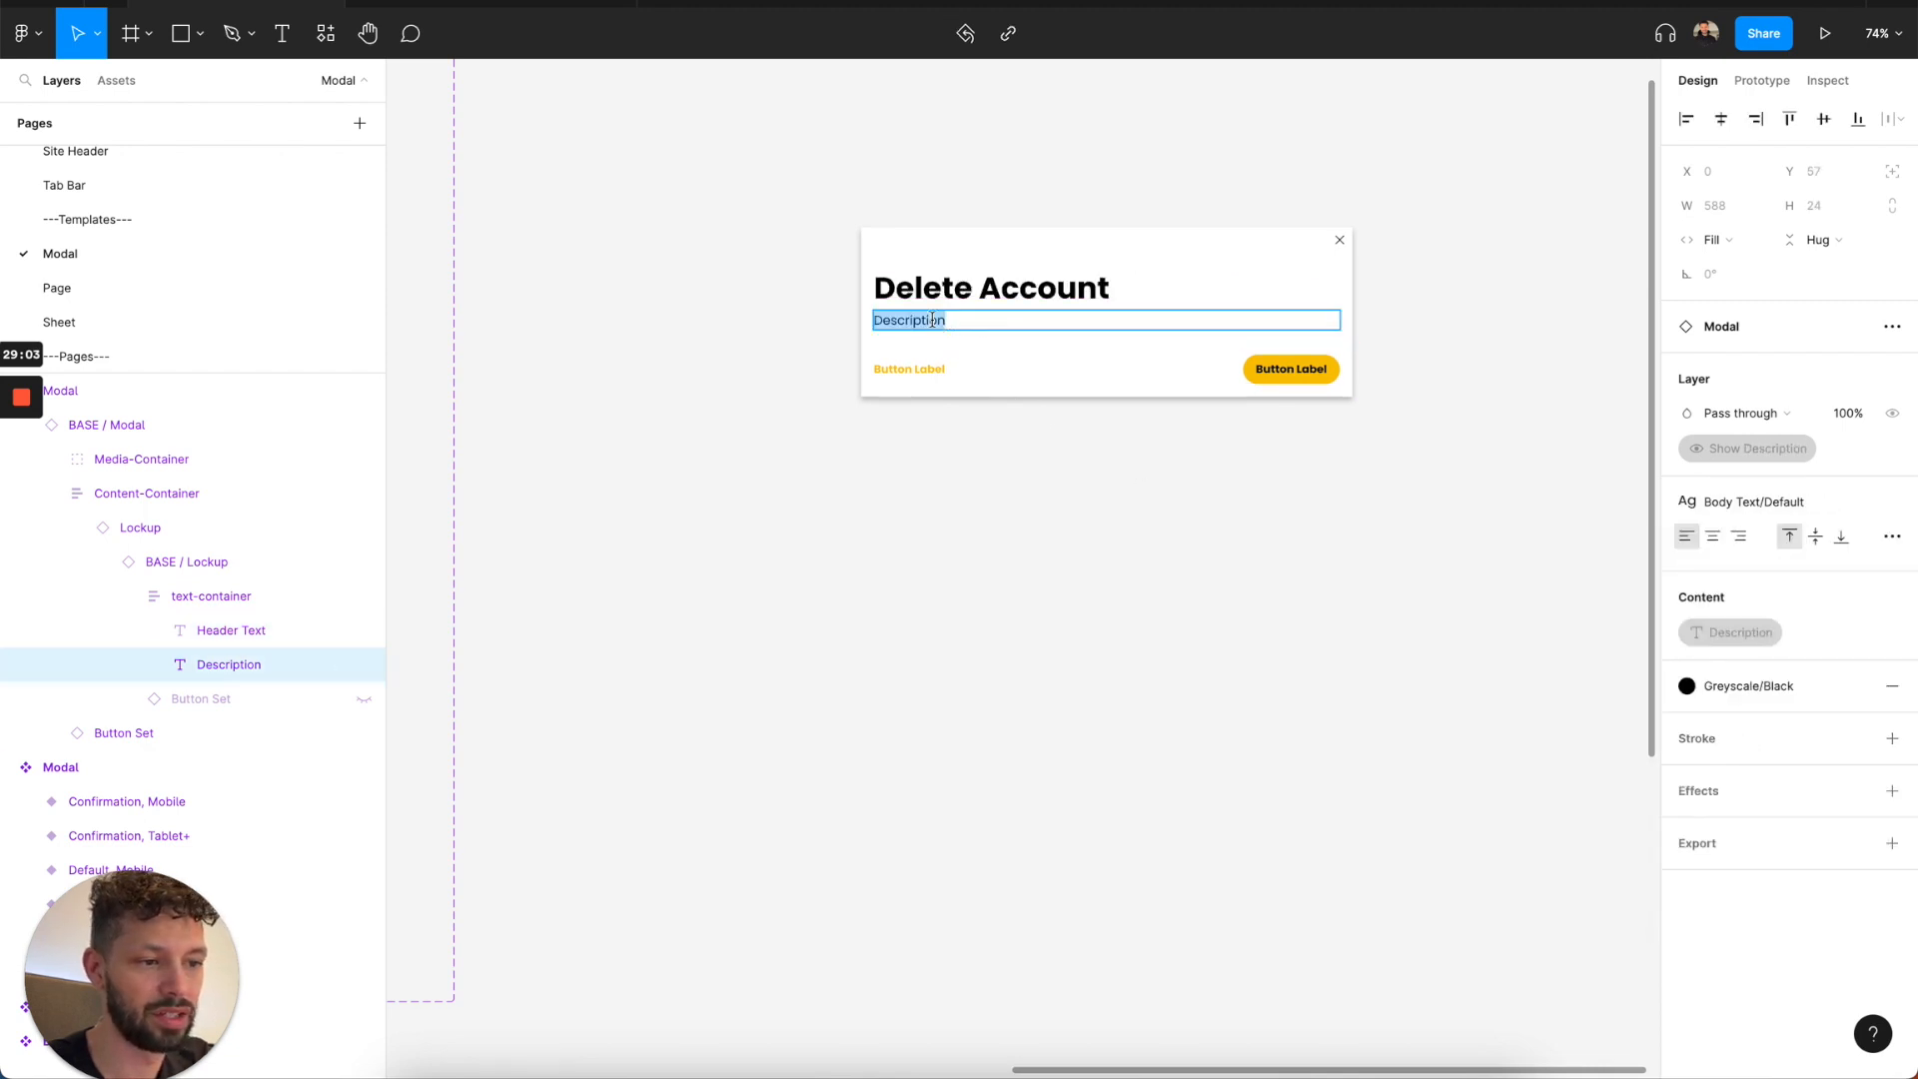
Swap the Lockup inside the modal instance for the Link List component from the local List components.
scroll(958, 519, down, 5)
scroll(957, 528, left, 2)
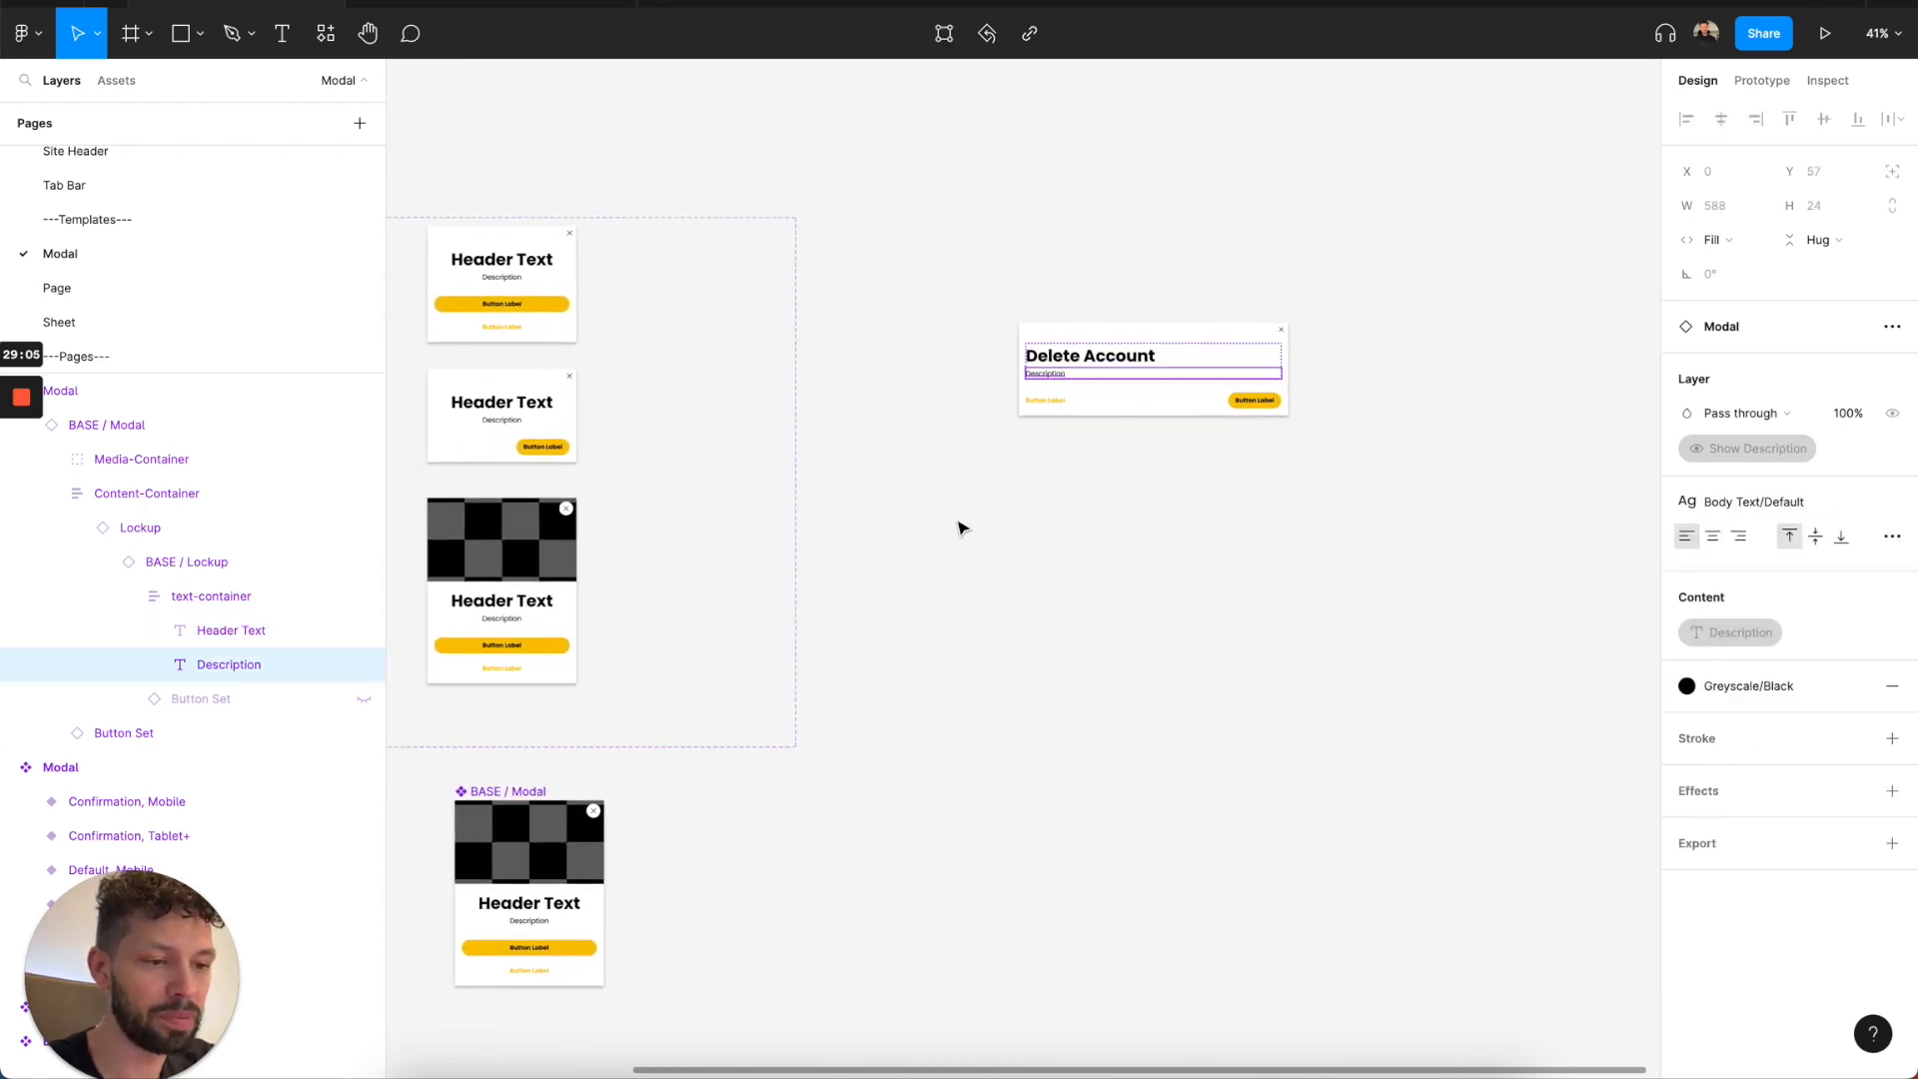
click(1126, 378)
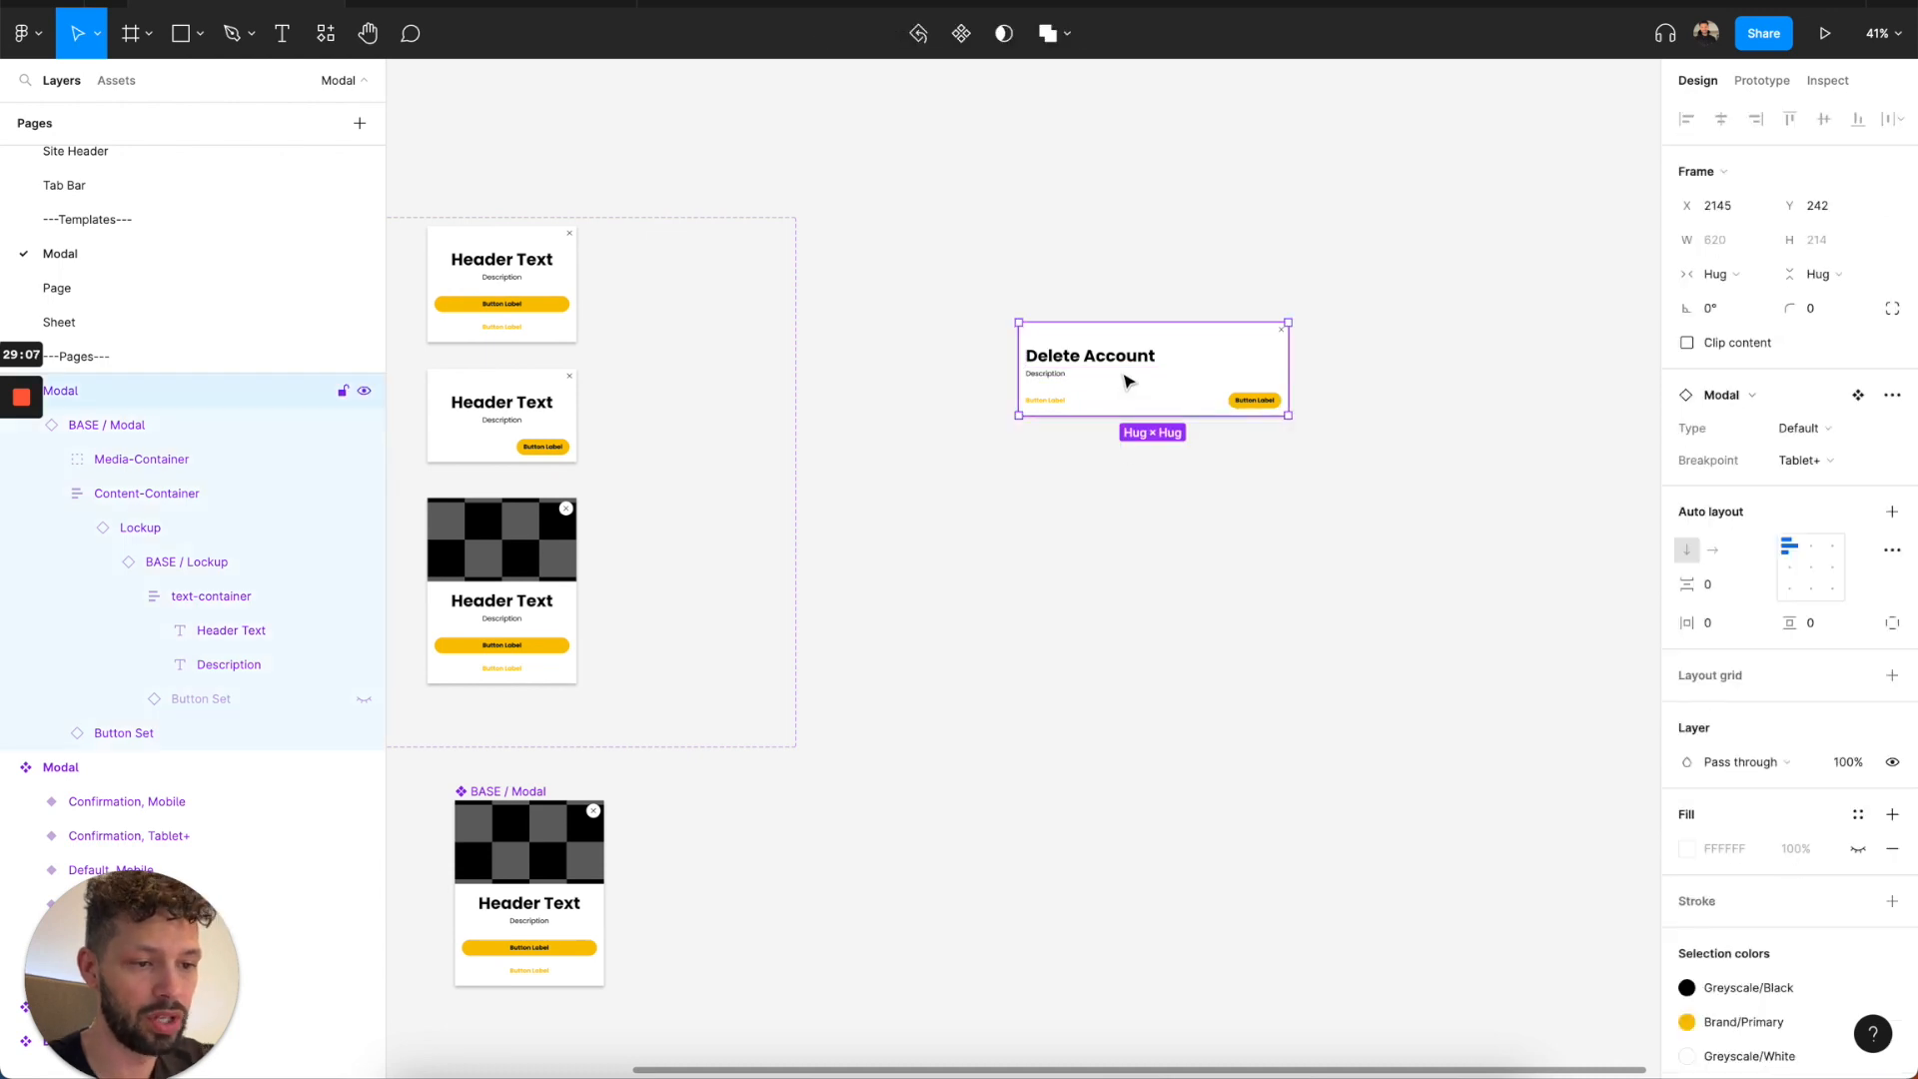
scroll(1126, 381, left, 2)
click(1133, 350)
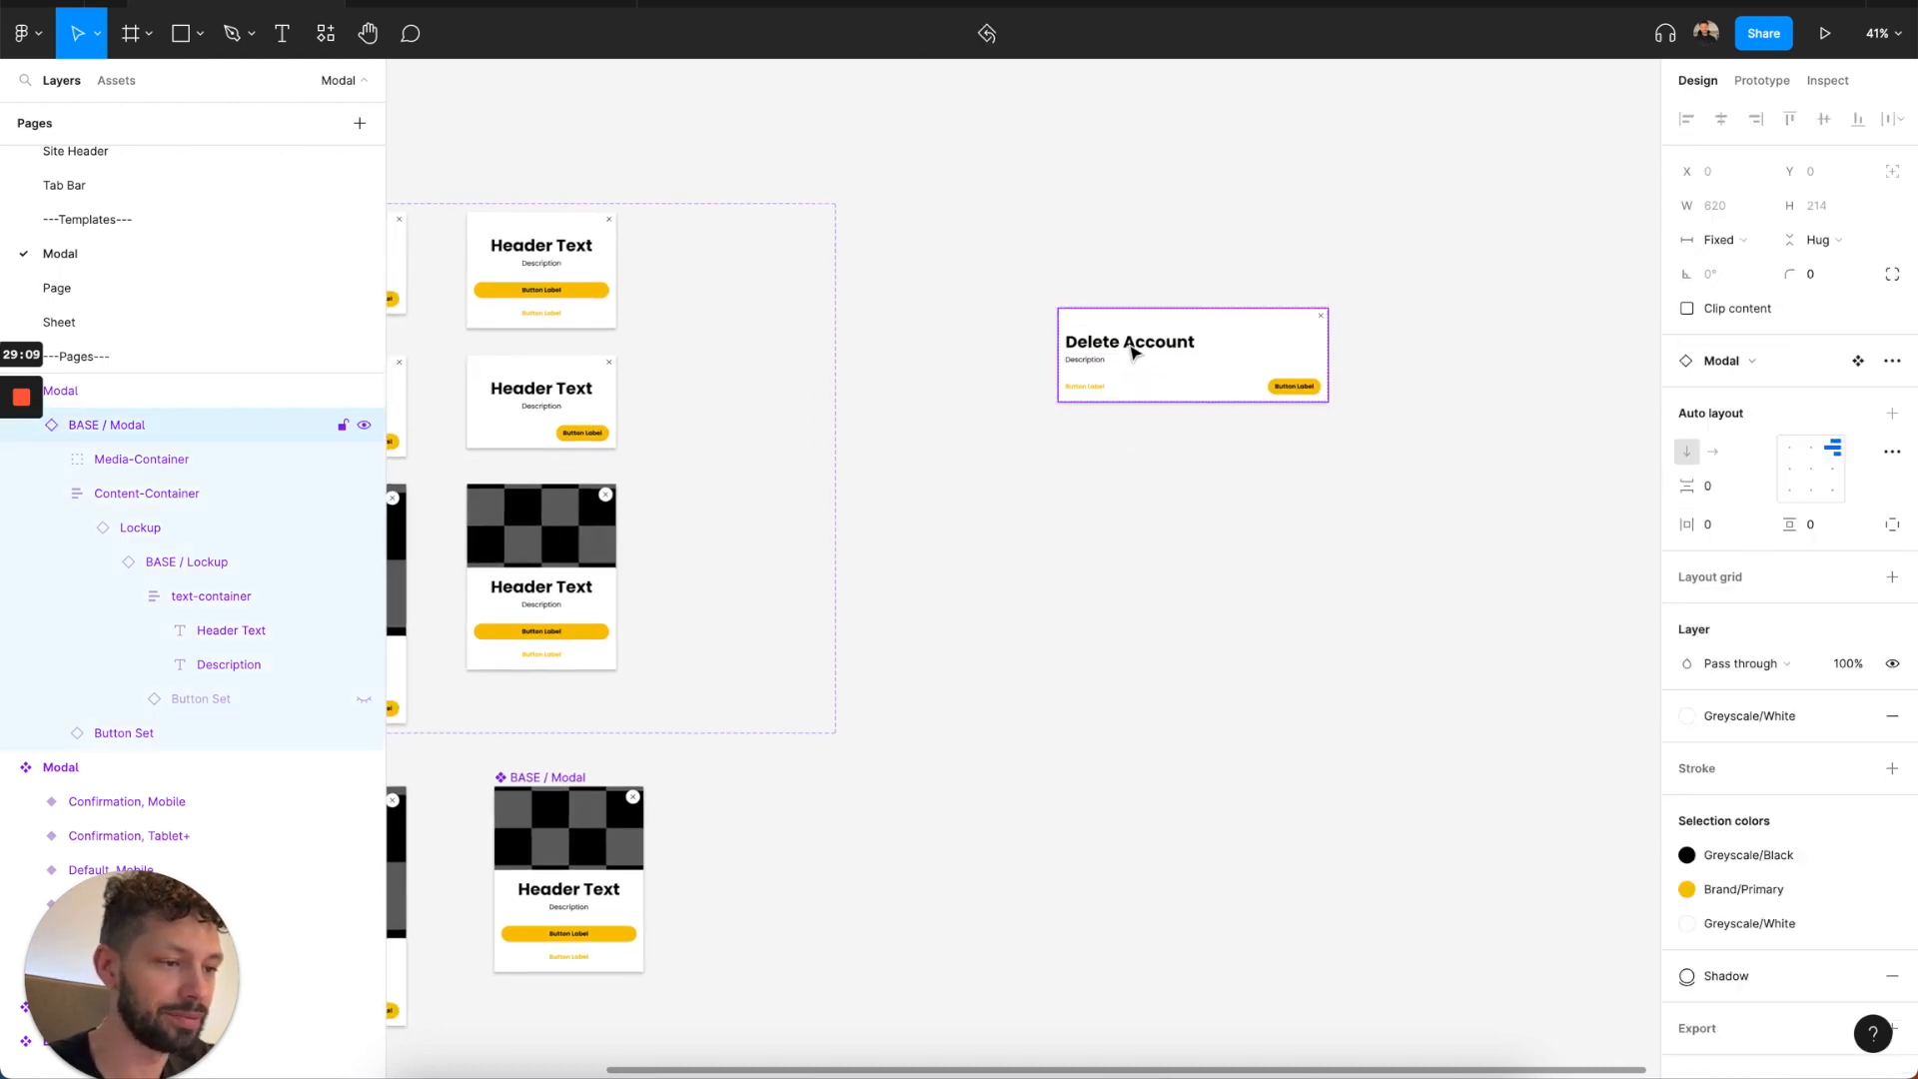
click(1133, 351)
click(1133, 350)
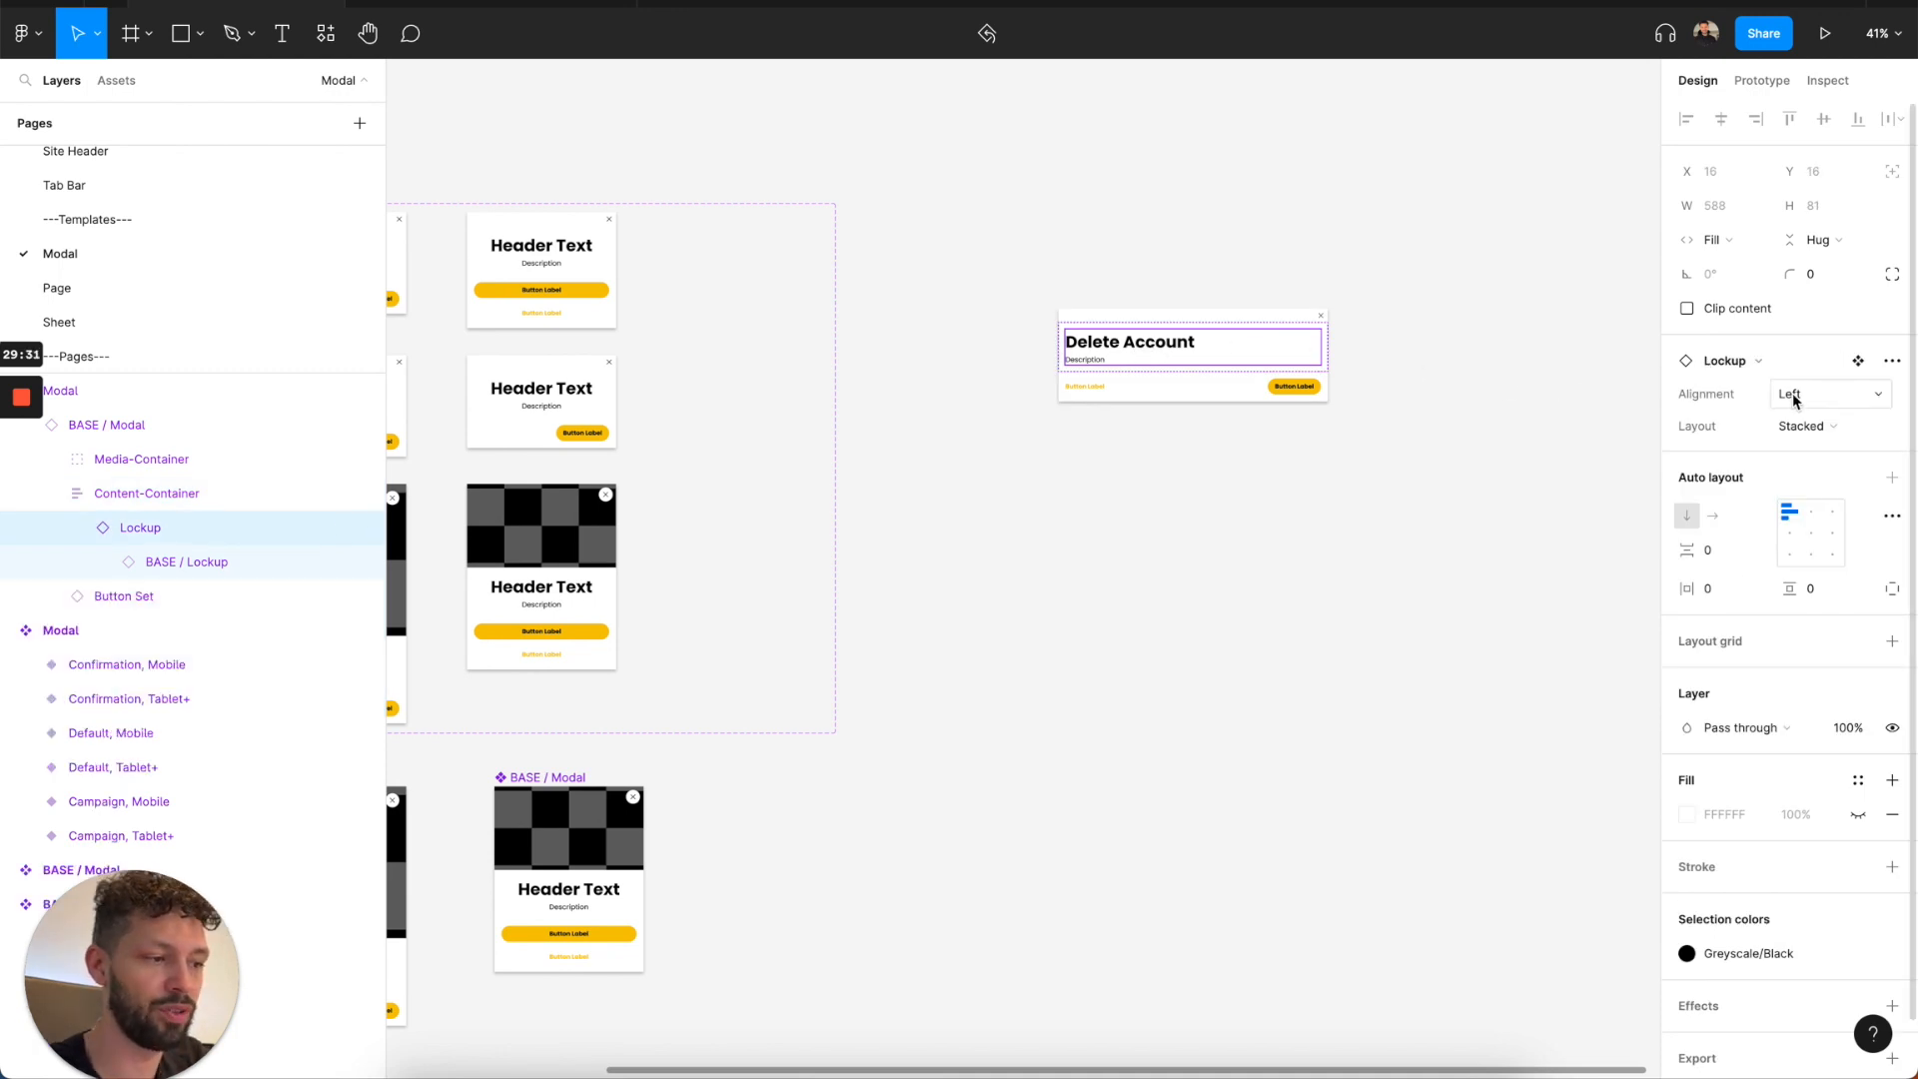
click(1772, 365)
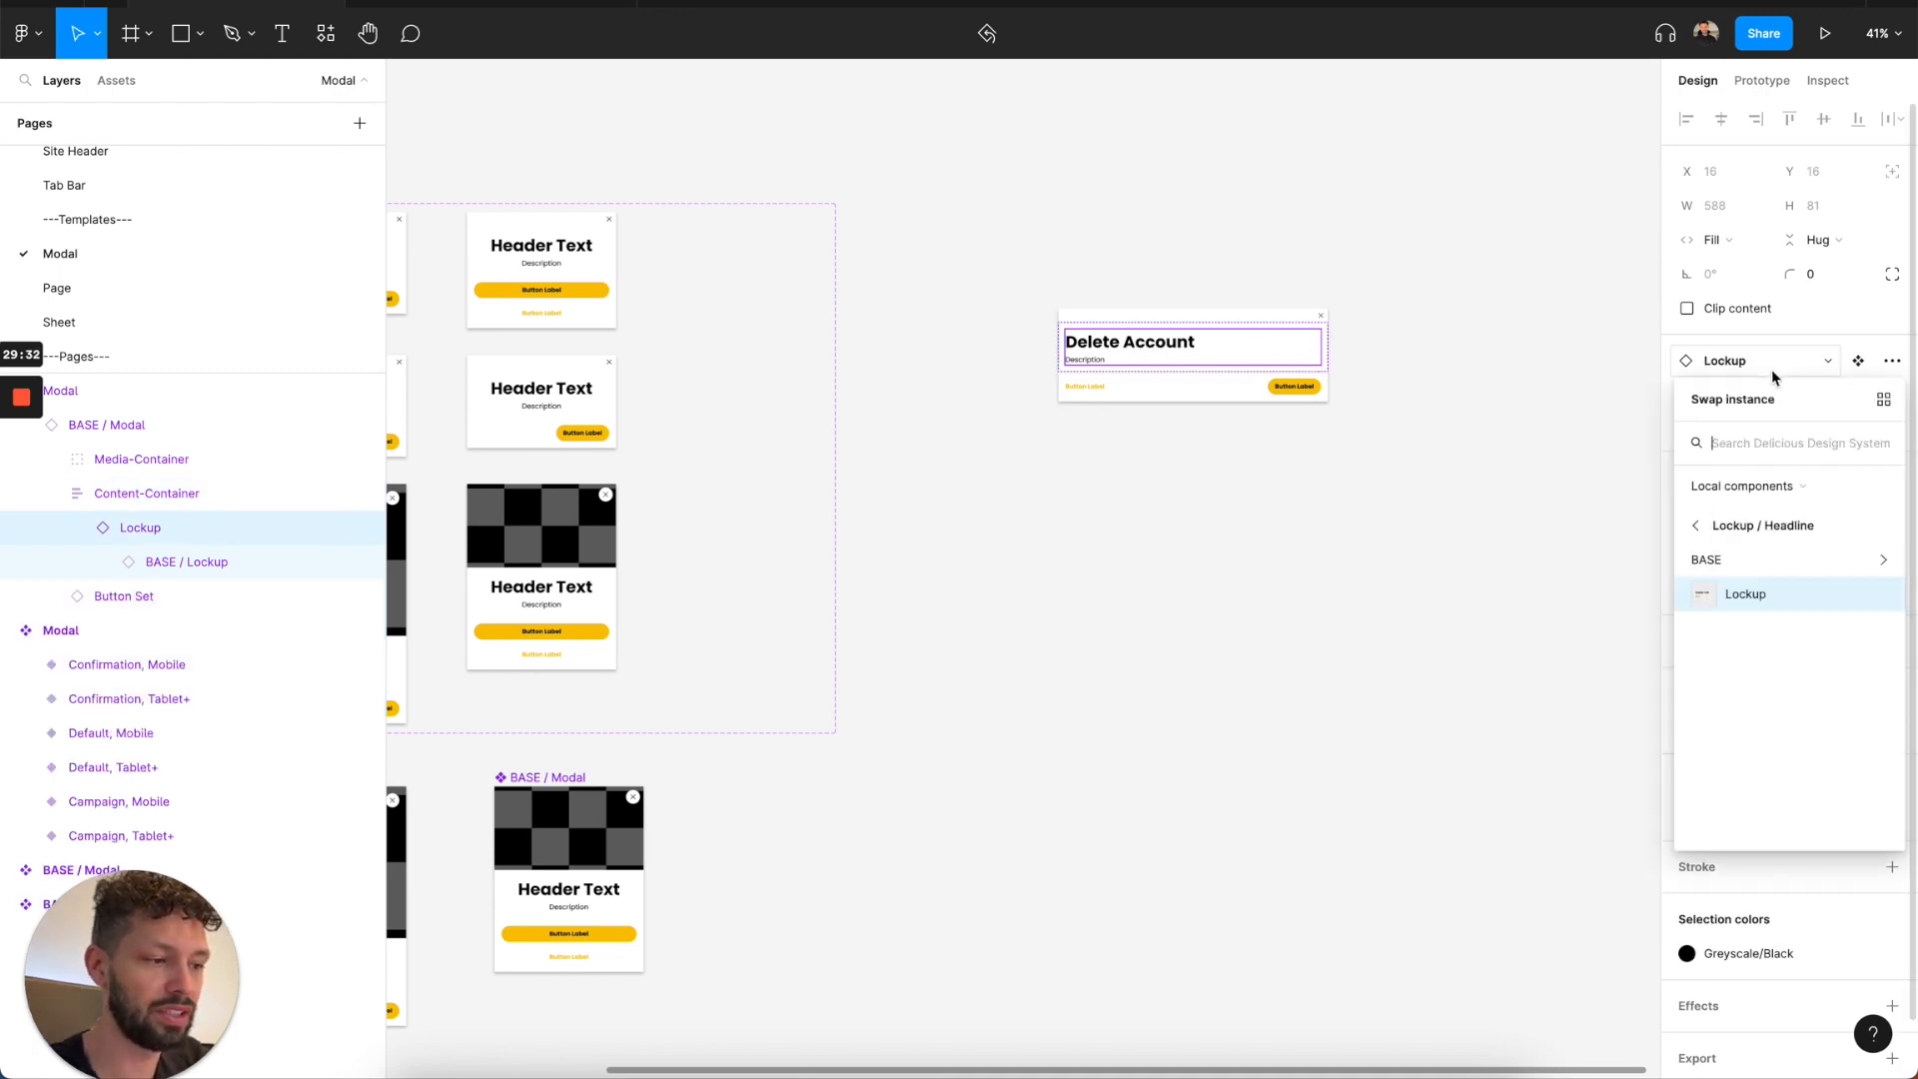
click(1754, 522)
scroll(1757, 699, down, 3)
scroll(1753, 712, down, 5)
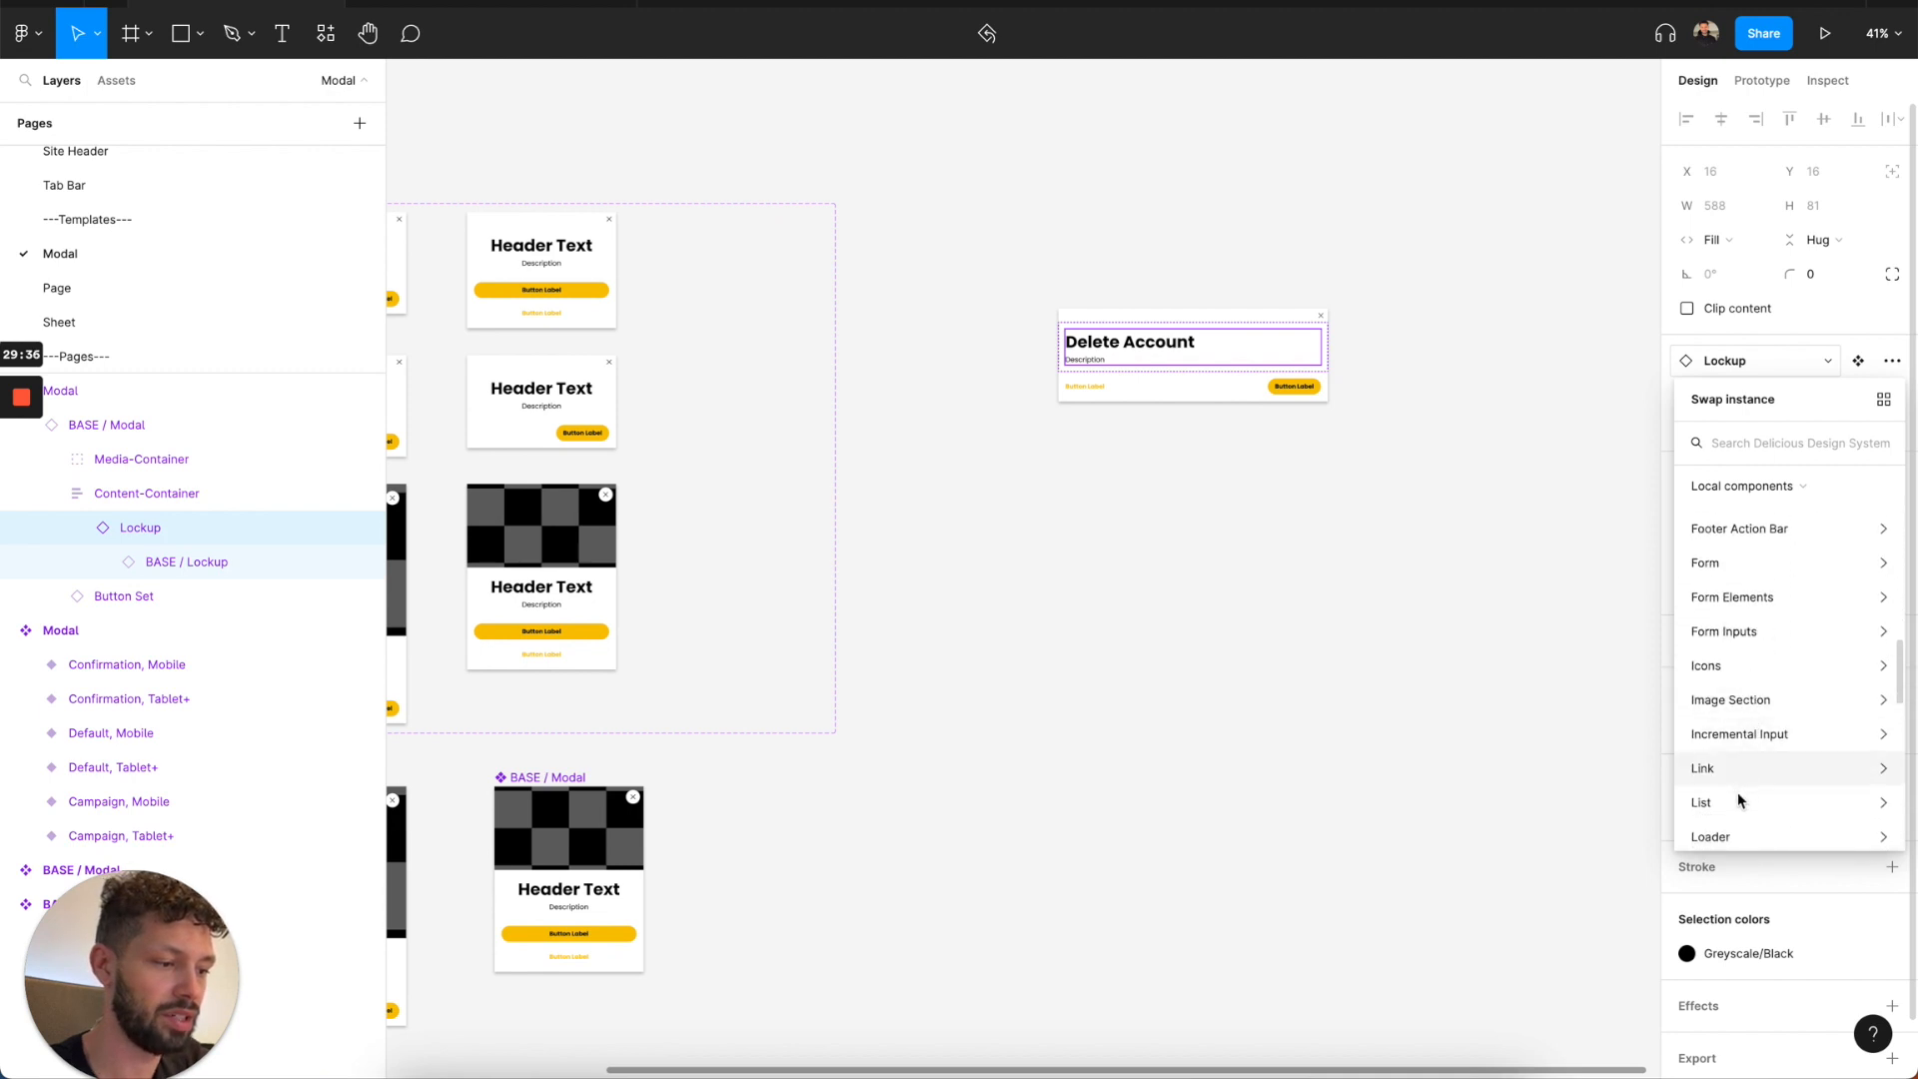
click(1737, 800)
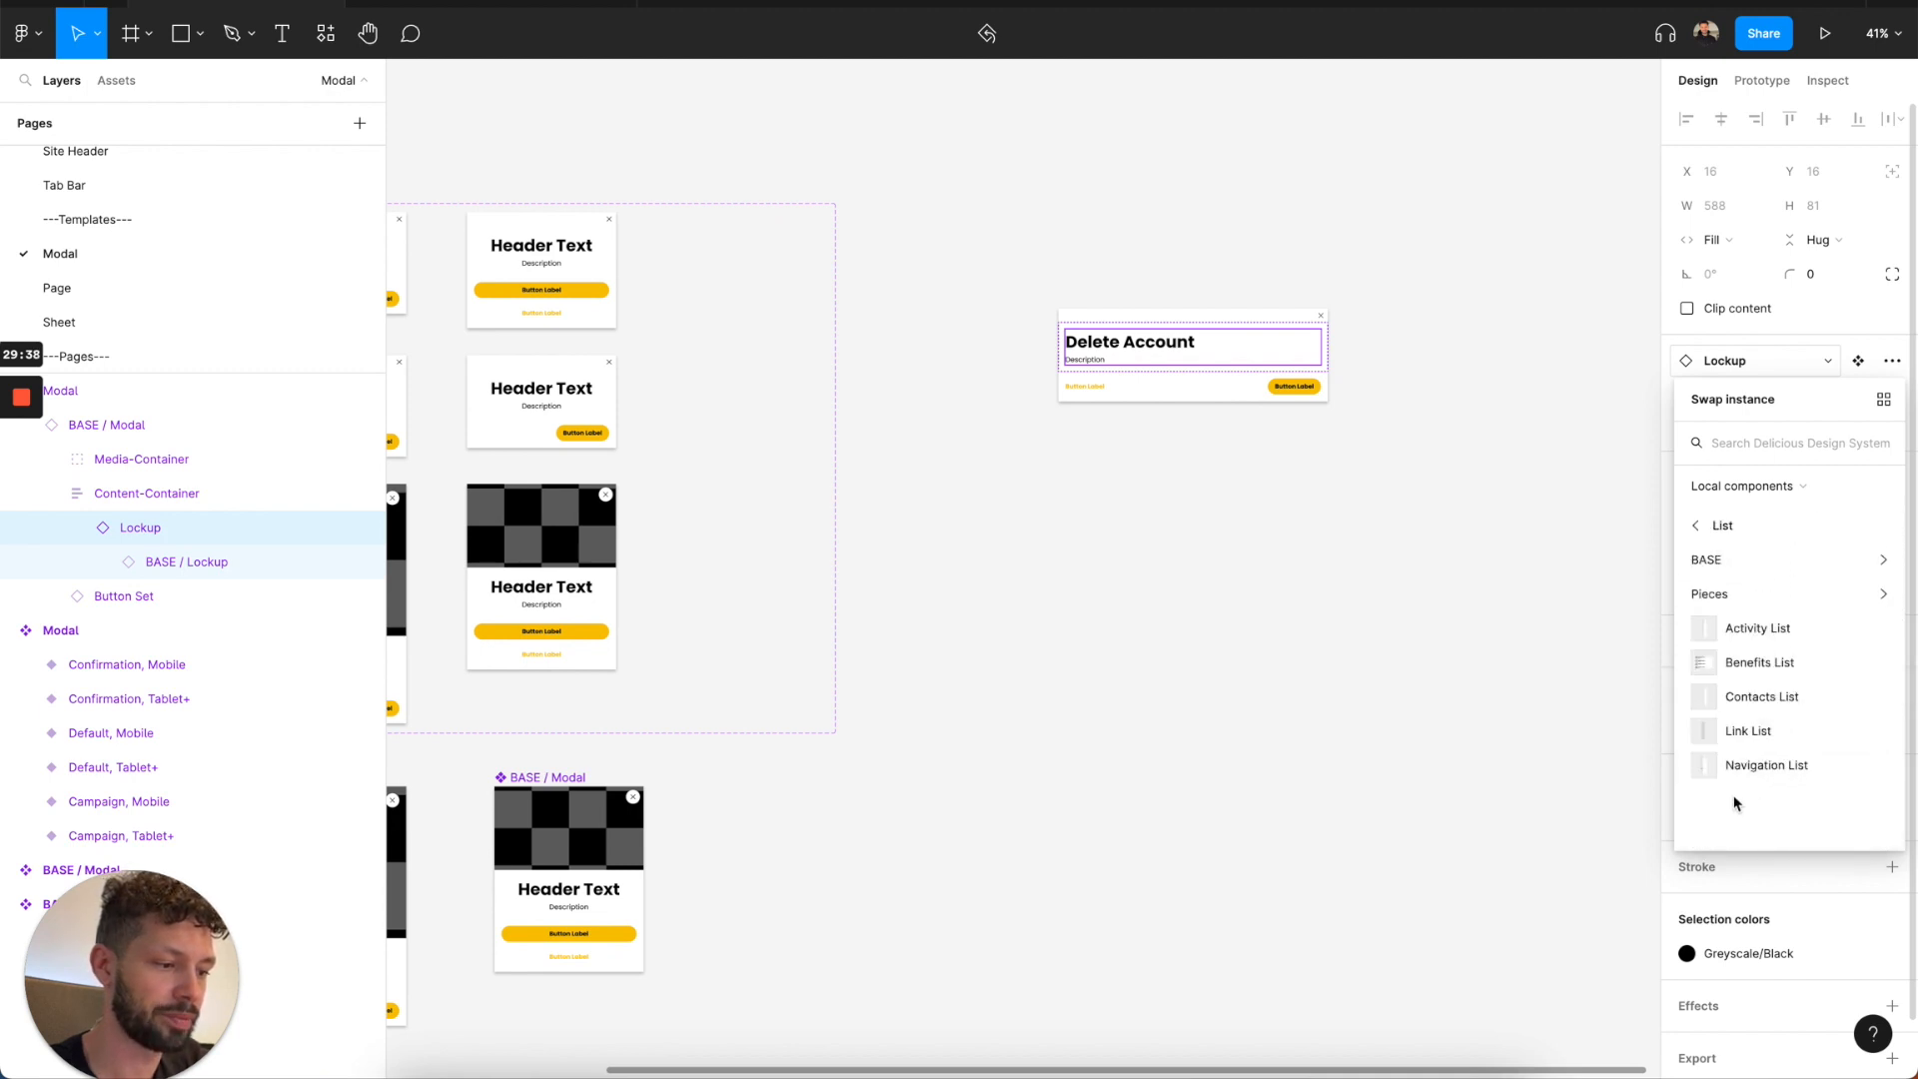
click(1754, 733)
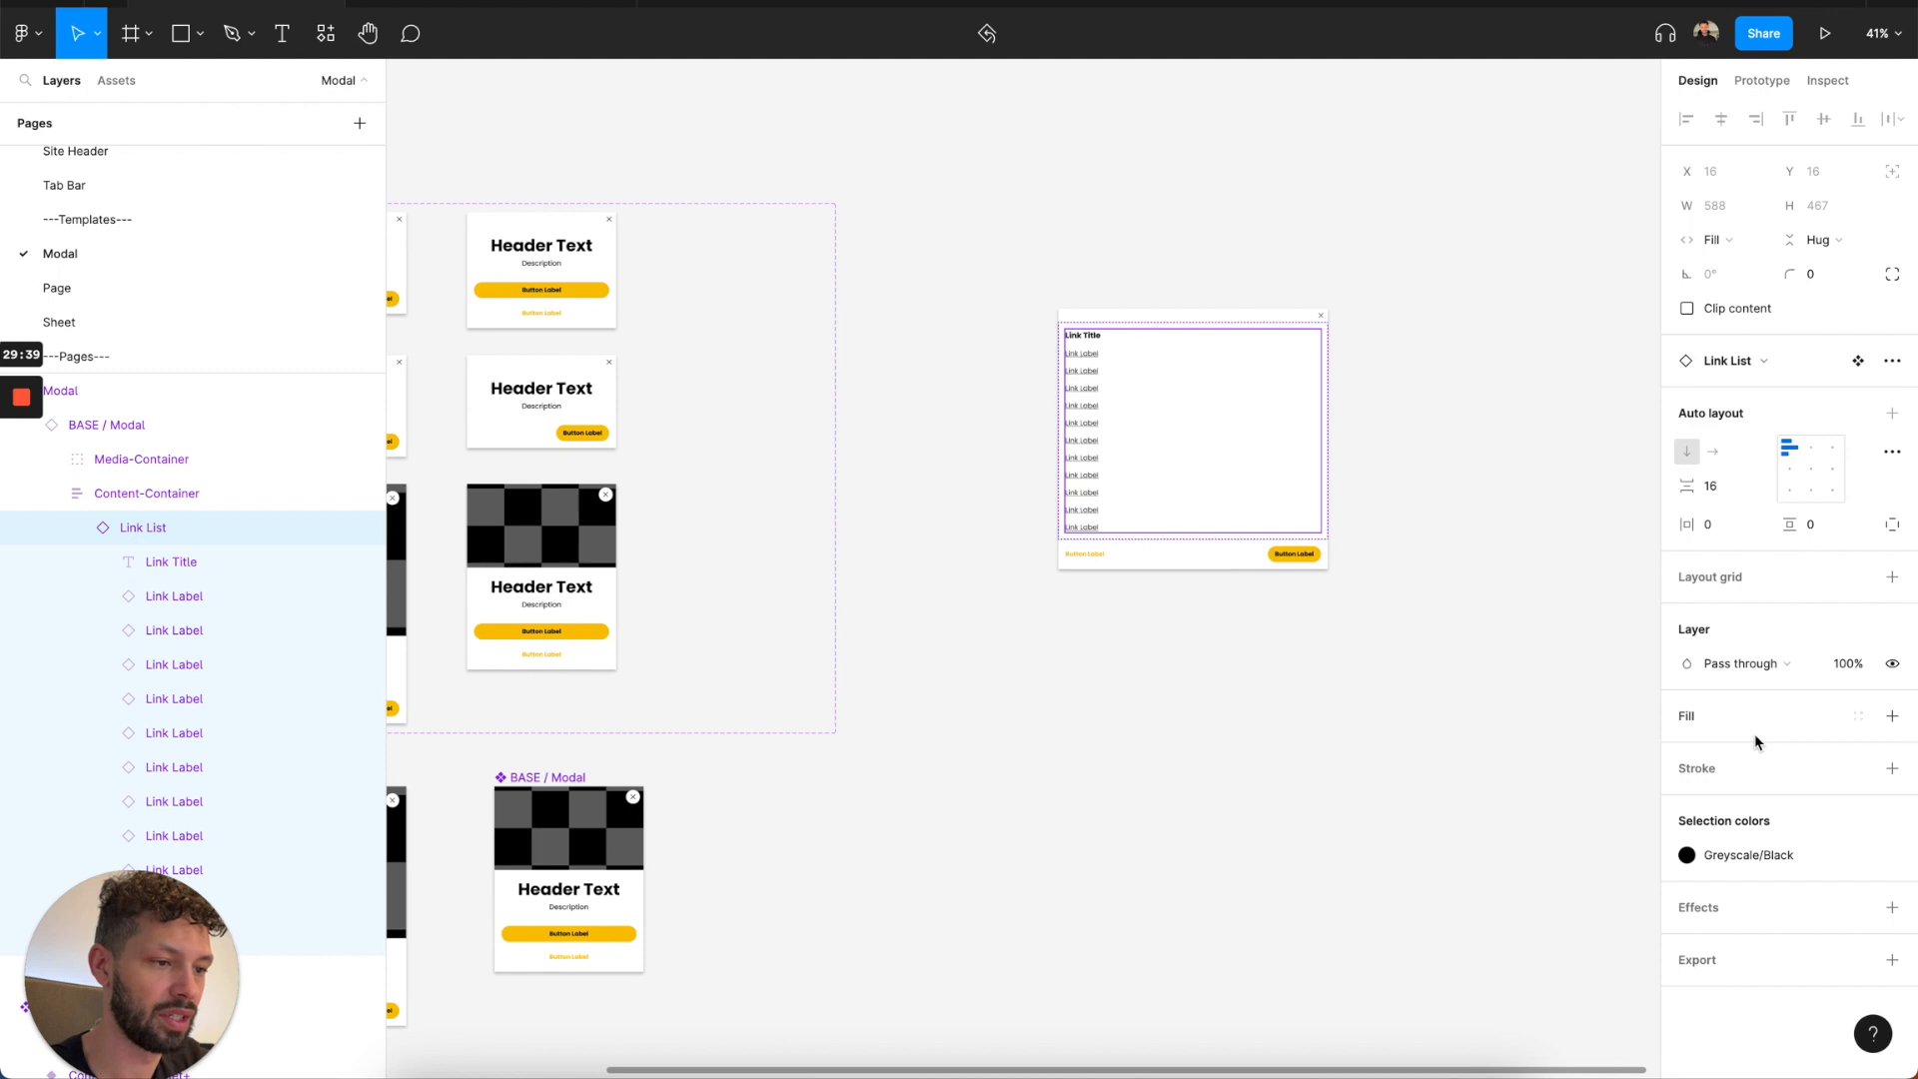
Delete the modal instance from the canvas beside the Modal component set.
click(1479, 425)
click(1269, 442)
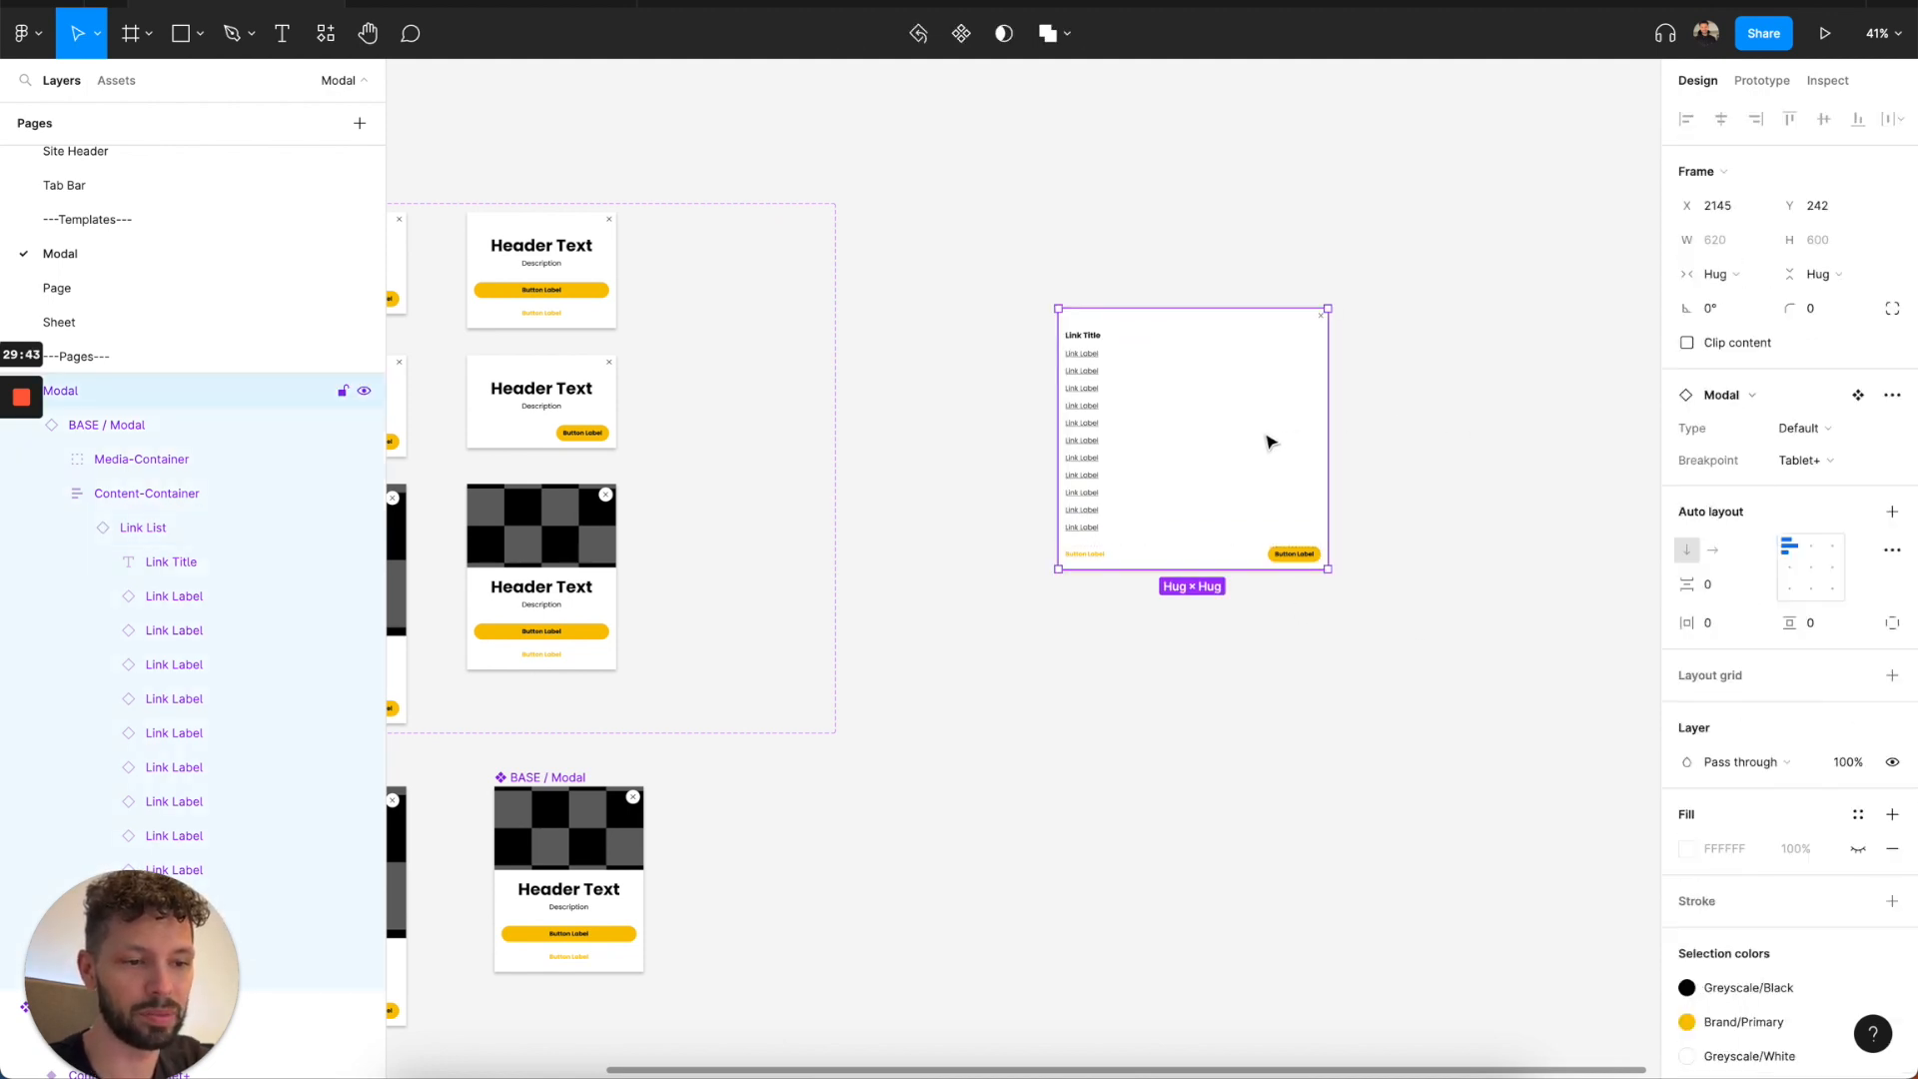
key(Delete)
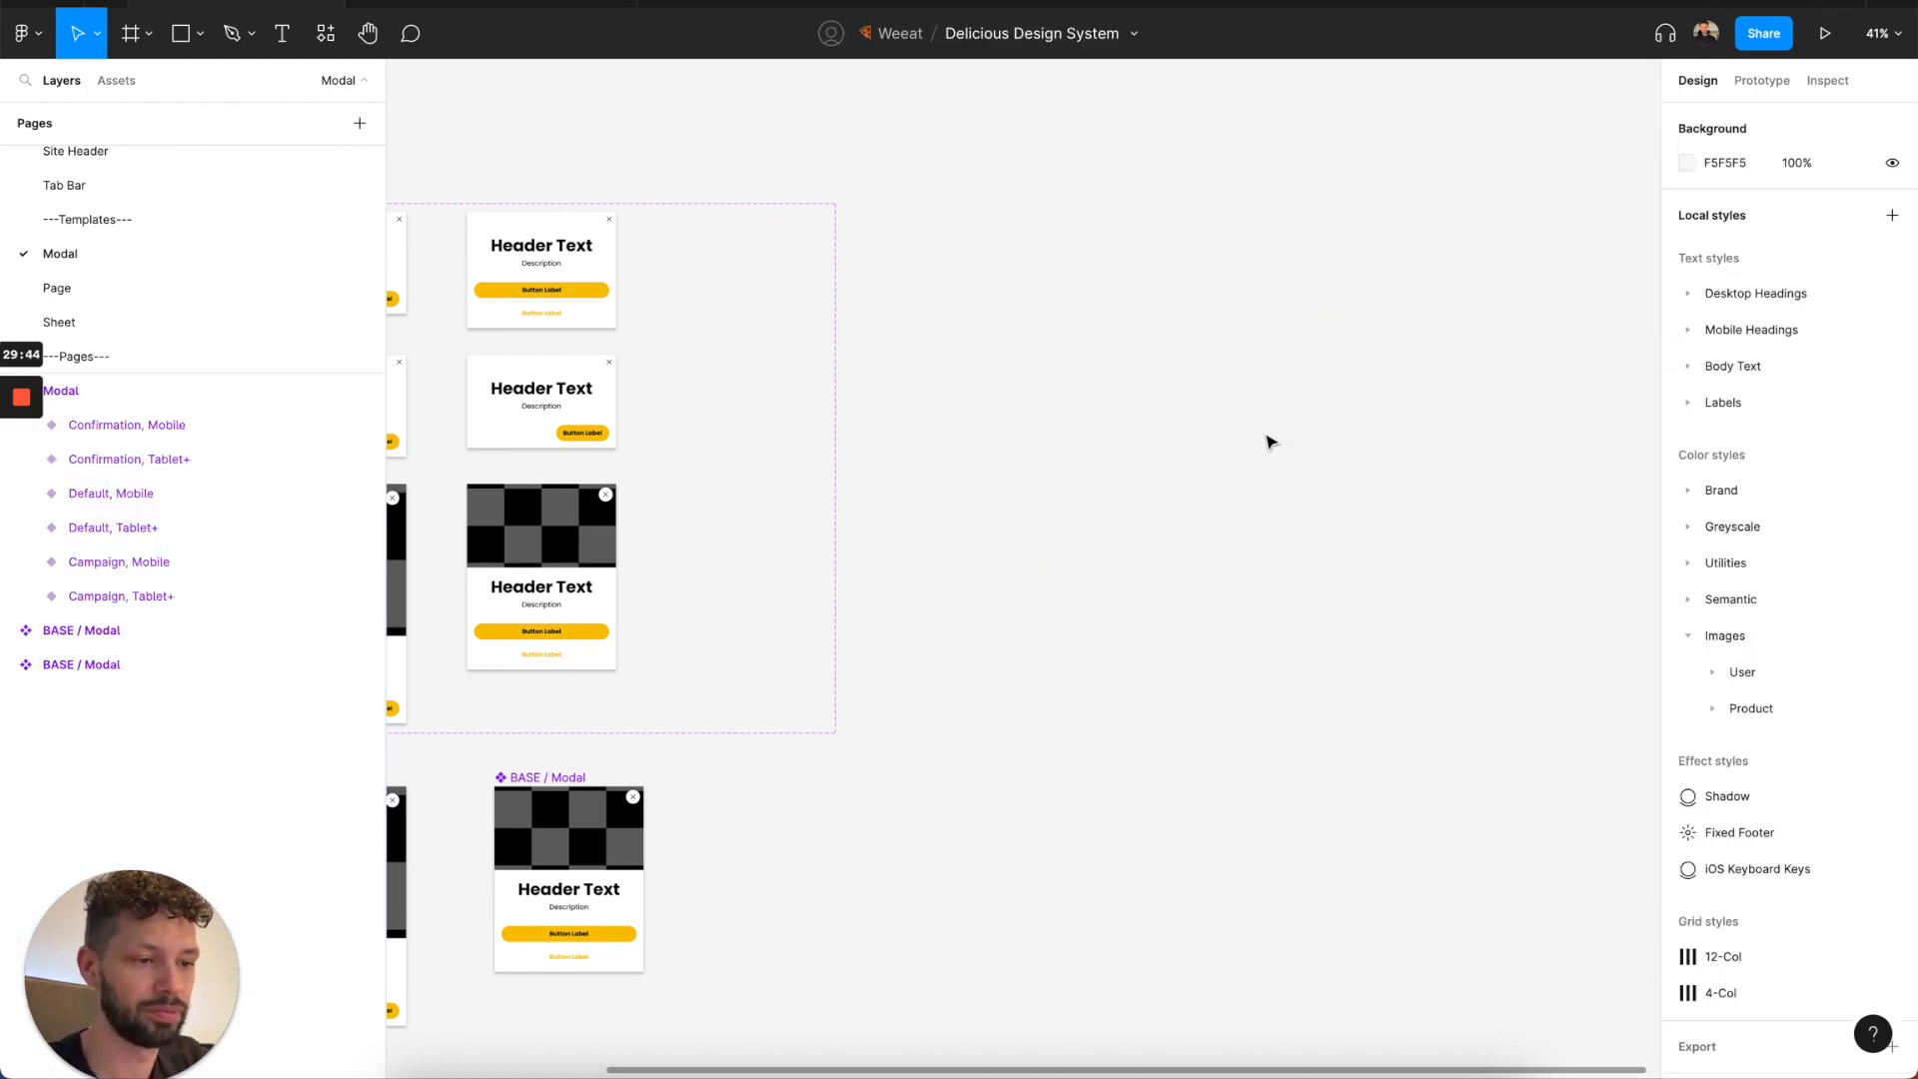
Look over the responsive, mobile app and tablet app layouts on the Page template page.
click(101, 305)
scroll(737, 556, down, 3)
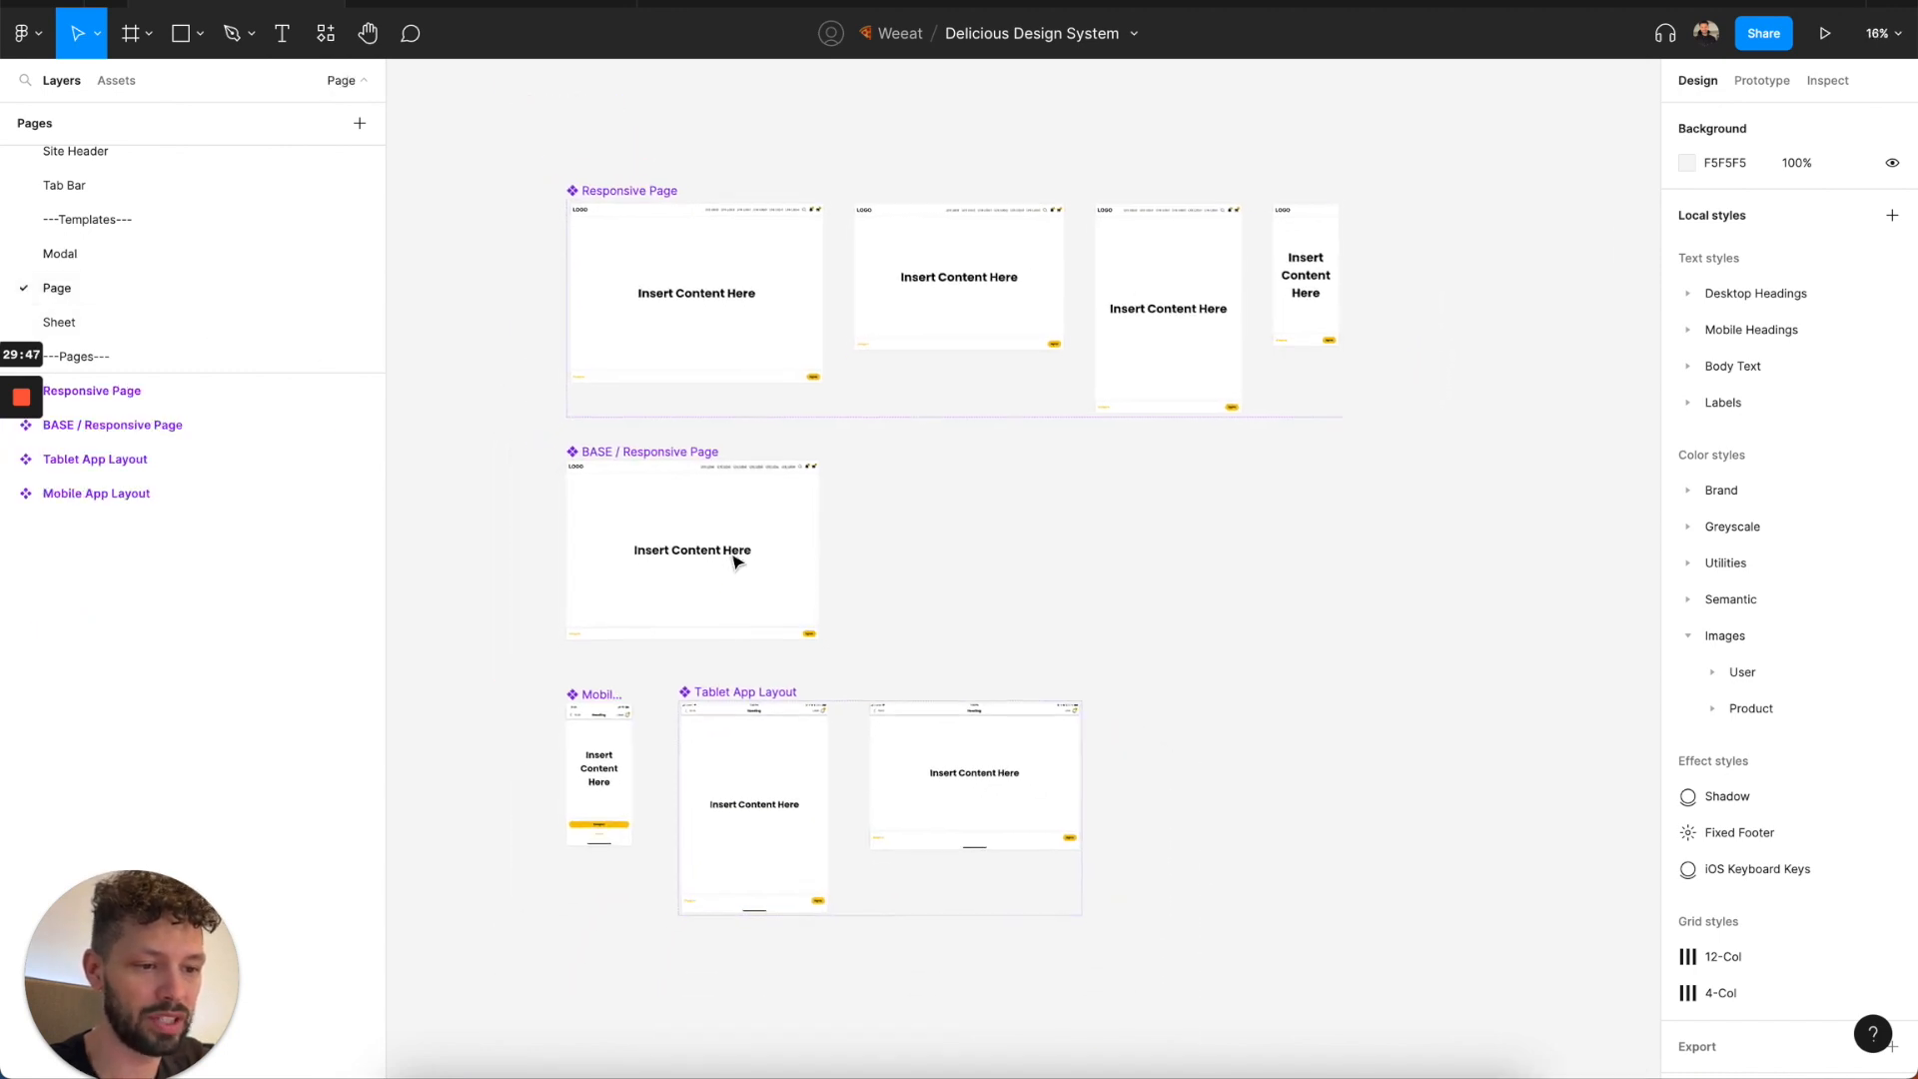
scroll(736, 563, left, 2)
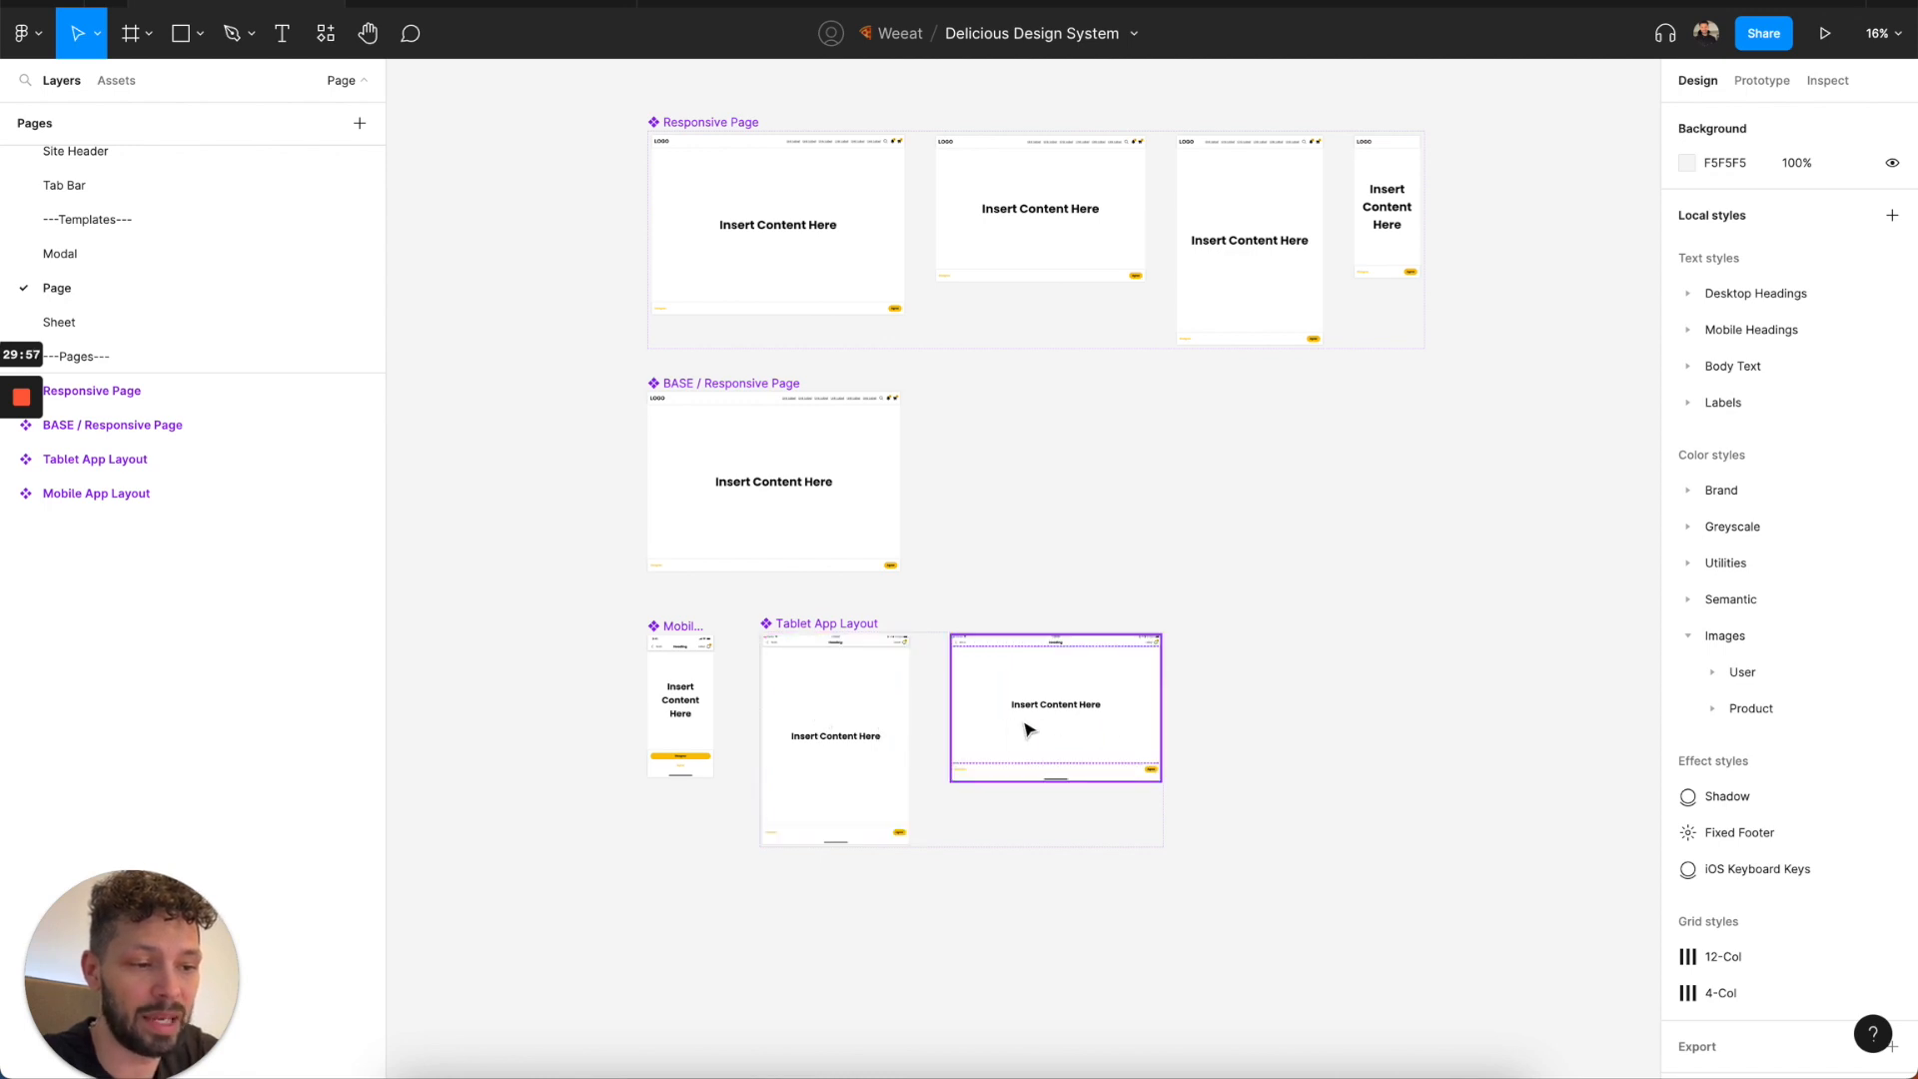
click(752, 382)
scroll(750, 386, down, 2)
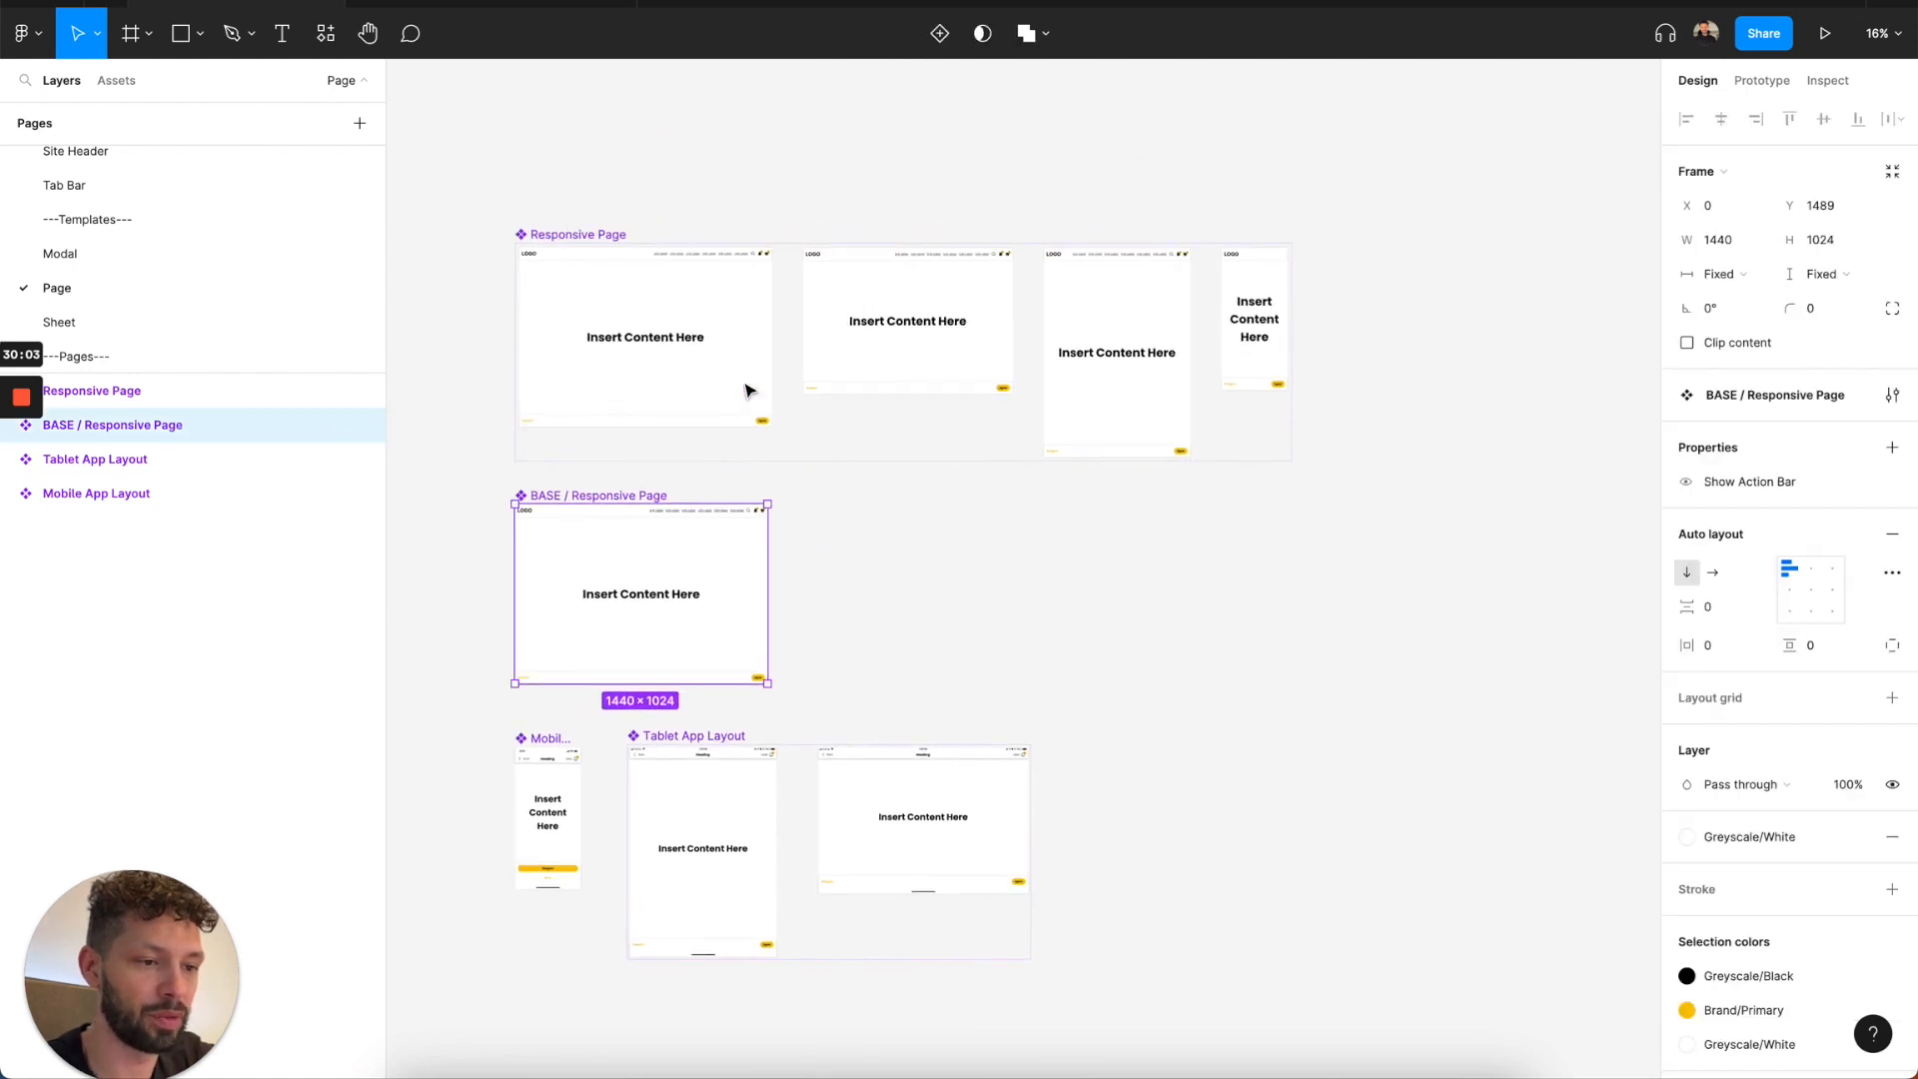
Place an Ext-Desktop instance of Responsive Page on the empty canvas beside the component set and review its Breakpoint options.
click(642, 350)
drag(643, 350, 1499, 385)
scroll(1499, 386, right, 3)
click(1785, 420)
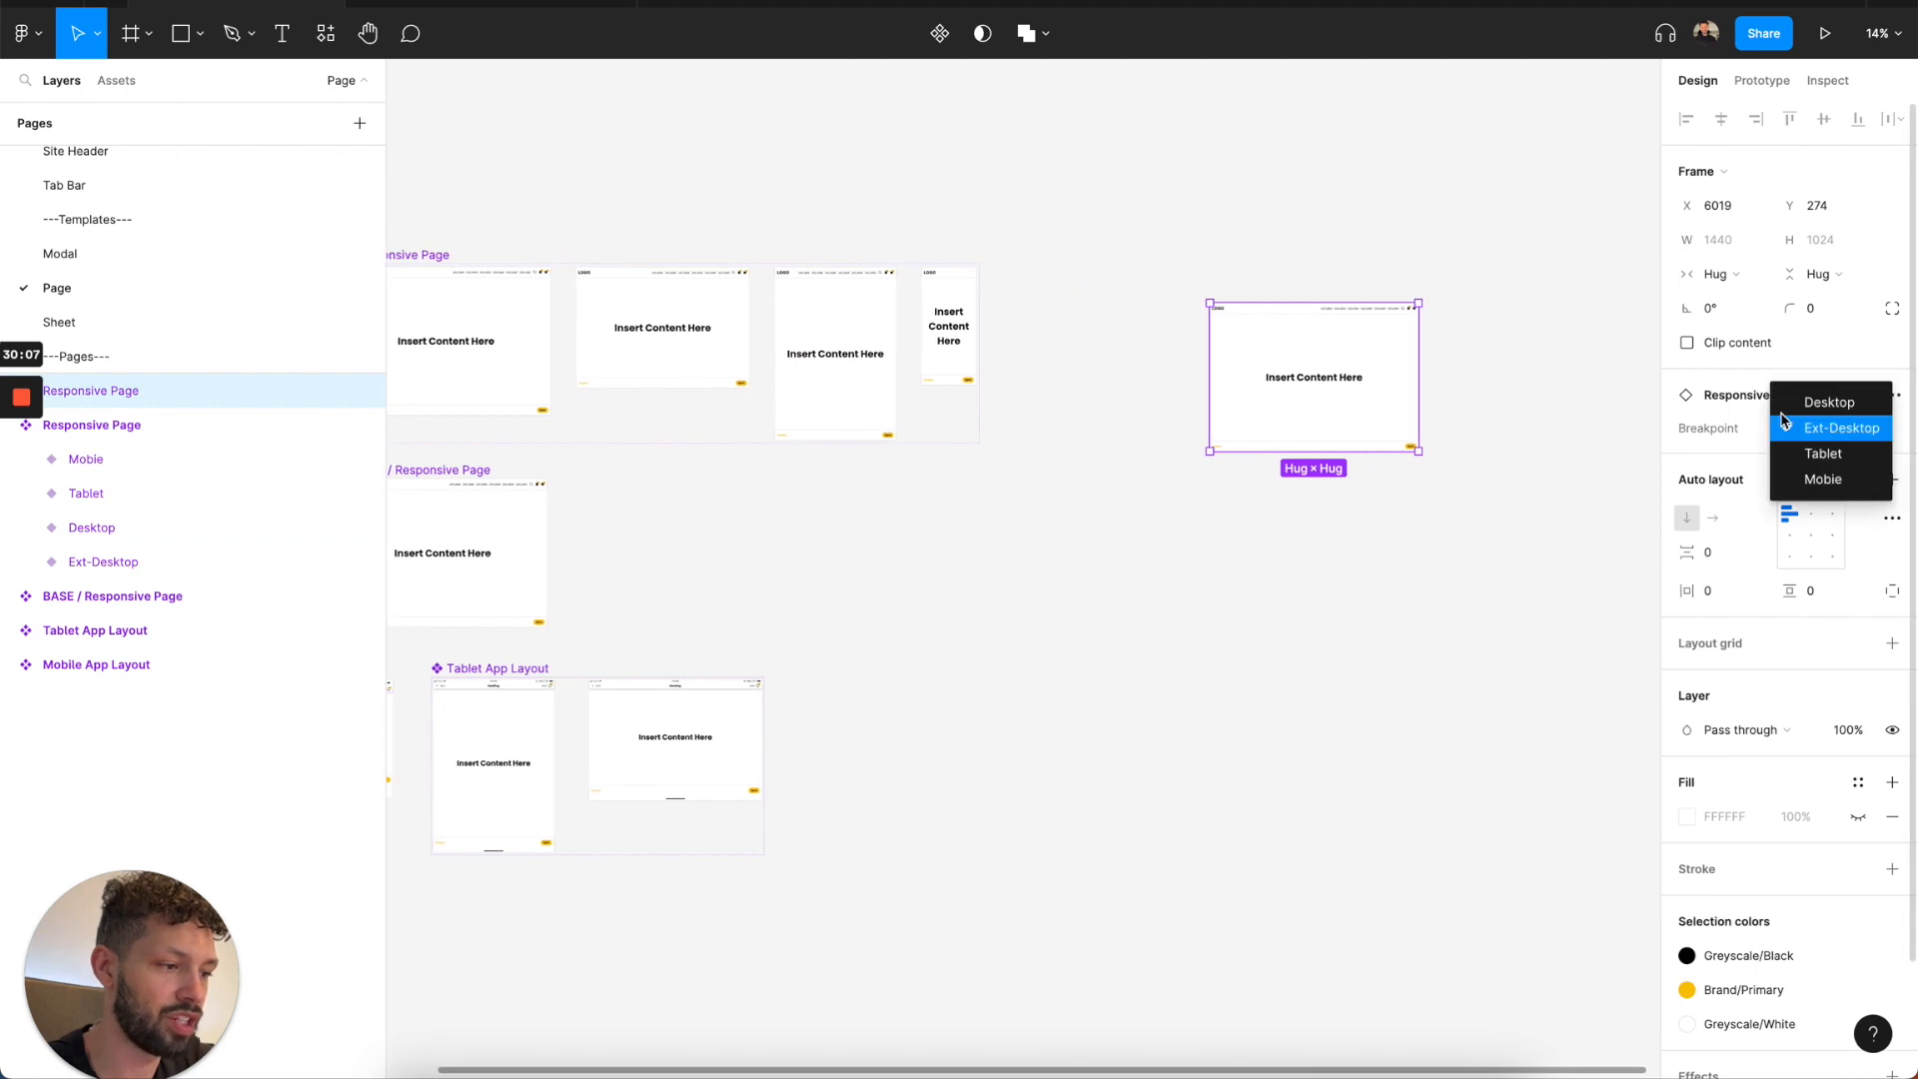
click(1808, 402)
click(1820, 429)
click(1820, 453)
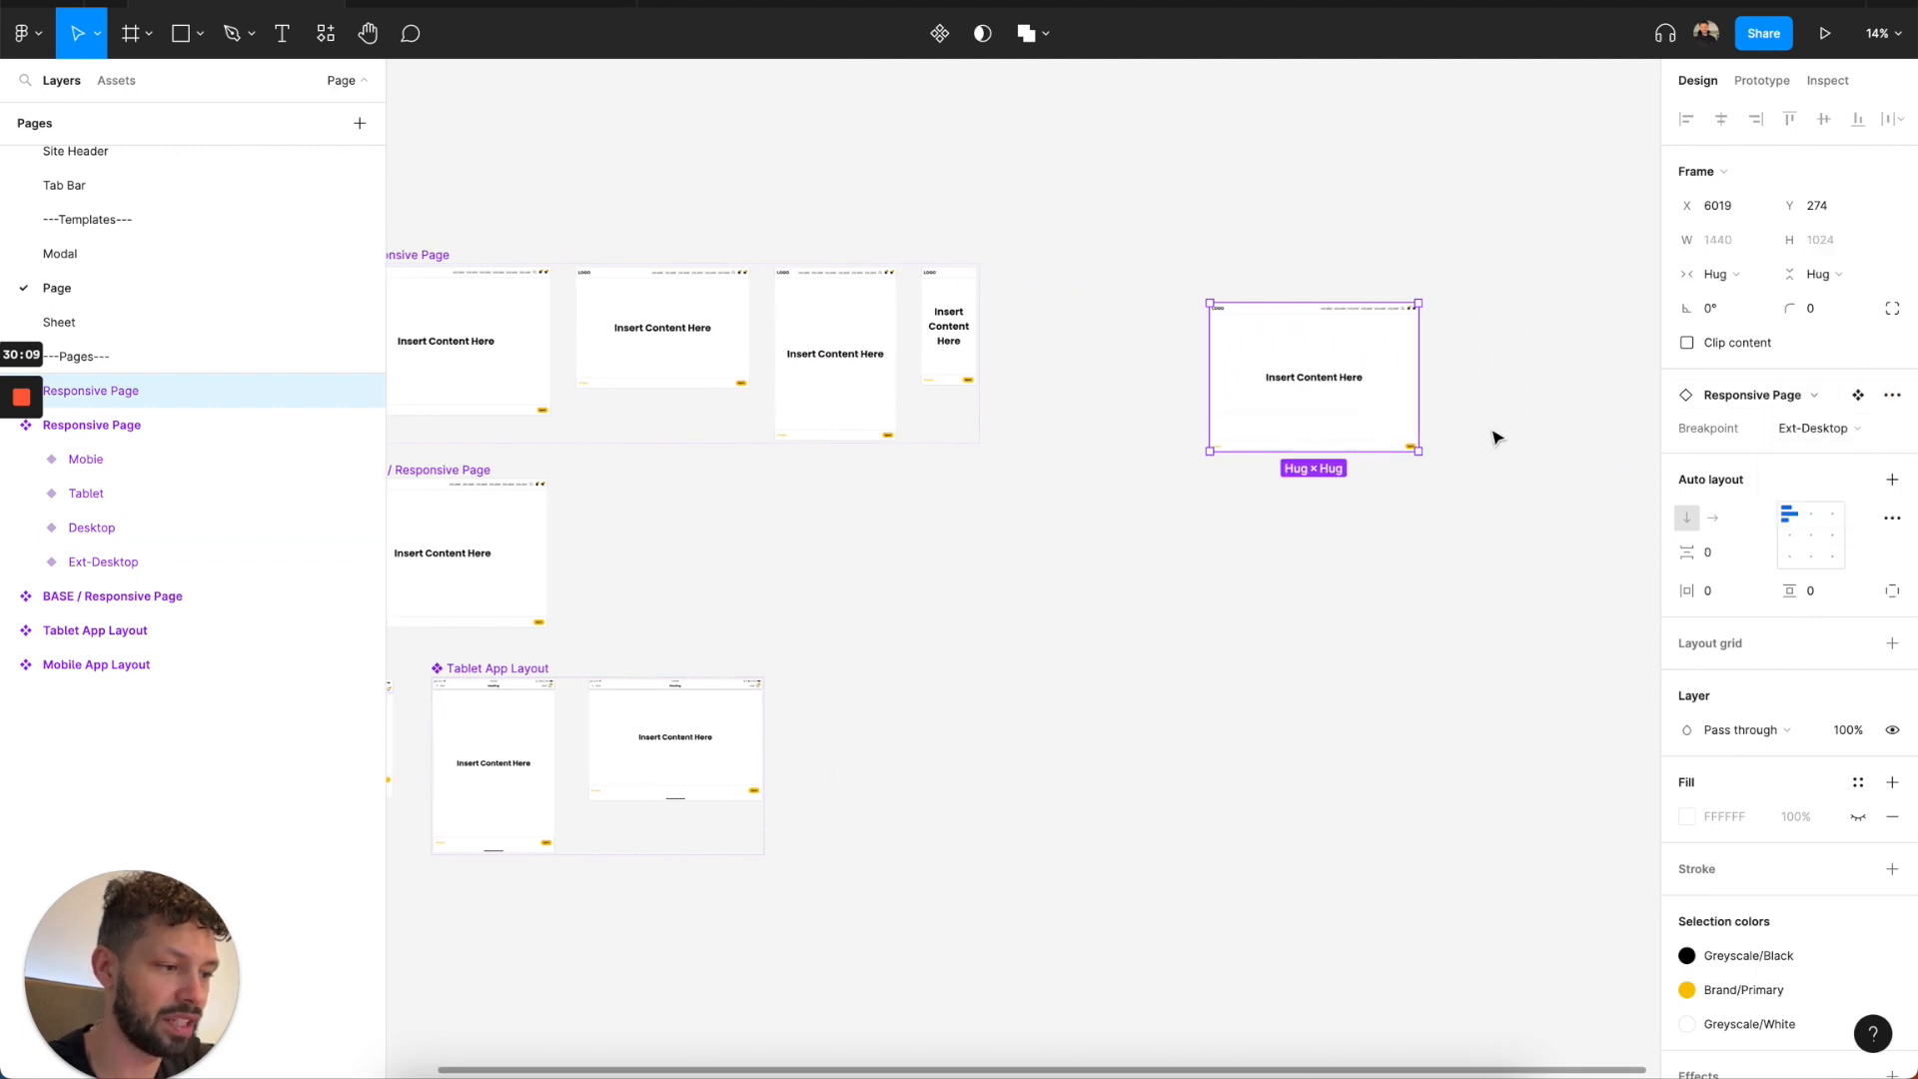
Turn off the Show Action Bar property on the BASE / Responsive Page nested in the page instance.
double_click(1361, 359)
scroll(1209, 460, up, 5)
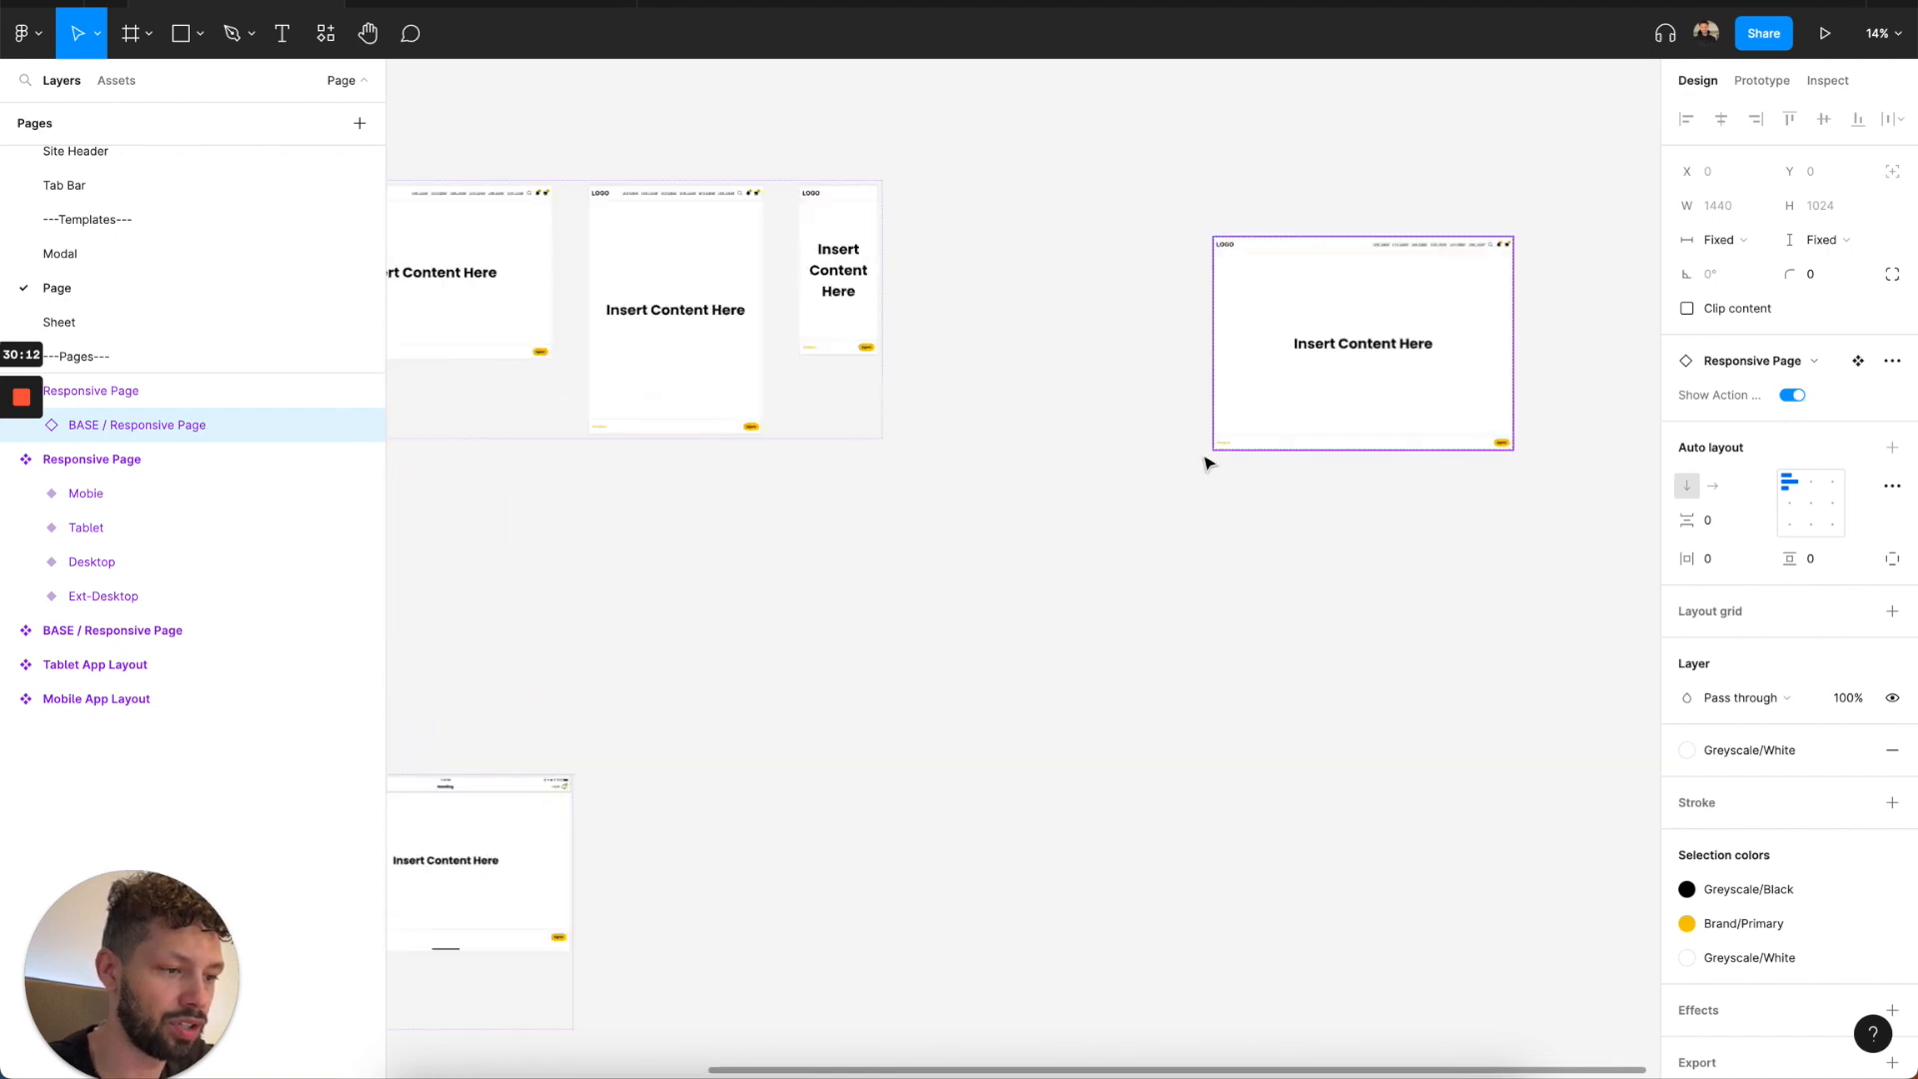
key(shift+2)
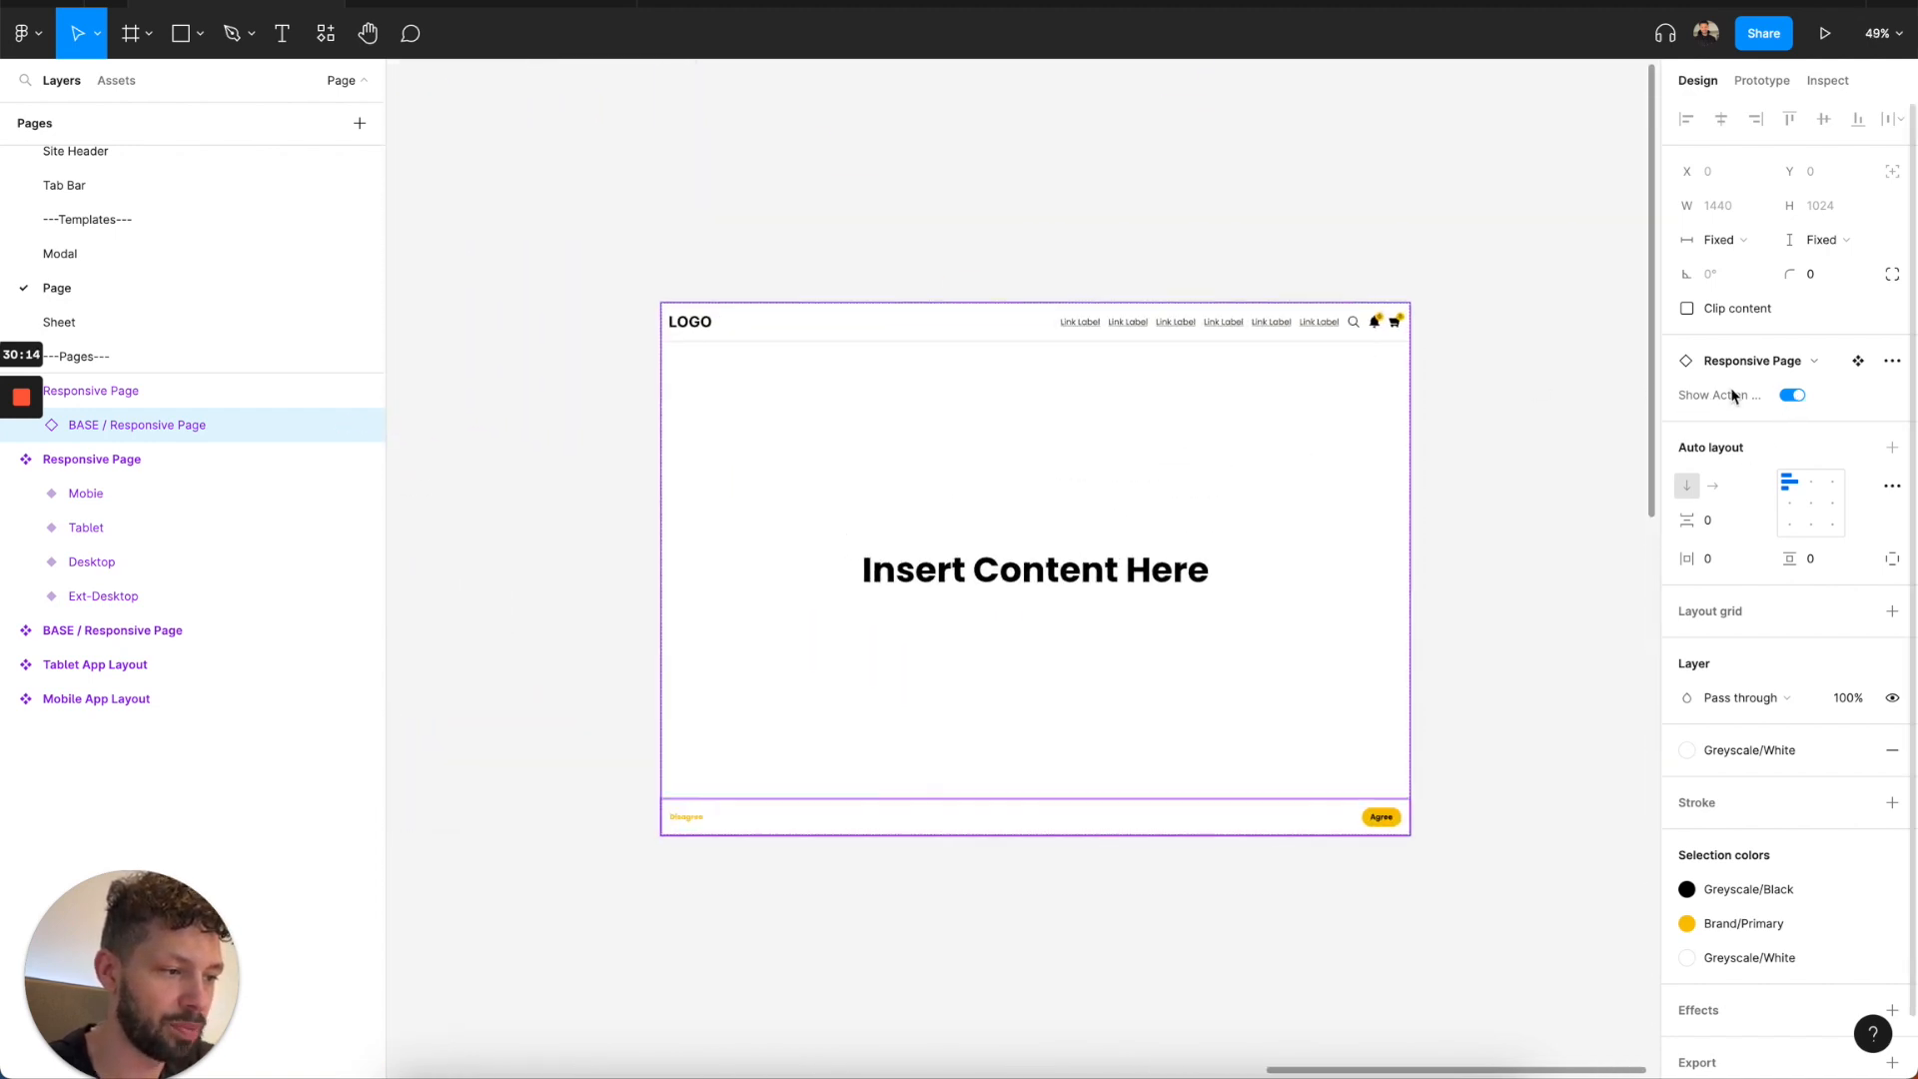
click(1791, 396)
click(1791, 396)
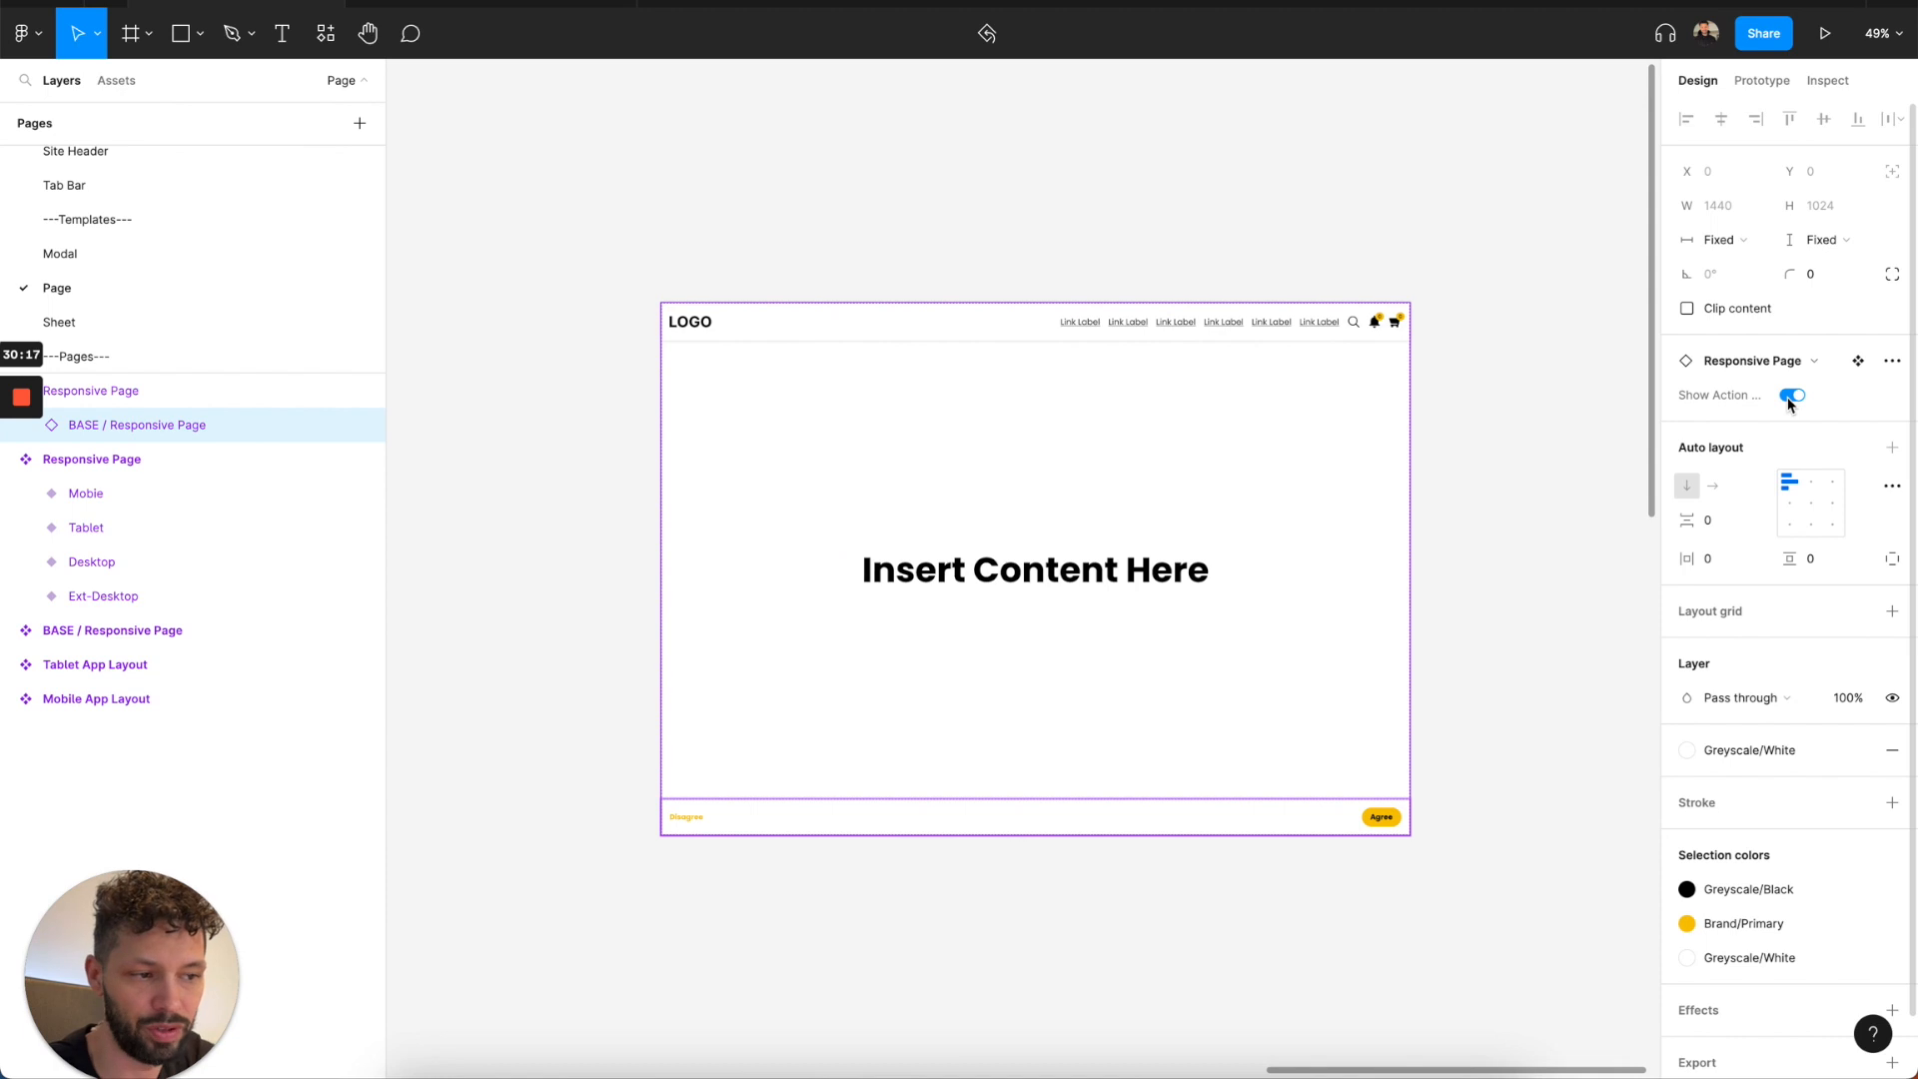
click(1791, 396)
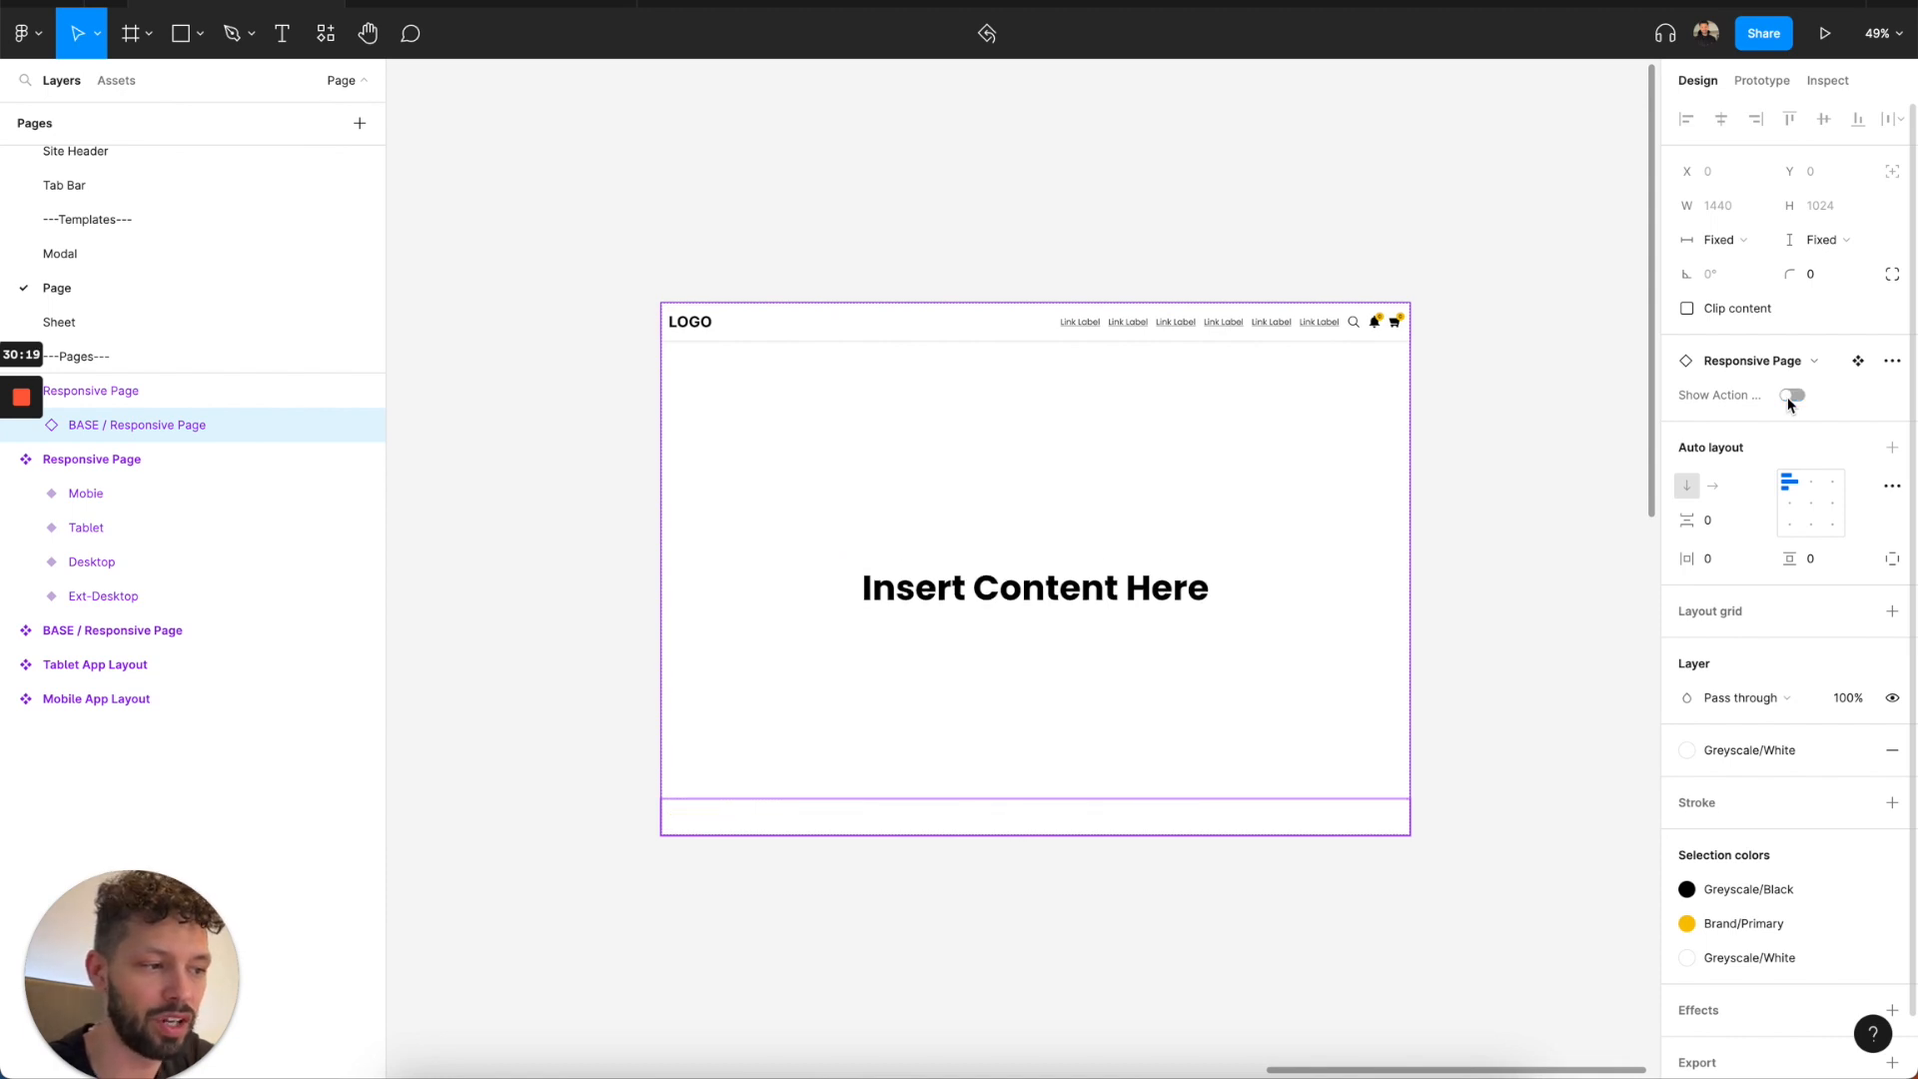
Set the auto layout alignment of the page instance's Scroll View to top center.
double_click(1122, 580)
click(1116, 590)
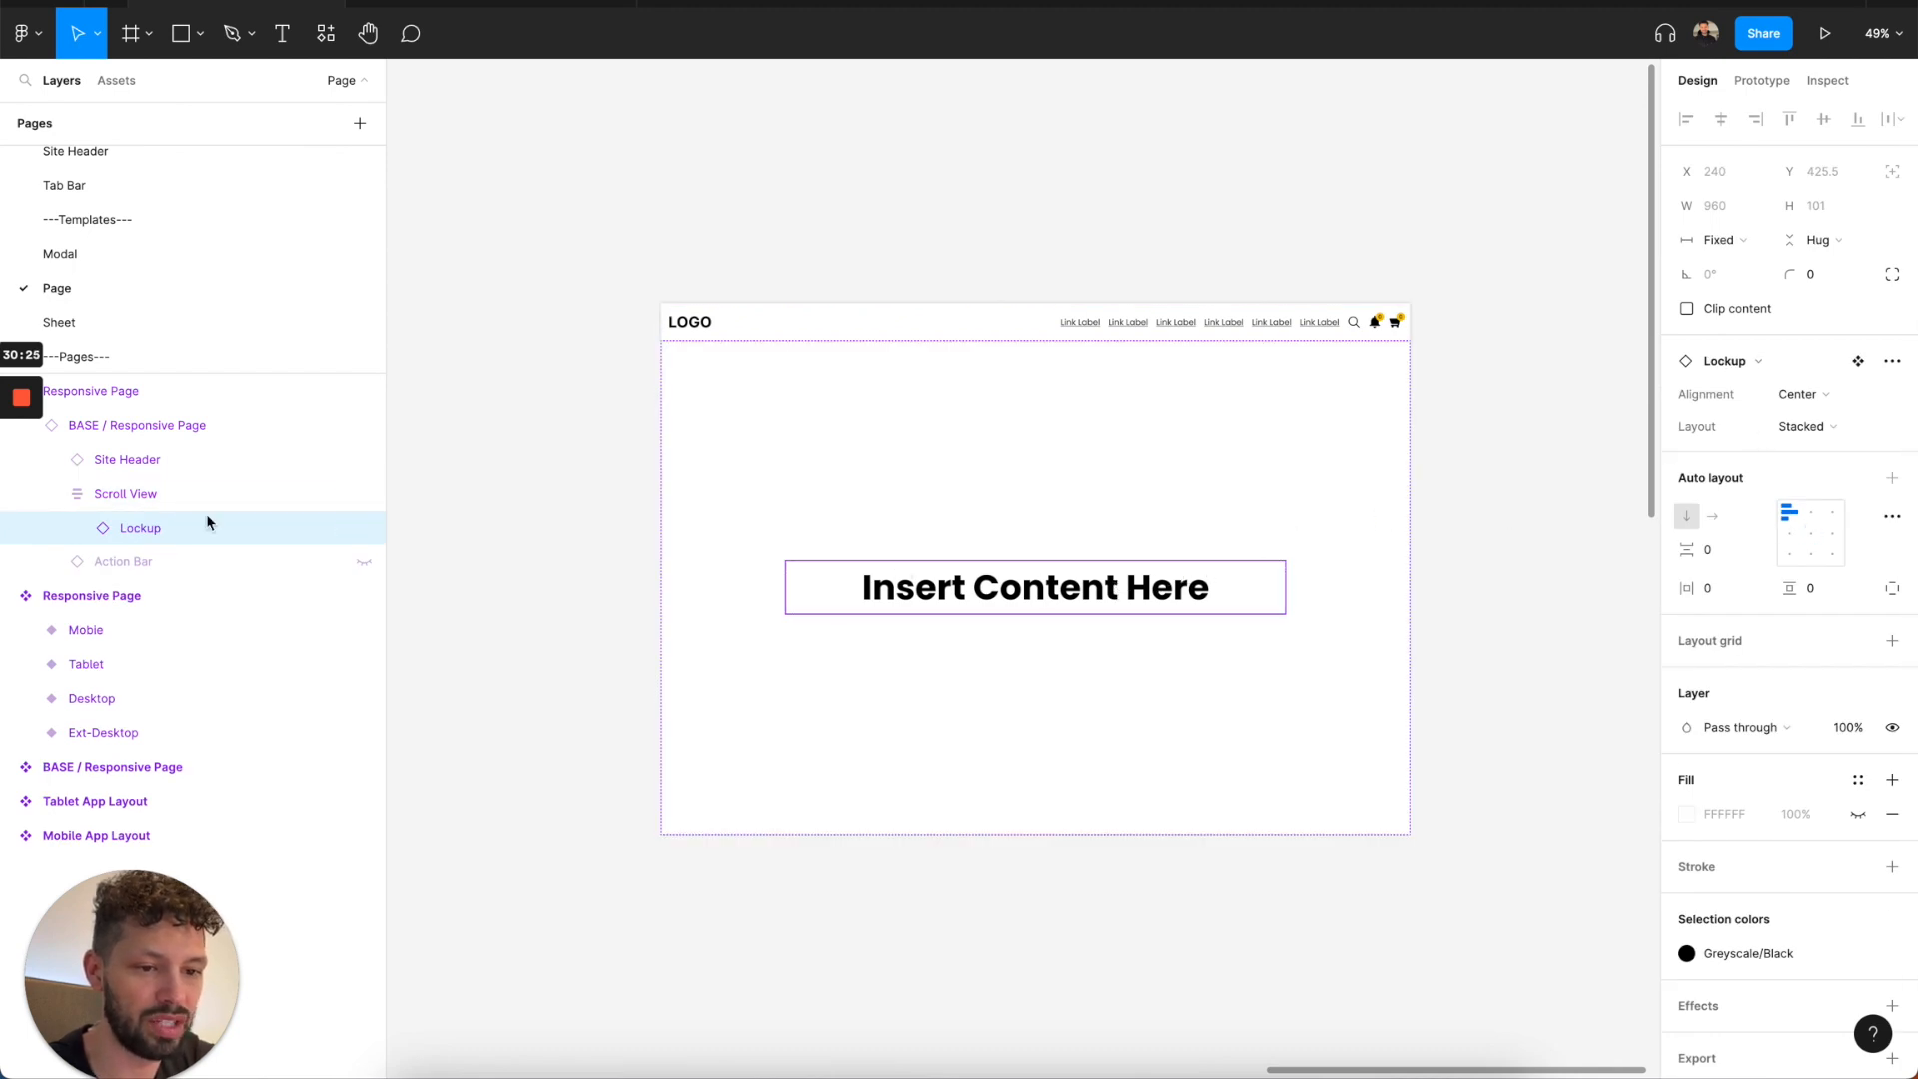
click(150, 505)
click(1811, 448)
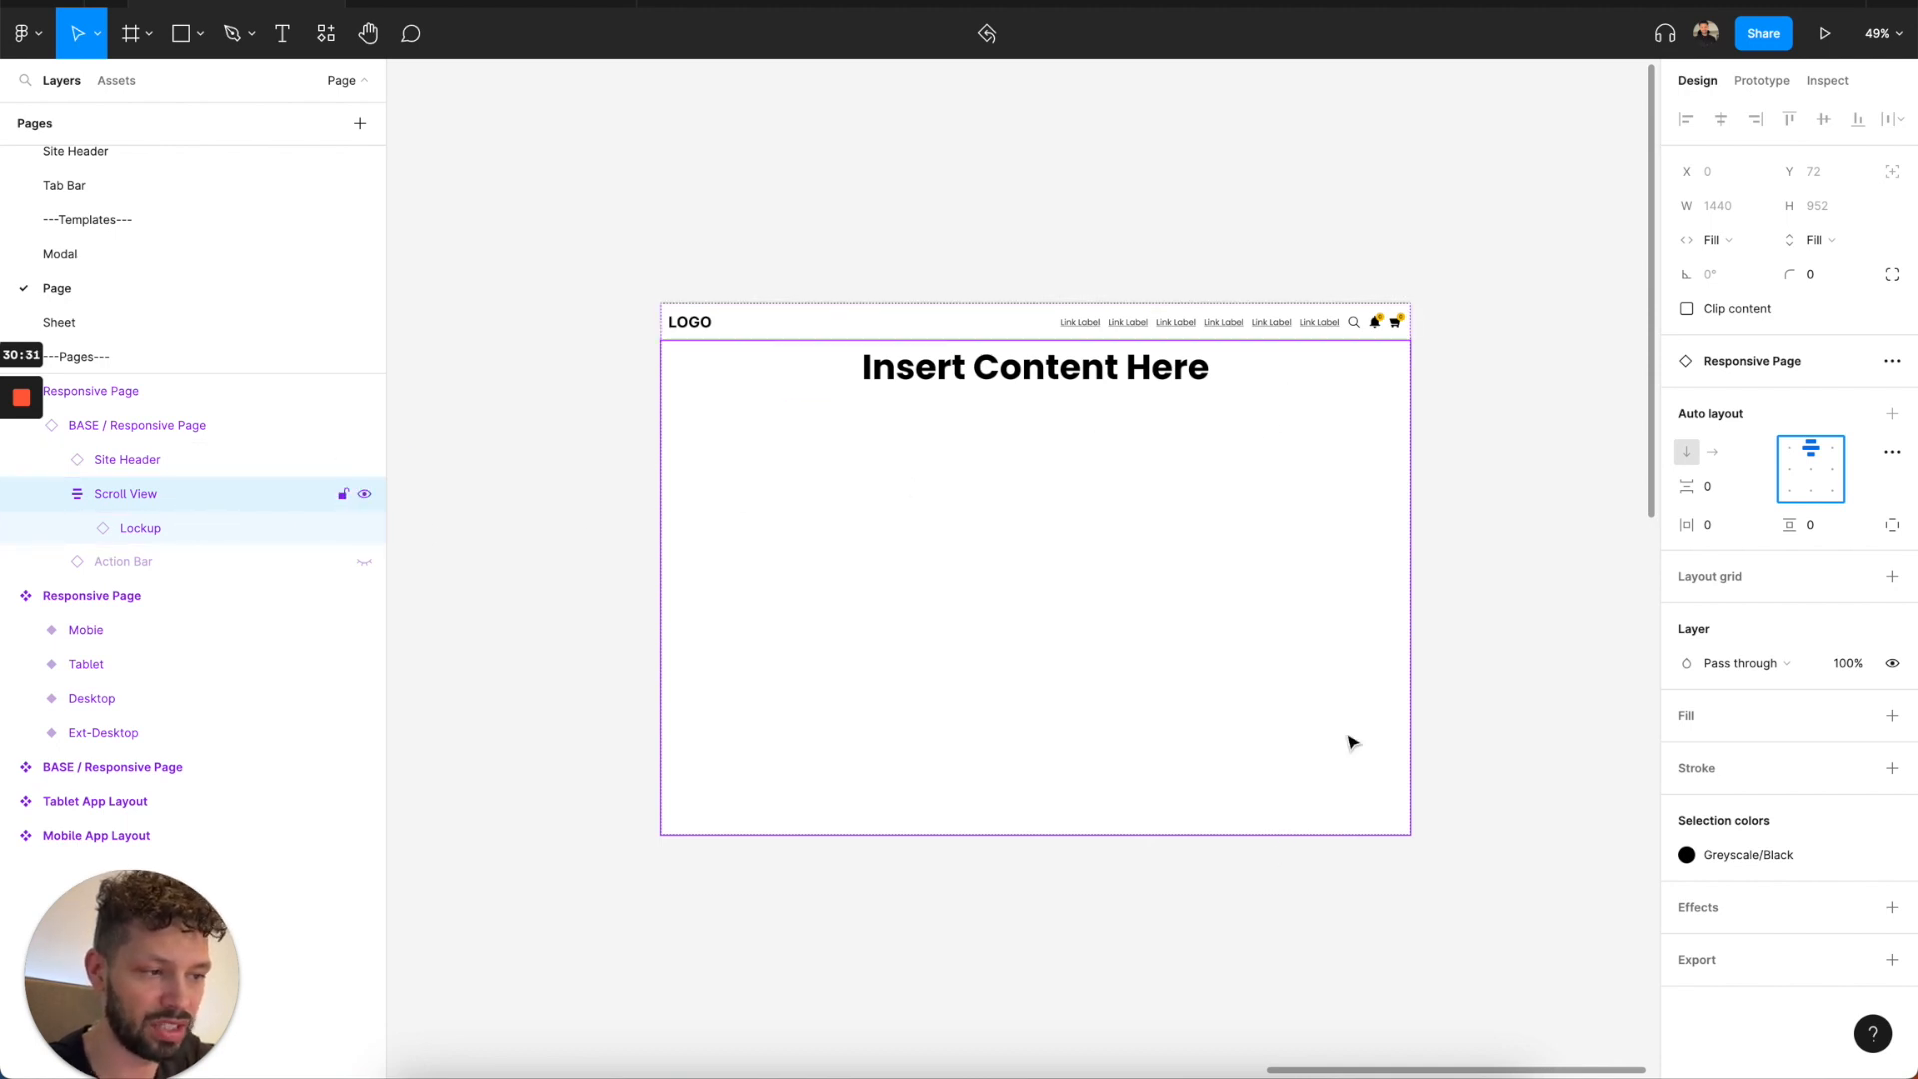
Delete the Responsive Page instance from the empty canvas.
click(1771, 84)
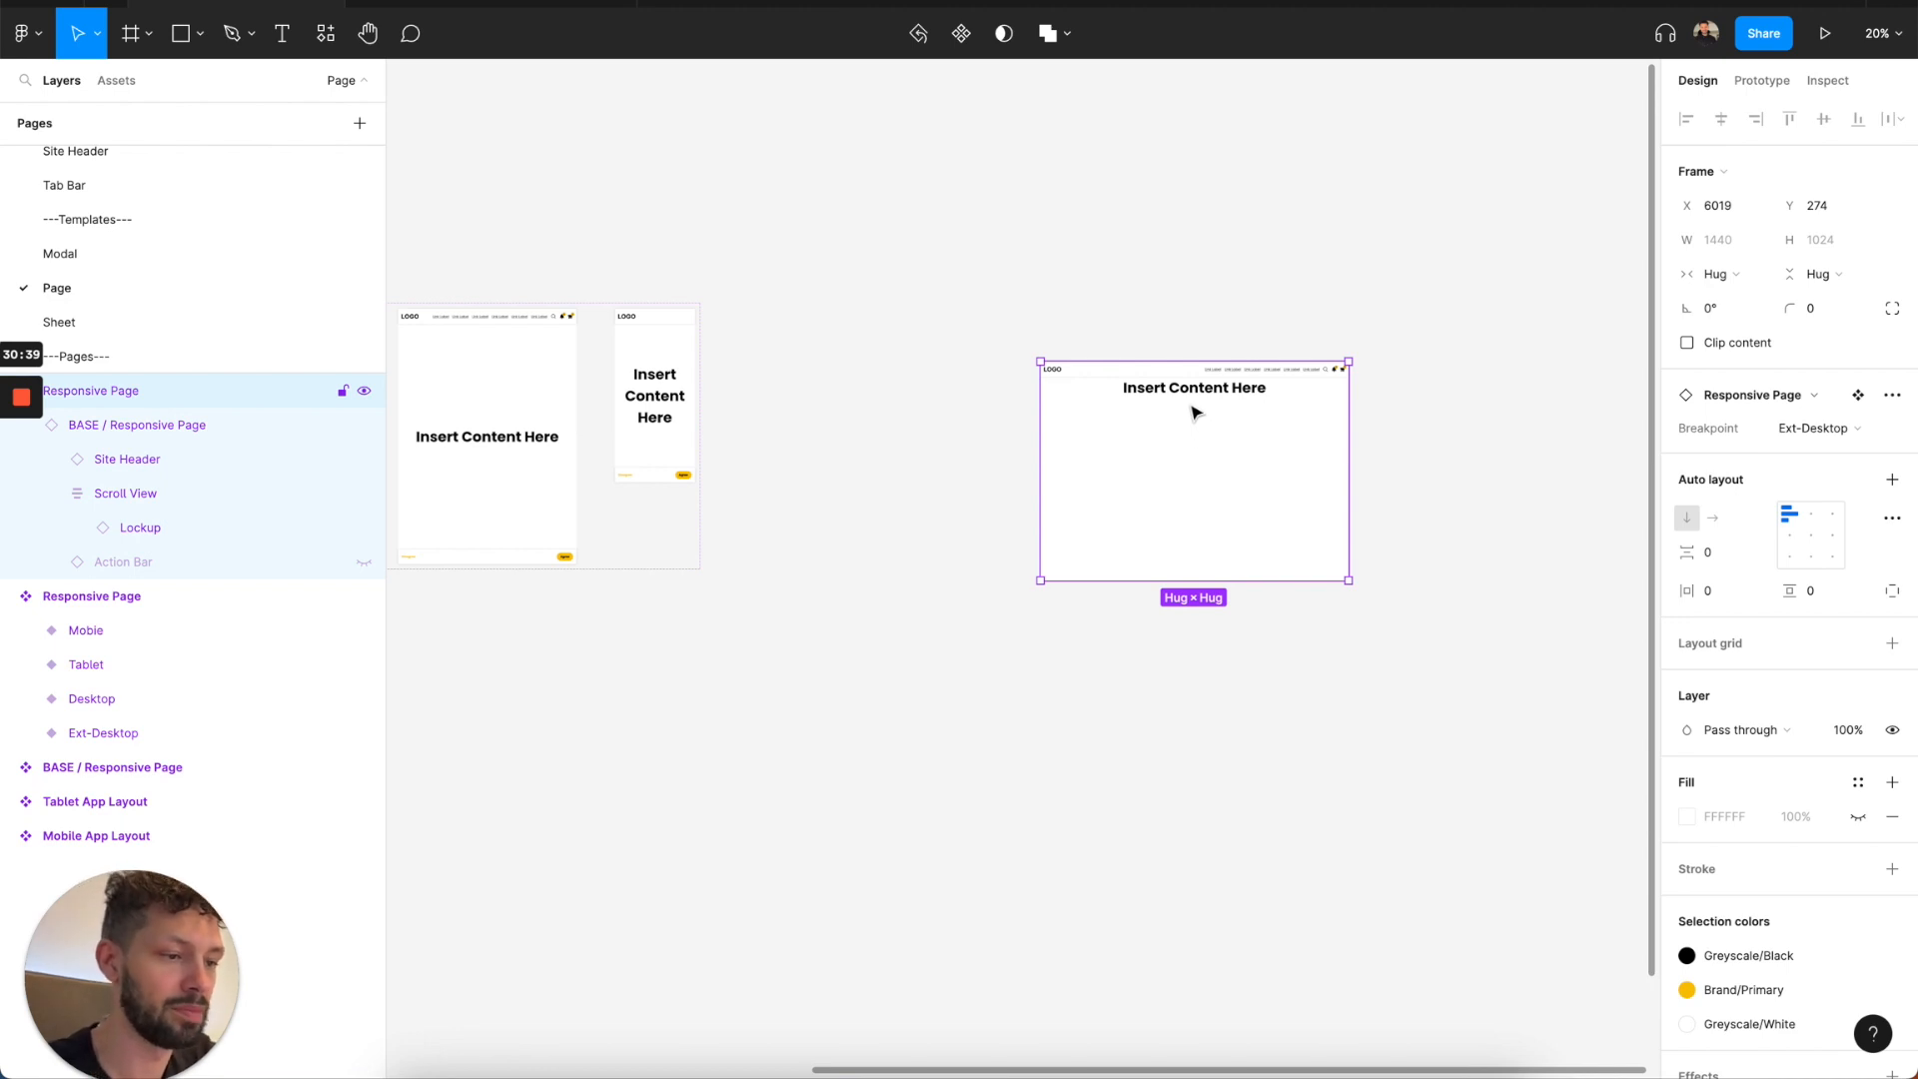
scroll(1217, 388, up, 4)
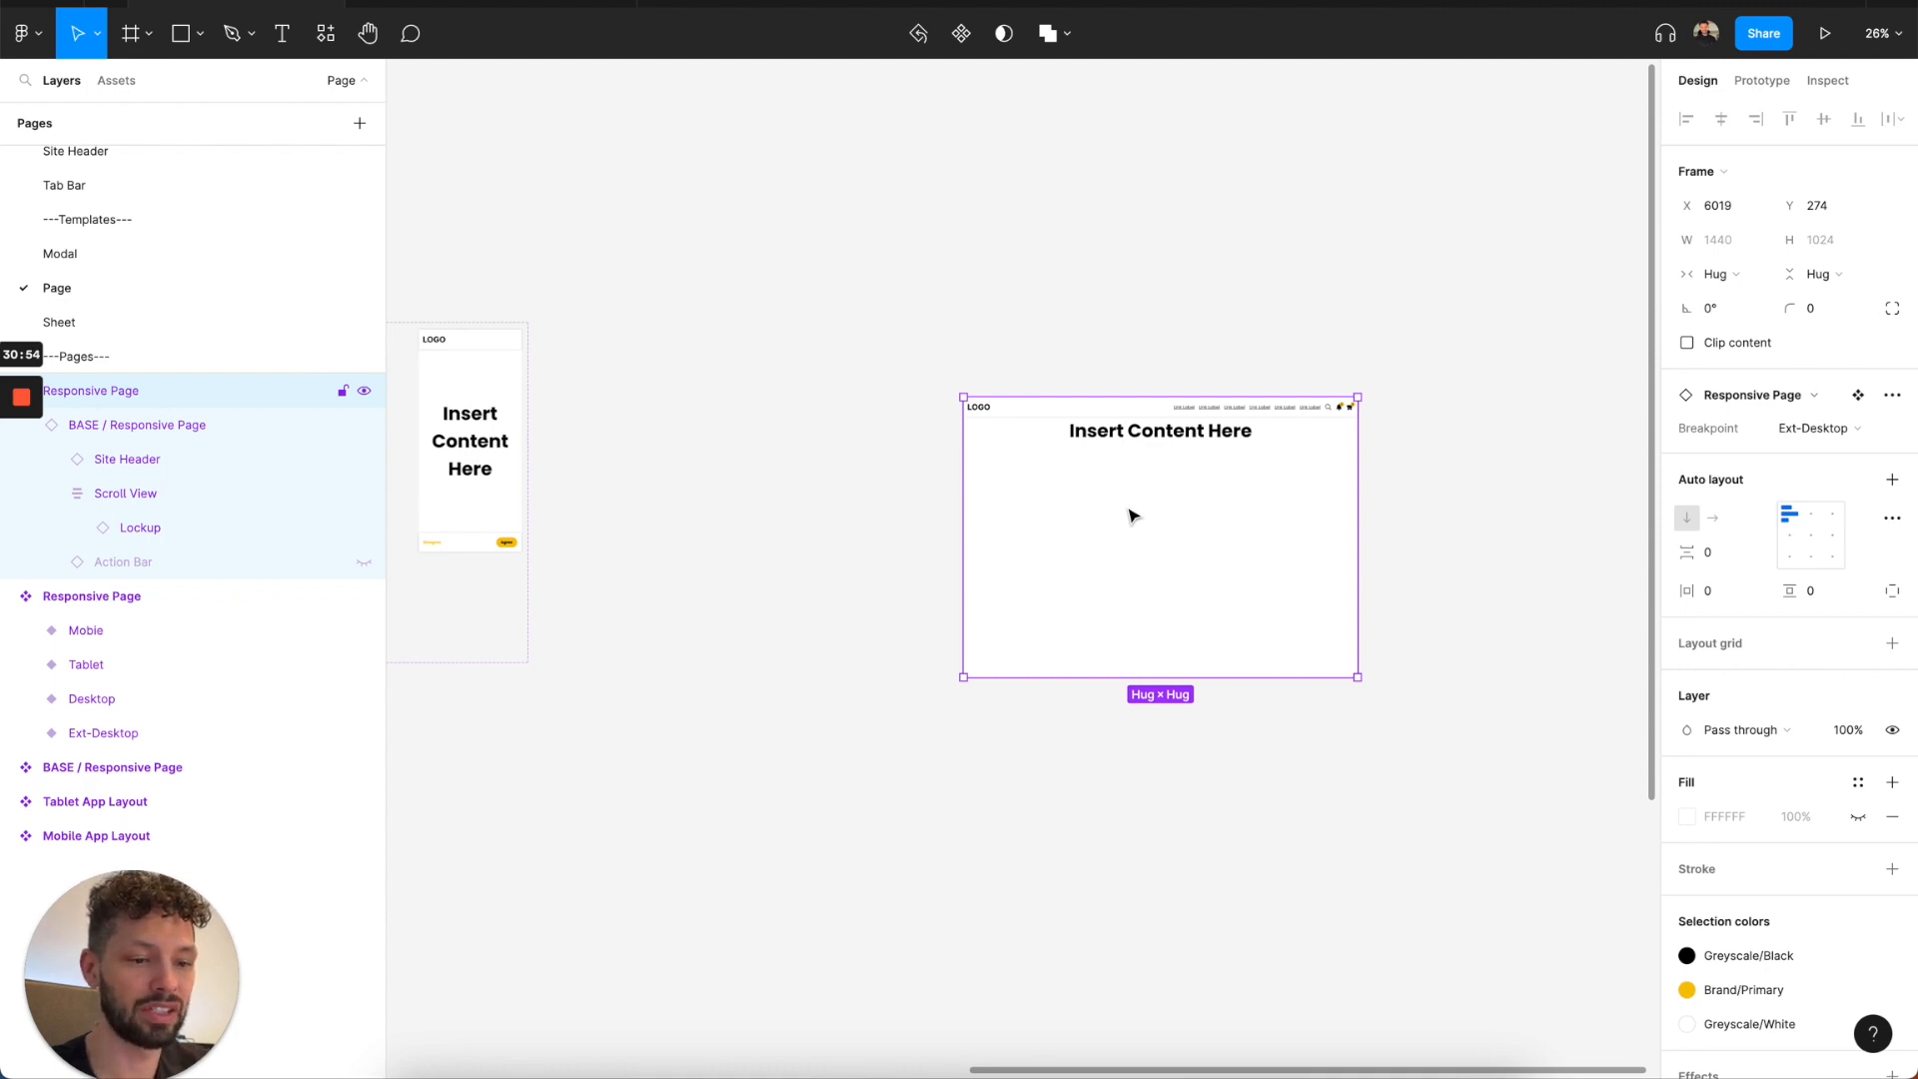
key(Delete)
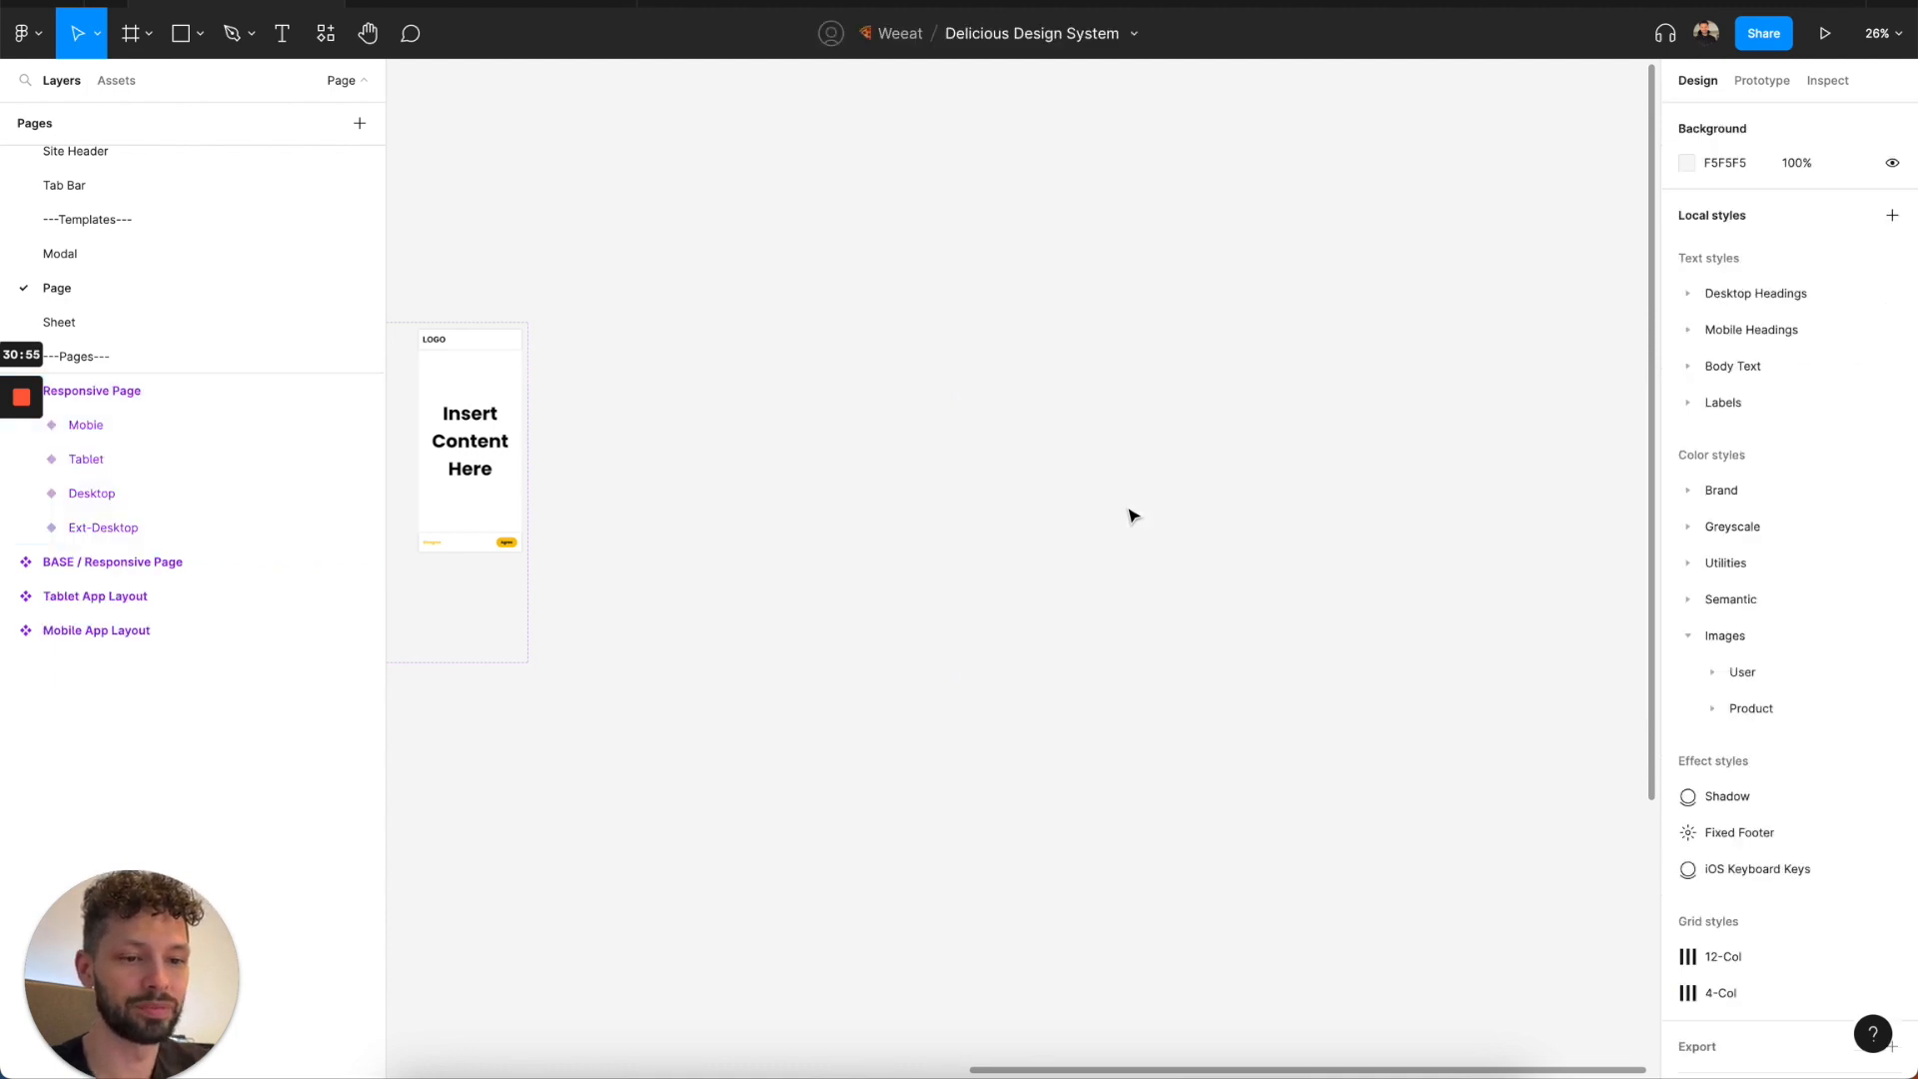
View the Sheet template page and inspect the Navigation List and its Navigation Section inside the Sheet component.
click(97, 319)
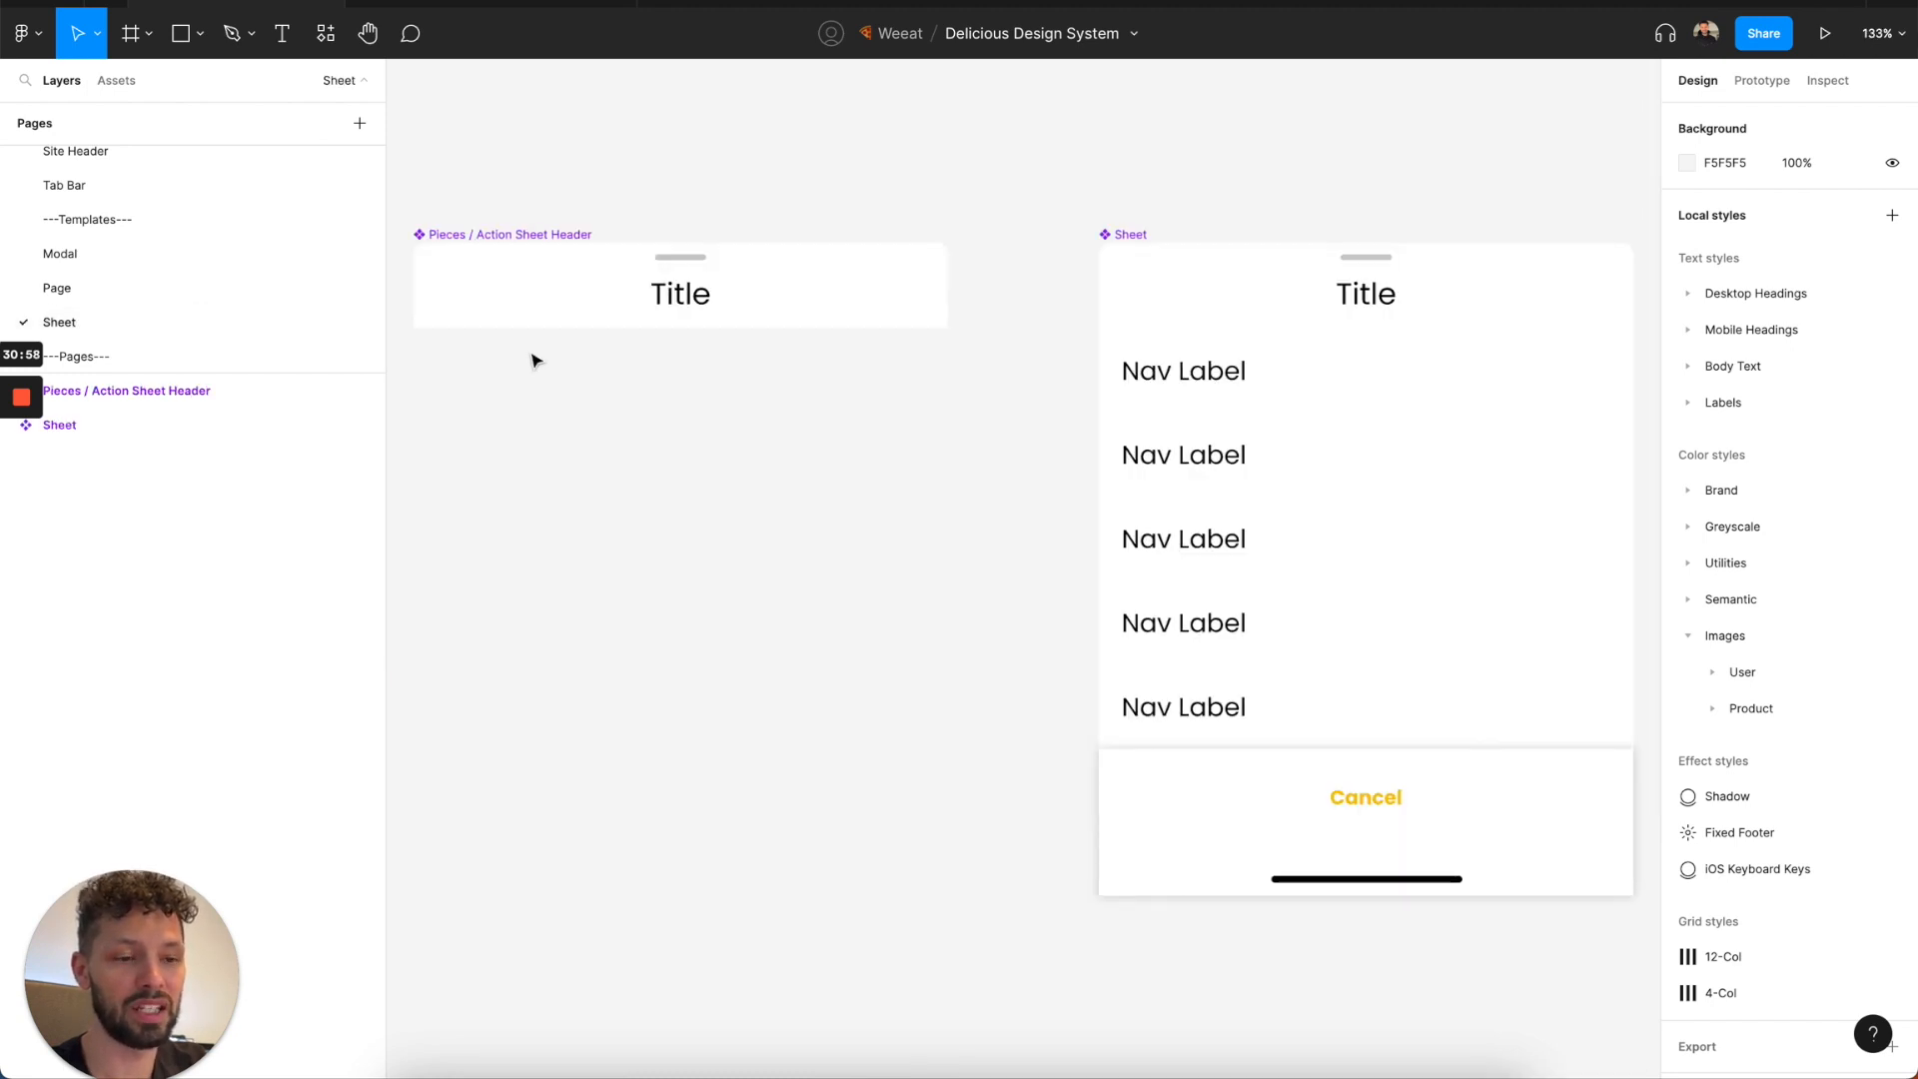
scroll(535, 359, down, 2)
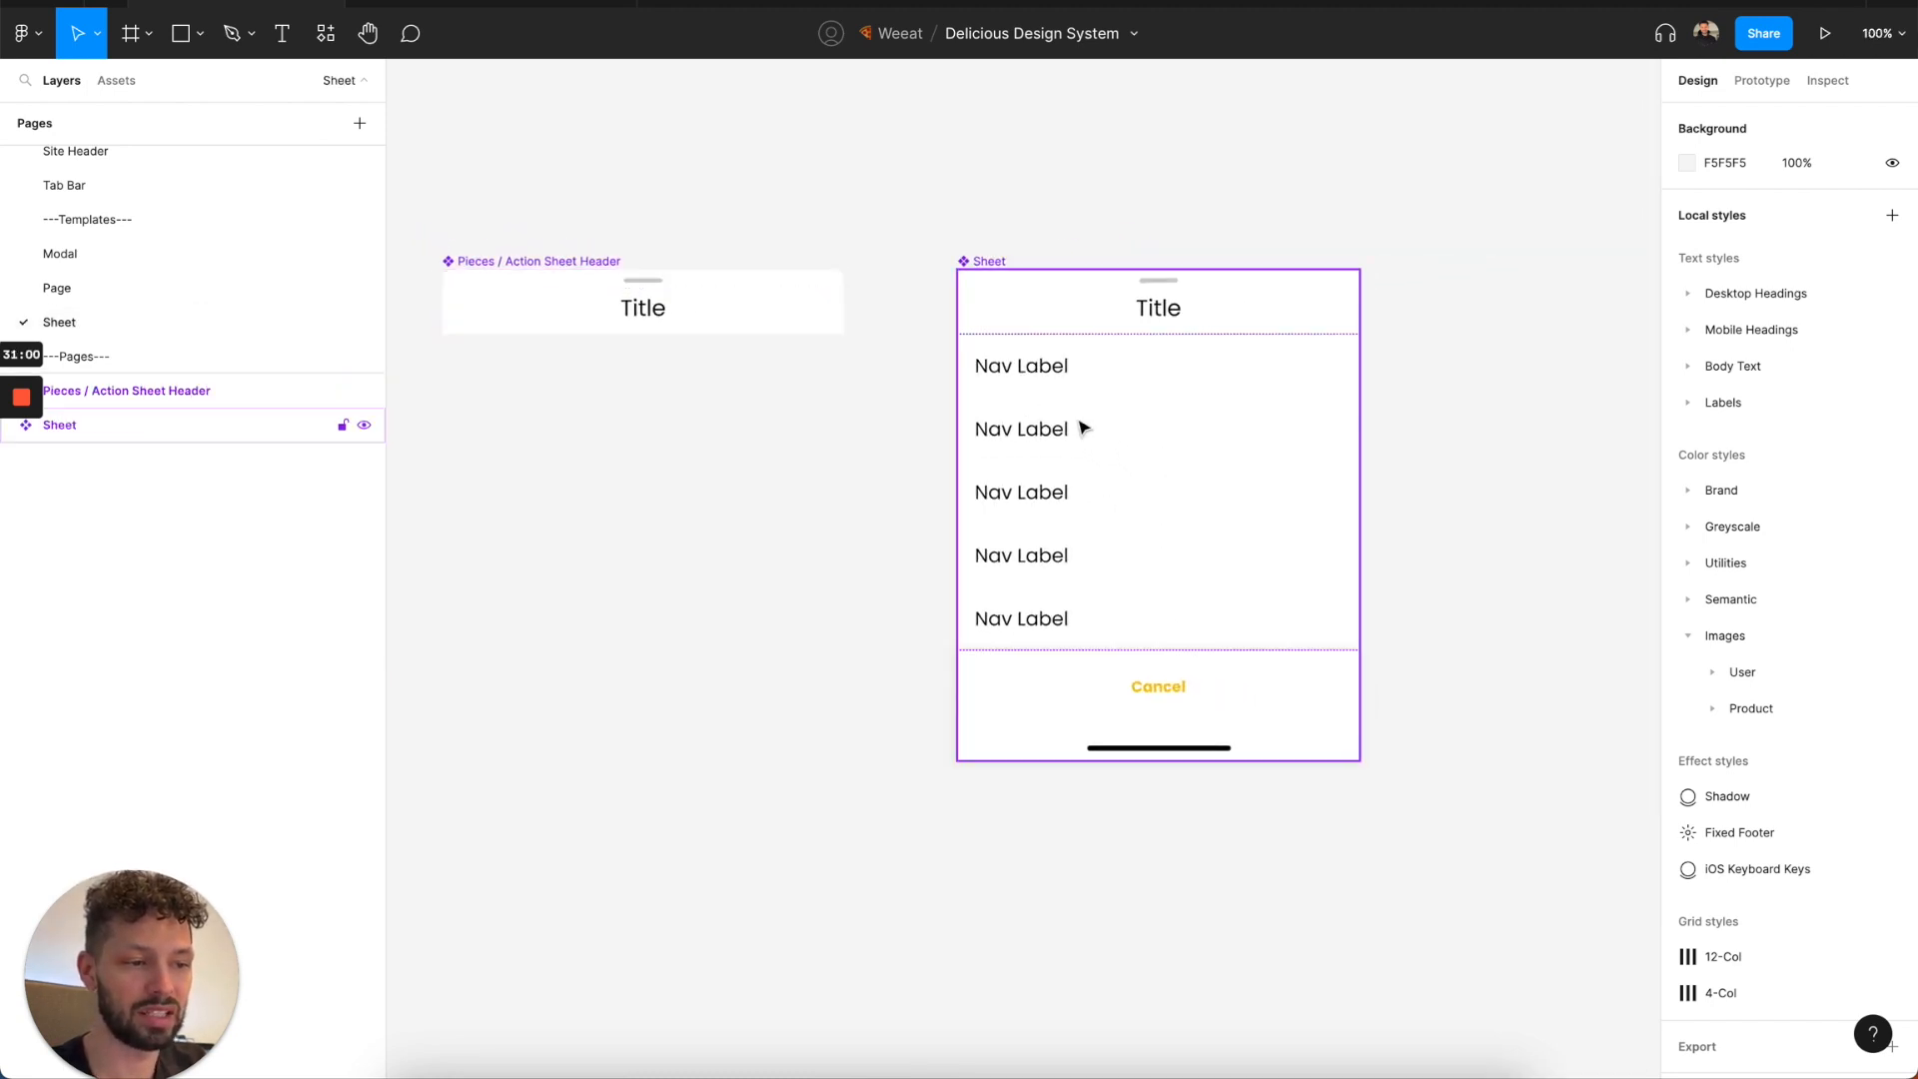
scroll(1080, 430, down, 2)
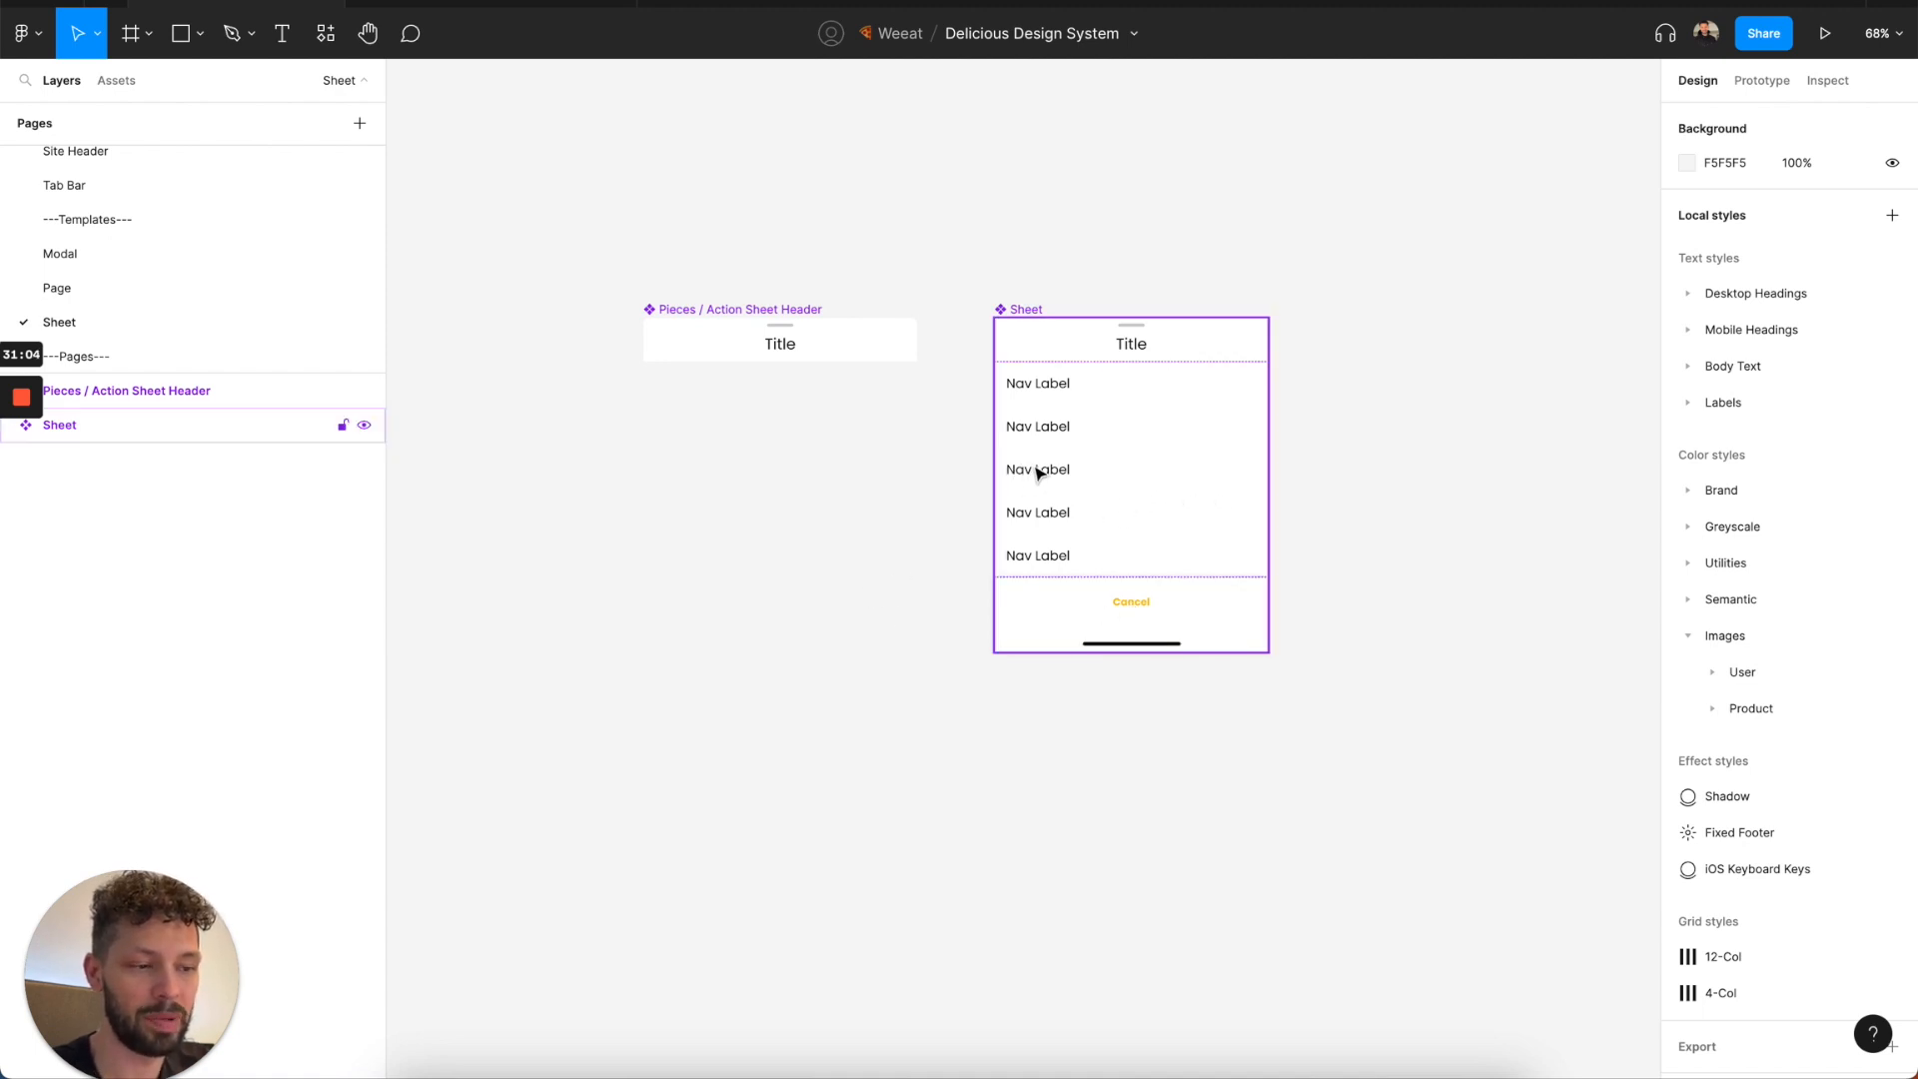
double_click(1091, 443)
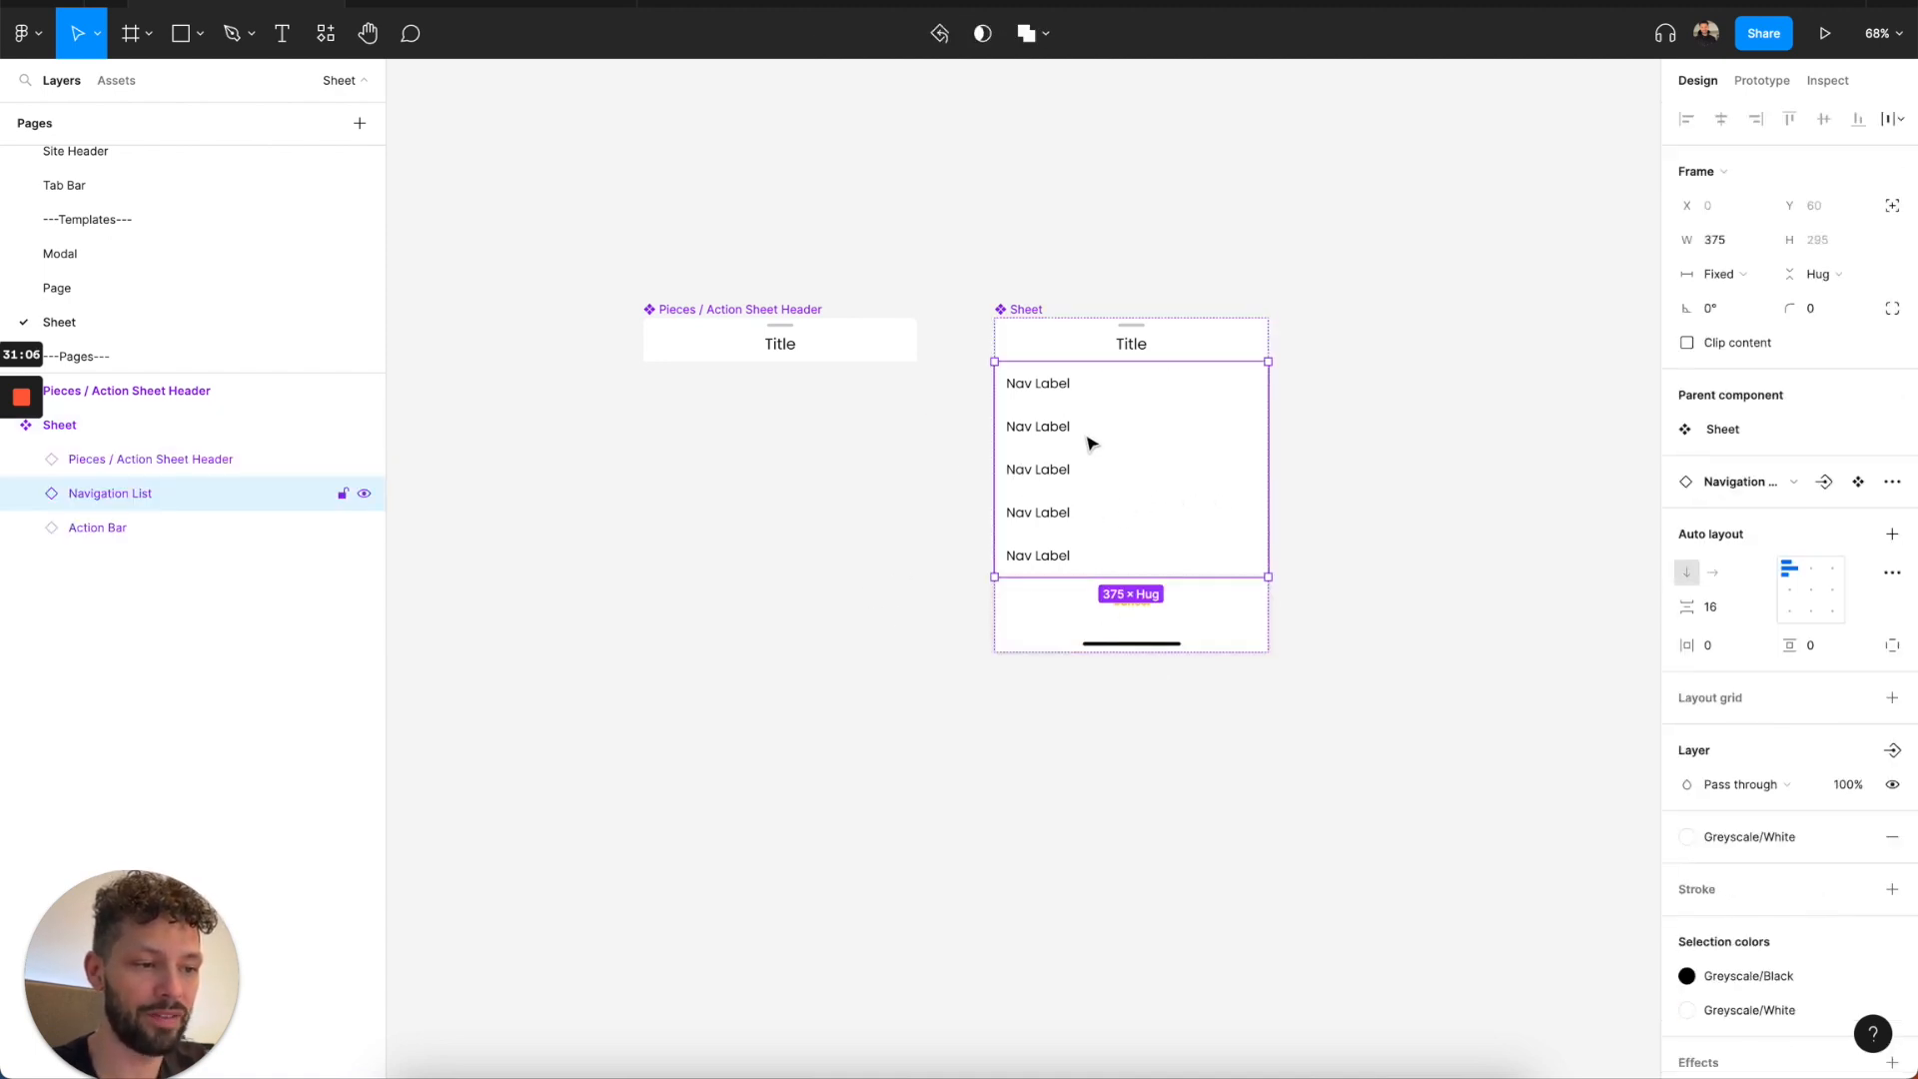
double_click(1090, 443)
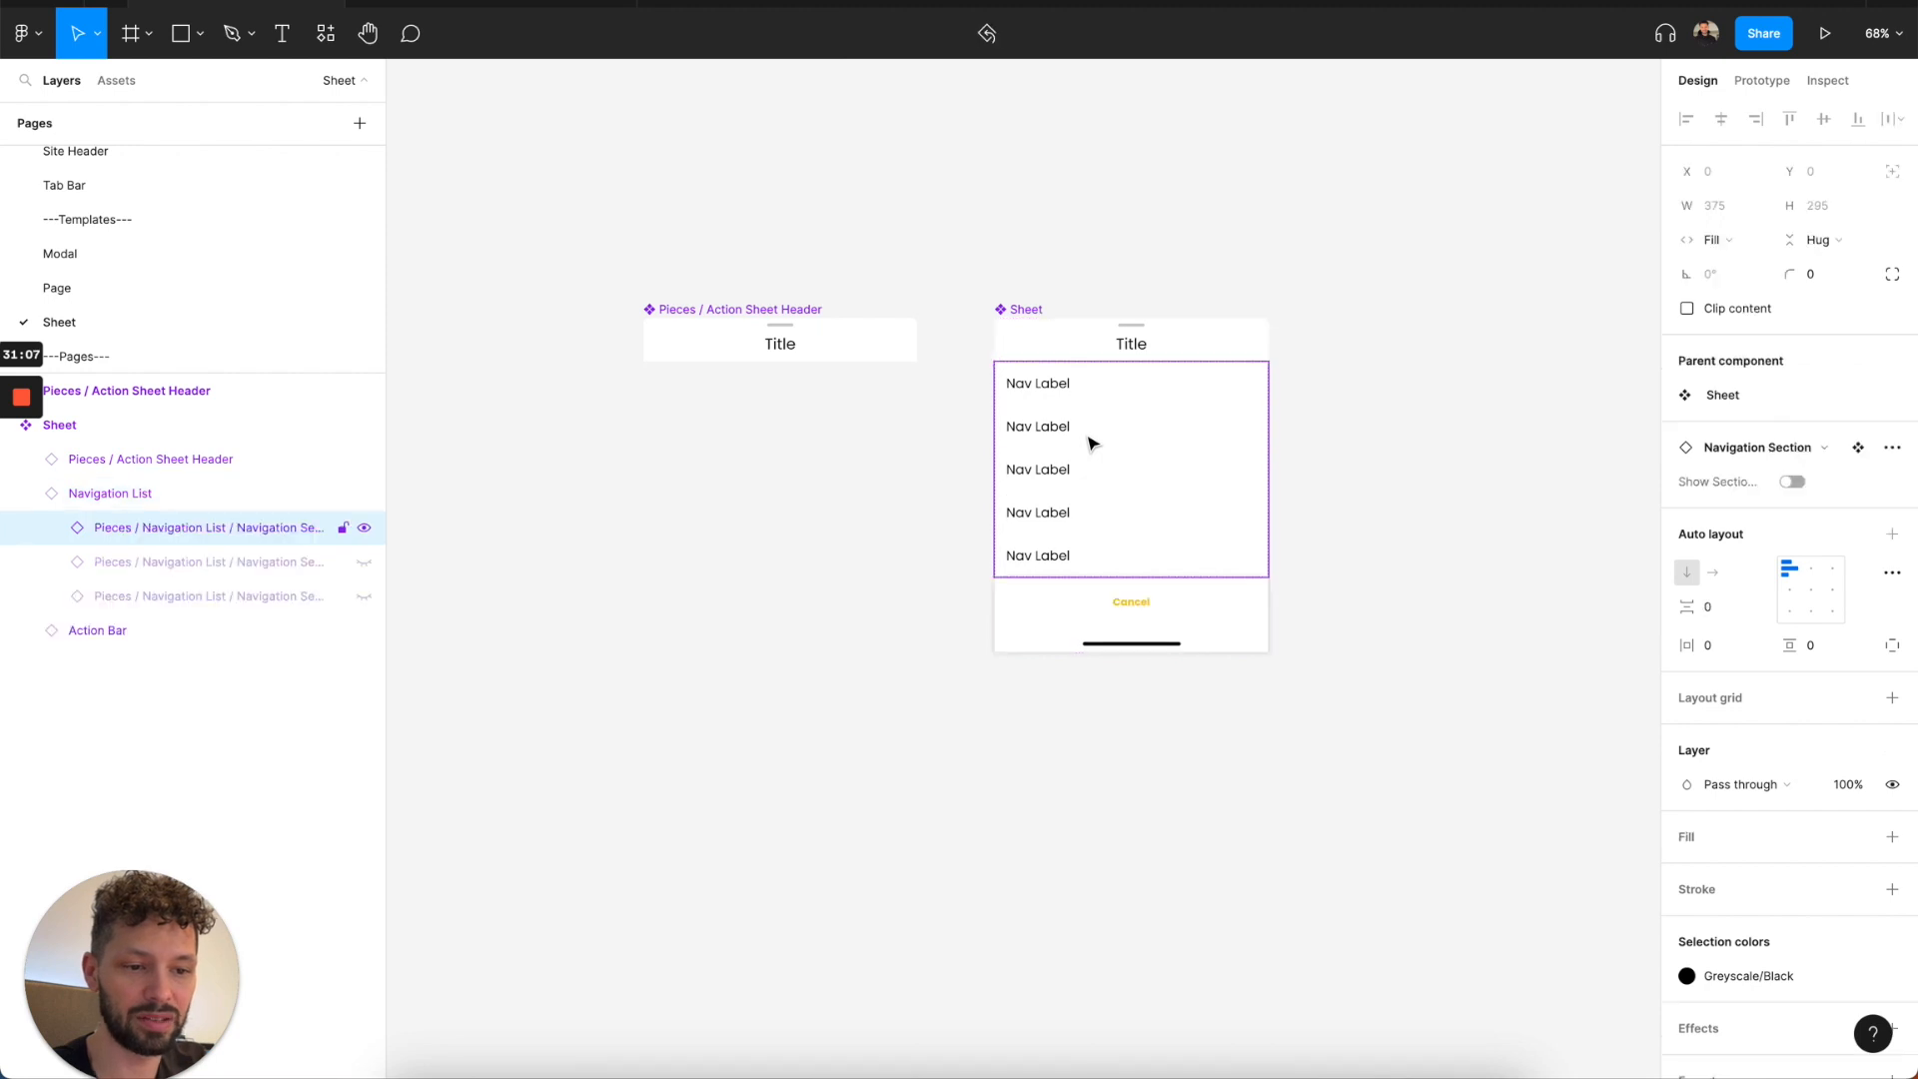
Search the Figma Community for the creator's published files by name, and clear the search after viewing the results.
click(222, 510)
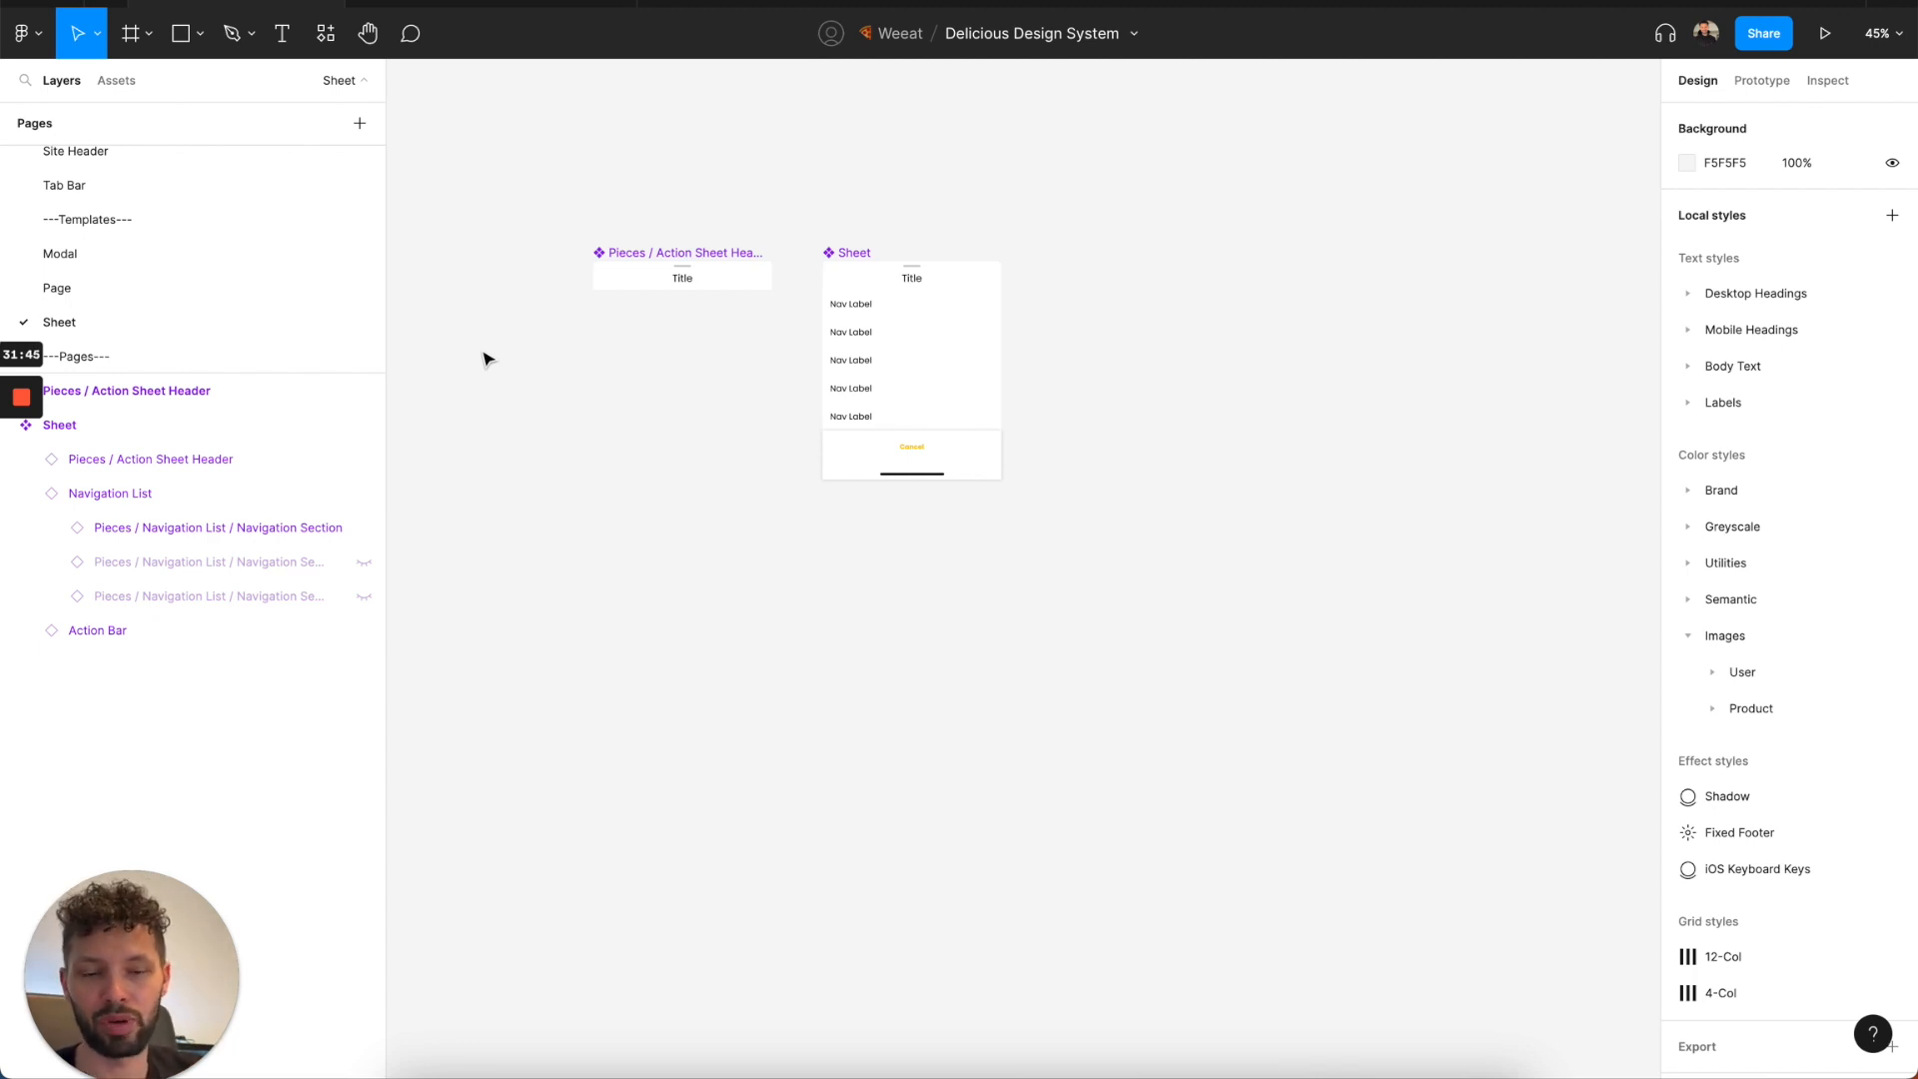
click(106, 3)
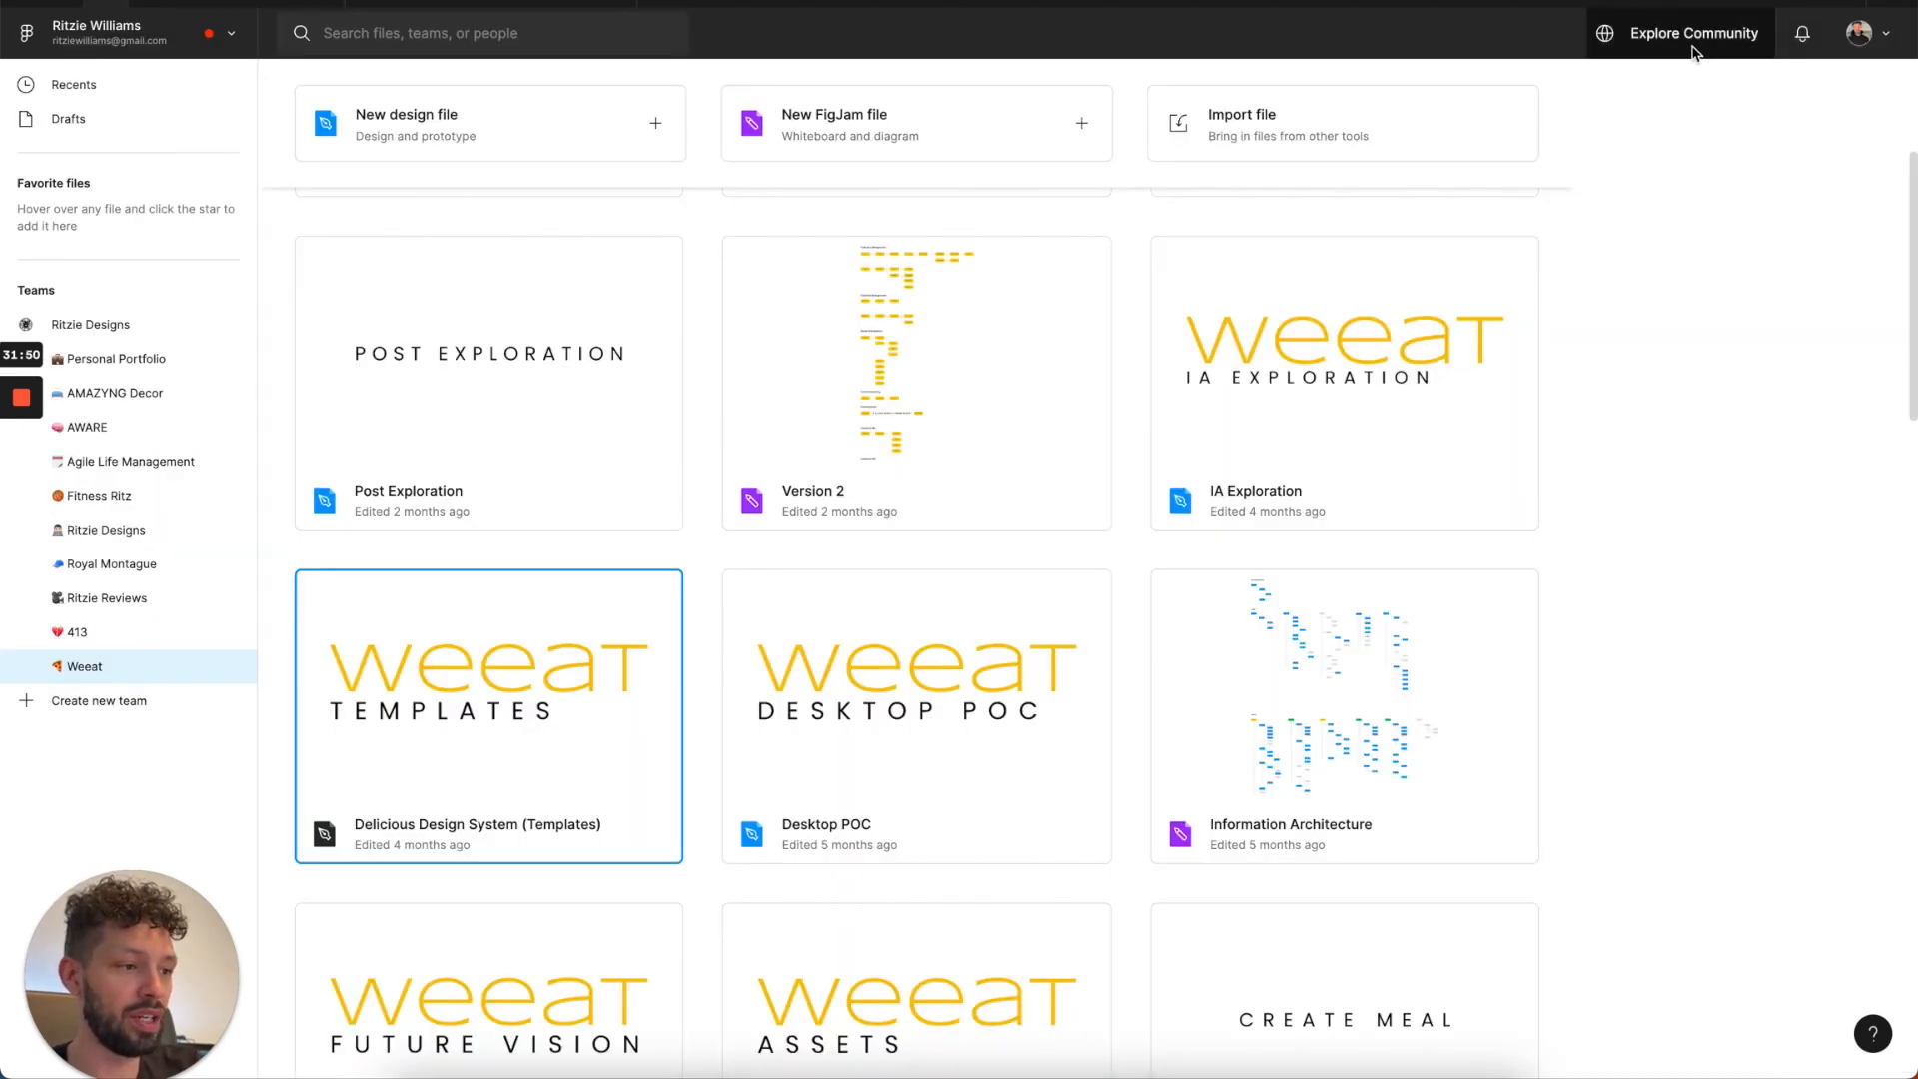
click(1692, 45)
click(549, 27)
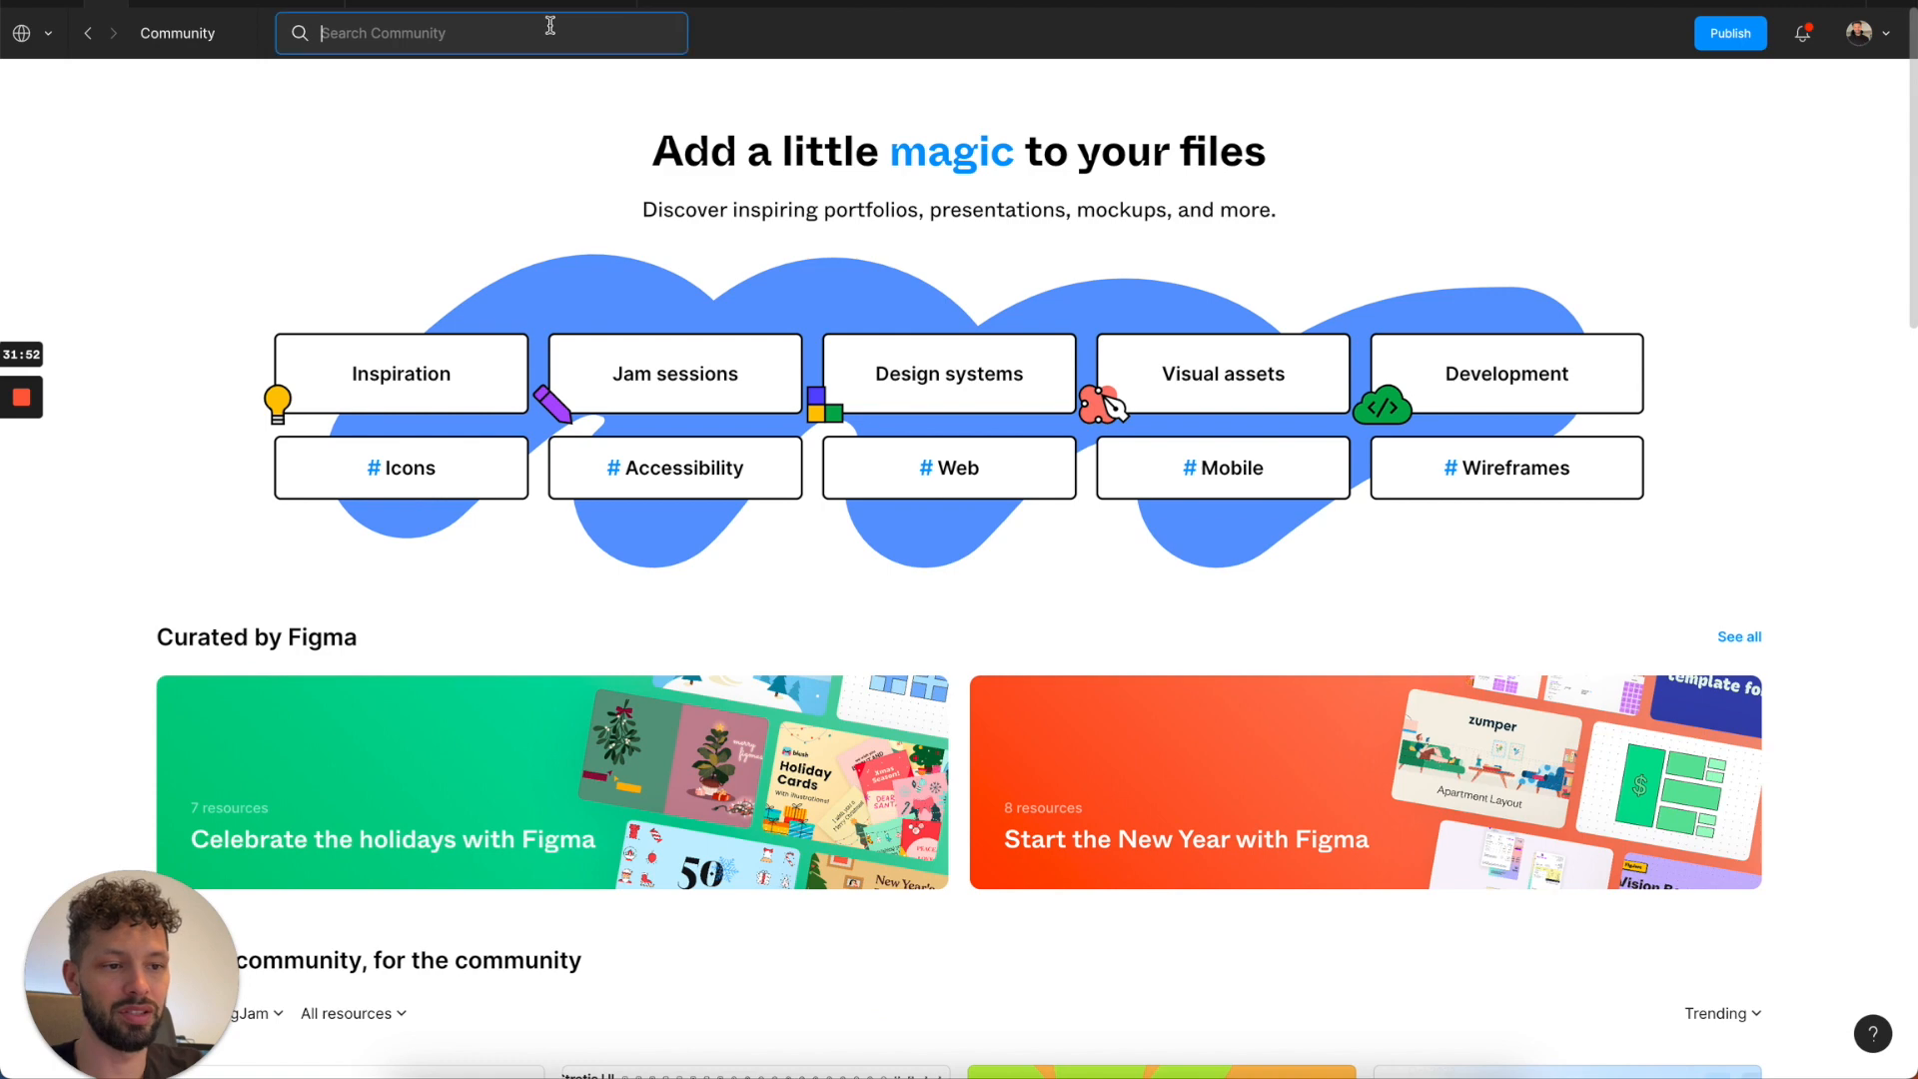
text(ritzie)
key(Return)
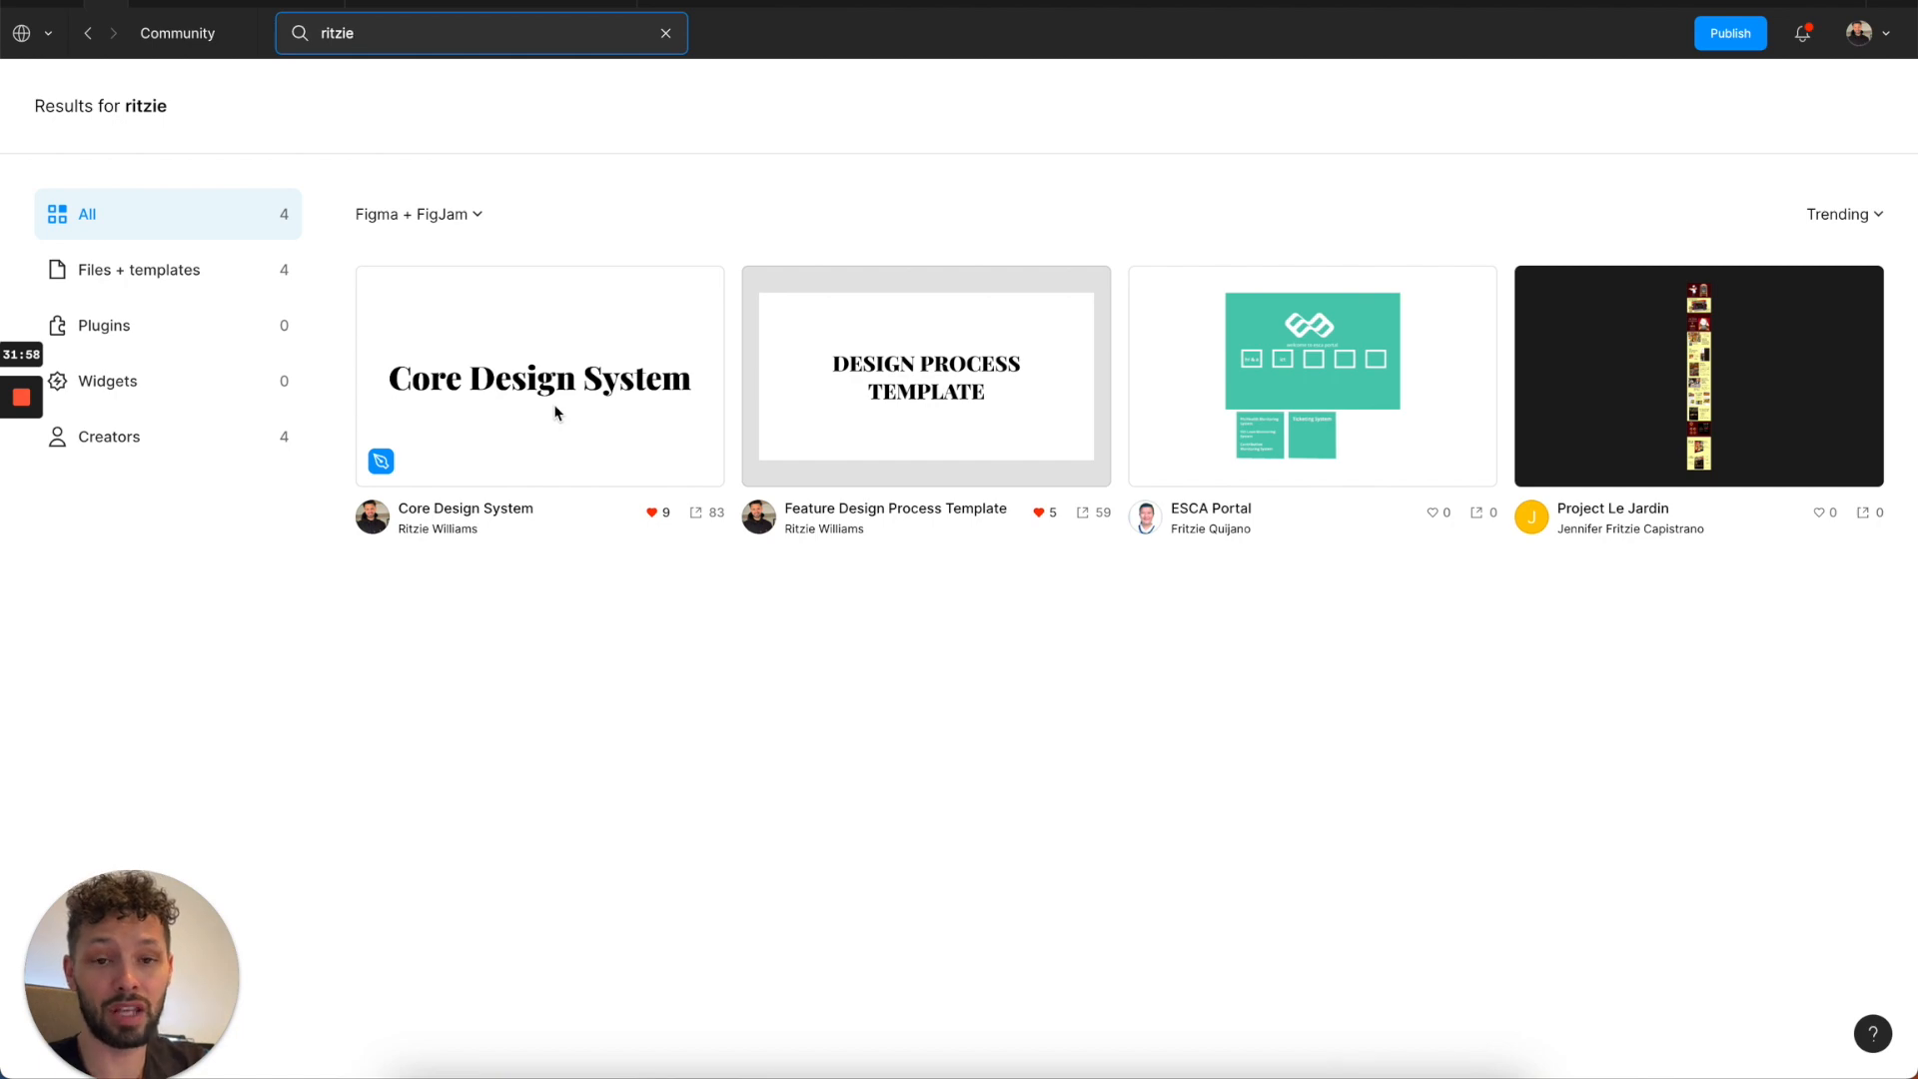
click(666, 36)
Publish the Delicious Design System file as a library with all changes included and the description "Initial publish".
click(210, 4)
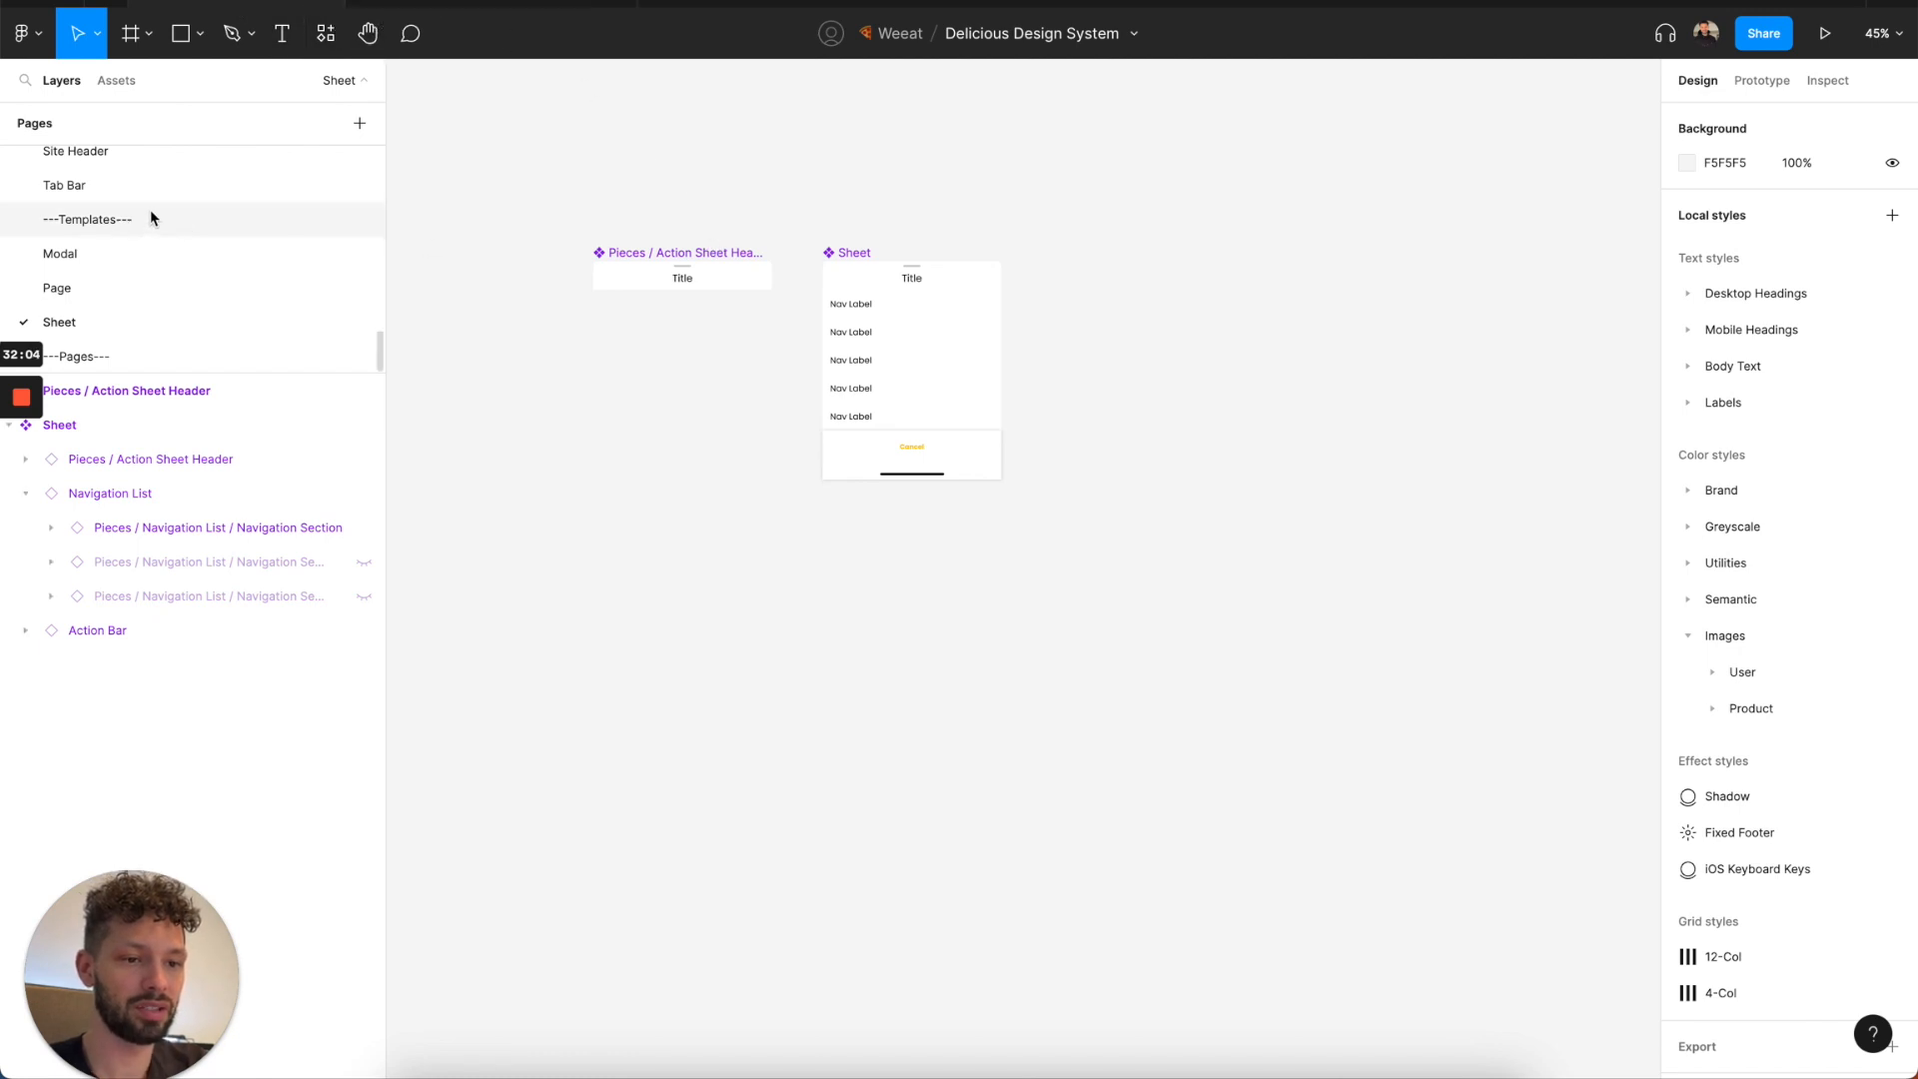
click(118, 82)
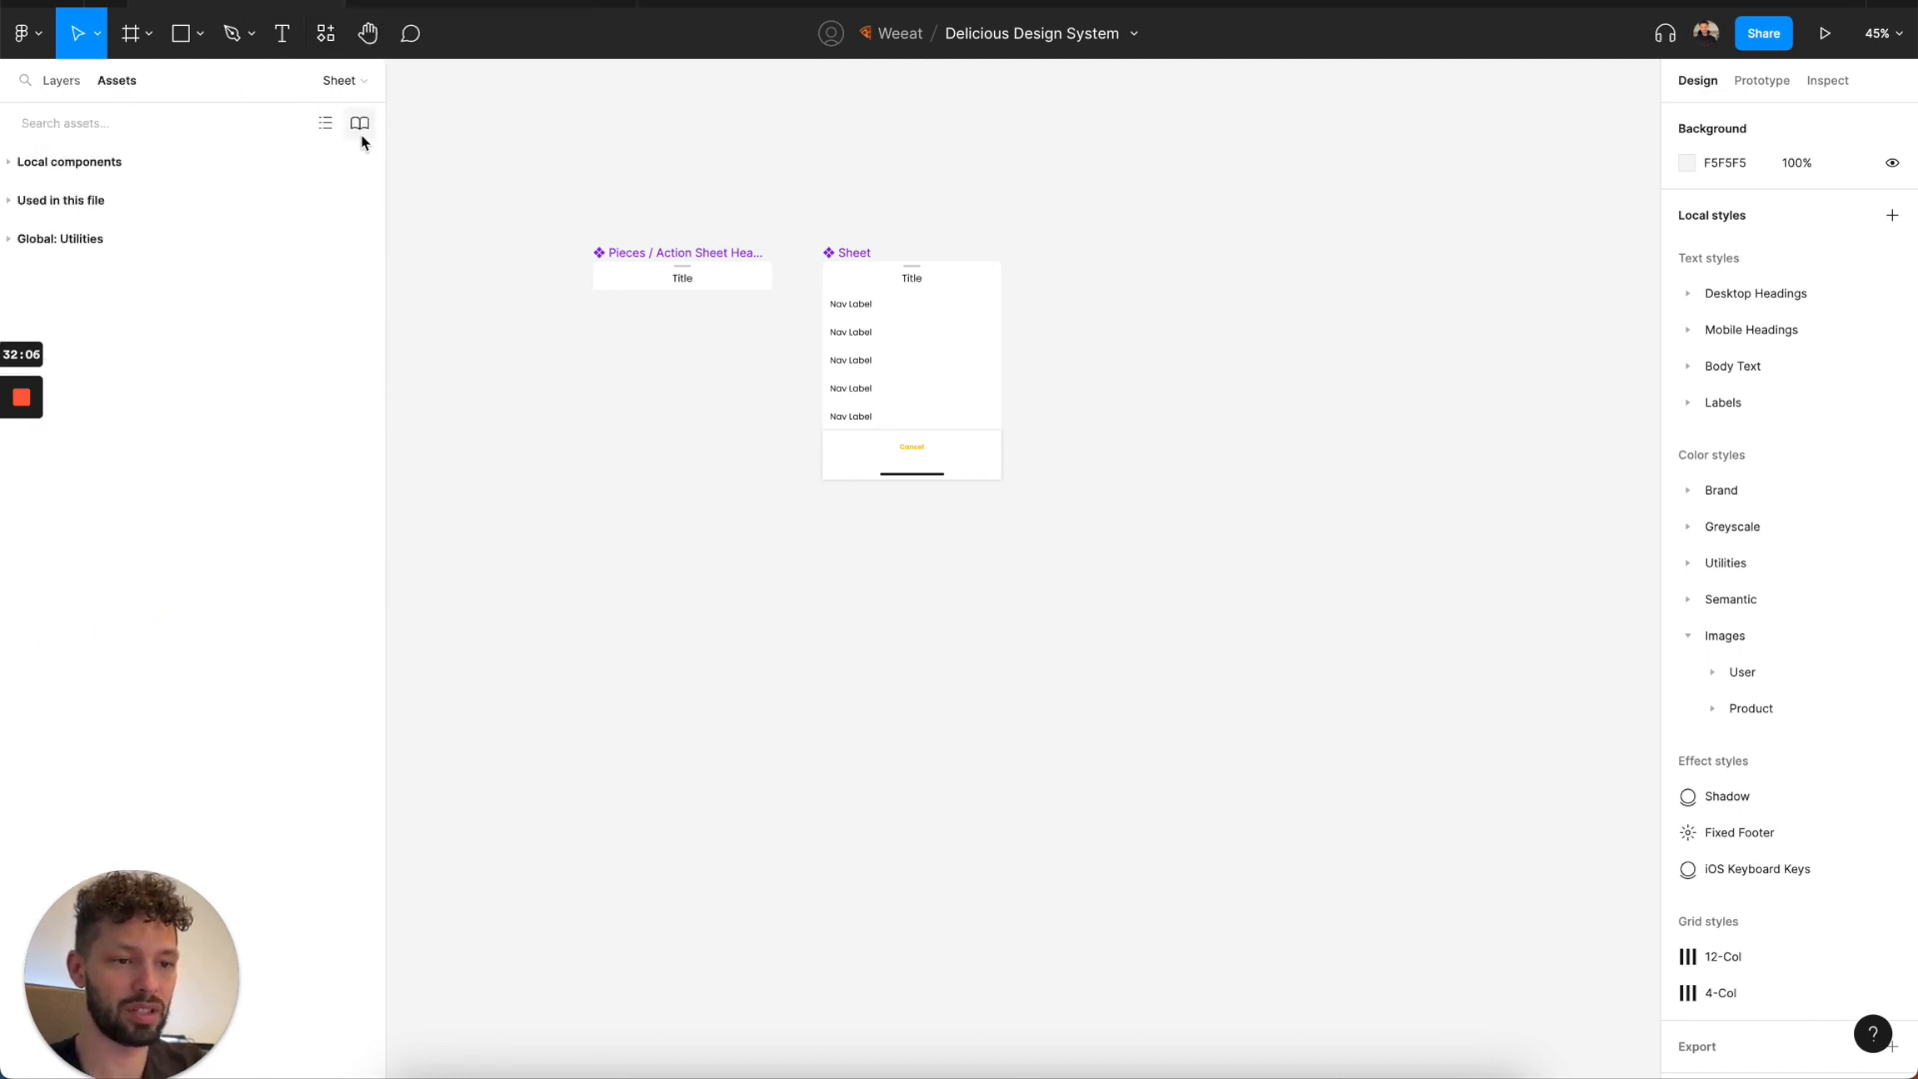
click(359, 126)
click(1010, 242)
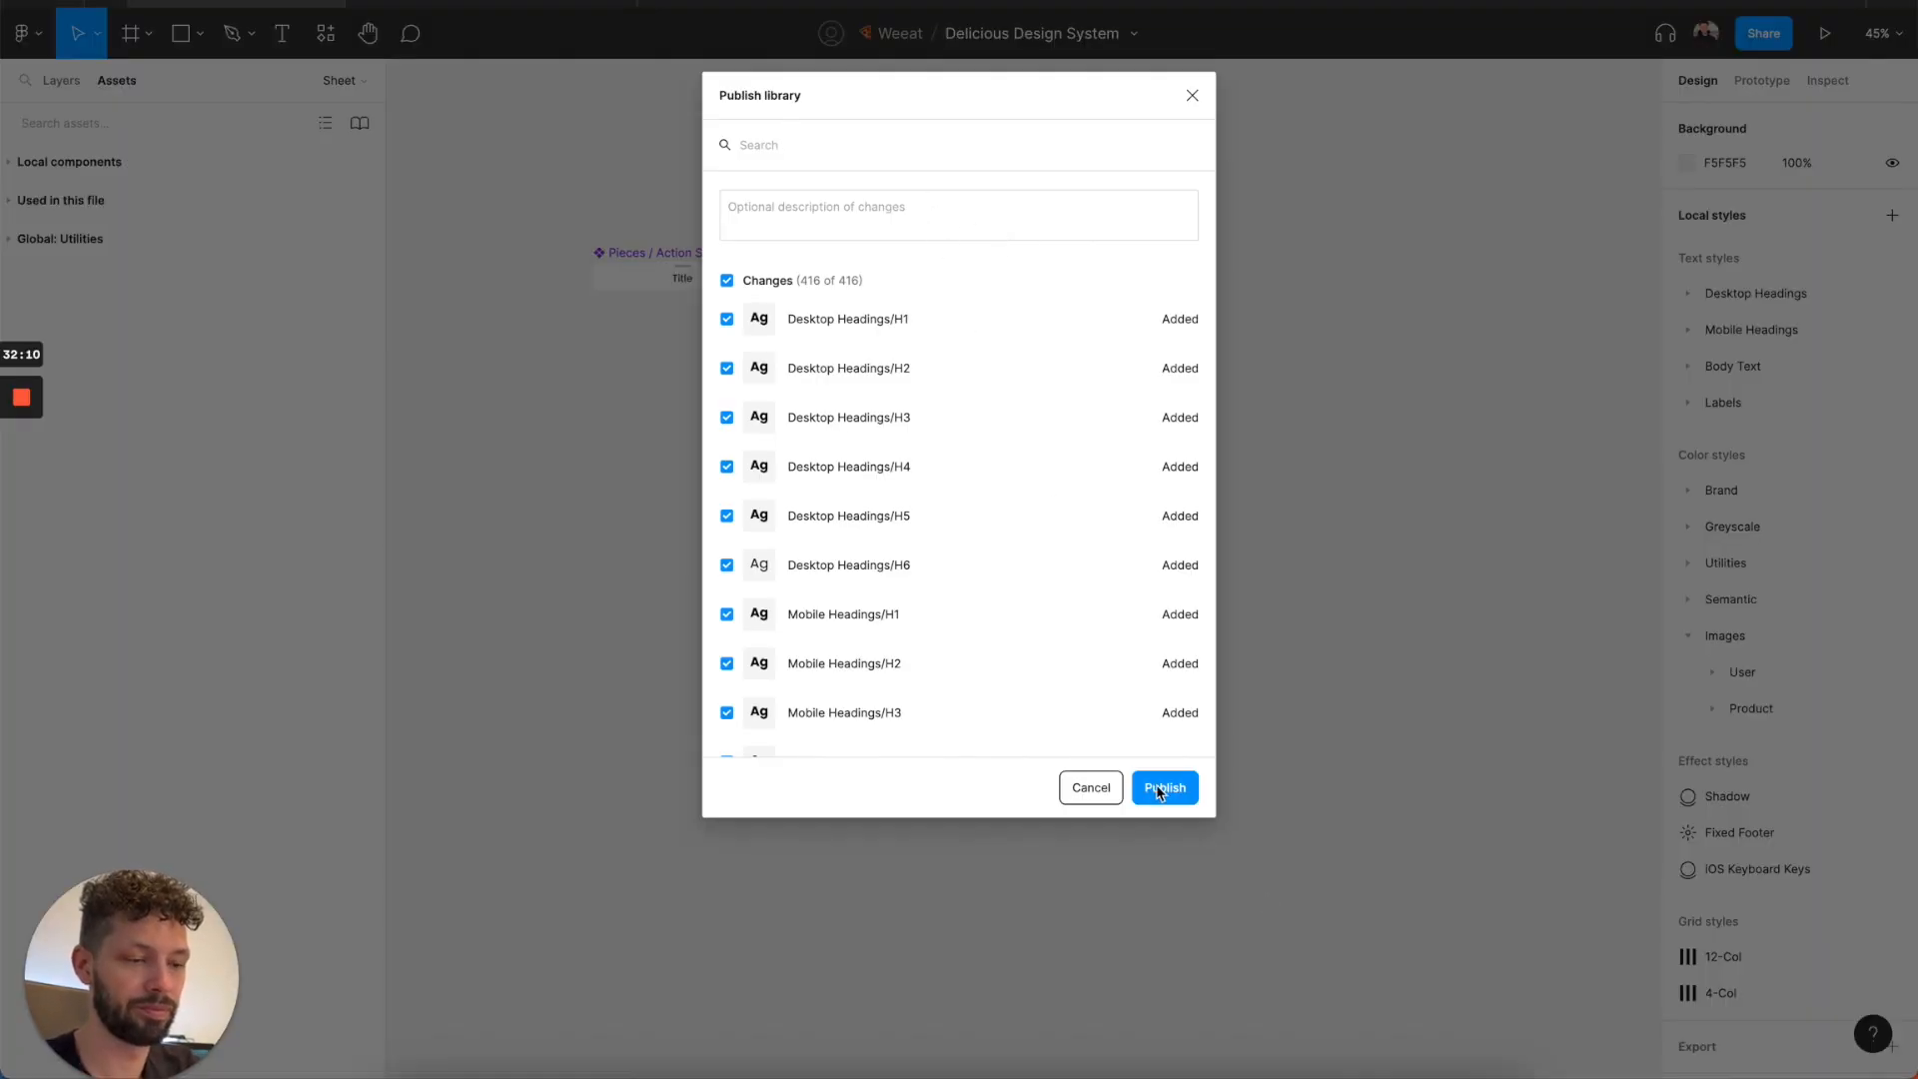
click(910, 228)
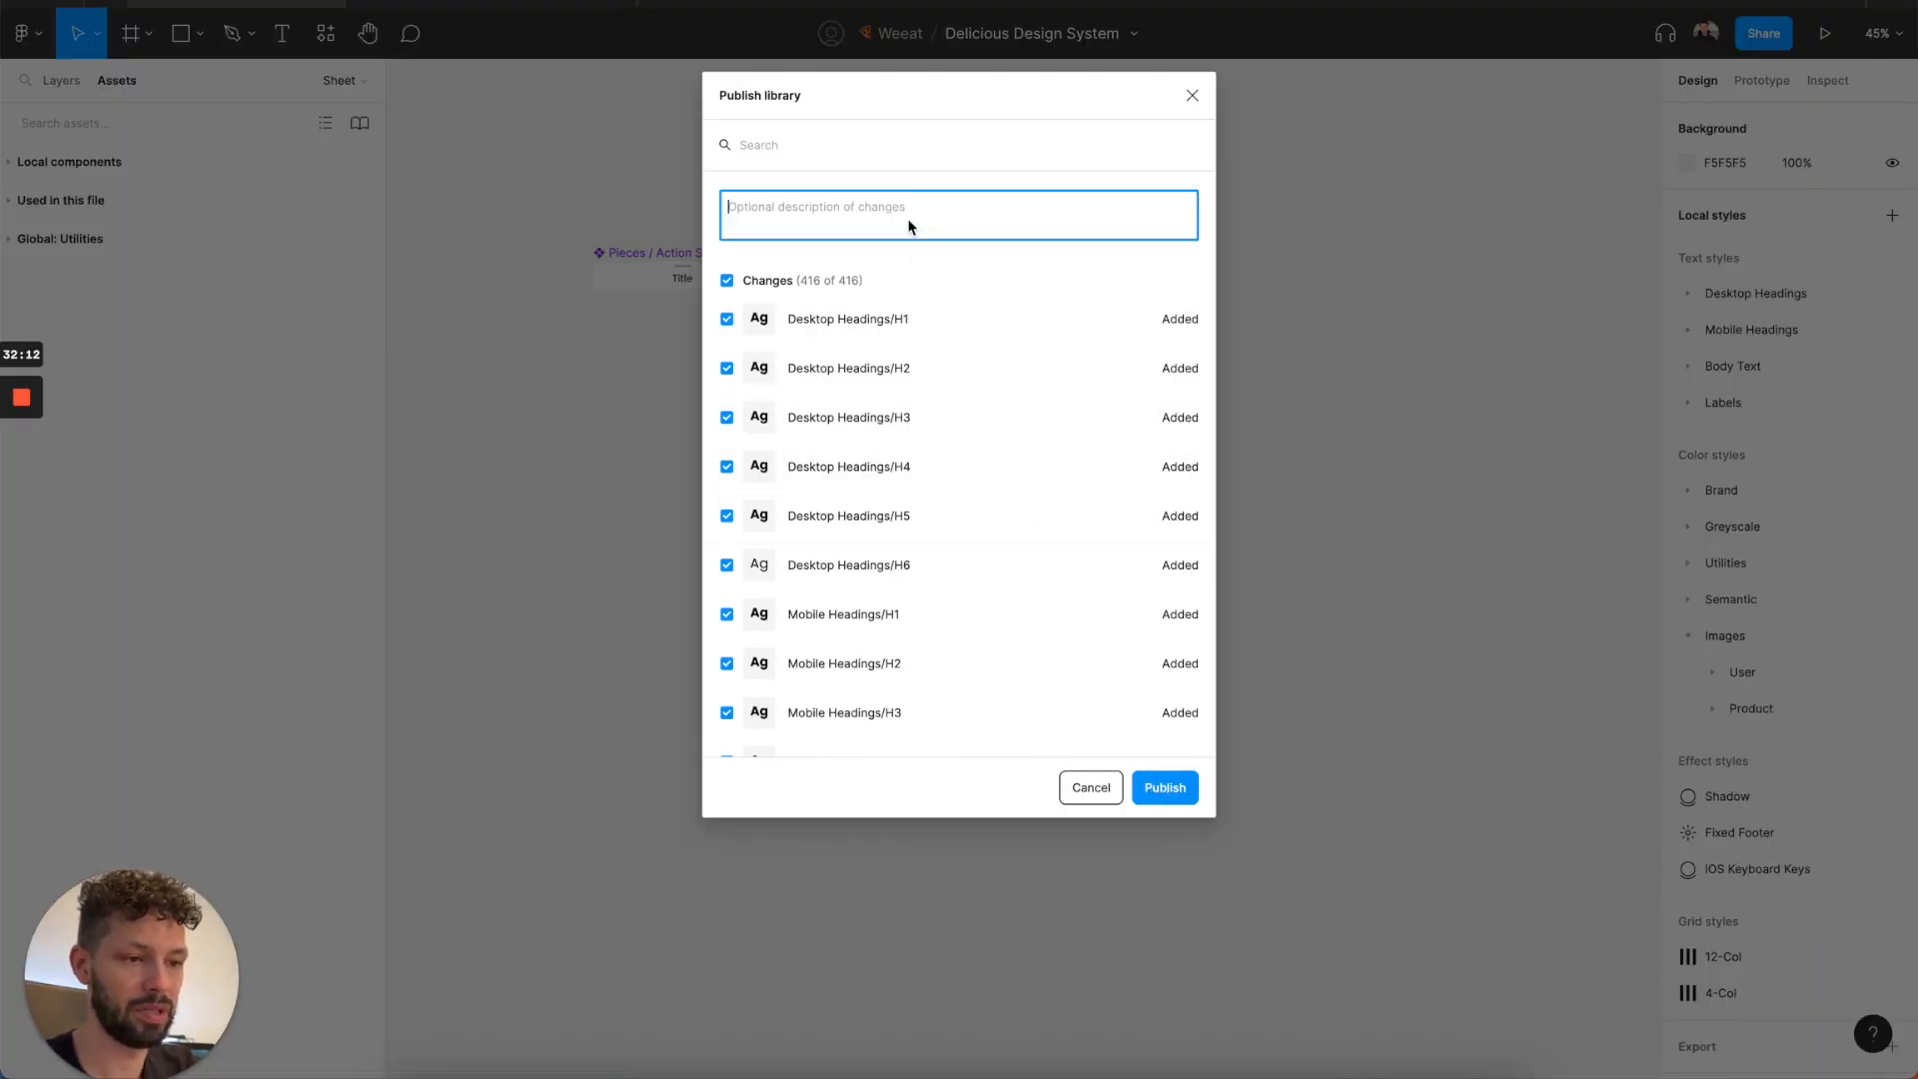
text(Initial p)
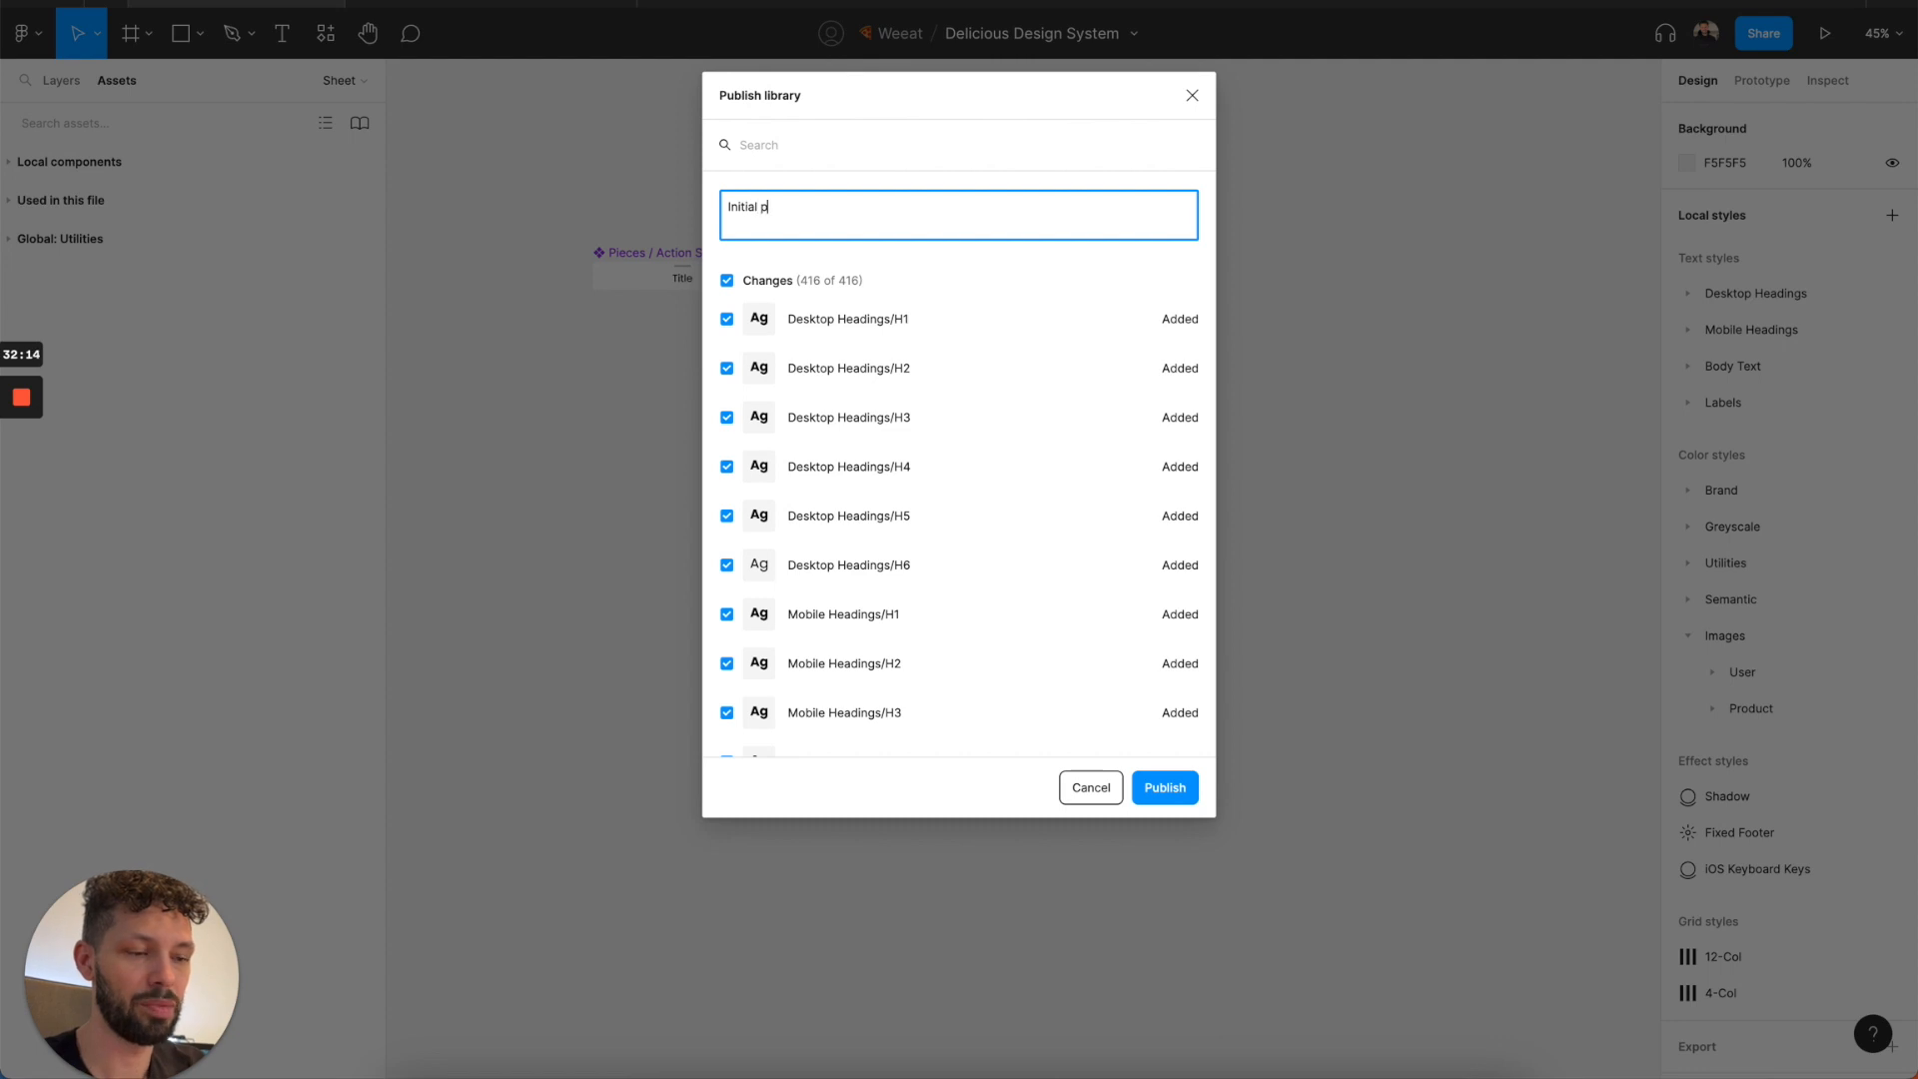
text(ublish)
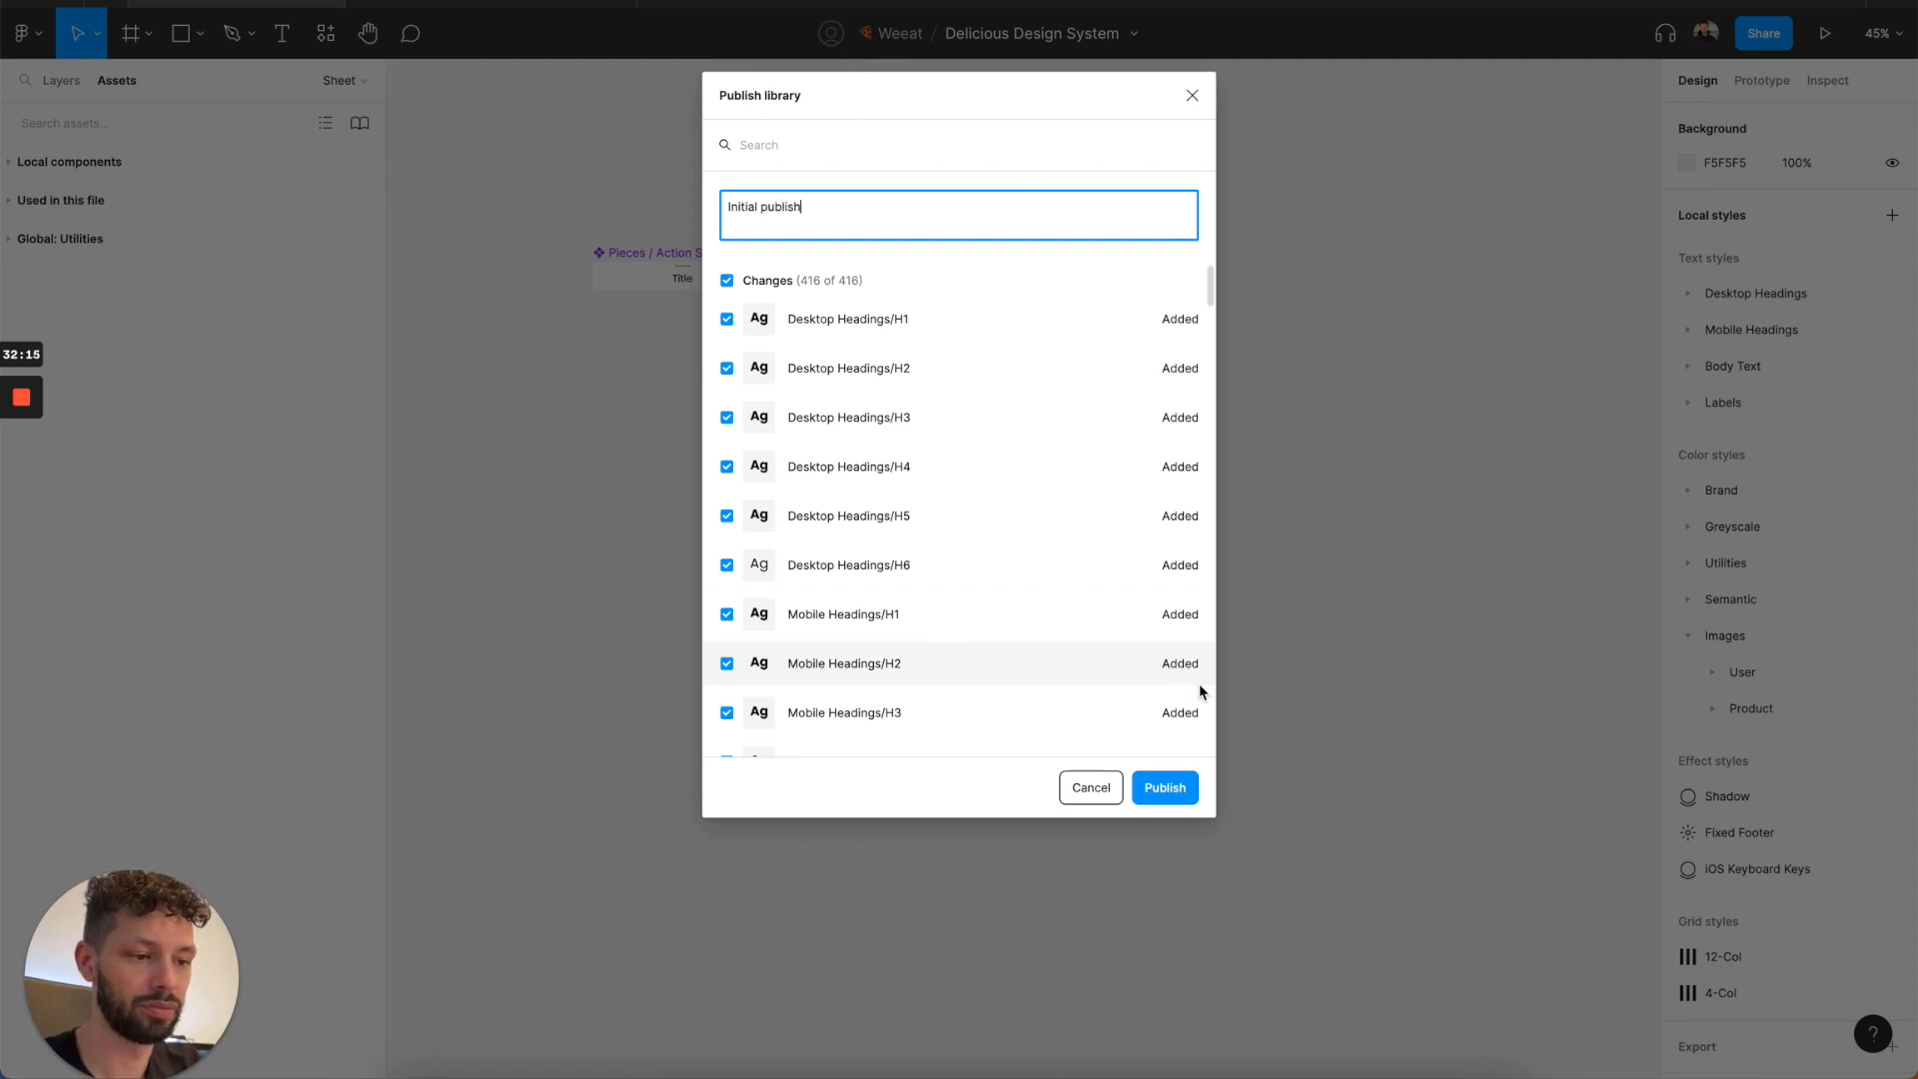
click(1156, 789)
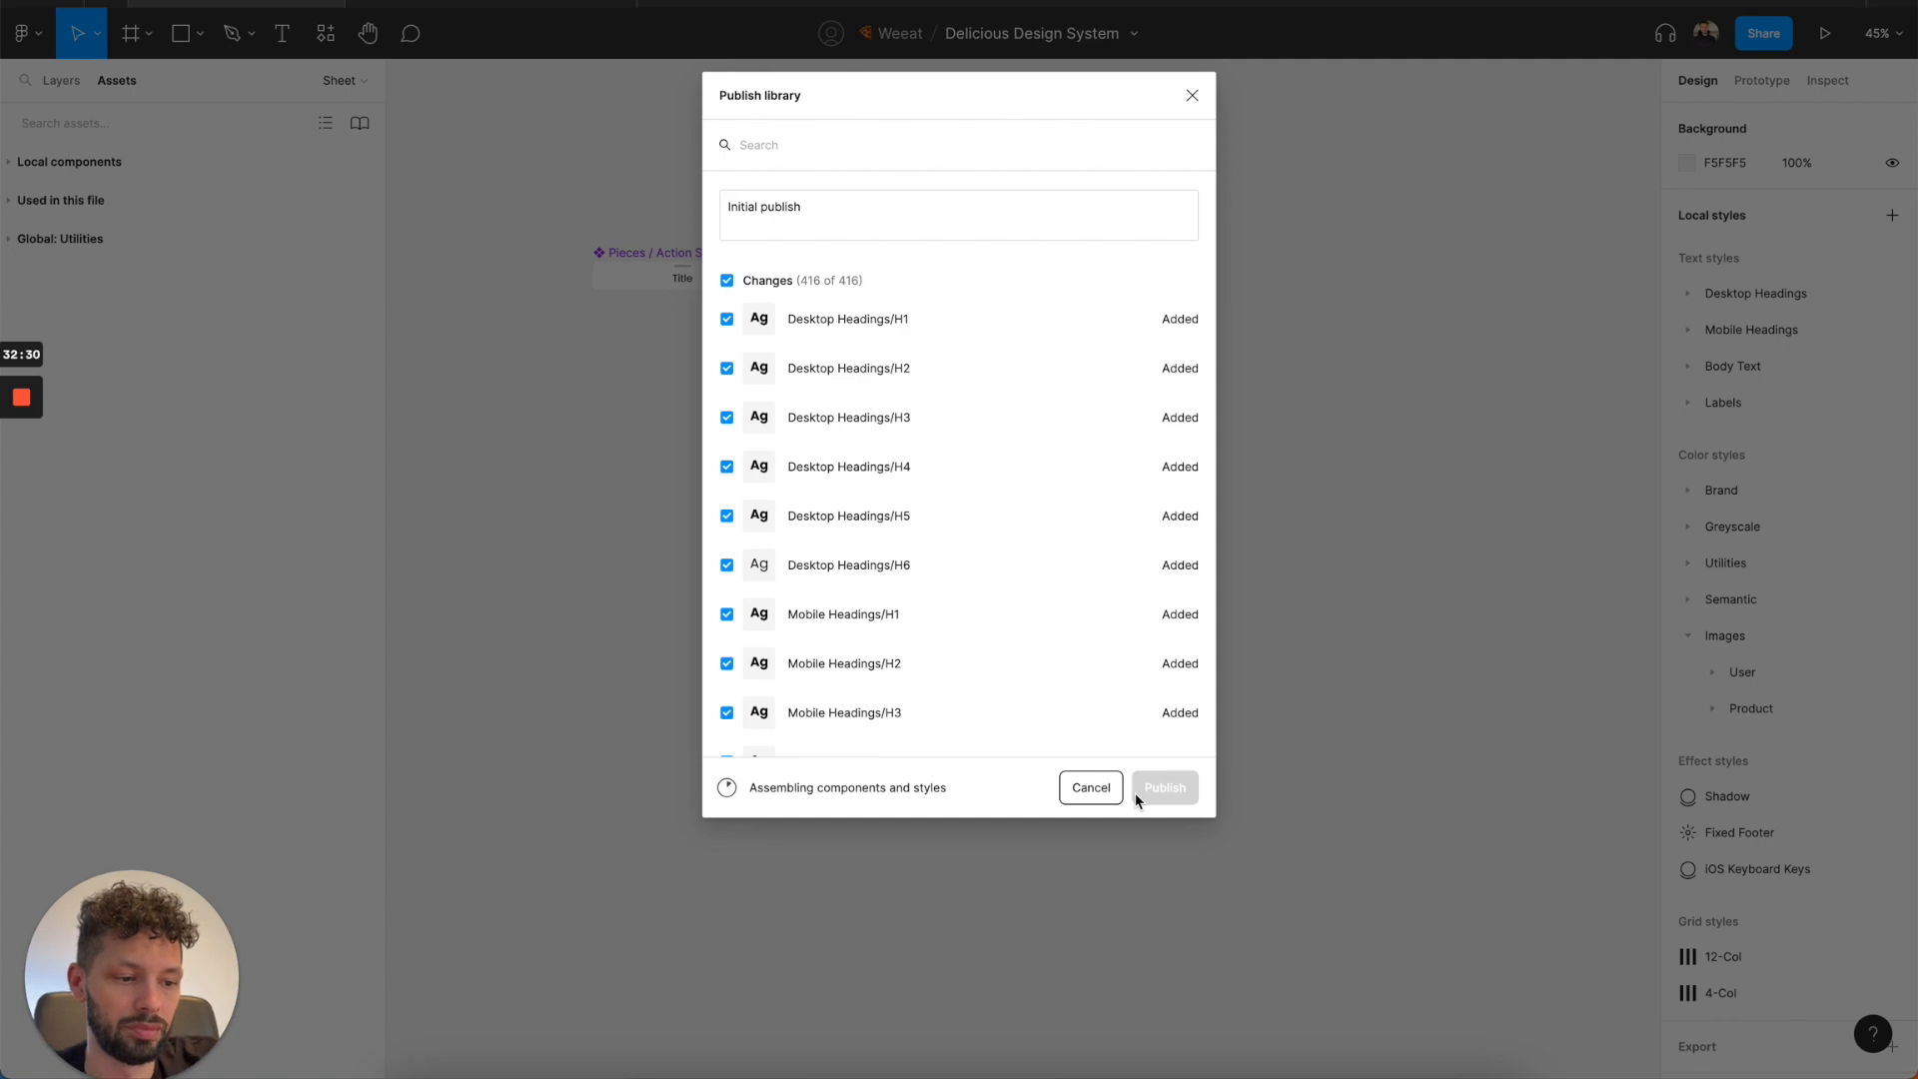
Look up the creator's Core Design System in the Figma Community again, and clear the search.
click(112, 5)
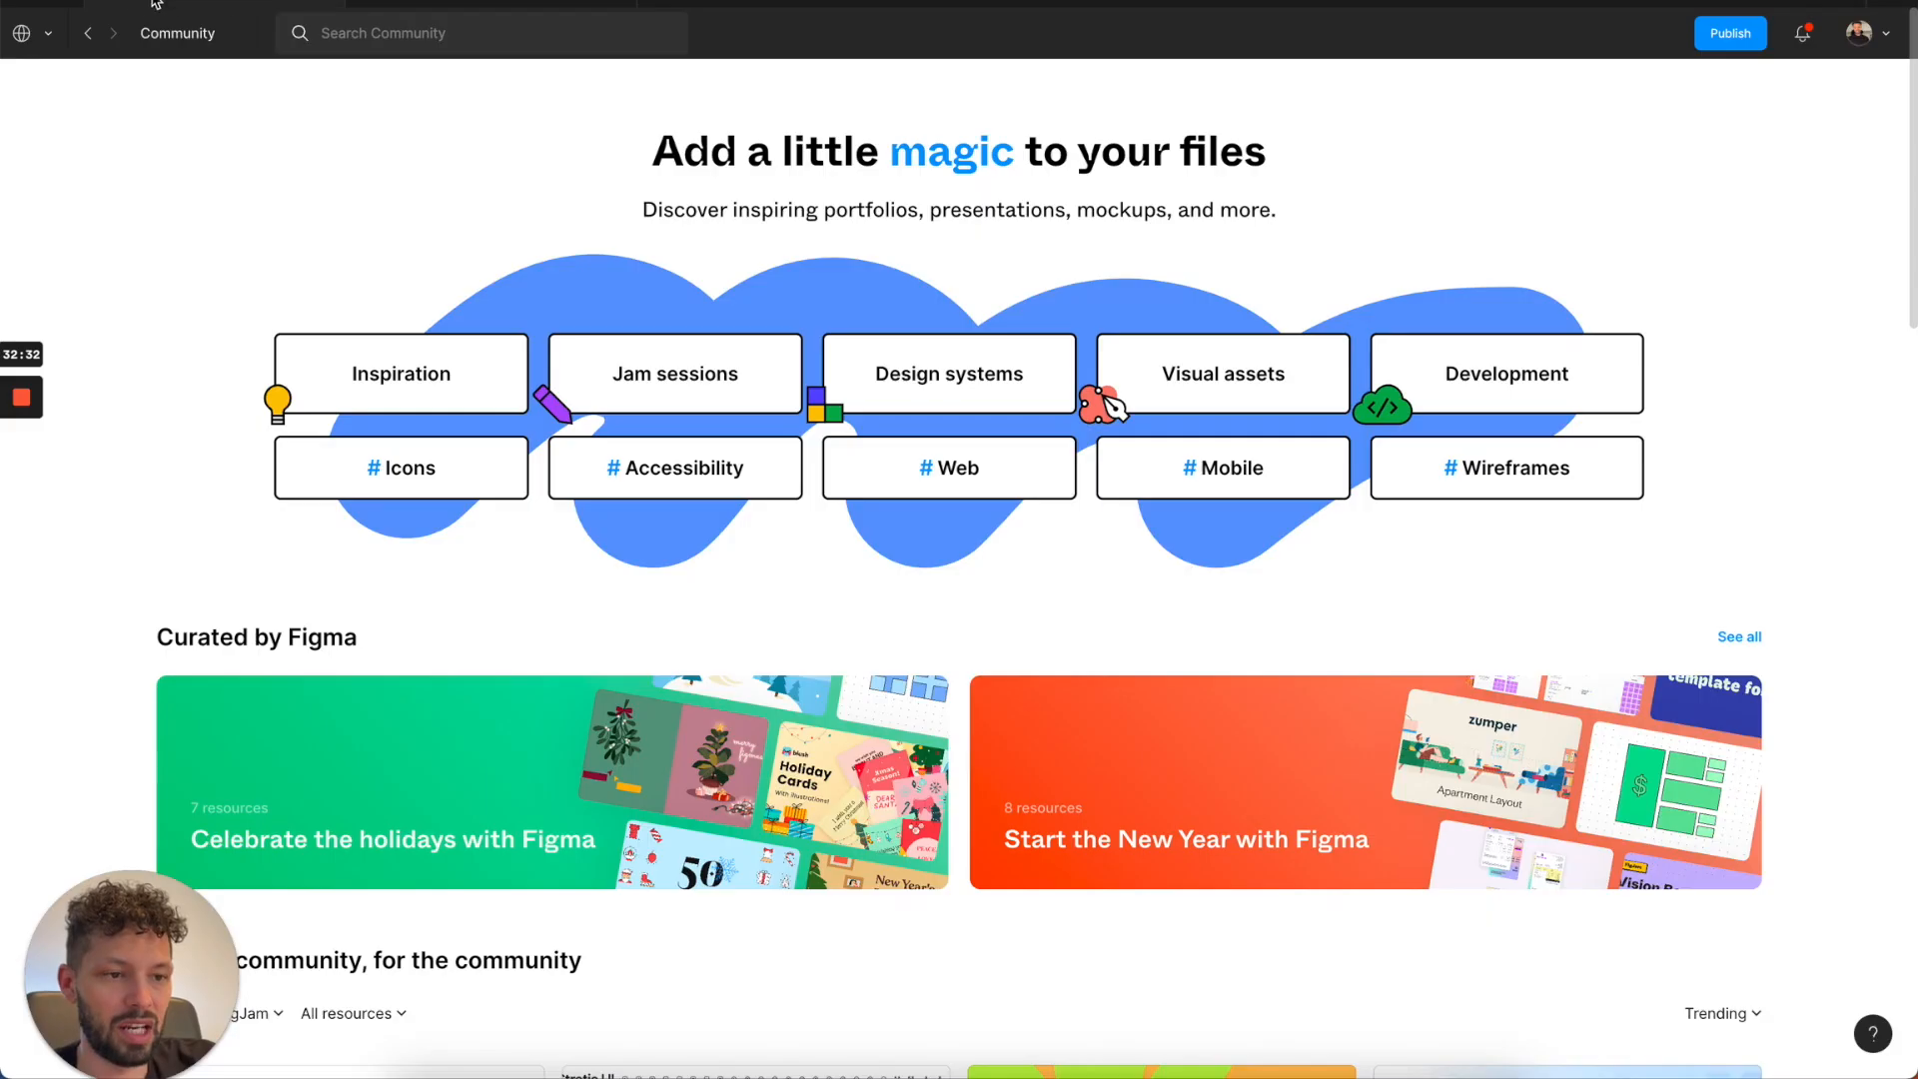
click(342, 47)
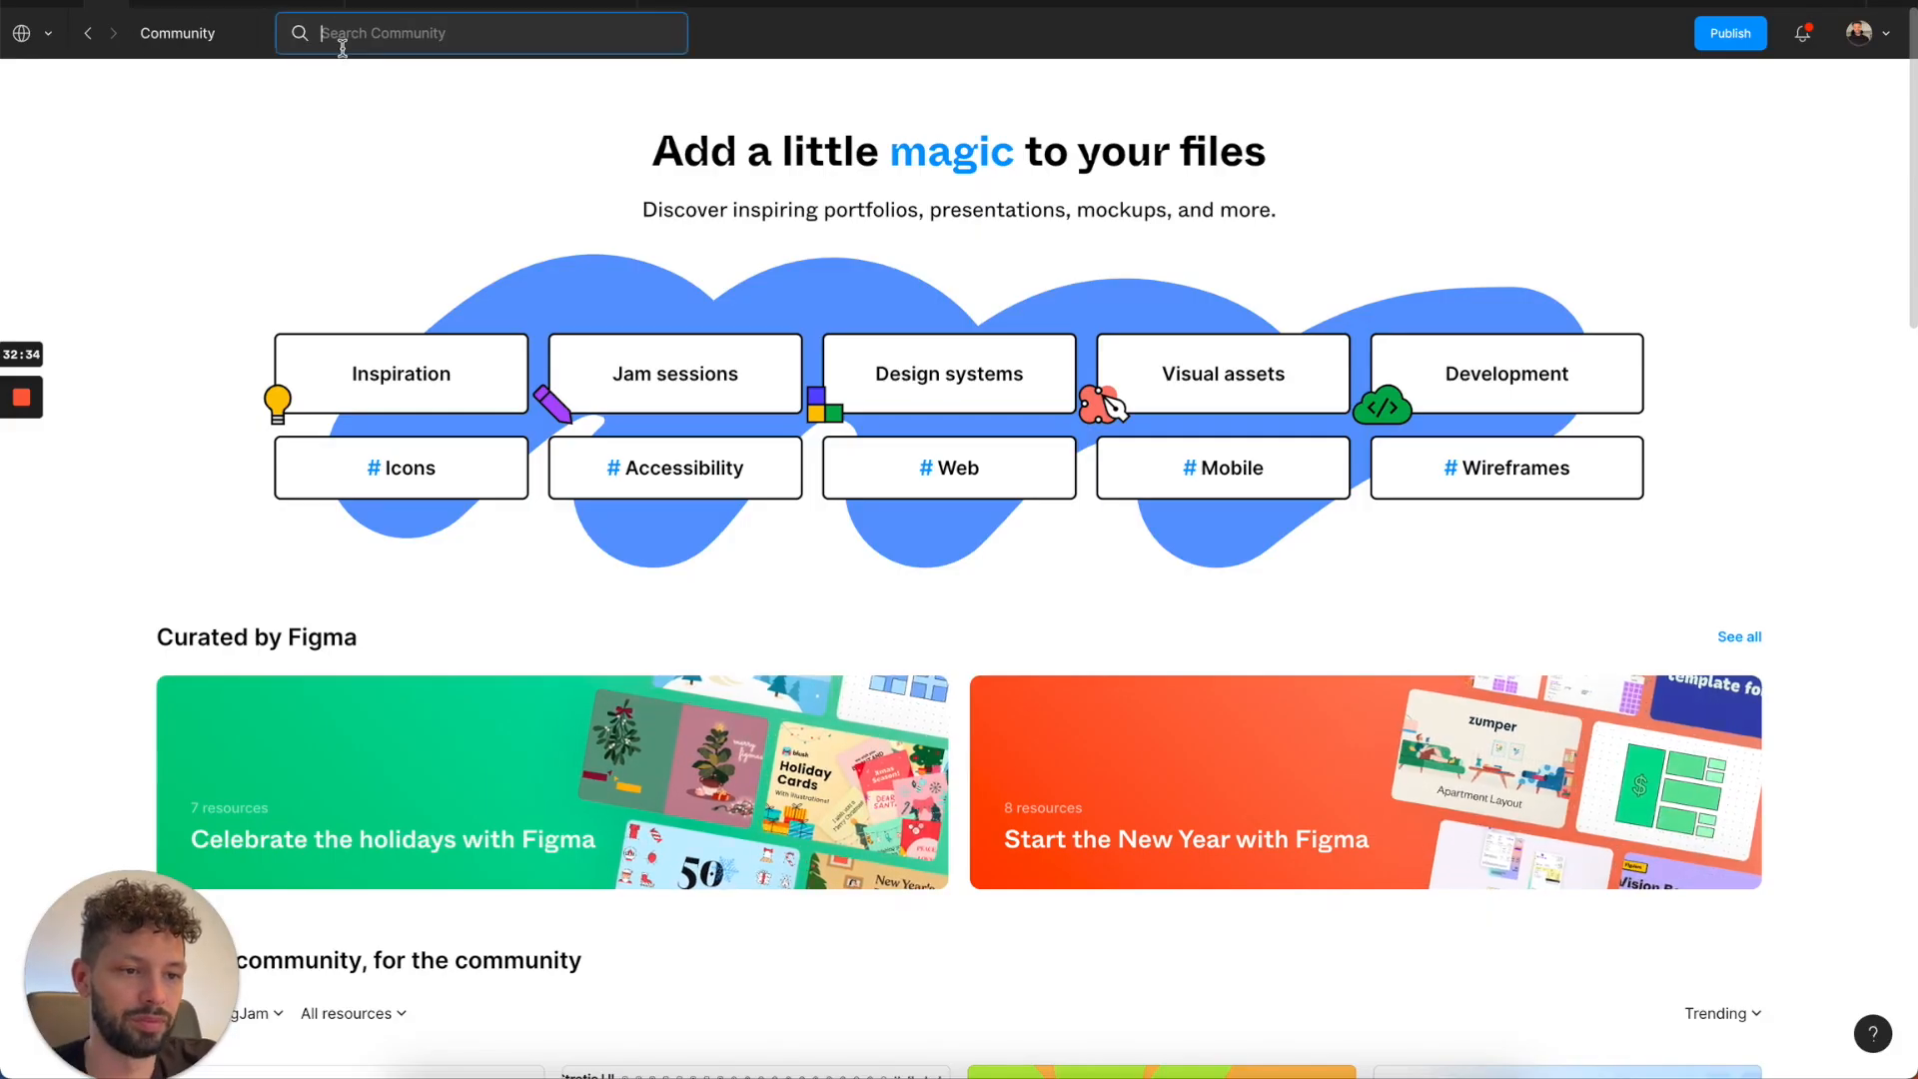
text(ritzie)
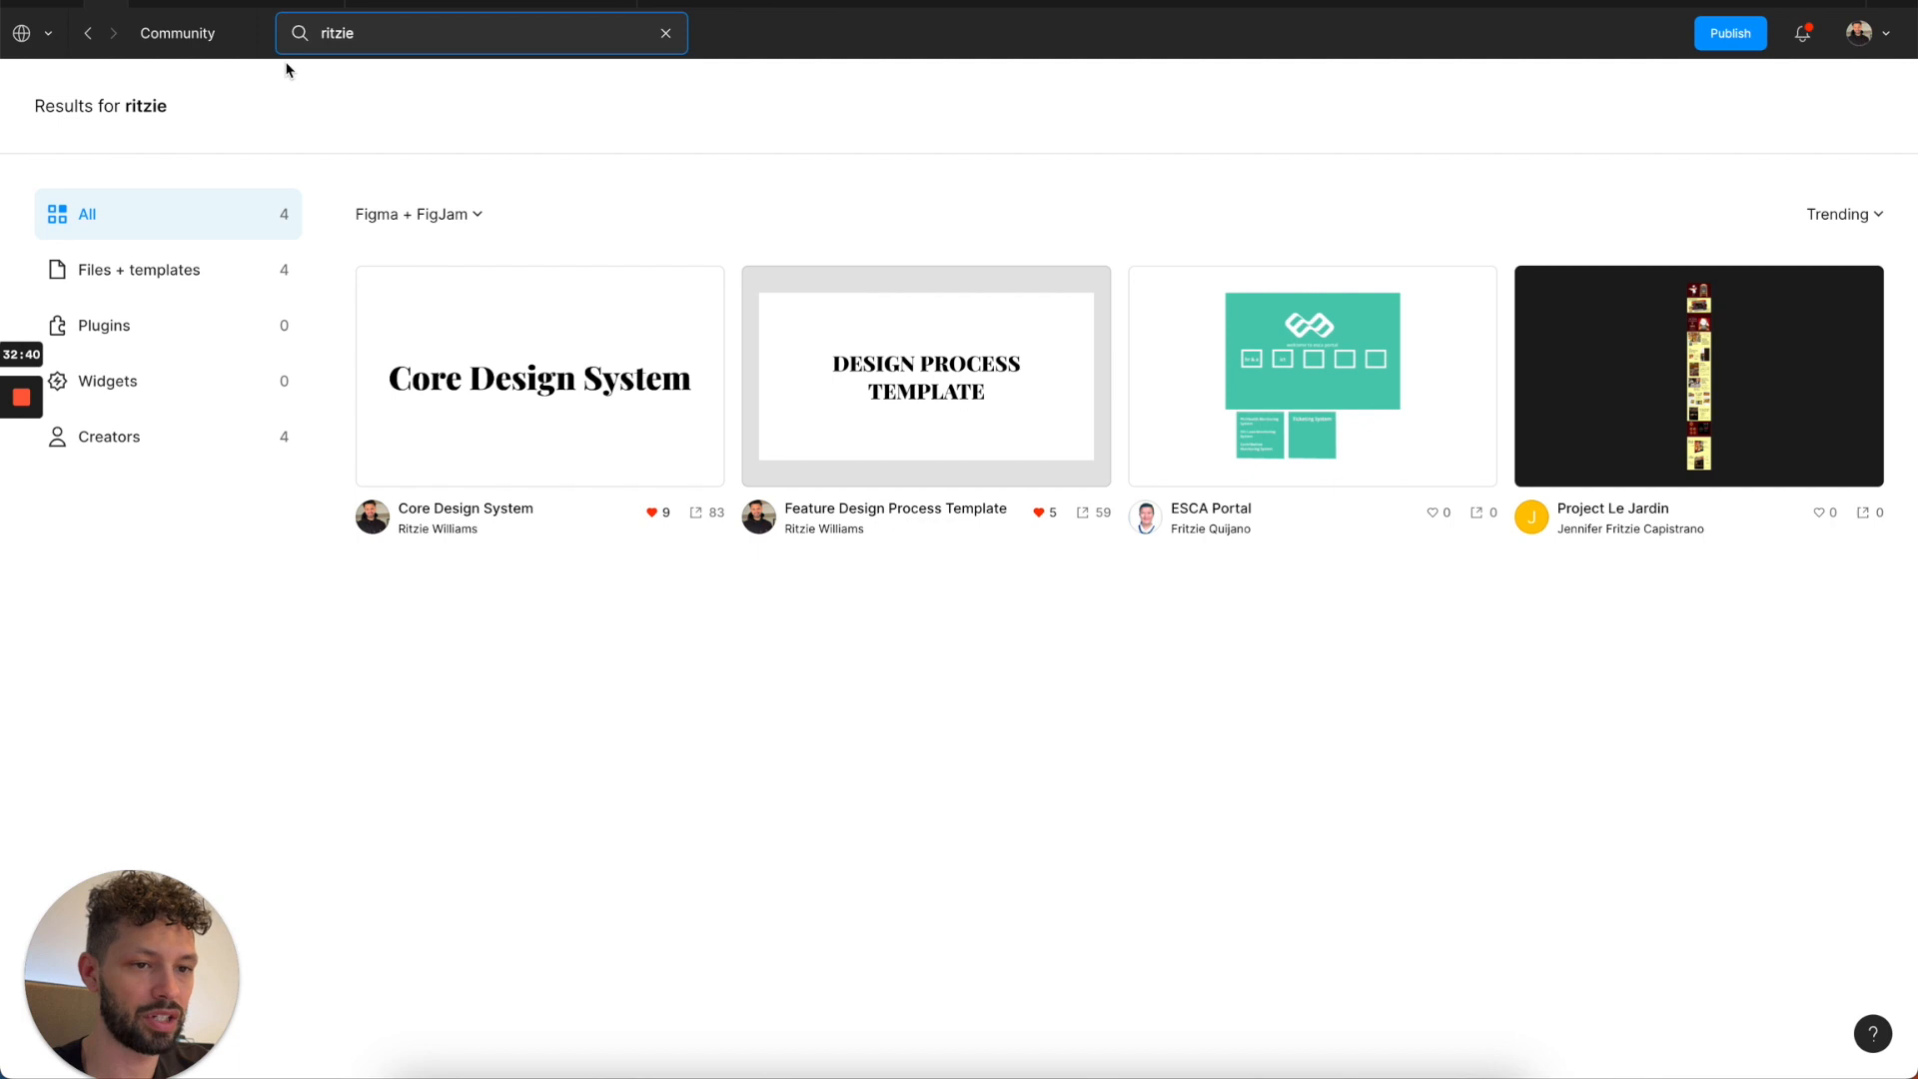
click(665, 33)
Go to the Weeat project in the creator's personal account and open the PI 1.1 - User Profile file.
click(21, 33)
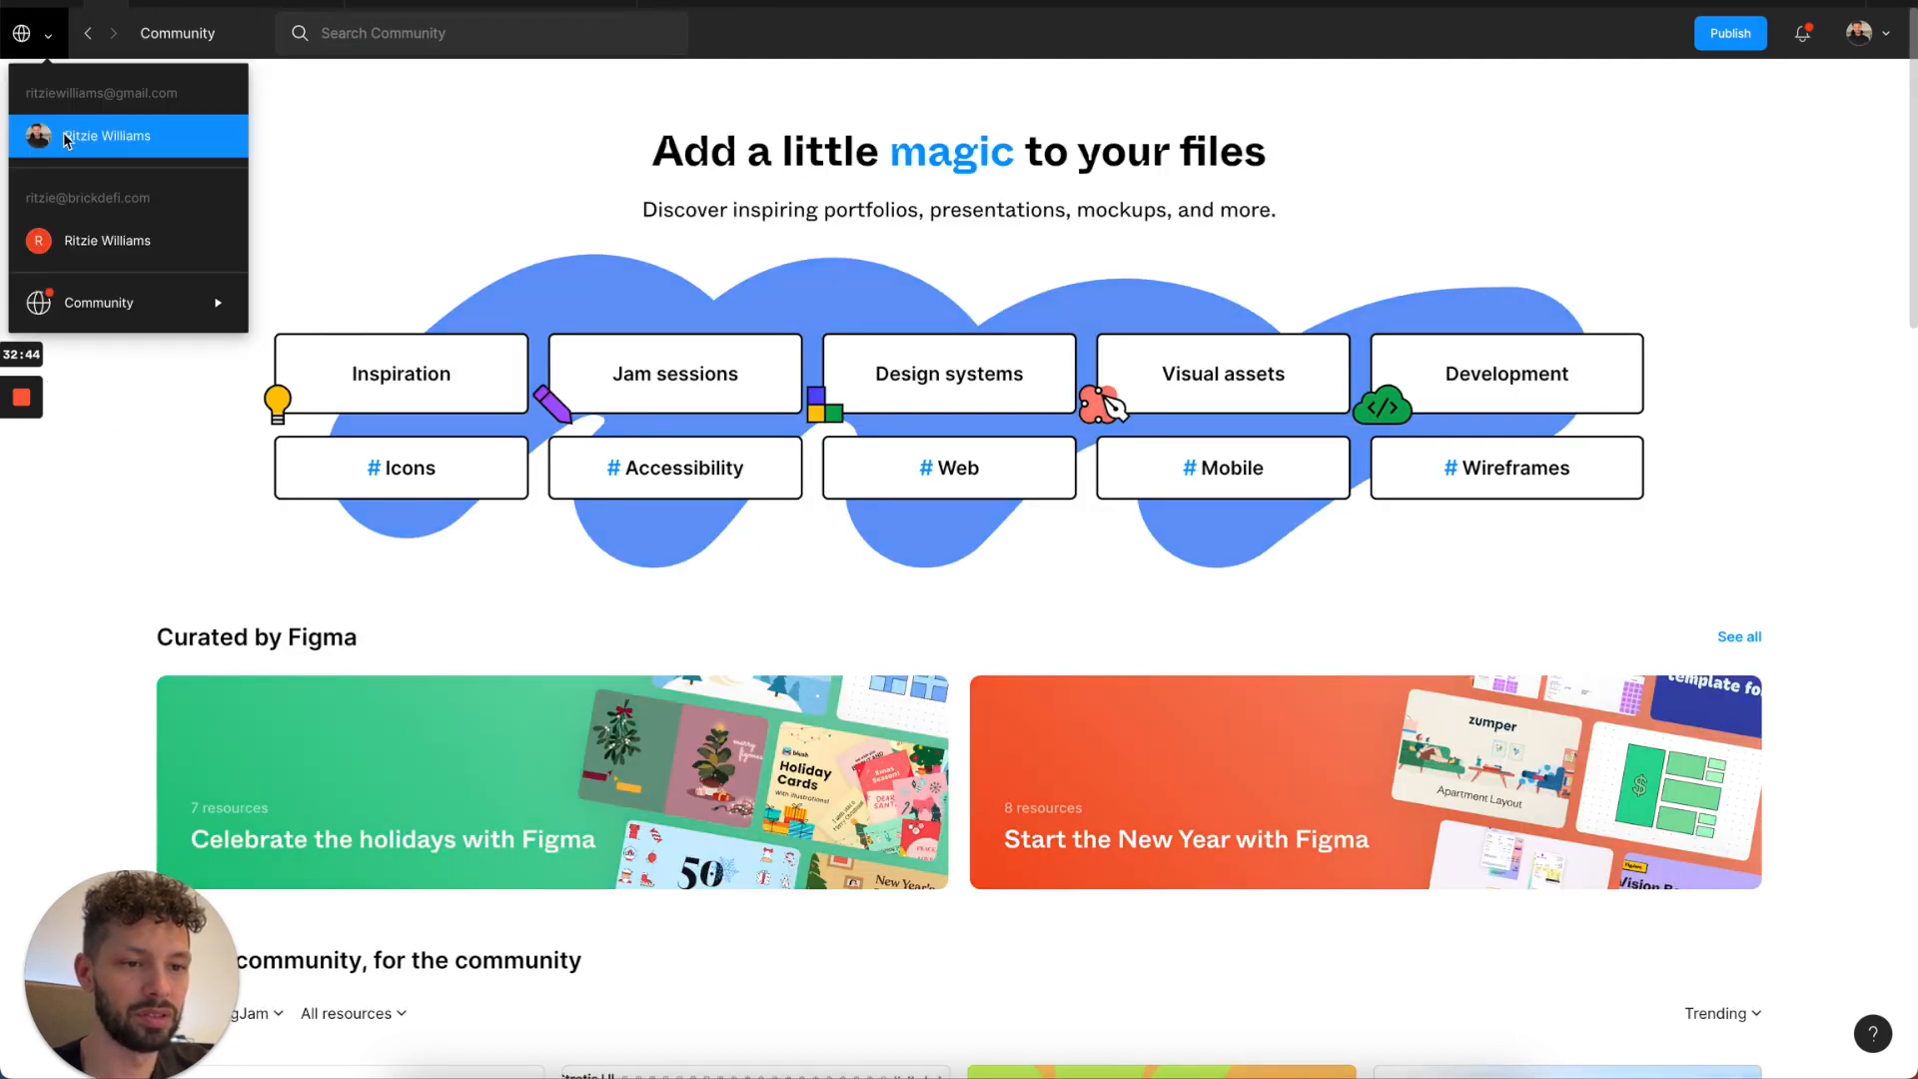
click(100, 136)
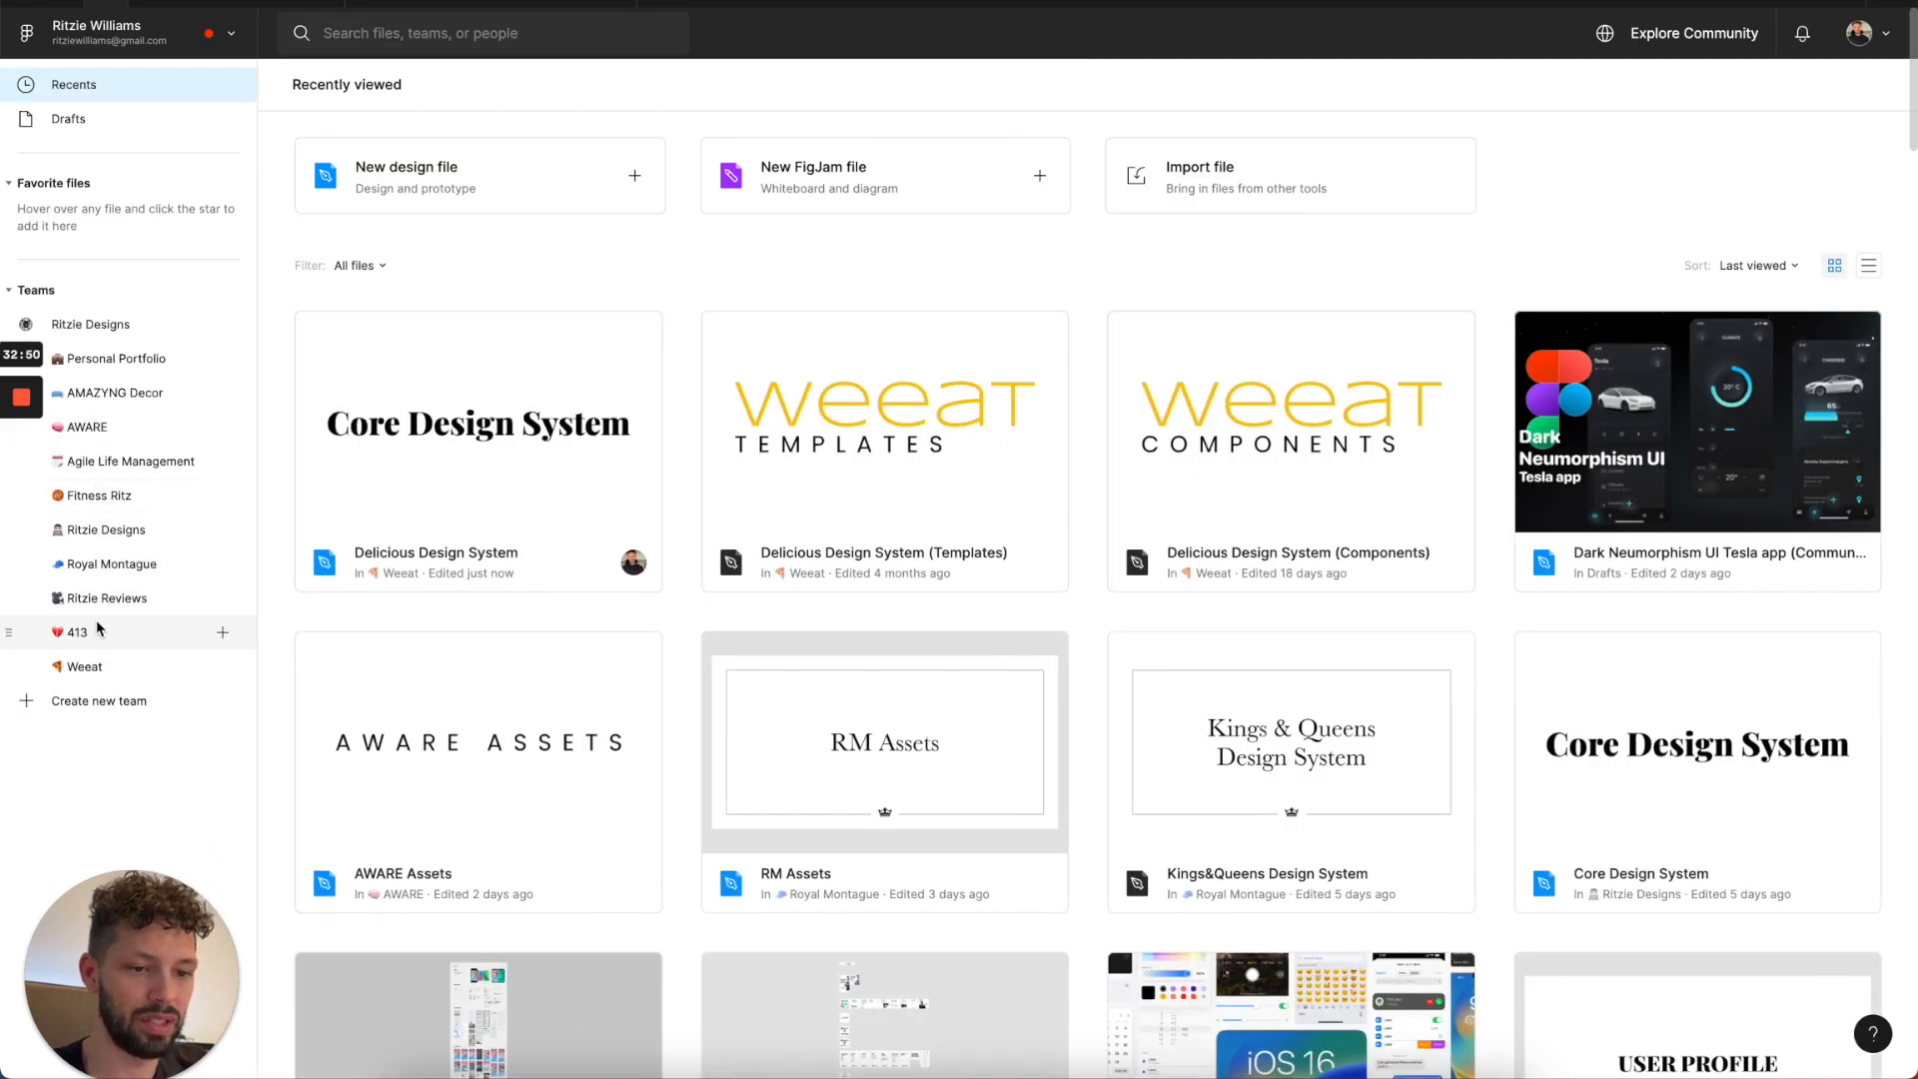
click(99, 667)
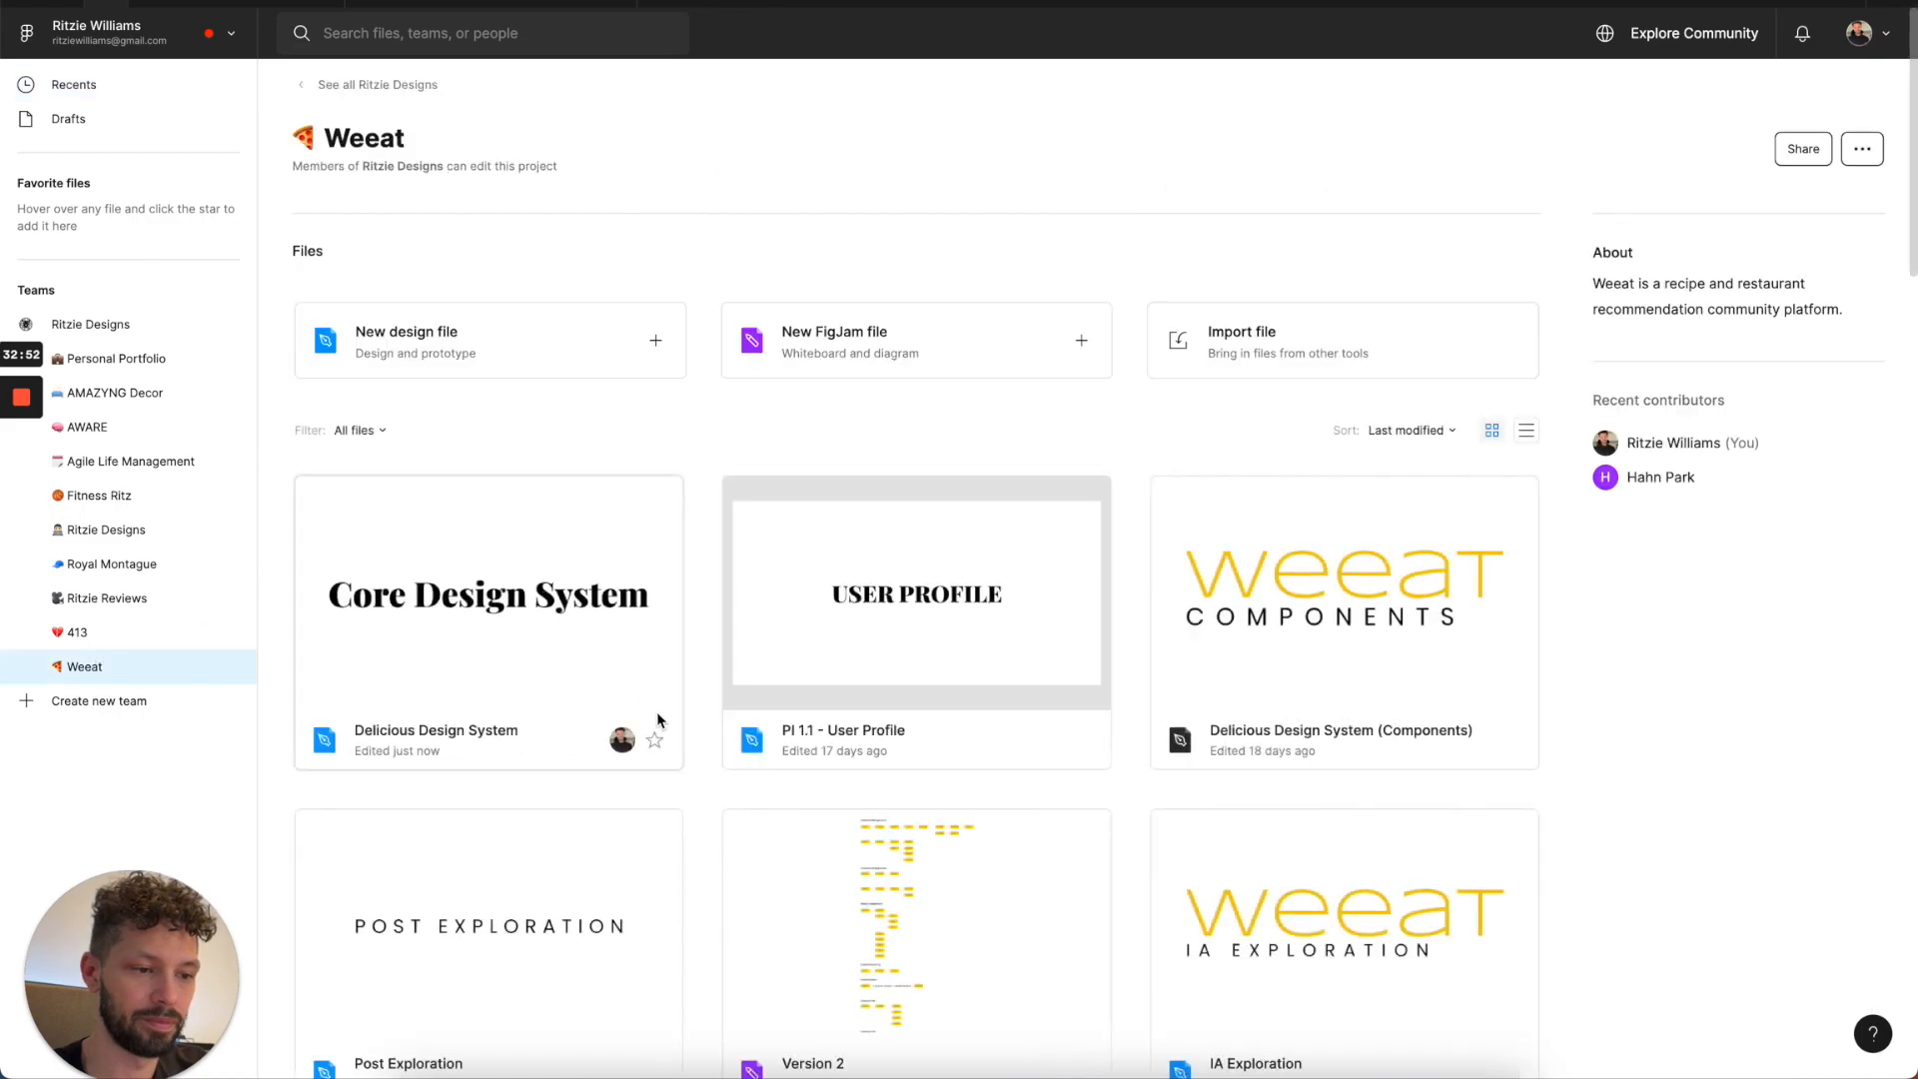
double_click(925, 629)
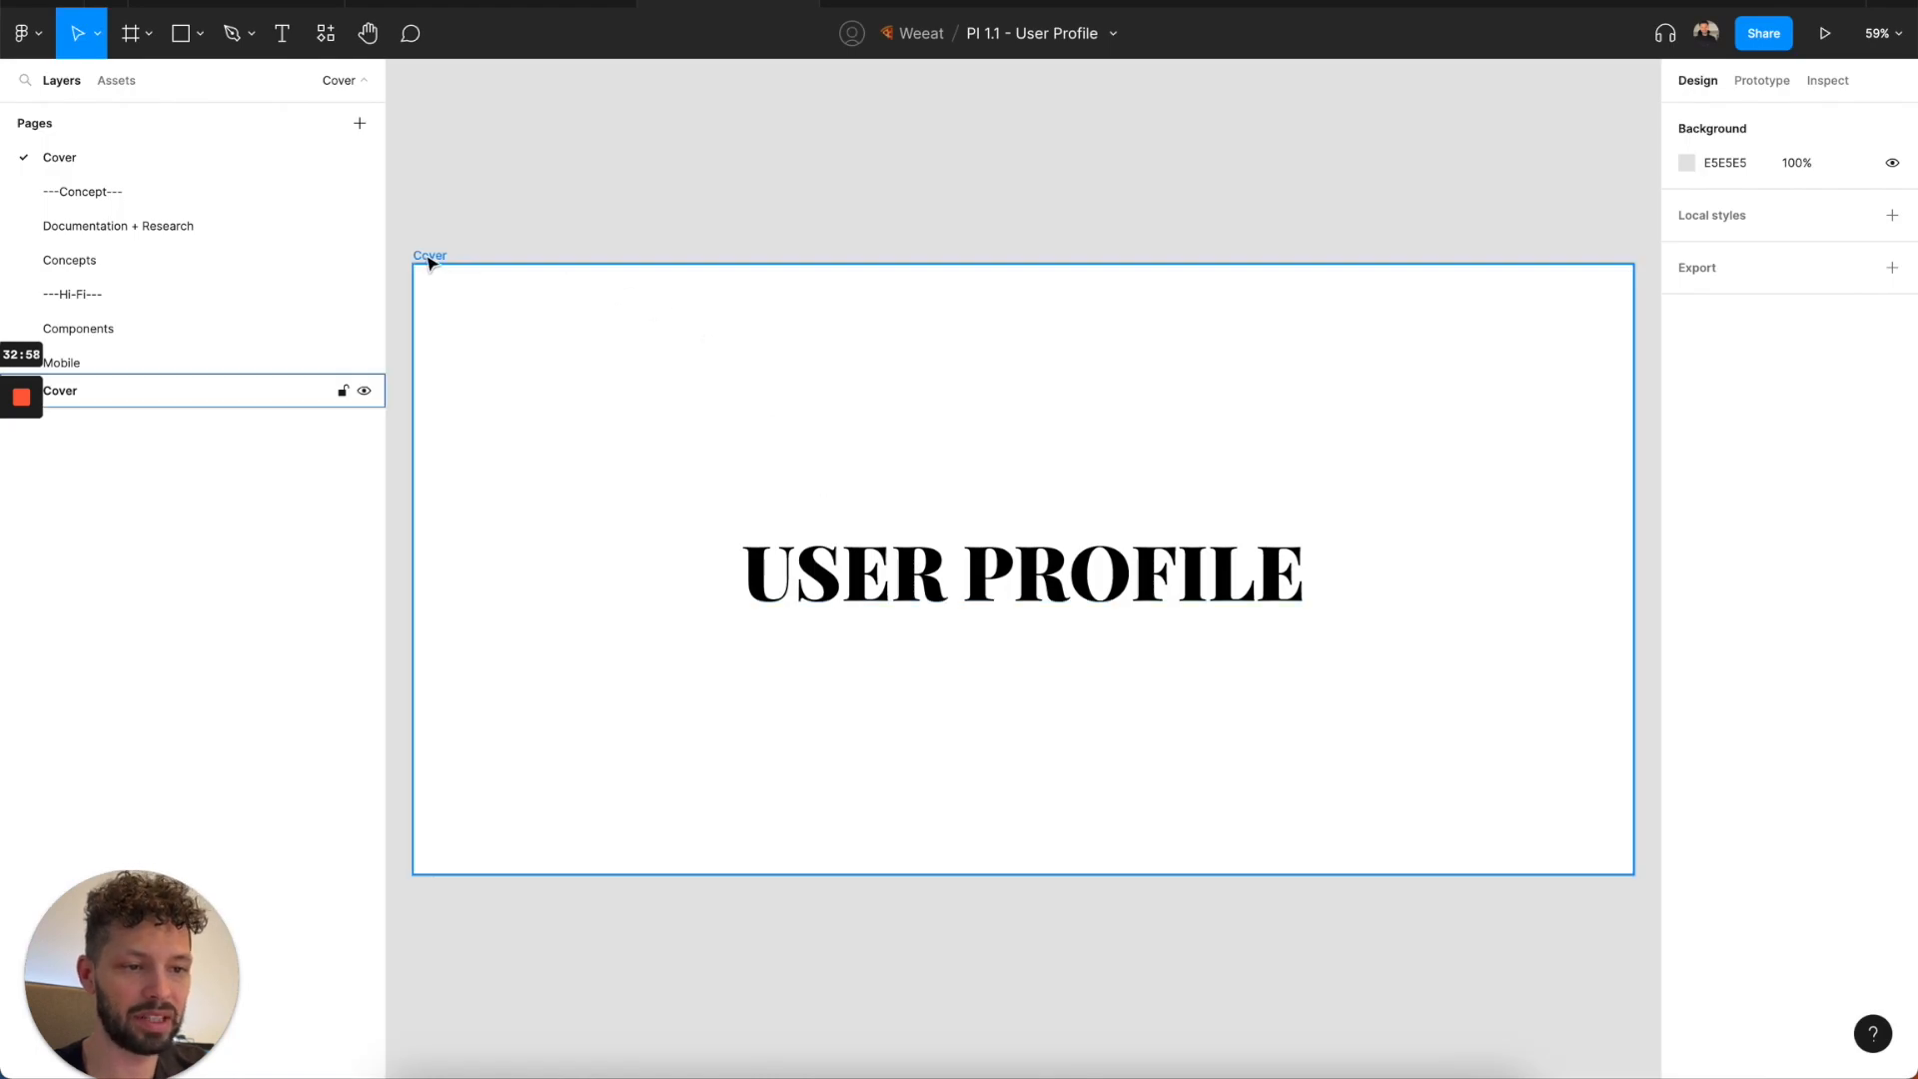
click(866, 588)
click(1193, 402)
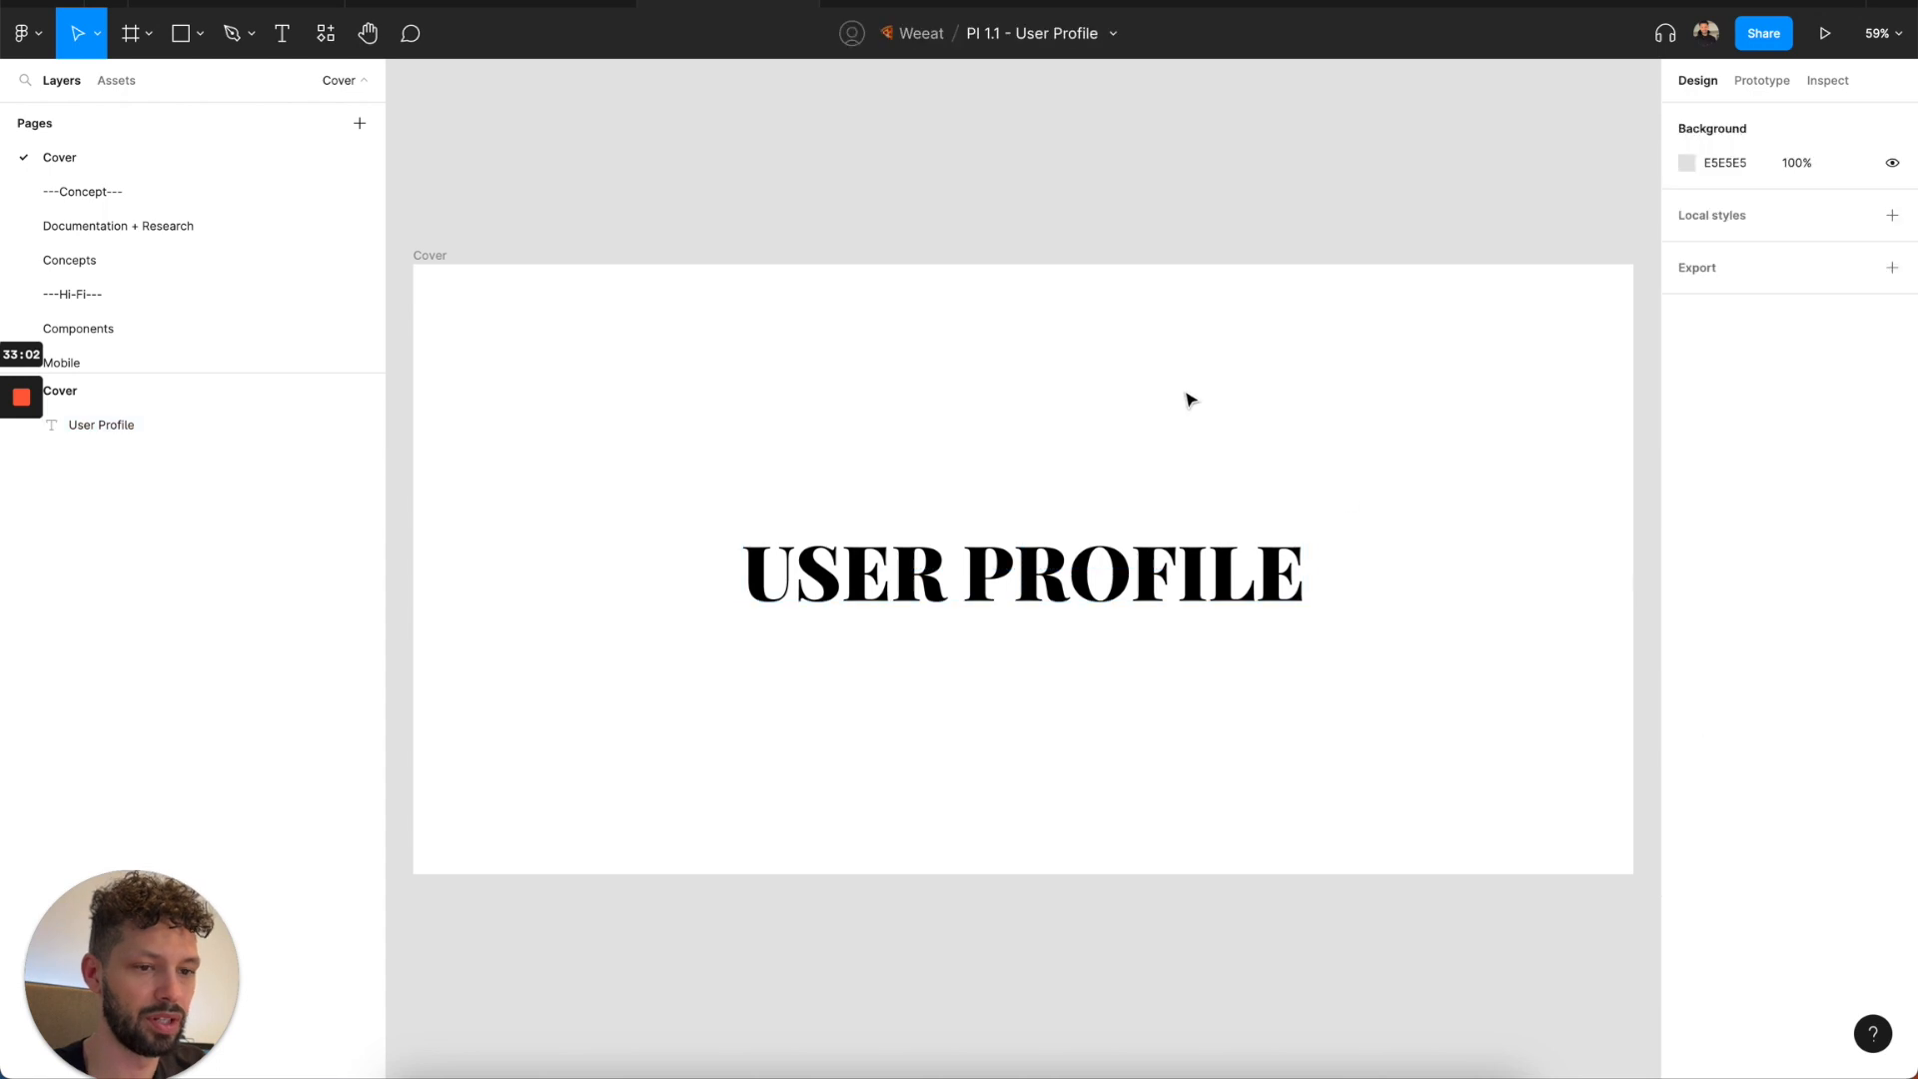
Disable the Delicious Design System (Components) library in the PI 1.1 - User Profile file.
click(114, 80)
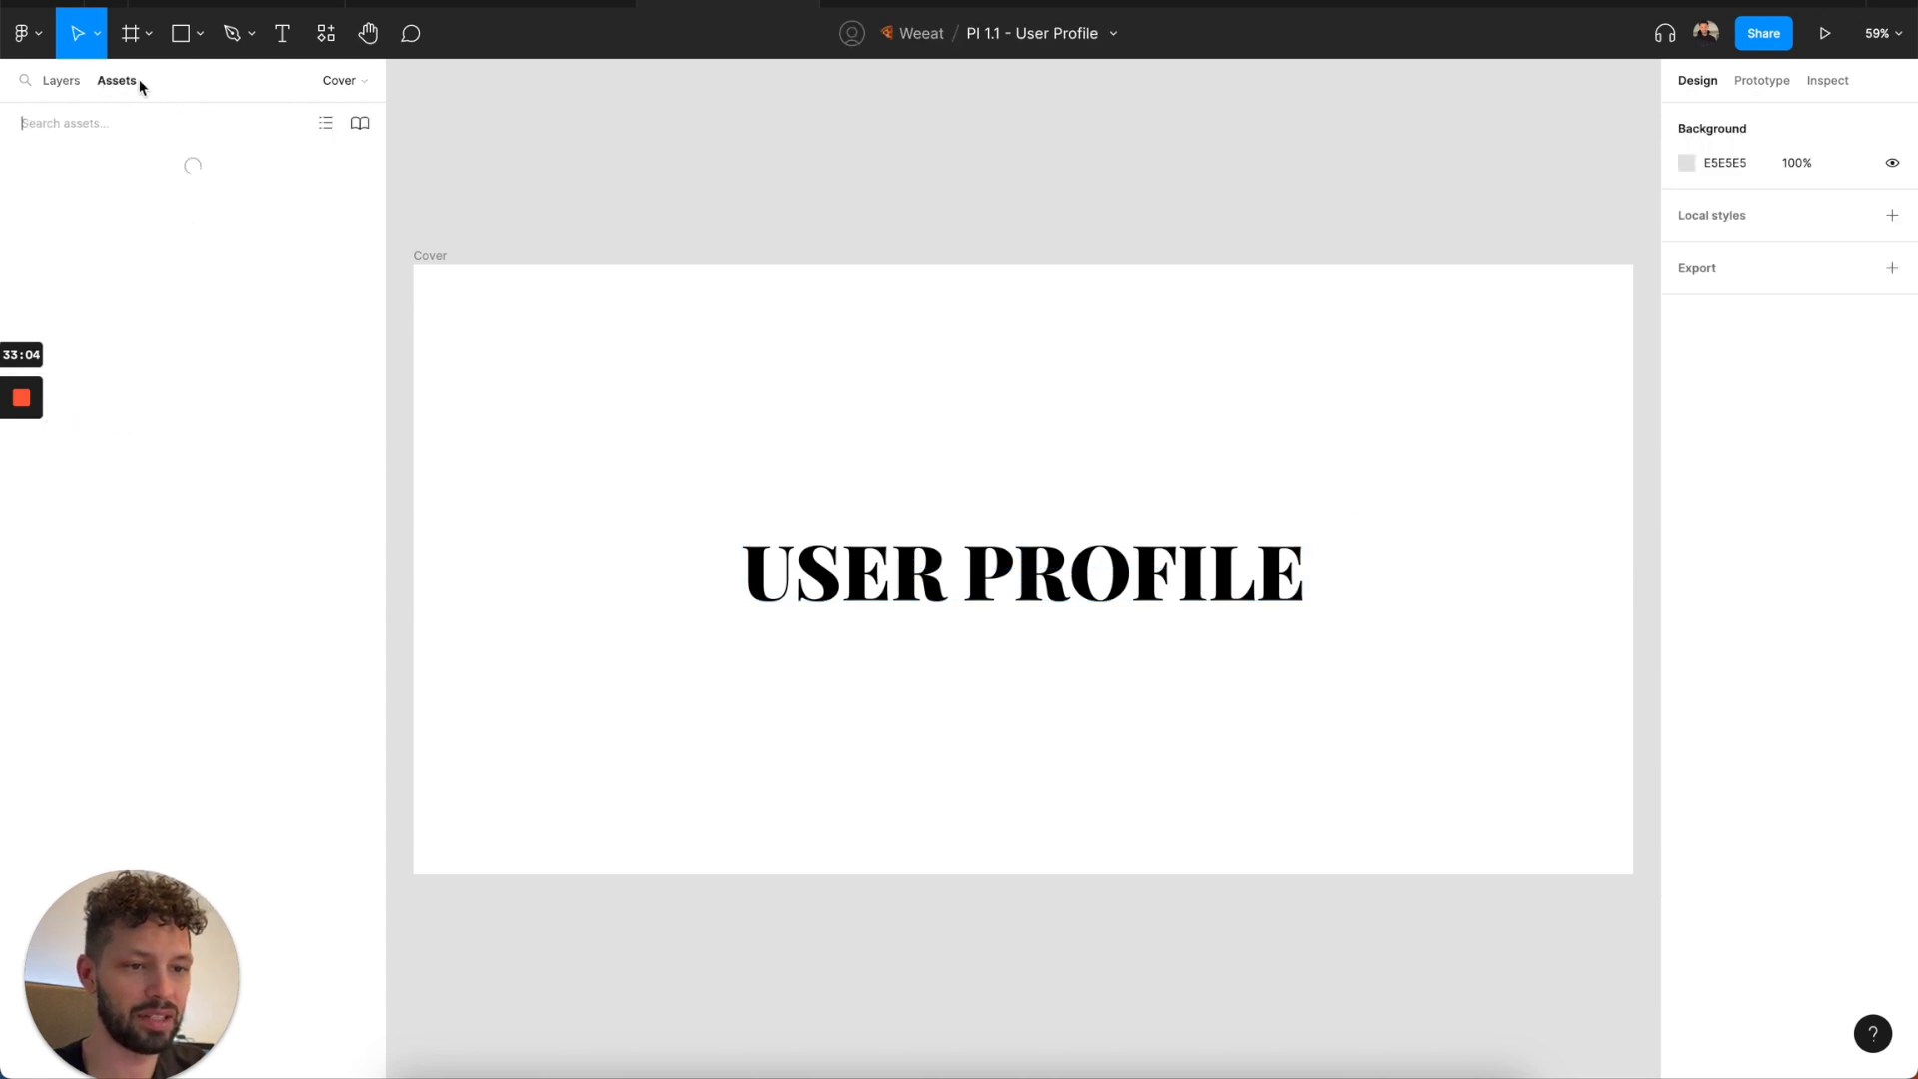
click(361, 123)
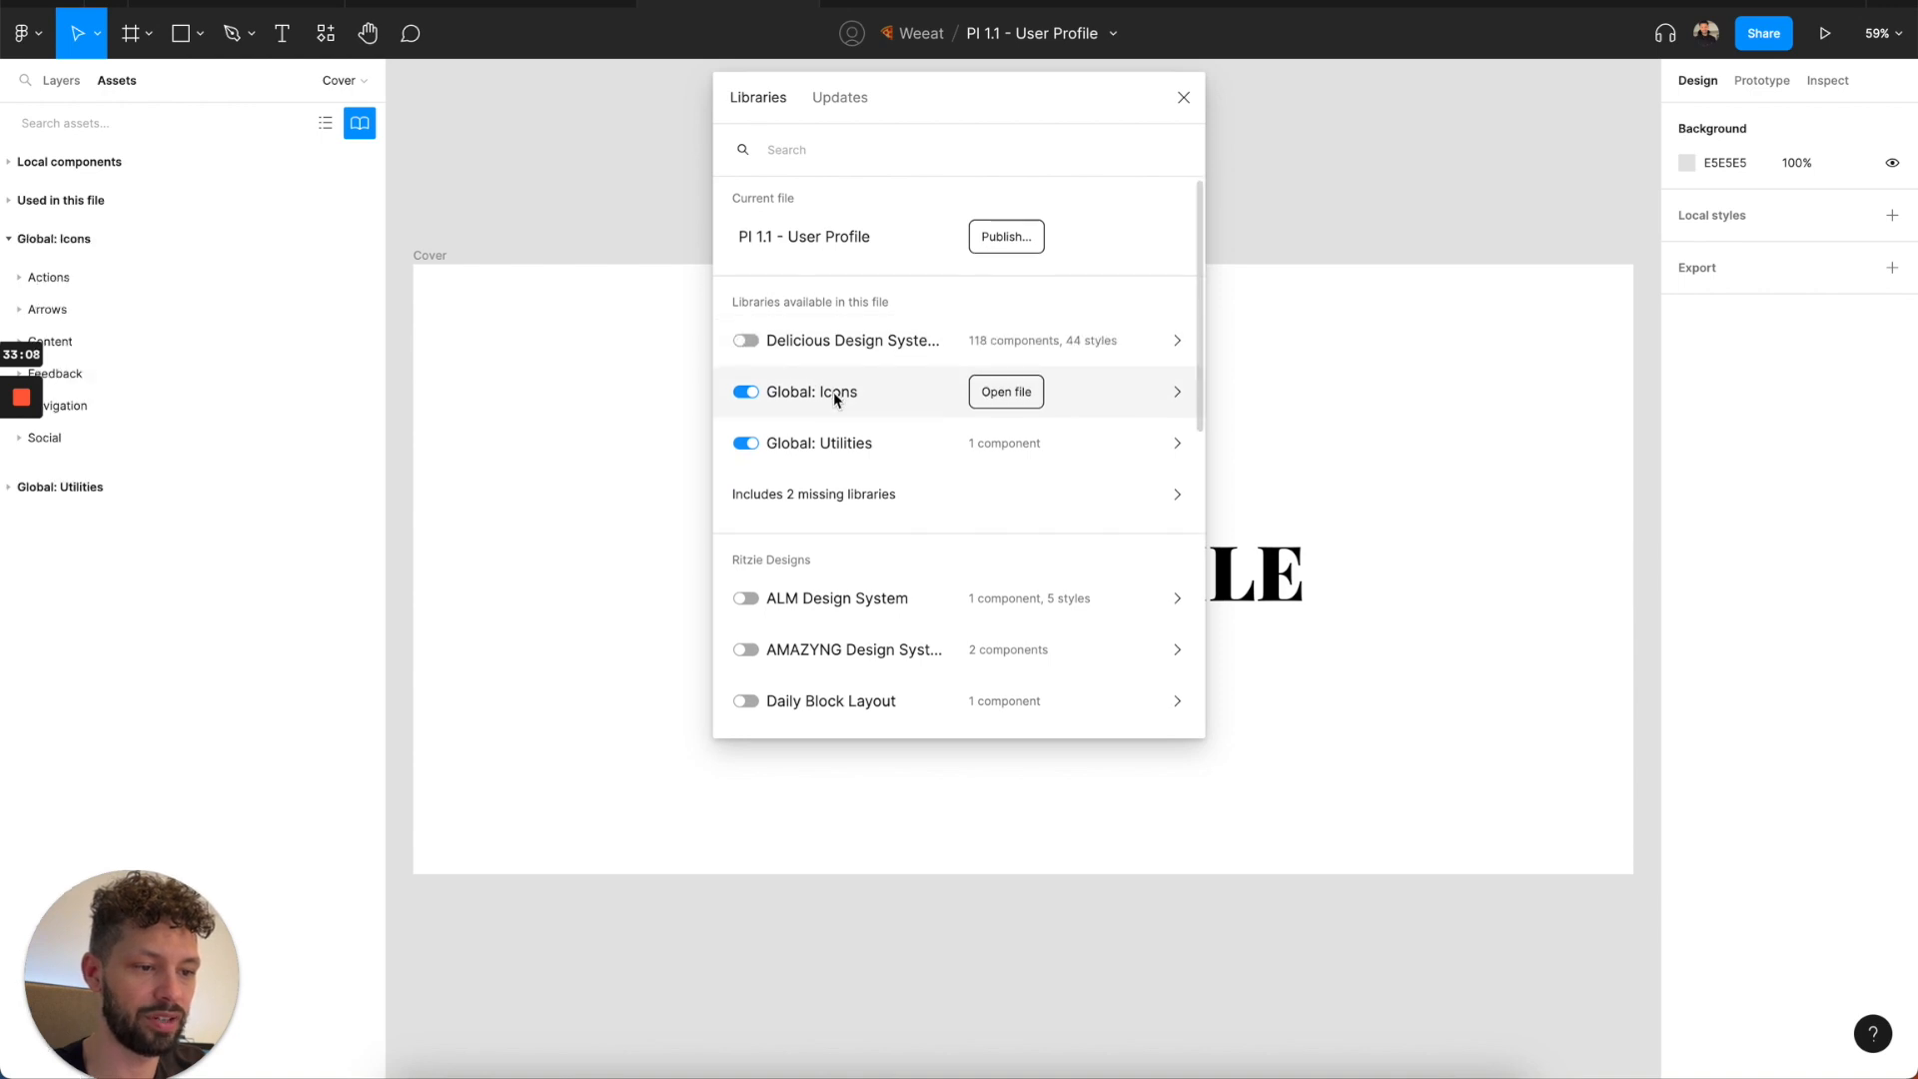
scroll(833, 392, down, 3)
Return to the Delicious Design System file and check the progress of its library publishing.
click(476, 2)
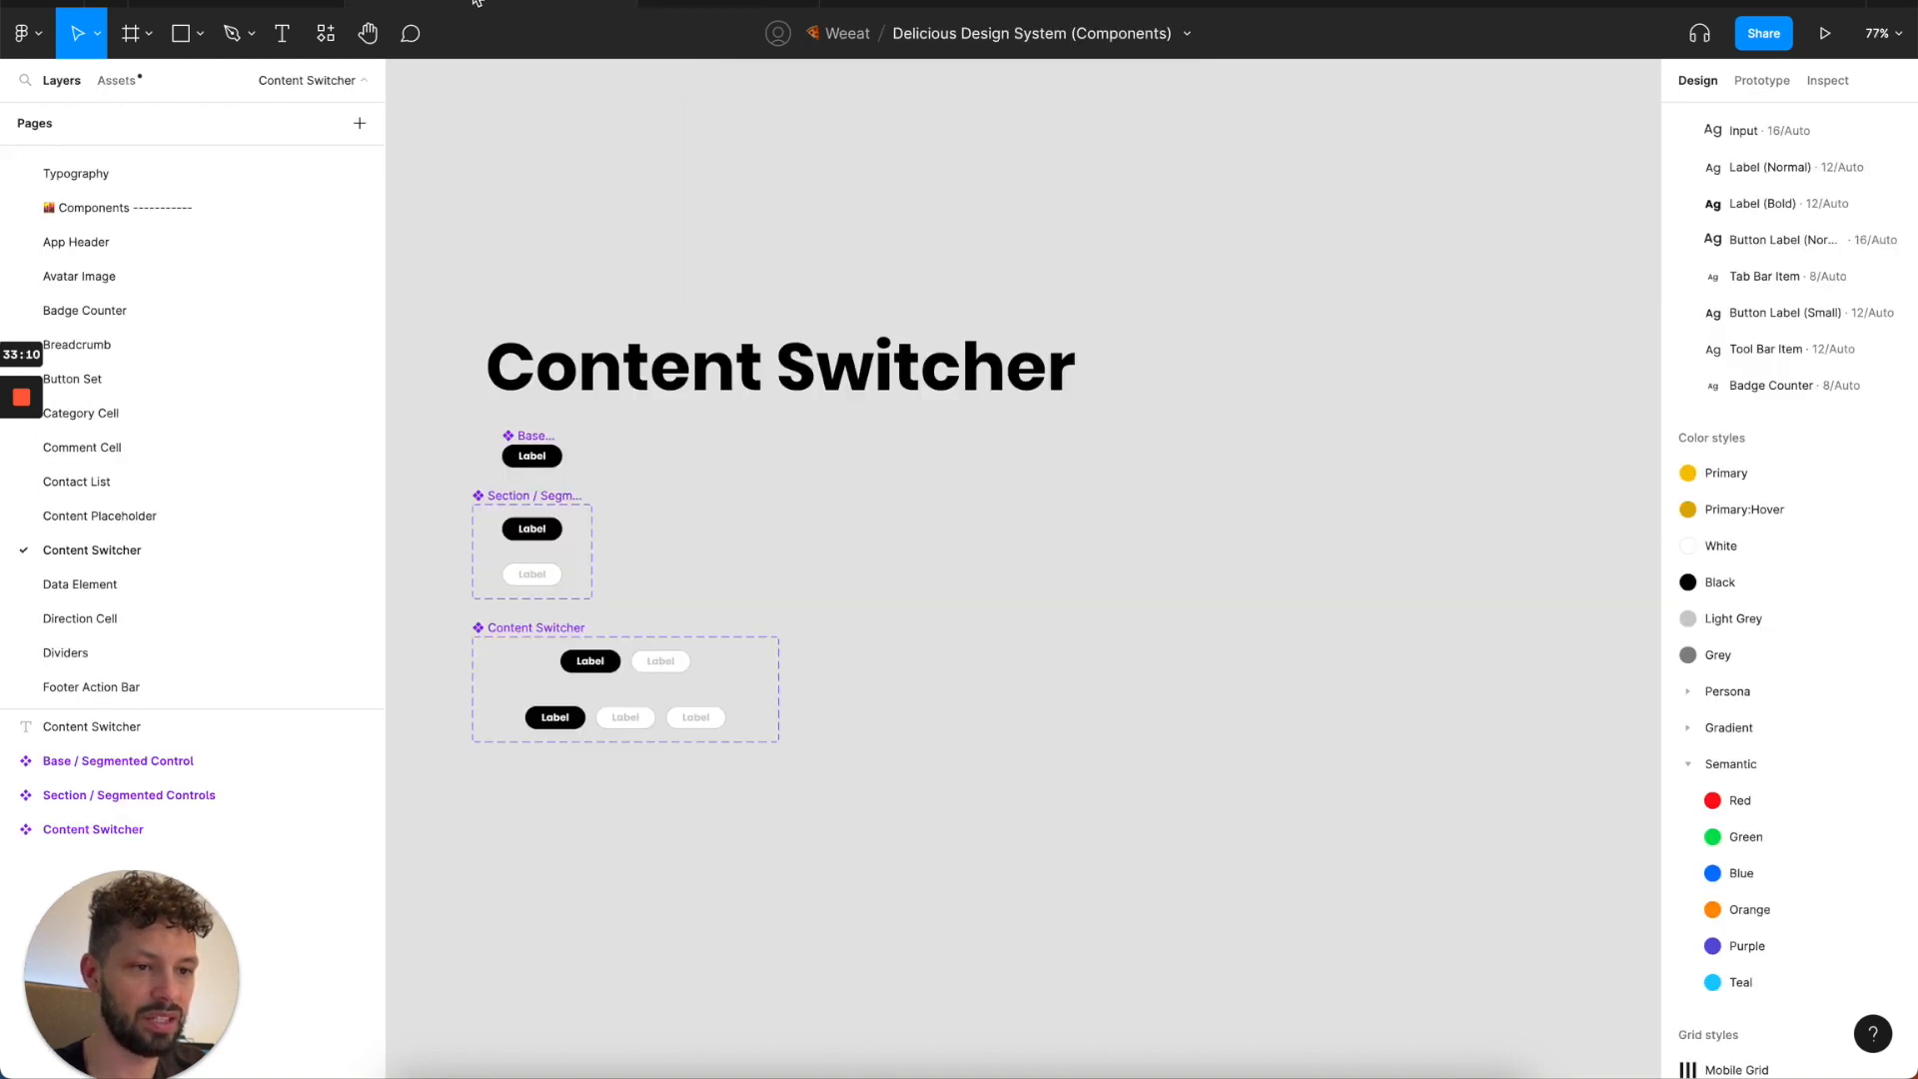
click(237, 2)
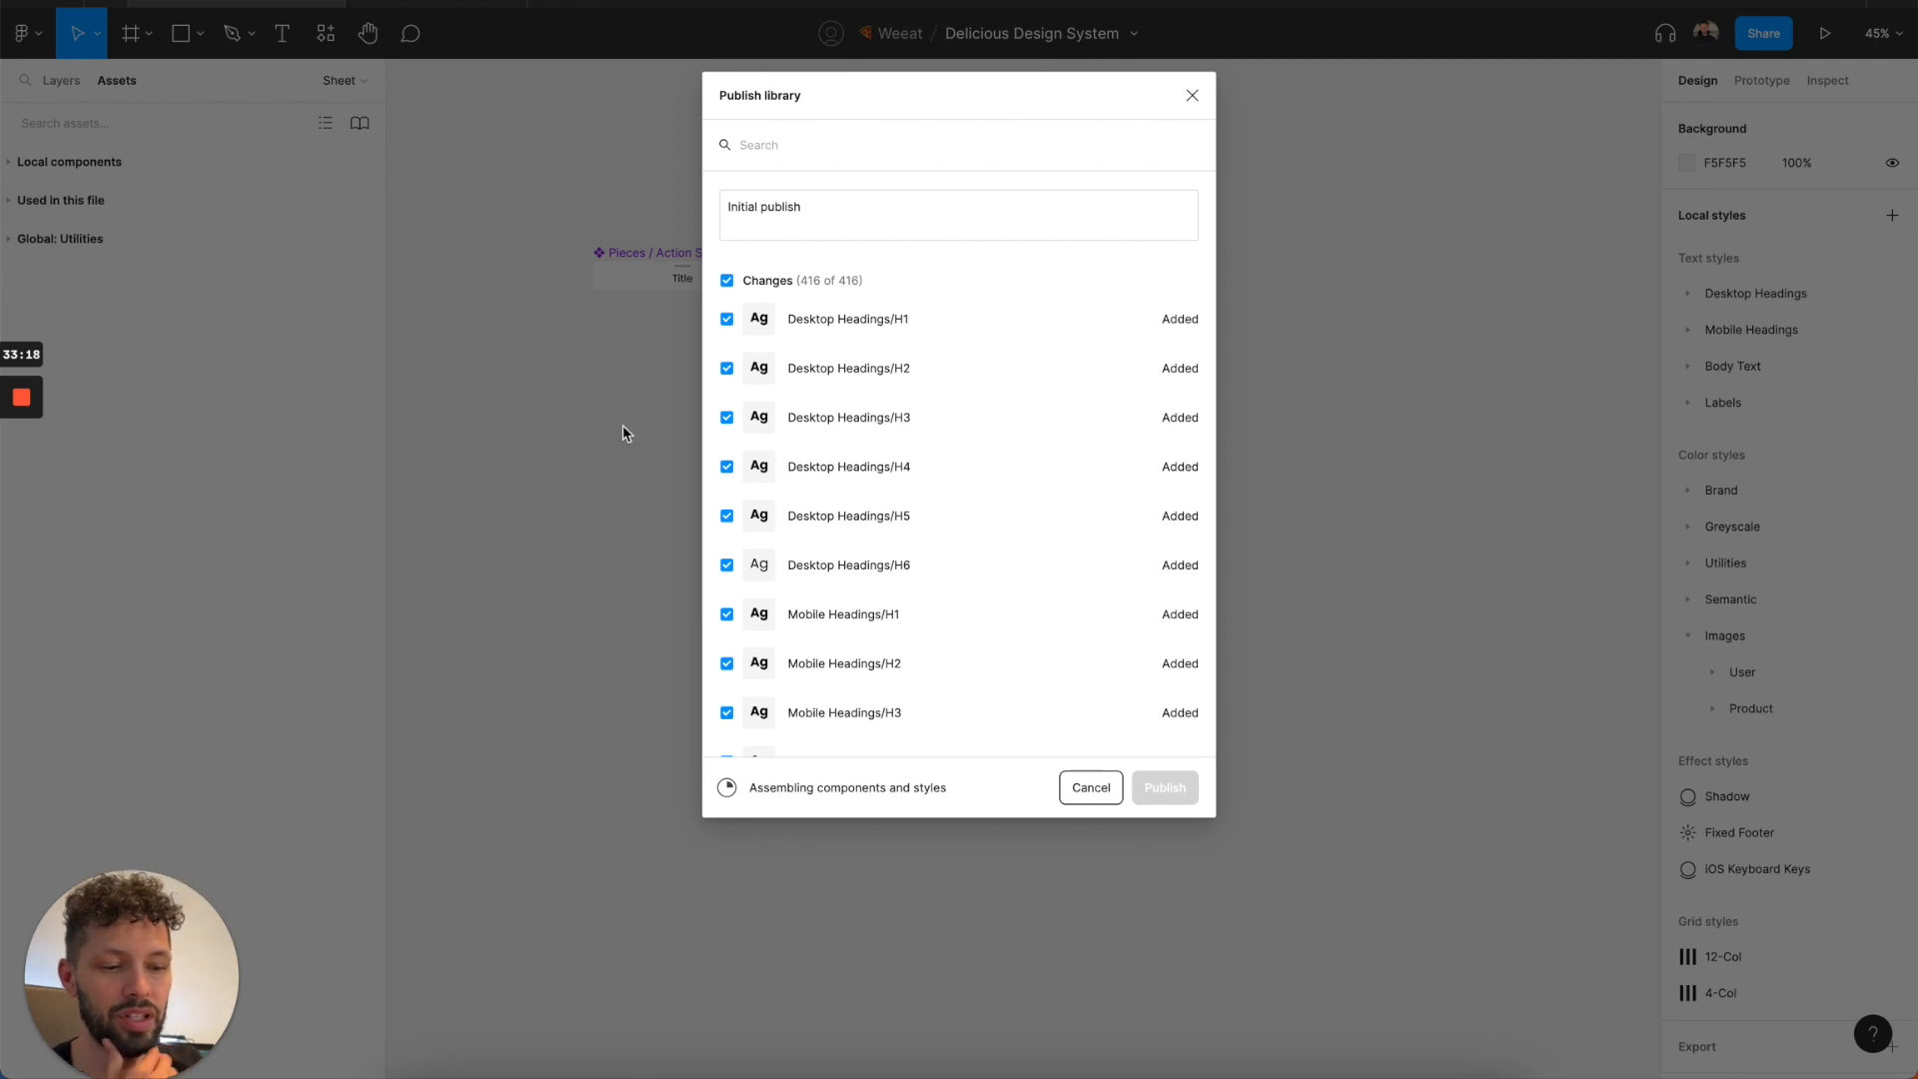
click(456, 4)
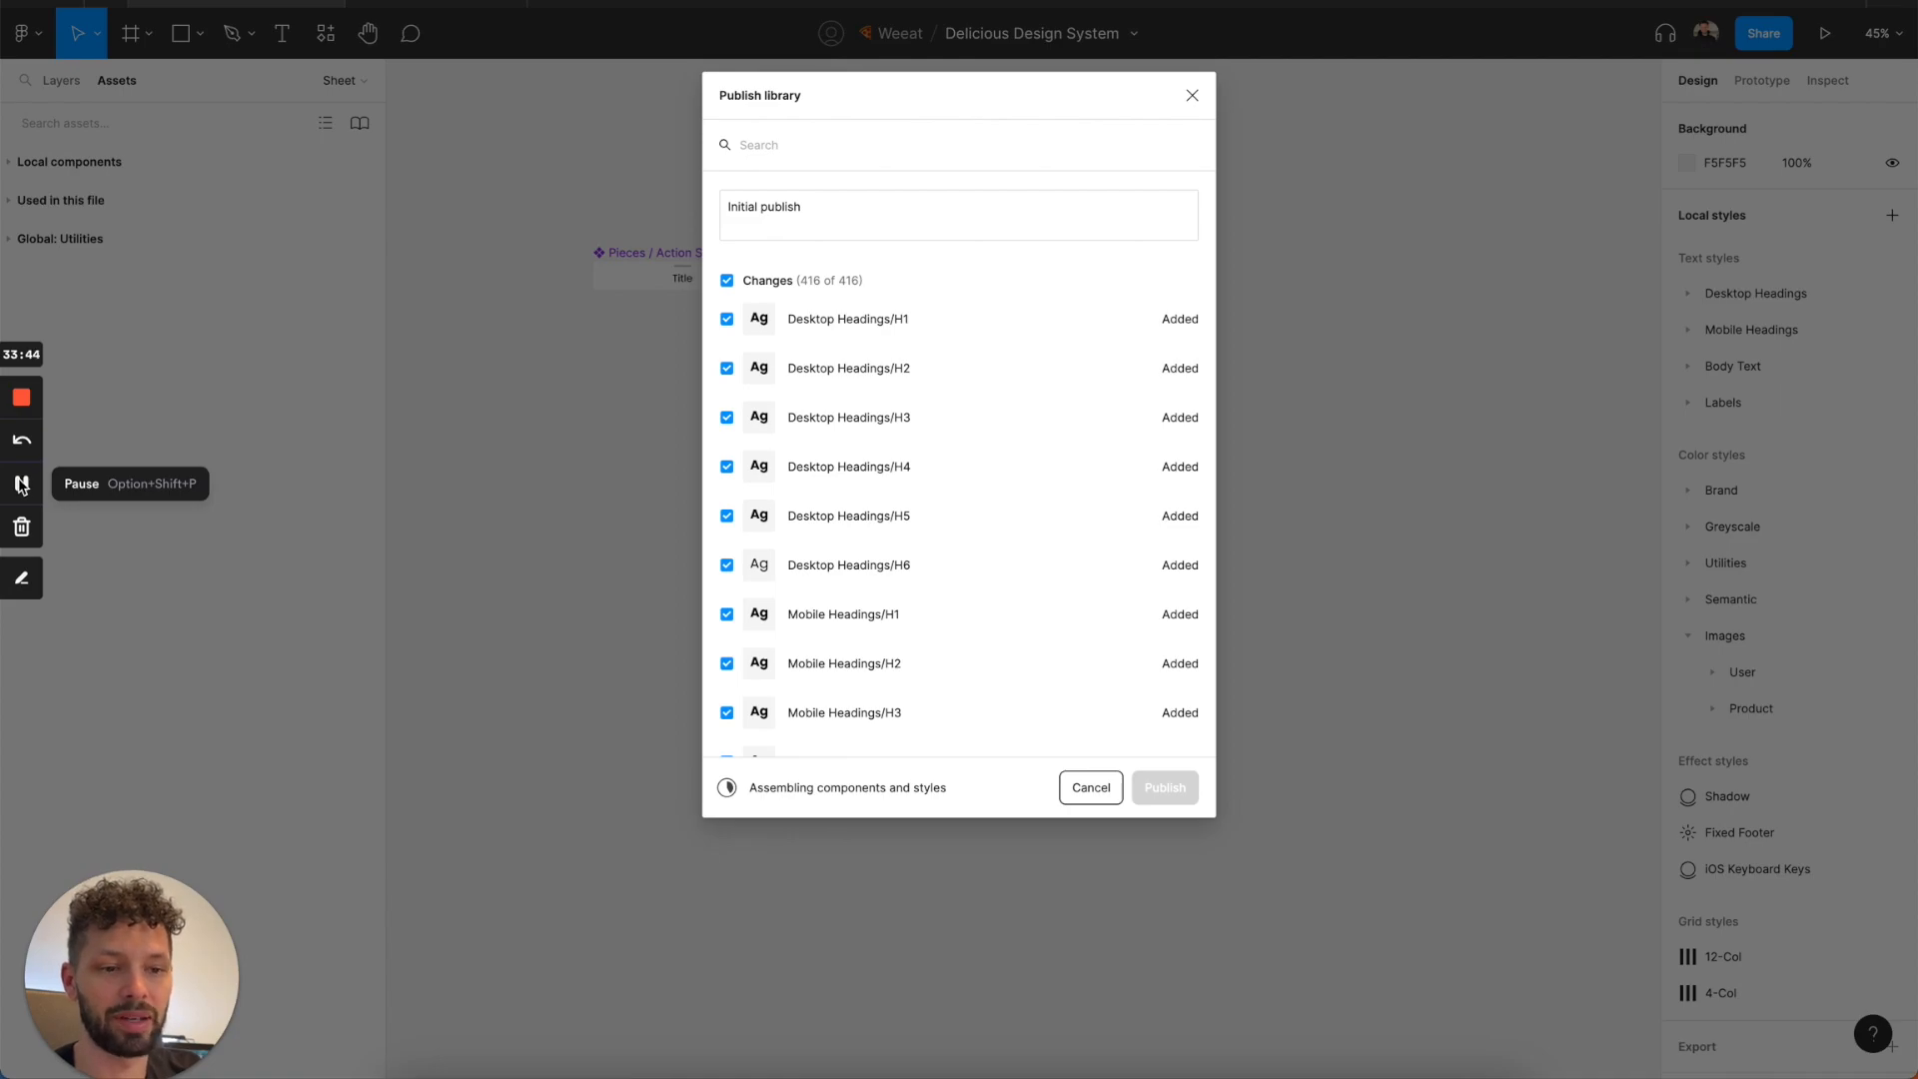
click(21, 483)
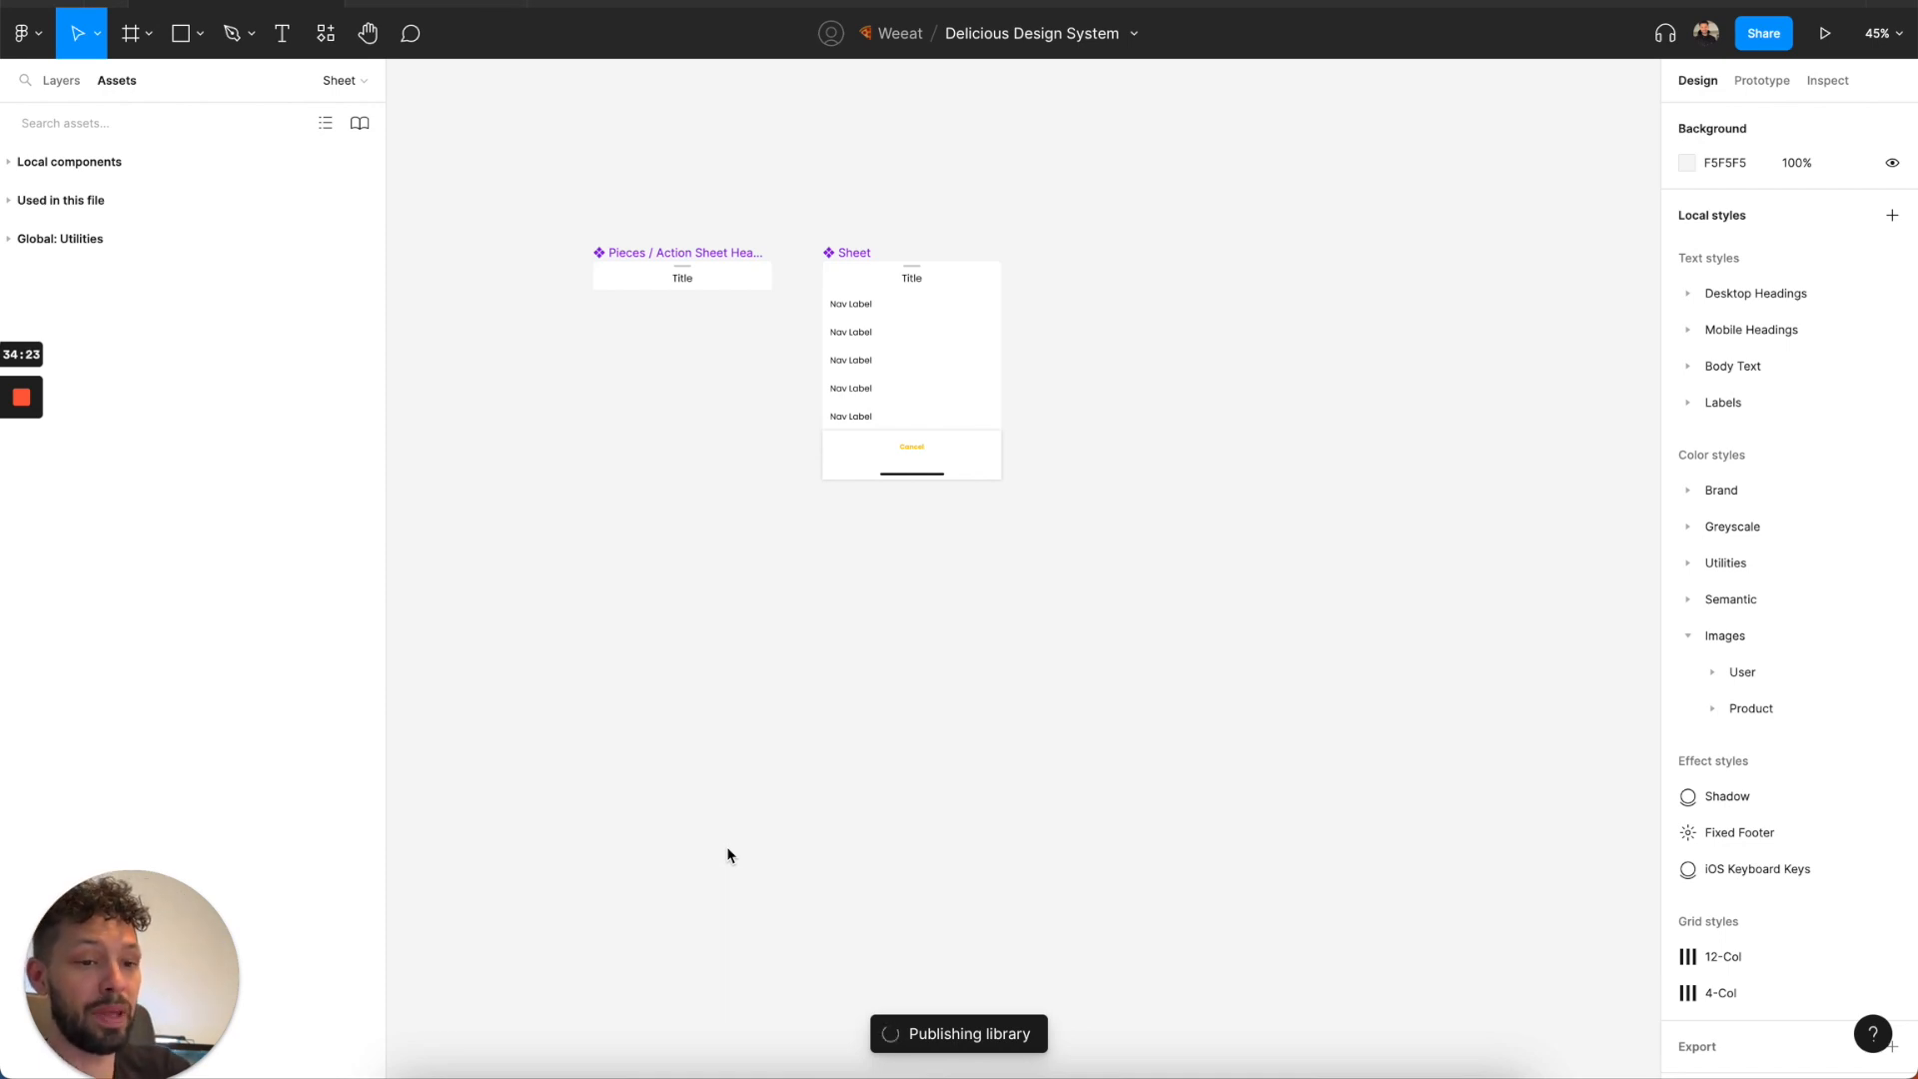
scroll(630, 271, up, 1)
scroll(629, 272, left, 1)
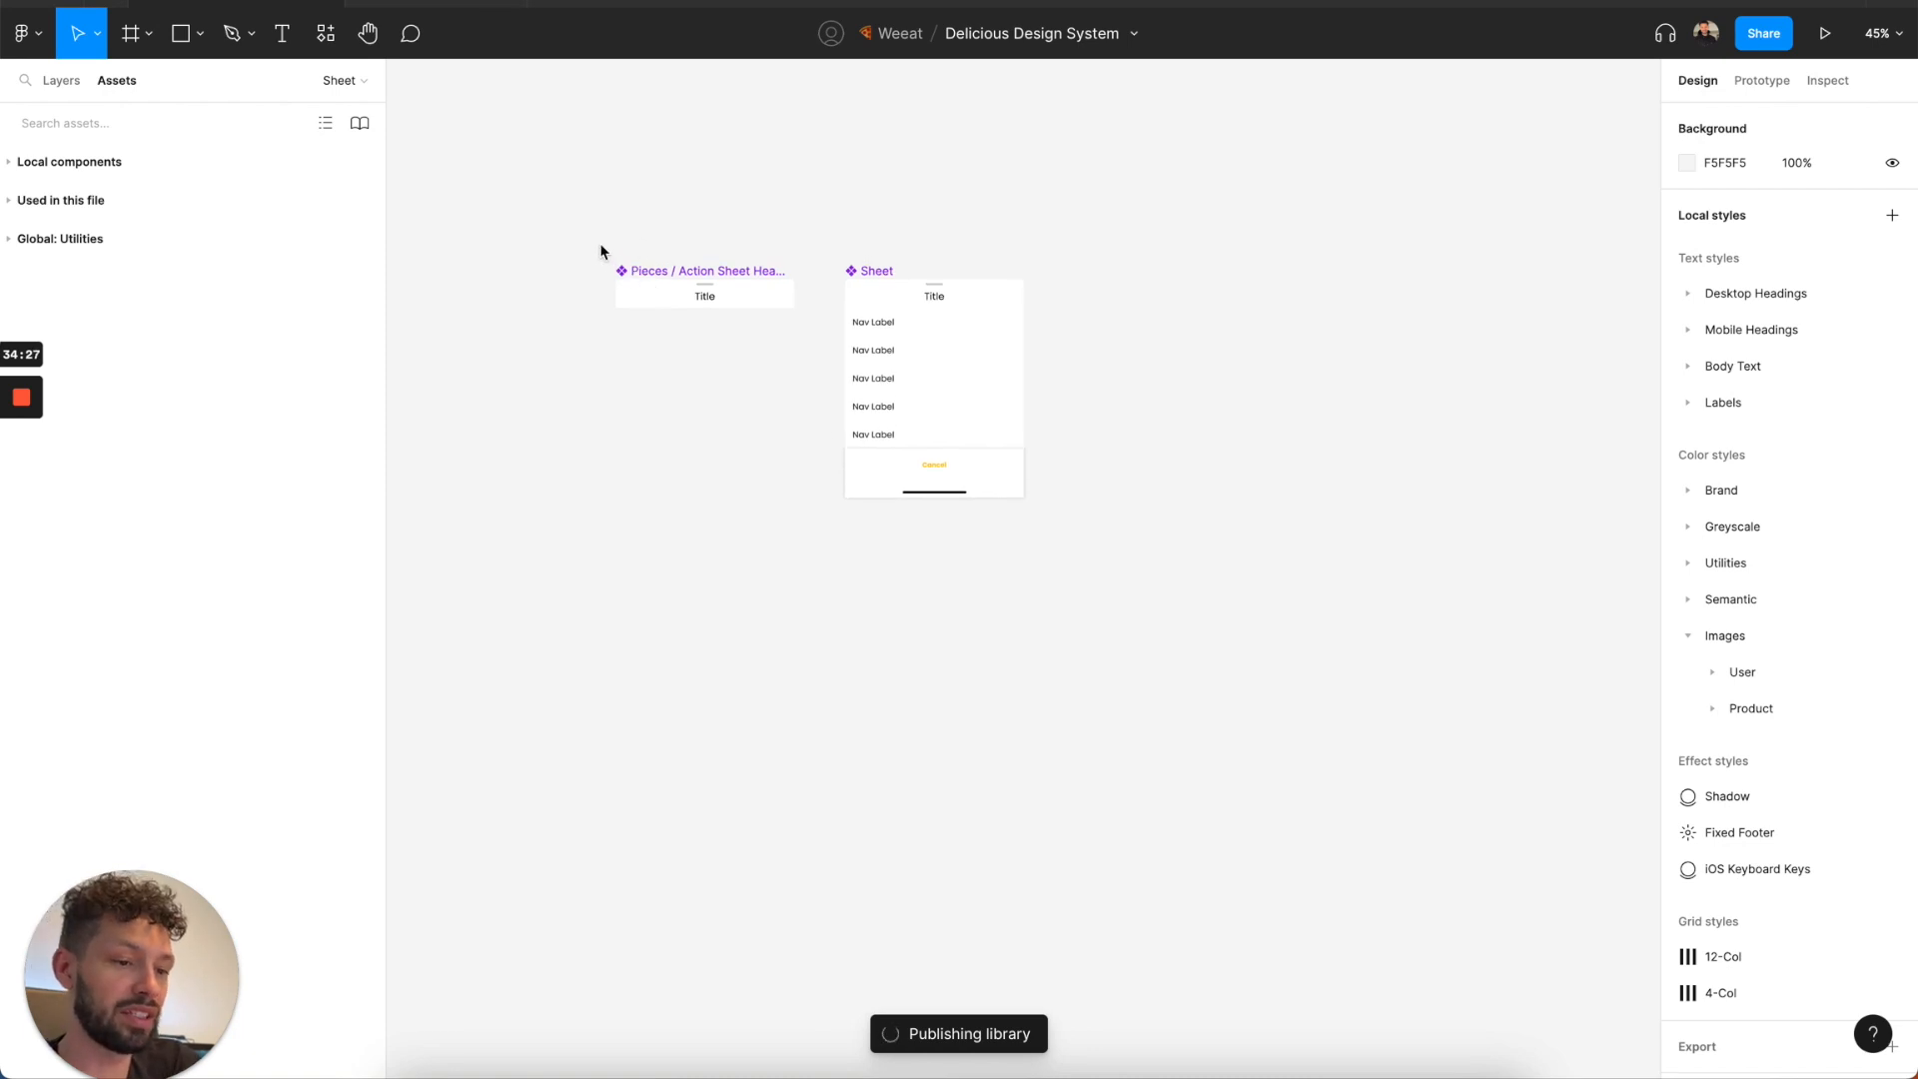
drag(571, 215, 1085, 574)
click(1086, 573)
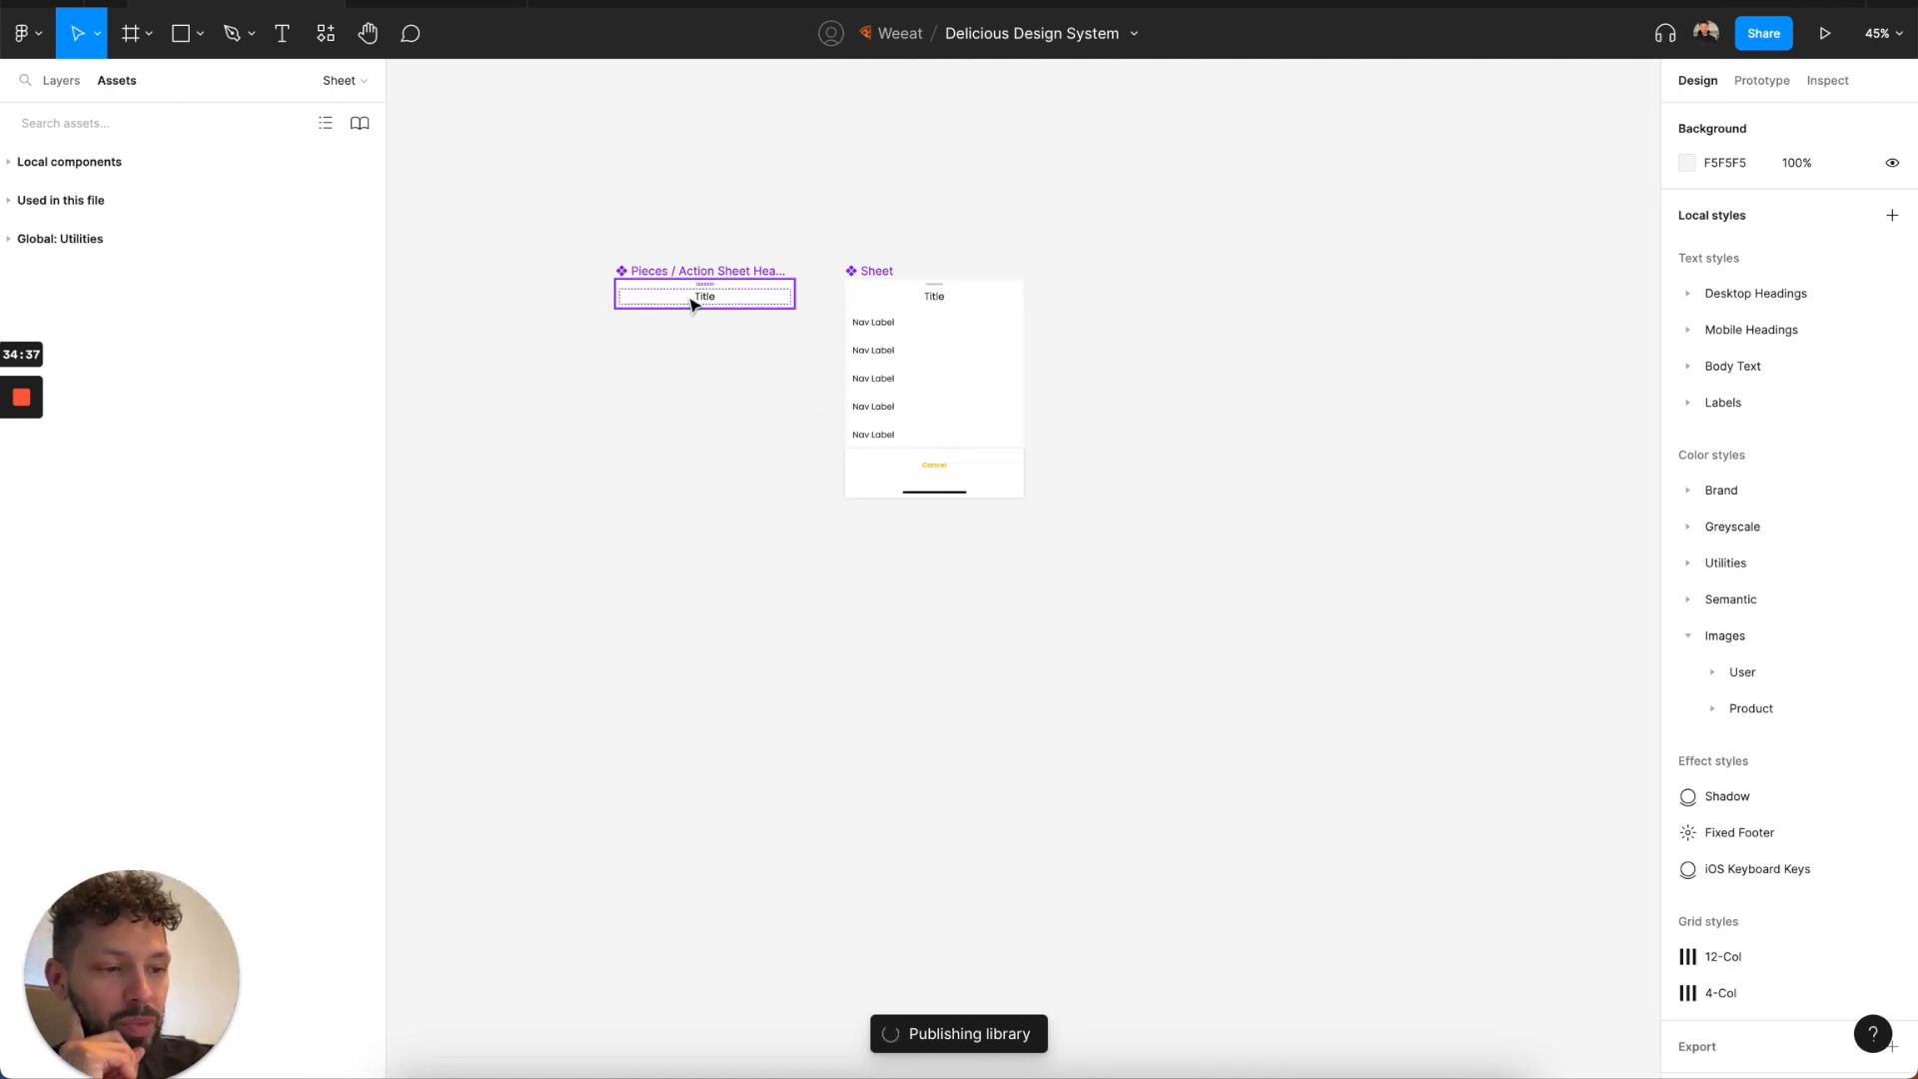
click(60, 81)
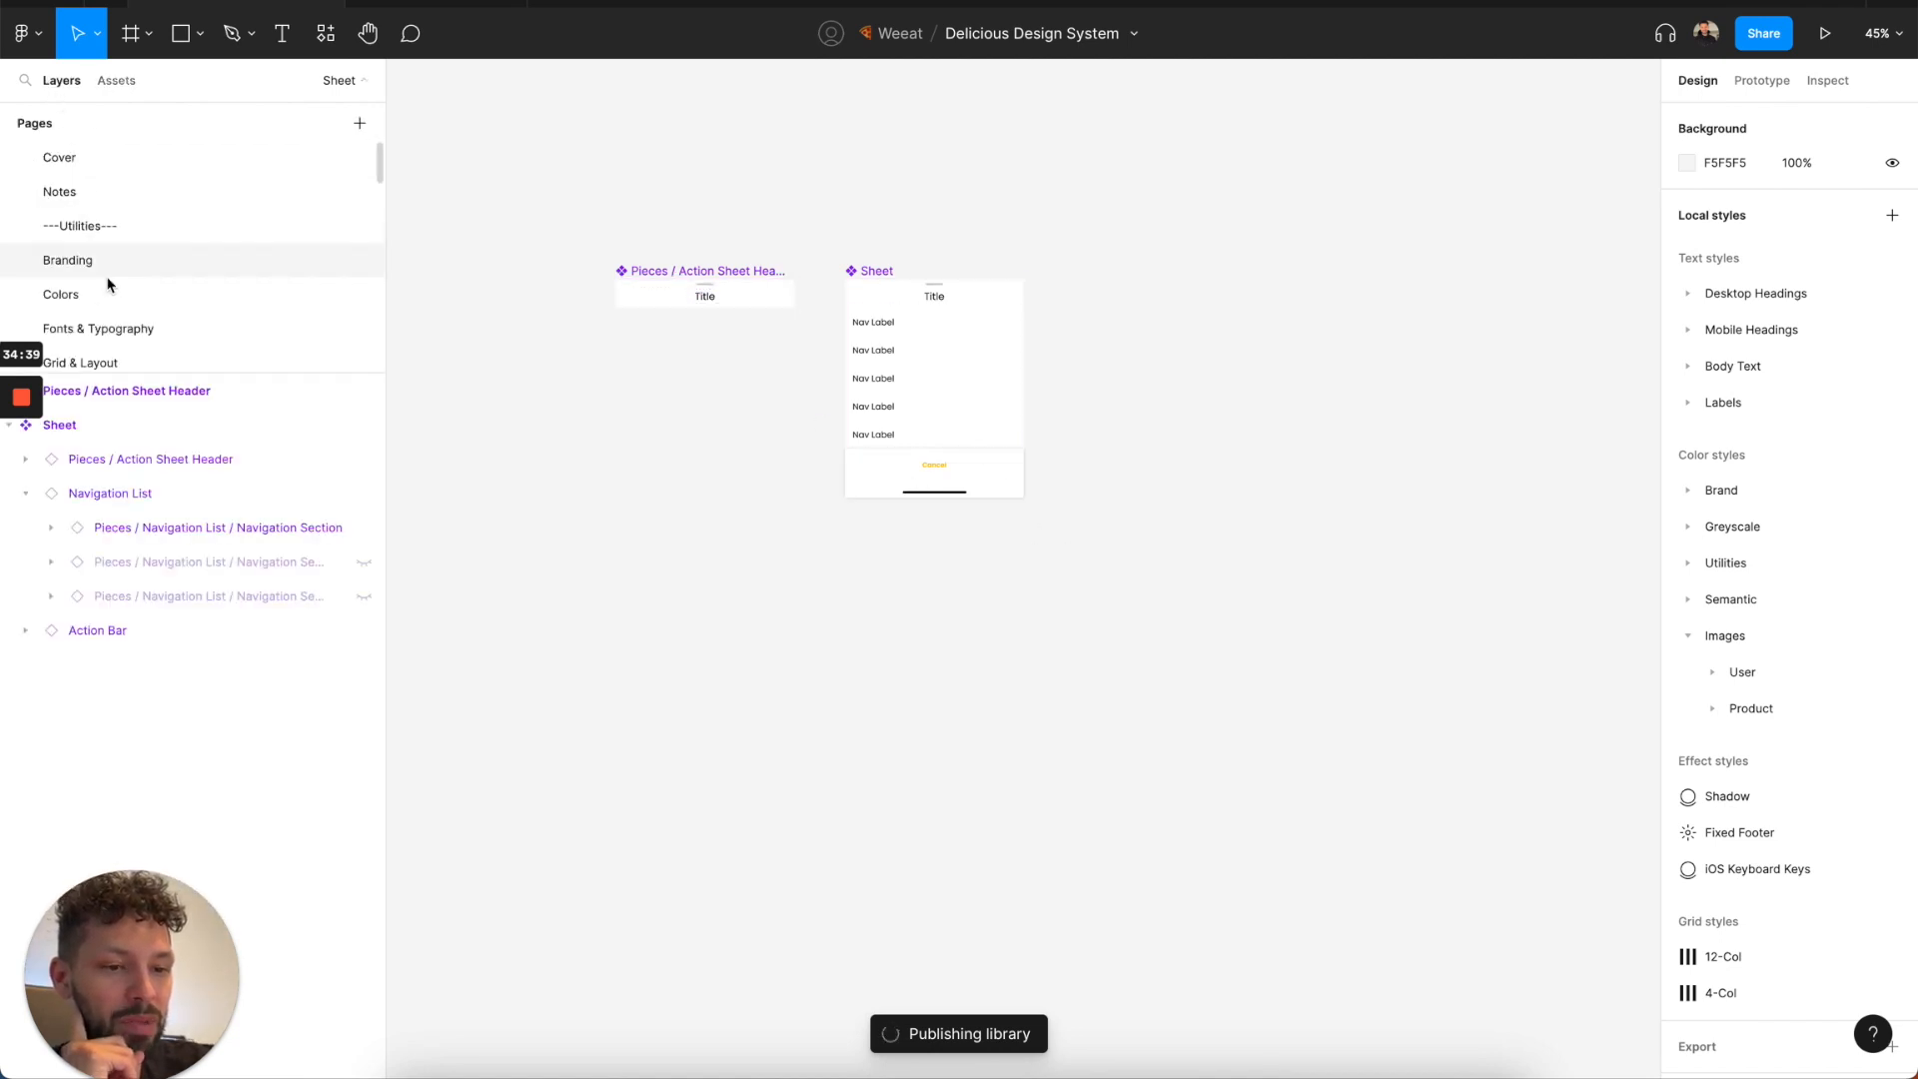
scroll(109, 345, down, 10)
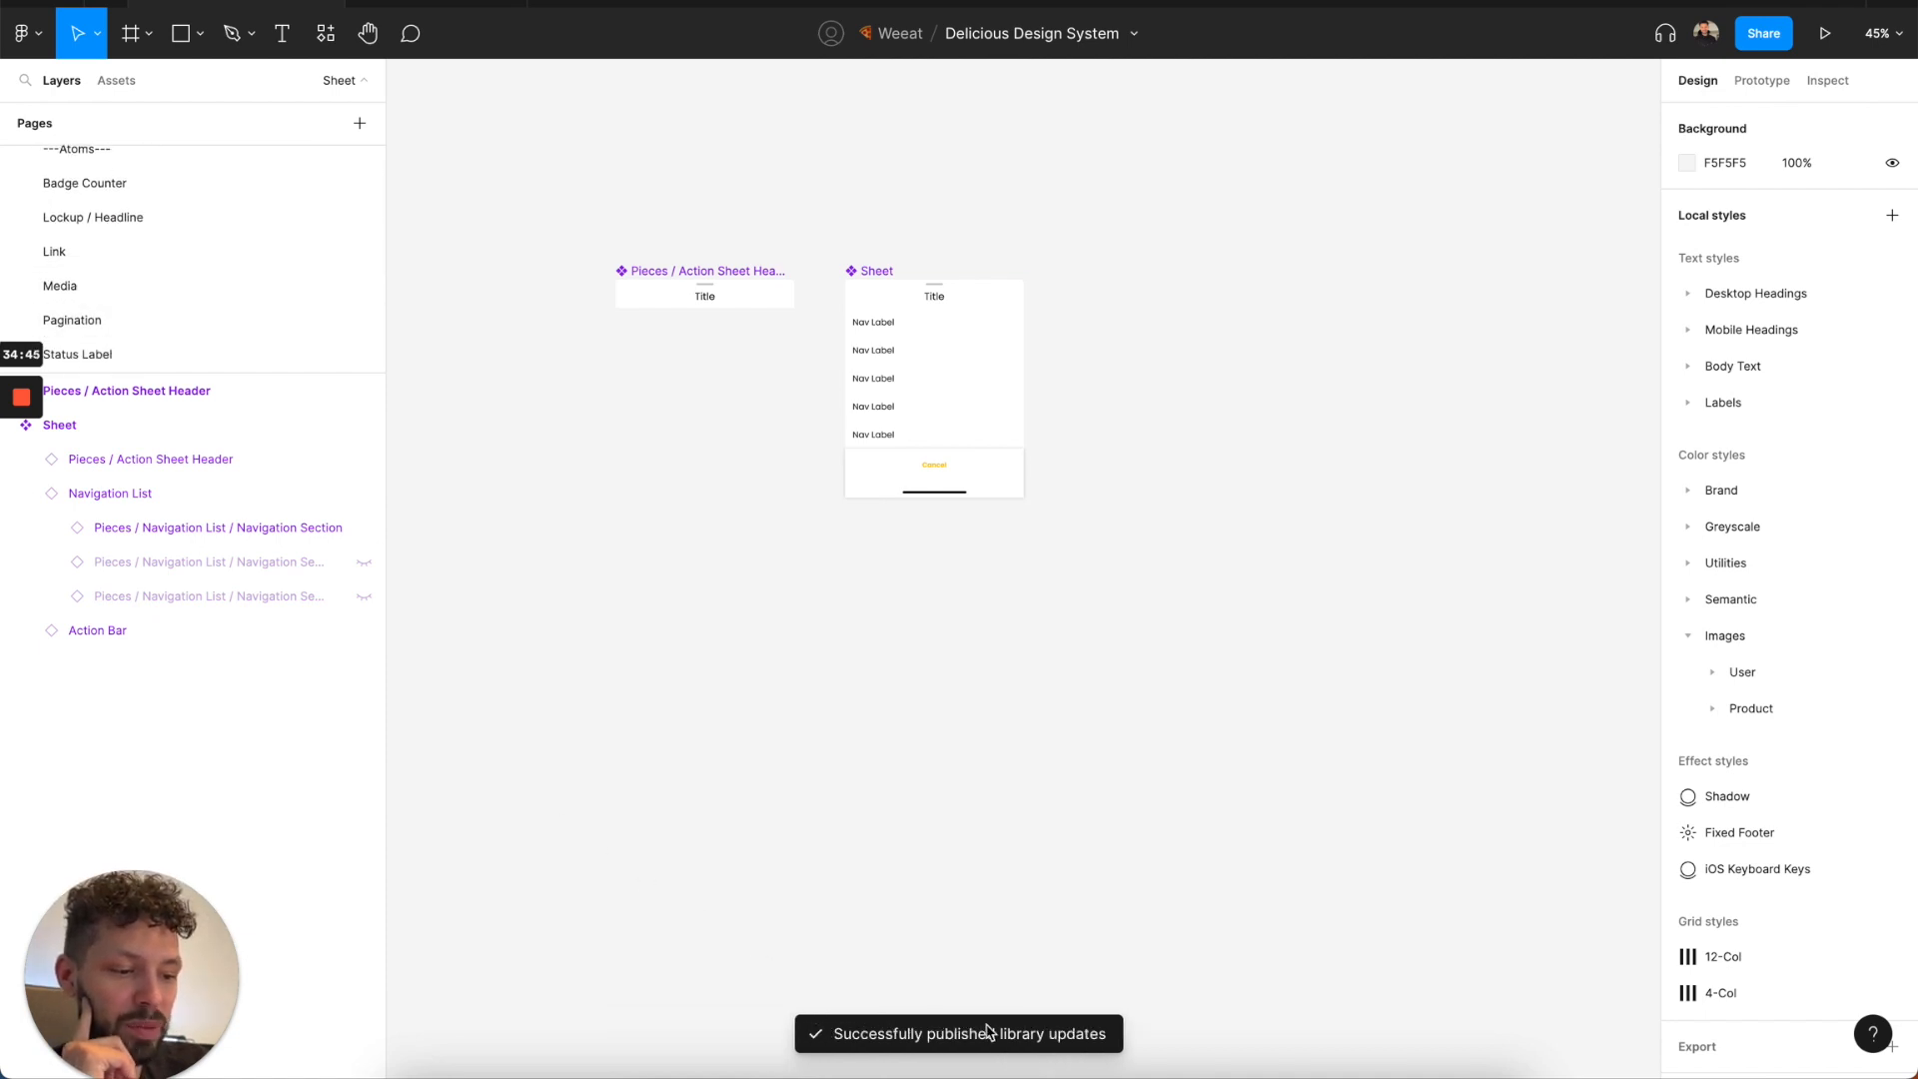
Enable the Delicious Design System library in the PI 1.1 - User Profile file.
click(433, 2)
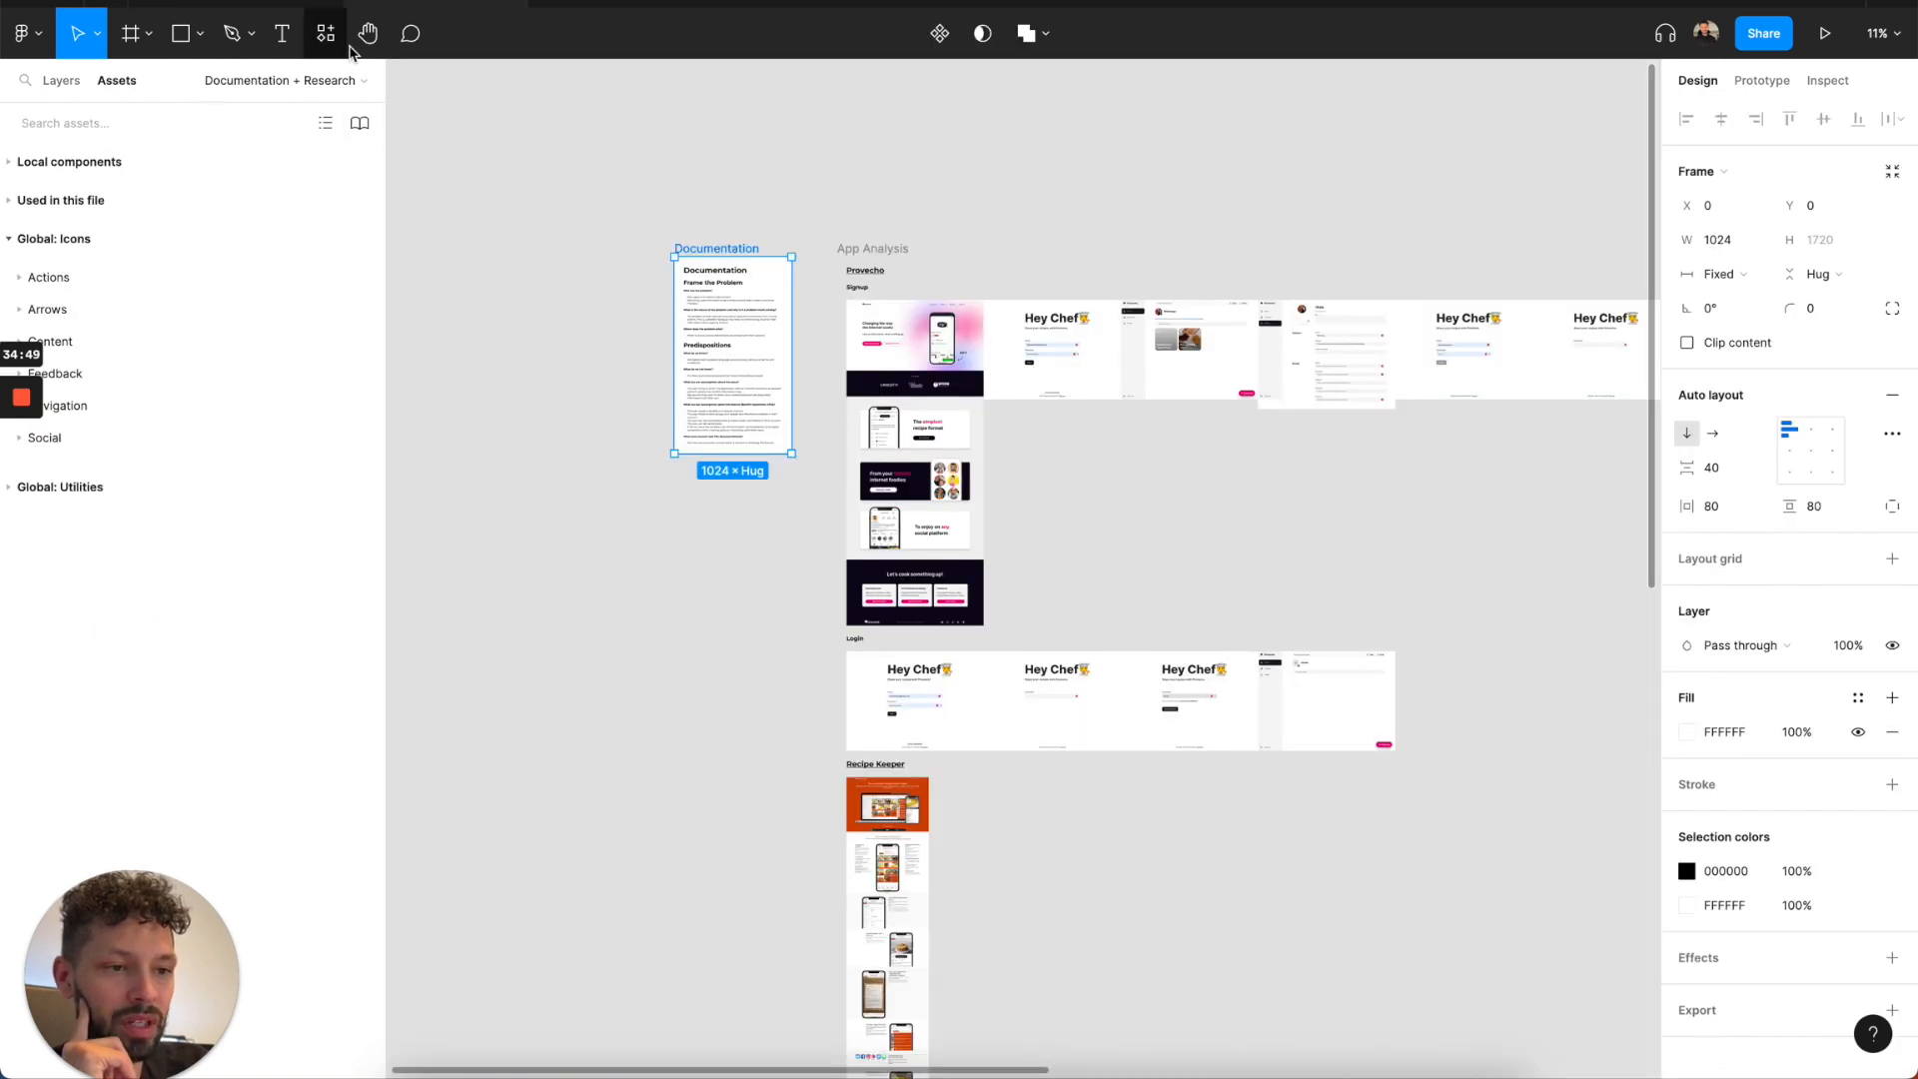
click(600, 146)
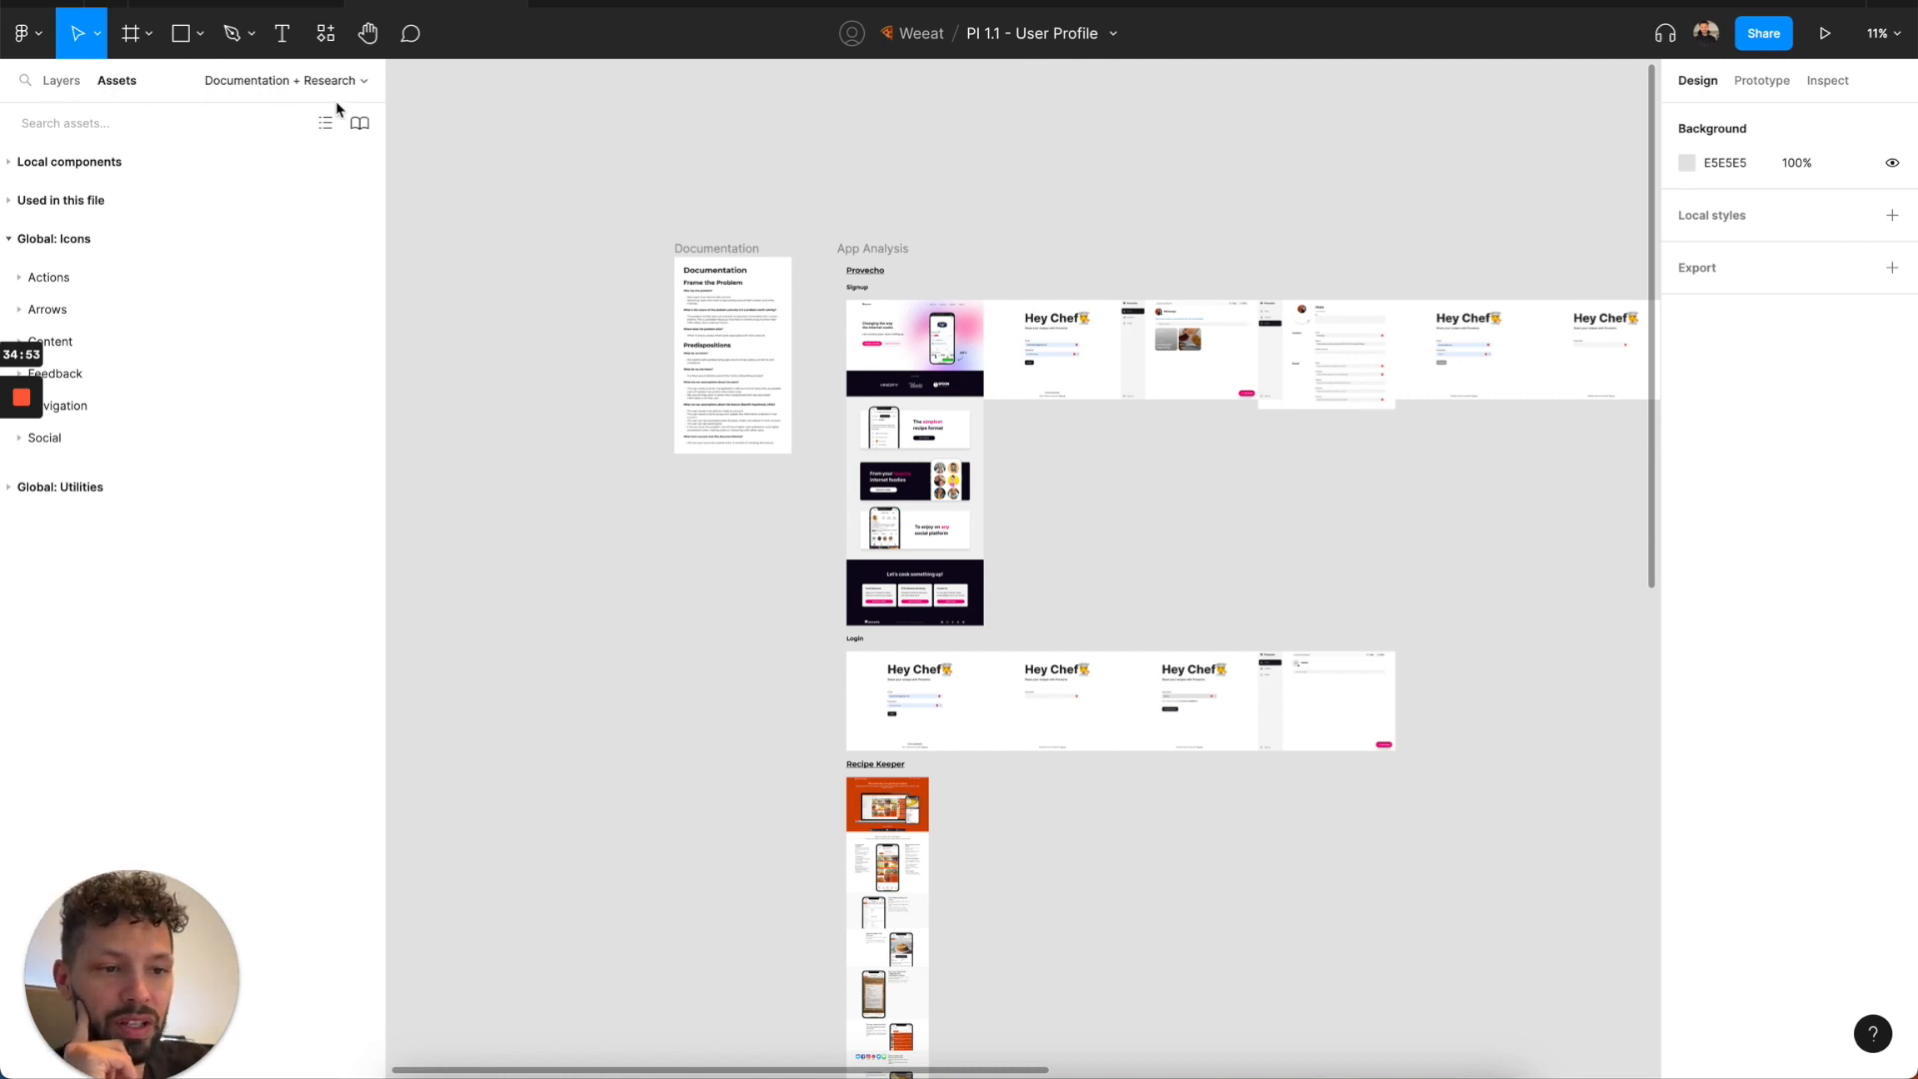
click(360, 123)
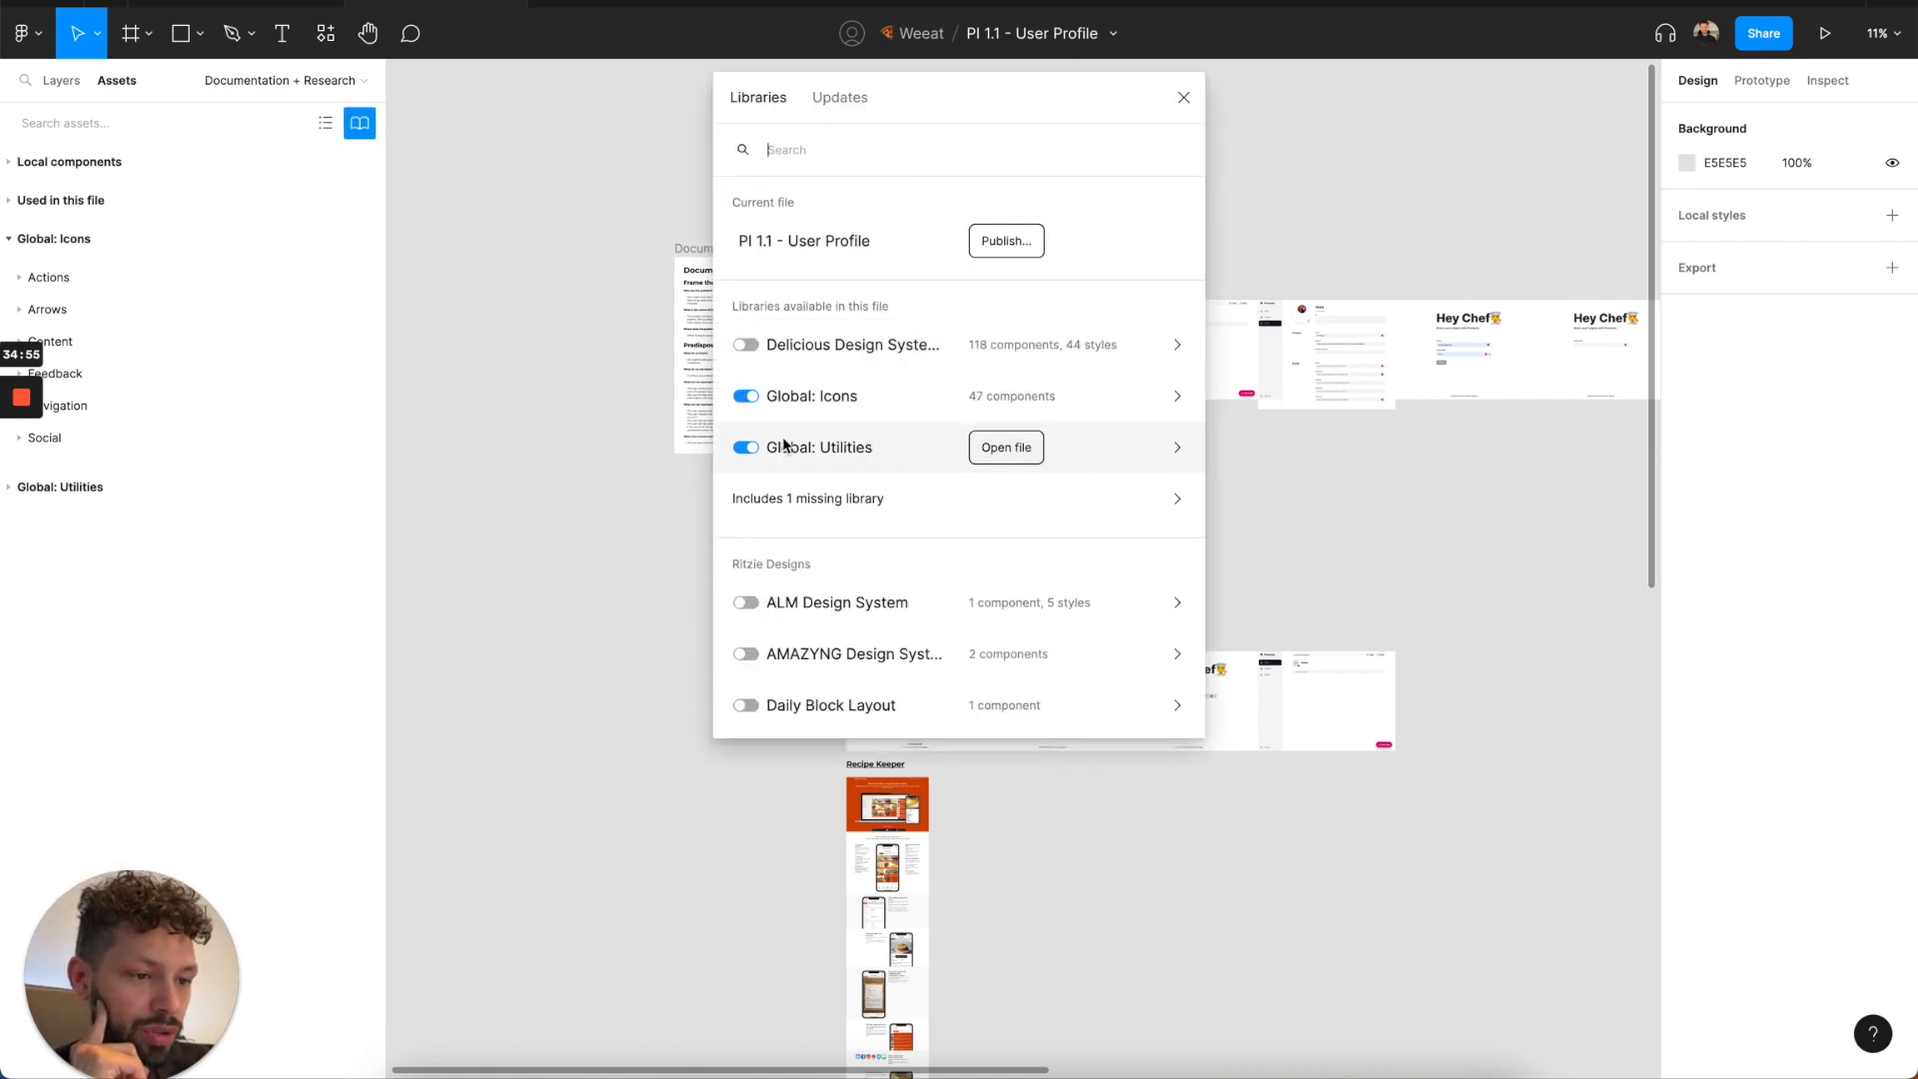
scroll(783, 440, down, 5)
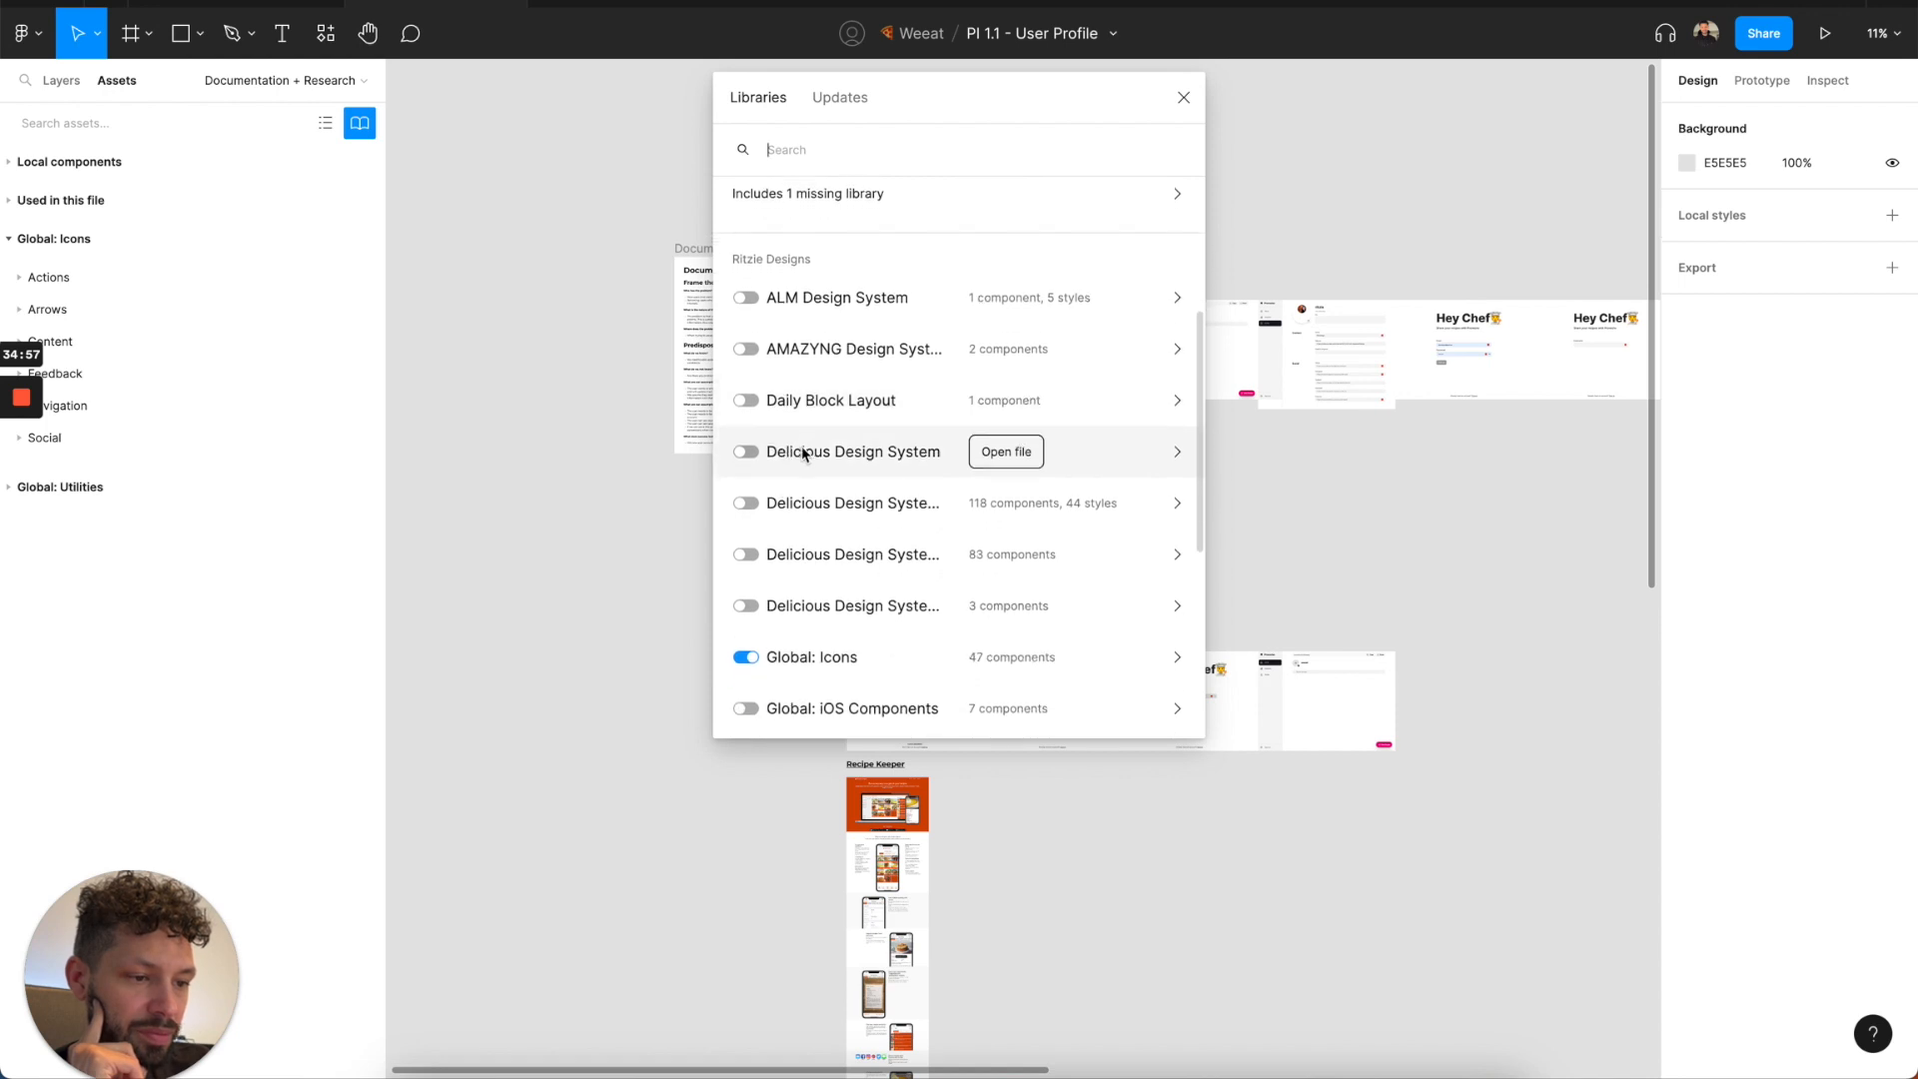
click(859, 535)
click(744, 149)
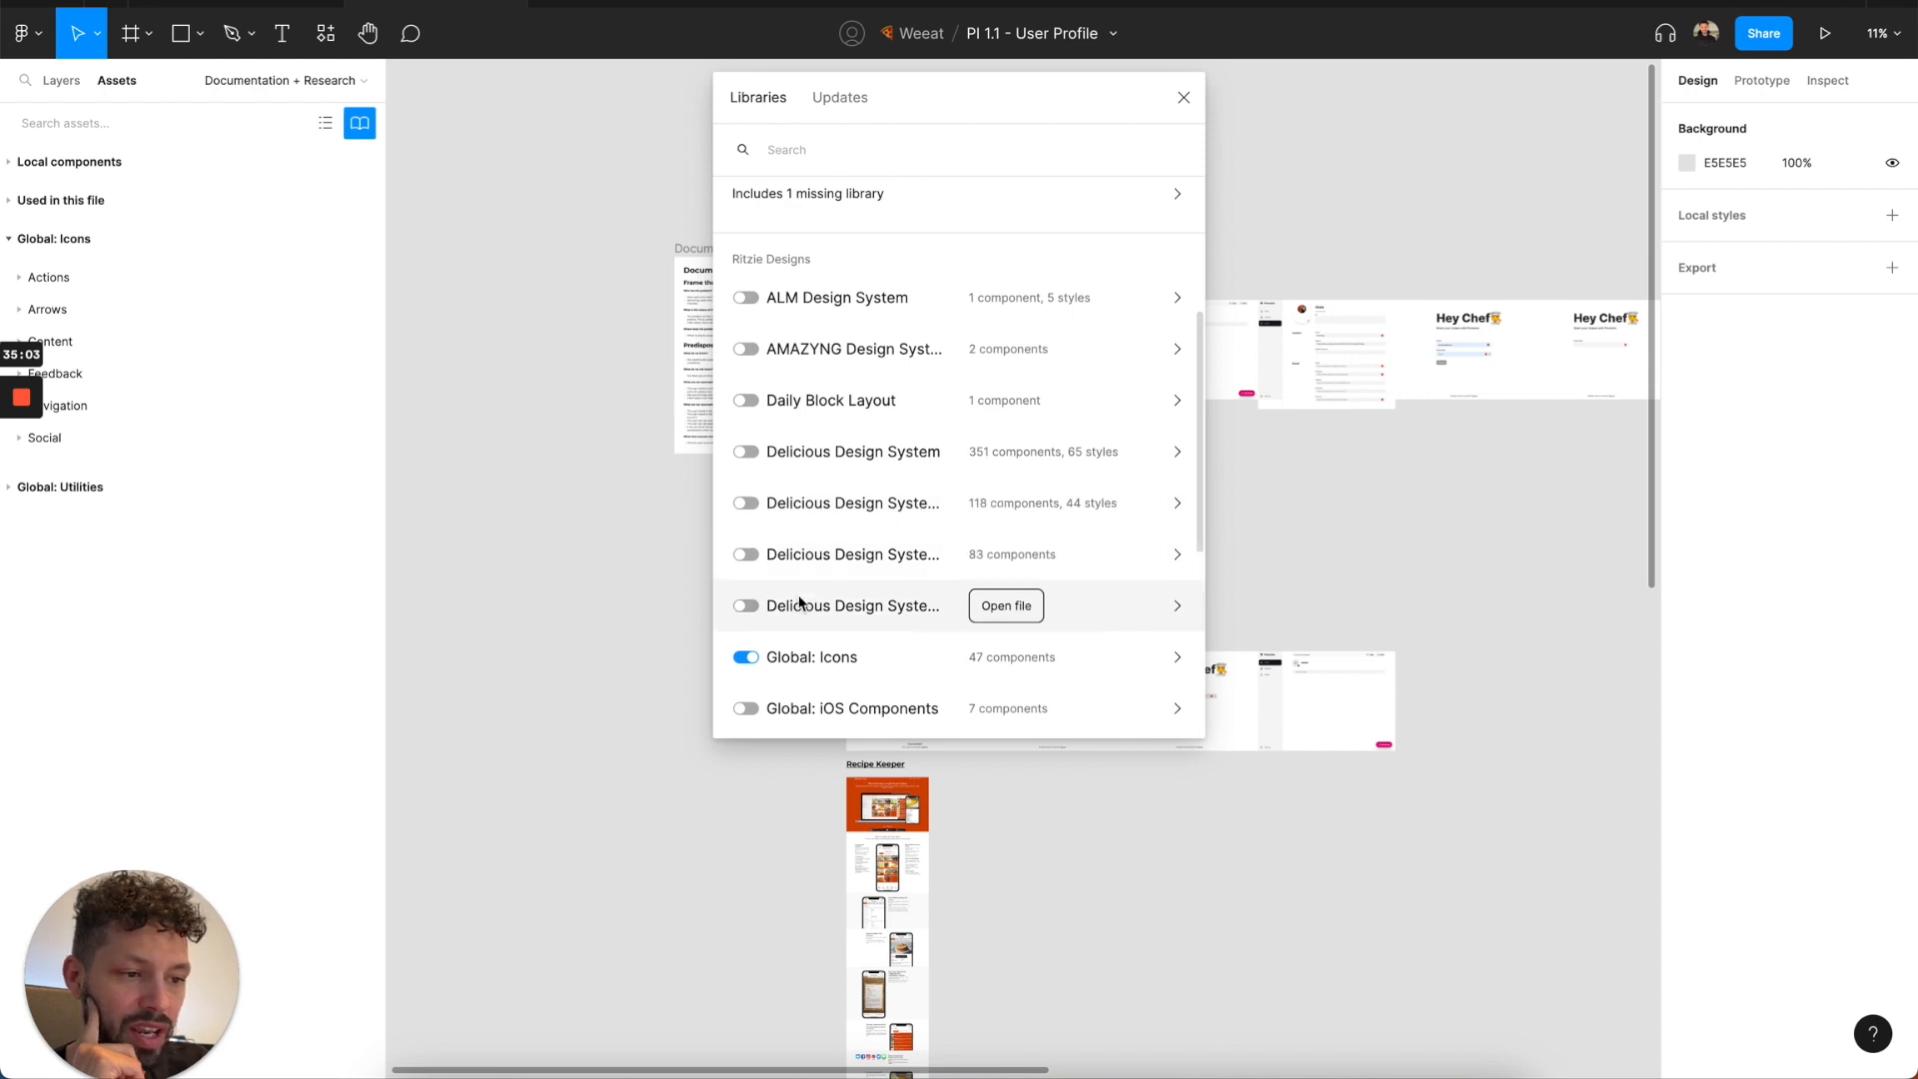
click(824, 458)
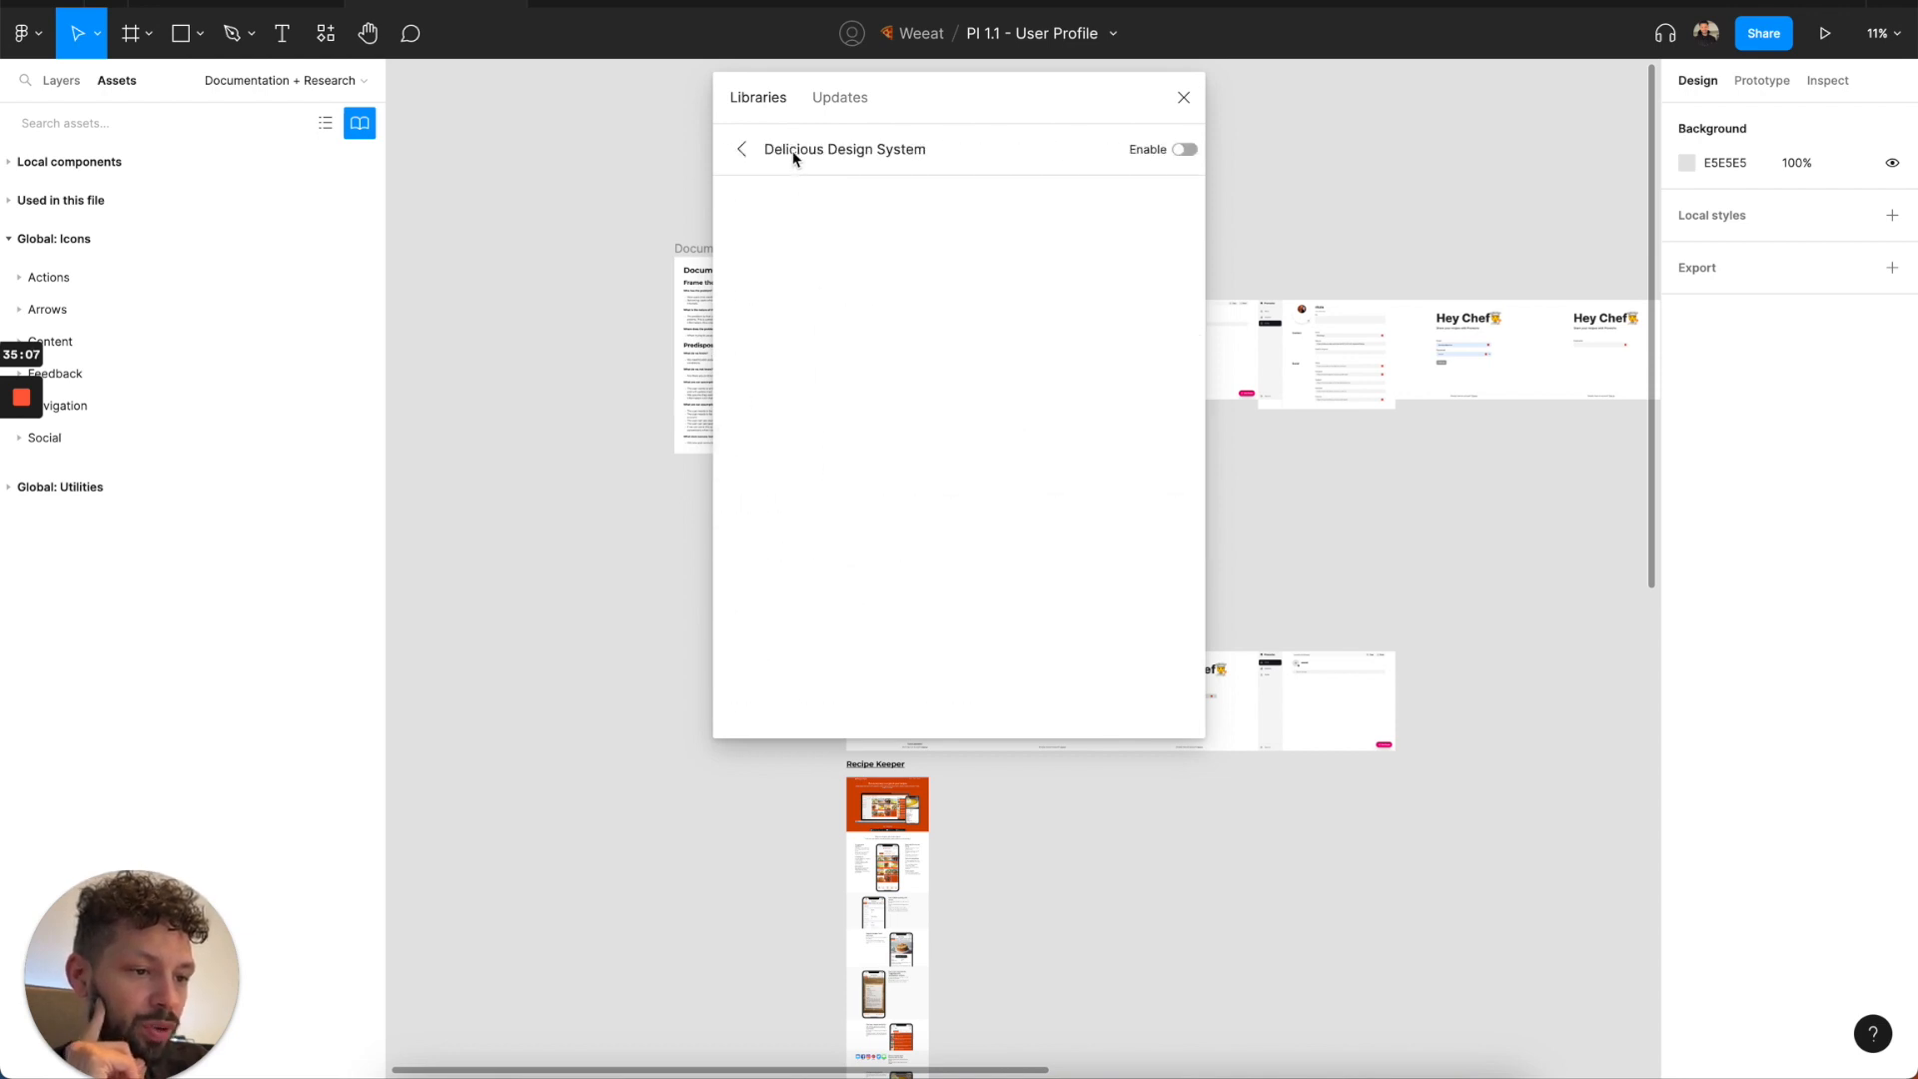
click(743, 150)
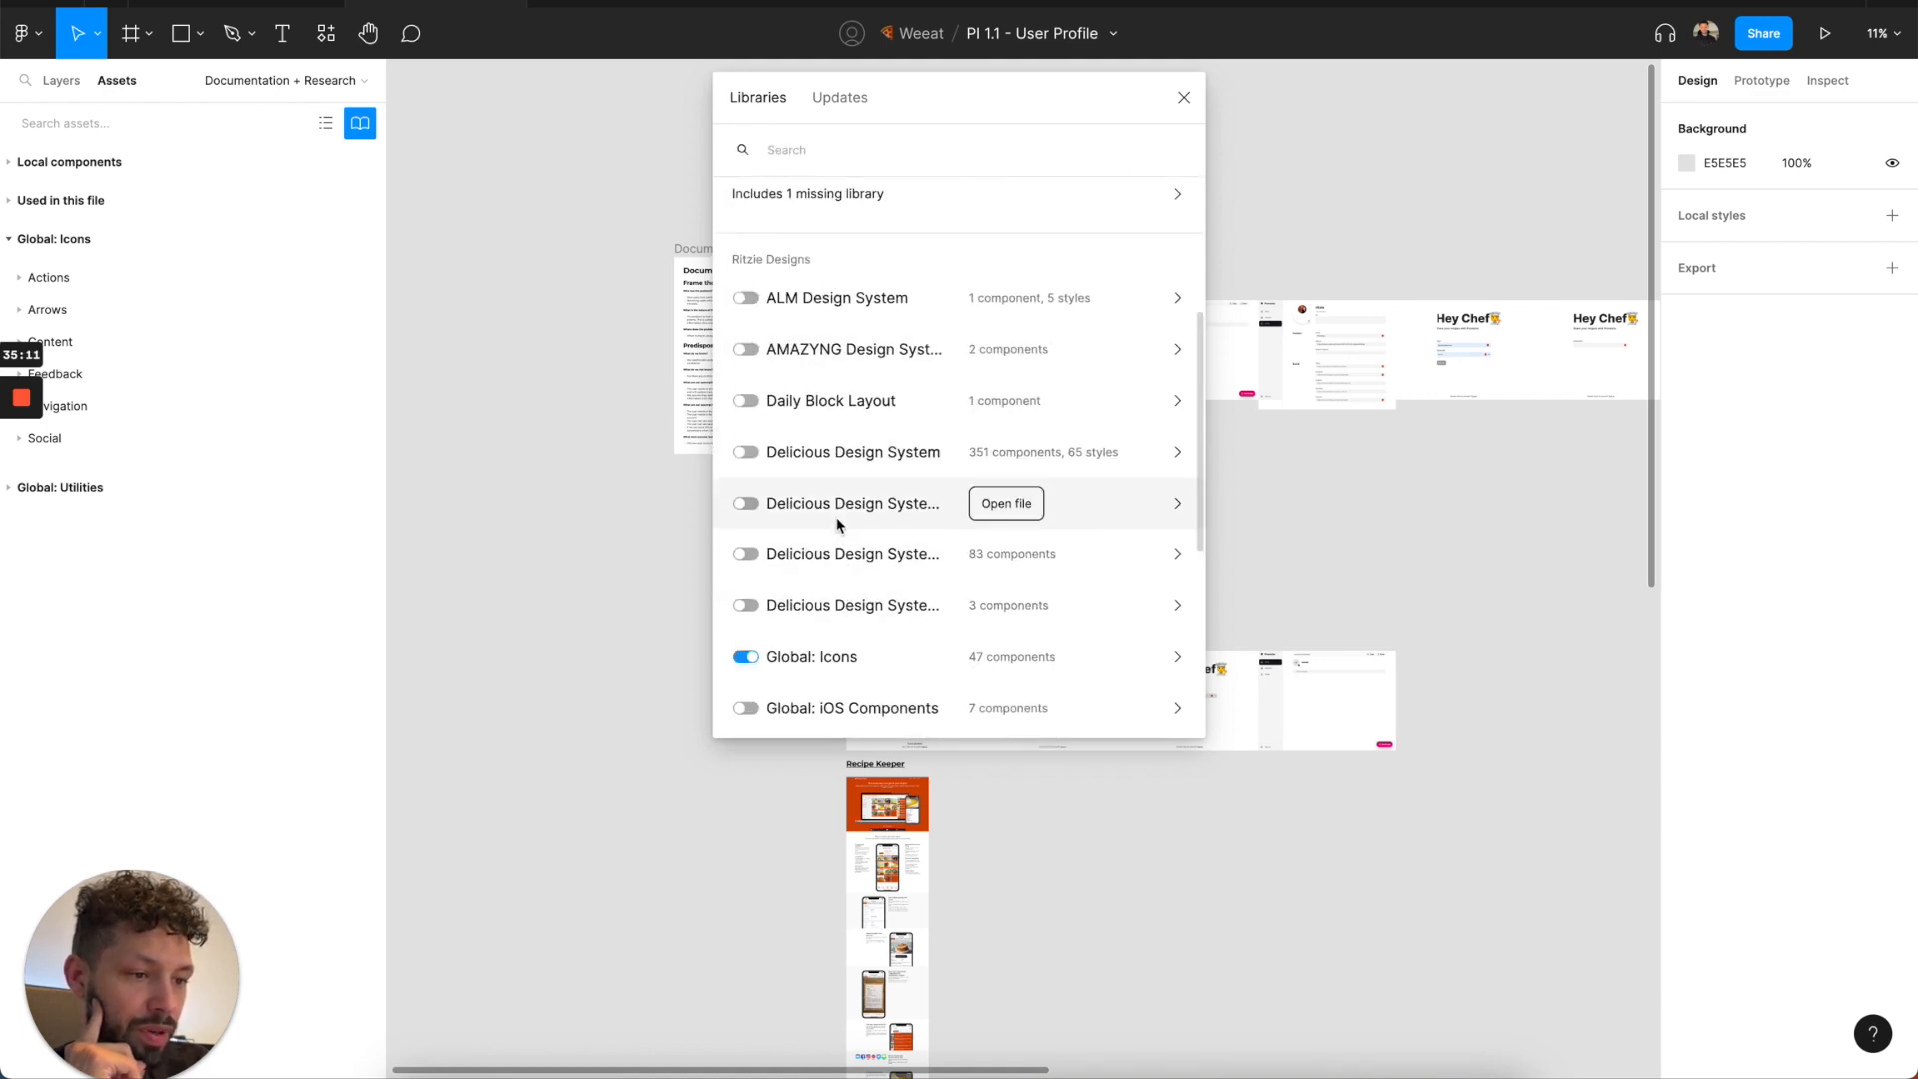
click(746, 452)
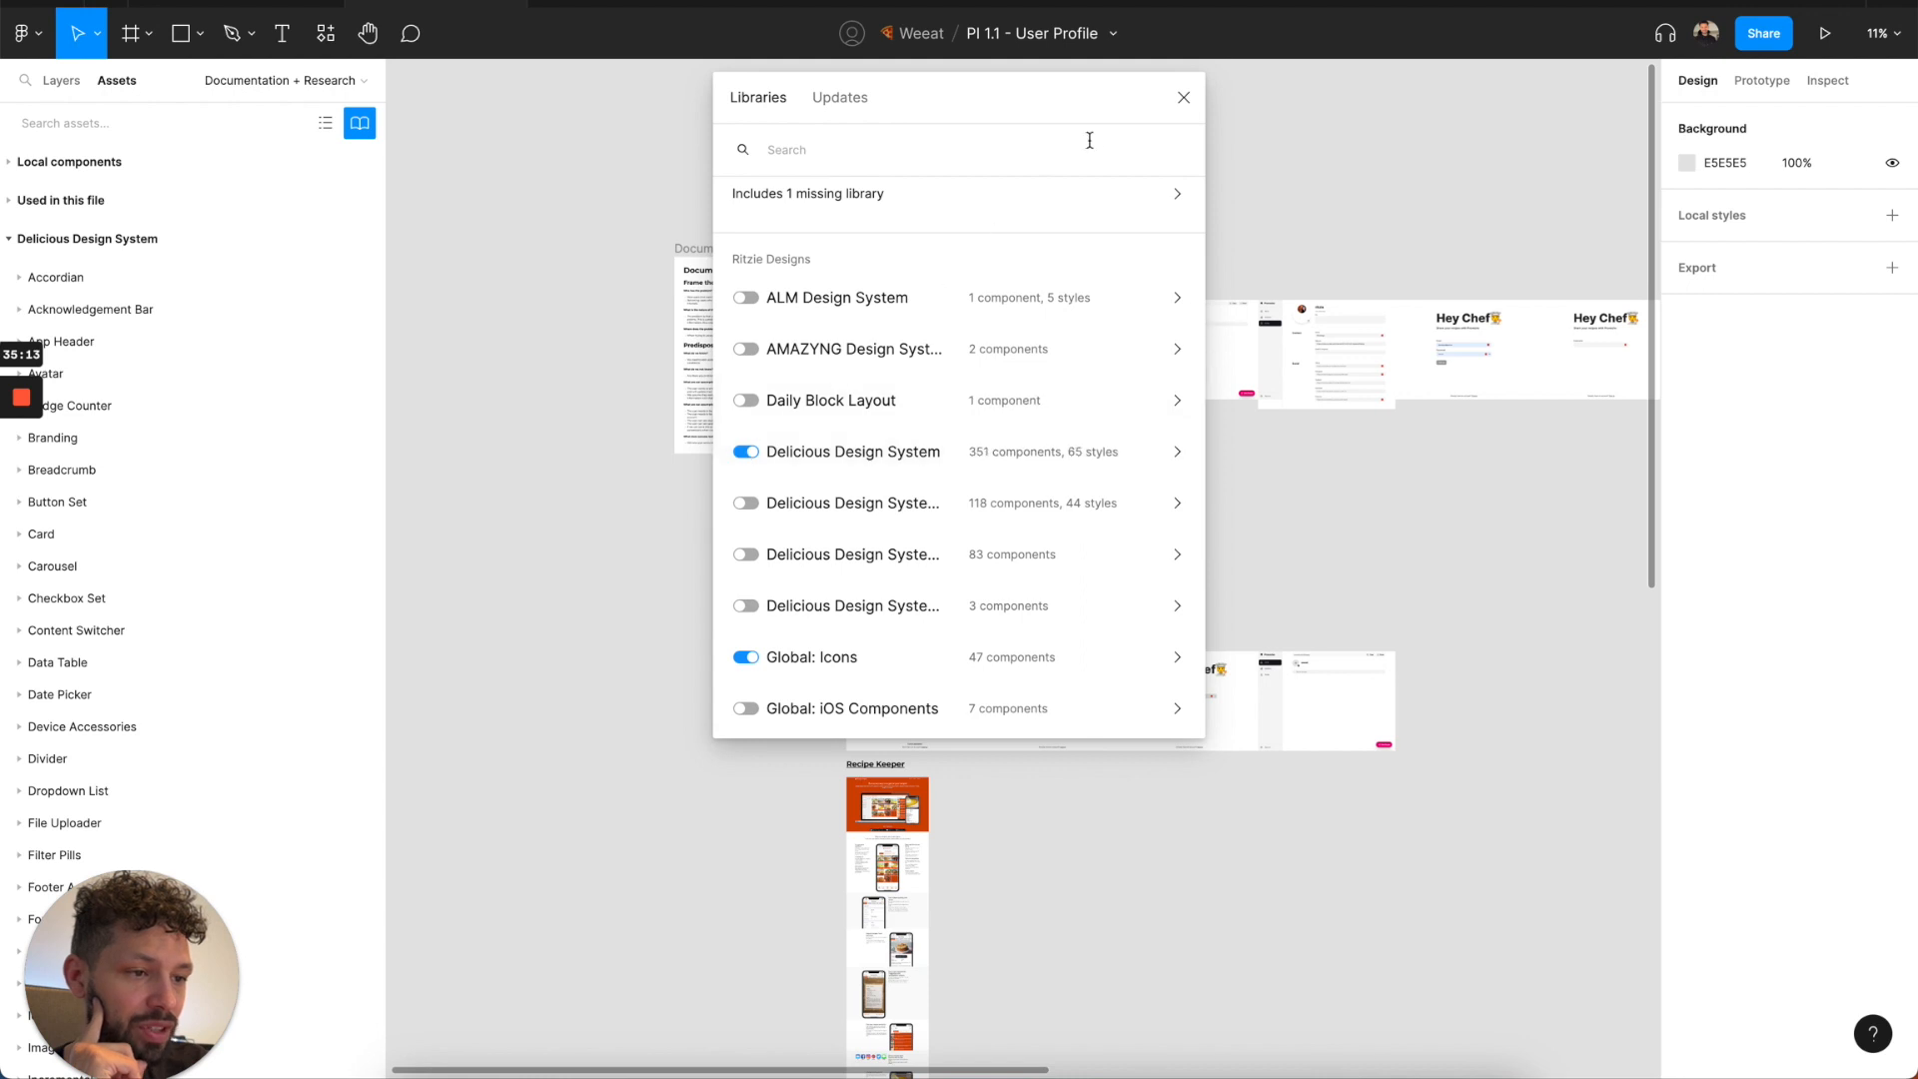
click(1183, 97)
Go to the Ext-Desktop page of the PI 1.1 - User Profile file.
click(72, 82)
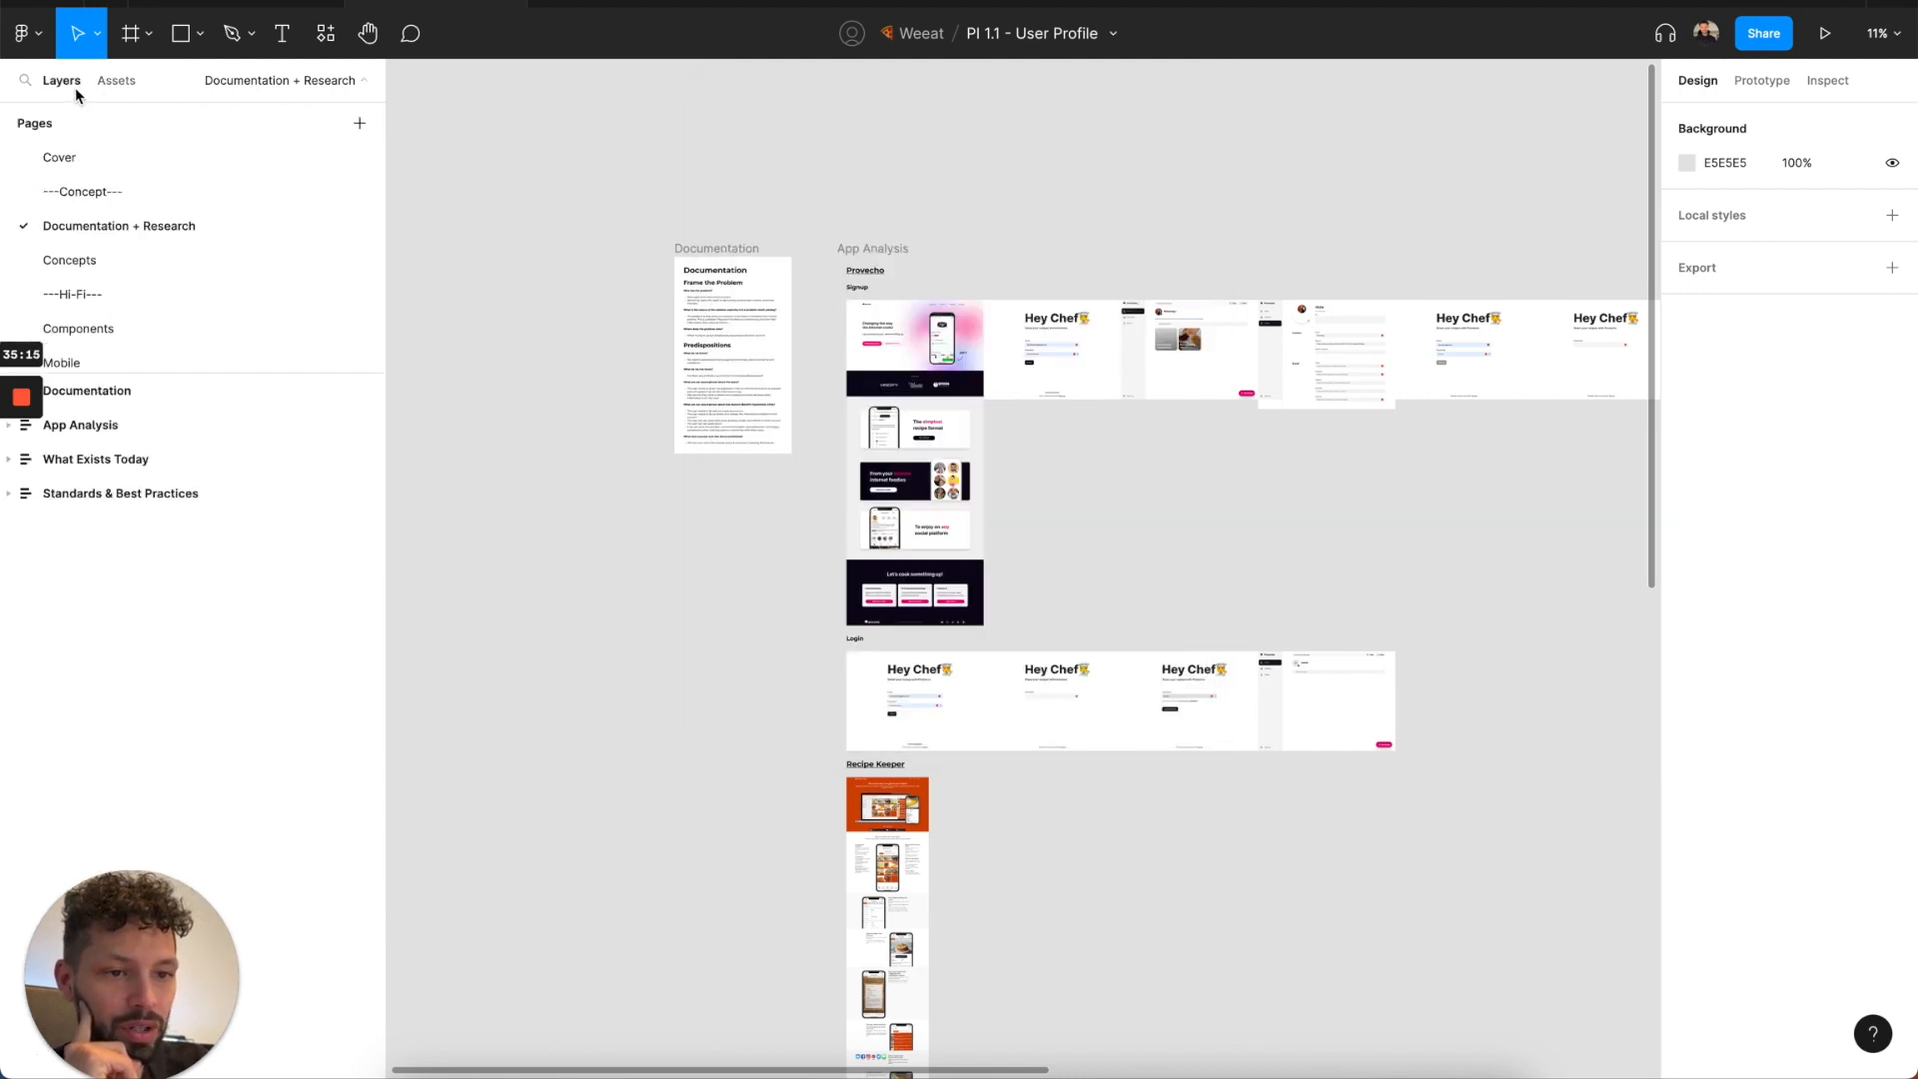
scroll(165, 255, down, 2)
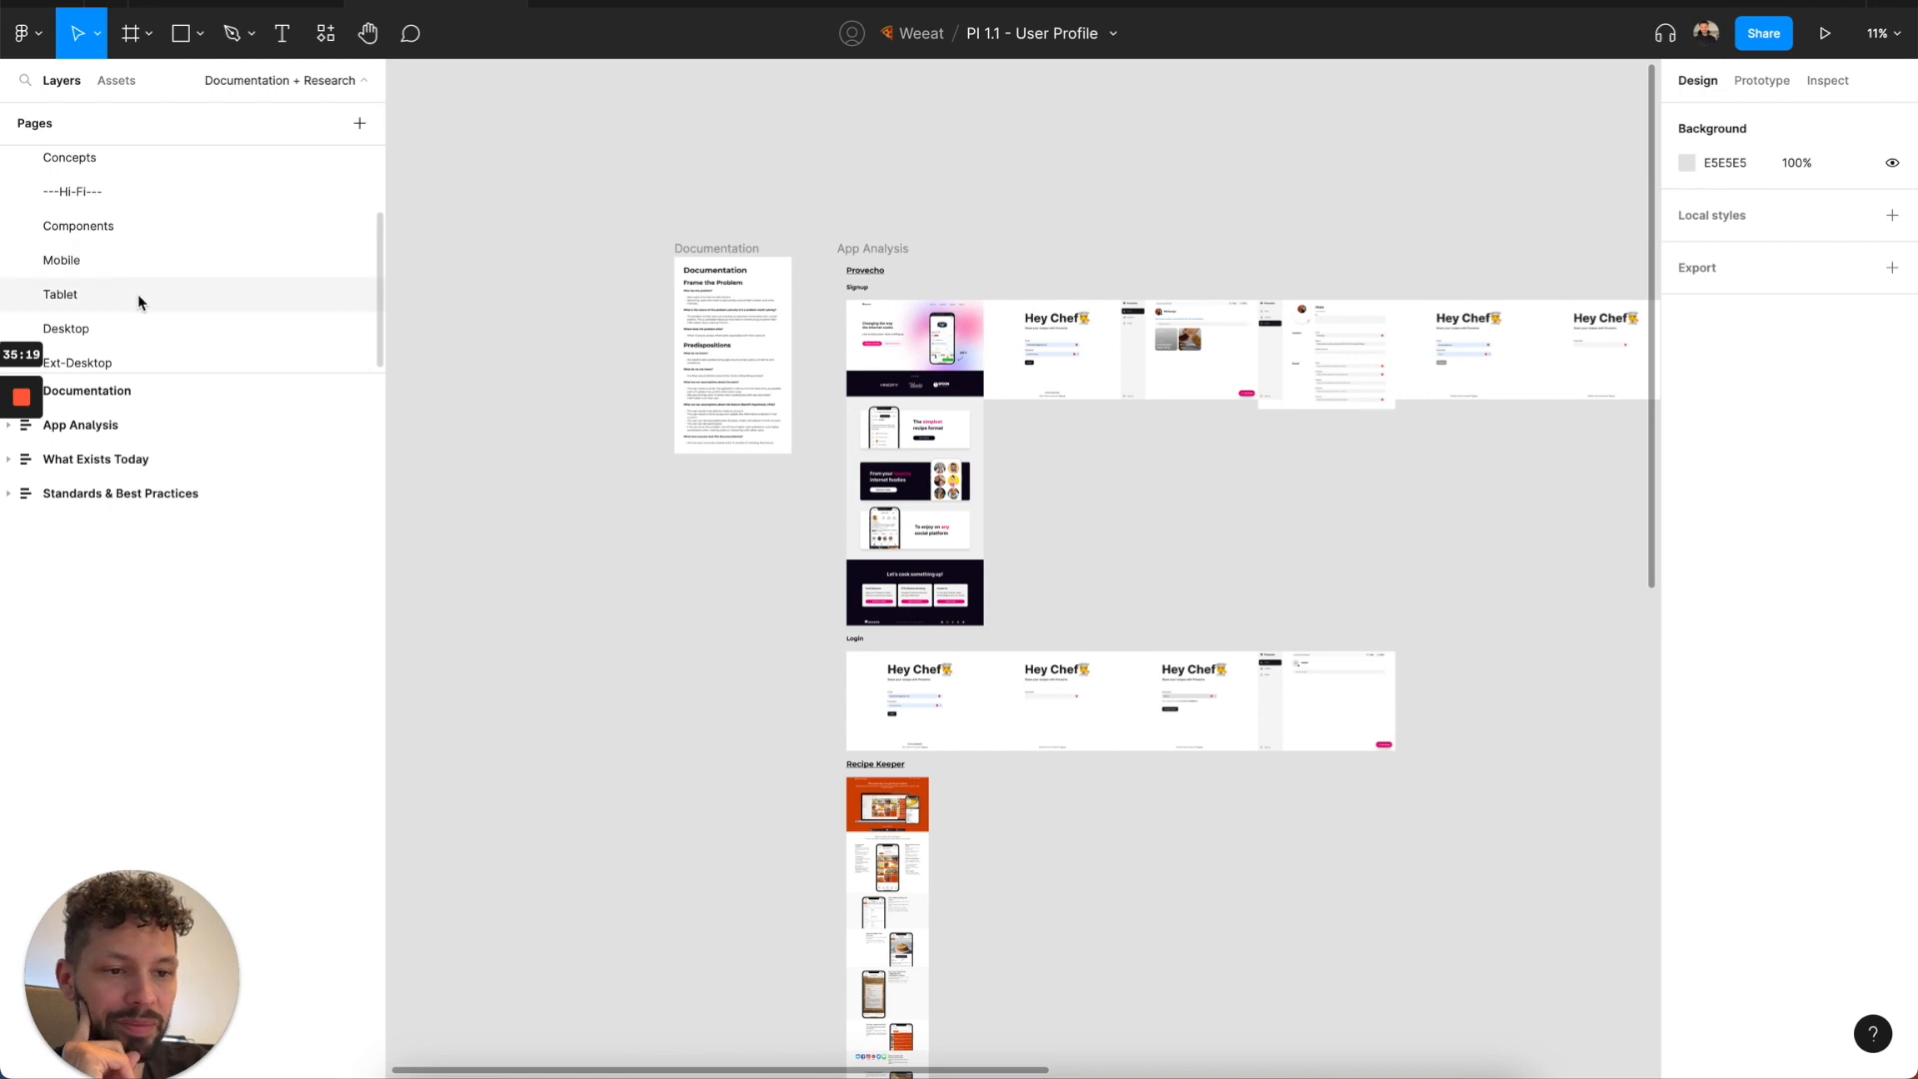
click(139, 297)
scroll(810, 399, down, 5)
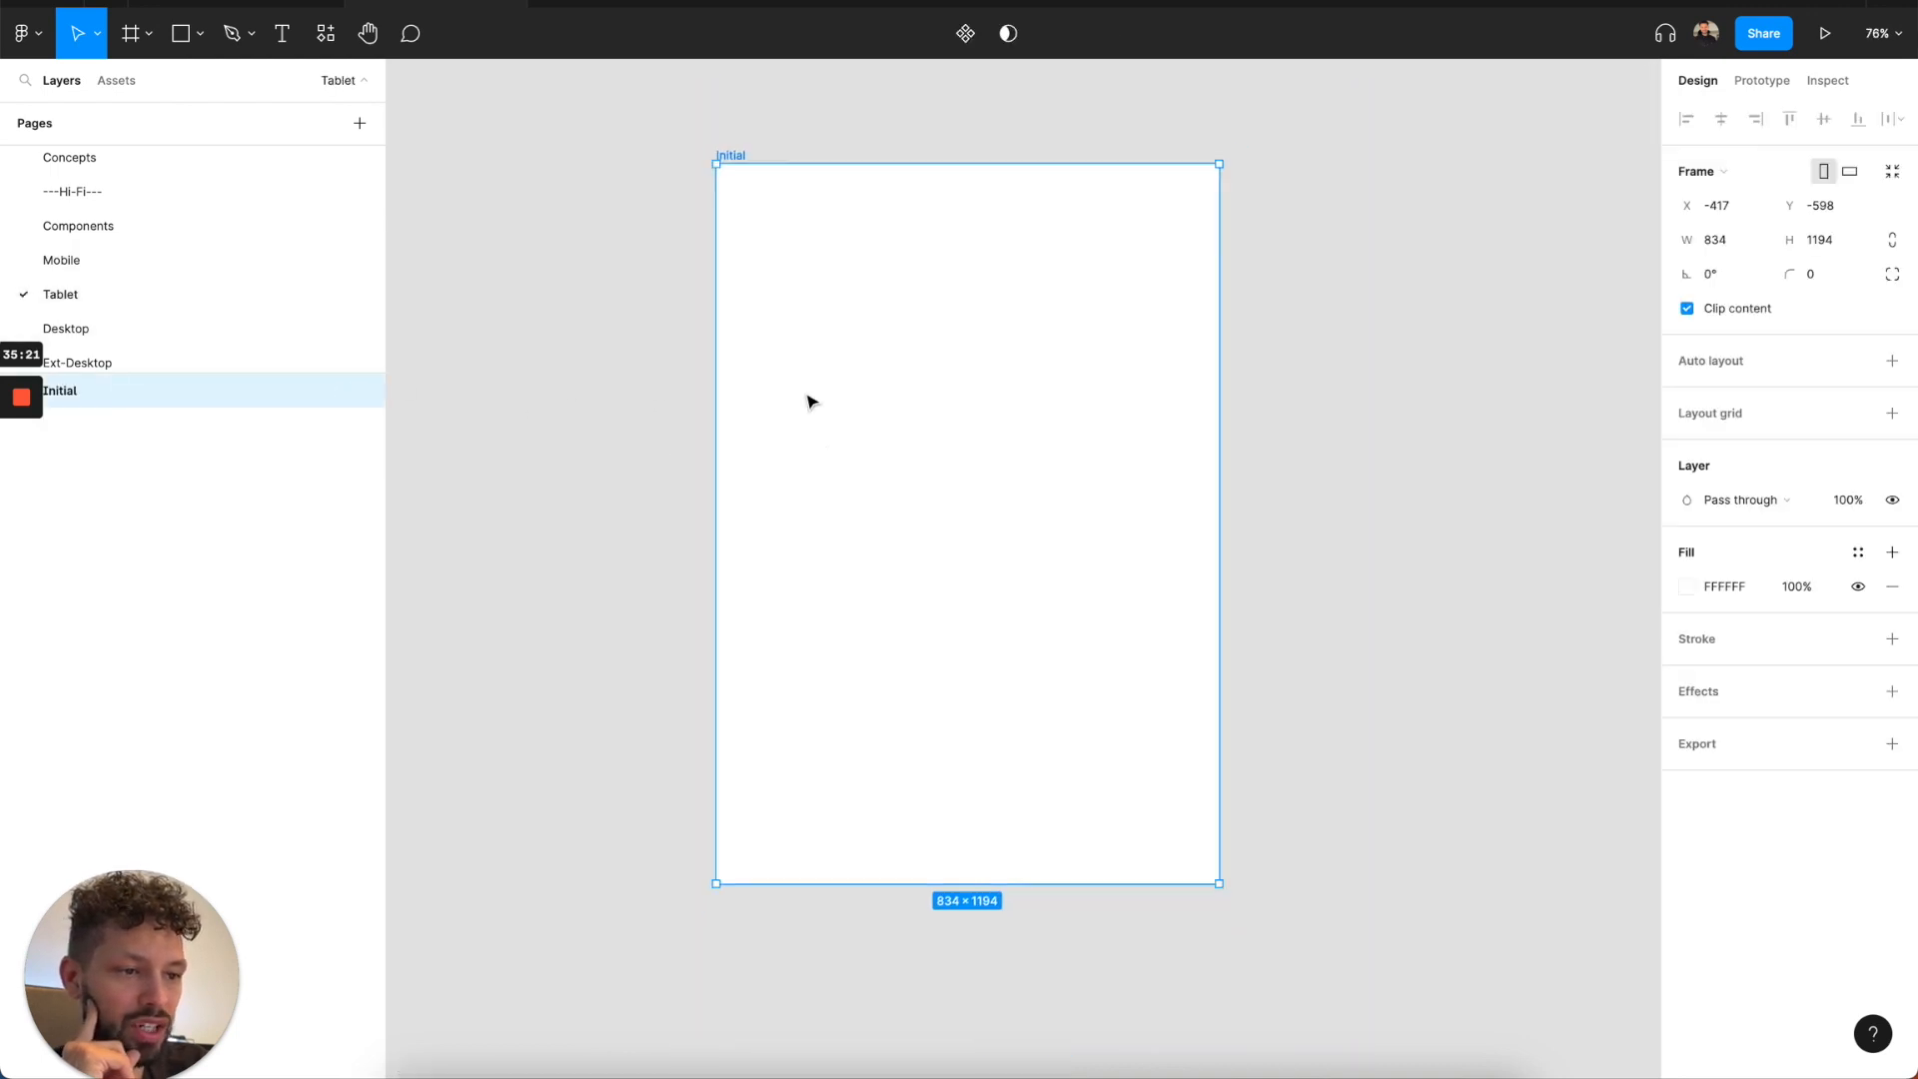
scroll(158, 340, down, 1)
click(158, 355)
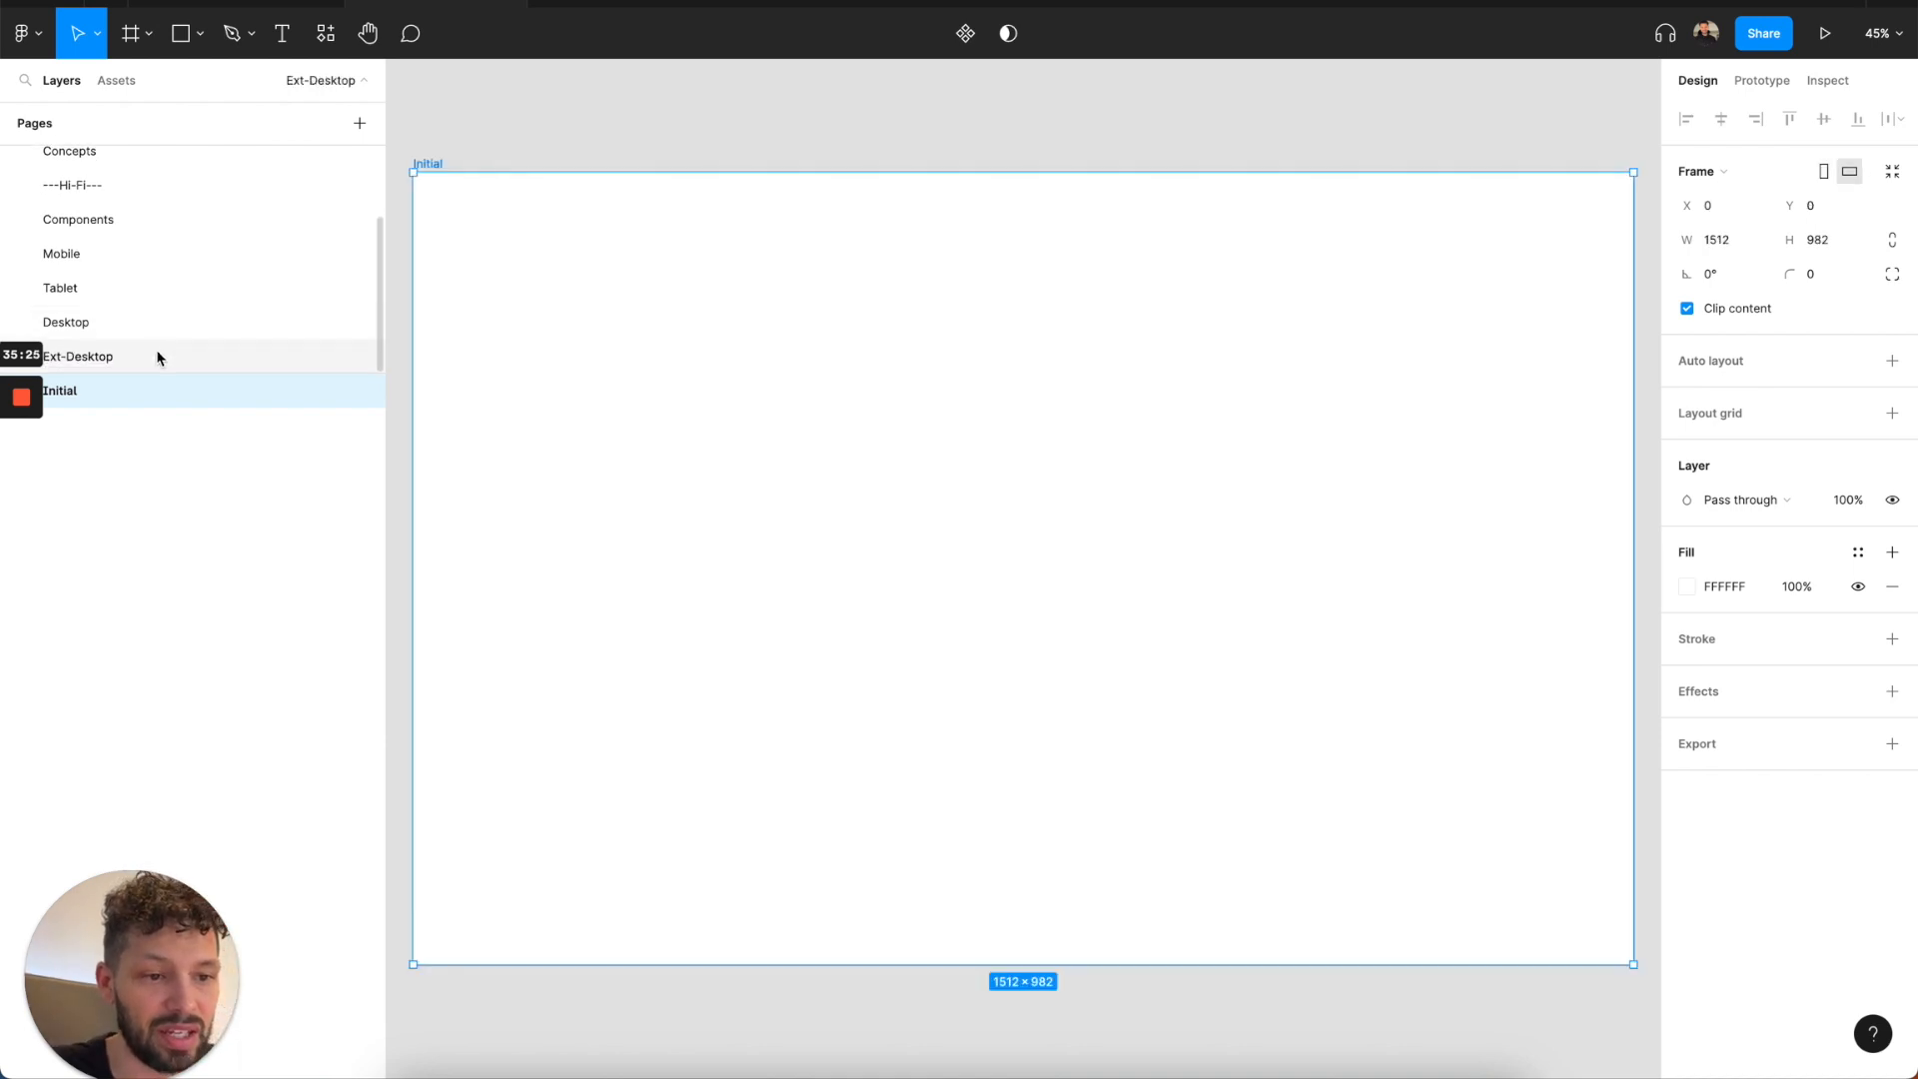
Place the Lockup / Headline component in the Initial frame and align it to the frame's top-left corner.
click(110, 84)
scroll(77, 428, down, 5)
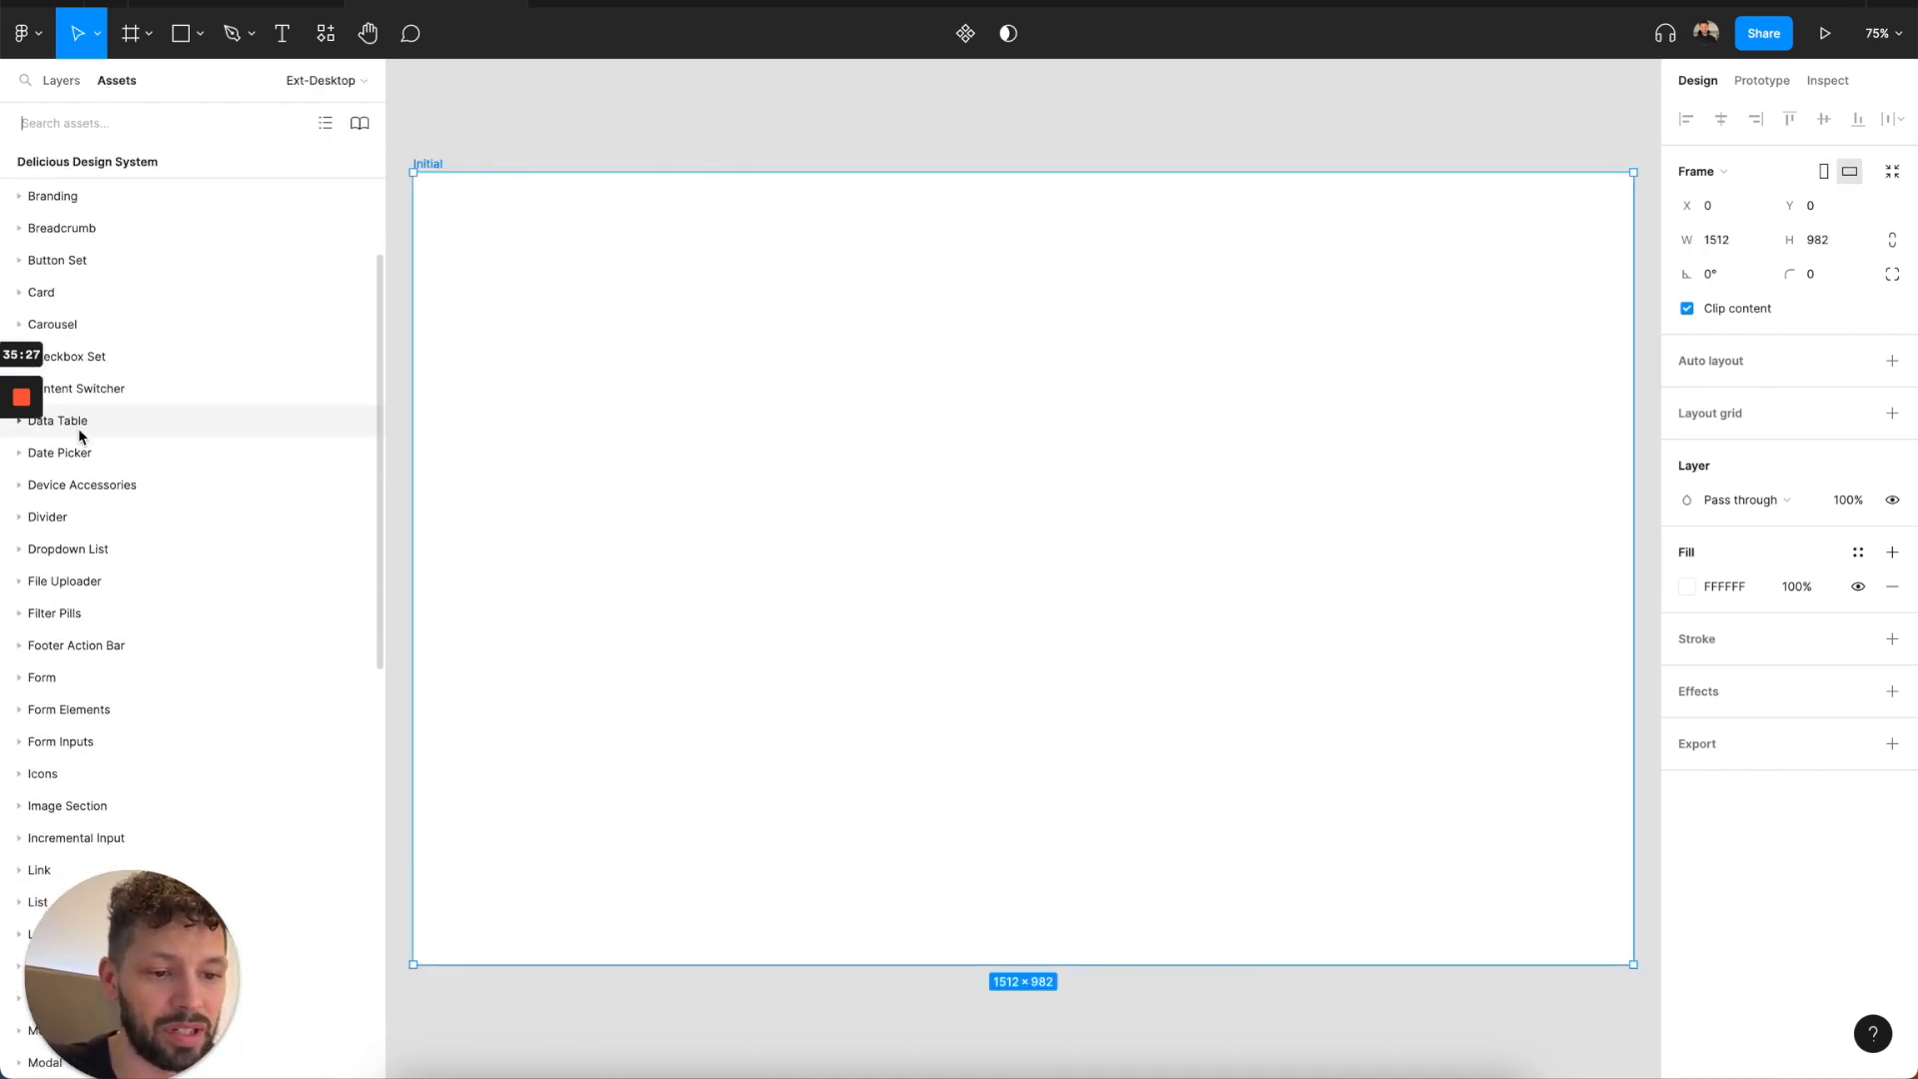
scroll(88, 665, down, 4)
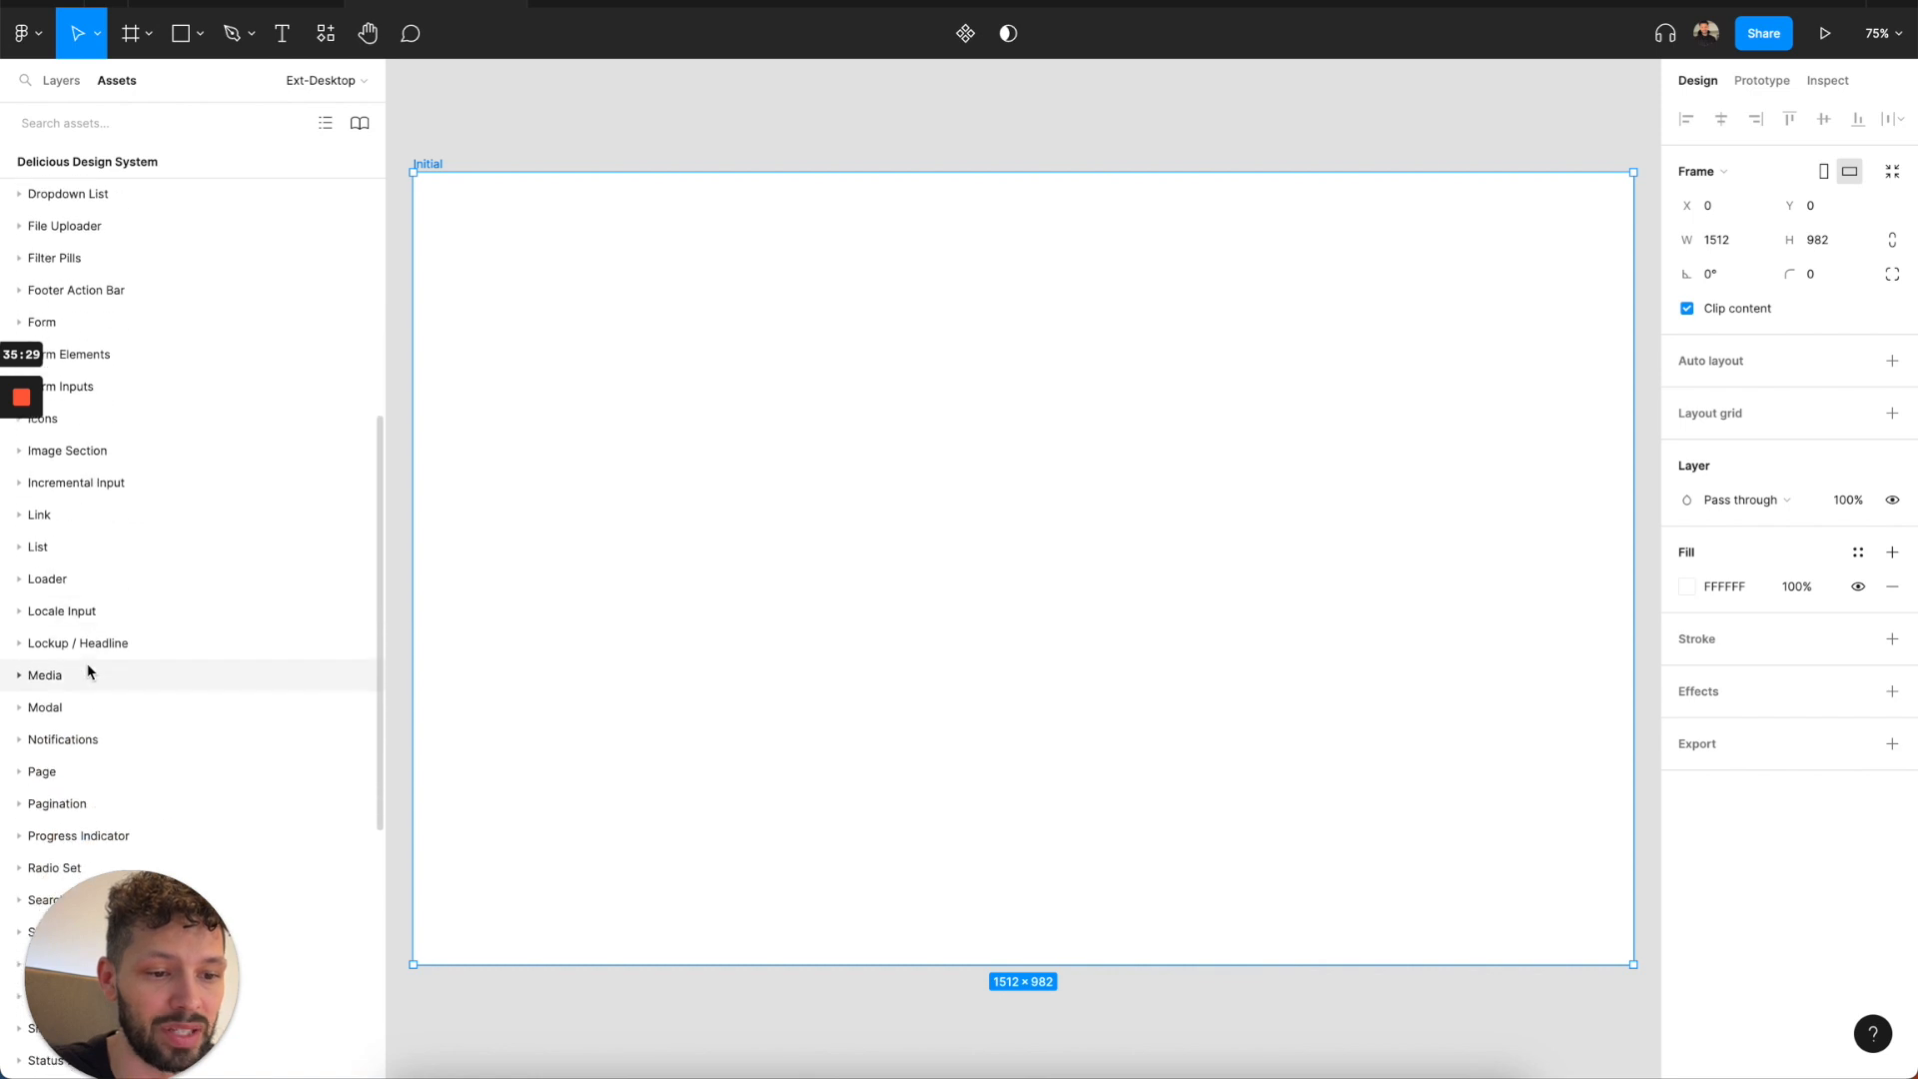
click(82, 645)
drag(73, 722, 1009, 391)
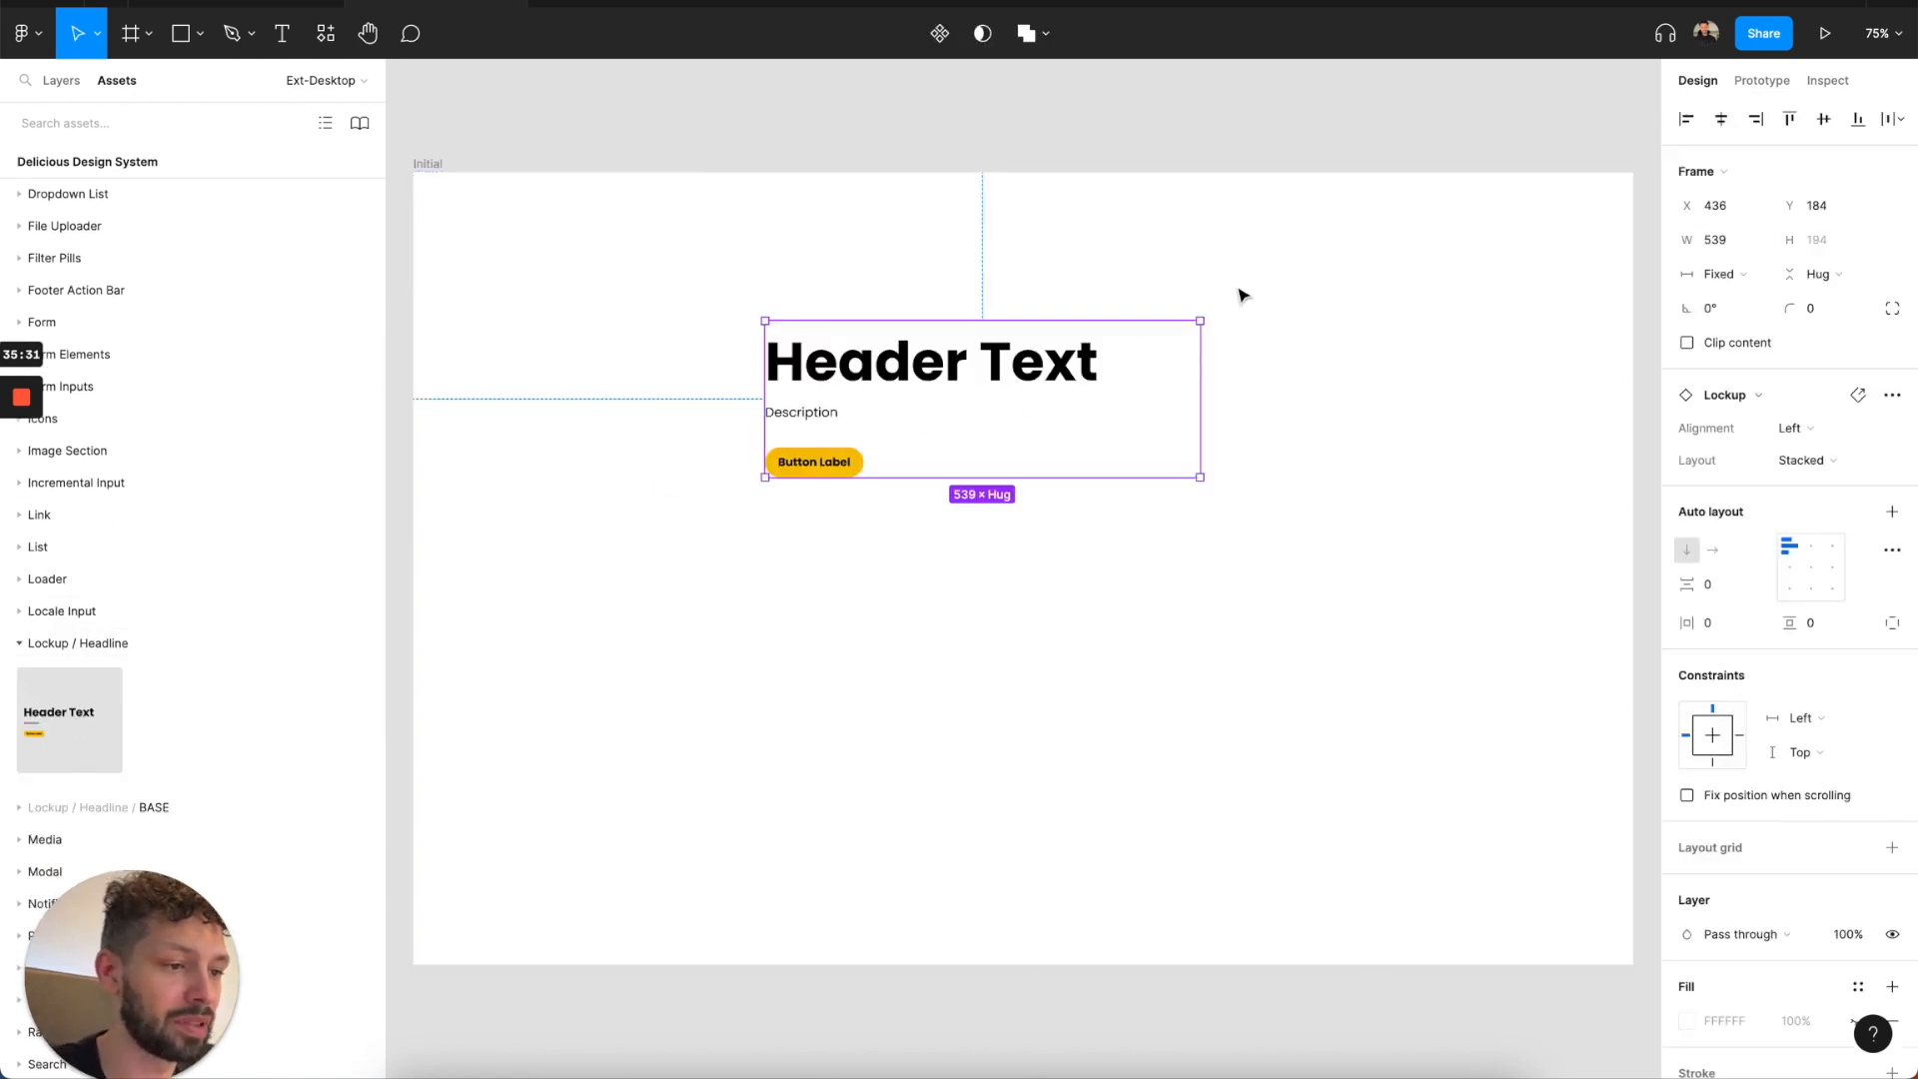
click(1687, 121)
click(1789, 118)
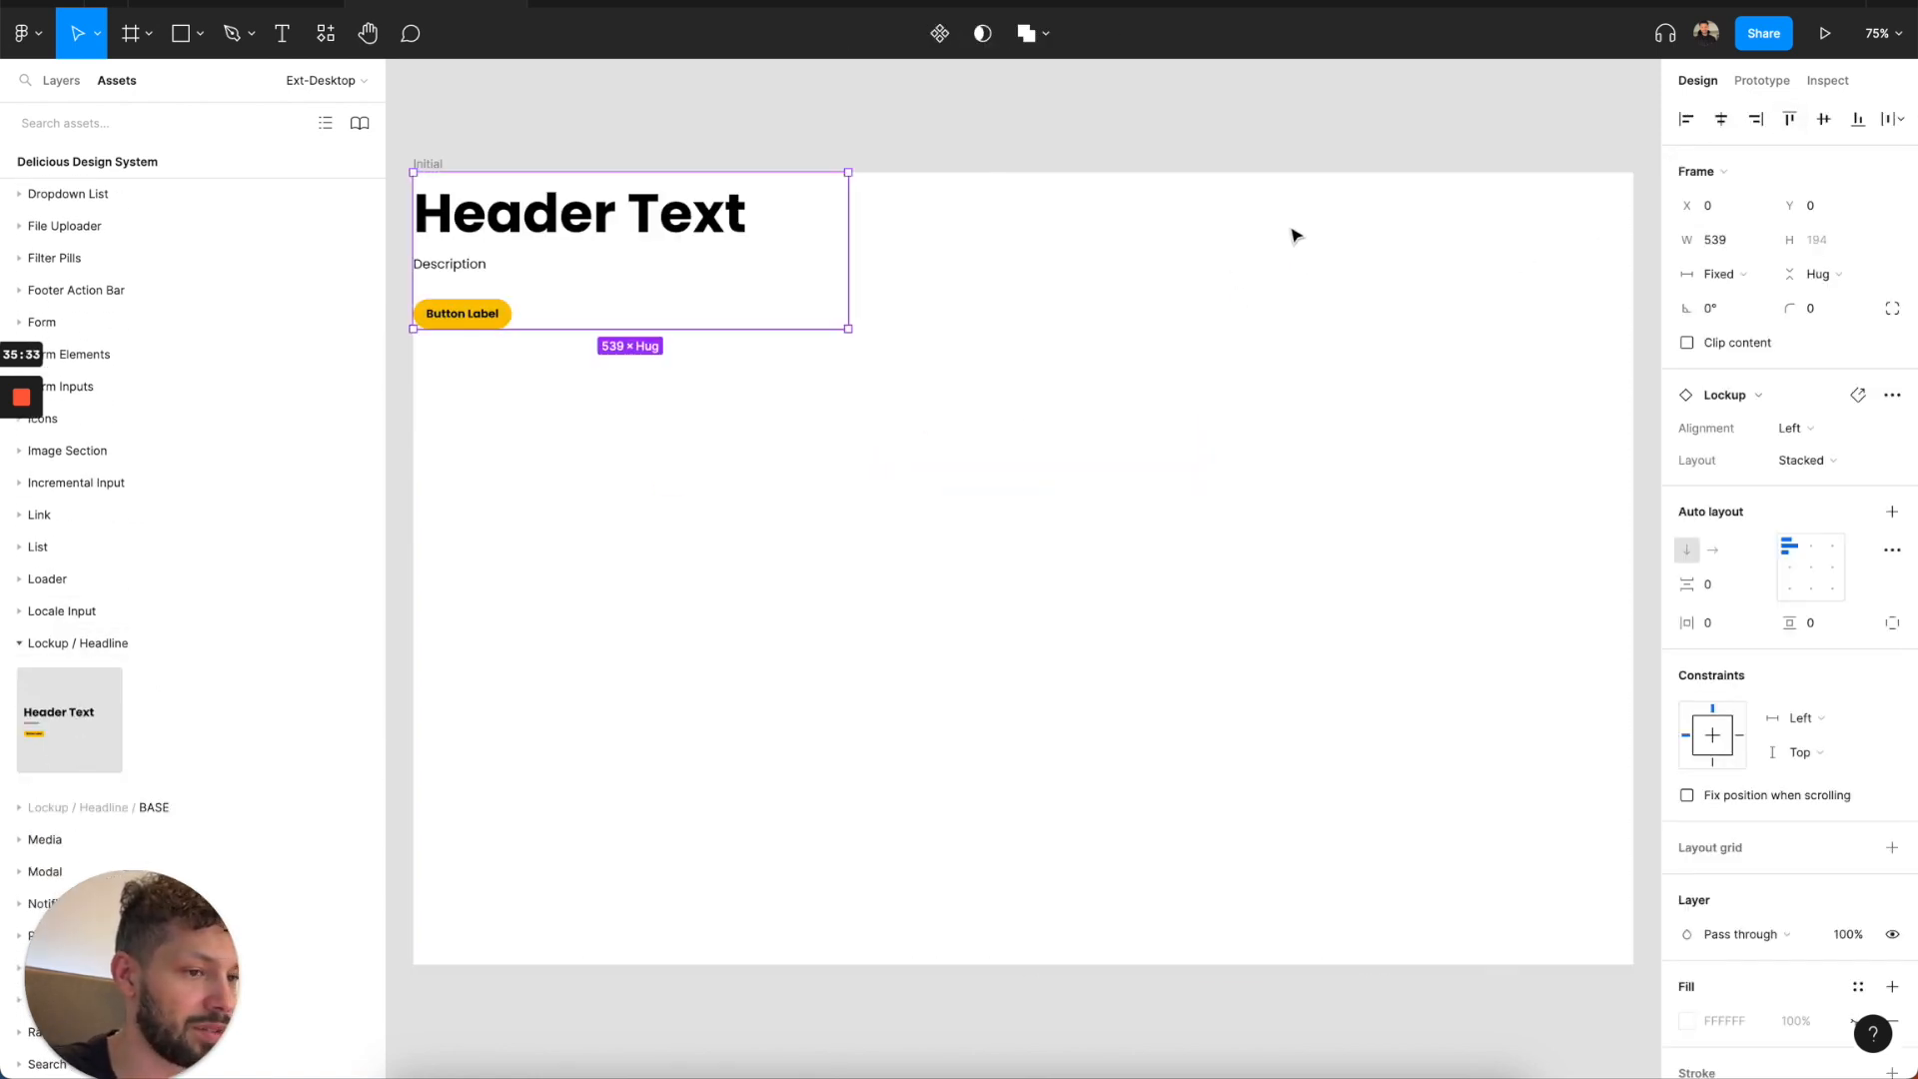
Change the lockup's header text to "Login".
scroll(871, 213, left, 3)
double_click(871, 213)
key(Return)
text(Login)
key(Escape)
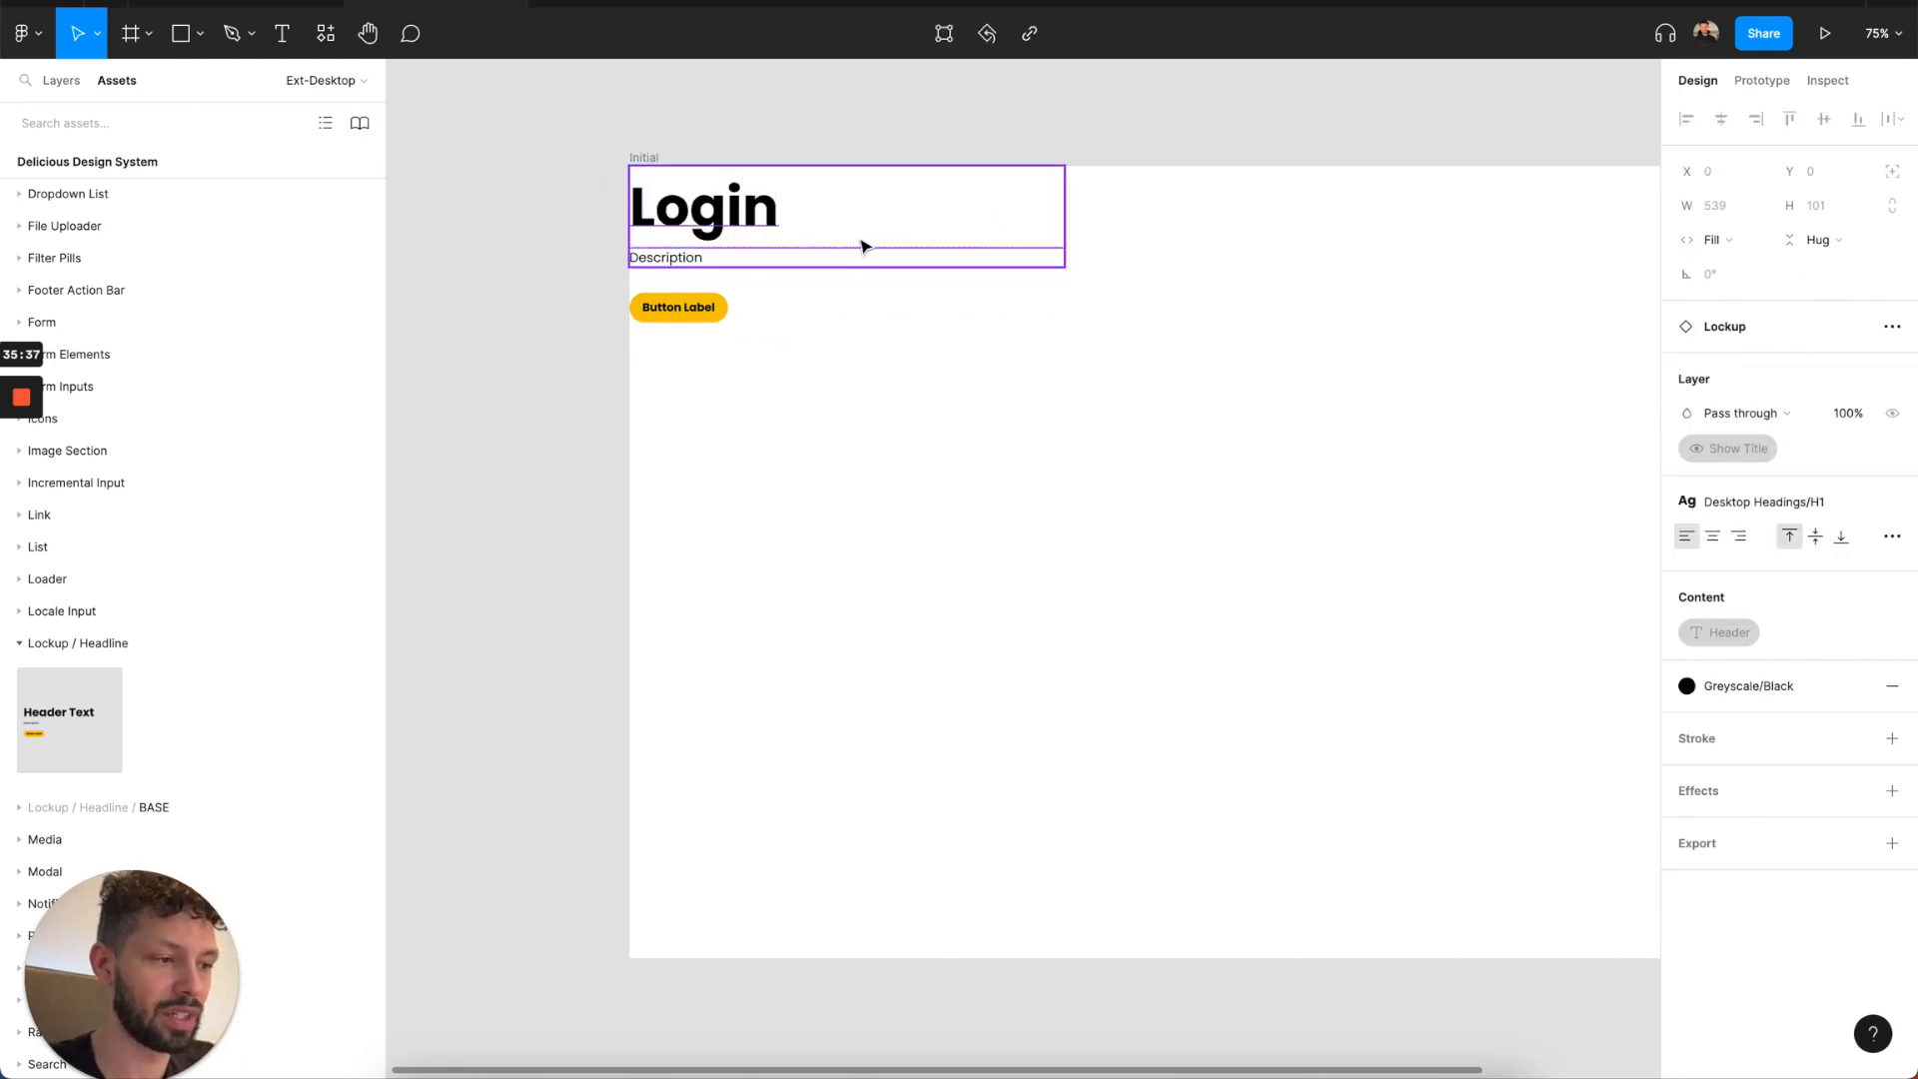
click(1239, 464)
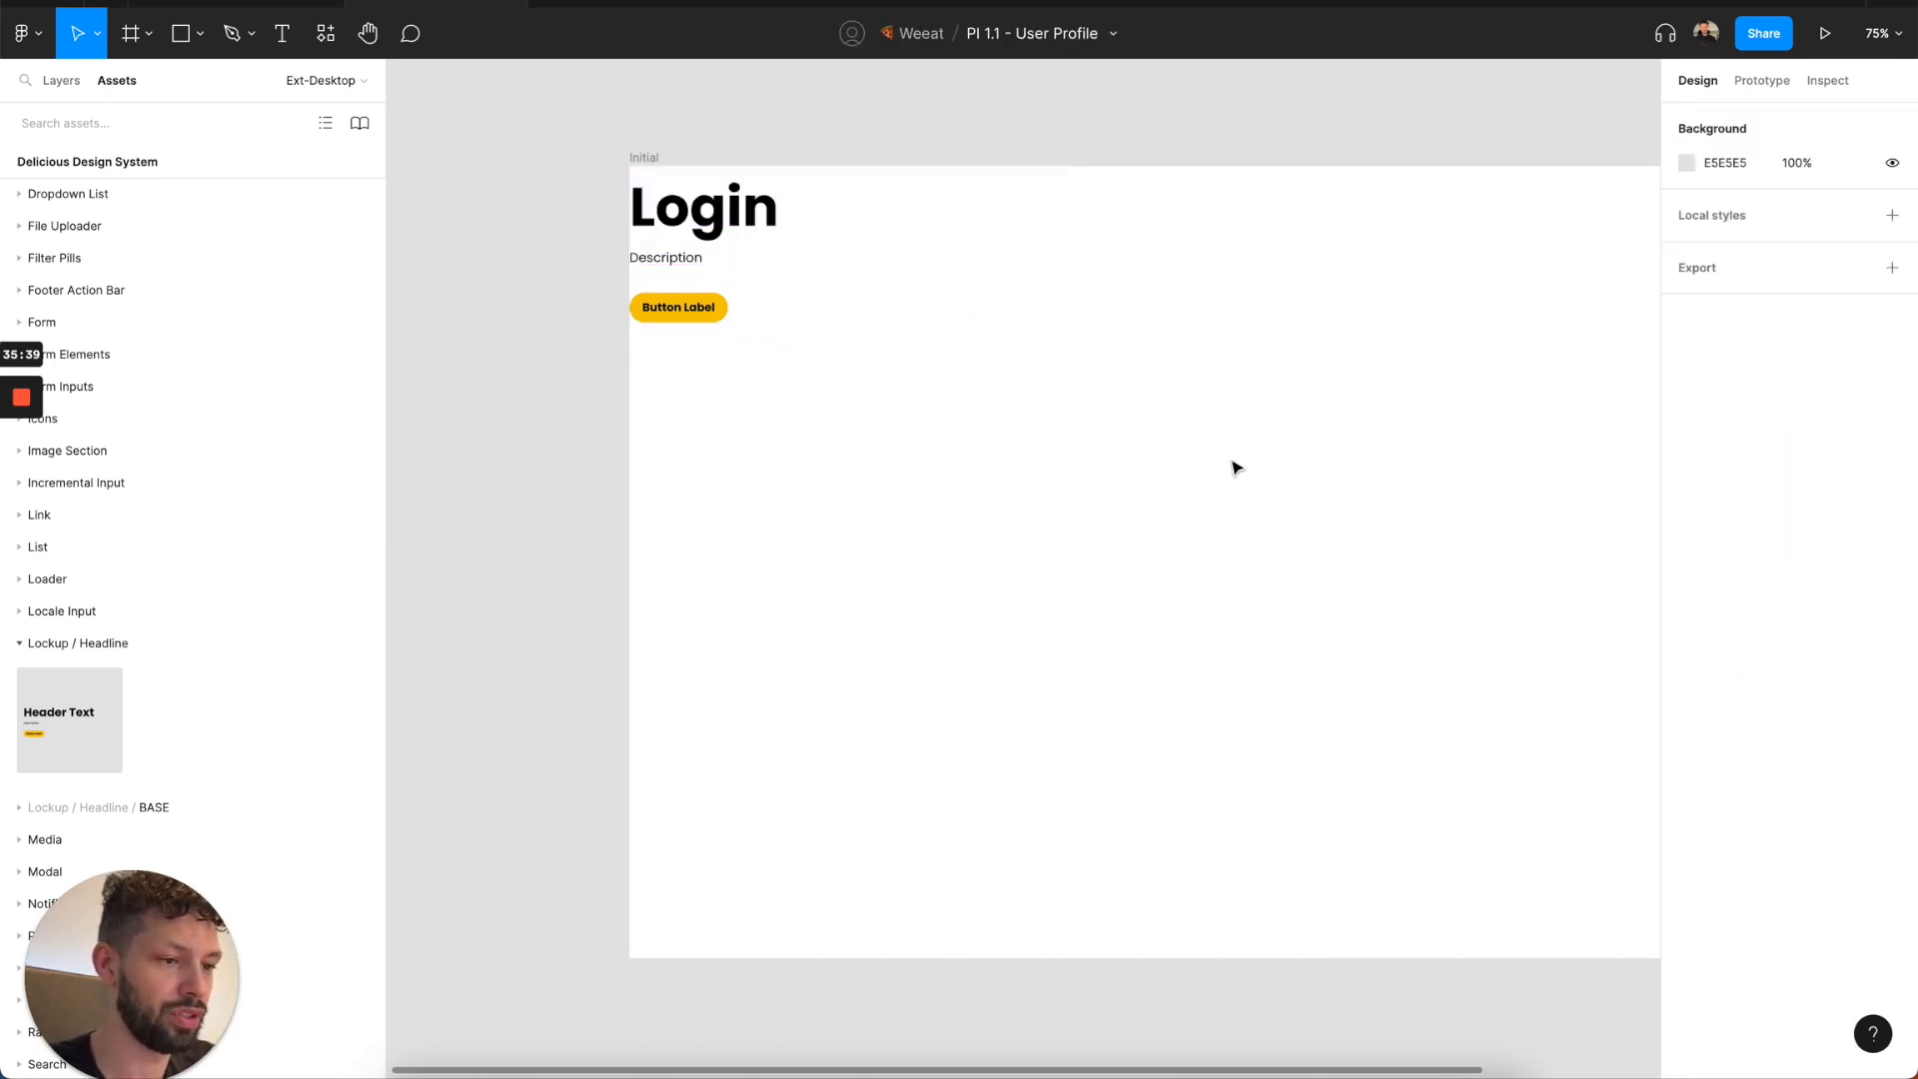
Set the Login lockup's alignment to Center and hide its button.
click(897, 272)
click(1849, 436)
click(1822, 452)
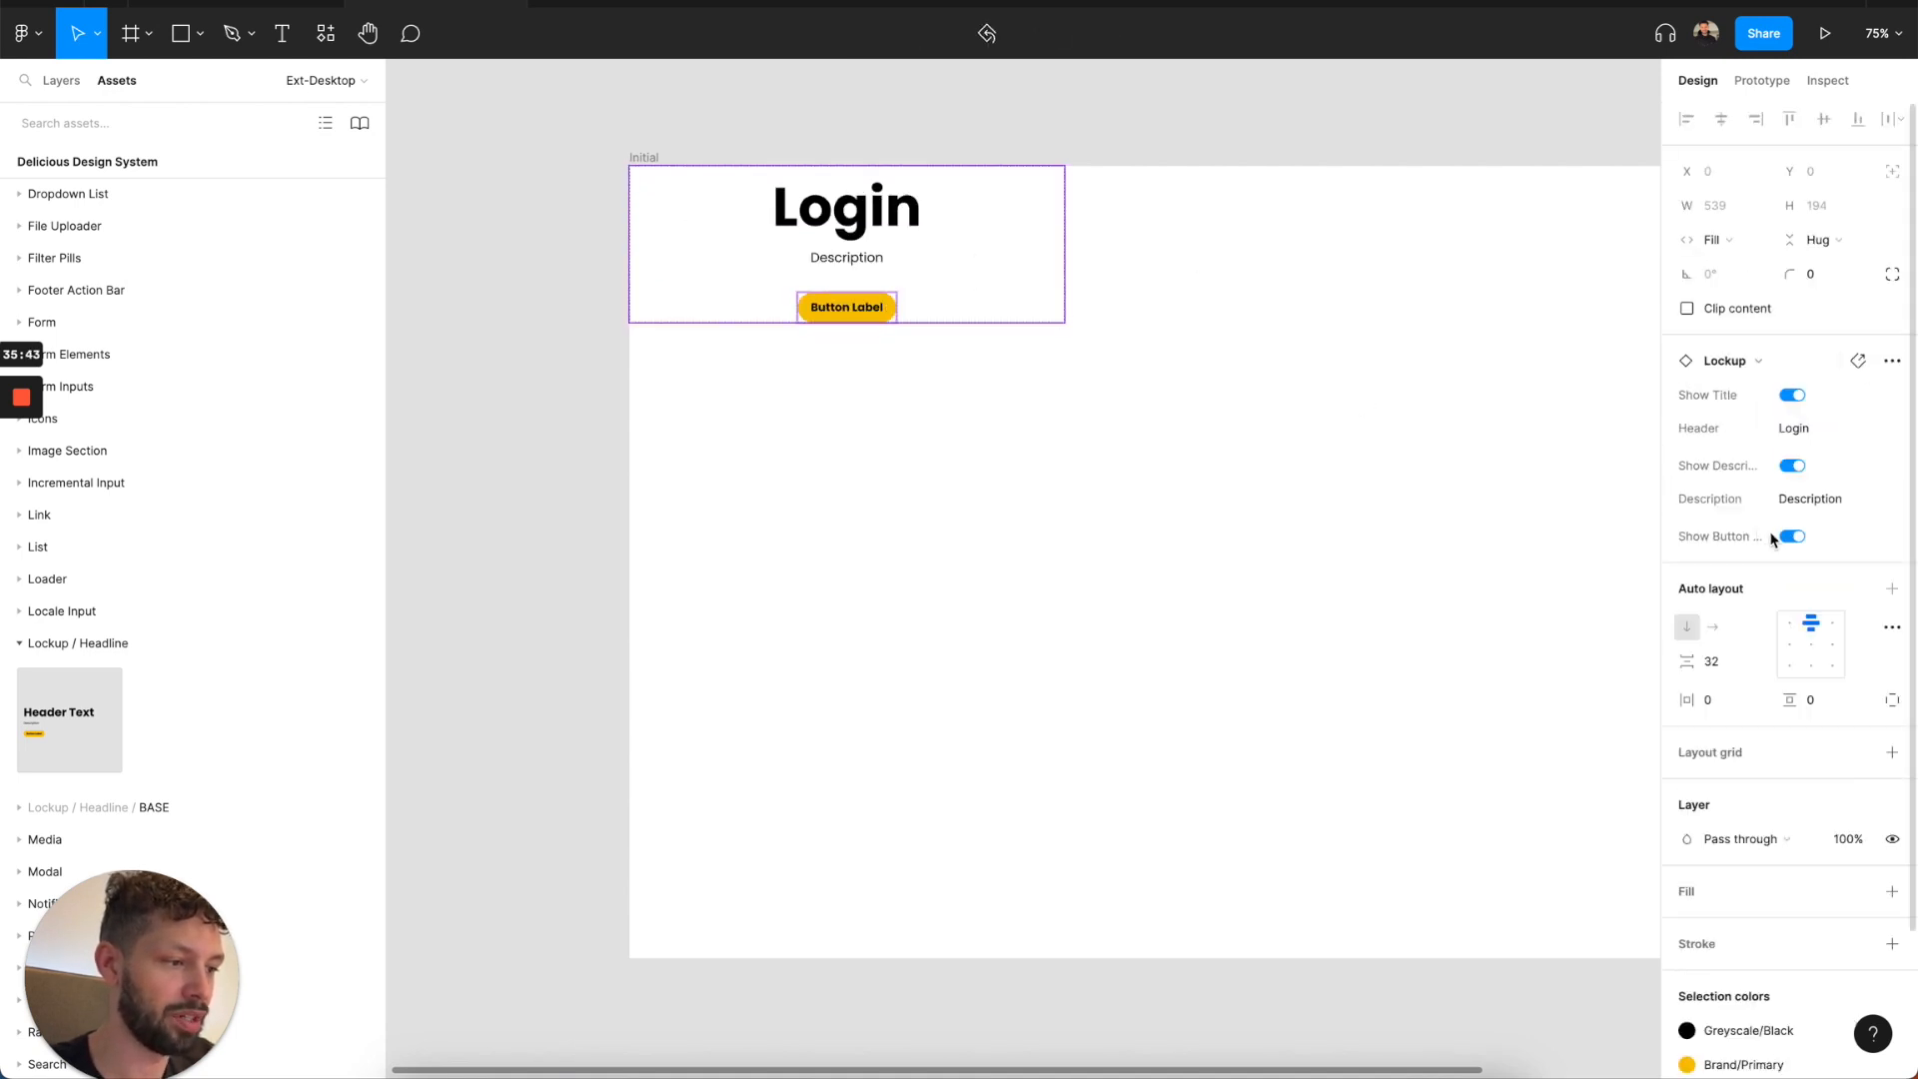
click(1793, 536)
click(1333, 410)
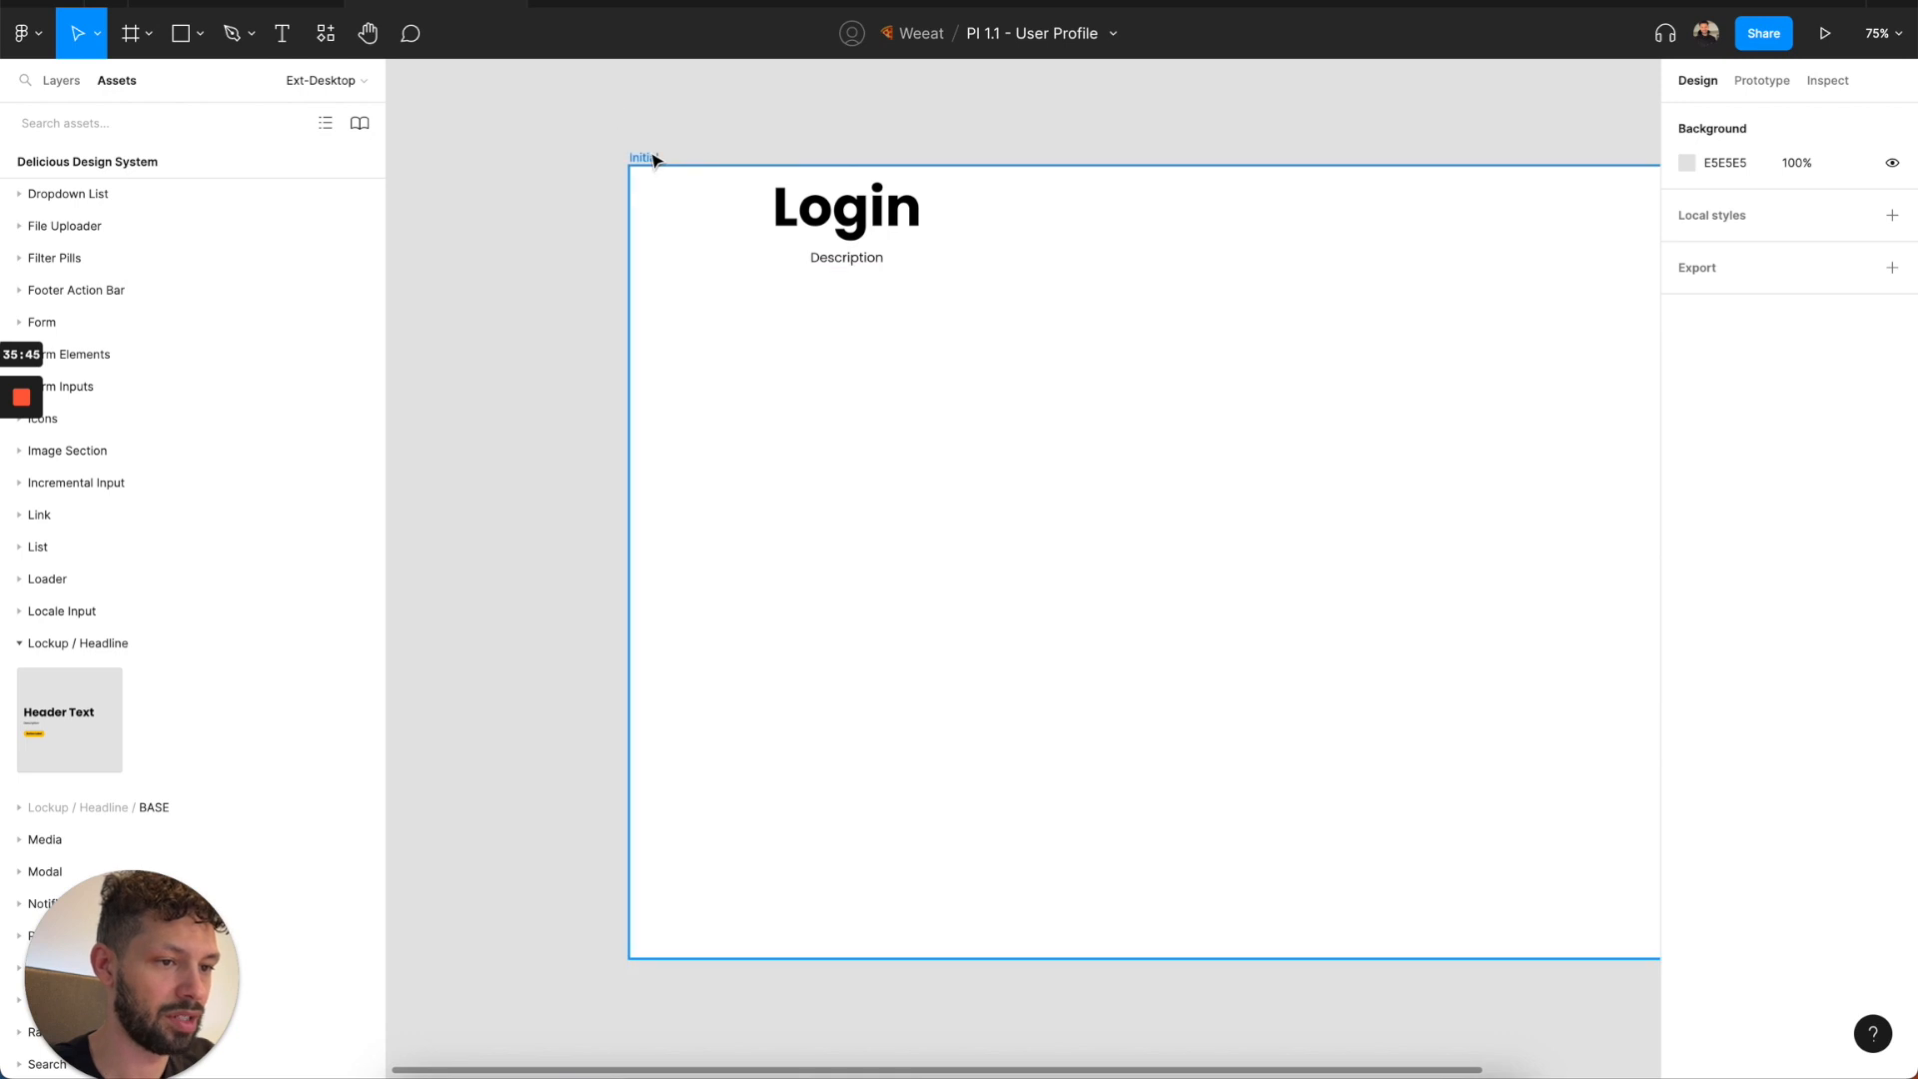
Apply auto layout to the Initial frame containing the Login lockup.
click(645, 158)
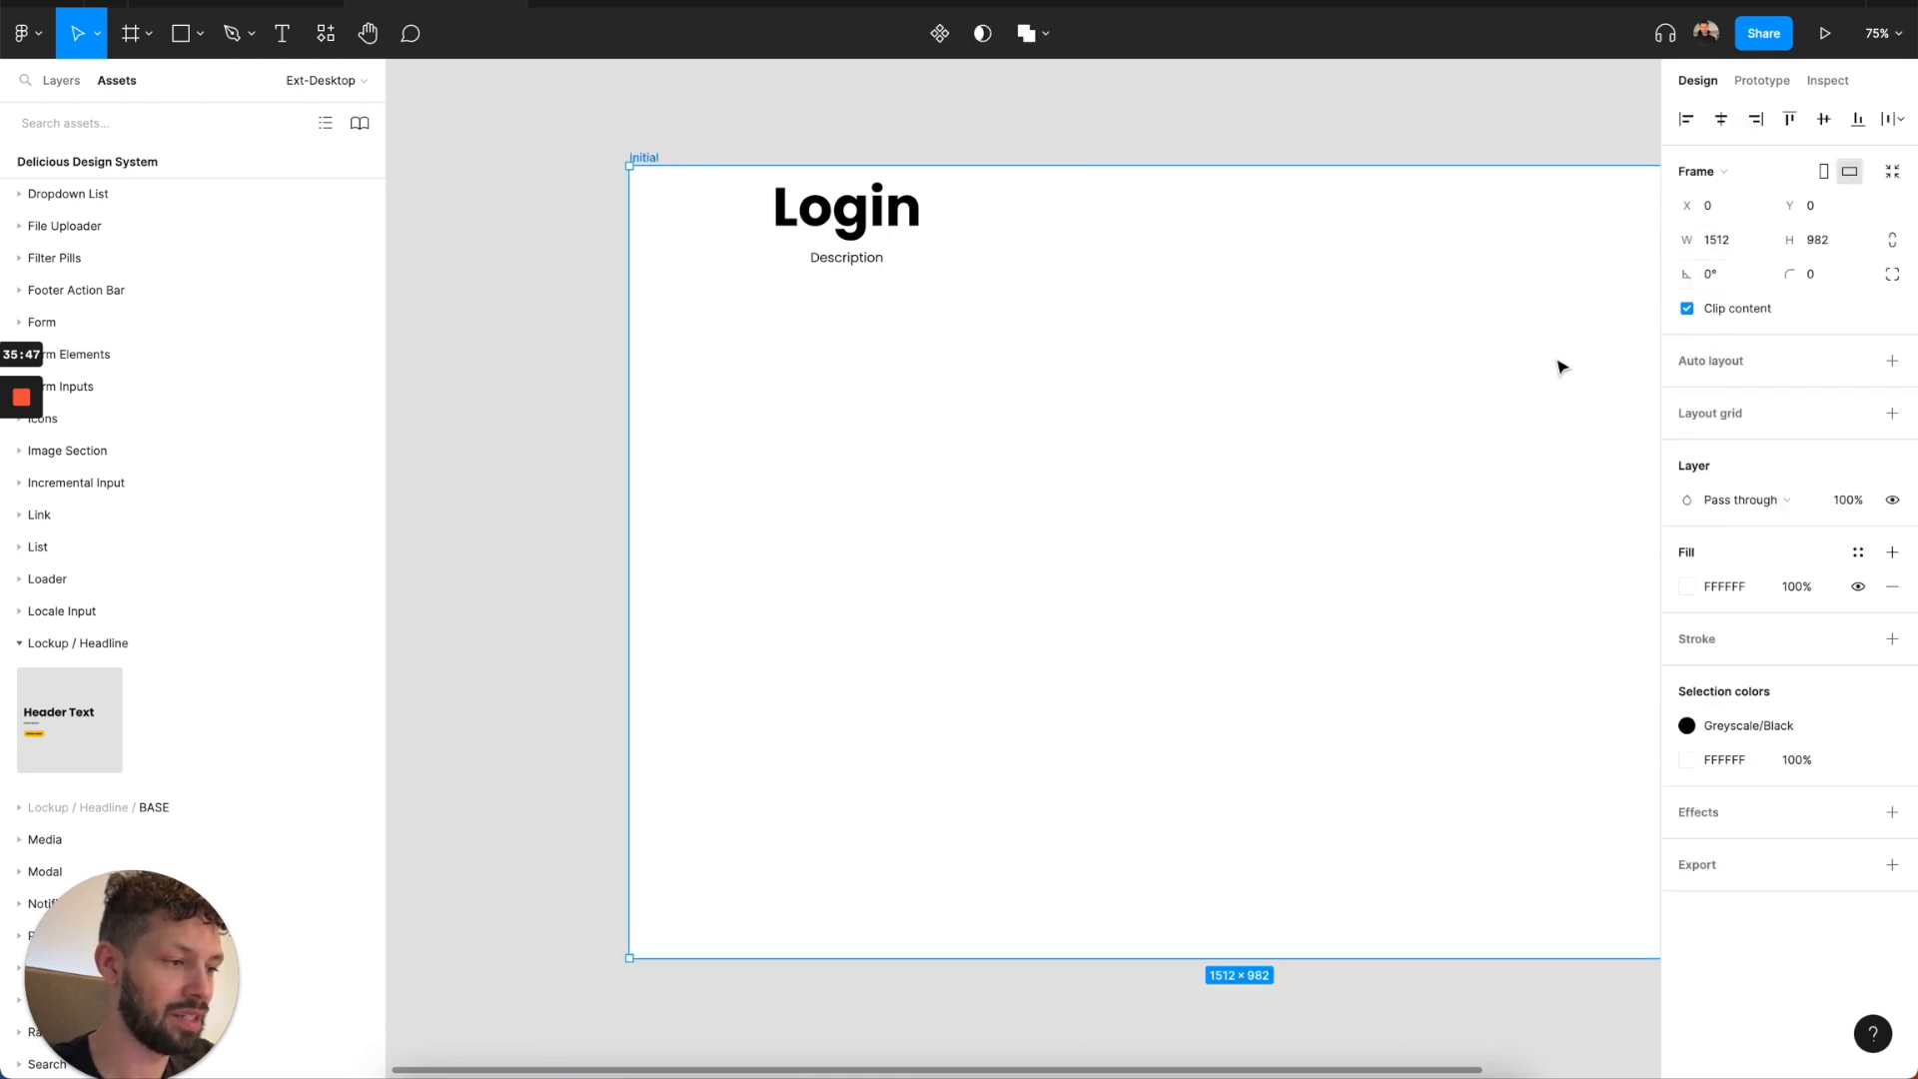
scroll(1562, 363, right, 2)
click(835, 236)
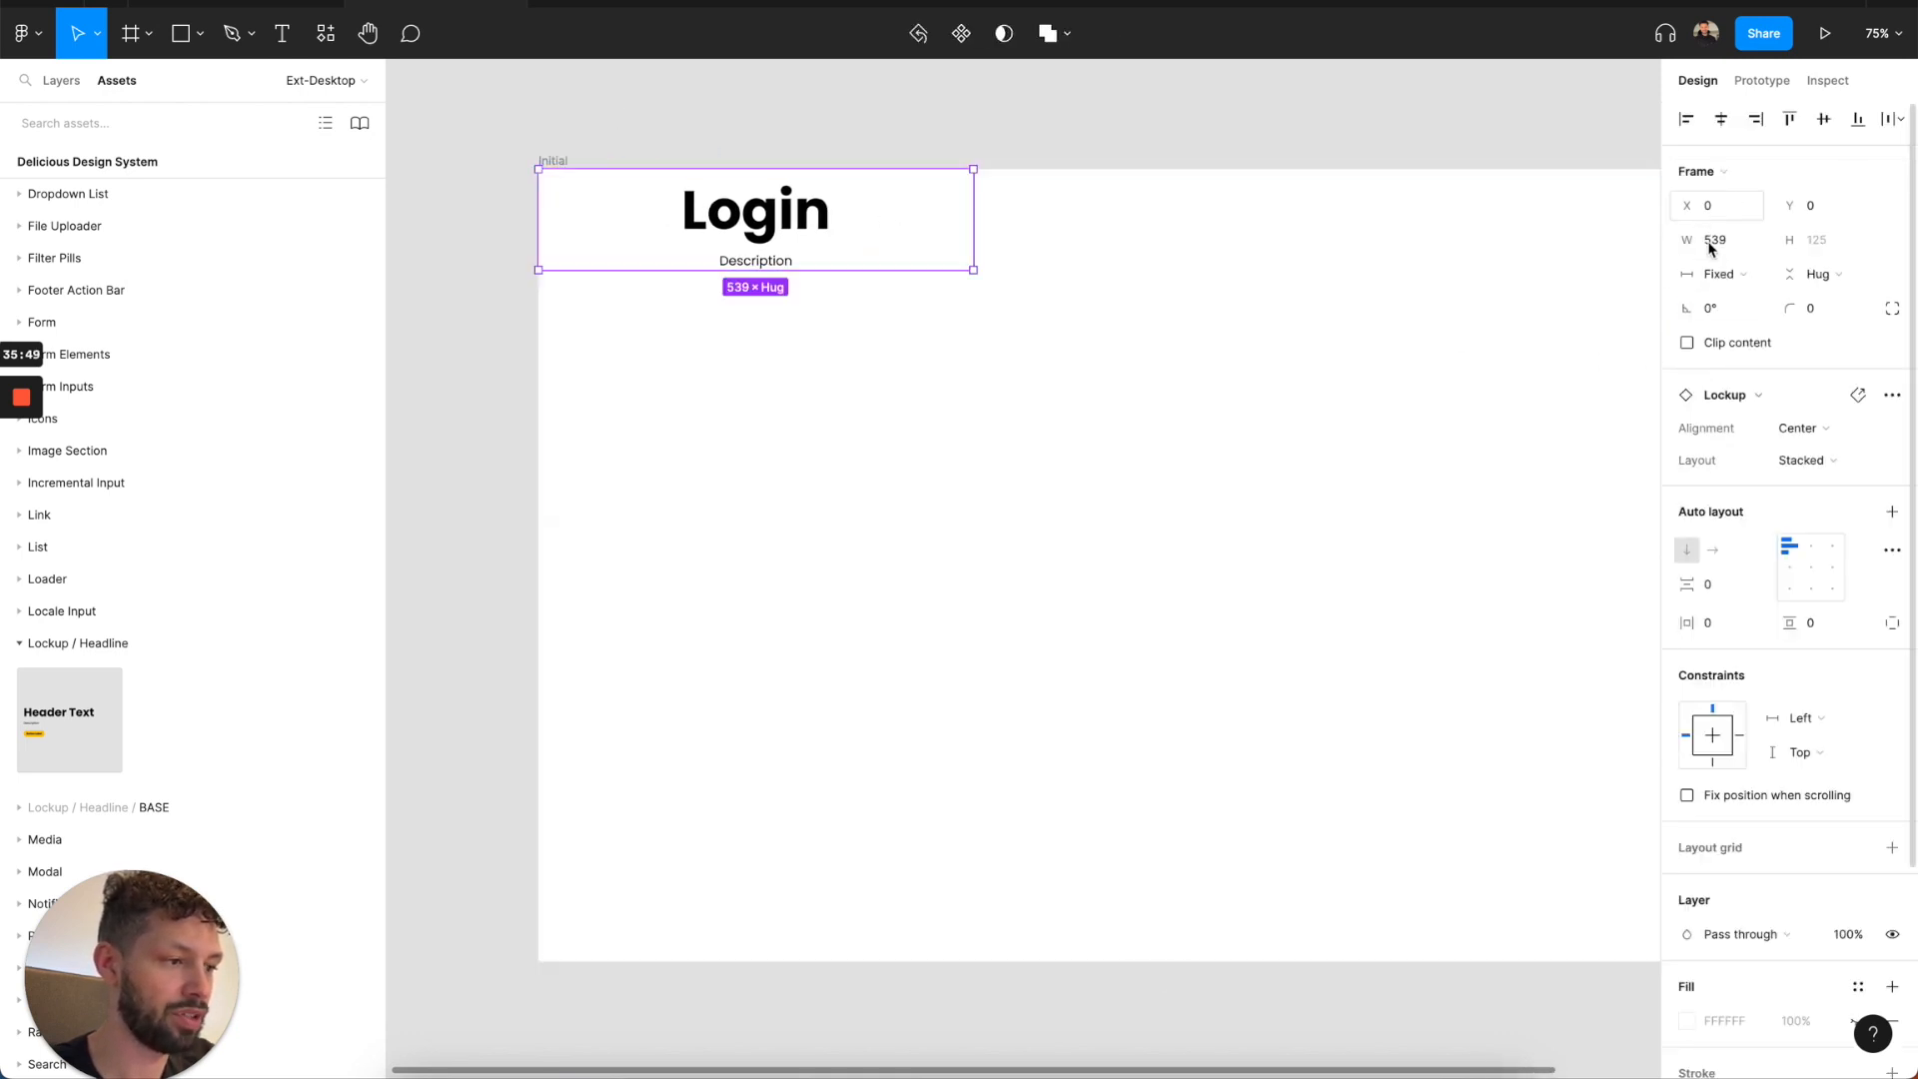
click(550, 159)
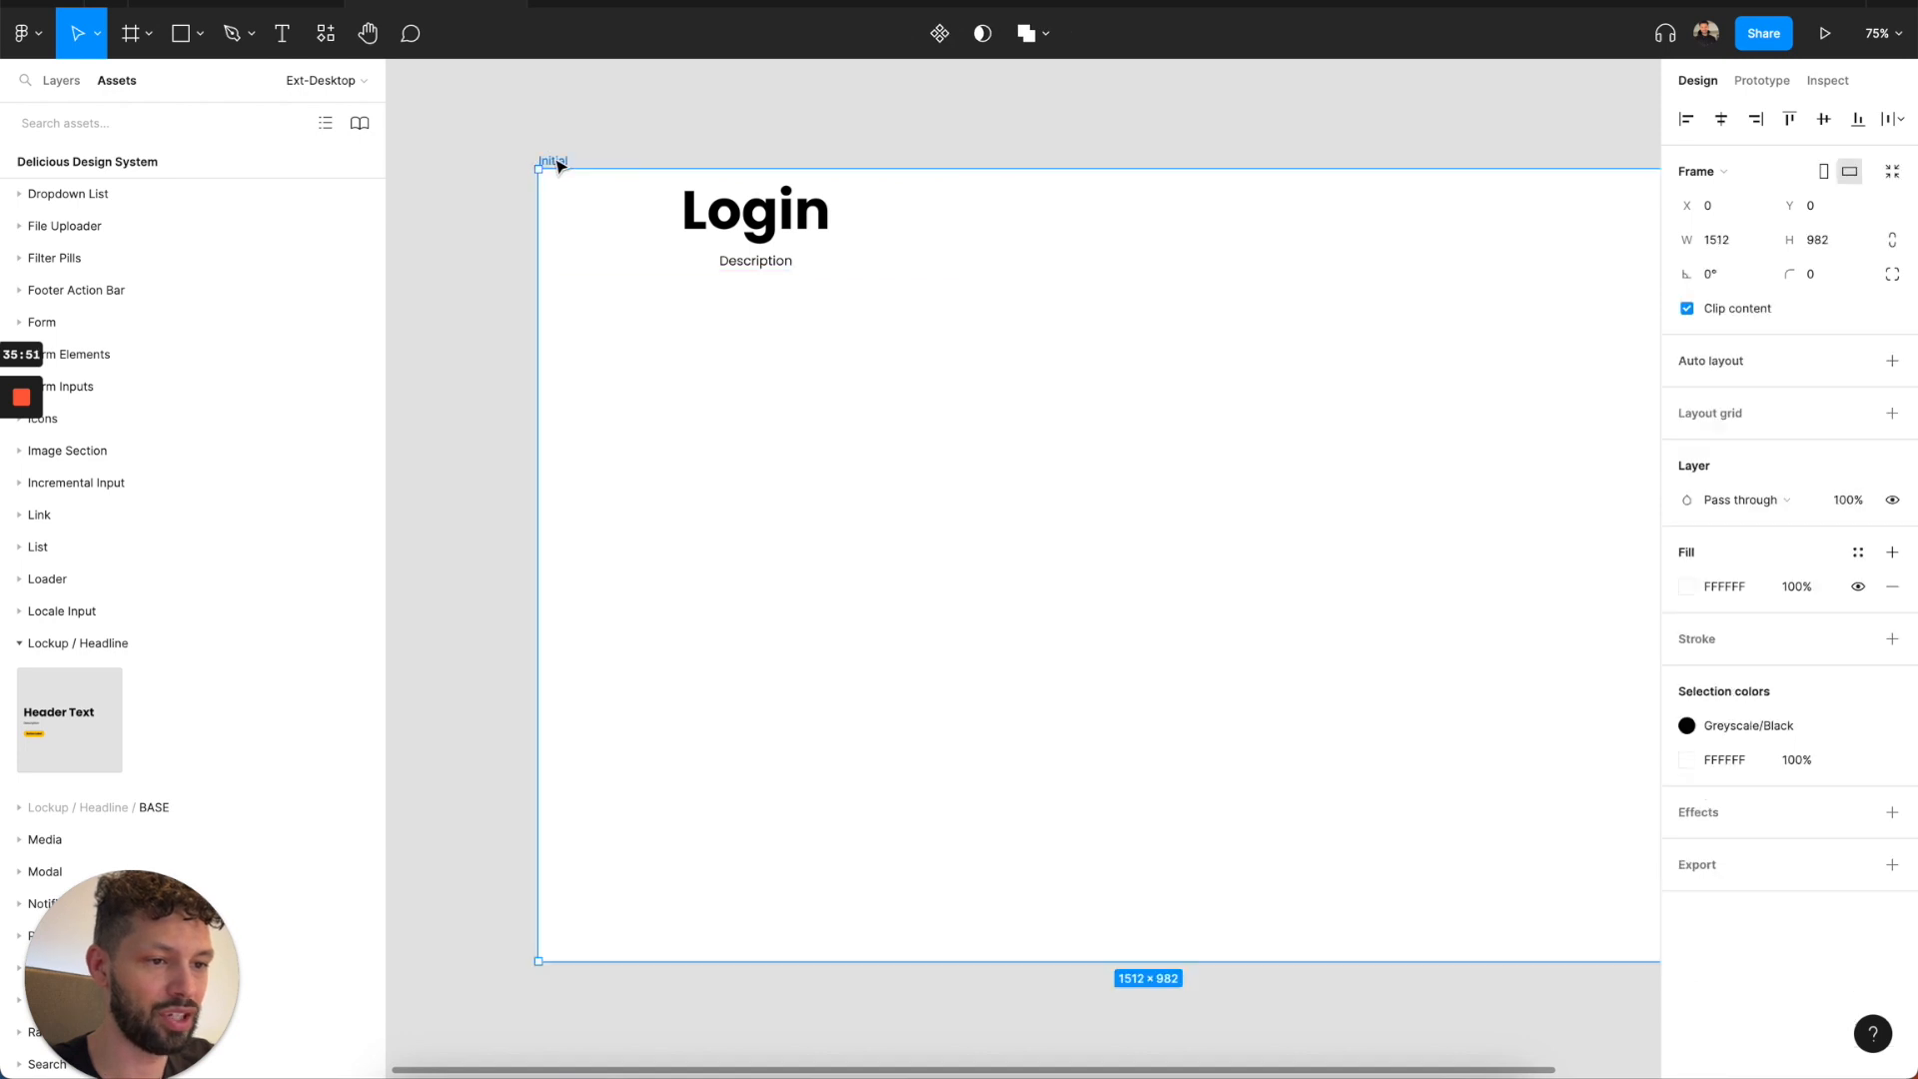
click(1892, 361)
click(804, 218)
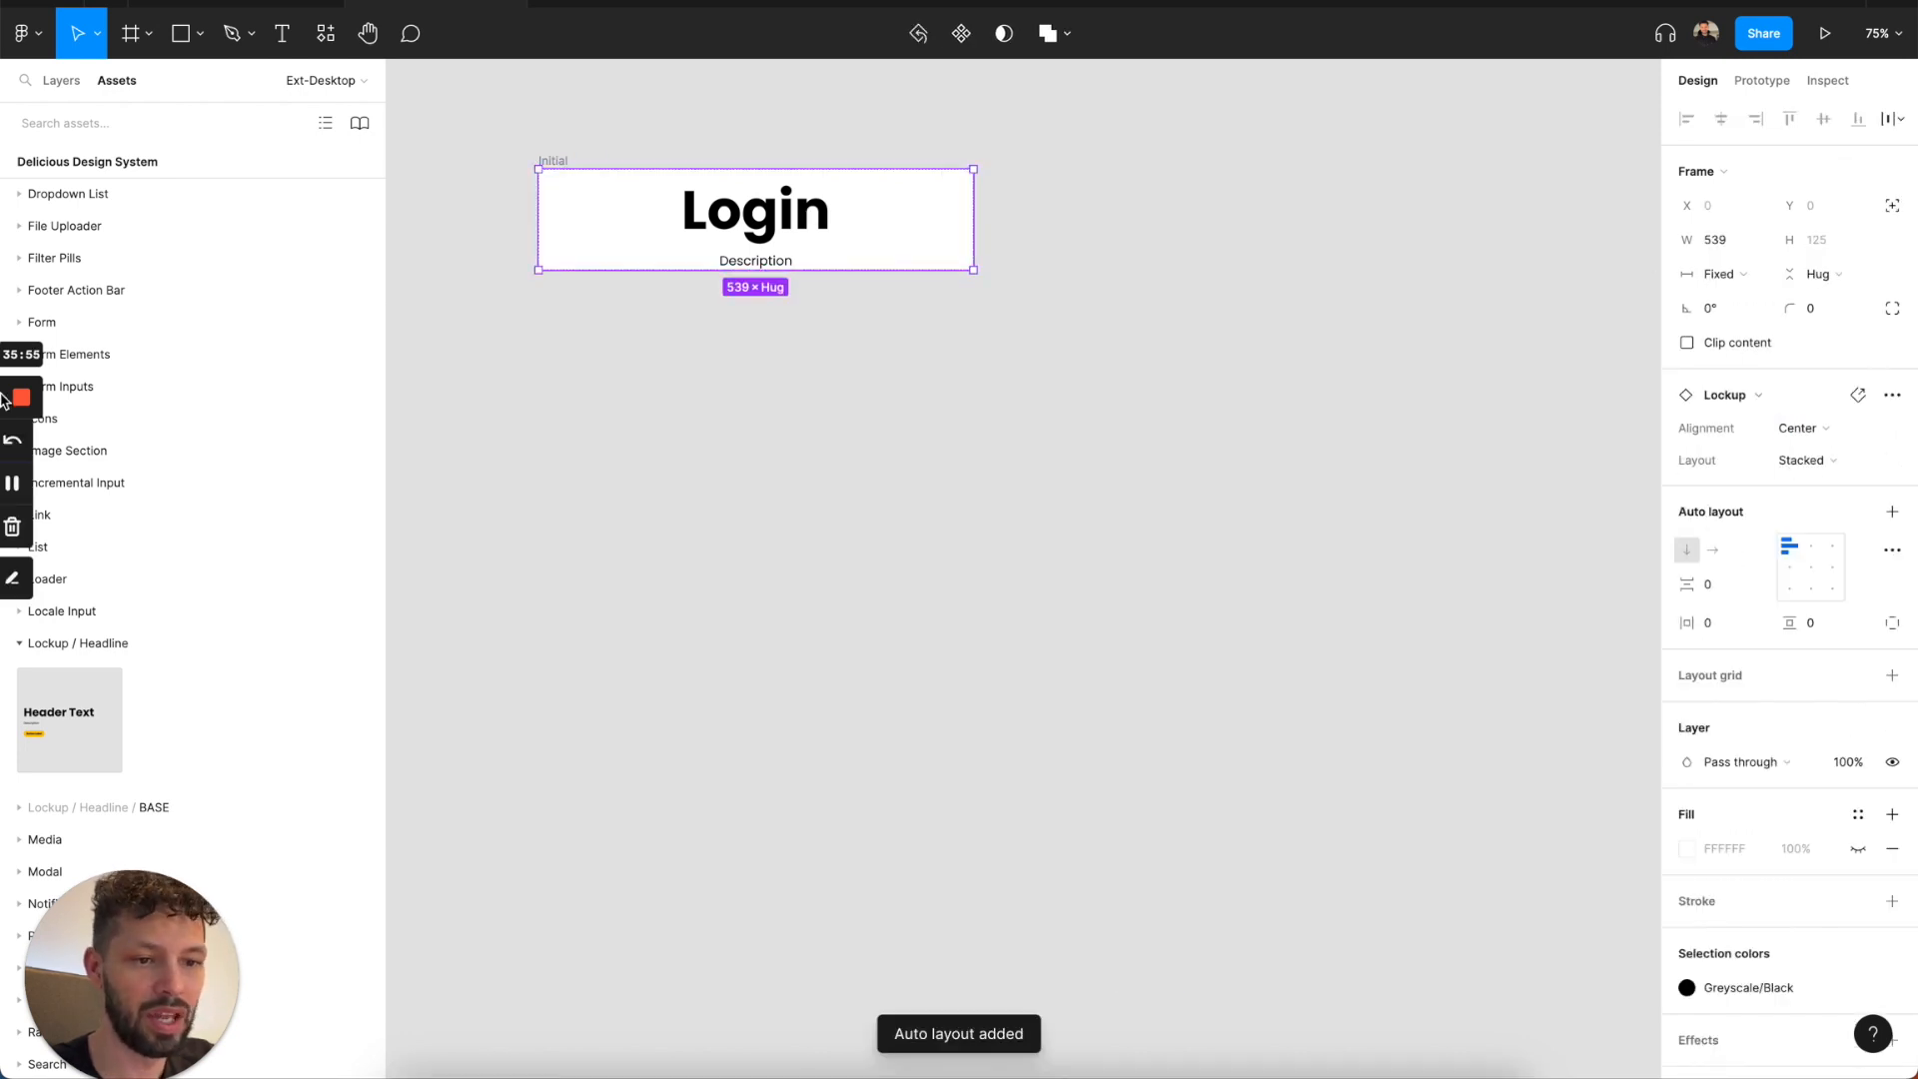
Insert the Form component below the Login lockup and delete its phone, address, city/state/zipcode and birthday rows.
click(41, 322)
drag(92, 378, 735, 262)
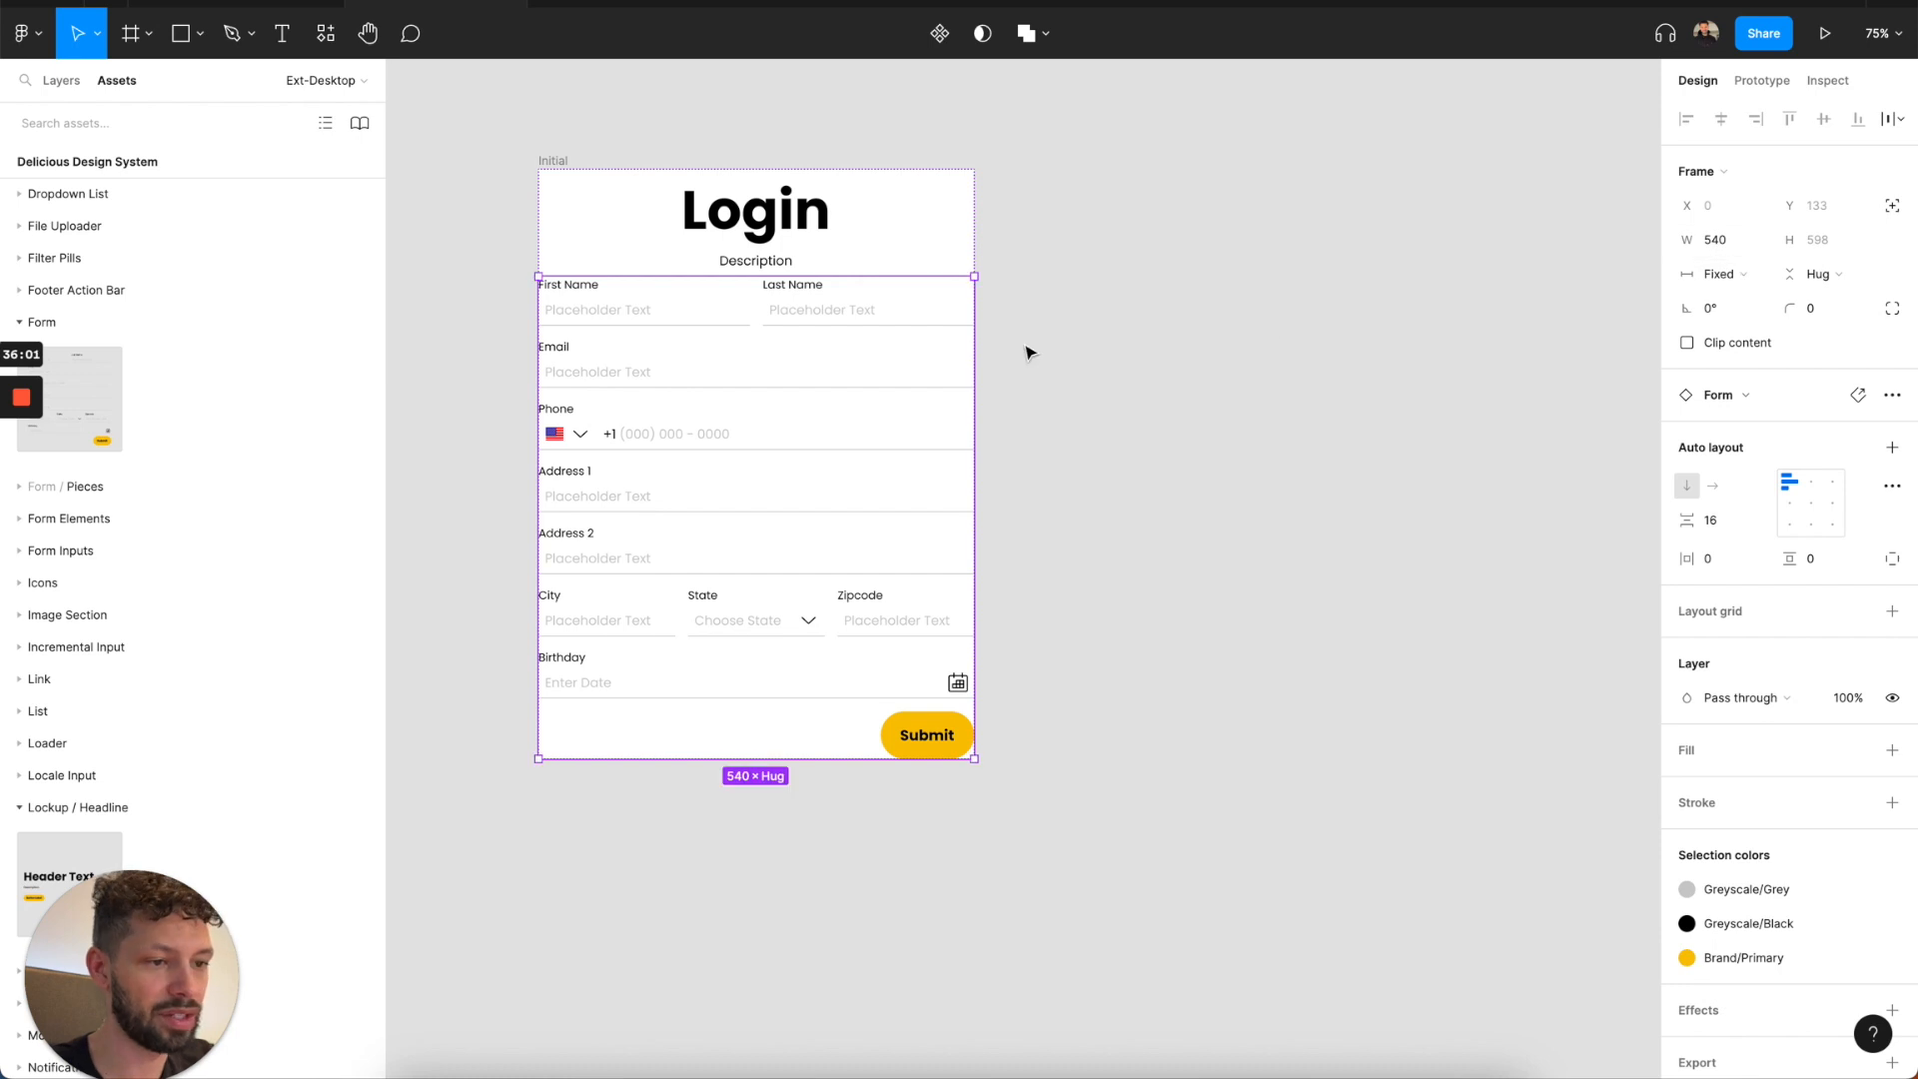
click(805, 317)
shift+click(780, 372)
click(750, 425)
shift+click(724, 483)
shift+click(718, 549)
shift+click(703, 598)
shift+click(677, 675)
key(Delete)
Reduce the form's name row to 1 input and change its label to "Email".
click(741, 302)
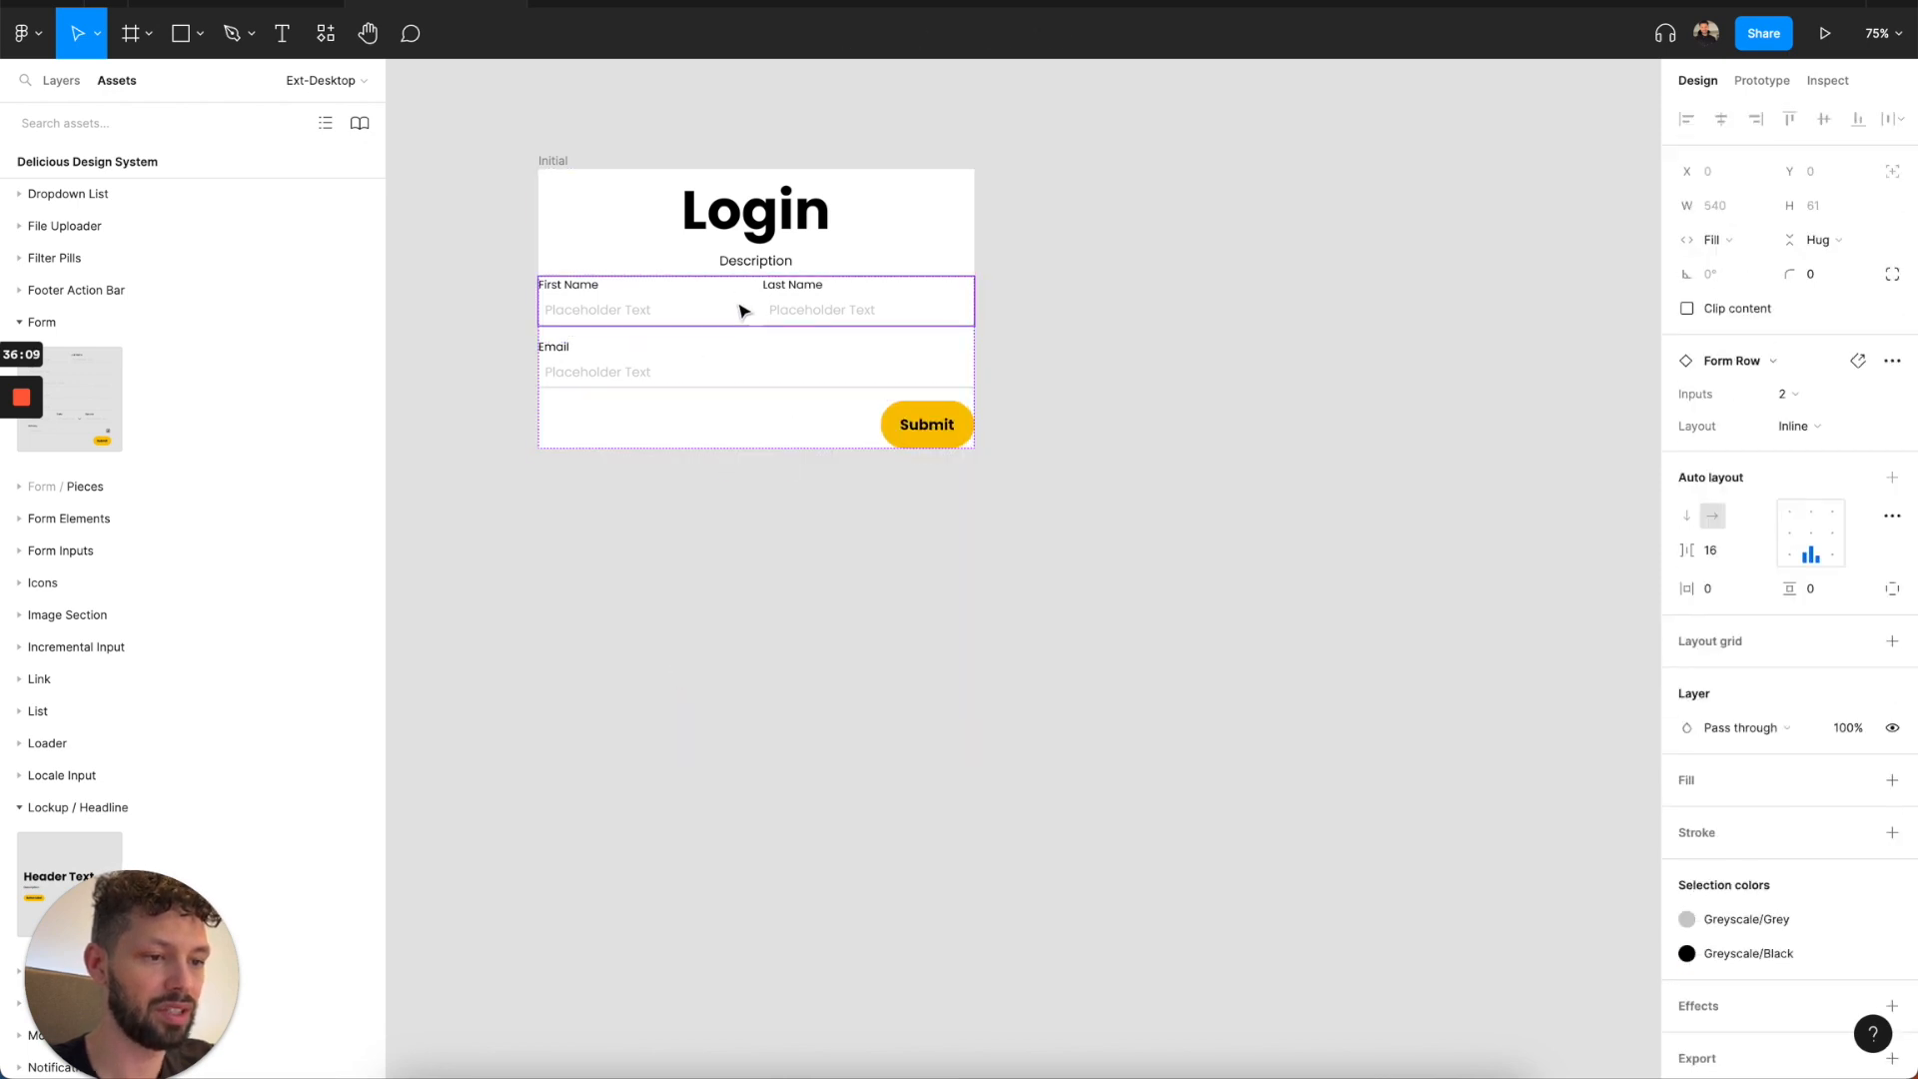
click(1819, 394)
click(1817, 378)
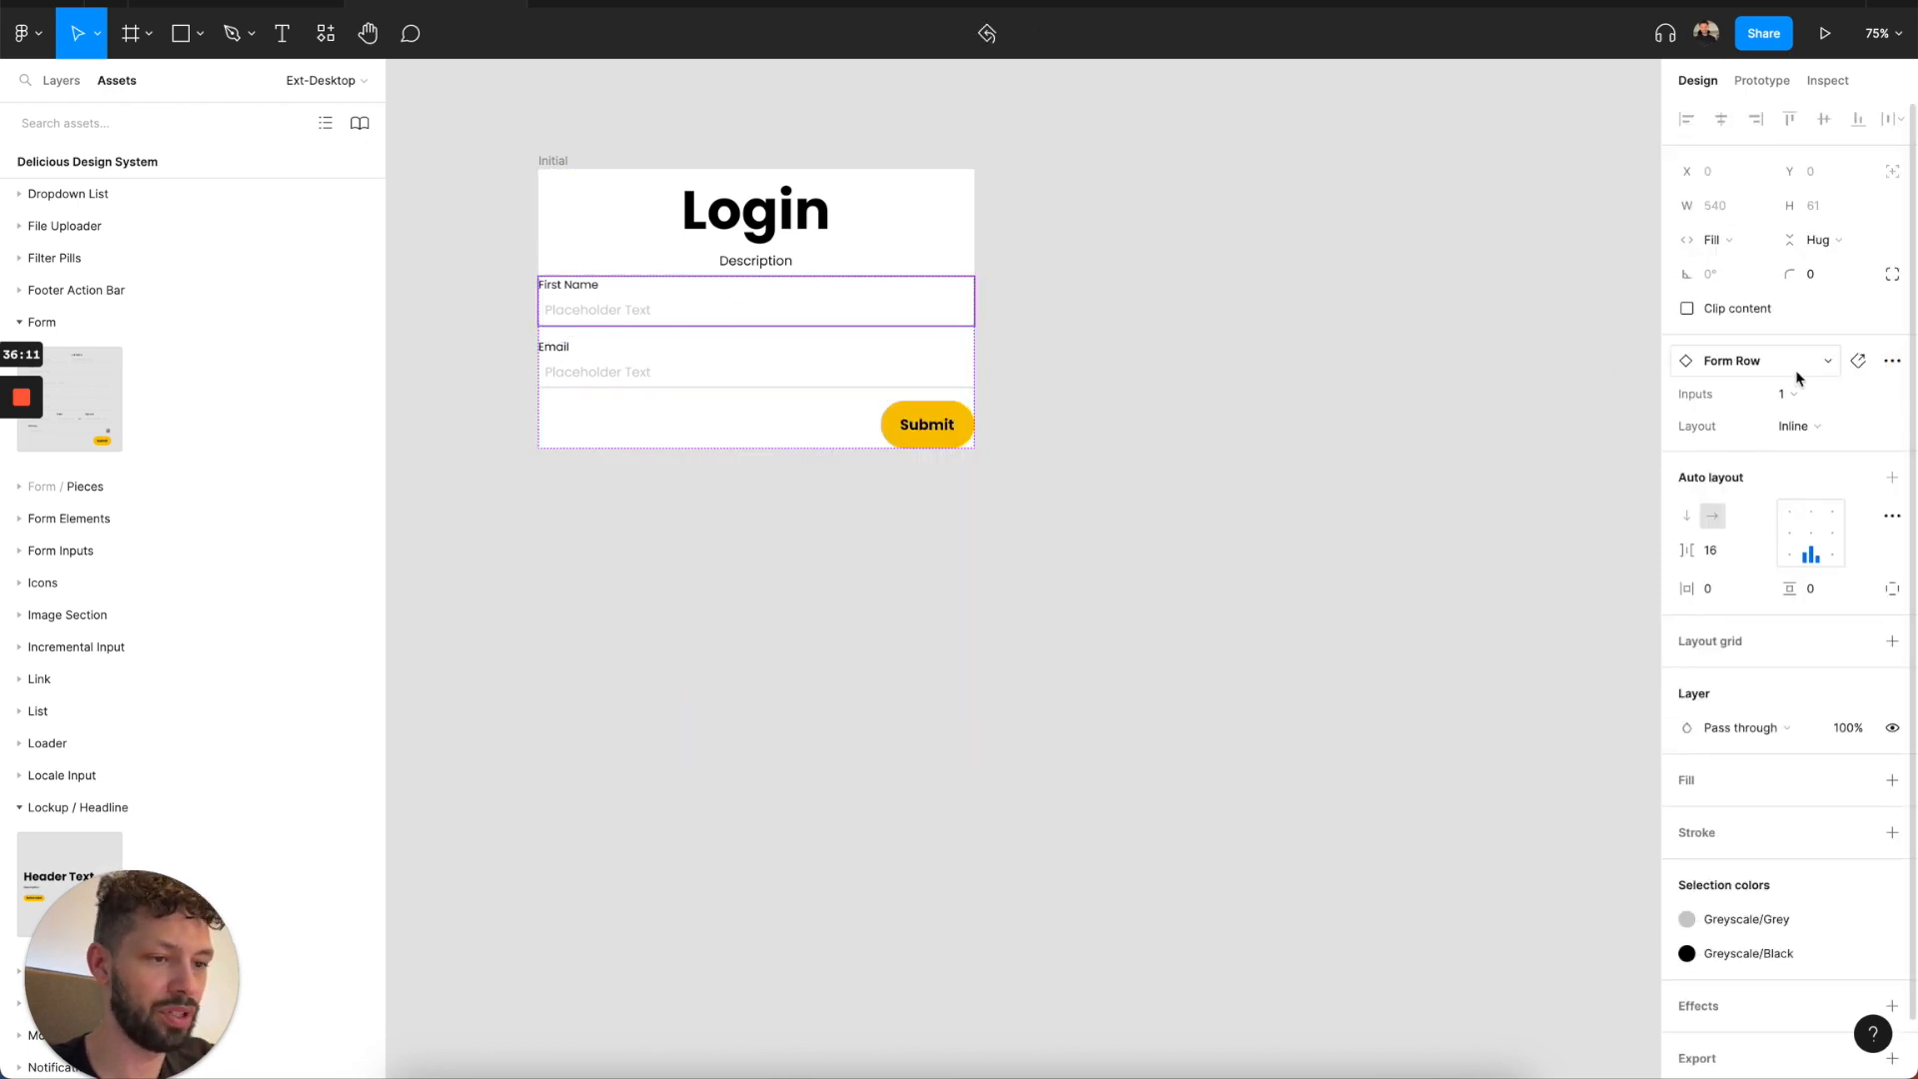
double_click(582, 290)
double_click(581, 287)
text(Email)
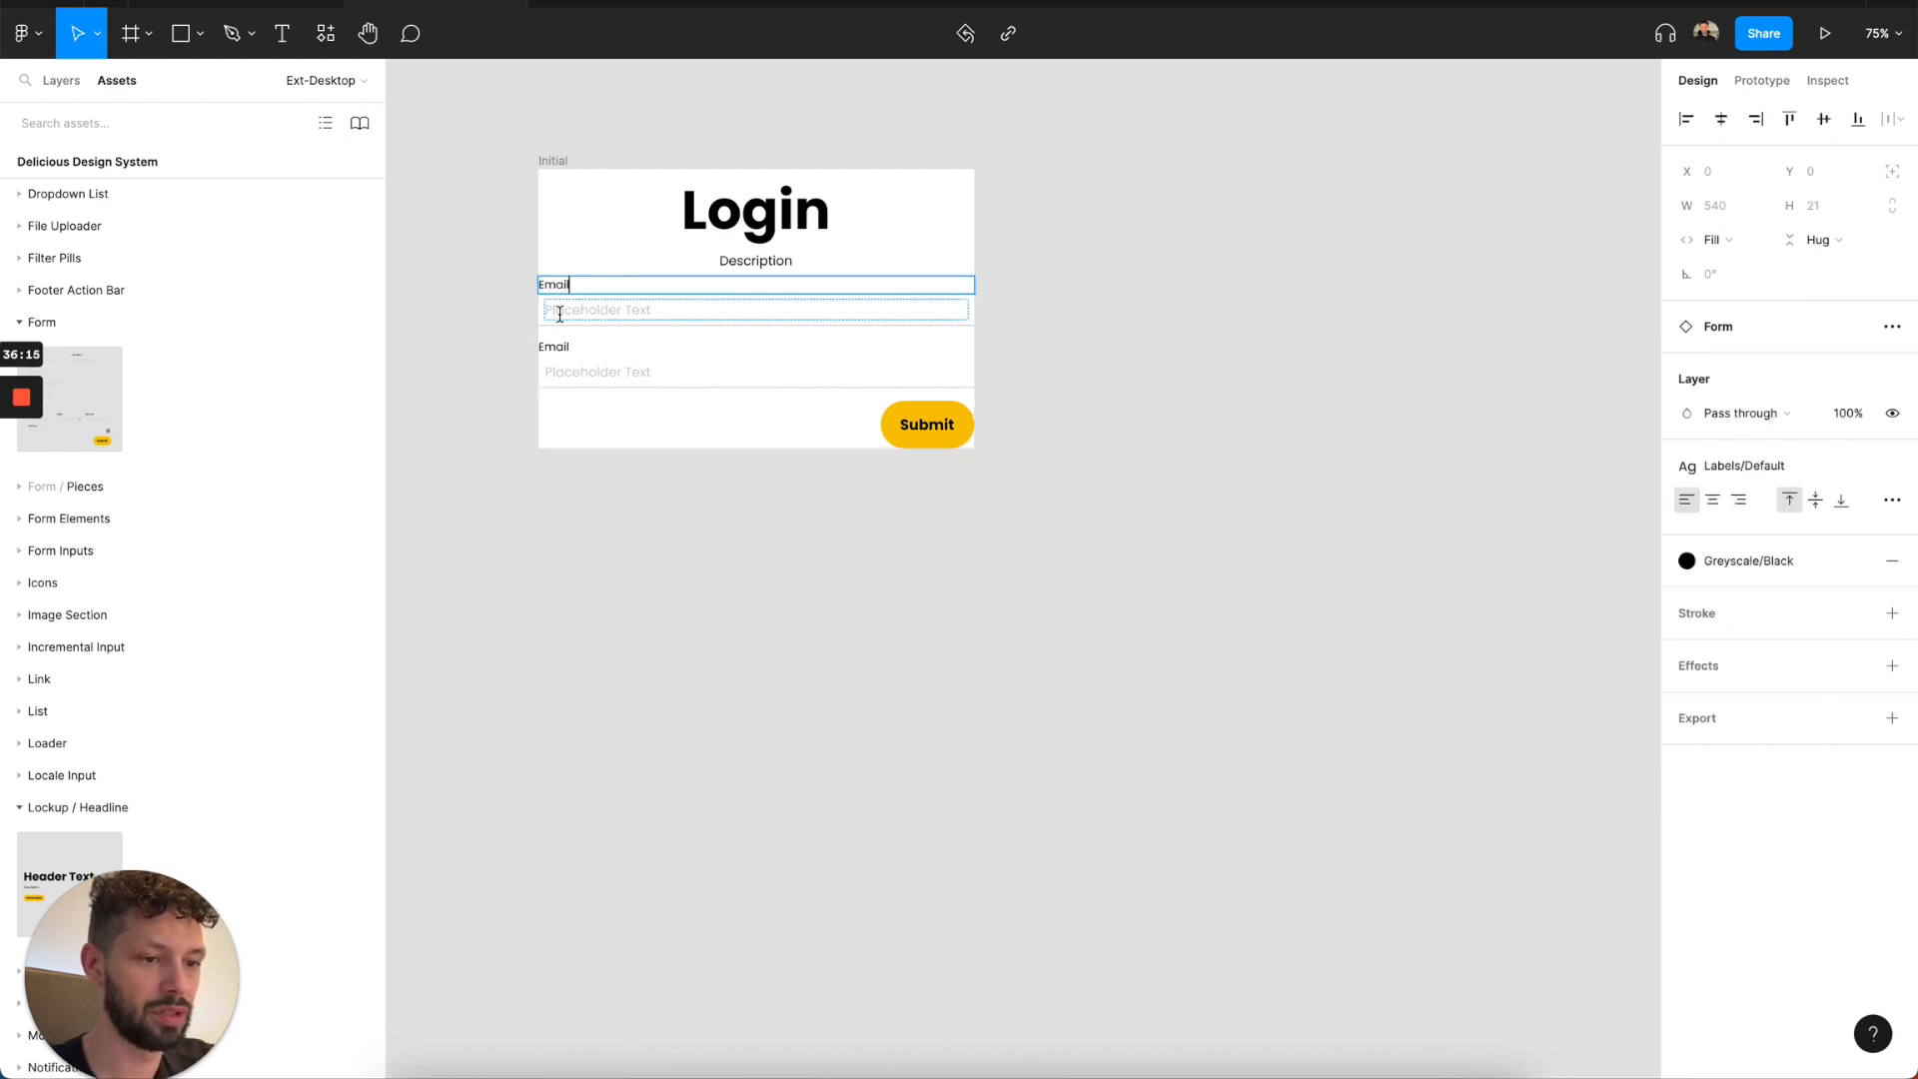
key(Escape)
Swap the form's second Email field for the Password Input component.
click(574, 381)
click(570, 377)
click(1749, 381)
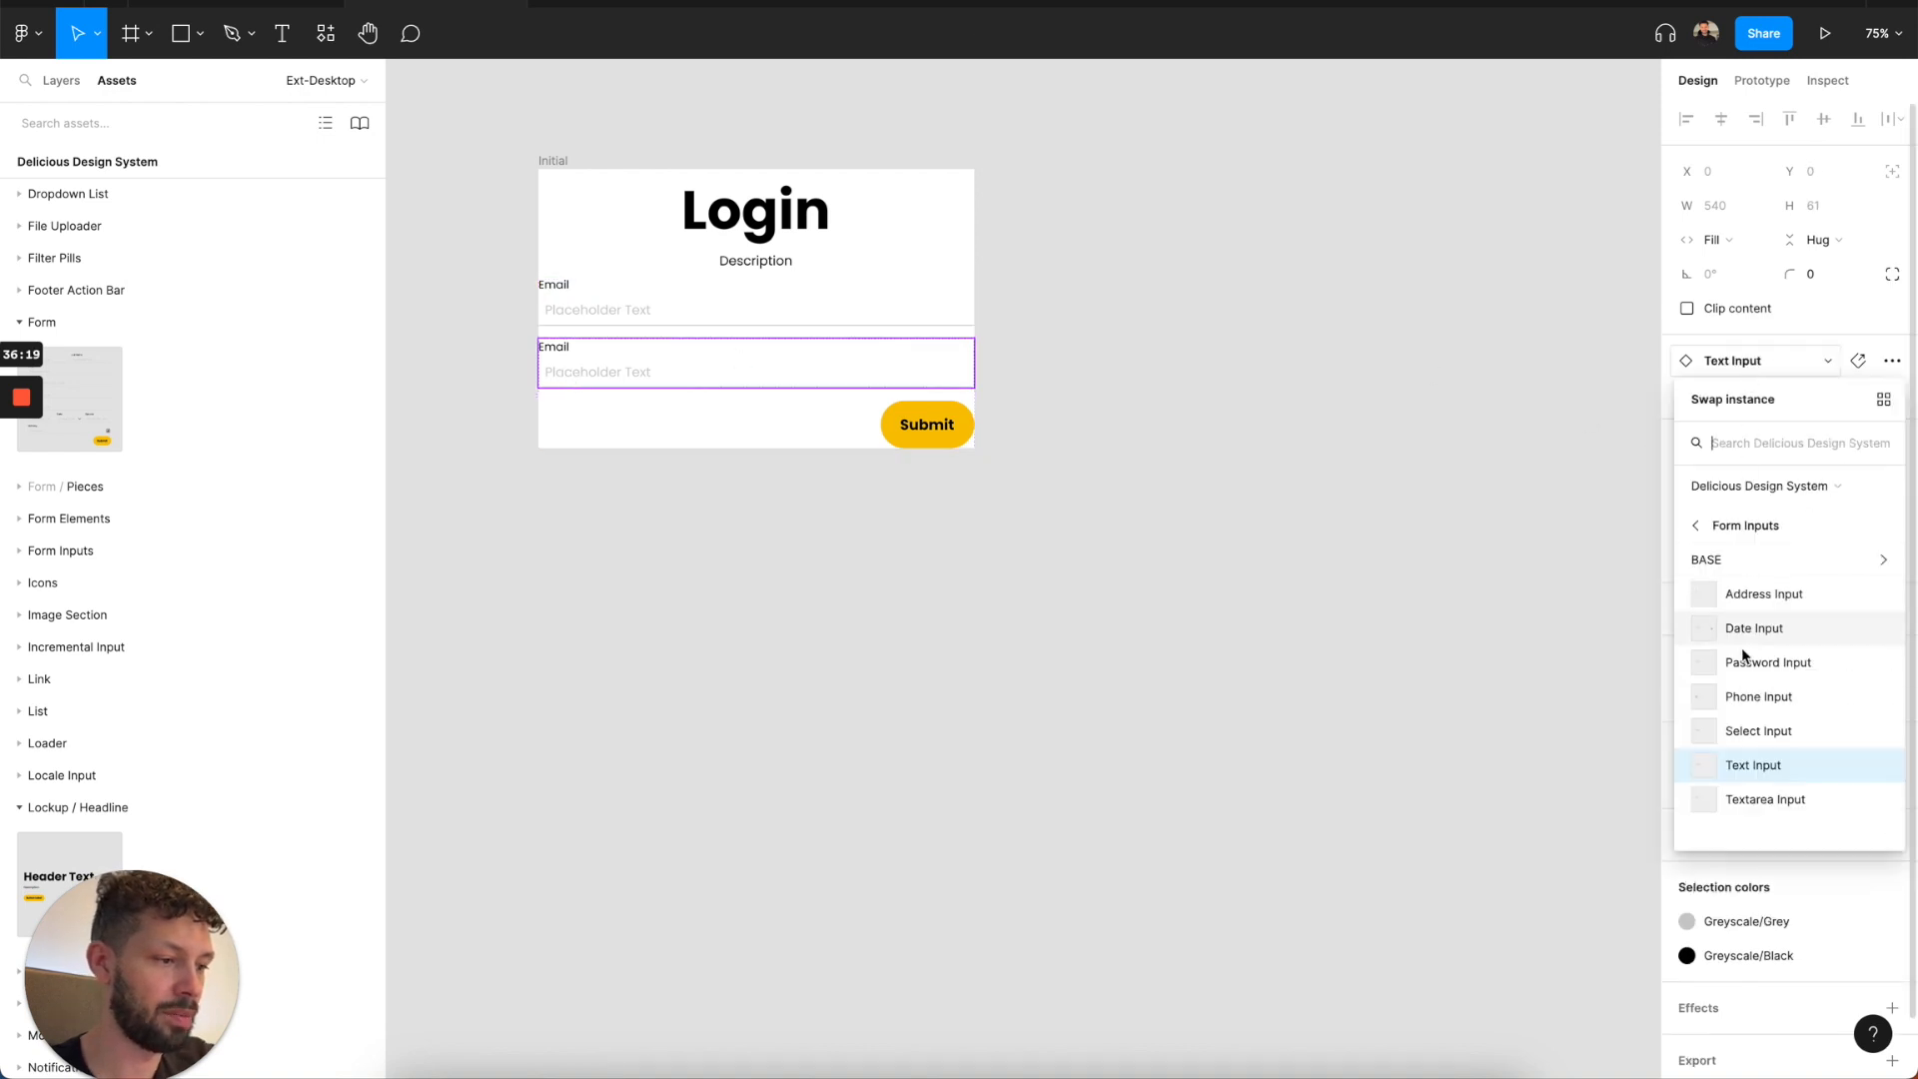
click(1757, 664)
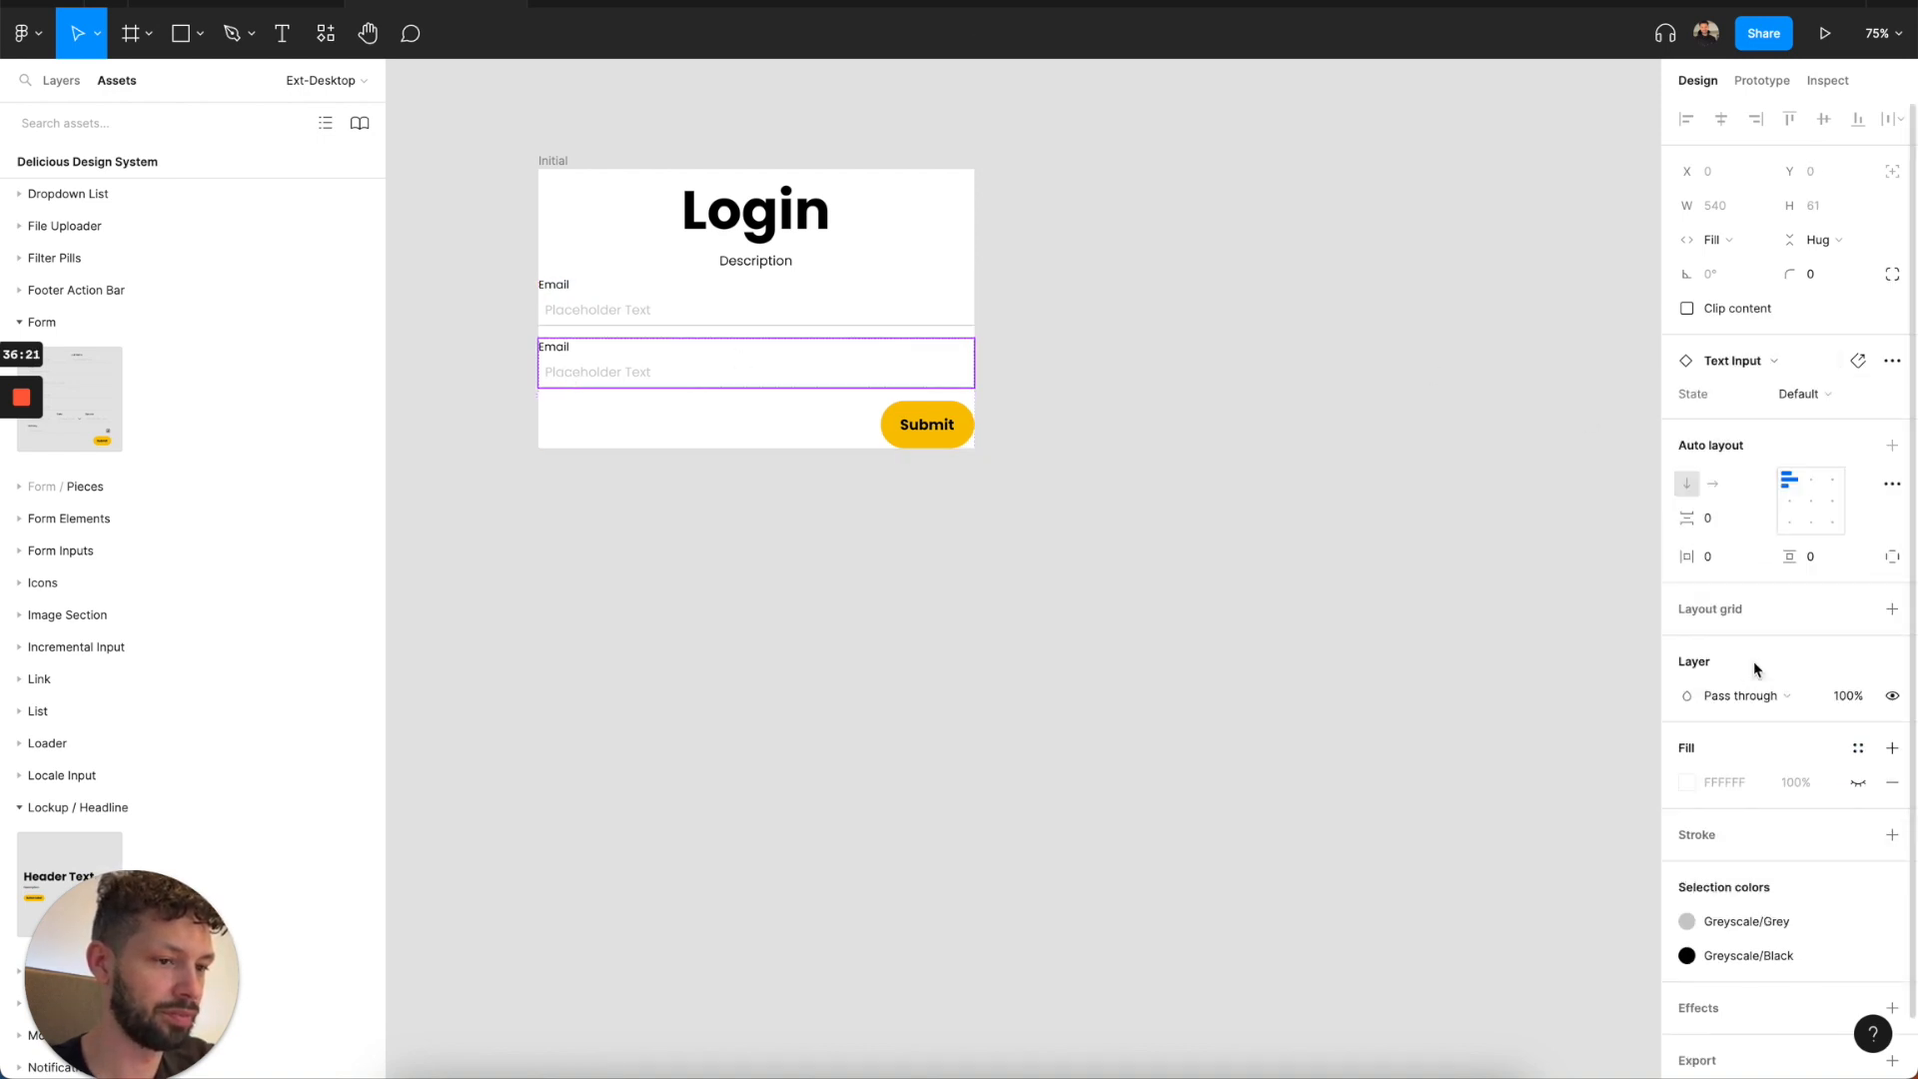
Show the password input's helper text and change it to "Password should have".
click(1792, 395)
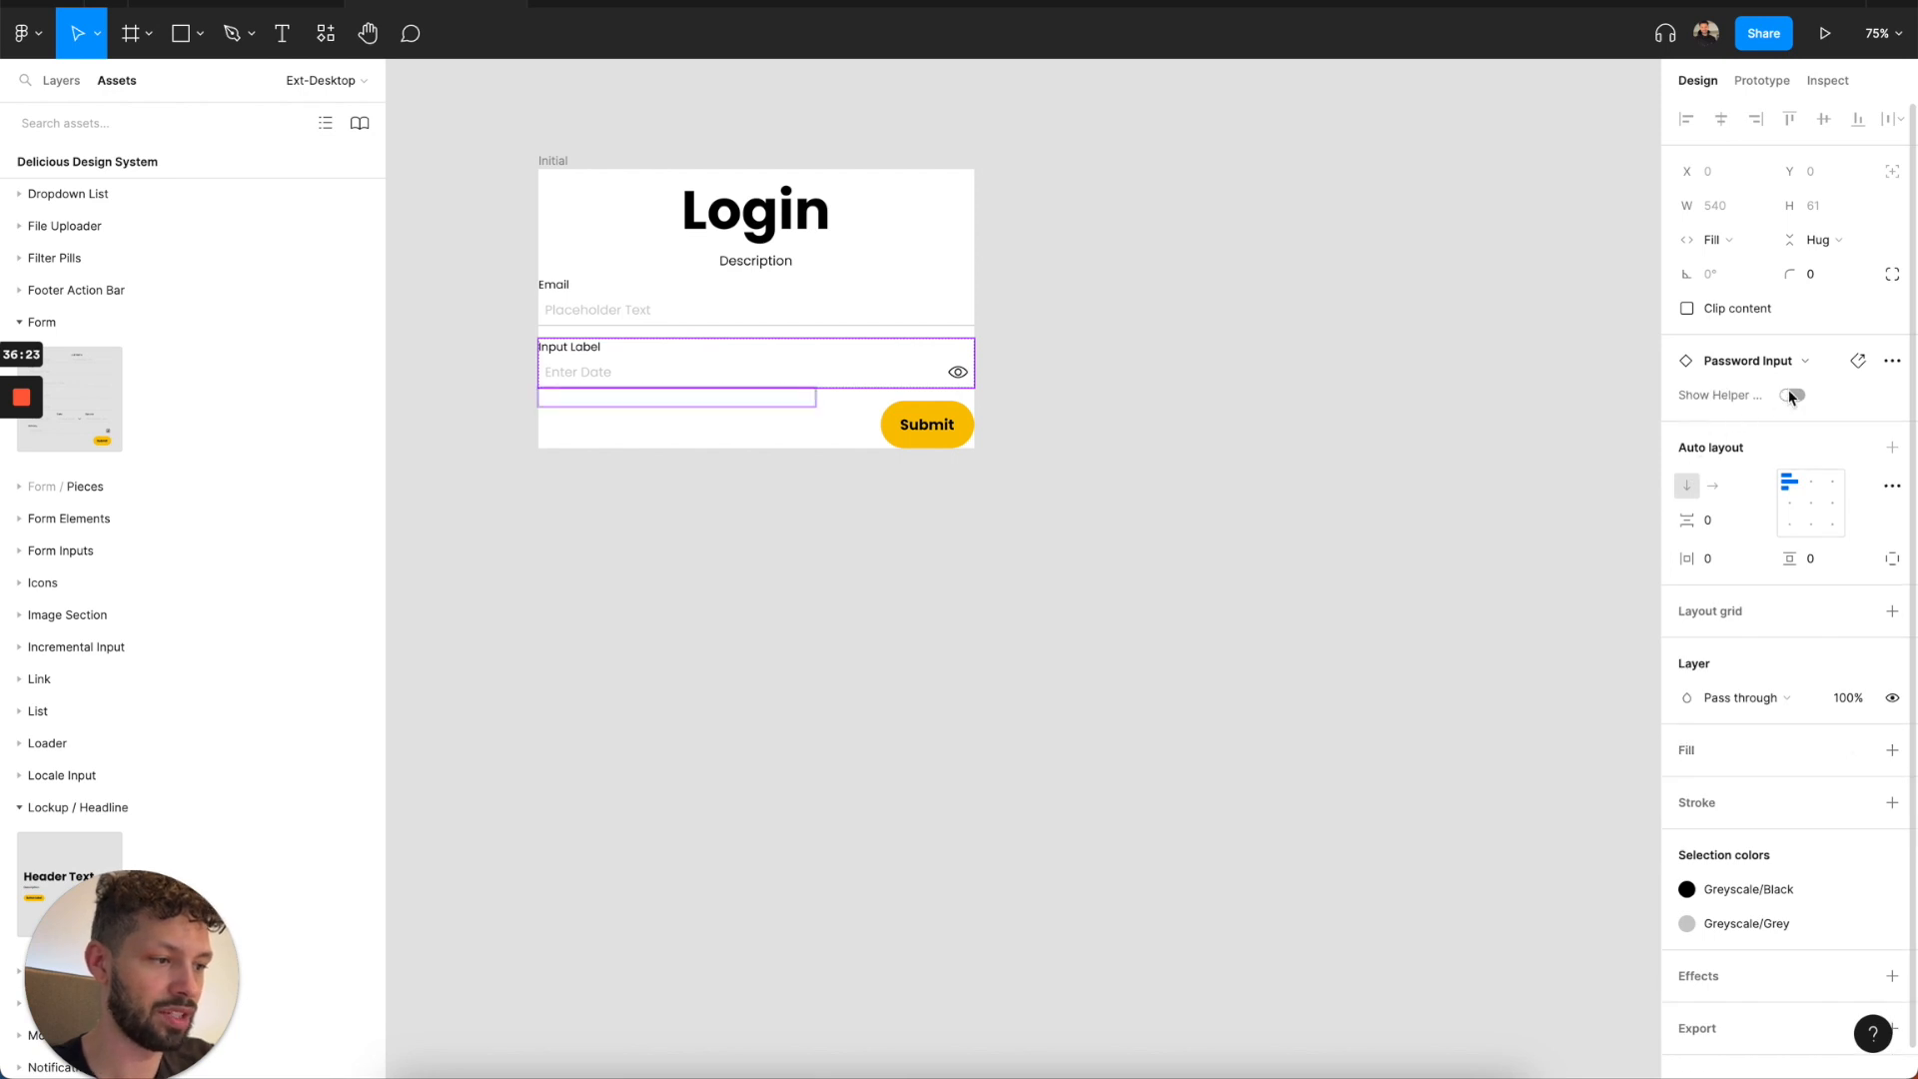
click(860, 517)
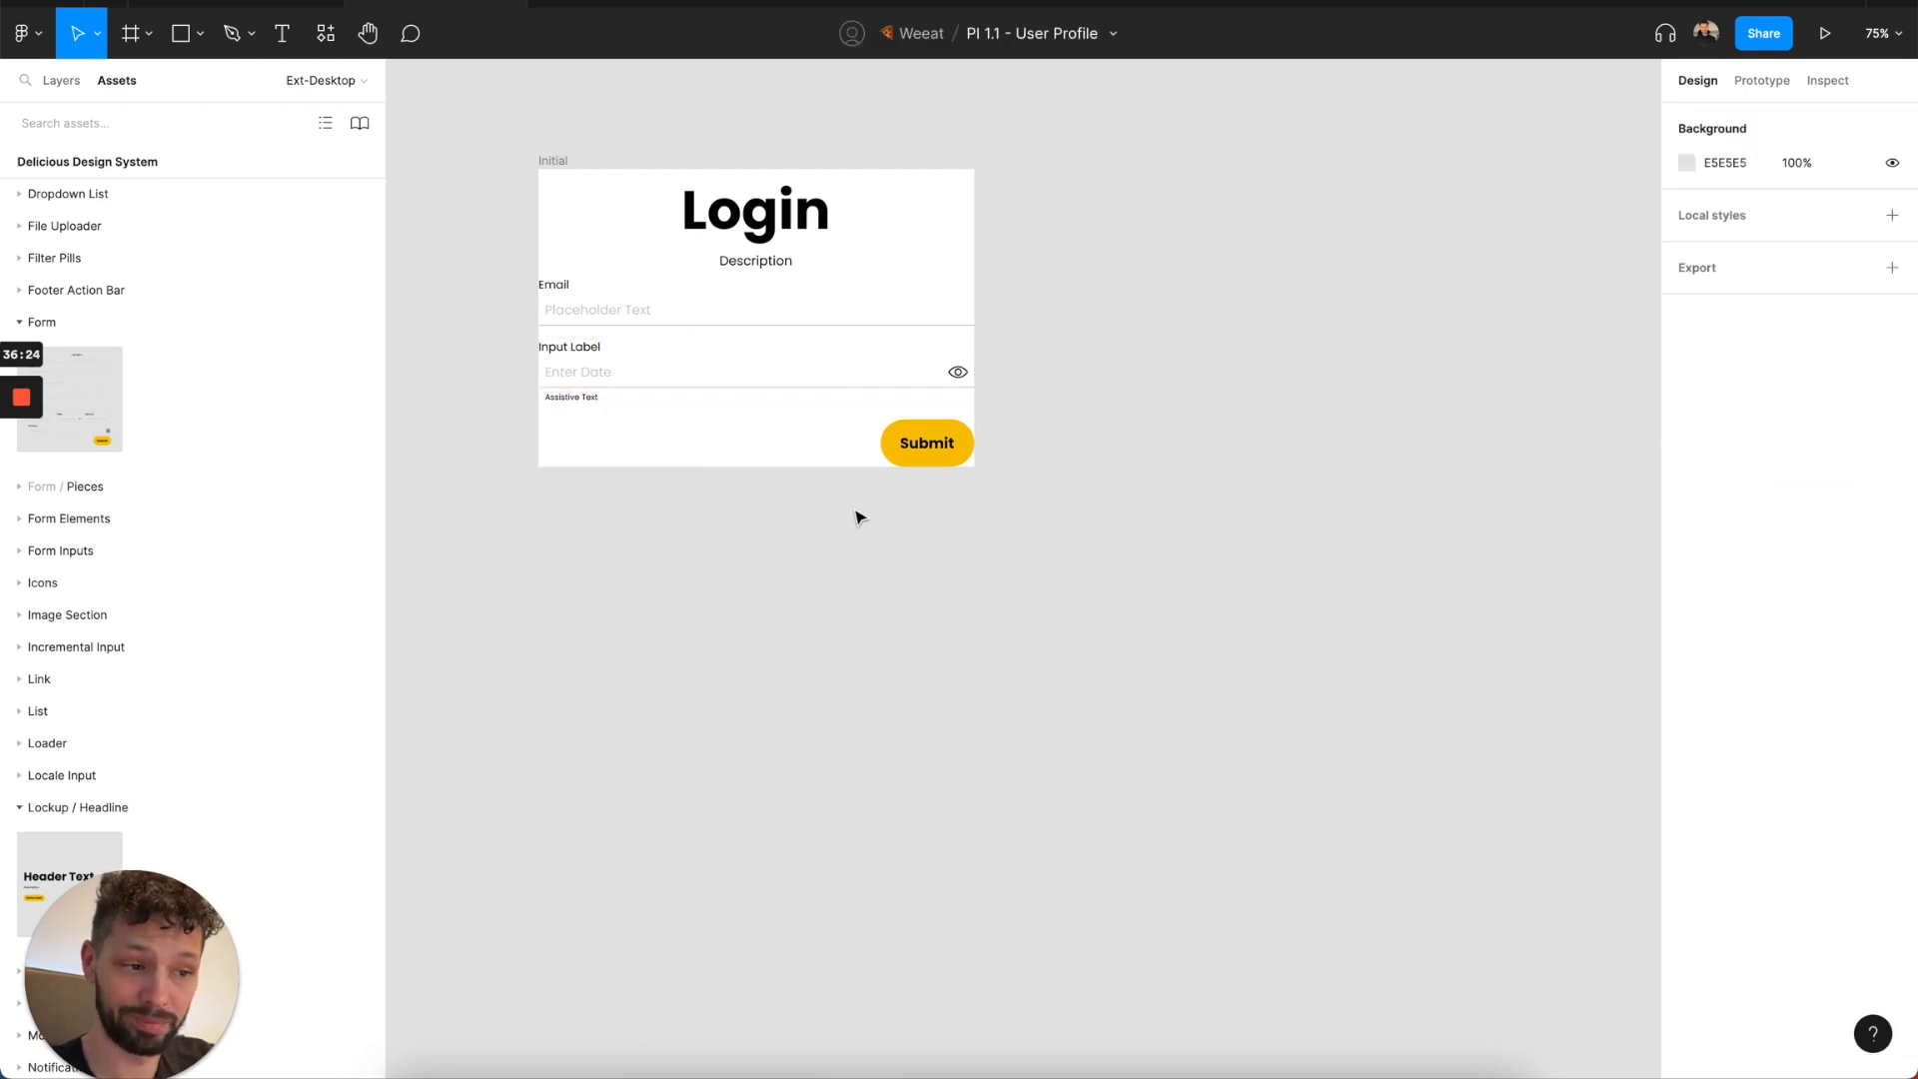
double_click(578, 398)
double_click(571, 397)
text(Password should have)
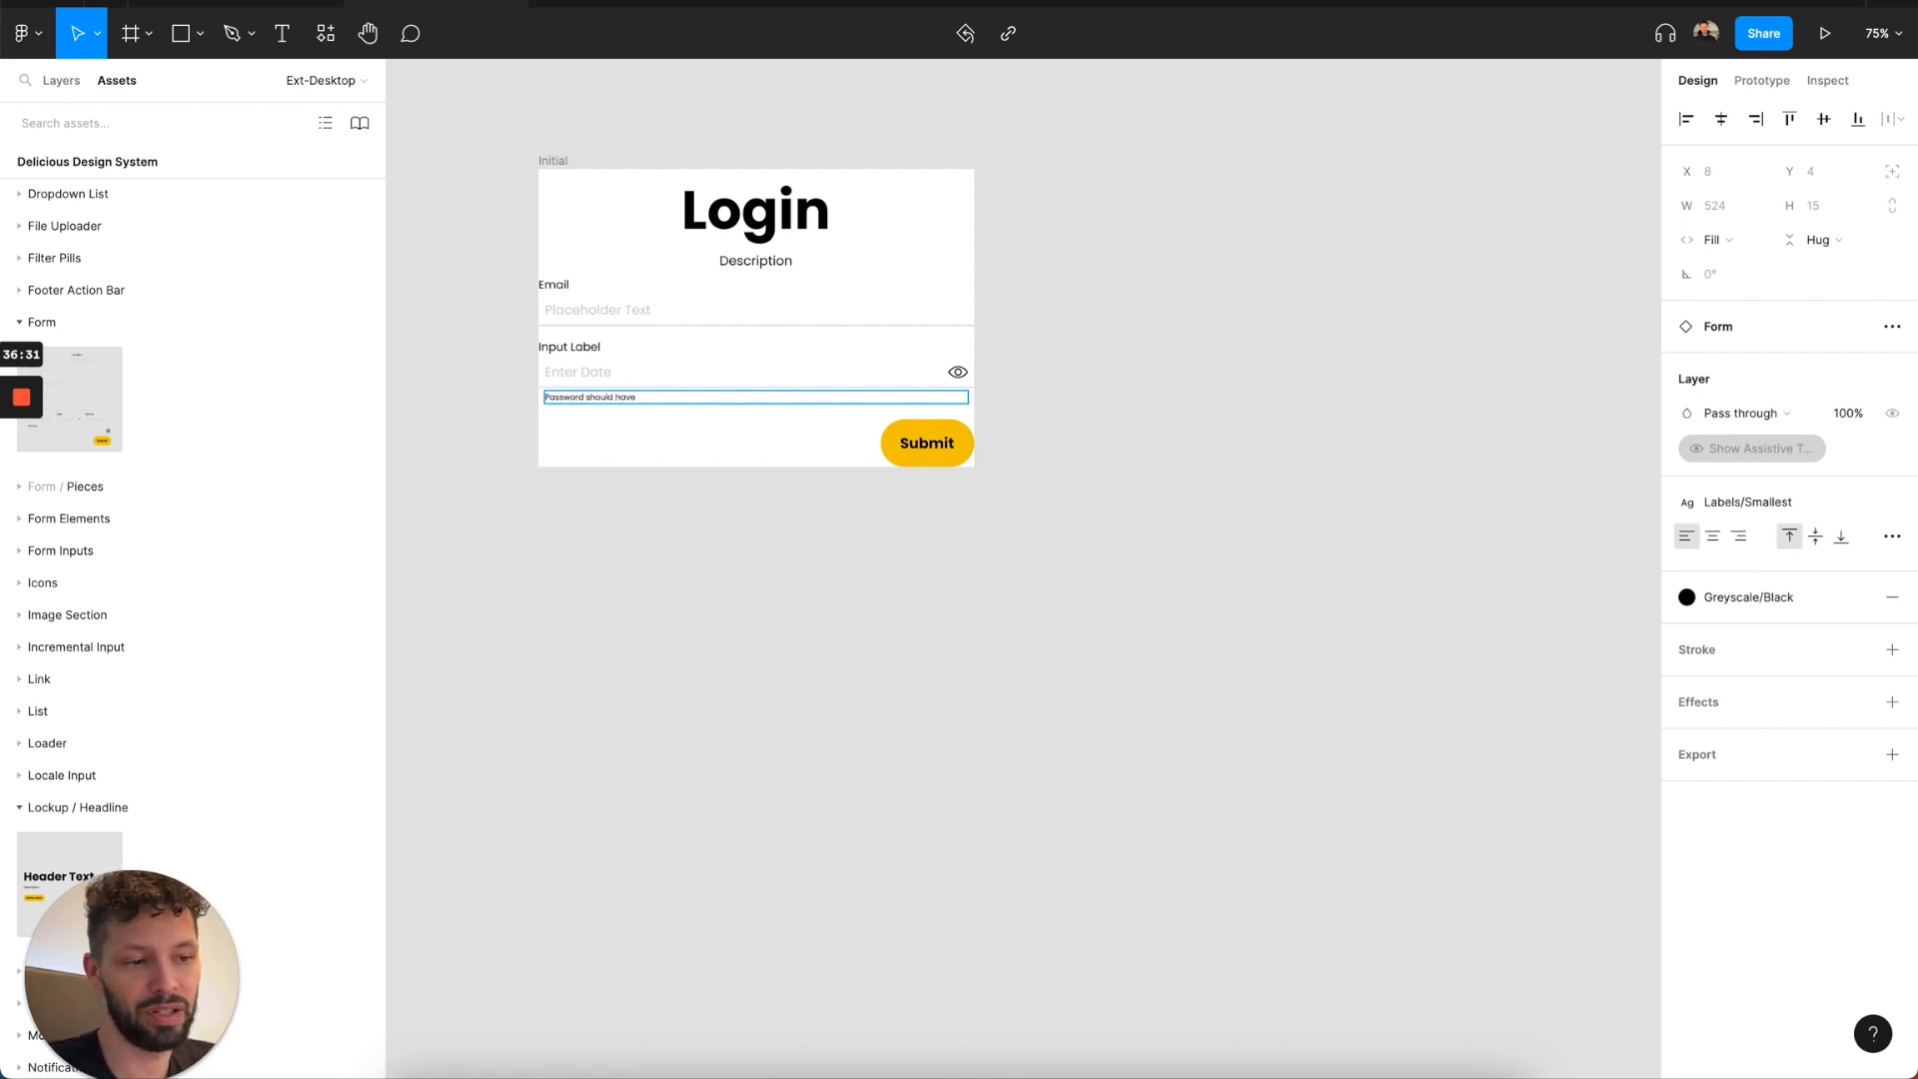
key(Escape)
key(Escape)
Hide the helper text of the password input.
click(549, 506)
double_click(596, 382)
key(Return)
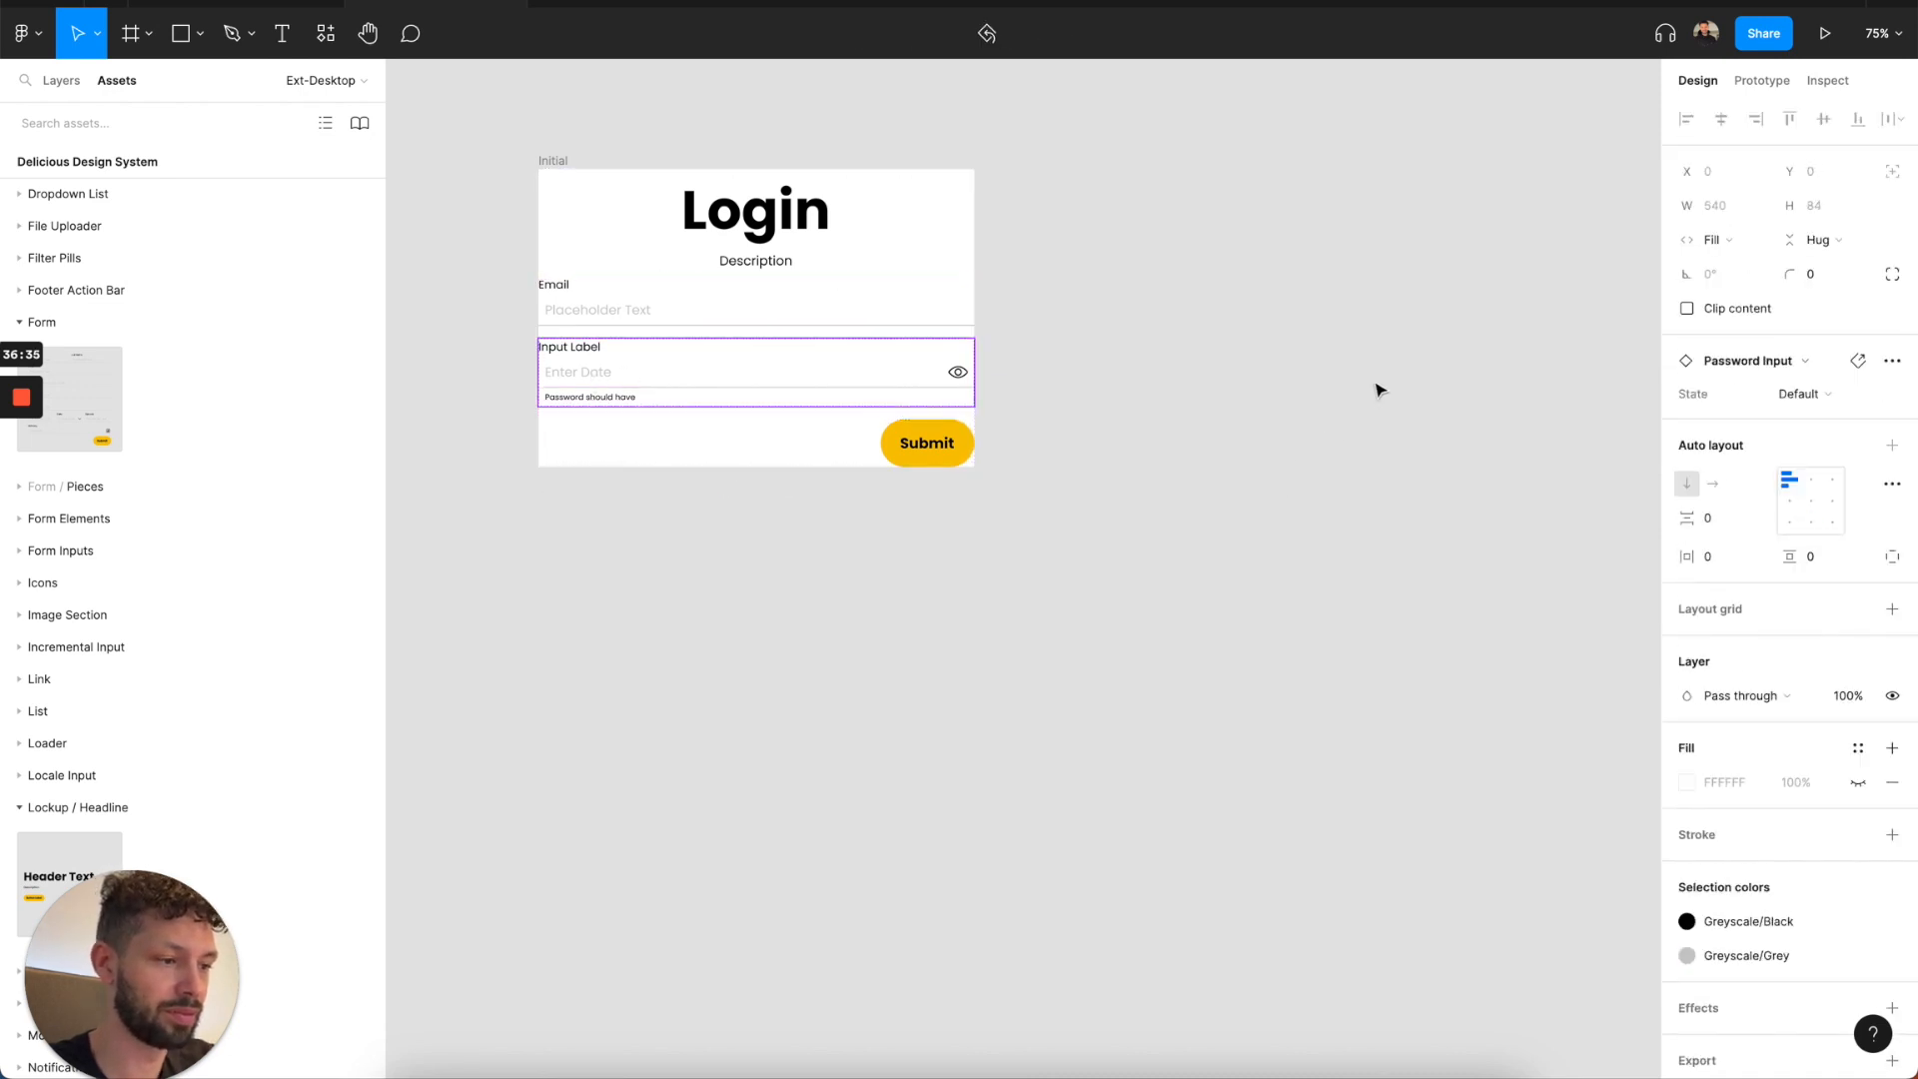
click(1792, 396)
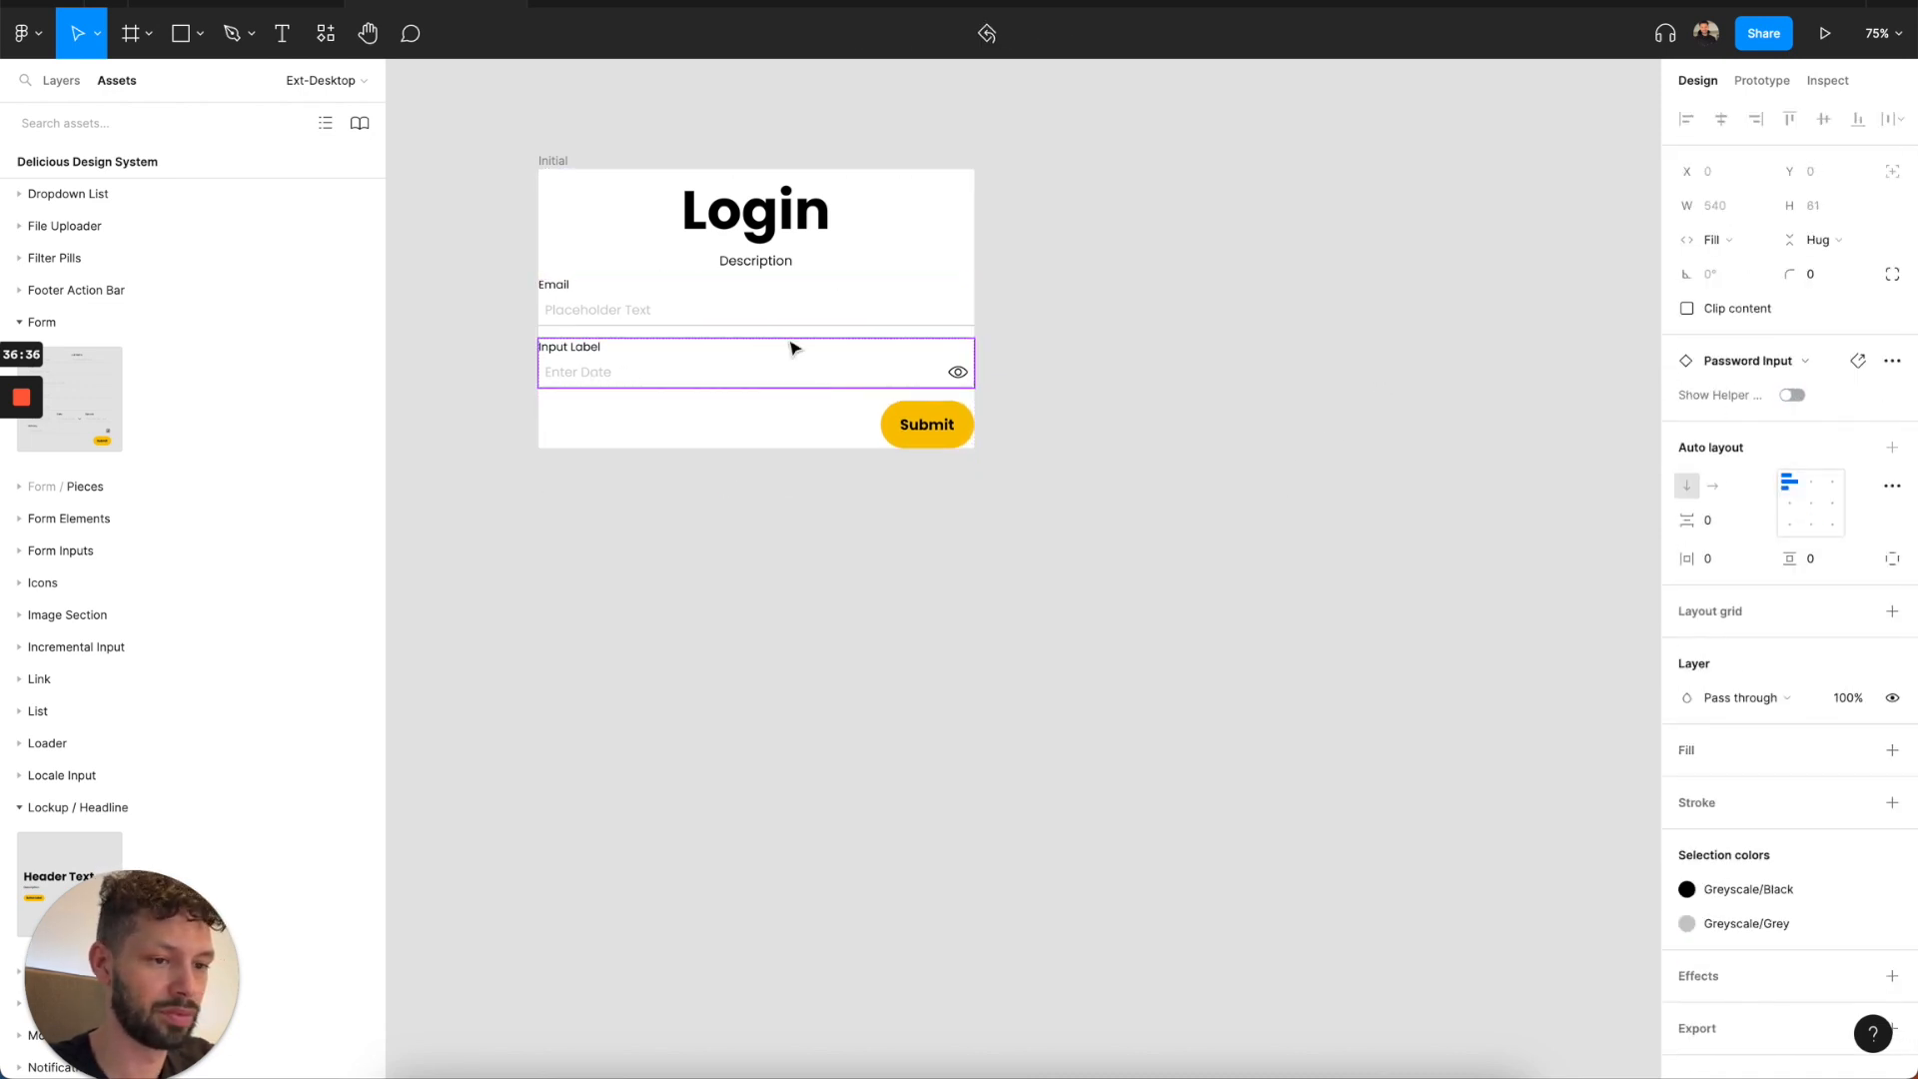
Change the label of the form's password input to "Password".
double_click(580, 349)
key(Return)
text(Passwo)
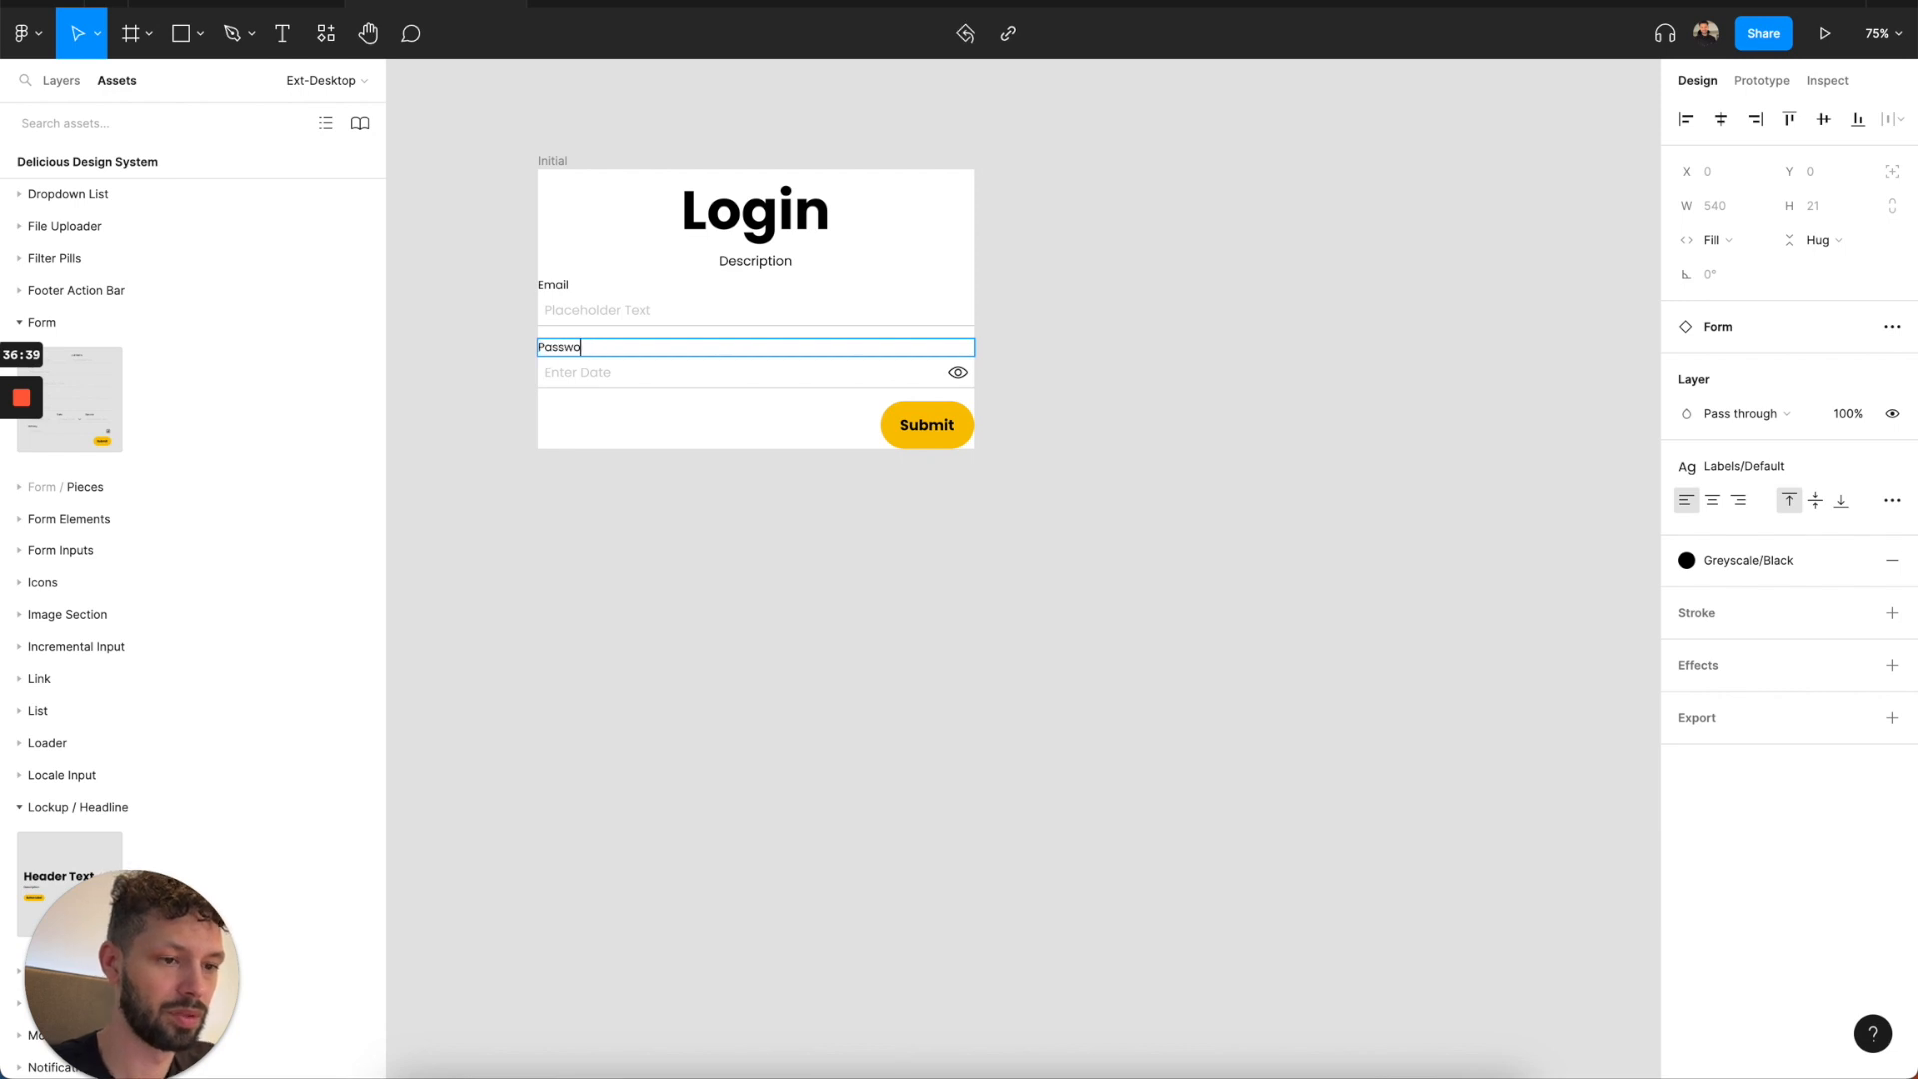
text(rd)
Change the form's Submit button label to "Login".
double_click(927, 424)
key(Return)
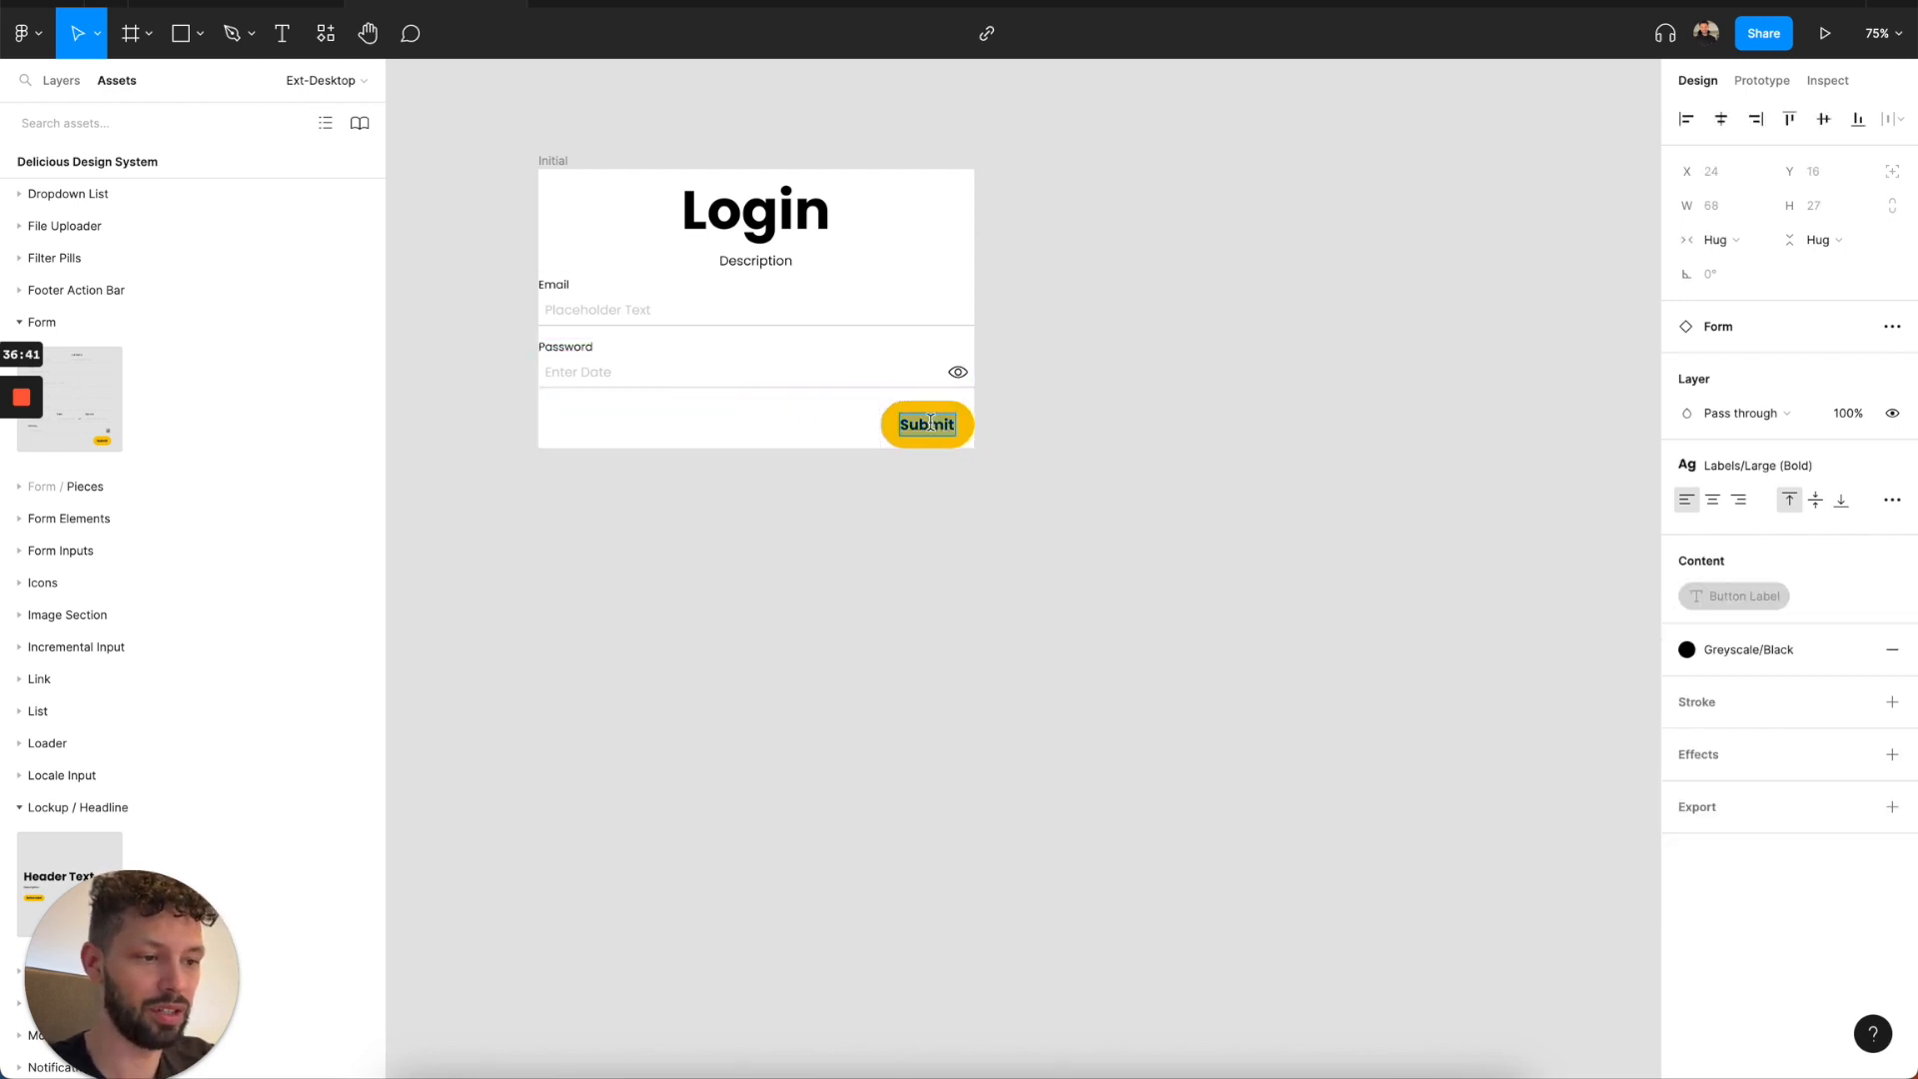
text(Login)
key(Escape)
click(817, 587)
Rename the login frame "Section / Body Container" and turn it into a component.
double_click(562, 167)
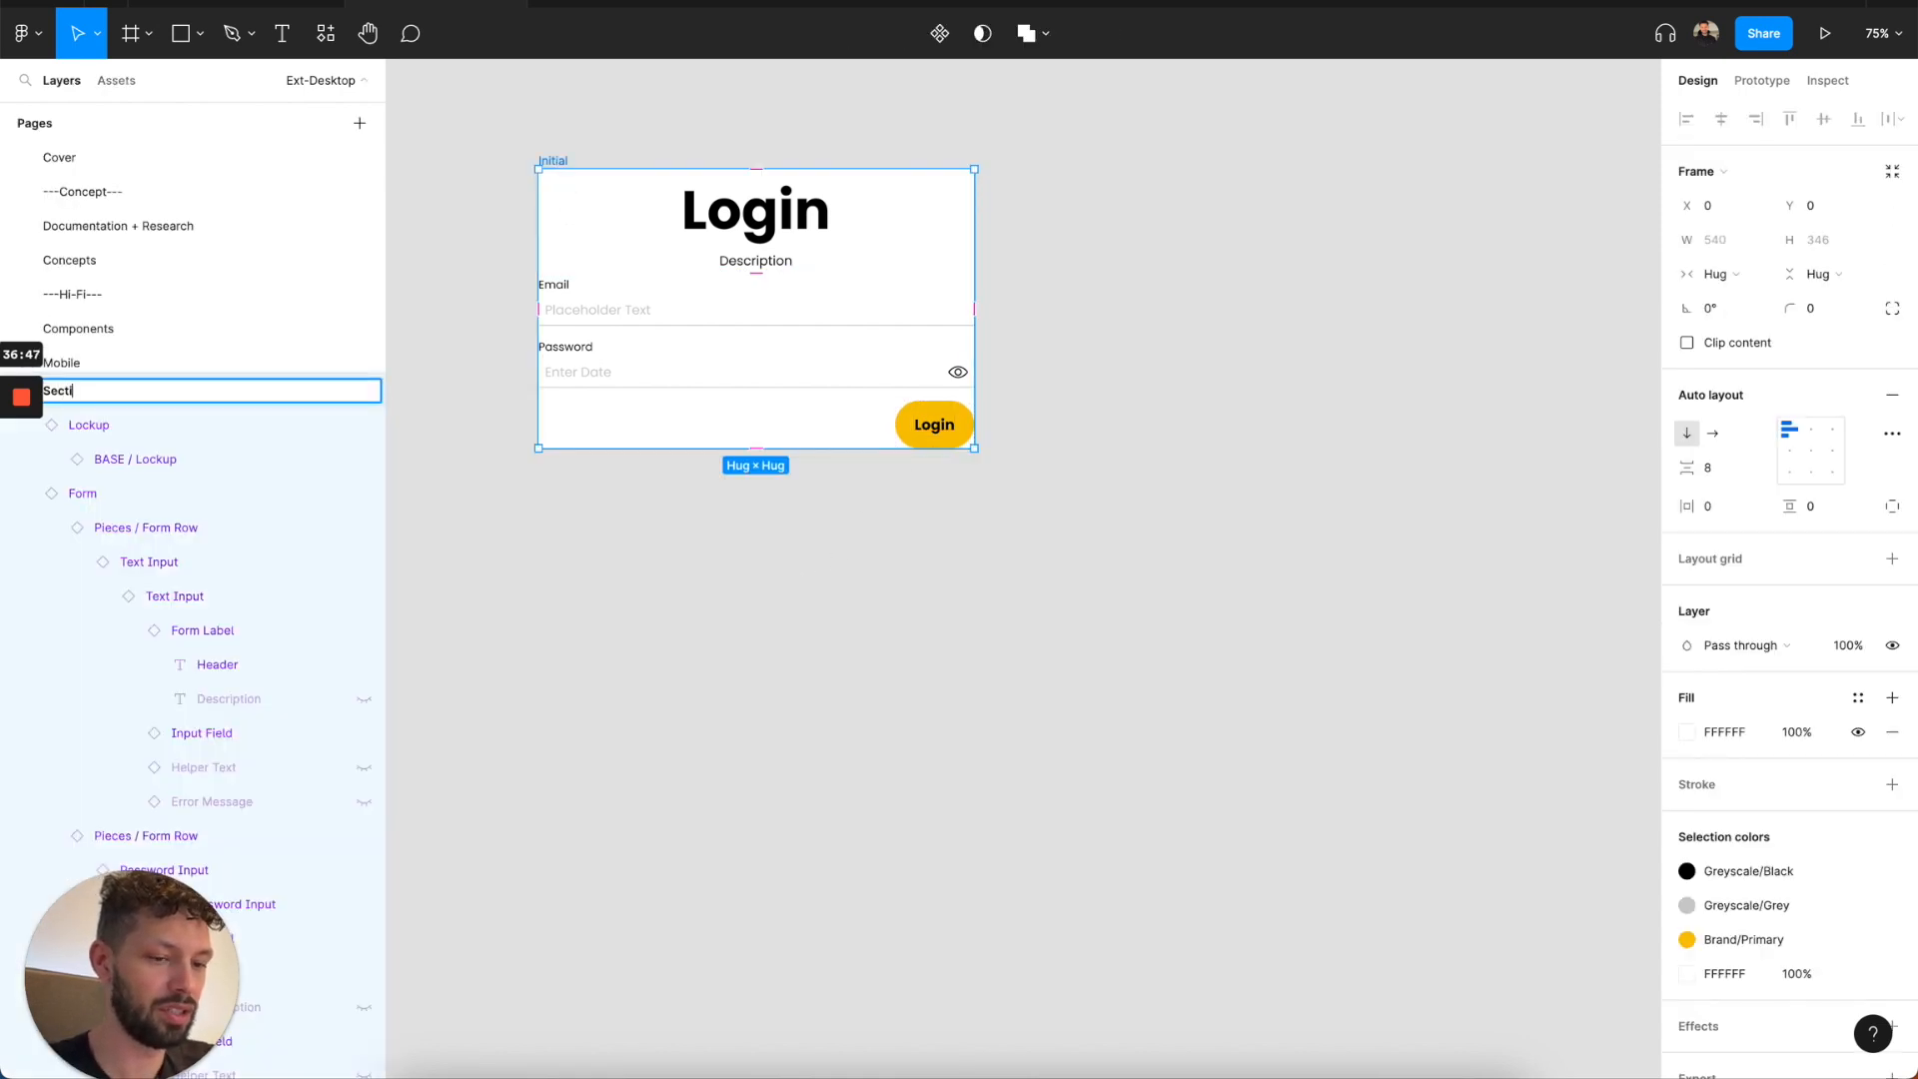
text(Ontainer)
key(Return)
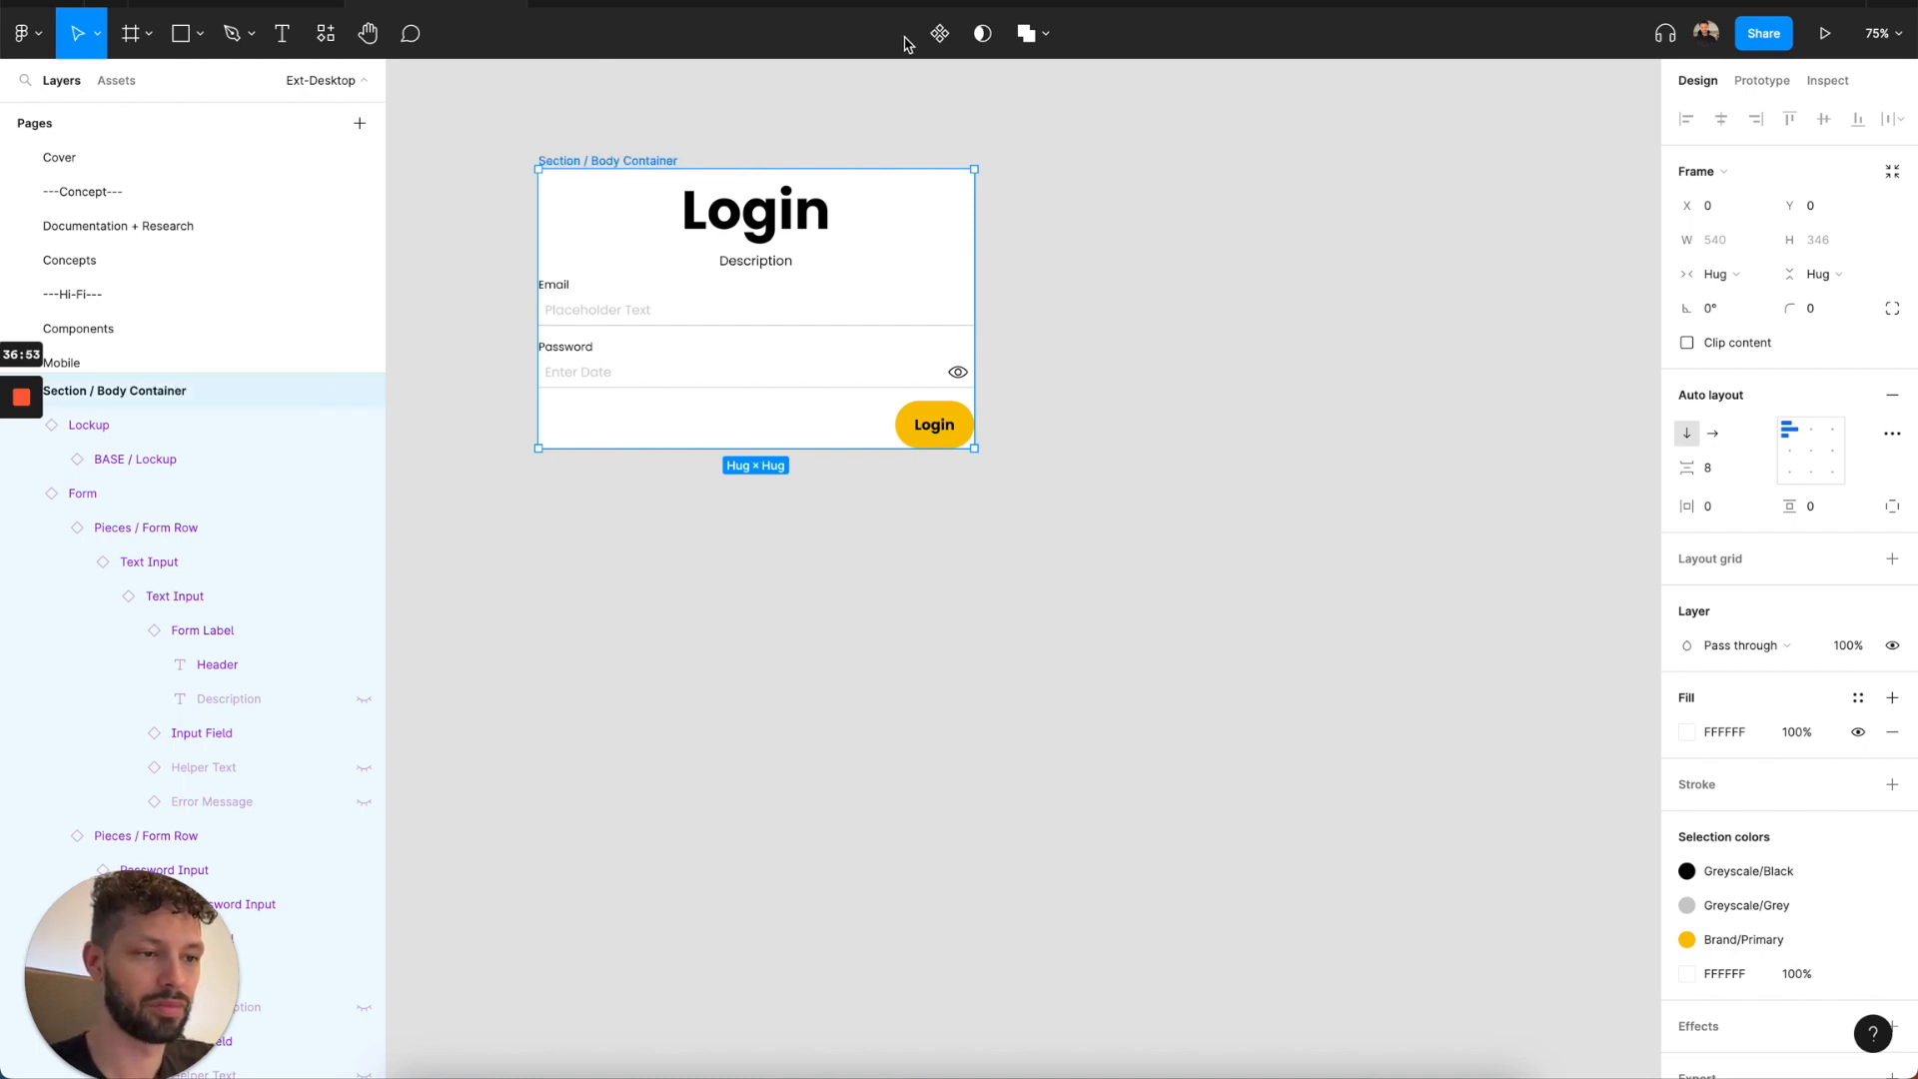
click(939, 38)
Place the library's desktop Responsive Page beside the login component and hide the page's action bar.
click(116, 80)
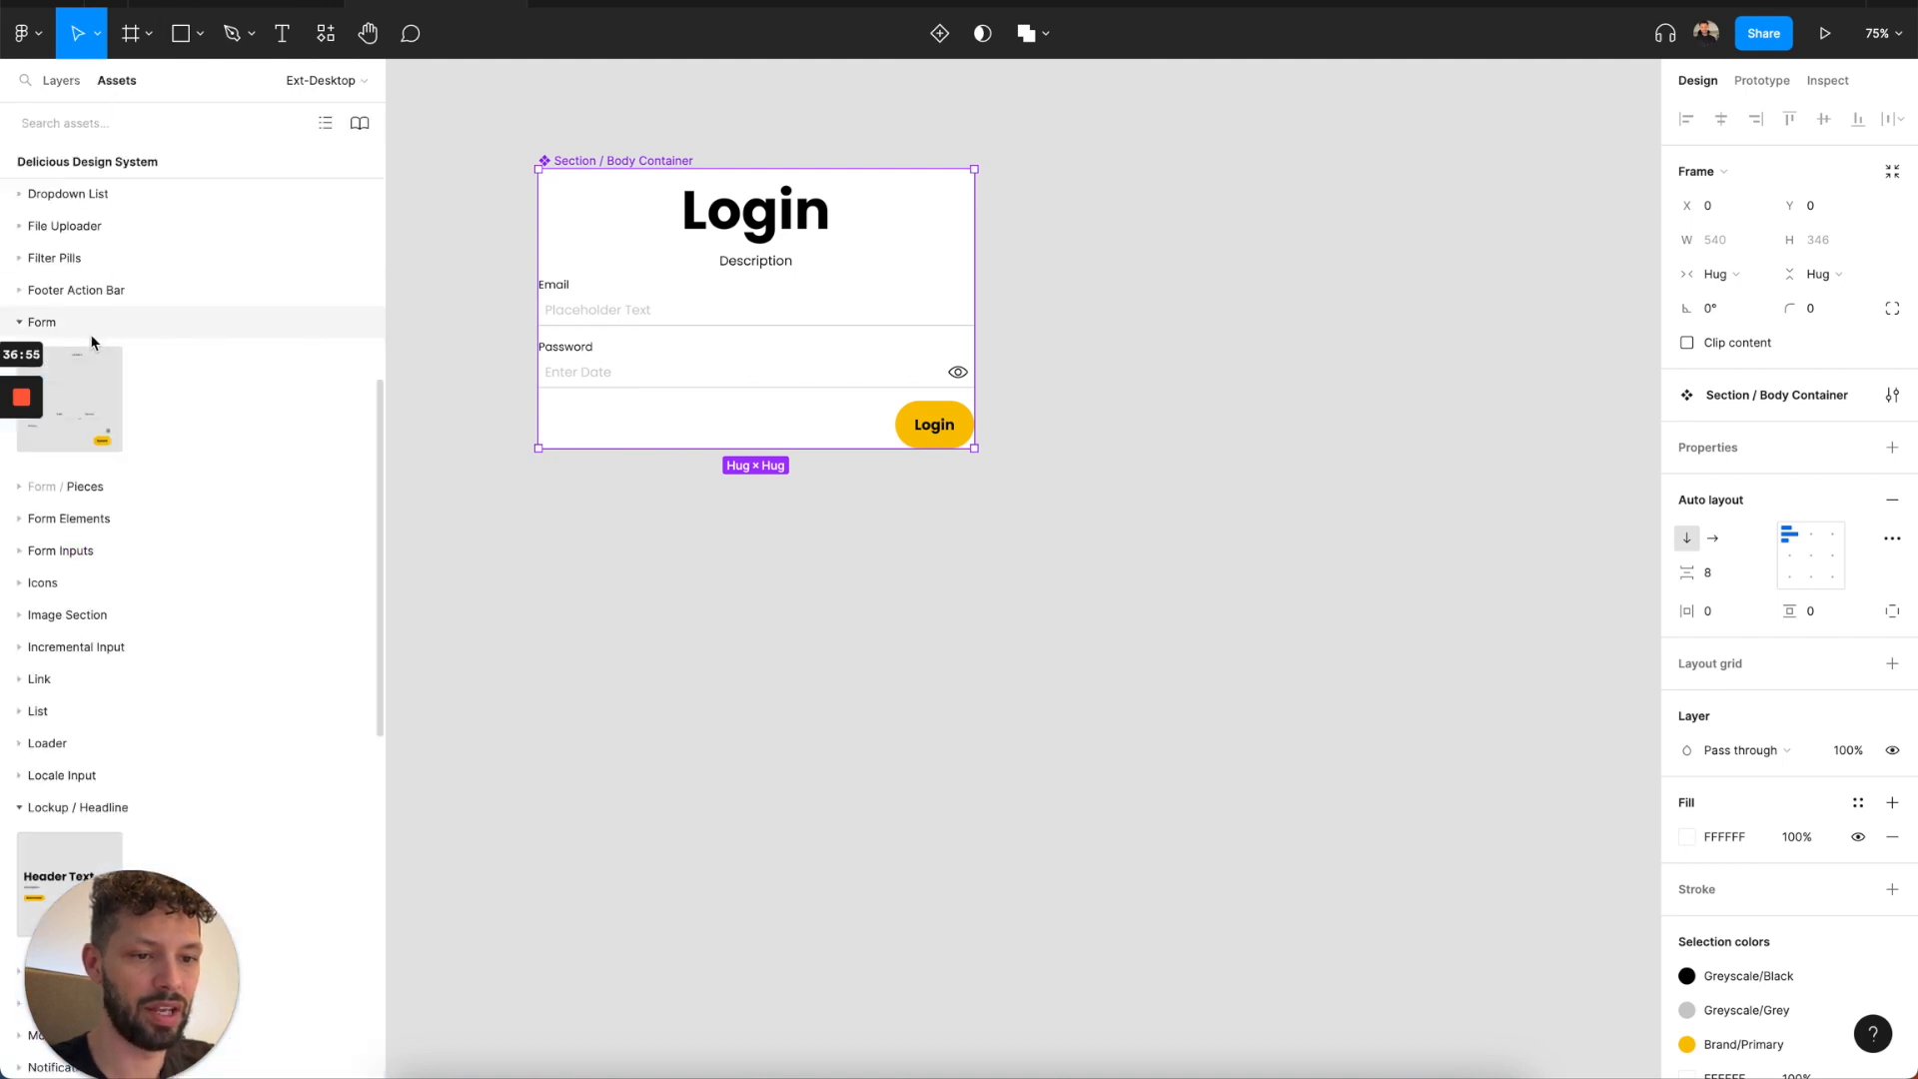
key(Escape)
click(99, 649)
scroll(99, 651, down, 5)
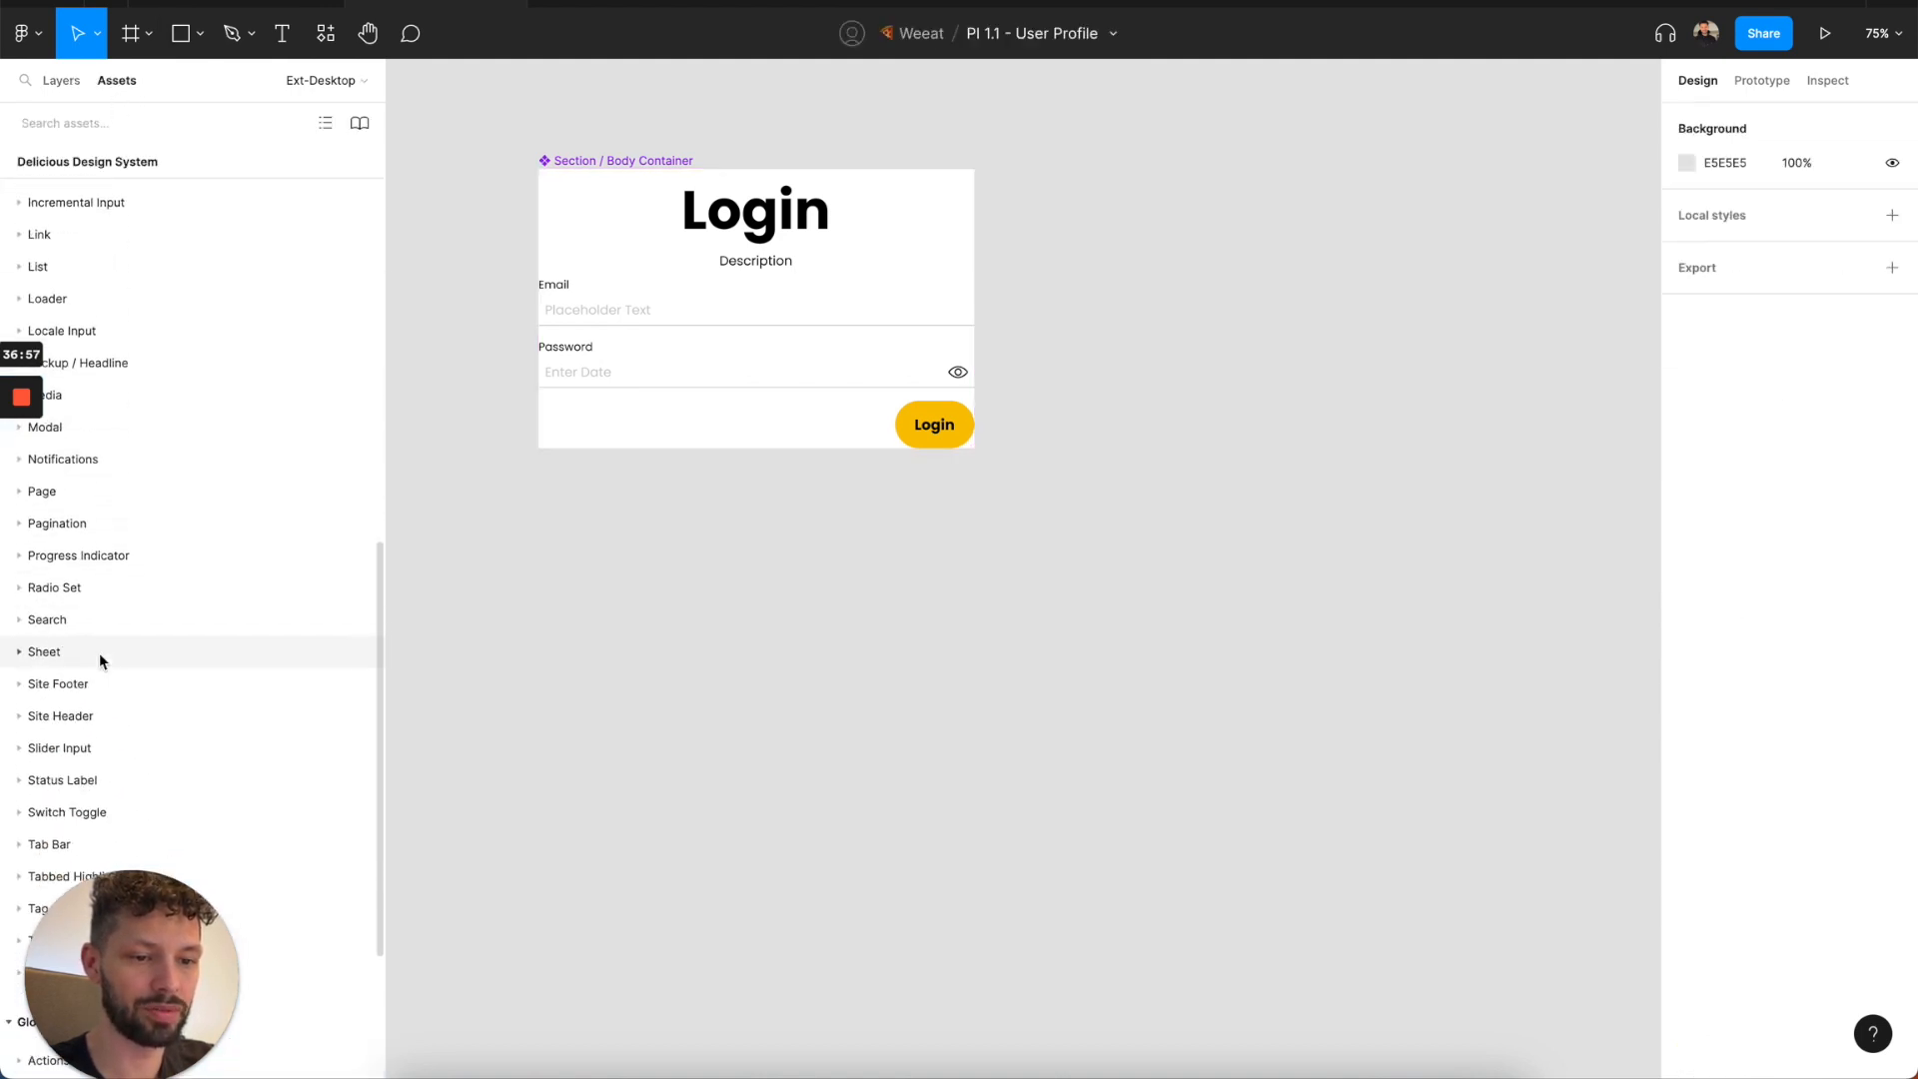
click(107, 514)
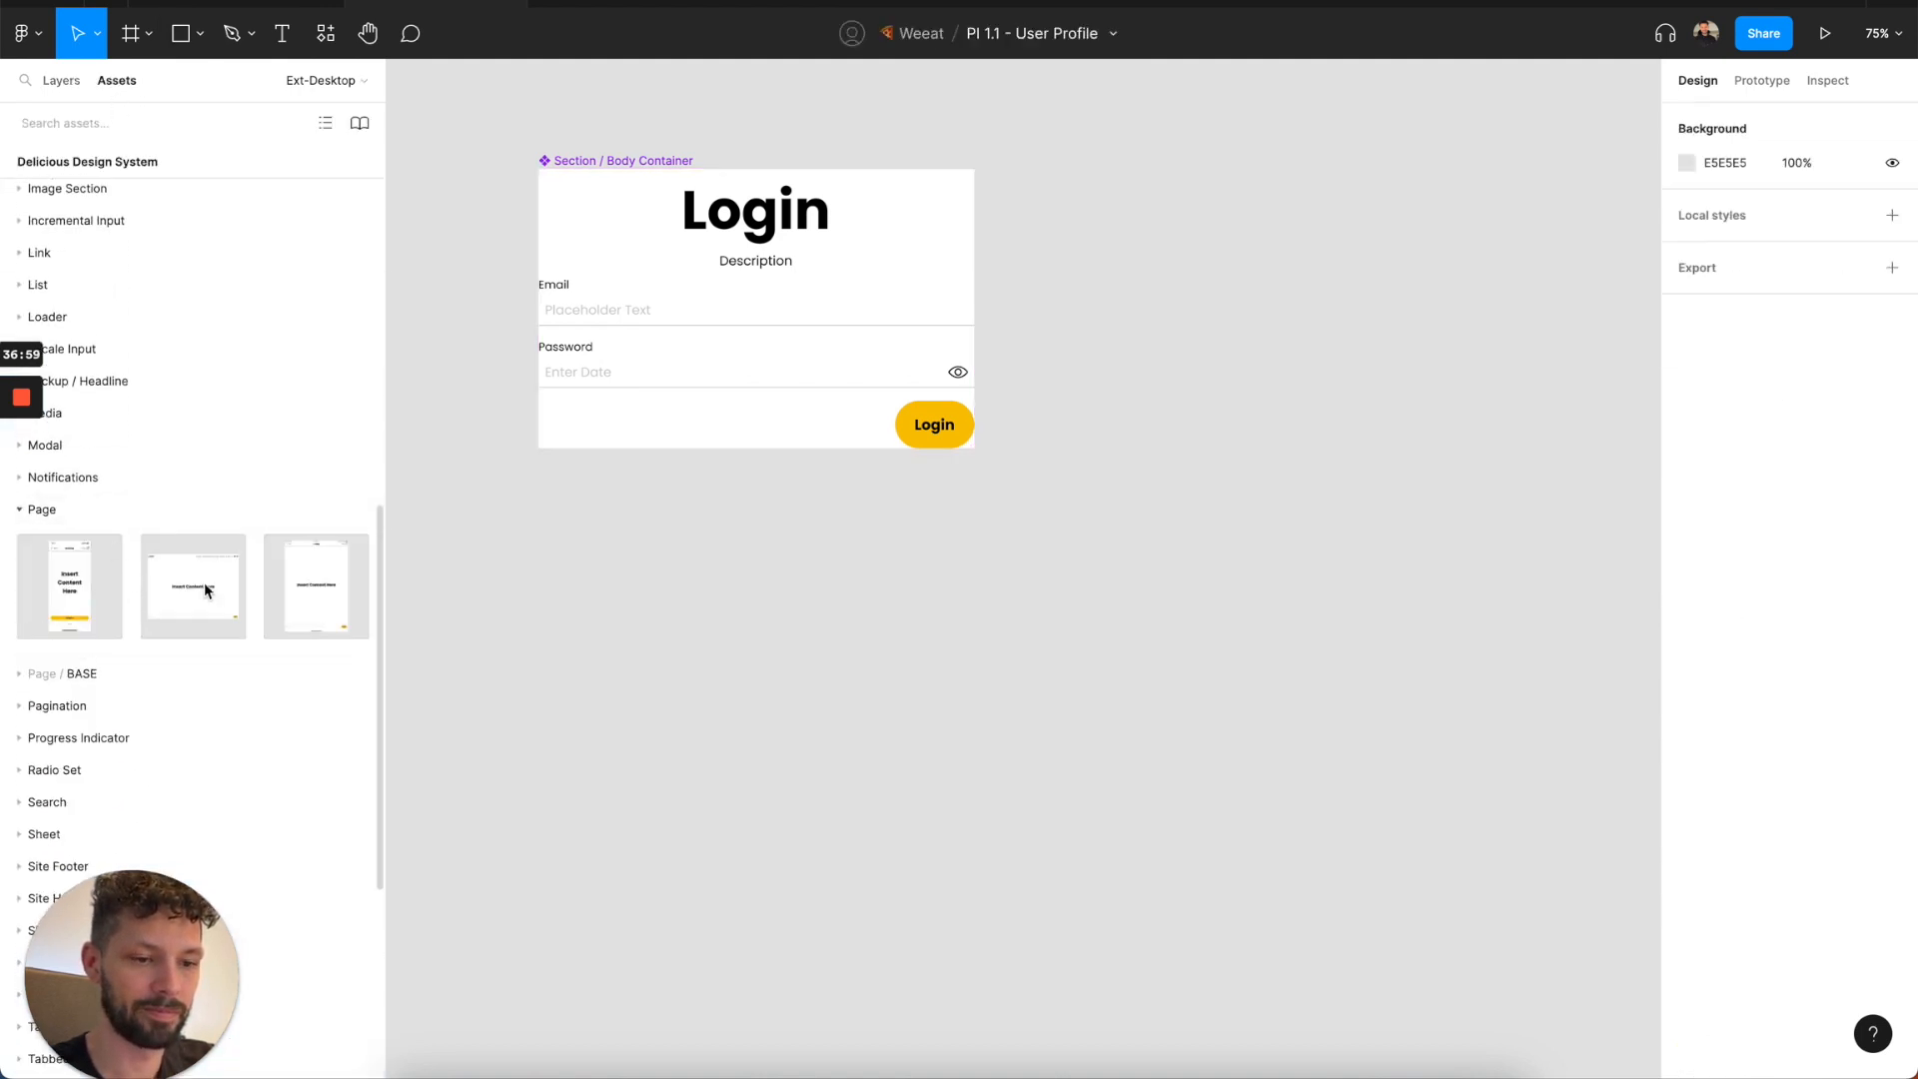
drag(163, 583, 1474, 398)
scroll(1389, 523, down, 3)
scroll(1388, 521, down, 3)
scroll(1388, 520, right, 3)
scroll(1474, 399, right, 1)
scroll(1477, 403, right, 2)
double_click(1274, 472)
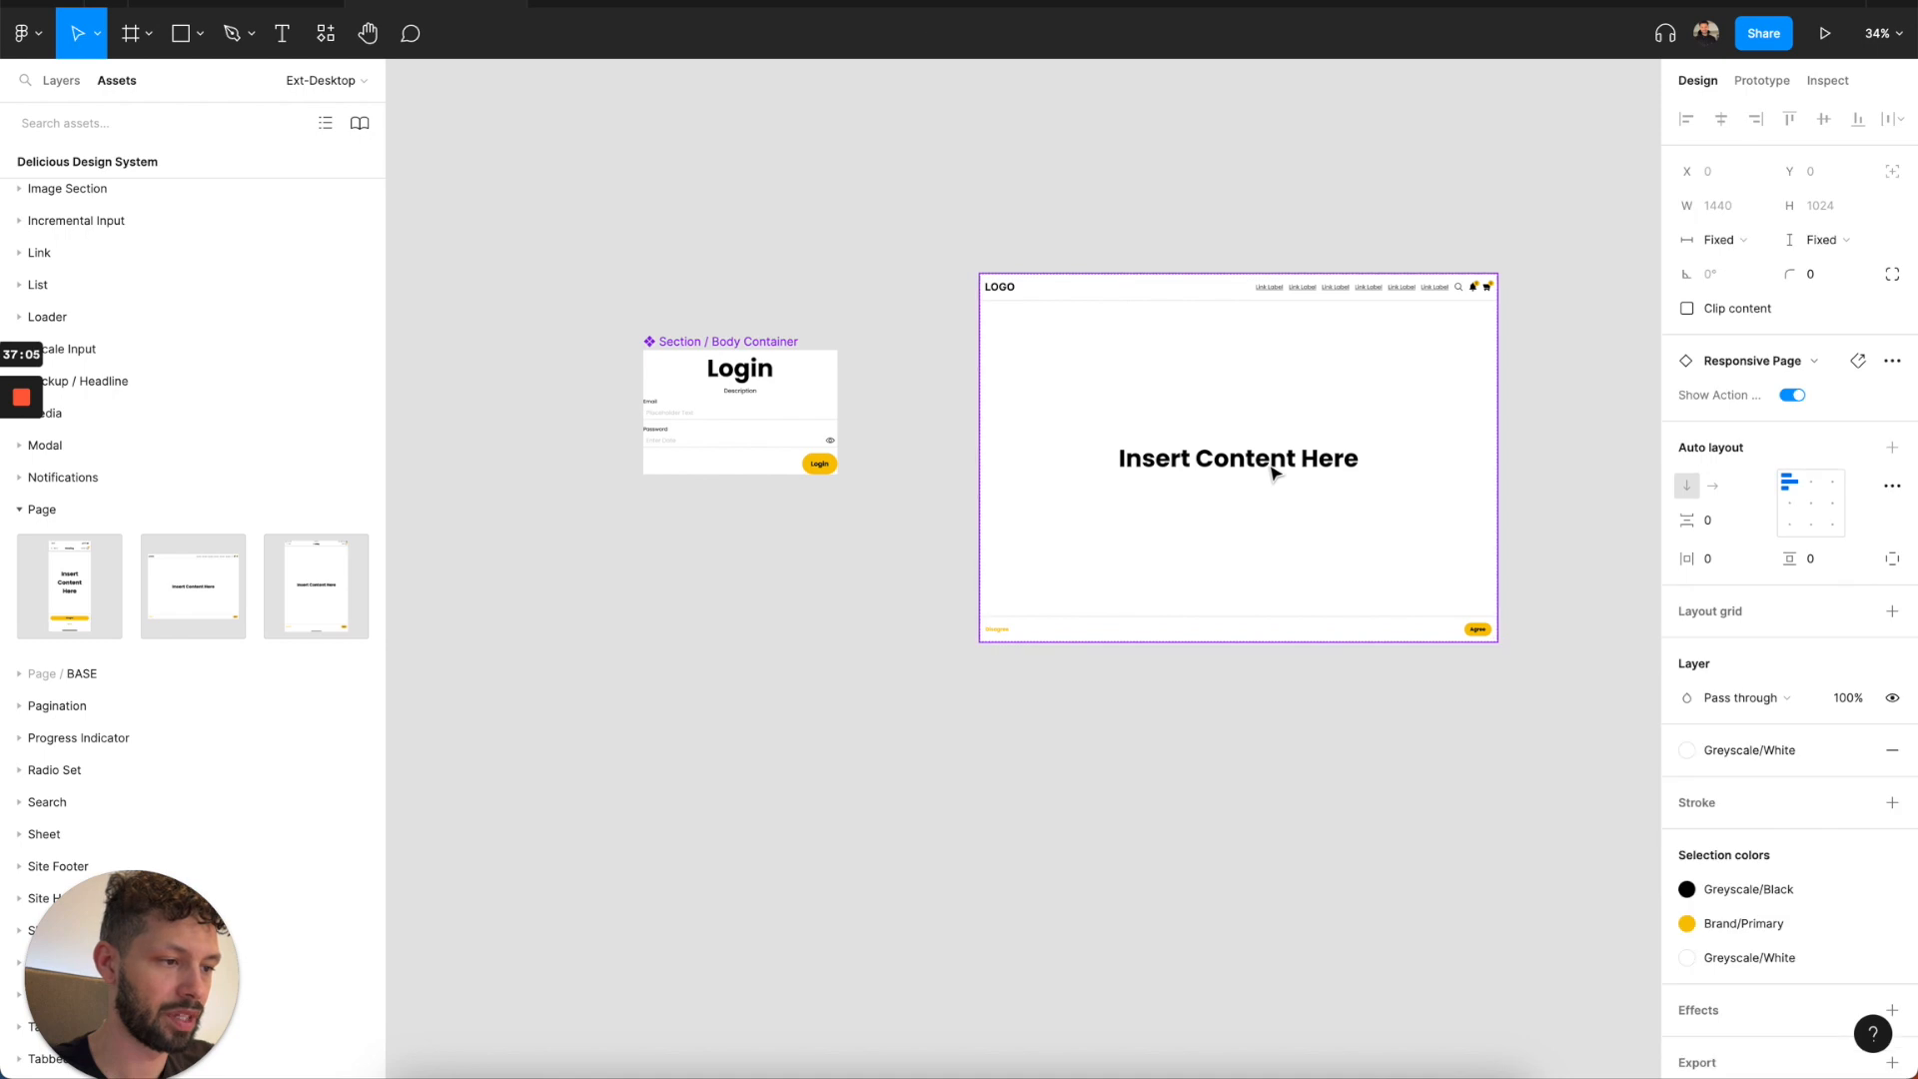
click(1792, 395)
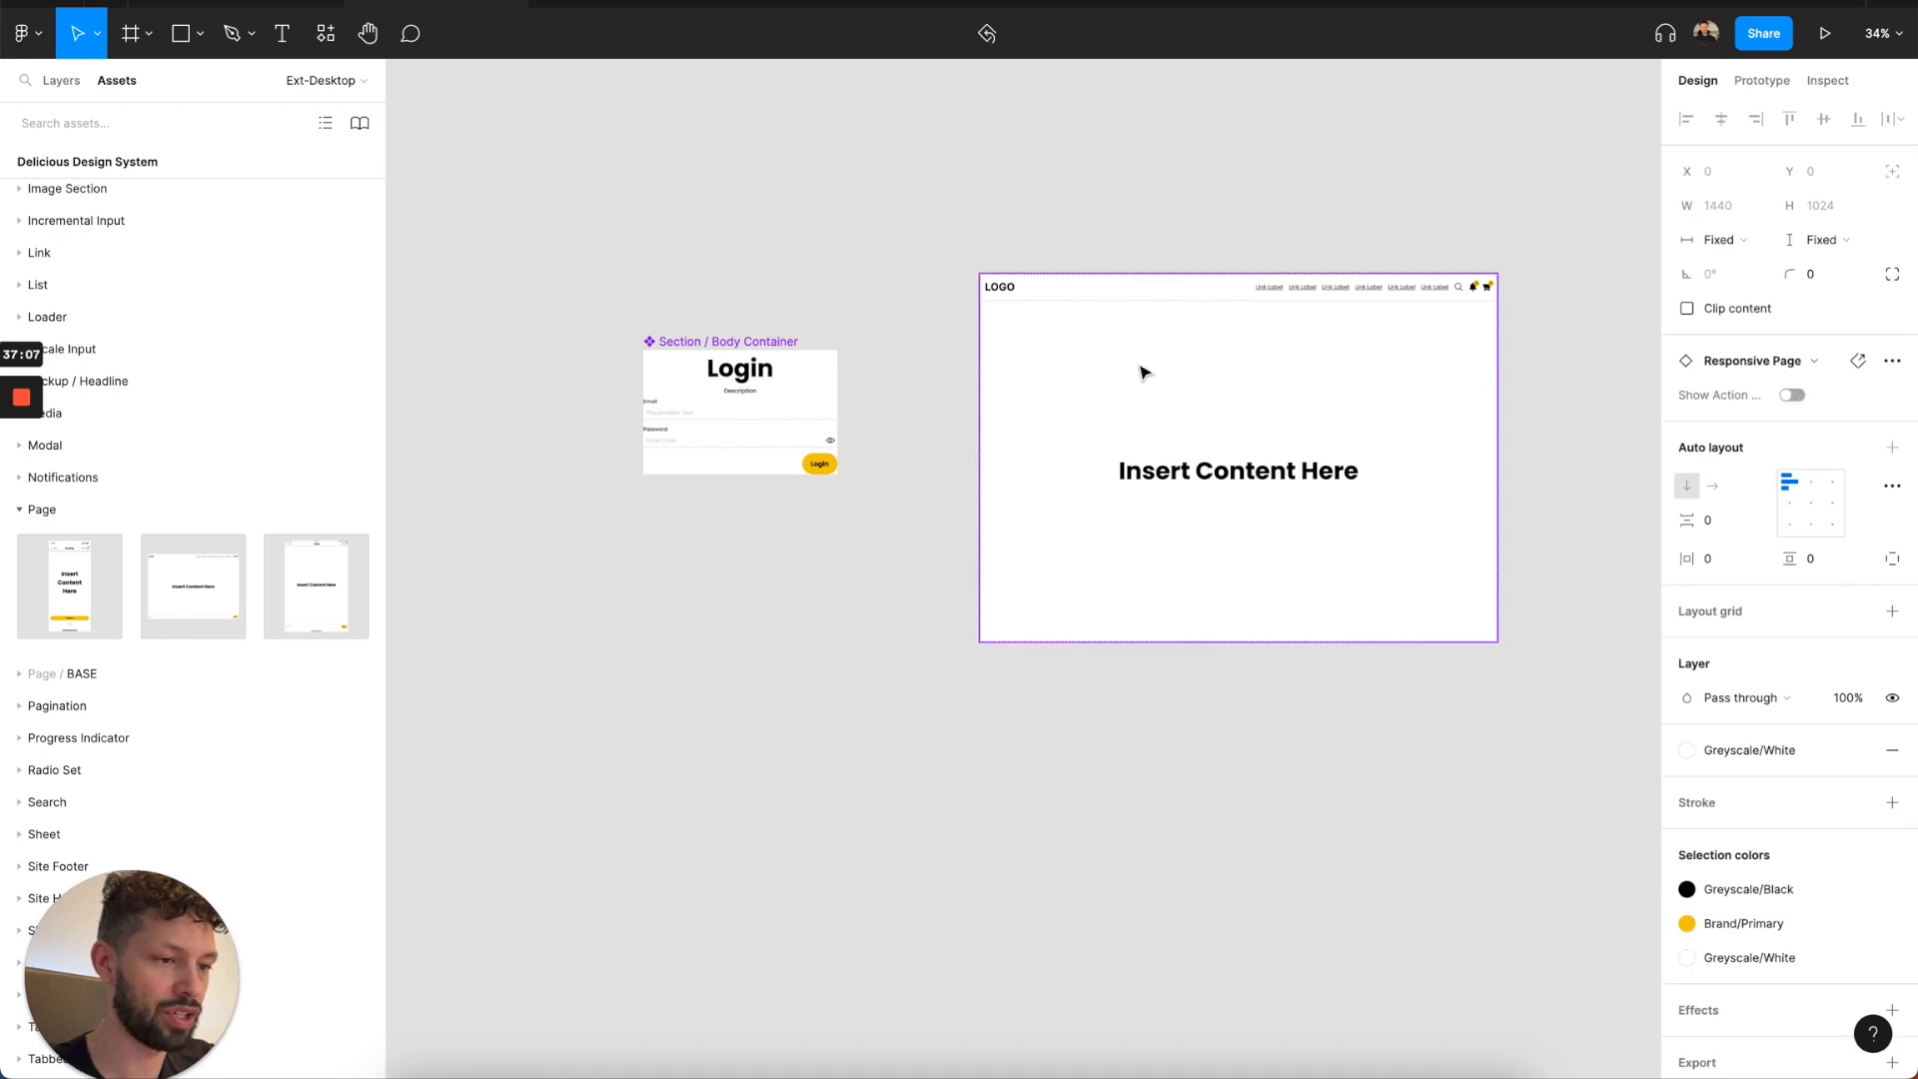
Swap the page's "Insert Content Here" lockup for the local Body Container component and align the page content to the top centre.
click(1189, 477)
click(1189, 477)
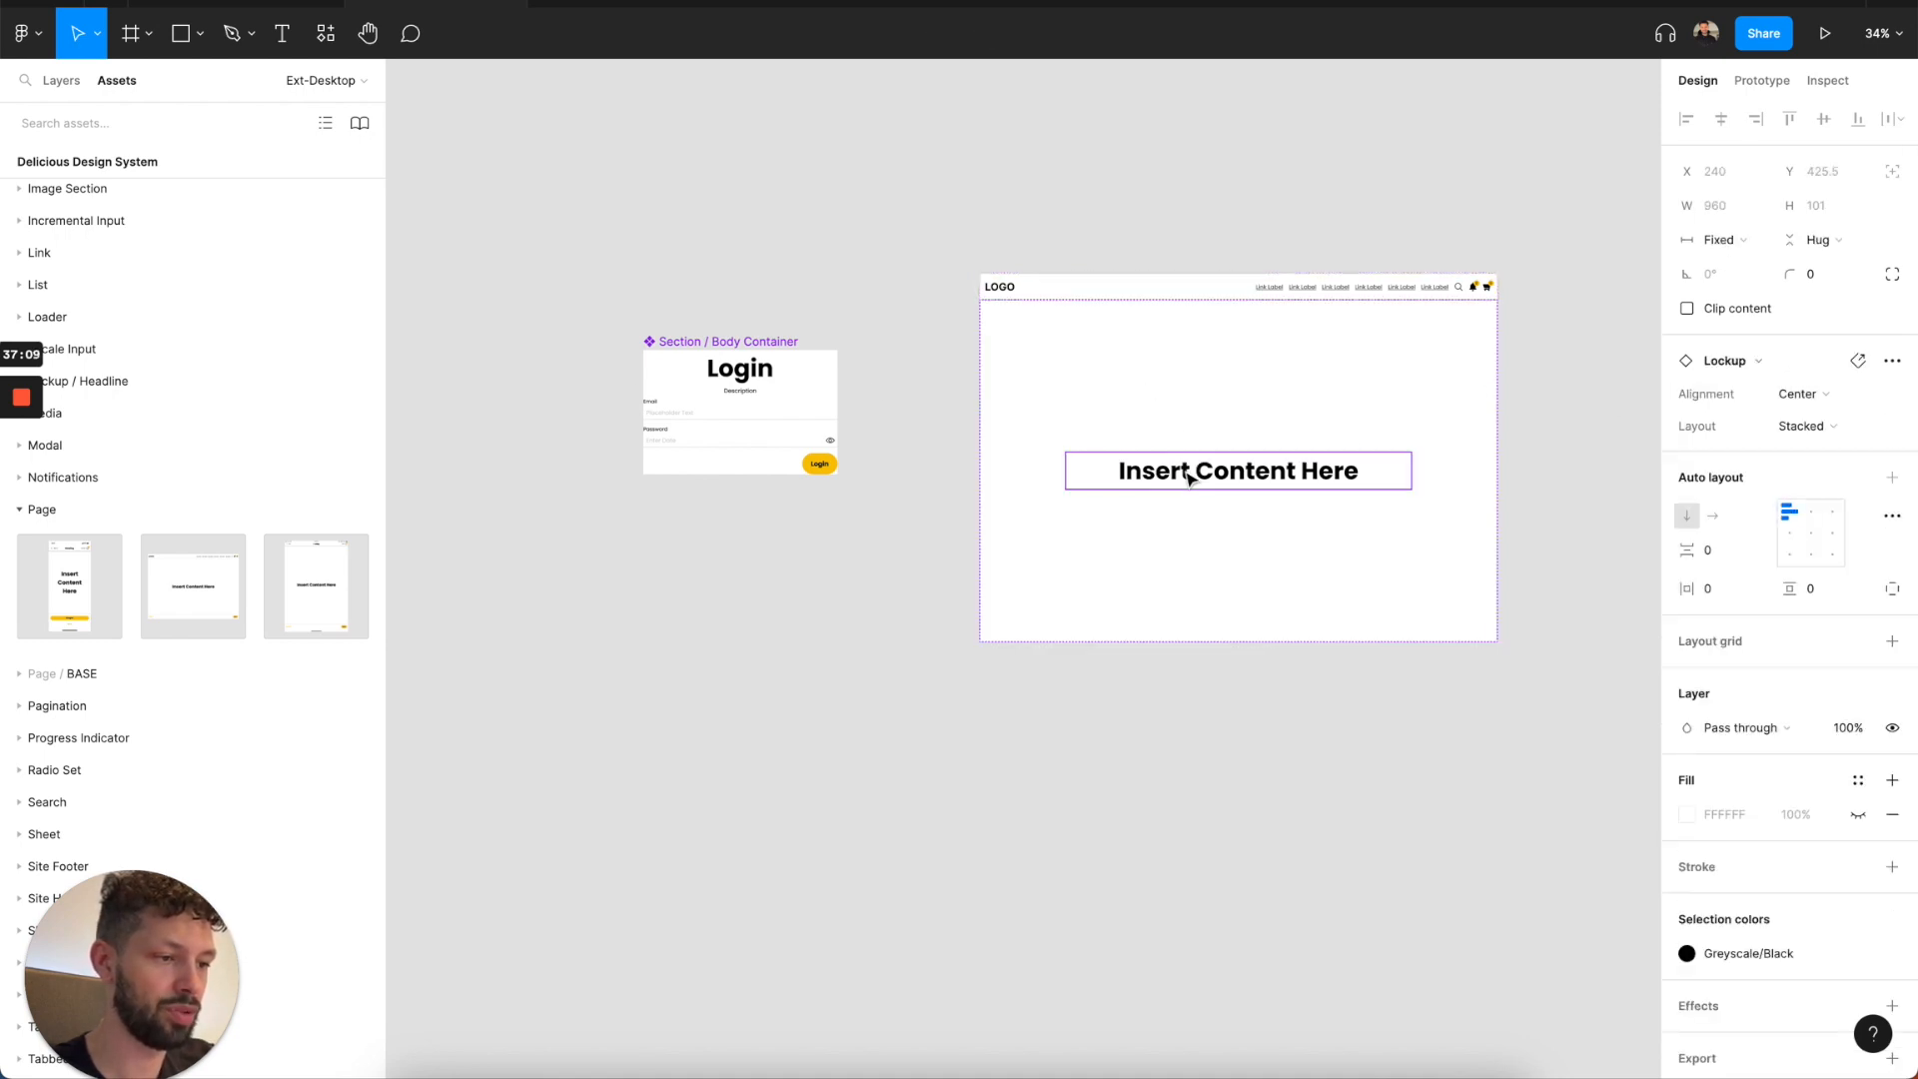
click(1773, 366)
click(1758, 487)
click(1756, 415)
click(1749, 558)
click(1754, 556)
click(1801, 561)
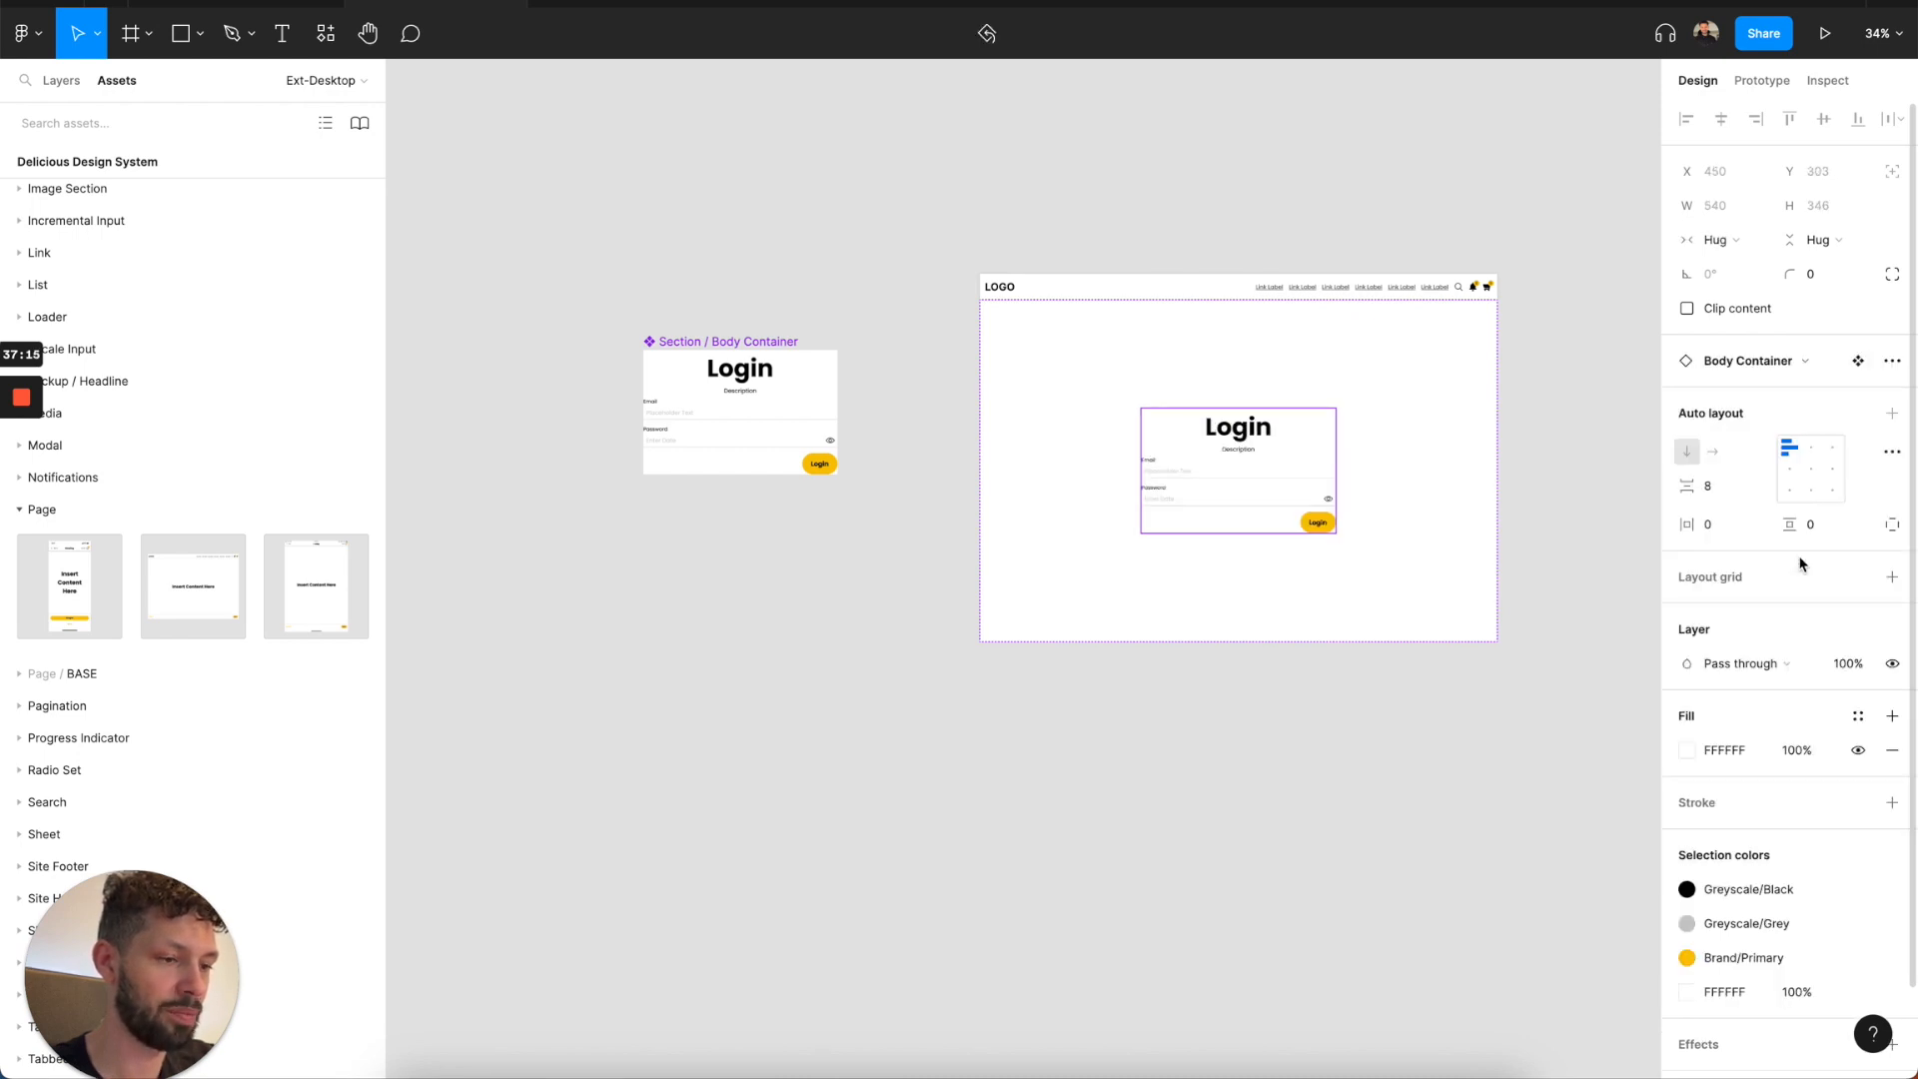
key(Escape)
click(1820, 456)
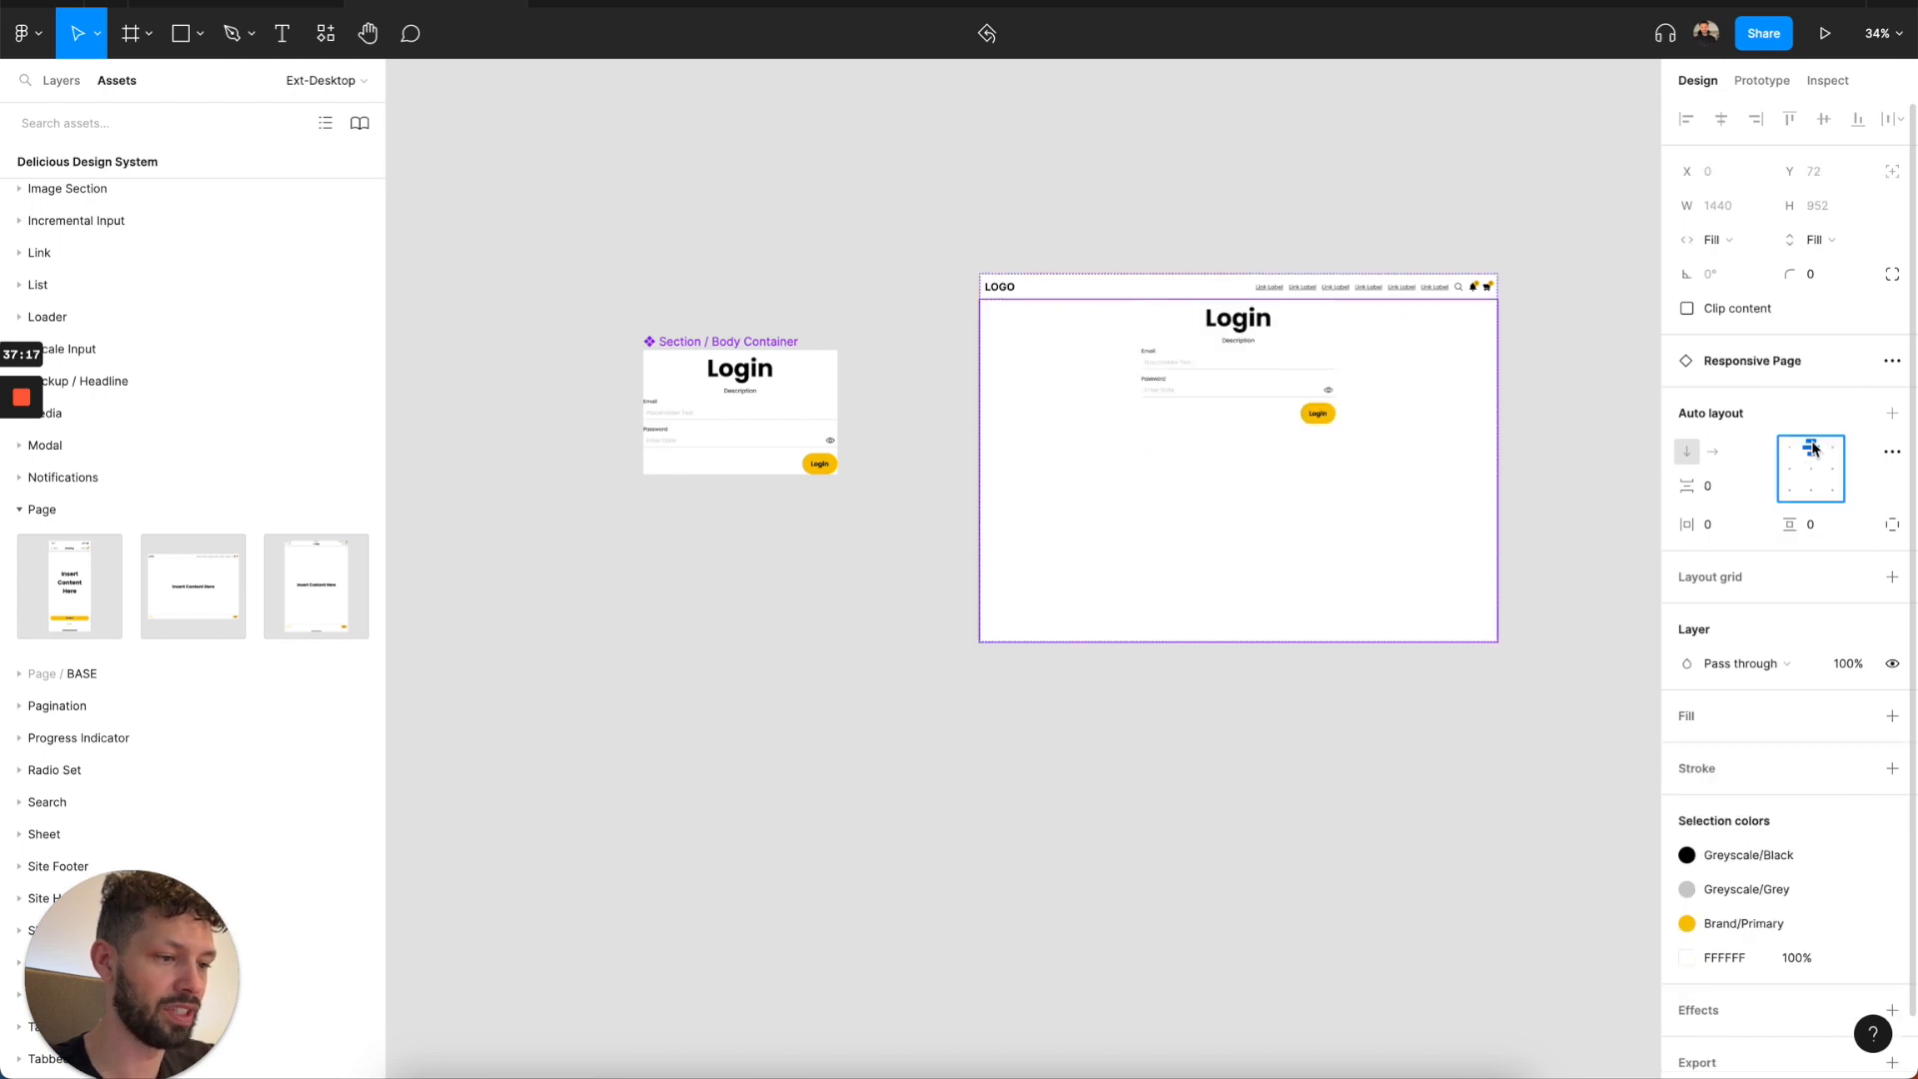
Set the vertical padding of the Section / Body Container main component to 40.
click(753, 342)
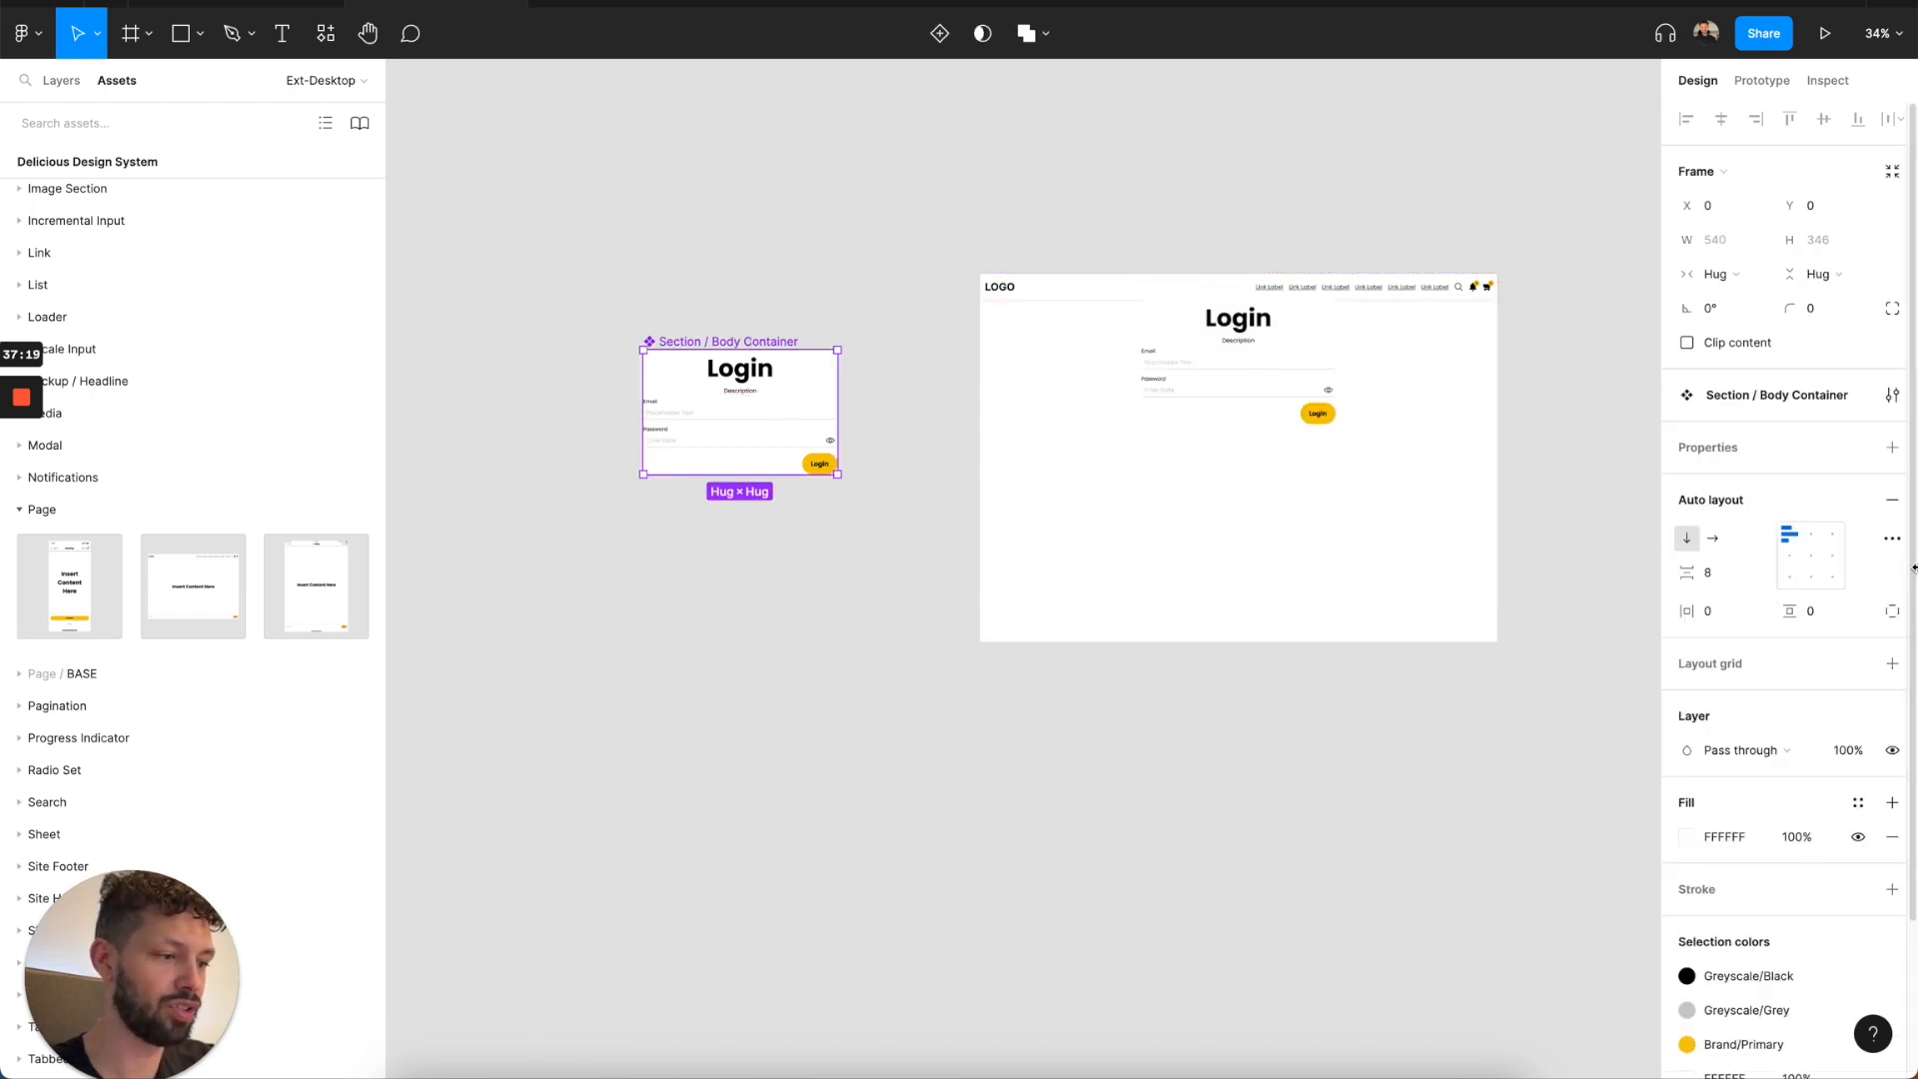
click(1821, 619)
text(40)
key(Return)
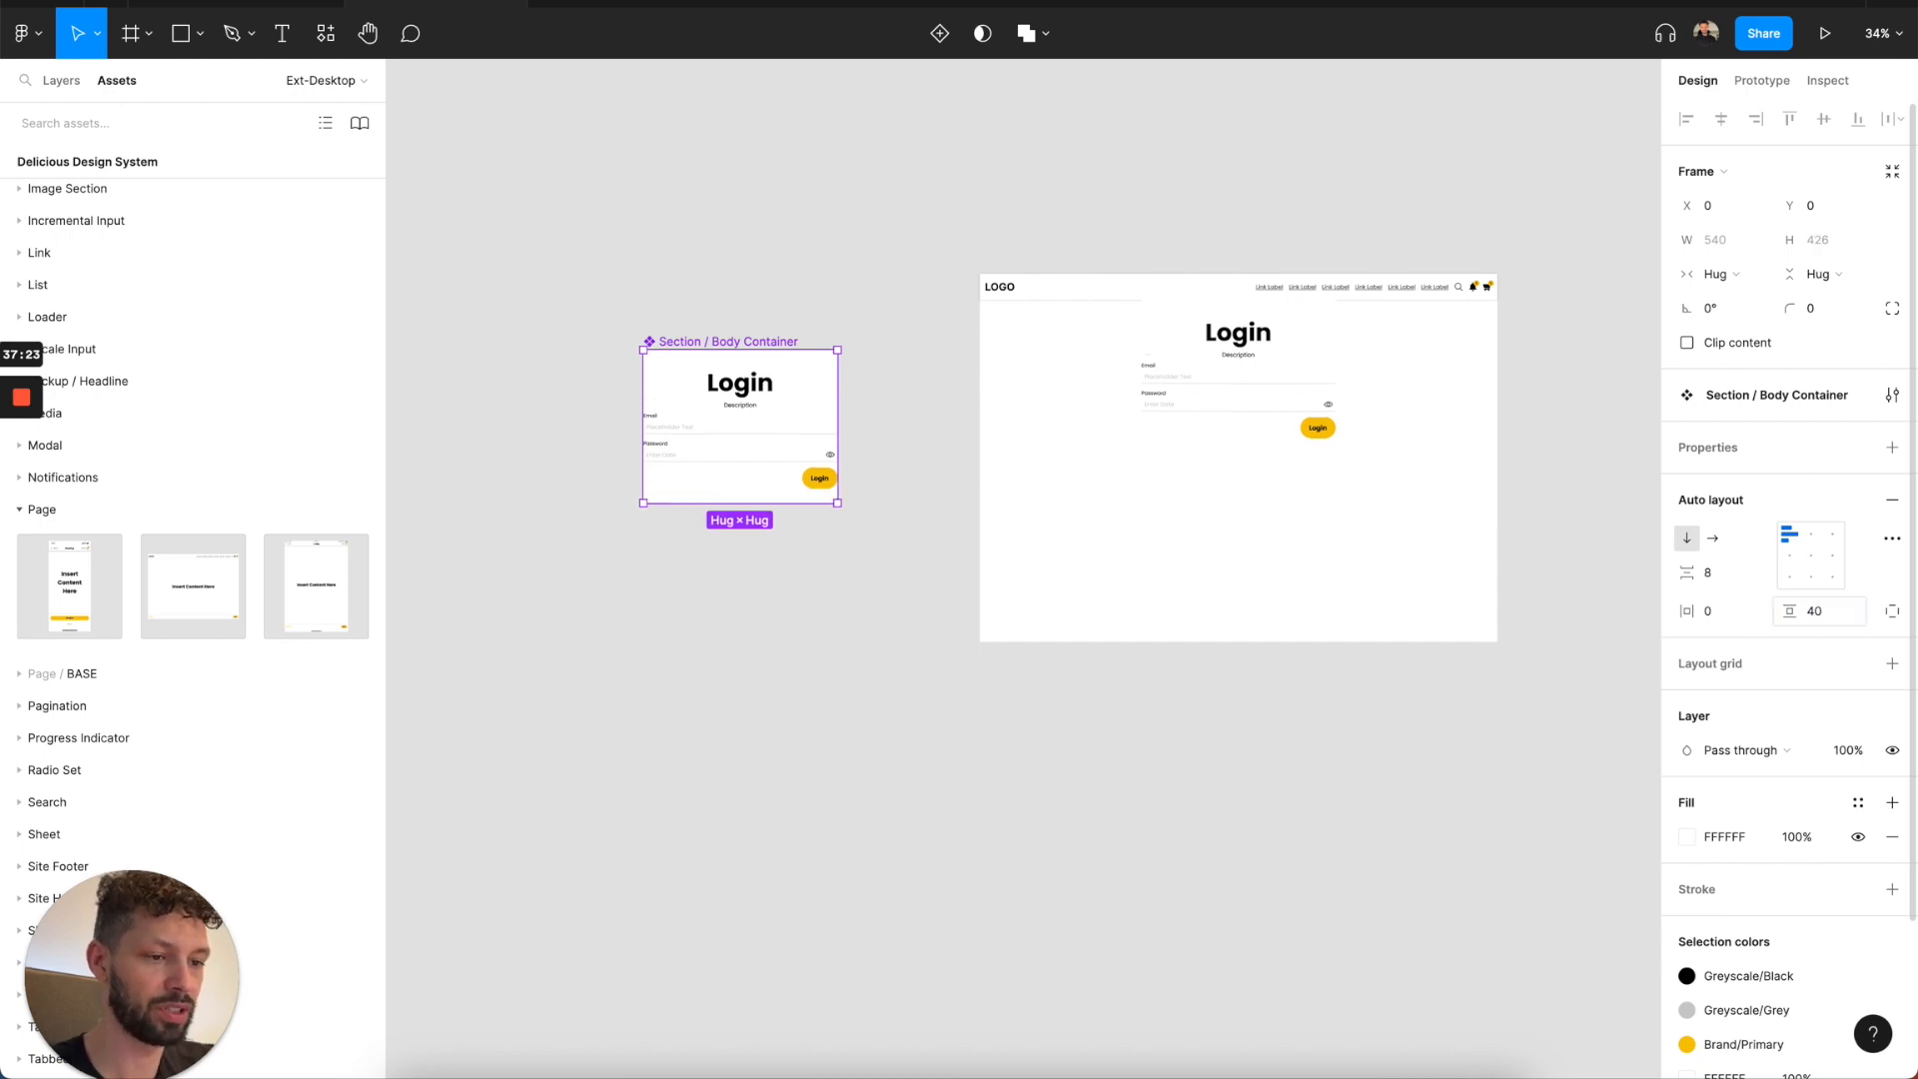
click(1378, 601)
scroll(1379, 601, right, 1)
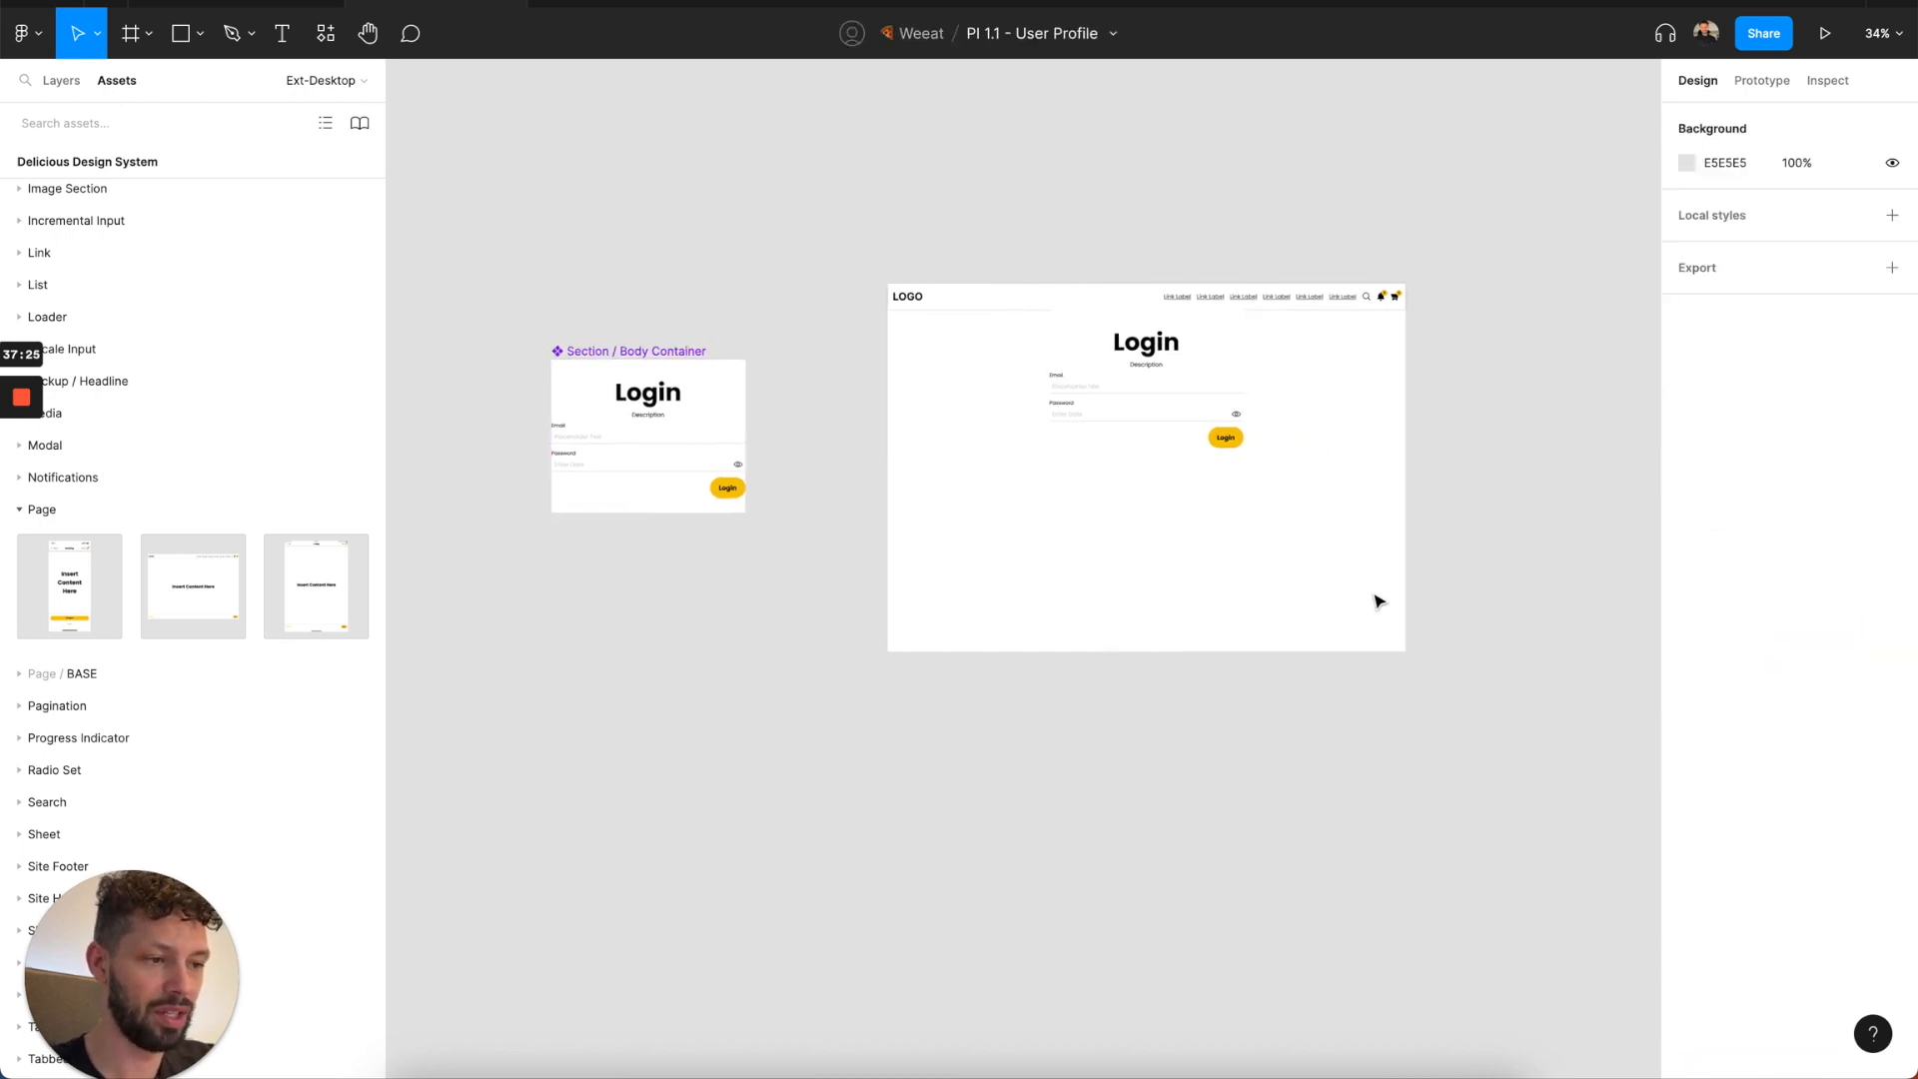
click(1255, 414)
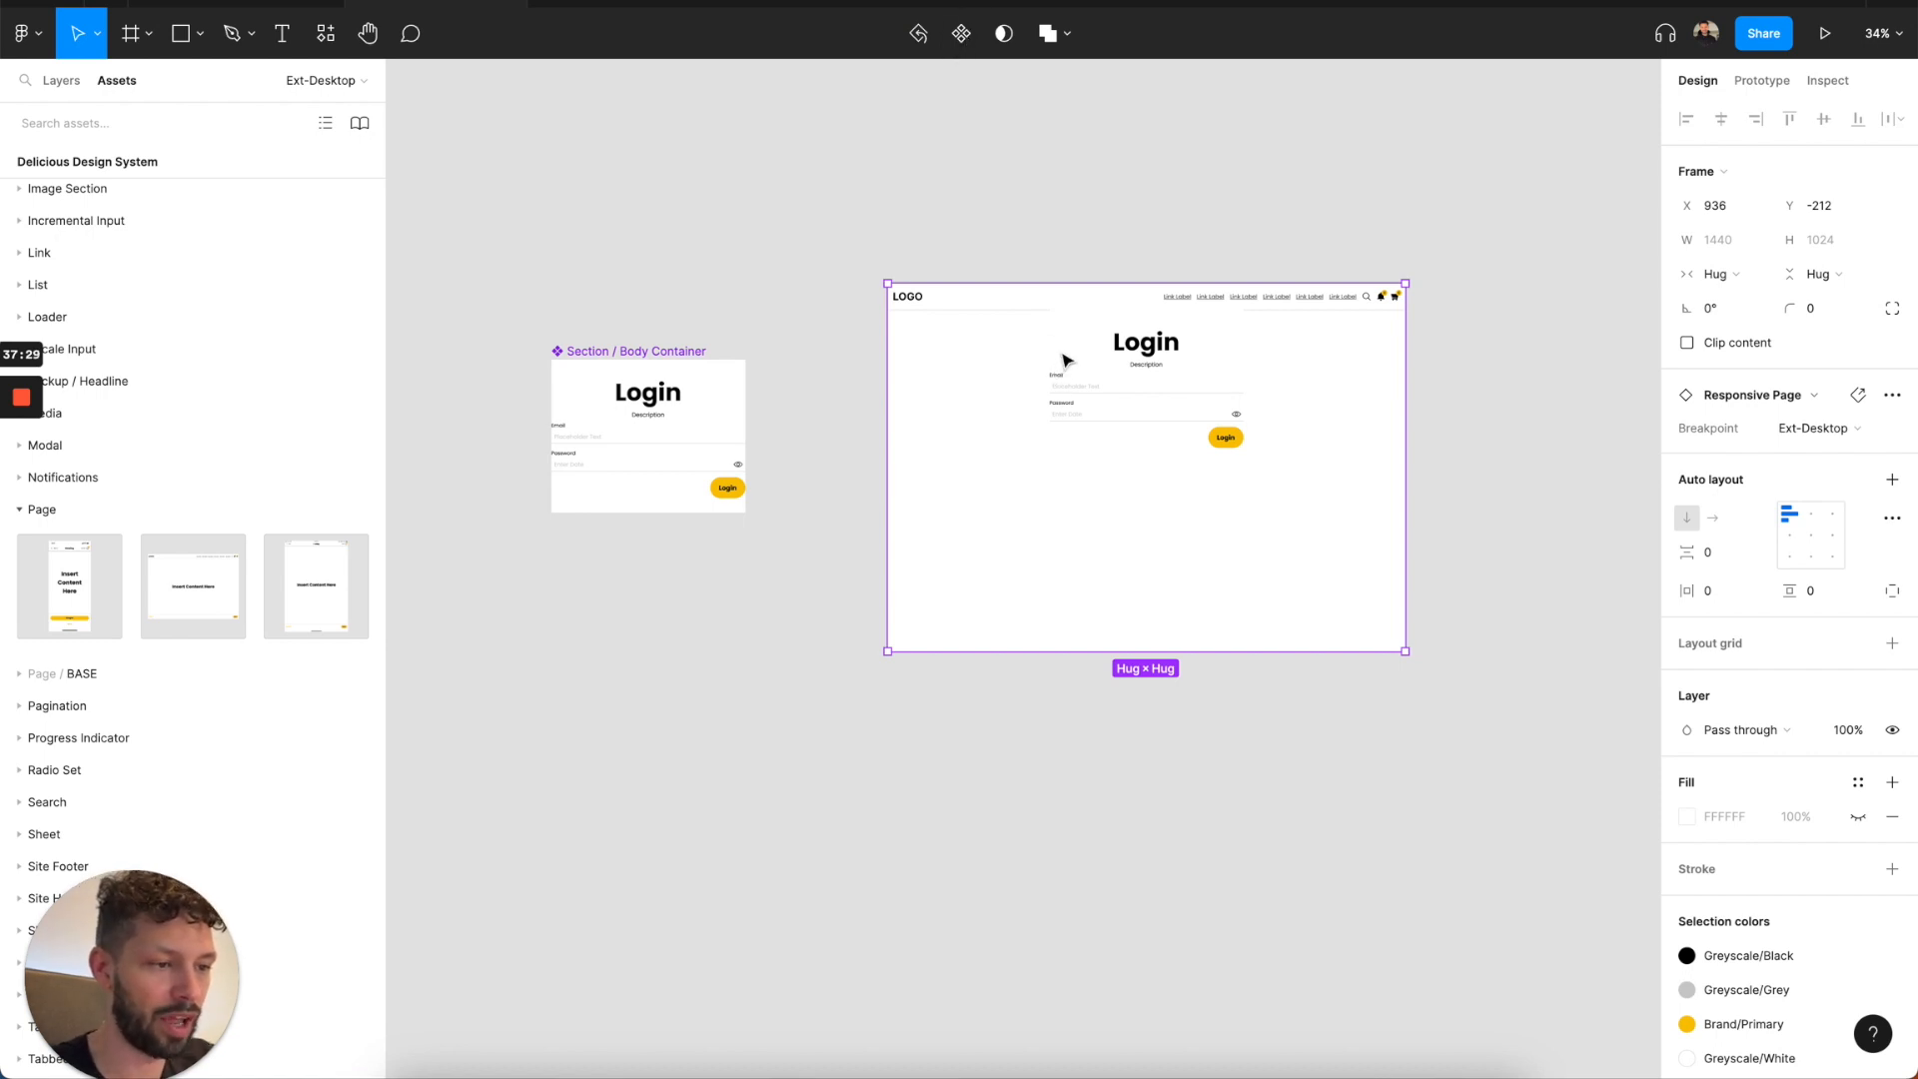
scroll(1064, 353, up, 3)
scroll(1064, 351, up, 1)
scroll(1114, 313, down, 1)
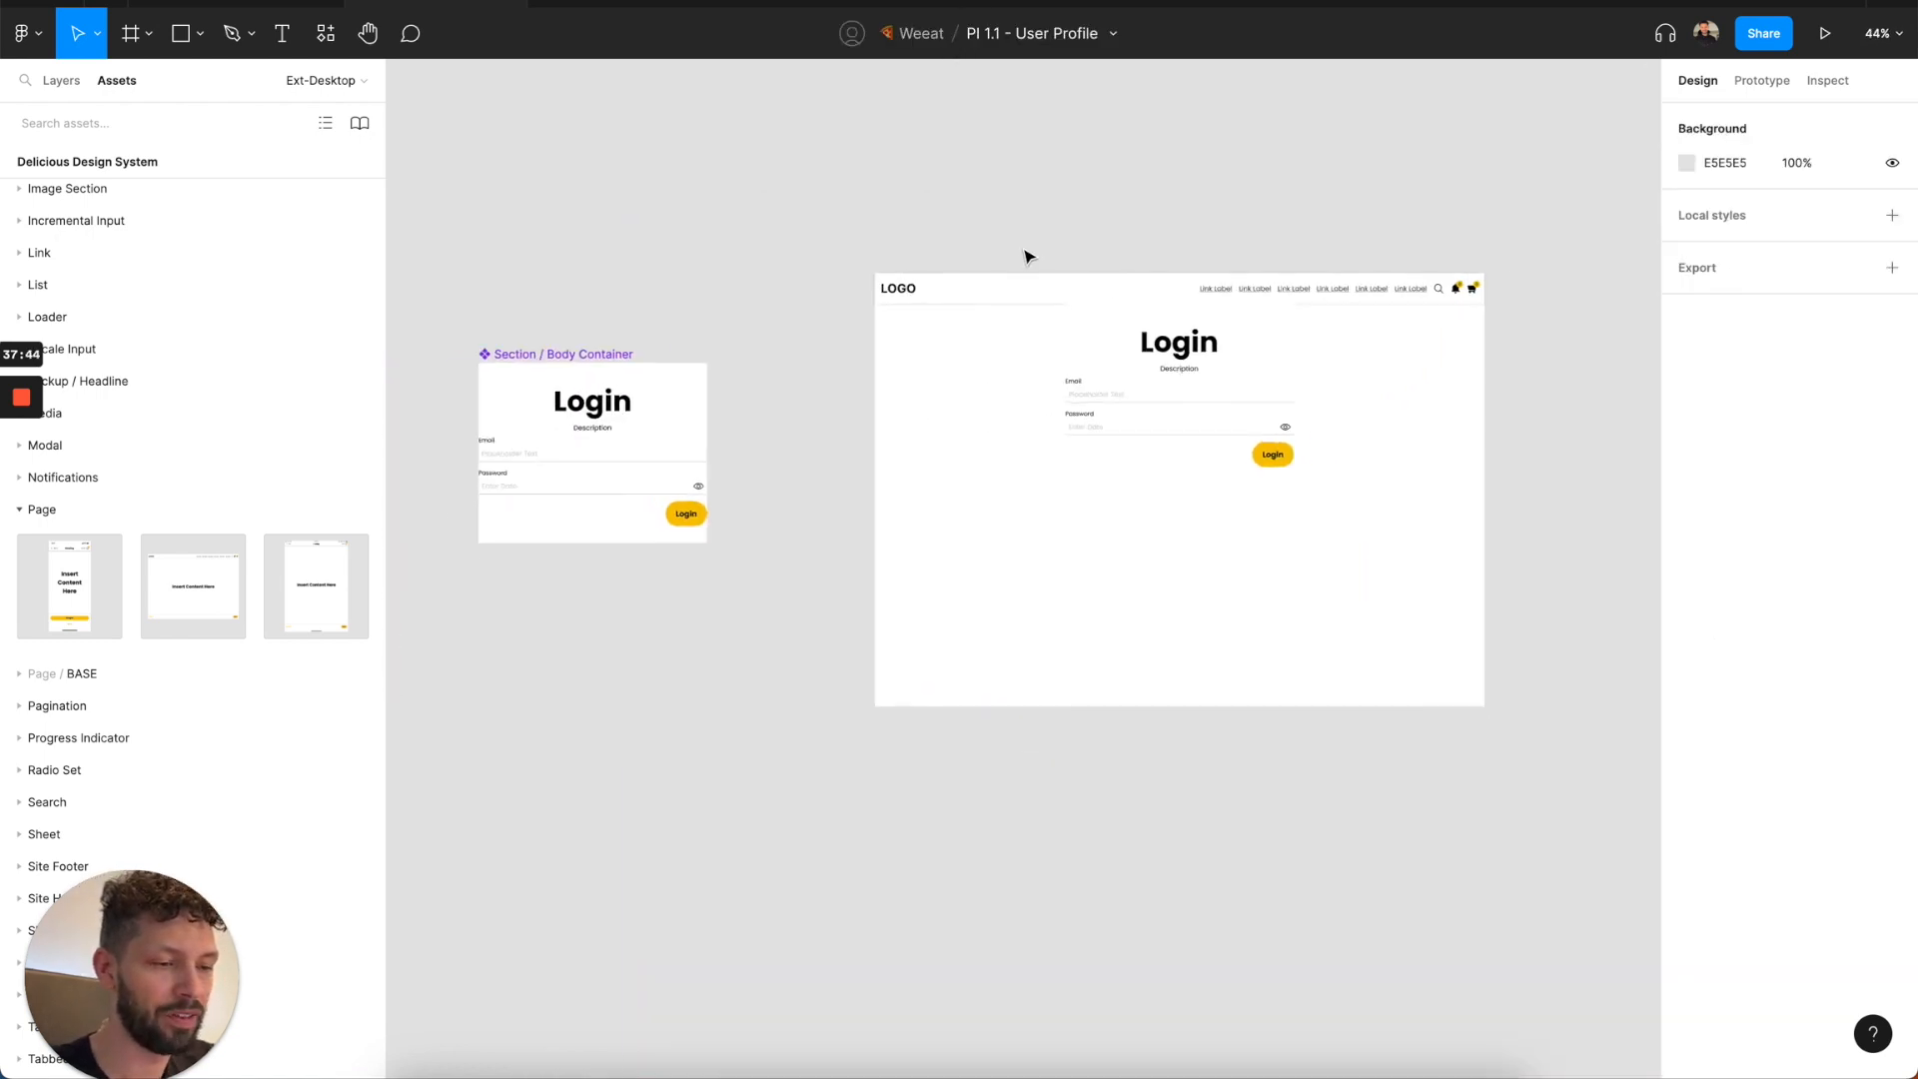
scroll(949, 315, down, 1)
click(968, 351)
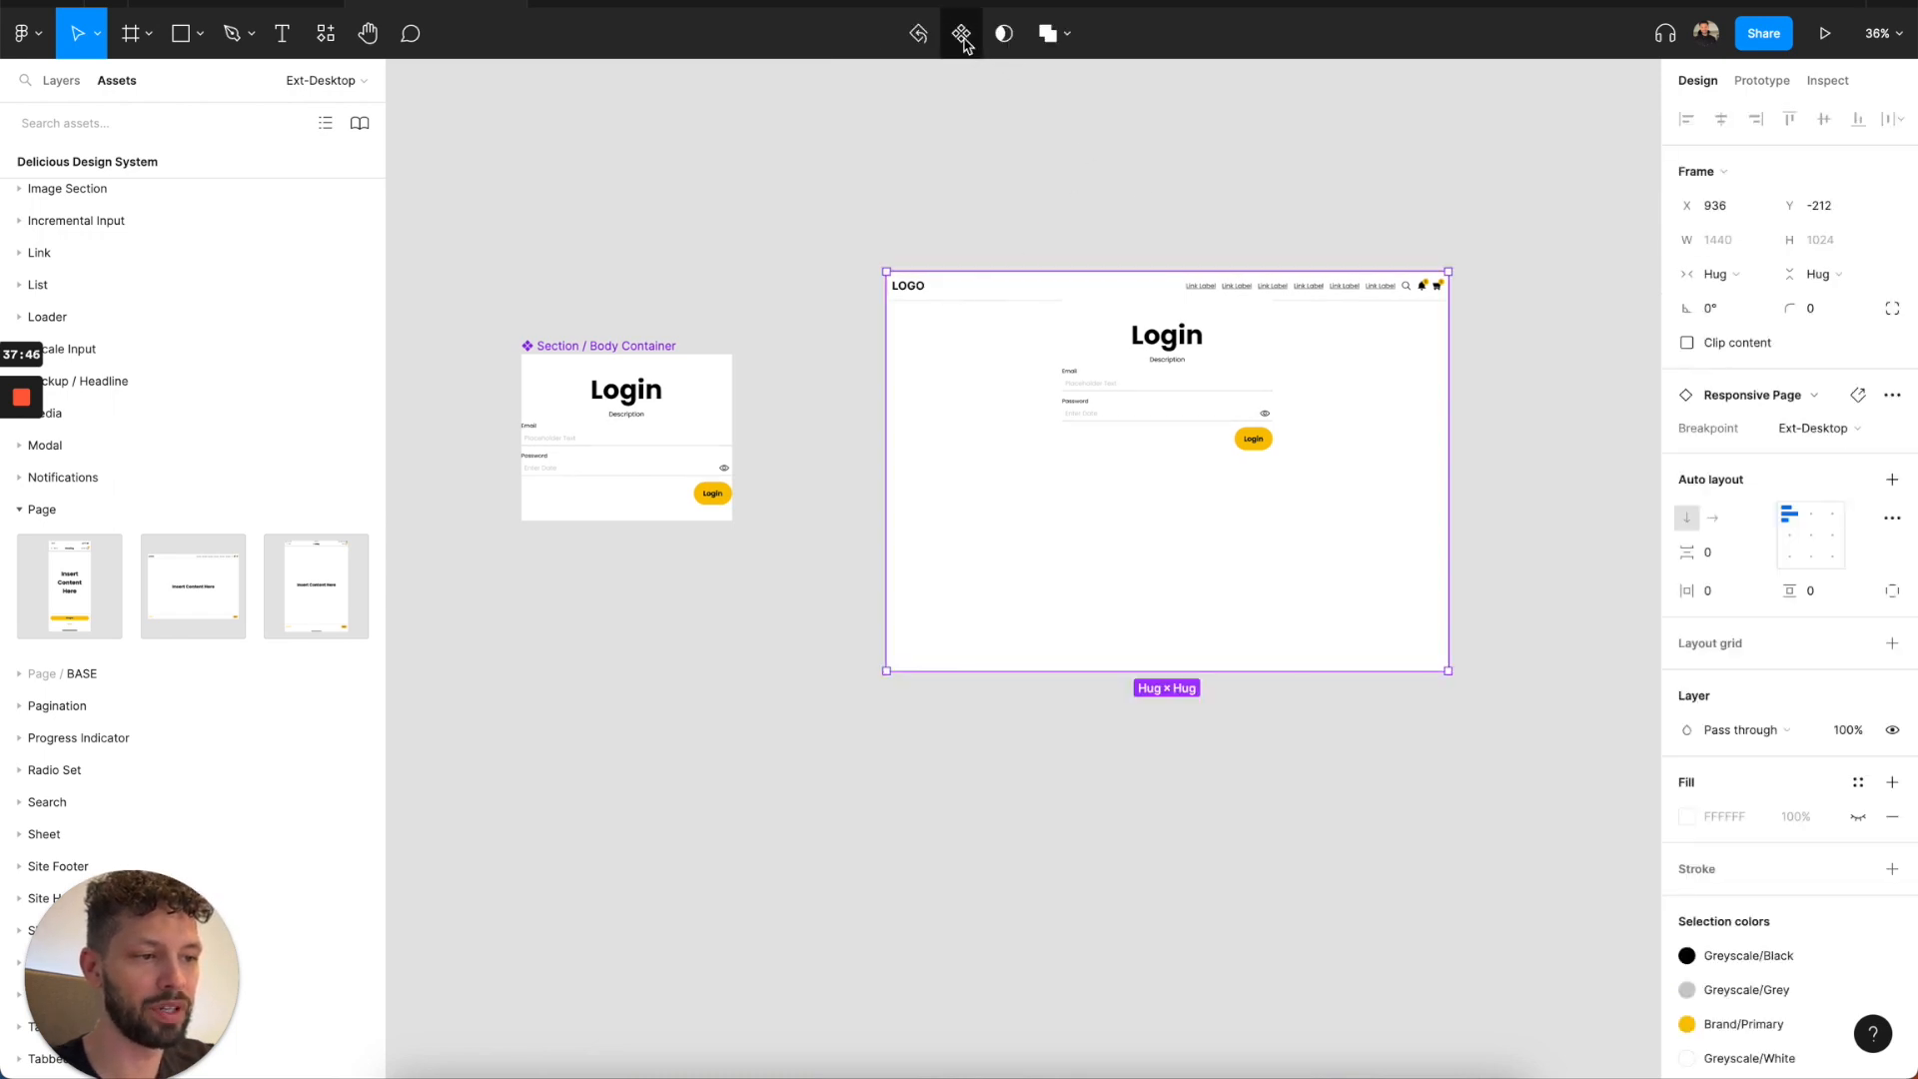
key(super+z)
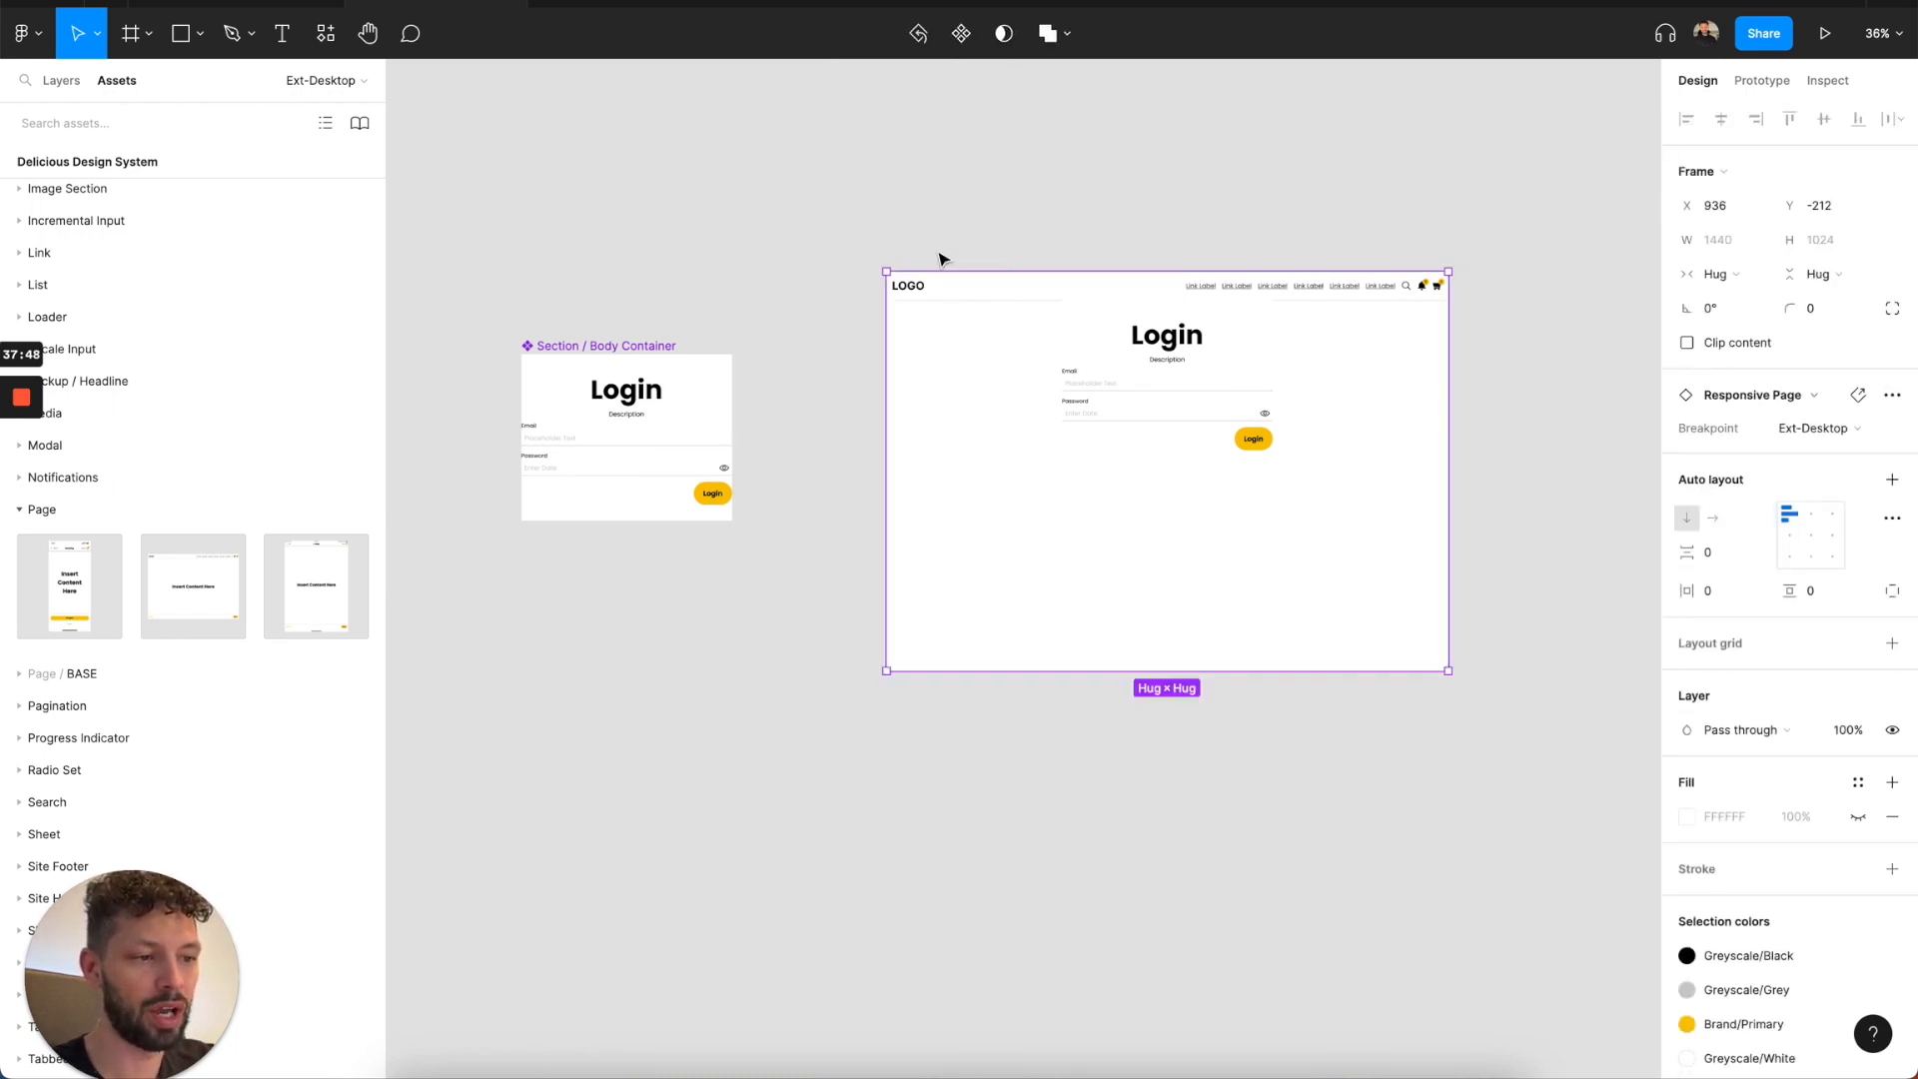
ctrl+scroll(940, 260, down, 5)
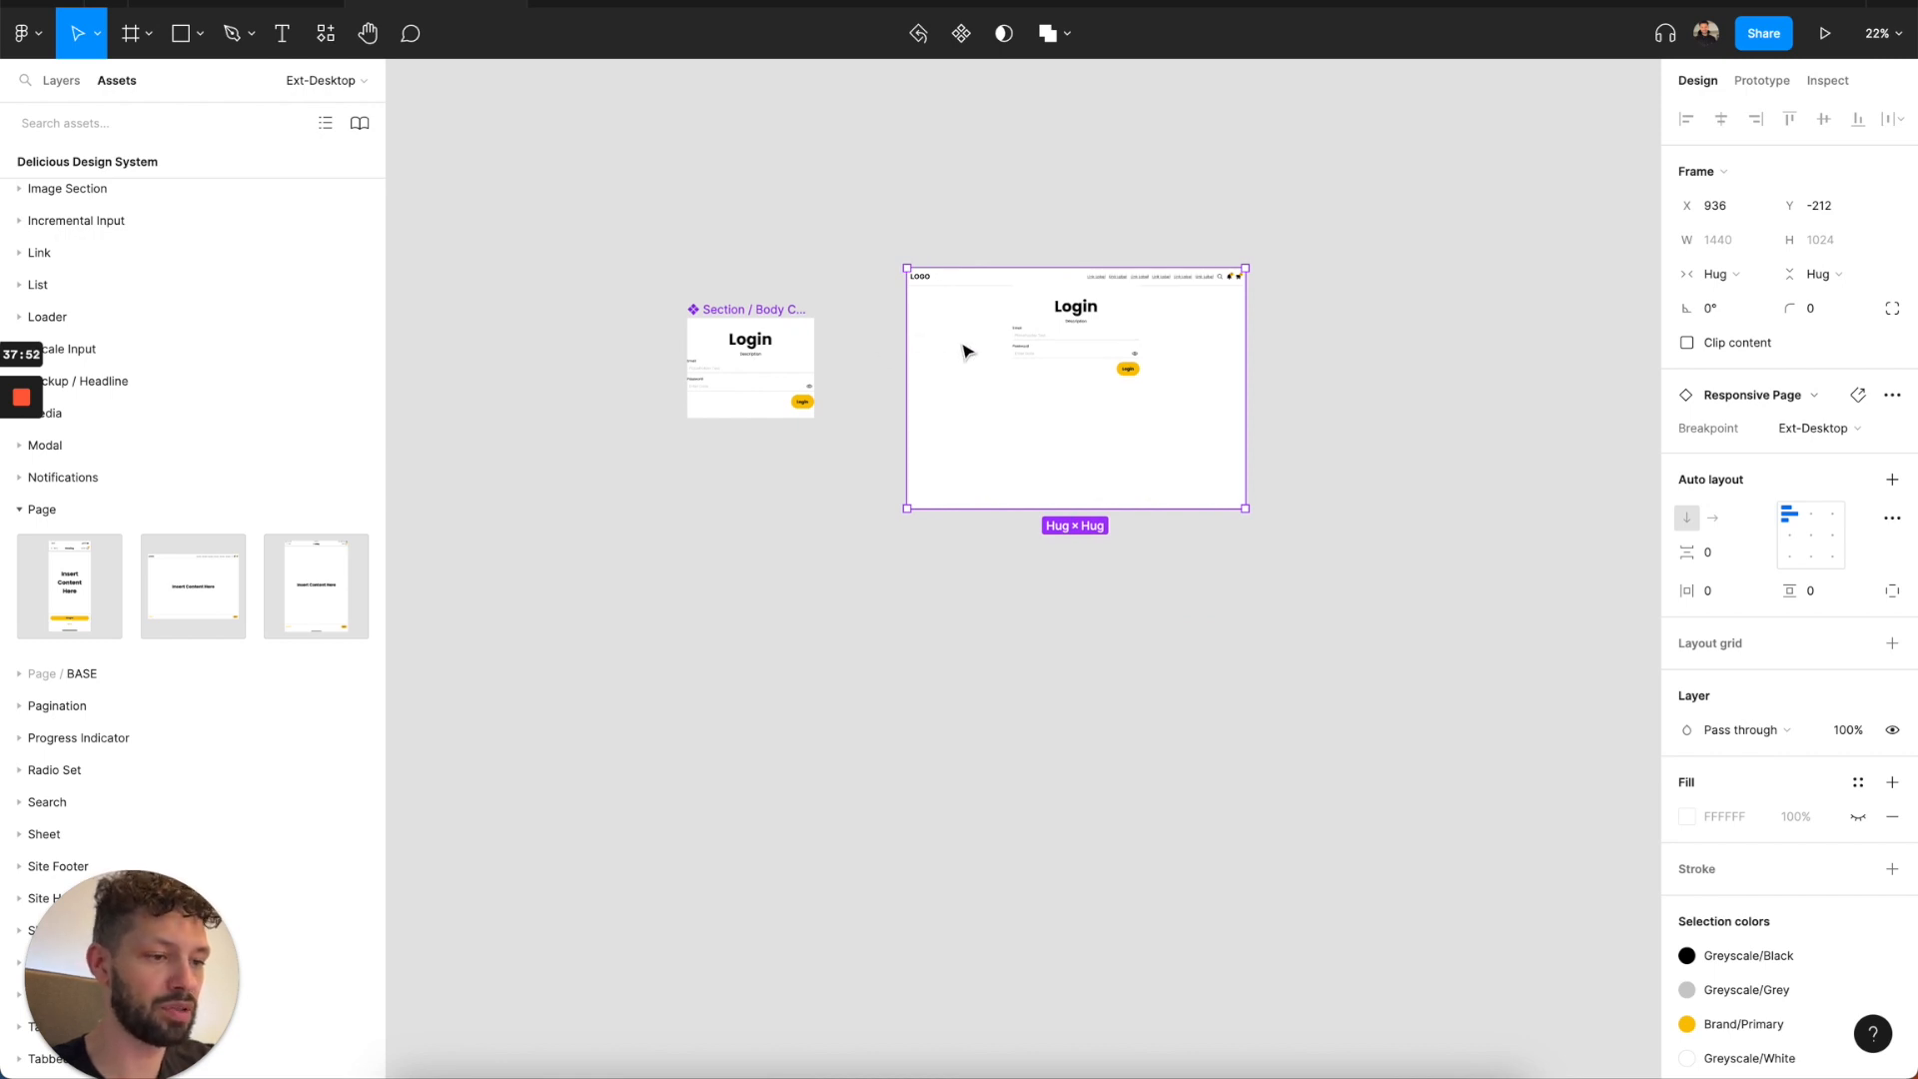
click(911, 224)
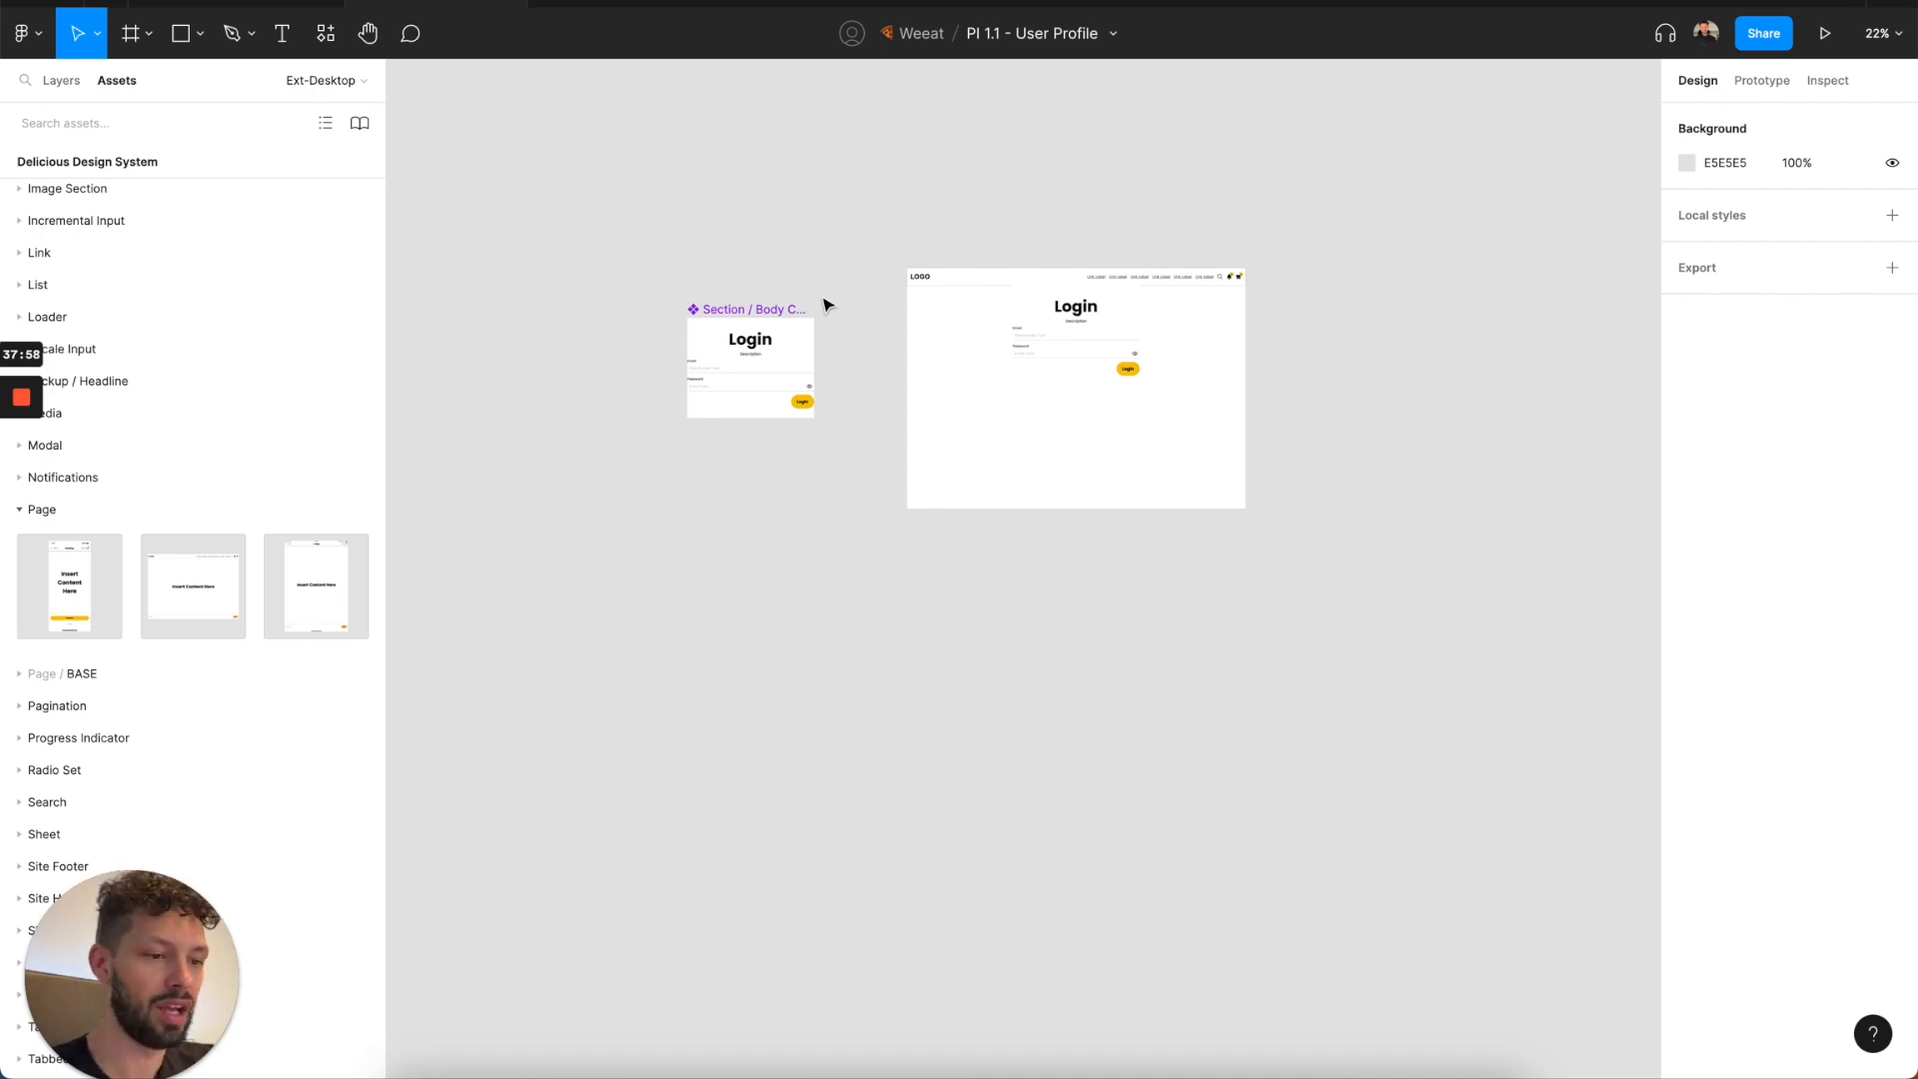
click(952, 391)
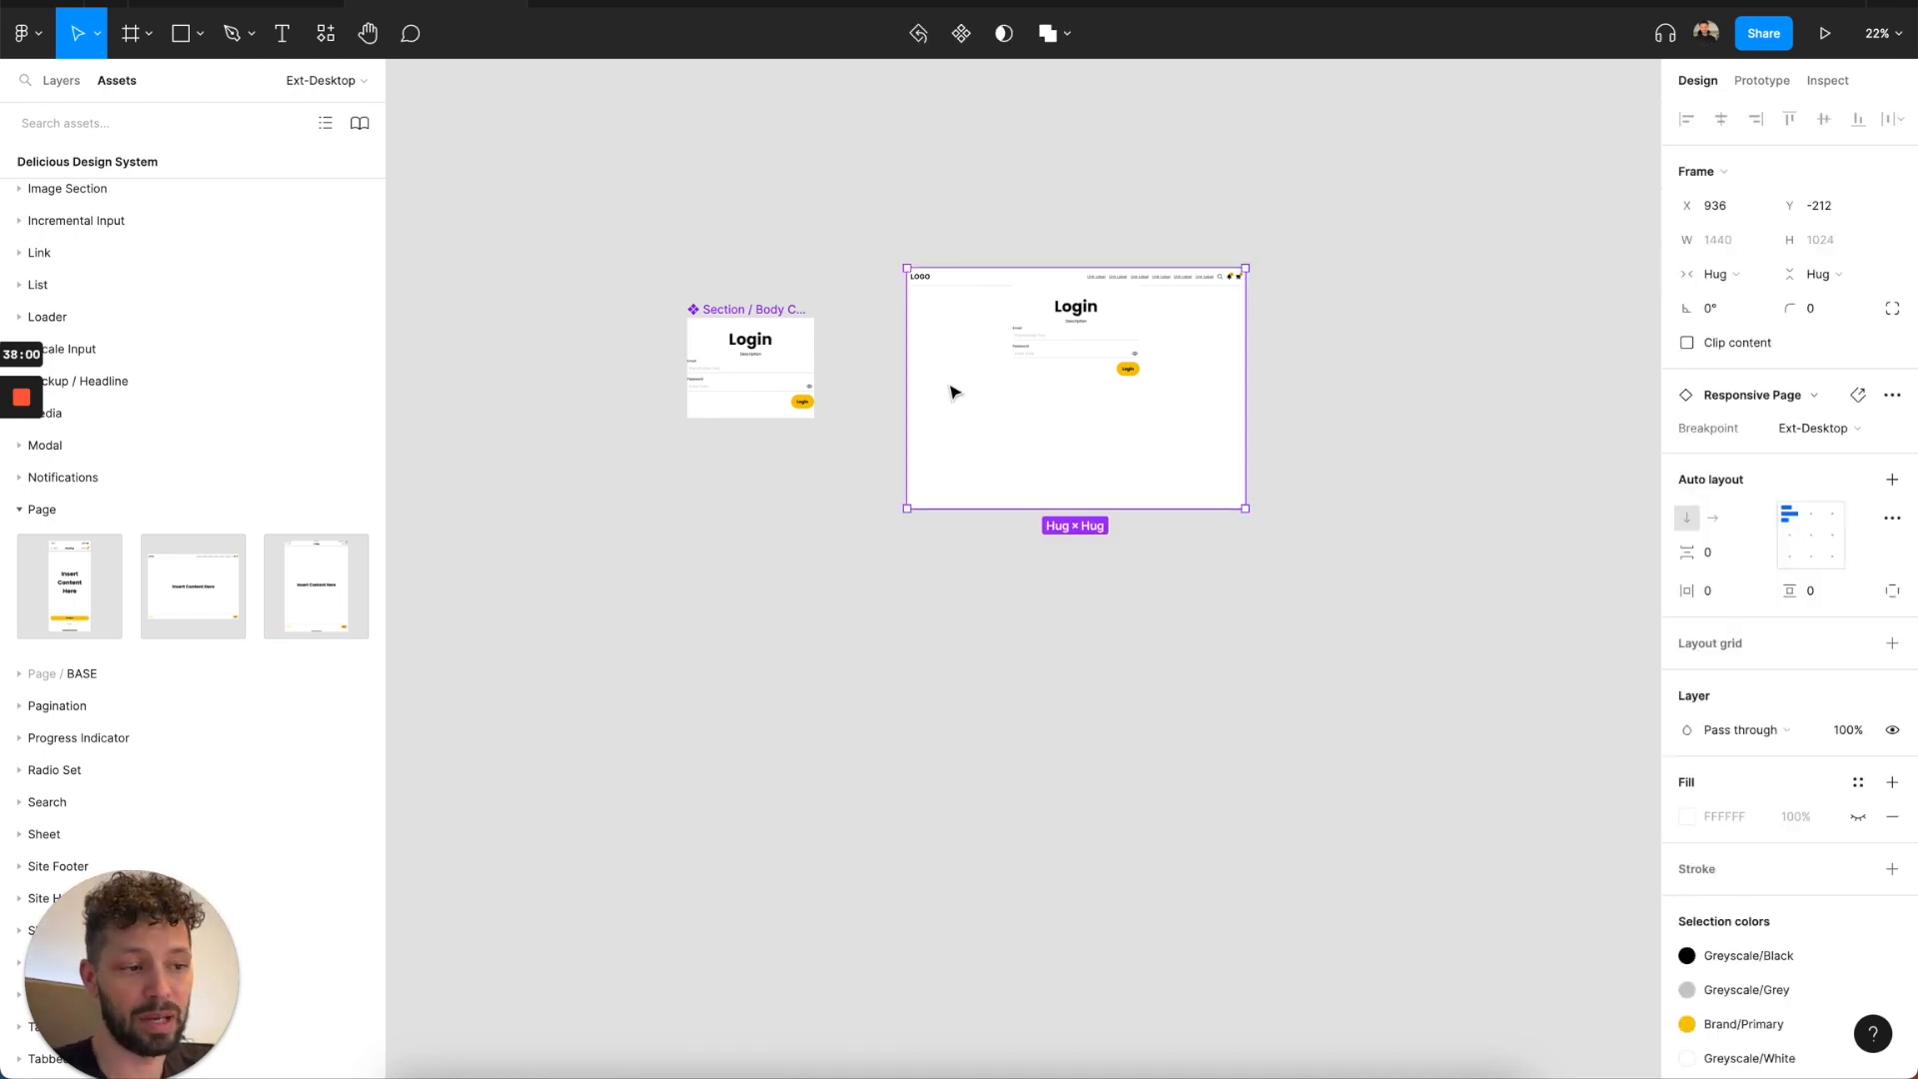